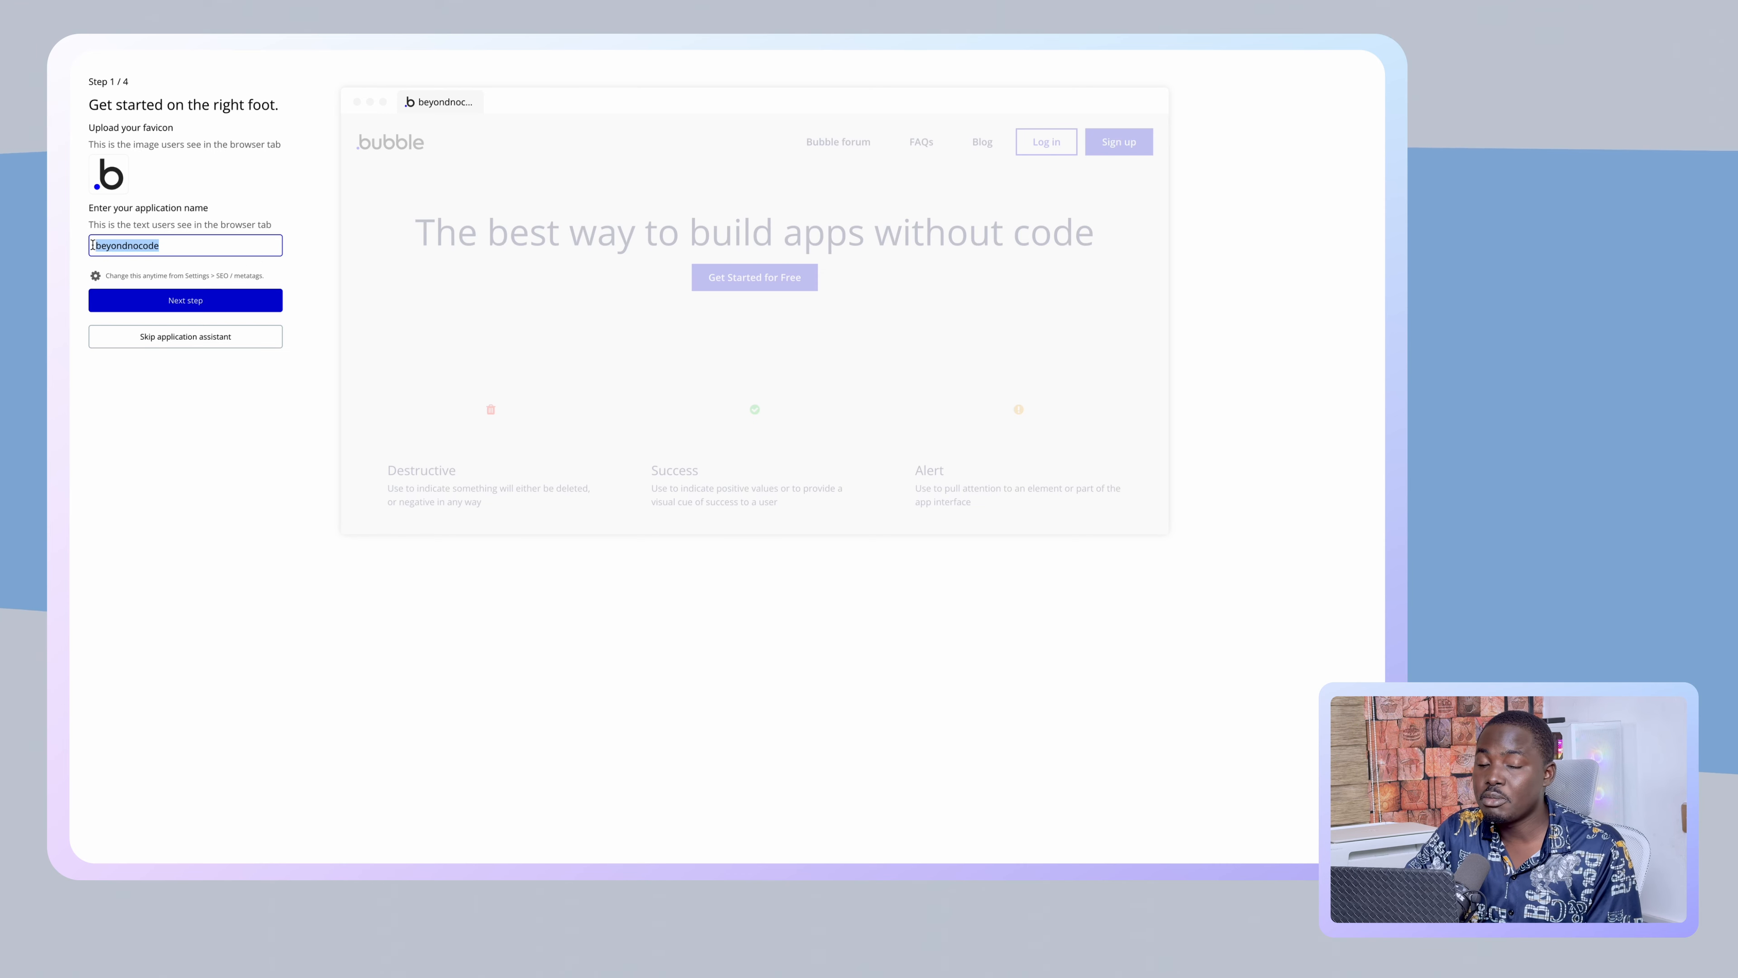
# - Keep 'beyondnocode' as the application name and advance to the default font step
pyautogui.click(127, 243)
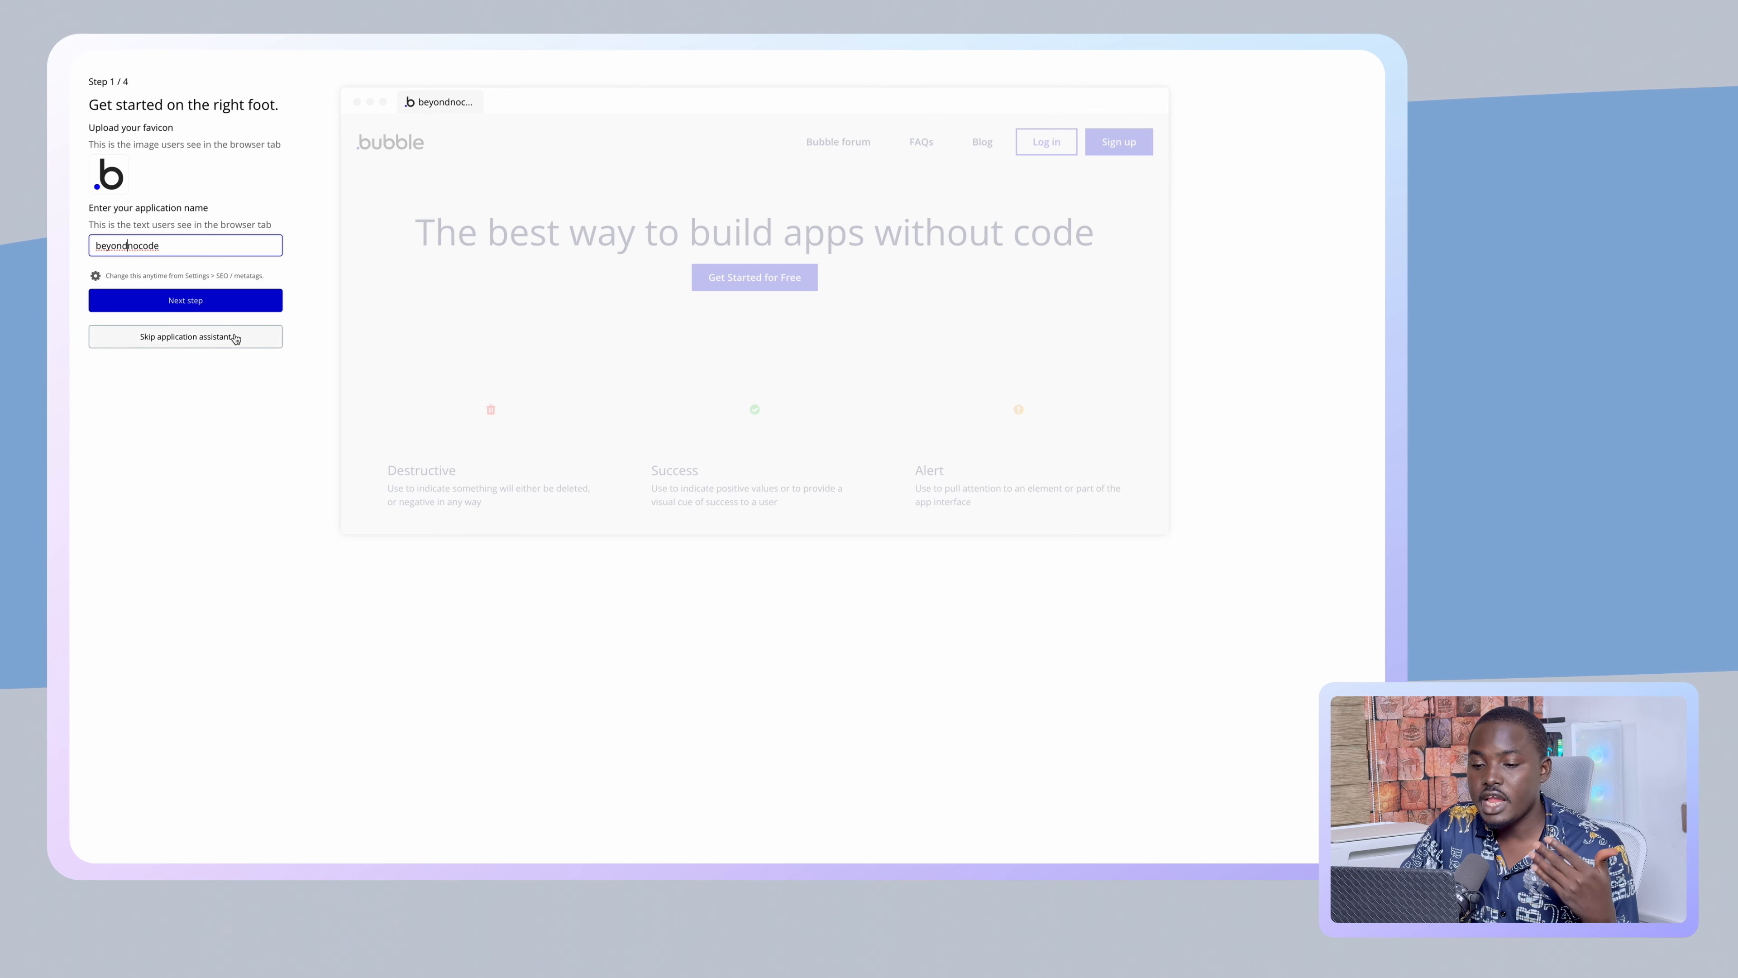
pyautogui.click(254, 309)
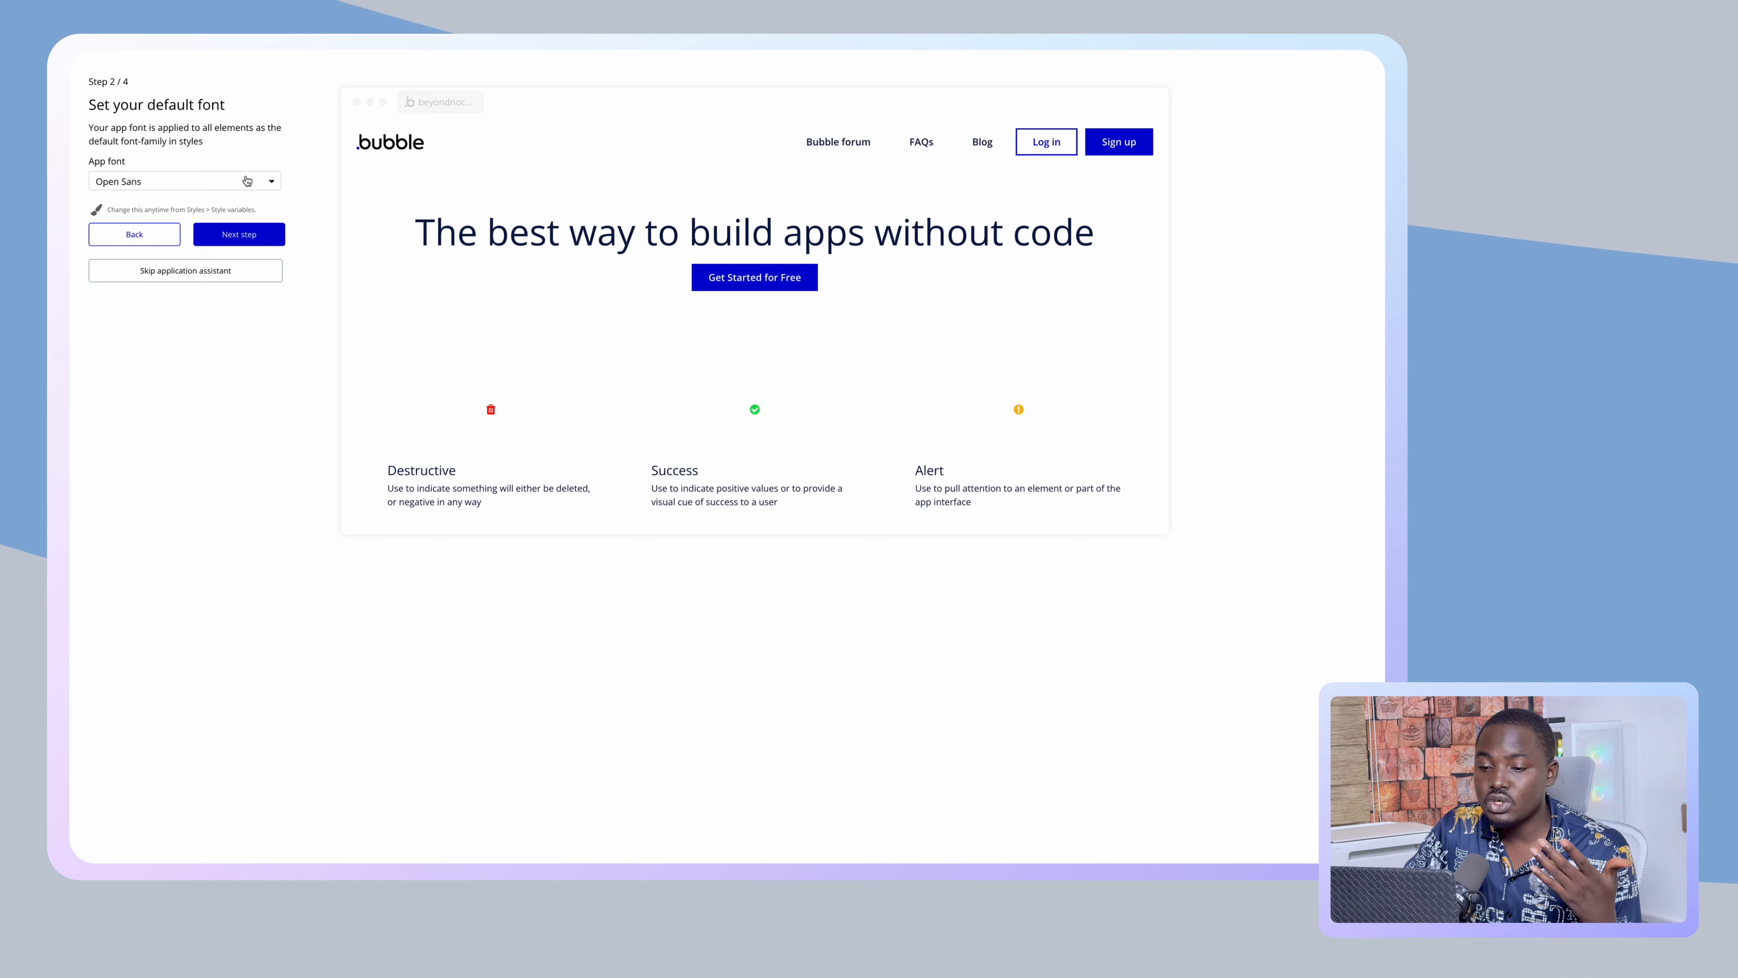
# - Search 'pop', make Poppins the default app font, and advance to the colours step
pyautogui.click(248, 181)
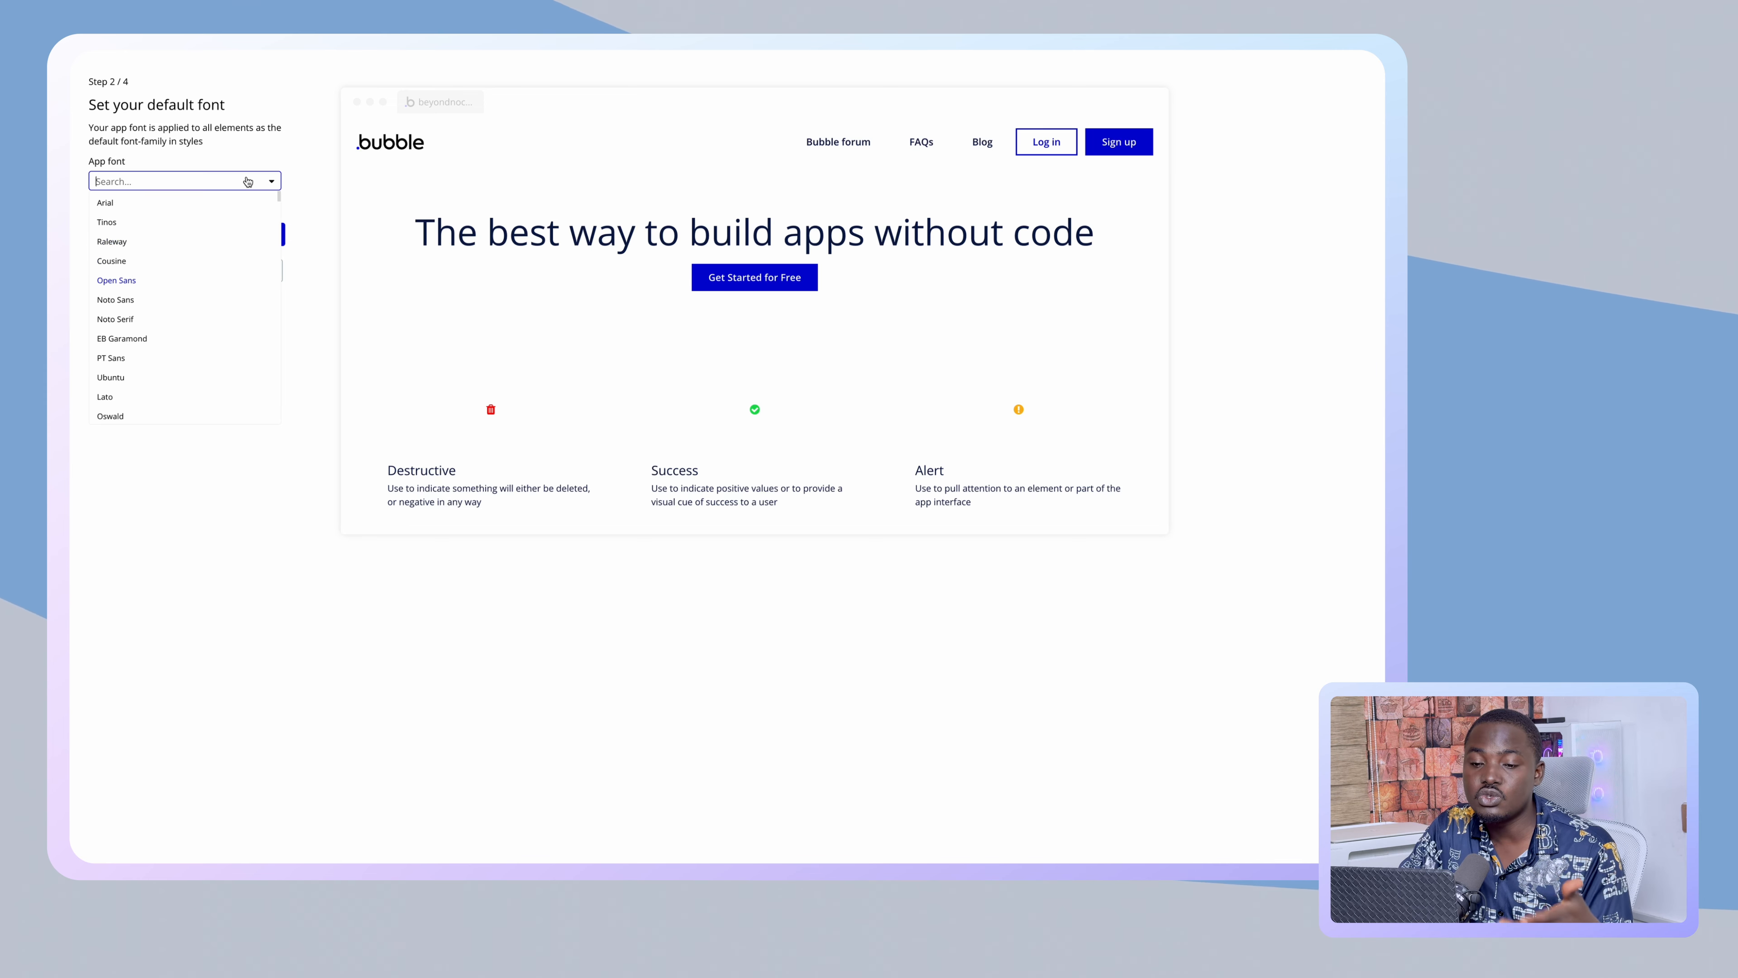
pyautogui.write('pop')
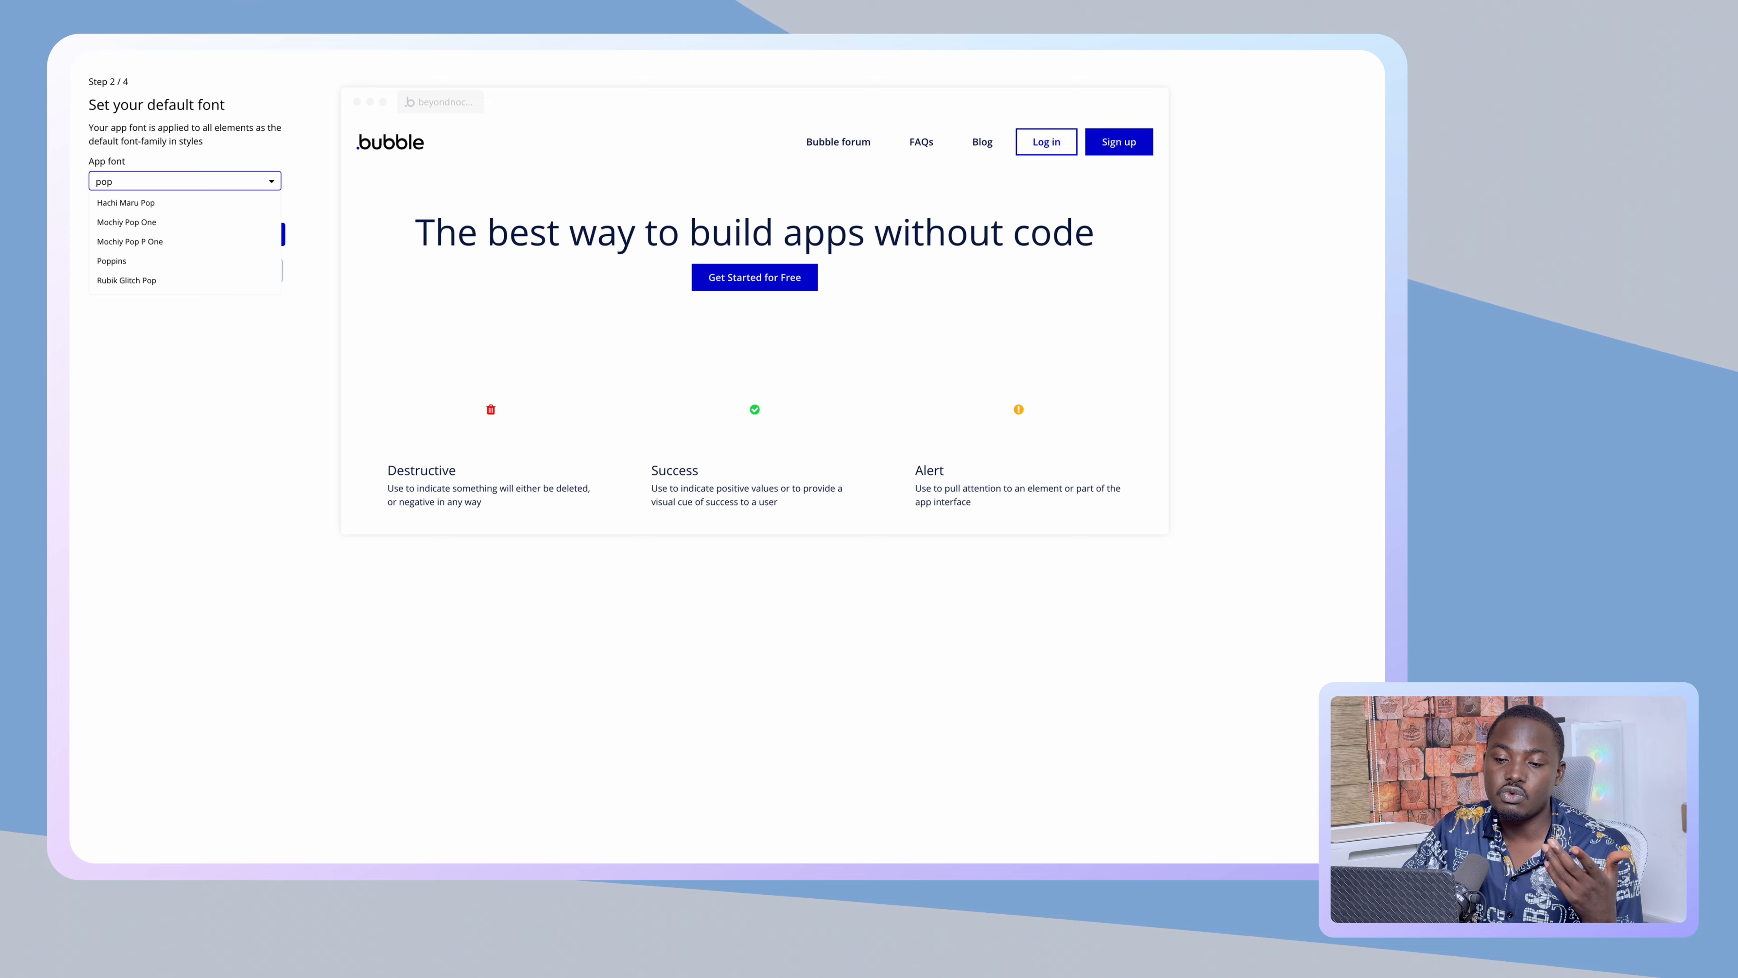
pyautogui.click(194, 261)
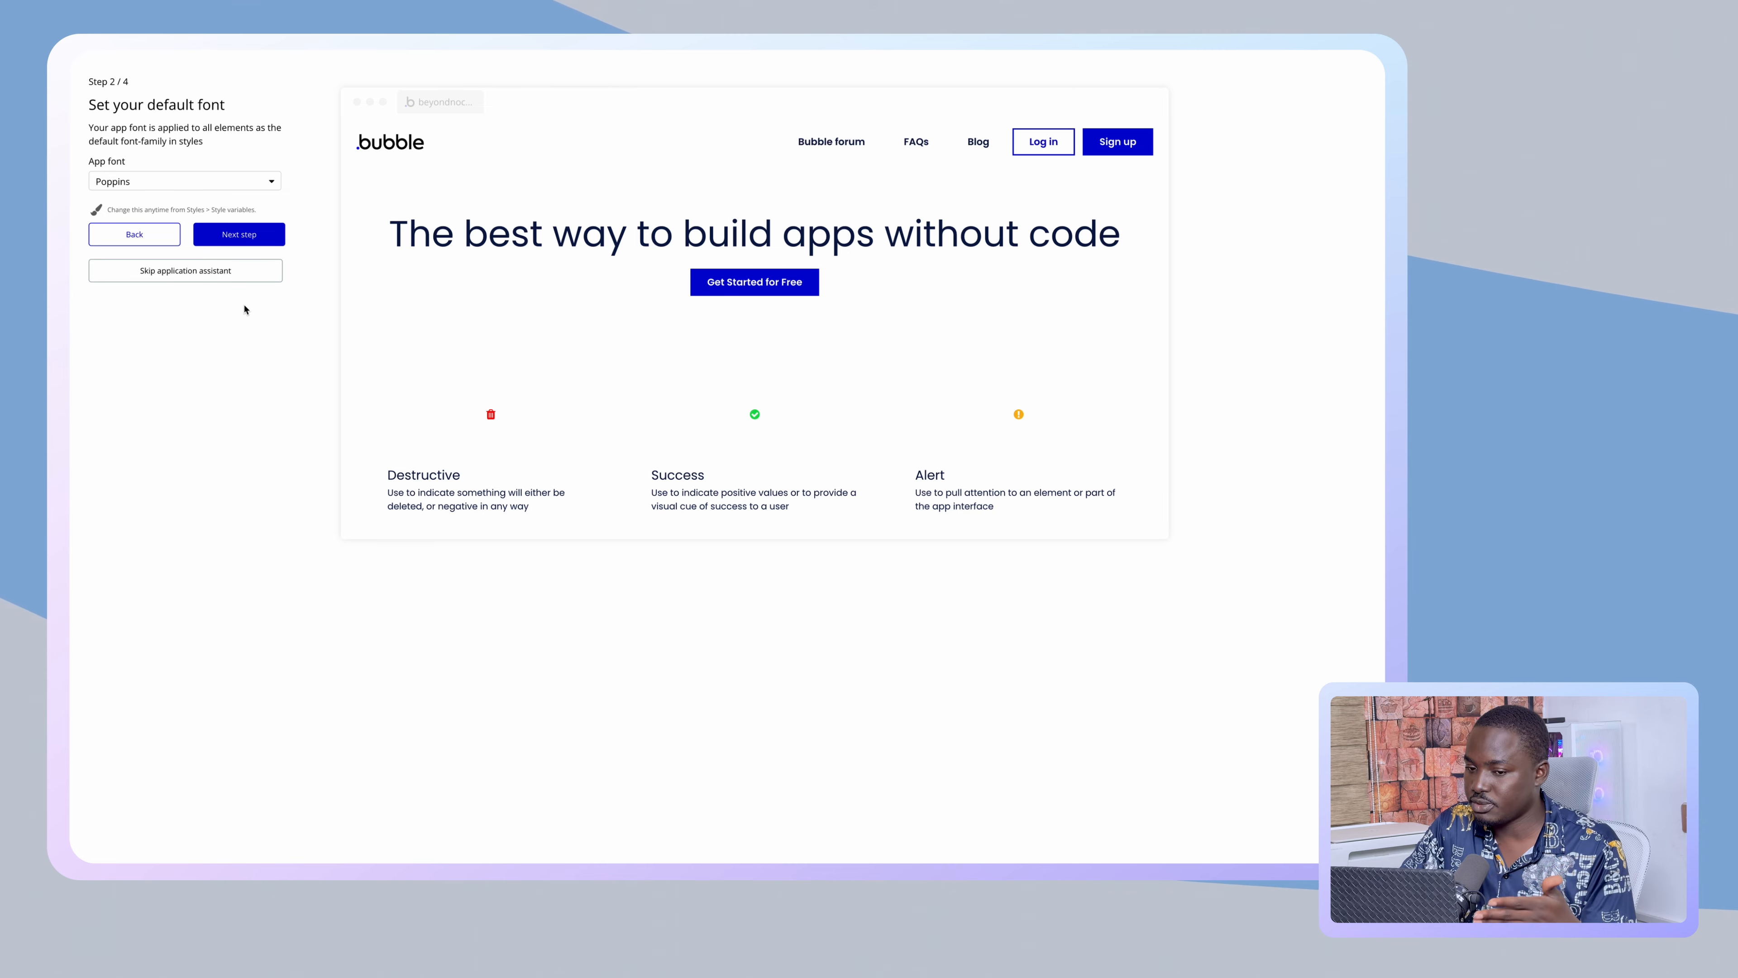
pyautogui.click(215, 176)
pyautogui.click(215, 176)
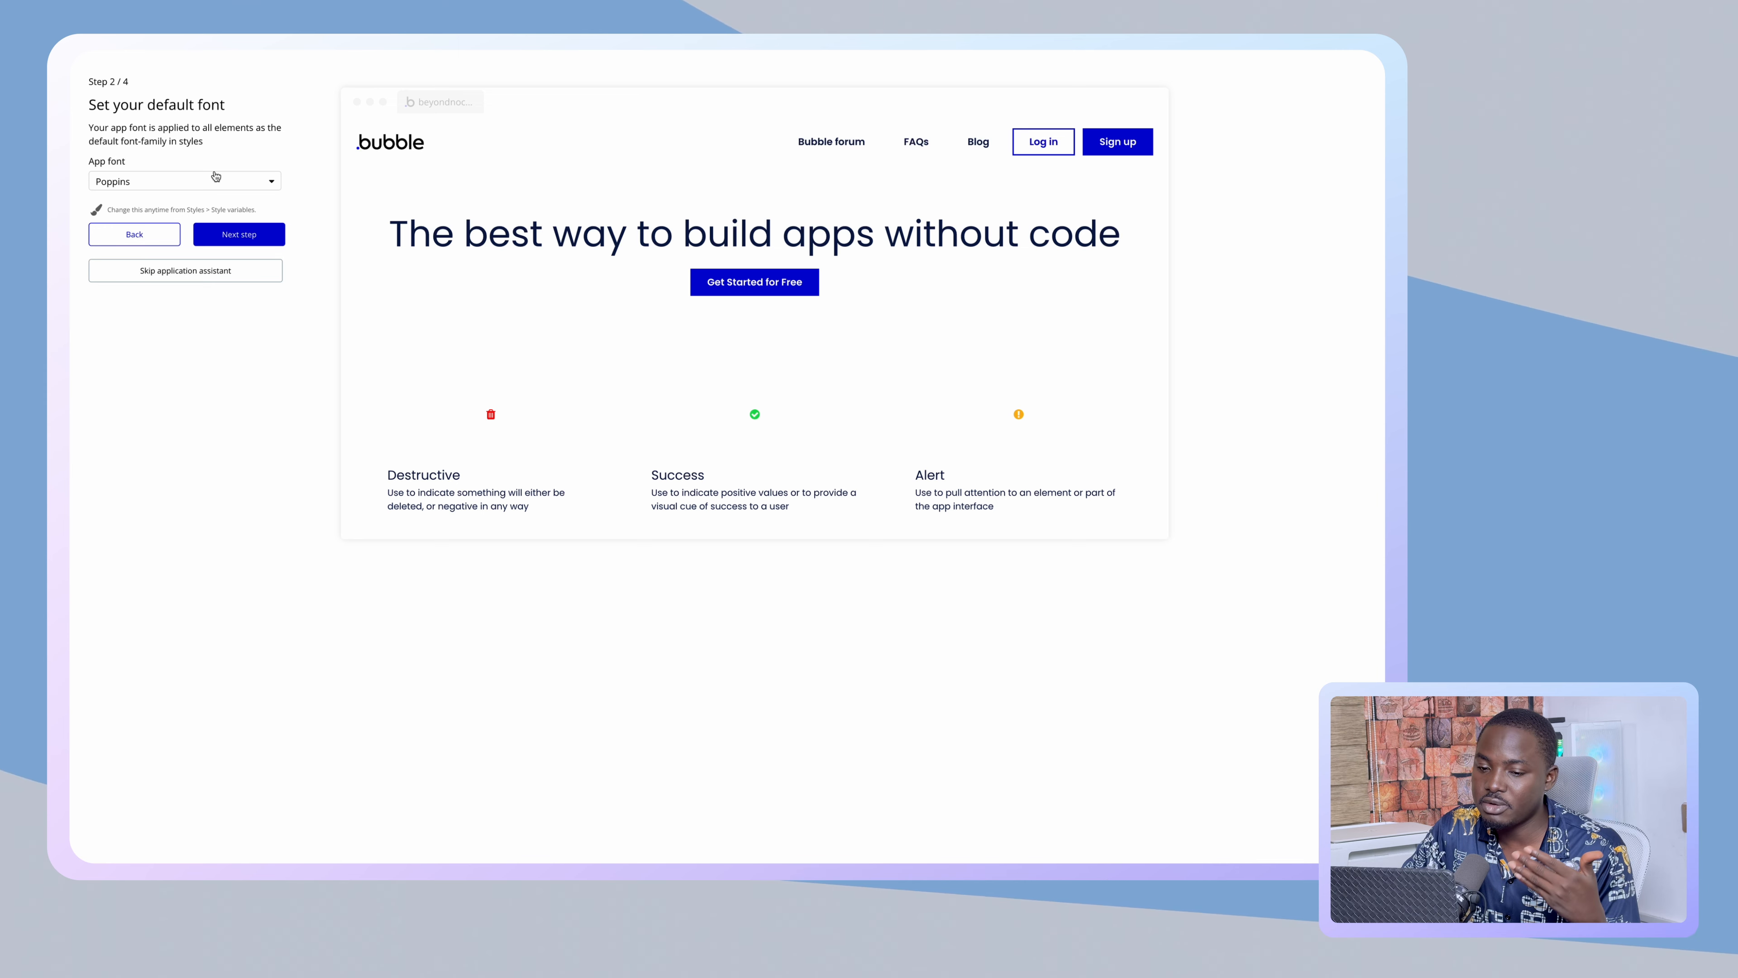
pyautogui.click(243, 228)
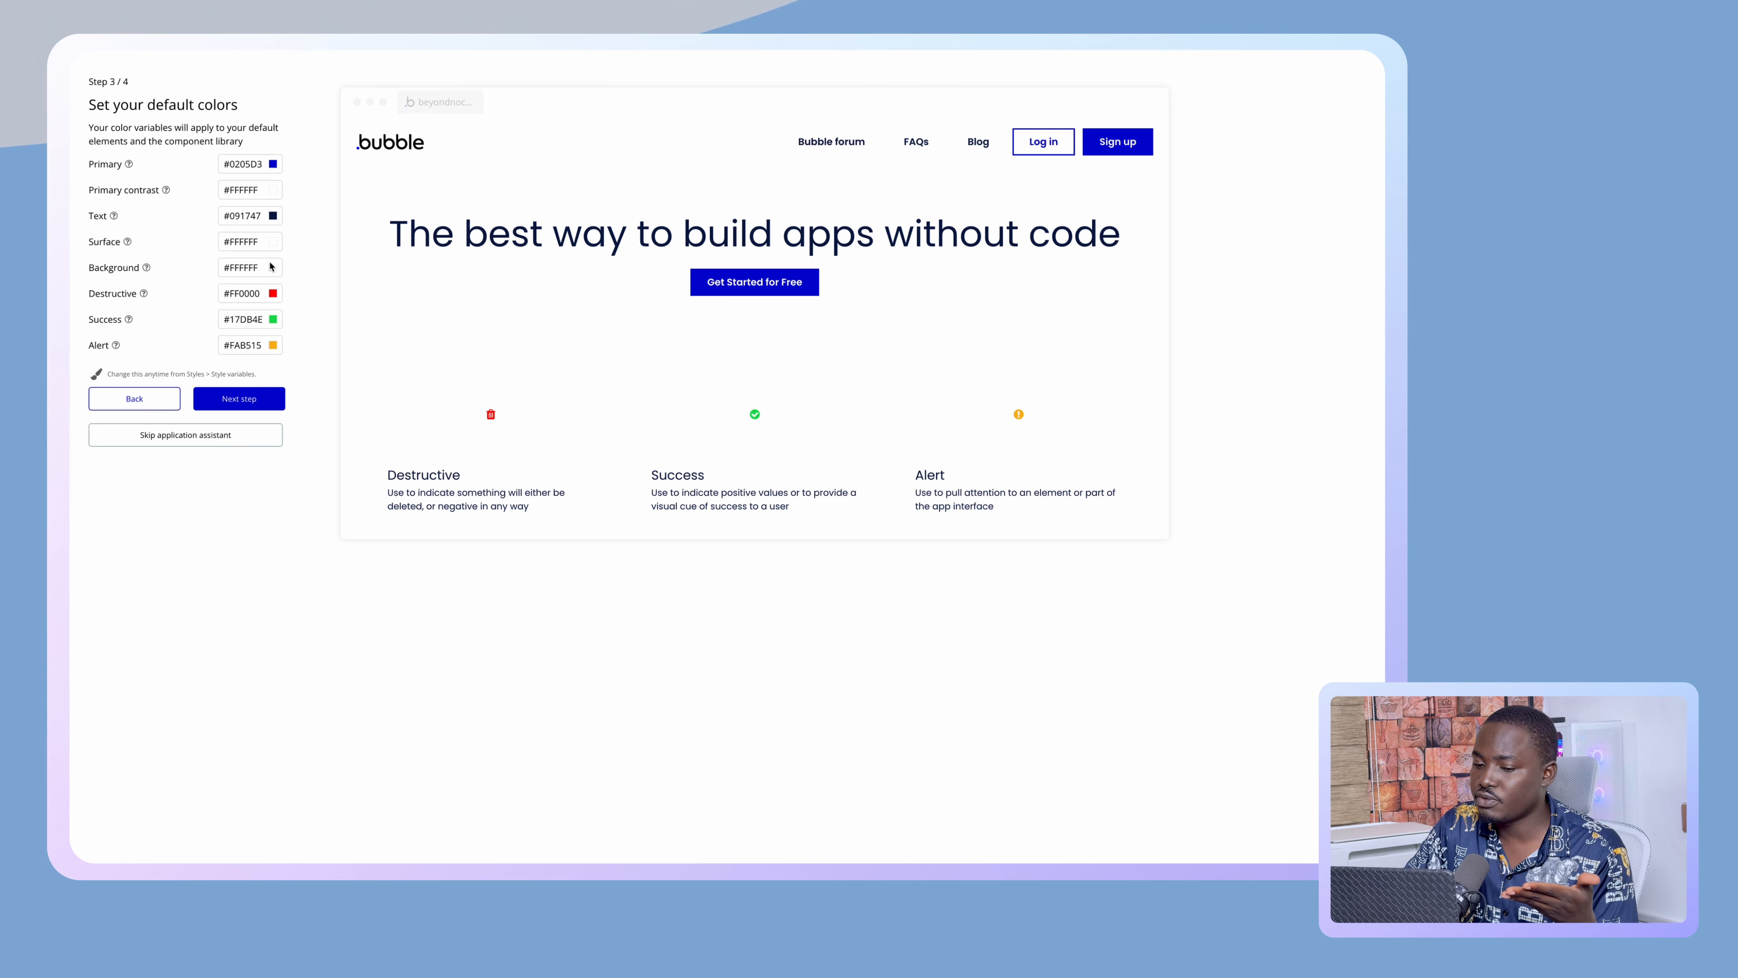
# - Accept the default colour palette (Primary #0205D3) and advance to the plugins step
pyautogui.click(255, 397)
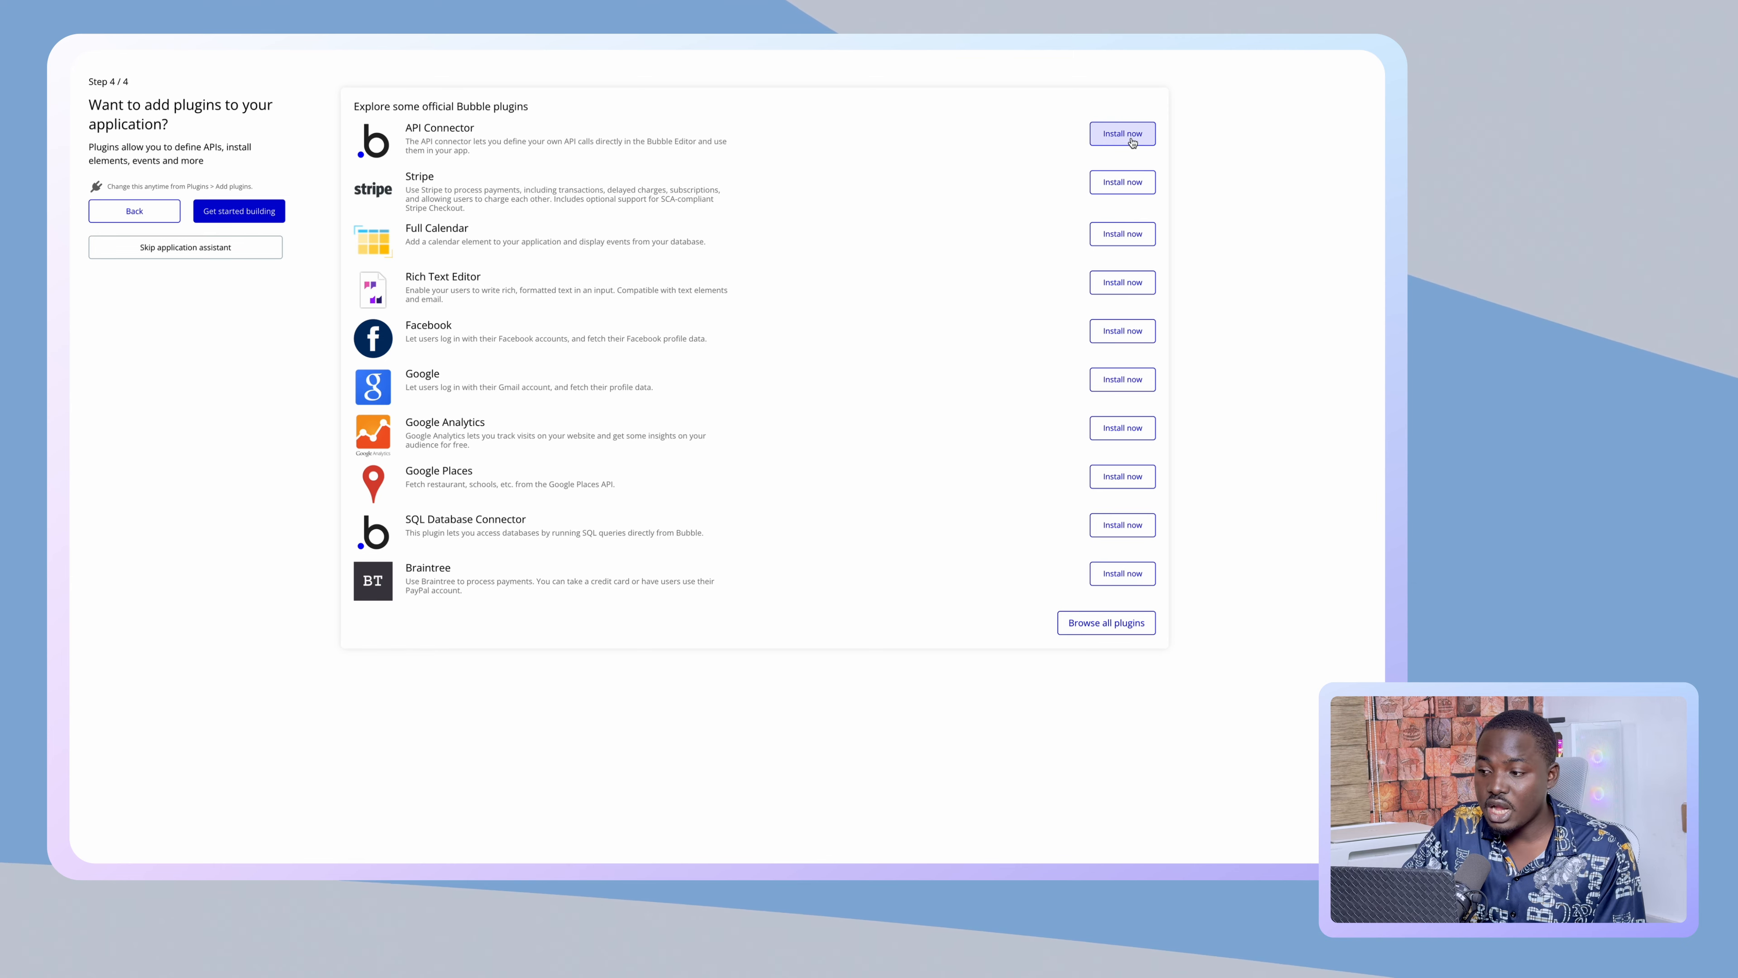
# - Install the API Connector plugin and finish the assistant to reach the blank index page
pyautogui.click(1114, 144)
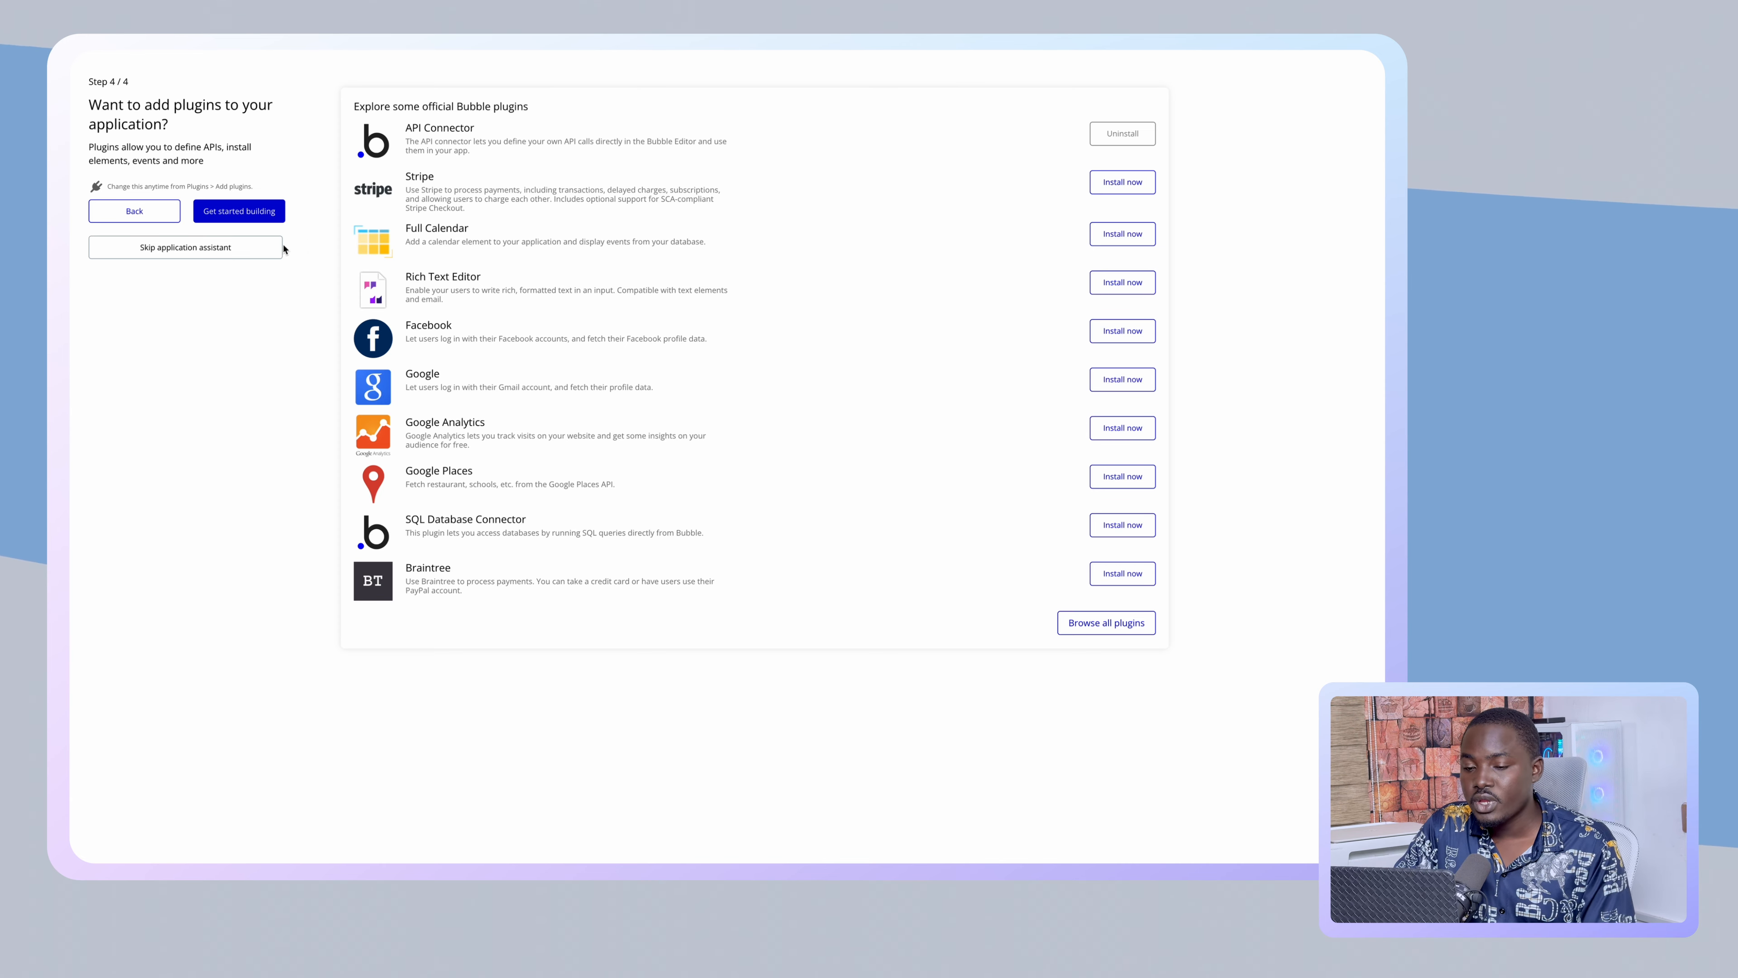
pyautogui.click(257, 217)
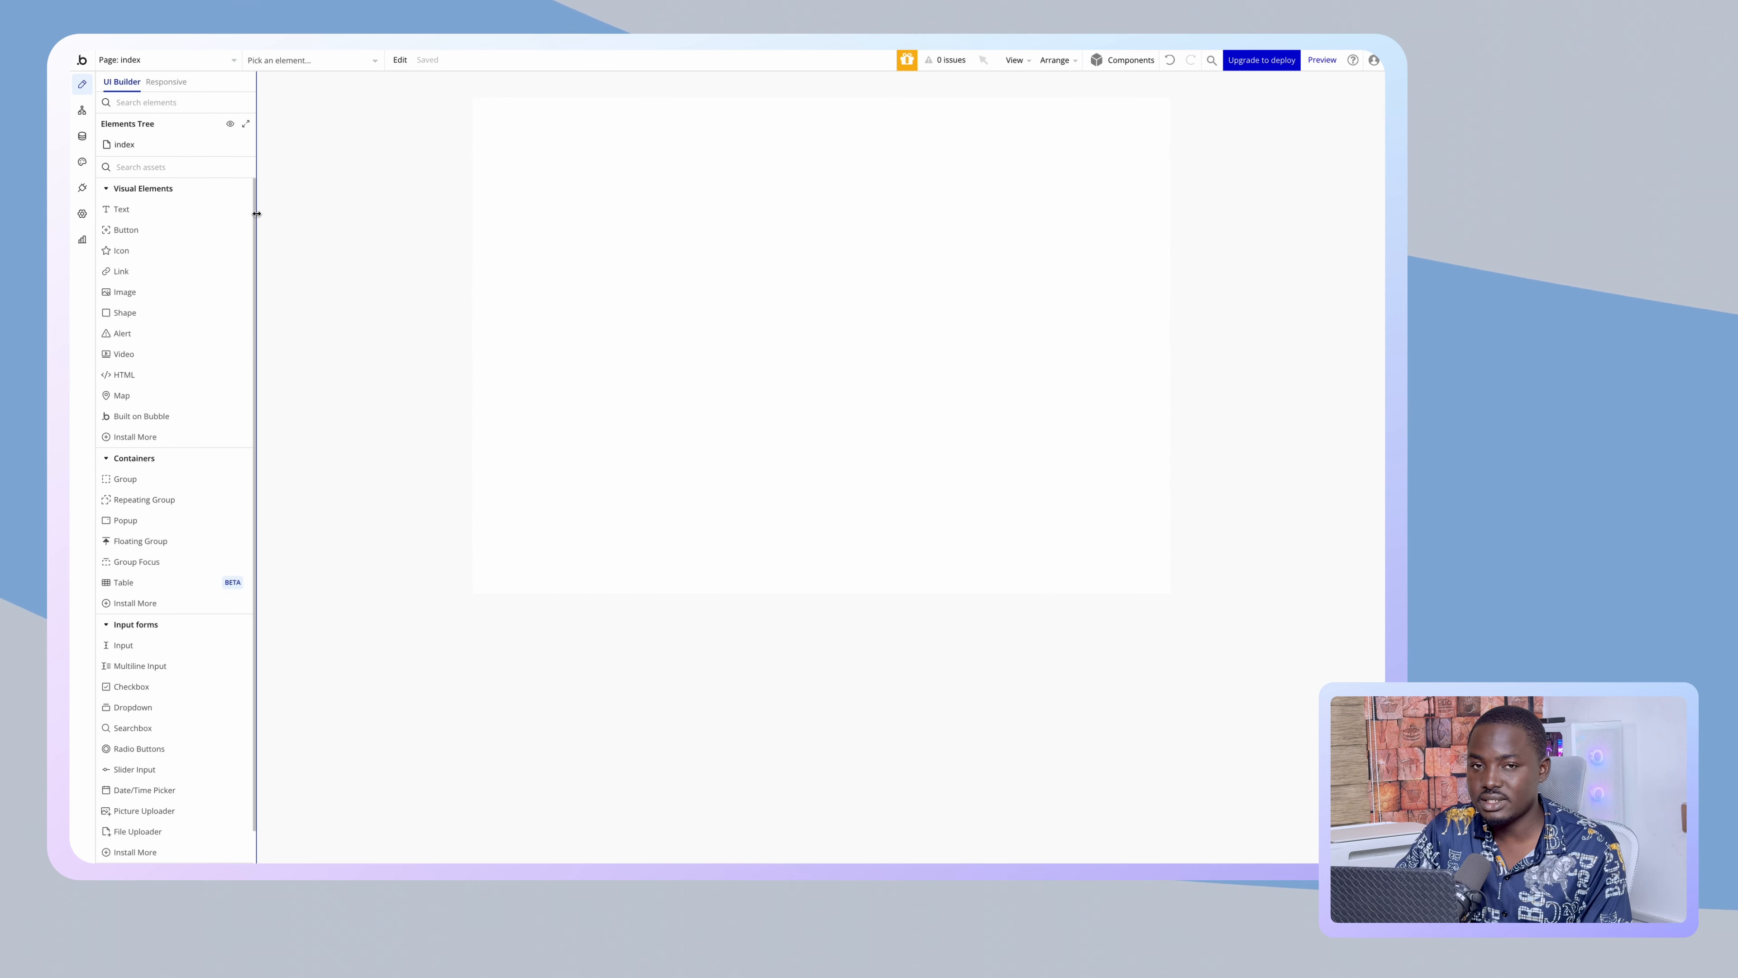
# - Review the app's pages in the Page dropdown and bring up the index page's properties
pyautogui.click(214, 67)
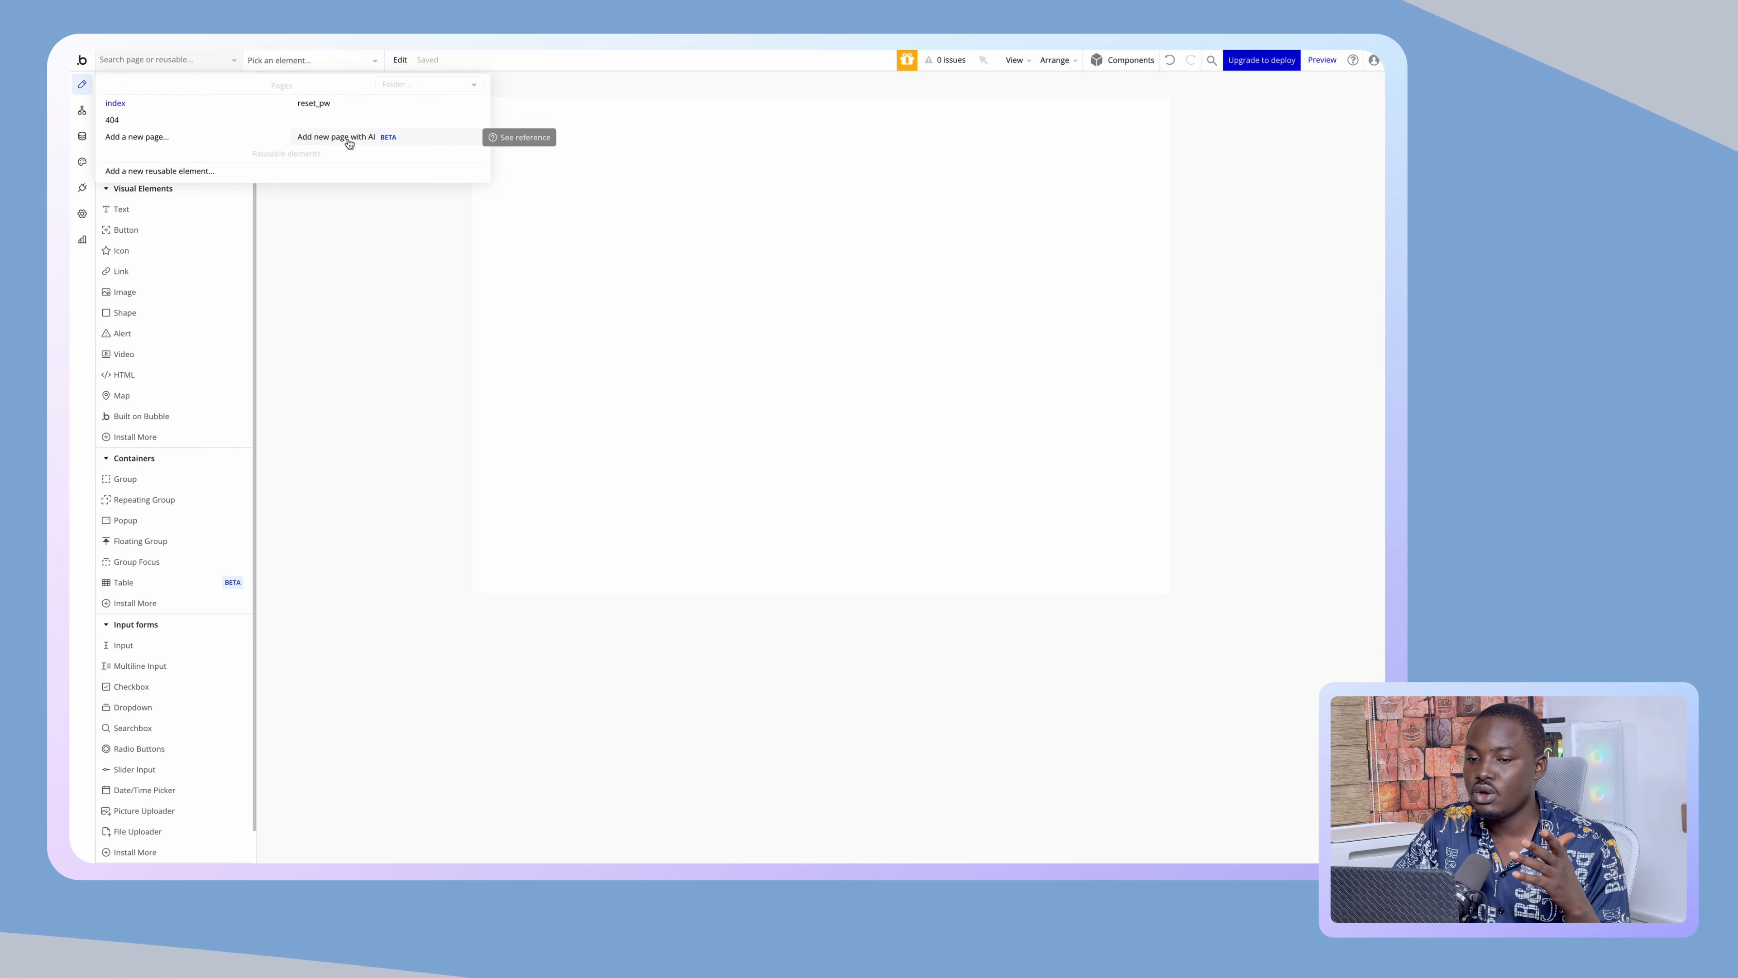
pyautogui.moveTo(249, 105)
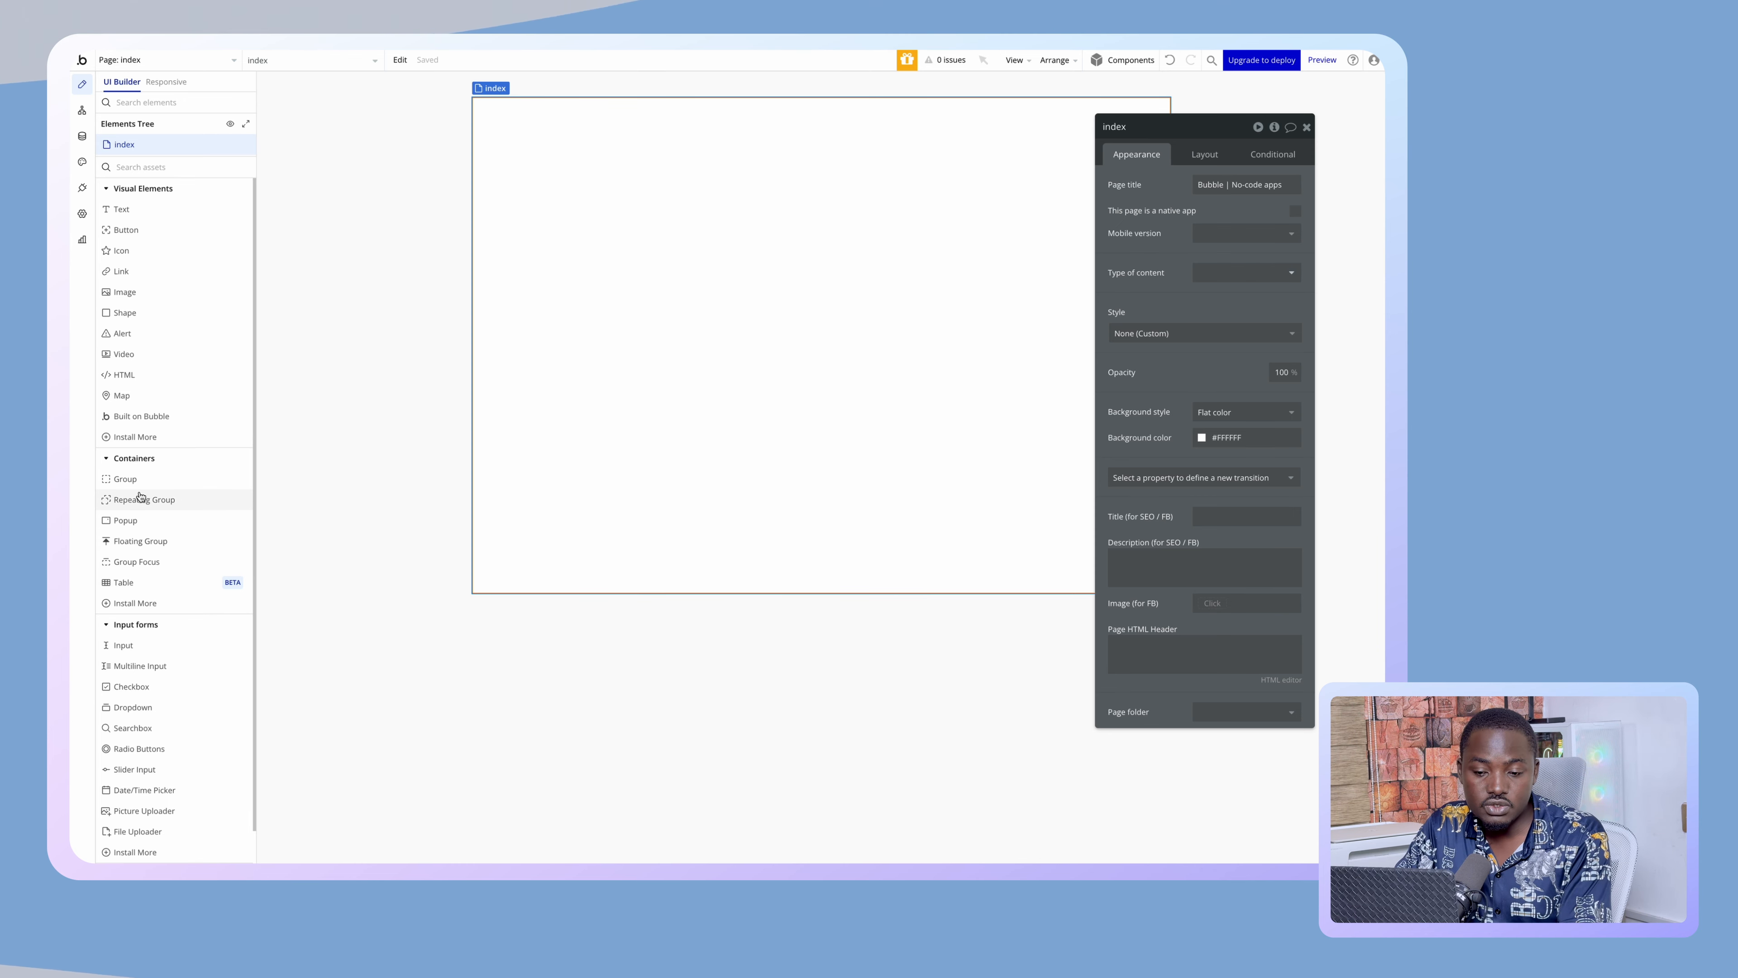
# - Place a new group on the index page and rename it from Group A to Main_Page
pyautogui.click(130, 479)
pyautogui.click(690, 269)
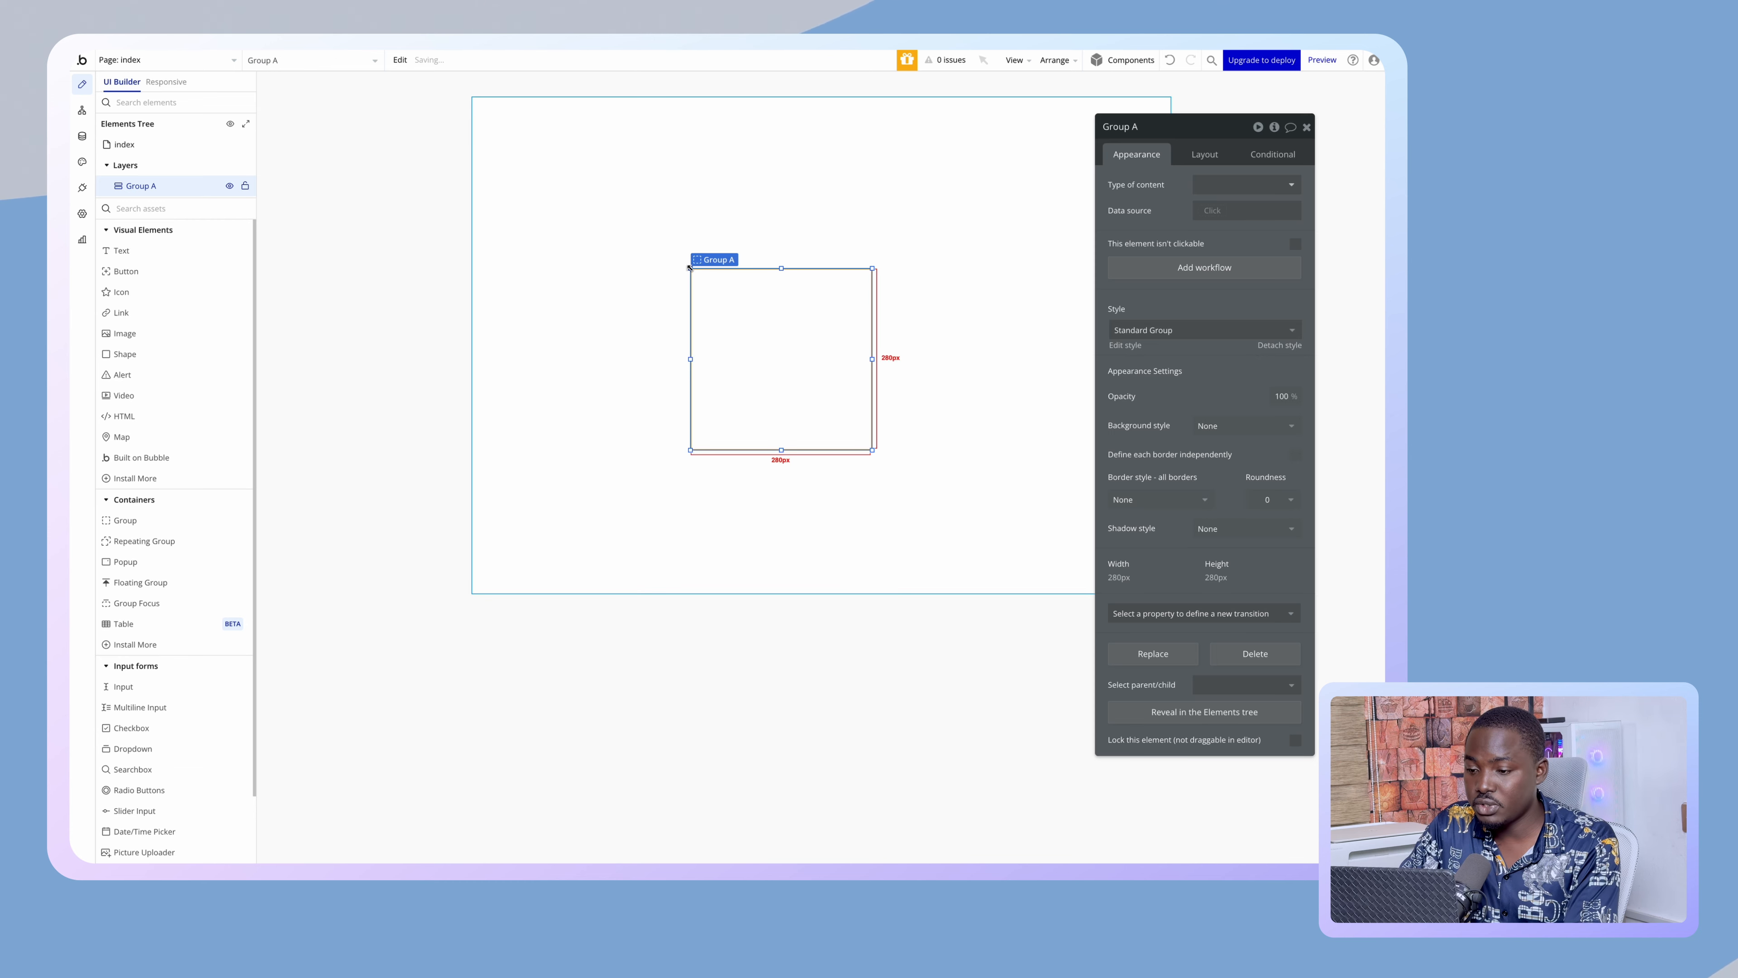
pyautogui.click(819, 194)
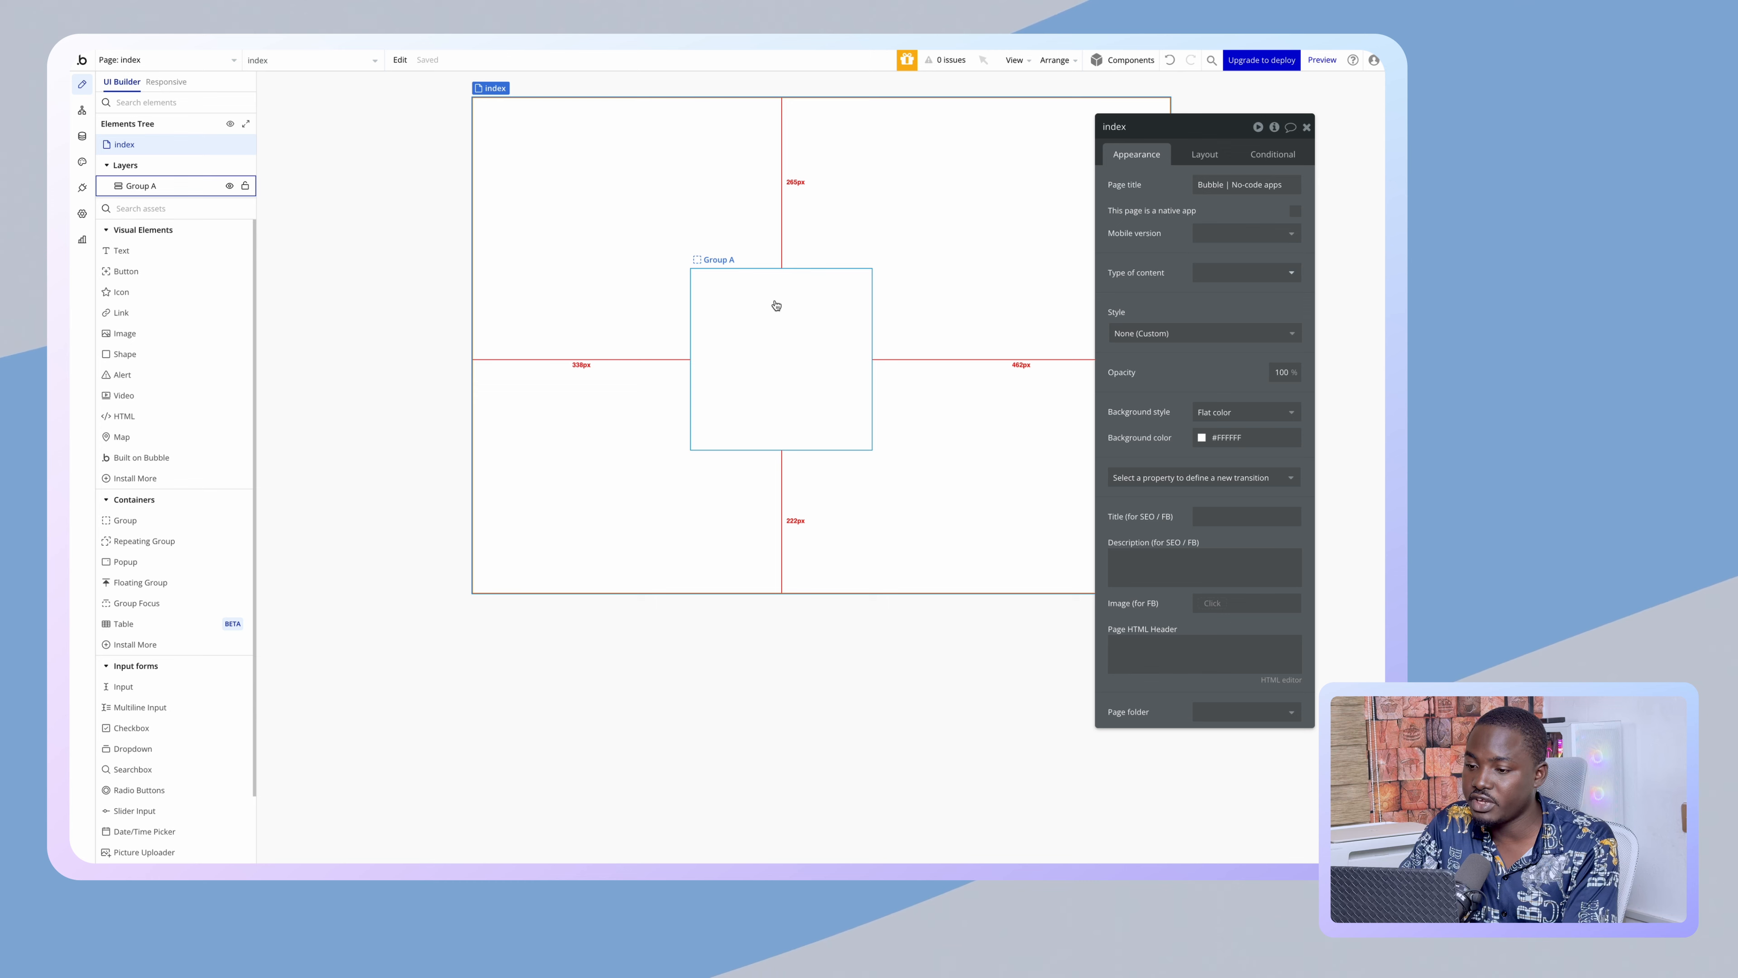
pyautogui.click(776, 305)
pyautogui.click(1121, 127)
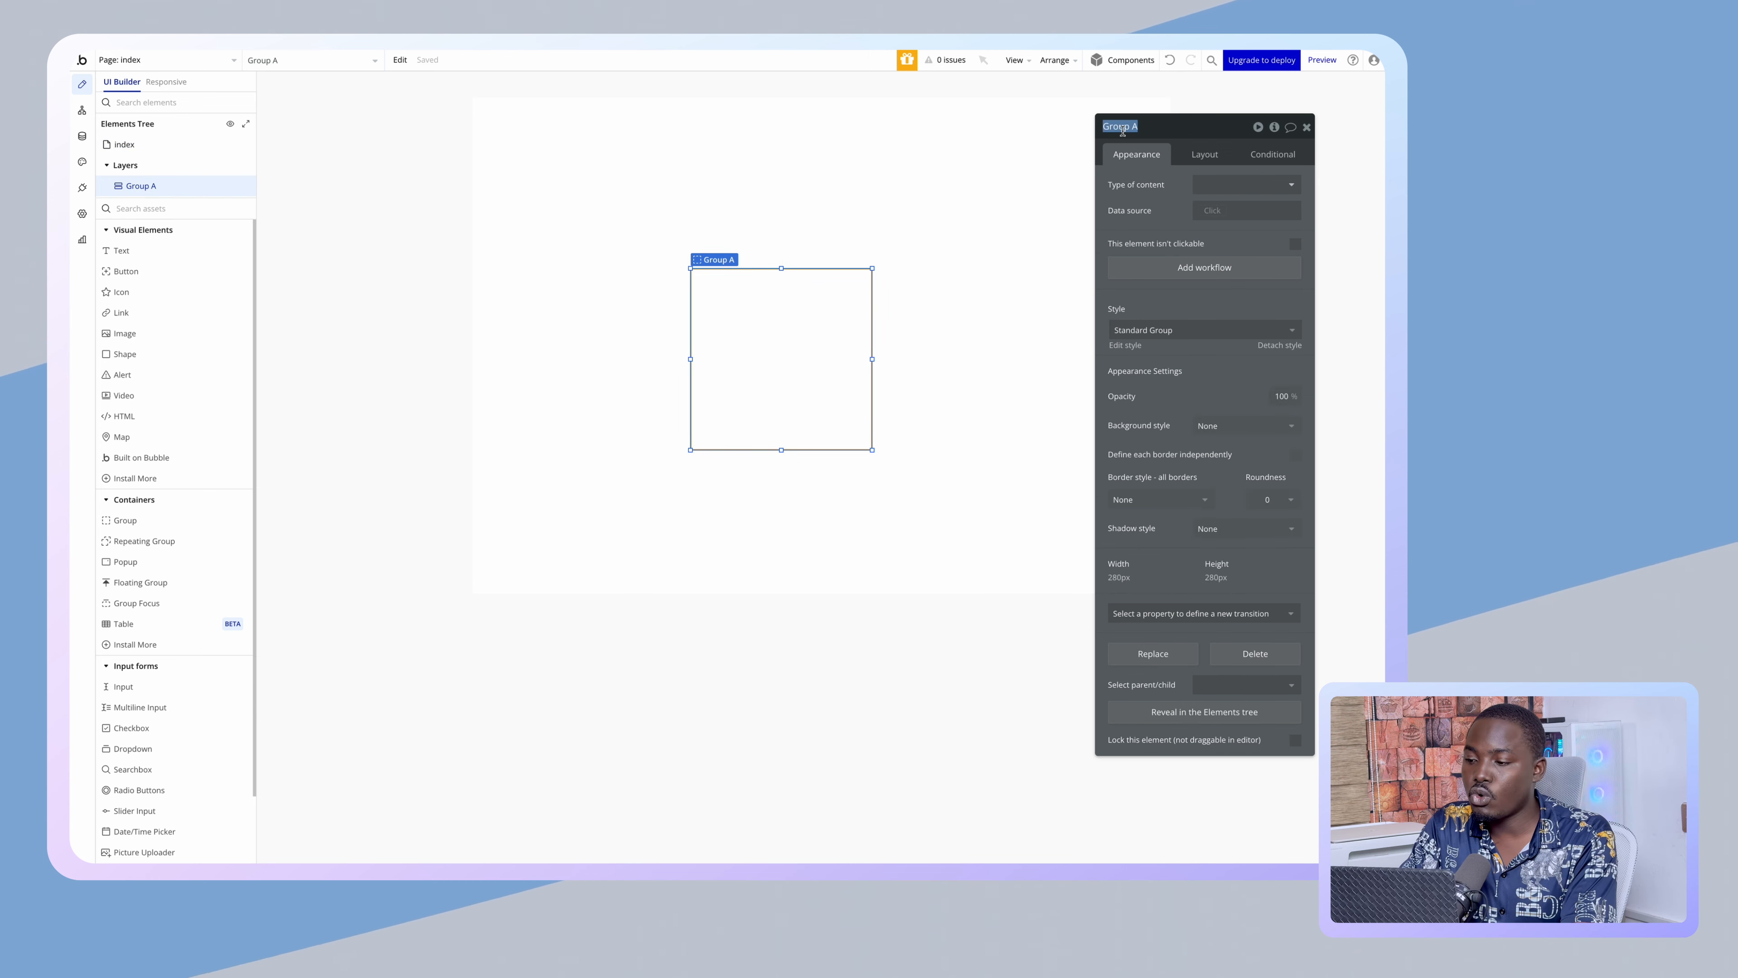
pyautogui.write('Main_Page')
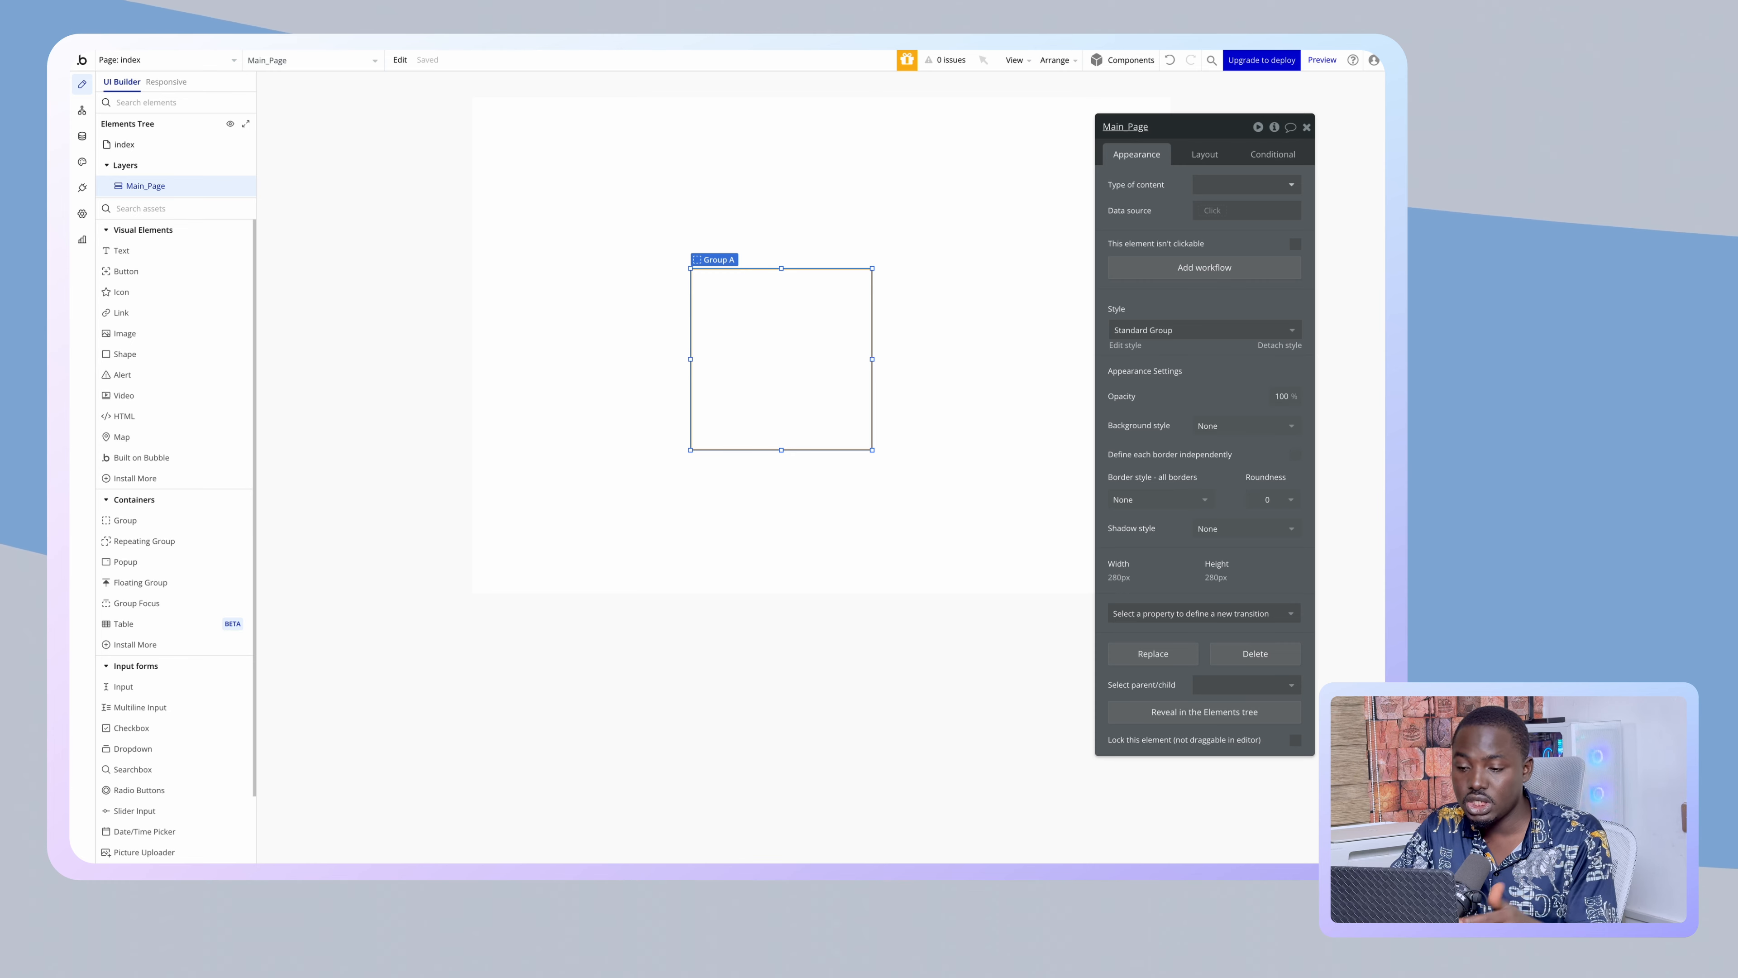
pyautogui.click(909, 203)
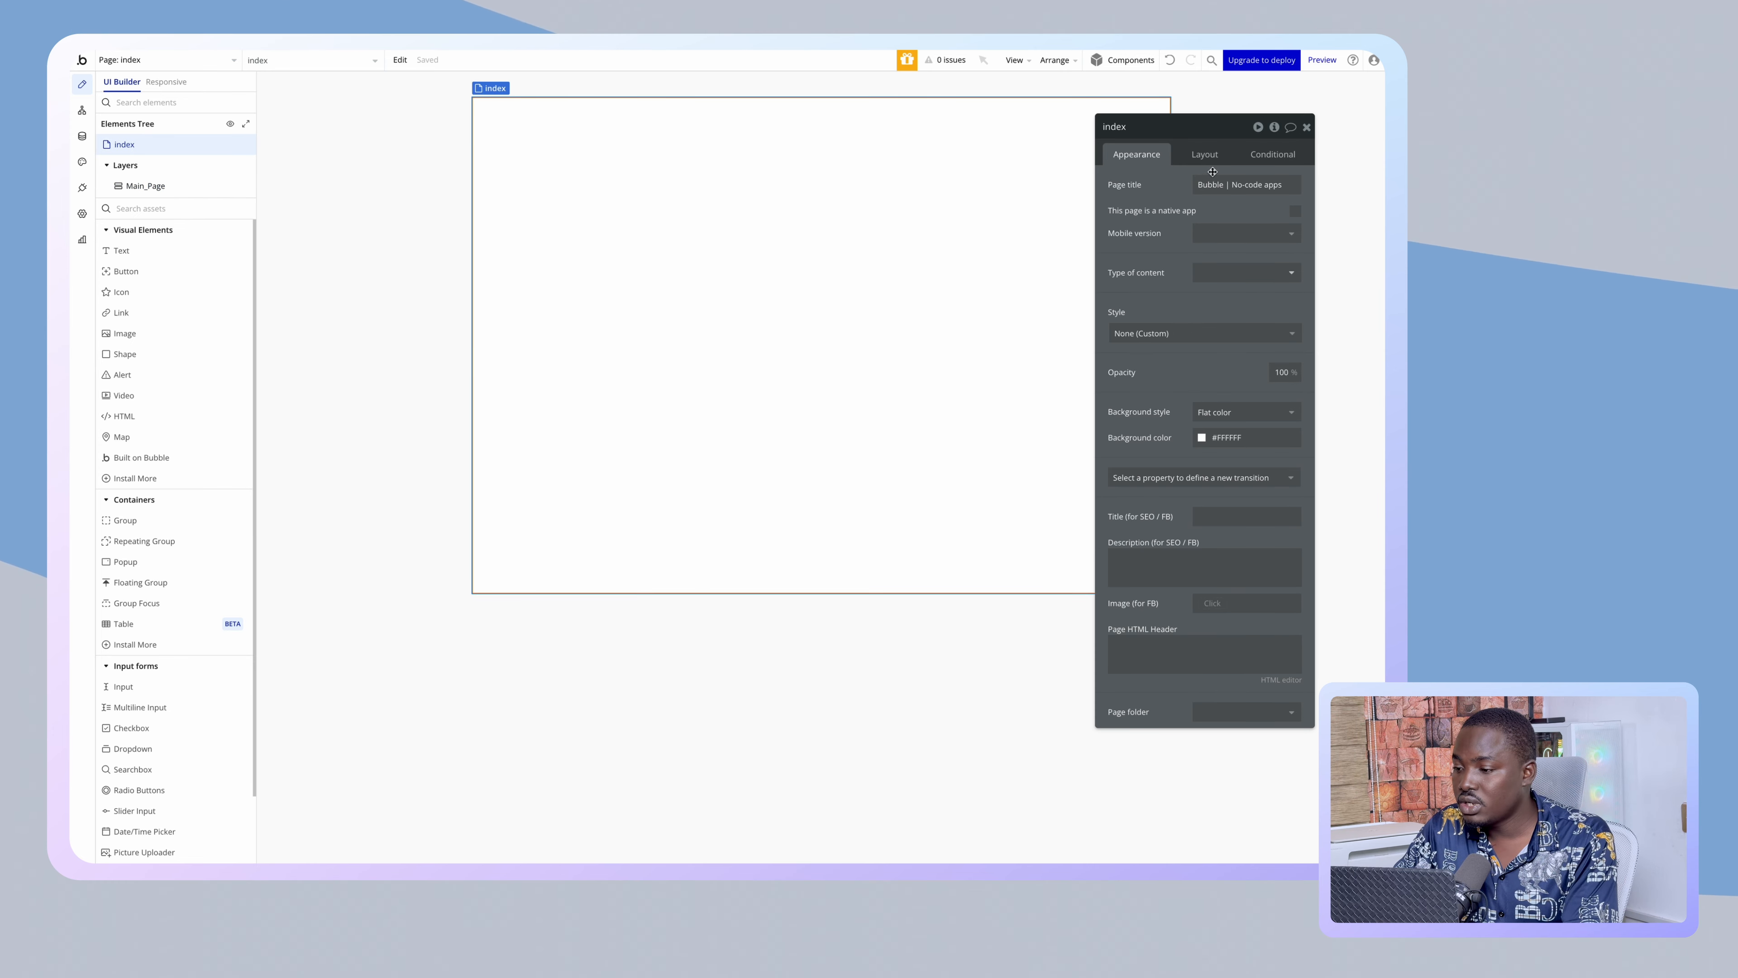
# - Set the index page's container layout to Column
pyautogui.click(1208, 157)
pyautogui.moveTo(1175, 193); pyautogui.dragTo(1173, 200)
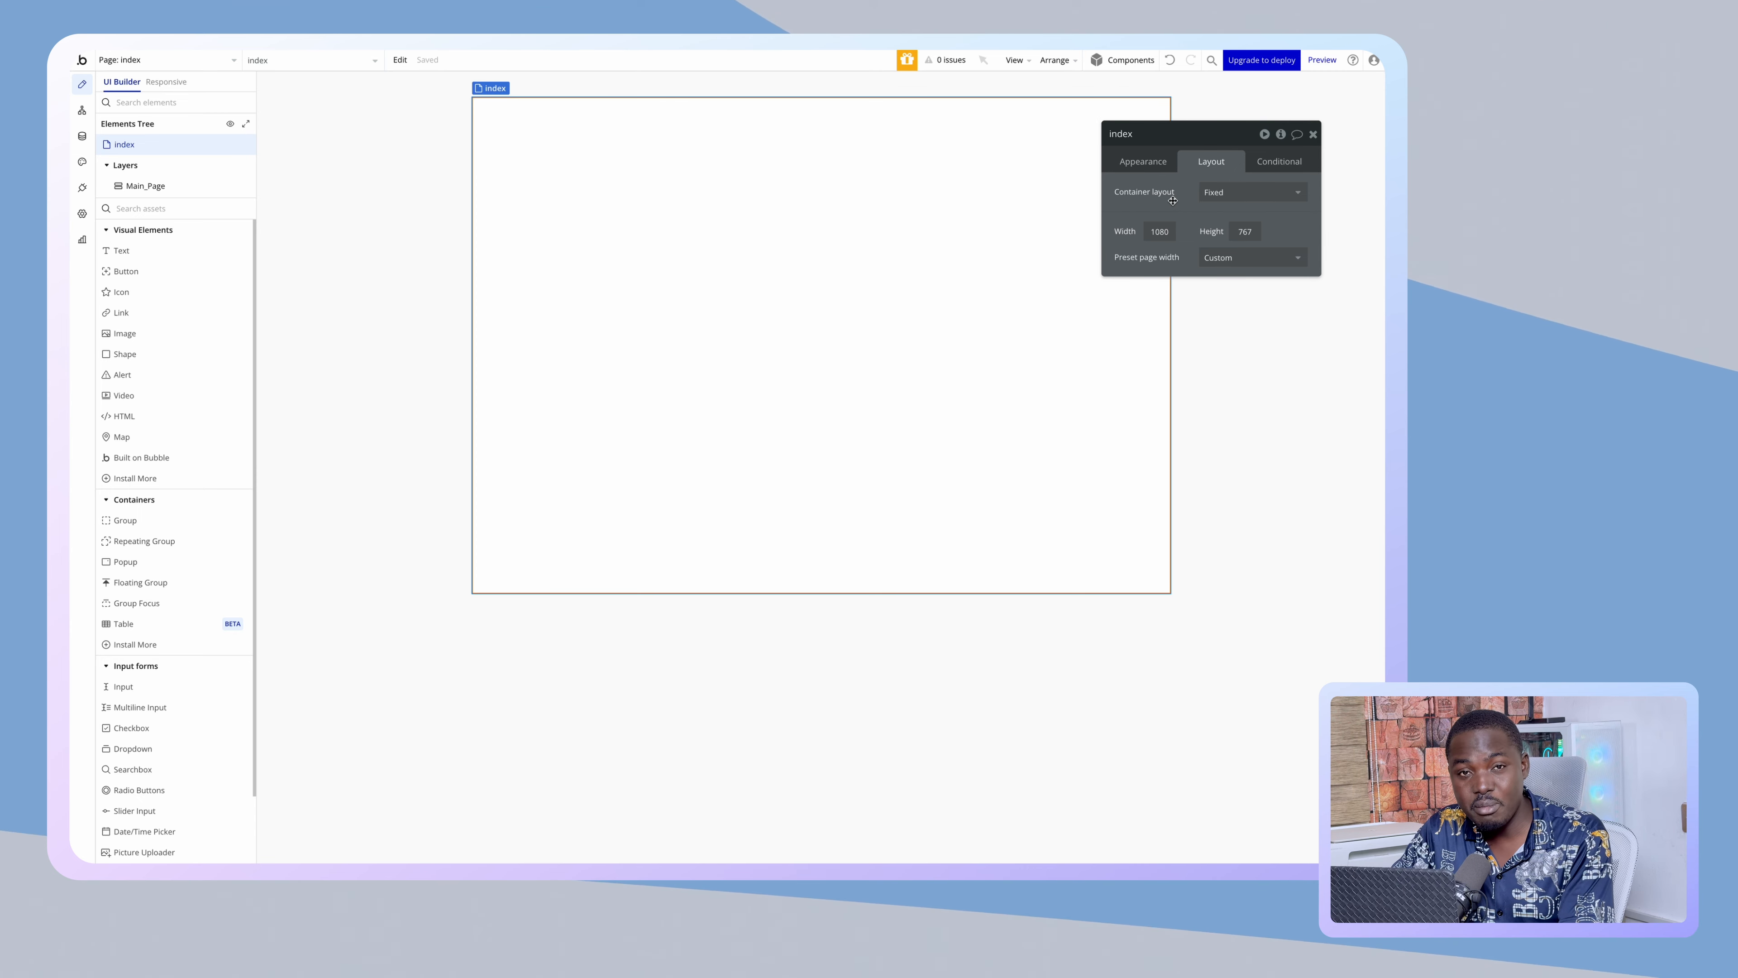
pyautogui.click(1229, 193)
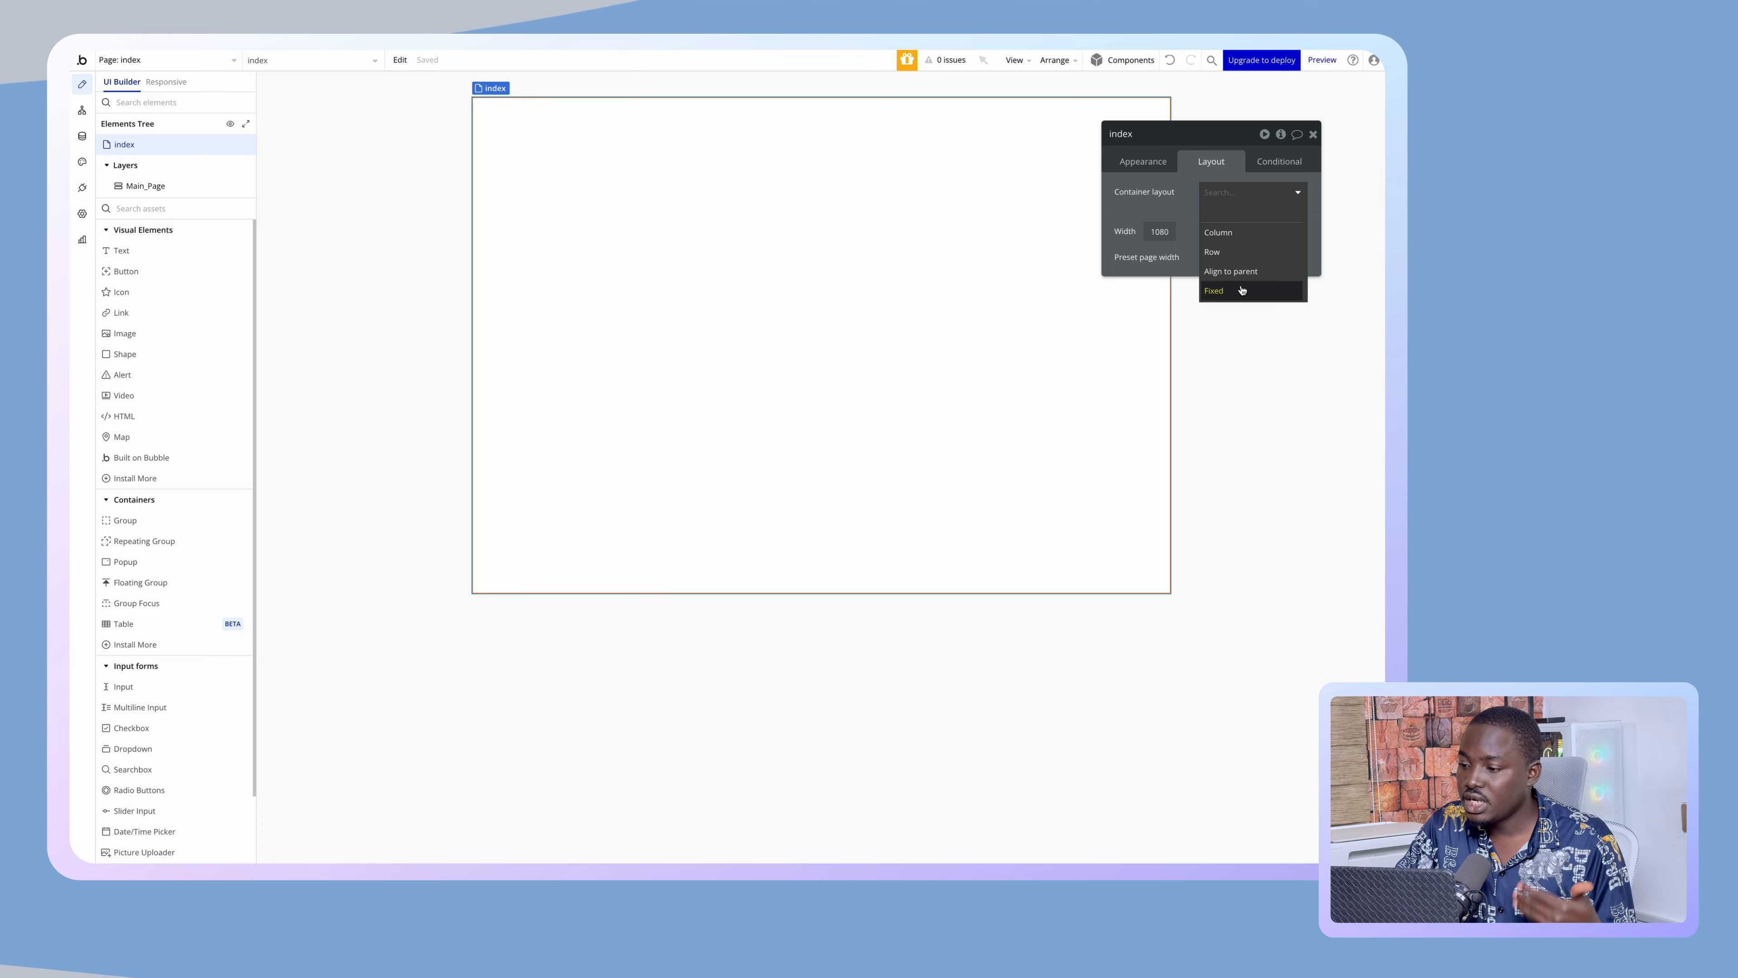
pyautogui.click(1240, 242)
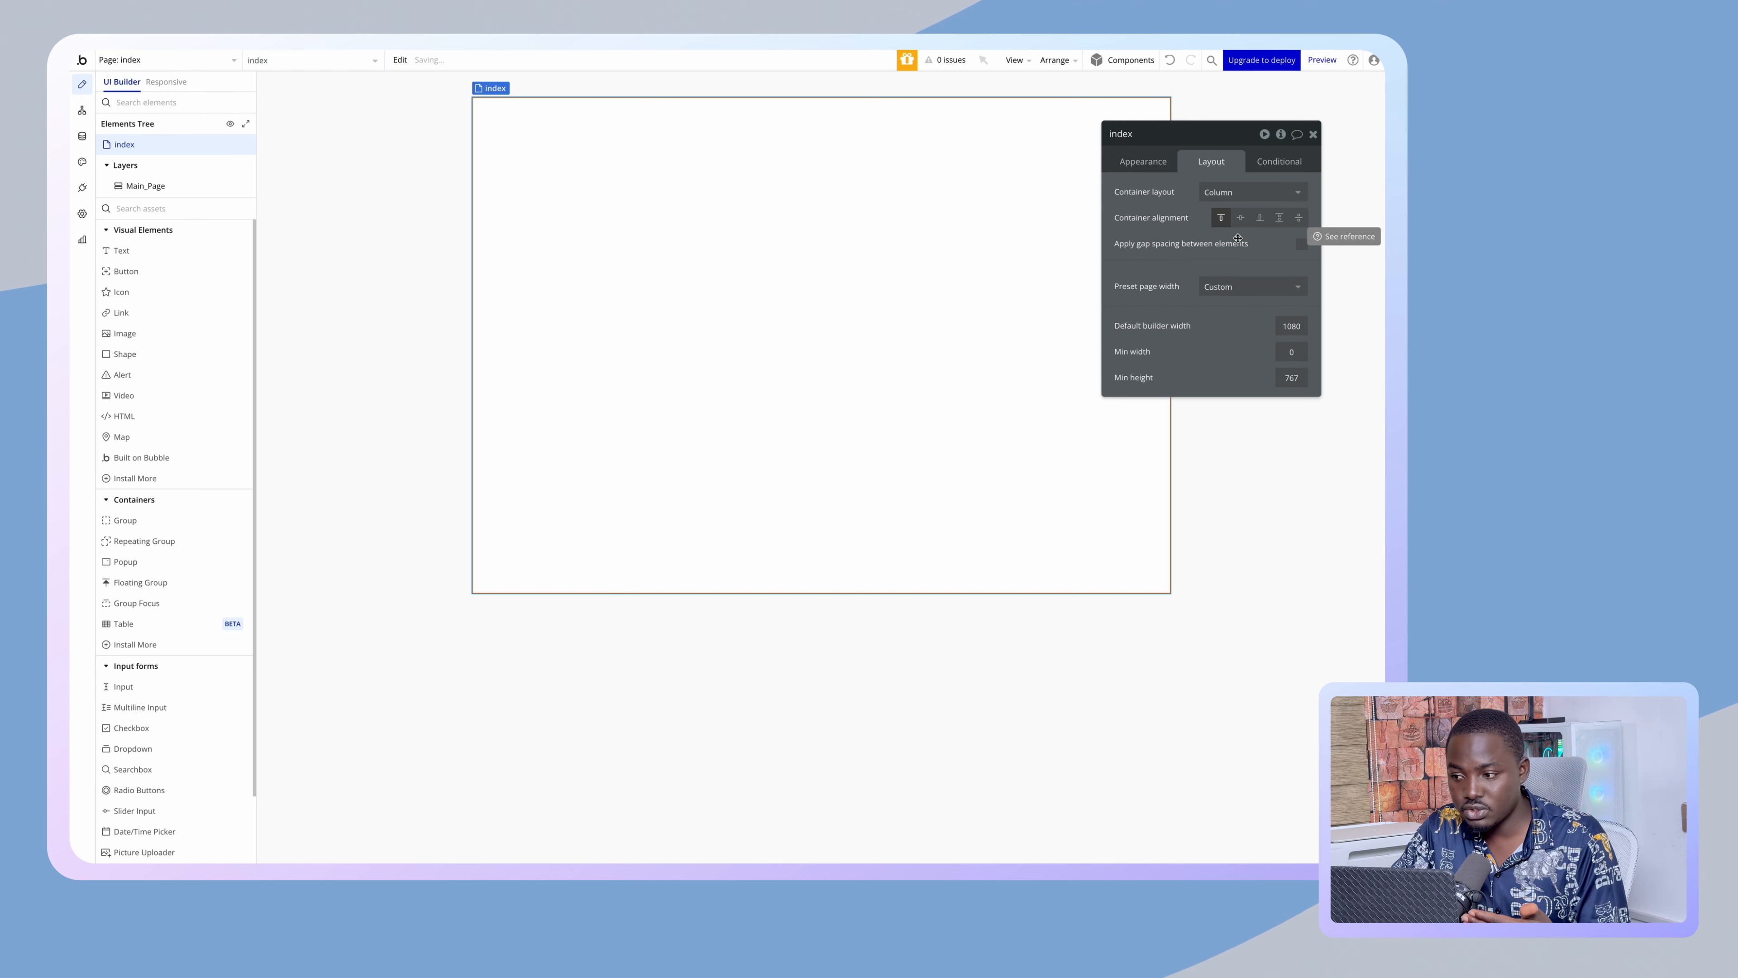
pyautogui.click(1252, 191)
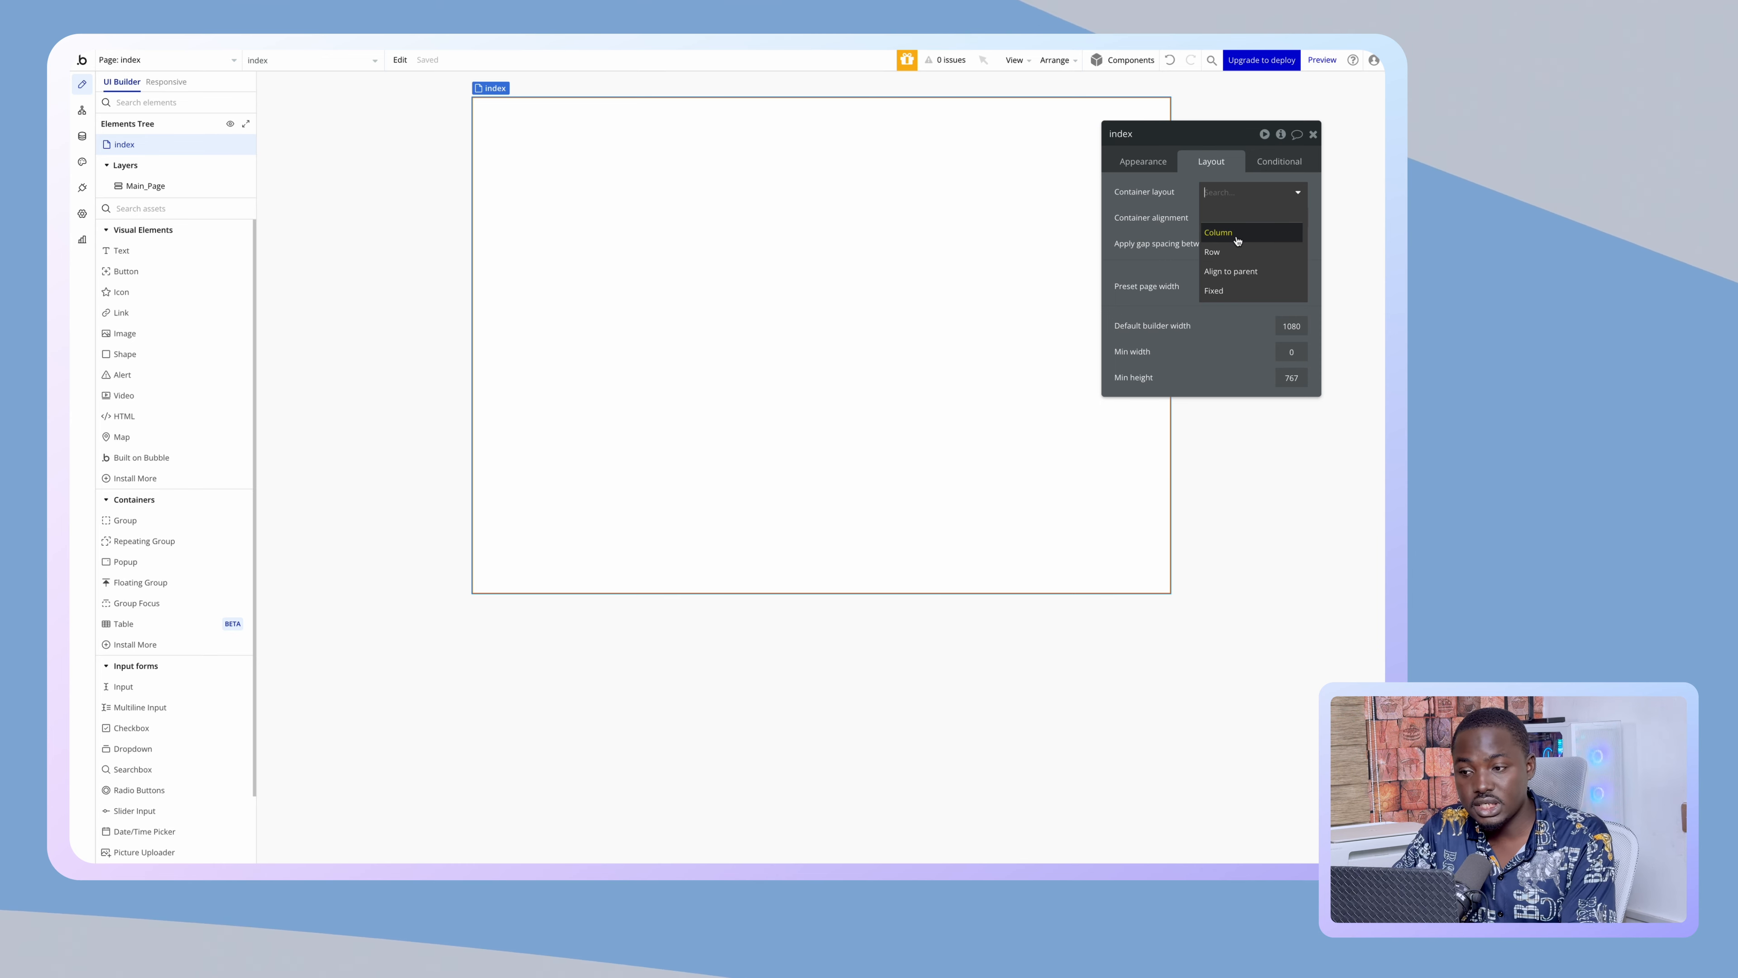
pyautogui.click(1235, 234)
# - Set the default builder width to 1200 and the minimum height to 800
pyautogui.click(1293, 330)
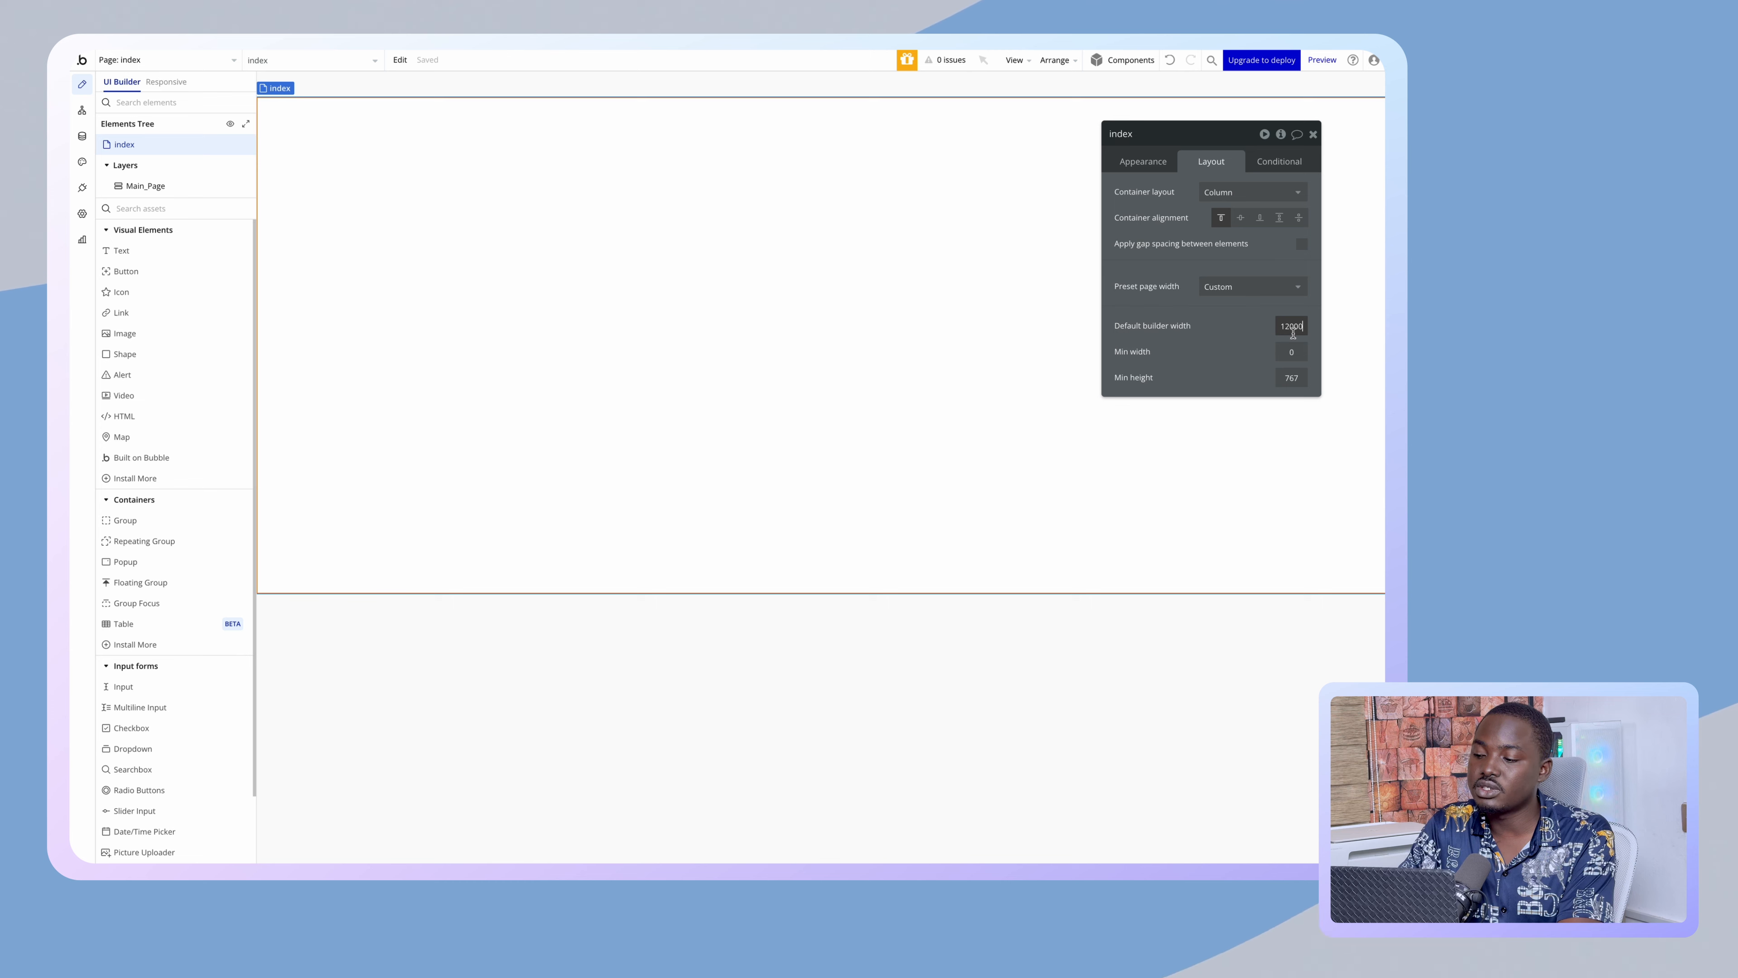
pyautogui.press('BackSpace')
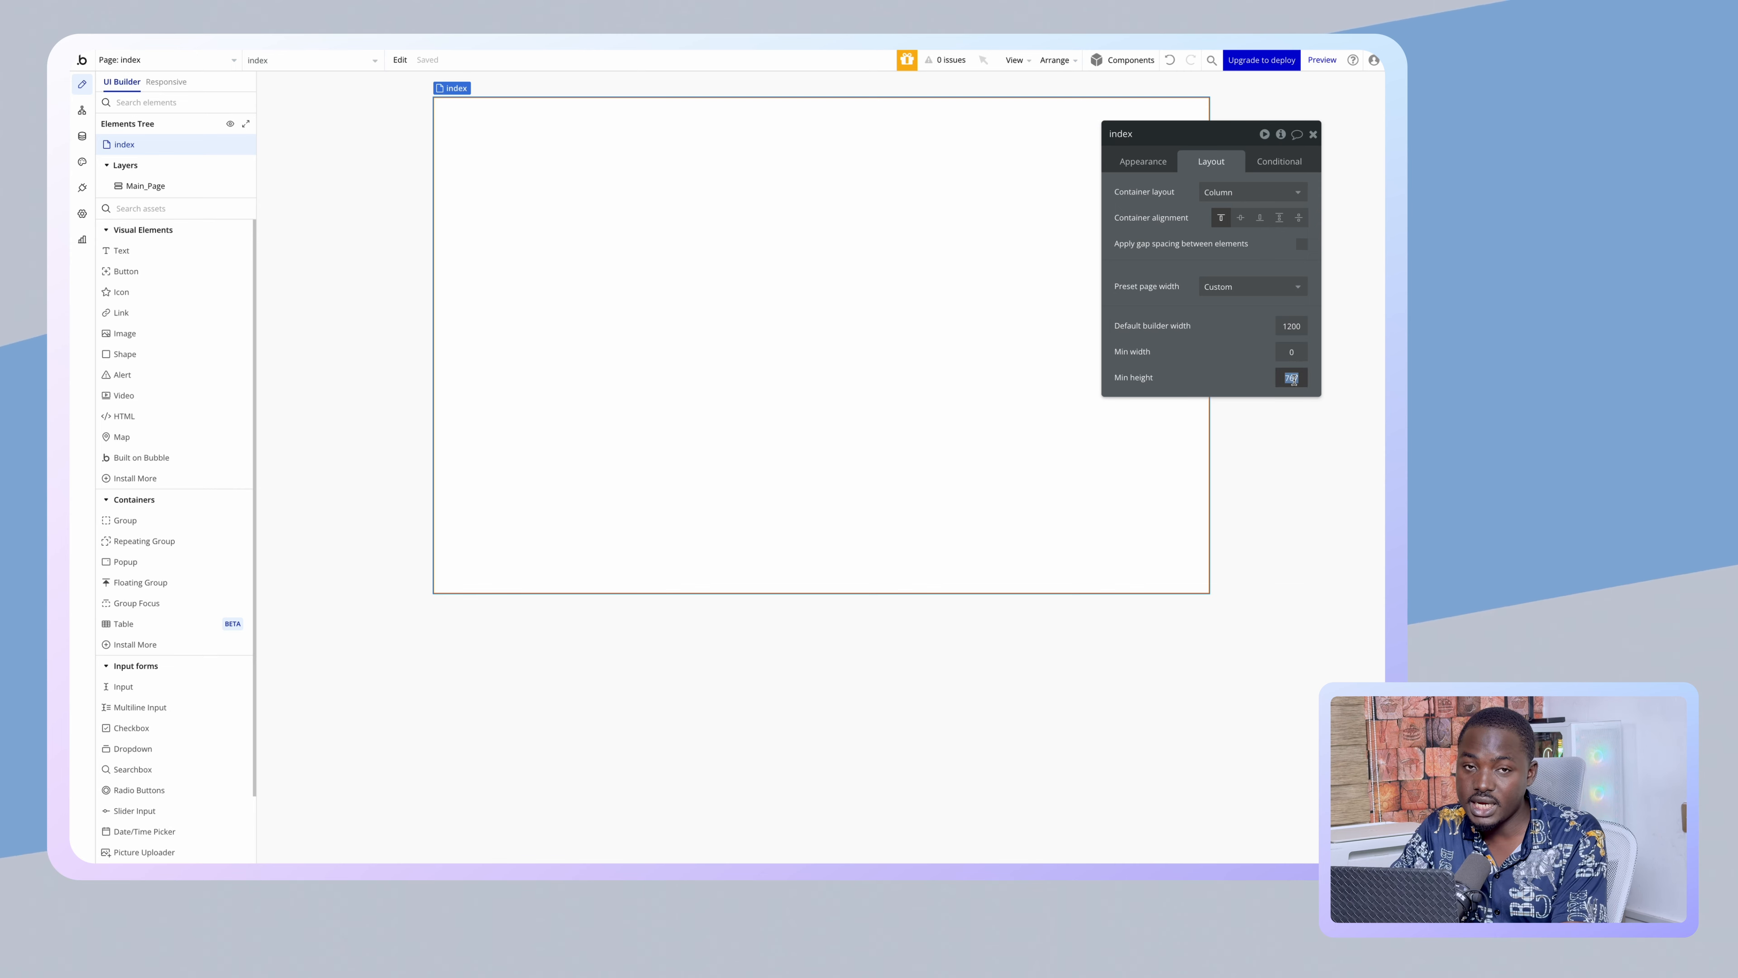
pyautogui.write('800')
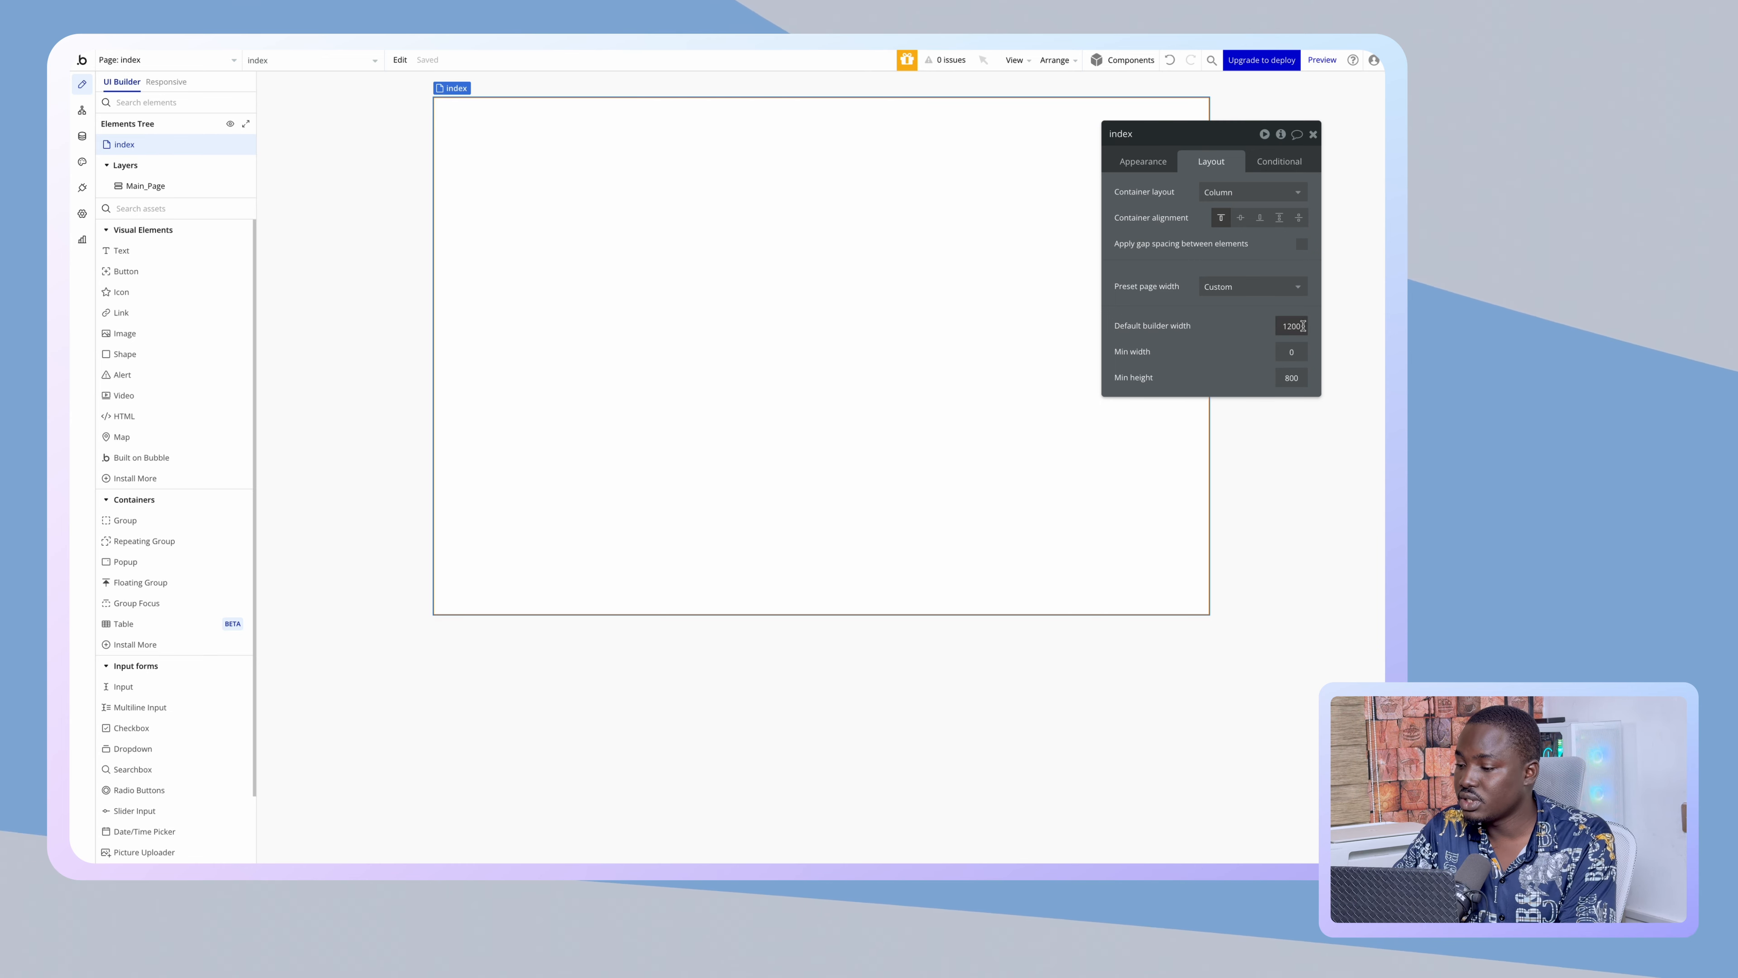
pyautogui.click(563, 183)
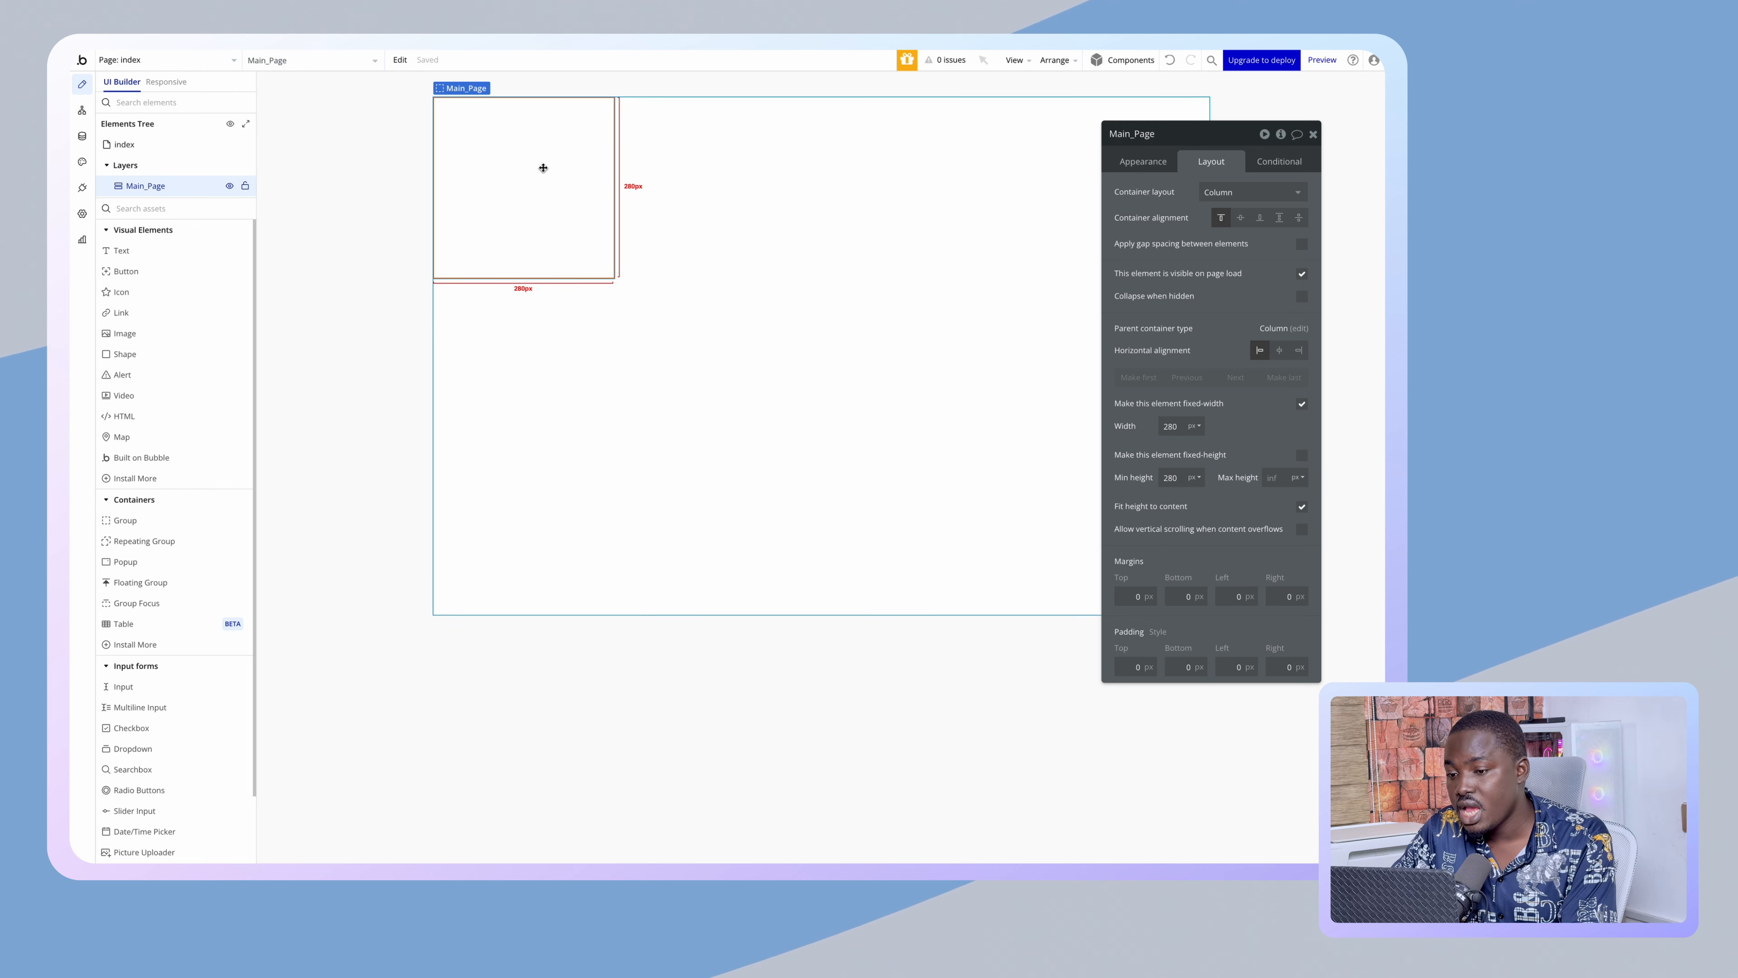
# - Let Main_Page stretch in width and height and centre its contents horizontally
pyautogui.click(1293, 403)
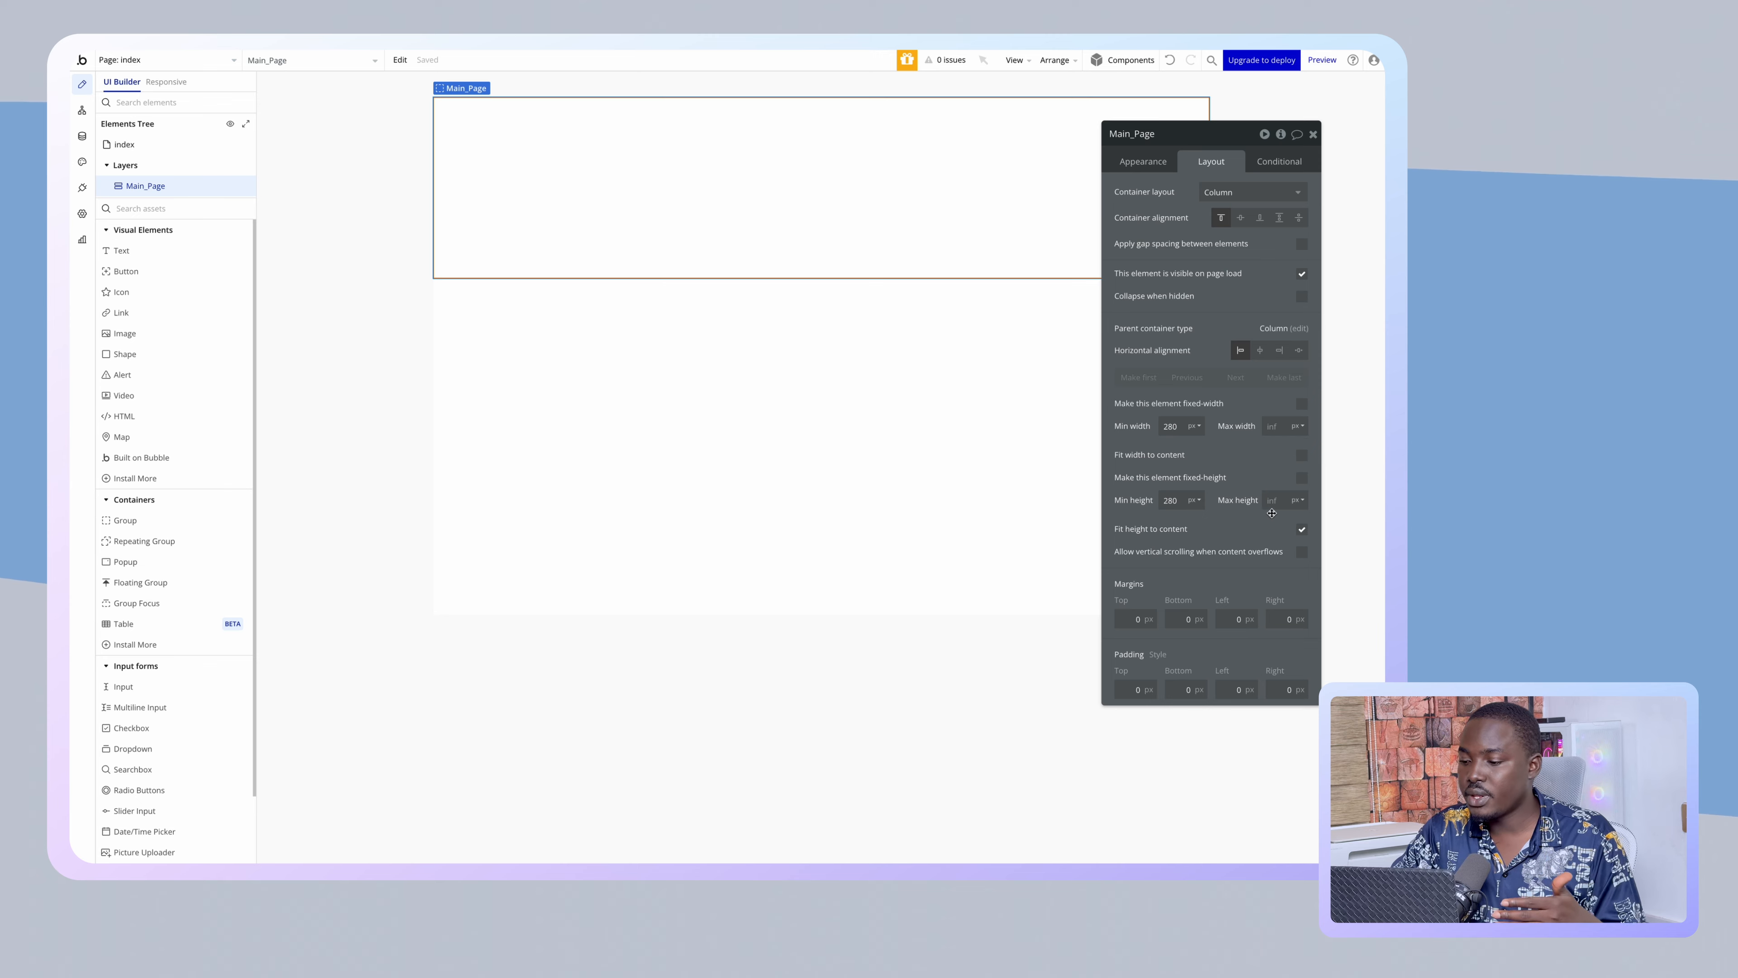
pyautogui.click(1299, 528)
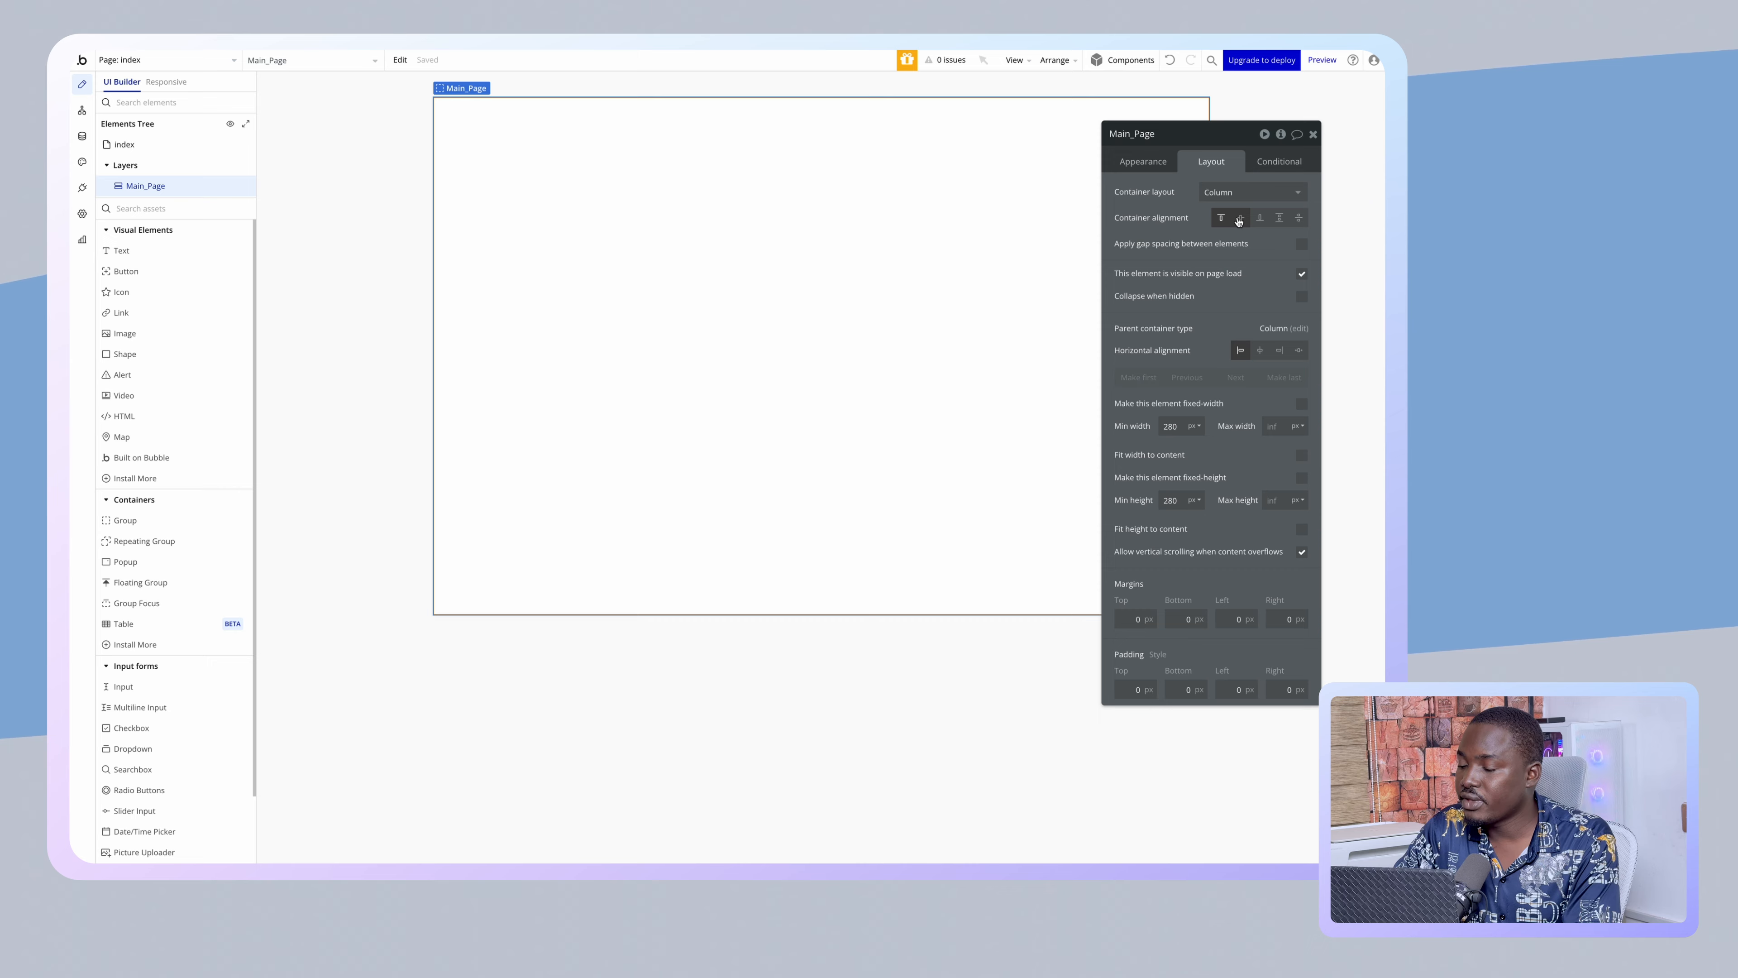
pyautogui.click(1263, 352)
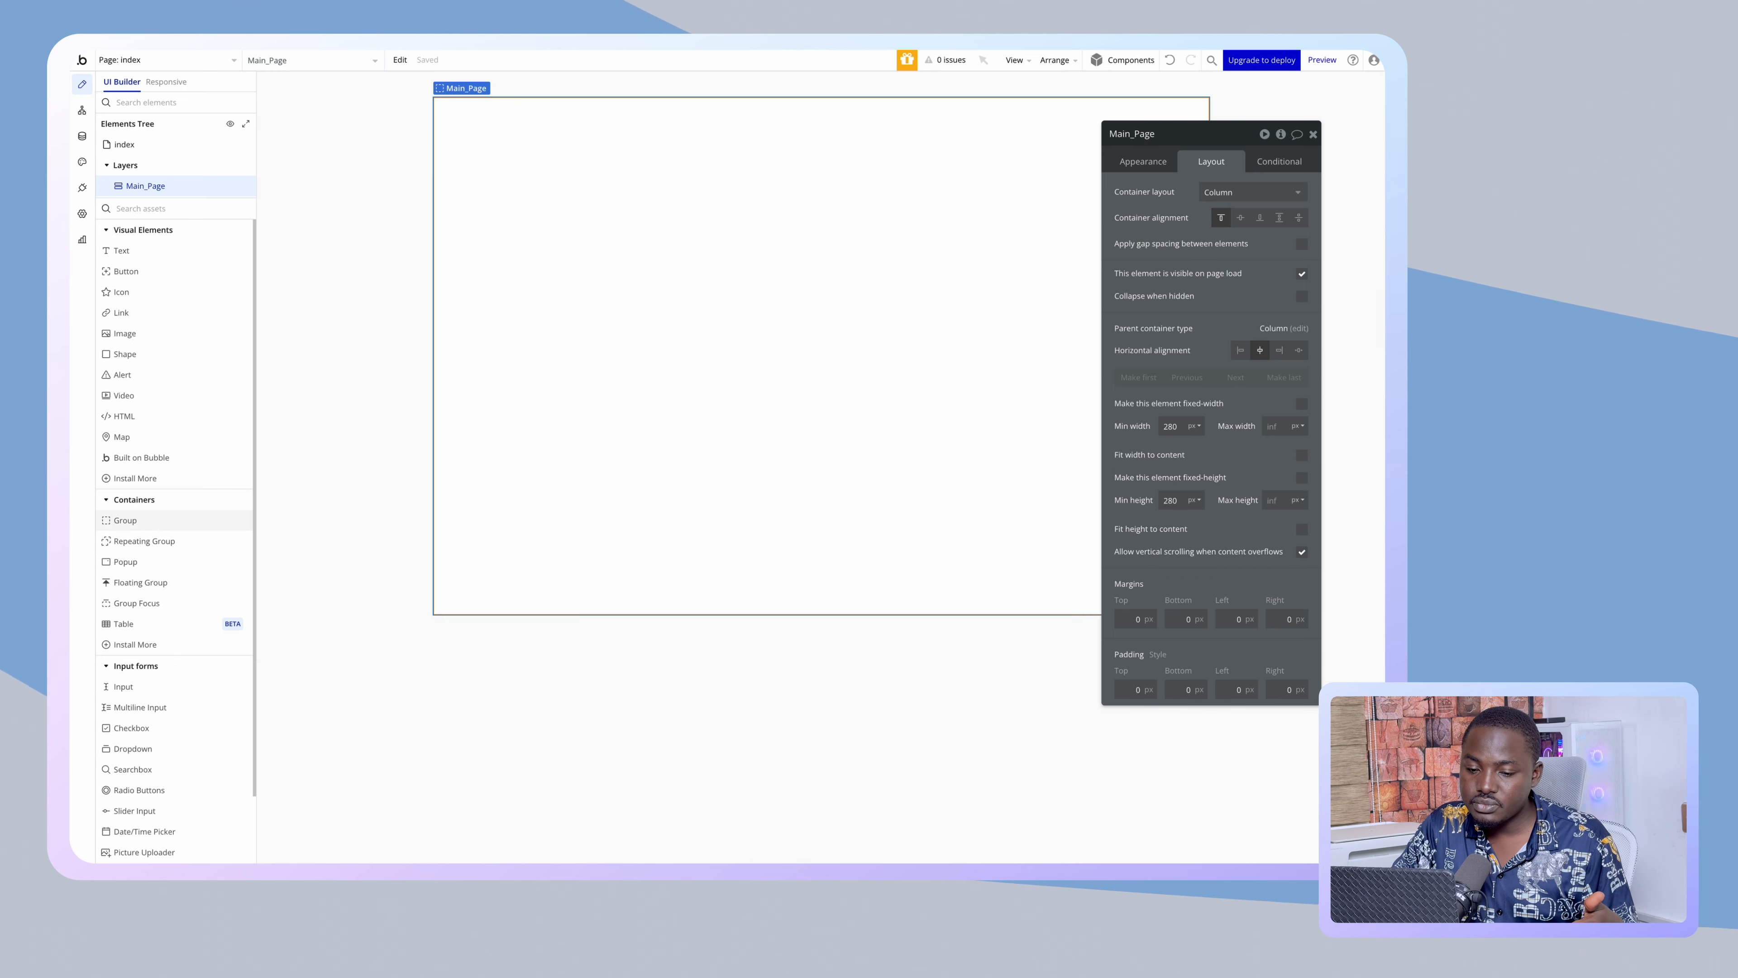
# - Add Group B inside Main_Page with a fixed 40 px width and height
pyautogui.moveTo(125, 520); pyautogui.dragTo(737, 283)
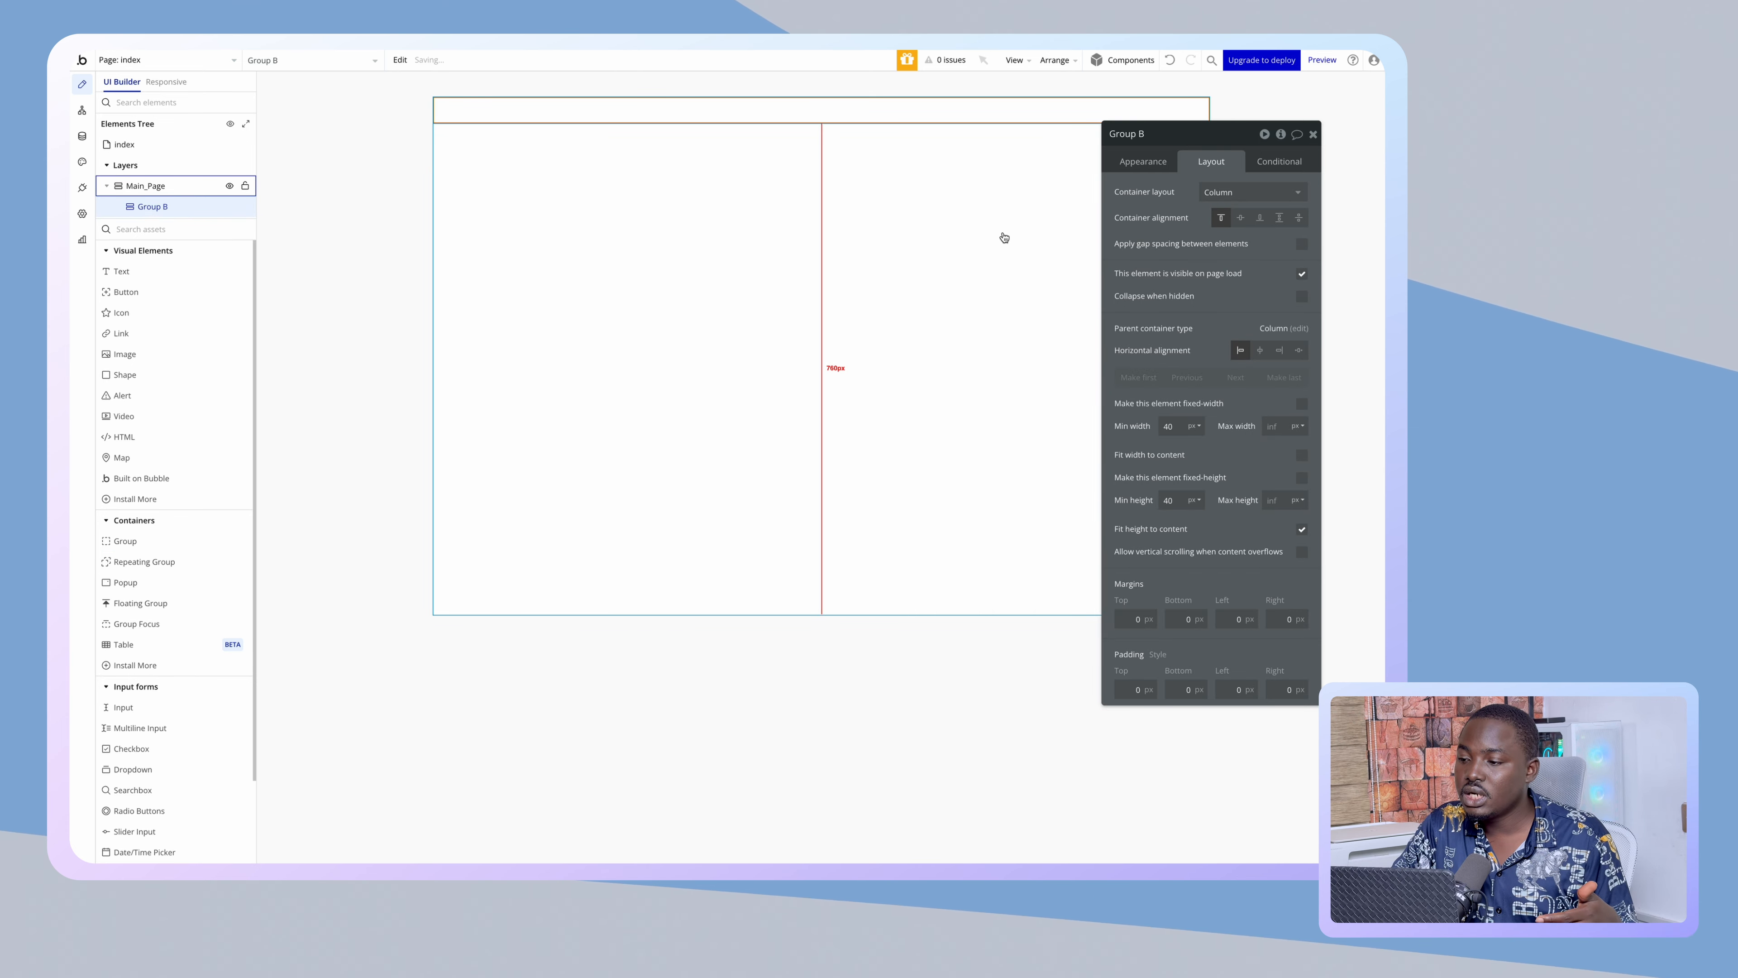
pyautogui.click(1302, 404)
pyautogui.click(1302, 454)
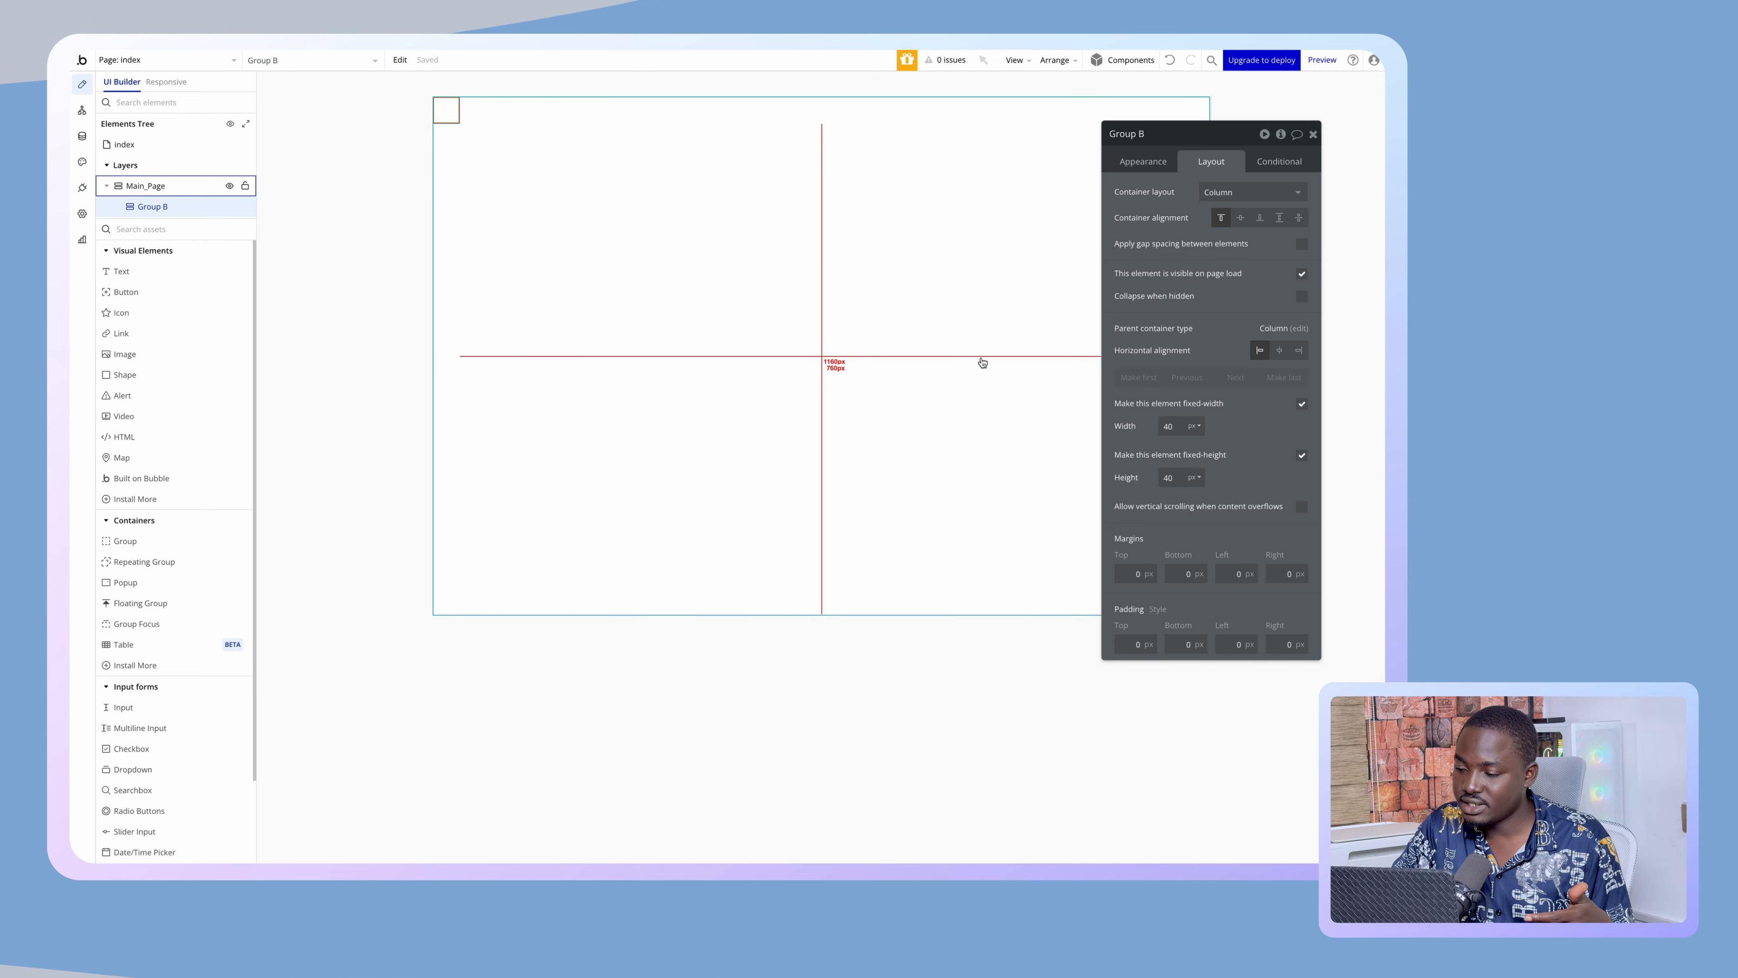
# - Give Group B a flat blue background colour
pyautogui.click(1153, 161)
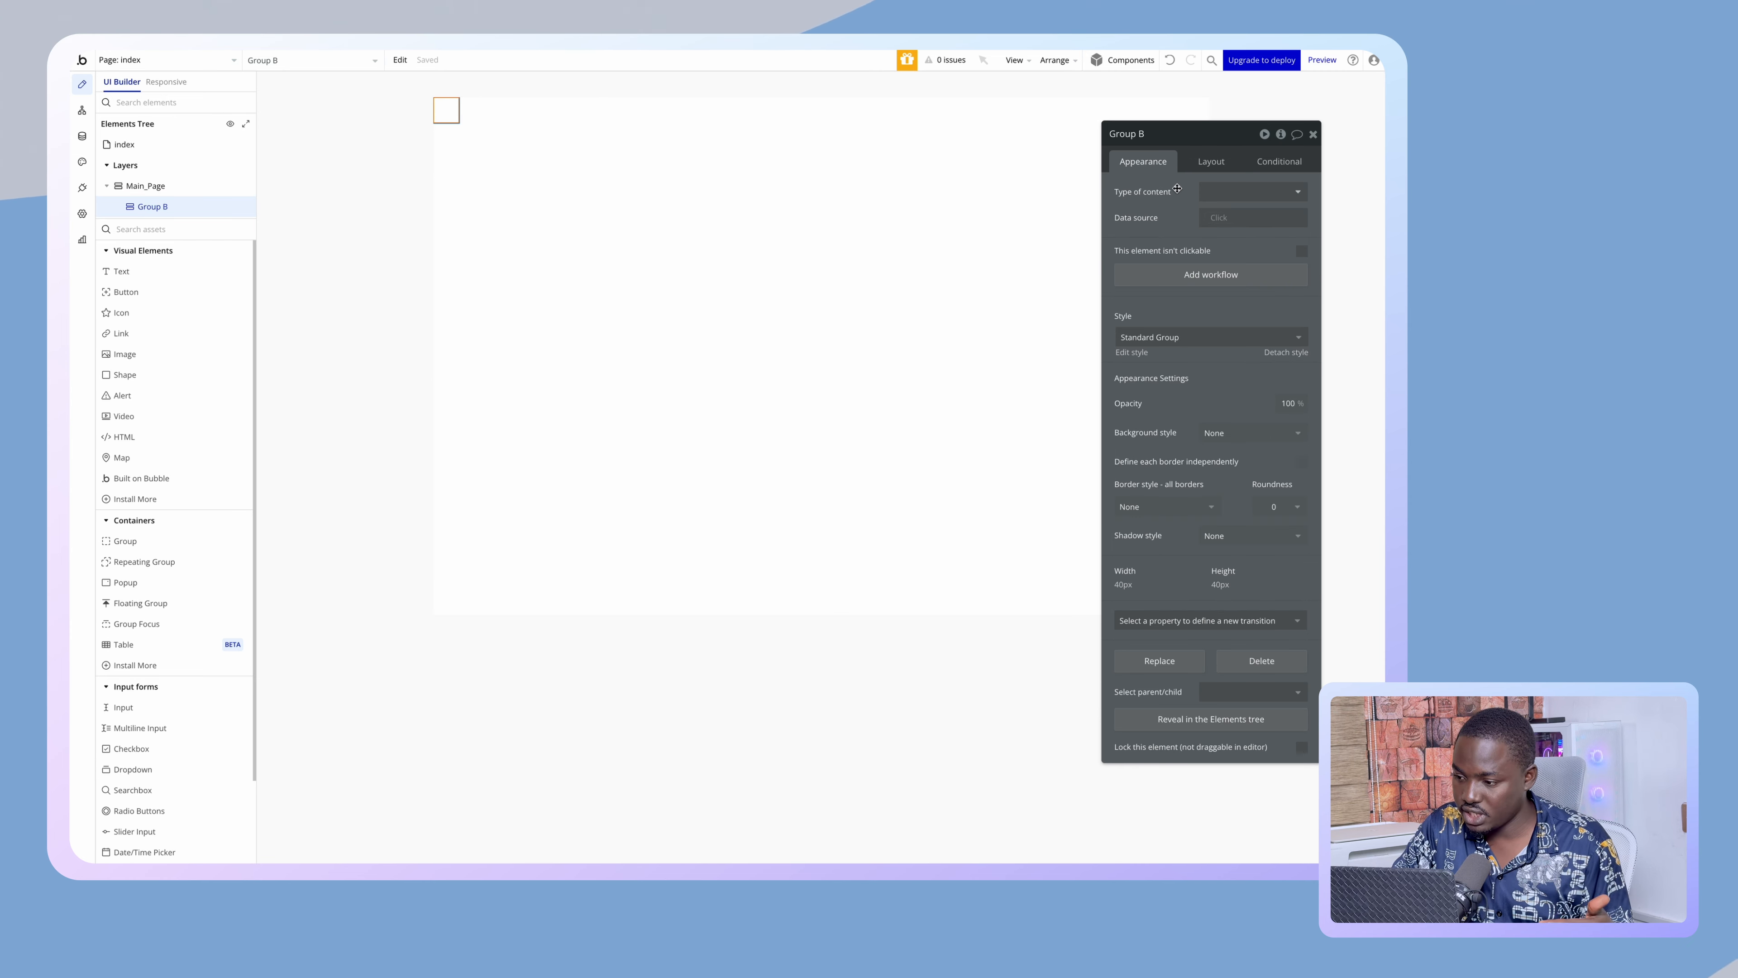
pyautogui.click(1236, 445)
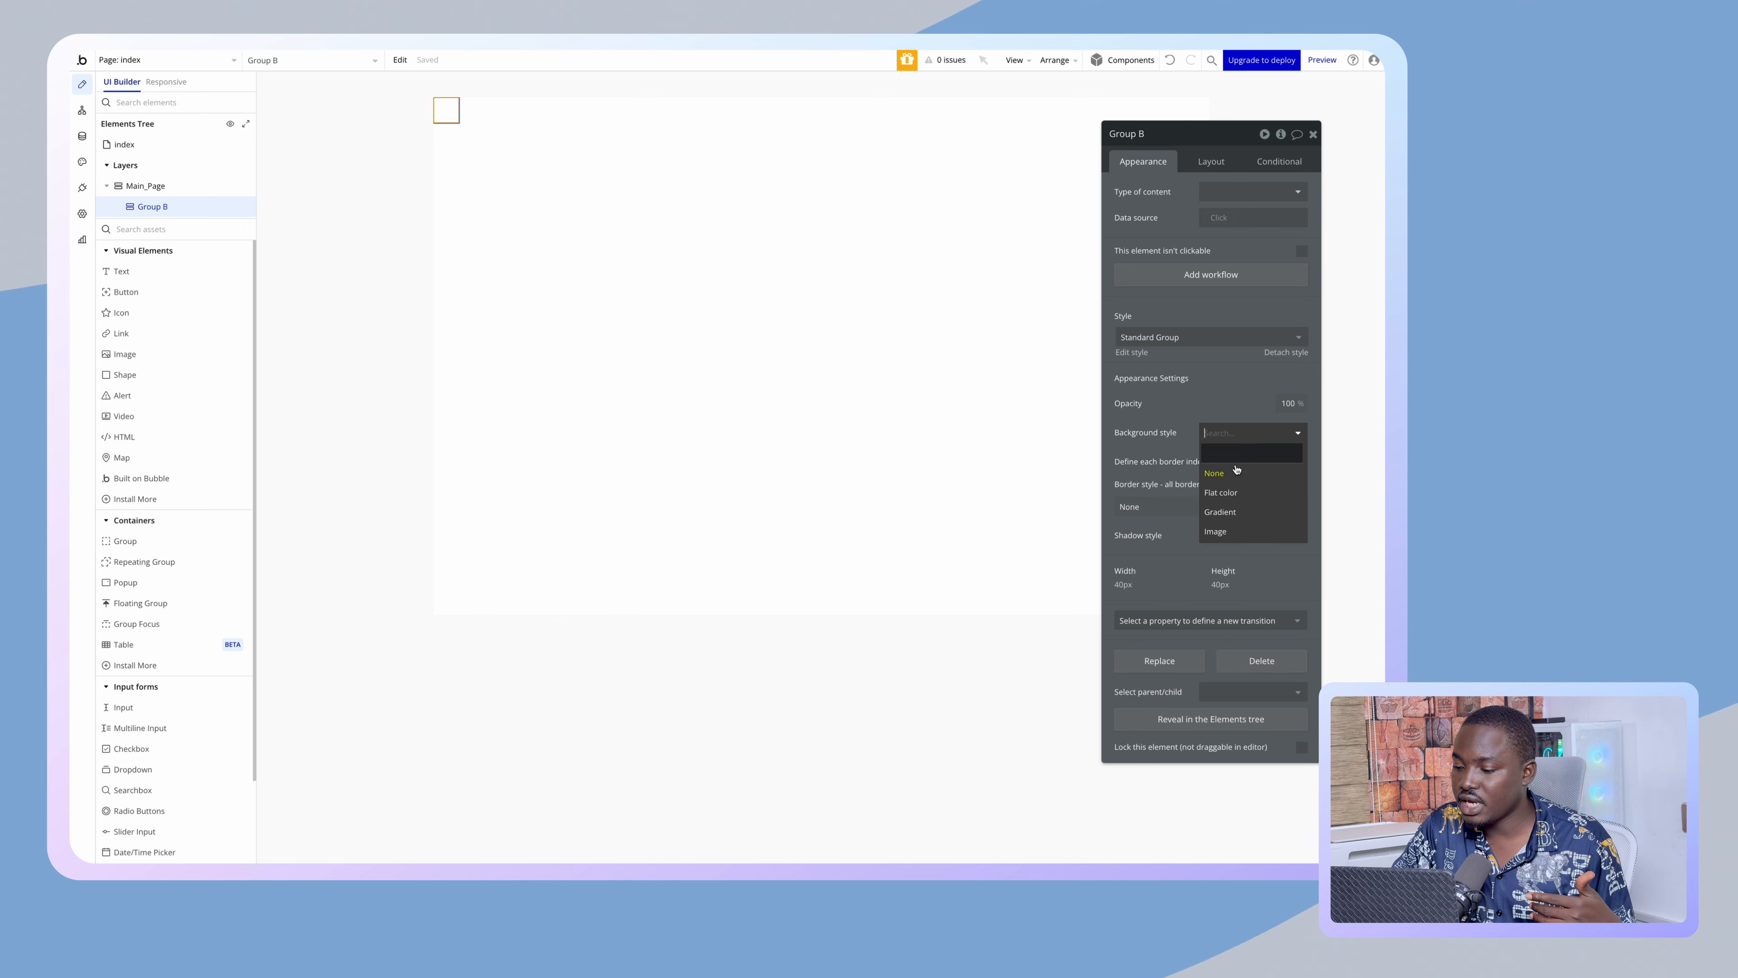
pyautogui.click(1226, 474)
pyautogui.click(1236, 458)
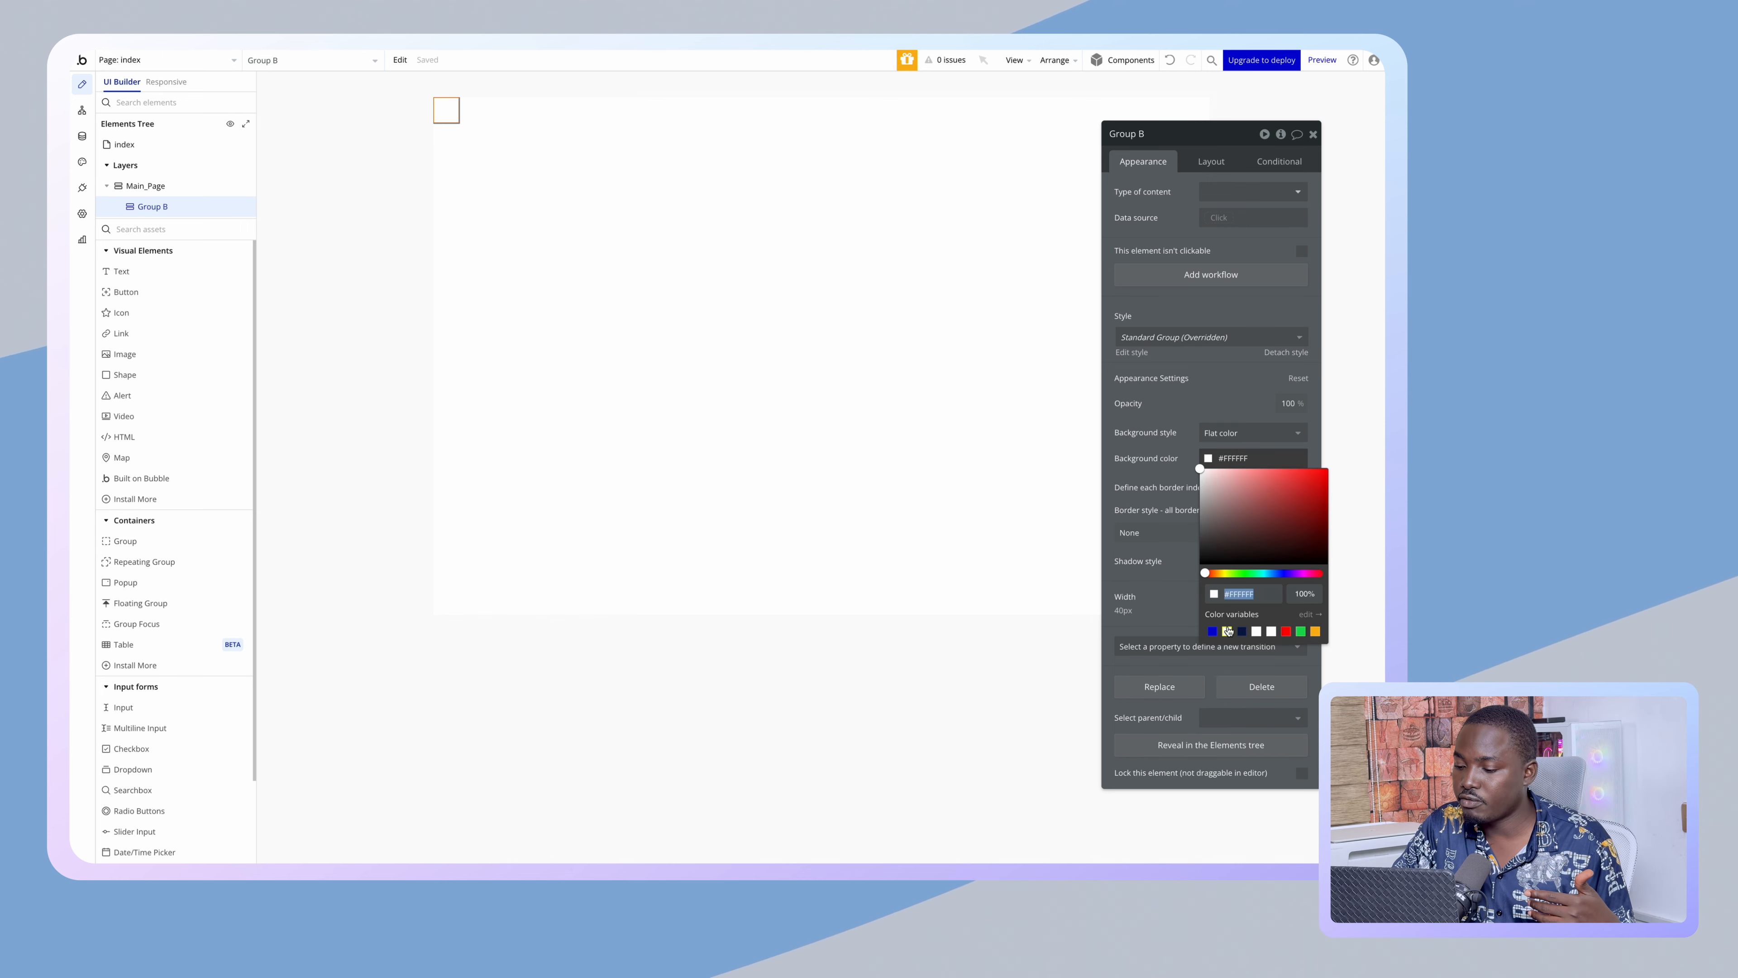
pyautogui.click(1211, 631)
pyautogui.click(970, 474)
# - Try a red flat background and fixed 280 px size on Main_Page, then restore stretching
pyautogui.click(1248, 433)
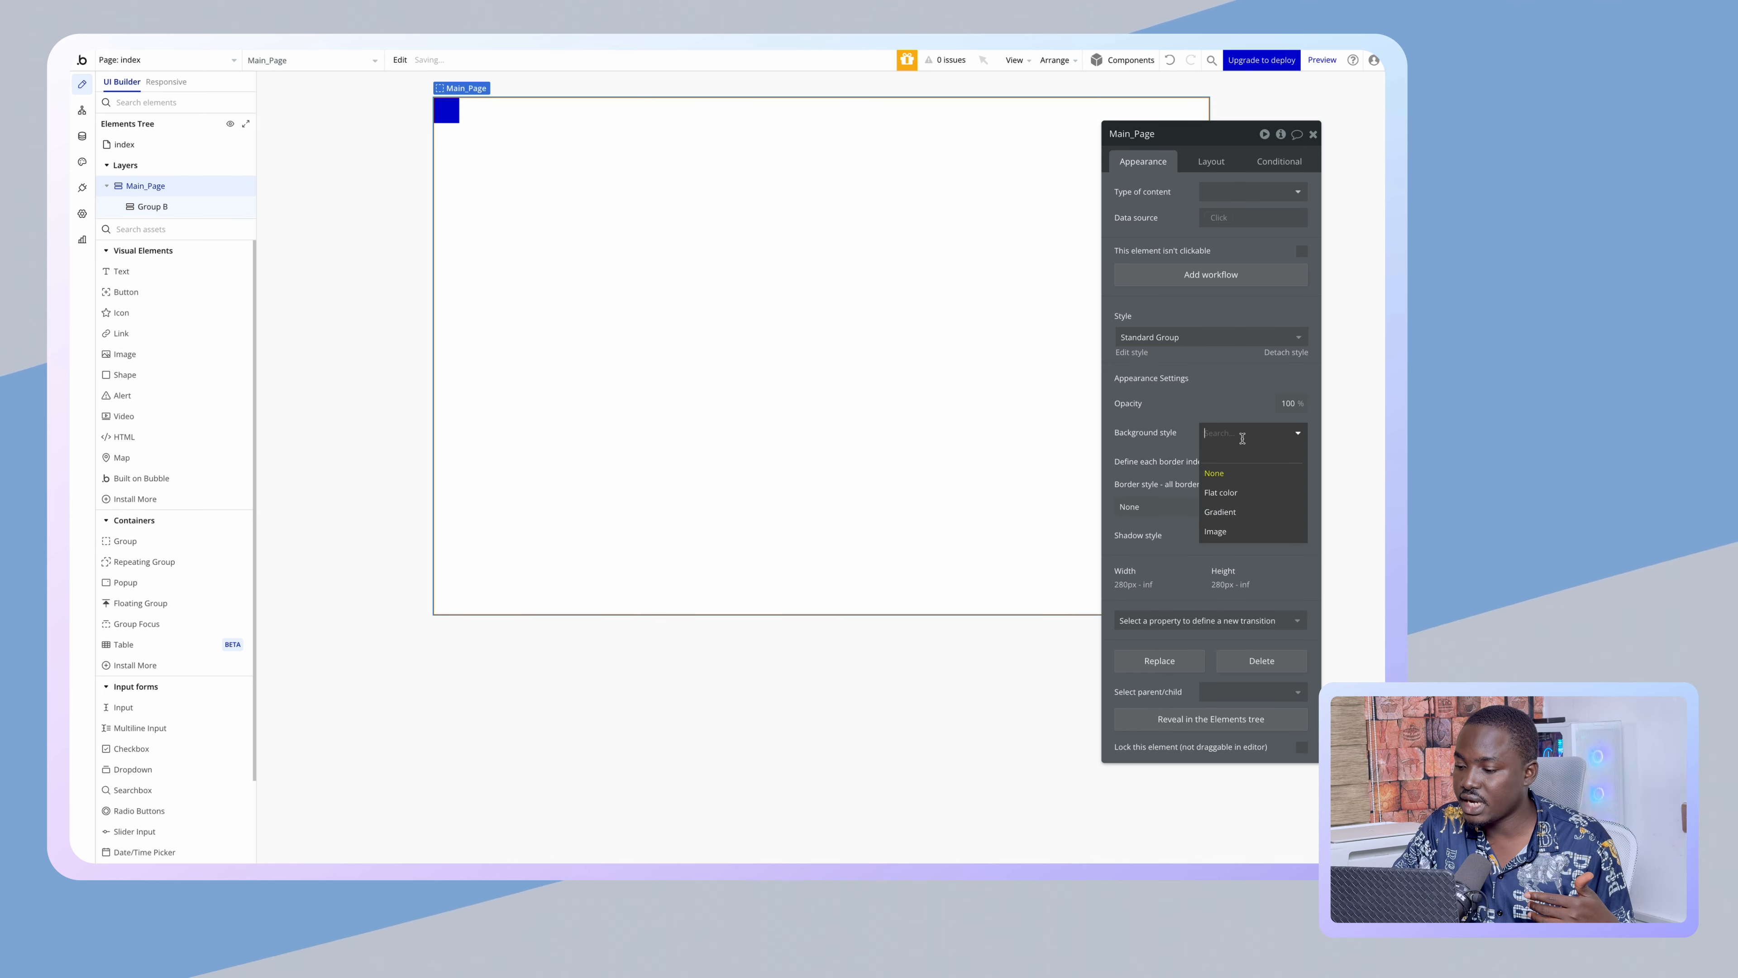
pyautogui.click(1221, 494)
pyautogui.click(1245, 458)
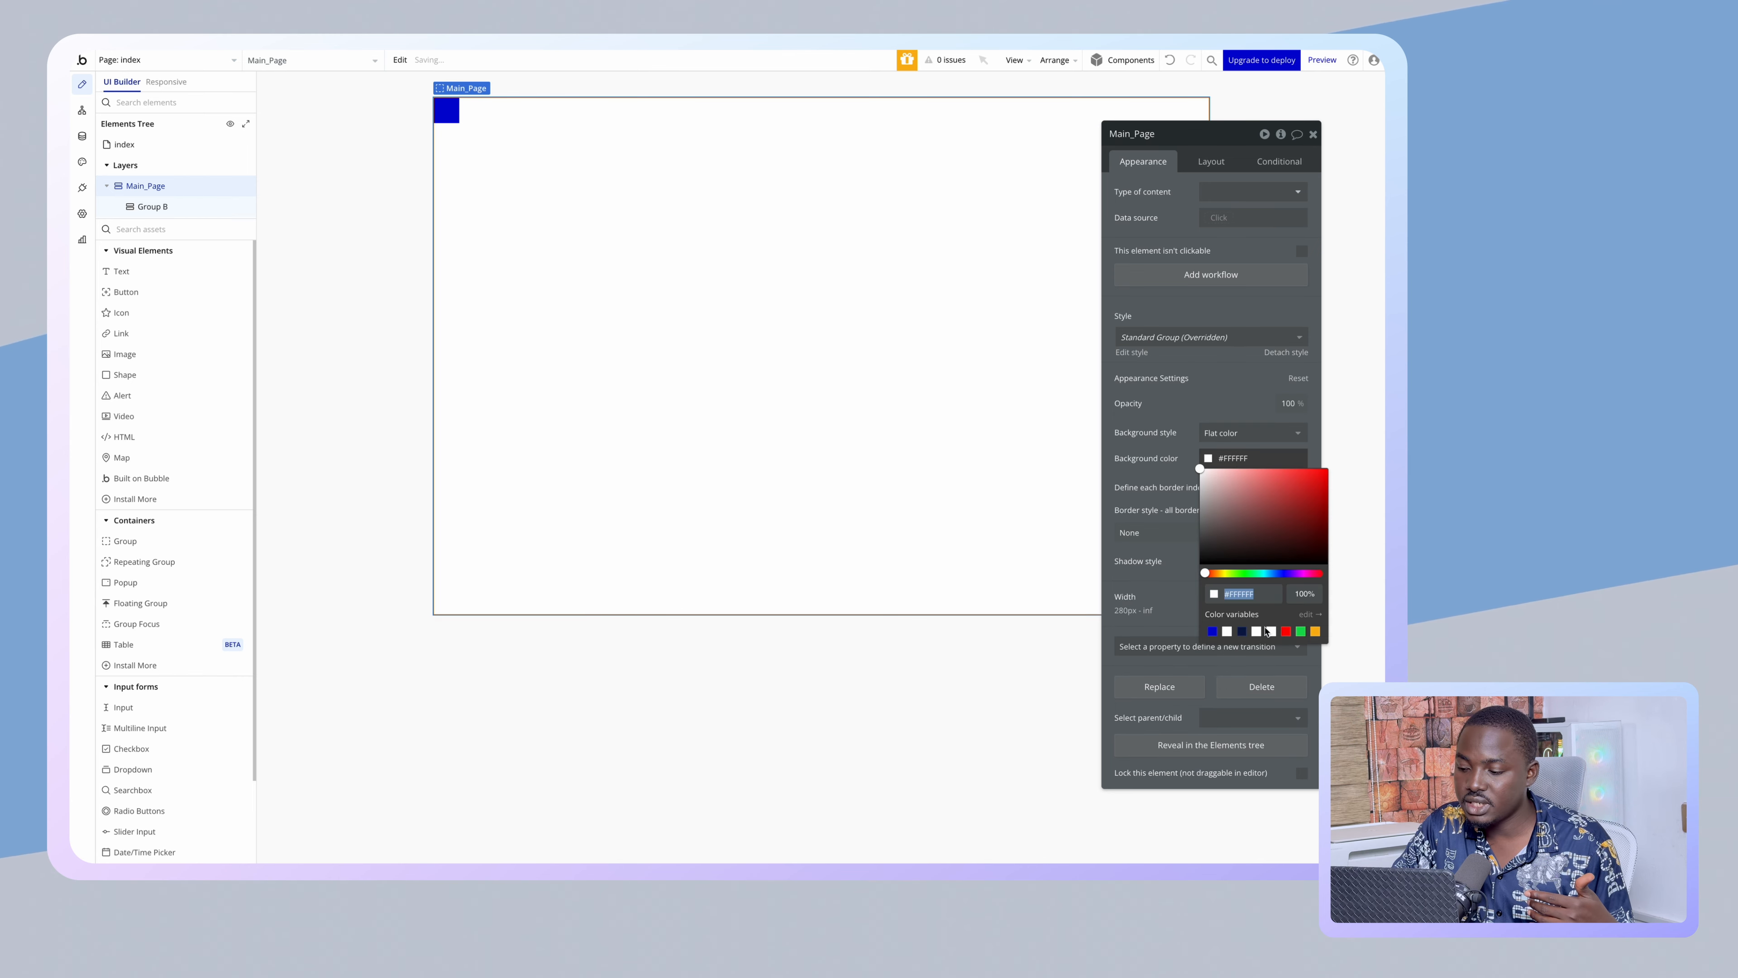
pyautogui.click(1286, 632)
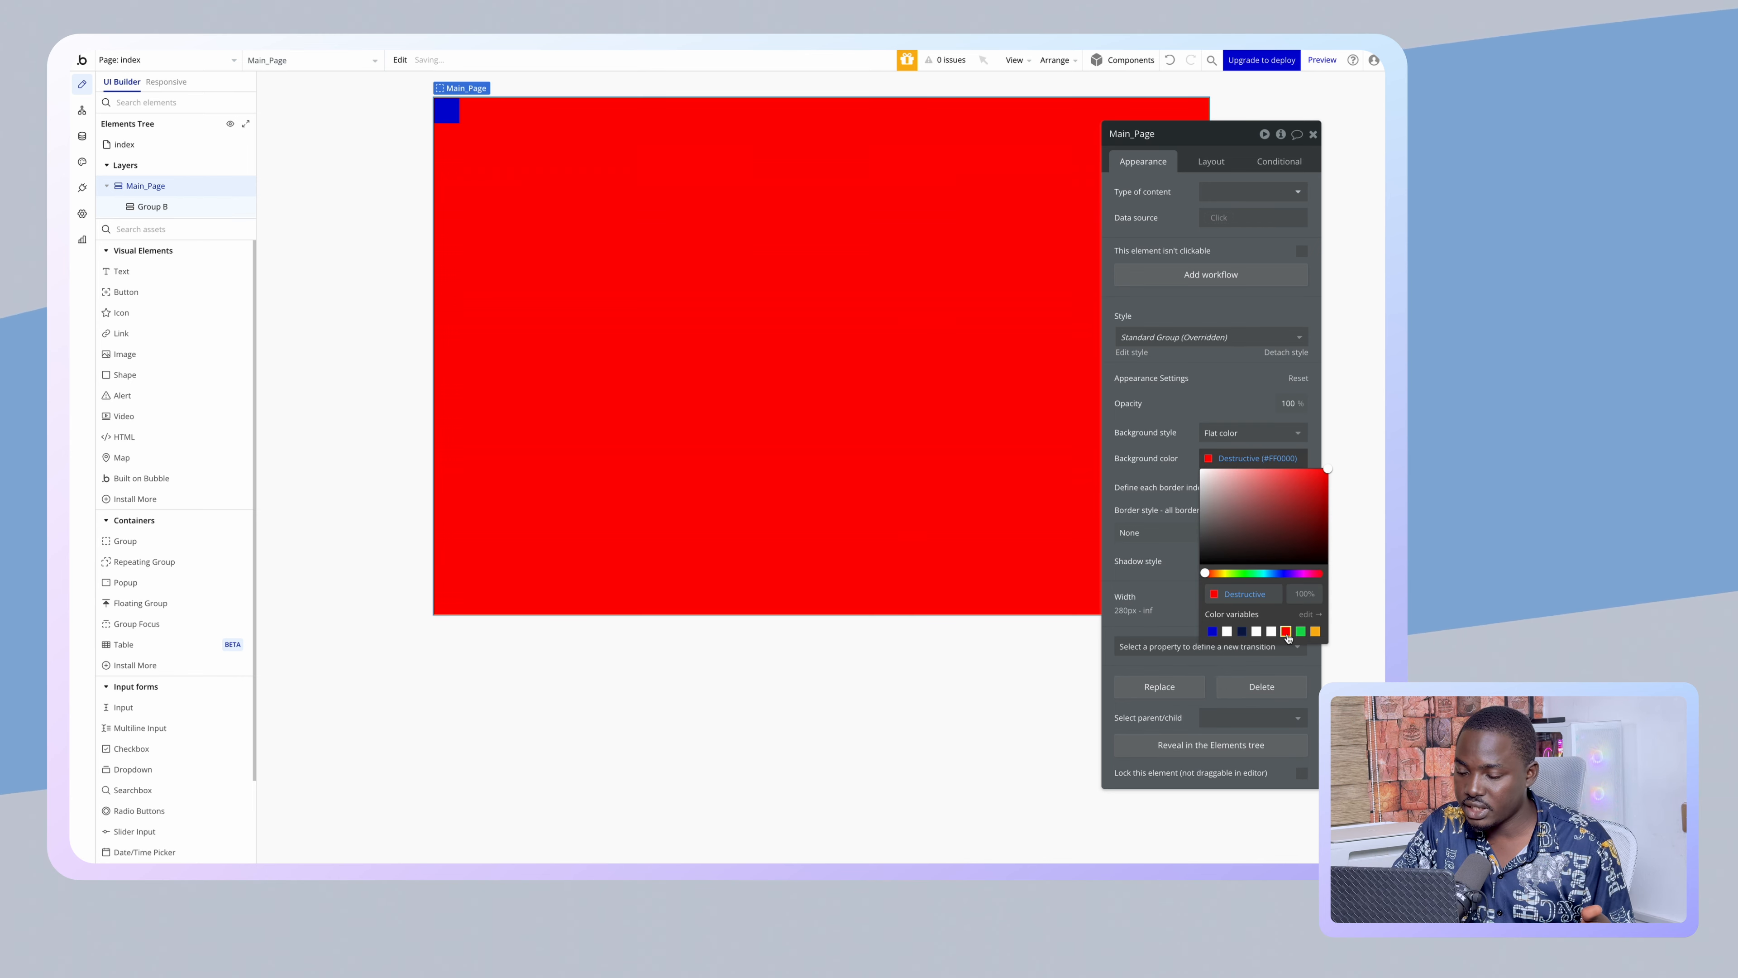
pyautogui.click(1209, 162)
pyautogui.click(1301, 404)
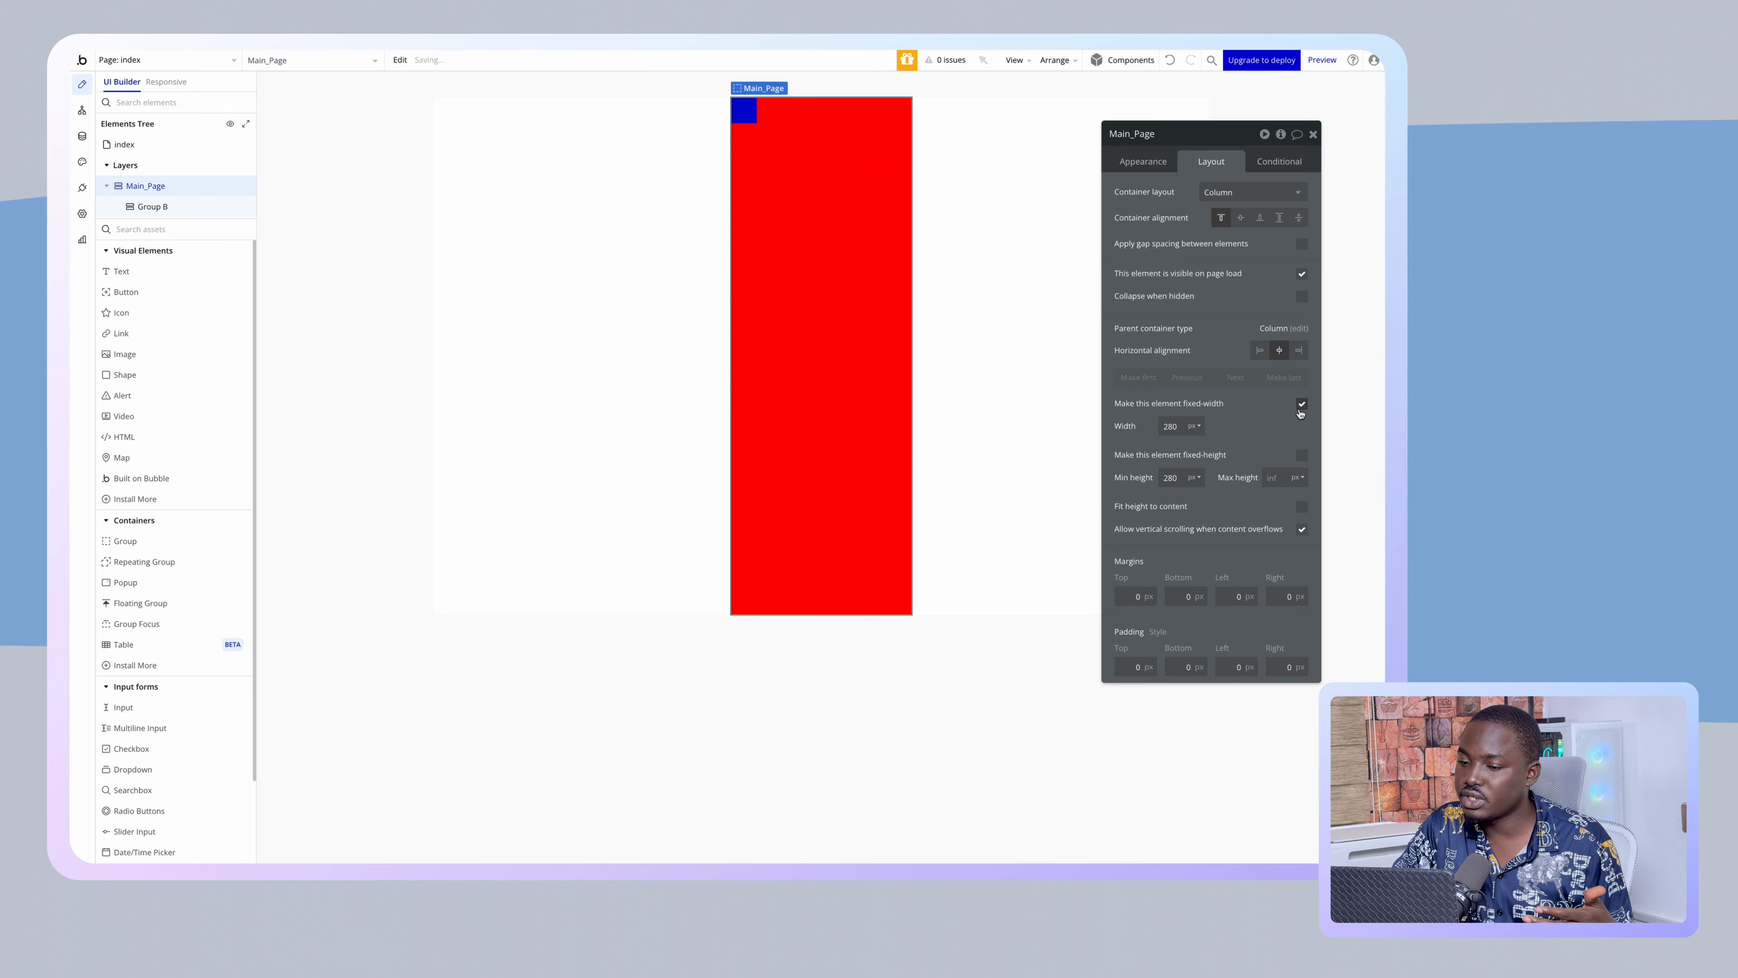
pyautogui.click(1301, 456)
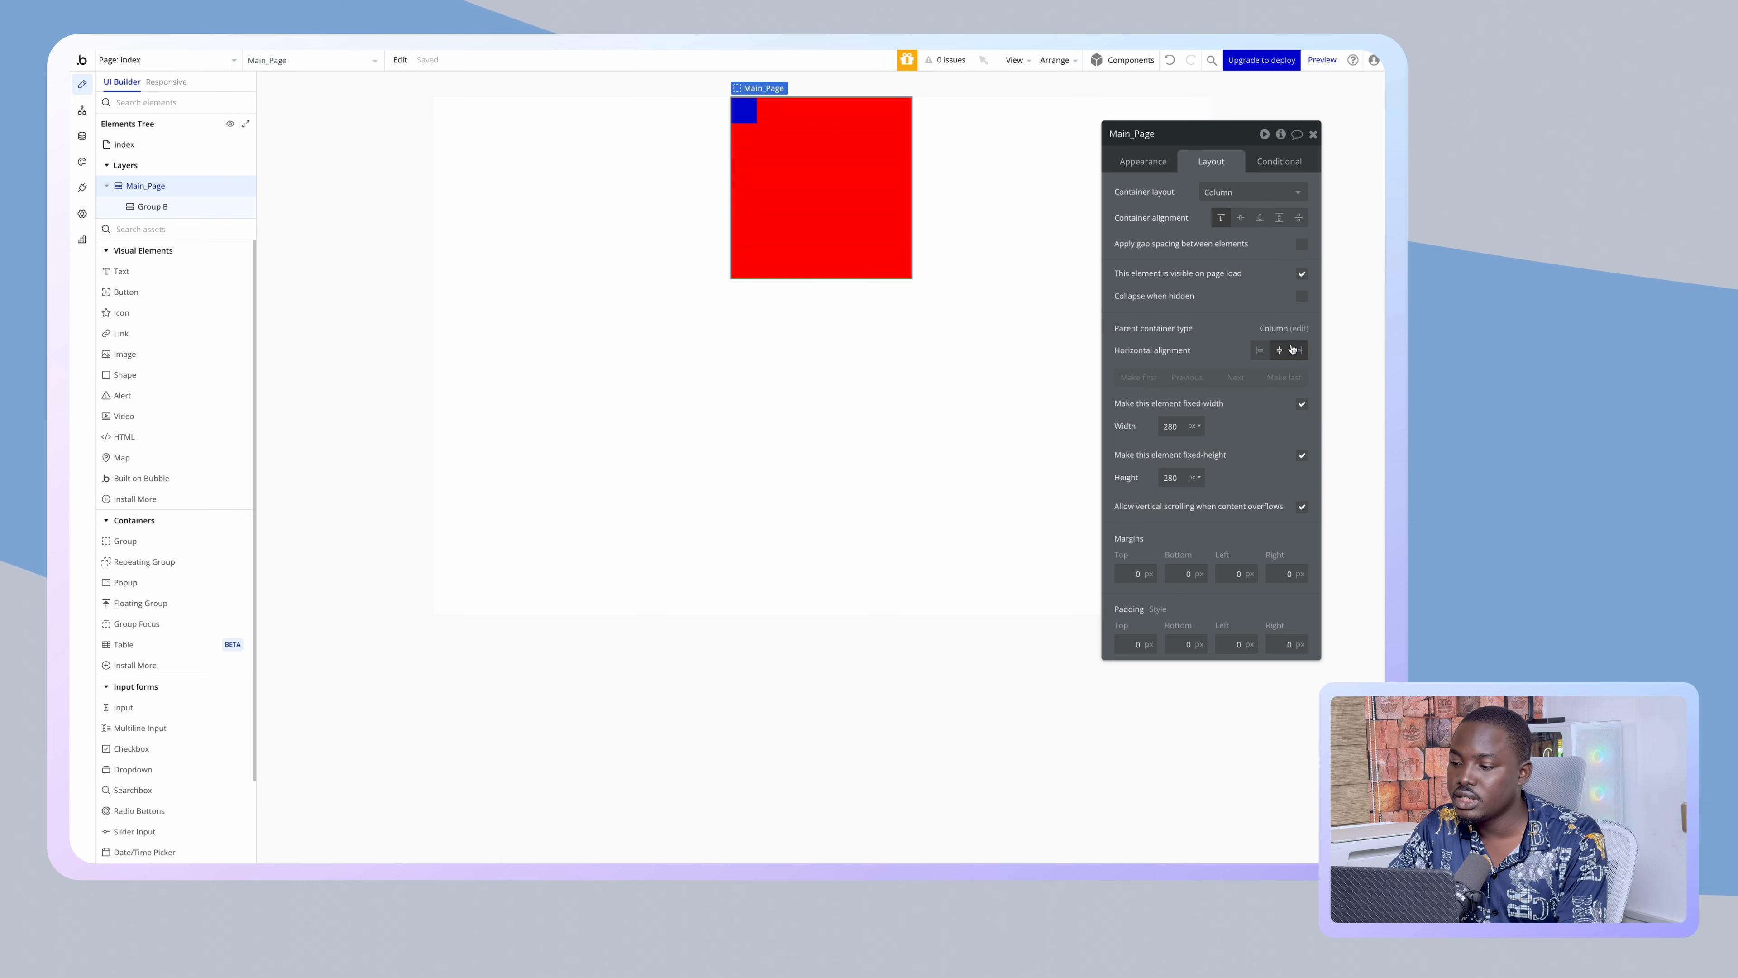
pyautogui.click(1301, 405)
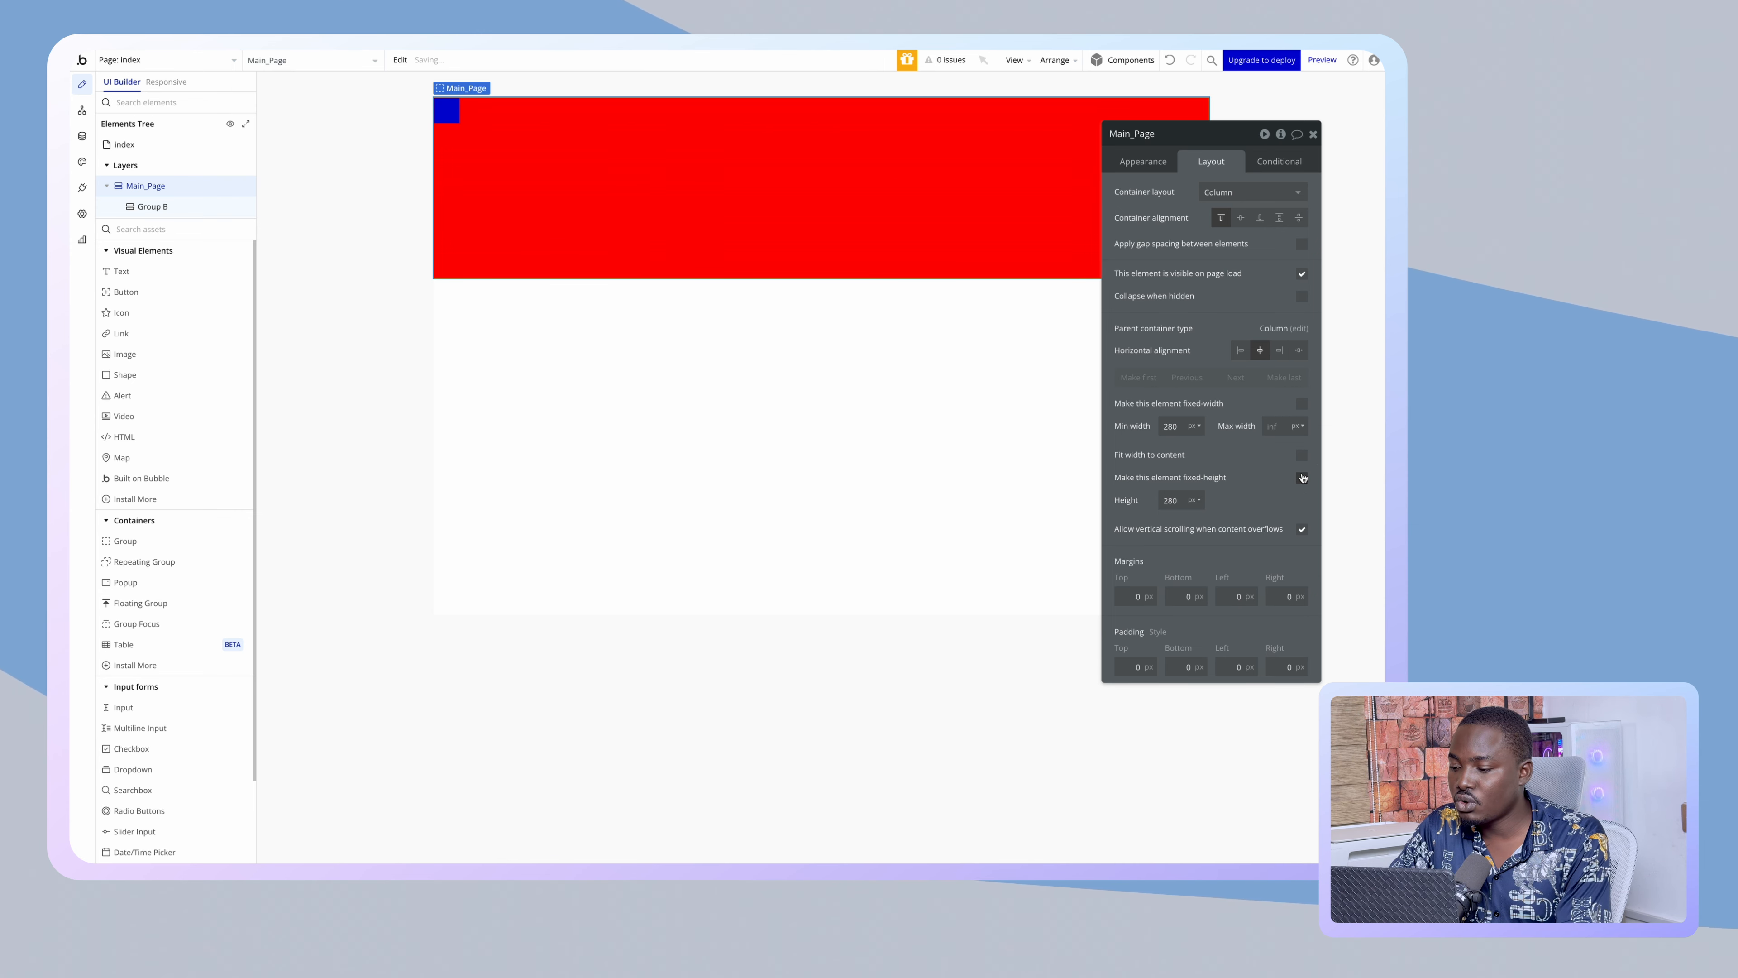
pyautogui.click(1302, 477)
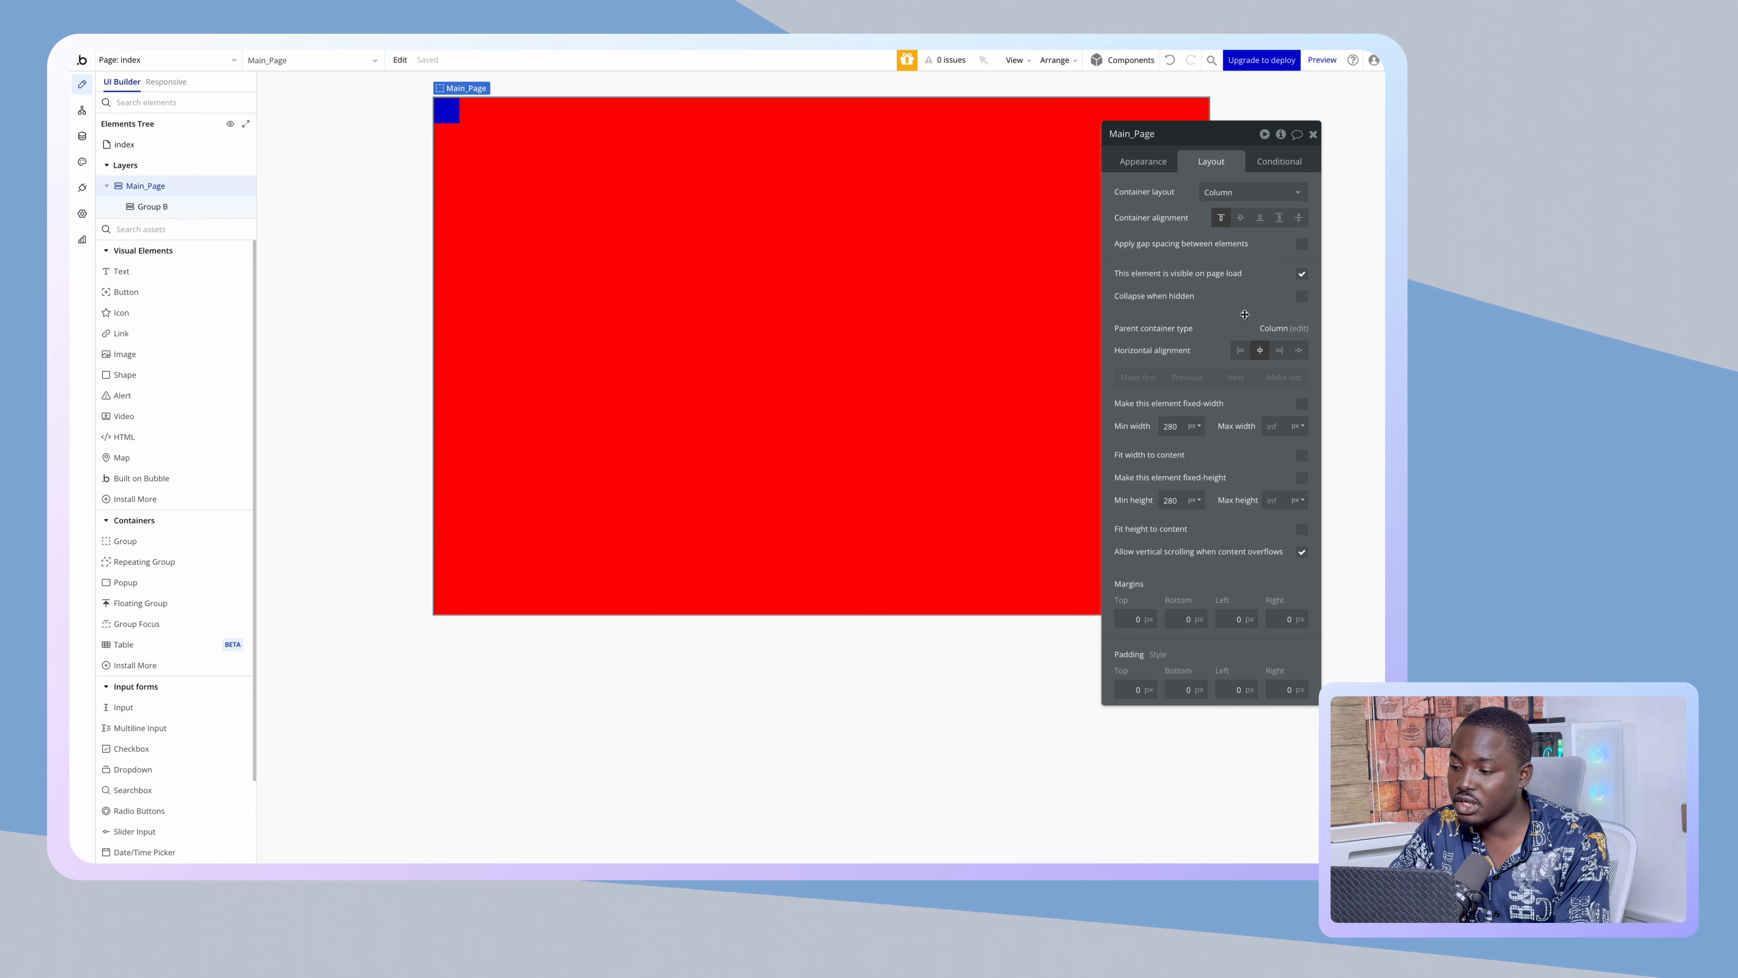
# - Centre Group B vertically and set Main_Page's background style back to None
pyautogui.click(1241, 219)
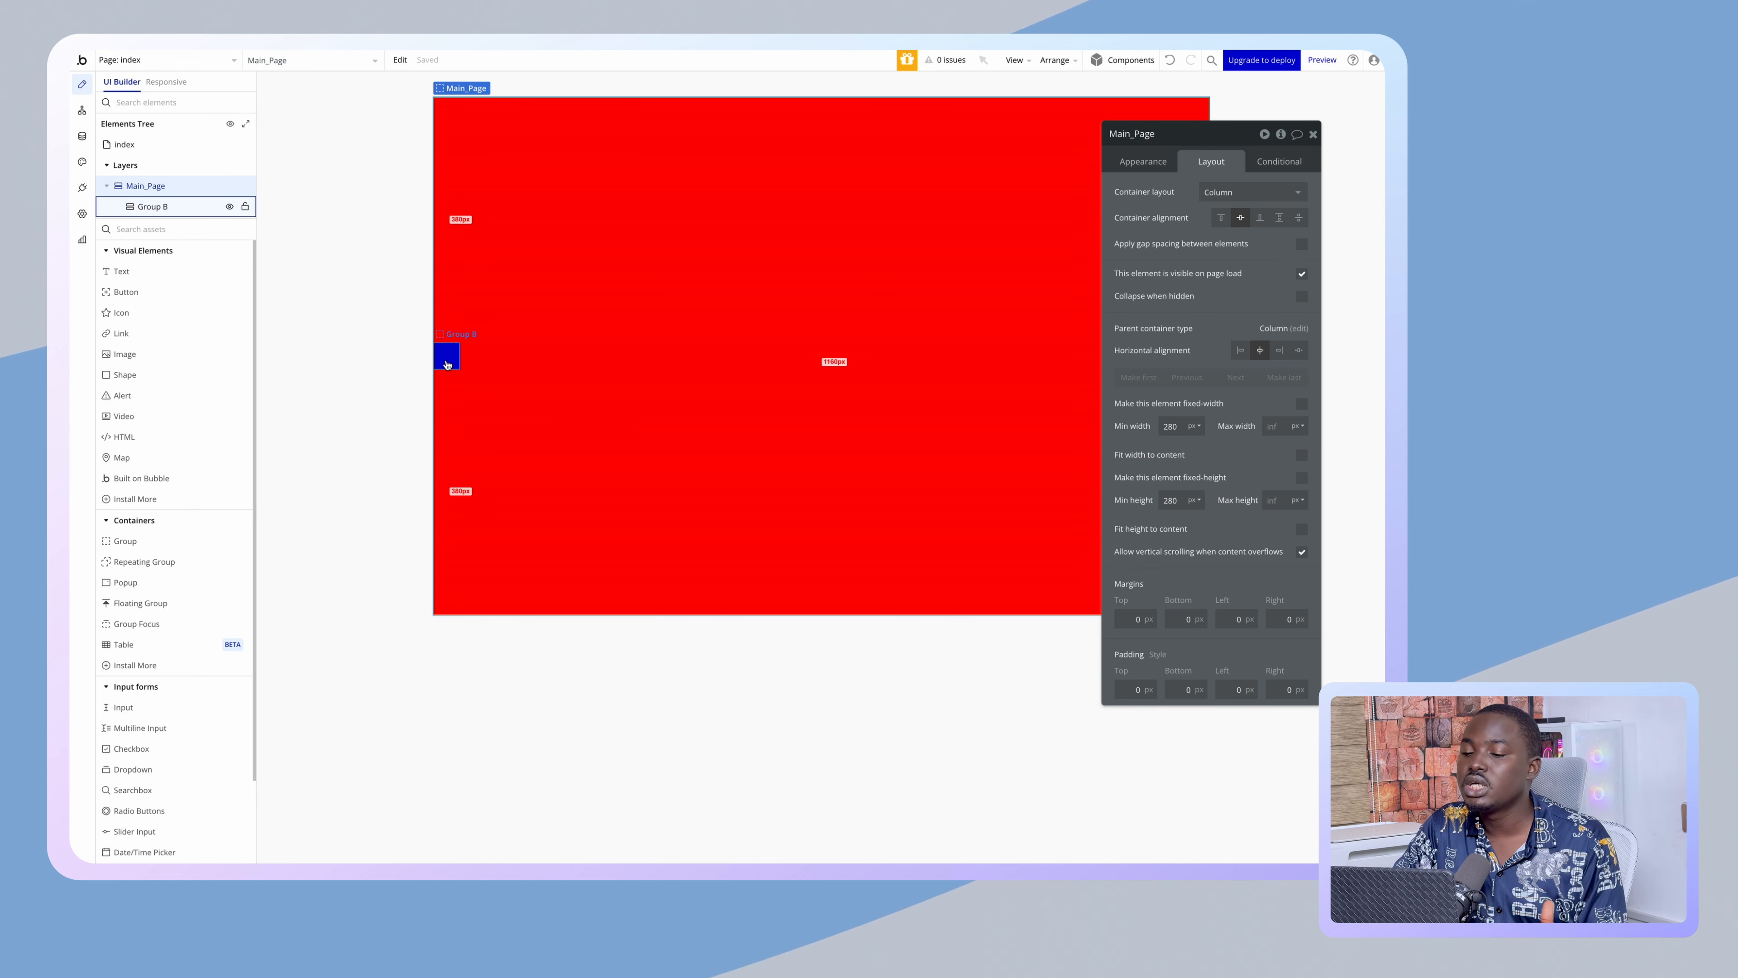
pyautogui.click(1148, 163)
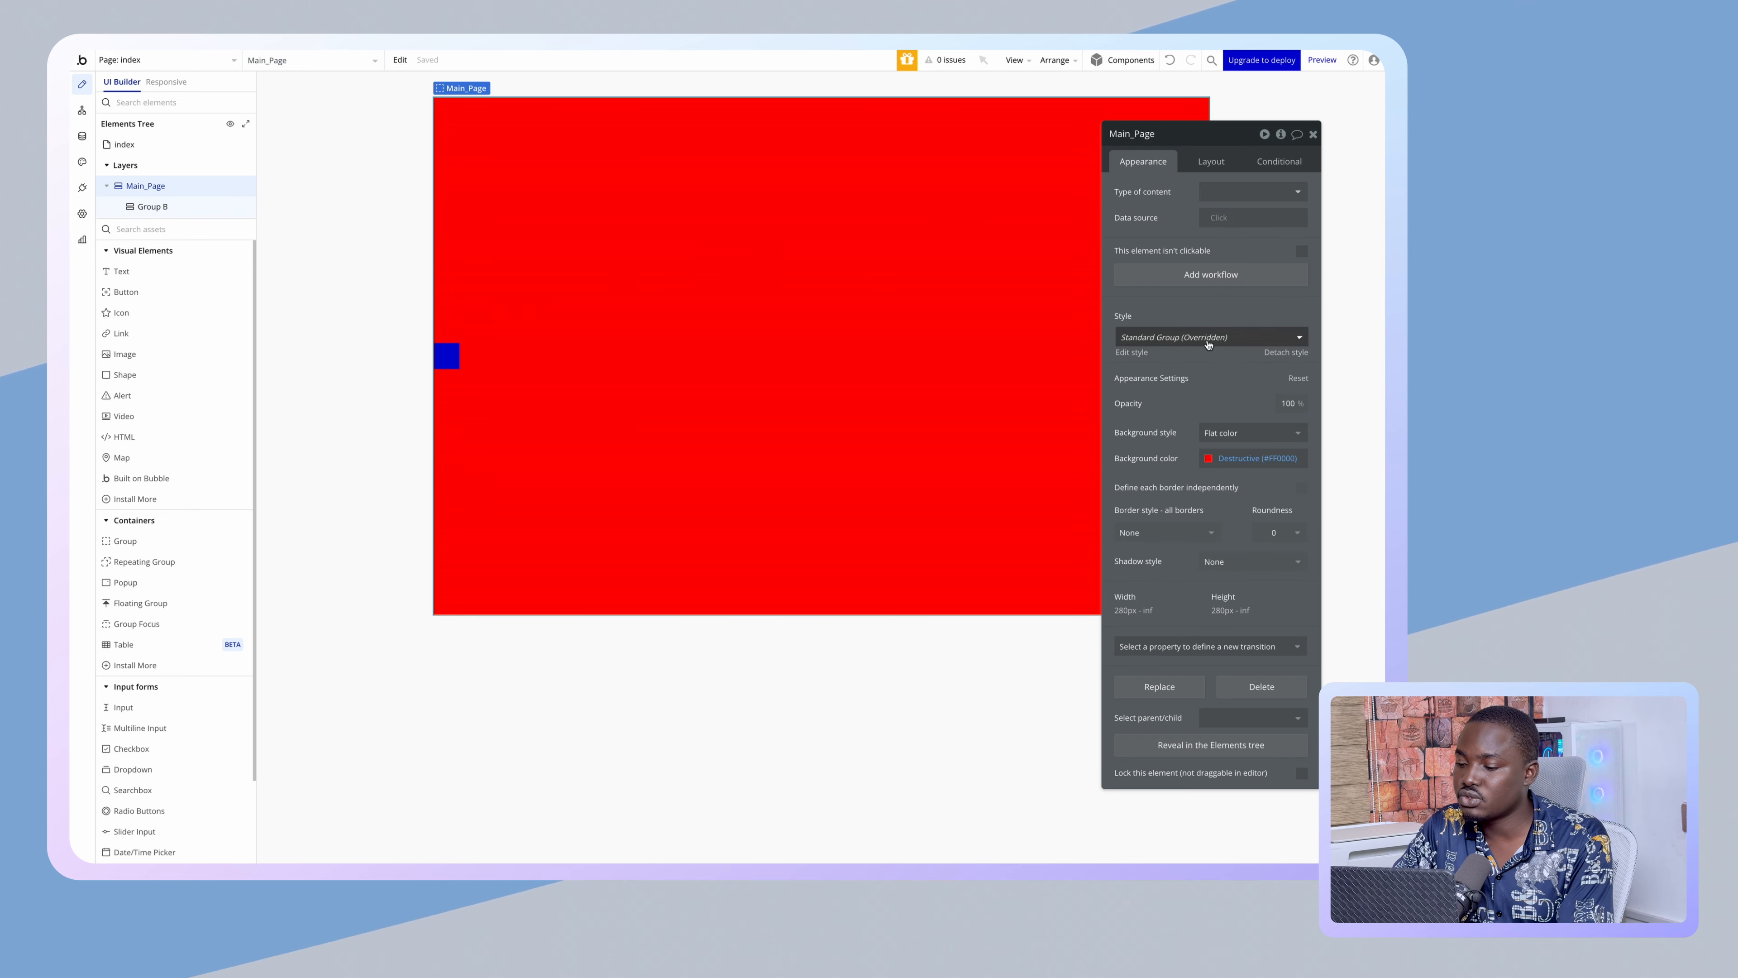
pyautogui.click(1214, 433)
pyautogui.click(1212, 479)
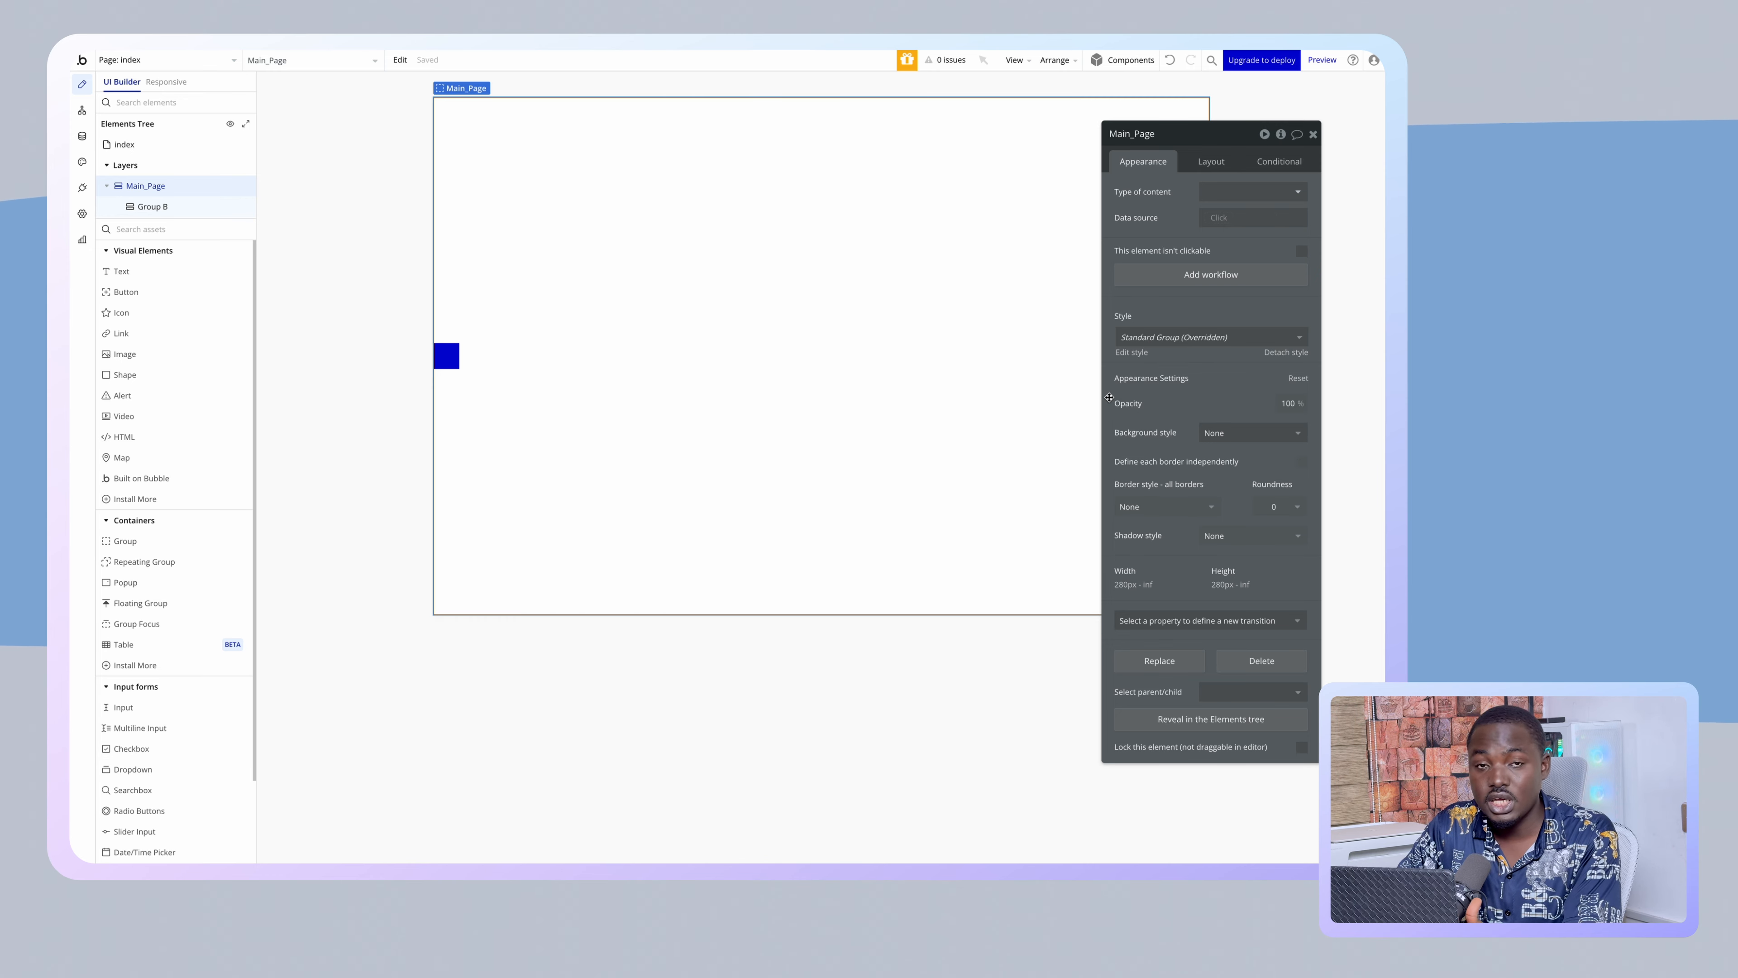
# - Centre the blue Group B horizontally and set its height to 450px
pyautogui.click(456, 368)
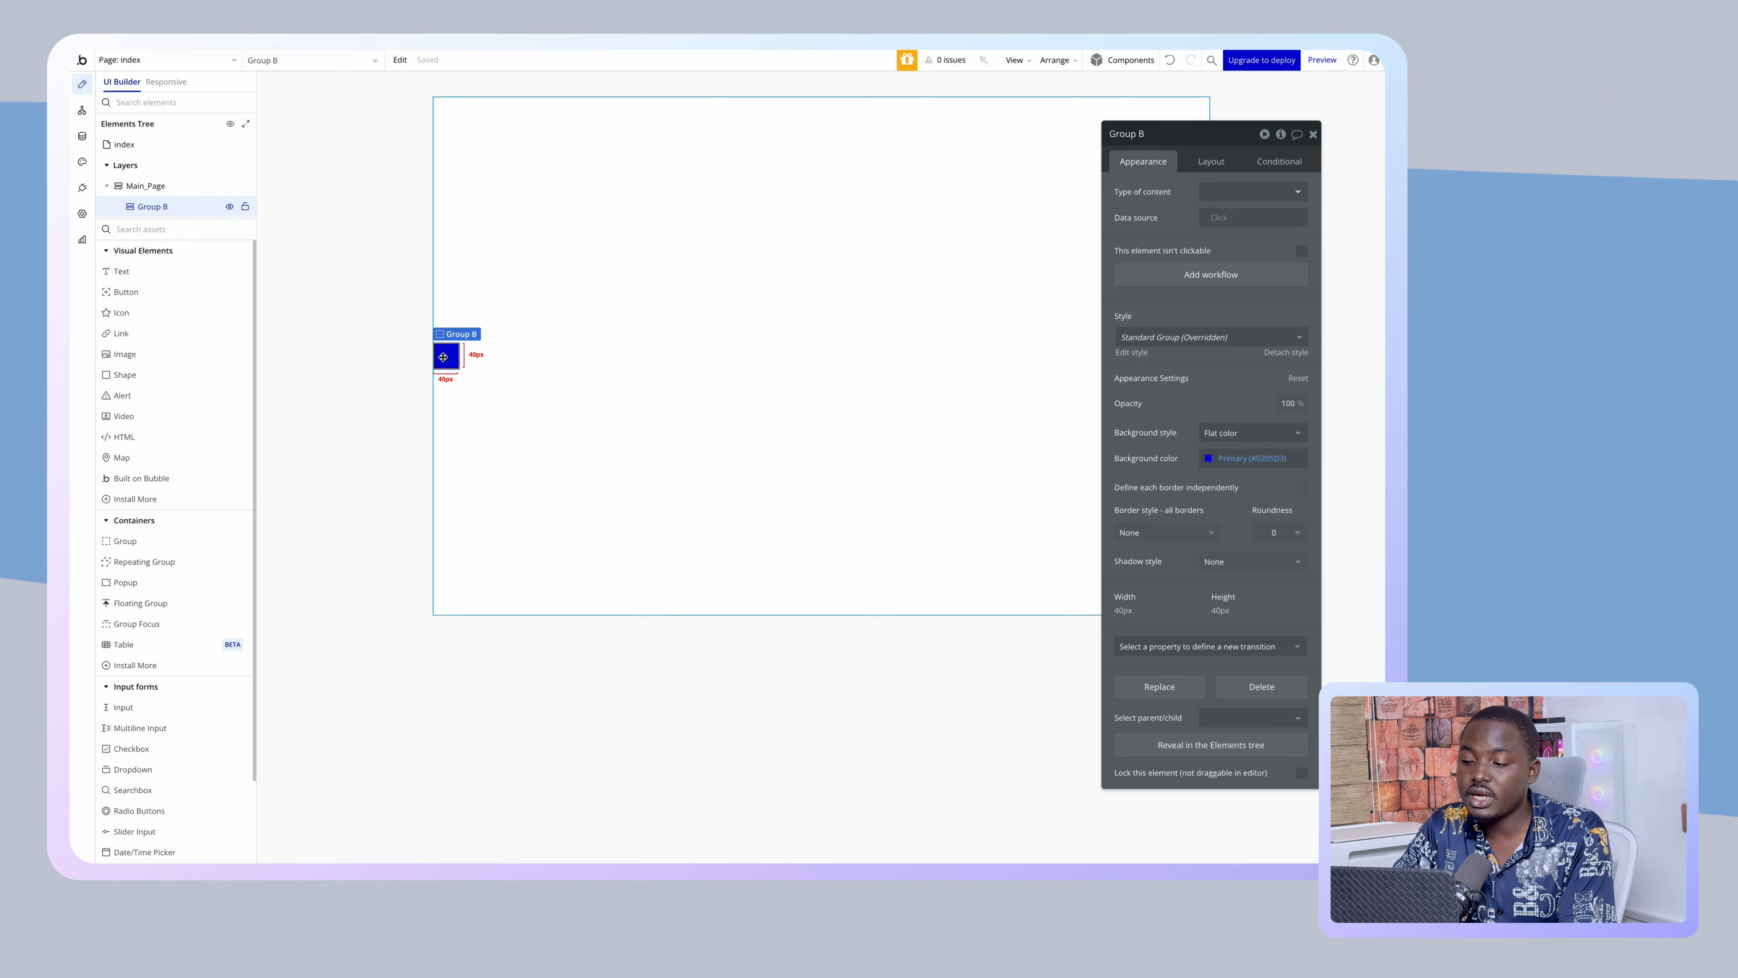
pyautogui.click(1210, 163)
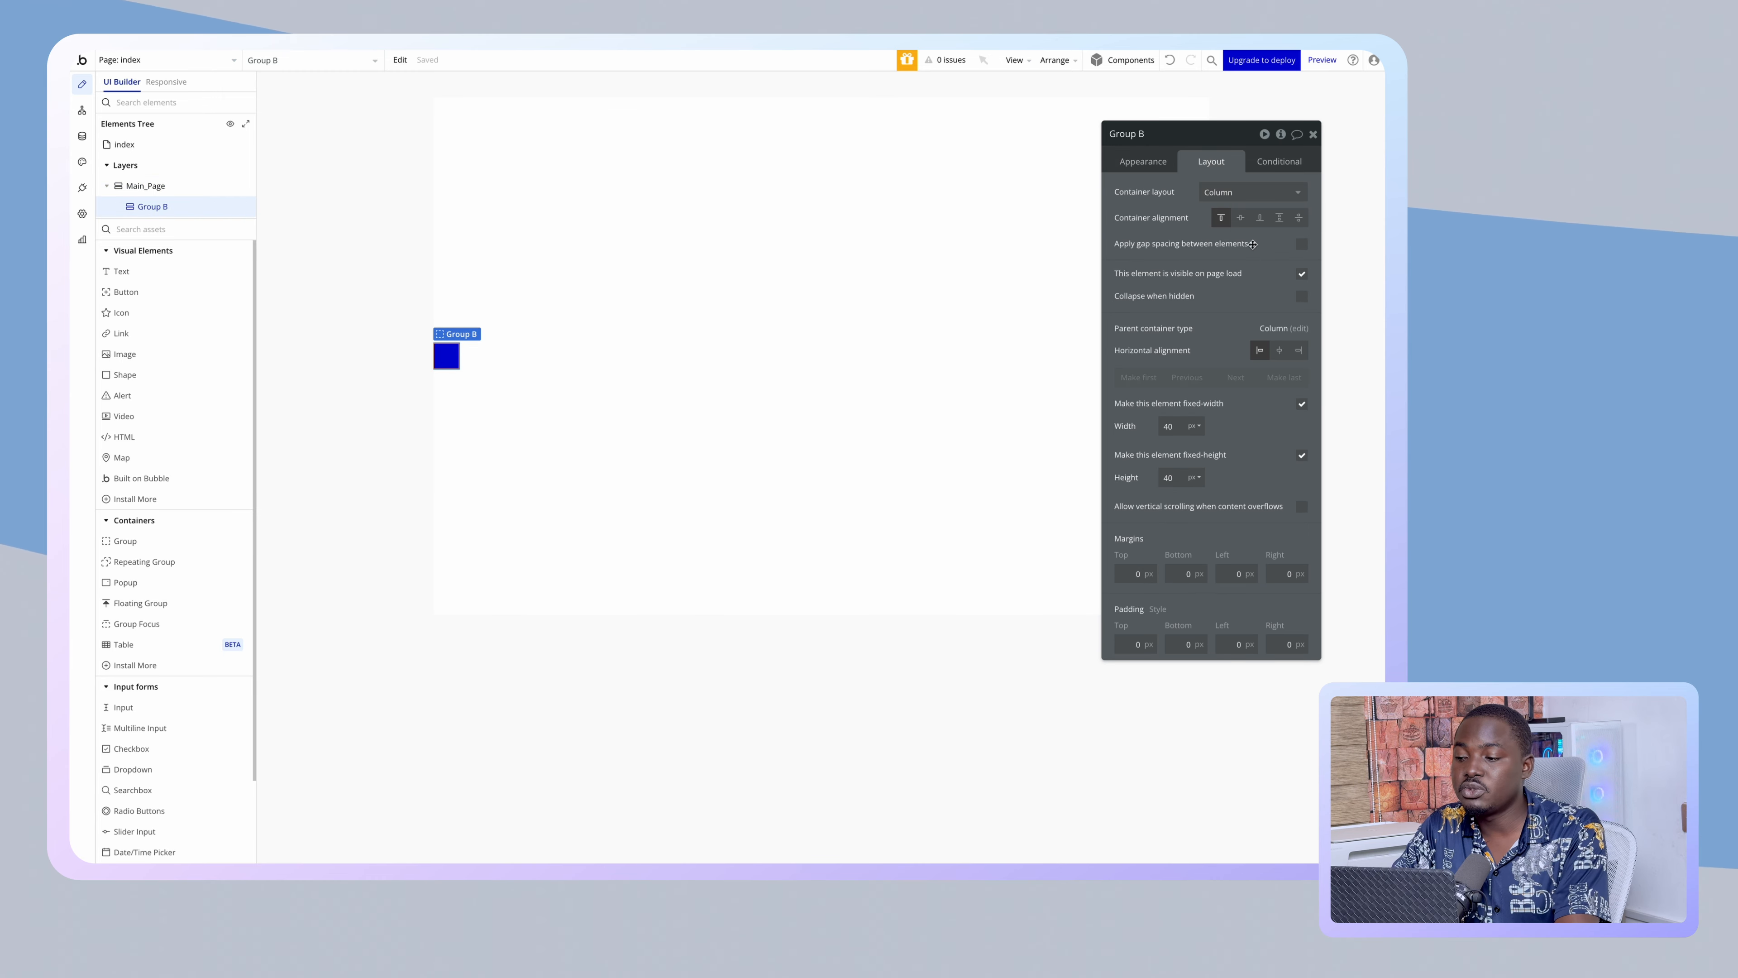
pyautogui.click(1276, 351)
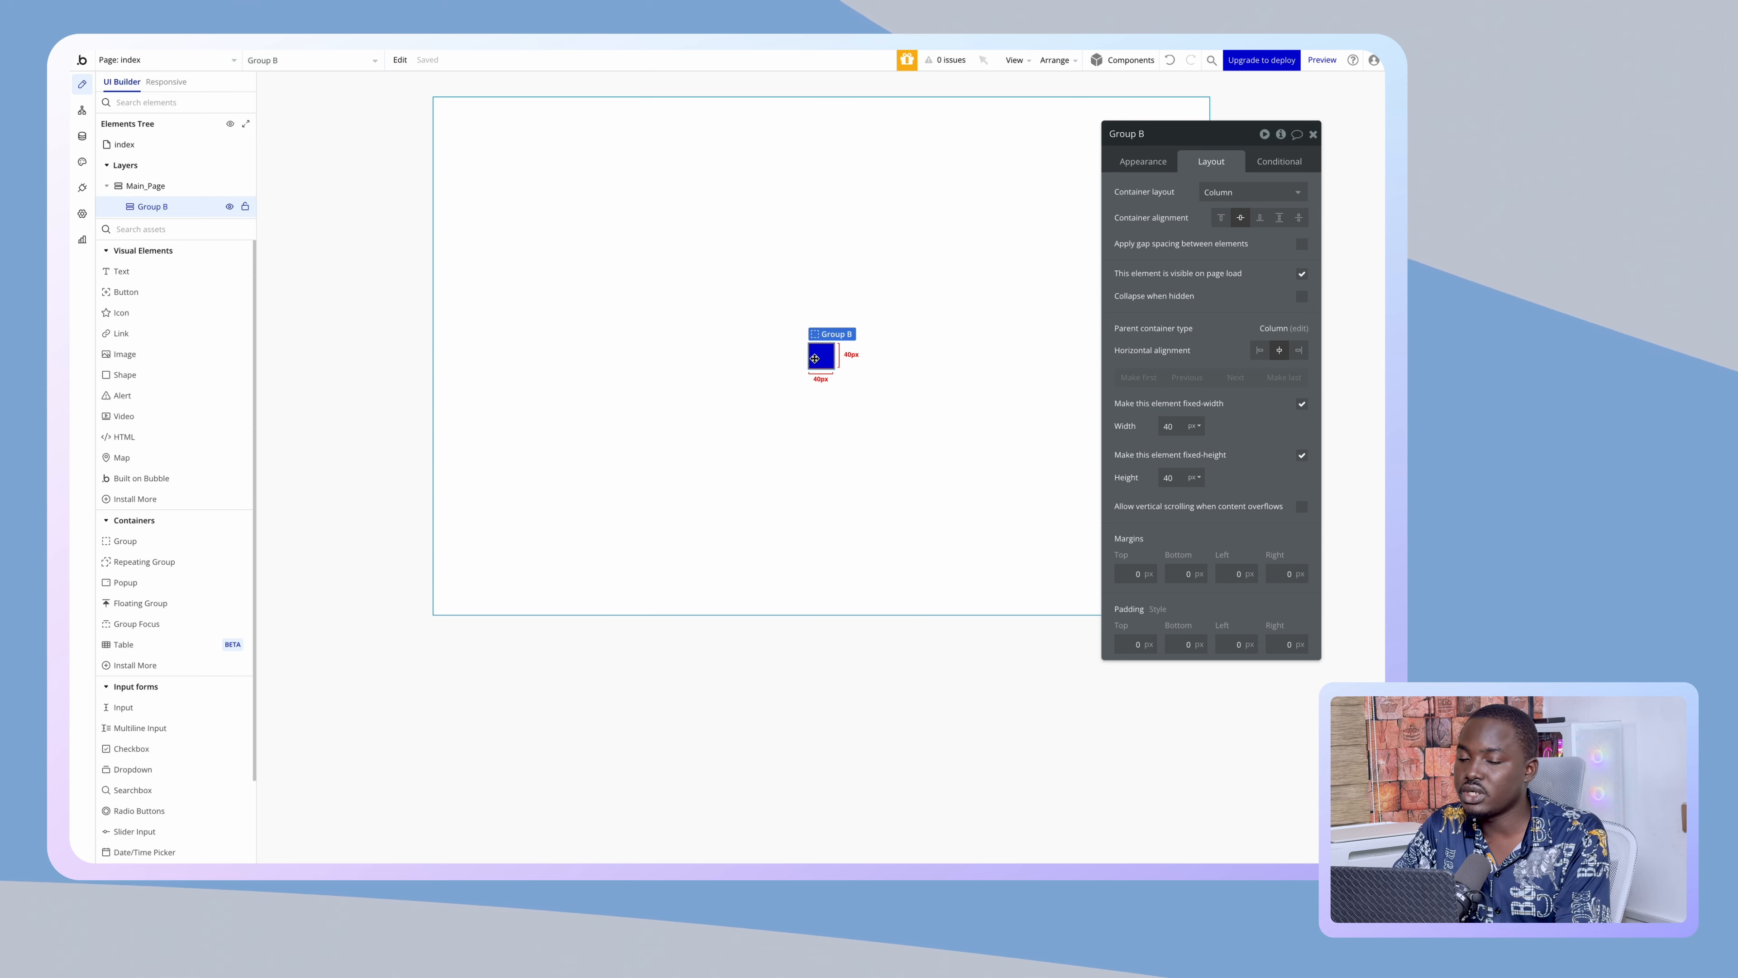
pyautogui.doubleClick(1169, 427)
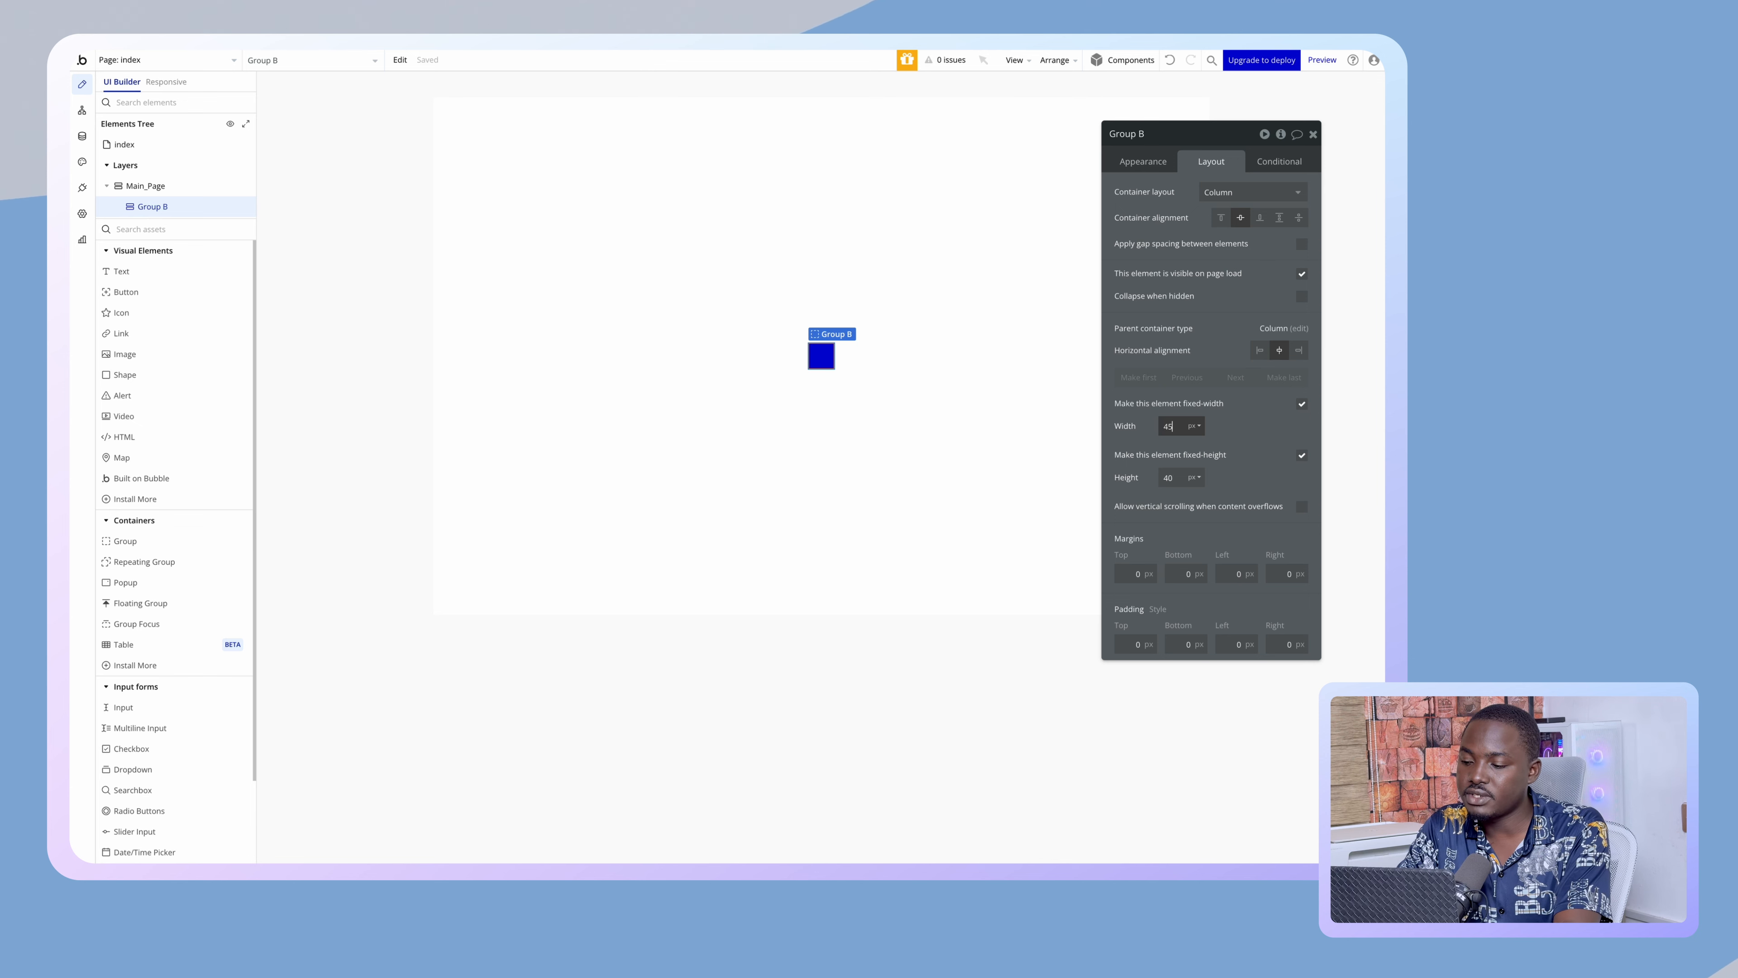
pyautogui.doubleClick(1174, 476)
pyautogui.write('450')
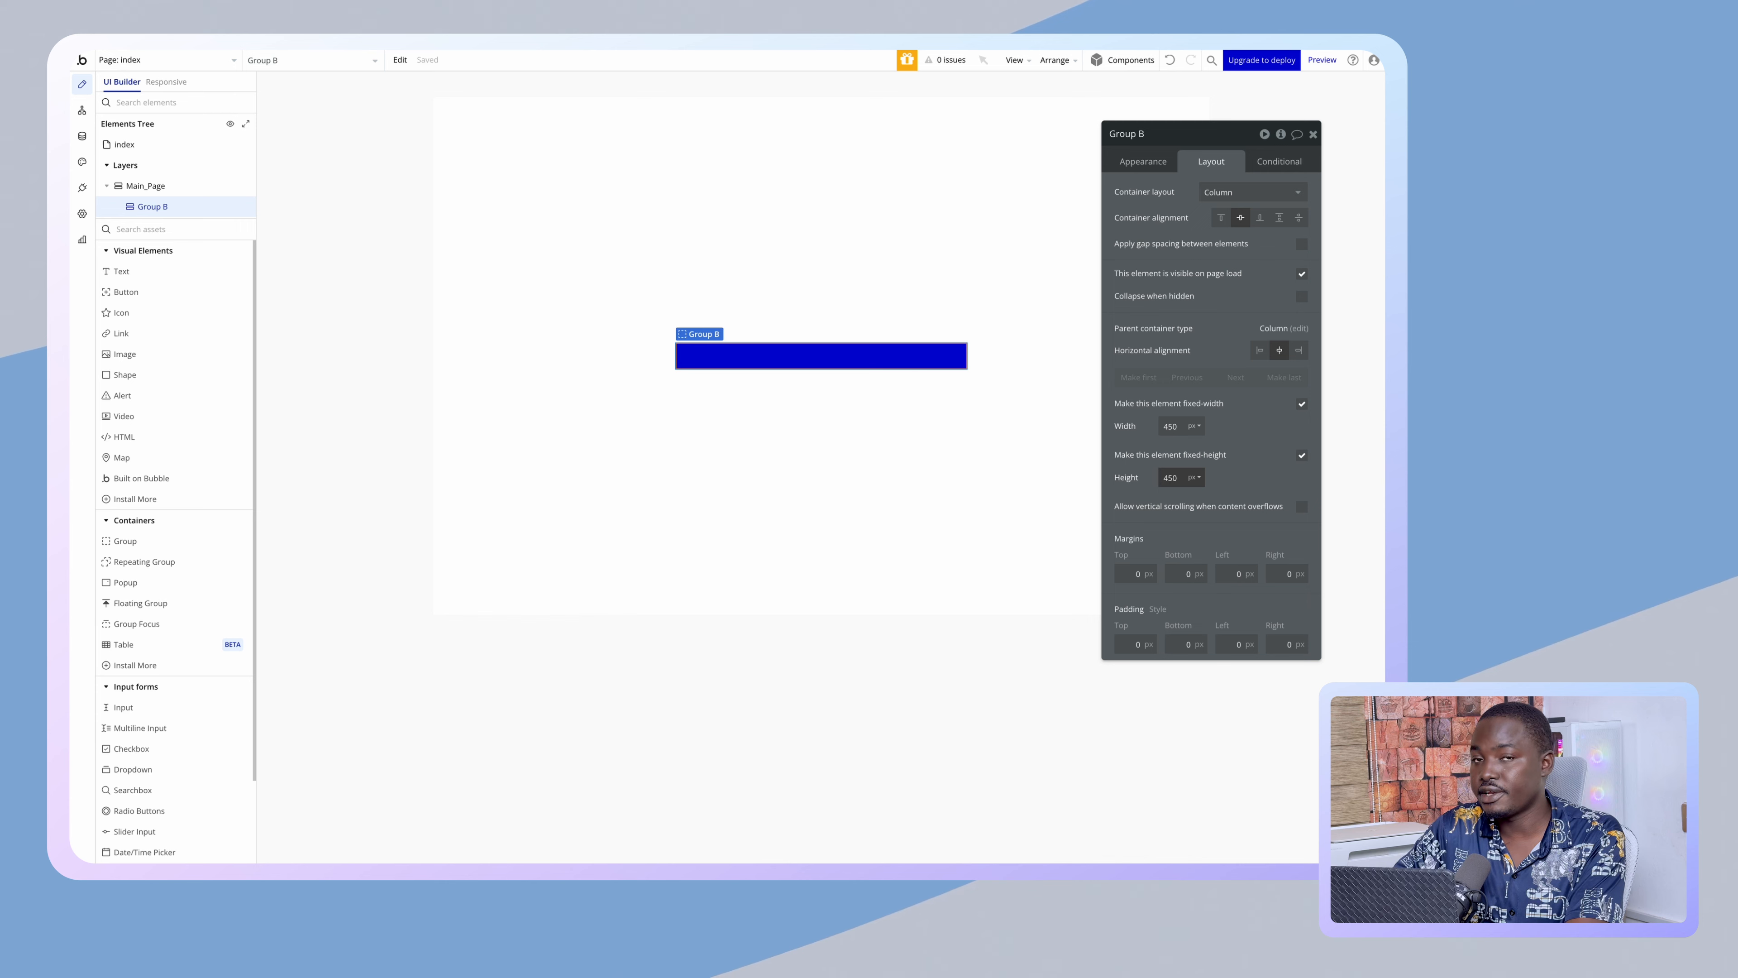
# - Make Group B's width flexible up to 600px, fit its height to content, and pad it 30px on every side
pyautogui.click(1301, 404)
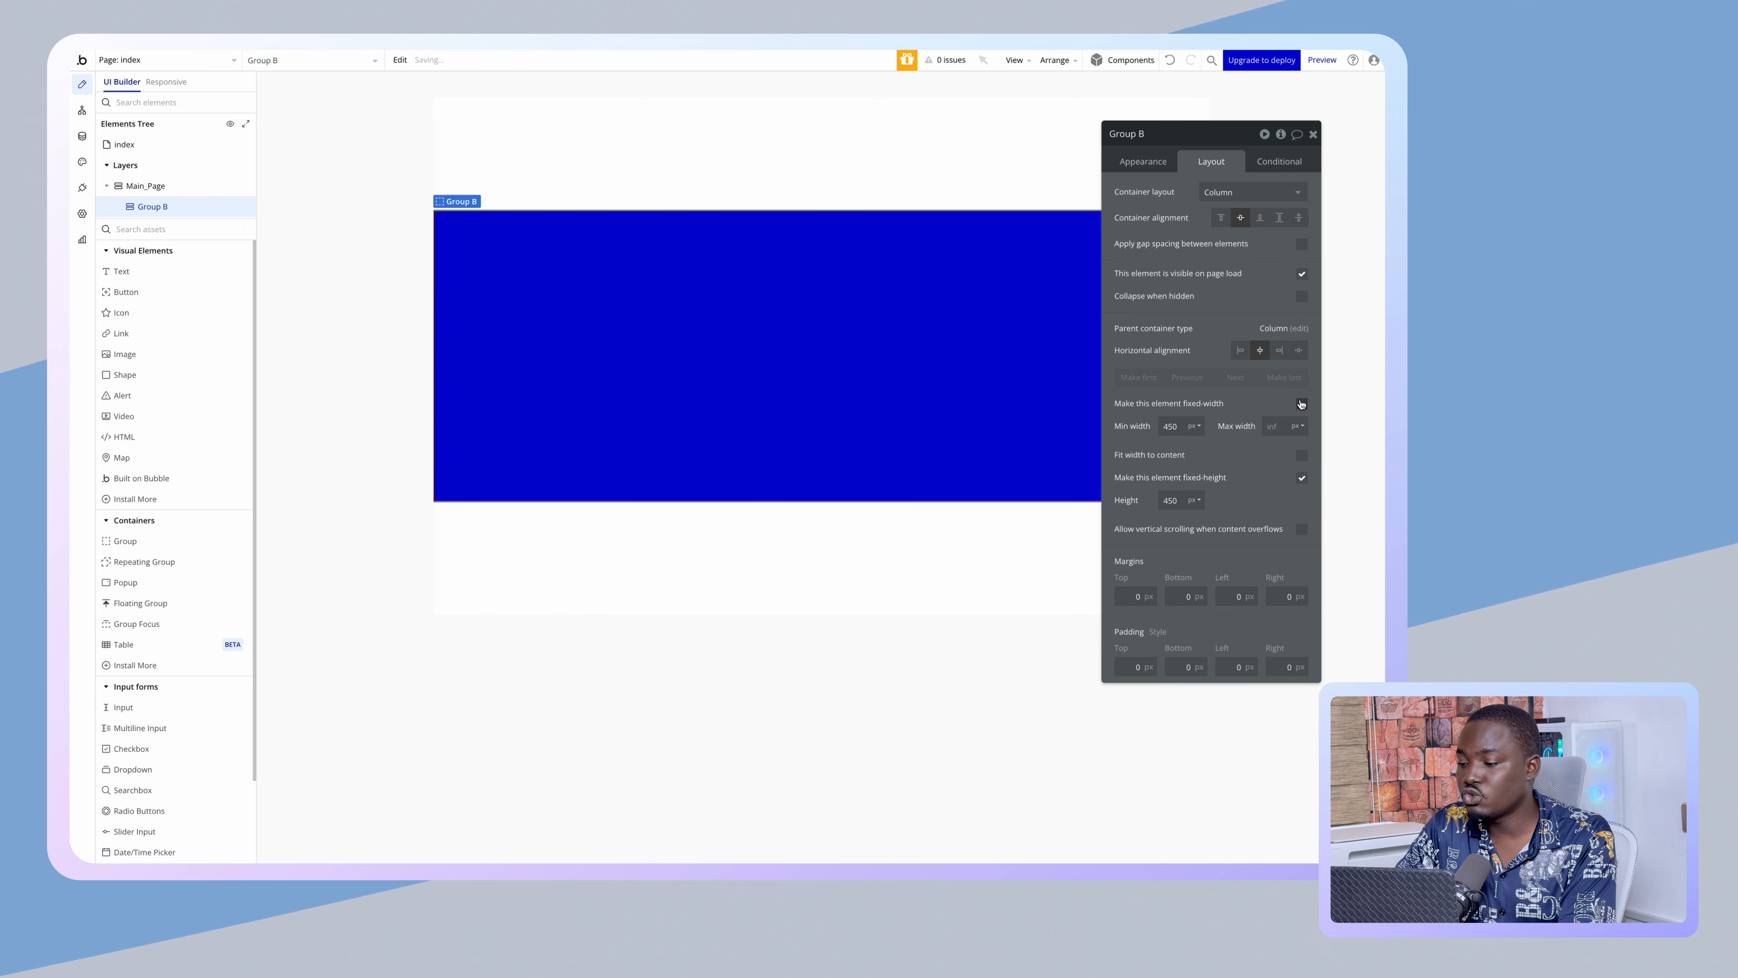
pyautogui.click(1268, 426)
pyautogui.write('600')
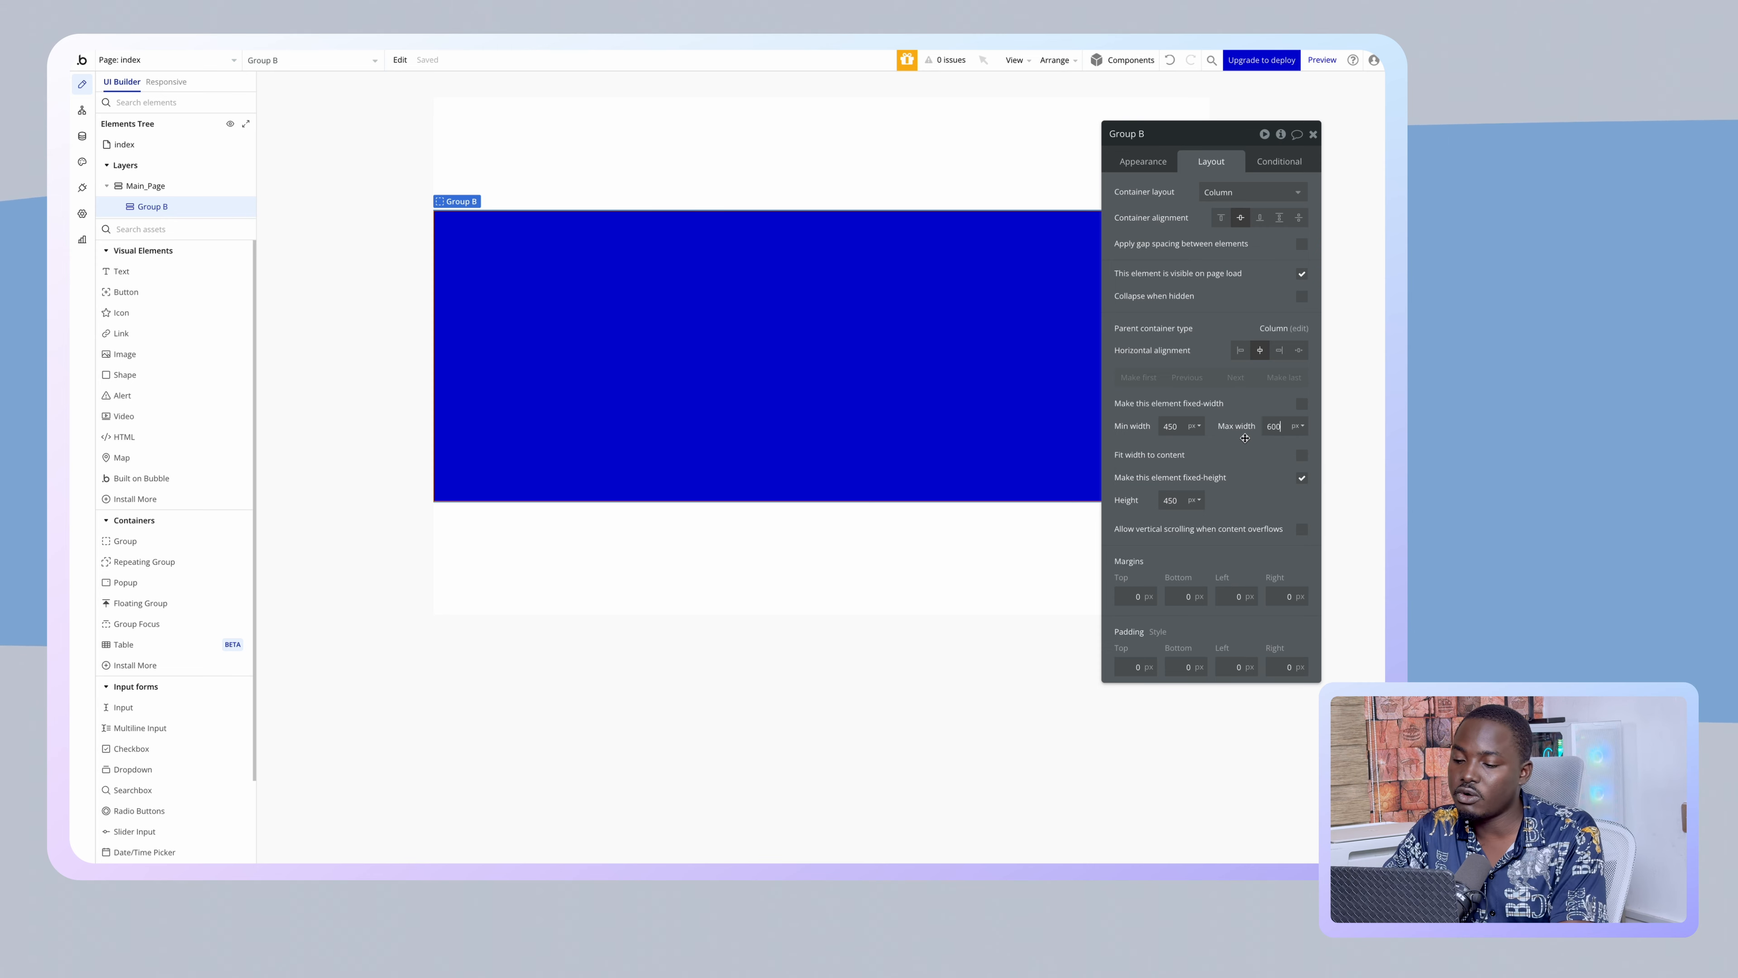
pyautogui.click(1301, 478)
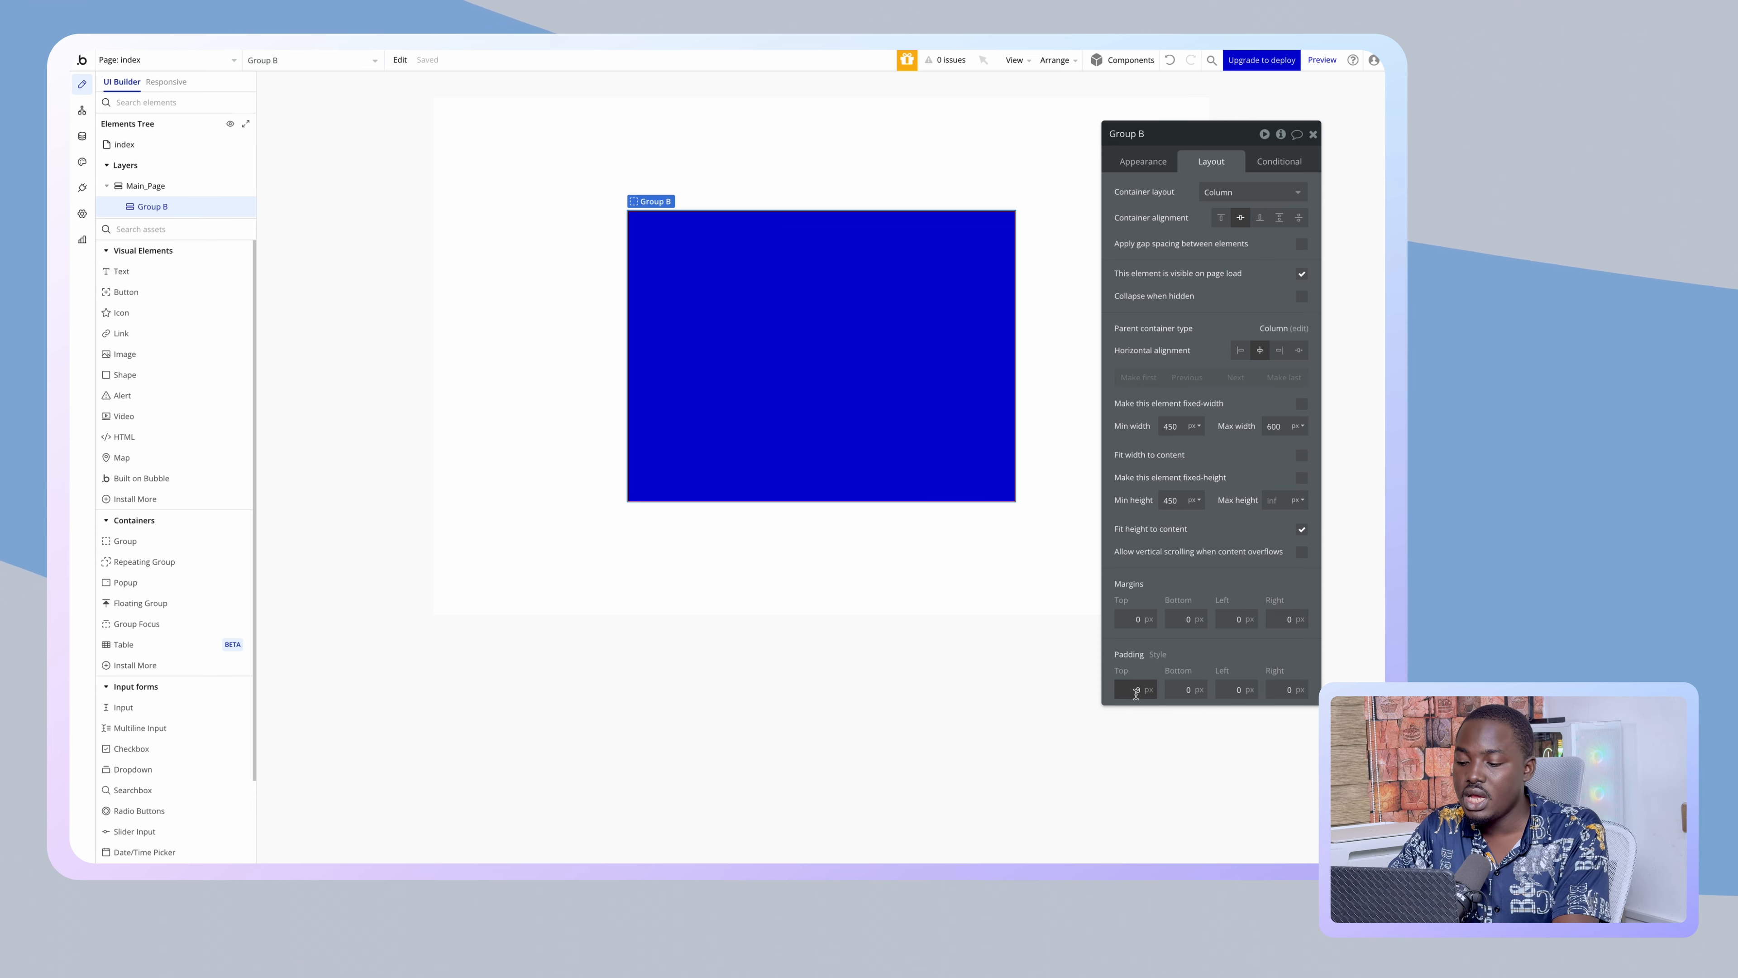
pyautogui.click(1267, 690)
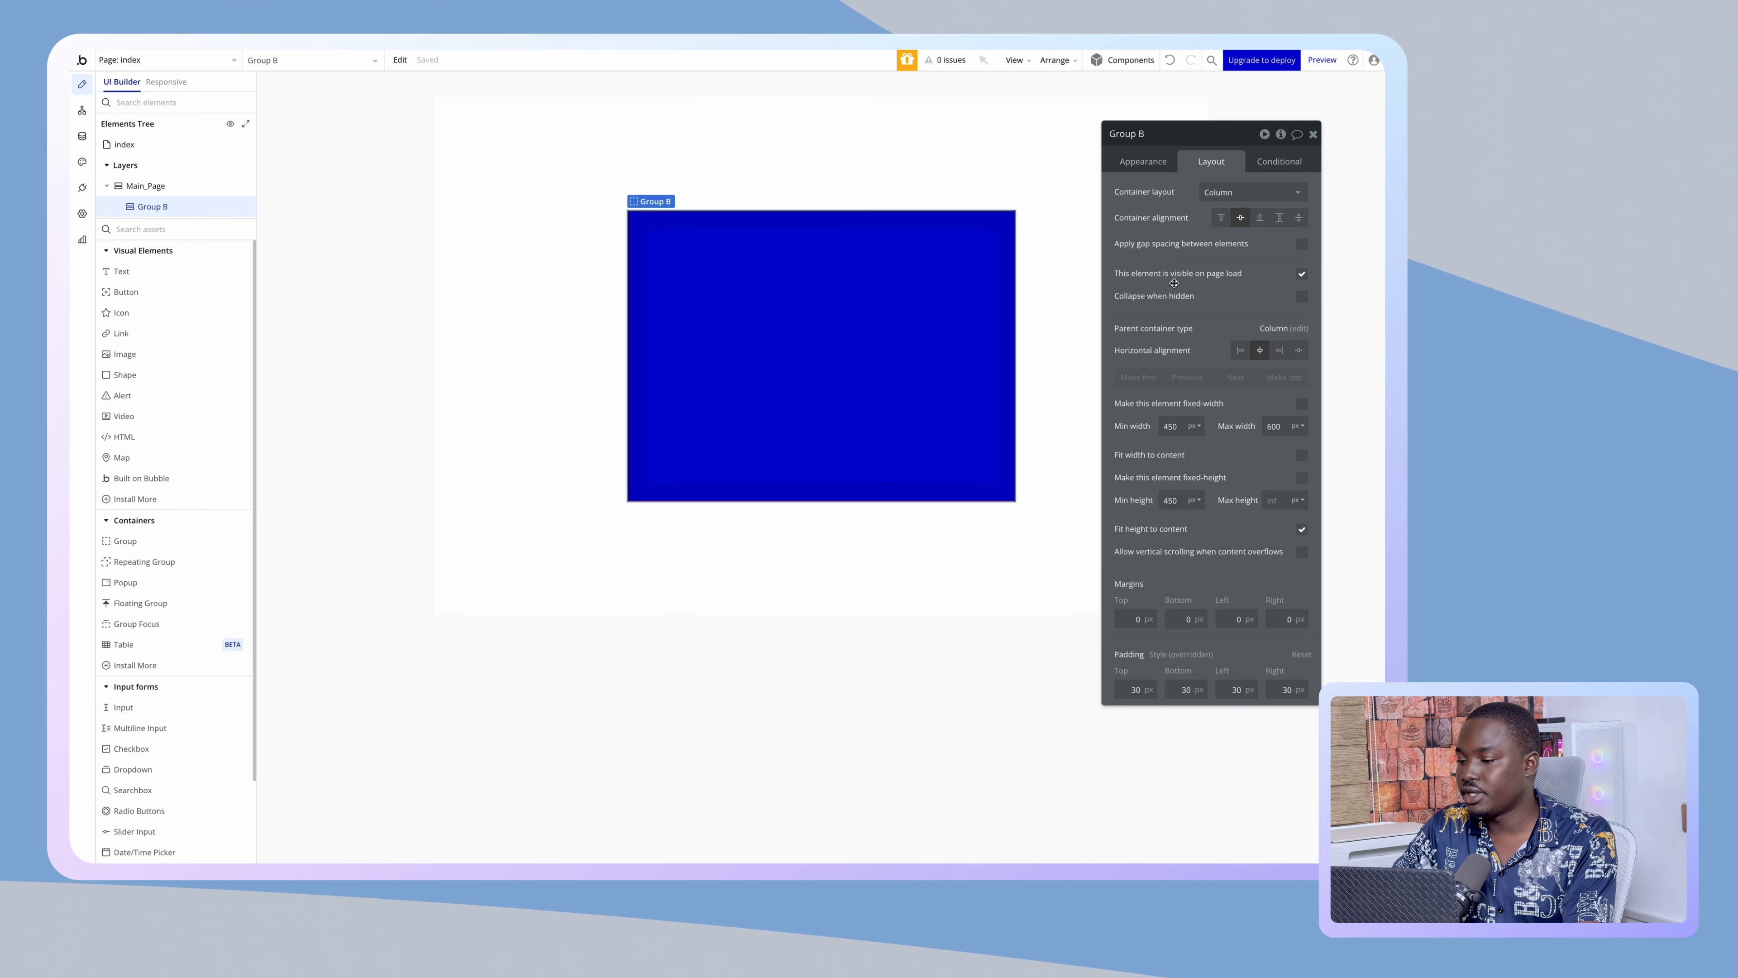
pyautogui.click(1160, 137)
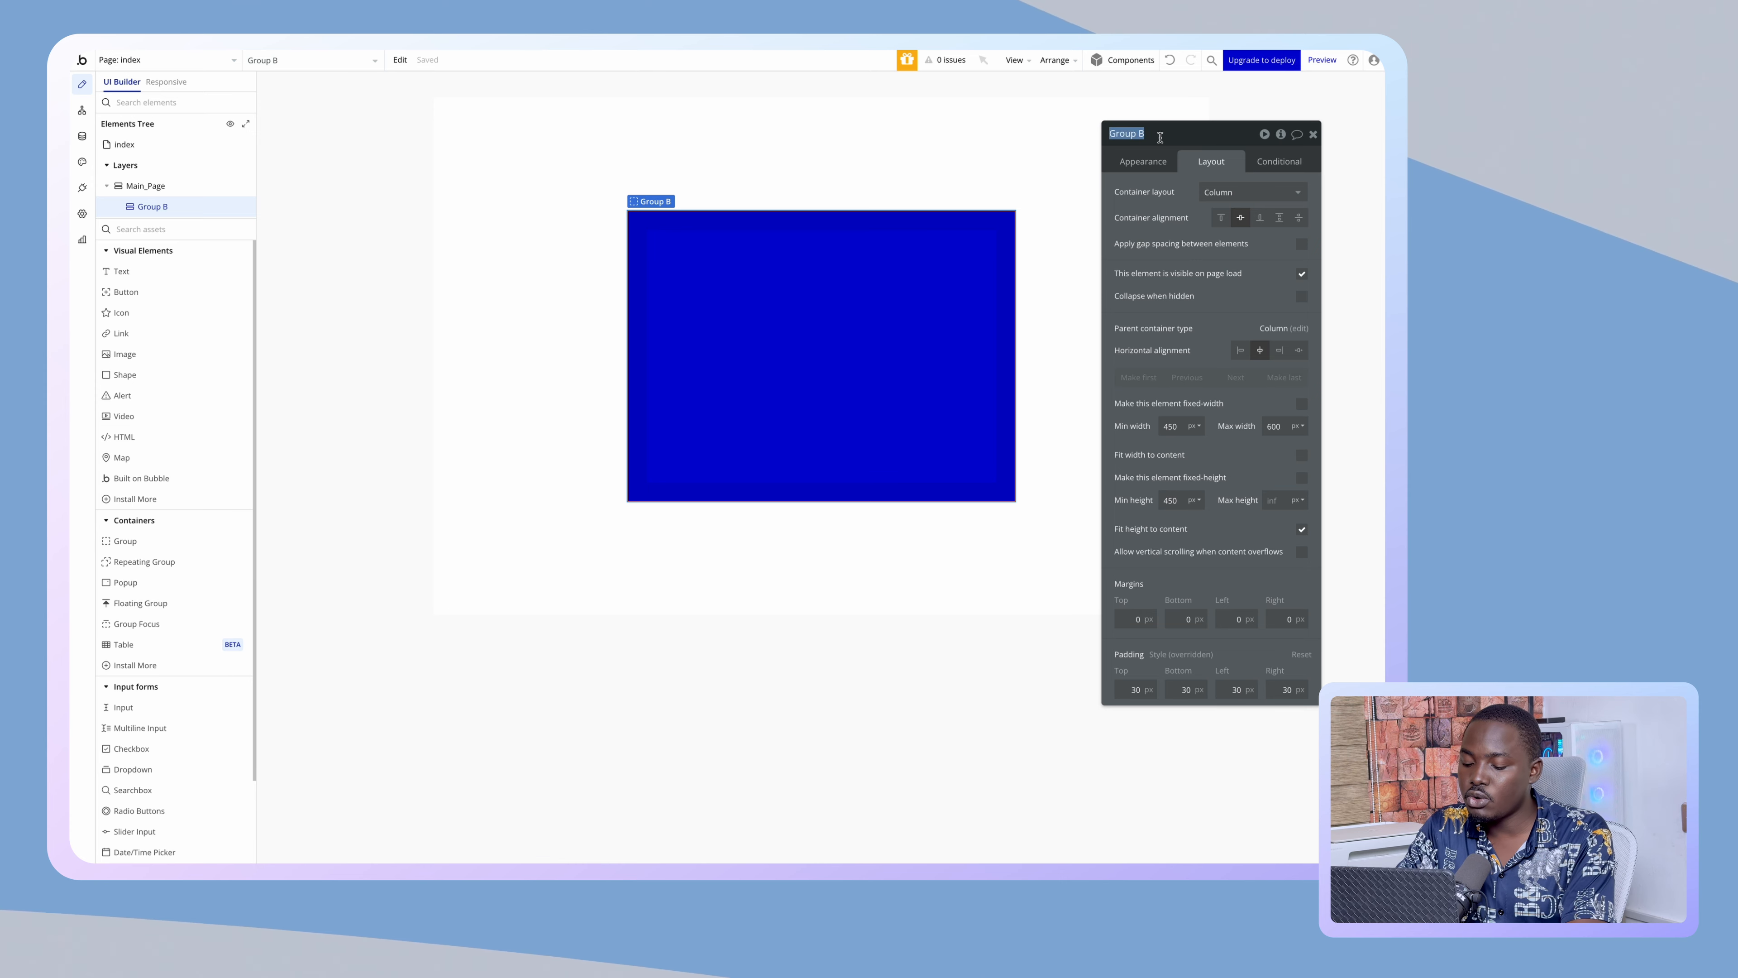
# - Rename the group to 'Login Form' and give it a flat white background
pyautogui.write('Login Form')
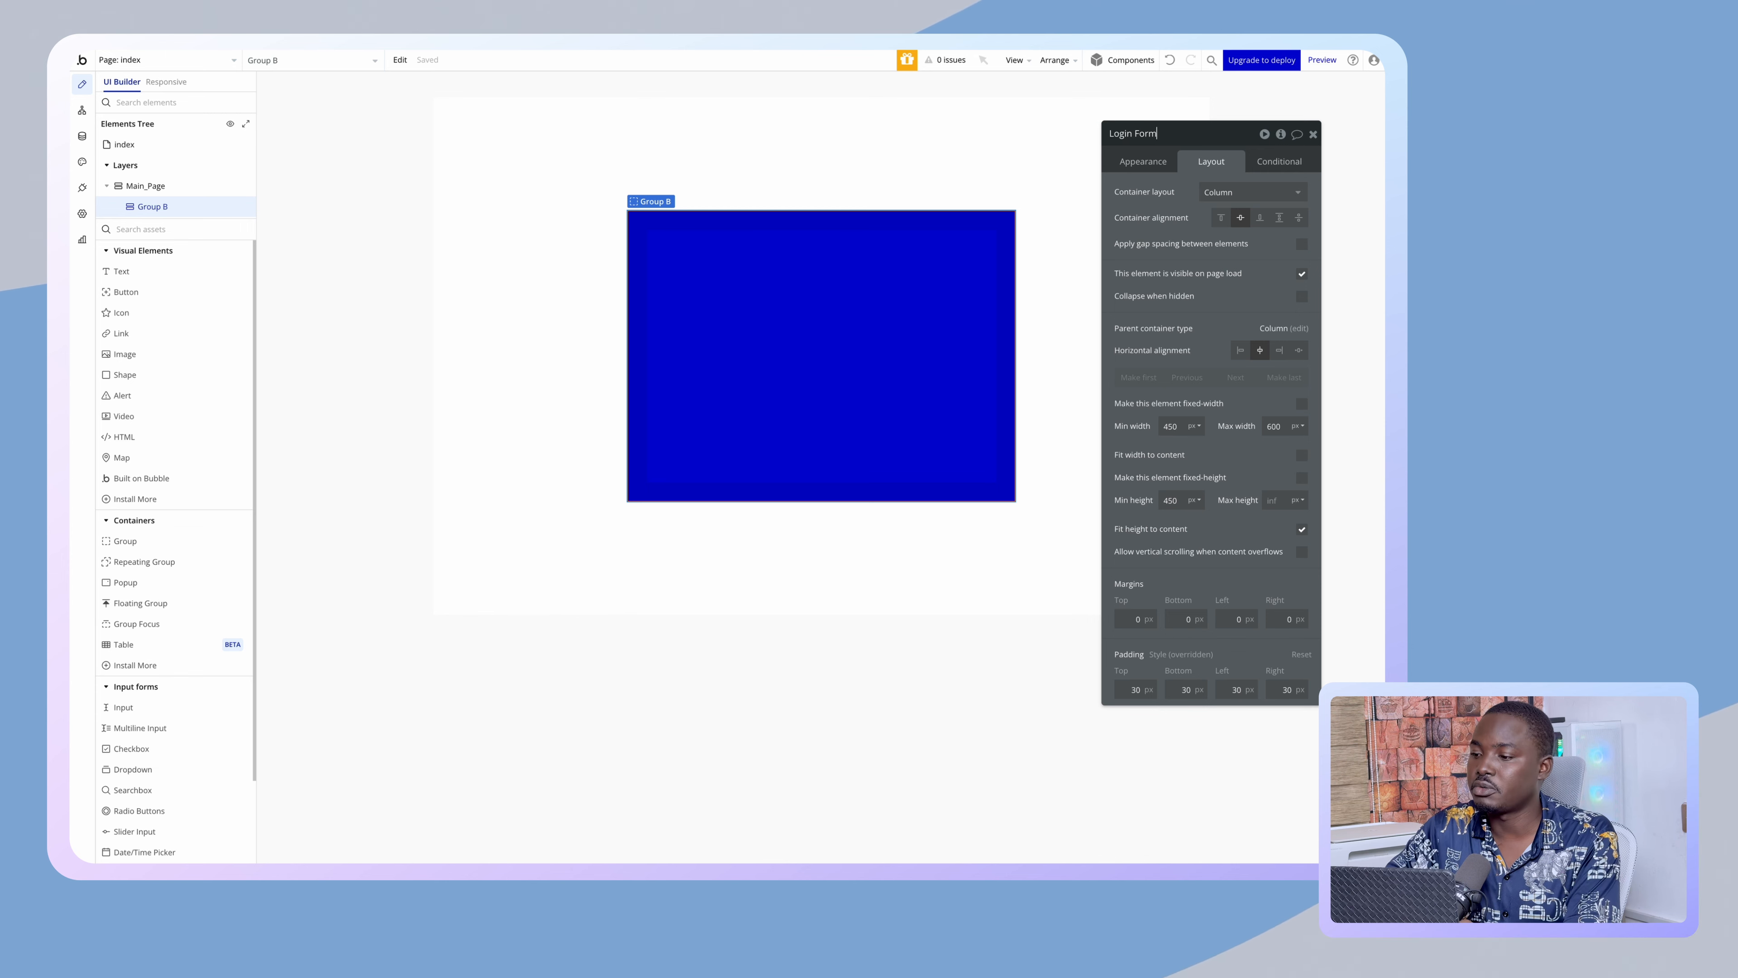
pyautogui.press('Return')
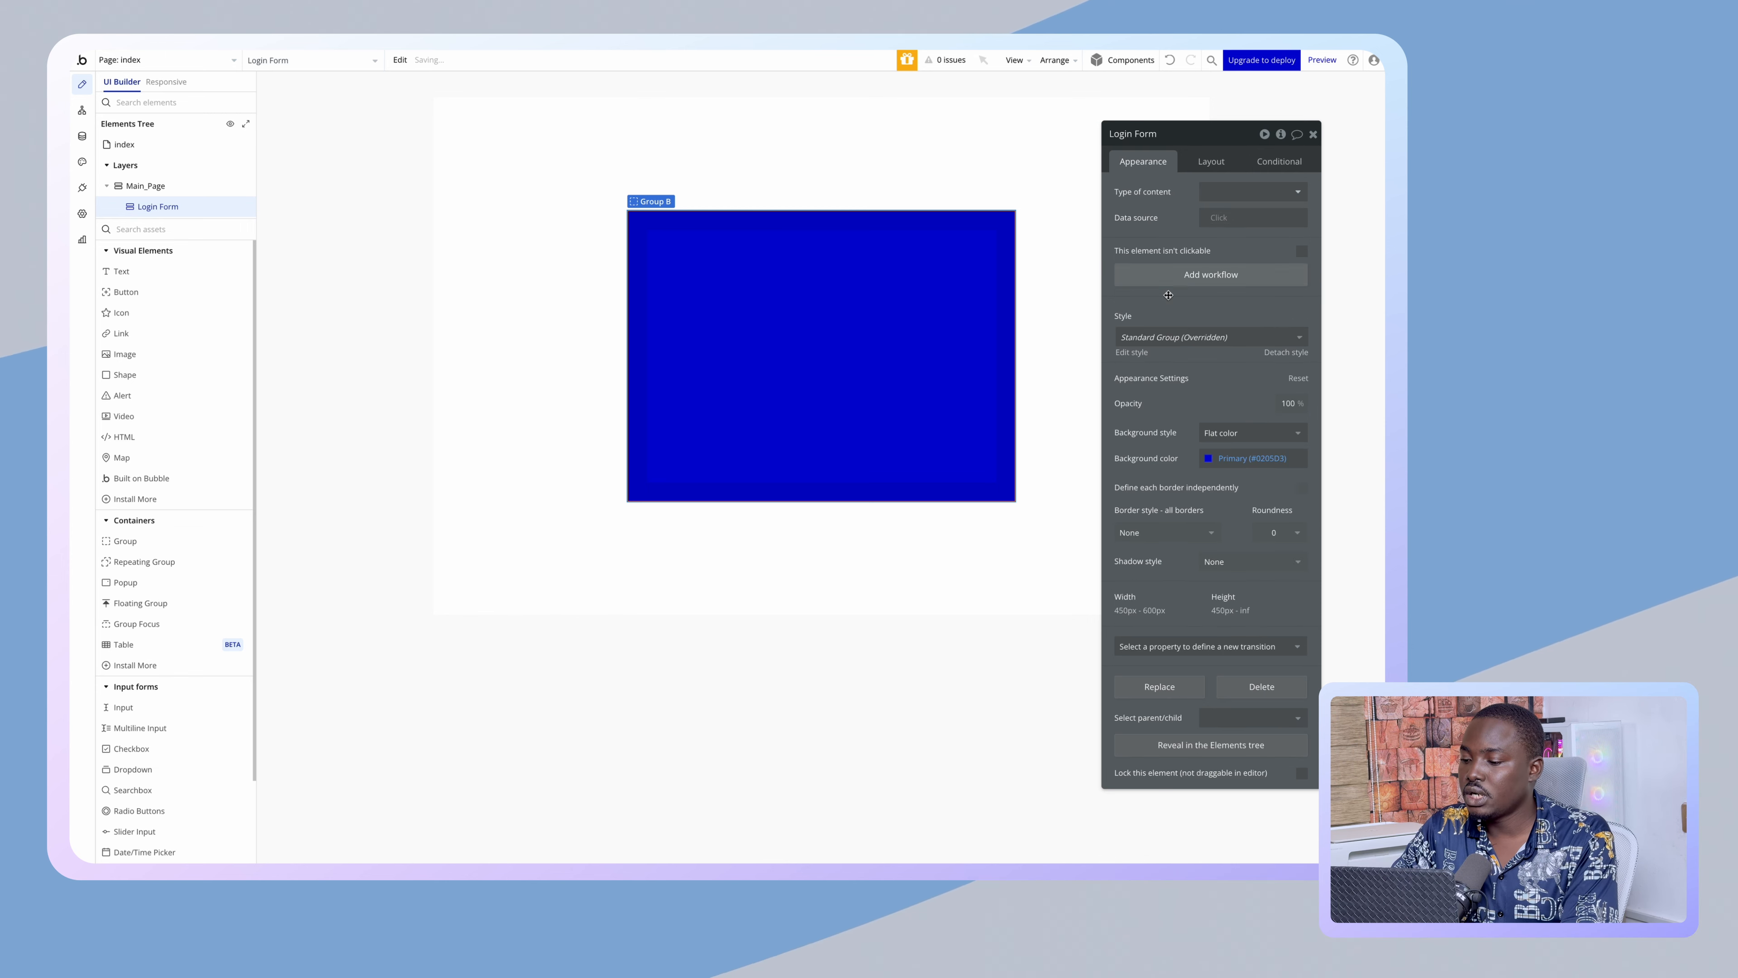
pyautogui.click(1222, 432)
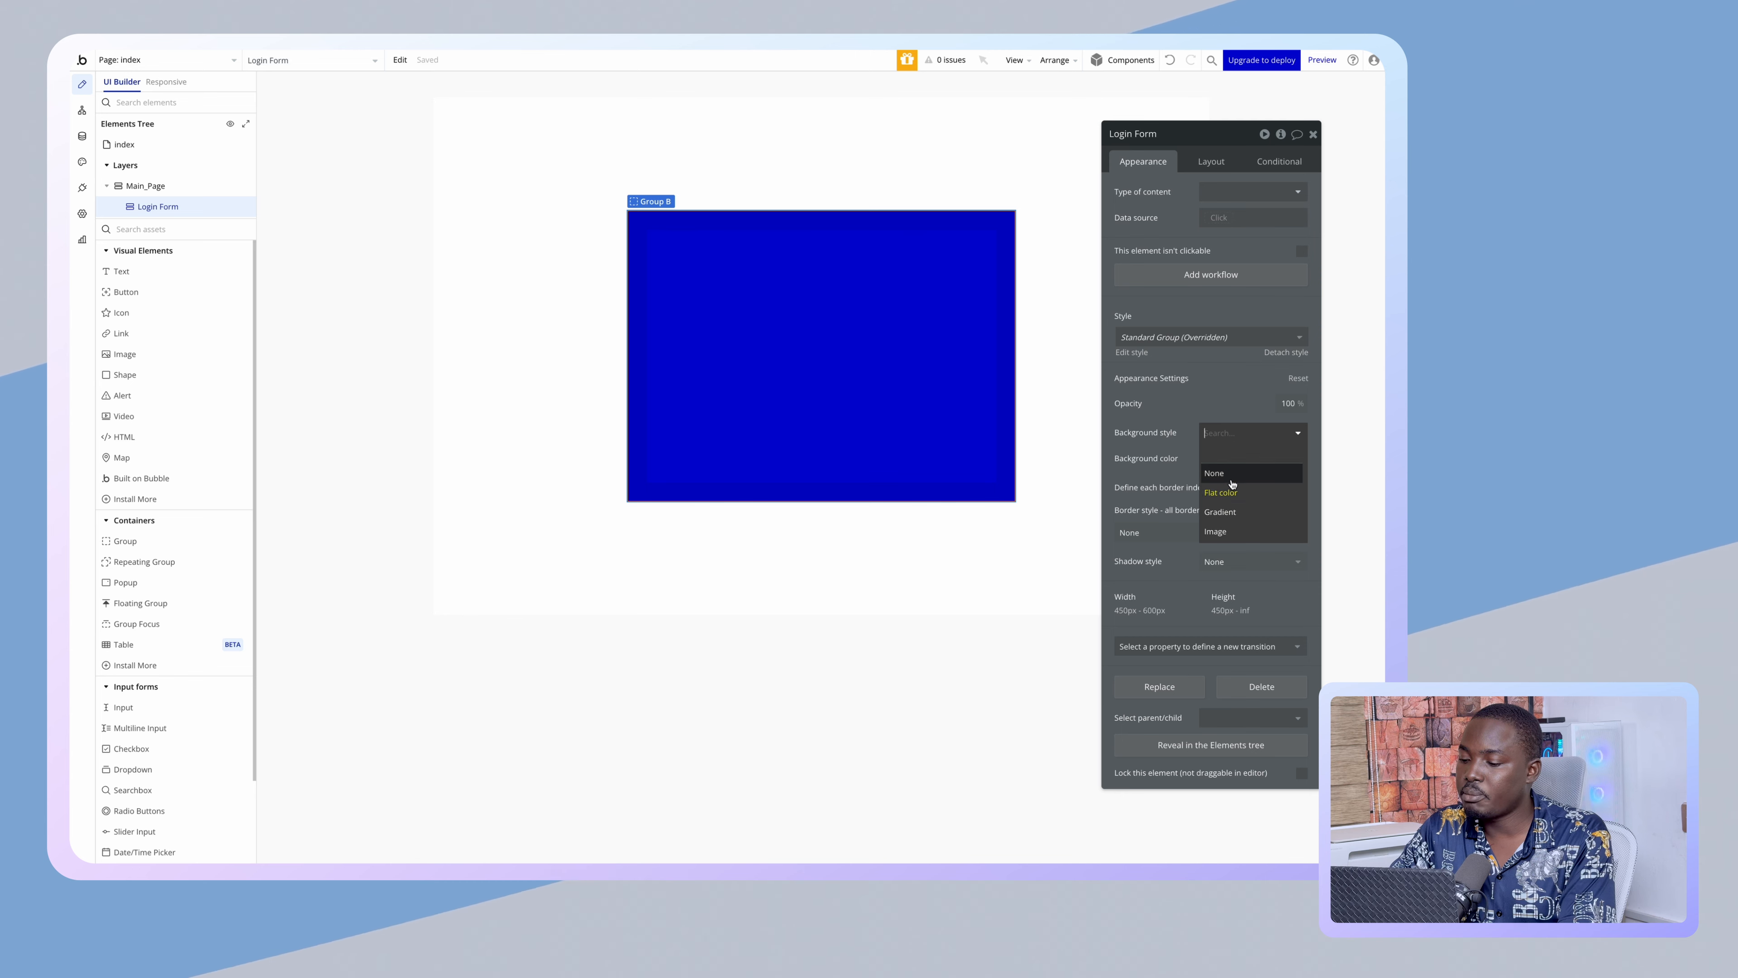
pyautogui.click(1221, 493)
pyautogui.click(1231, 458)
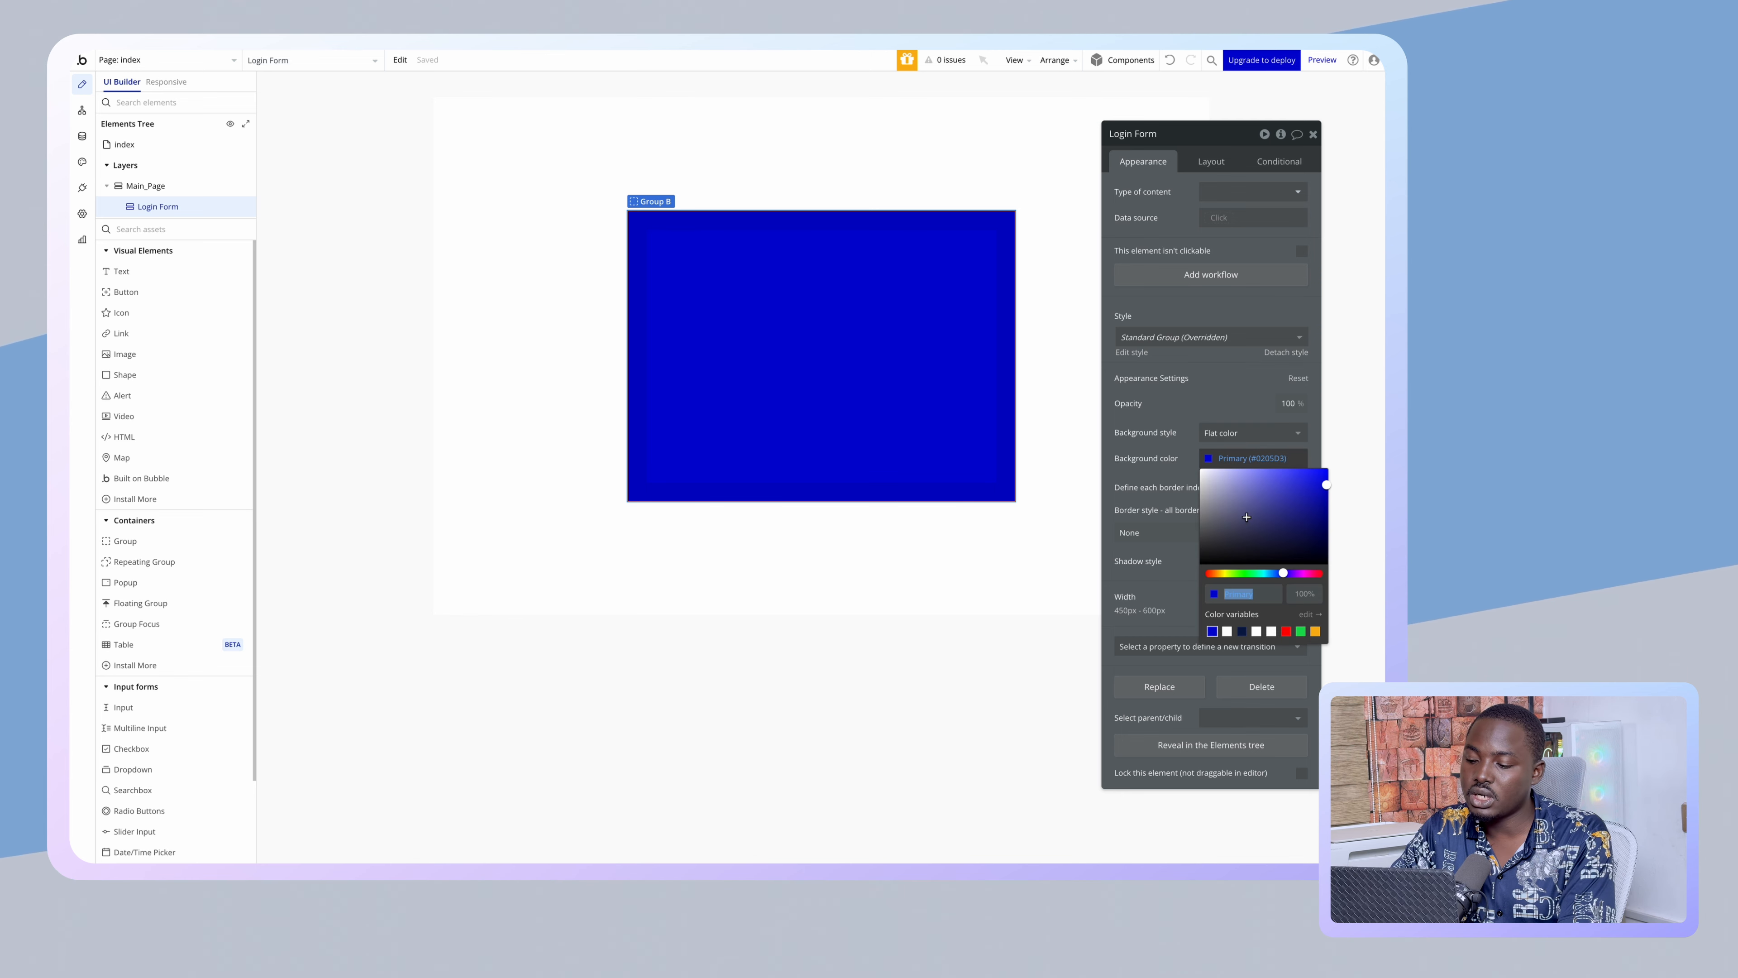
pyautogui.click(1228, 632)
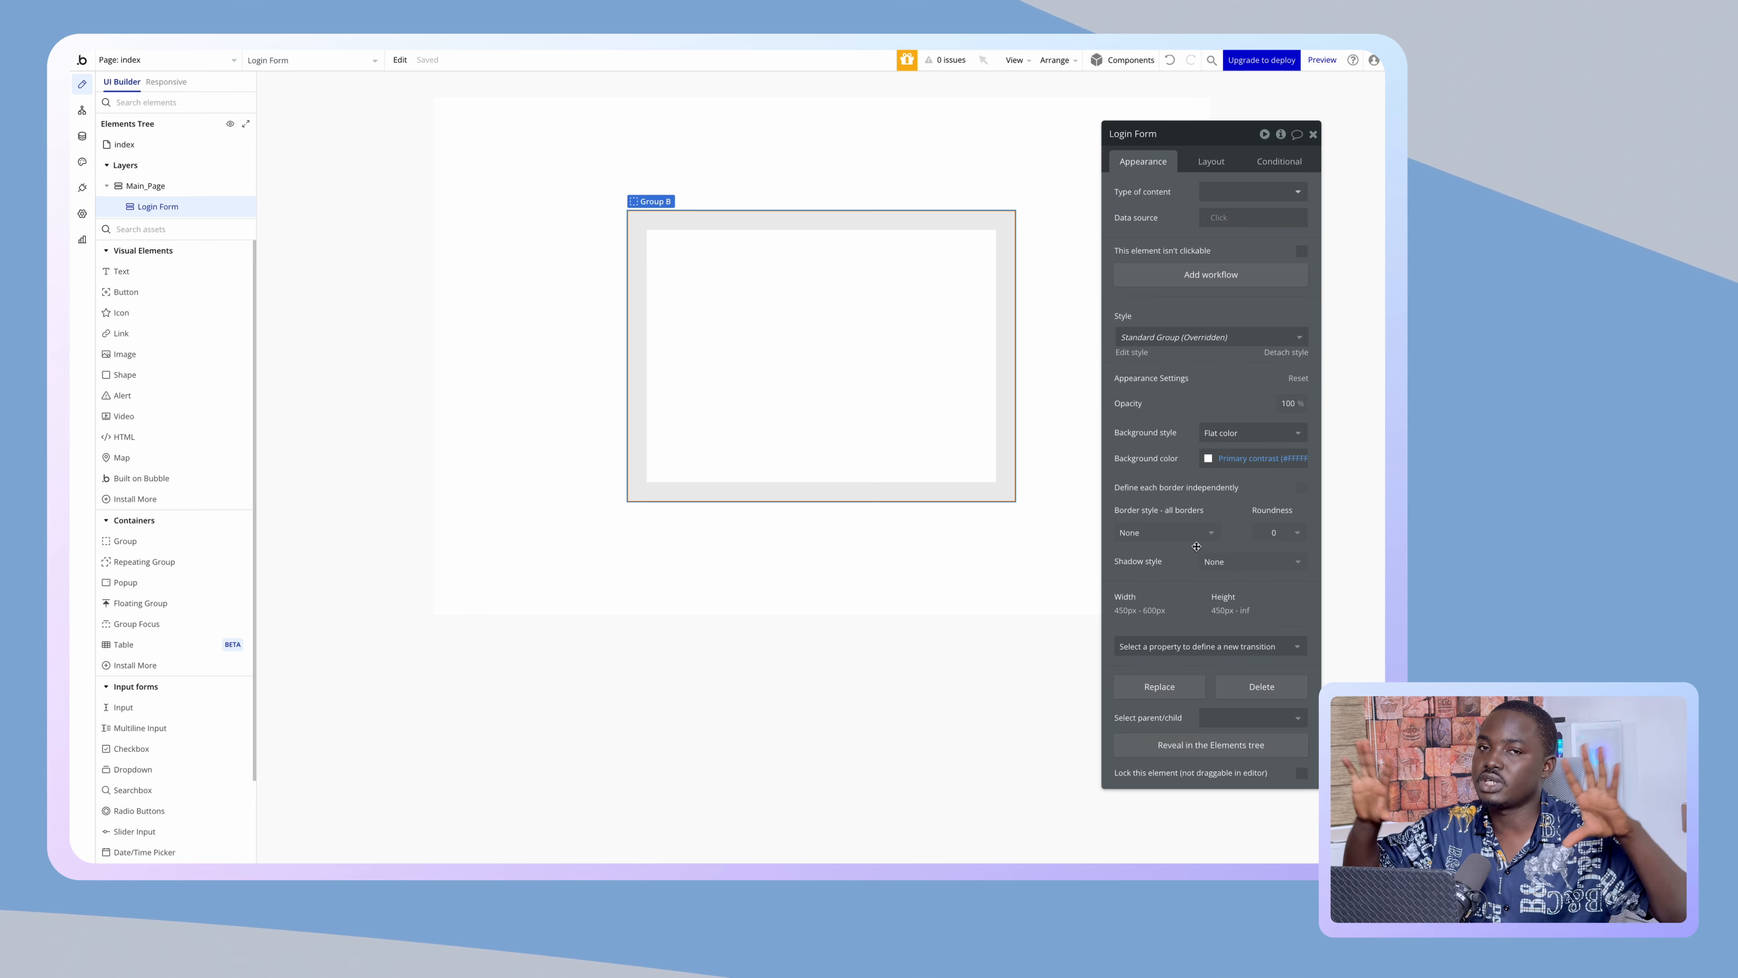
# - Round the card's corners to 20 and give it a solid border at 5% colour opacity
pyautogui.click(1267, 530)
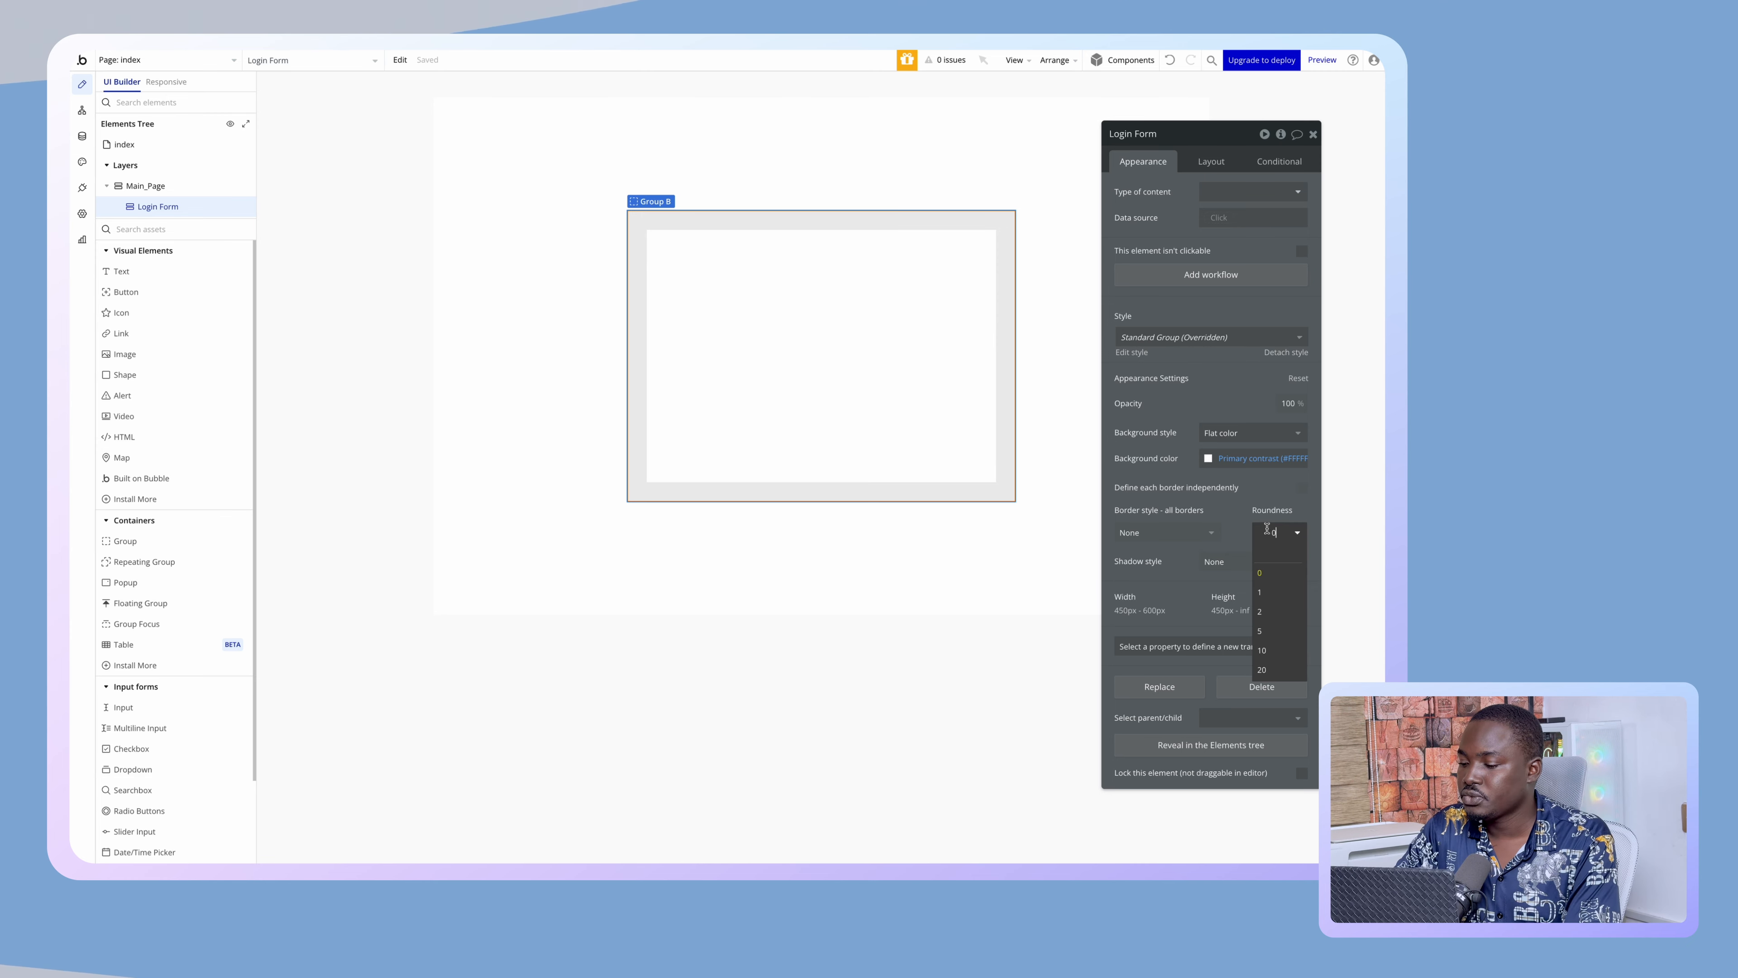
pyautogui.click(1265, 669)
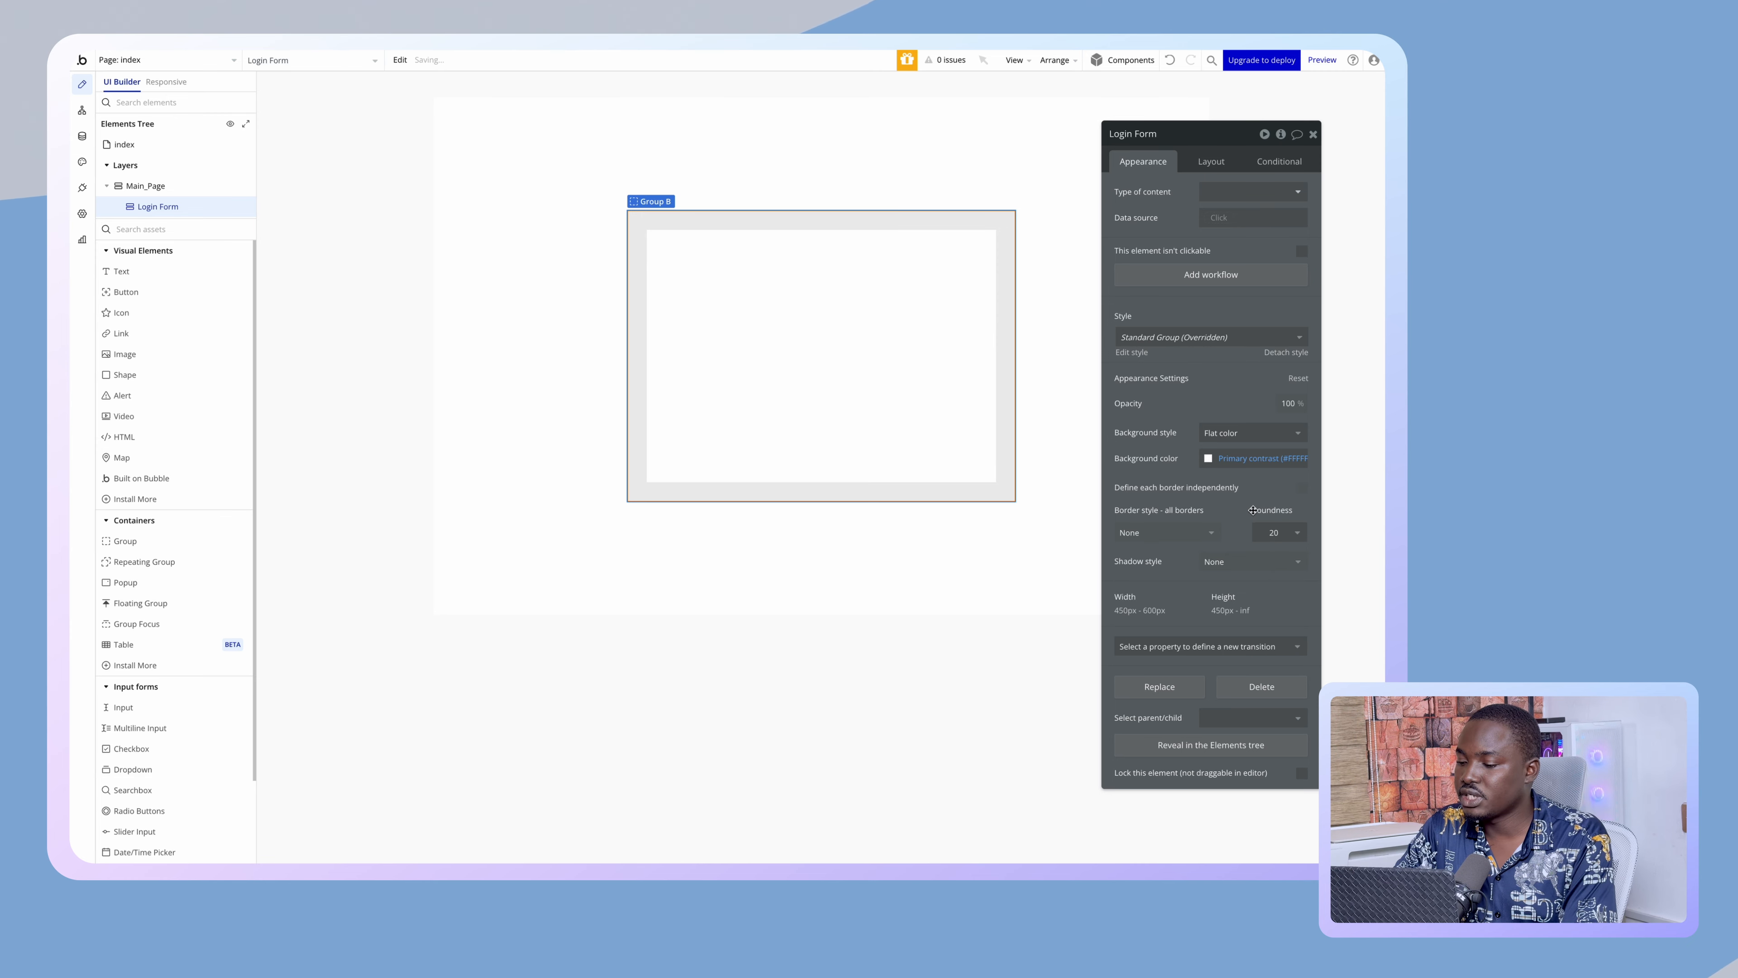
pyautogui.click(1200, 529)
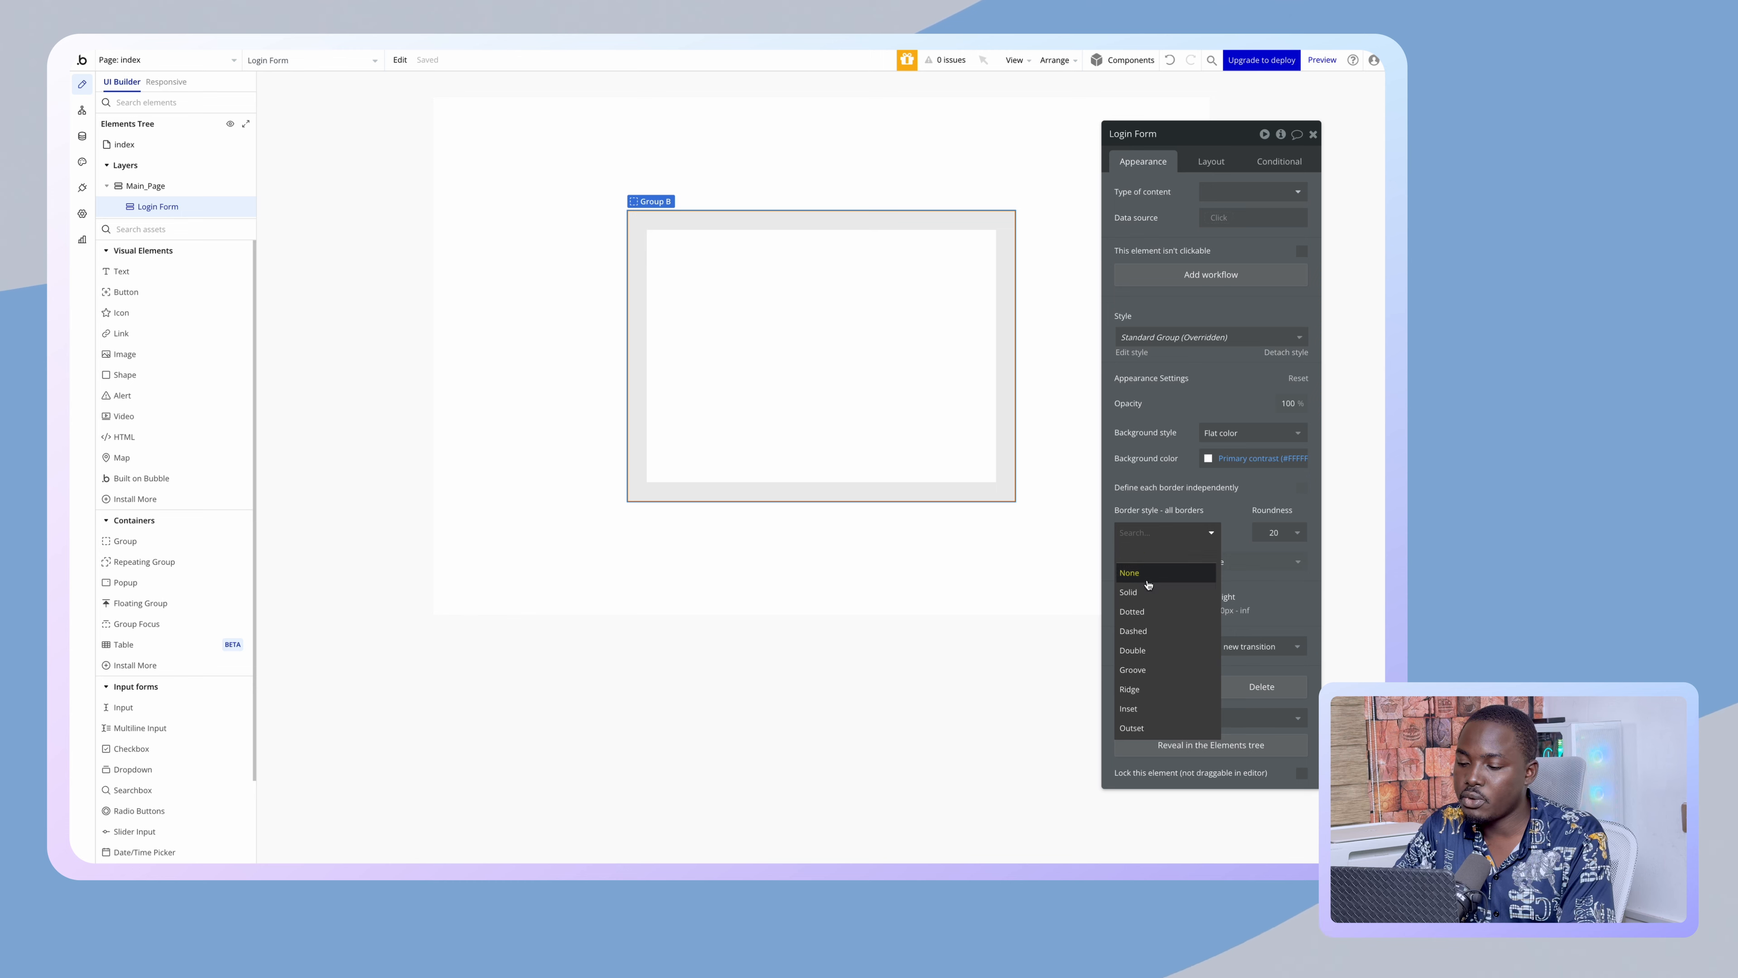
pyautogui.click(1192, 584)
pyautogui.click(1192, 584)
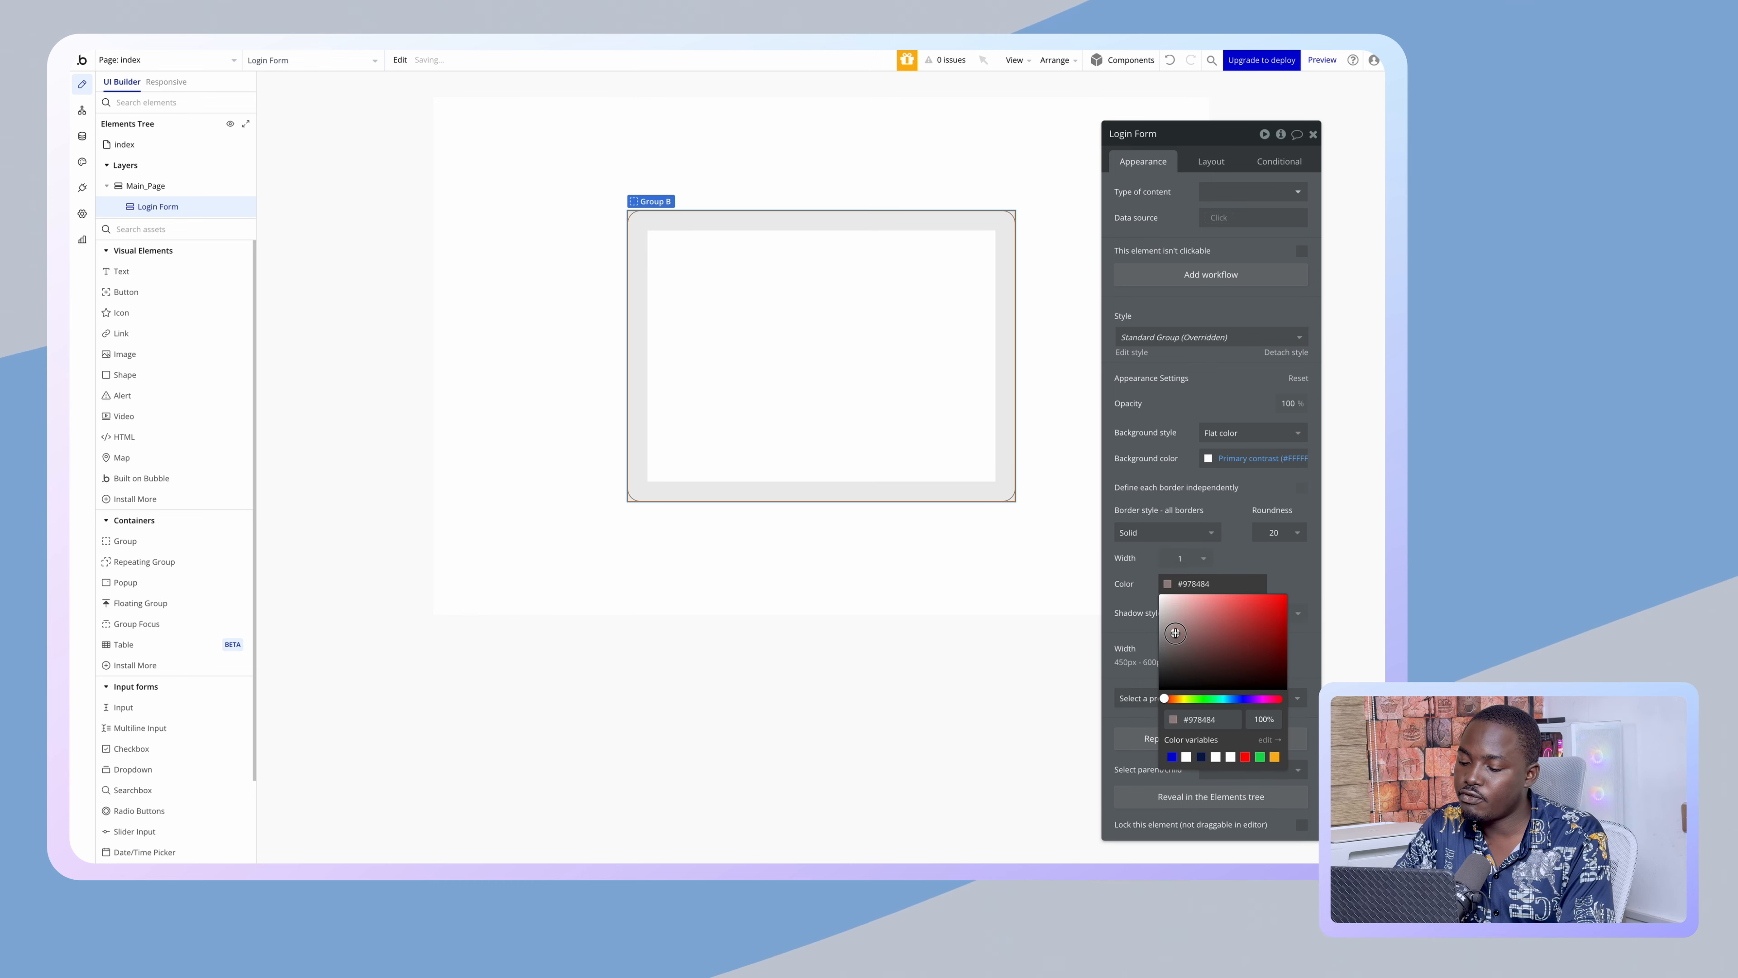
pyautogui.click(1263, 719)
pyautogui.write('5')
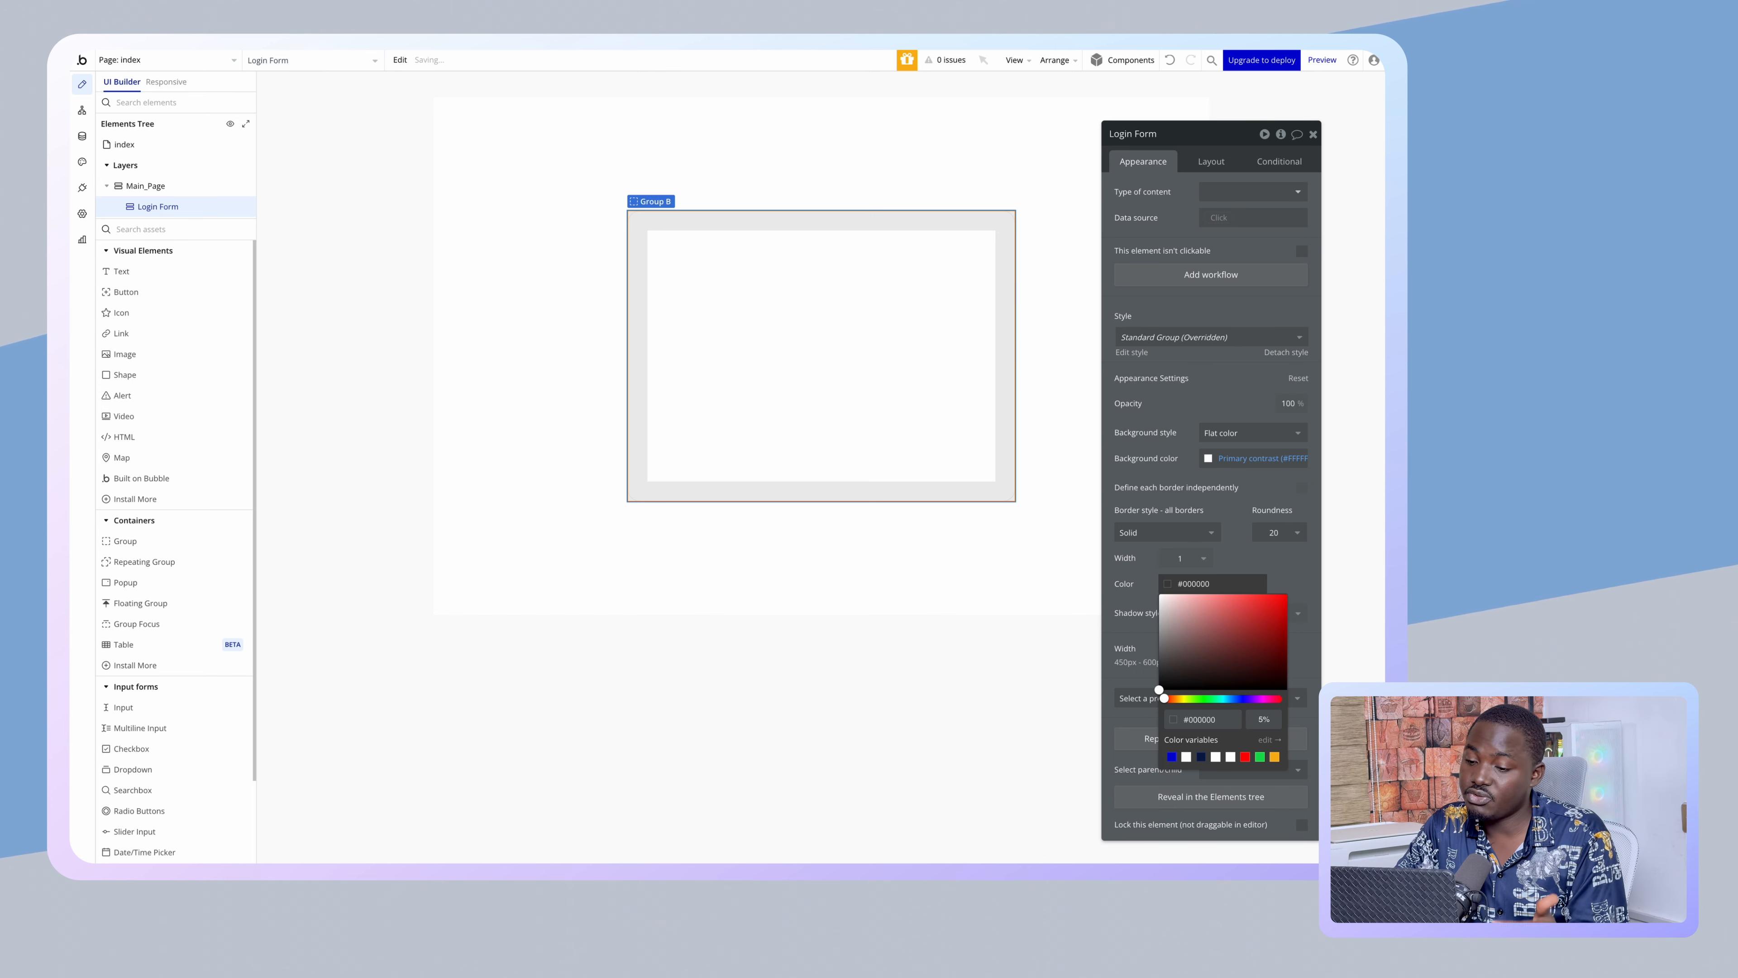
pyautogui.click(852, 624)
pyautogui.click(846, 464)
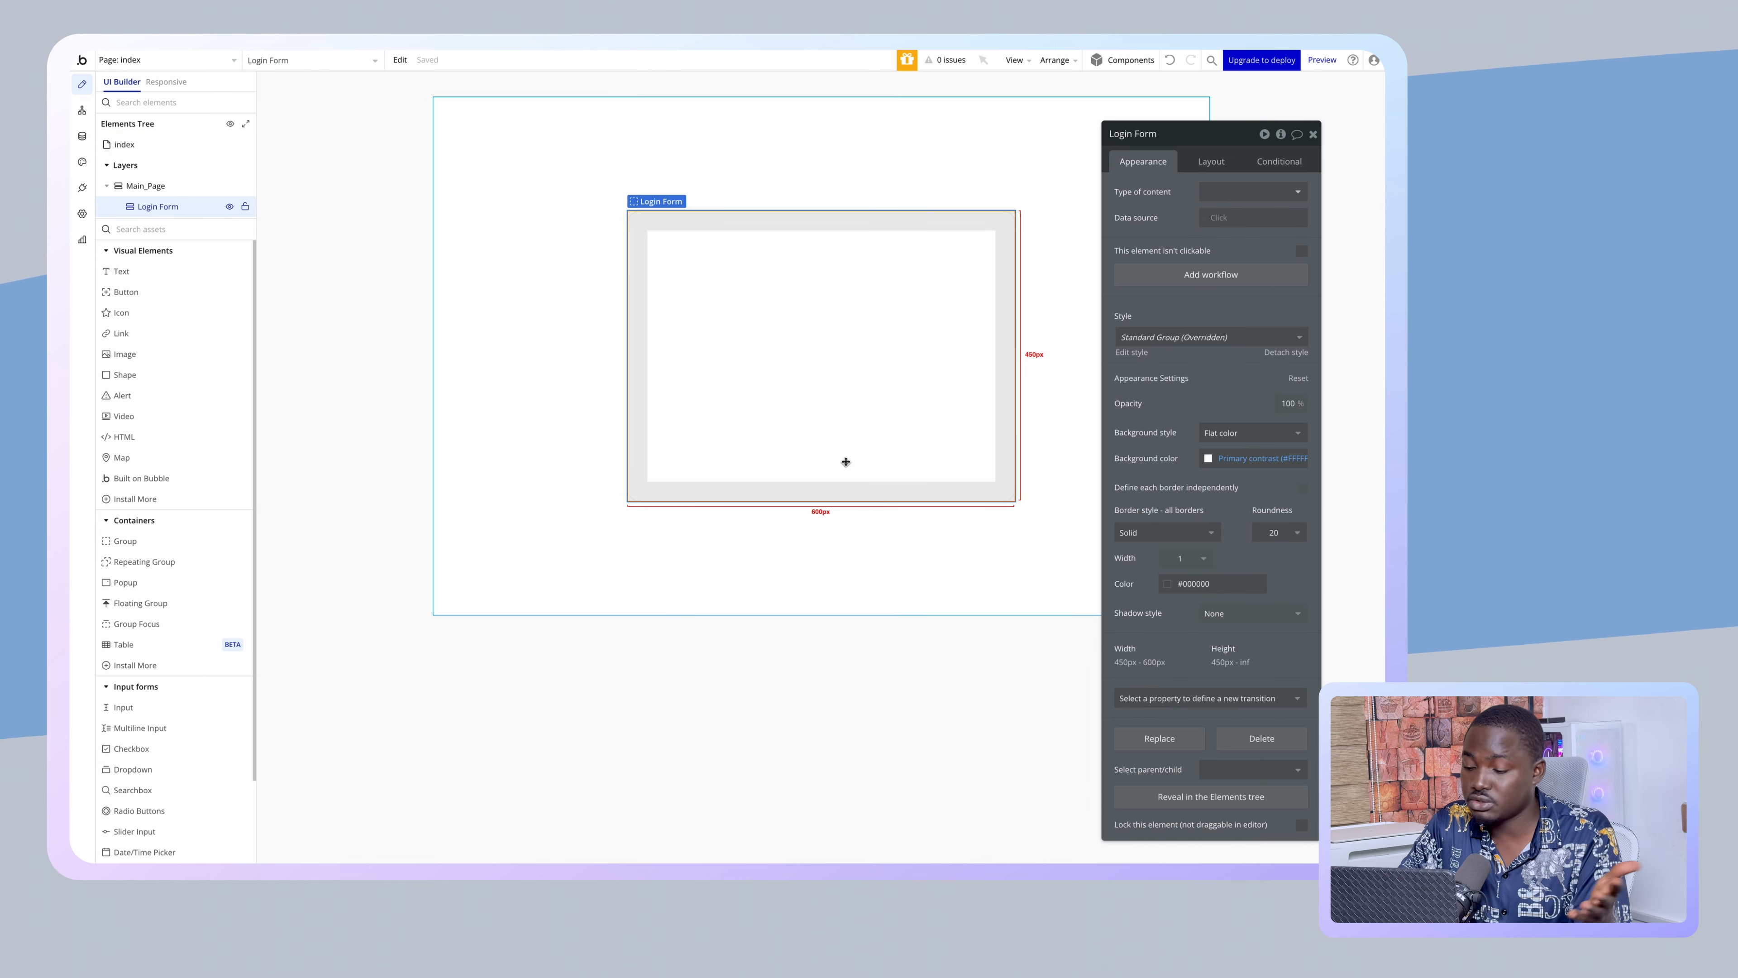
# - Give the card an outset shadow with 0 horizontal and vertical offset and a 32px blur
pyautogui.click(1210, 616)
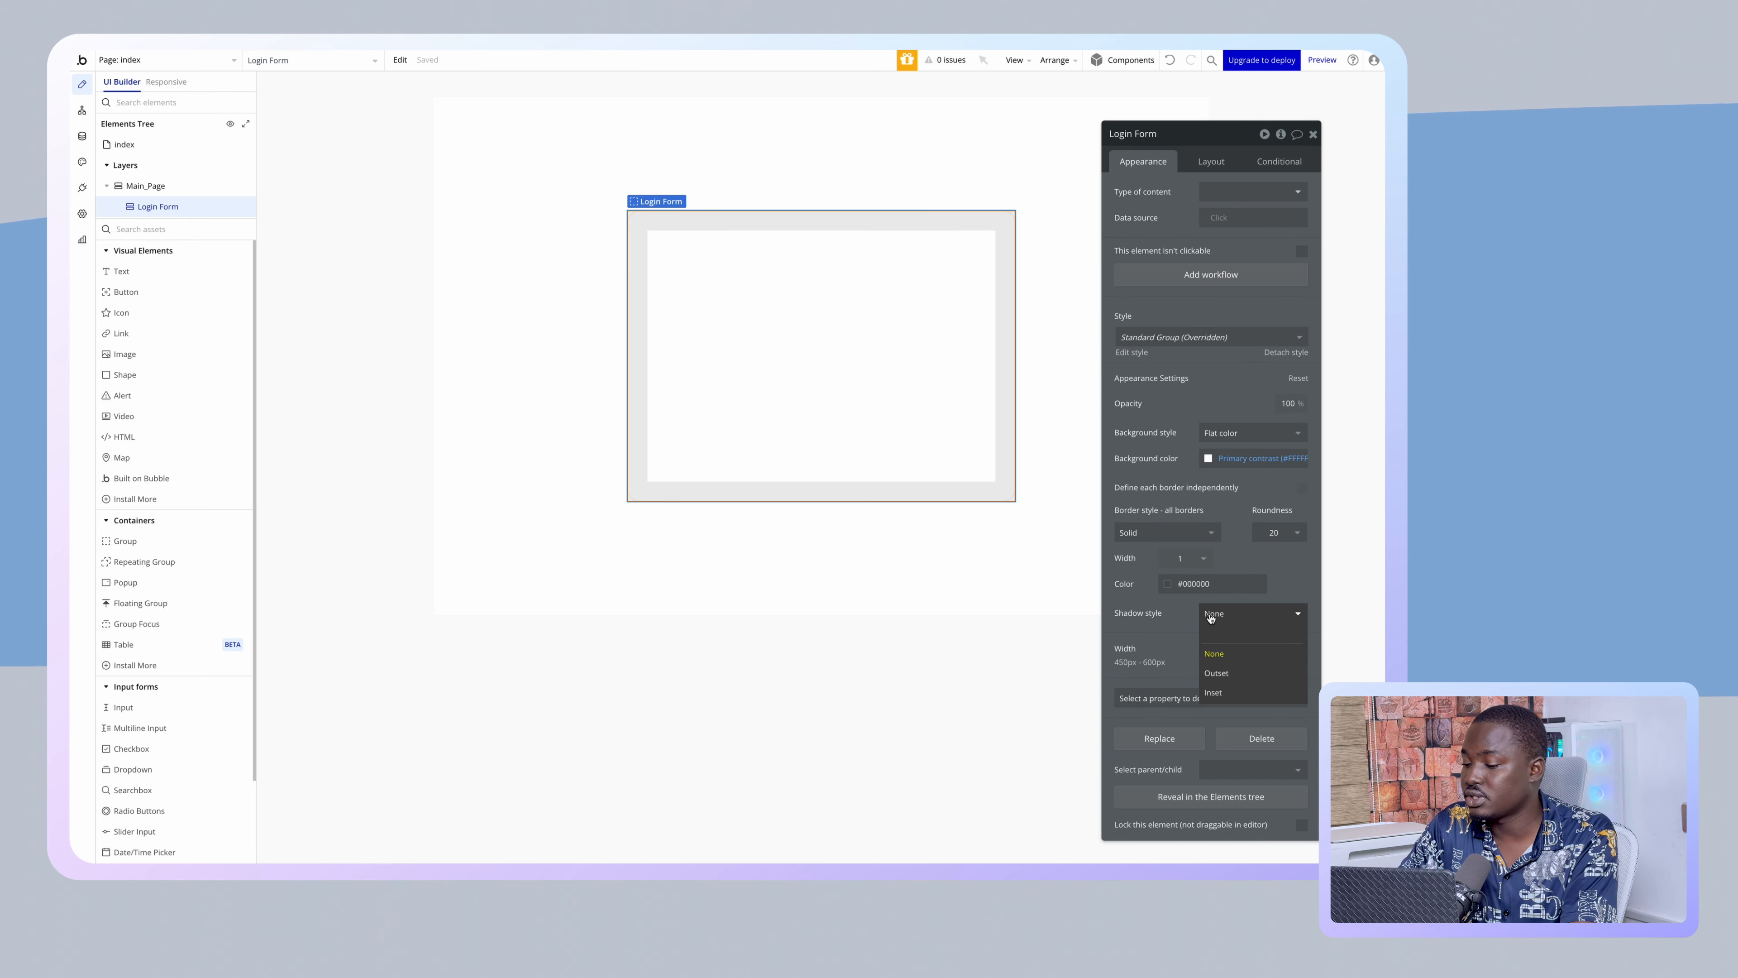
pyautogui.click(1231, 671)
pyautogui.click(1244, 641)
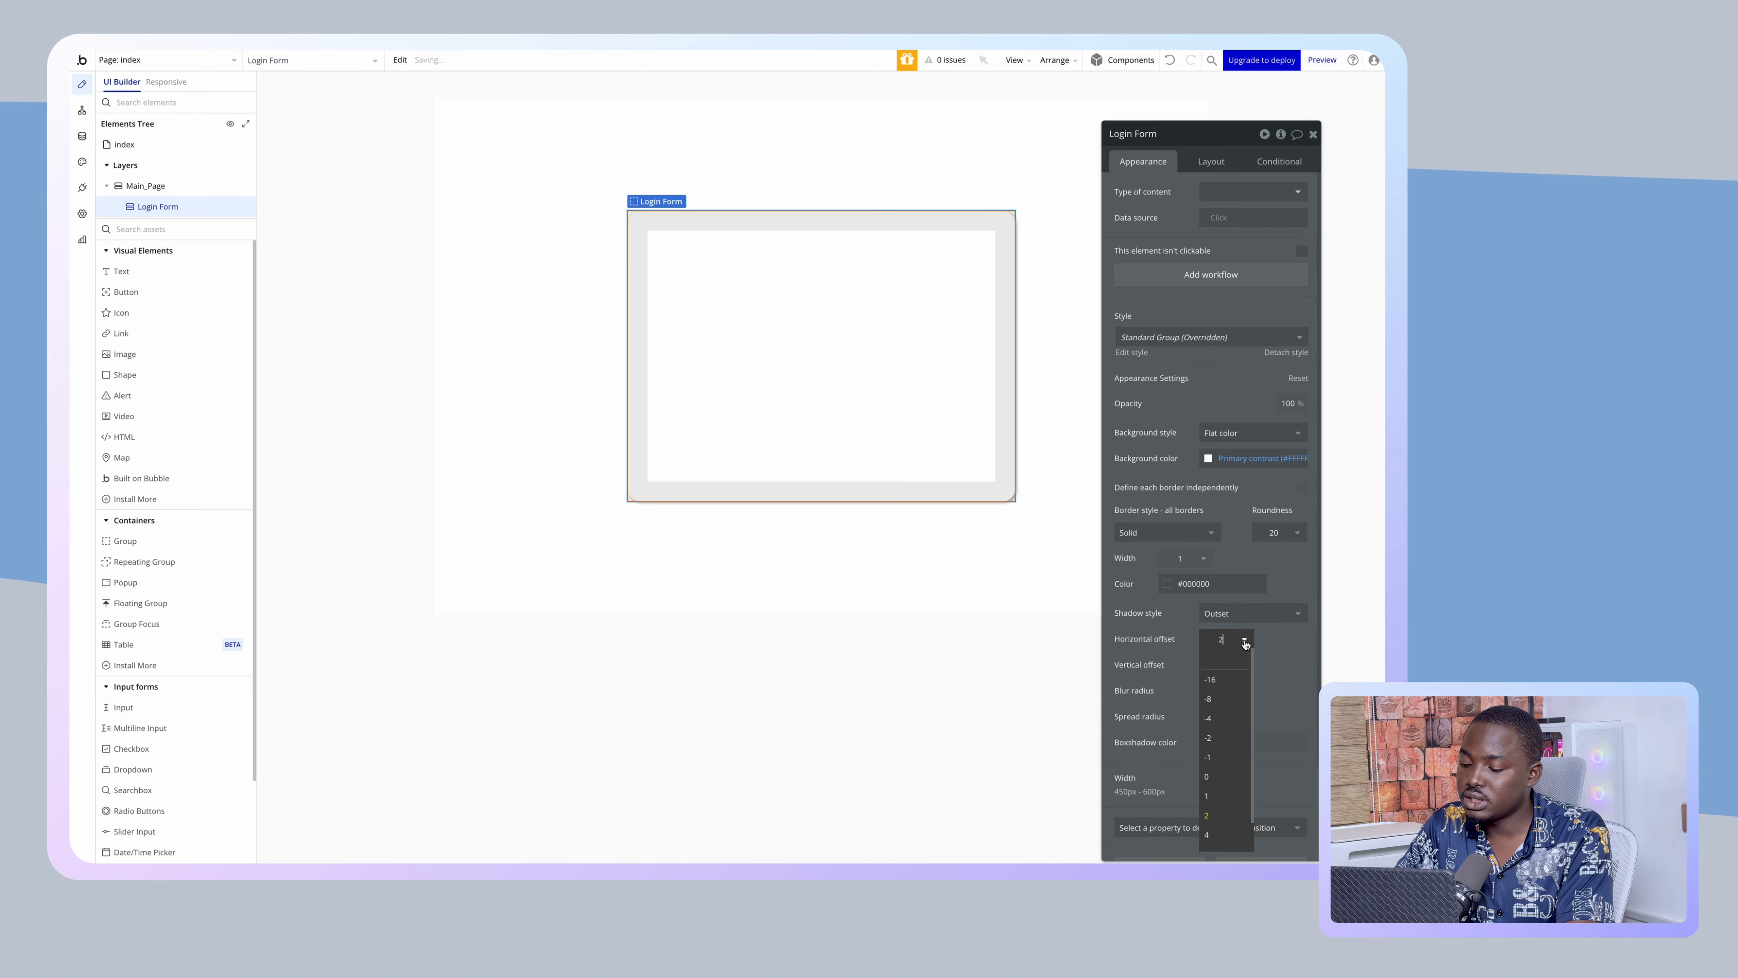
pyautogui.click(1219, 776)
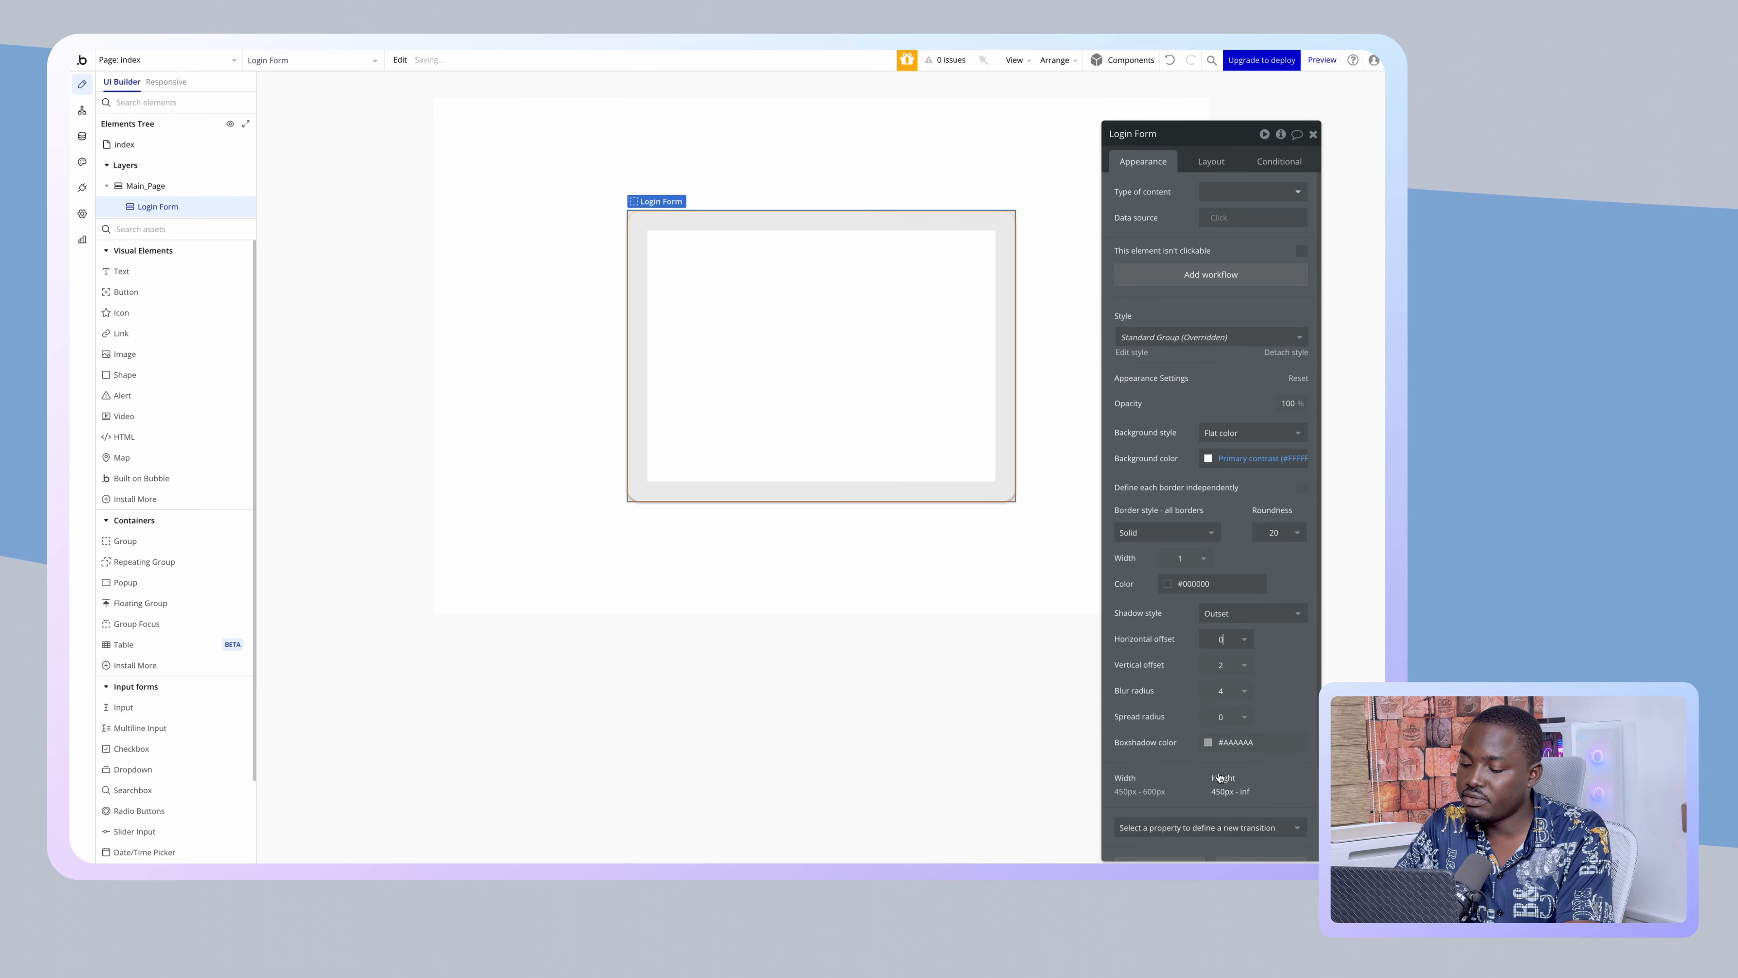
pyautogui.click(1222, 664)
pyautogui.click(1221, 800)
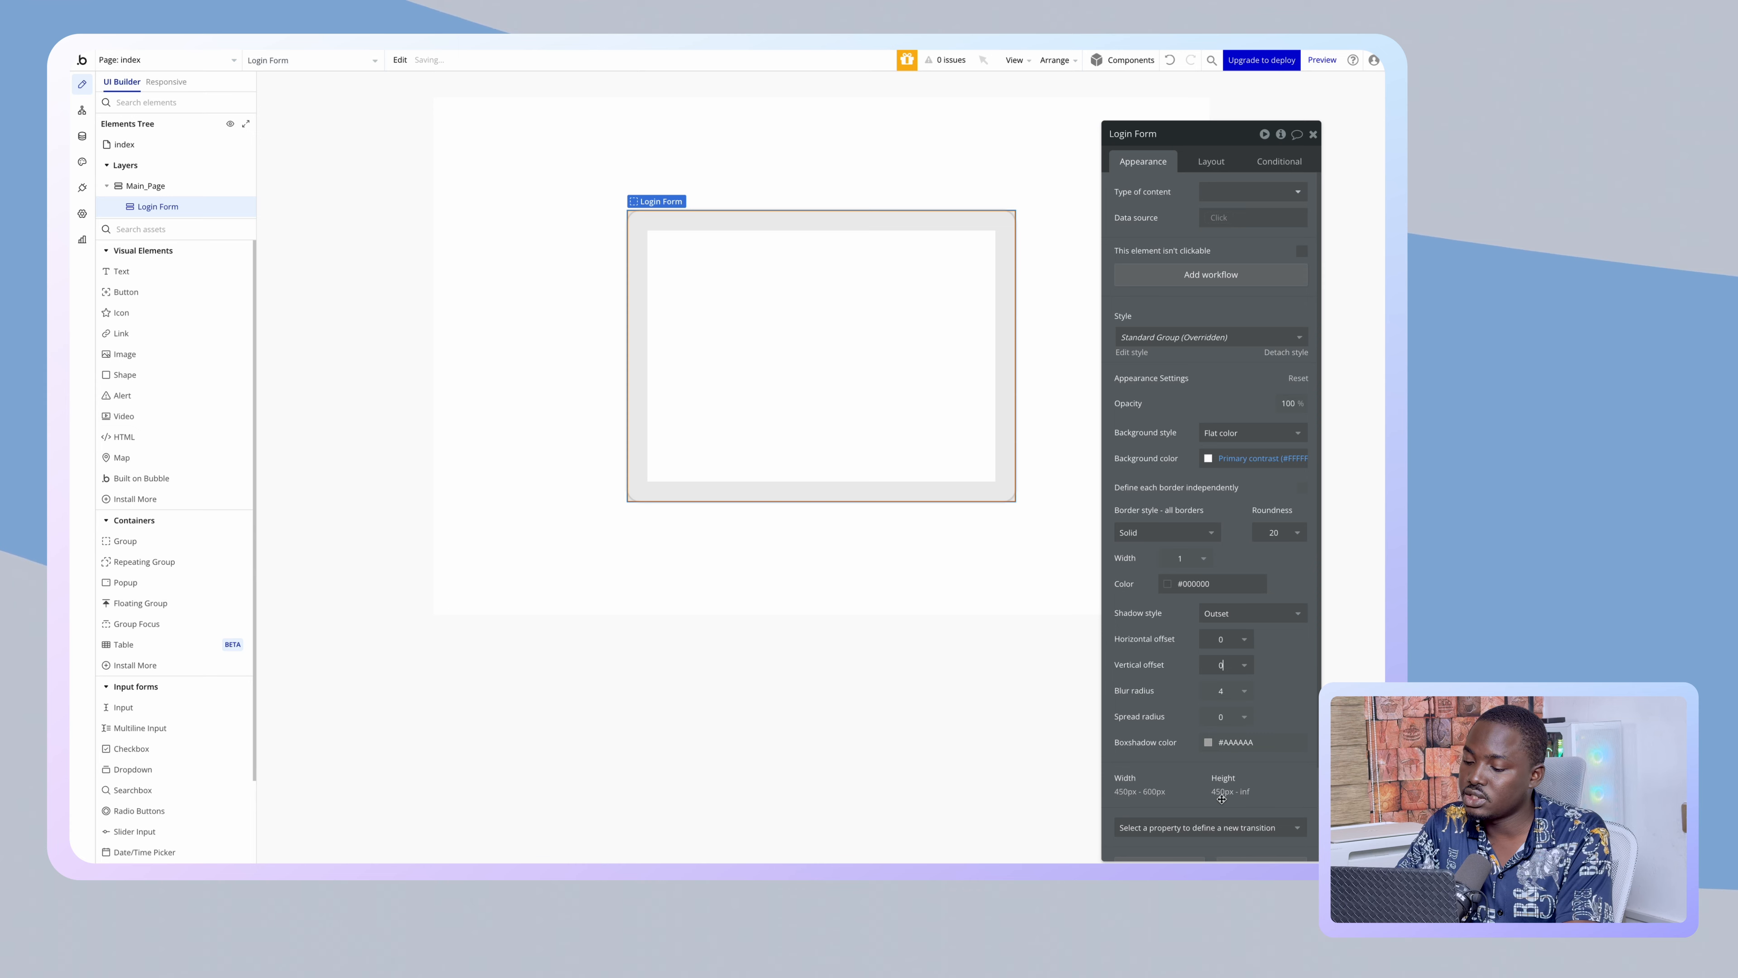
pyautogui.click(1232, 692)
pyautogui.click(1225, 828)
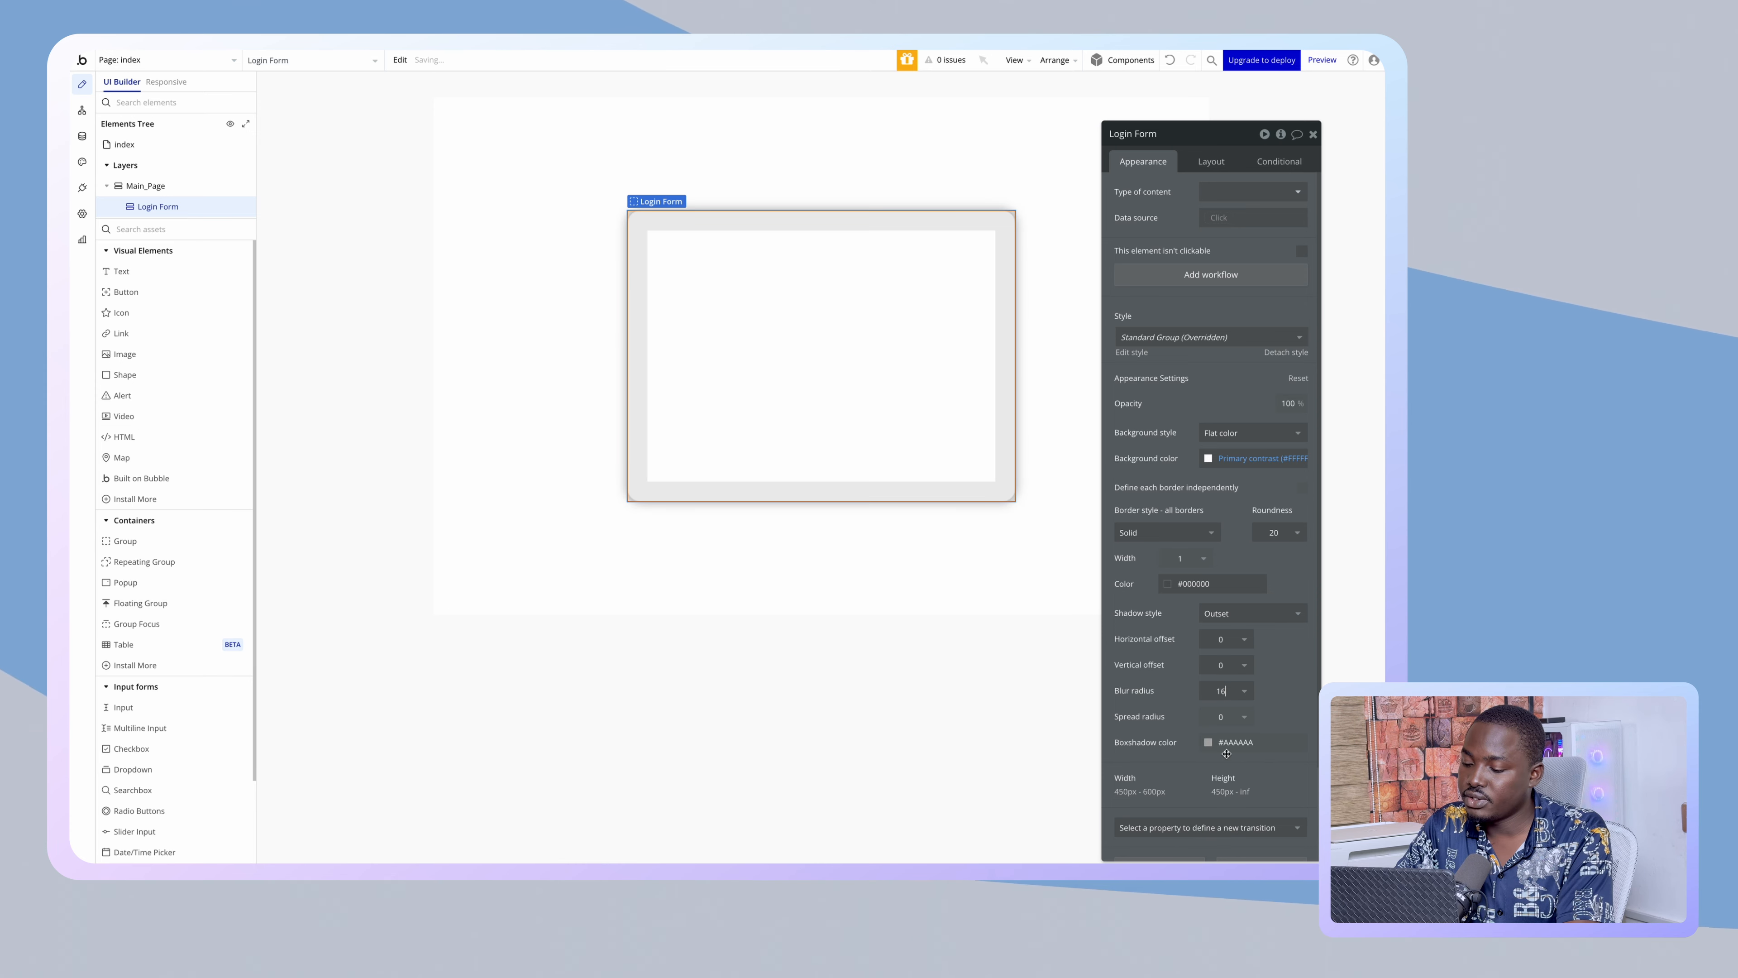
pyautogui.click(1221, 719)
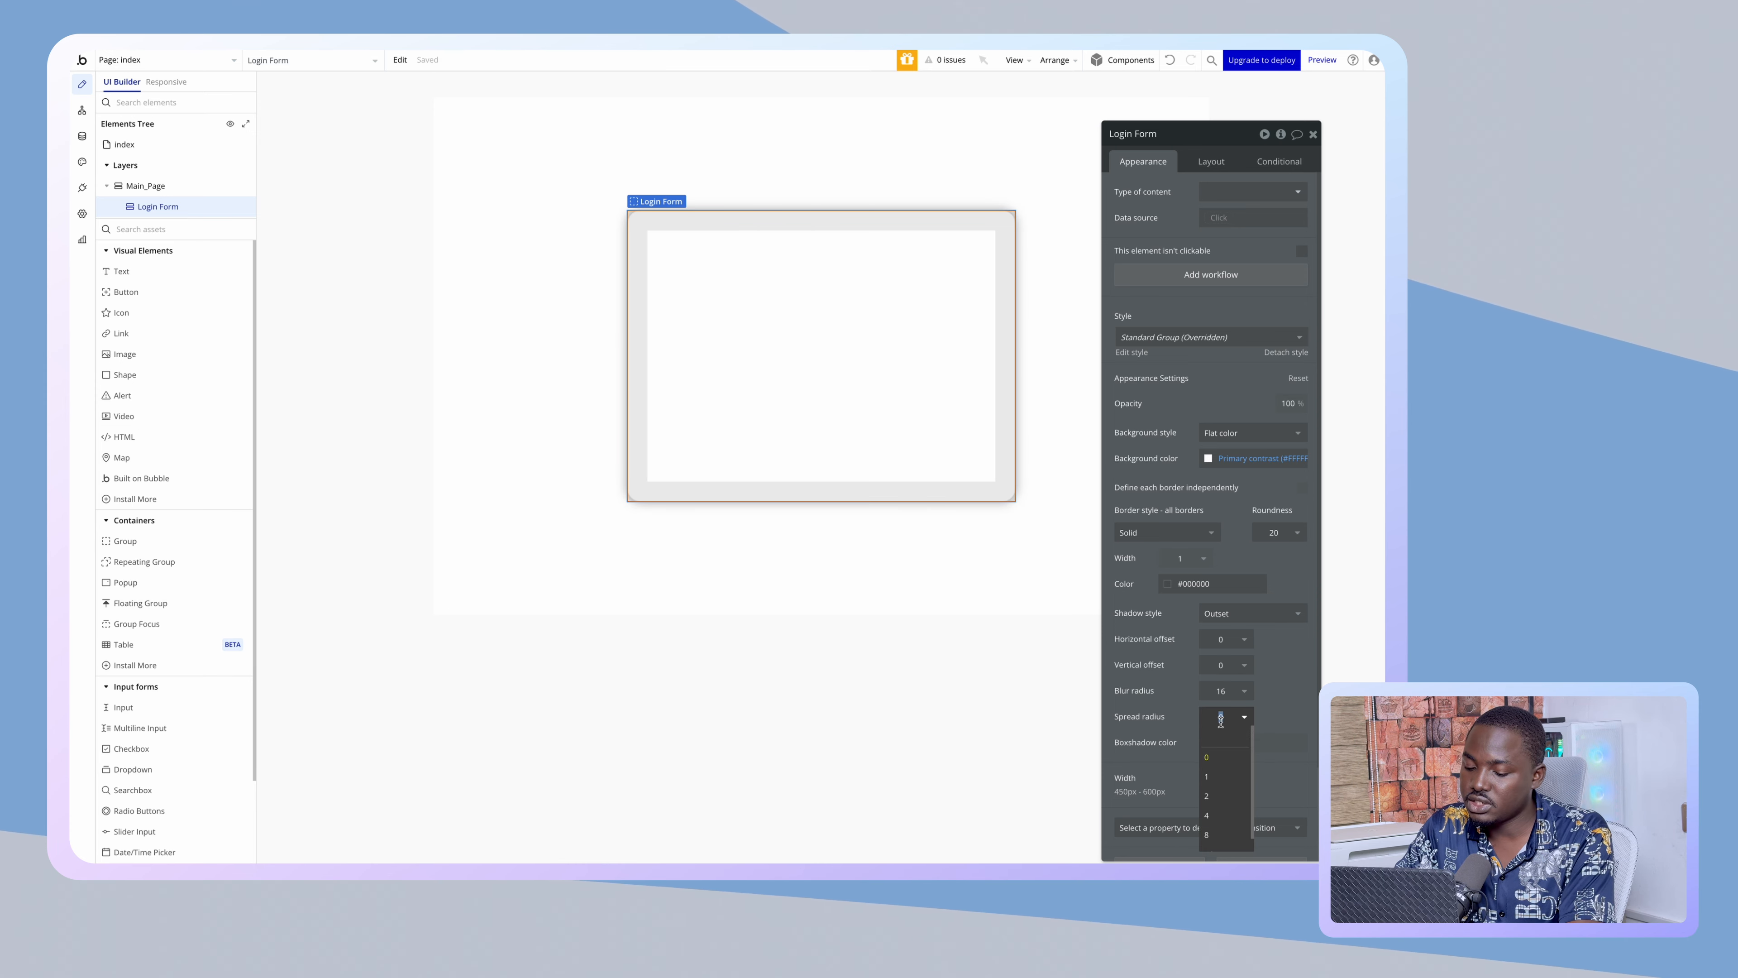
pyautogui.write('32')
pyautogui.press('Return')
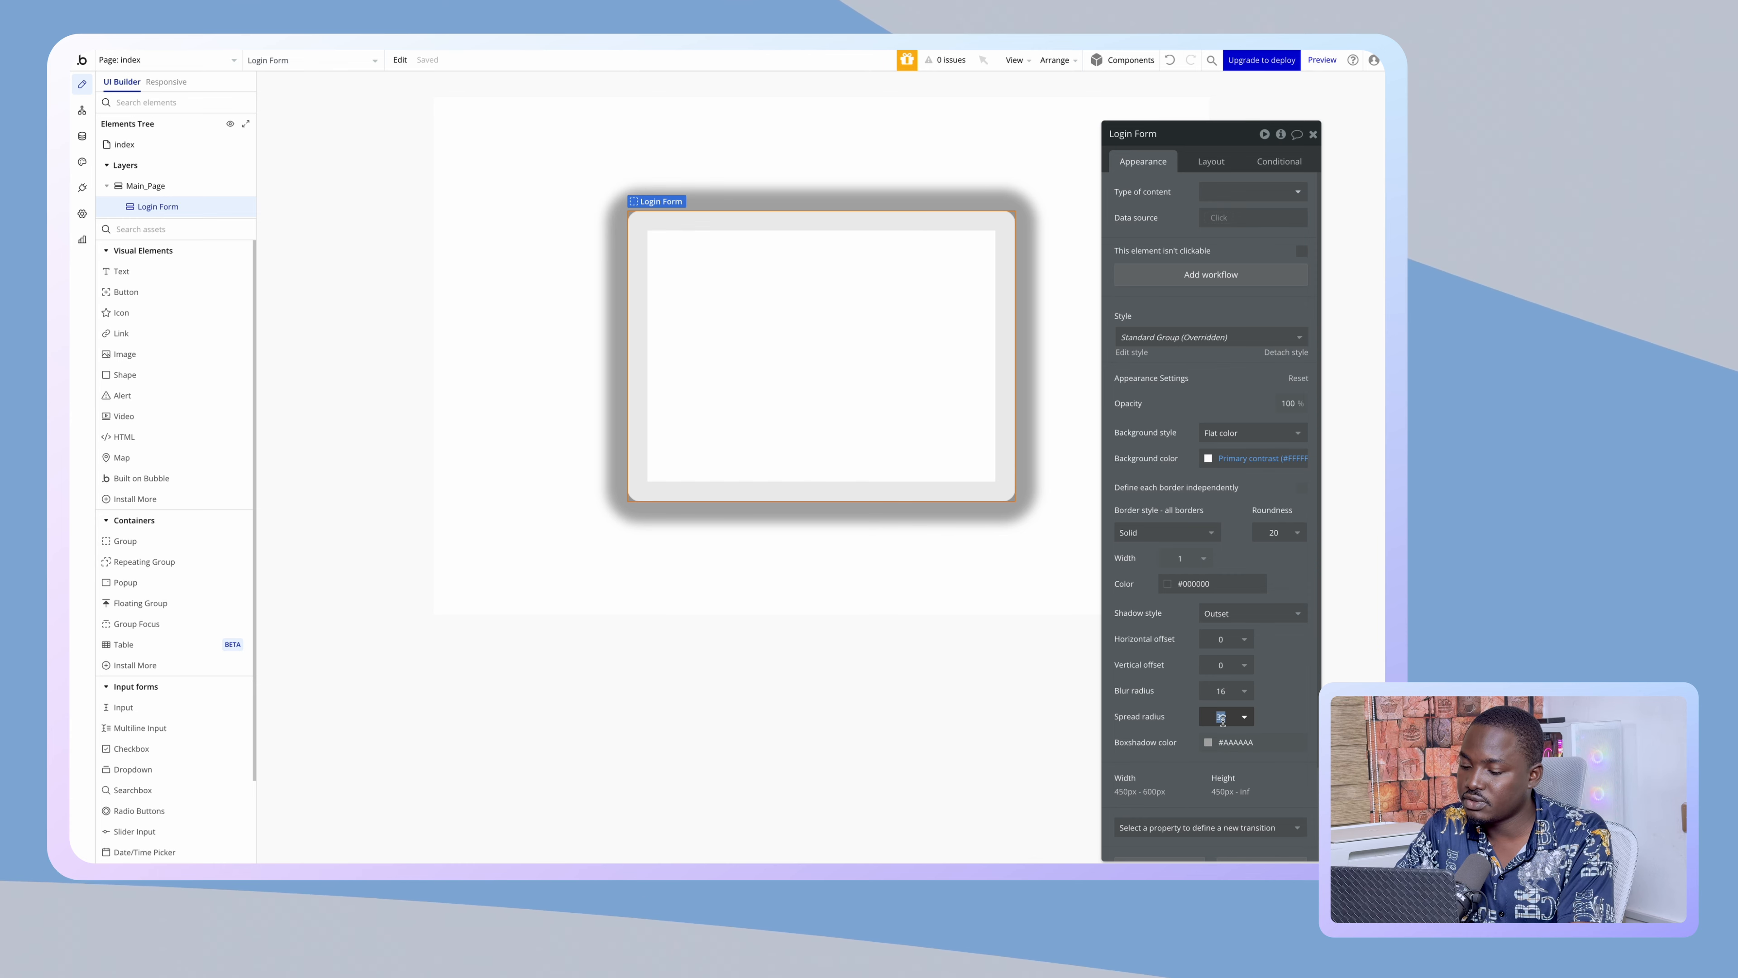
pyautogui.write('0')
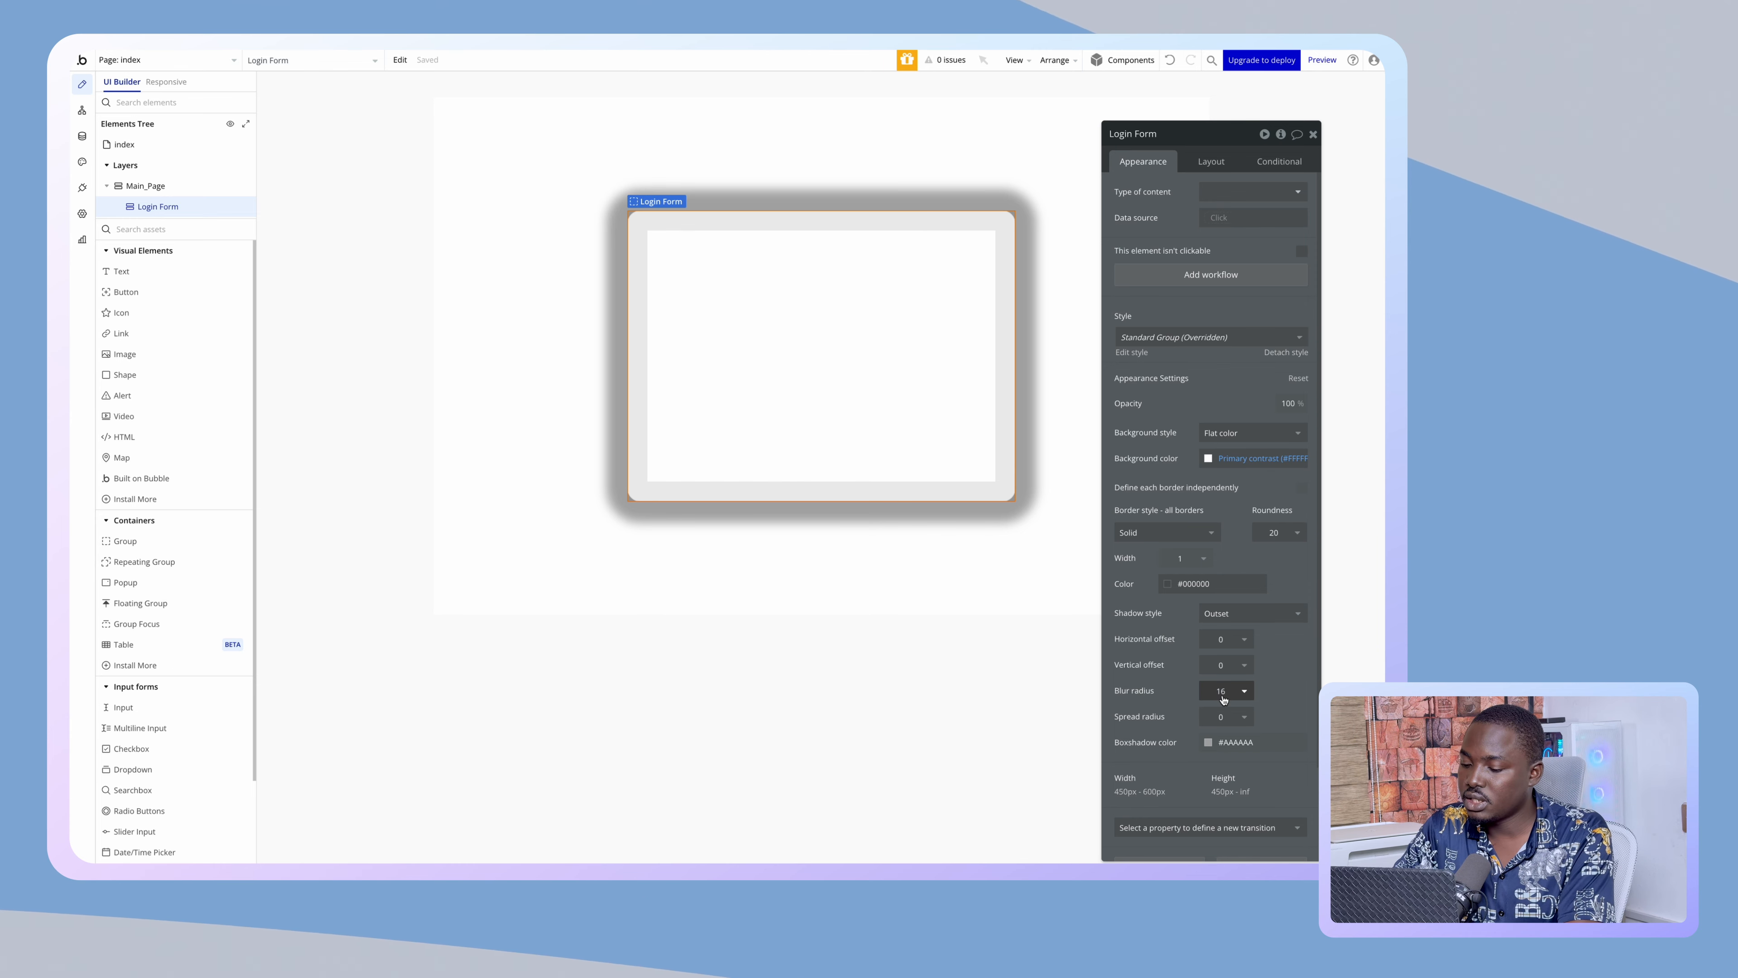
pyautogui.click(1222, 693)
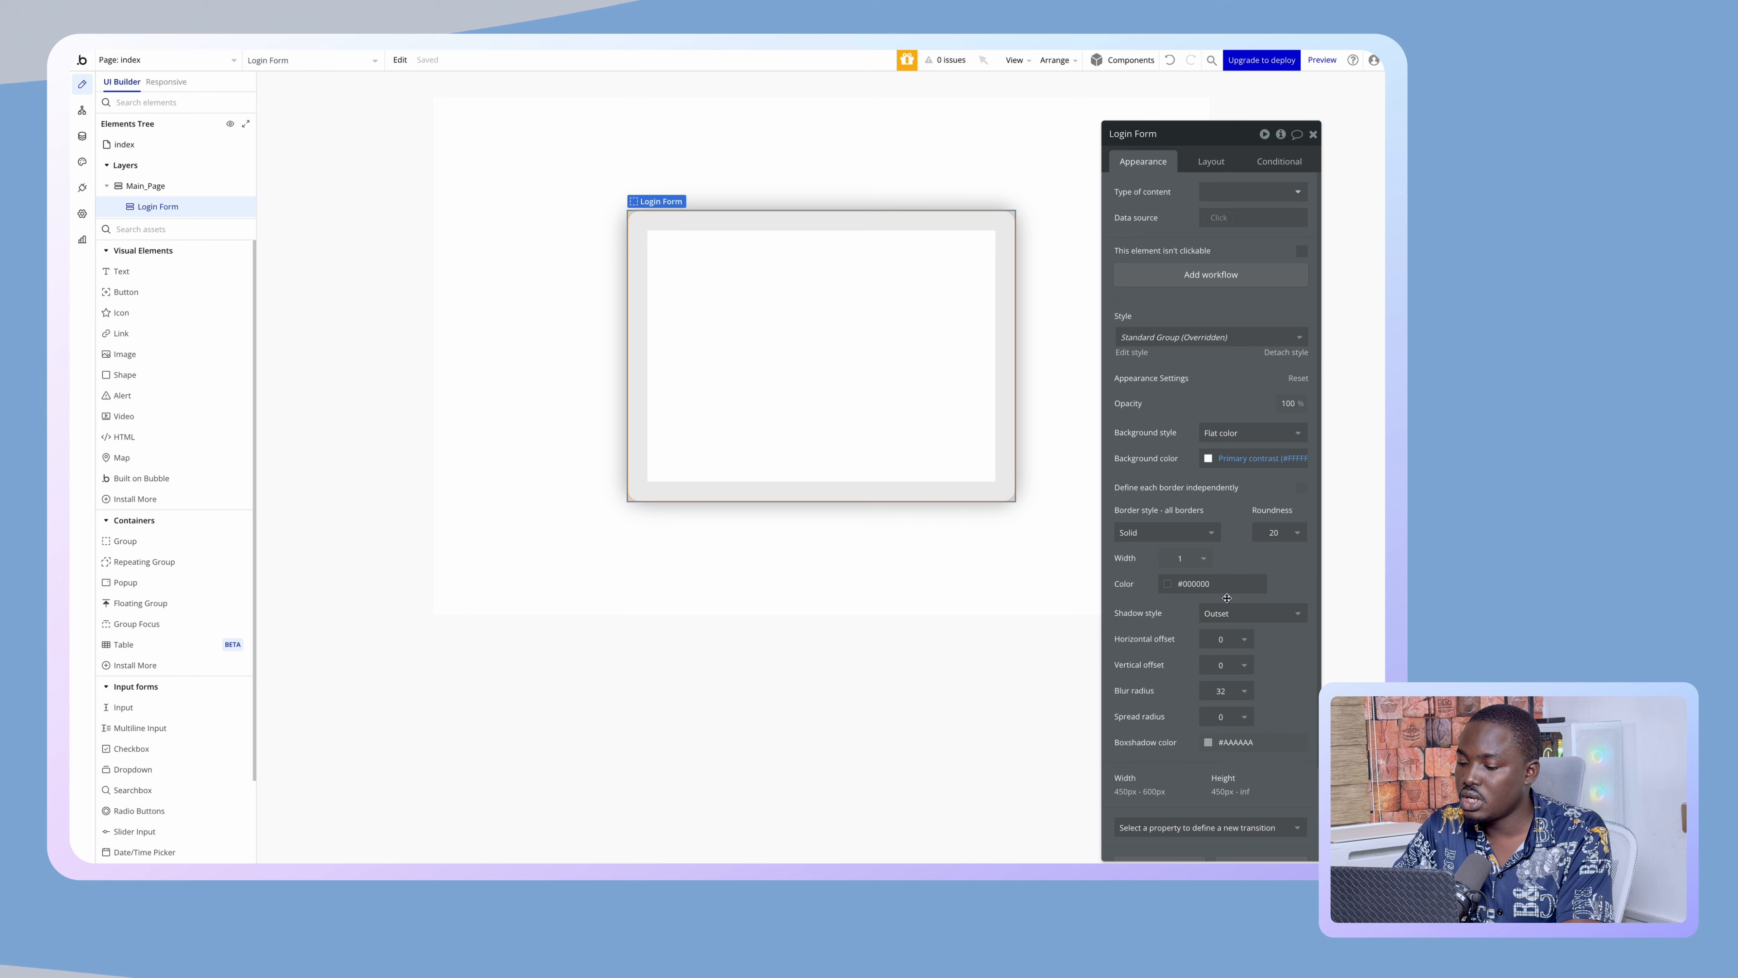
# - Lighten the card's border colour toward grey
pyautogui.click(1220, 582)
pyautogui.click(877, 725)
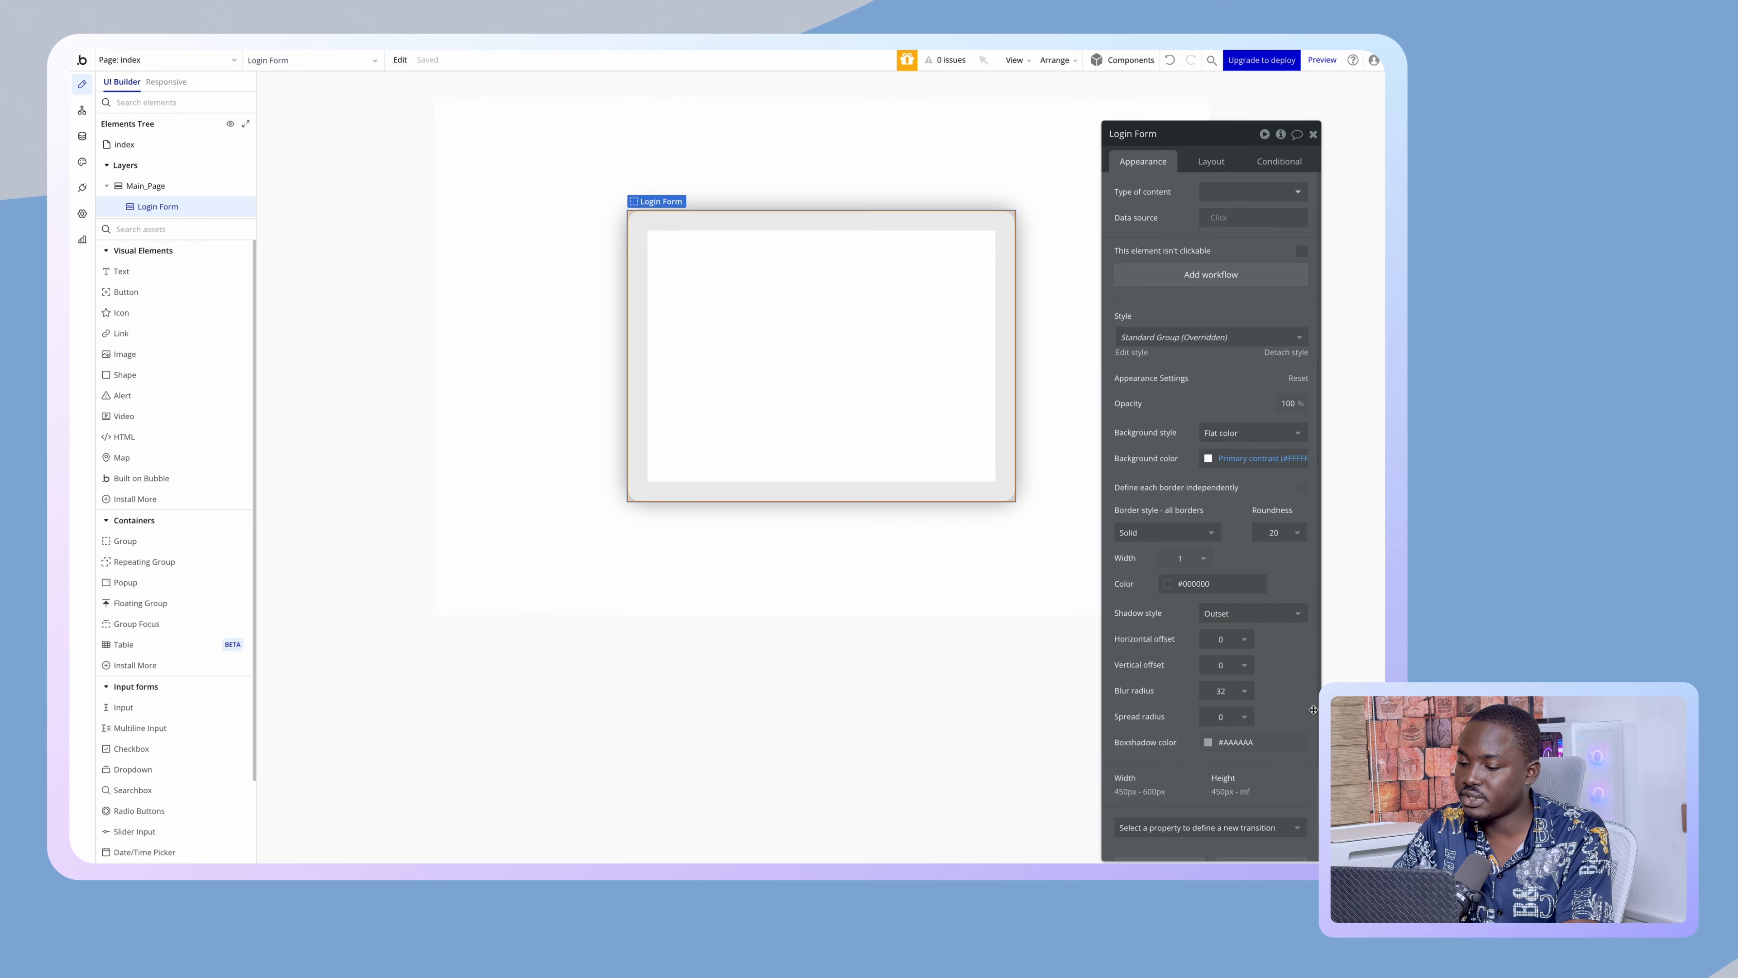
pyautogui.click(815, 267)
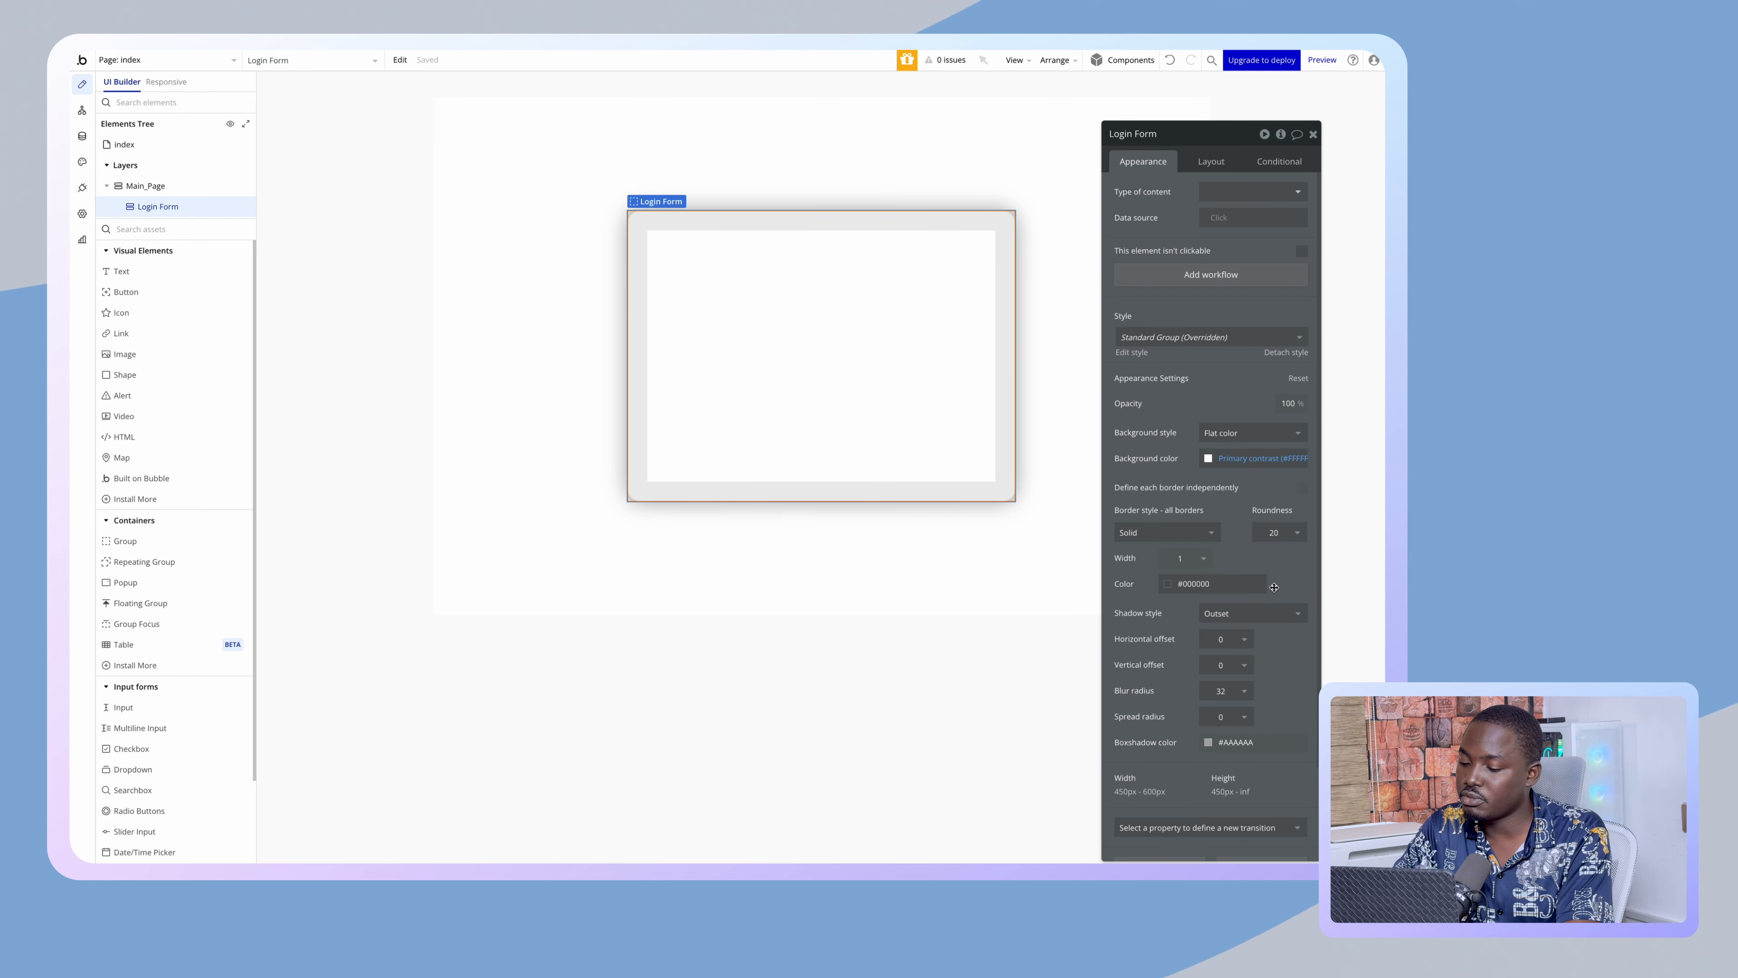
pyautogui.click(1220, 582)
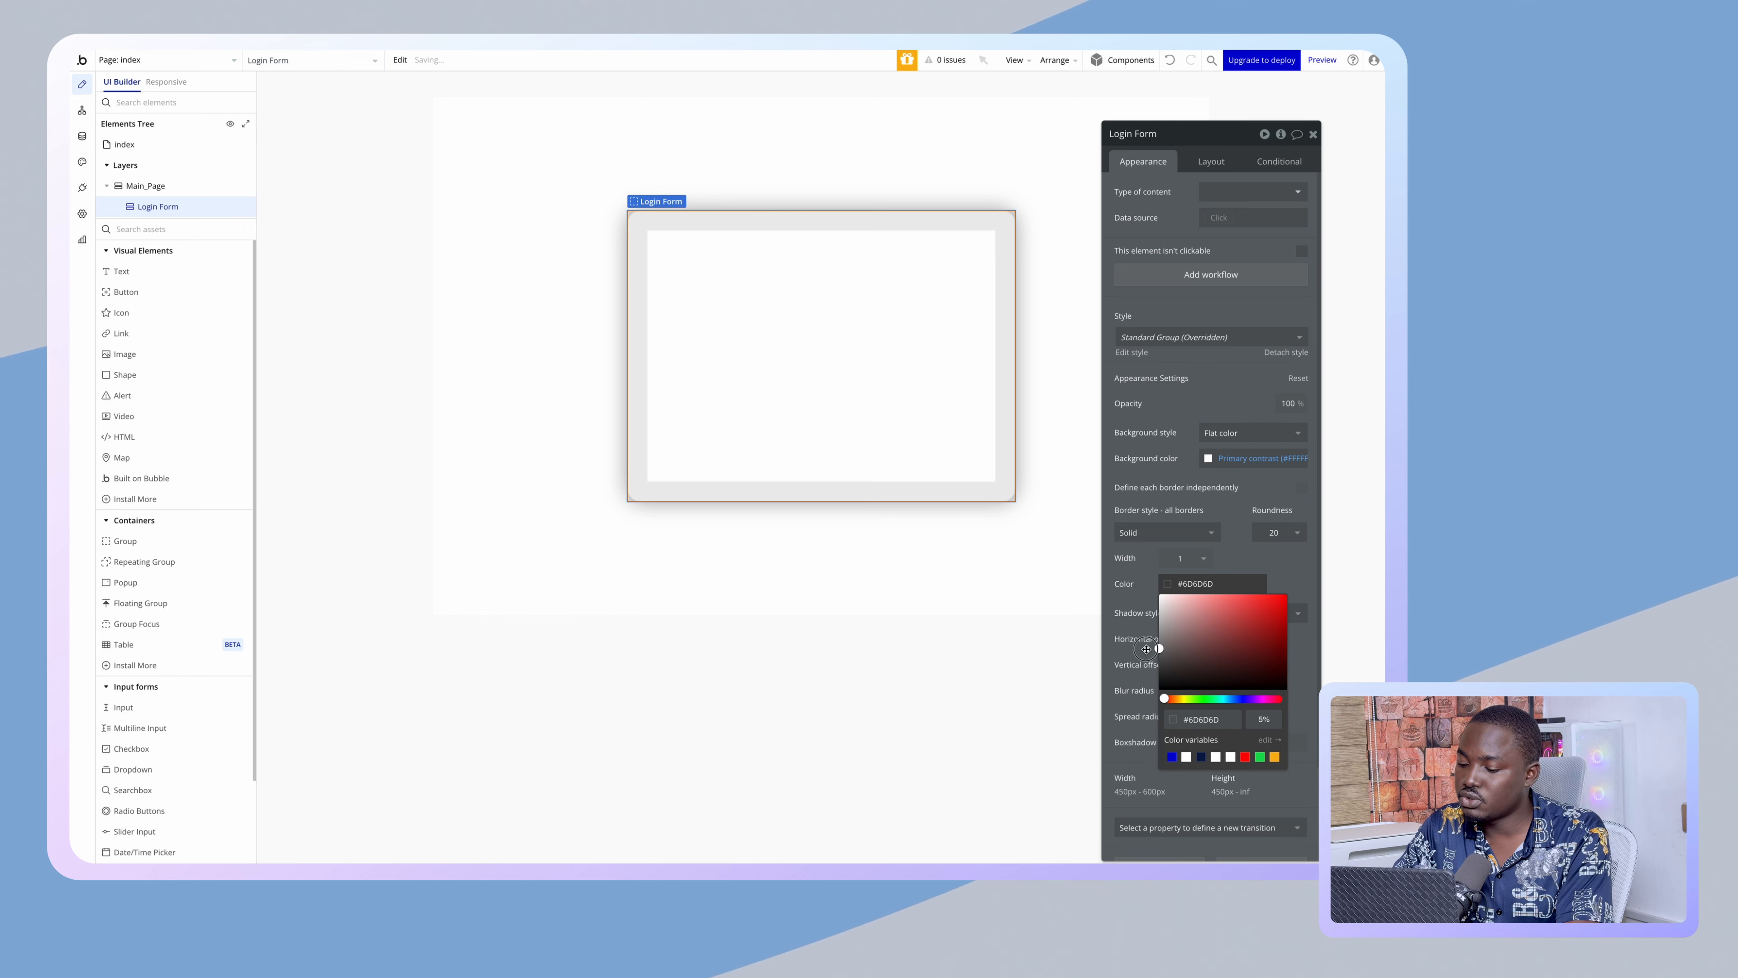
pyautogui.moveTo(1194, 630); pyautogui.dragTo(1129, 631)
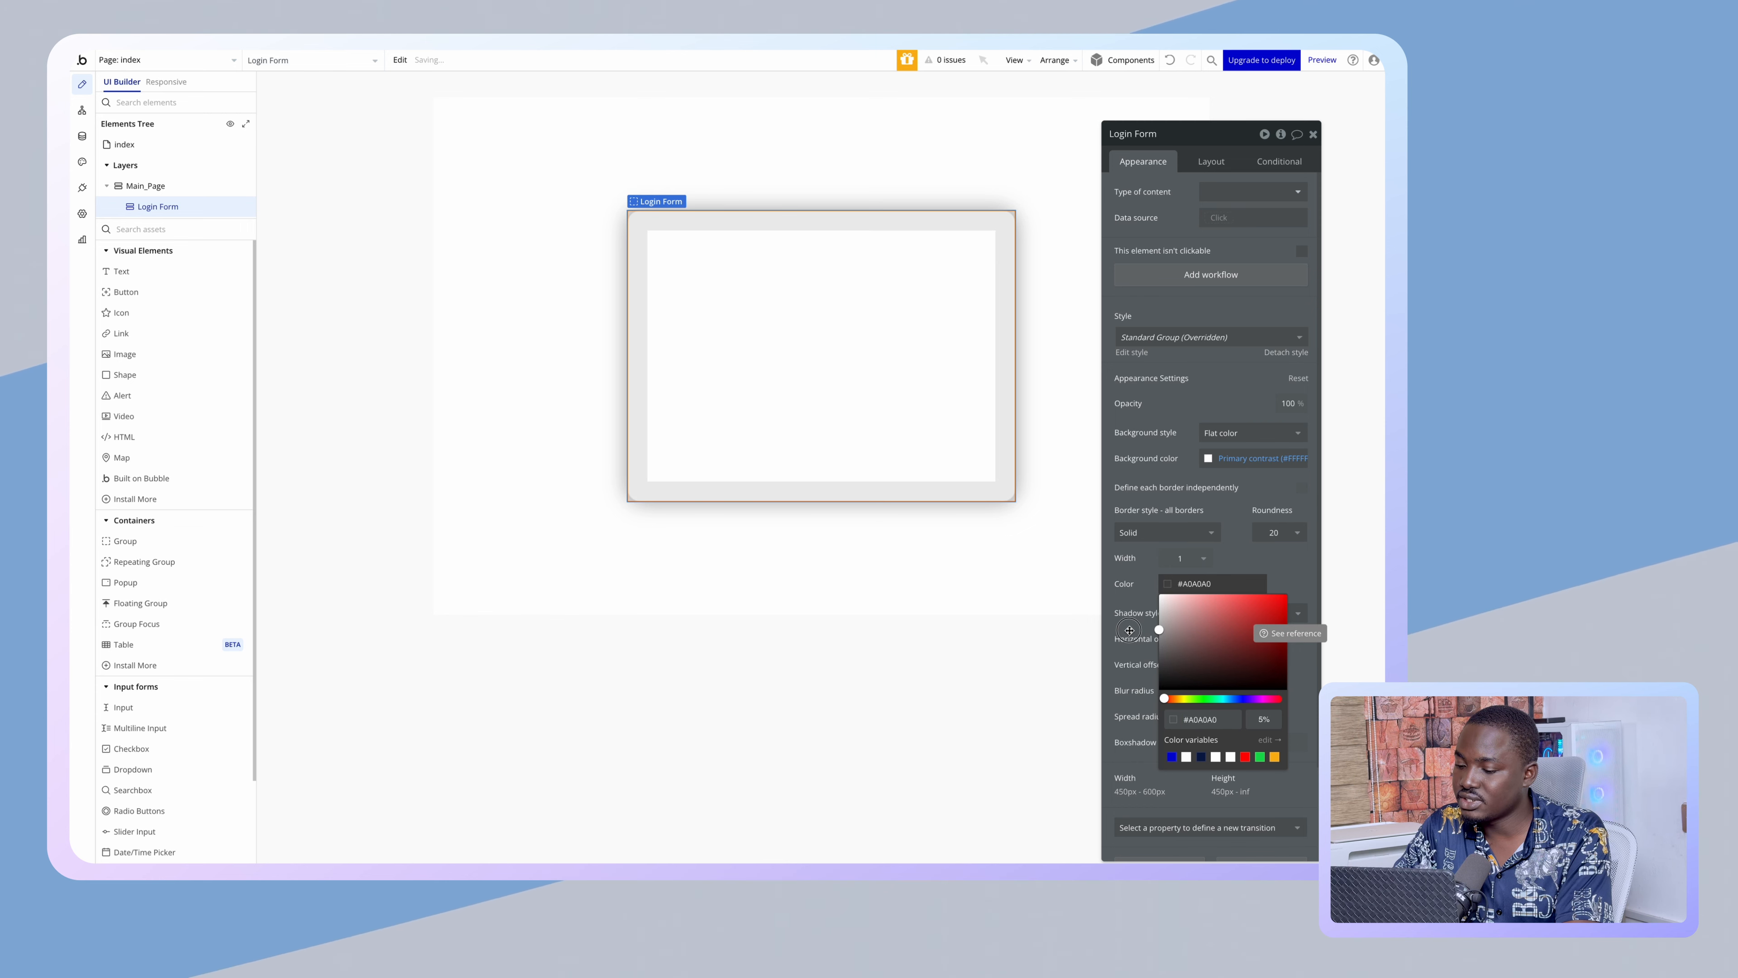
pyautogui.click(958, 612)
pyautogui.click(904, 363)
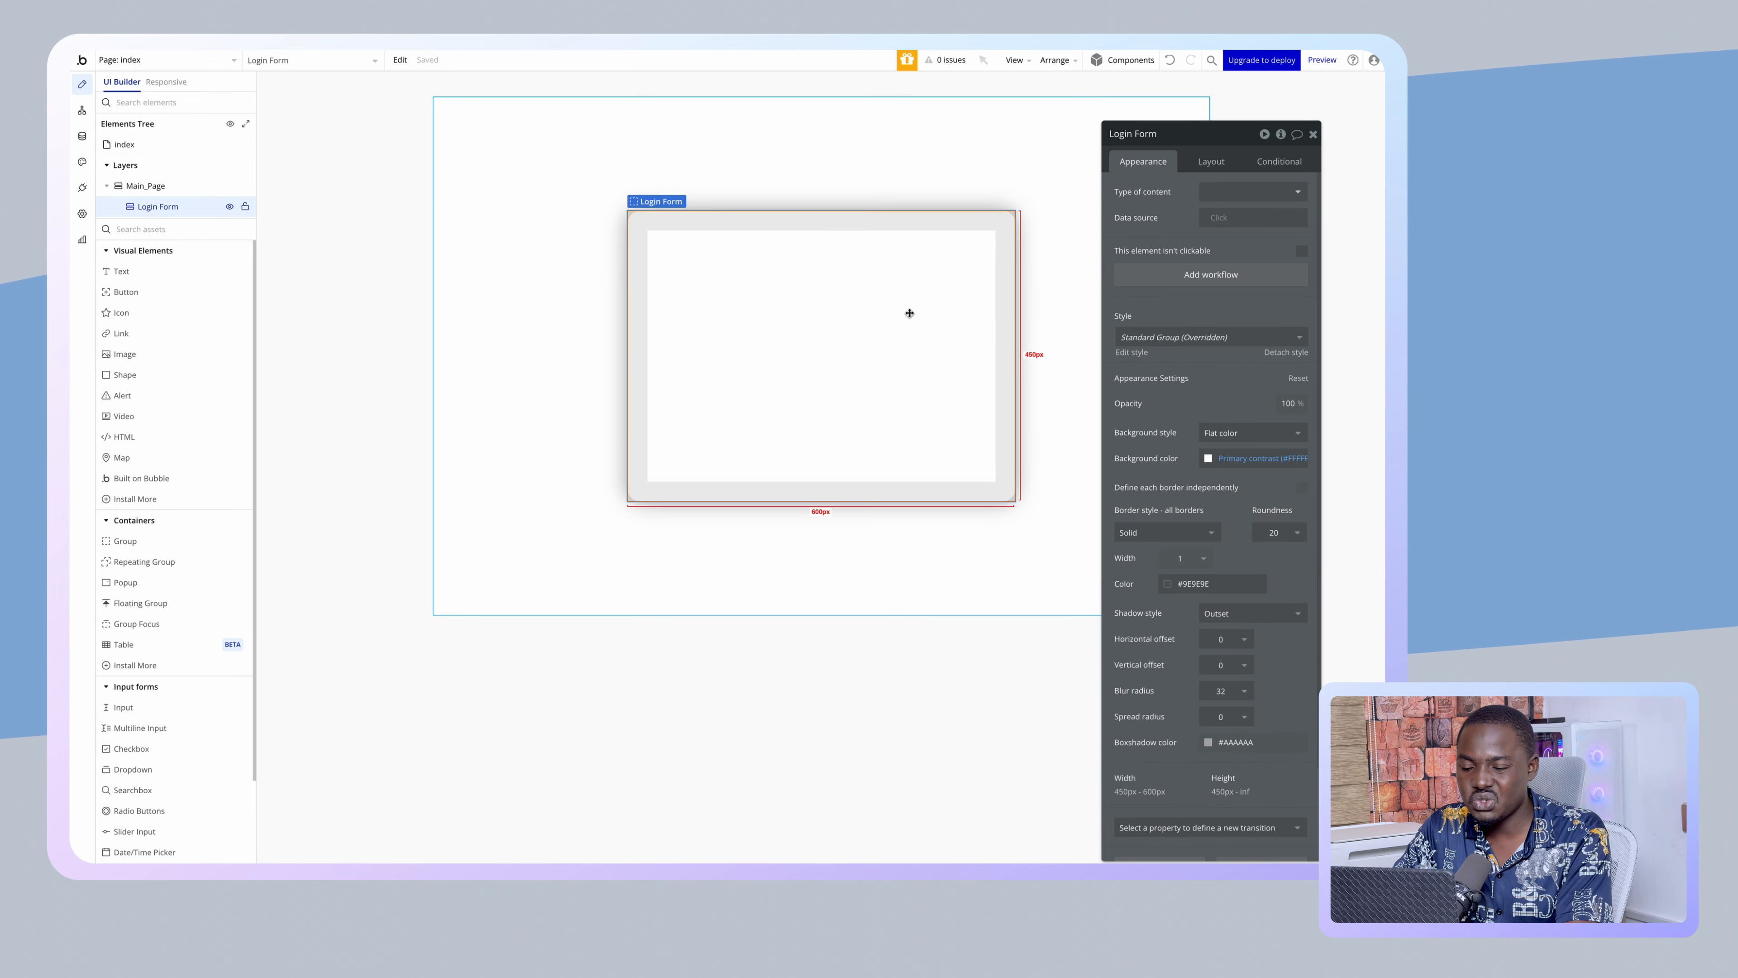
pyautogui.click(1206, 583)
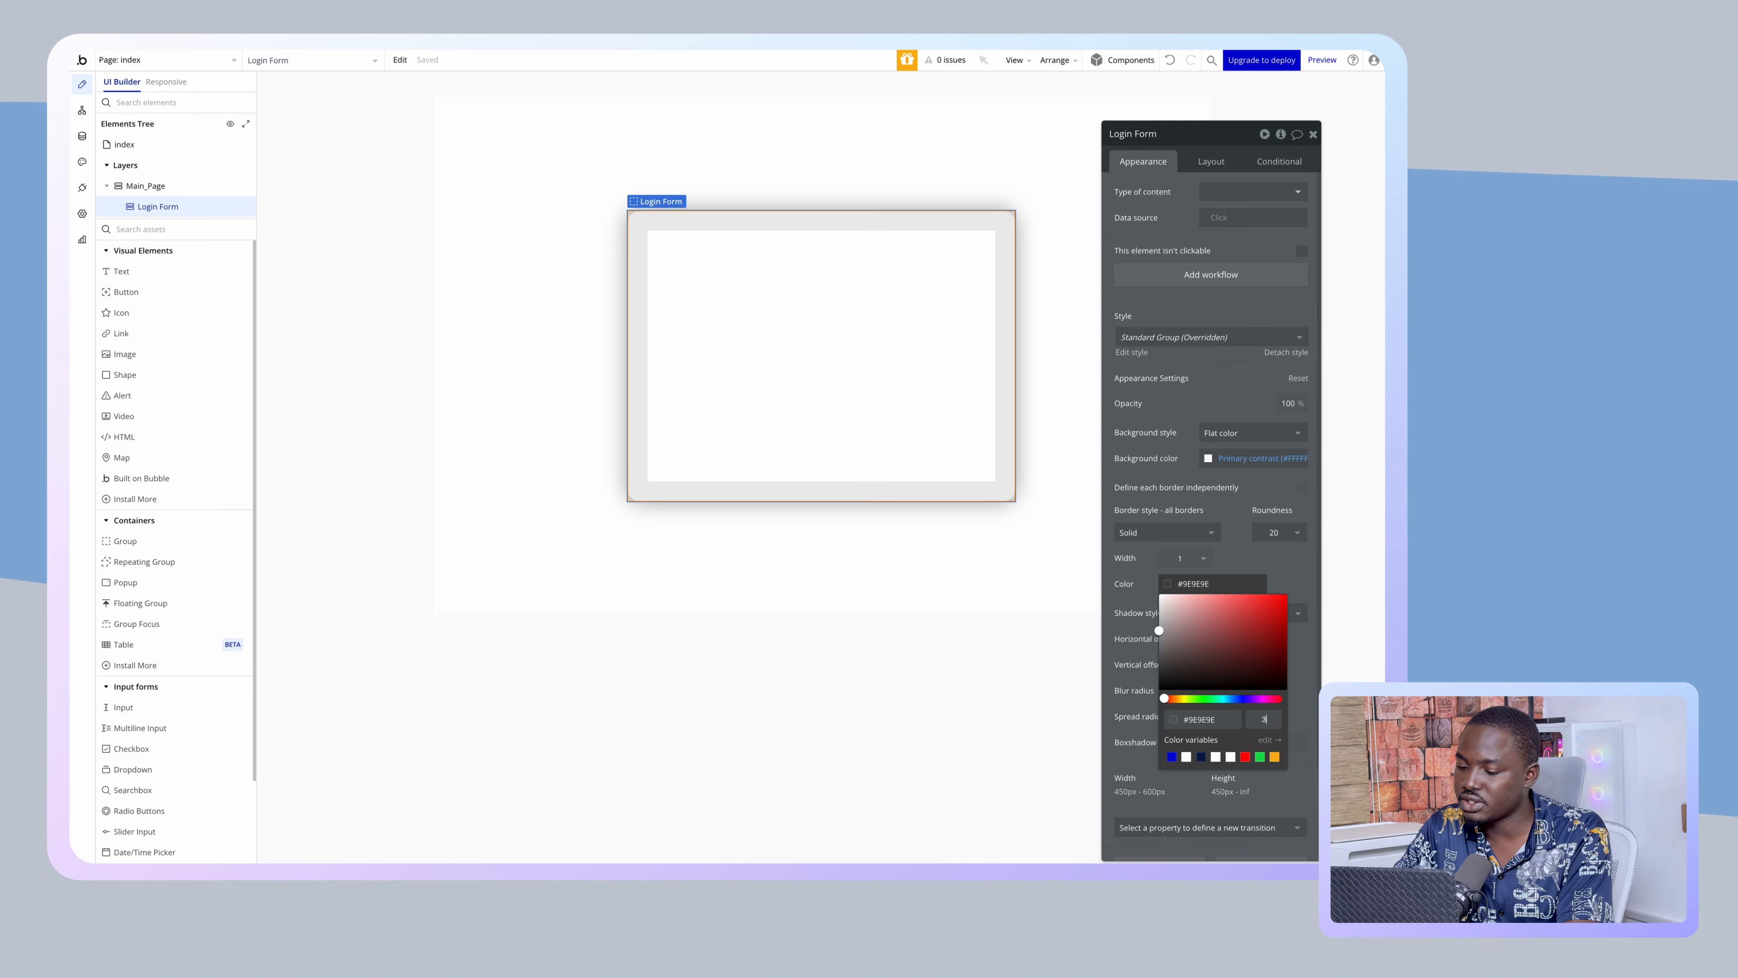
pyautogui.click(1209, 583)
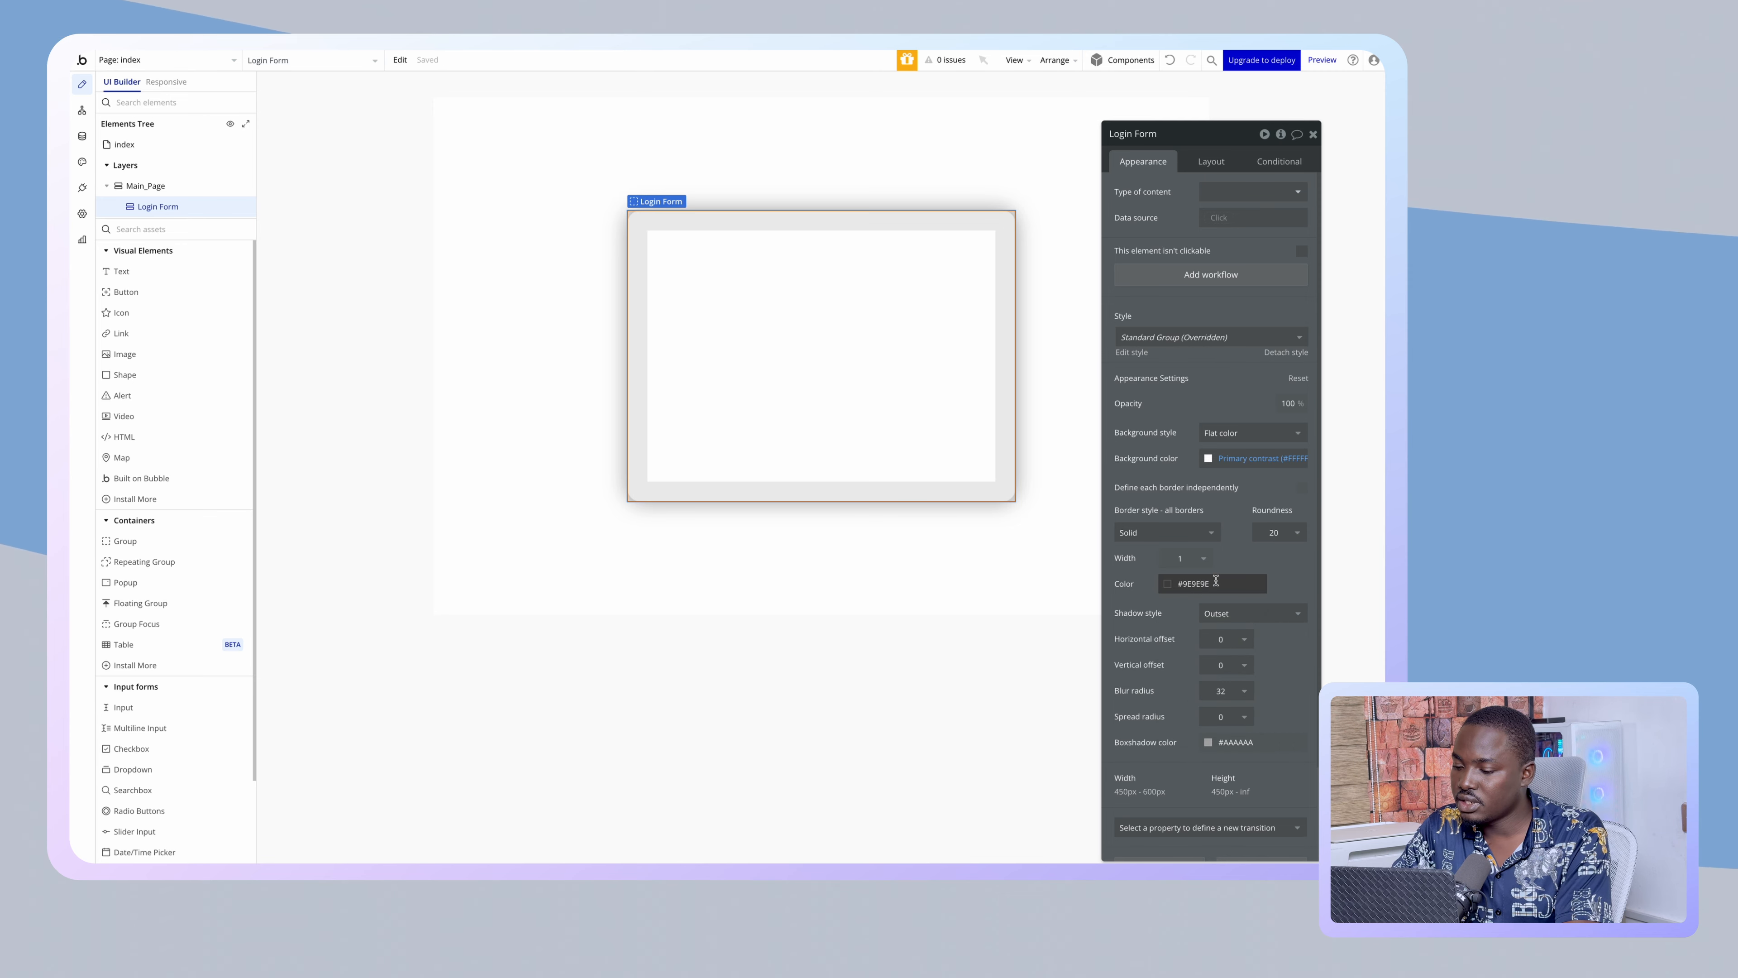
pyautogui.click(1209, 583)
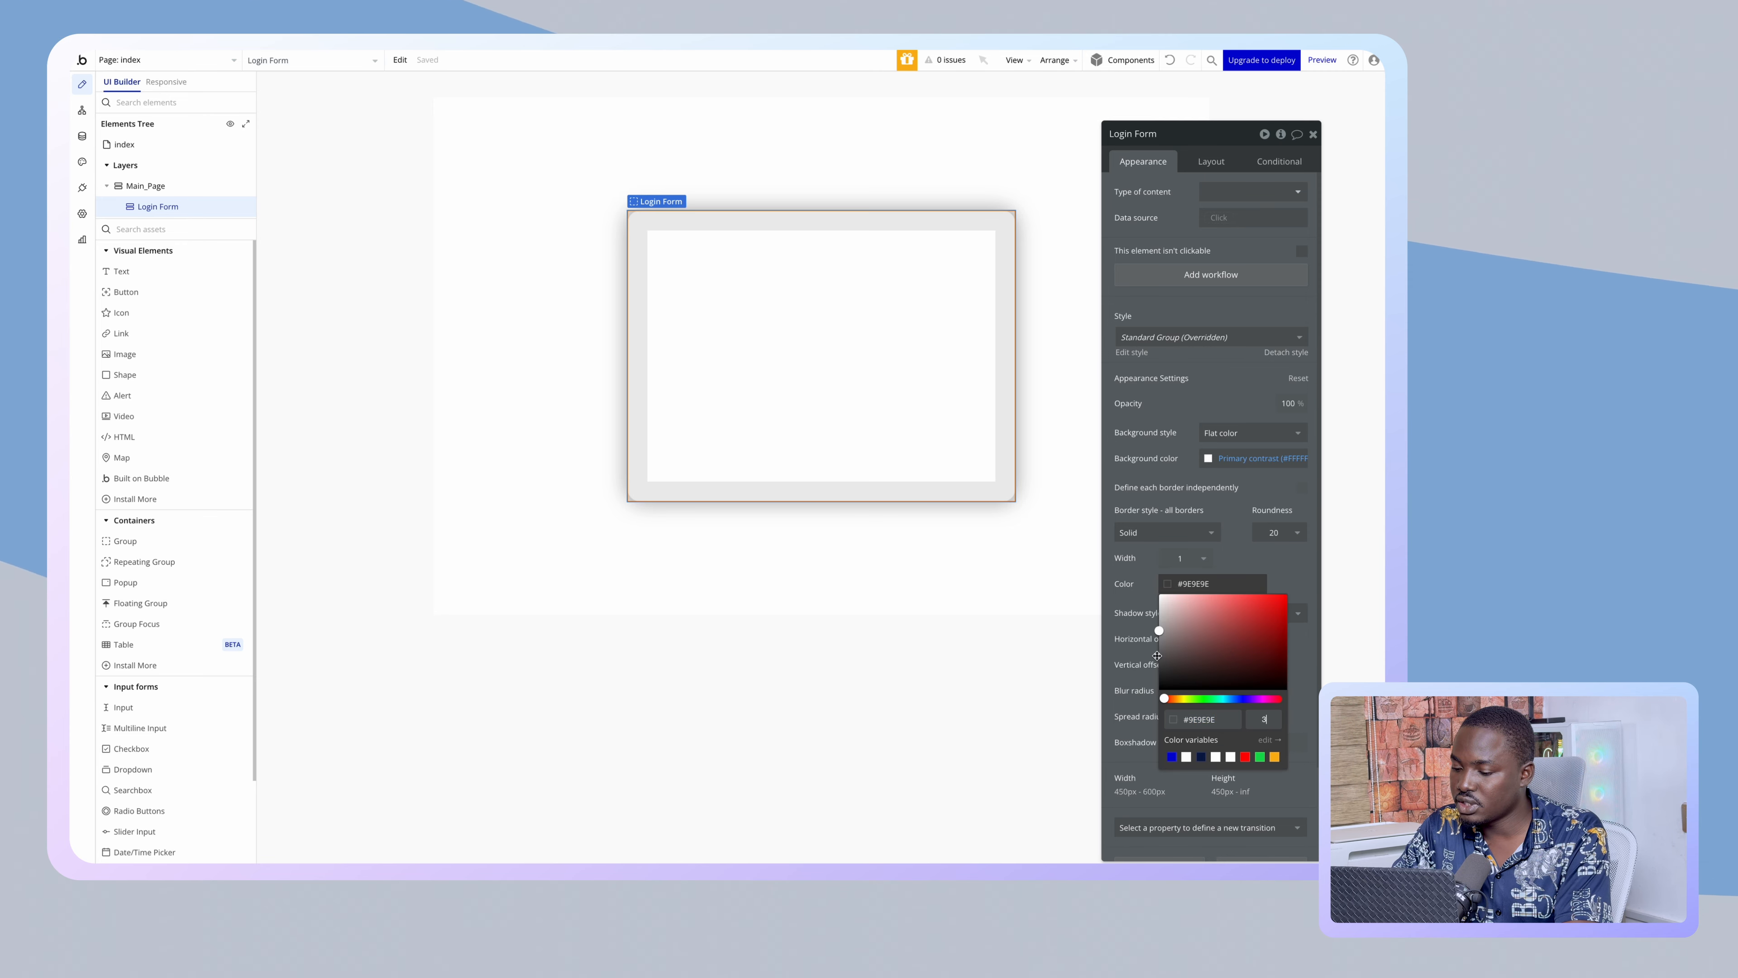
pyautogui.click(1123, 617)
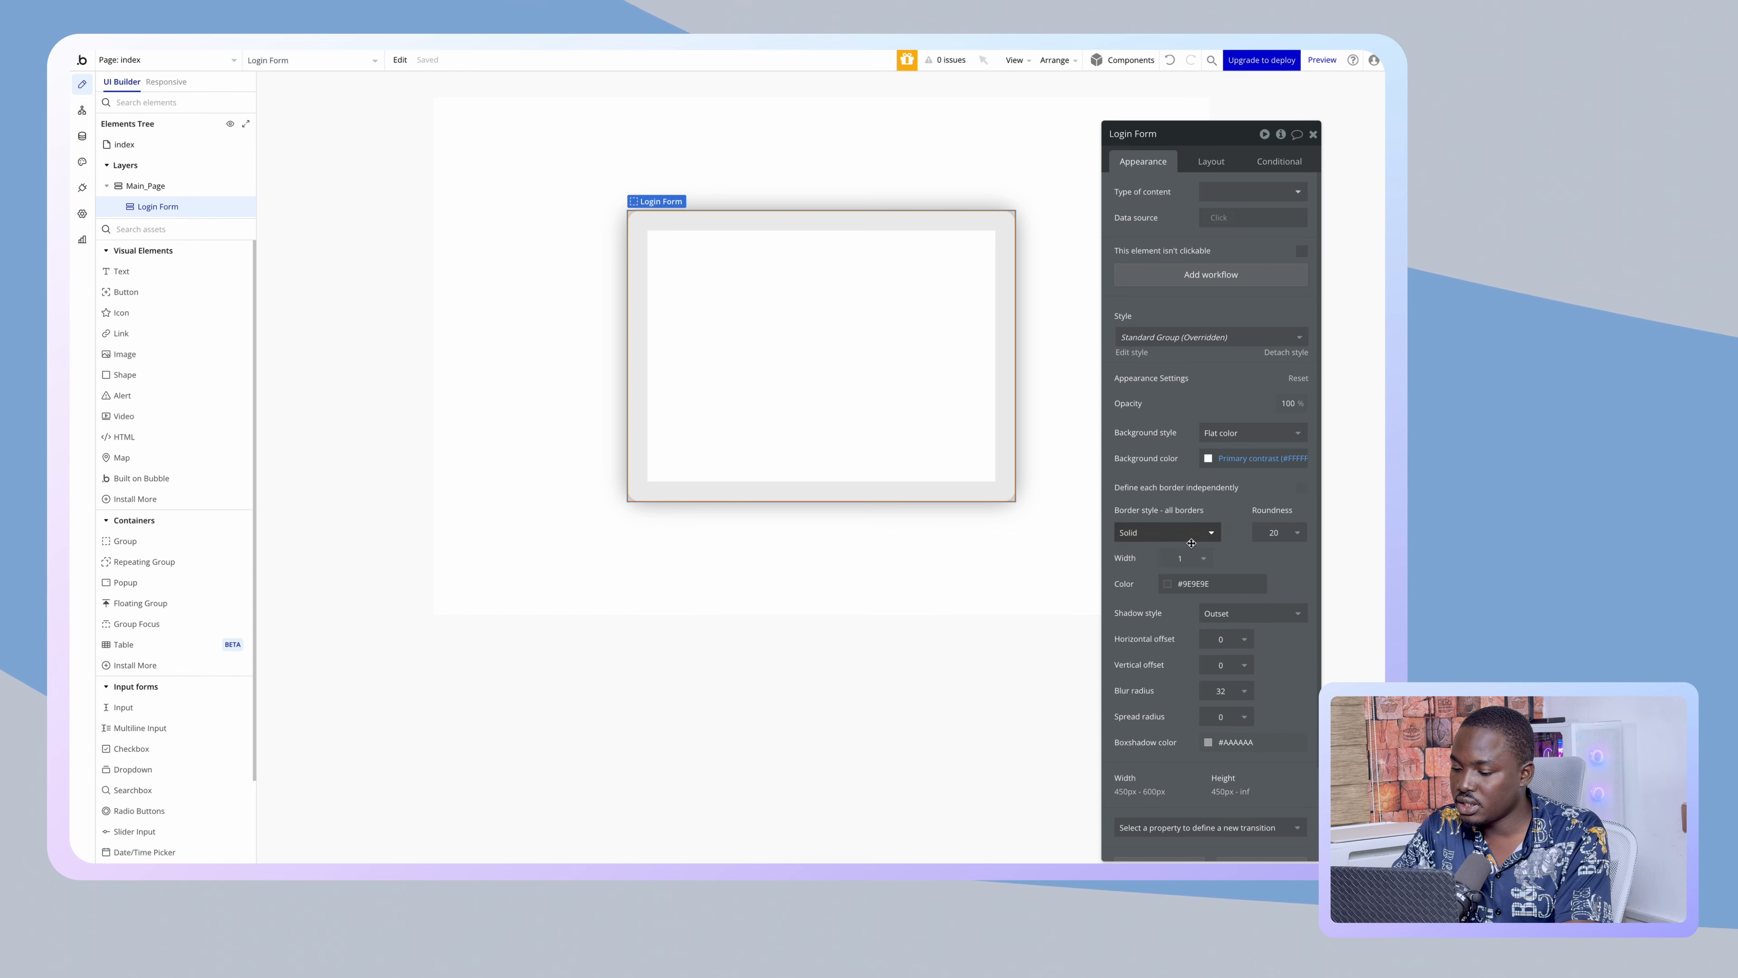
# - Set the card's border colour to black at 5% opacity
pyautogui.scroll(-1, 1234, 740)
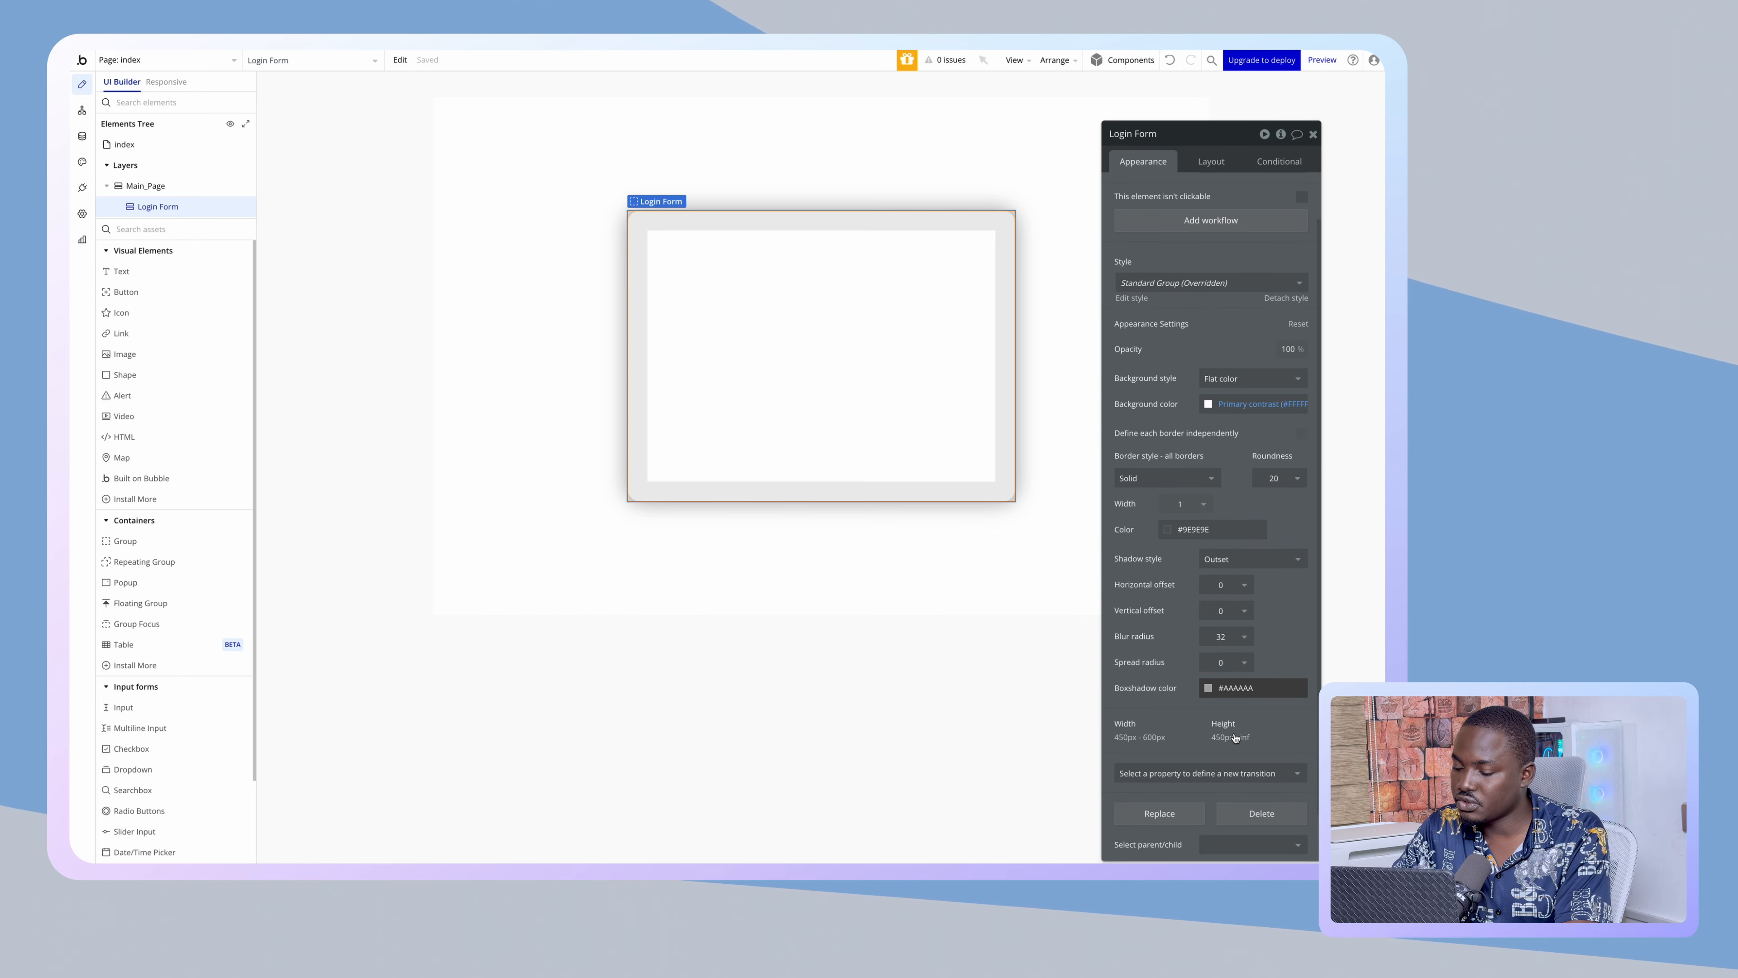
pyautogui.click(1211, 530)
pyautogui.click(1264, 665)
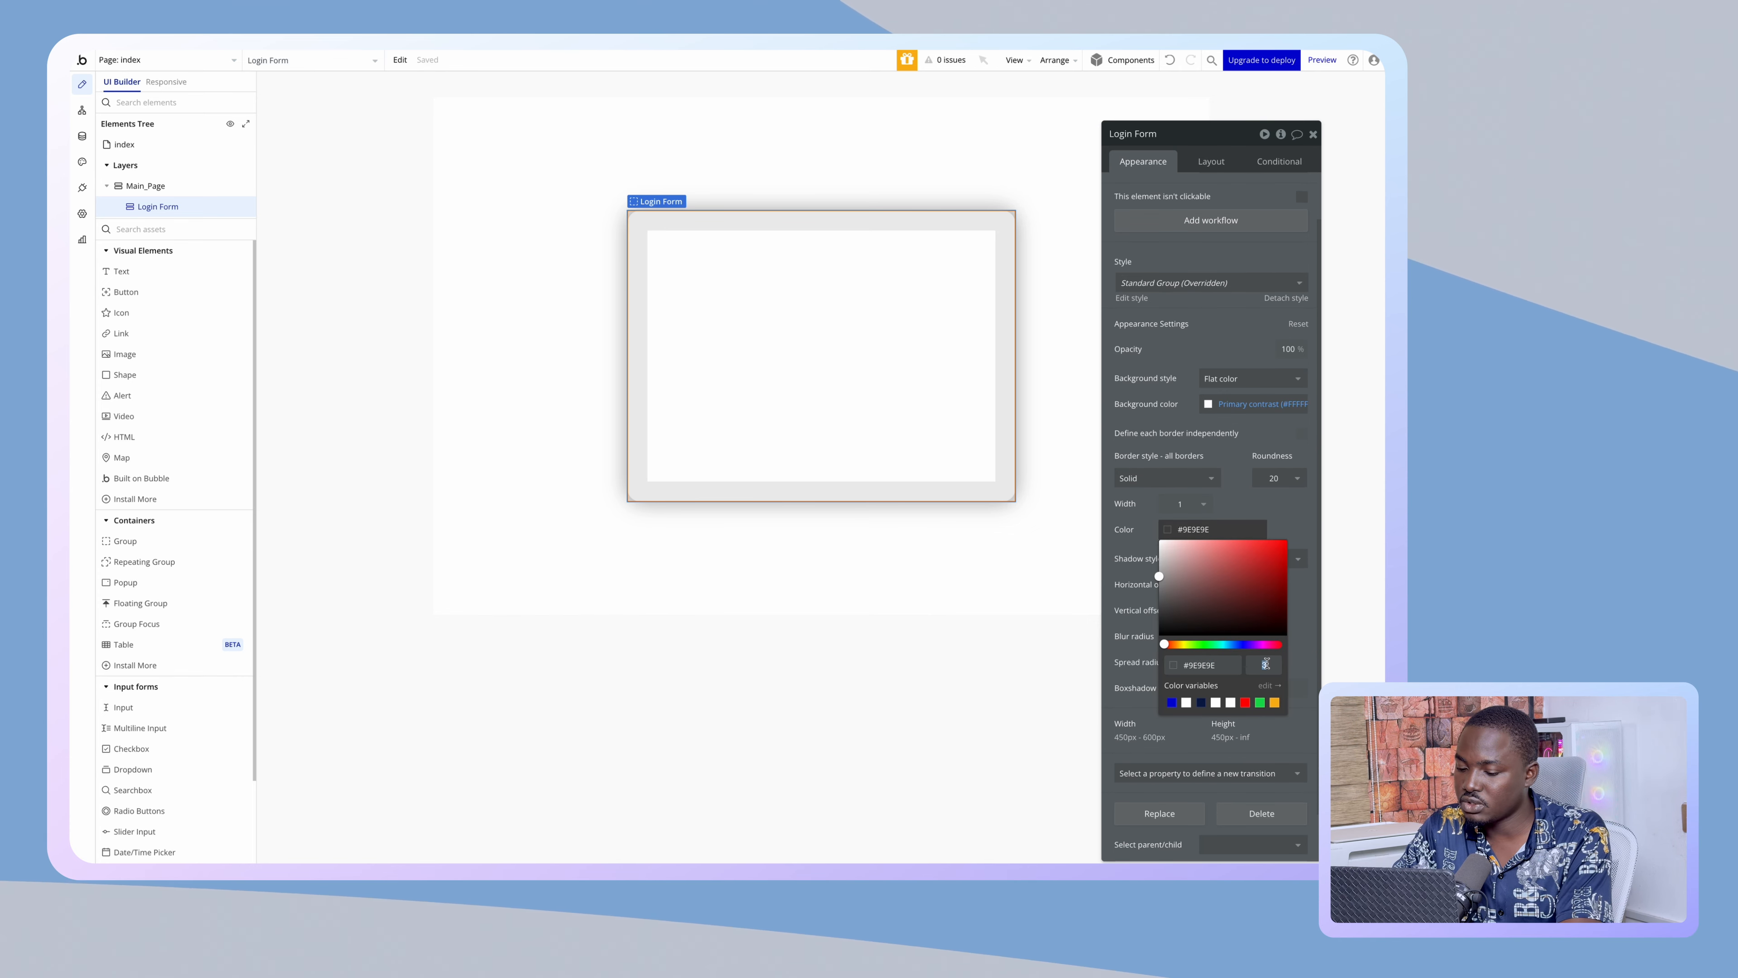
pyautogui.write('5')
pyautogui.press('Return')
pyautogui.moveTo(1223, 631); pyautogui.dragTo(1141, 674)
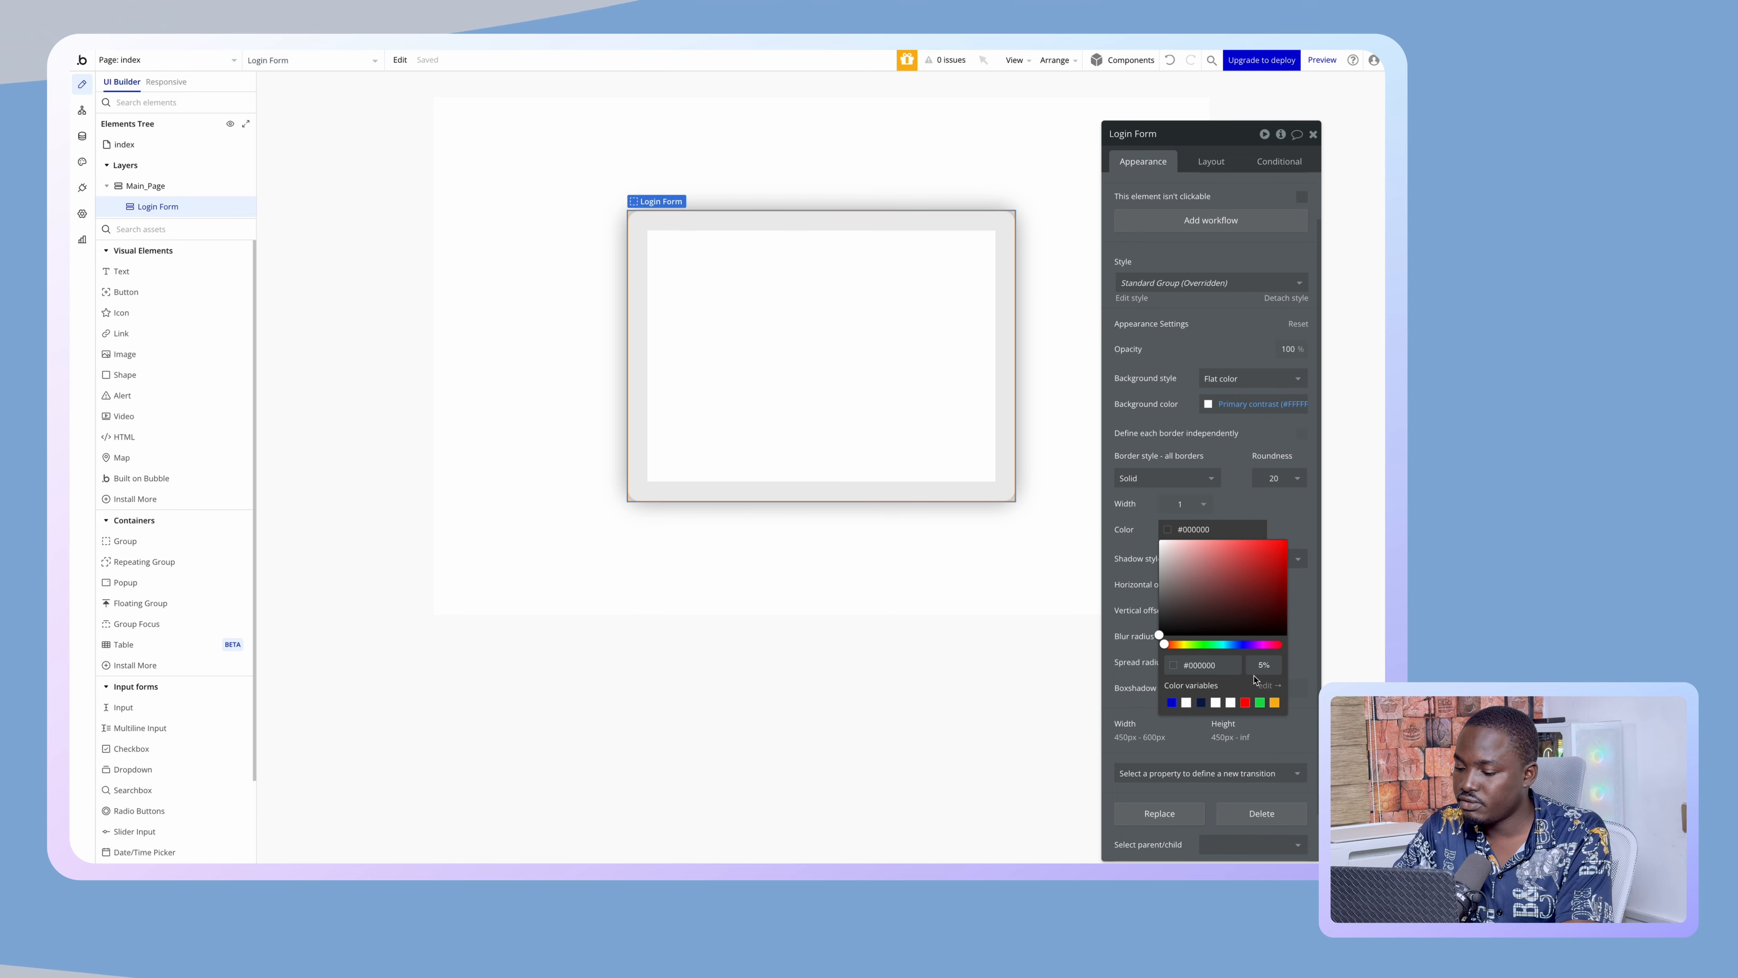
pyautogui.click(1100, 712)
pyautogui.click(990, 447)
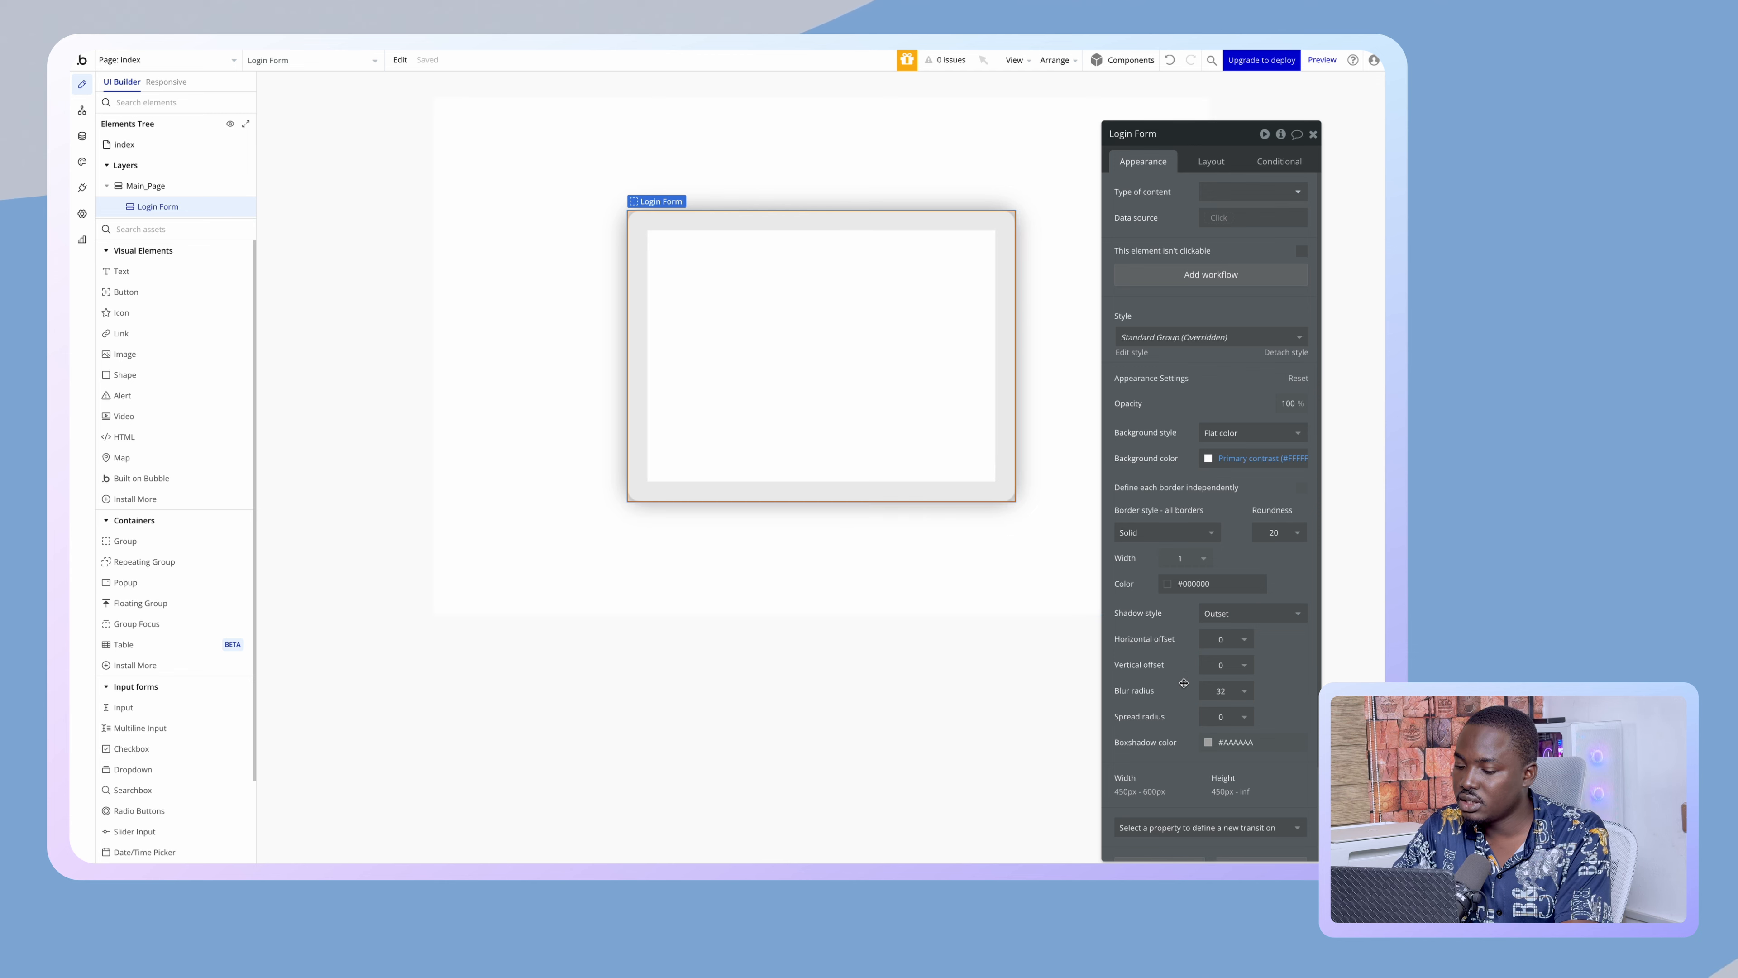
# - Make the card's shadow colour black
pyautogui.click(1227, 746)
pyautogui.click(1200, 783)
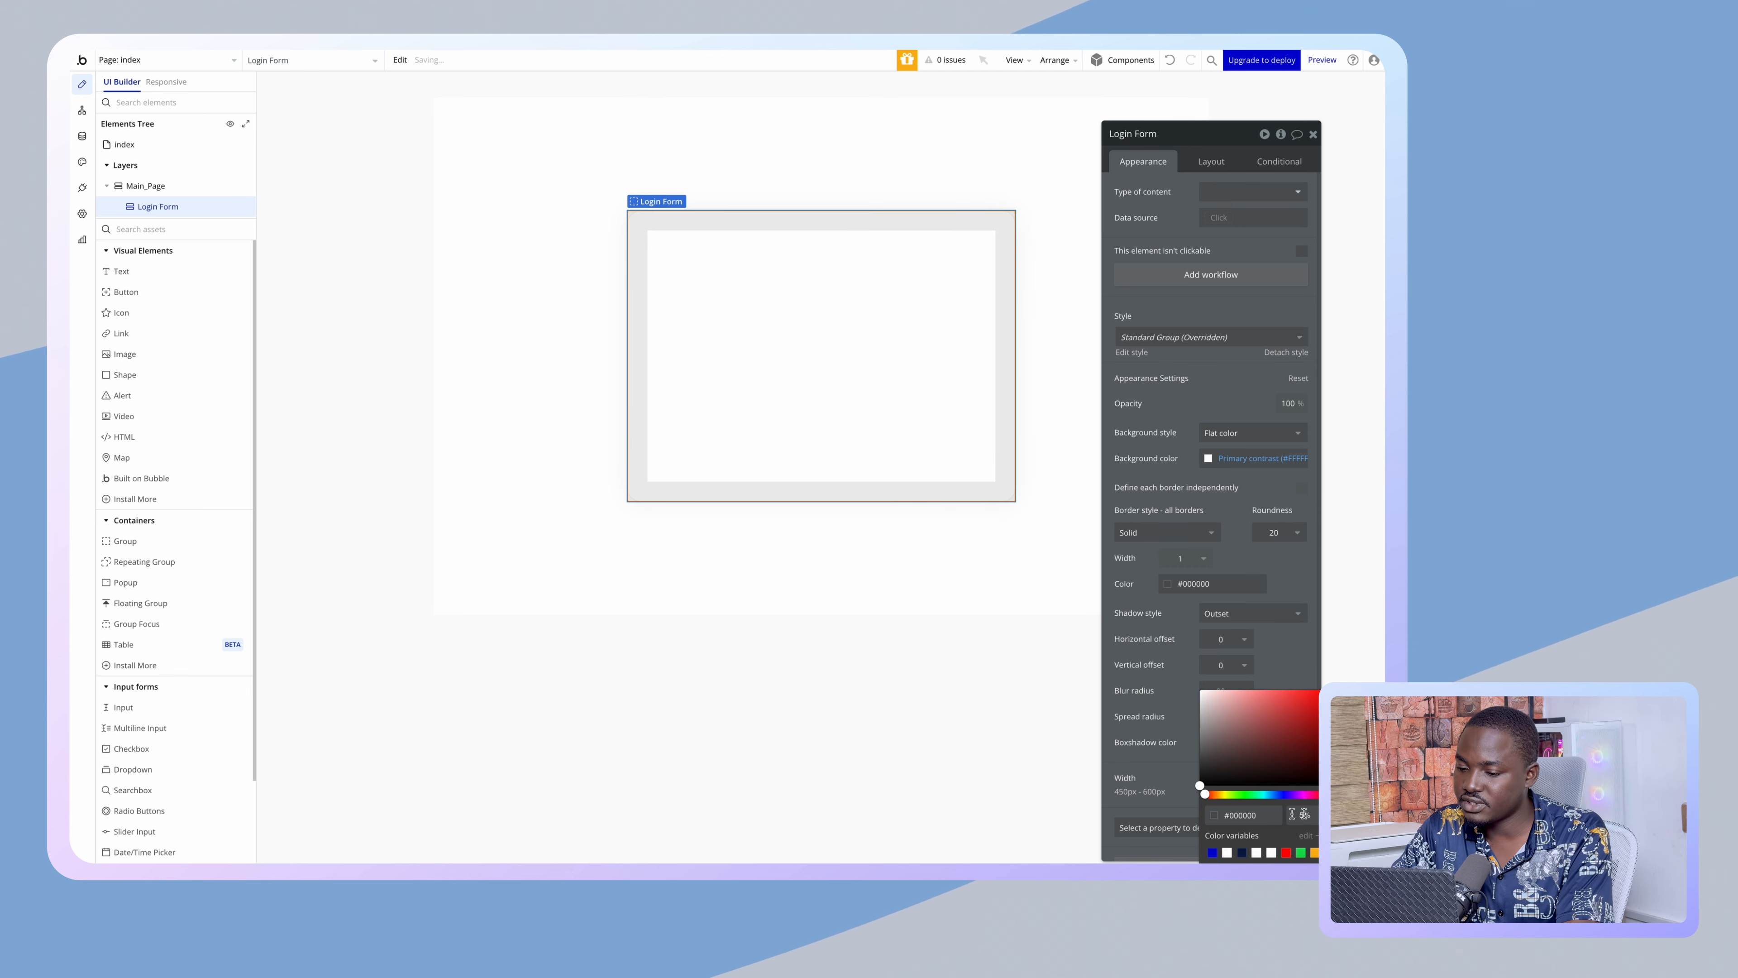
pyautogui.click(863, 805)
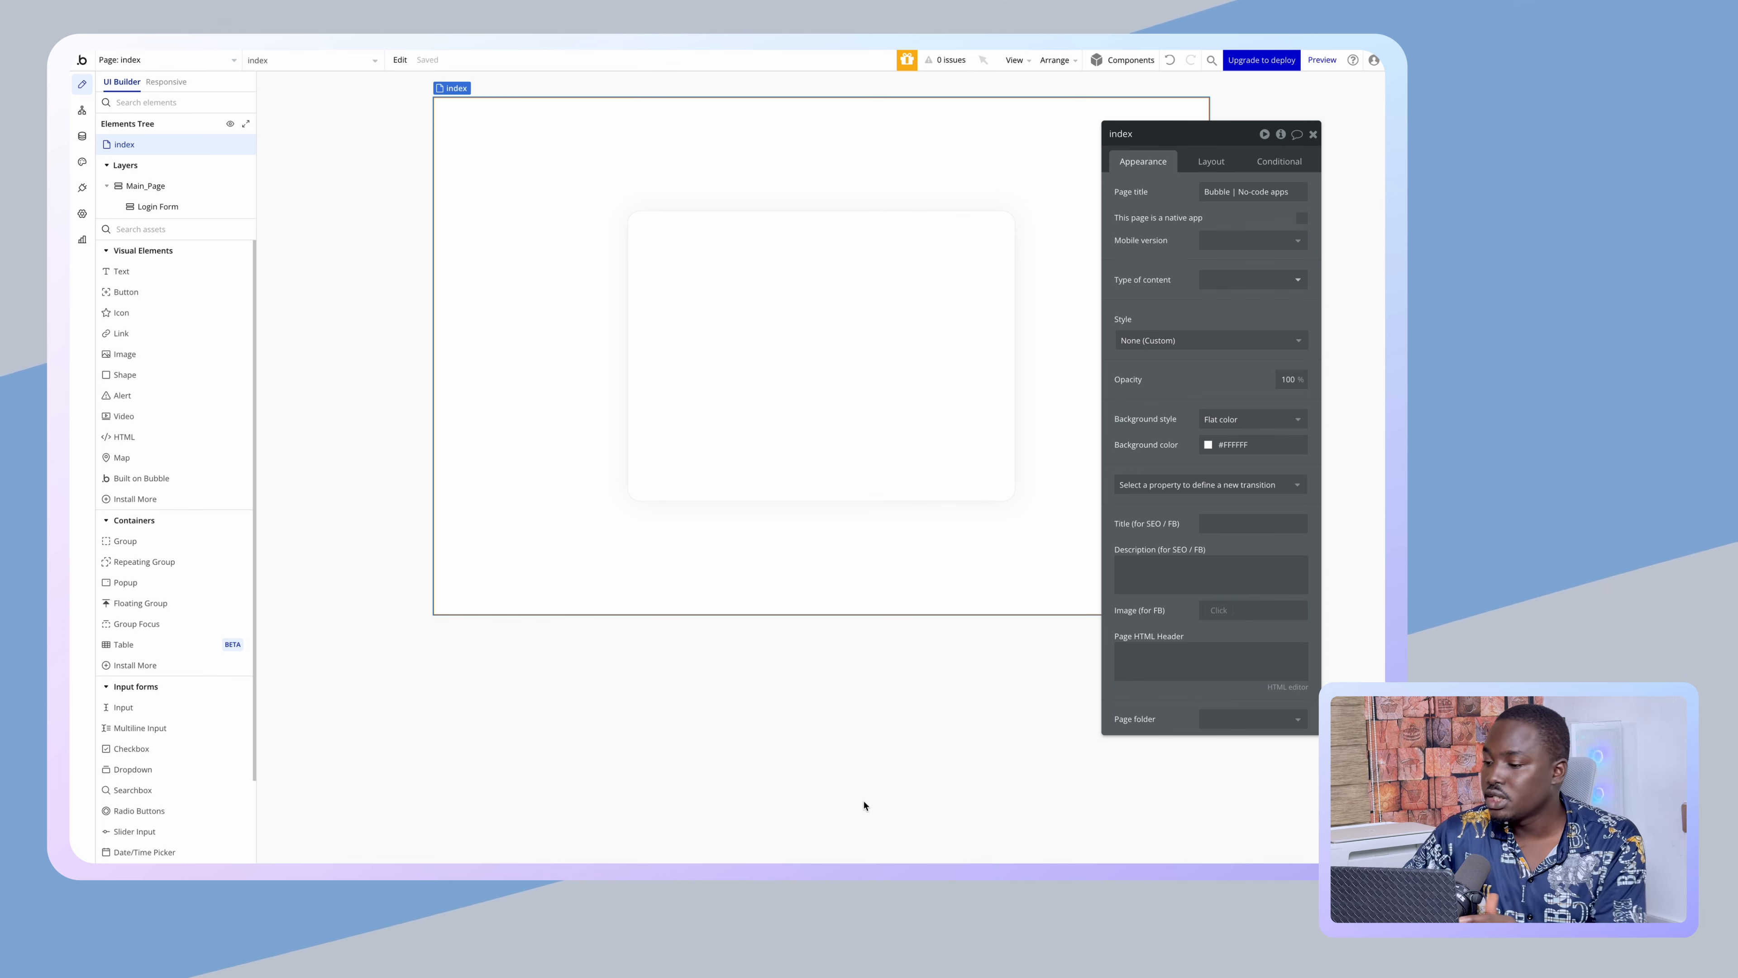
pyautogui.click(777, 427)
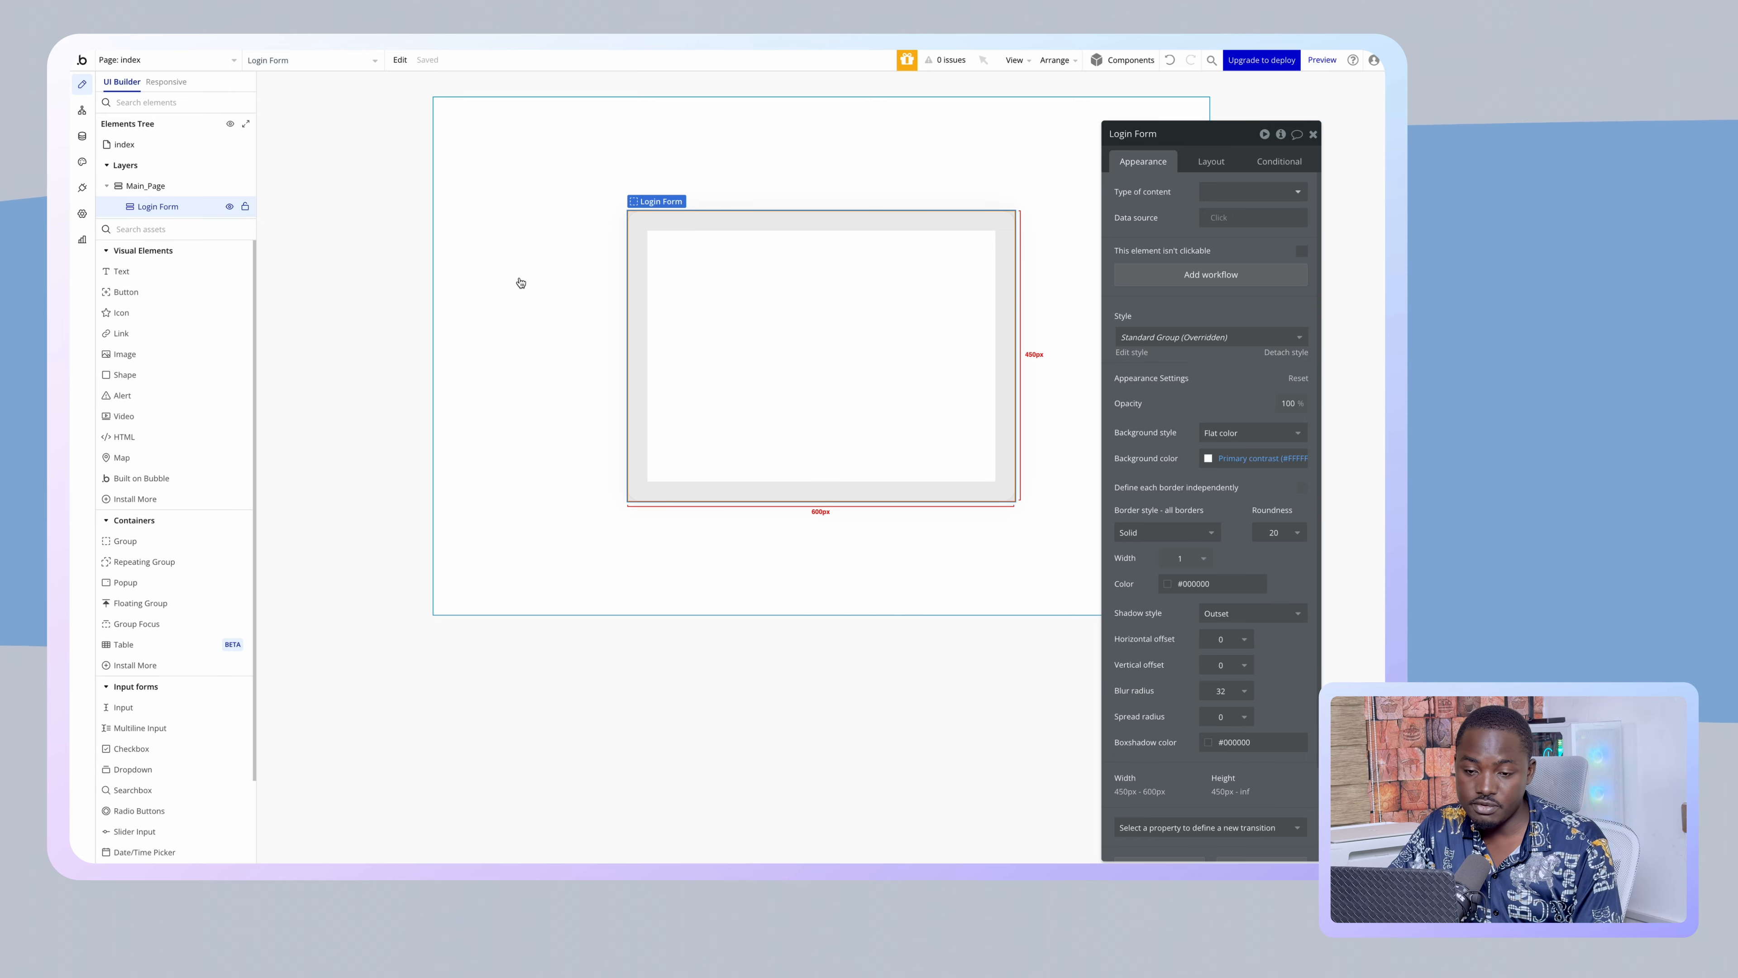
# - Add a Text element at the top of the Login Form
pyautogui.click(157, 271)
pyautogui.click(715, 267)
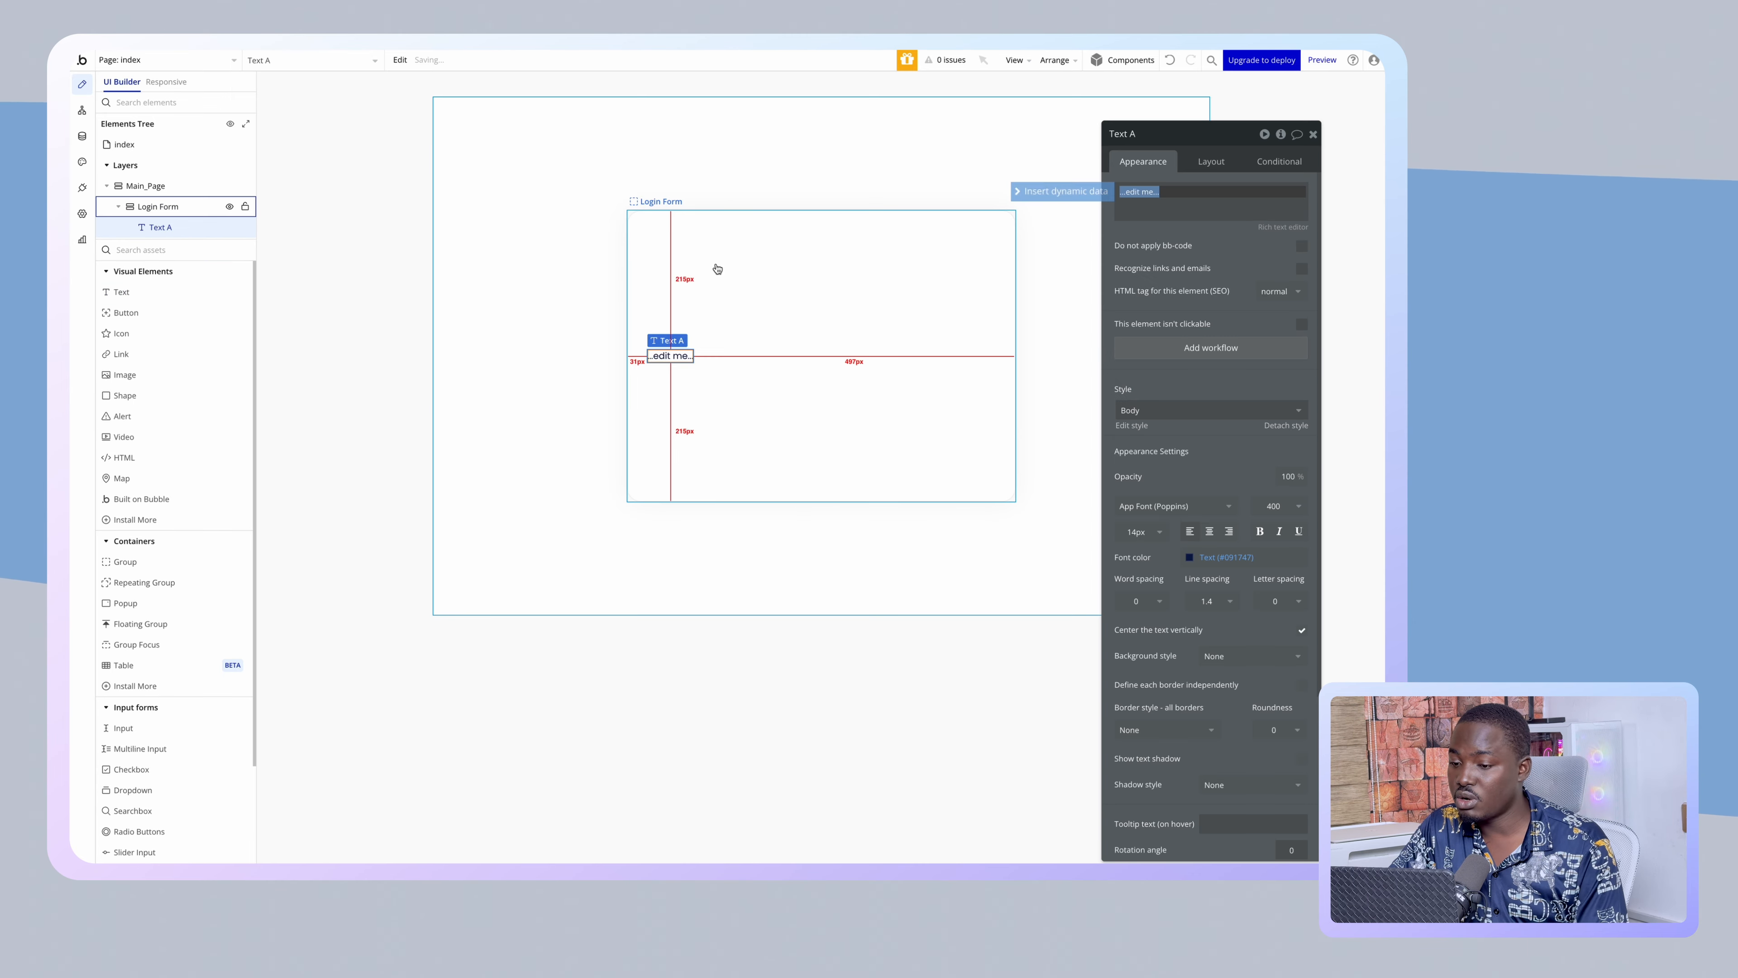
pyautogui.click(908, 369)
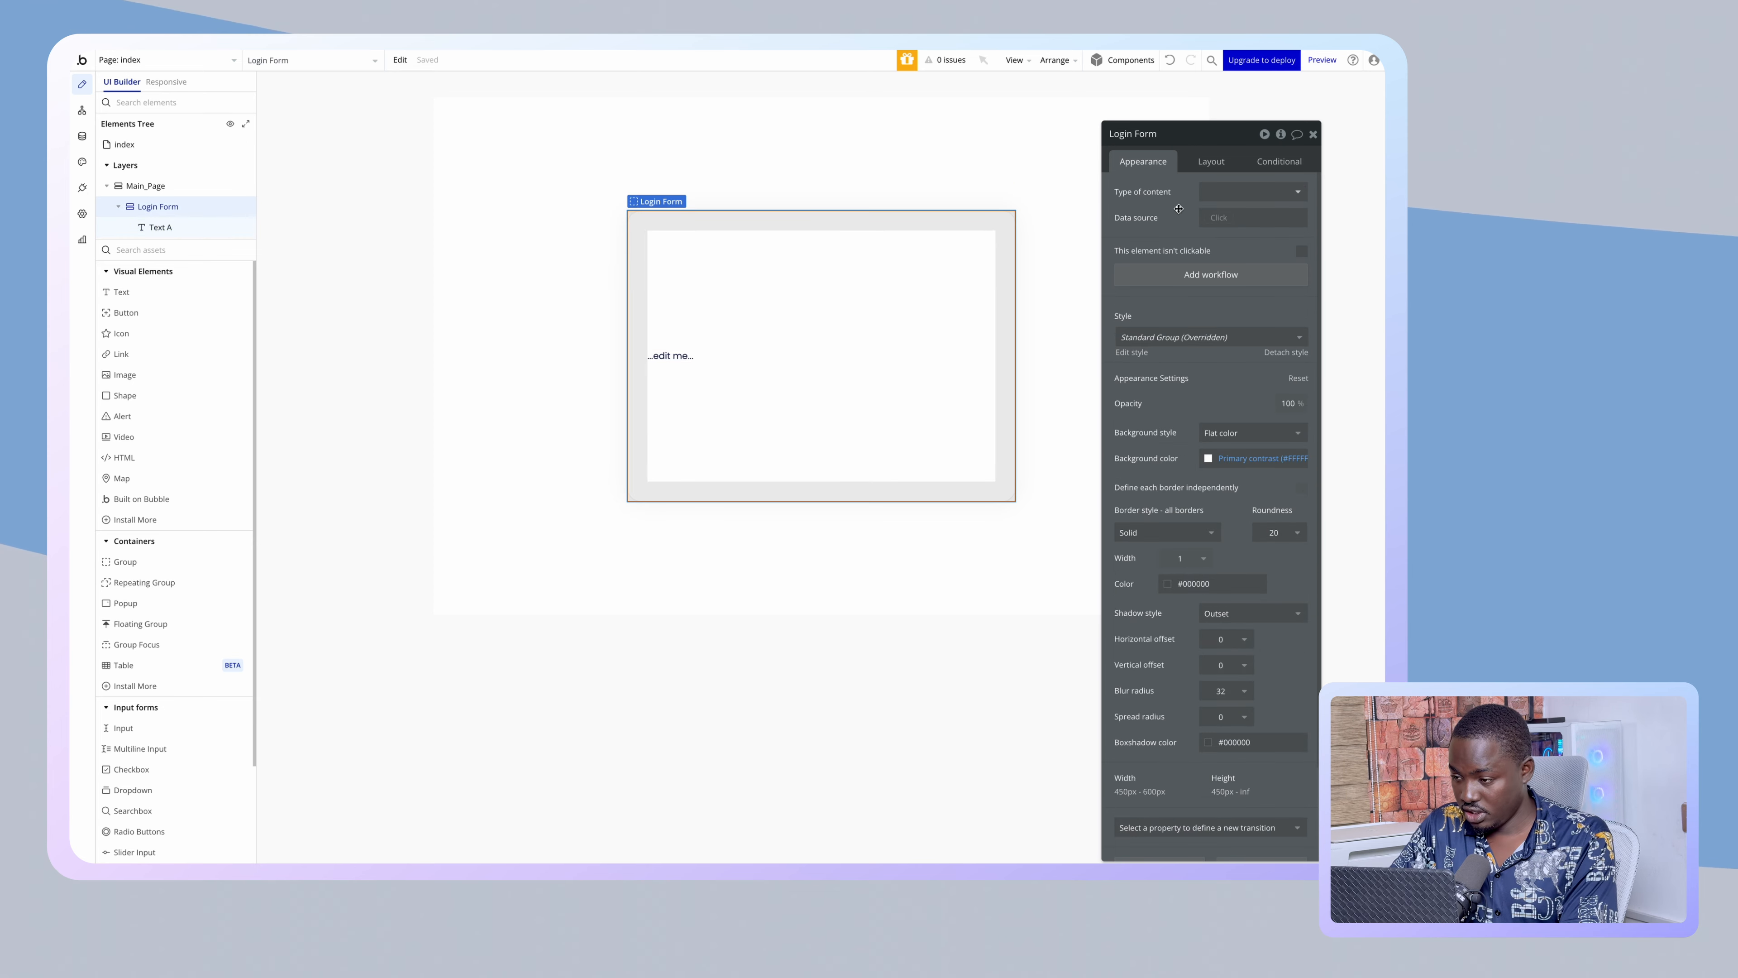
pyautogui.click(1206, 162)
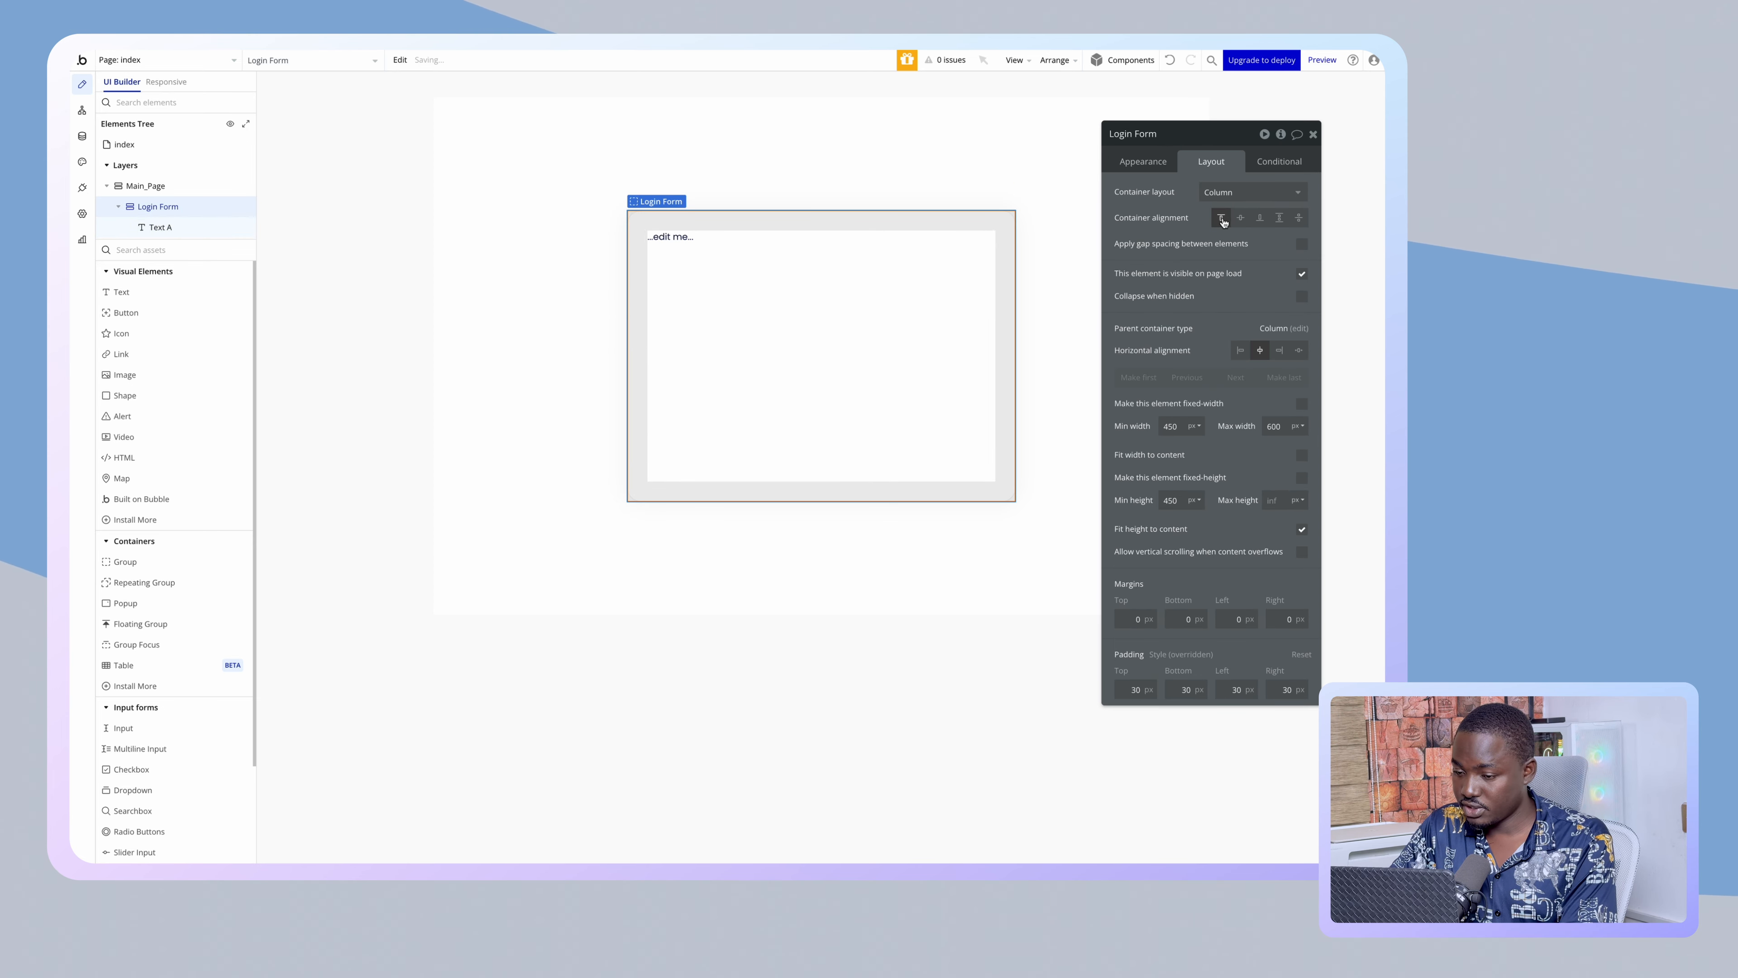
pyautogui.click(669, 236)
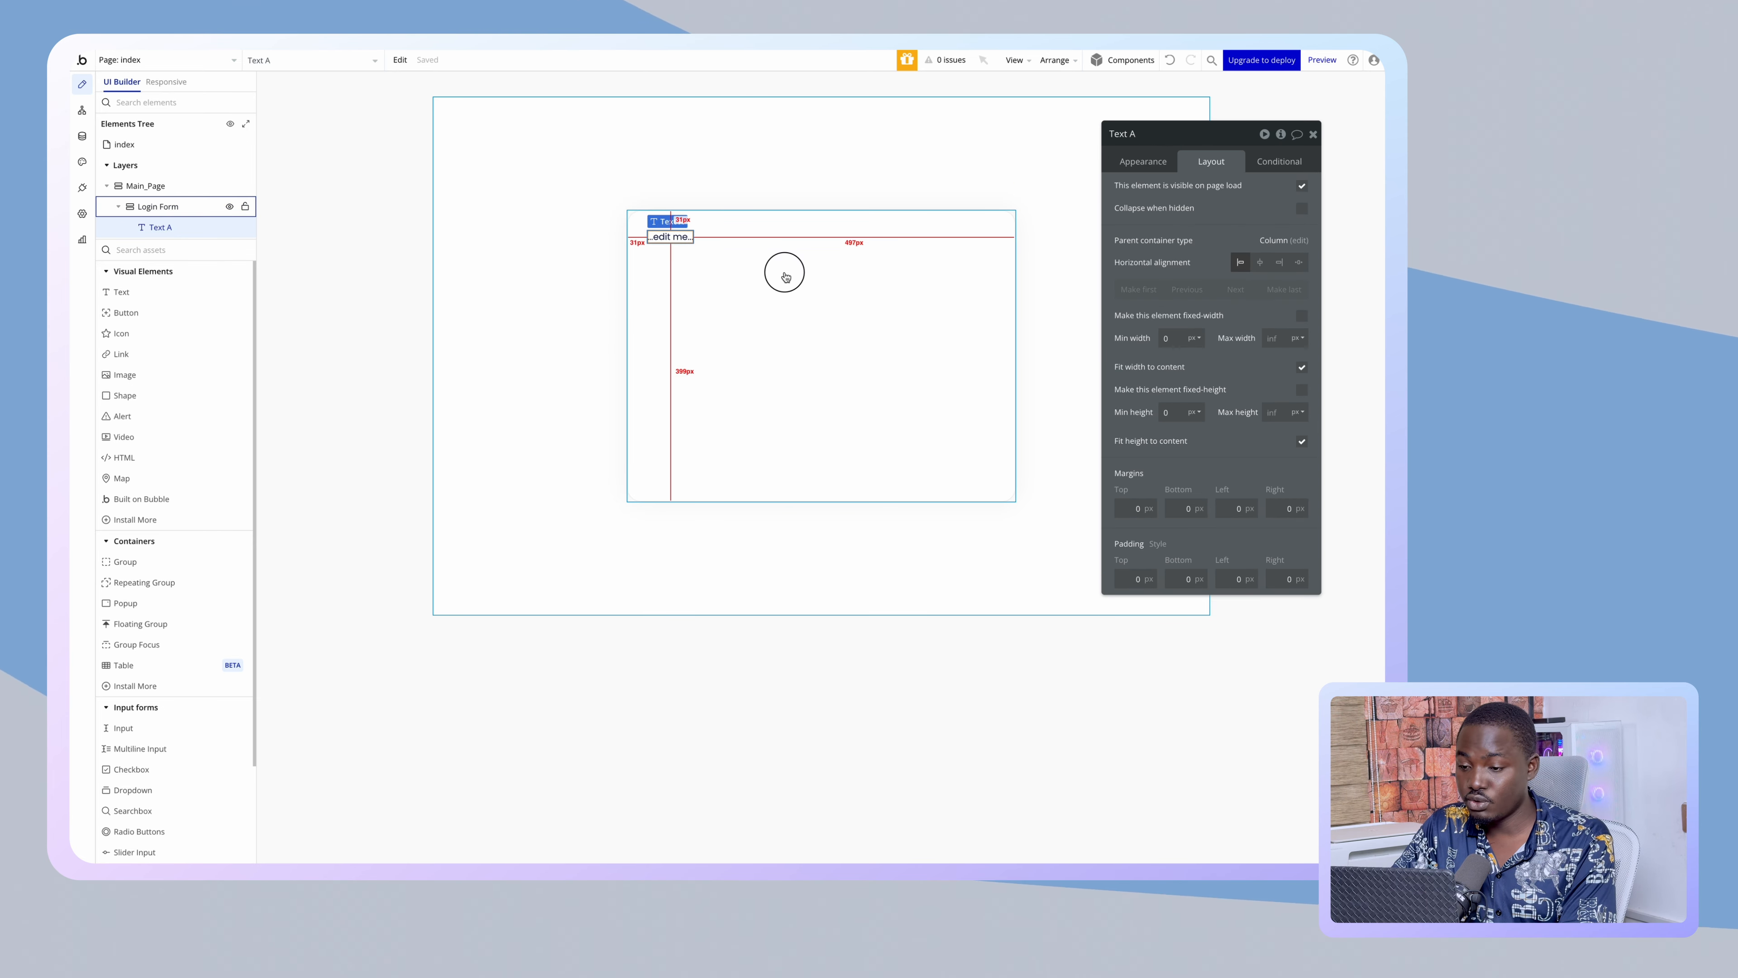
# - Lower the Login Form's minimum height from 450 to 200px
pyautogui.click(786, 277)
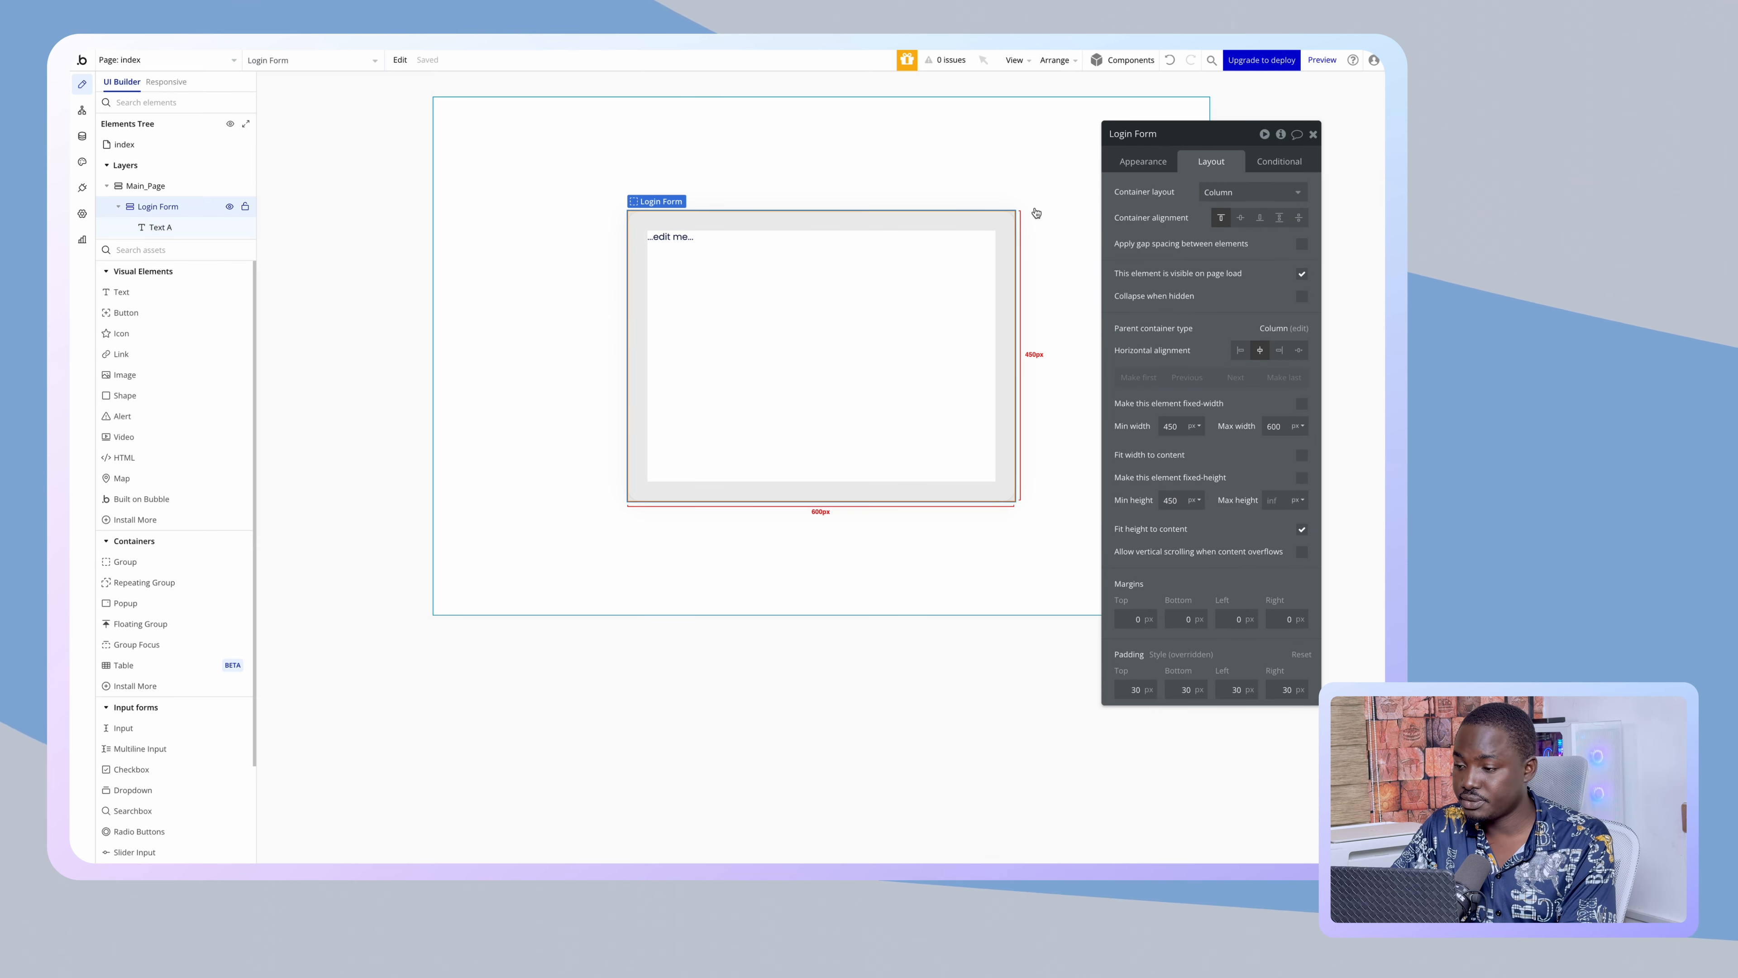
pyautogui.doubleClick(1171, 499)
pyautogui.write('200')
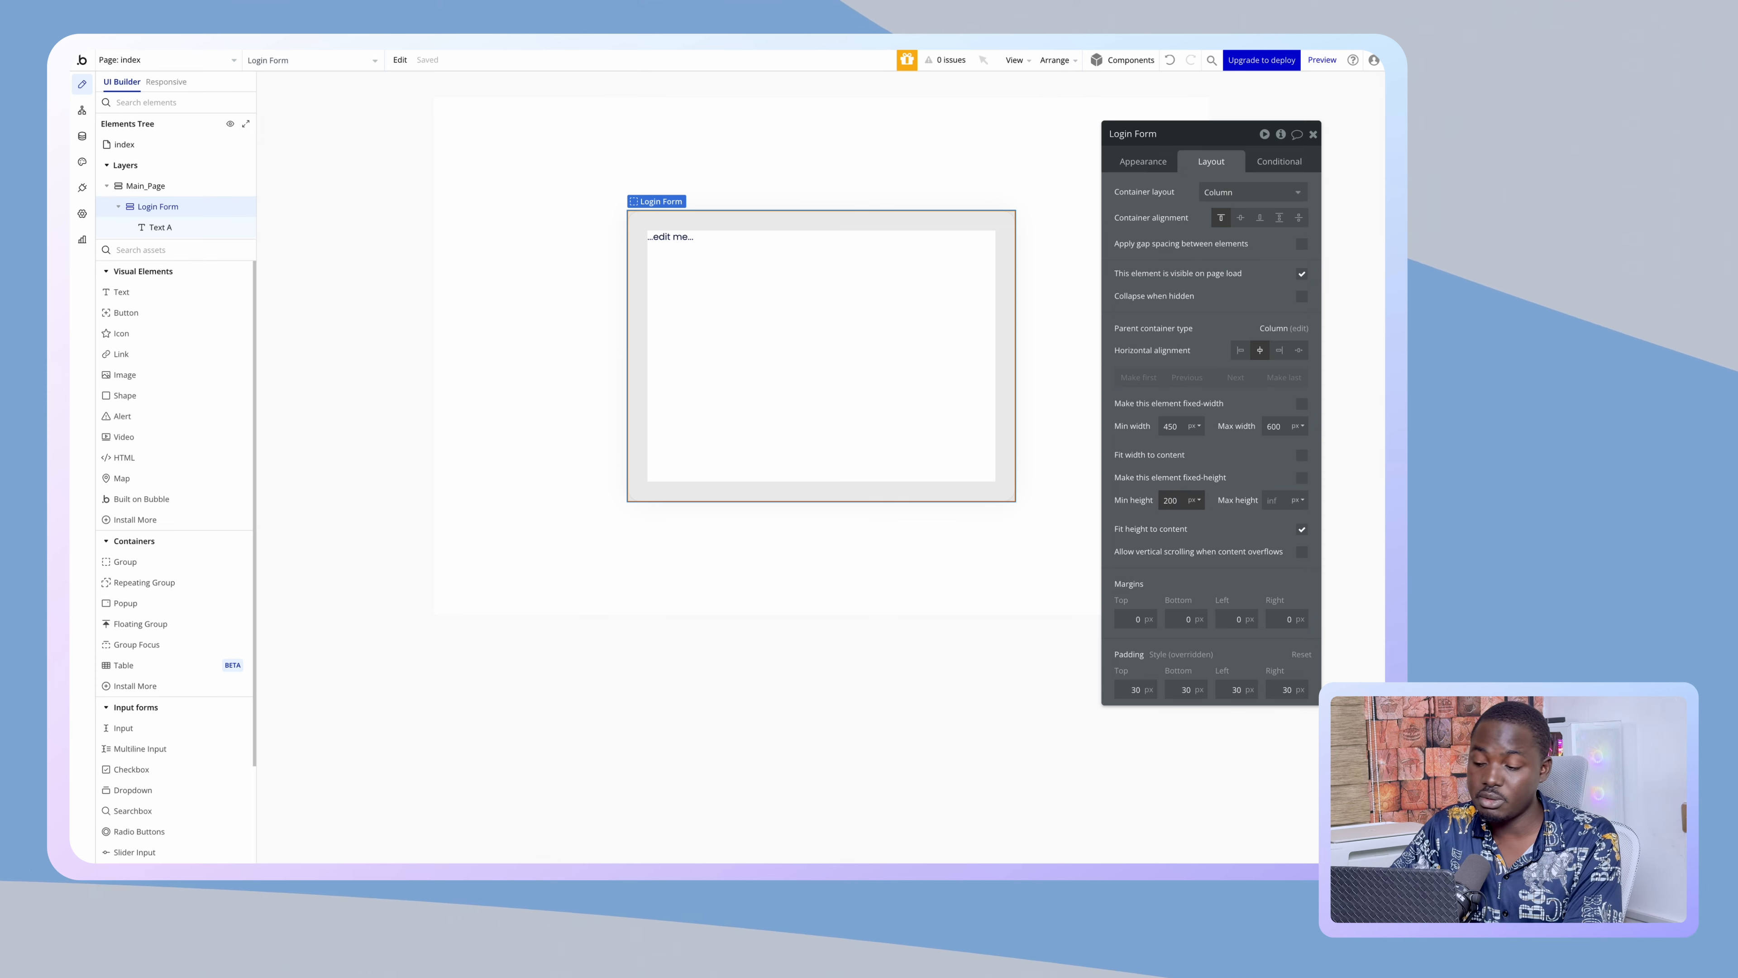
pyautogui.click(655, 318)
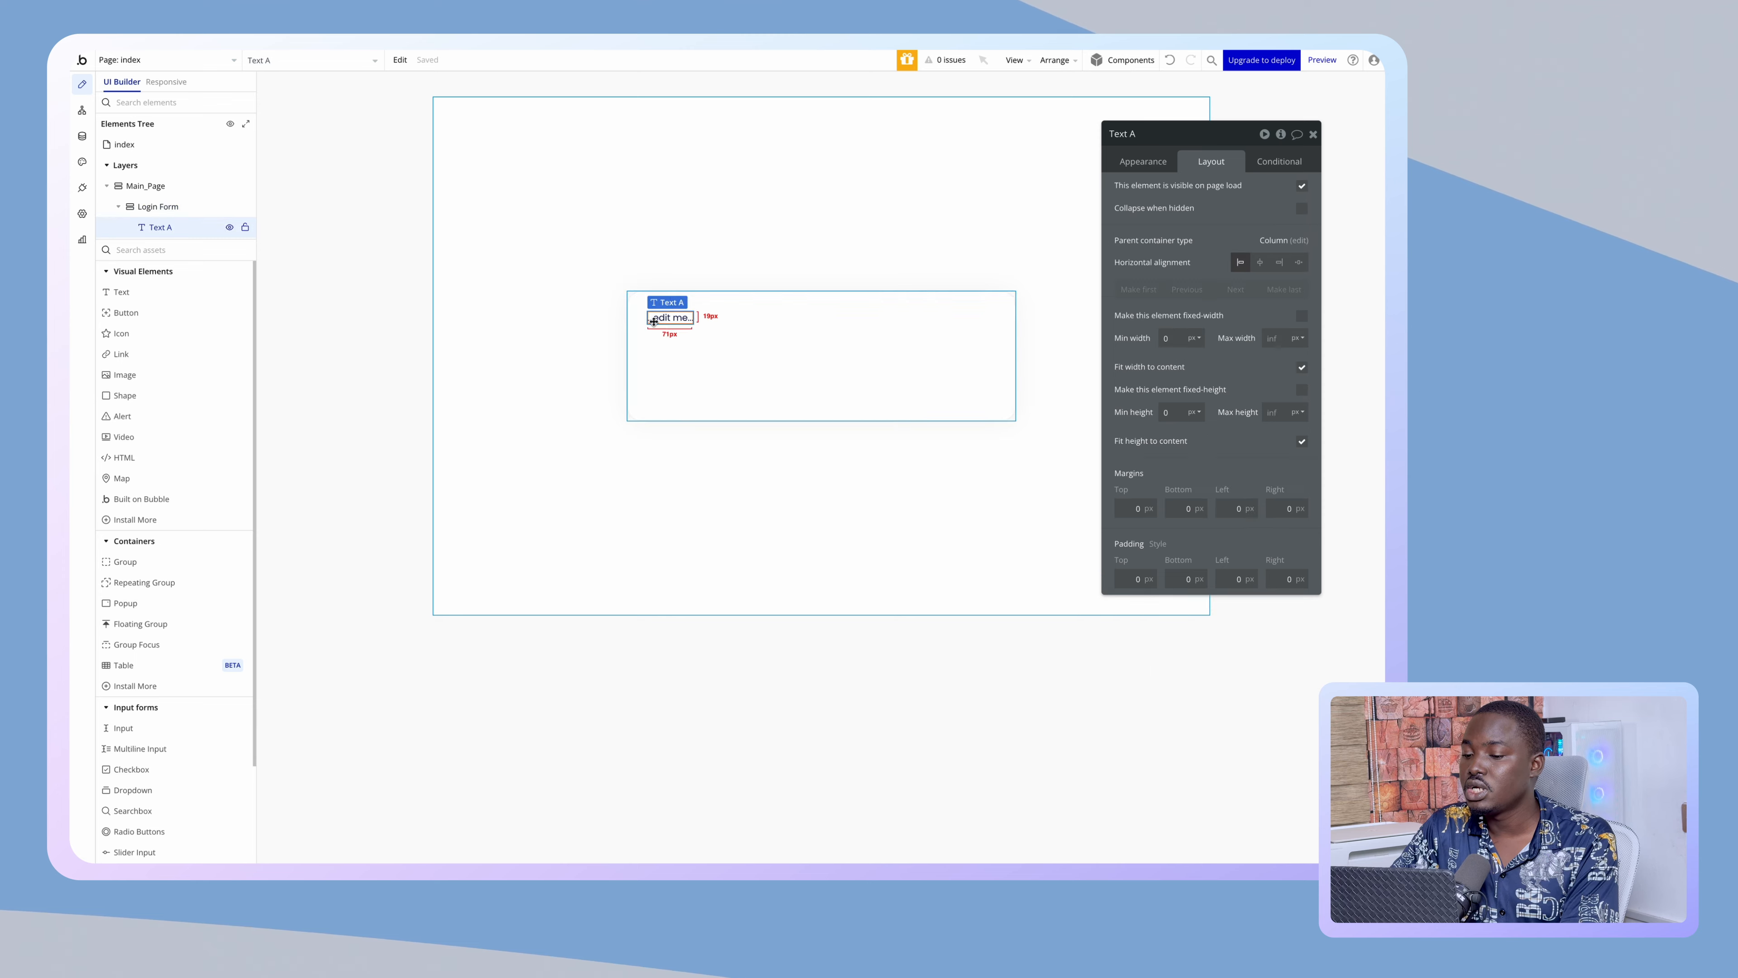
pyautogui.click(1143, 163)
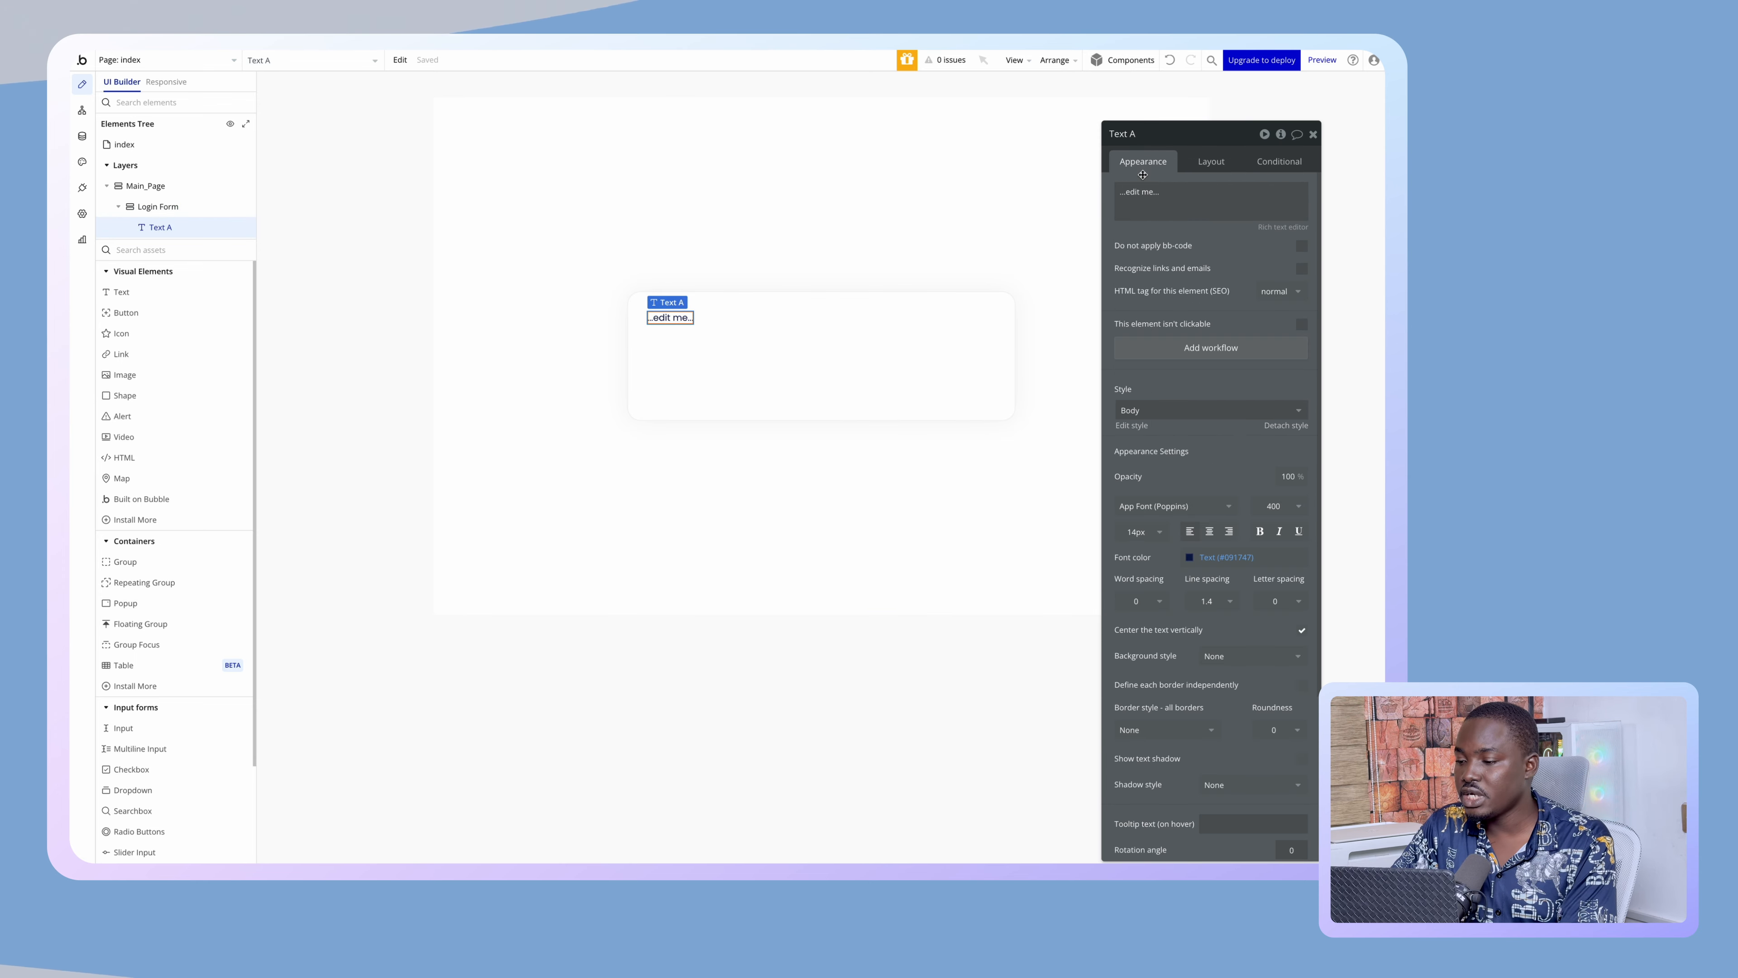
# - Change the text to 'Login In' and apply the Heading 3 style
pyautogui.click(1149, 195)
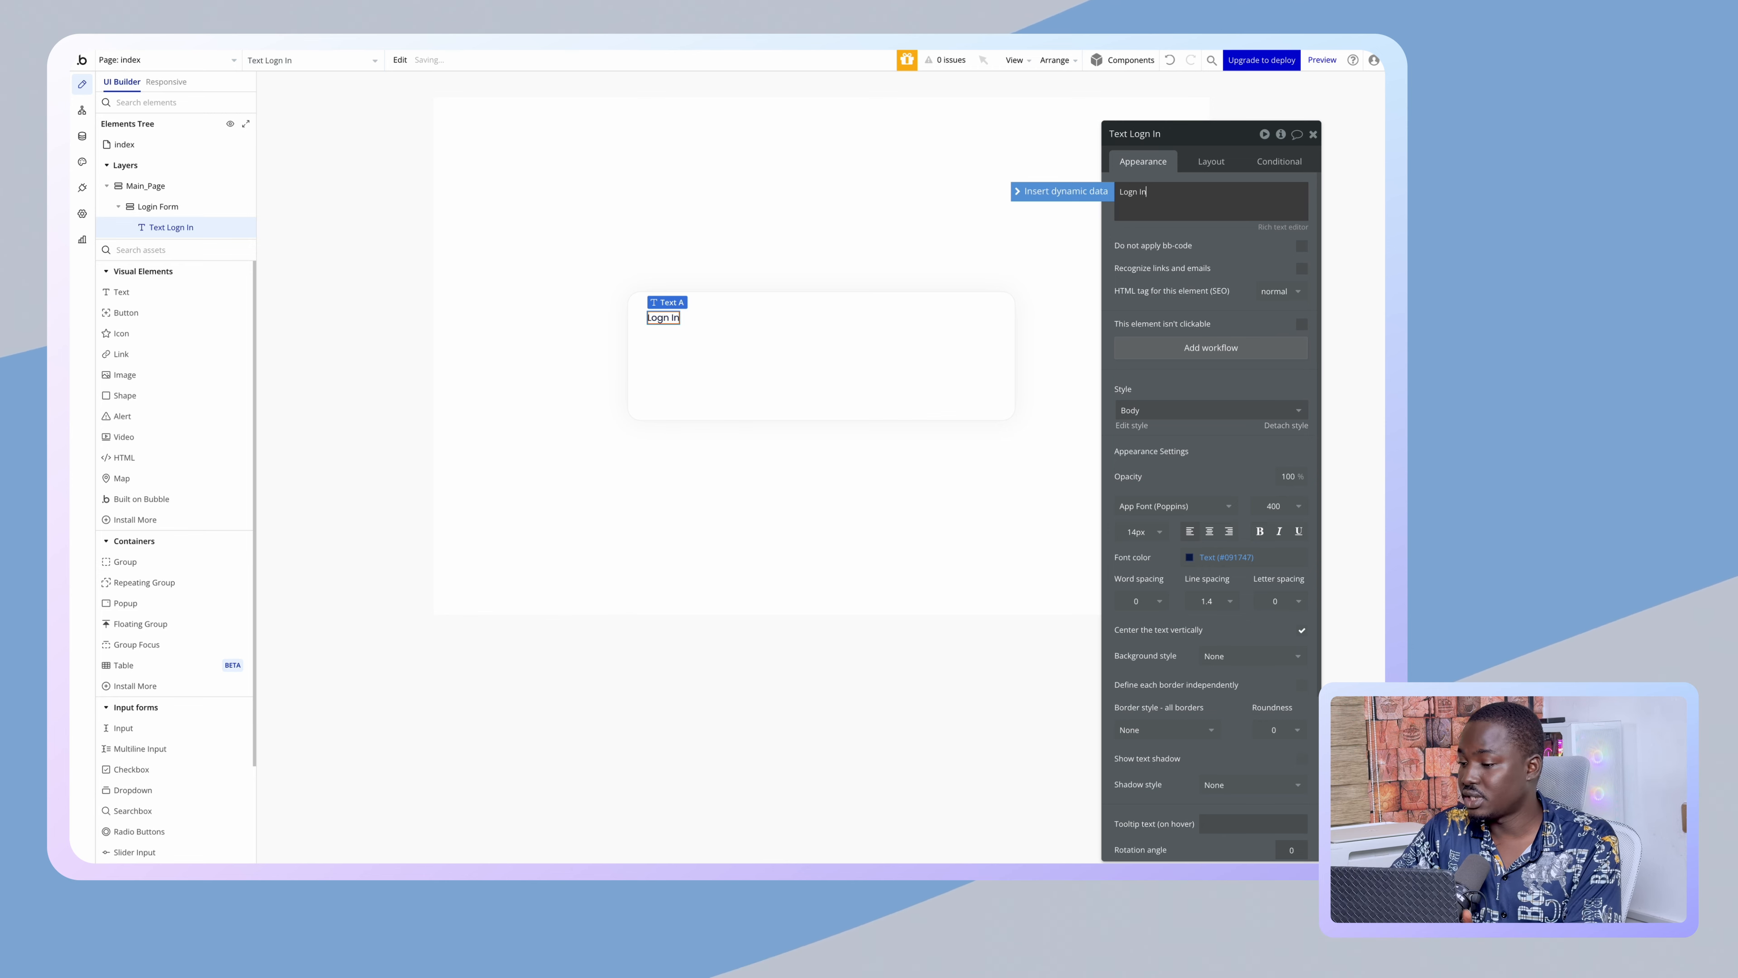
pyautogui.click(1163, 410)
pyautogui.click(1161, 425)
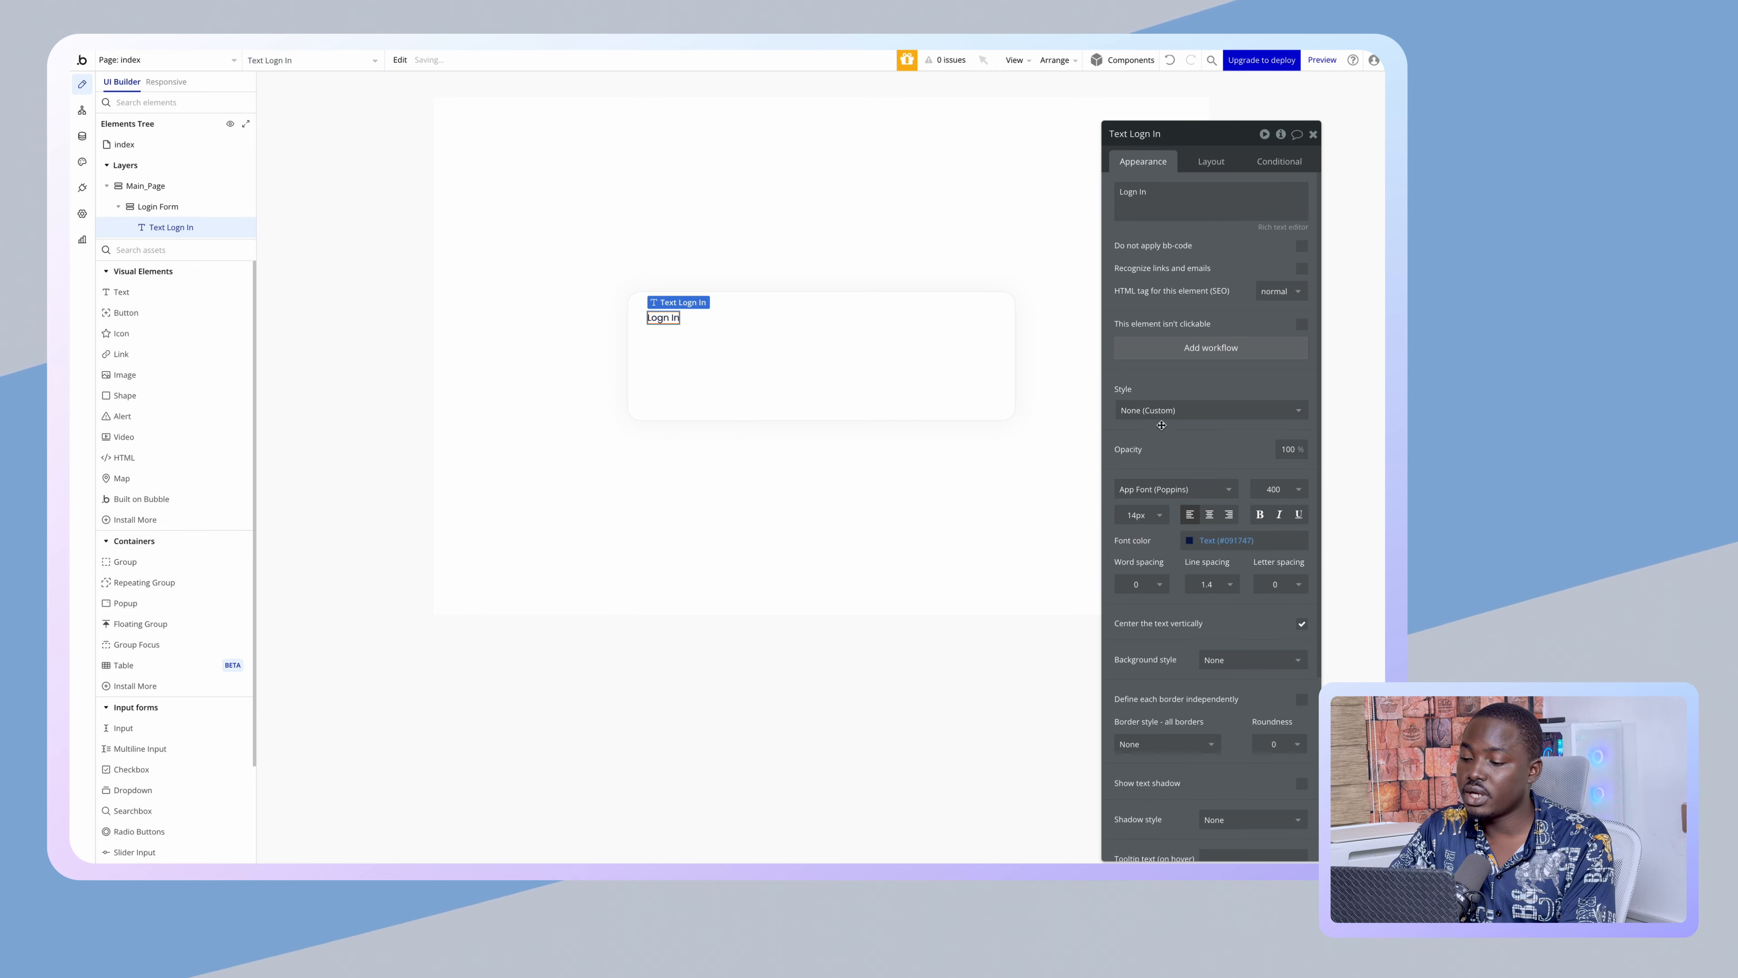
pyautogui.click(1163, 411)
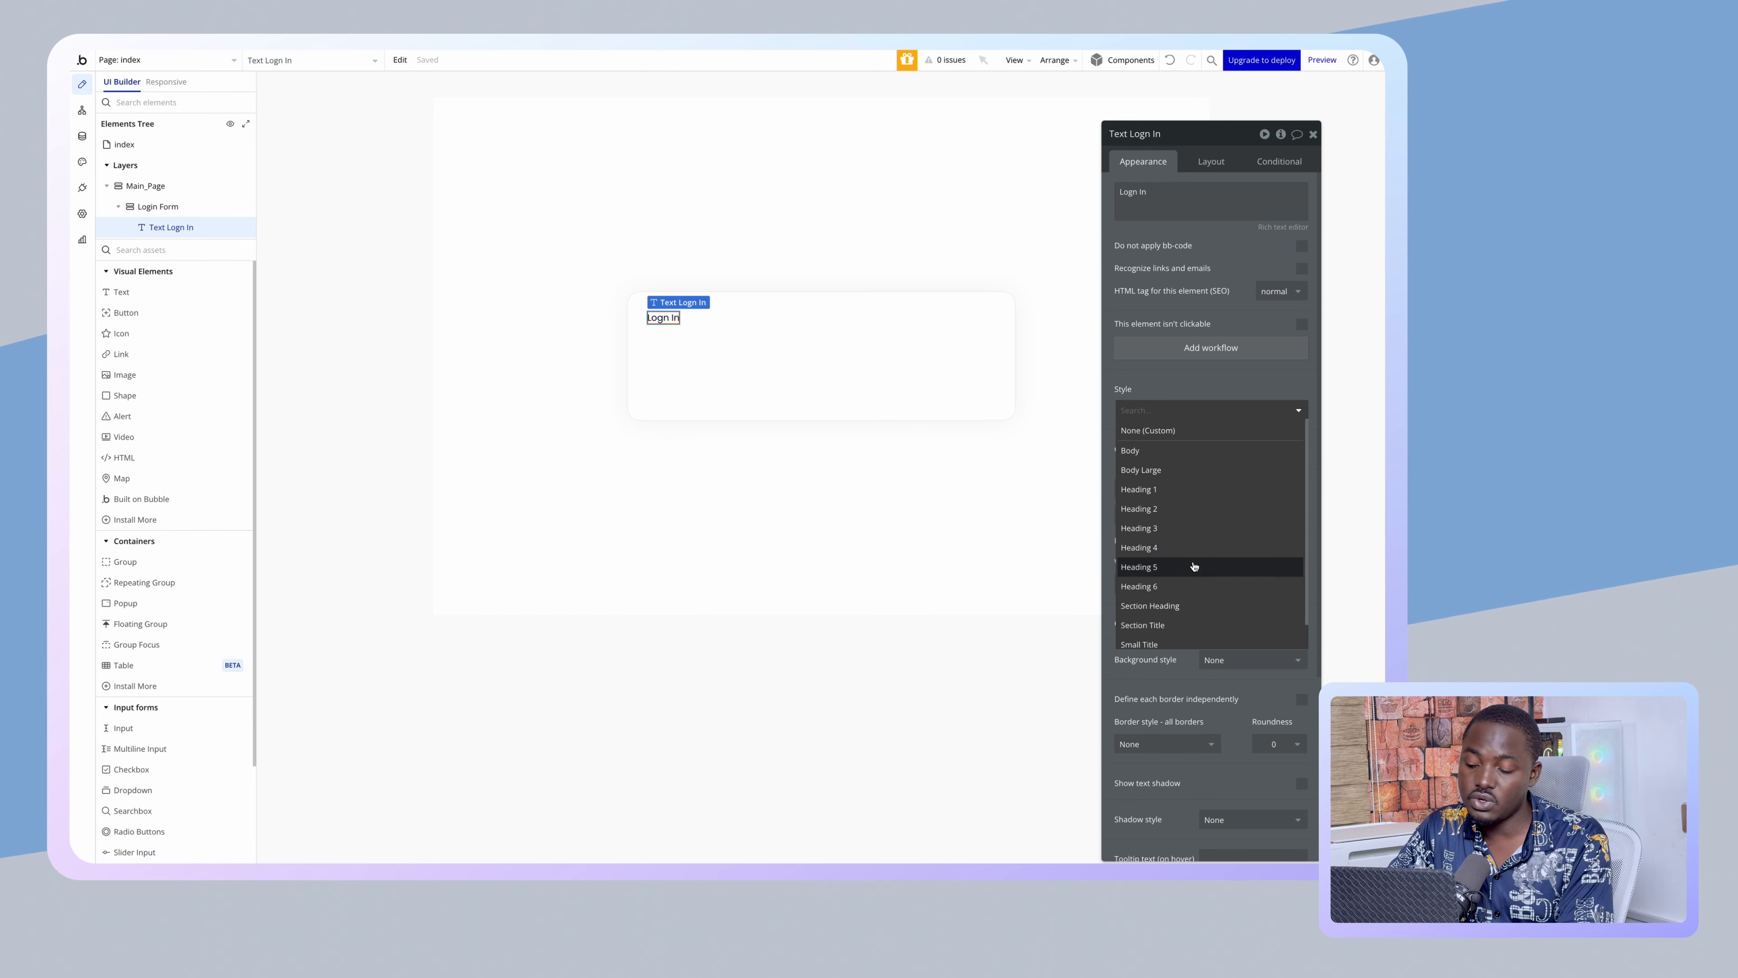
pyautogui.click(1173, 489)
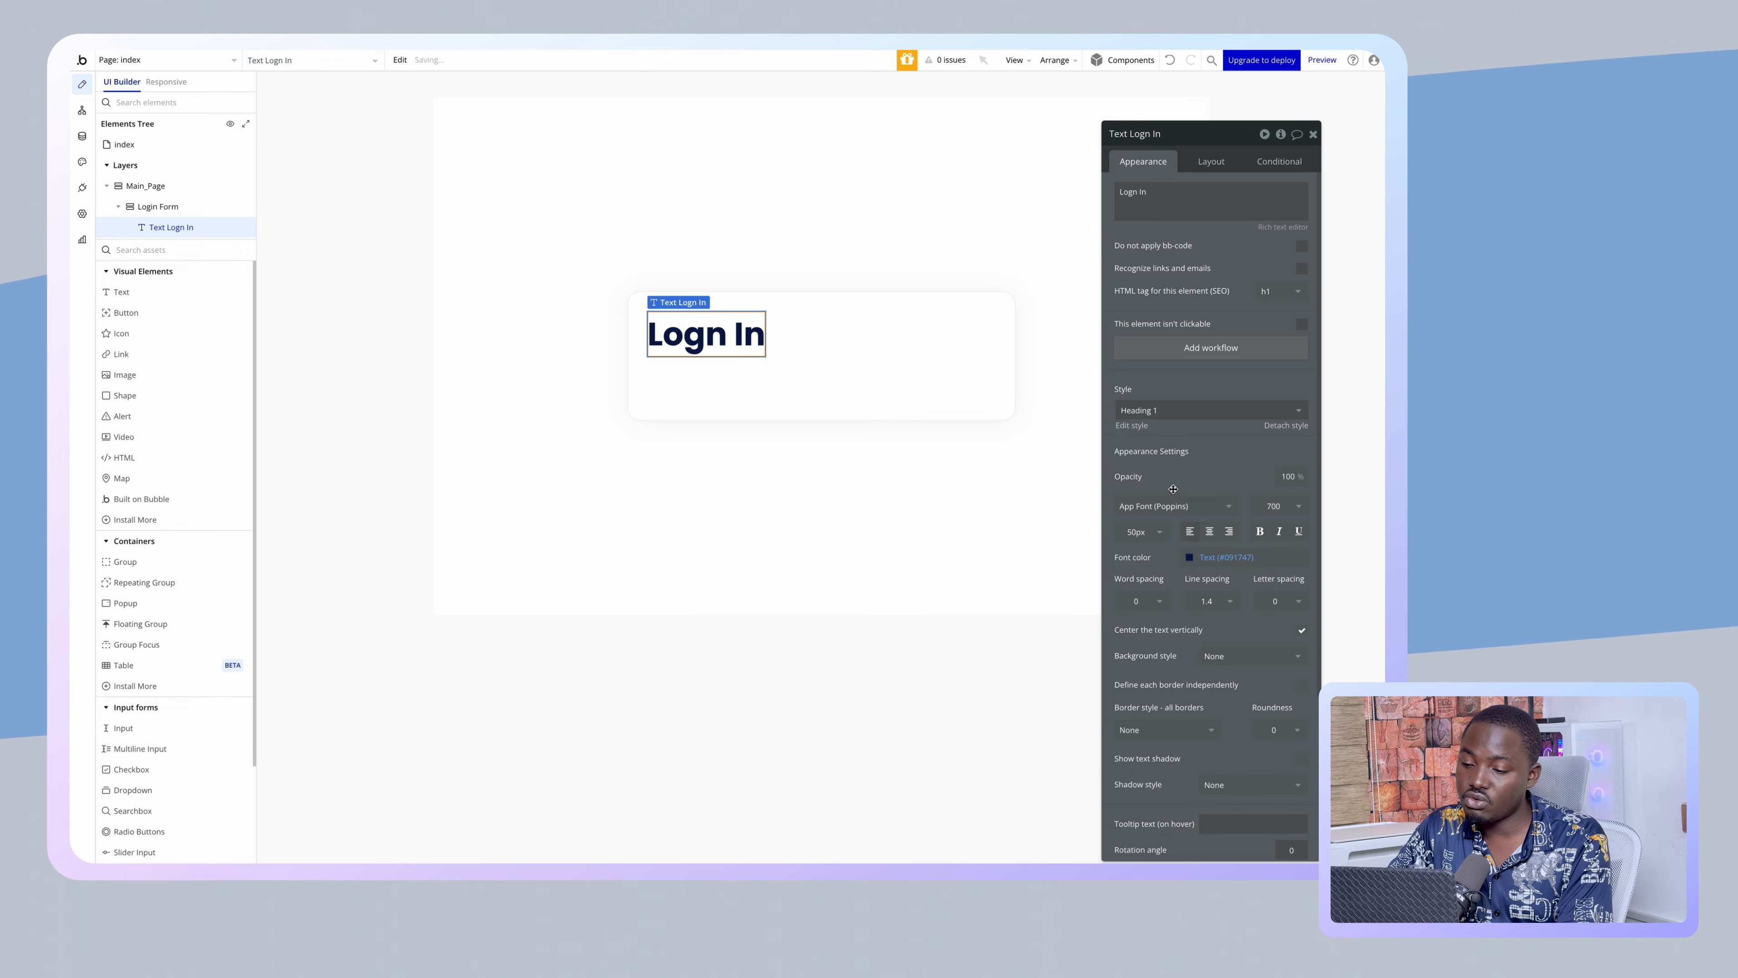
pyautogui.click(1164, 410)
pyautogui.click(1158, 506)
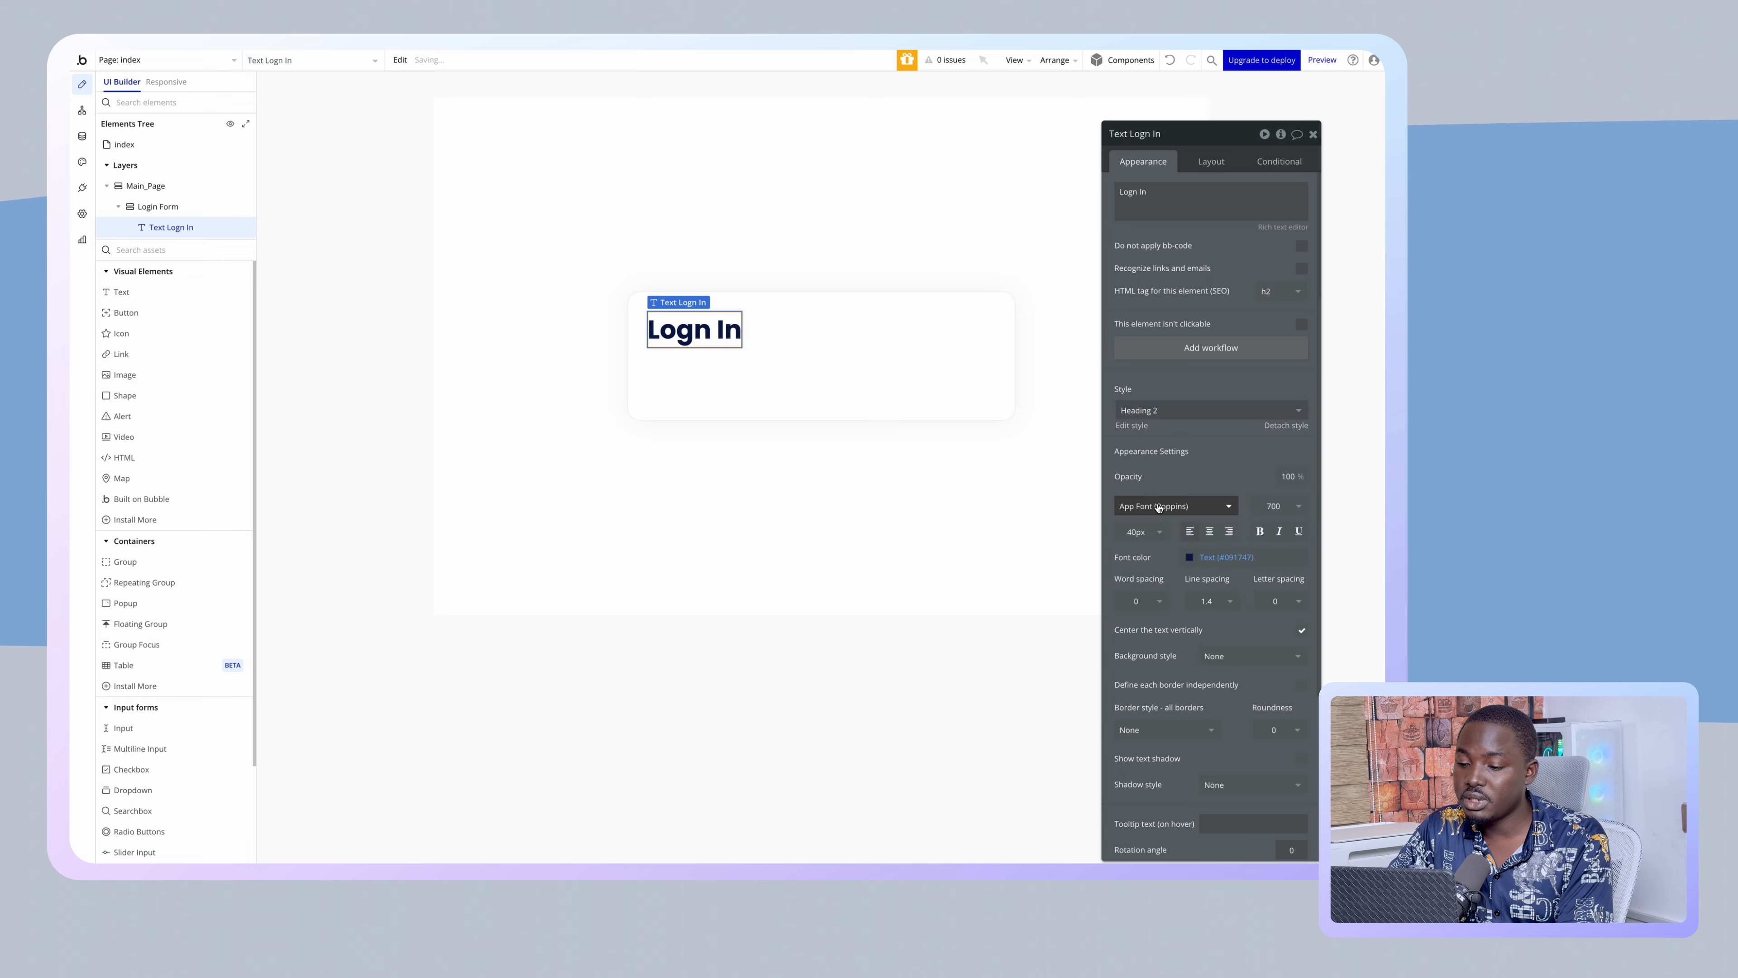
pyautogui.click(1163, 410)
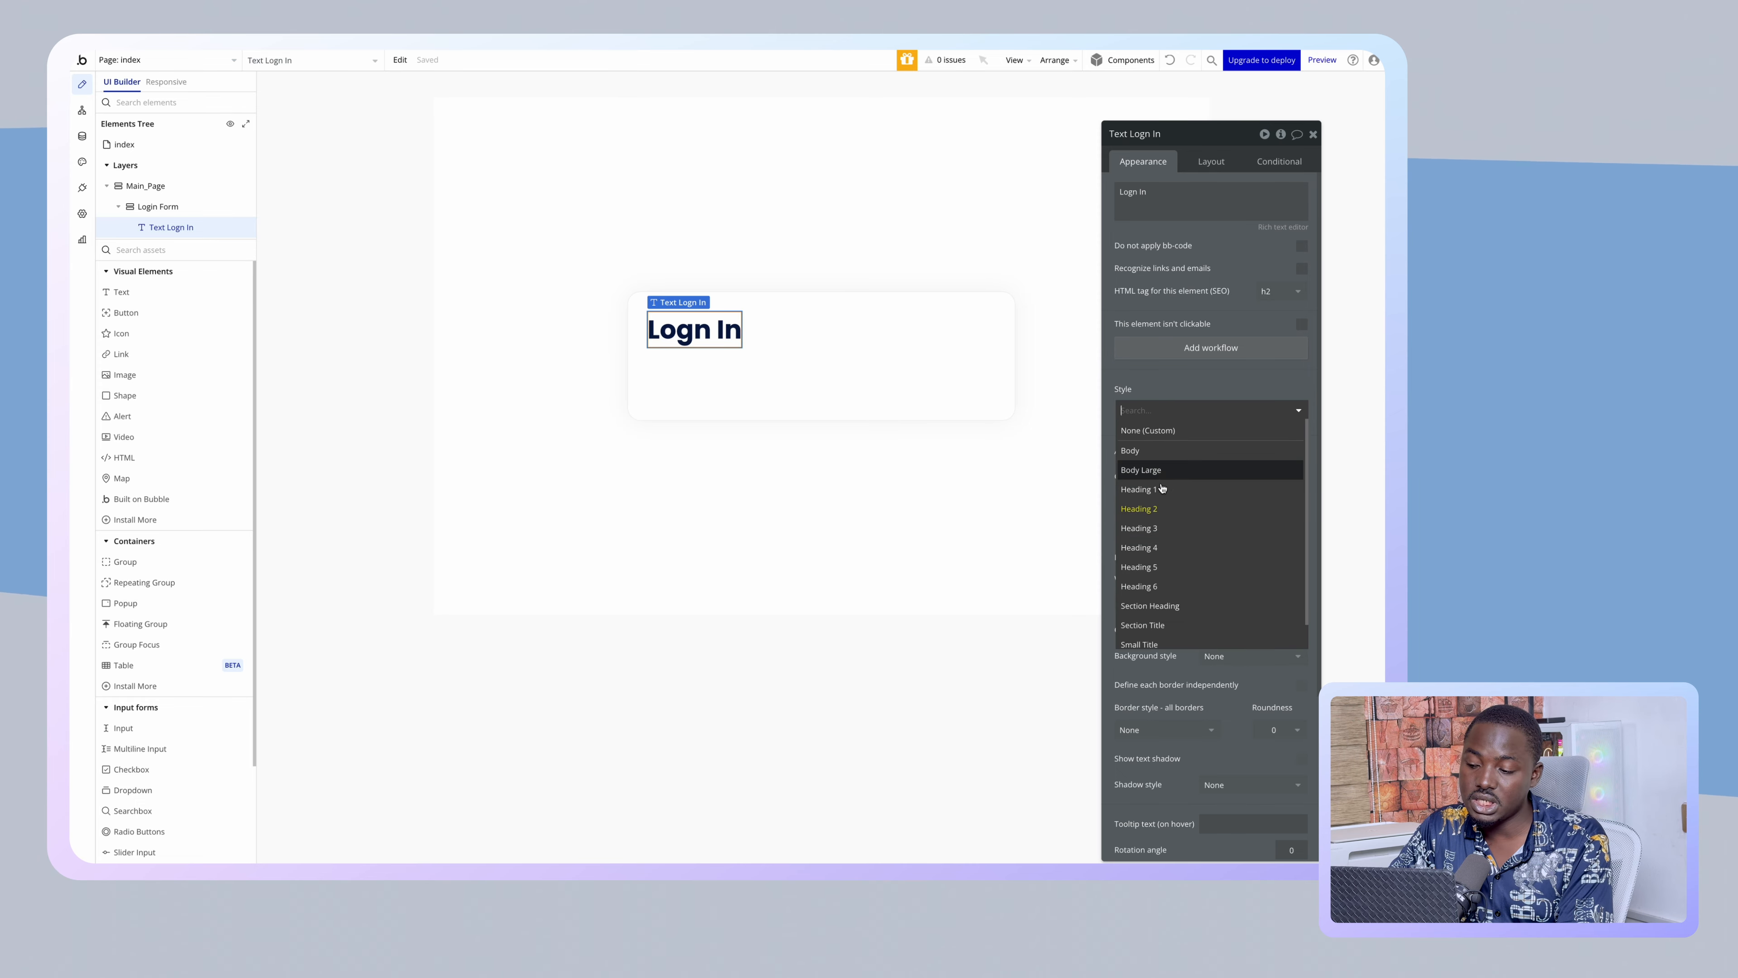
pyautogui.click(1162, 529)
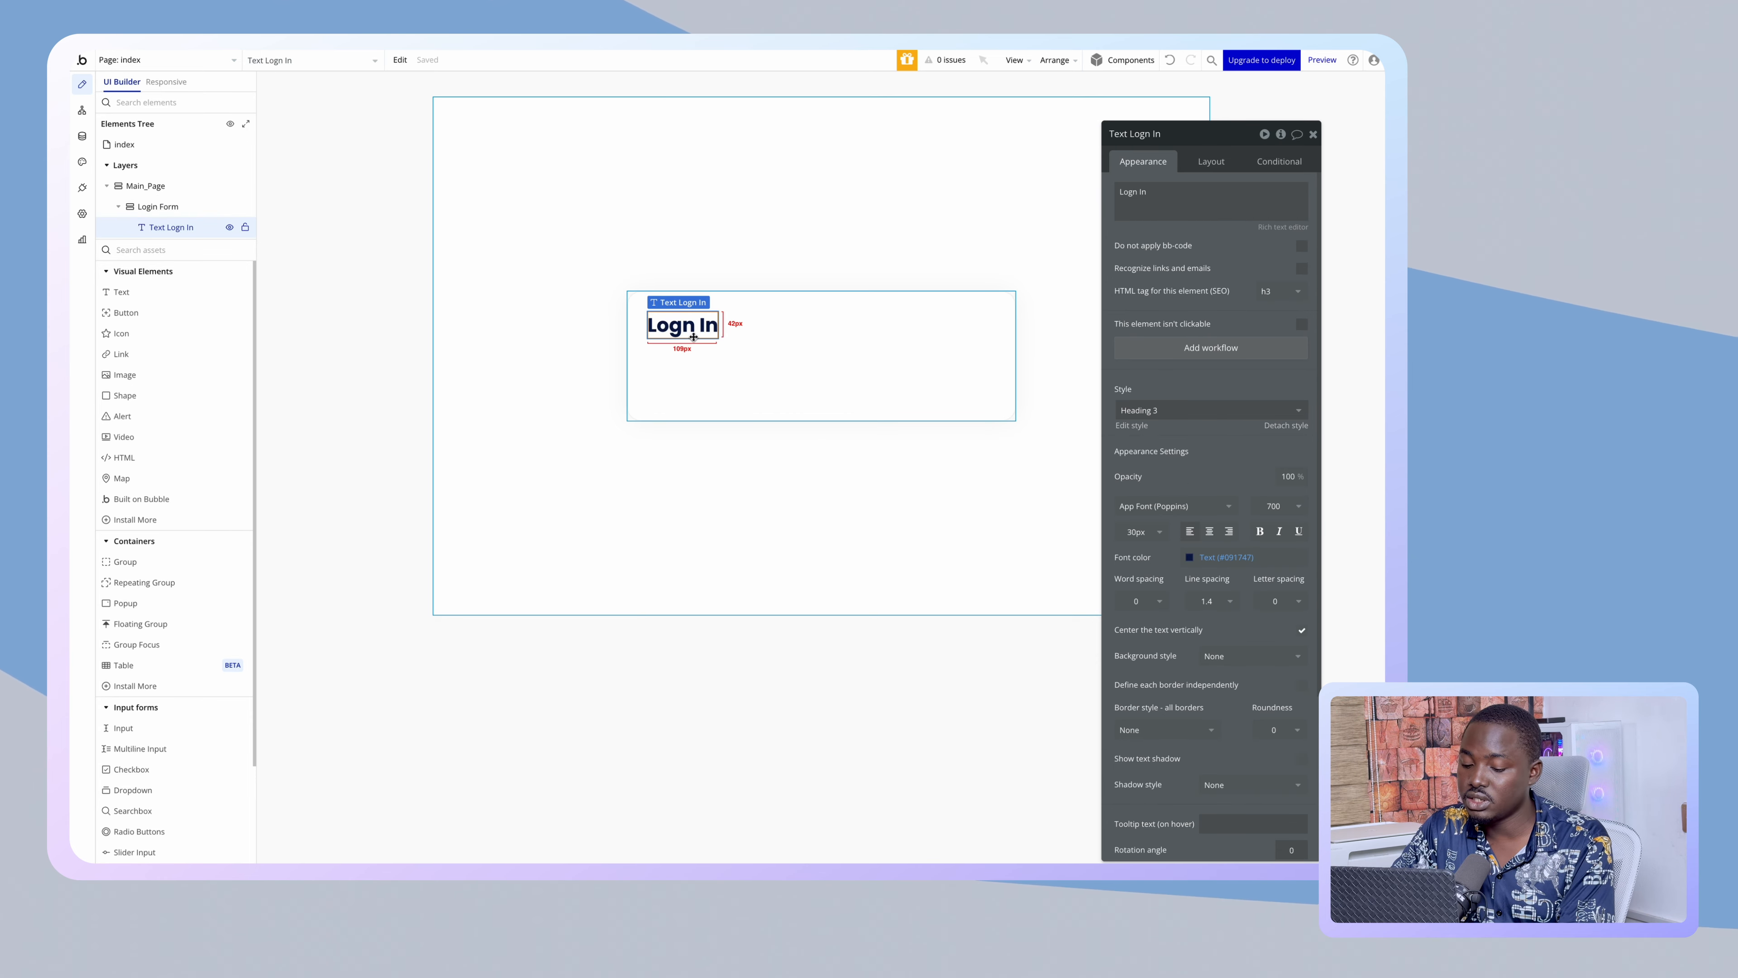
# - Duplicate the Login In heading to create a second copy below it
pyautogui.press('super+d')
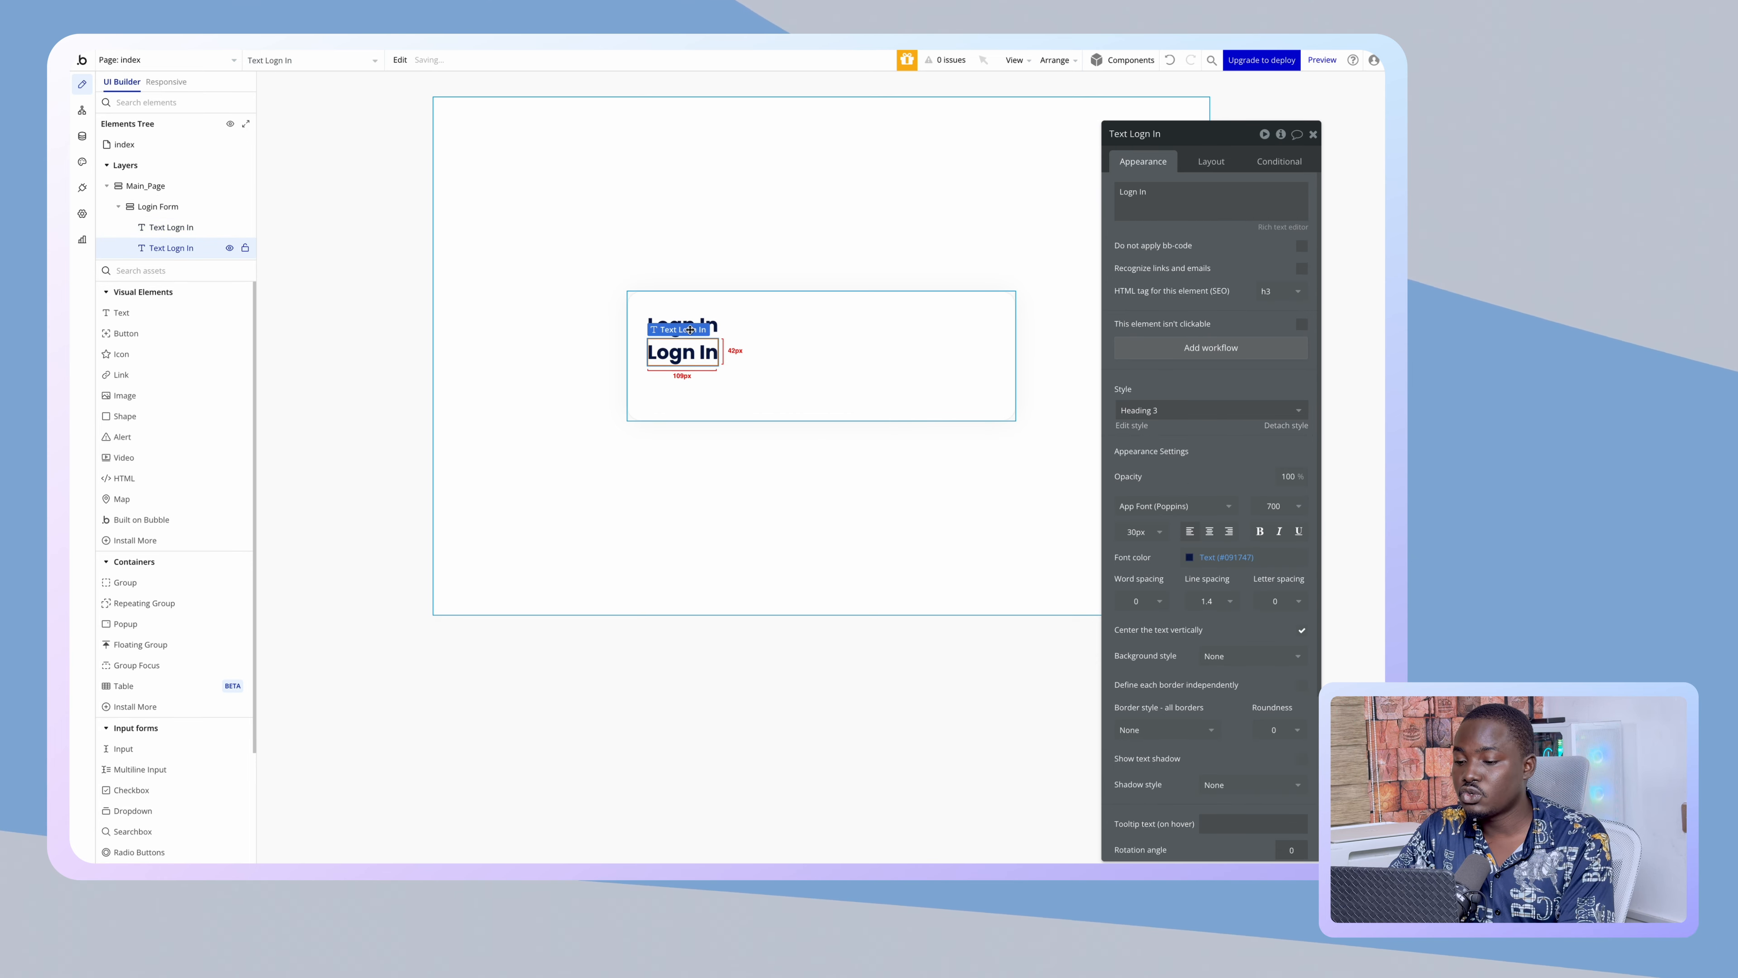
pyautogui.click(685, 318)
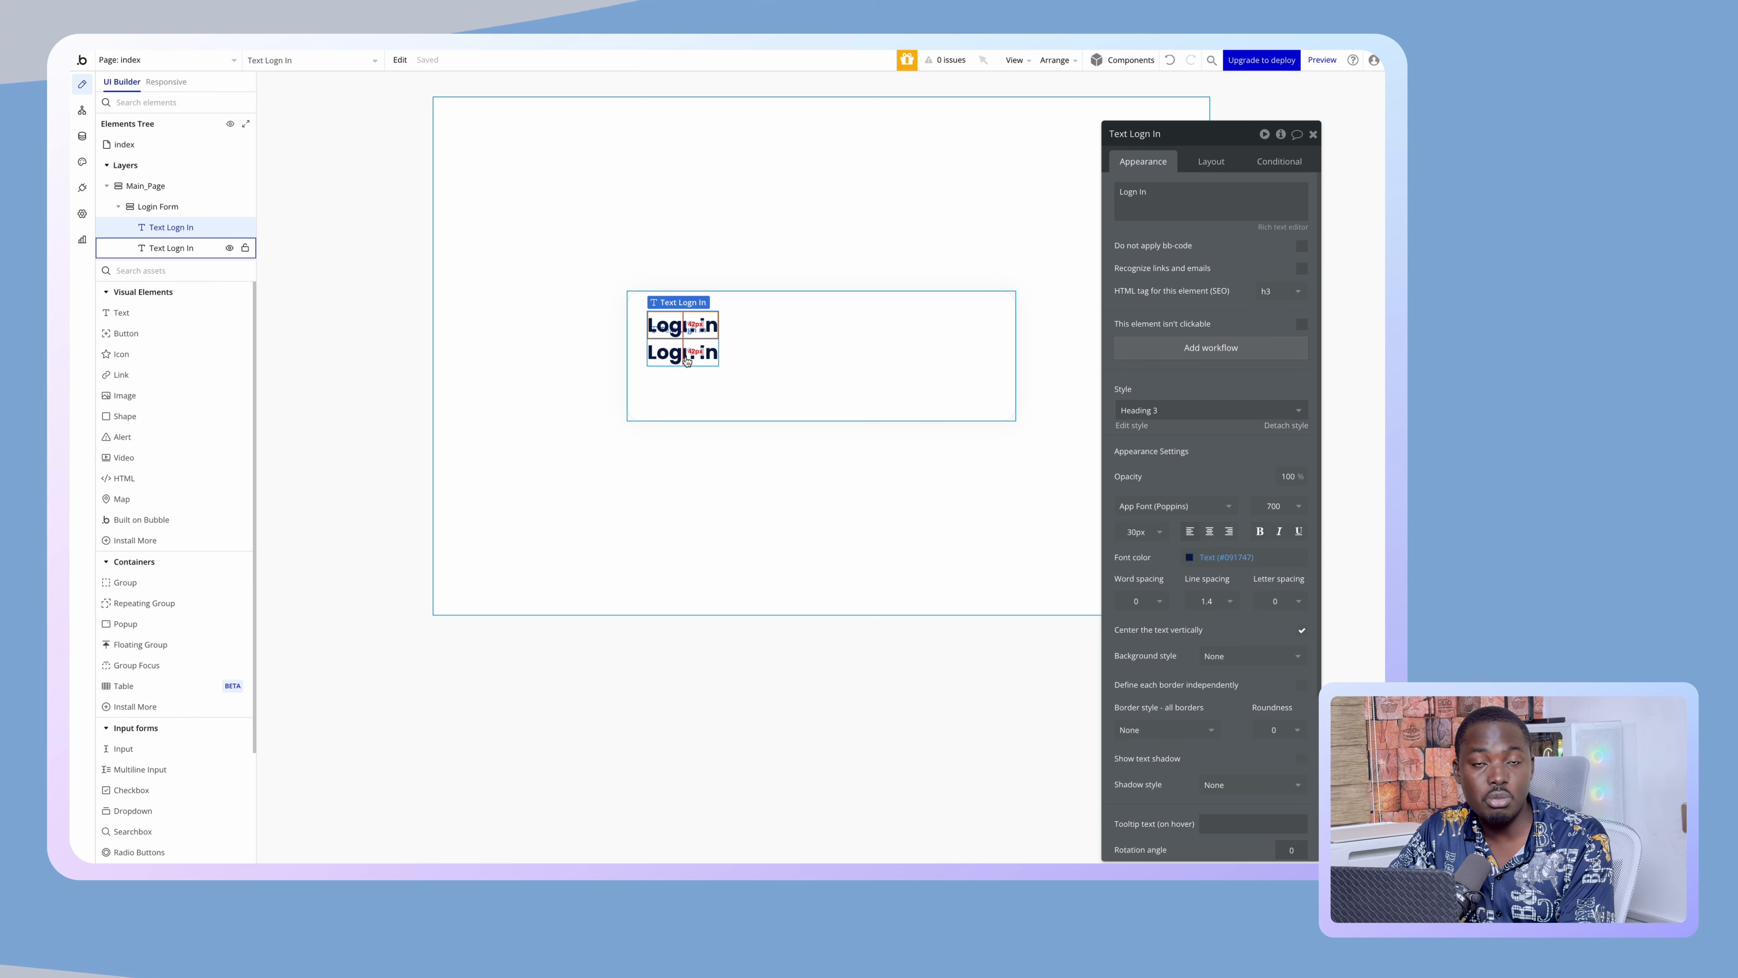
pyautogui.click(686, 361)
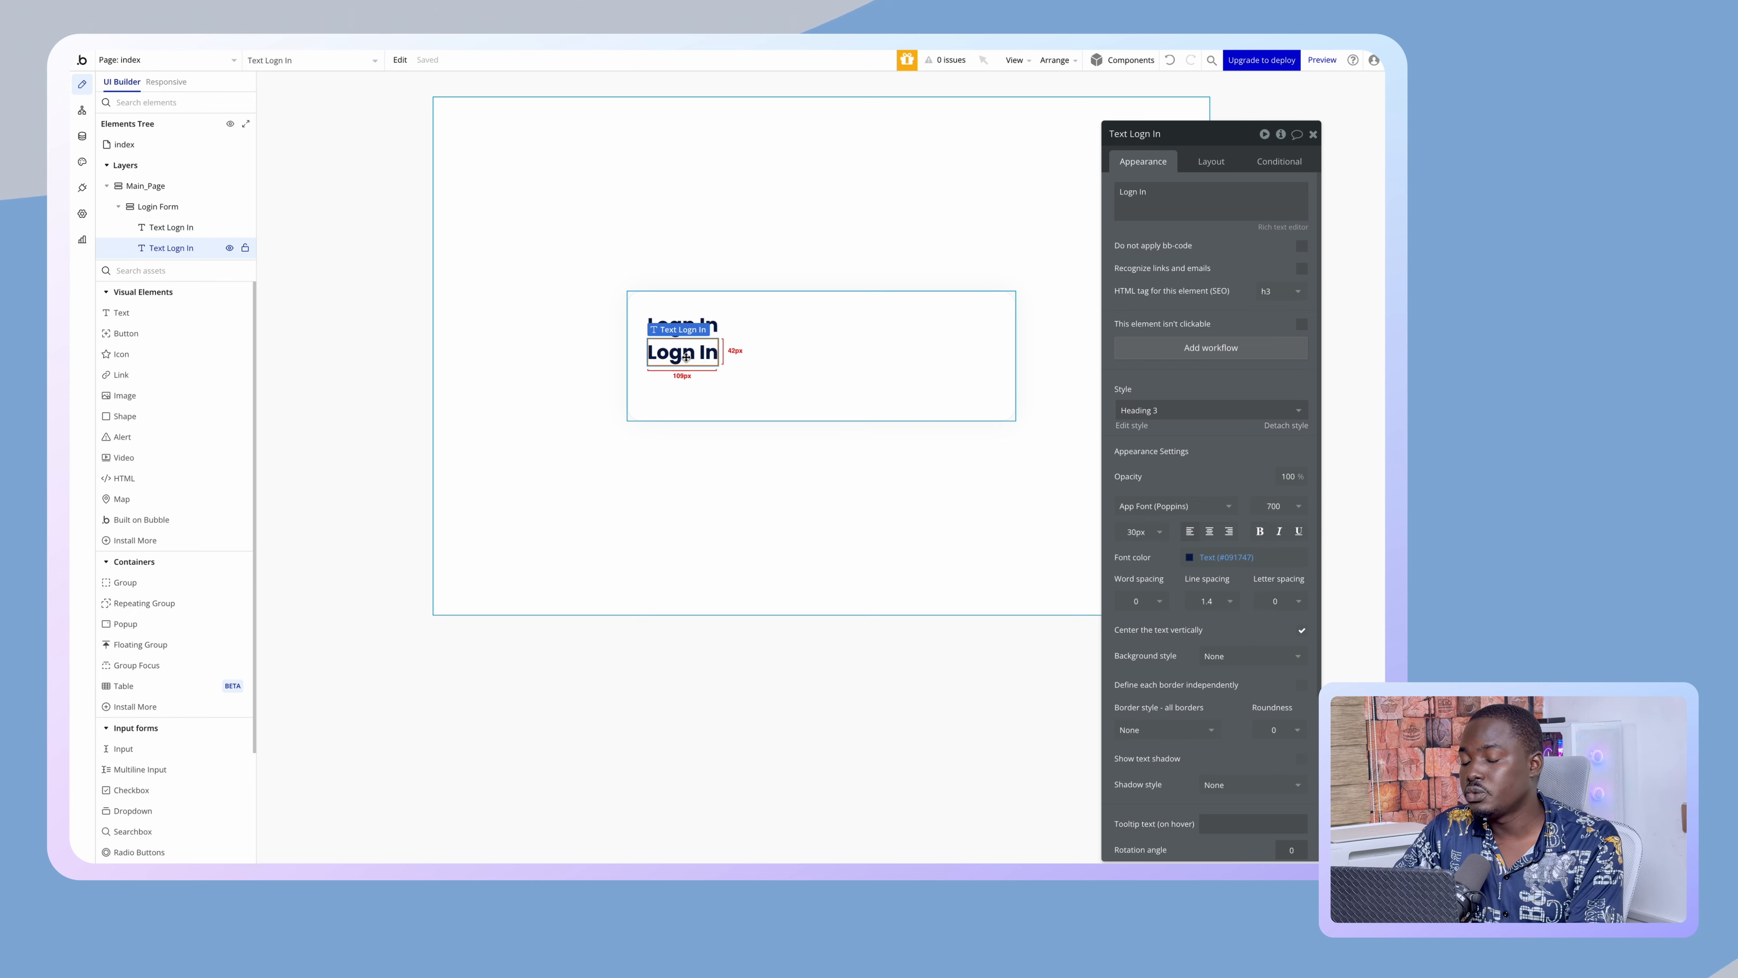
pyautogui.click(693, 323)
pyautogui.rightClick(701, 323)
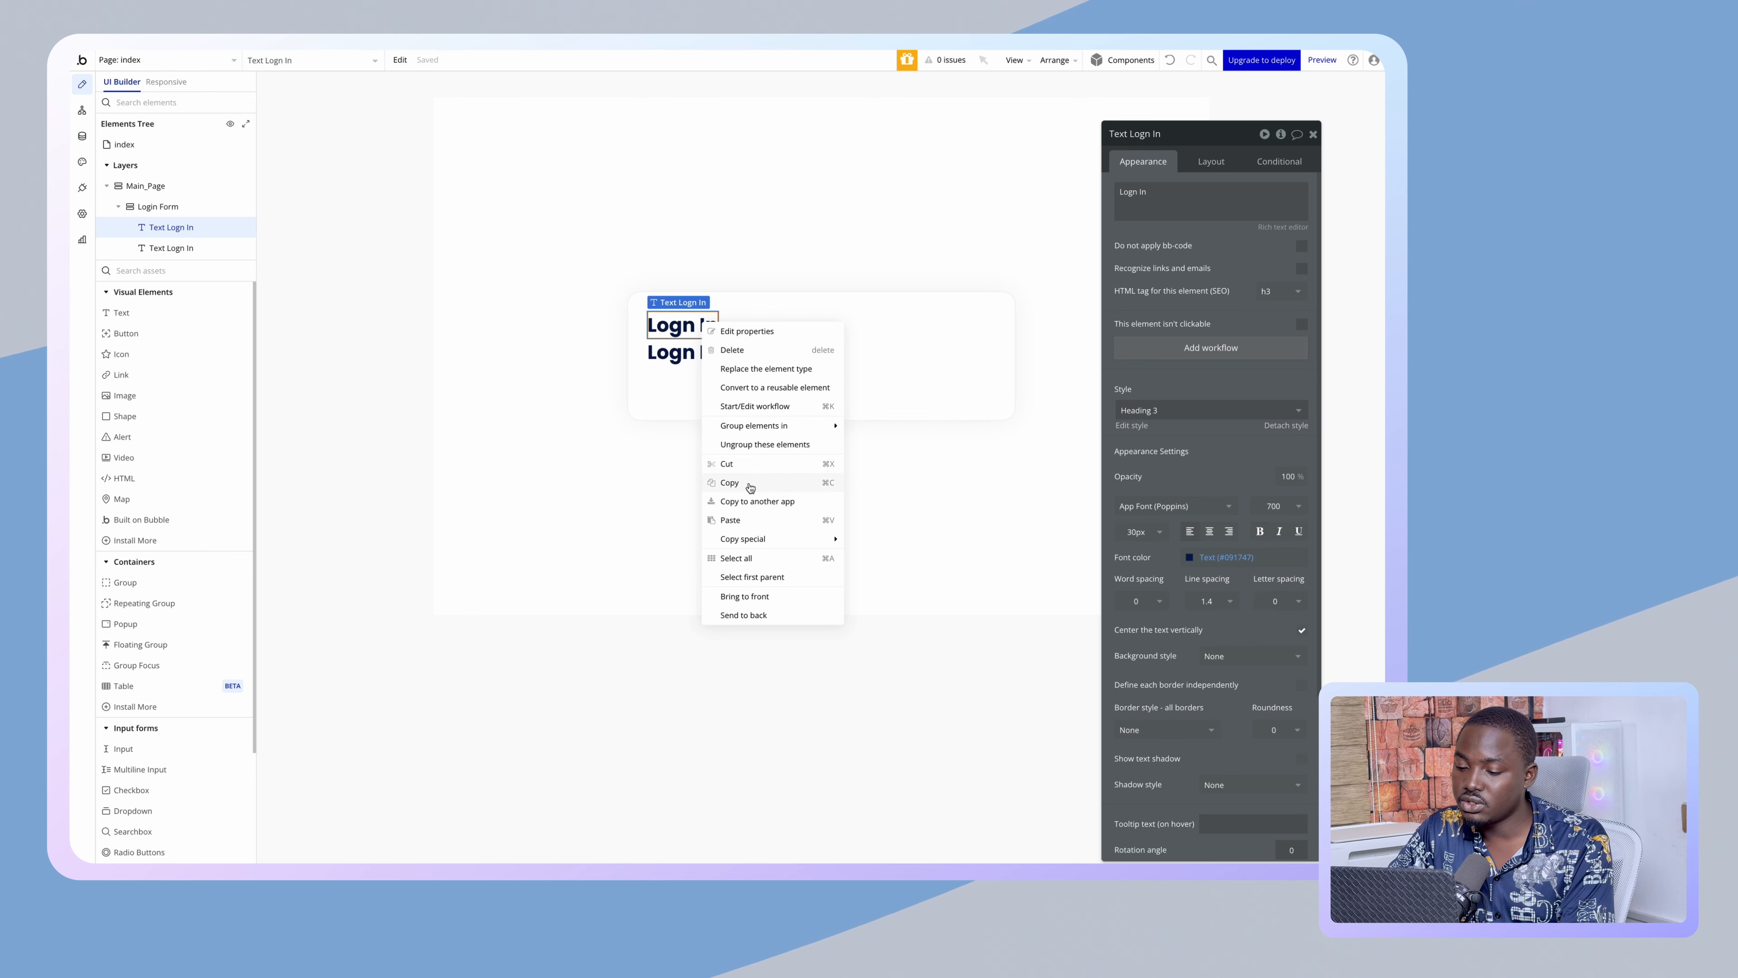
pyautogui.moveTo(748, 541)
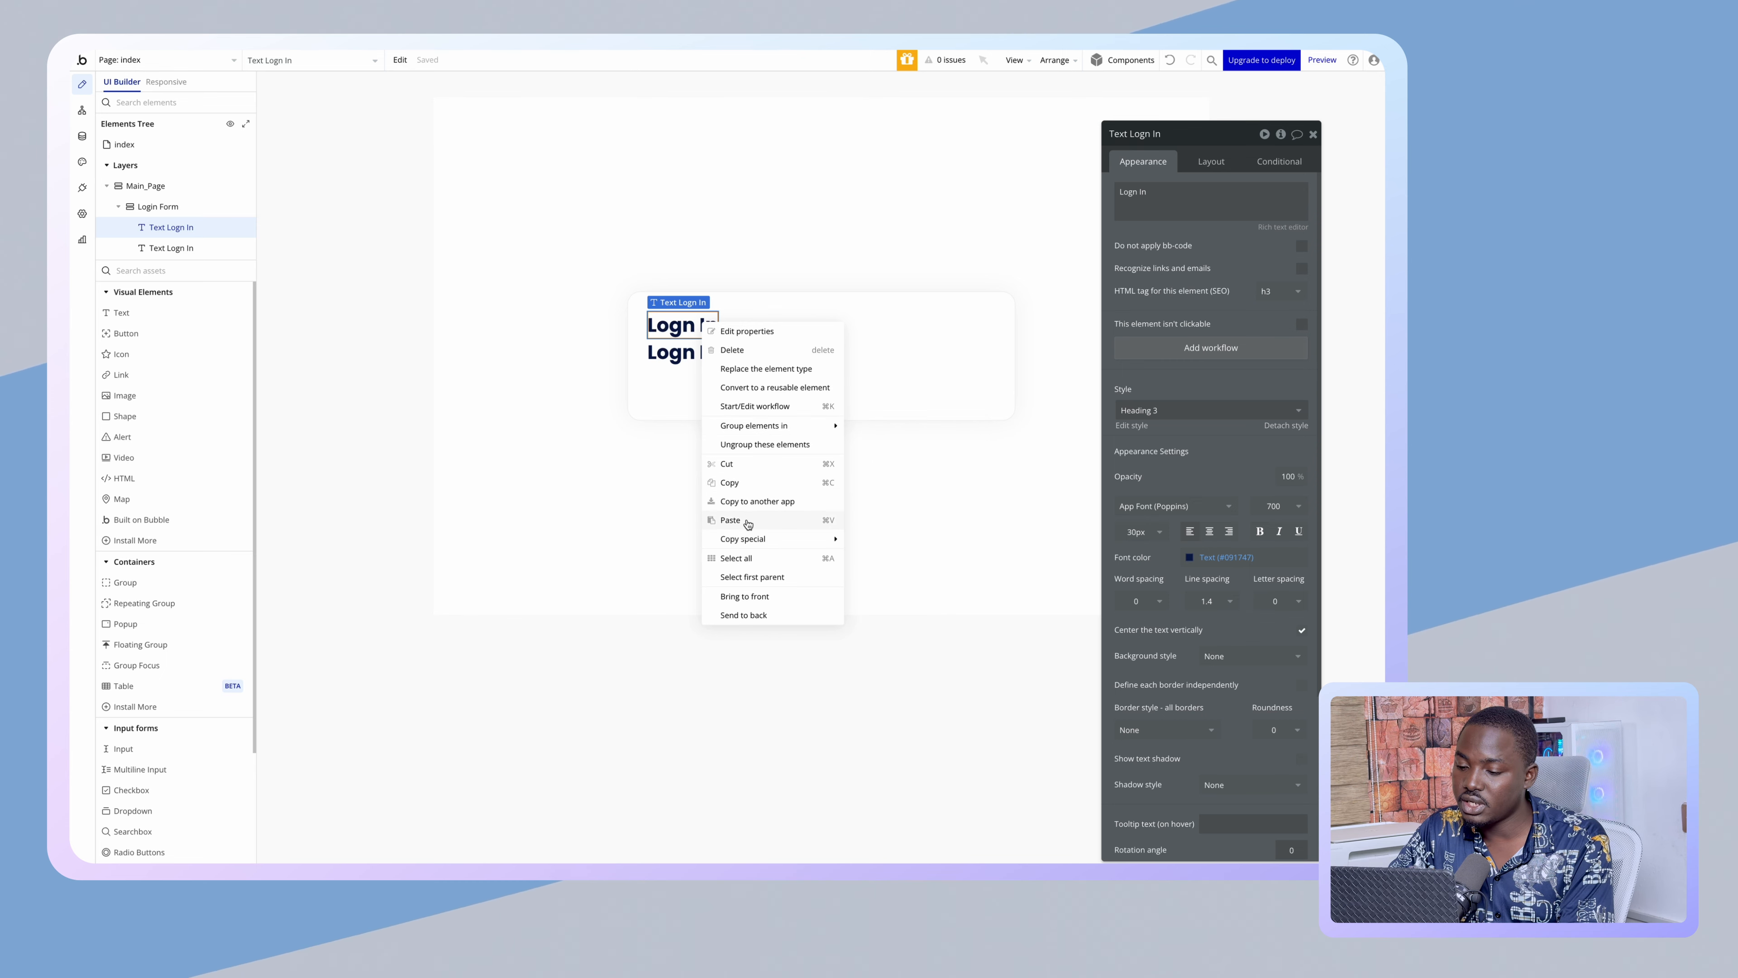
pyautogui.click(670, 352)
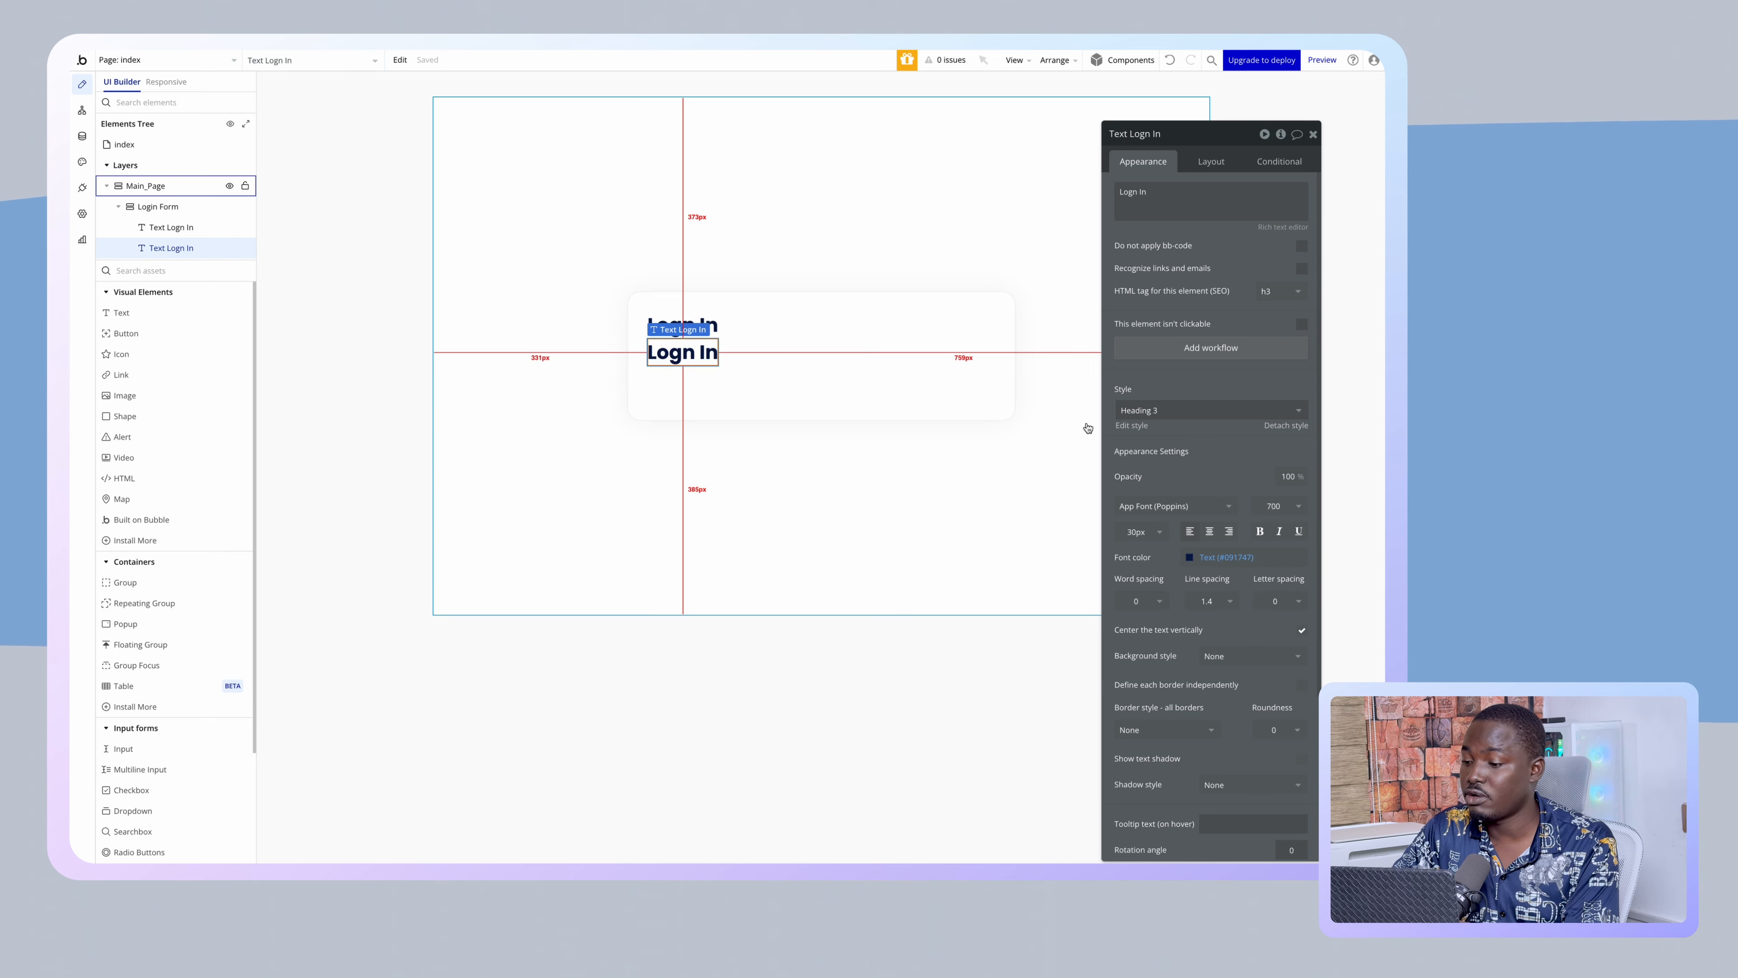
# - Restyle the copy as Small Title with weight 500 Medium and 16px size
pyautogui.click(1163, 410)
pyautogui.click(1160, 451)
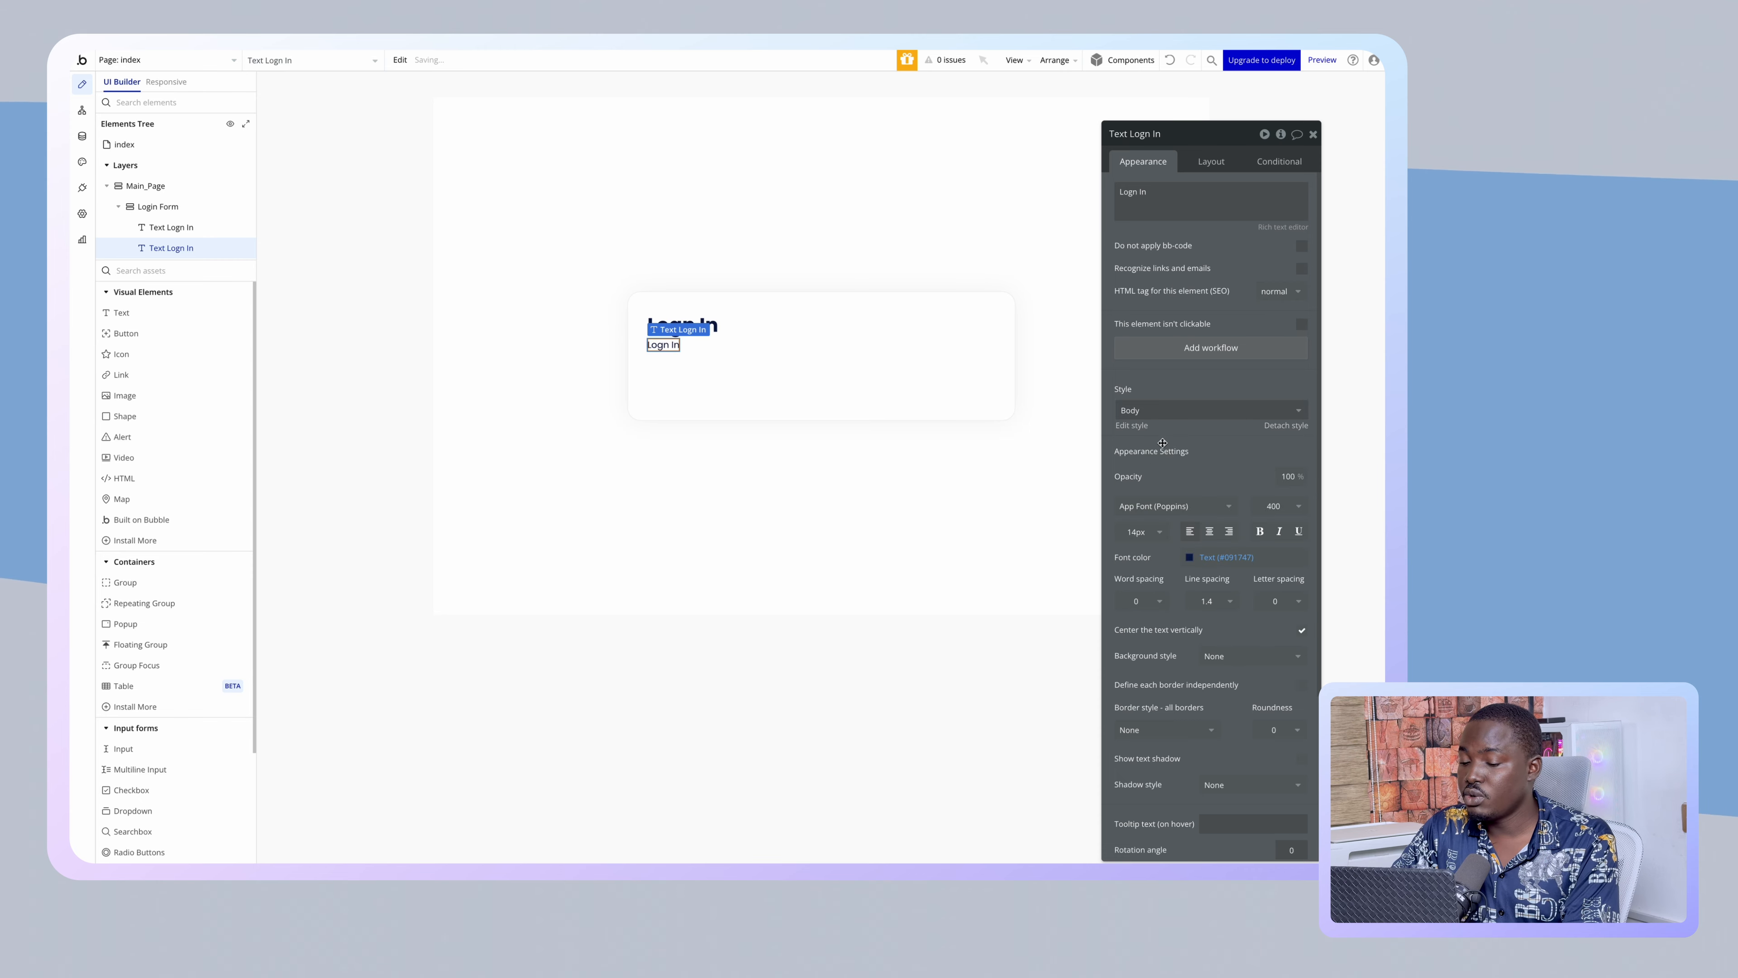
pyautogui.click(1179, 416)
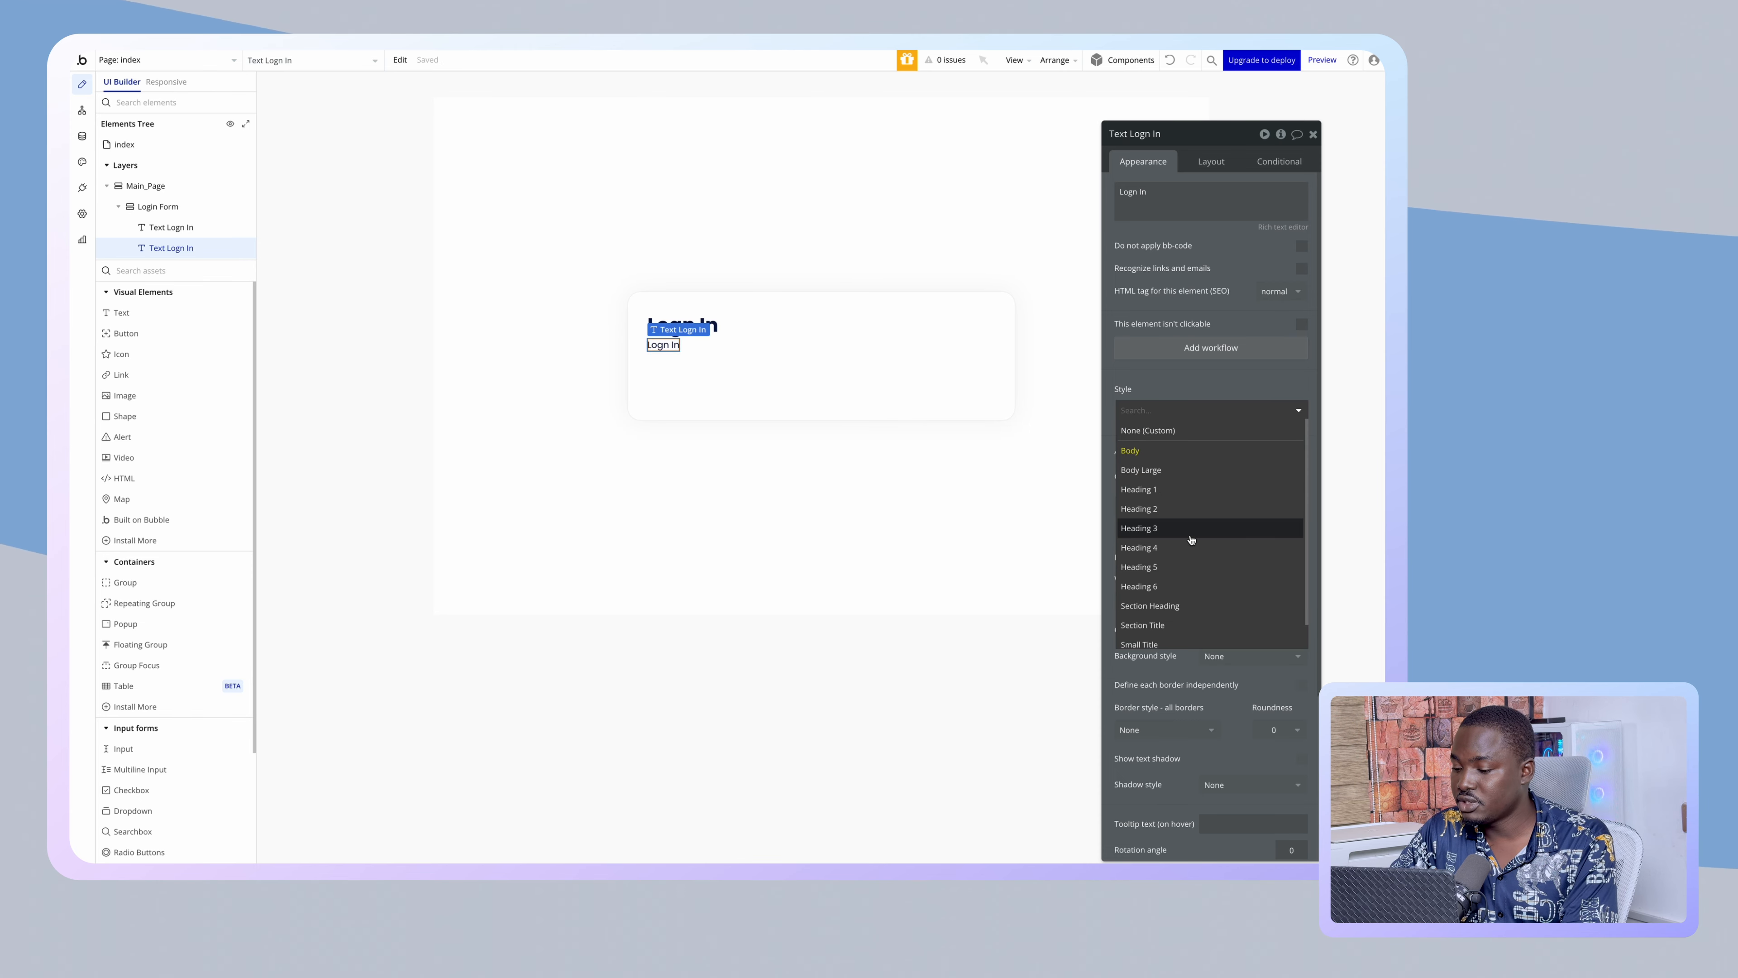
pyautogui.click(1162, 616)
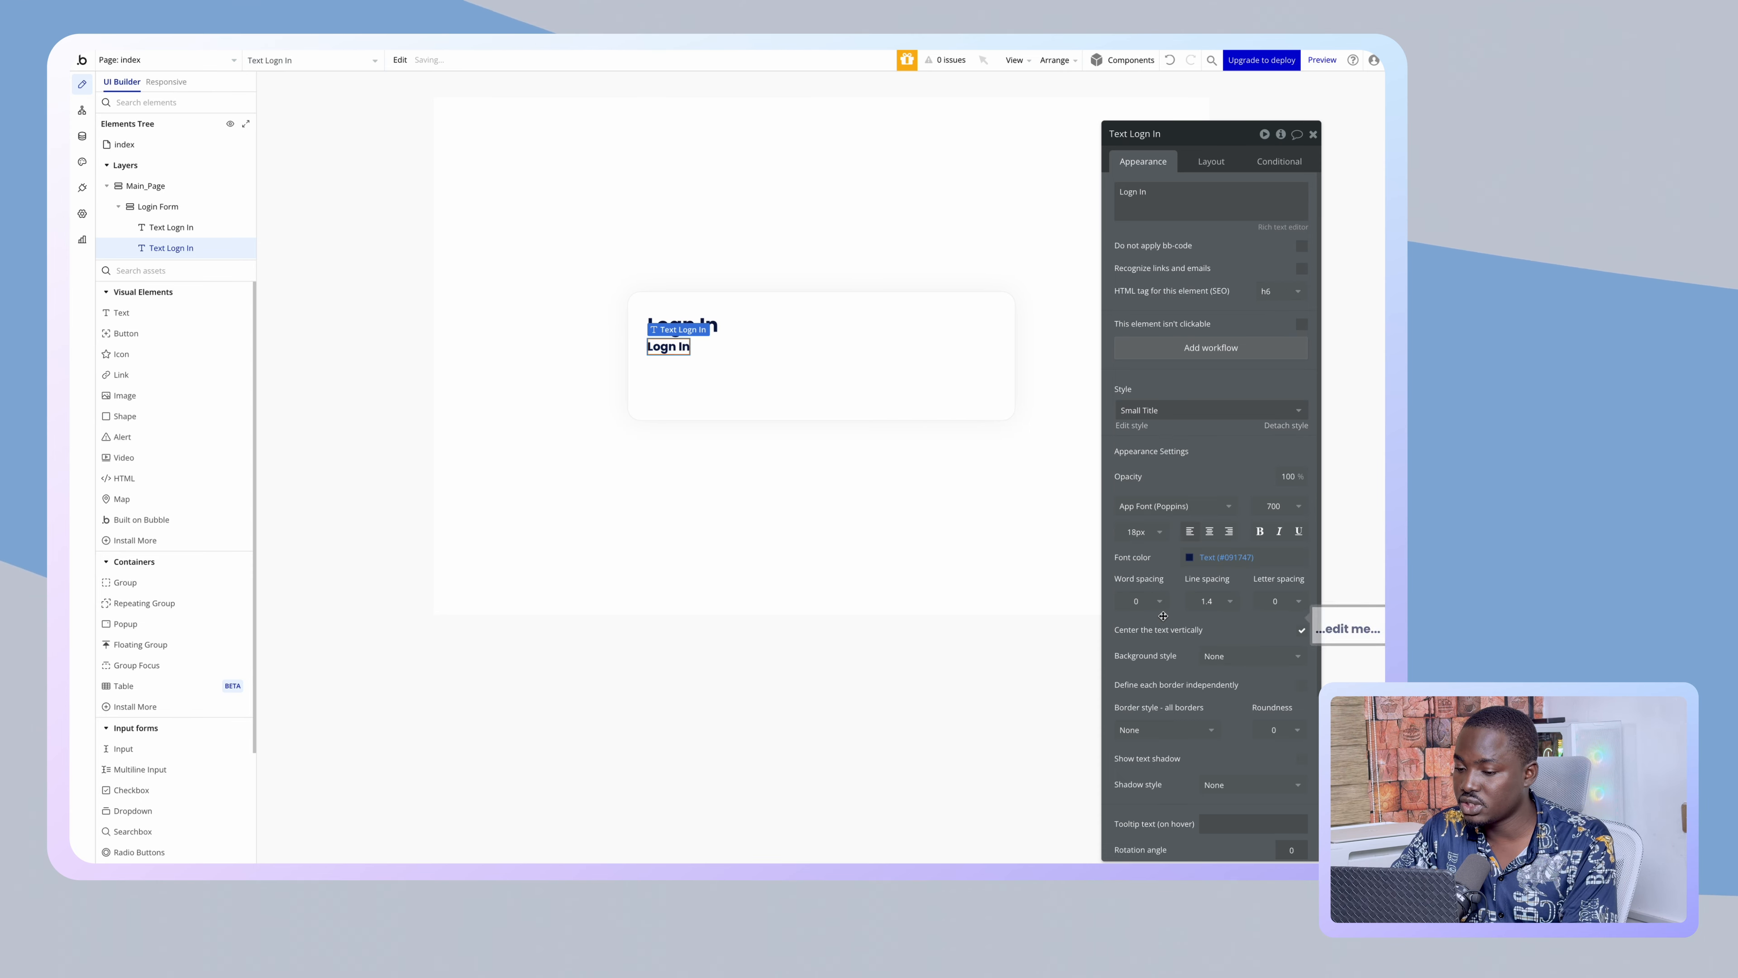
pyautogui.click(1274, 506)
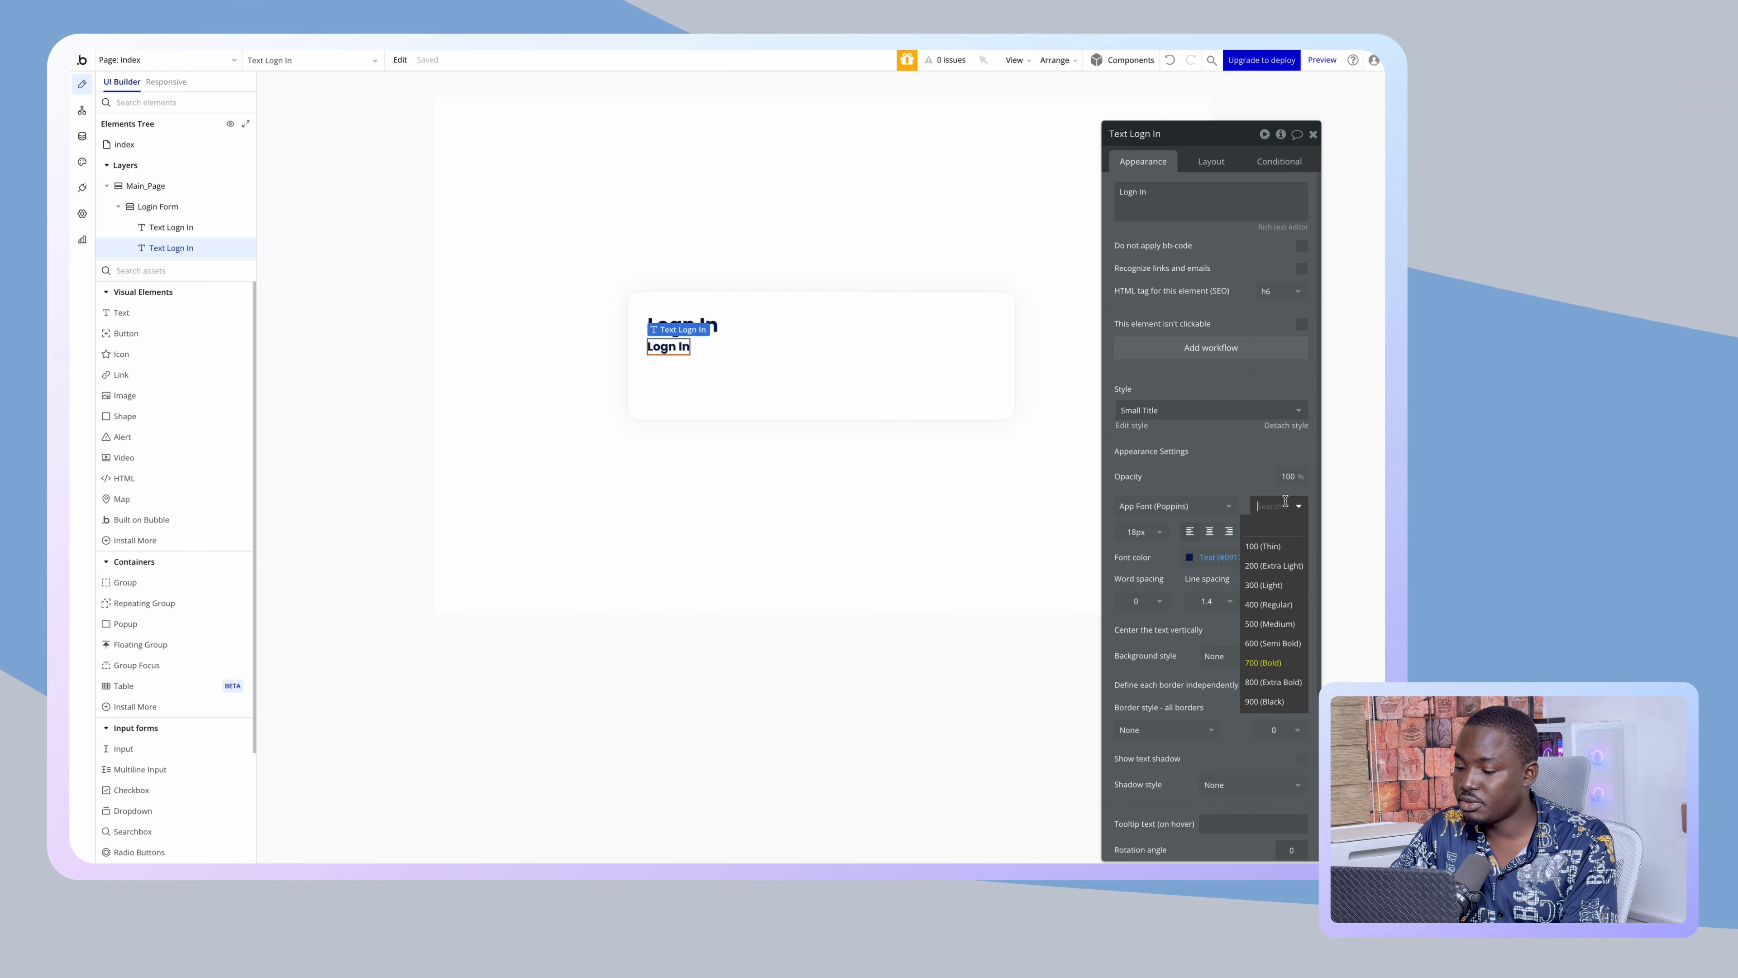
pyautogui.click(1269, 624)
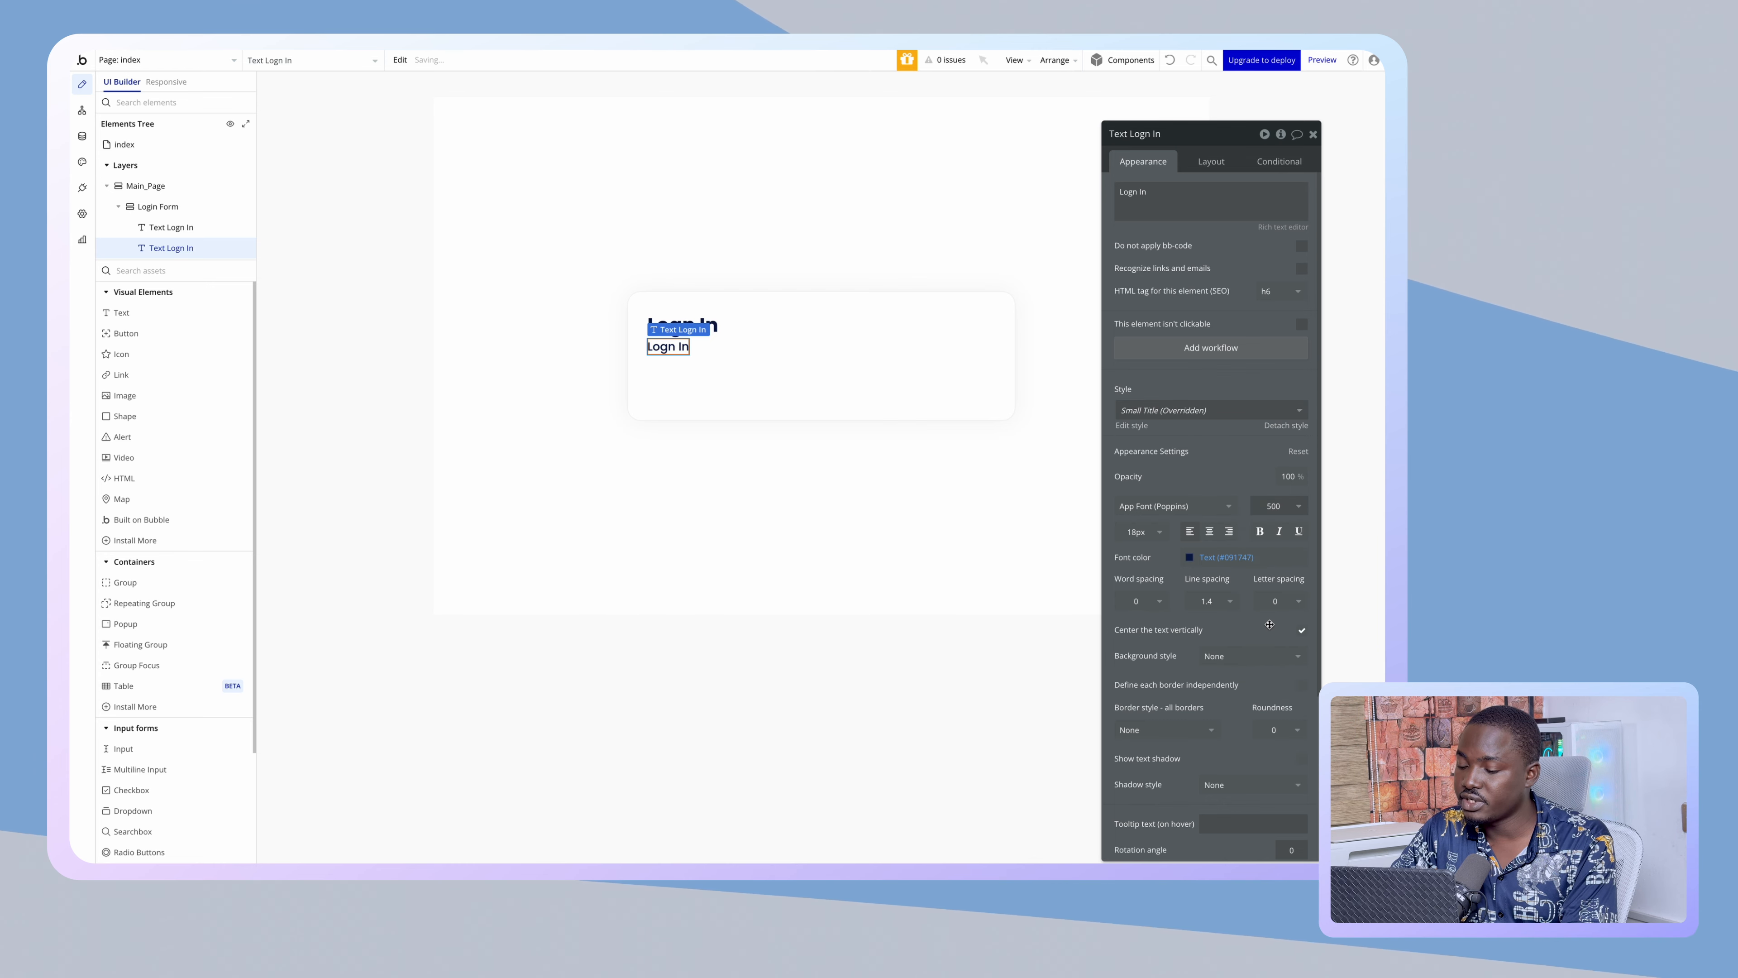
pyautogui.click(1139, 532)
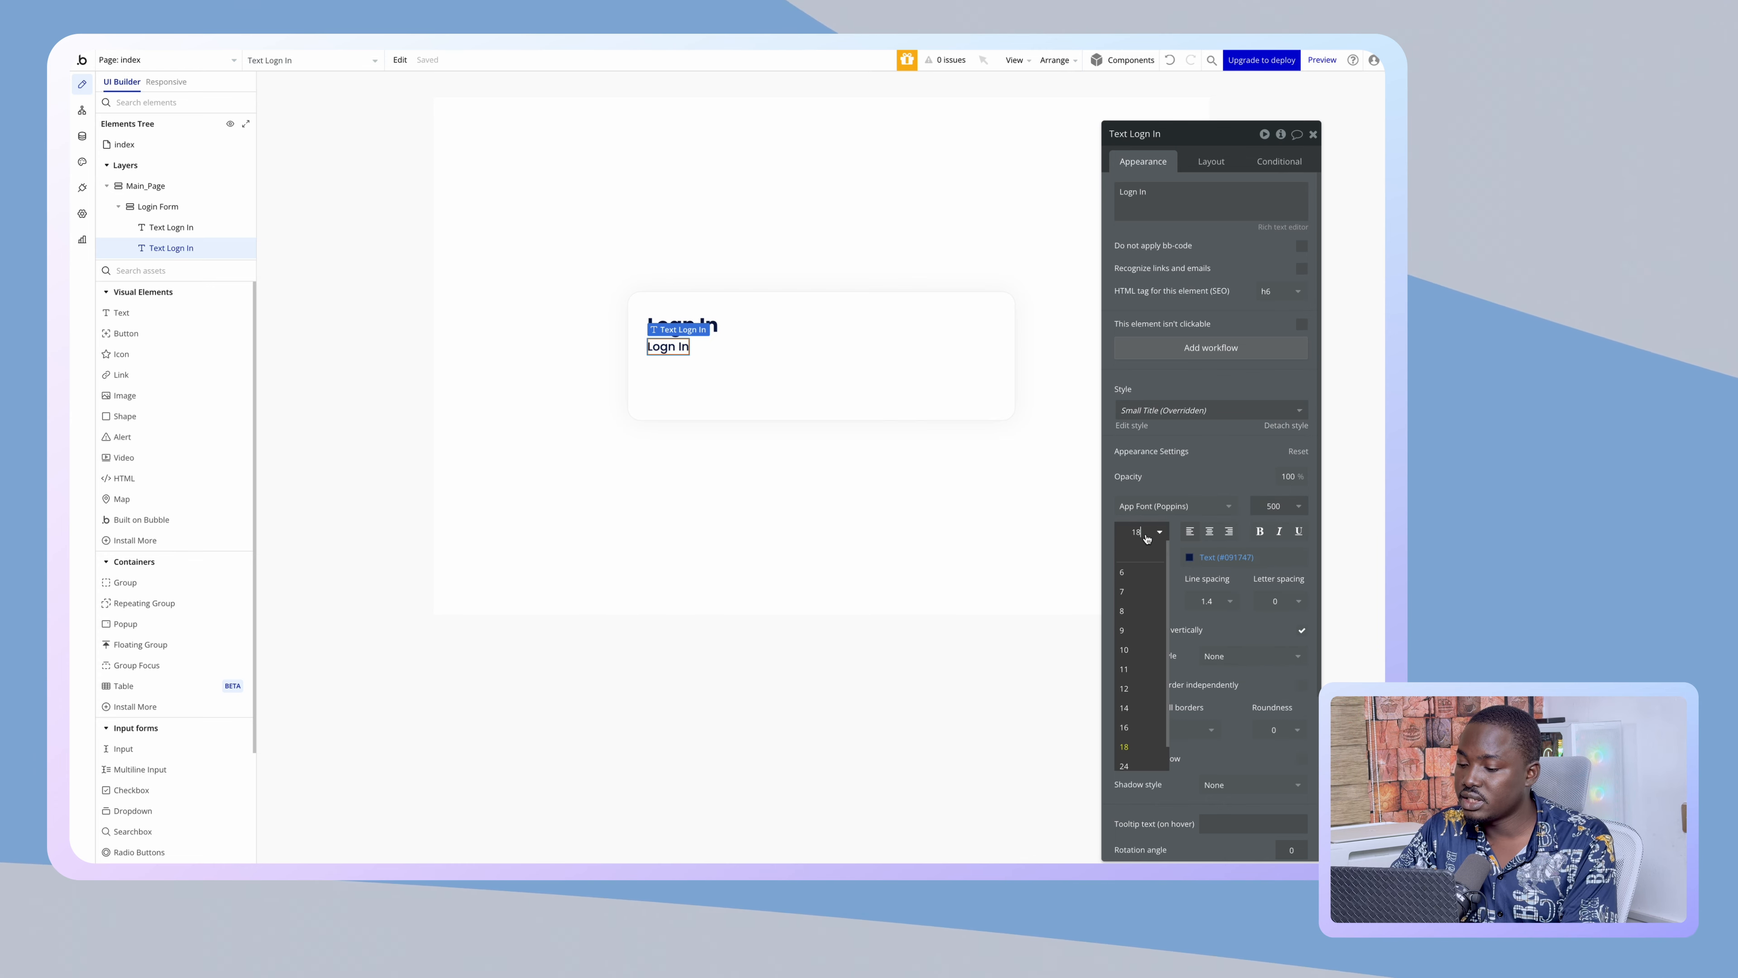
pyautogui.click(1132, 727)
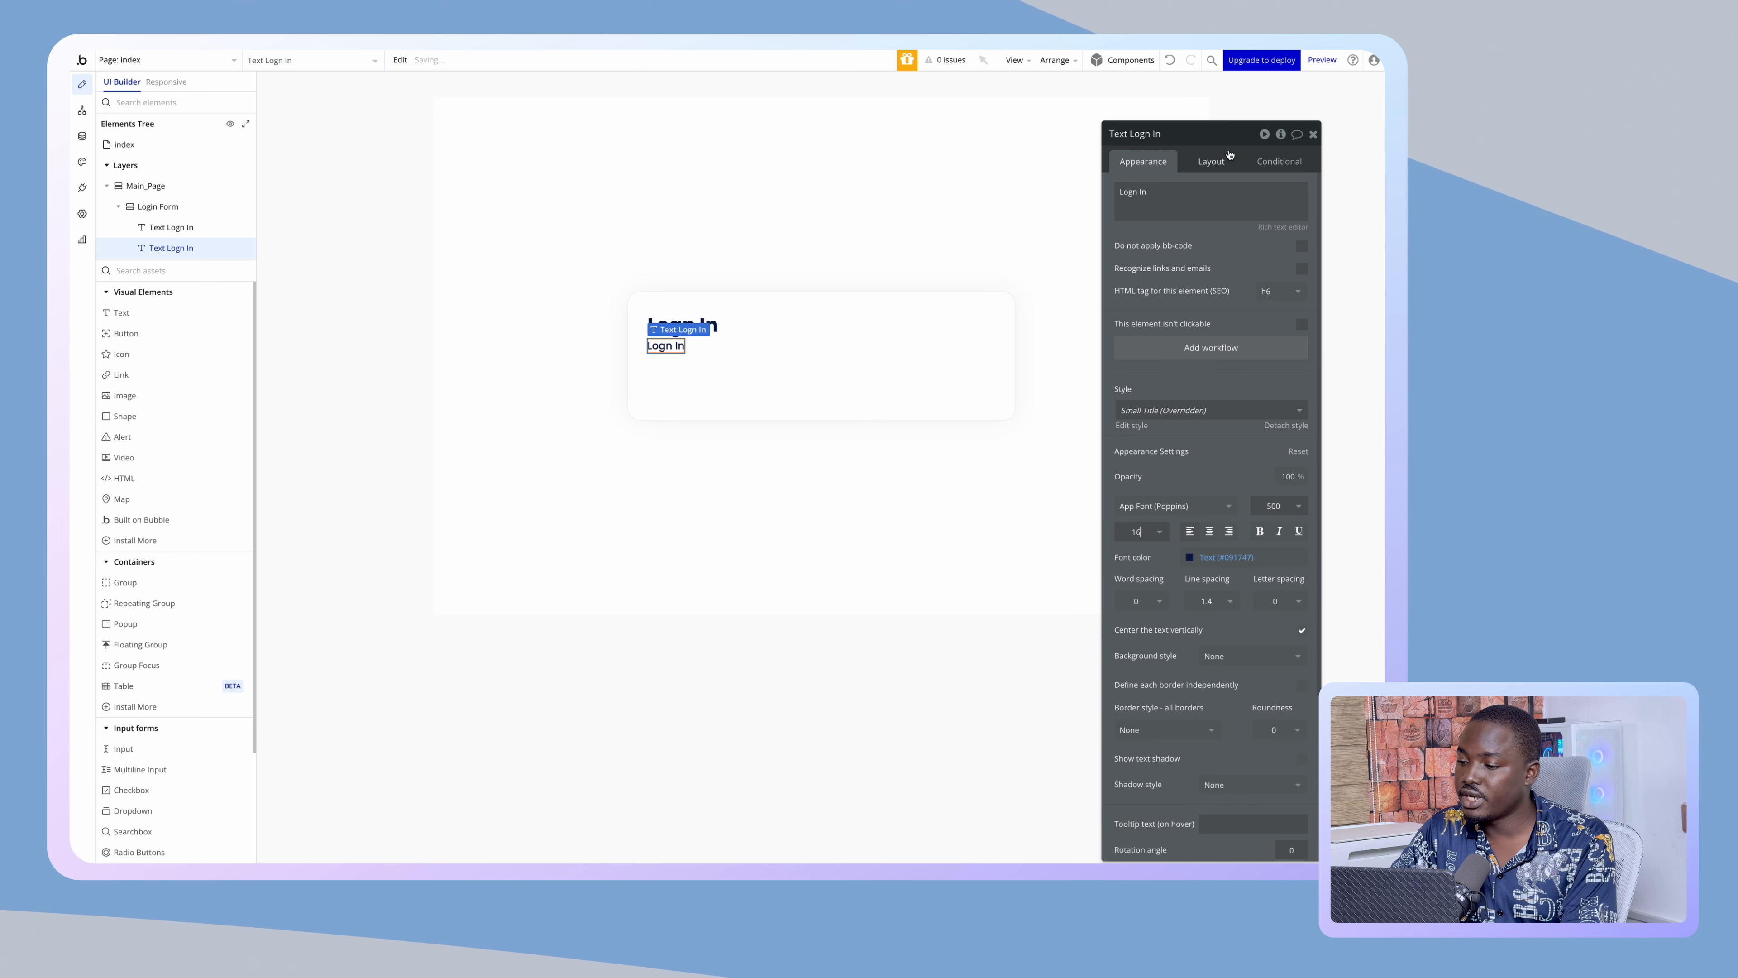
# - Change the copy to 'You can log into your existing account…' with 75% font colour opacity
pyautogui.tripleClick(1174, 204)
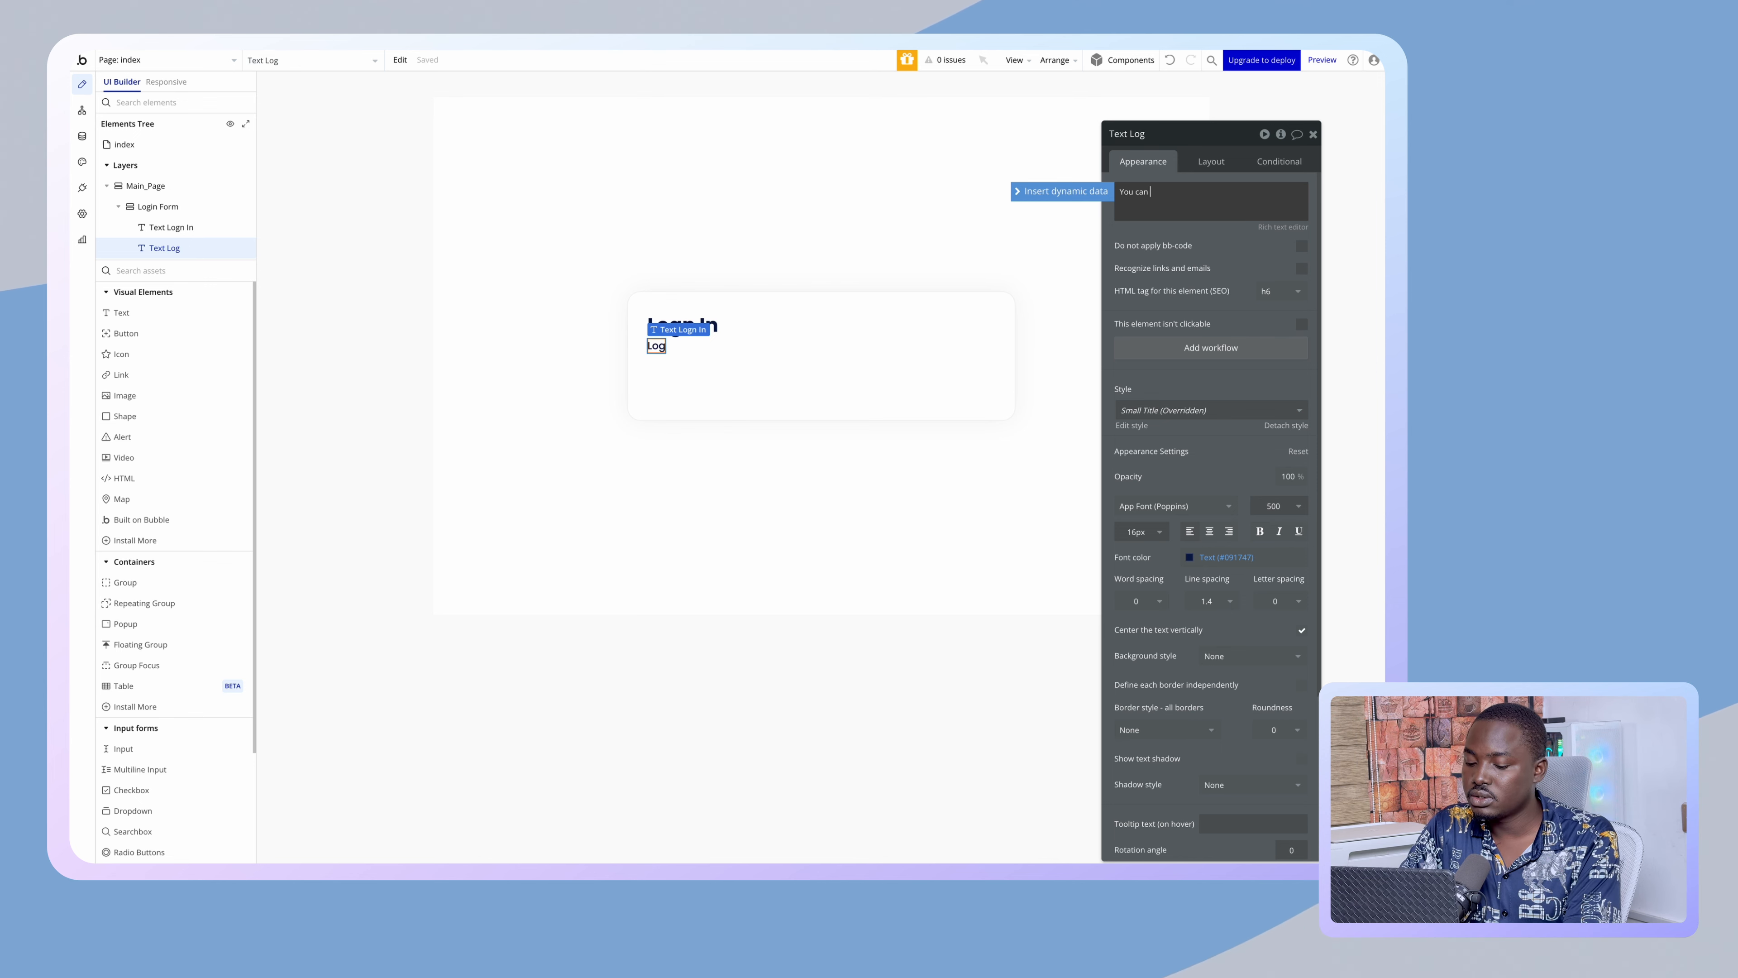
pyautogui.write('log into your')
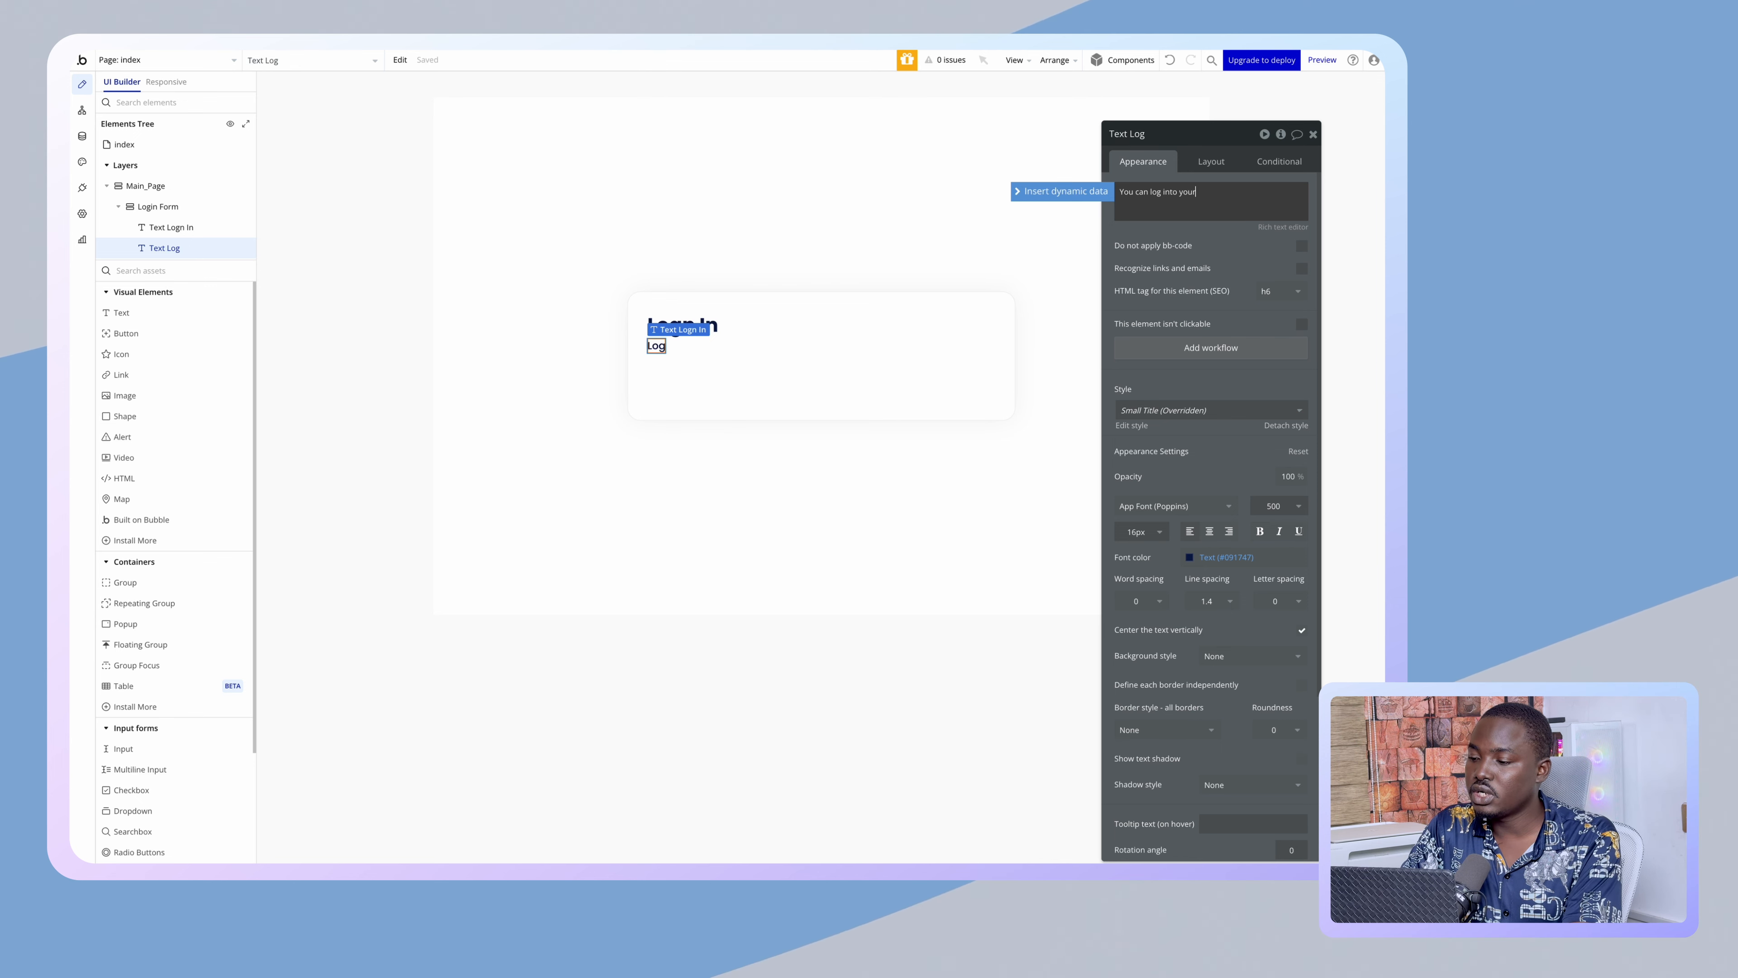
pyautogui.write(' existi')
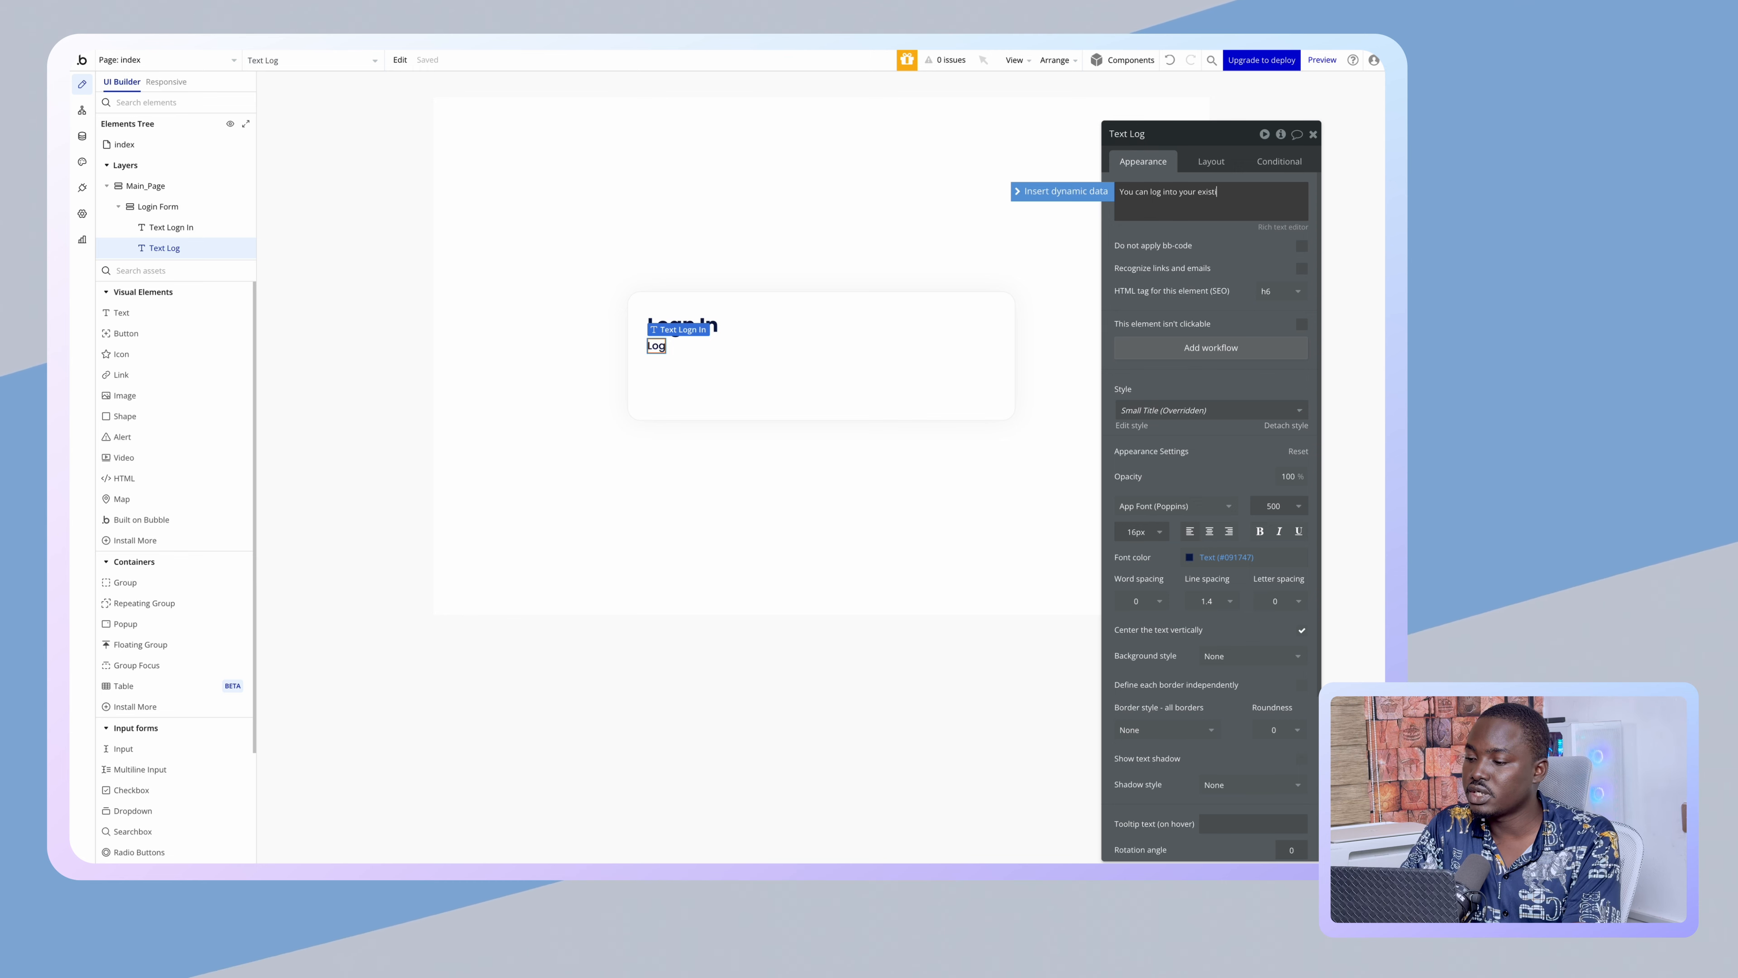
pyautogui.write('ng account using')
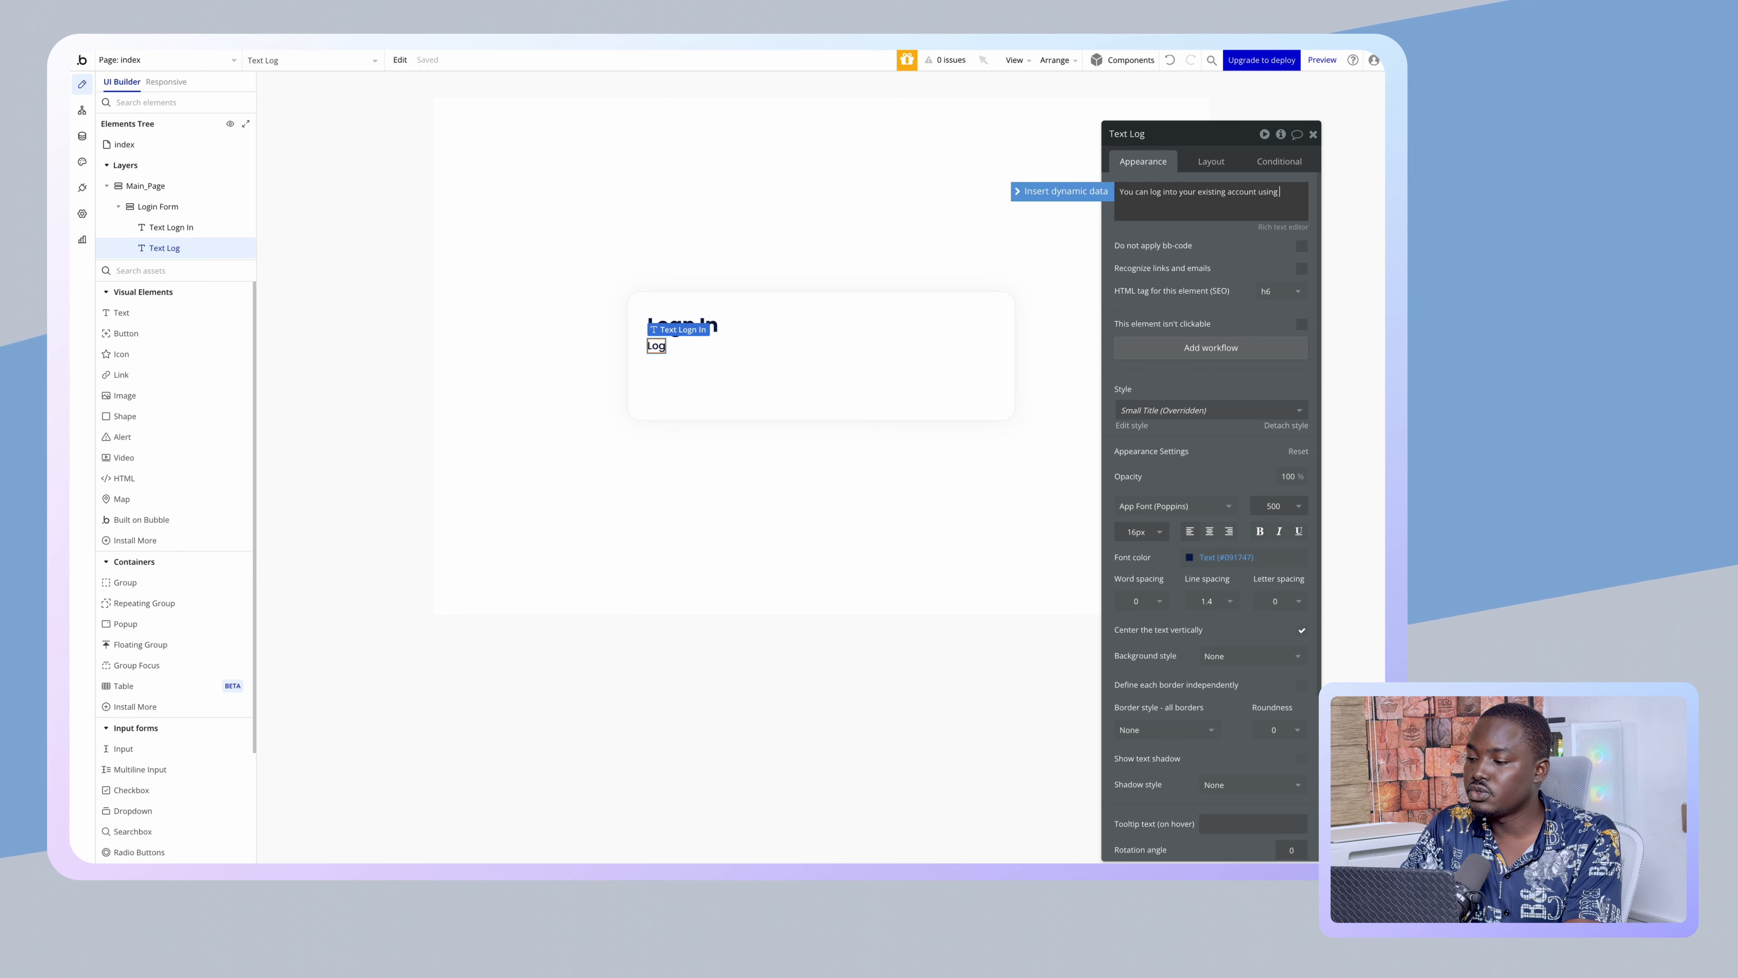
pyautogui.write(' your email address and password below.')
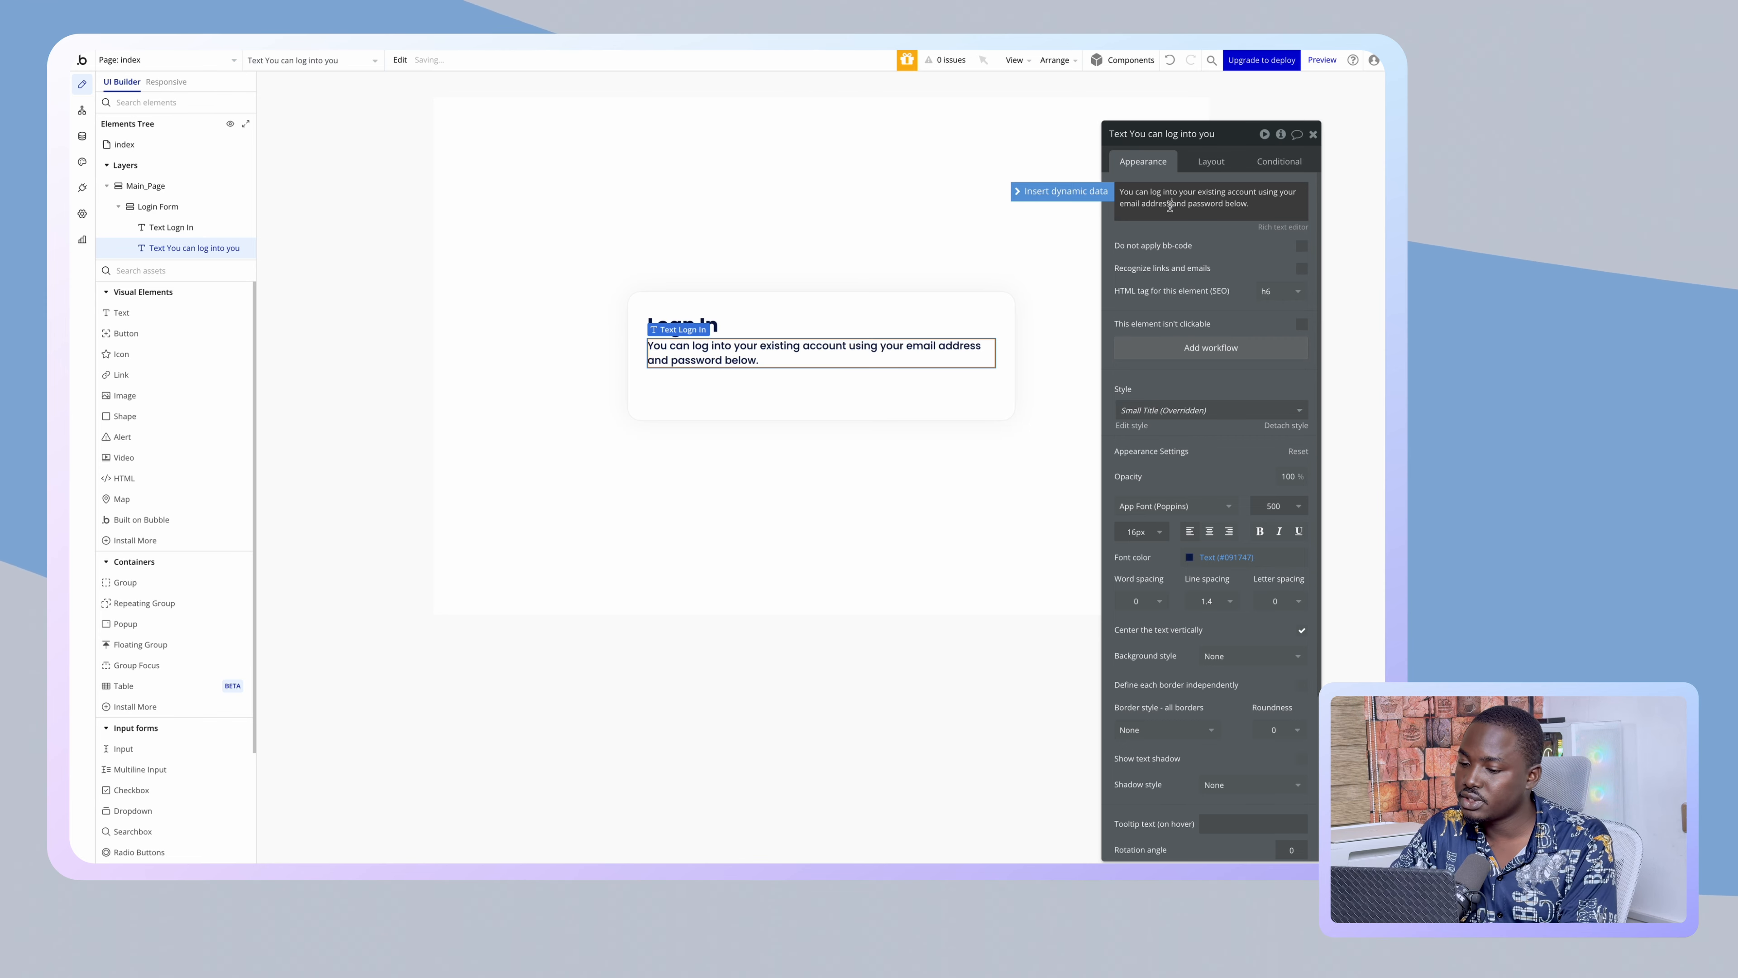
pyautogui.click(1214, 554)
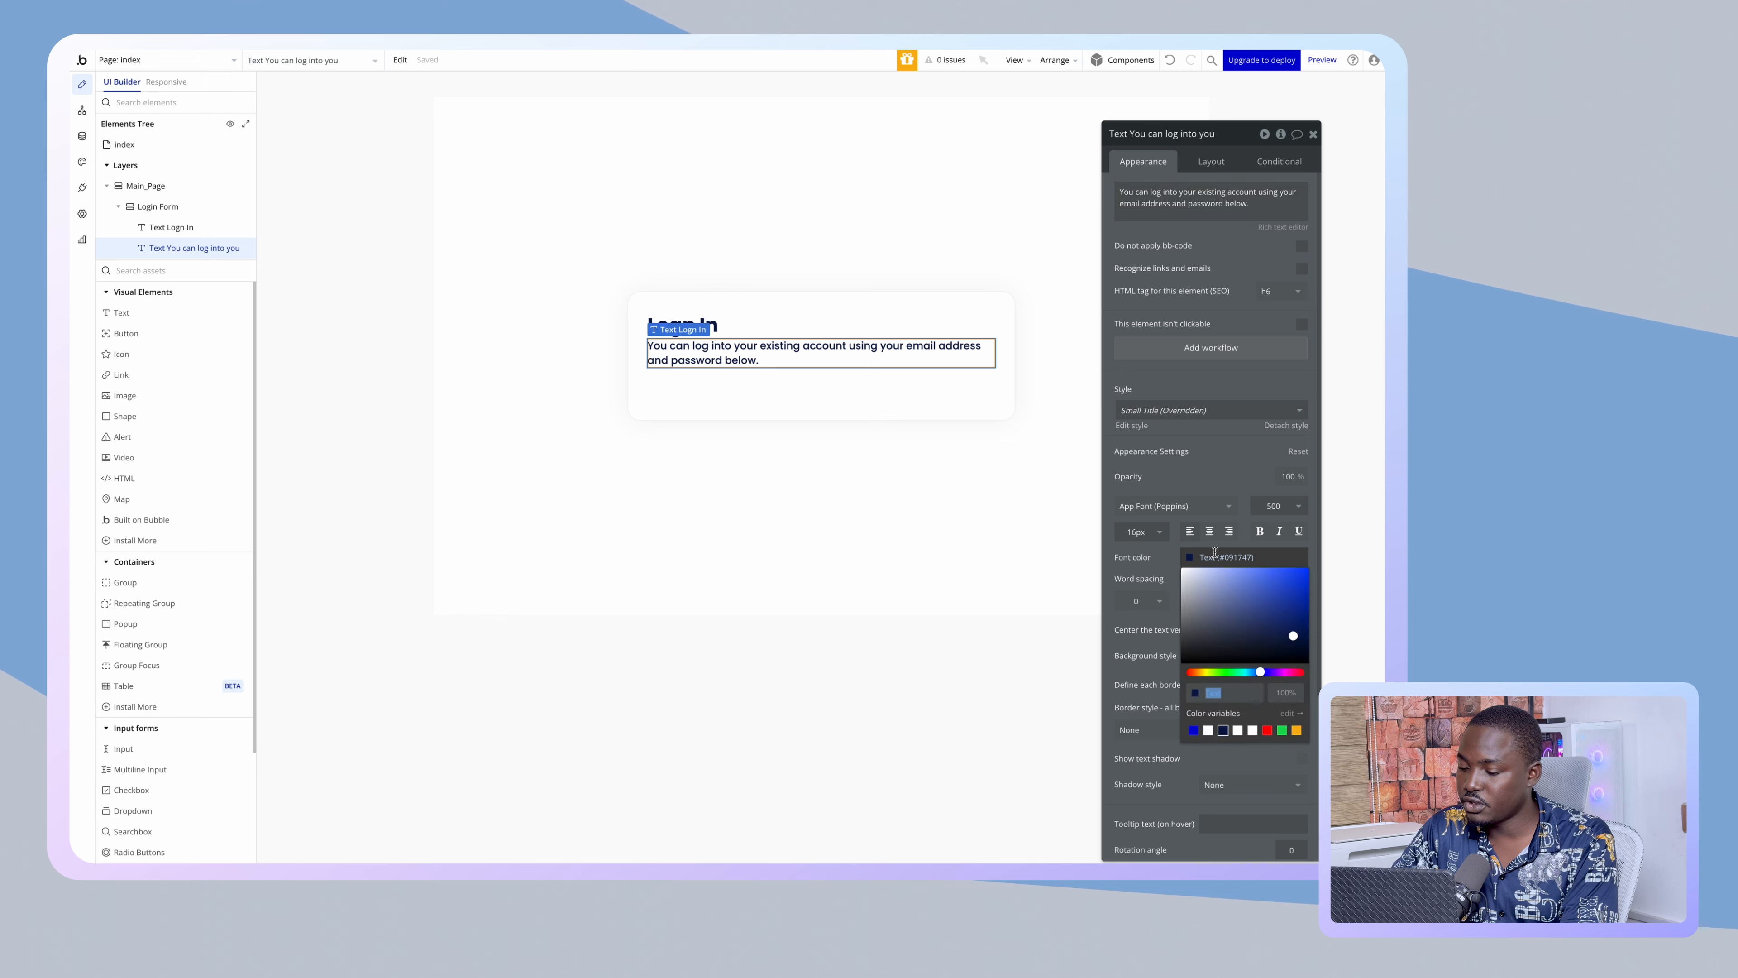
pyautogui.doubleClick(1286, 692)
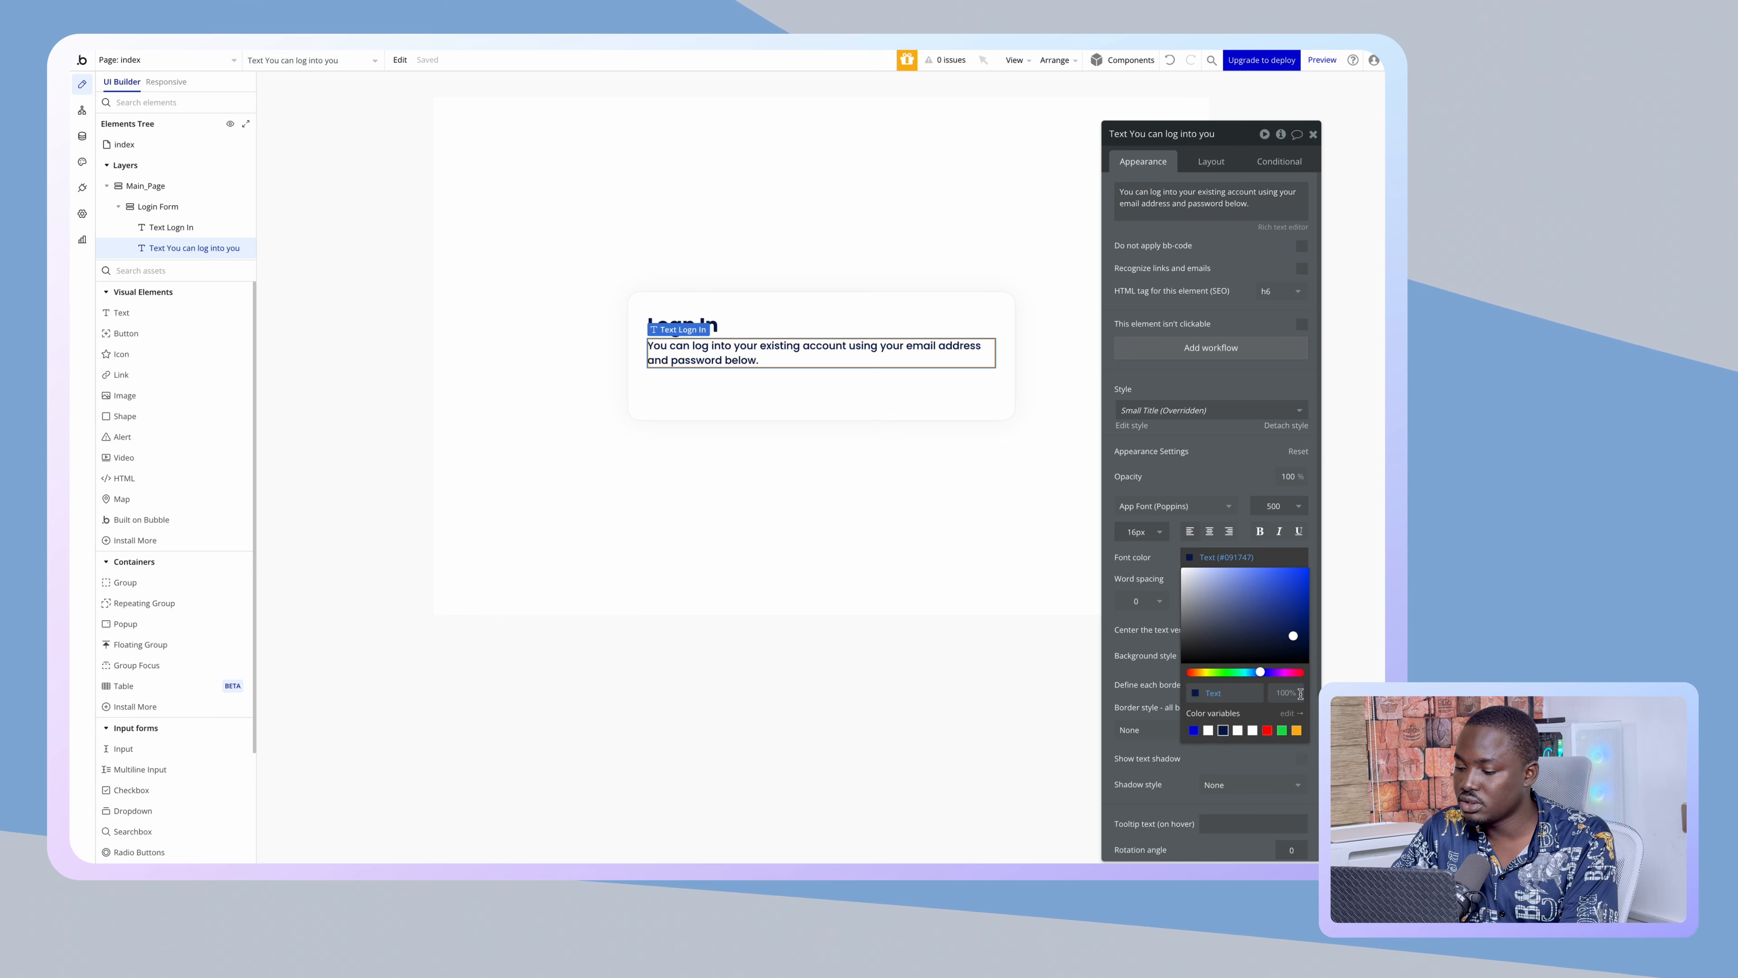
pyautogui.write('75')
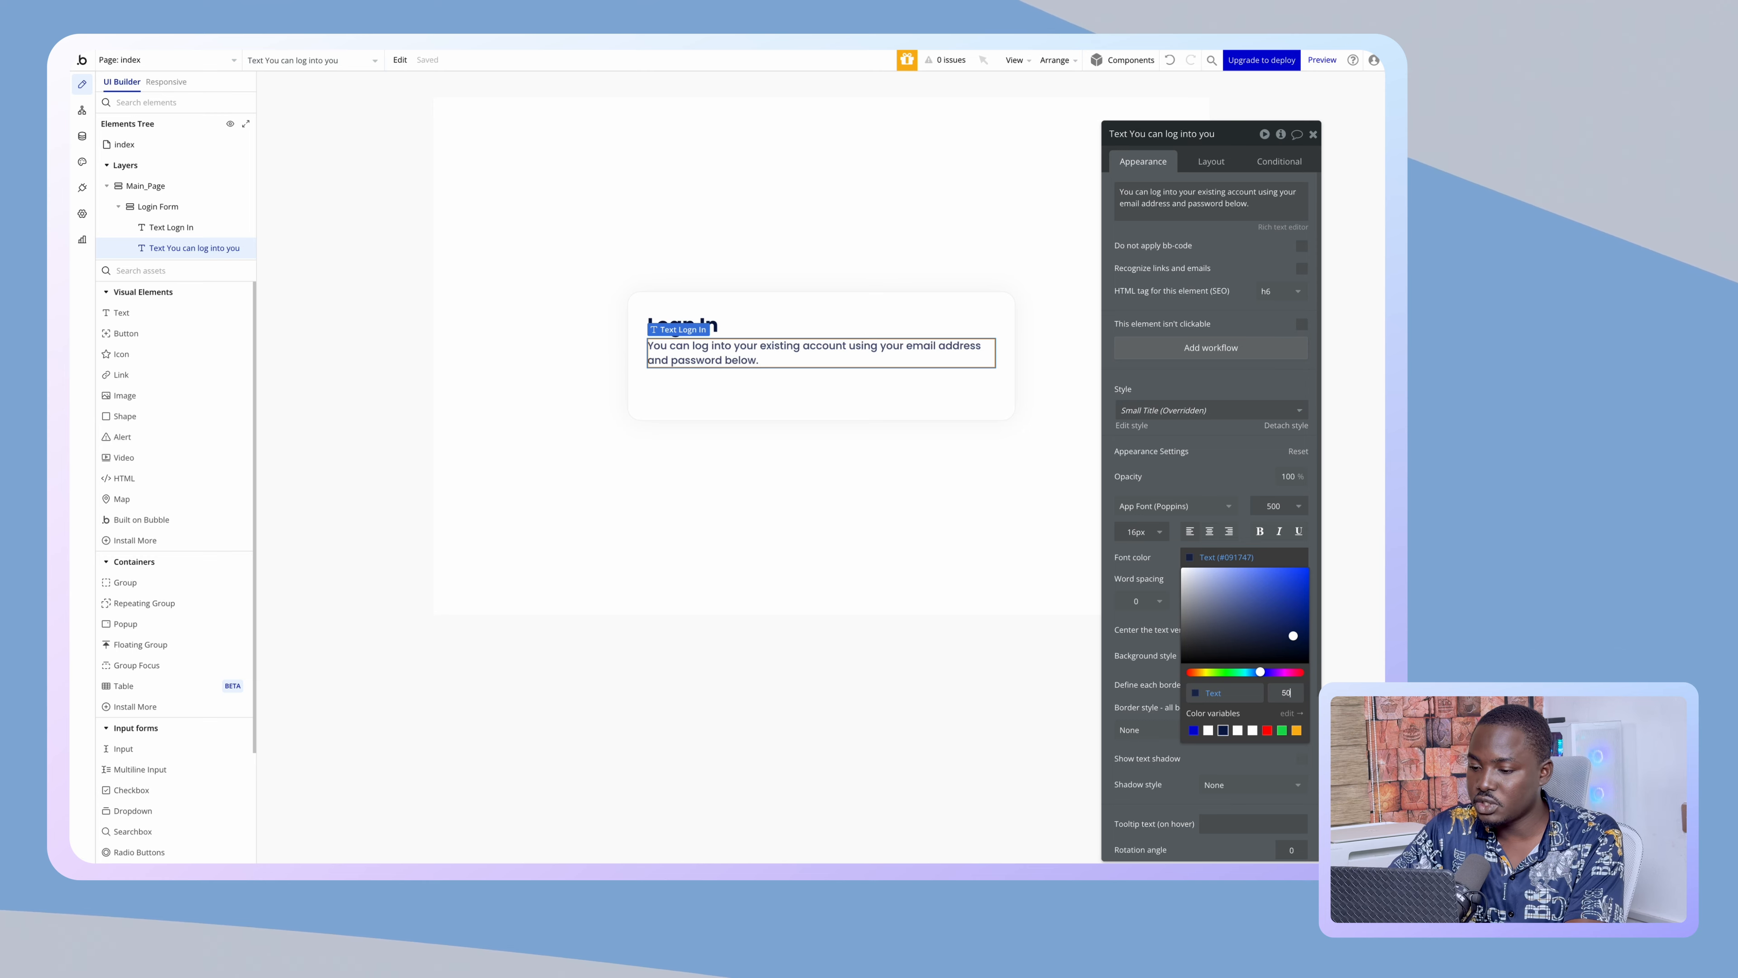
pyautogui.click(1001, 593)
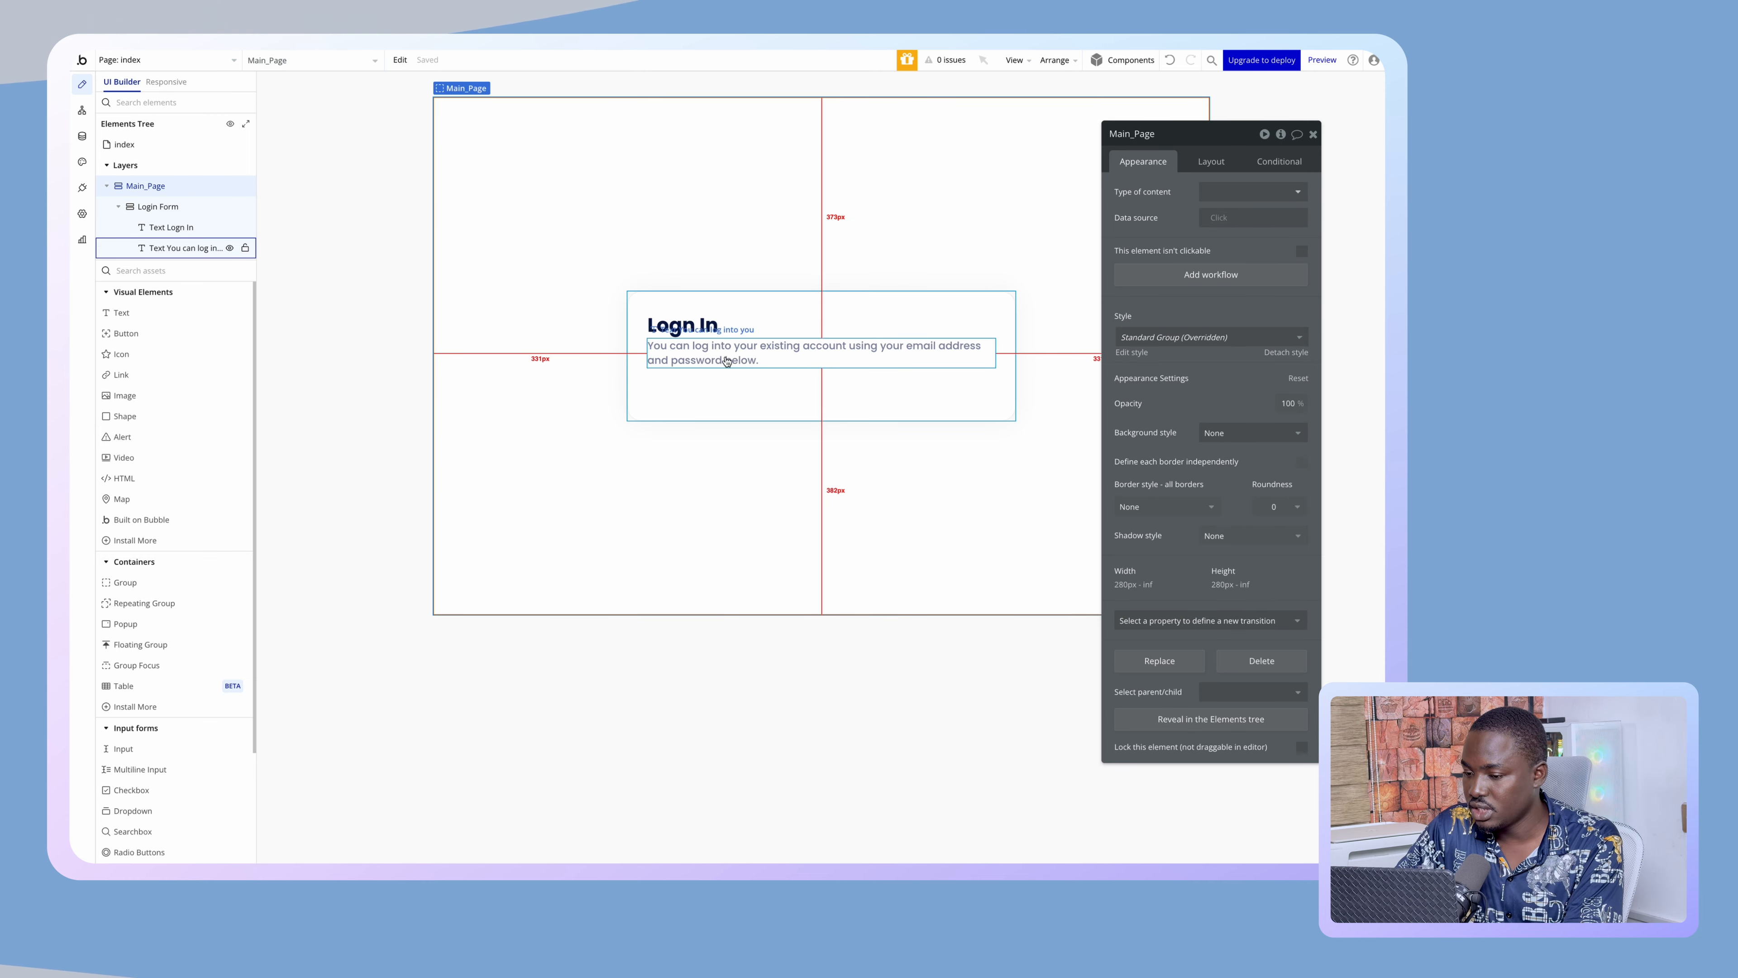
# - Set the subtitle paragraph's bottom margin to 40px
pyautogui.click(698, 324)
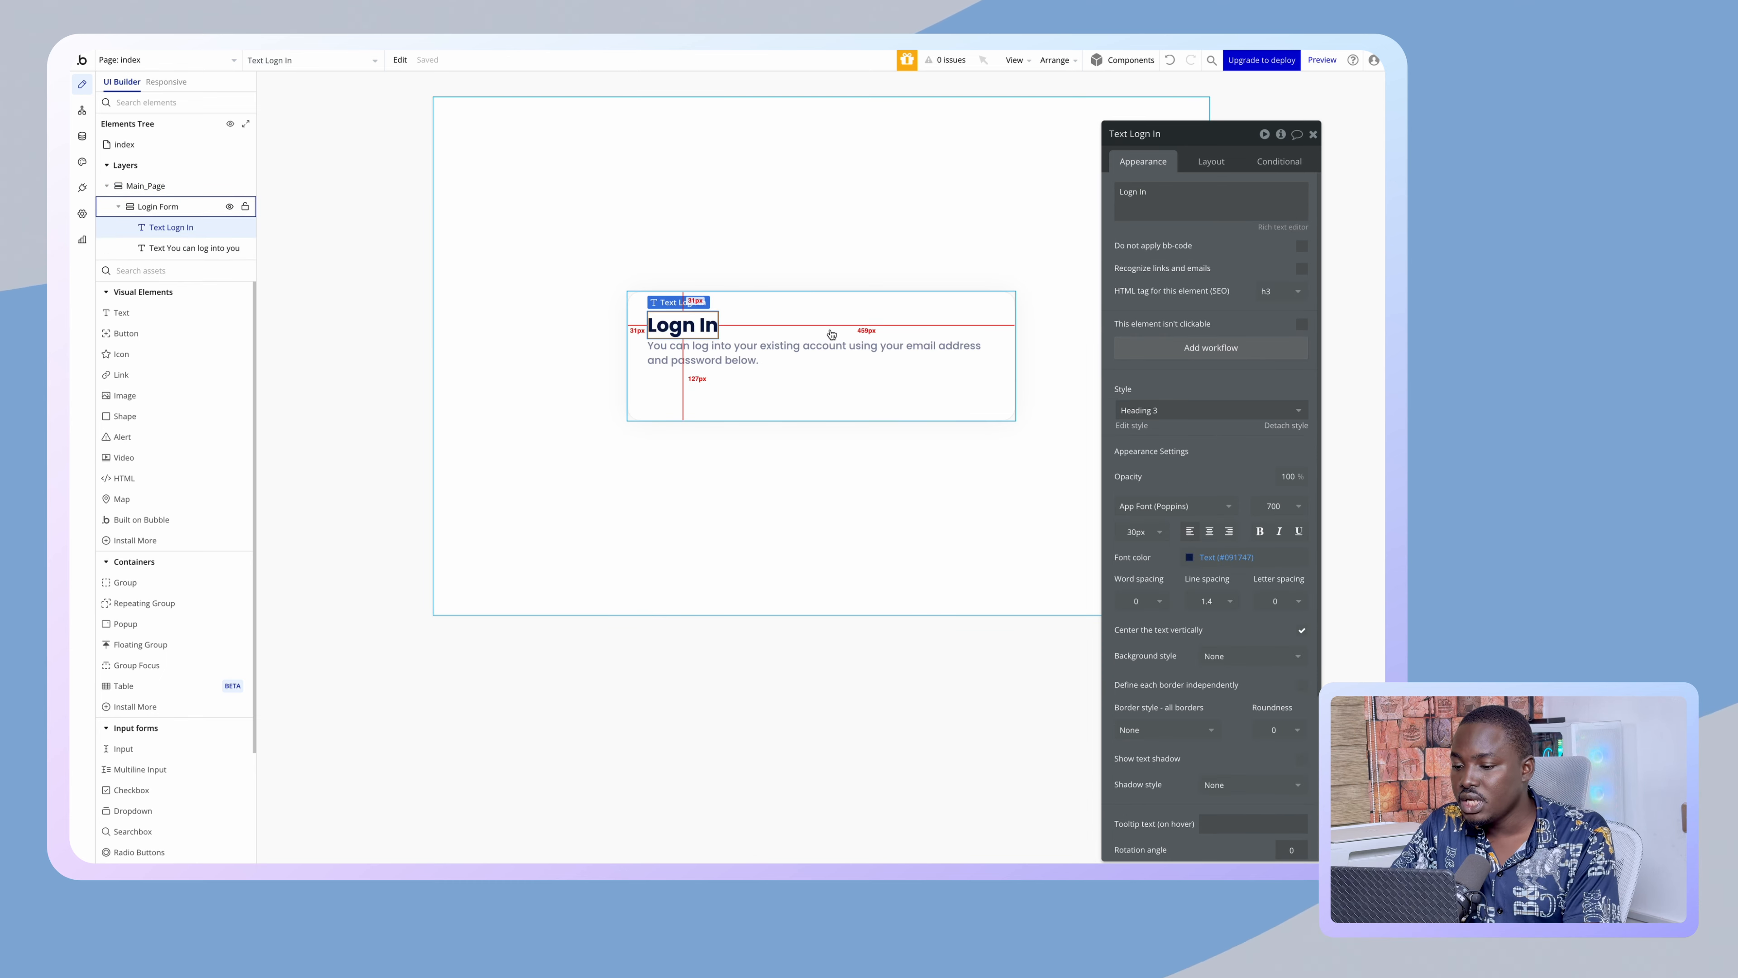
pyautogui.click(716, 384)
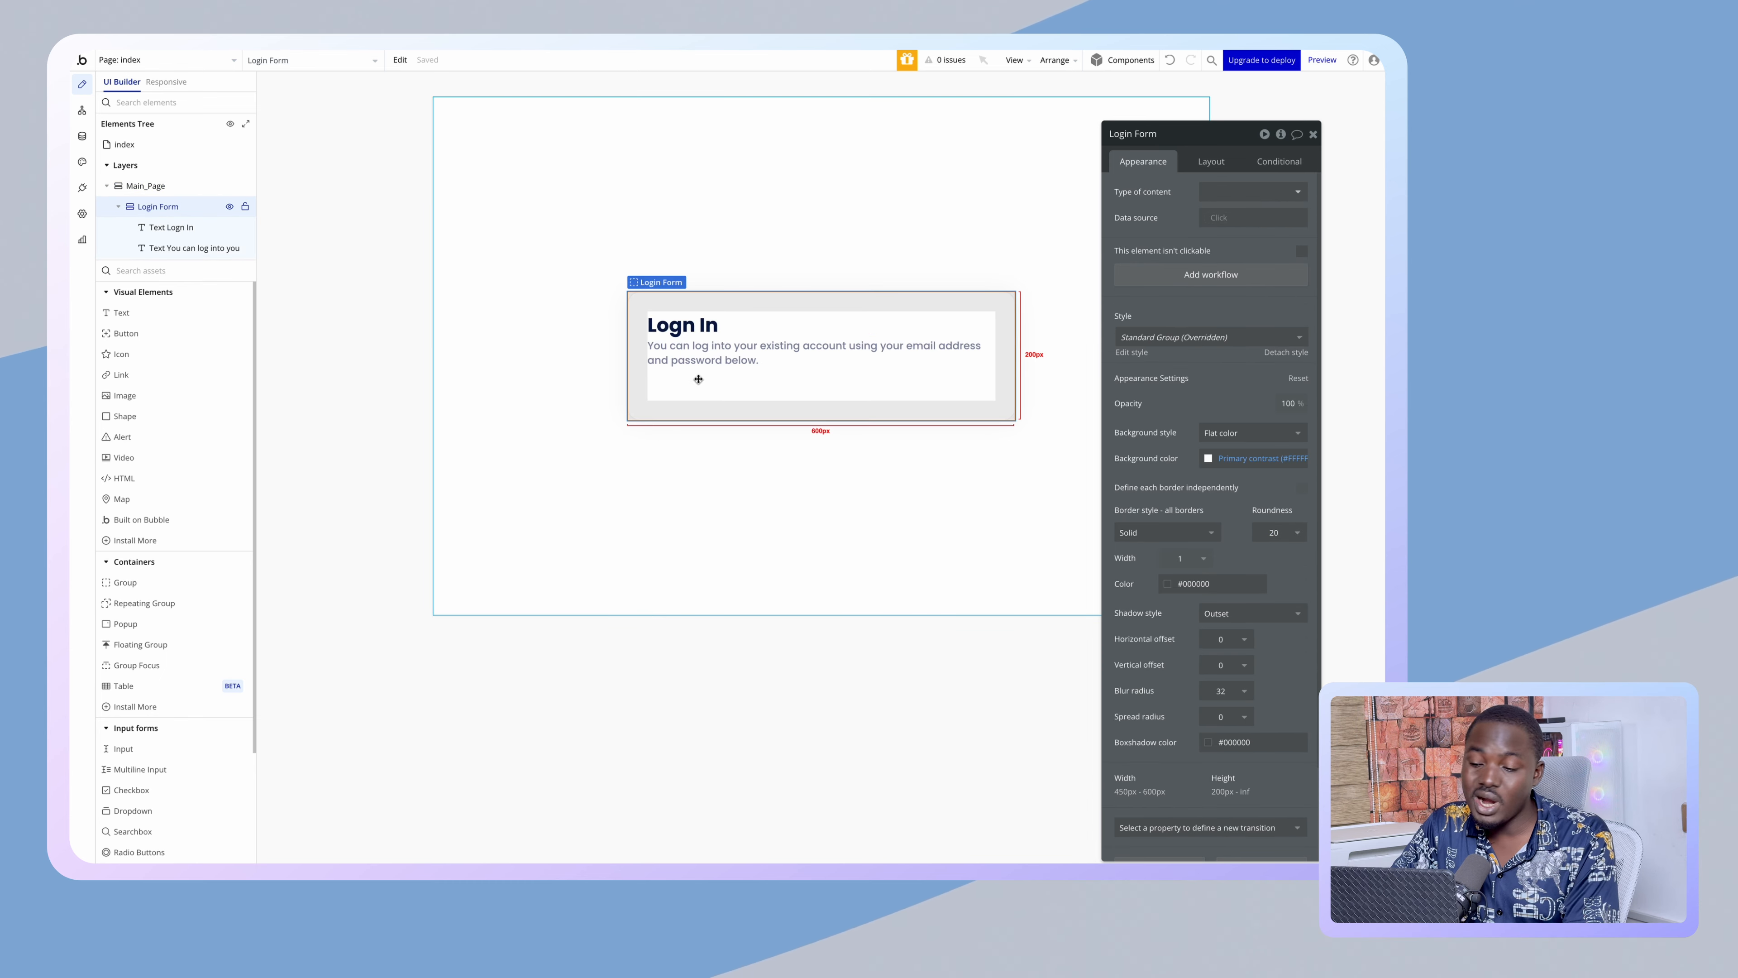
pyautogui.click(717, 367)
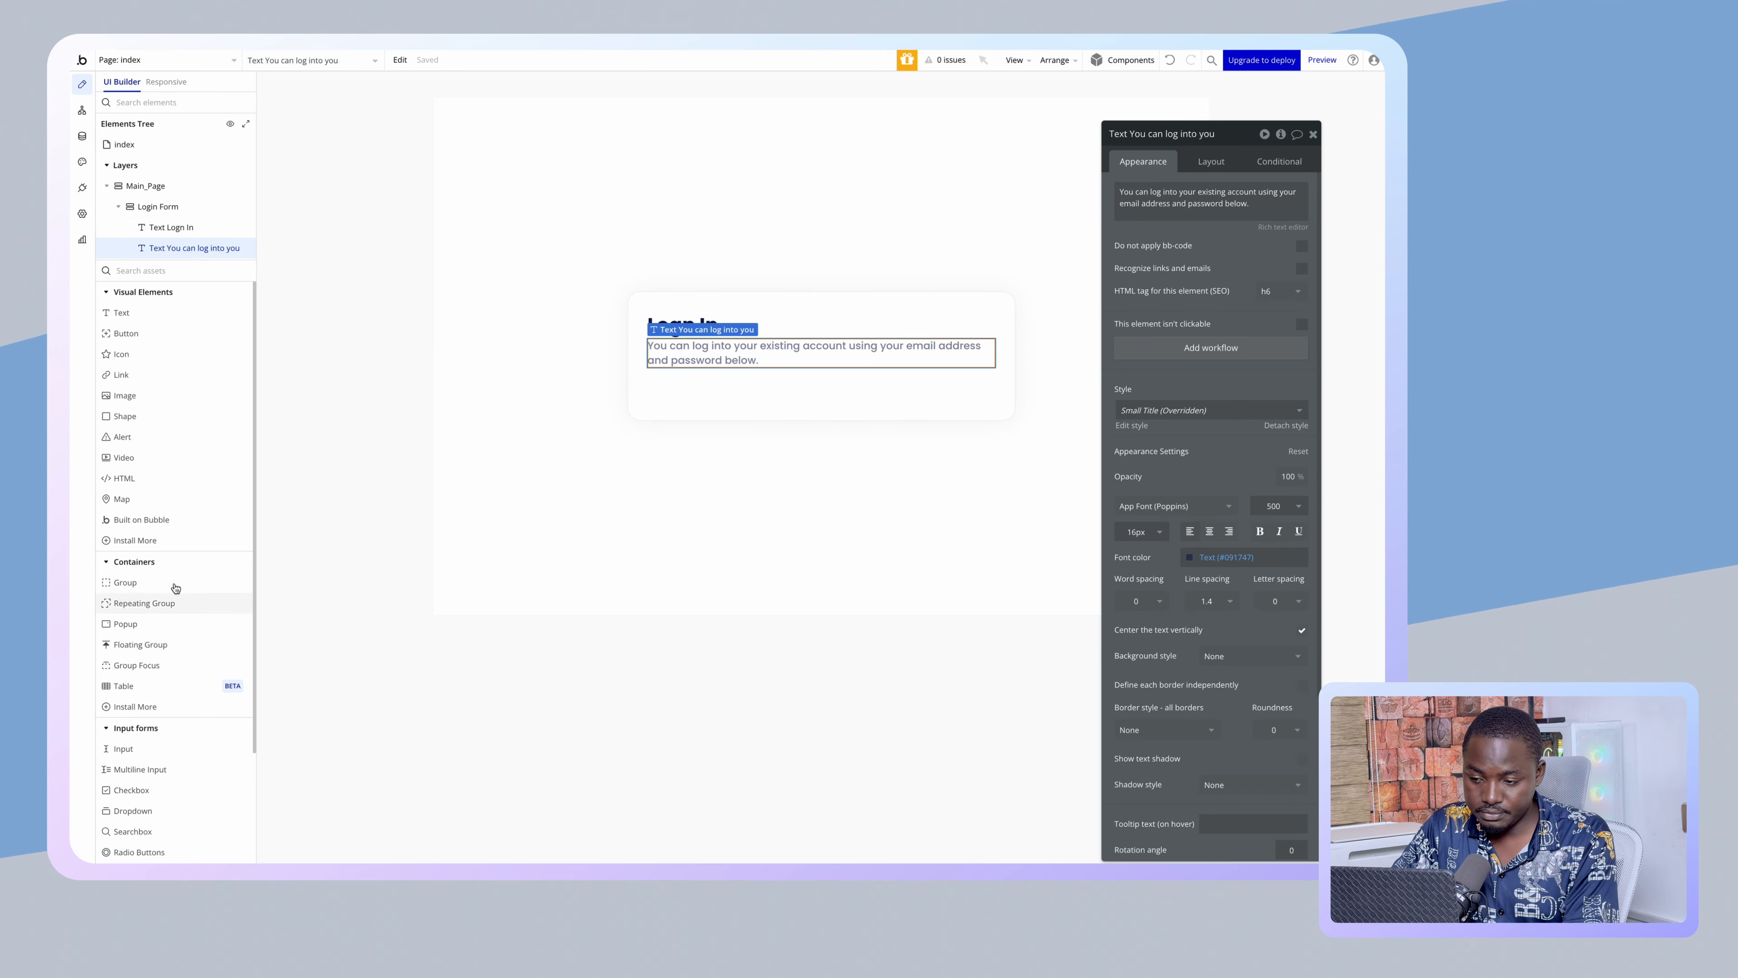
pyautogui.click(1210, 160)
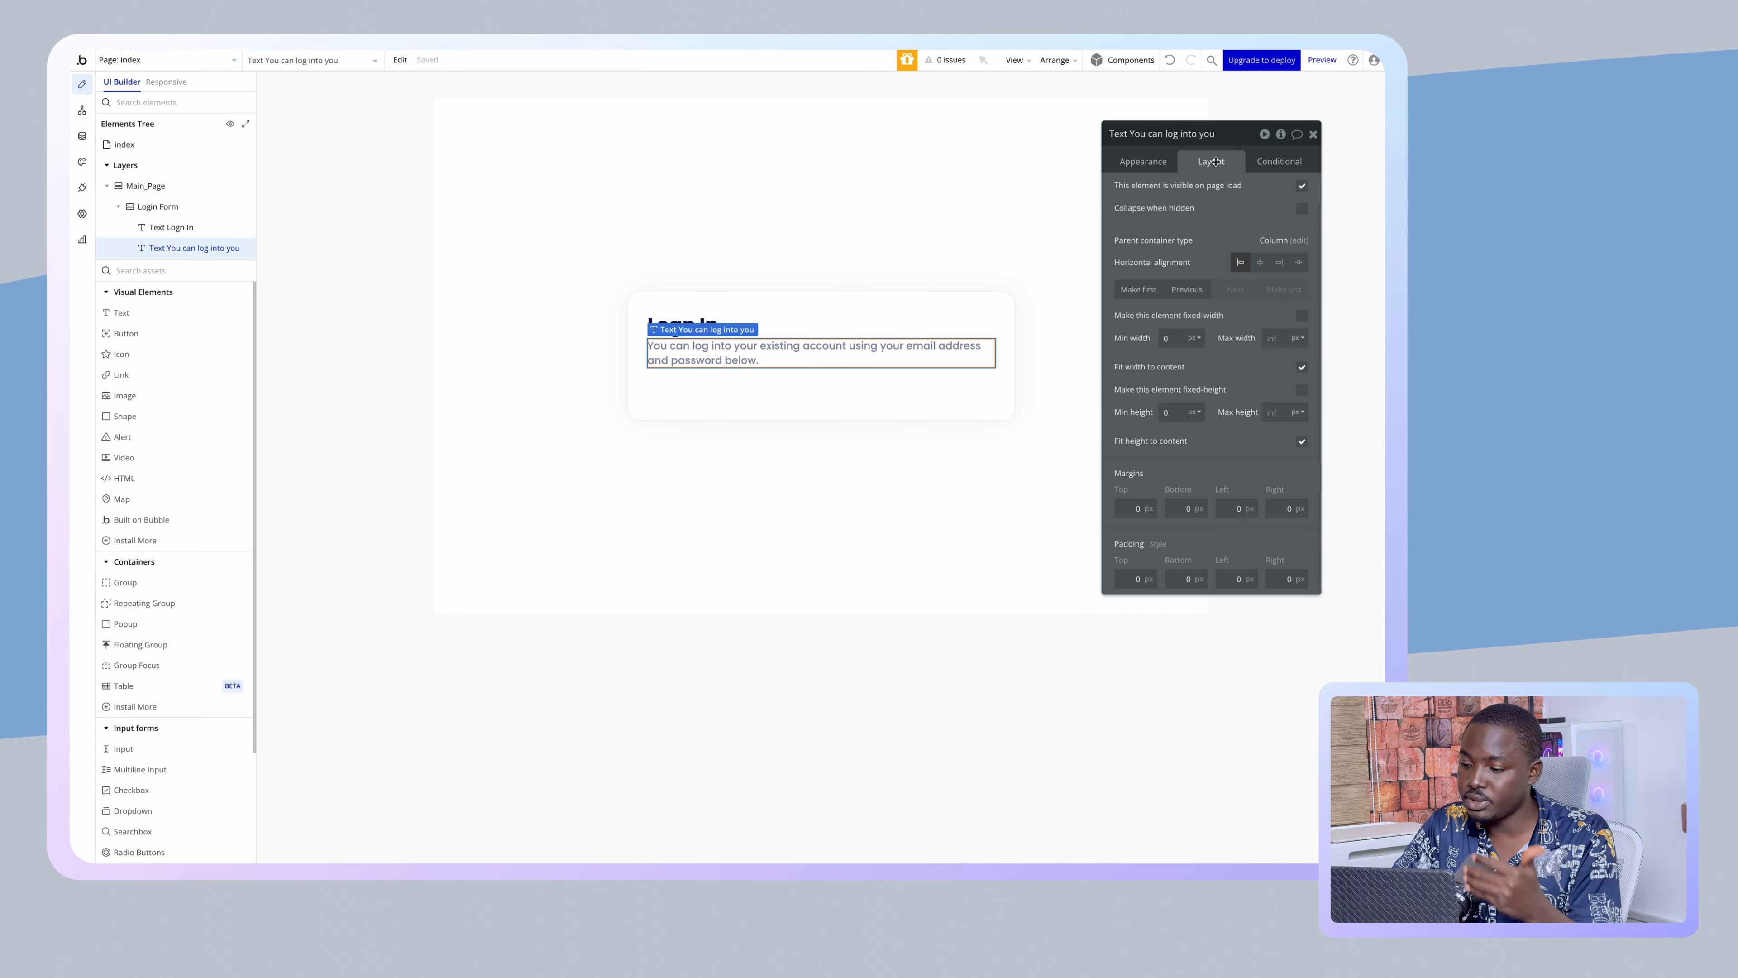
pyautogui.click(916, 393)
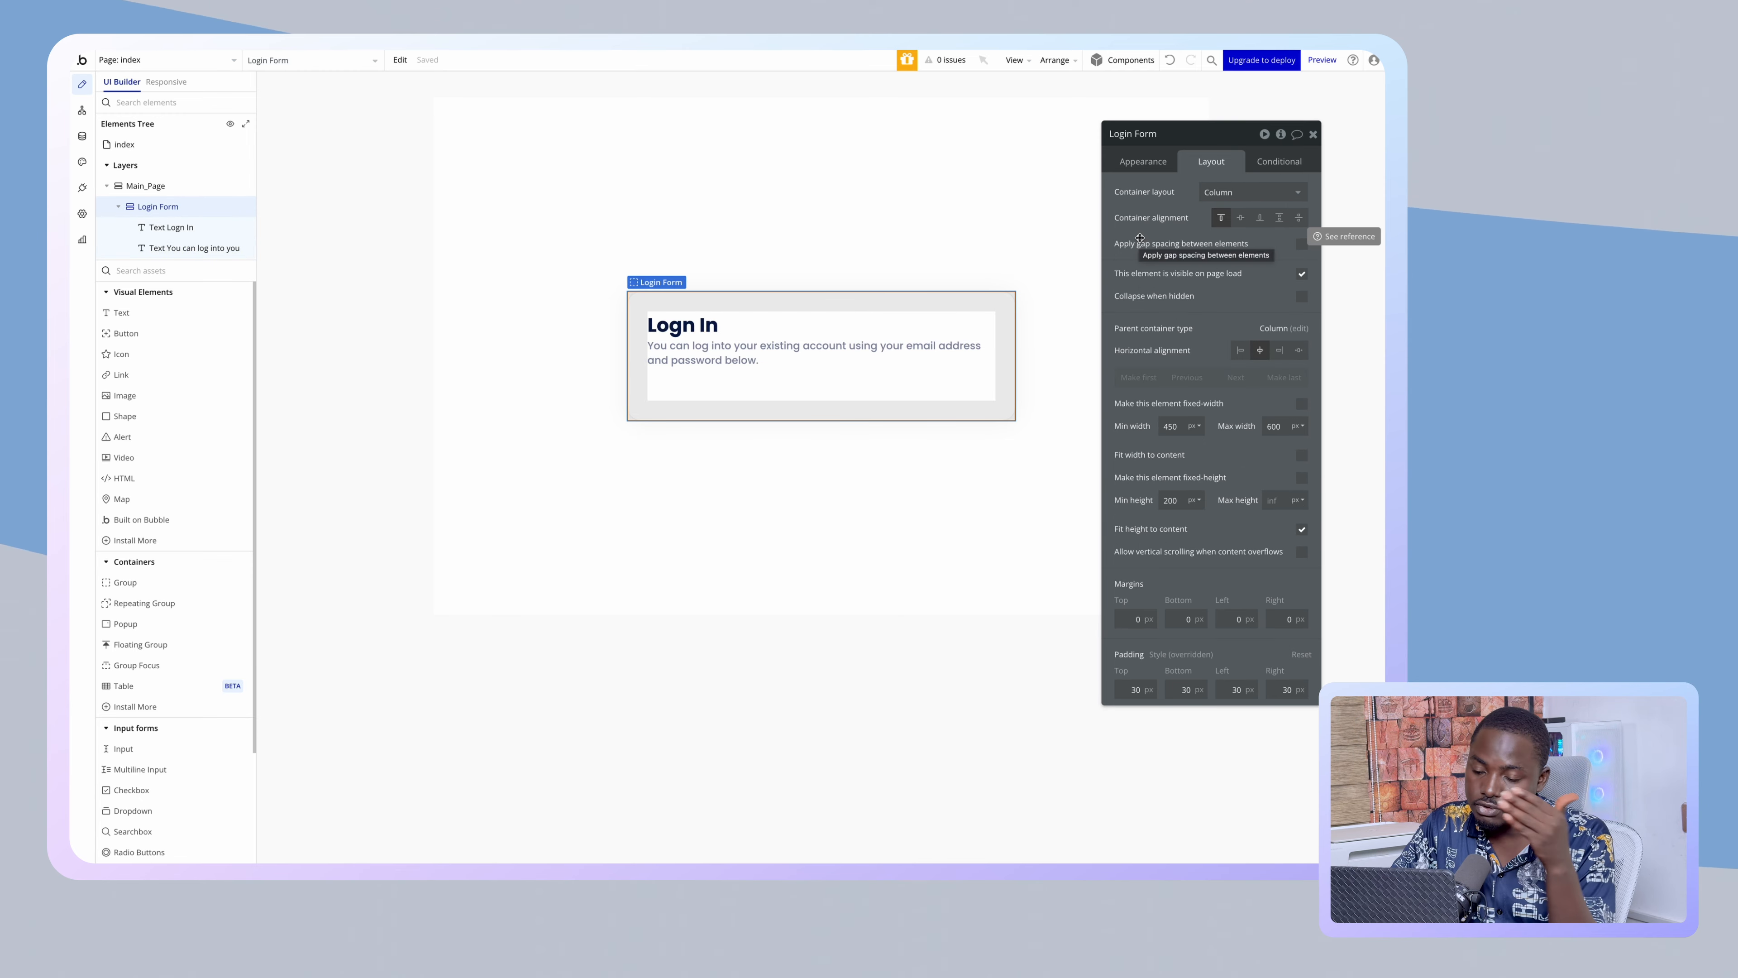
pyautogui.click(826, 346)
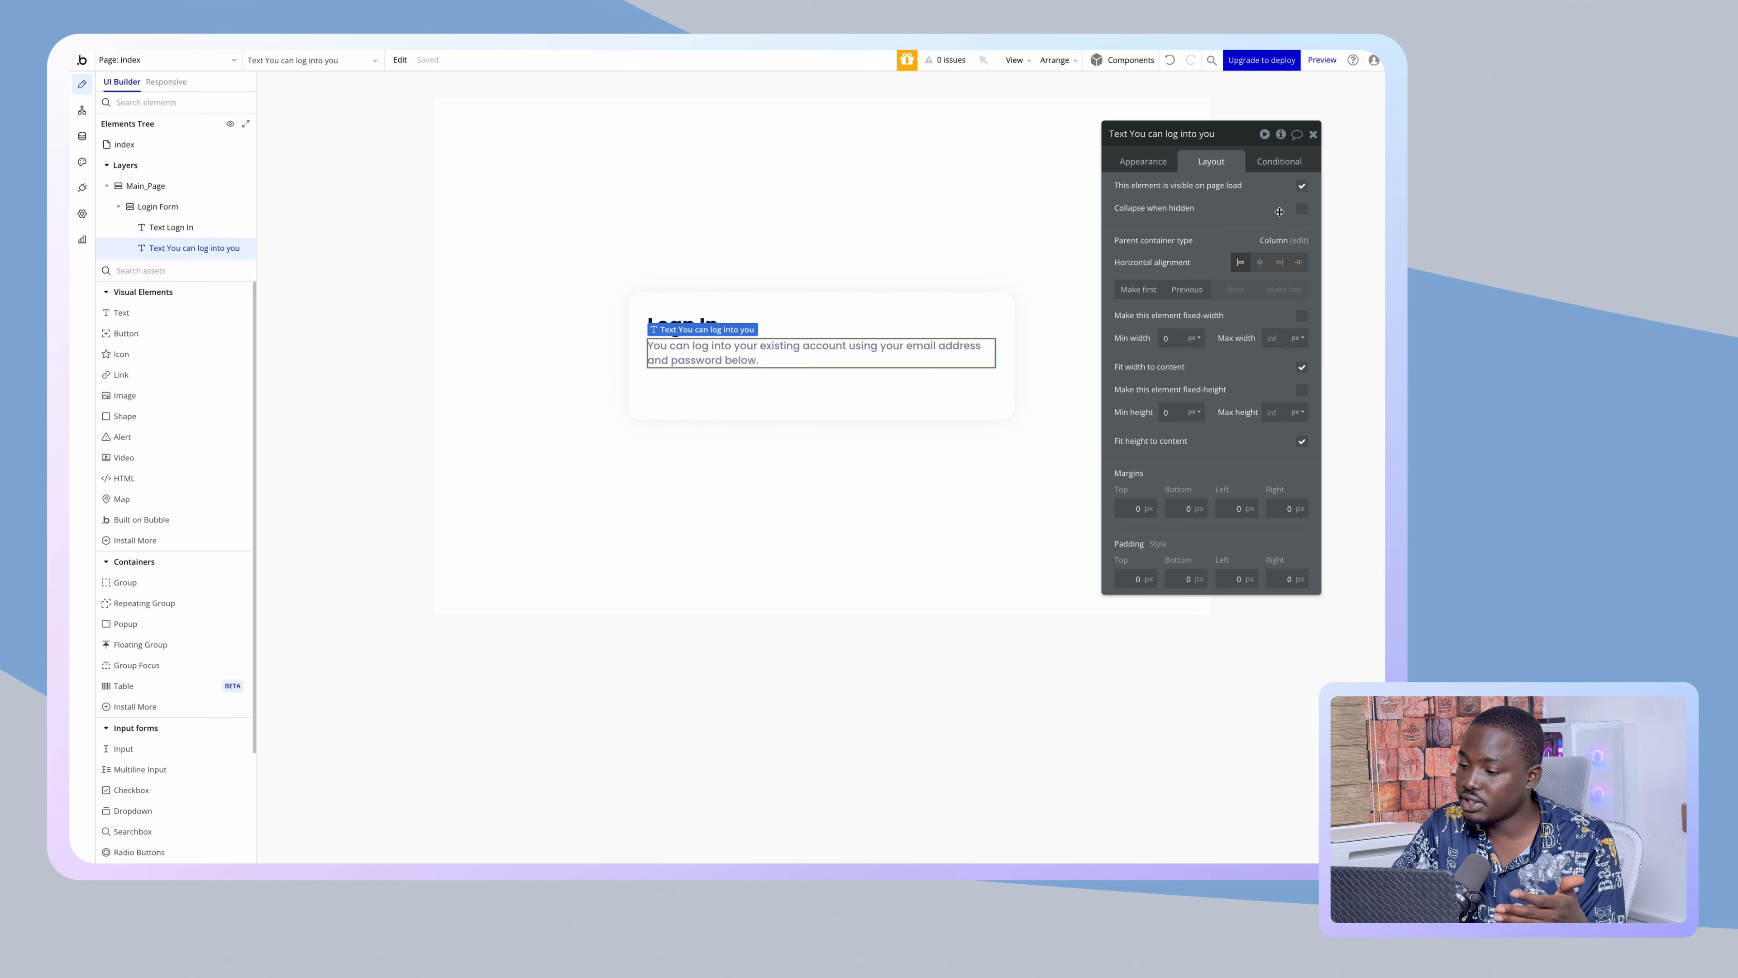
pyautogui.click(1172, 507)
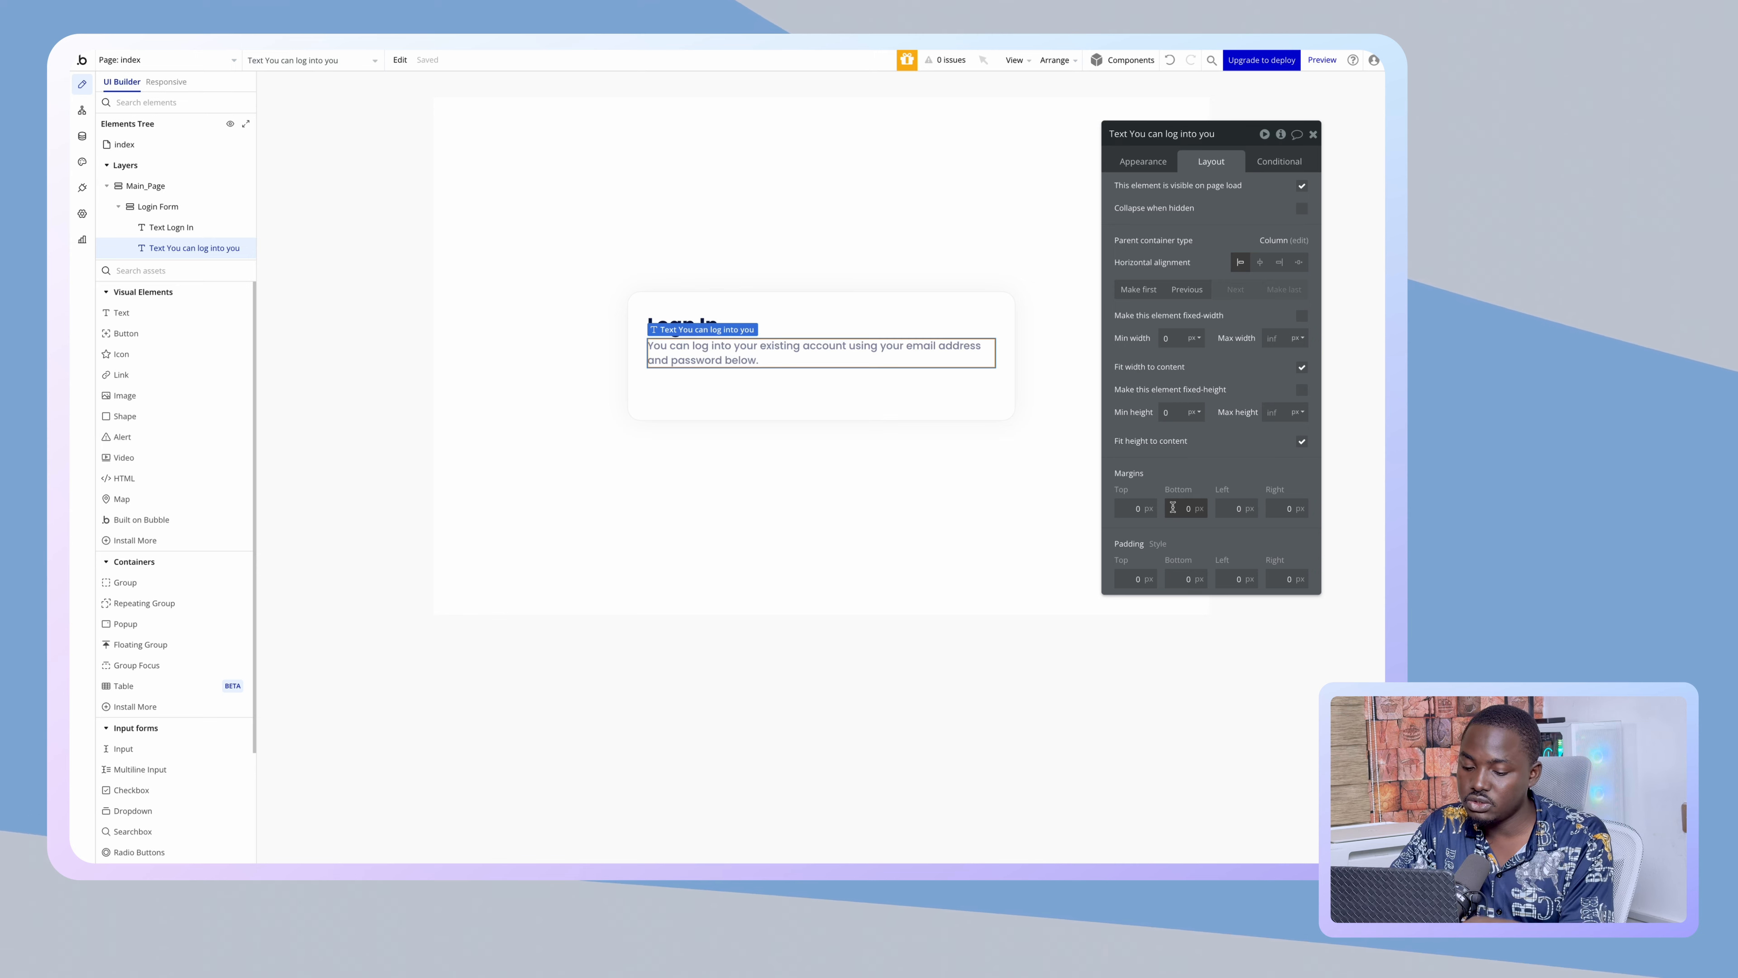
pyautogui.write('4')
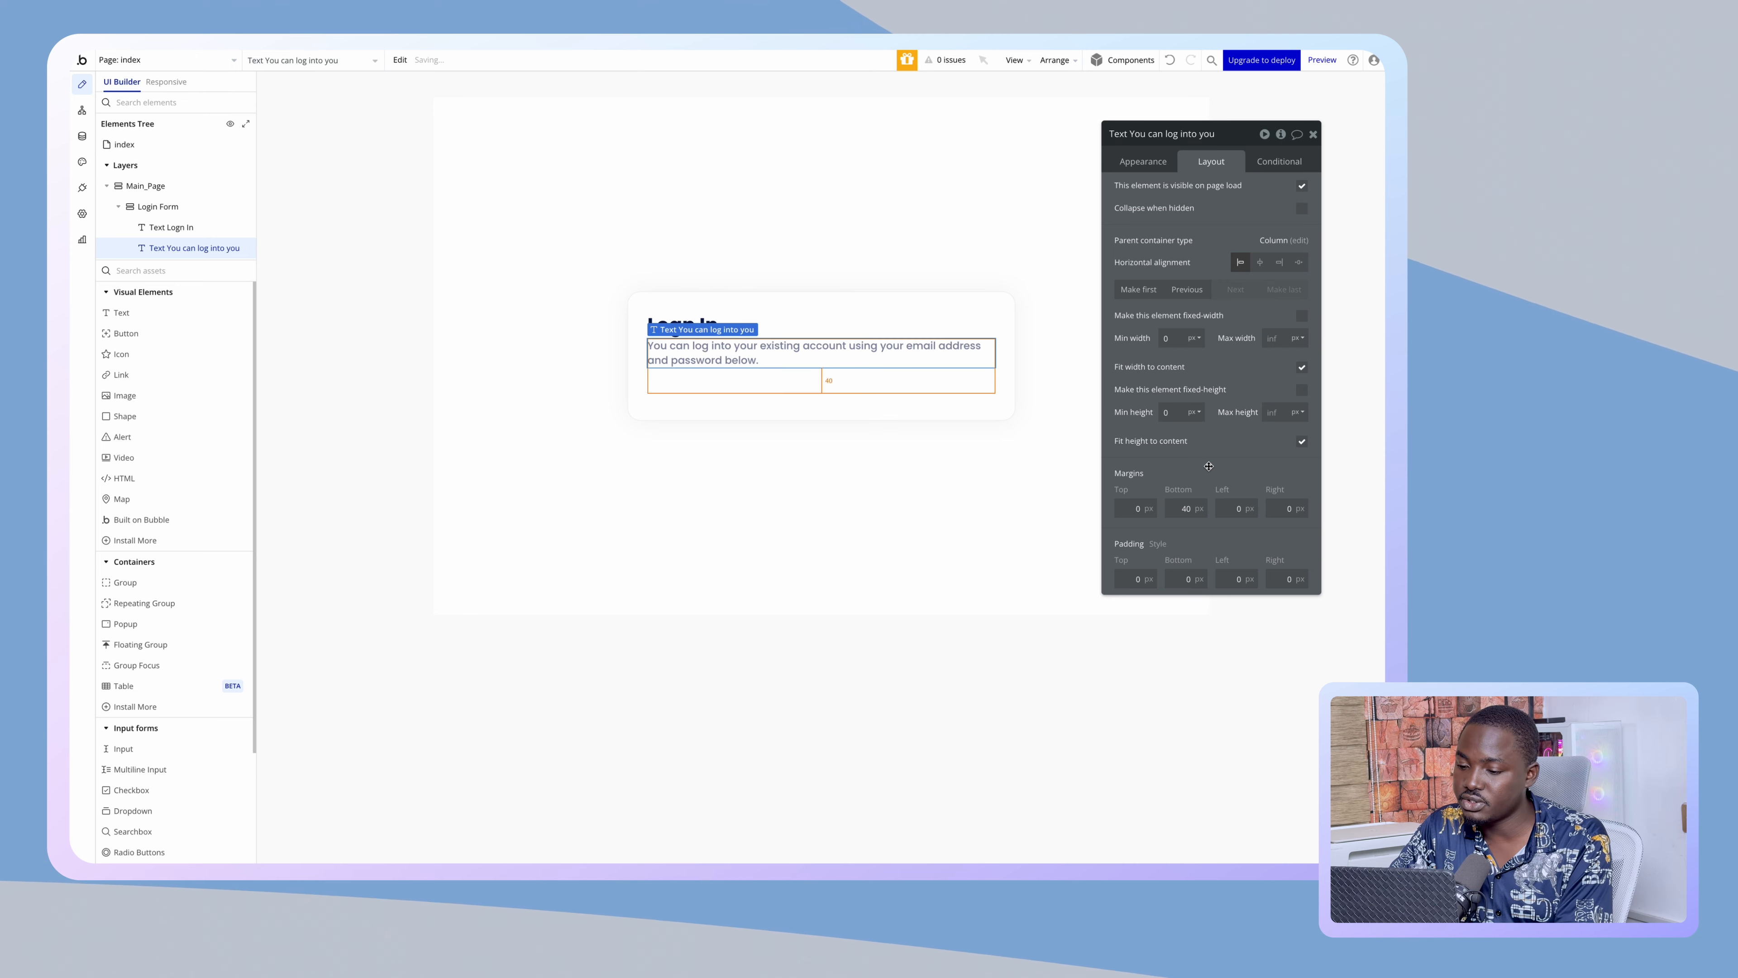
pyautogui.click(770, 406)
pyautogui.scroll(-1, 151, 654)
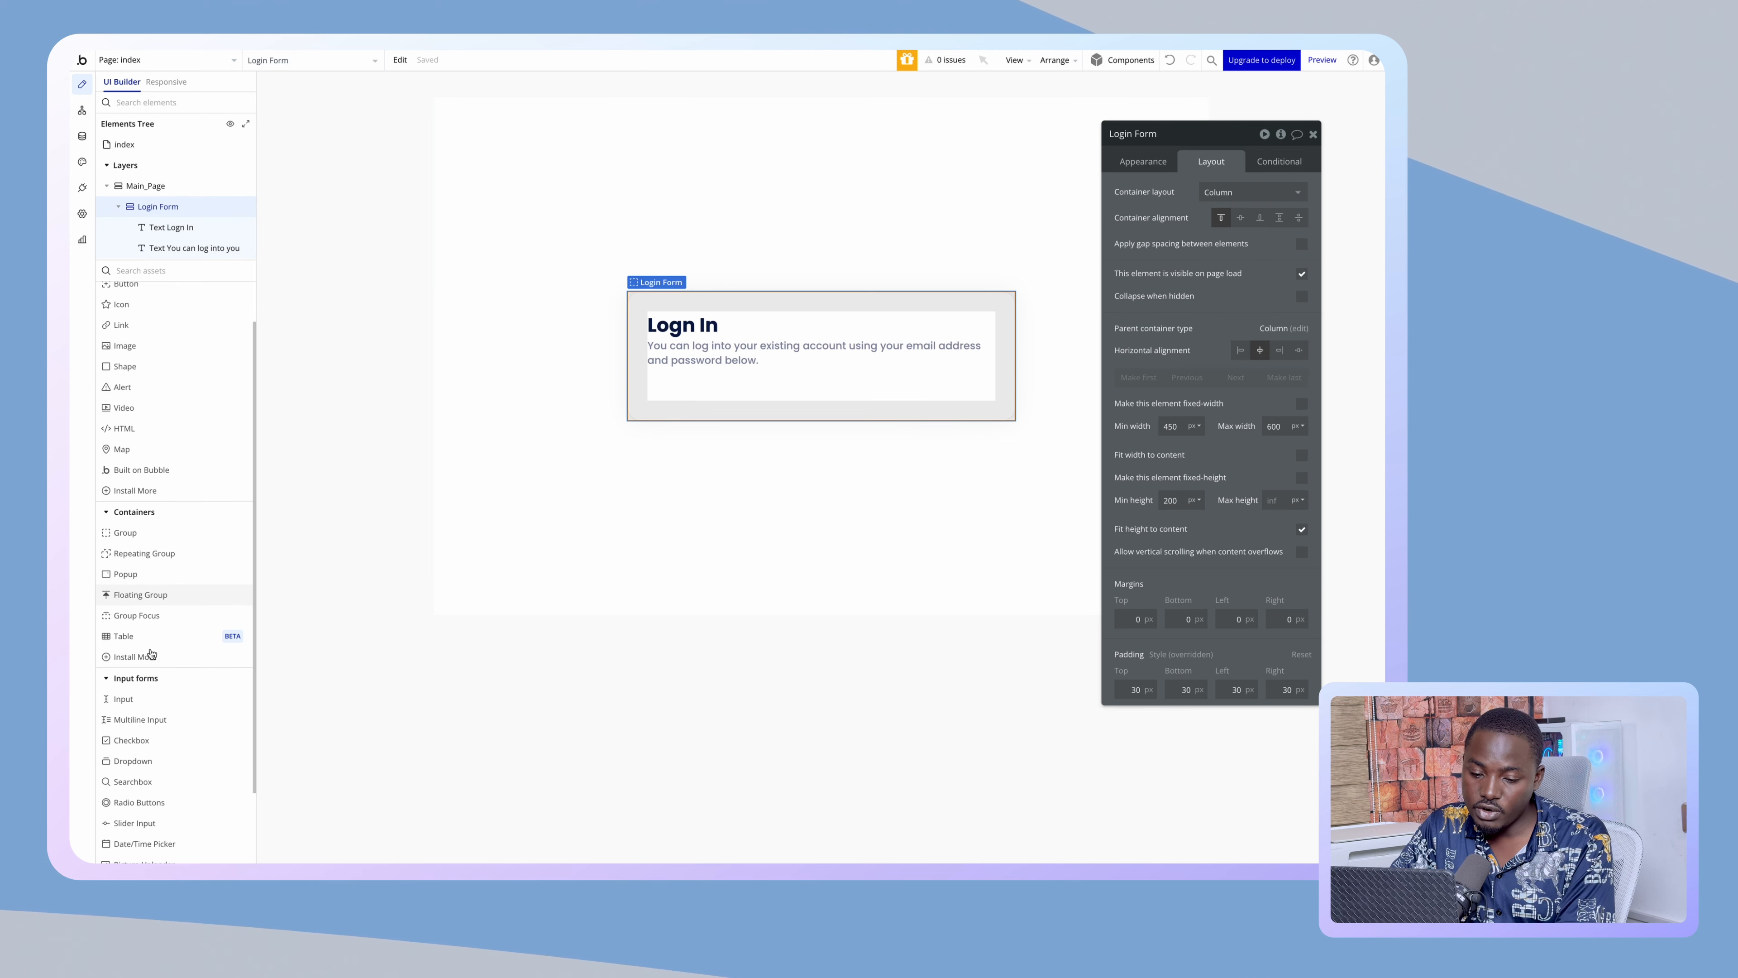
# - Add an Input field below the subtitle and turn off fixed width so it fills the card
pyautogui.click(141, 694)
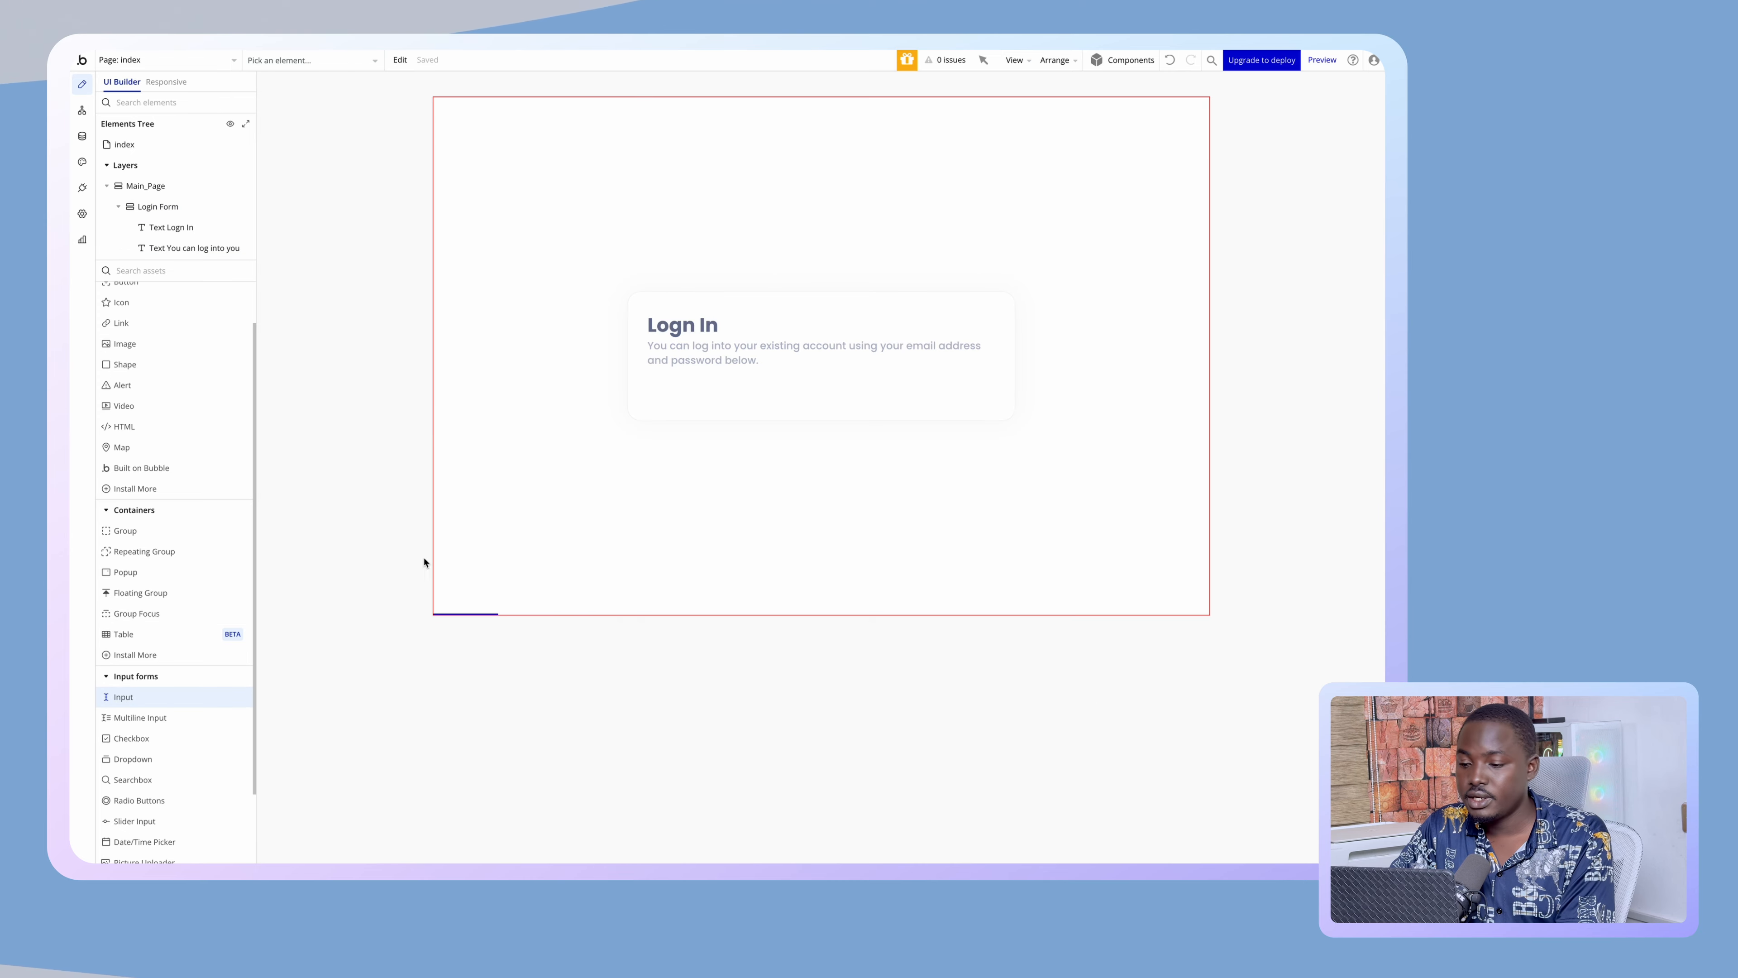
pyautogui.click(685, 404)
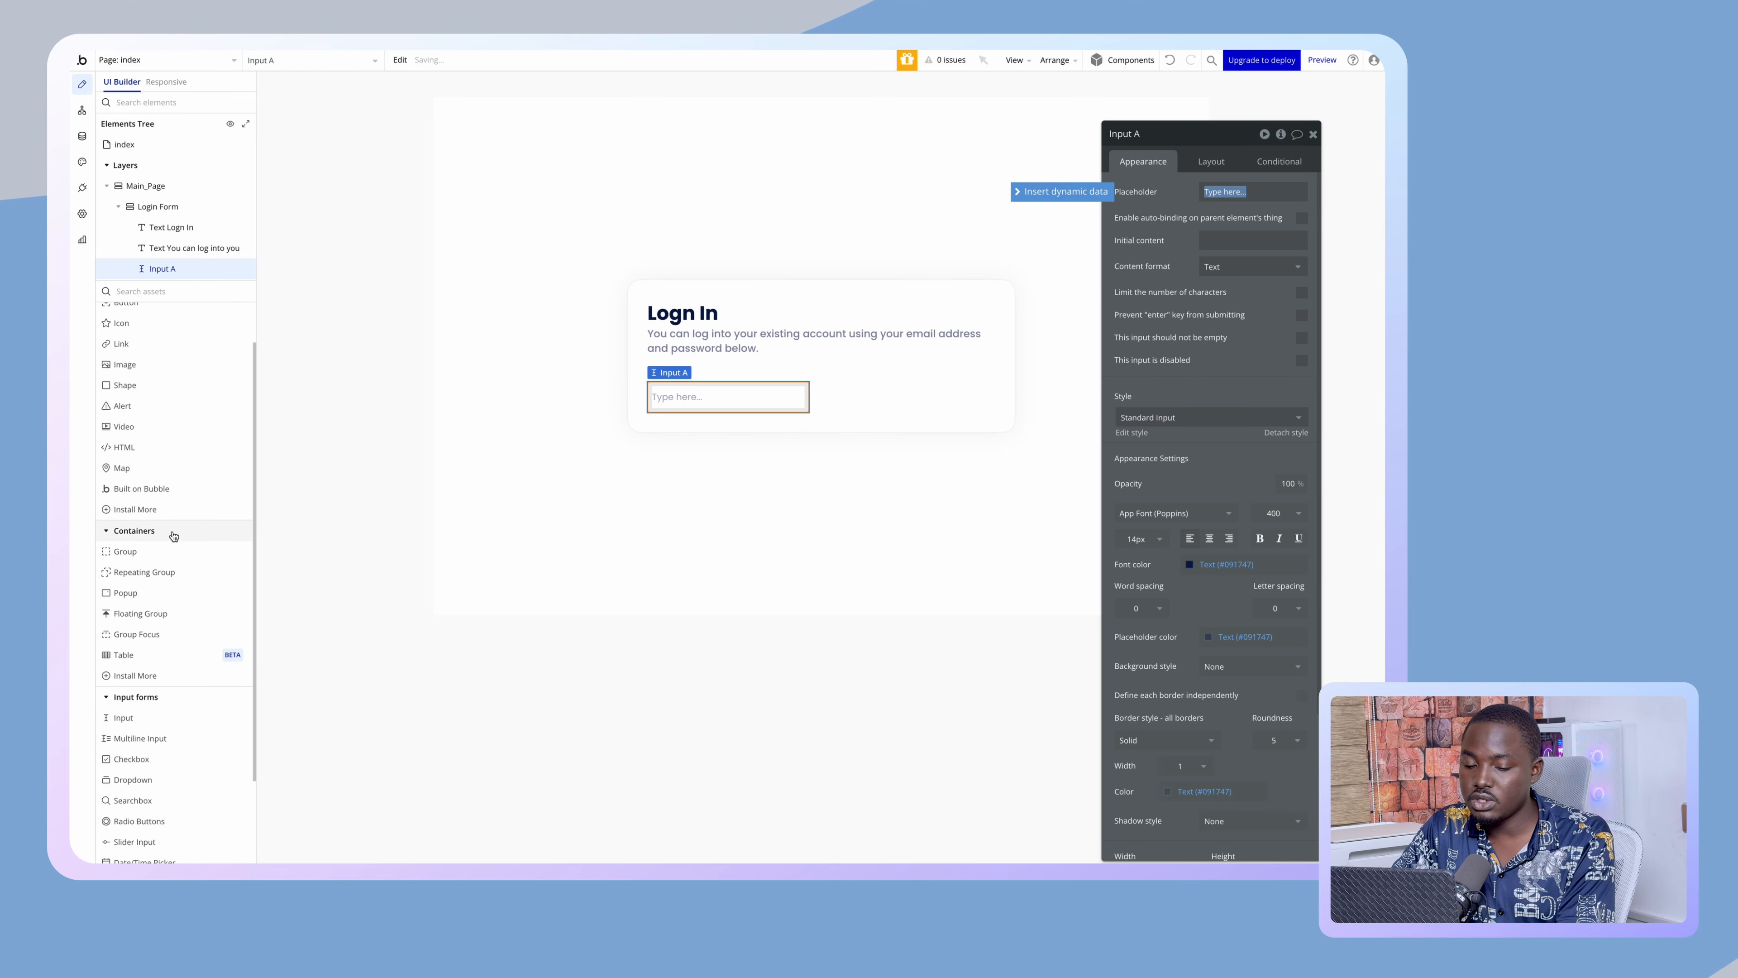
pyautogui.scroll(2, 155, 431)
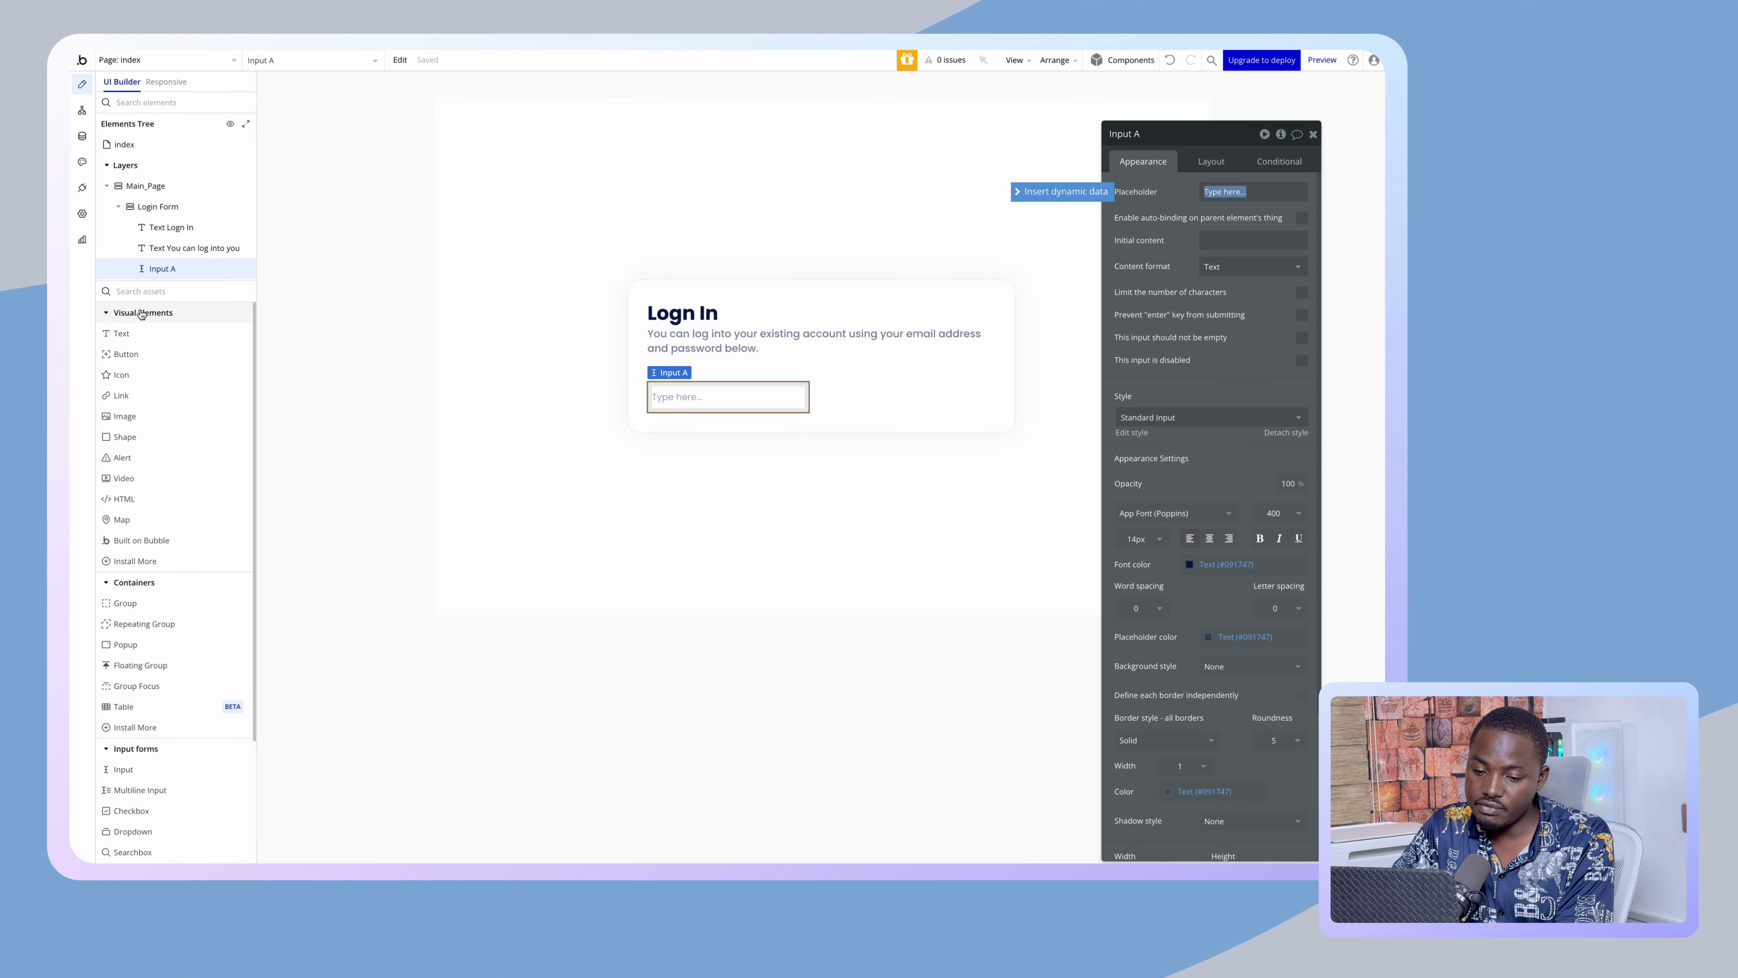
pyautogui.scroll(-3, 152, 596)
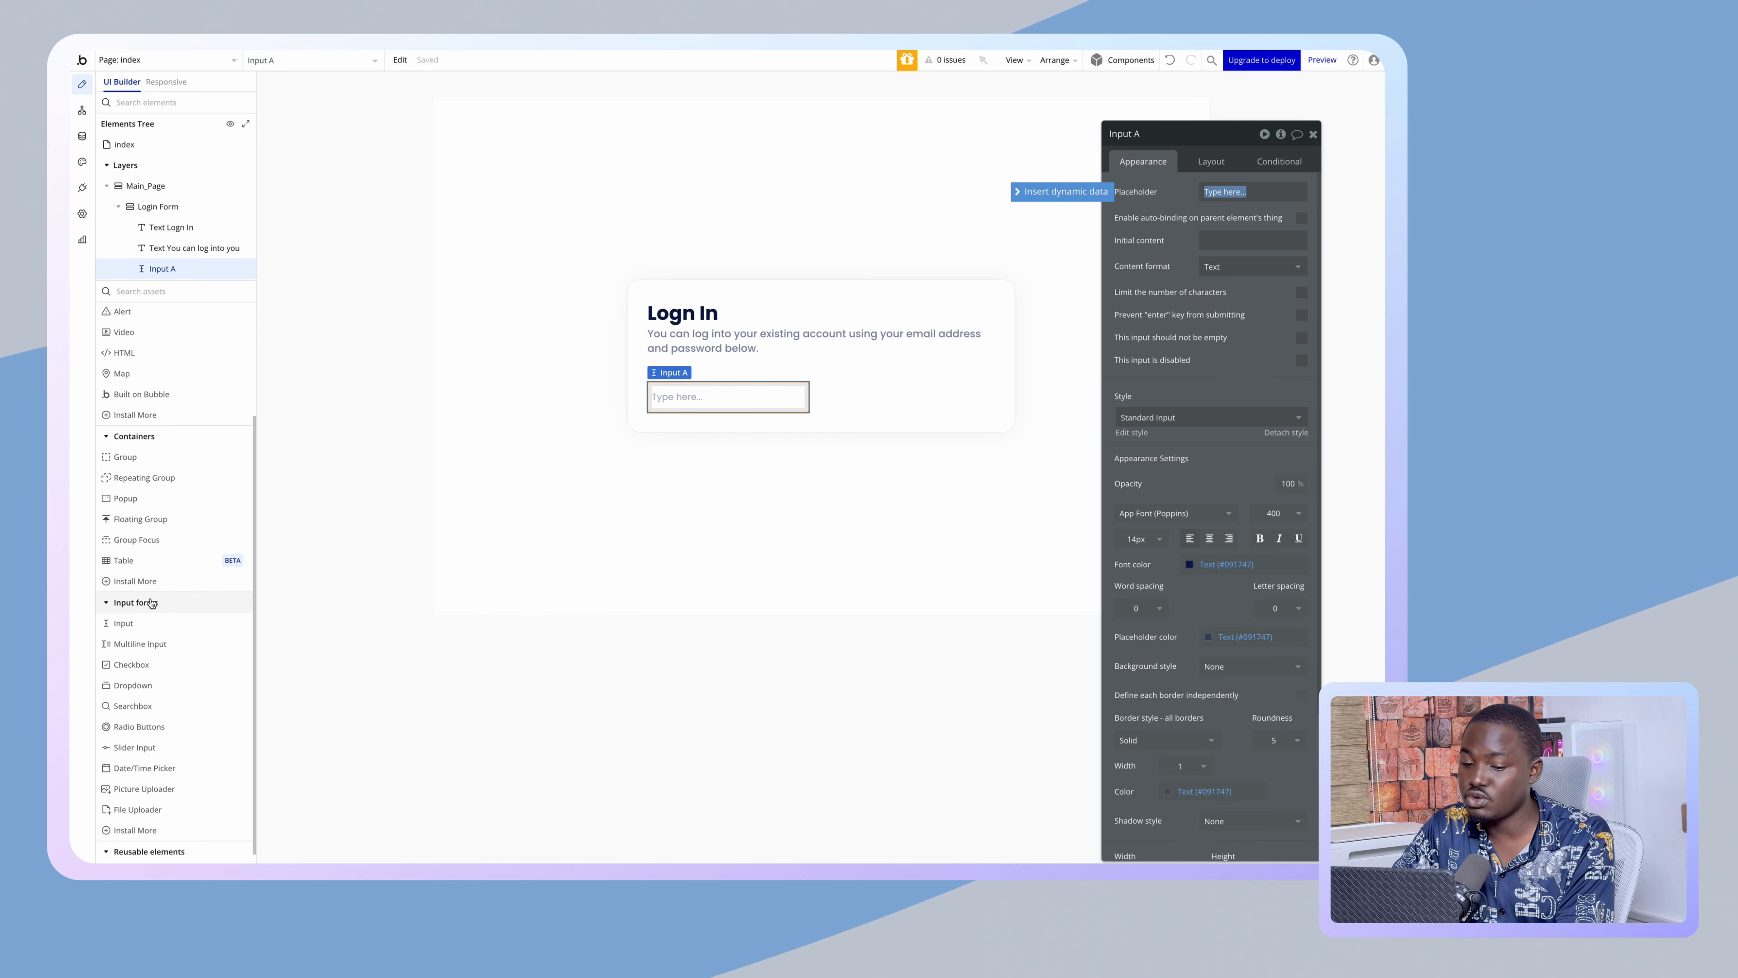
pyautogui.scroll(-1, 177, 795)
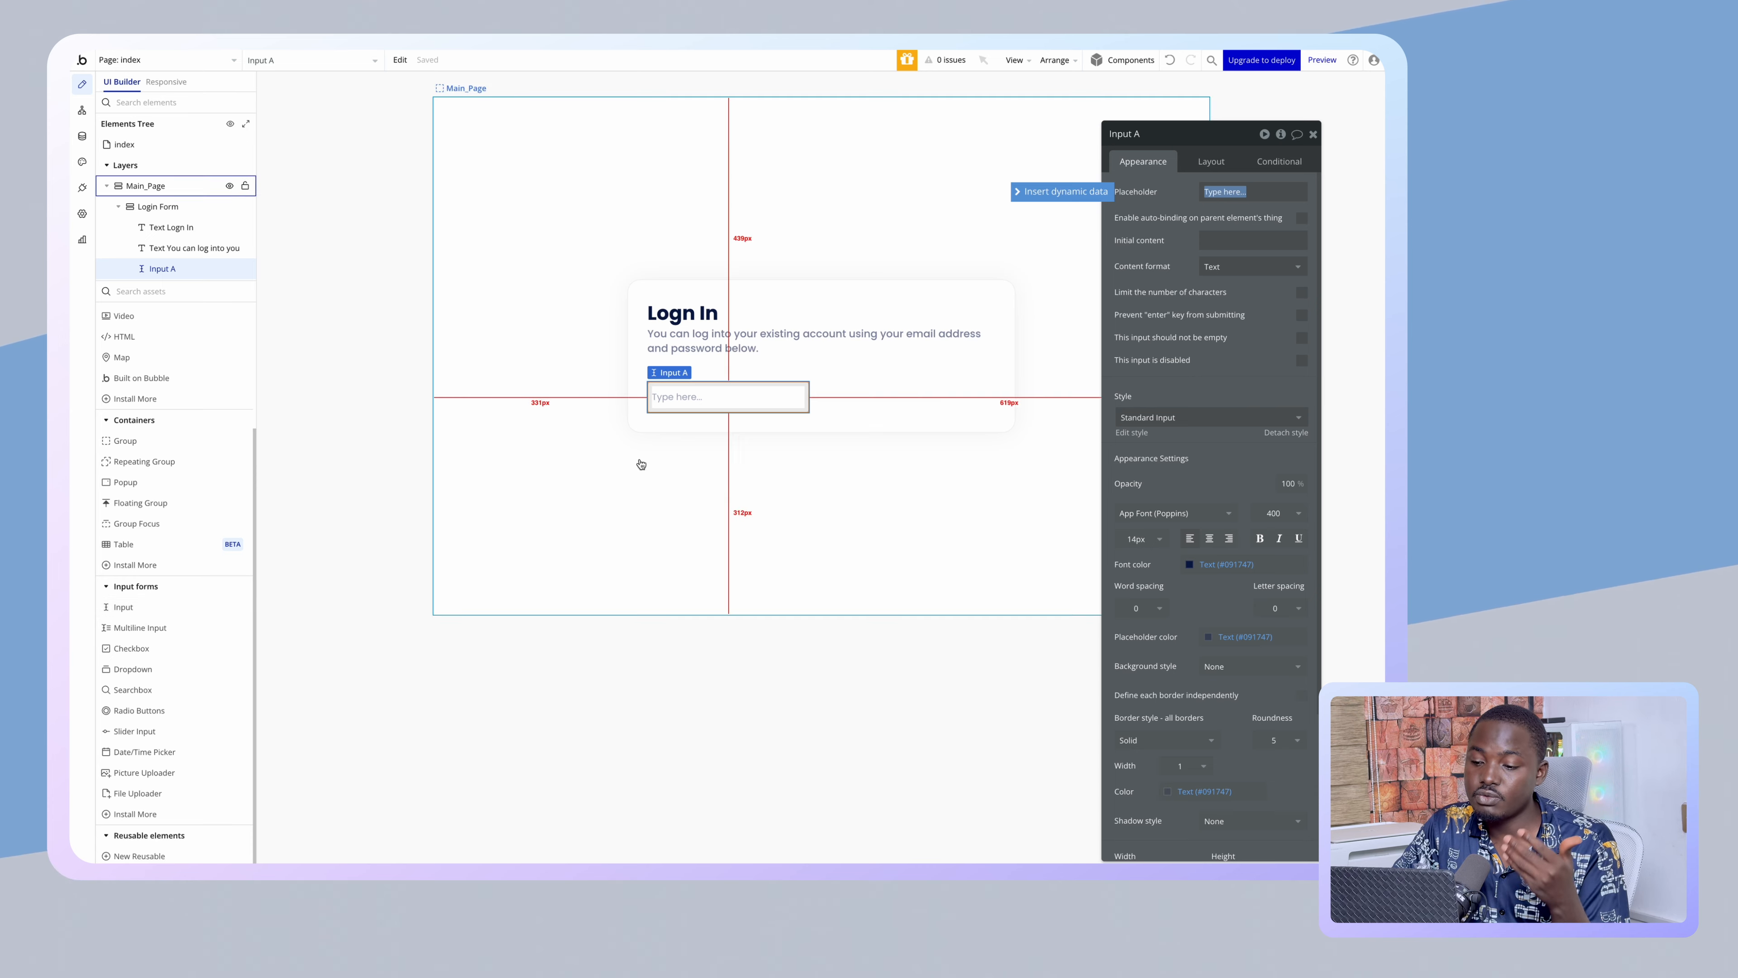
pyautogui.click(726, 395)
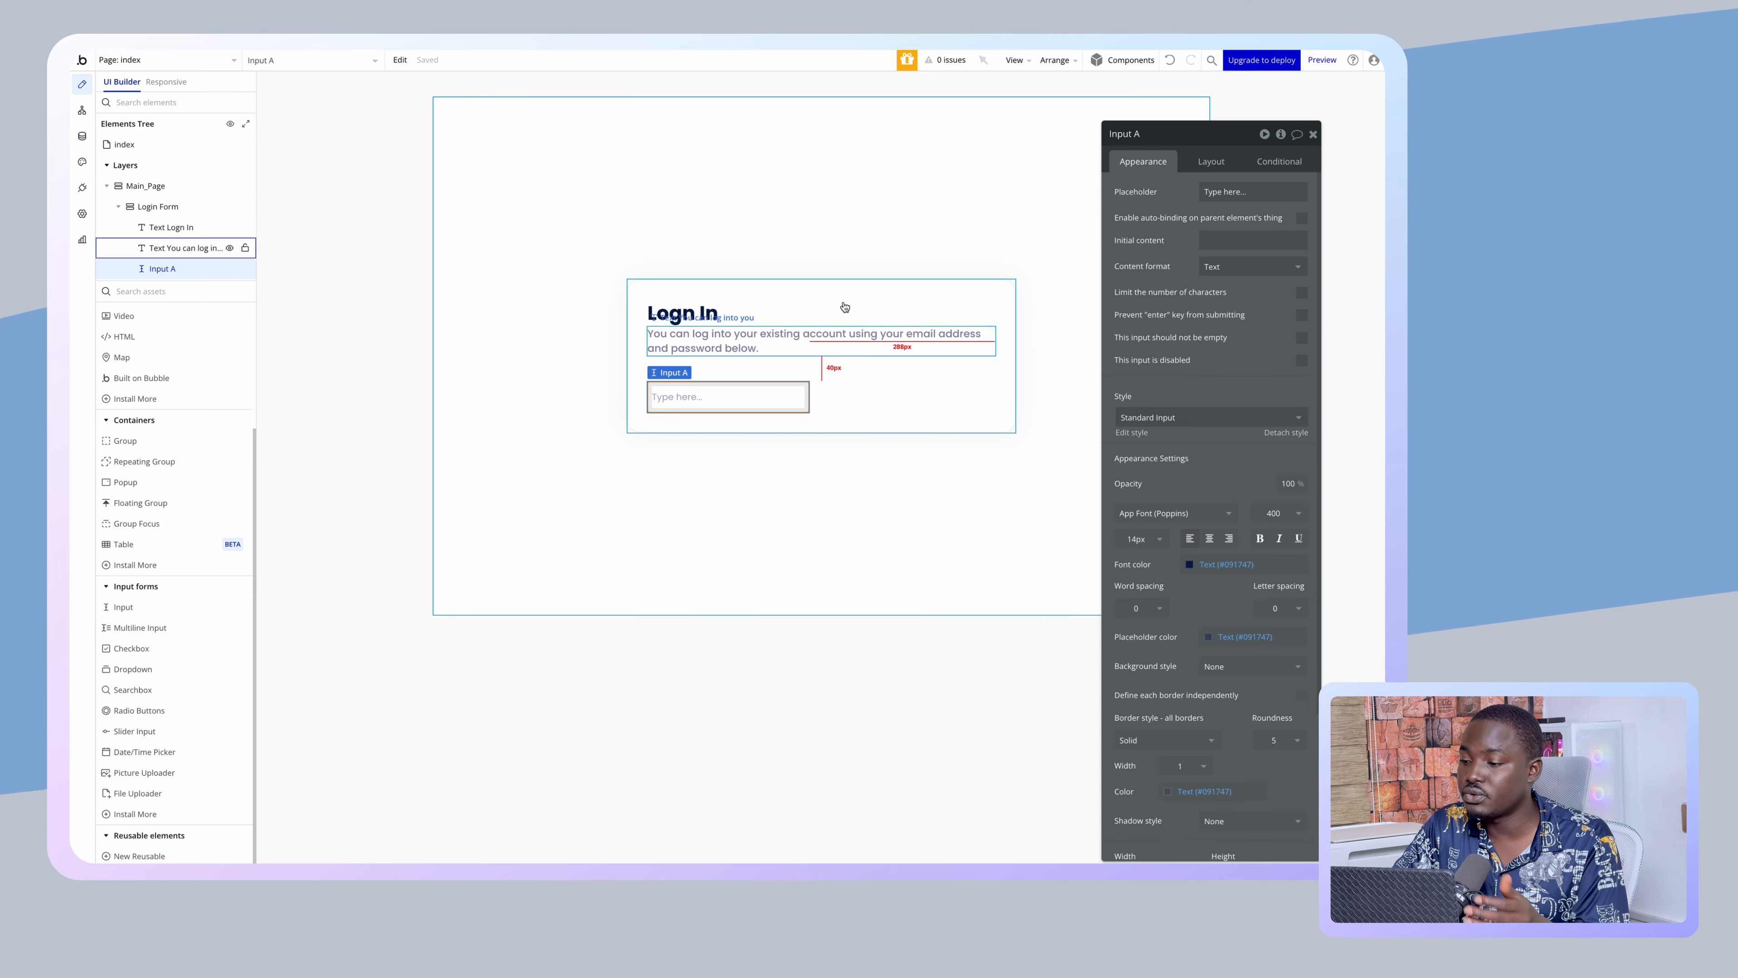
pyautogui.click(1188, 158)
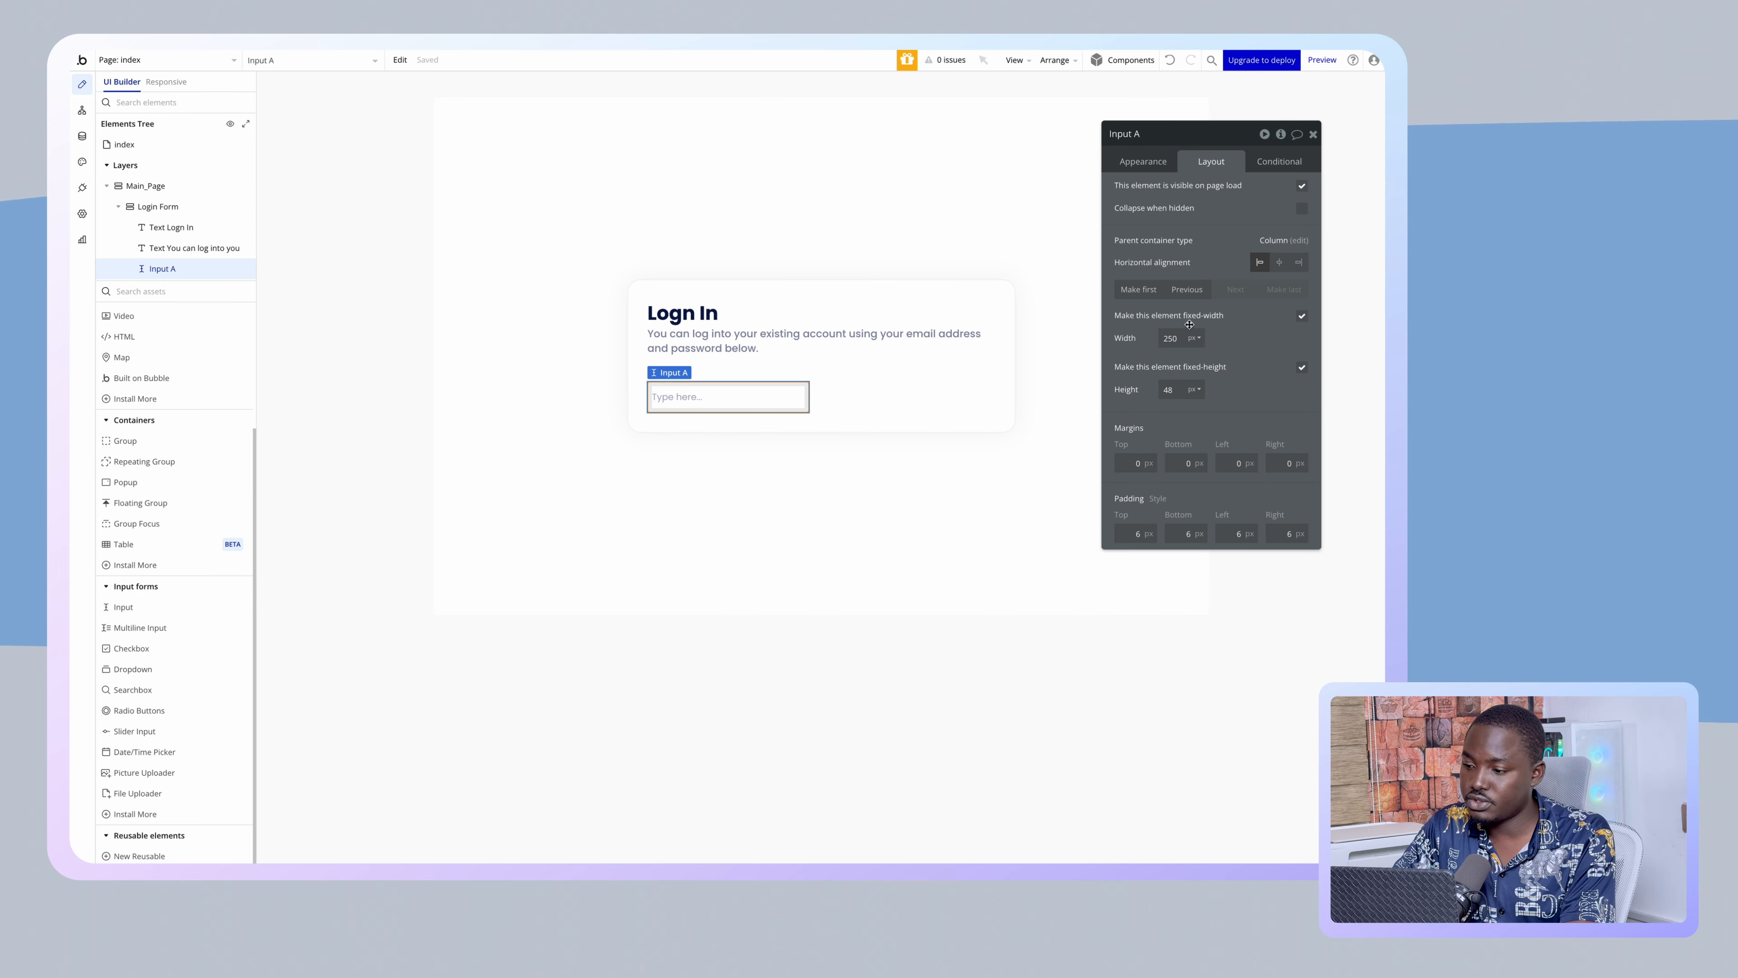
pyautogui.click(1301, 318)
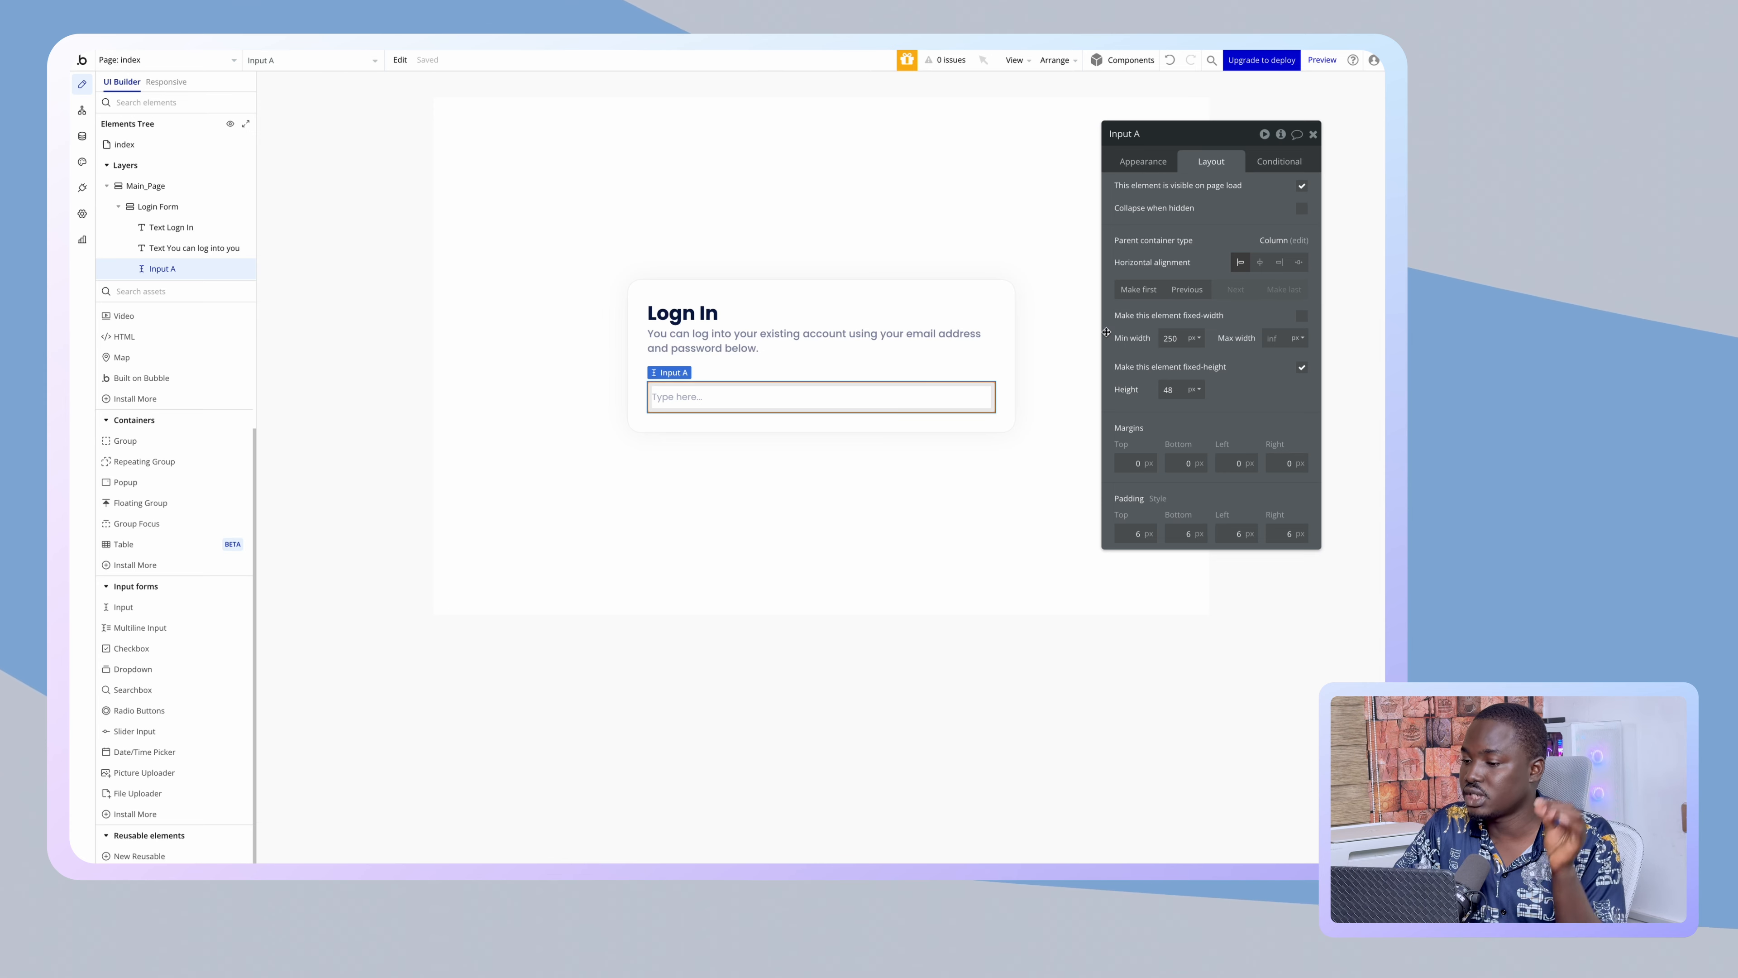
pyautogui.click(997, 299)
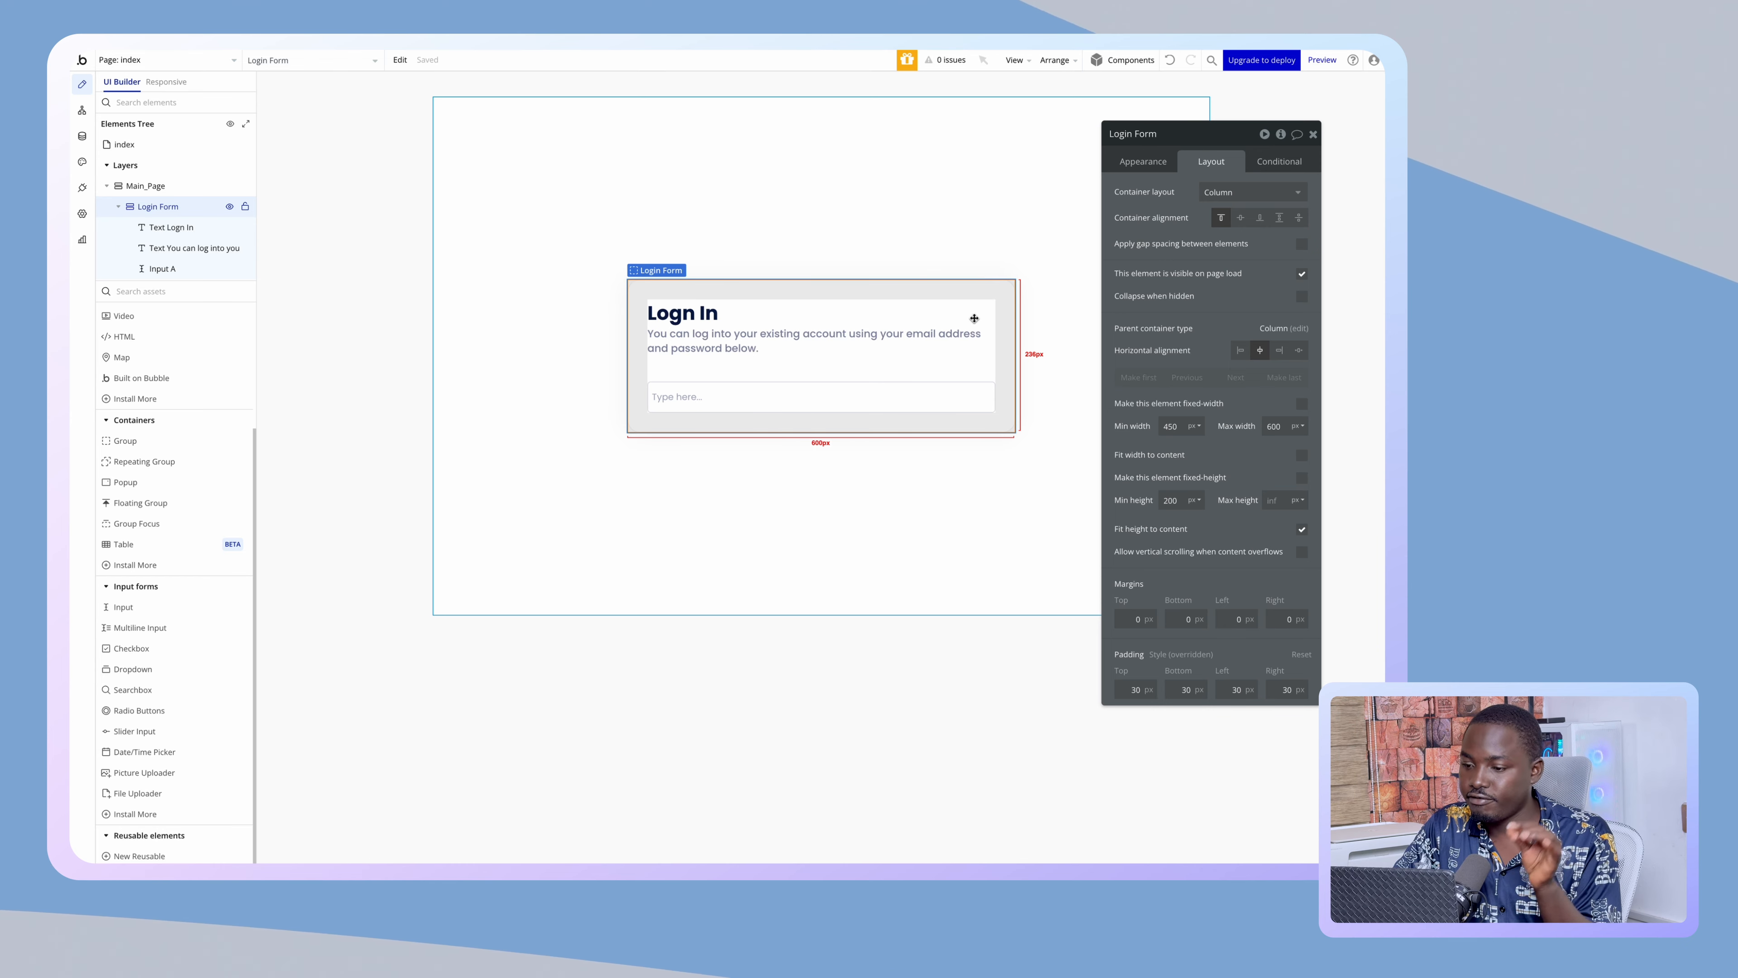
pyautogui.click(844, 384)
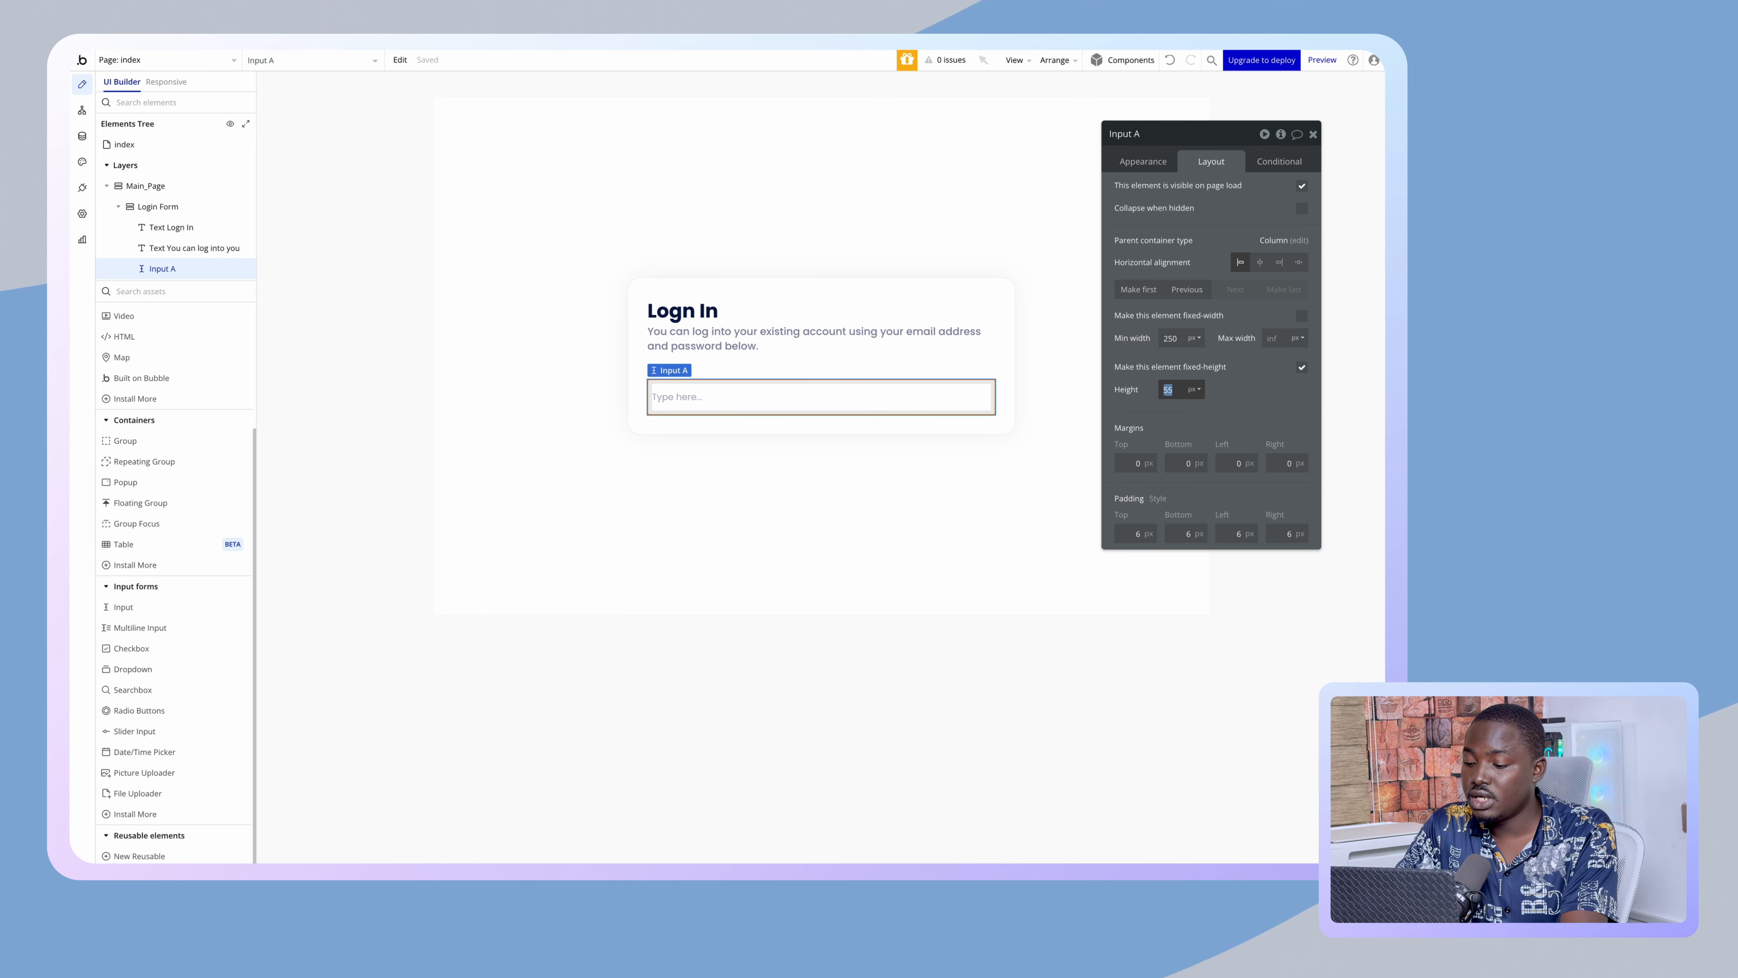
# - Set the input's height to 60 with 10px top/bottom and 15px left/right padding
pyautogui.write('60')
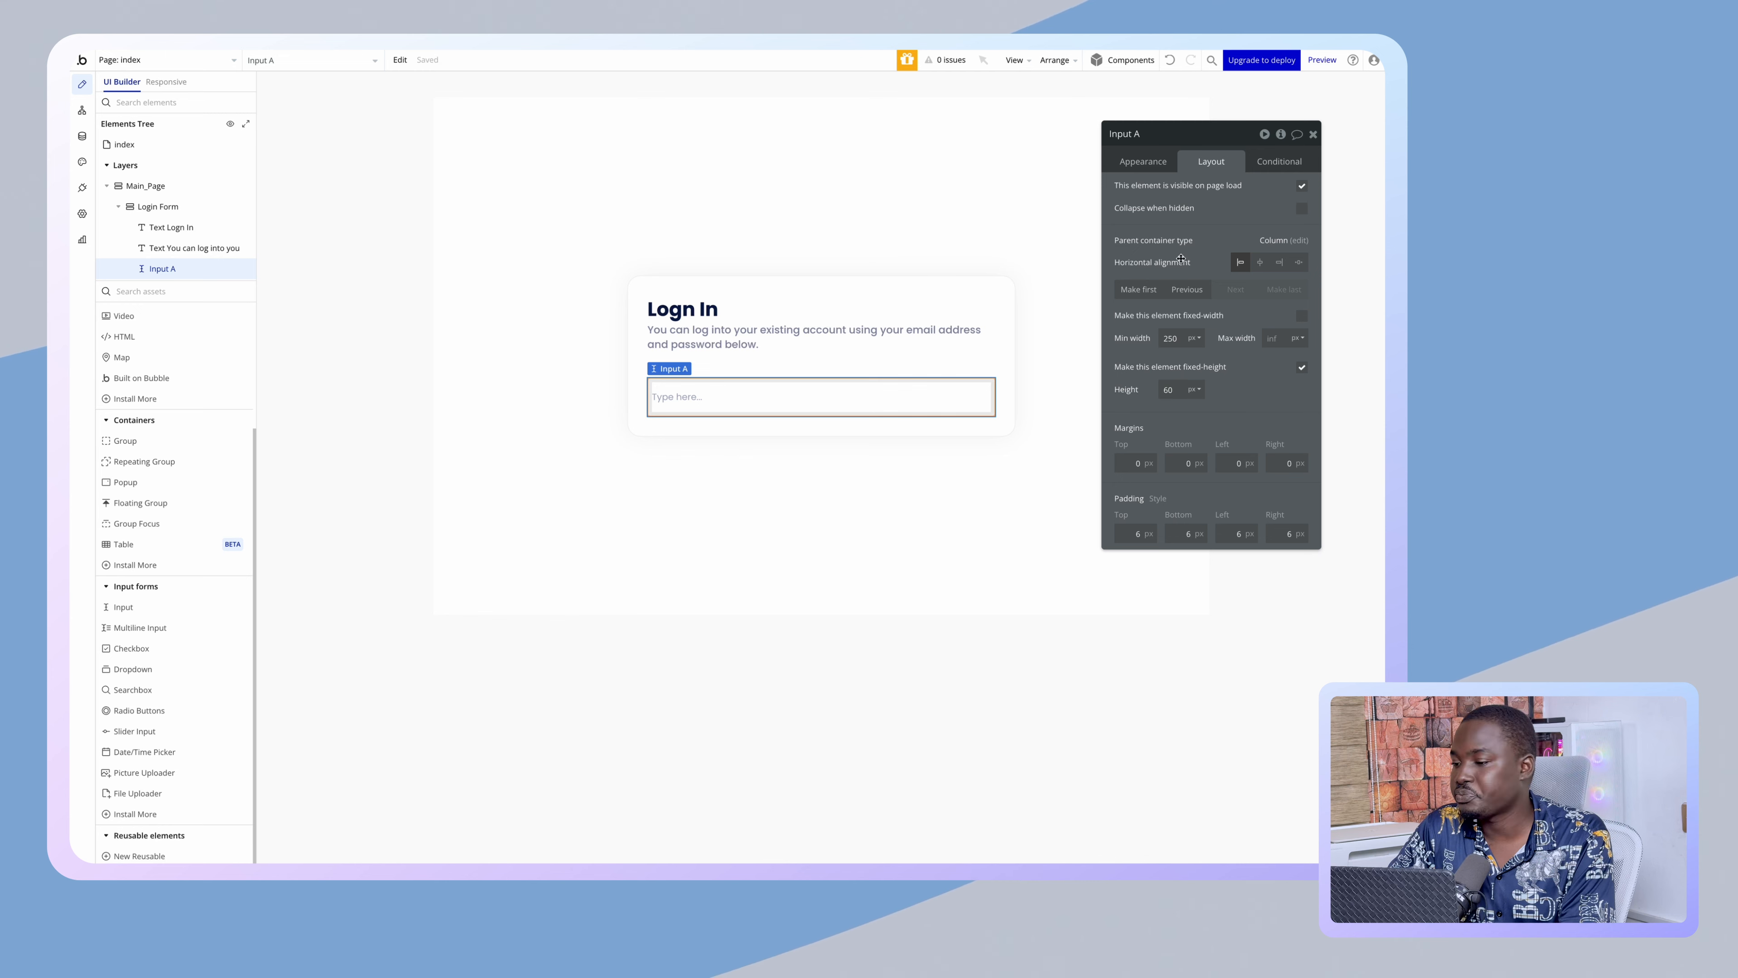
pyautogui.doubleClick(1137, 533)
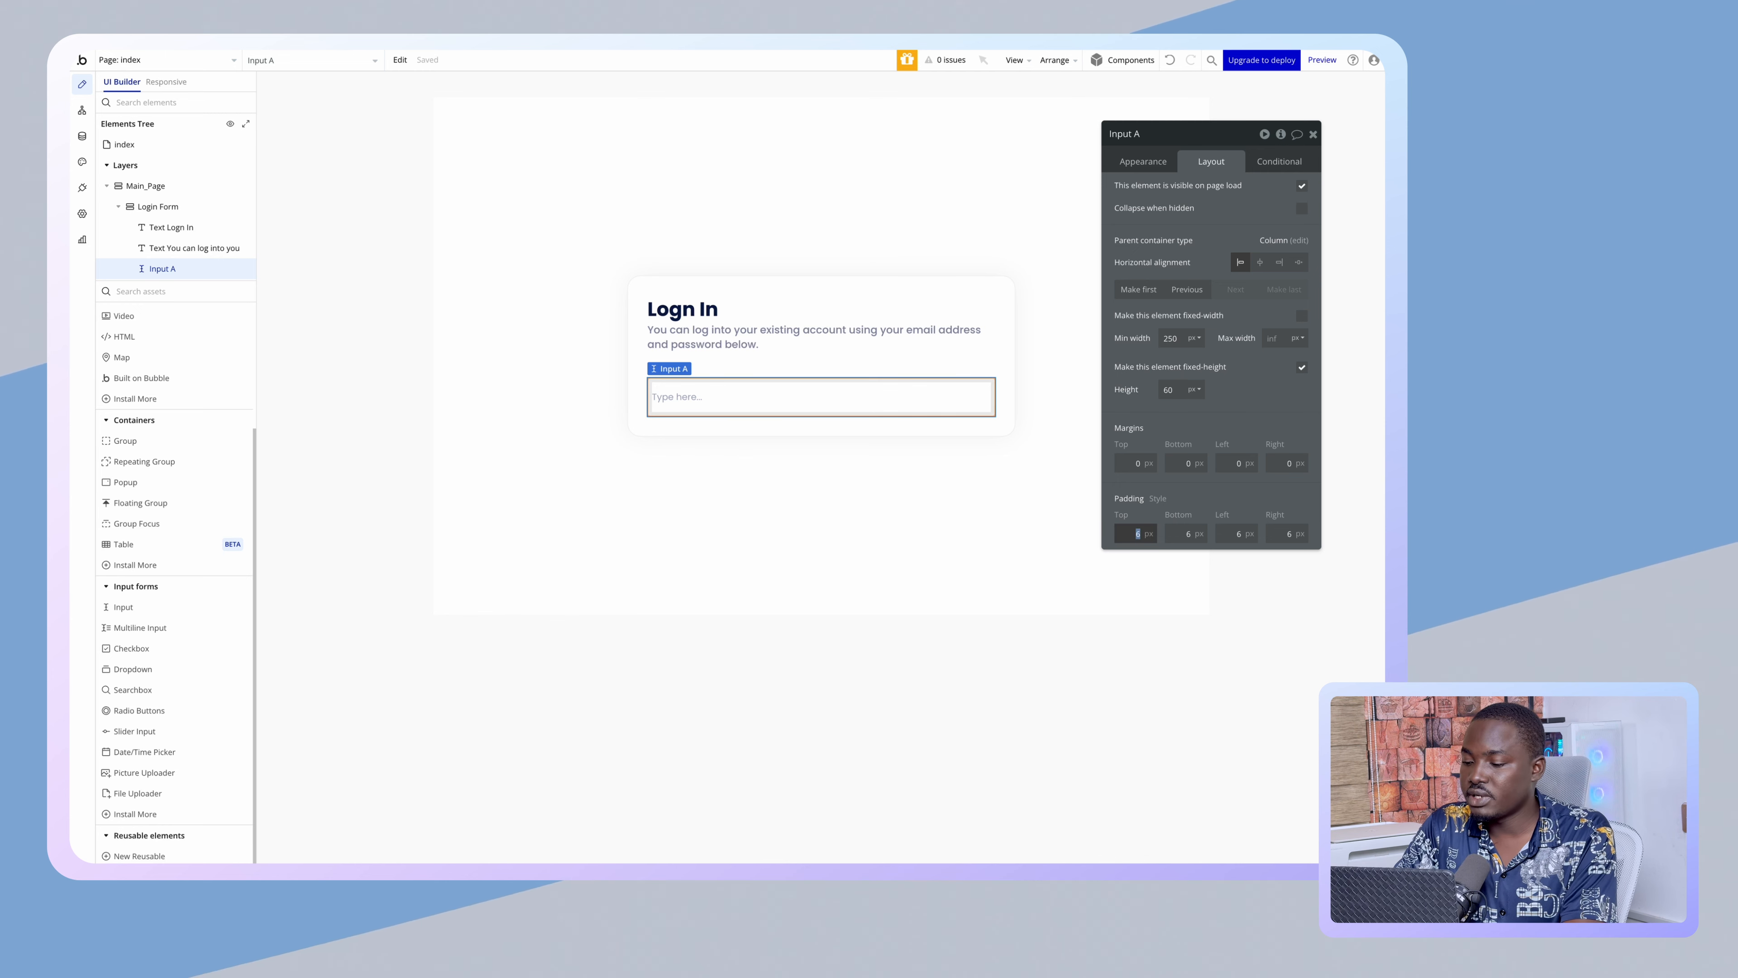
pyautogui.write('10')
pyautogui.press('Tab')
pyautogui.write('10')
pyautogui.press('Tab')
pyautogui.write('10')
pyautogui.press('Tab')
pyautogui.write('10')
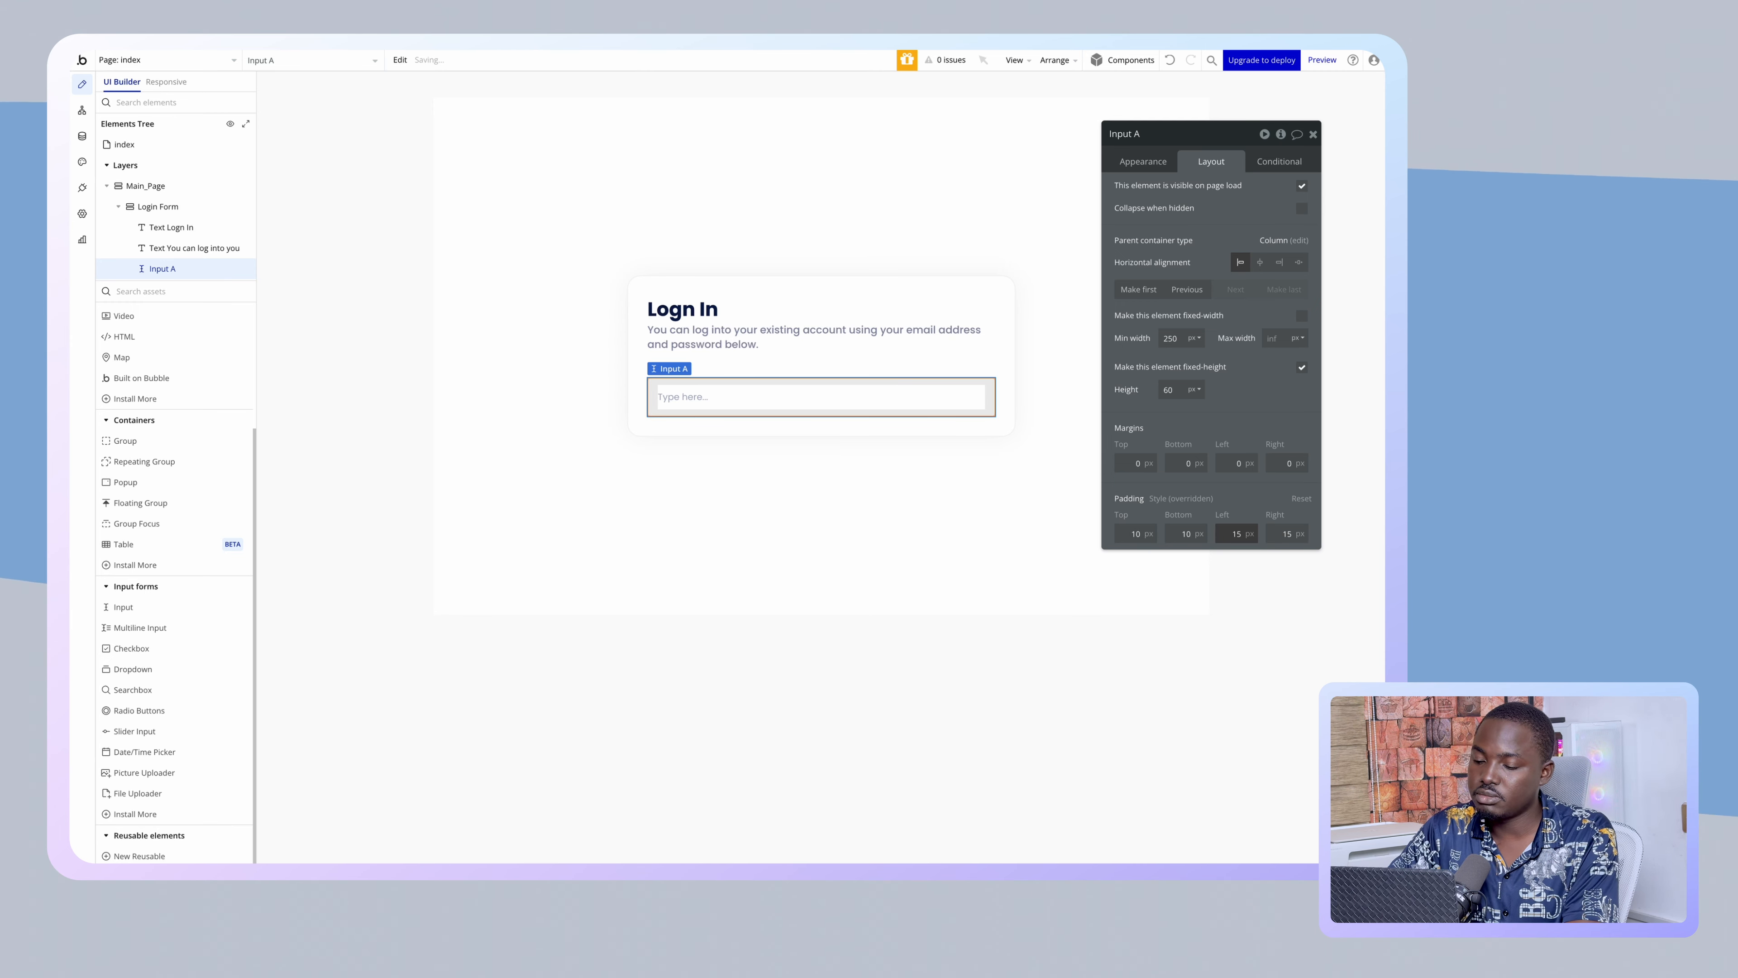
pyautogui.click(1148, 151)
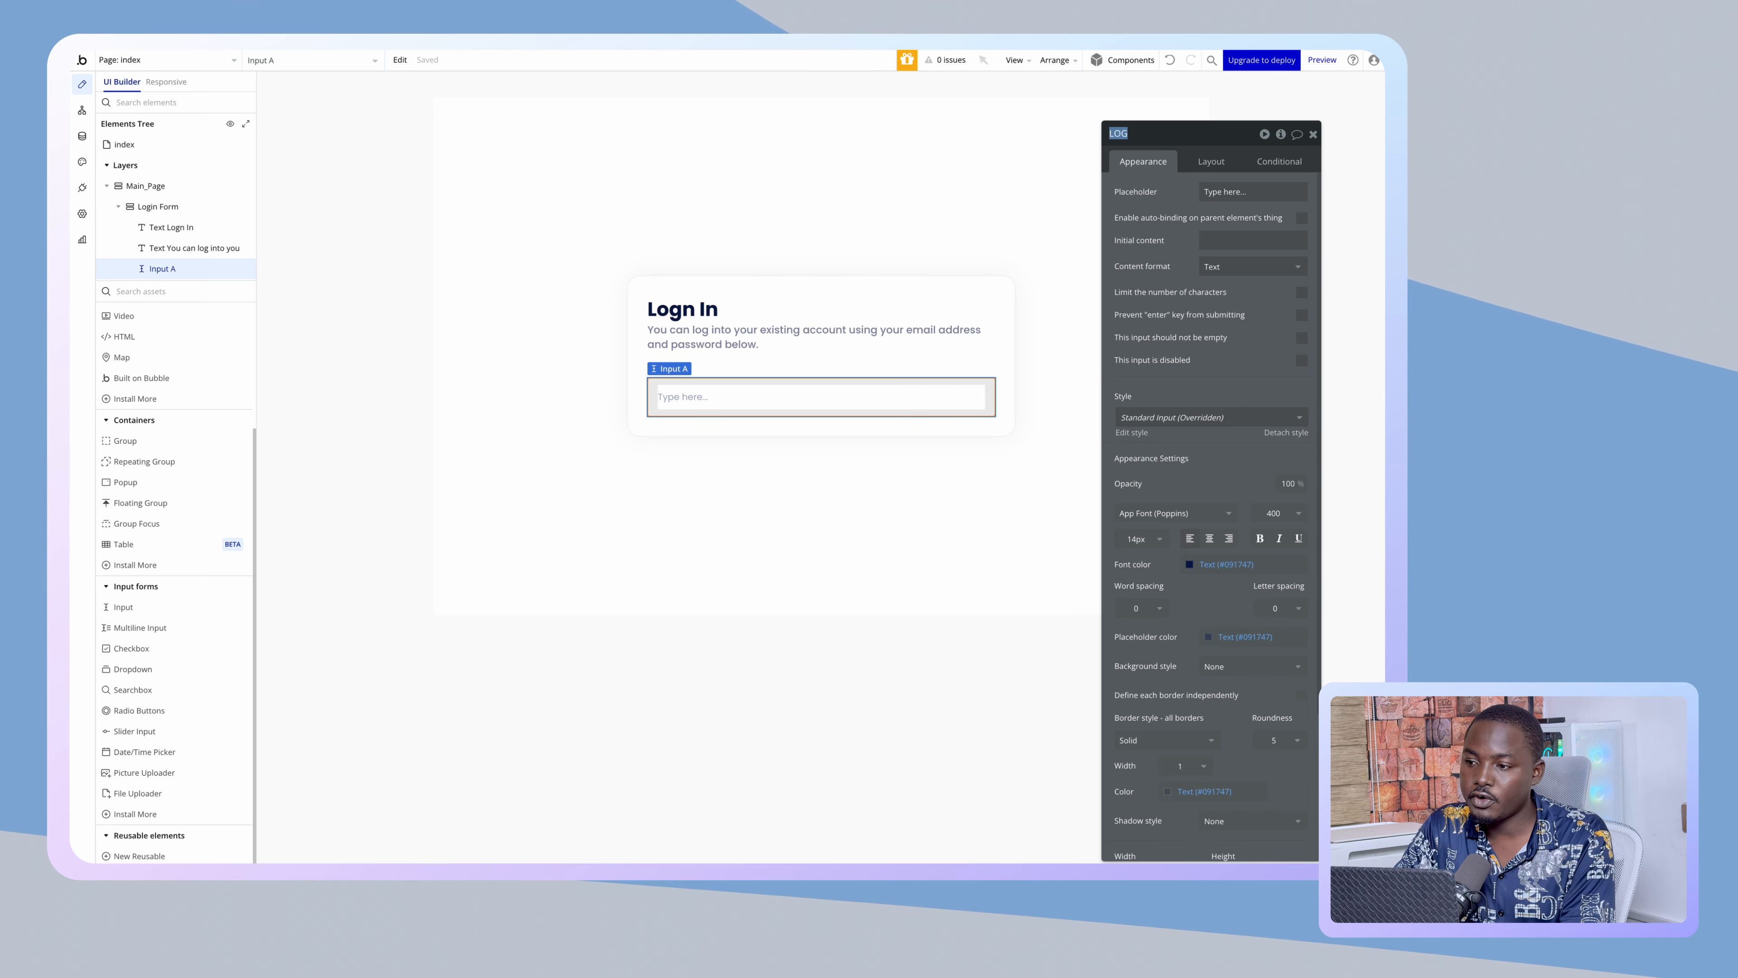
# - Rename the Input A element to 'Li_emailAddress' in the property editor title
pyautogui.write('Li_Email Address')
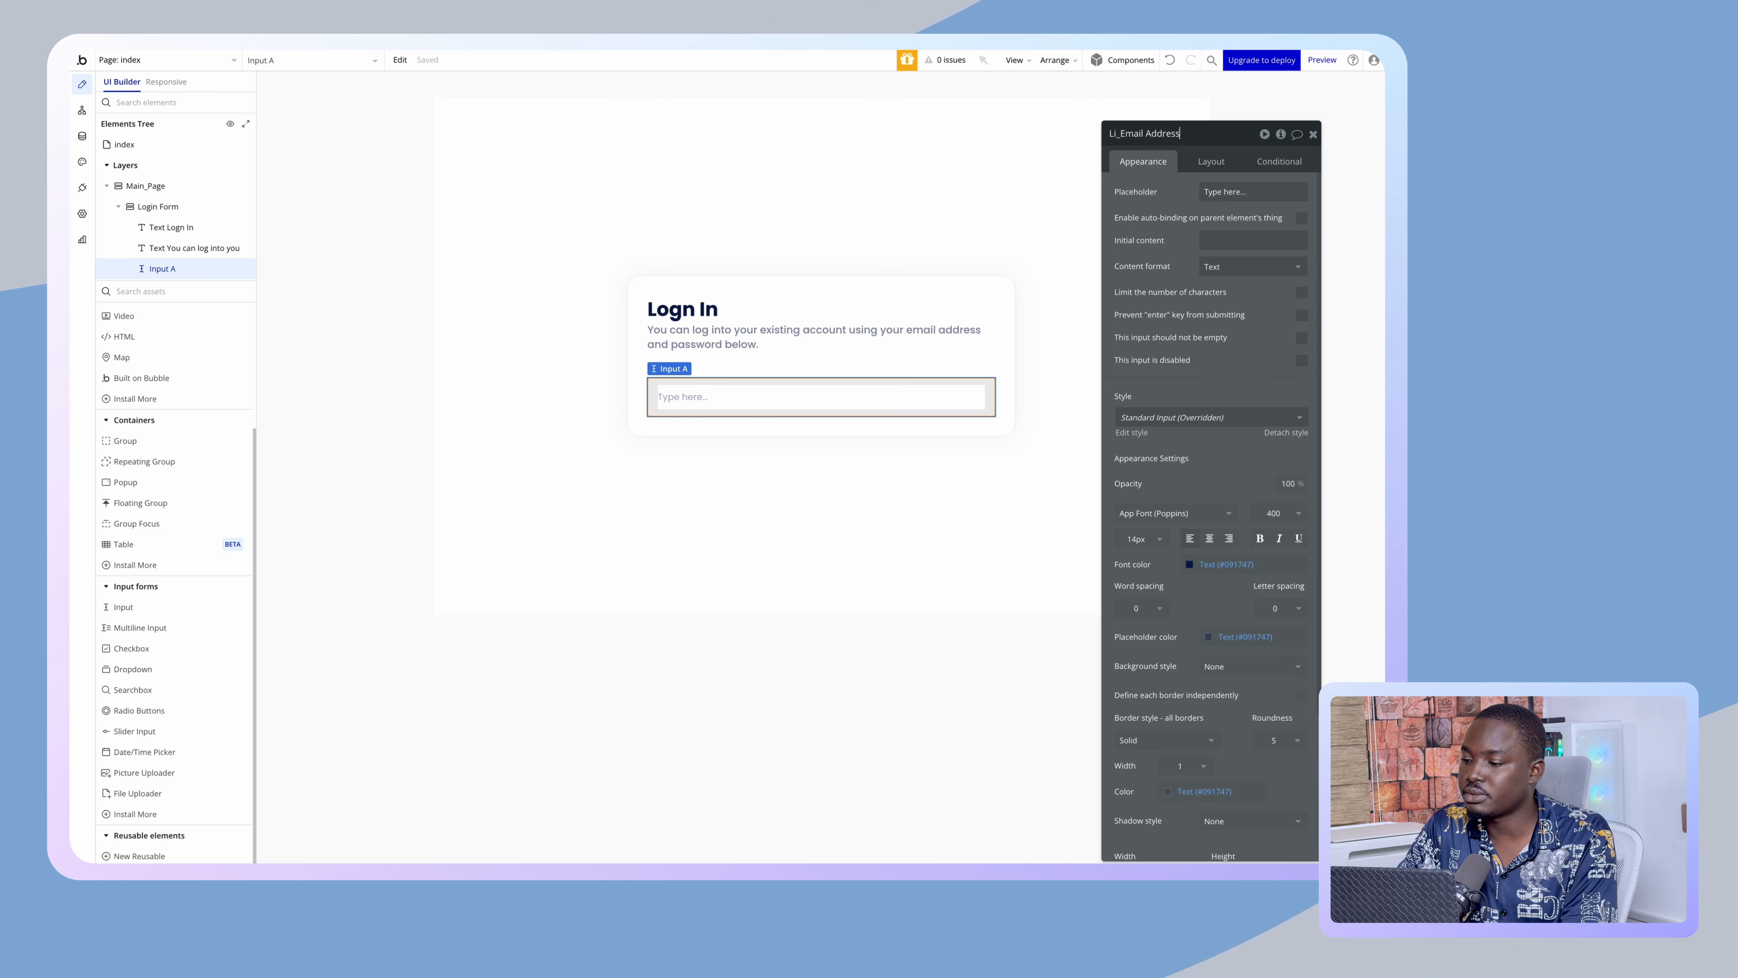
pyautogui.click(1151, 134)
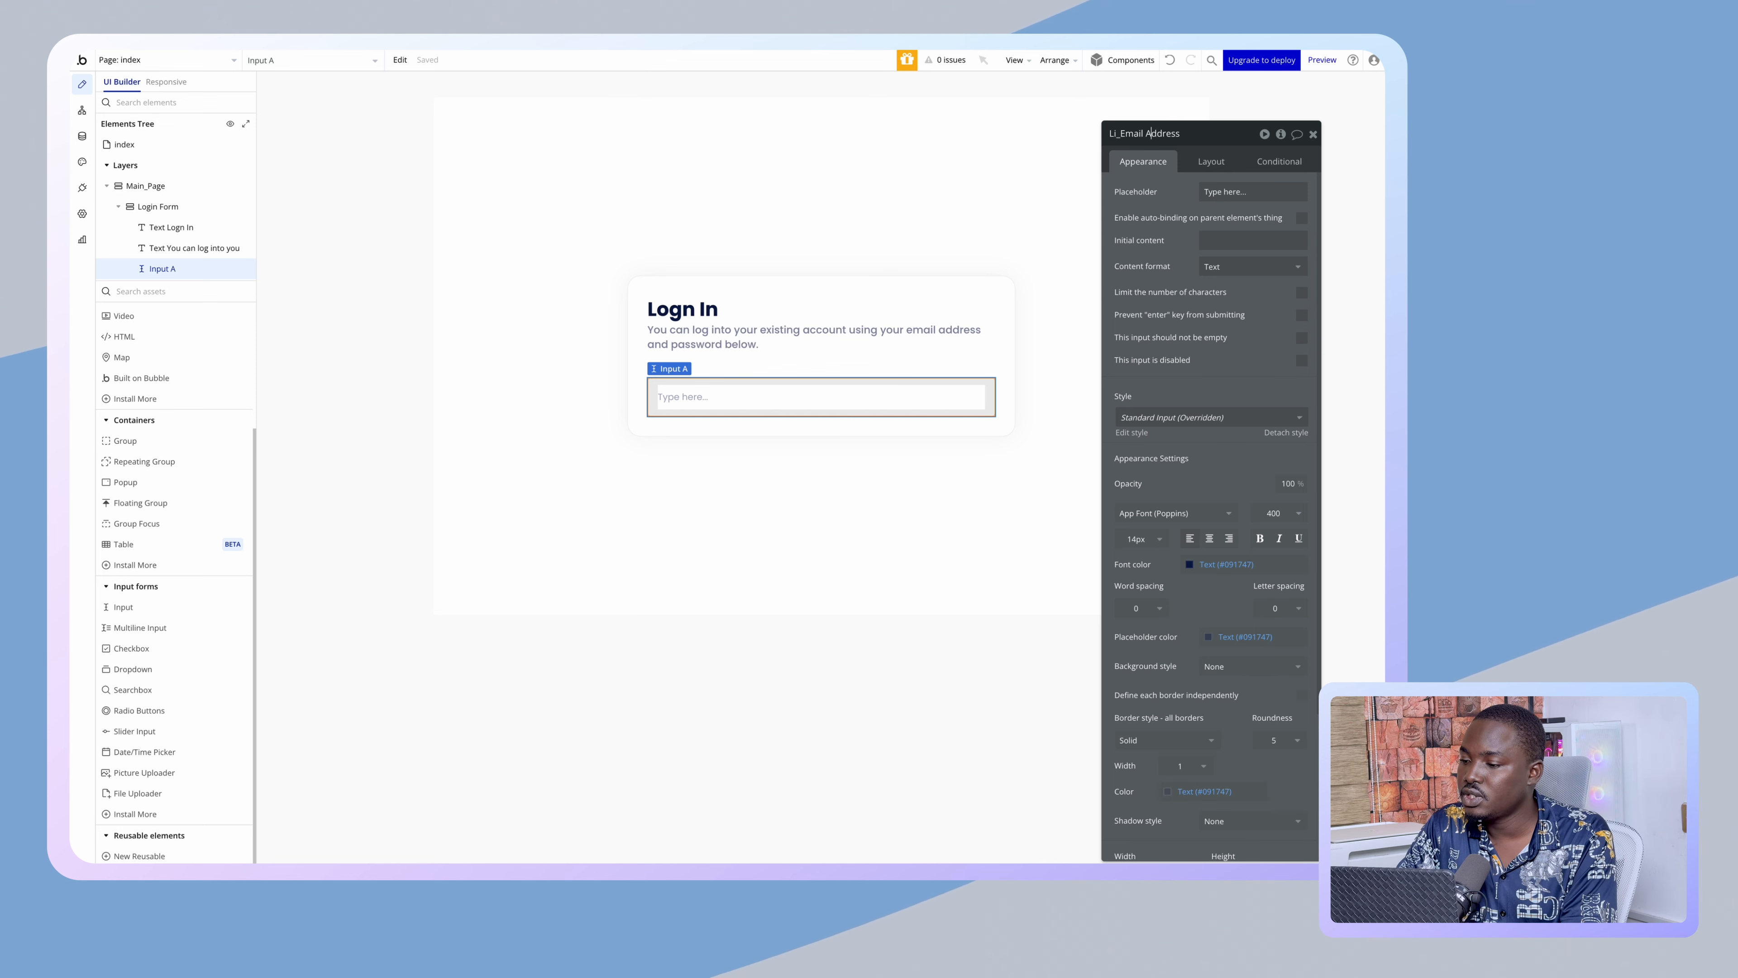
pyautogui.press('Left')
pyautogui.press('shift+super+Left')
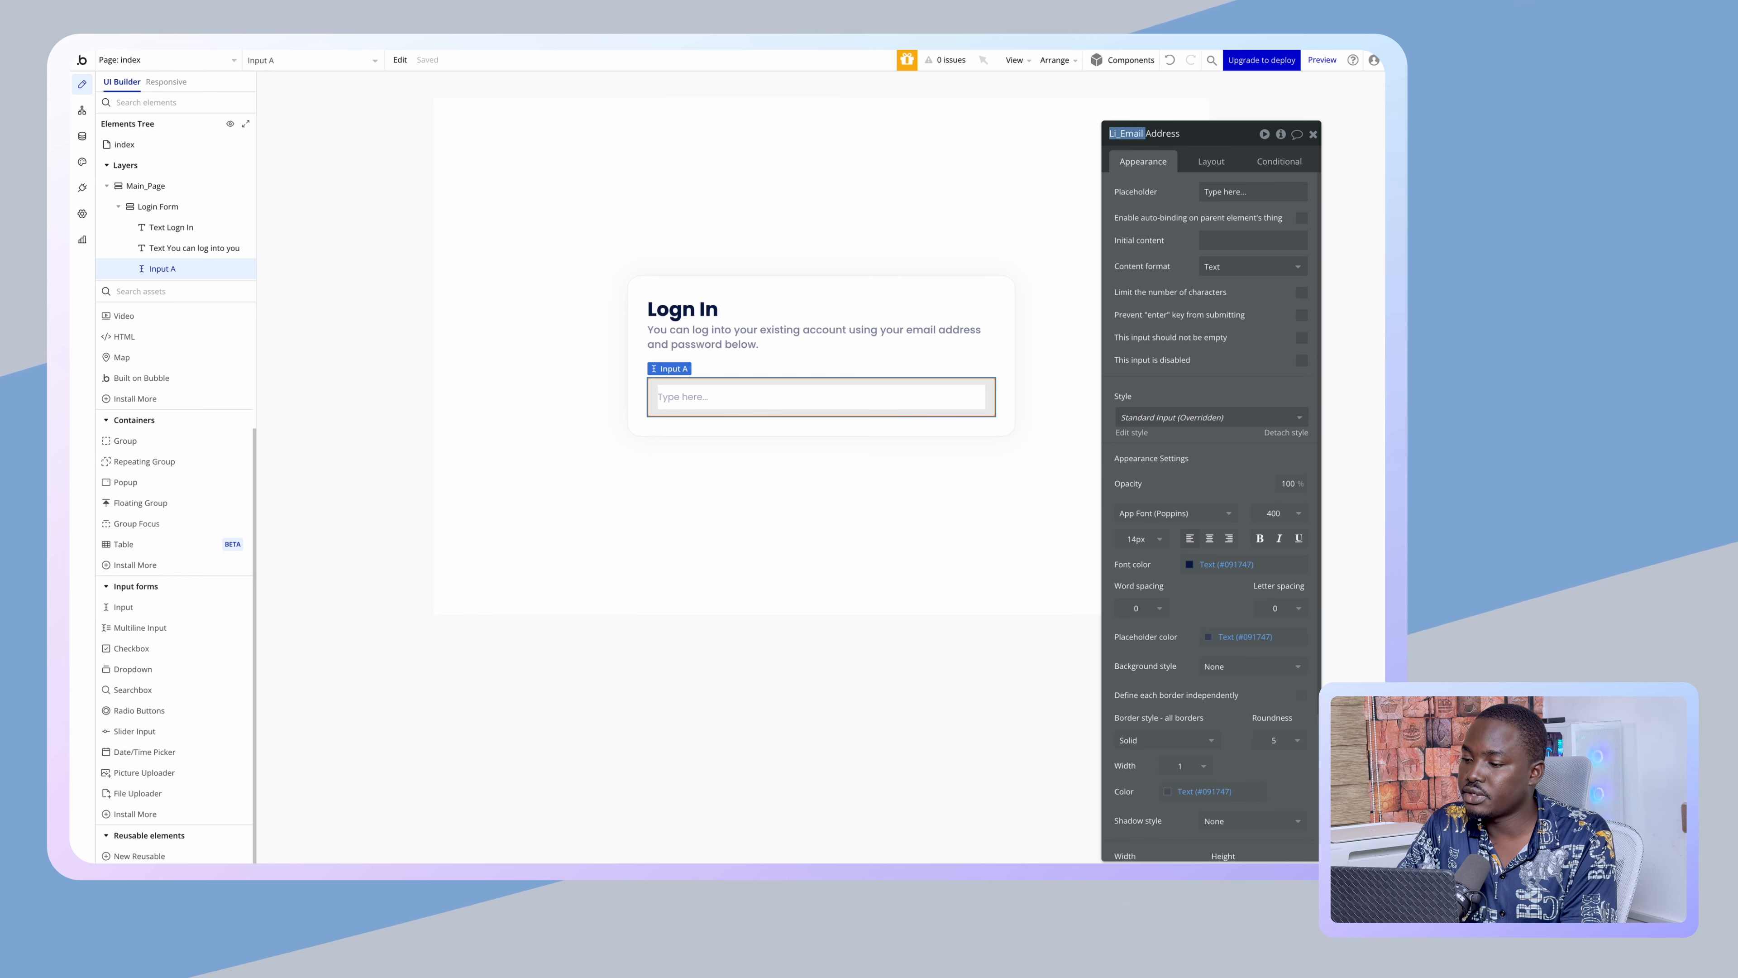
pyautogui.hotkey('shift', 'Right')
pyautogui.hotkey('shift', 'Right')
pyautogui.hotkey('shift', 'Right')
pyautogui.hotkey('shift', 'Right')
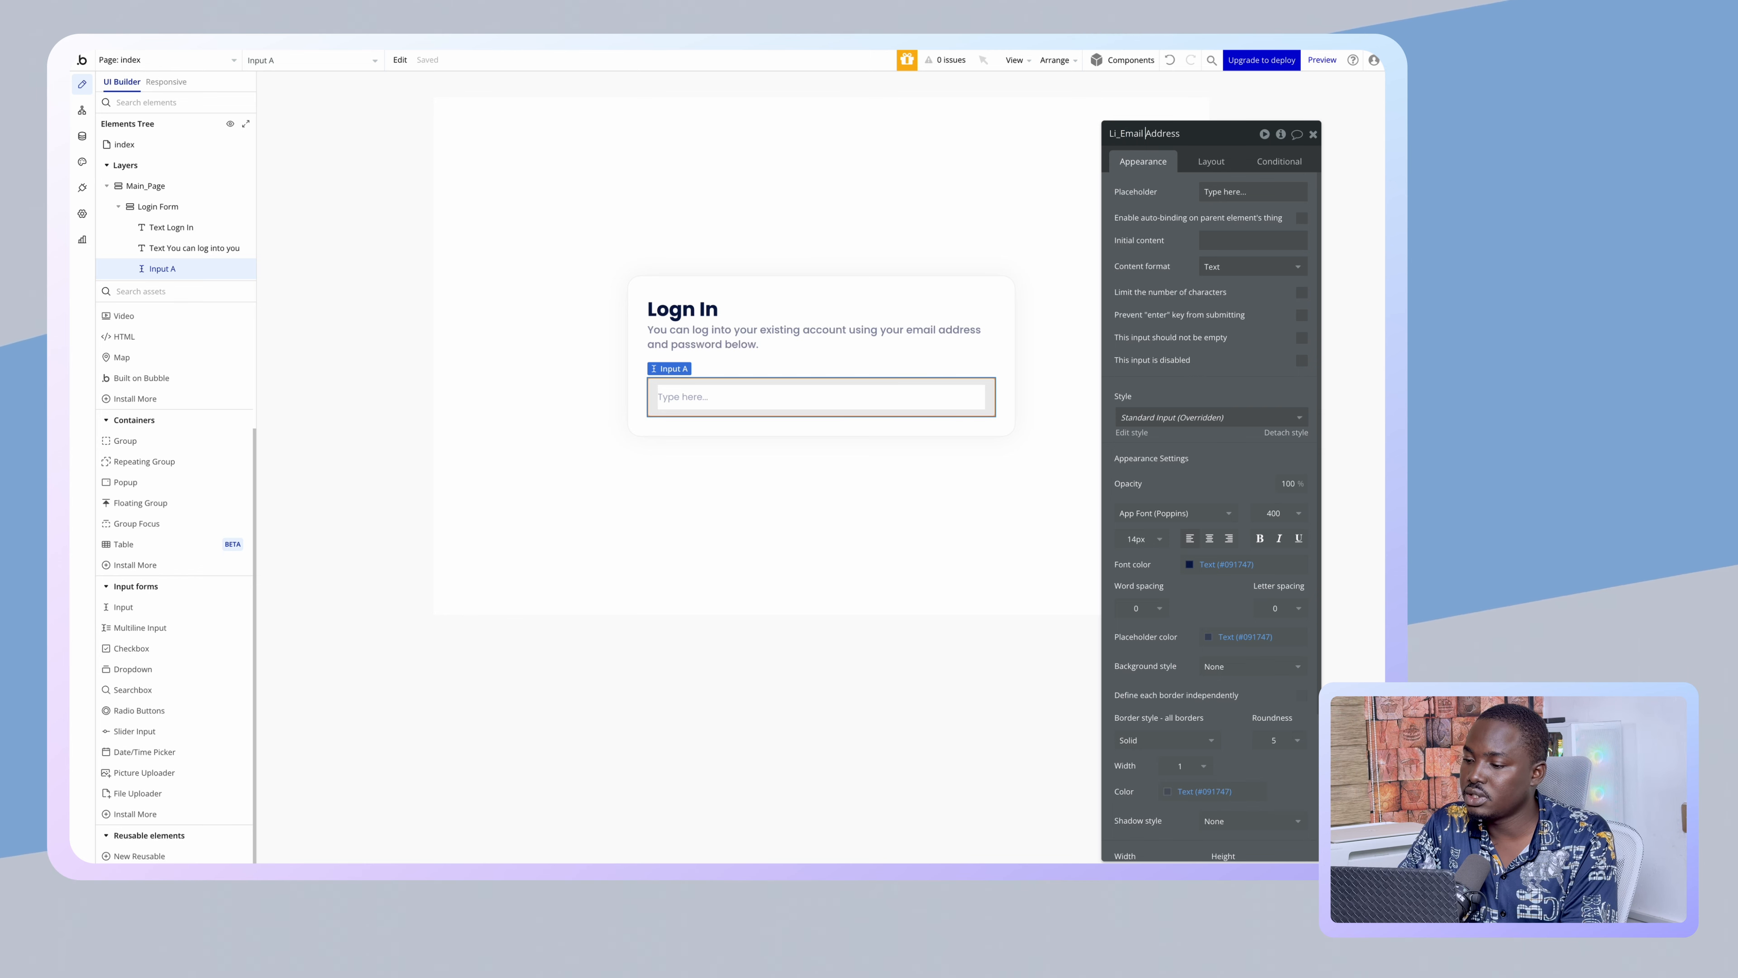
pyautogui.press('Left')
pyautogui.press('Left')
pyautogui.press('Left')
pyautogui.hotkey('shift', 'Left')
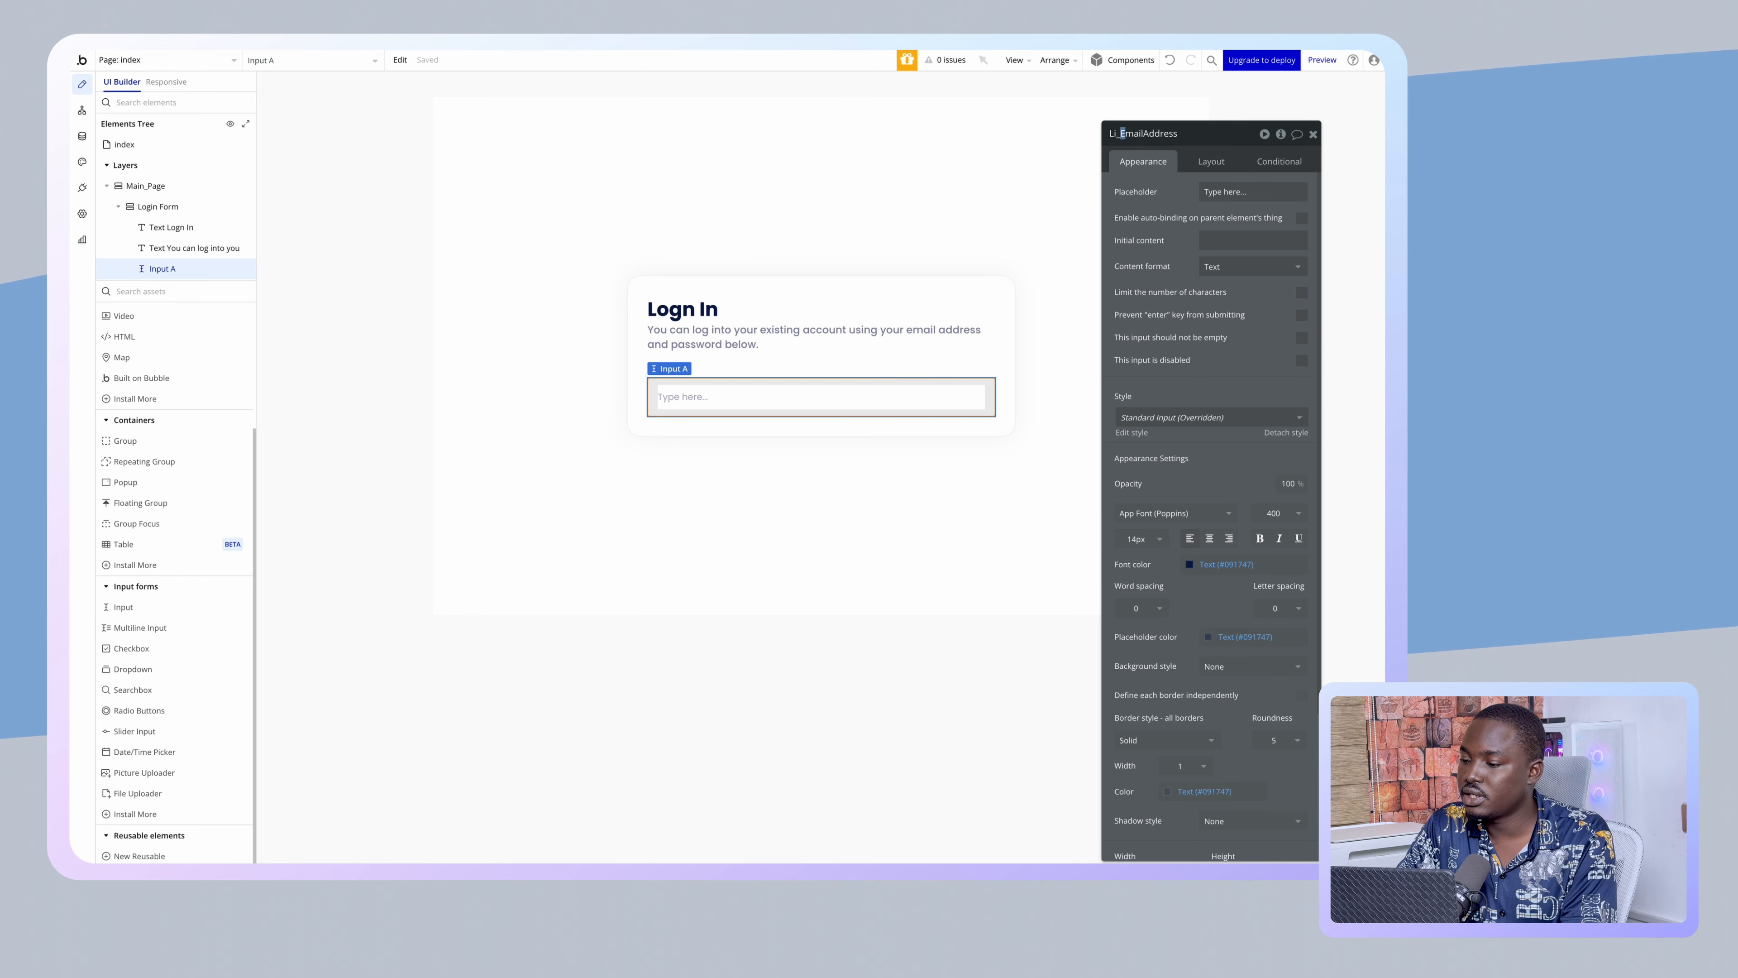
pyautogui.click(1163, 173)
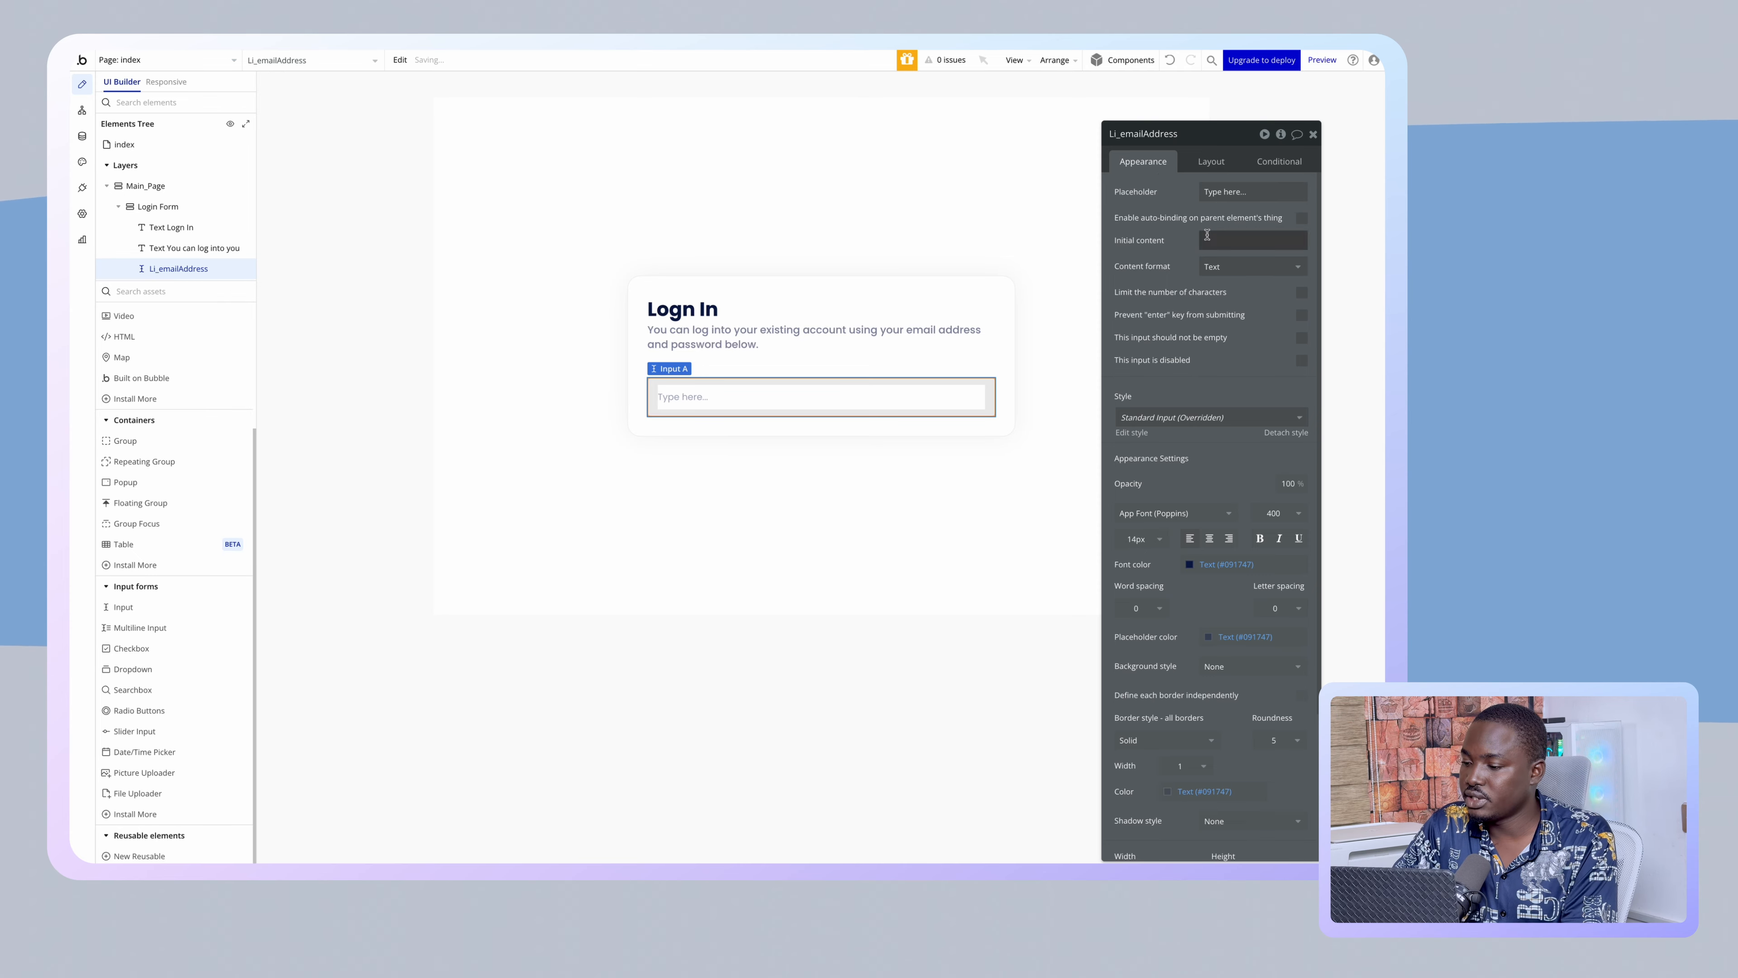
pyautogui.click(1222, 267)
pyautogui.click(1215, 326)
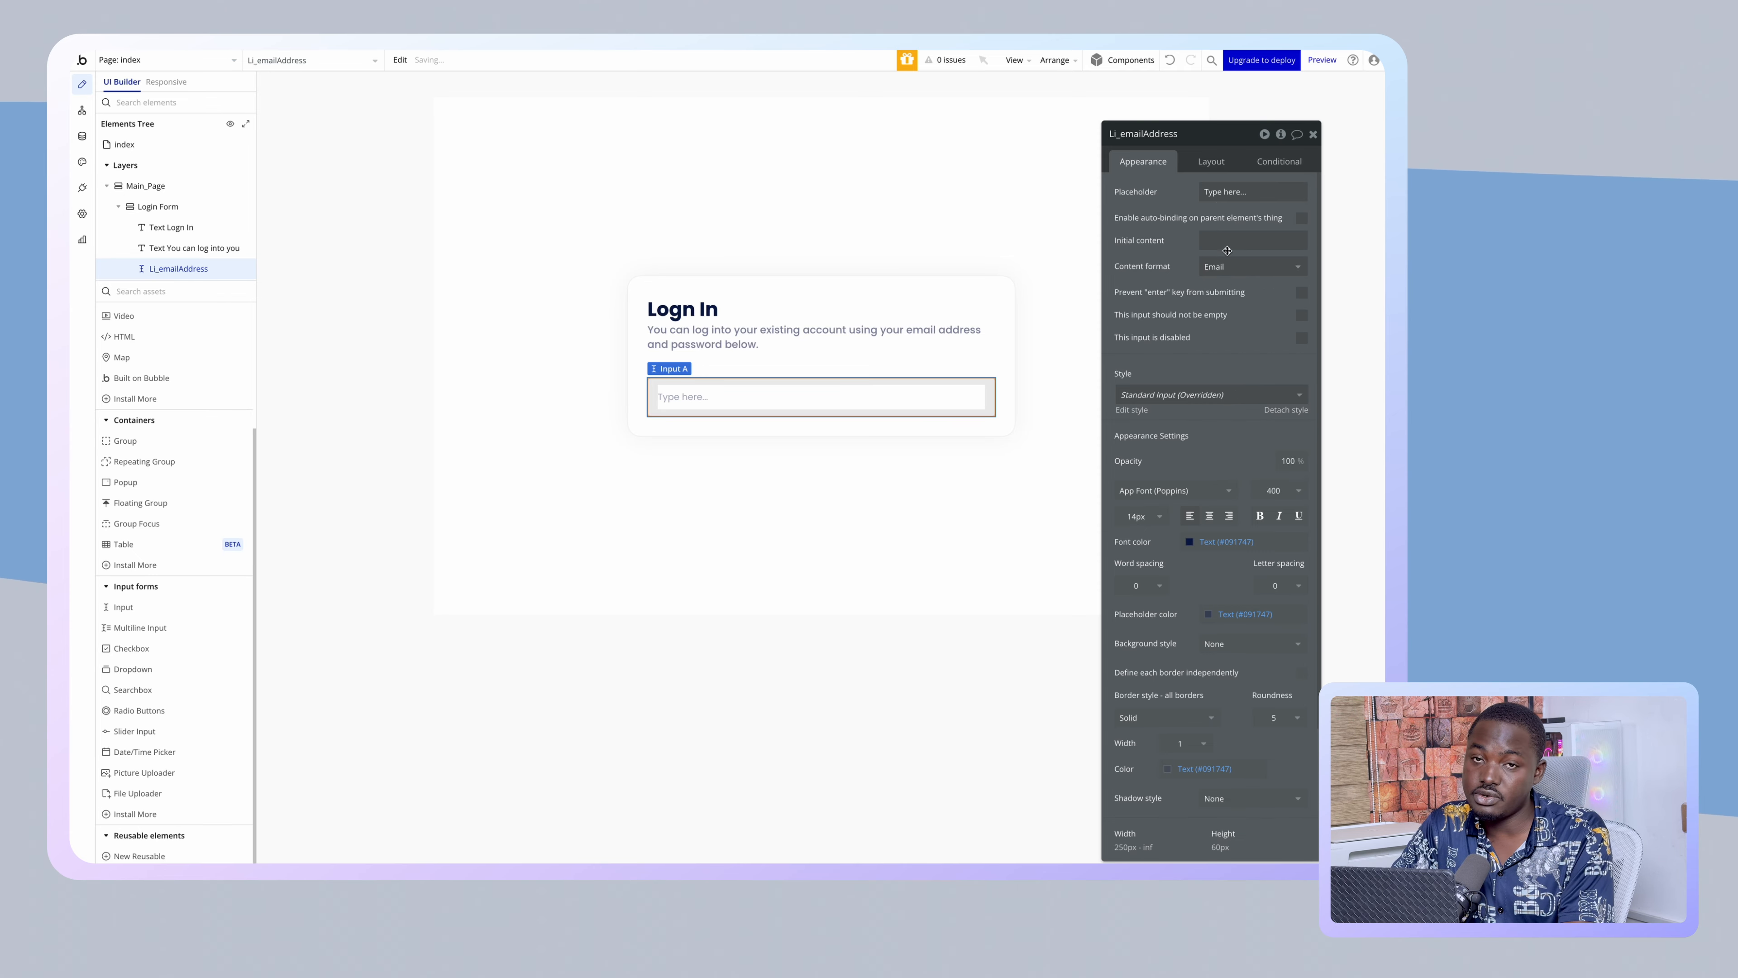
pyautogui.click(1221, 186)
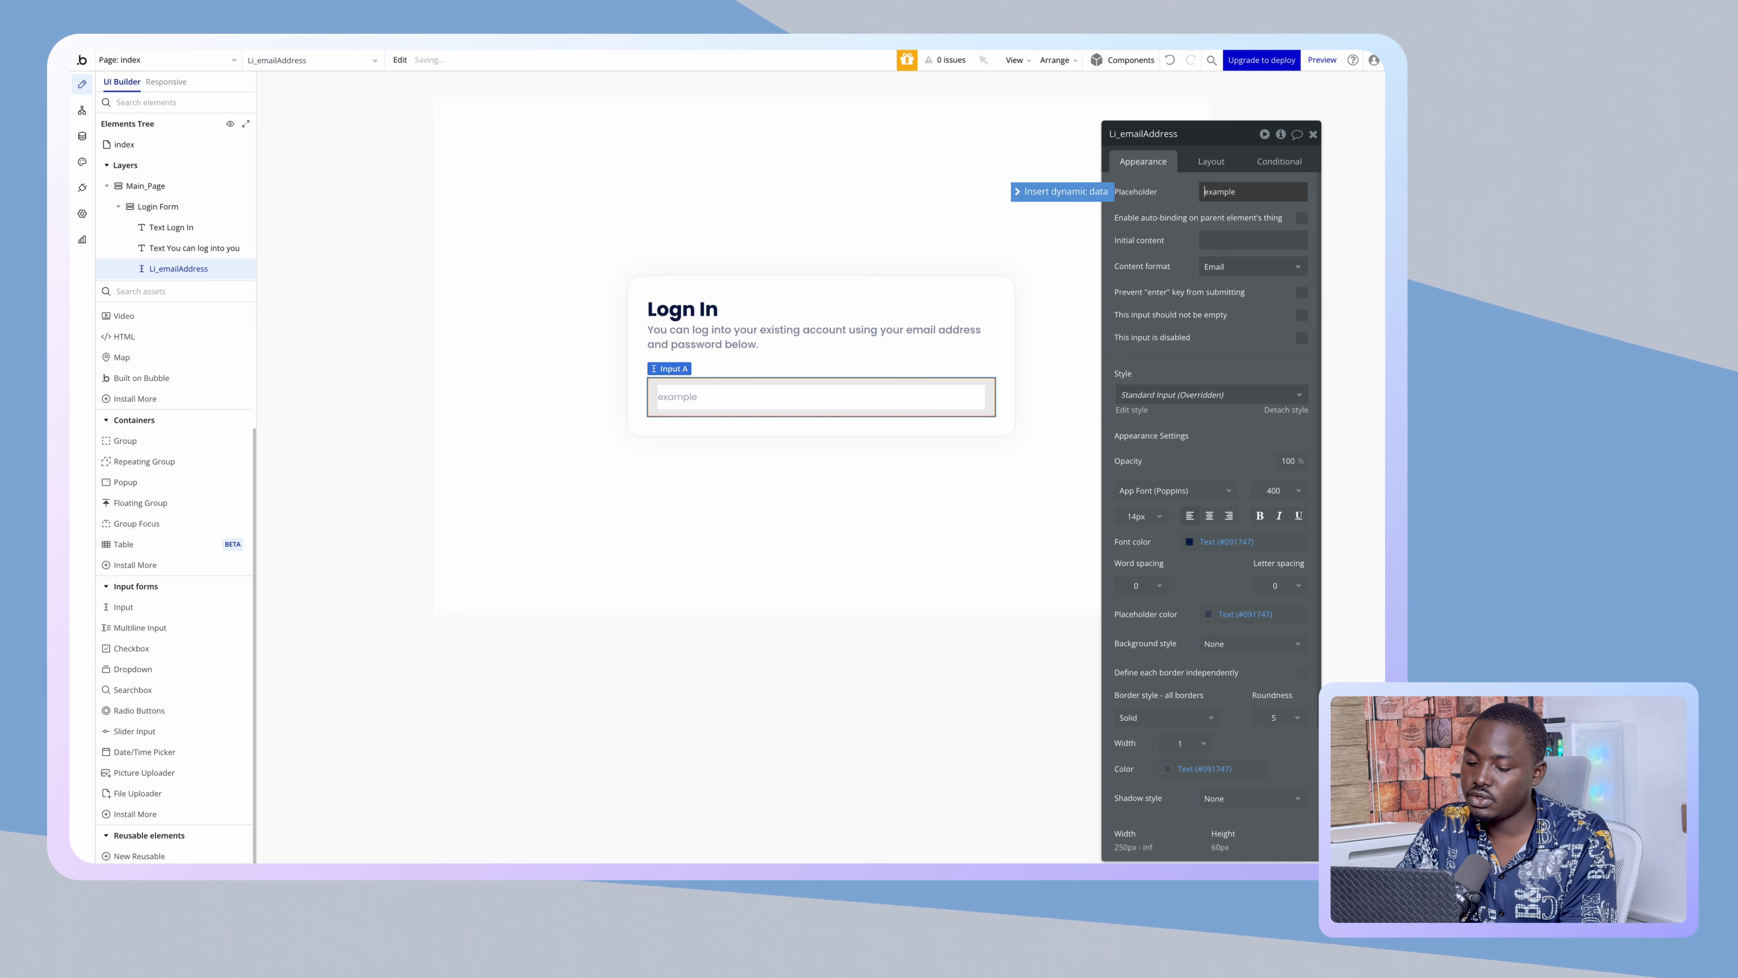
pyautogui.write('@')
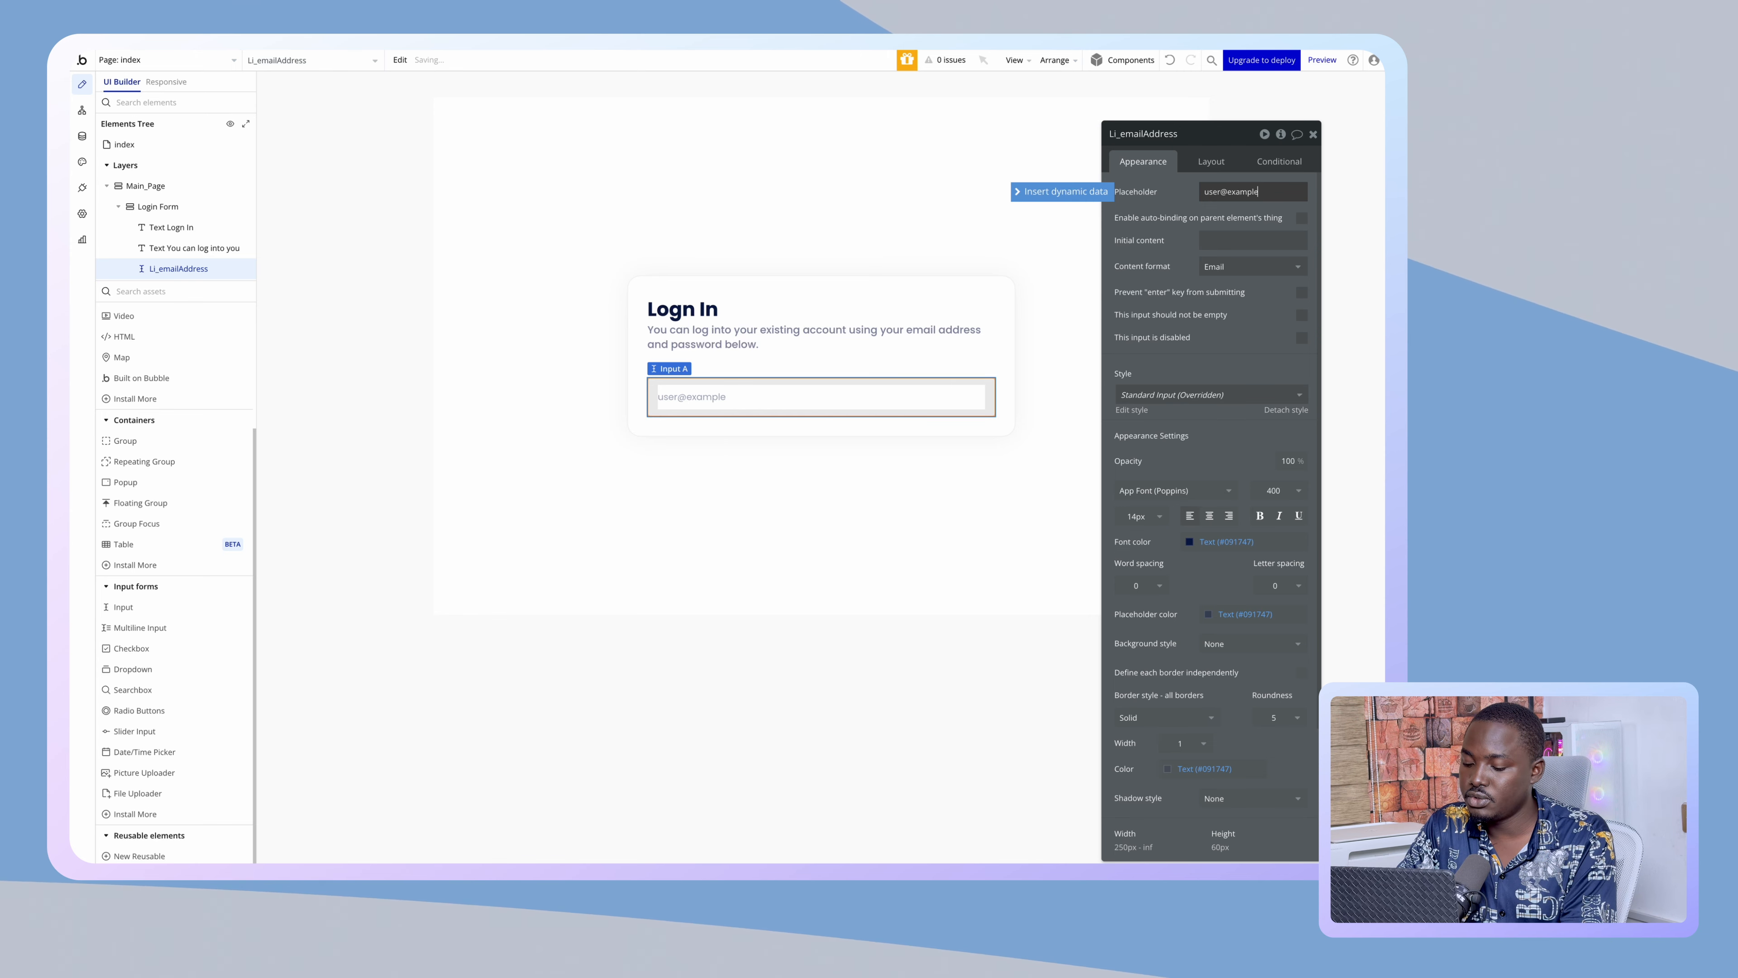
pyautogui.write('.ext')
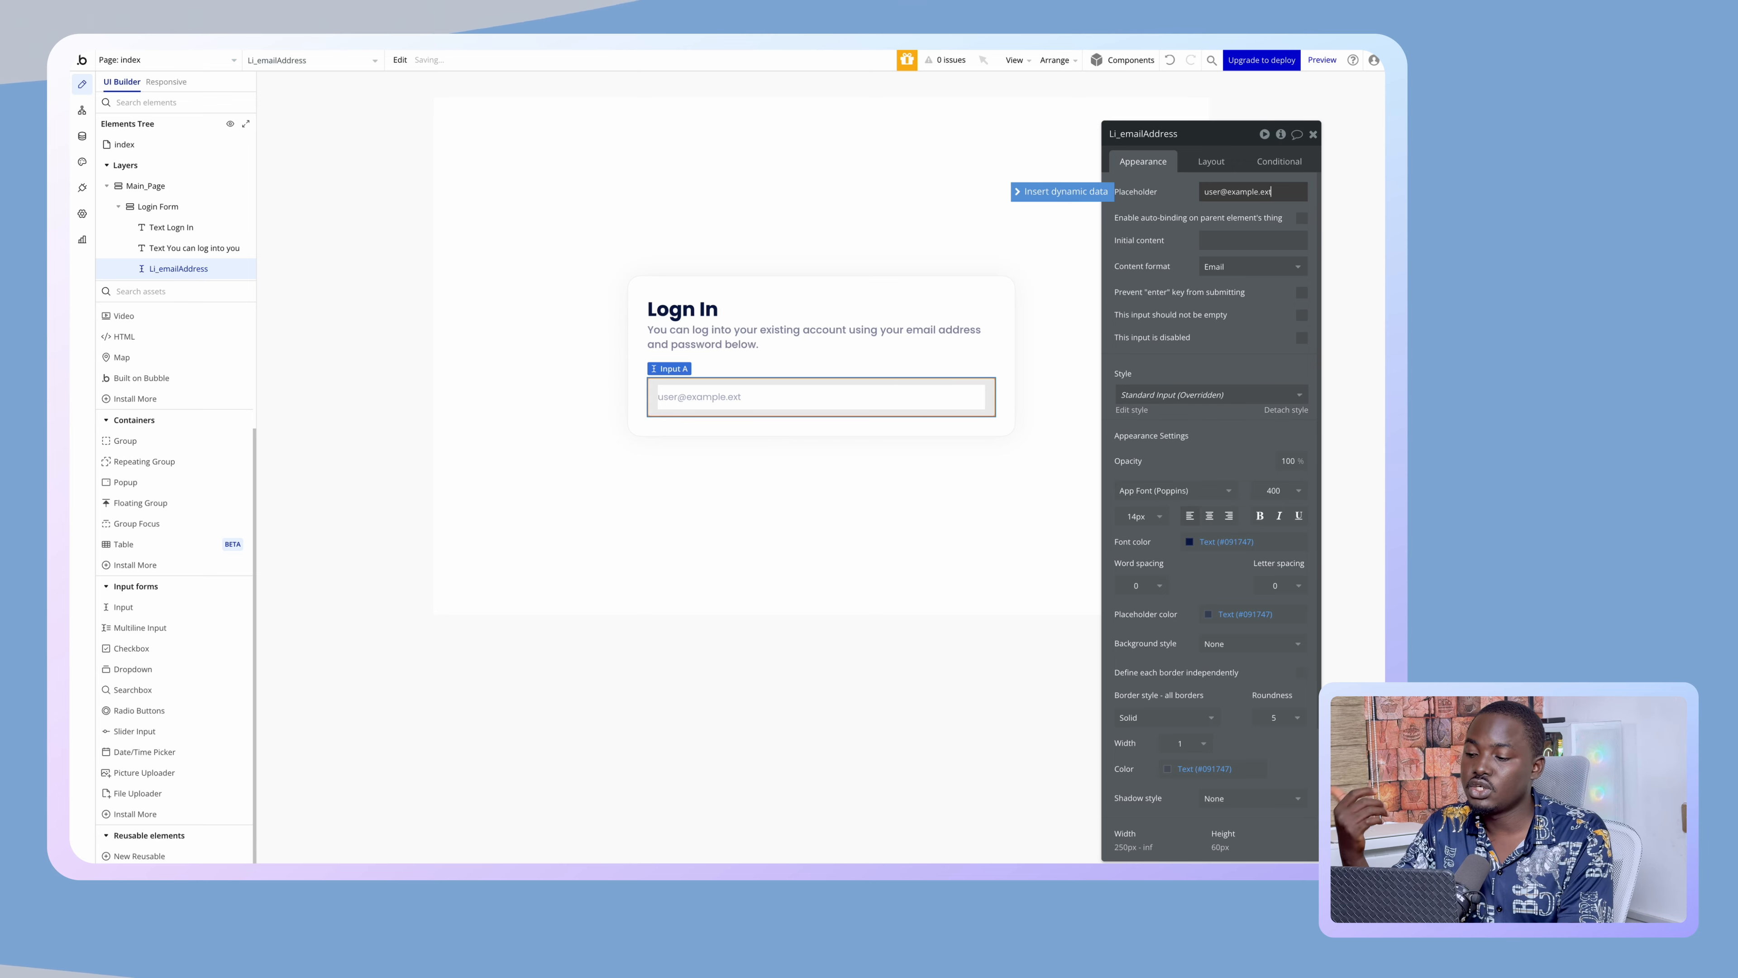
# - Switch the email input to a custom style and stop Enter from submitting
pyautogui.click(1186, 396)
pyautogui.click(1175, 415)
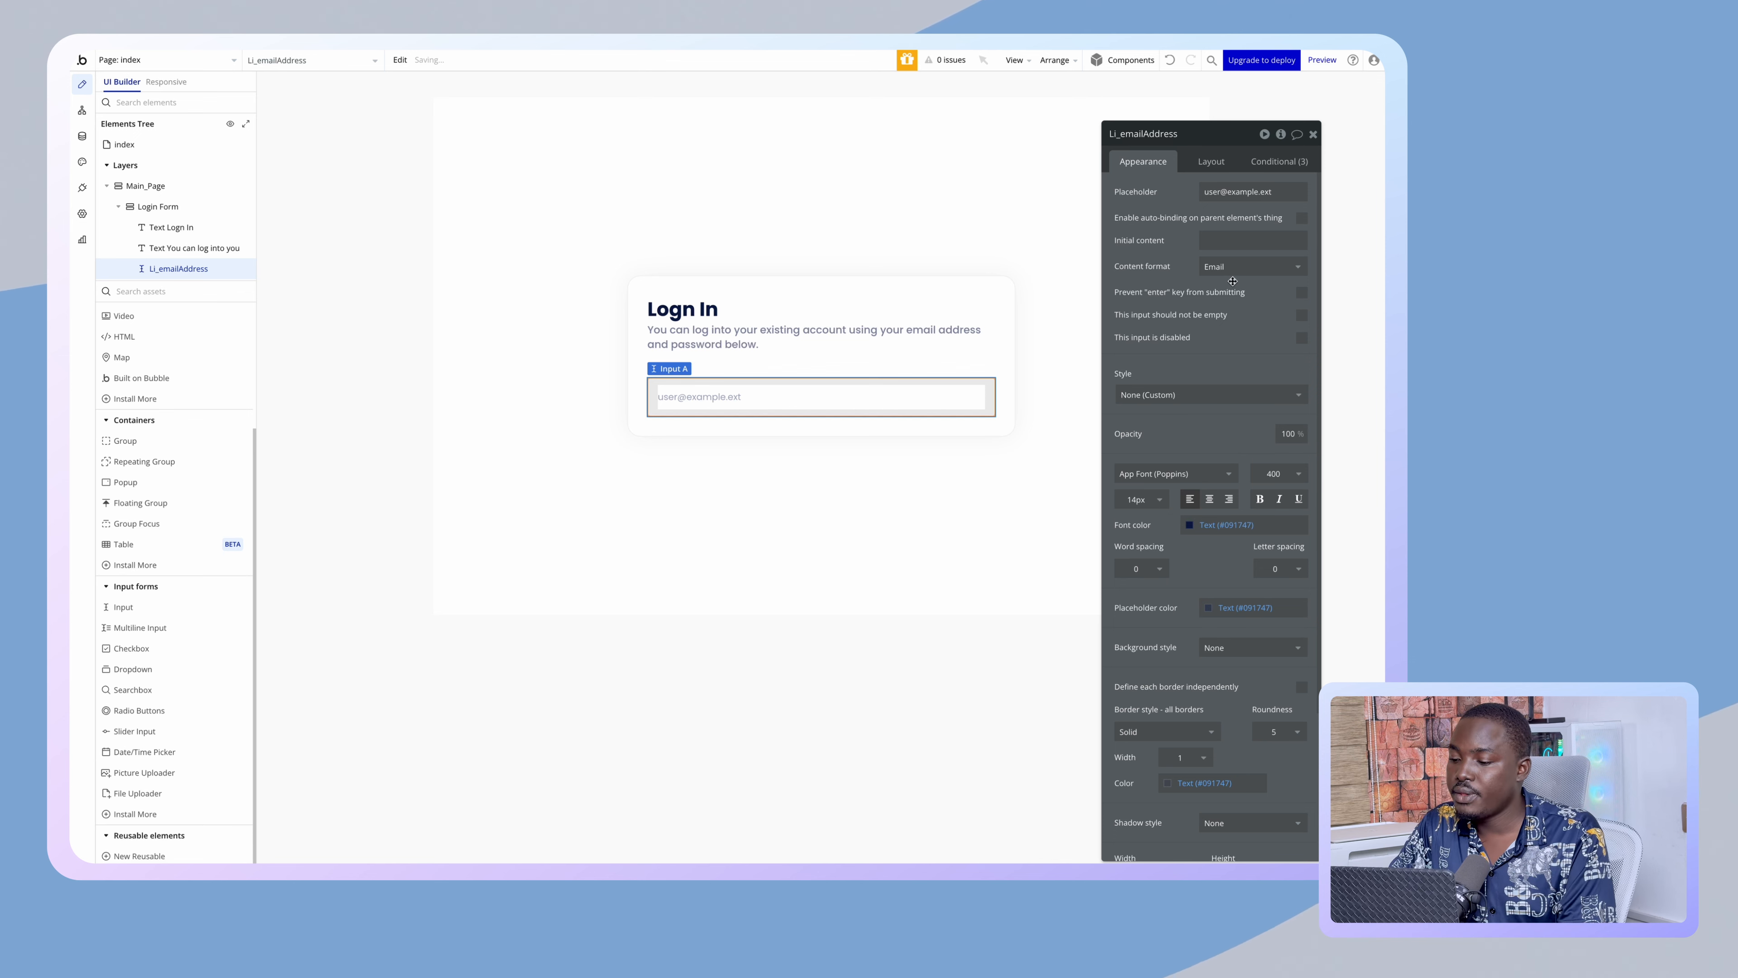
pyautogui.click(1301, 293)
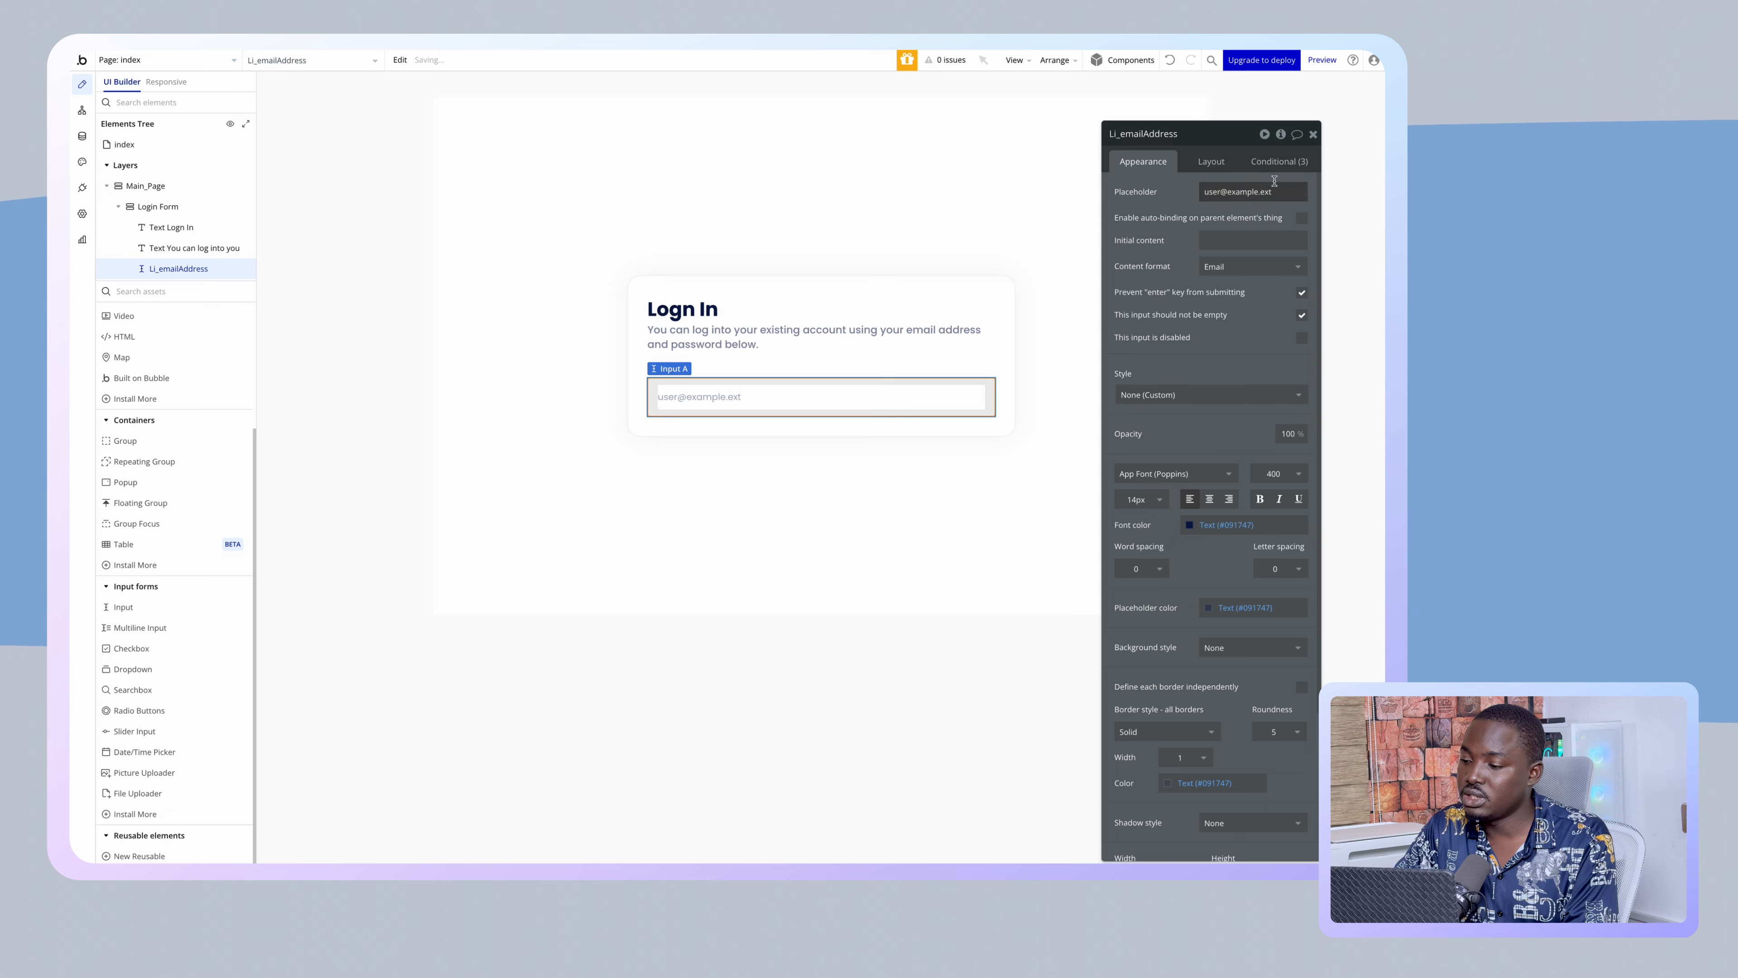
# - Delete the email input's invalid and focus conditions from its Conditional tab
pyautogui.click(1281, 165)
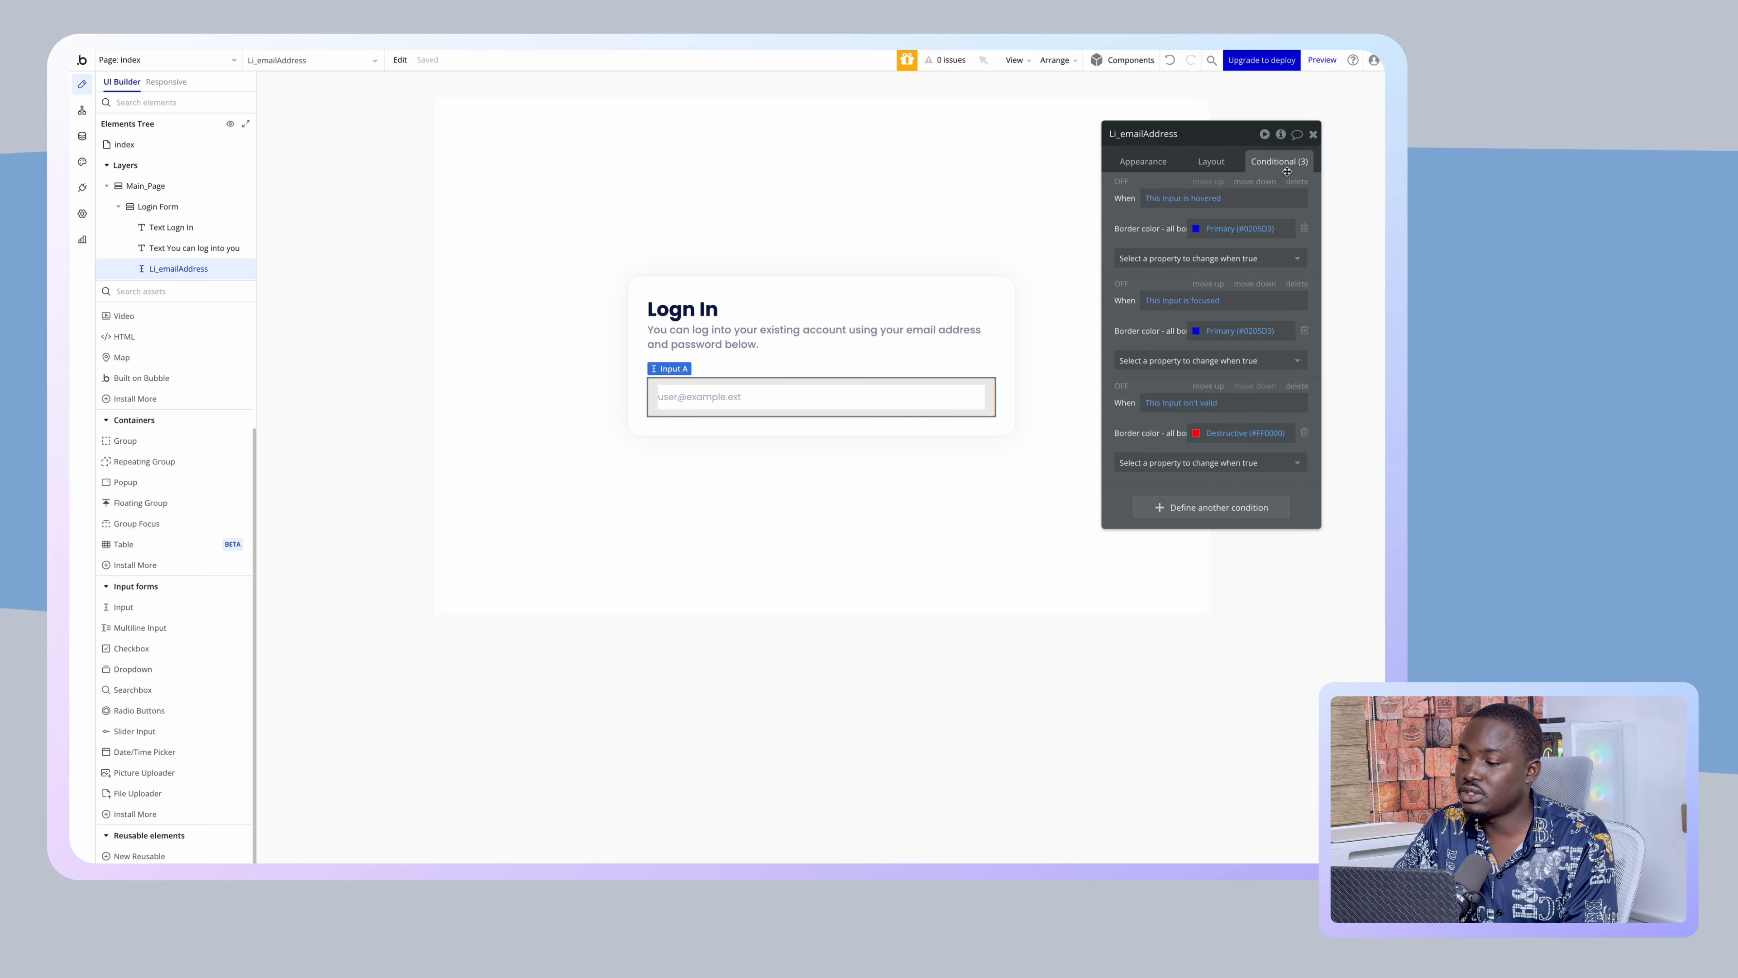
pyautogui.click(1297, 386)
pyautogui.click(1296, 283)
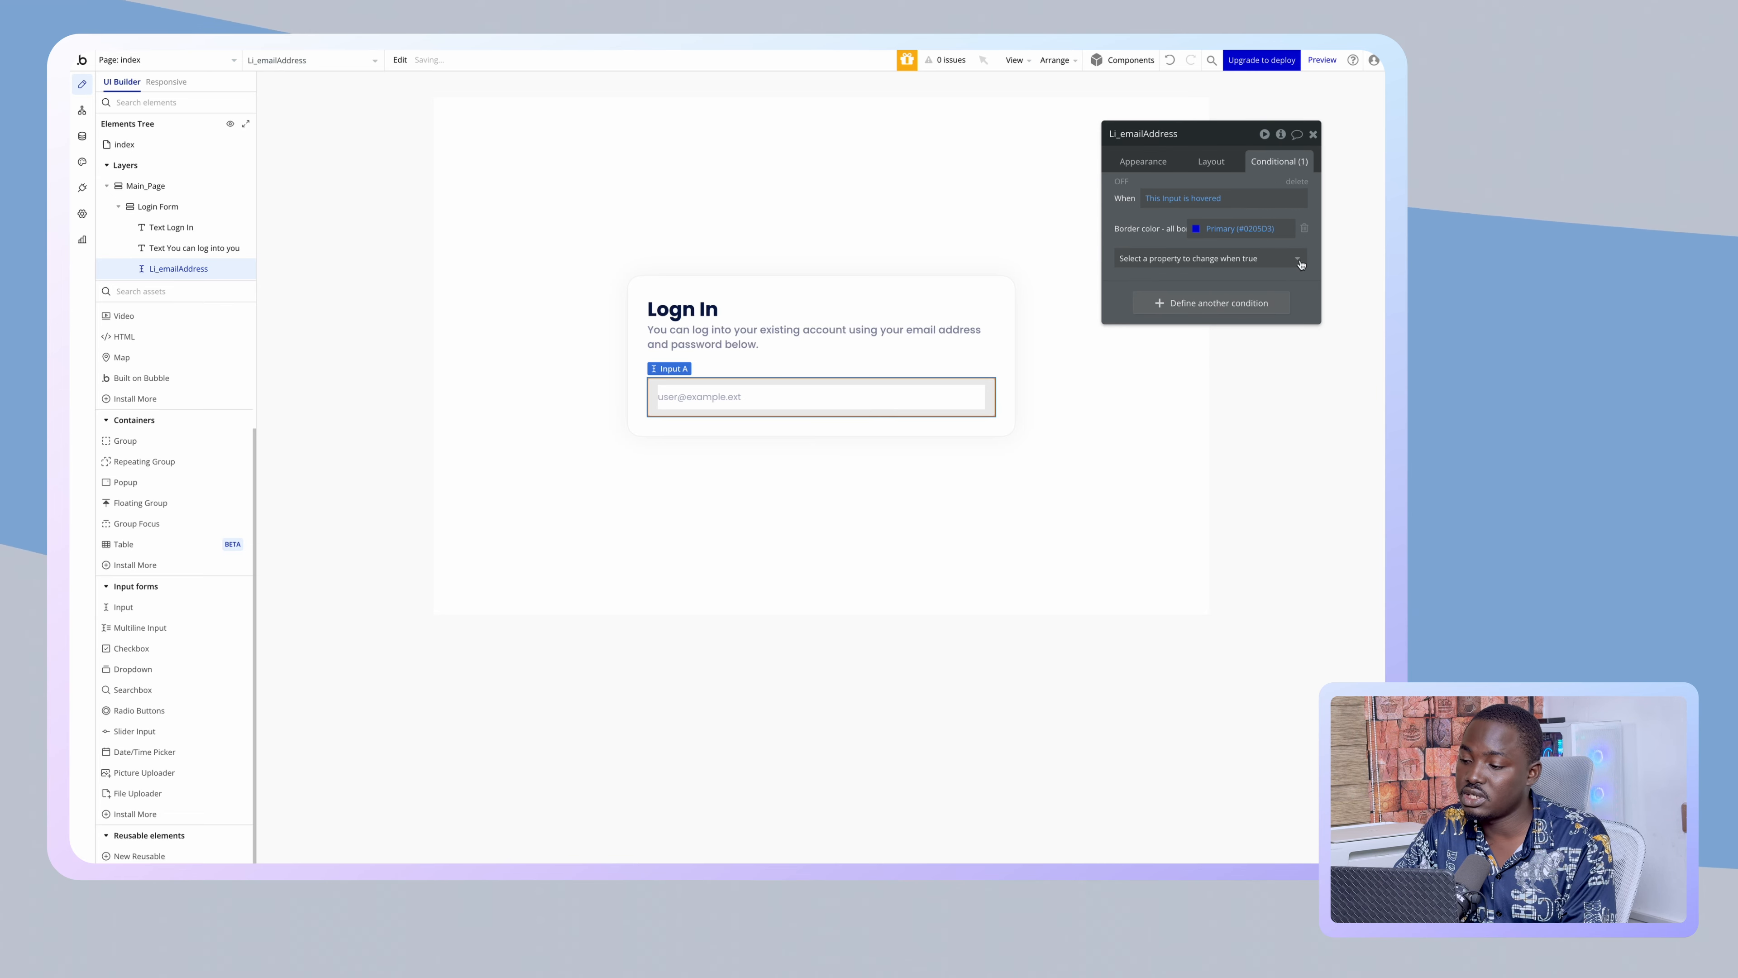
pyautogui.click(1297, 181)
pyautogui.click(1155, 160)
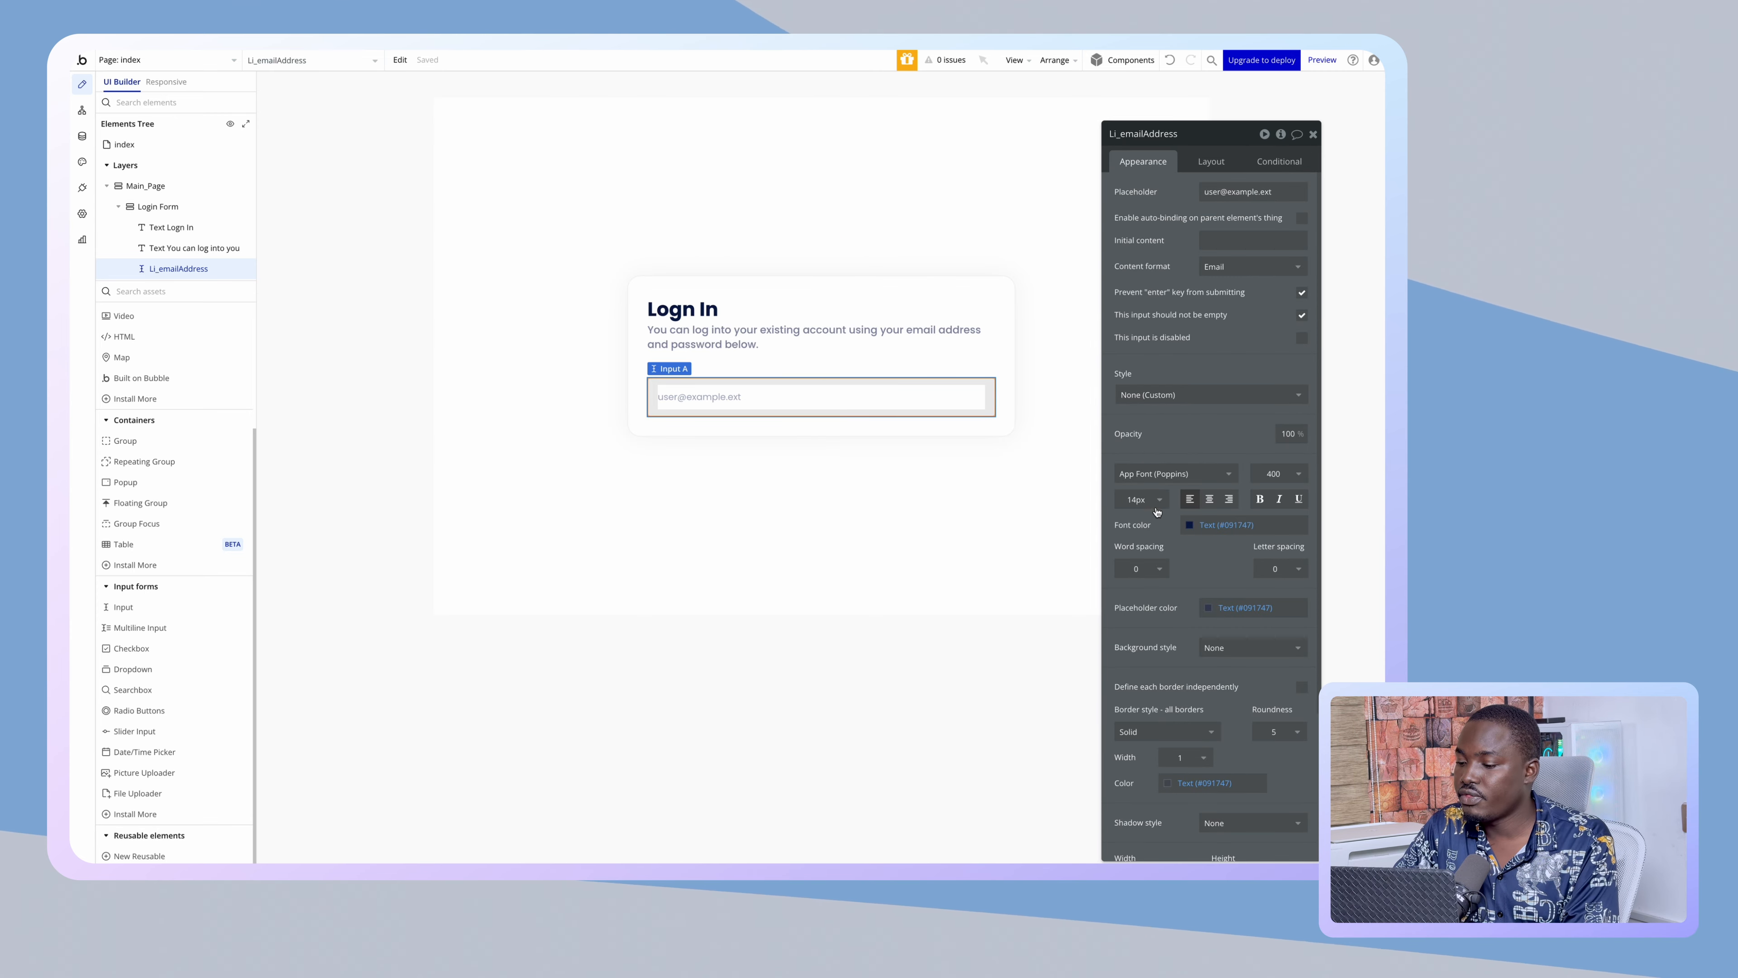
# - Set the email input's font size to 16 and open the colour variables
pyautogui.click(1139, 499)
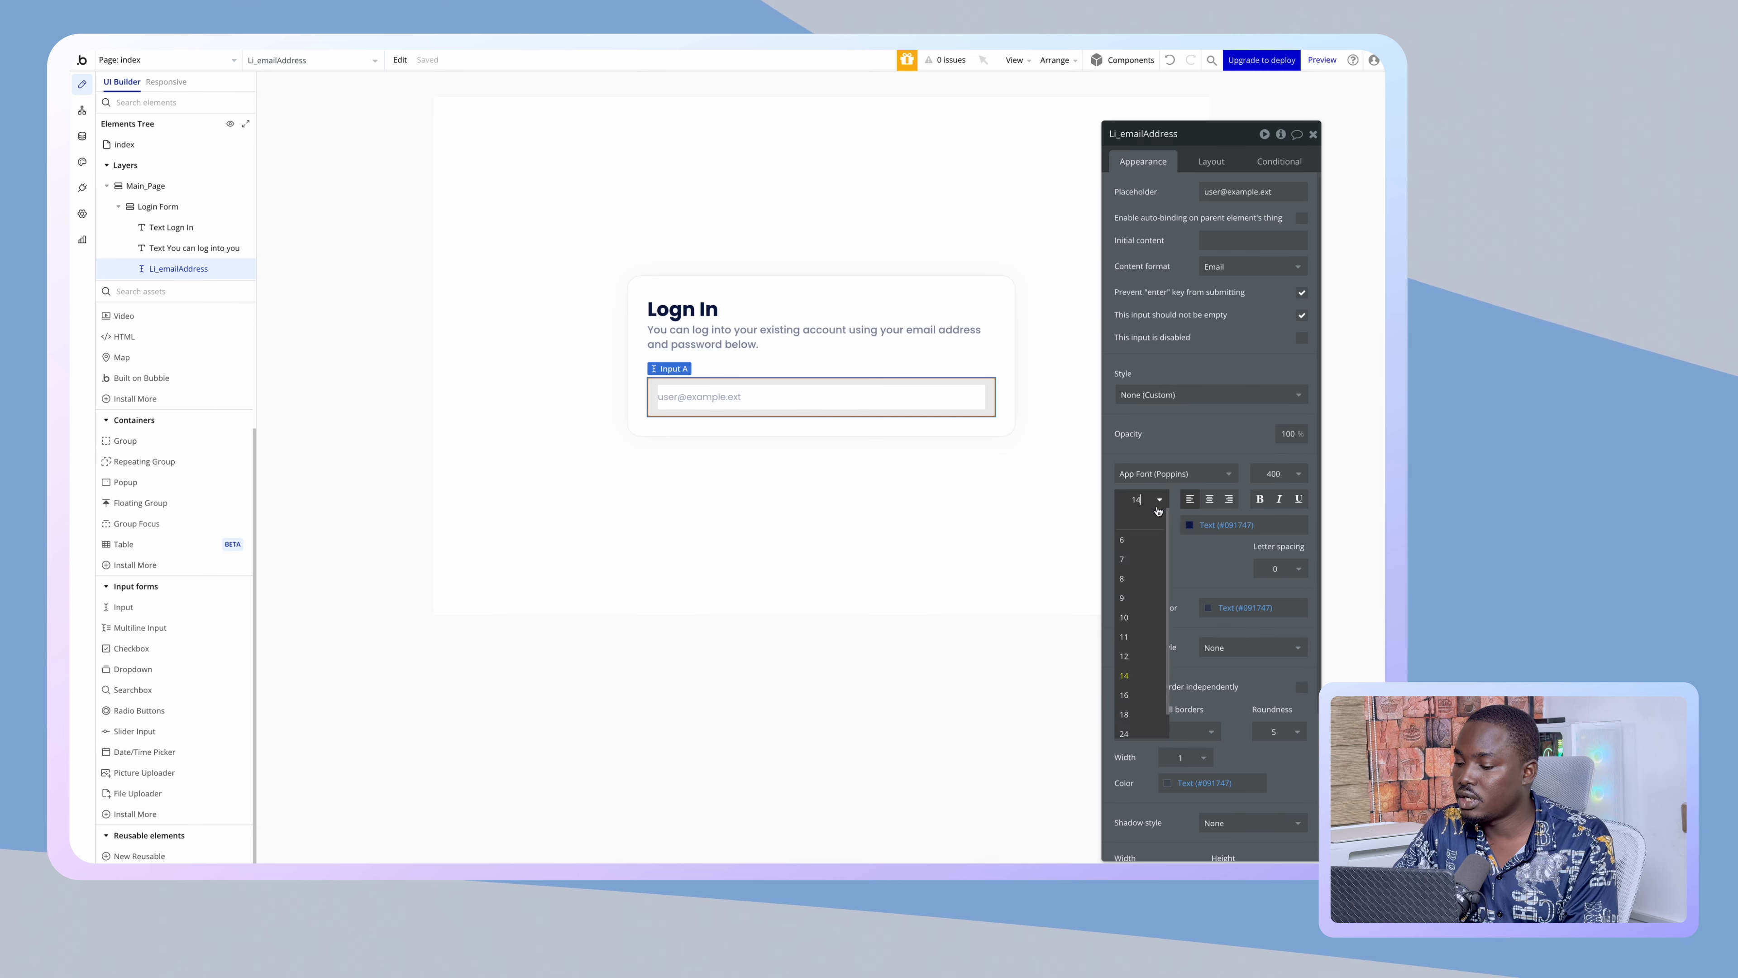
pyautogui.click(1124, 695)
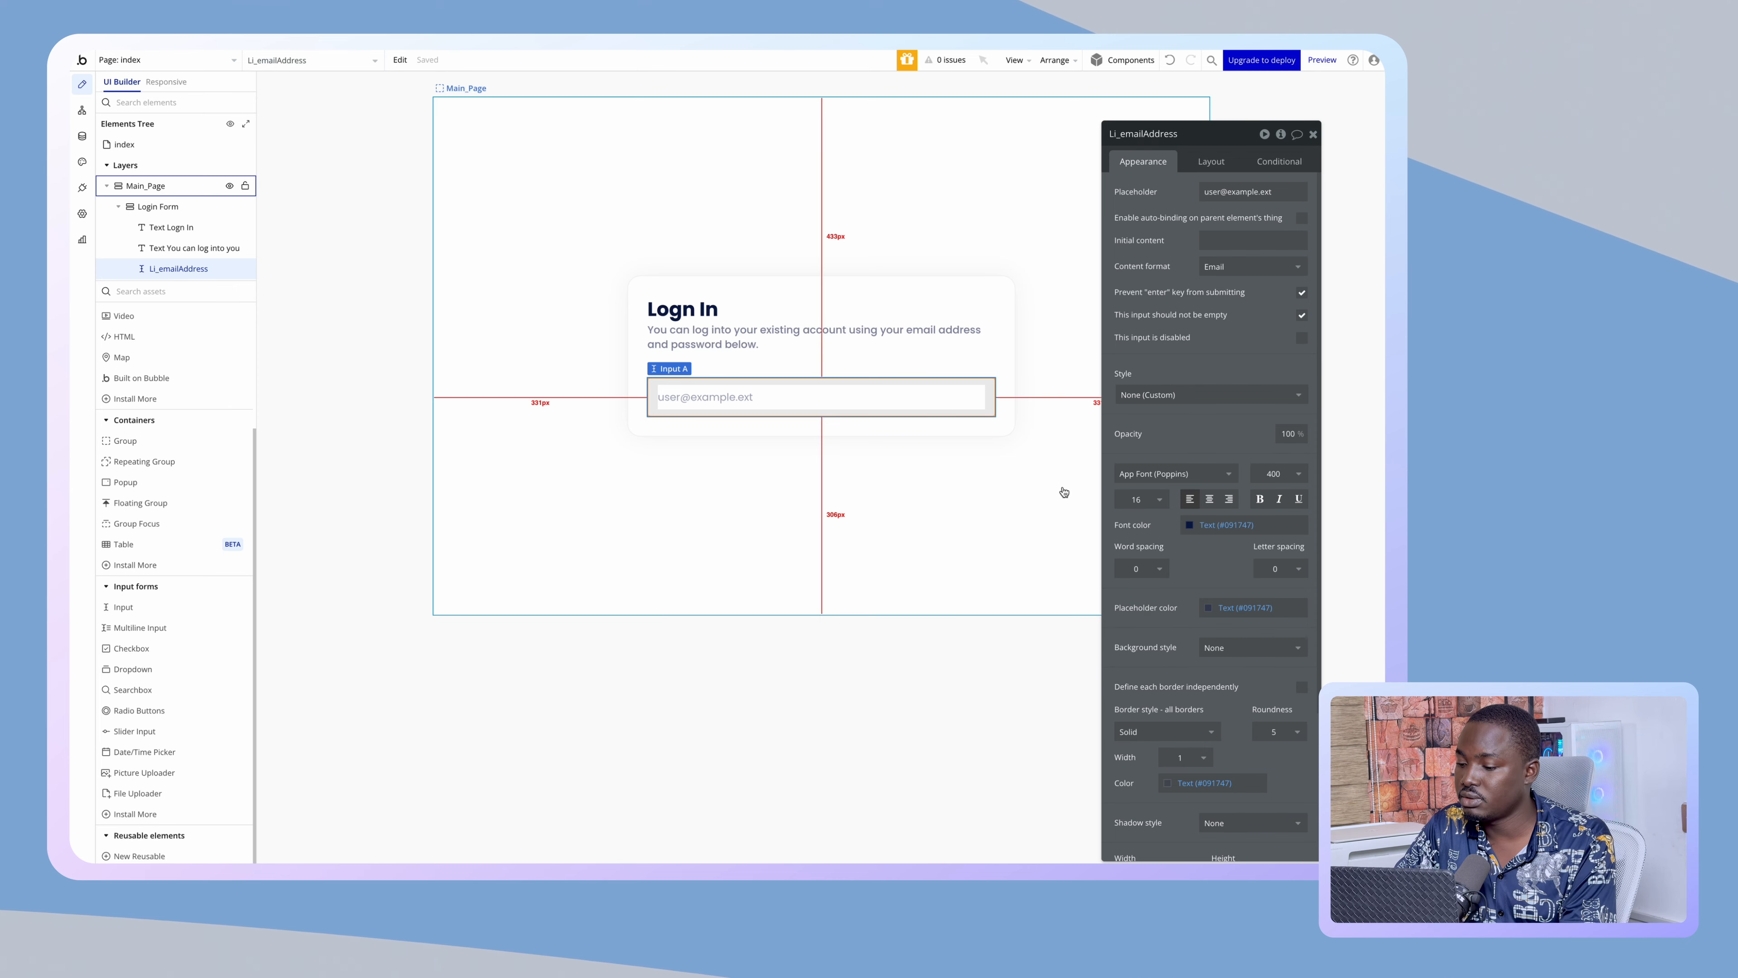
pyautogui.click(1205, 525)
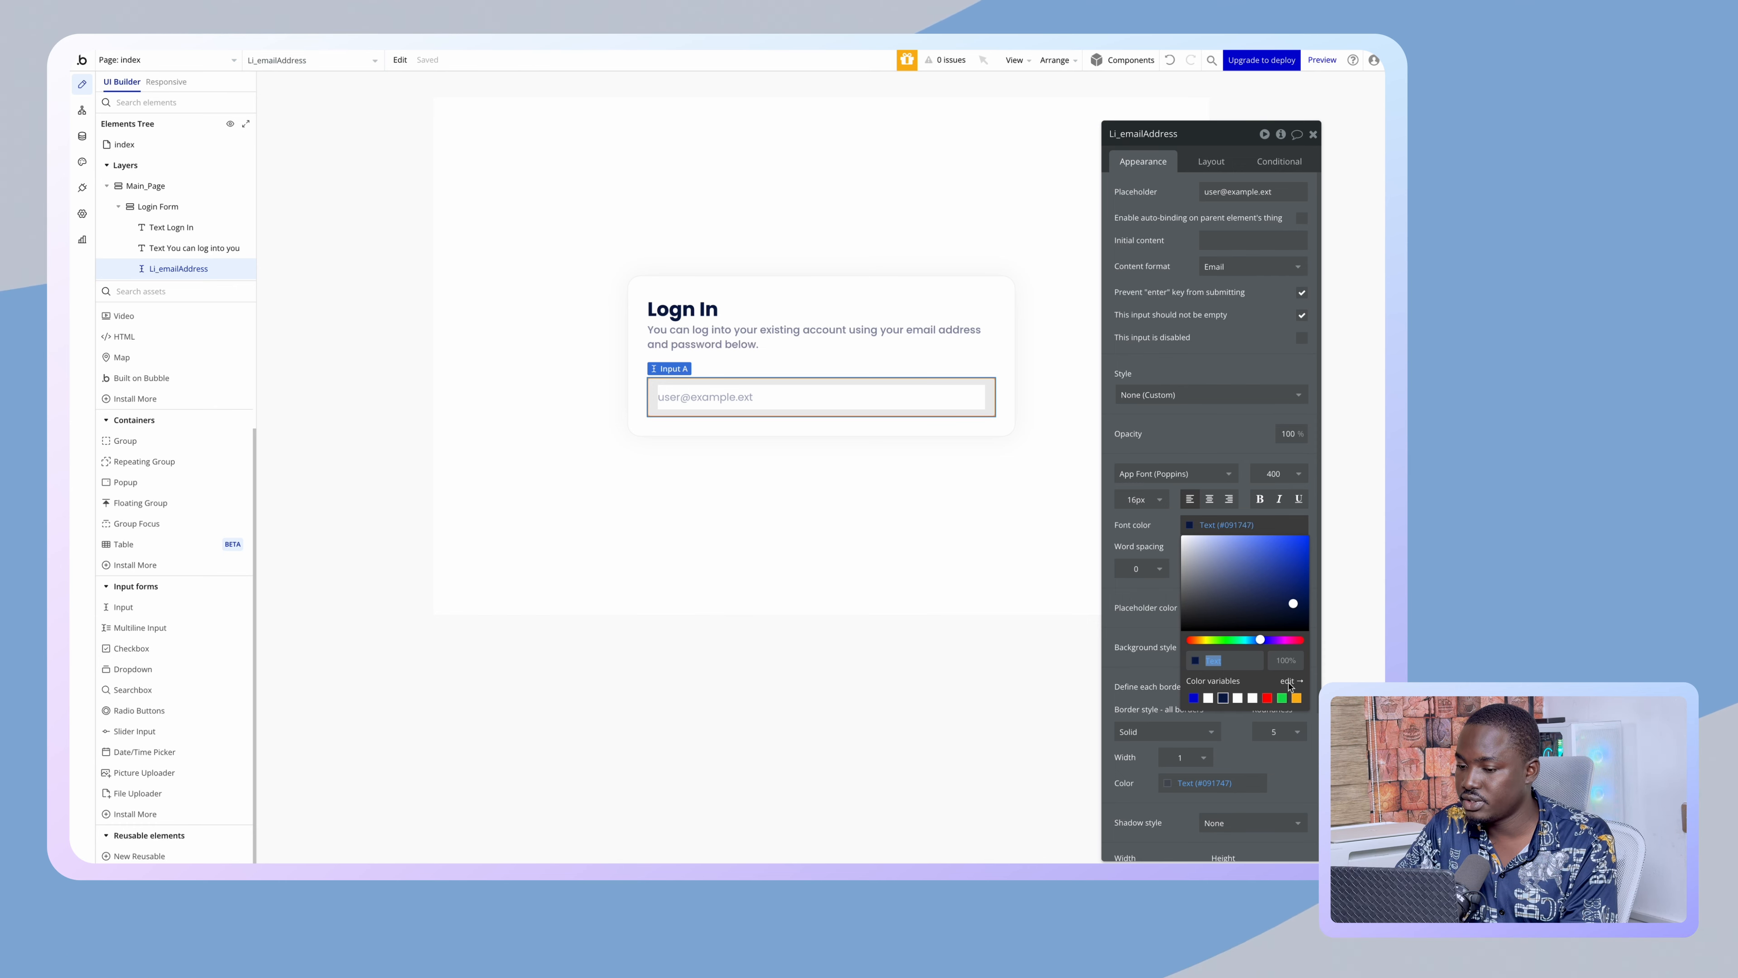
pyautogui.click(1289, 681)
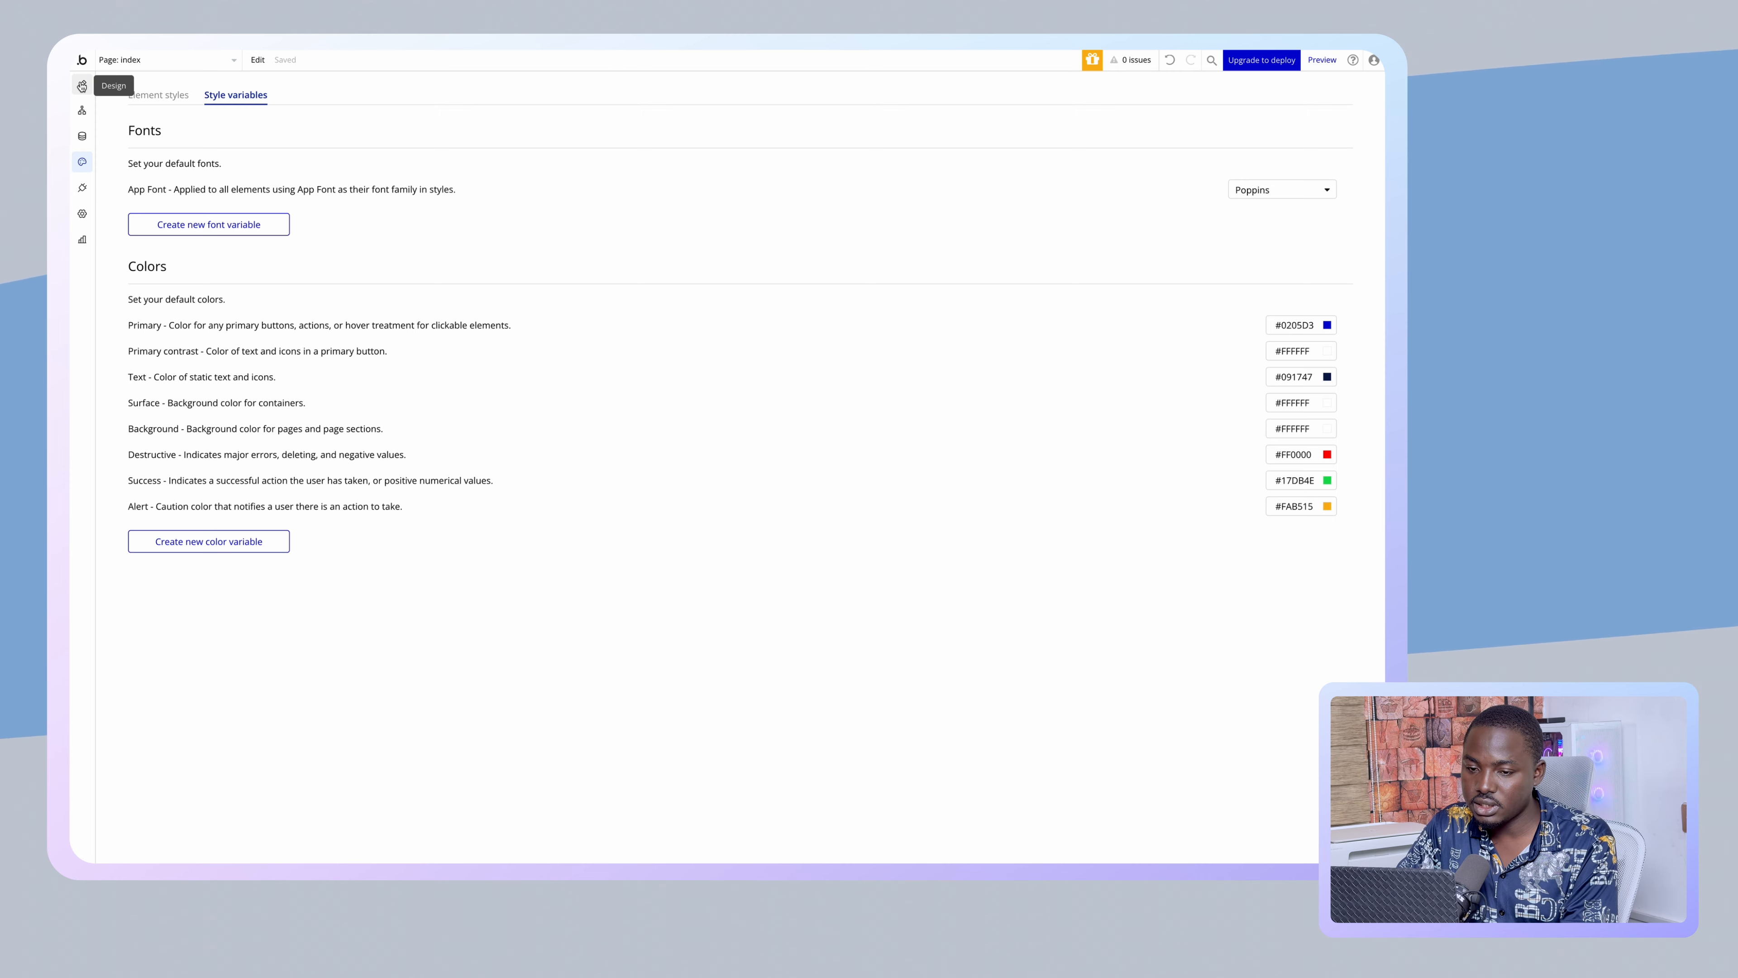
# - Change the Text colour variable from #091747 to #000000, then return to the page editor
pyautogui.click(82, 84)
pyautogui.click(1219, 525)
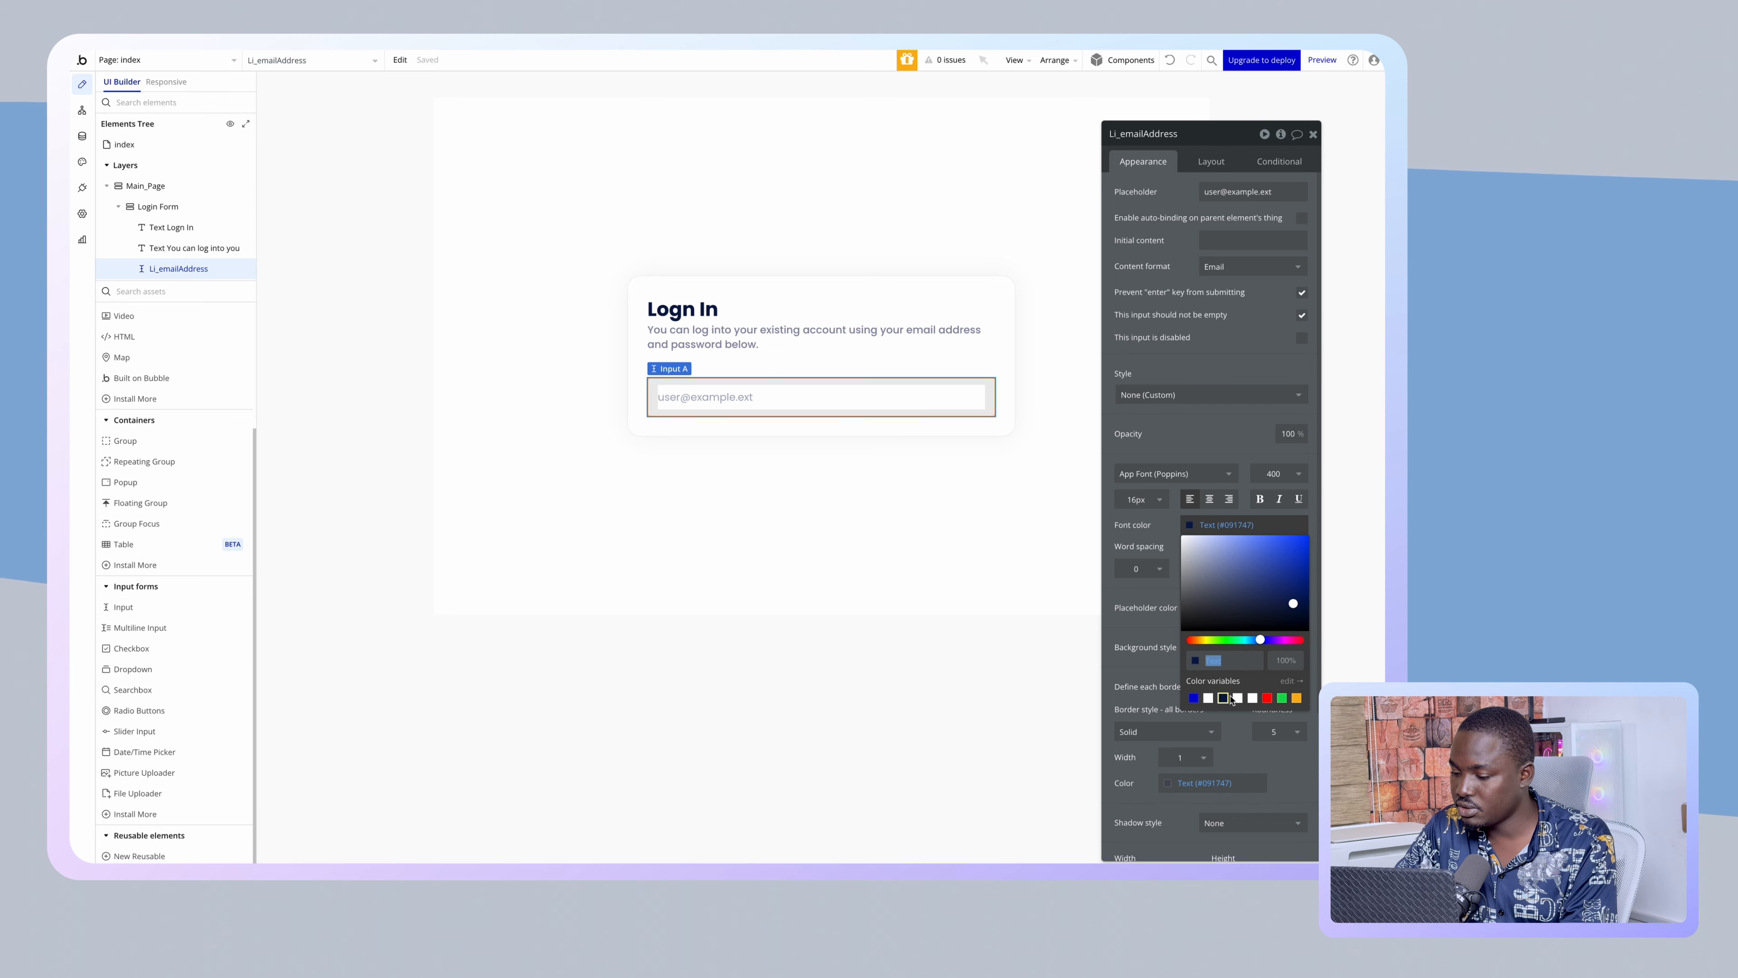
pyautogui.click(1290, 682)
pyautogui.click(1286, 375)
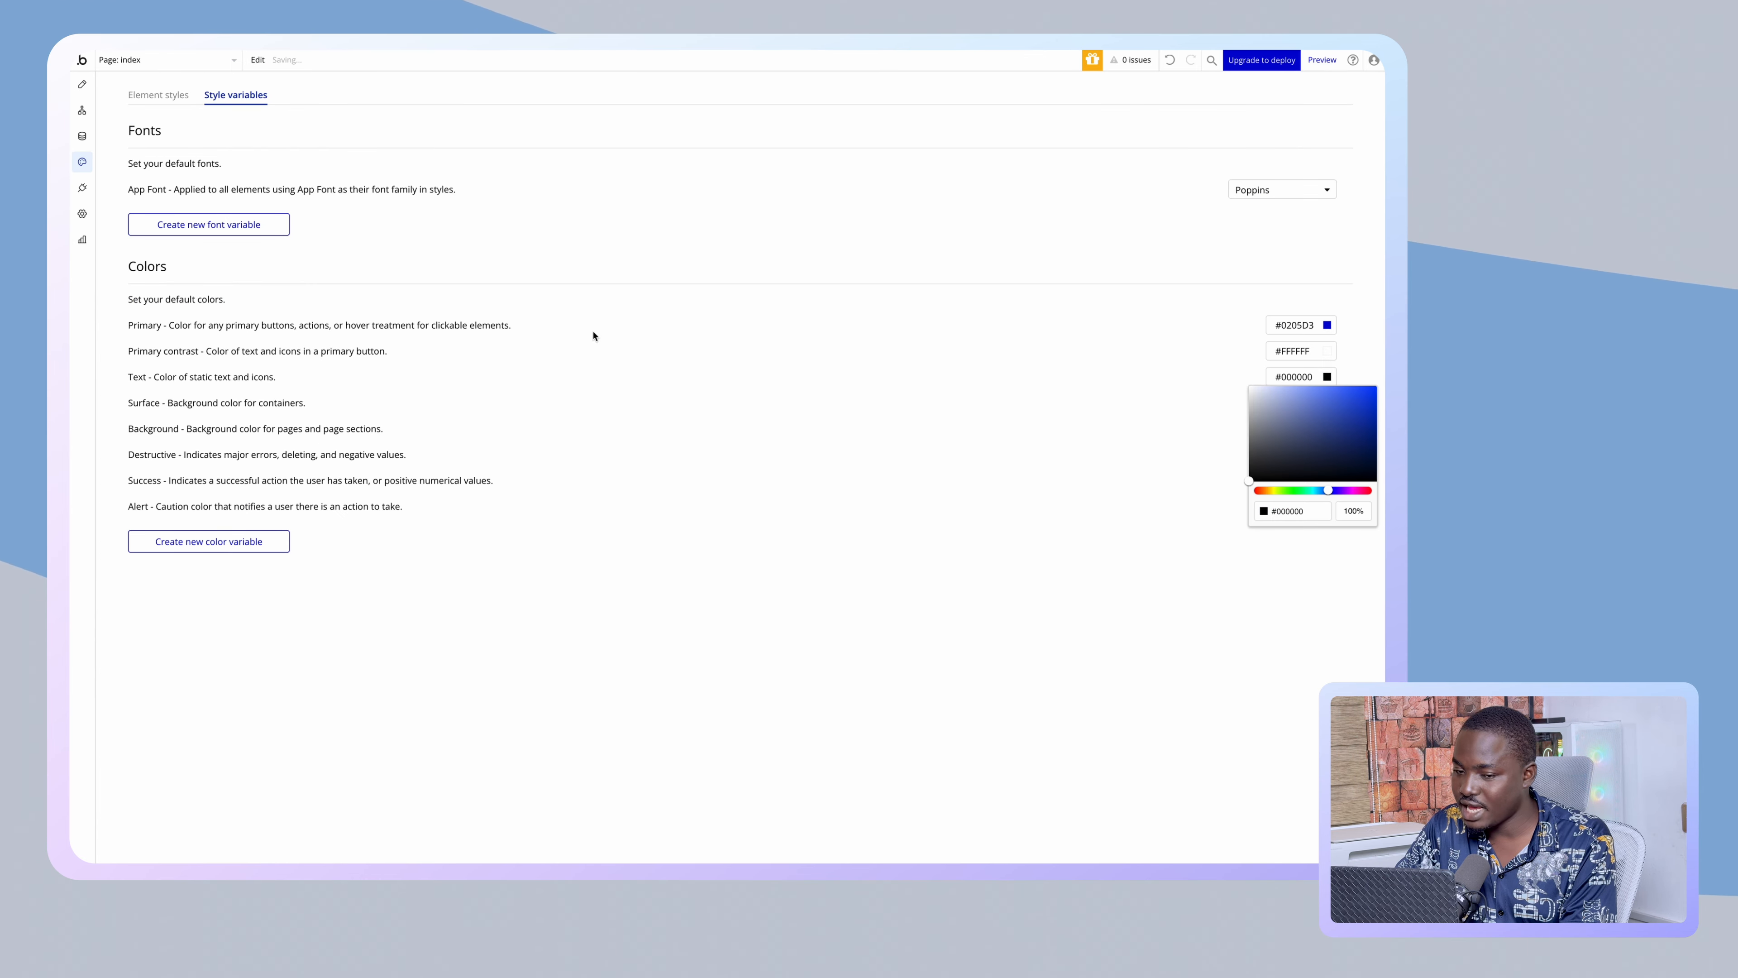
pyautogui.click(83, 85)
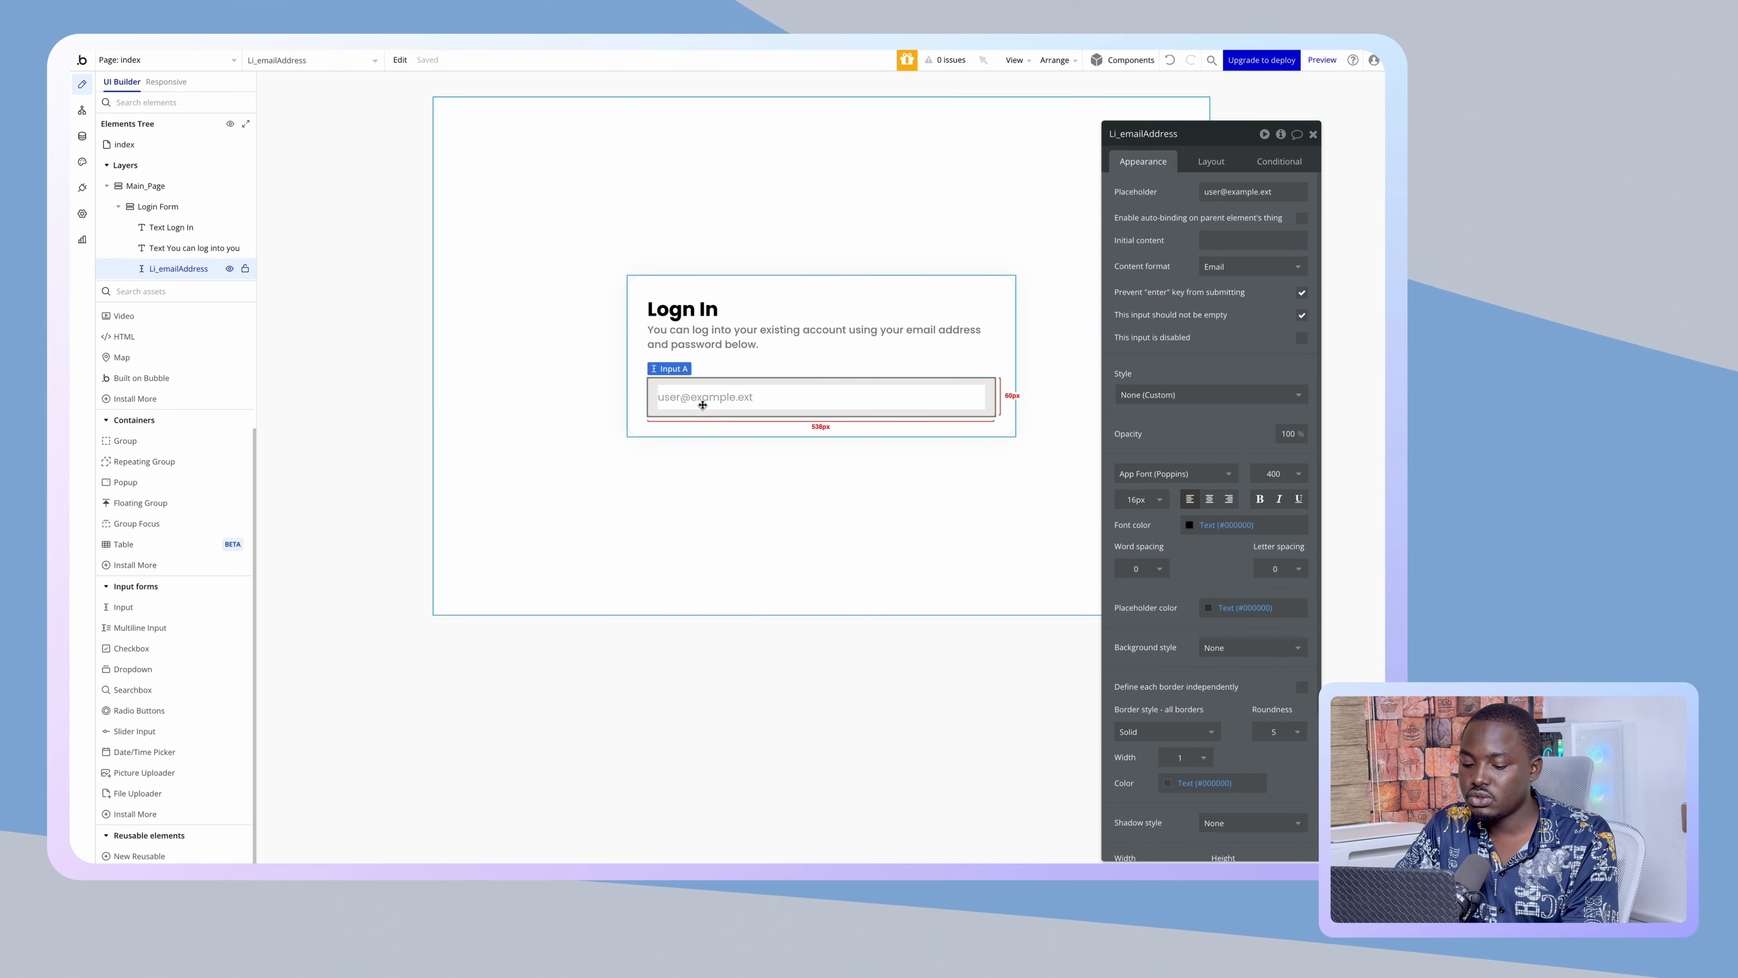
# - Duplicate the email input, then show the original input's Appearance settings
pyautogui.hotkey('ctrl', 'c')
pyautogui.hotkey('ctrl', 'v')
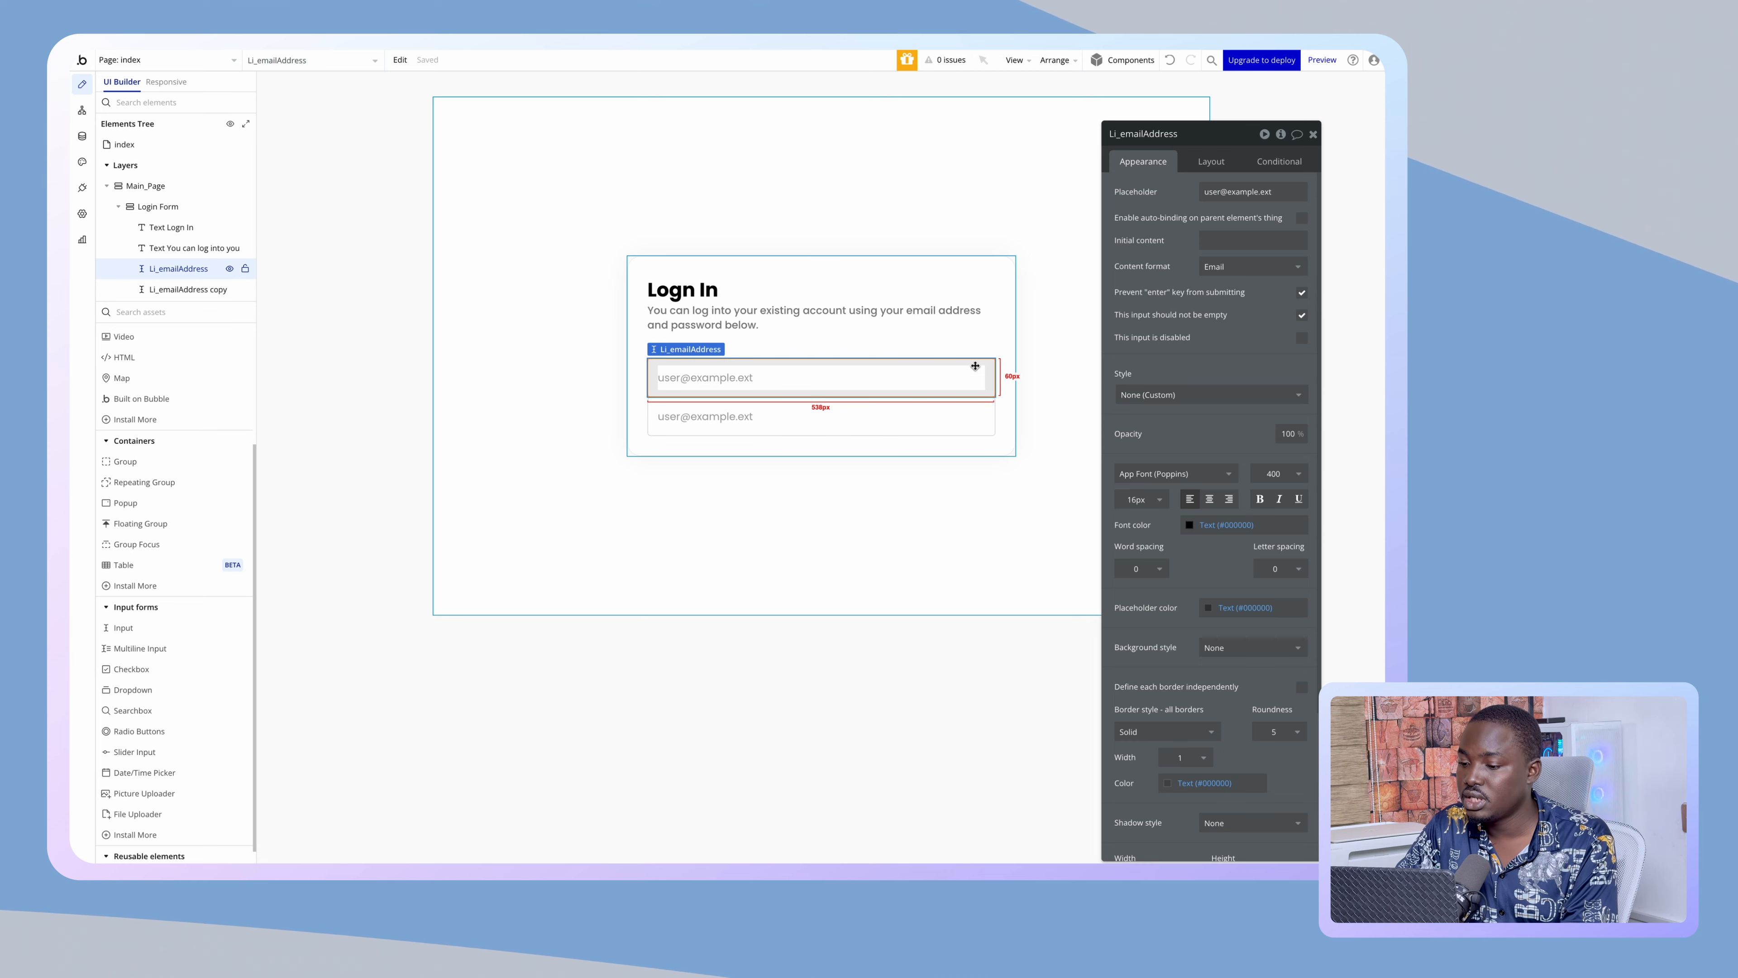
pyautogui.click(916, 477)
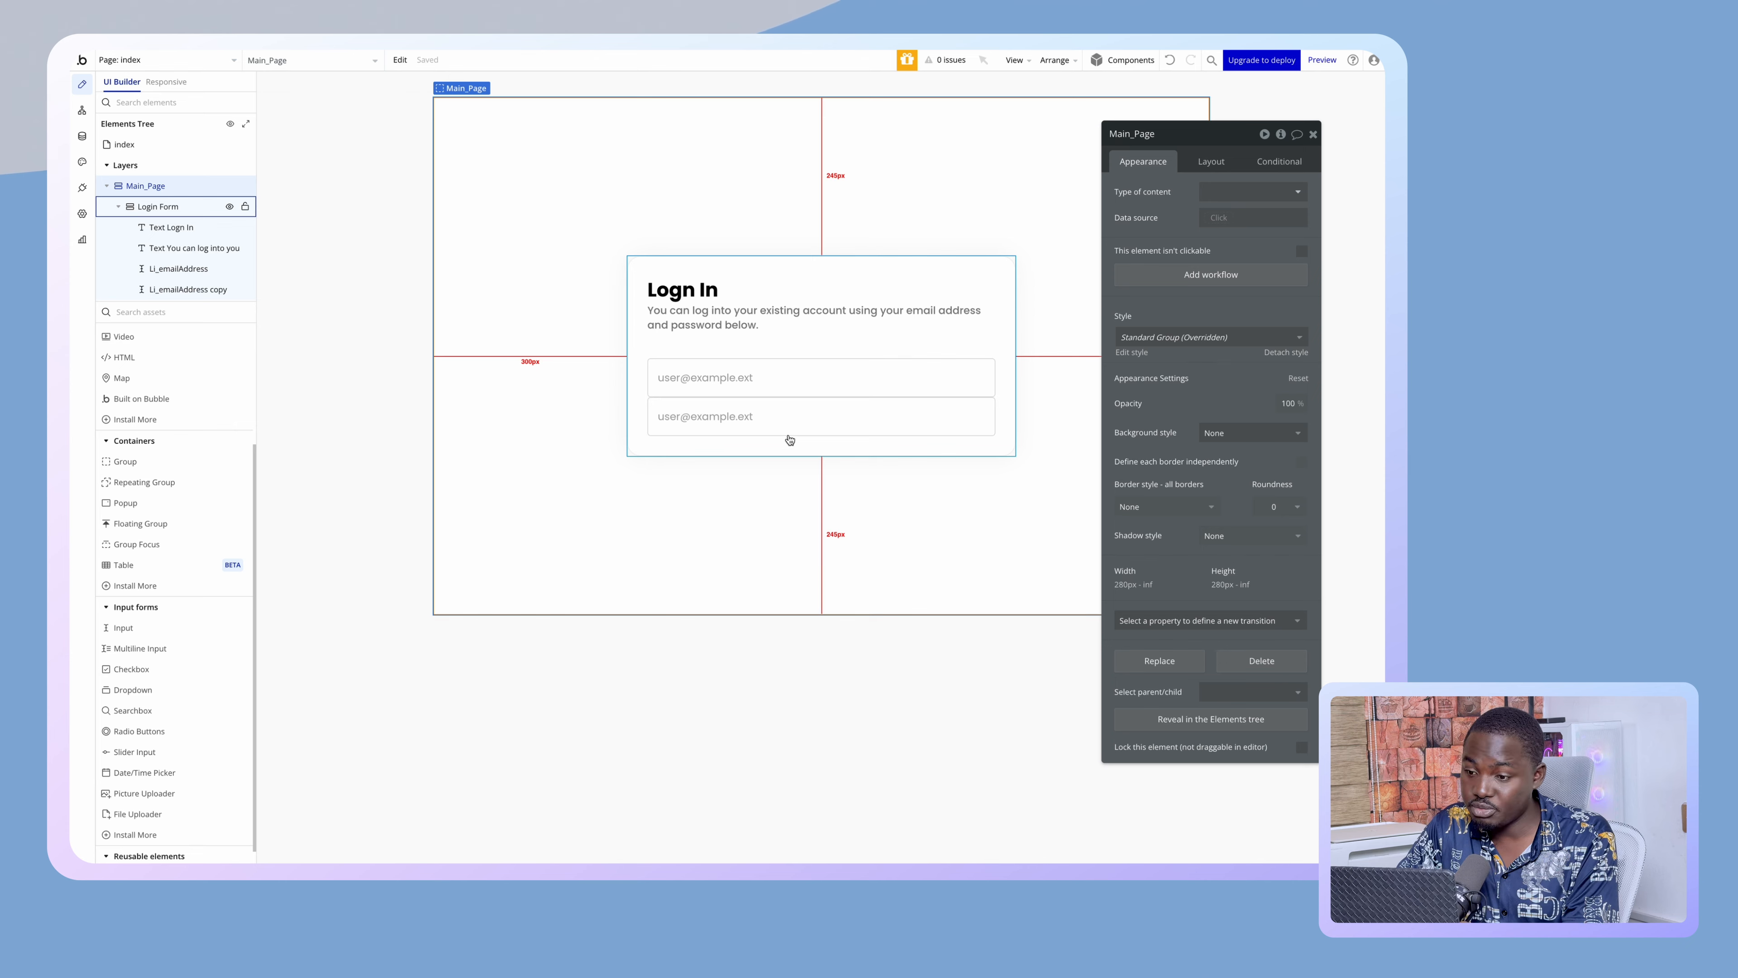
pyautogui.click(820, 377)
pyautogui.click(1204, 164)
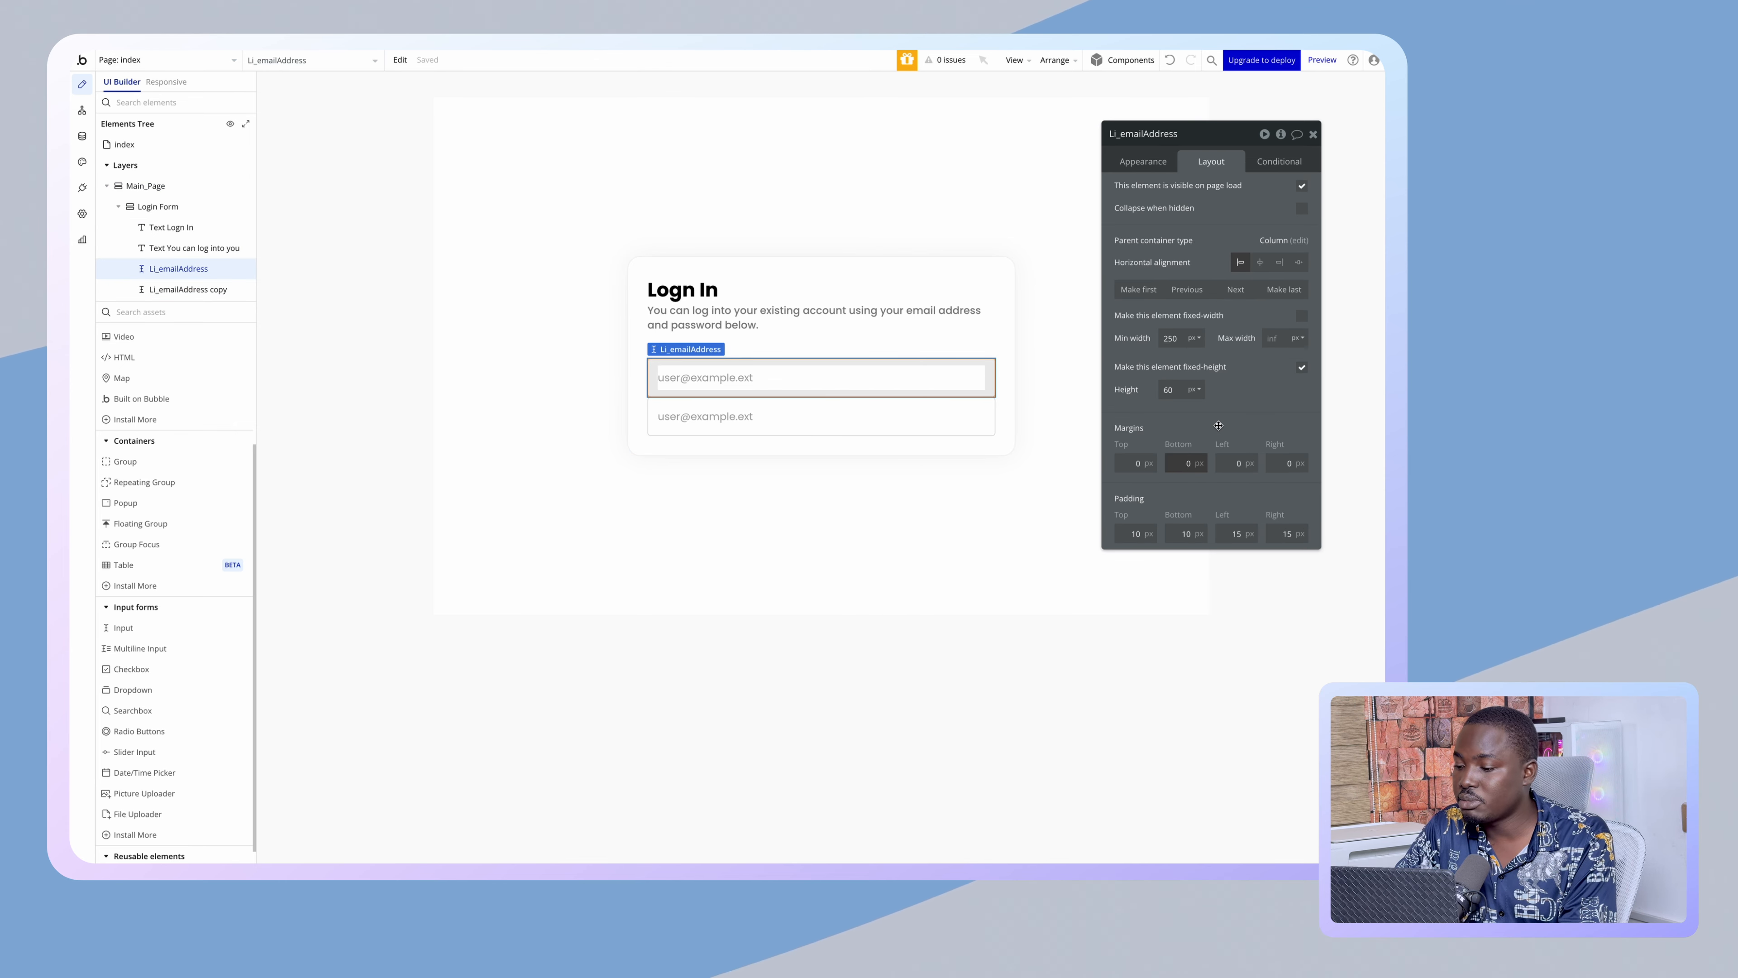
pyautogui.click(861, 518)
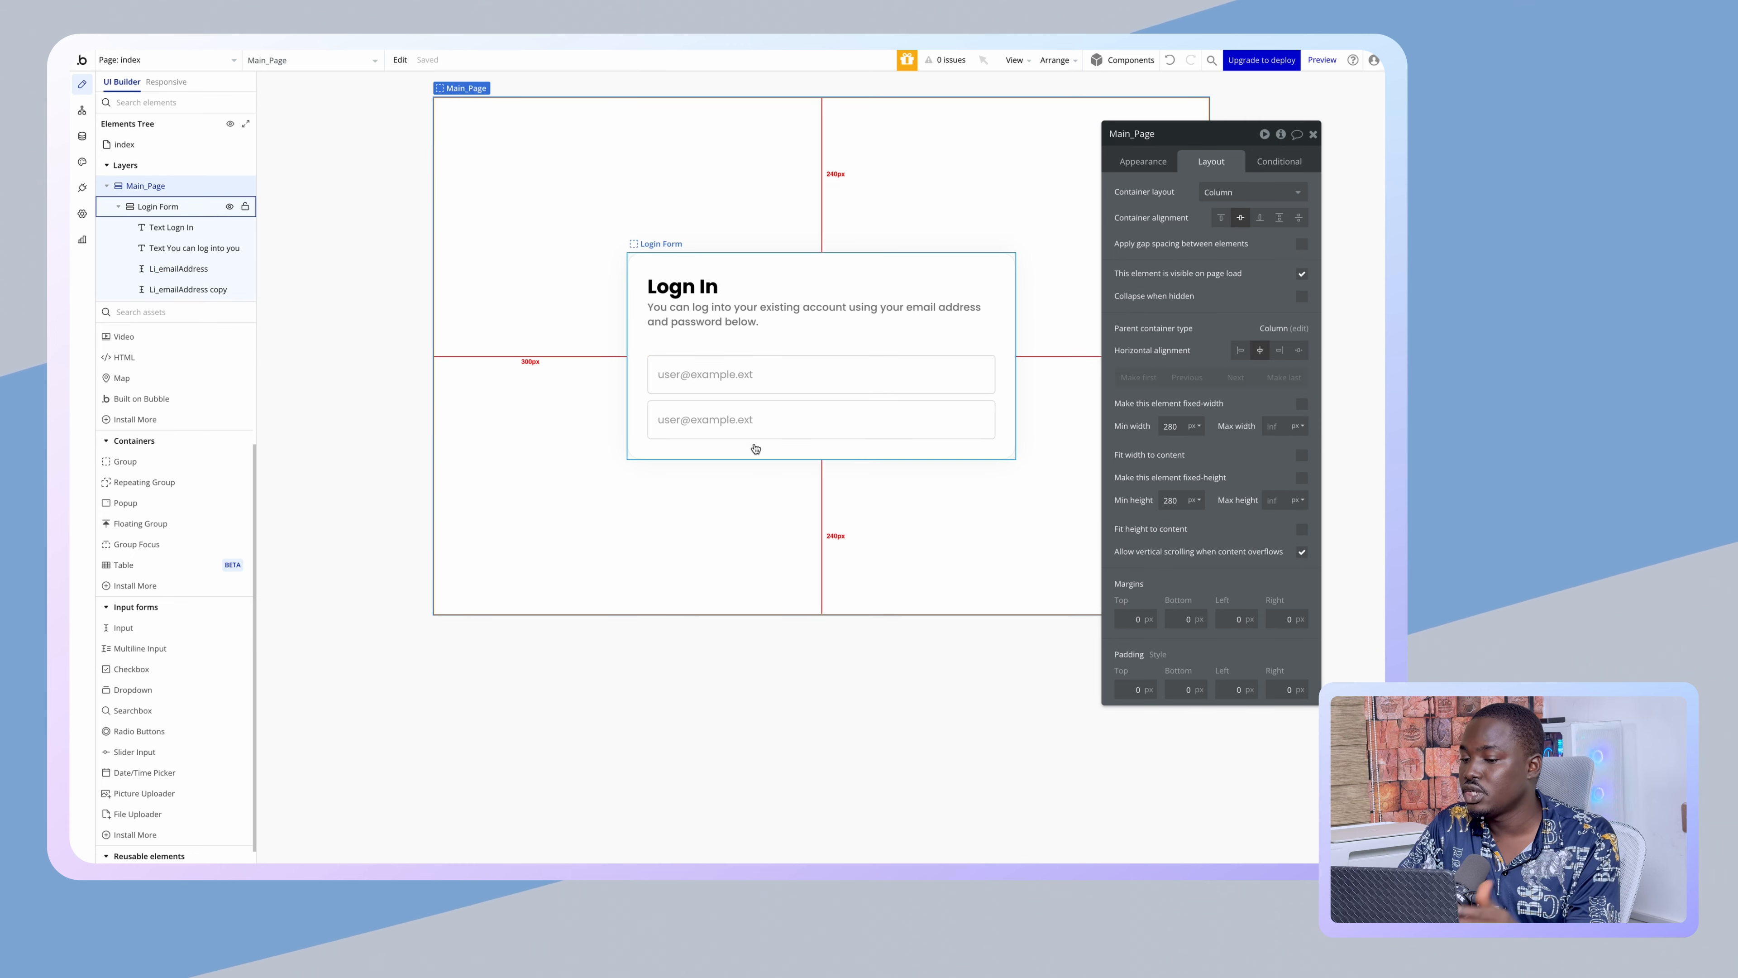
pyautogui.click(768, 376)
pyautogui.click(1116, 163)
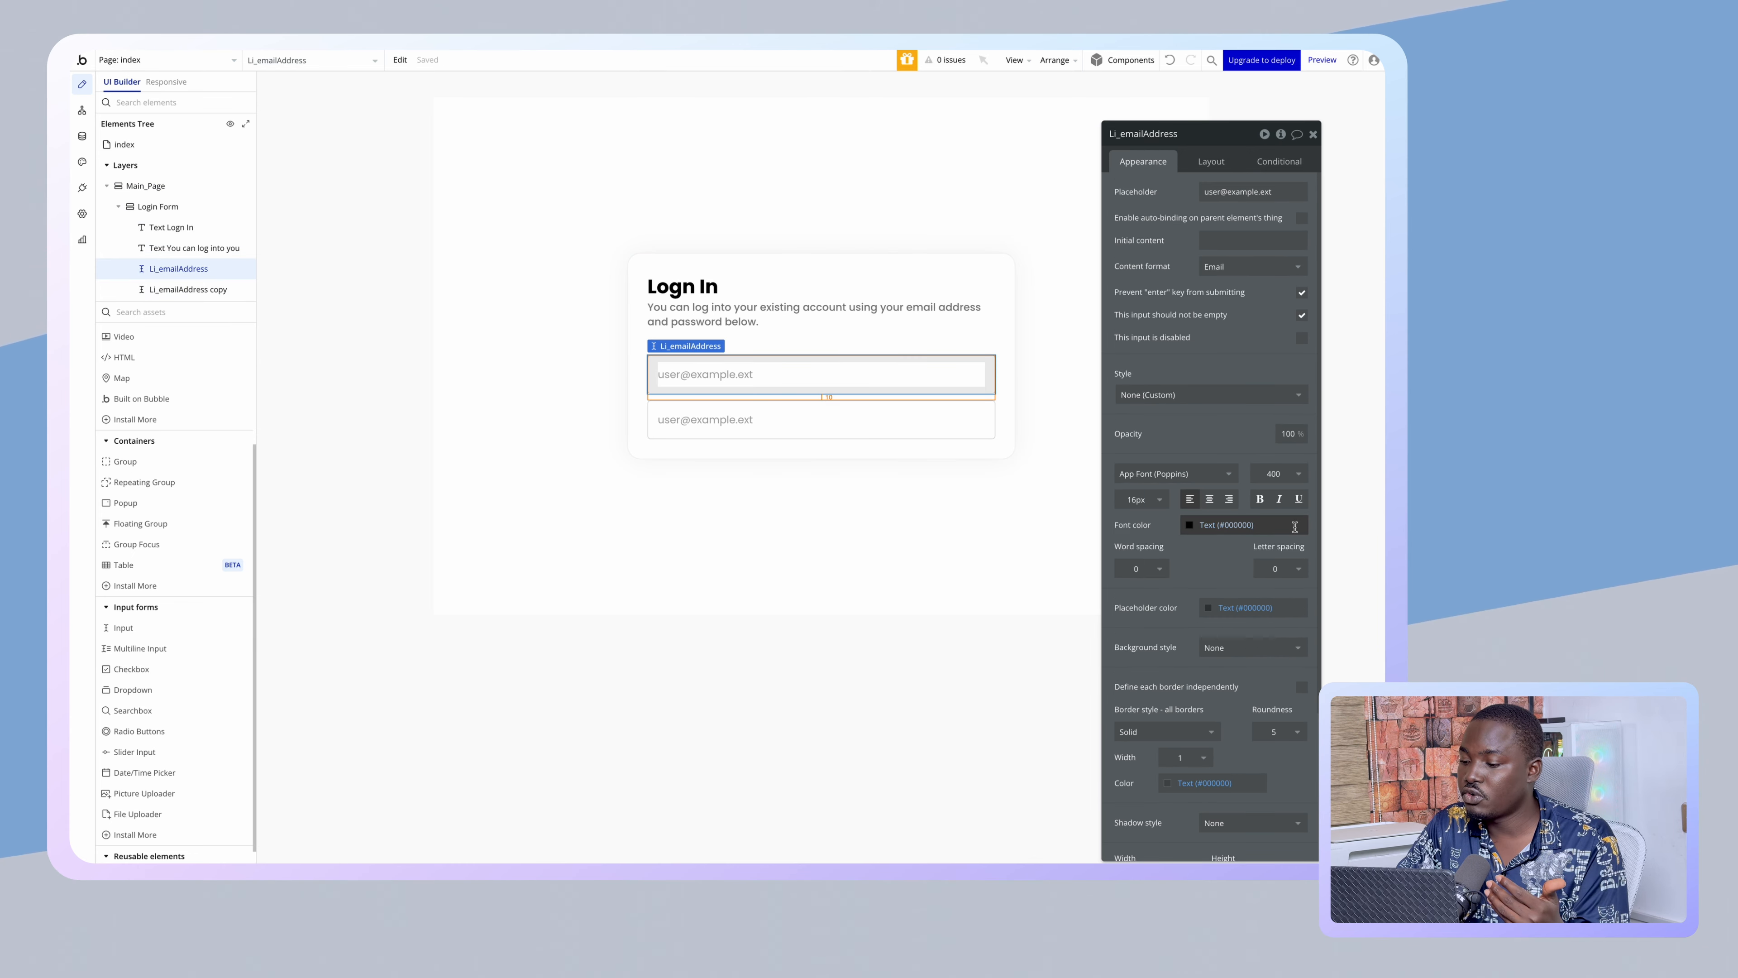
# - Set corner roundness to 10 on both the email input and its copy
pyautogui.scroll(-2, 1294, 526)
pyautogui.click(1274, 607)
pyautogui.click(1262, 720)
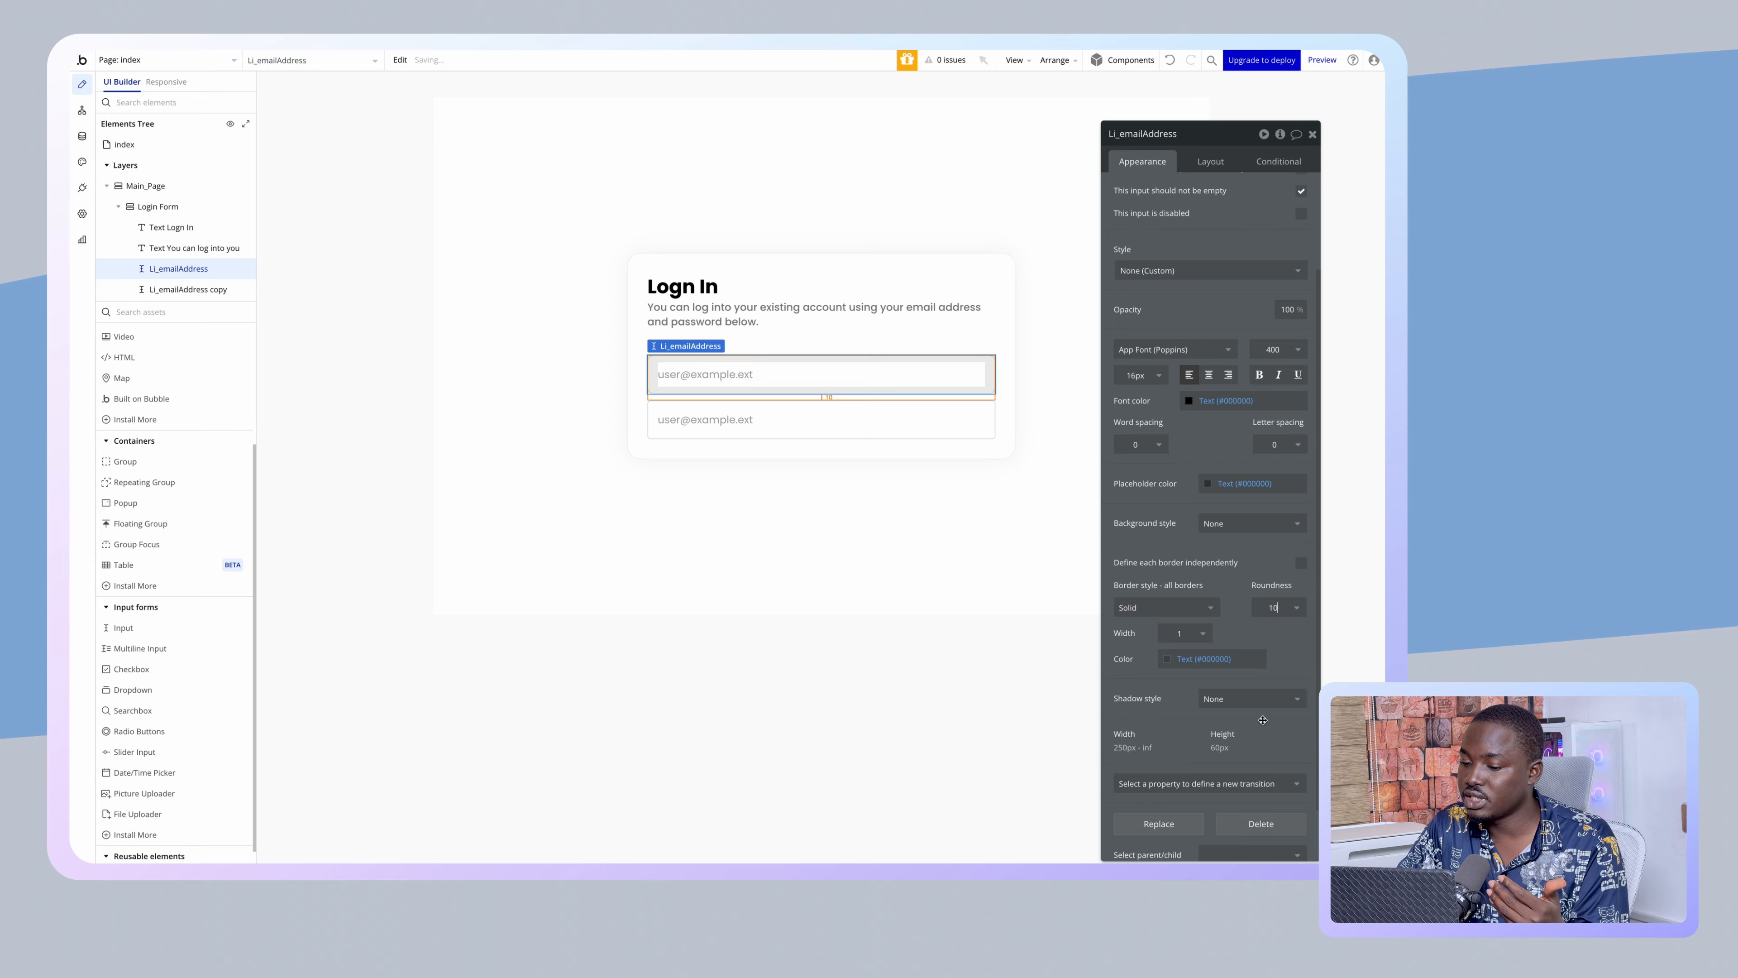
pyautogui.click(967, 629)
pyautogui.click(821, 421)
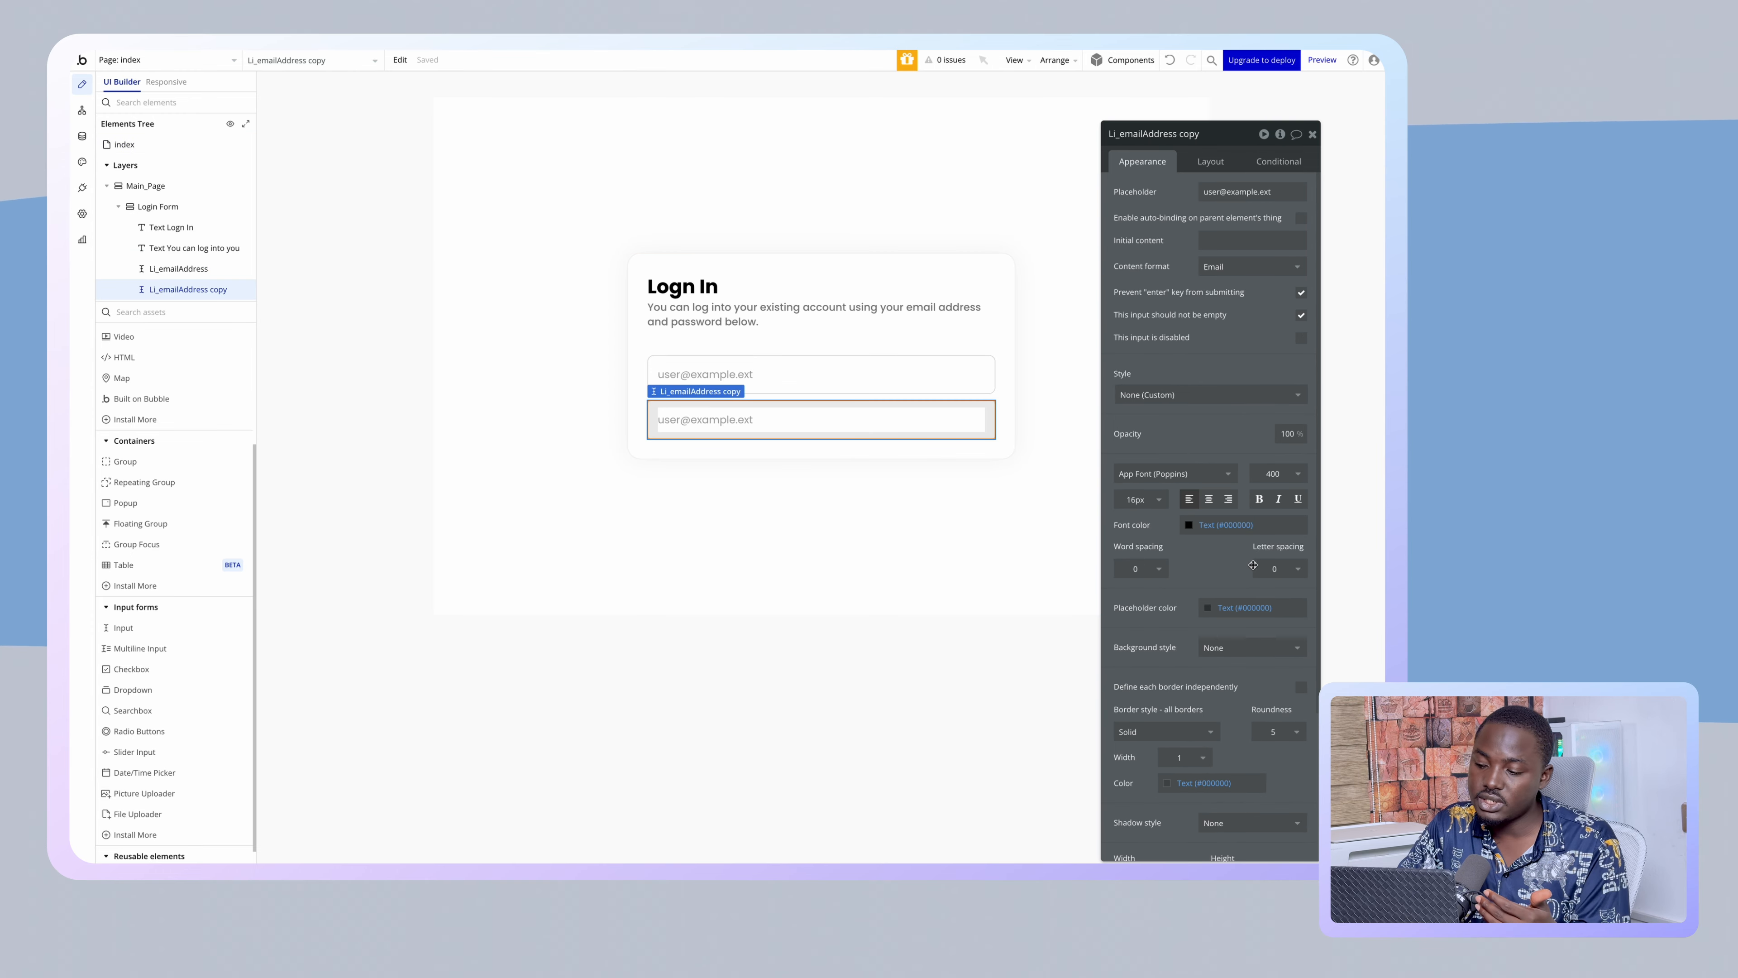
pyautogui.click(1276, 729)
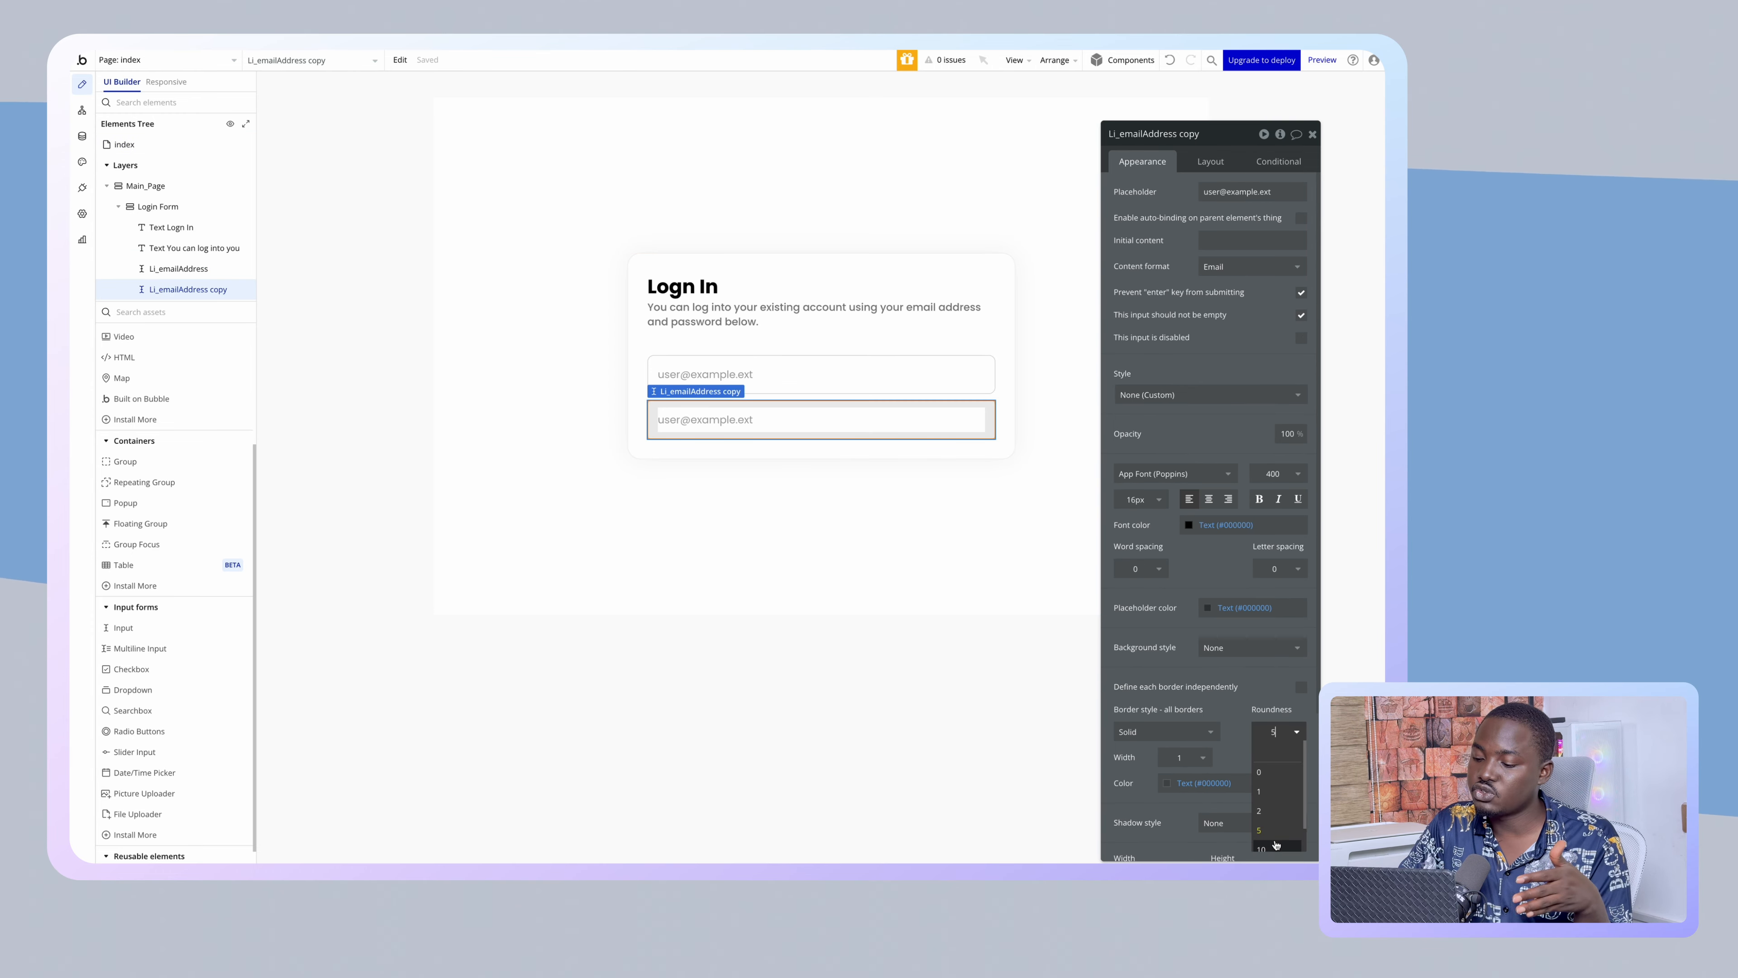
pyautogui.click(1275, 846)
# - Set the inputs' border colour to 10% opacity
pyautogui.click(956, 613)
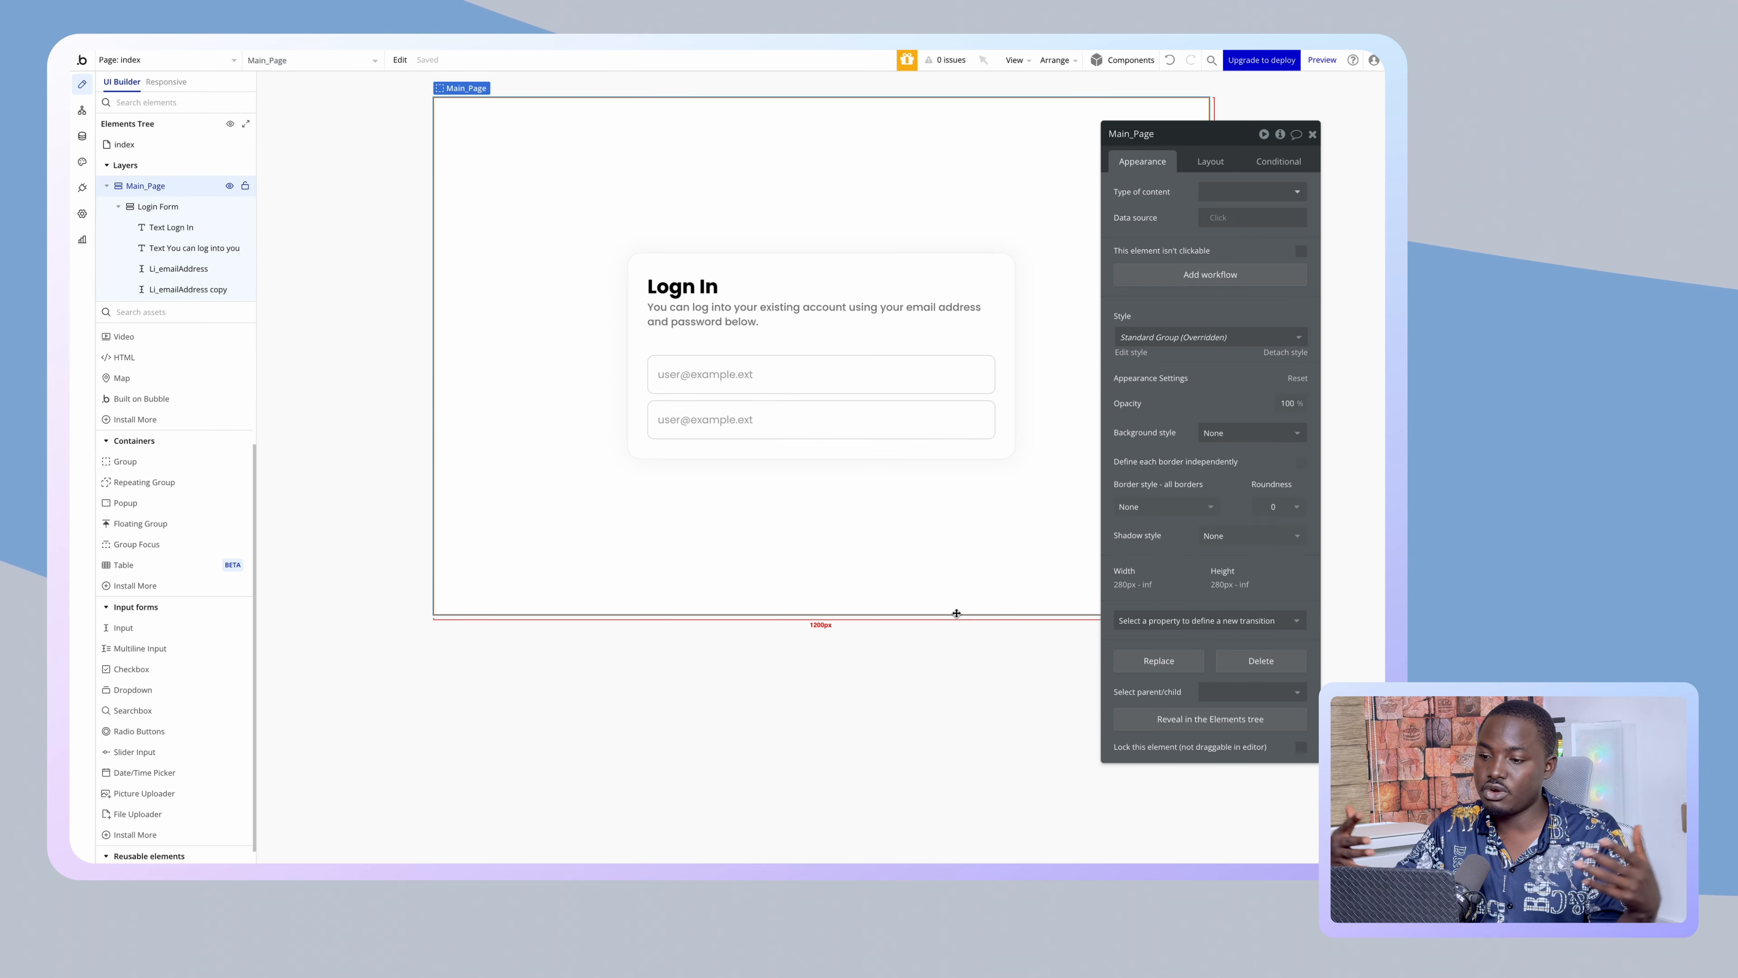
pyautogui.click(920, 376)
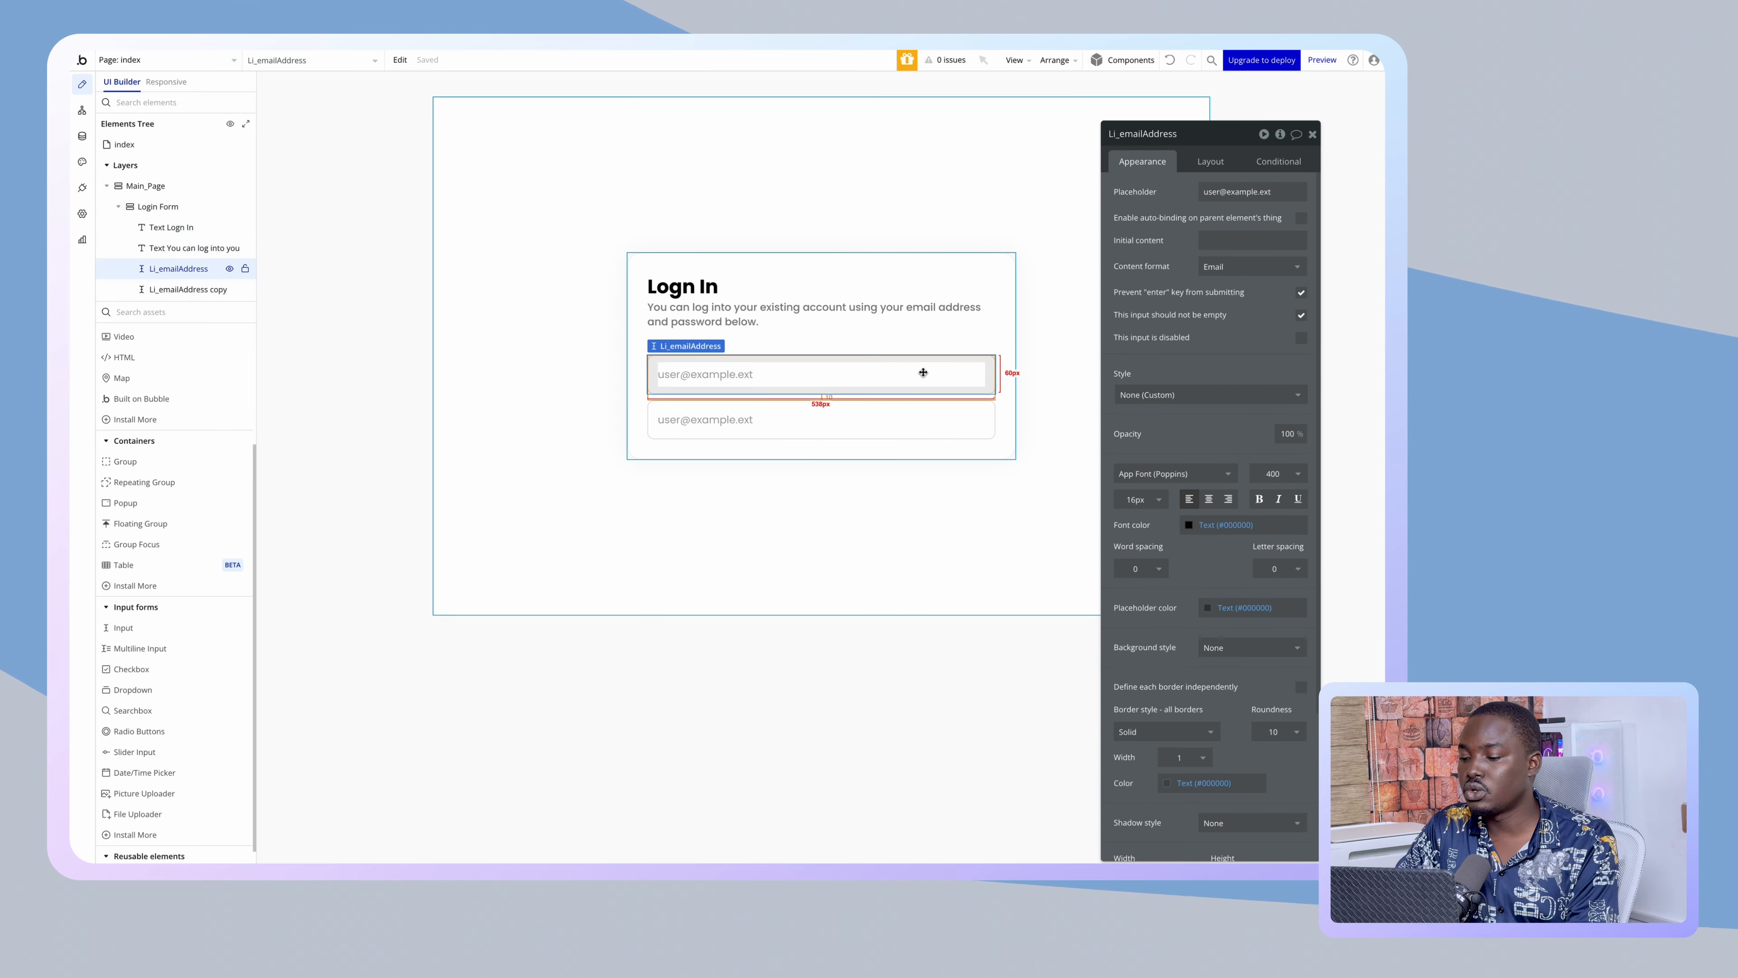
pyautogui.scroll(-4, 1206, 514)
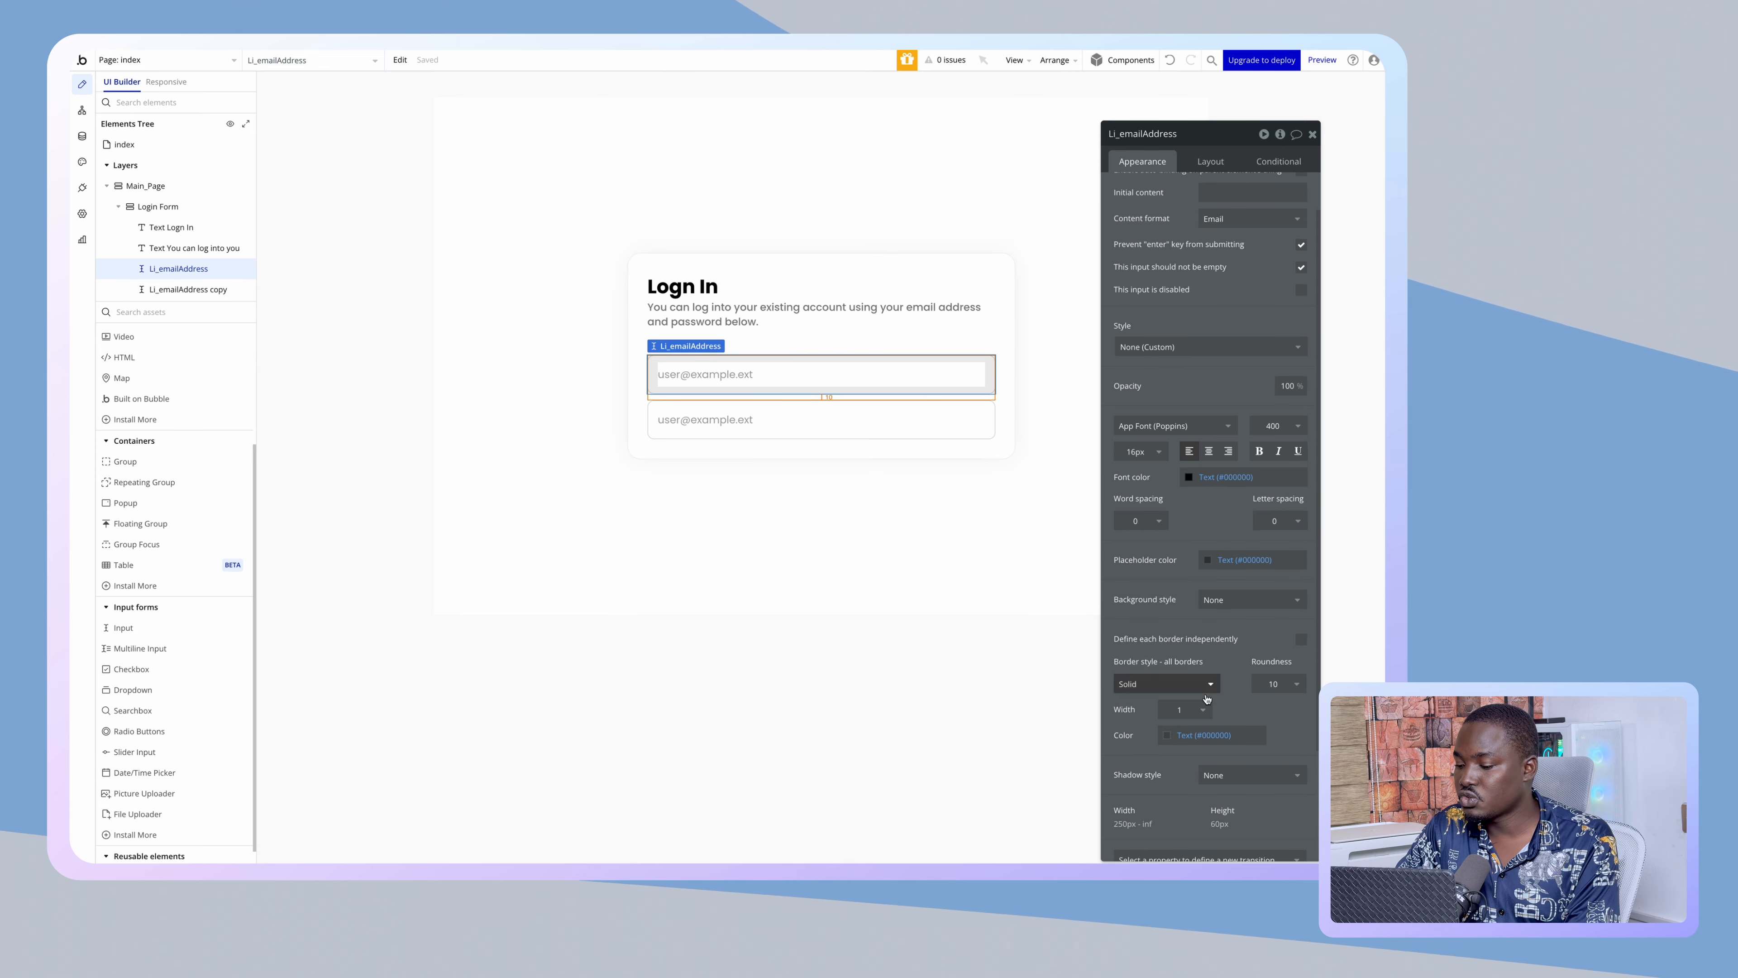
pyautogui.click(1228, 655)
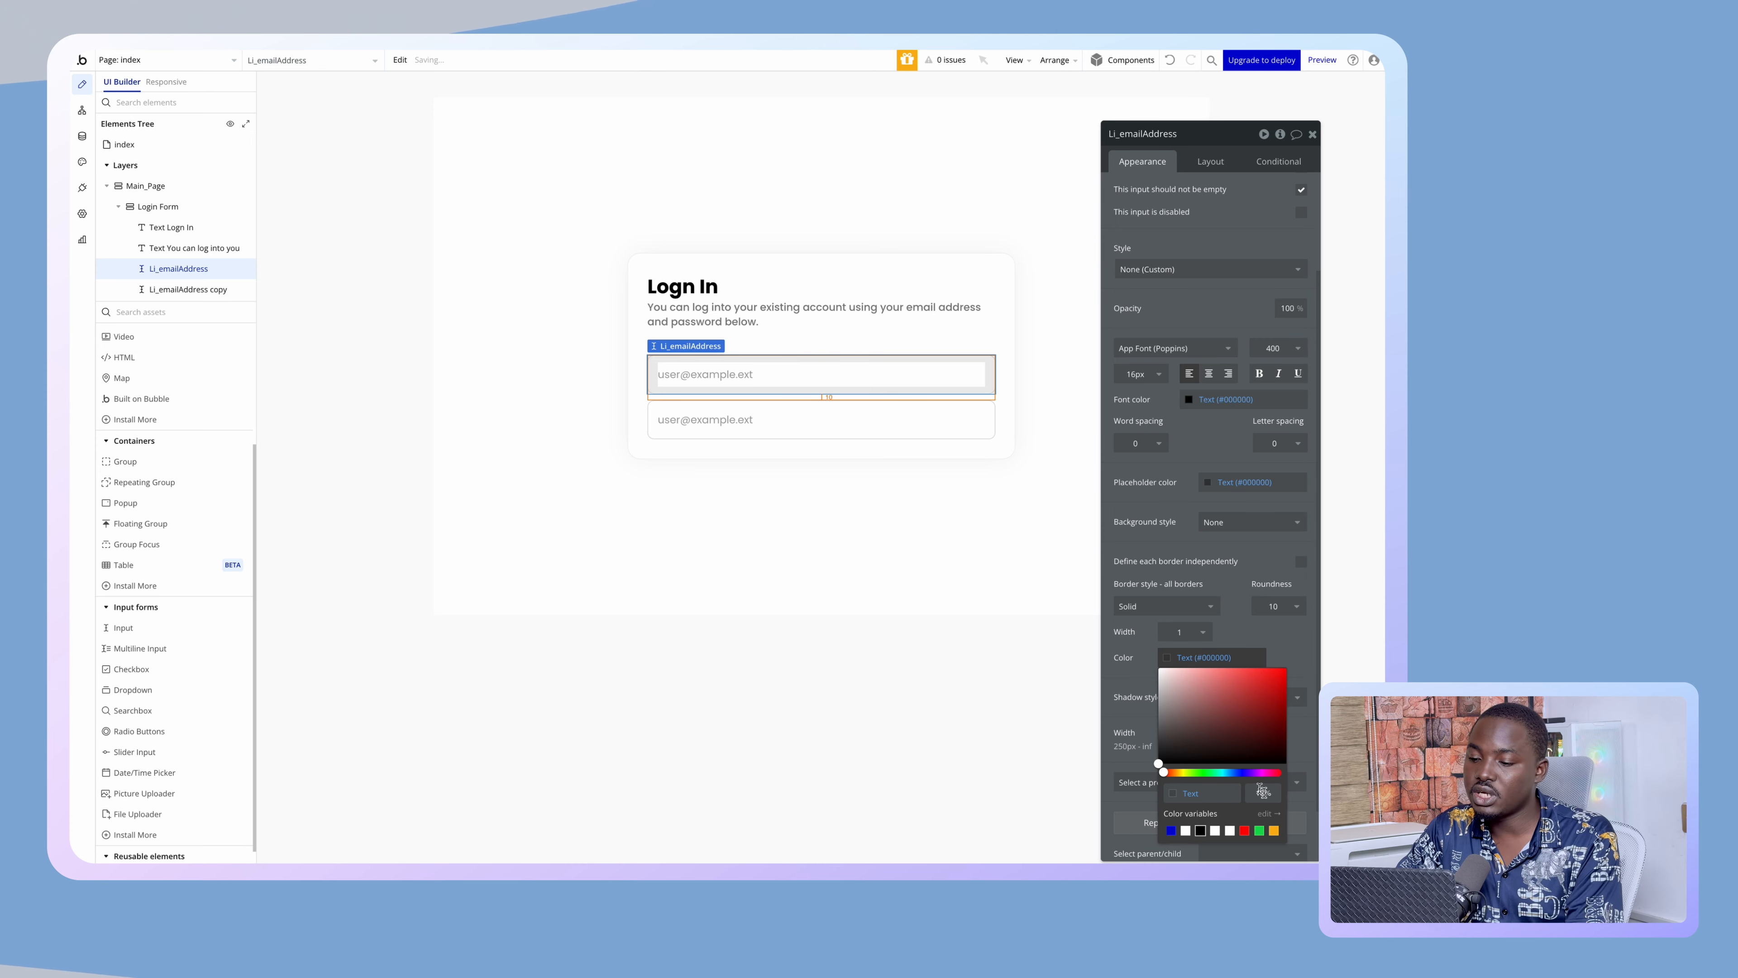
pyautogui.click(895, 404)
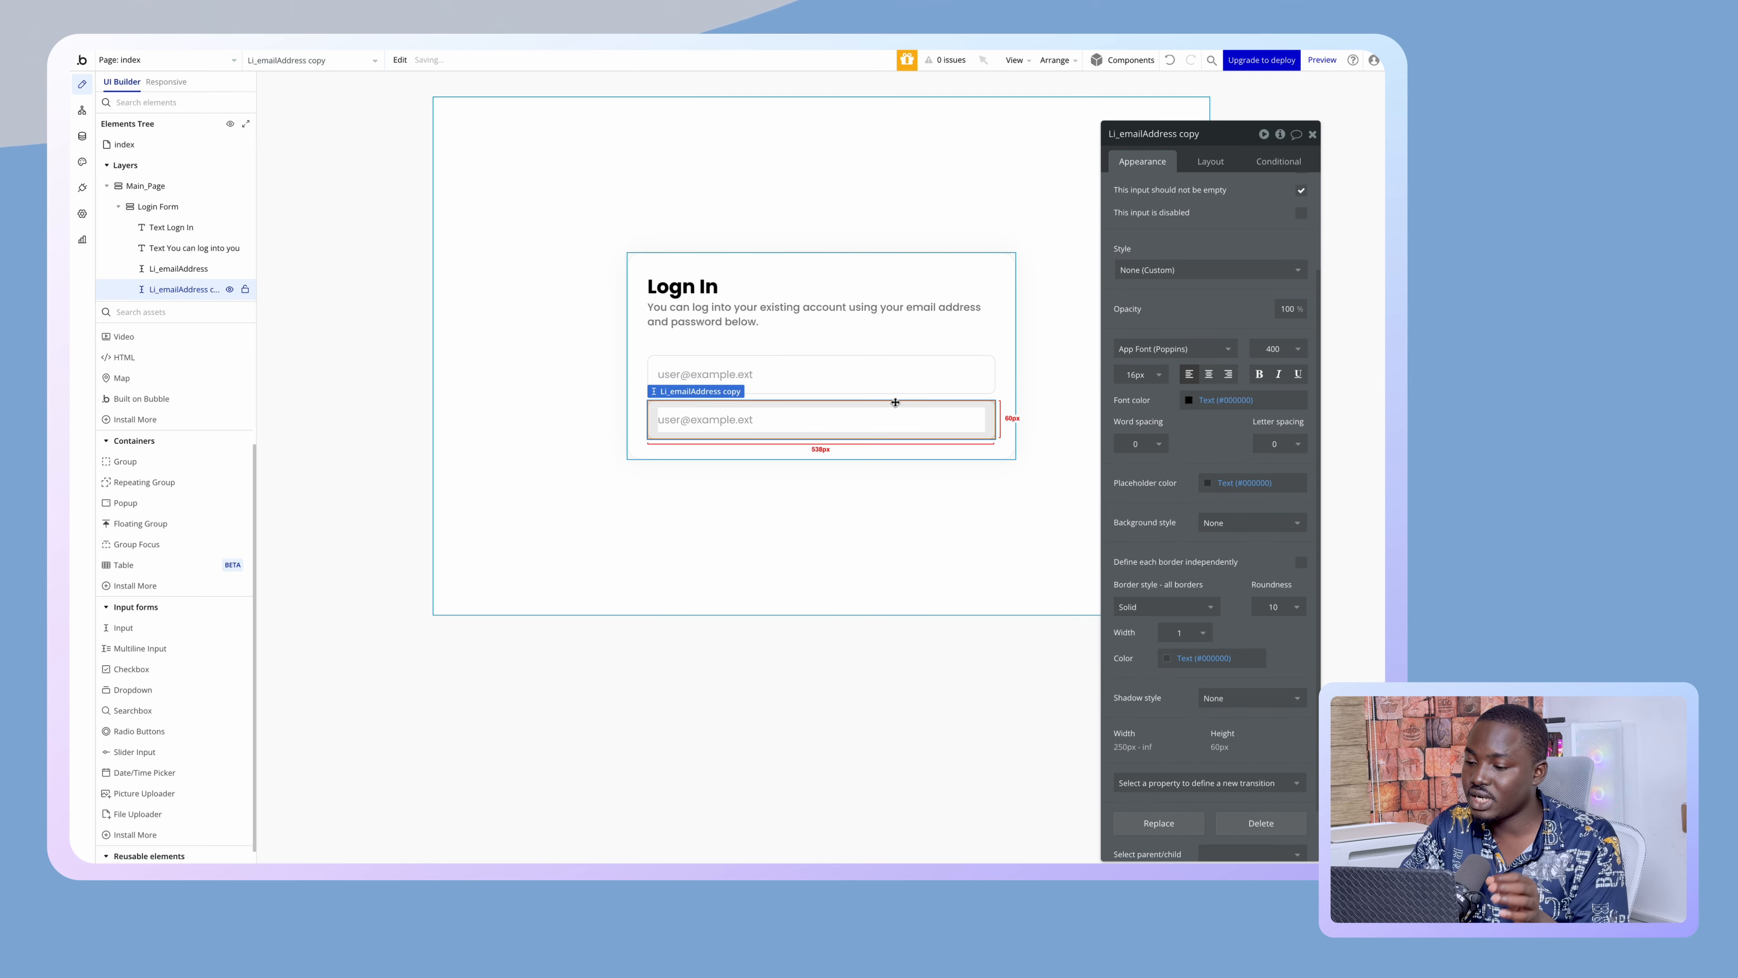
pyautogui.click(1216, 658)
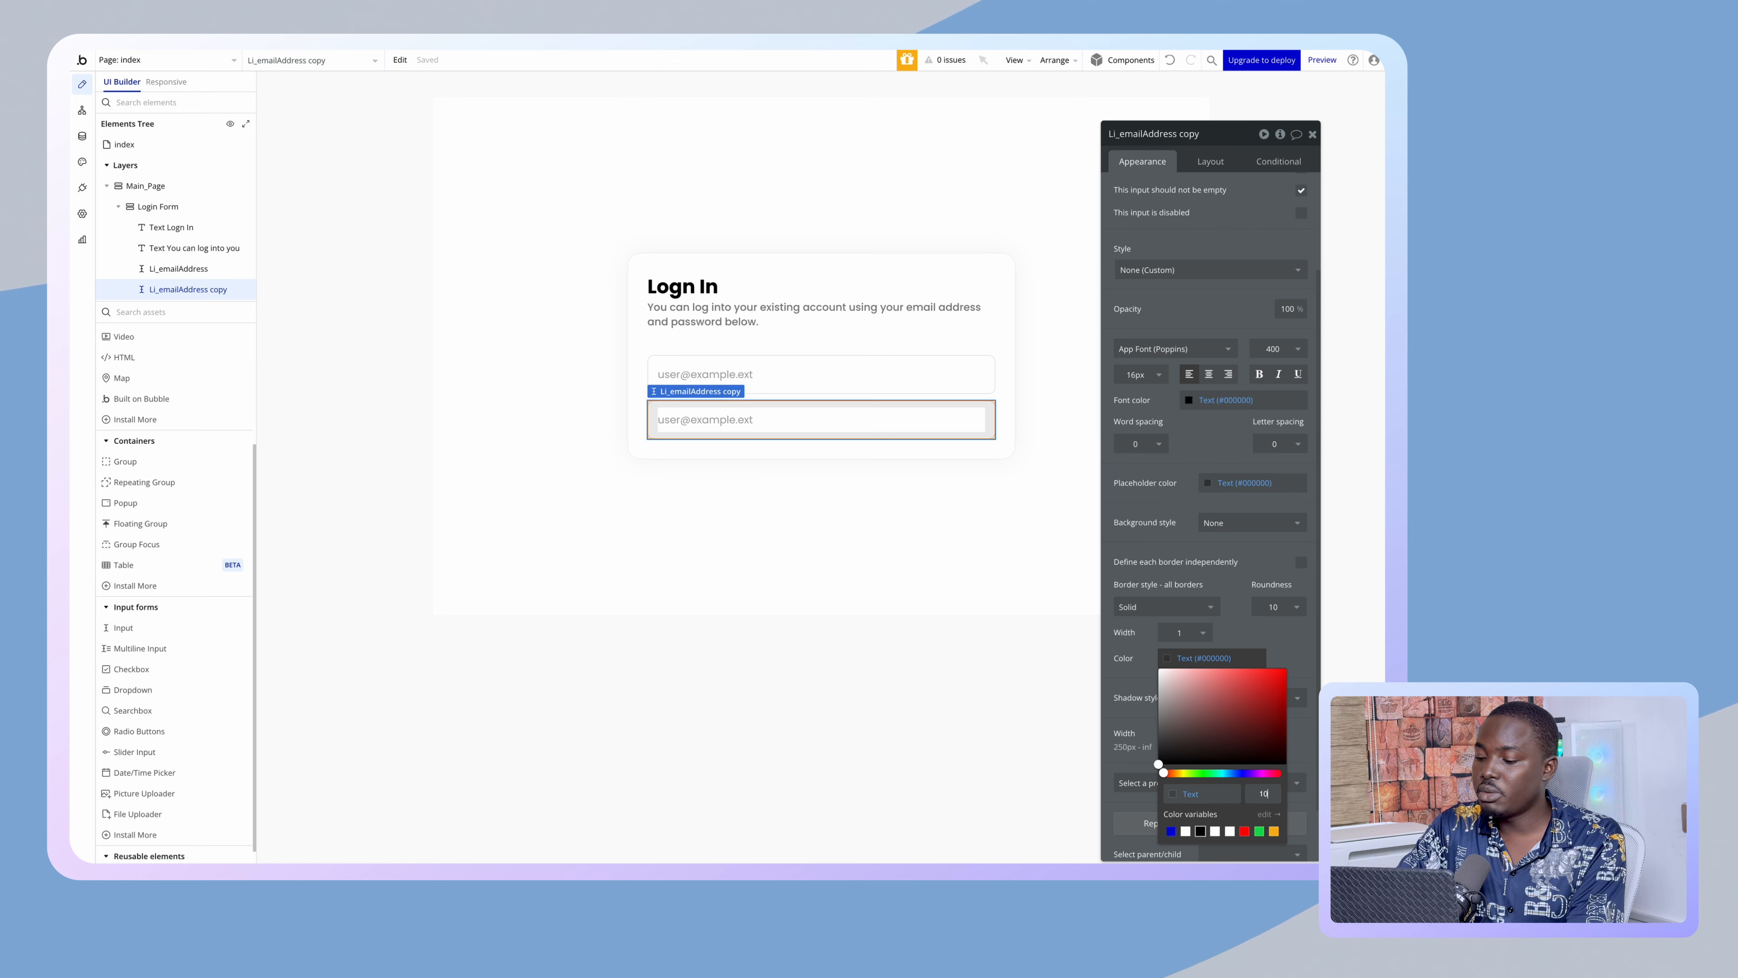
pyautogui.press('Return')
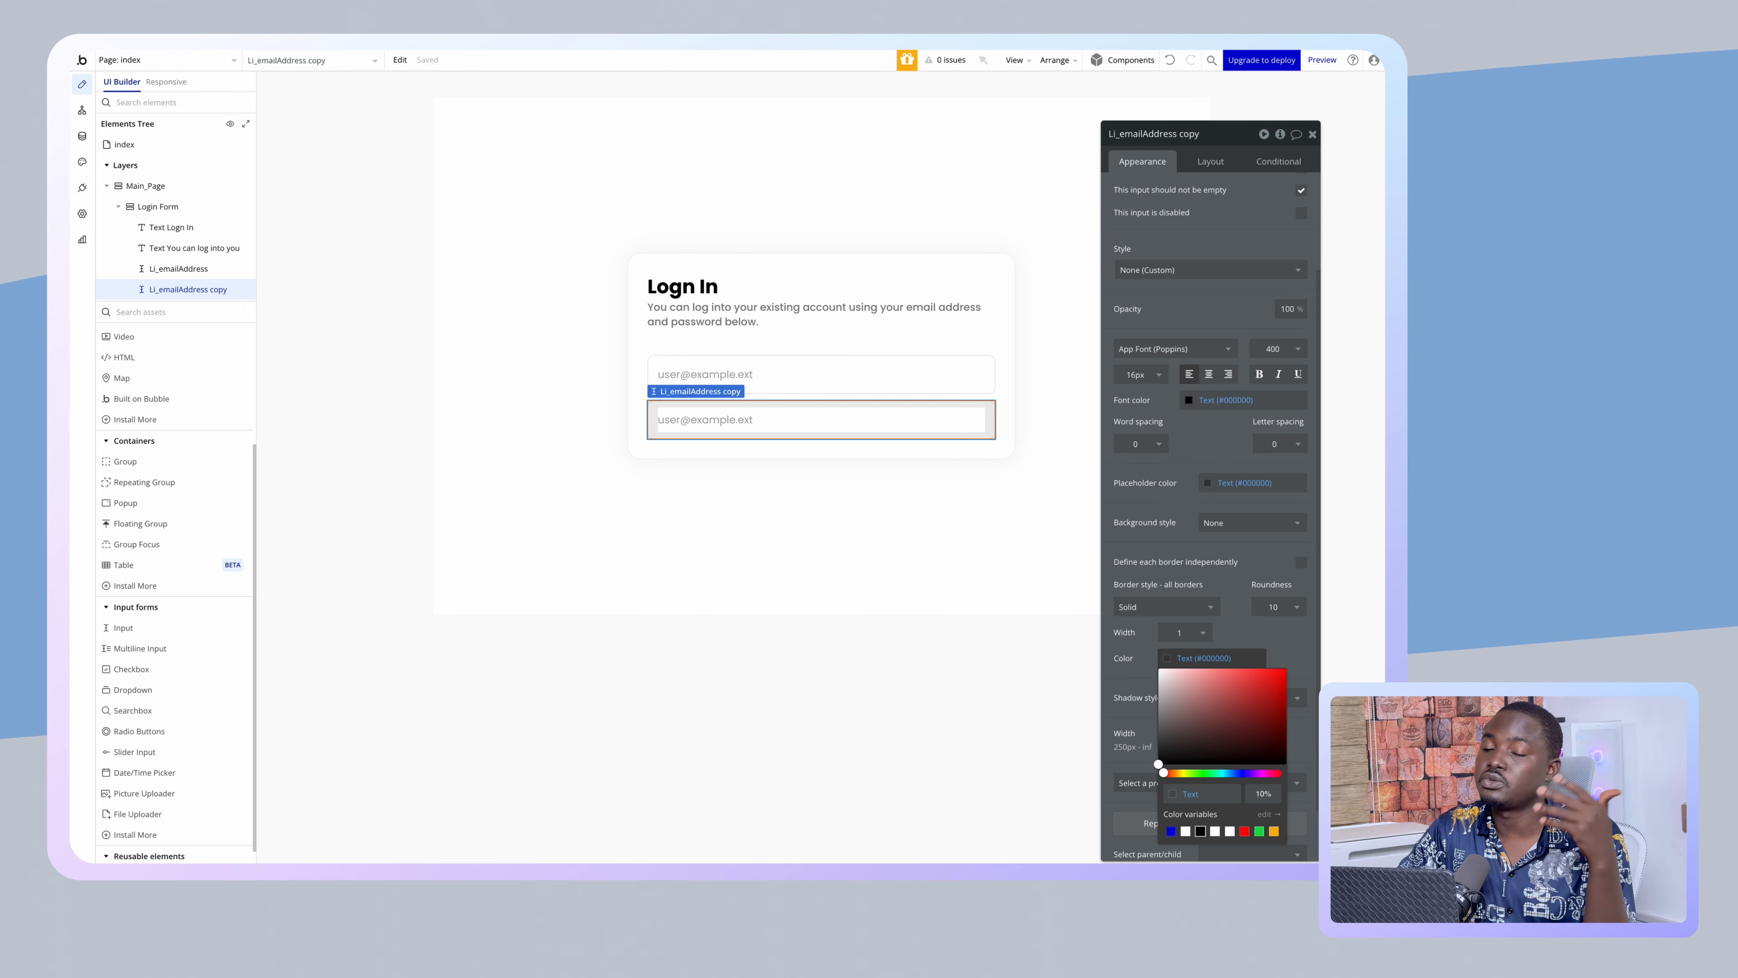
pyautogui.click(955, 415)
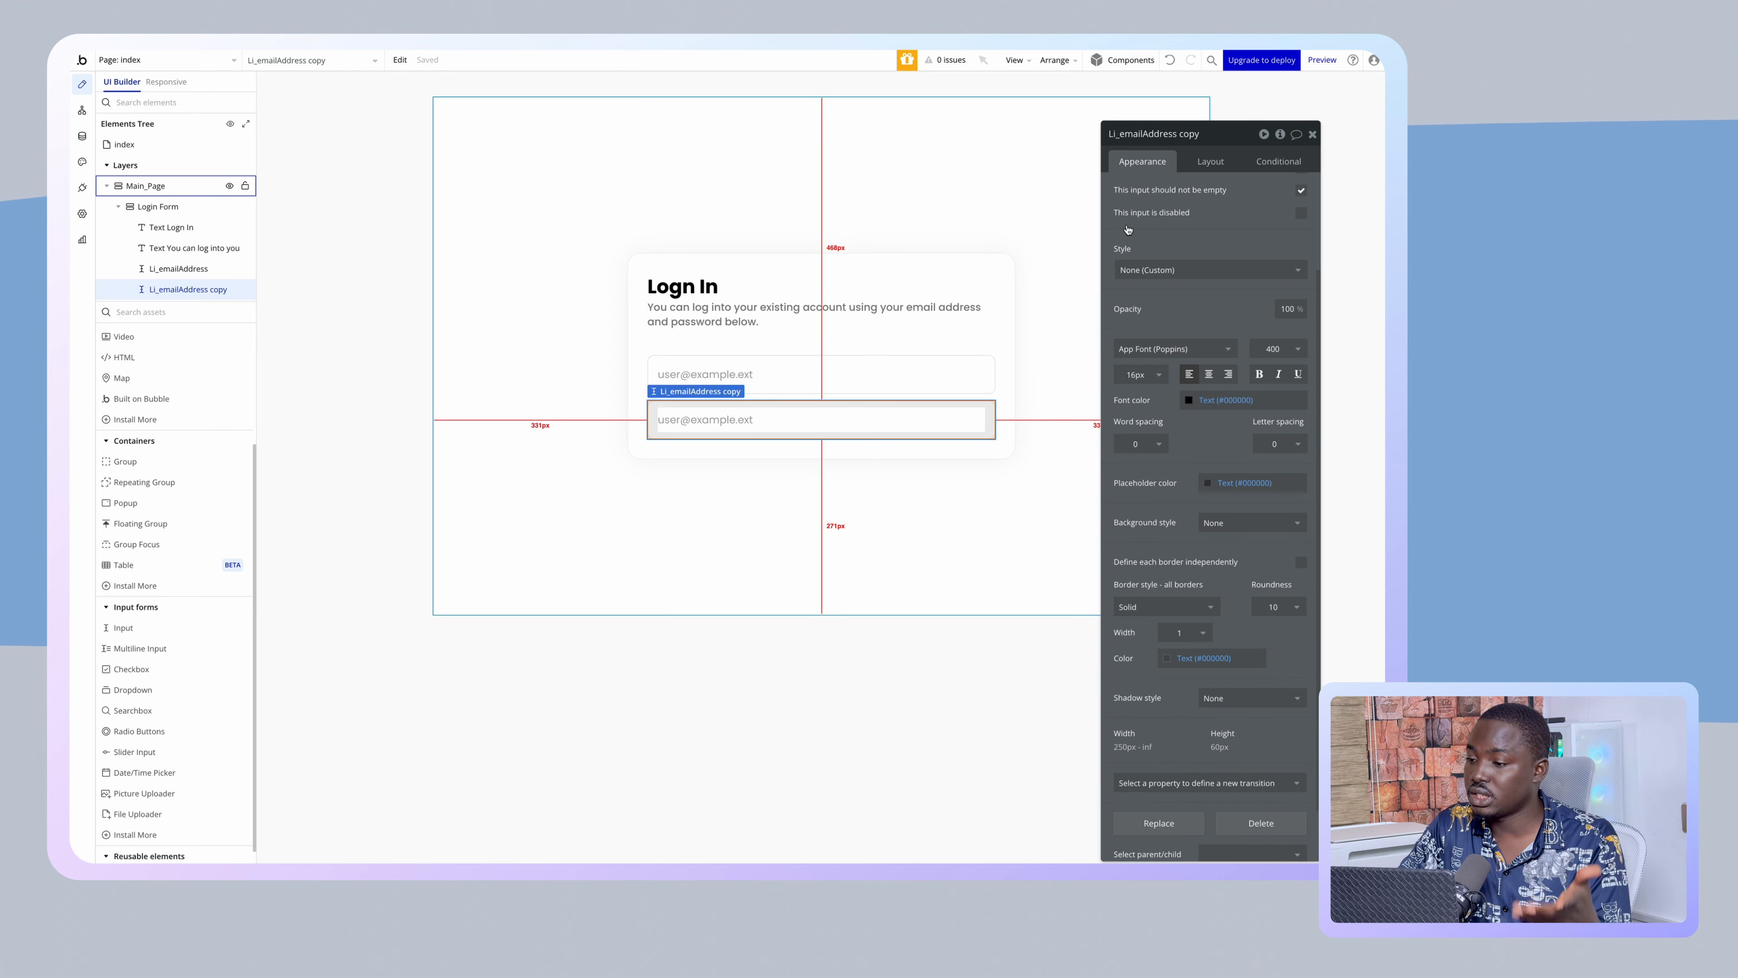
# - Make the copied input a Password field with placeholder 'xxxxxxxxxx'
pyautogui.scroll(1, 1164, 189)
pyautogui.scroll(2, 1165, 189)
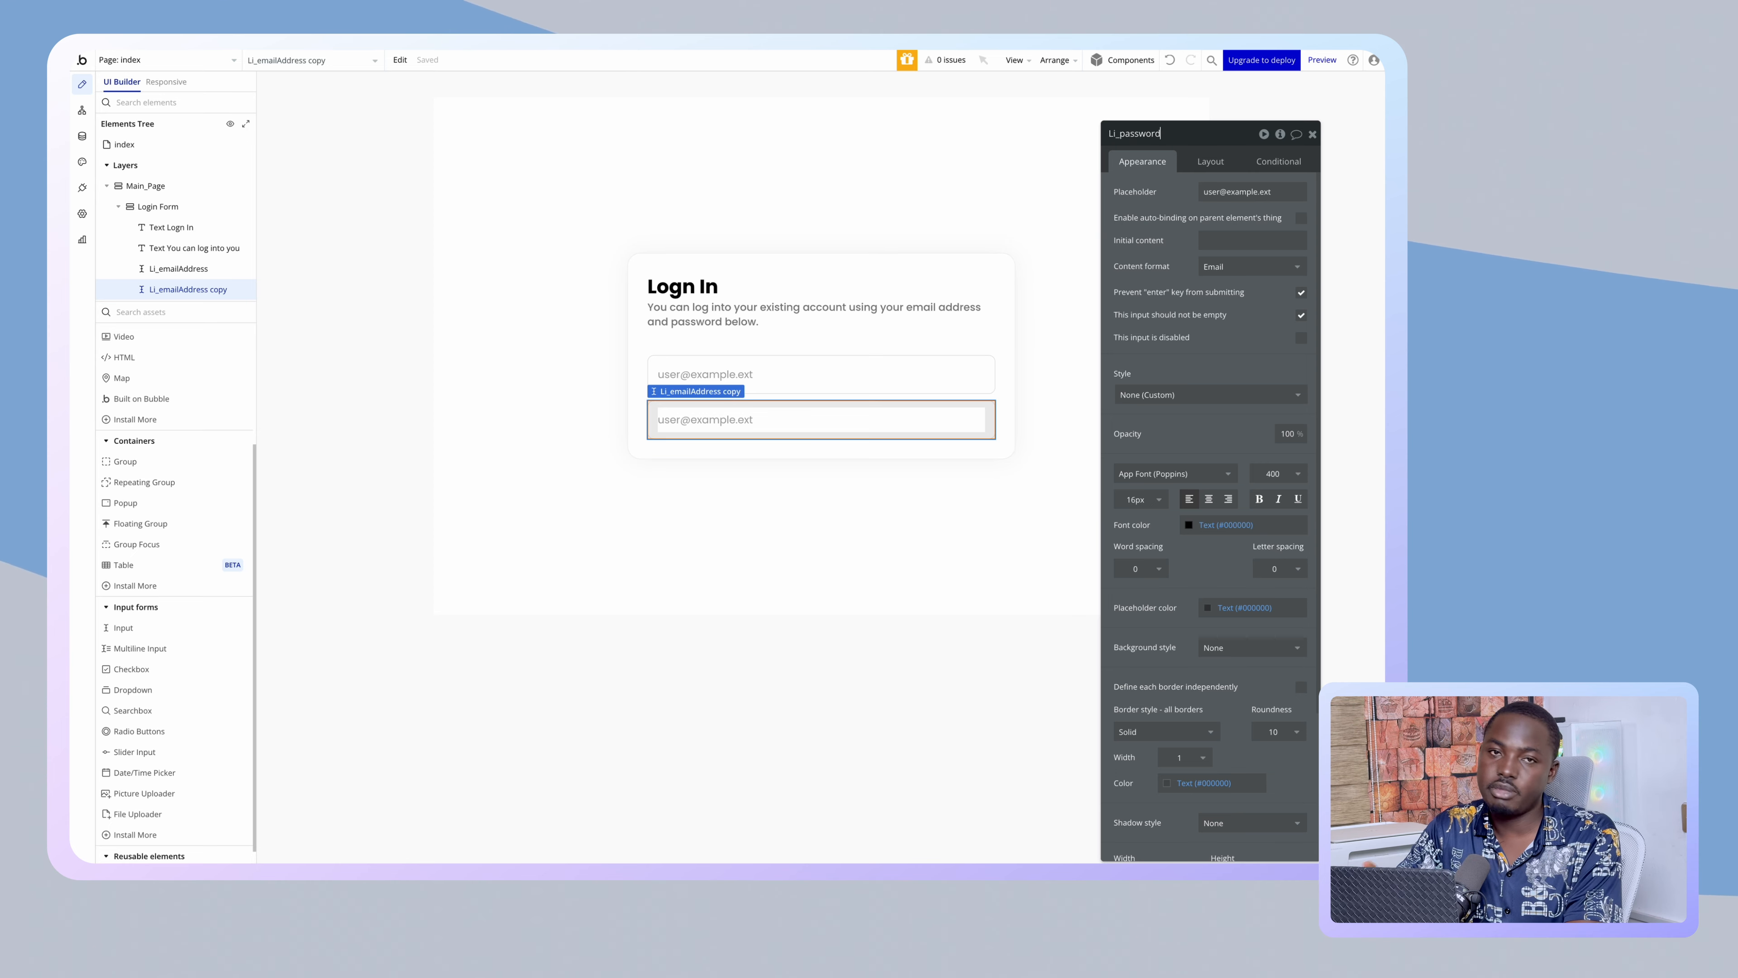
pyautogui.click(1235, 267)
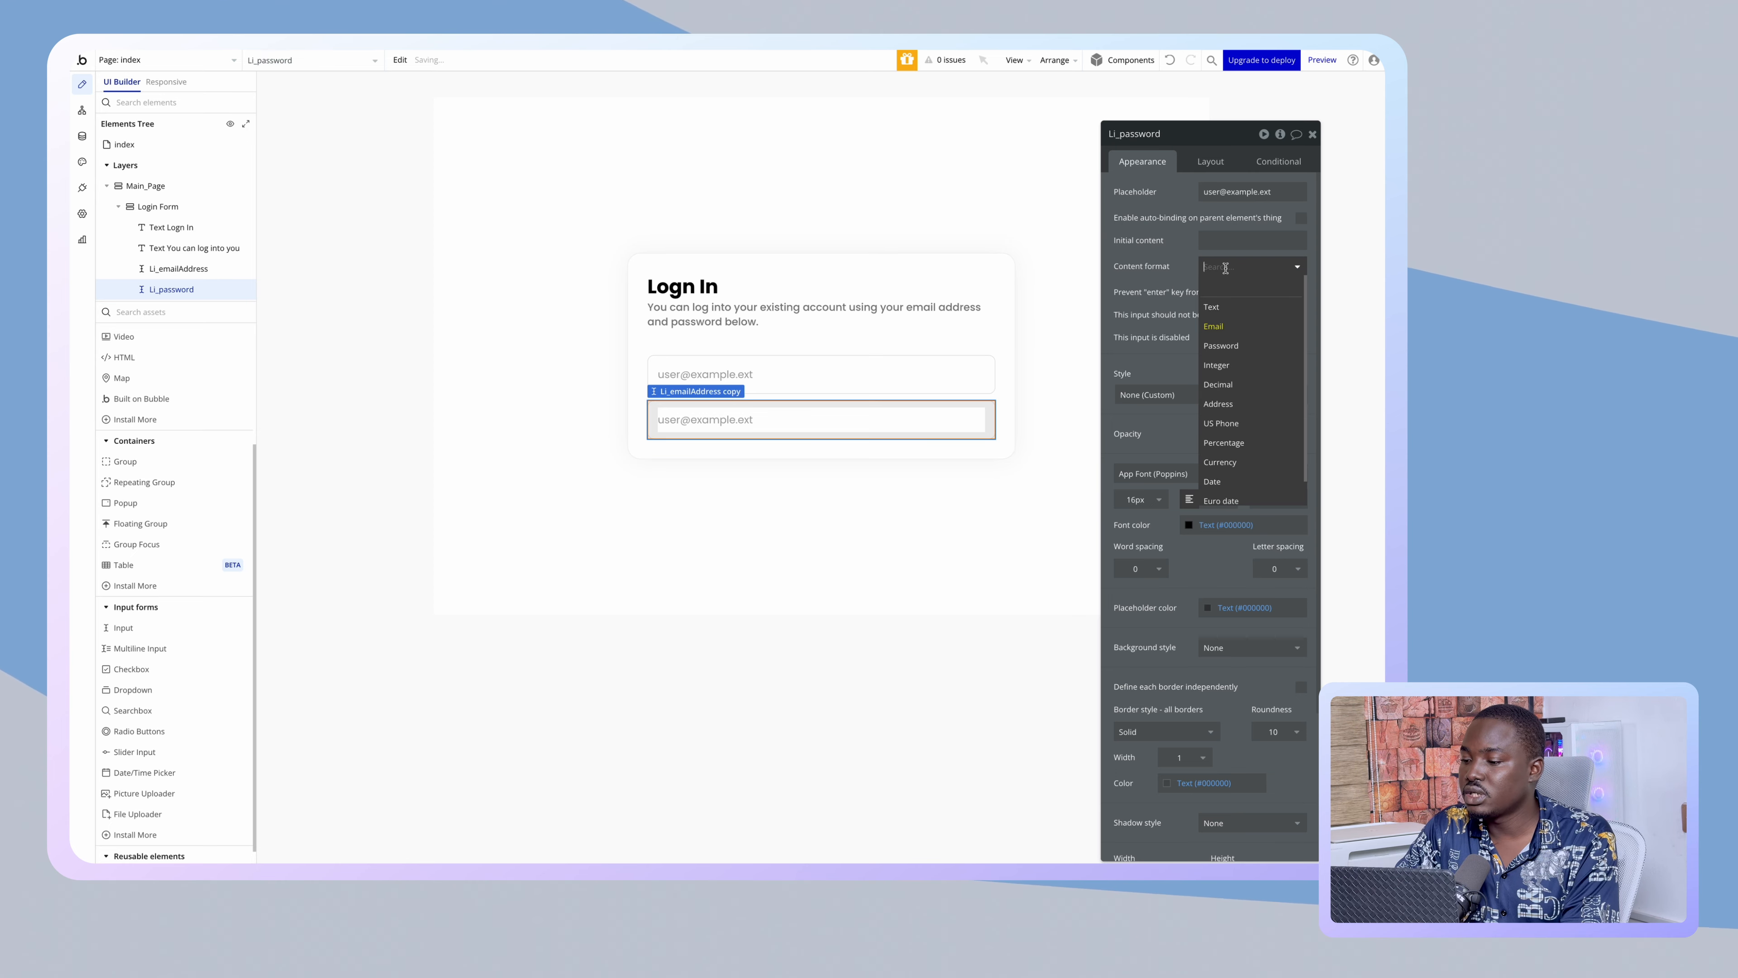
pyautogui.click(1218, 342)
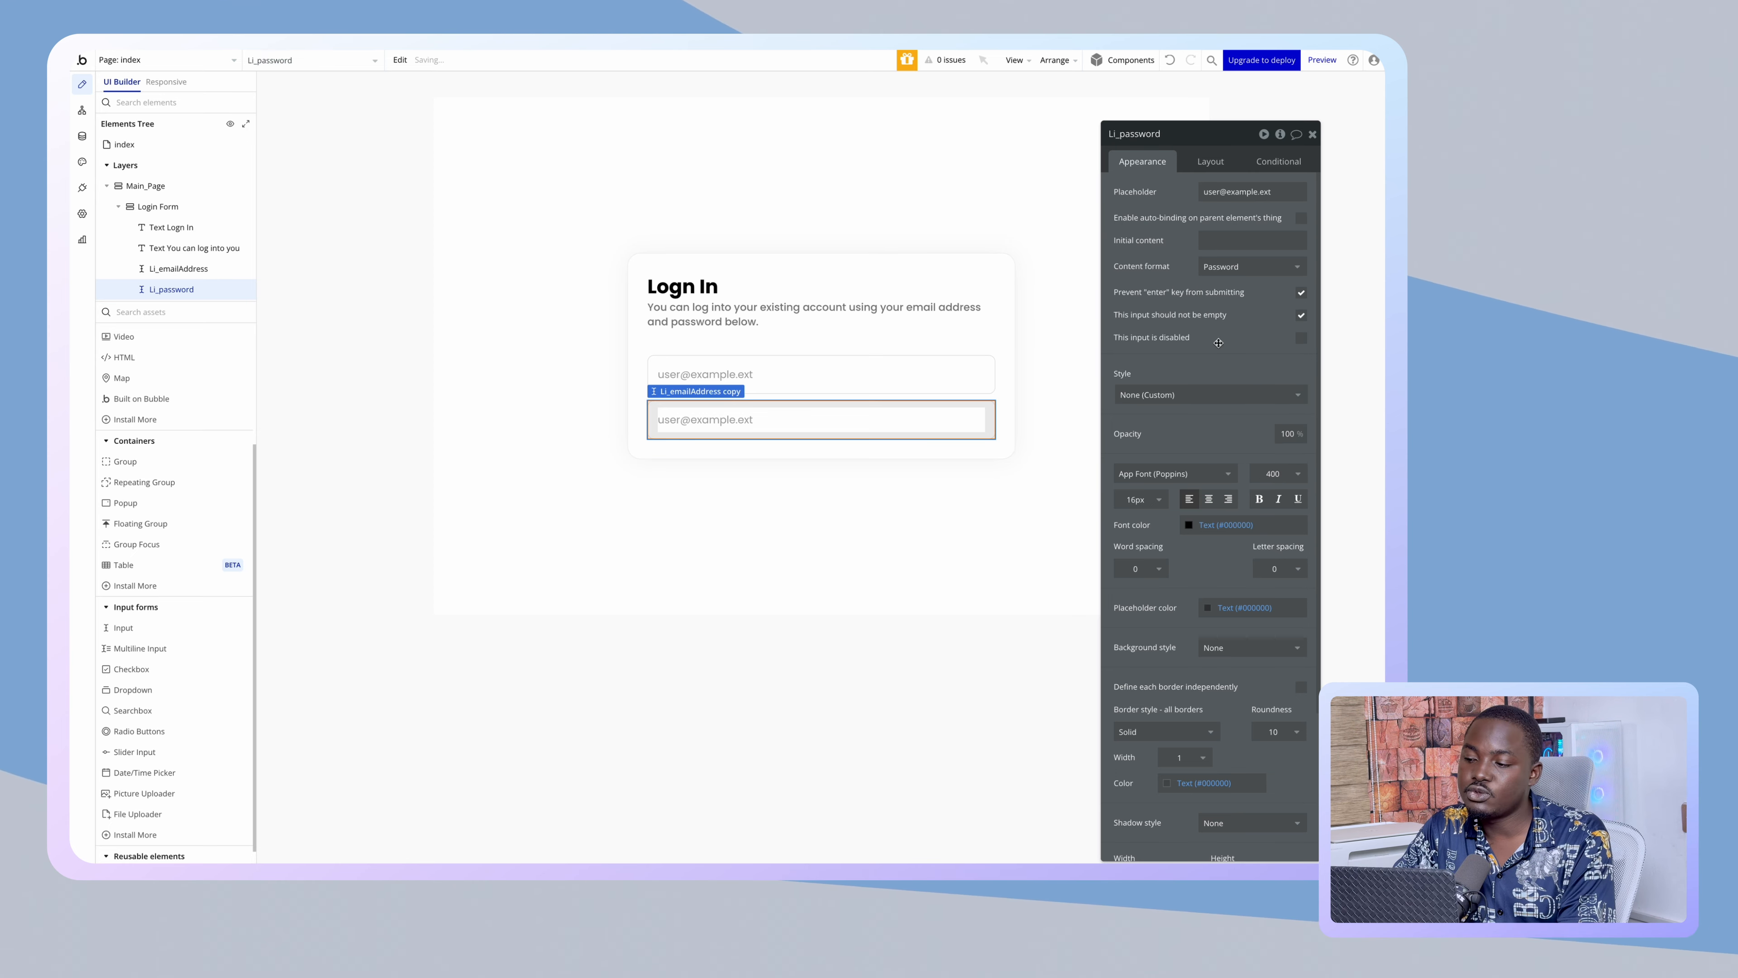
pyautogui.click(1227, 191)
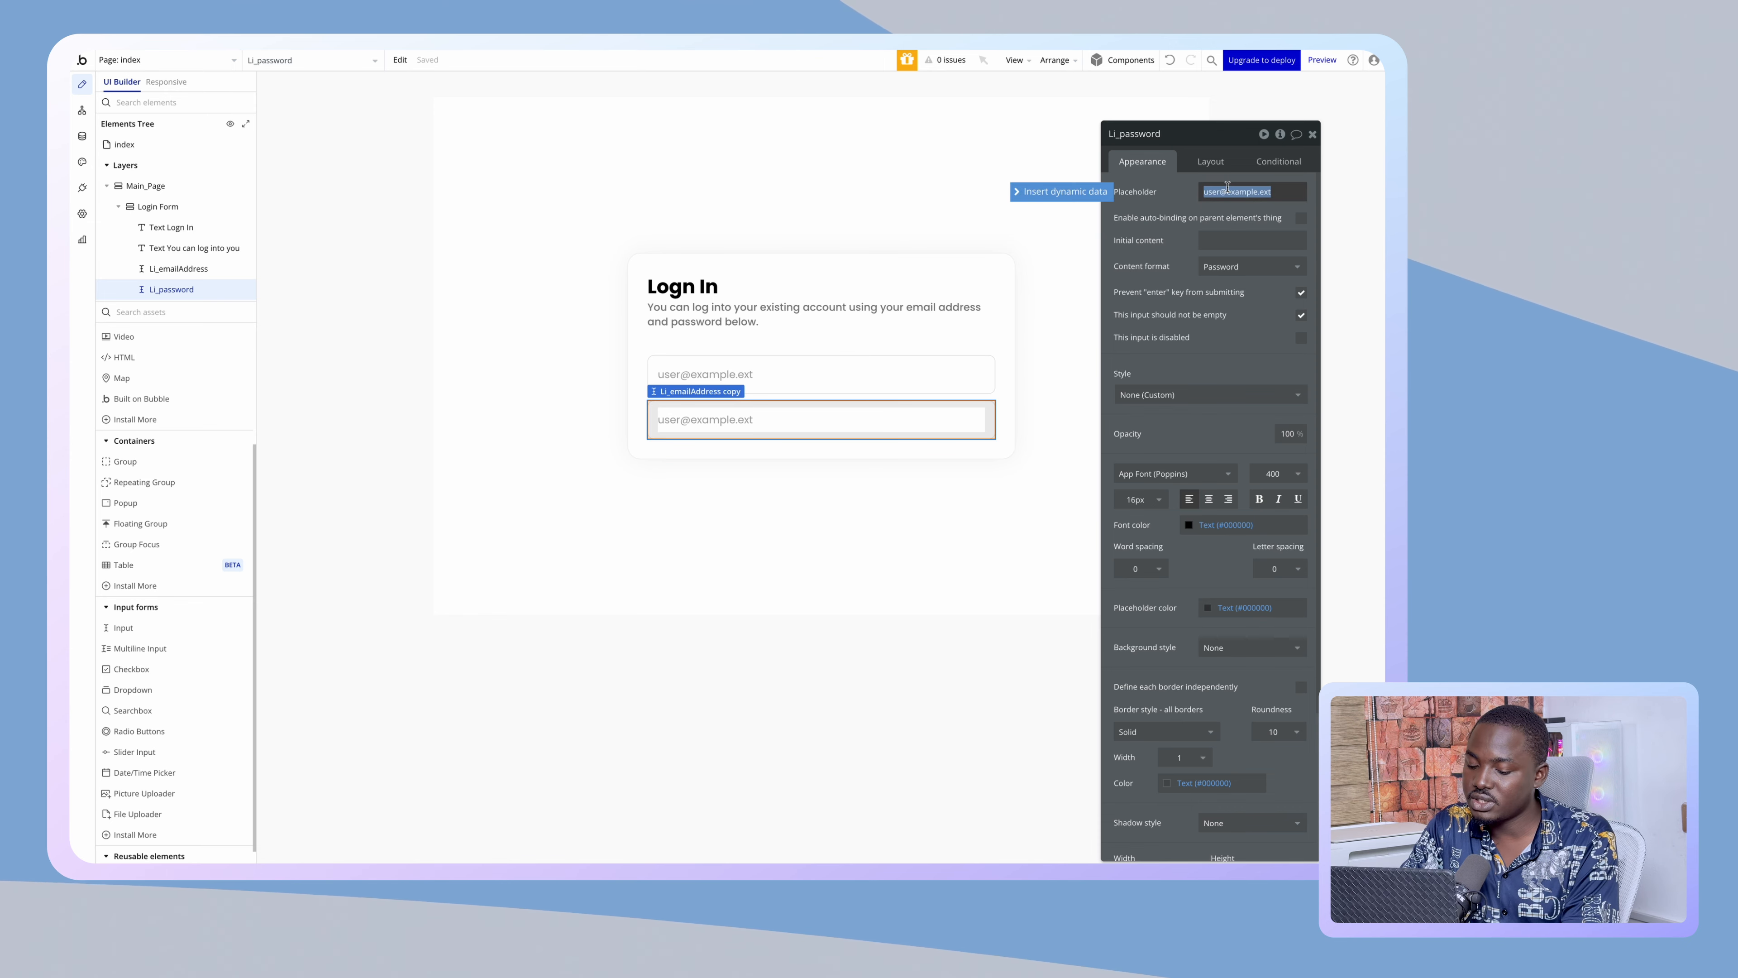
pyautogui.write('xxxxxxxxxx')
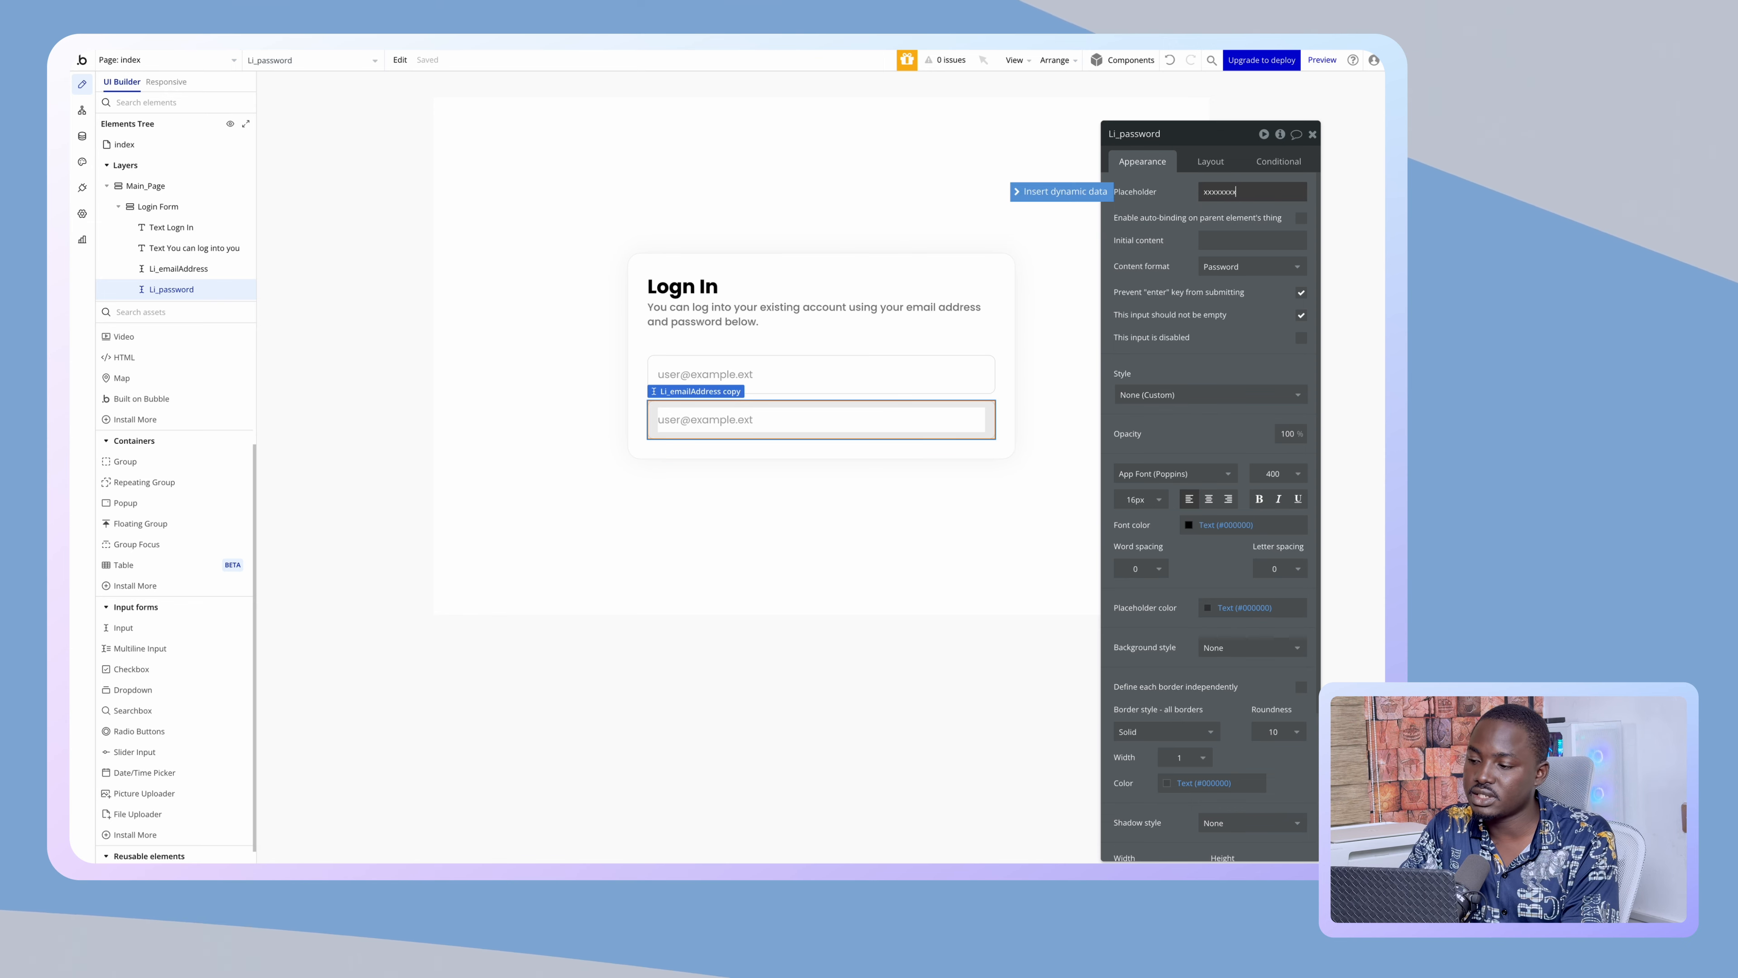
pyautogui.click(1174, 202)
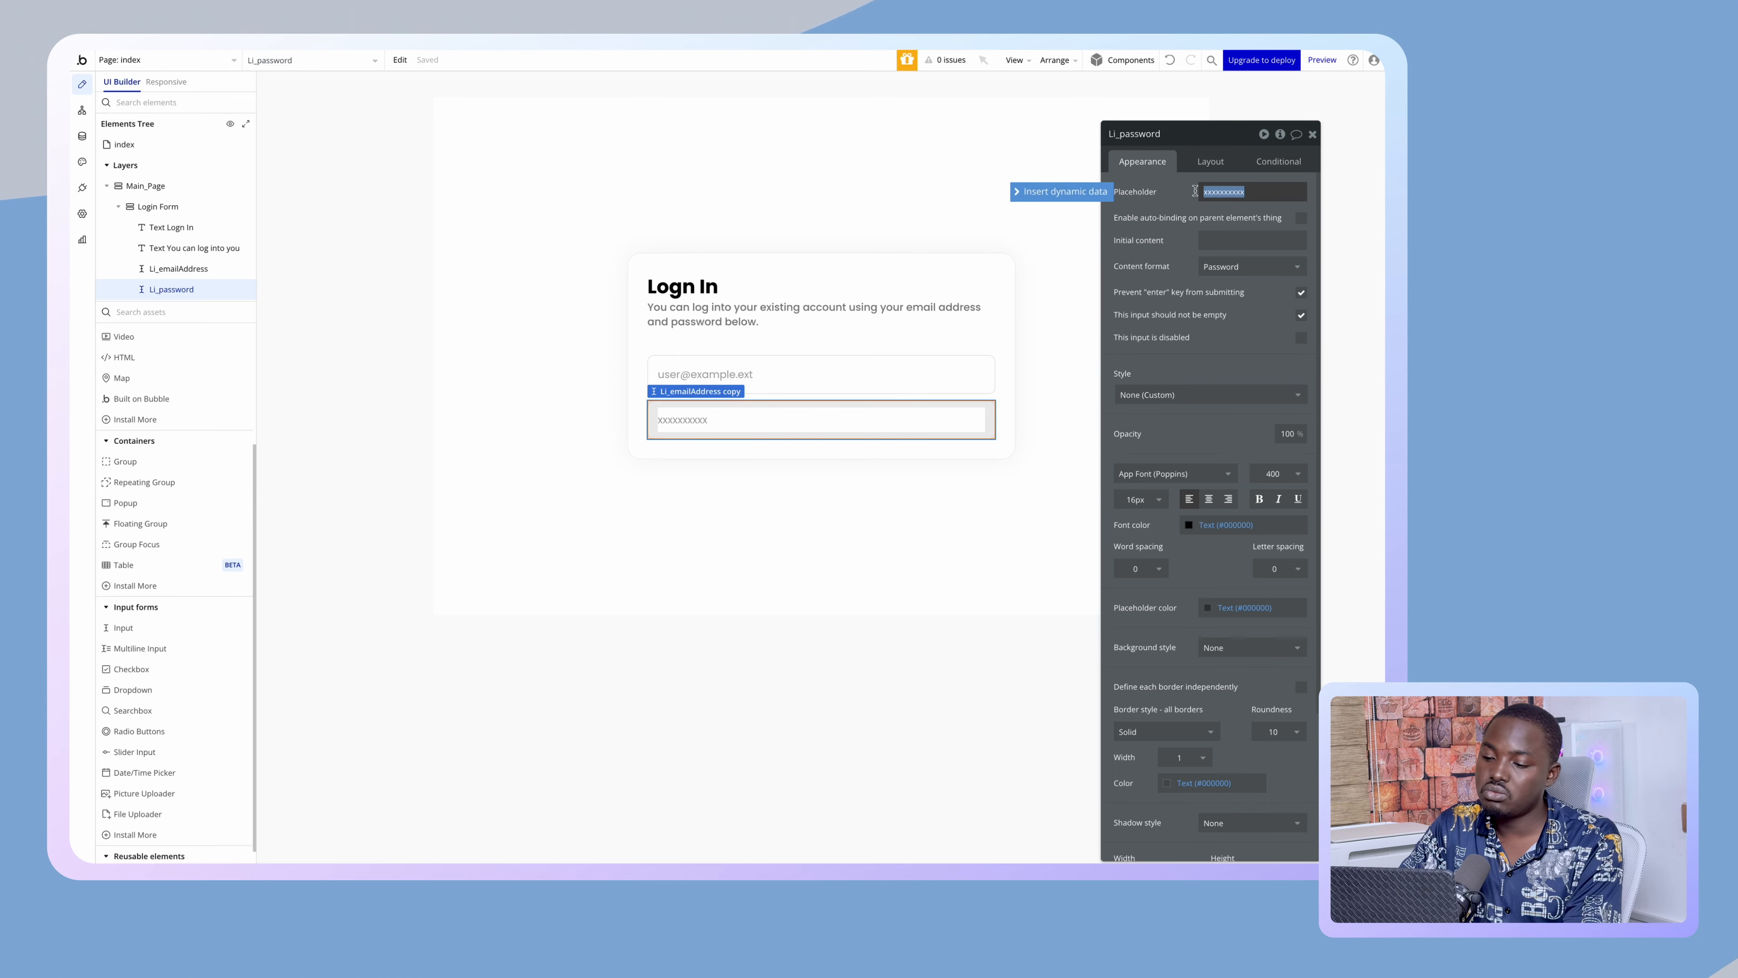
# - Reselect the password input and adjust its placeholder text
pyautogui.click(635, 483)
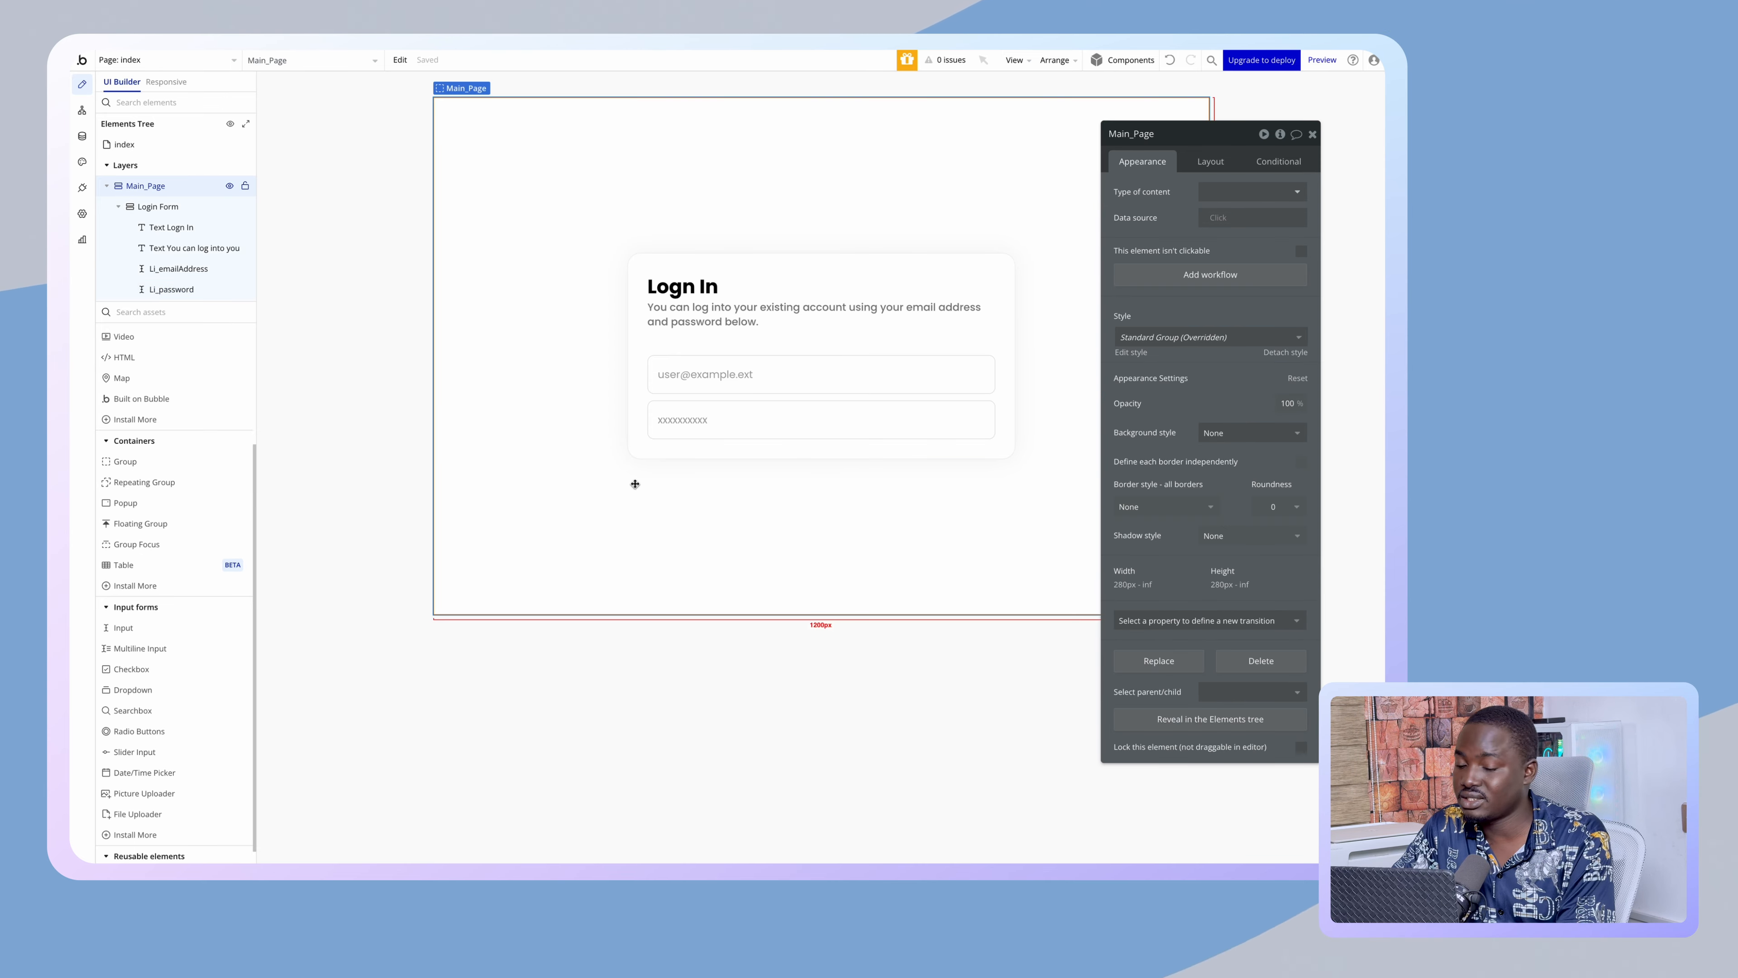
pyautogui.click(698, 424)
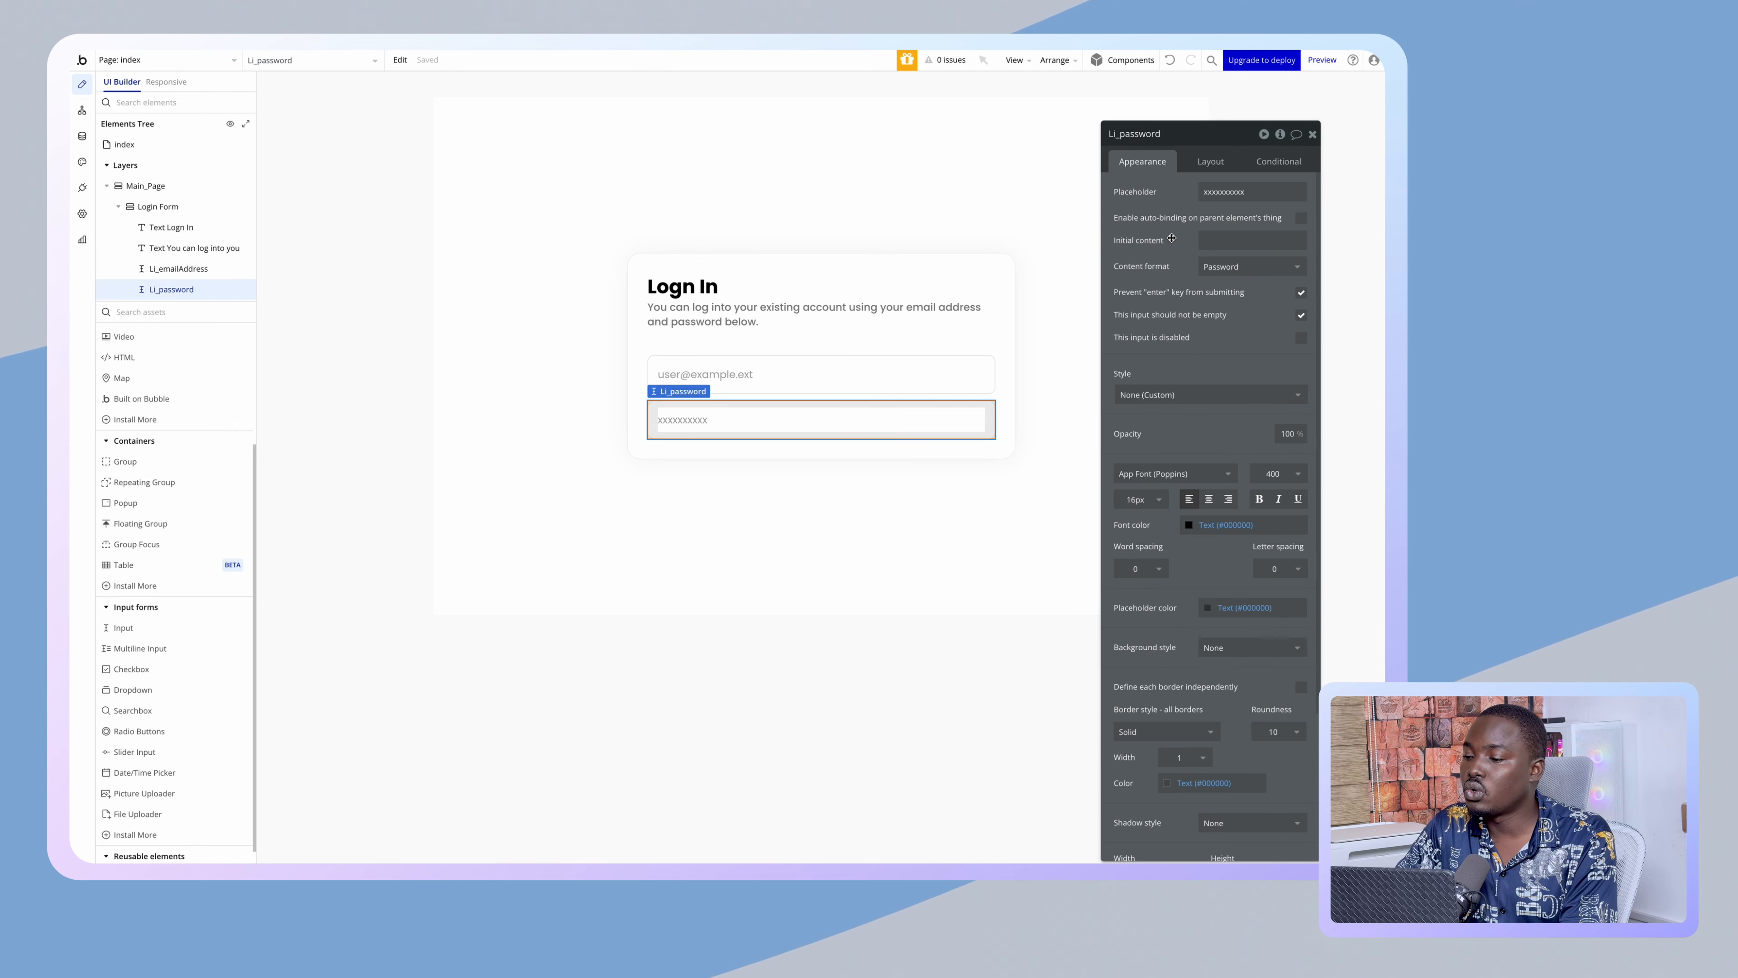
pyautogui.click(1236, 192)
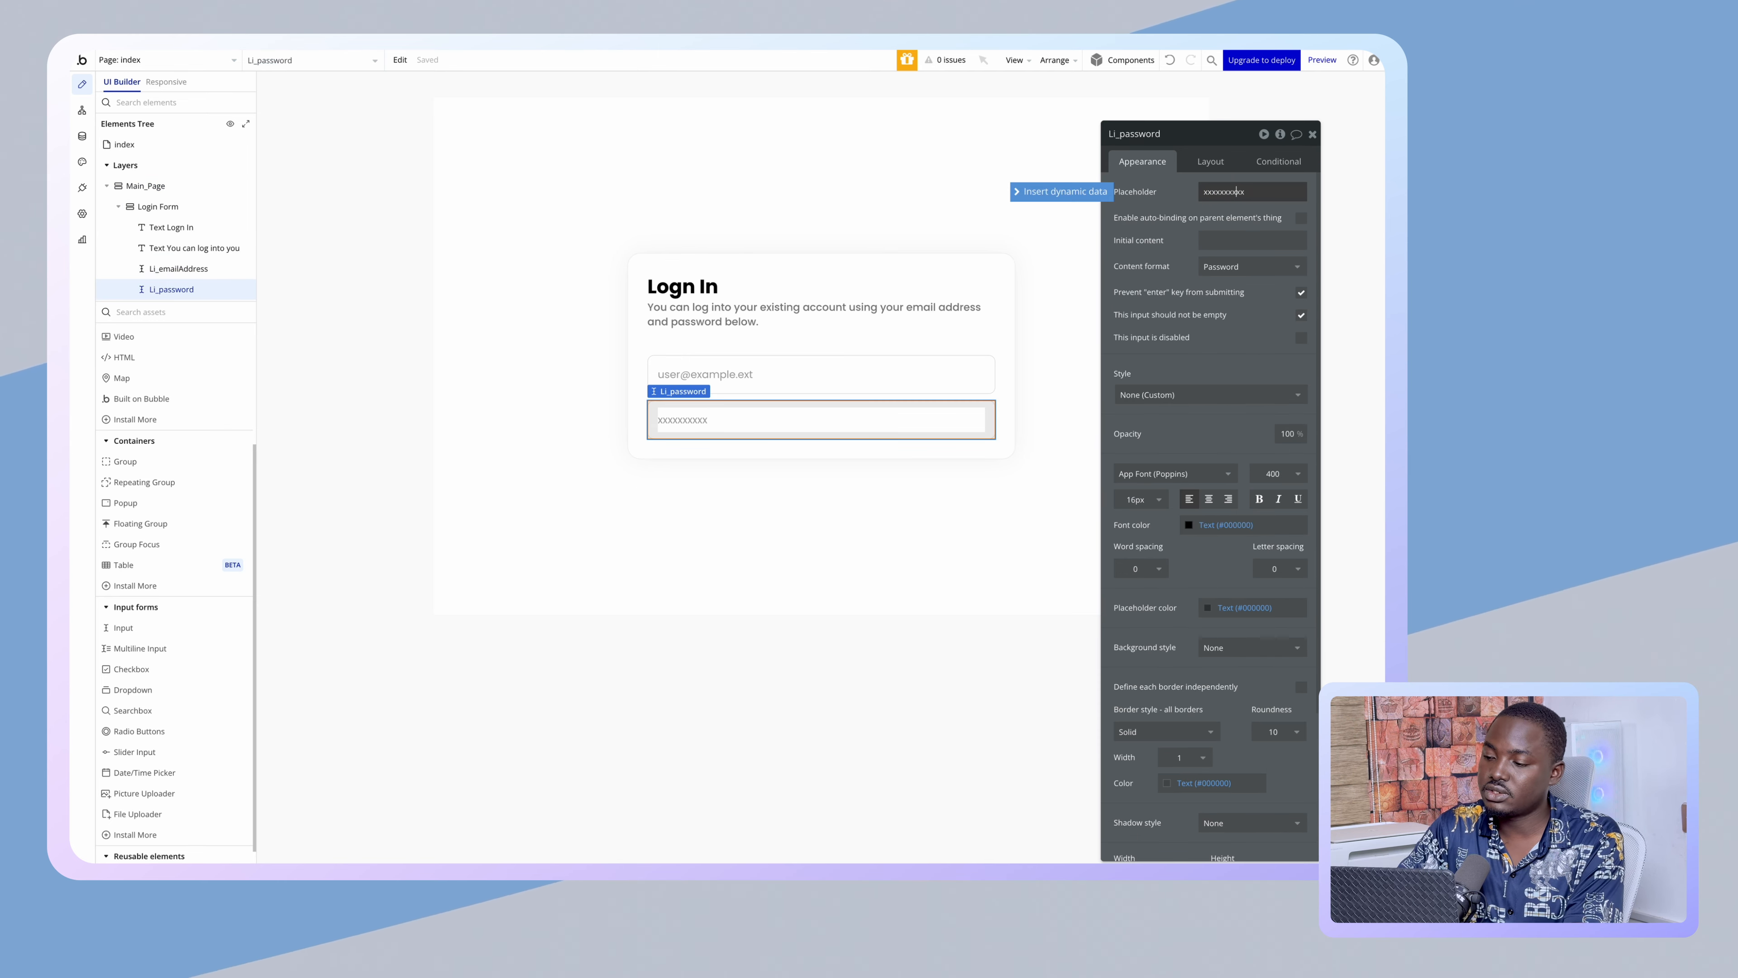
pyautogui.click(1204, 192)
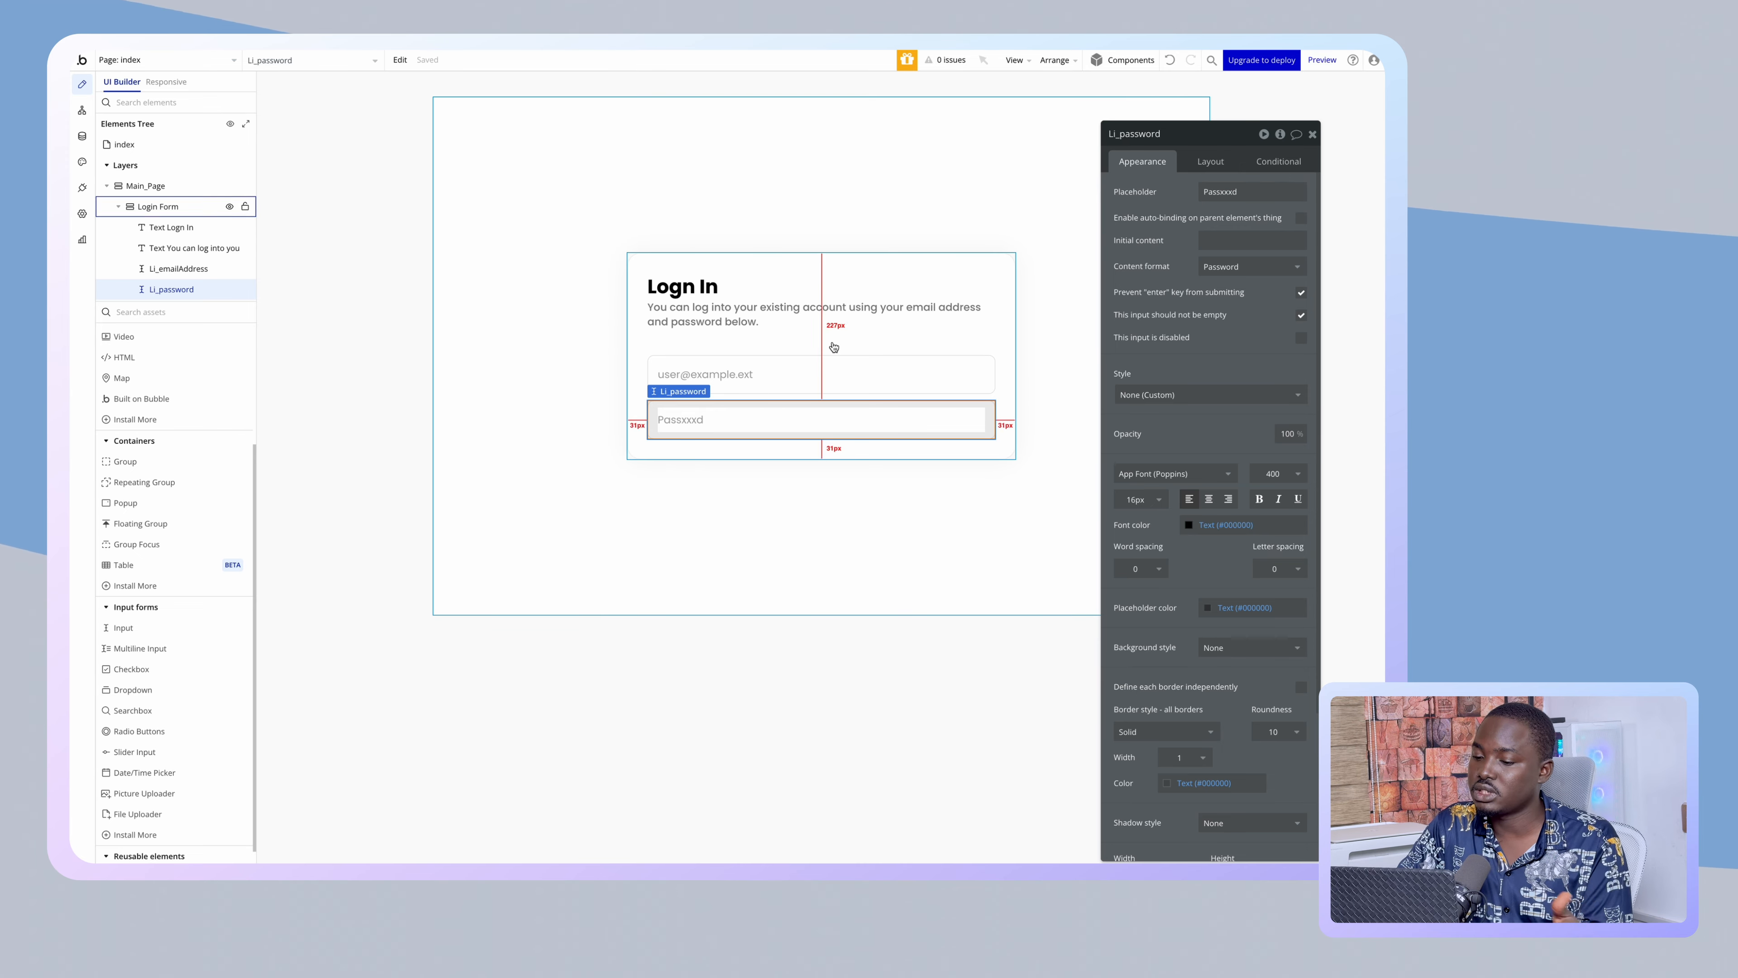
pyautogui.click(602, 357)
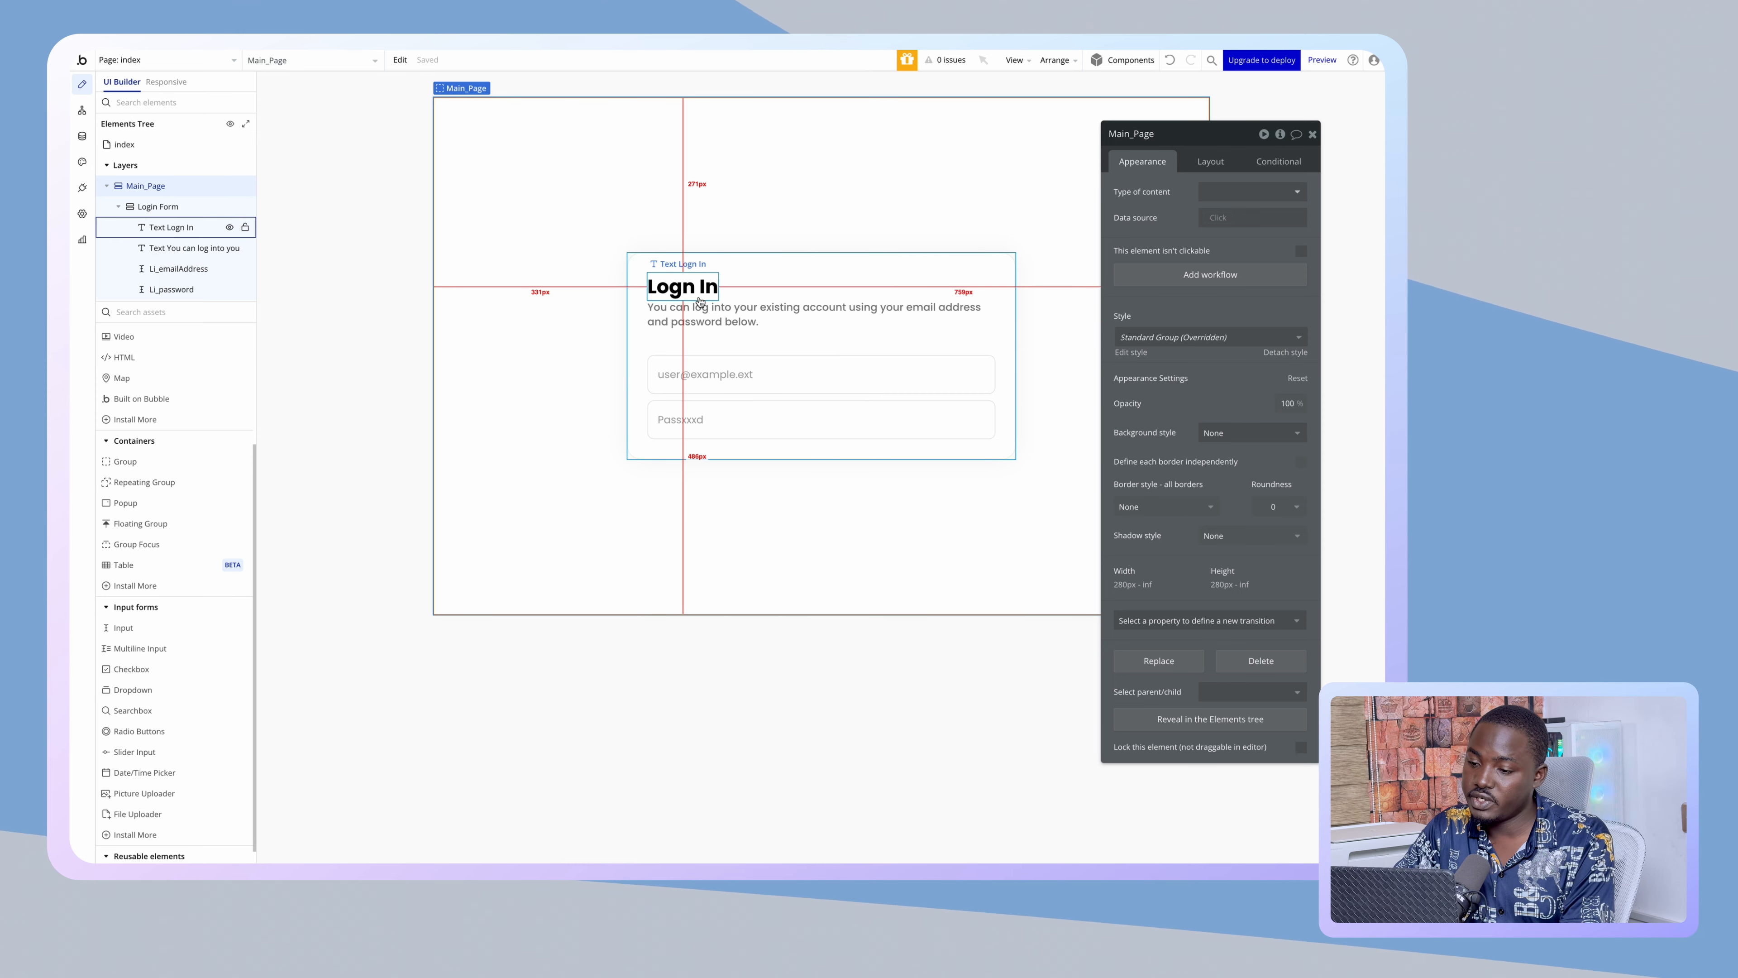
# - Duplicate the subtitle text and change its content to 'Email Address'
pyautogui.click(731, 321)
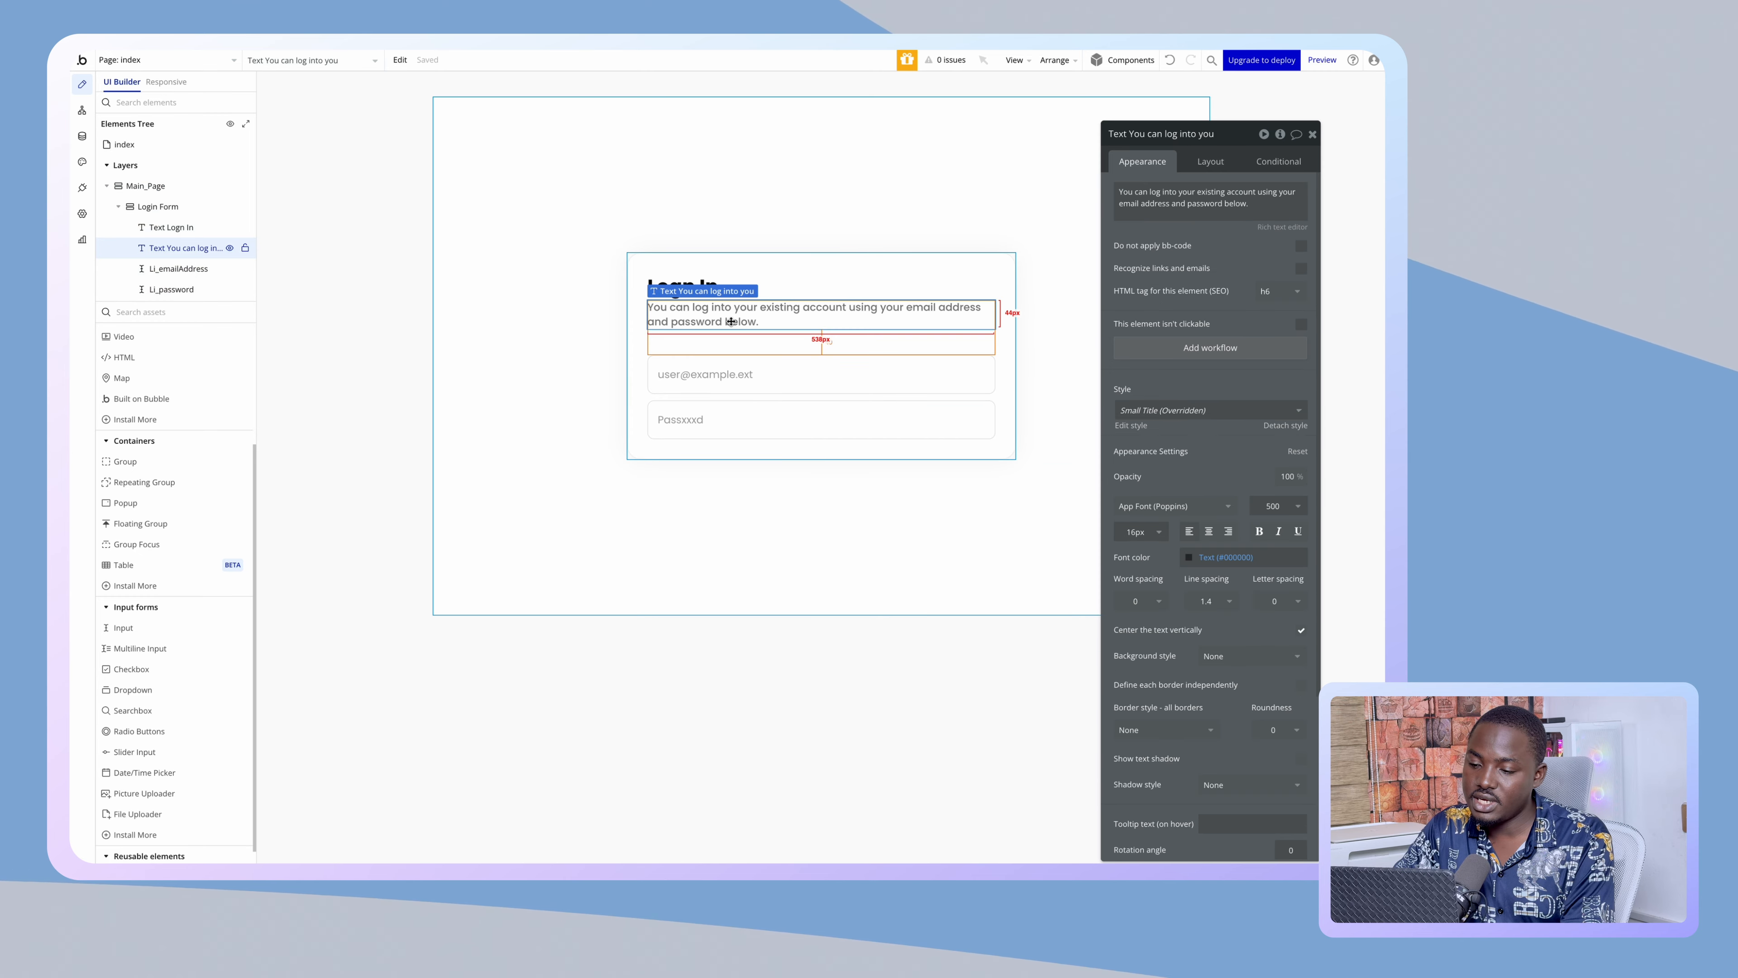
pyautogui.hotkey('ctrl', 'd')
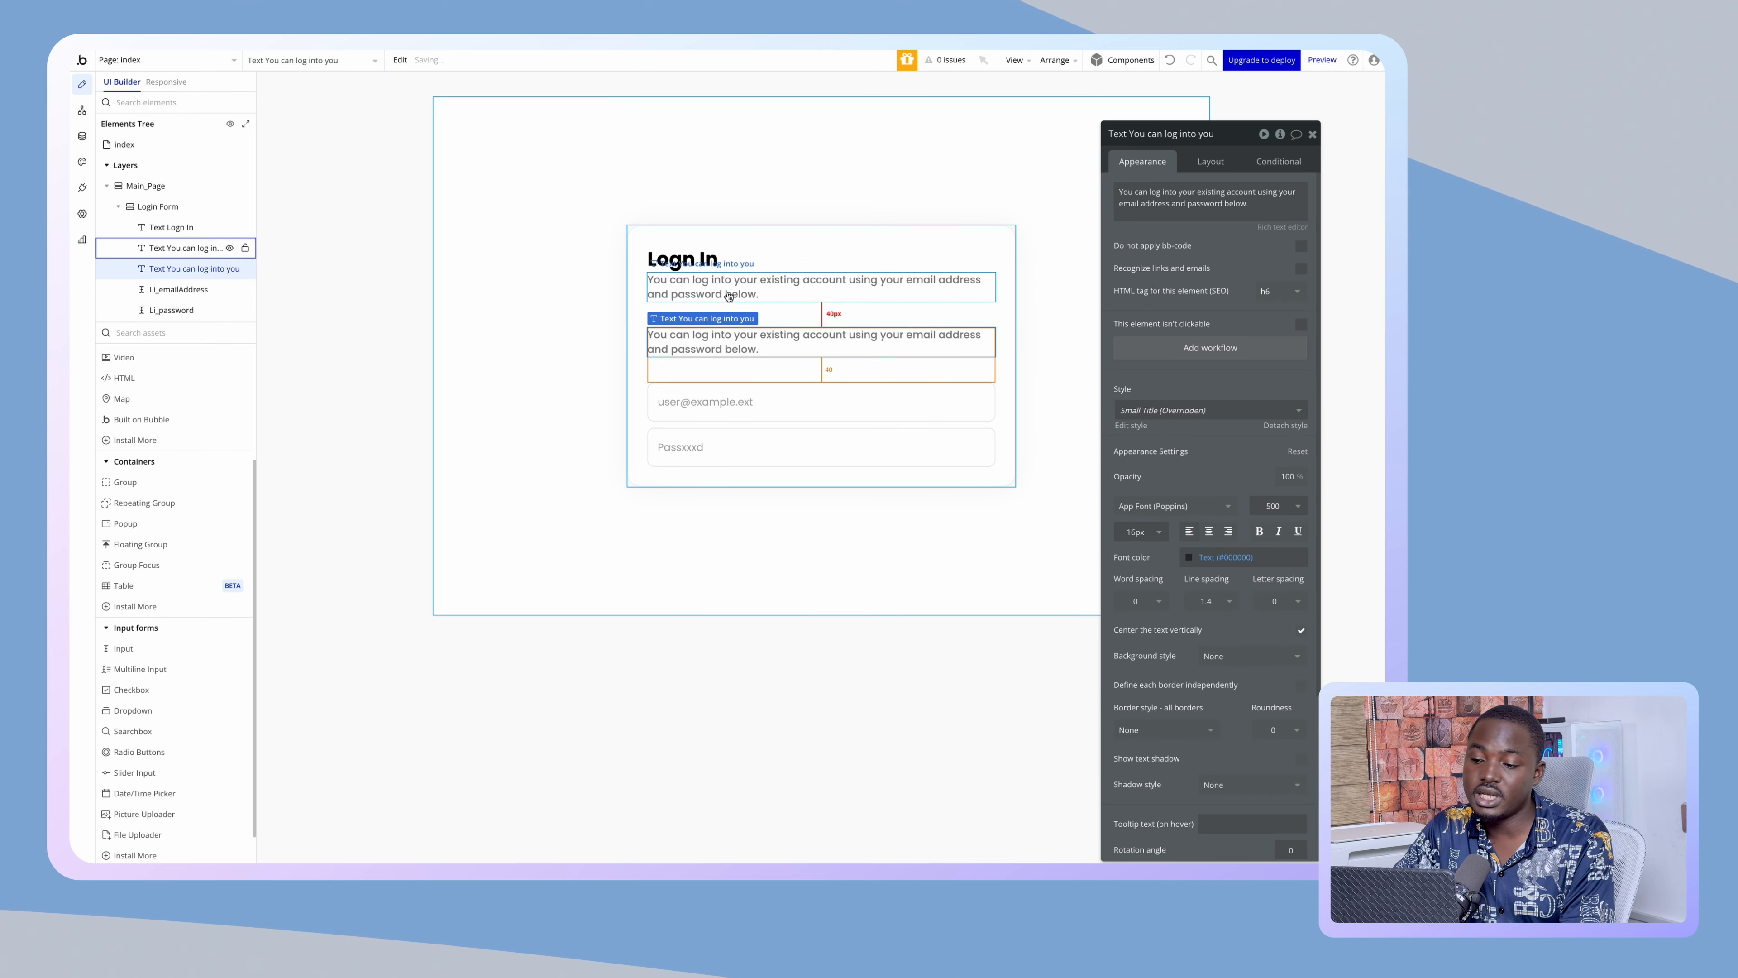
pyautogui.click(1212, 162)
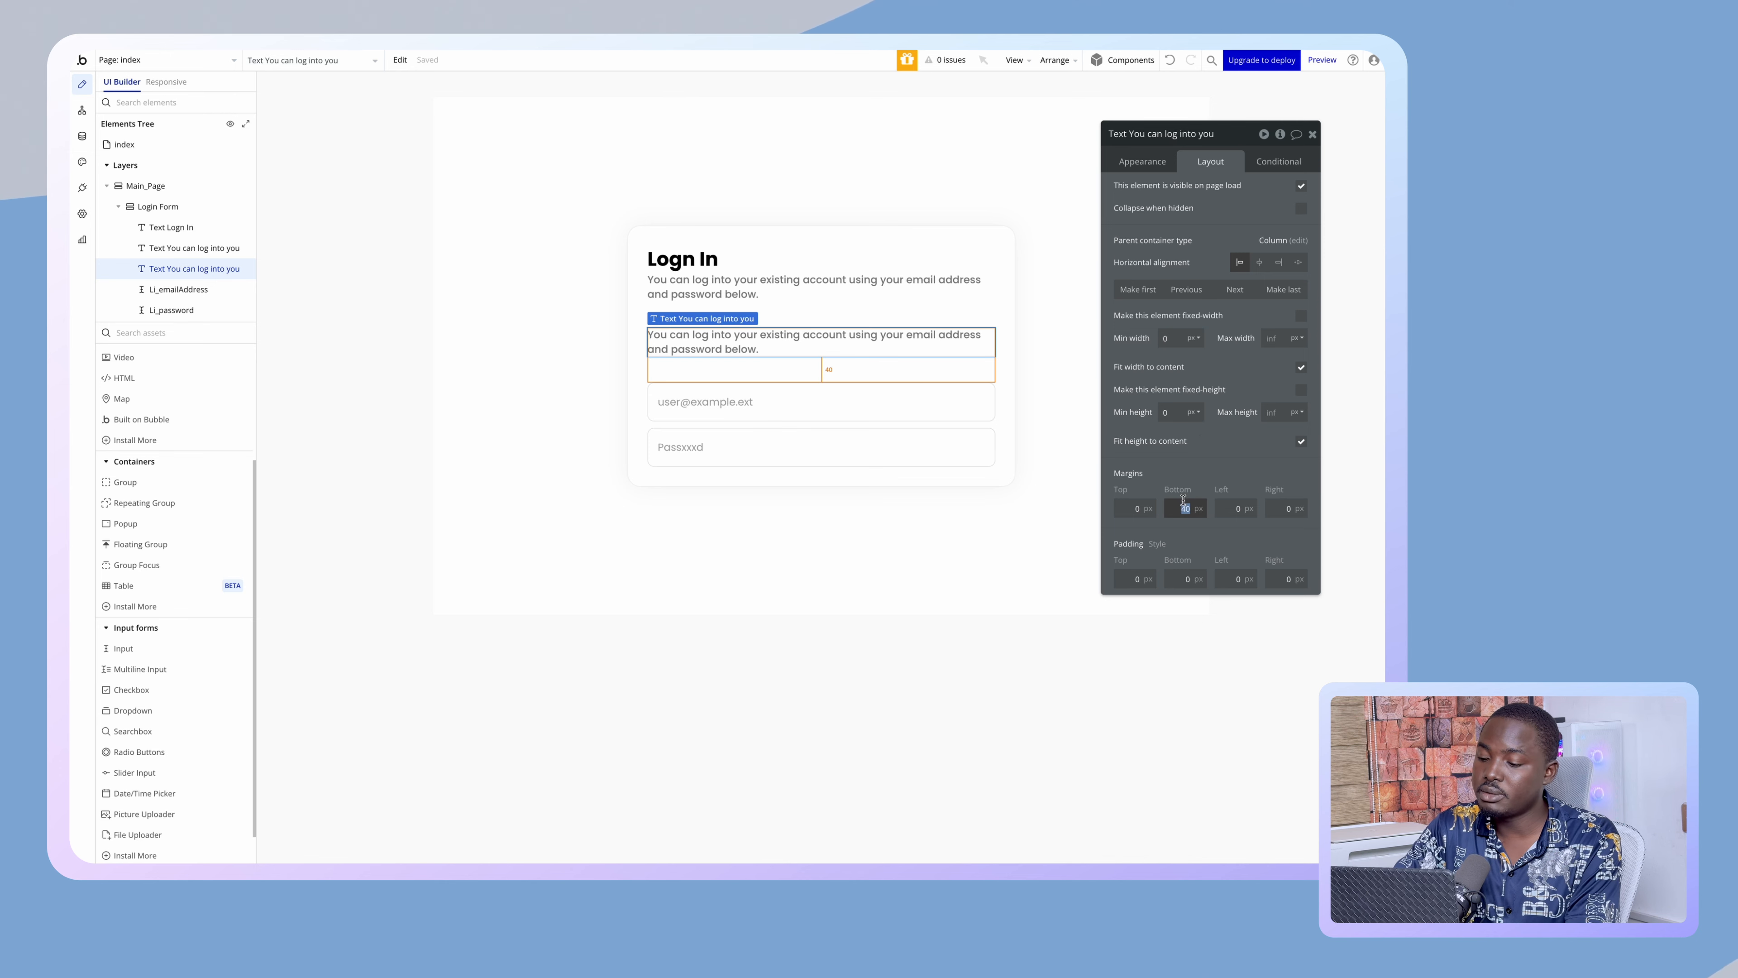
pyautogui.click(1142, 162)
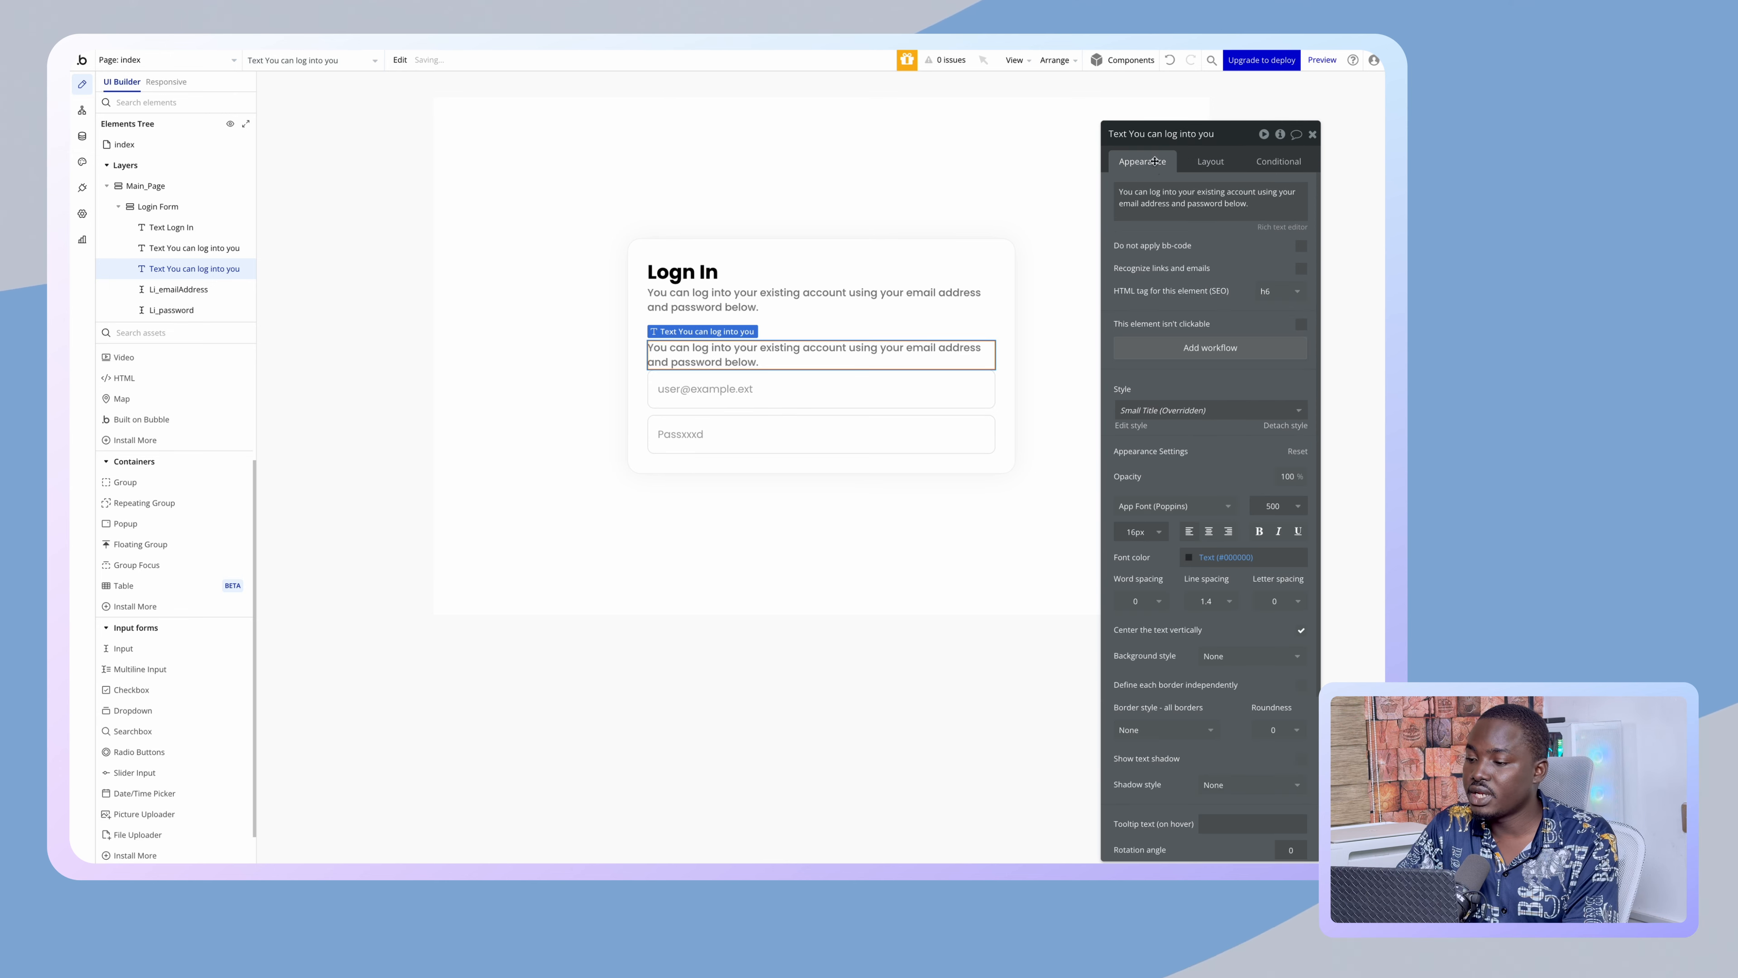
pyautogui.click(1174, 200)
pyautogui.hotkey('ctrl', 'a')
pyautogui.write('Email Address')
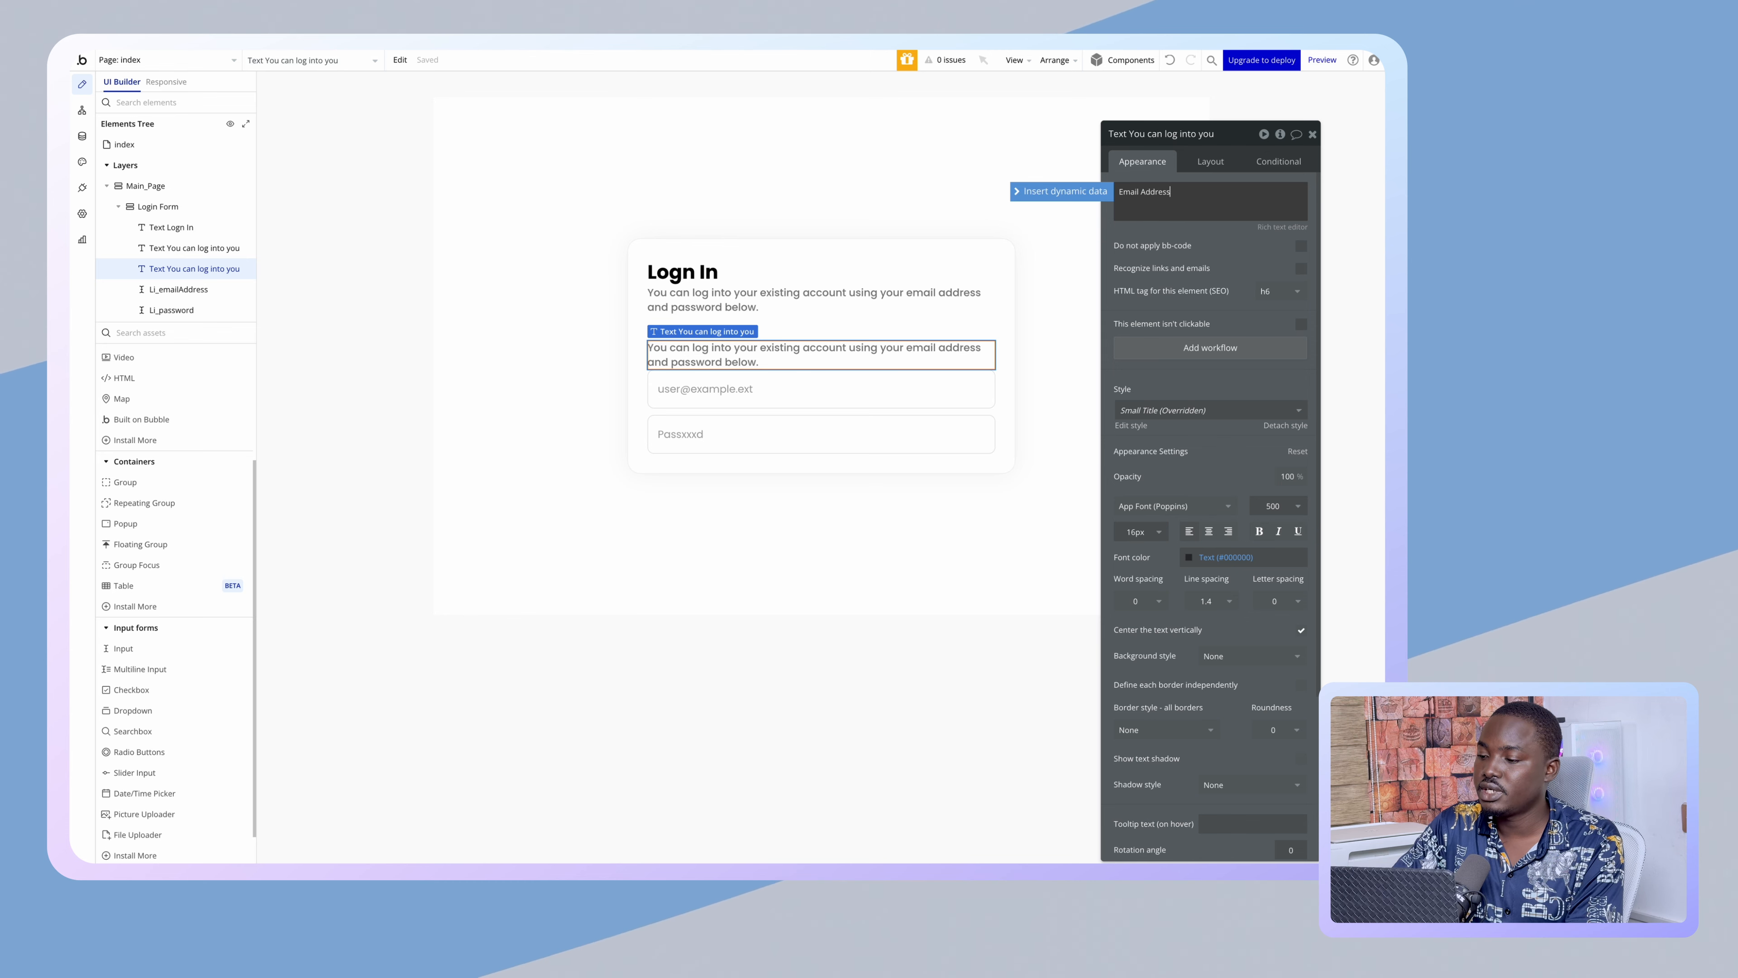
pyautogui.click(1149, 167)
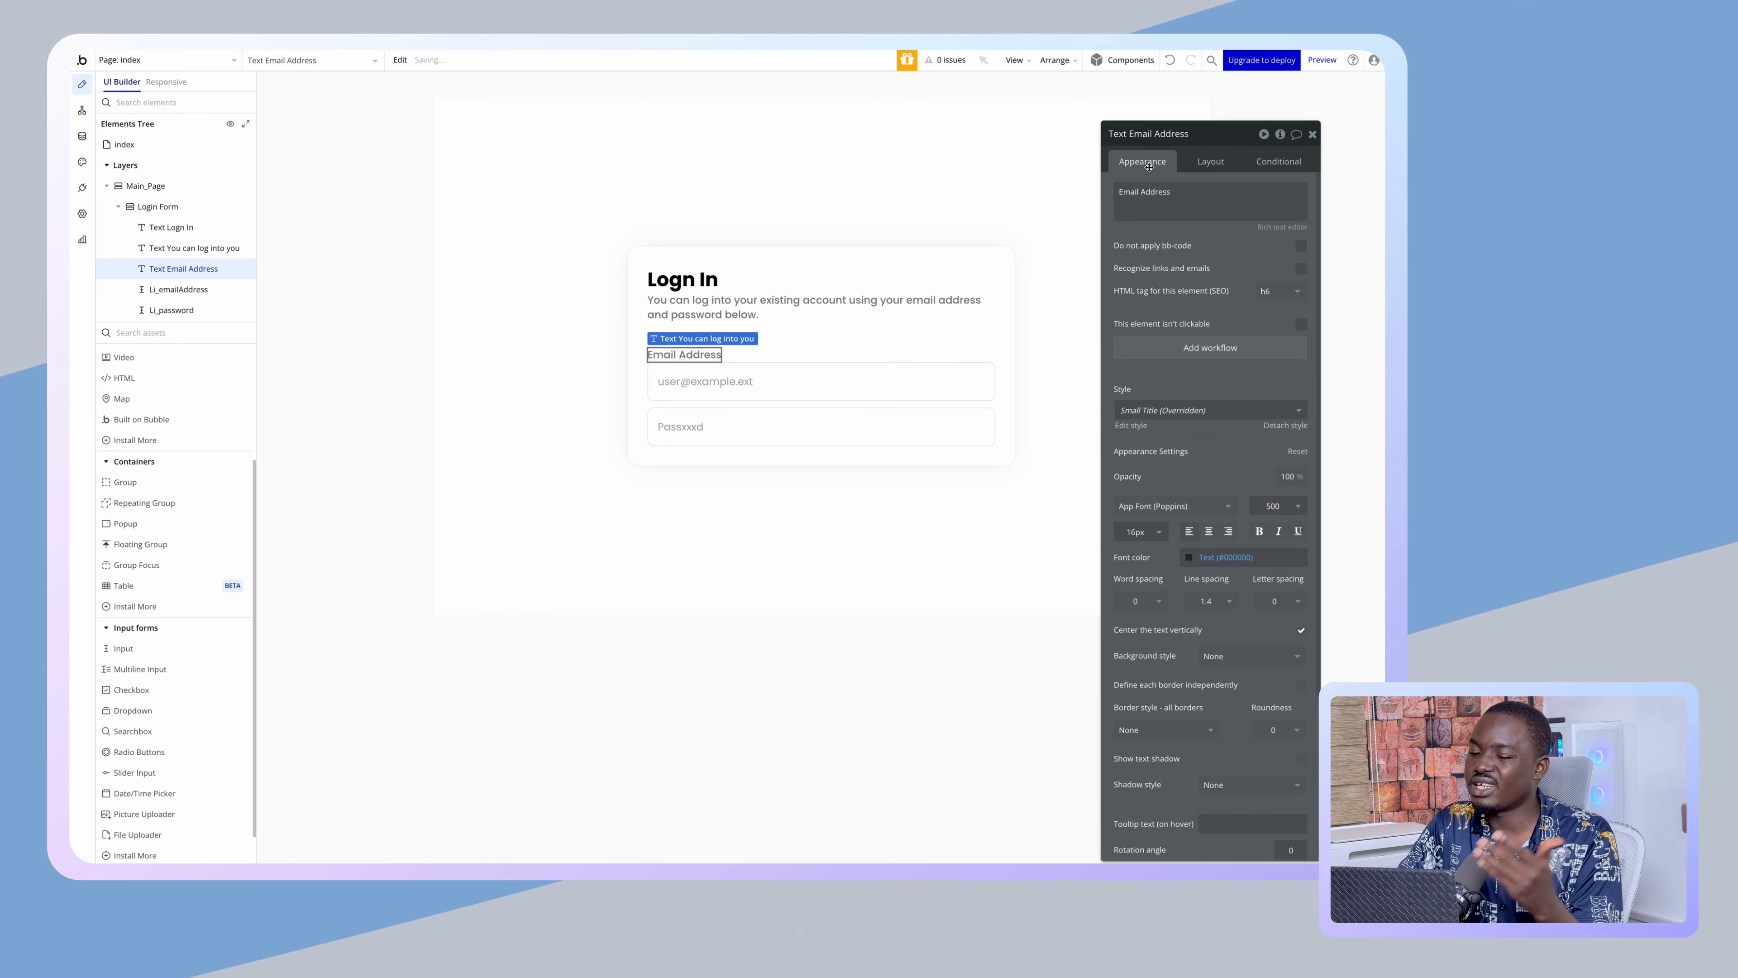
# - Select the email input and review its properties
pyautogui.click(824, 387)
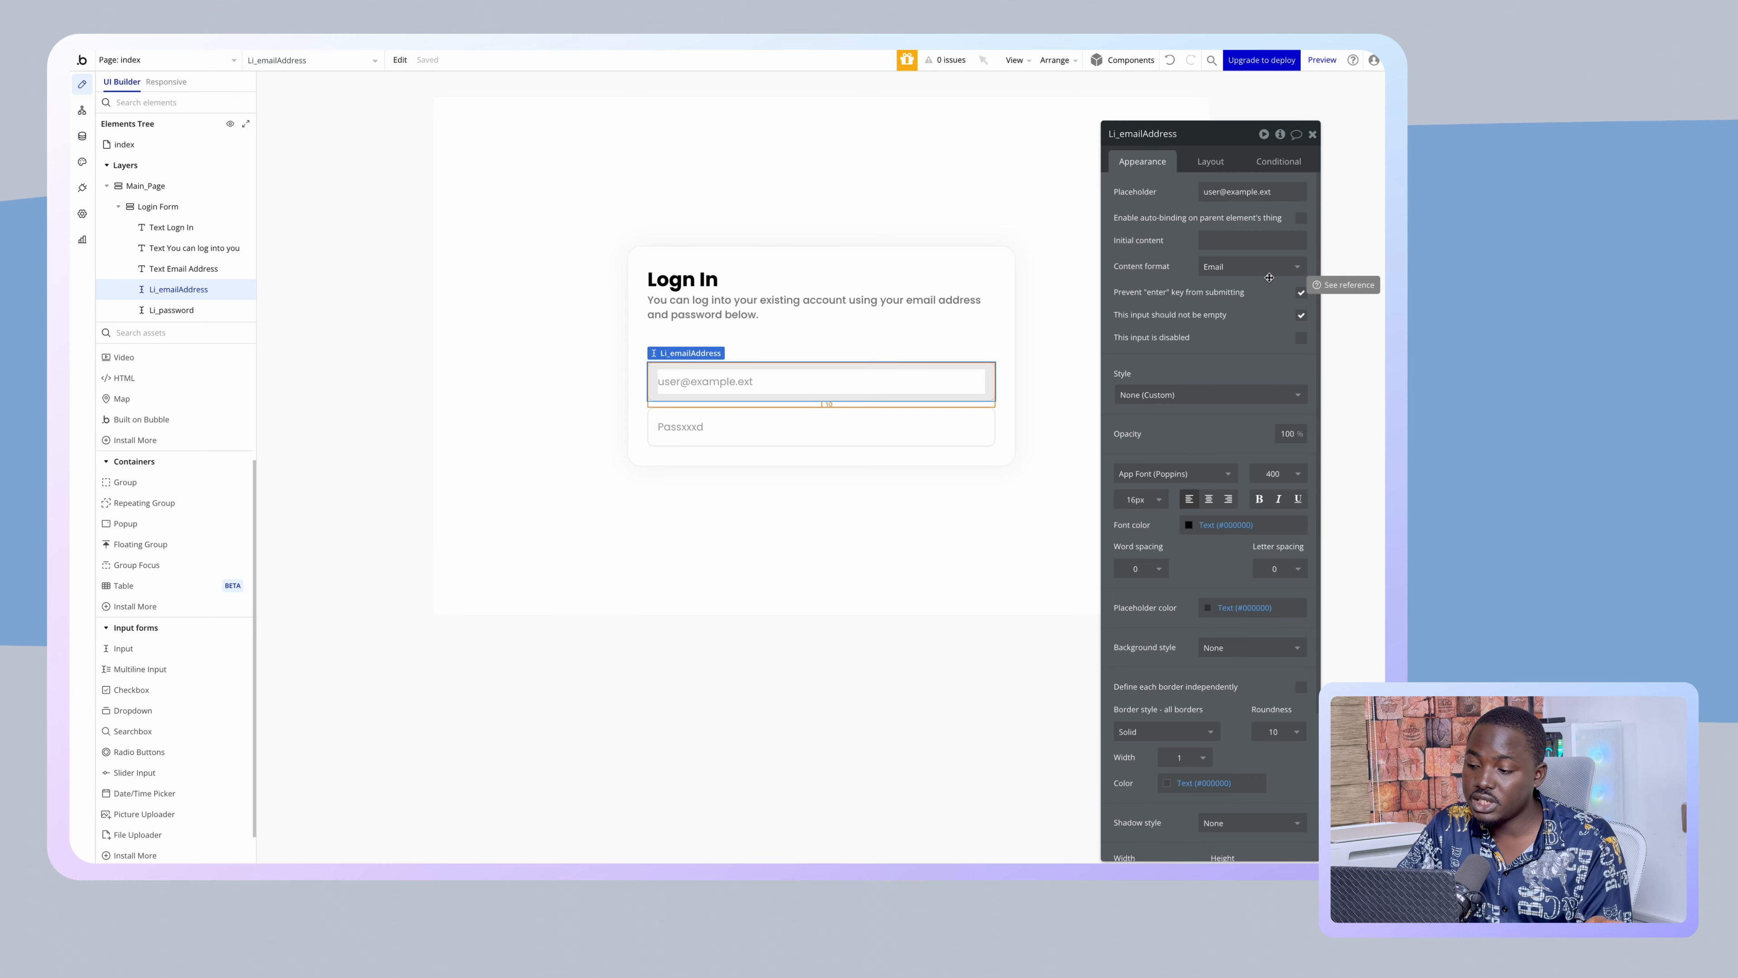
pyautogui.scroll(-3, 1275, 336)
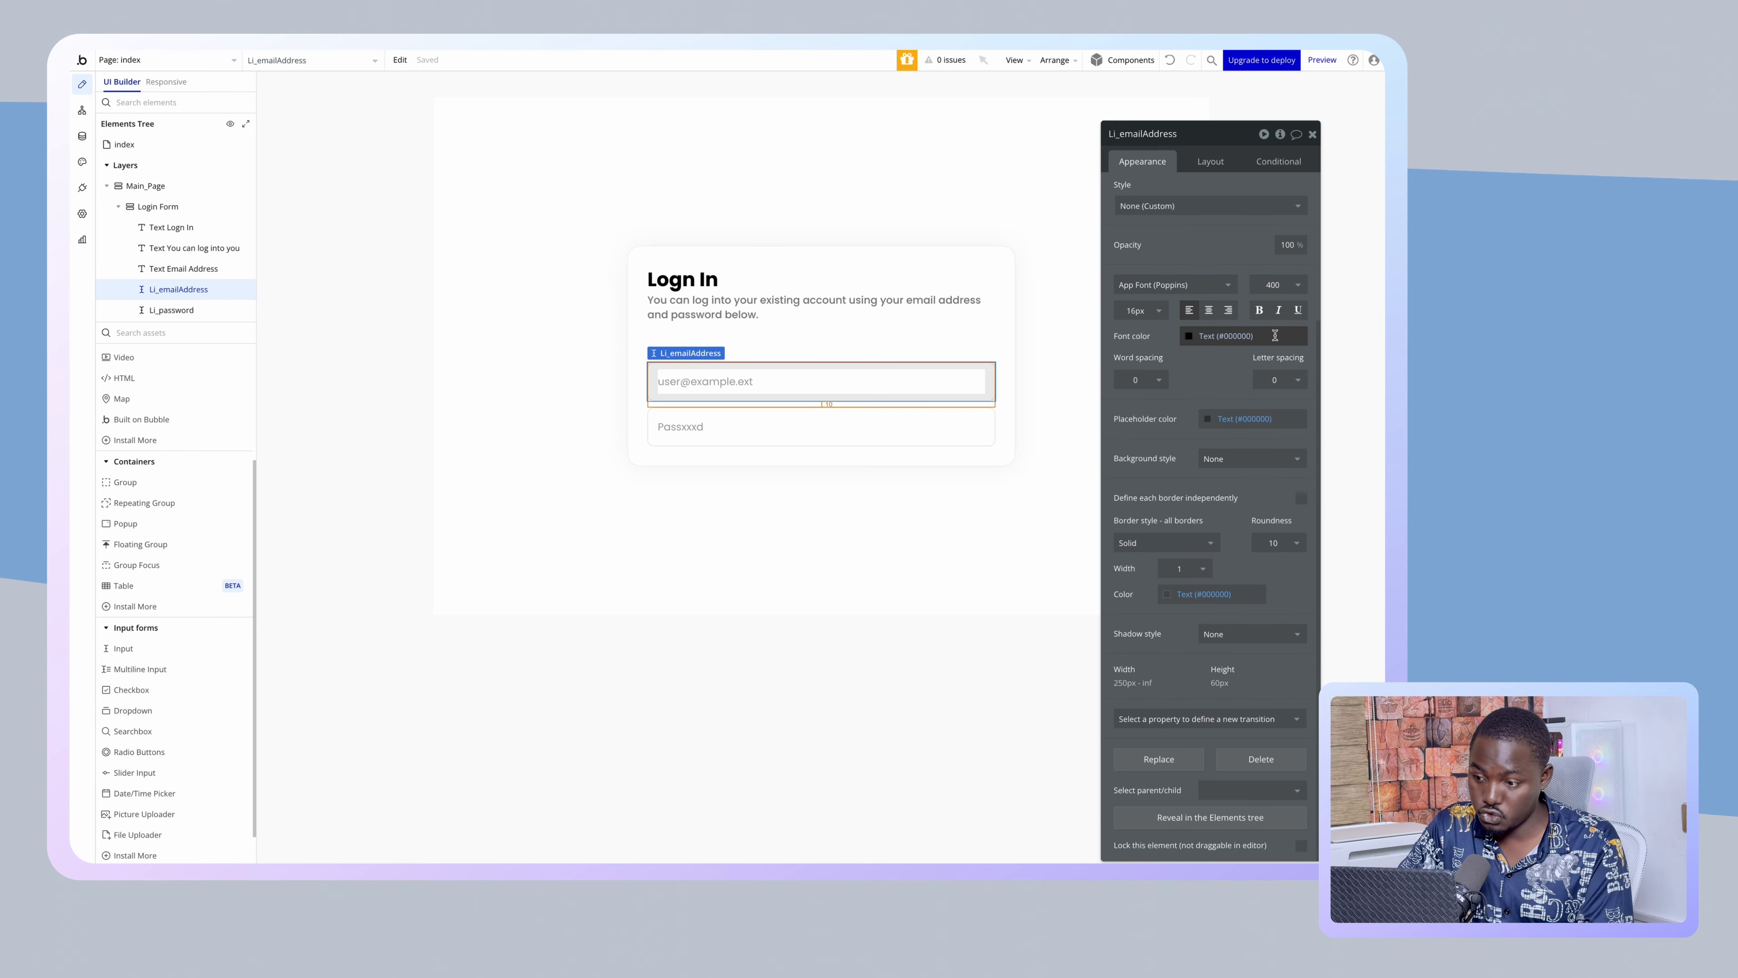
pyautogui.scroll(3, 1276, 336)
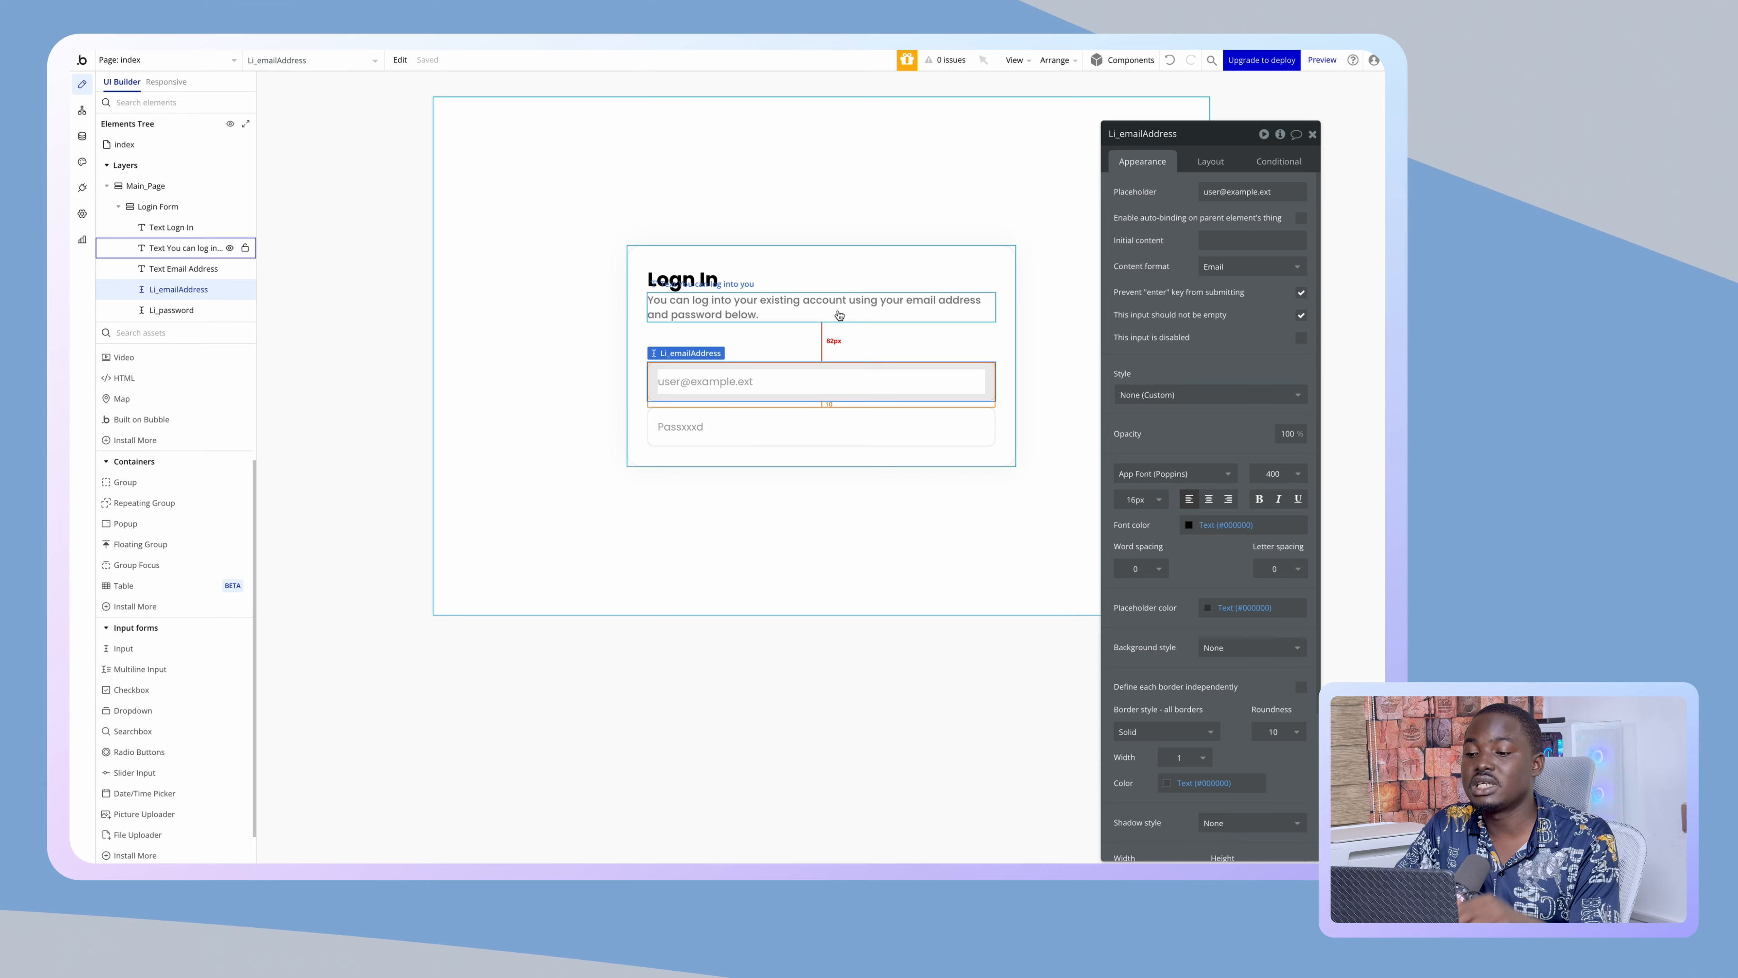
# - Set the Email Address label to font size 14 and bold weight 700
pyautogui.click(682, 355)
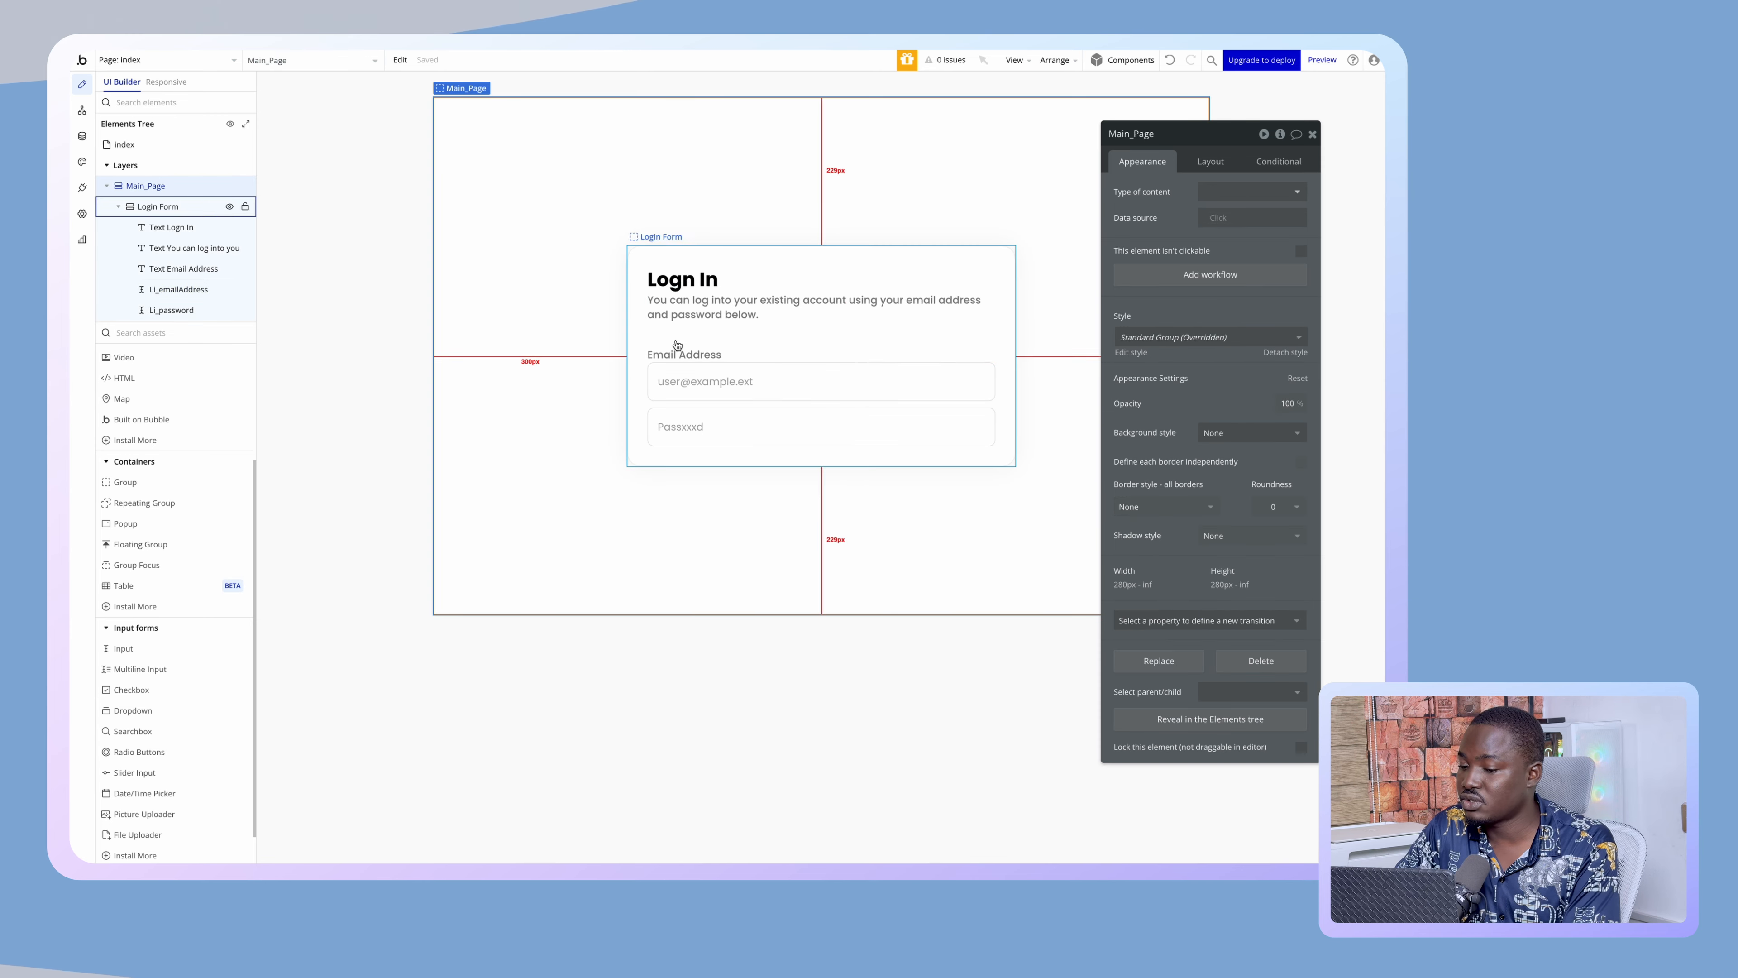
pyautogui.click(579, 421)
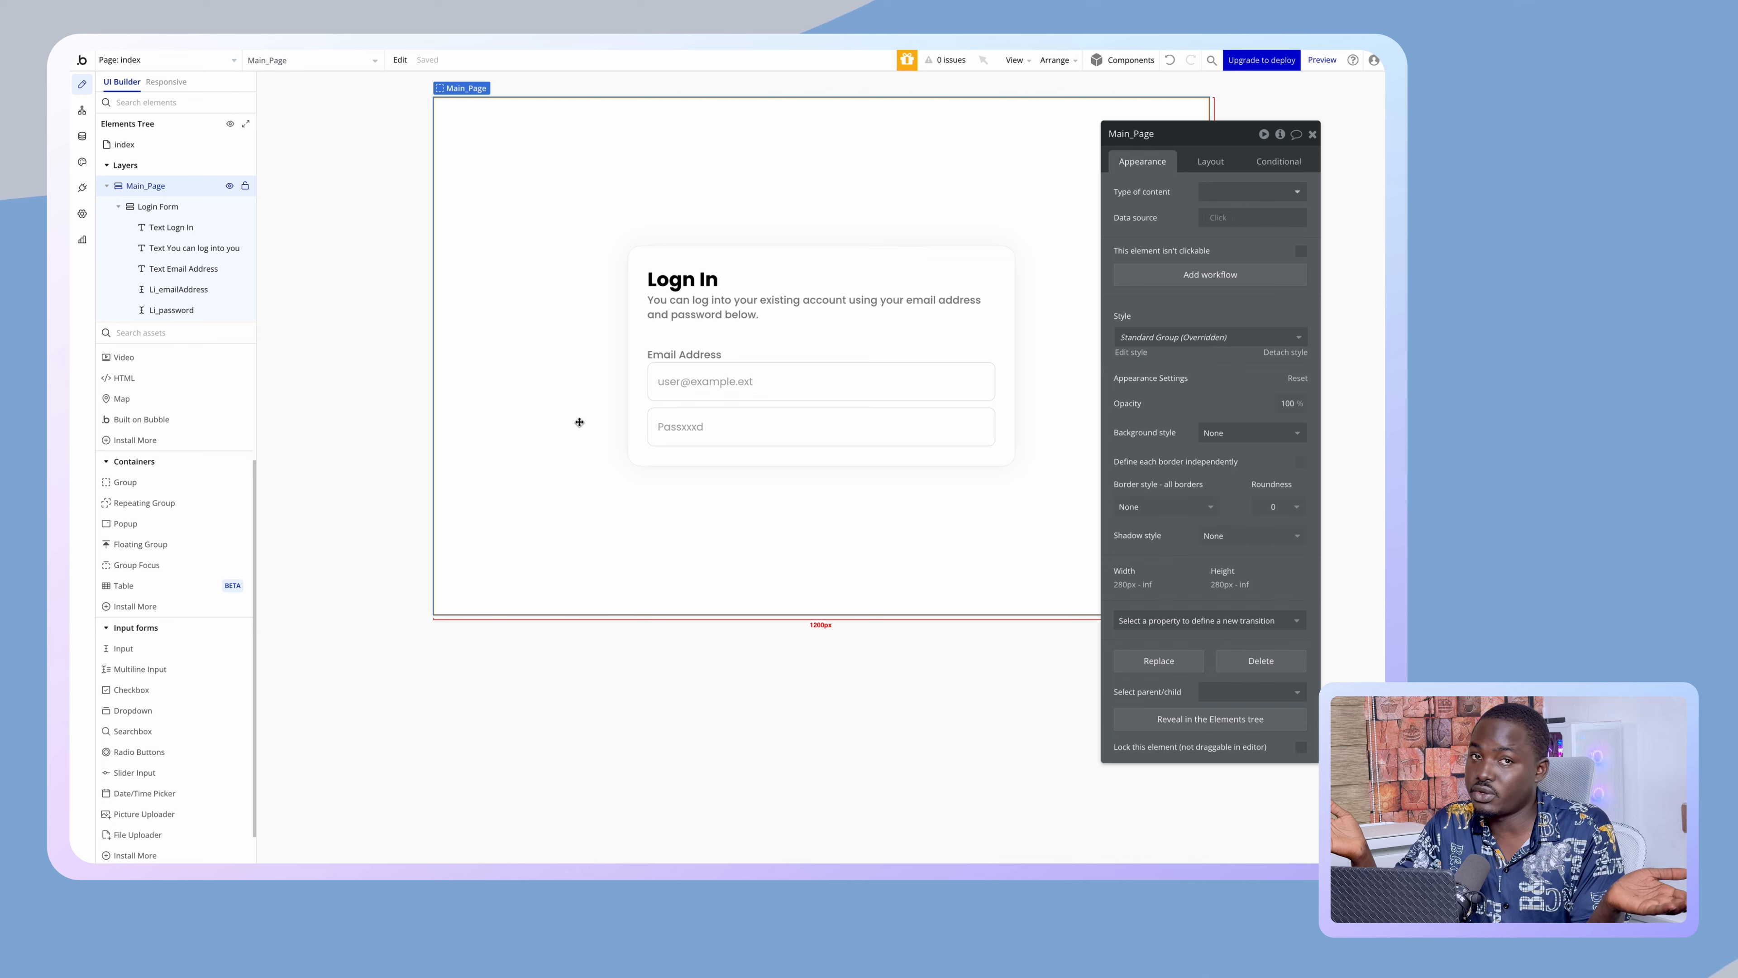
pyautogui.click(681, 337)
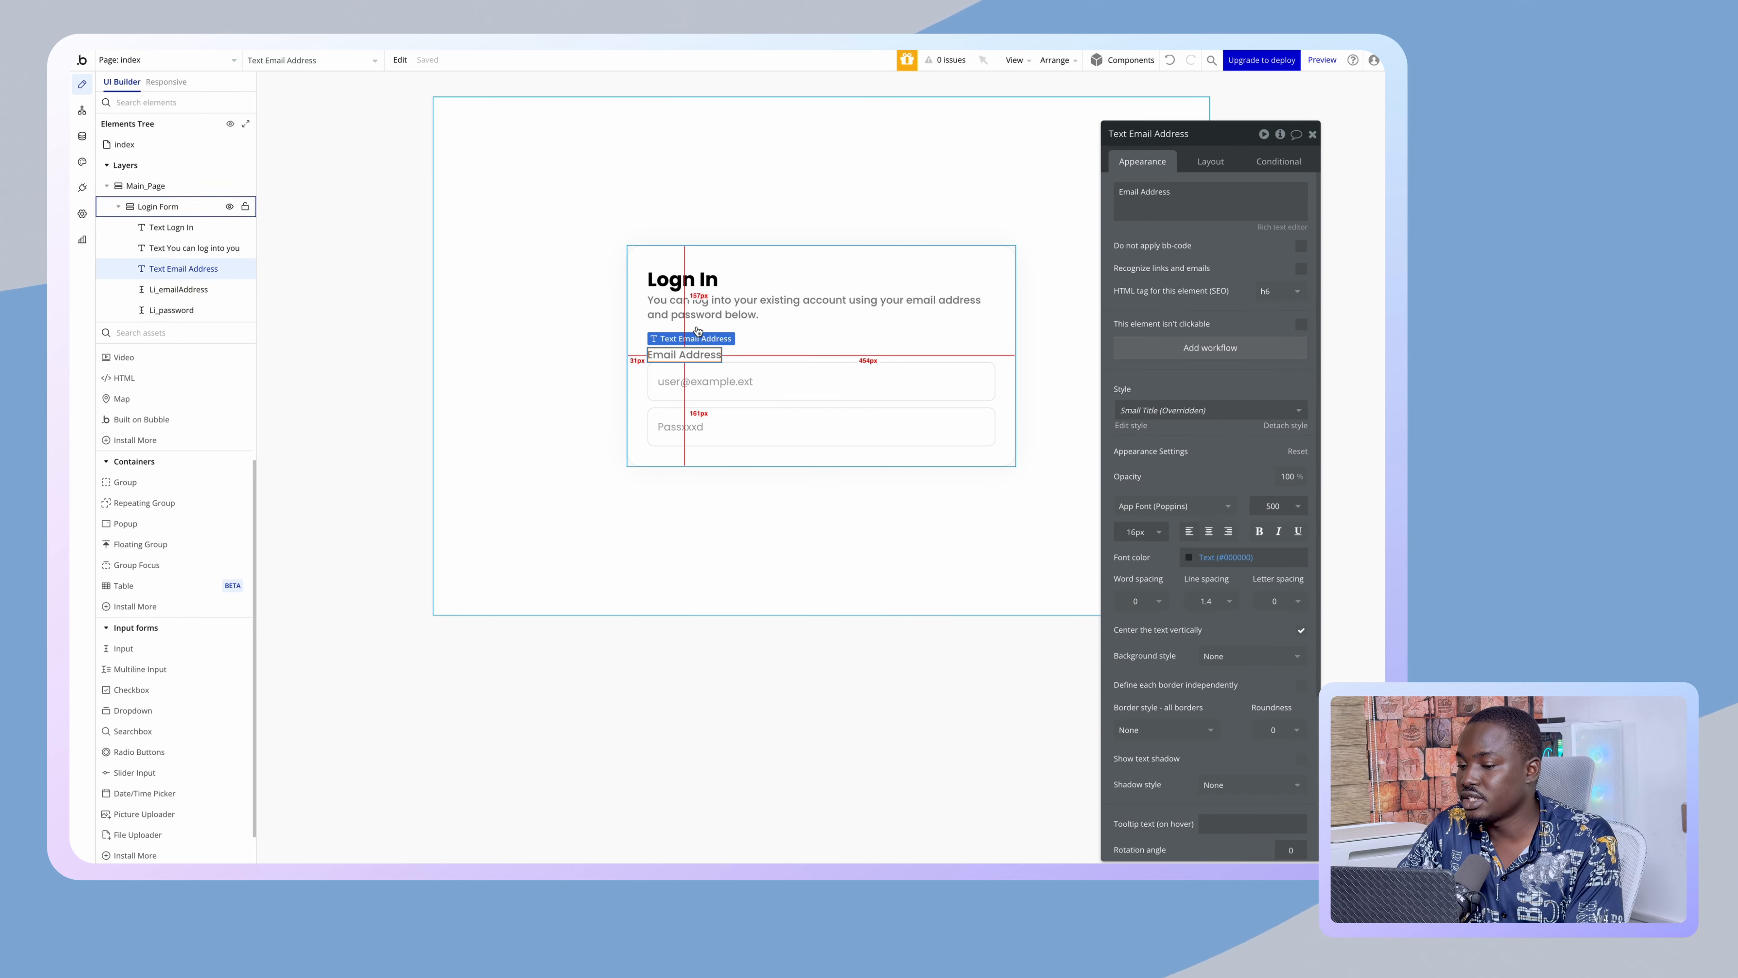
pyautogui.click(719, 309)
pyautogui.click(686, 356)
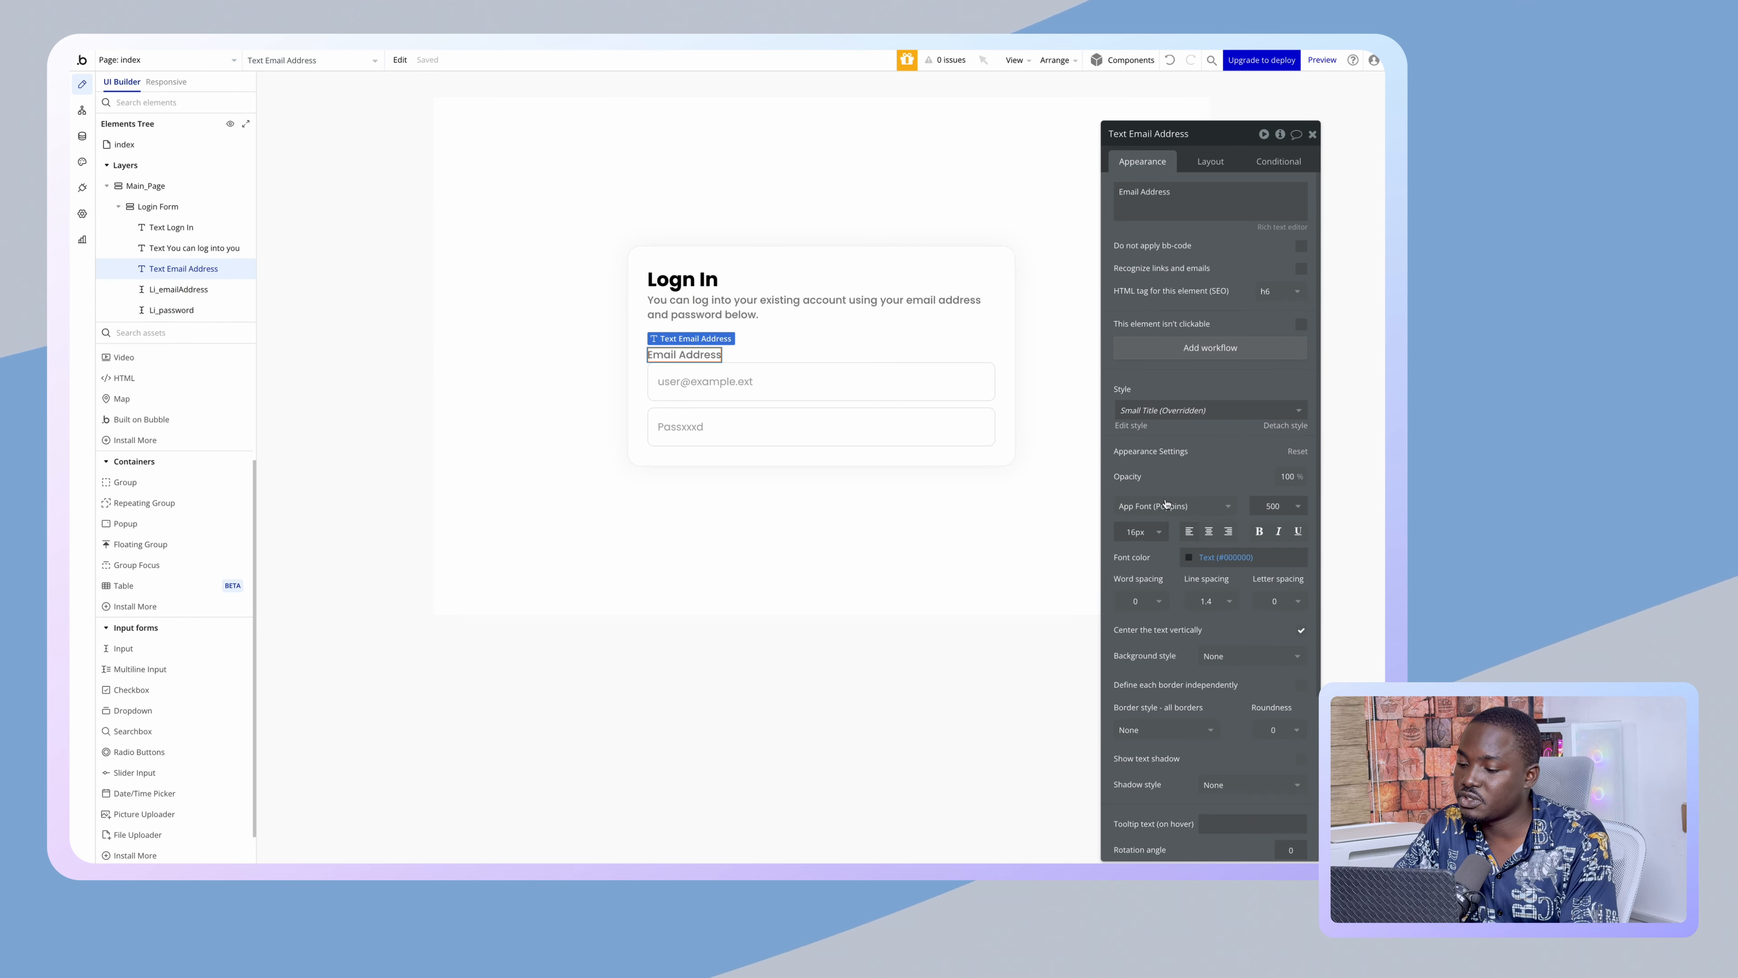
pyautogui.click(1140, 530)
pyautogui.click(1122, 708)
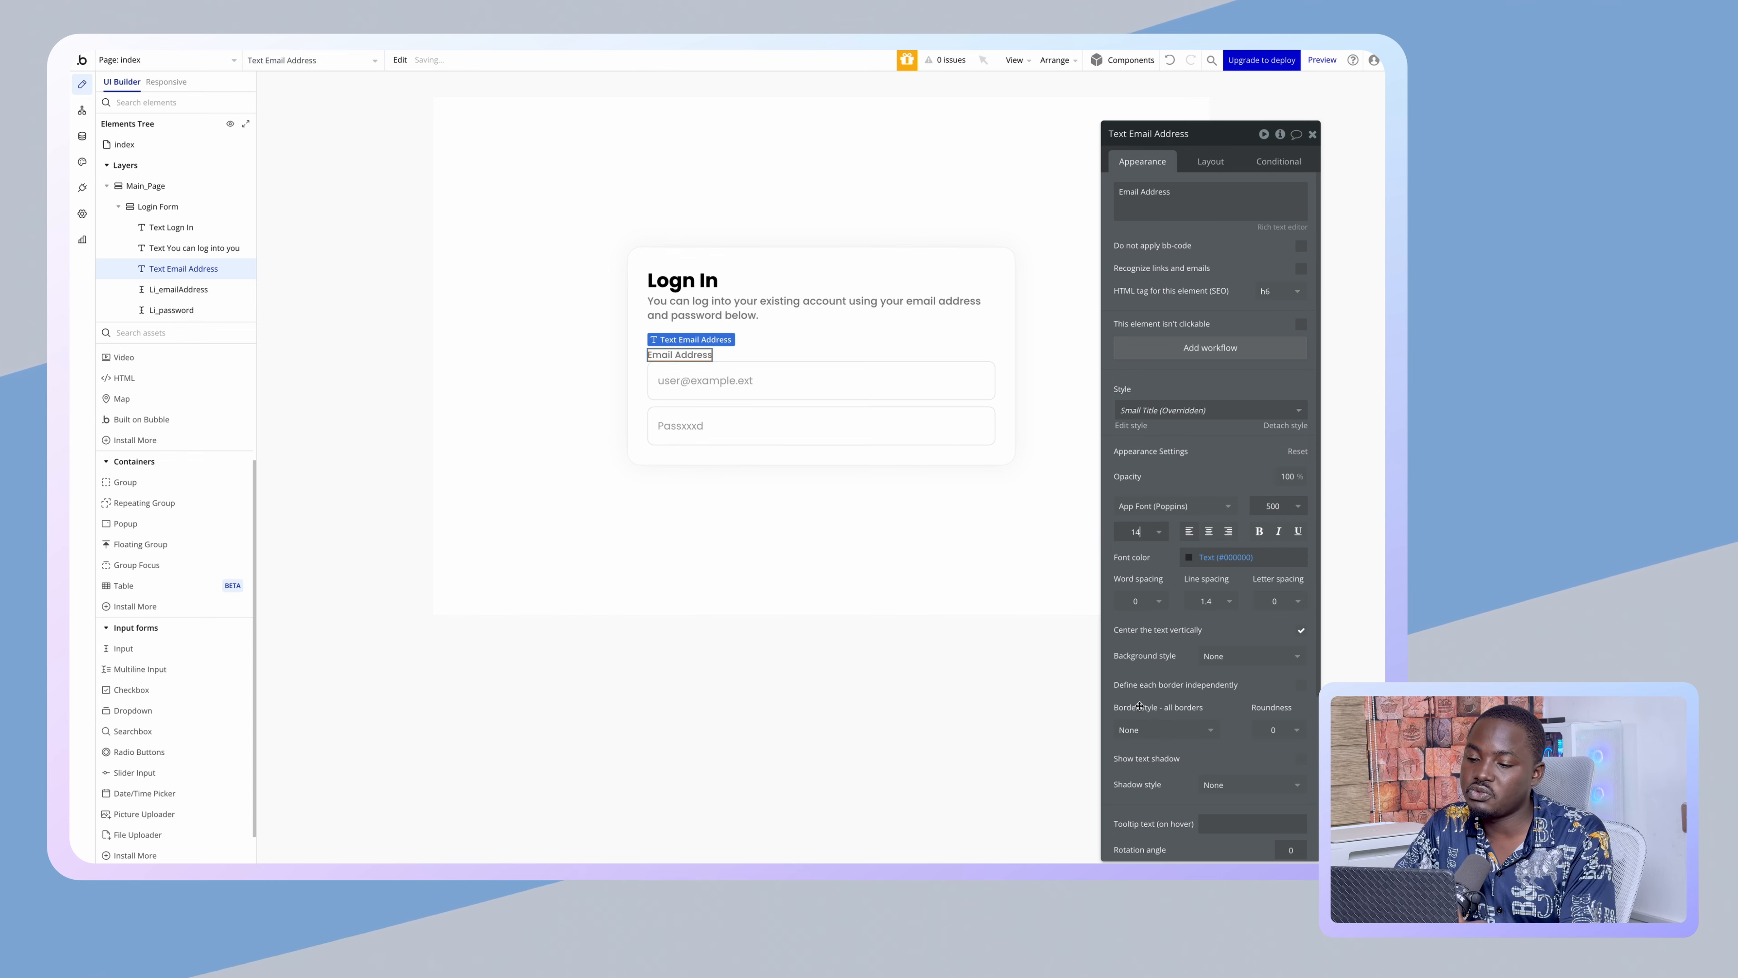
pyautogui.click(1286, 508)
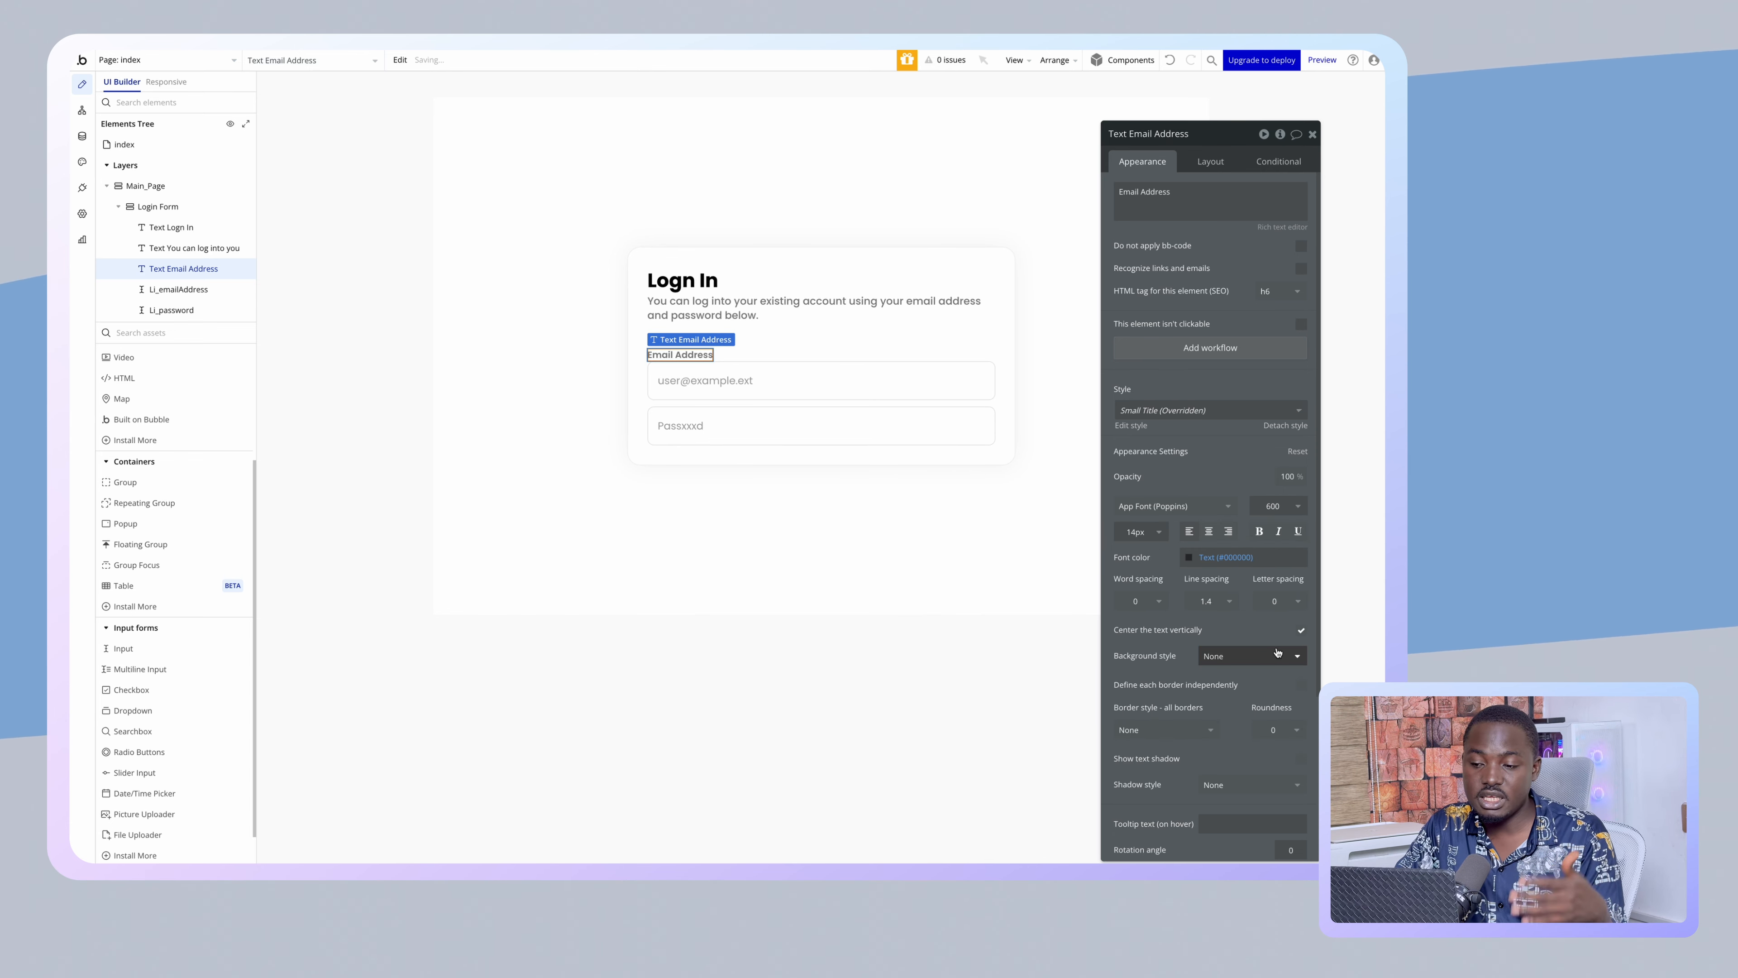
pyautogui.click(1281, 506)
pyautogui.click(1262, 663)
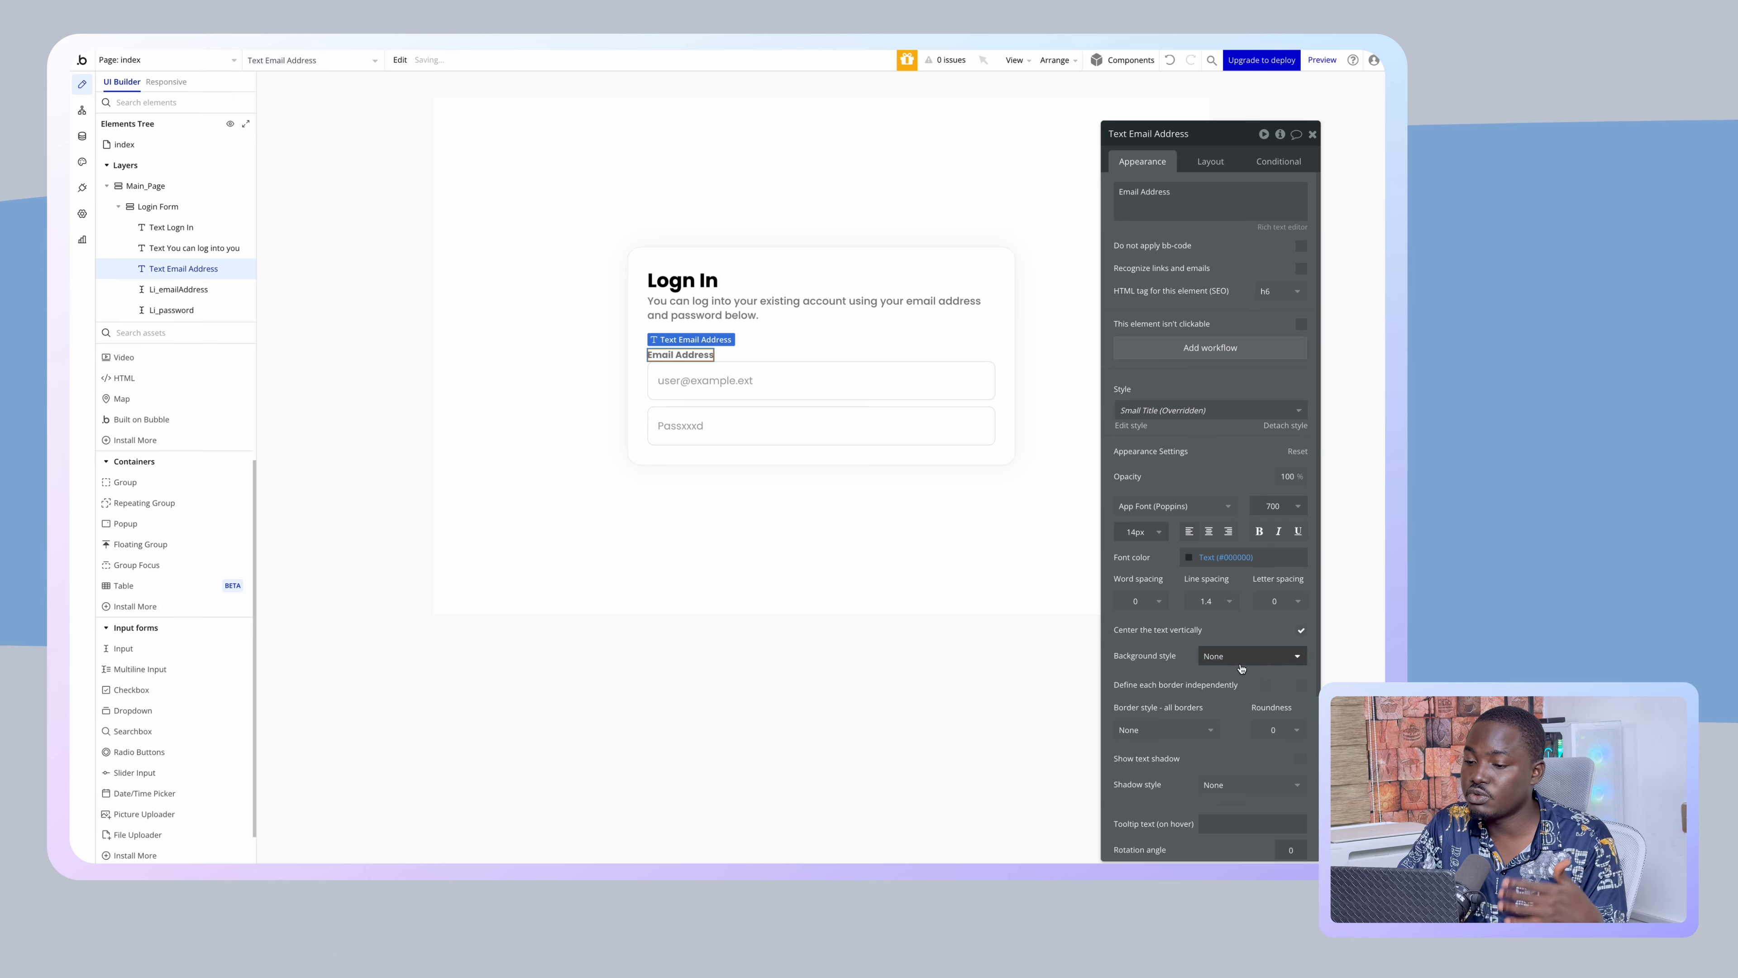
# - Give the Email Address label a 5px bottom margin
pyautogui.click(881, 572)
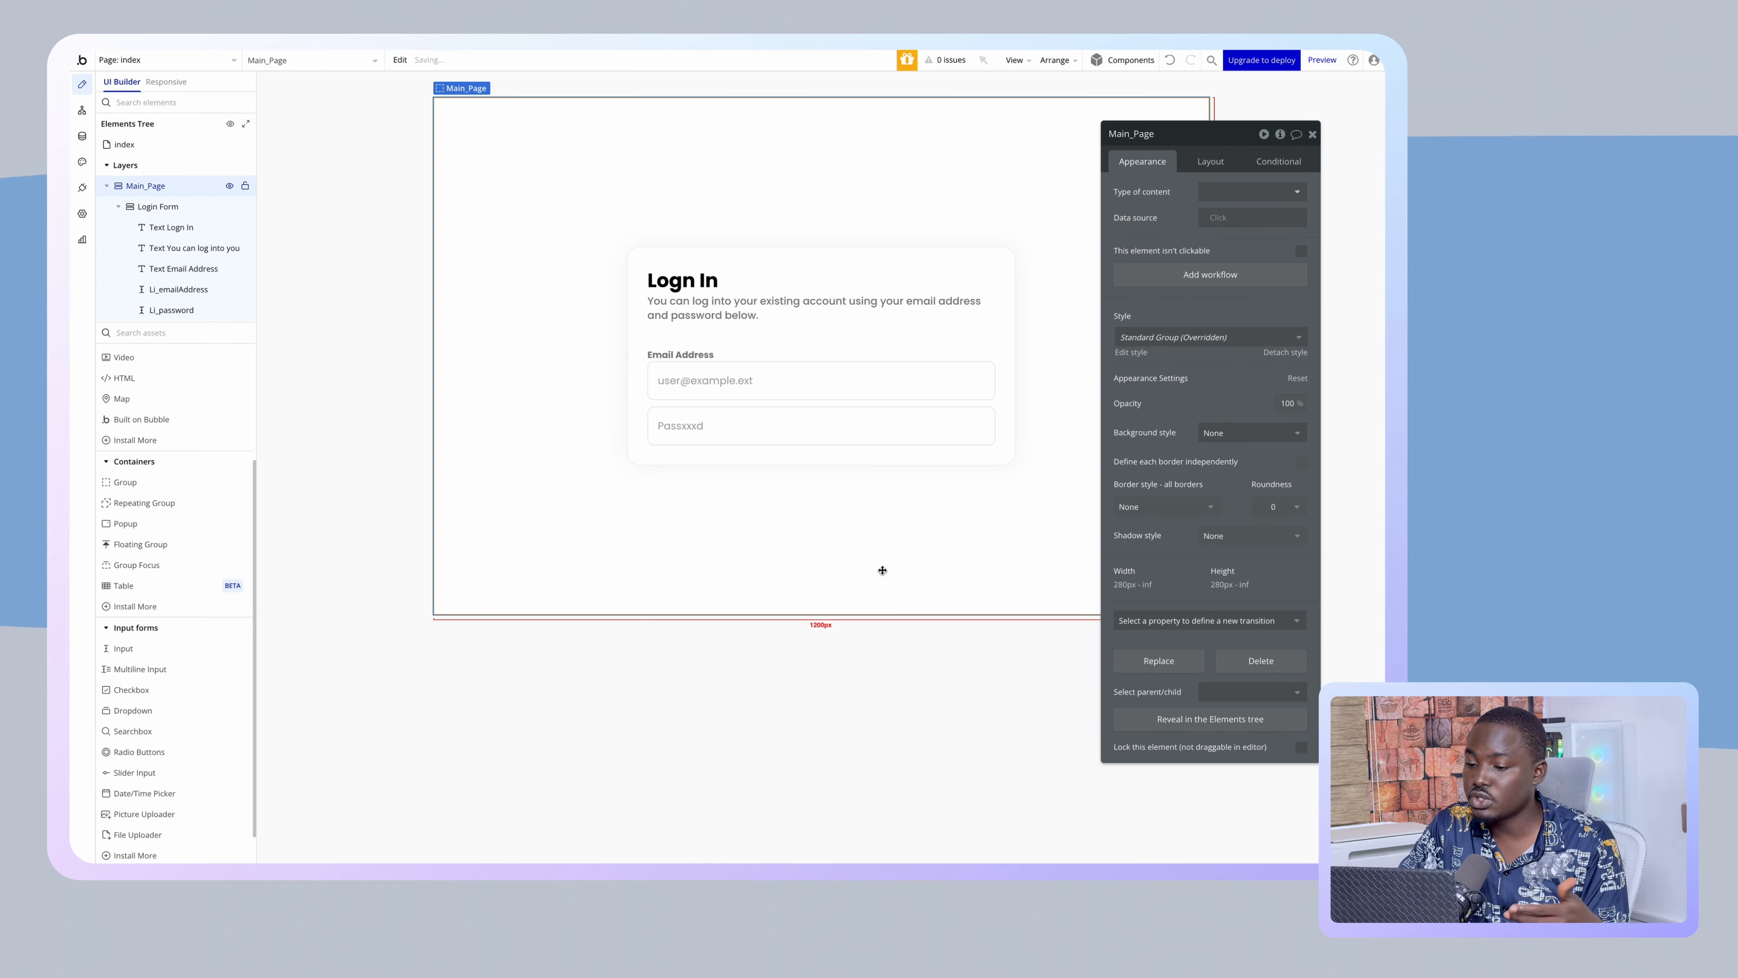
pyautogui.click(698, 356)
pyautogui.click(1208, 161)
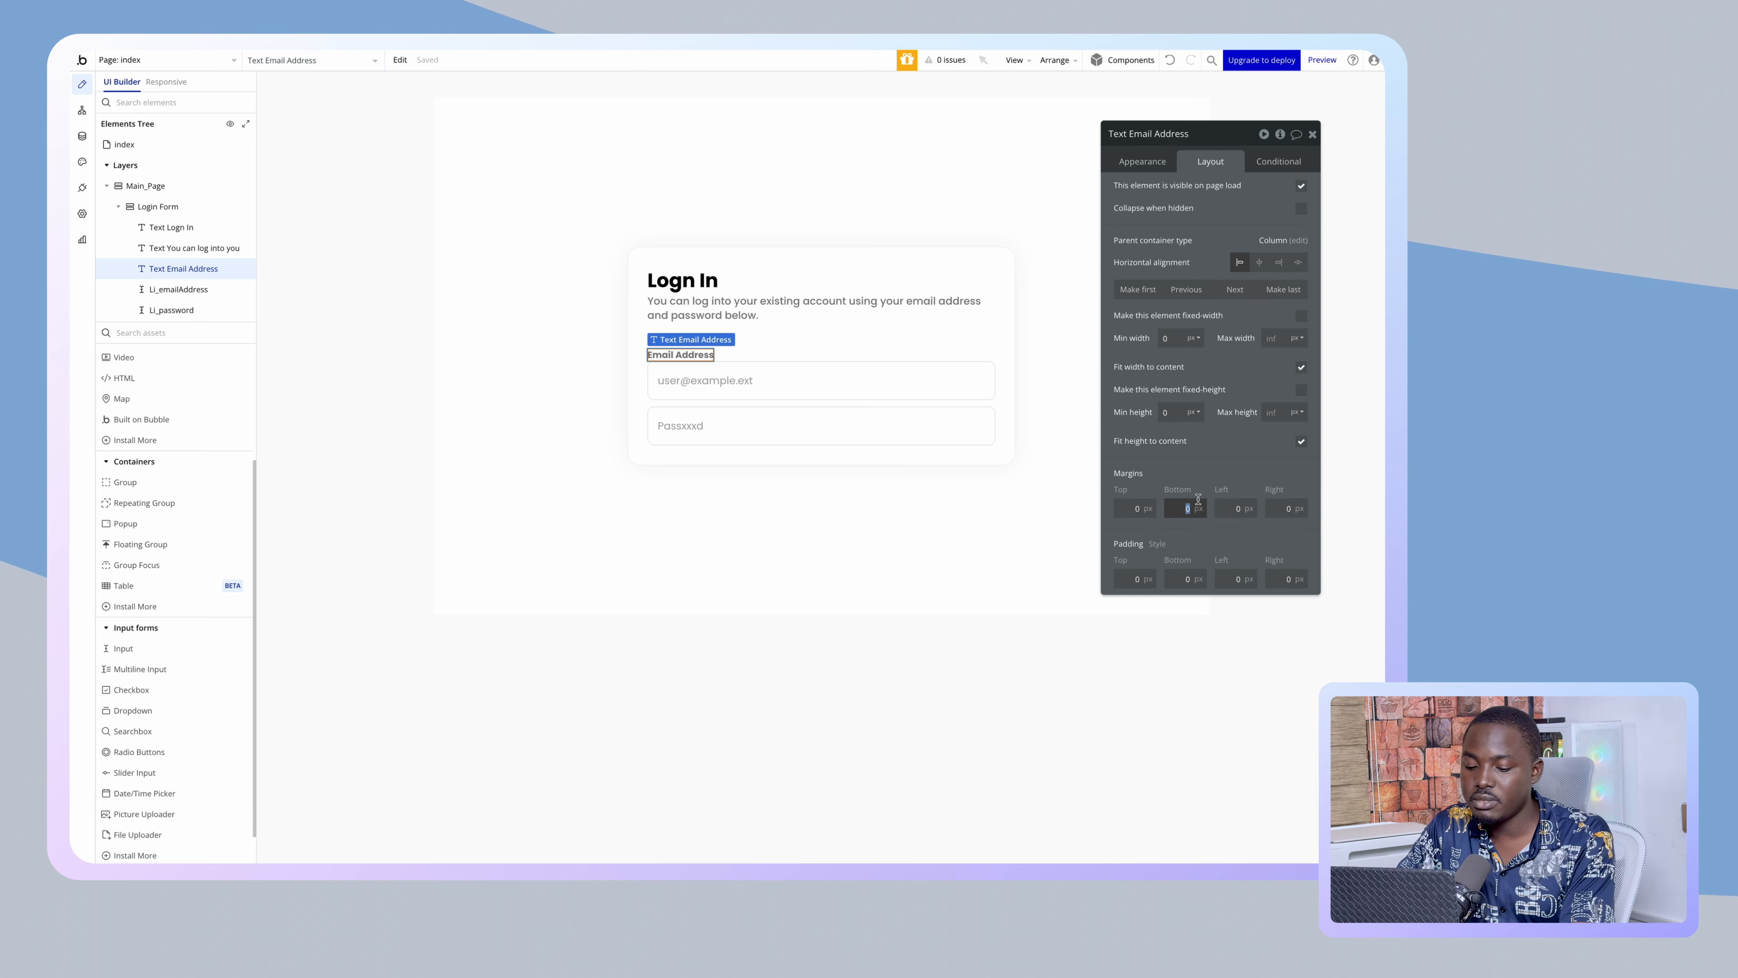
pyautogui.click(768, 590)
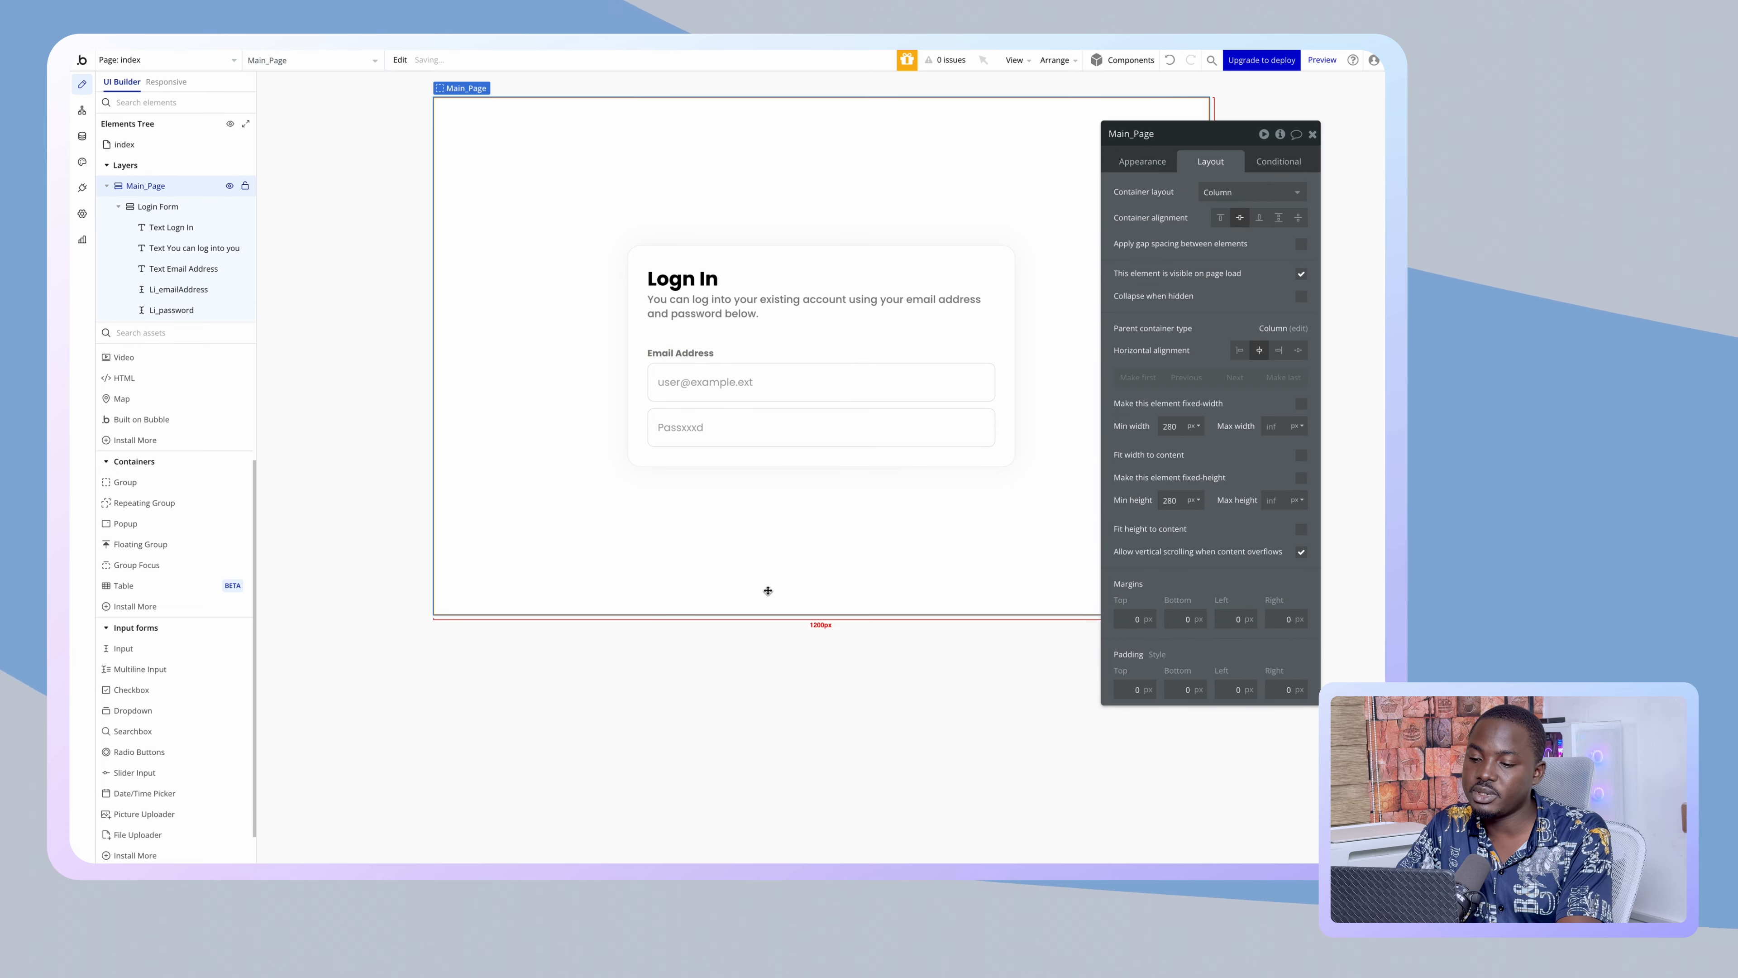
# - Copy and paste the Email Address label to create a duplicate
pyautogui.click(679, 354)
pyautogui.hotkey('ctrl', 'c')
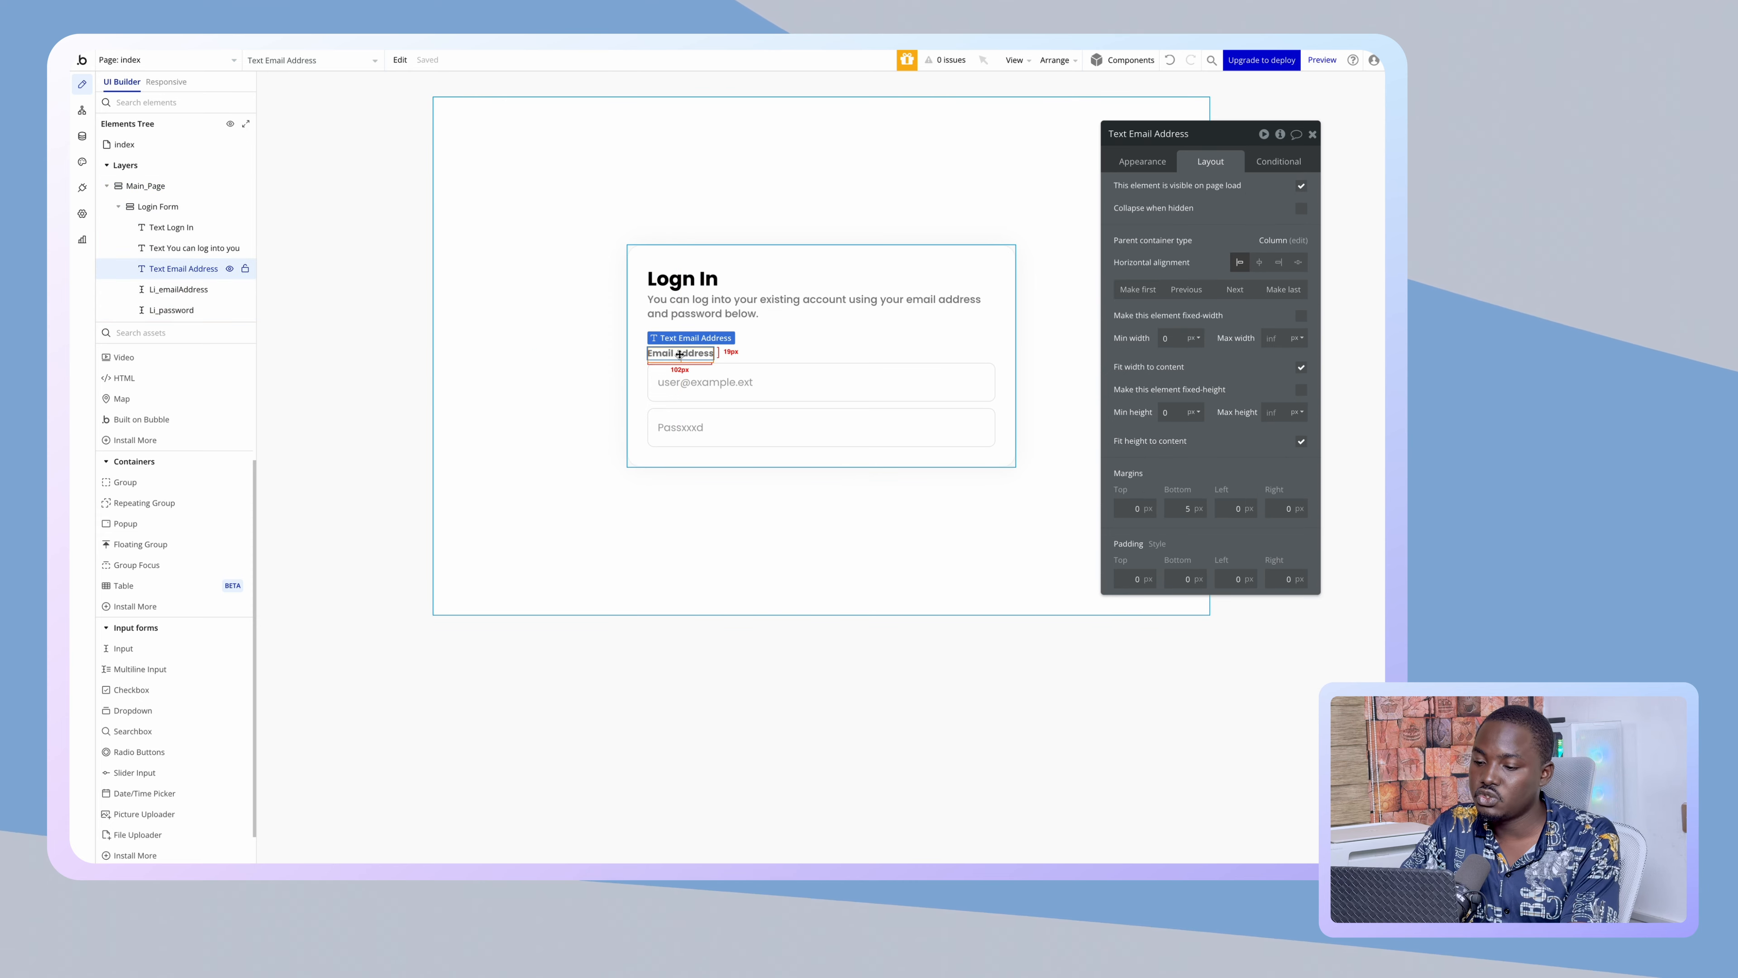
pyautogui.hotkey('ctrl', 'v')
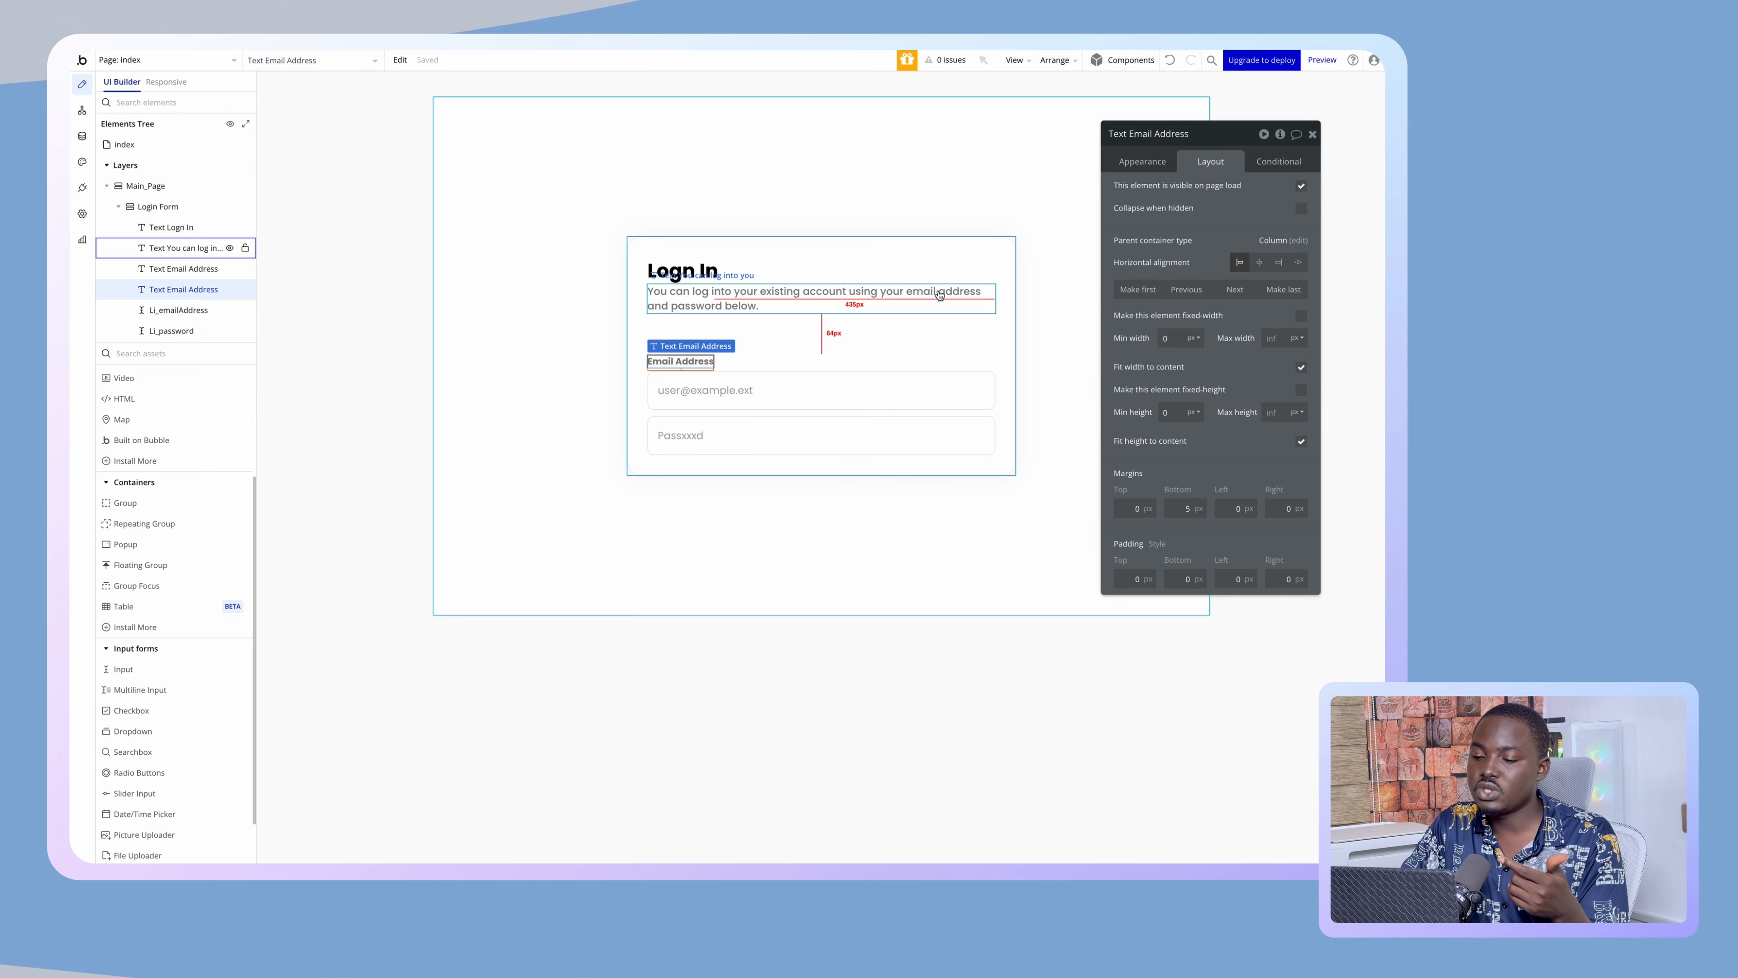
# - Move the duplicated Email Address label down so it sits below the email input
pyautogui.click(550, 427)
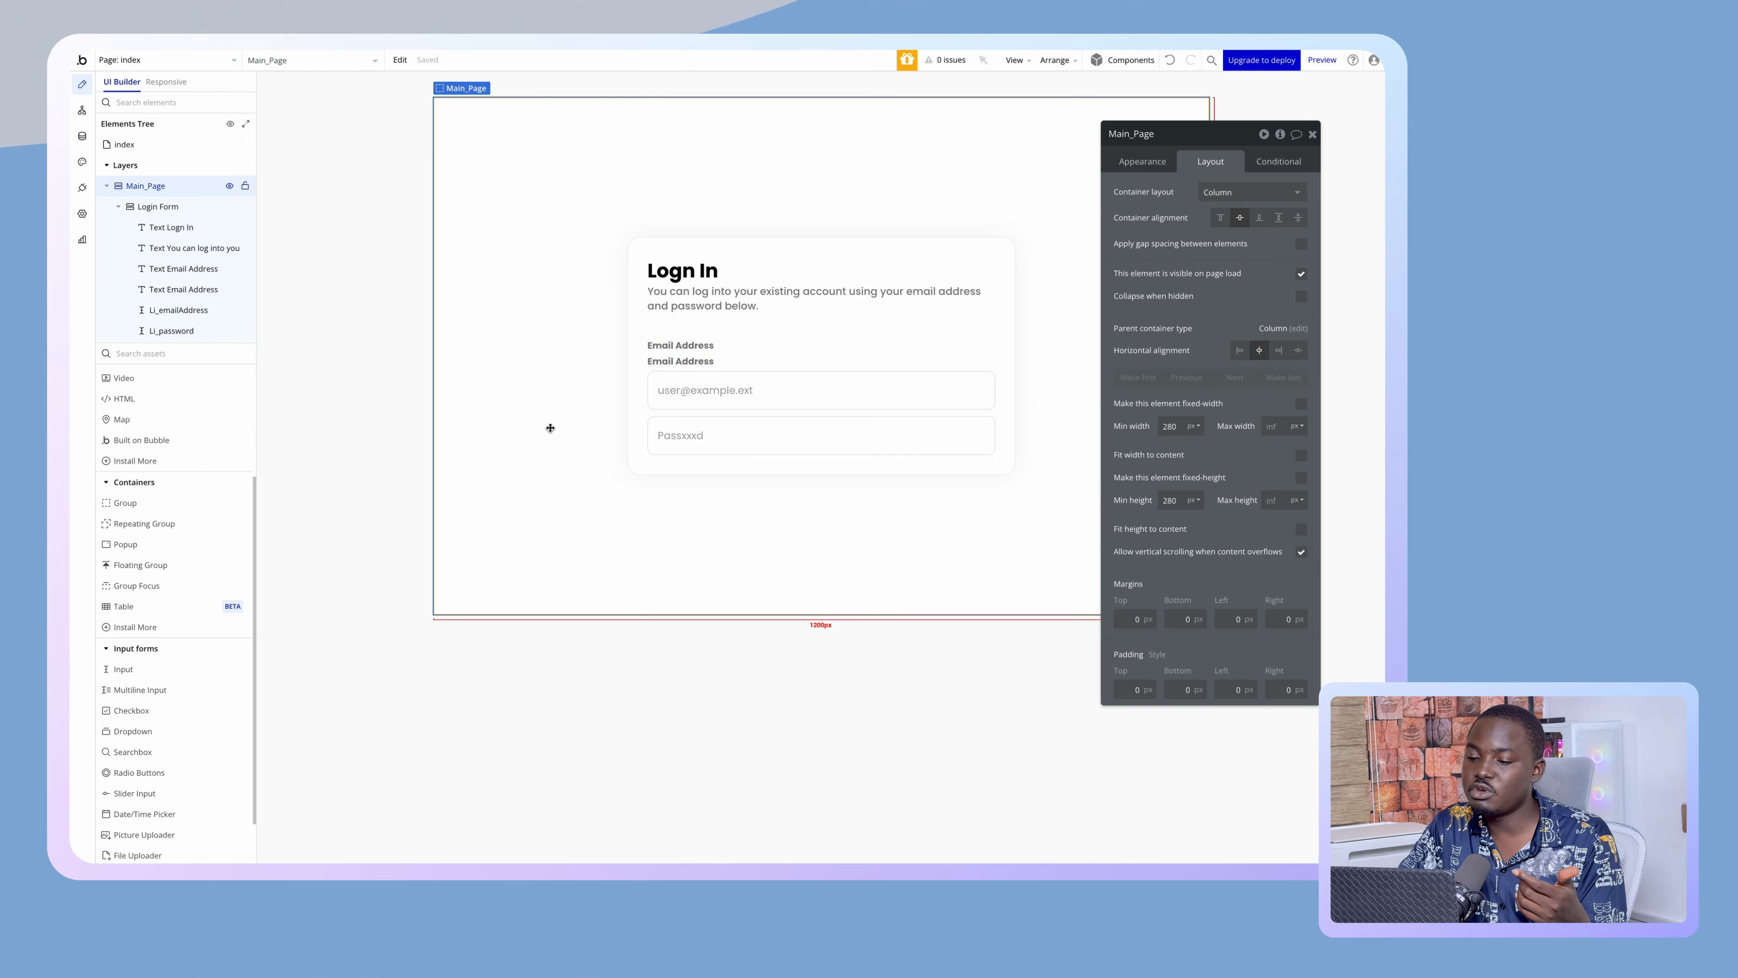
pyautogui.click(670, 361)
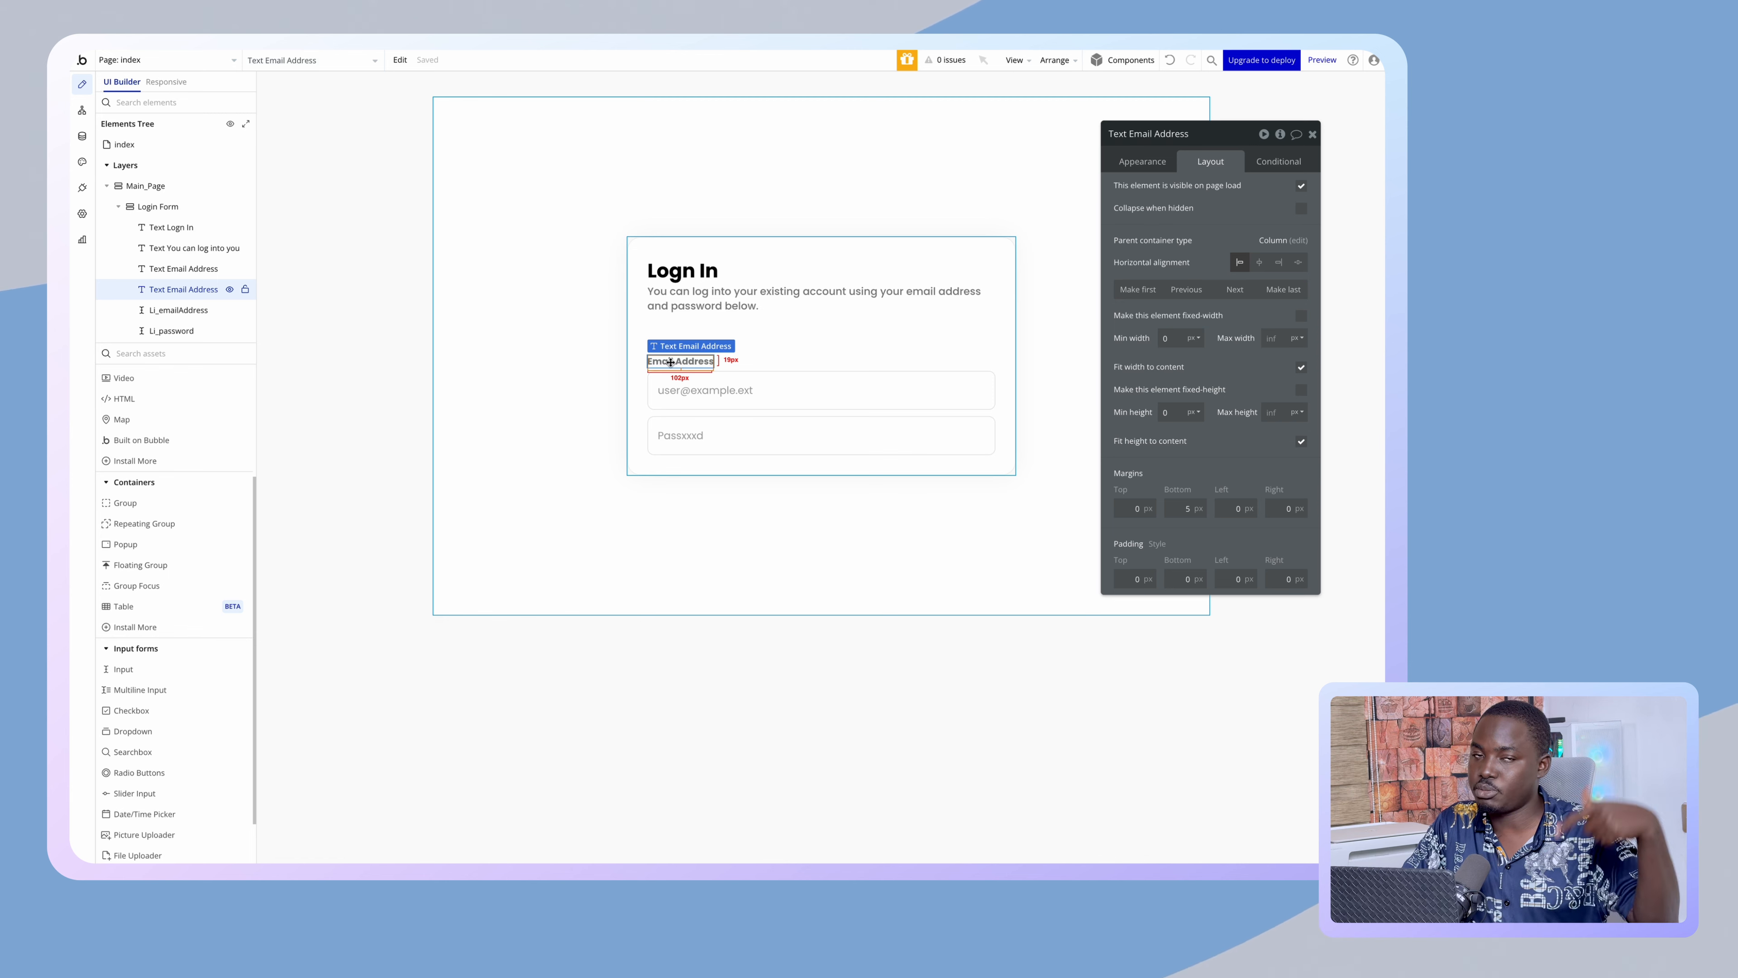
pyautogui.click(1234, 289)
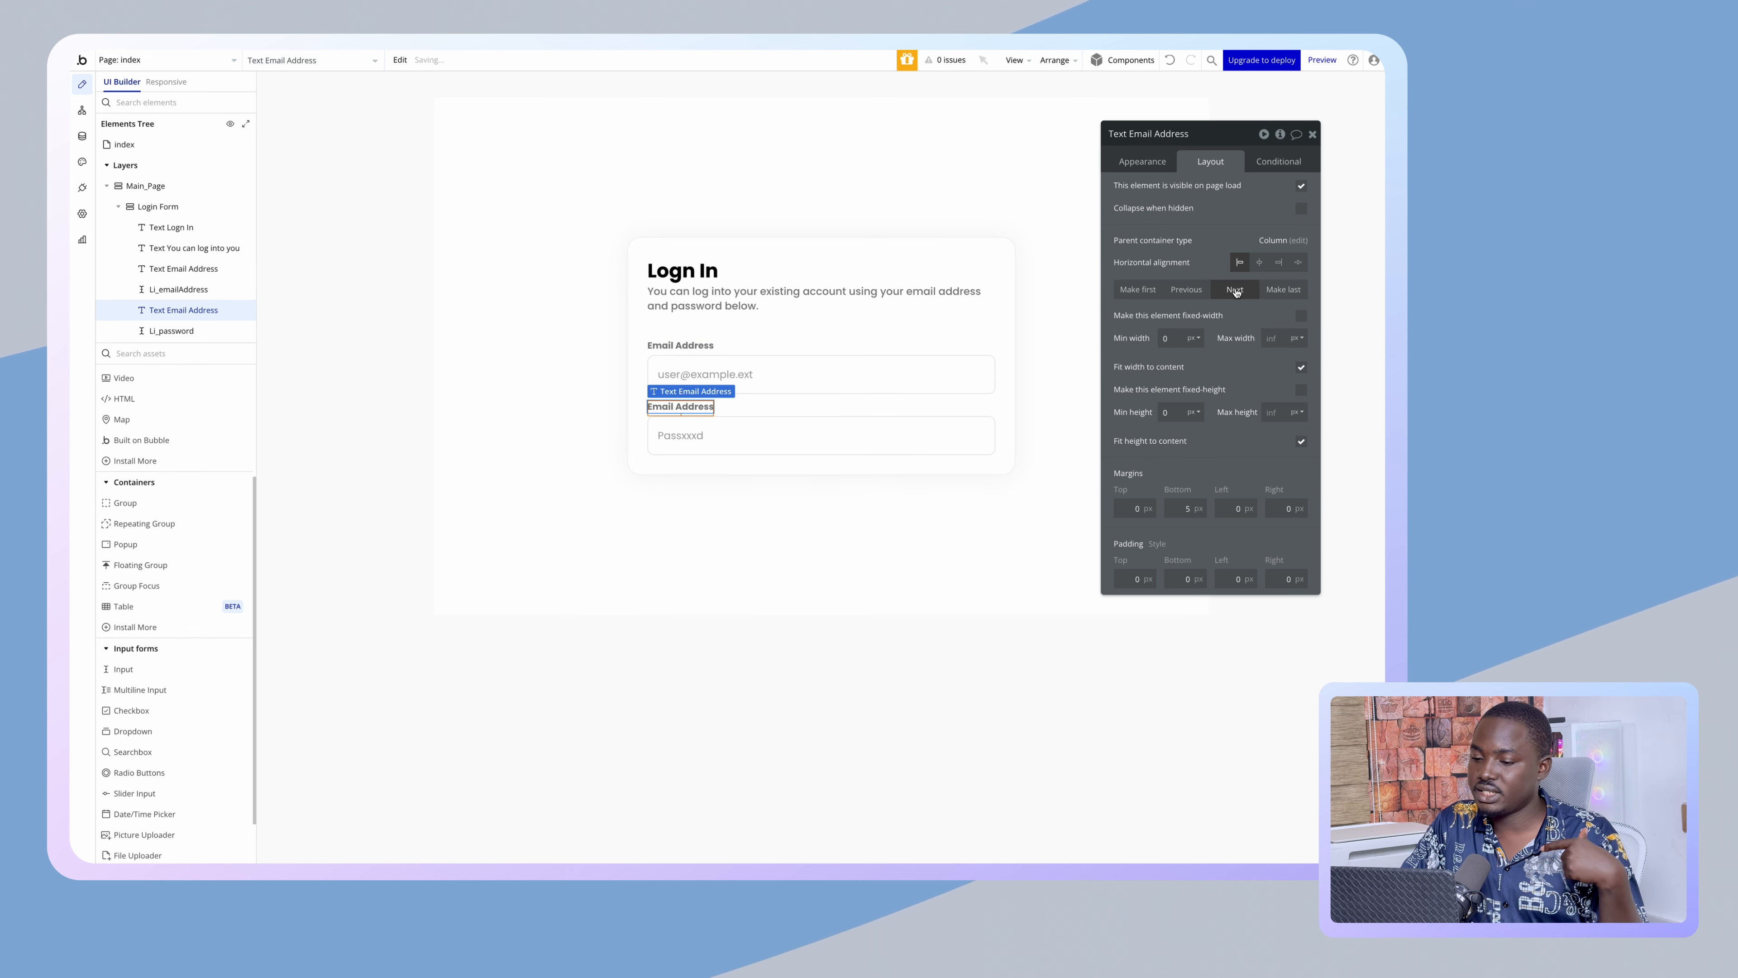
pyautogui.click(690, 500)
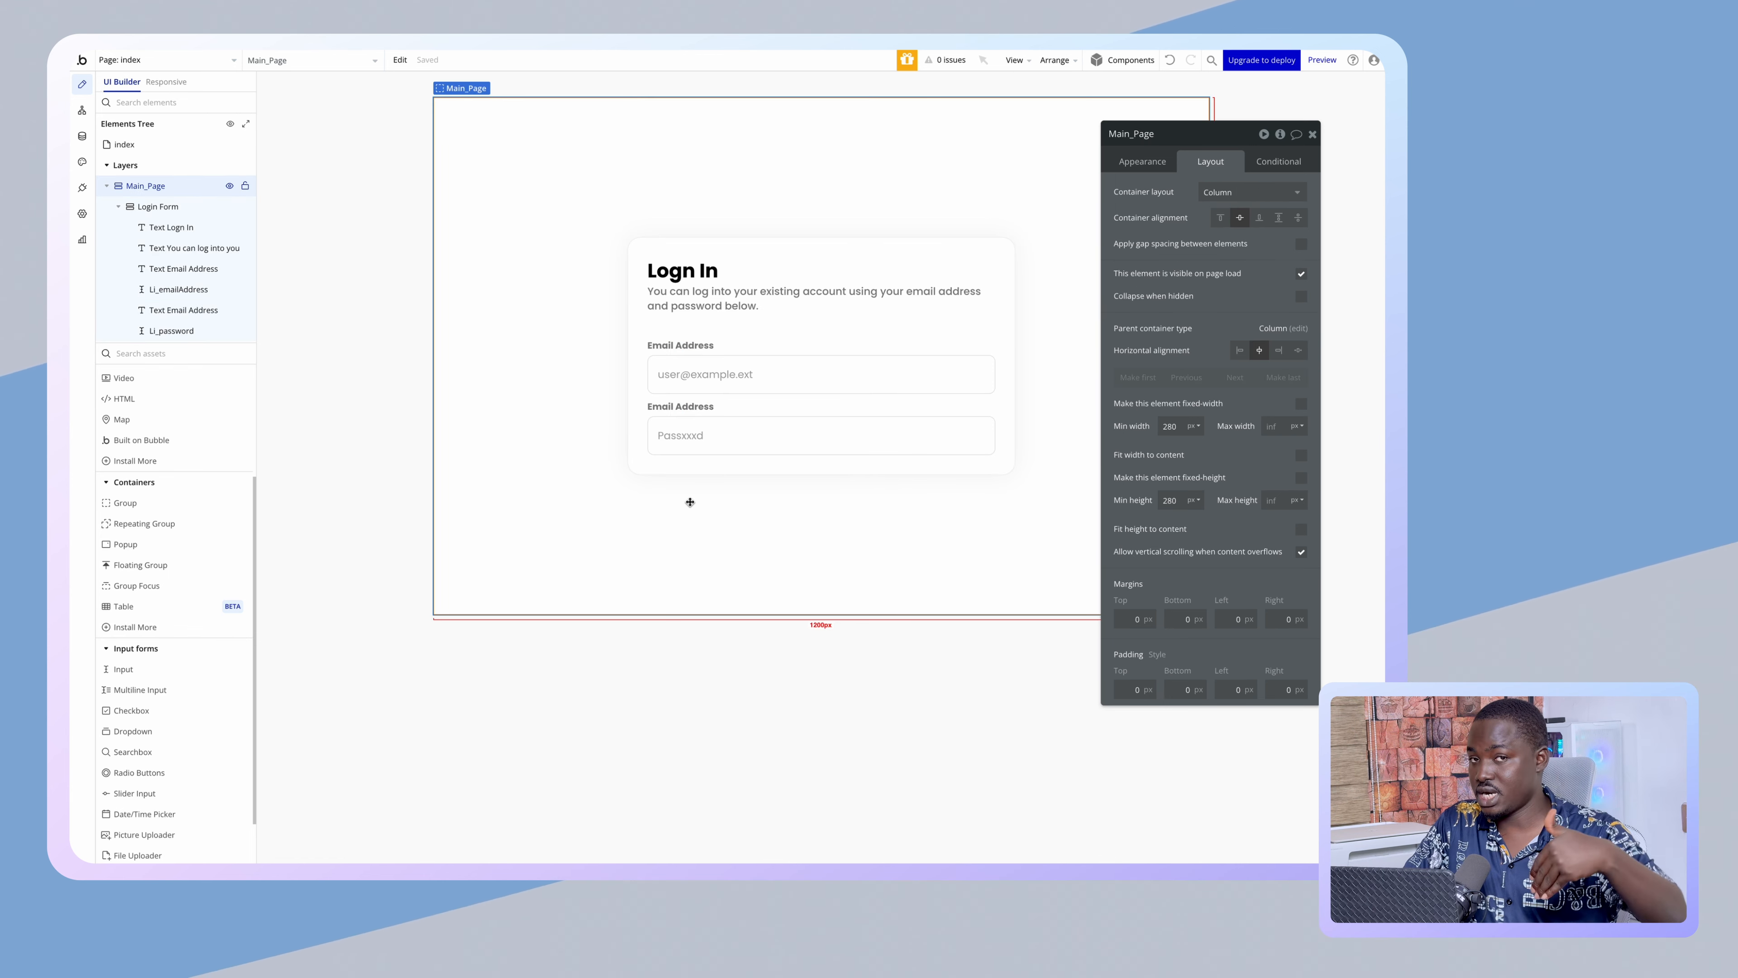
# - Change the duplicate label's text to 'Password'
pyautogui.click(680, 406)
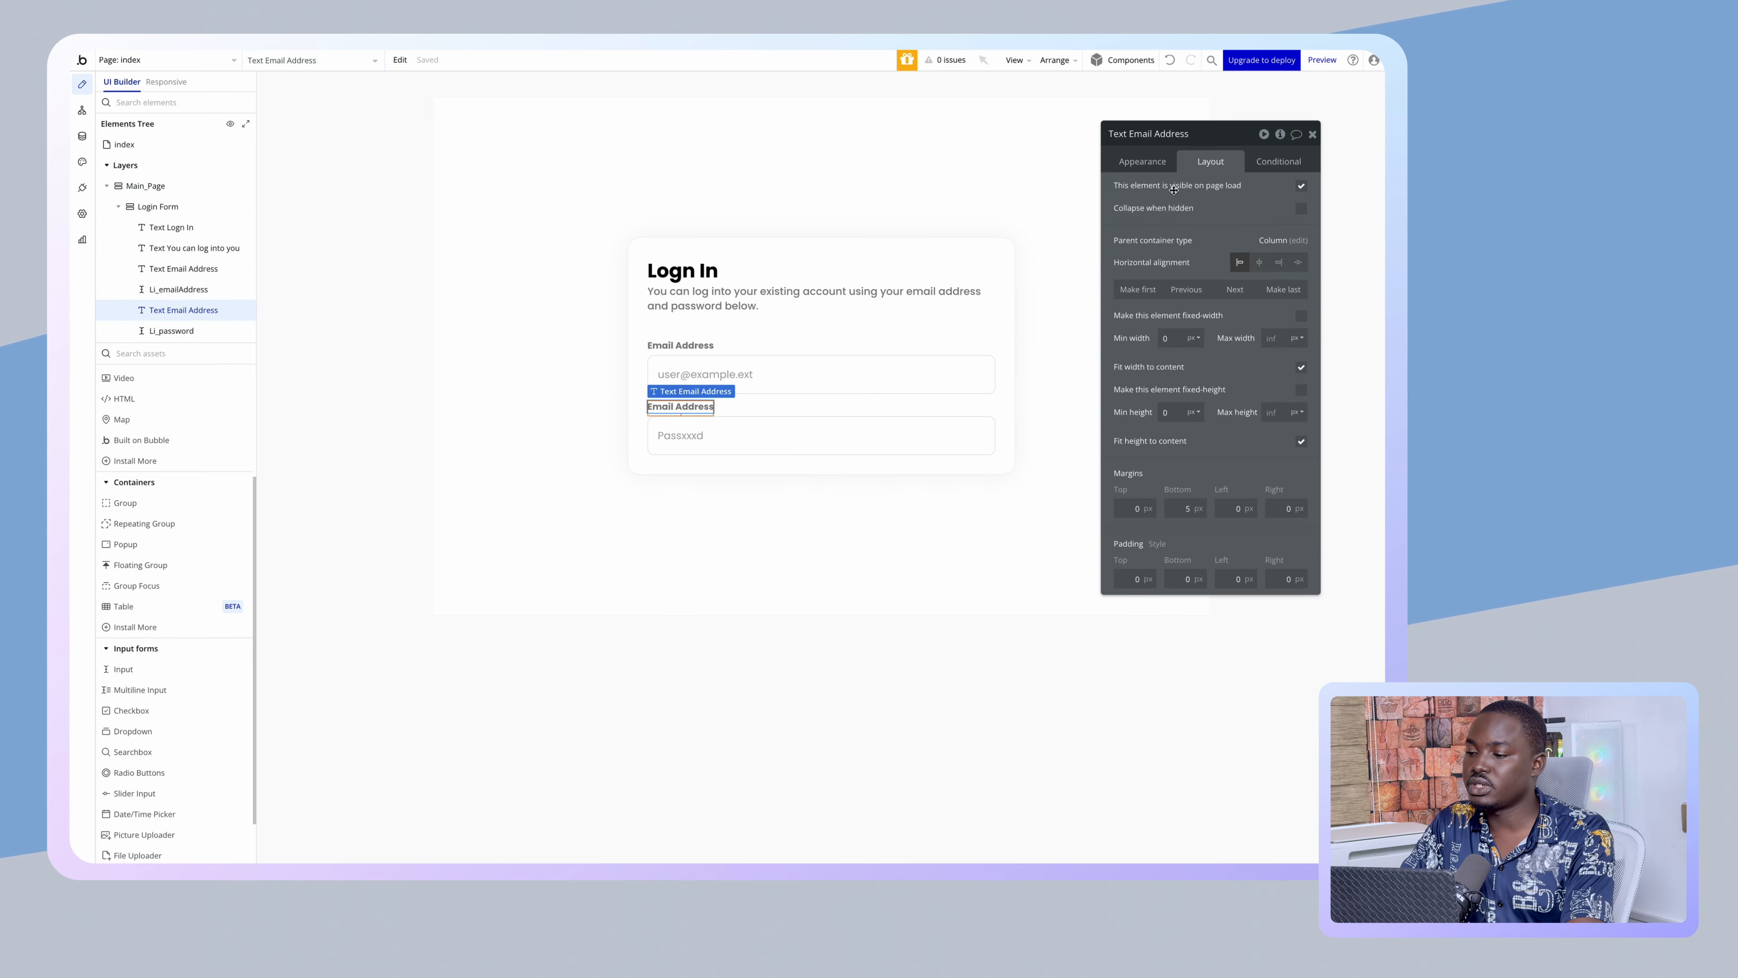
pyautogui.click(1142, 161)
pyautogui.tripleClick(1163, 192)
pyautogui.write('Password')
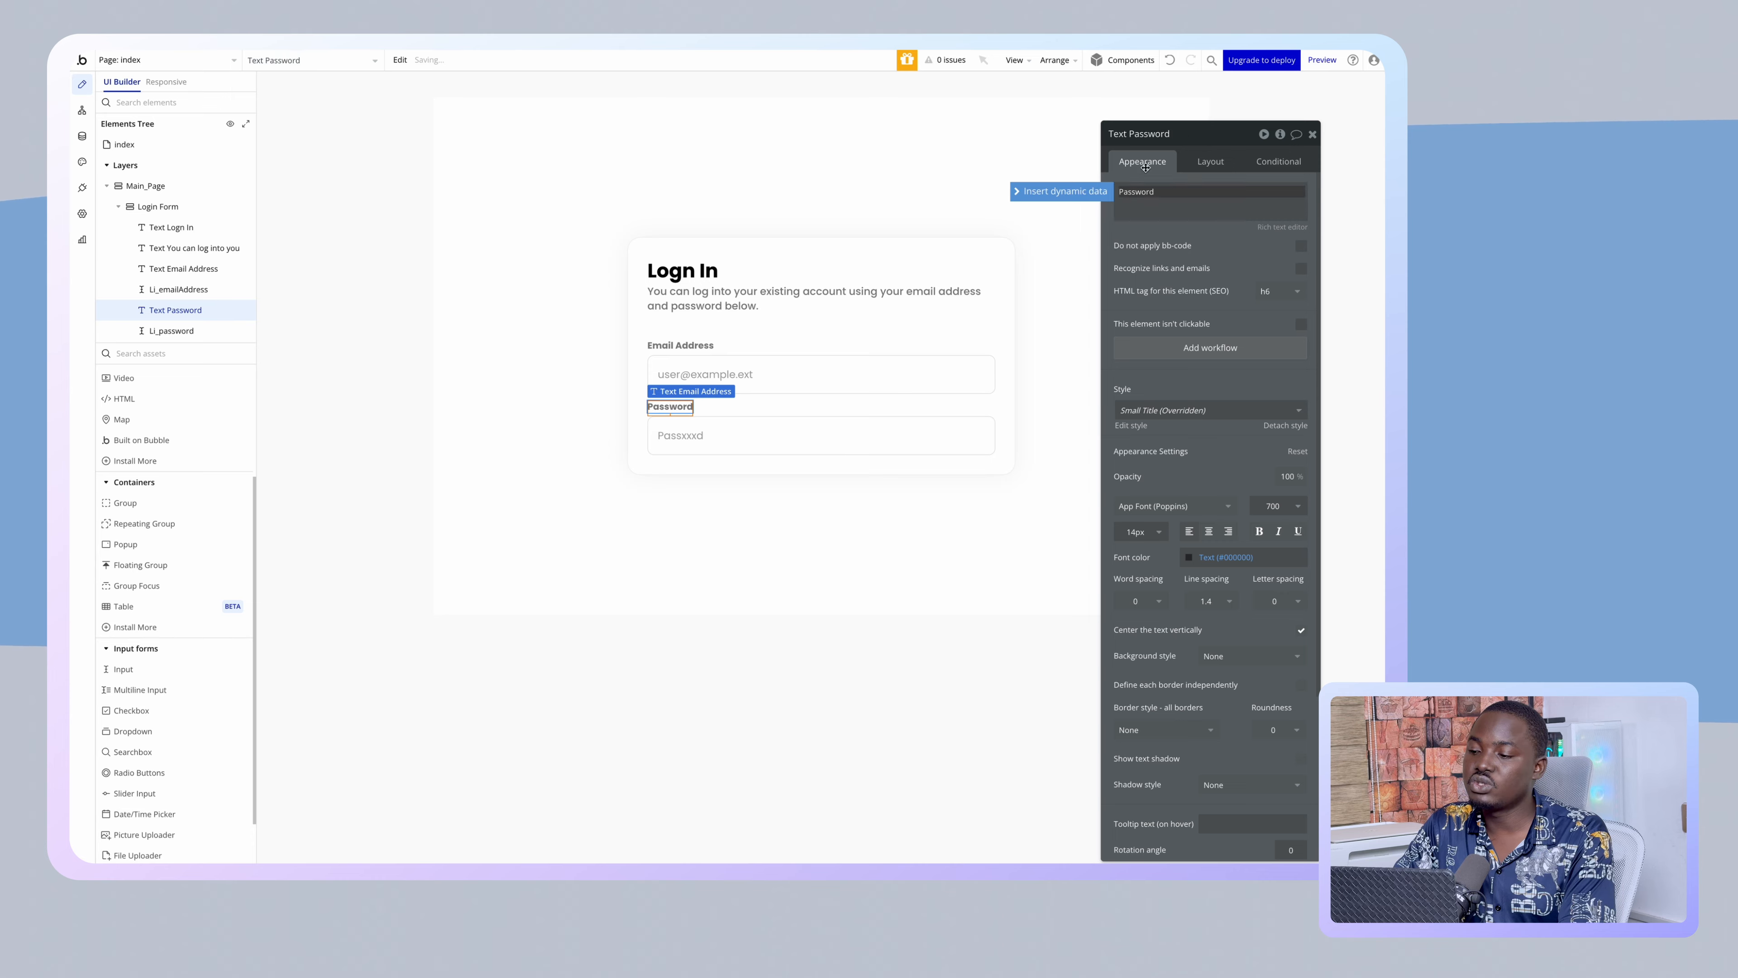
pyautogui.click(575, 446)
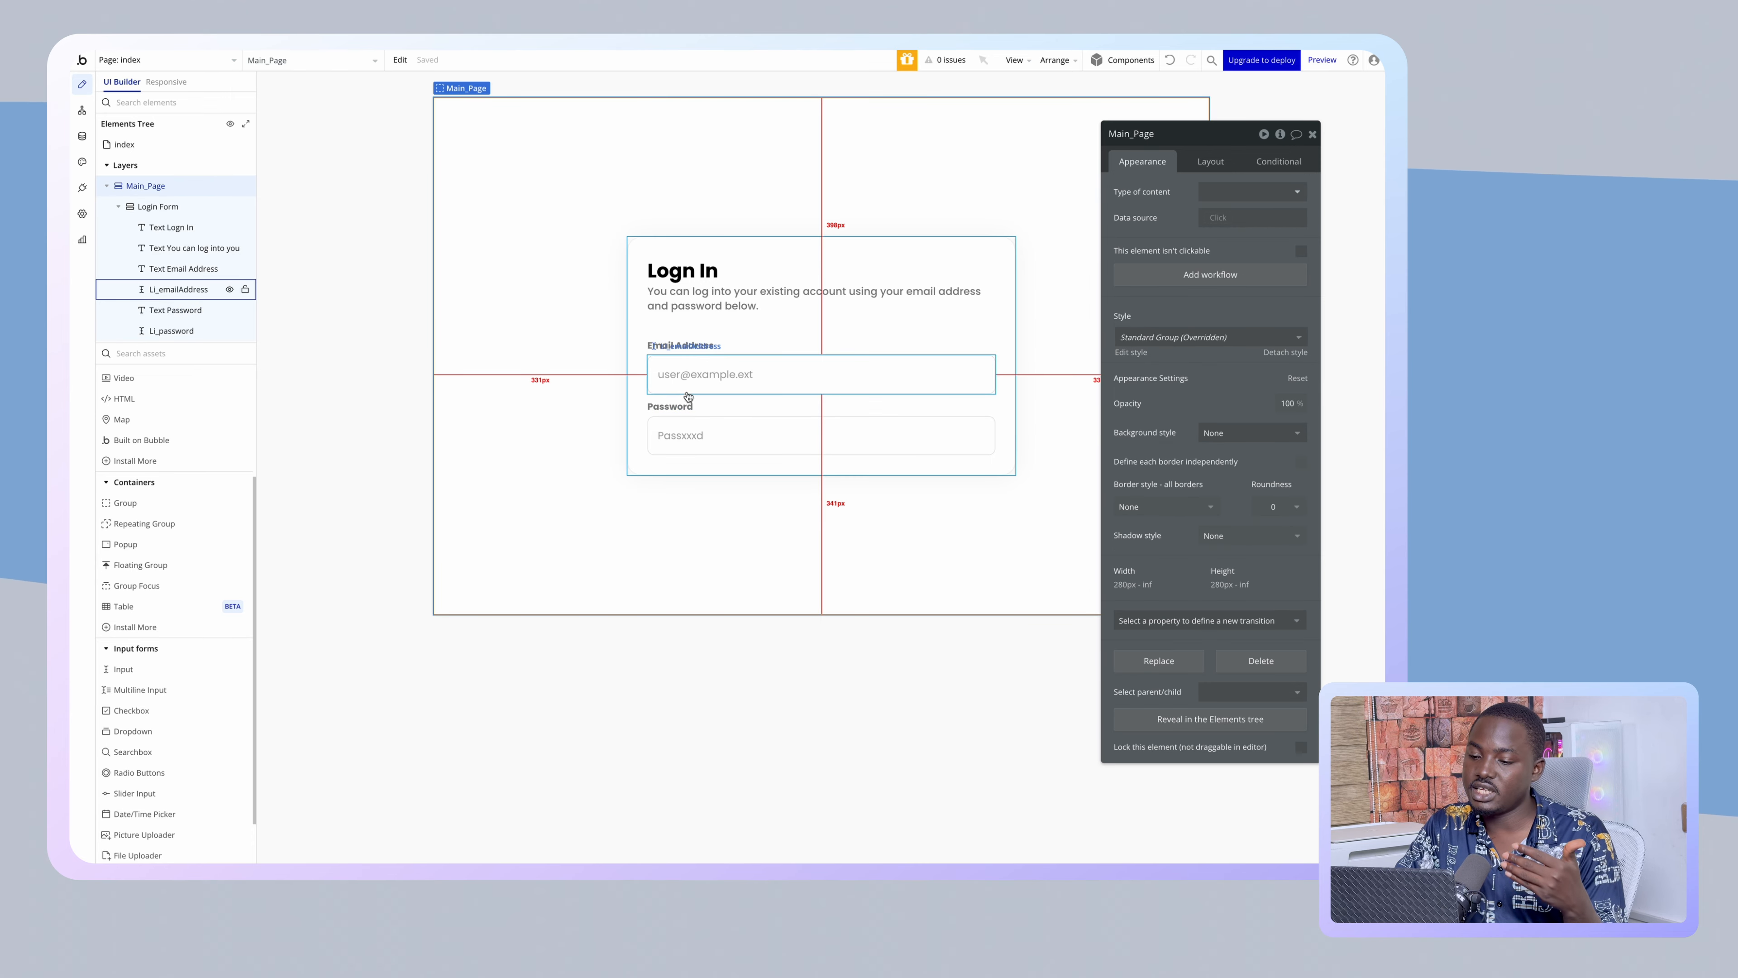
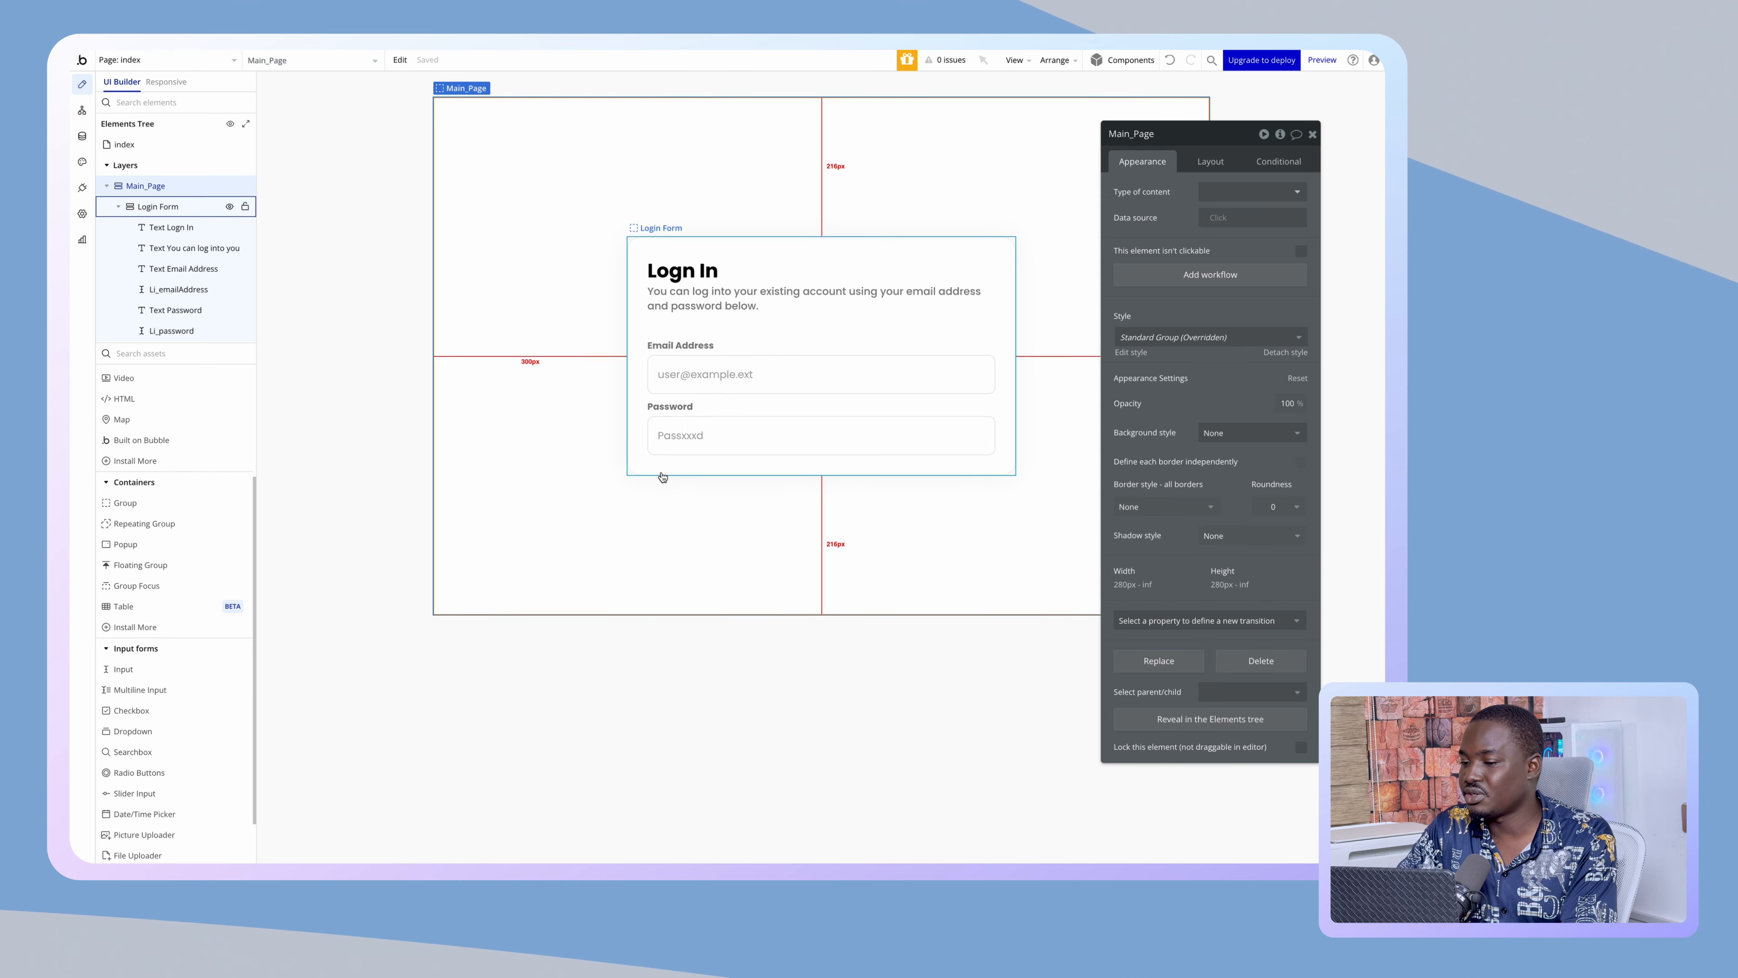
# - Add a Button element inside the Login Form below the password field
pyautogui.scroll(2, 162, 565)
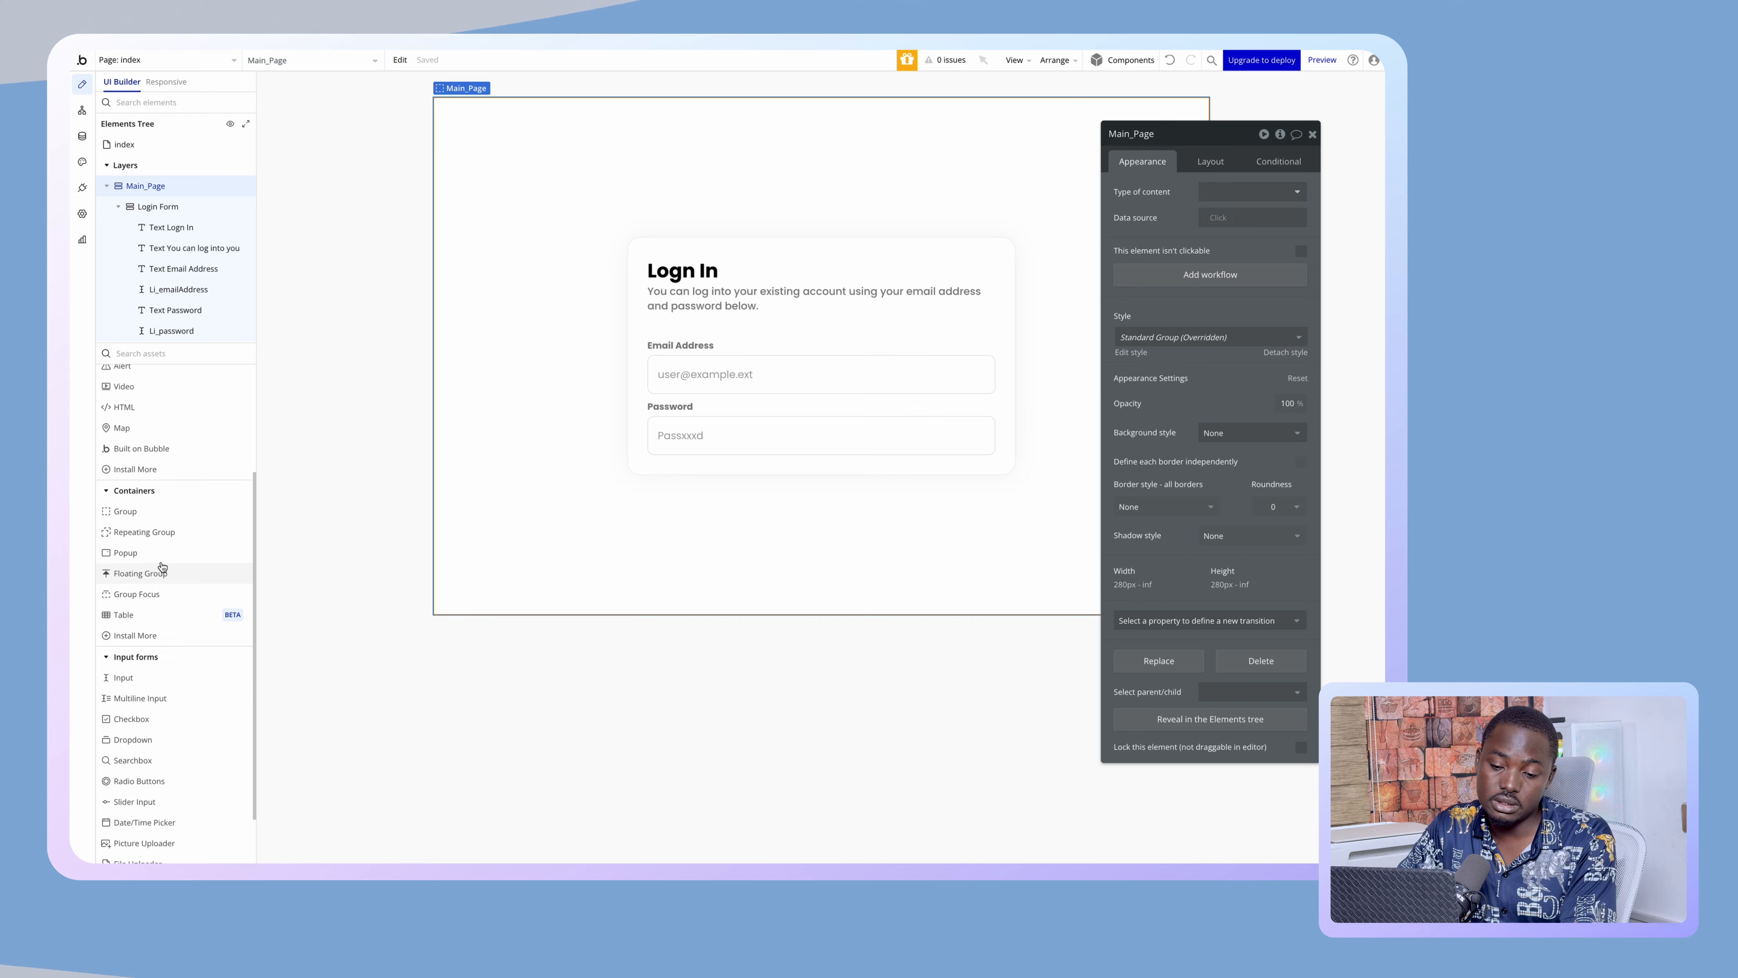
pyautogui.scroll(4, 162, 565)
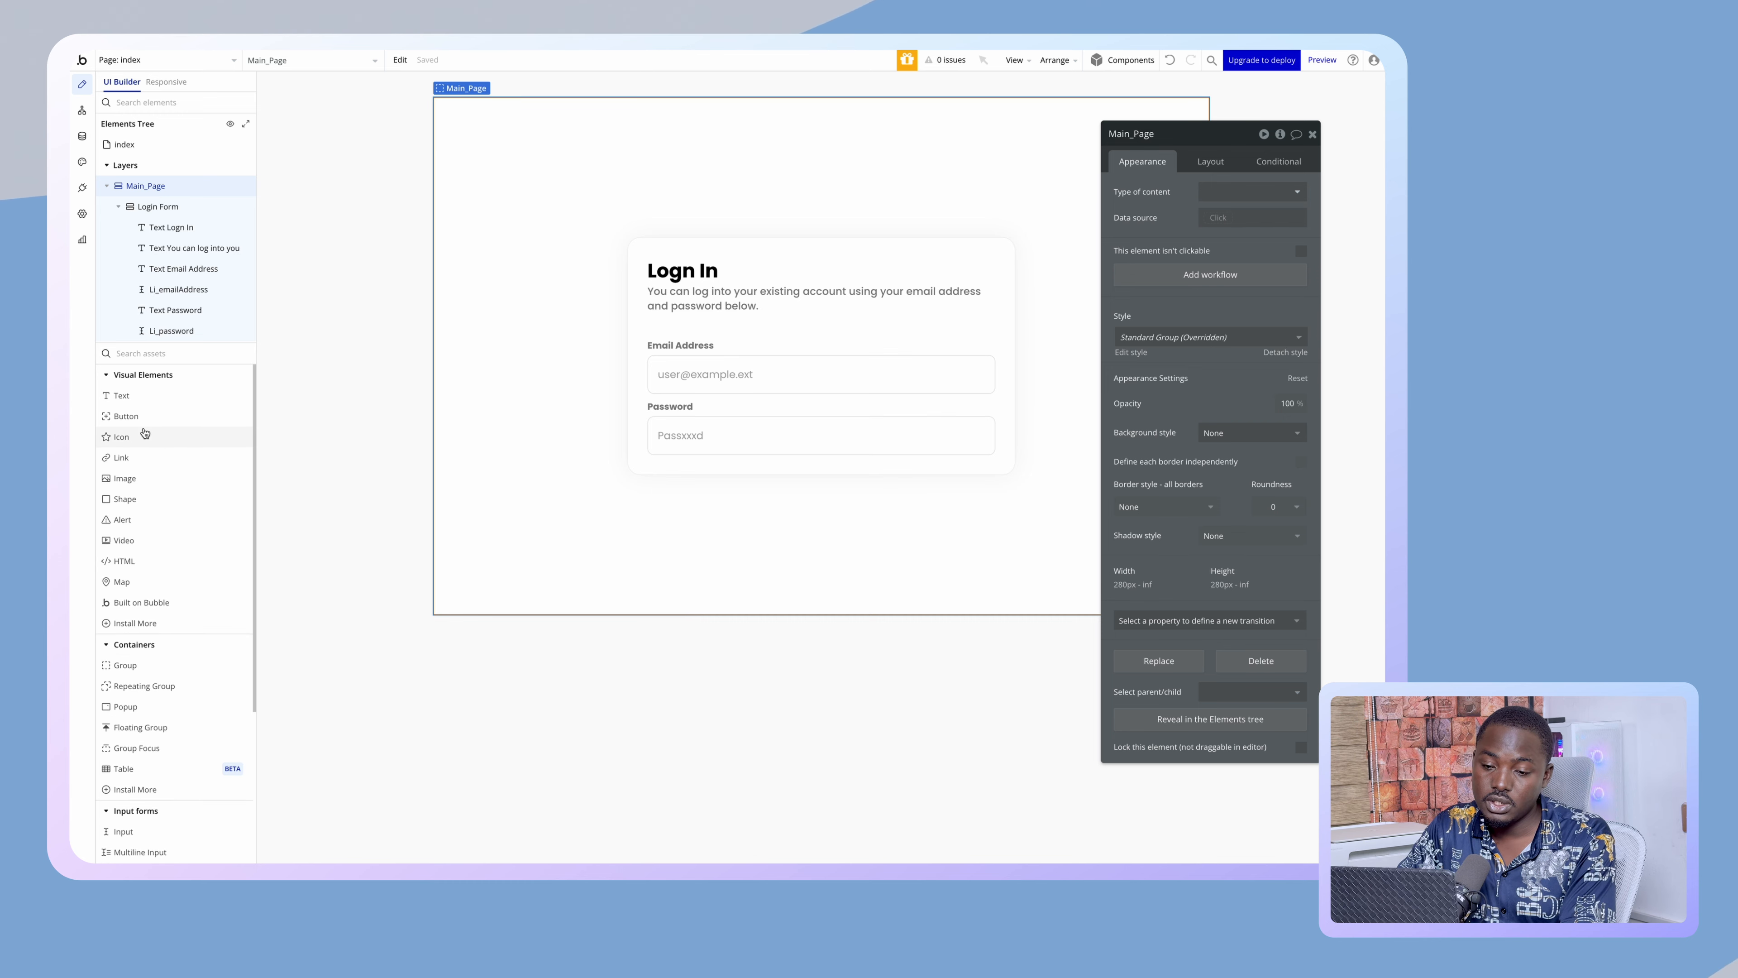
pyautogui.click(130, 415)
pyautogui.click(678, 465)
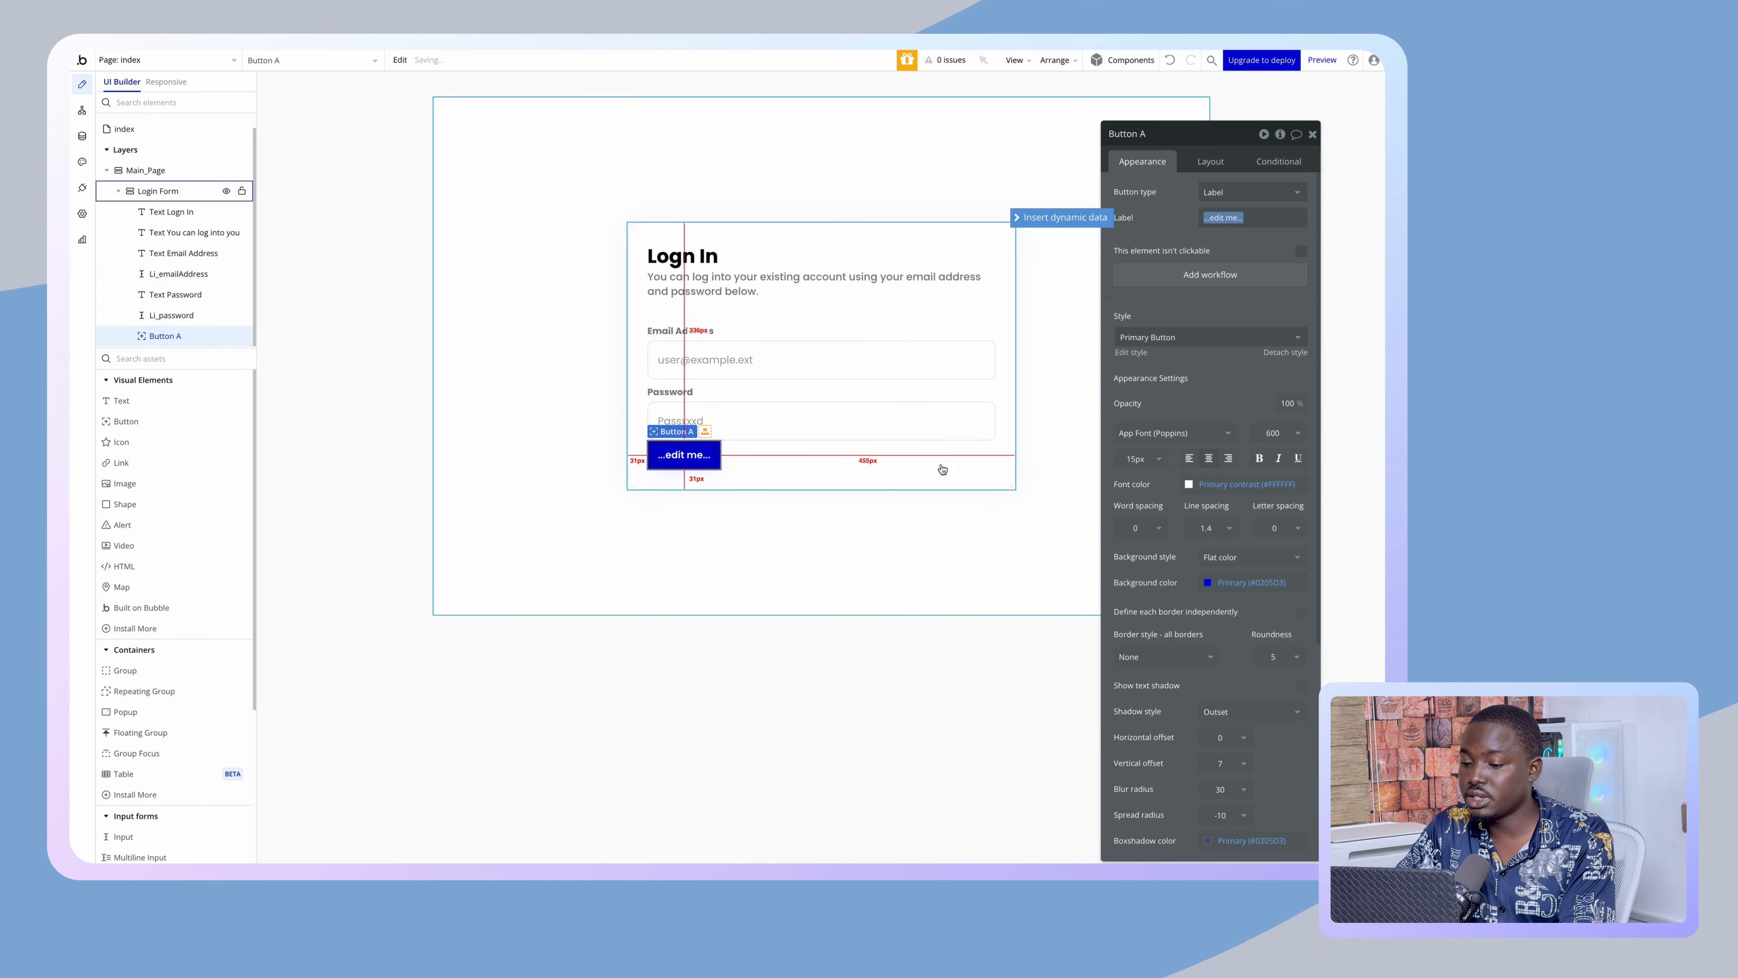
# - Give the password input a 10px bottom margin
pyautogui.click(862, 414)
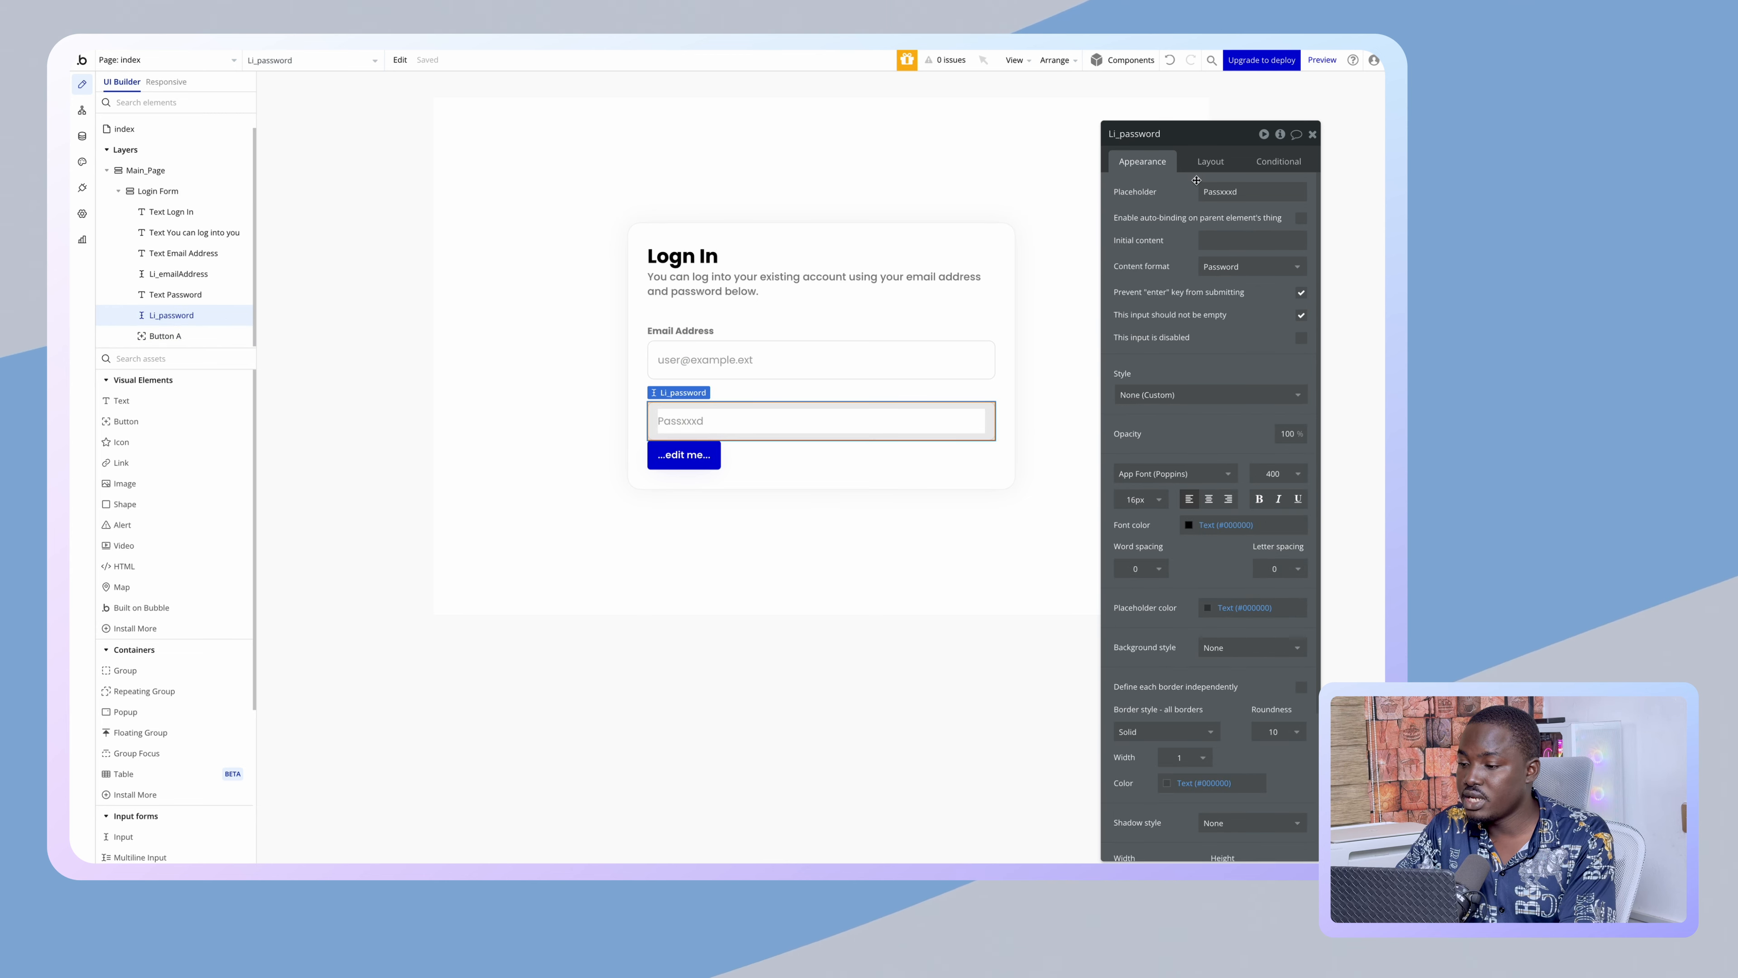
pyautogui.click(1209, 160)
pyautogui.write('1')
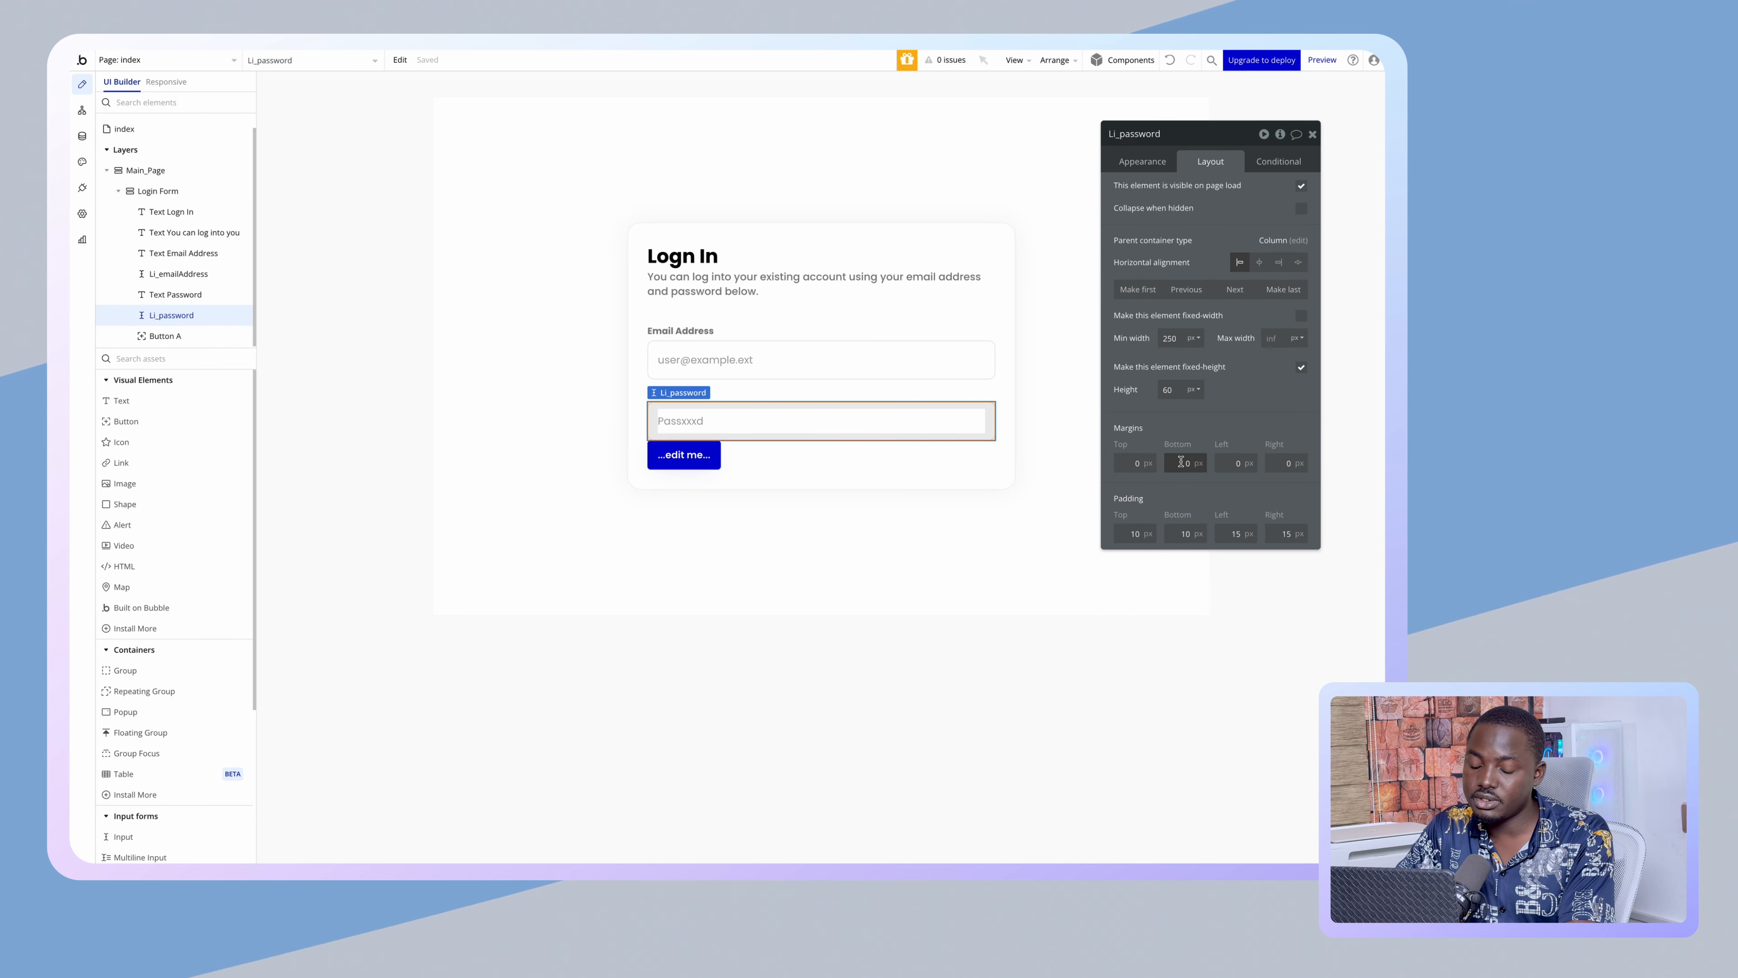
pyautogui.click(1187, 419)
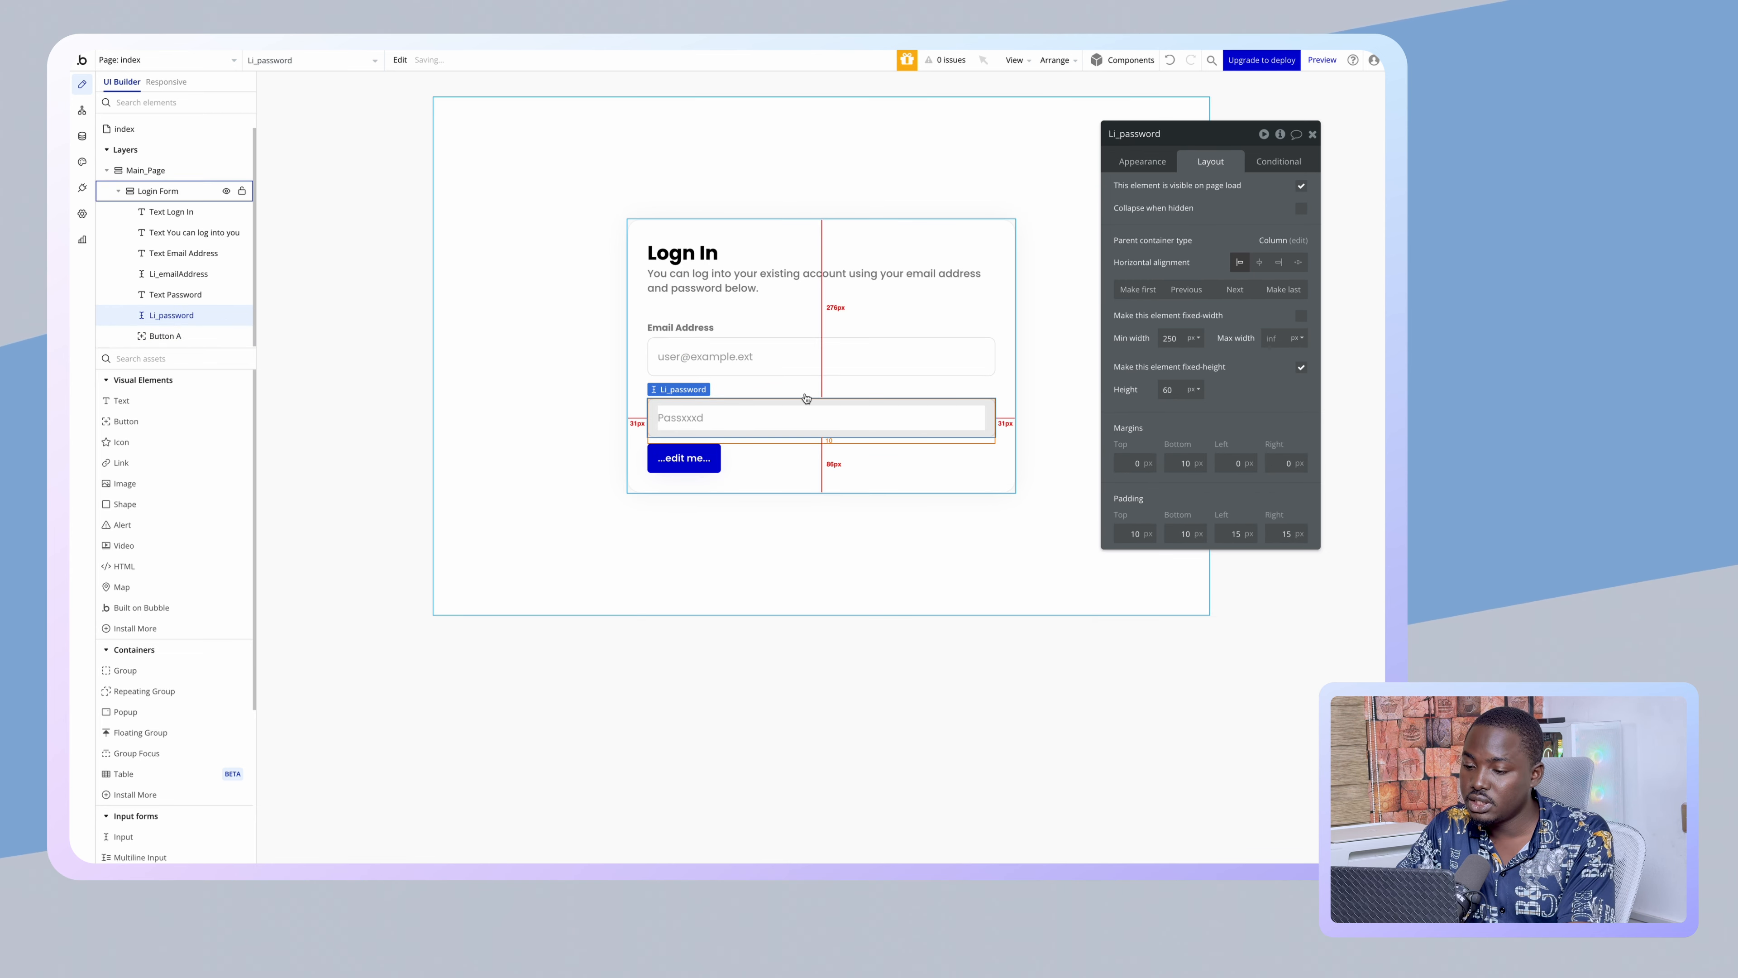
pyautogui.click(814, 370)
pyautogui.click(750, 411)
# - Give the new button corner roundness 10 and stretch it to the full form width
pyautogui.click(669, 456)
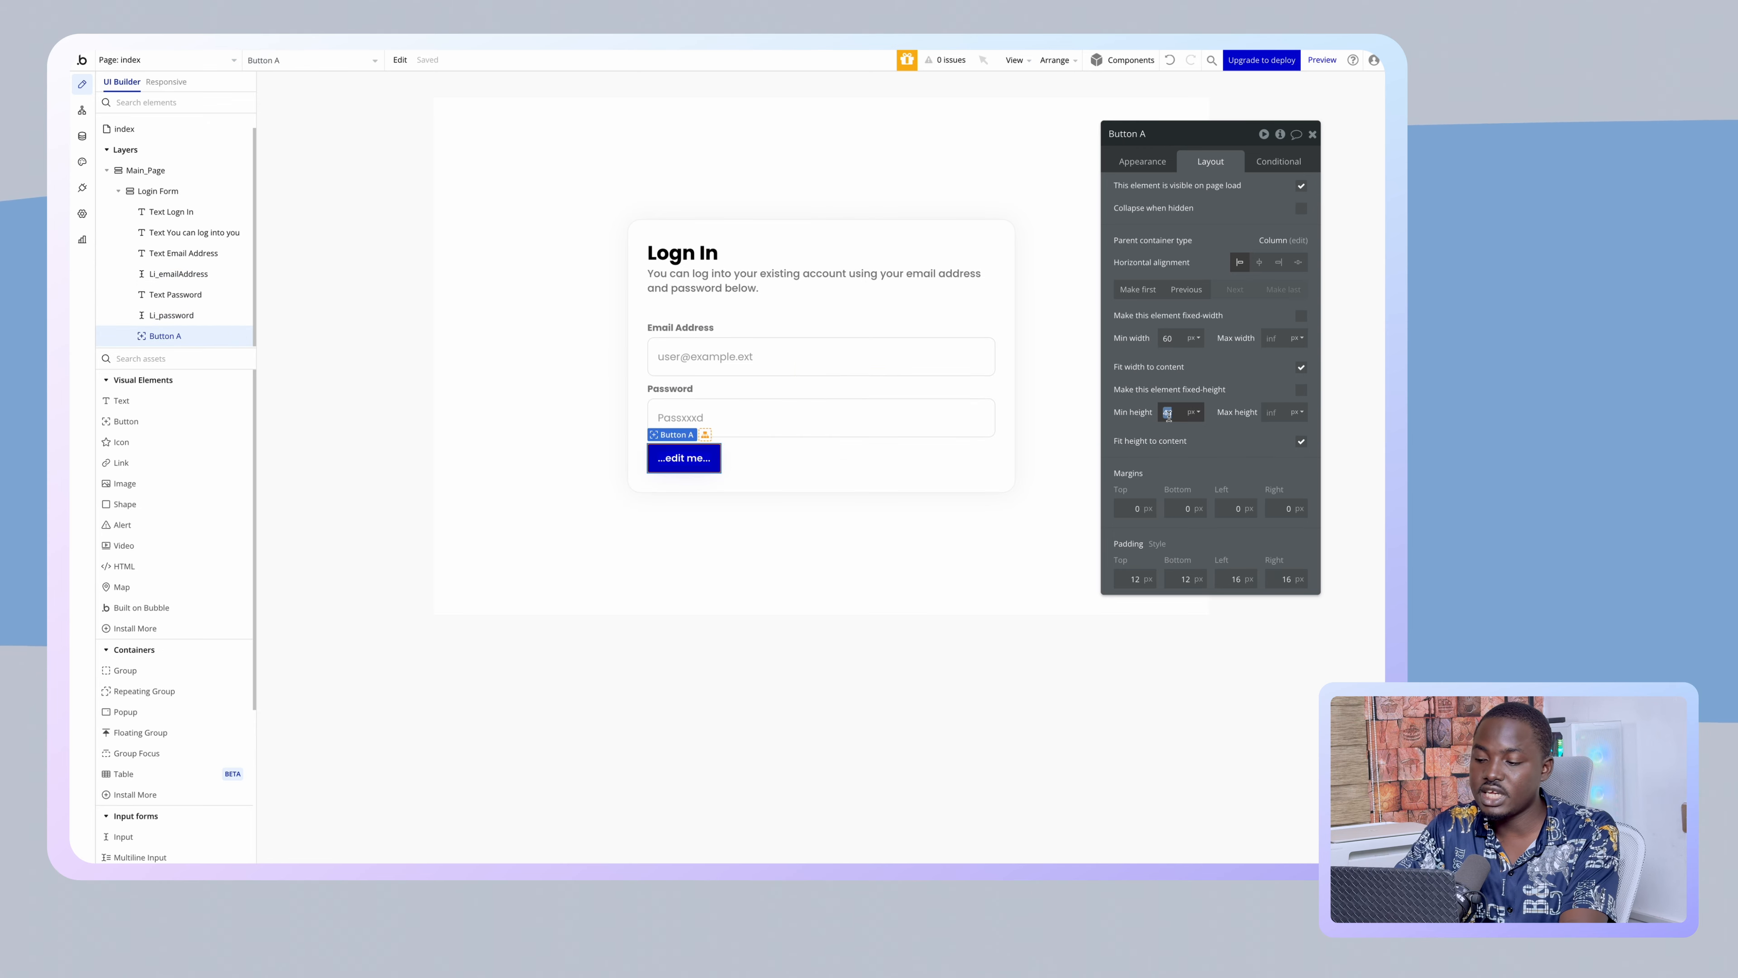
pyautogui.click(778, 401)
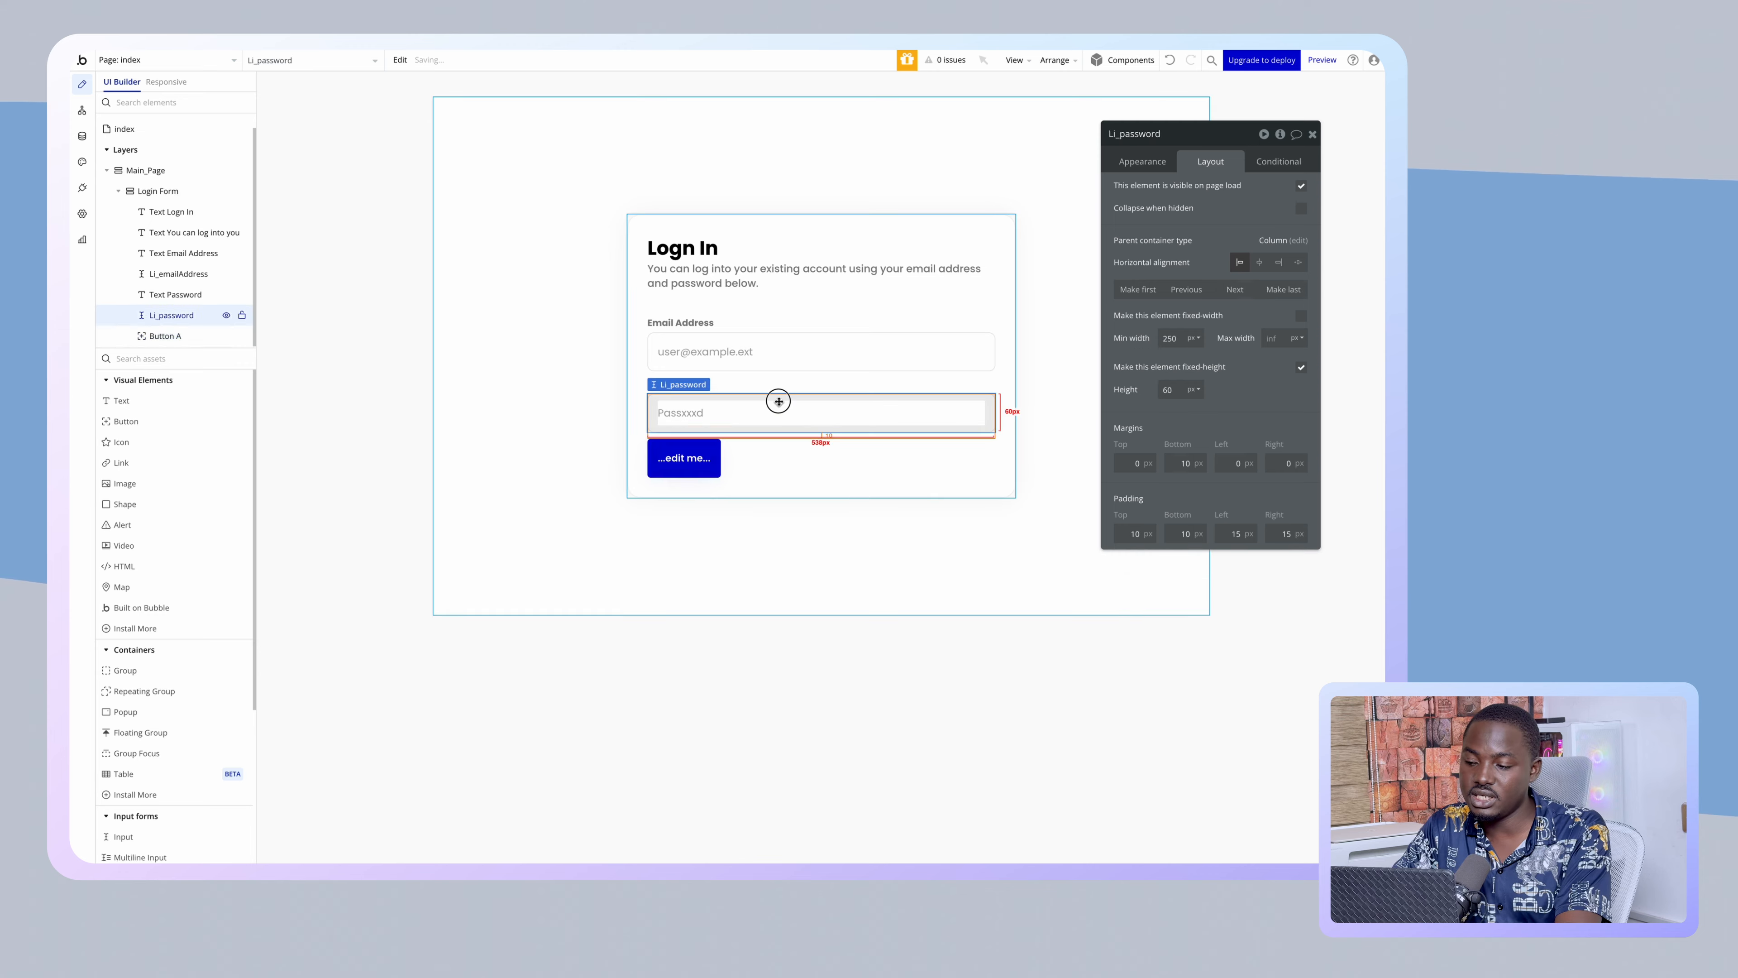
pyautogui.click(685, 464)
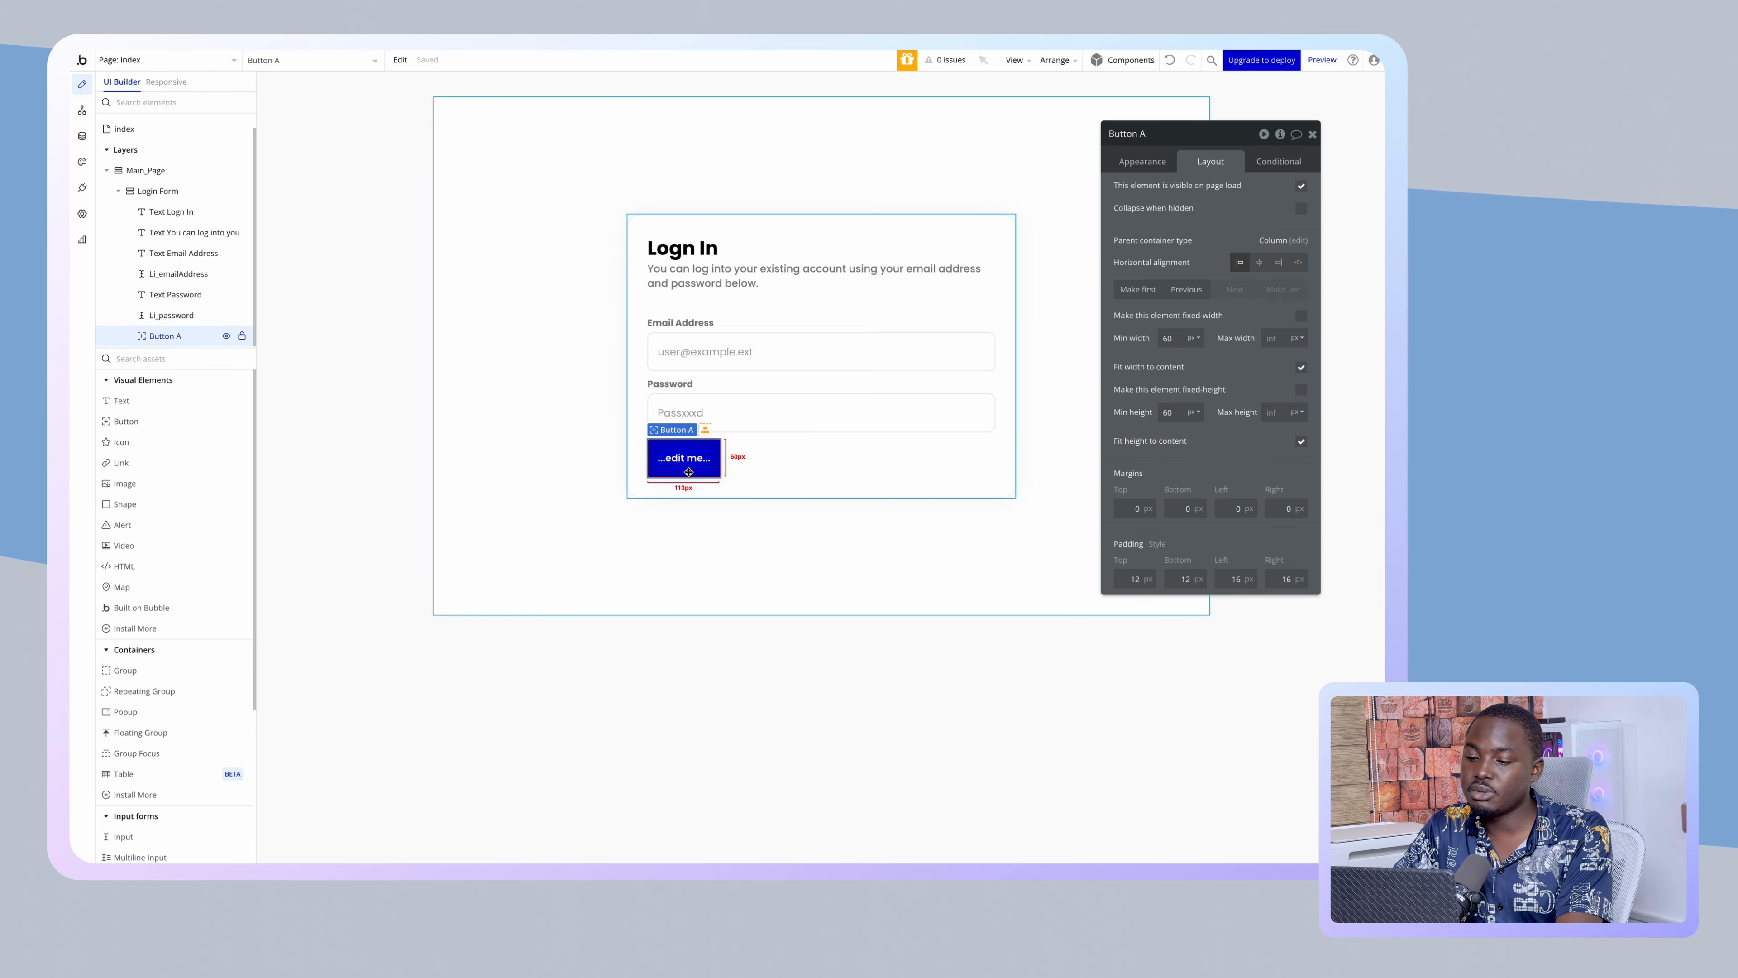
pyautogui.click(1144, 162)
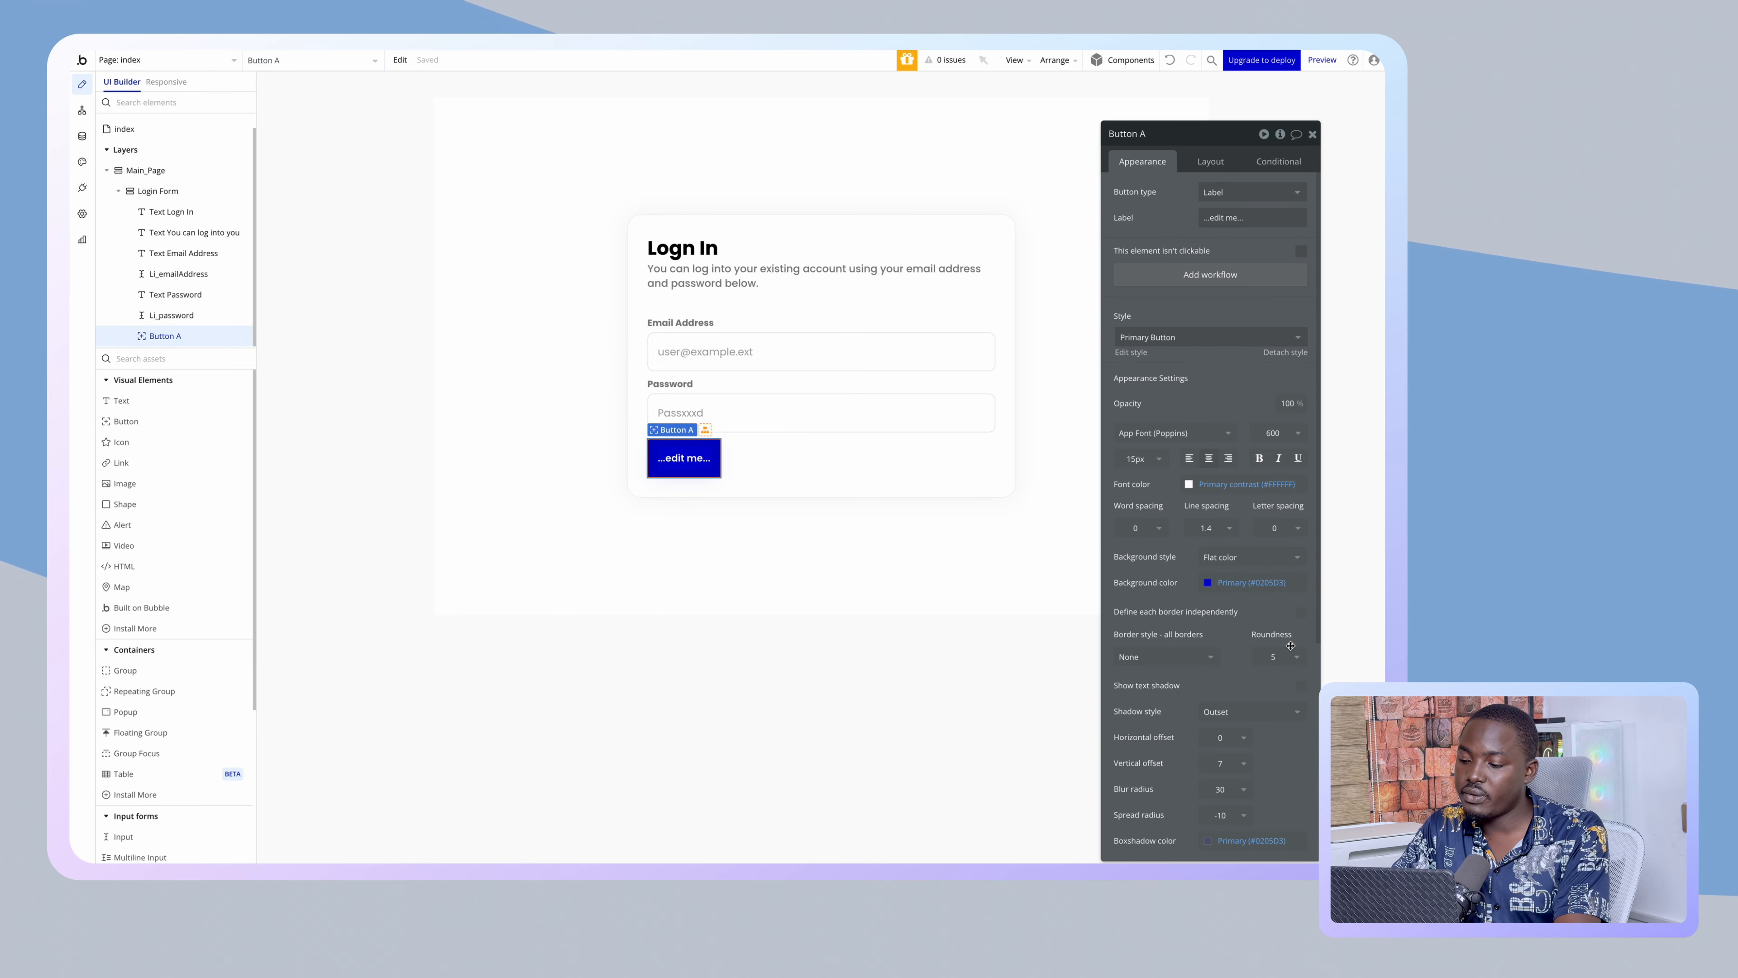
pyautogui.click(1291, 661)
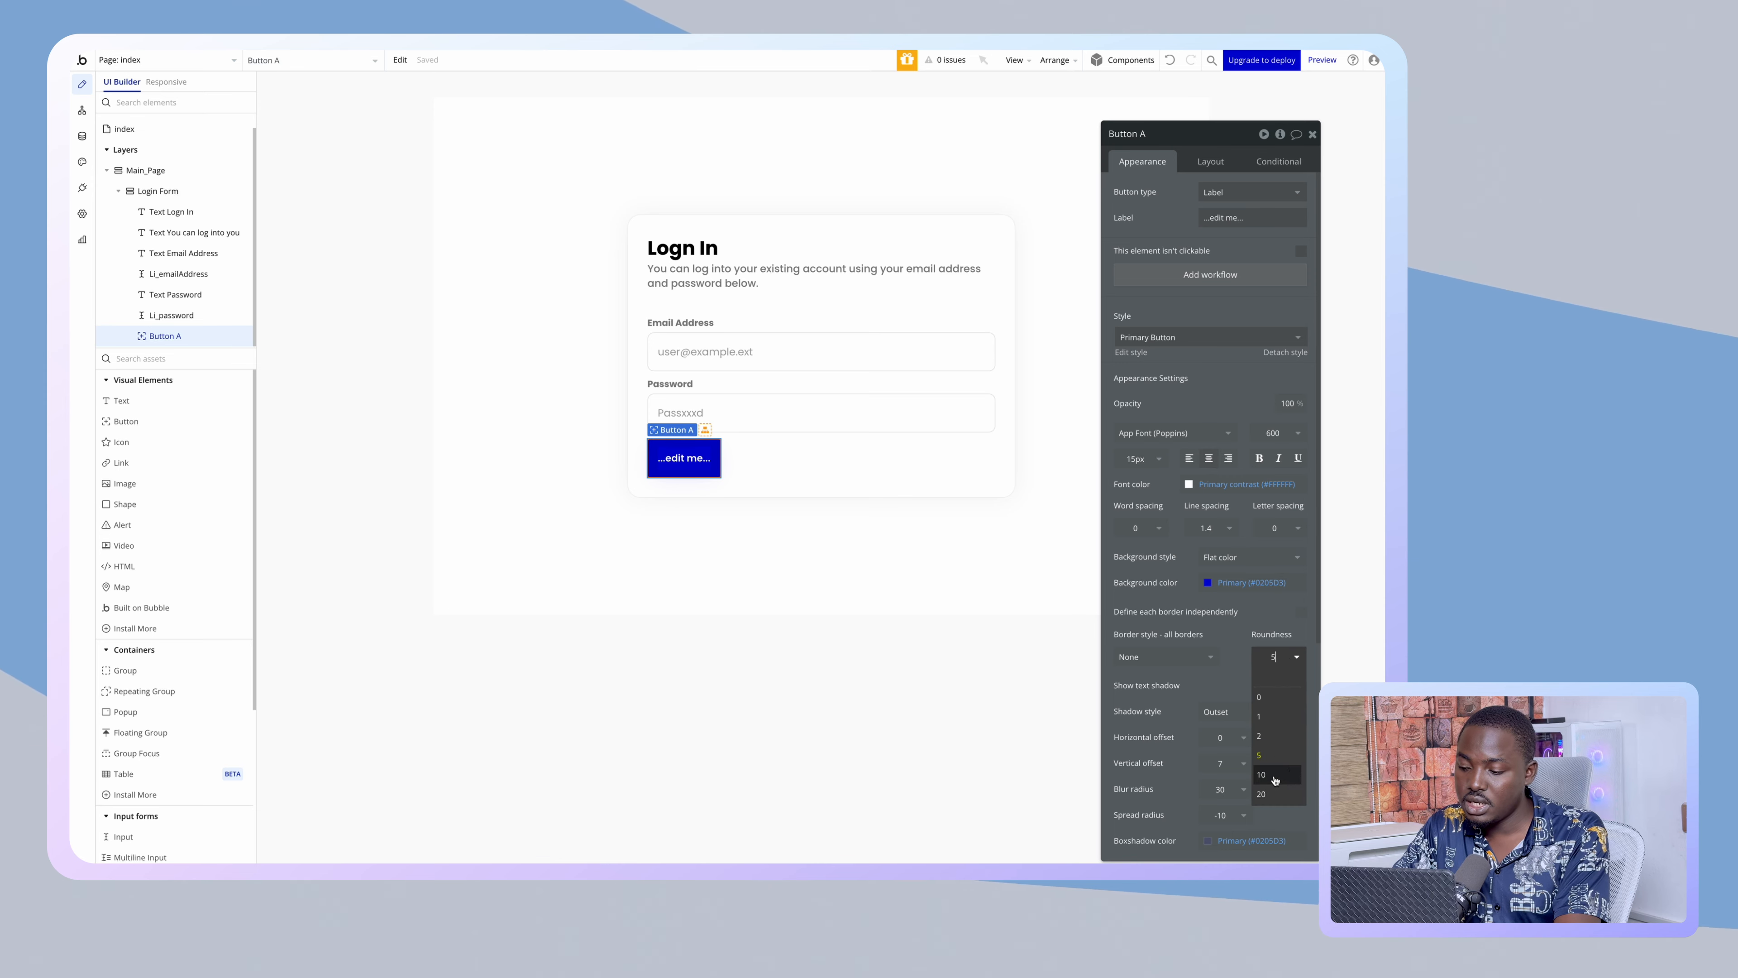
pyautogui.click(1261, 774)
pyautogui.click(1203, 159)
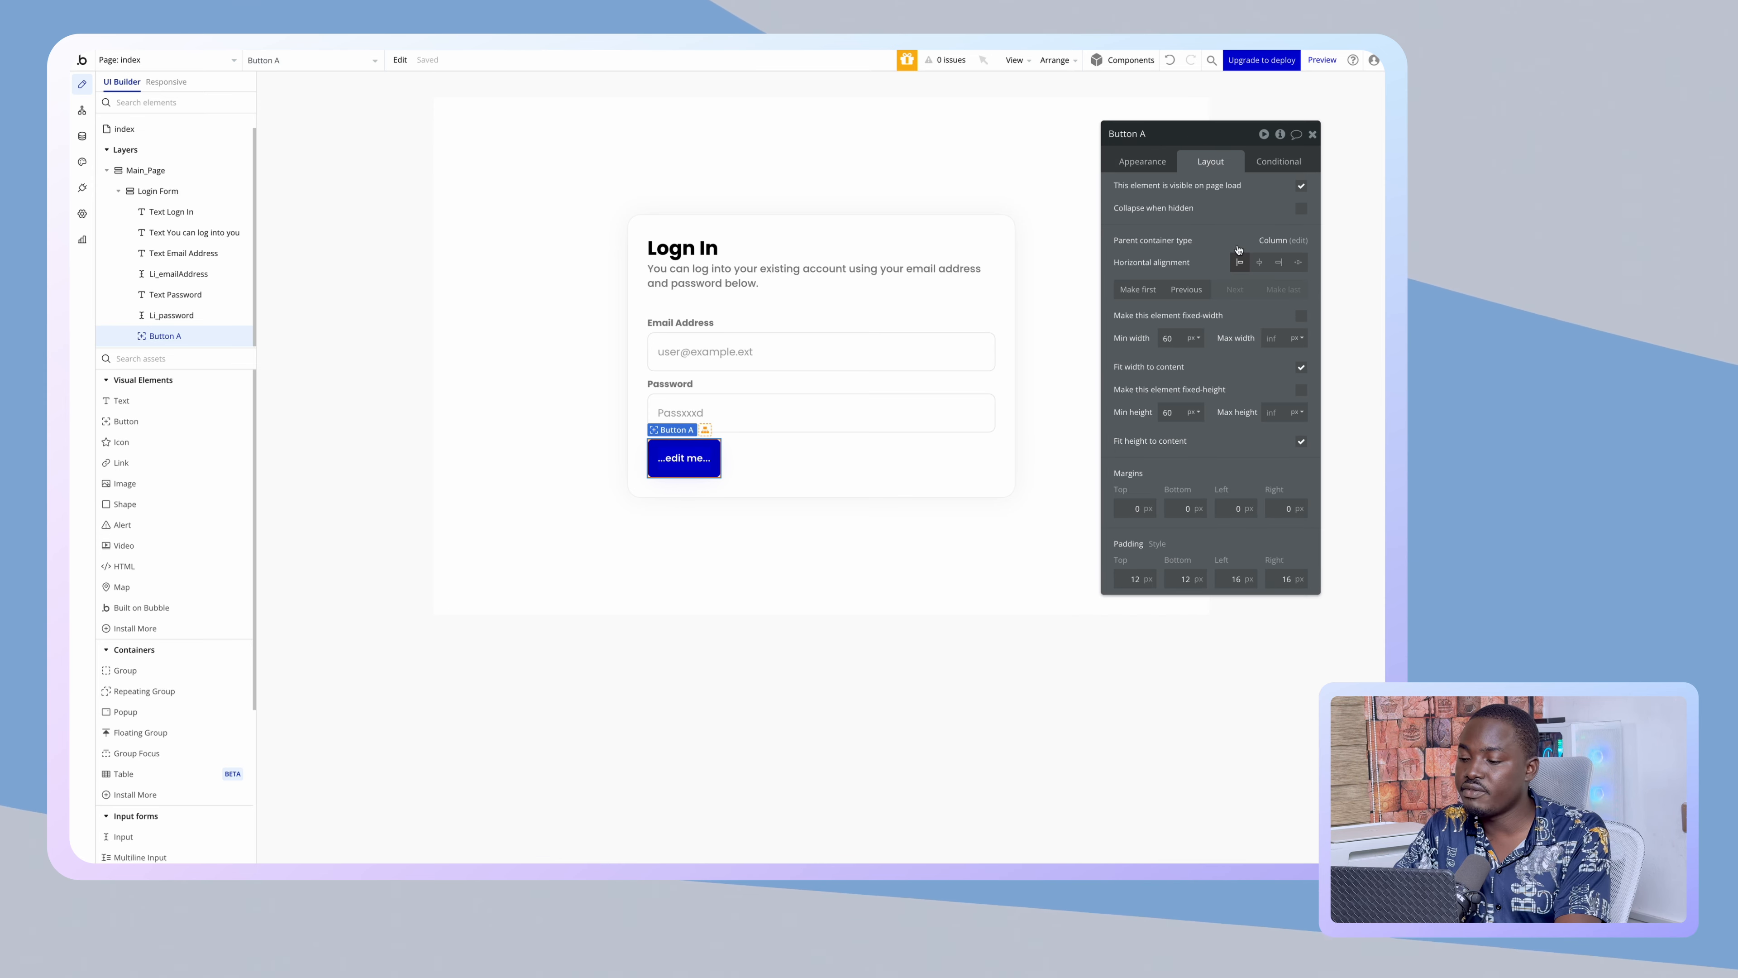
pyautogui.click(1299, 367)
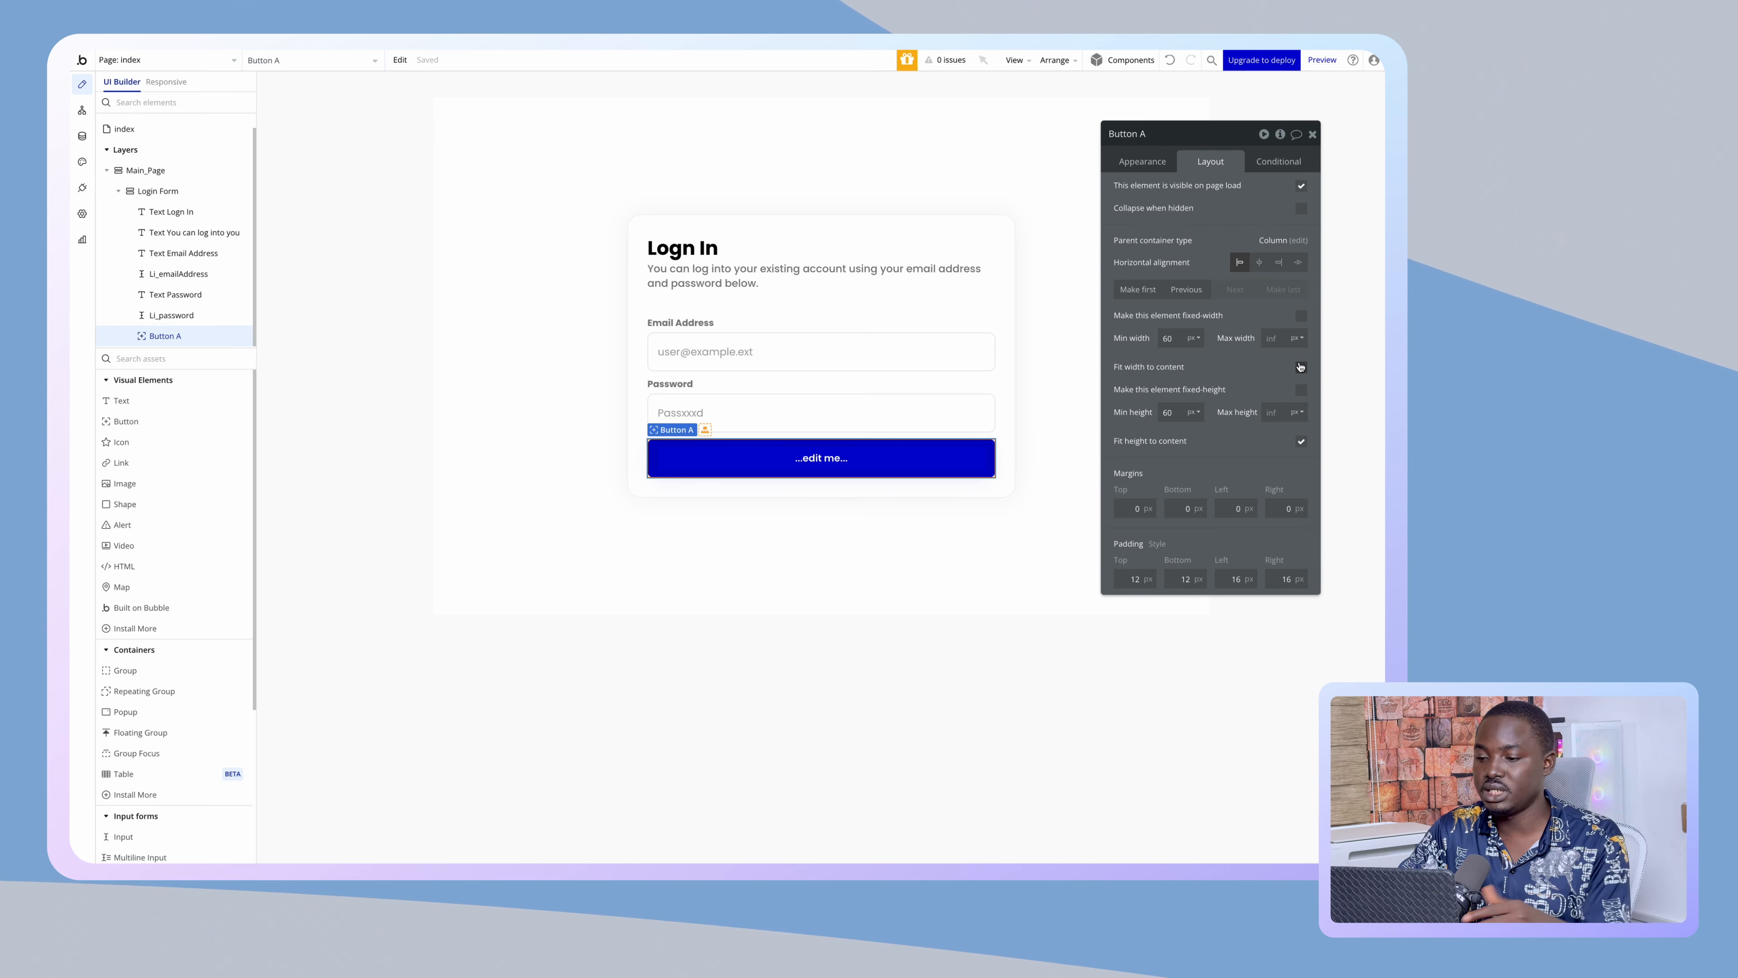
# - Label the button 'Login Now'
pyautogui.click(1142, 161)
pyautogui.click(1221, 217)
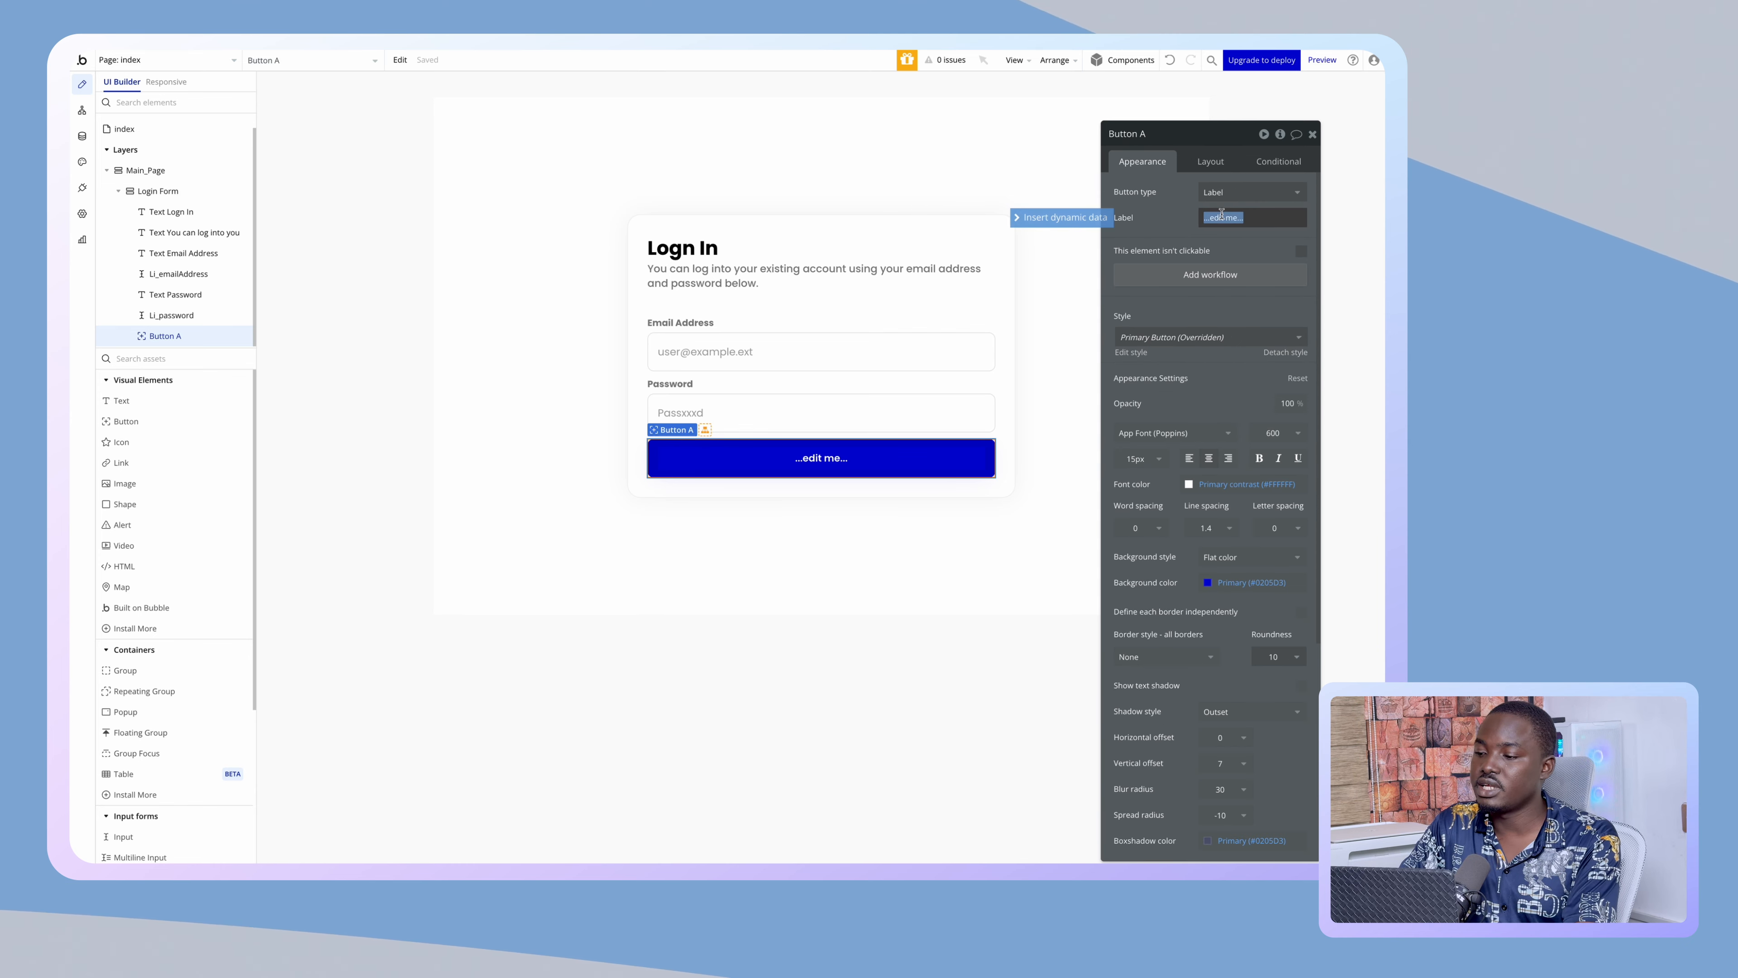
pyautogui.write('Login Now')
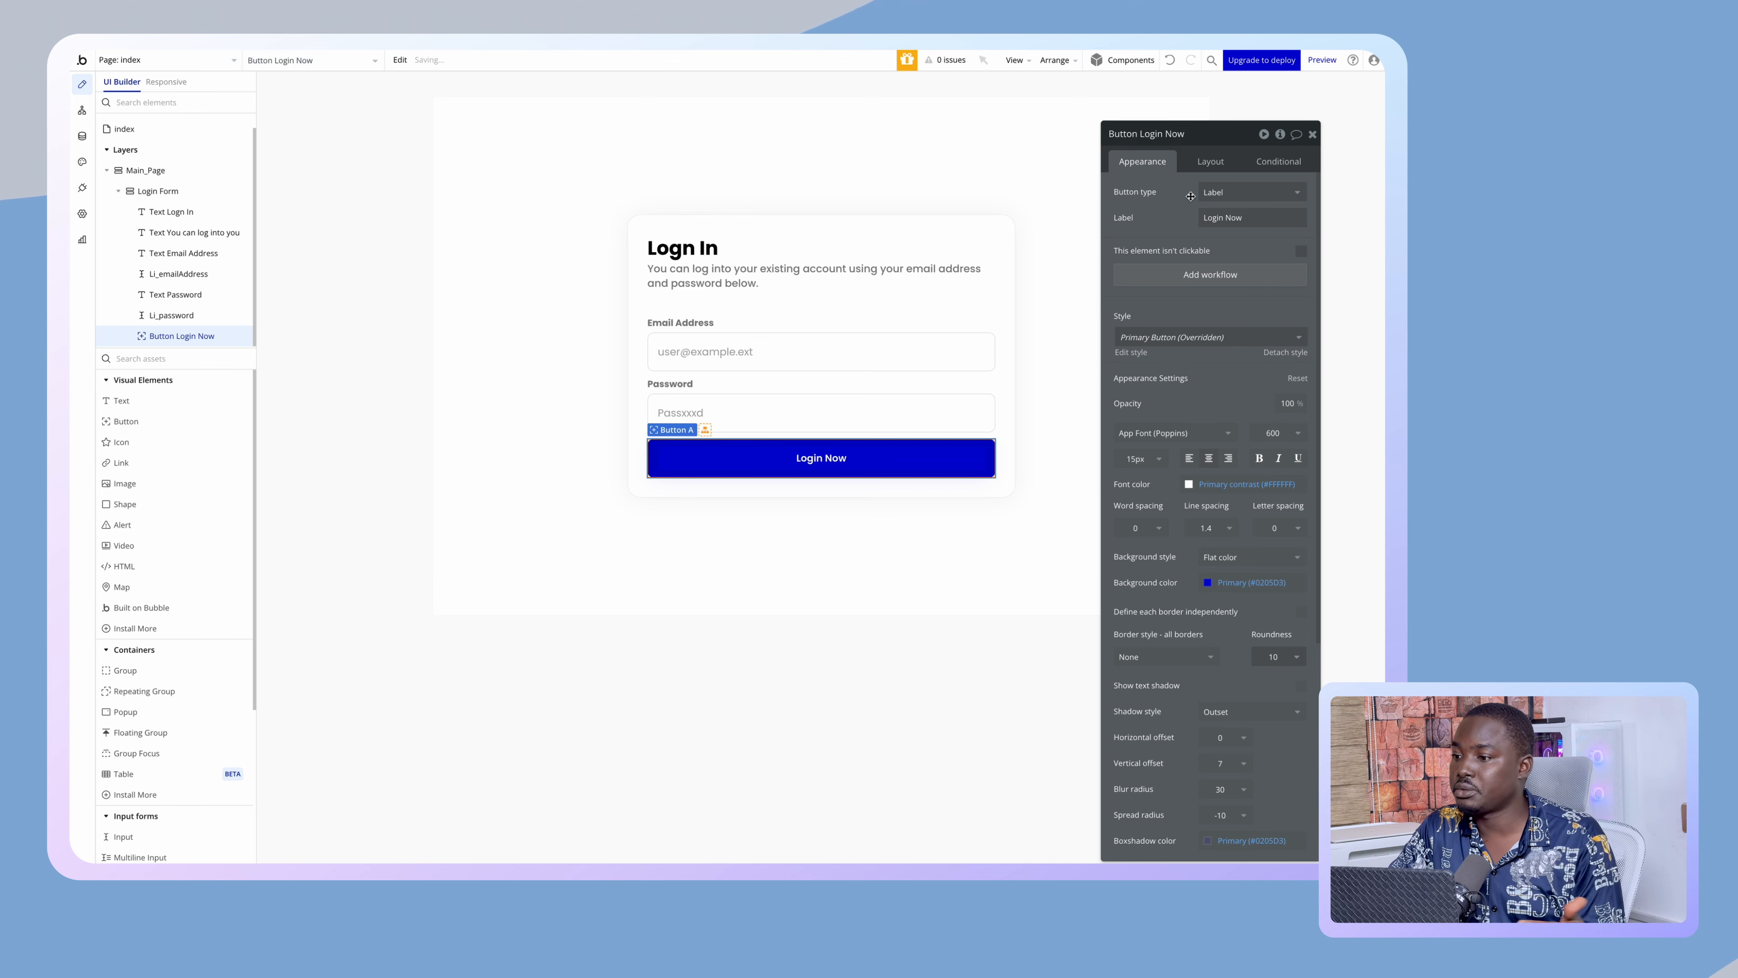
# - Switch the button to the icon-and-label type with an 18px icon
pyautogui.click(1205, 192)
pyautogui.click(1231, 267)
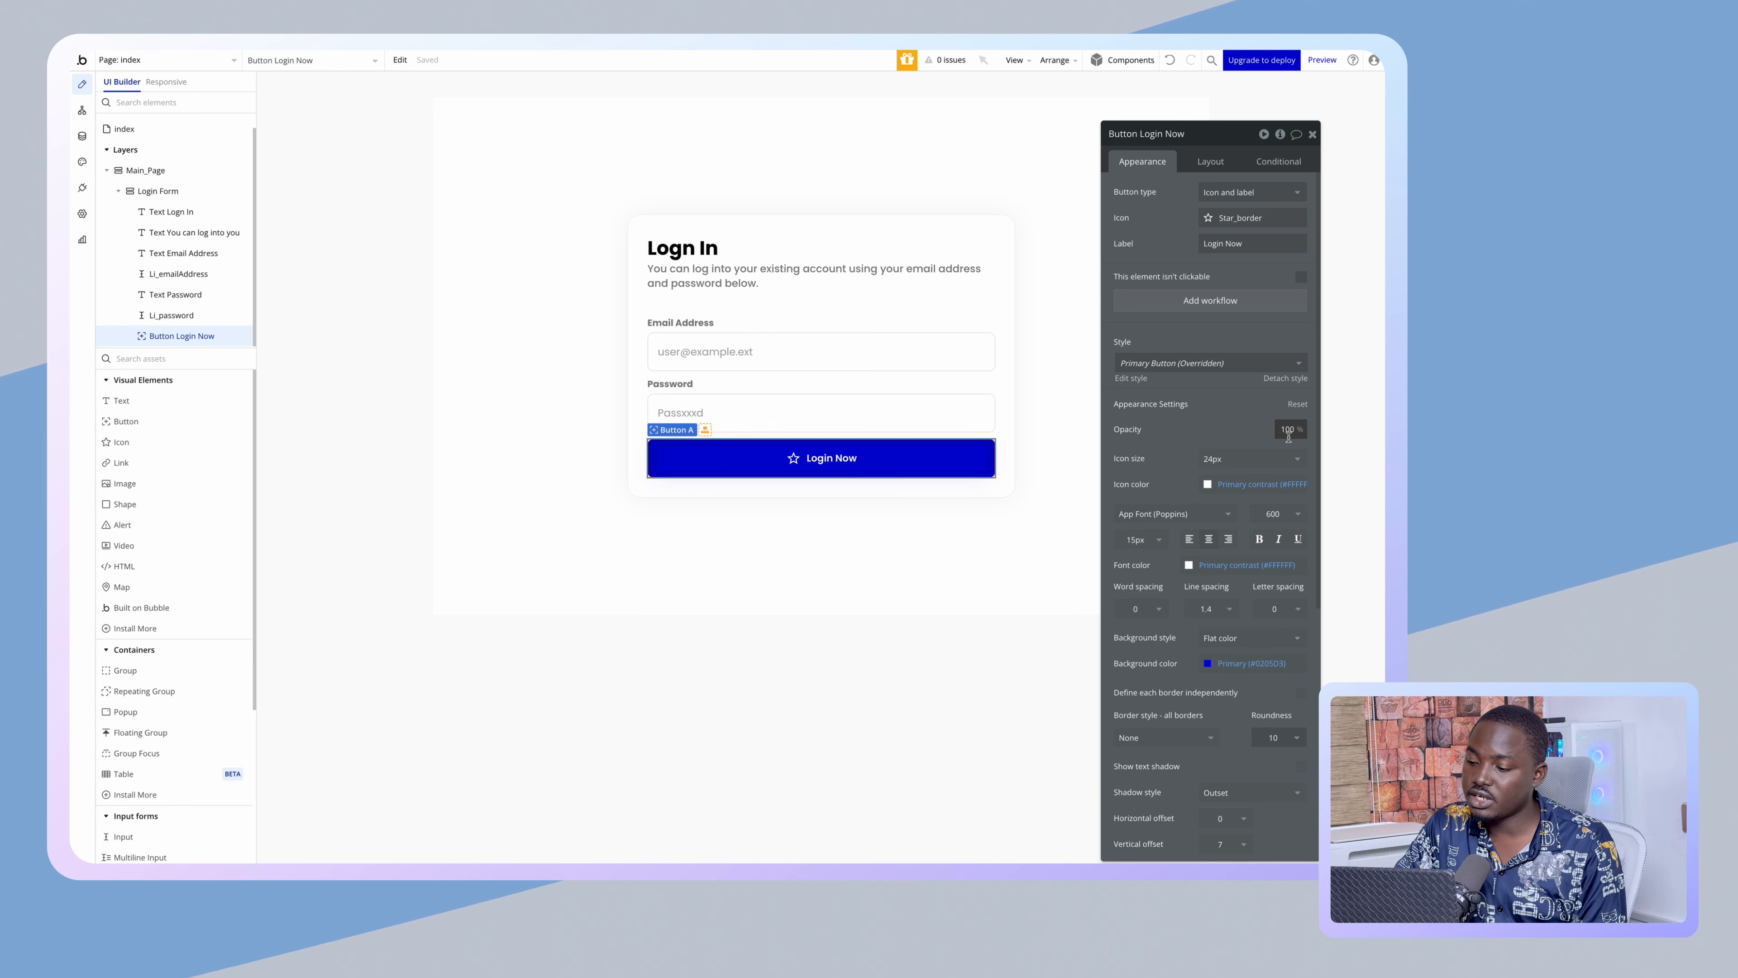
pyautogui.click(1238, 458)
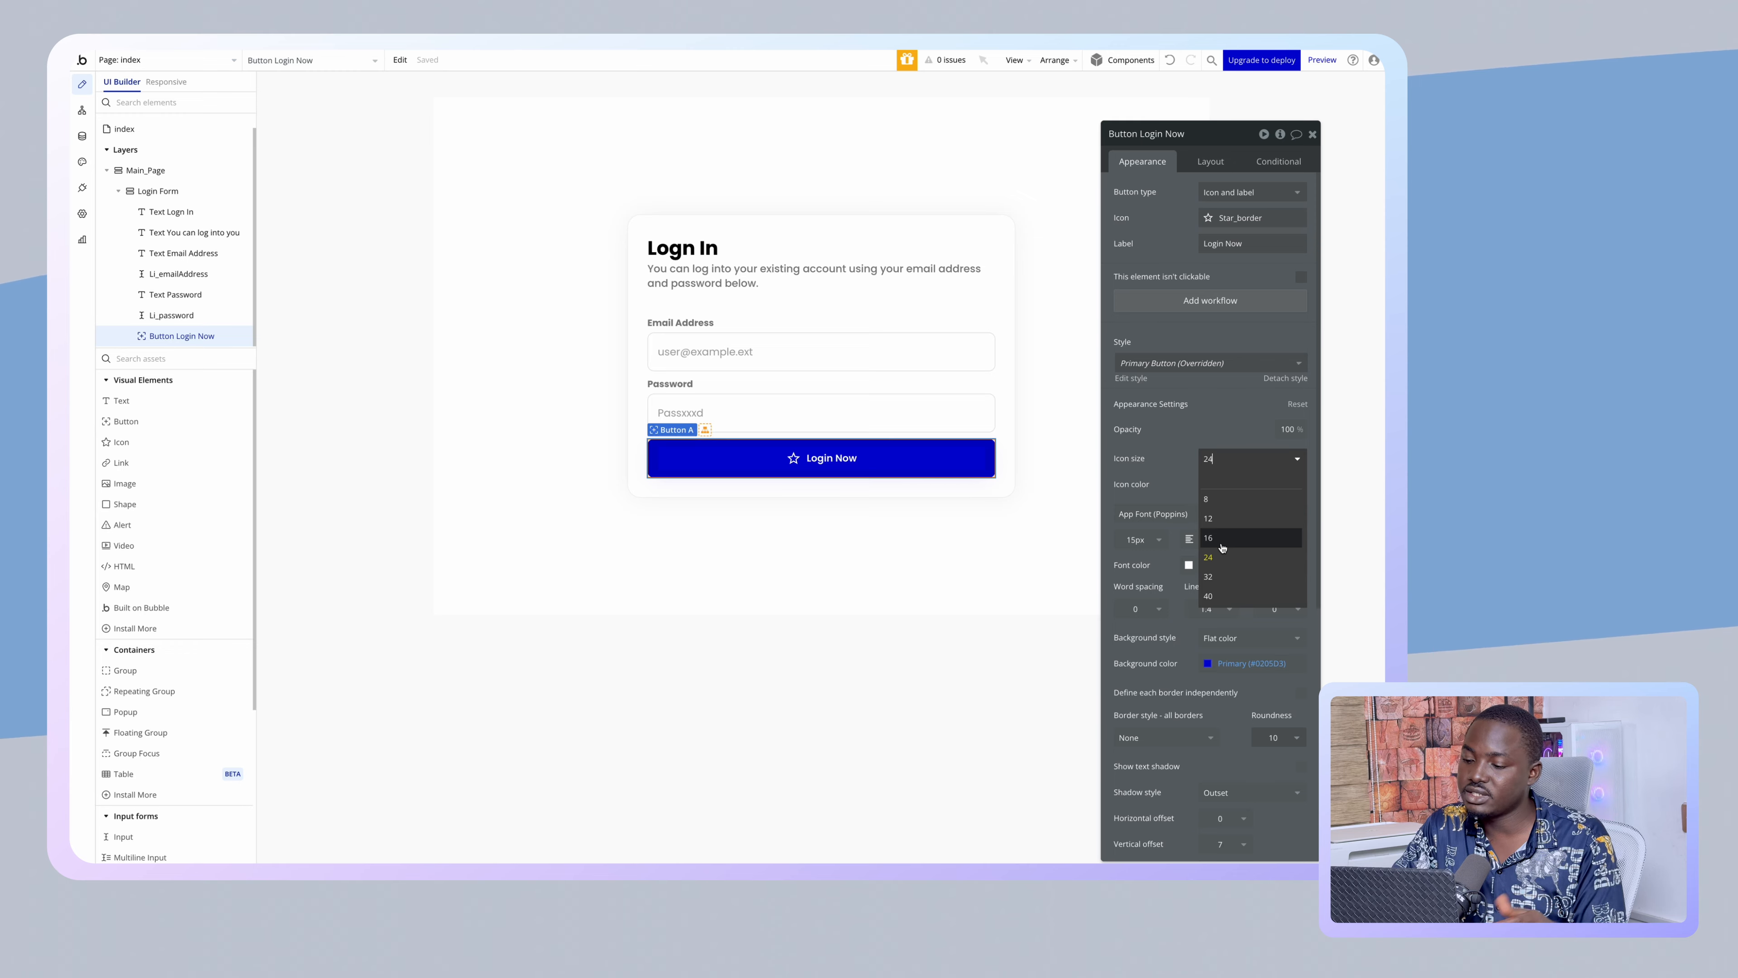
pyautogui.press('Return')
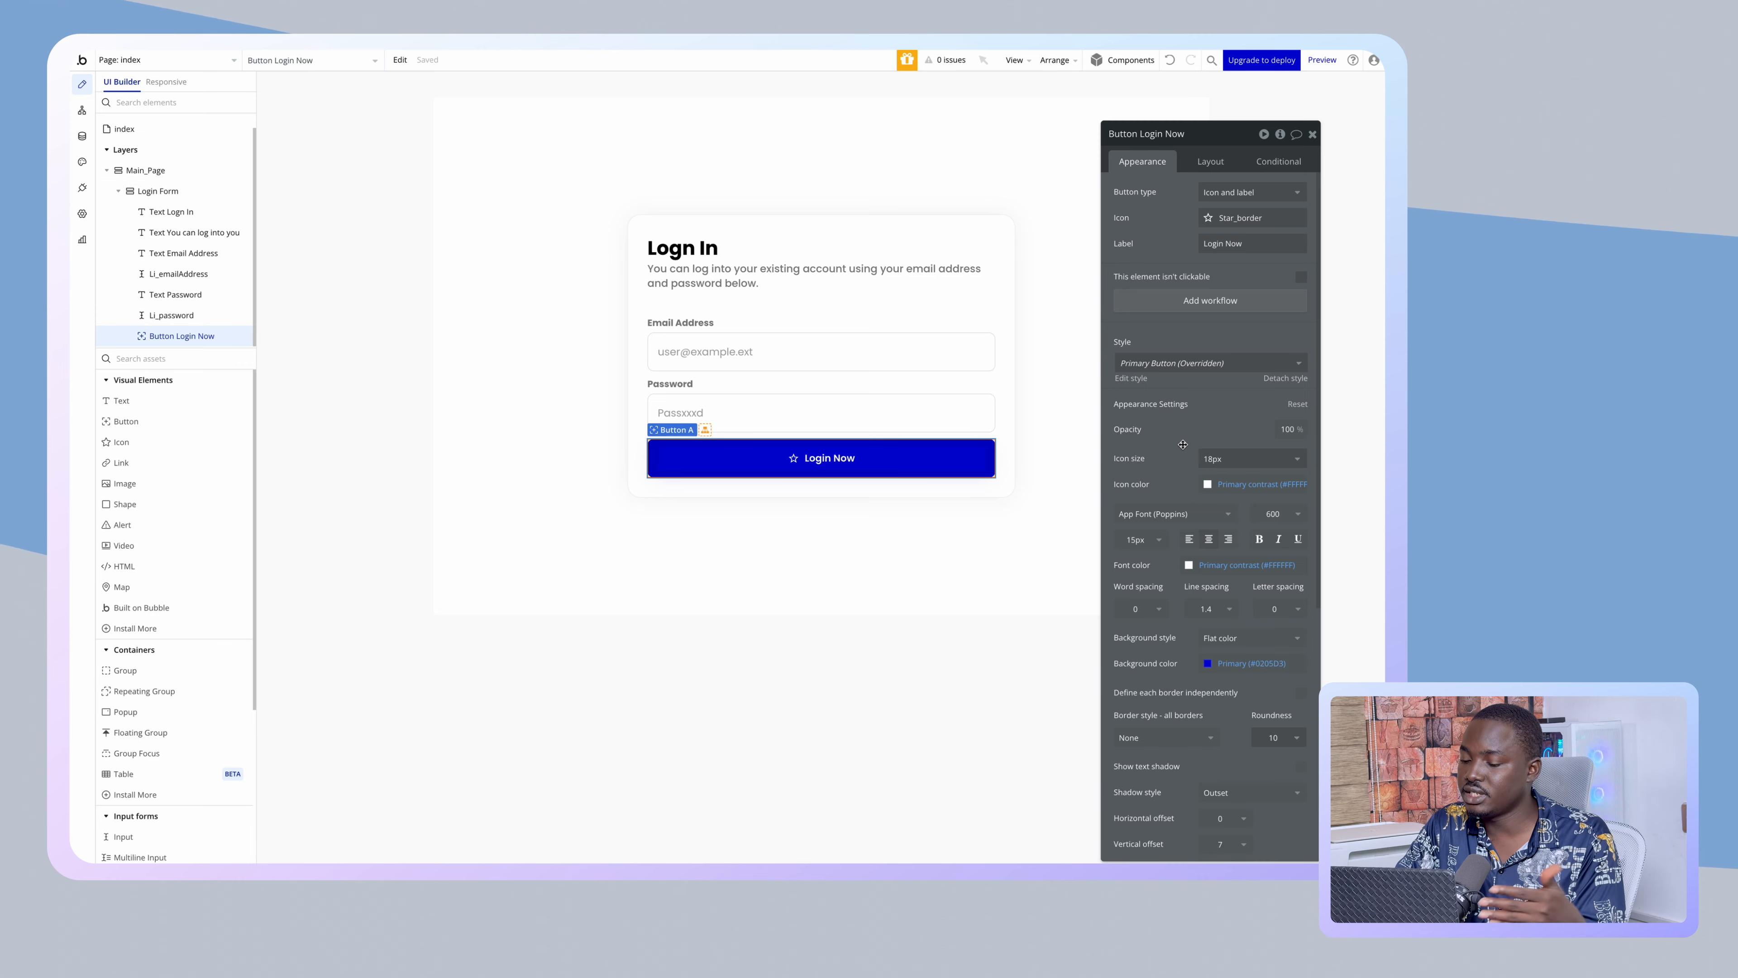
pyautogui.scroll(-2, 1208, 523)
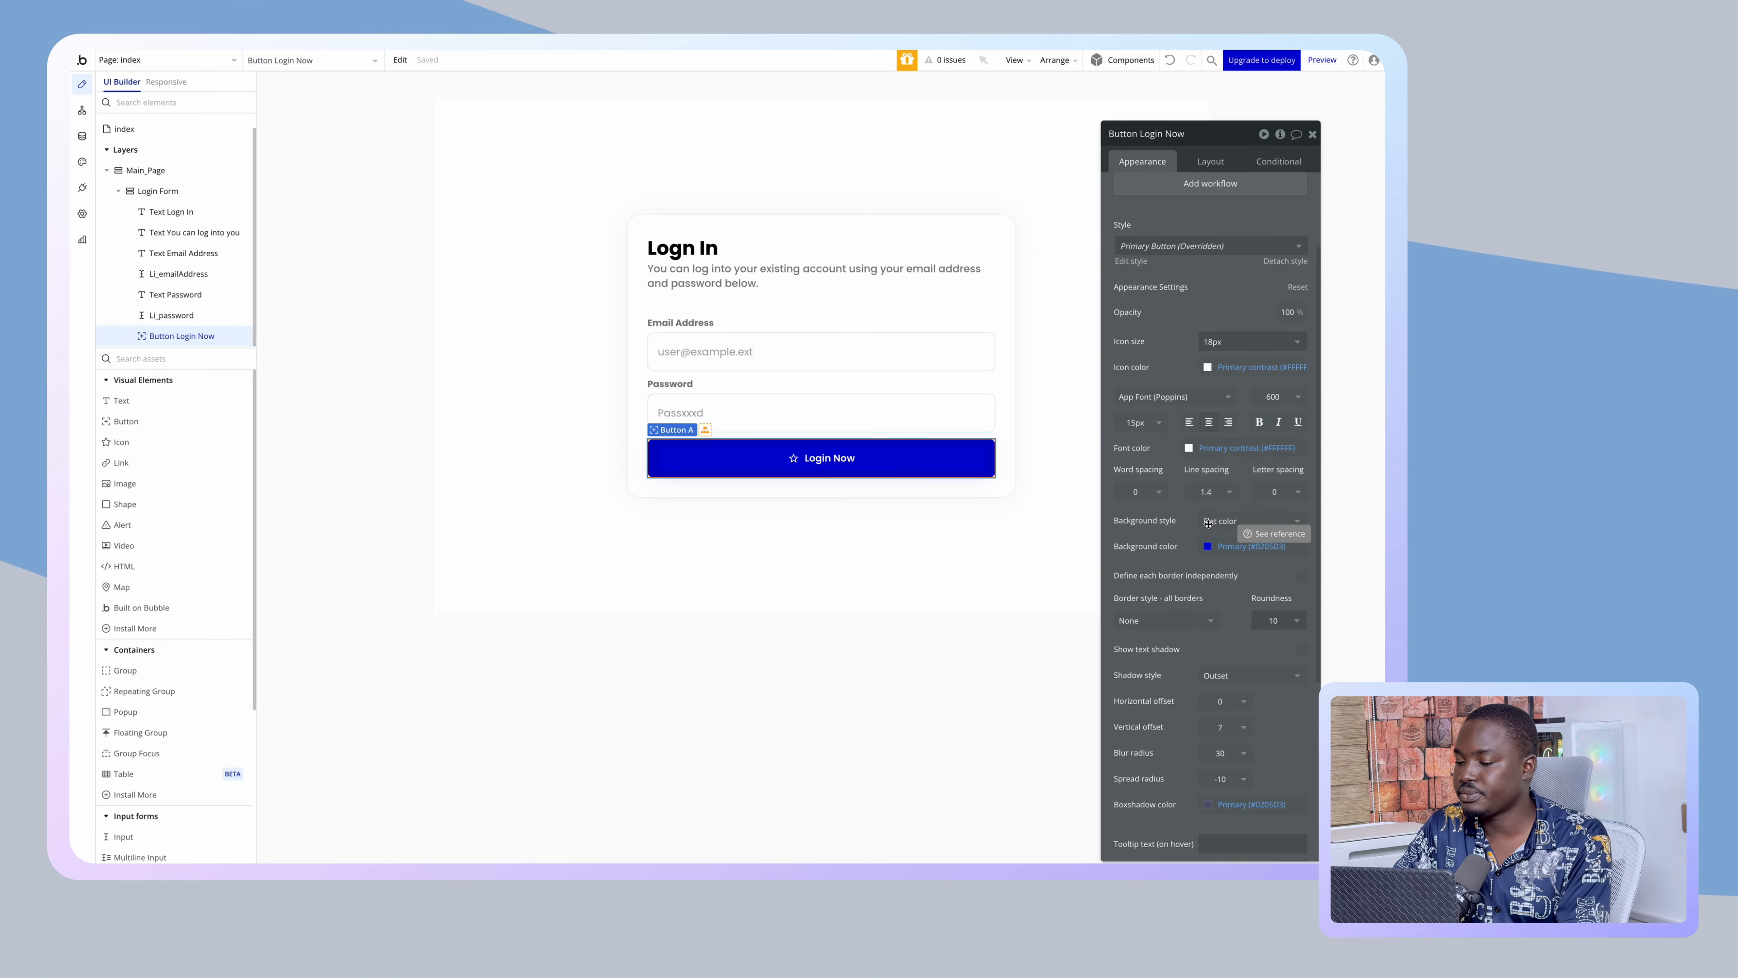
pyautogui.scroll(2, 1263, 420)
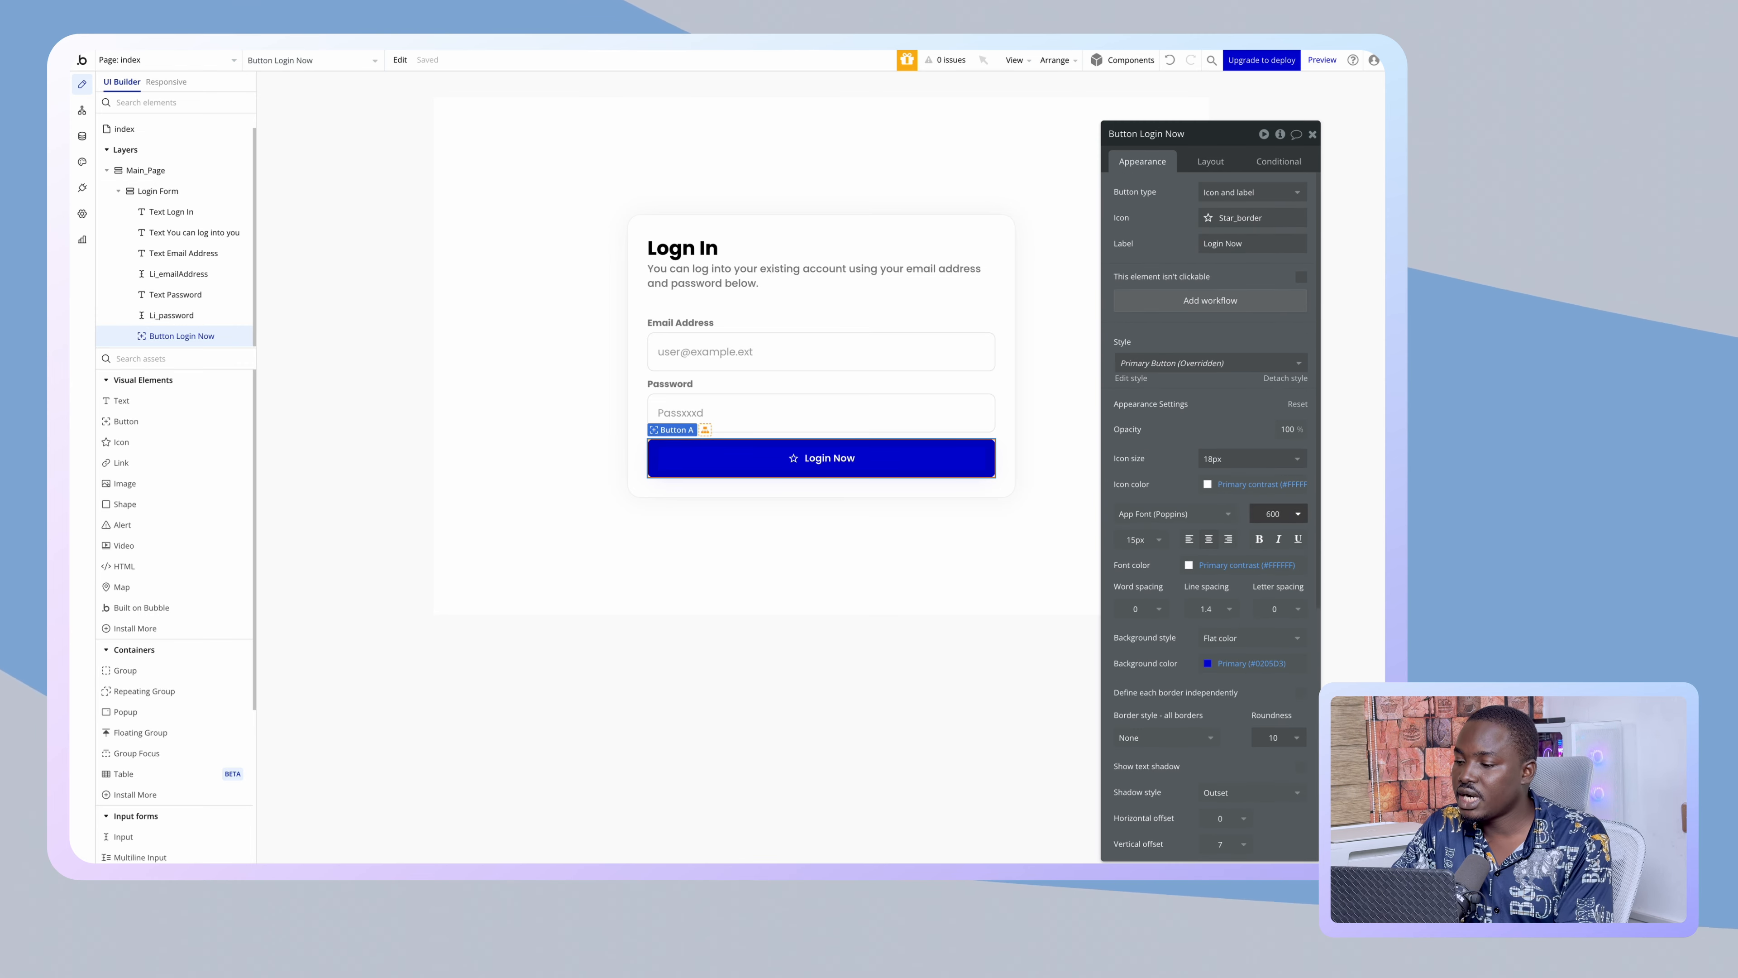
# - Set a 5px gap between the button's icon and label
pyautogui.click(1206, 163)
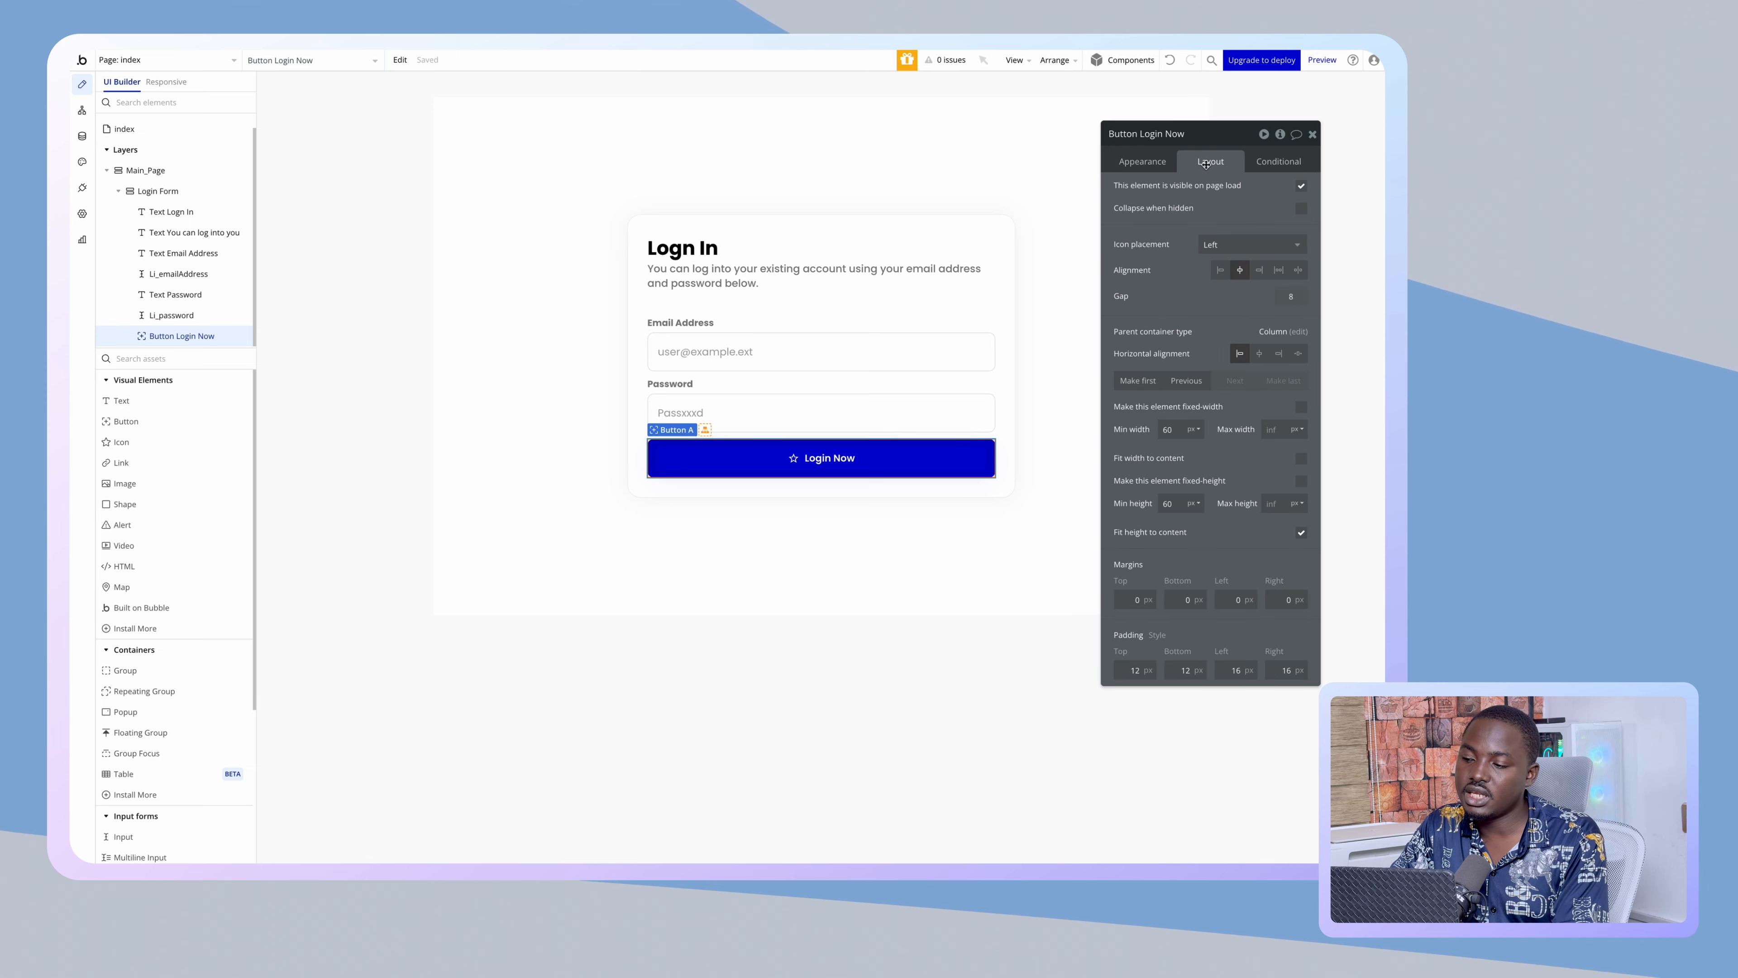
pyautogui.click(1291, 296)
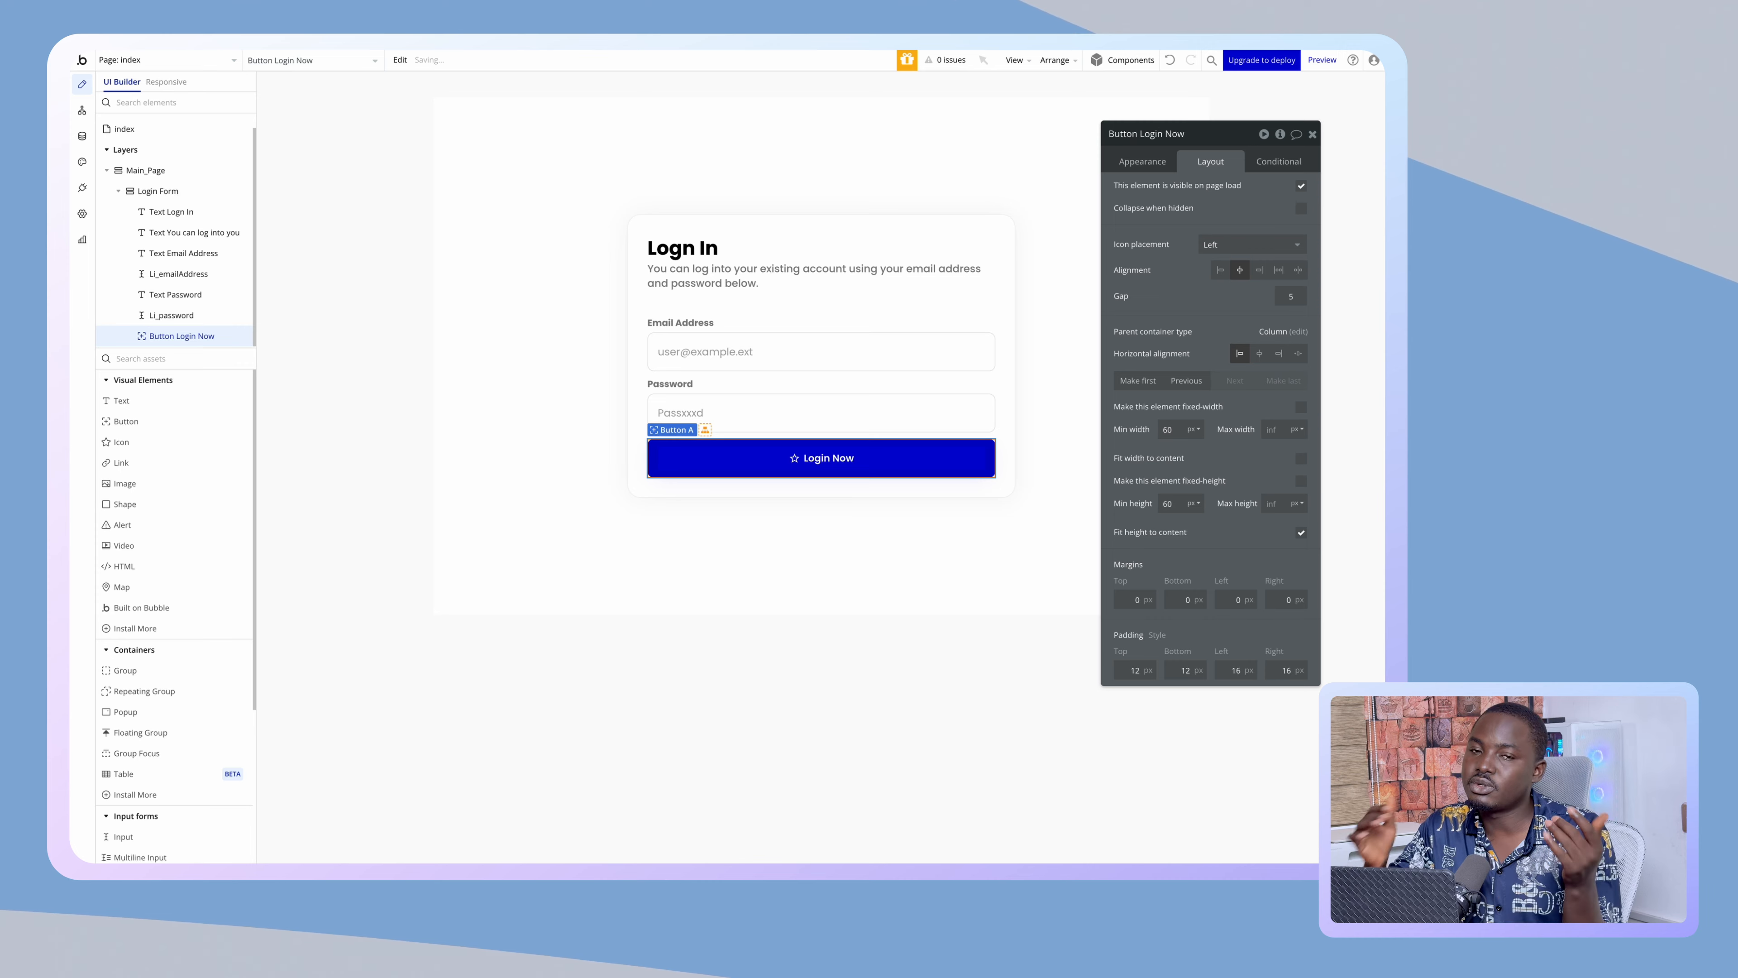
pyautogui.write('5')
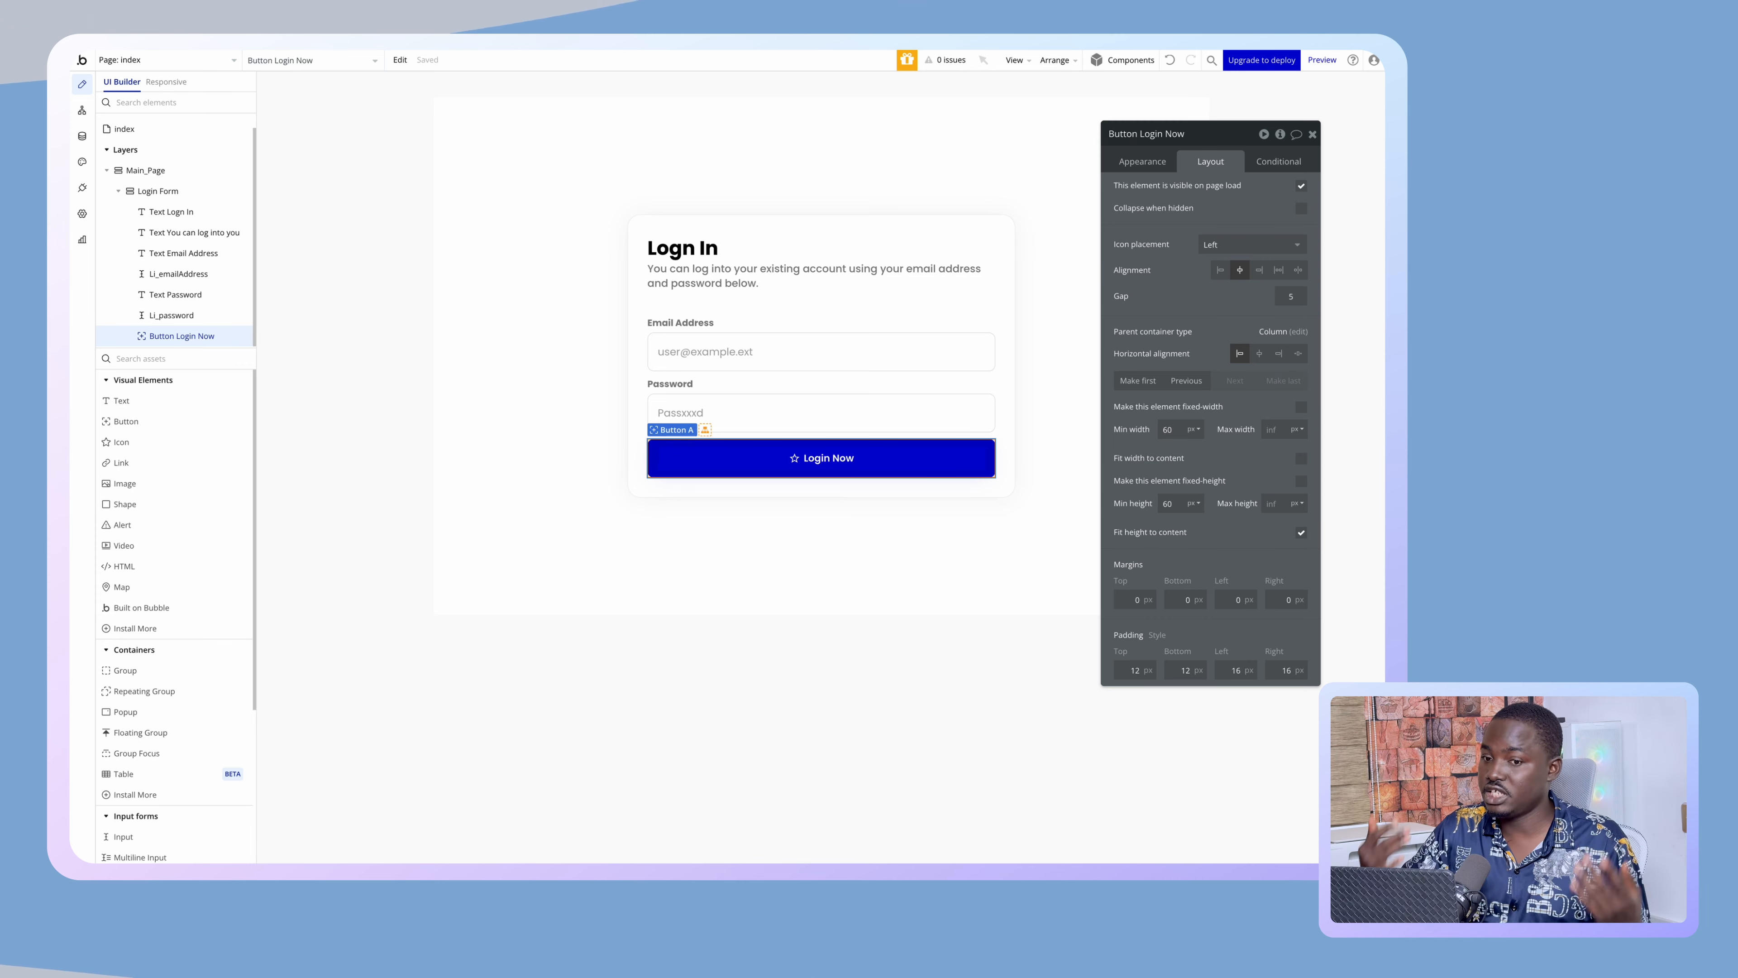
# - Replace the star with the Feather set's Shield icon
pyautogui.click(1152, 162)
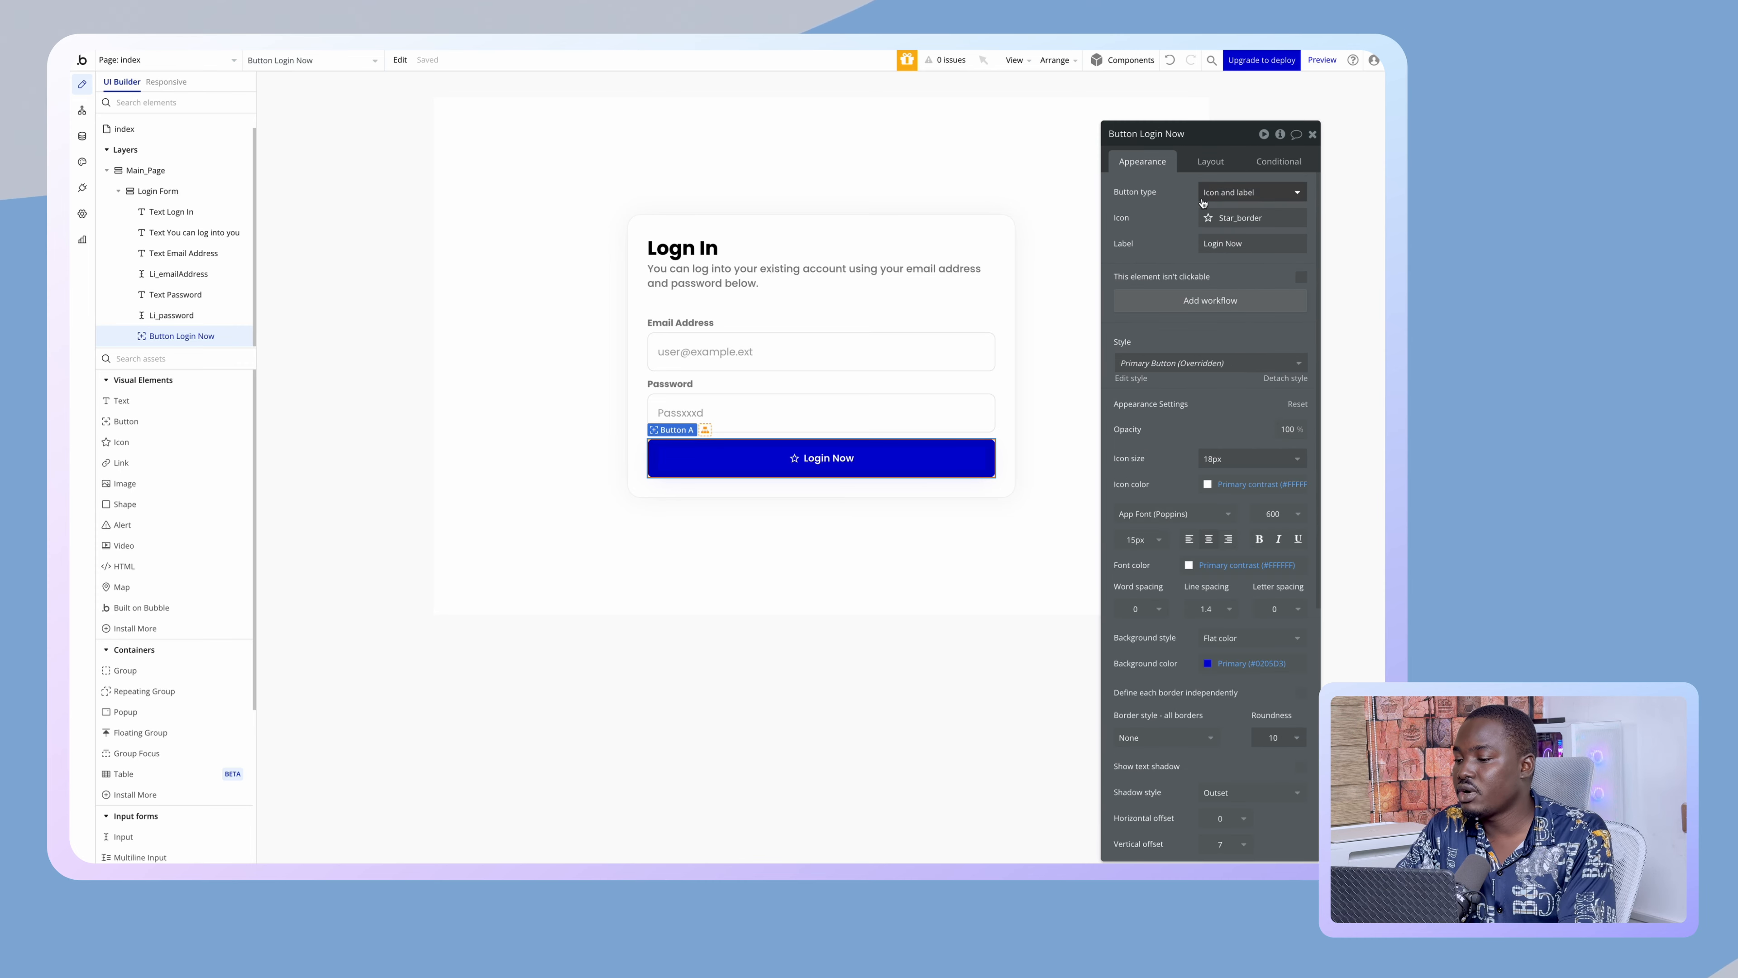
pyautogui.click(1231, 218)
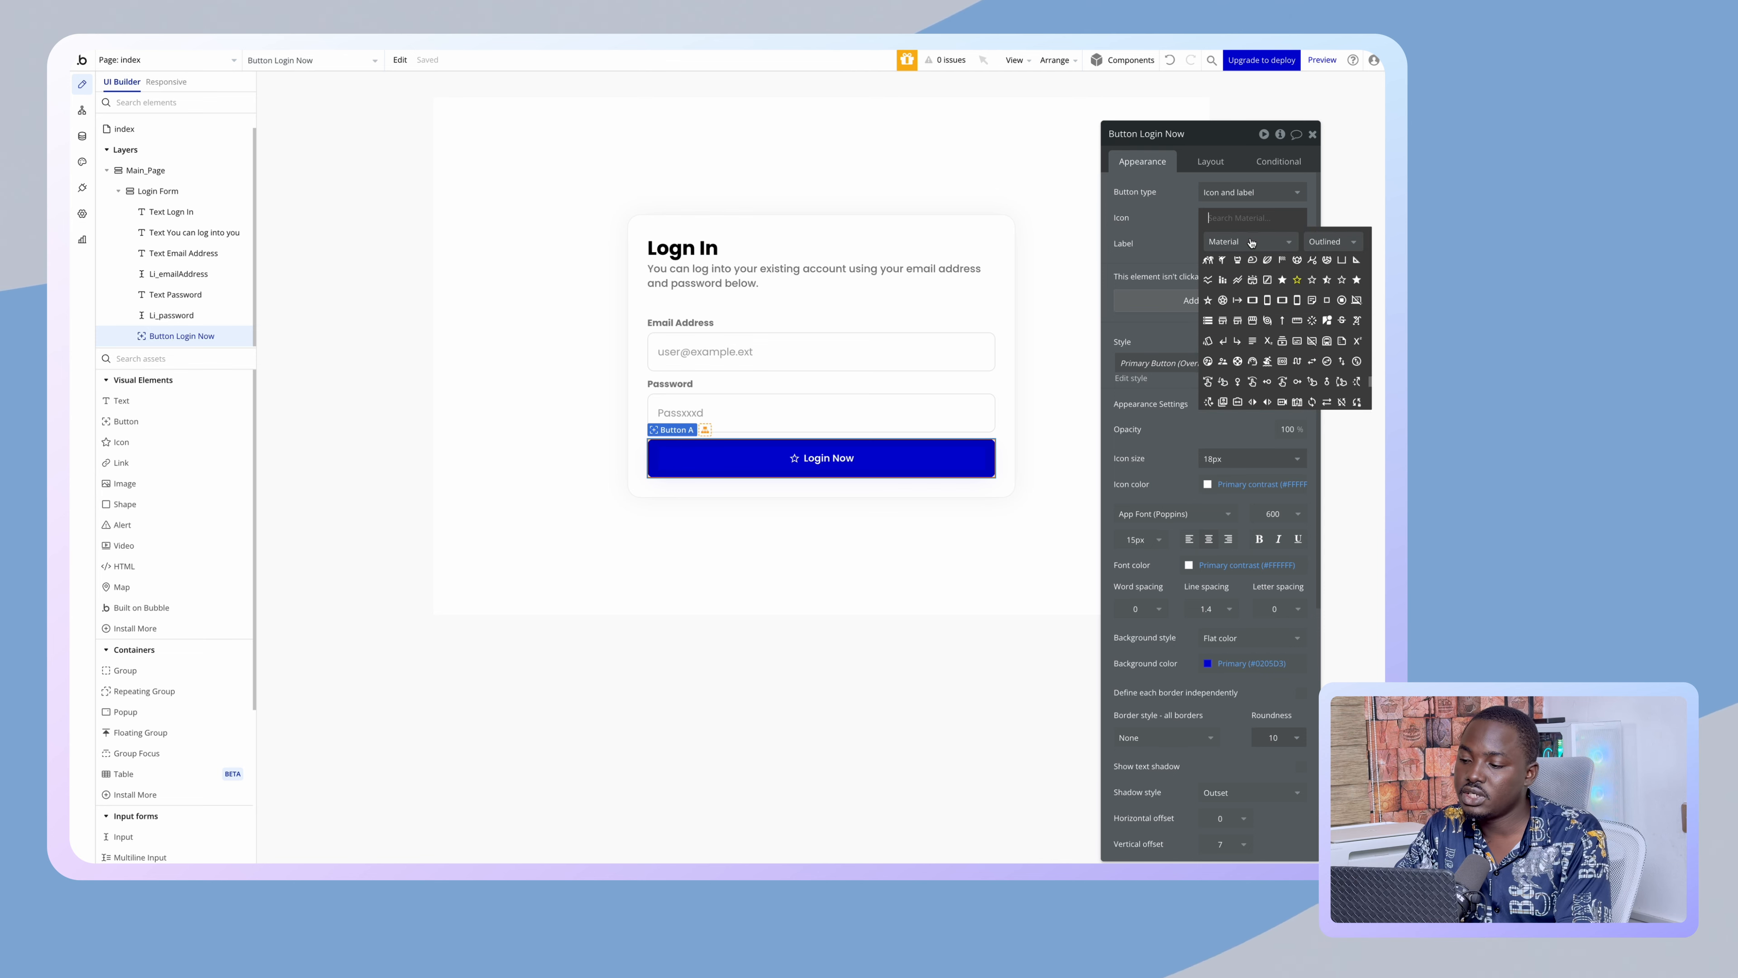
pyautogui.click(1251, 242)
pyautogui.click(1247, 314)
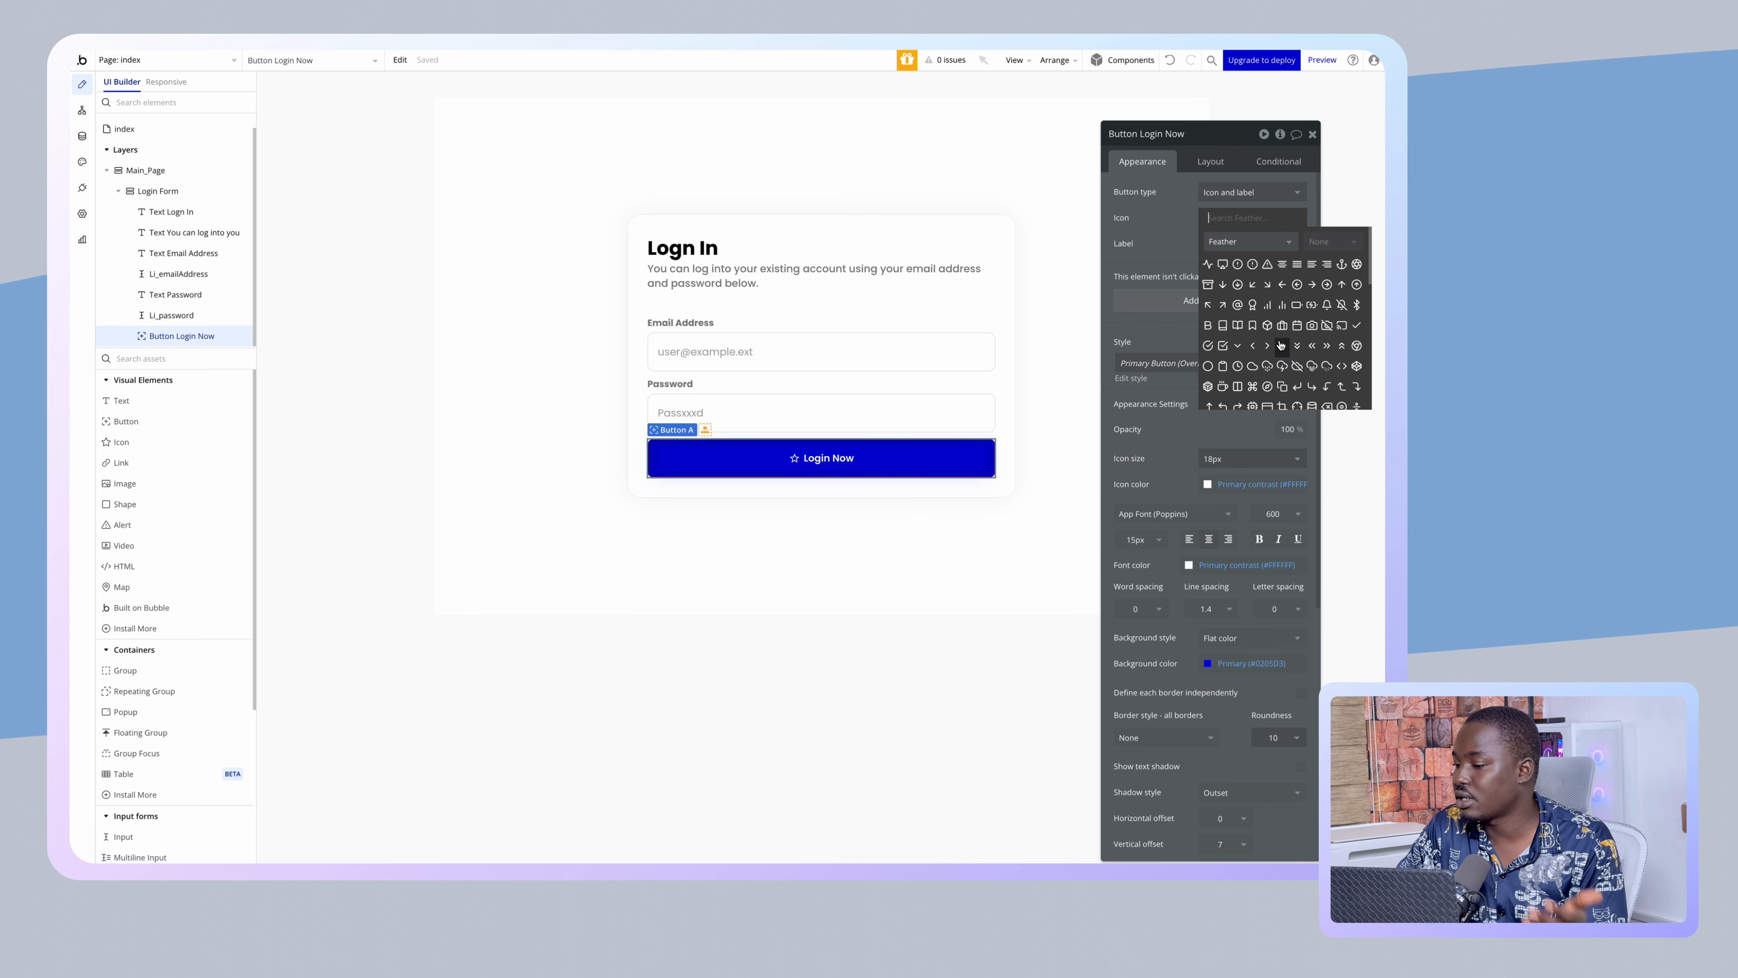
pyautogui.scroll(-2, 1281, 342)
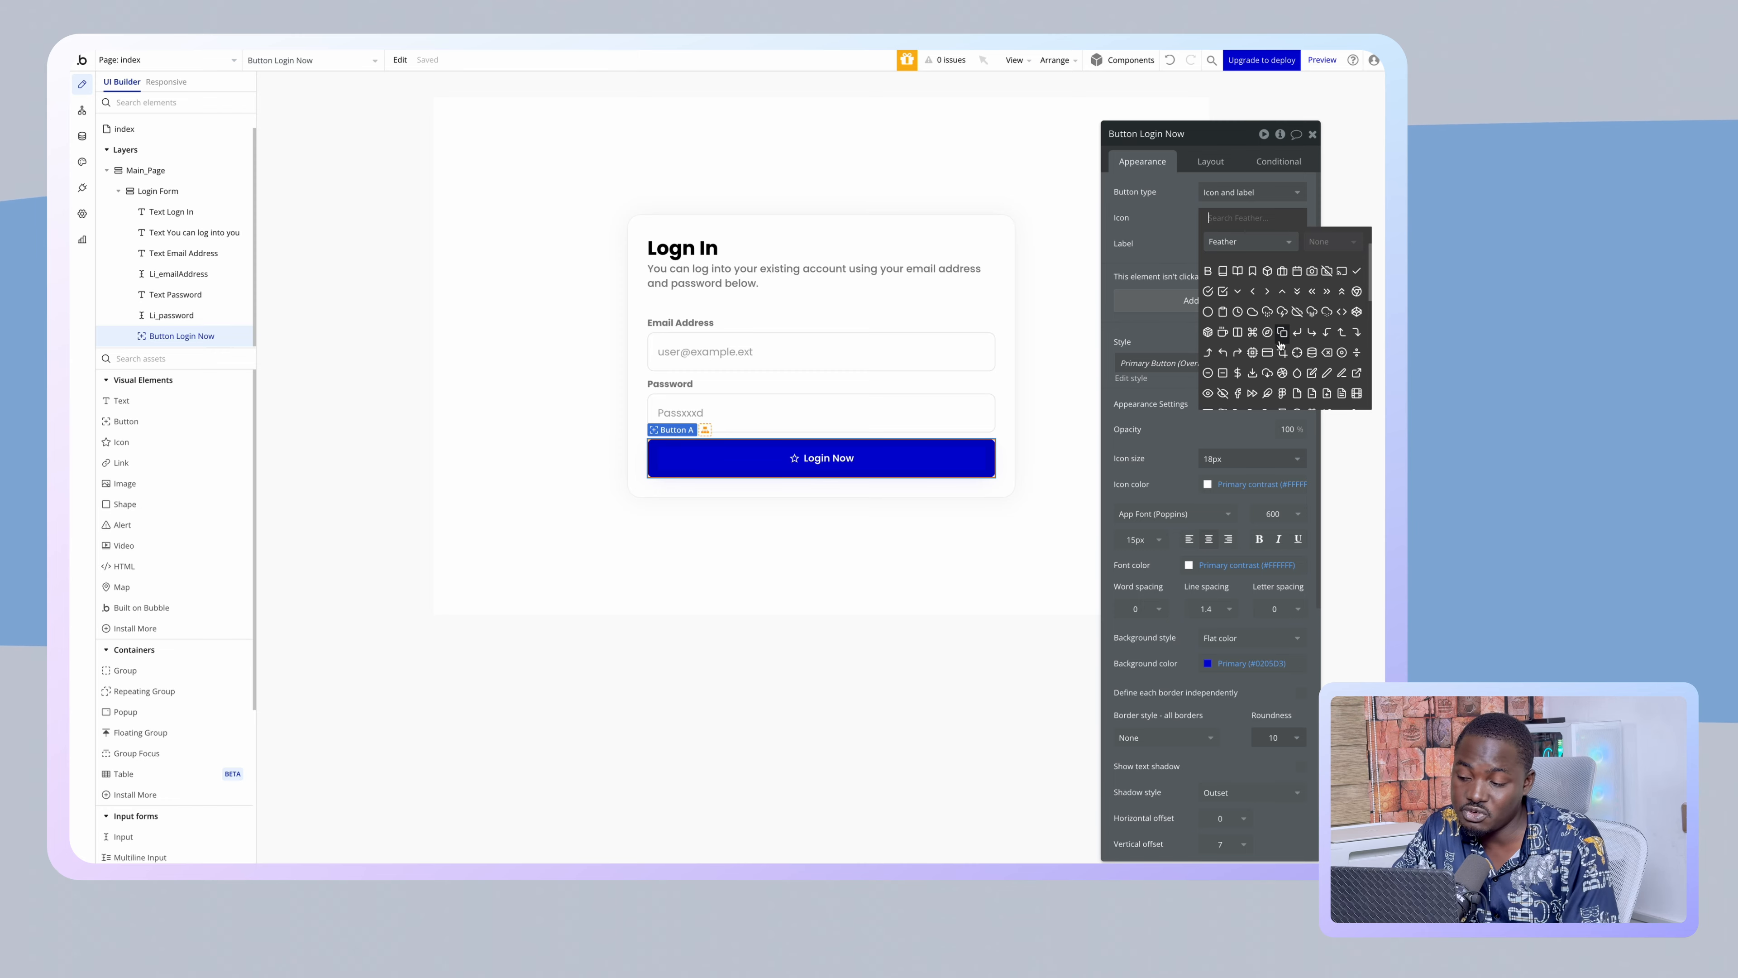
pyautogui.scroll(-2, 1281, 345)
pyautogui.scroll(-1, 1281, 344)
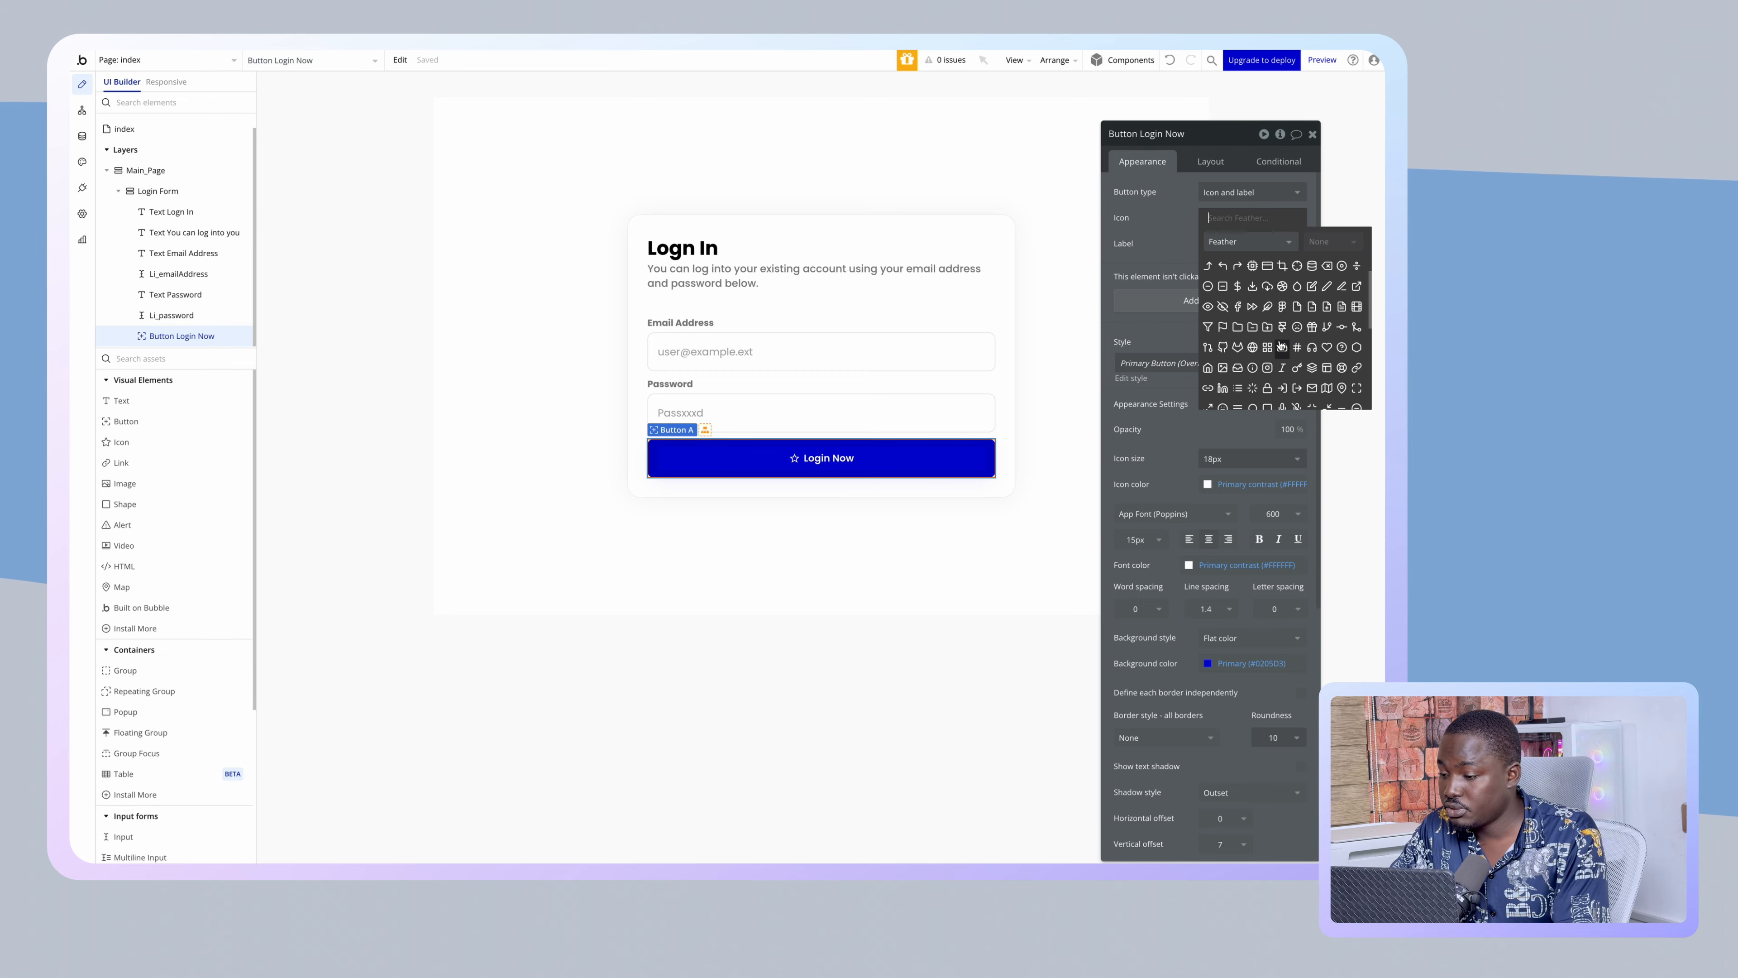
pyautogui.scroll(-1, 1280, 344)
pyautogui.scroll(-1, 1281, 345)
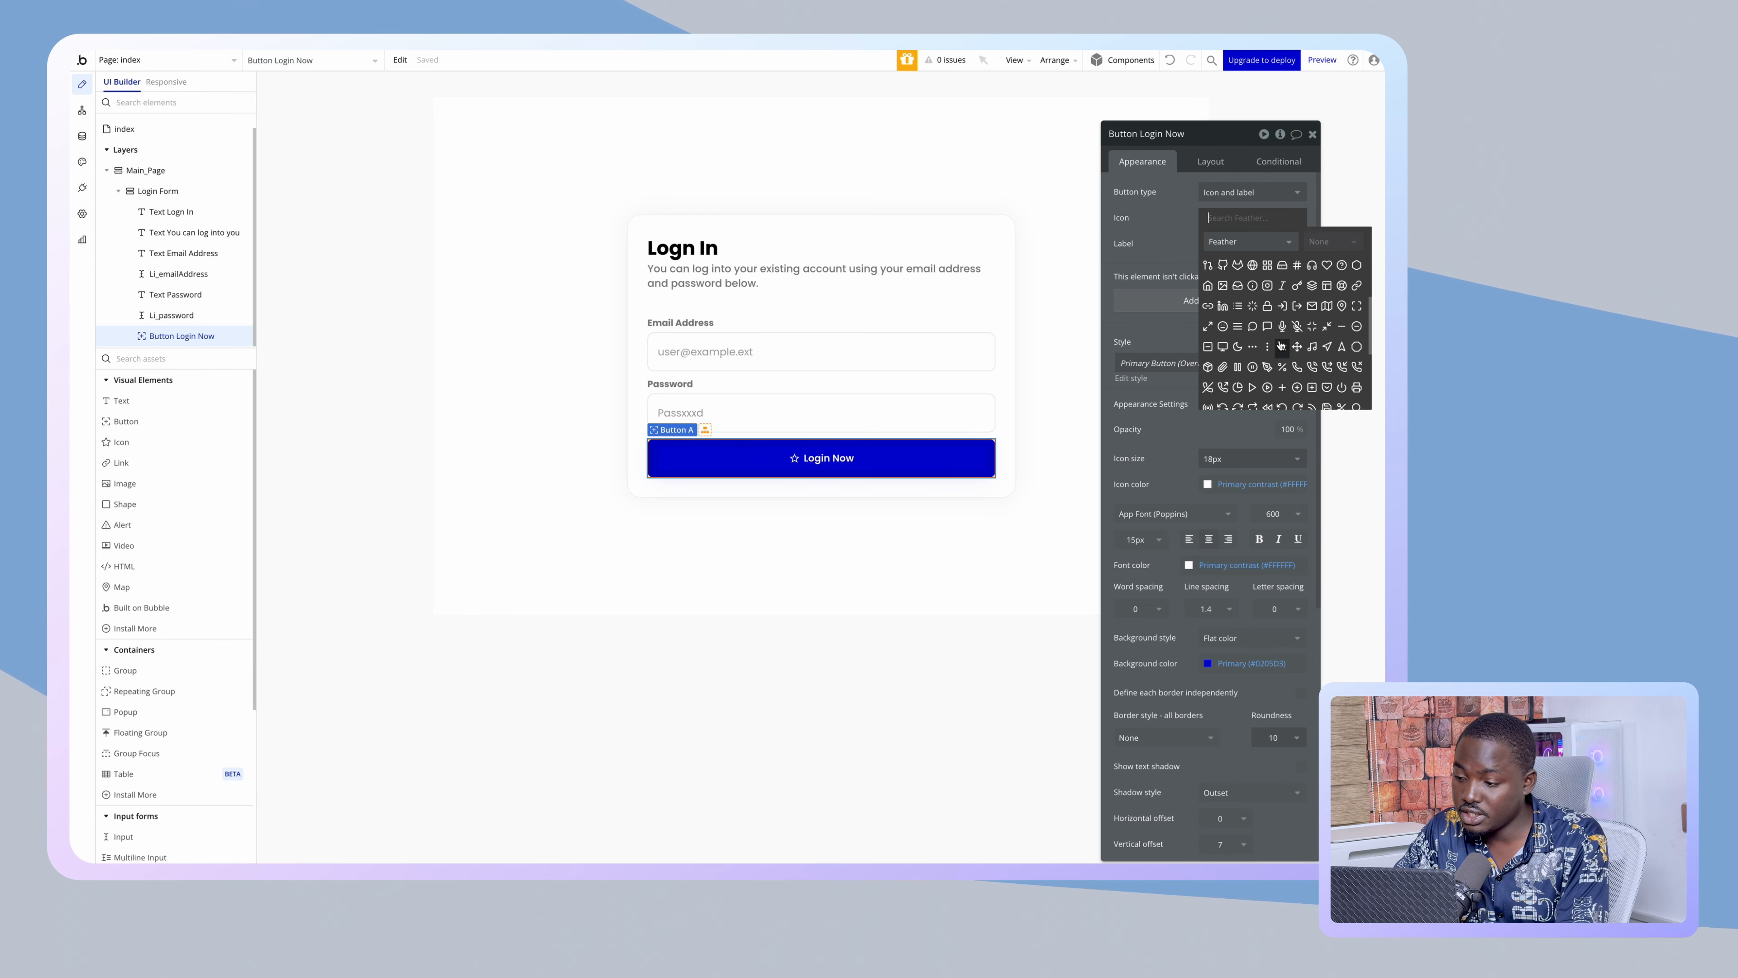
pyautogui.scroll(-2, 1281, 345)
pyautogui.scroll(-2, 1281, 344)
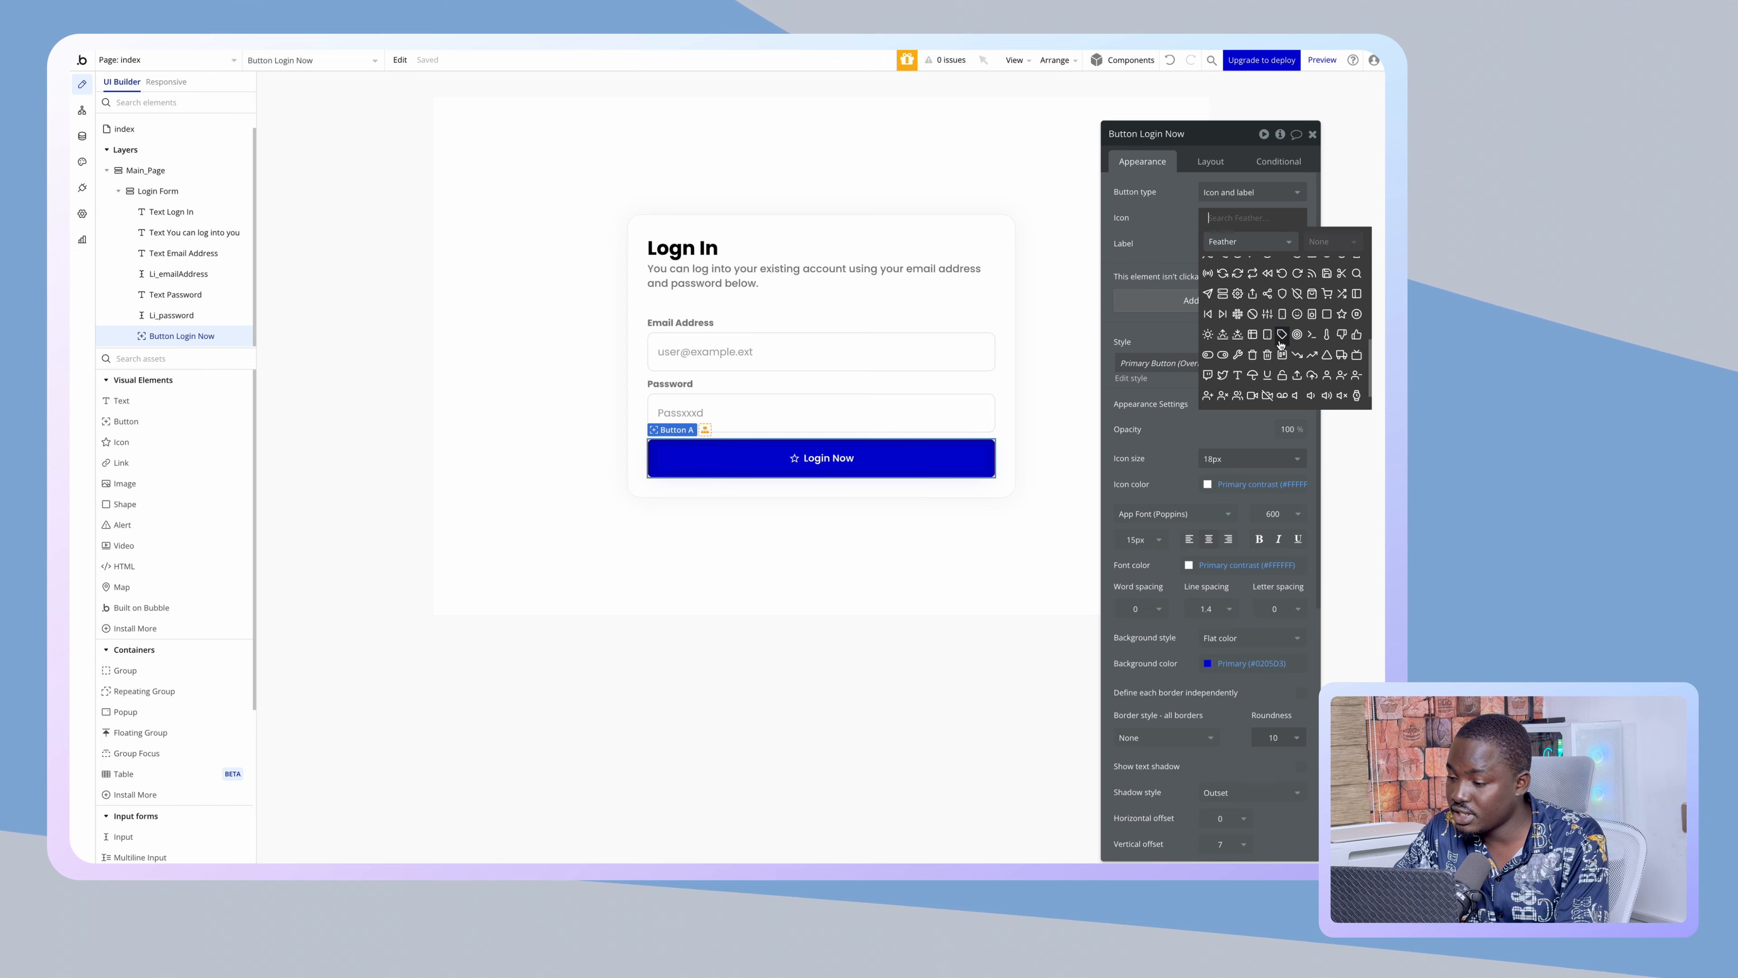
pyautogui.click(1283, 293)
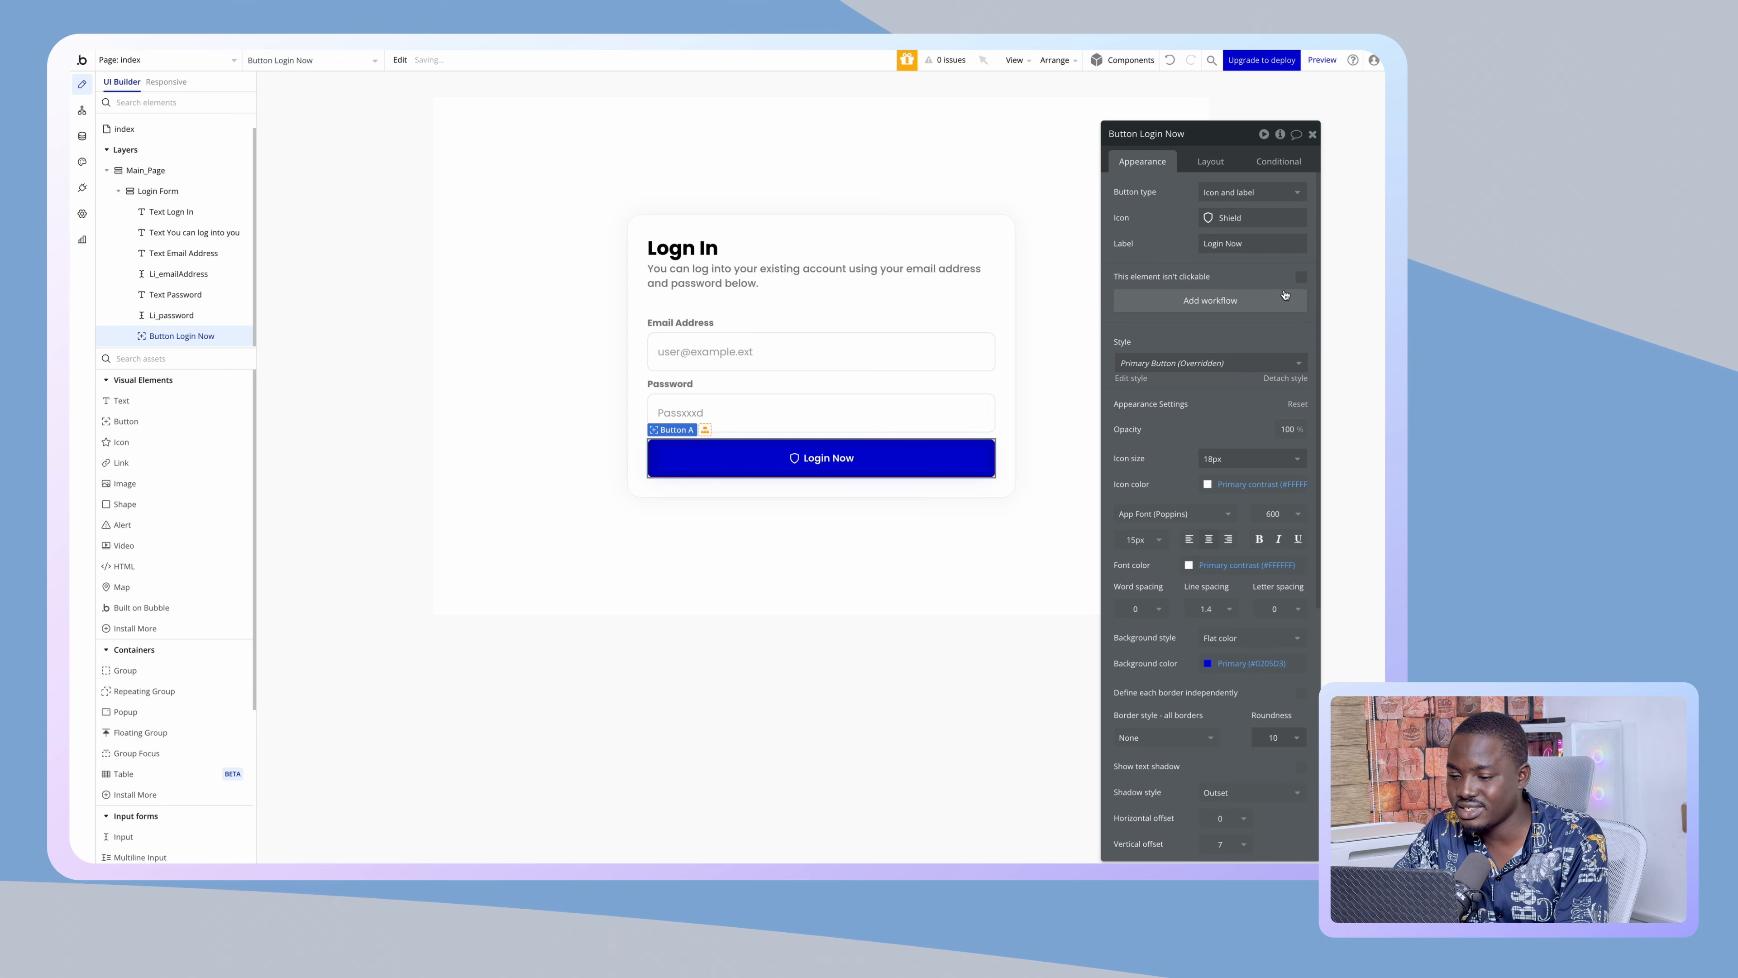
pyautogui.click(714, 516)
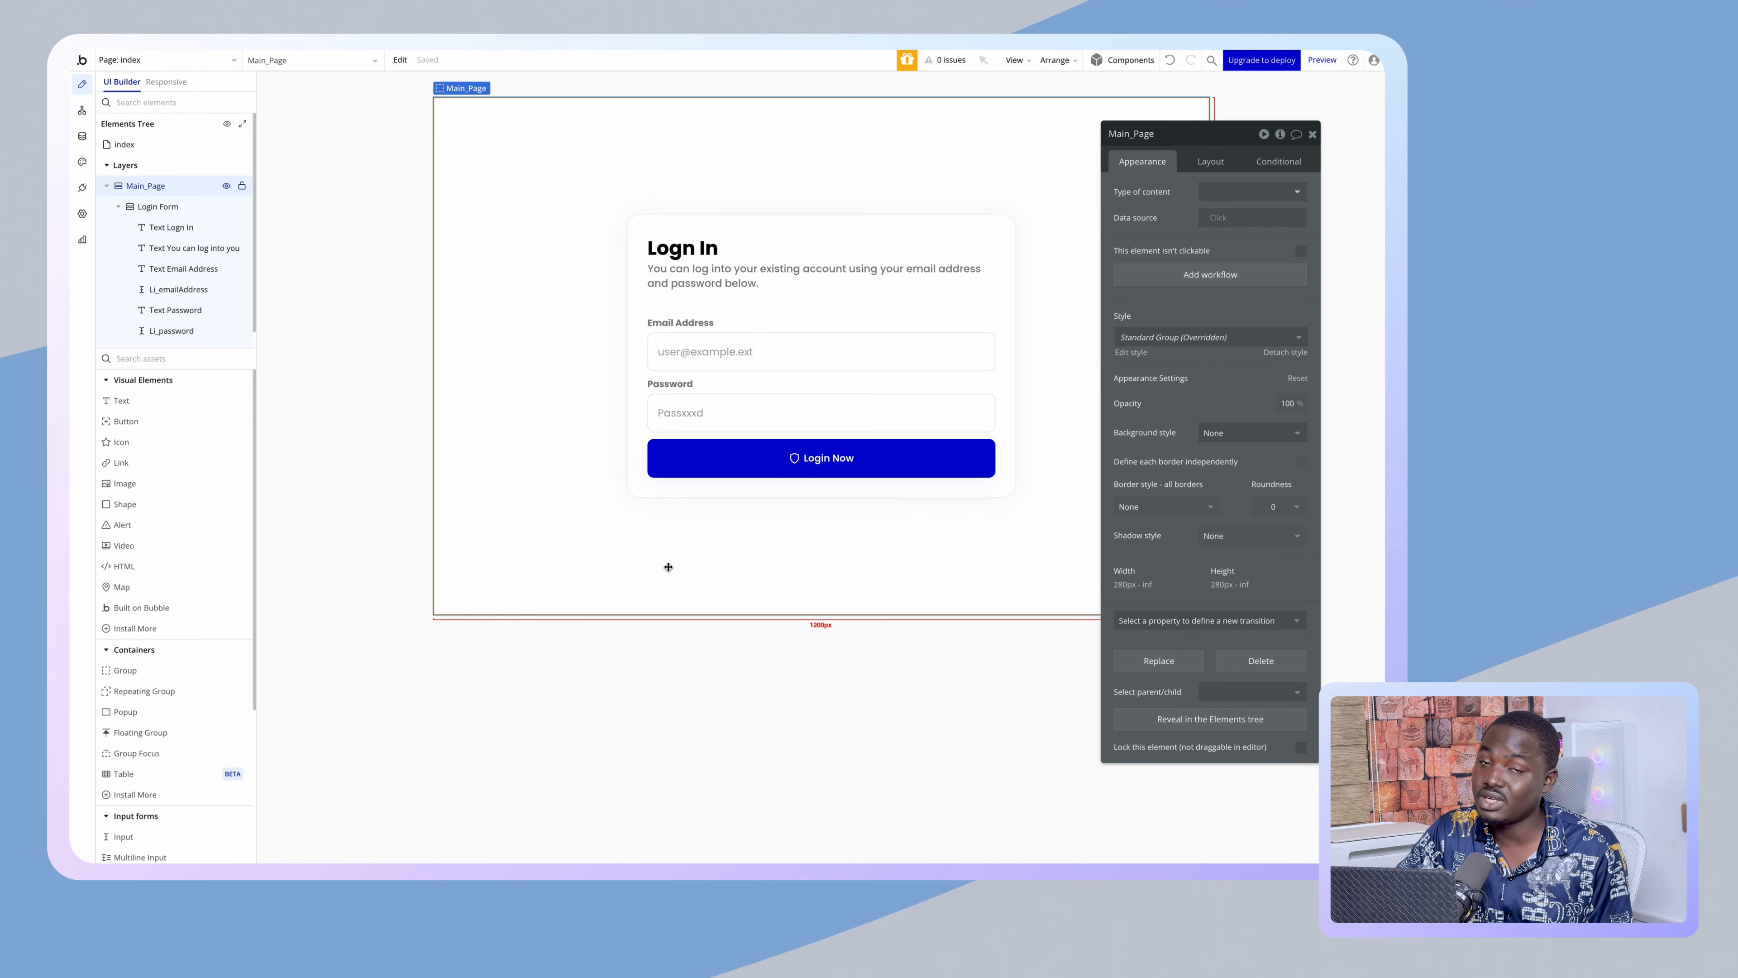
# - Duplicate the Login Now button and rename the top one Li_loginBtn
pyautogui.click(720, 459)
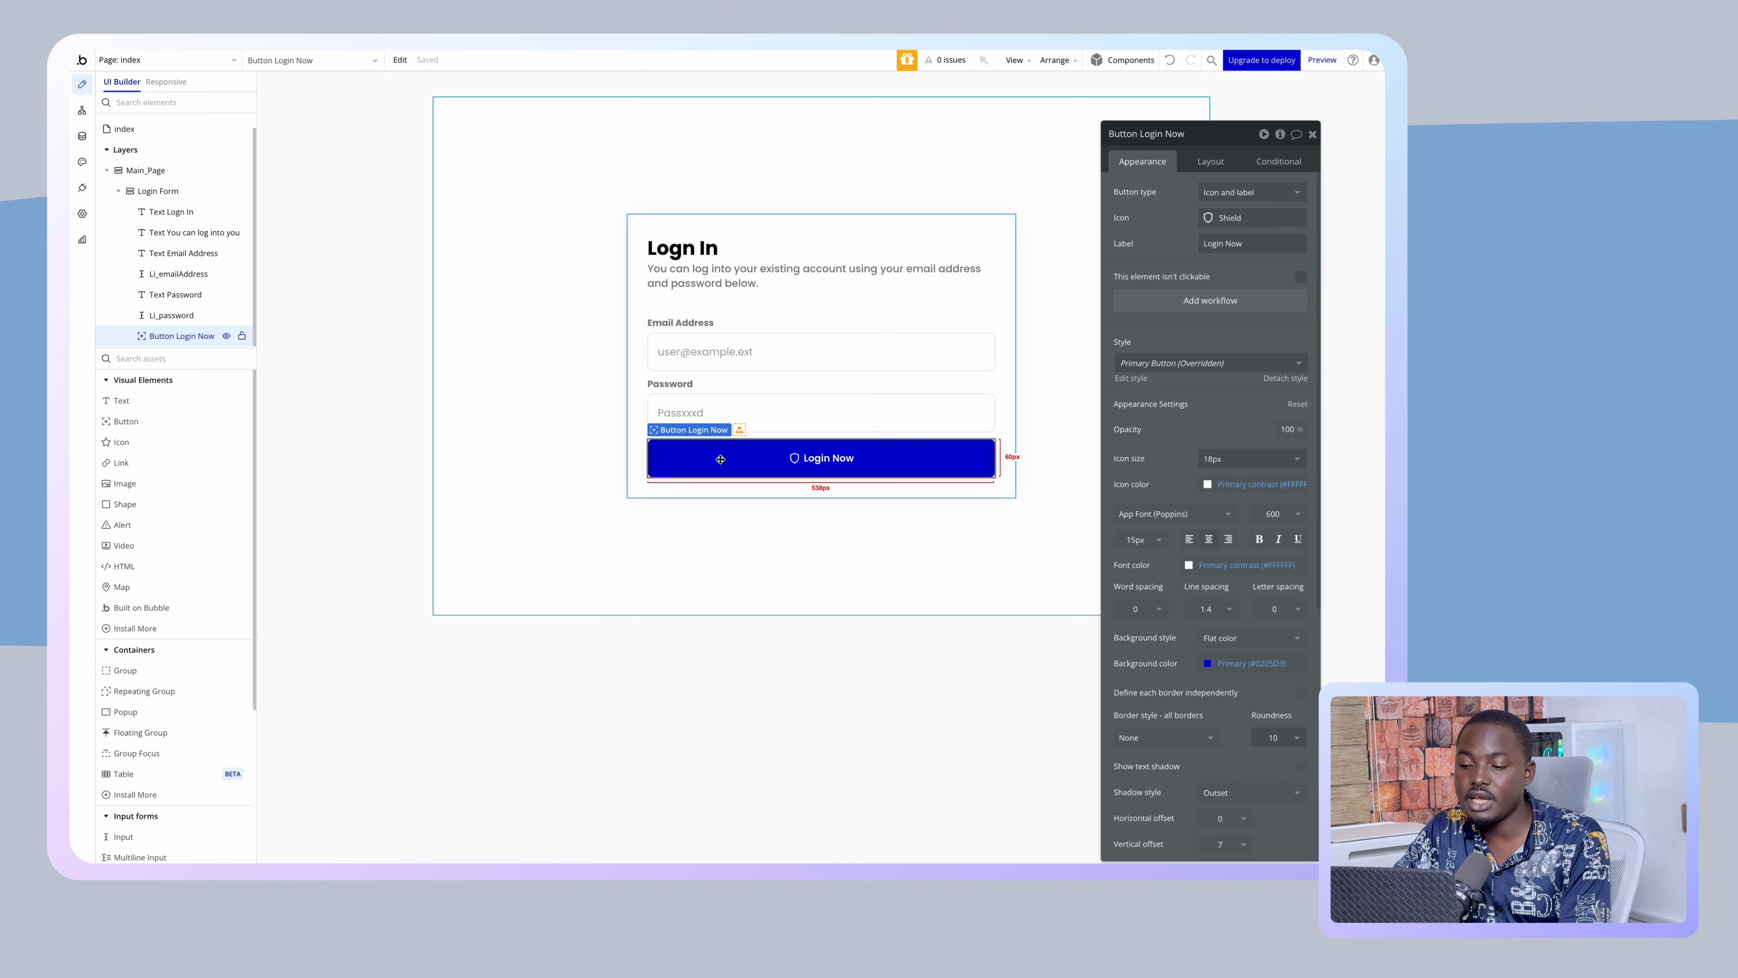
pyautogui.hotkey('ctrl', 'd')
pyautogui.click(795, 402)
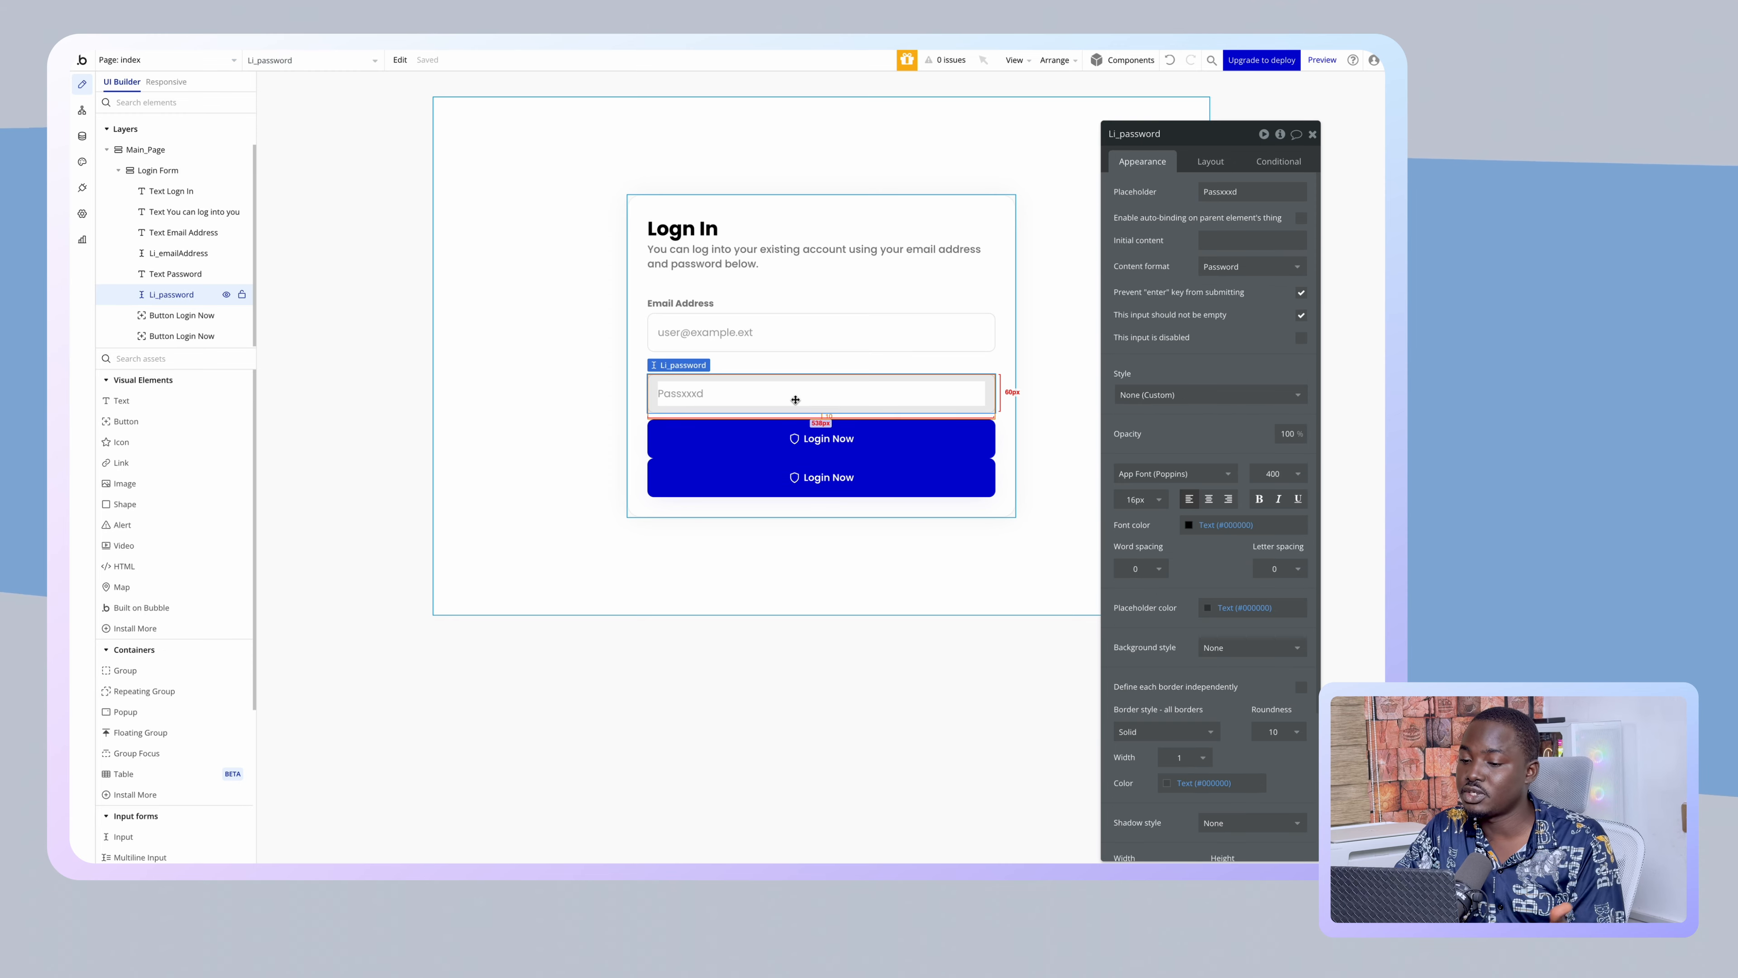
pyautogui.click(803, 422)
pyautogui.click(1120, 127)
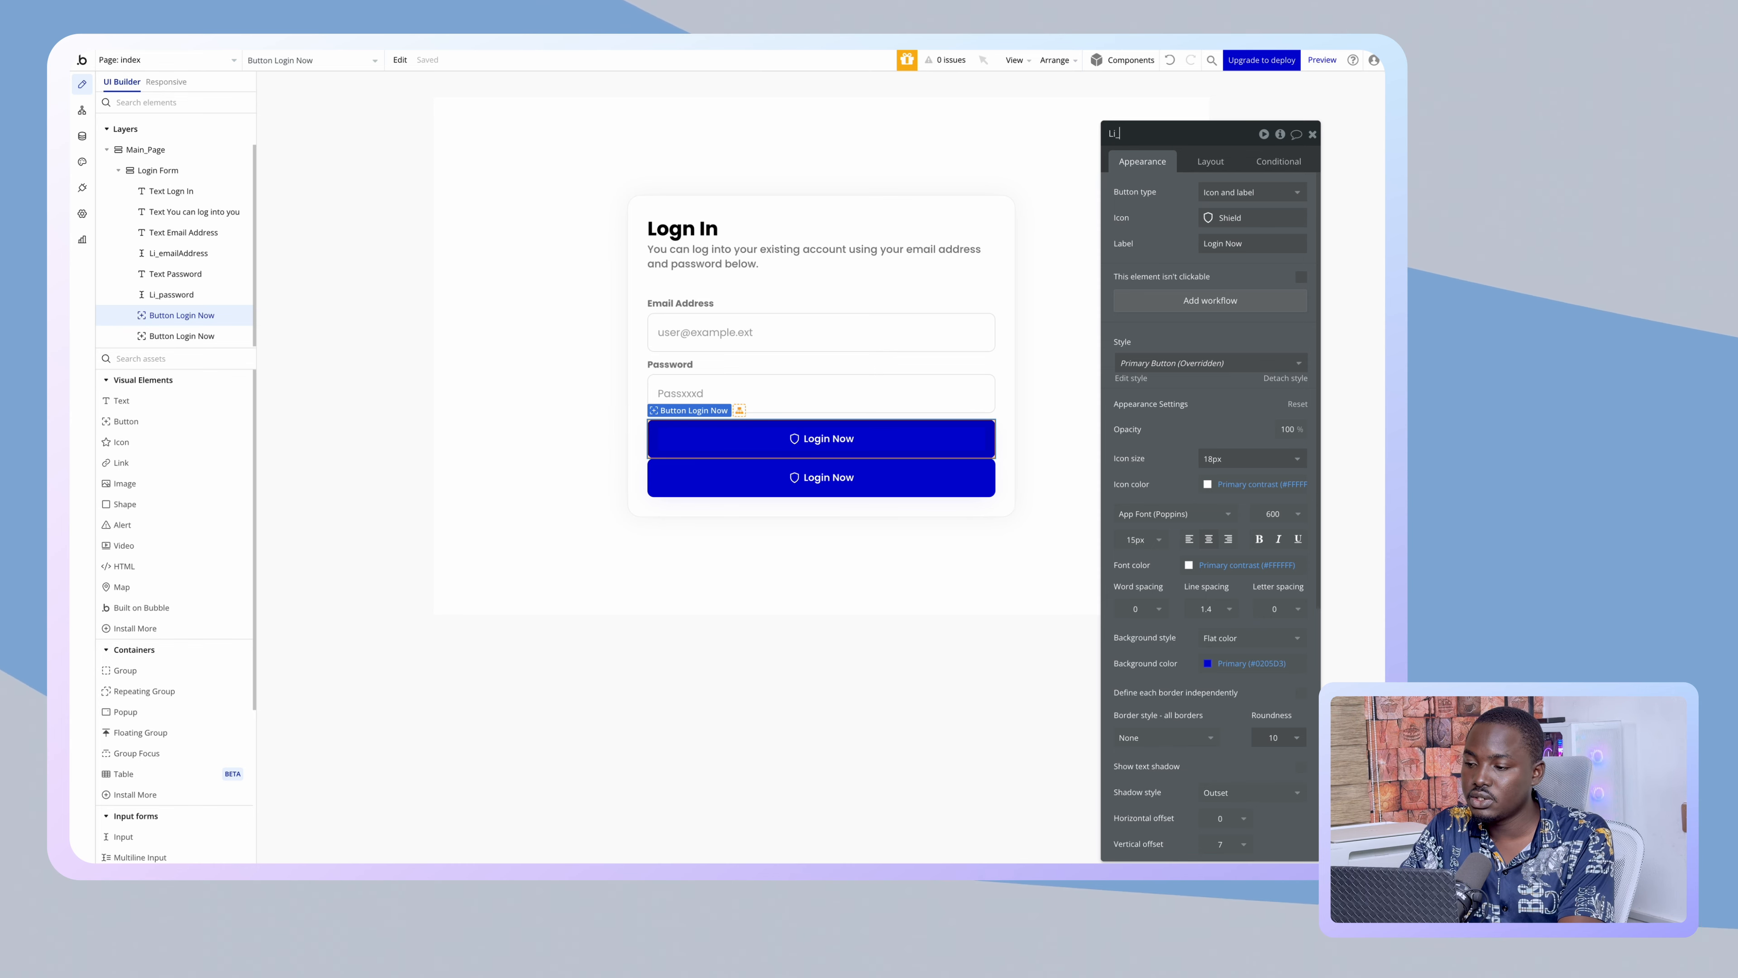
pyautogui.write('Li_loginBt')
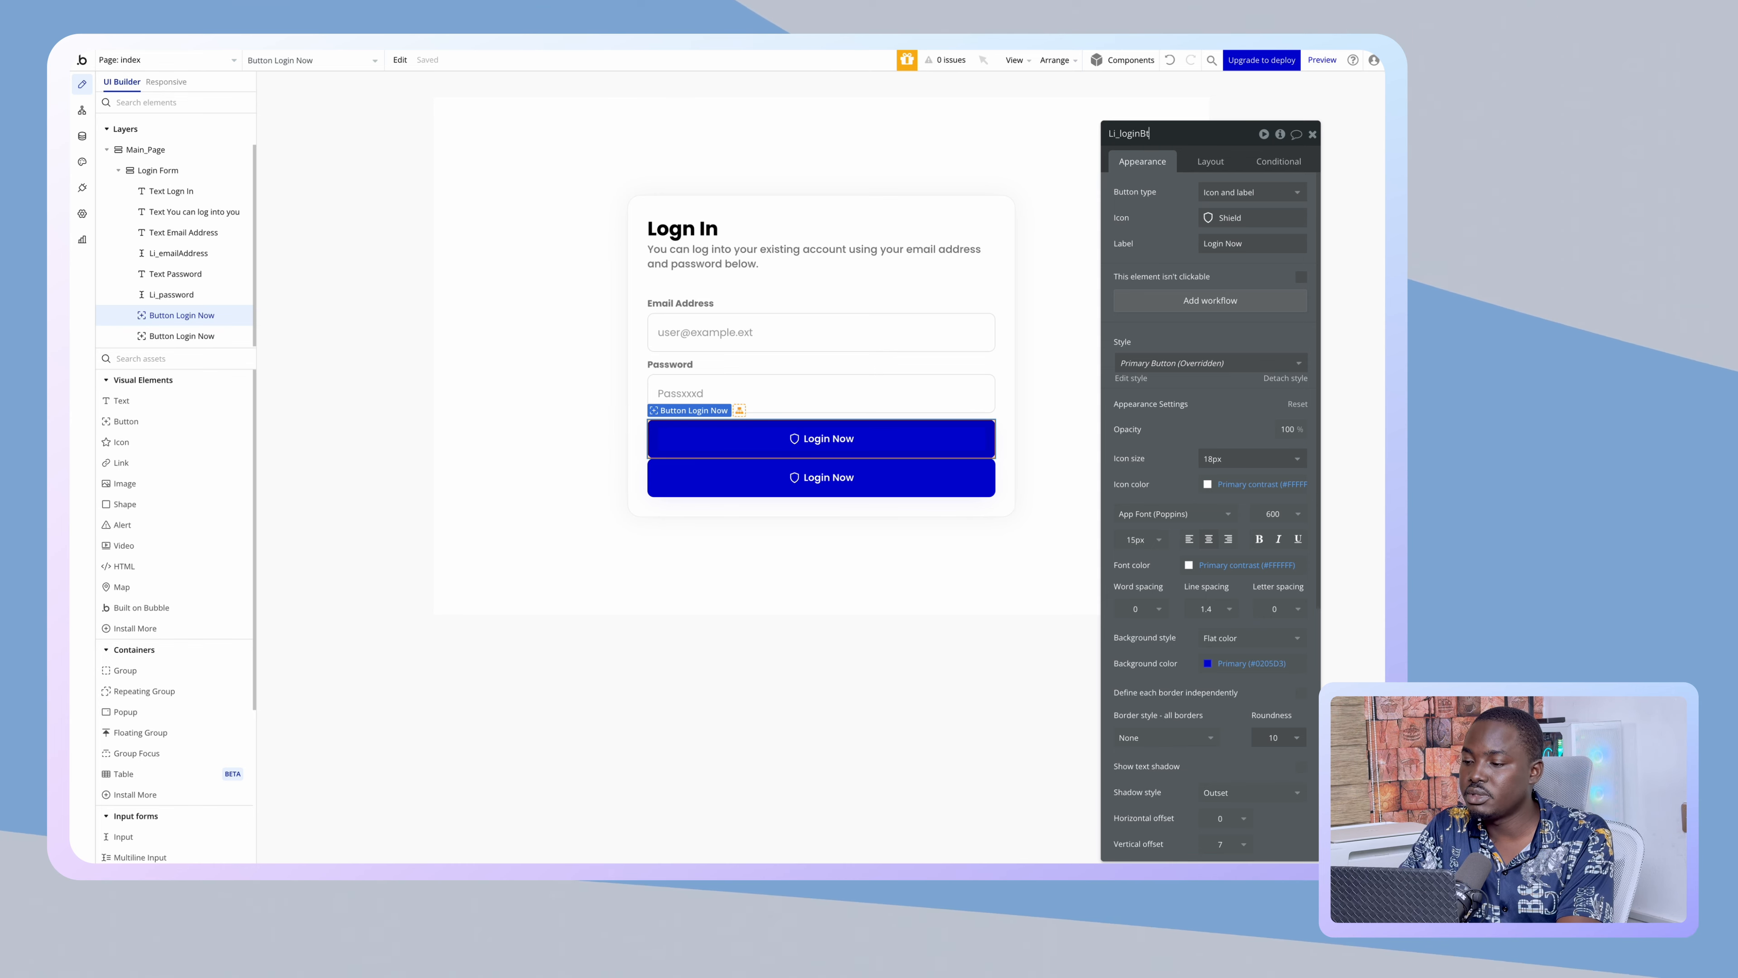
pyautogui.write('n')
pyautogui.press('Return')
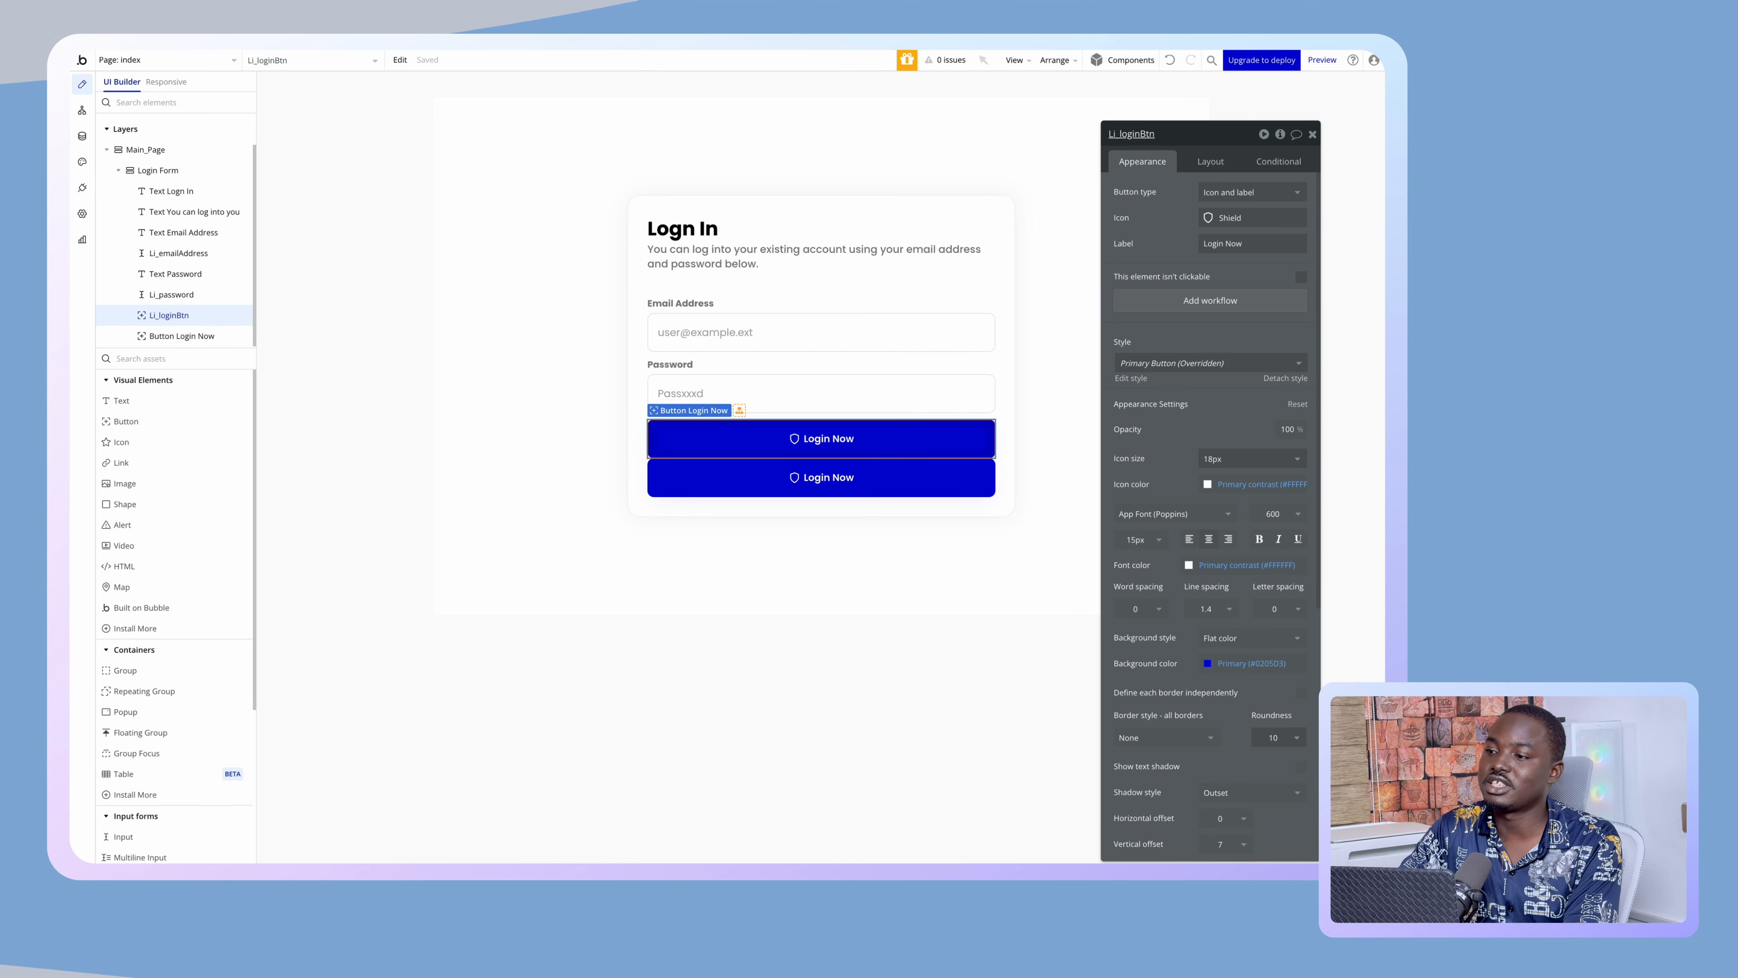
# - Give Li_loginBtn a 10px bottom margin
pyautogui.click(856, 476)
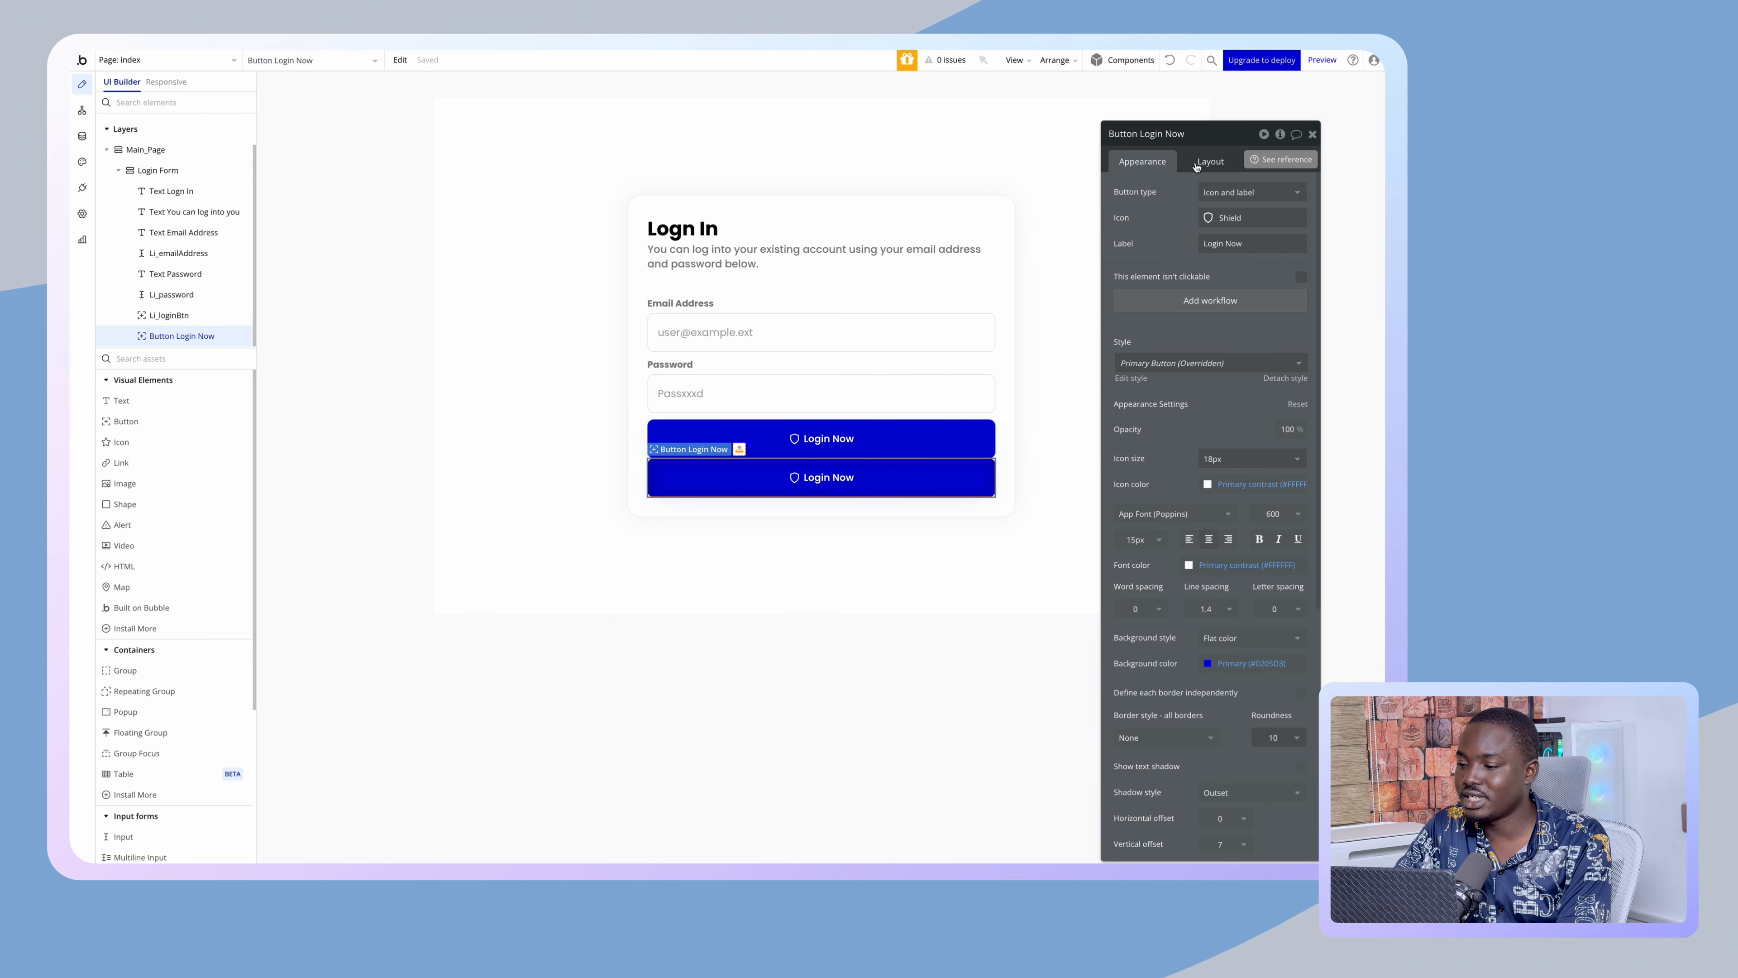
pyautogui.click(1209, 162)
pyautogui.click(920, 455)
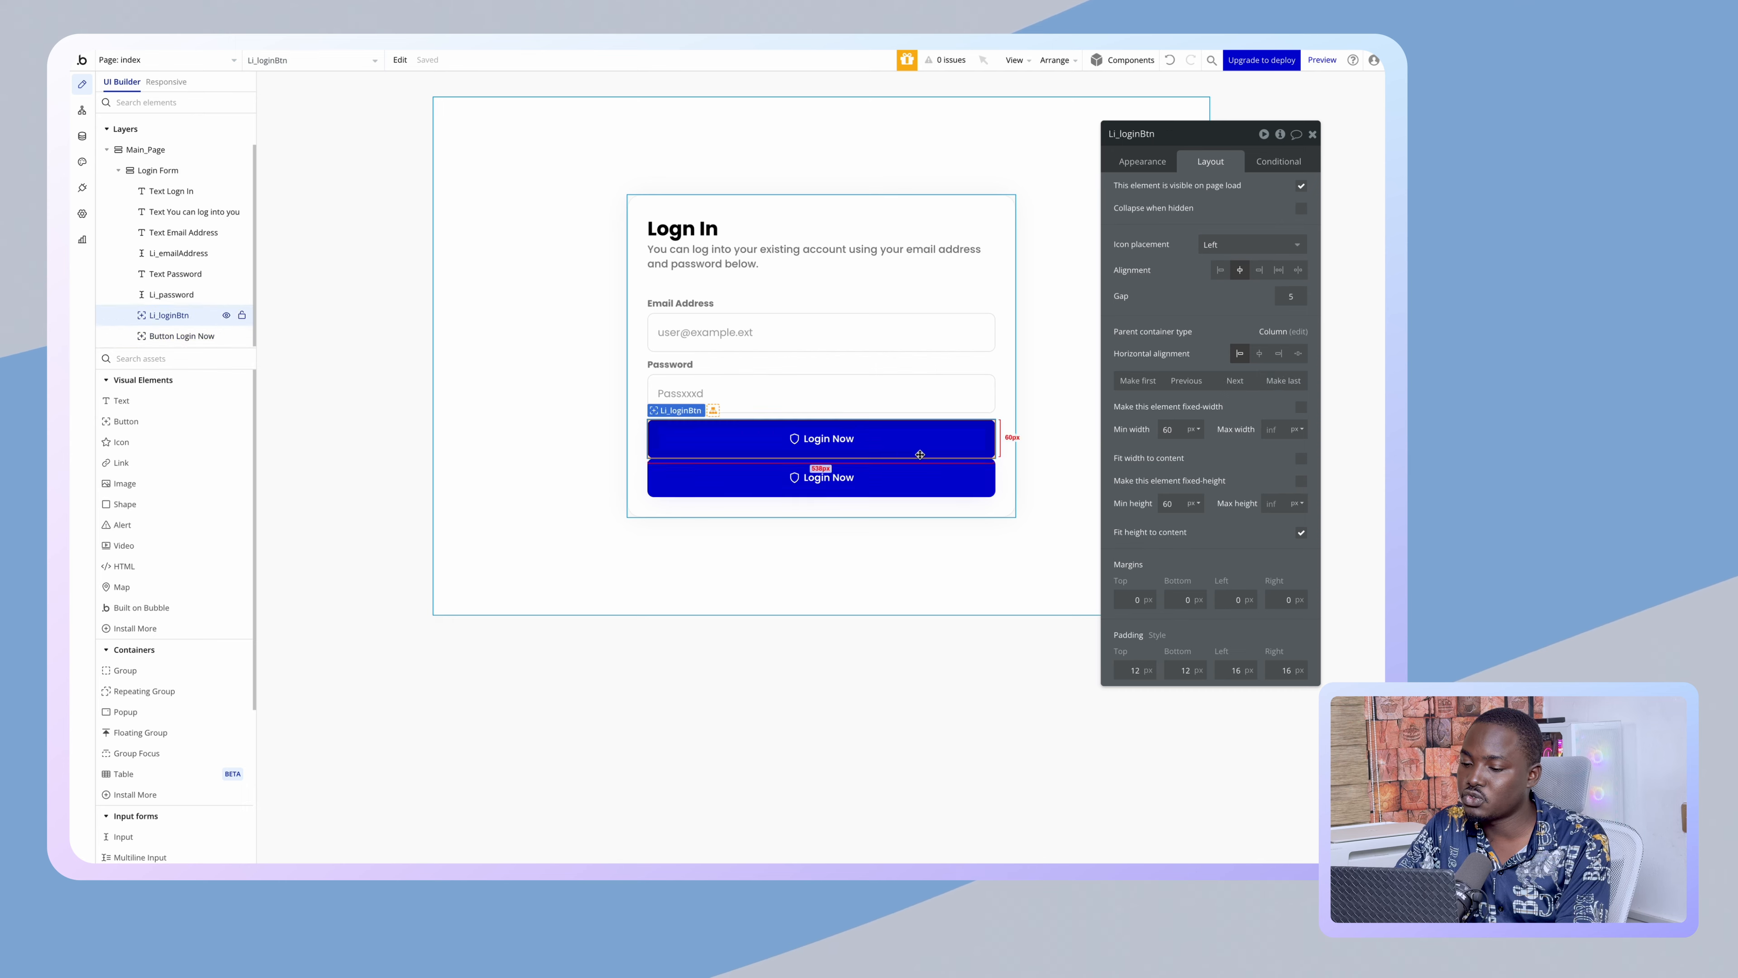
pyautogui.click(1183, 600)
pyautogui.write('1')
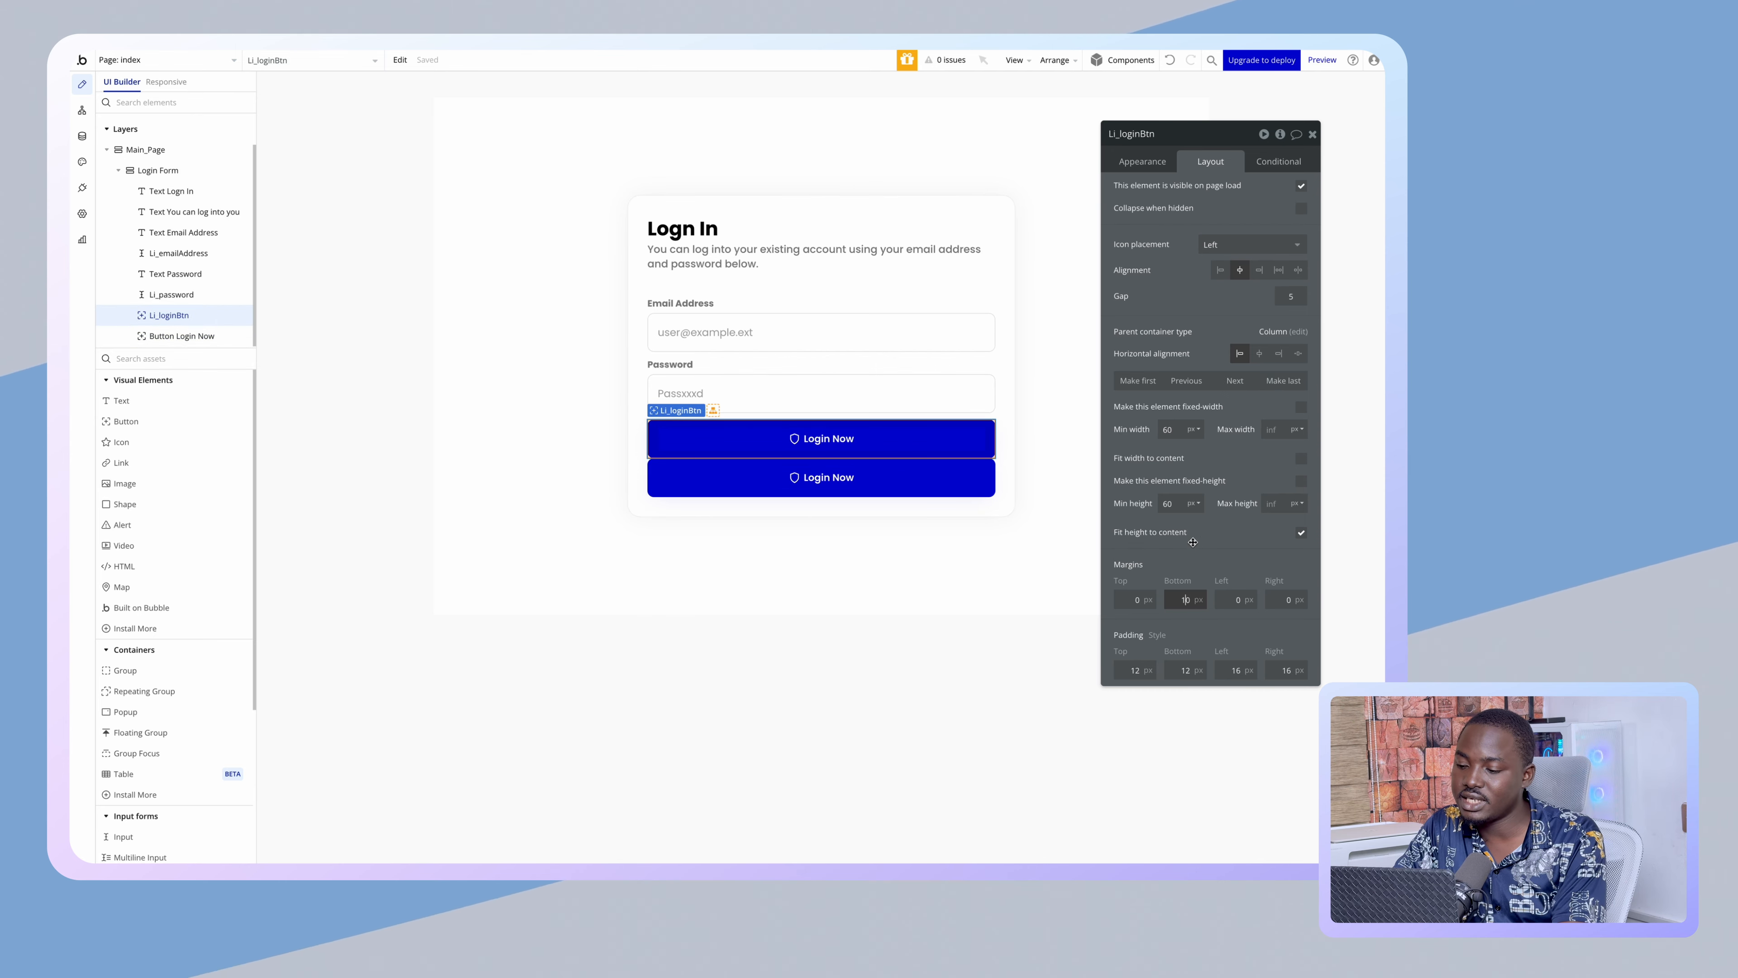
pyautogui.click(888, 481)
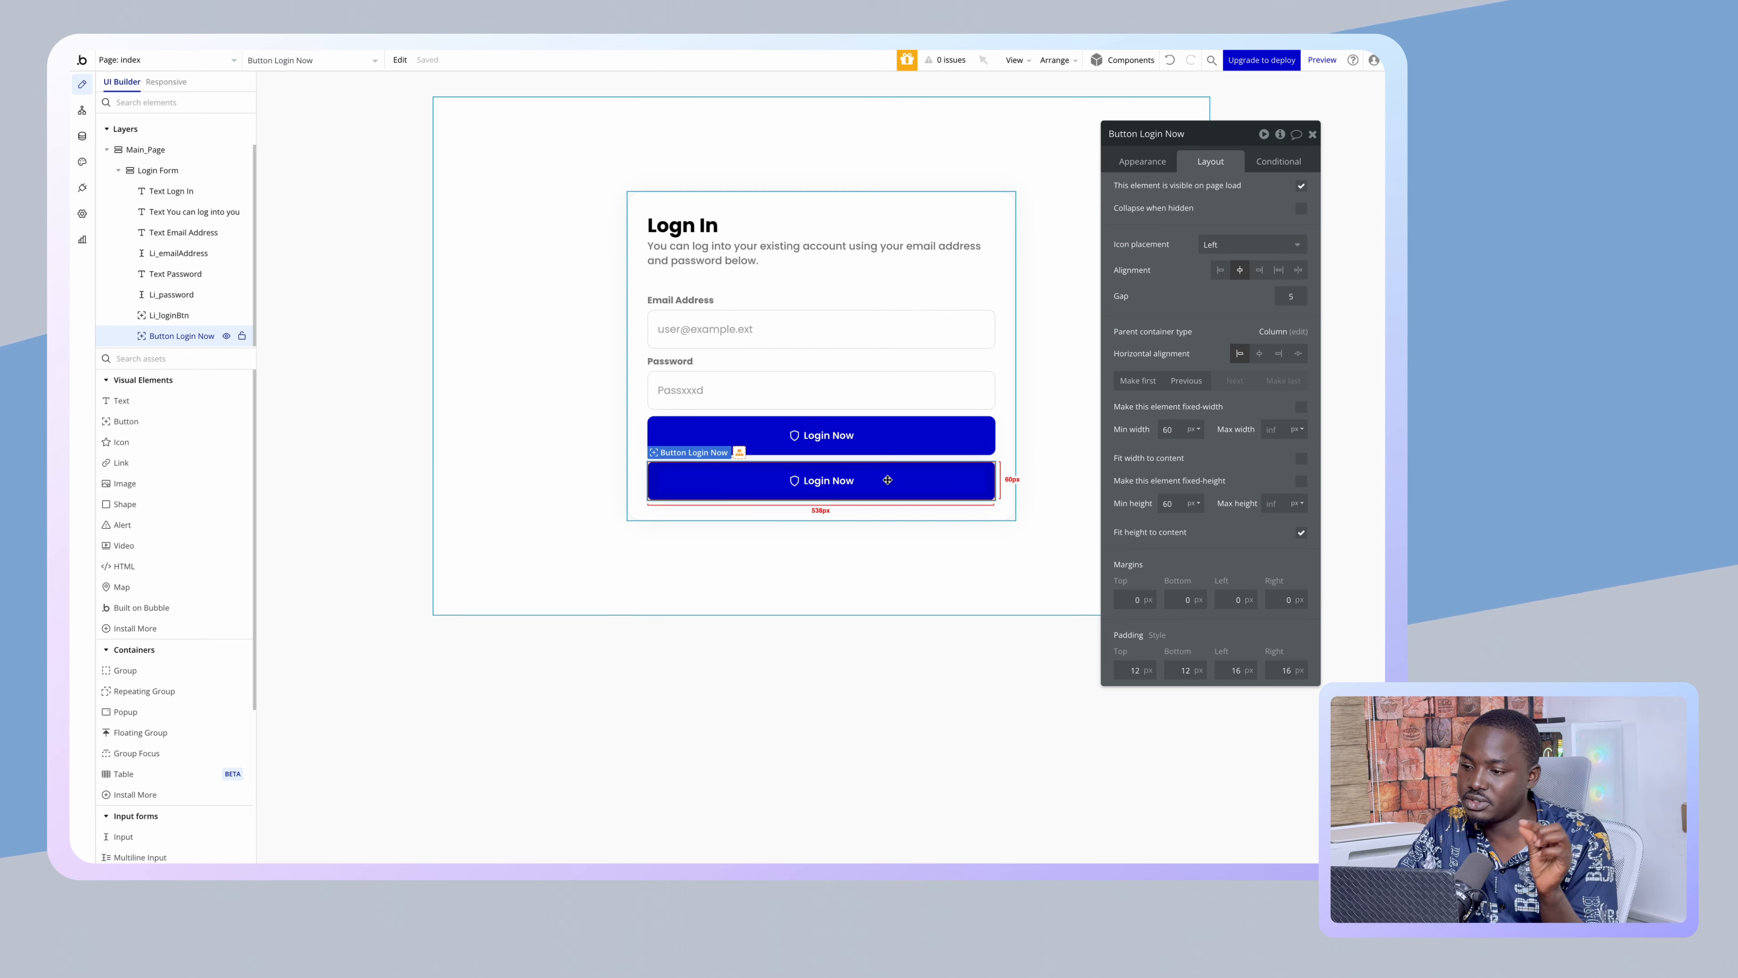
# - Set the lower button's minimum height to 40
pyautogui.doubleClick(1170, 504)
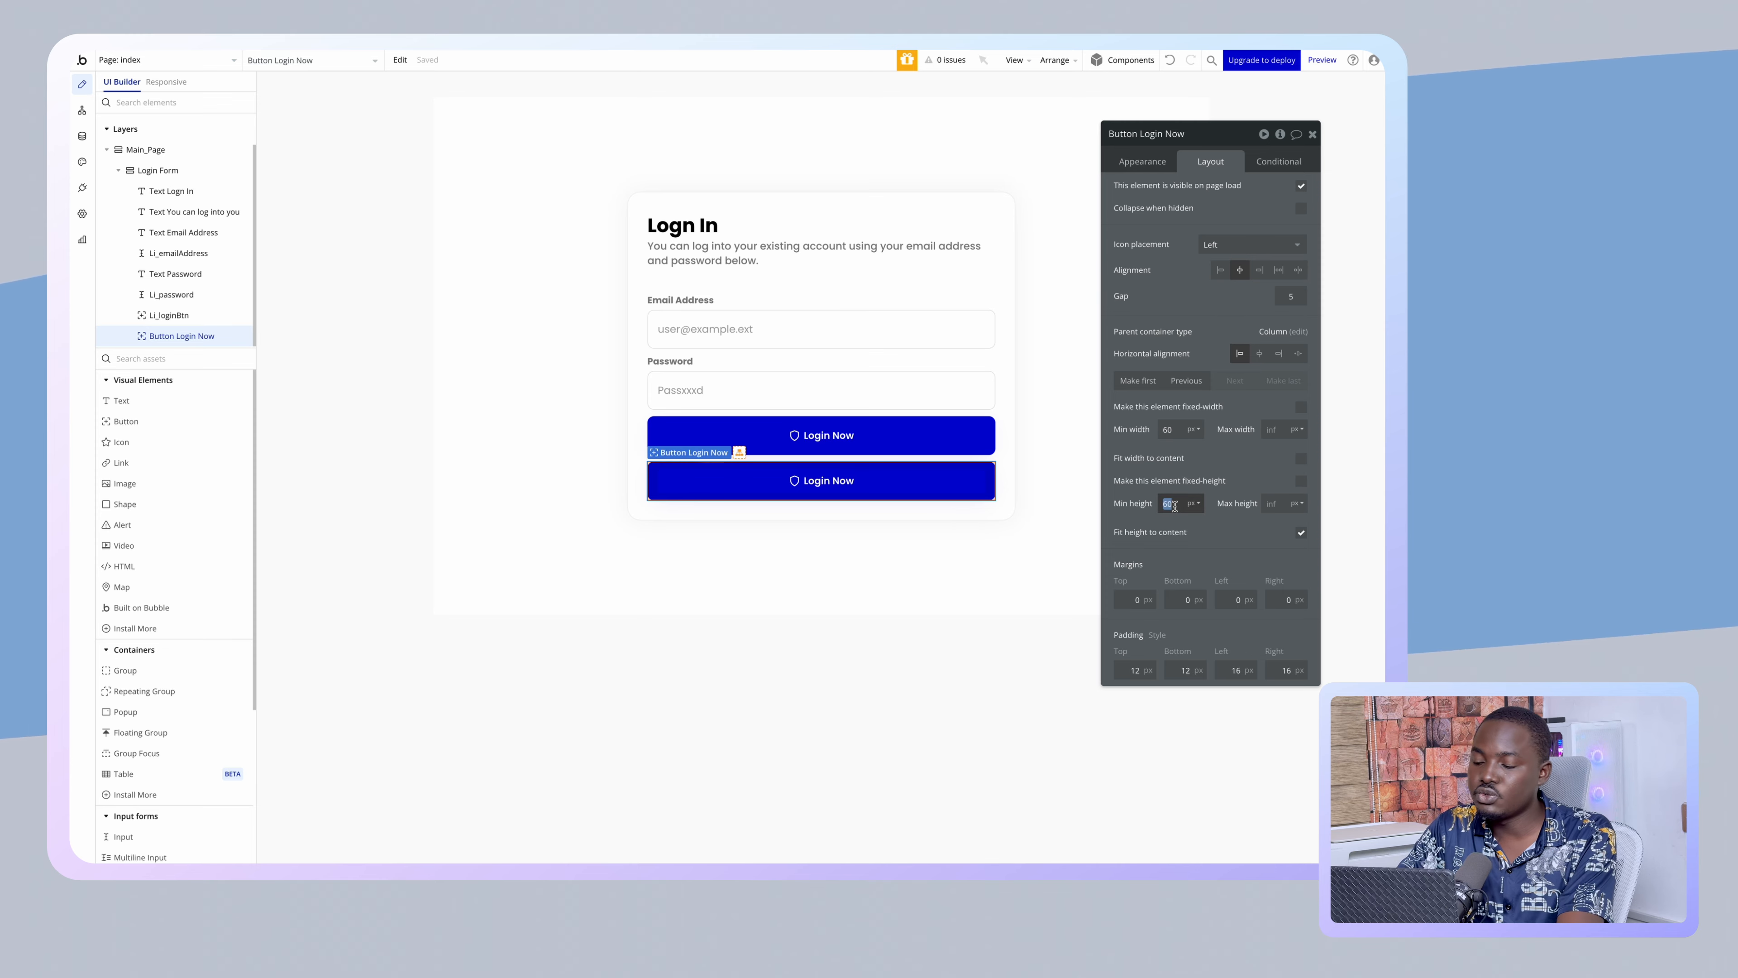
pyautogui.write('40')
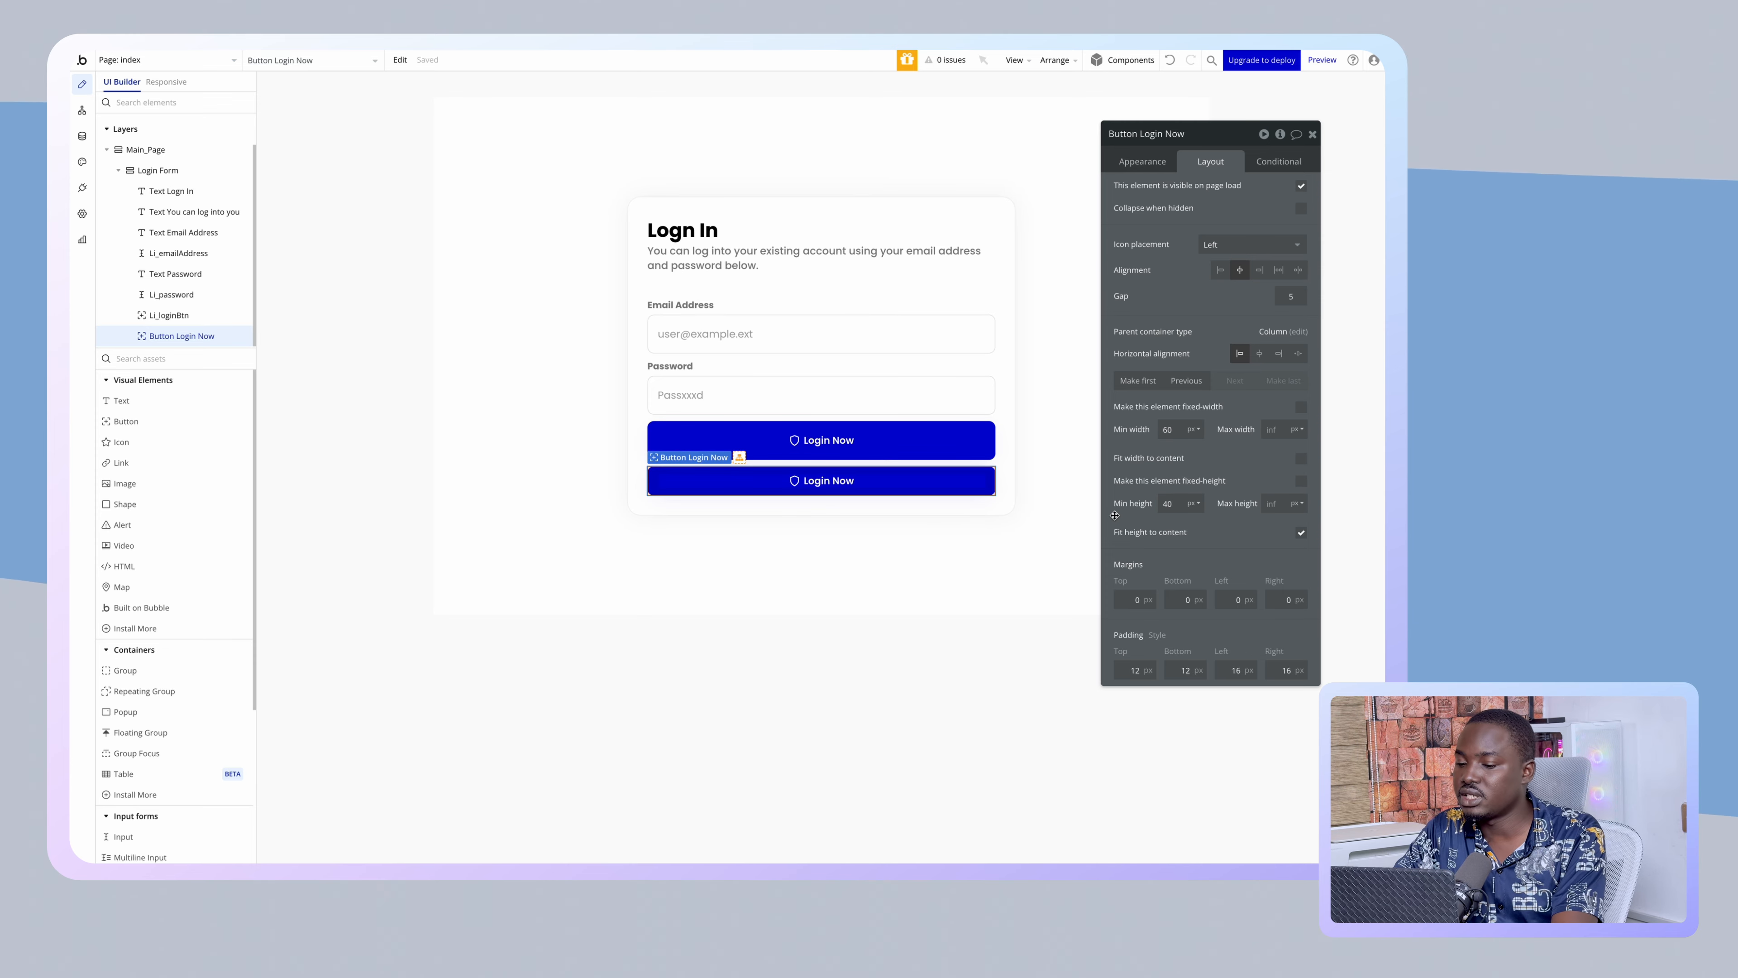
pyautogui.click(777, 590)
pyautogui.click(890, 483)
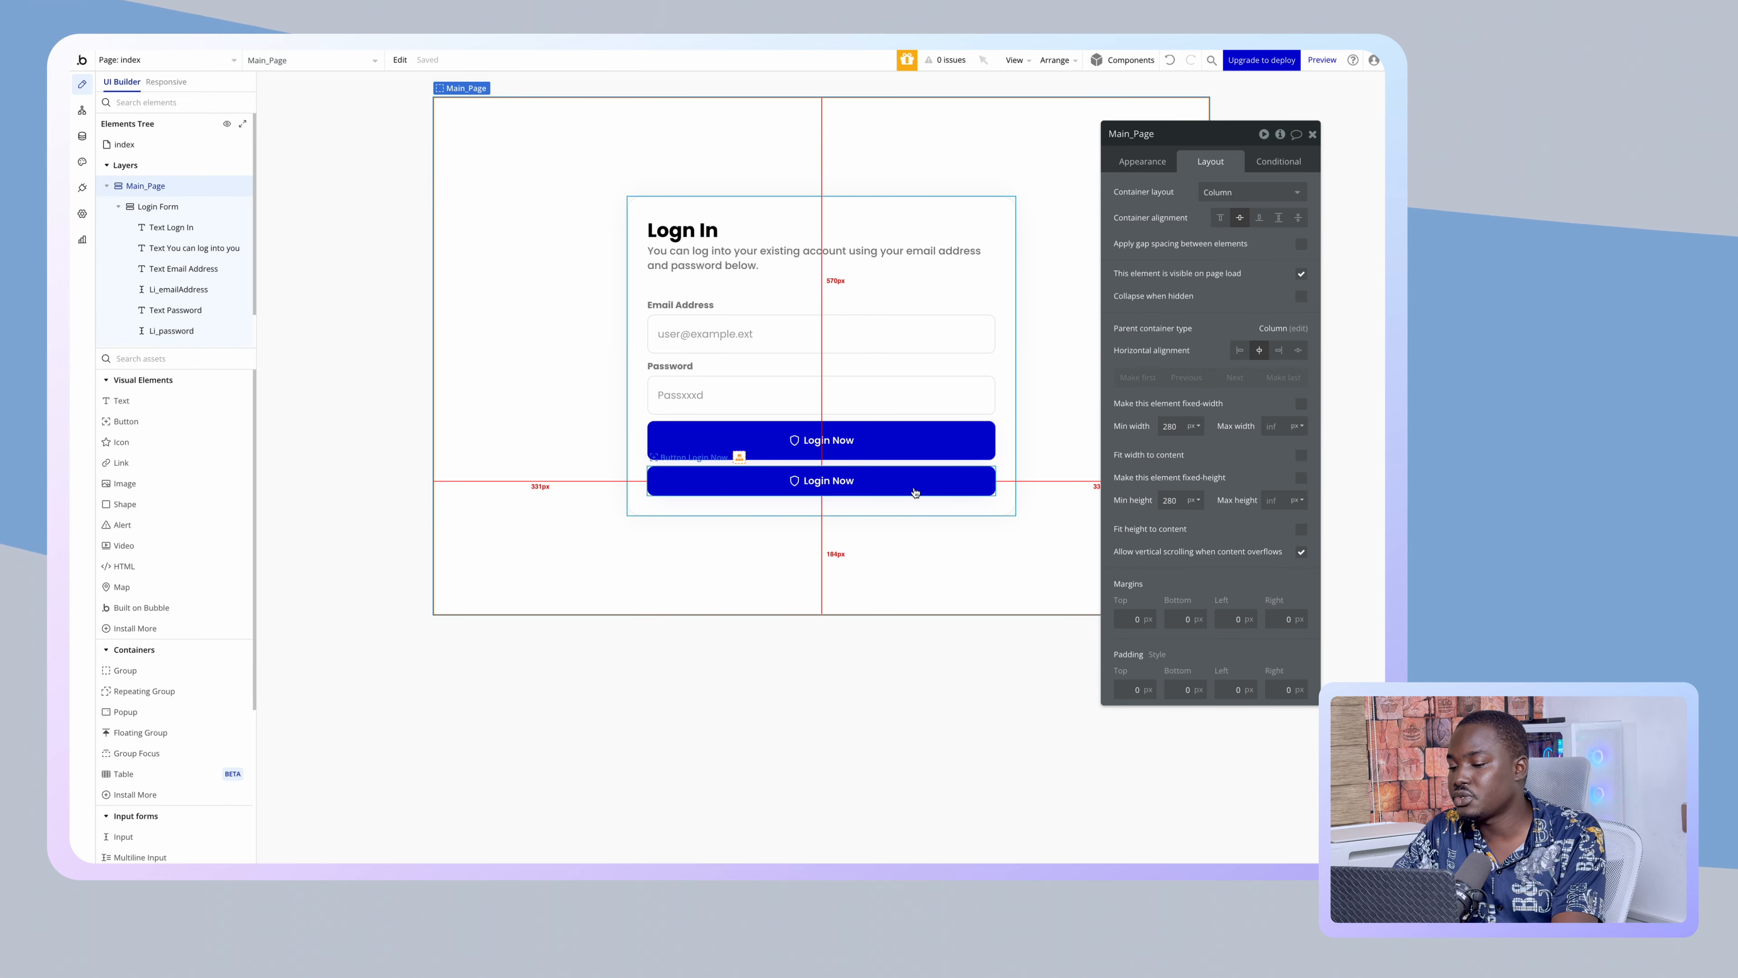
# - Label the lower button 'Sign Up', then delete that button from the form
pyautogui.click(1162, 163)
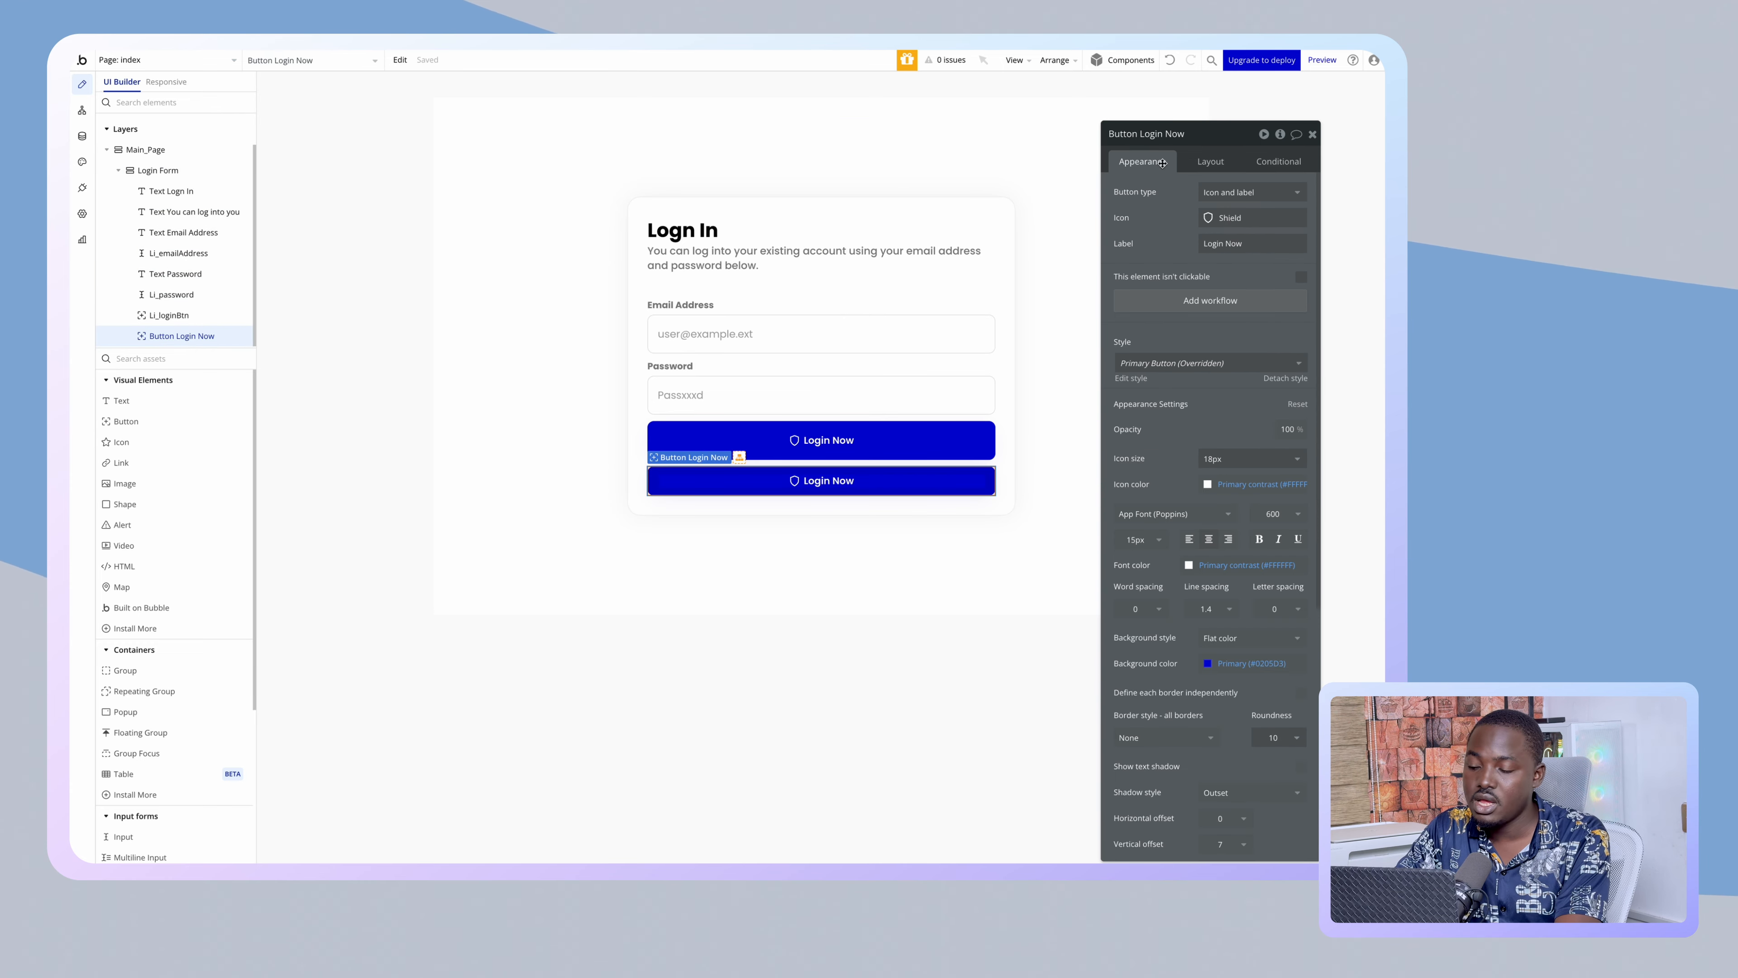
pyautogui.click(1224, 243)
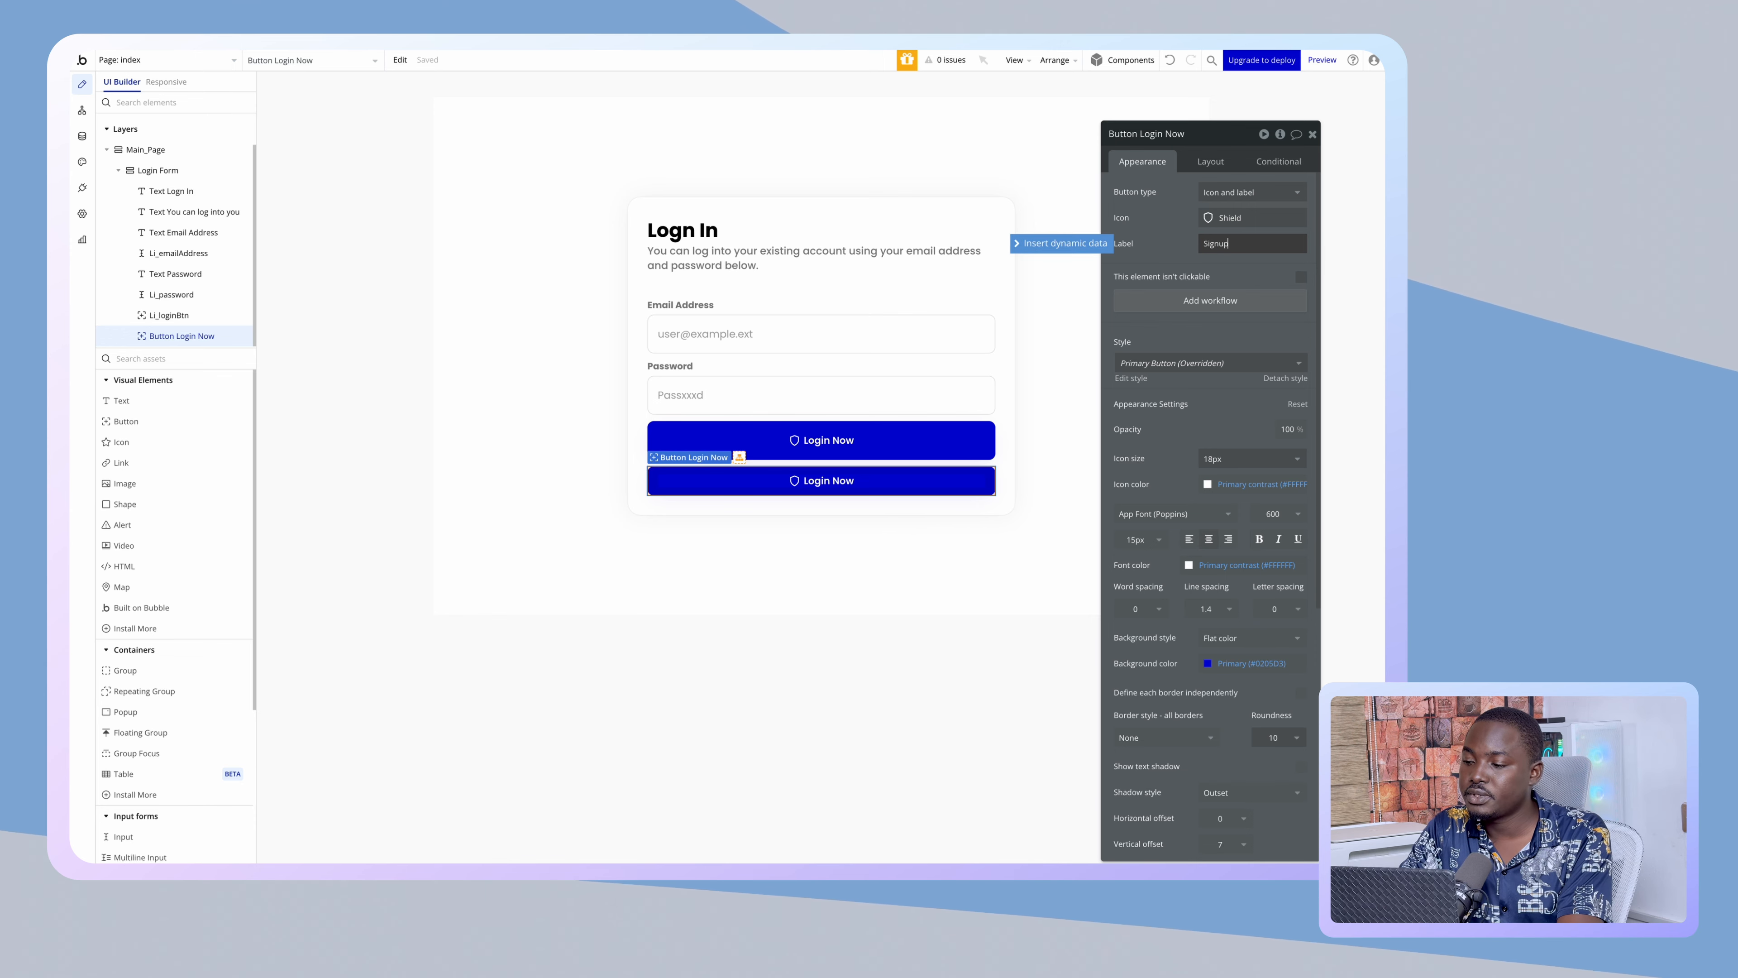
pyautogui.write('Signup')
pyautogui.press('Left')
pyautogui.press('Left')
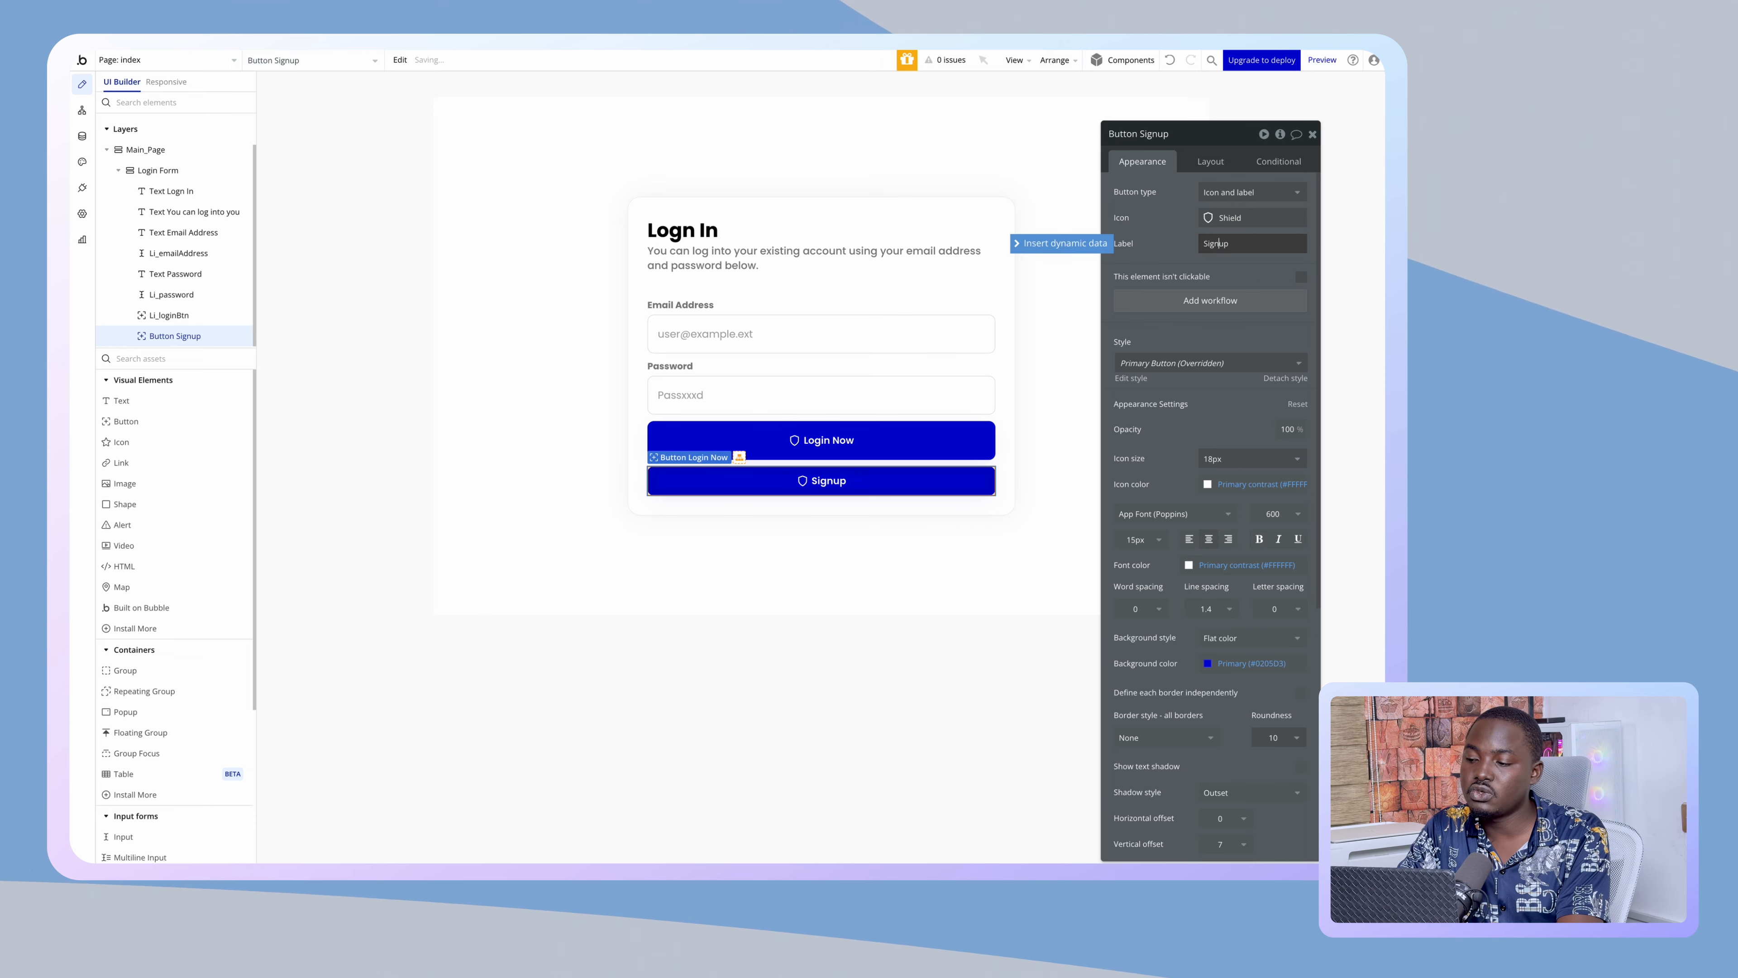
pyautogui.hotkey('shift', 'Right')
pyautogui.write('U')
pyautogui.click(1179, 243)
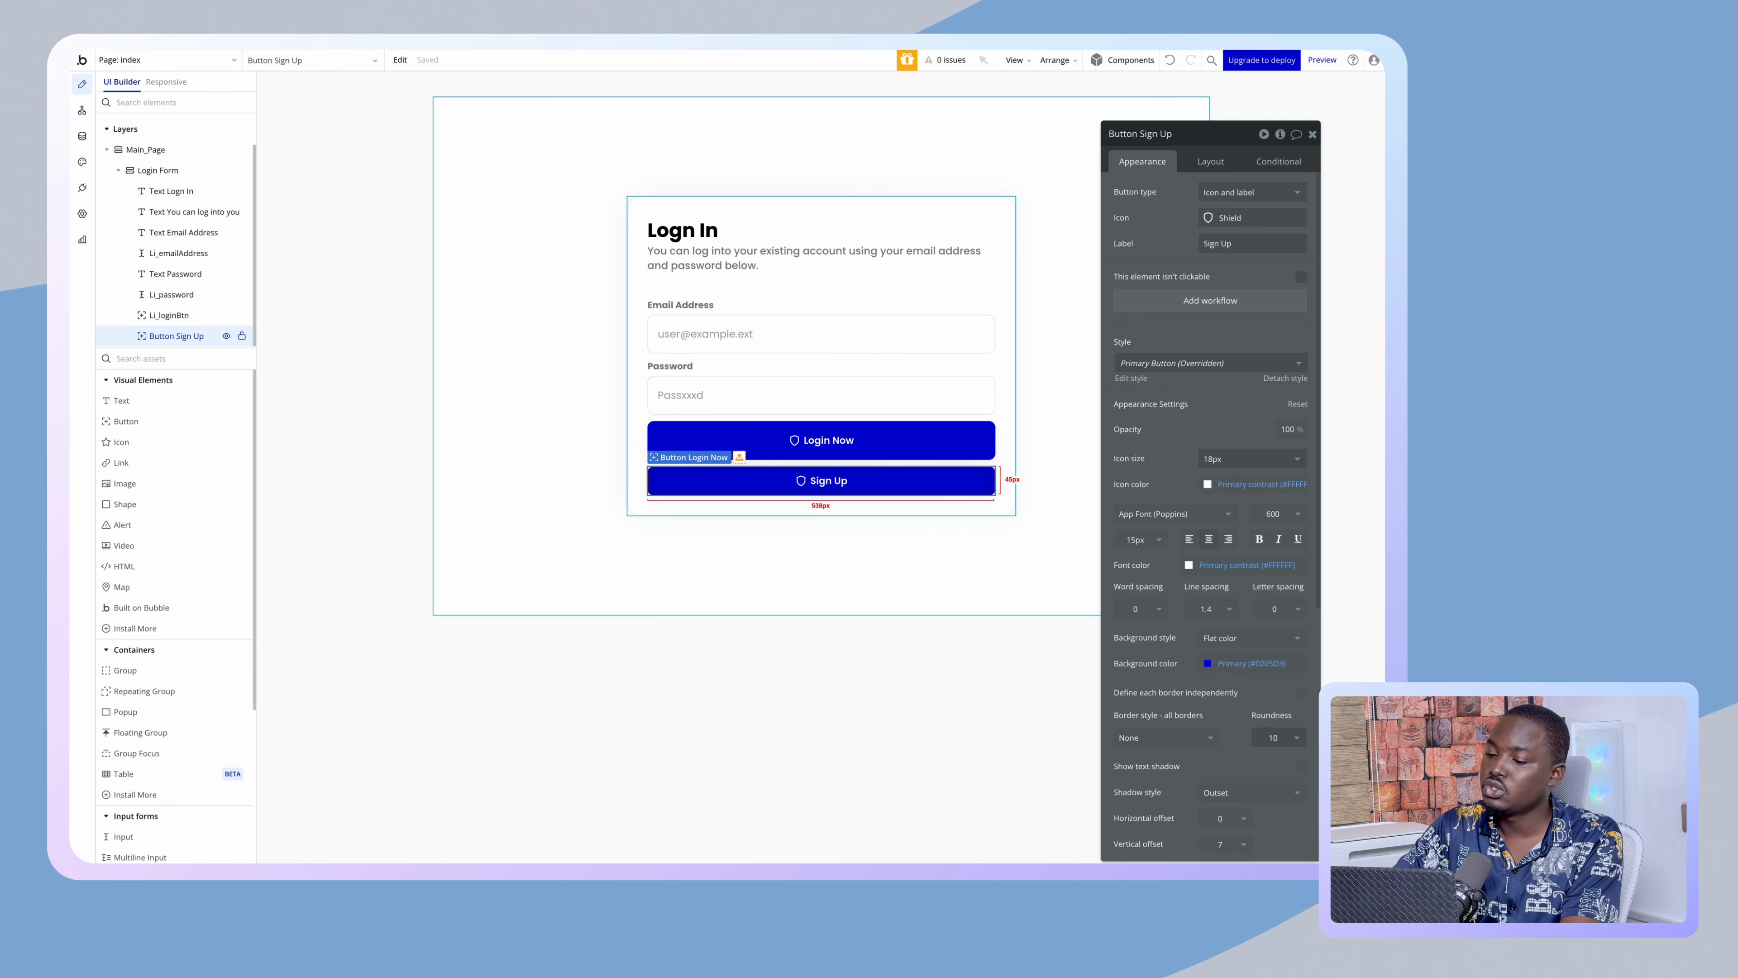
pyautogui.press('Delete')
# - Move the Password label below Login Now, full width, with 0 bottom margin
pyautogui.click(684, 382)
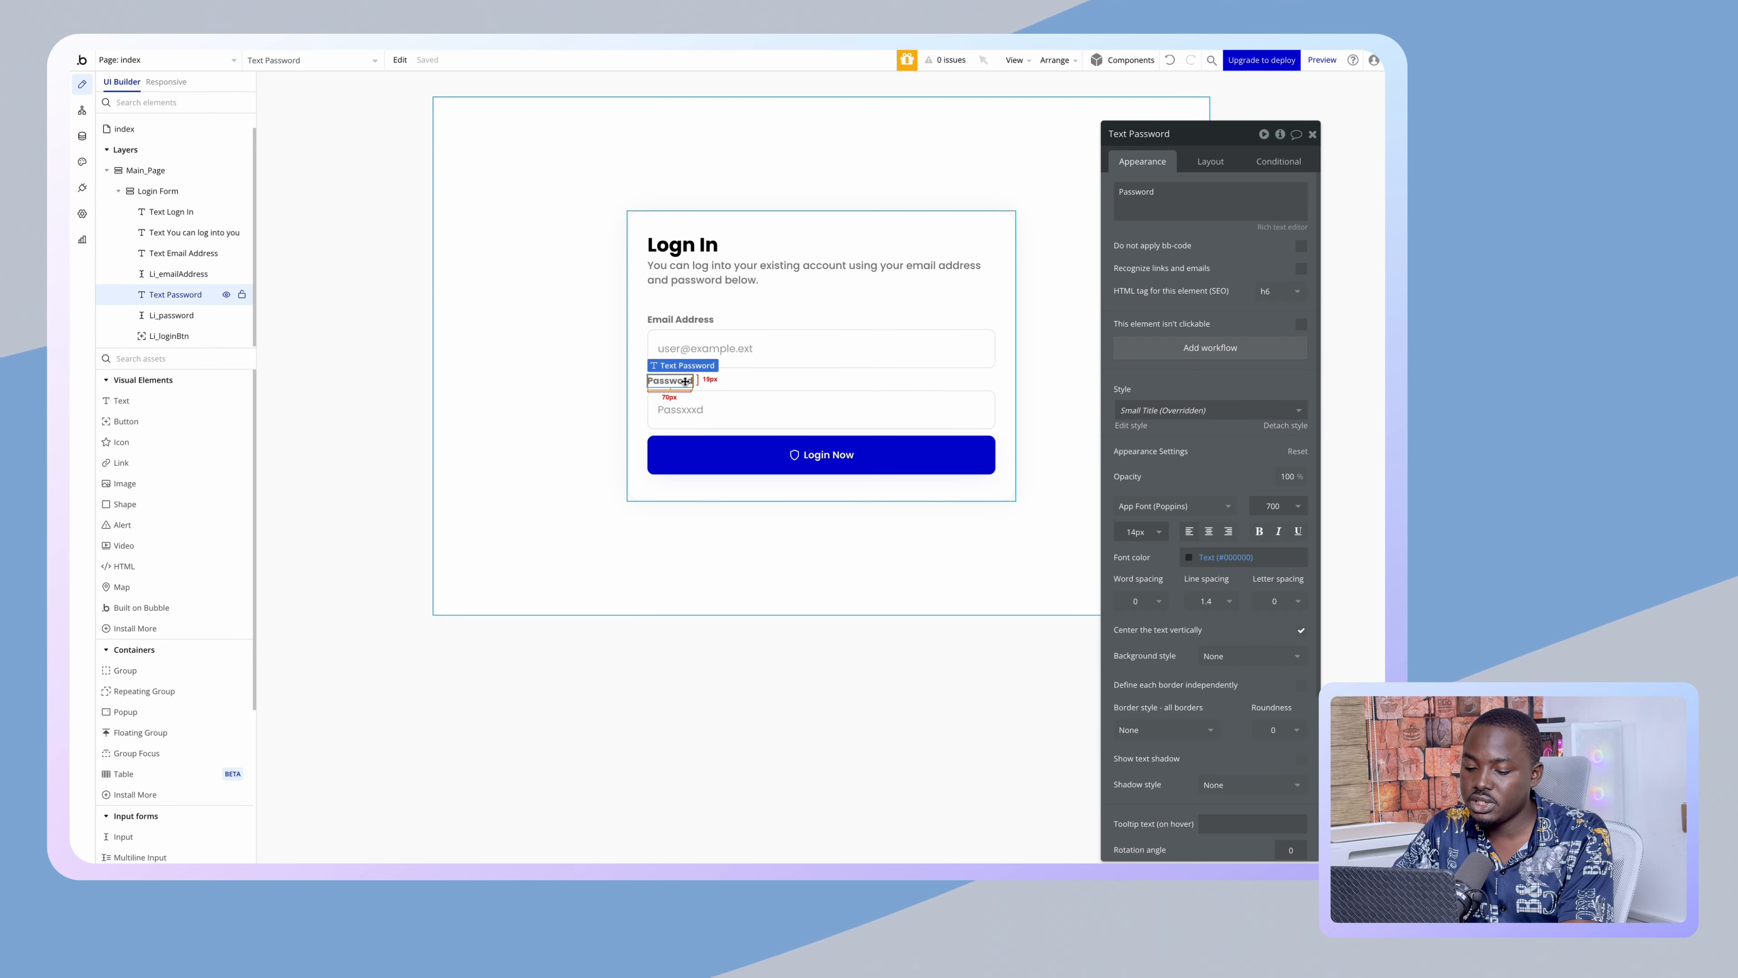
pyautogui.moveTo(685, 381); pyautogui.dragTo(798, 479)
pyautogui.click(1220, 163)
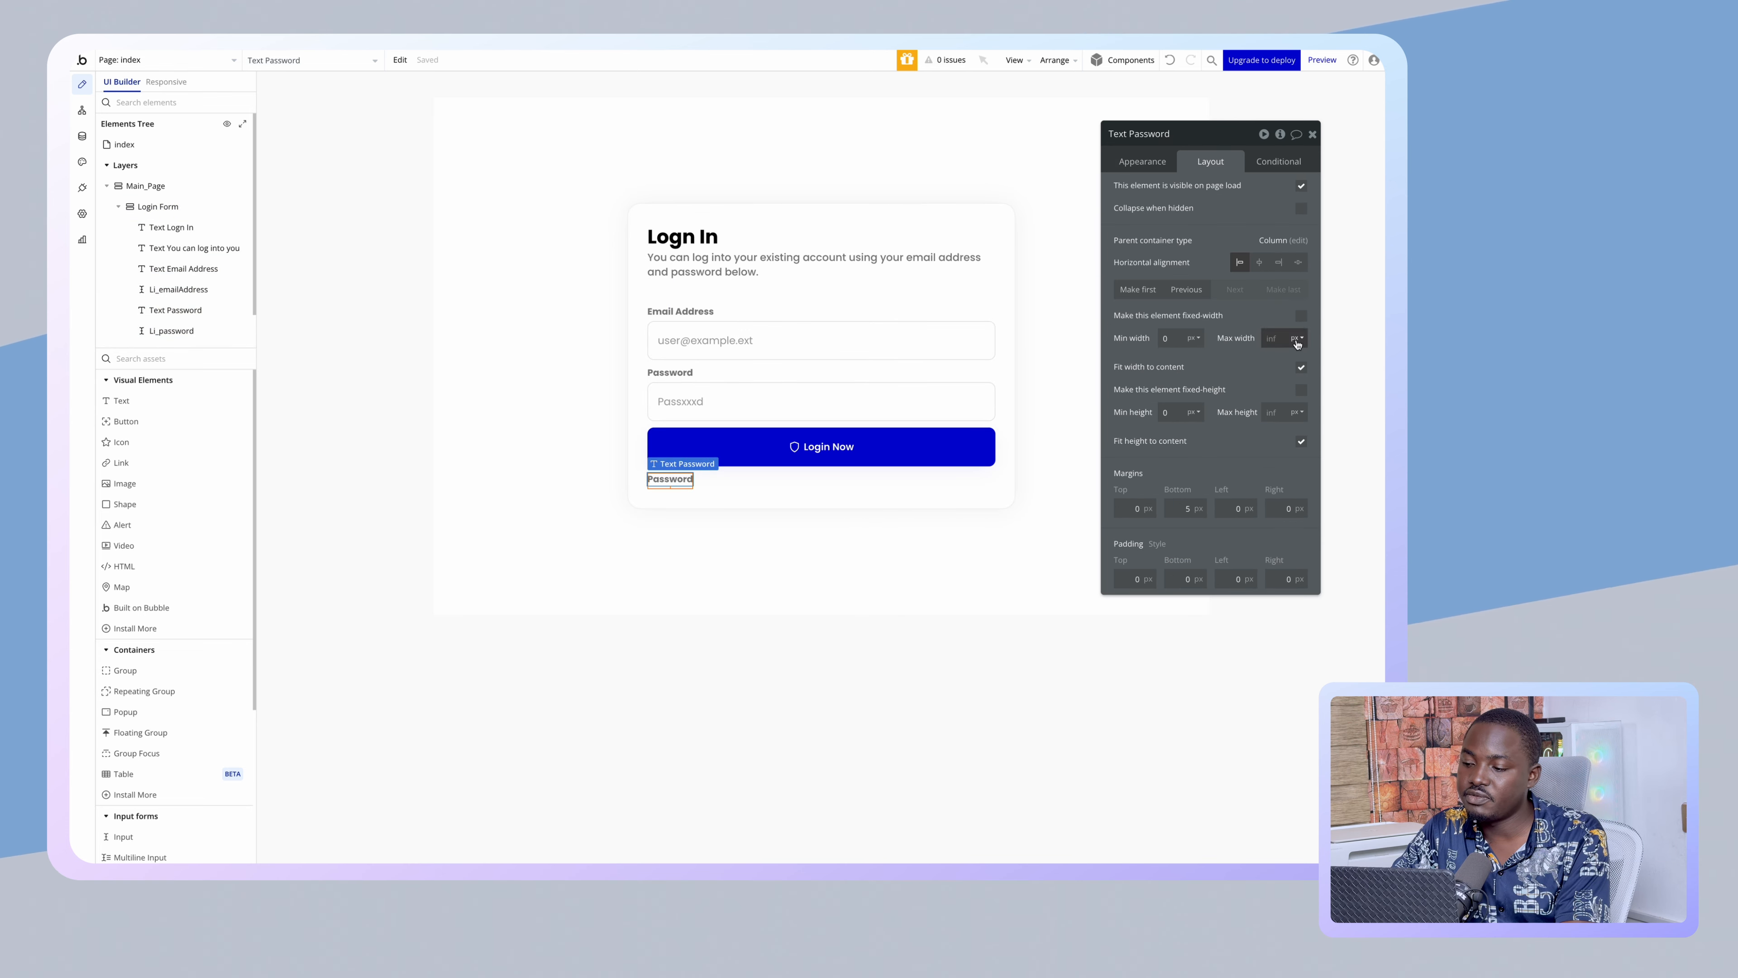
pyautogui.click(1300, 369)
pyautogui.click(1157, 162)
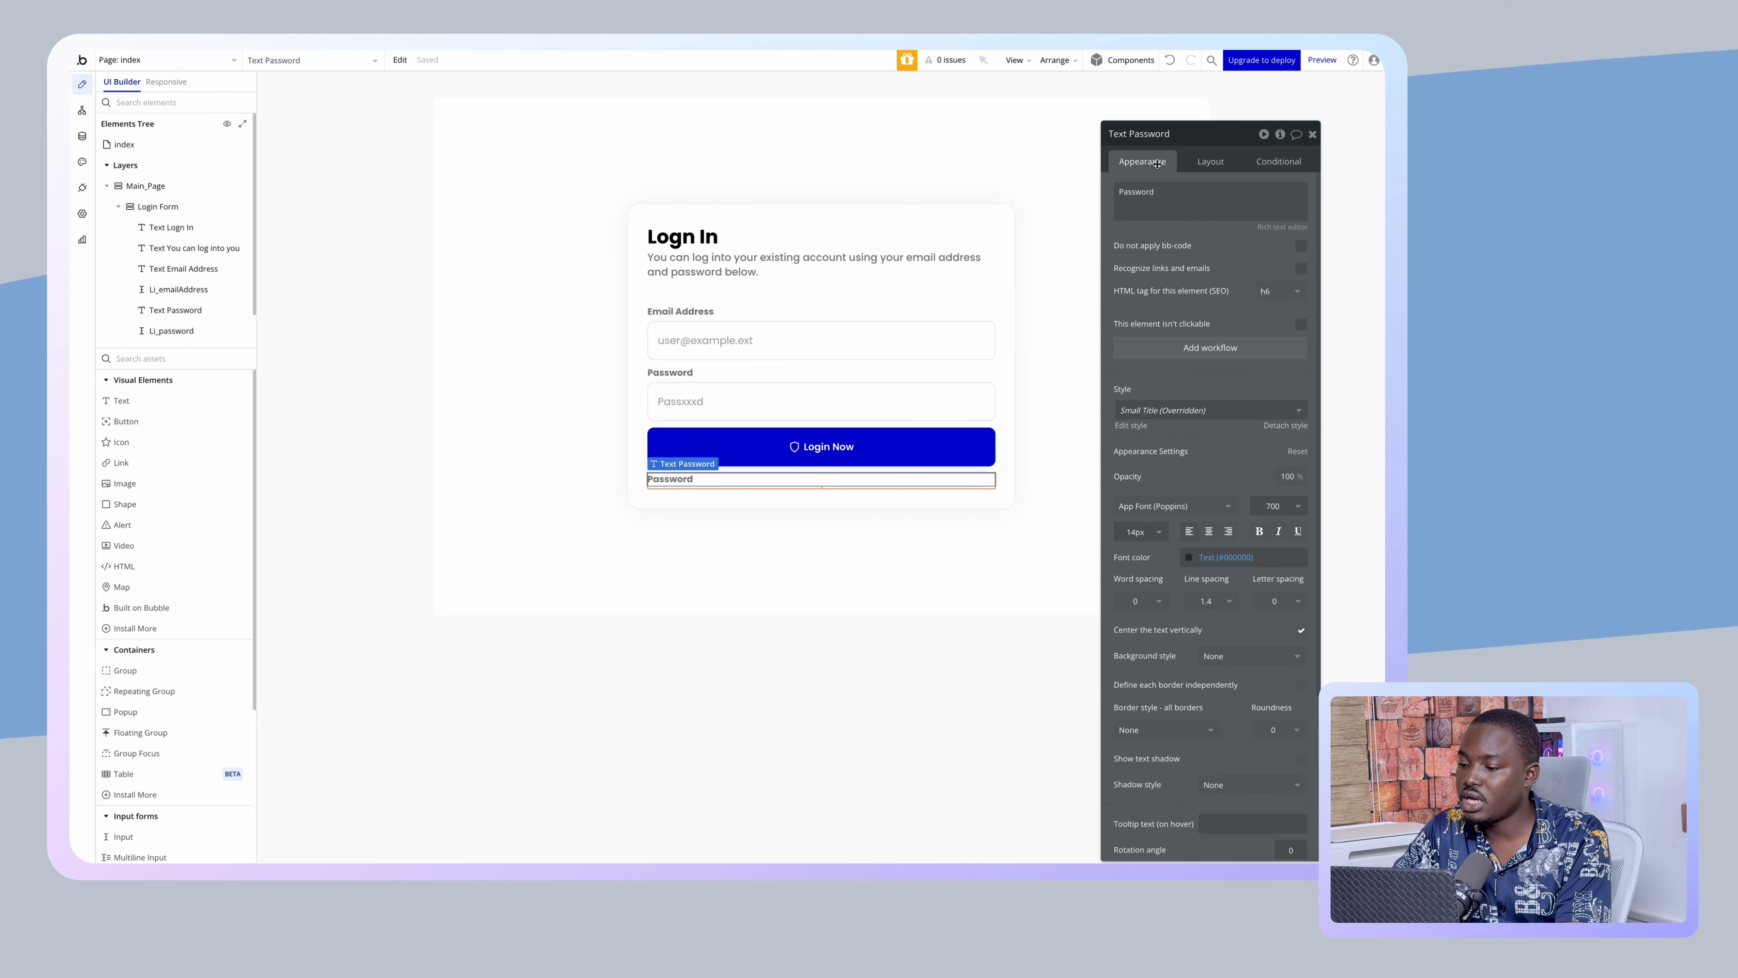
pyautogui.click(1203, 171)
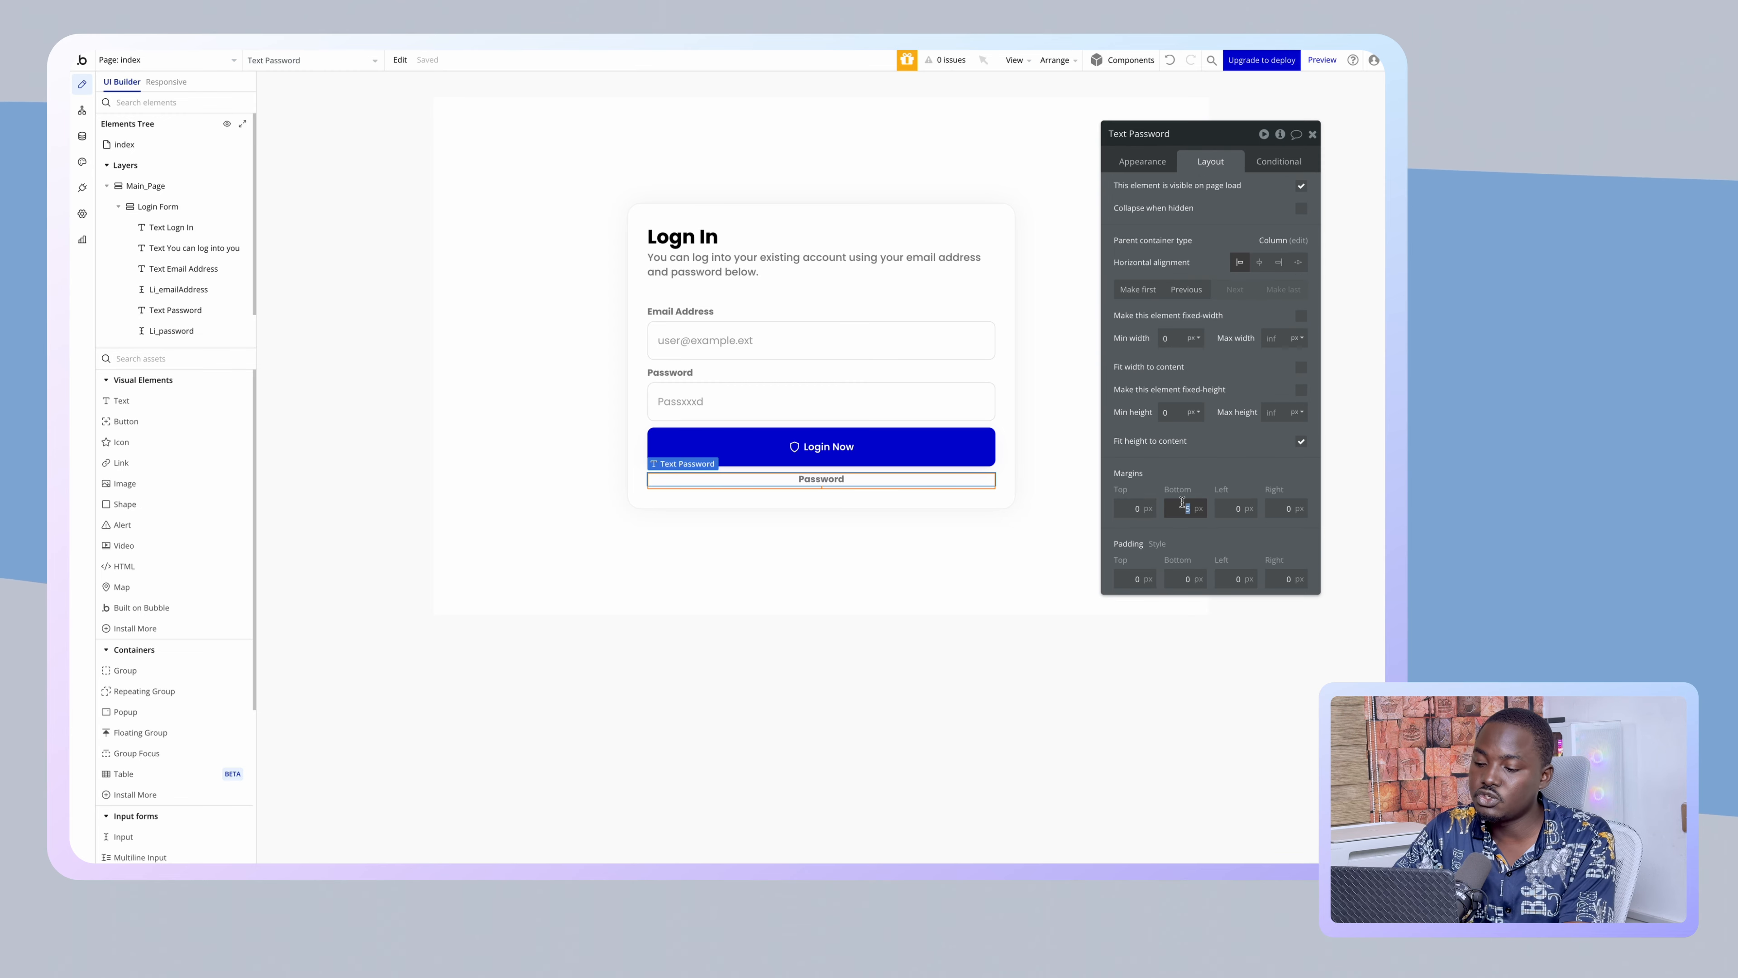
pyautogui.click(1138, 385)
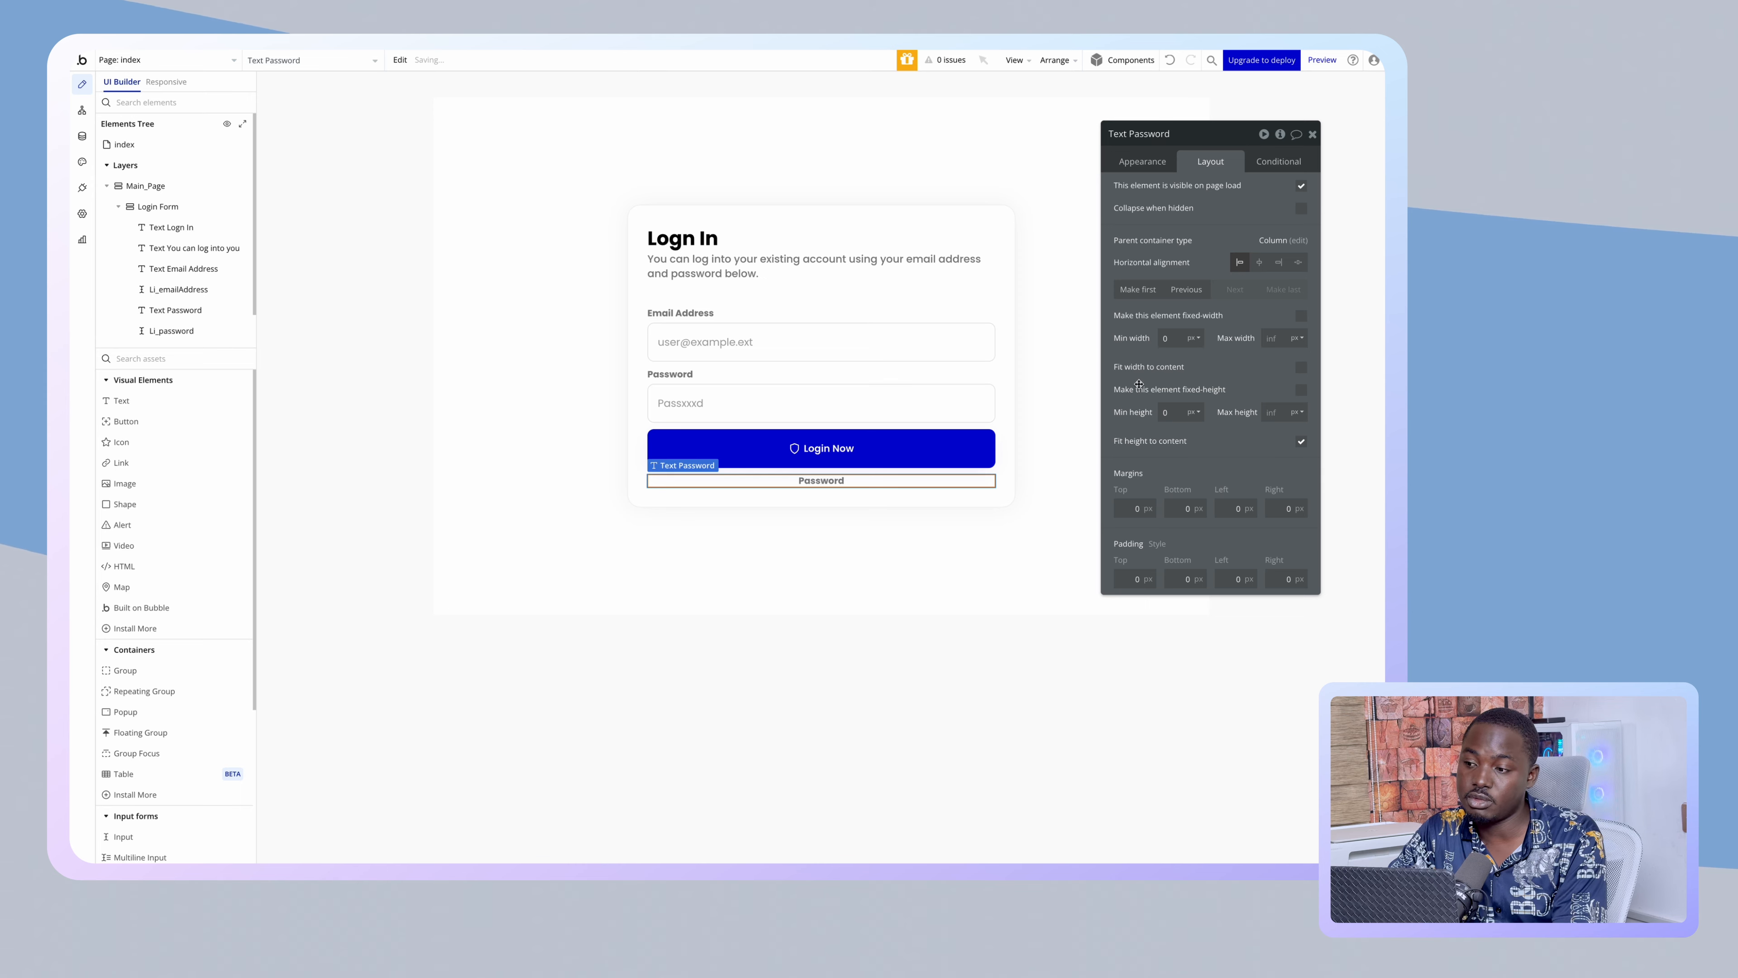
pyautogui.click(1137, 163)
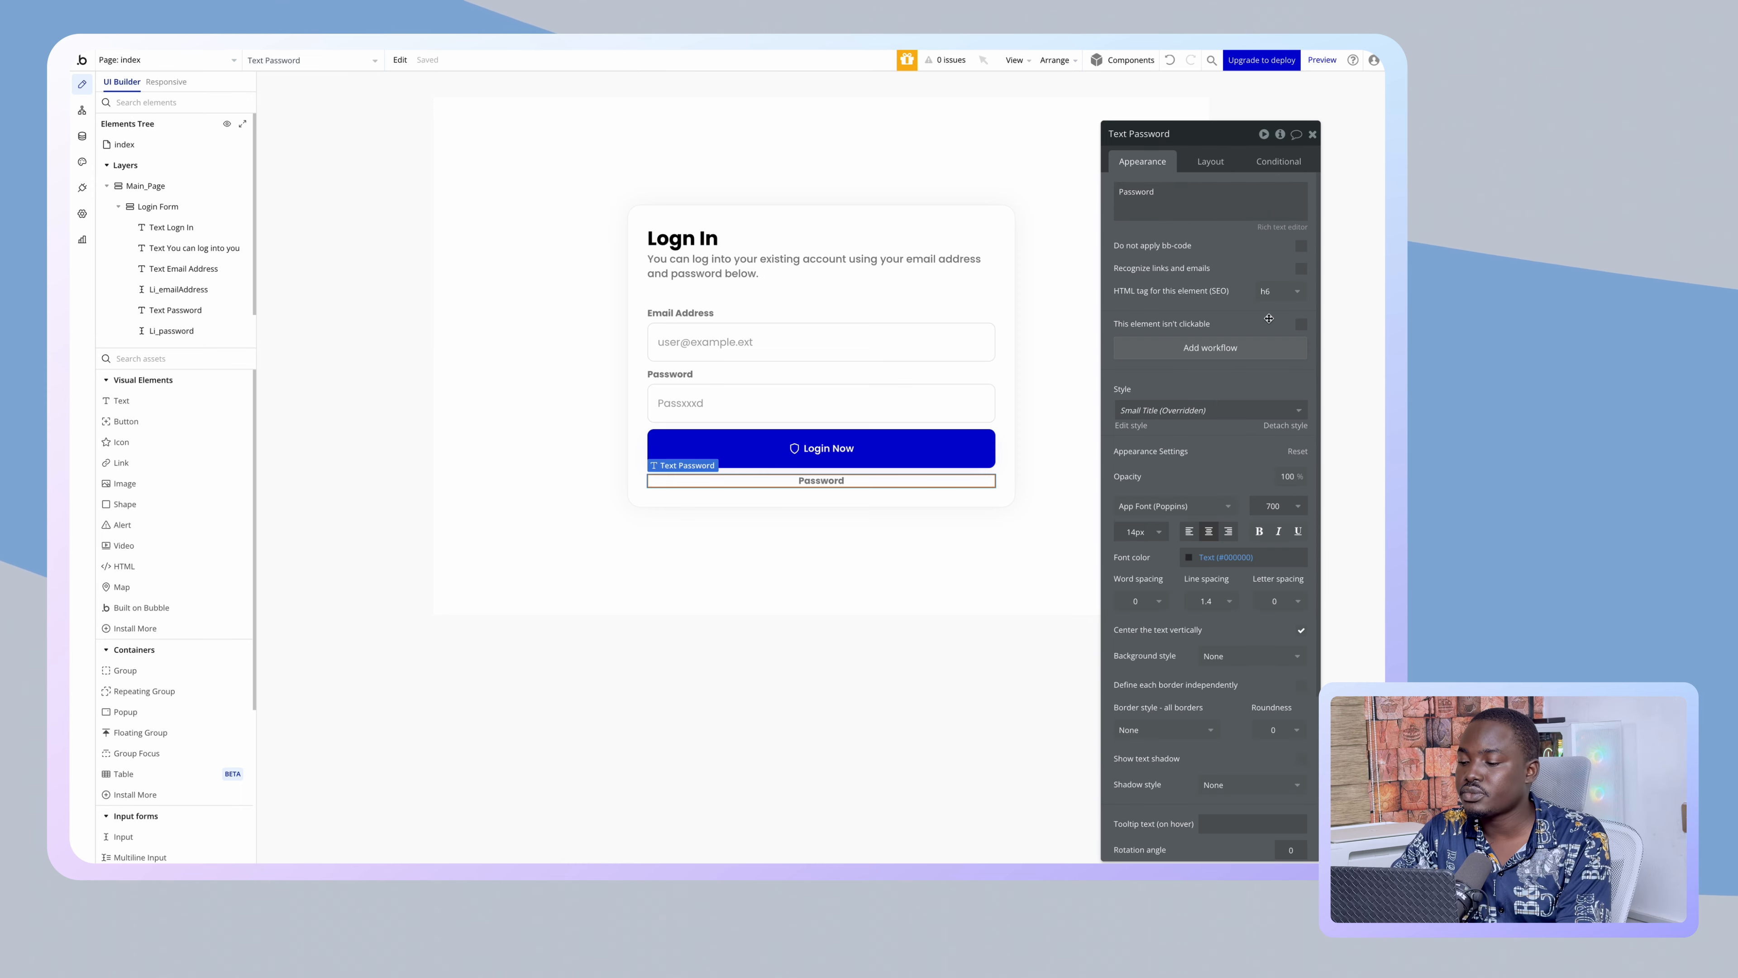
# - Set the label's font weight to 500 and font size to 16
pyautogui.click(1257, 504)
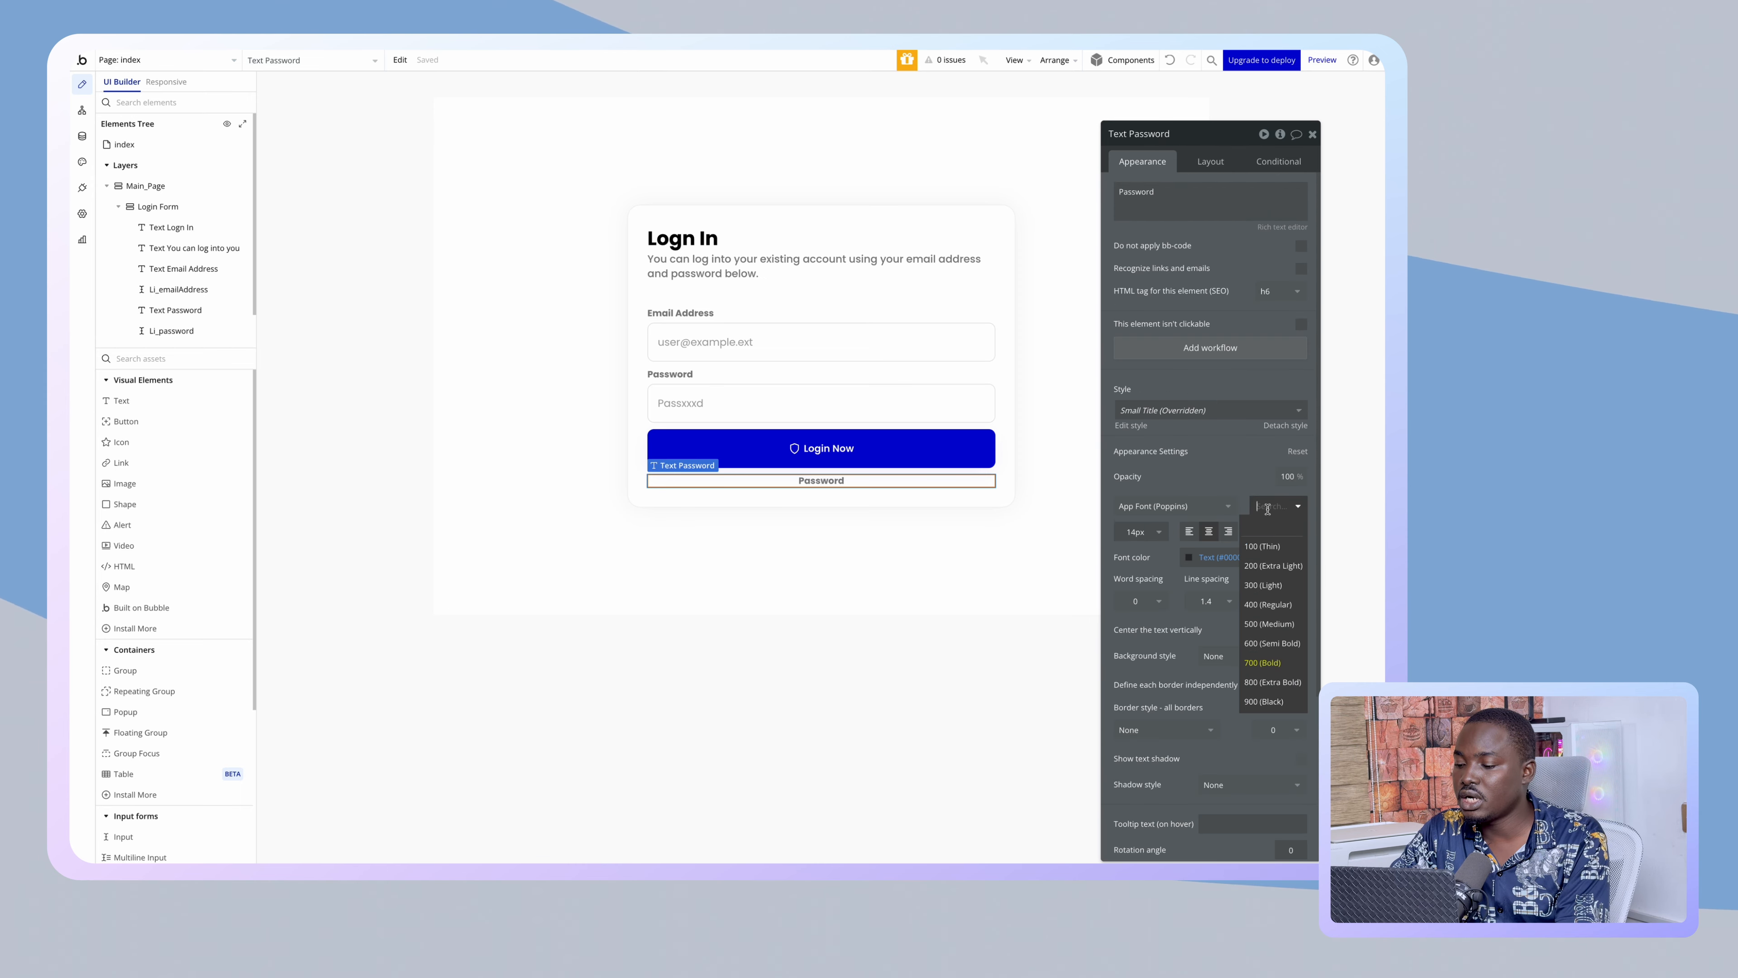
pyautogui.click(1270, 623)
pyautogui.click(1141, 532)
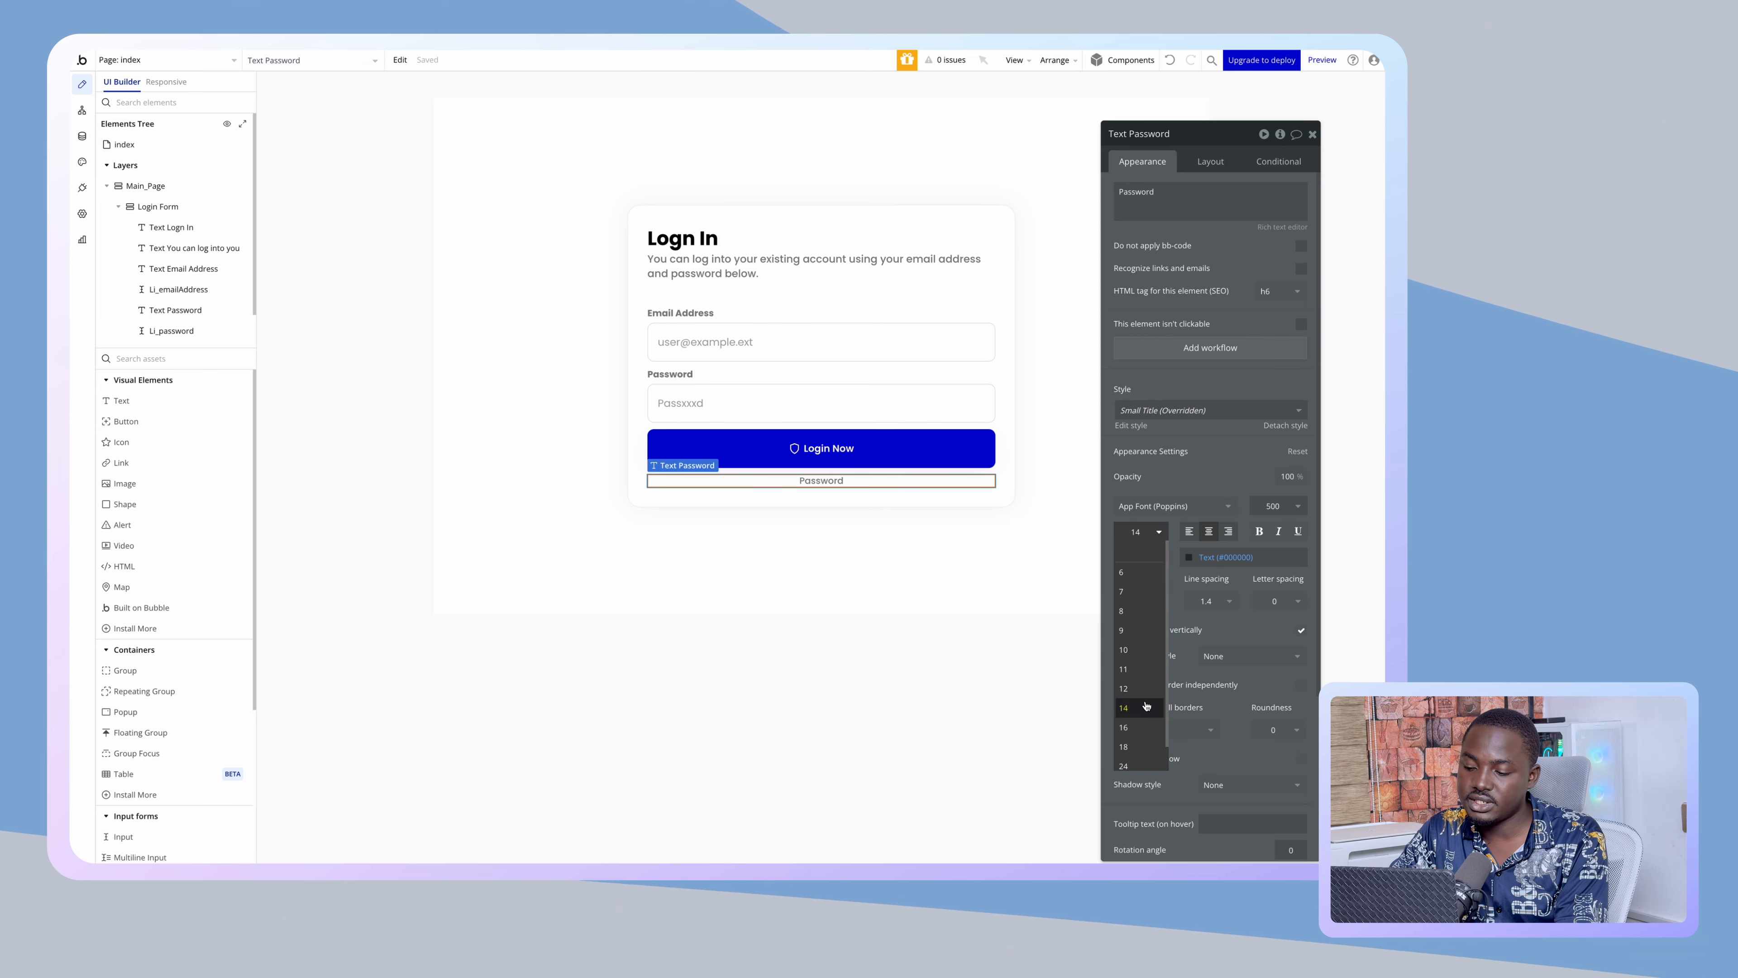
pyautogui.click(1123, 727)
# - Change its text to 'Not registered already? SignUp Here' and open rich-text formatting
pyautogui.doubleClick(1161, 193)
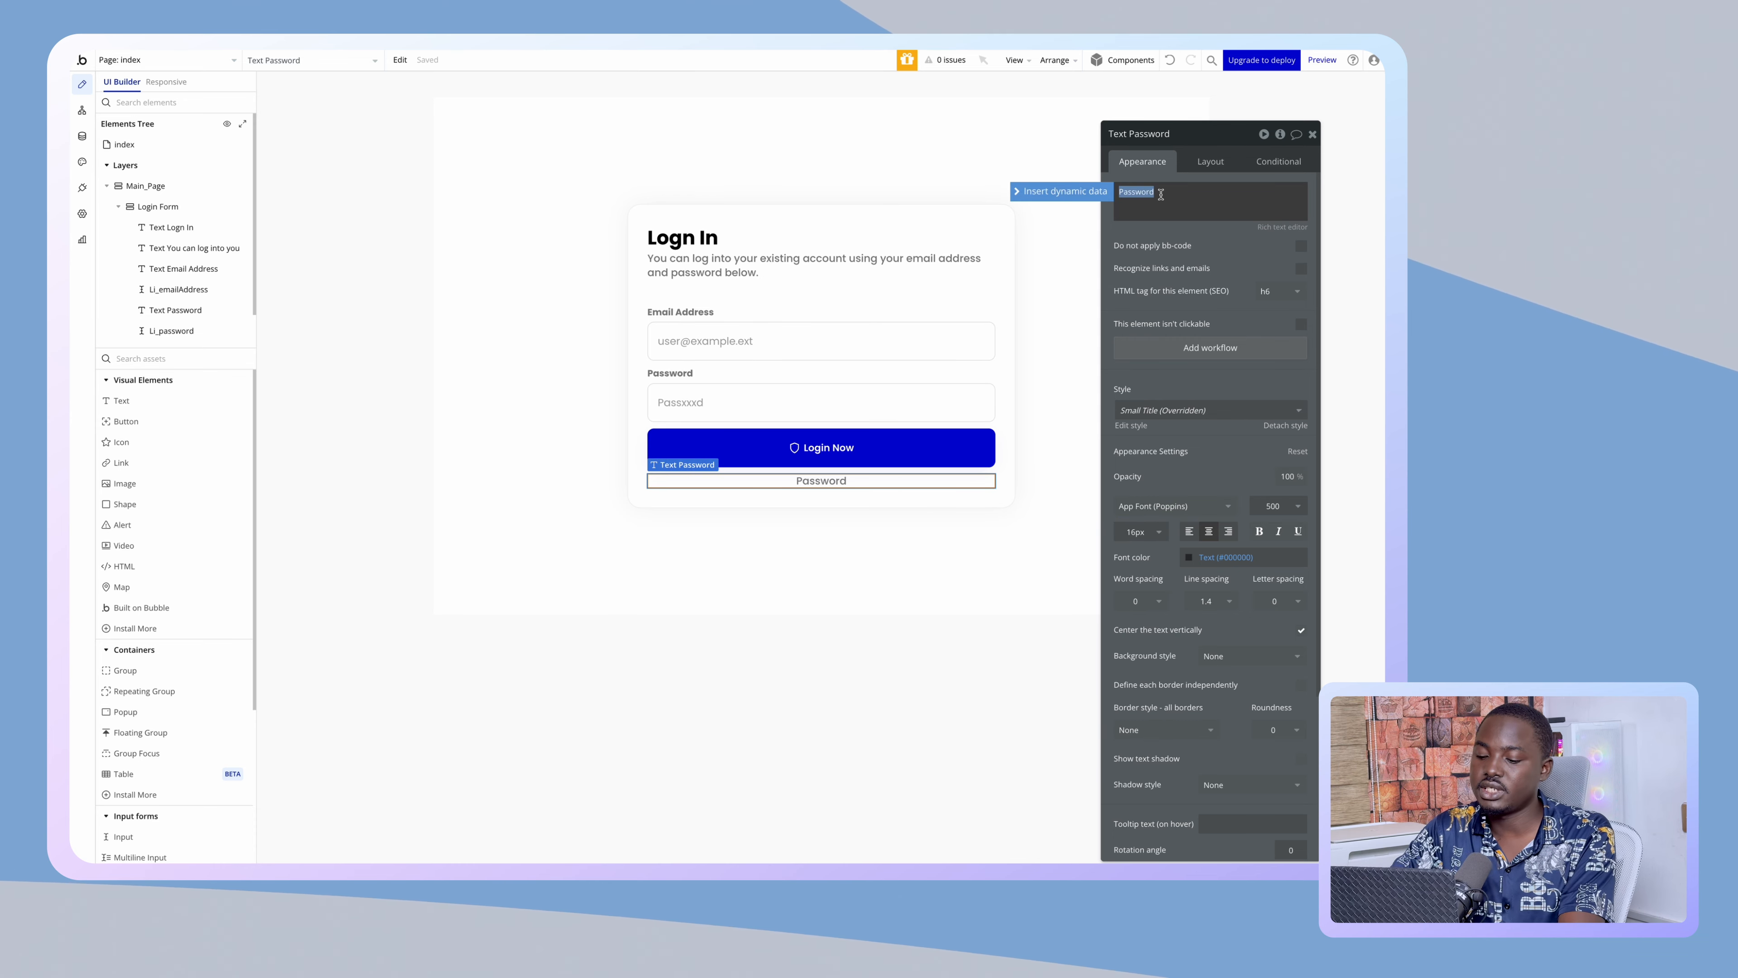
pyautogui.write('Not')
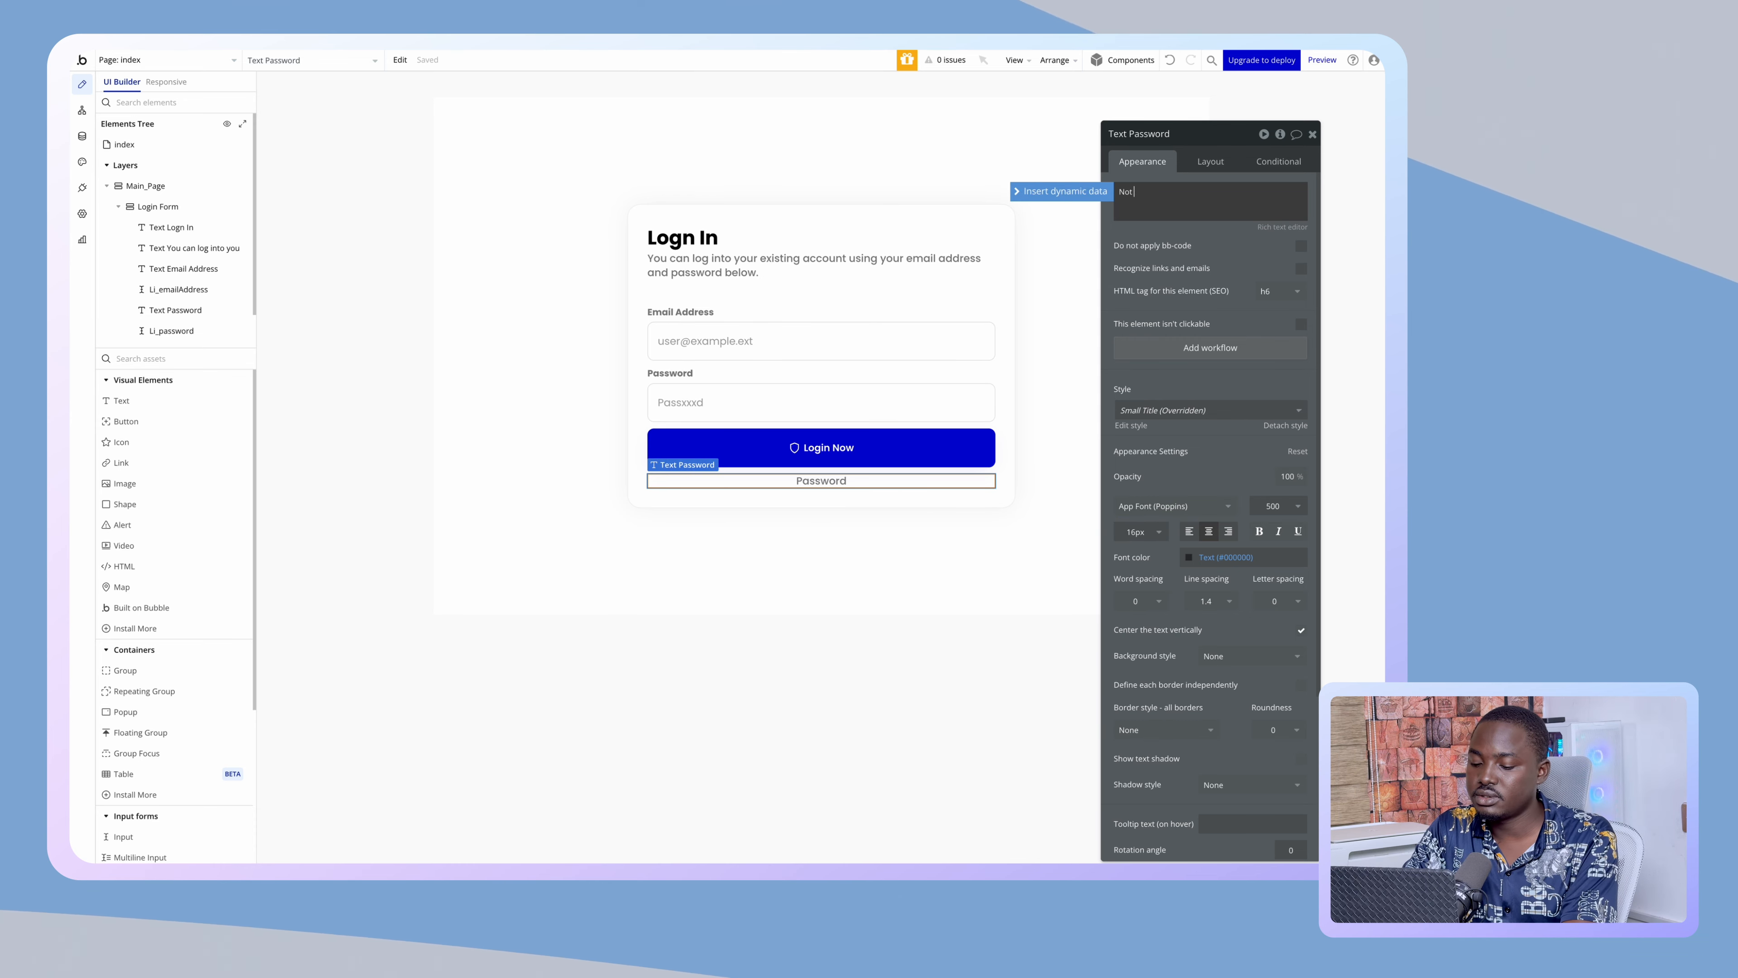
pyautogui.write(' having a')
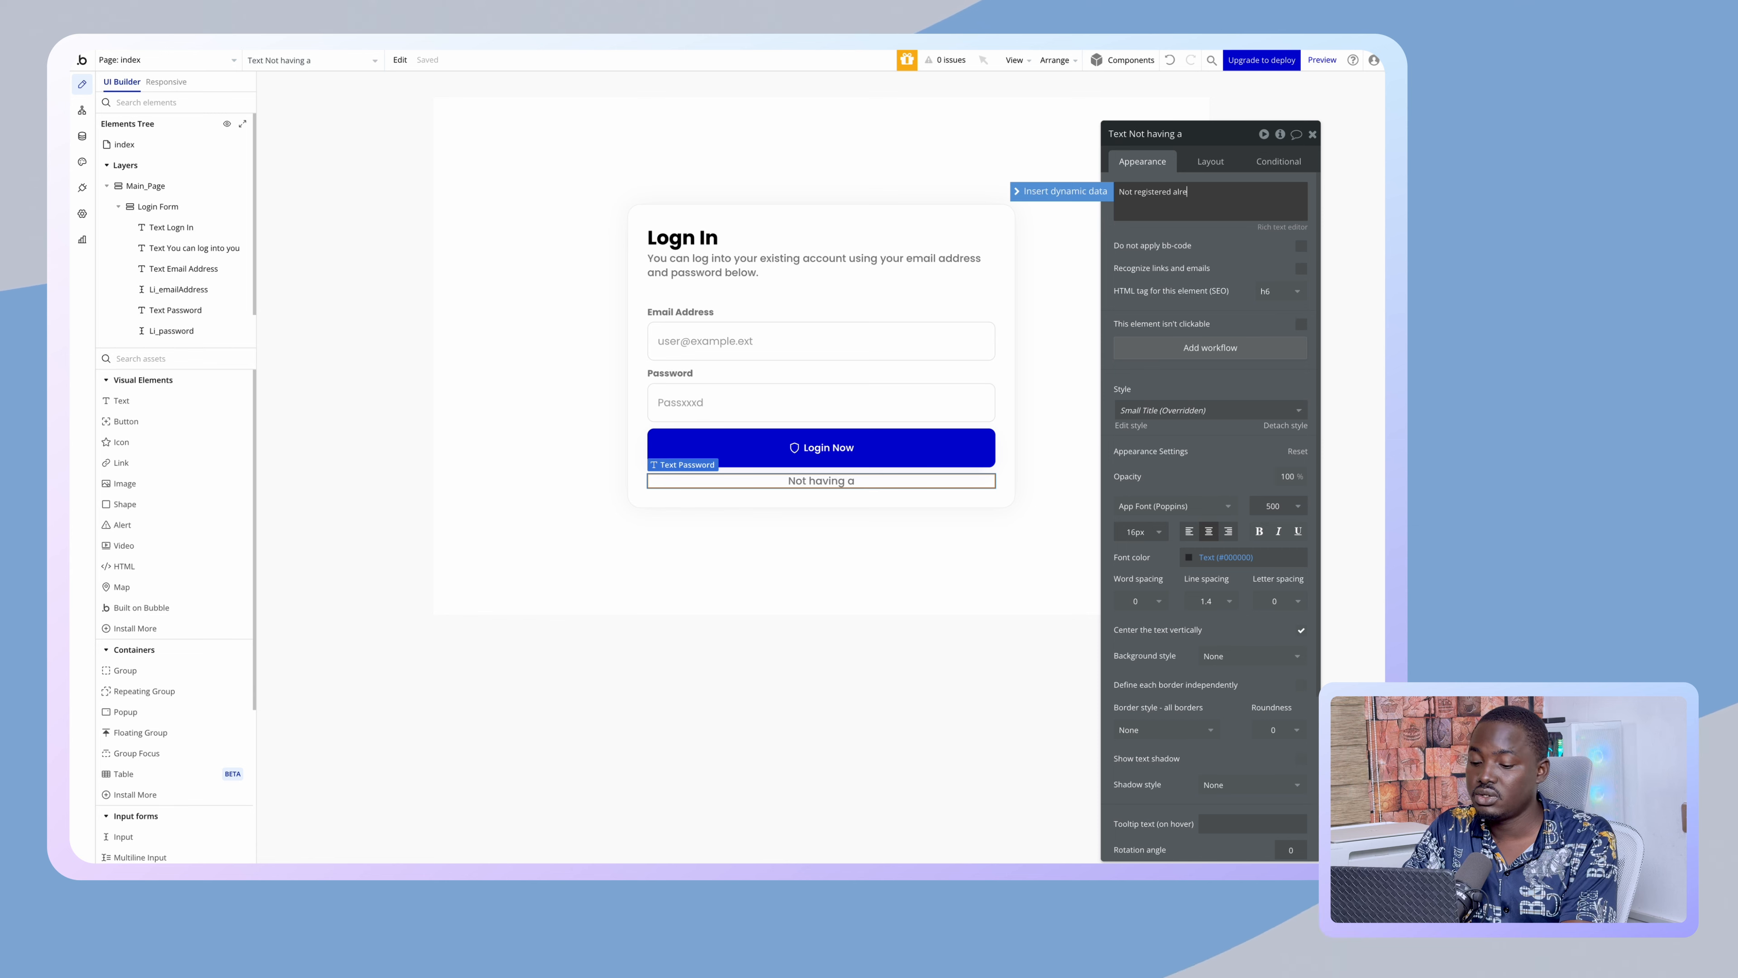
pyautogui.write('ady? S')
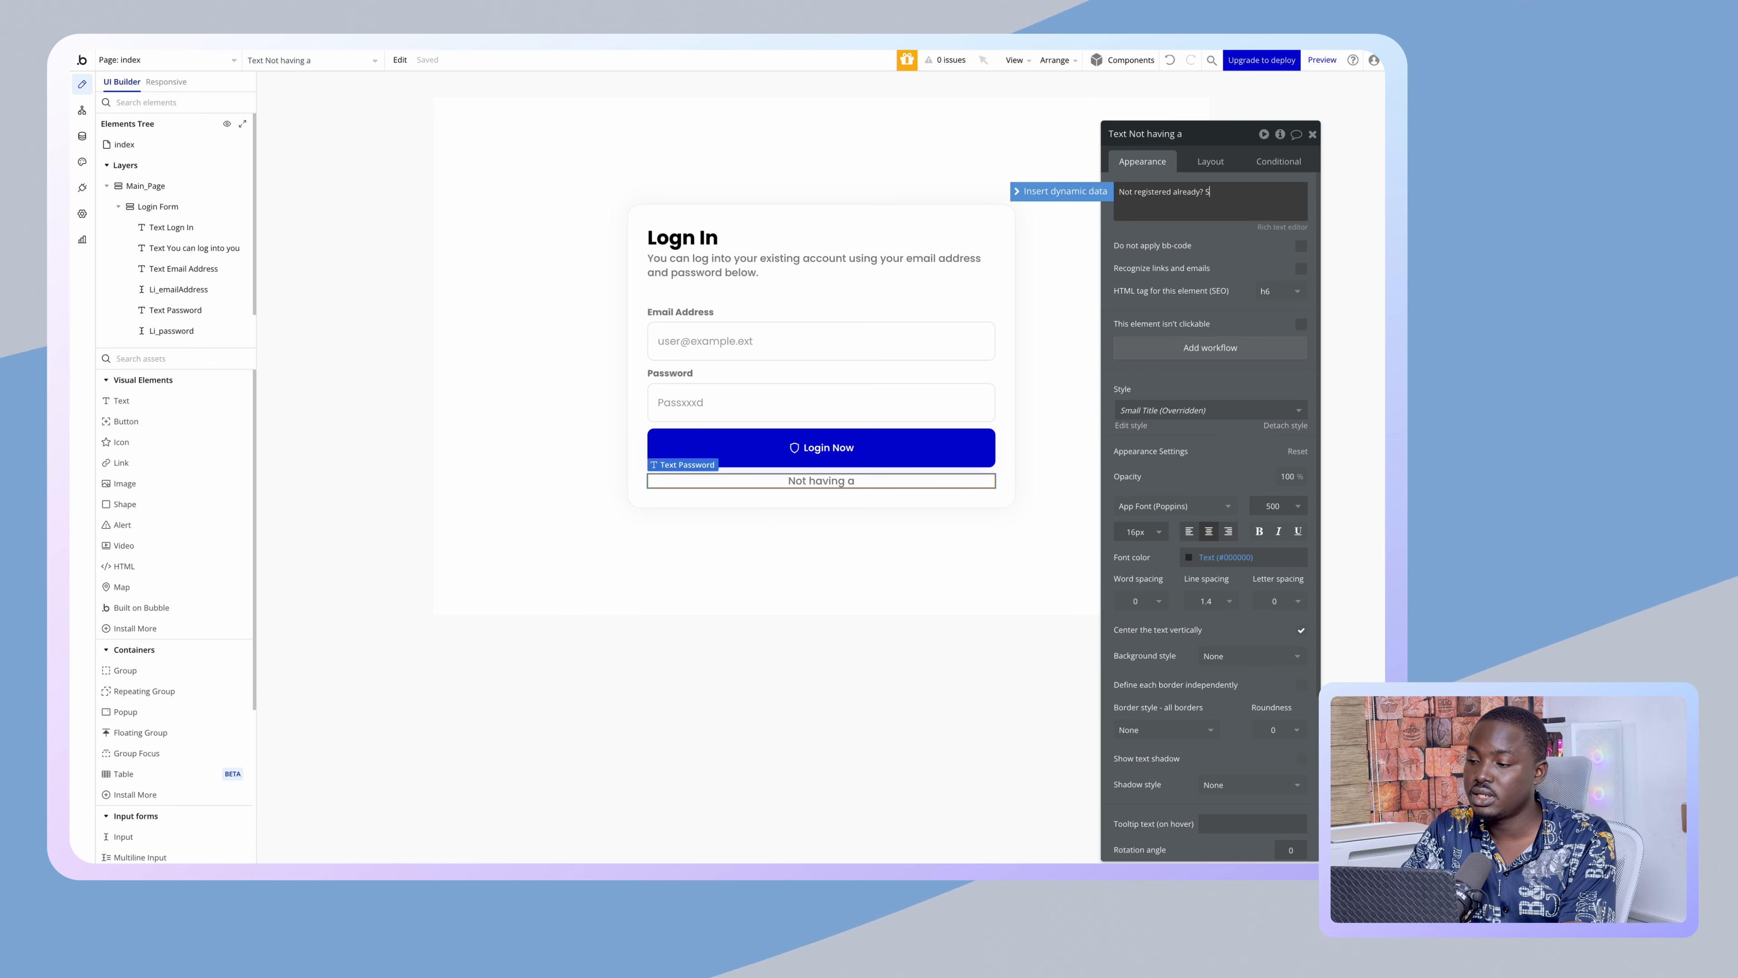
pyautogui.write('ignUp')
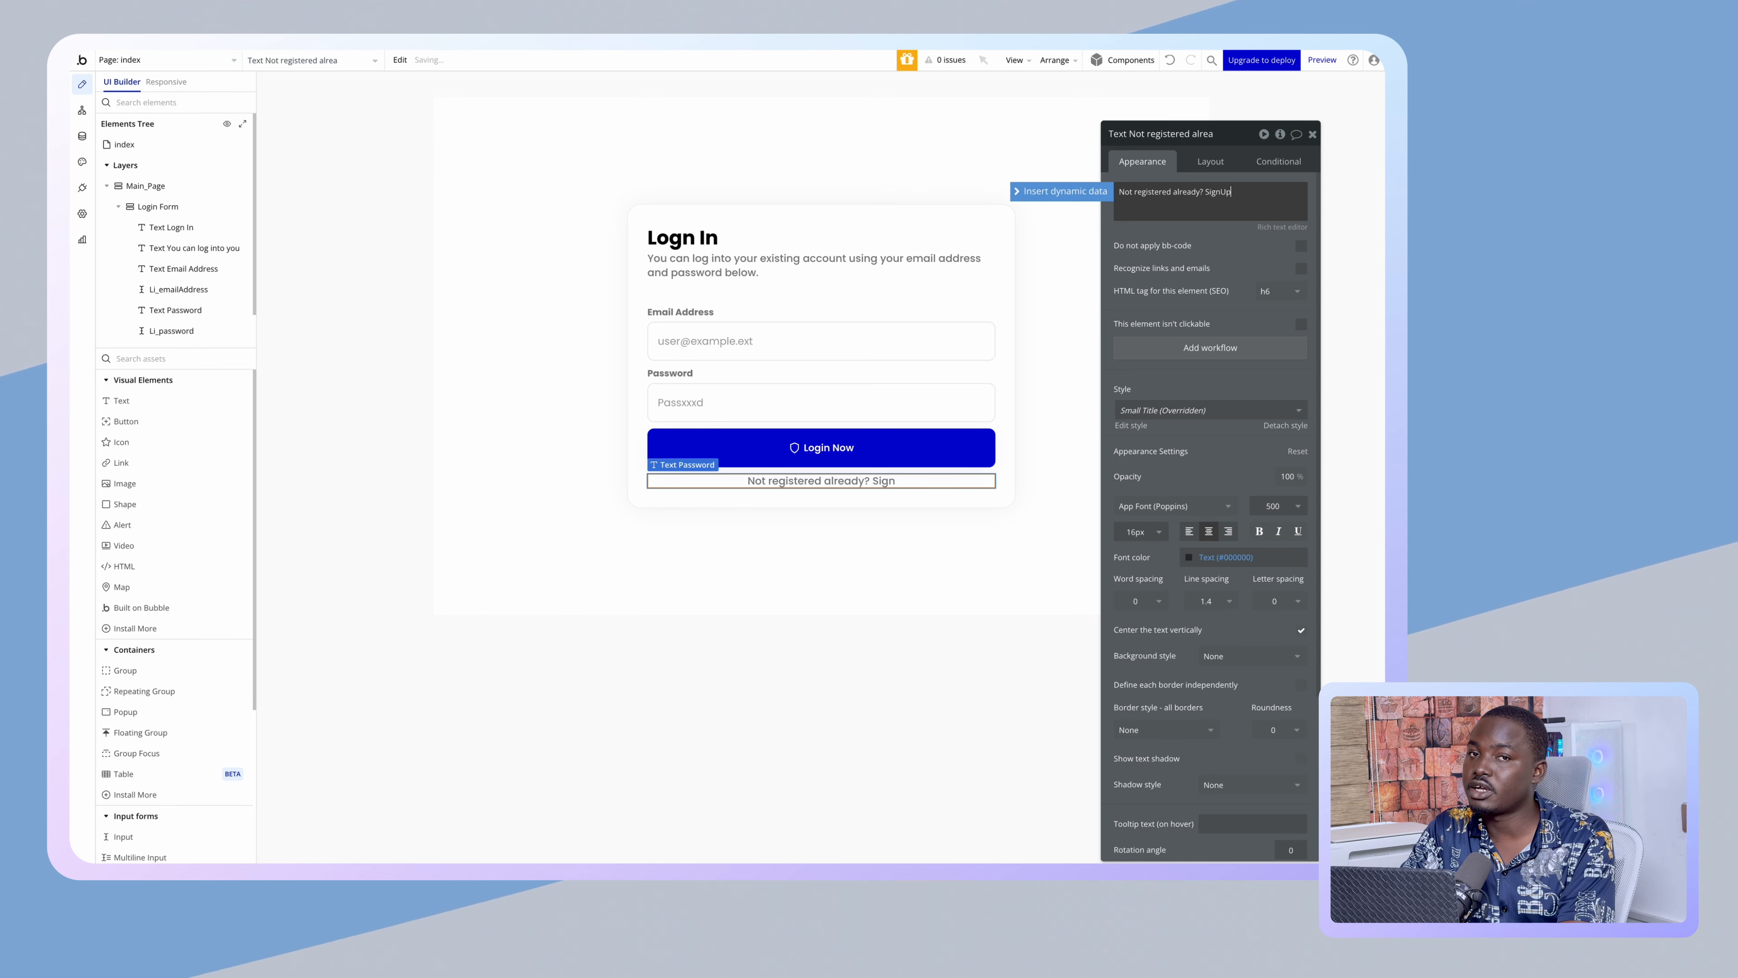
pyautogui.write(' Here')
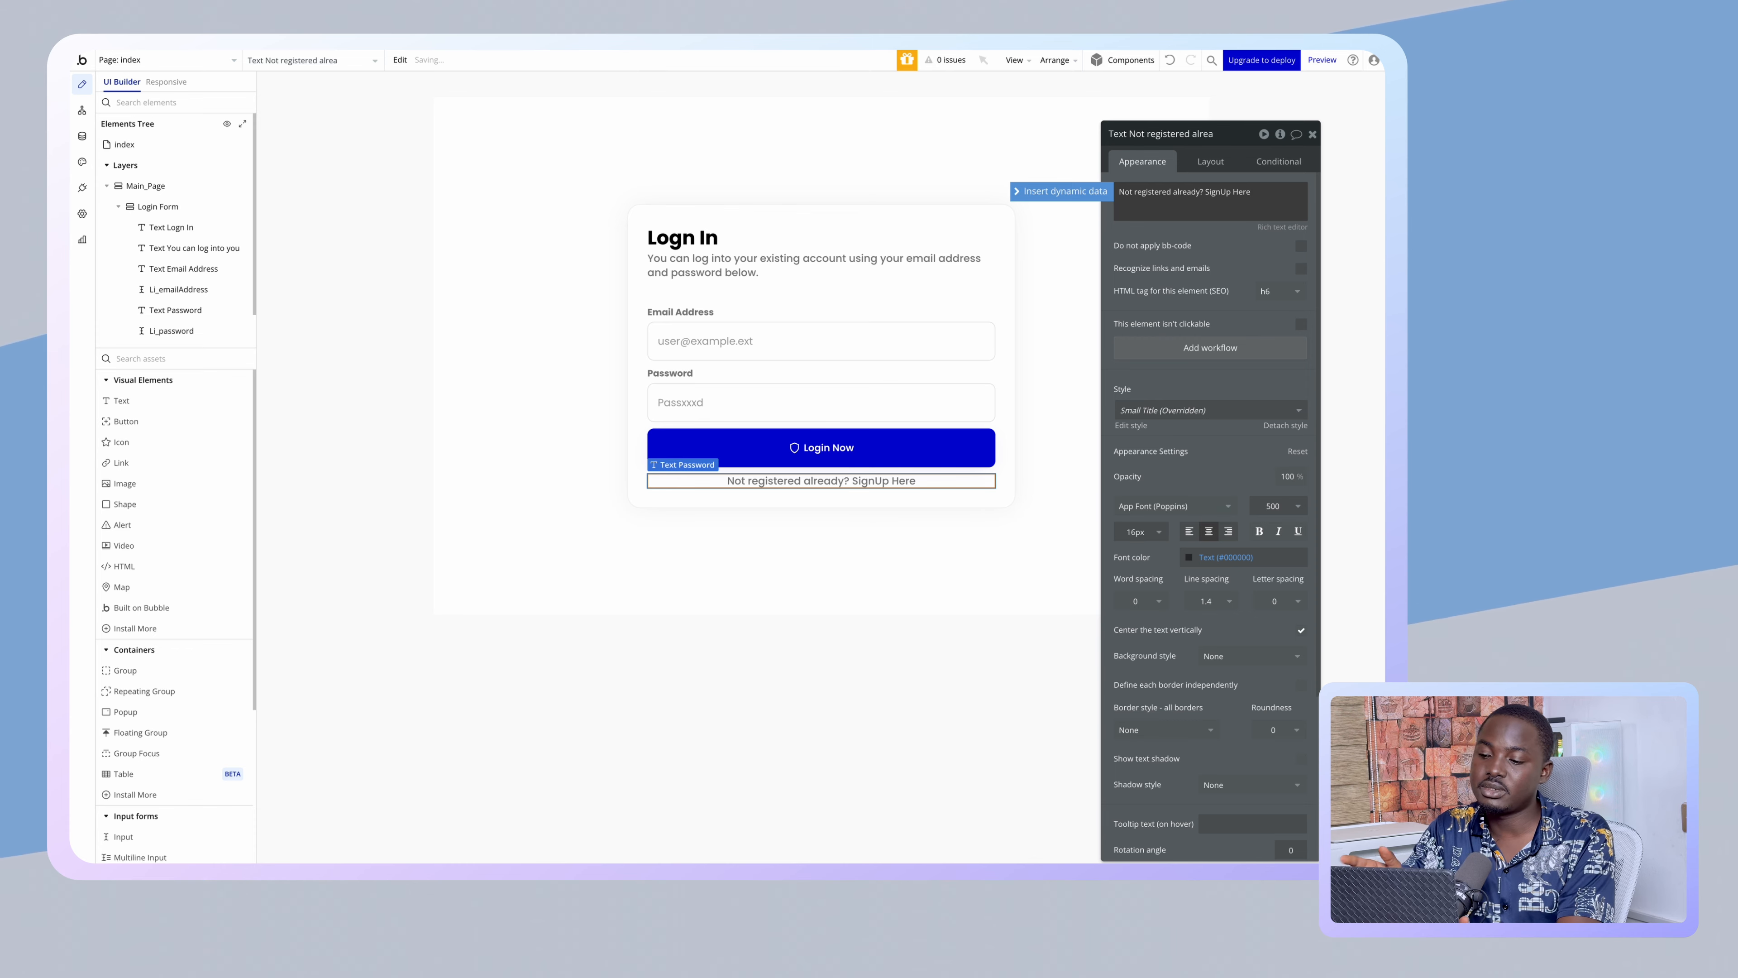
pyautogui.click(1281, 227)
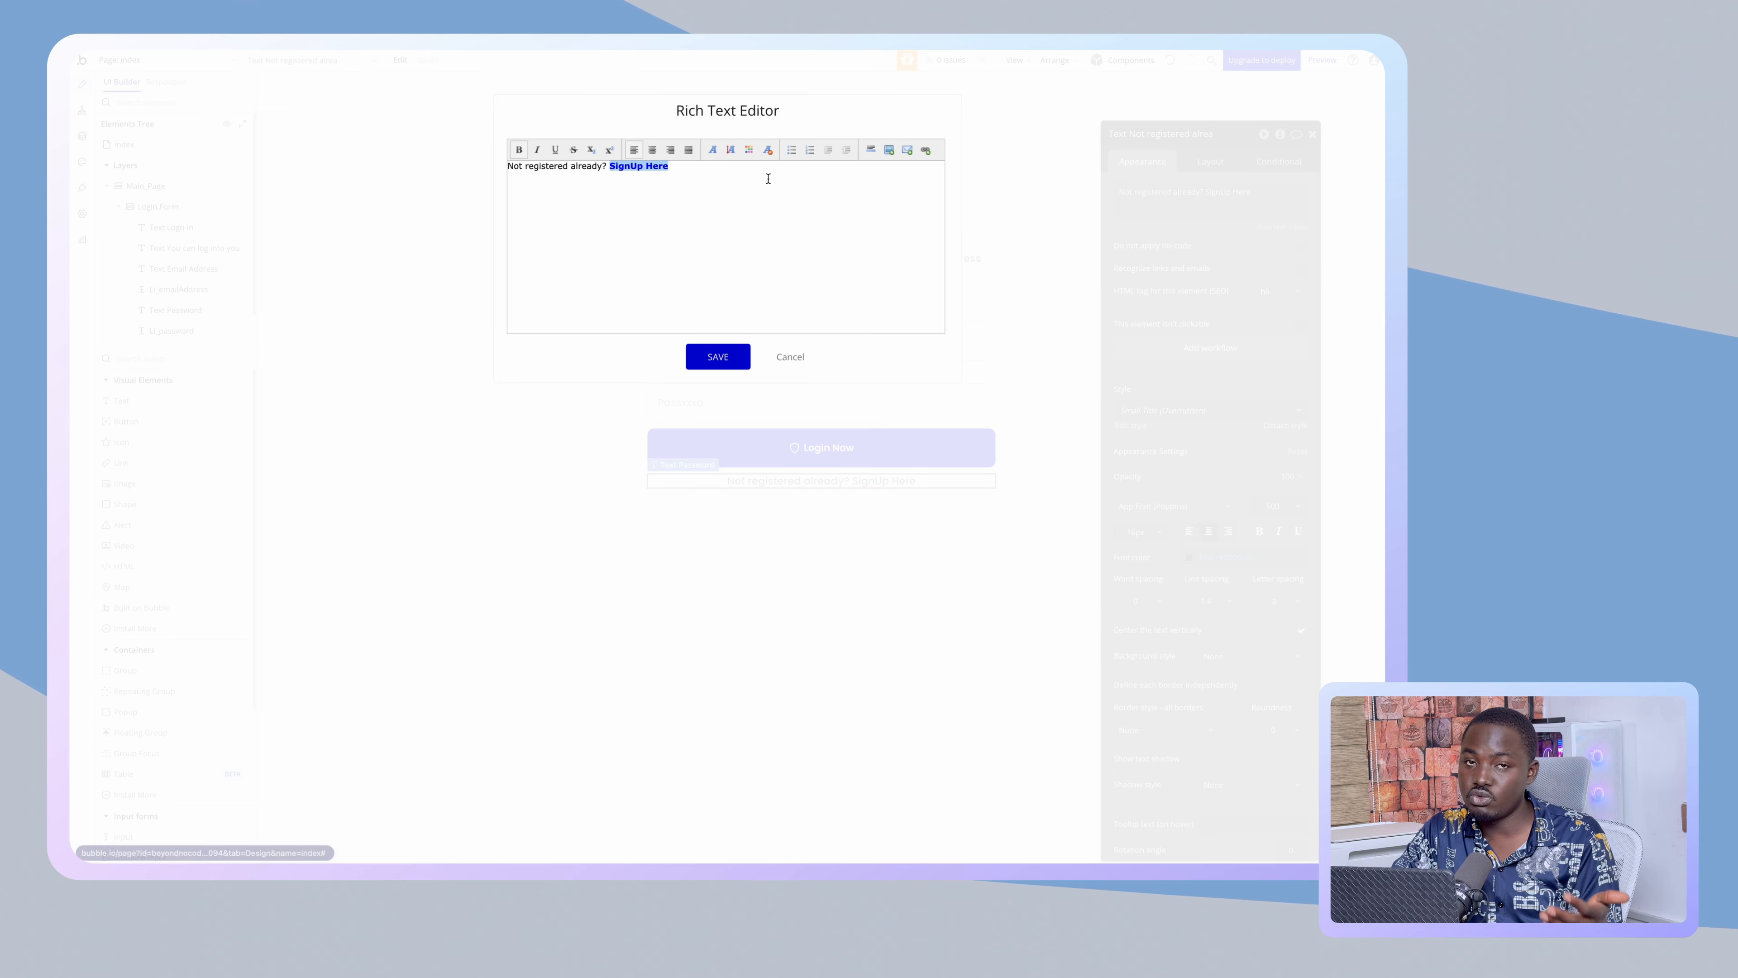
# - Save the blue #0000ff colour on 'SignUp Here'
pyautogui.click(711, 356)
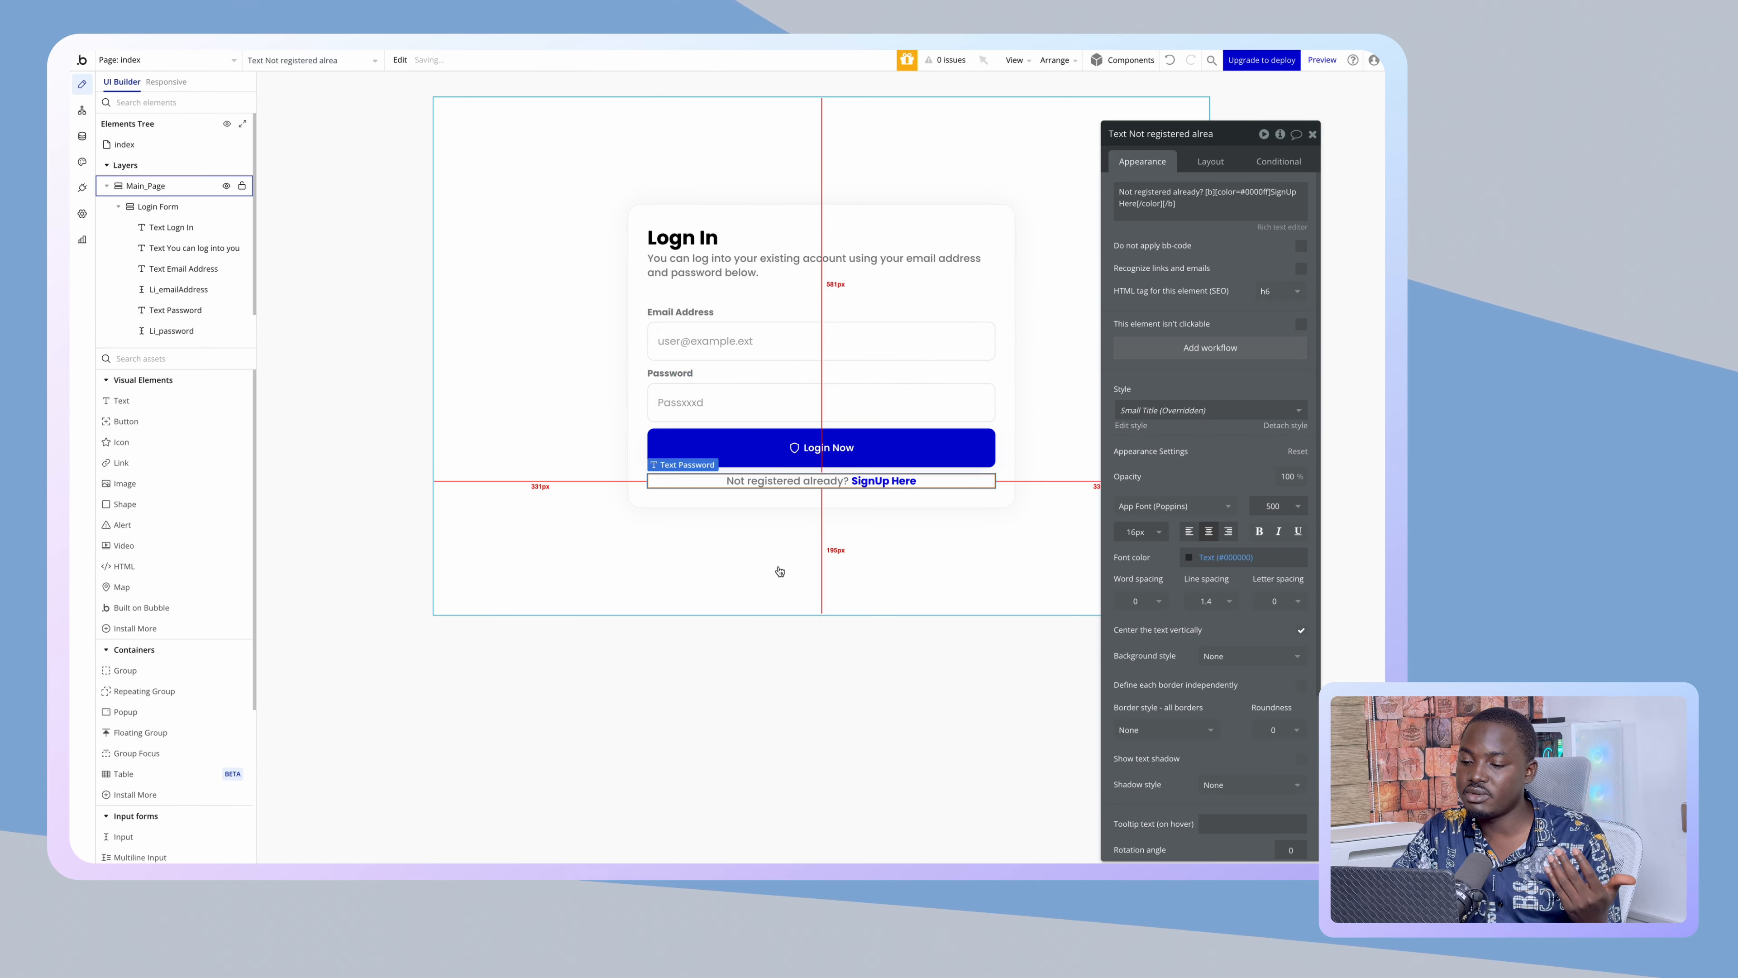
pyautogui.click(775, 568)
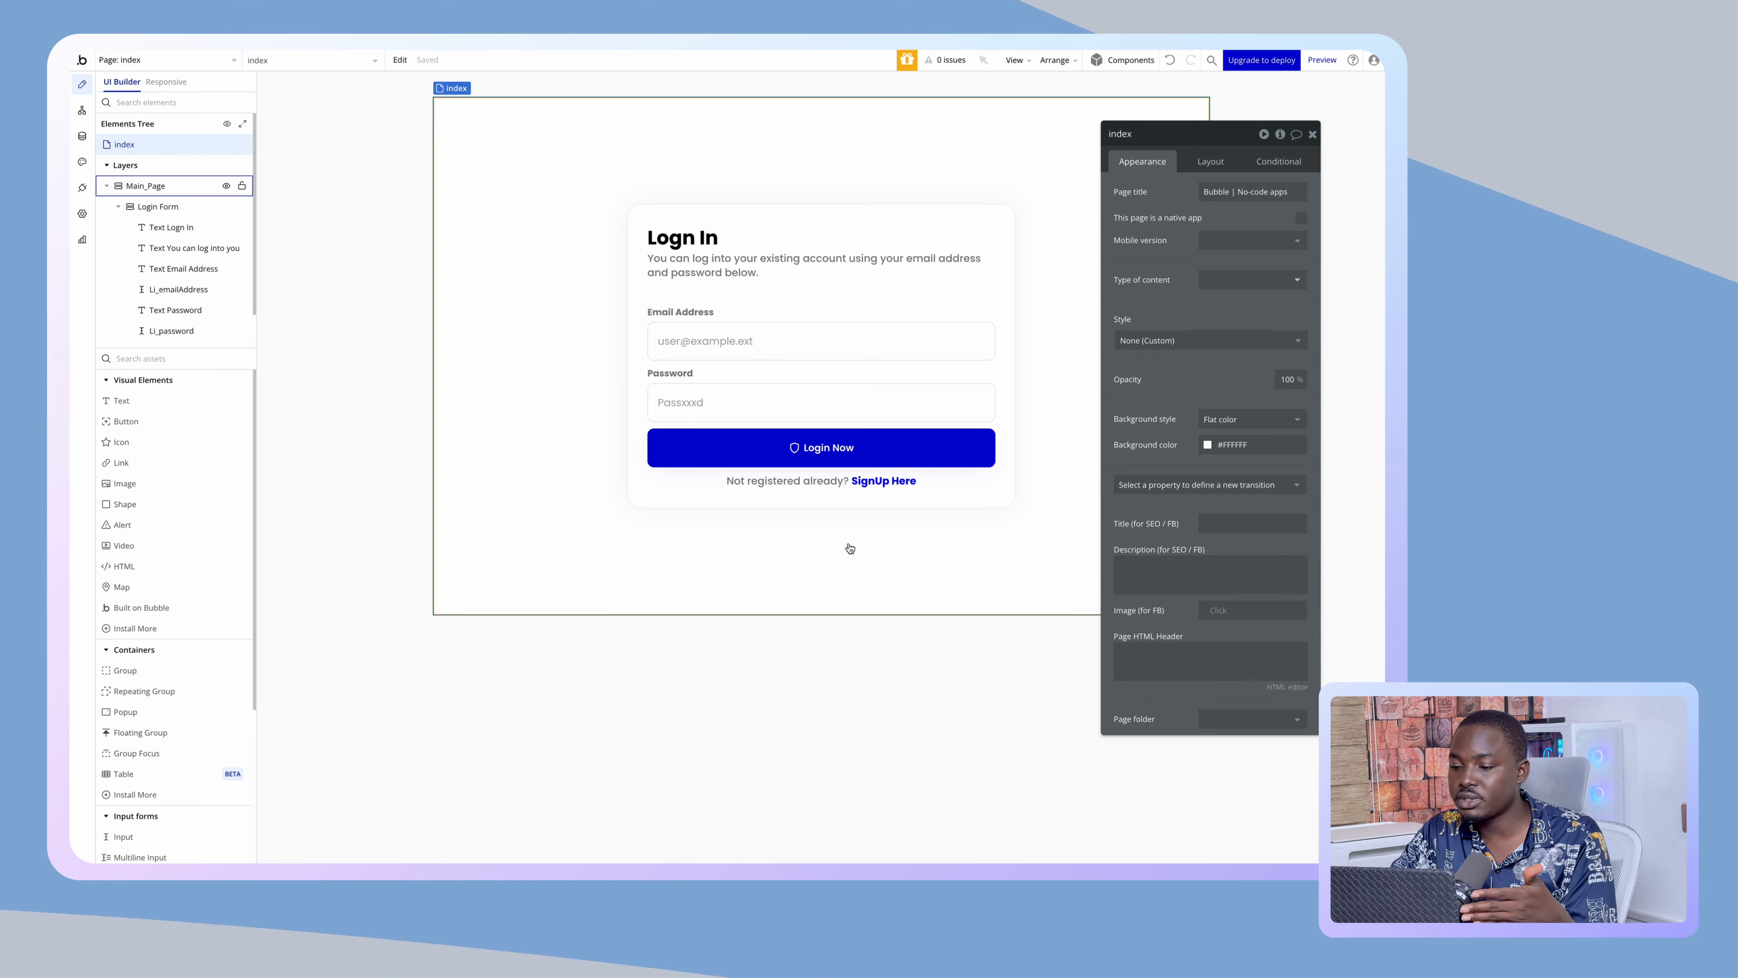
pyautogui.click(814, 481)
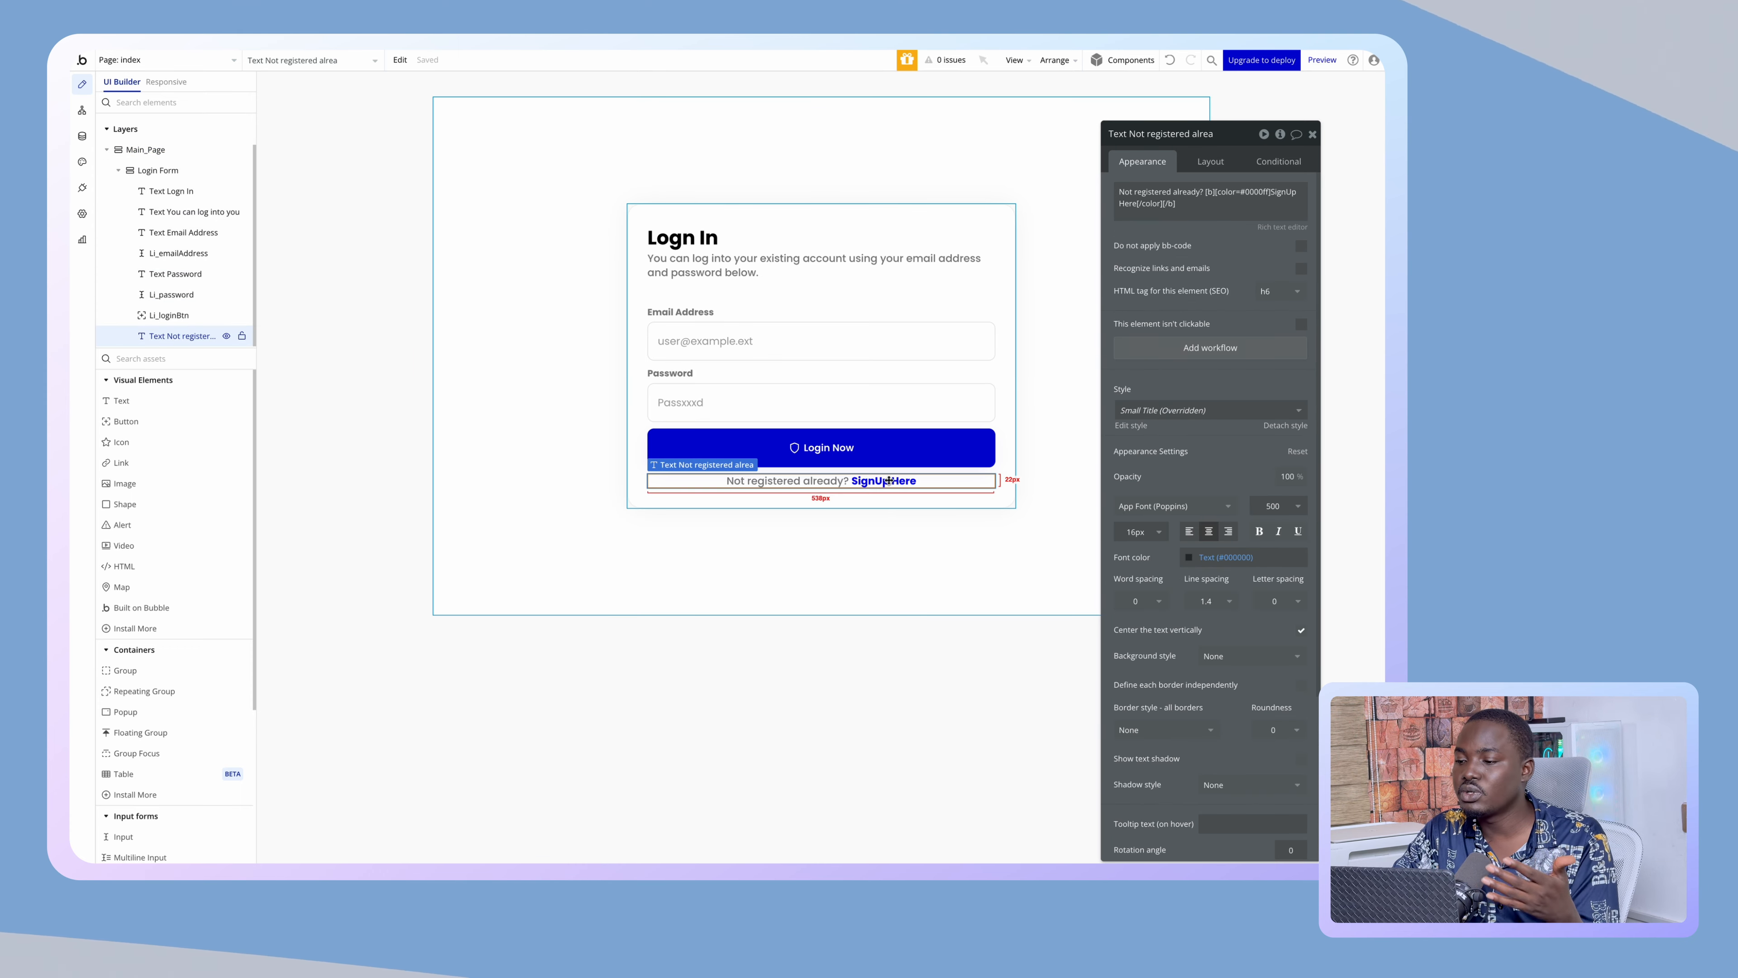
# - Delete the [b] and [/b] tags from the prompt's bb-code
pyautogui.tripleClick(1203, 189)
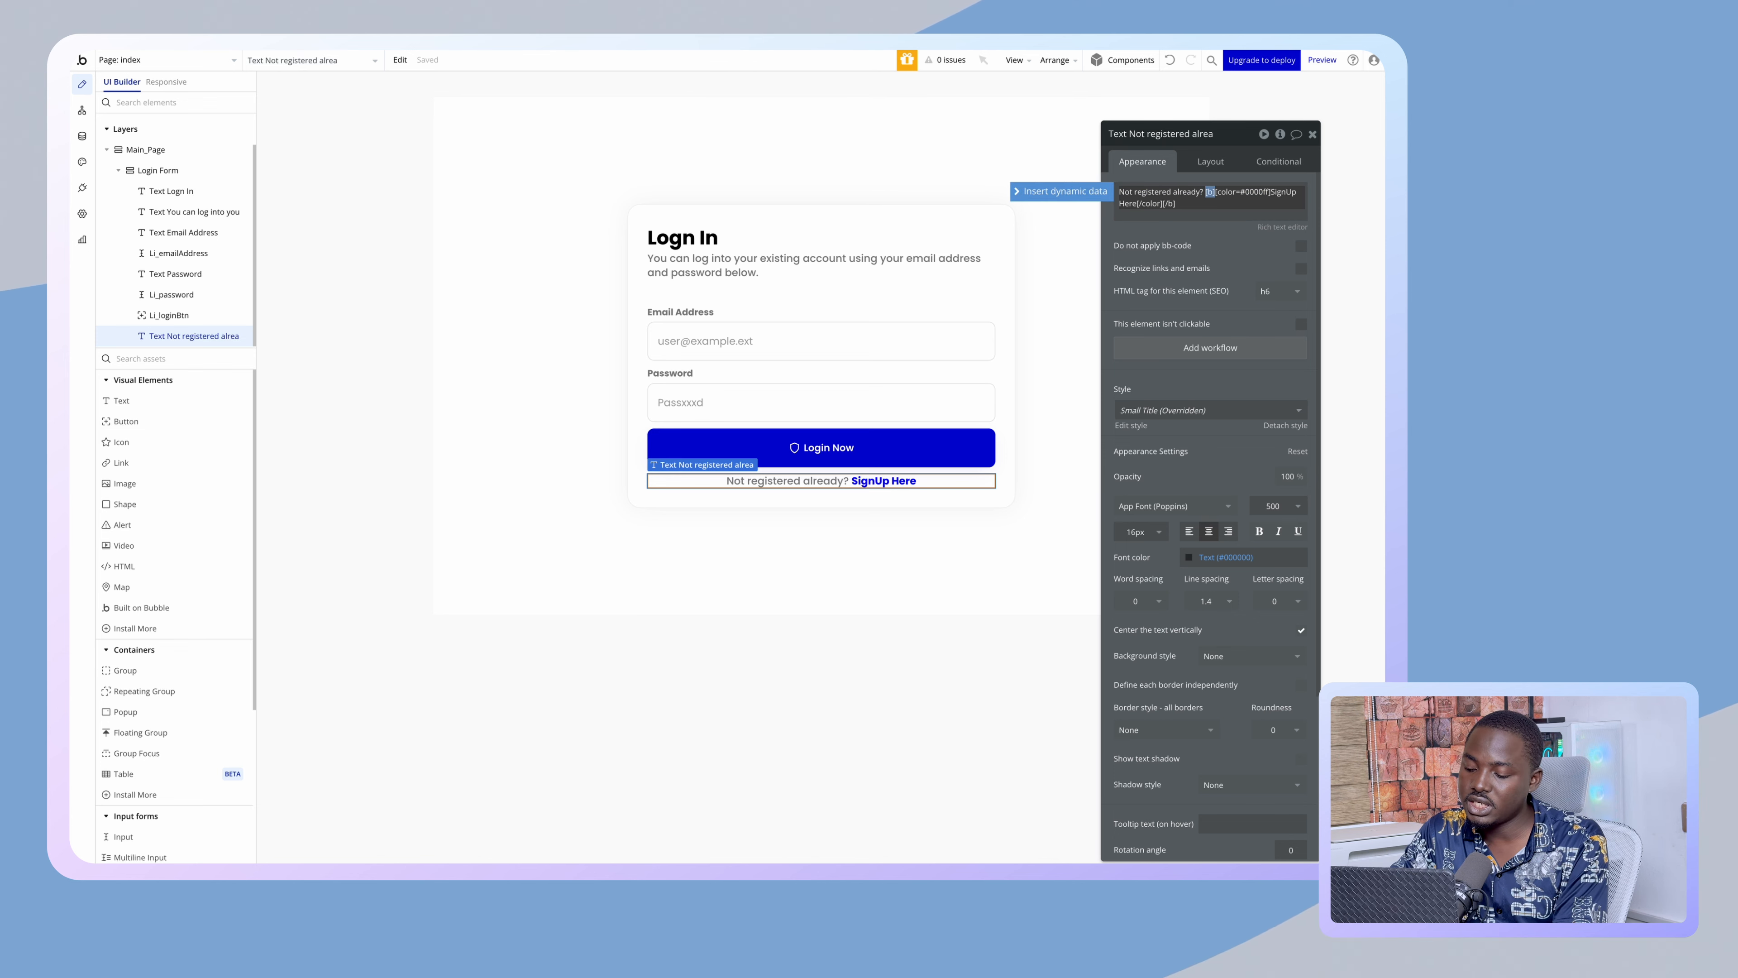
pyautogui.press('BackSpace')
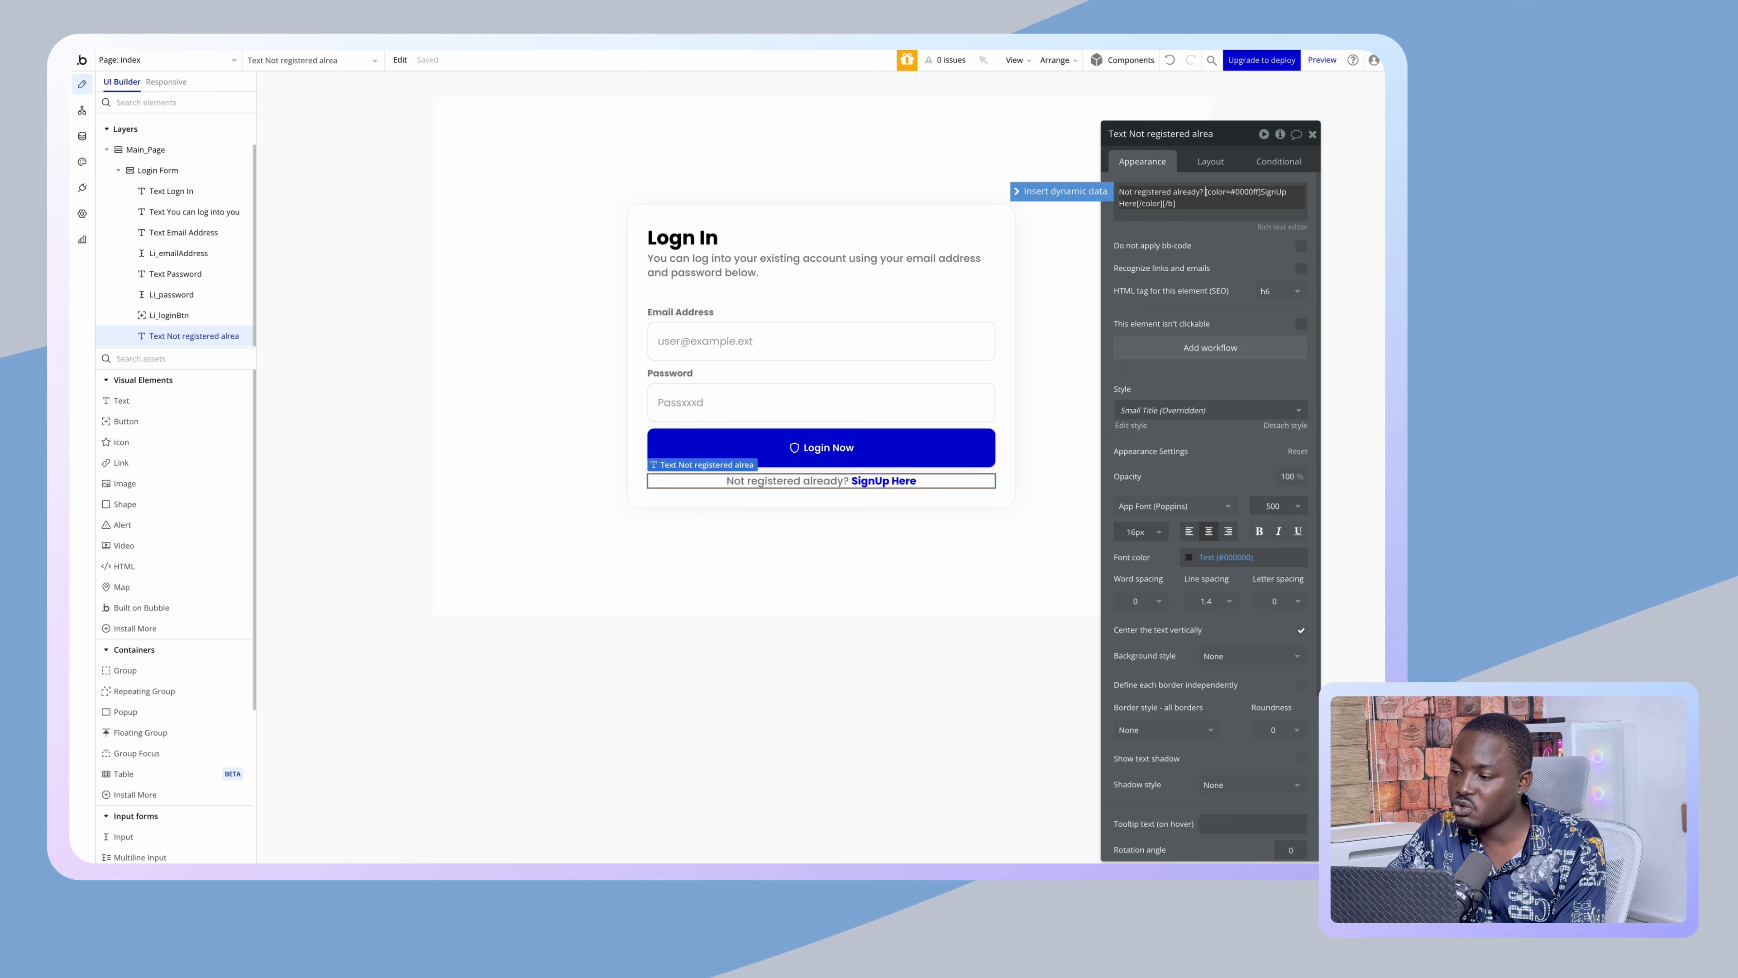
pyautogui.moveTo(1163, 203); pyautogui.dragTo(1176, 204)
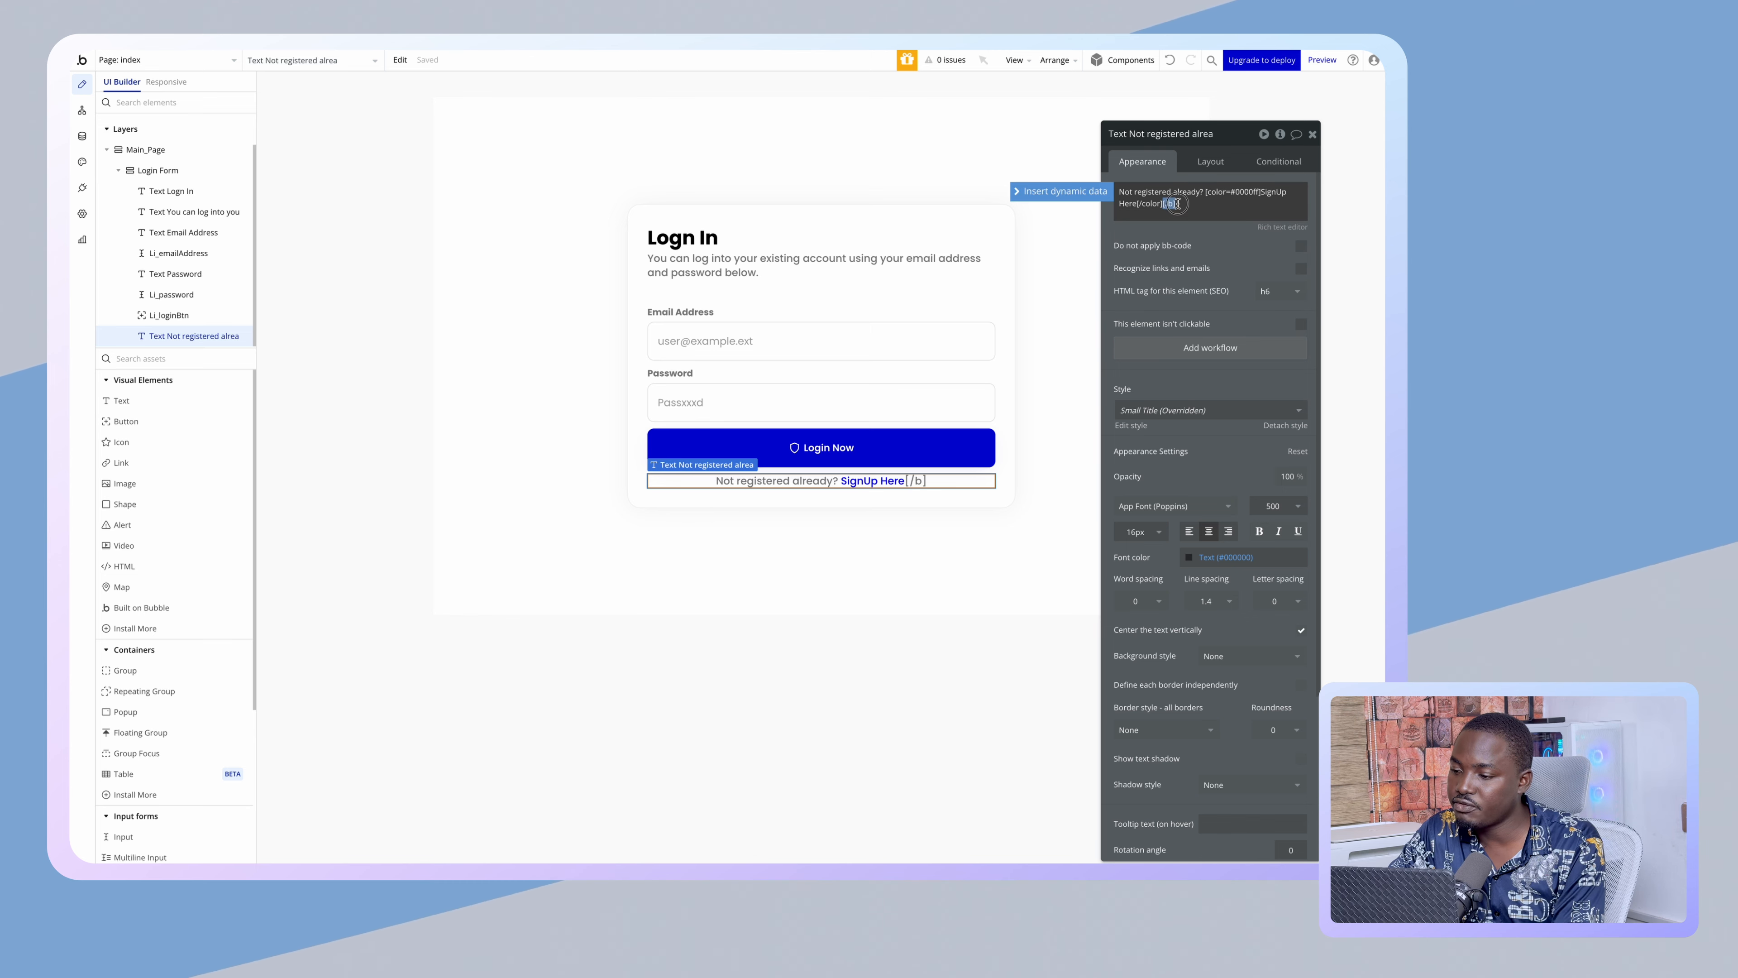
pyautogui.press('BackSpace')
pyautogui.click(1145, 168)
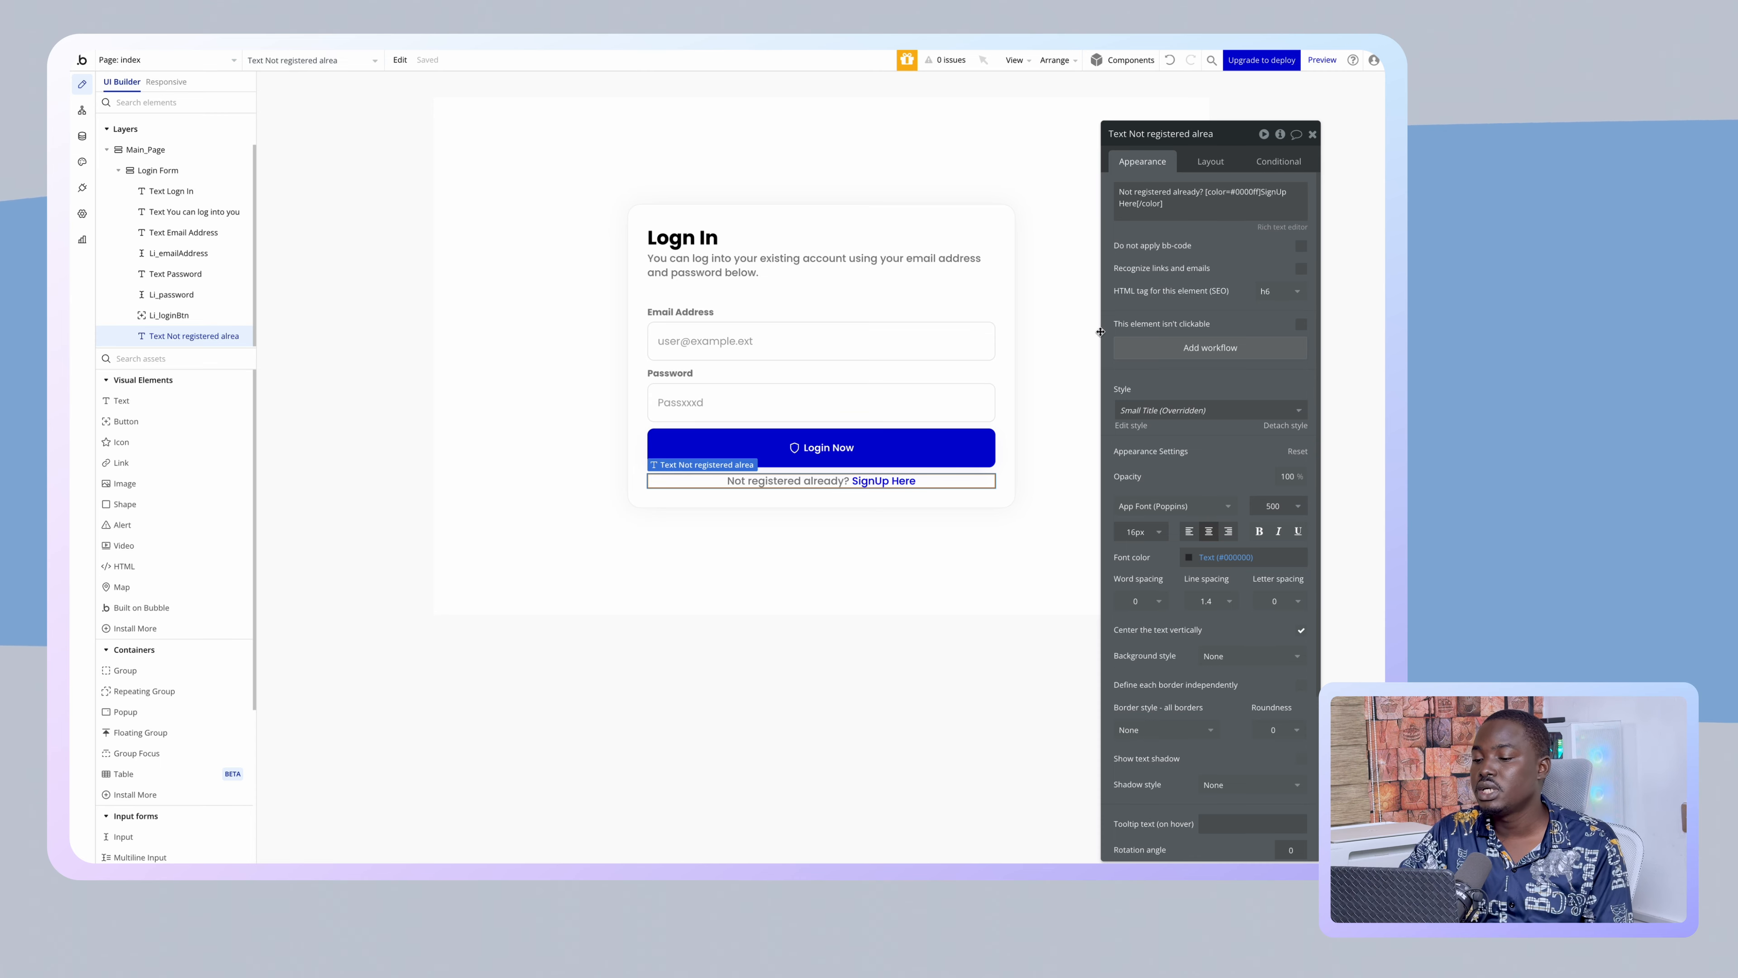
# - Copy and paste the Login Form to create a duplicate
pyautogui.click(542, 532)
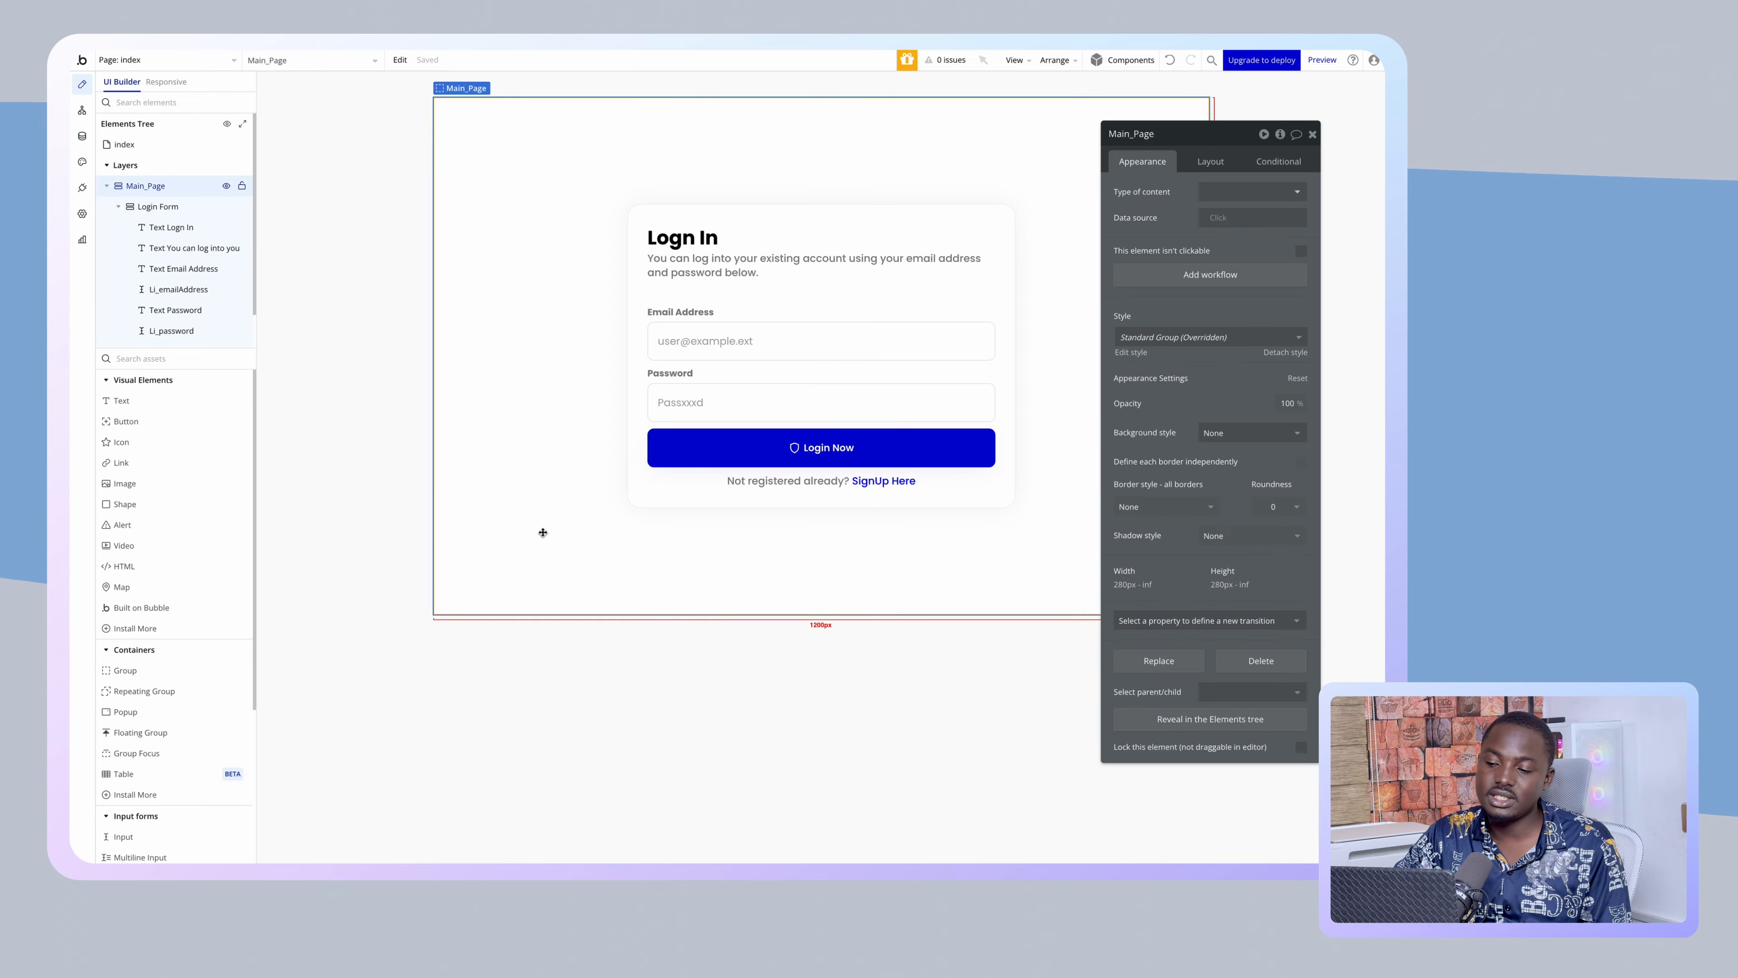
pyautogui.click(635, 493)
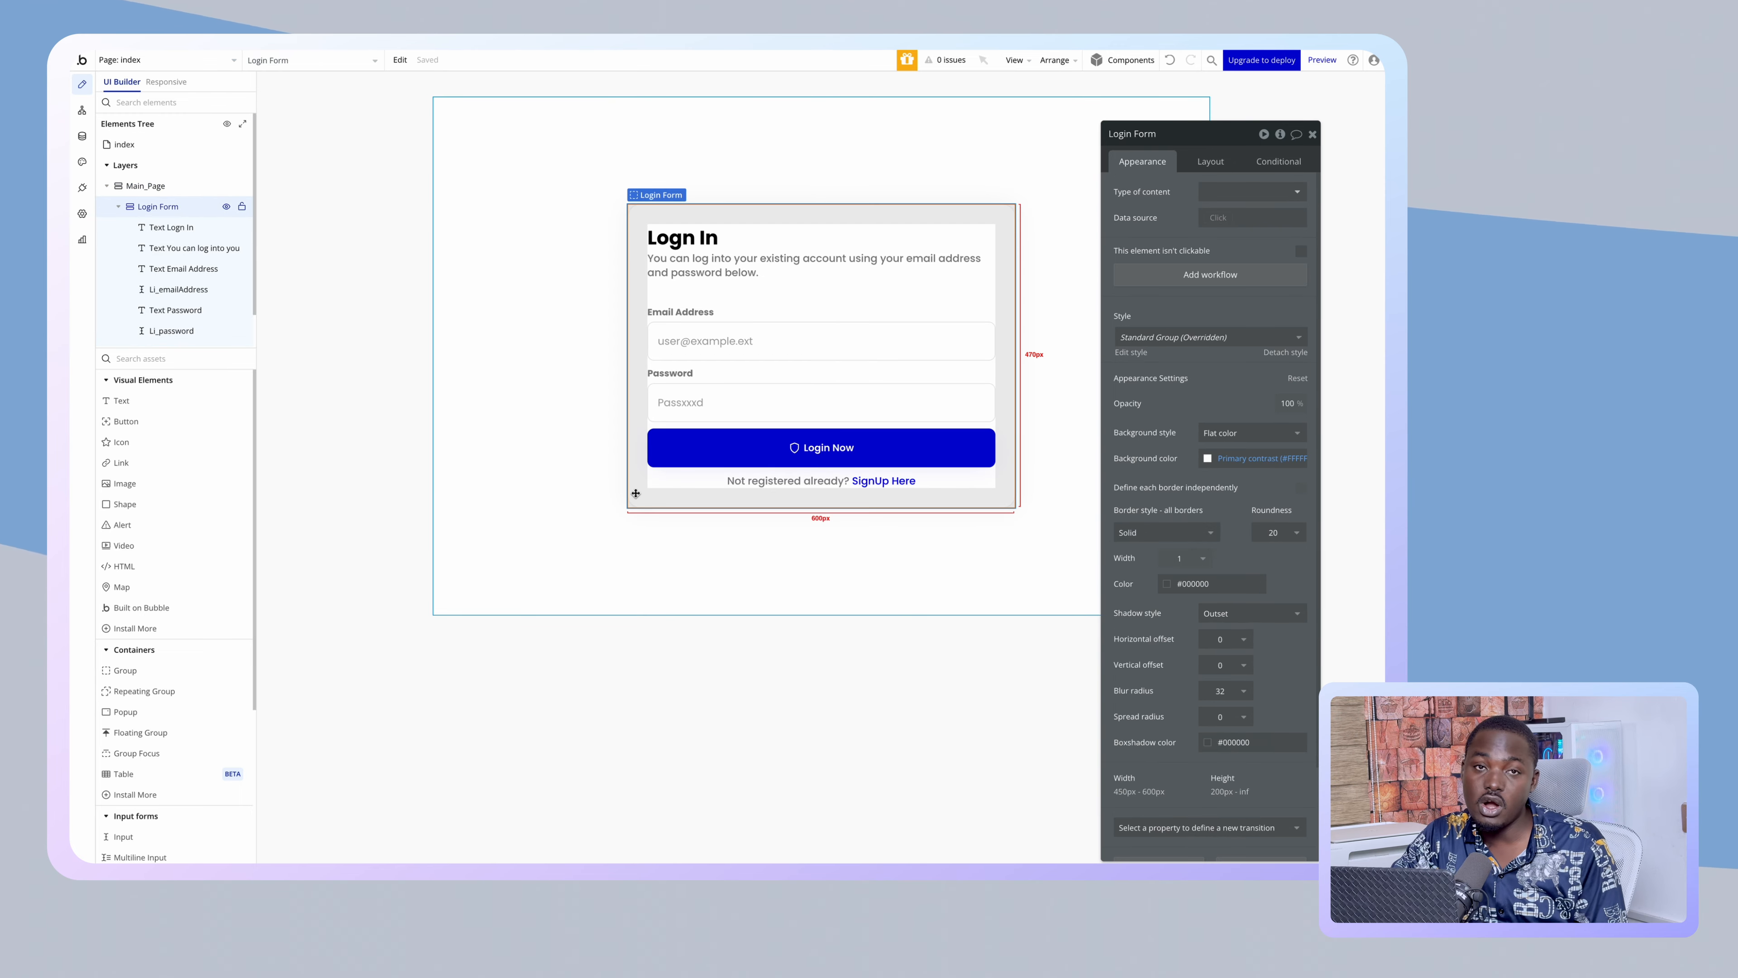
pyautogui.rightClick(635, 408)
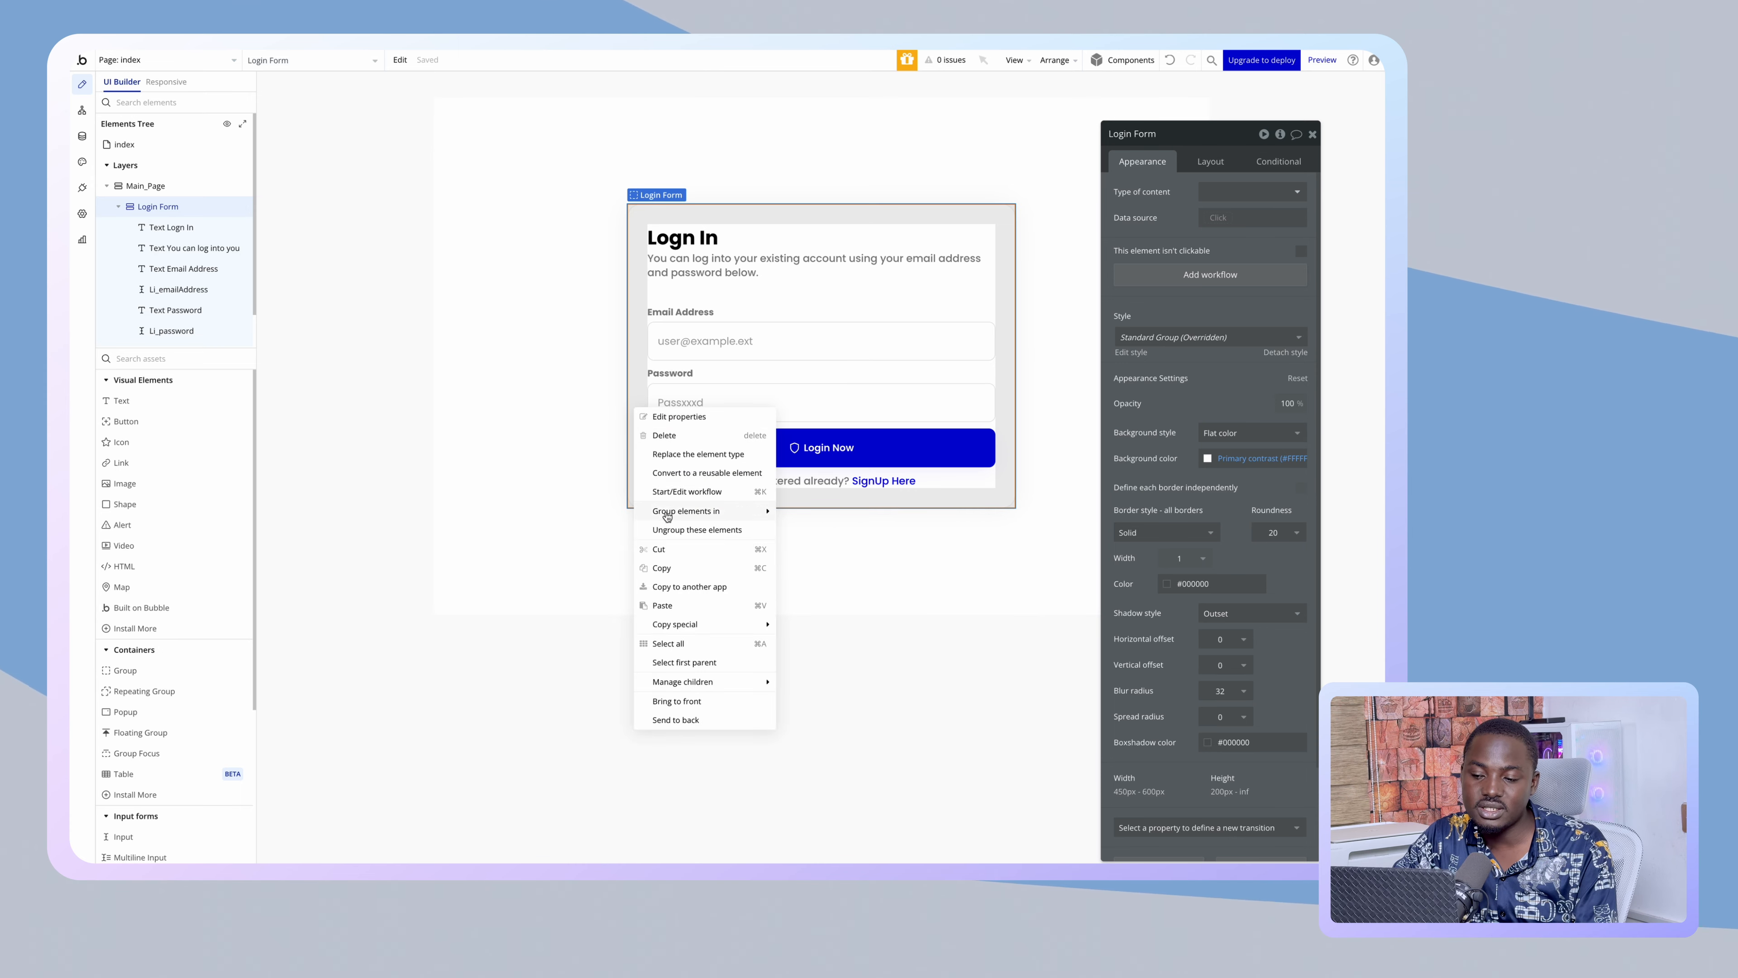
pyautogui.click(667, 571)
pyautogui.rightClick(639, 460)
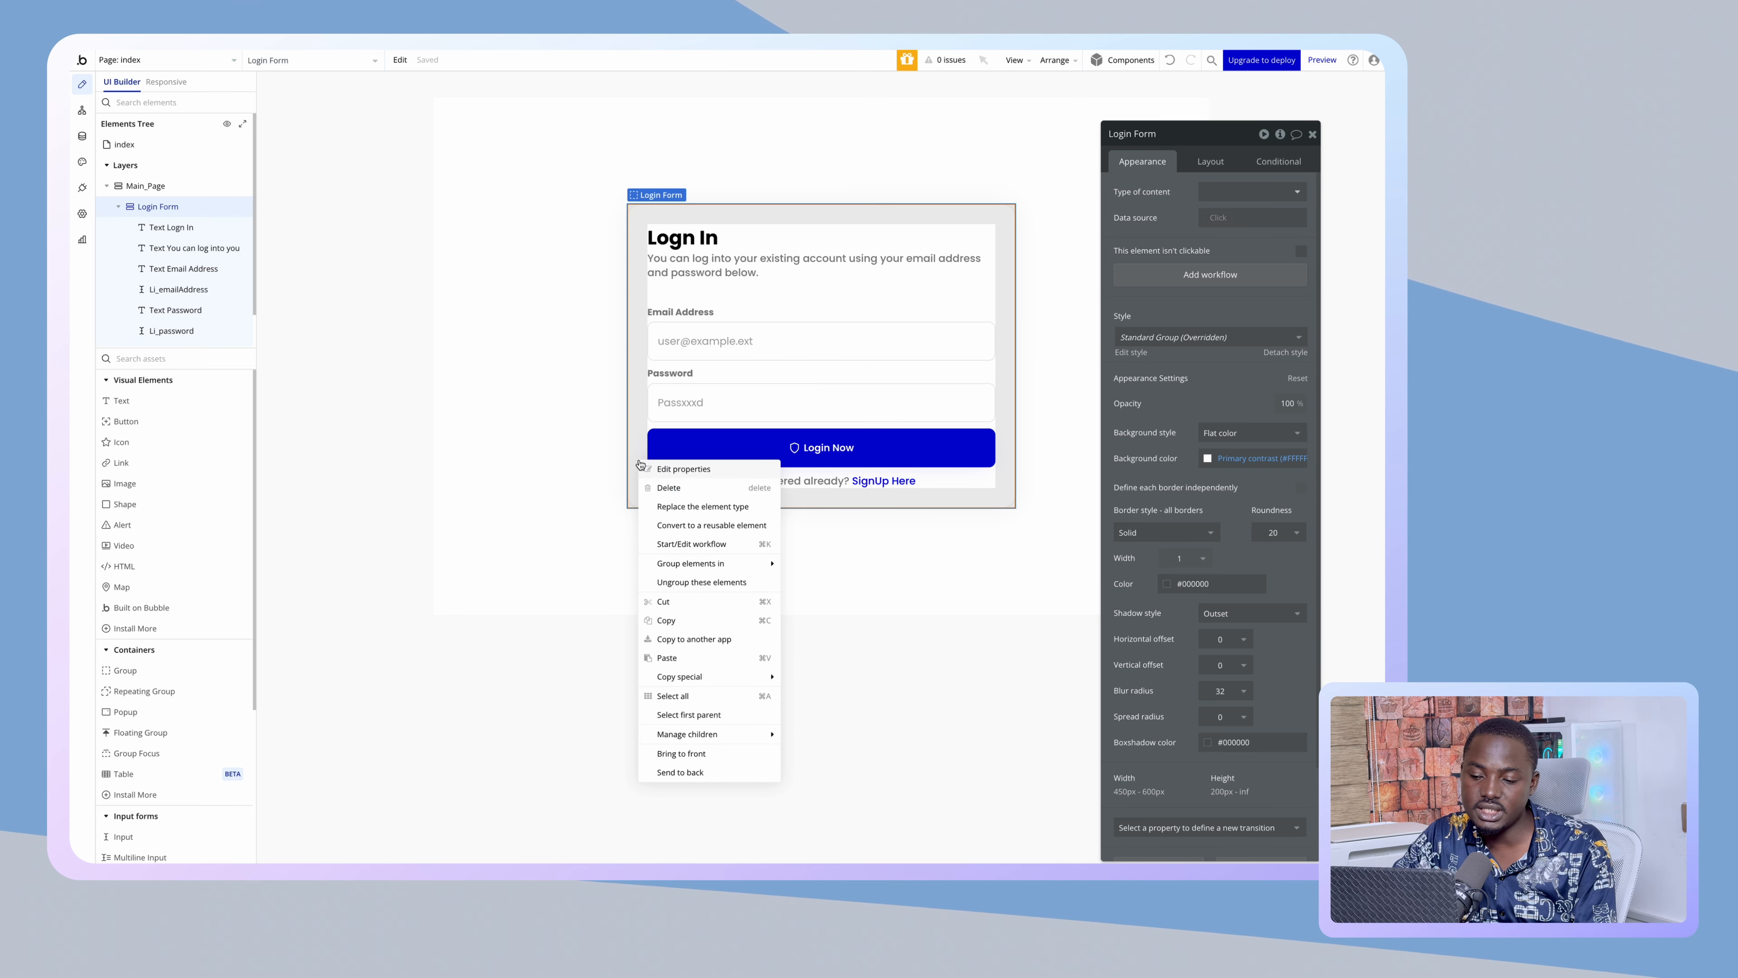
pyautogui.click(667, 658)
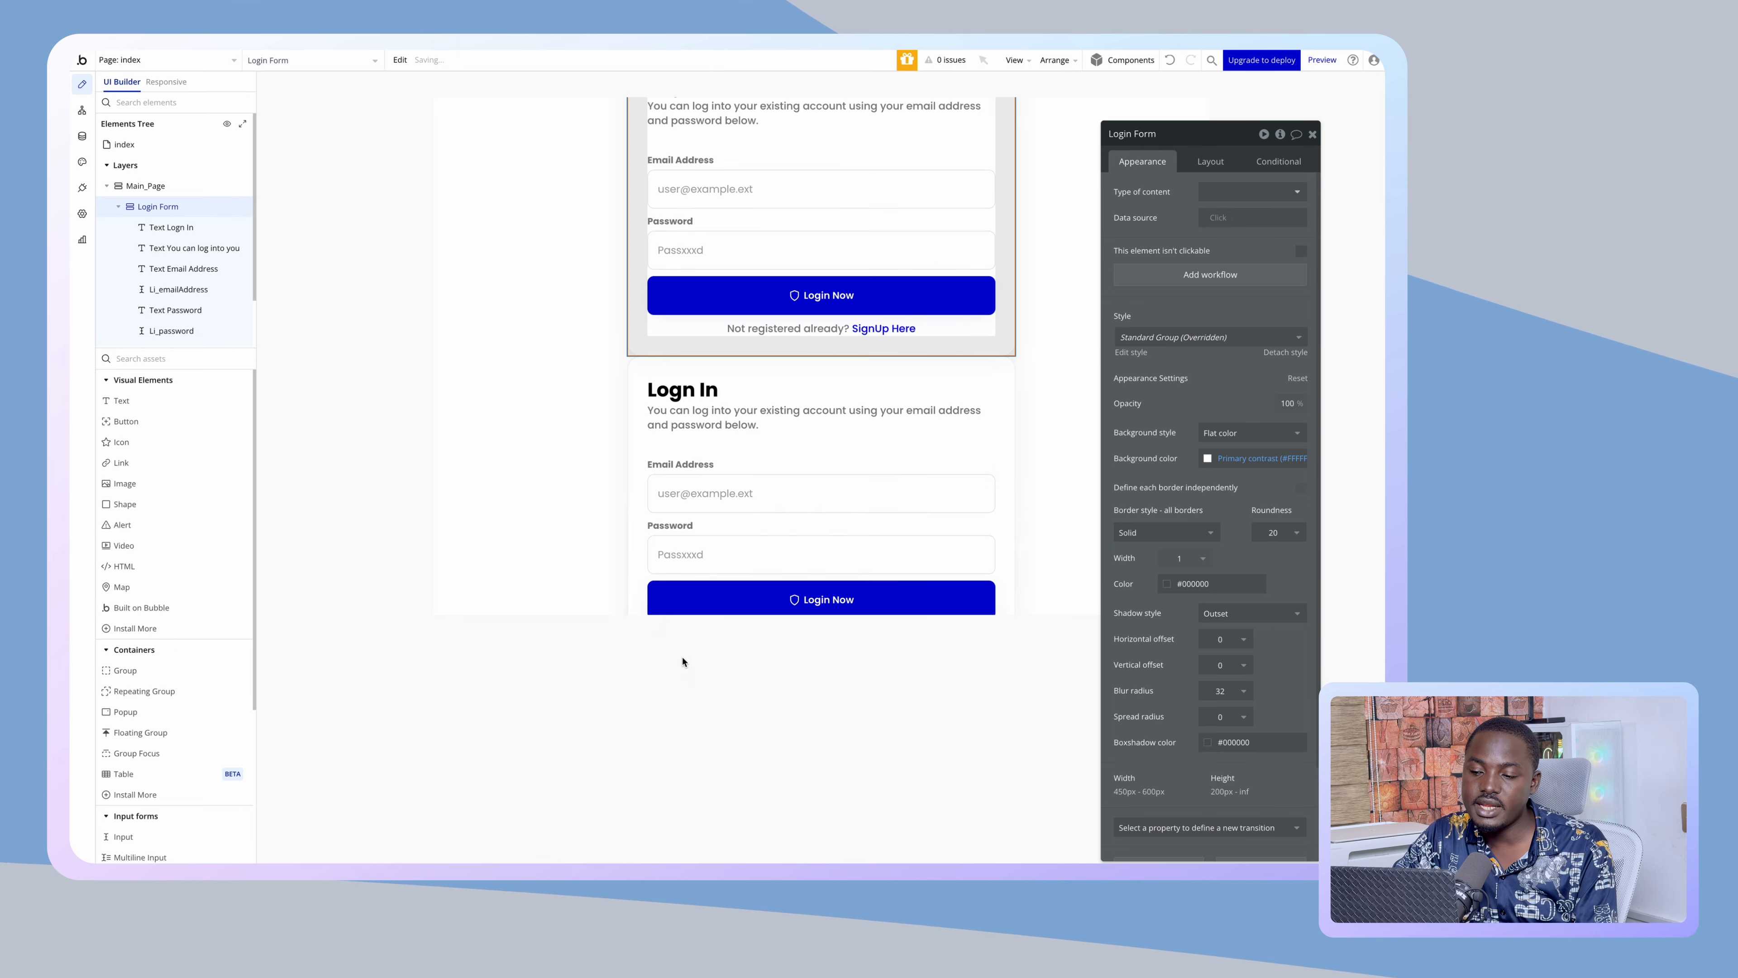
# - Make the original Login Form collapse when hidden, invisible on page load, and hidden in the editor
pyautogui.click(629, 309)
pyautogui.click(1210, 160)
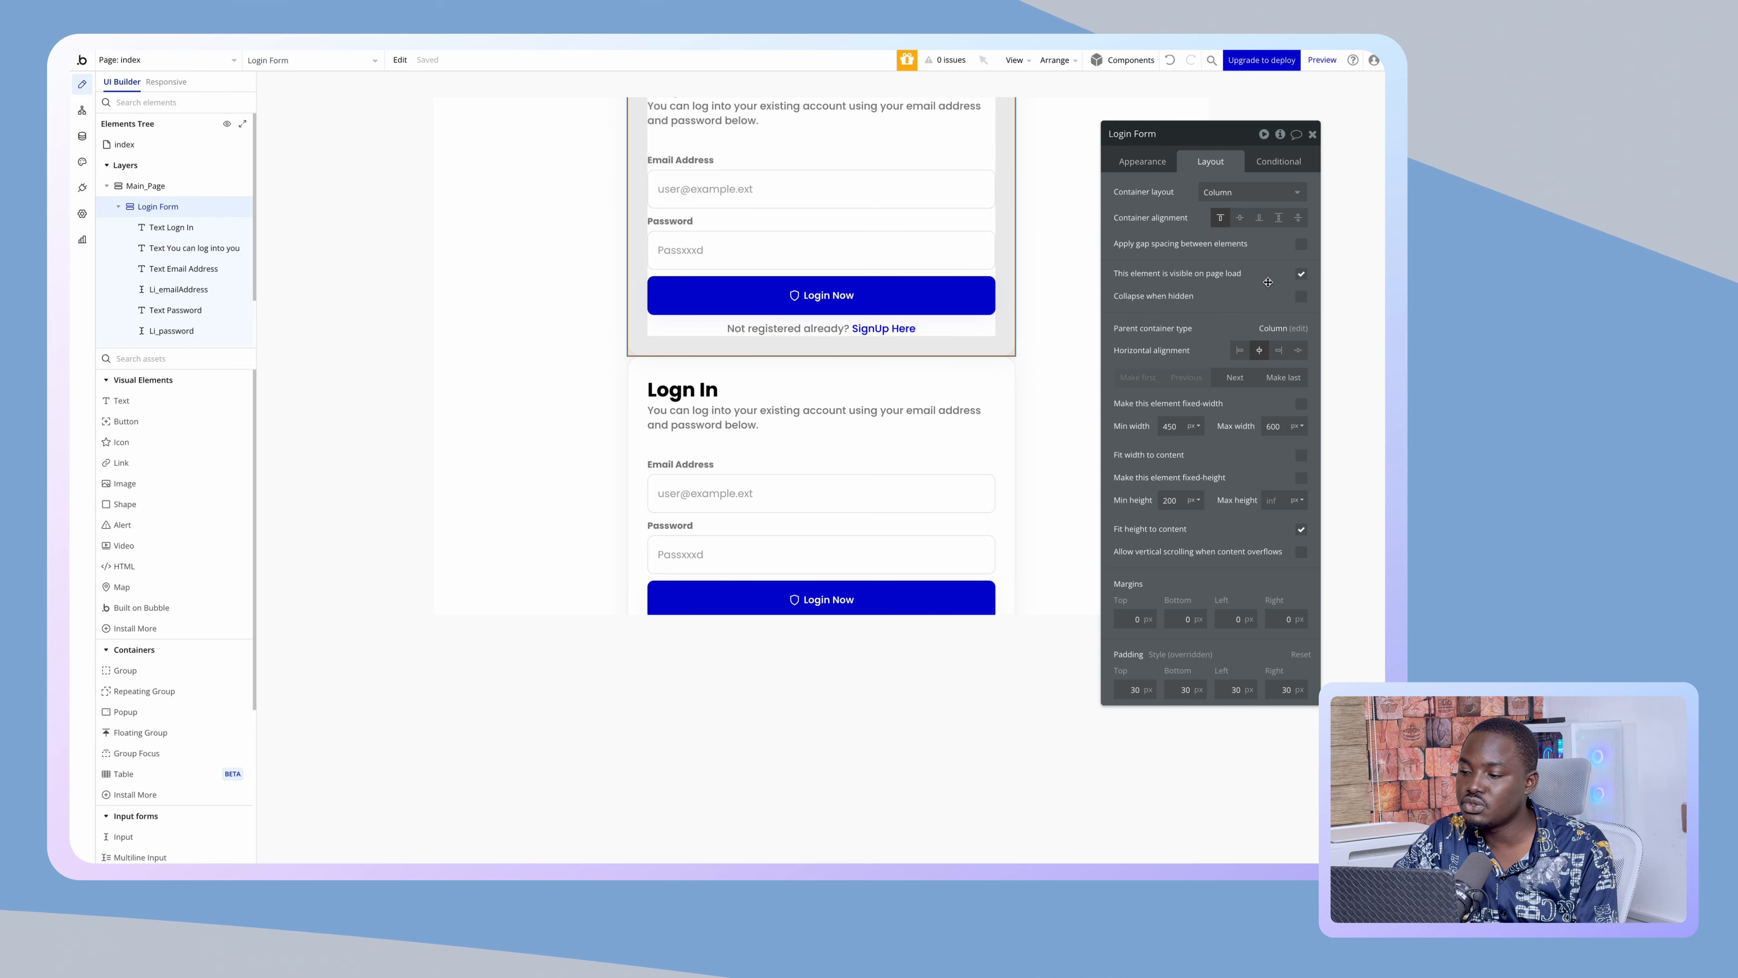
pyautogui.click(1301, 295)
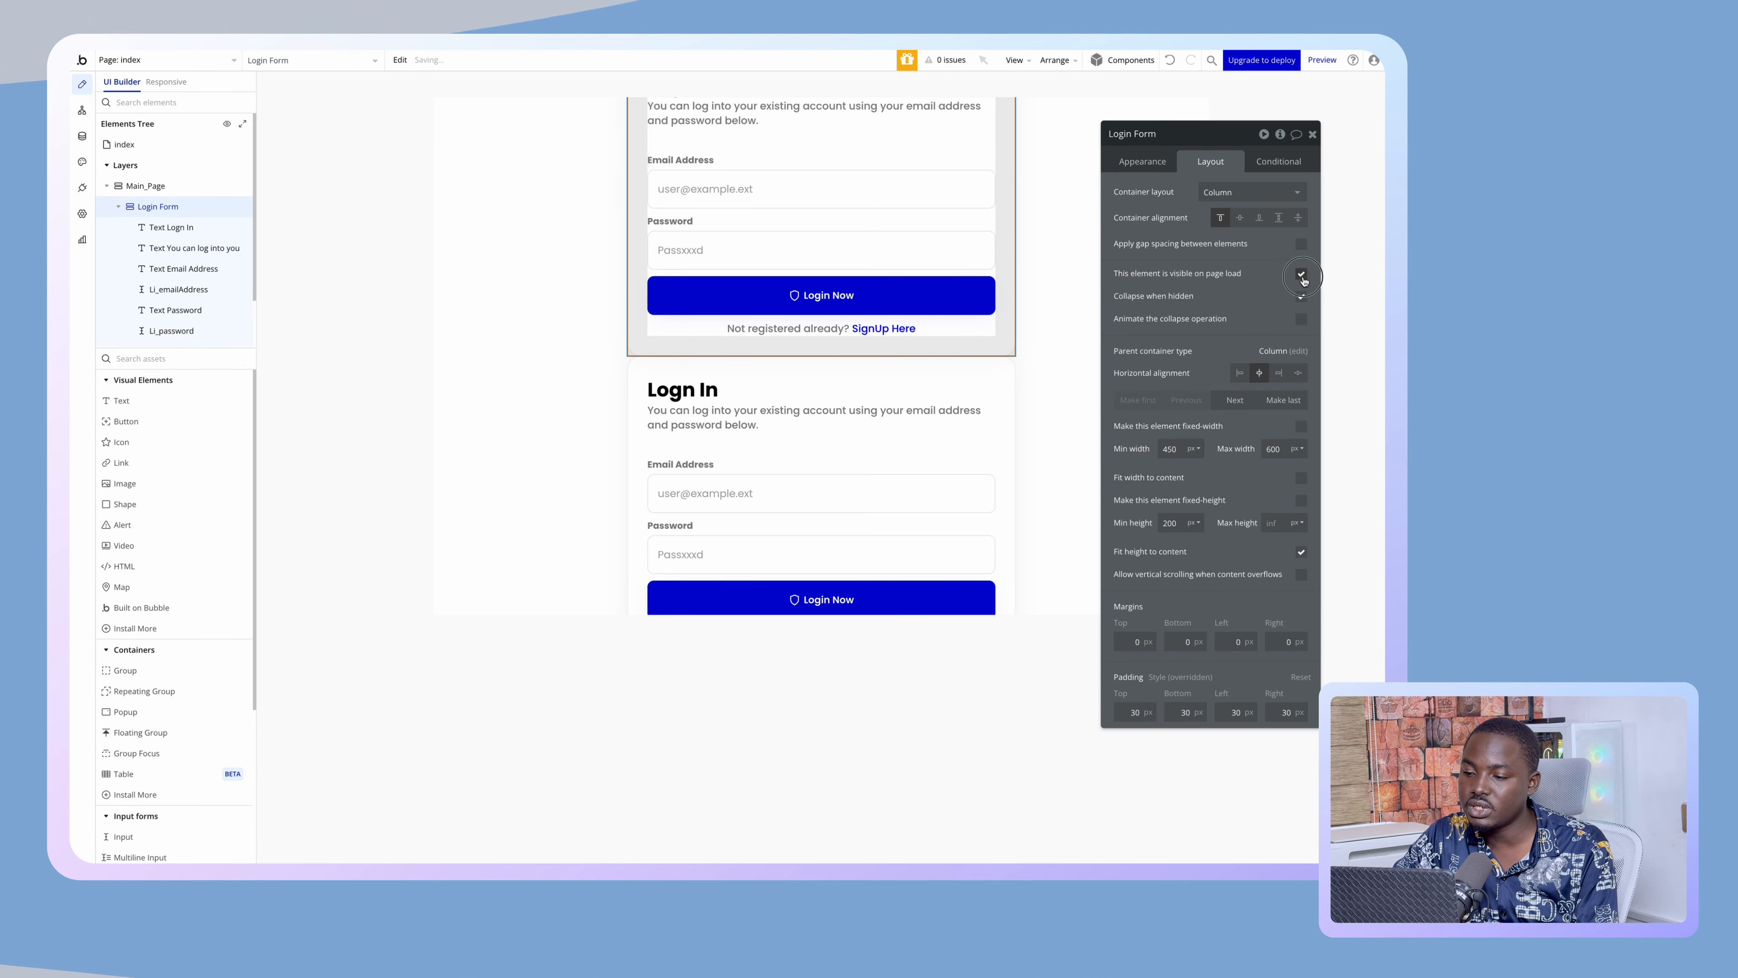
pyautogui.click(1302, 276)
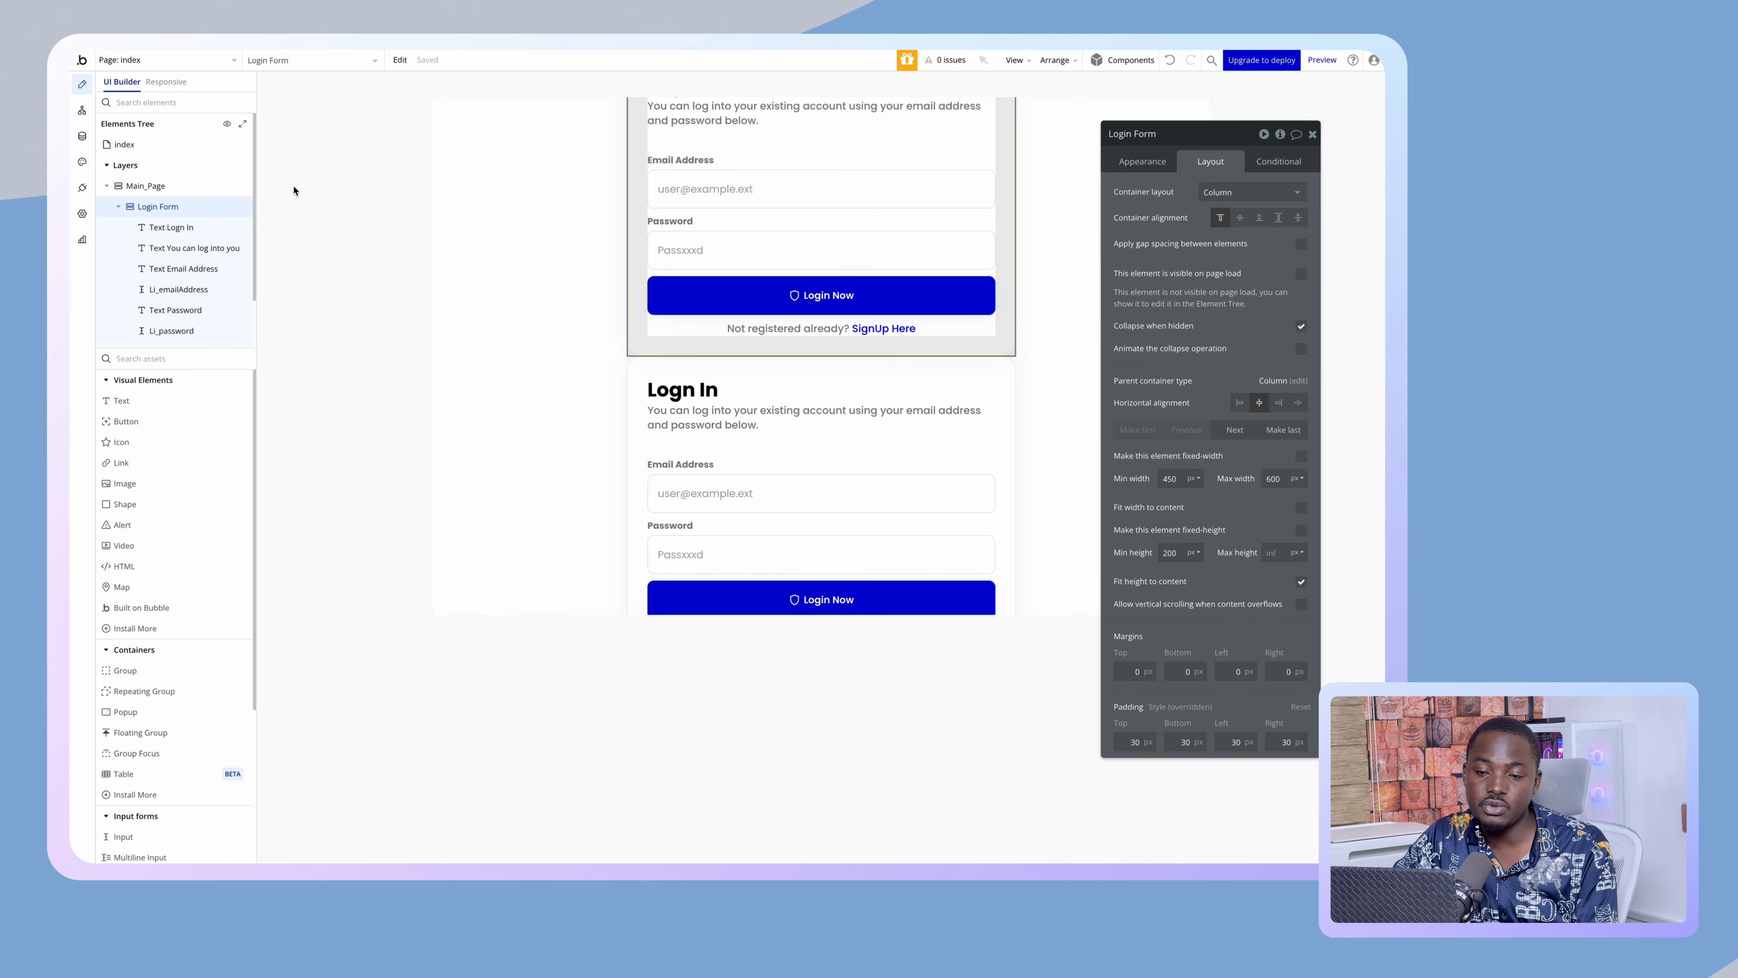
pyautogui.click(120, 207)
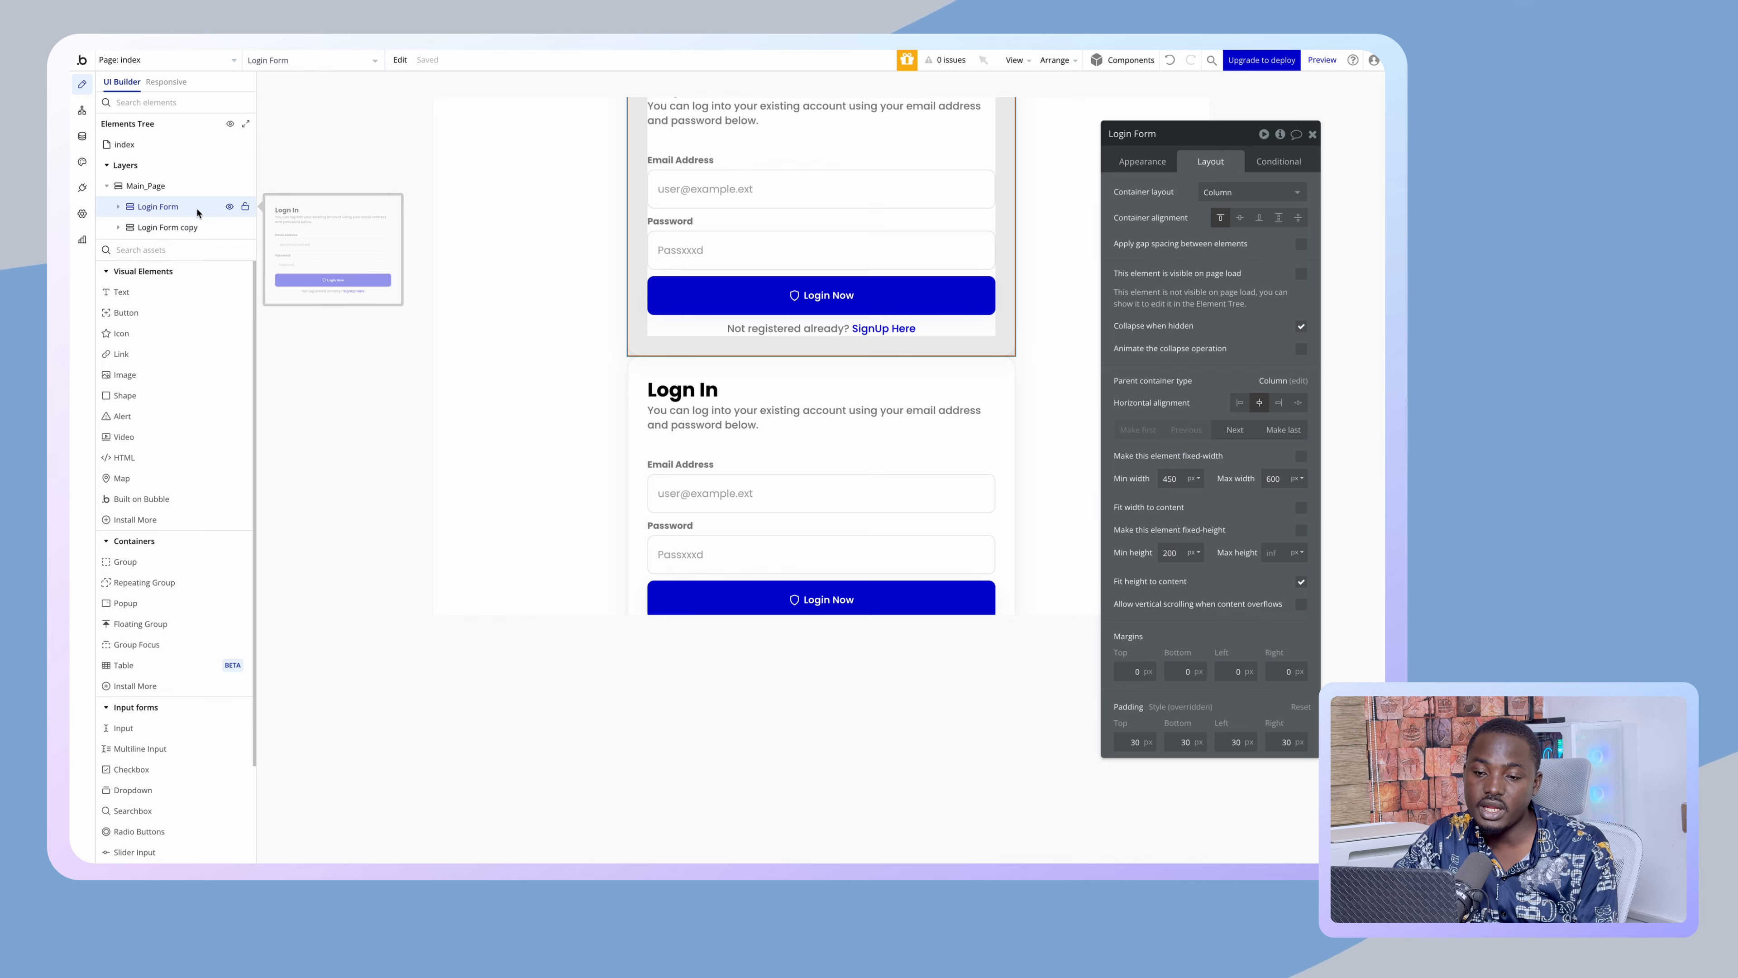
pyautogui.click(226, 206)
pyautogui.click(171, 228)
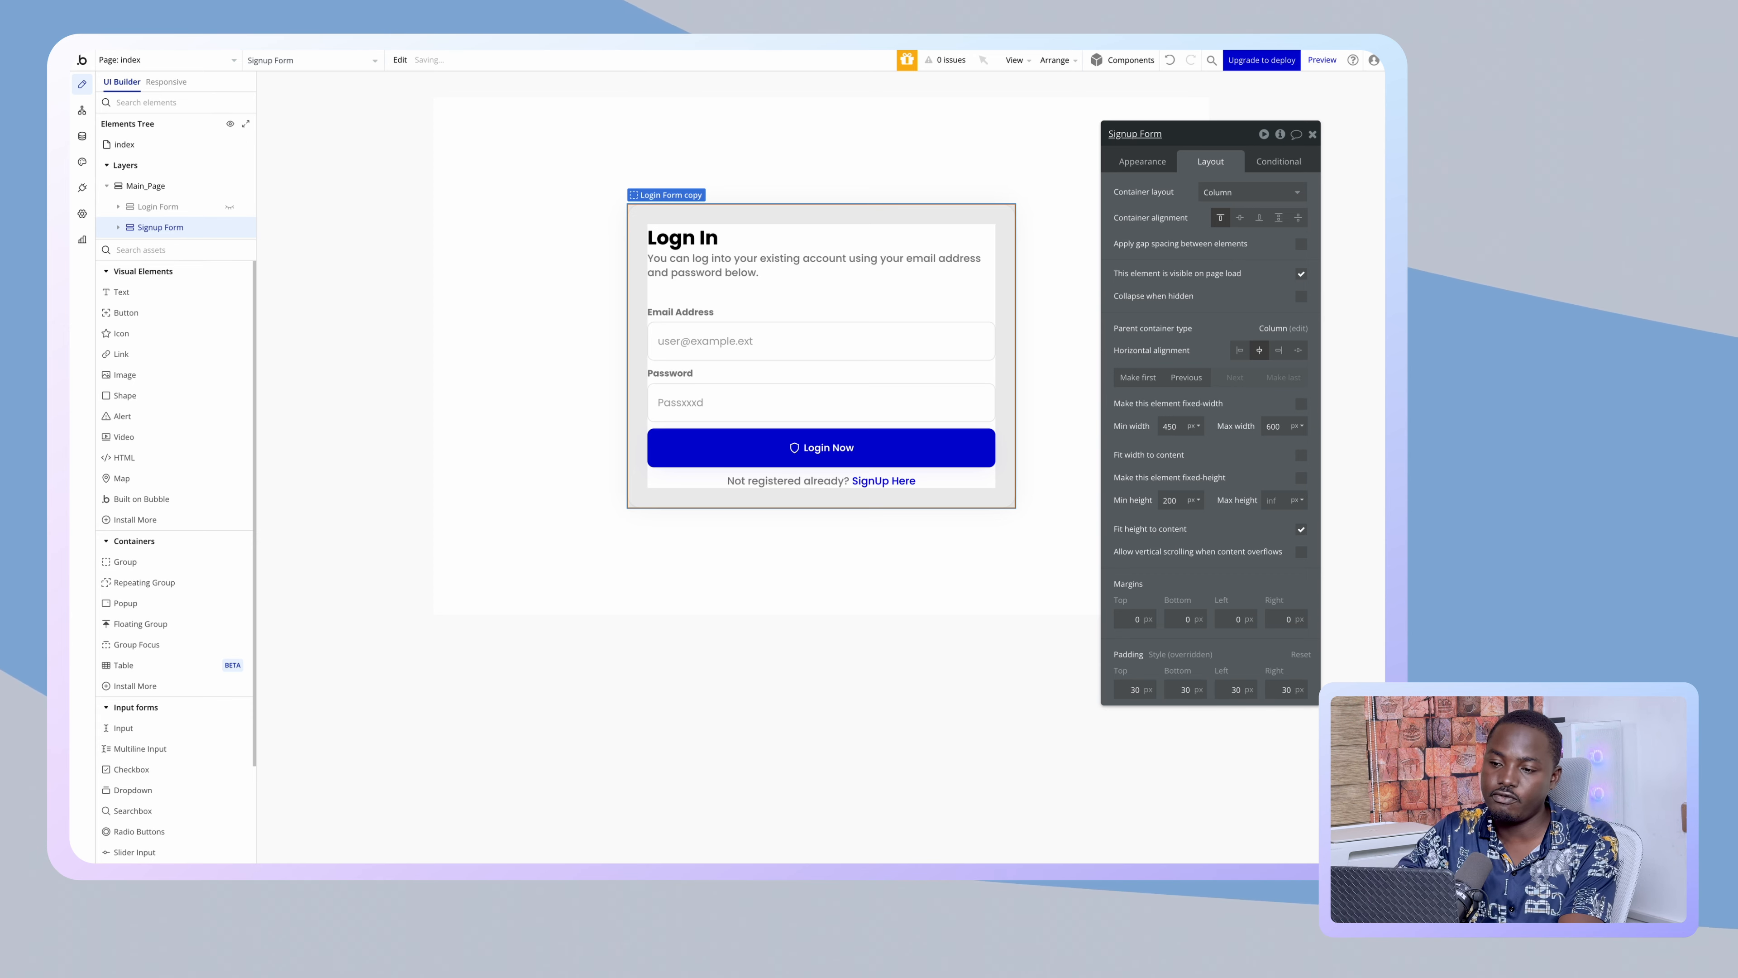
# - Change the copied form's heading to 'Sign Up'
pyautogui.click(682, 237)
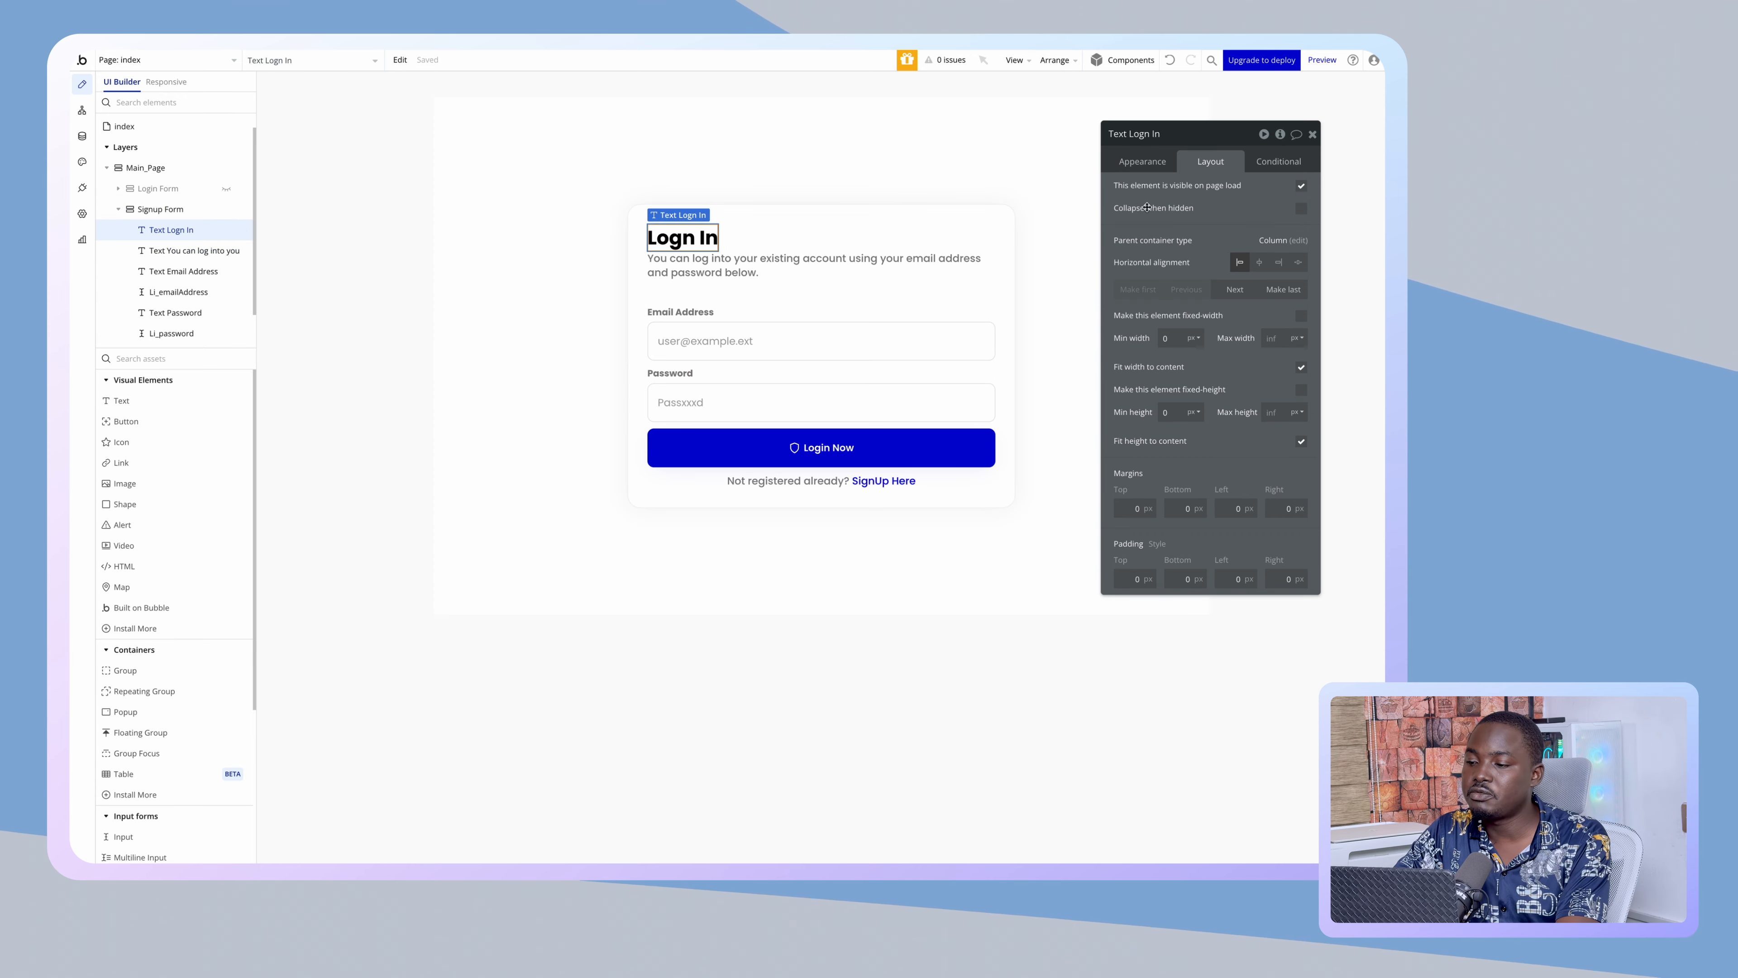
pyautogui.click(1142, 161)
pyautogui.tripleClick(1144, 191)
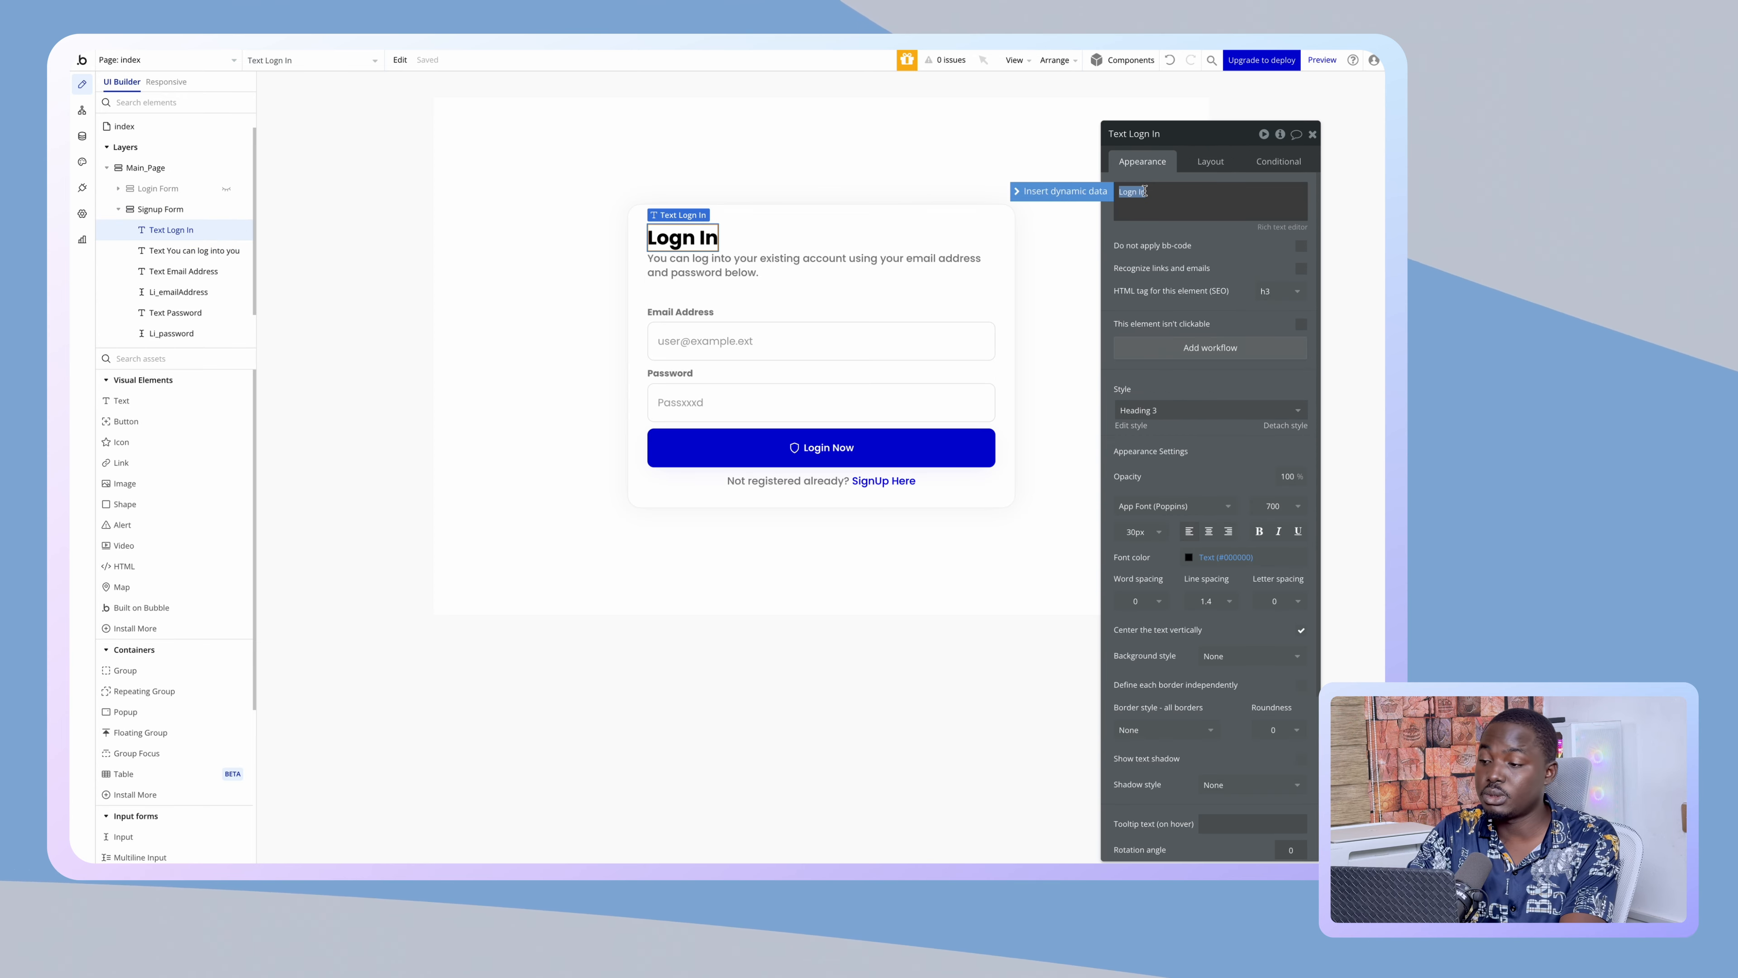
pyautogui.write('Sign')
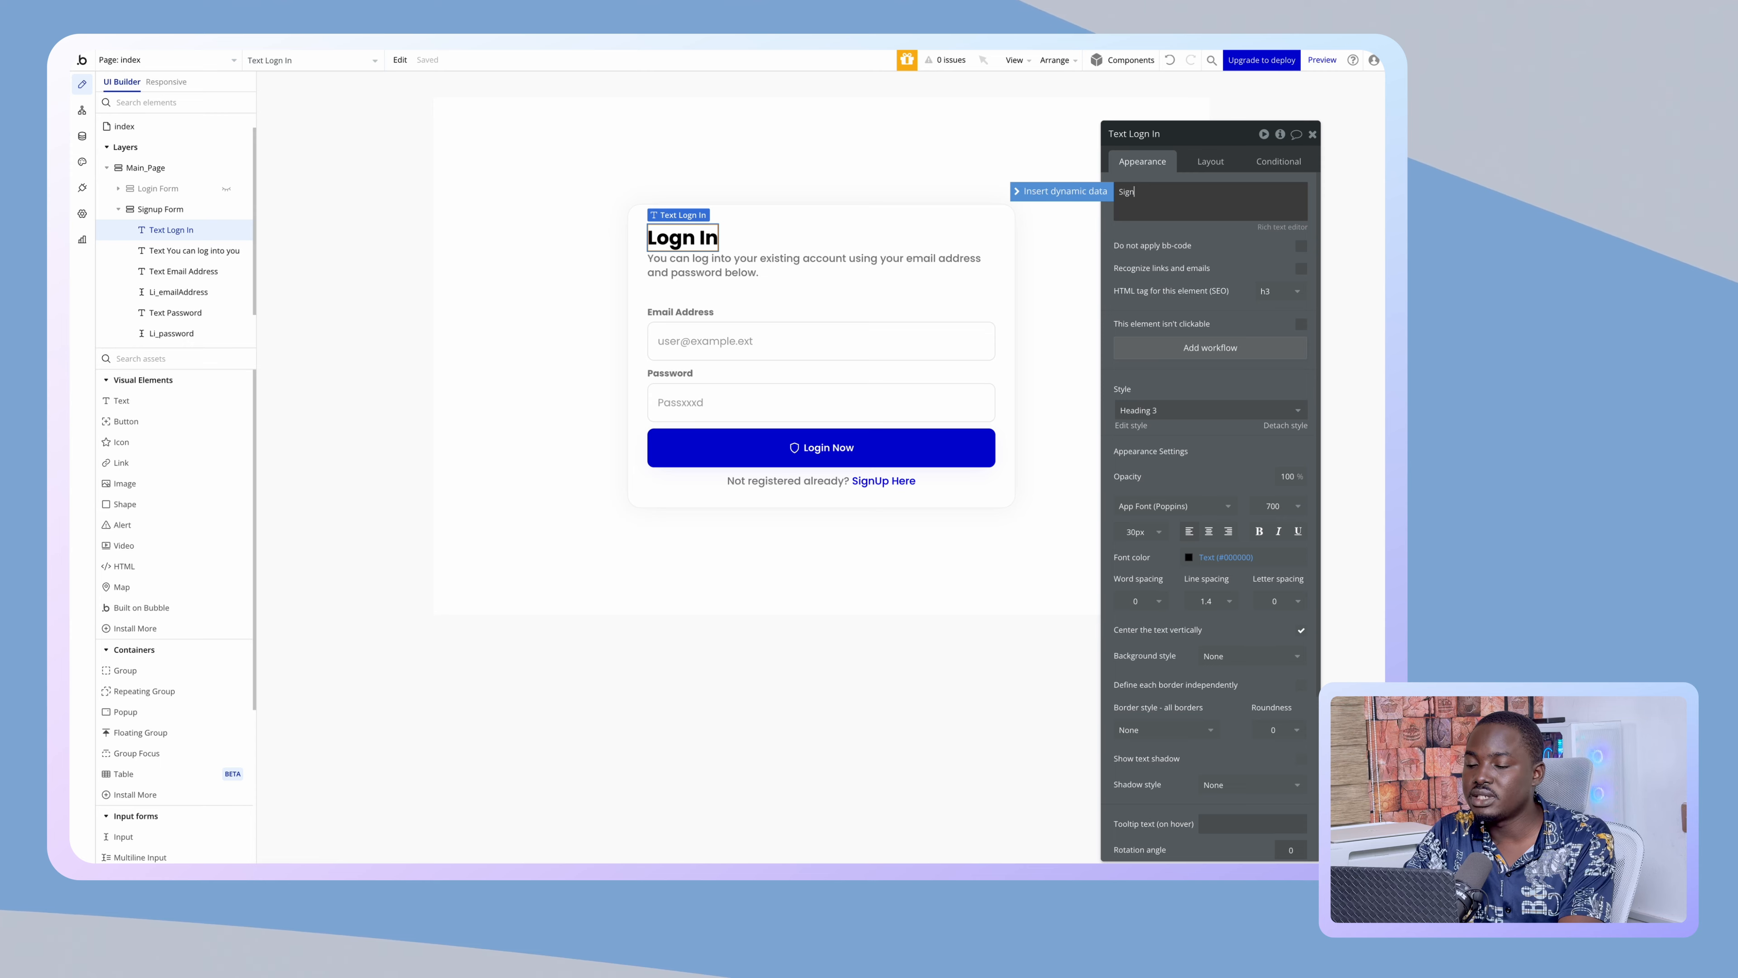
pyautogui.write(' Up')
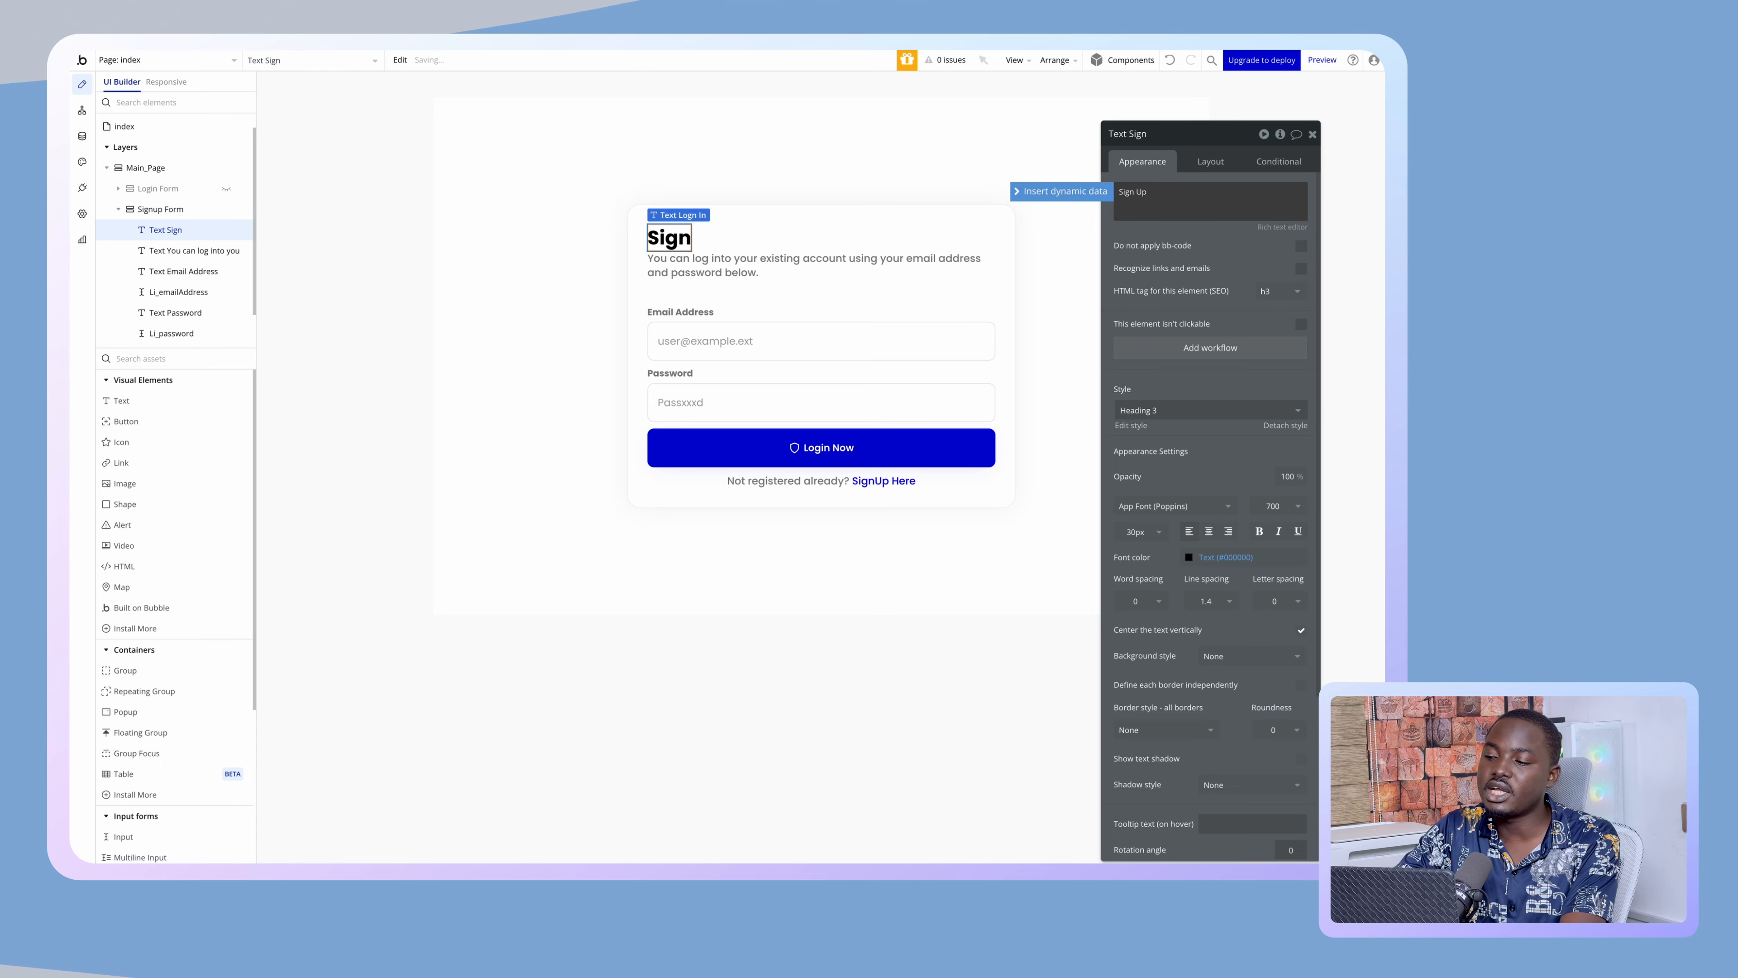
# - Replace the subtitle with the text about signing up with a valid email and strong password
pyautogui.click(826, 264)
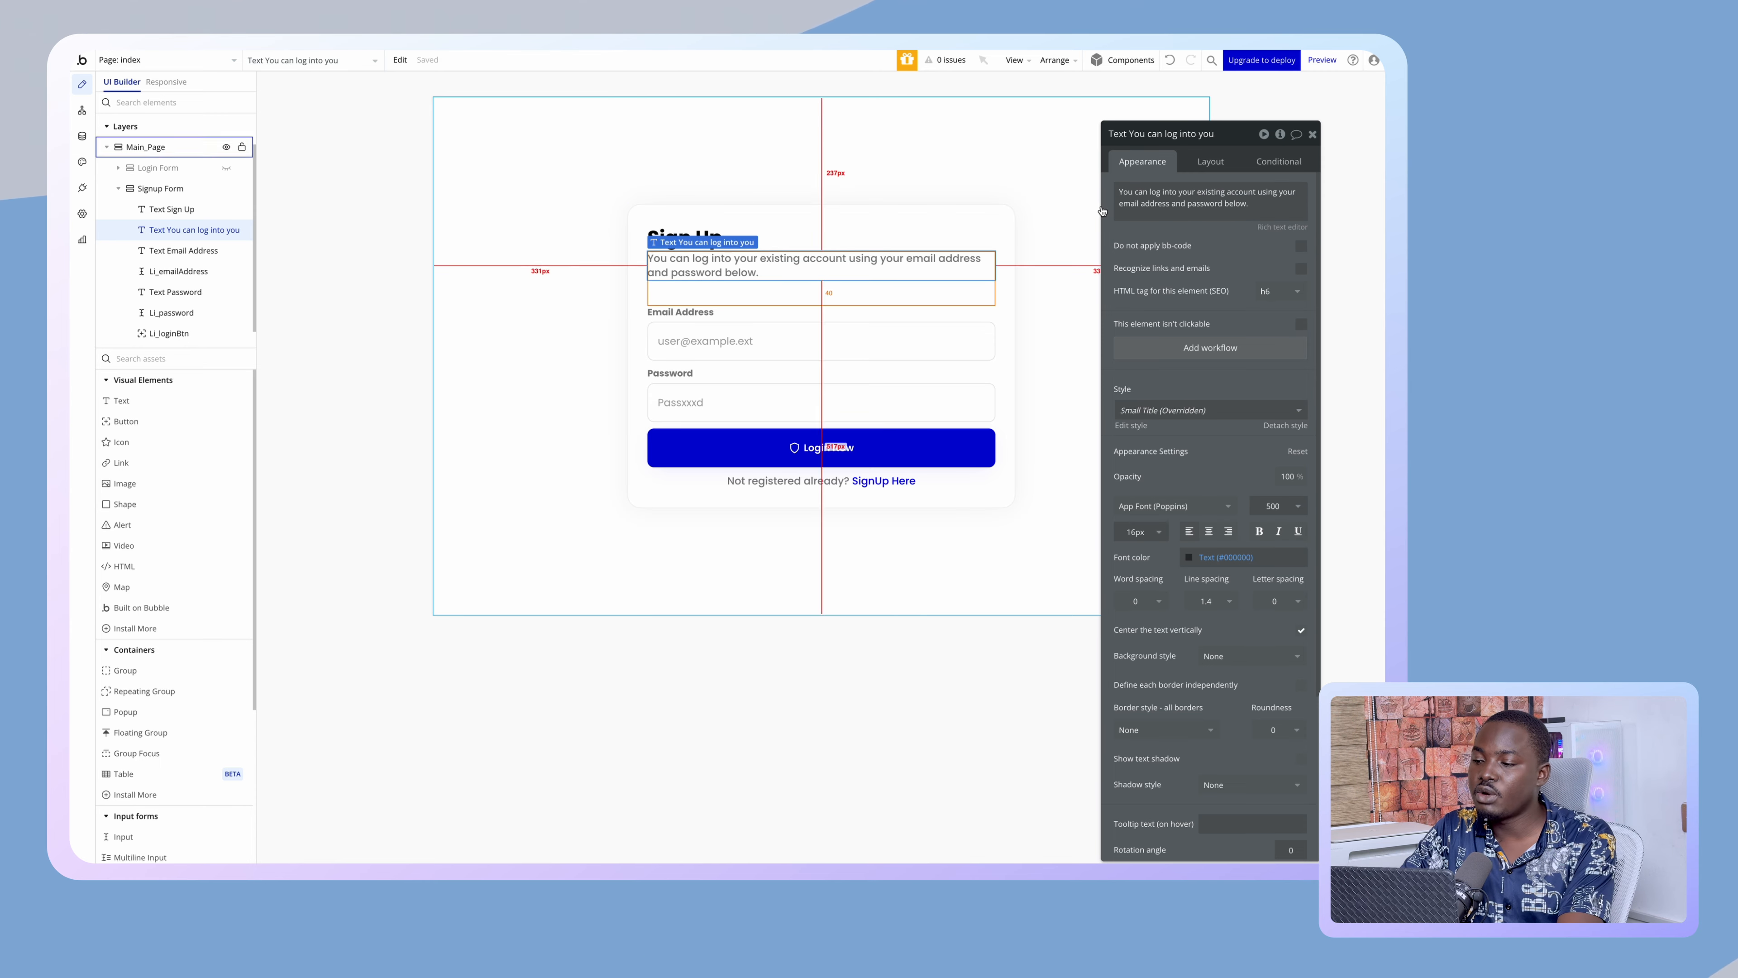
pyautogui.click(1145, 204)
pyautogui.write('You can')
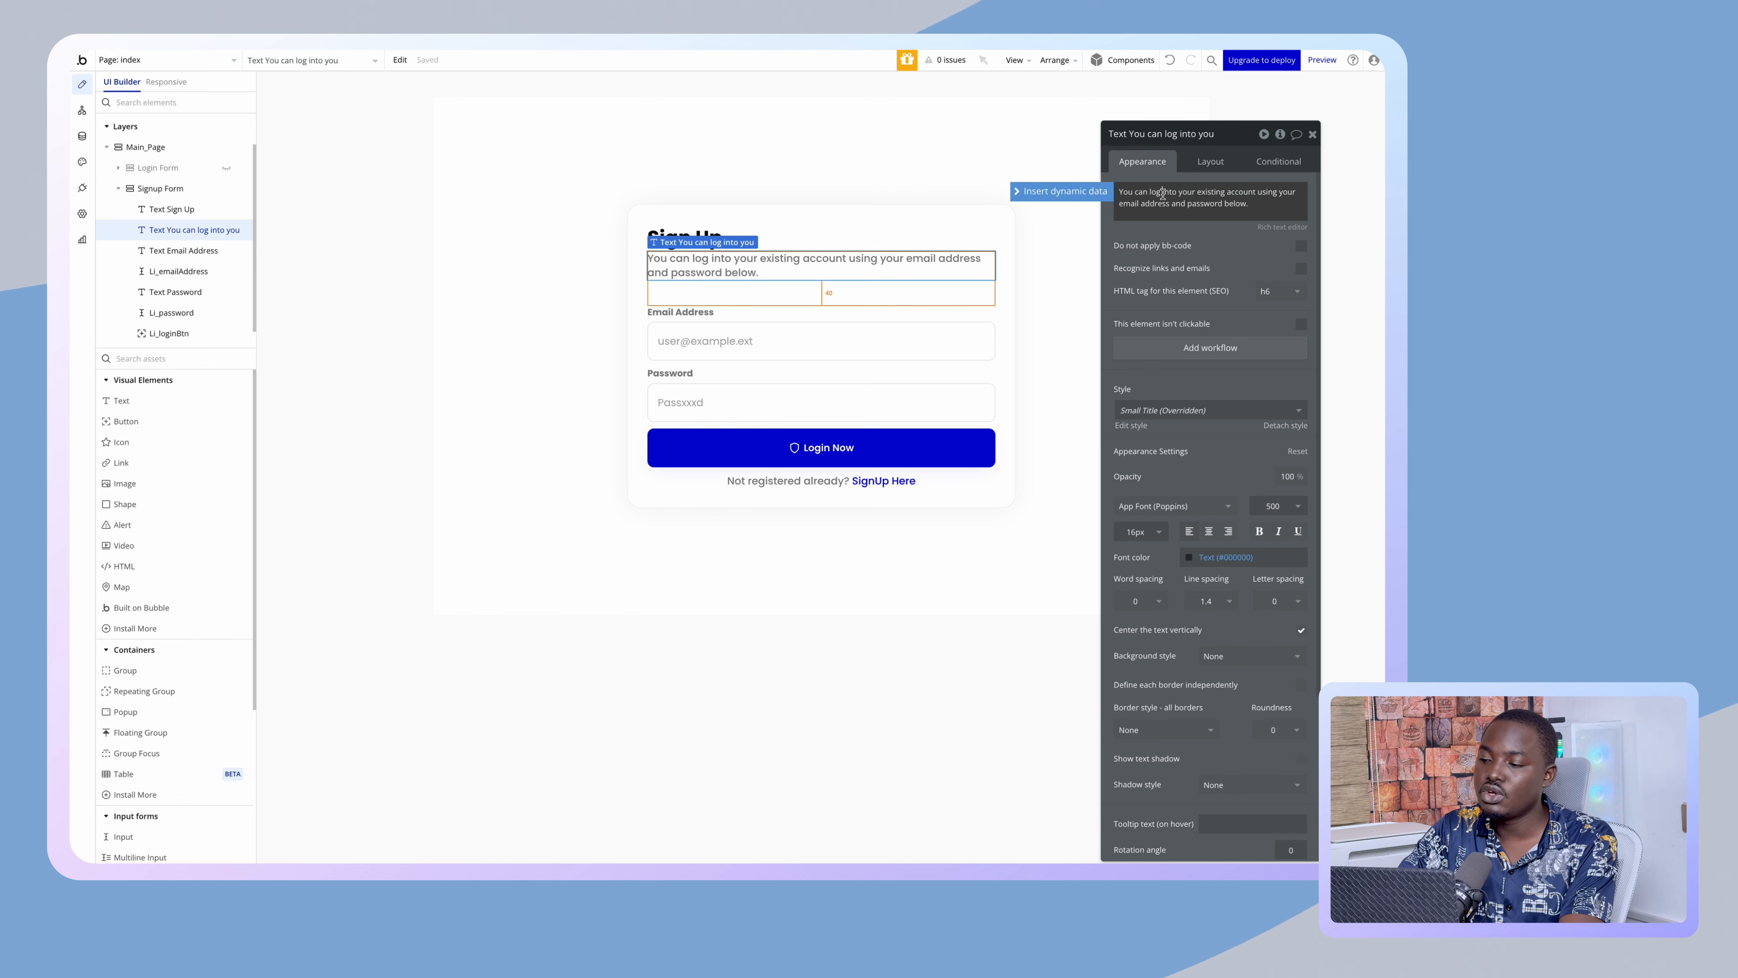
pyautogui.write(' create using a valid email')
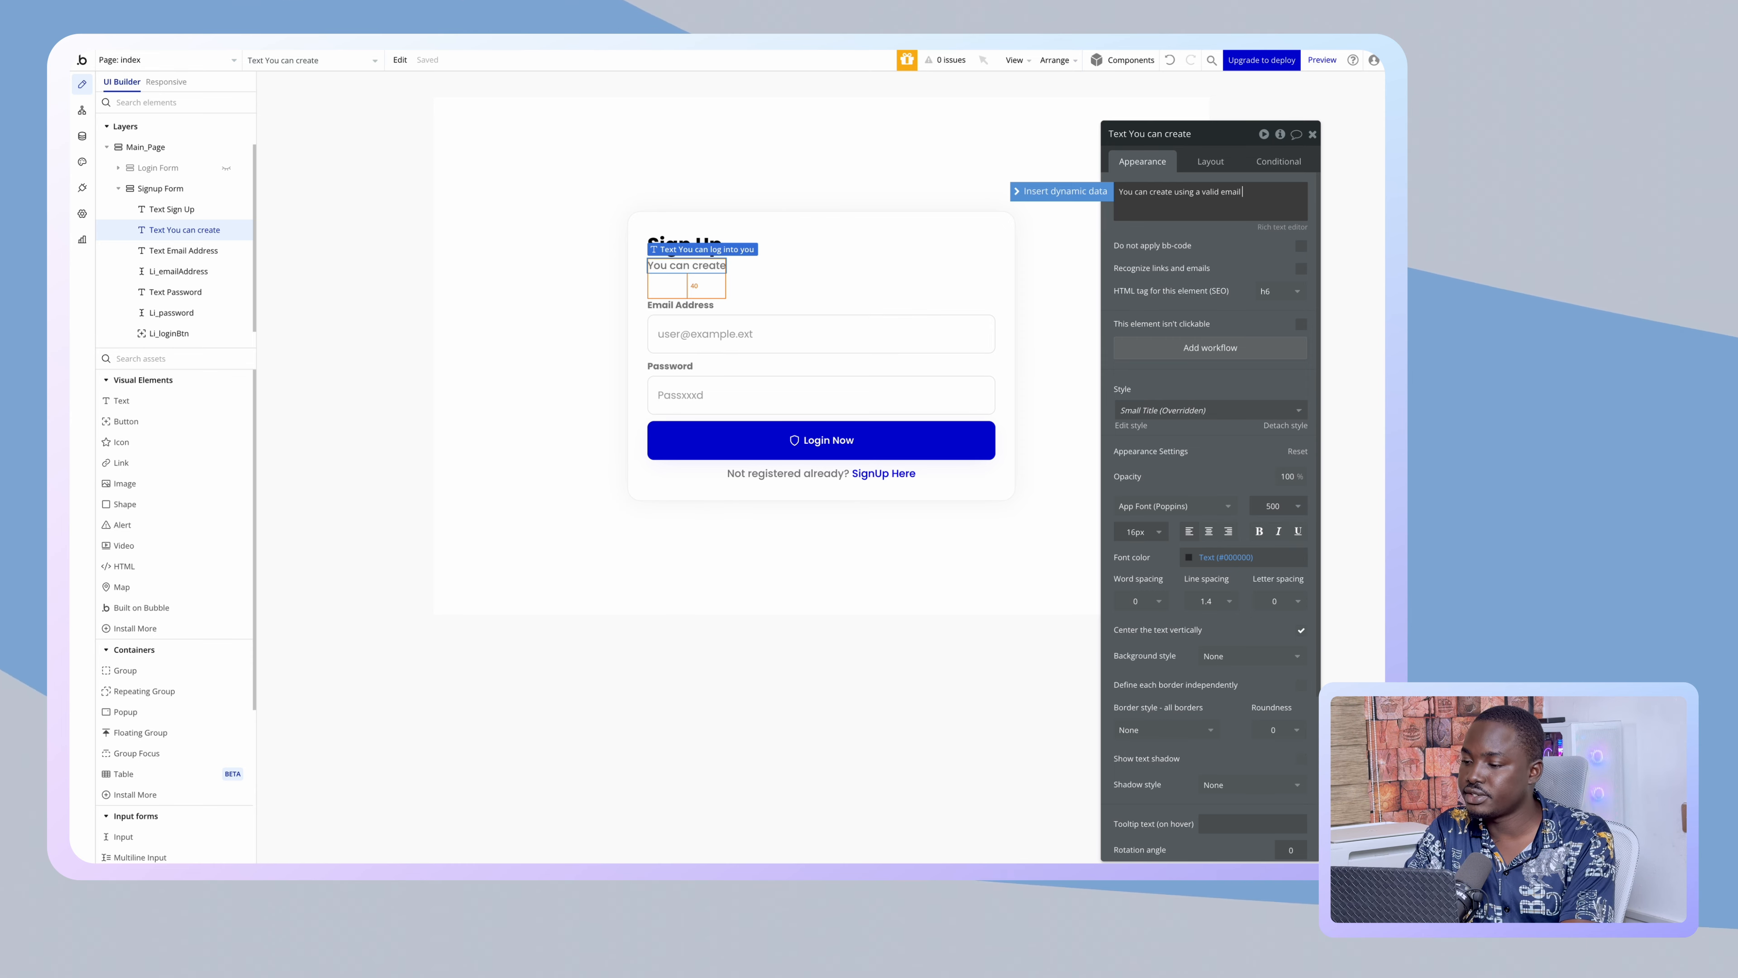
pyautogui.write('ess a')
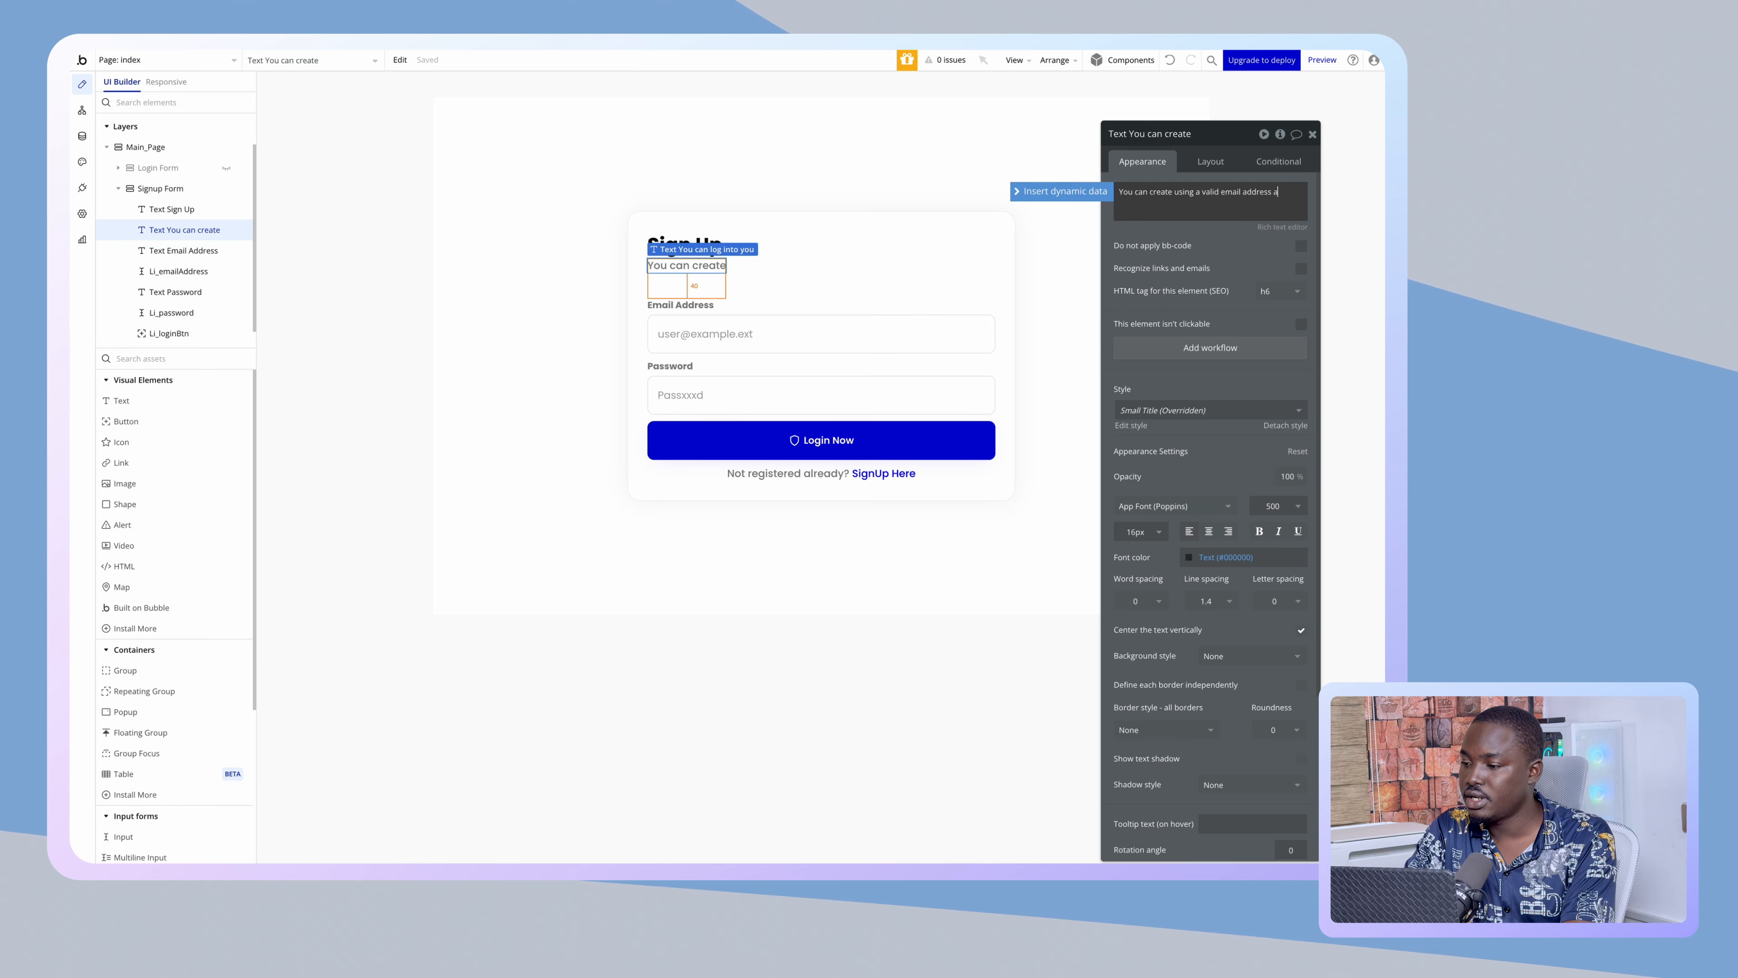
pyautogui.write('nd a pass')
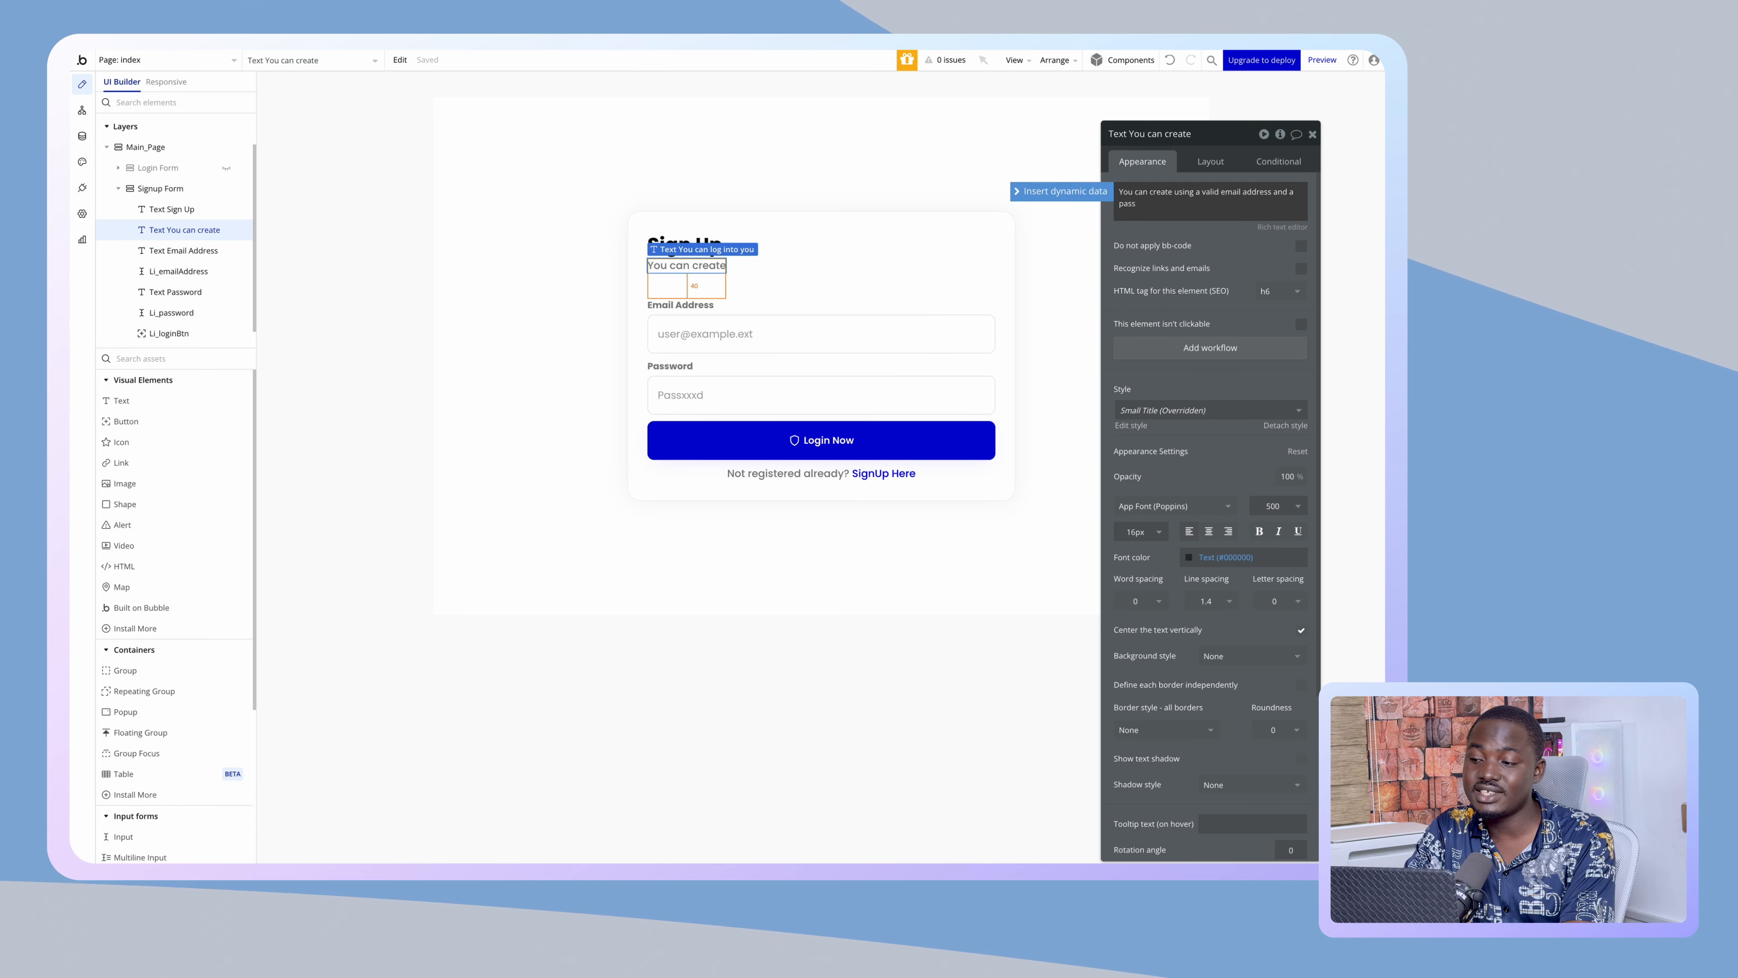
pyautogui.press('BackSpace')
pyautogui.press('BackSpace')
pyautogui.press('BackSpace')
pyautogui.press('BackSpace')
pyautogui.write('strong password for free.')
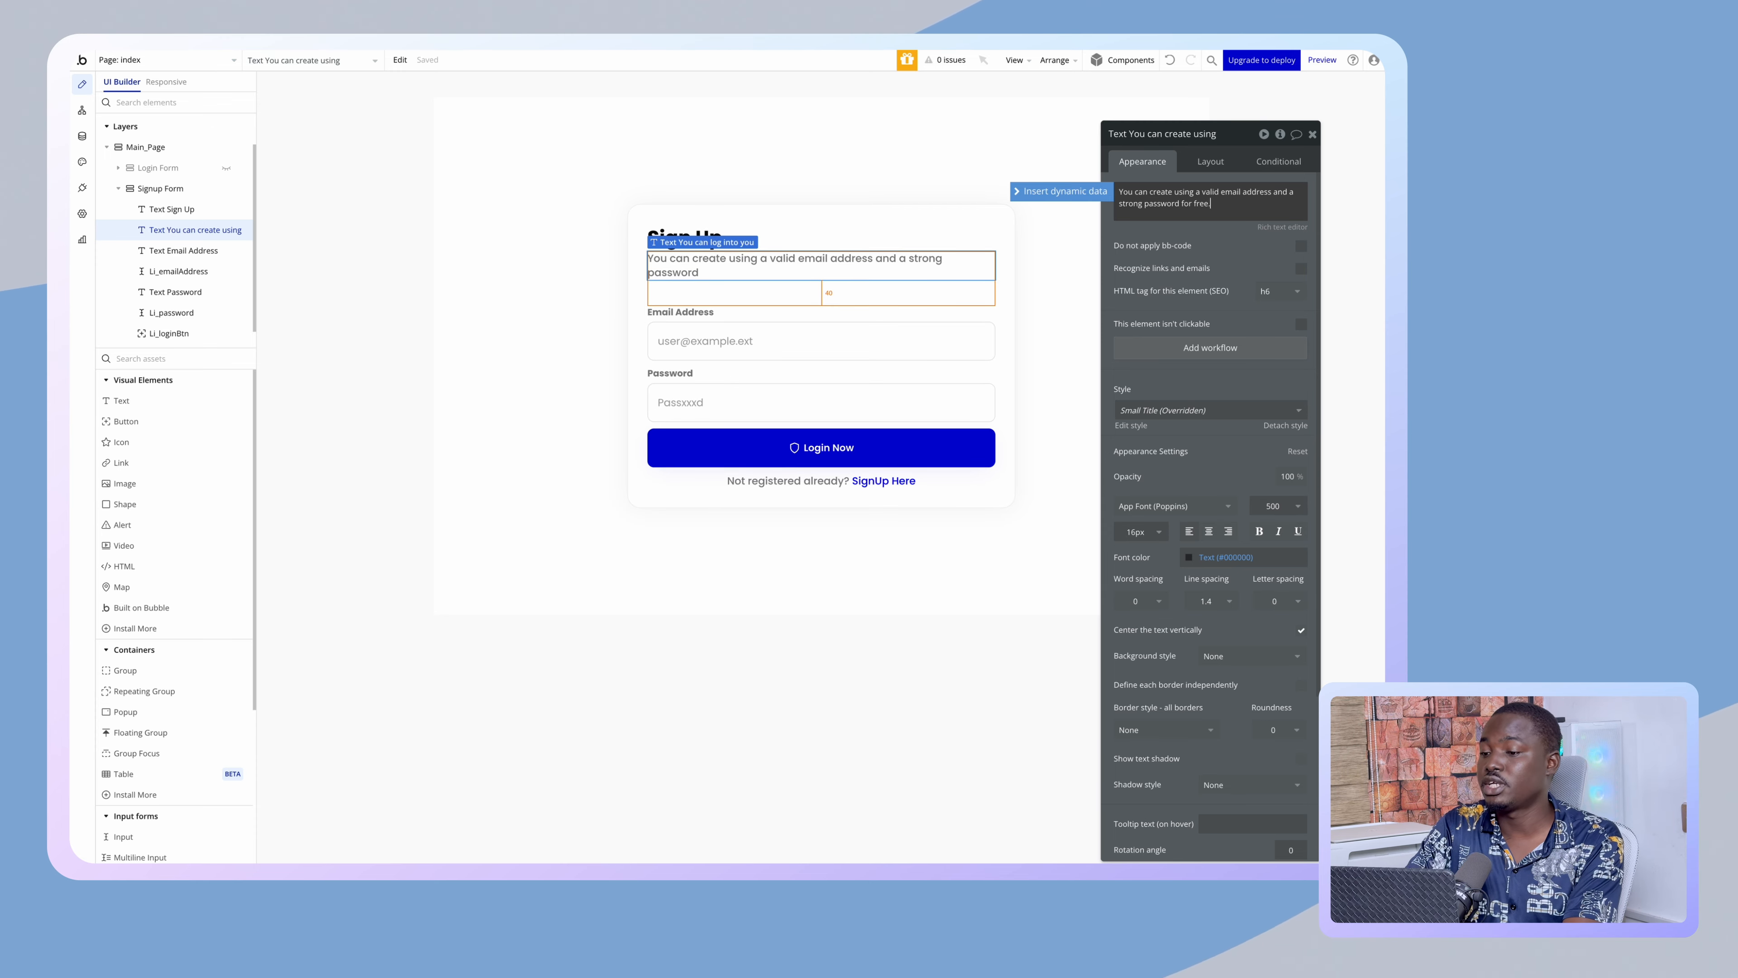
pyautogui.click(1145, 150)
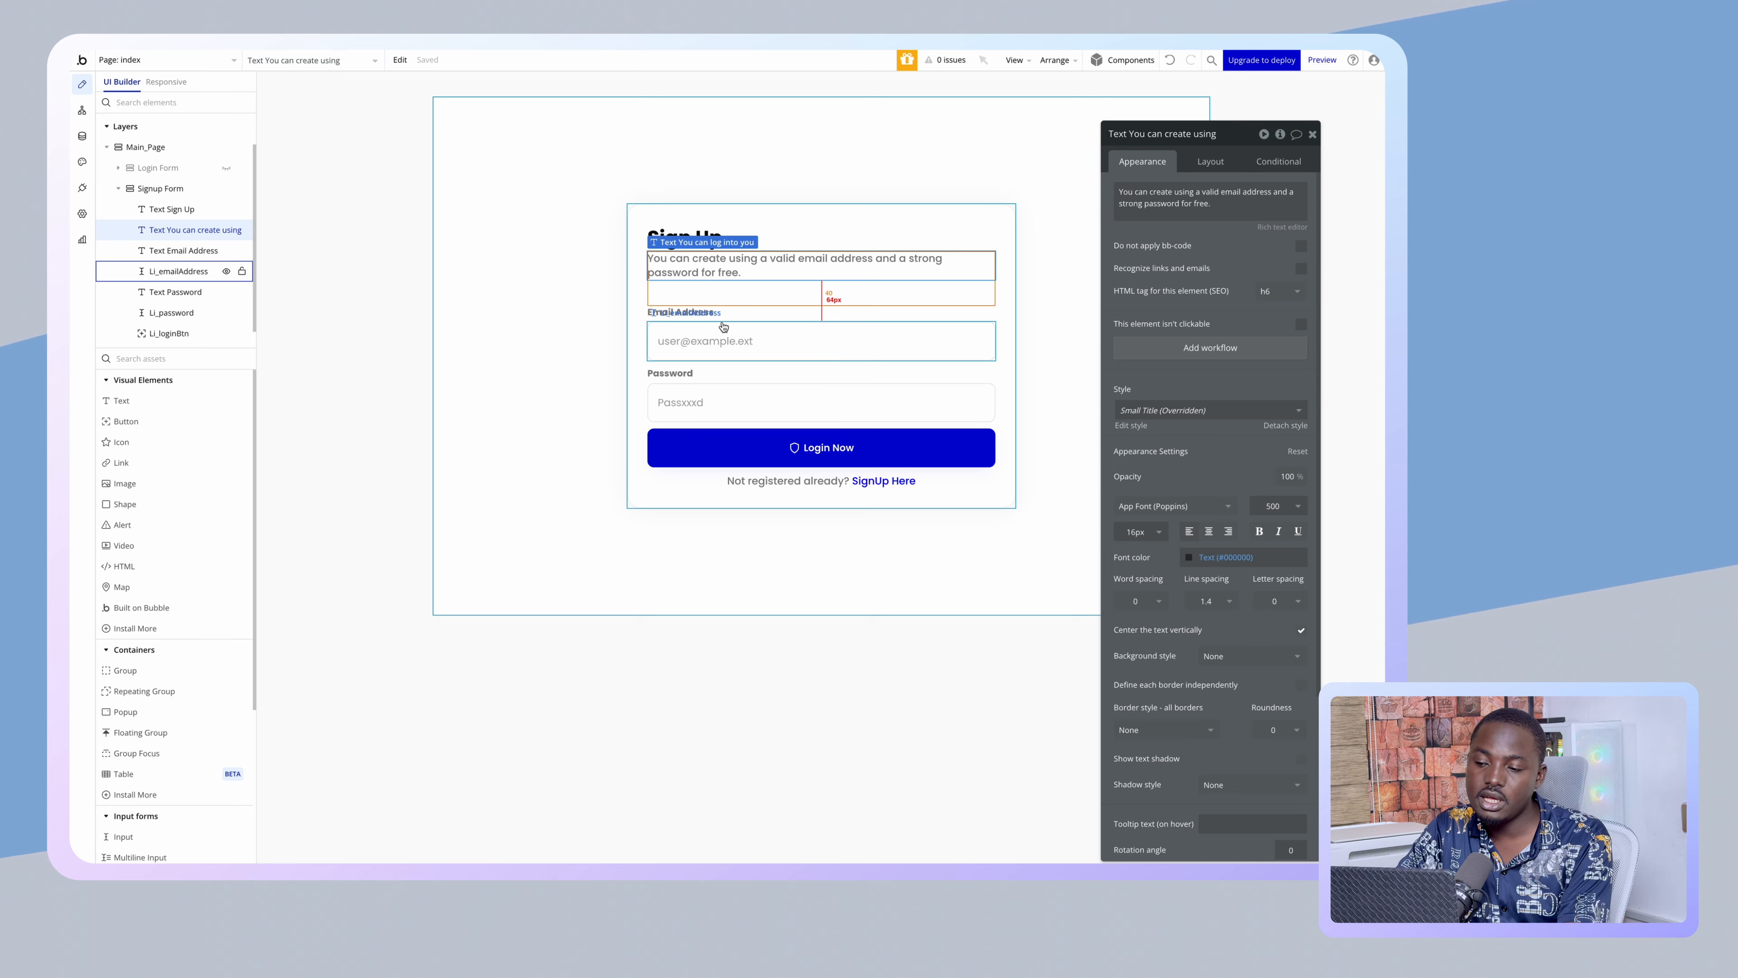
pyautogui.click(700, 331)
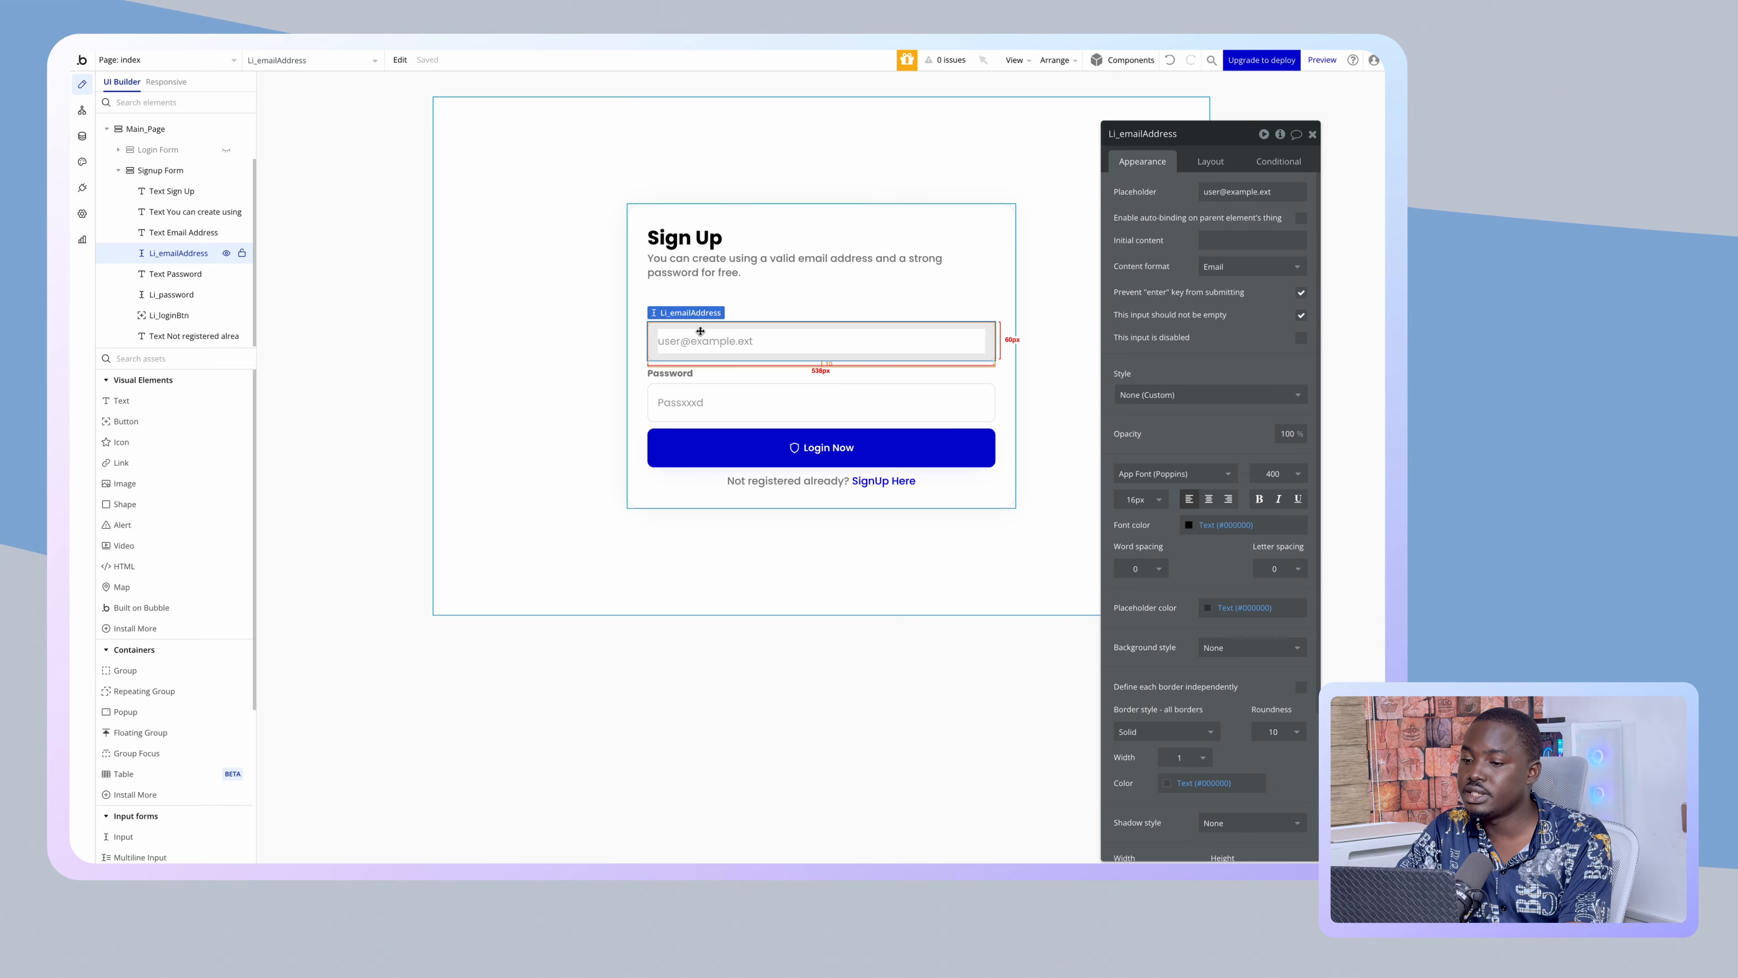
# - Duplicate the email input and move the copy above the Email Address label
pyautogui.hotkey('ctrl', 'd')
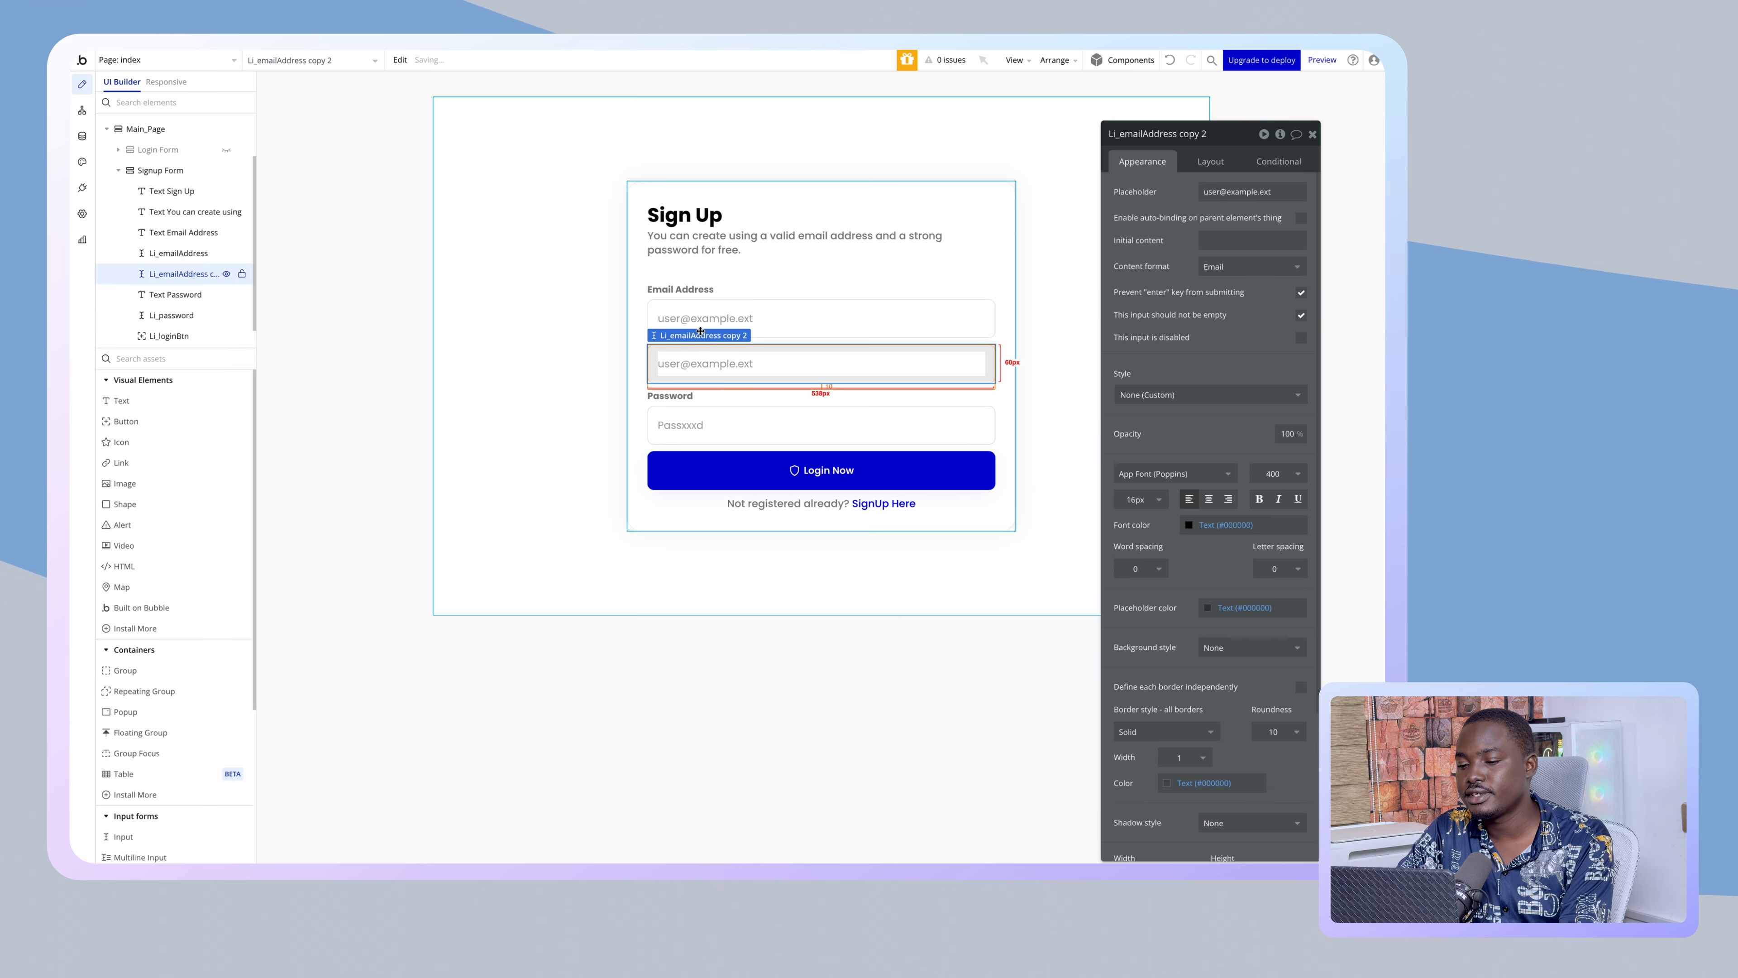
pyautogui.moveTo(702, 335); pyautogui.dragTo(721, 349)
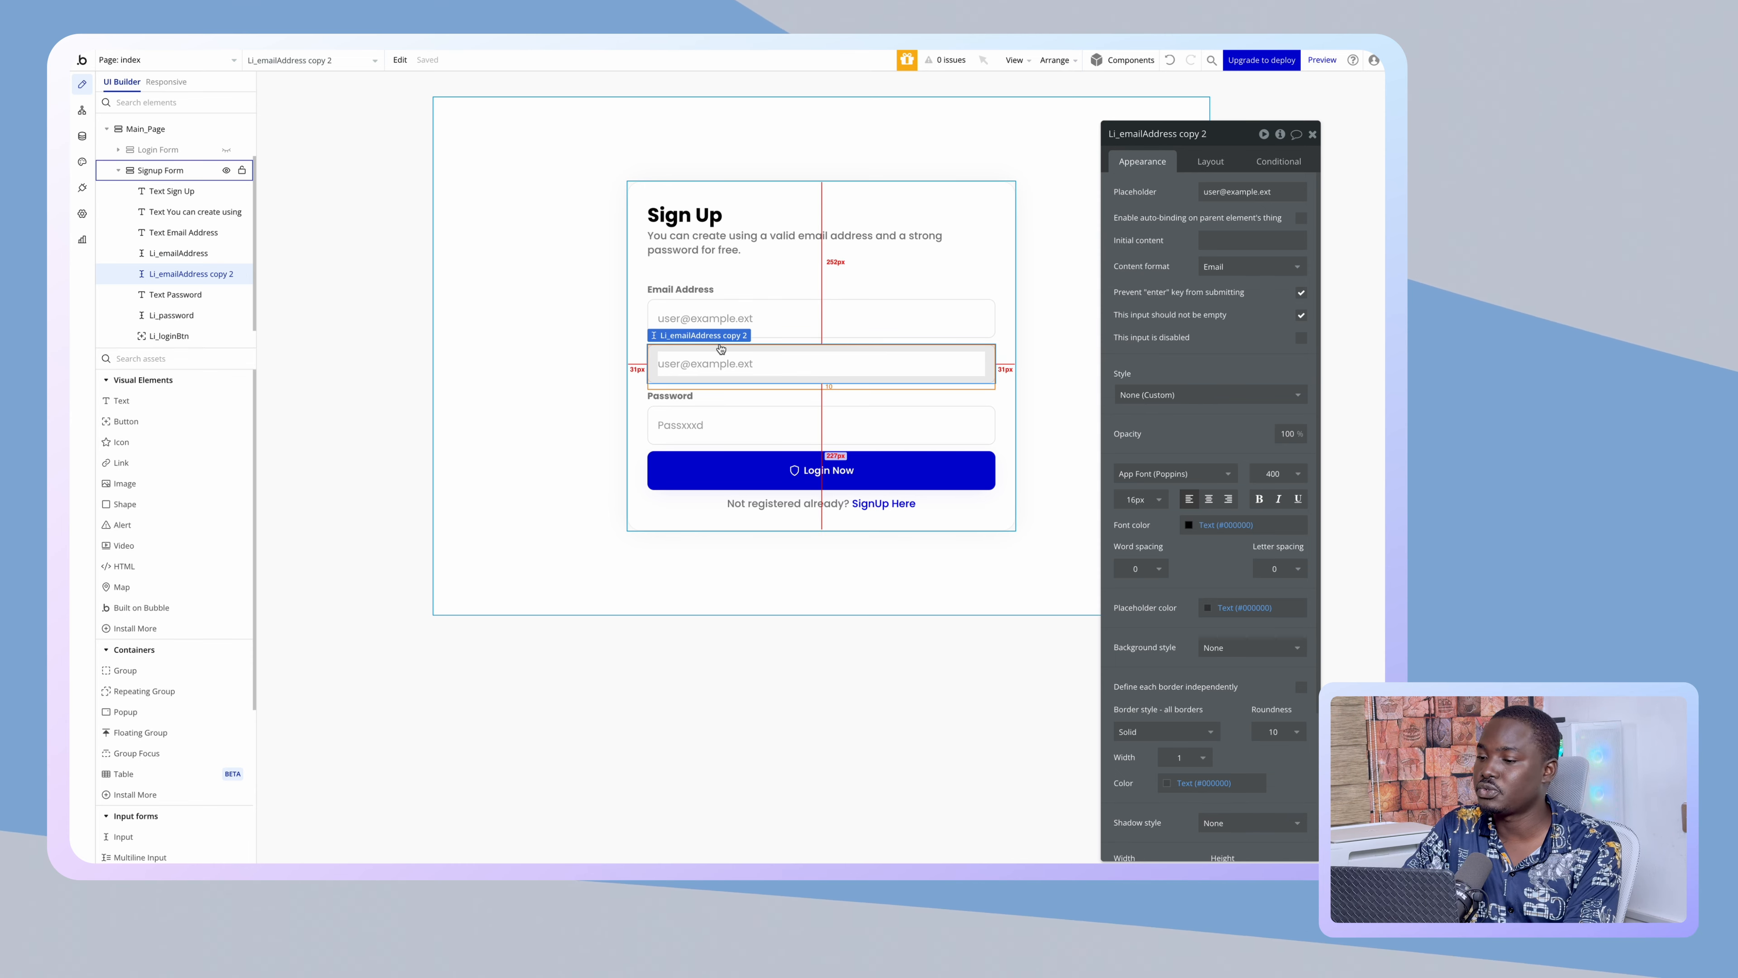
pyautogui.click(1209, 161)
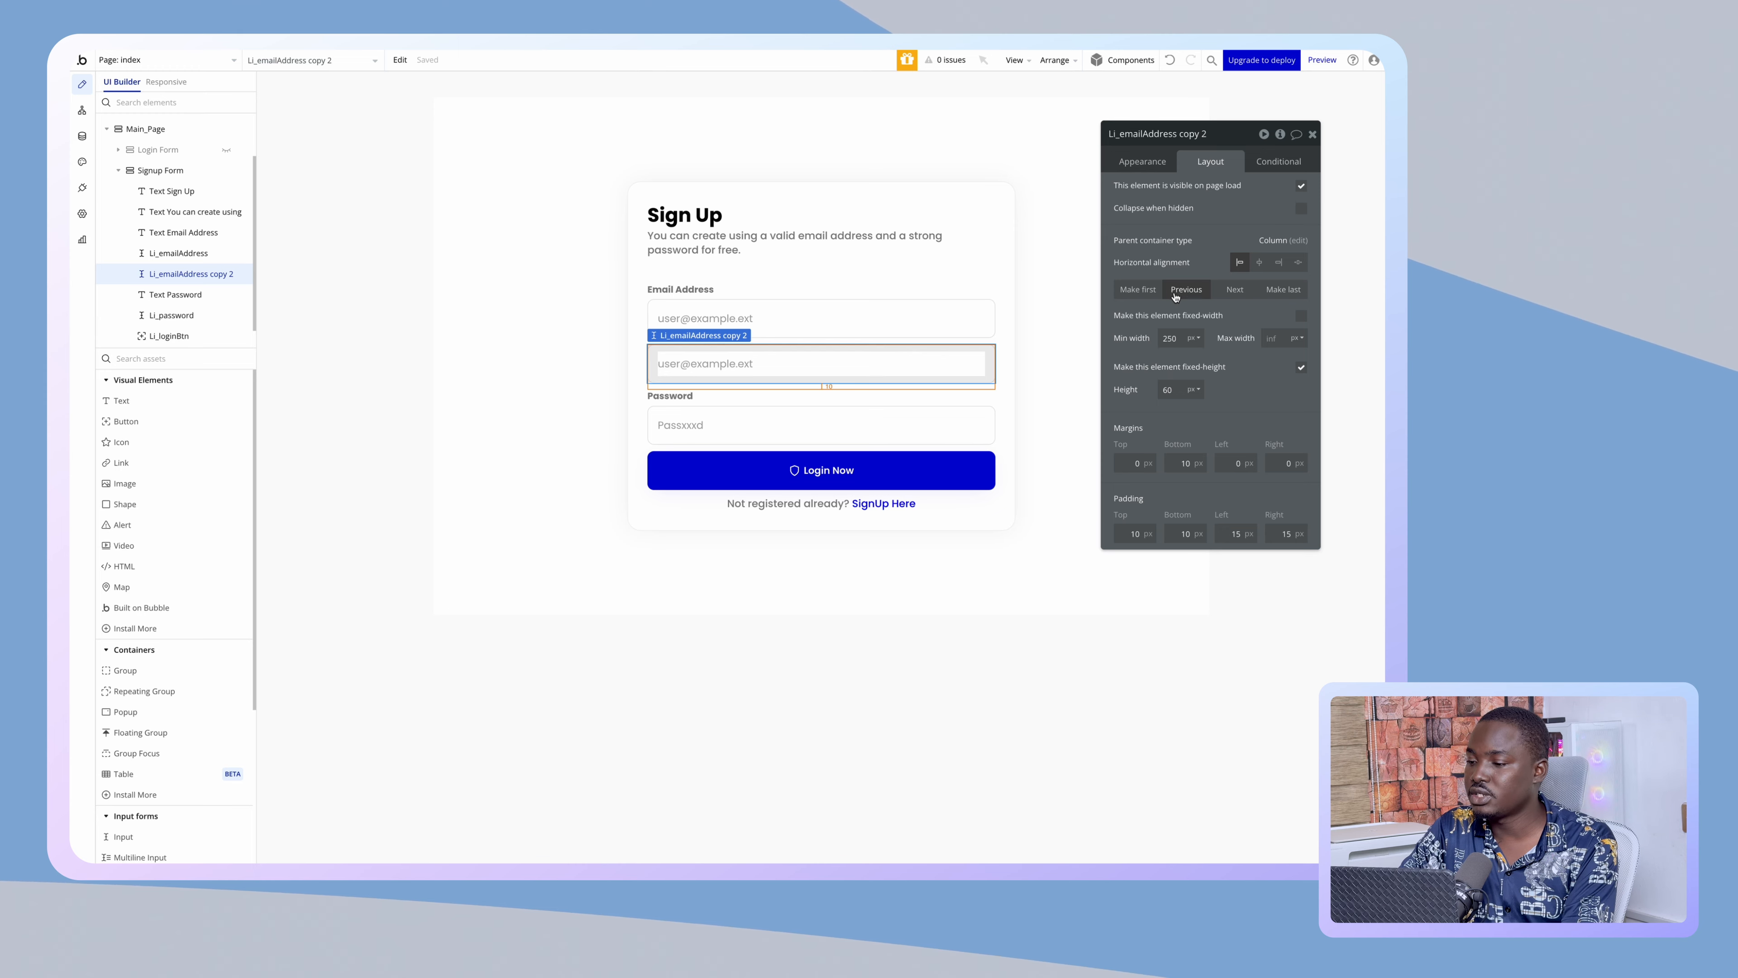
pyautogui.click(1189, 290)
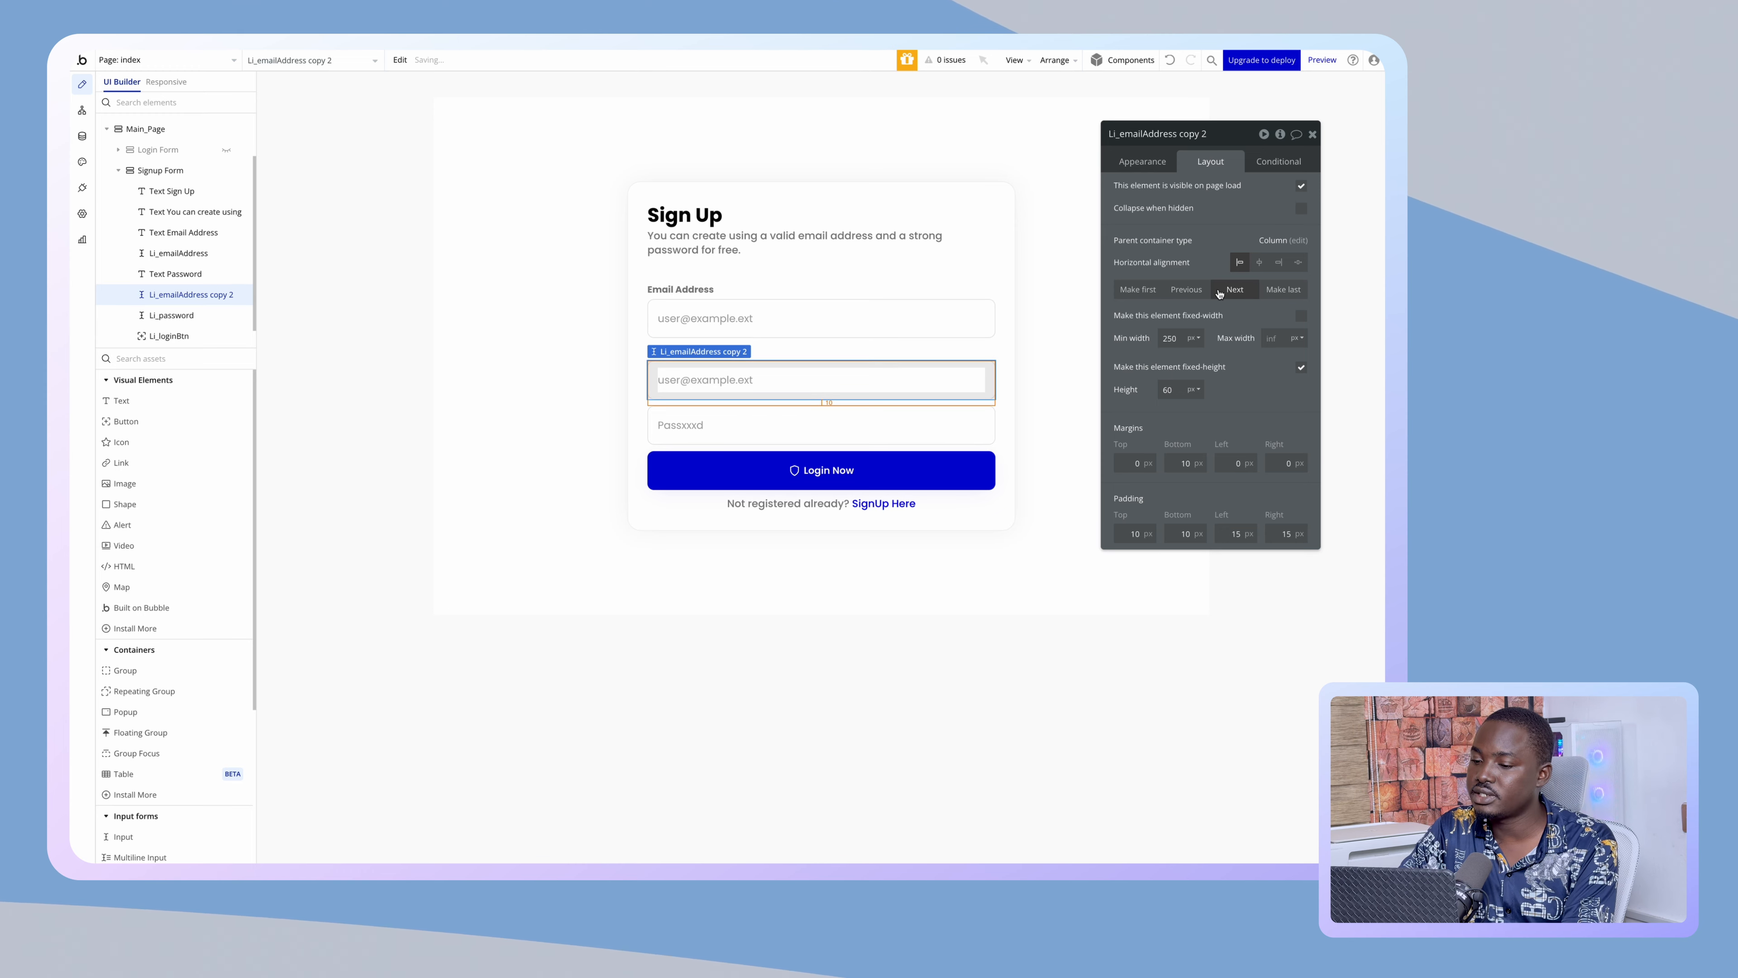
pyautogui.click(1187, 293)
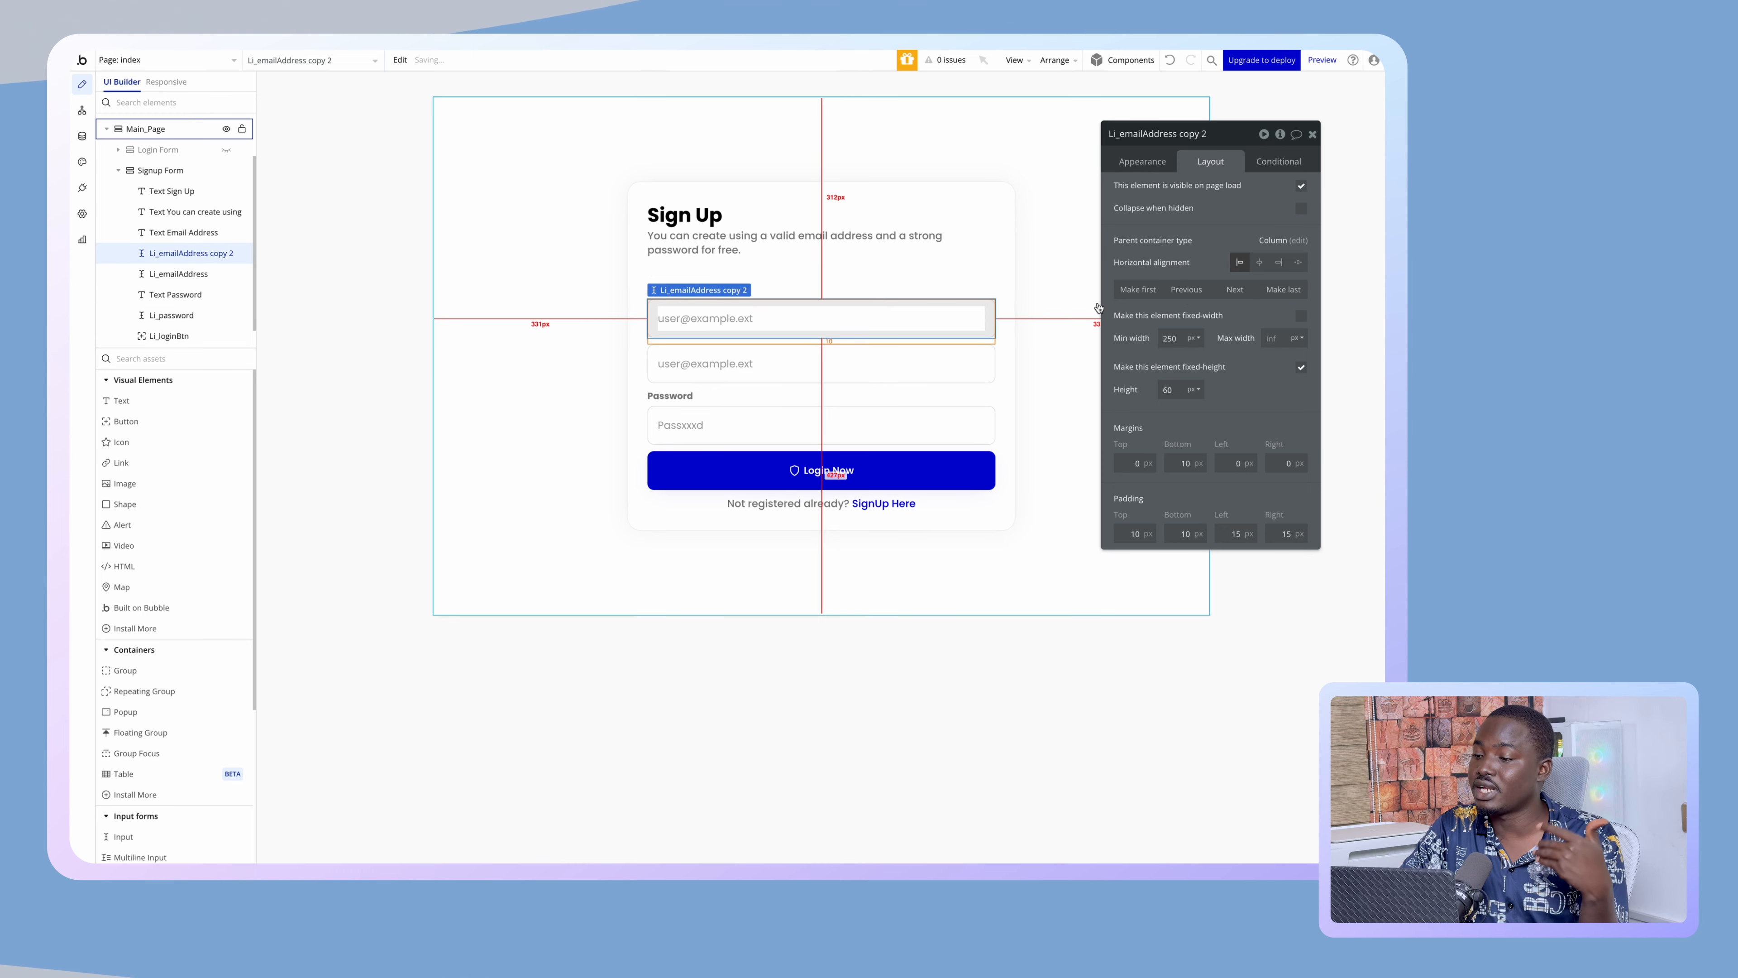
pyautogui.click(1192, 295)
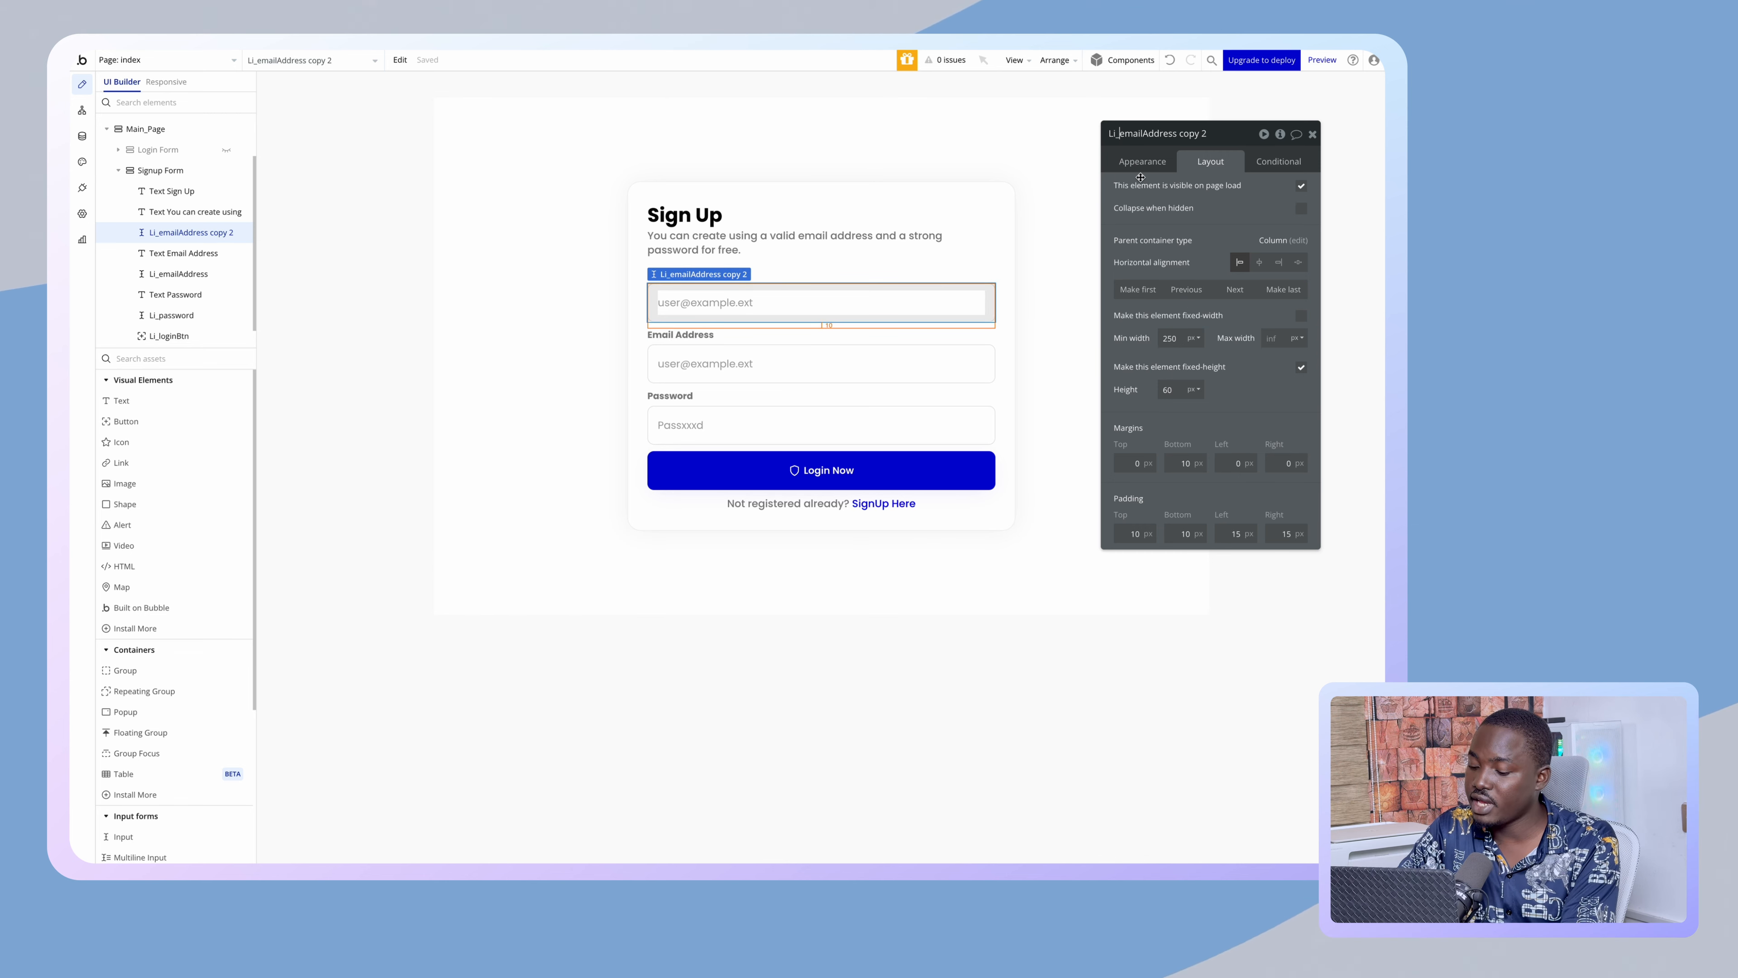
# - Rename the copied input Su_firstName
pyautogui.press('Left')
pyautogui.press('BackSpace')
pyautogui.press('BackSpace')
pyautogui.write('S')
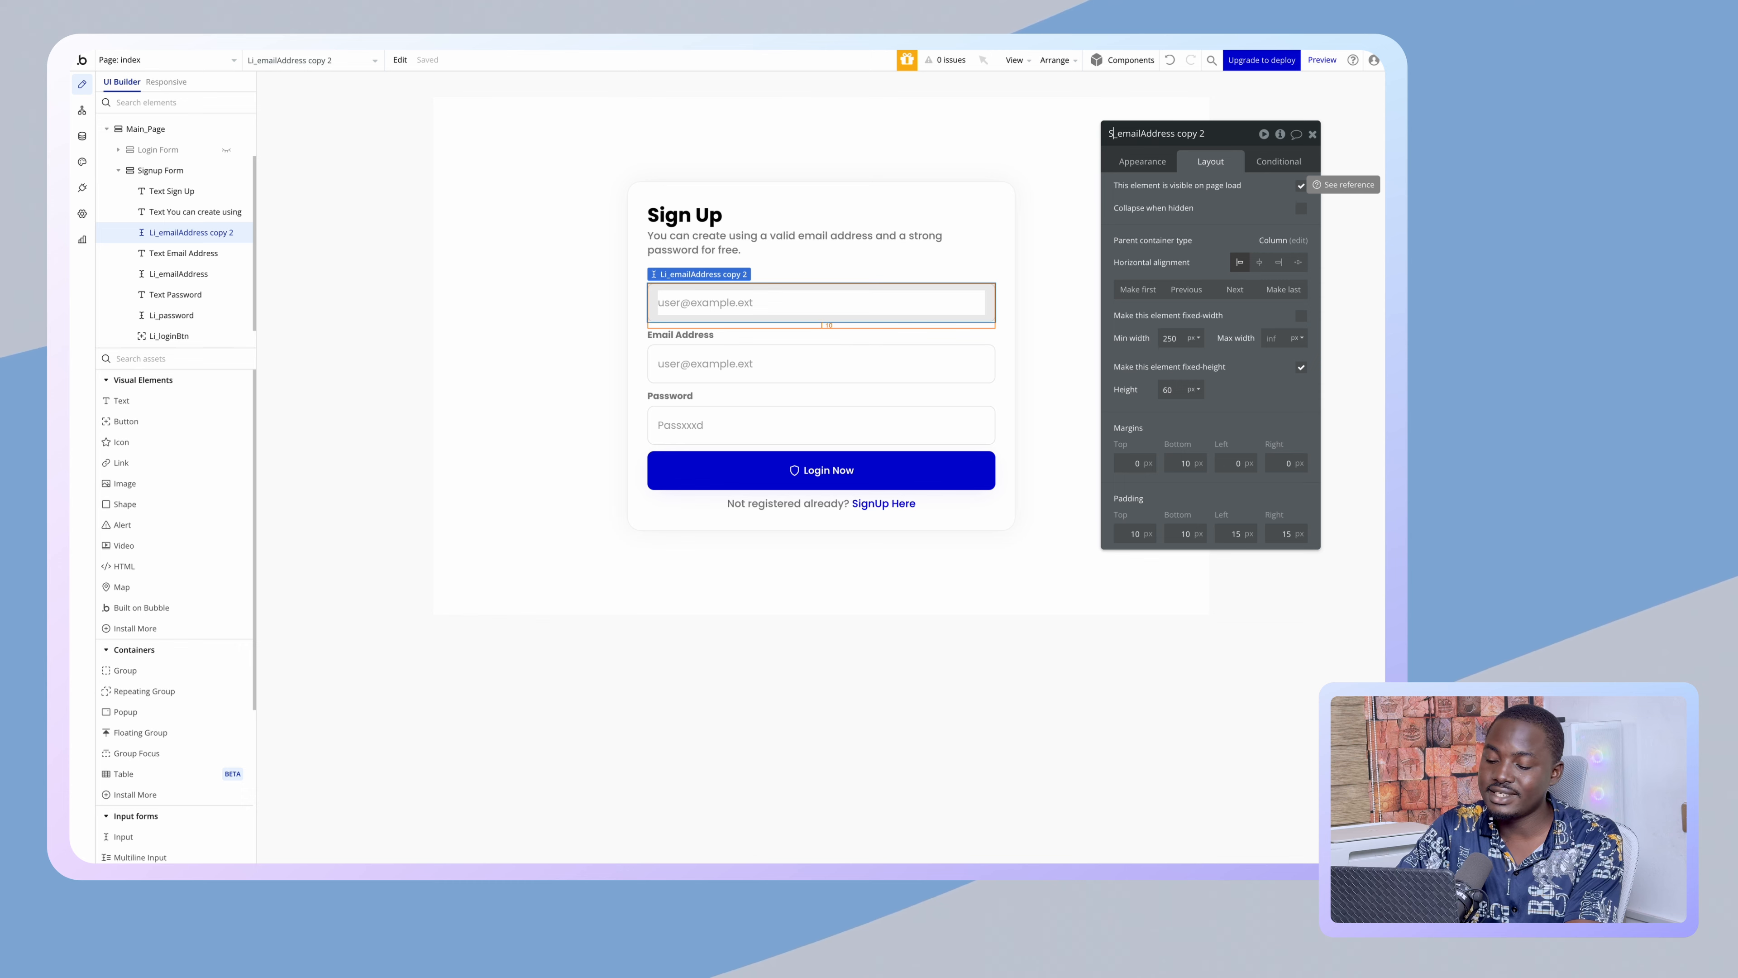
pyautogui.write('u')
pyautogui.press('Right')
pyautogui.hotkey('shift', 'End')
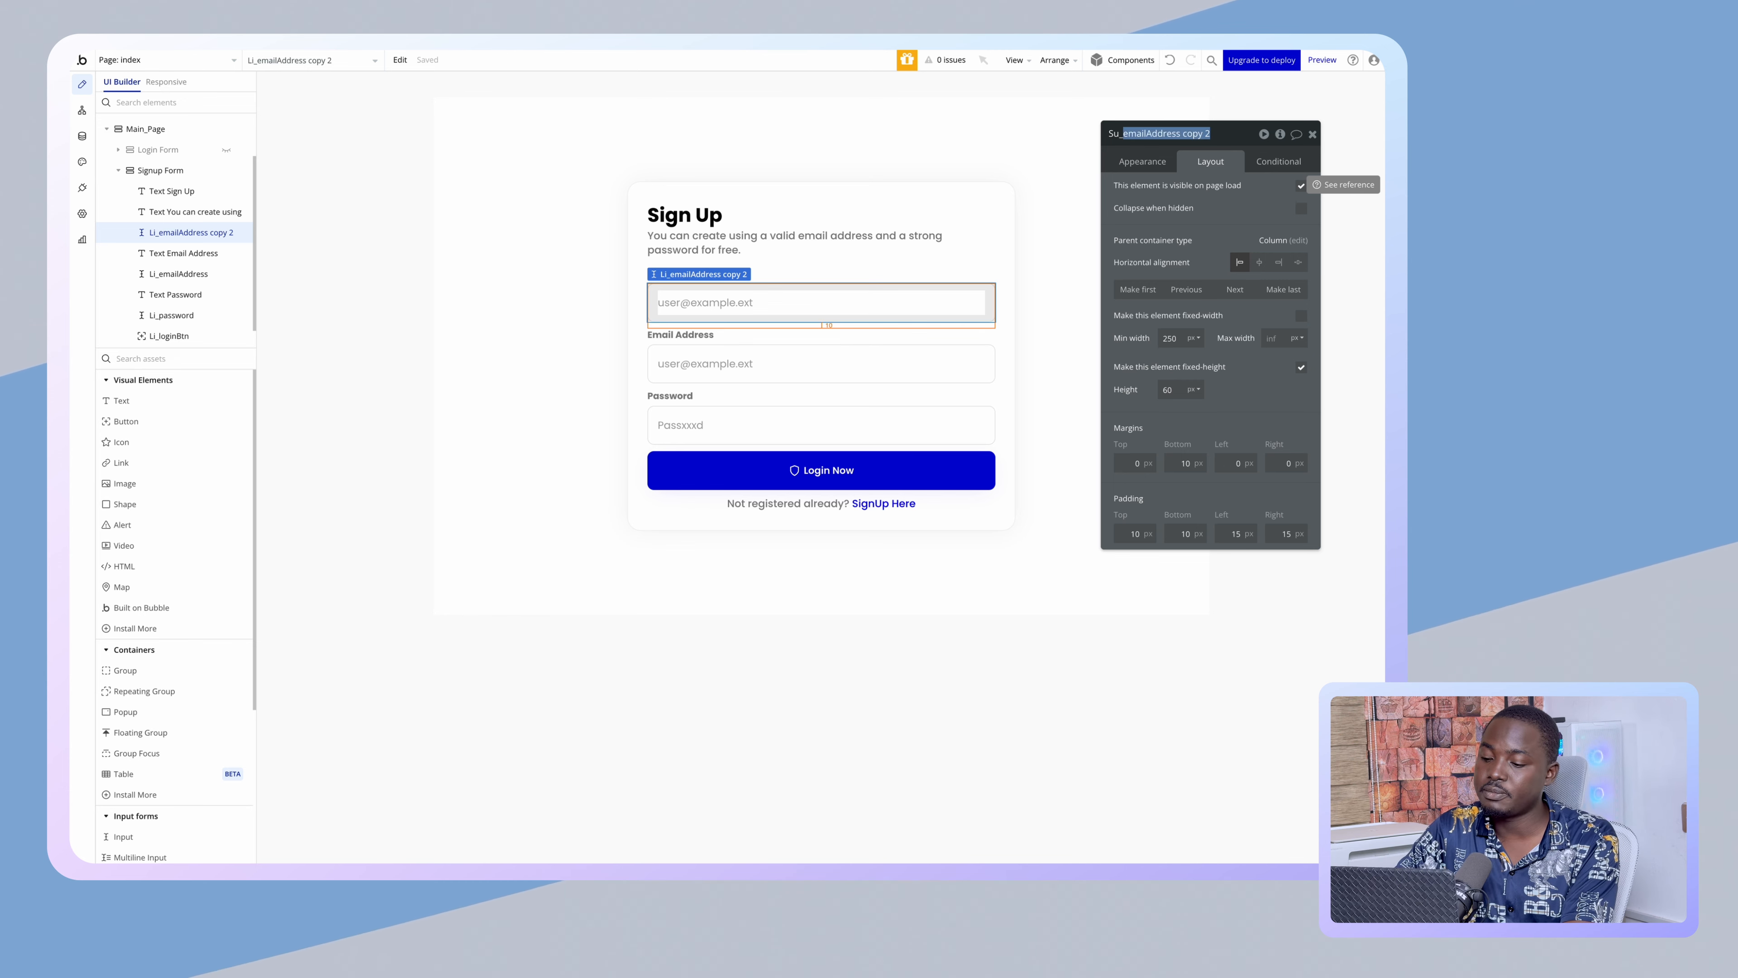
pyautogui.write('firstN')
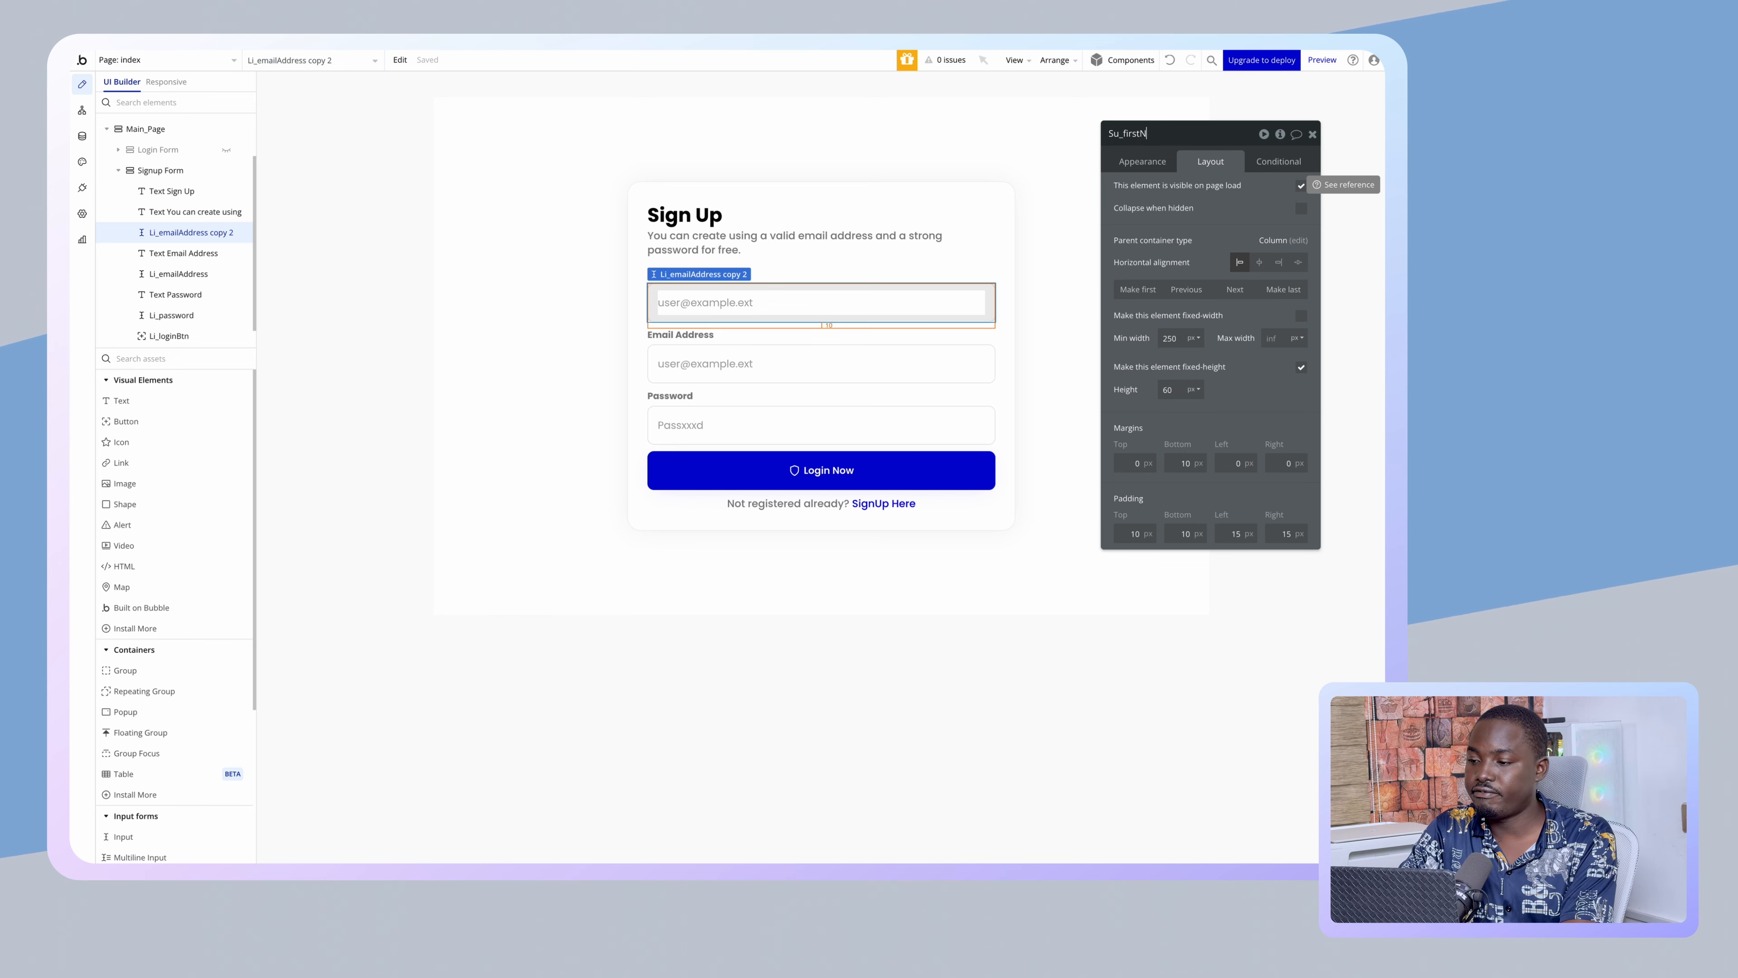
pyautogui.write('ame')
pyautogui.press('Return')
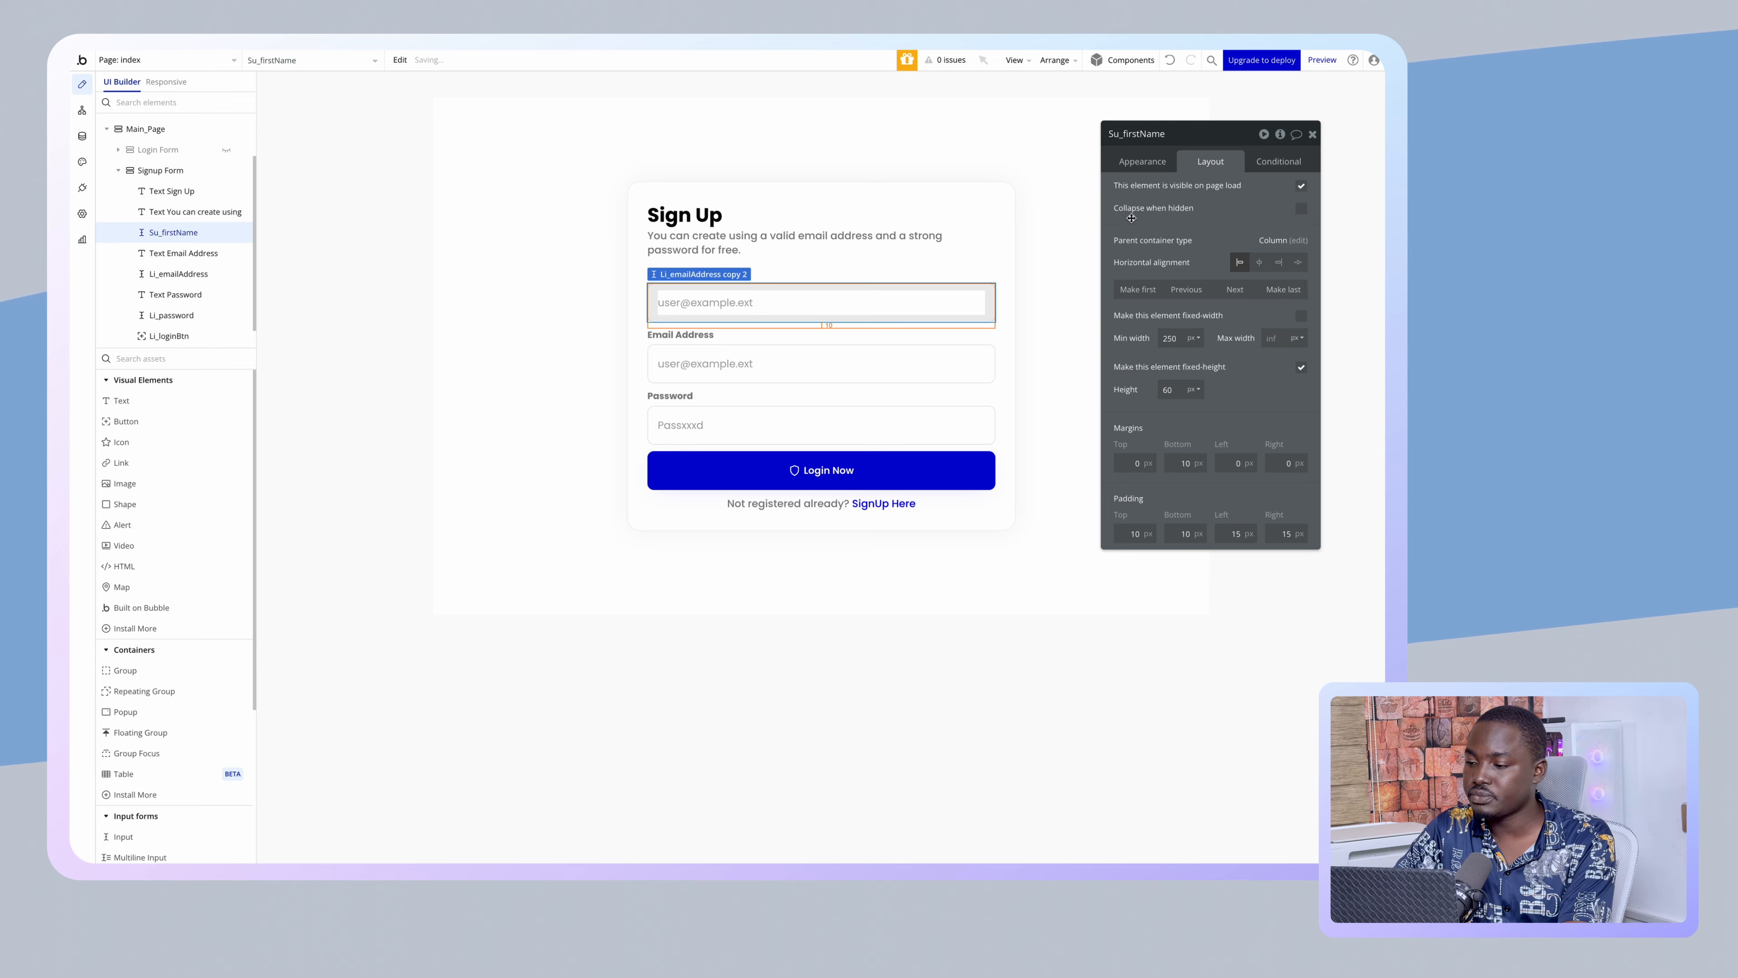
# - Set the input's placeholder to 'John'
pyautogui.click(1142, 161)
pyautogui.tripleClick(1221, 194)
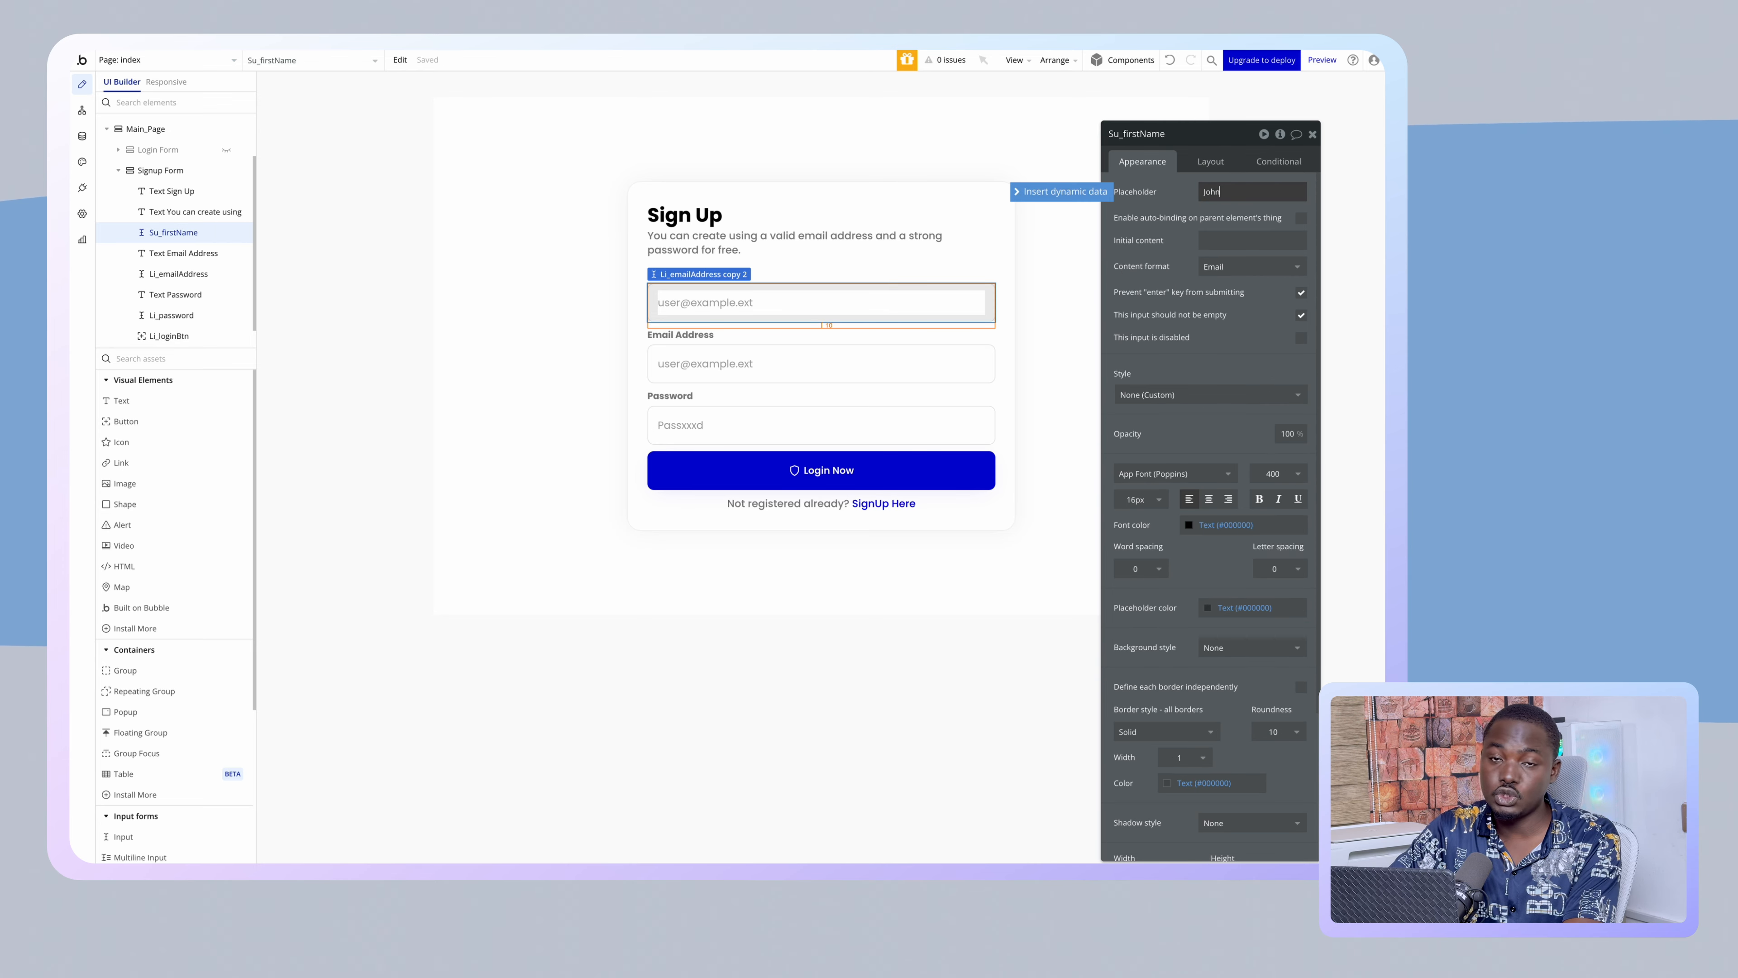
pyautogui.click(801, 300)
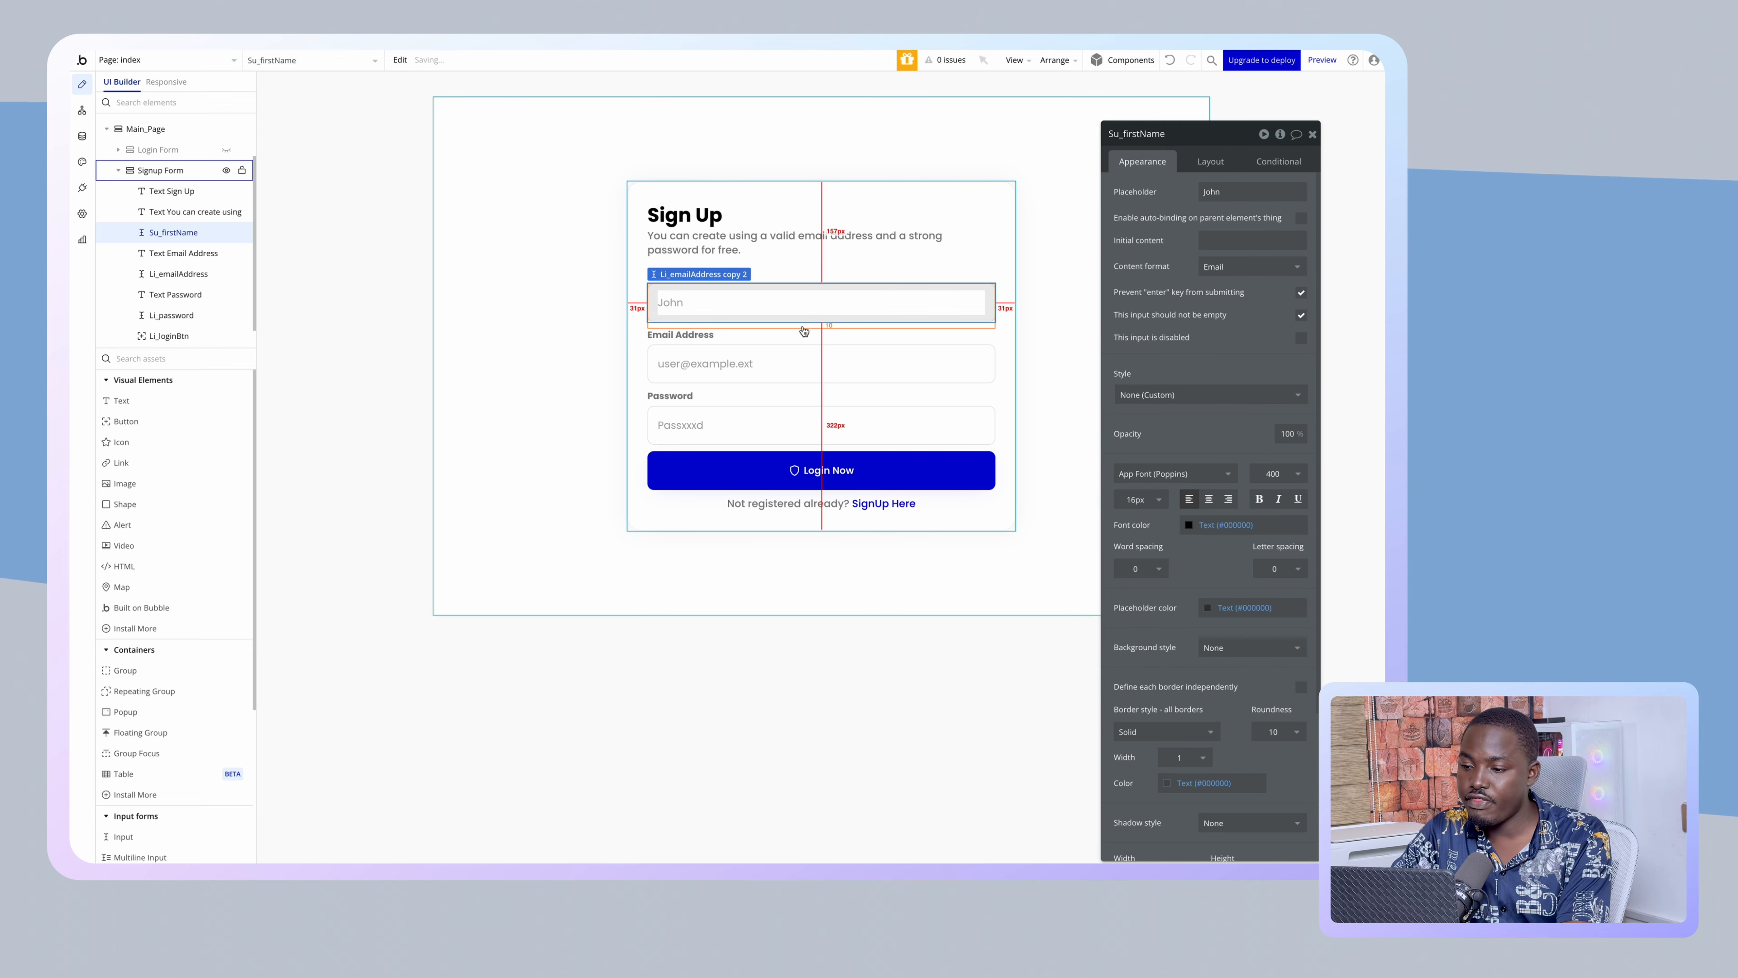
# - Duplicate Su_firstName as Su_lastName with placeholder 'Doe'
pyautogui.press('super+d')
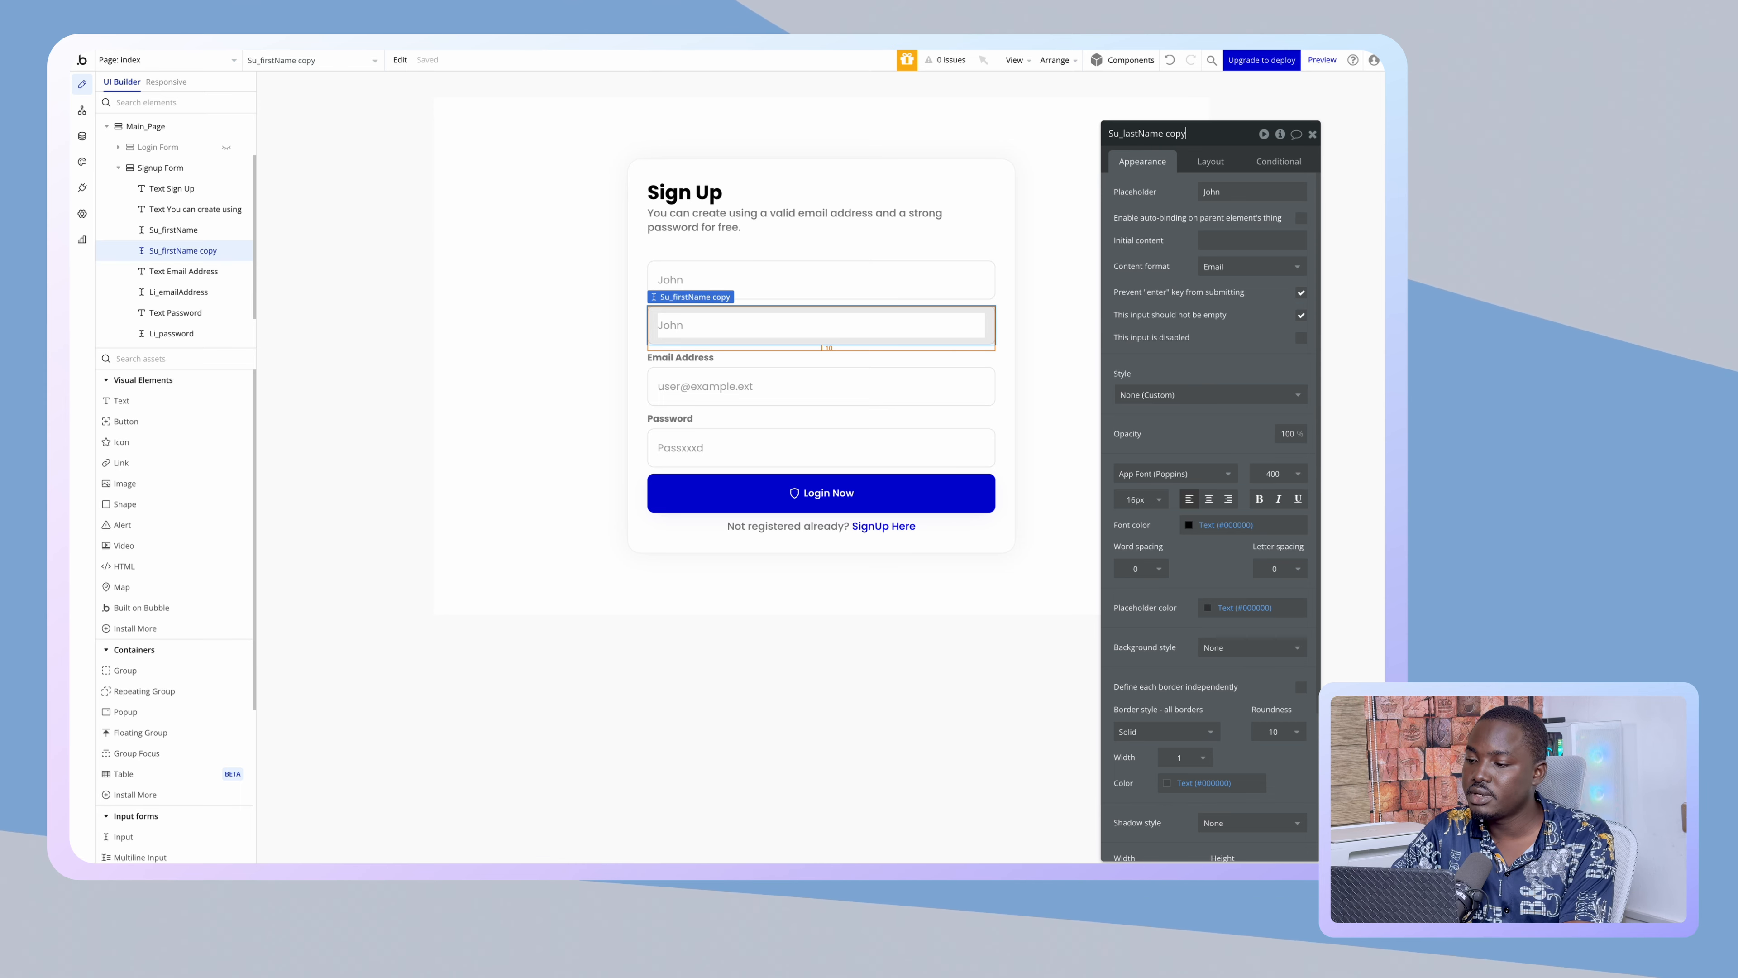
pyautogui.press('BackSpace')
pyautogui.press('BackSpace')
pyautogui.press('BackSpace')
pyautogui.press('BackSpace')
pyautogui.press('BackSpace')
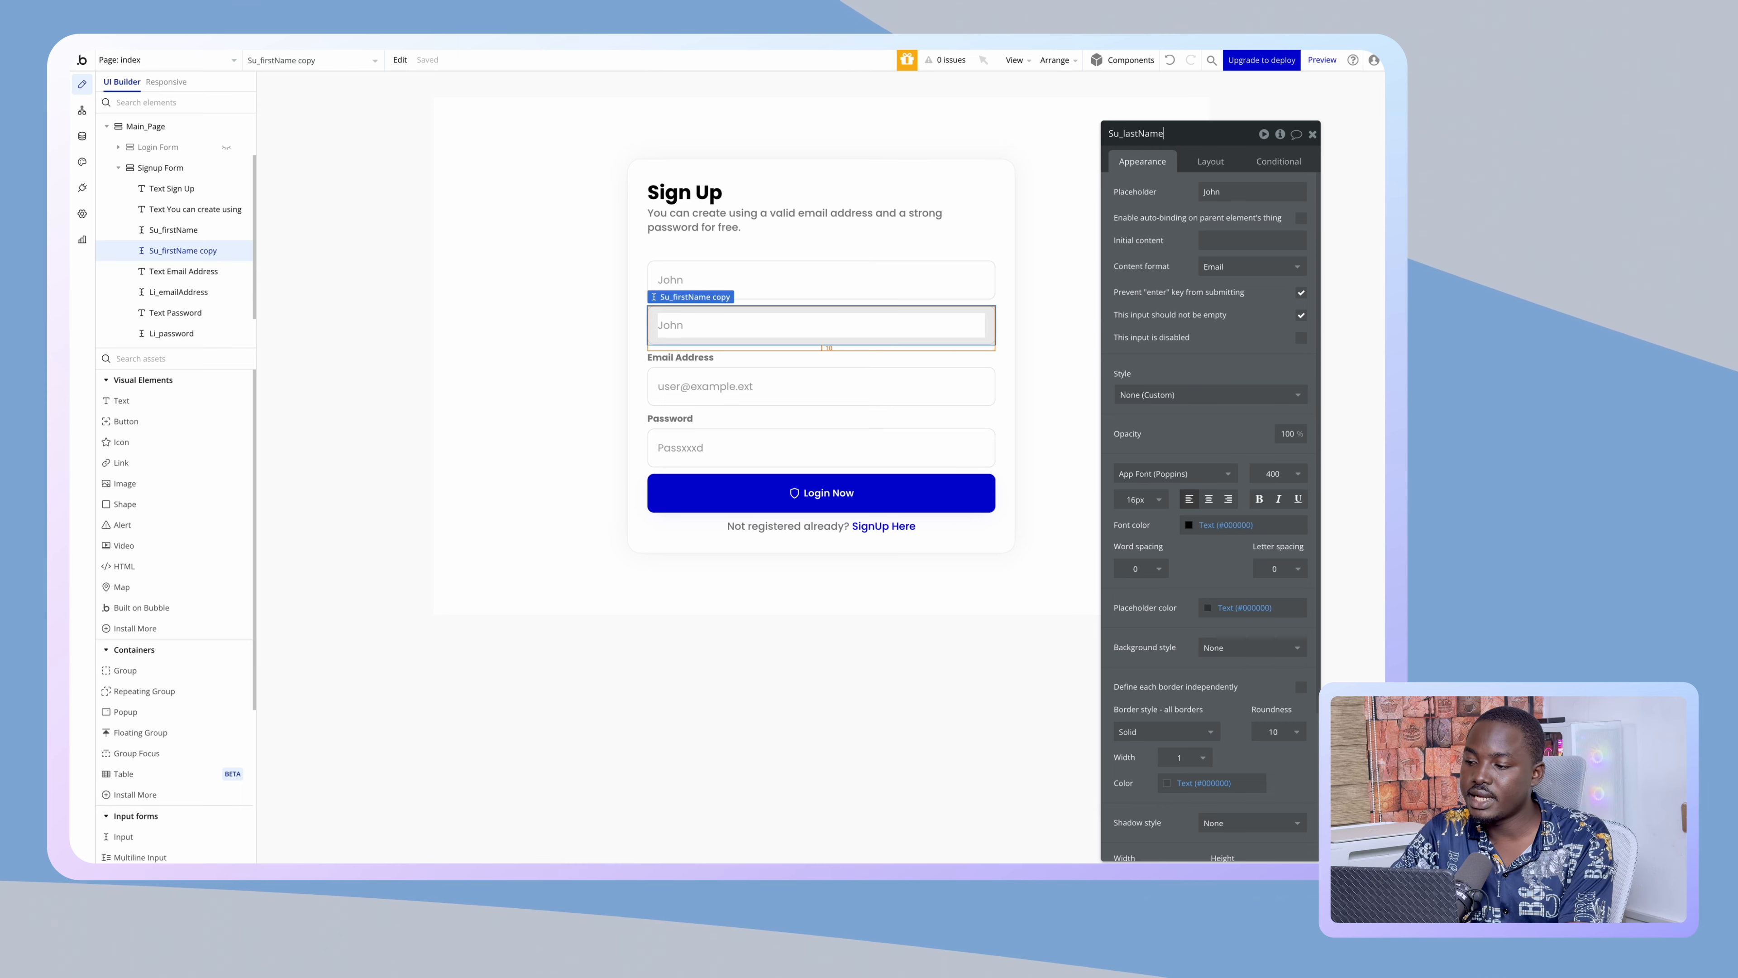
pyautogui.doubleClick(1216, 191)
pyautogui.write('Doe')
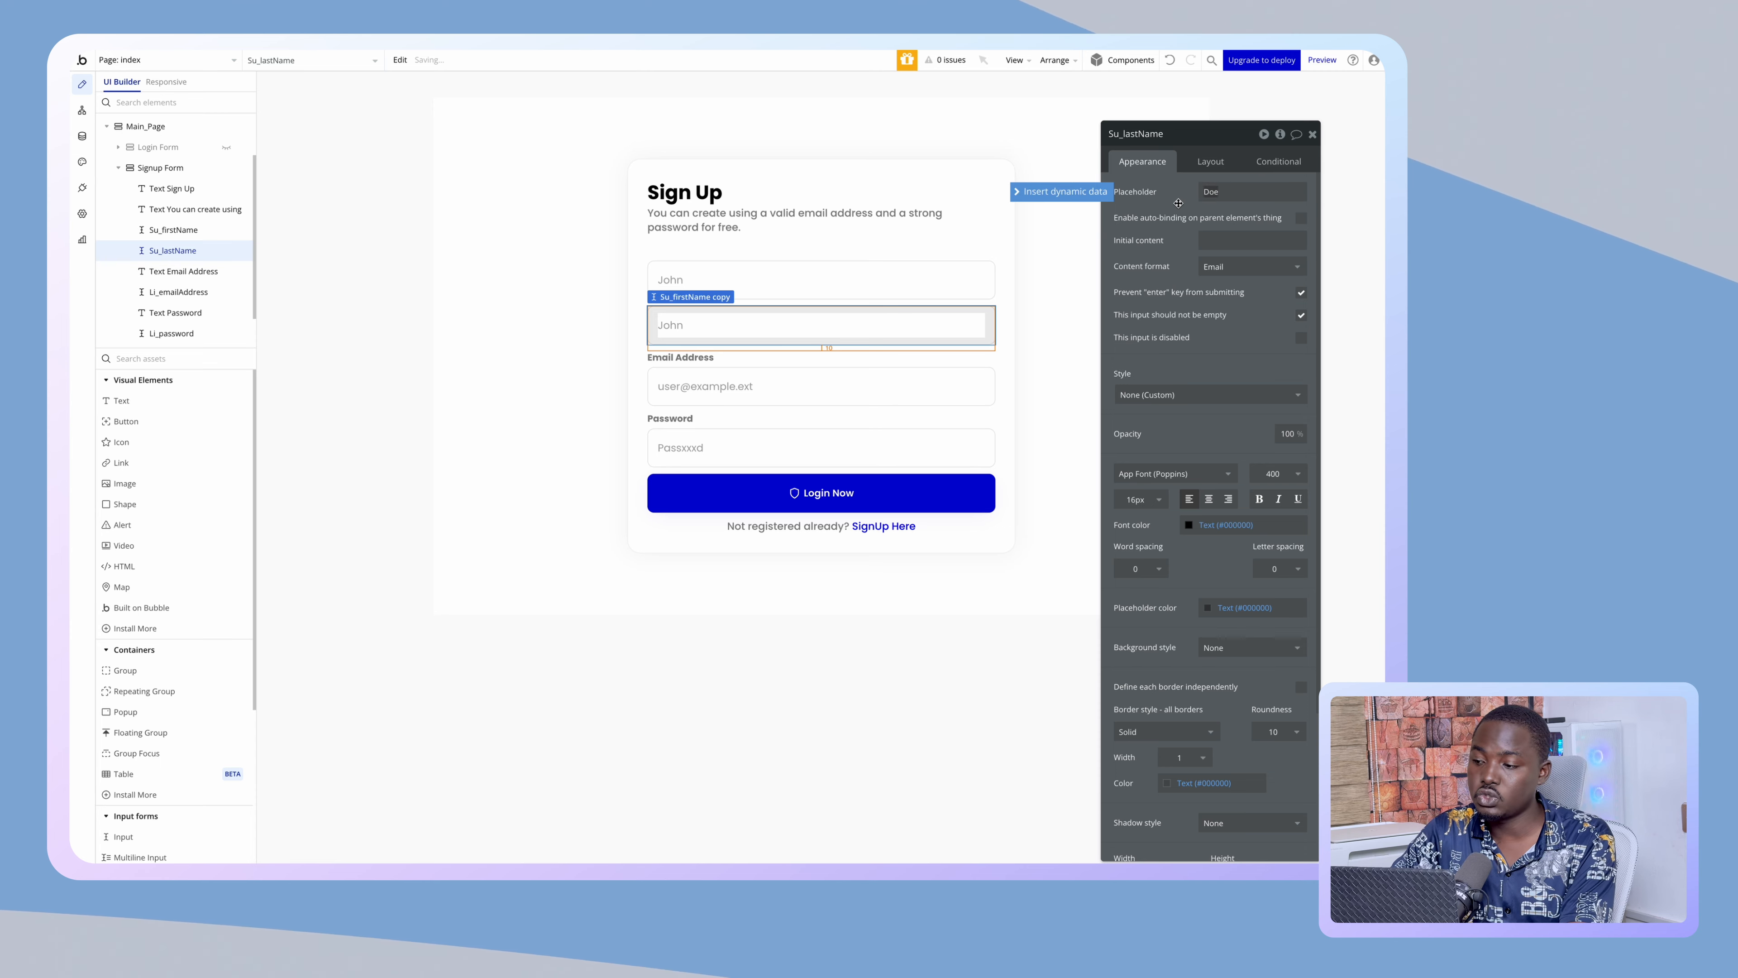
# - Set the content format of both the last-name and first-name inputs to Text
pyautogui.click(1236, 271)
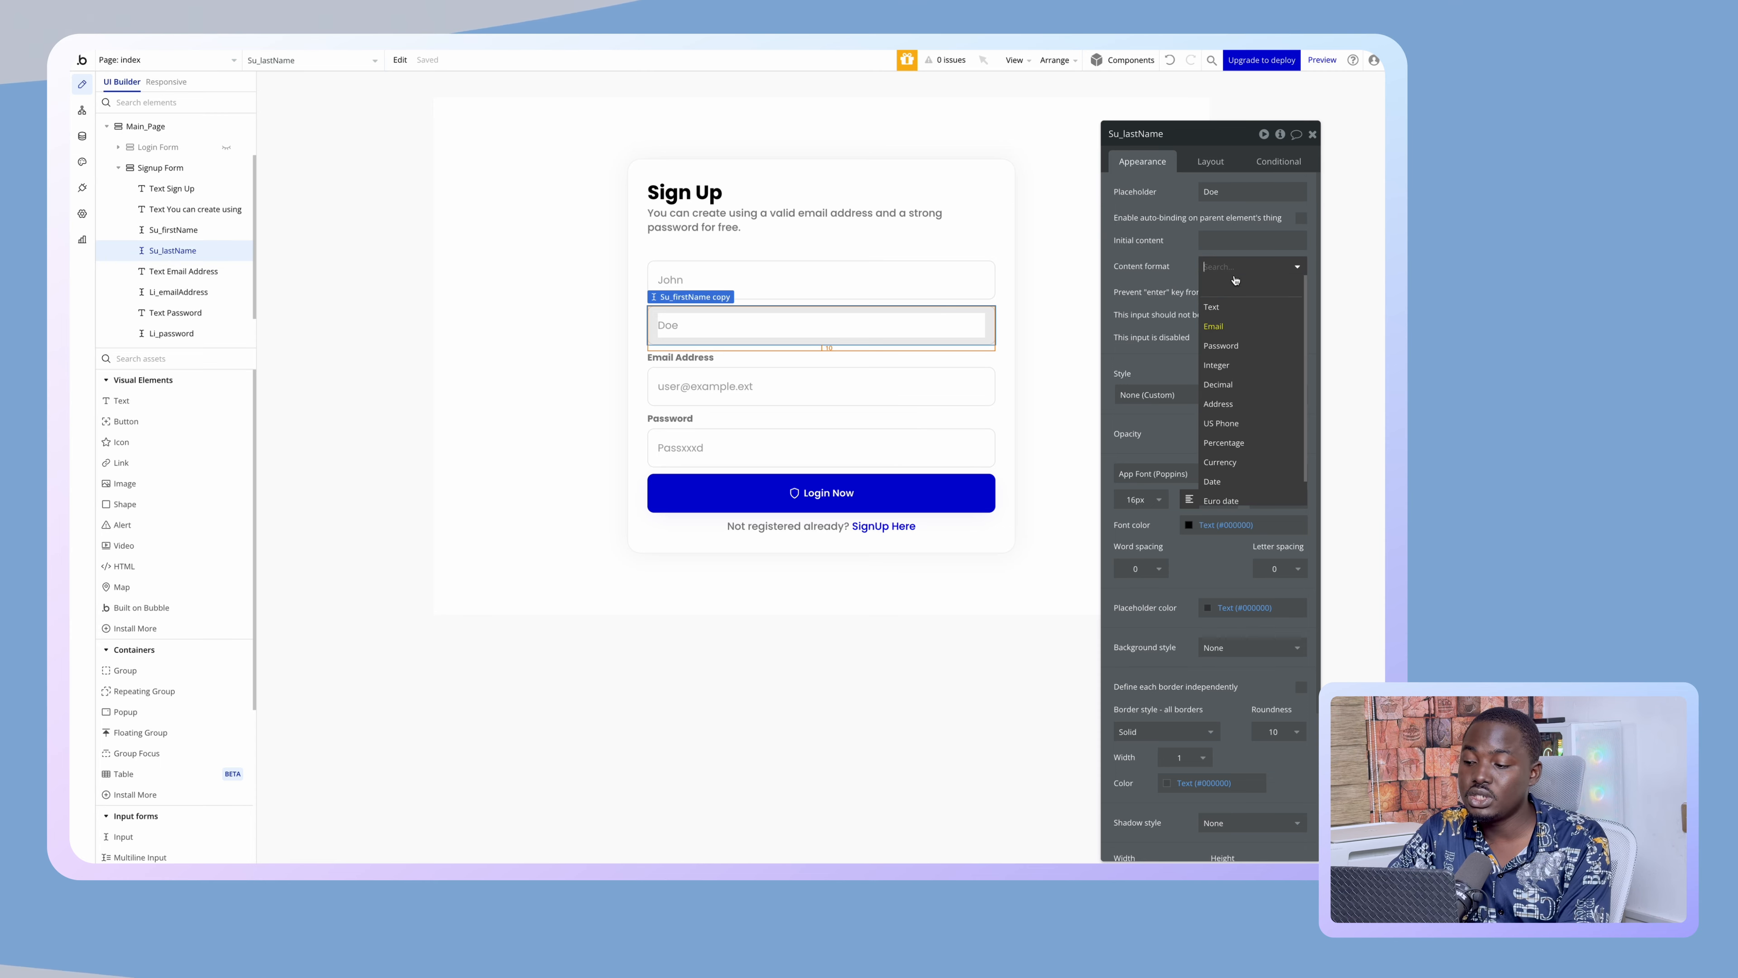
pyautogui.click(1234, 313)
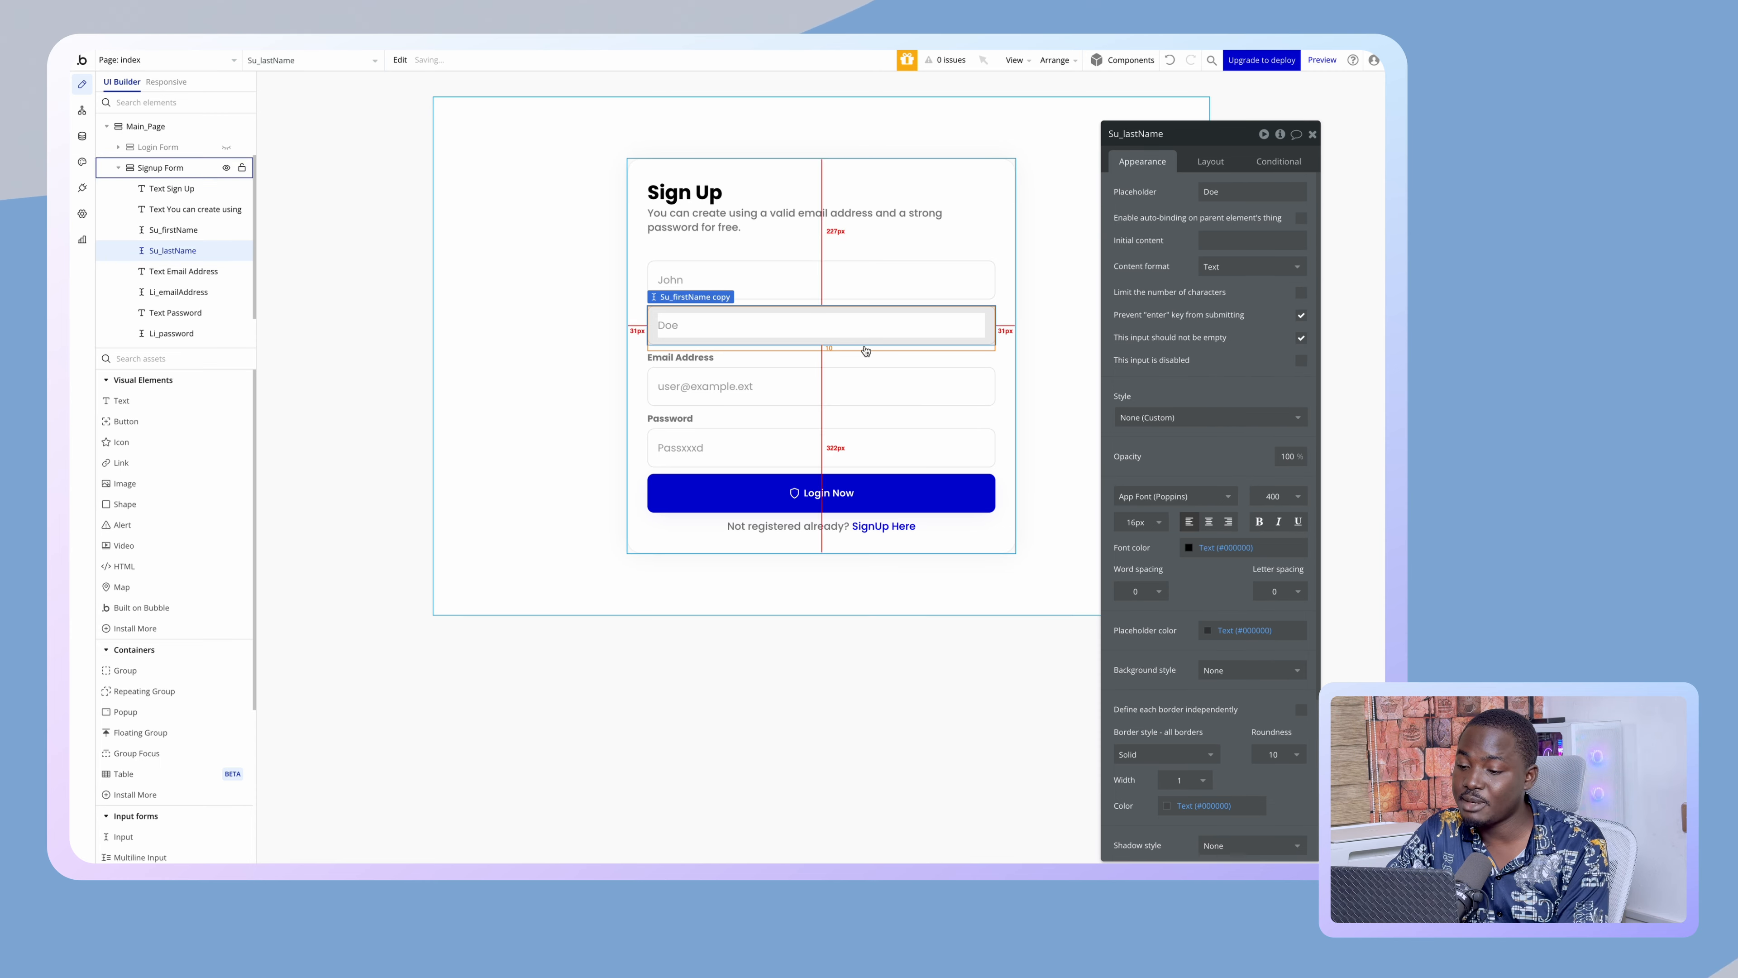
pyautogui.click(799, 273)
pyautogui.click(1217, 267)
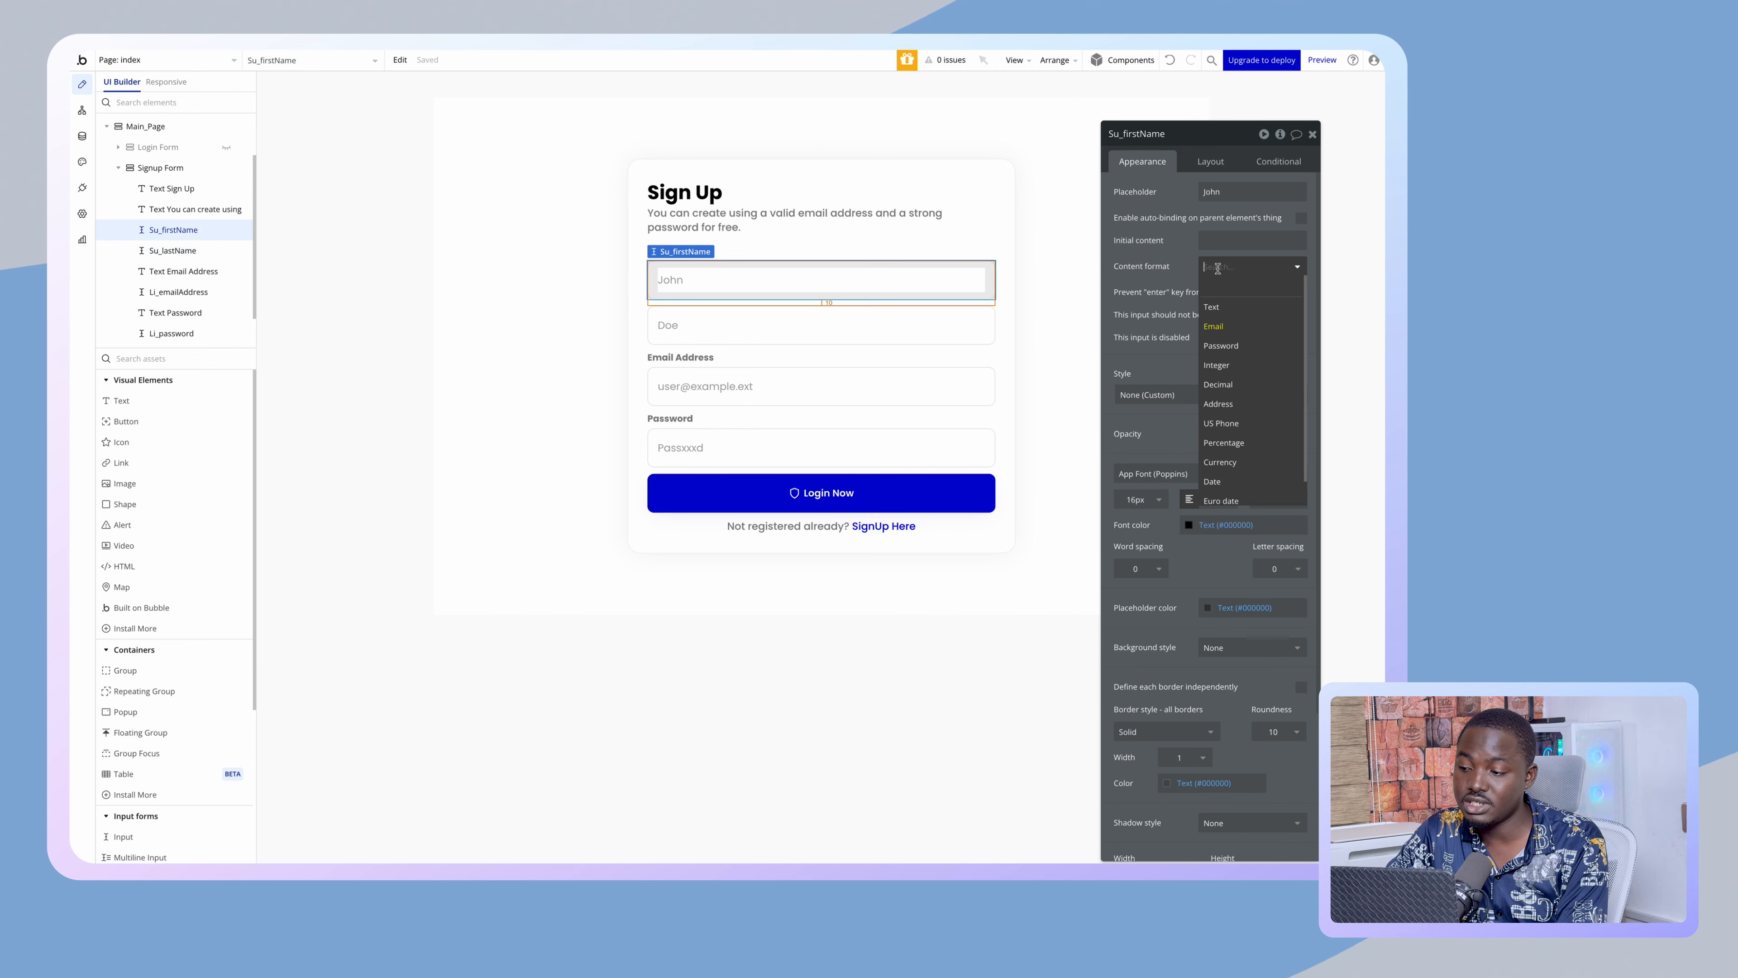
pyautogui.click(1212, 307)
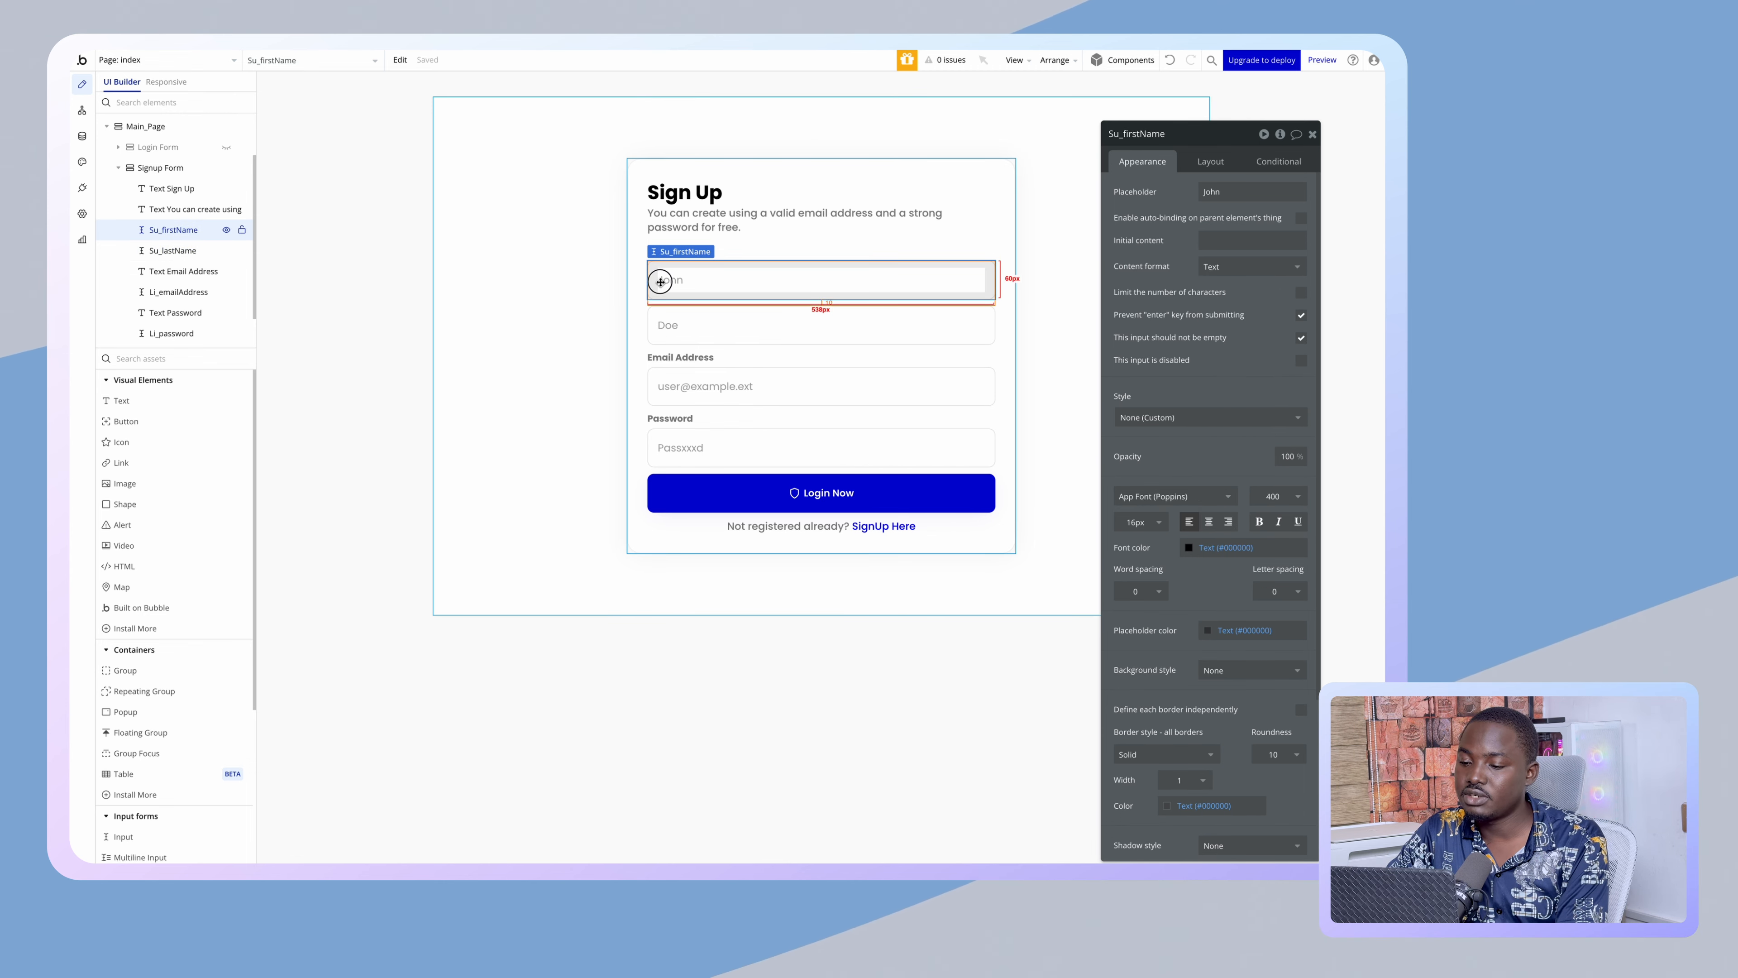
pyautogui.click(665, 327)
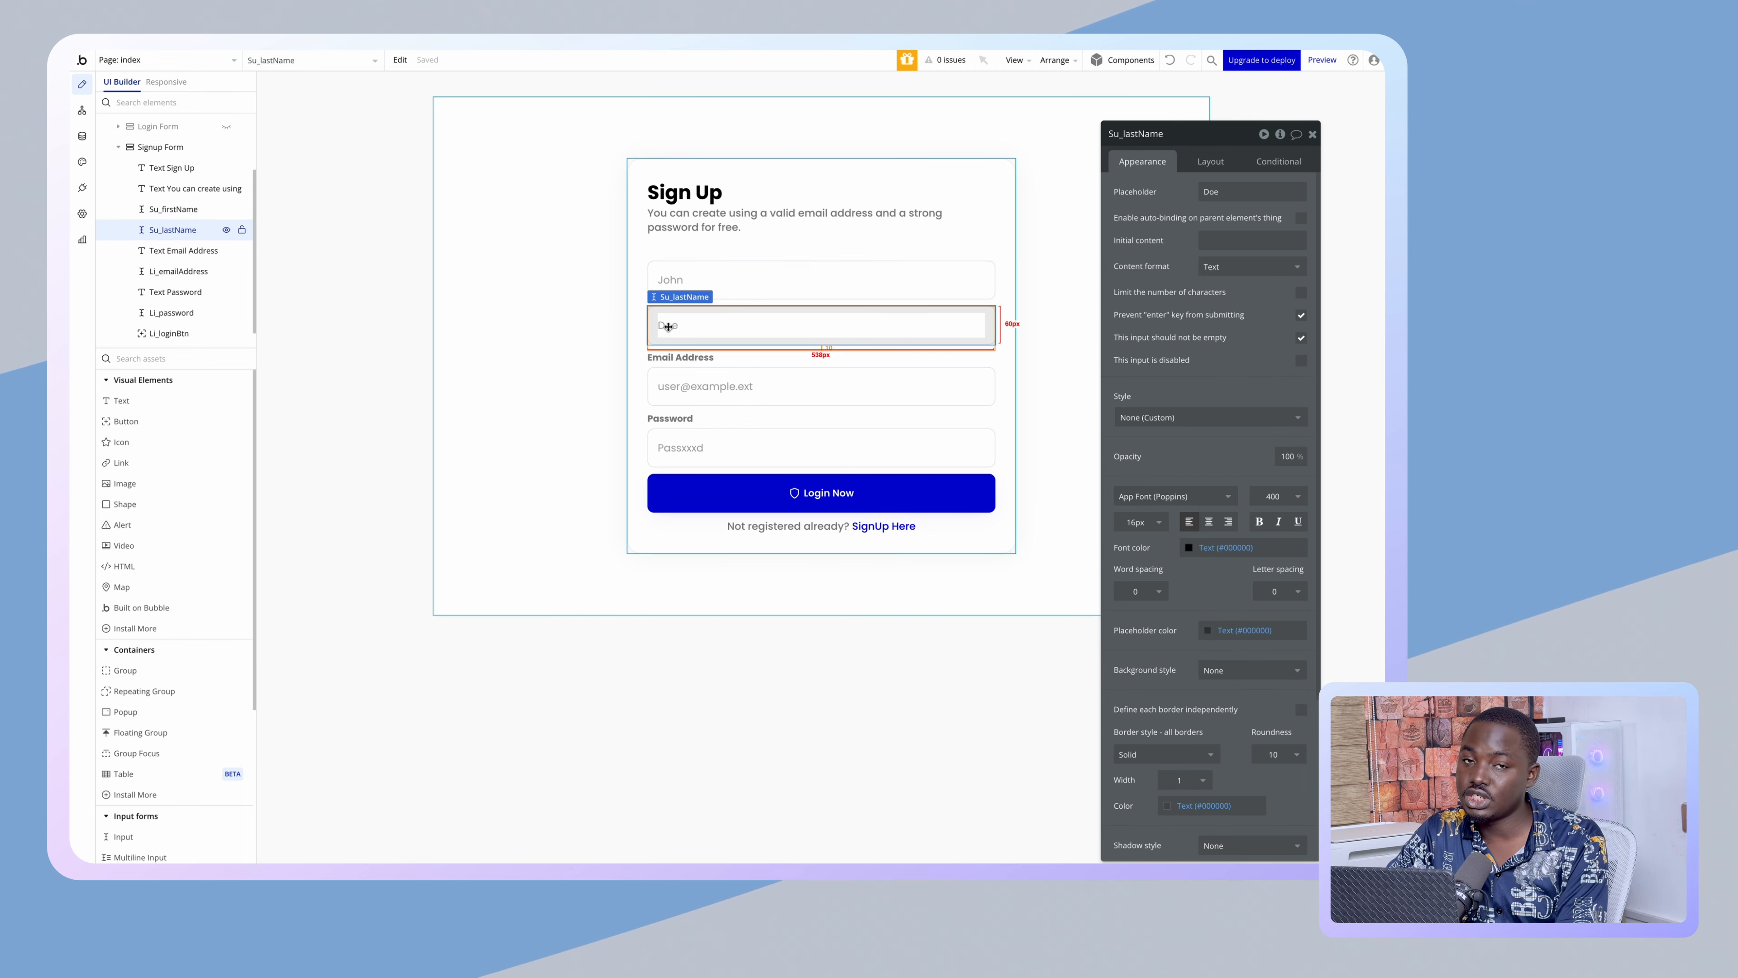
# - Copy the Email Address label, move it above the first-name input, and relabel it 'First Name'
pyautogui.click(686, 359)
pyautogui.hotkey('ctrl', 'c')
pyautogui.hotkey('ctrl', 'v')
pyautogui.click(683, 363)
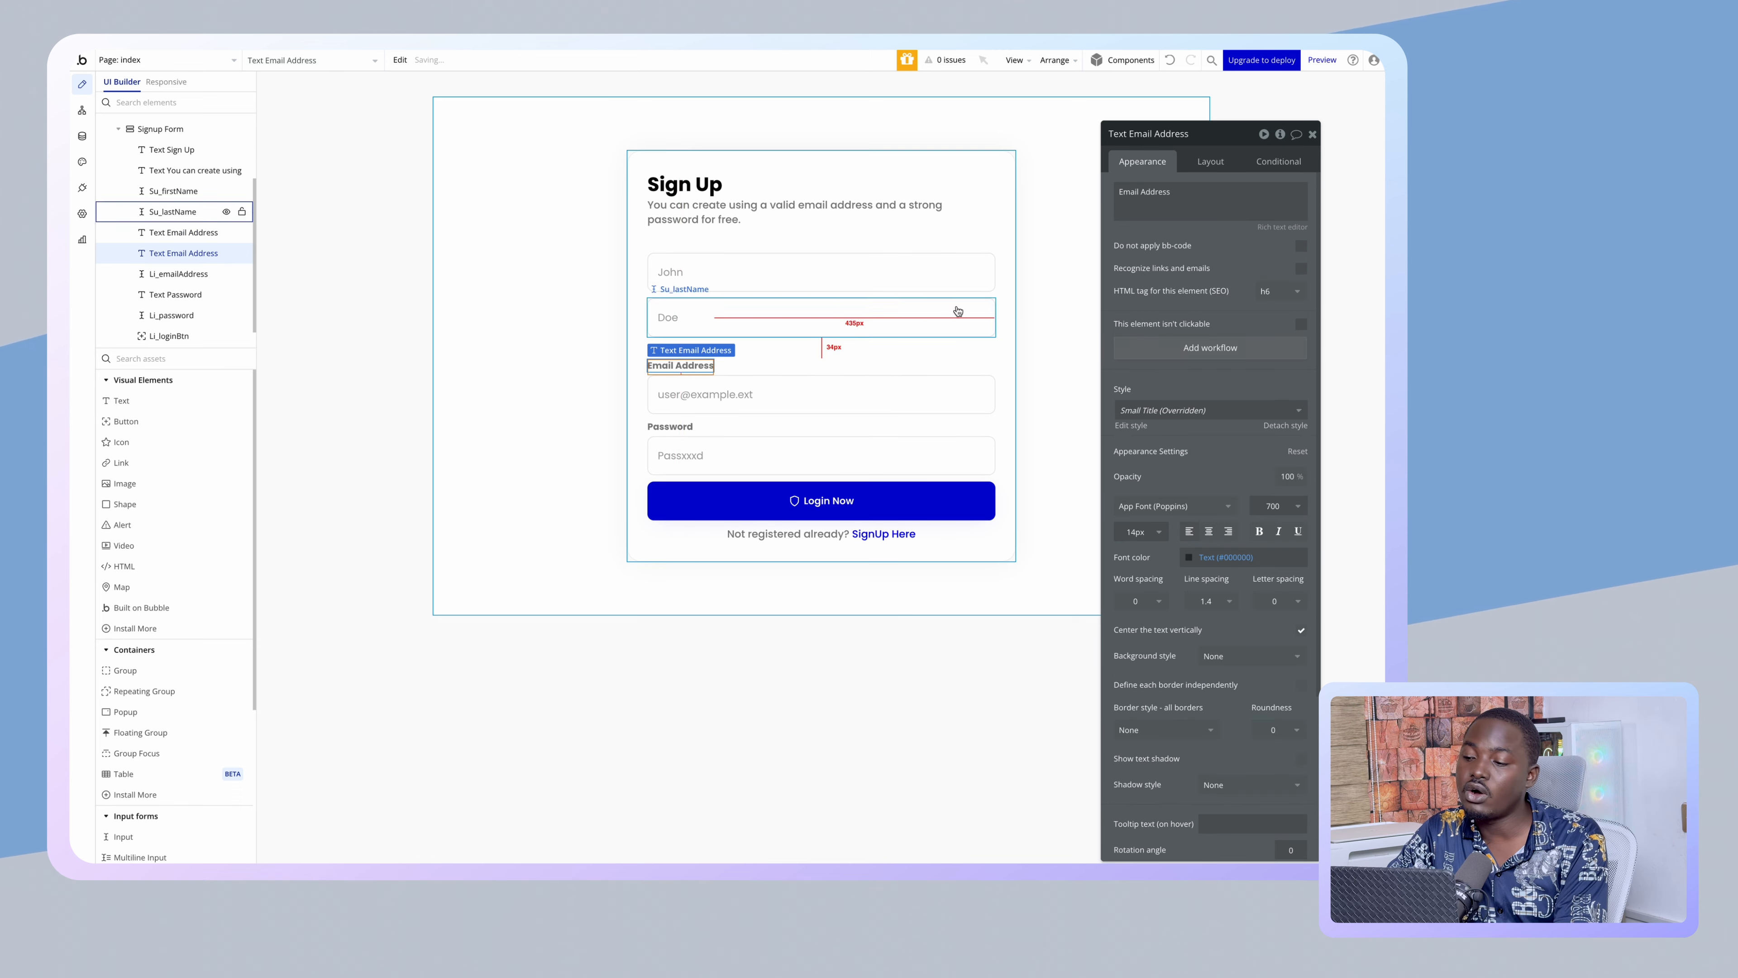
pyautogui.click(1210, 161)
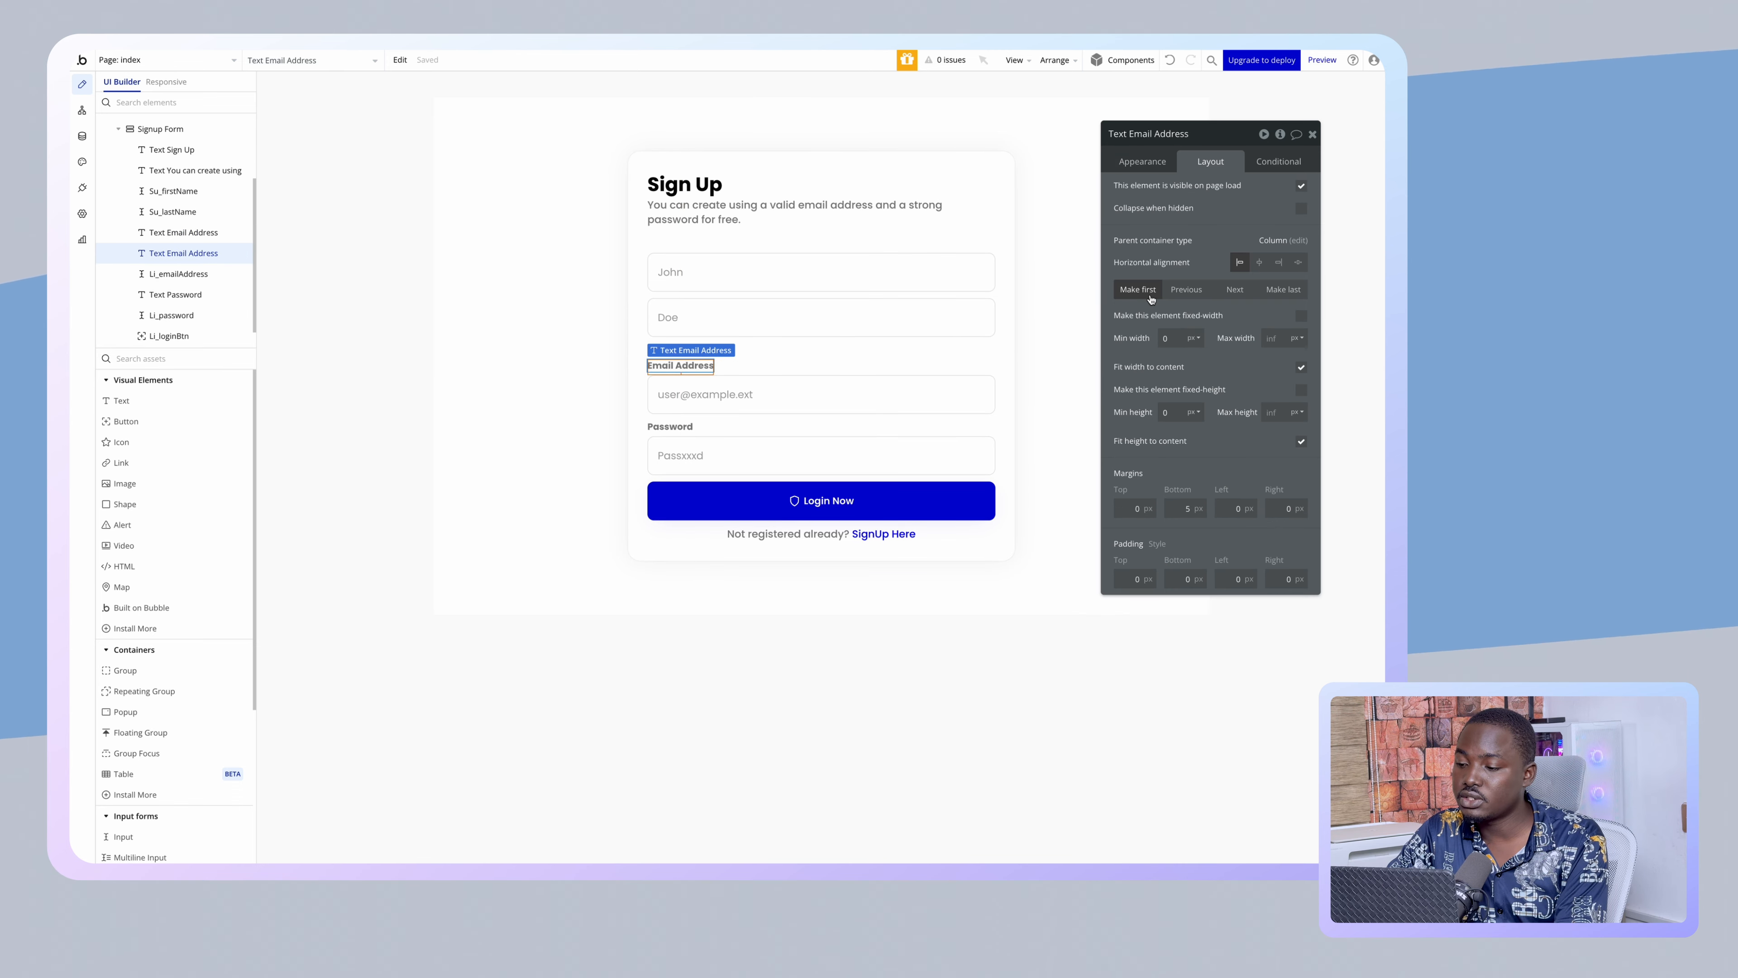
pyautogui.click(1174, 291)
pyautogui.click(1175, 290)
pyautogui.click(1175, 290)
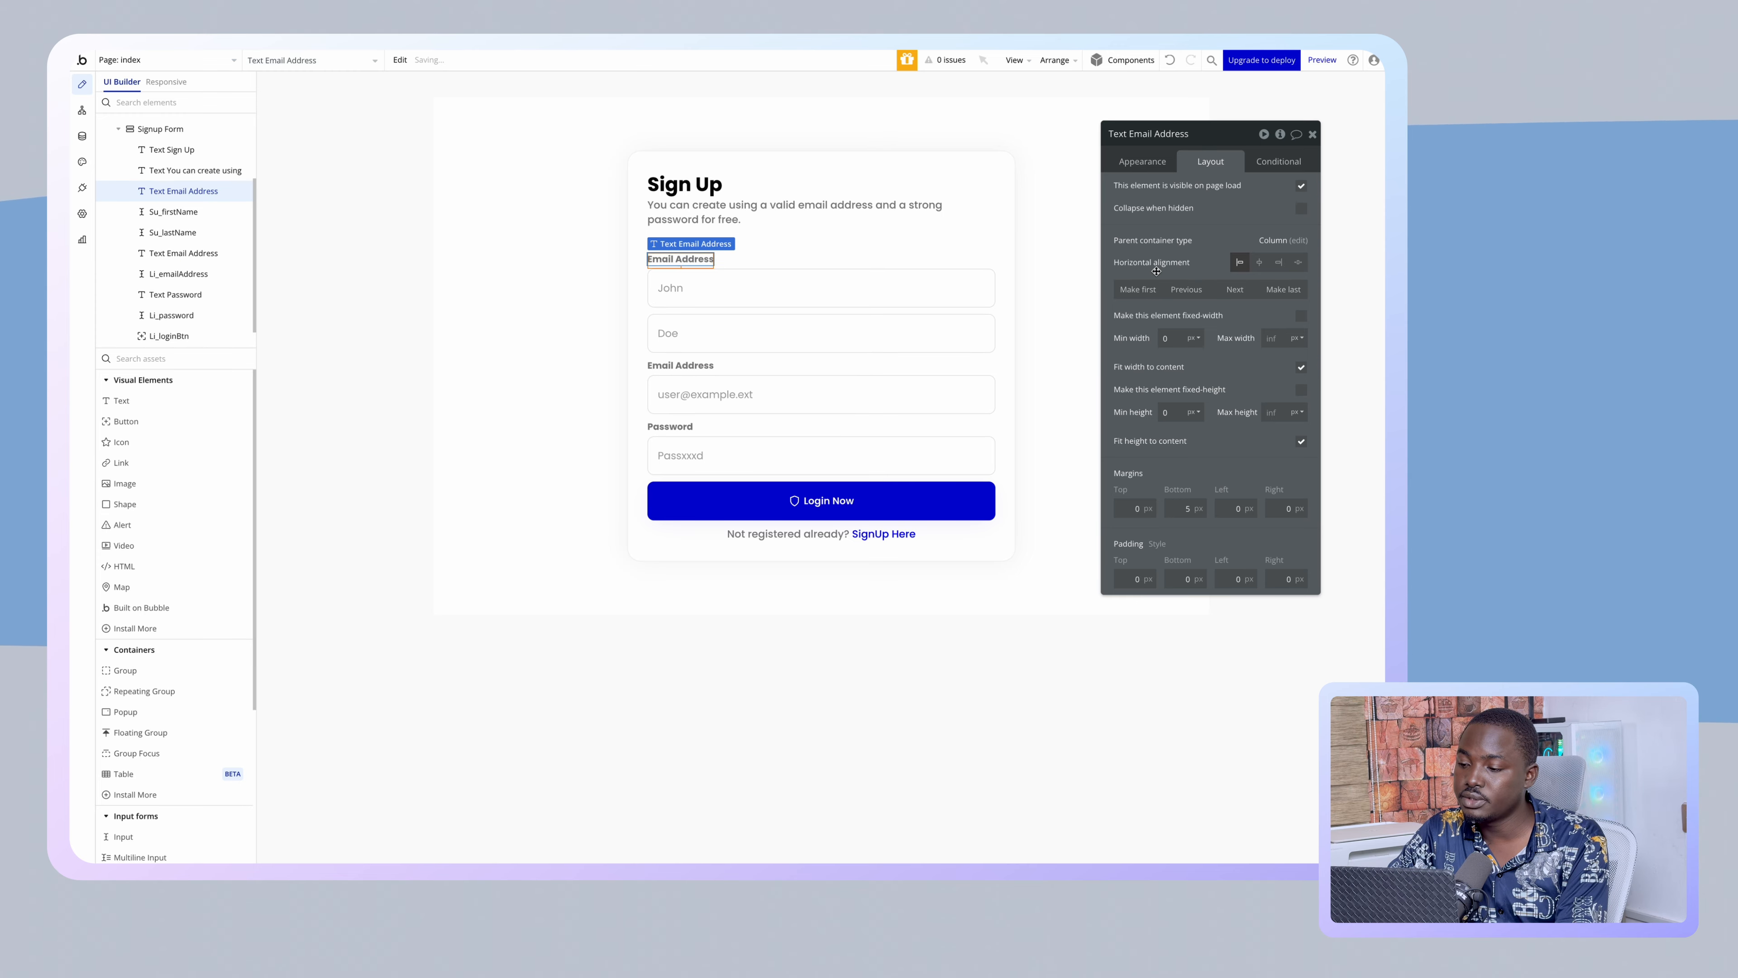
pyautogui.click(1143, 163)
pyautogui.tripleClick(1183, 183)
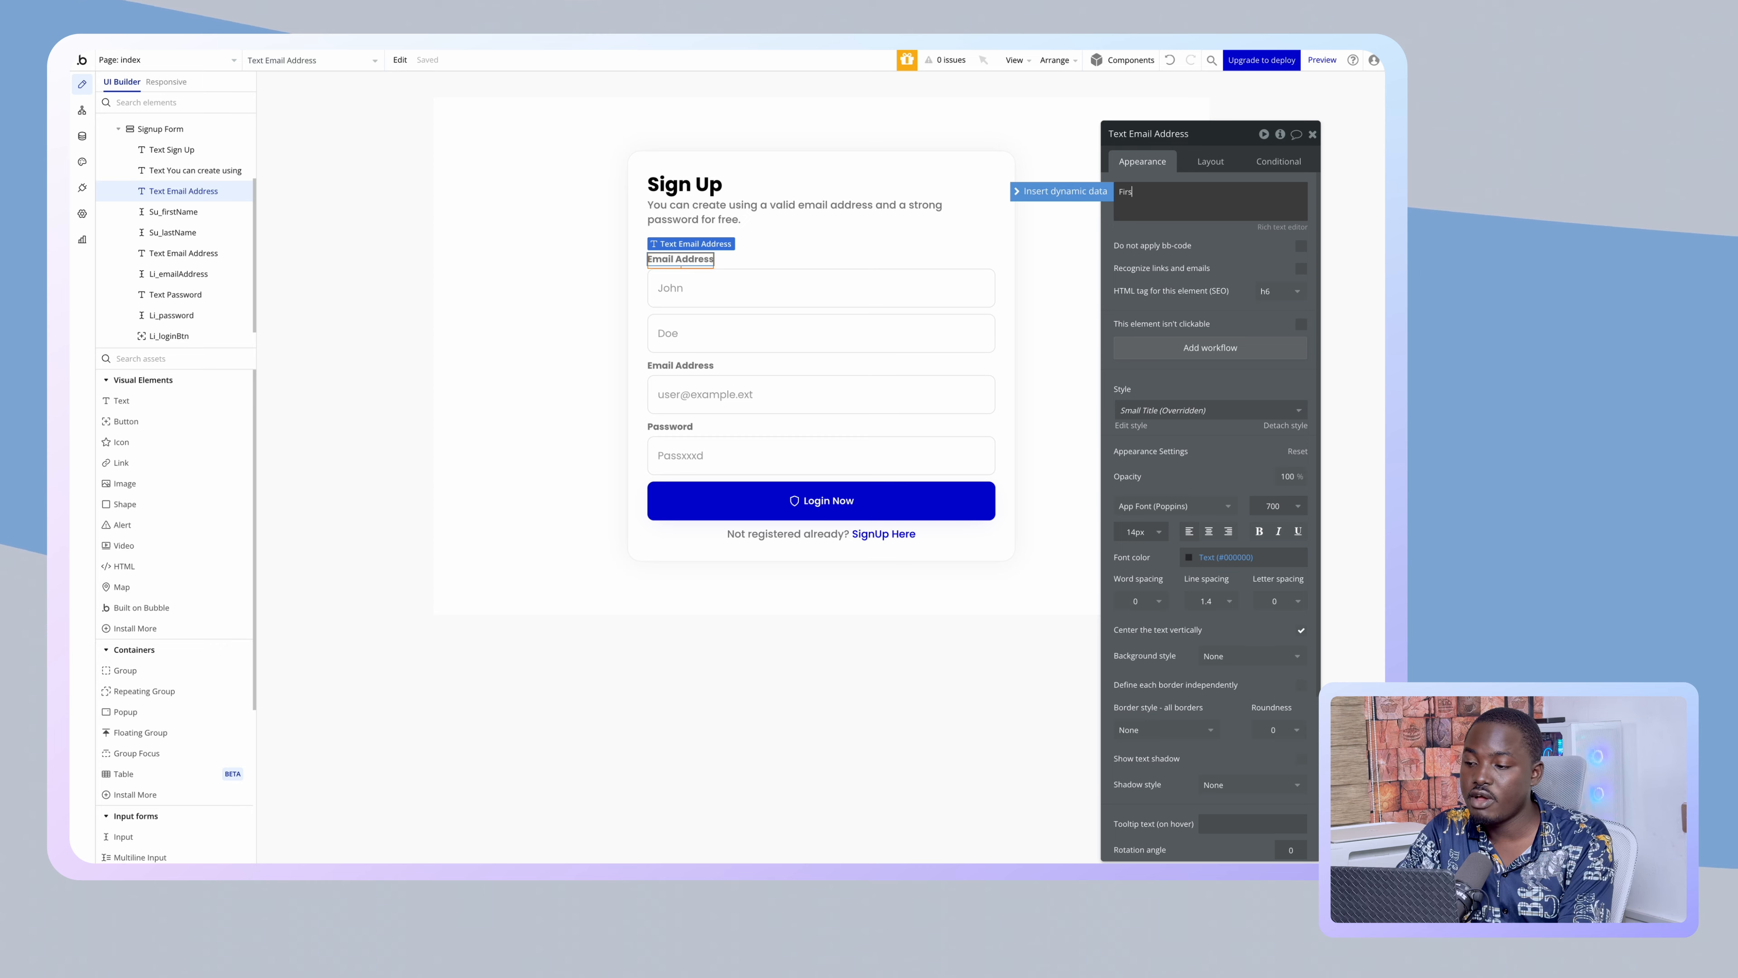
pyautogui.write('First Name')
pyautogui.click(1146, 172)
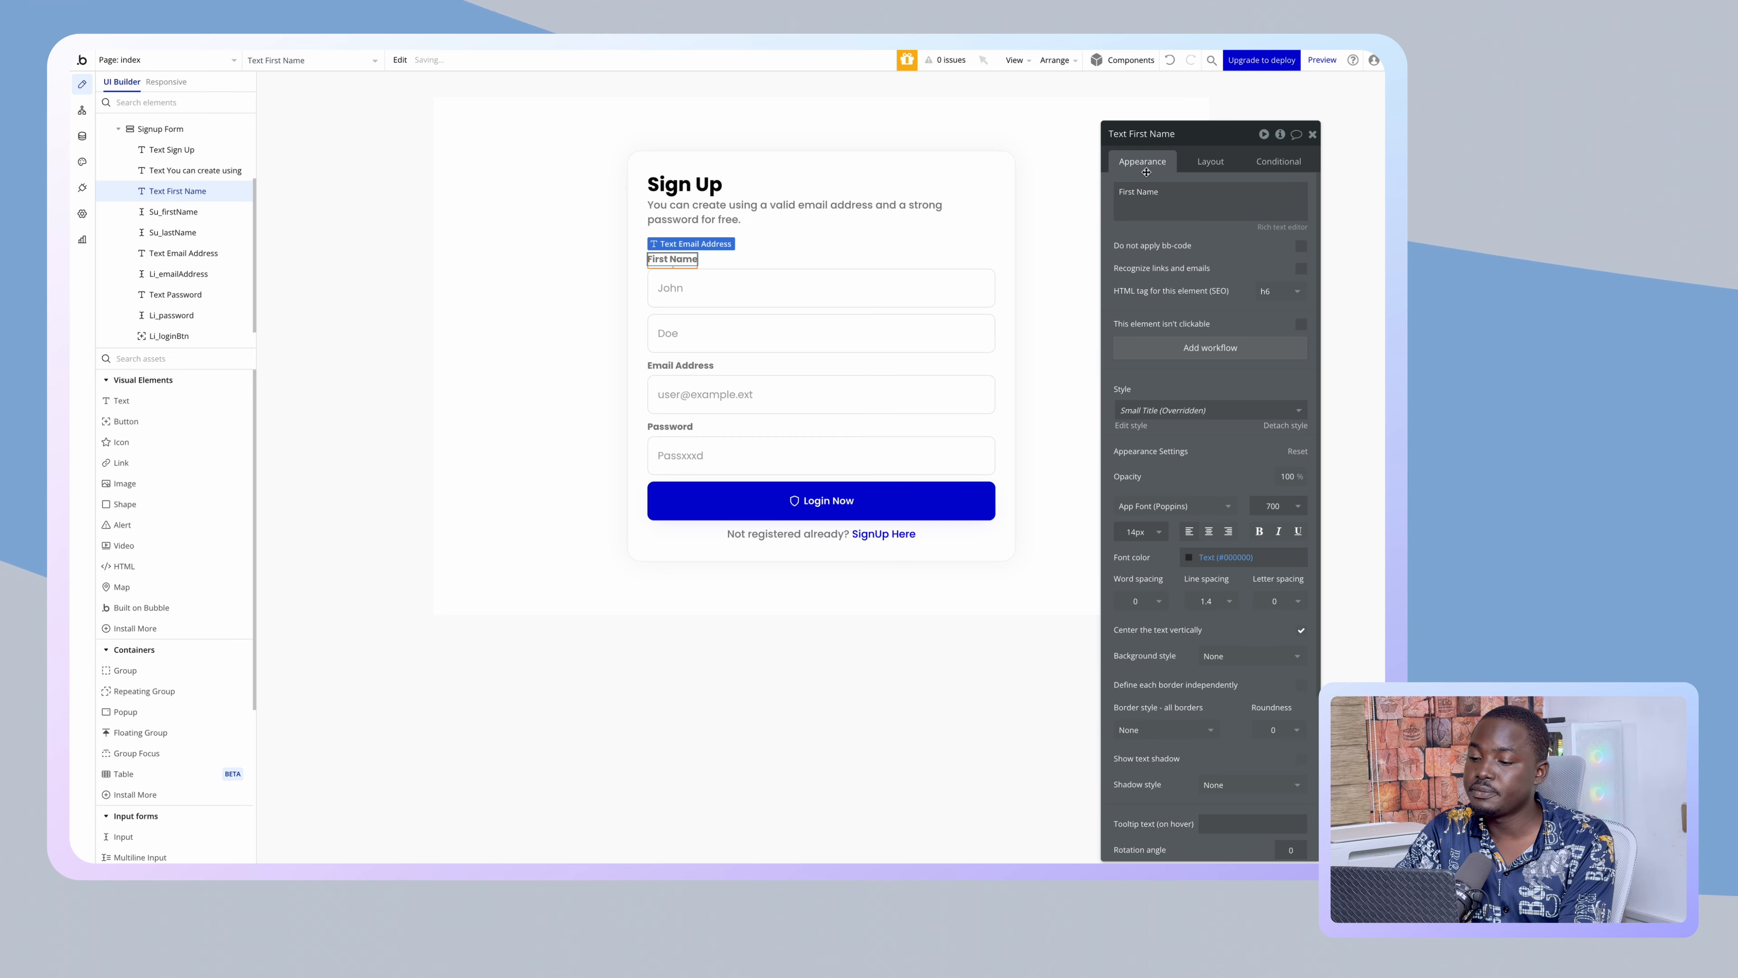
# - Duplicate the First Name label as 'Last Name' and move it below the first-name input
pyautogui.click(686, 259)
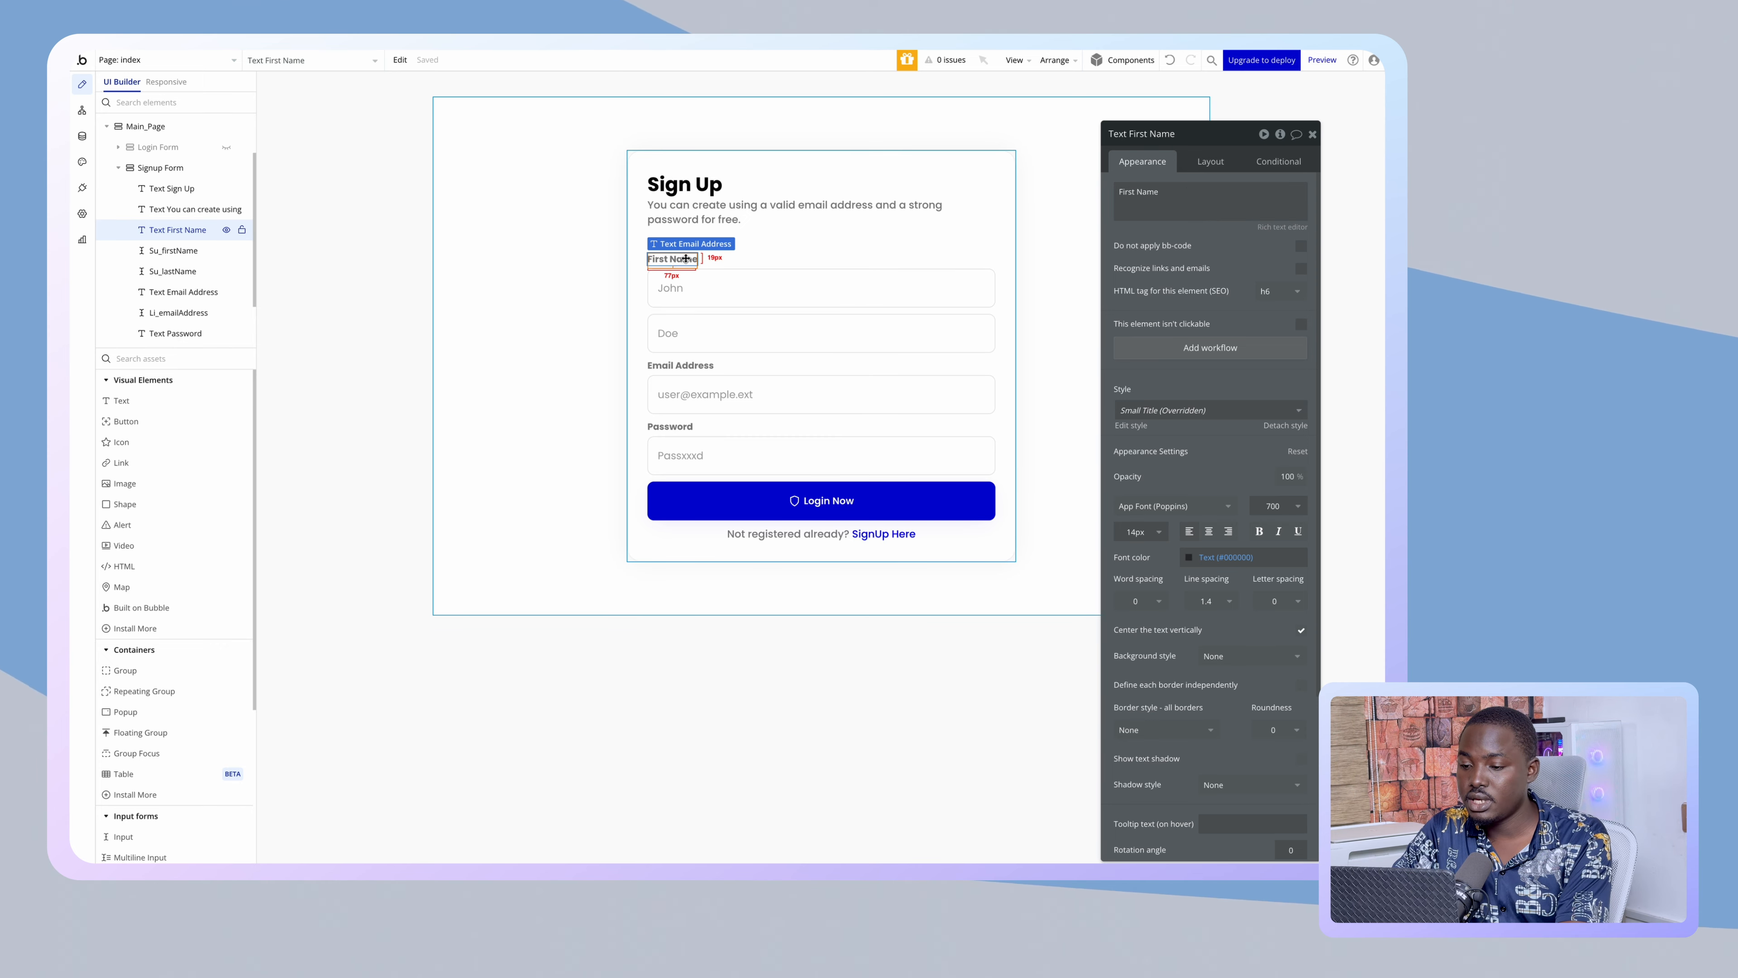
pyautogui.press('super+d')
pyautogui.tripleClick(1130, 193)
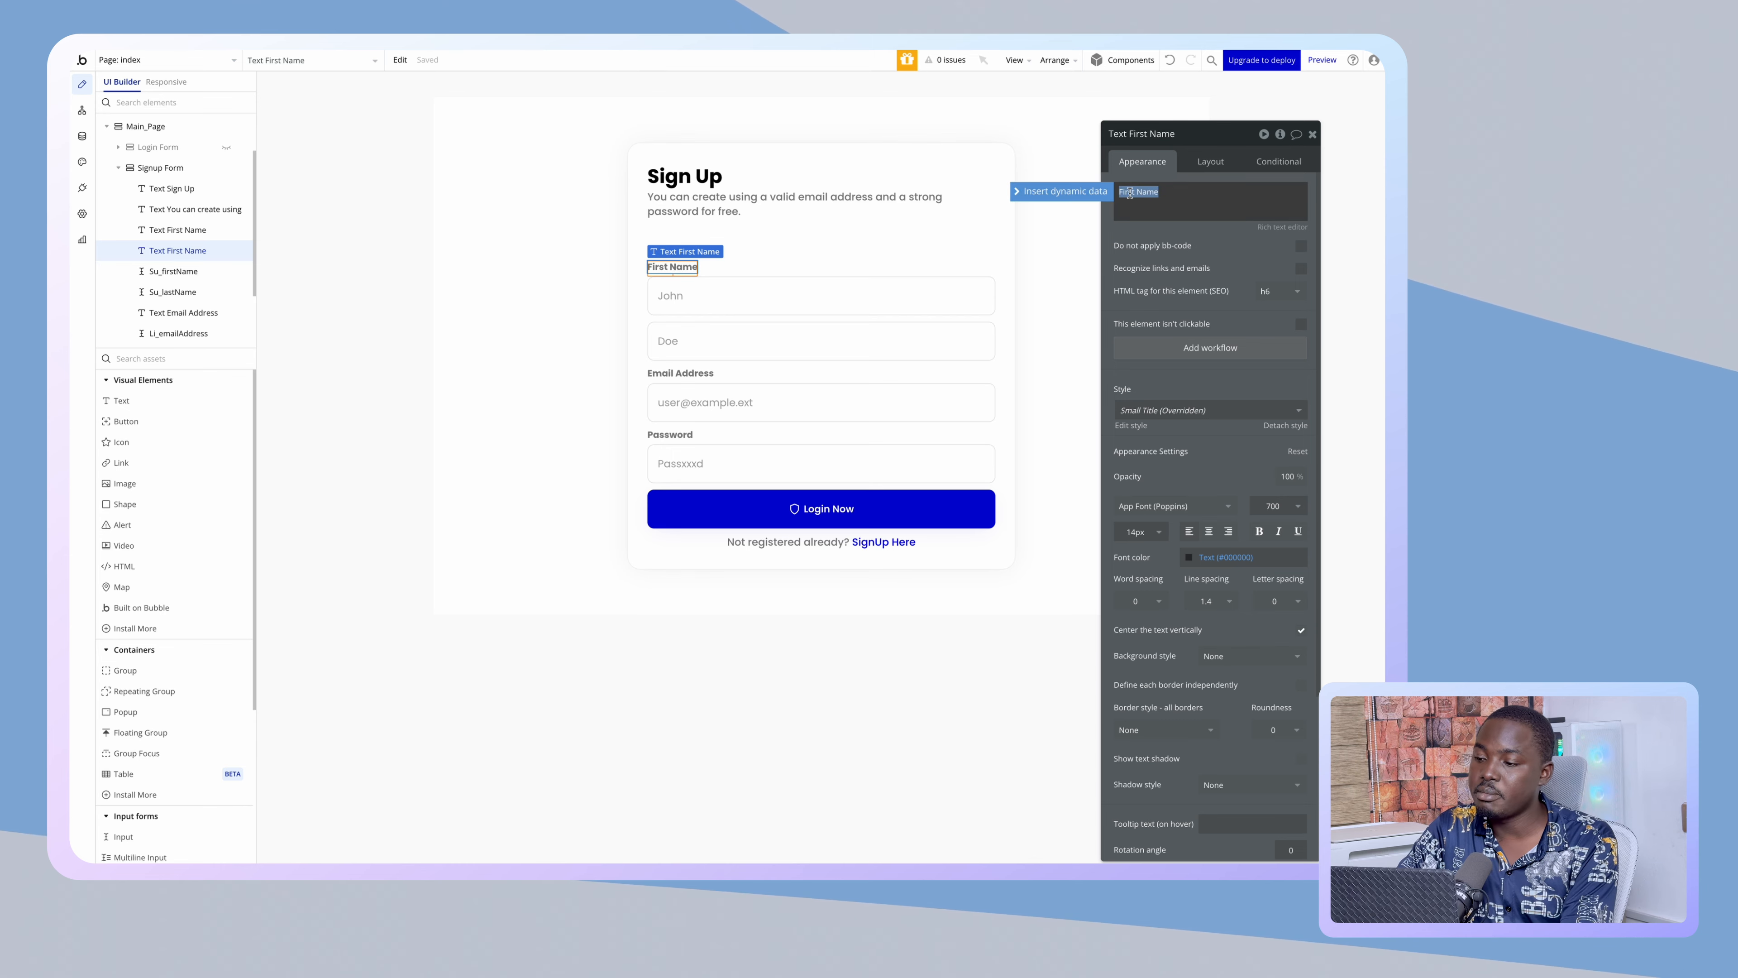
pyautogui.write('Last Name')
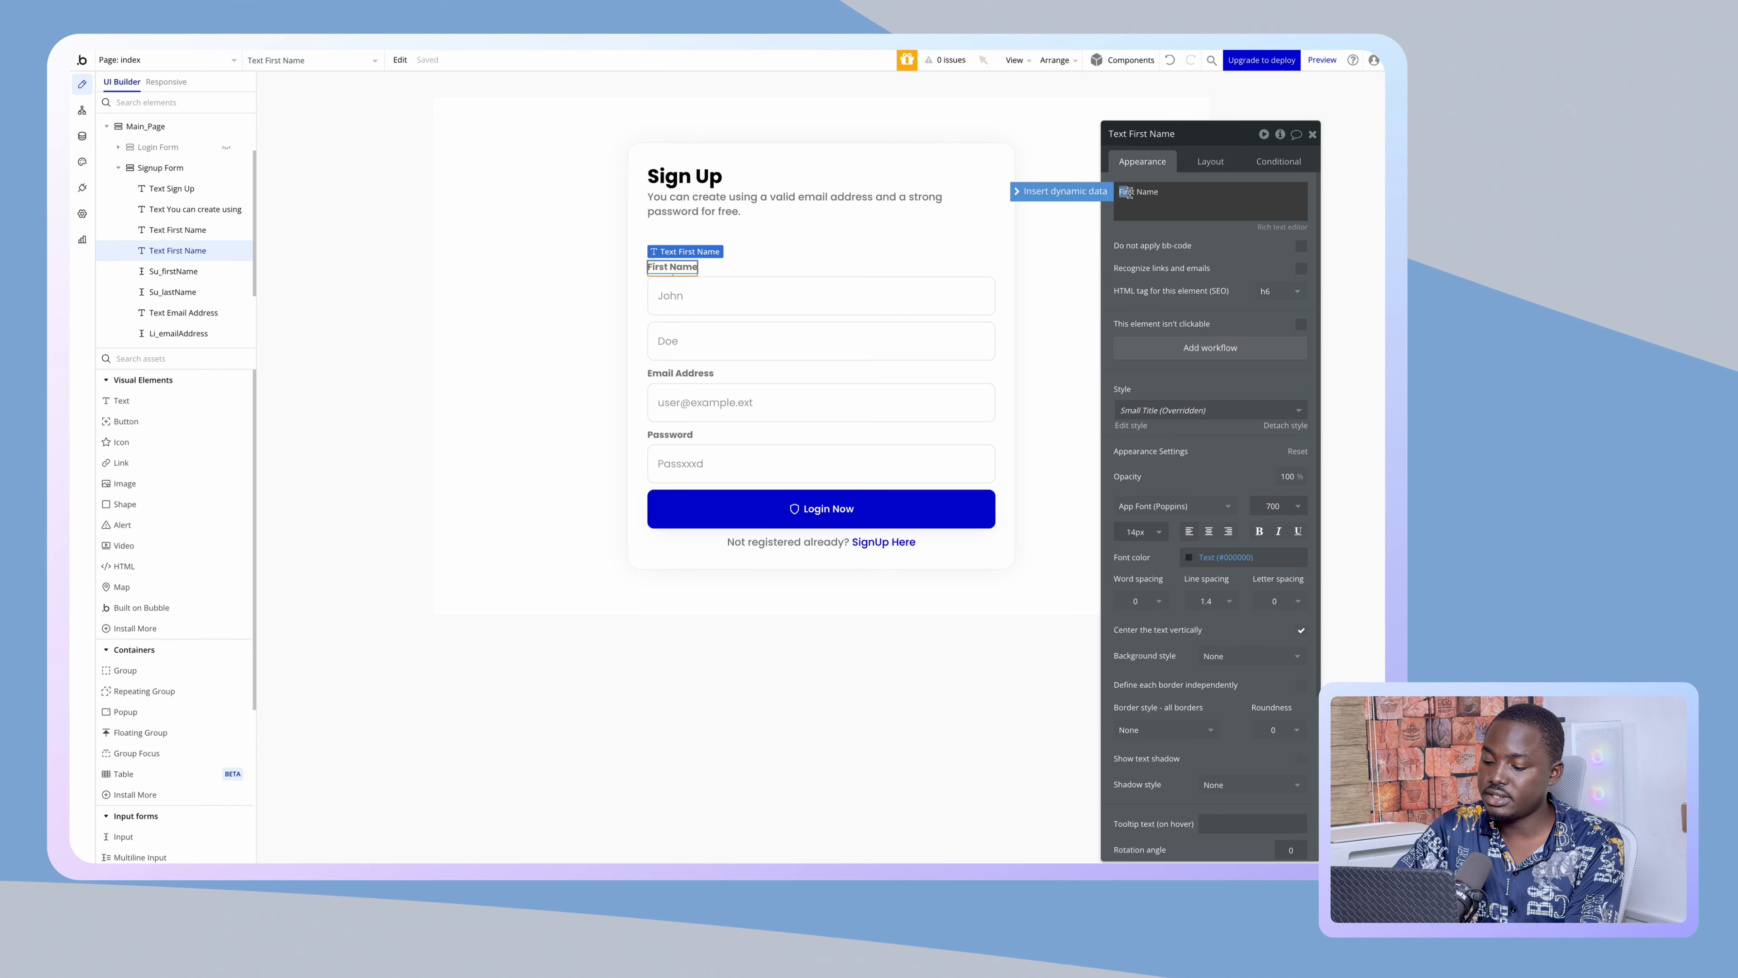
pyautogui.click(1136, 181)
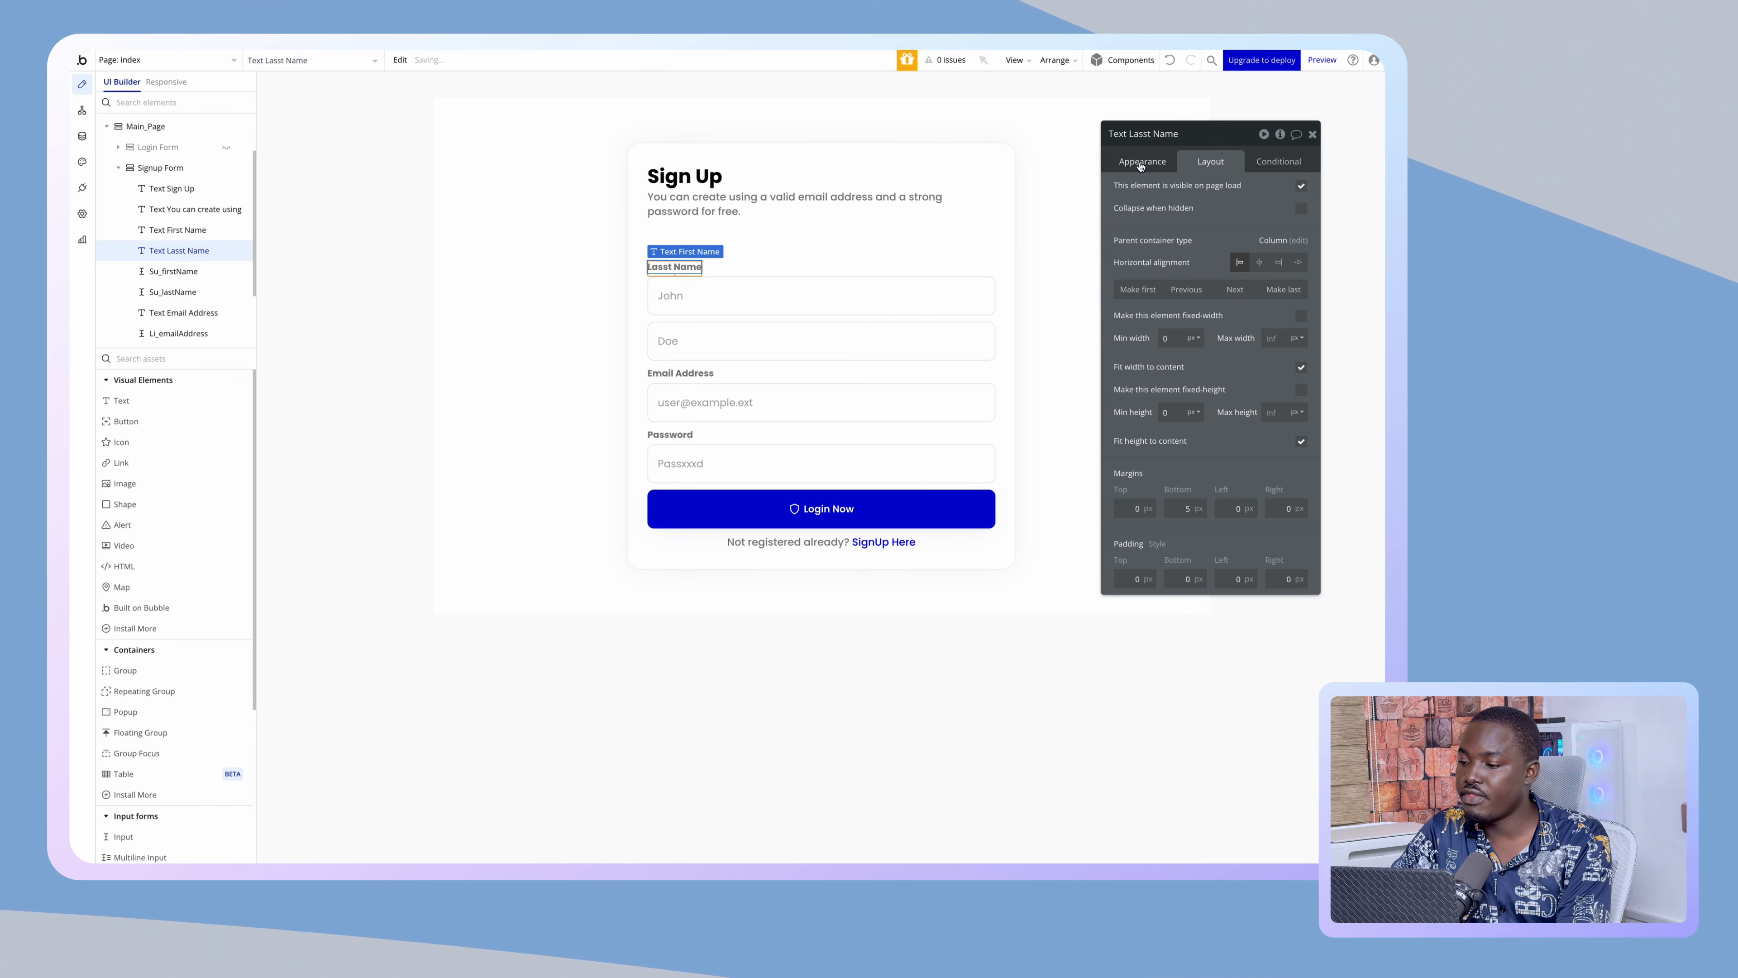
pyautogui.click(1137, 183)
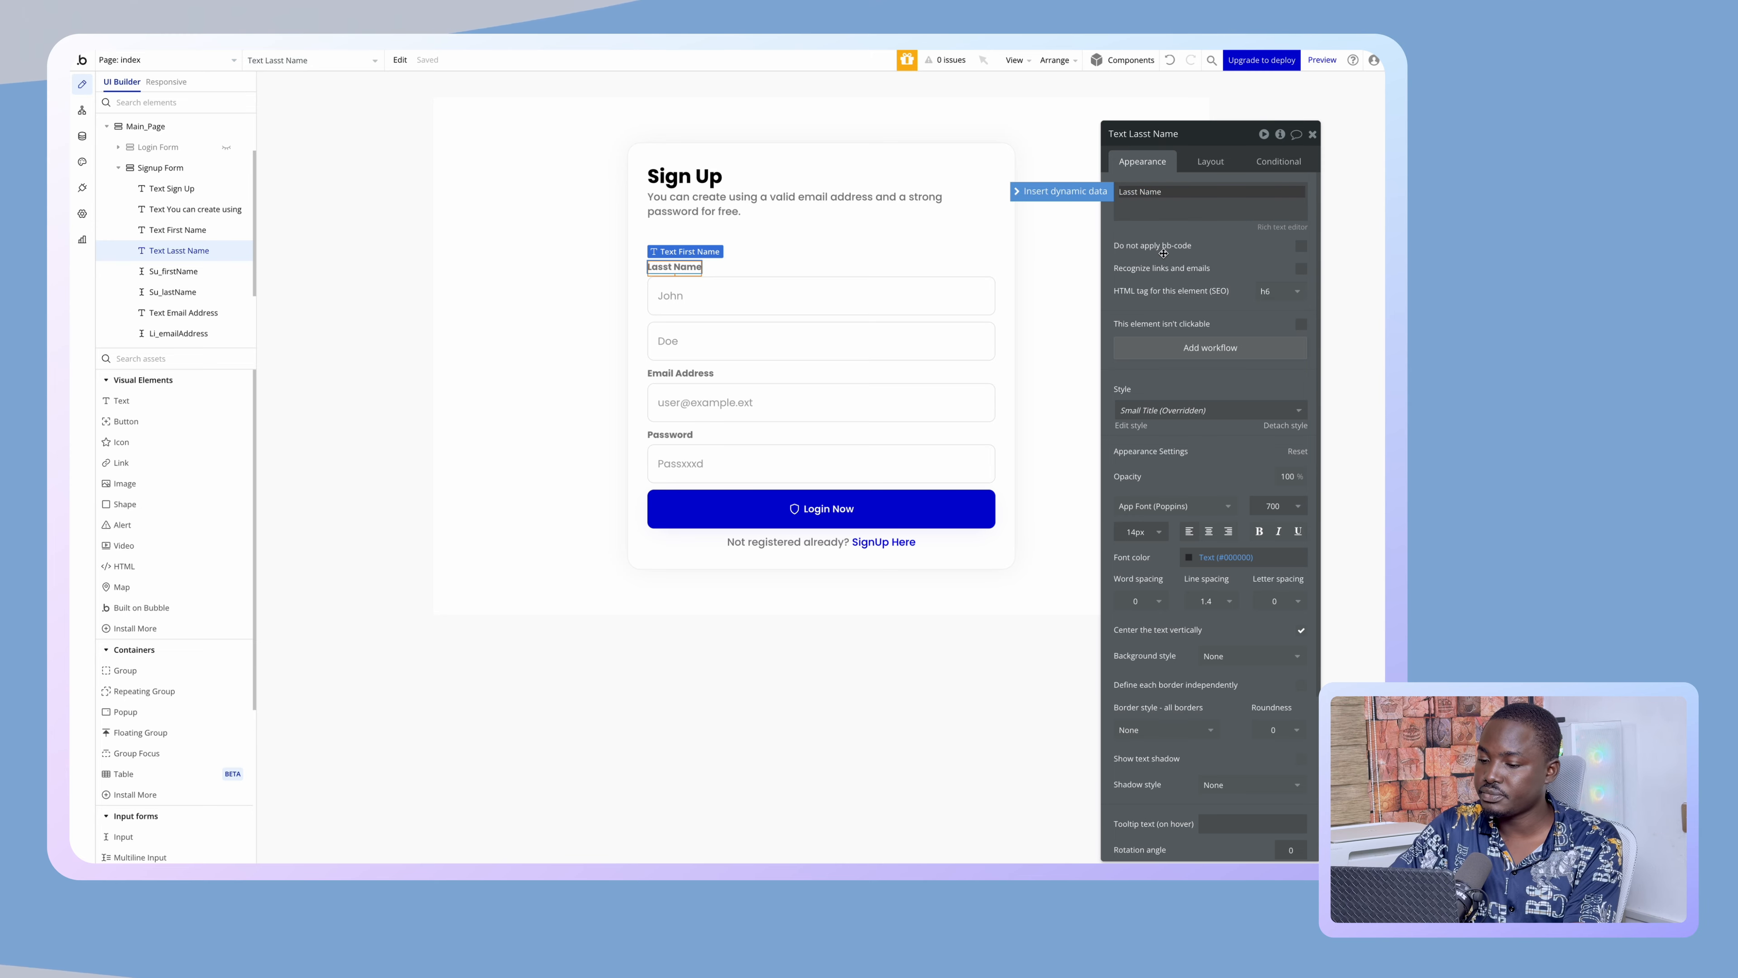
pyautogui.click(1210, 162)
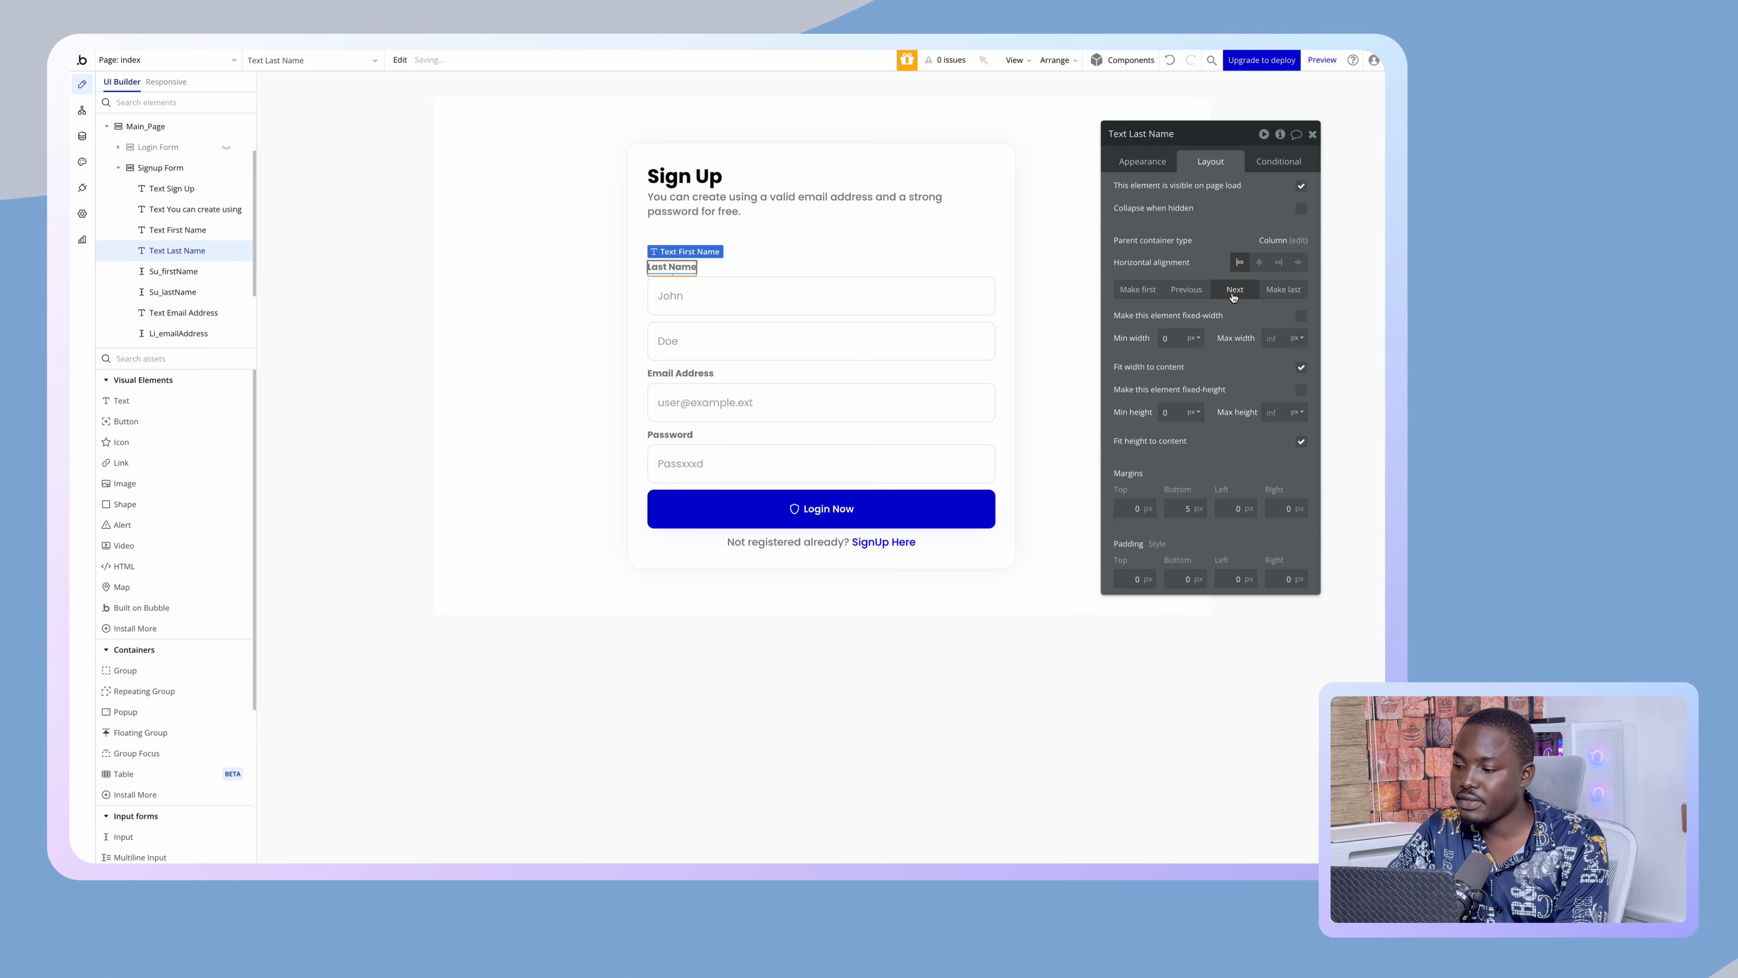
pyautogui.click(1236, 289)
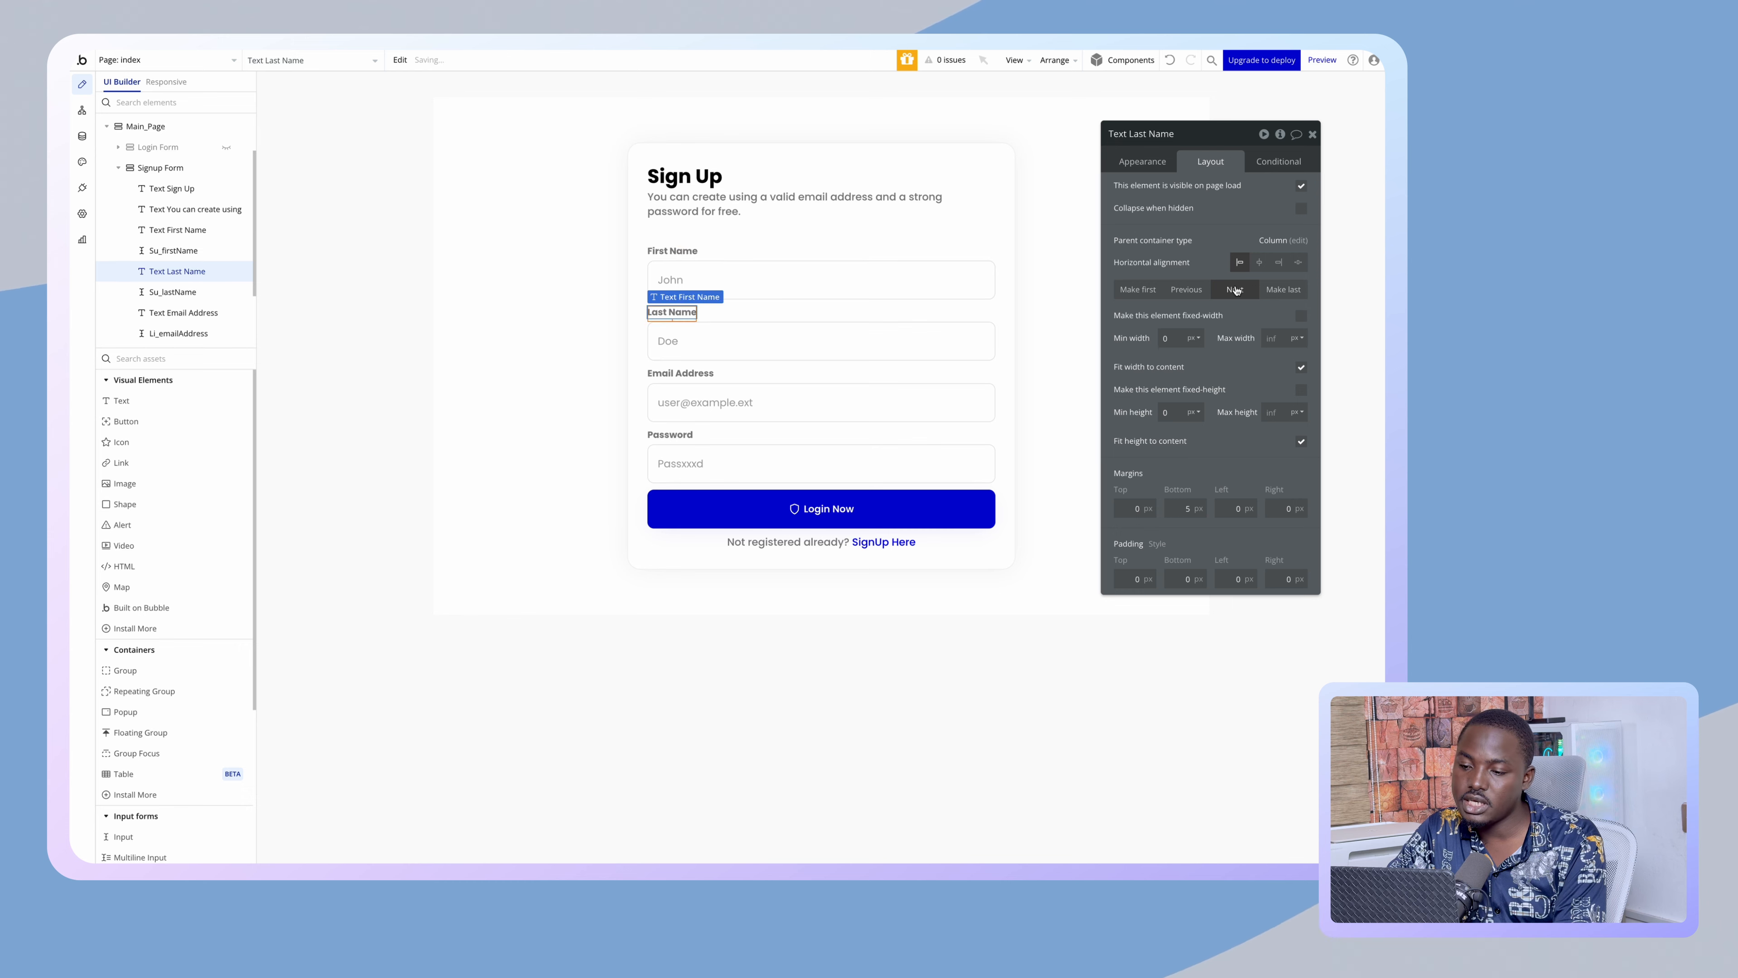
pyautogui.click(418, 425)
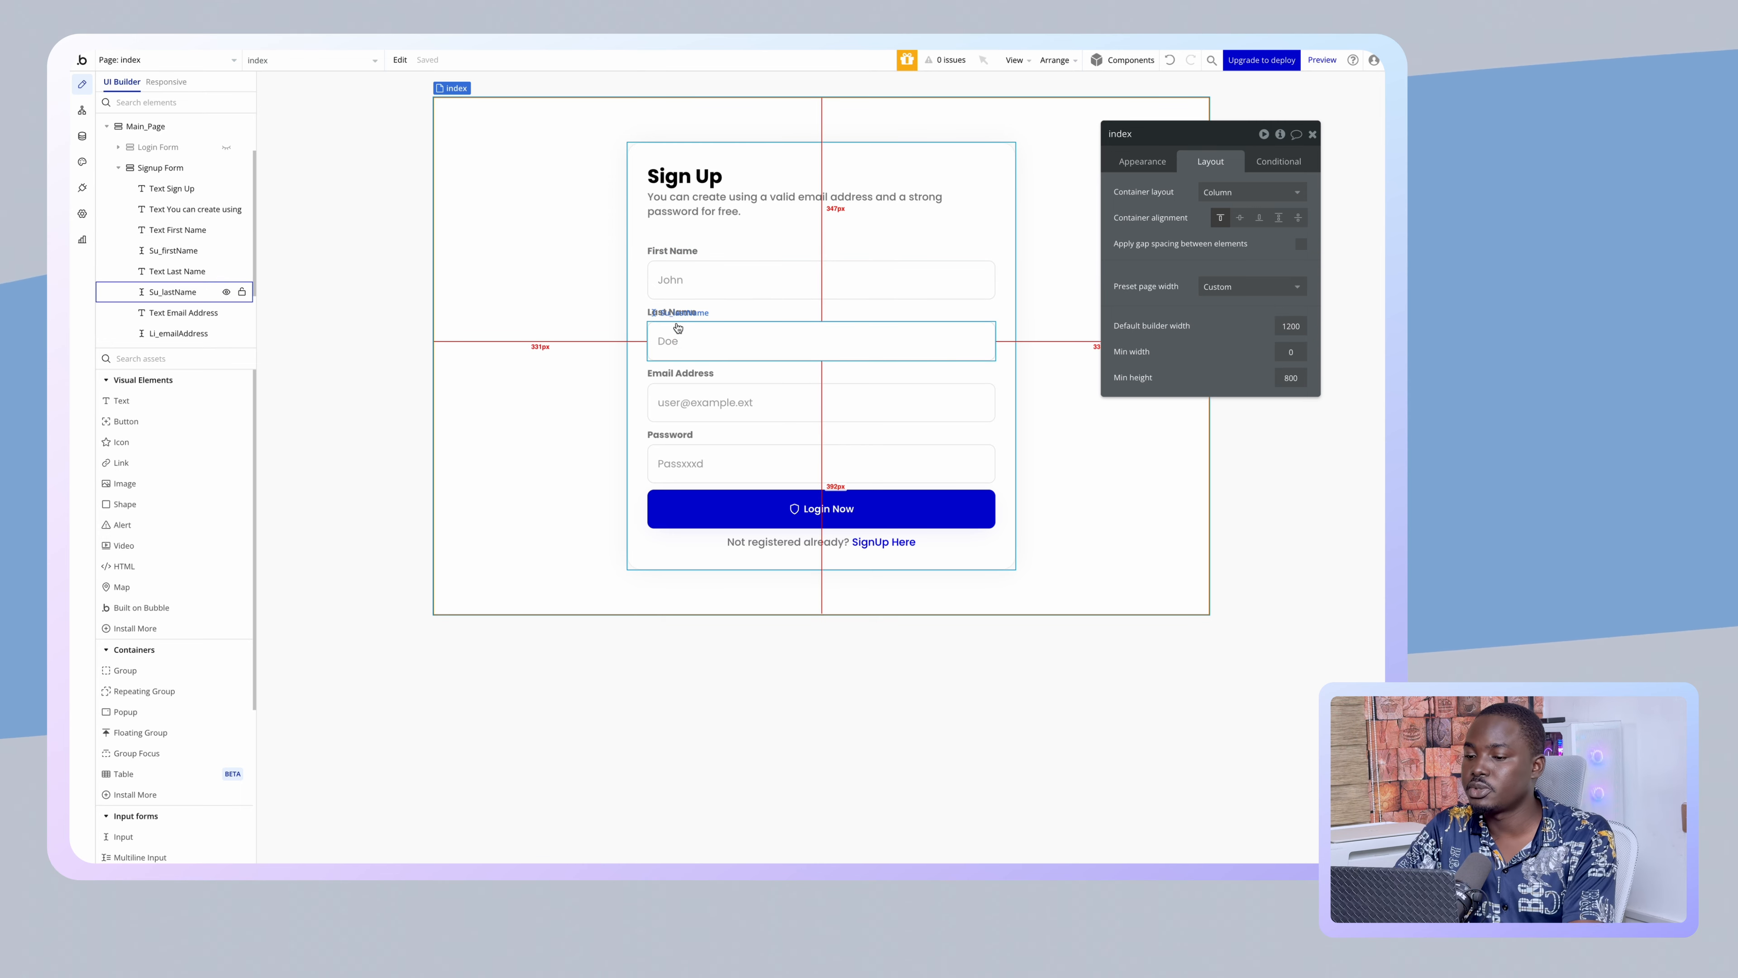
# - Group the First Name label and input in a column container, with 0 bottom margin on the input
pyautogui.click(683, 258)
pyautogui.keyDown('shift'); pyautogui.click(687, 272); pyautogui.keyUp('shift')
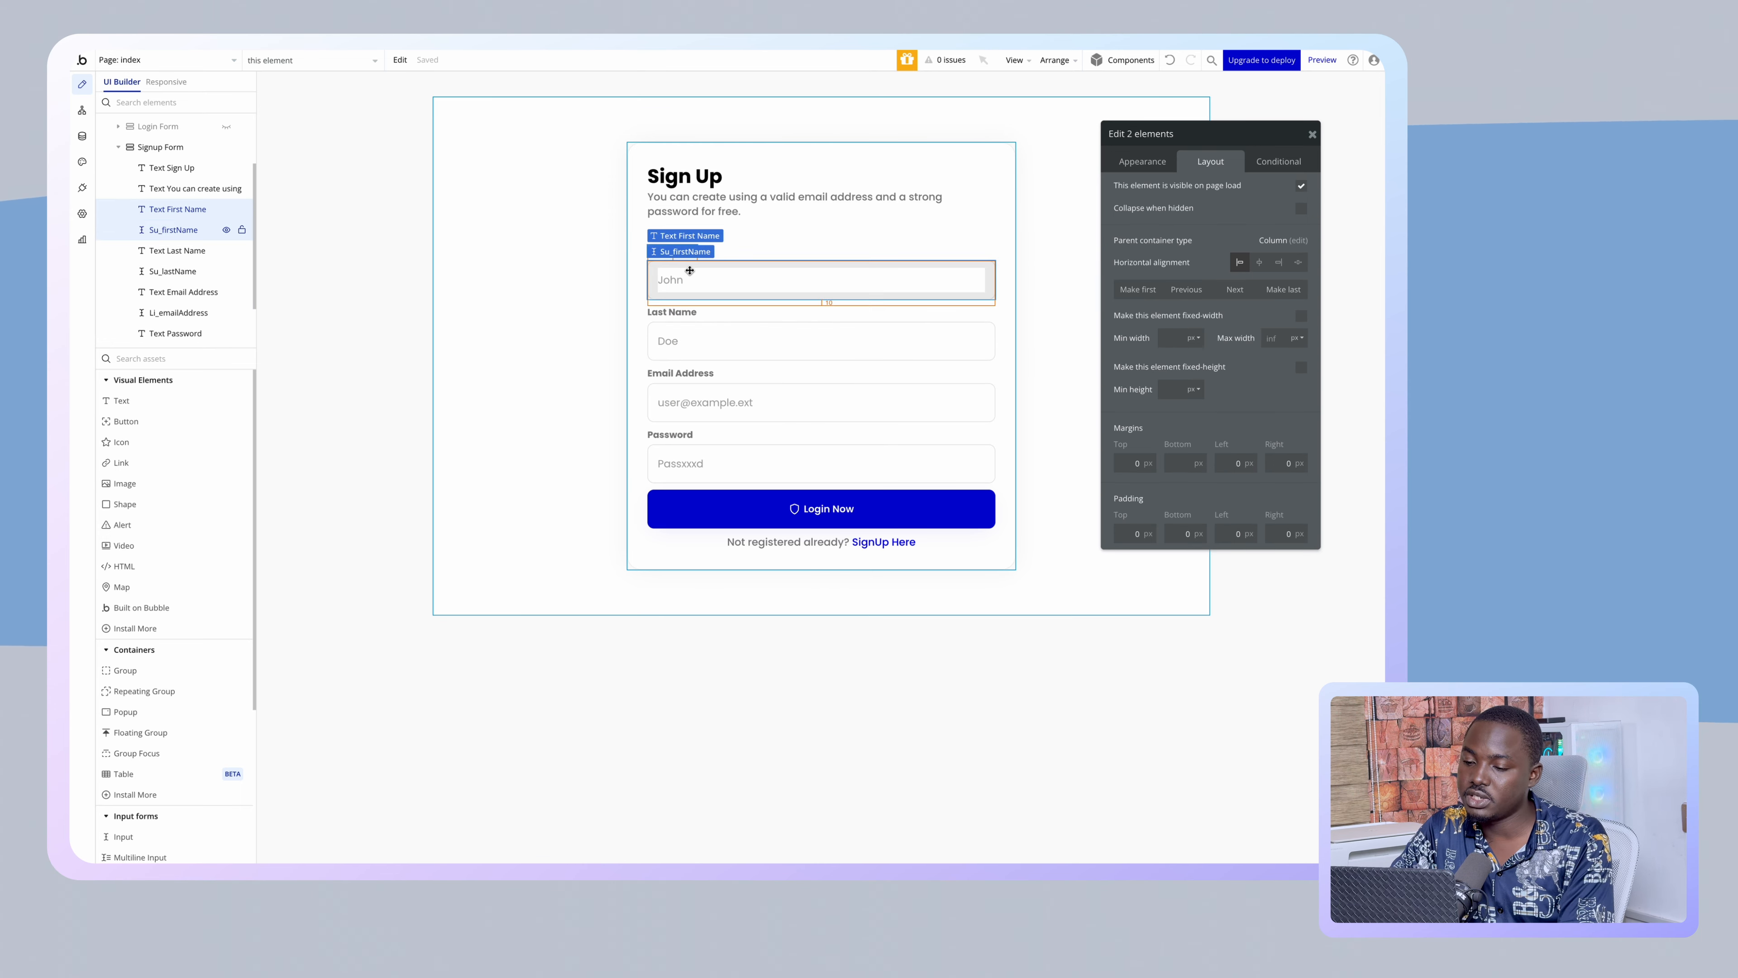
pyautogui.rightClick(690, 274)
pyautogui.moveTo(802, 356)
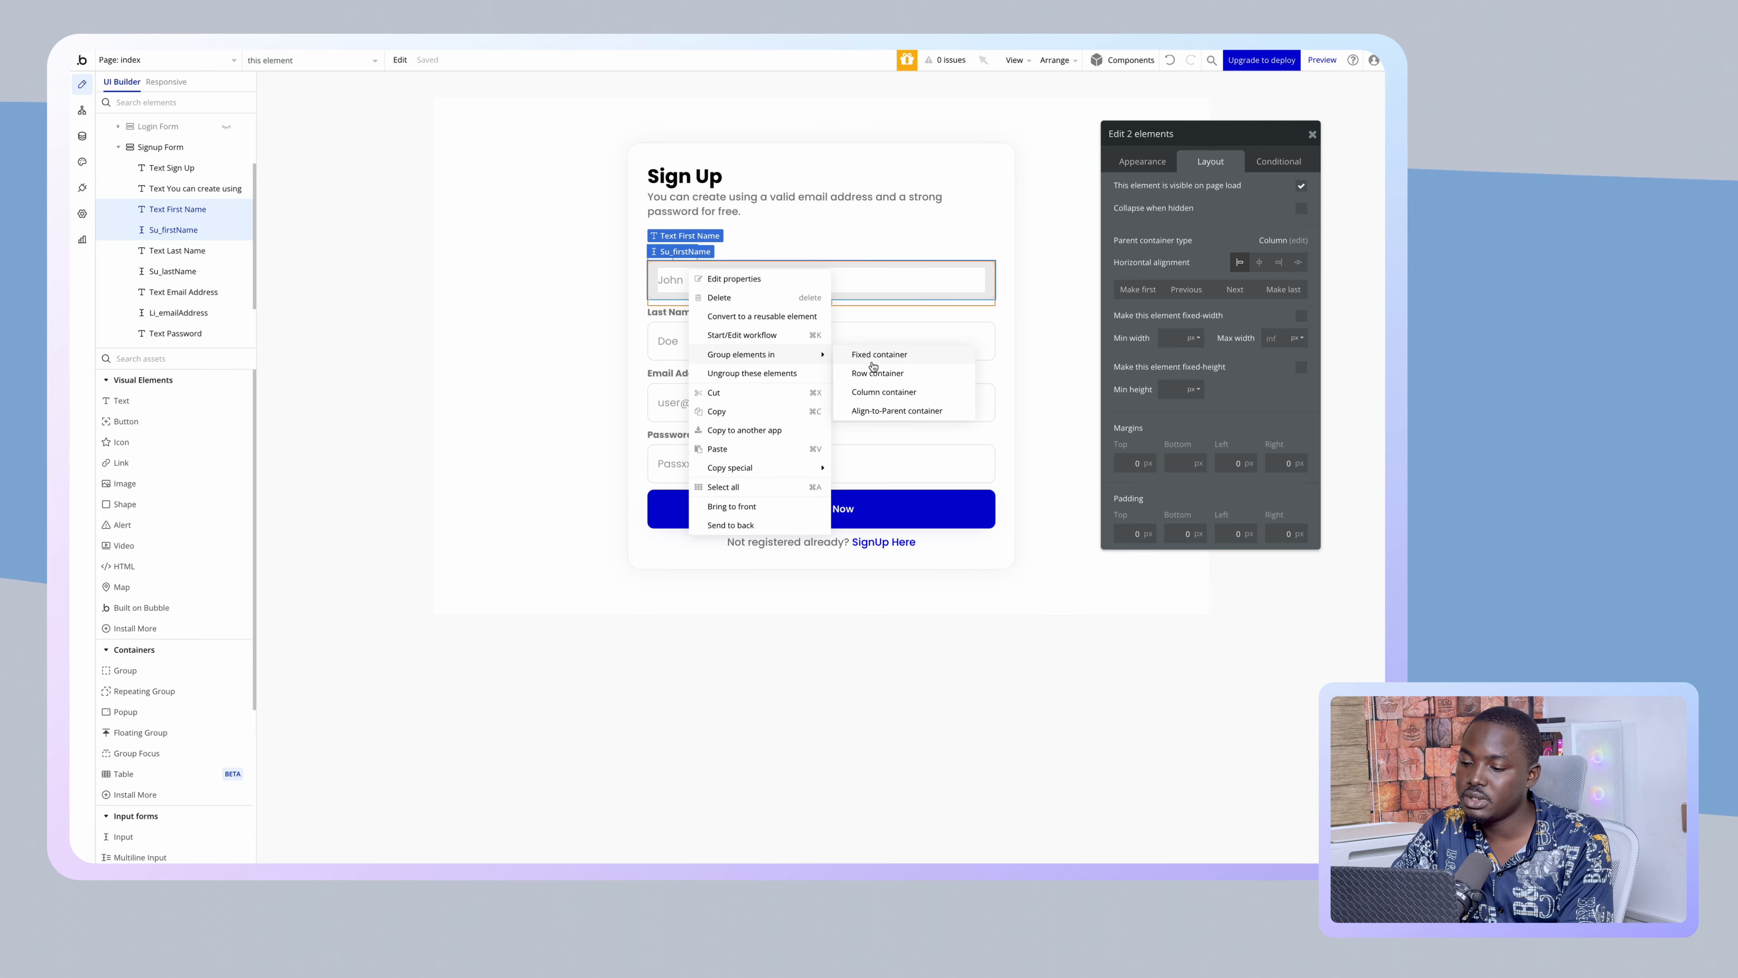
pyautogui.click(888, 392)
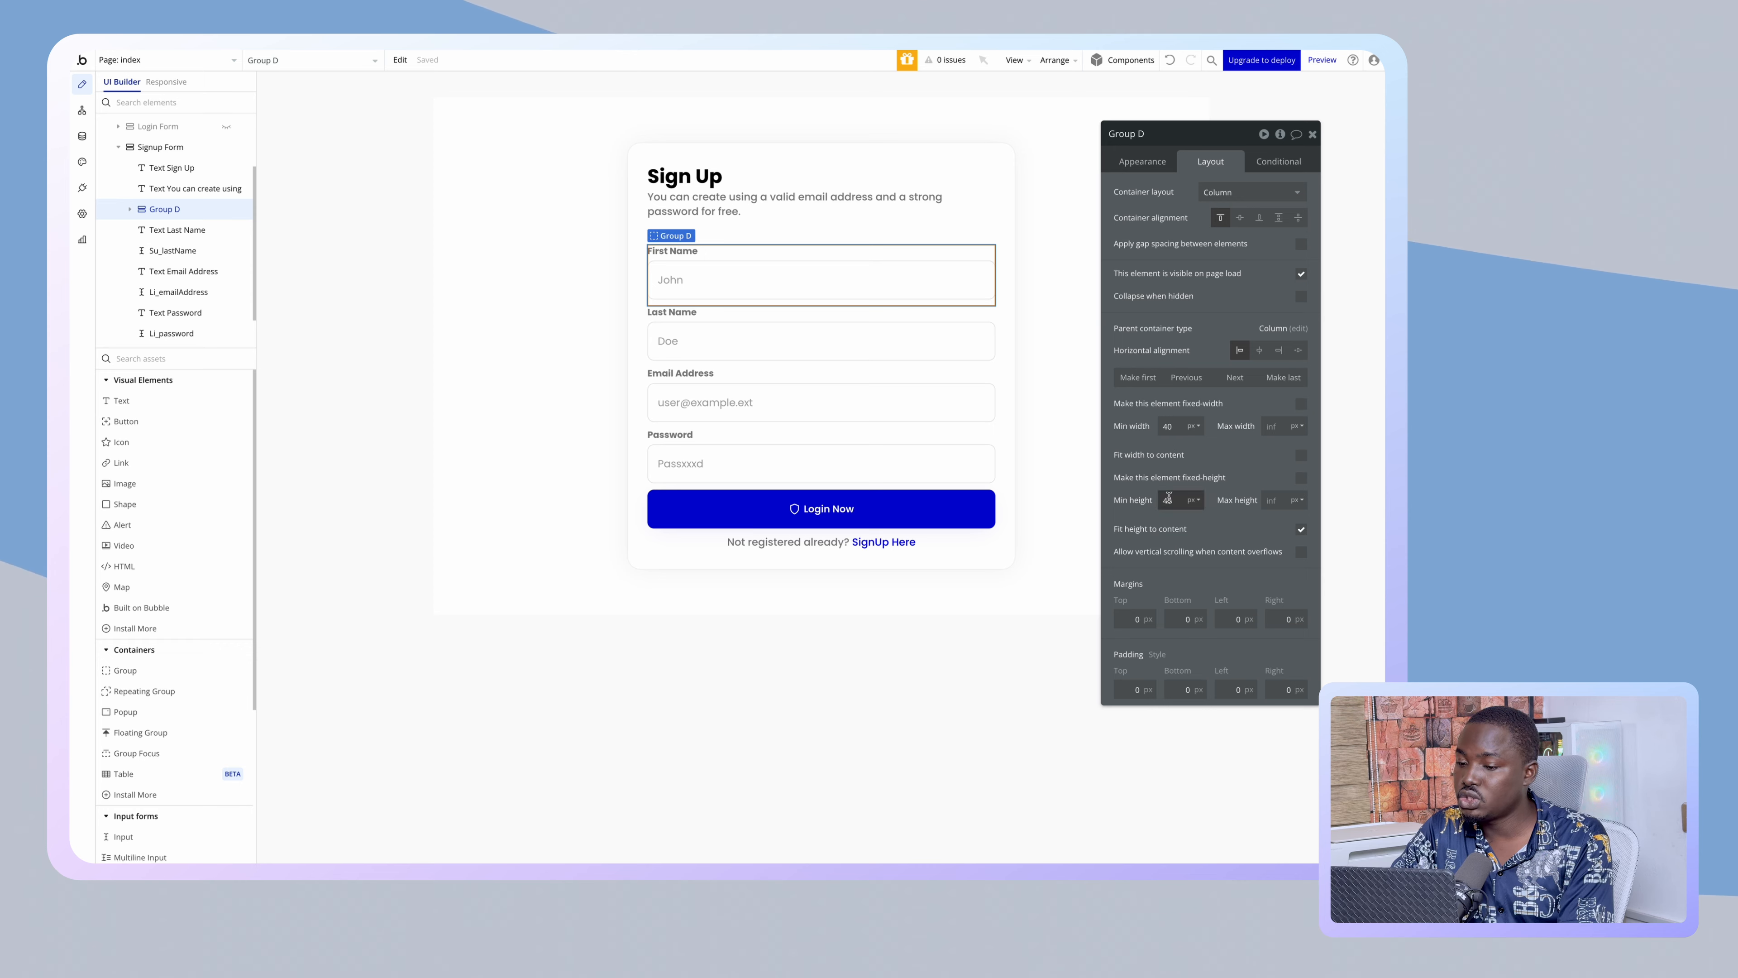
pyautogui.click(923, 280)
pyautogui.doubleClick(1185, 463)
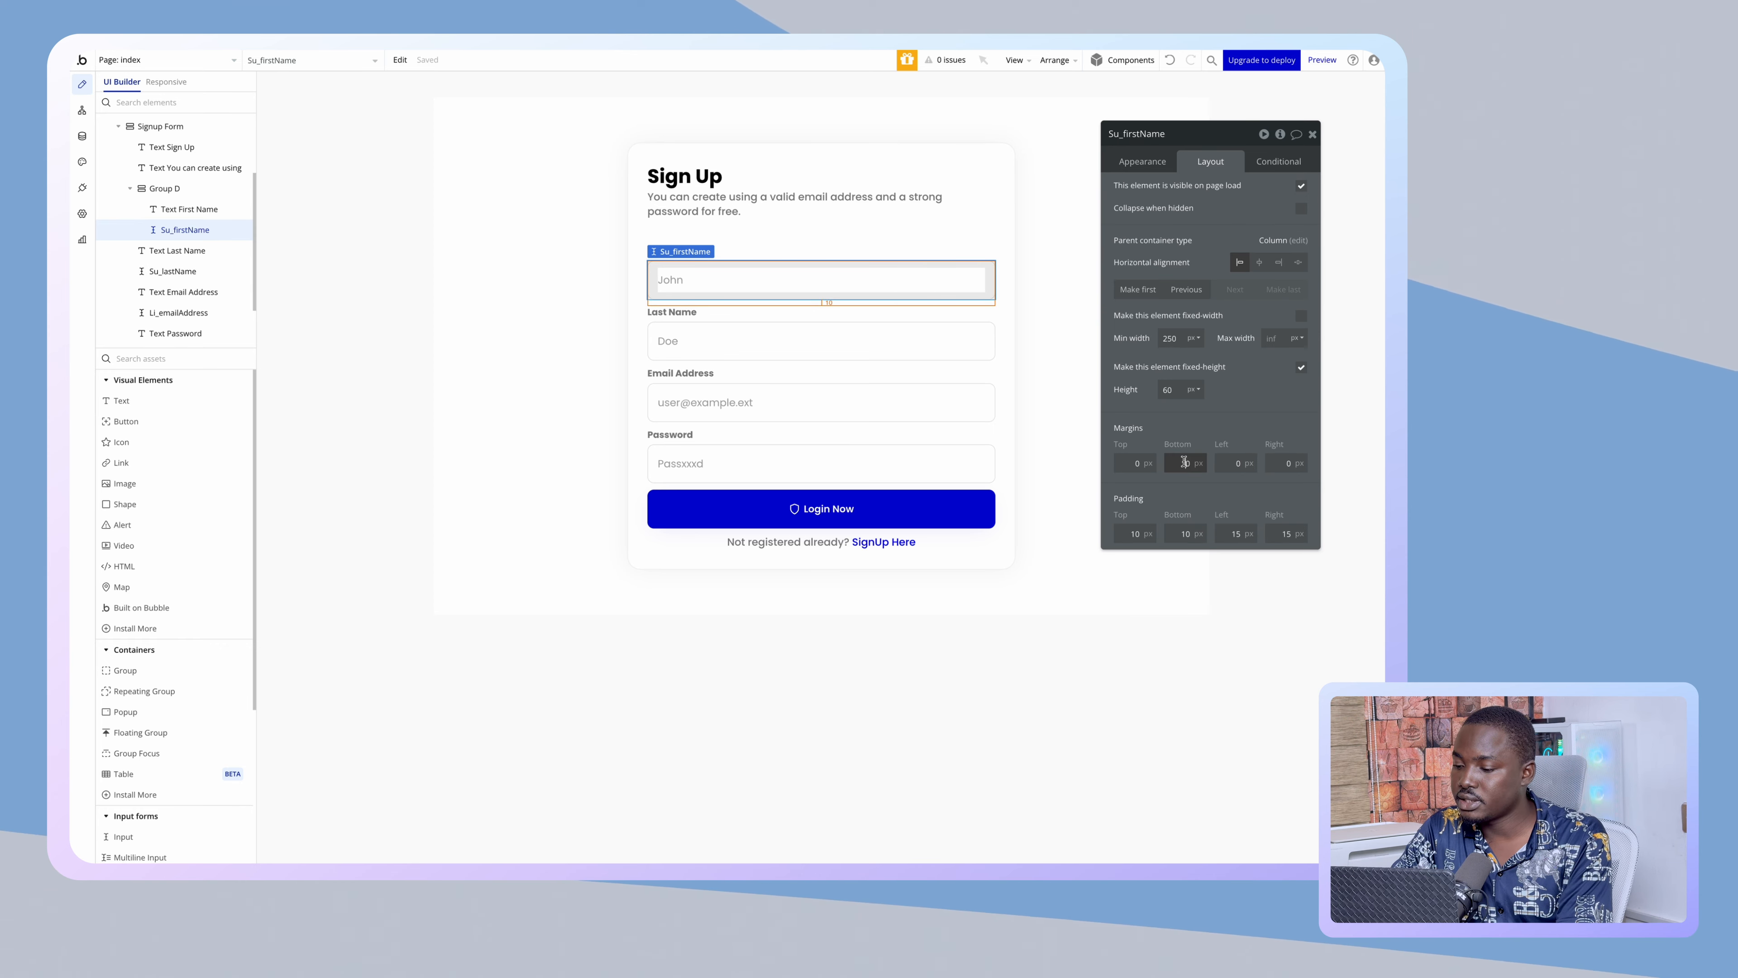
pyautogui.write('0')
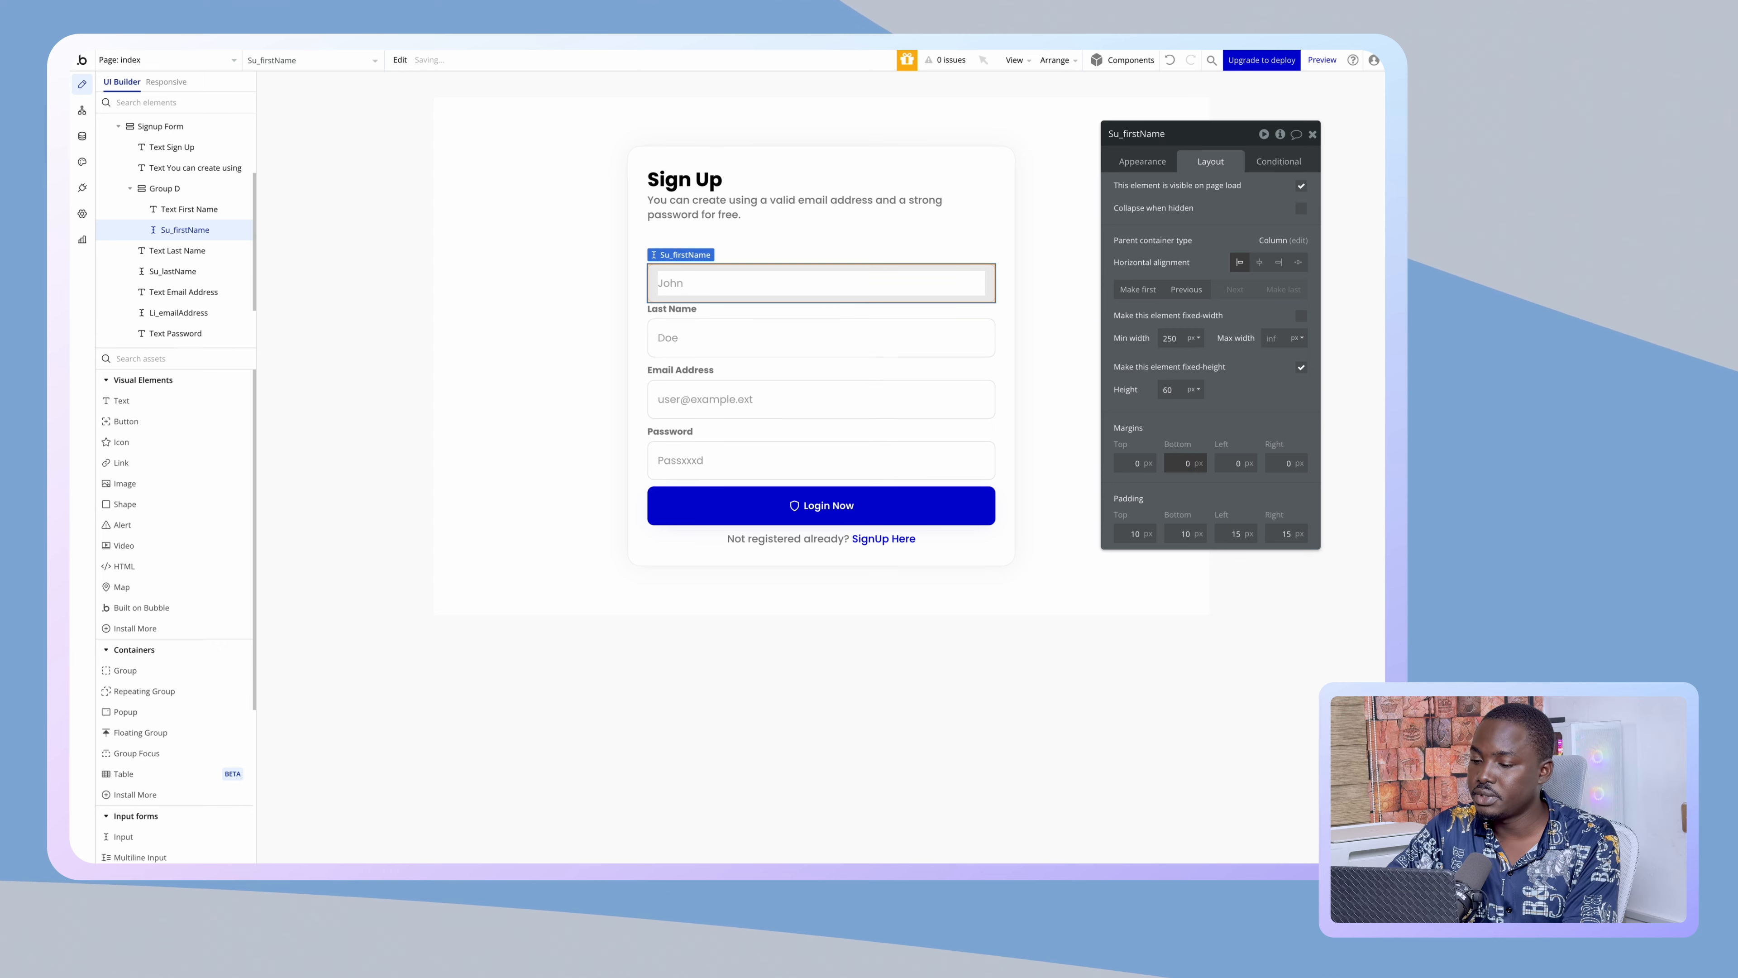
pyautogui.click(841, 255)
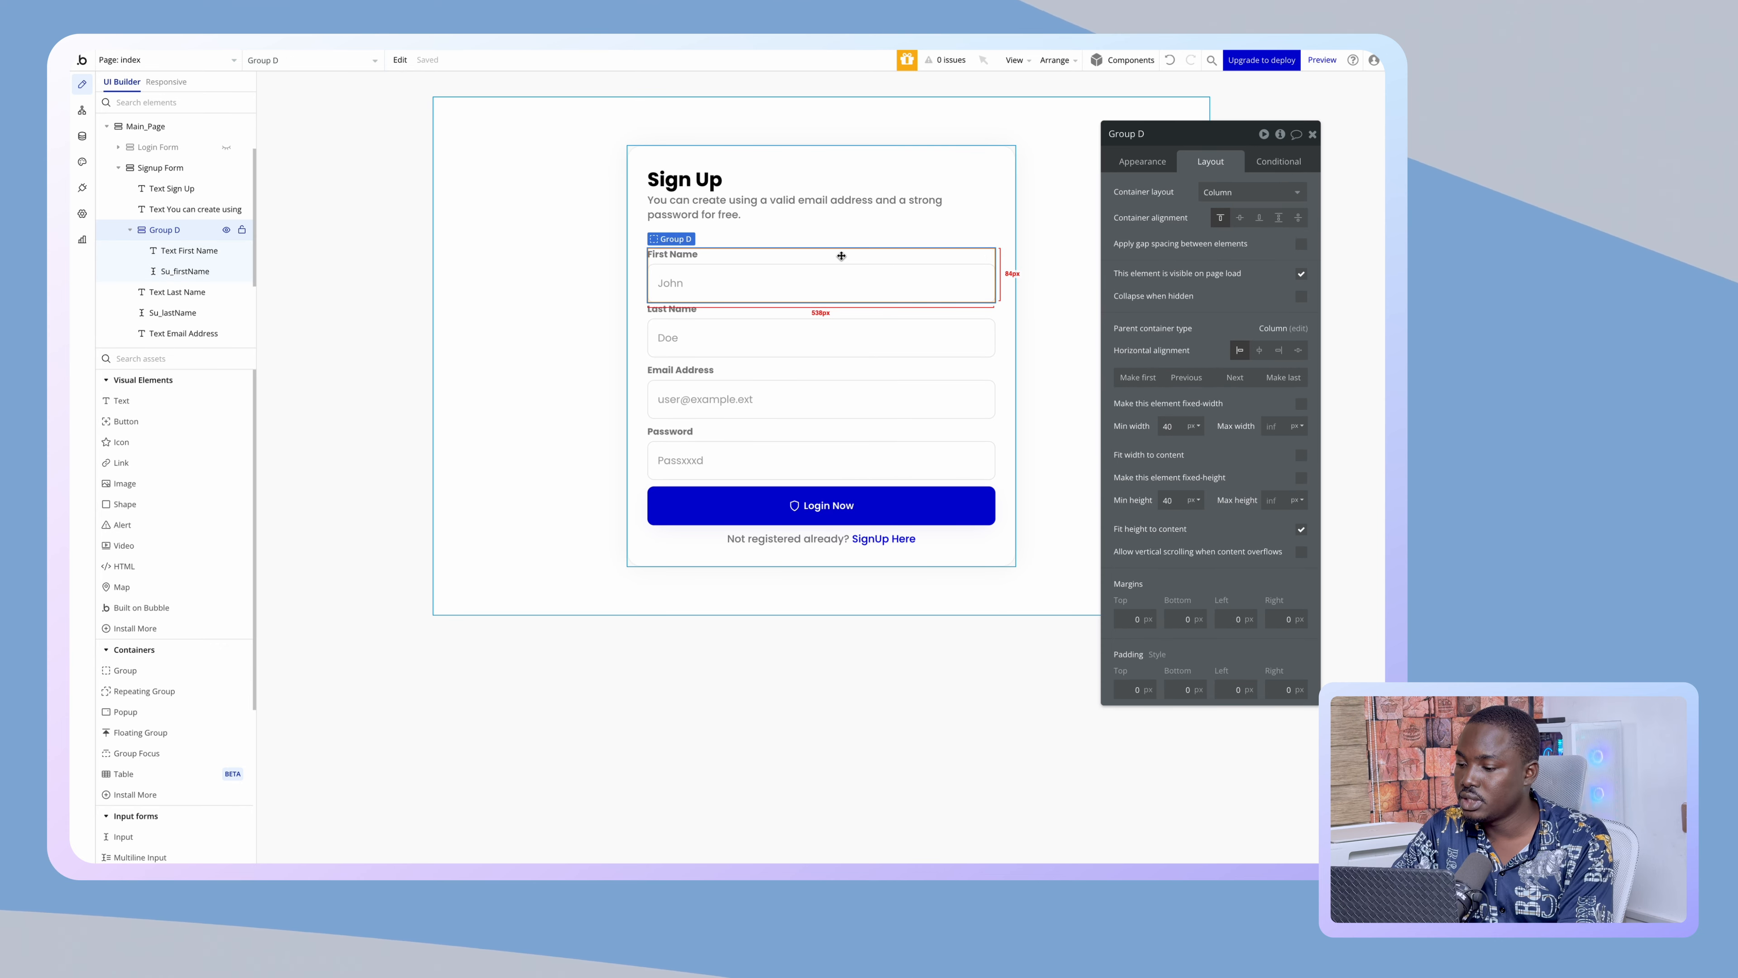
# - Group the Last Name label and input in a column container
pyautogui.click(687, 309)
pyautogui.keyDown('shift'); pyautogui.click(701, 336); pyautogui.keyUp('shift')
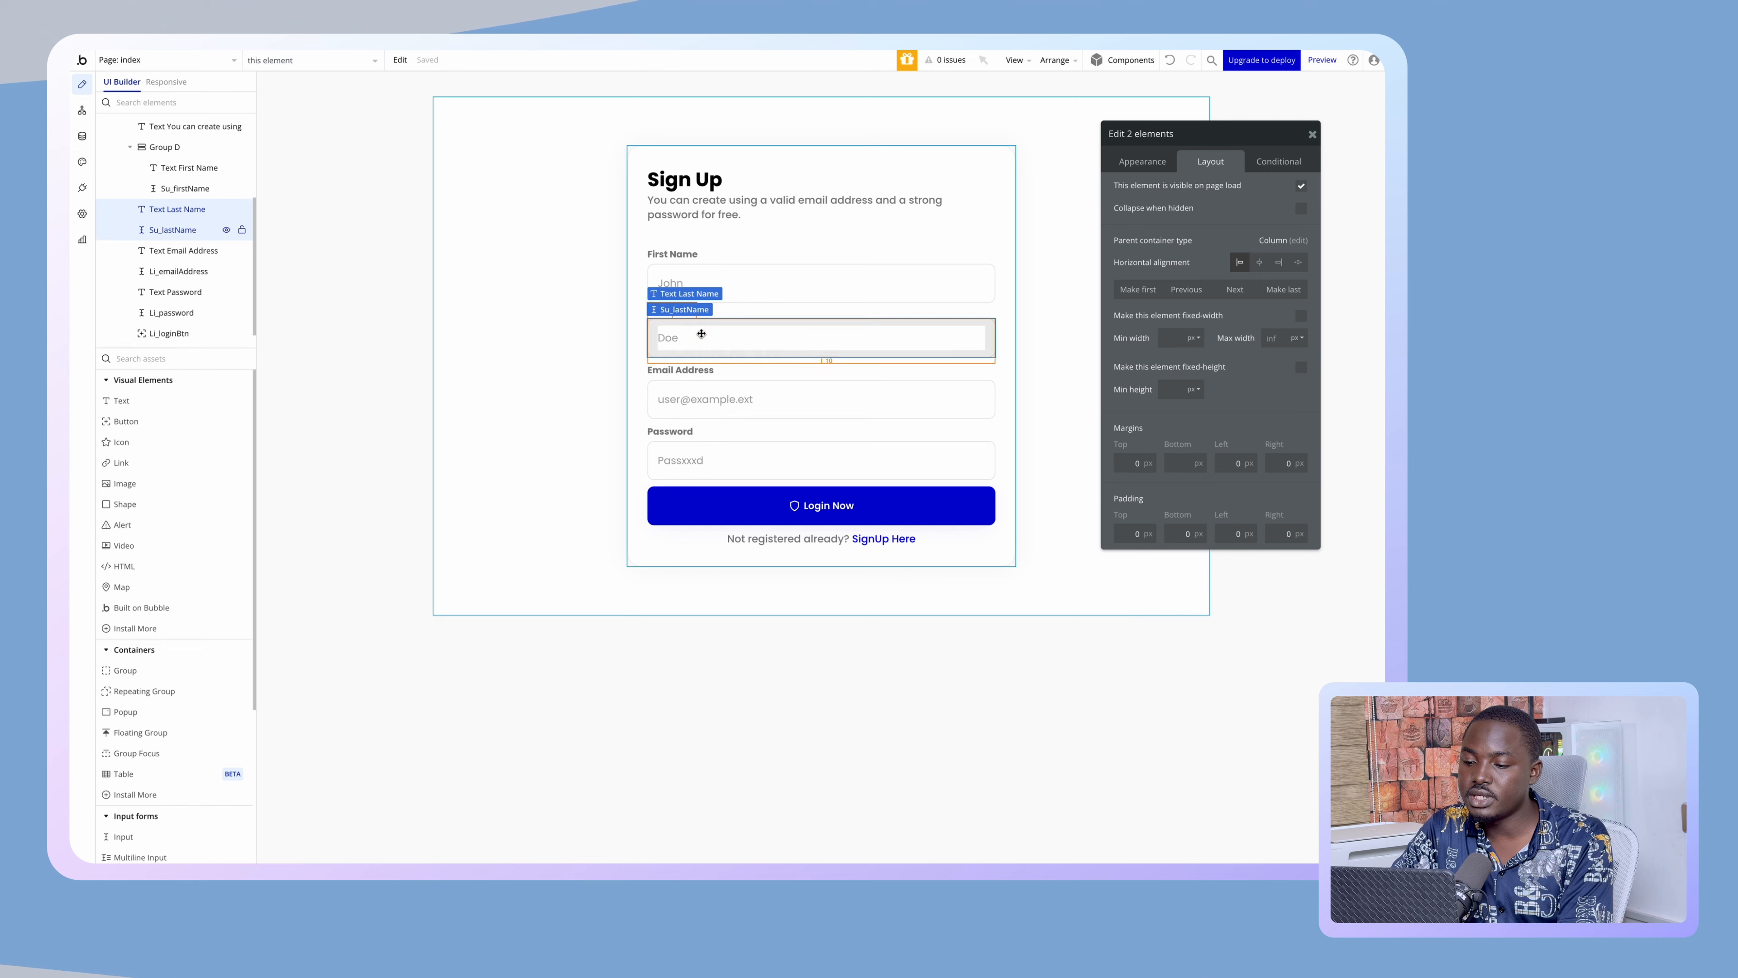
pyautogui.rightClick(702, 337)
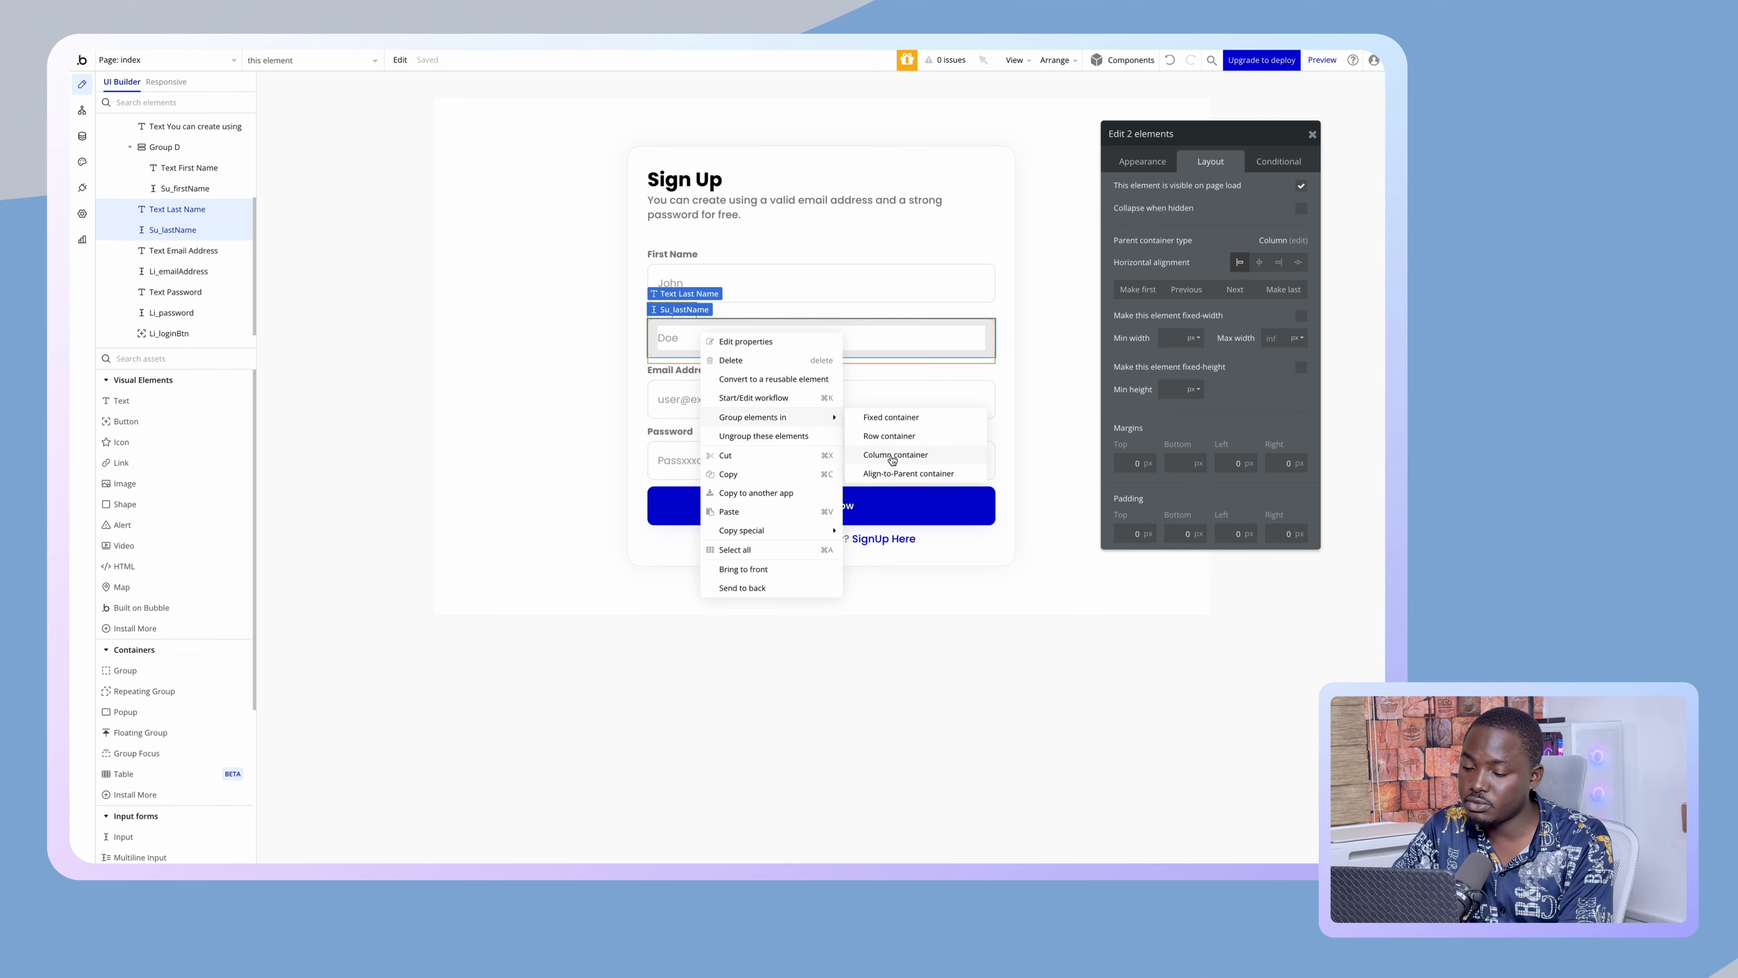
pyautogui.click(893, 454)
pyautogui.click(869, 342)
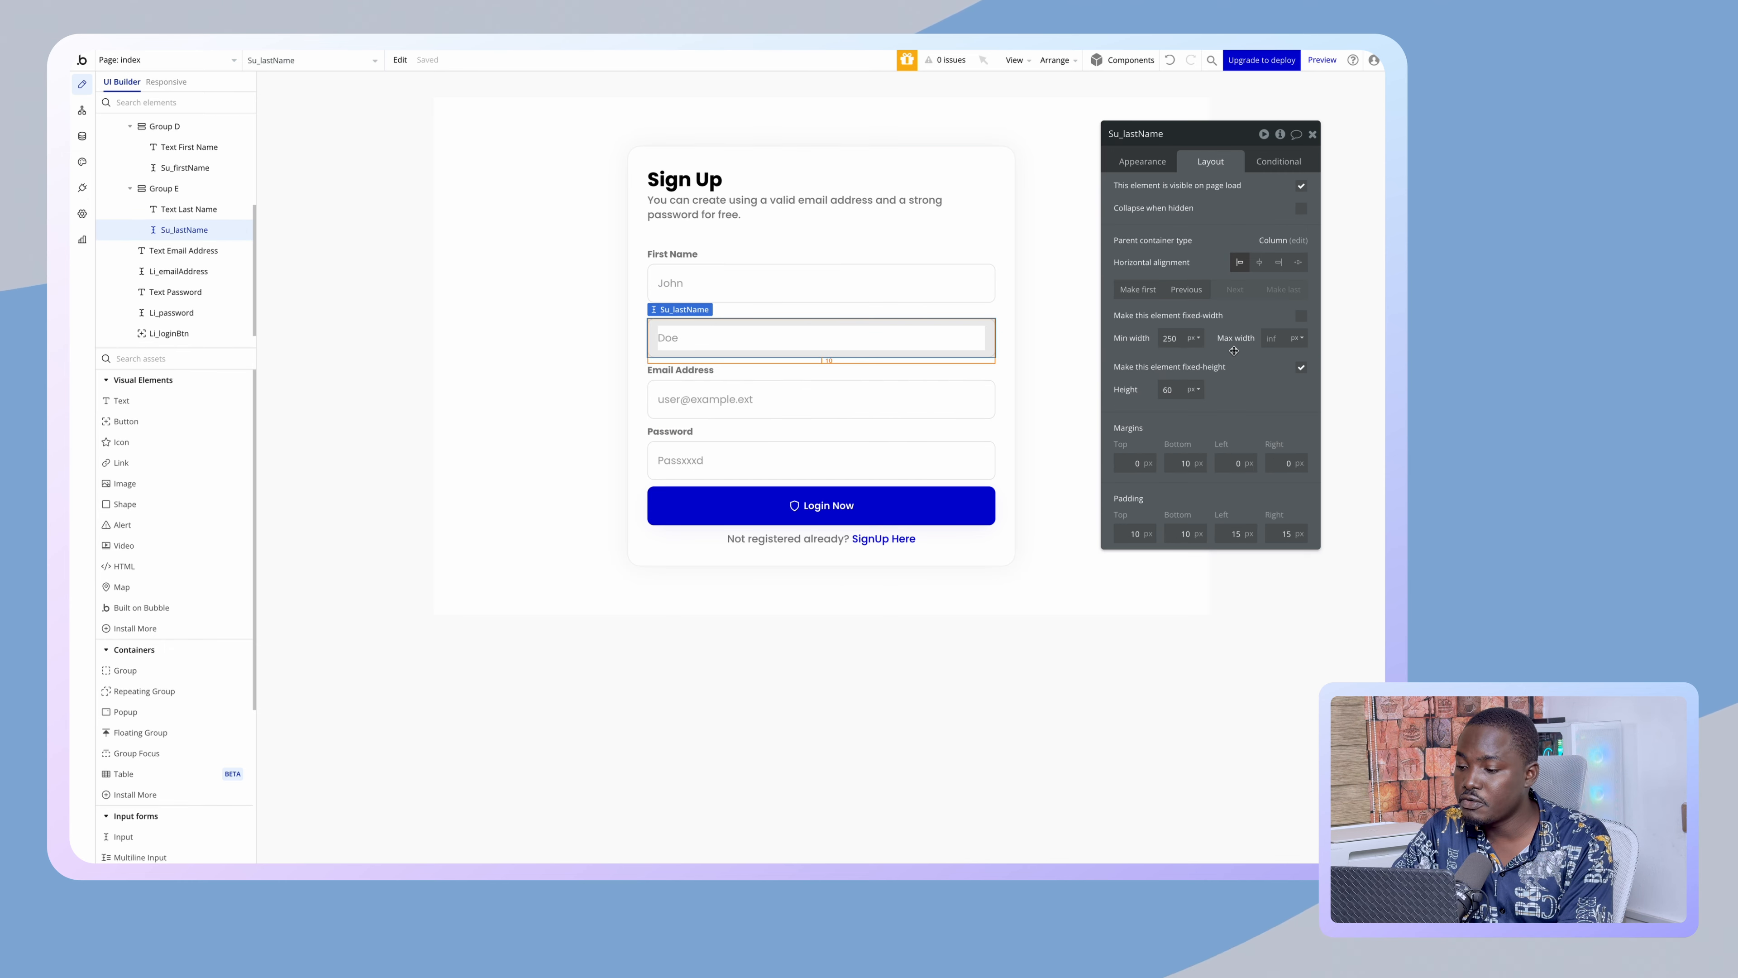
# - Zero the last-name input's bottom margin, then wrap Group D and Group E in a row container with gap spacing
pyautogui.doubleClick(1185, 464)
pyautogui.write('0')
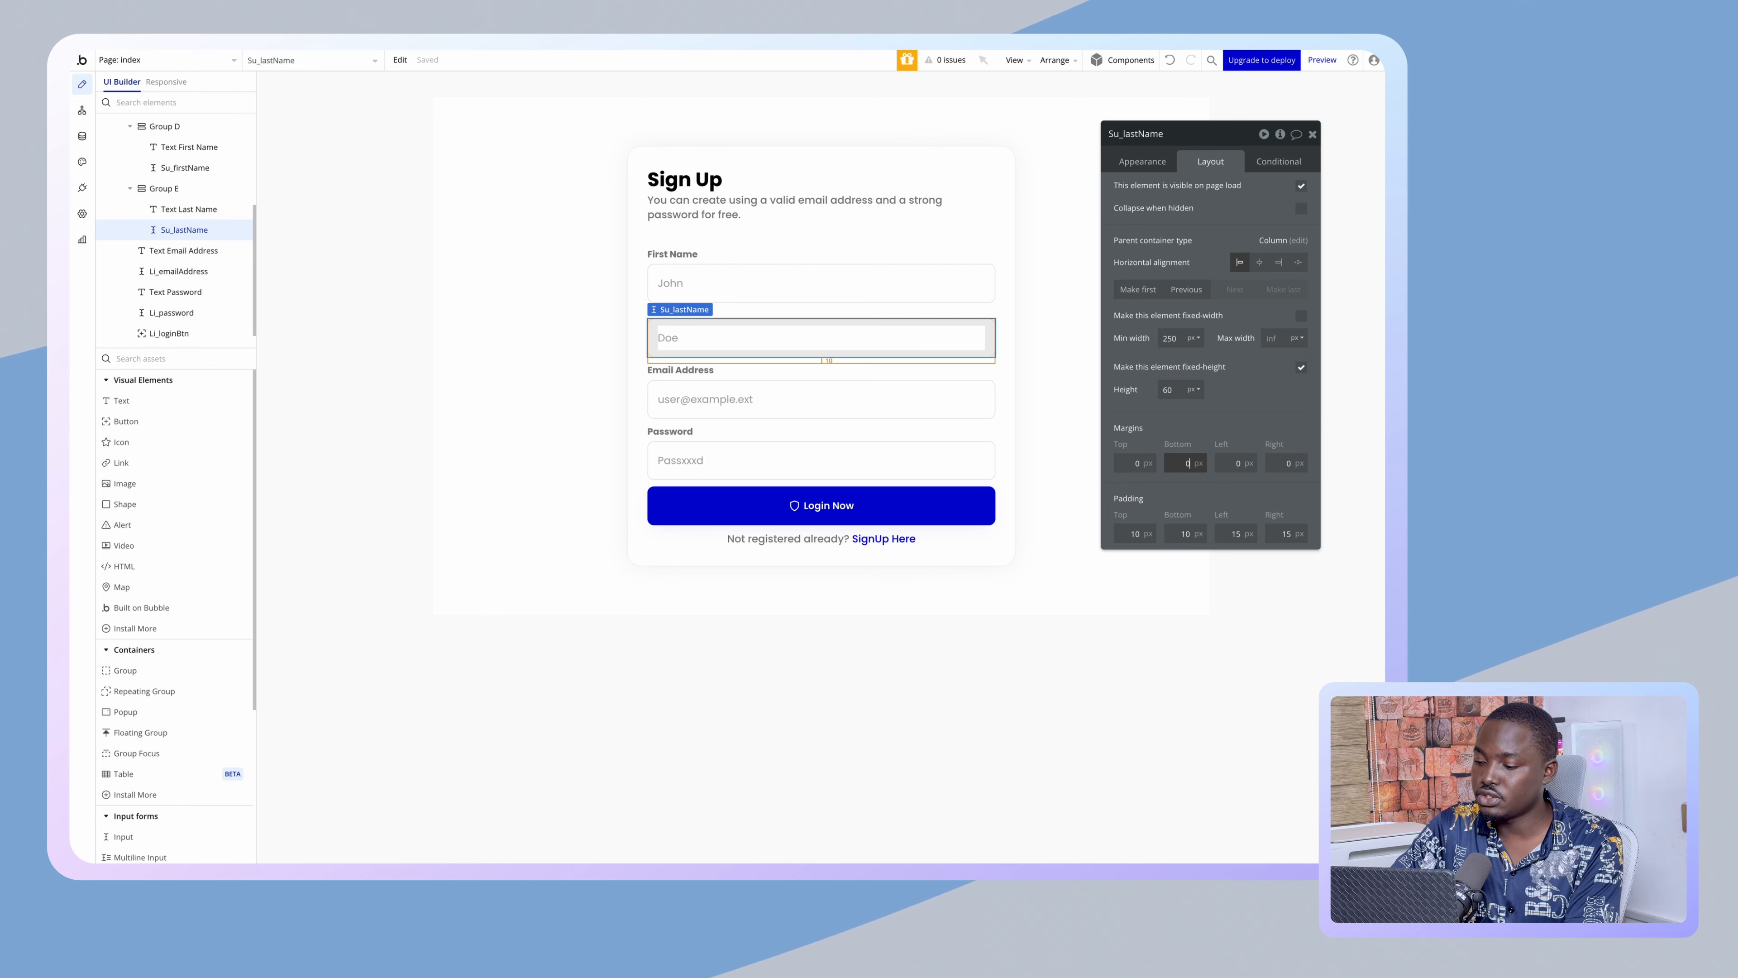
pyautogui.click(986, 312)
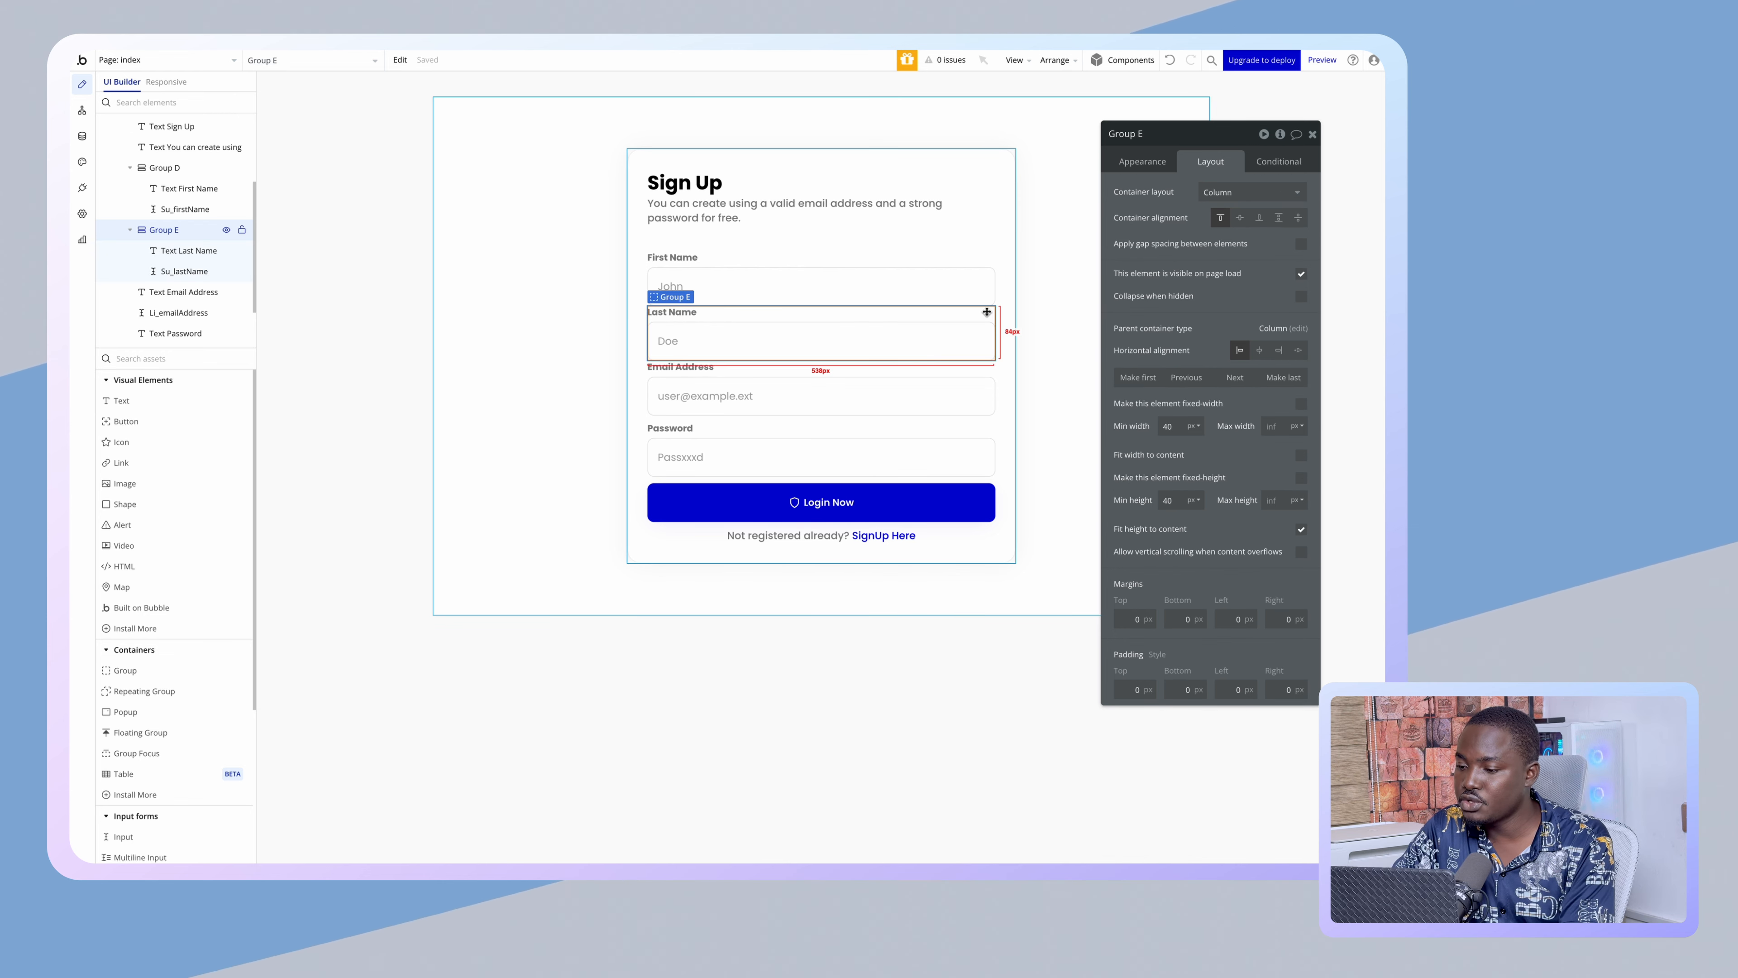
pyautogui.keyDown('shift'); pyautogui.click(978, 262); pyautogui.keyUp('shift')
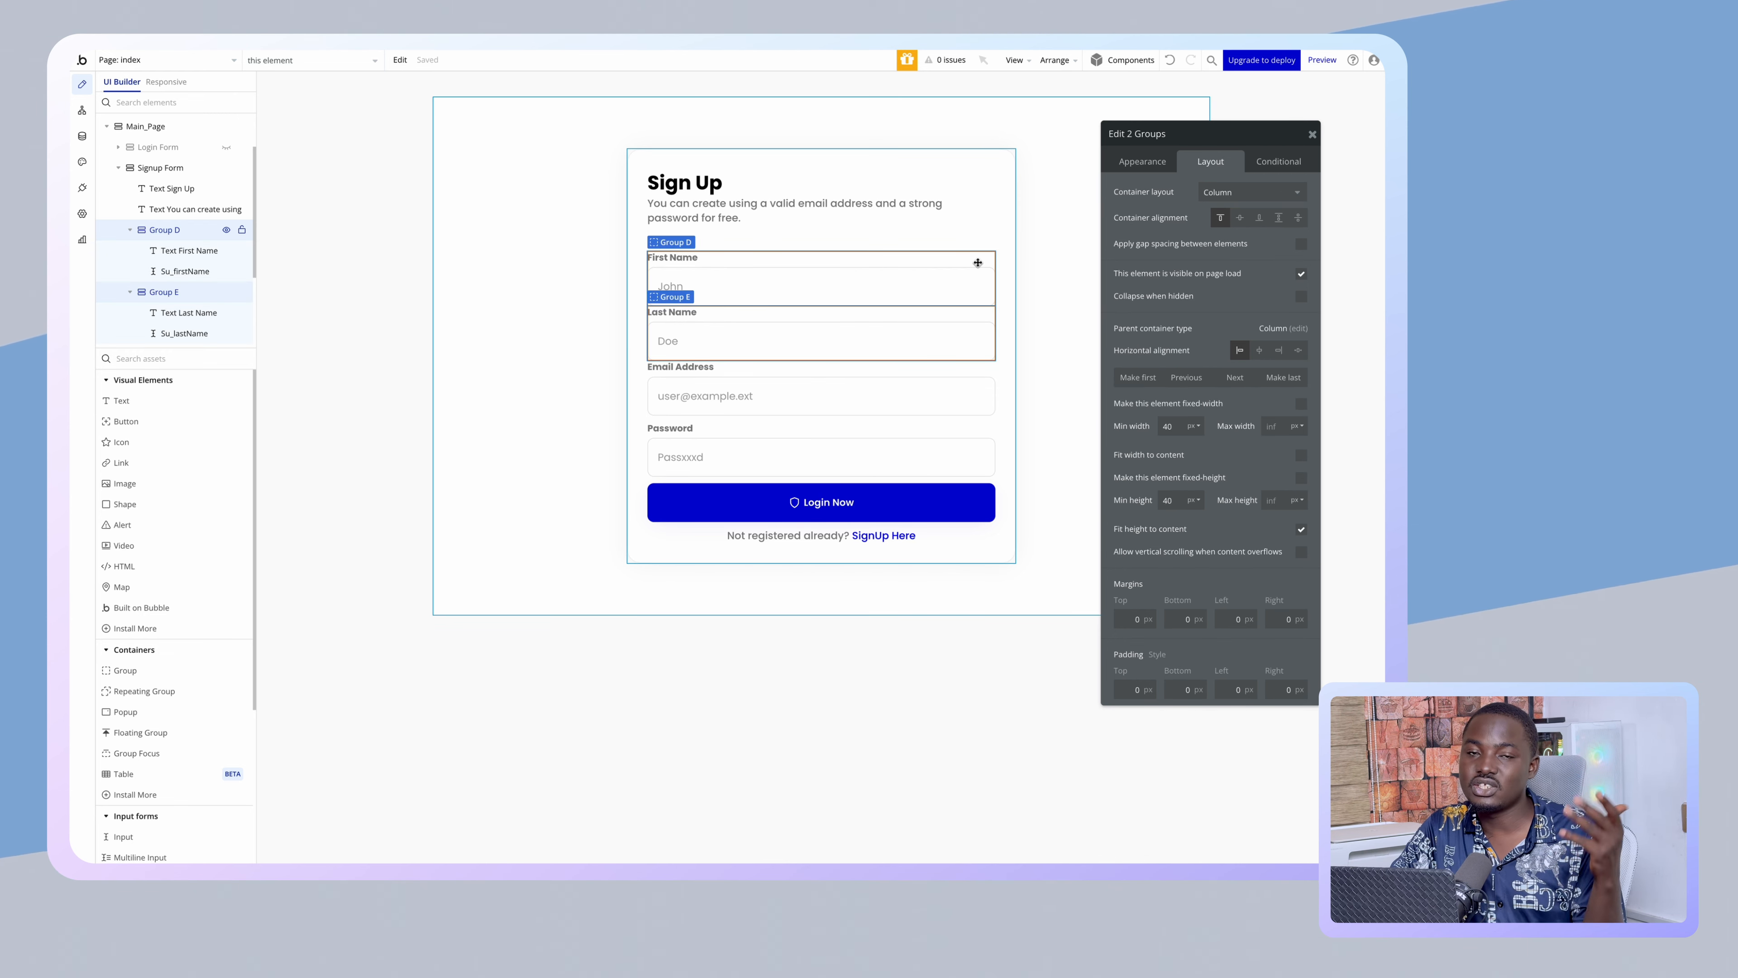
pyautogui.rightClick(978, 262)
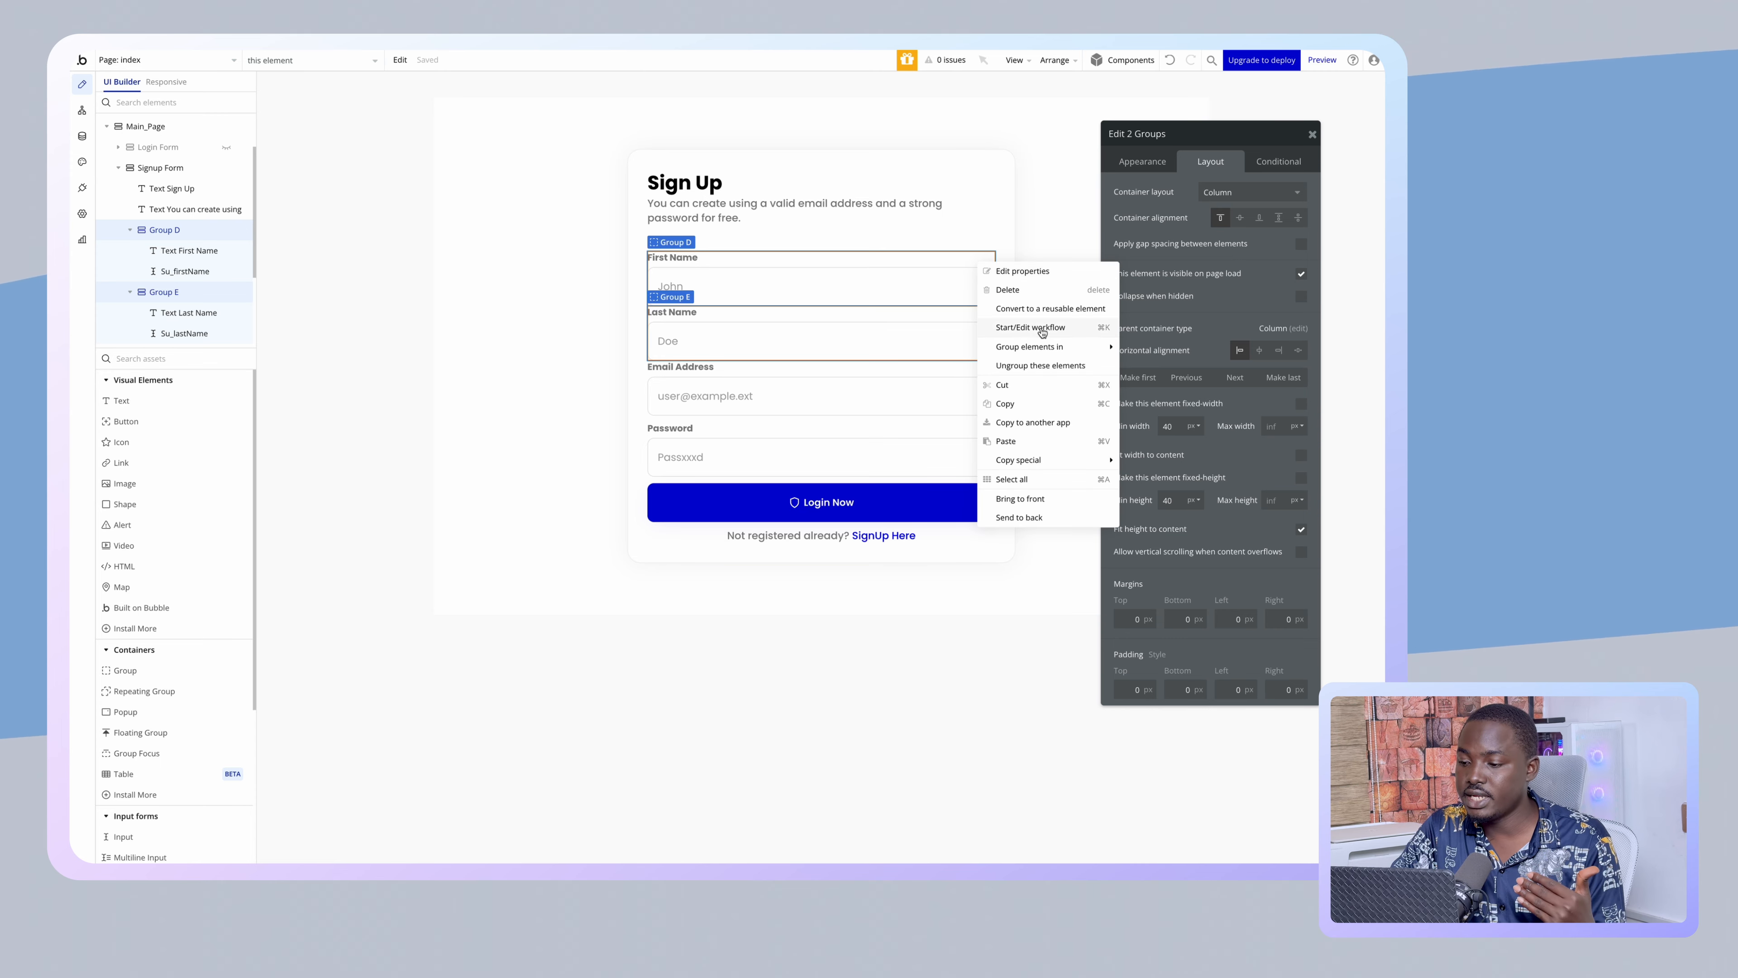
pyautogui.click(1145, 367)
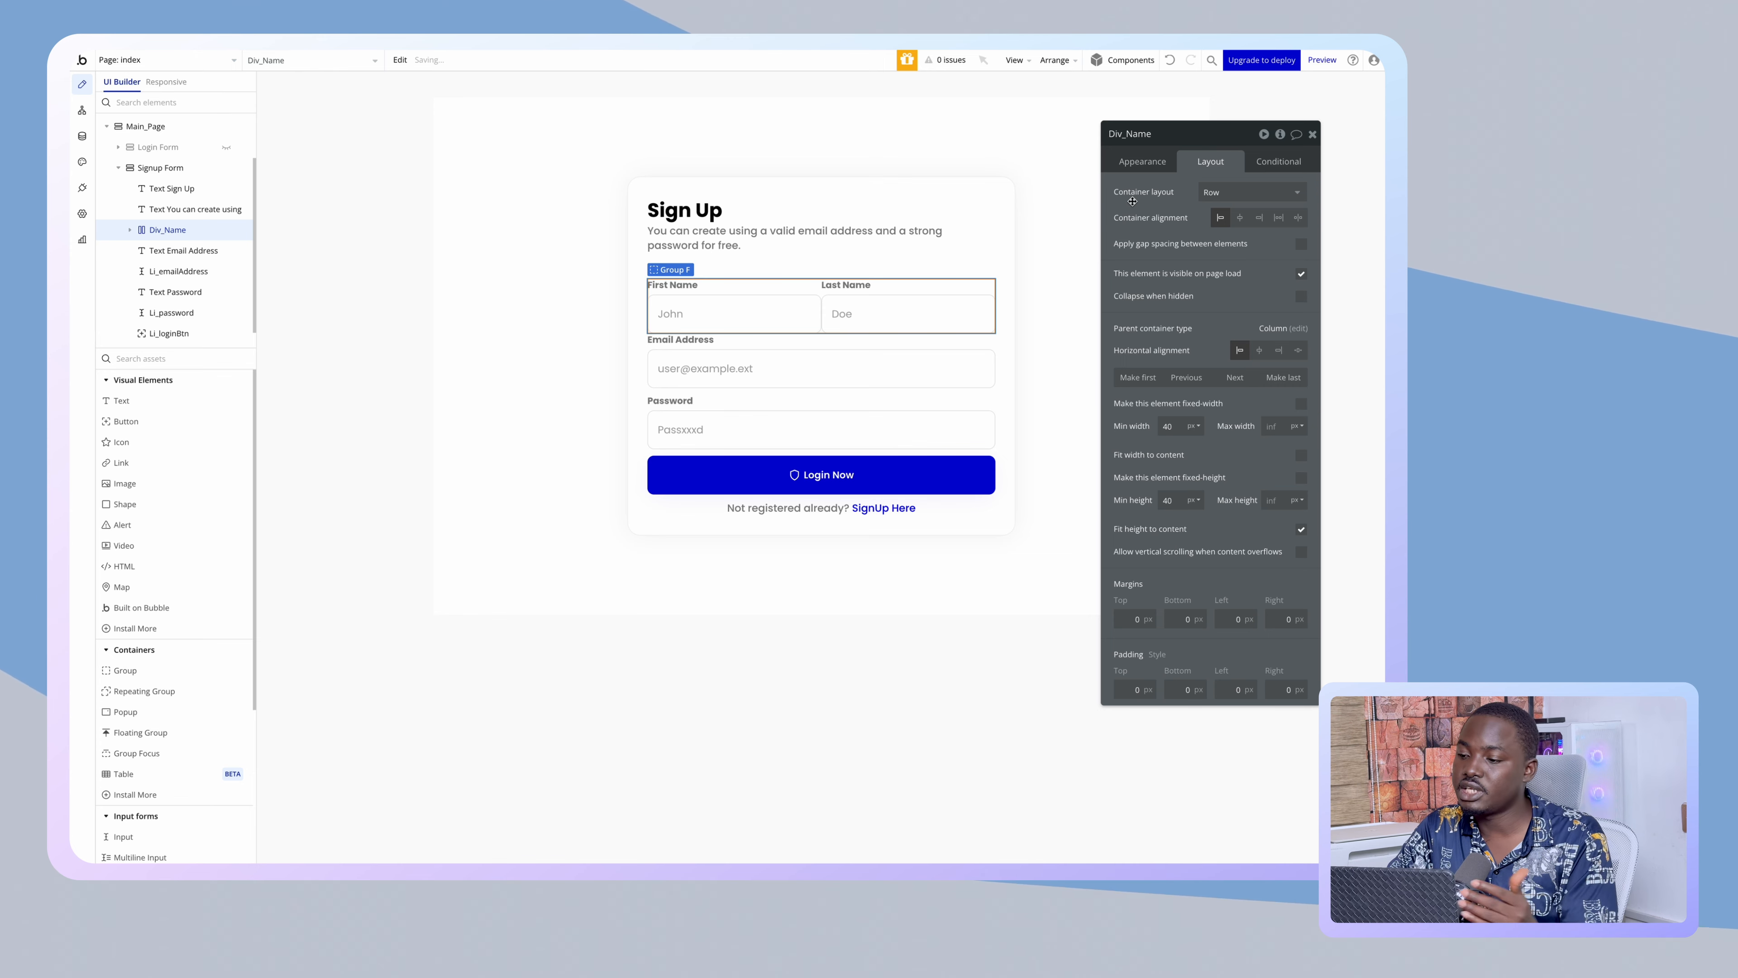
pyautogui.click(1301, 243)
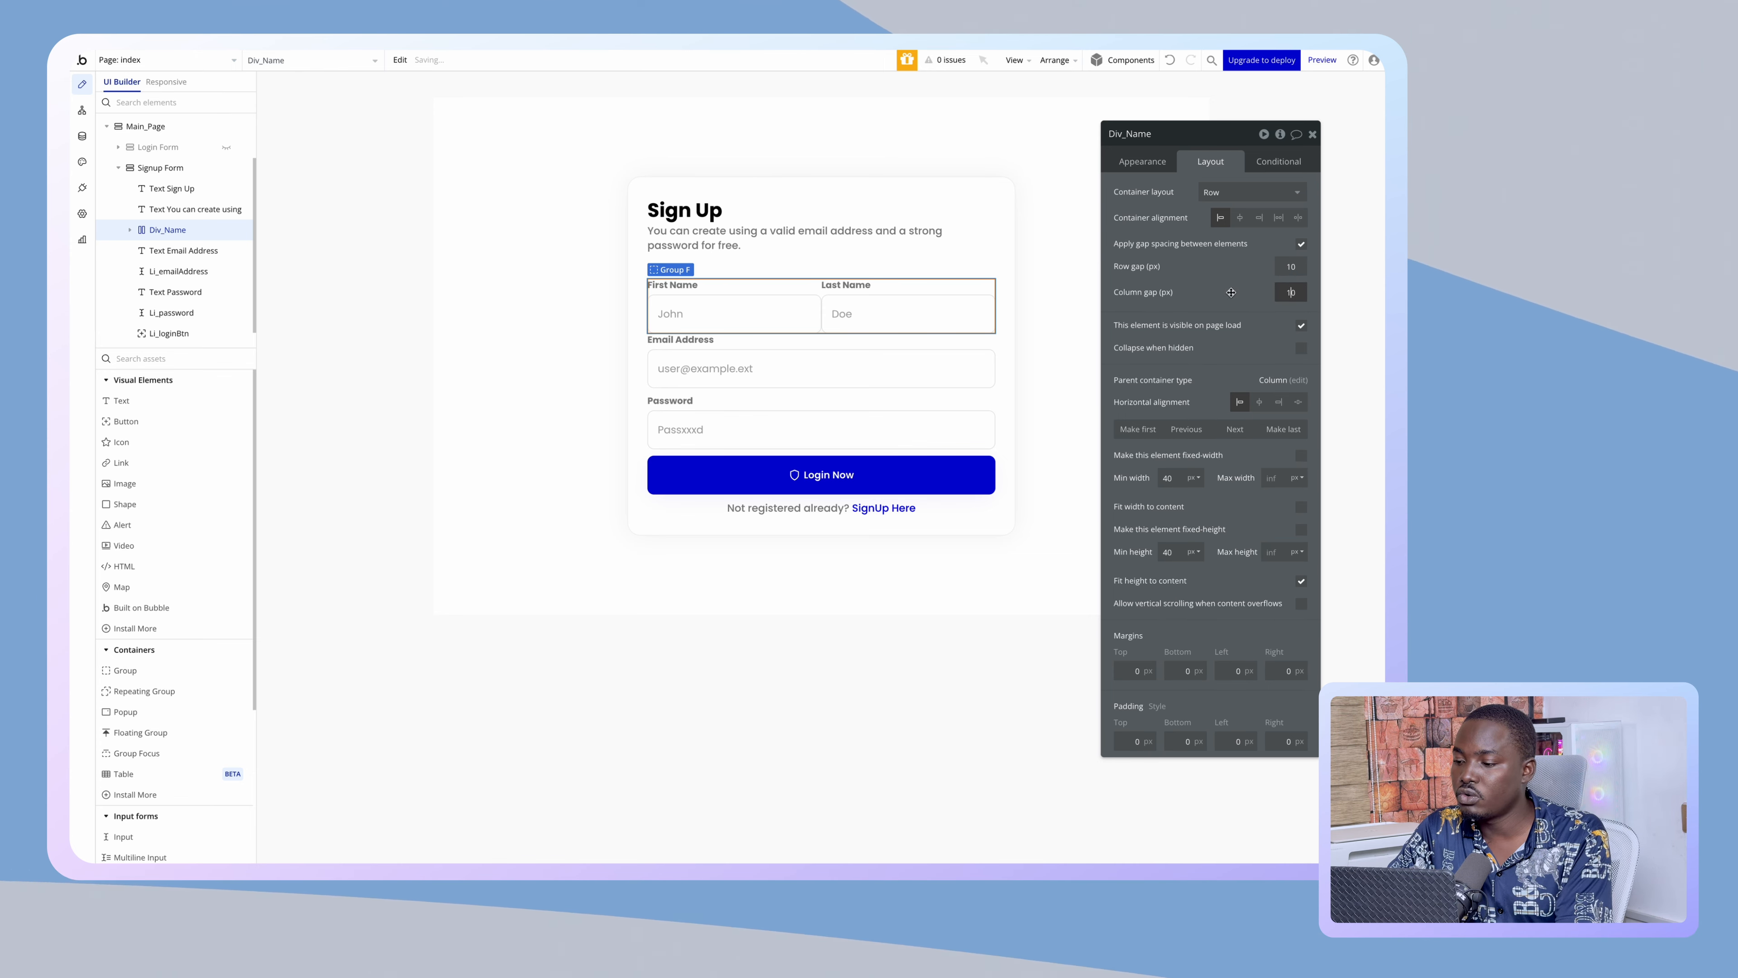
pyautogui.click(532, 350)
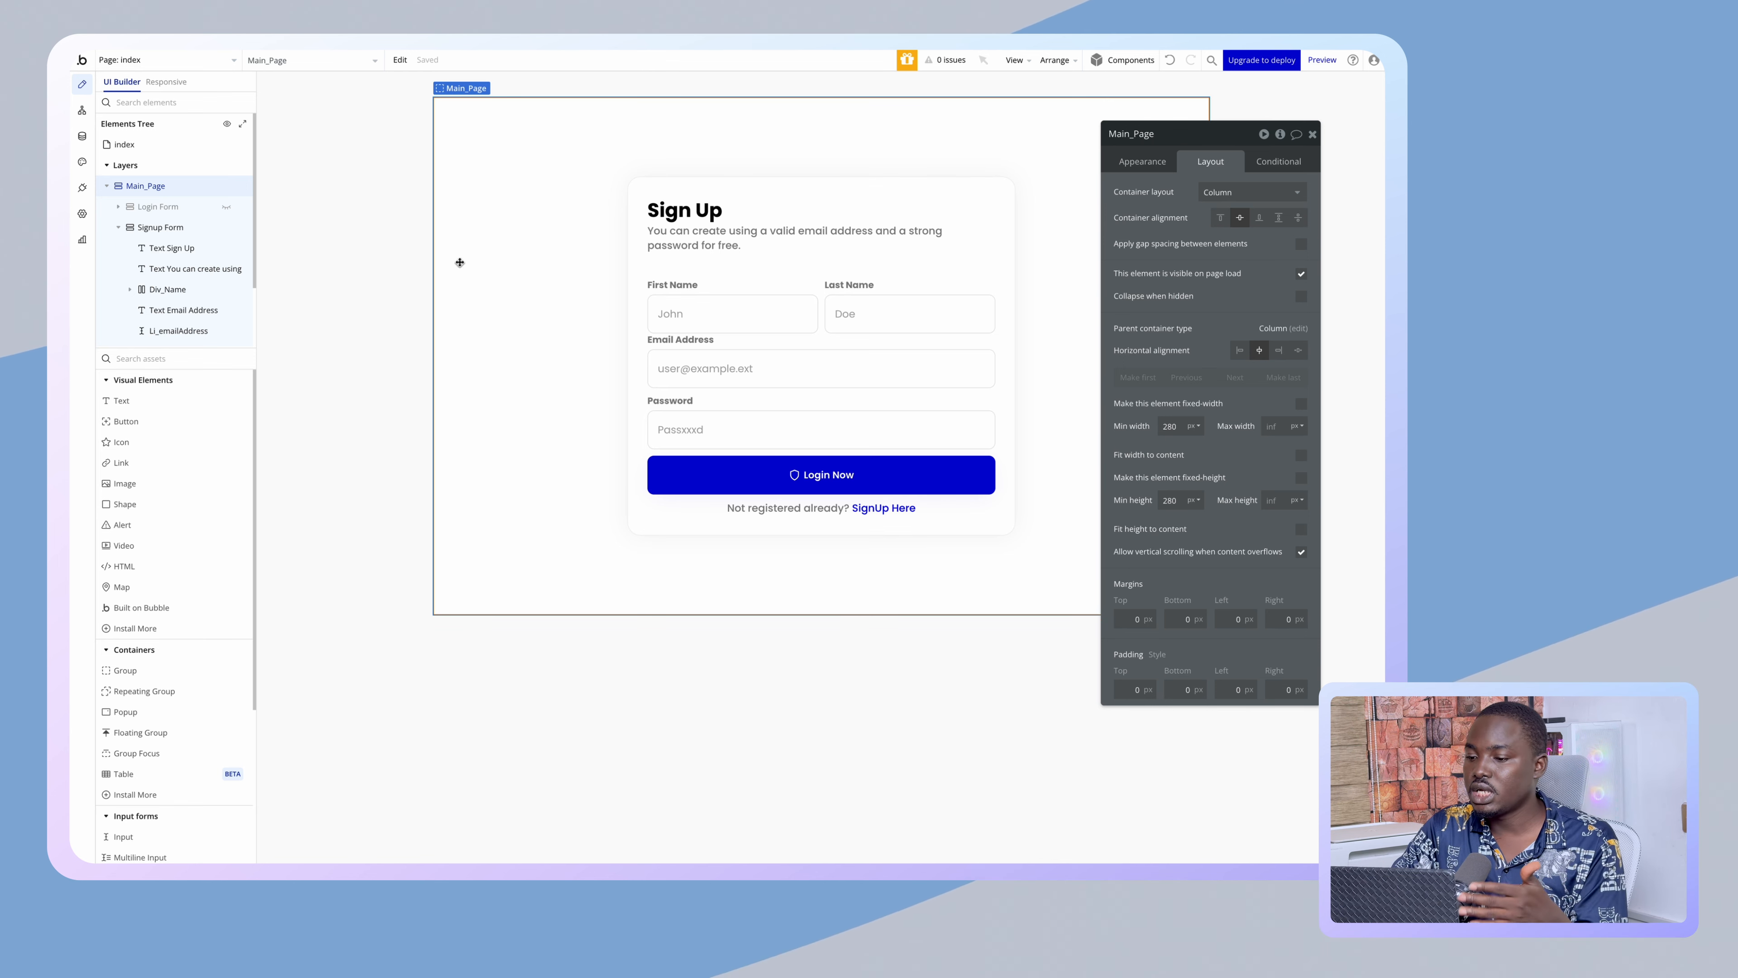
# - Give the Div_Name row a bottom margin of 10
pyautogui.click(821, 284)
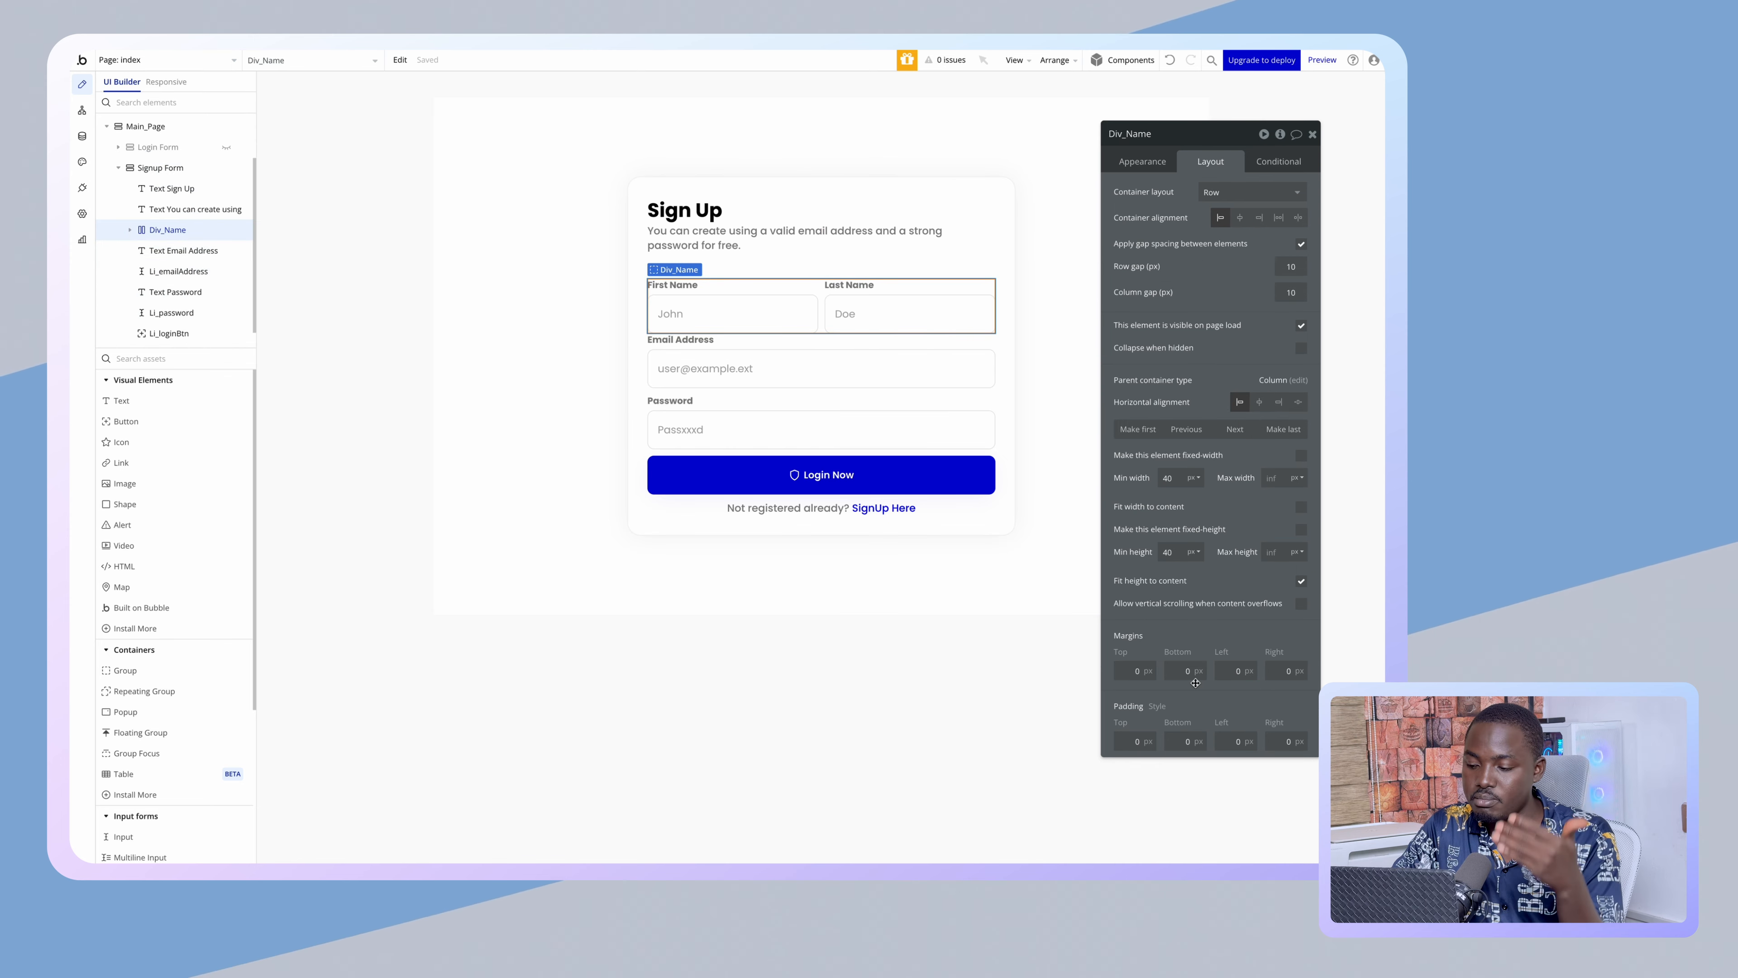
pyautogui.click(1183, 673)
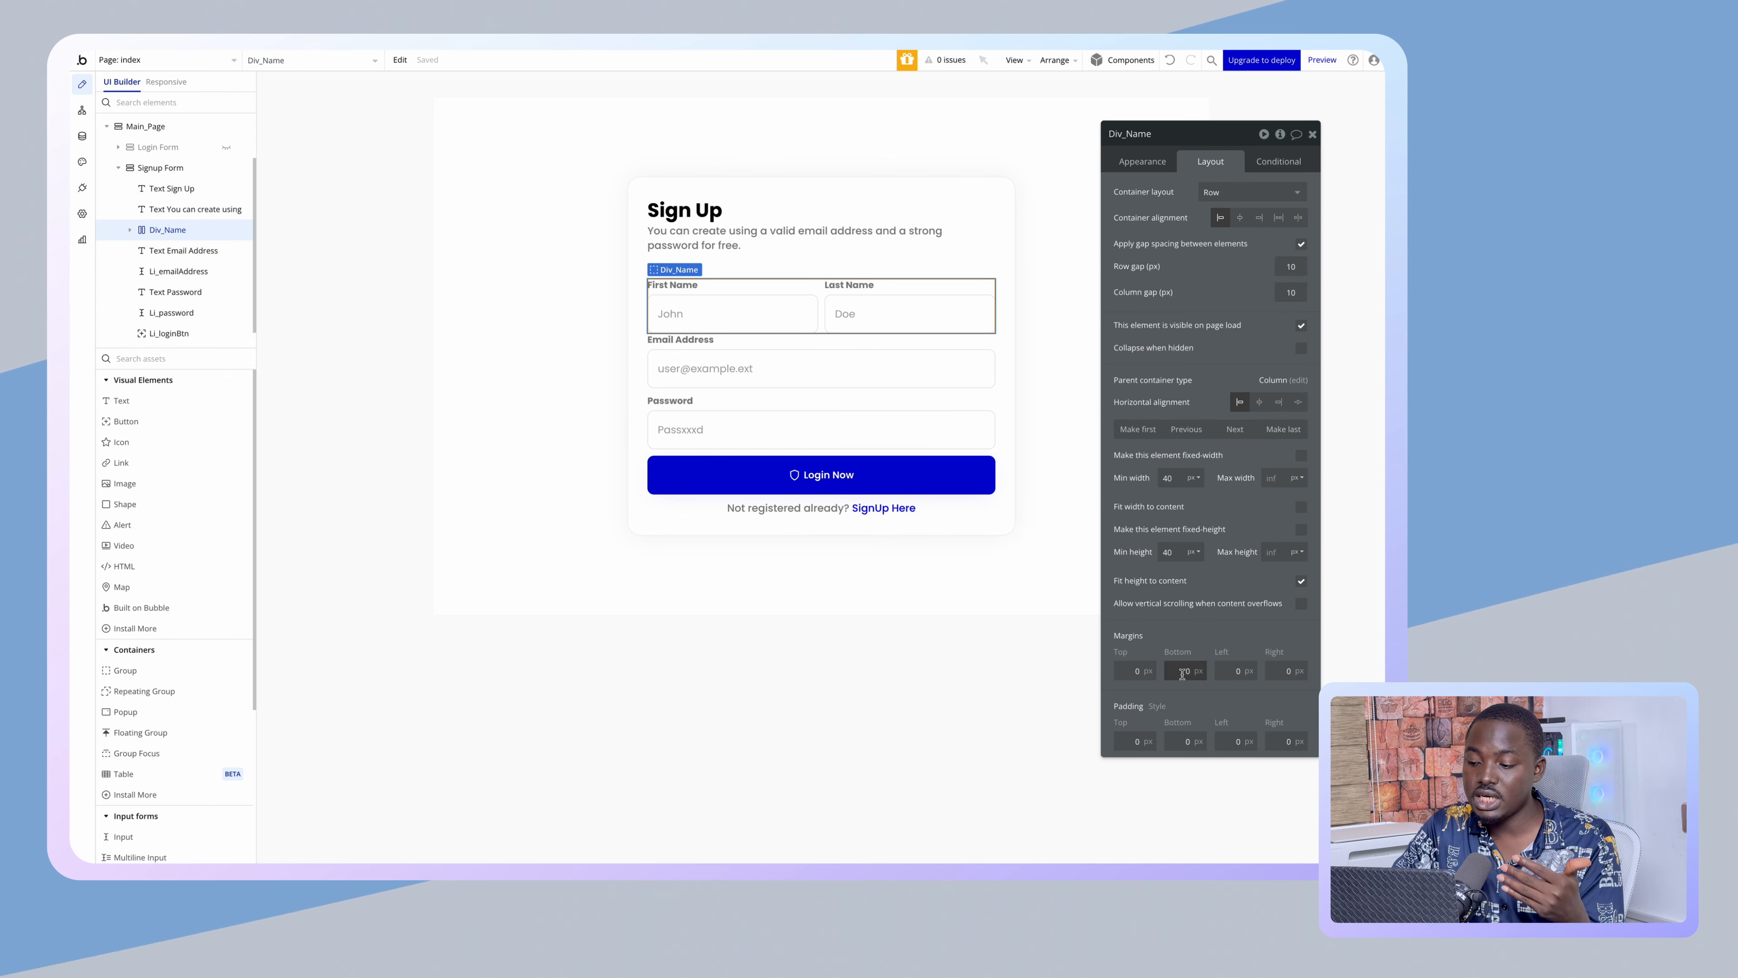
pyautogui.click(1183, 639)
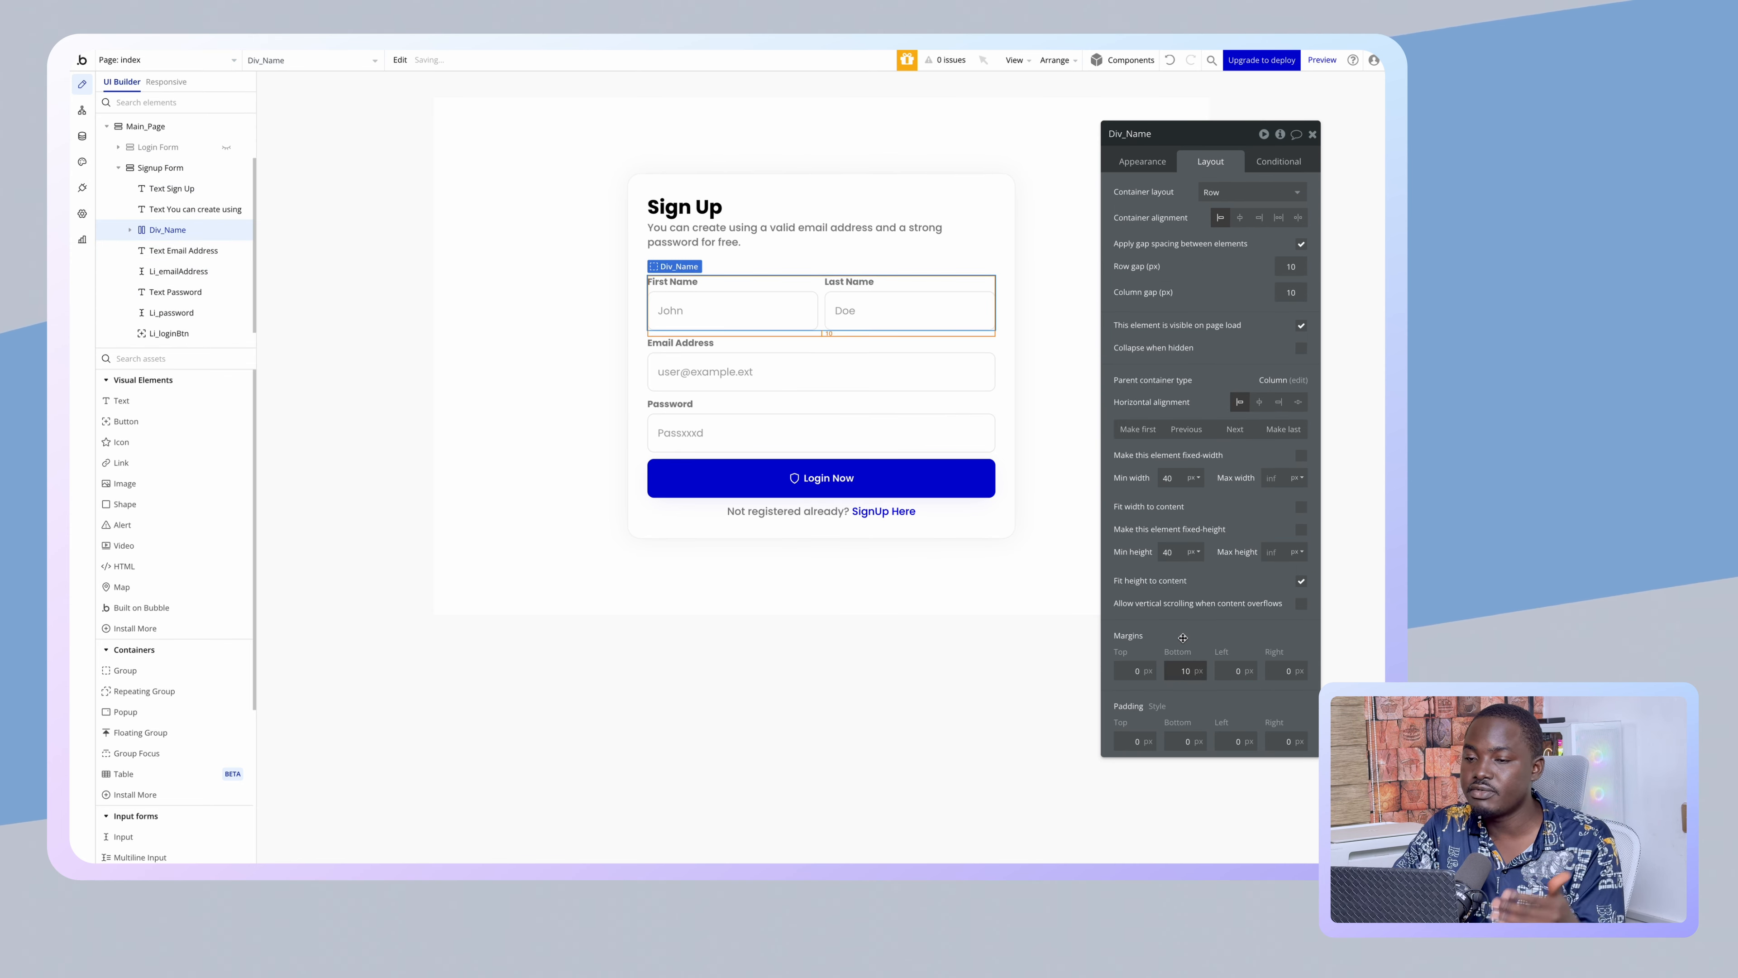
pyautogui.click(652, 614)
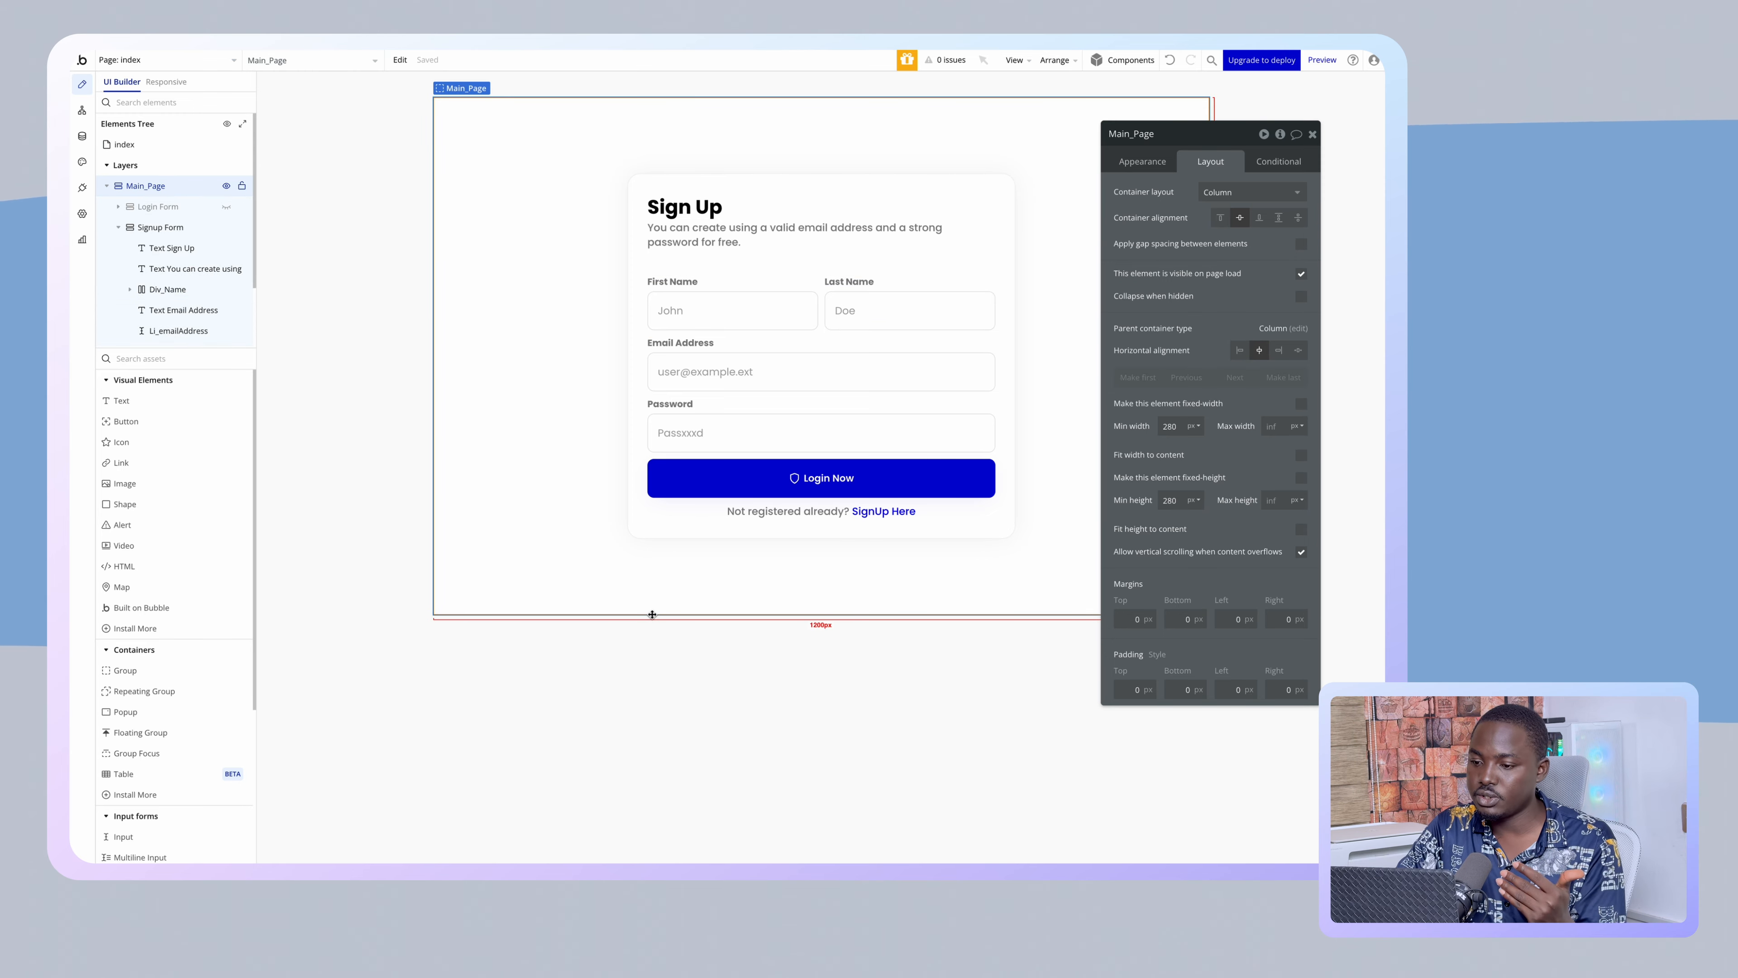
# - Select the Signup Form container and scroll down the elements panel
pyautogui.click(718, 416)
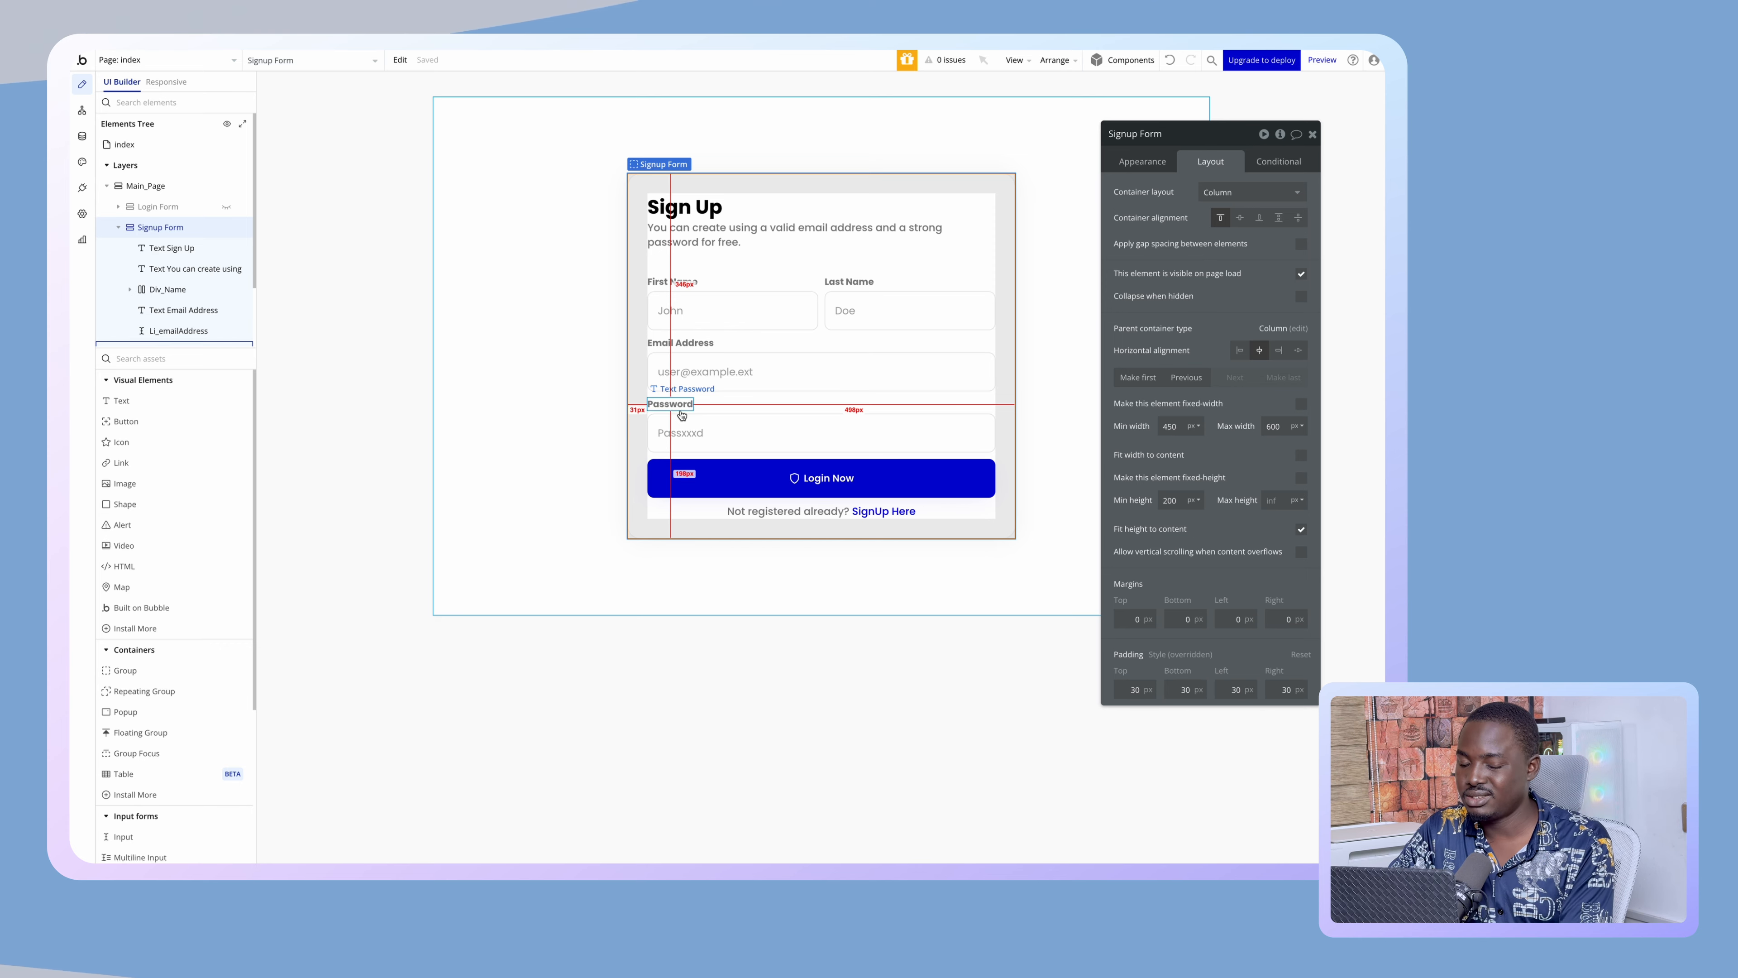
pyautogui.scroll(-3, 218, 744)
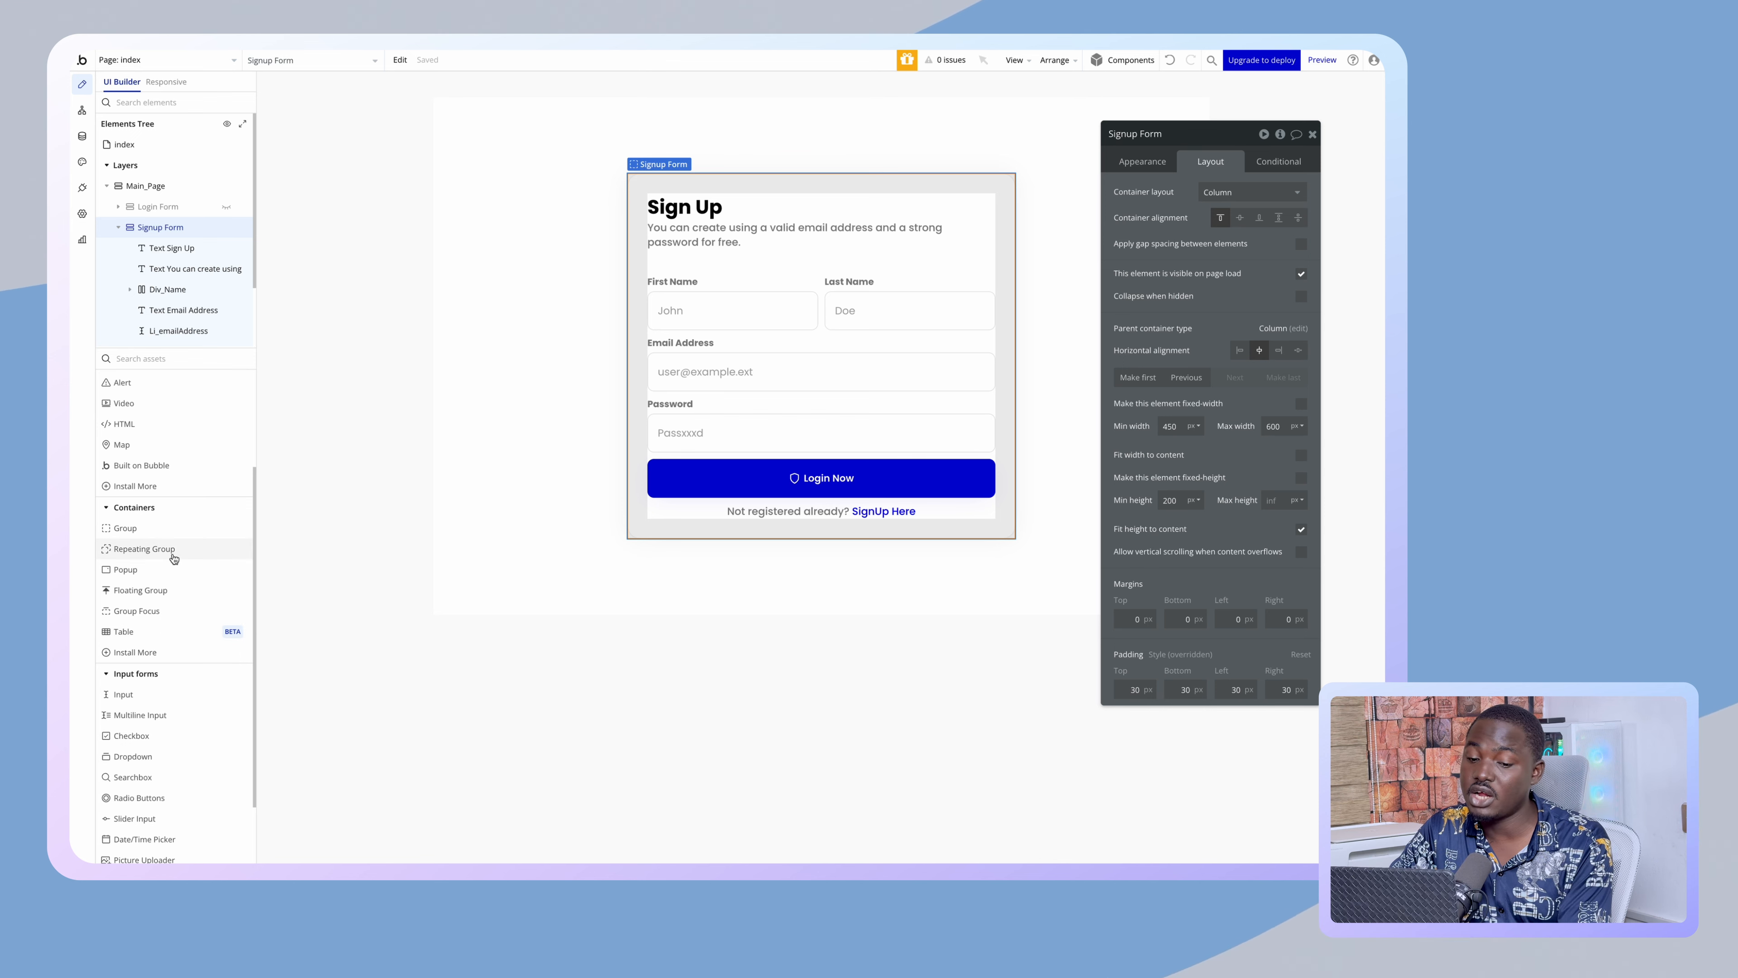
pyautogui.moveTo(174, 558)
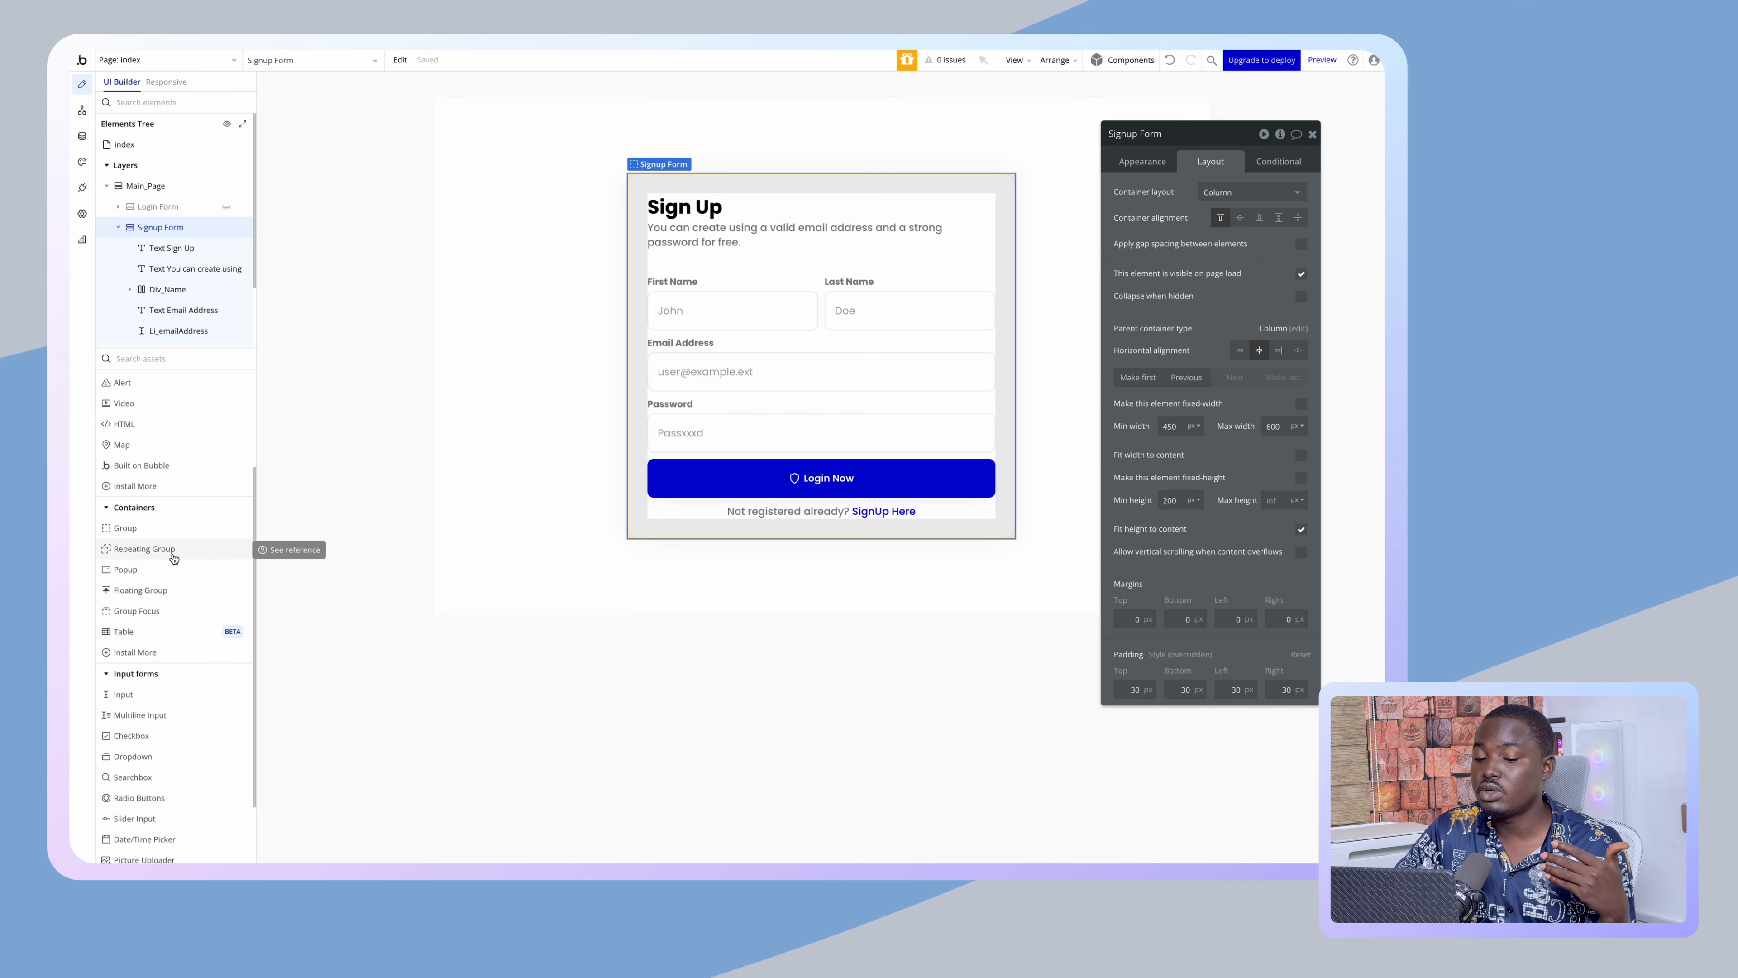
pyautogui.scroll(-2, 174, 559)
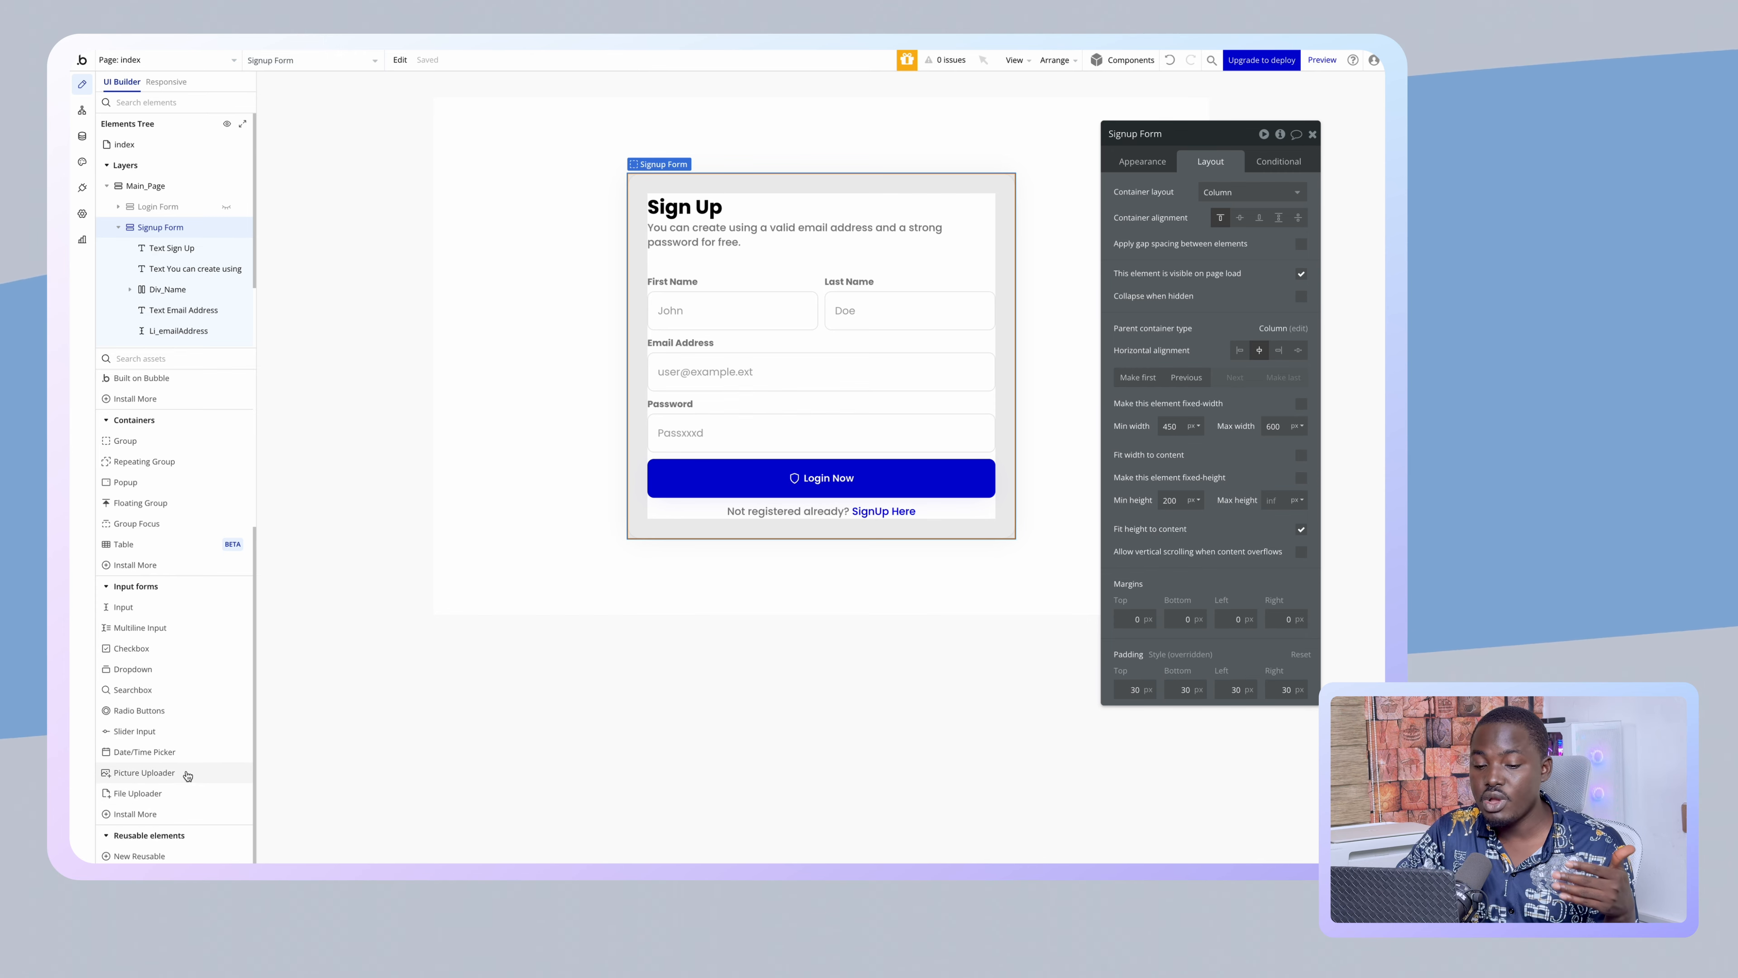
pyautogui.moveTo(187, 775)
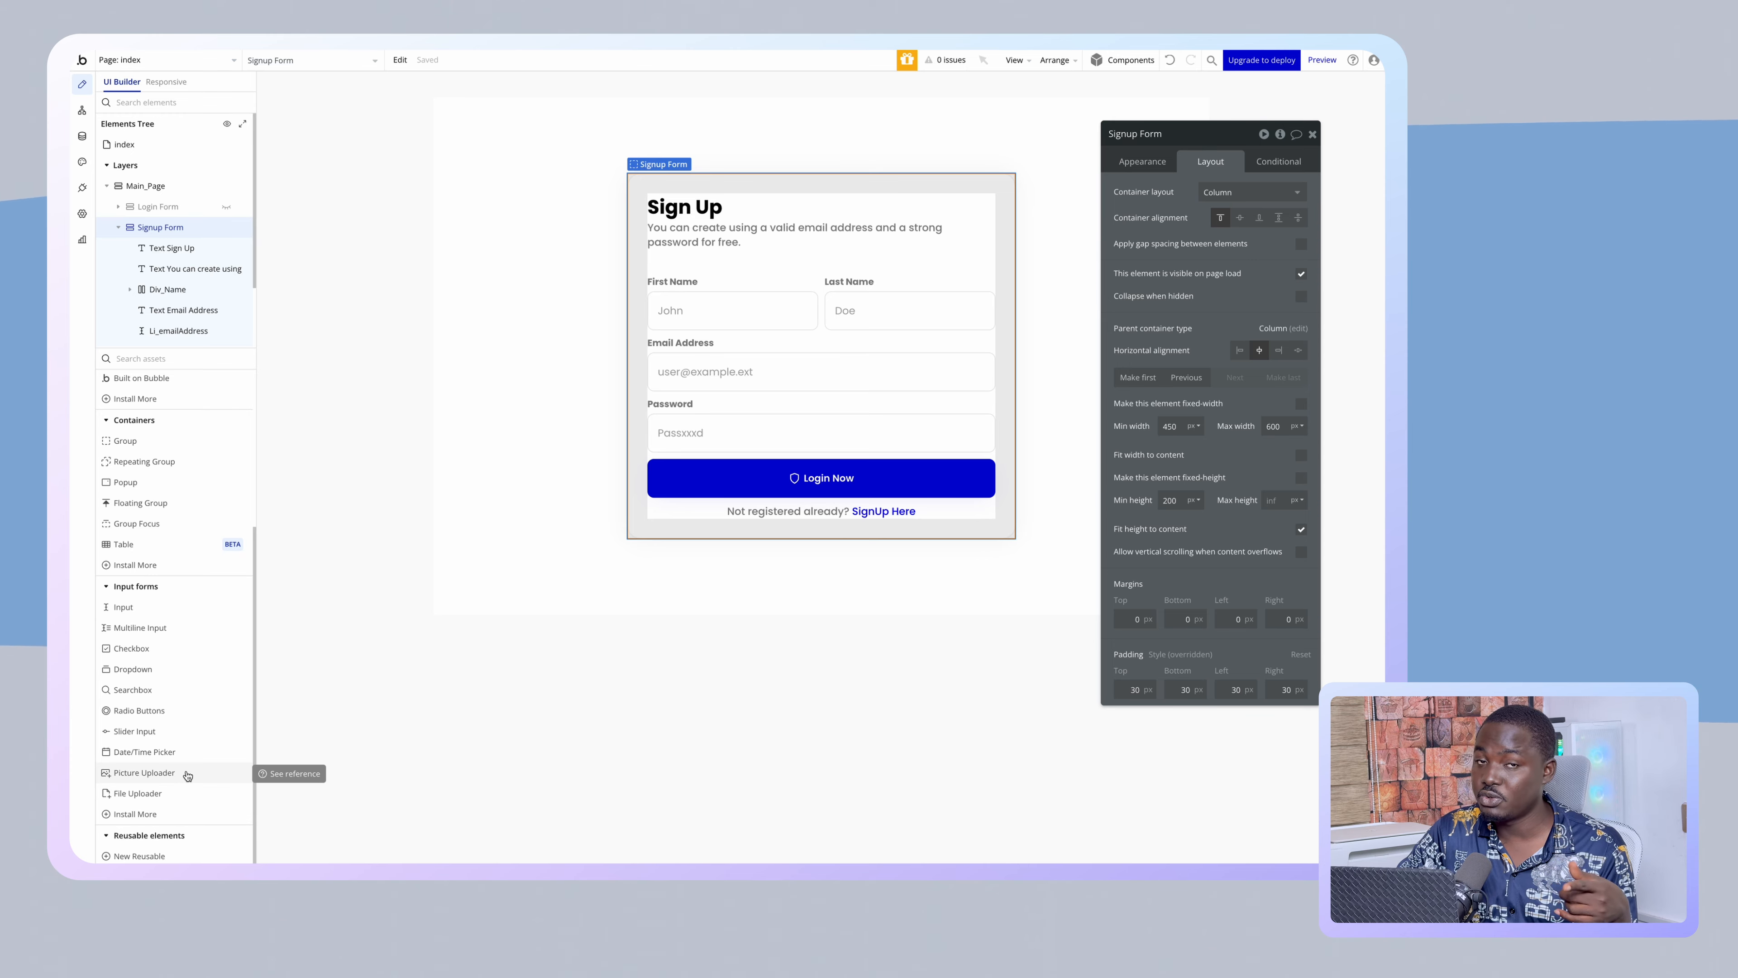
# - Place a Picture Uploader above the Login button and name it Su_profilePicture
pyautogui.click(187, 774)
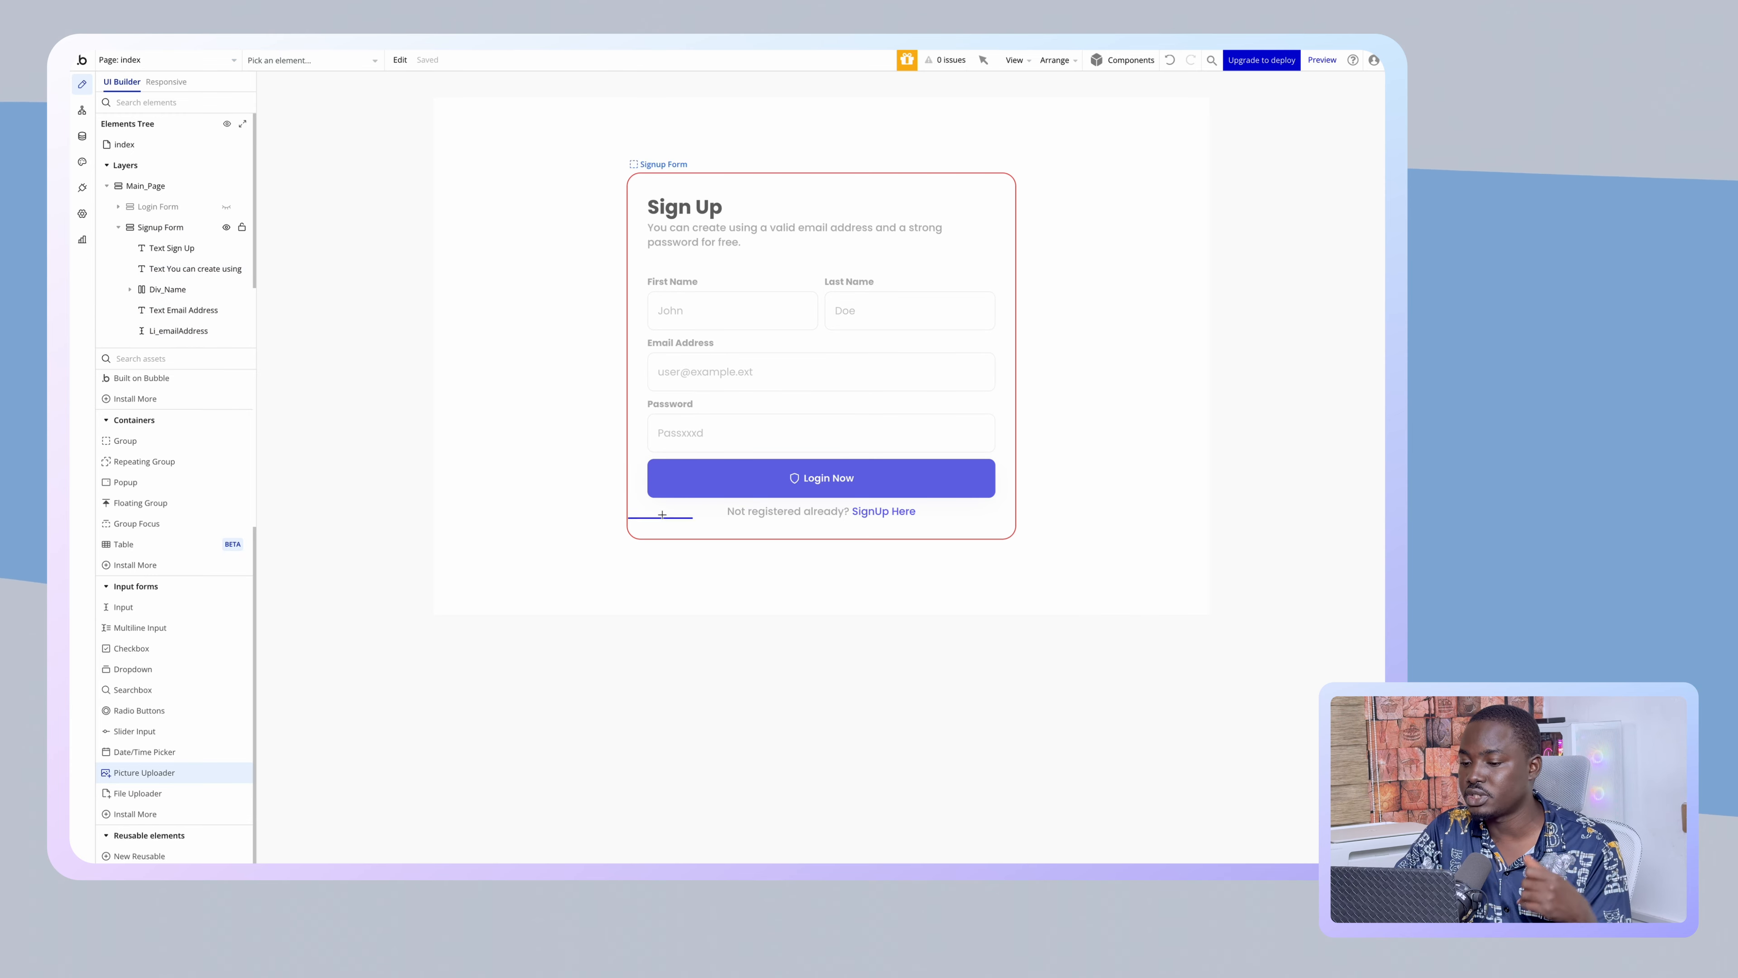
pyautogui.click(685, 458)
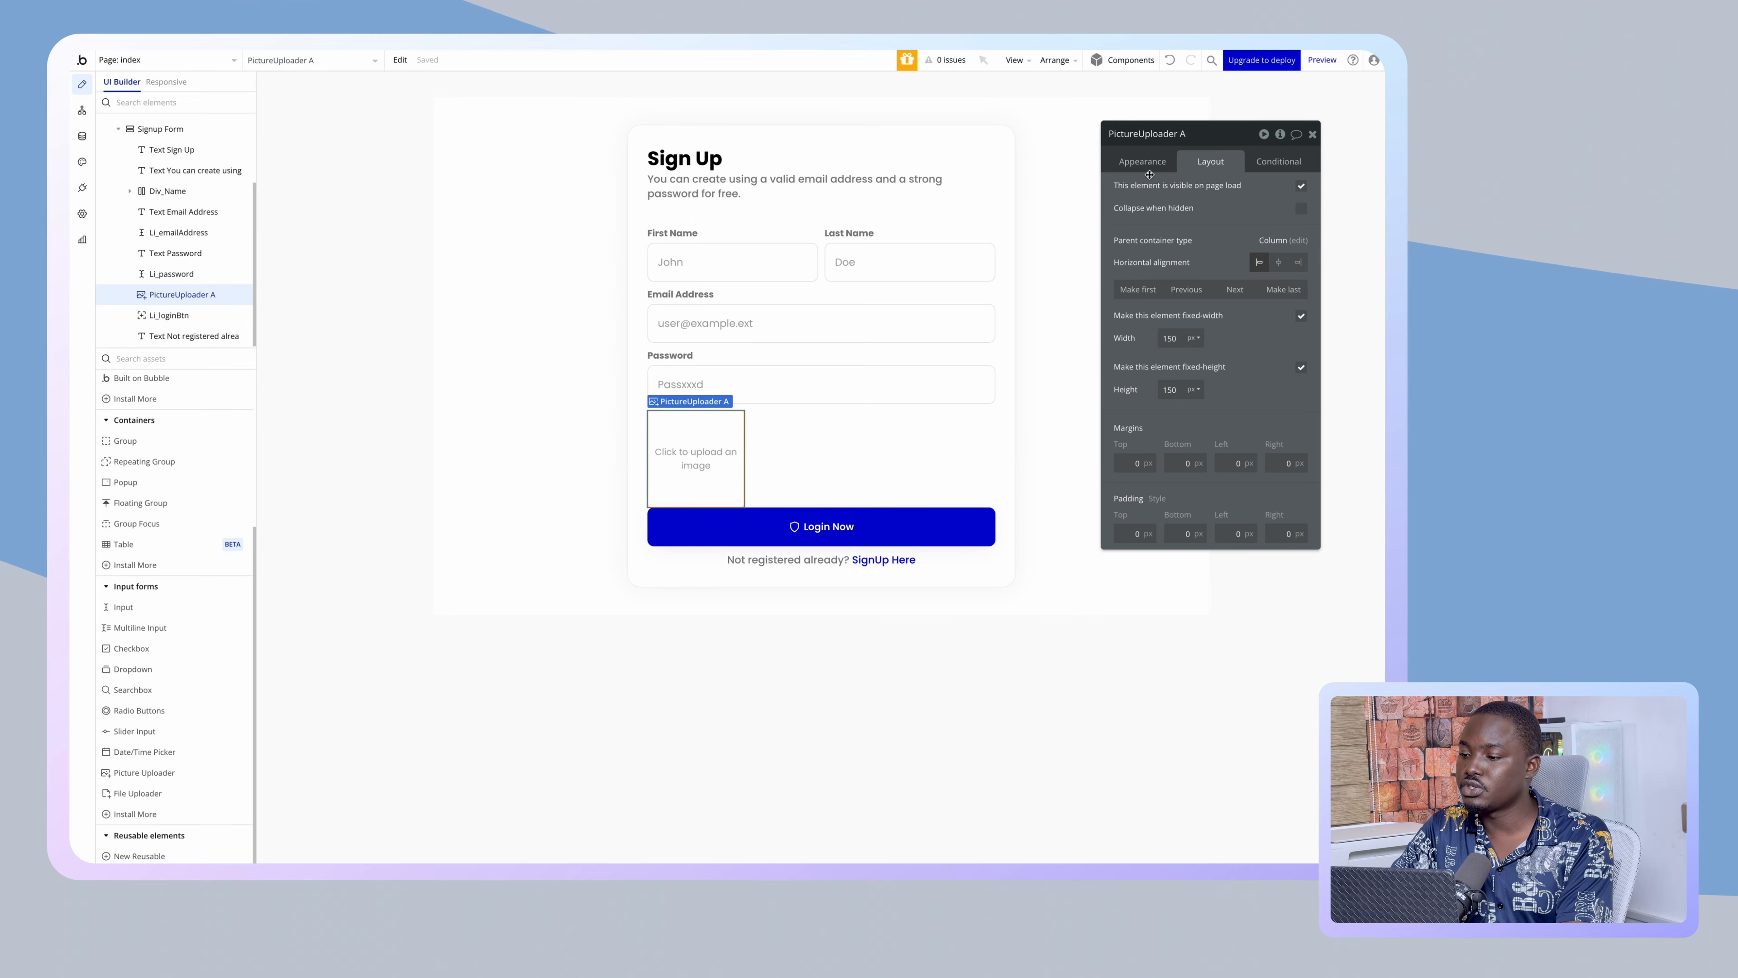
pyautogui.click(1154, 161)
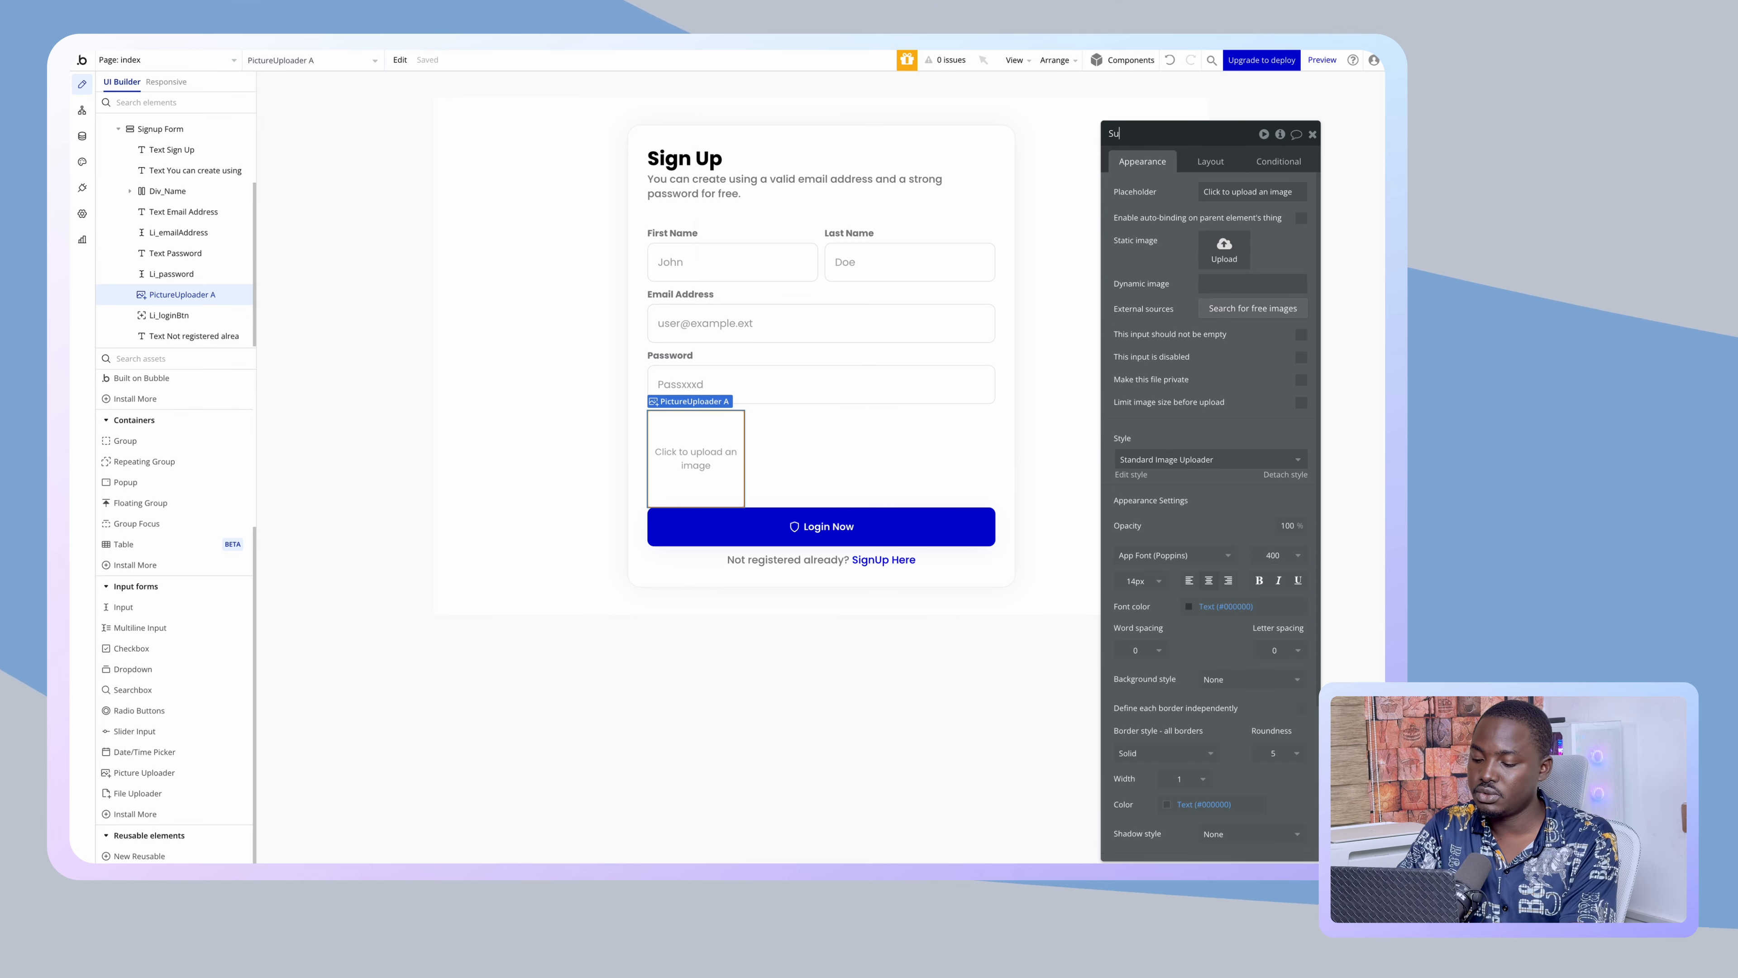
pyautogui.write('Su_Pr')
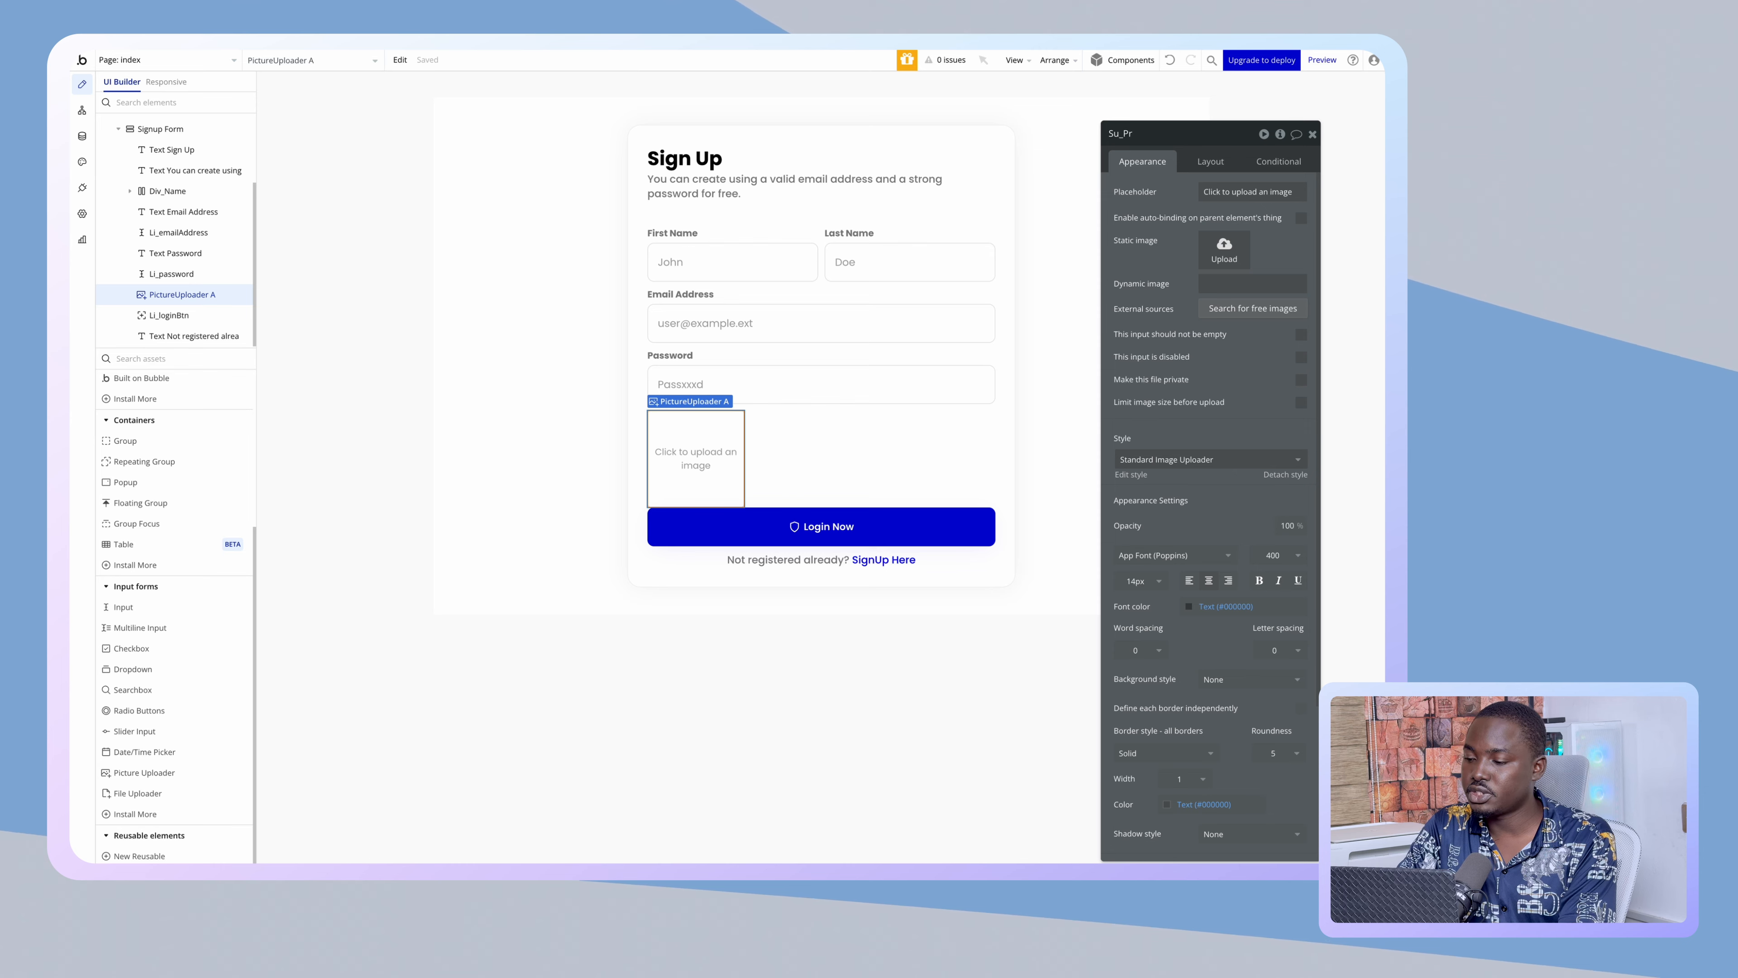
pyautogui.press('BackSpace')
pyautogui.press('BackSpace')
pyautogui.write('profile')
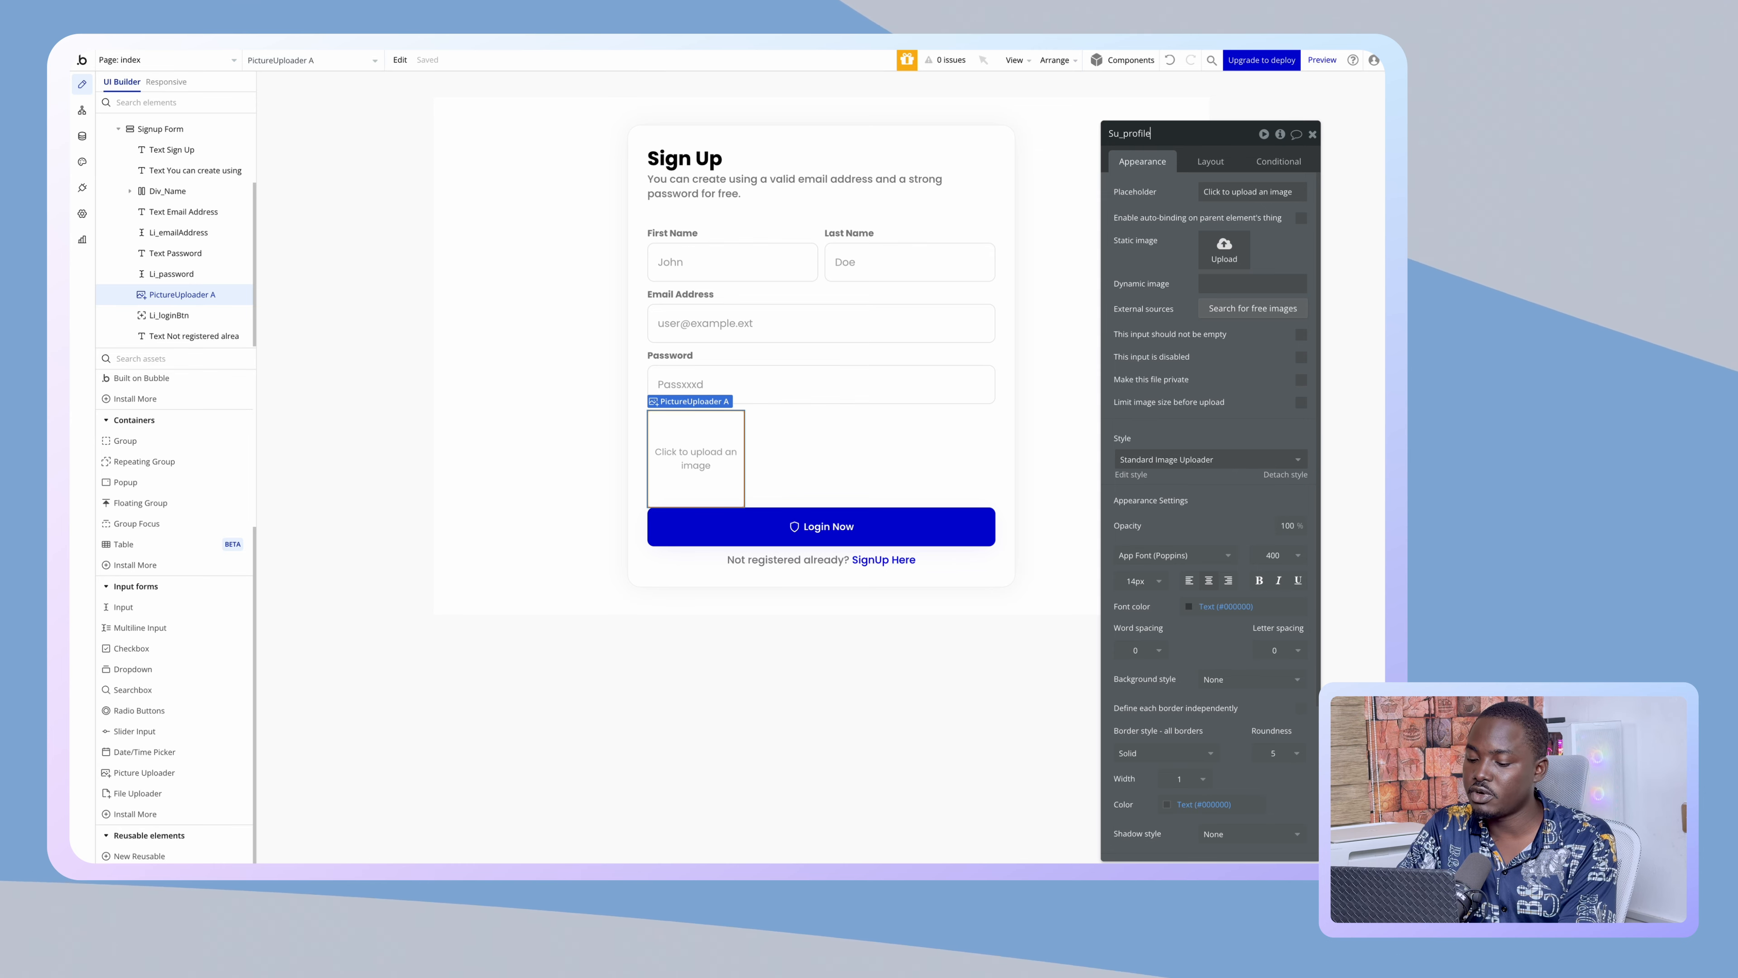
pyautogui.write('Picture')
pyautogui.press('Return')
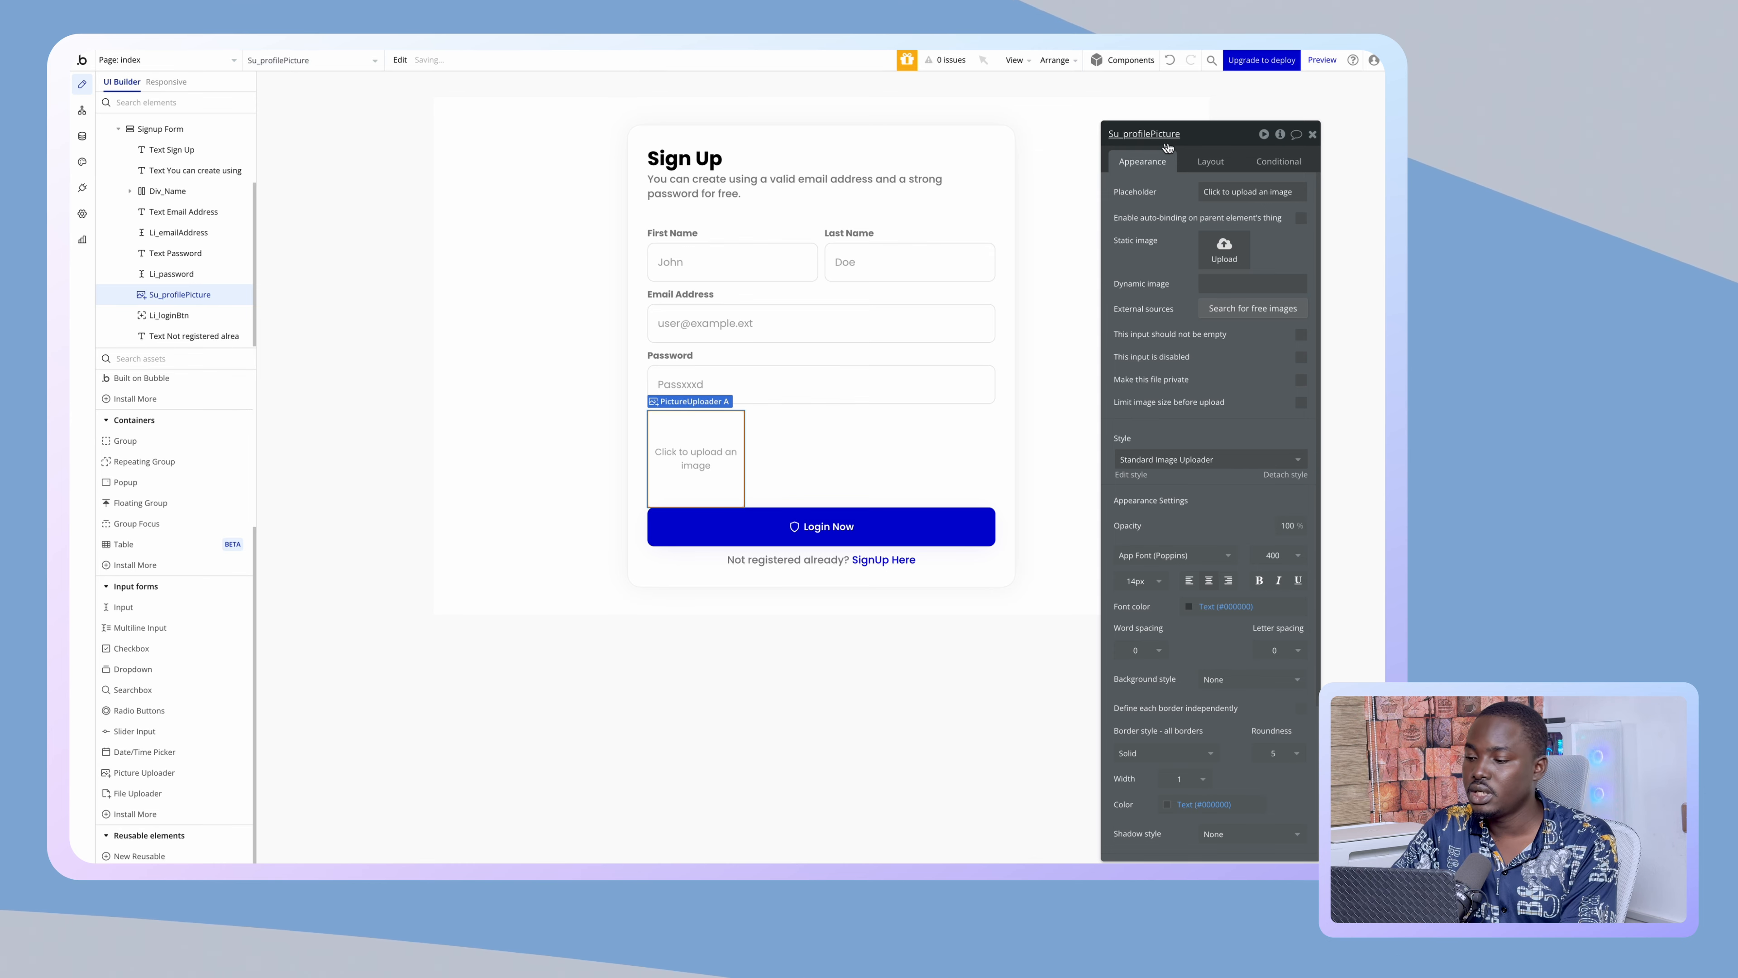
# - Center Su_profilePicture, set its height to 100 and bottom margin to 30, and make it full width
pyautogui.click(1210, 162)
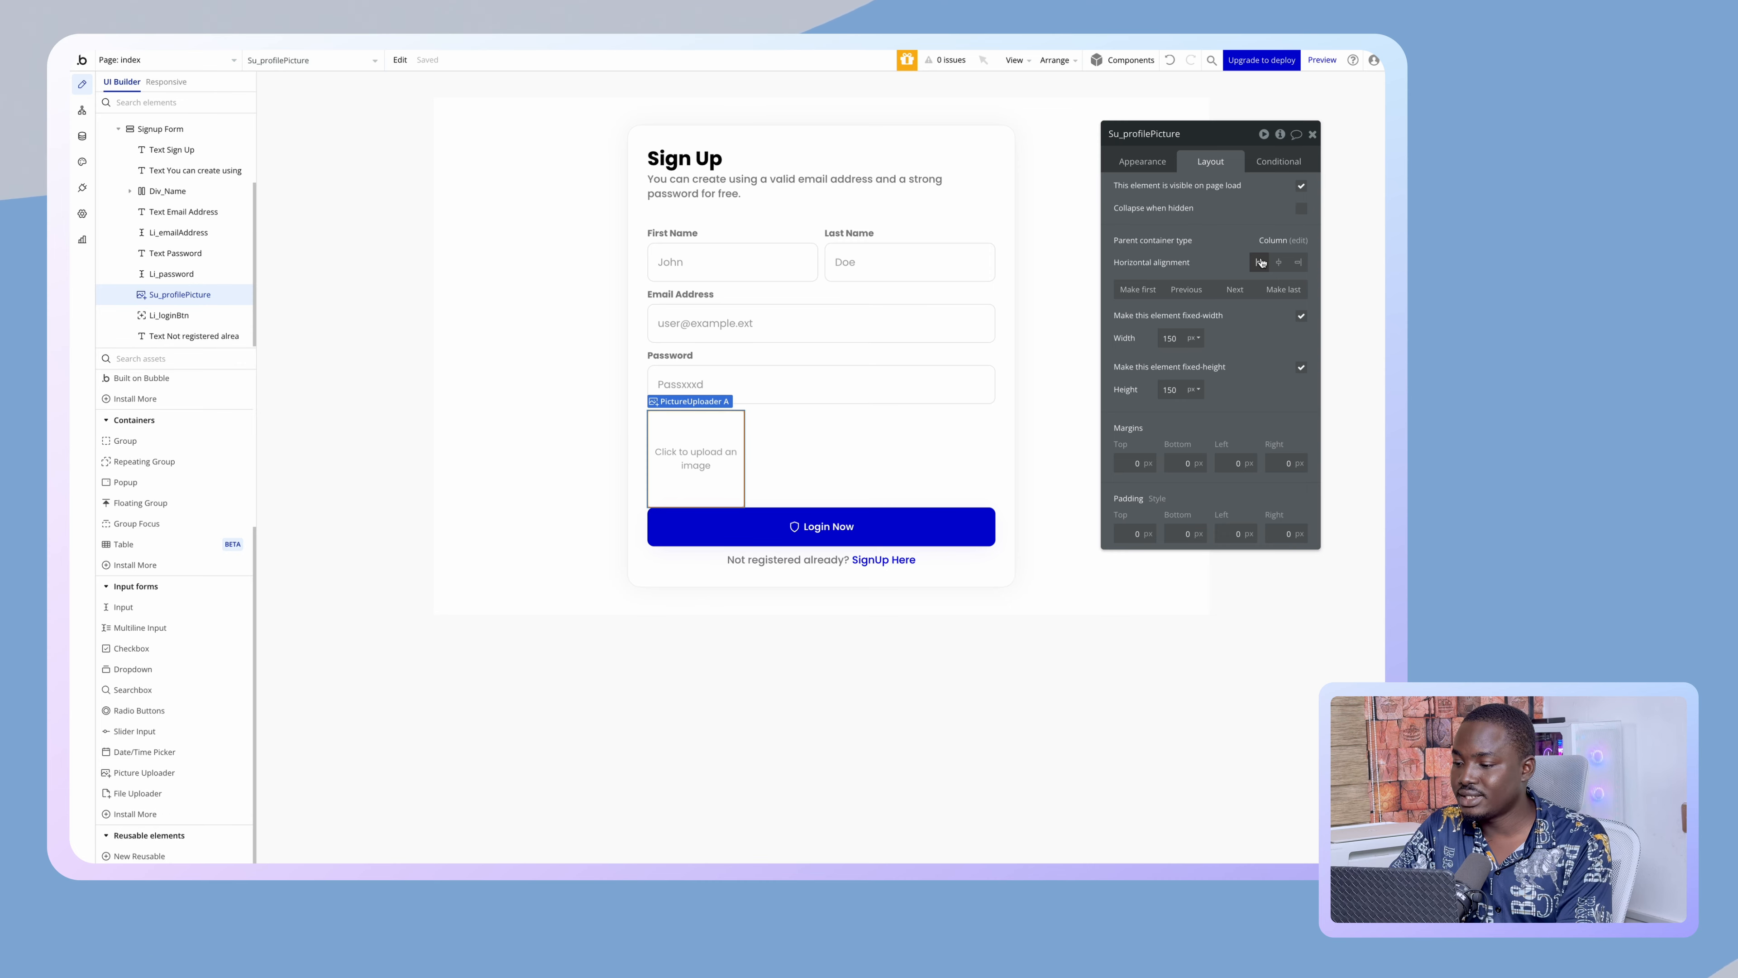
pyautogui.click(1276, 262)
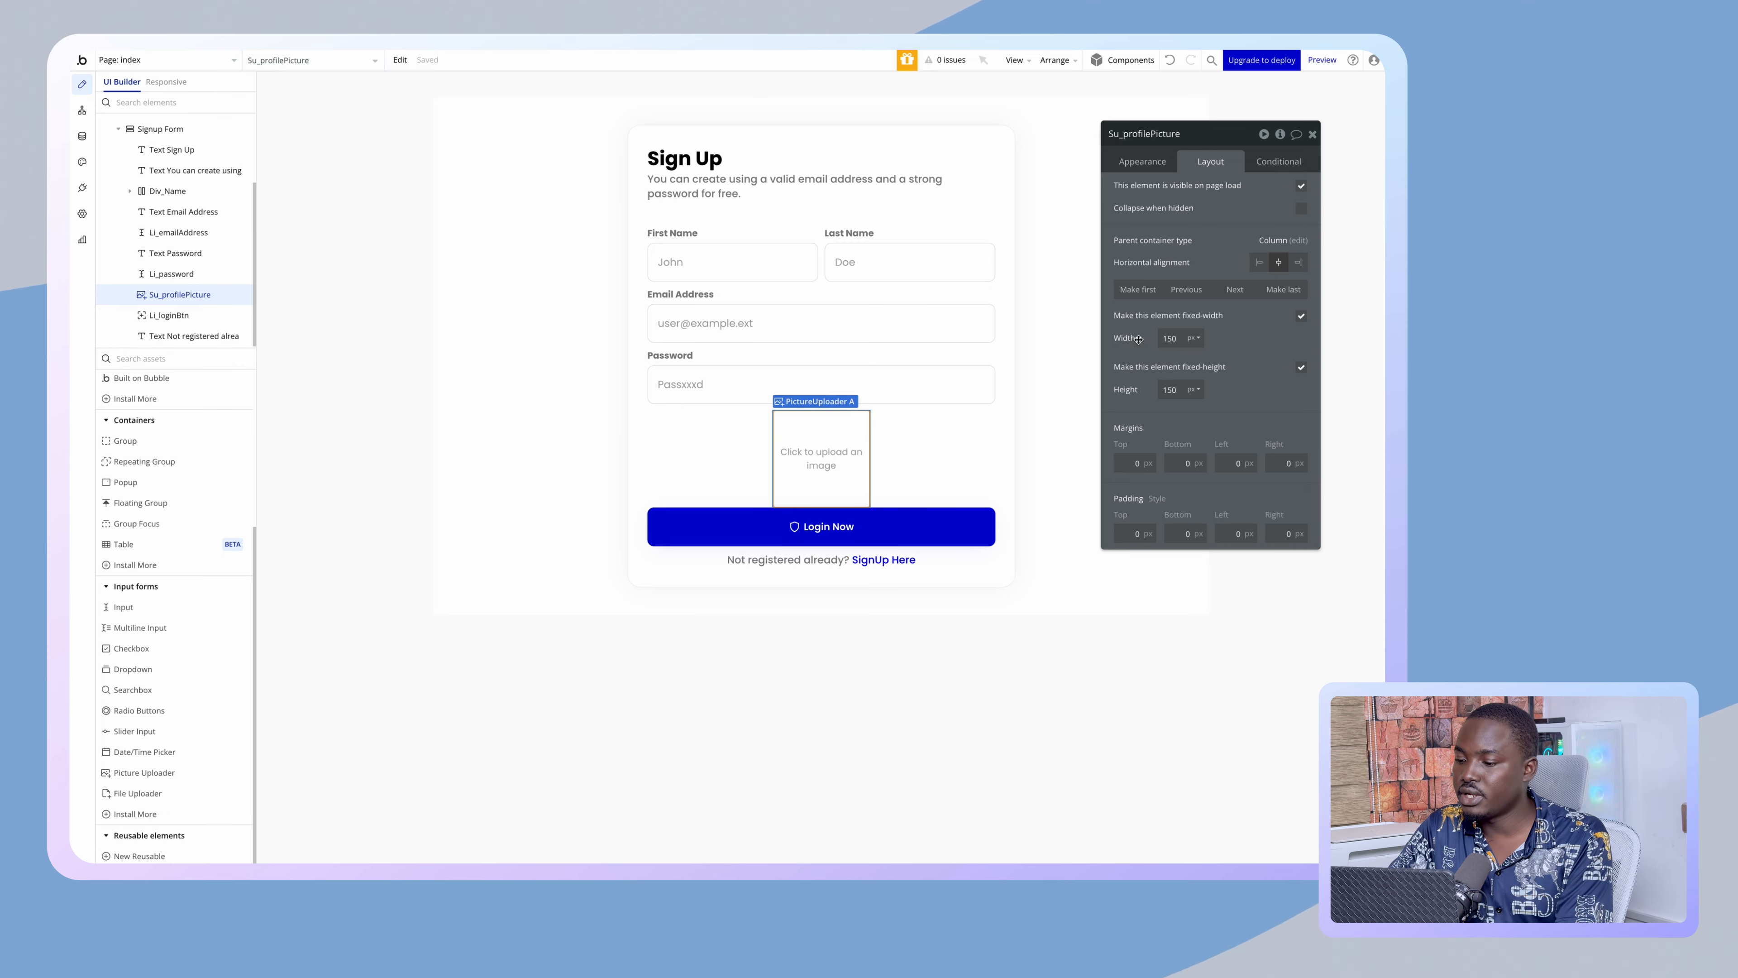
pyautogui.doubleClick(1169, 338)
pyautogui.write('100')
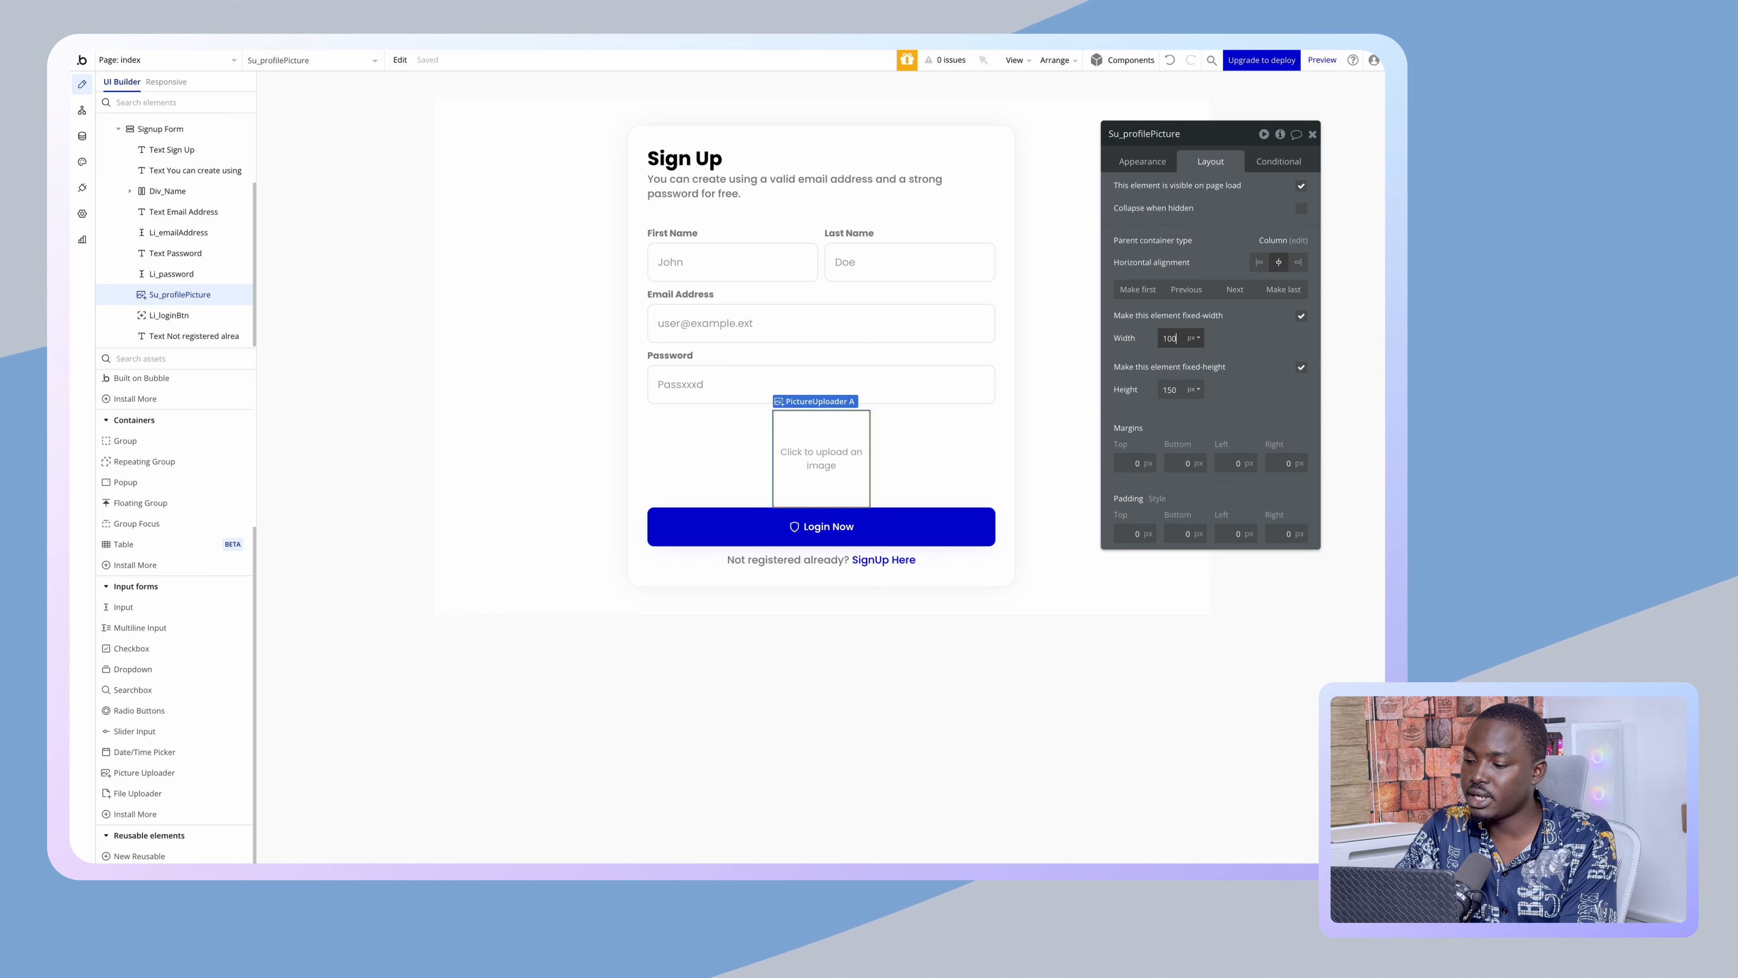
pyautogui.press('Tab')
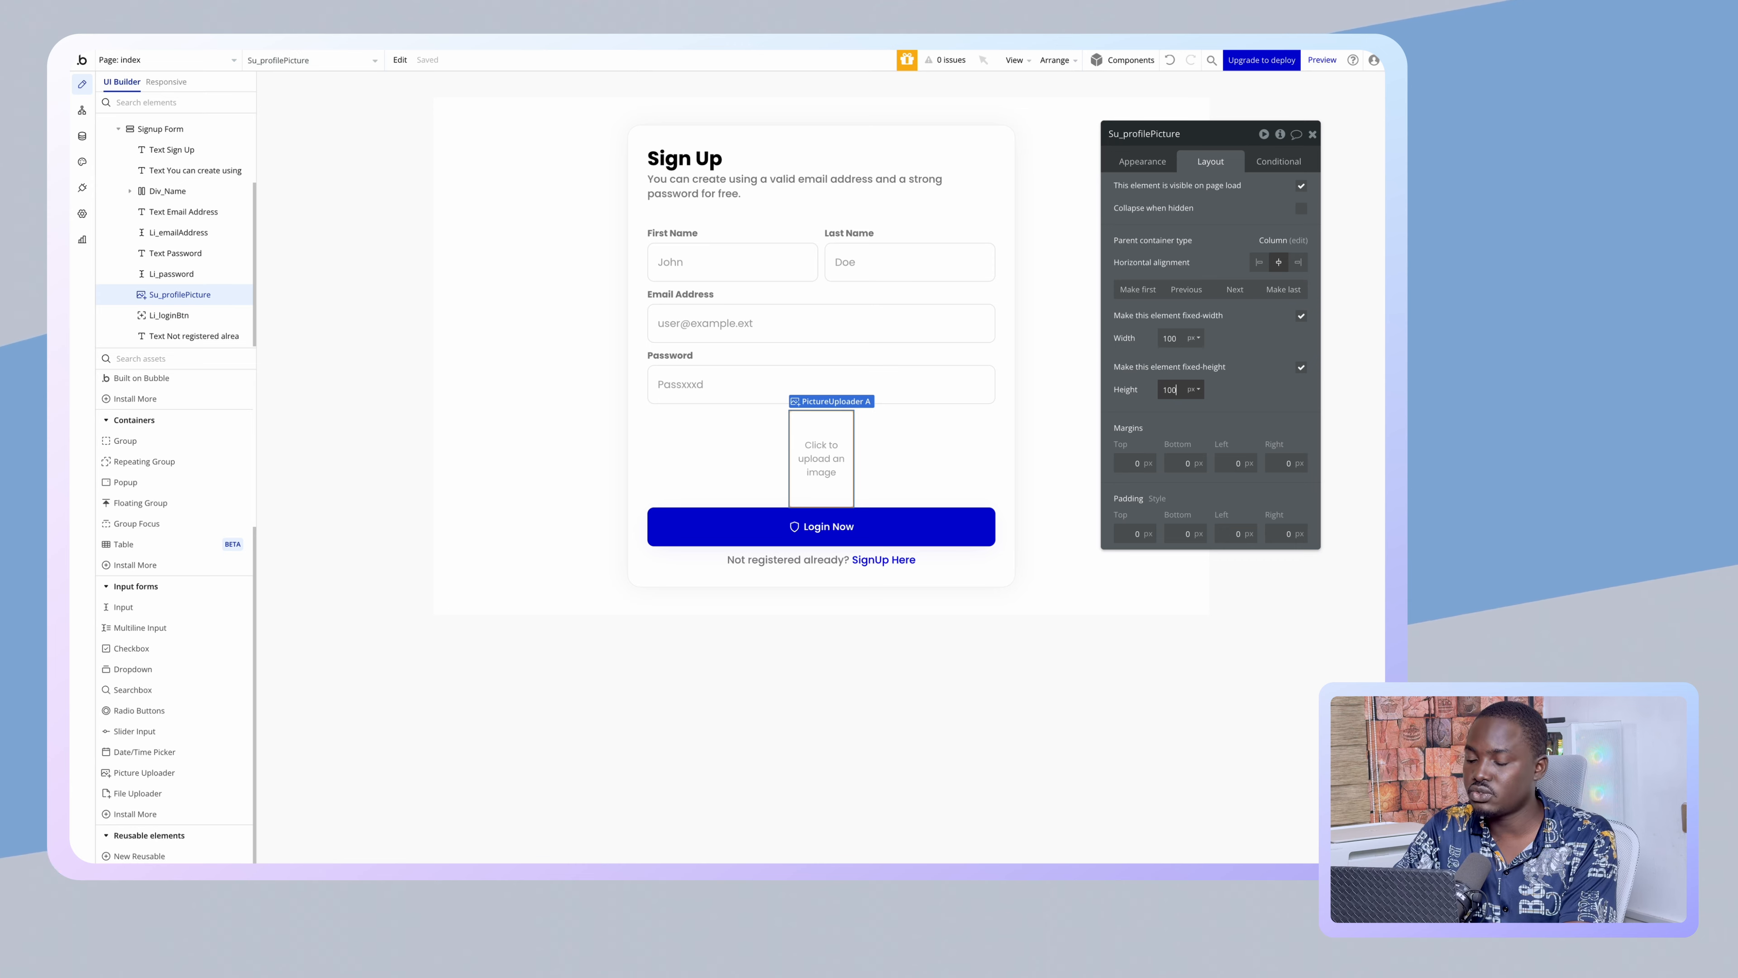
pyautogui.click(1175, 463)
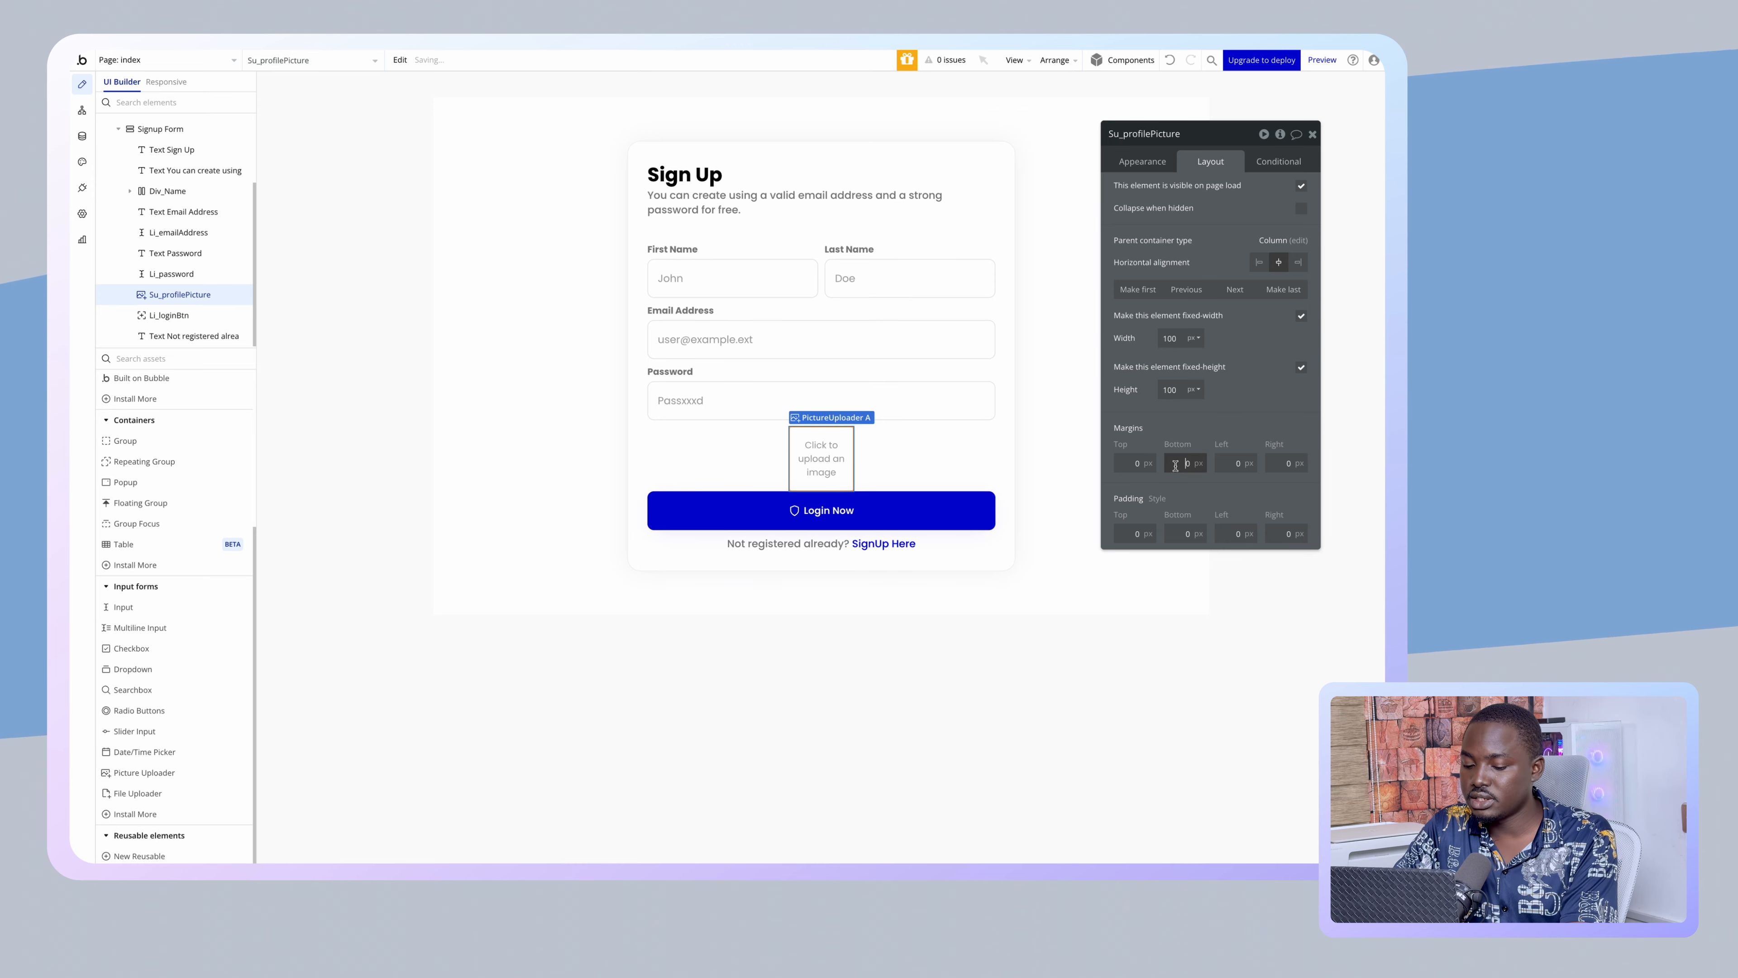
pyautogui.click(1238, 418)
pyautogui.click(562, 500)
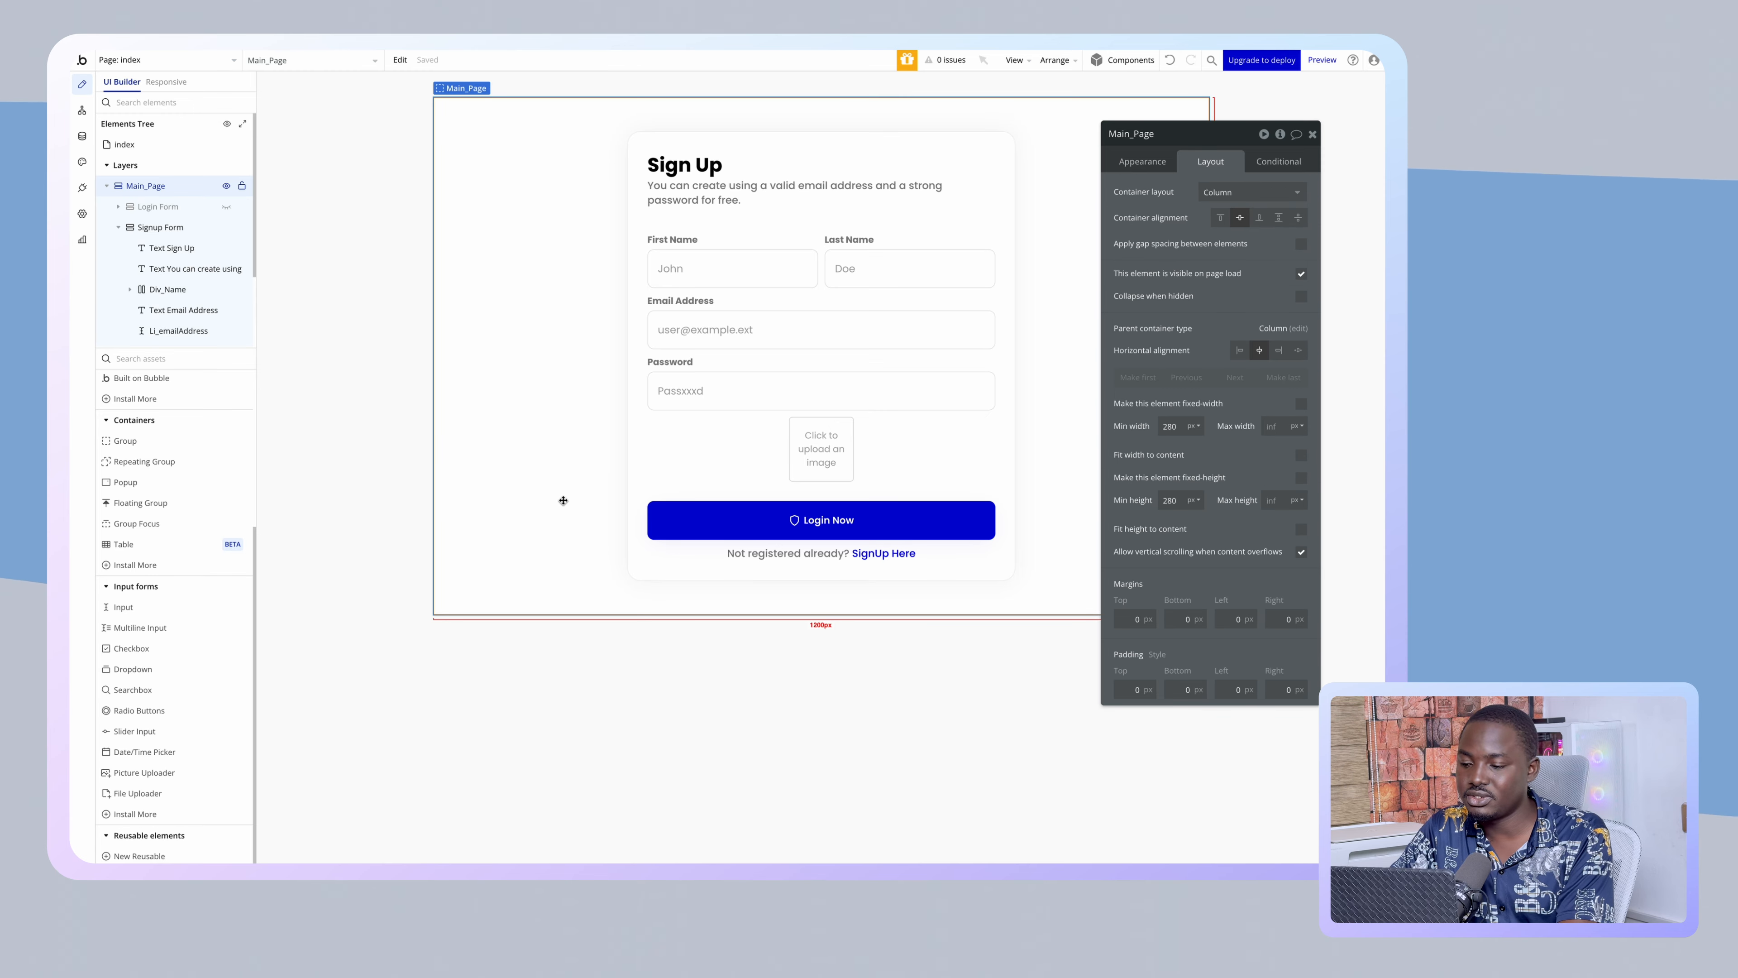
pyautogui.click(796, 444)
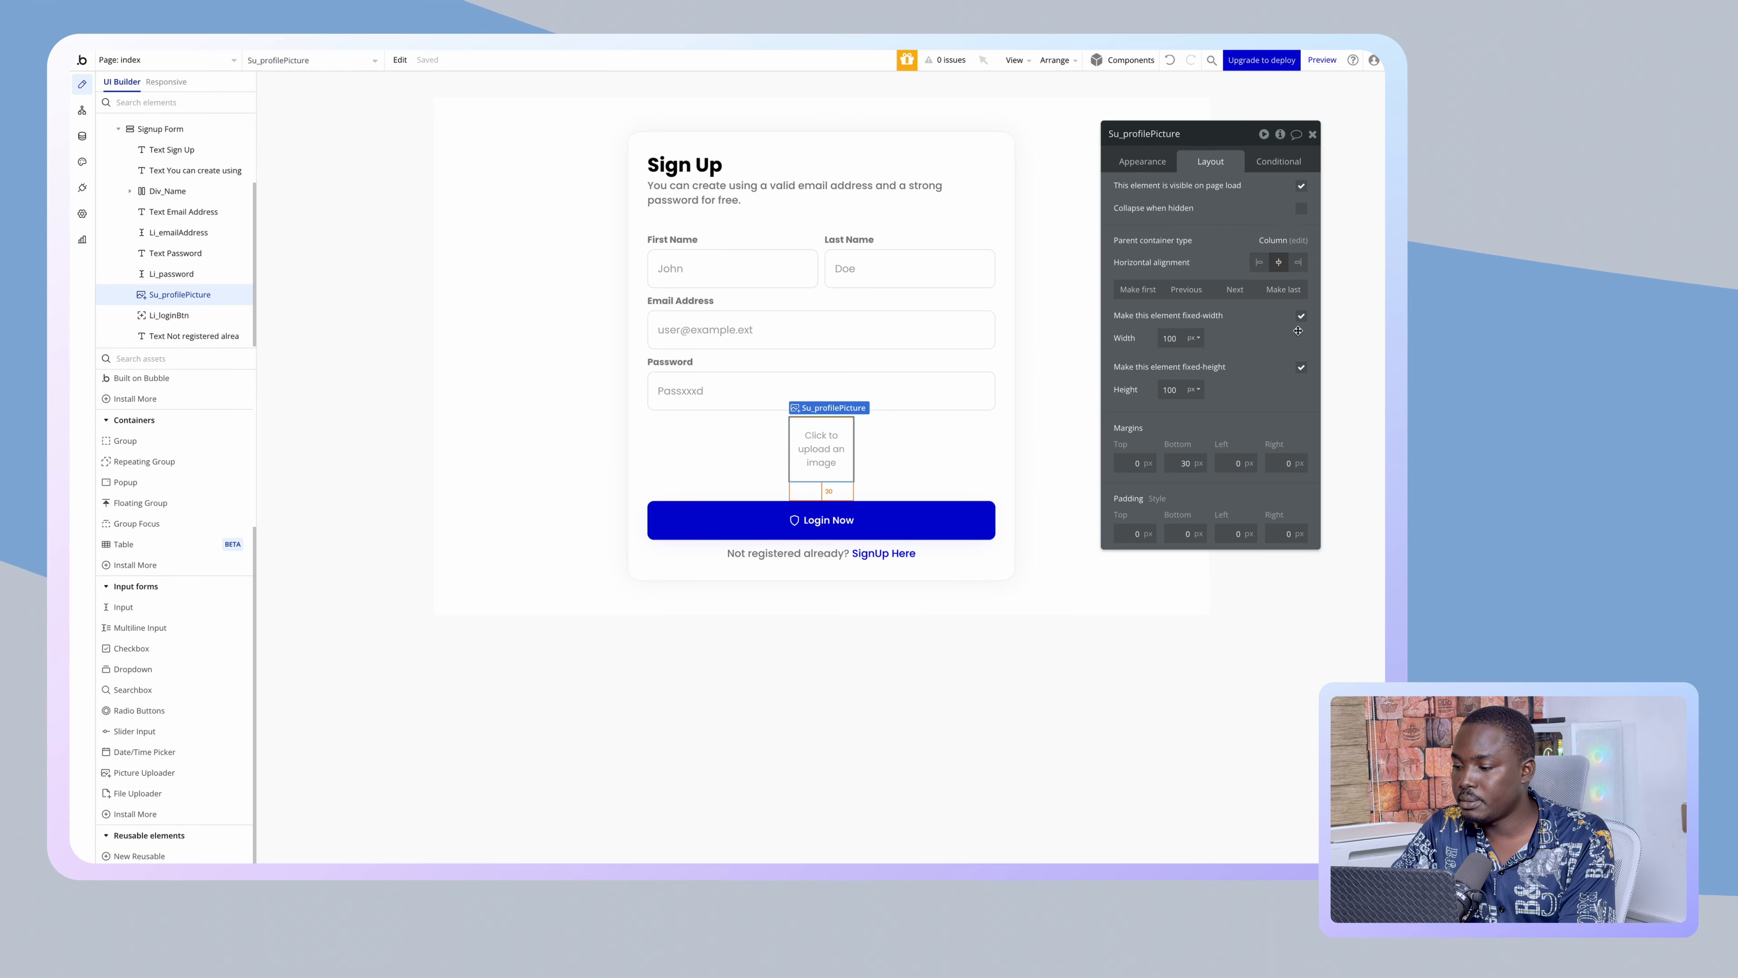
pyautogui.click(1301, 316)
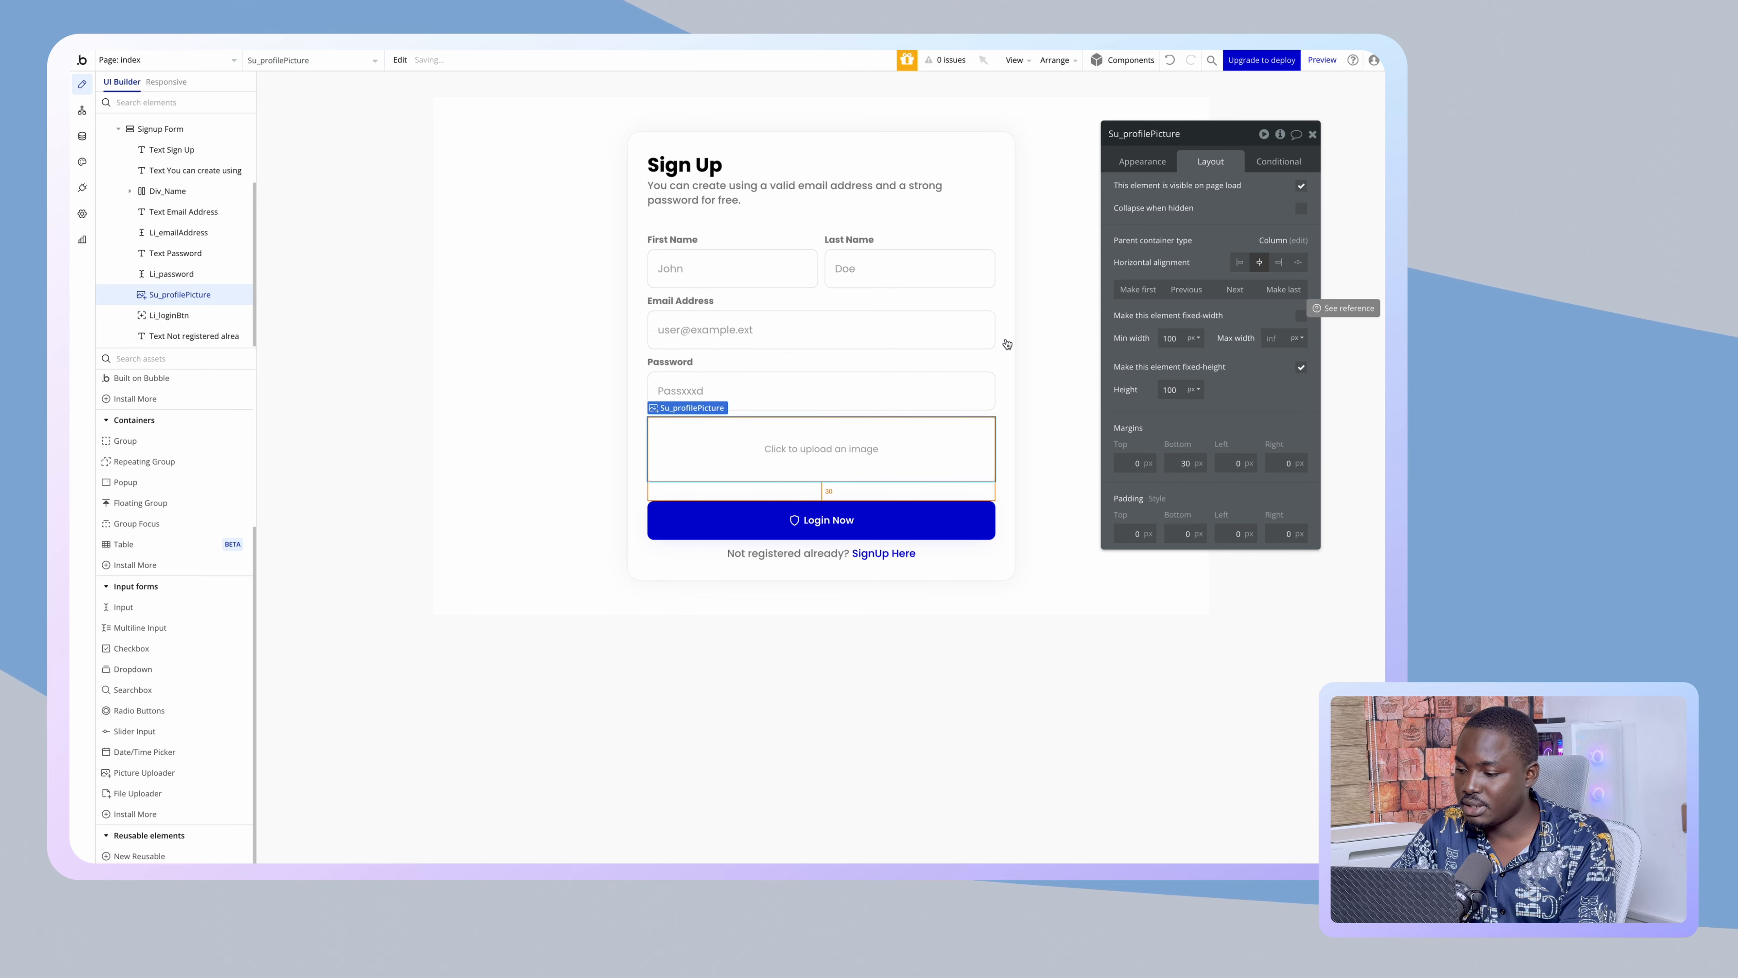
pyautogui.click(559, 654)
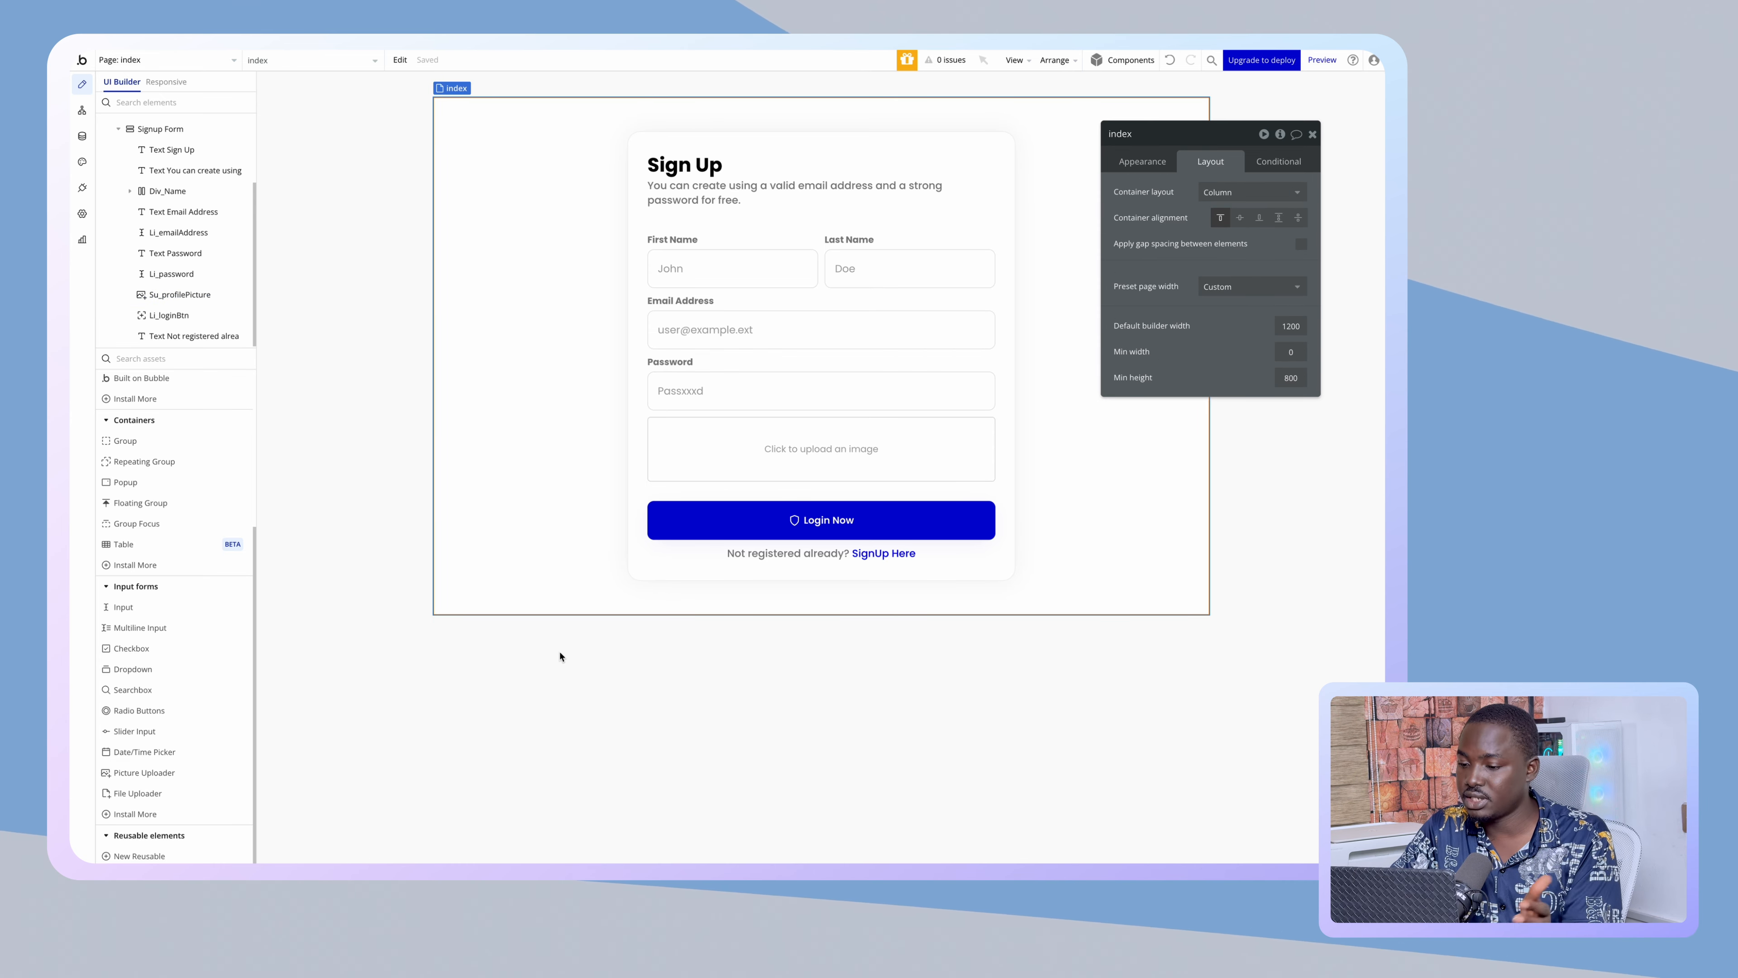
# - Set the Su_profilePicture uploader's corner roundness to 10
pyautogui.click(778, 463)
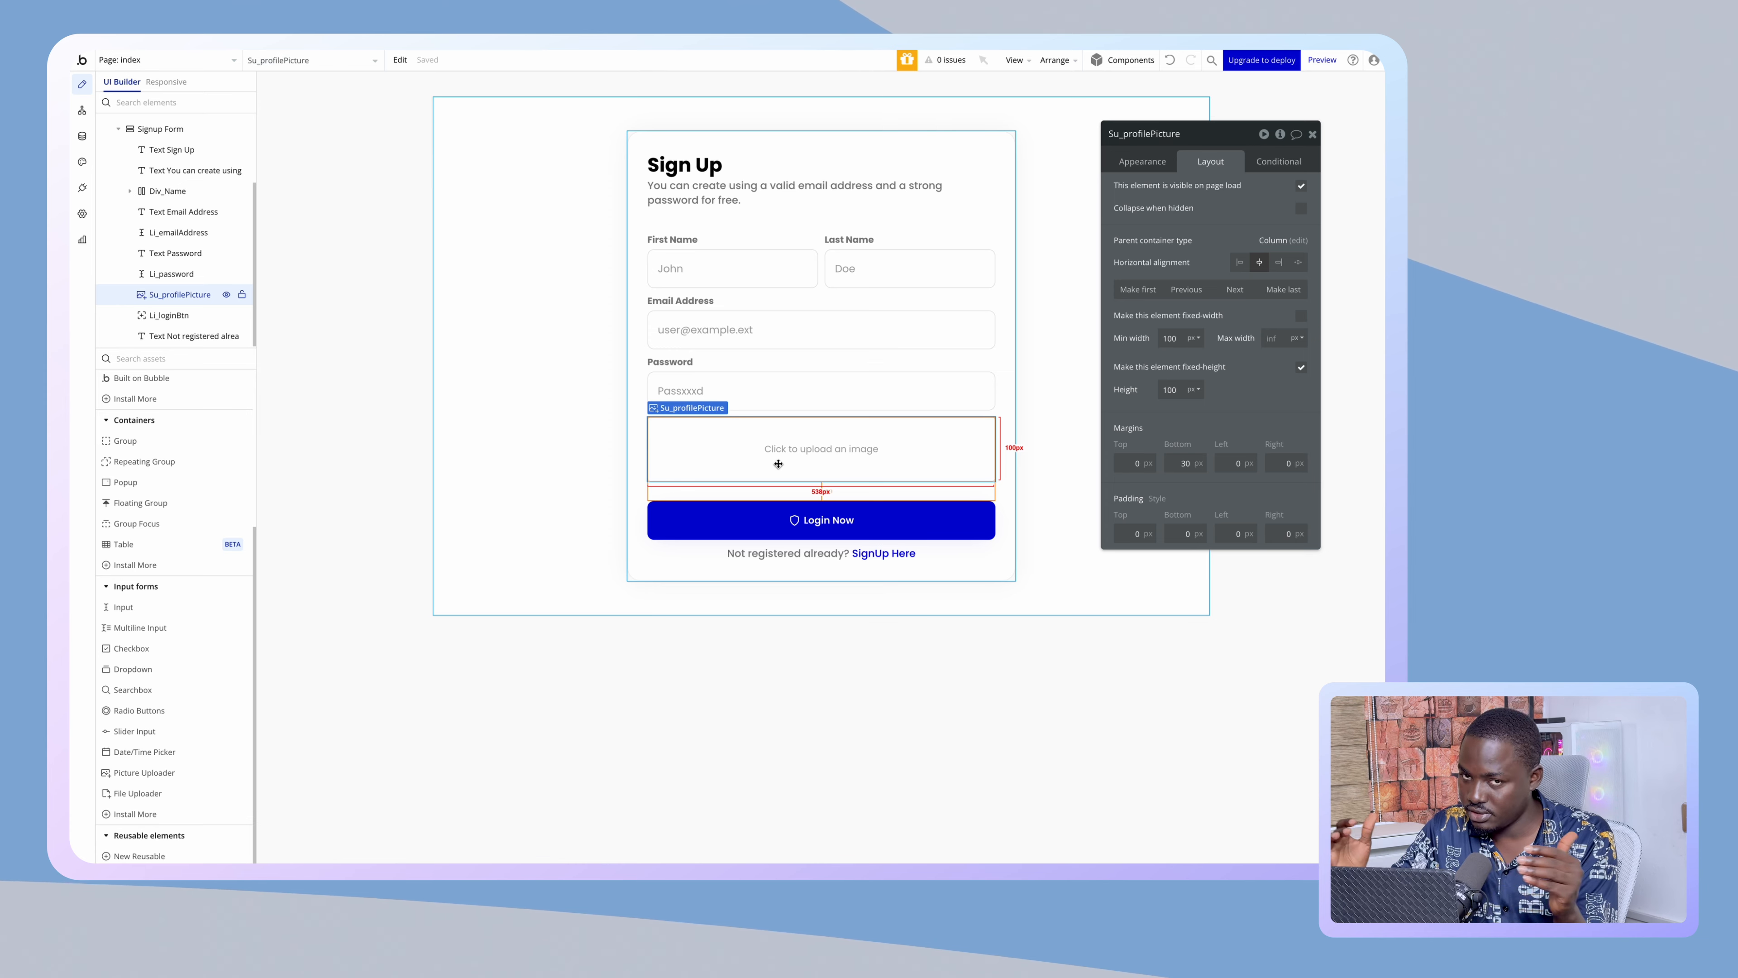
pyautogui.click(1154, 161)
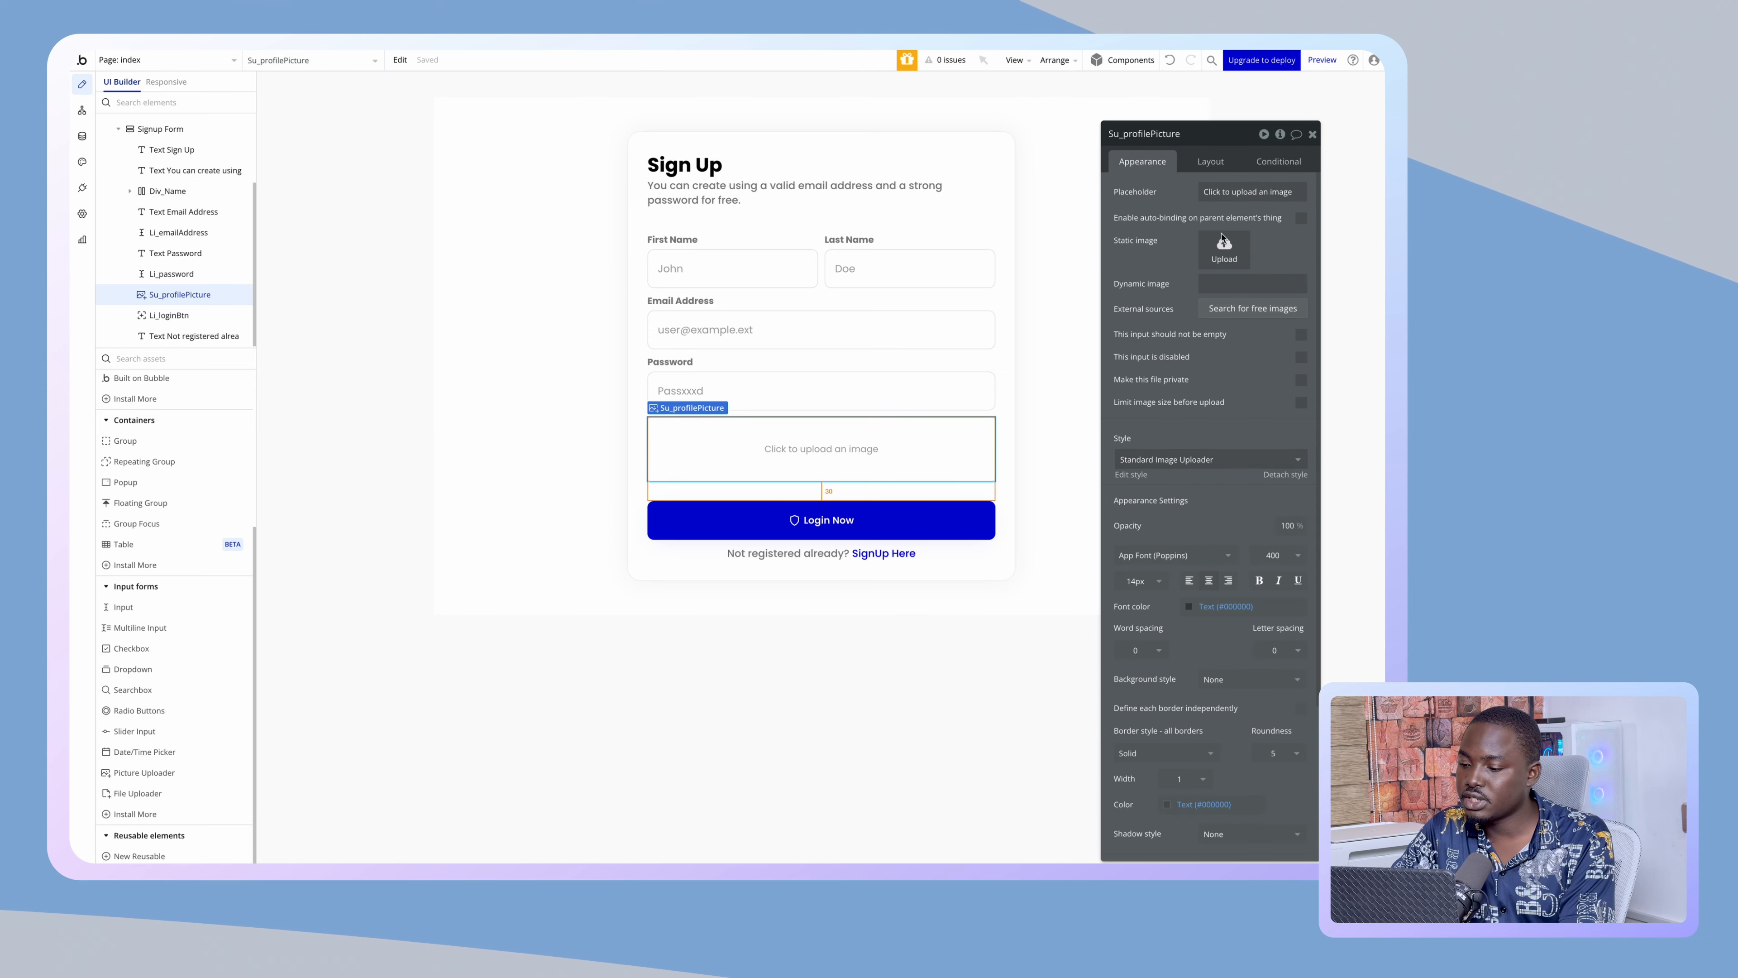
pyautogui.scroll(-3, 1222, 480)
pyautogui.click(1276, 586)
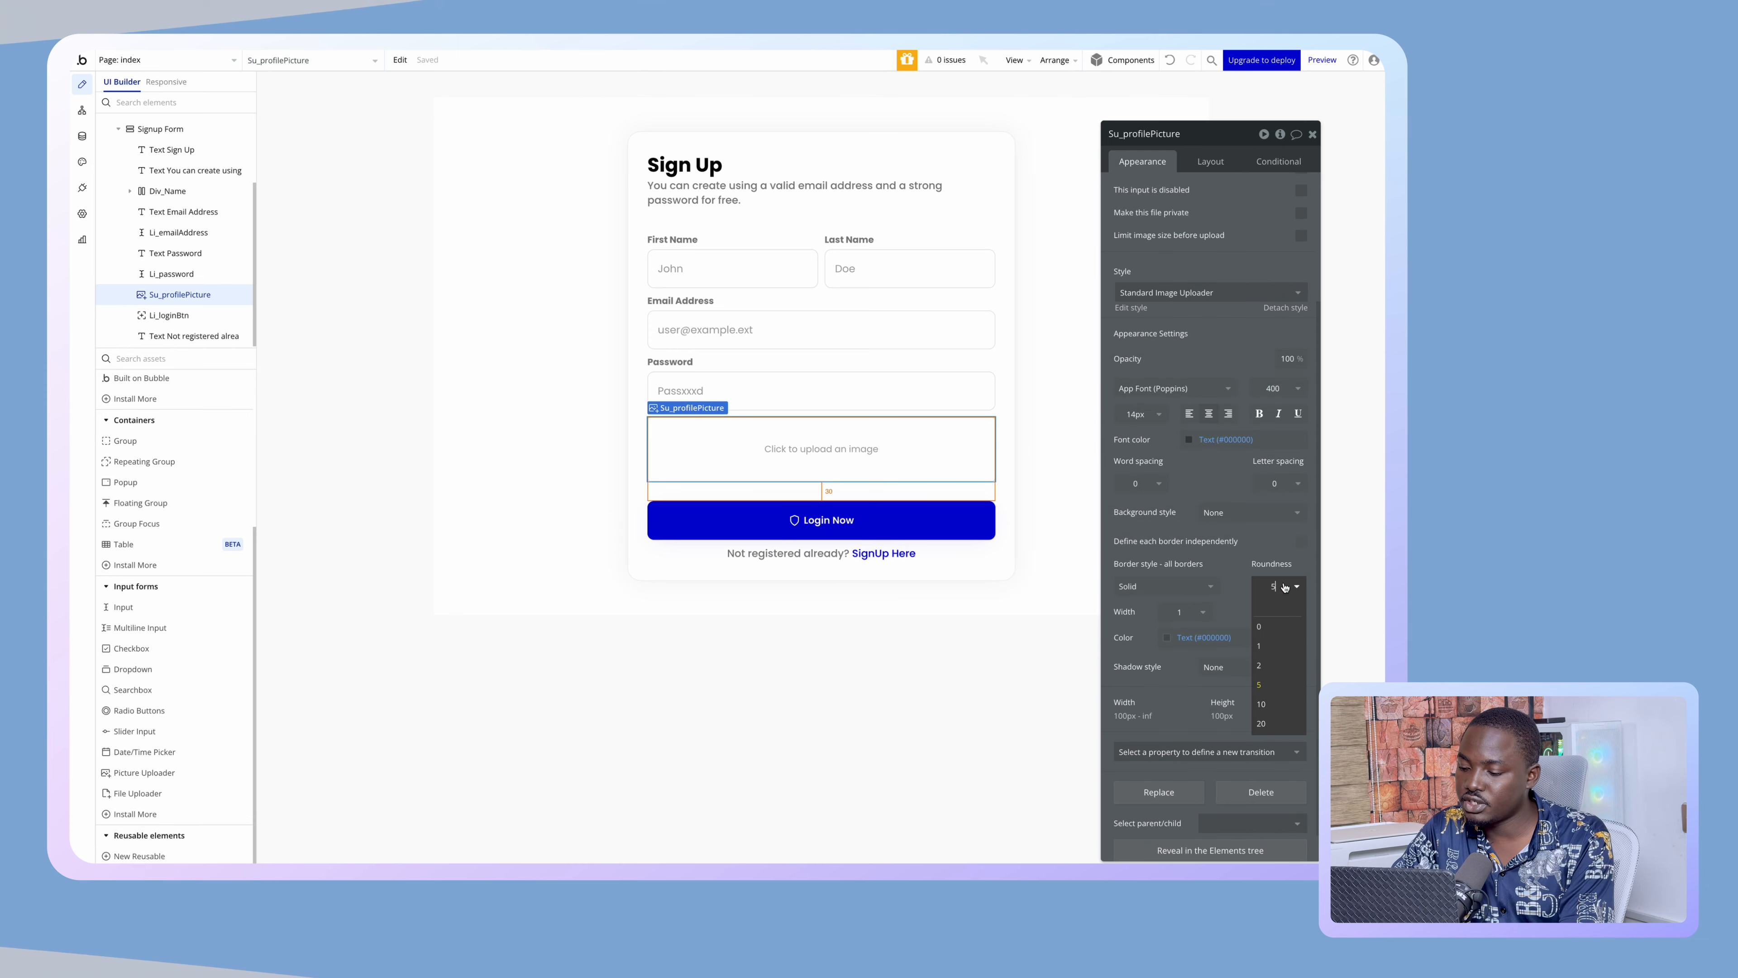
pyautogui.click(1277, 704)
pyautogui.click(1205, 644)
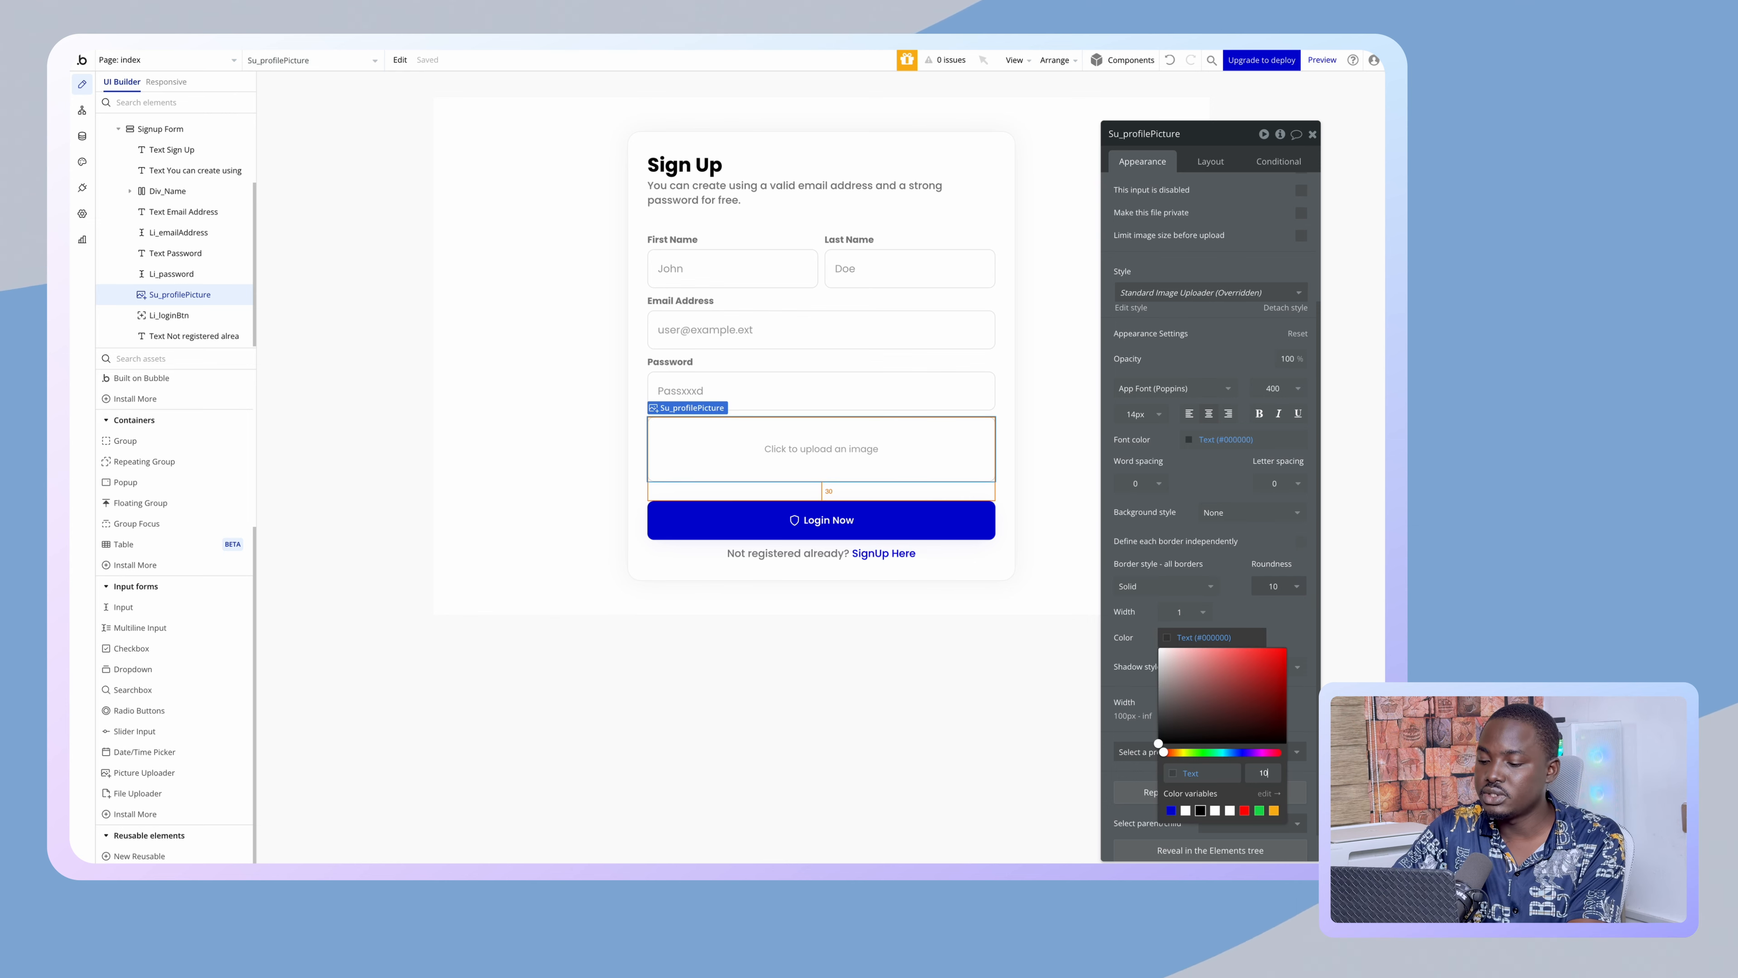
pyautogui.click(527, 487)
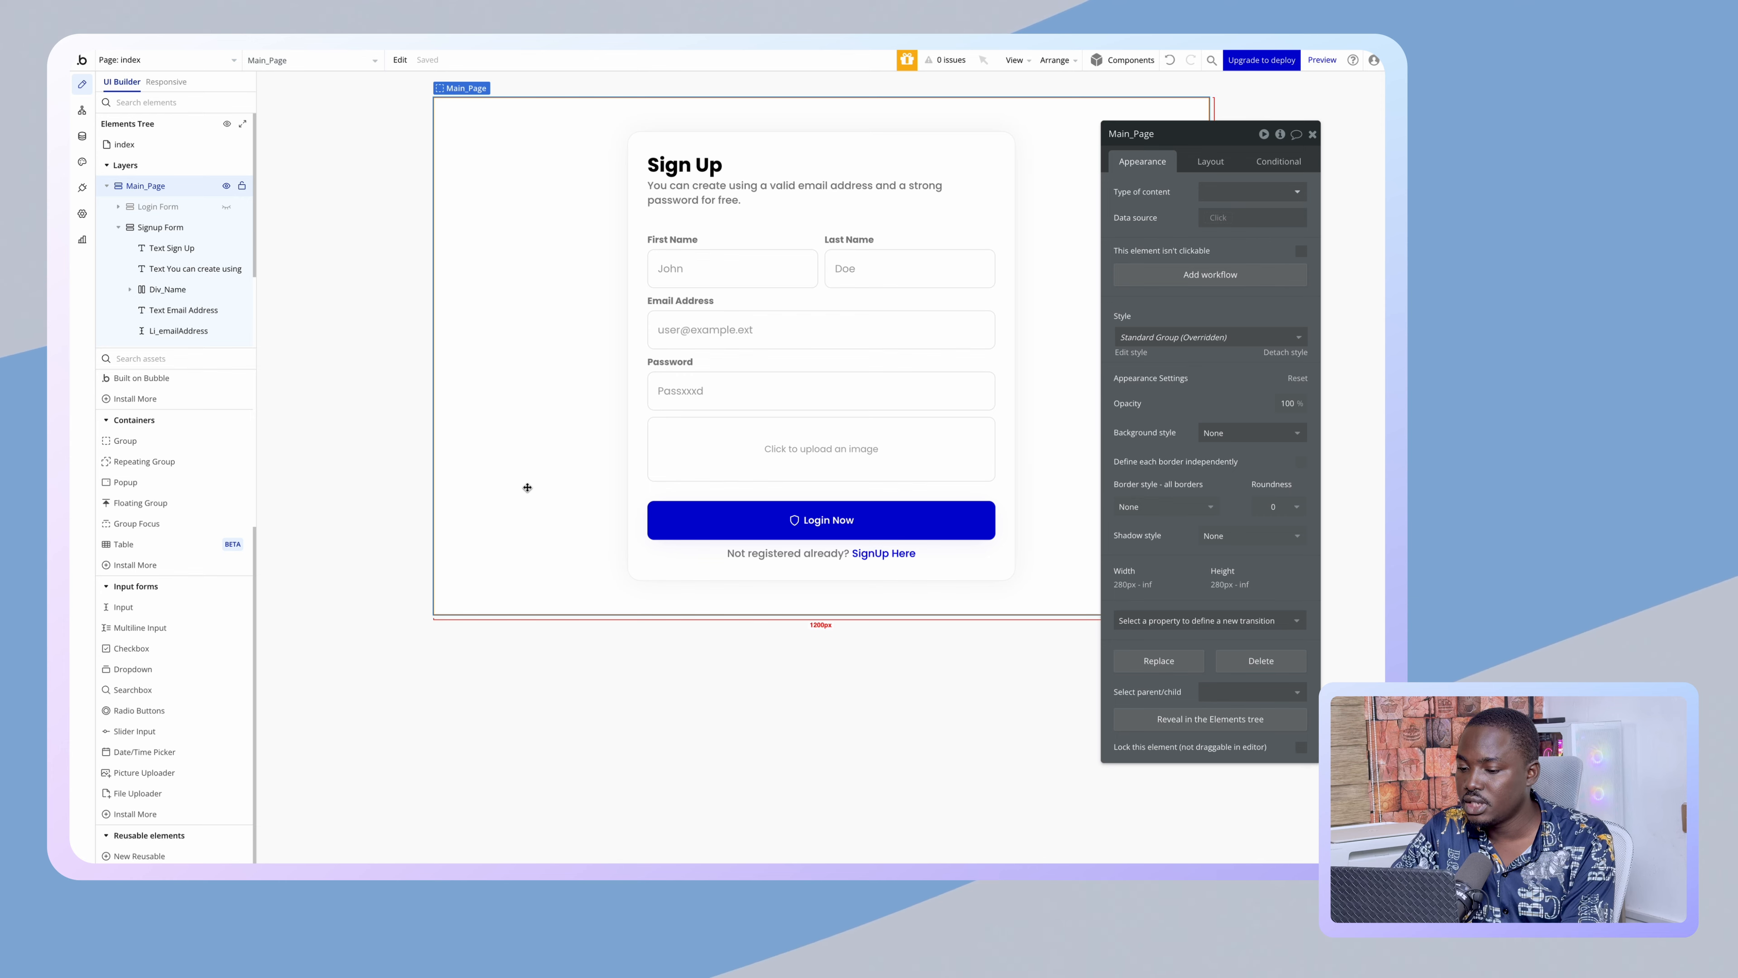
# - Change the uploader's placeholder to 'Click to upload a profile picture'
pyautogui.click(690, 450)
pyautogui.click(488, 524)
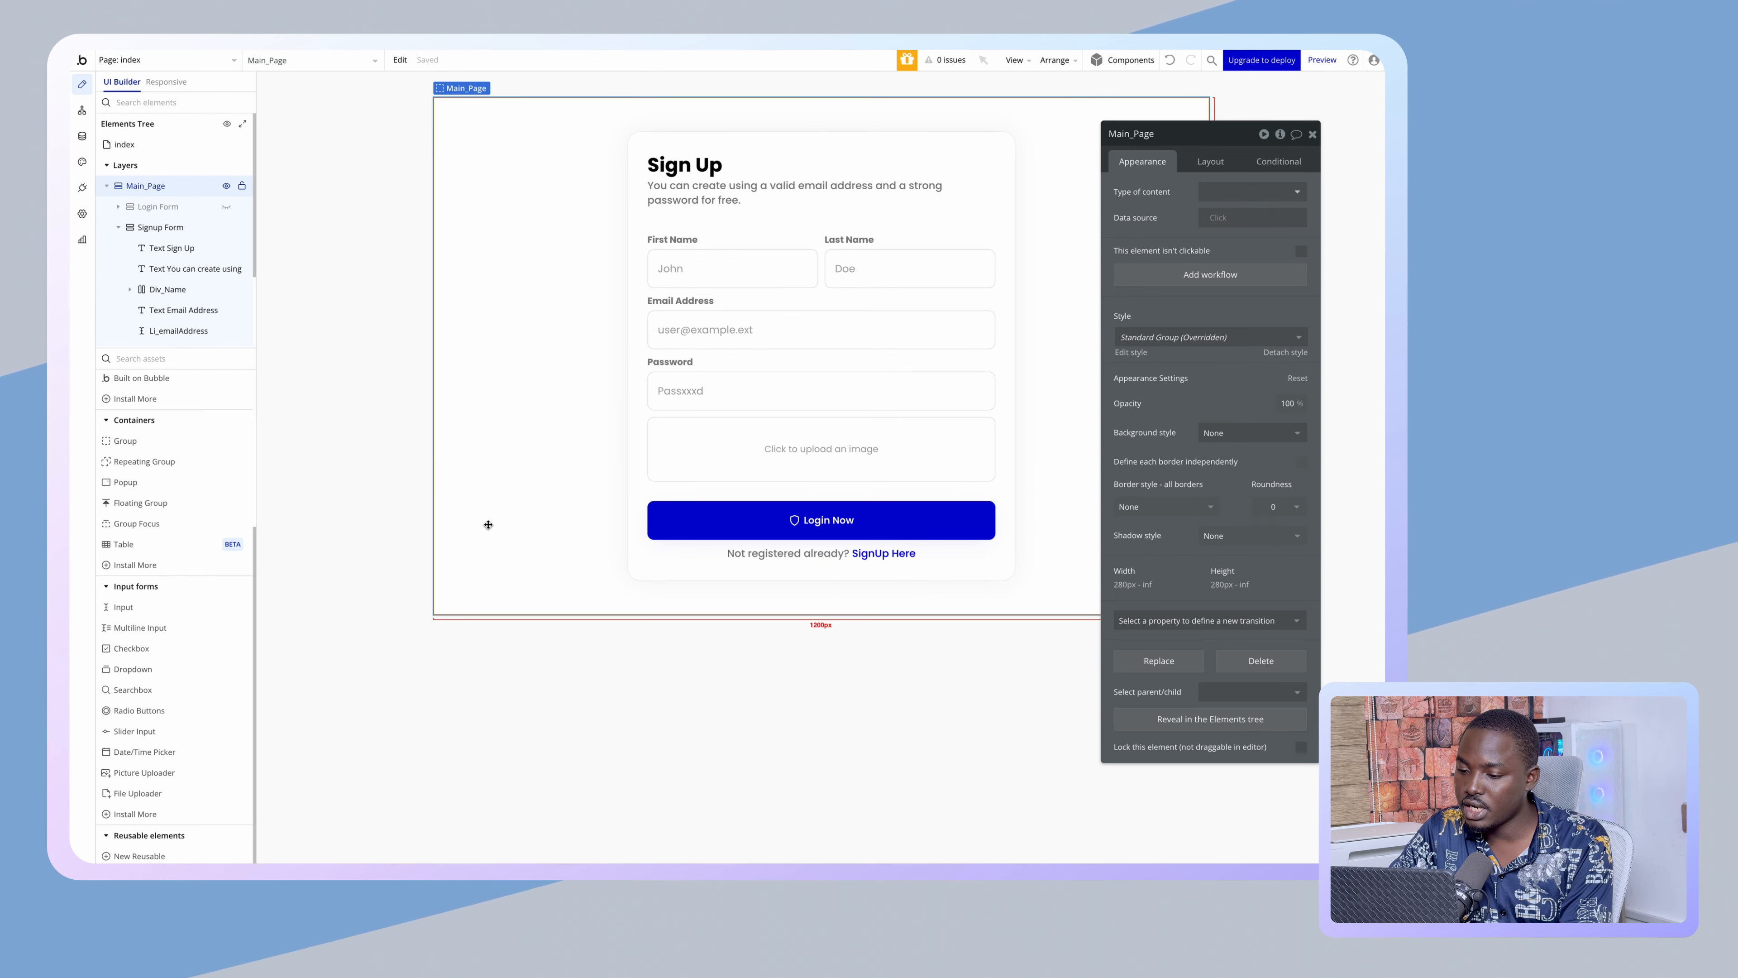
pyautogui.click(667, 723)
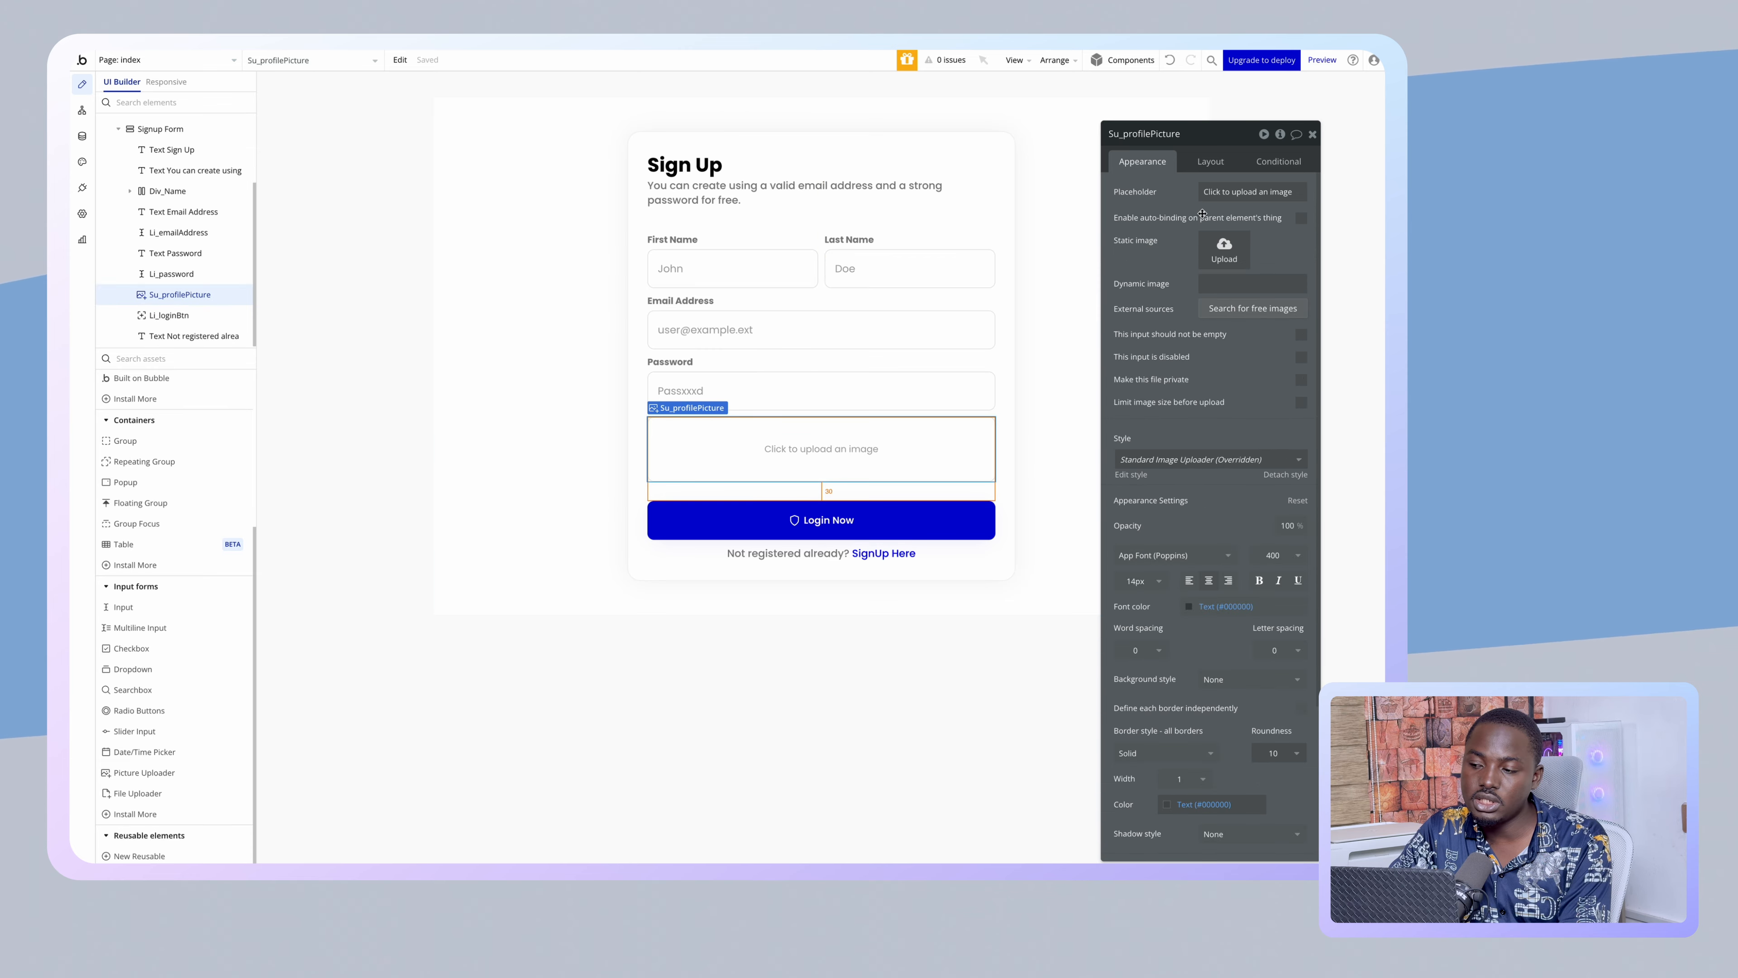
pyautogui.click(1232, 191)
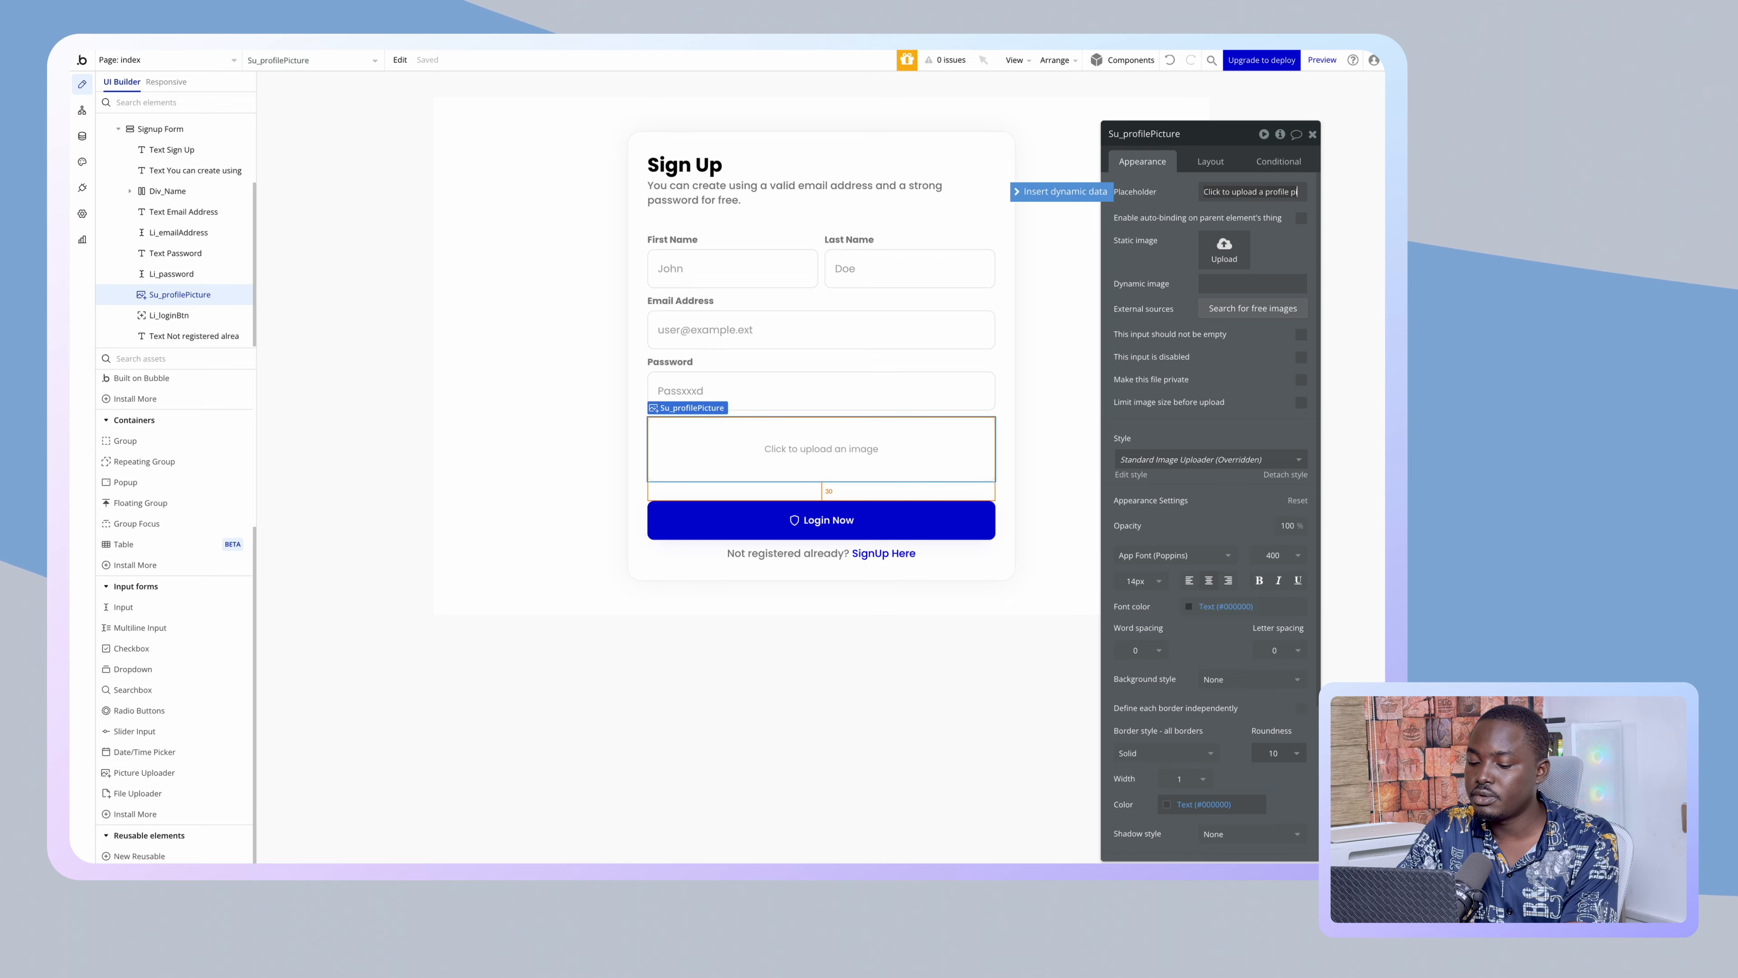
pyautogui.click(1141, 202)
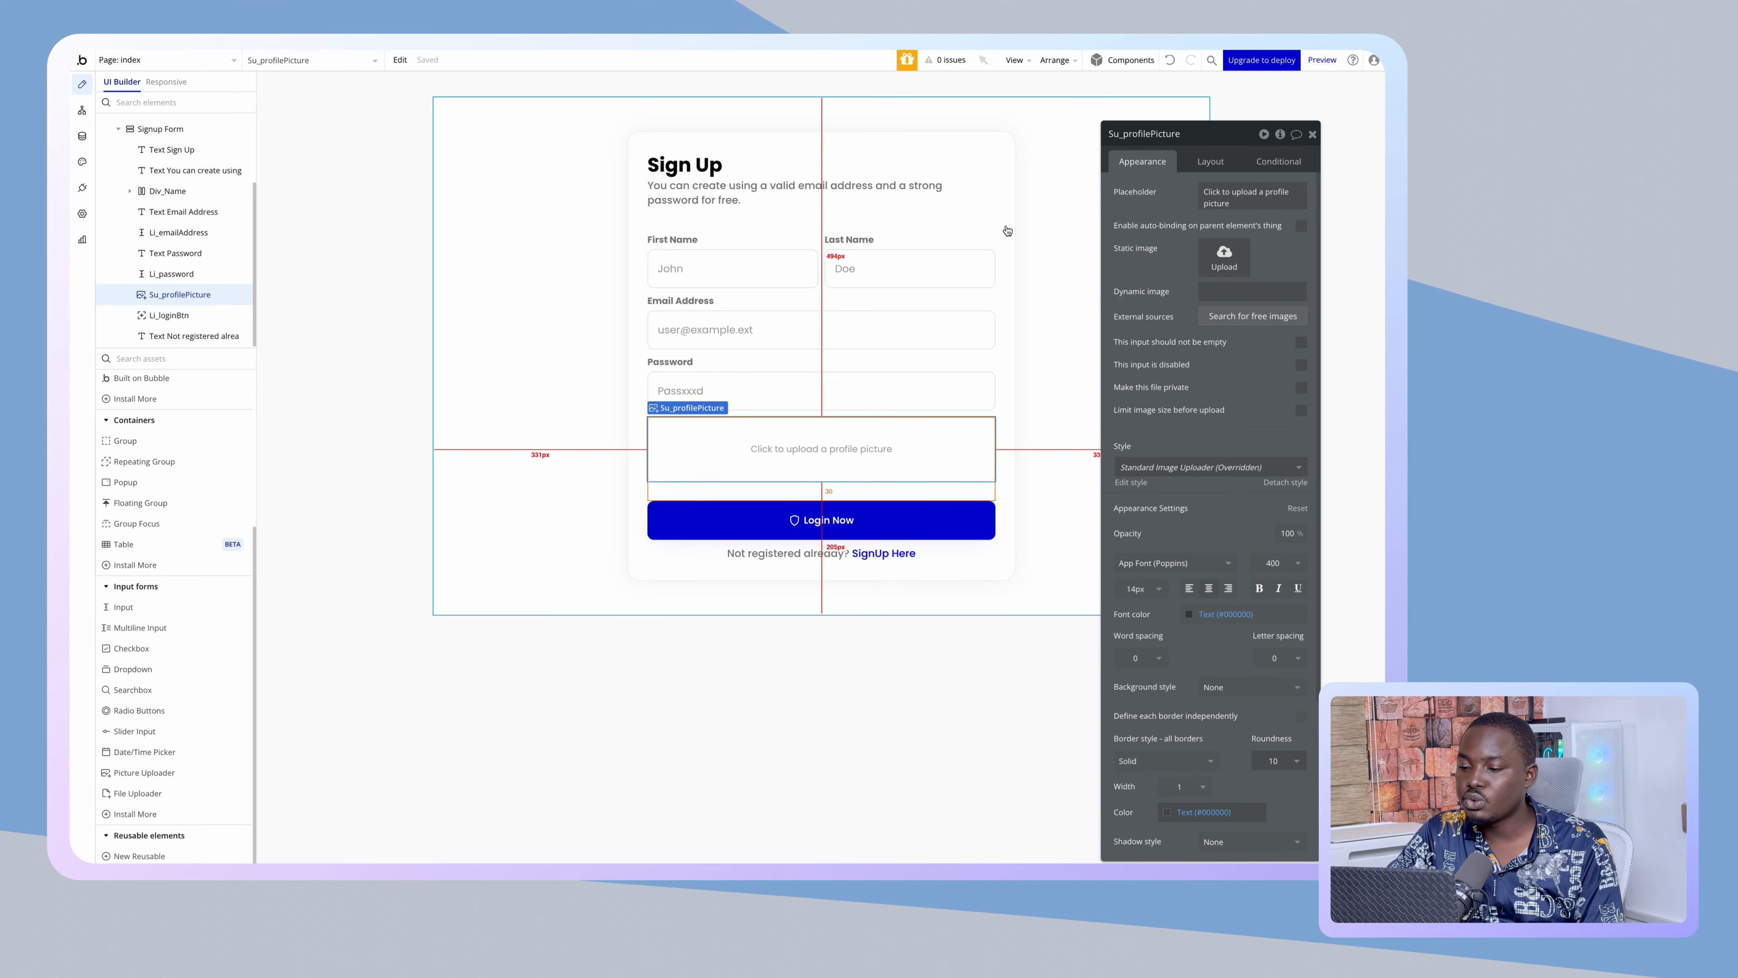
pyautogui.click(681, 396)
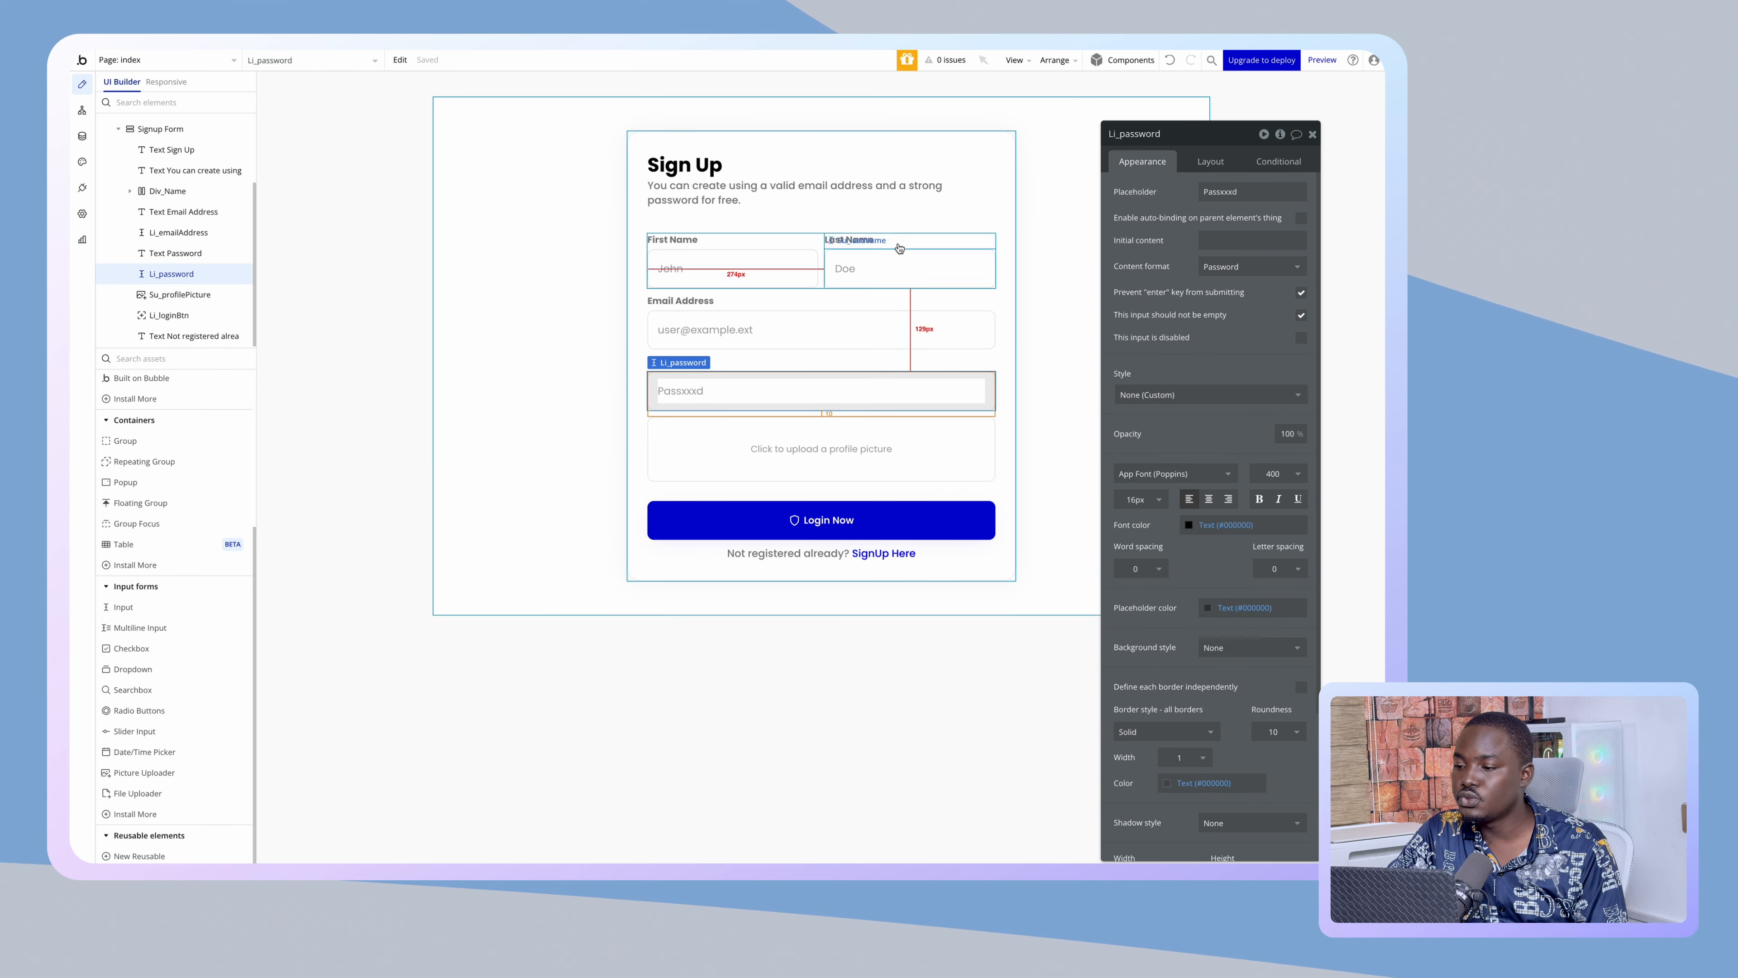
pyautogui.click(1115, 134)
pyautogui.press('BackSpace')
pyautogui.press('BackSpace')
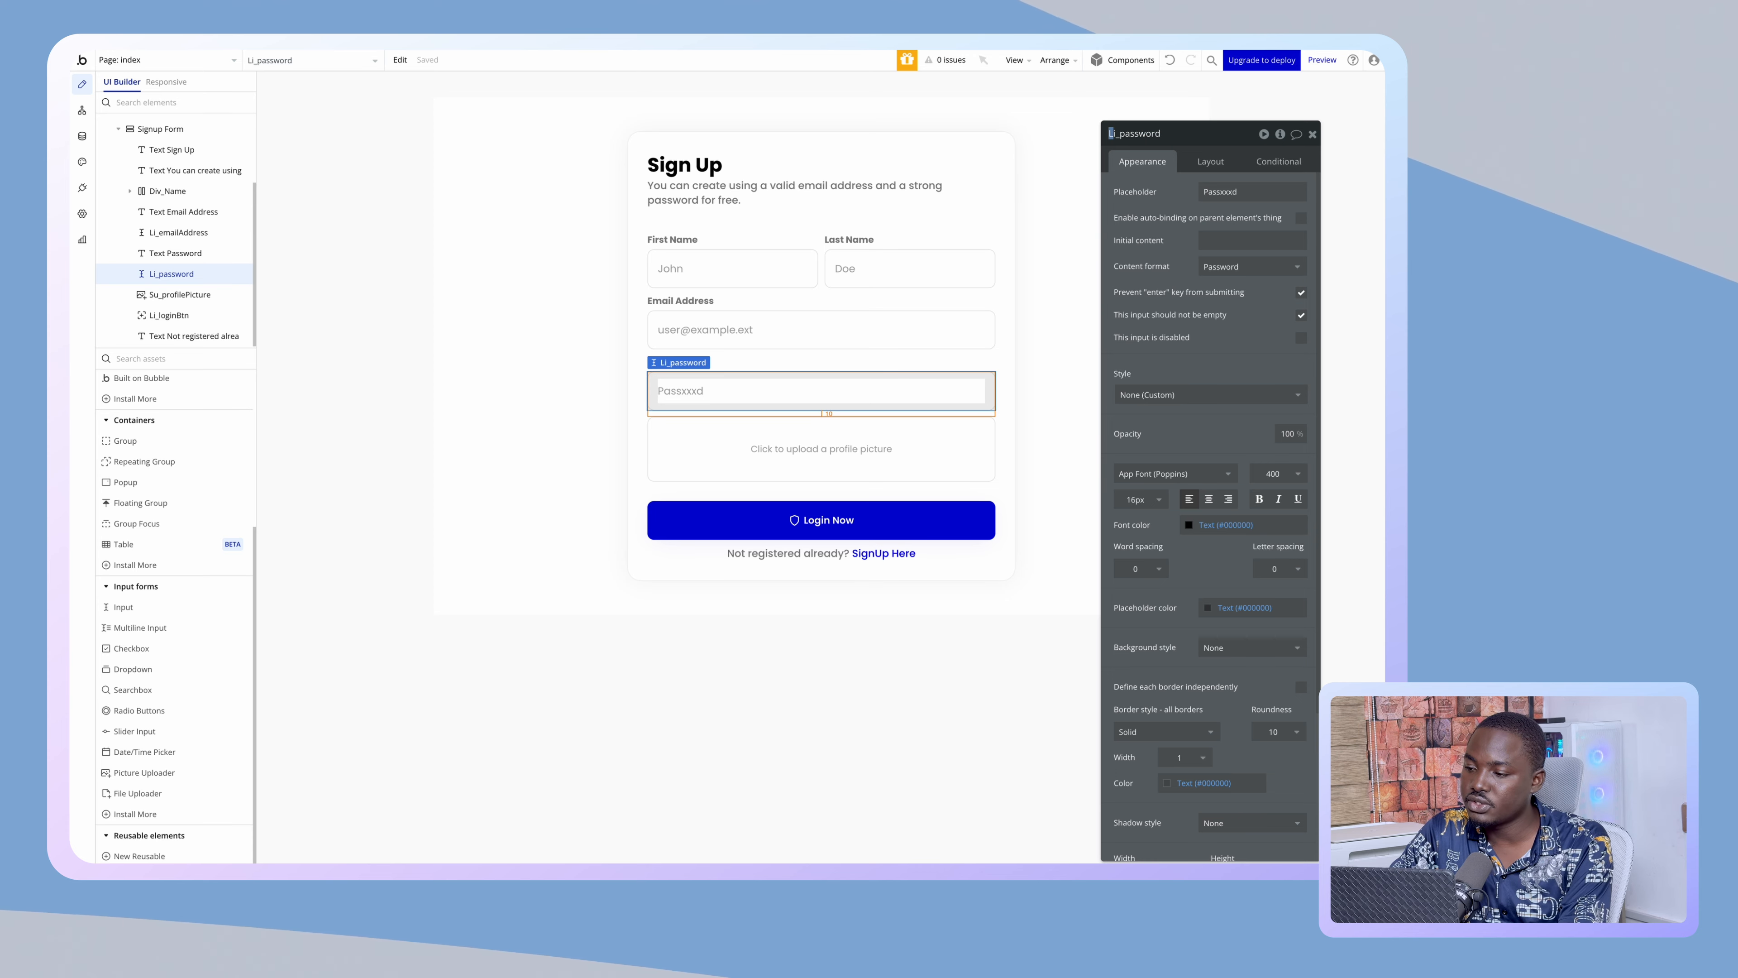
pyautogui.write('Su')
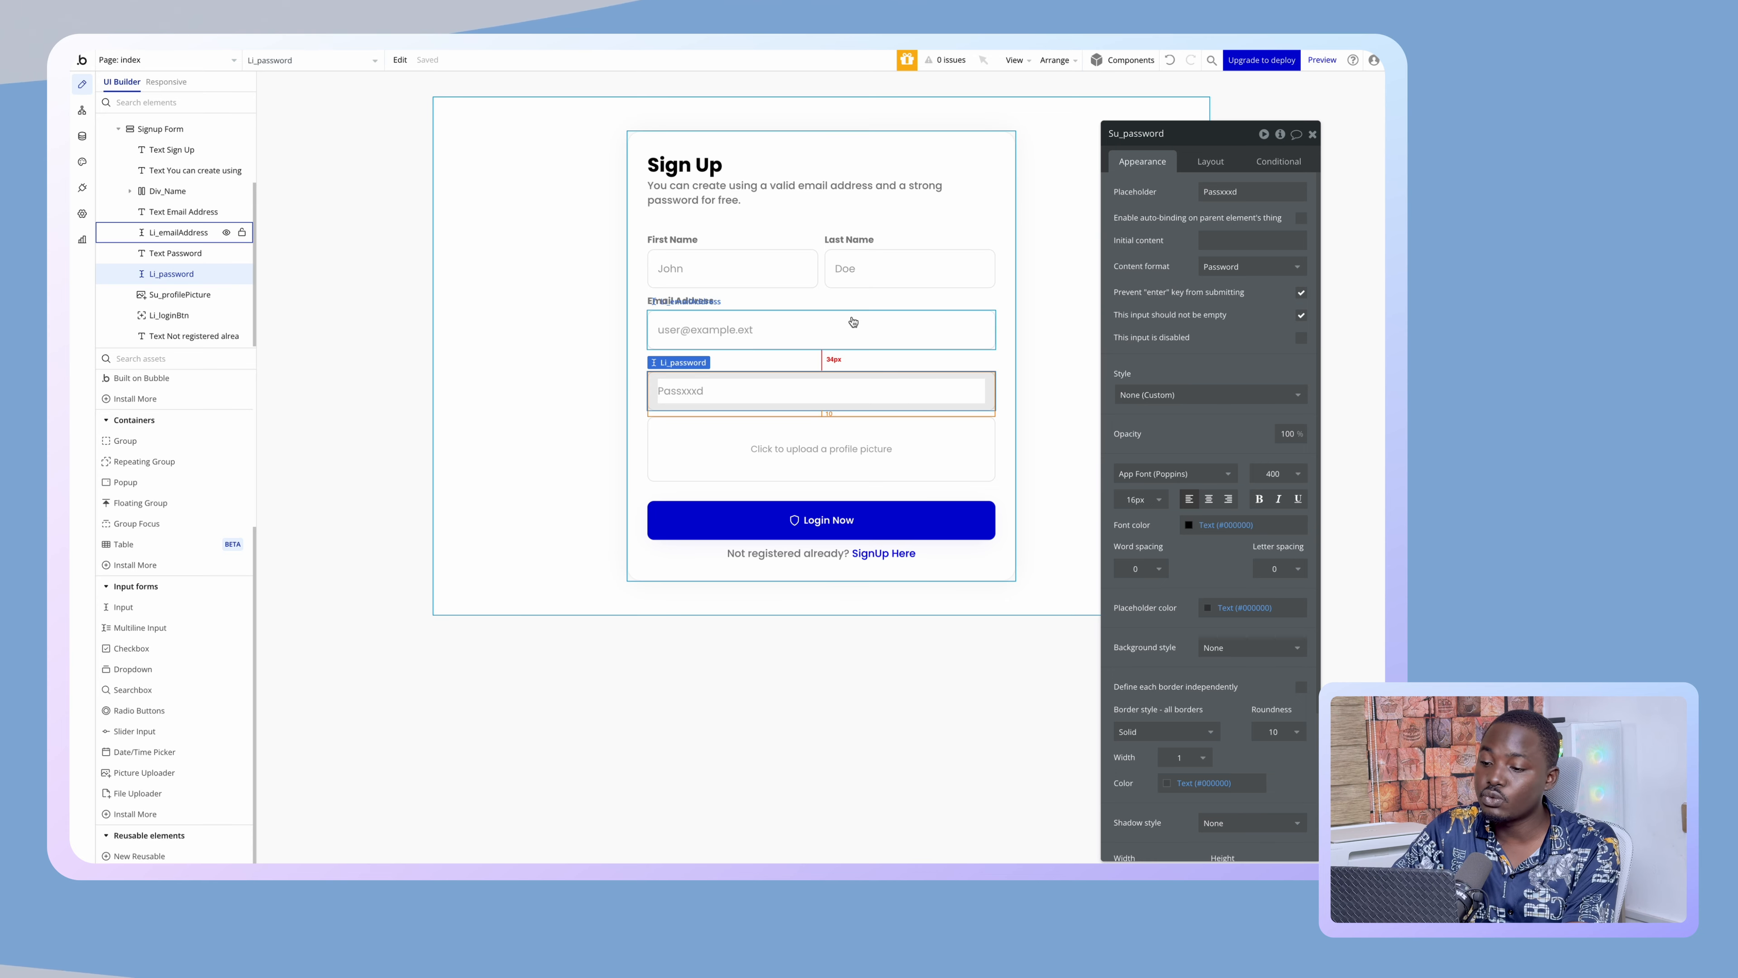
pyautogui.click(845, 338)
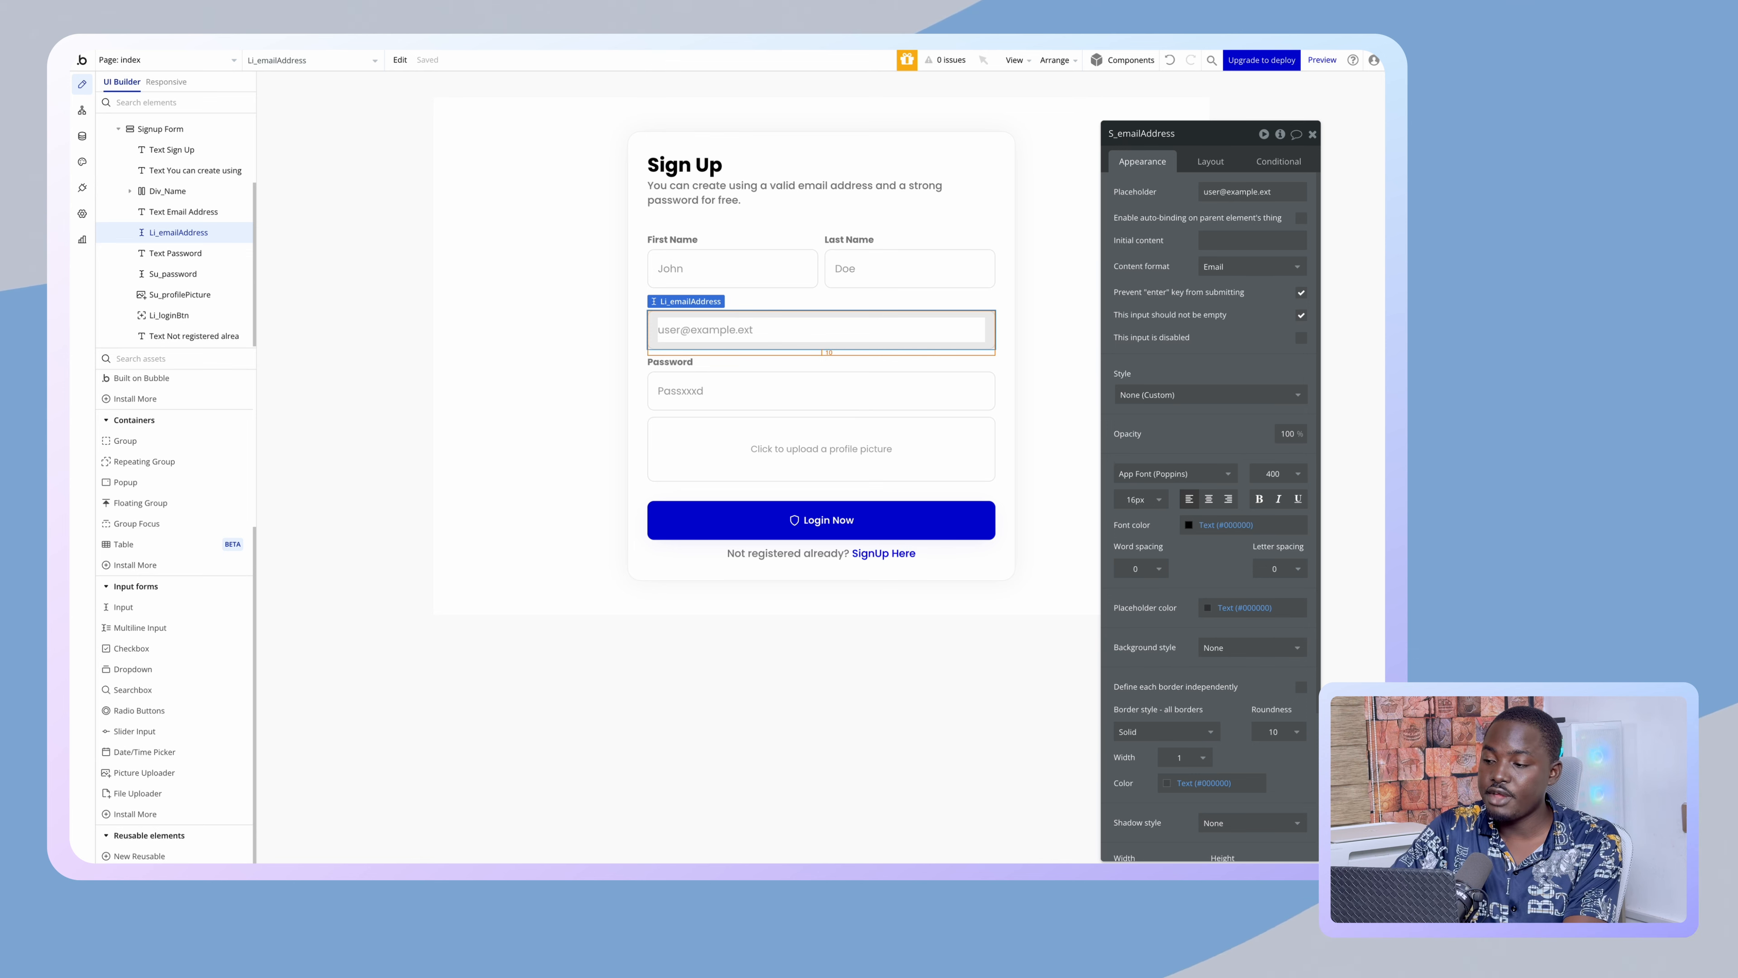
pyautogui.write('u')
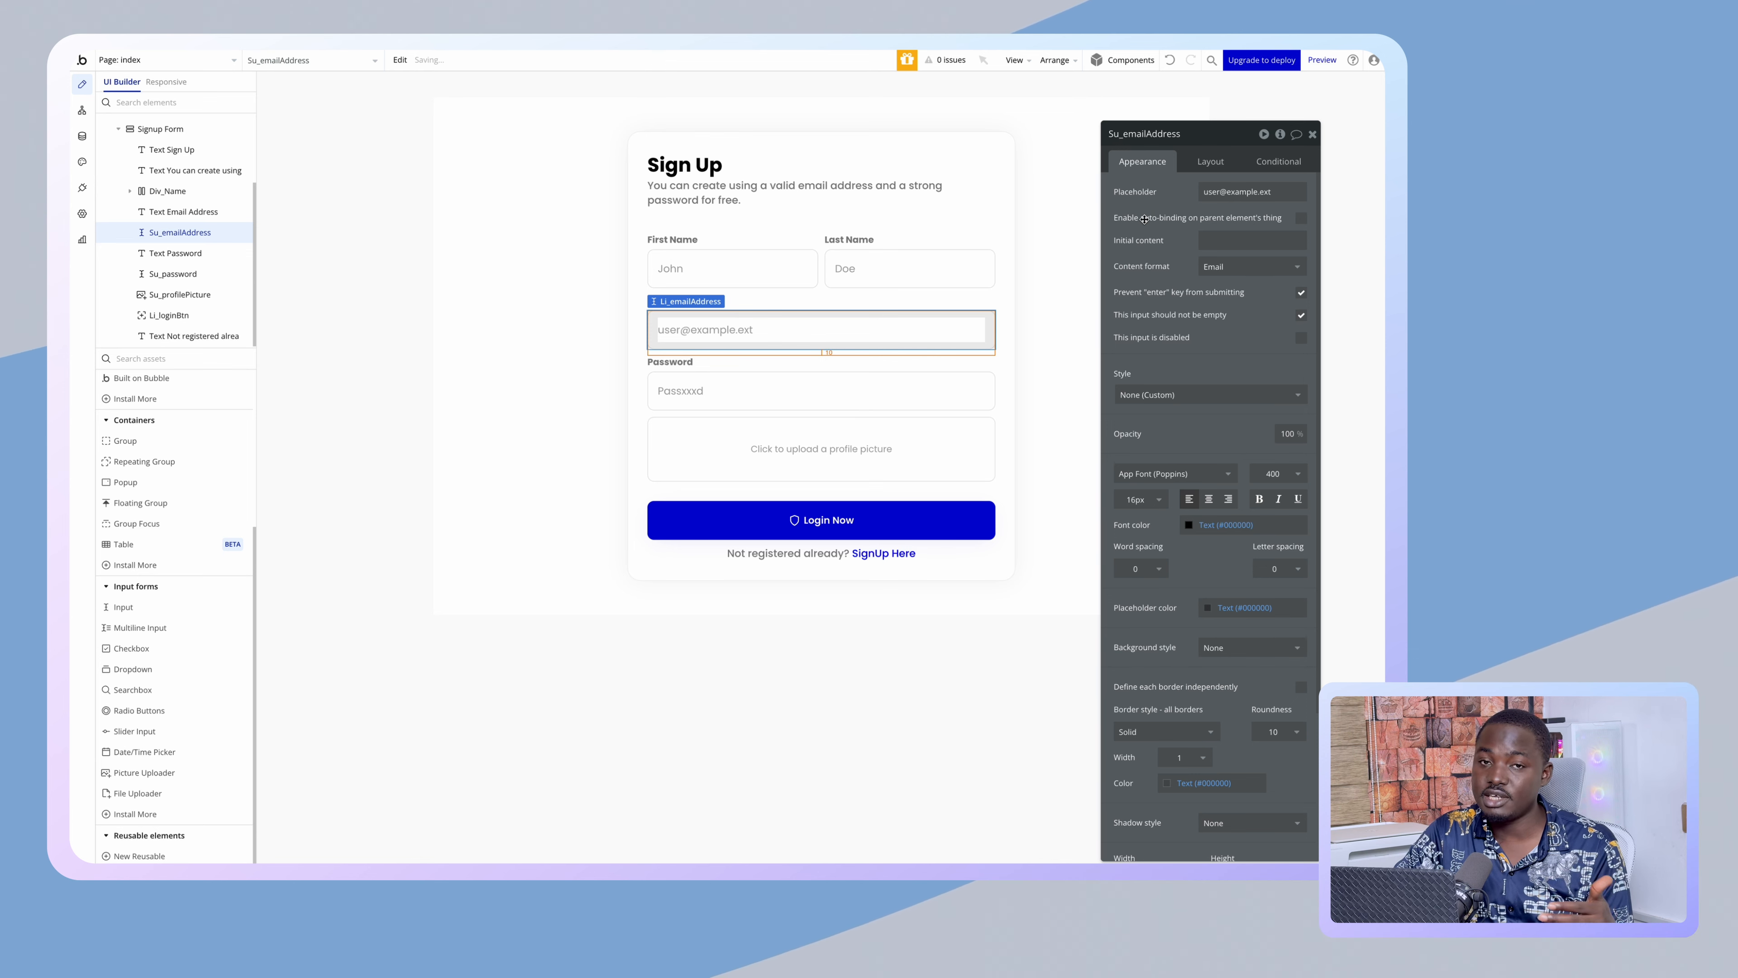
pyautogui.click(794, 268)
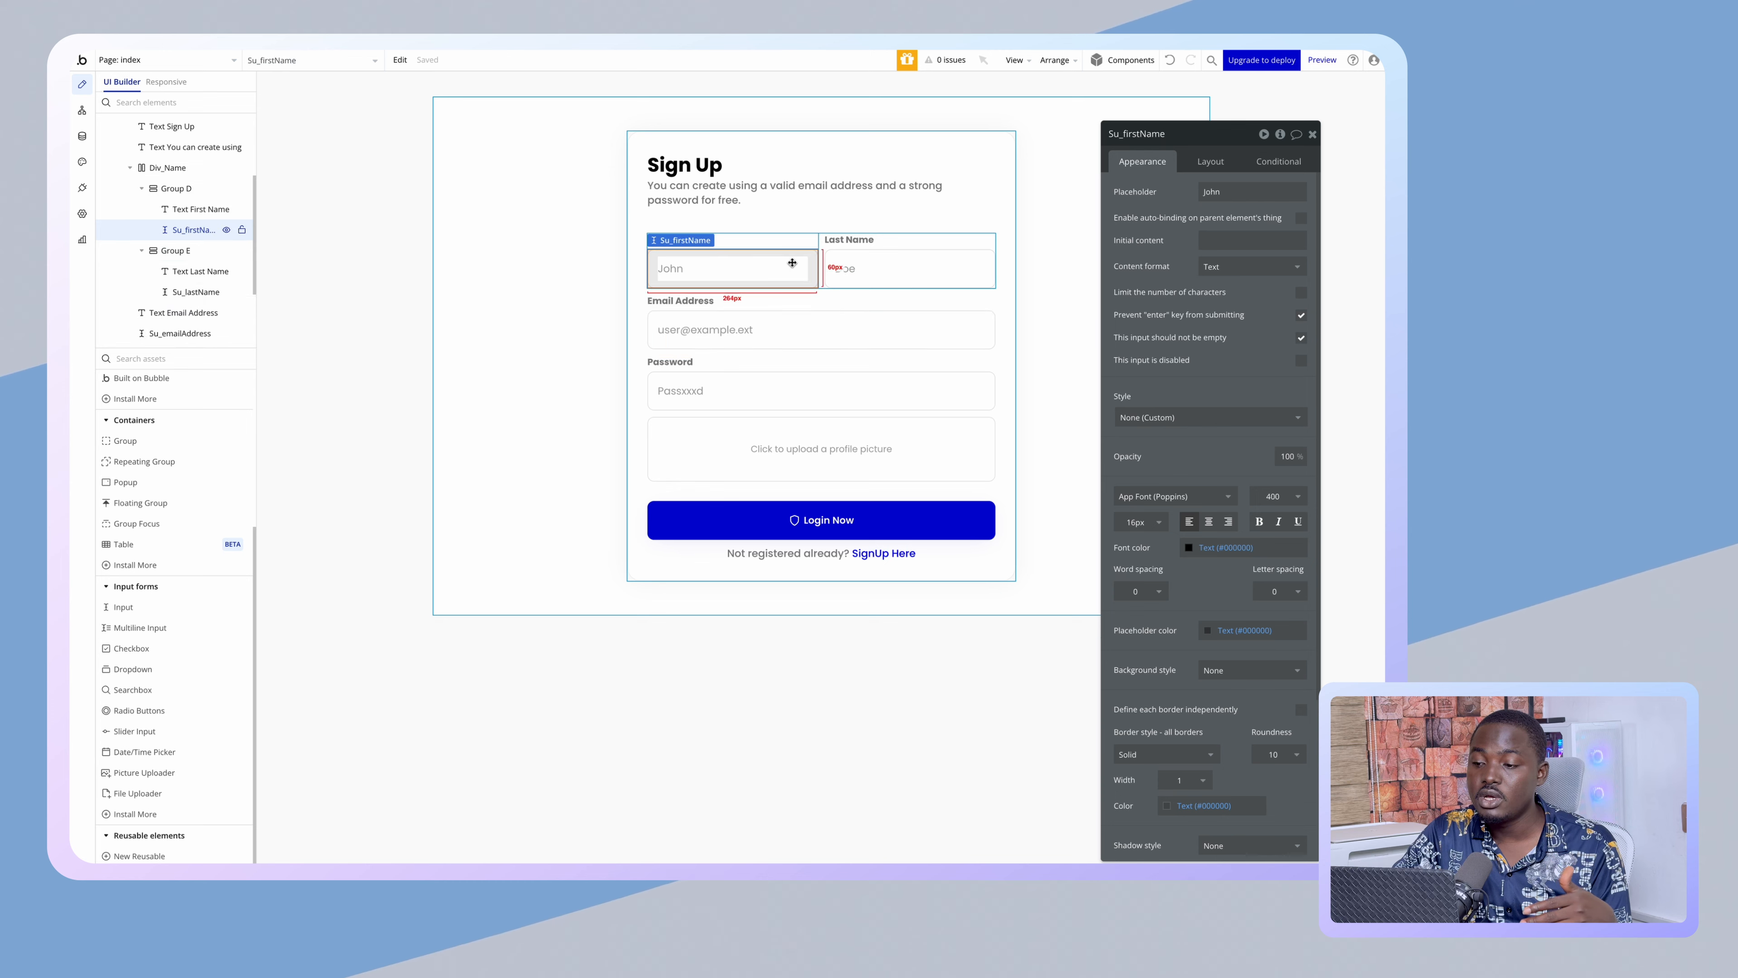
pyautogui.click(890, 270)
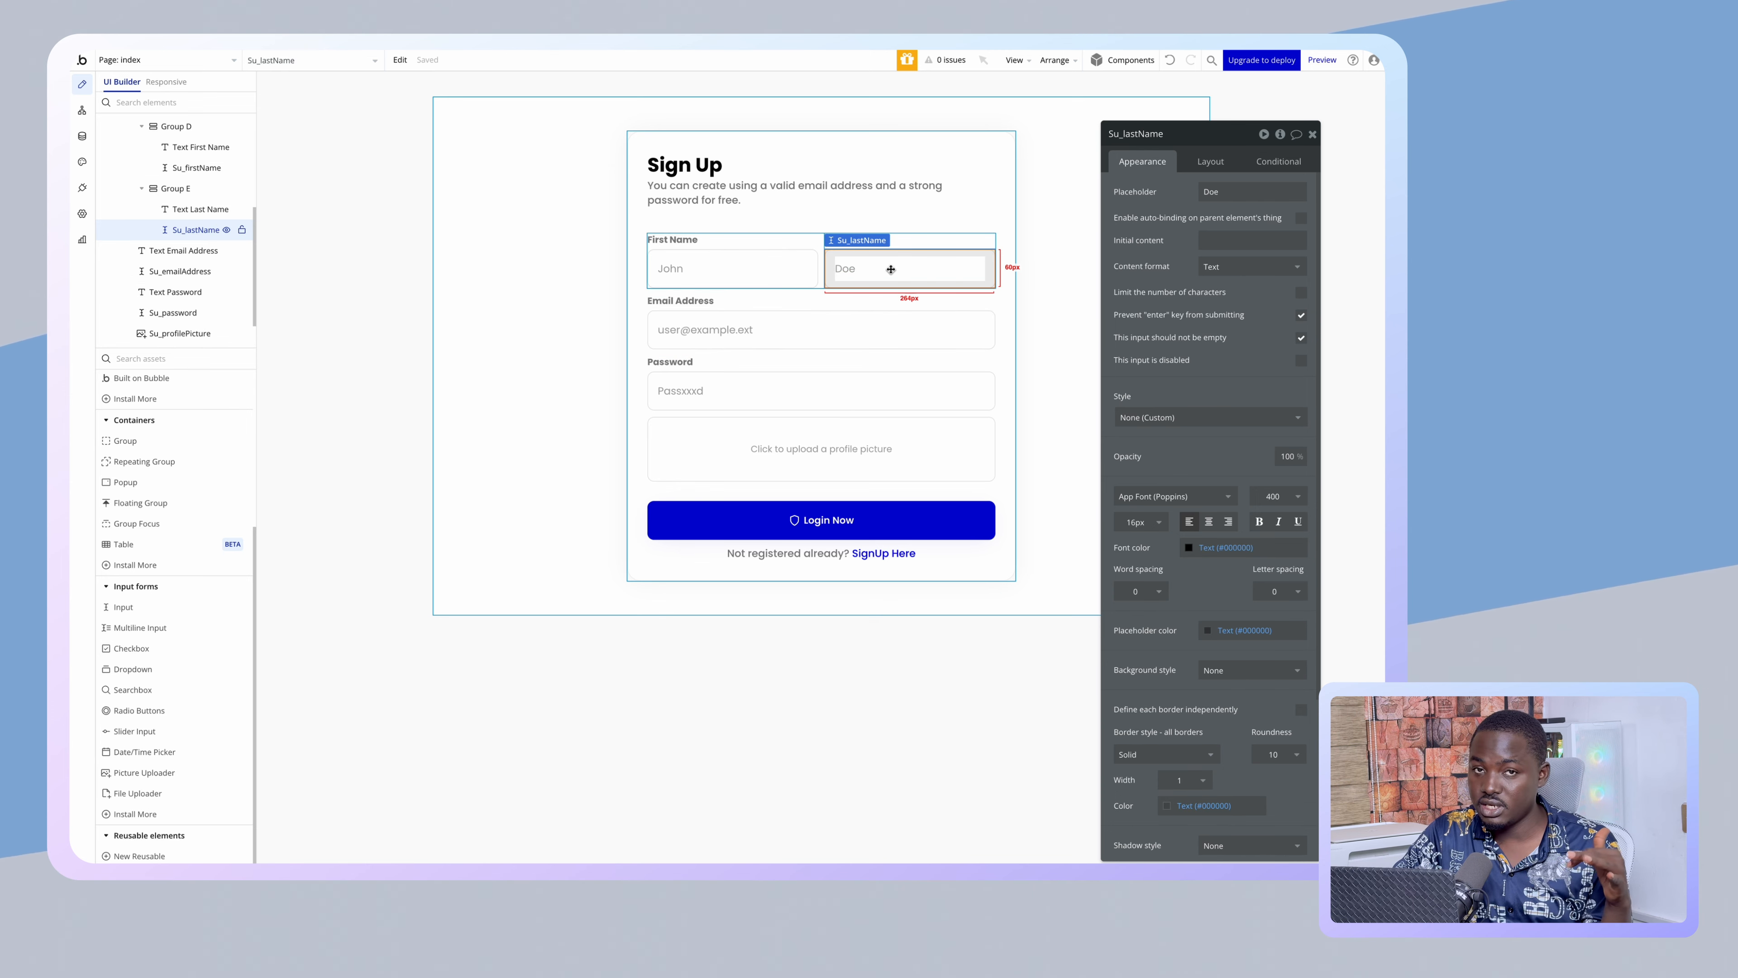
pyautogui.click(400, 454)
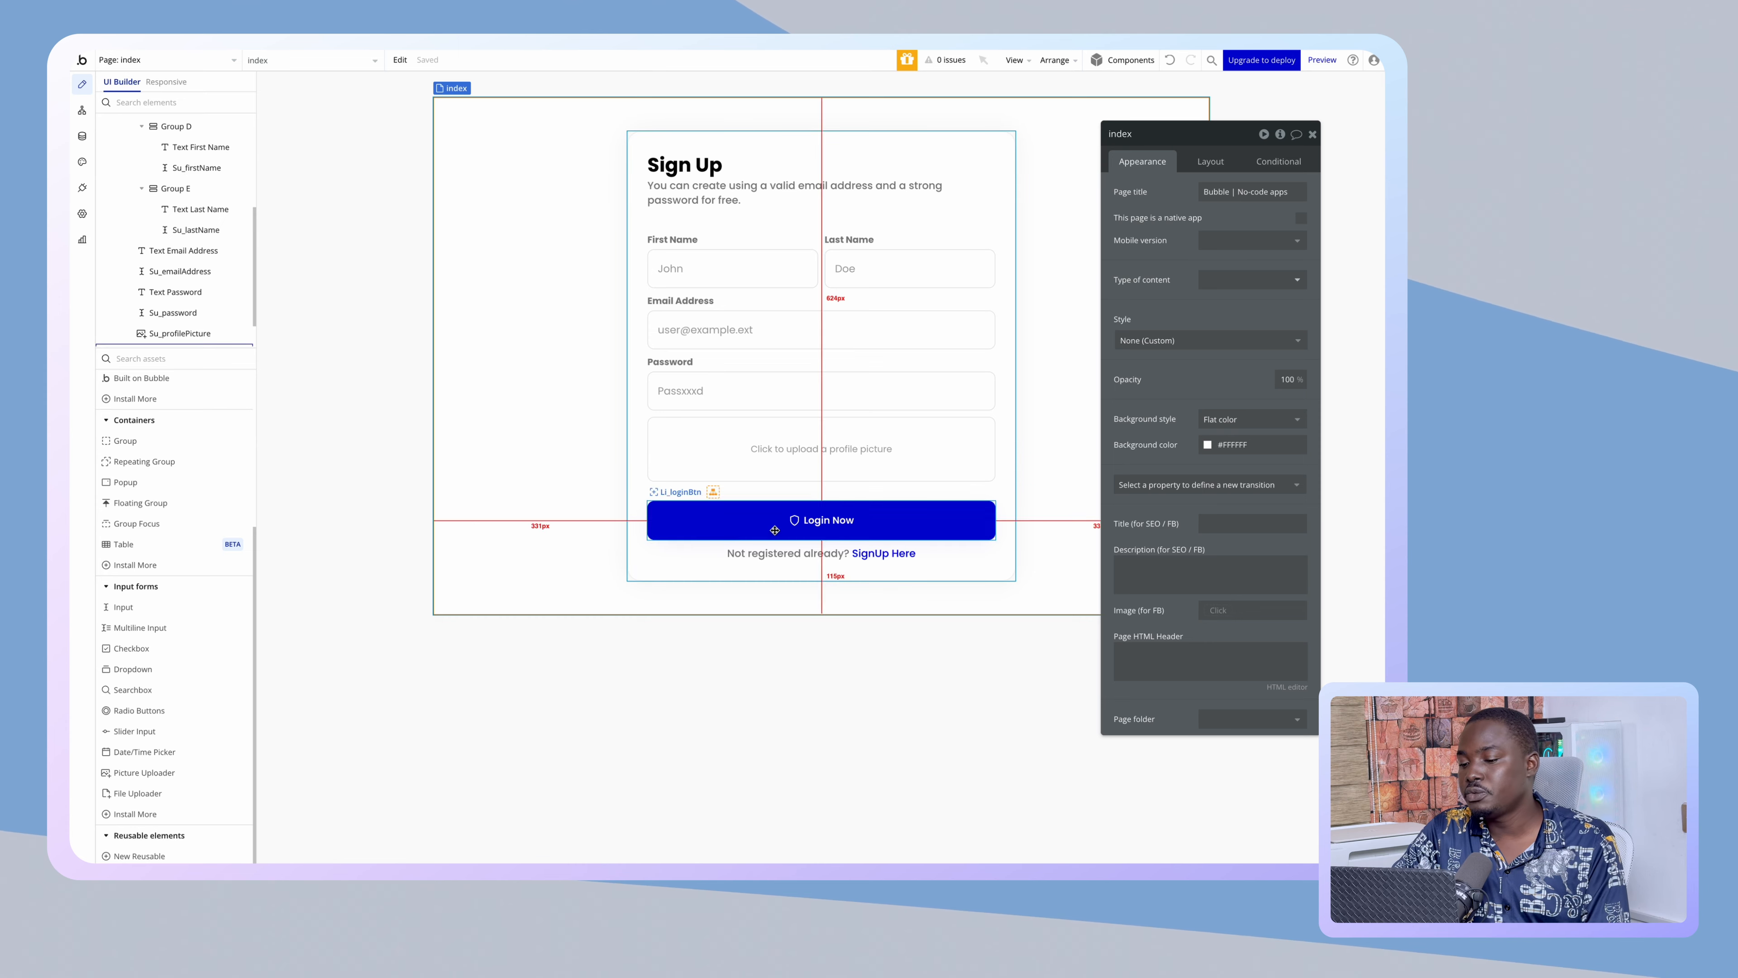
# - Relabel the sign-up button 'Signup Now' and give it the User-plus icon
pyautogui.click(684, 524)
pyautogui.tripleClick(1238, 244)
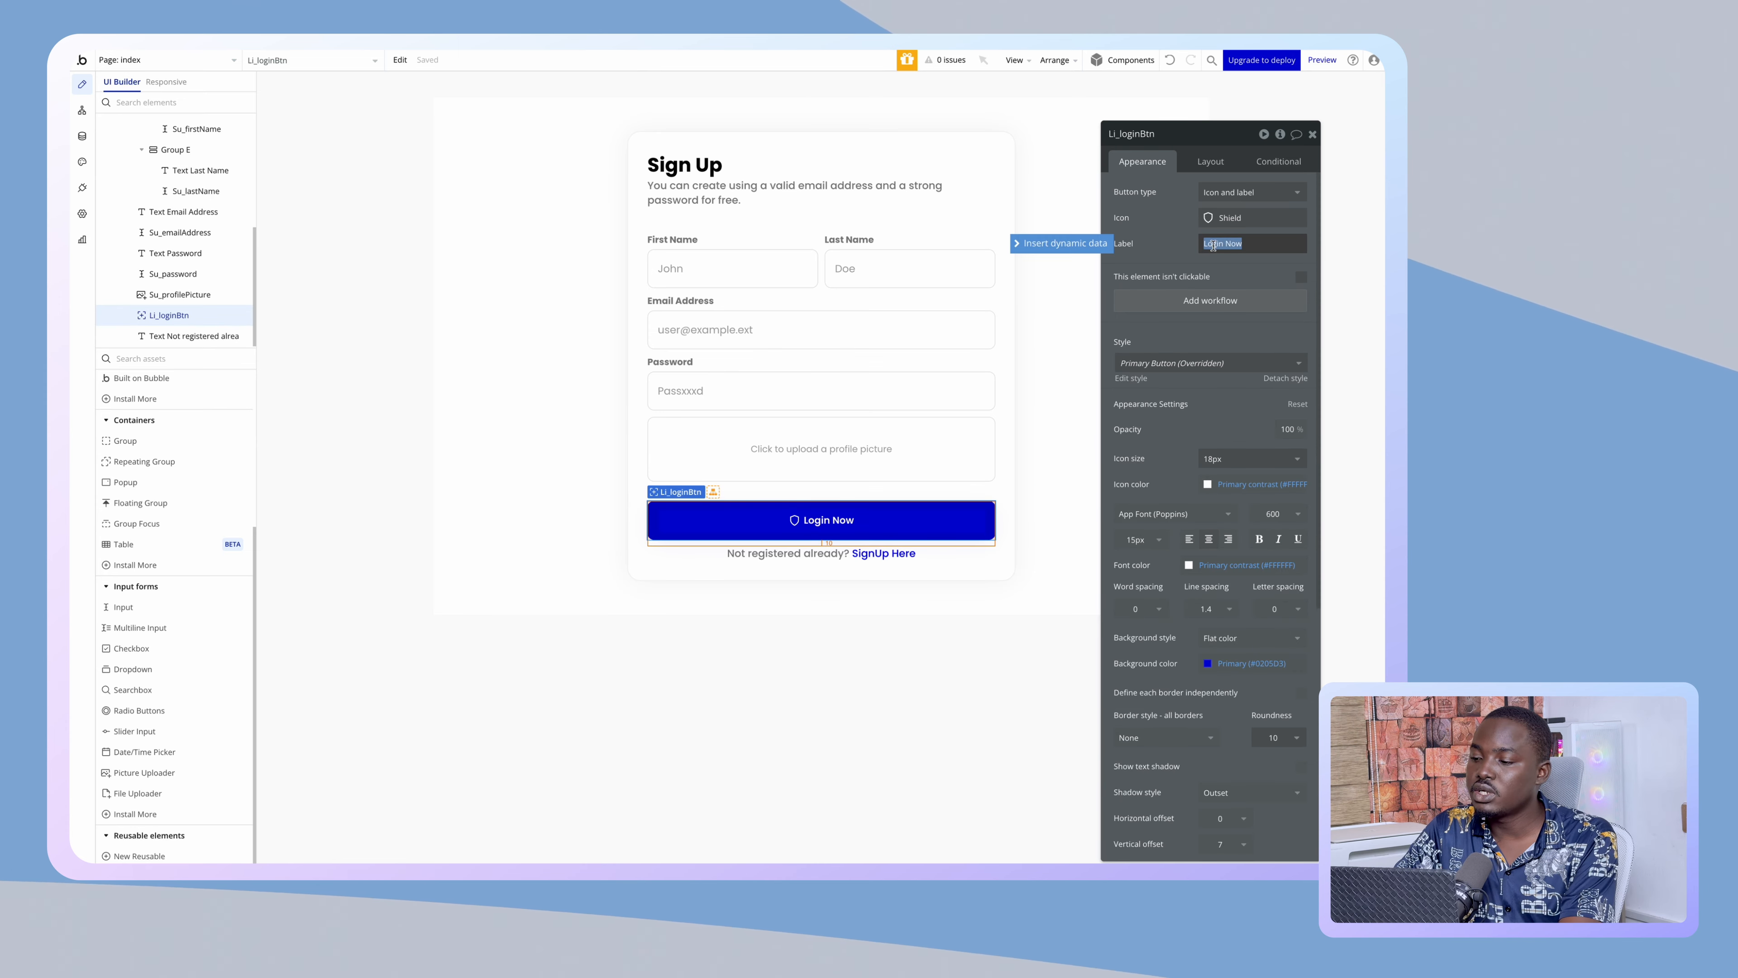
pyautogui.write('Signup')
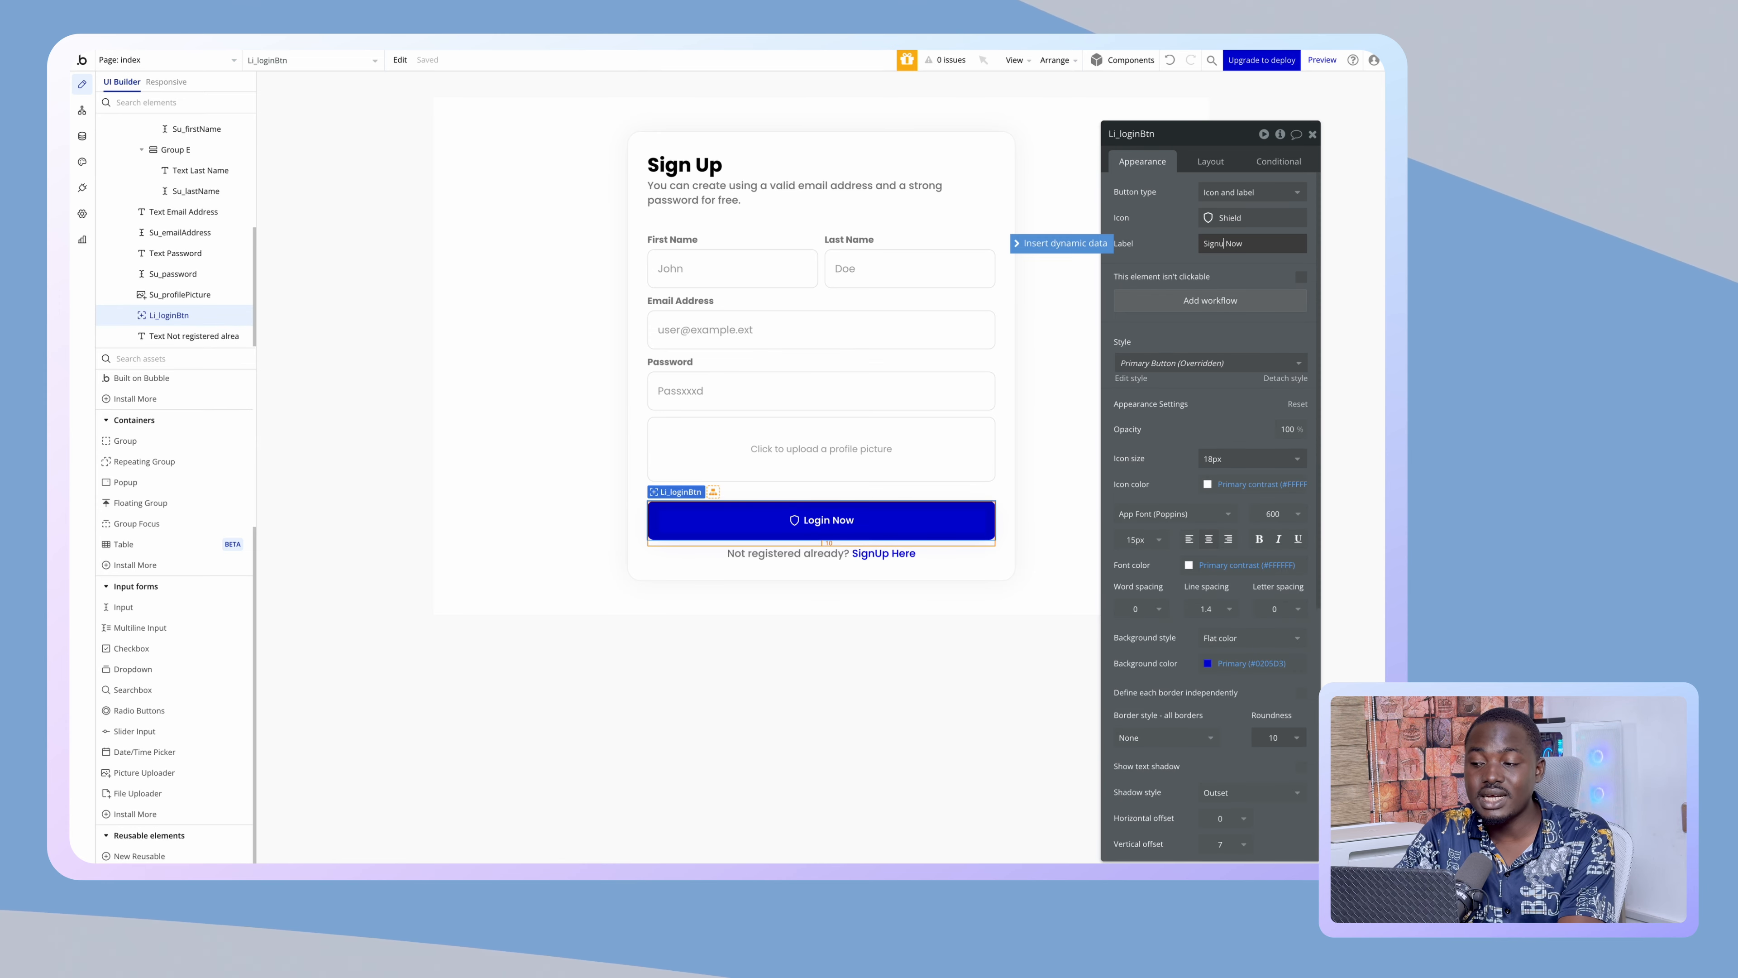
pyautogui.click(1146, 232)
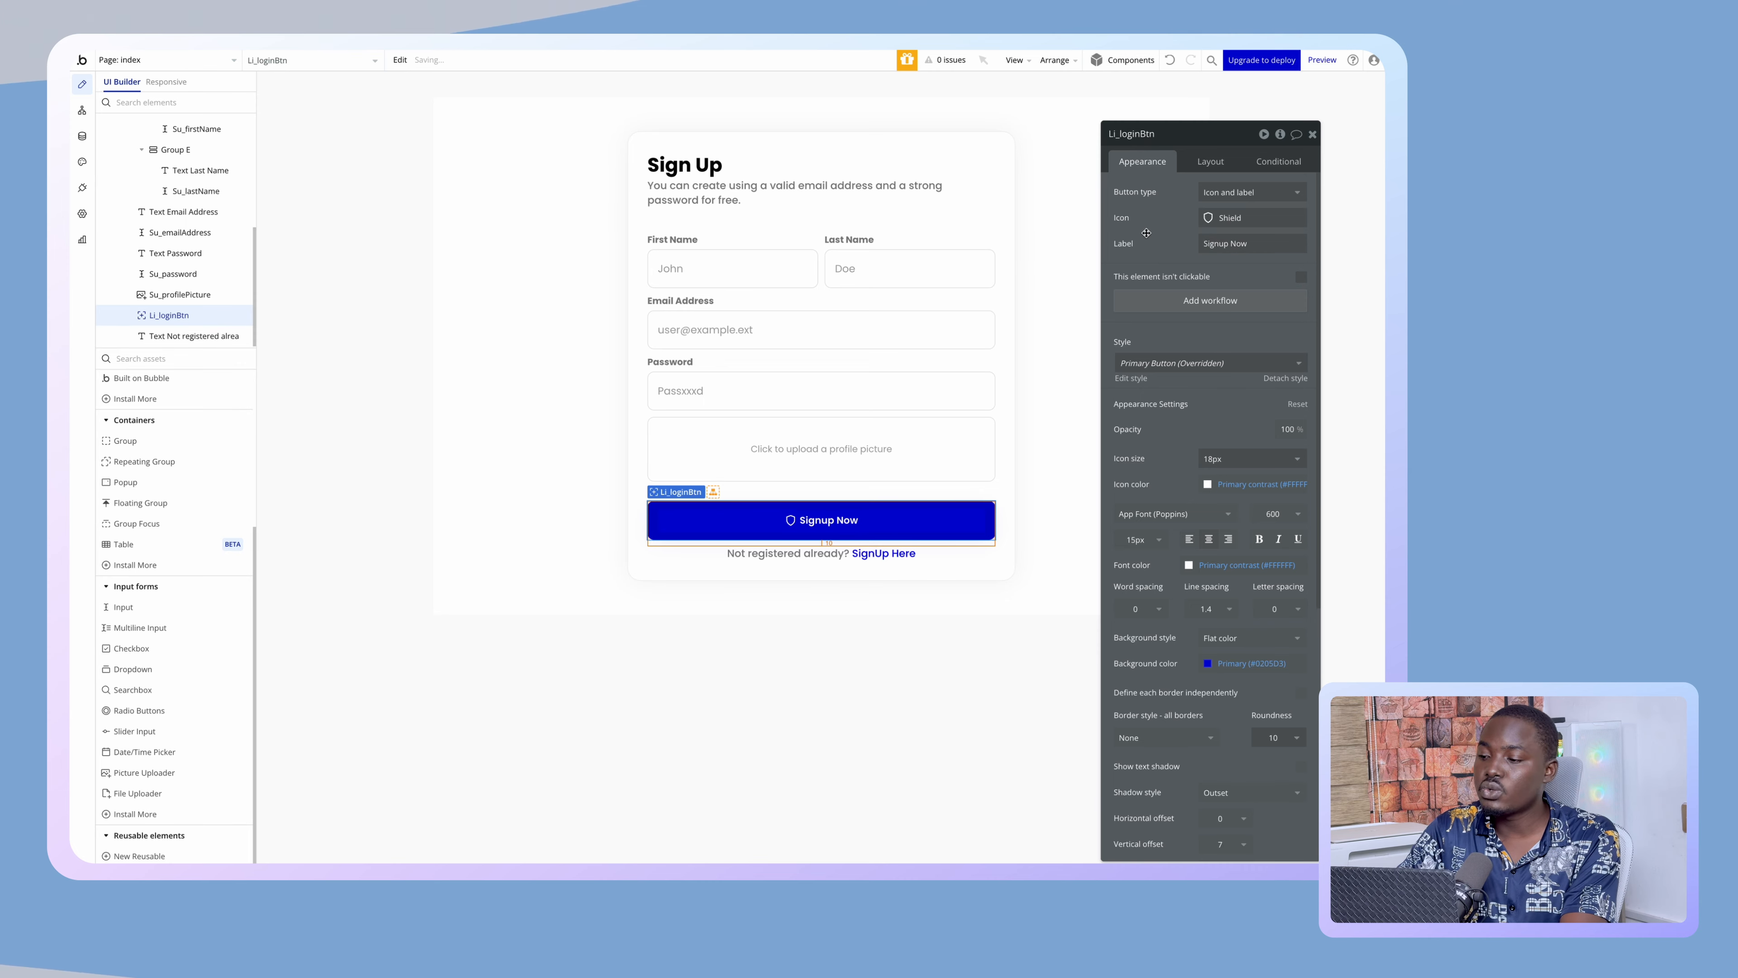
pyautogui.click(1218, 217)
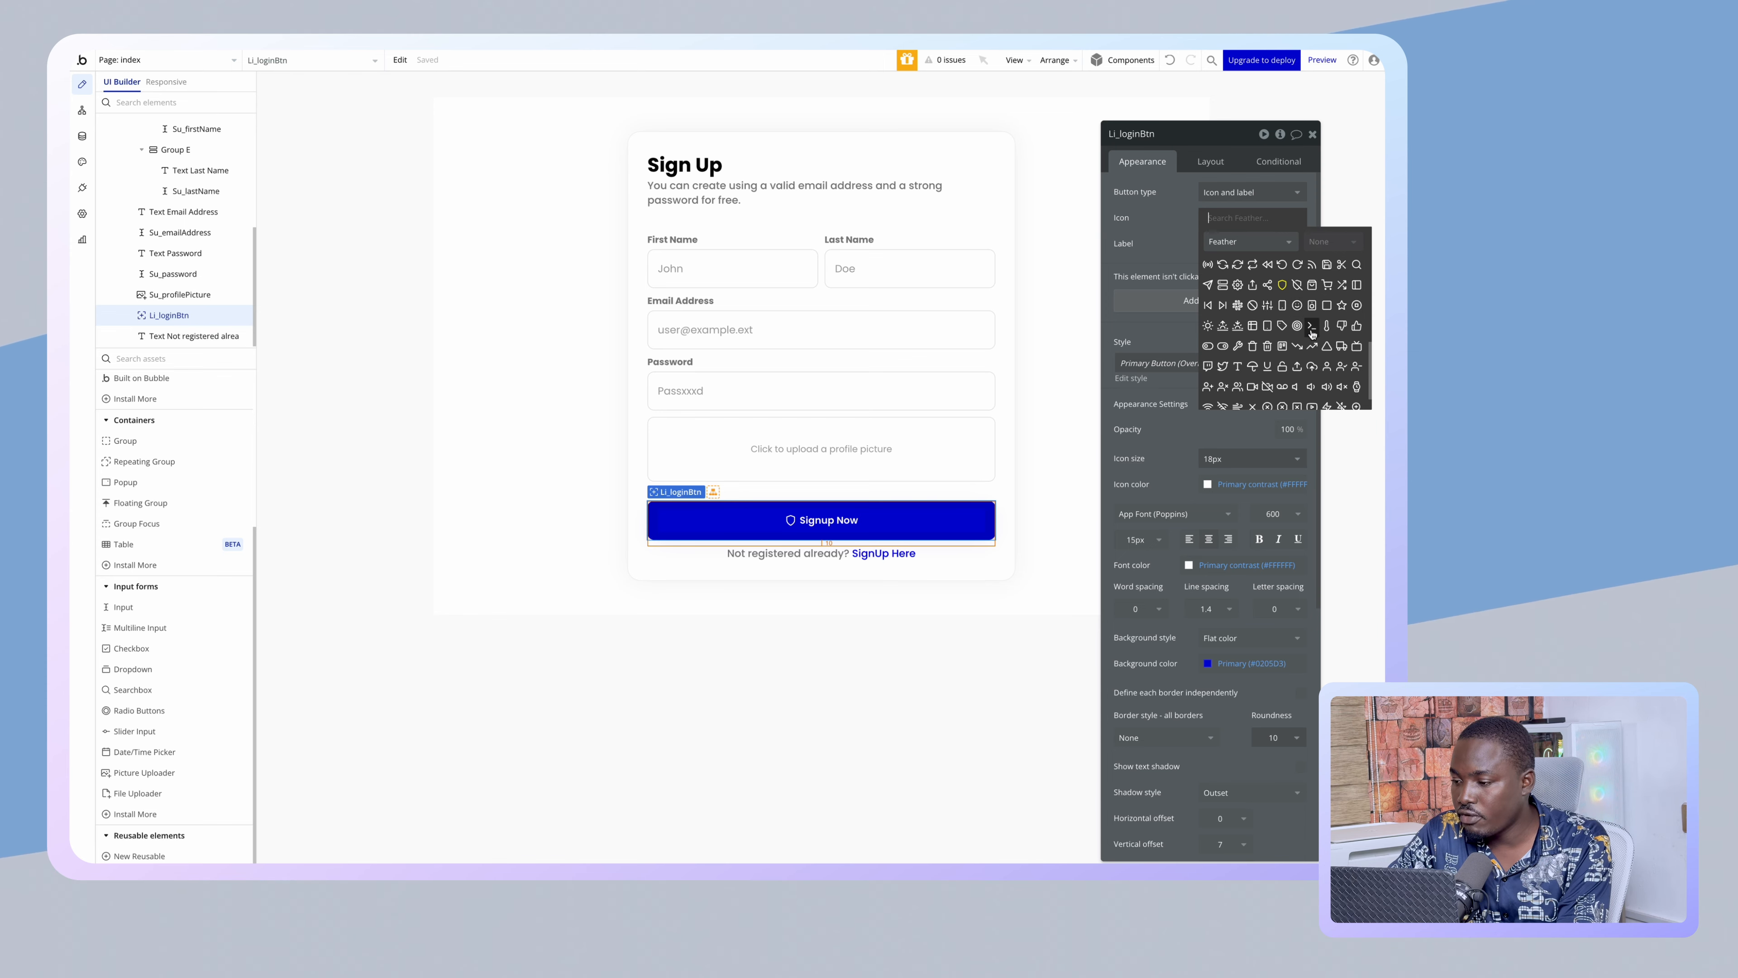
pyautogui.scroll(-1, 1326, 352)
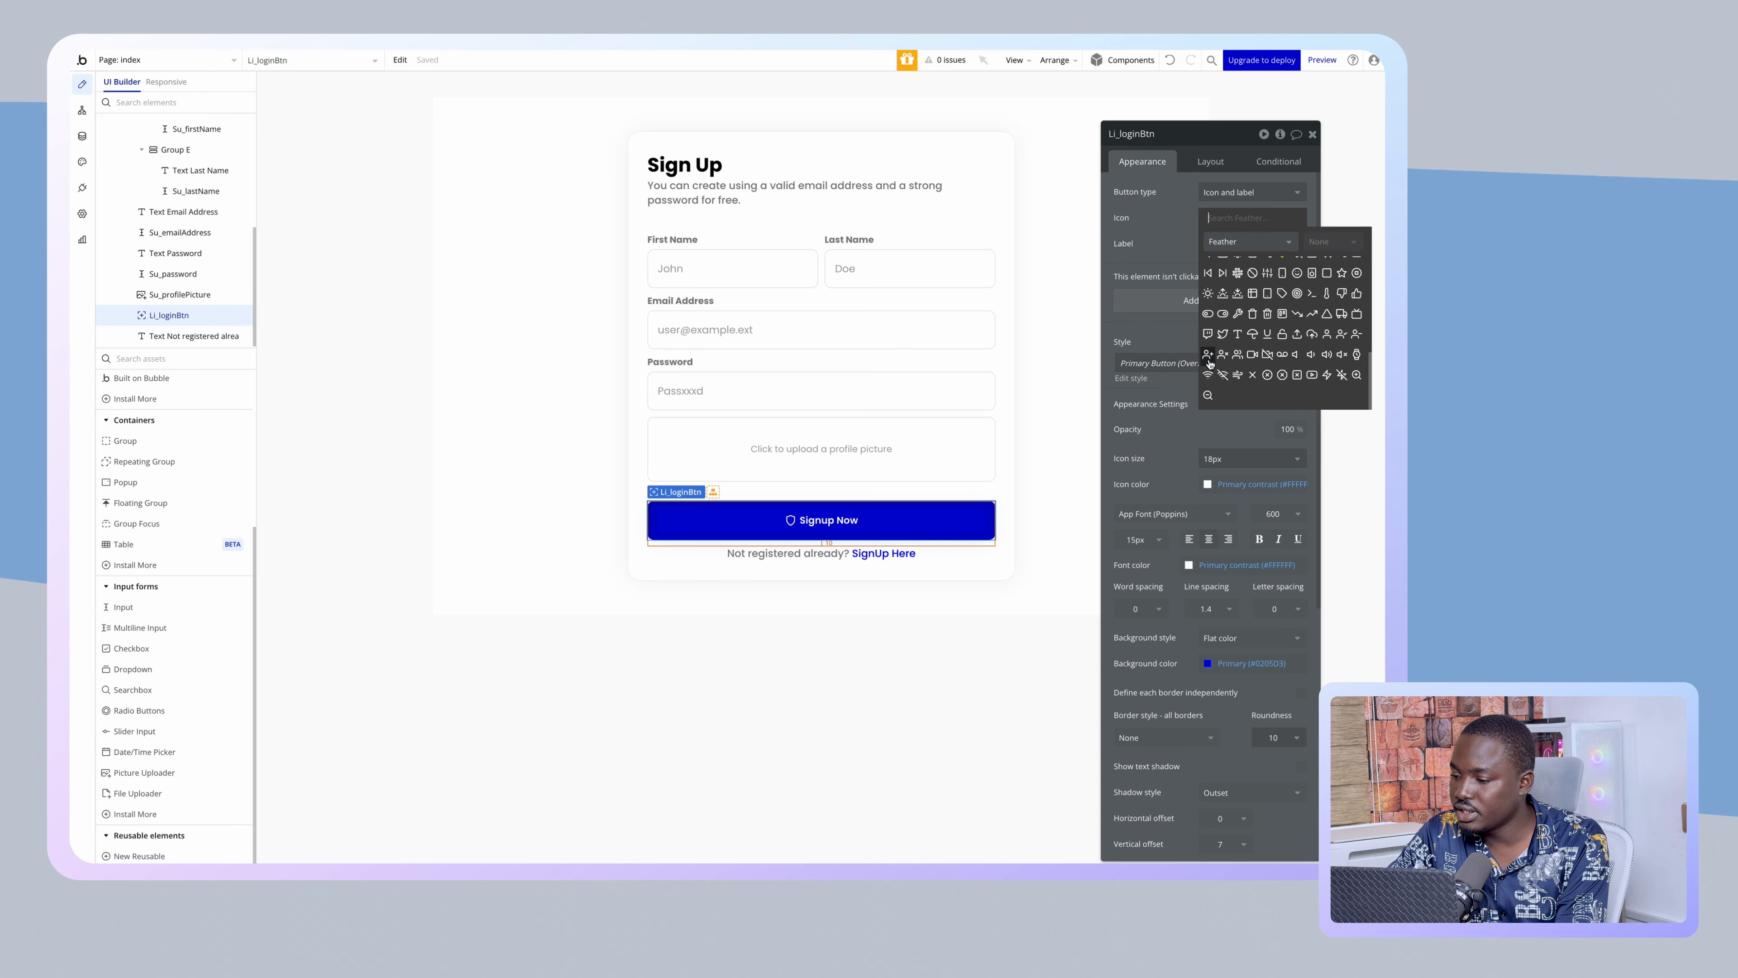
pyautogui.click(1208, 356)
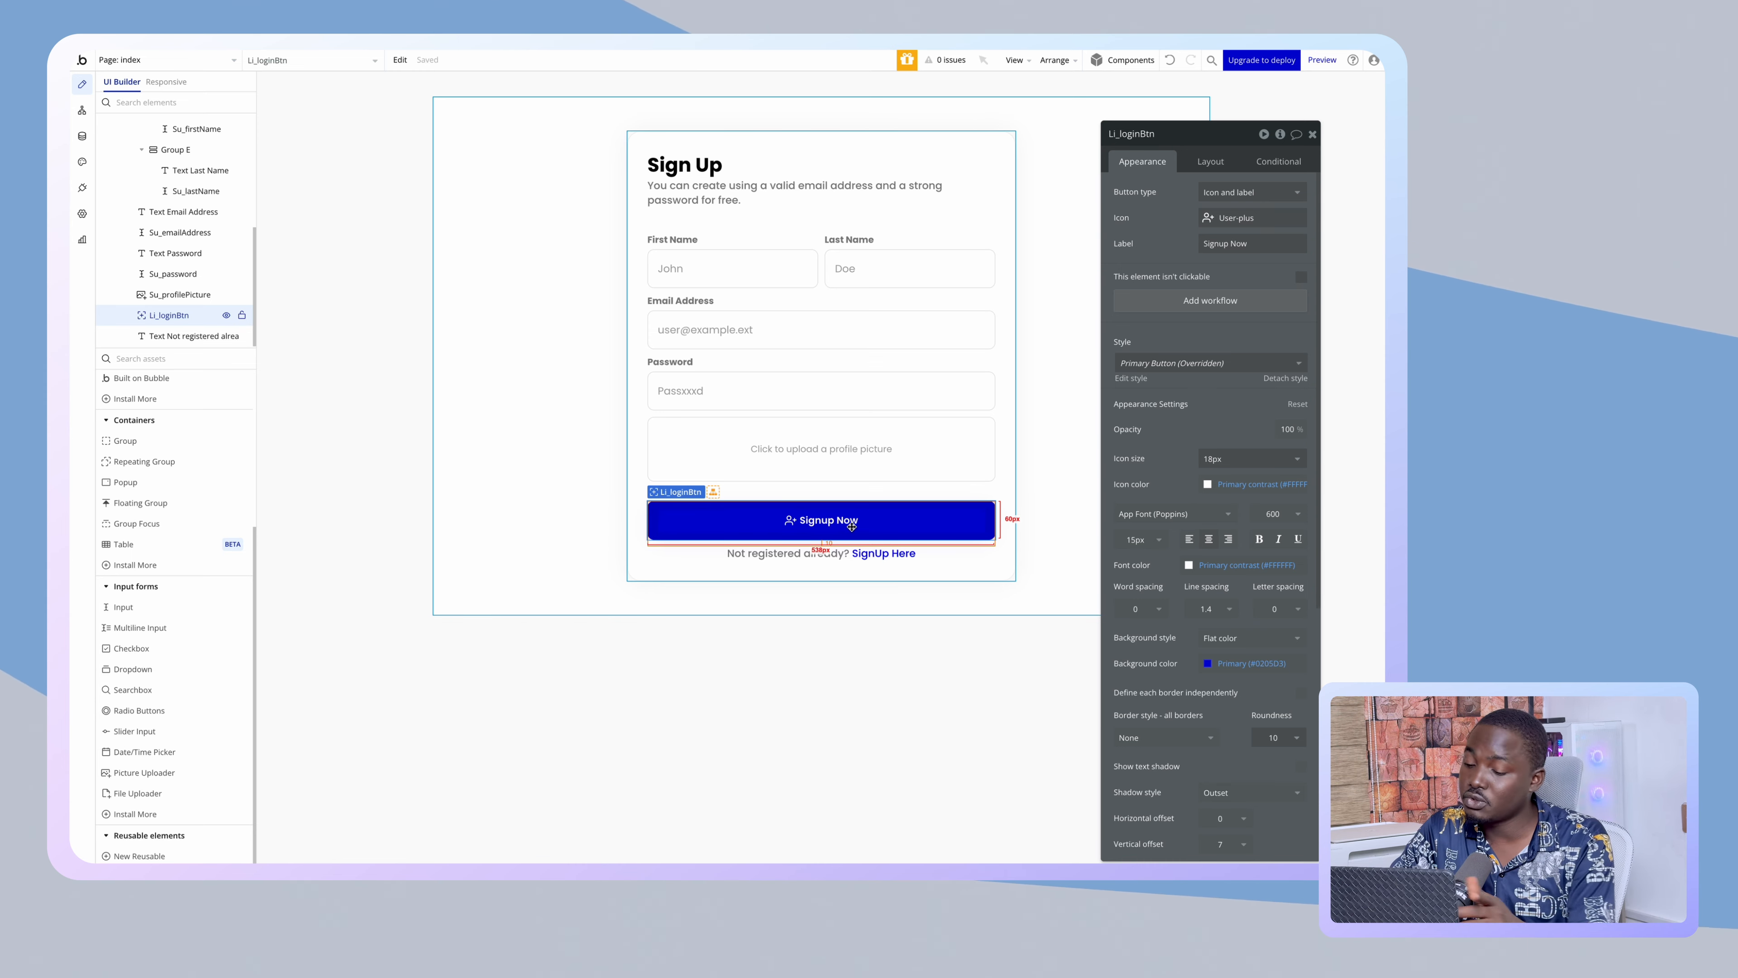
# - Change the footer text to 'Registered already? Login Here' and rename the element loginTrigger
pyautogui.click(833, 565)
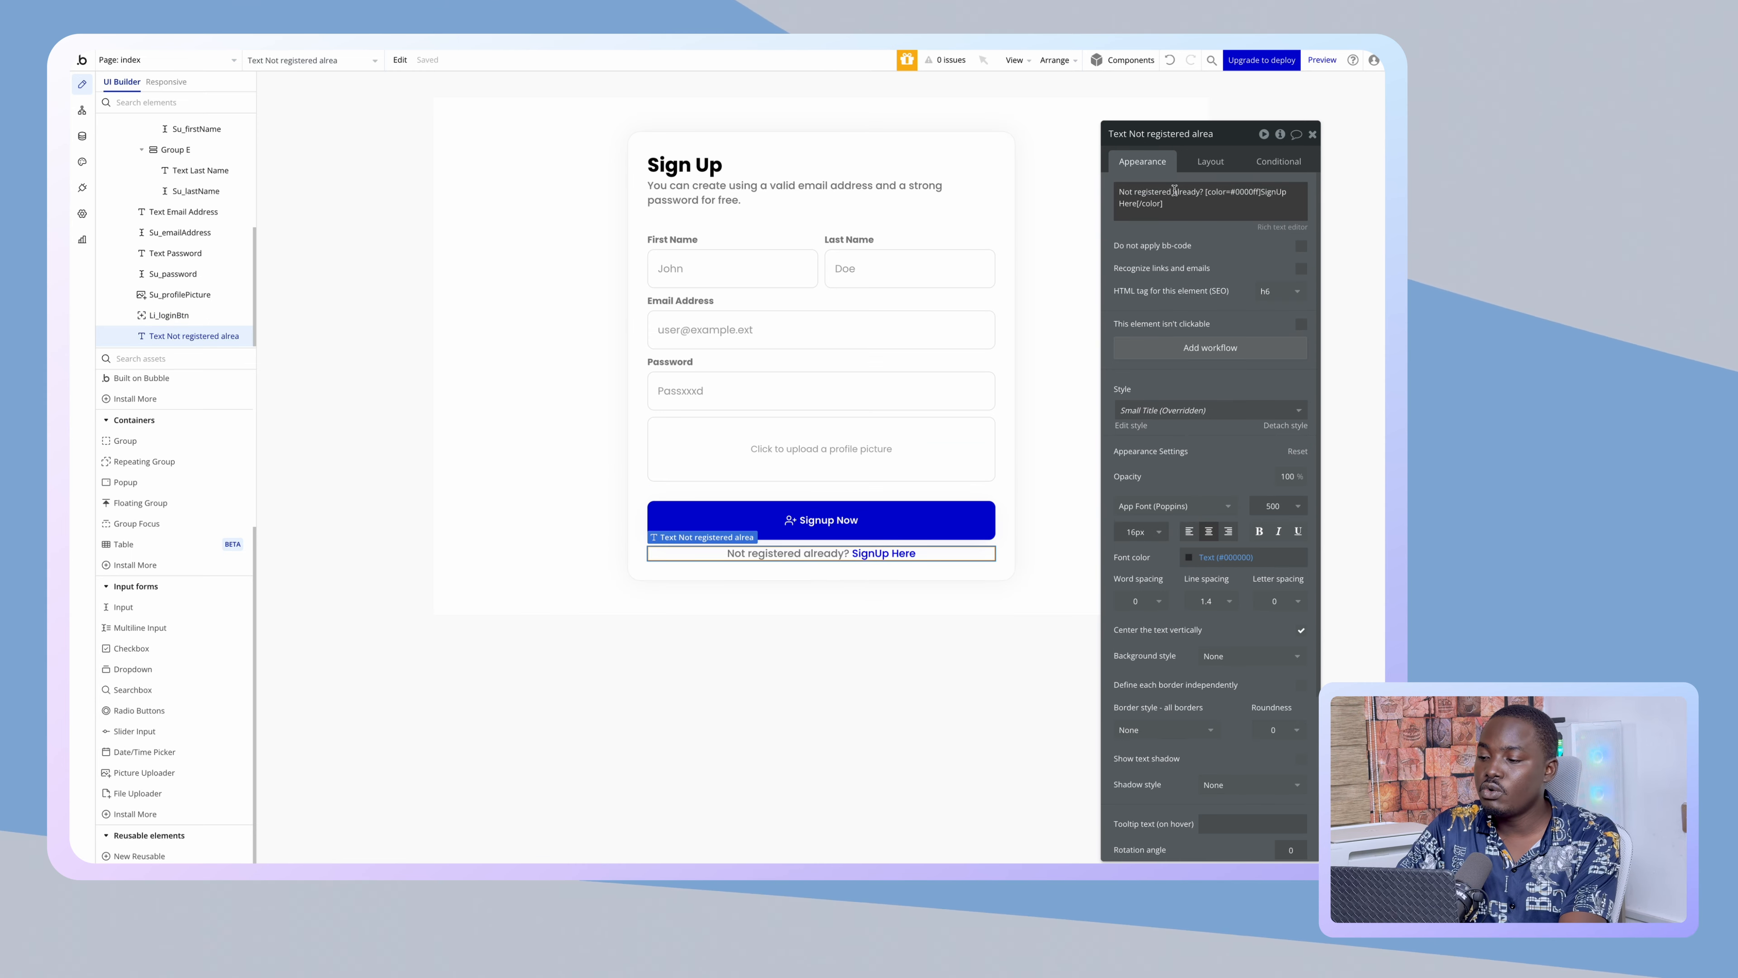
pyautogui.click(1138, 192)
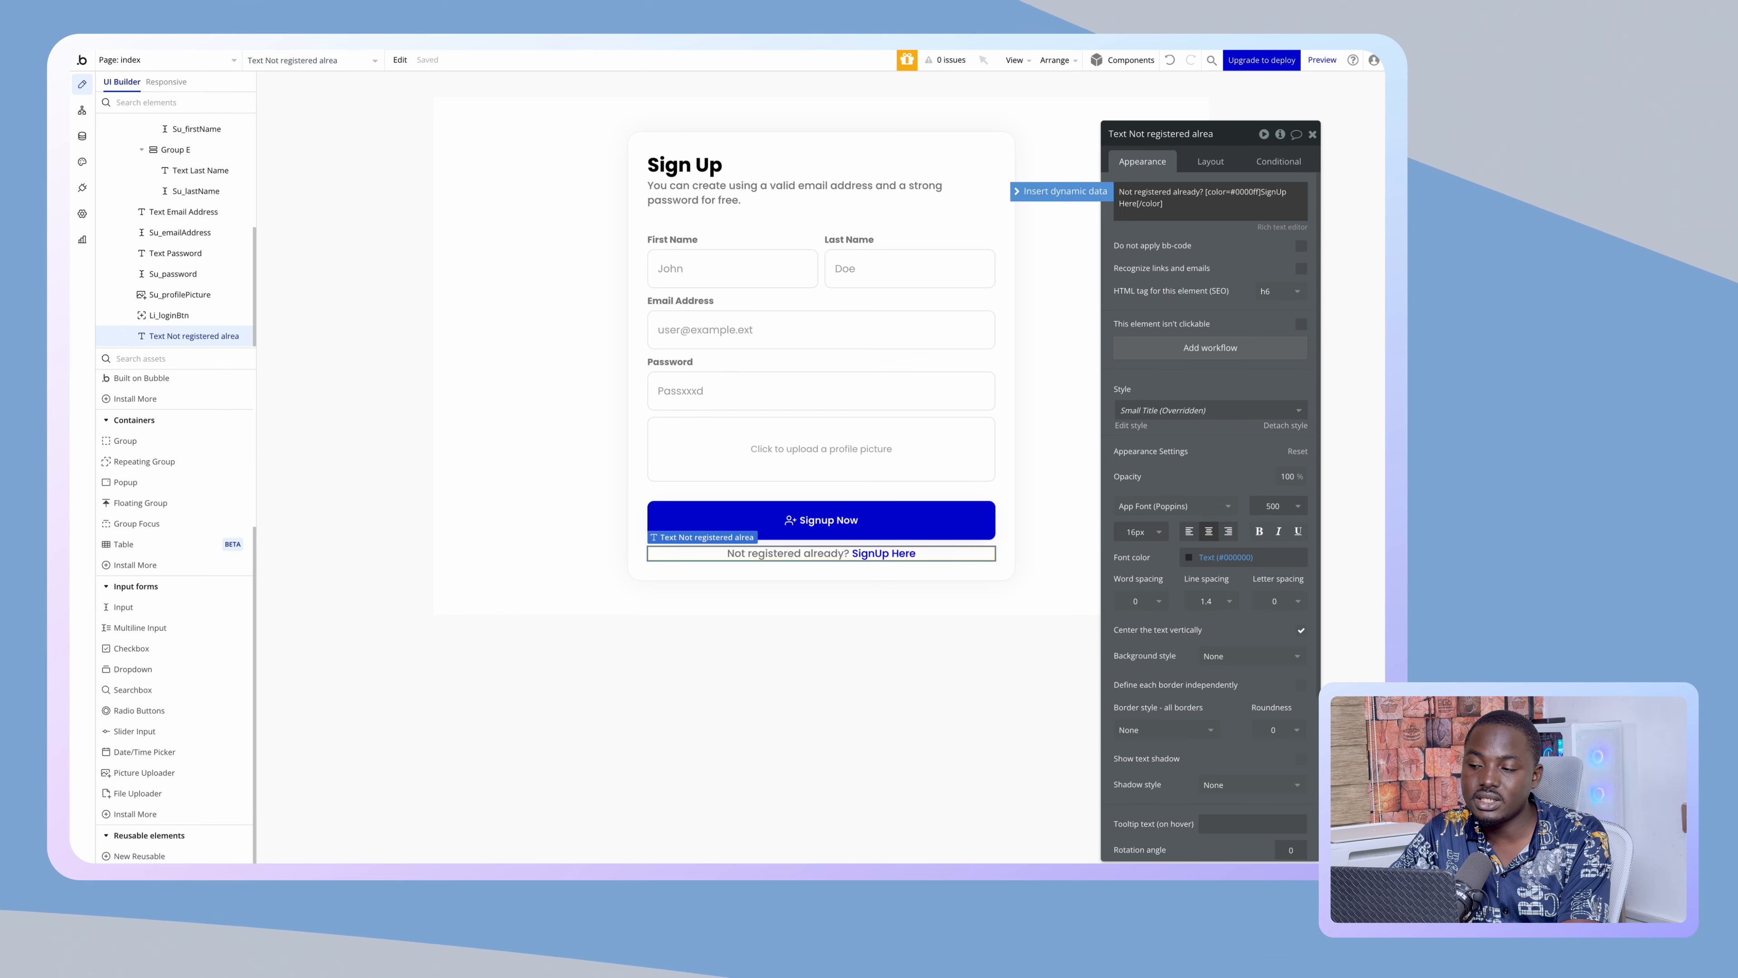
pyautogui.moveTo(1119, 191)
pyautogui.mouseDown()
pyautogui.moveTo(1171, 192)
pyautogui.moveTo(1130, 192)
pyautogui.mouseUp()
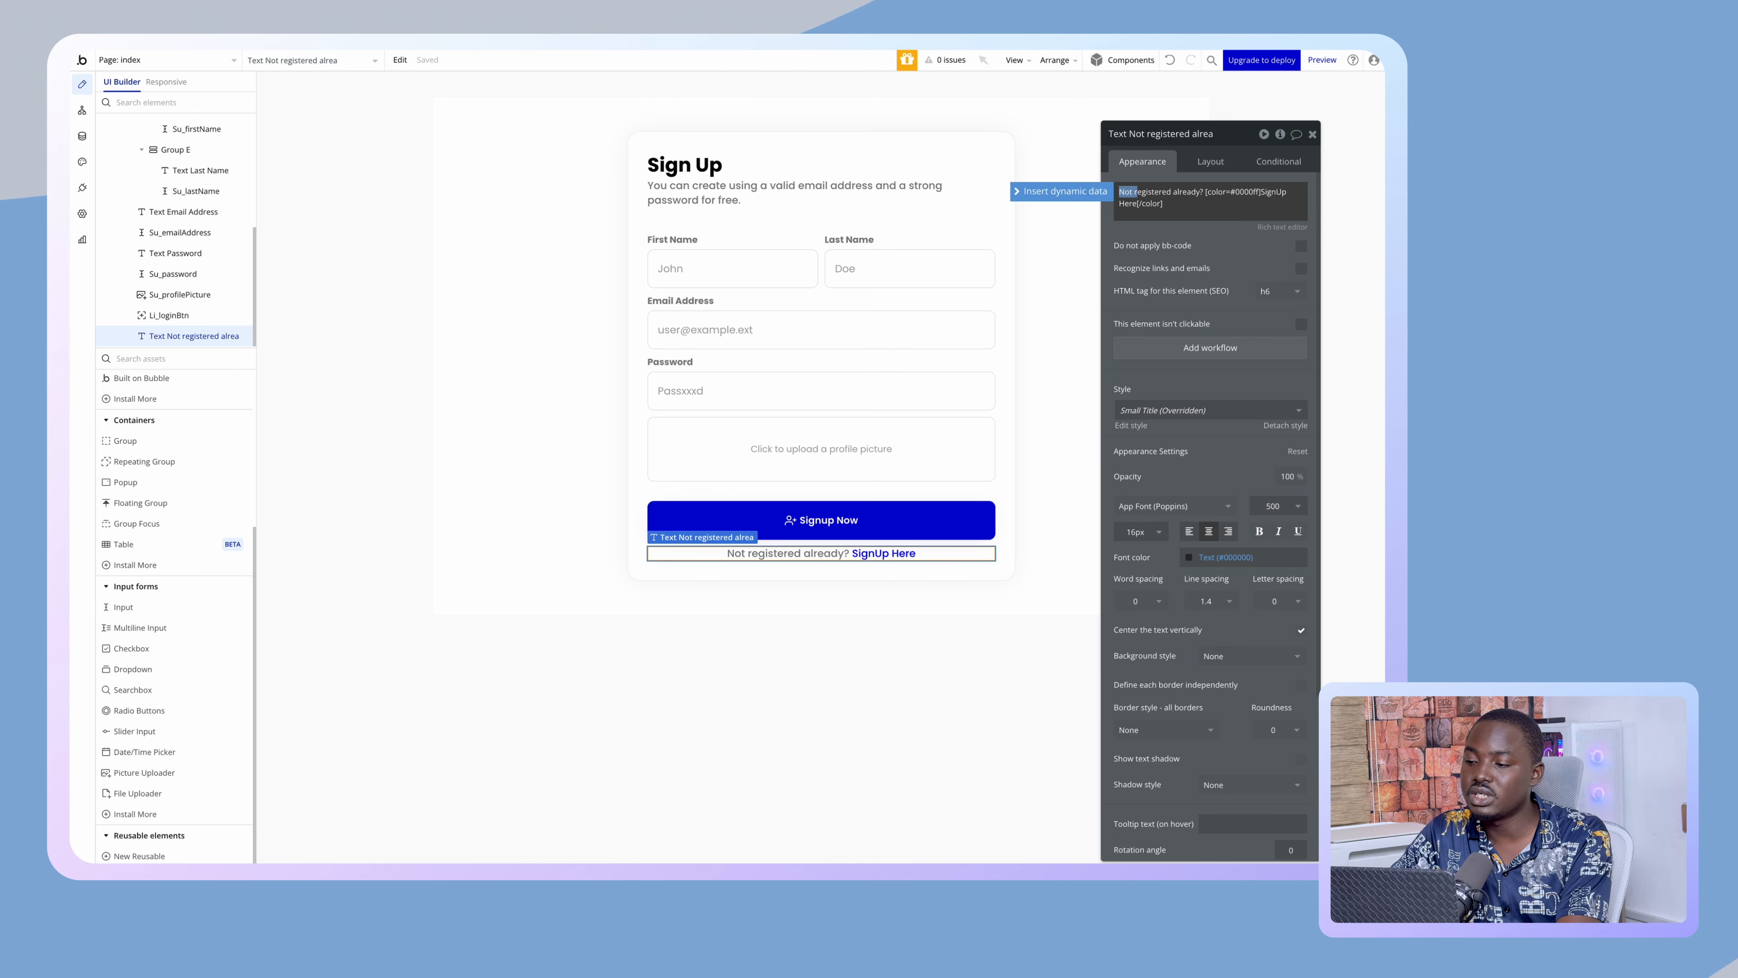
pyautogui.doubleClick(1252, 192)
pyautogui.write('L')
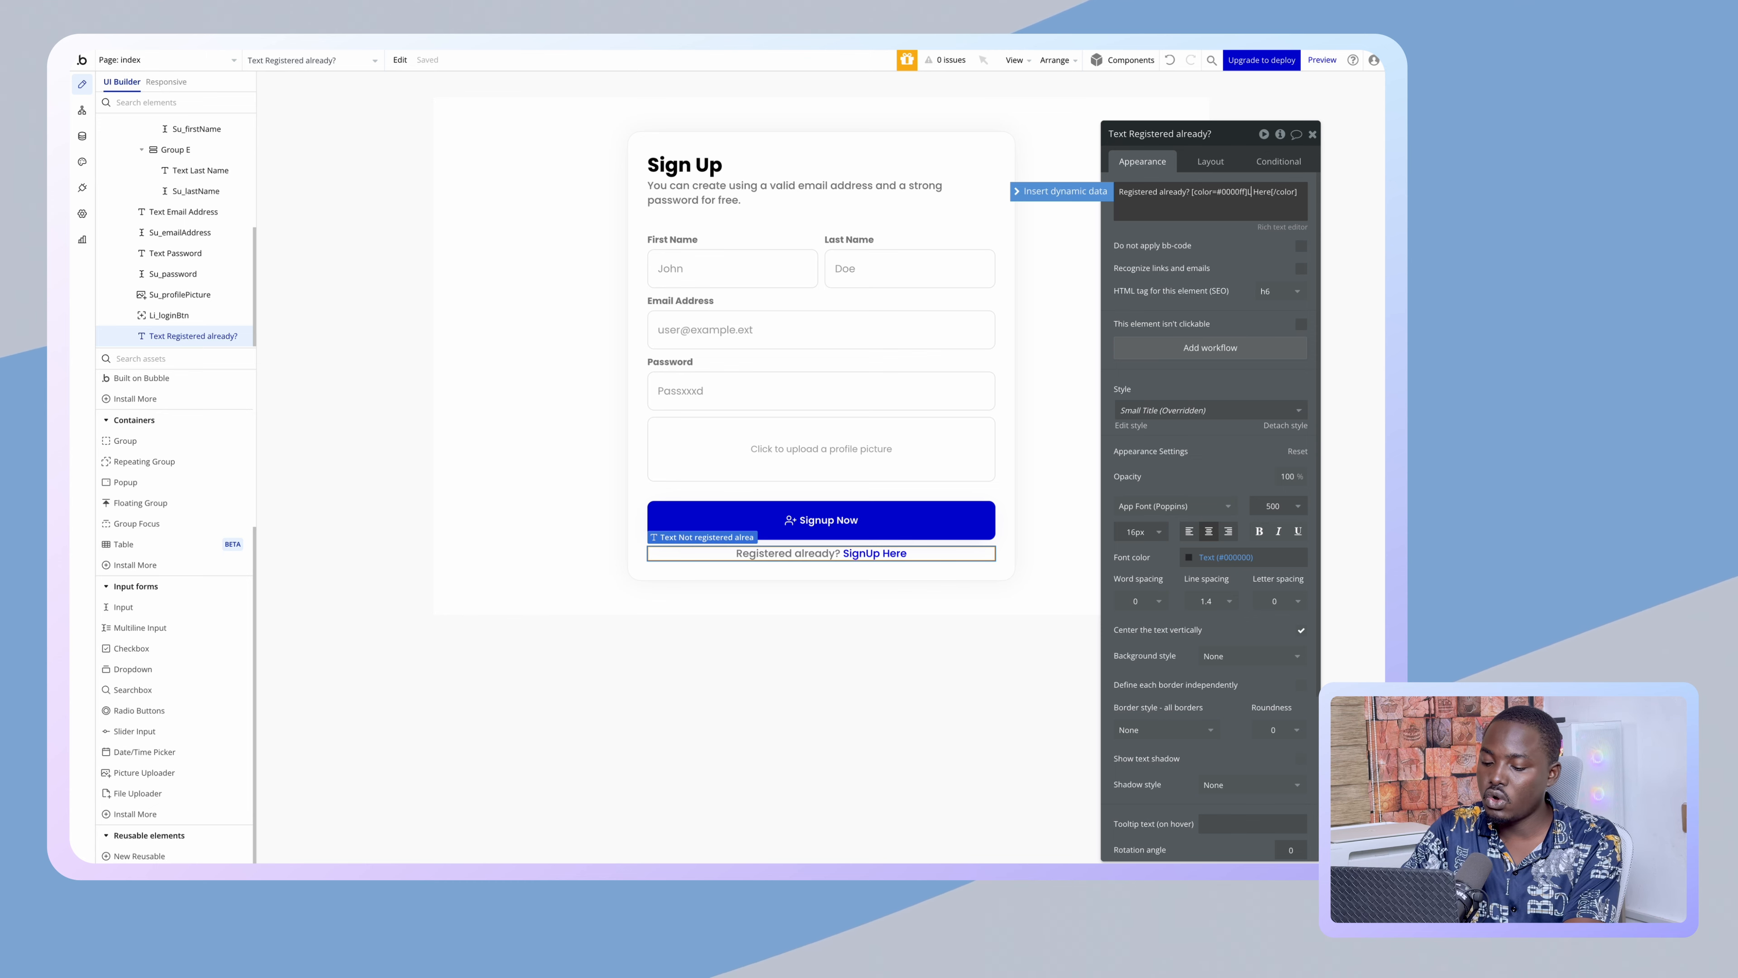
pyautogui.write('ogin')
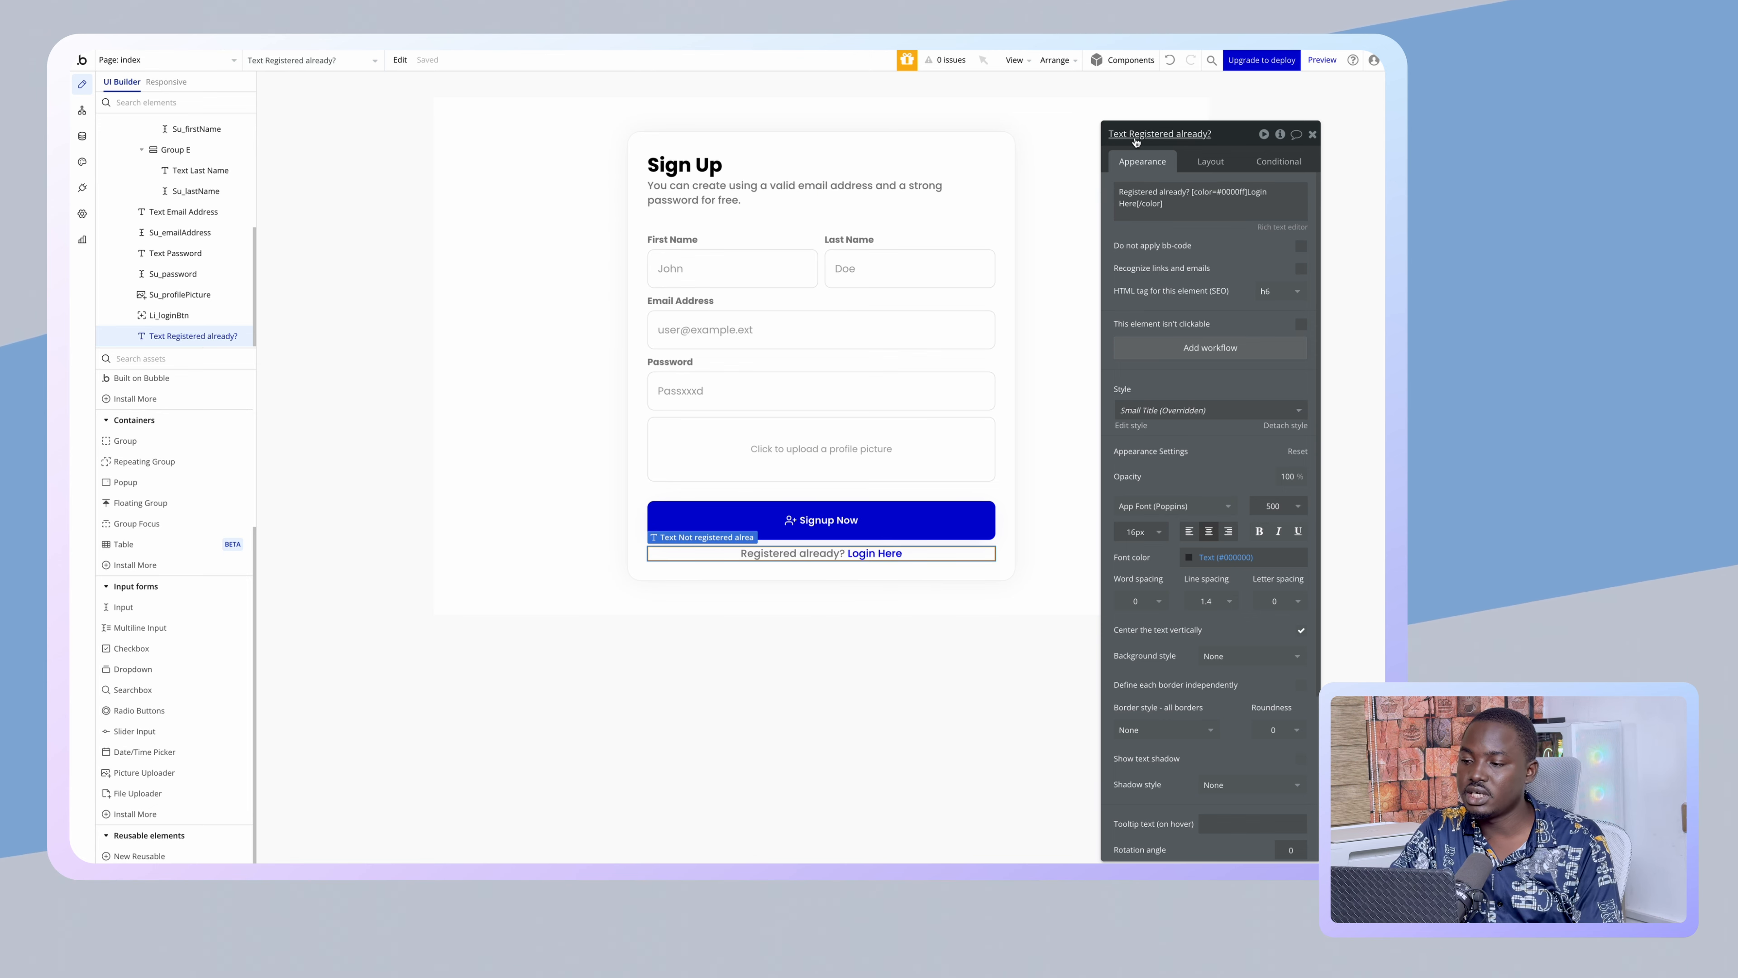
pyautogui.press('super+a')
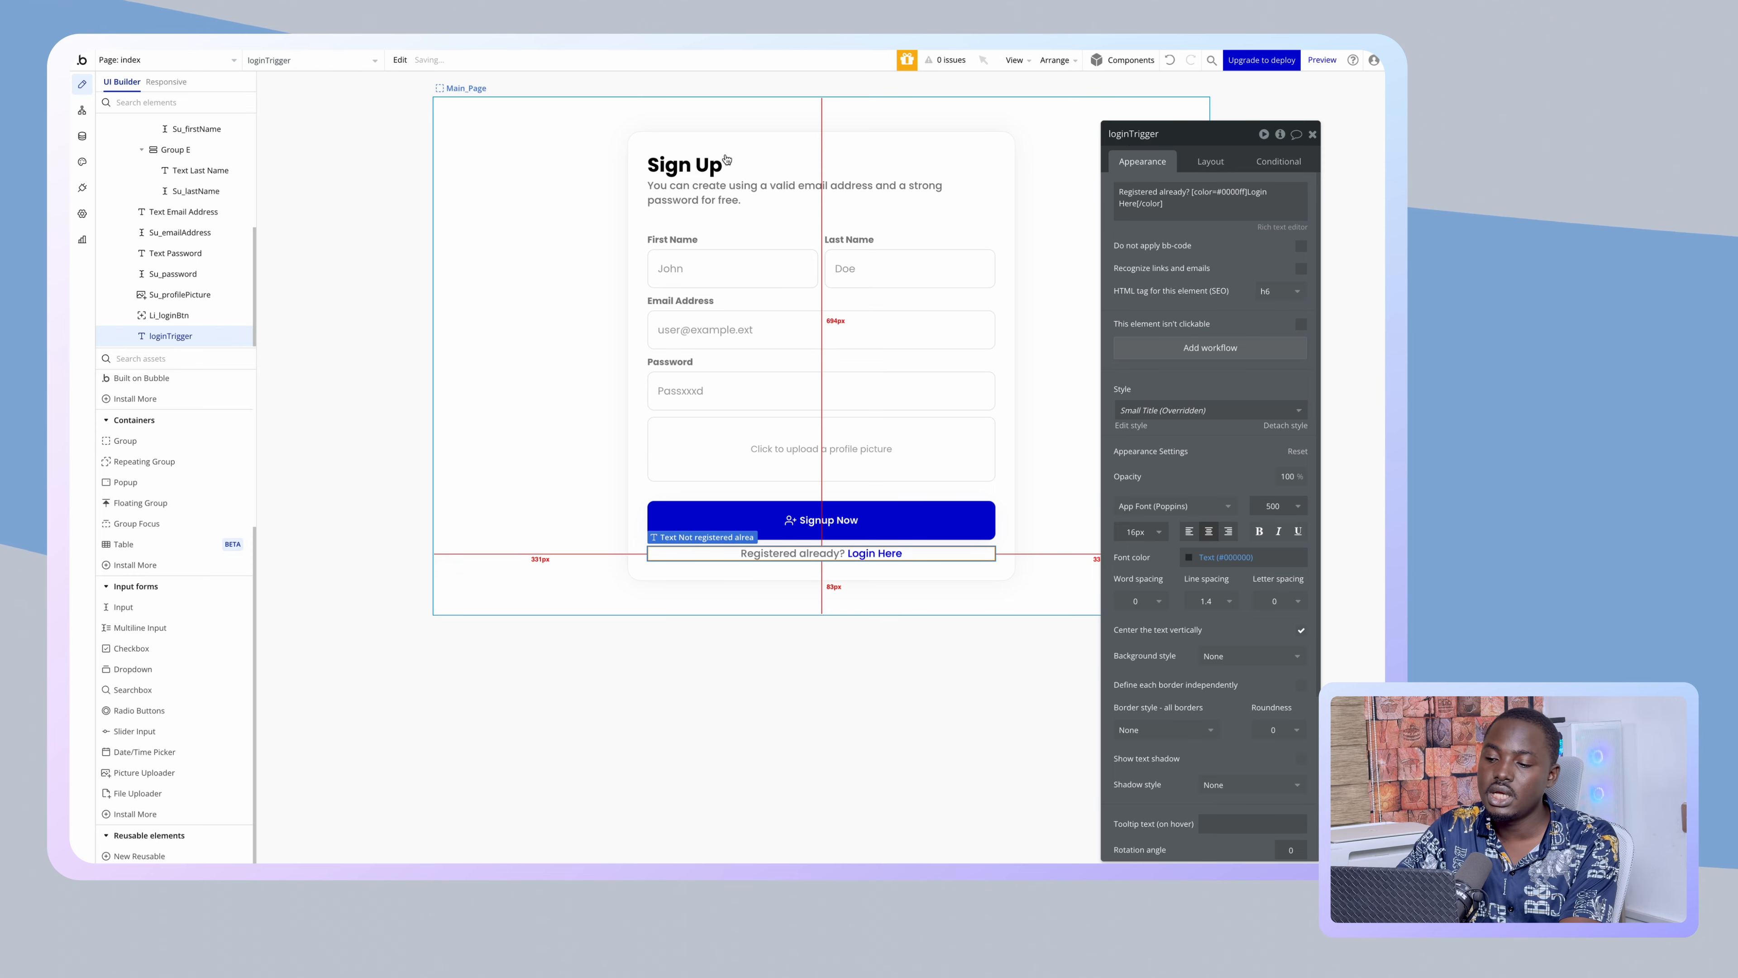
pyautogui.scroll(3, 192, 294)
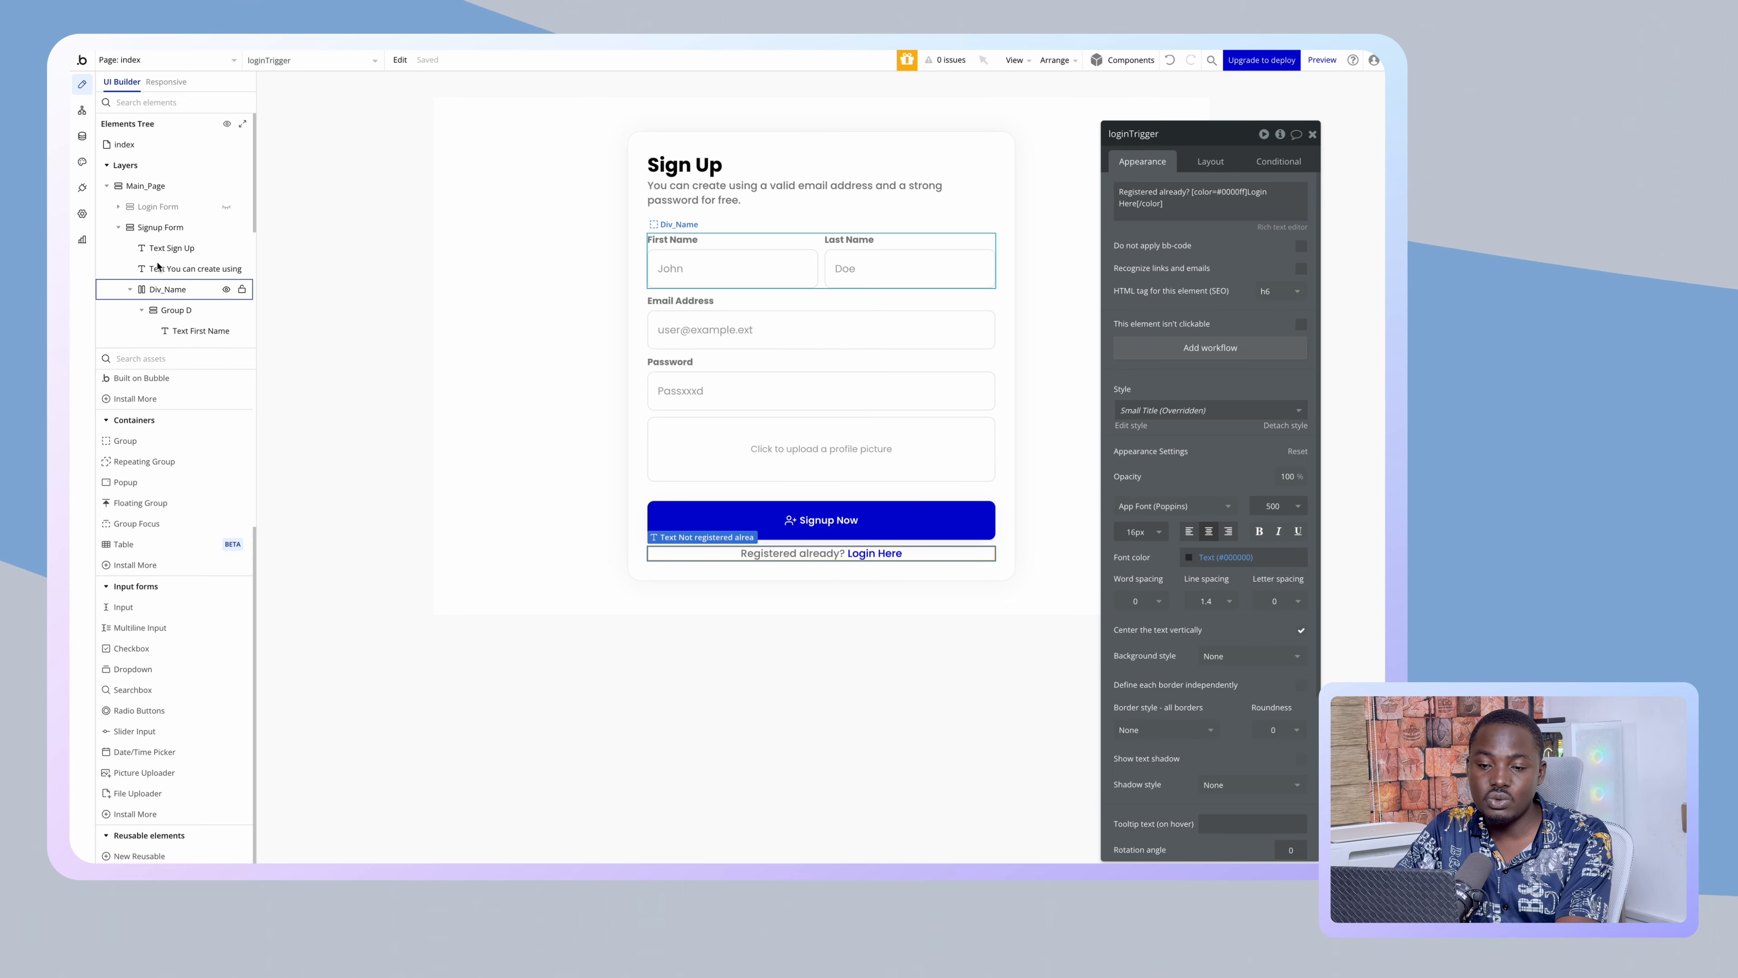
# - Uncheck 'visible on page load' for the Signup Form and hide it in the editor, showing the Login Form
pyautogui.click(159, 228)
pyautogui.click(120, 227)
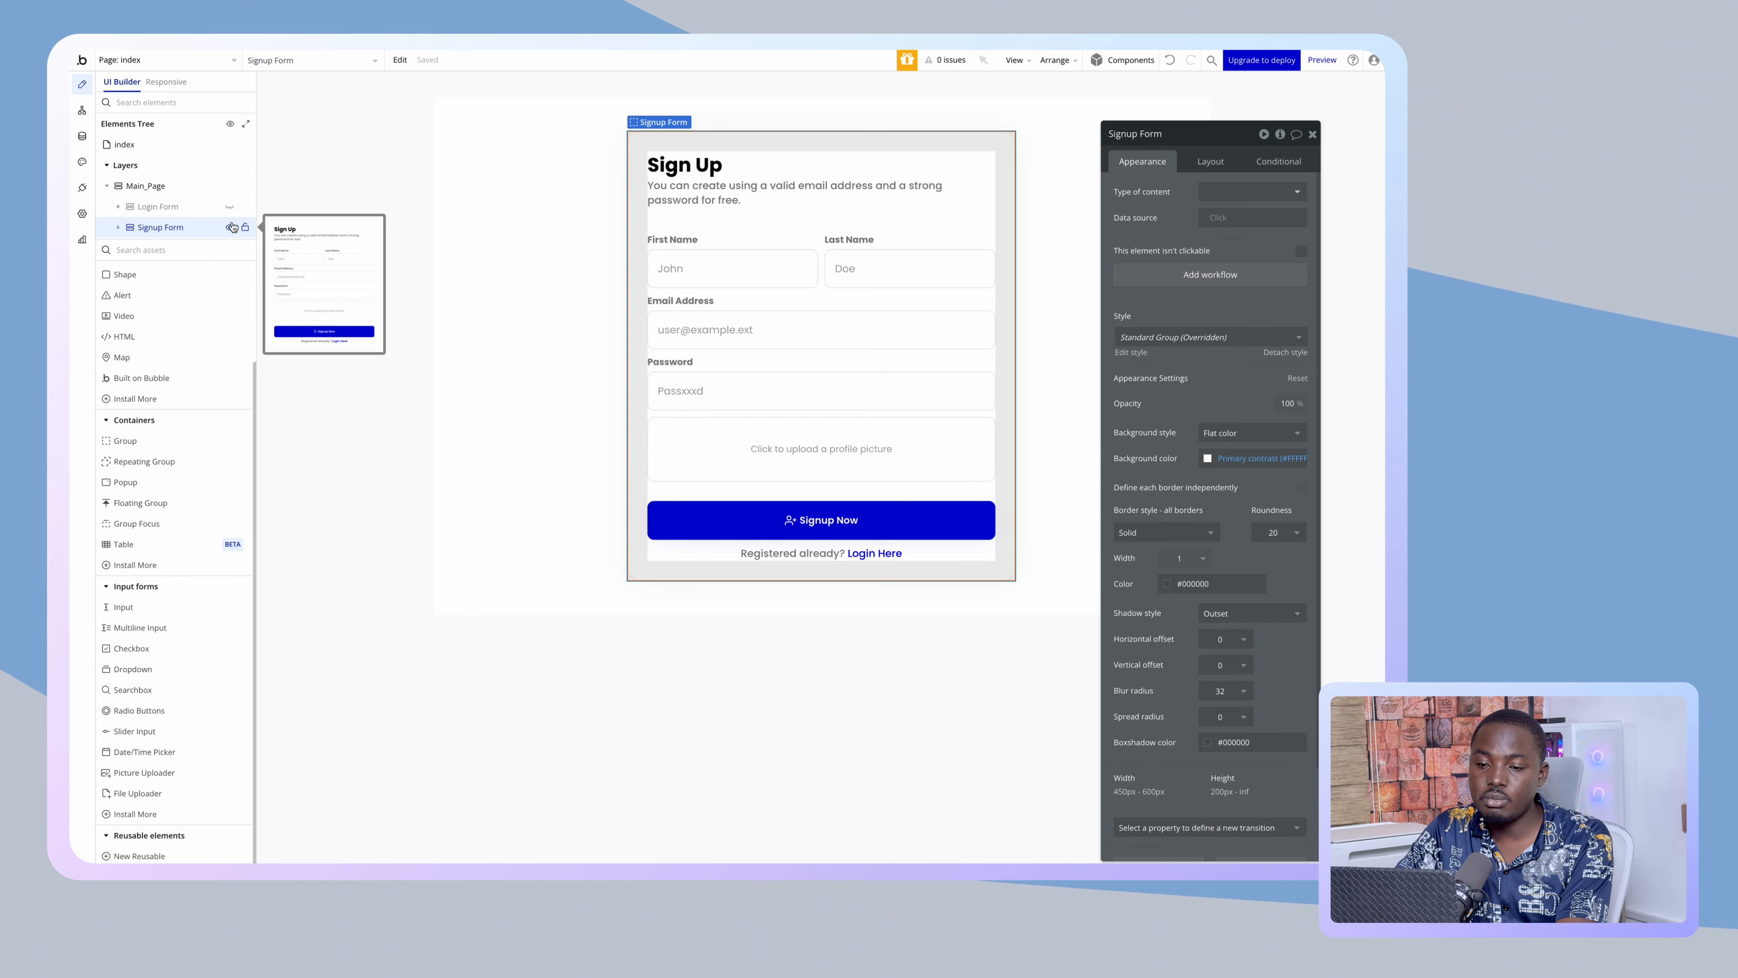
pyautogui.click(230, 207)
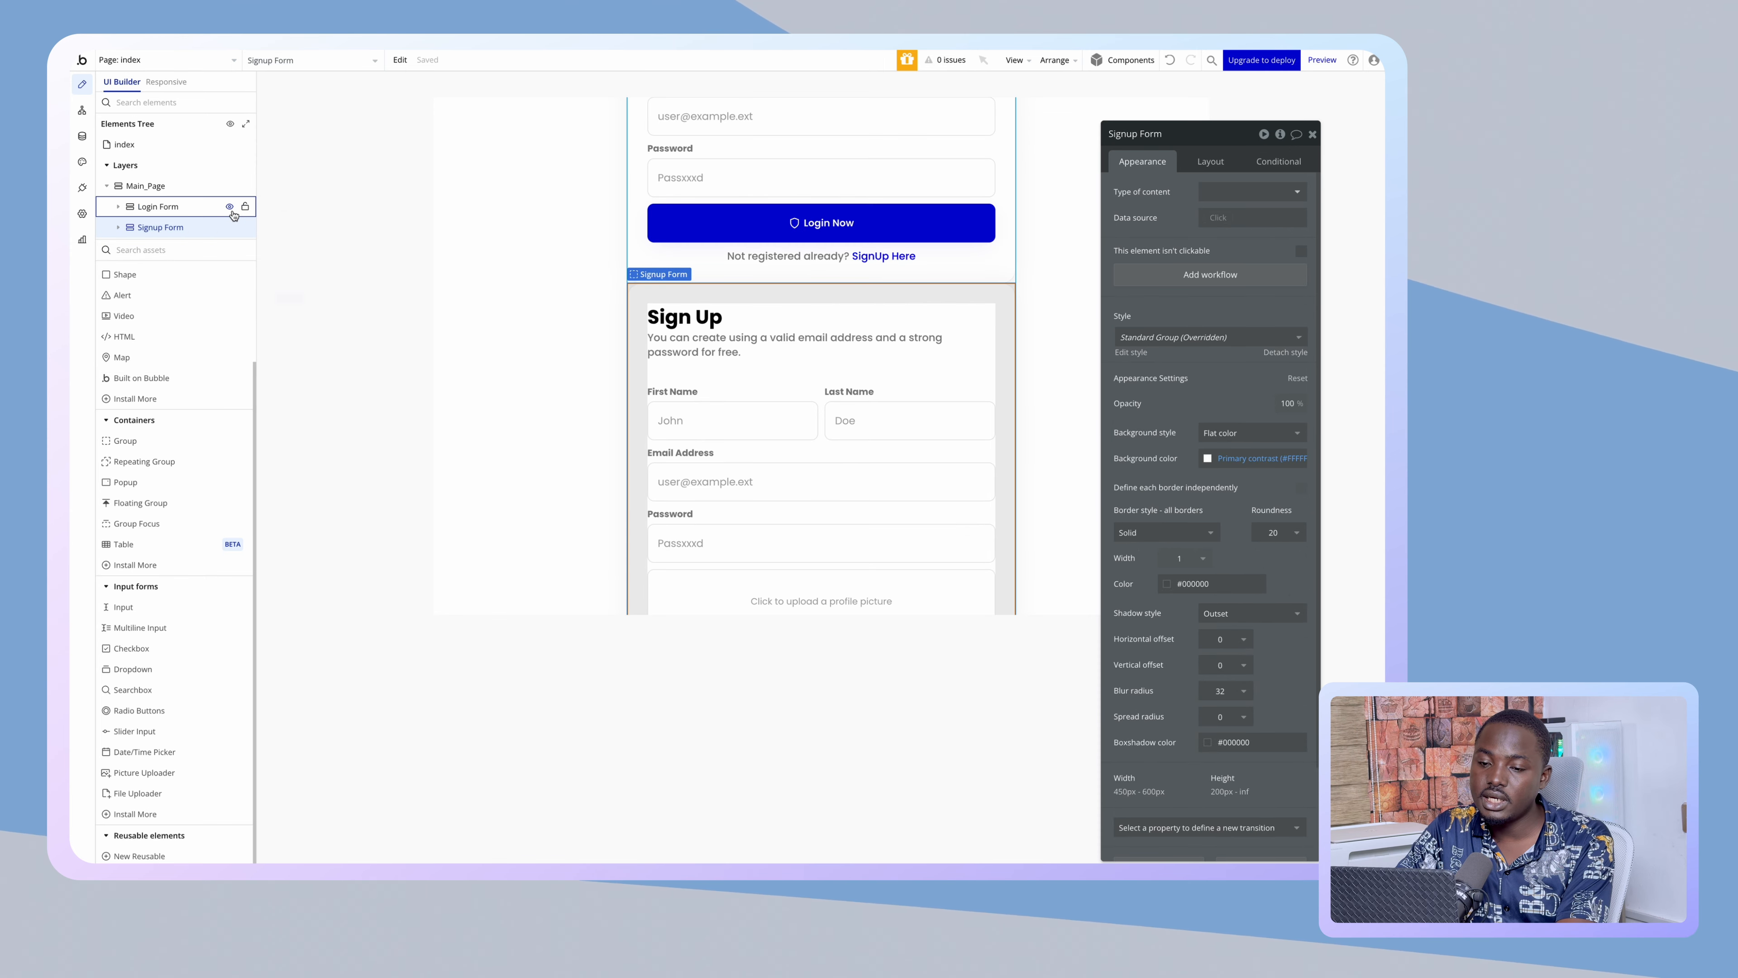
pyautogui.click(230, 229)
pyautogui.click(218, 206)
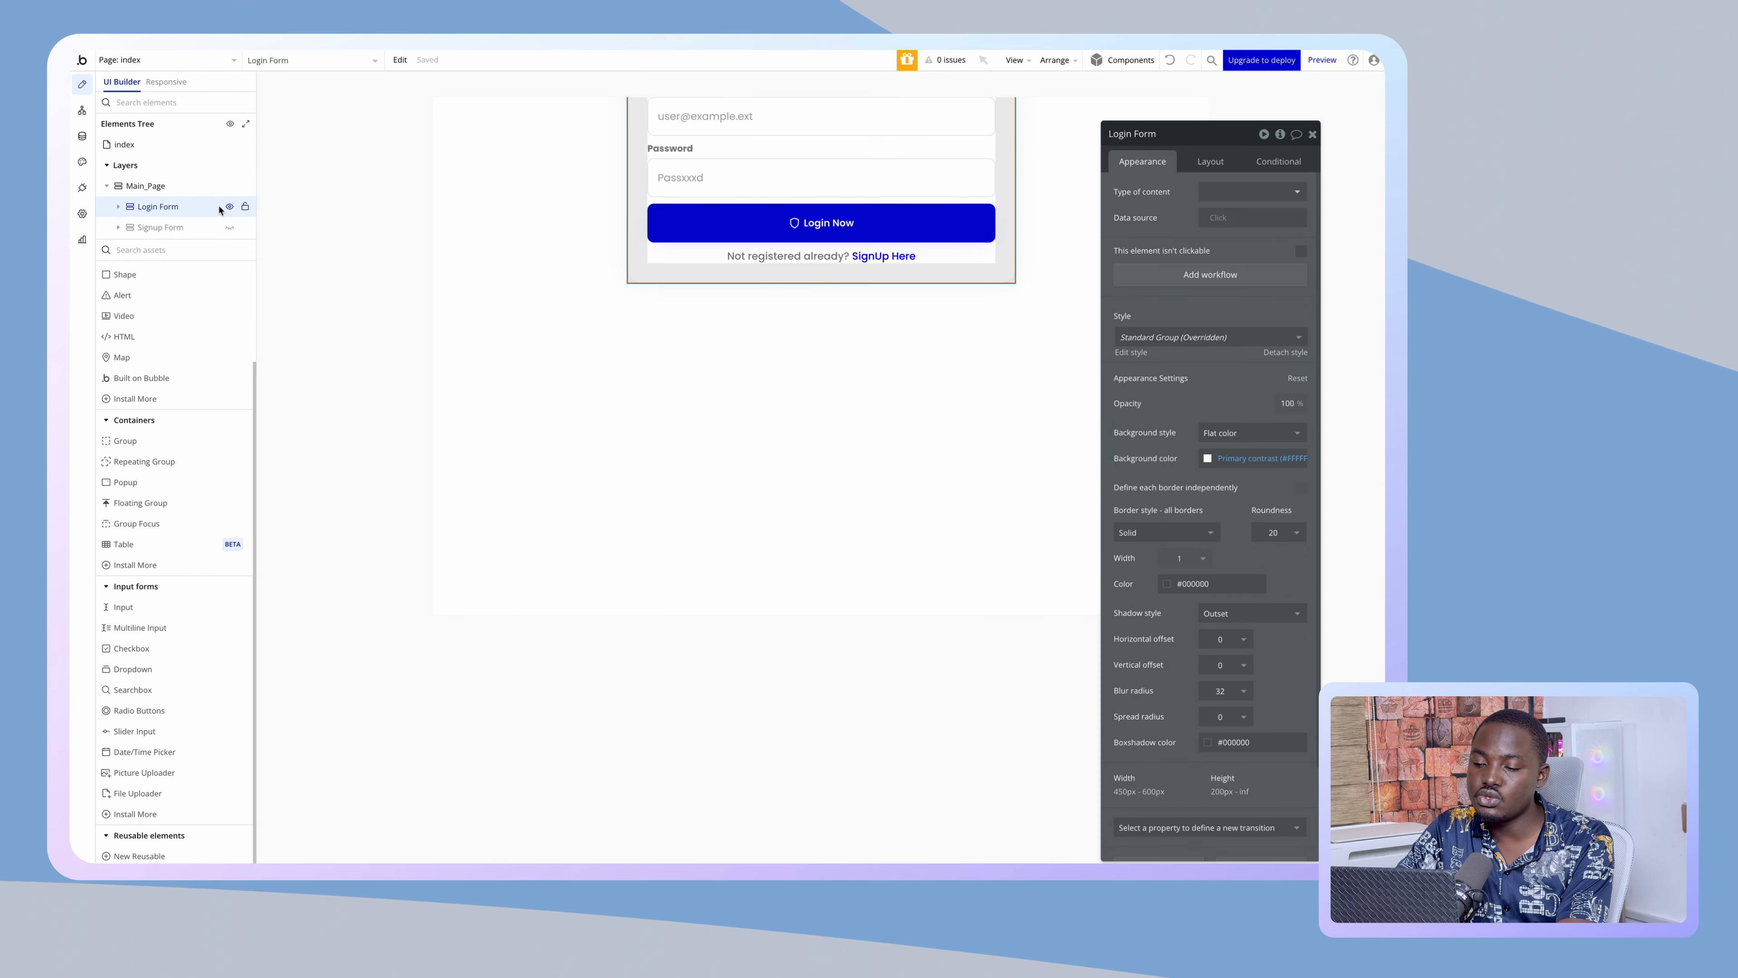
pyautogui.click(159, 227)
pyautogui.click(1210, 160)
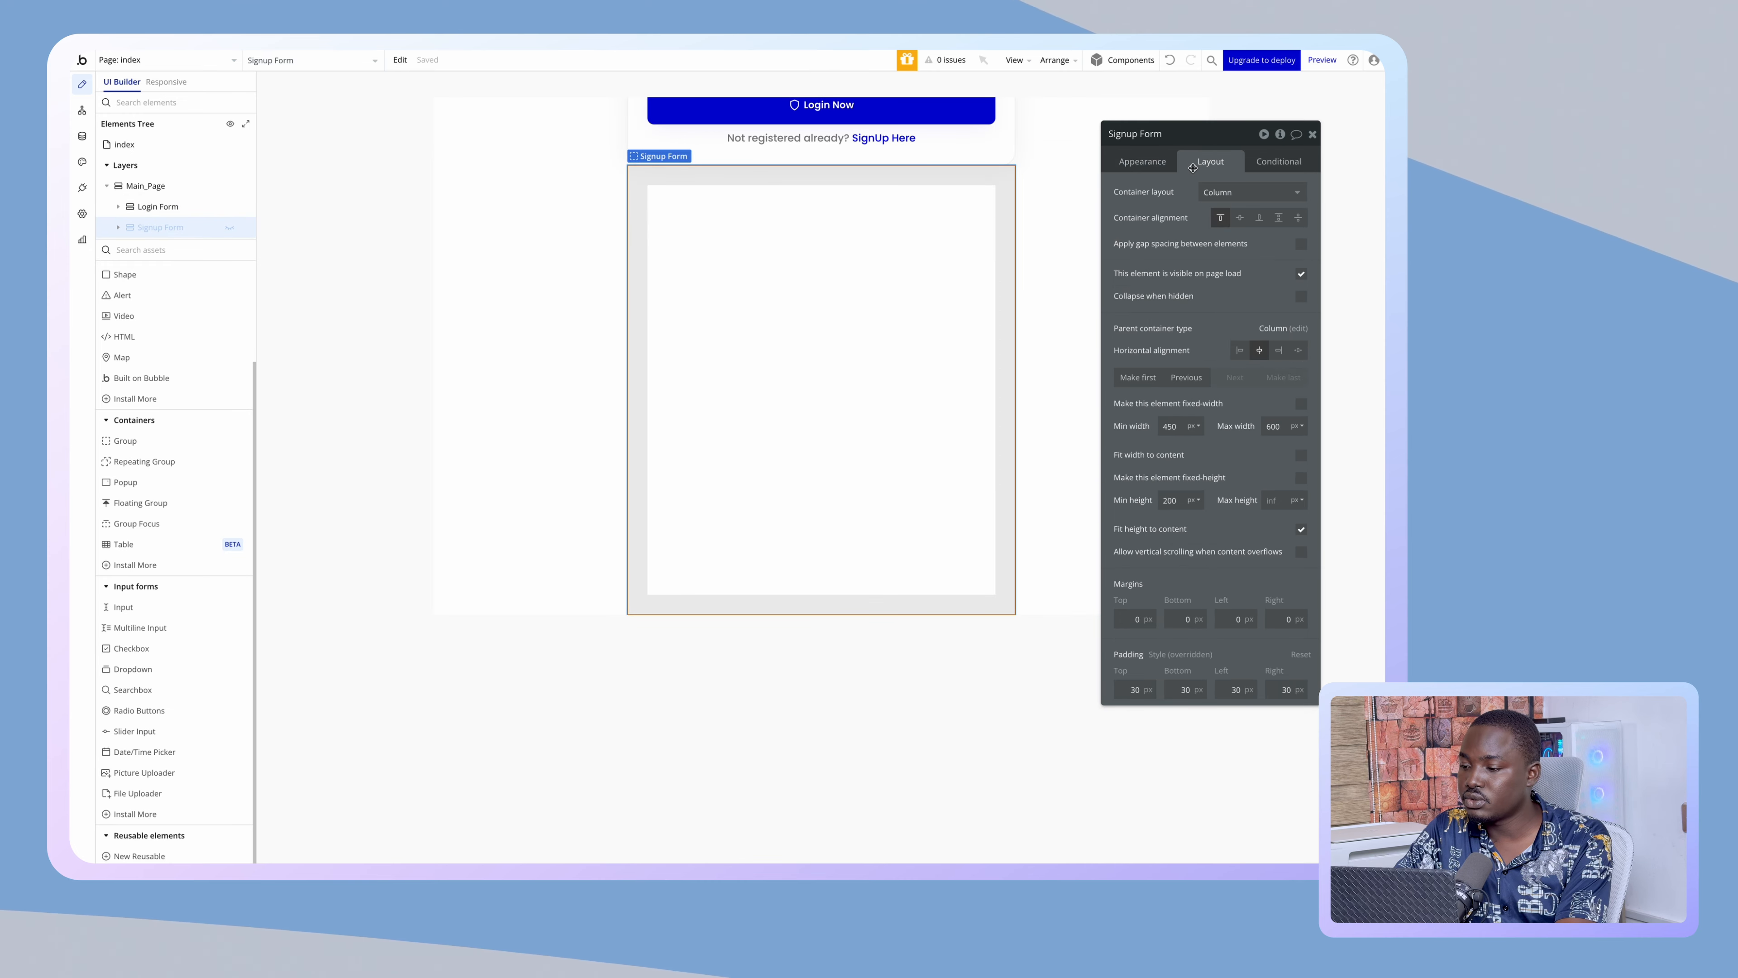
pyautogui.click(1301, 274)
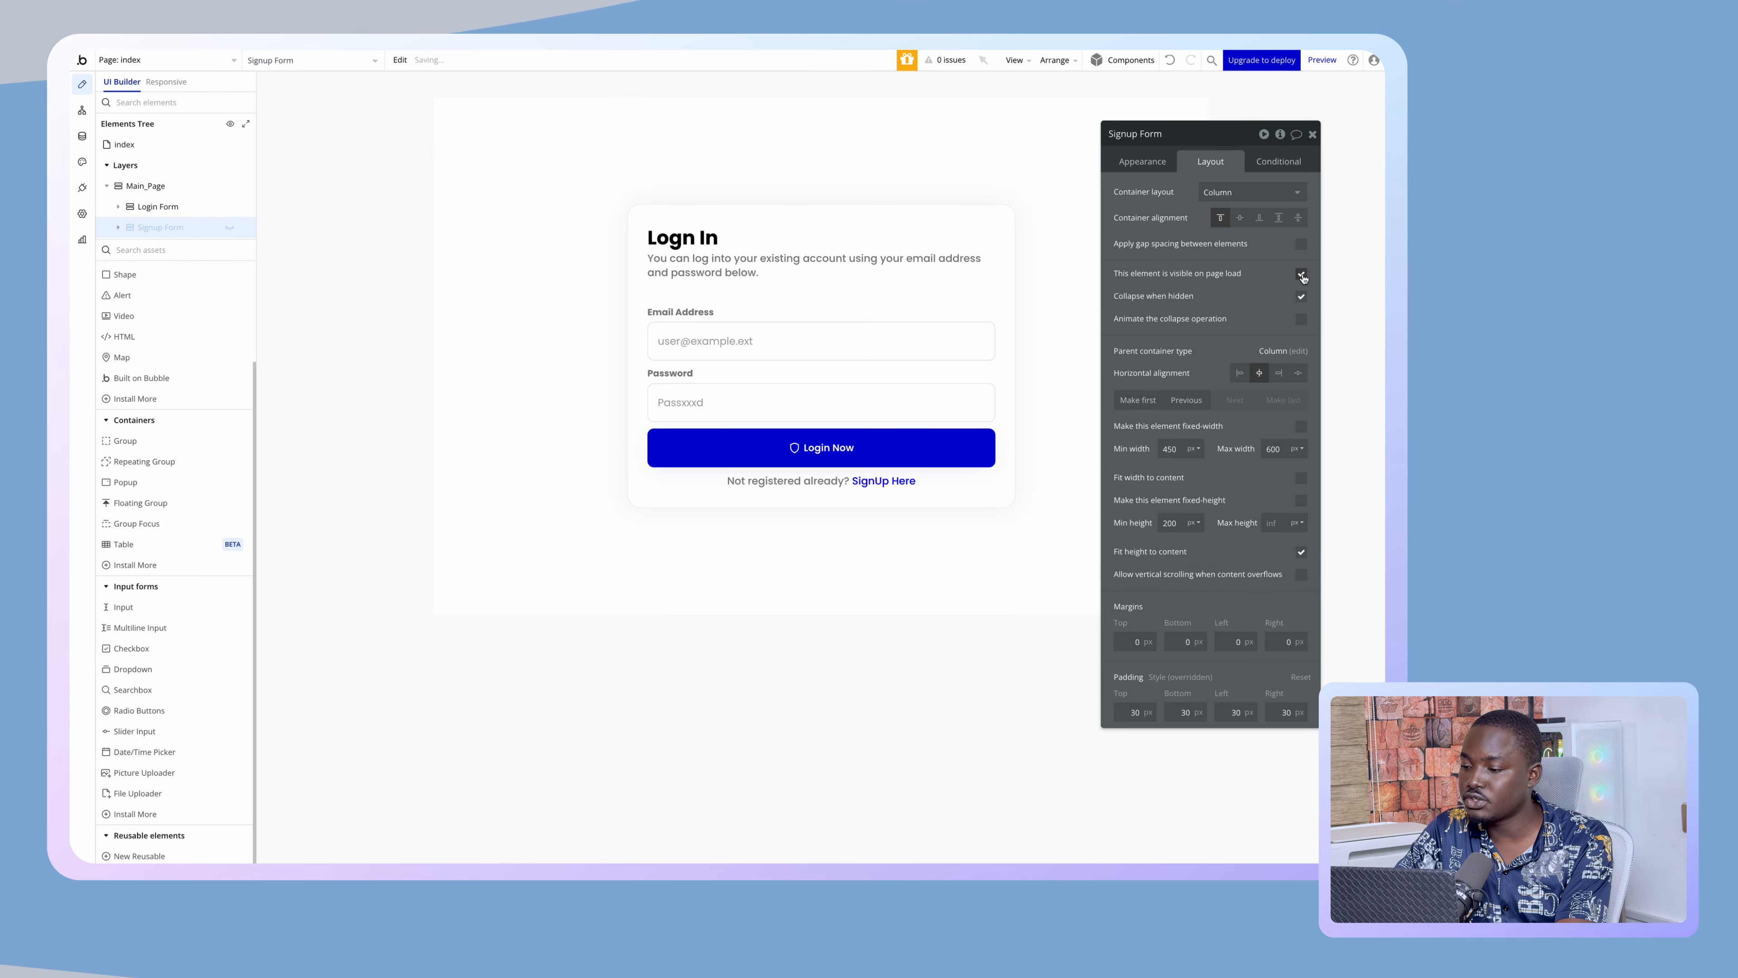
pyautogui.click(229, 227)
pyautogui.click(222, 205)
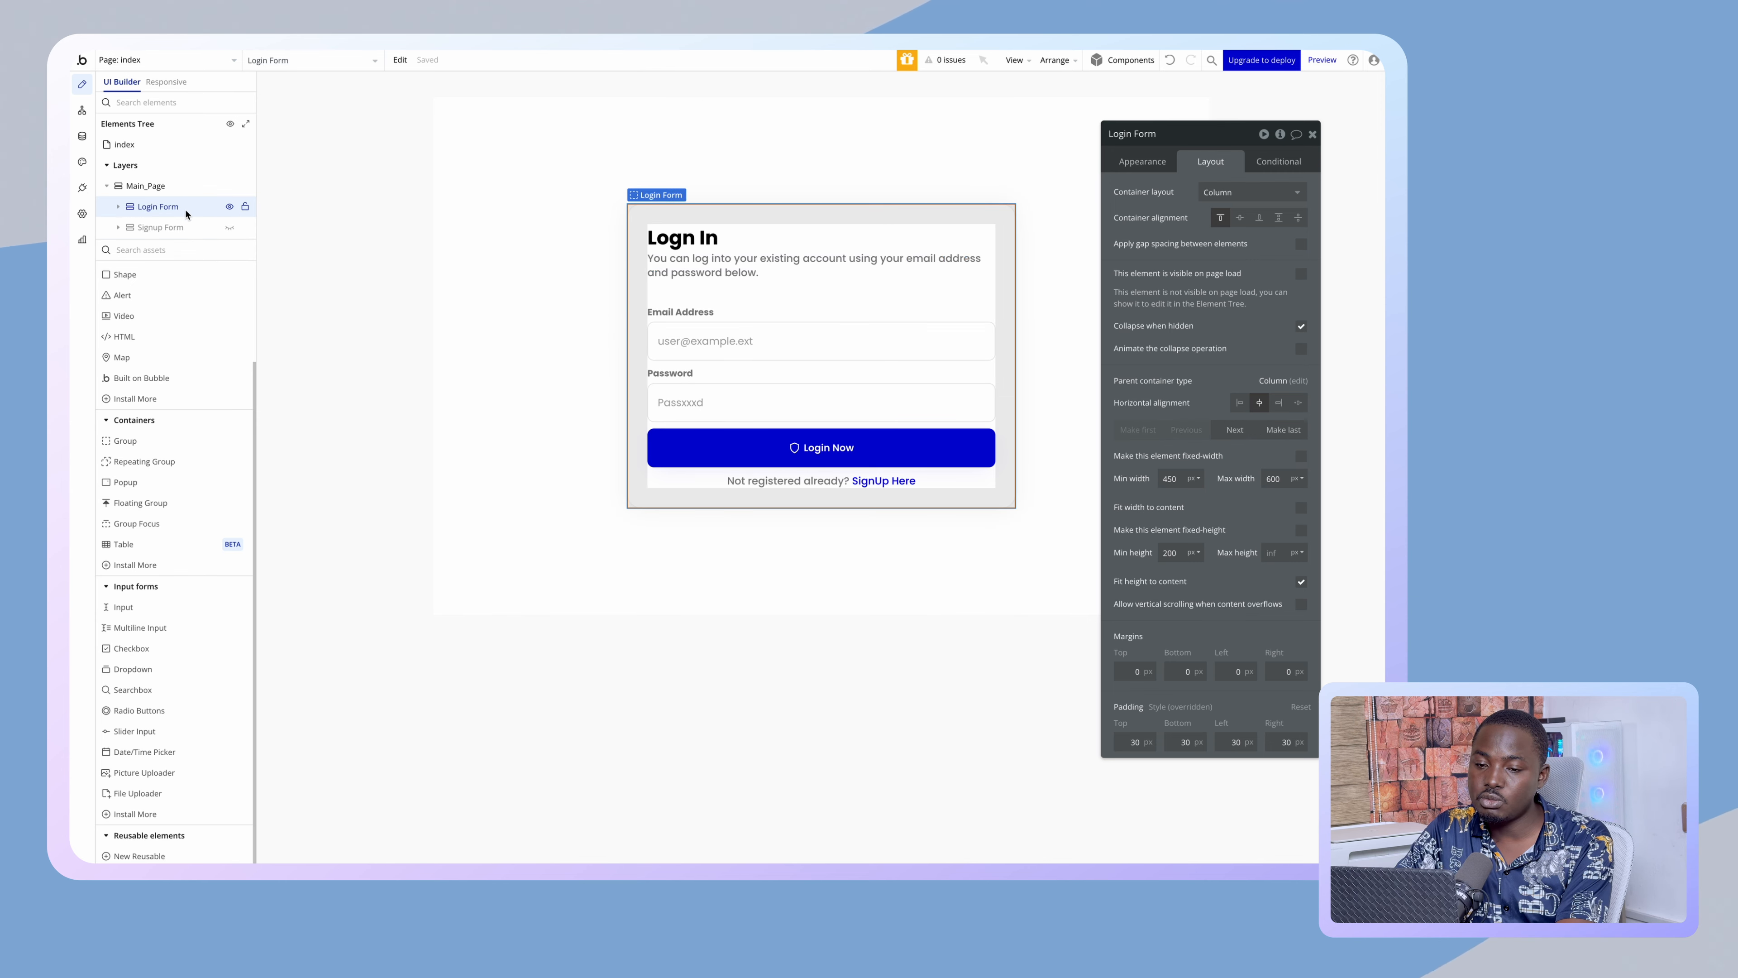
# - Rename the Login form's 'Not registered already?' text element to signupTrigger
pyautogui.click(788, 483)
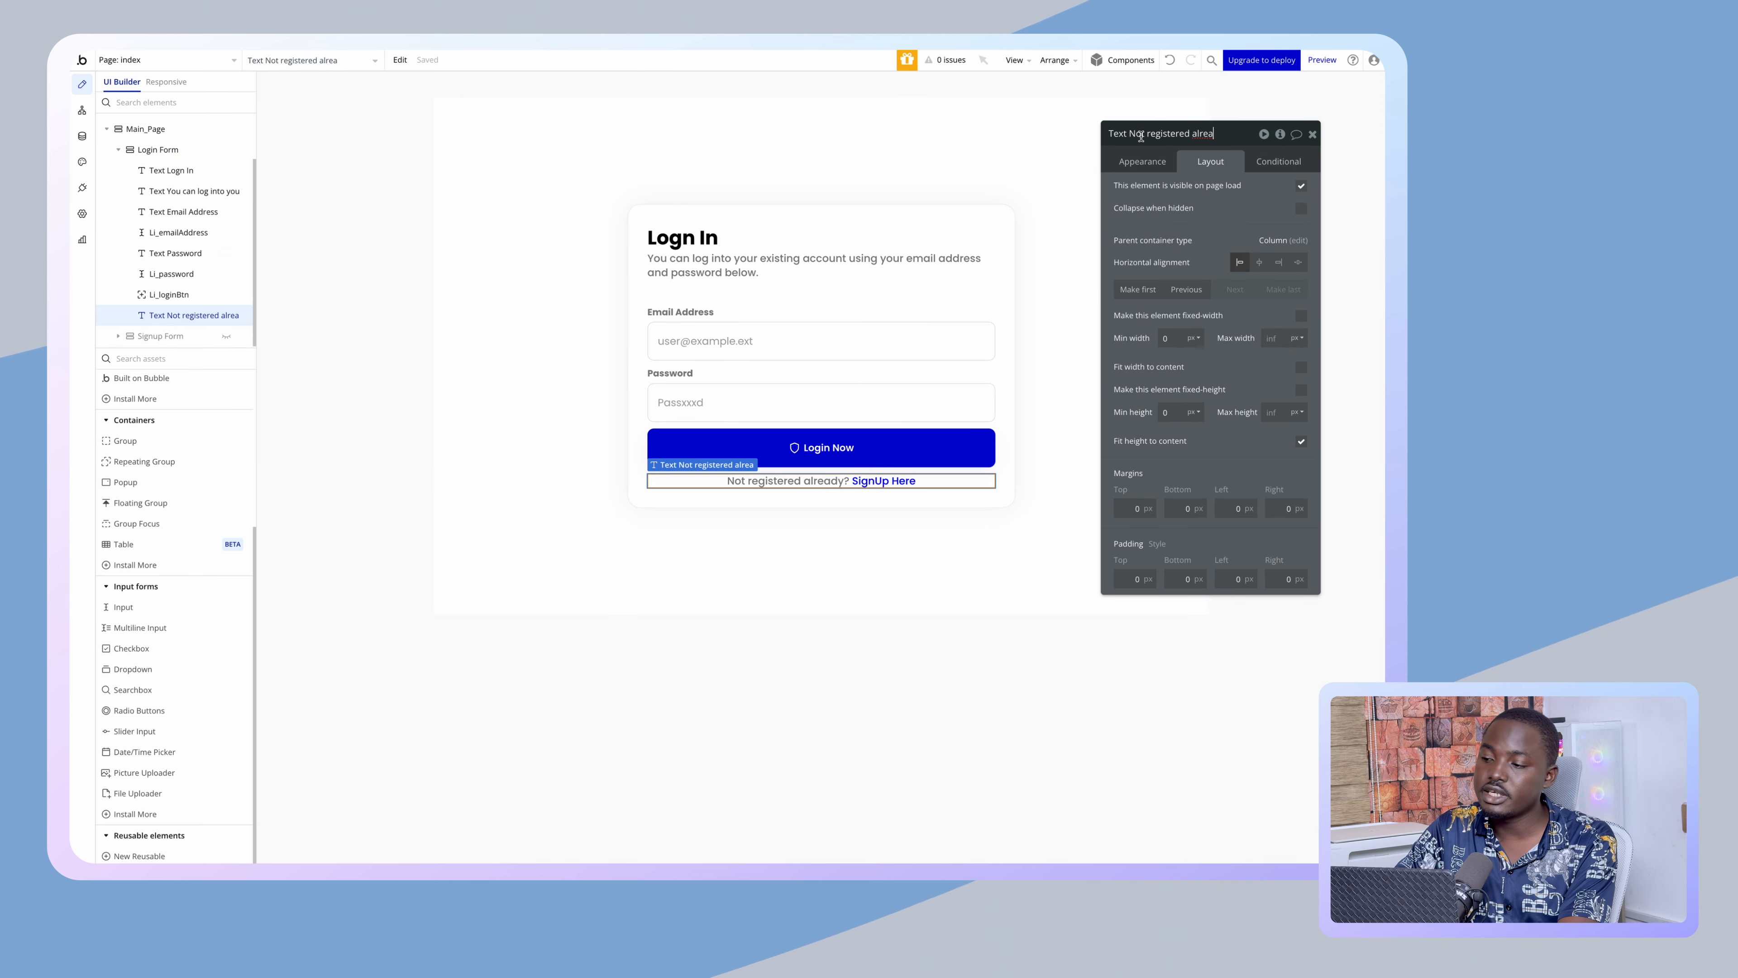
pyautogui.press('super+a')
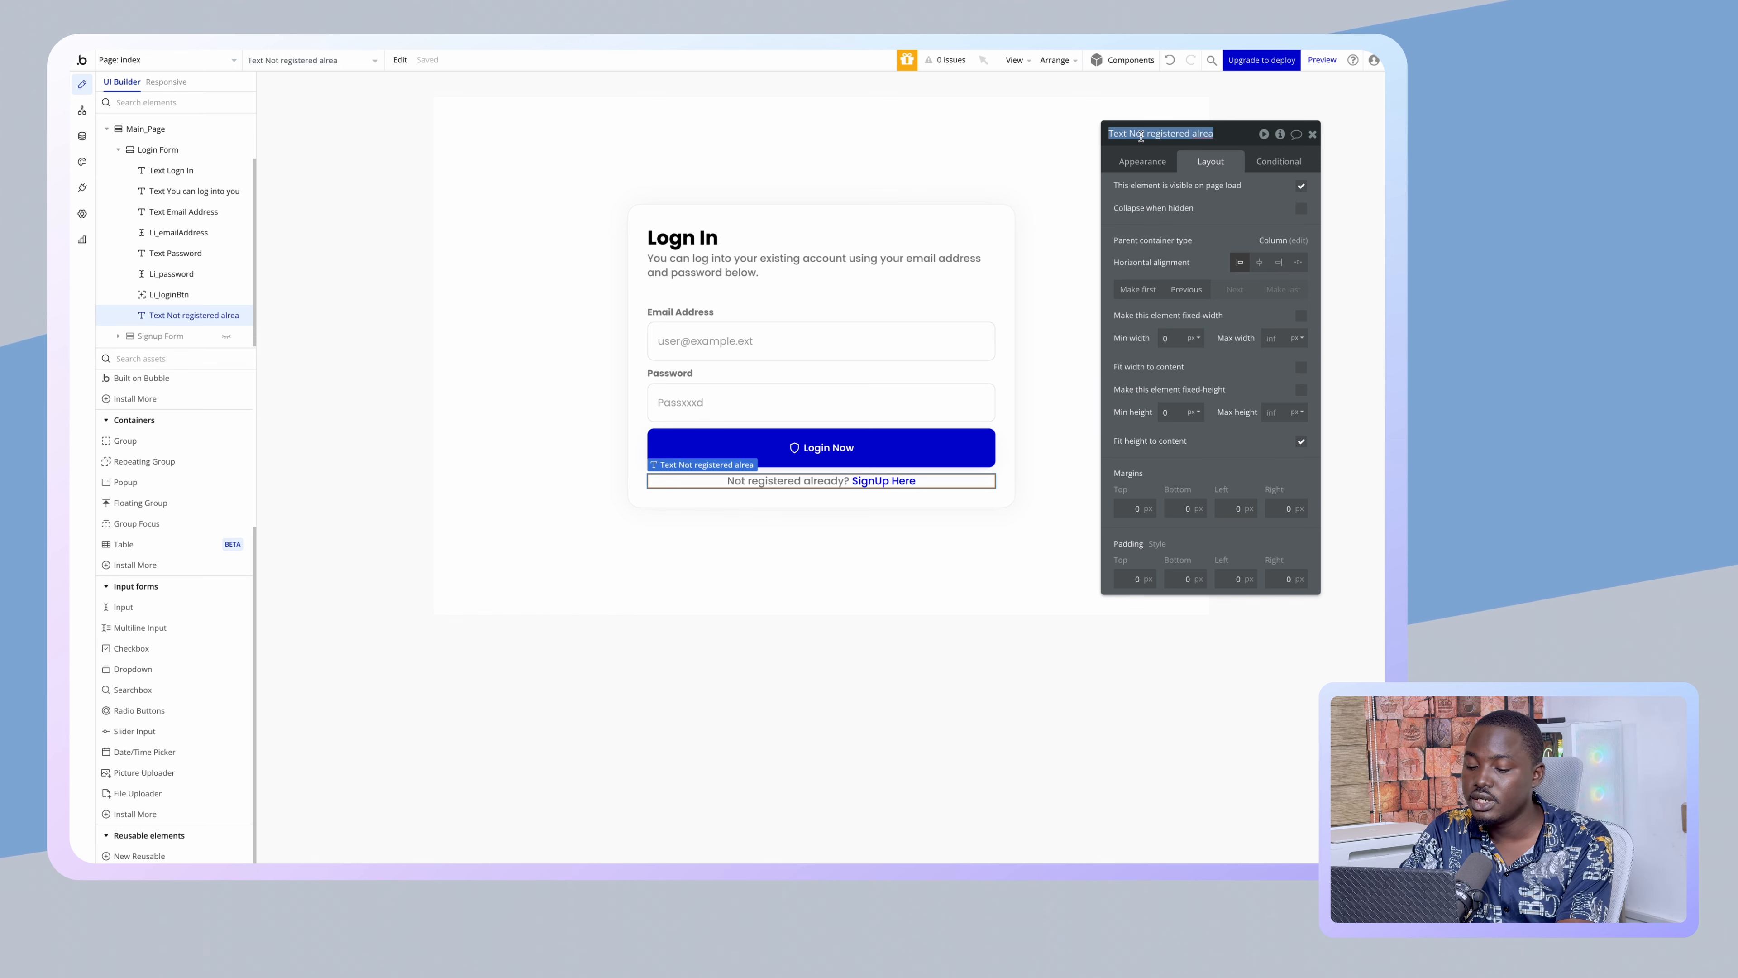
pyautogui.write('signupTrigger')
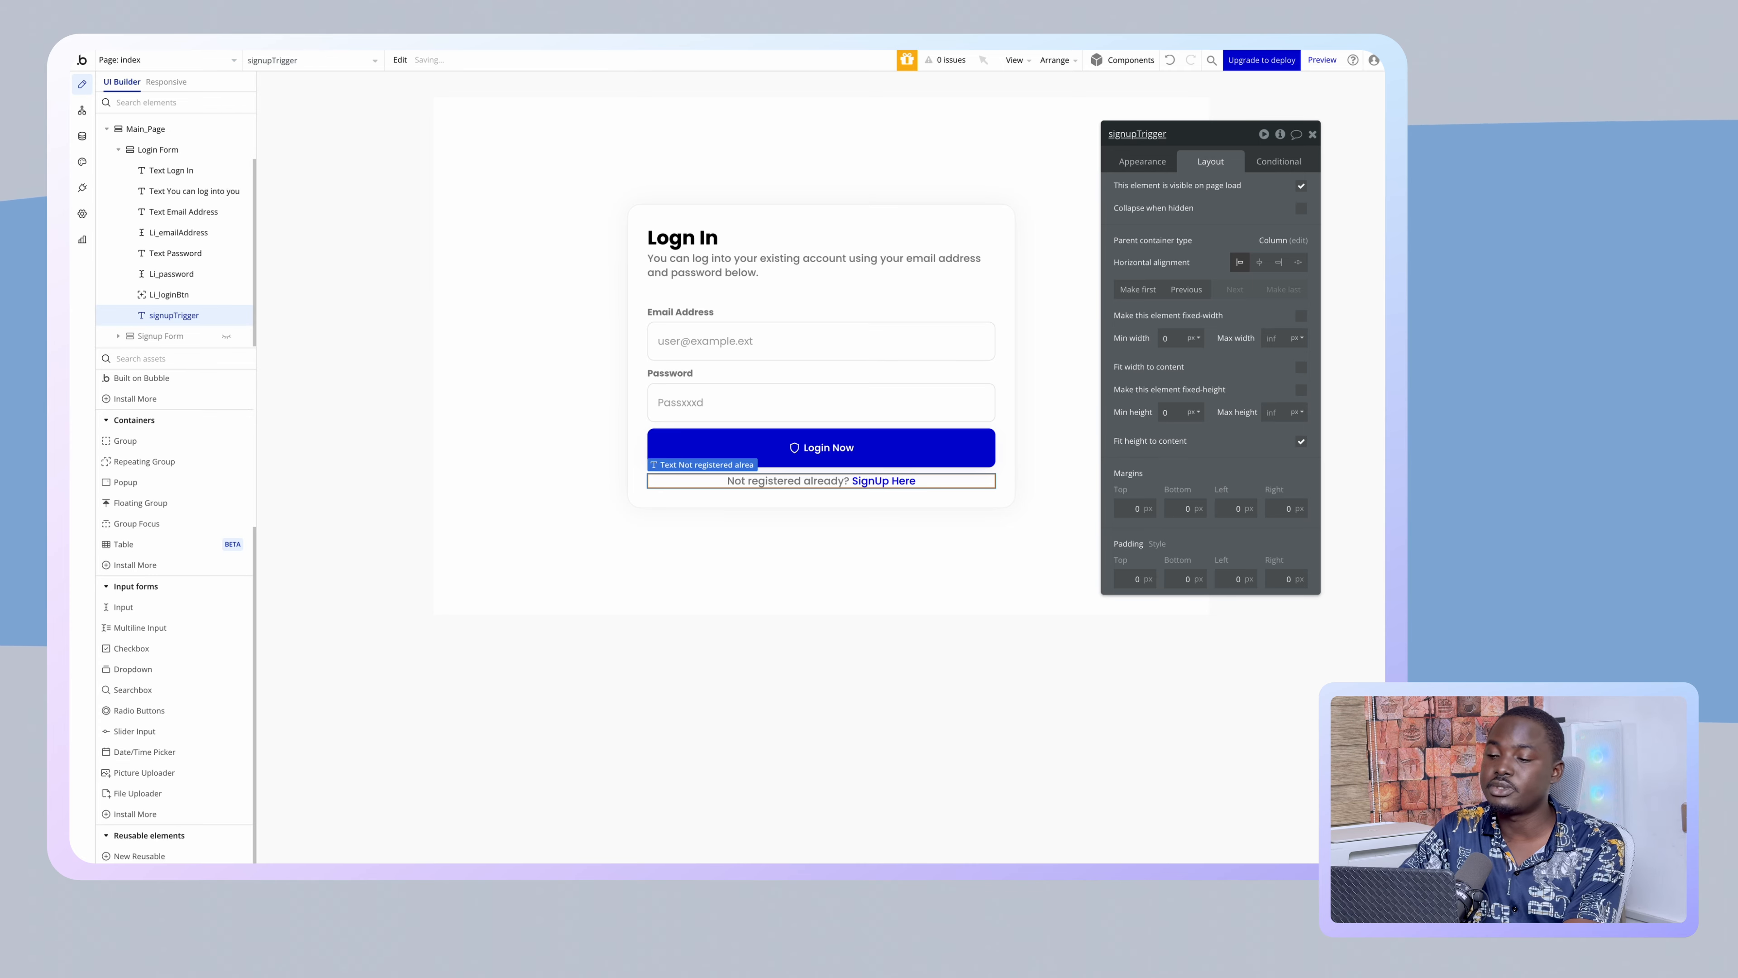
pyautogui.click(634, 244)
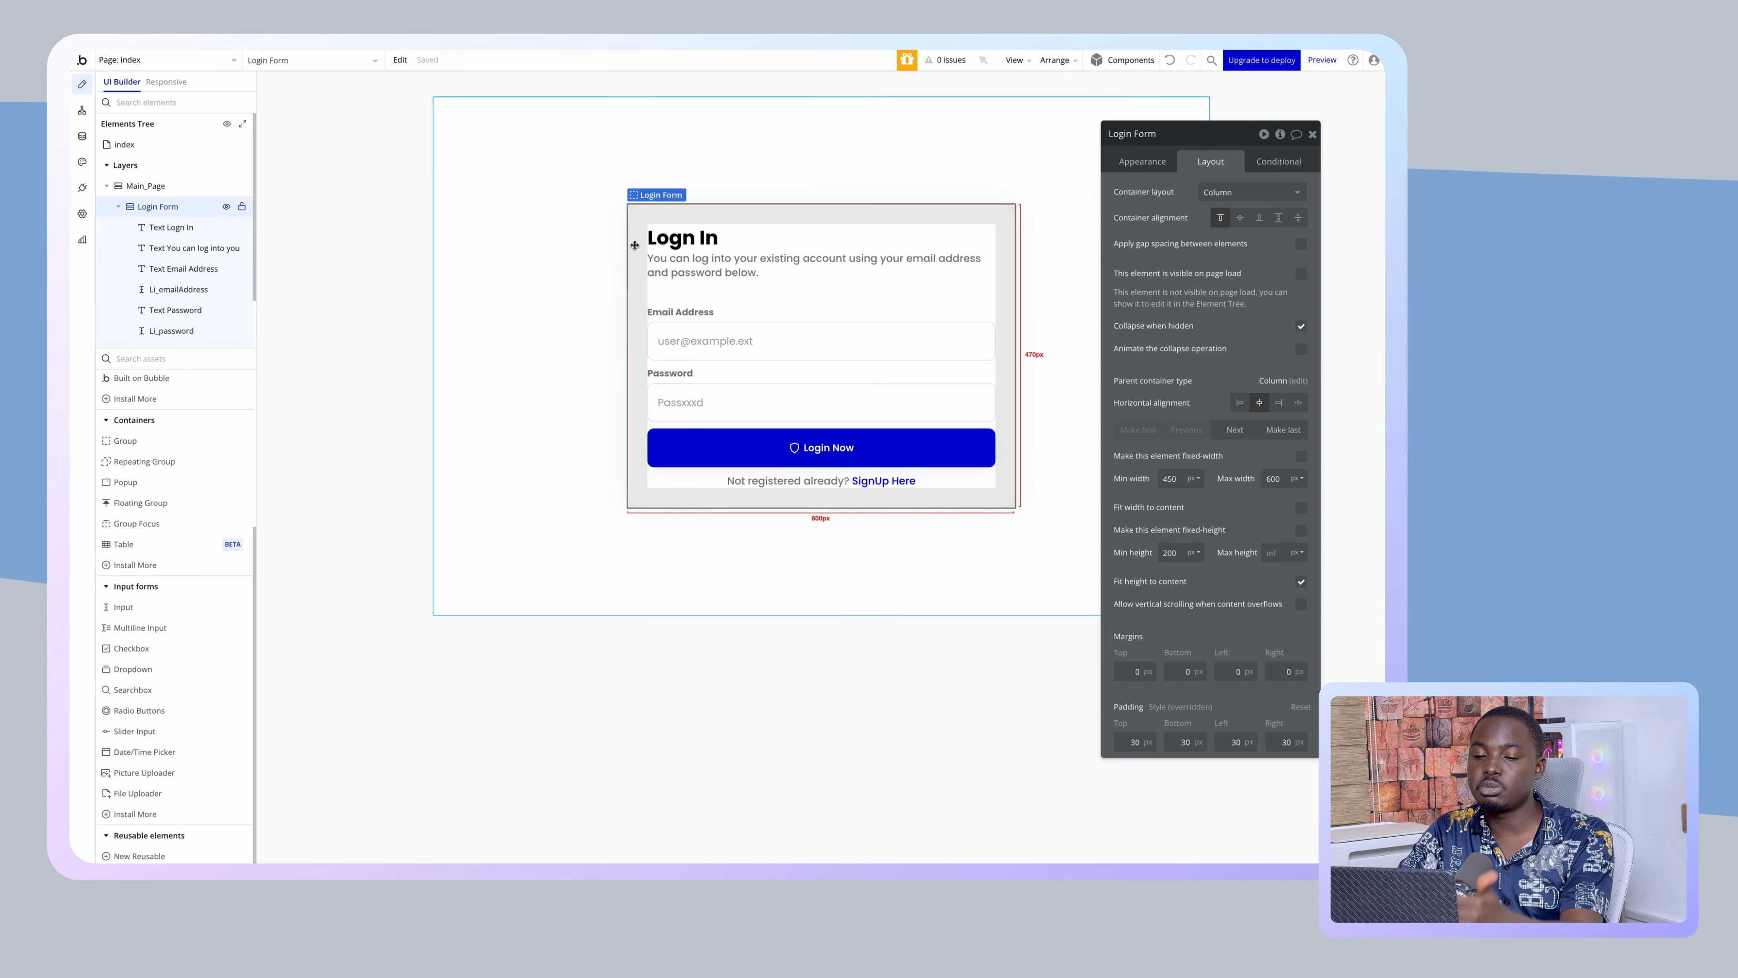
# - Start a Login Form condition that reads URL parameter p from the page URL
pyautogui.click(1271, 165)
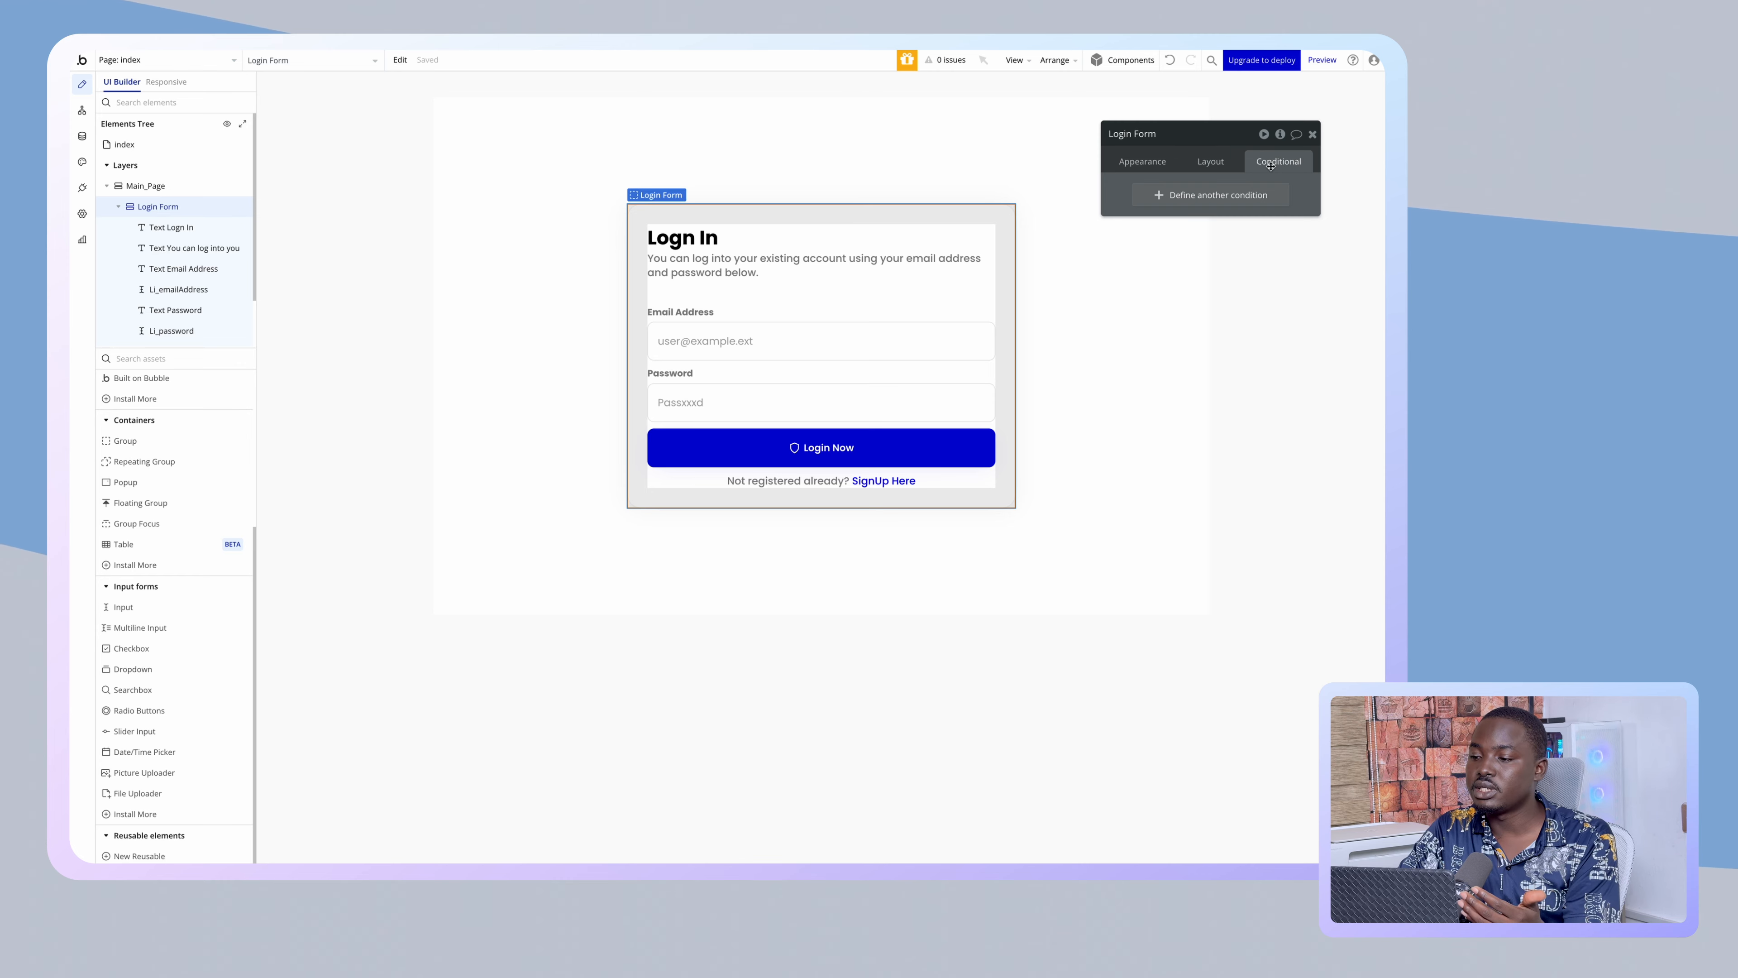
pyautogui.click(1192, 197)
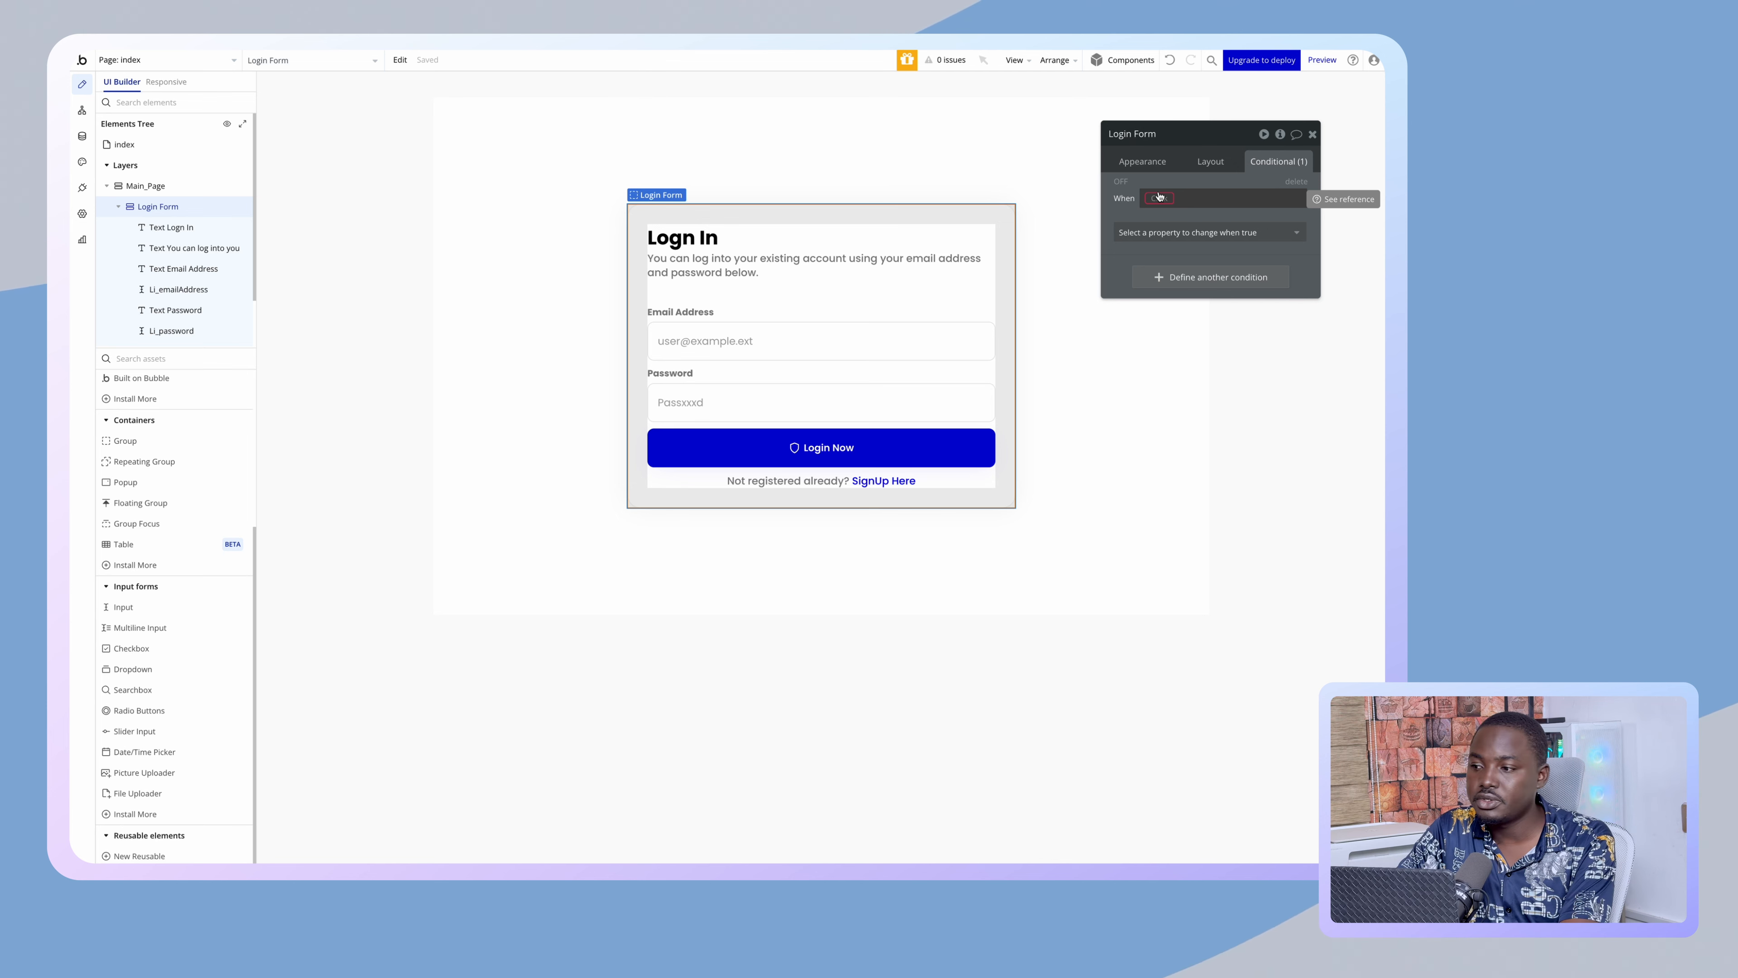
pyautogui.click(1158, 197)
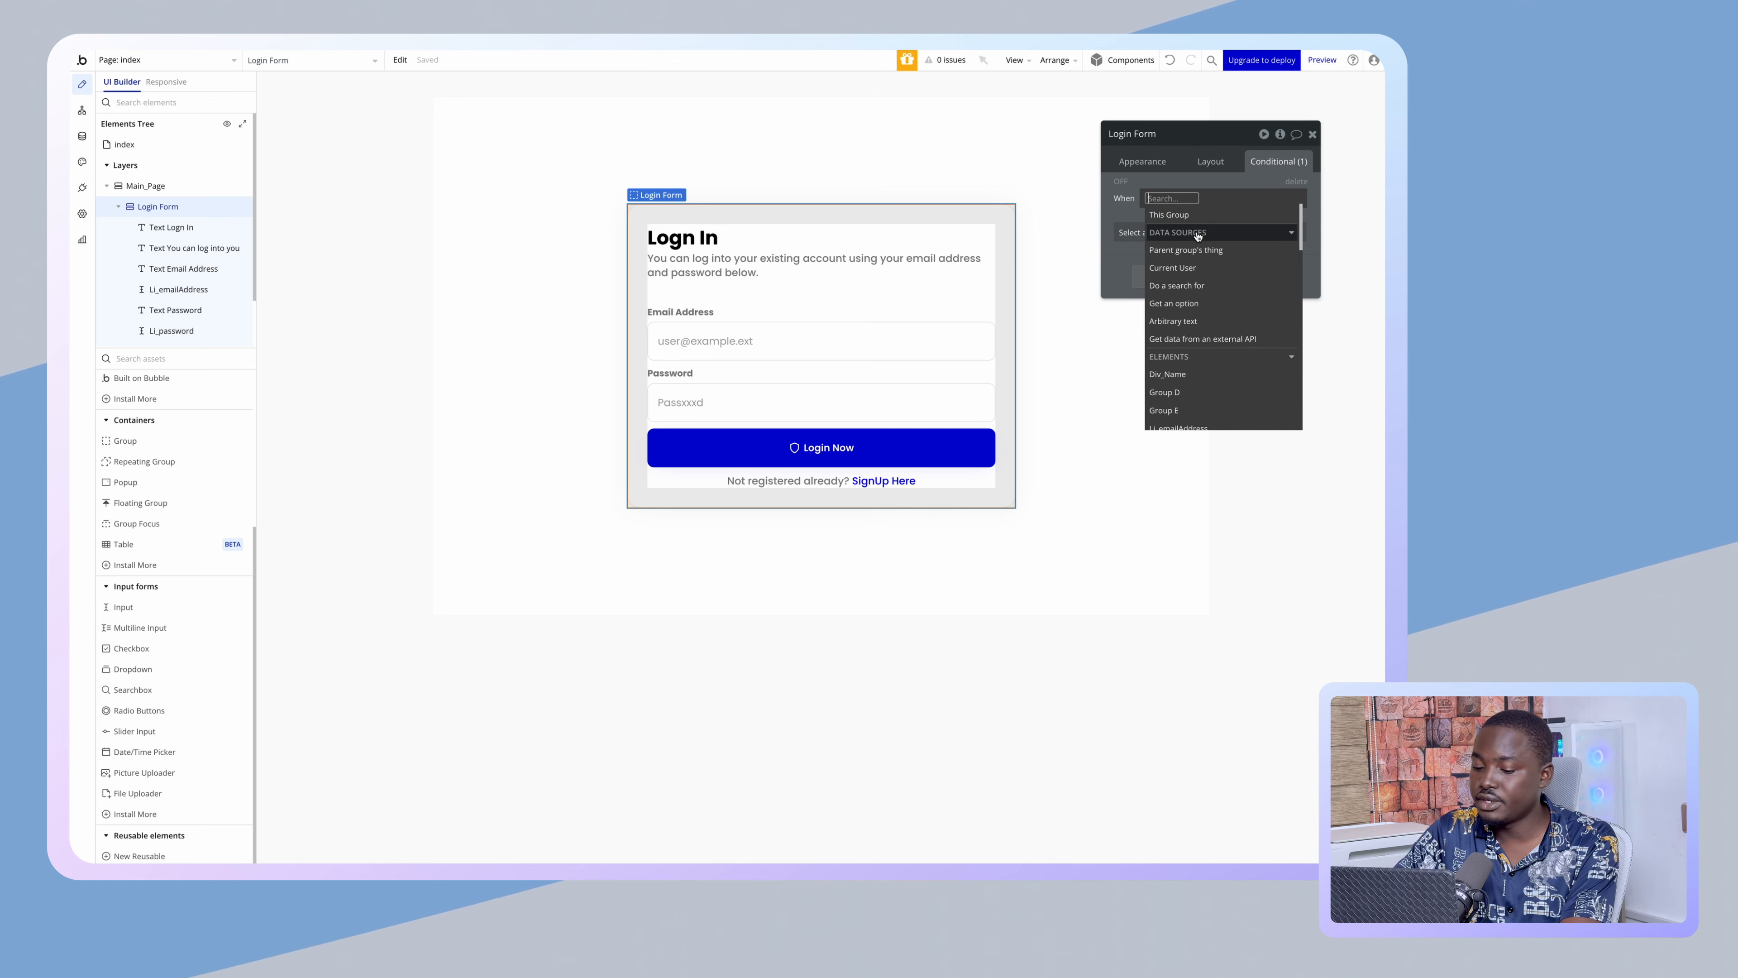
pyautogui.write('url')
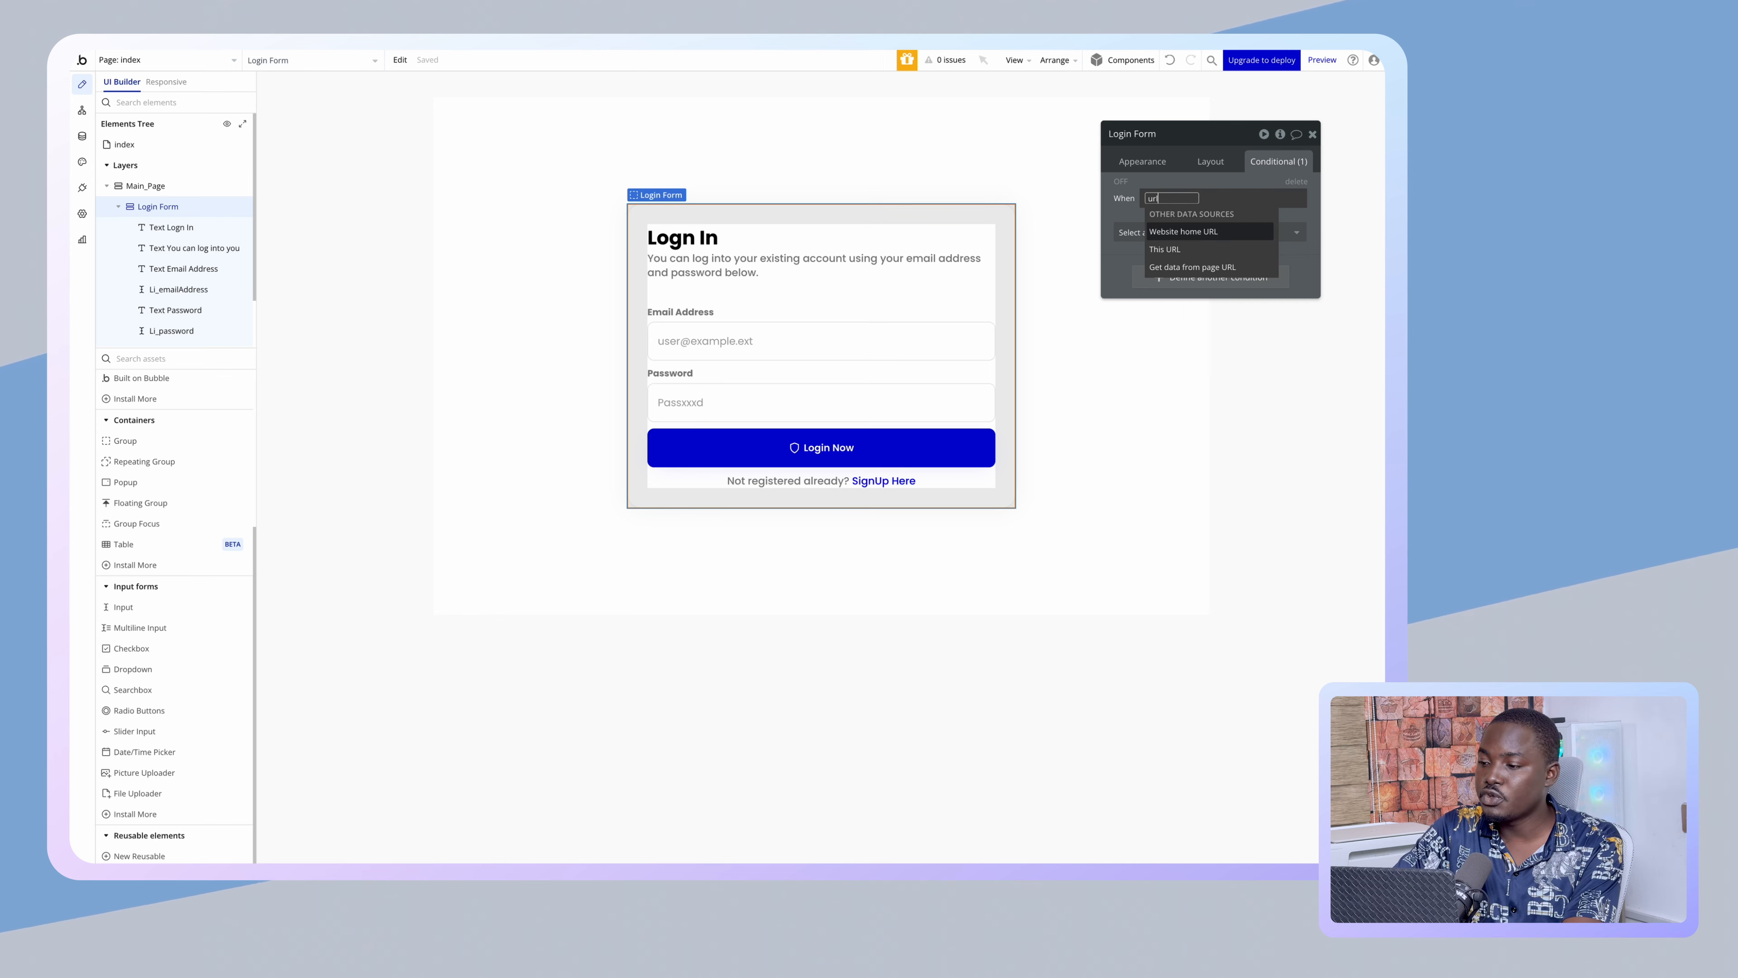
pyautogui.click(1207, 267)
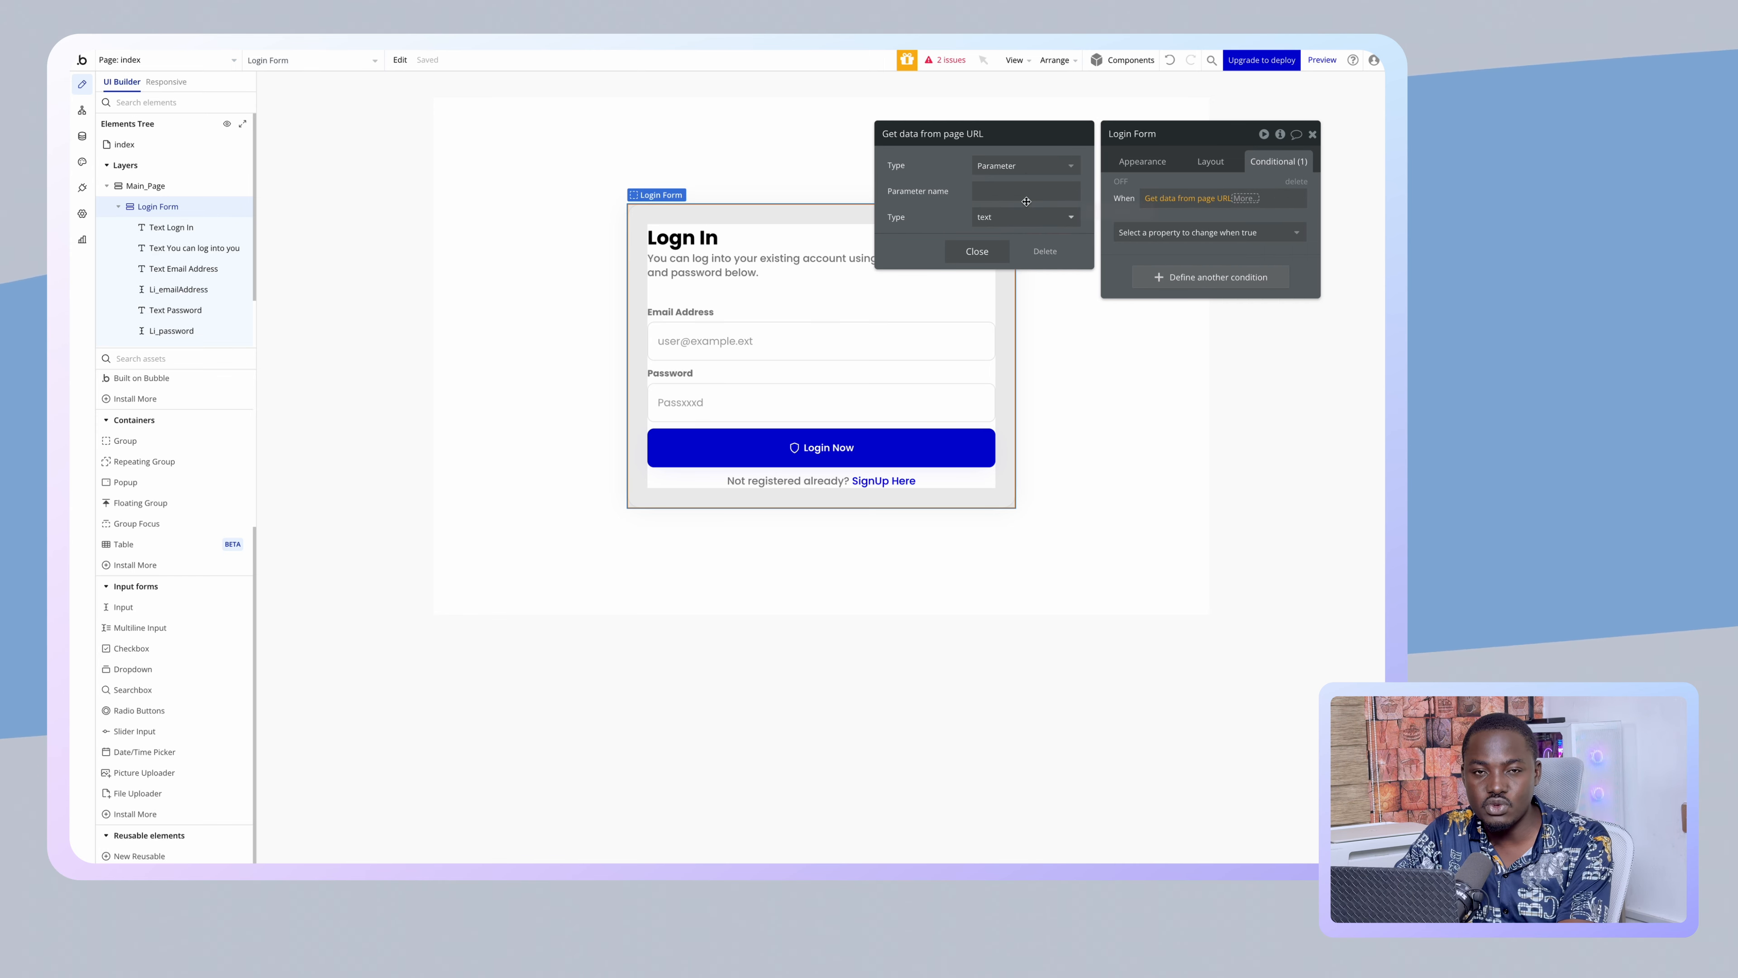
pyautogui.click(1013, 191)
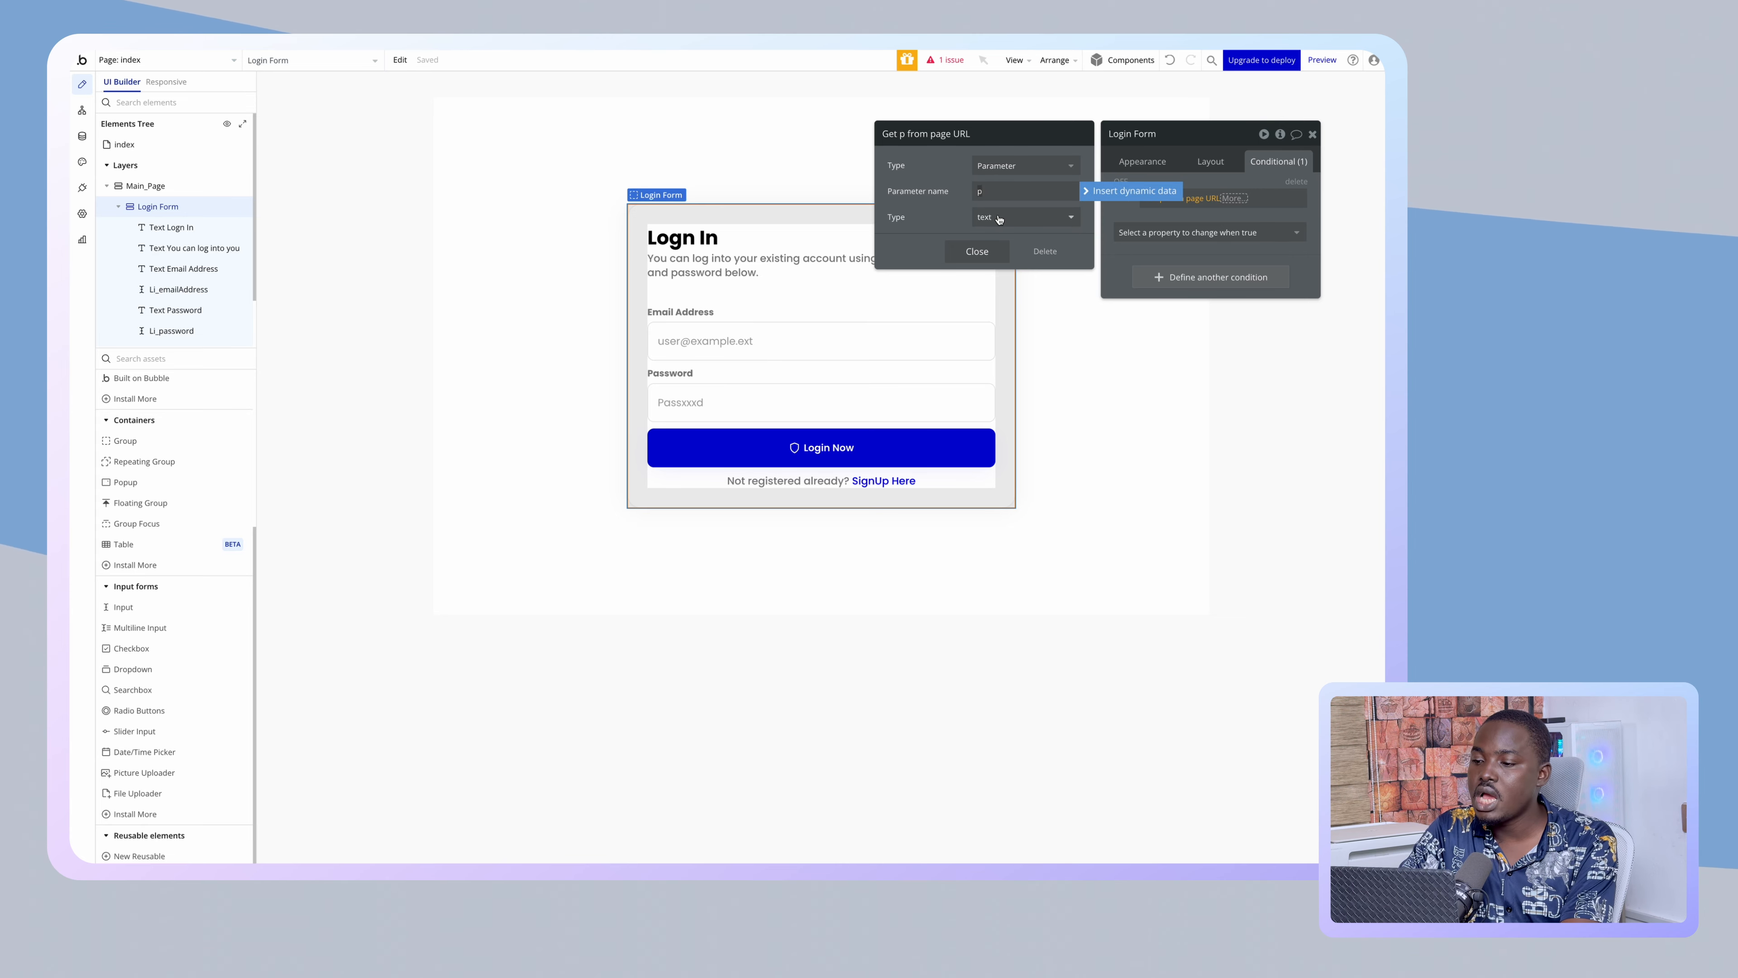
pyautogui.click(996, 252)
# - Finish the condition as 'is login' making the form visible, then hide Login Form in the tree
pyautogui.click(1234, 199)
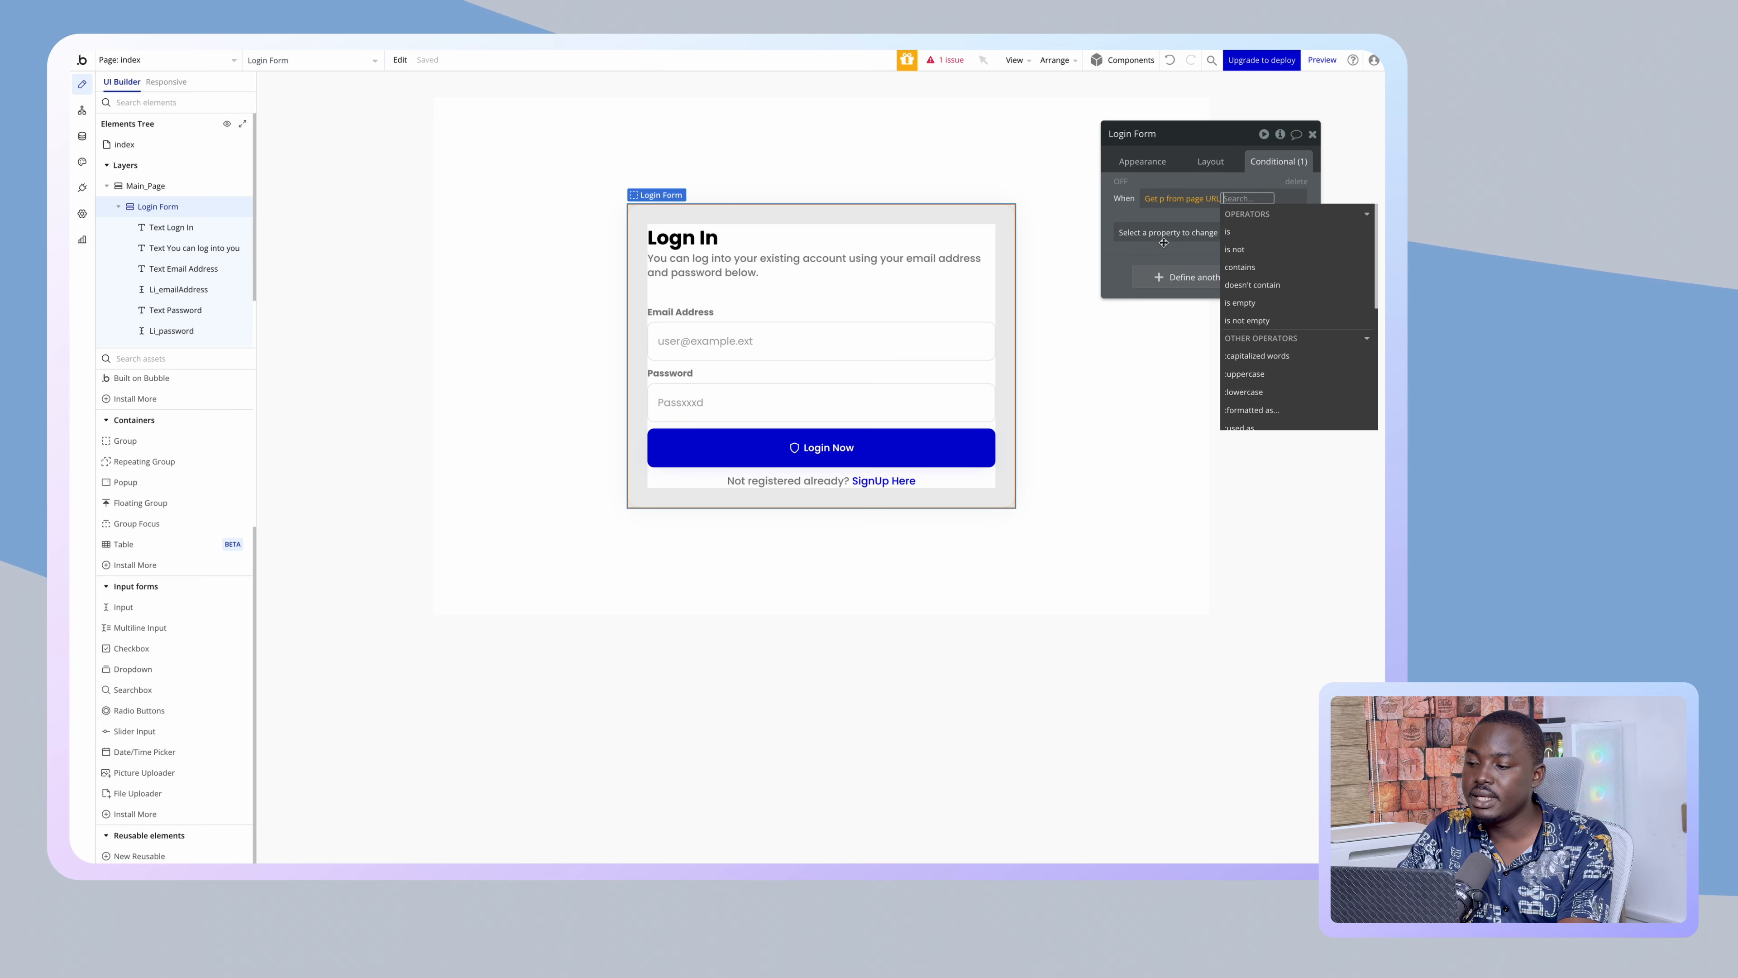
pyautogui.click(1232, 231)
pyautogui.write('login')
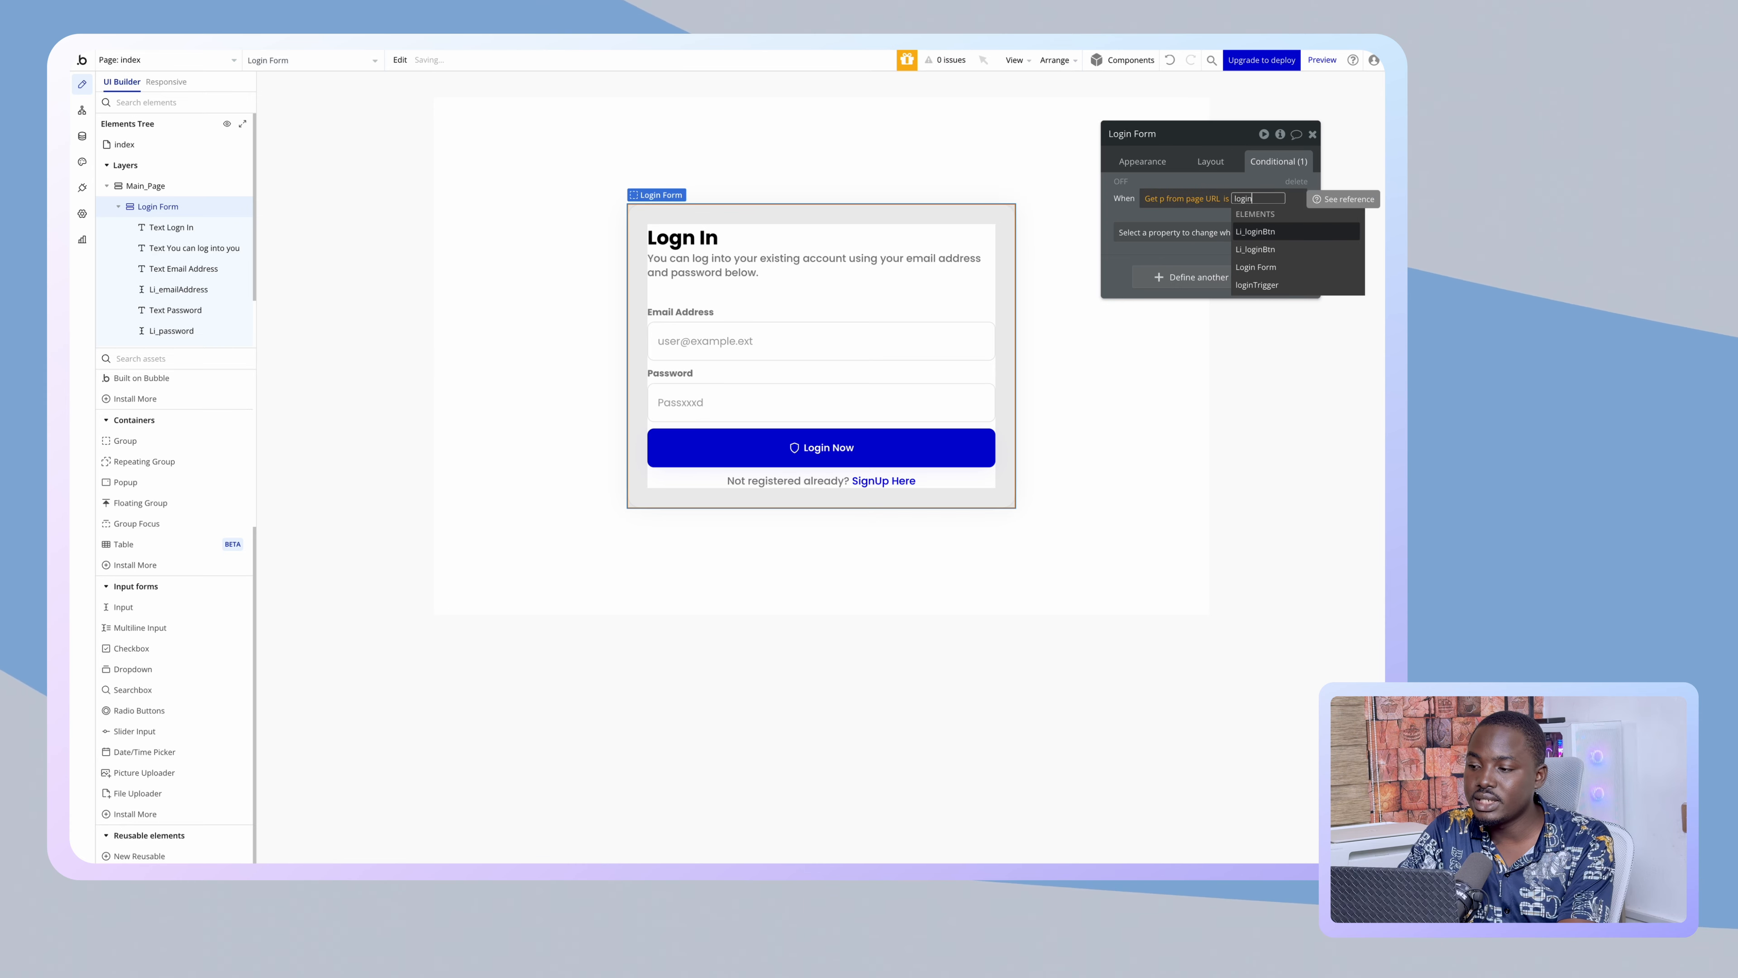
pyautogui.press('Return')
pyautogui.click(1146, 237)
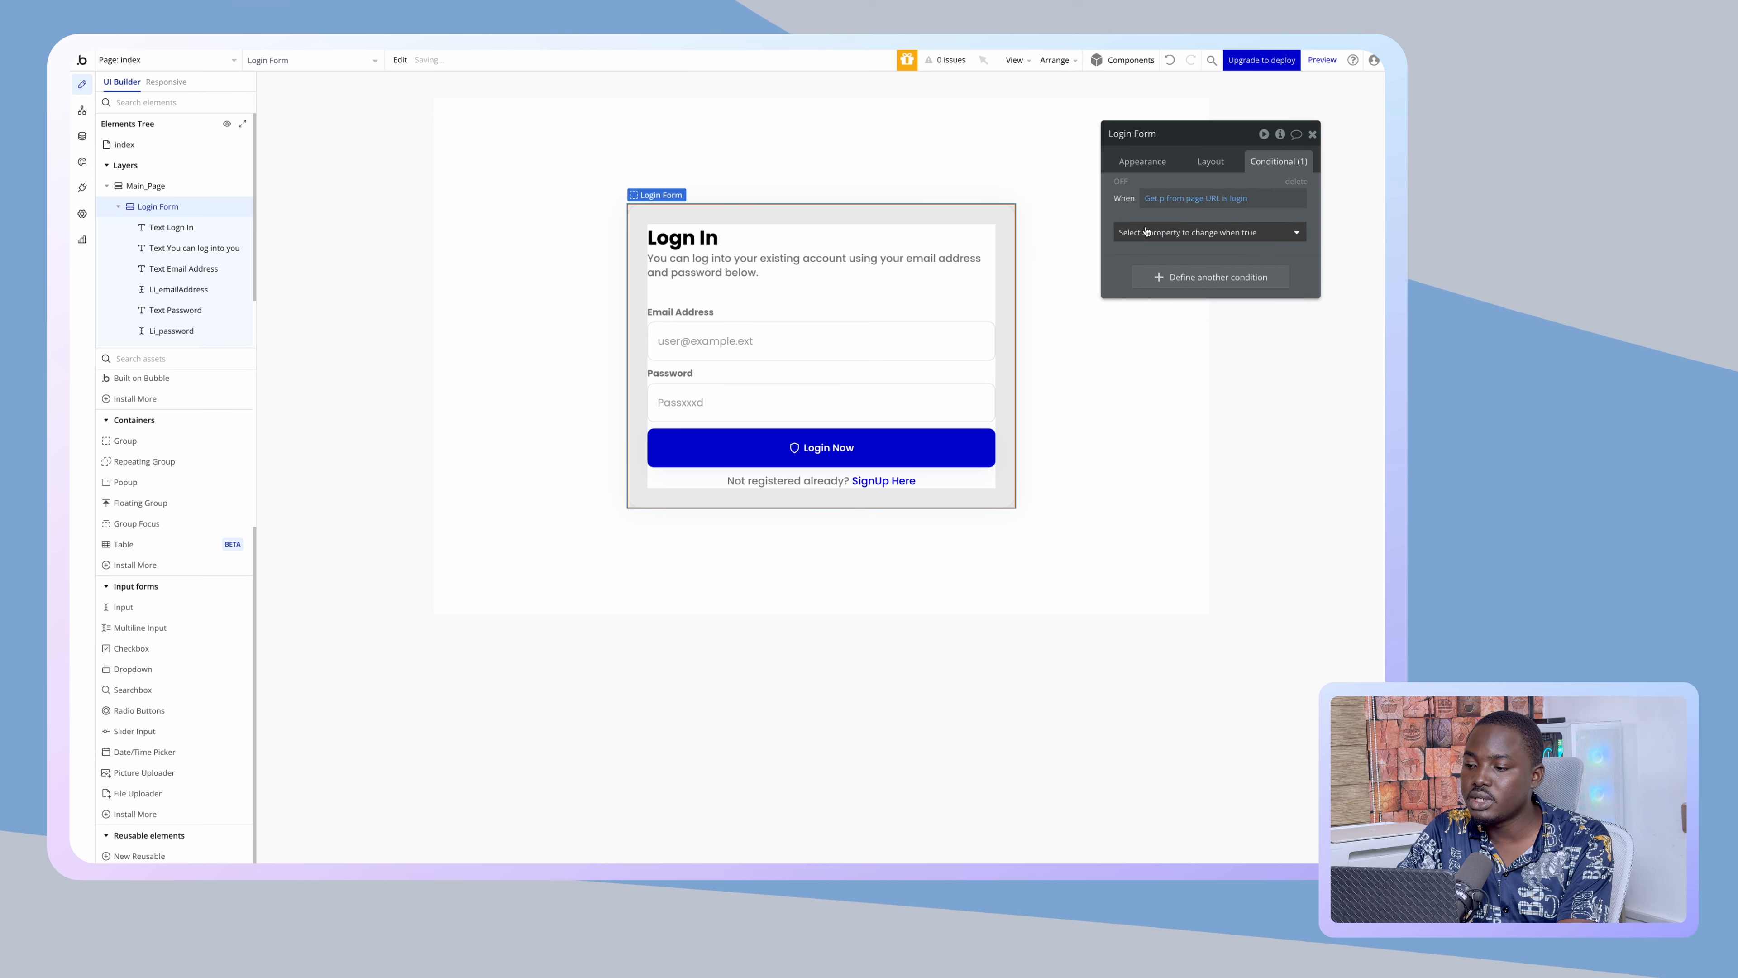
pyautogui.click(1146, 235)
pyautogui.click(1155, 272)
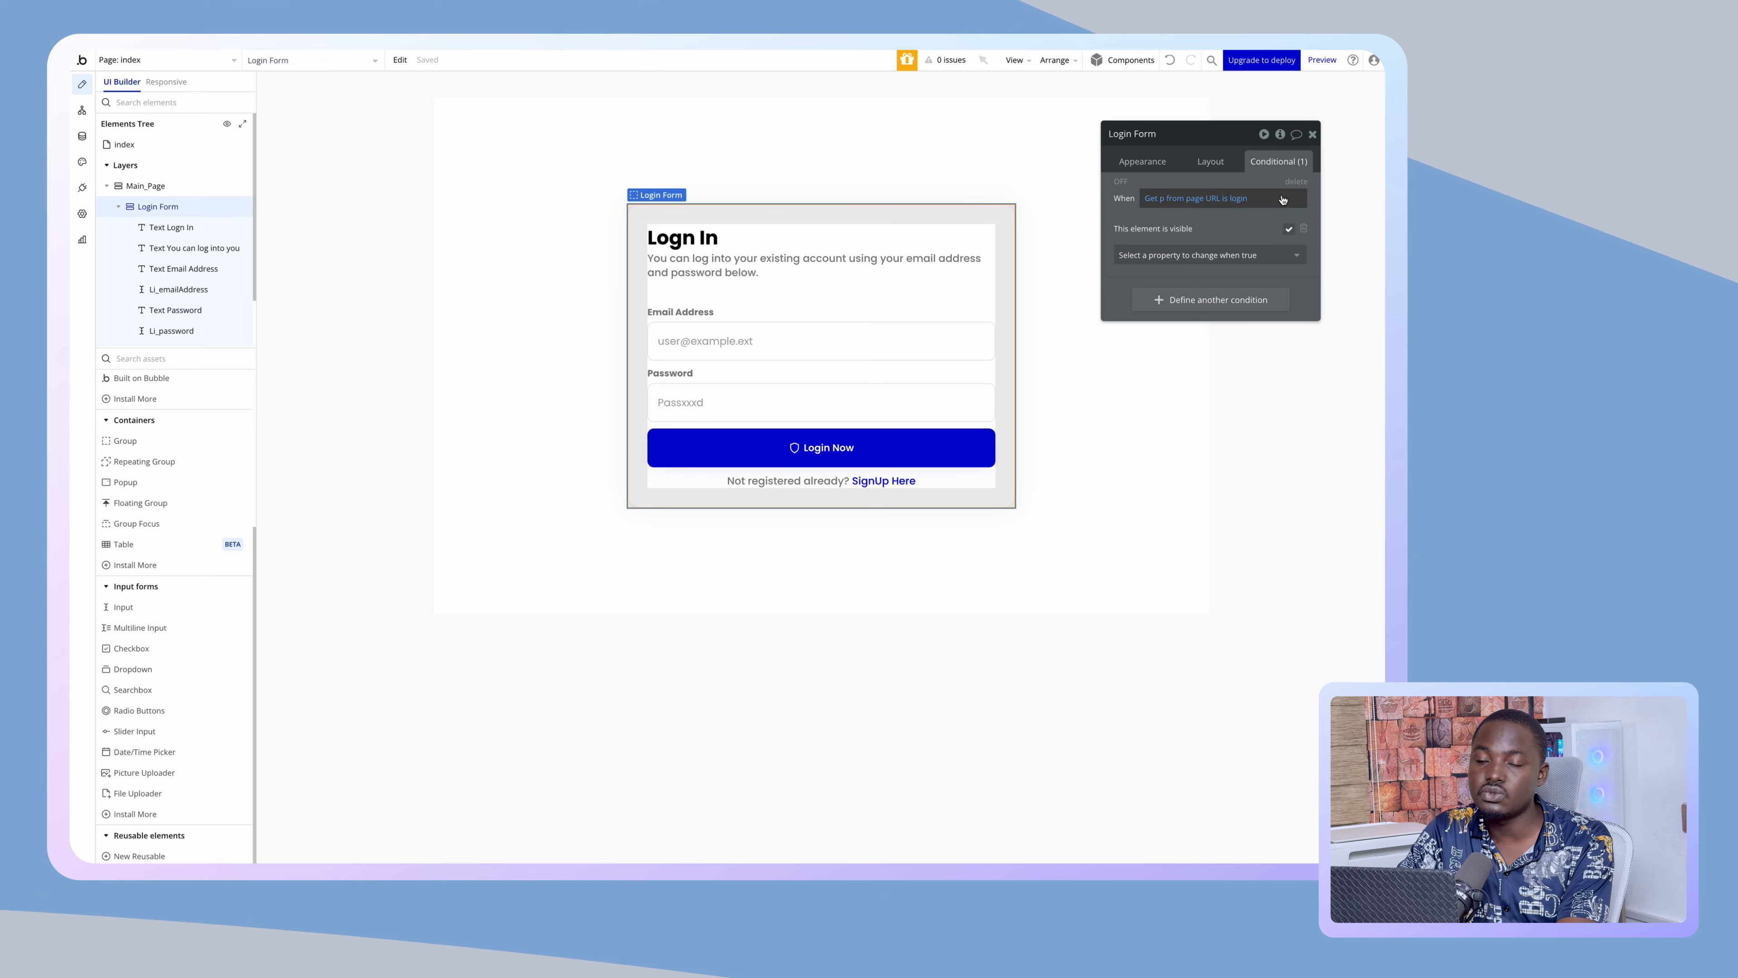
pyautogui.click(119, 205)
pyautogui.click(159, 227)
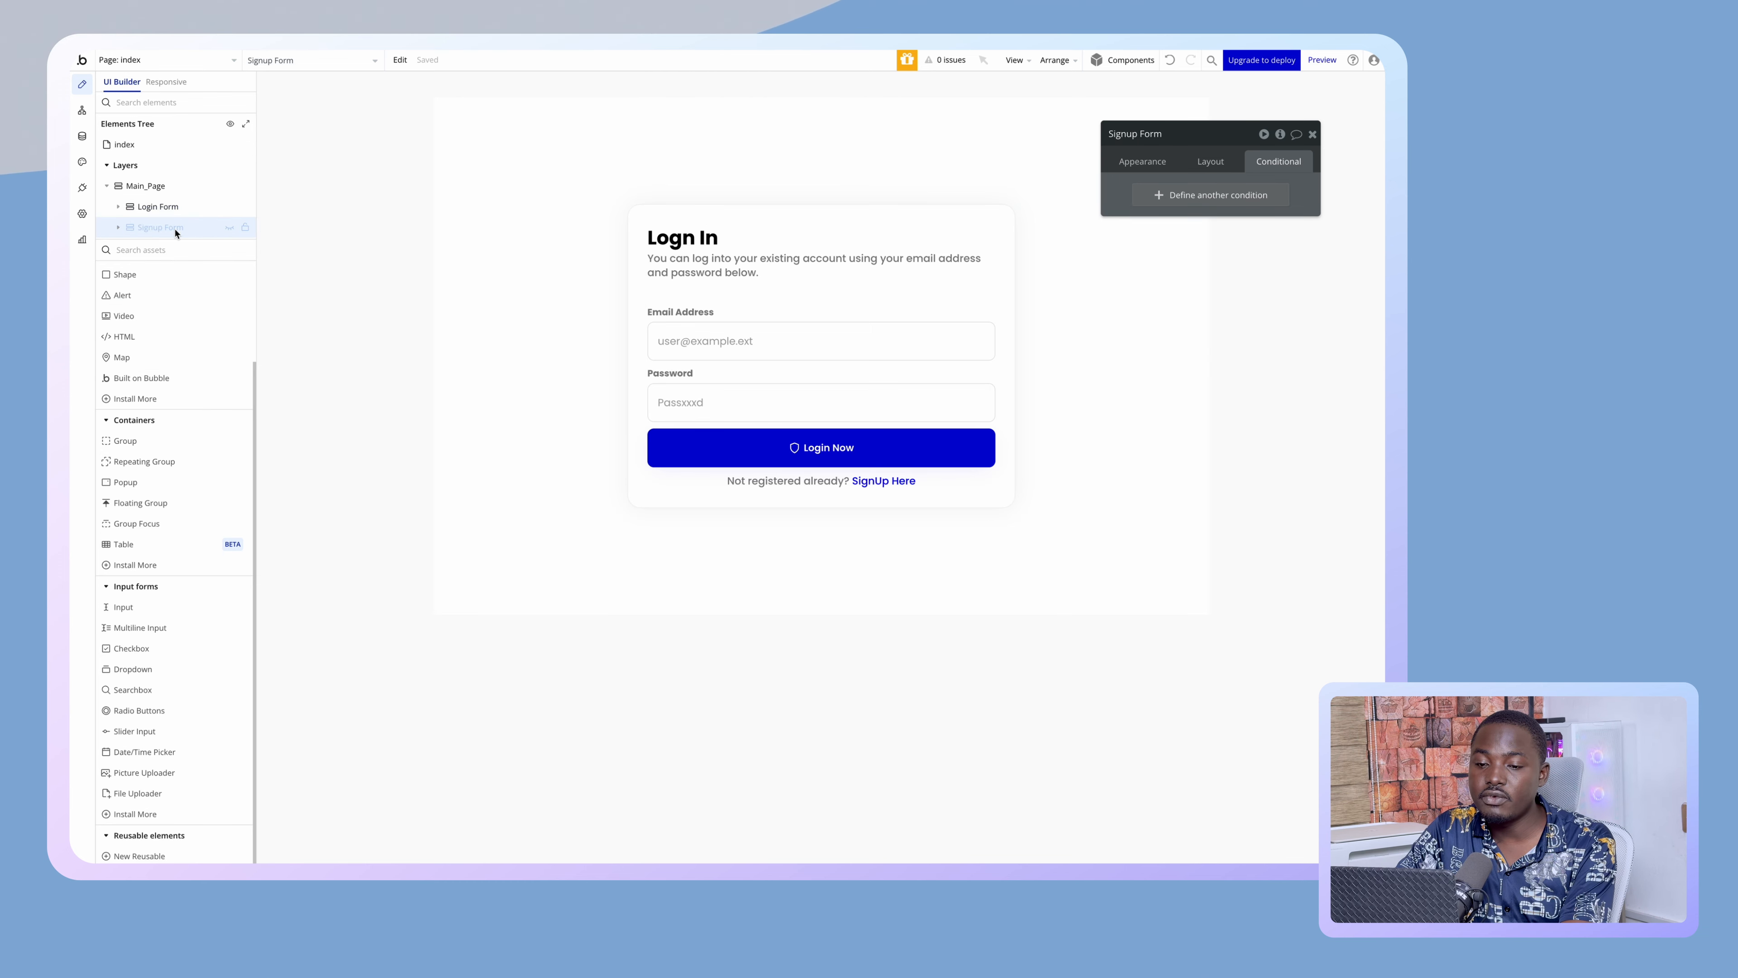
# - Unhide the Signup Form and paste the copied visibility condition into its Conditional tab
pyautogui.click(229, 206)
pyautogui.click(230, 227)
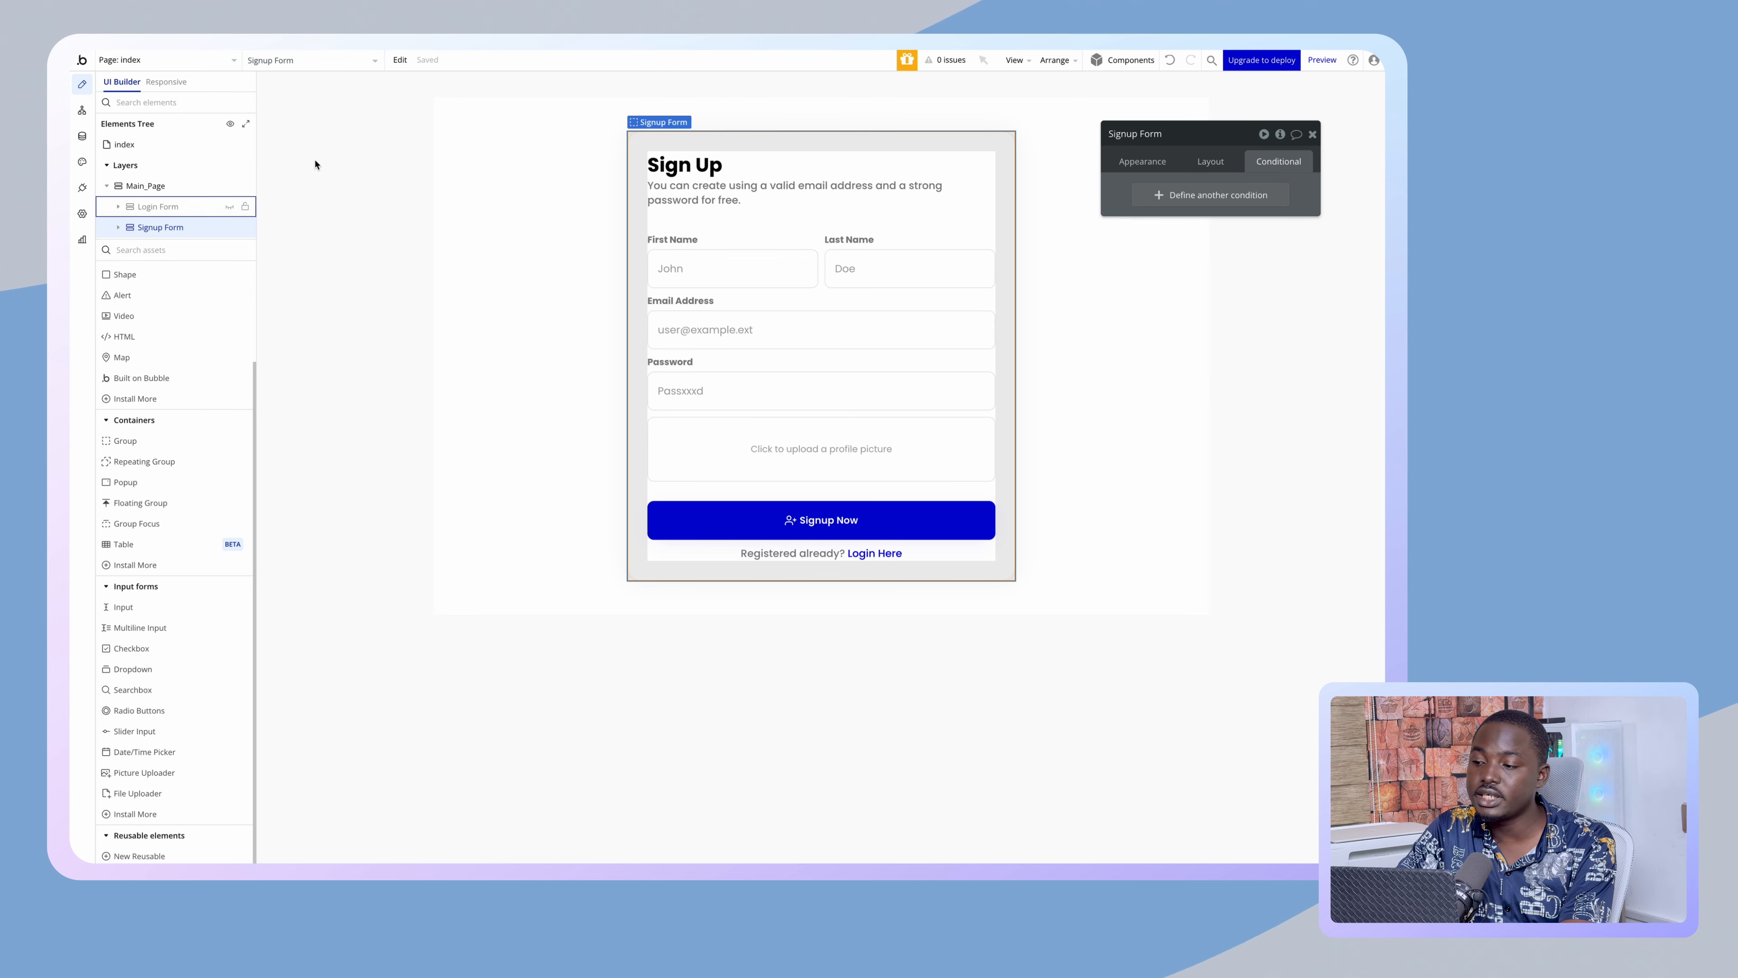
pyautogui.rightClick(1165, 197)
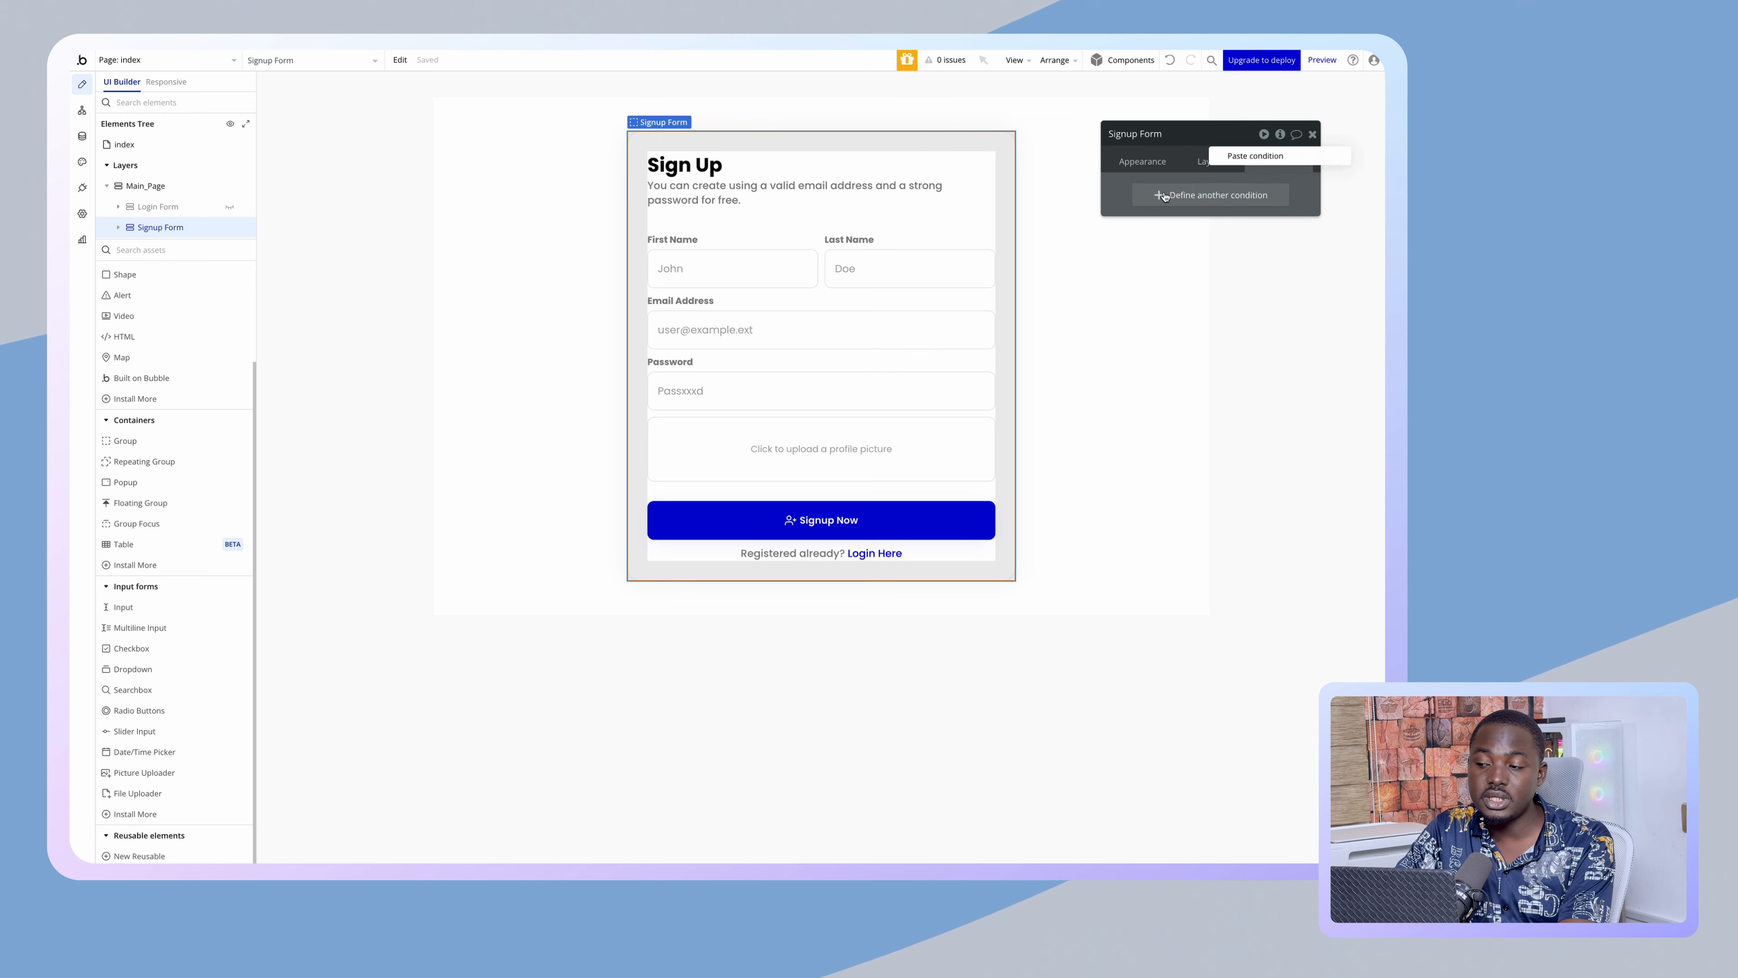
pyautogui.click(1248, 159)
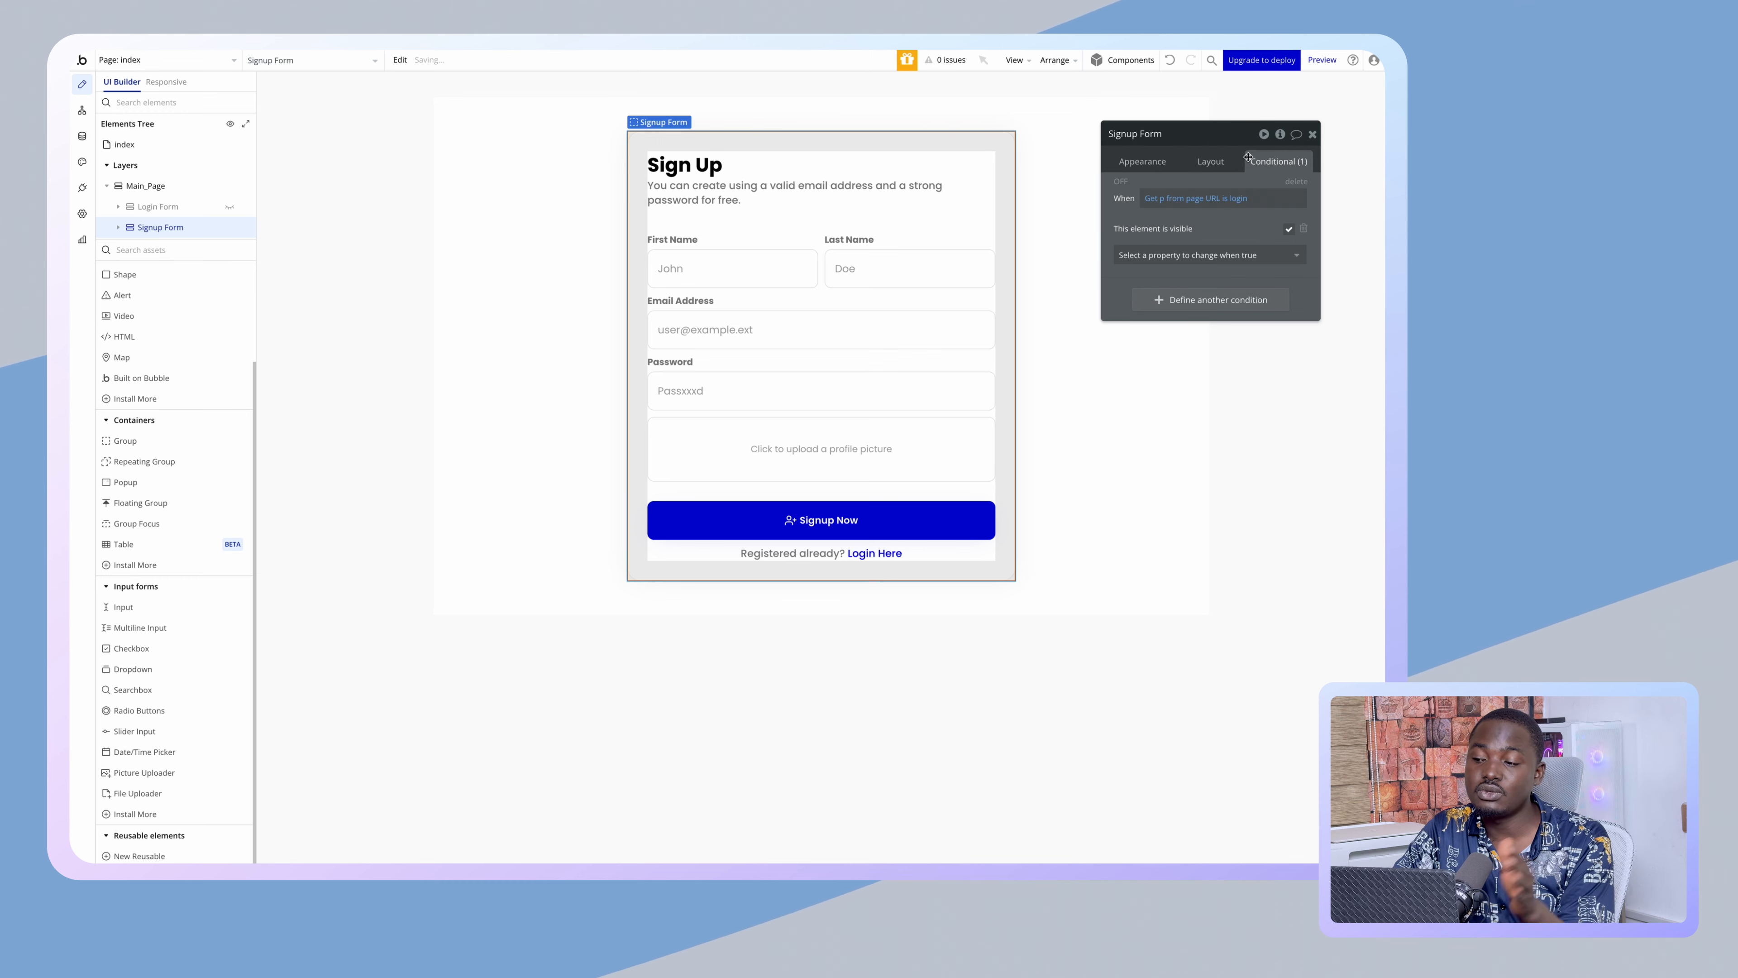
# - Change the pasted condition's value from login to 'signup', then go to the workflows
pyautogui.click(1238, 197)
pyautogui.write('si')
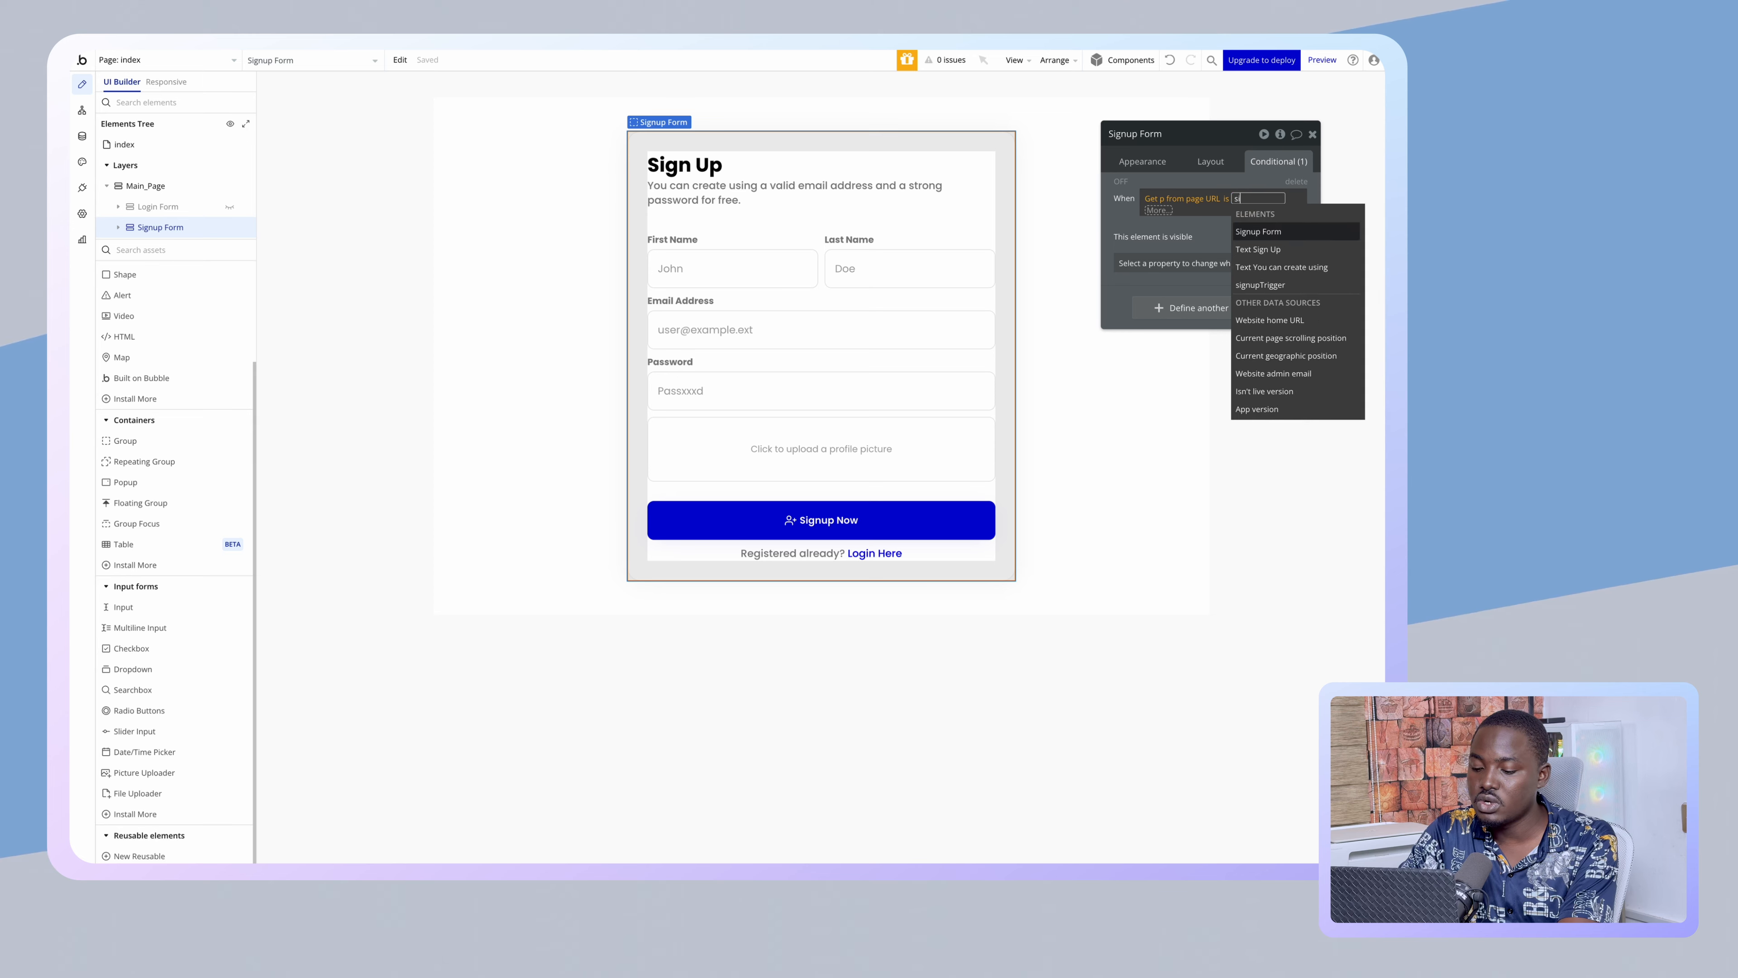
pyautogui.write('gnup')
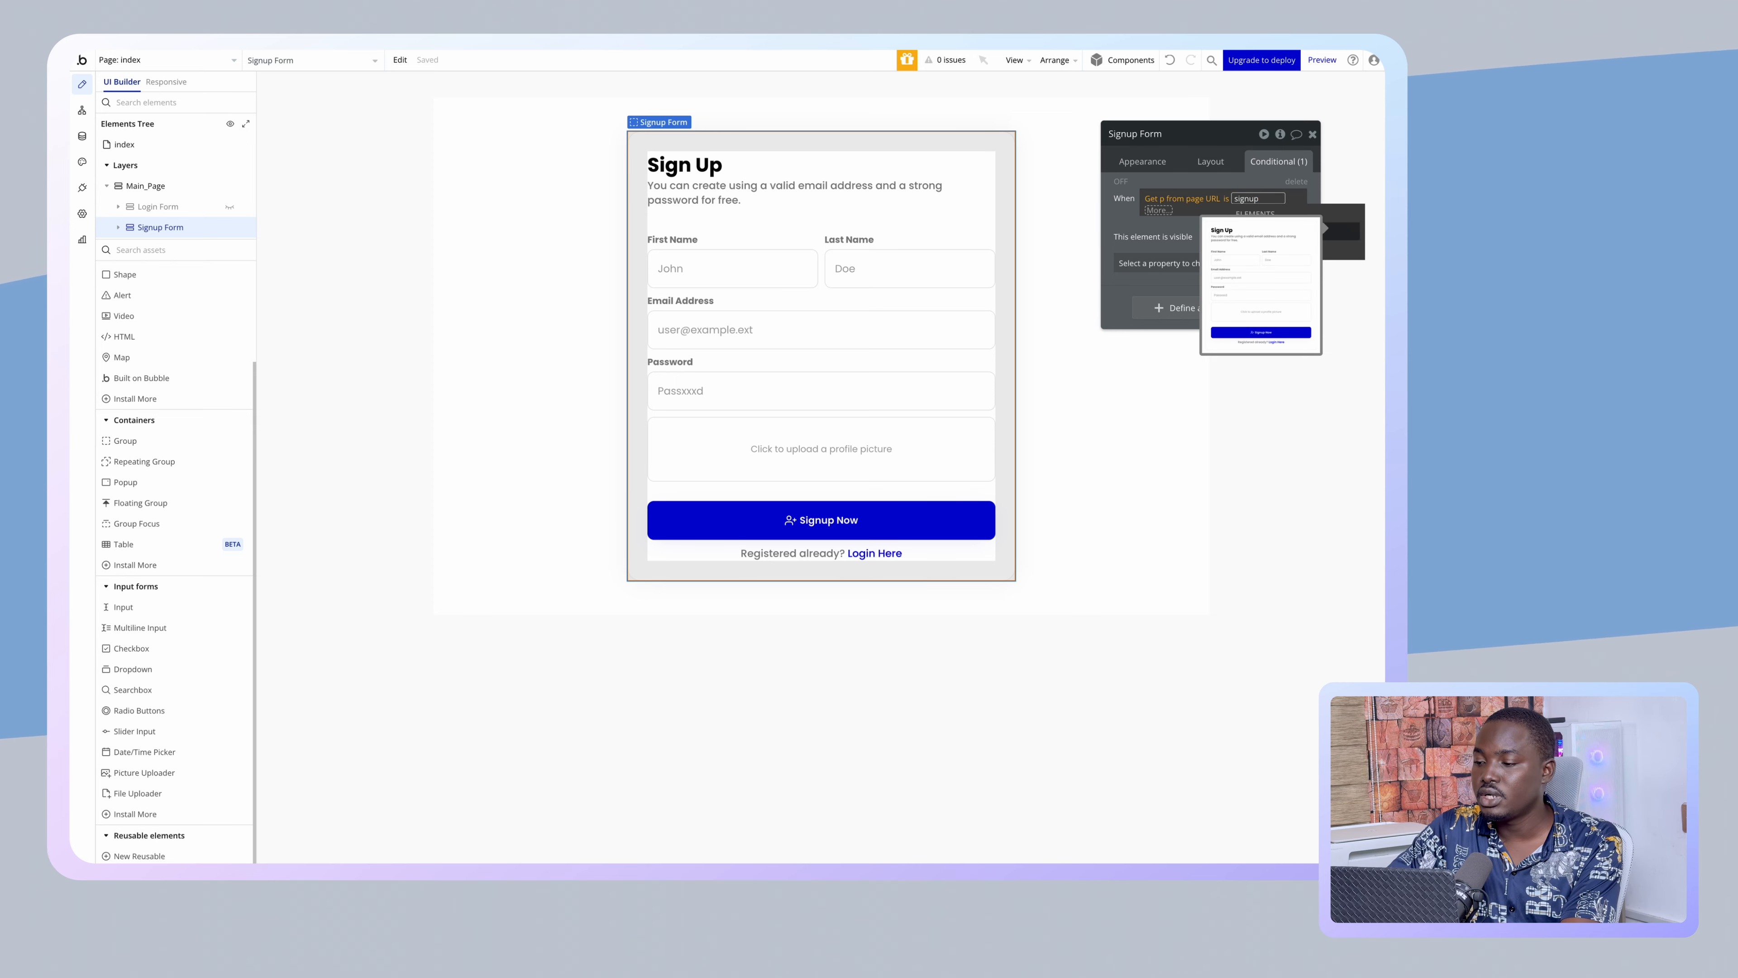
pyautogui.press('Return')
pyautogui.click(1201, 182)
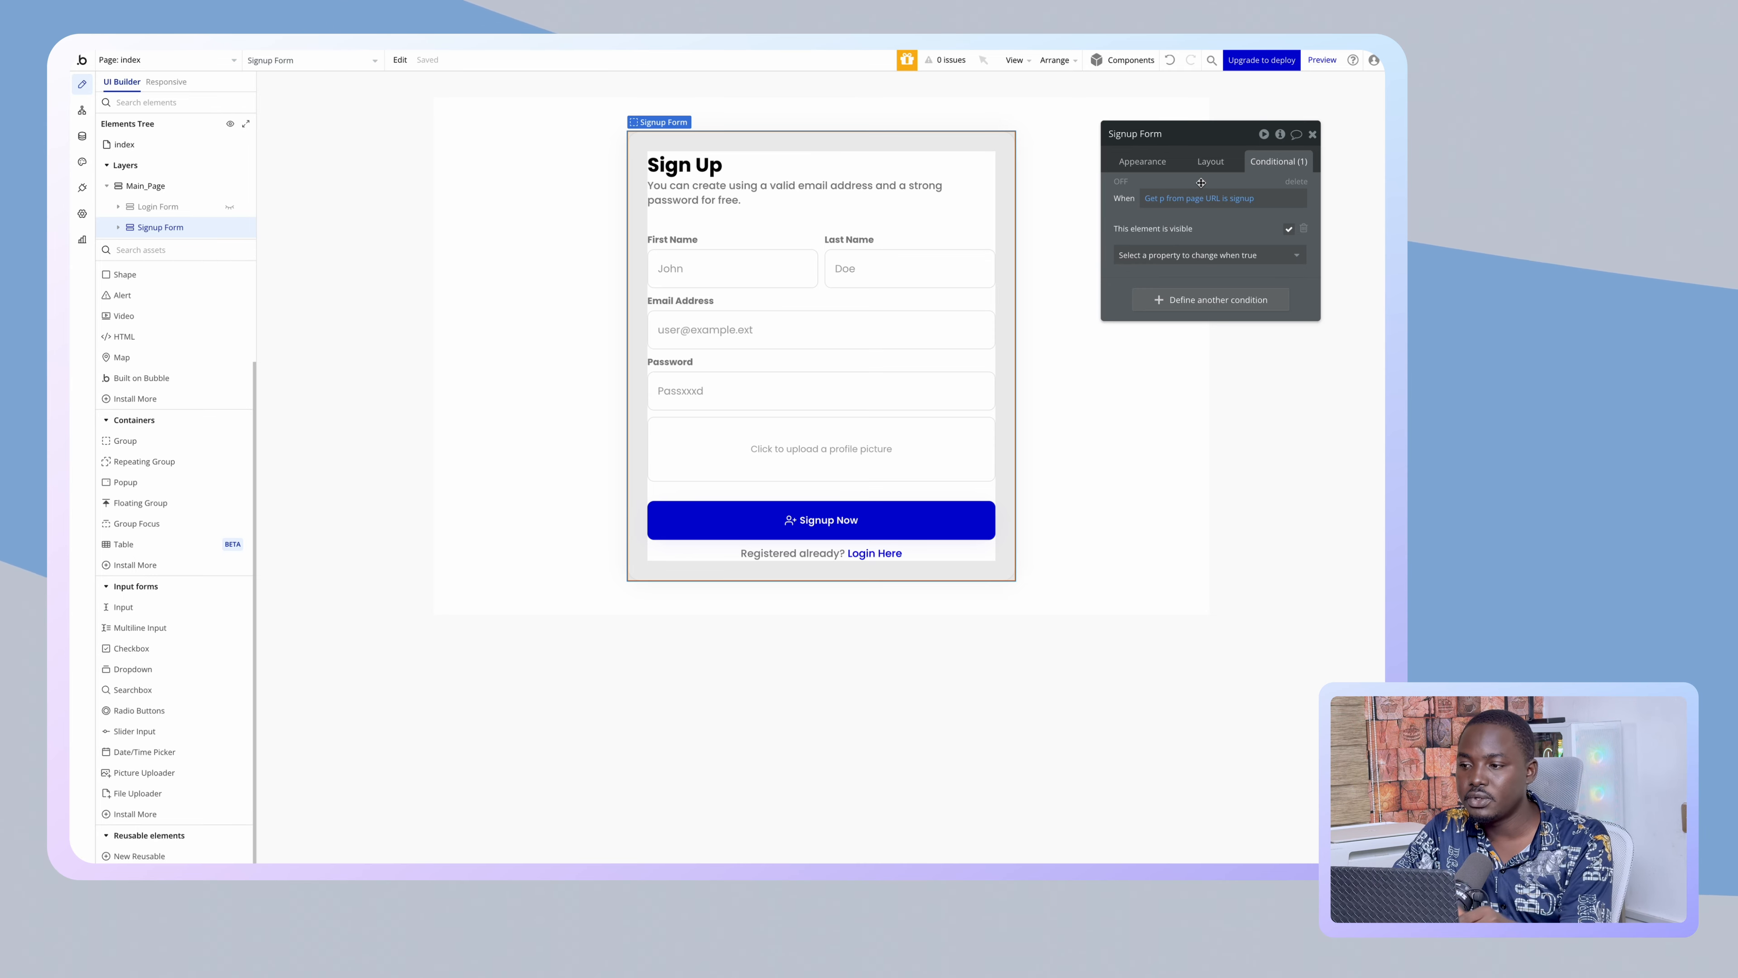
pyautogui.click(83, 112)
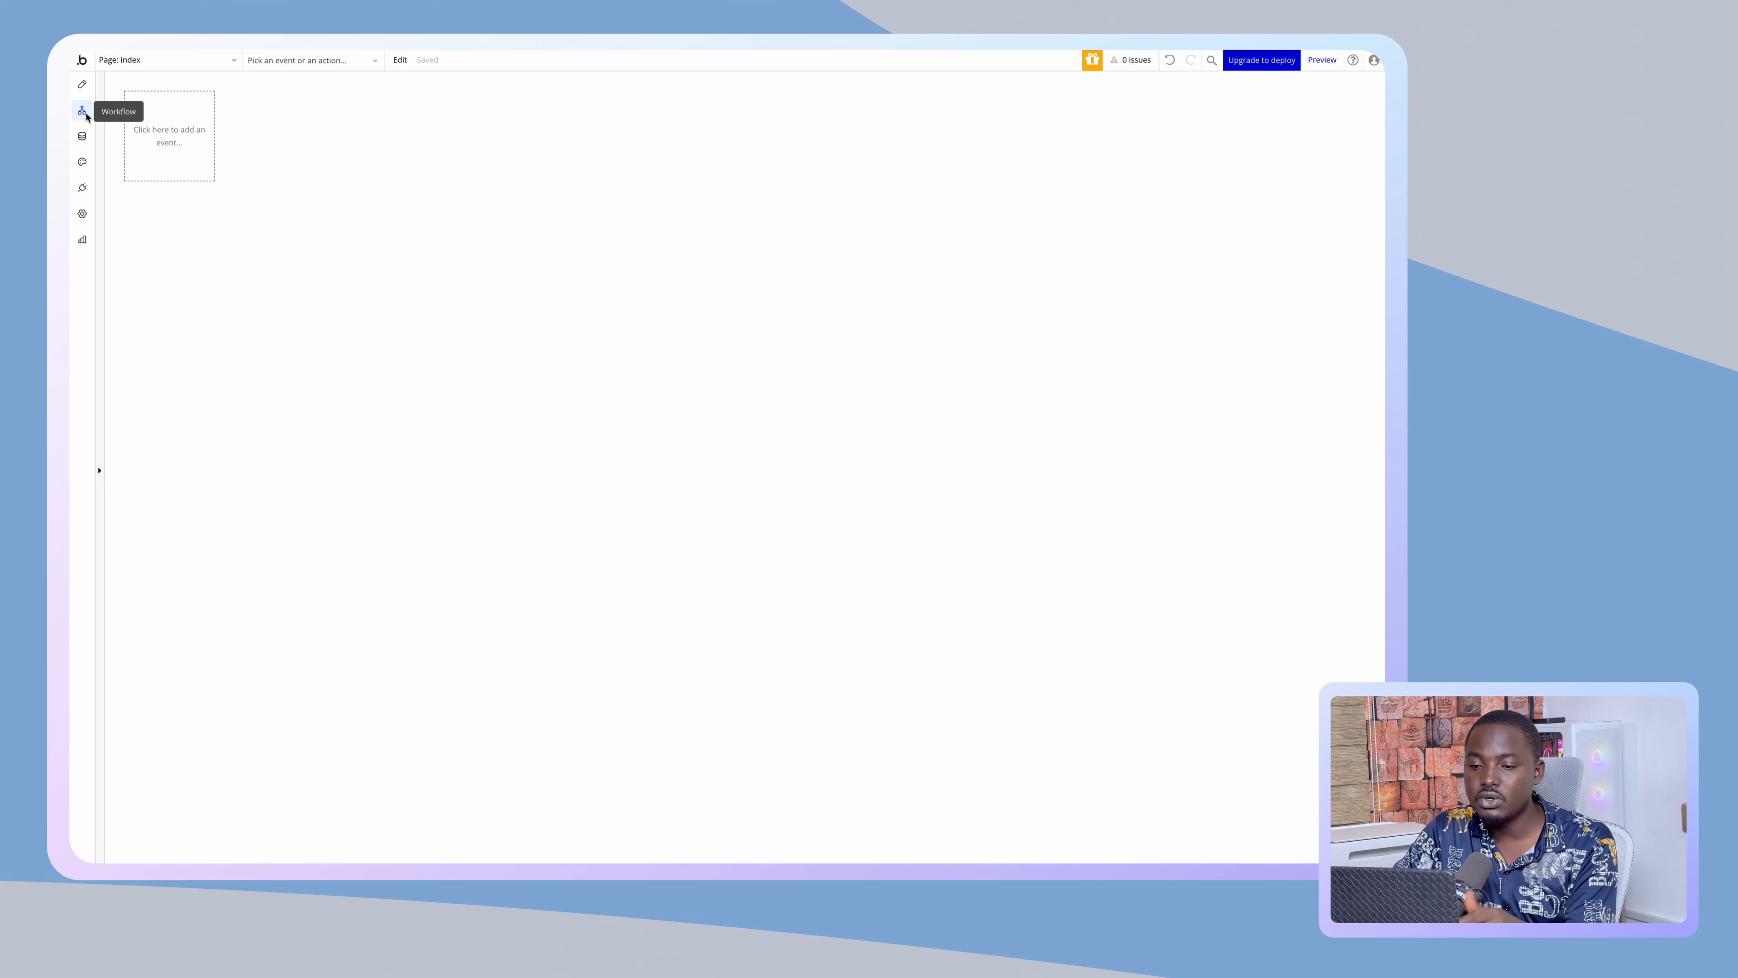
# - Add a General > 'Page is loaded' event to the index page workflows
pyautogui.click(182, 132)
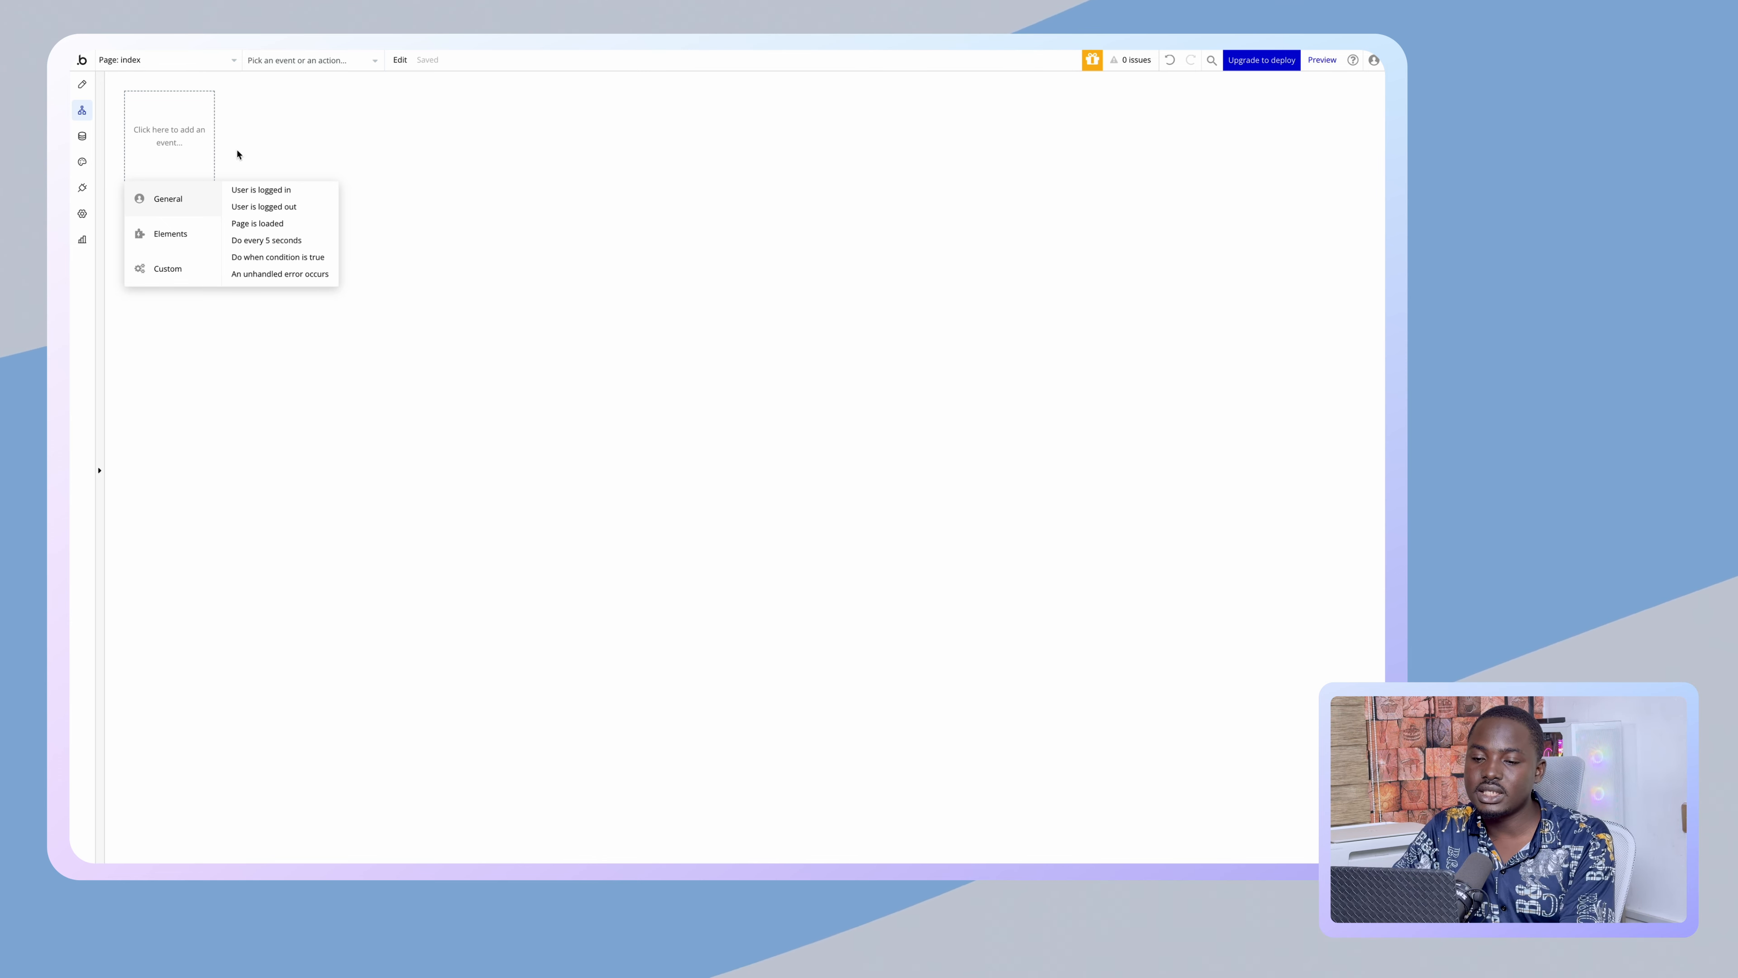
pyautogui.click(263, 223)
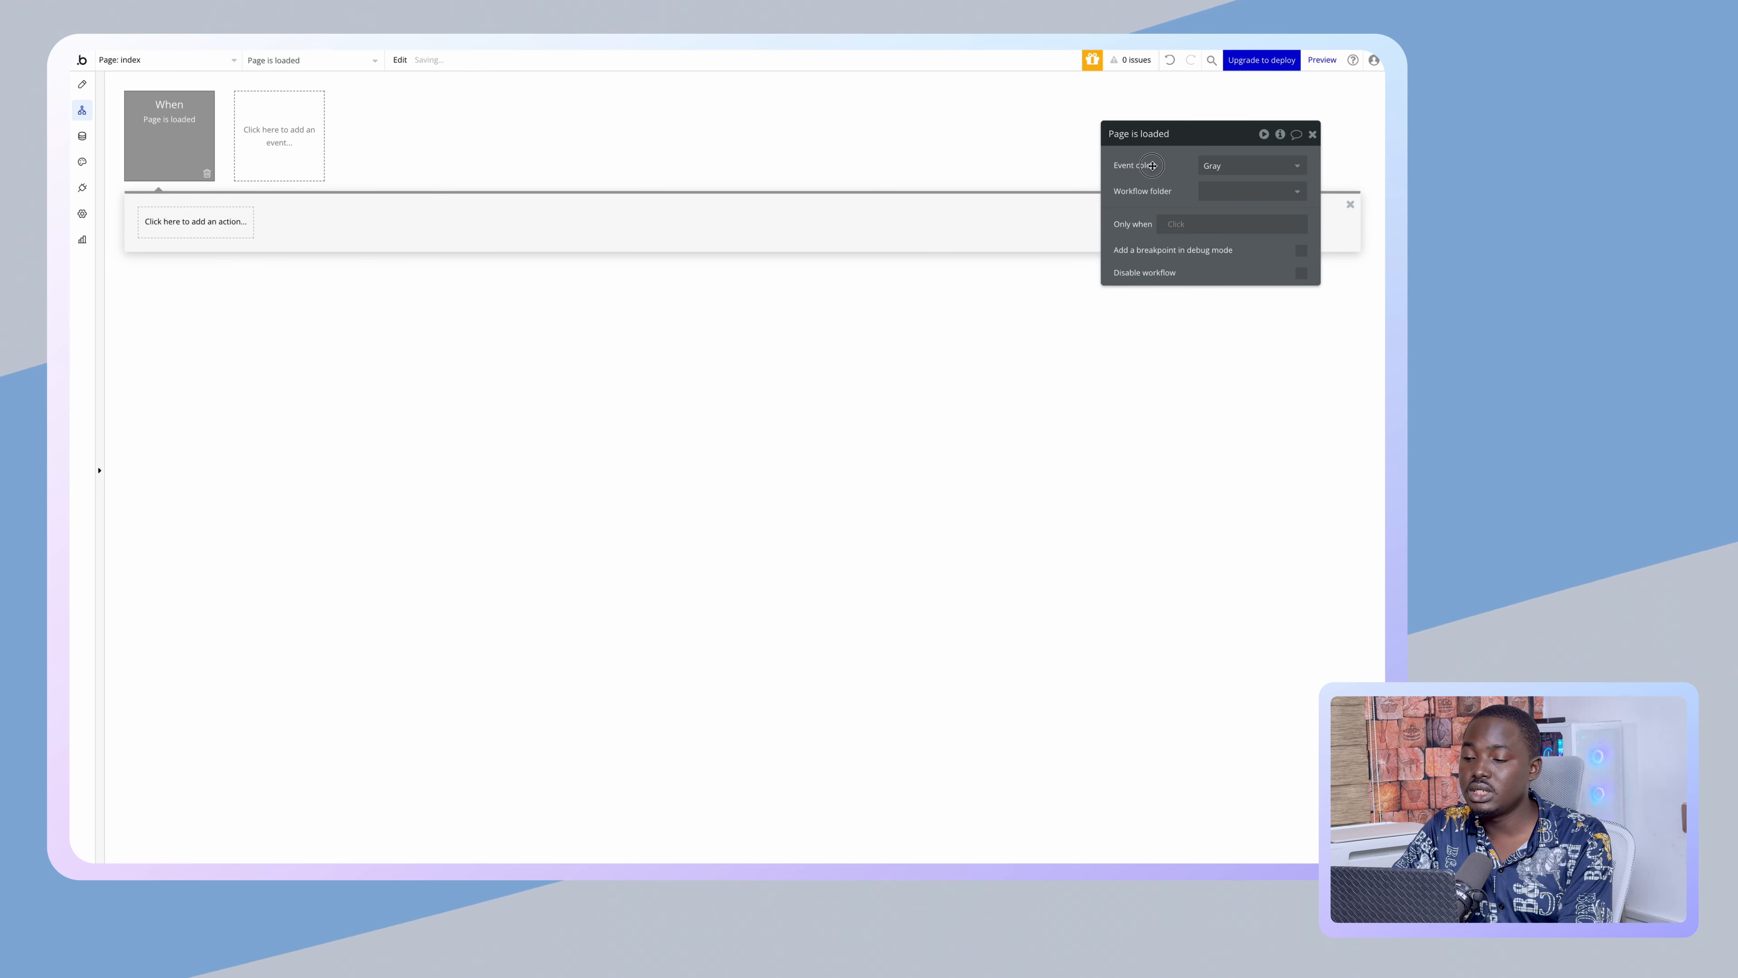
# - Move the event panel to the centre and clear a wrongly pasted 'Only when' expression
pyautogui.moveTo(1152, 165); pyautogui.dragTo(710, 220)
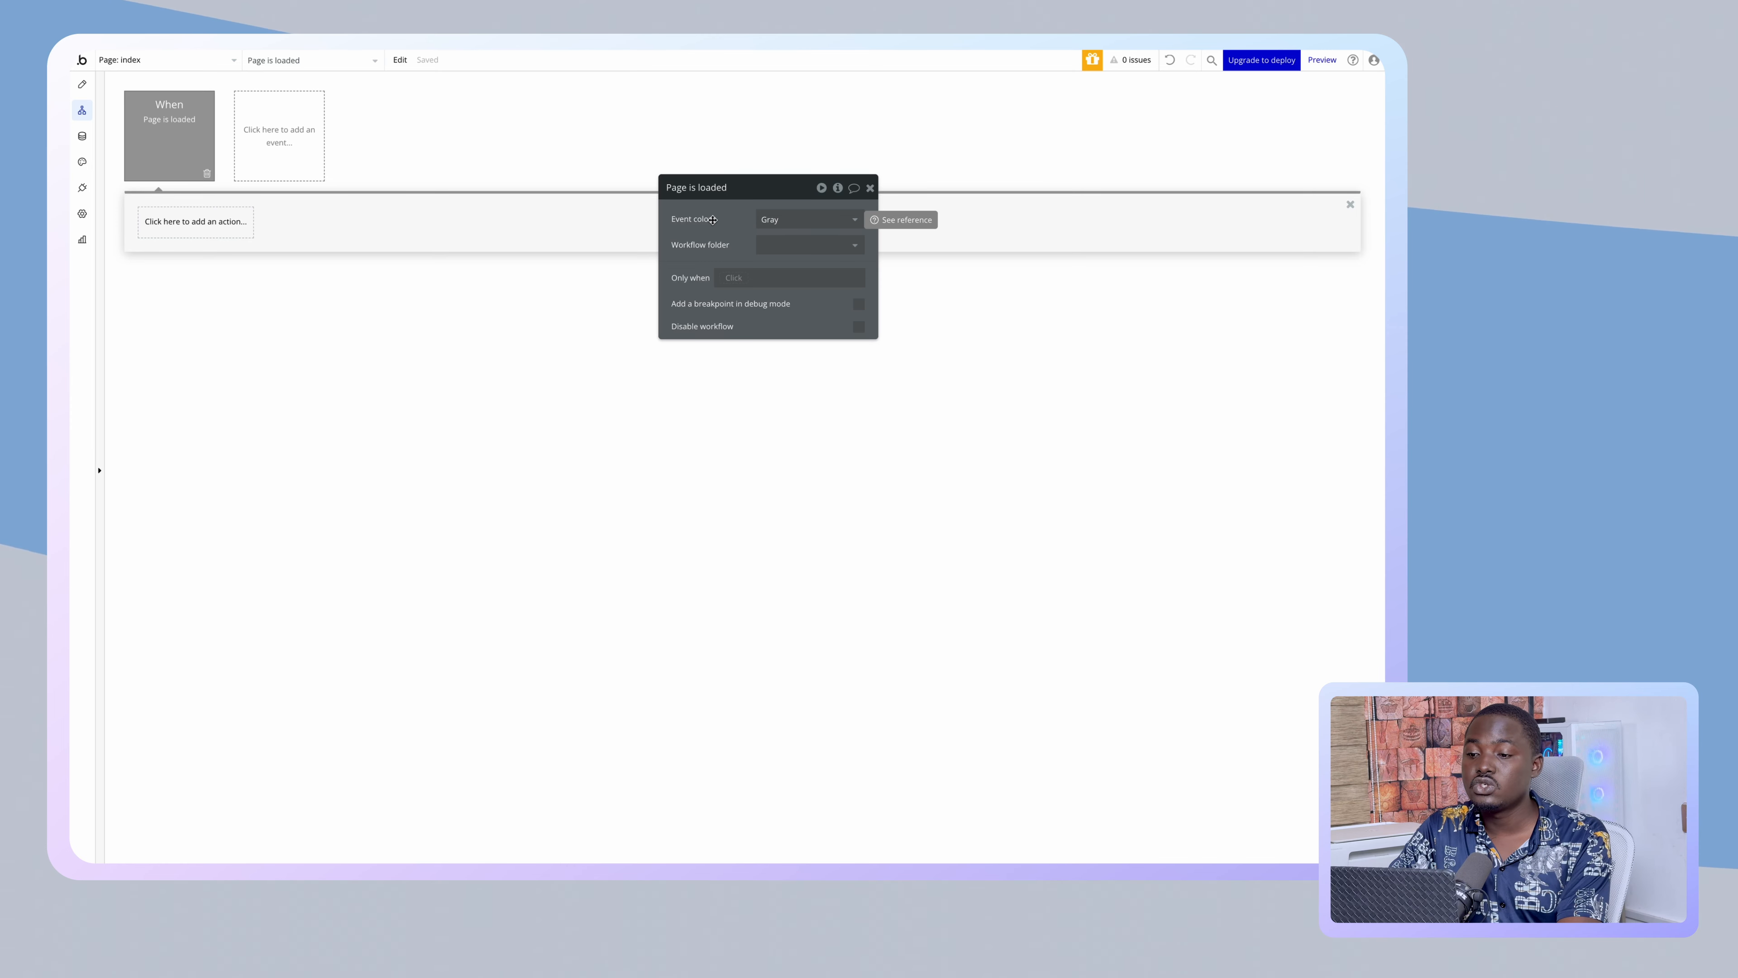
pyautogui.click(721, 277)
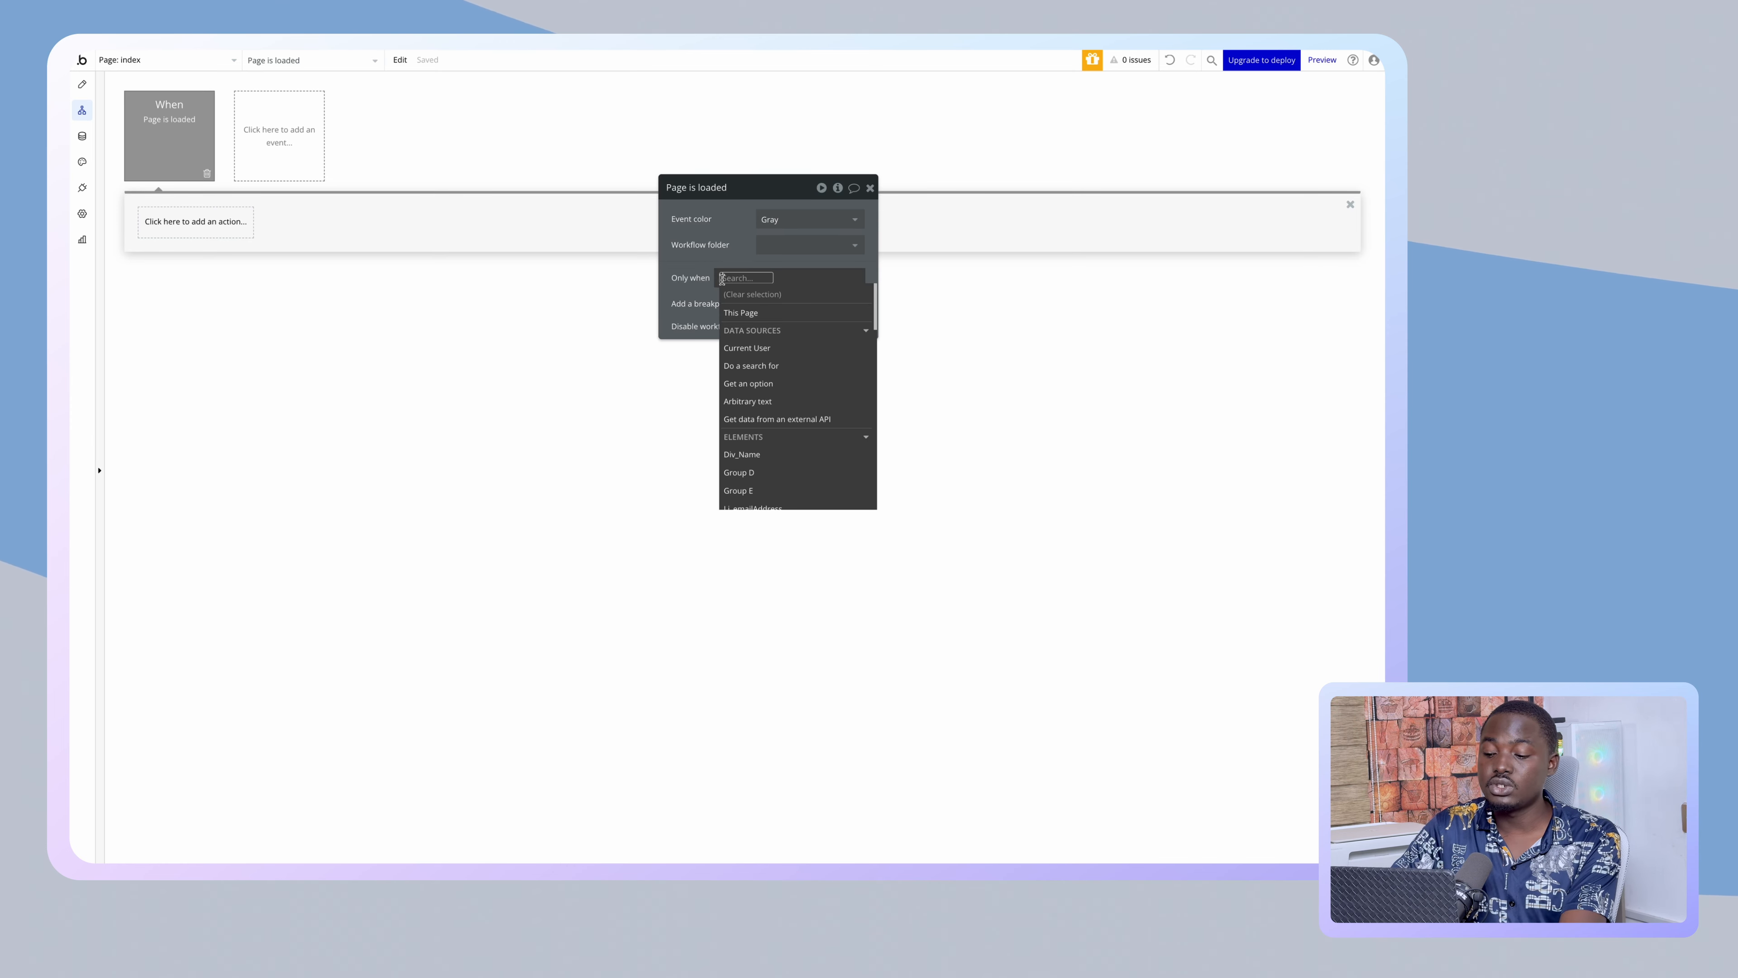
pyautogui.write('url')
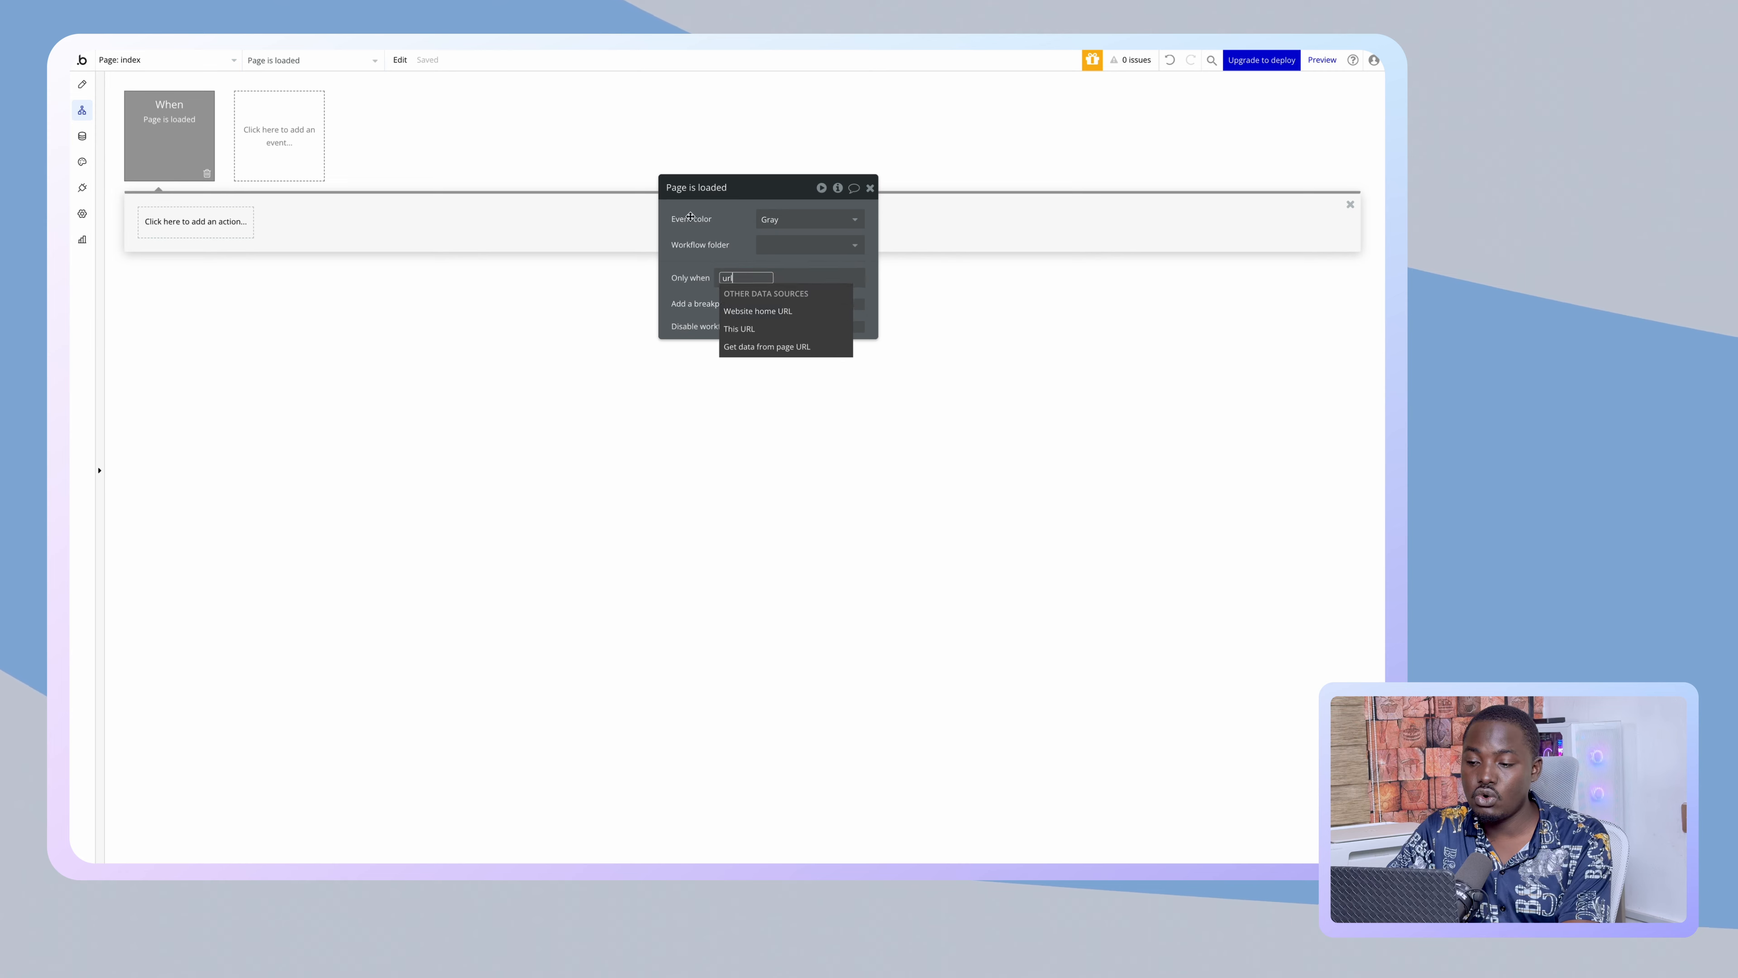
pyautogui.click(689, 217)
pyautogui.rightClick(729, 279)
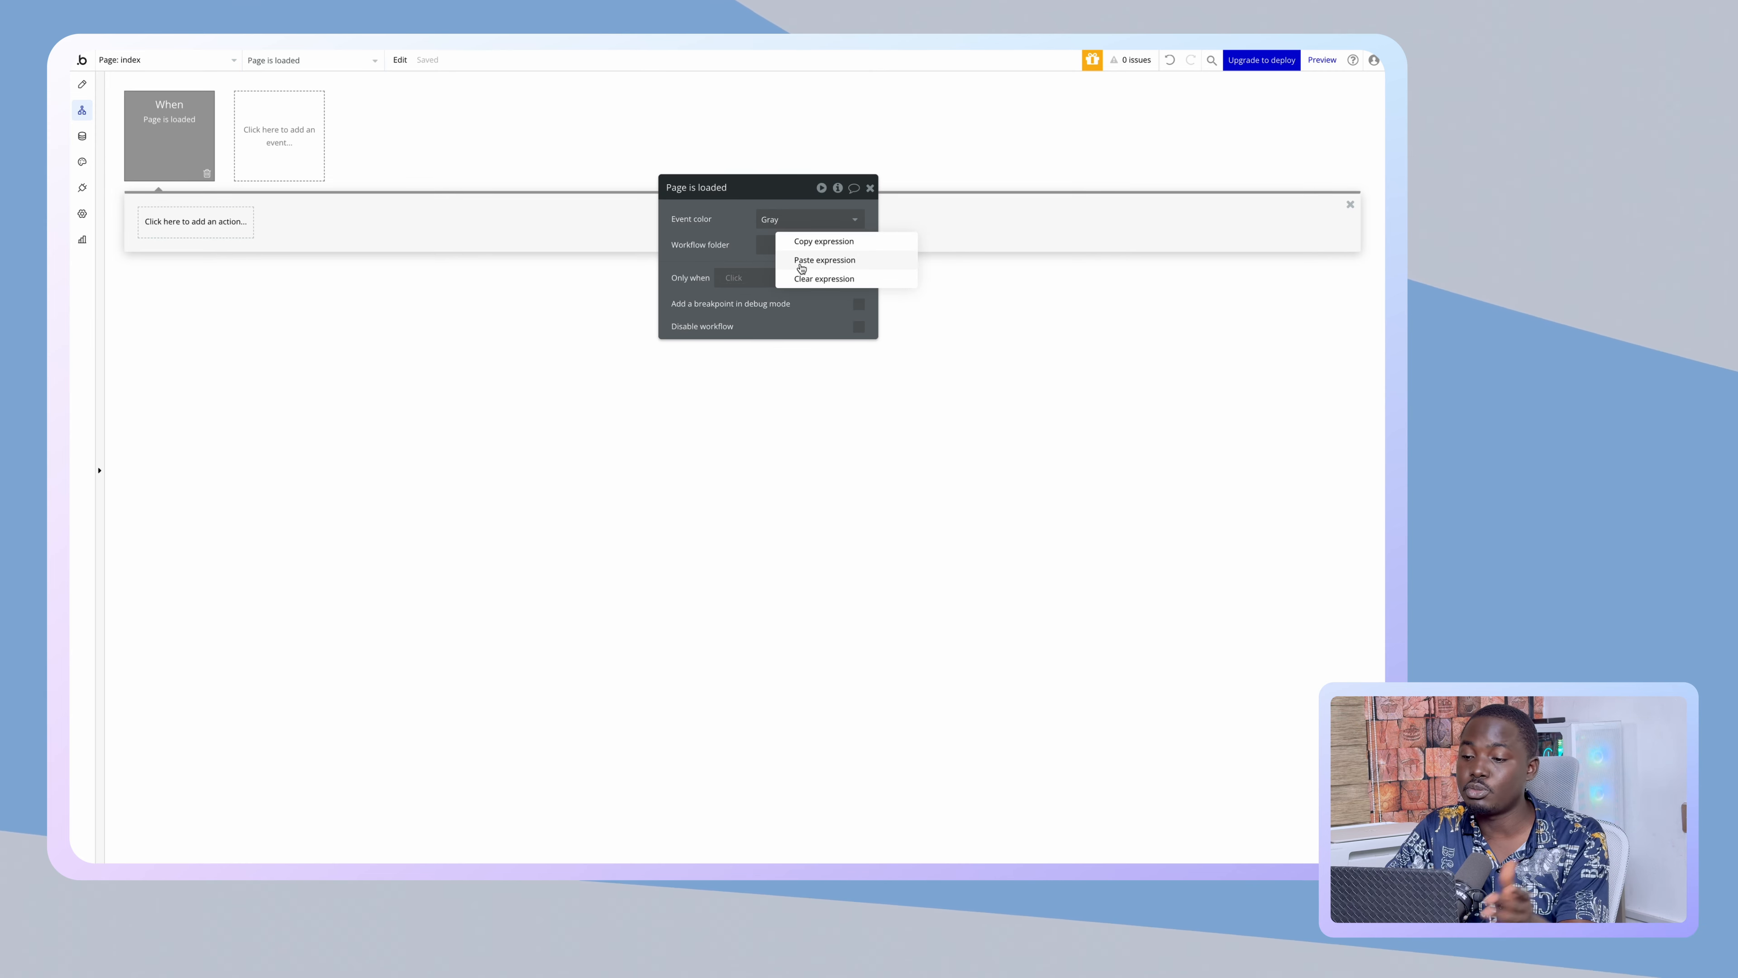
pyautogui.click(801, 264)
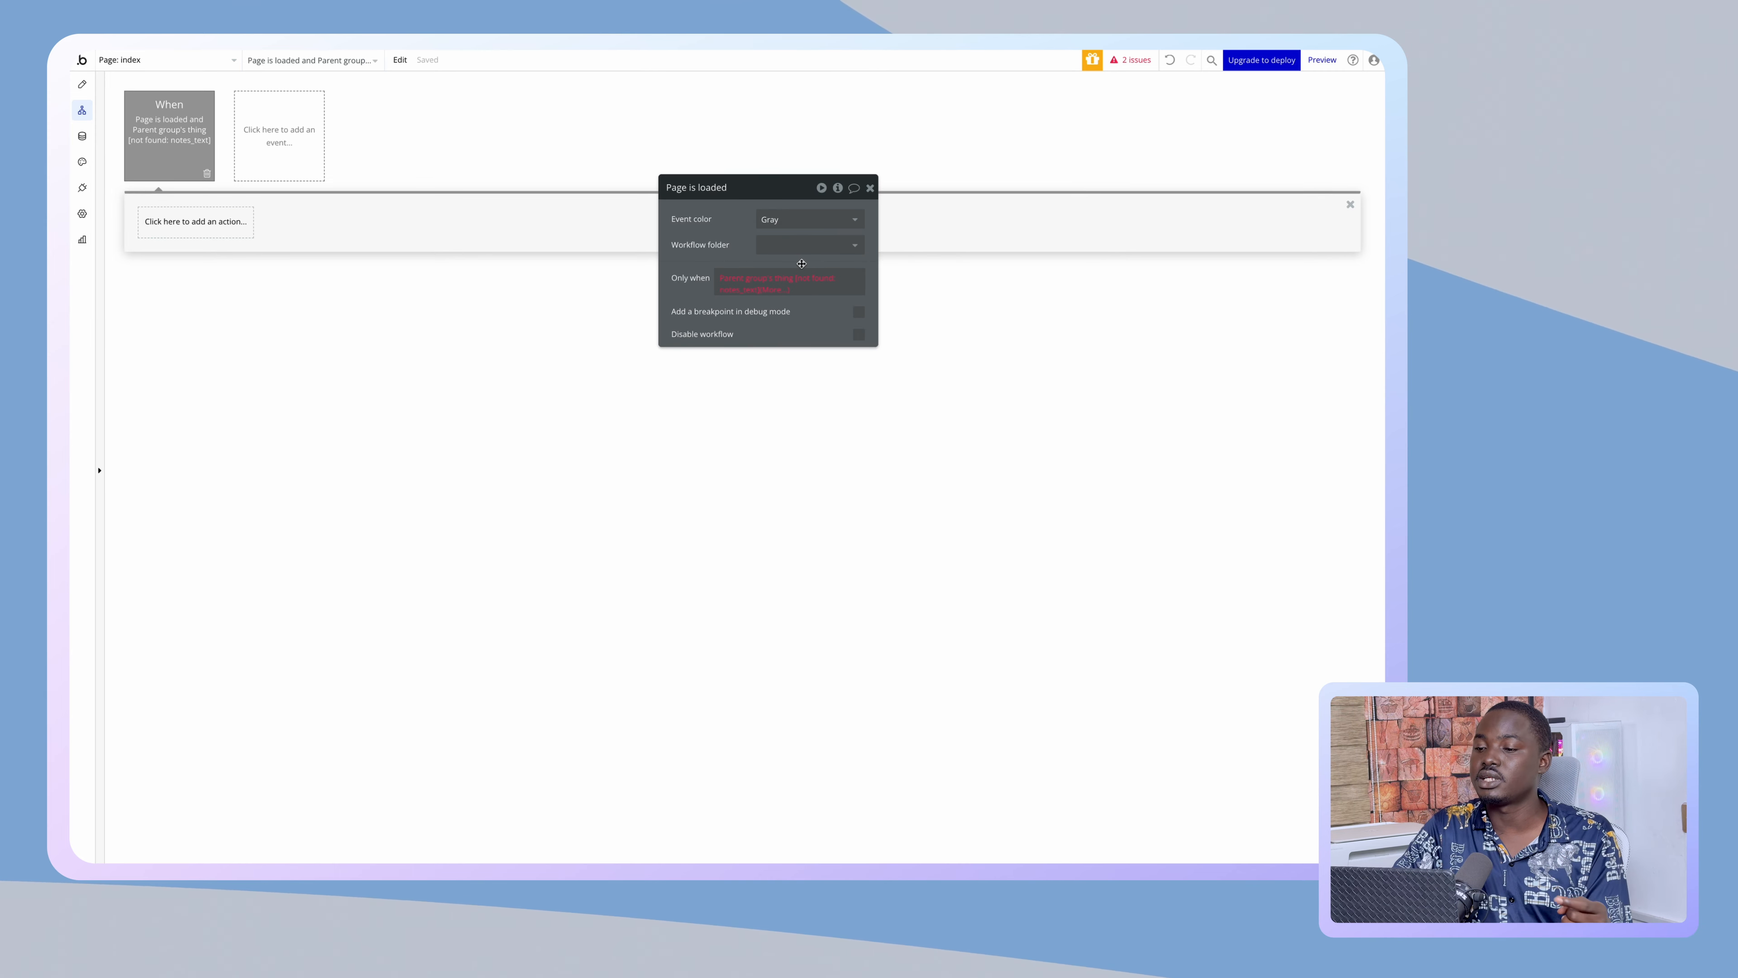
pyautogui.rightClick(759, 286)
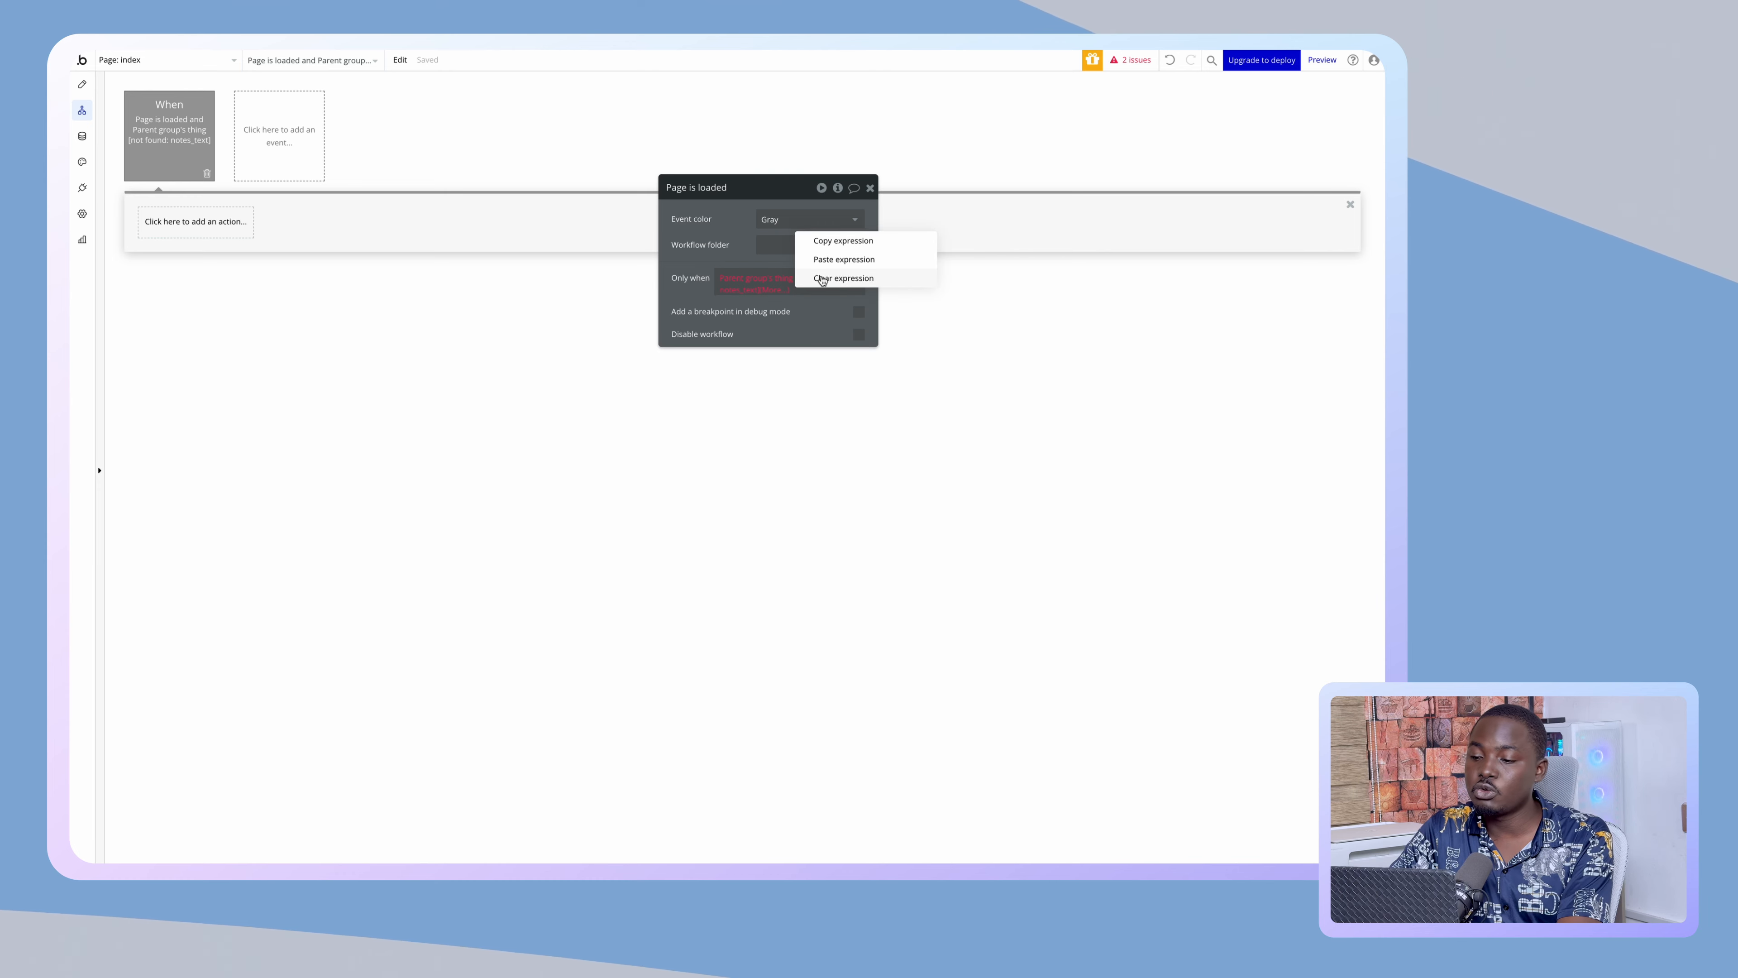
pyautogui.click(832, 275)
# - Set 'Only when' to 'Get p from page URL is empty'
pyautogui.click(743, 285)
pyautogui.write('url')
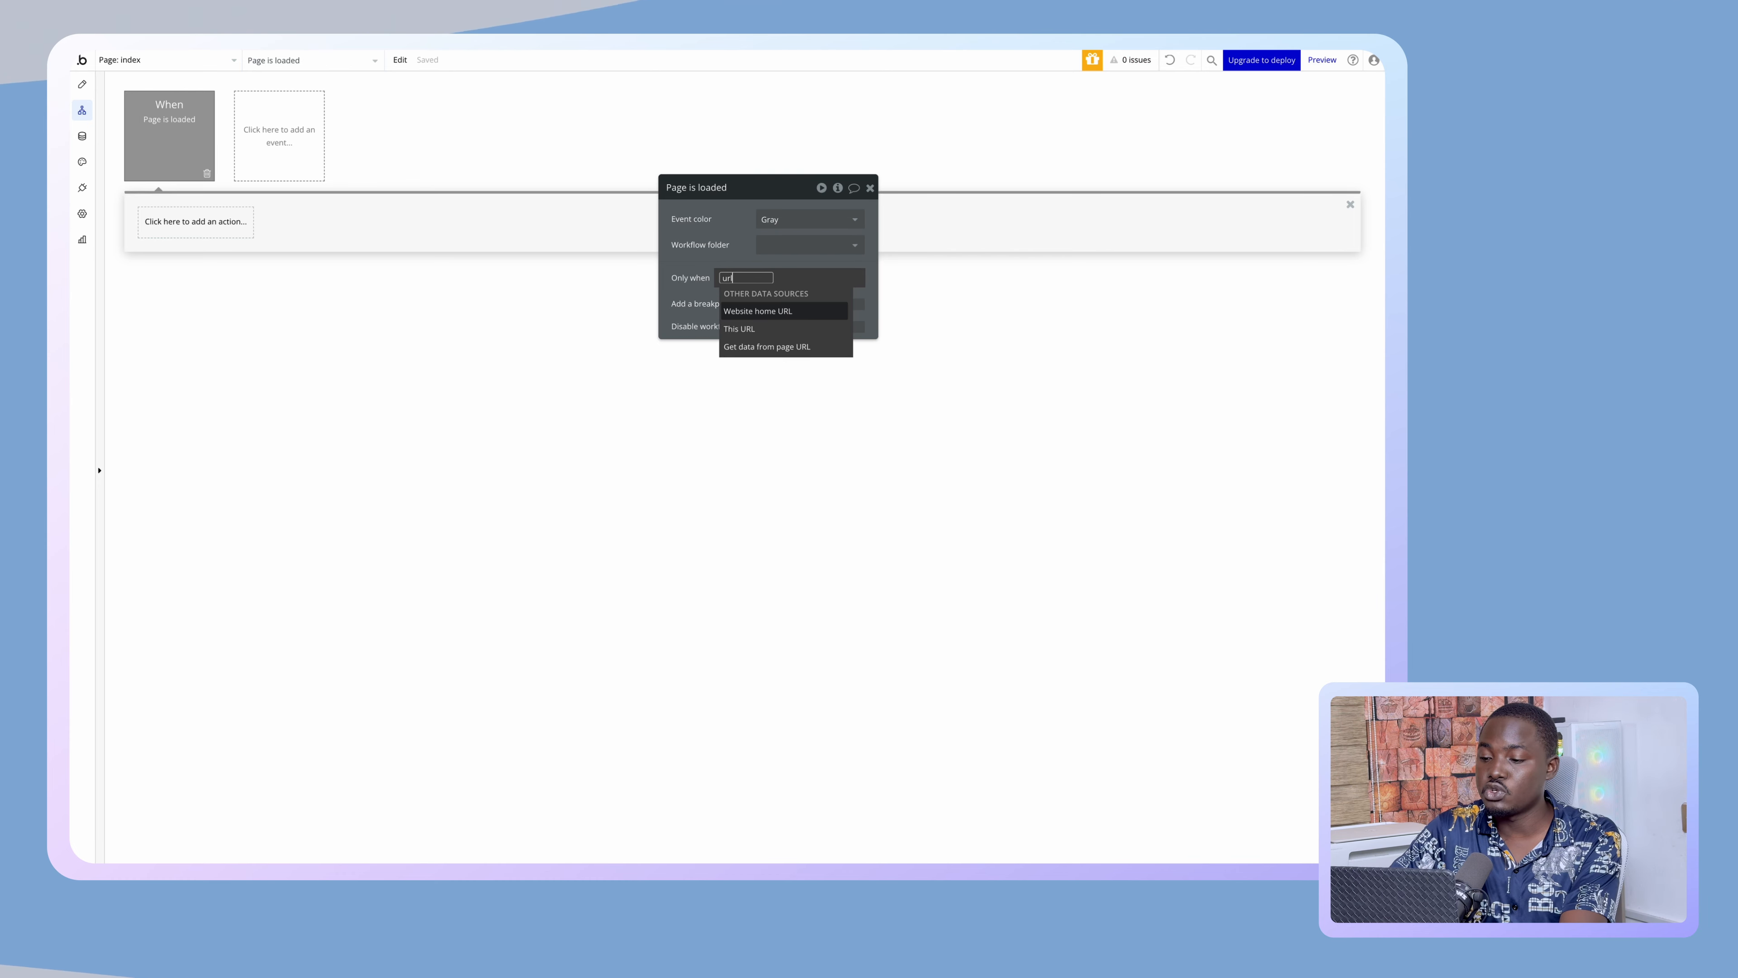
pyautogui.click(753, 347)
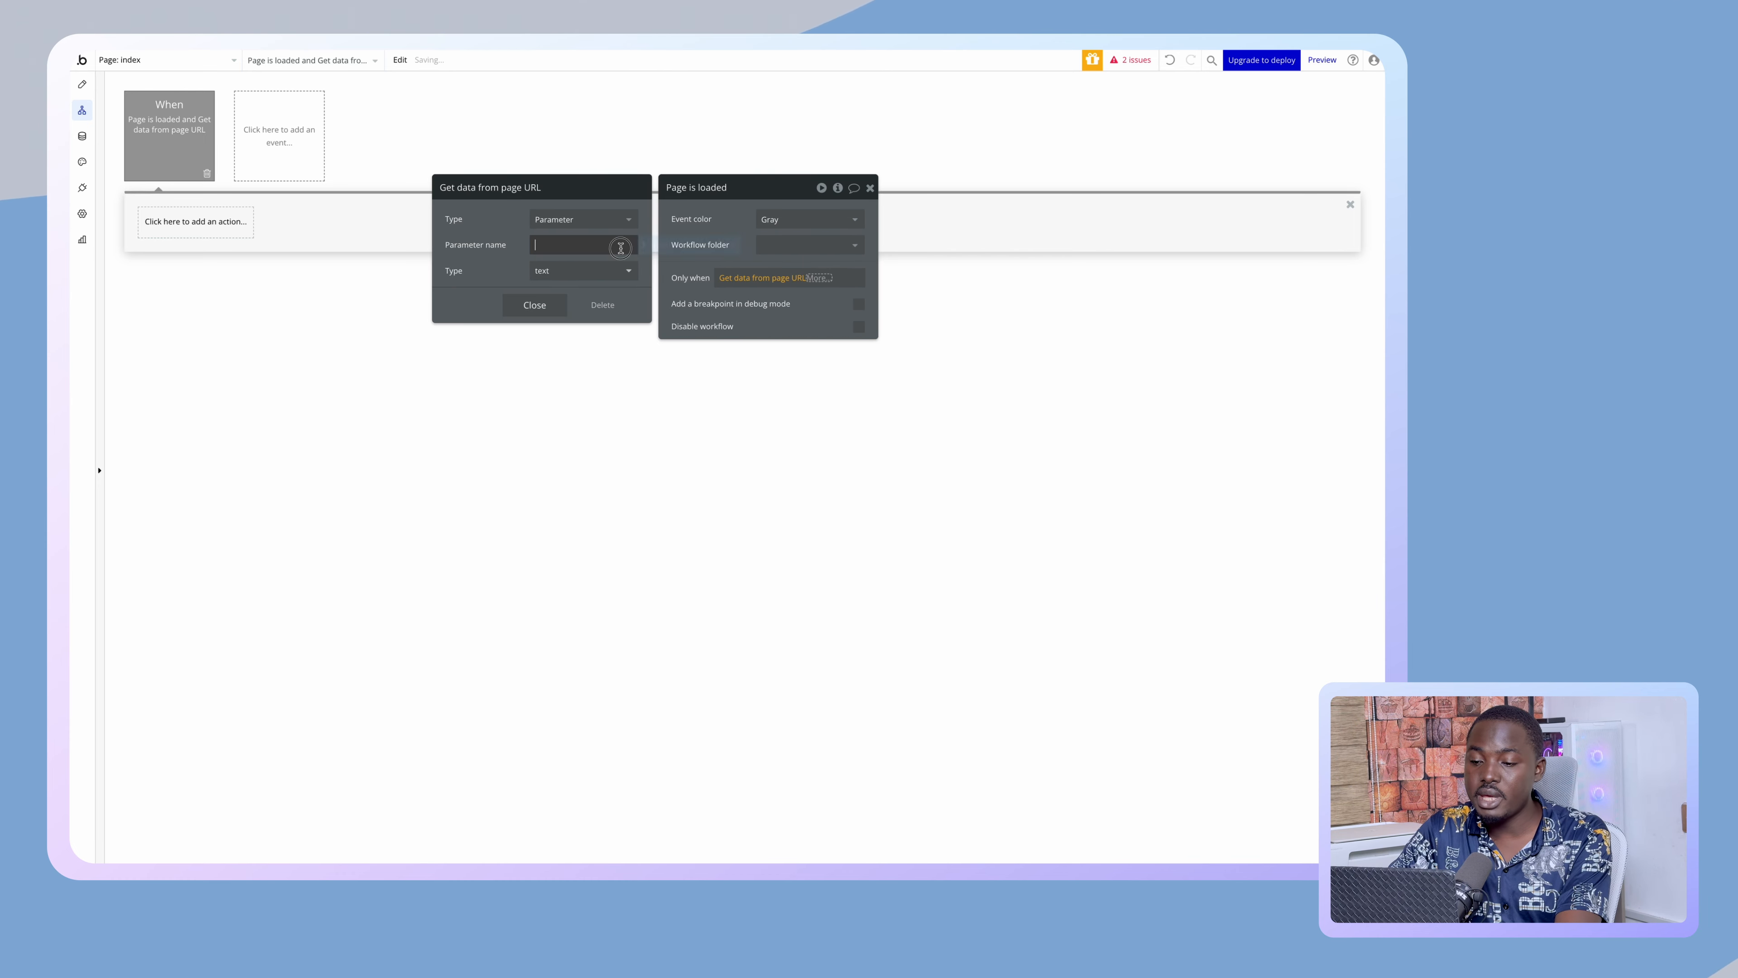
pyautogui.click(534, 312)
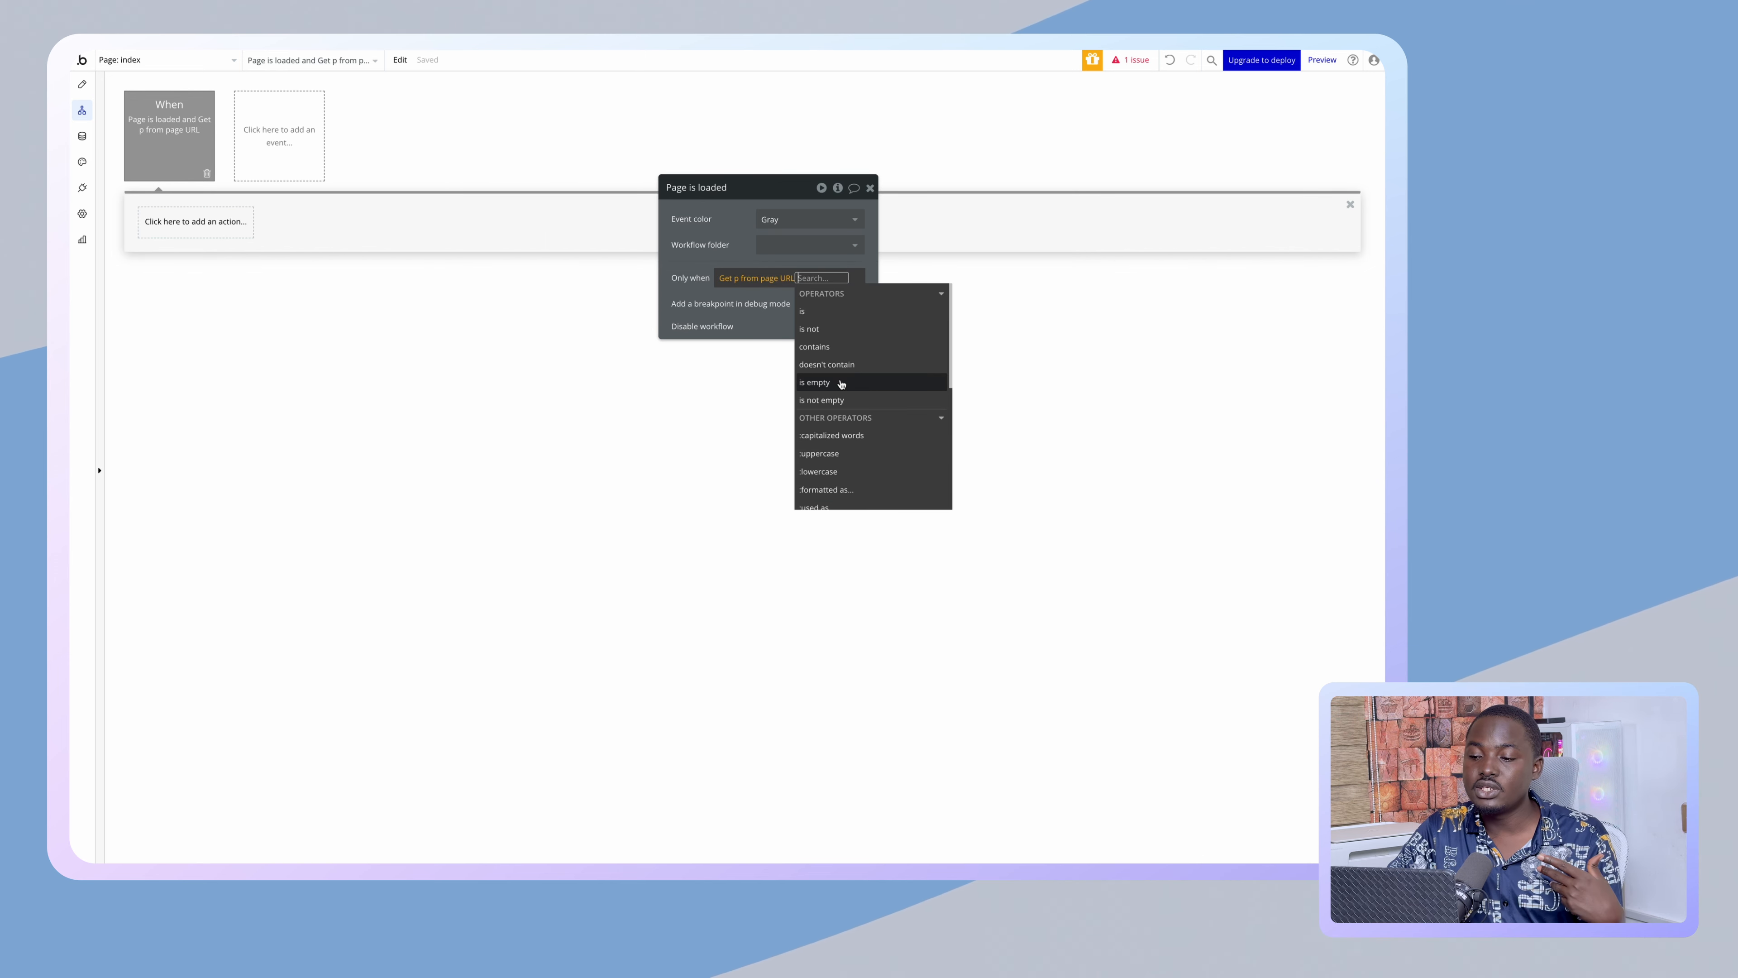
pyautogui.click(814, 382)
pyautogui.click(733, 248)
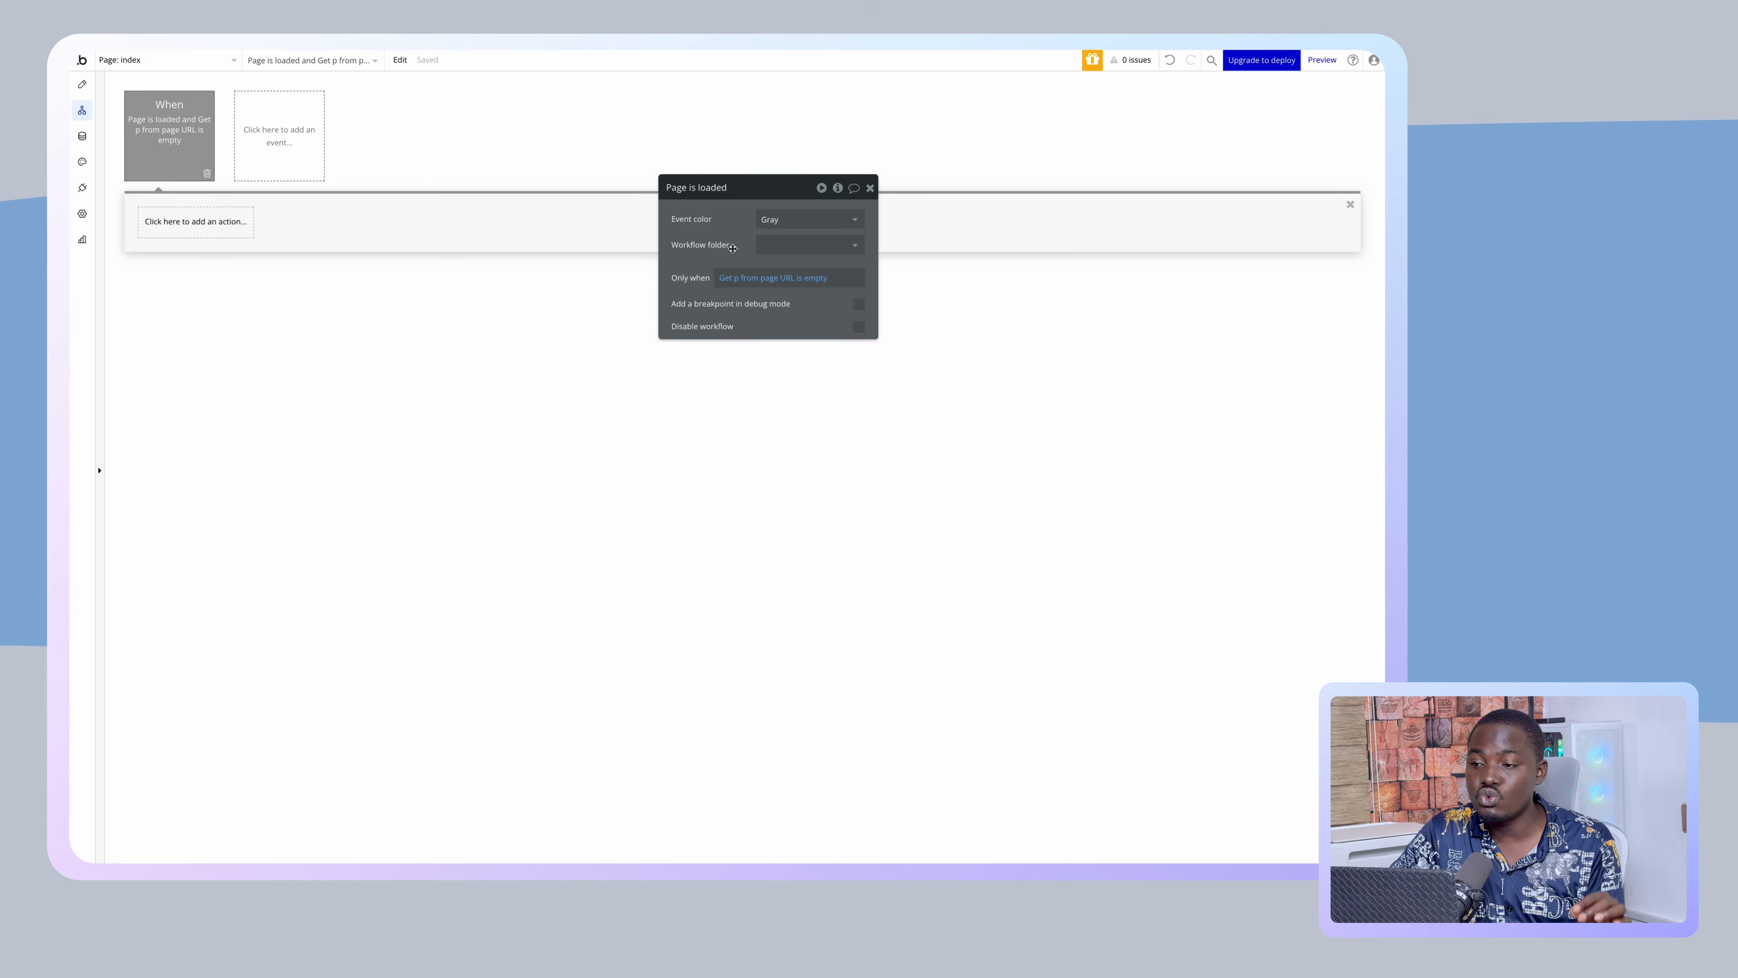
# - Add a Go to page action with destination index
pyautogui.click(200, 222)
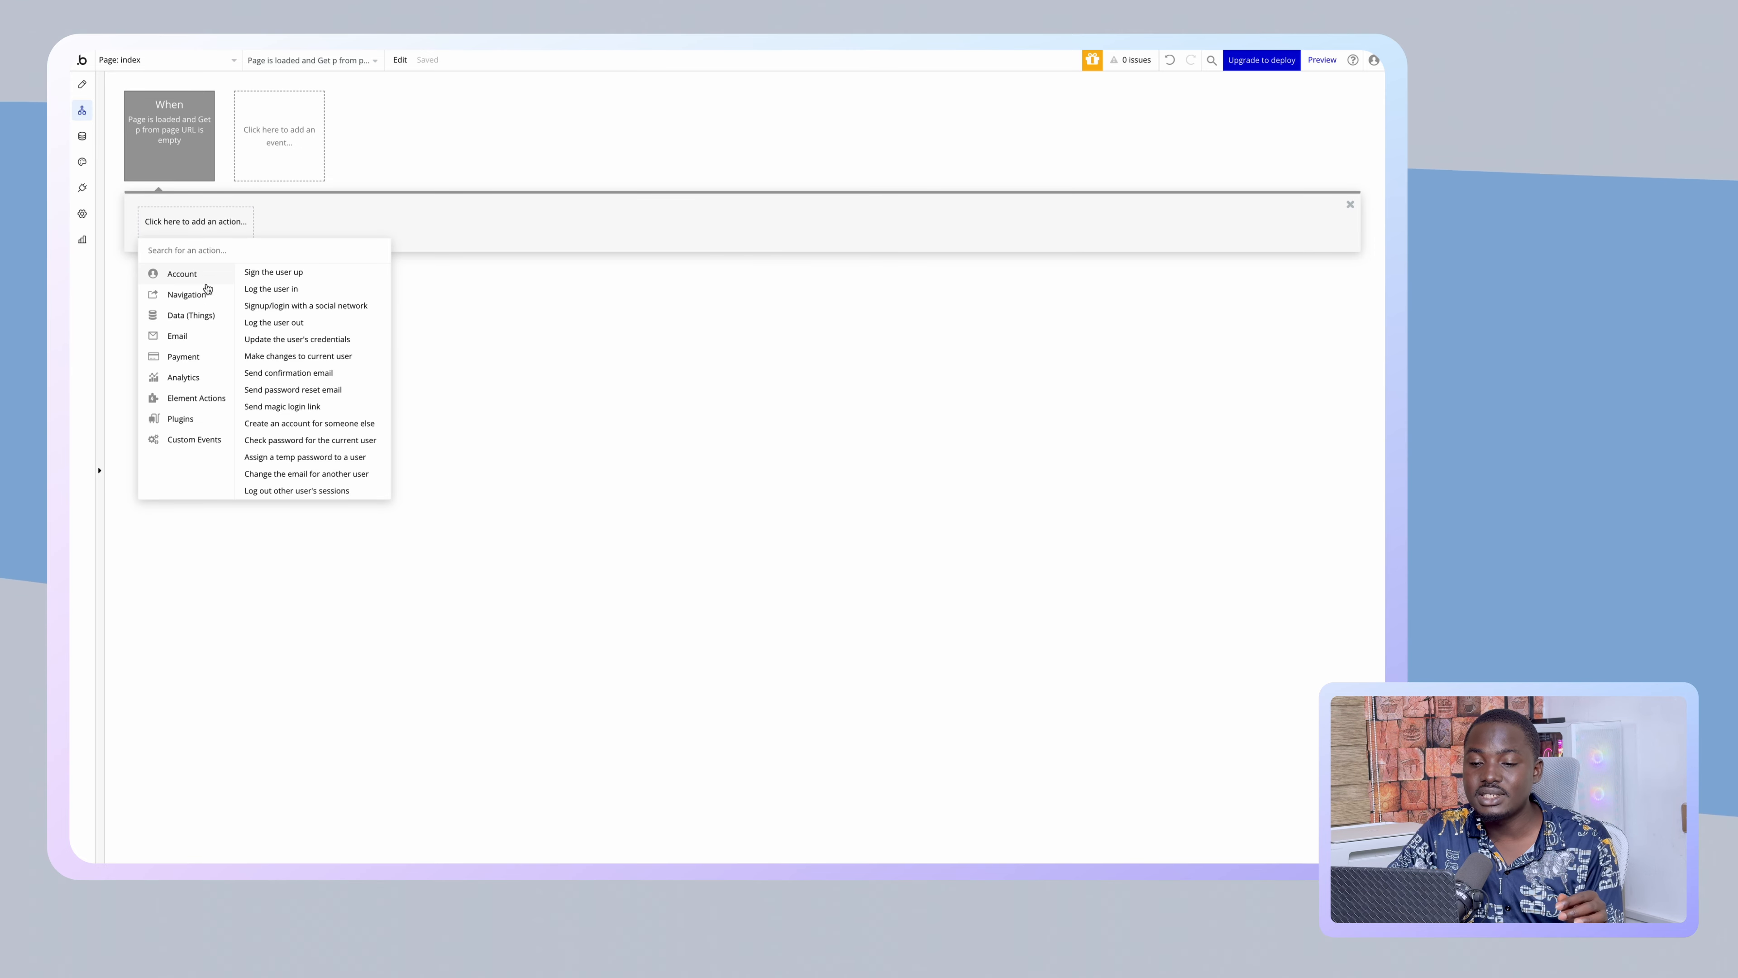
pyautogui.moveTo(205, 293)
pyautogui.click(275, 272)
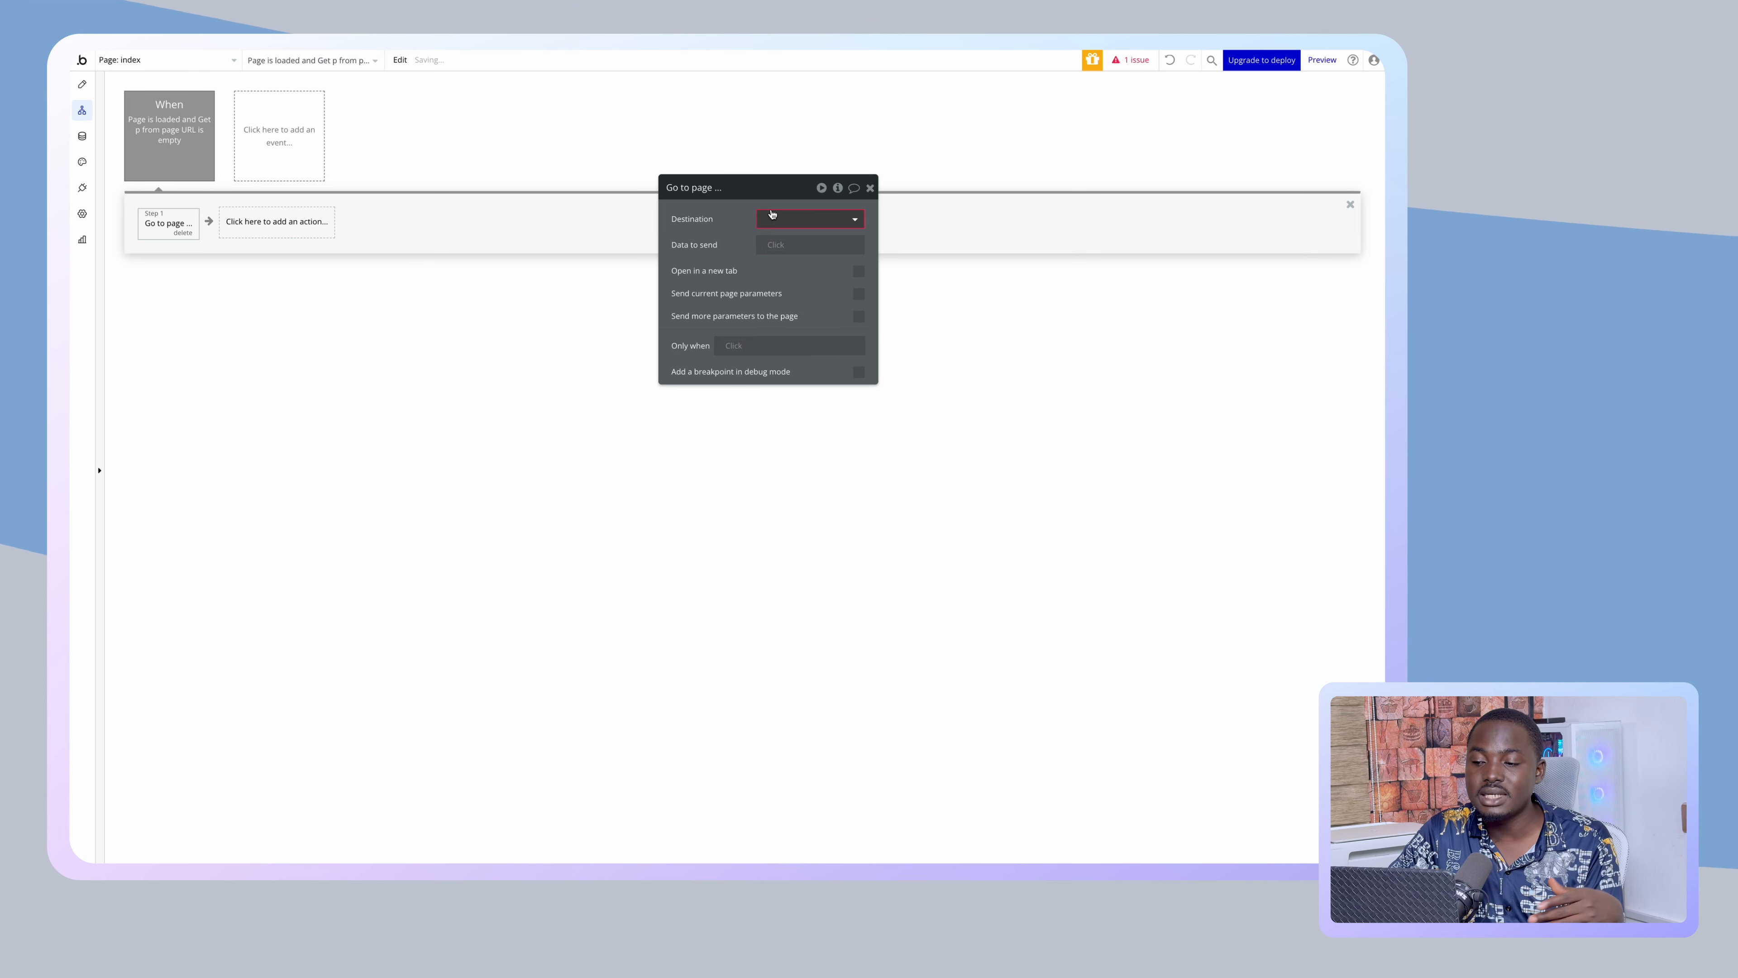
pyautogui.click(787, 219)
pyautogui.click(784, 234)
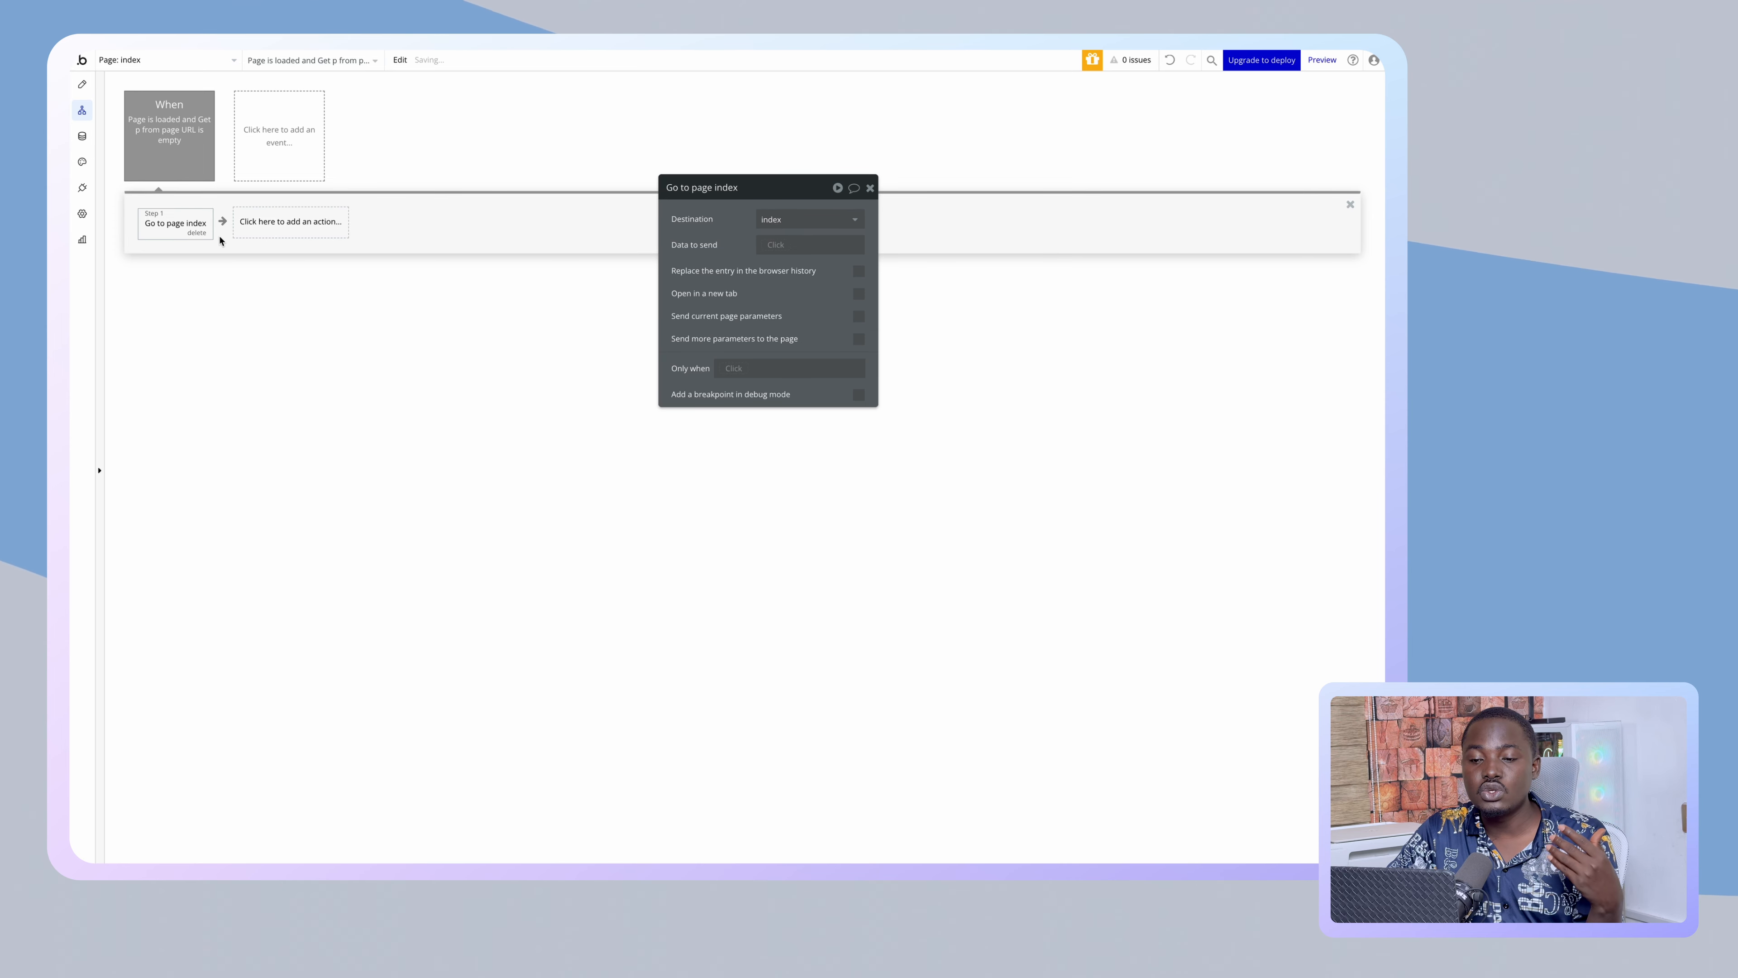
# - Try Current page as the redirect destination, then settle back on index
pyautogui.click(303, 231)
pyautogui.moveTo(287, 303)
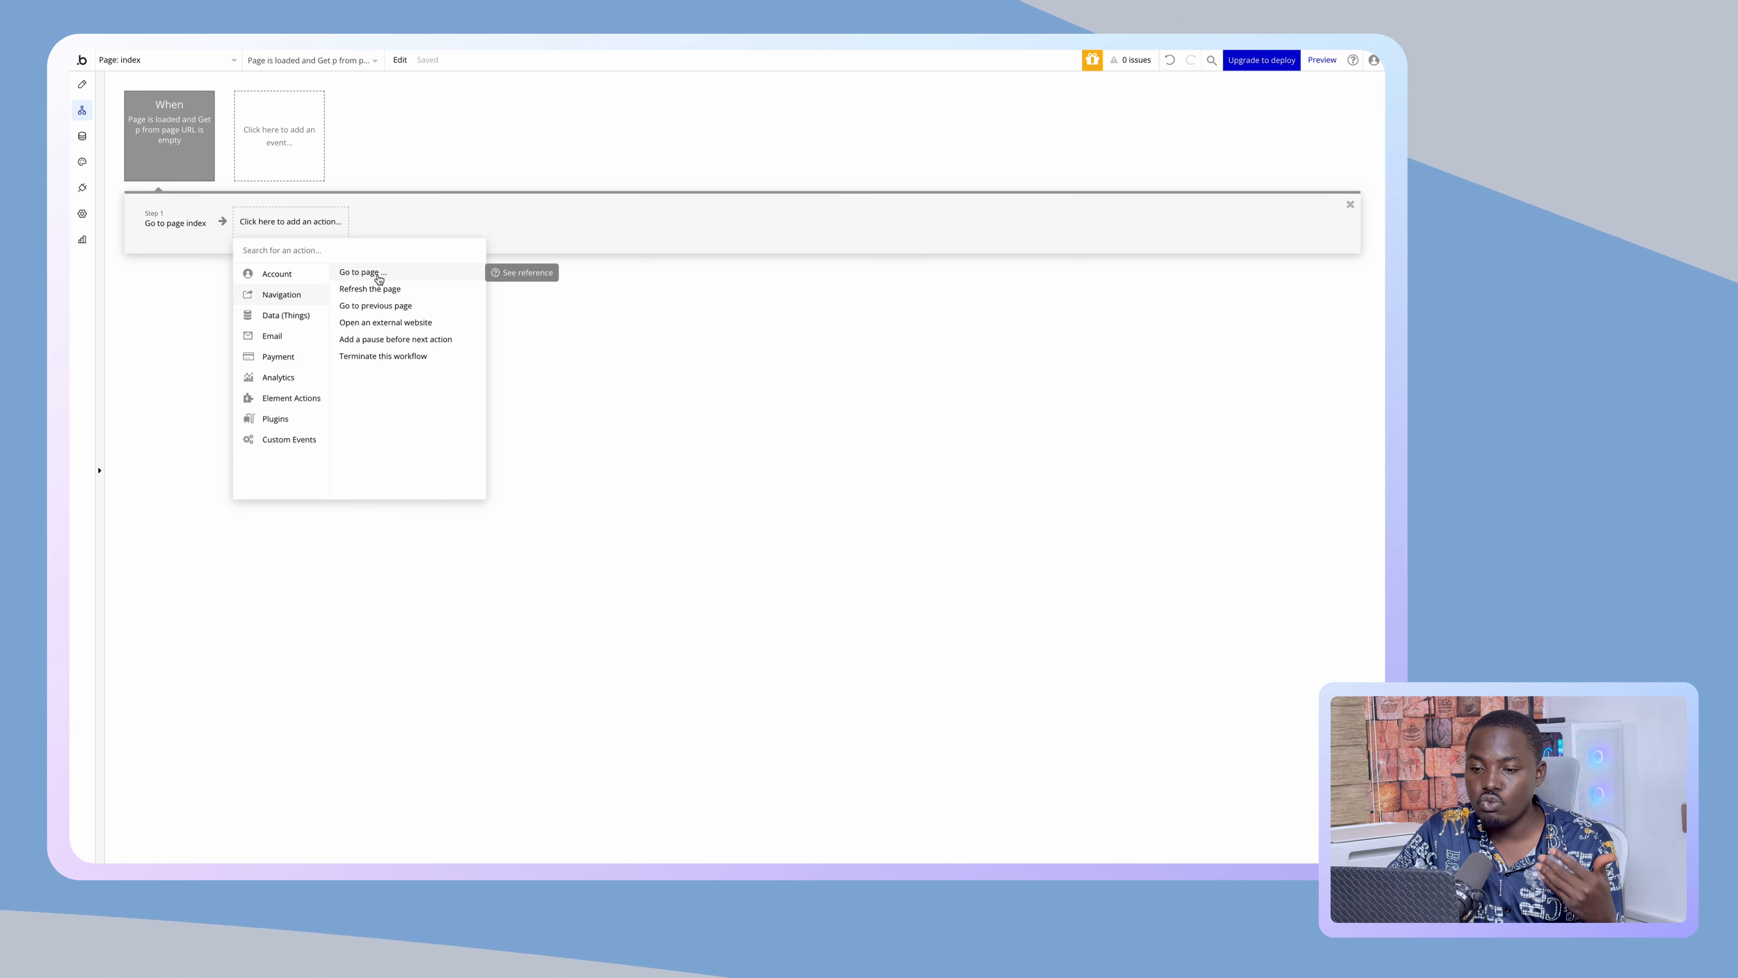
pyautogui.click(175, 220)
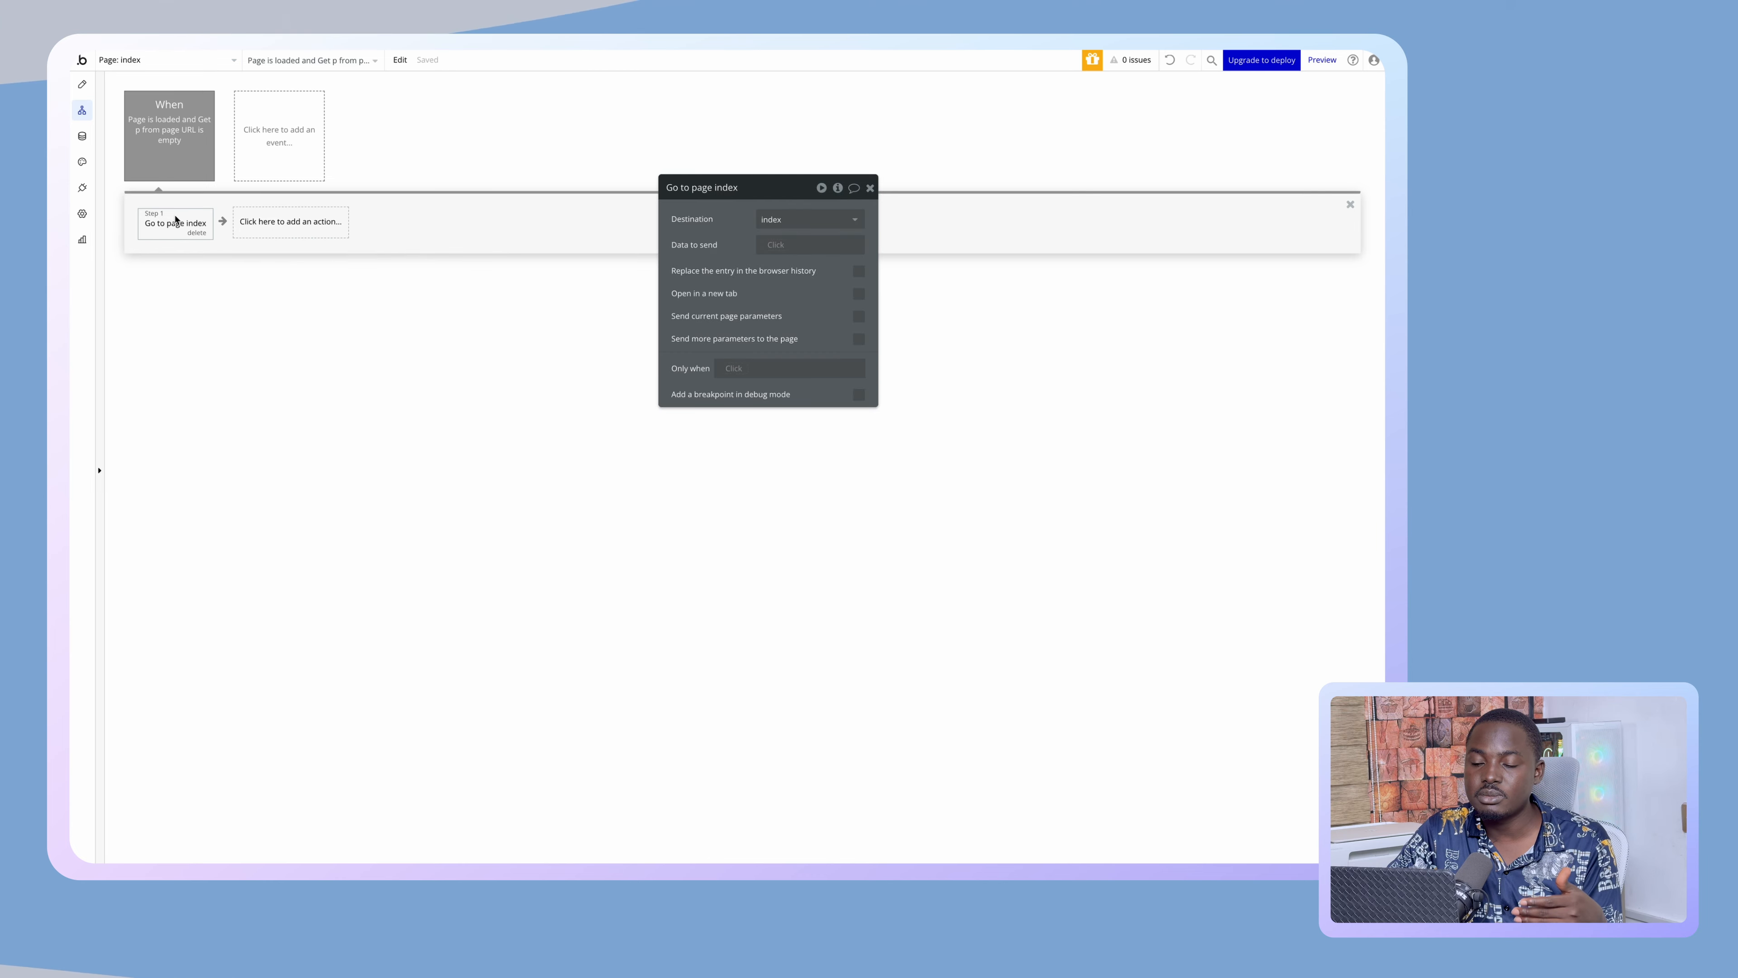
pyautogui.click(766, 220)
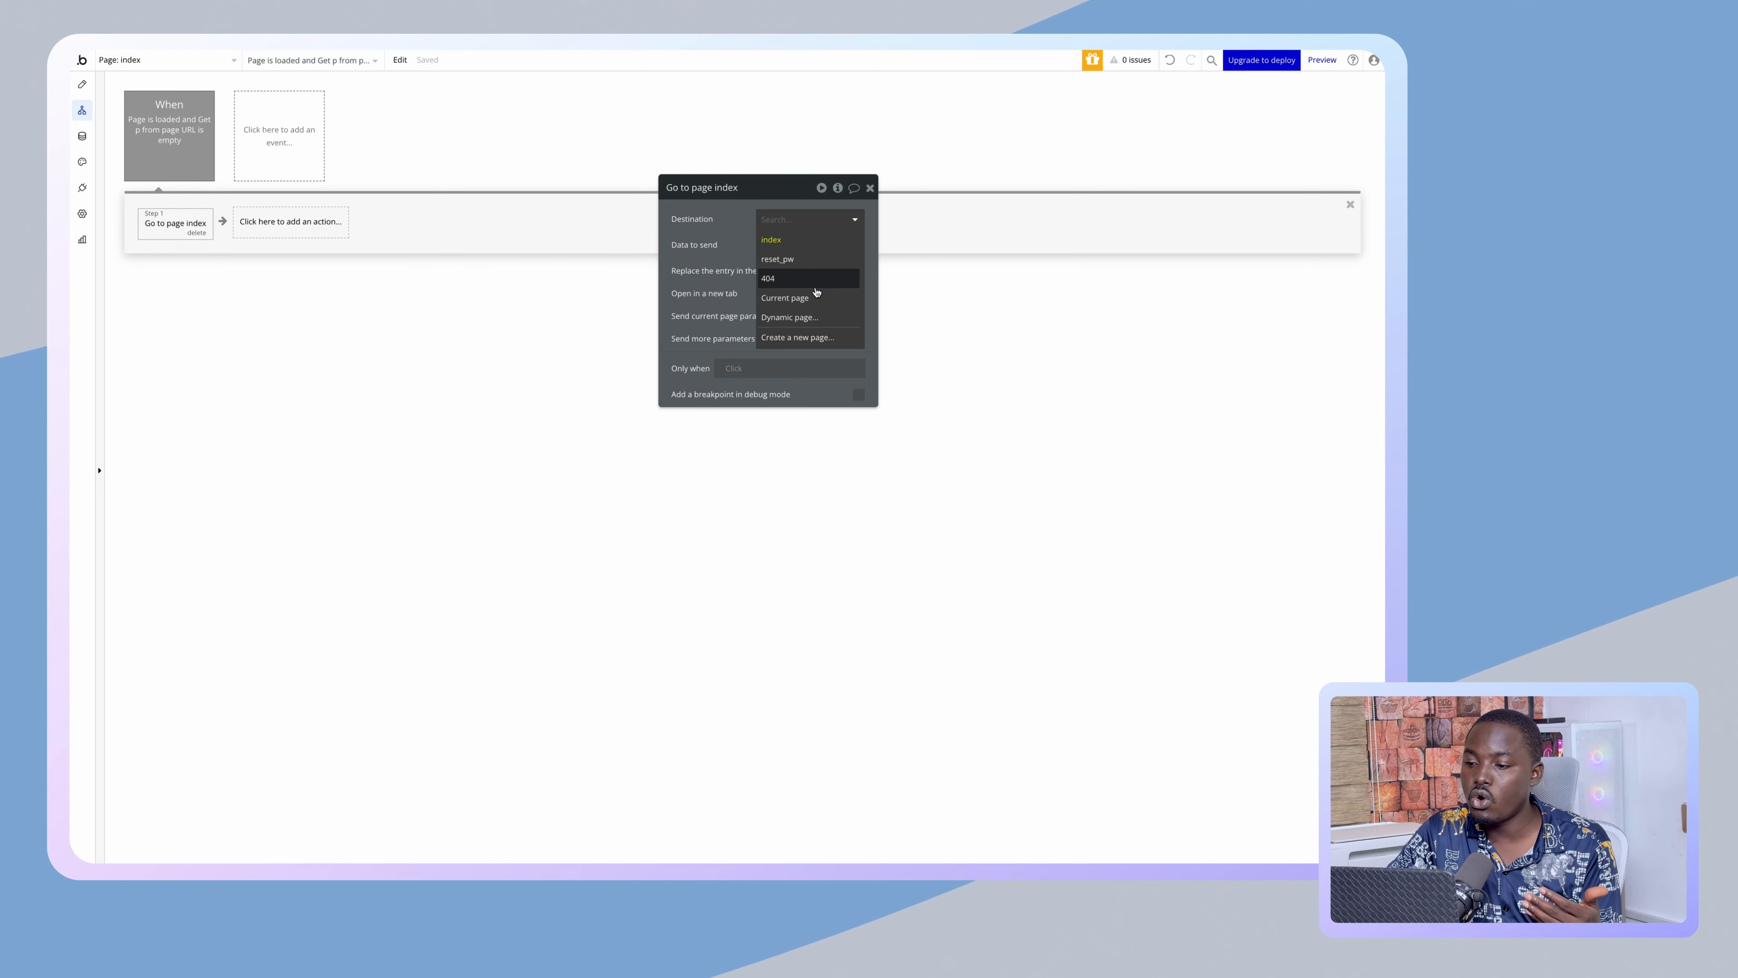
pyautogui.click(787, 297)
pyautogui.click(801, 218)
pyautogui.click(801, 239)
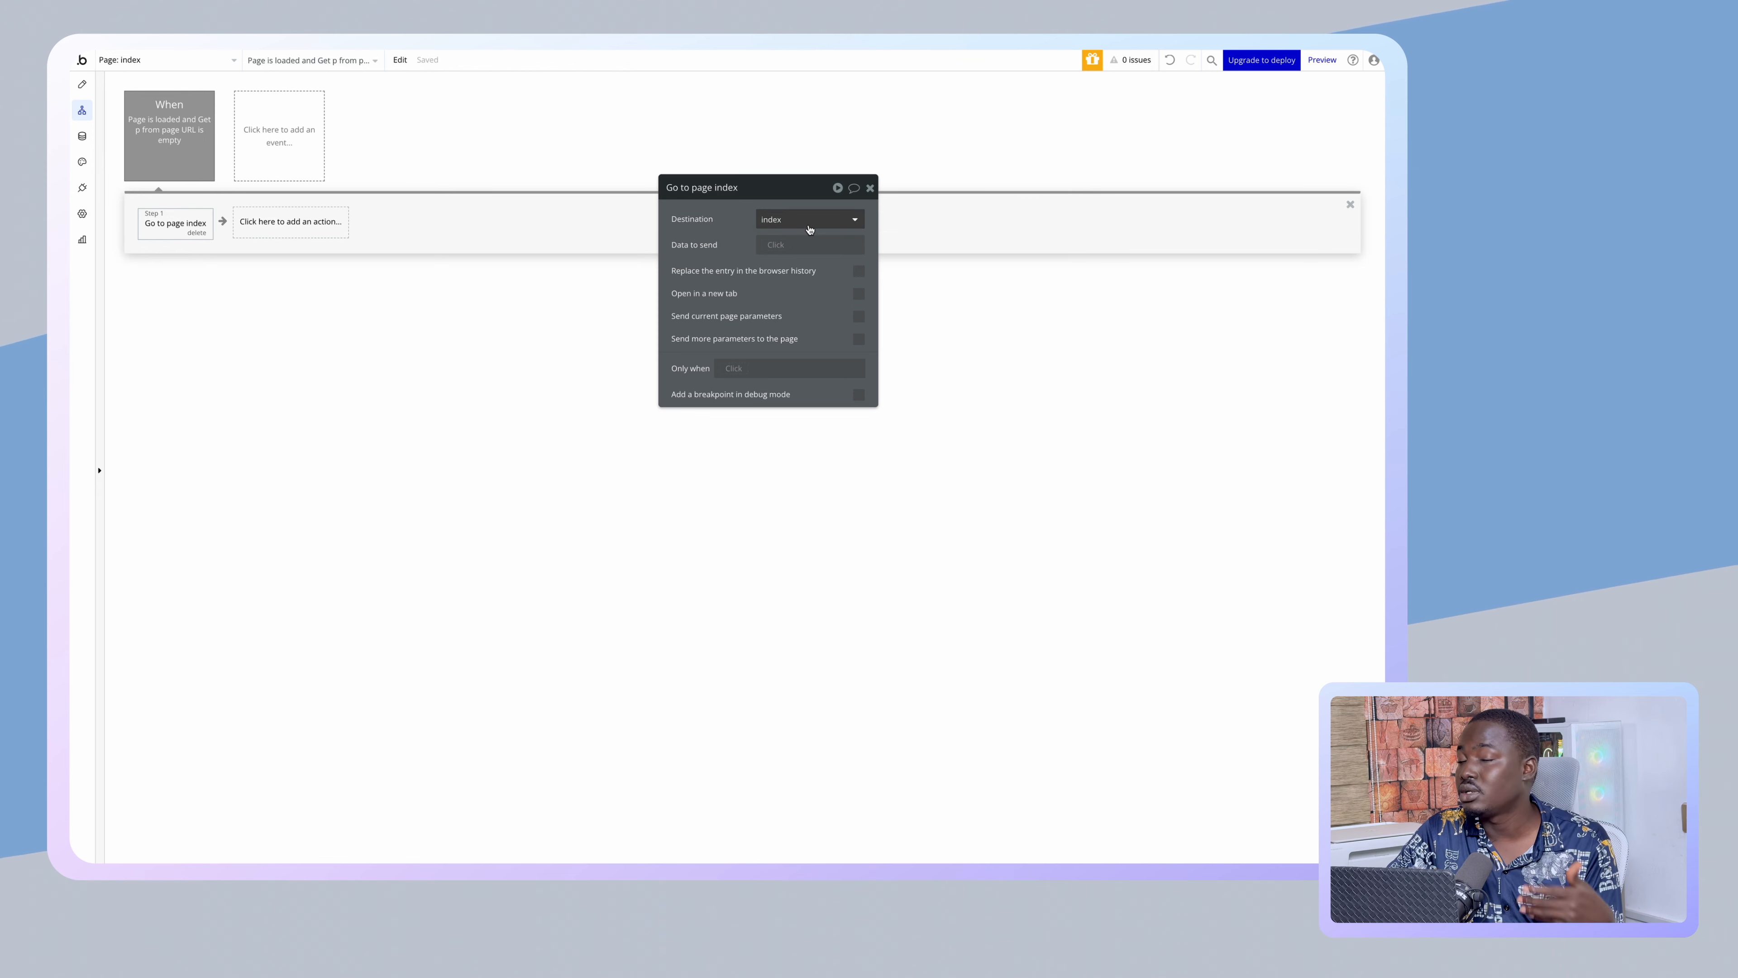
pyautogui.click(808, 228)
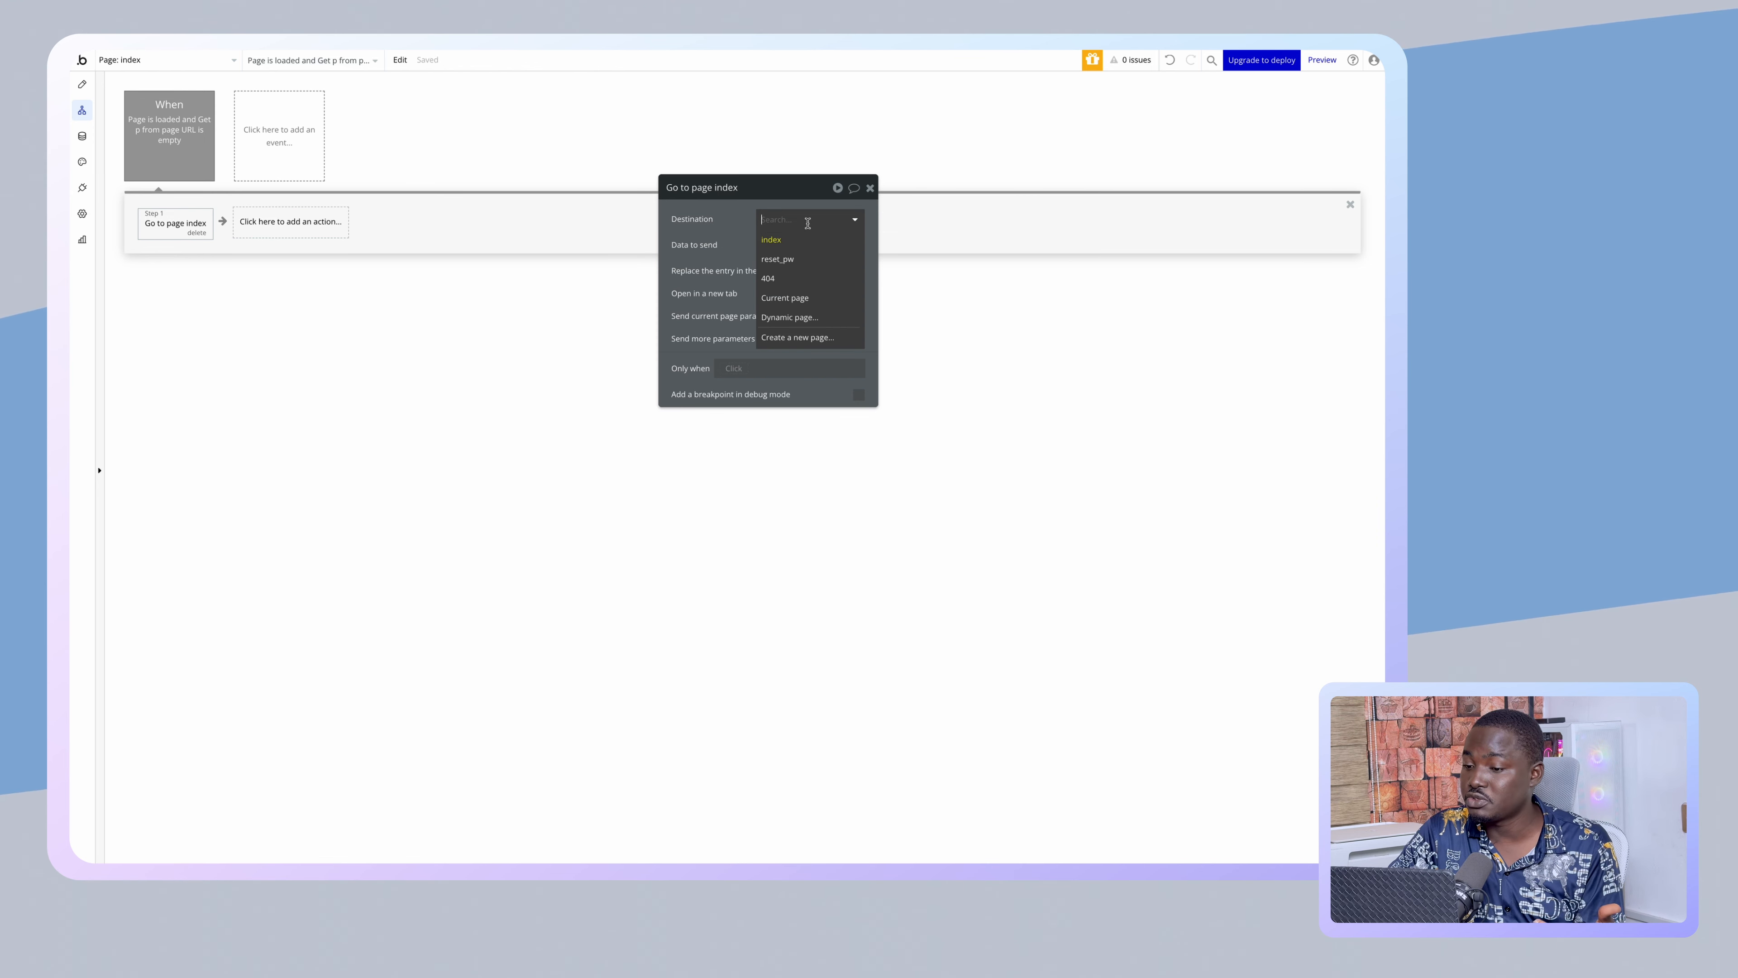
pyautogui.click(810, 297)
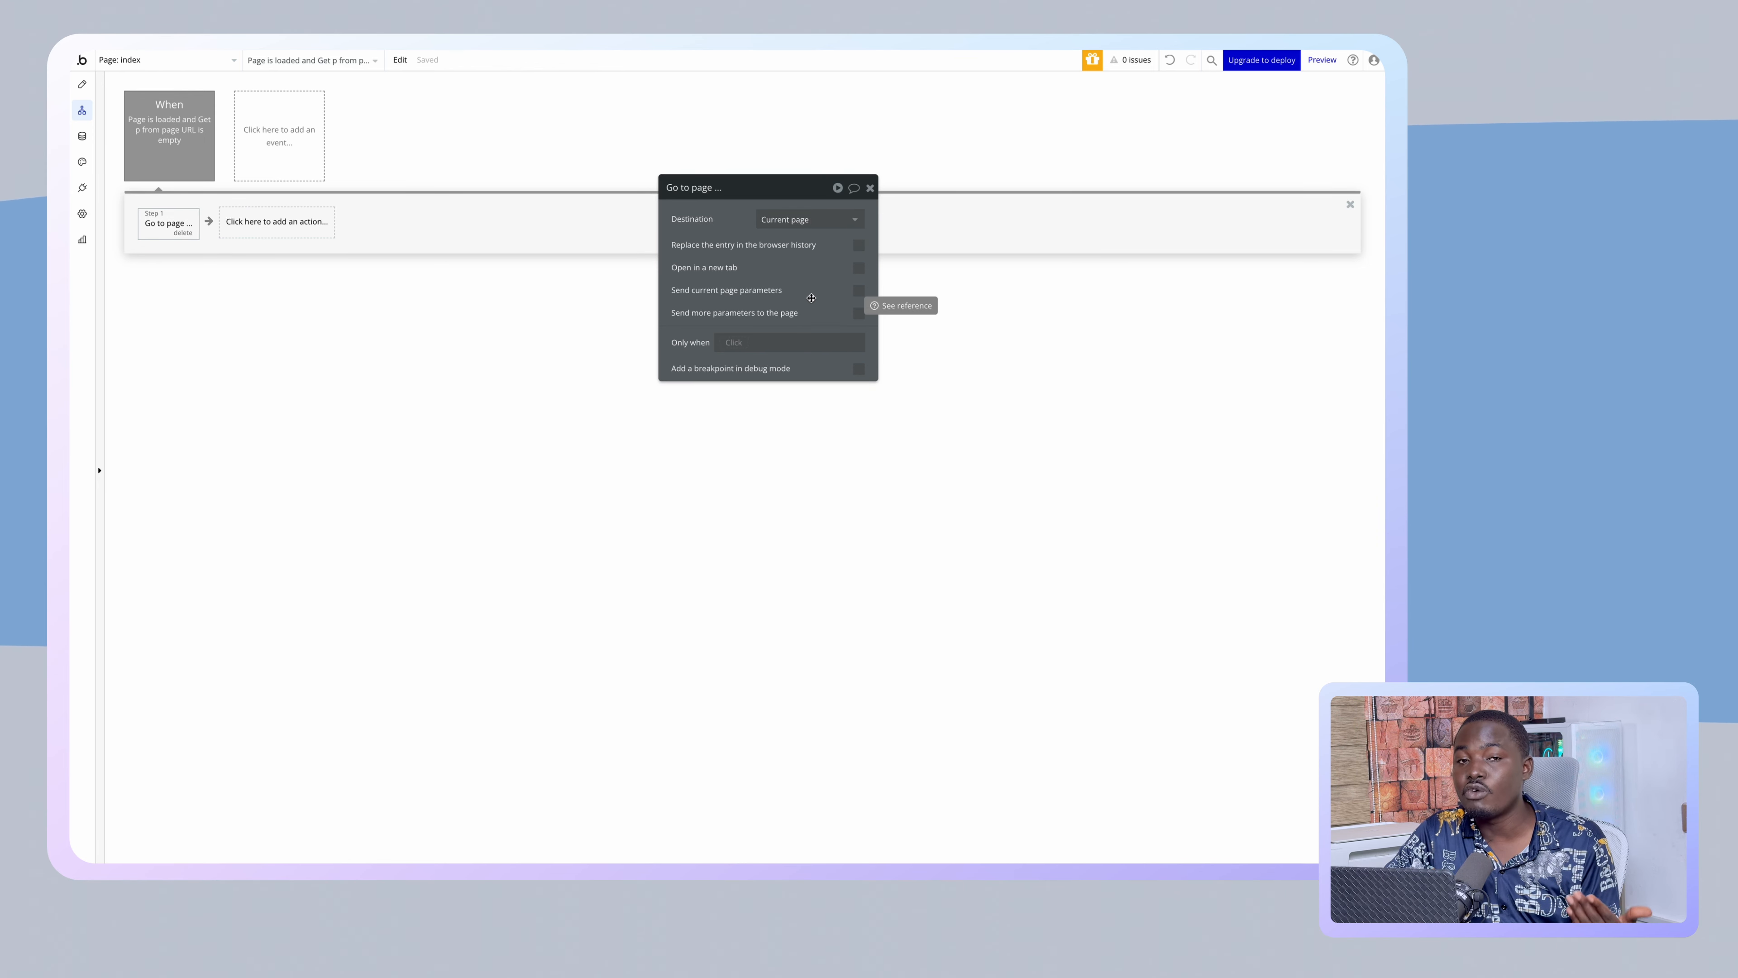
pyautogui.click(810, 223)
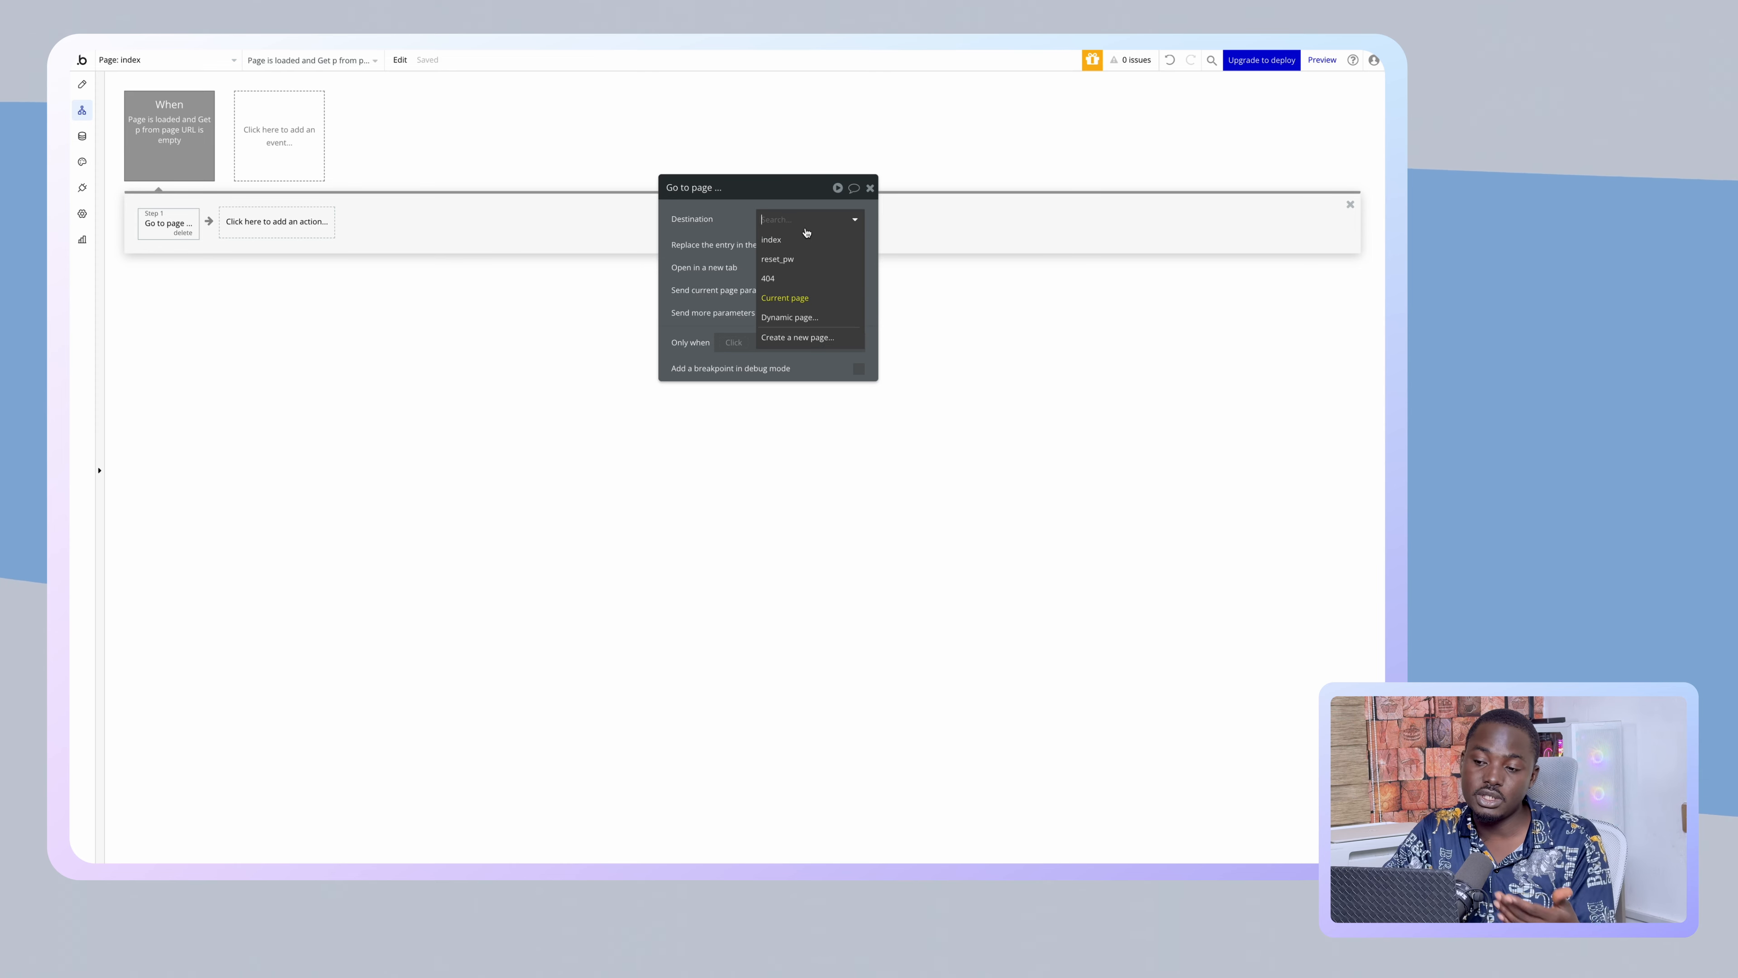
pyautogui.click(805, 240)
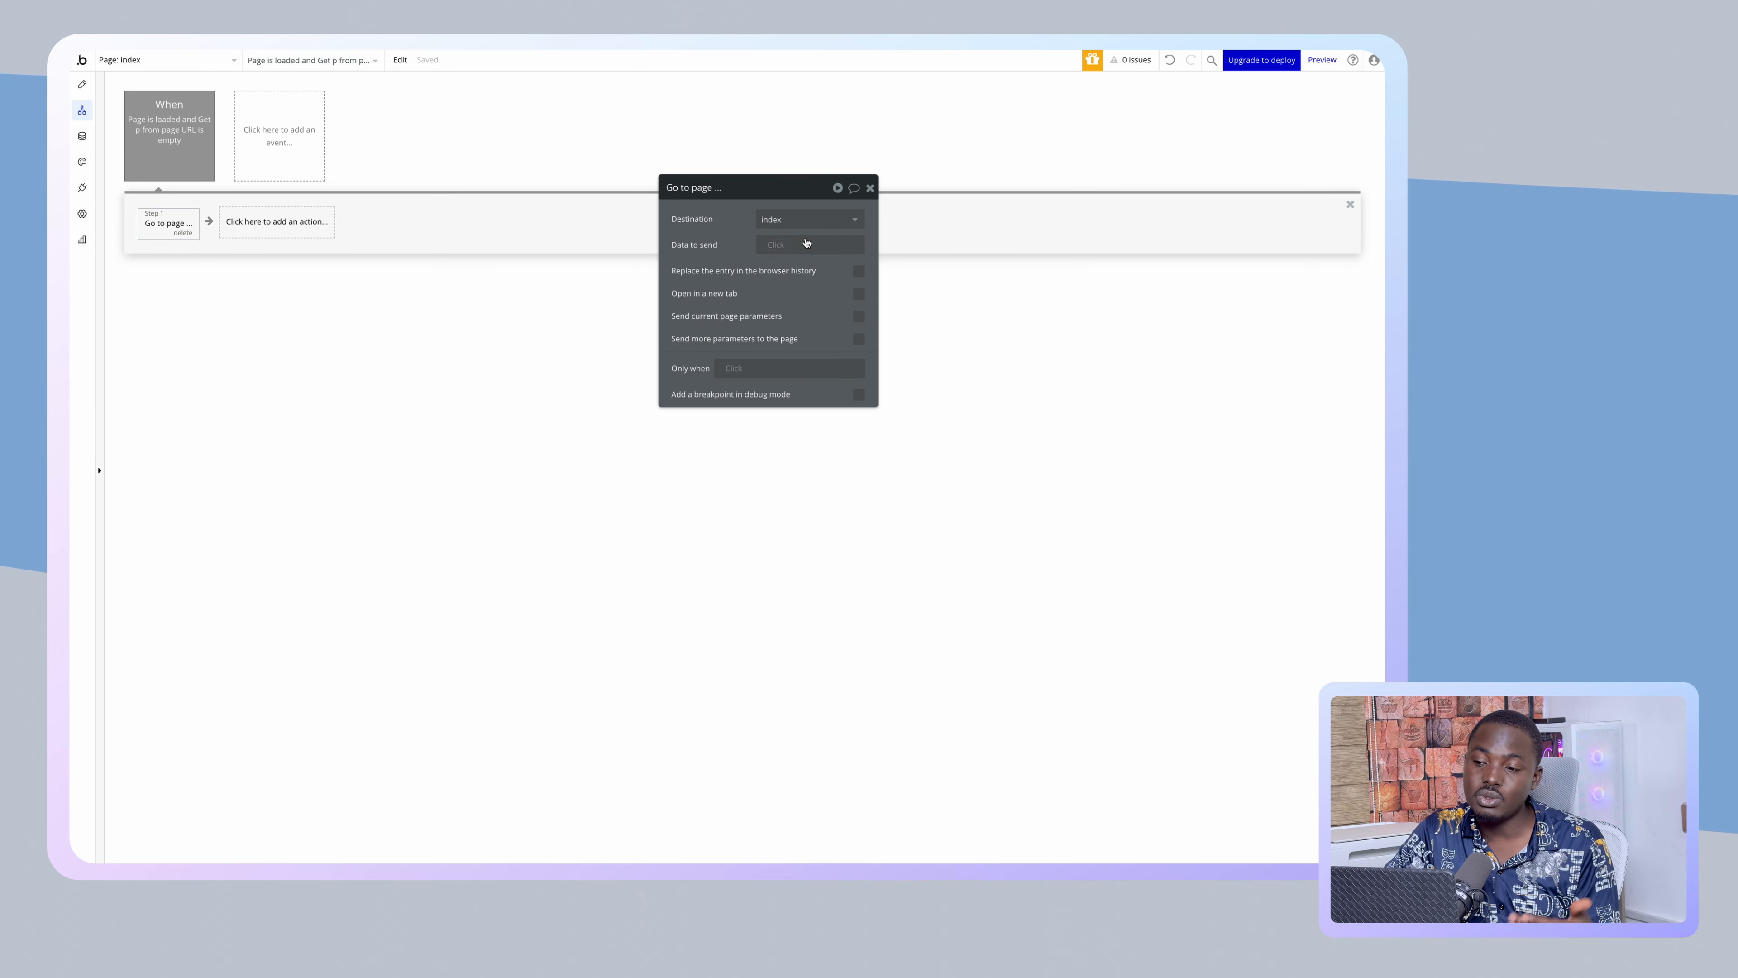
# - Tick 'Send current page parameters' on the Go to page index step
pyautogui.click(771, 244)
pyautogui.click(734, 238)
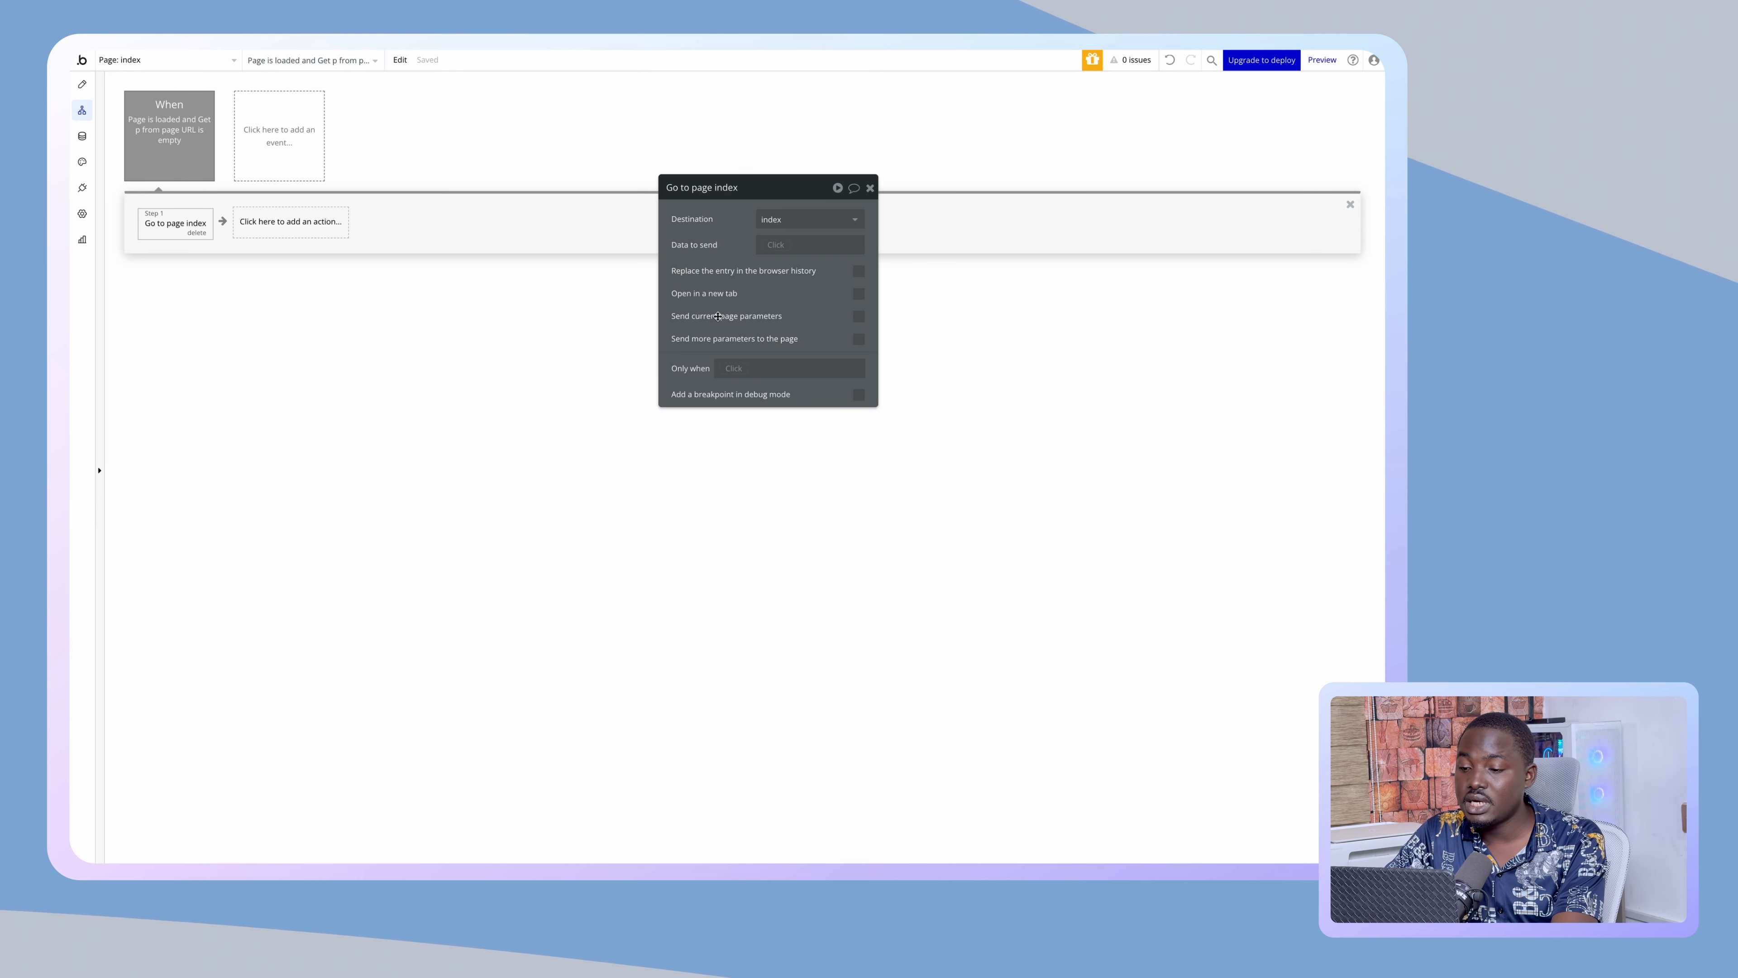
pyautogui.click(858, 316)
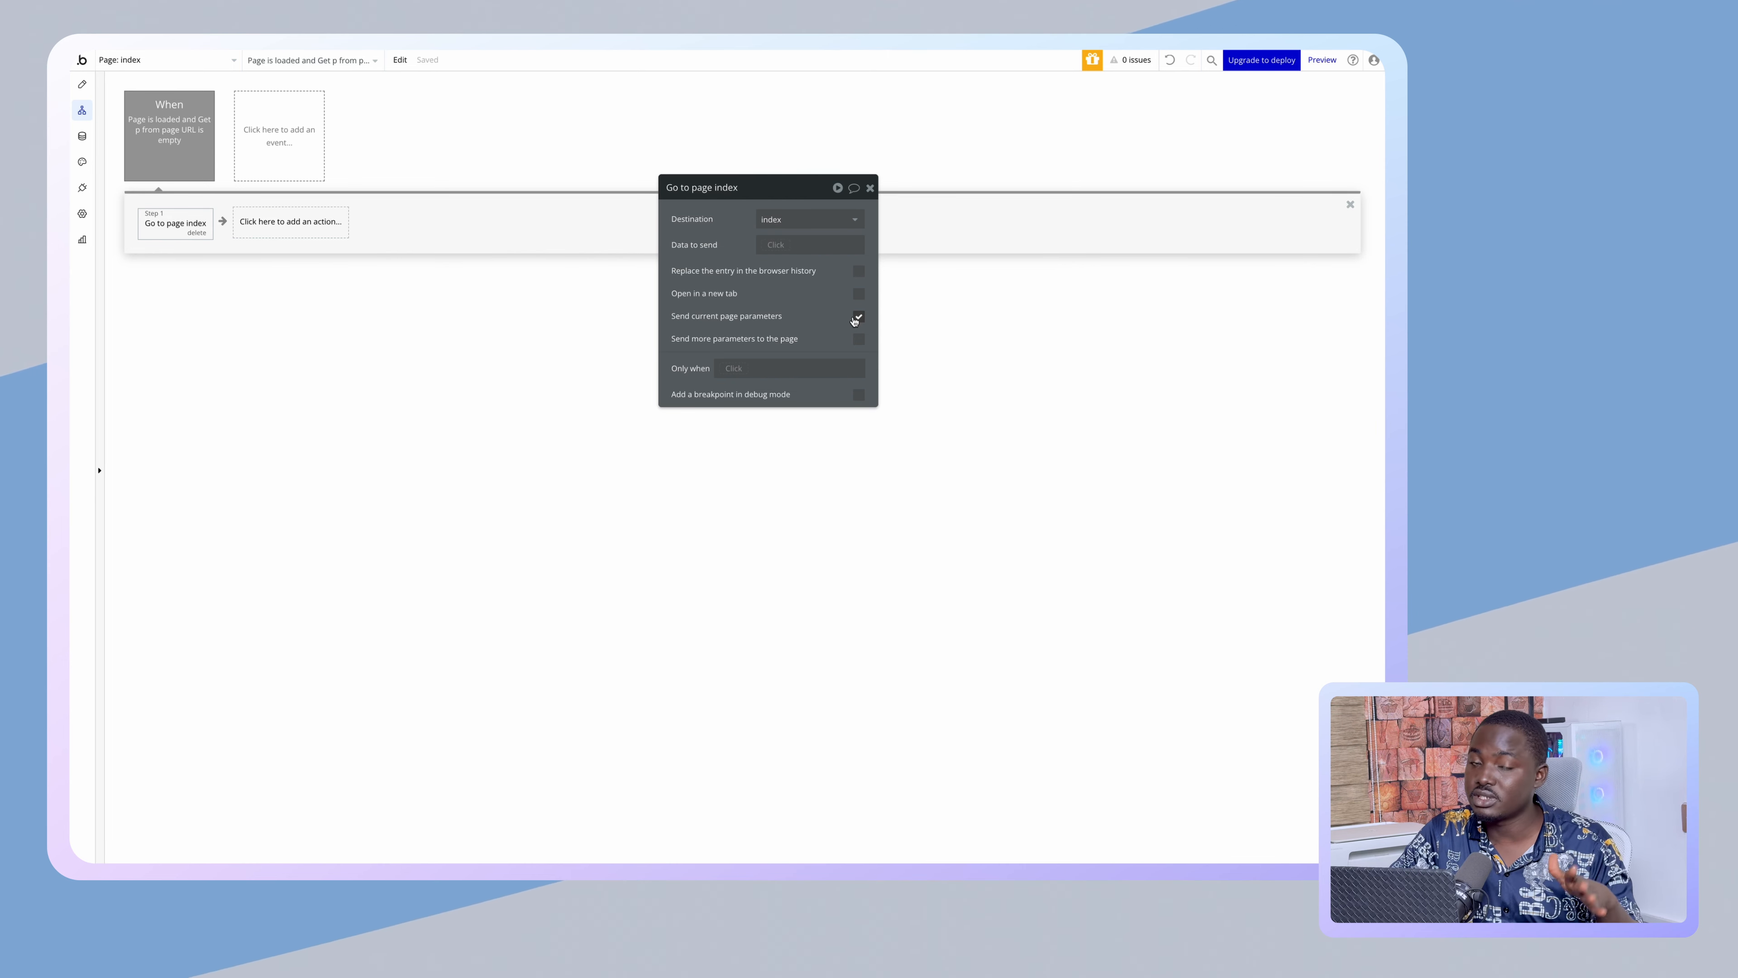
# - Swap current page parameters for an extra parameter p = login, then return to Design
pyautogui.click(859, 318)
pyautogui.click(859, 340)
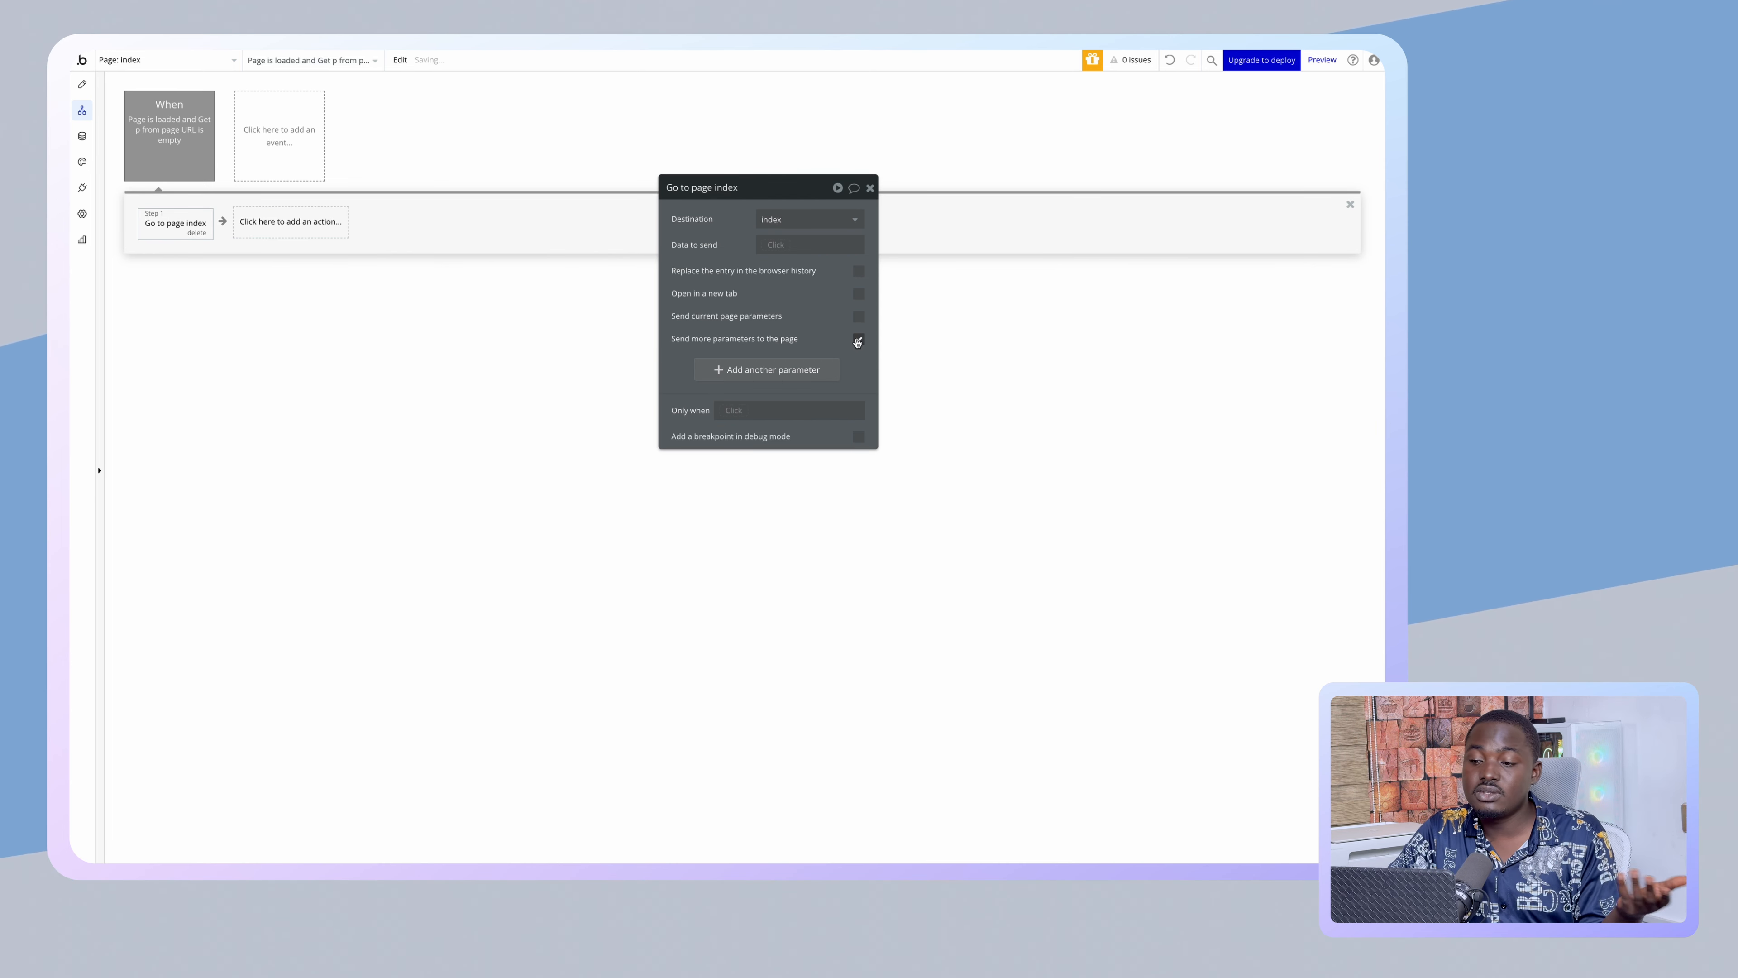
pyautogui.click(715, 371)
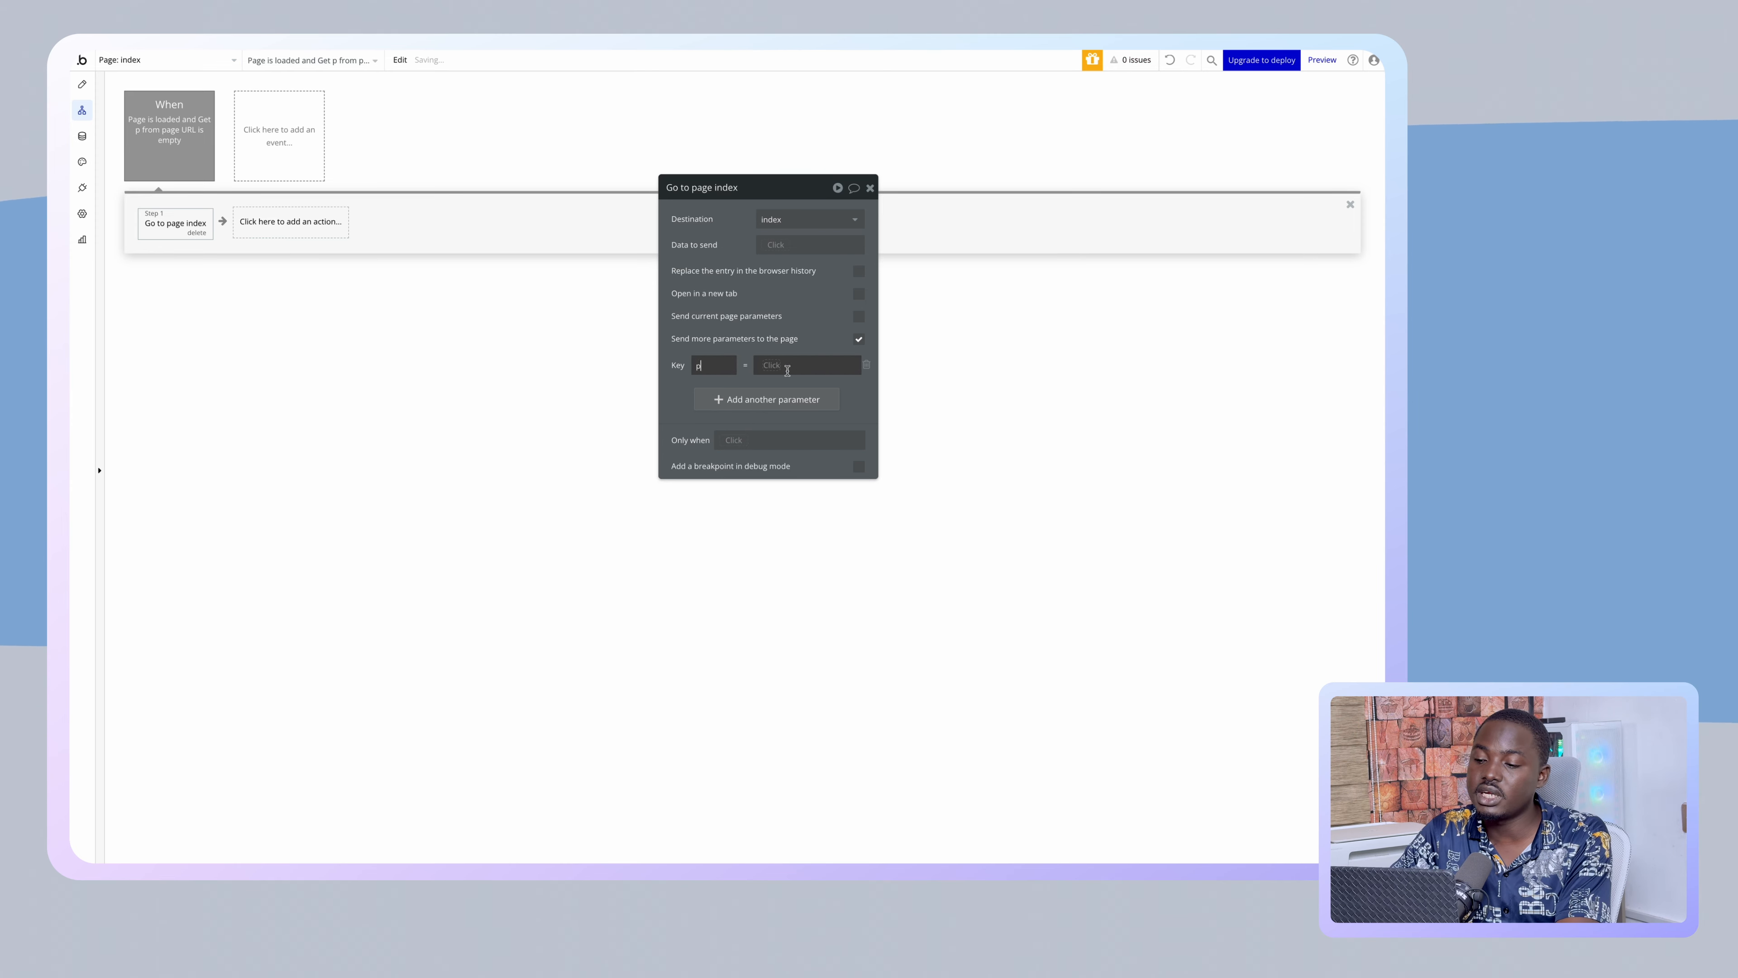
pyautogui.click(787, 370)
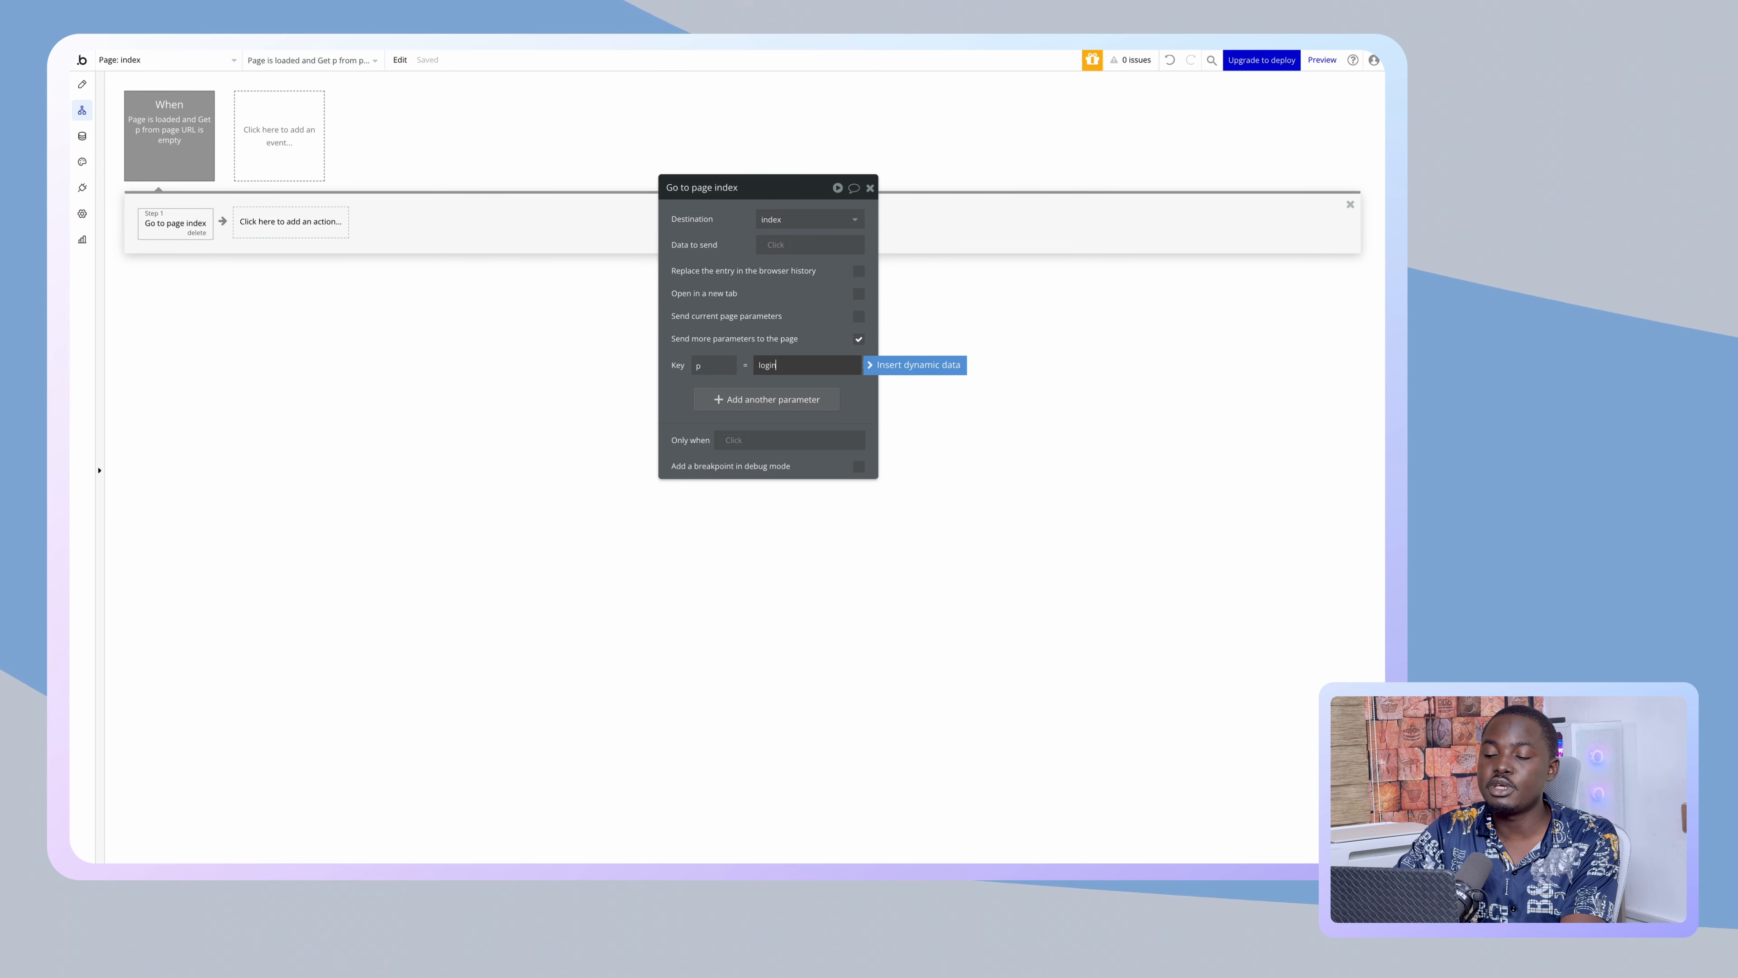
pyautogui.write('login')
pyautogui.click(732, 263)
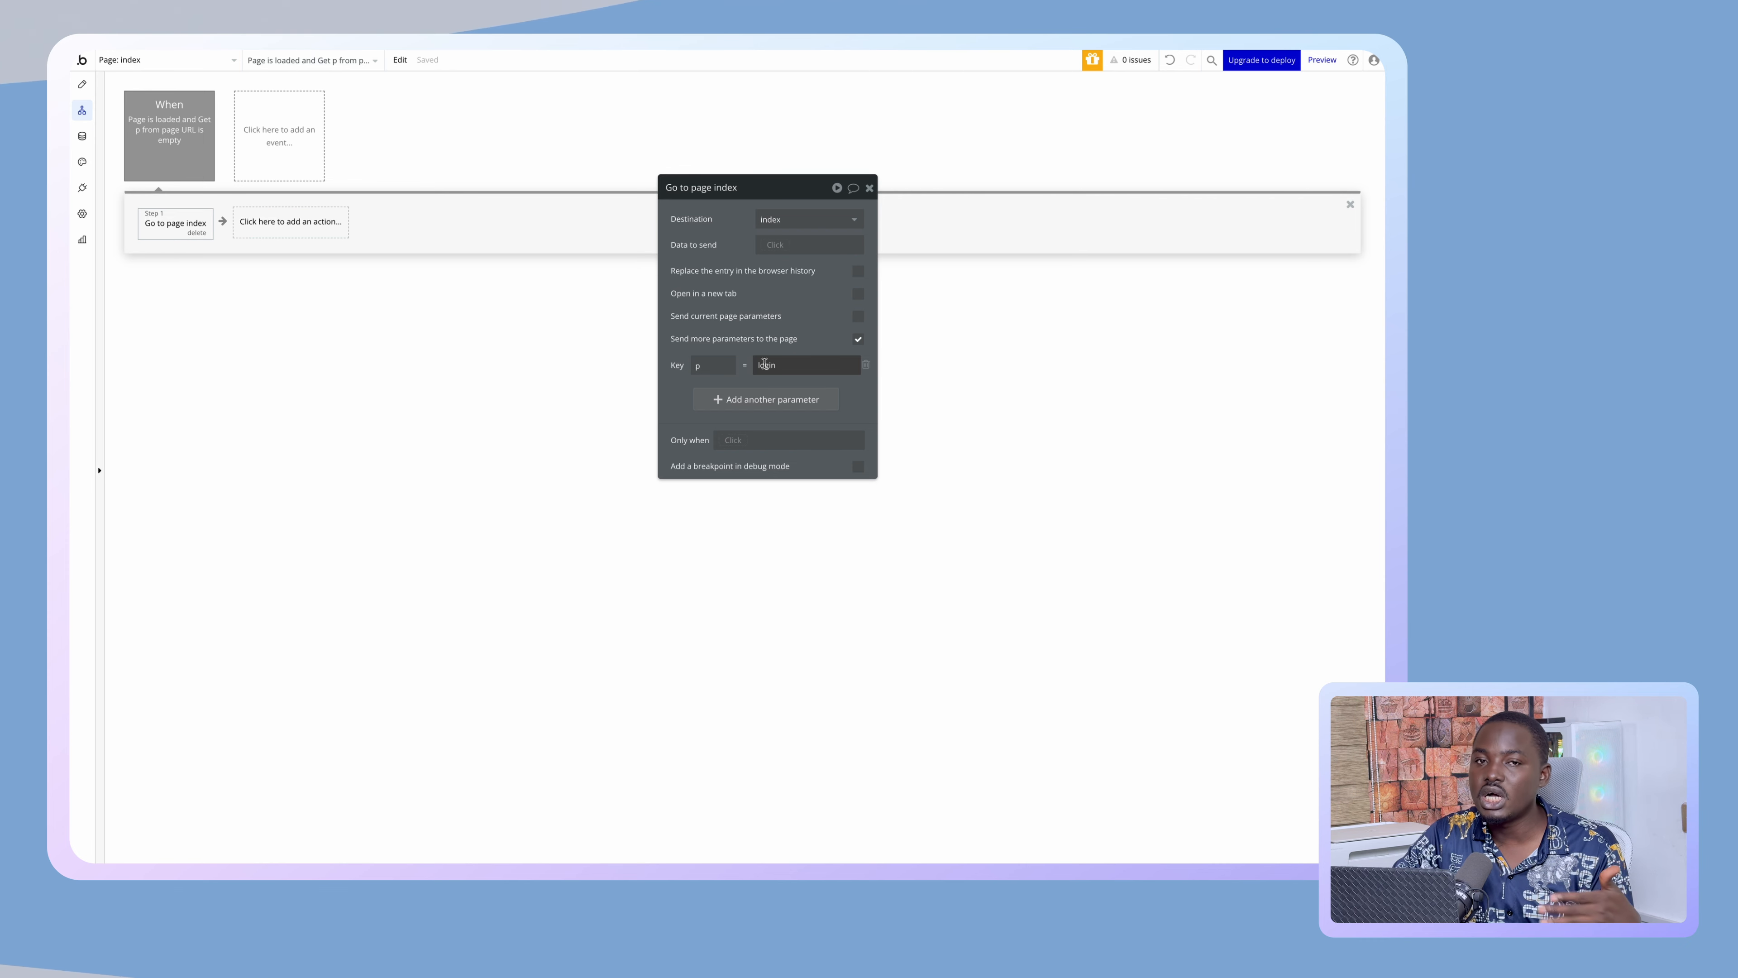
pyautogui.click(83, 90)
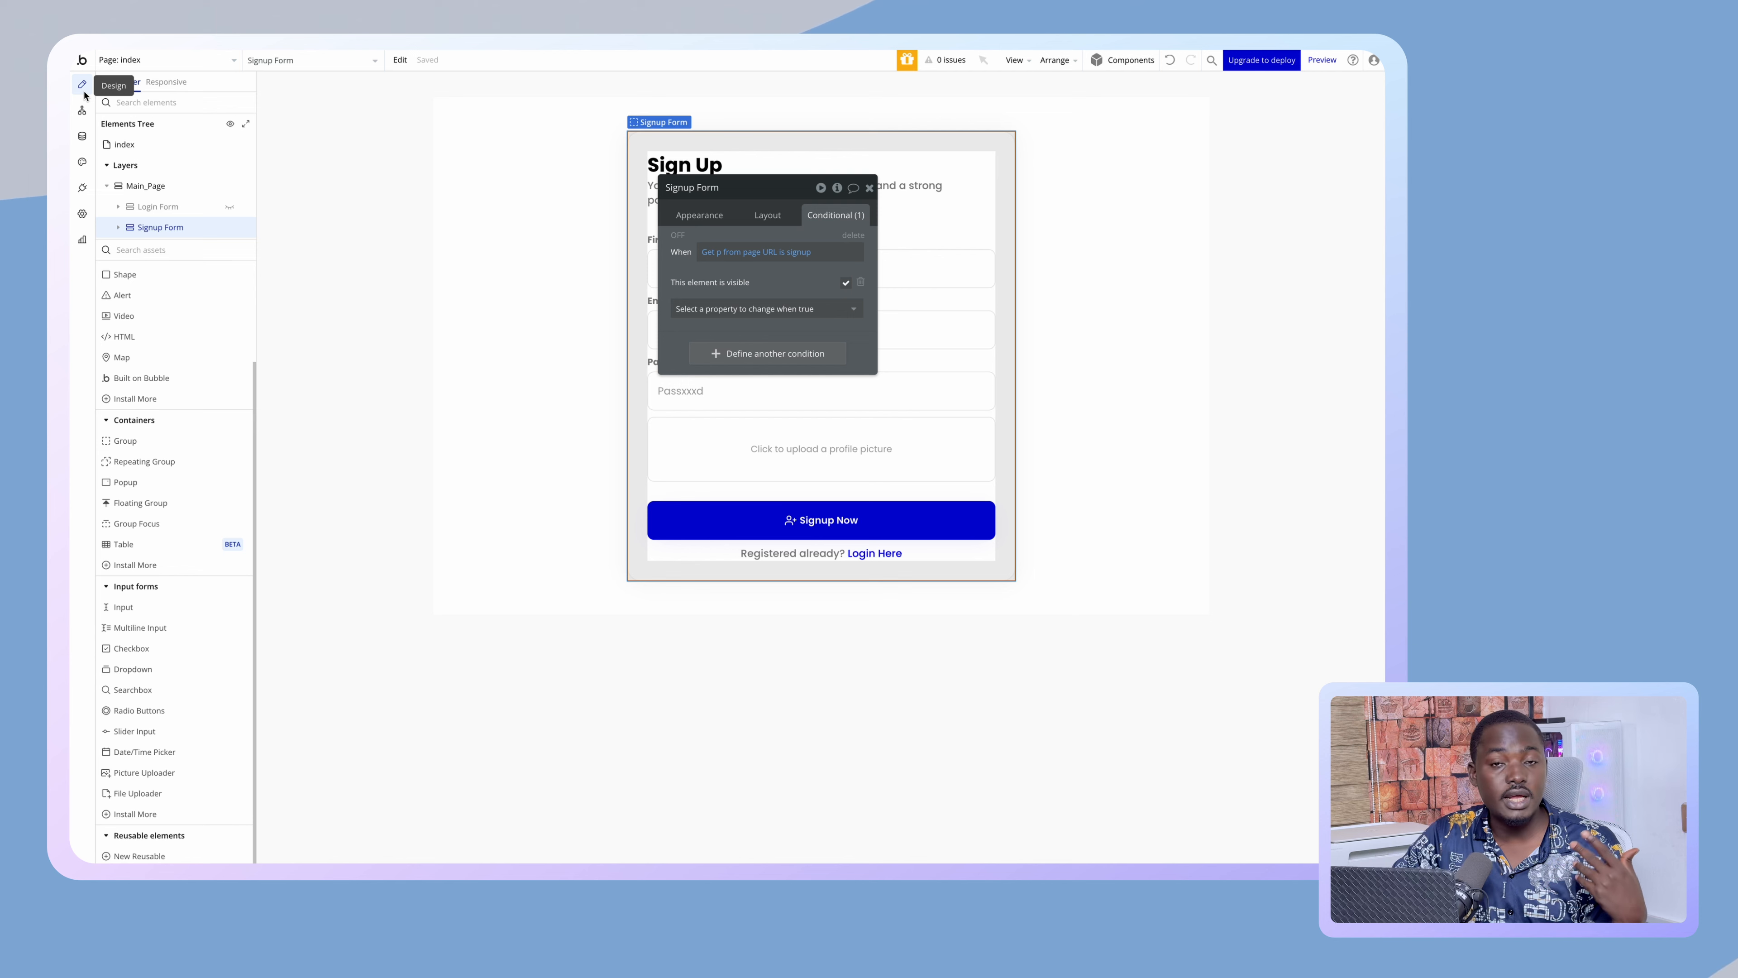
# - Hide the Signup Form, review both forms' Layout settings, and go back to workflows
pyautogui.click(229, 228)
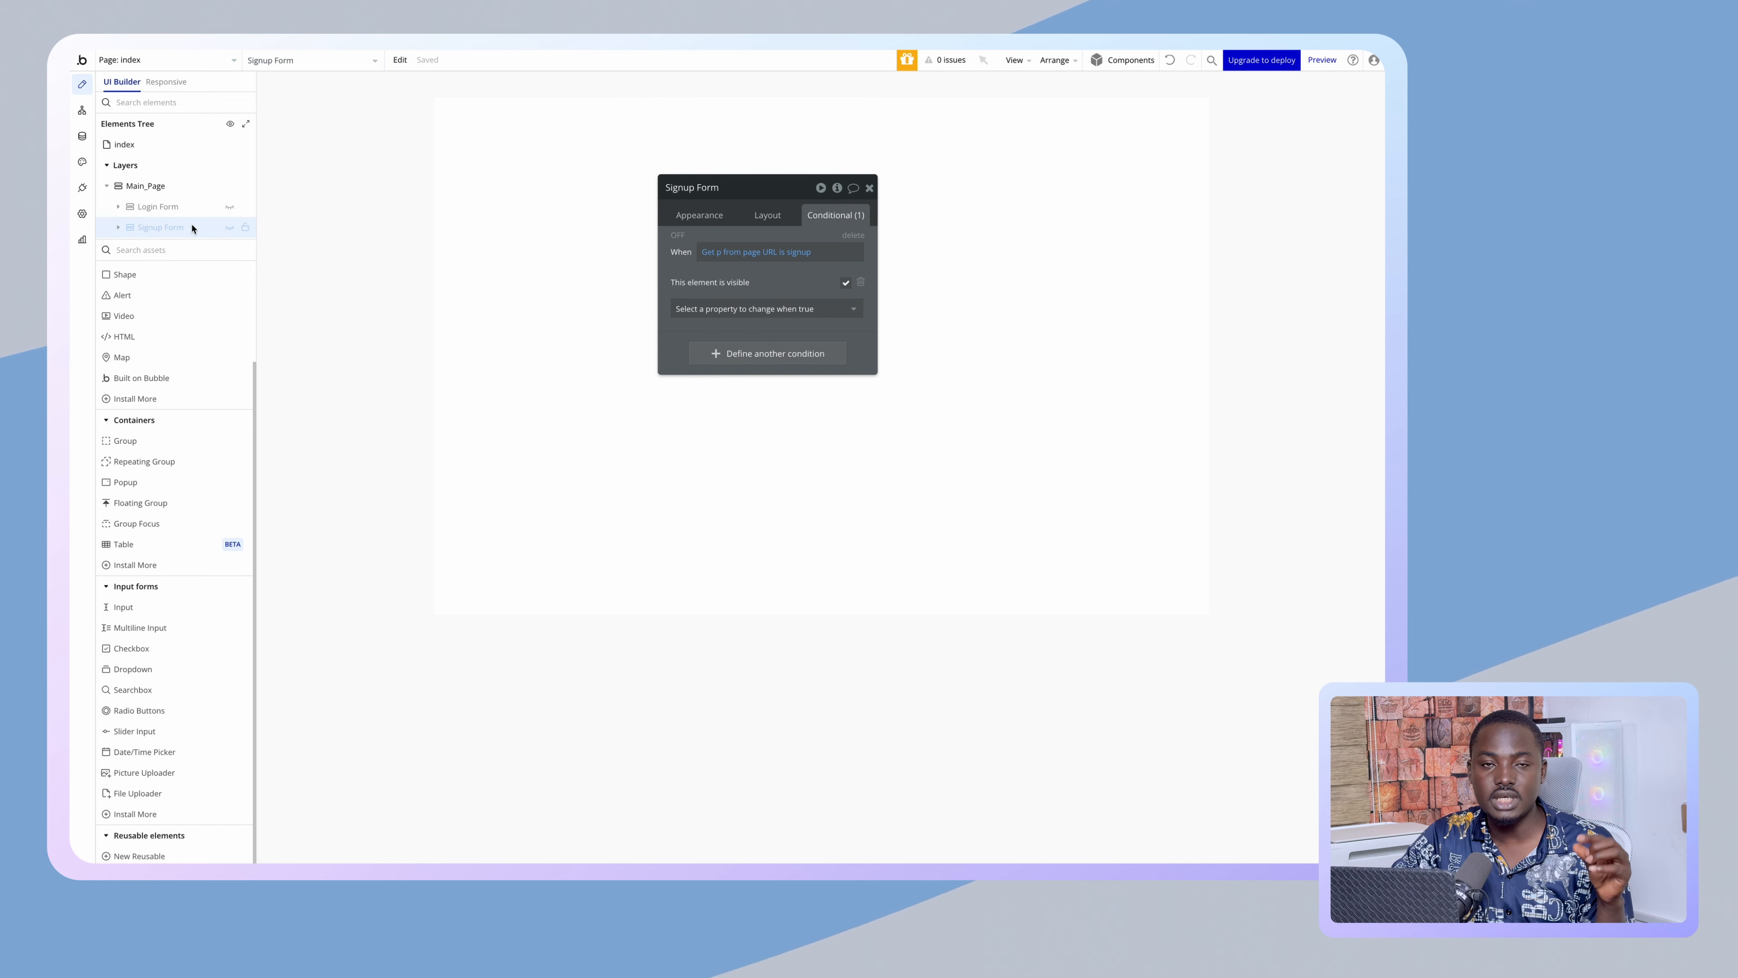
pyautogui.click(193, 207)
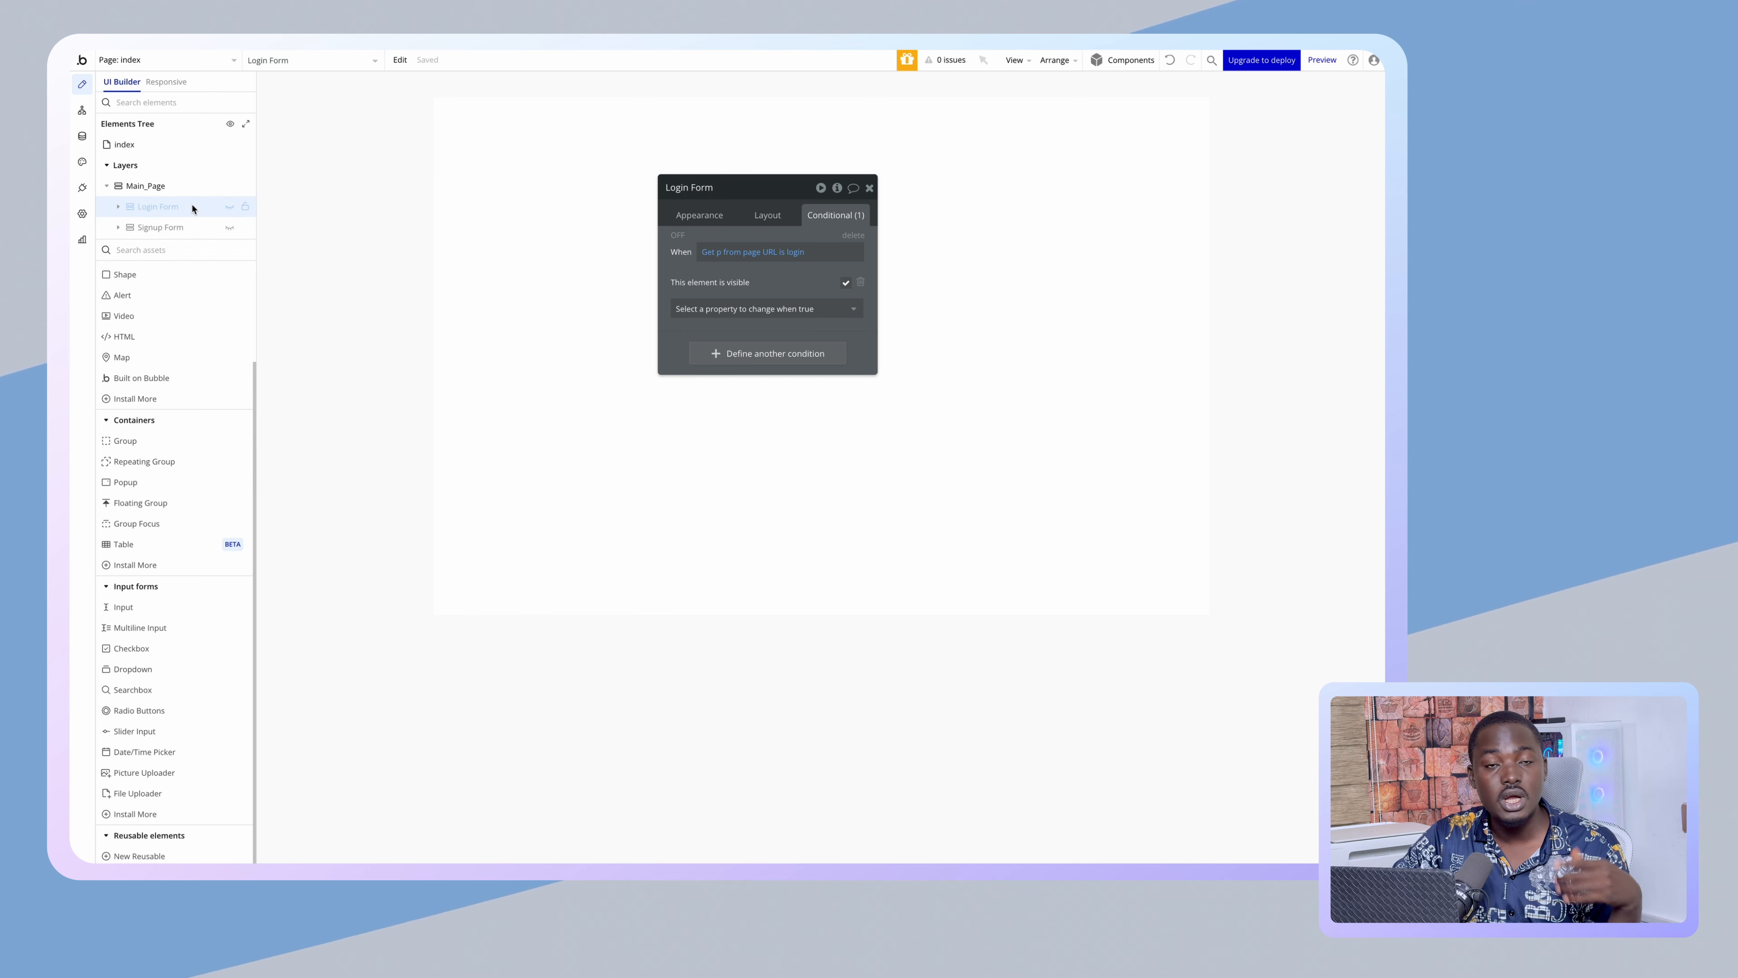
pyautogui.click(759, 221)
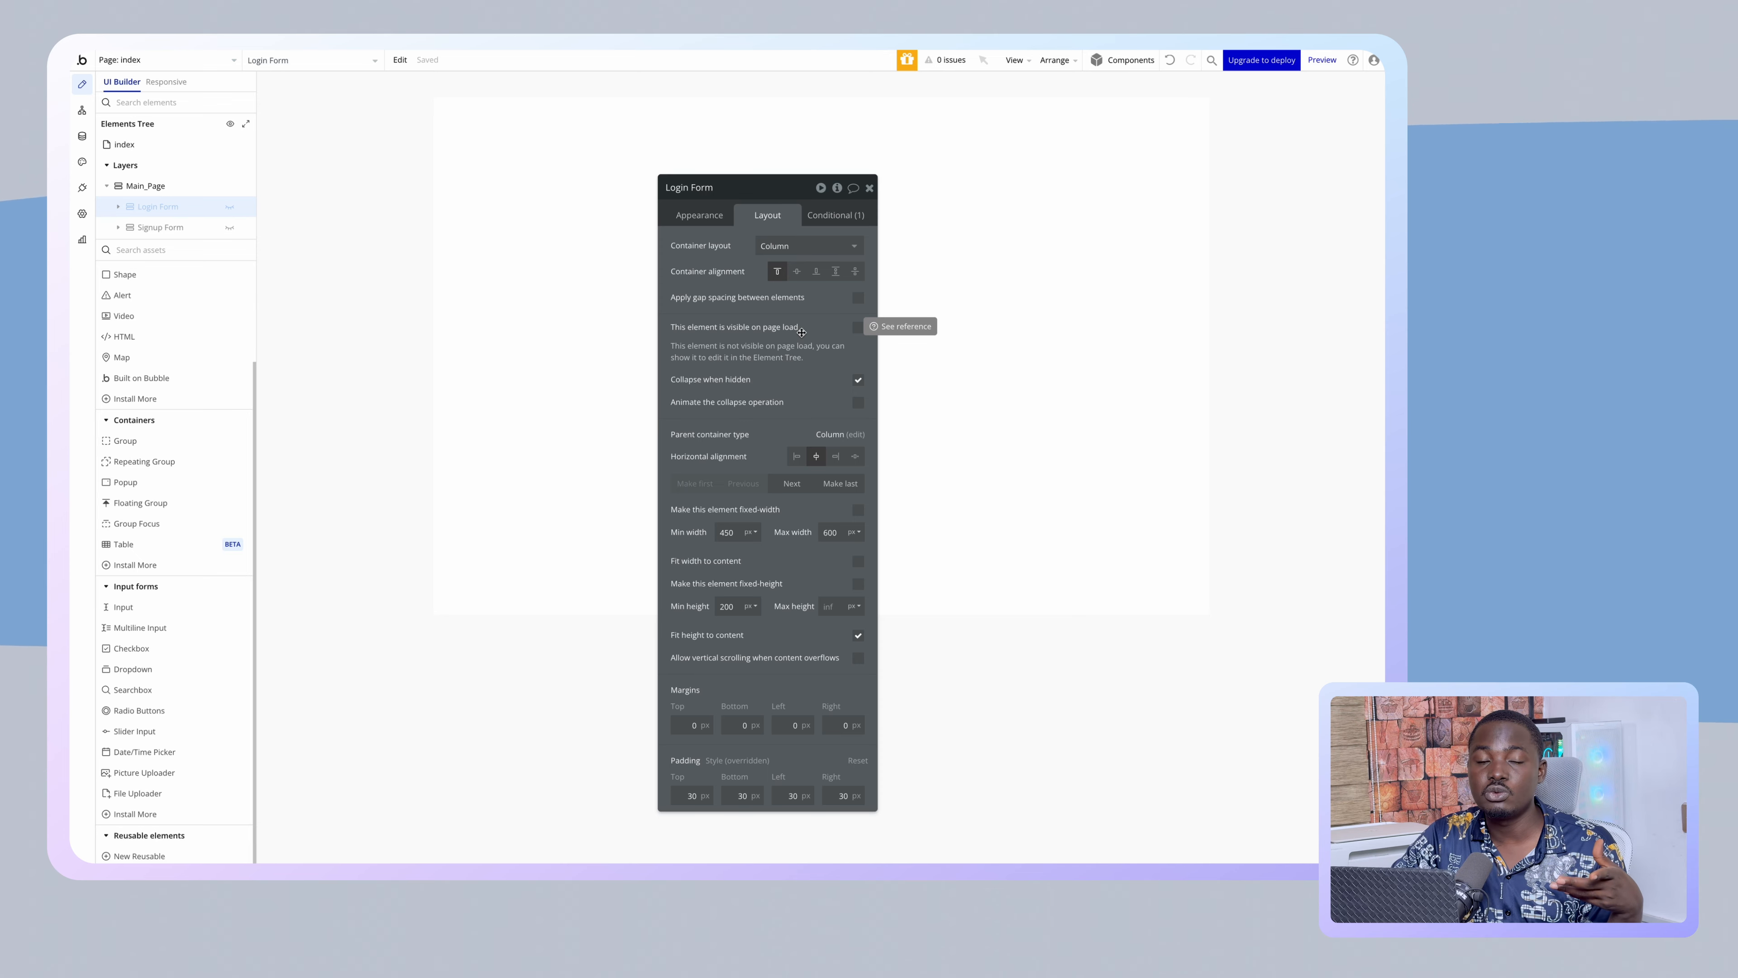
pyautogui.click(171, 231)
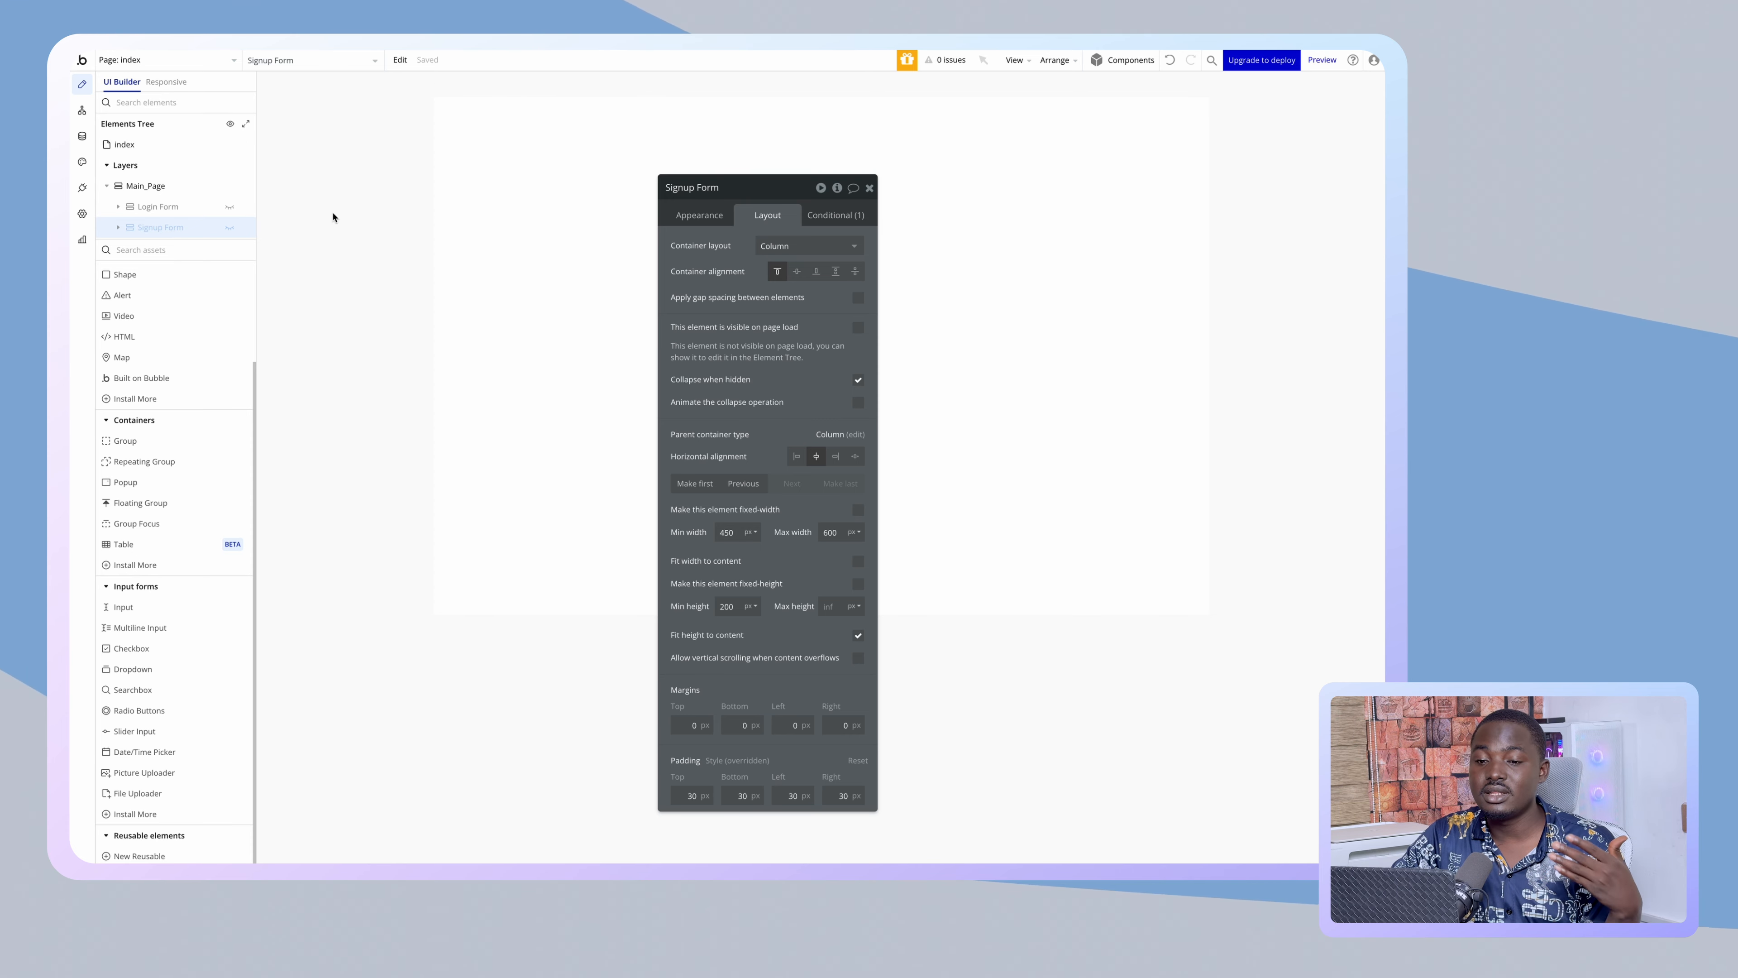
pyautogui.click(82, 110)
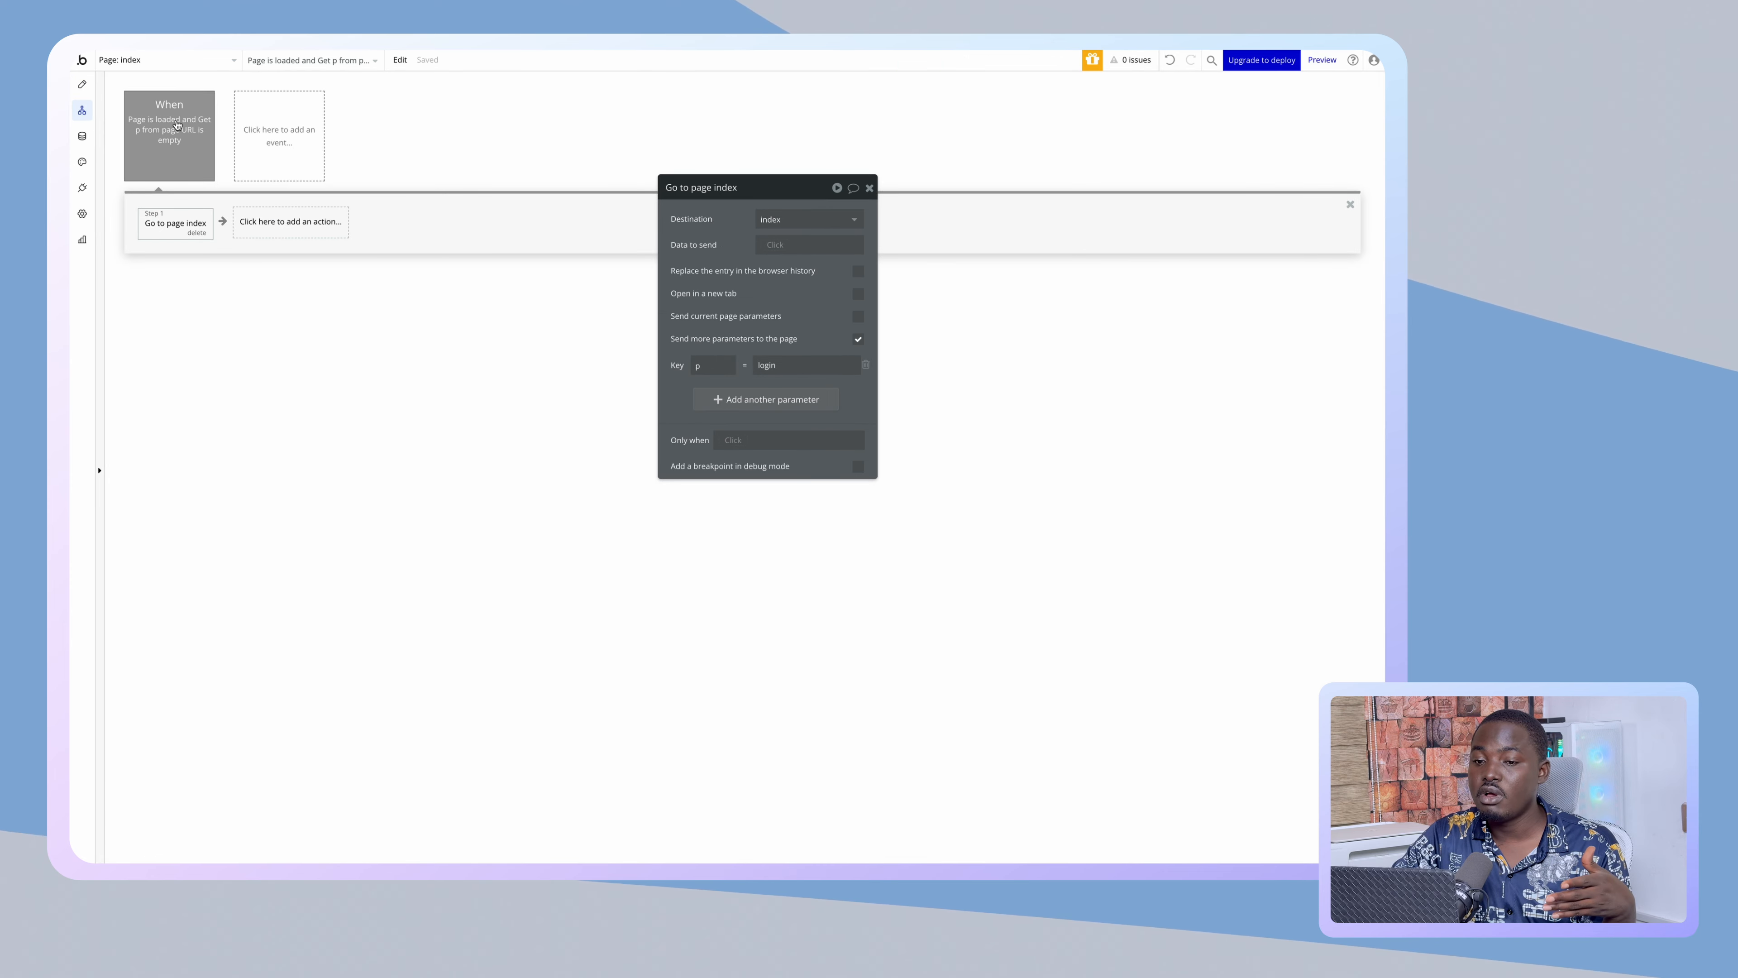
# - Tick 'Disable workflow' on the Page is loaded event and preview the page from Design
pyautogui.click(163, 136)
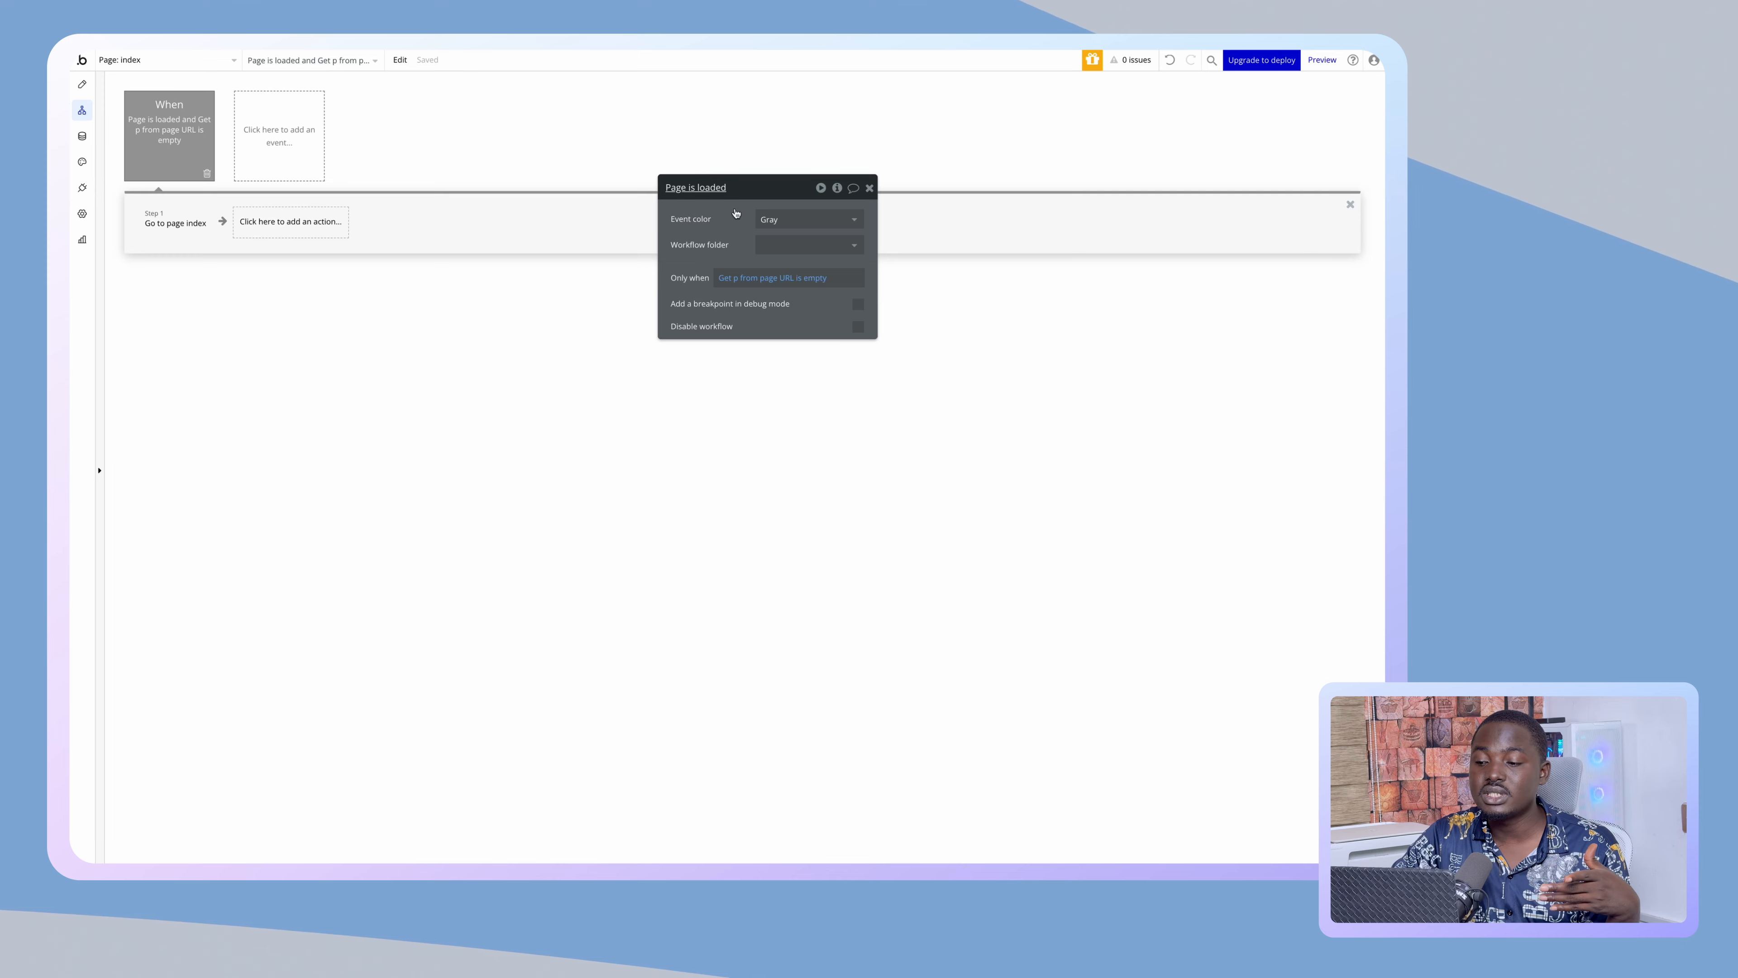
pyautogui.click(859, 327)
pyautogui.moveTo(71, 141)
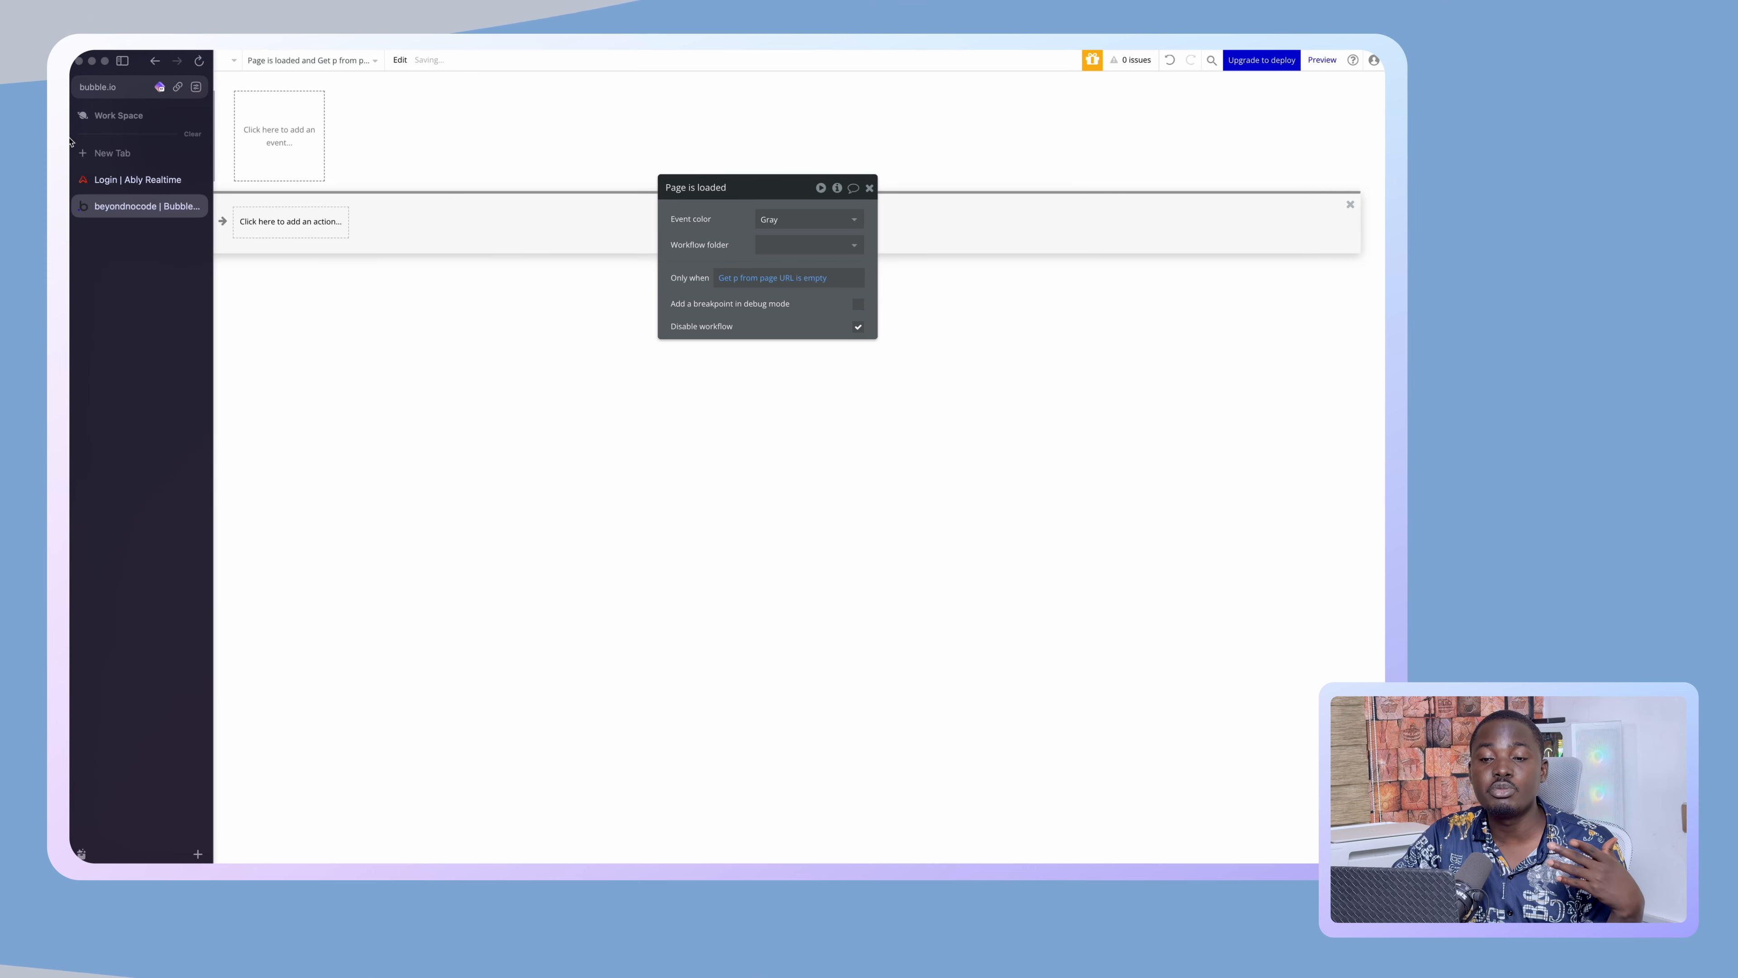
pyautogui.click(82, 87)
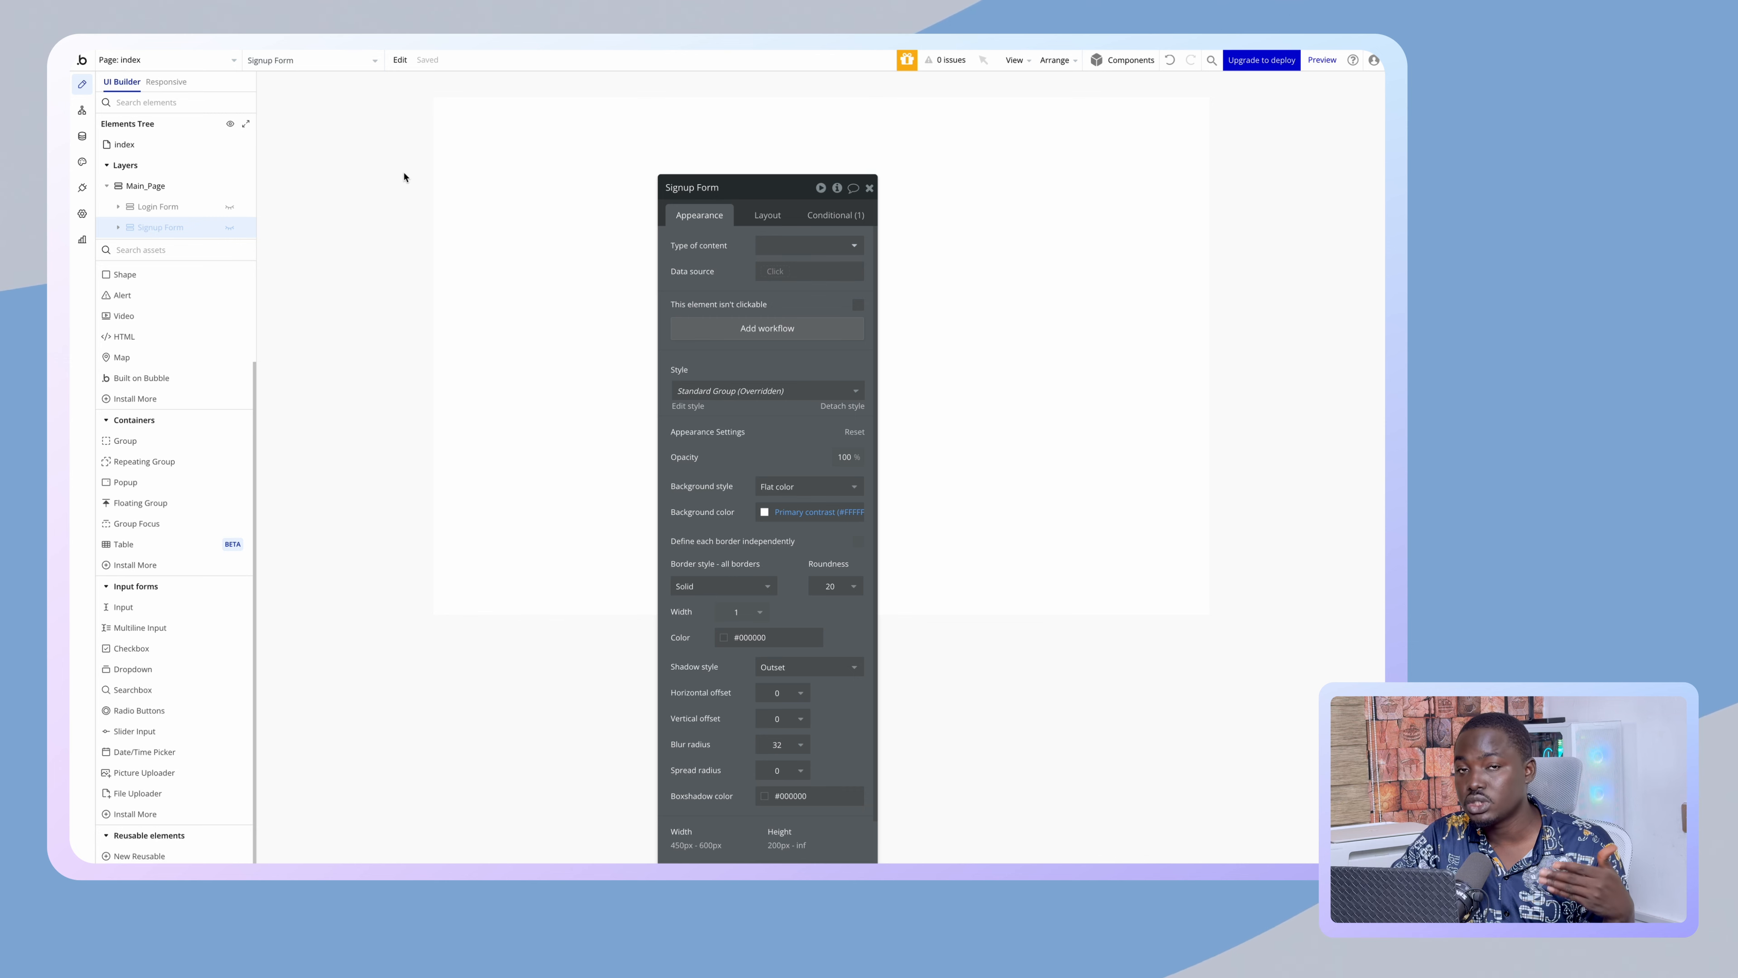
pyautogui.click(1321, 59)
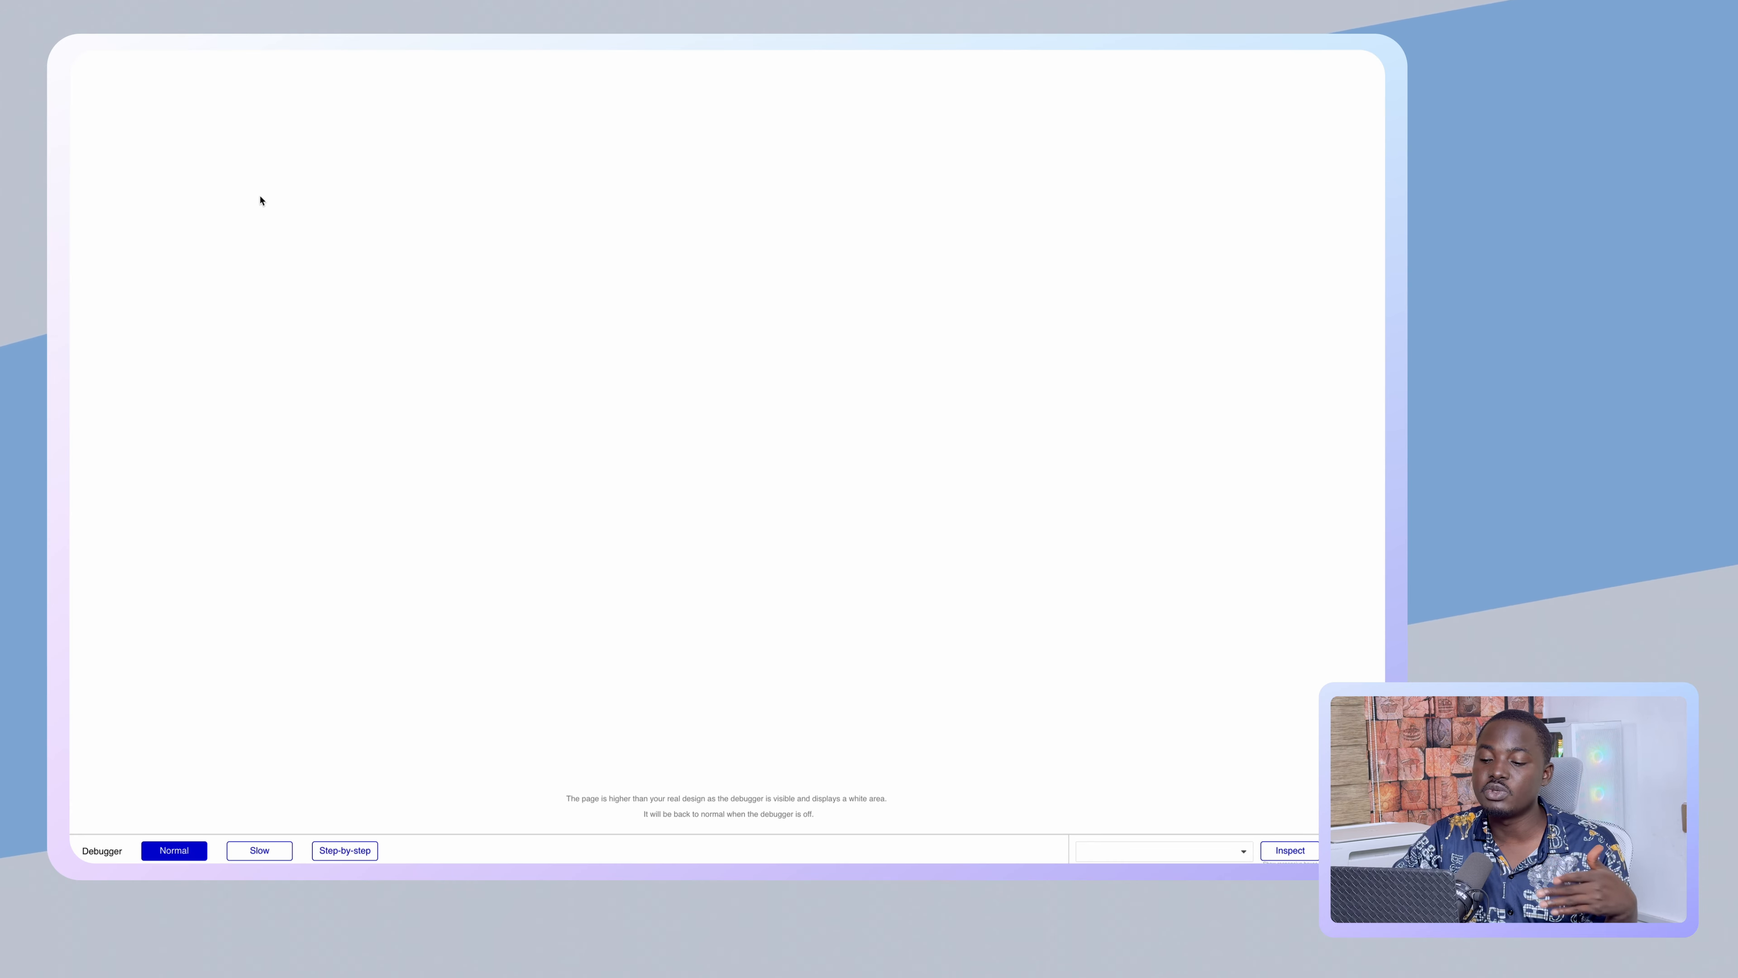
# - Remove 'debug_mode=true' from the preview URL and reload the page
pyautogui.moveTo(73, 158)
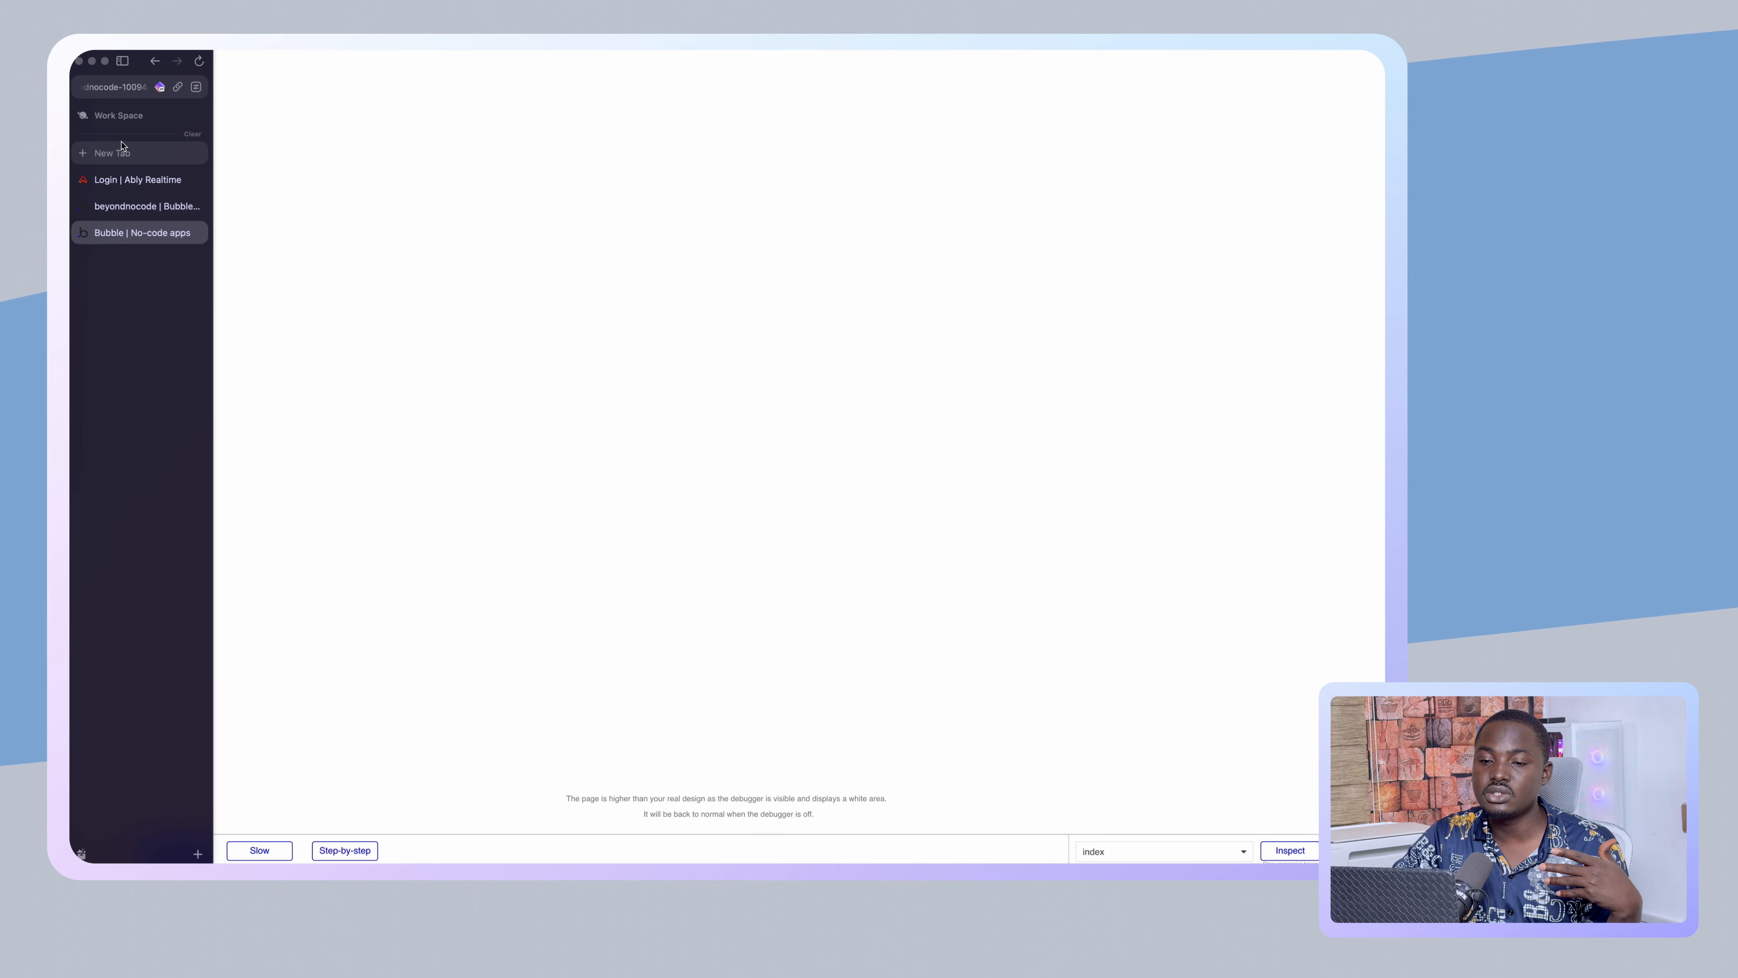
pyautogui.click(124, 91)
pyautogui.click(338, 92)
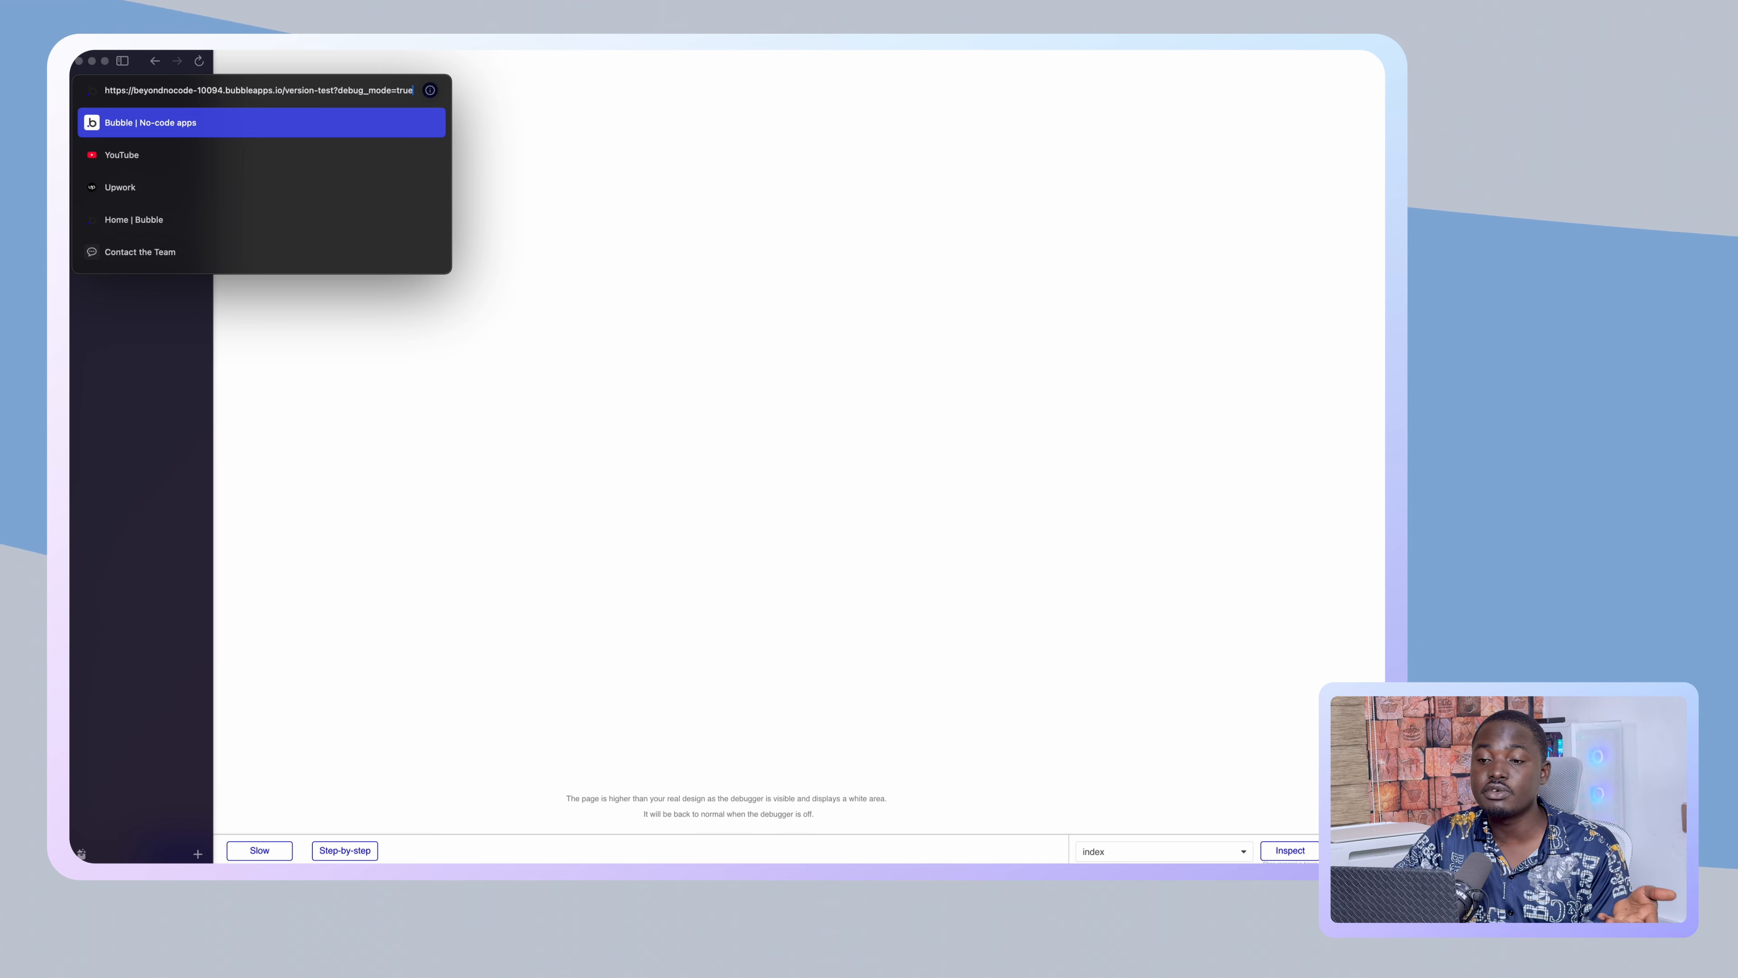
pyautogui.press('BackSpace')
pyautogui.press('BackSpace')
pyautogui.press('BackSpace')
pyautogui.press('BackSpace')
pyautogui.press('BackSpace')
pyautogui.press('BackSpace')
pyautogui.press('BackSpace')
pyautogui.press('BackSpace')
pyautogui.press('BackSpace')
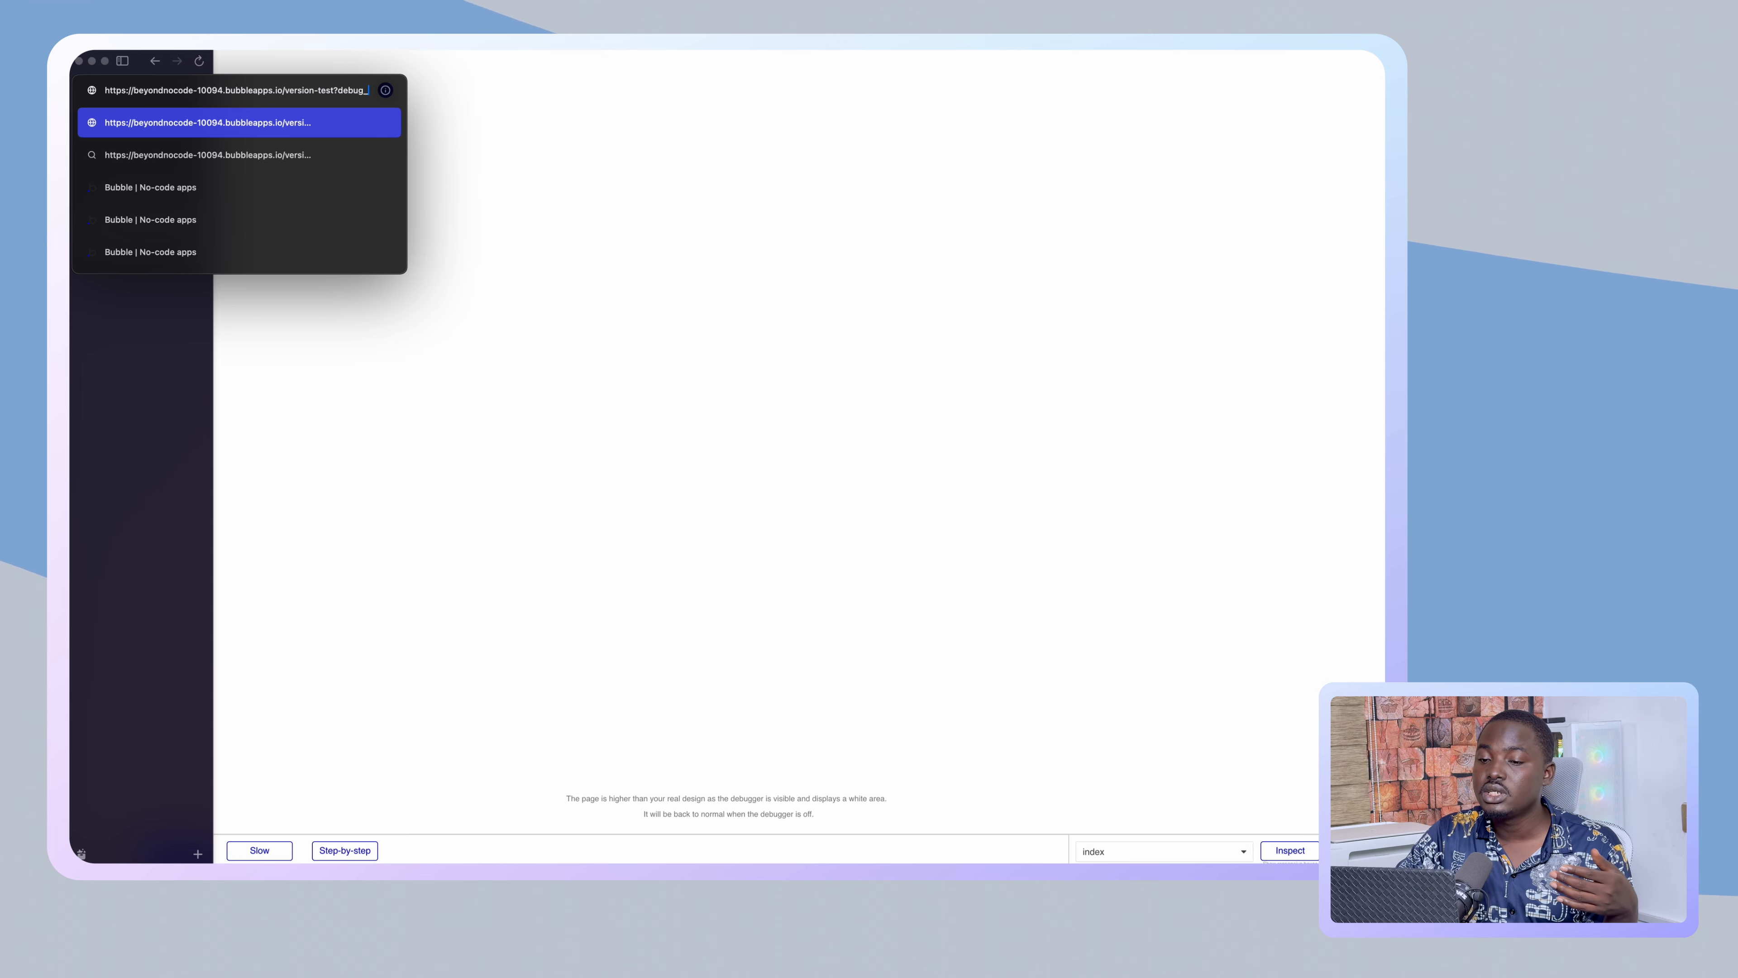
pyautogui.press('BackSpace')
pyautogui.press('BackSpace')
pyautogui.press('BackSpace')
pyautogui.press('BackSpace')
pyautogui.press('BackSpace')
pyautogui.press('BackSpace')
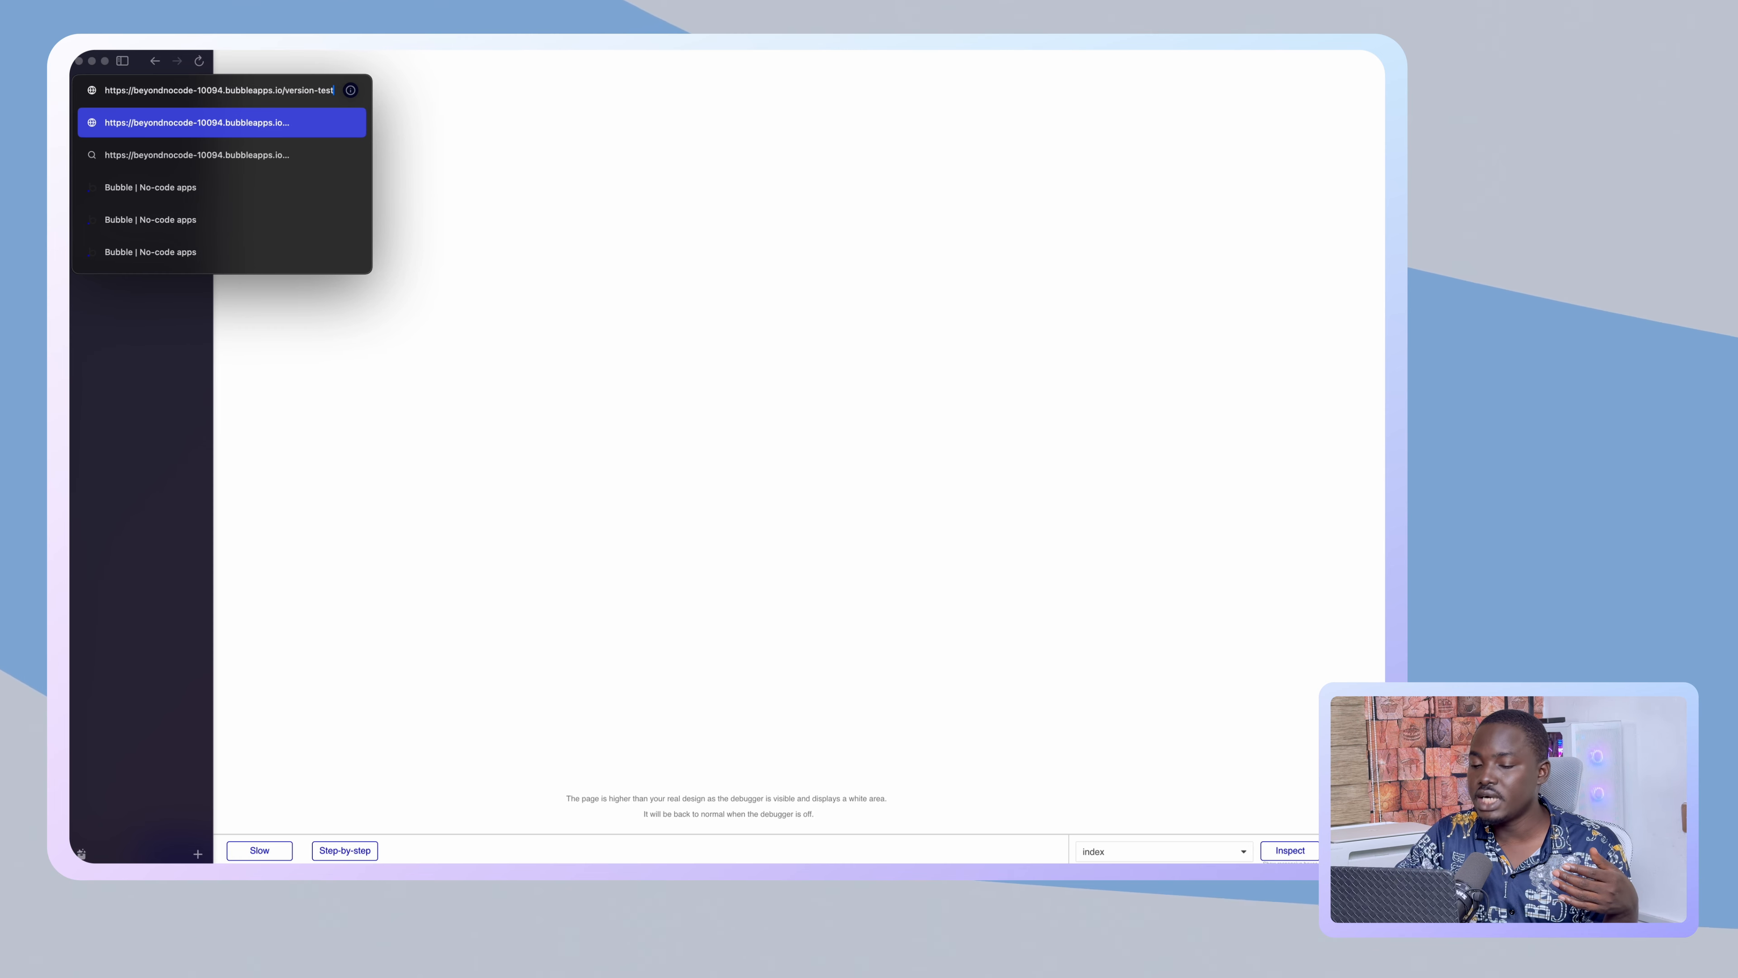
pyautogui.press('Return')
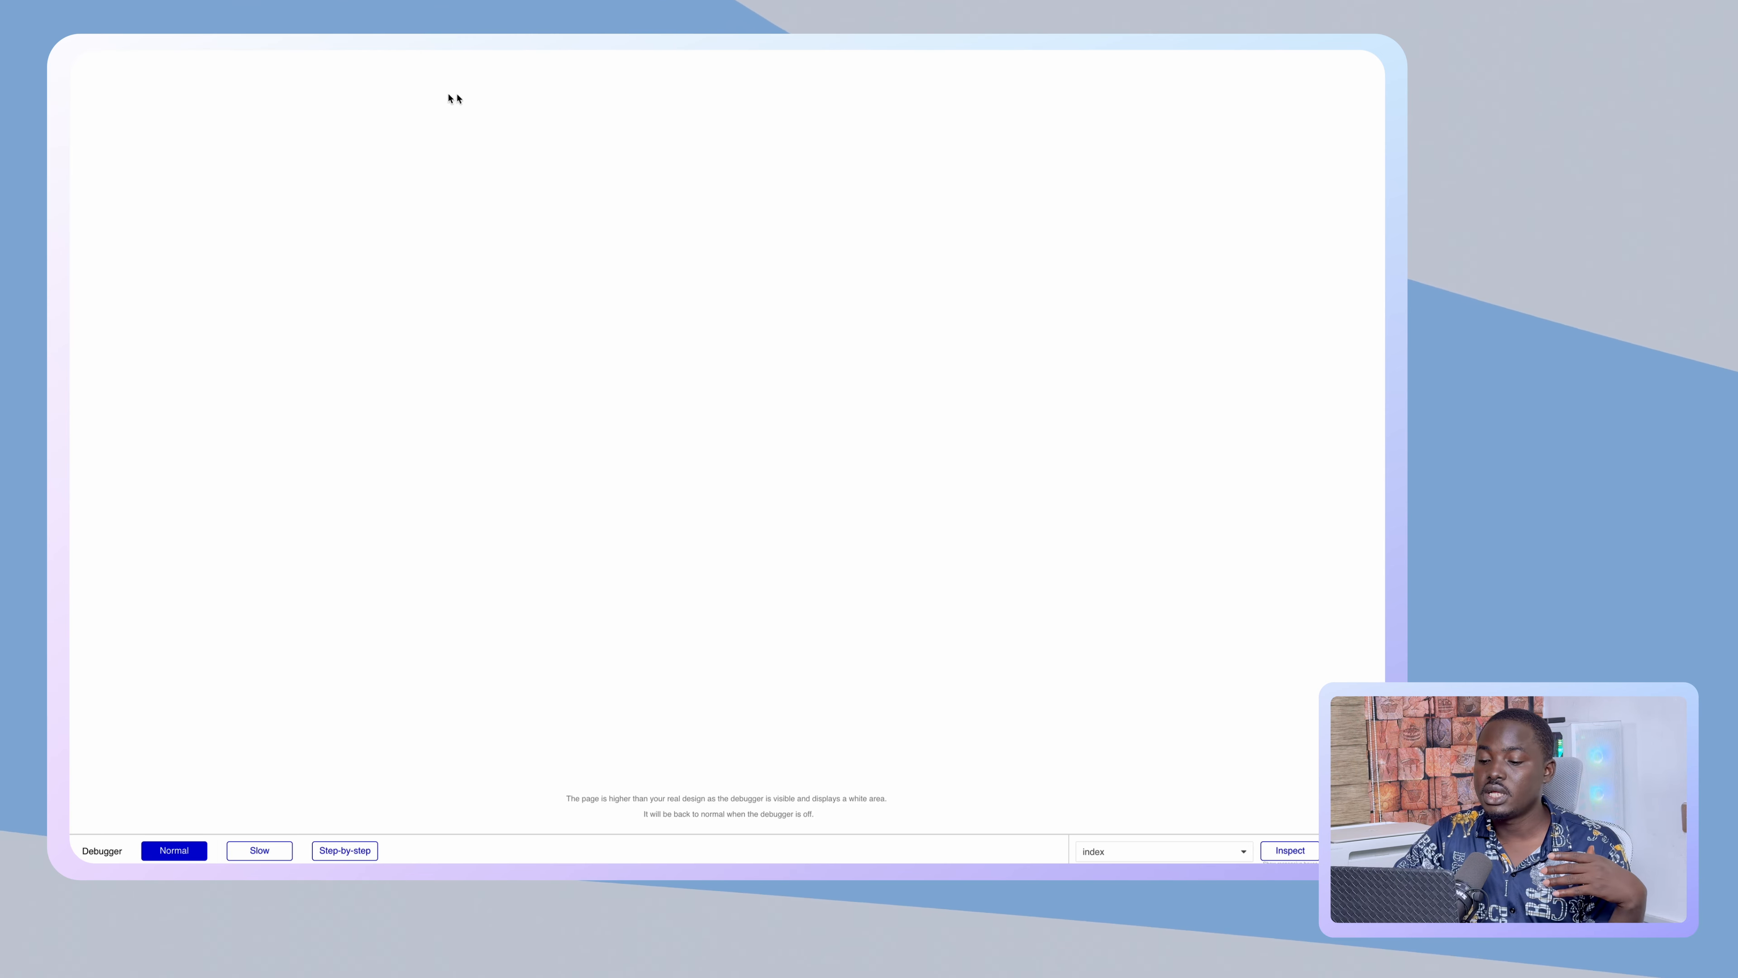
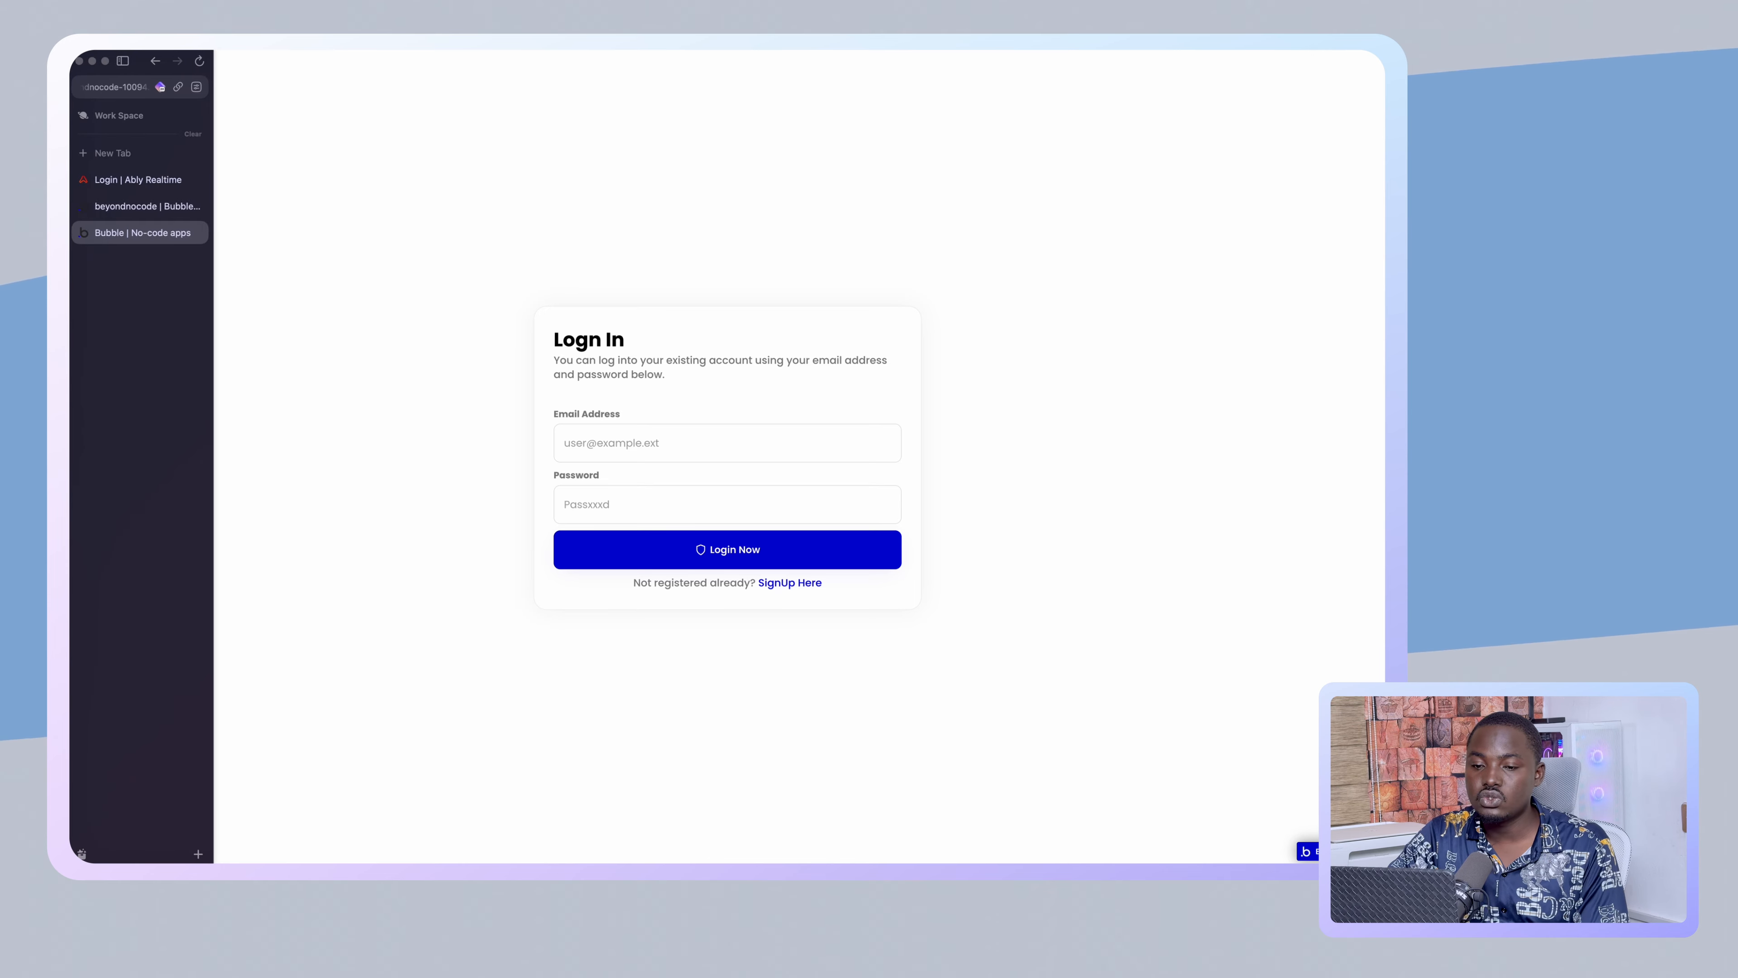
# - Review the signup parameter value and the page-load event's settings in the workflow editor
pyautogui.click(136, 205)
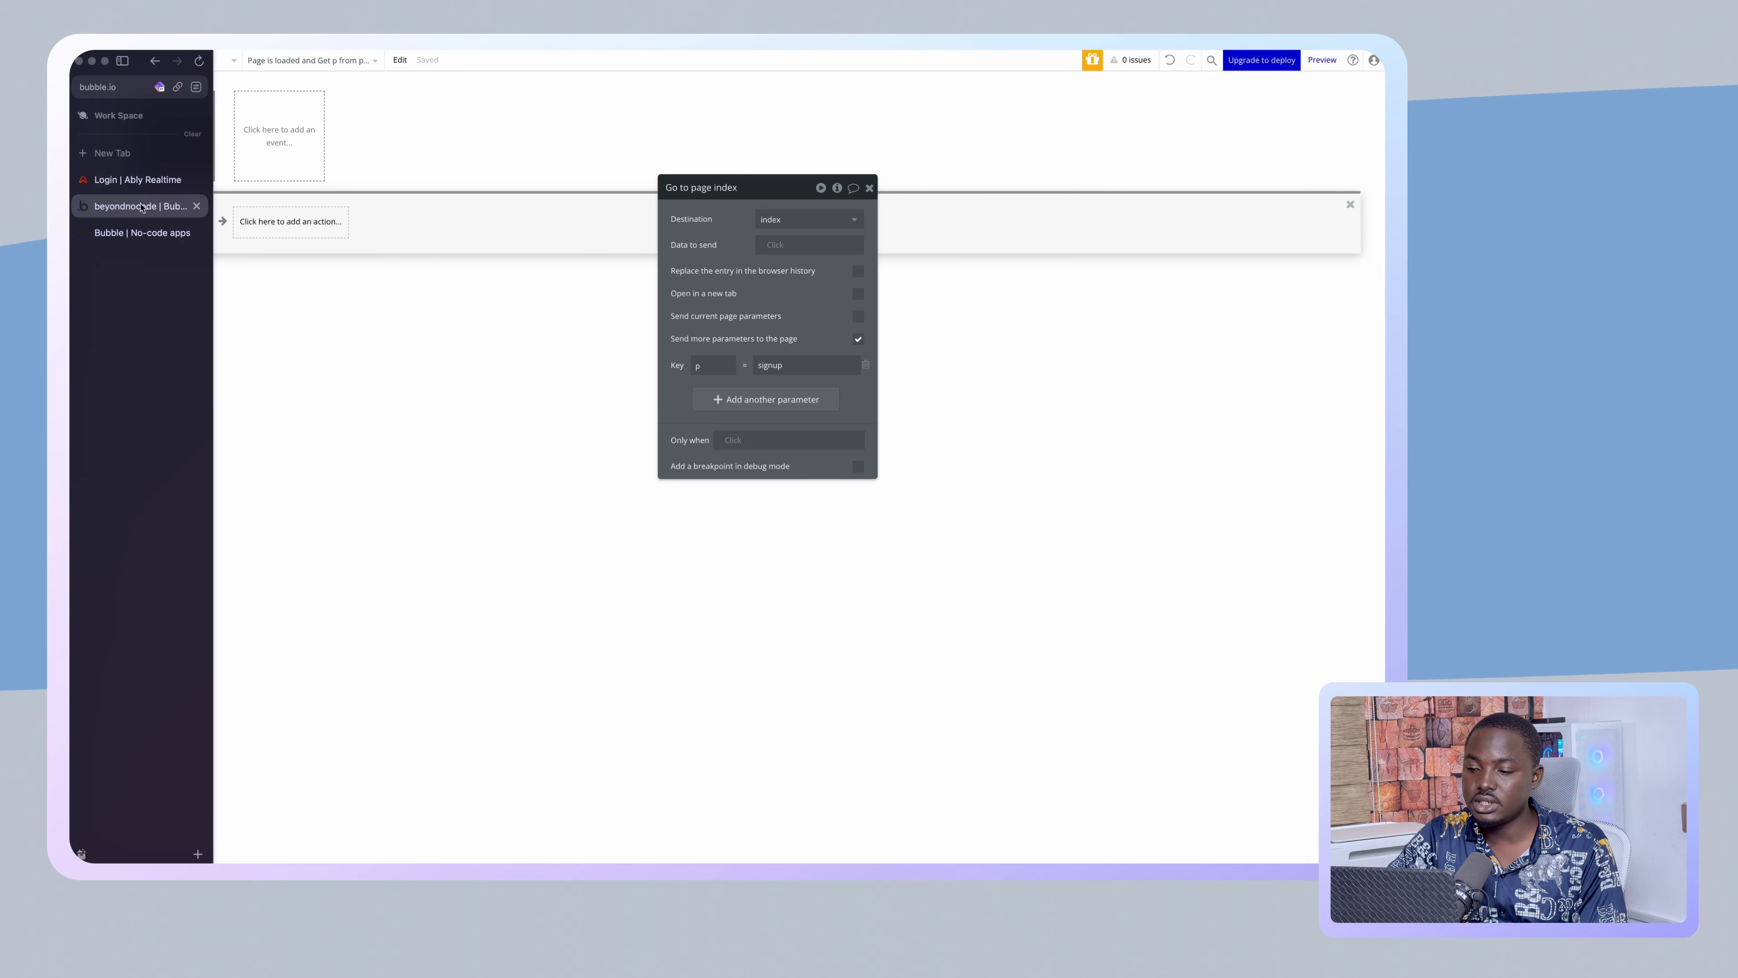
pyautogui.doubleClick(767, 366)
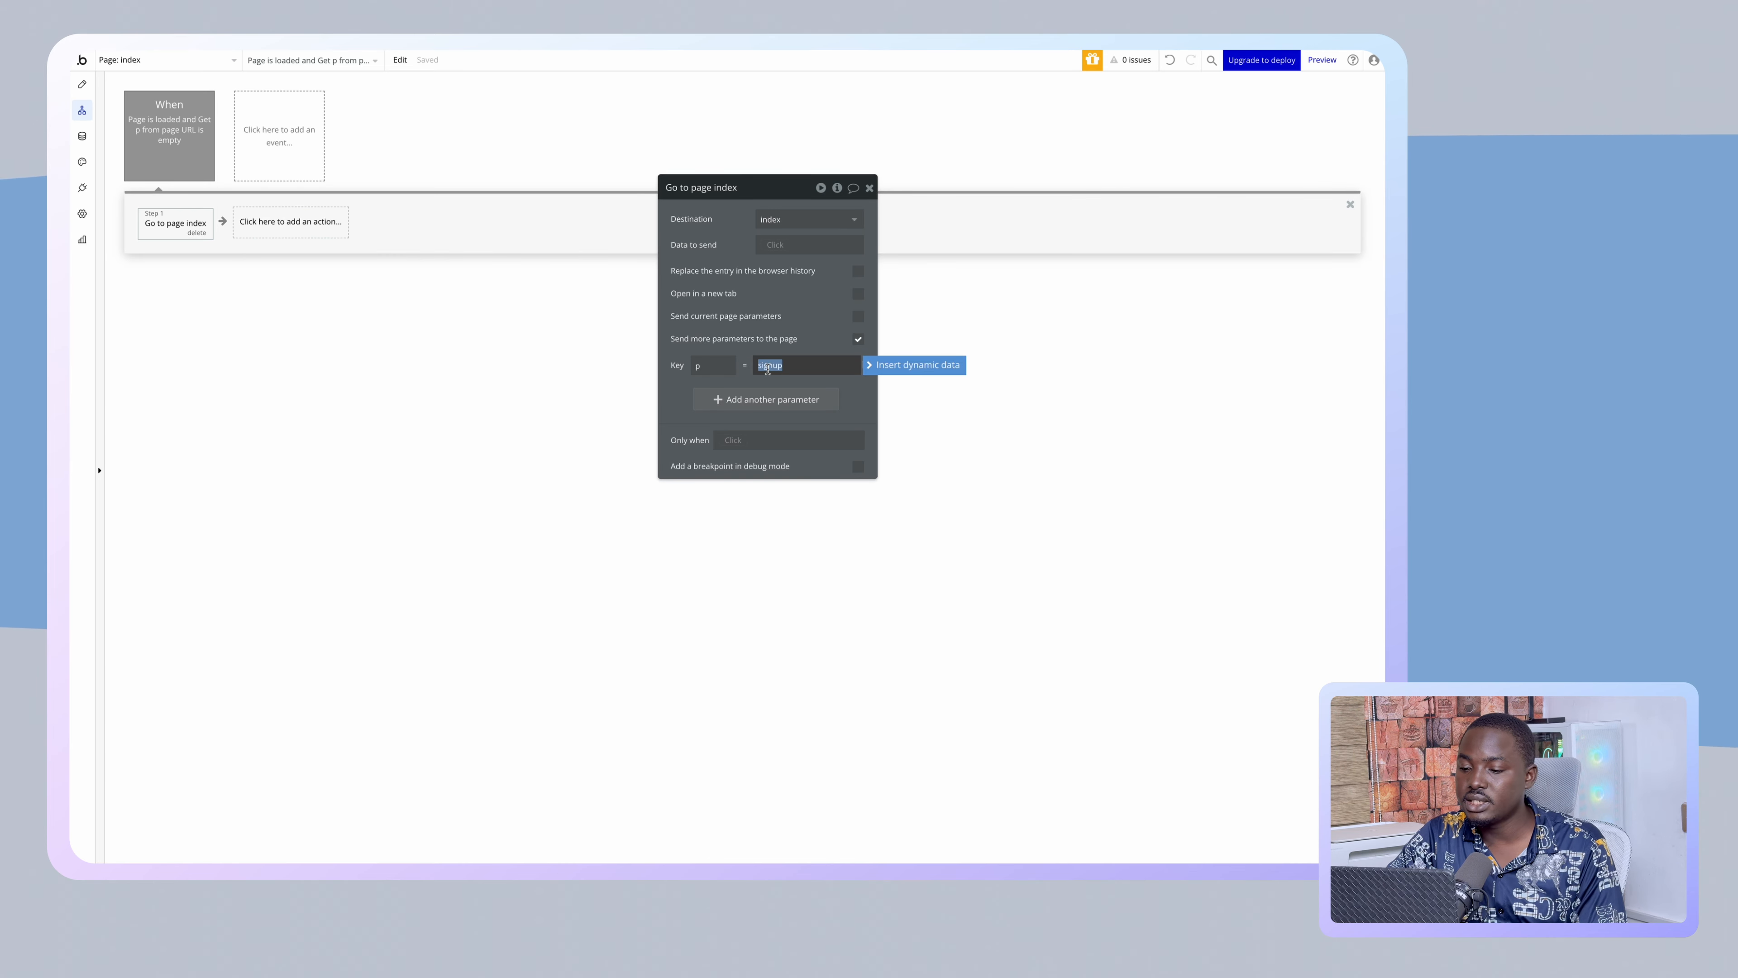
pyautogui.click(696, 289)
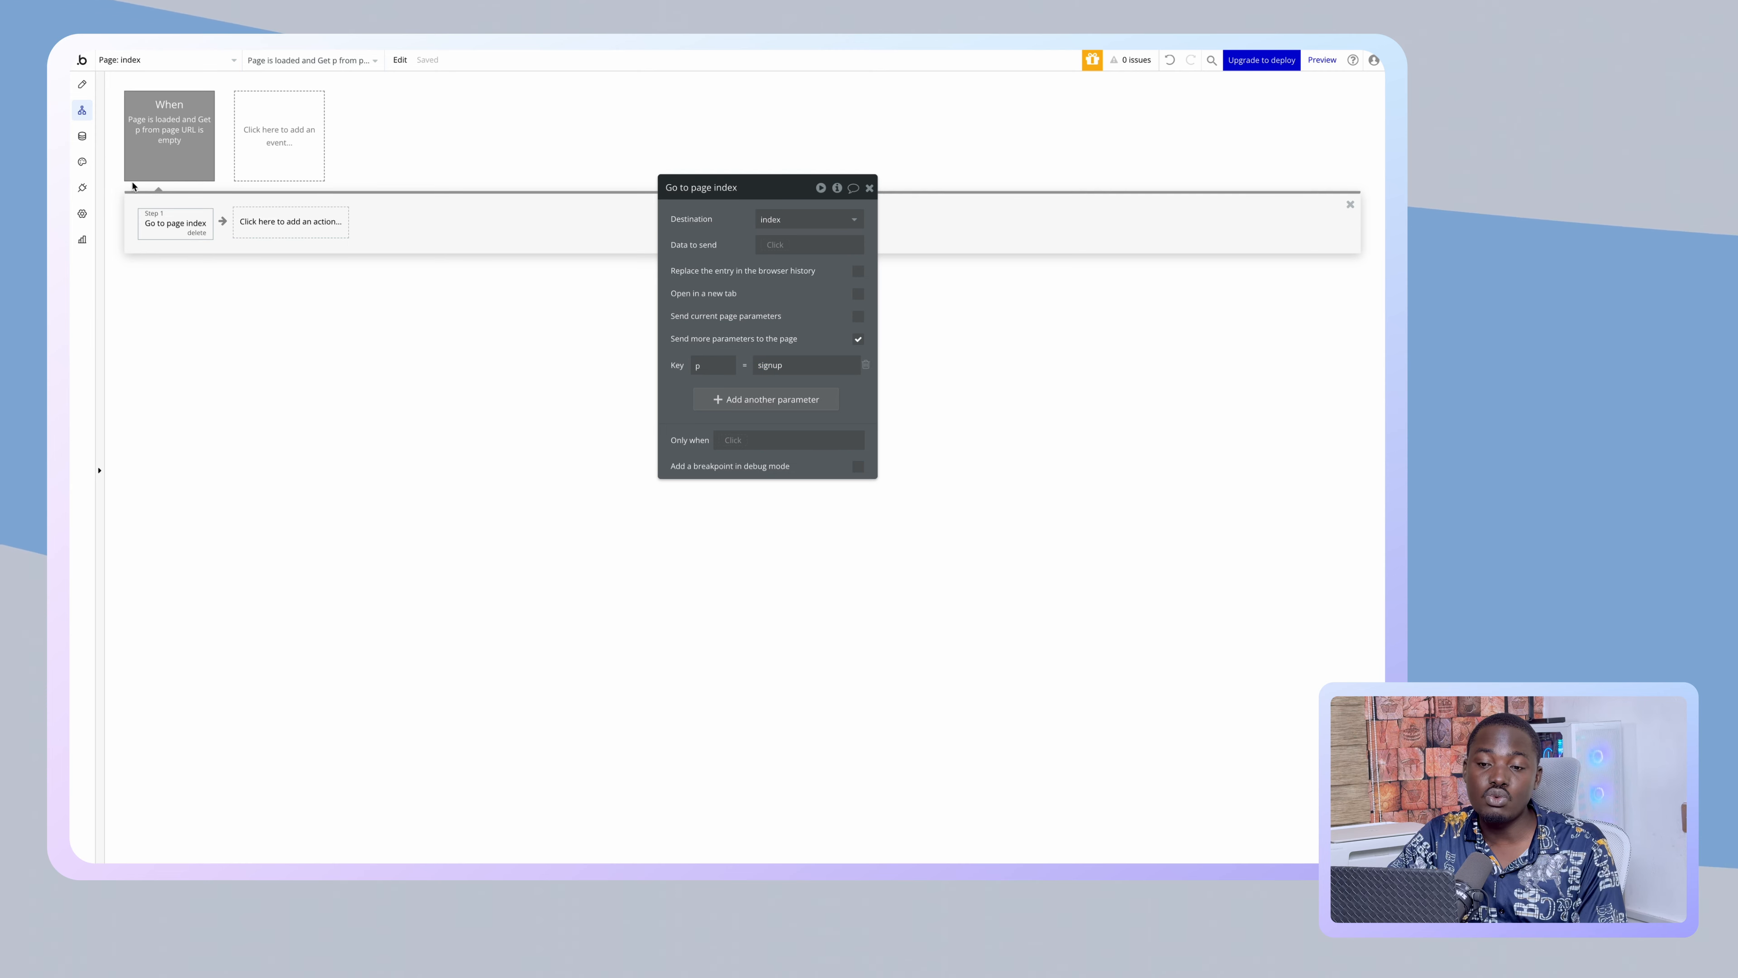
pyautogui.click(159, 151)
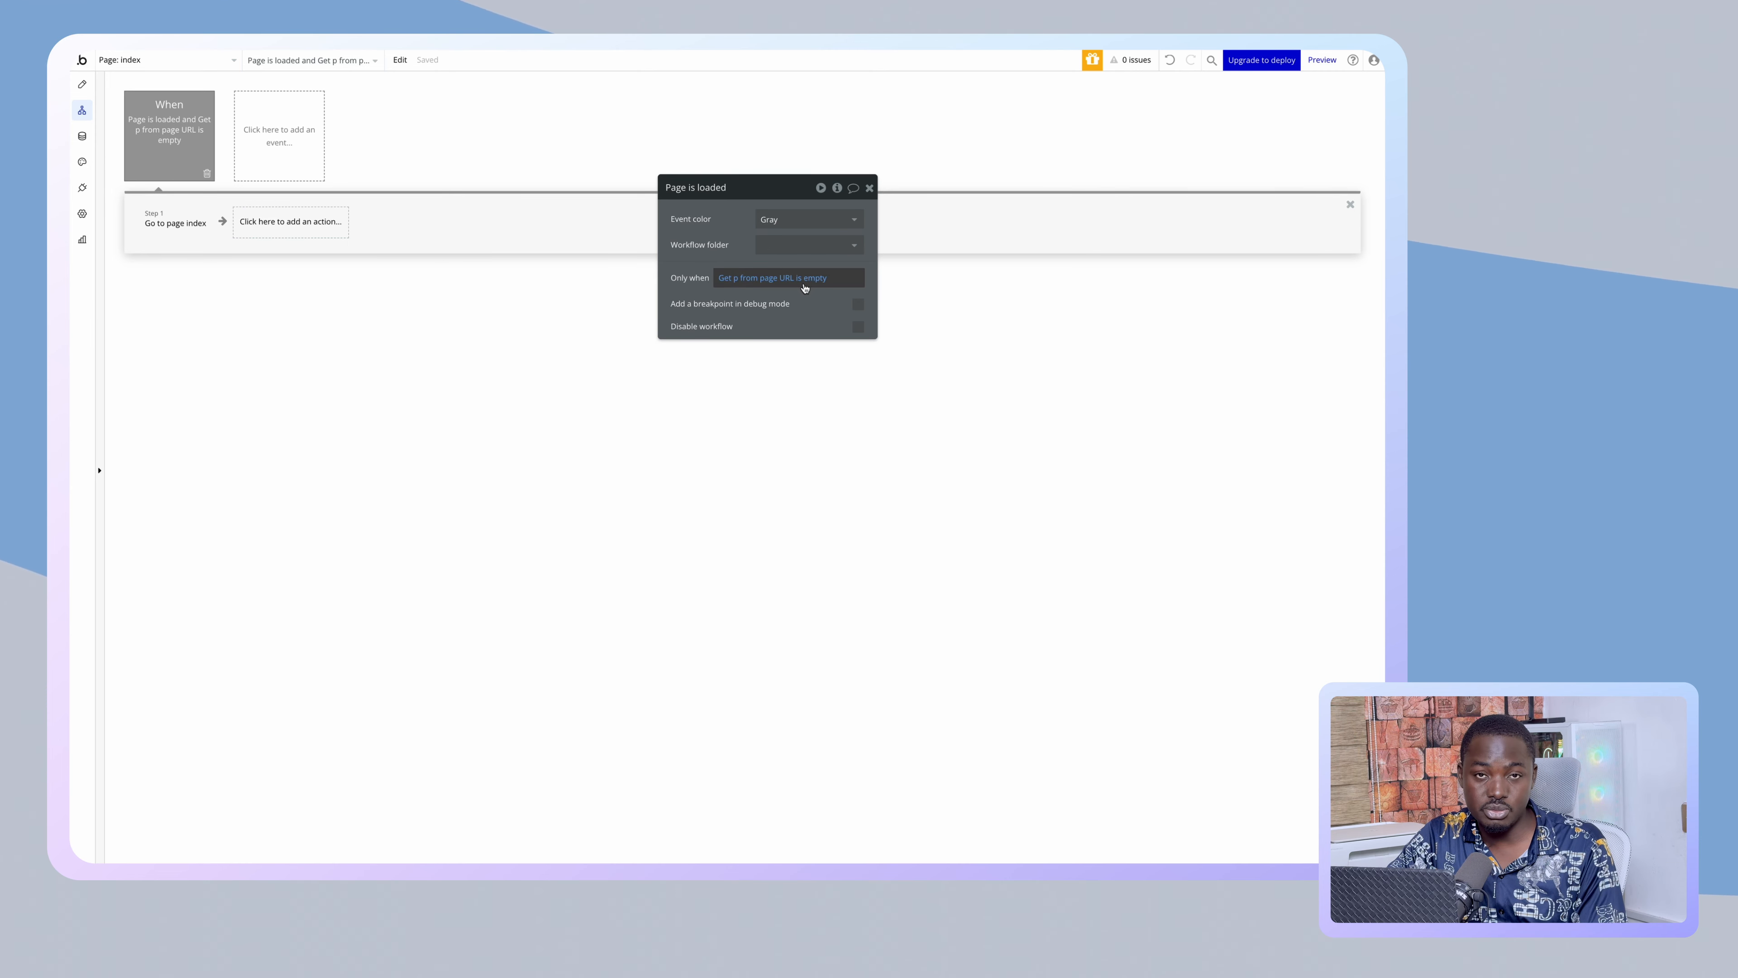
# - Reload the test app without p=login to confirm the Sign Up form shows, then return to Bubble
pyautogui.click(112, 242)
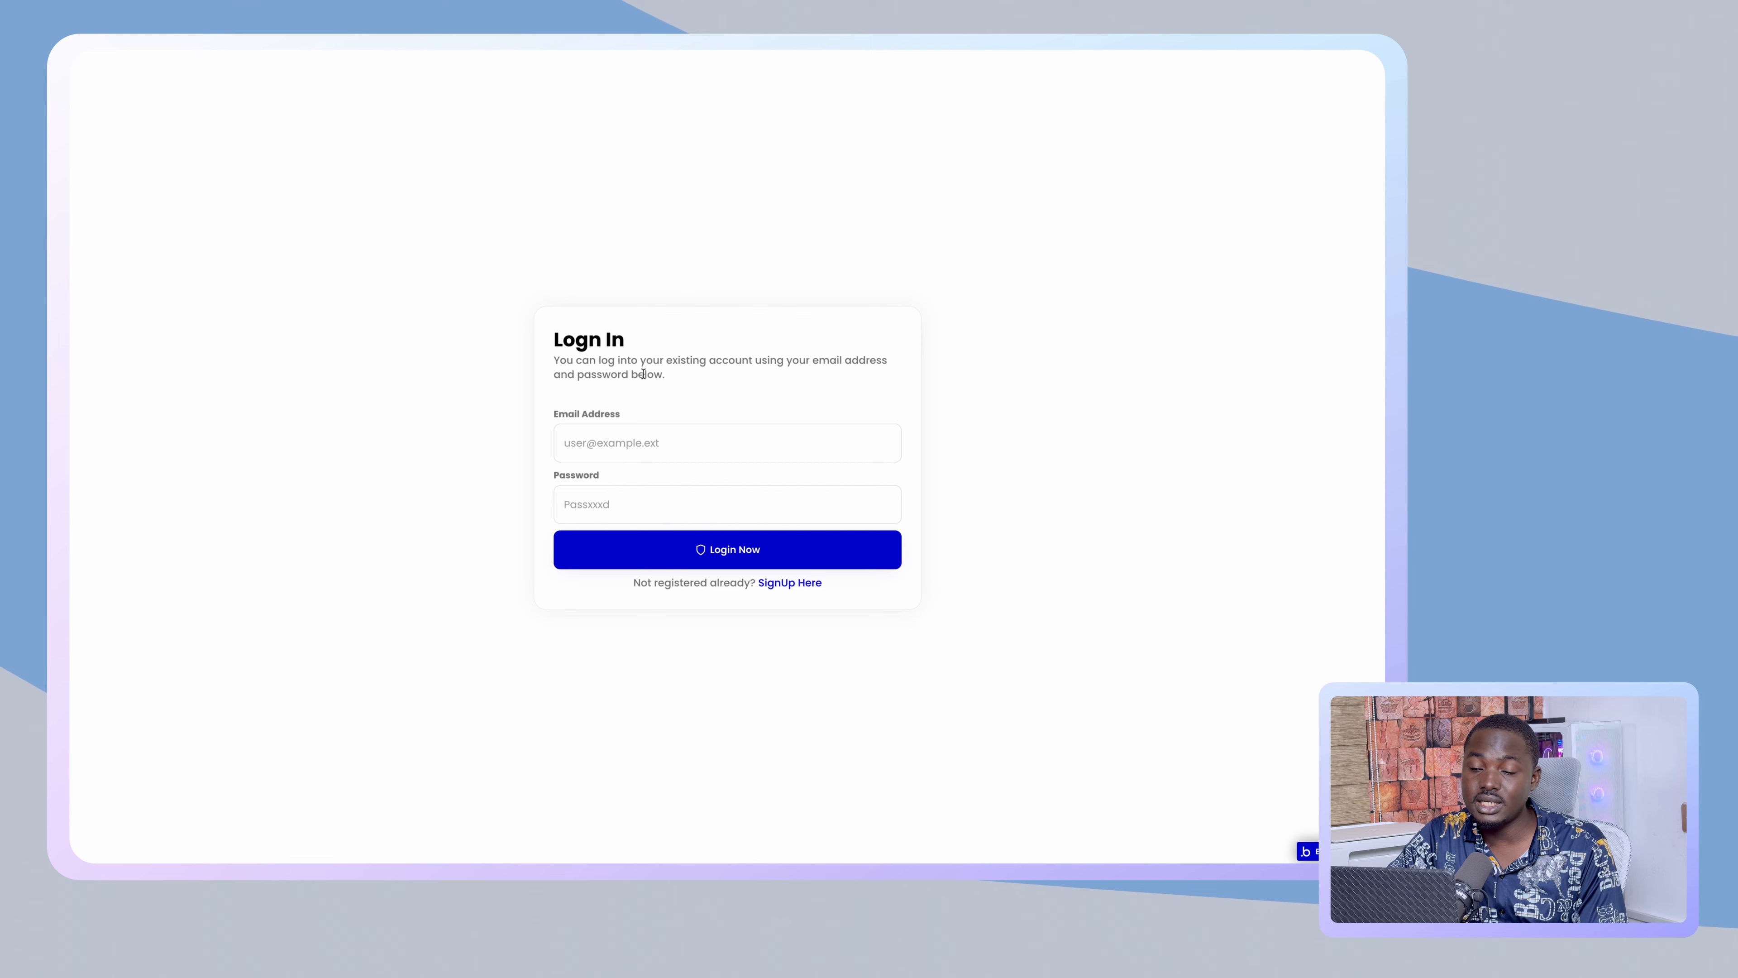
pyautogui.moveTo(71, 336)
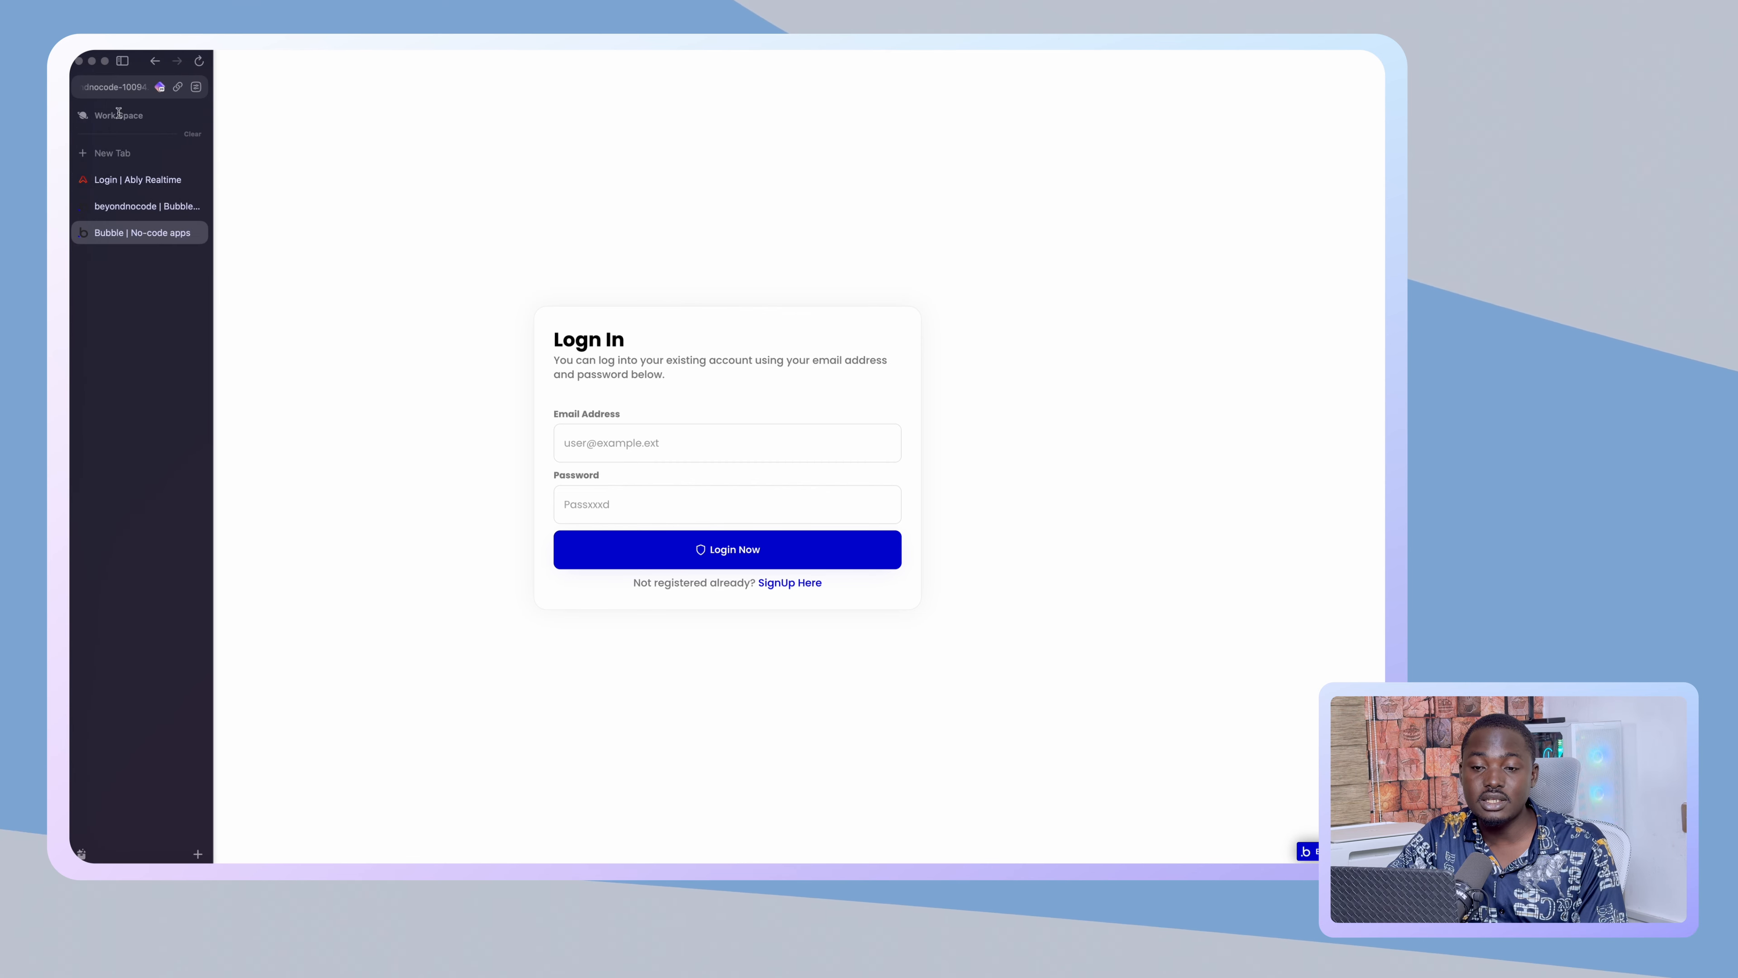
pyautogui.click(122, 91)
pyautogui.click(335, 90)
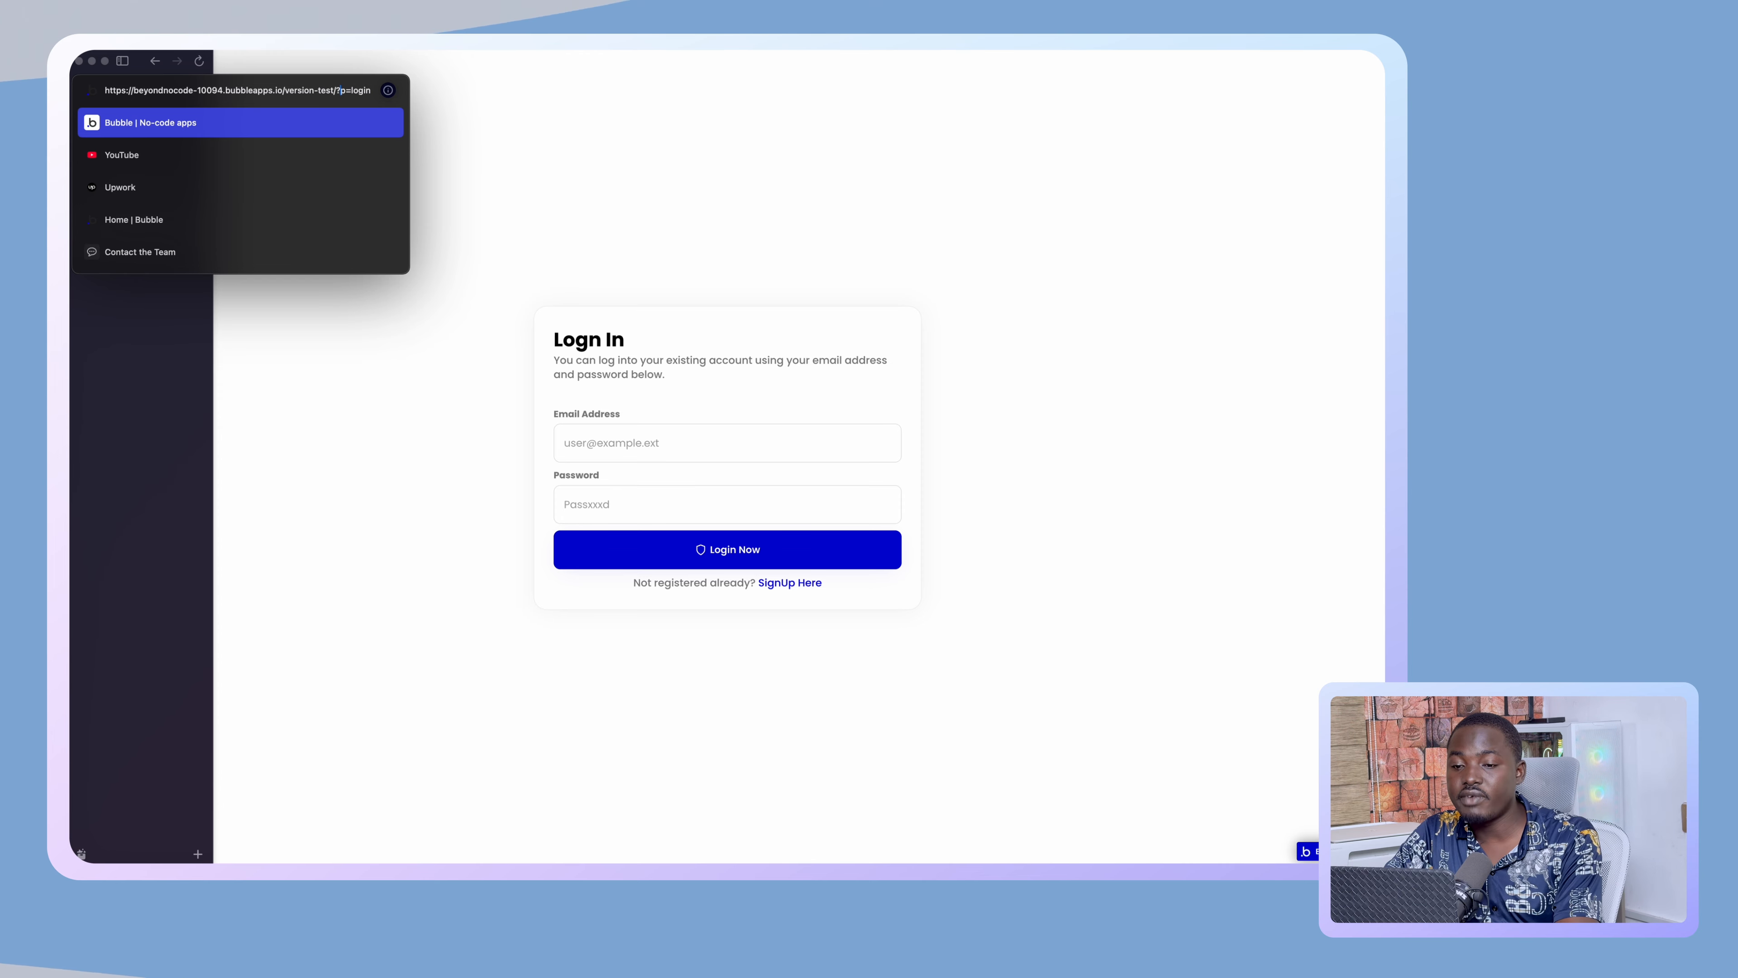
pyautogui.press('BackSpace')
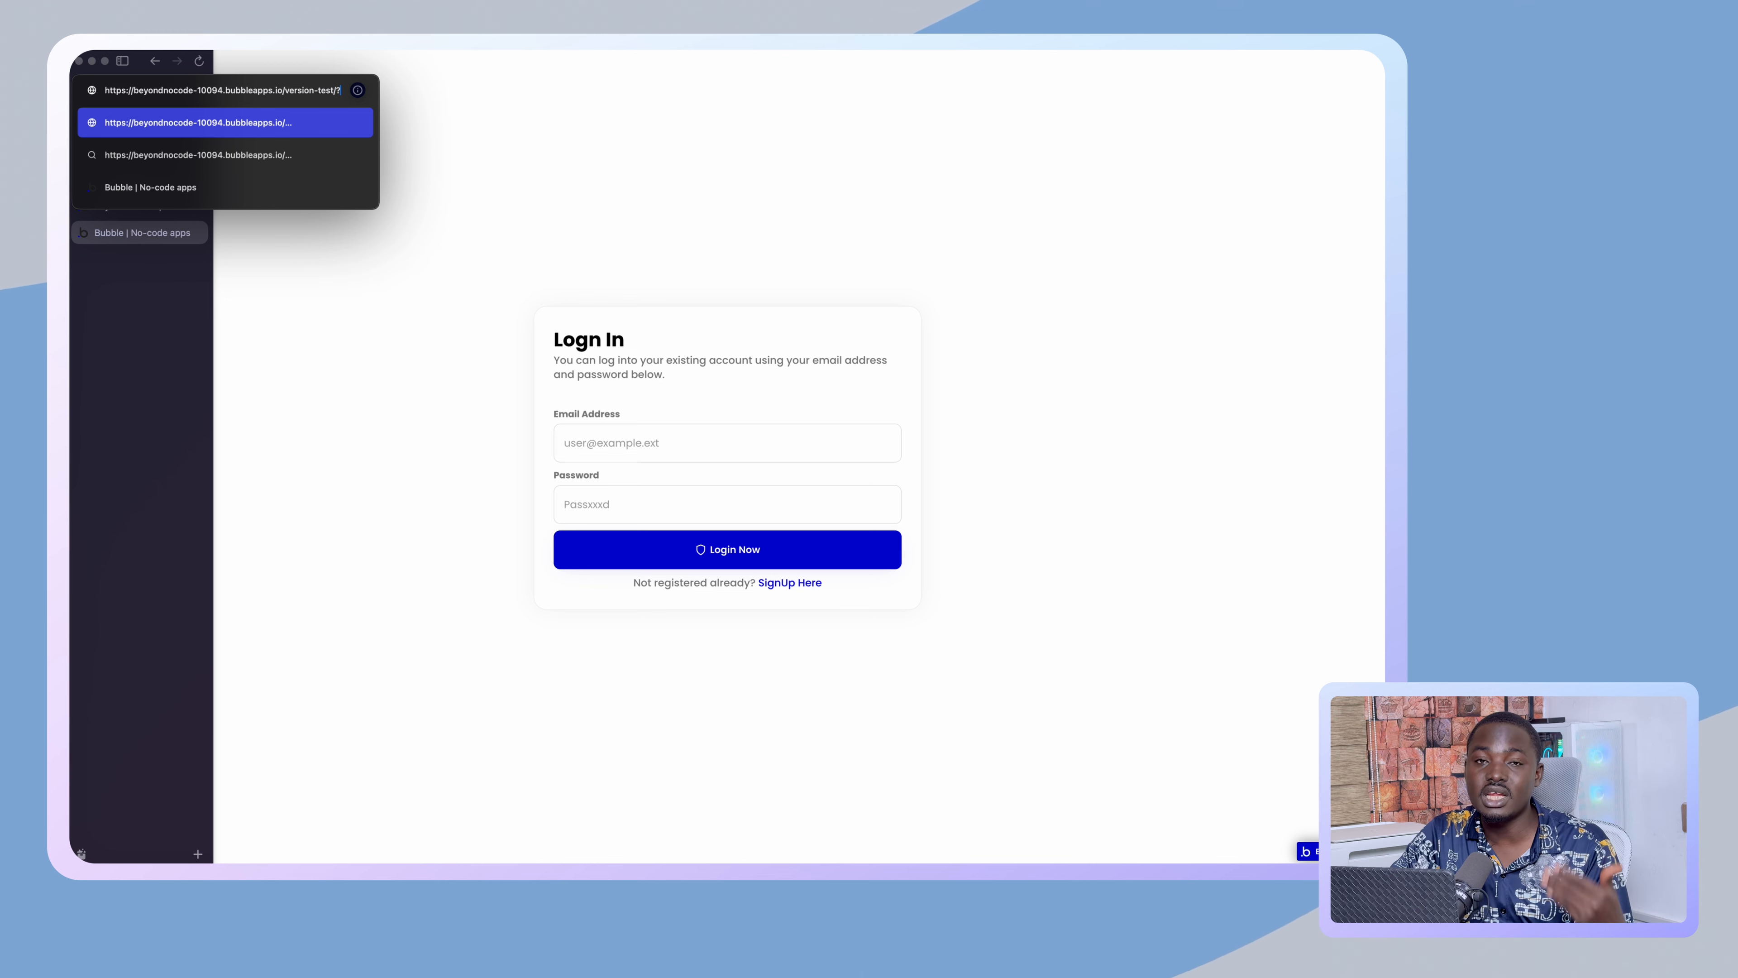
pyautogui.press('Return')
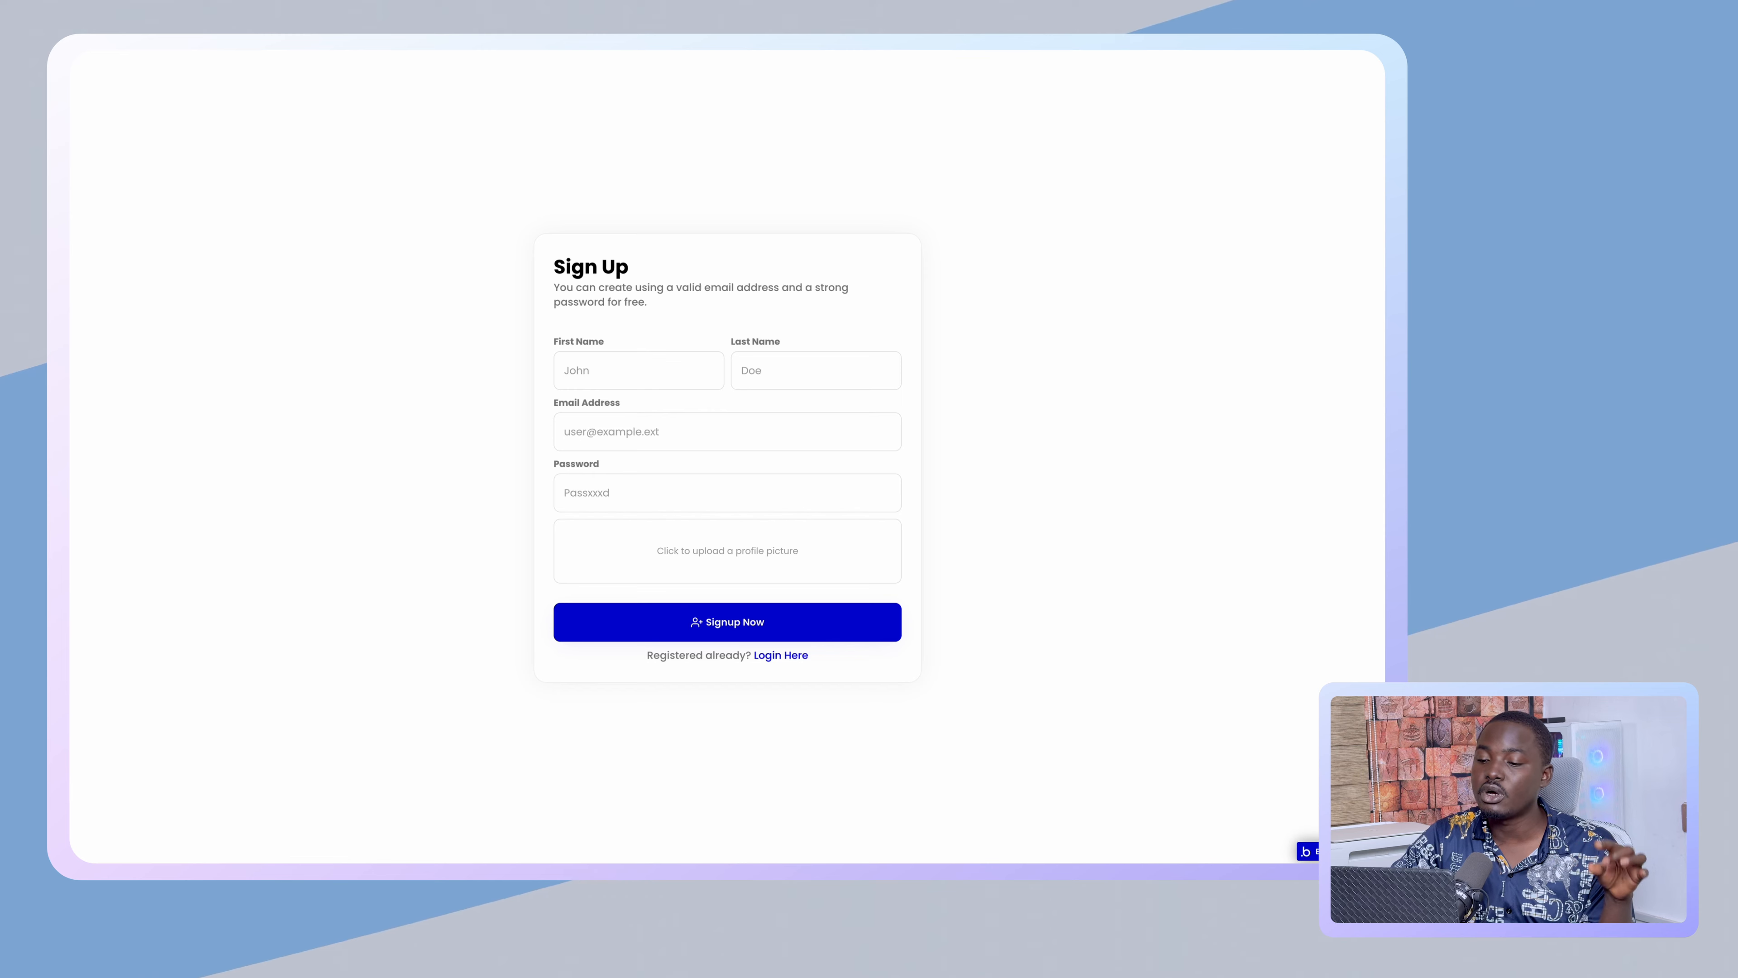
pyautogui.moveTo(72, 205)
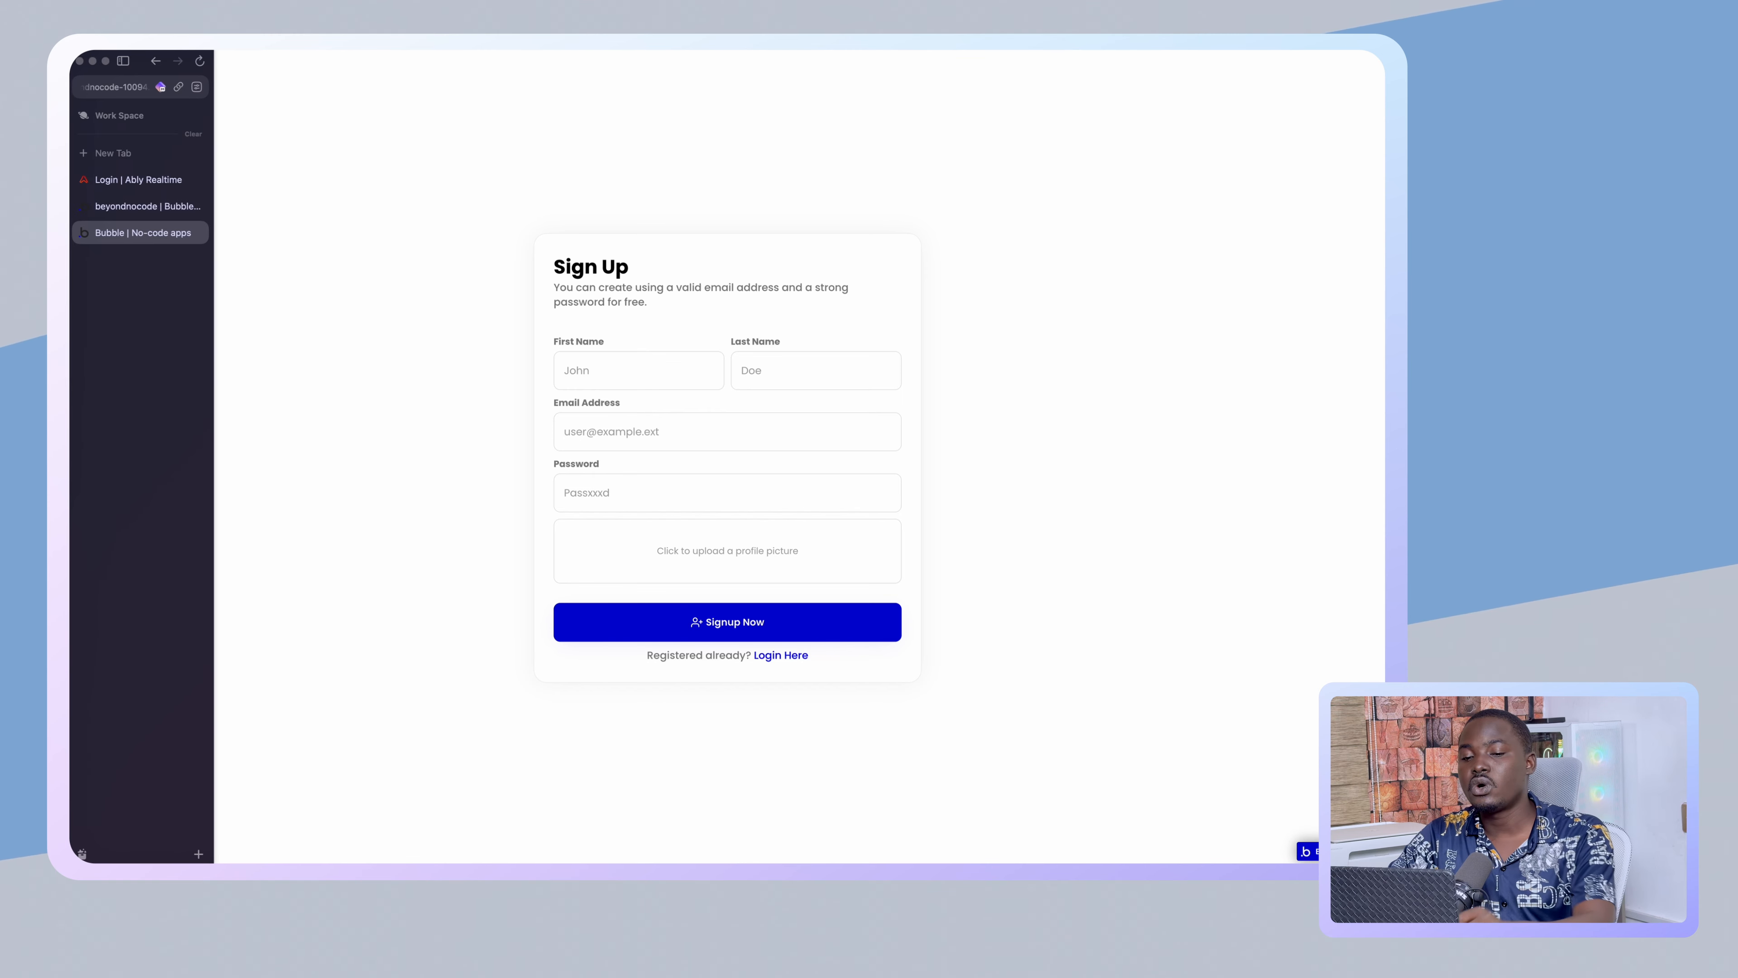
pyautogui.click(136, 205)
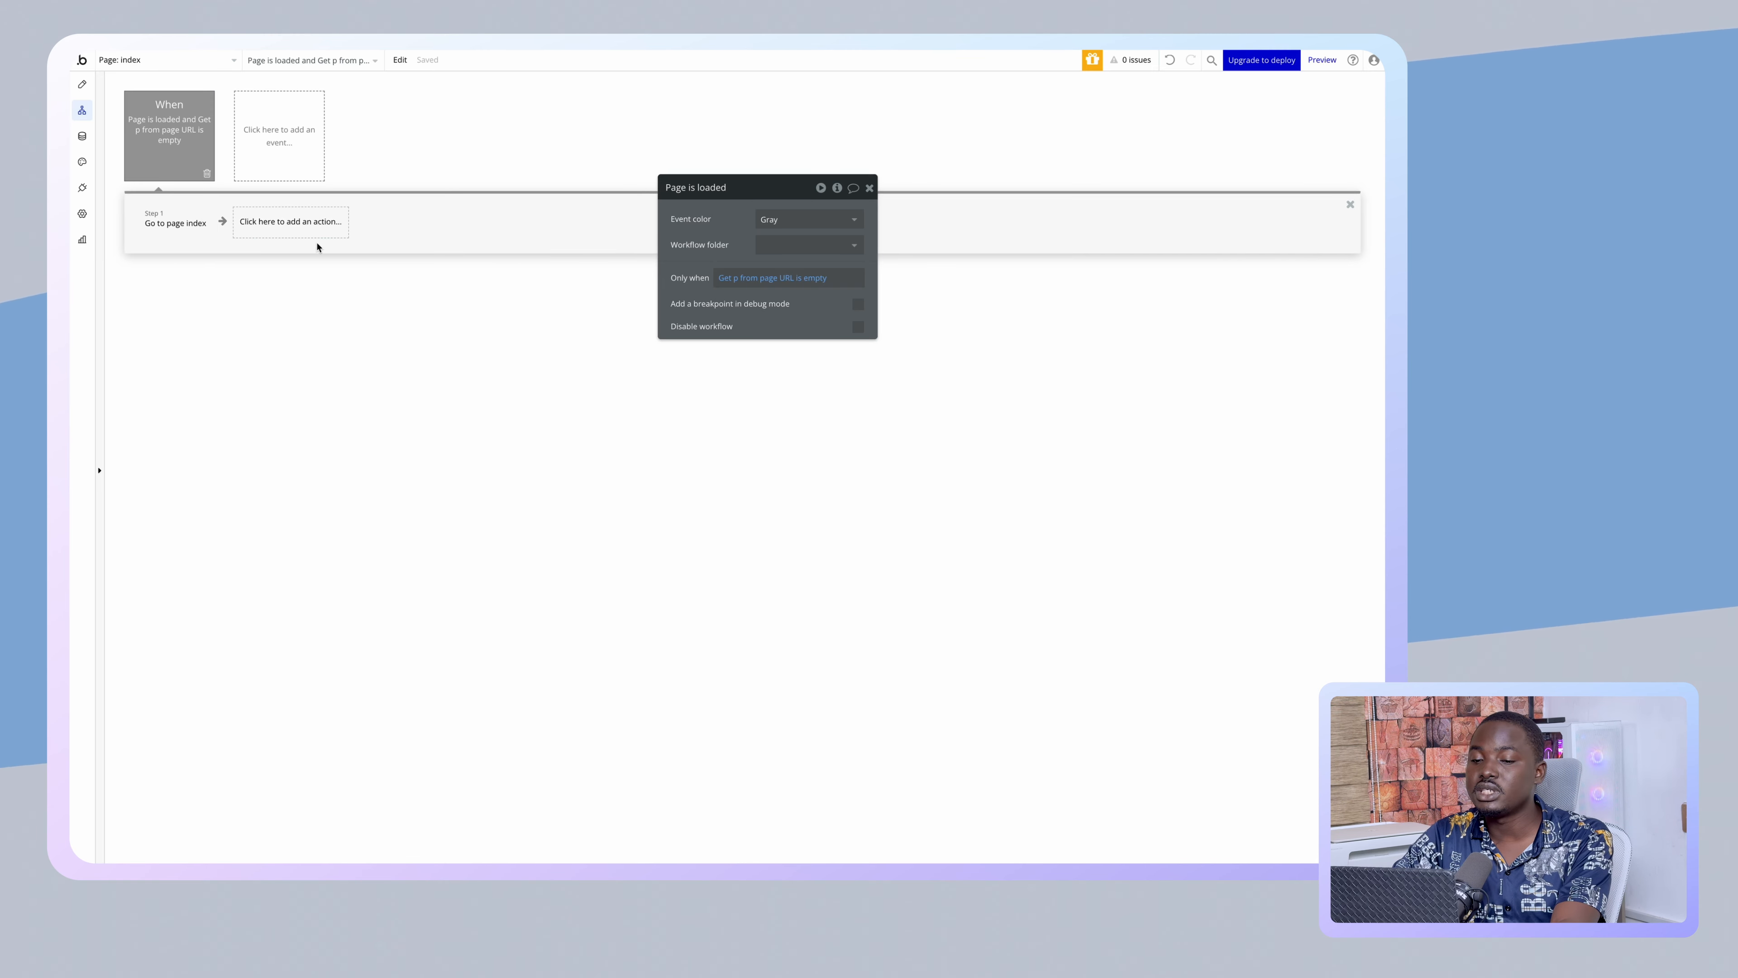
# - Copy the 'Go to page index' step from the page-load workflow
pyautogui.click(175, 223)
pyautogui.rightClick(177, 227)
pyautogui.click(204, 310)
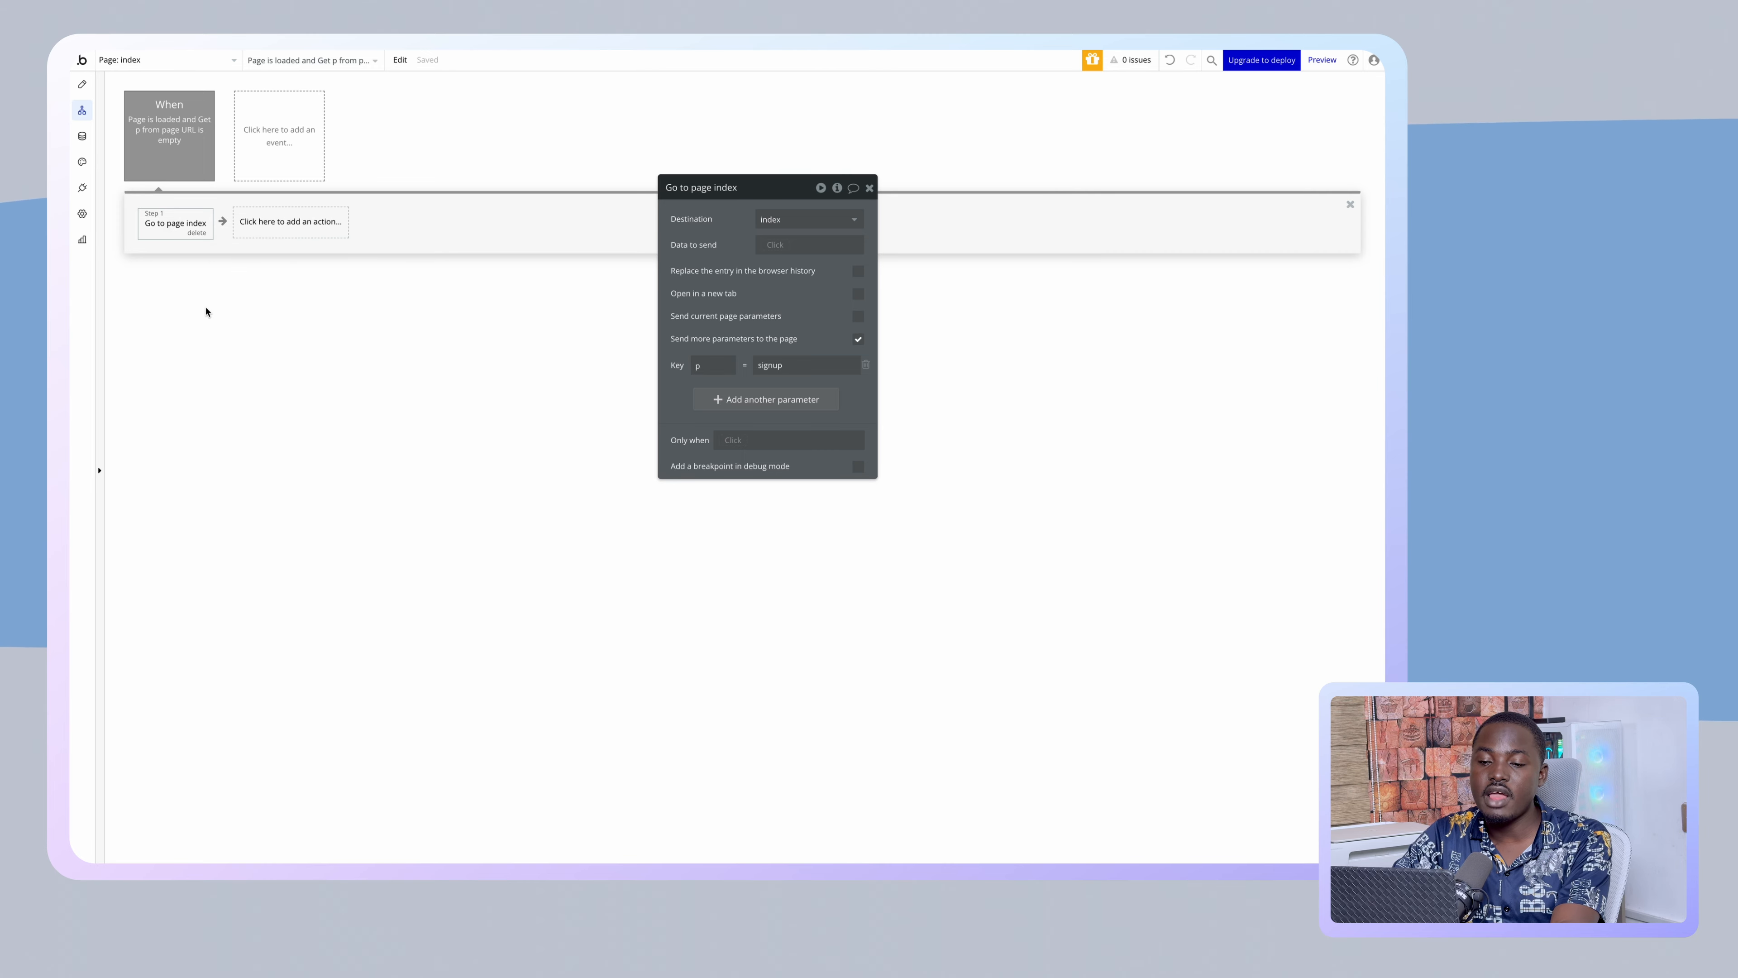
# - Create a click workflow for the SignUp Here text on the Login Form and paste the copied step
pyautogui.click(82, 86)
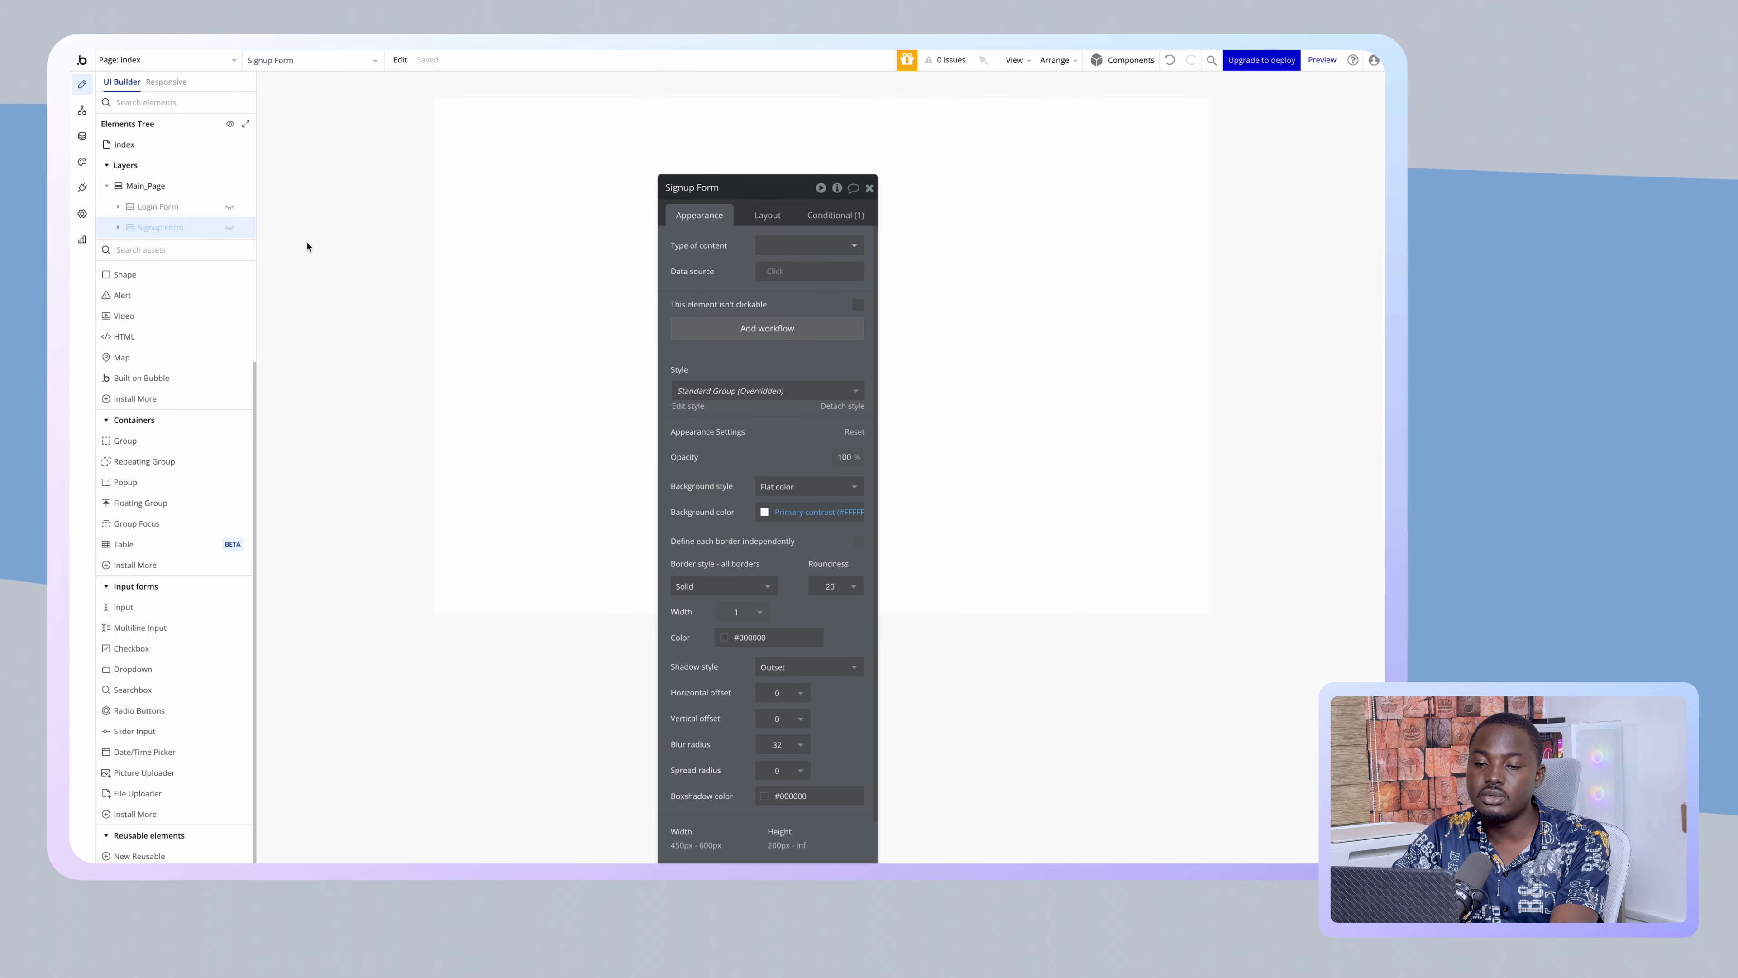
pyautogui.click(236, 208)
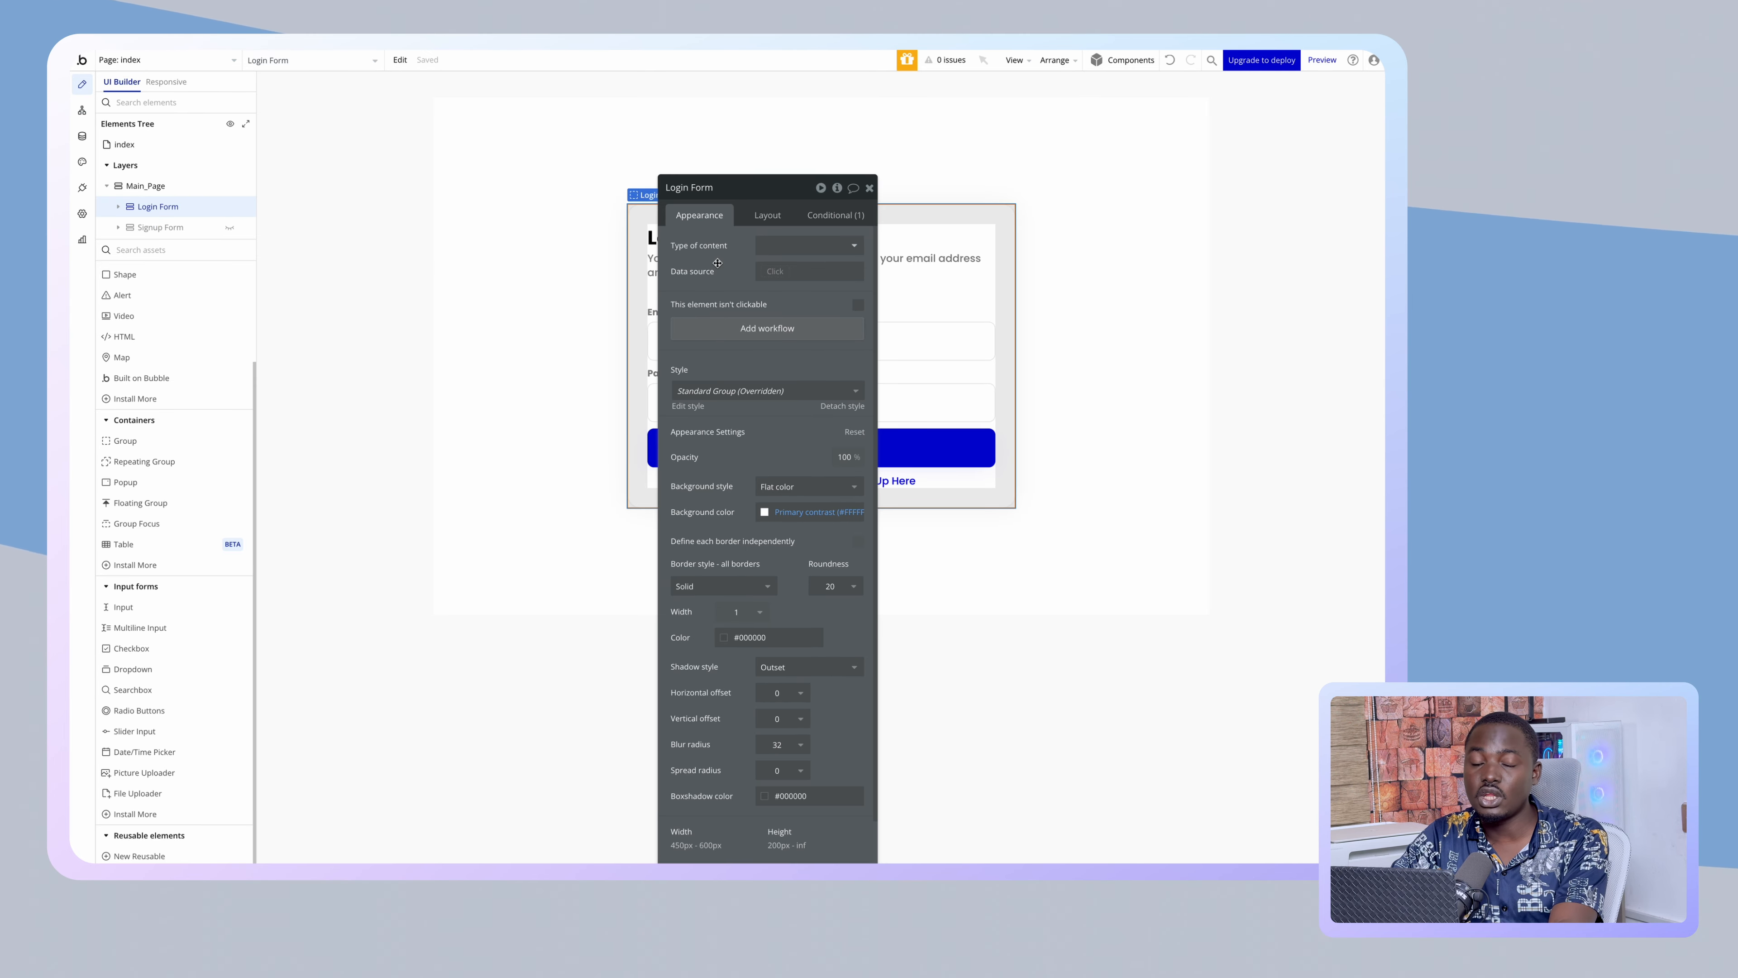
pyautogui.moveTo(716, 262); pyautogui.dragTo(338, 231)
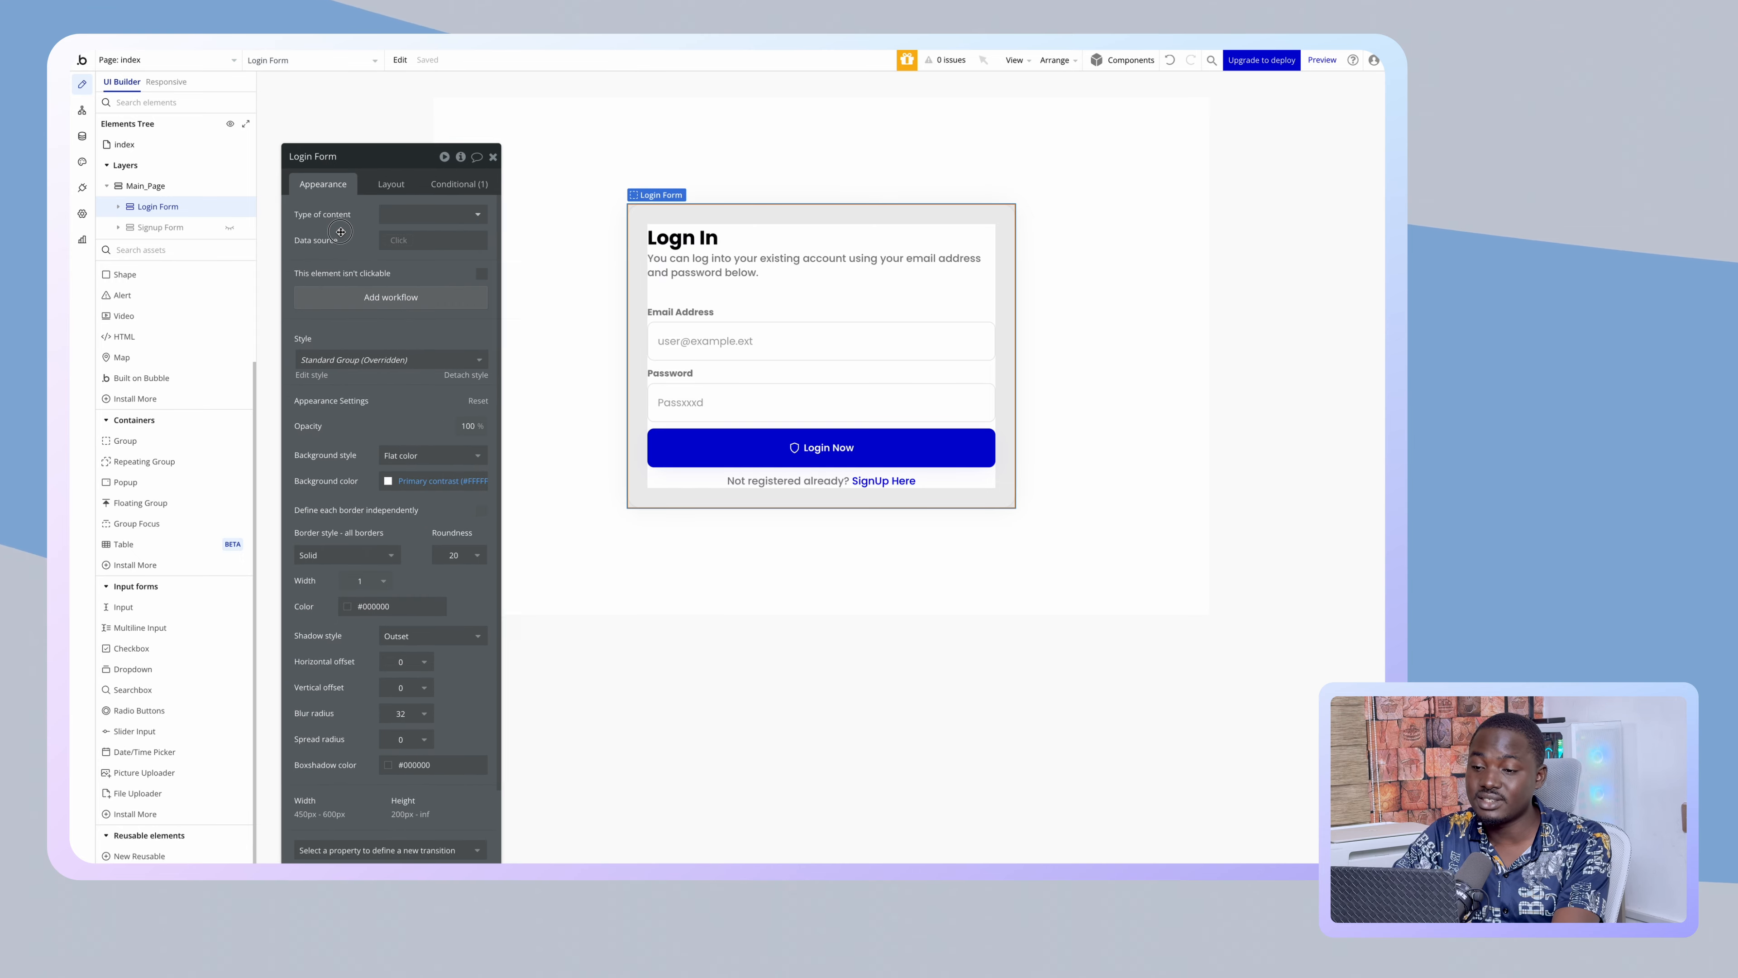
pyautogui.click(794, 480)
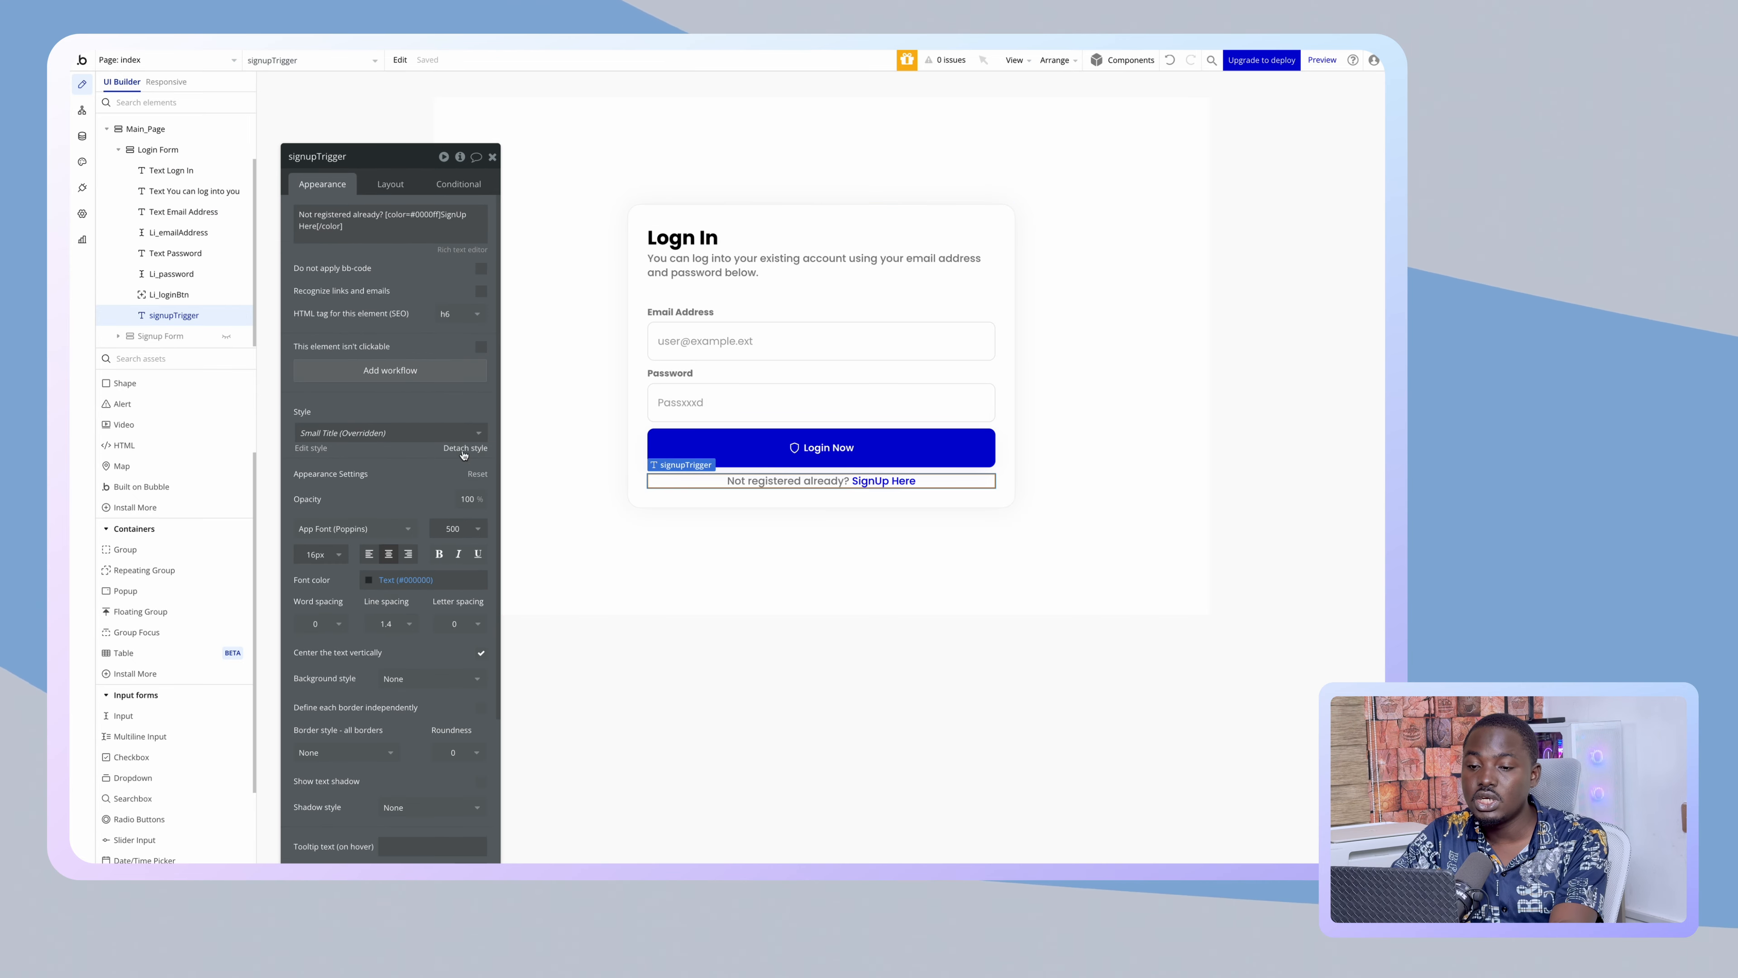
pyautogui.click(387, 375)
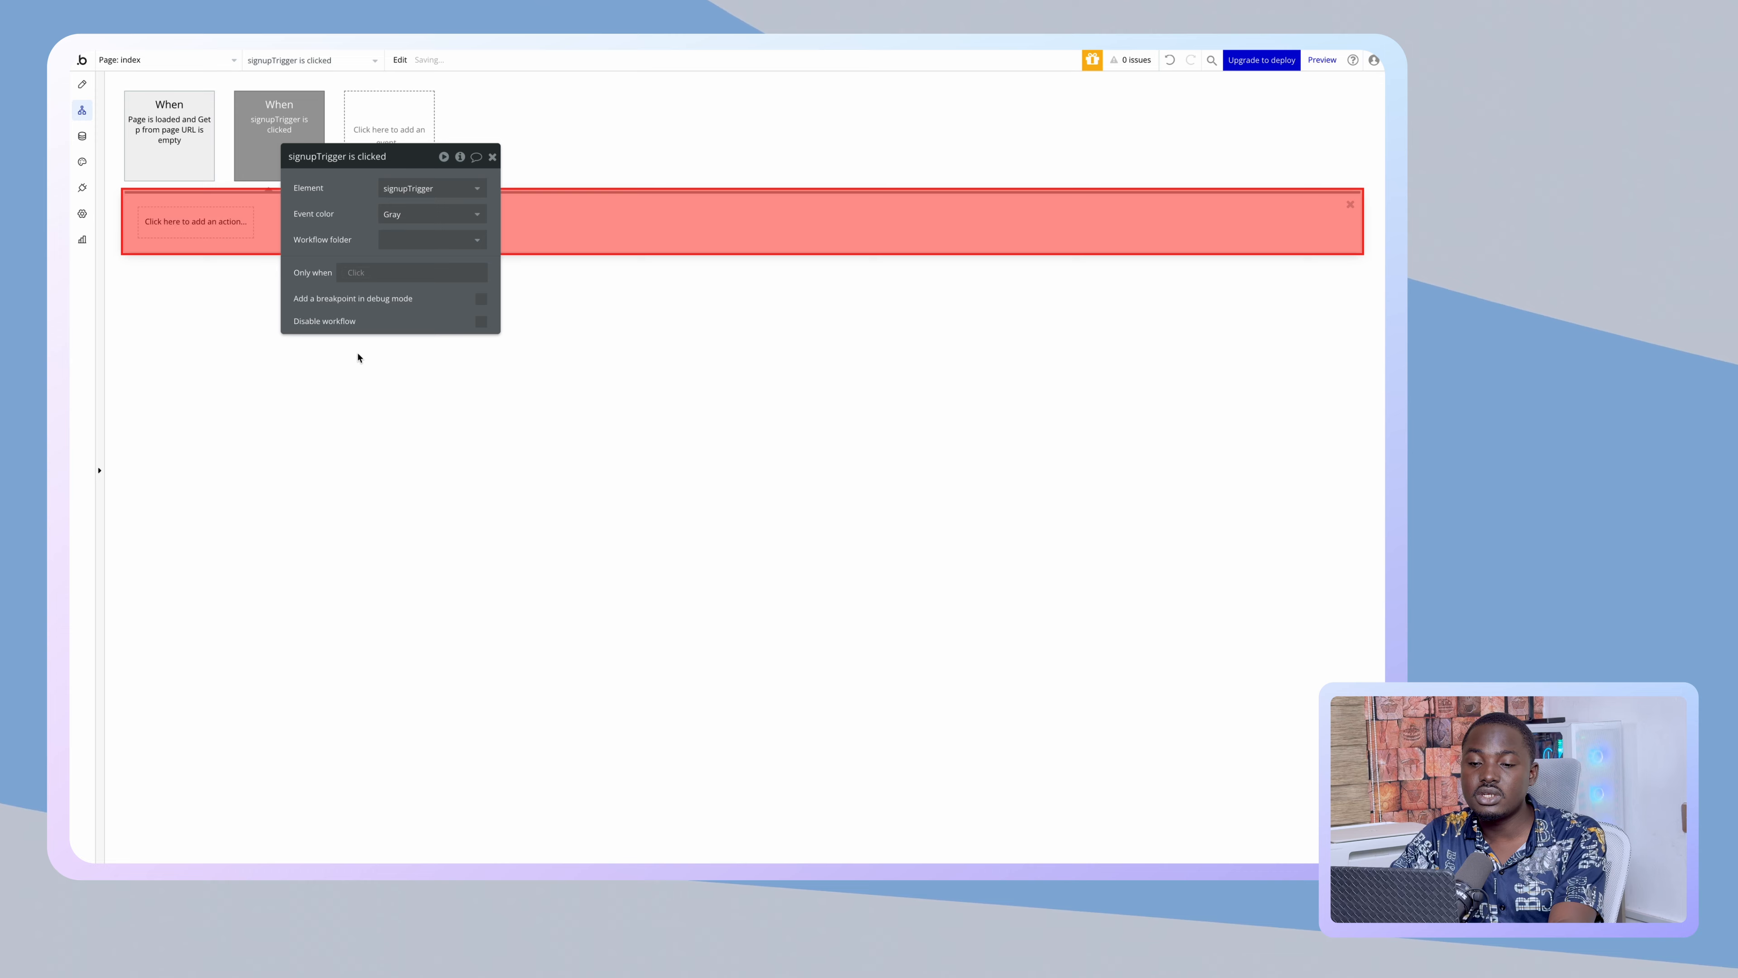
pyautogui.rightClick(233, 223)
pyautogui.click(247, 227)
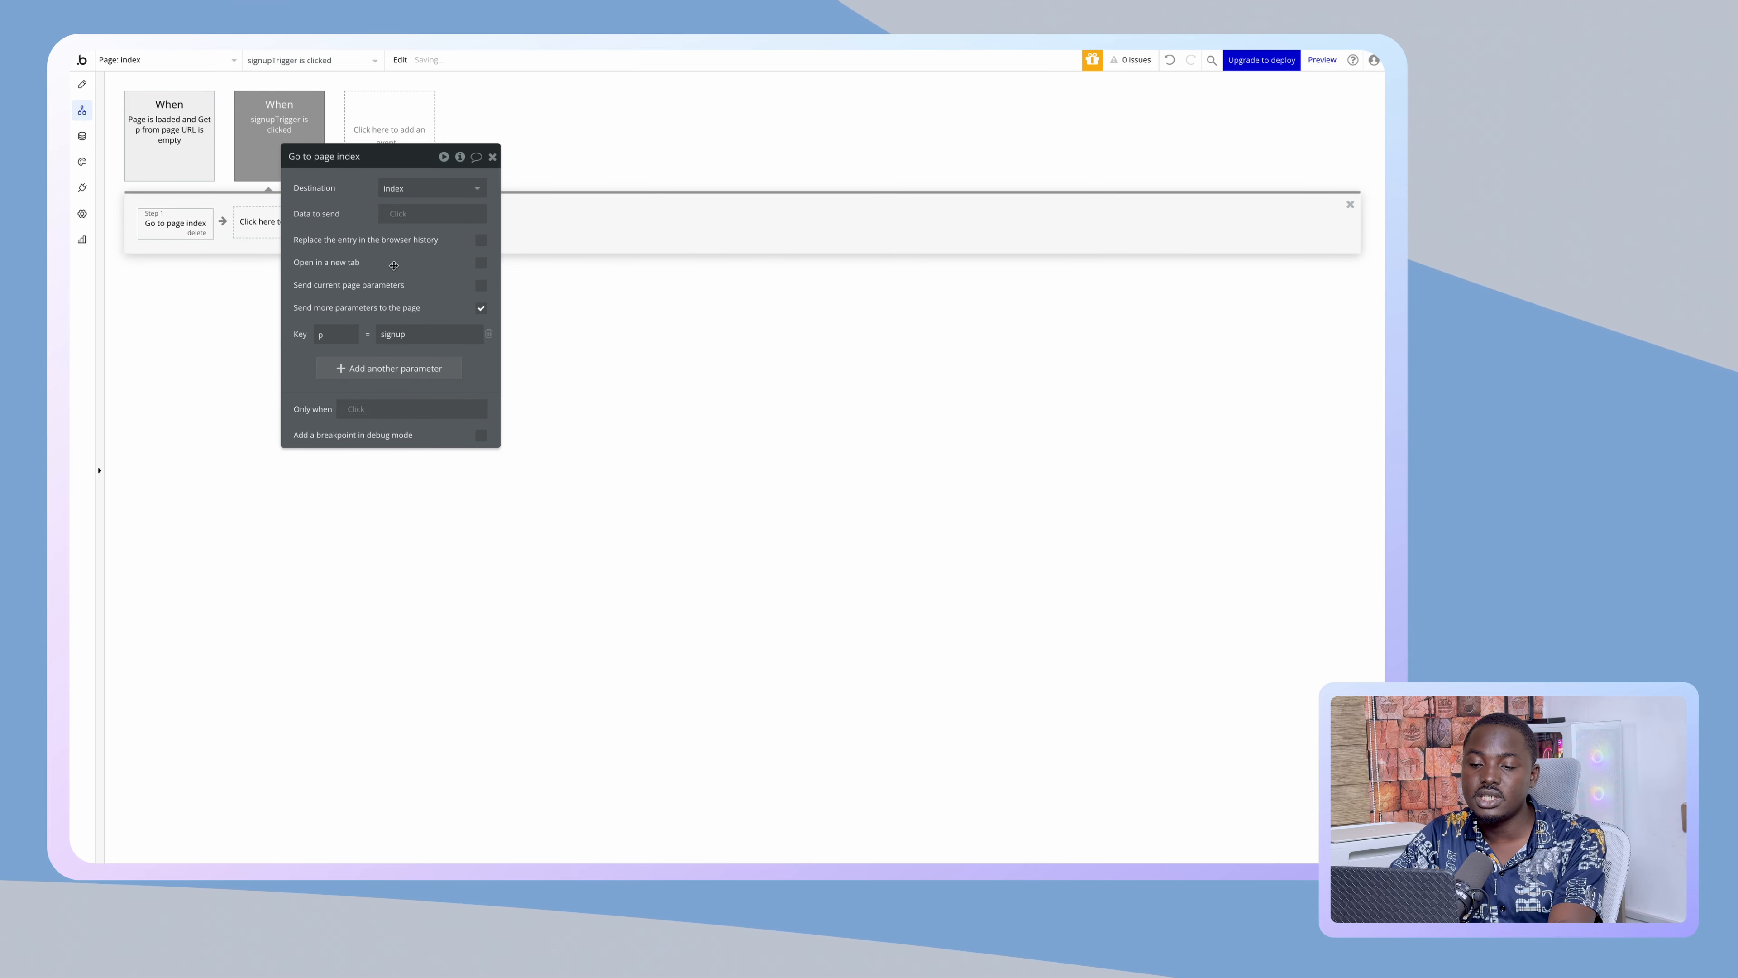
pyautogui.click(82, 84)
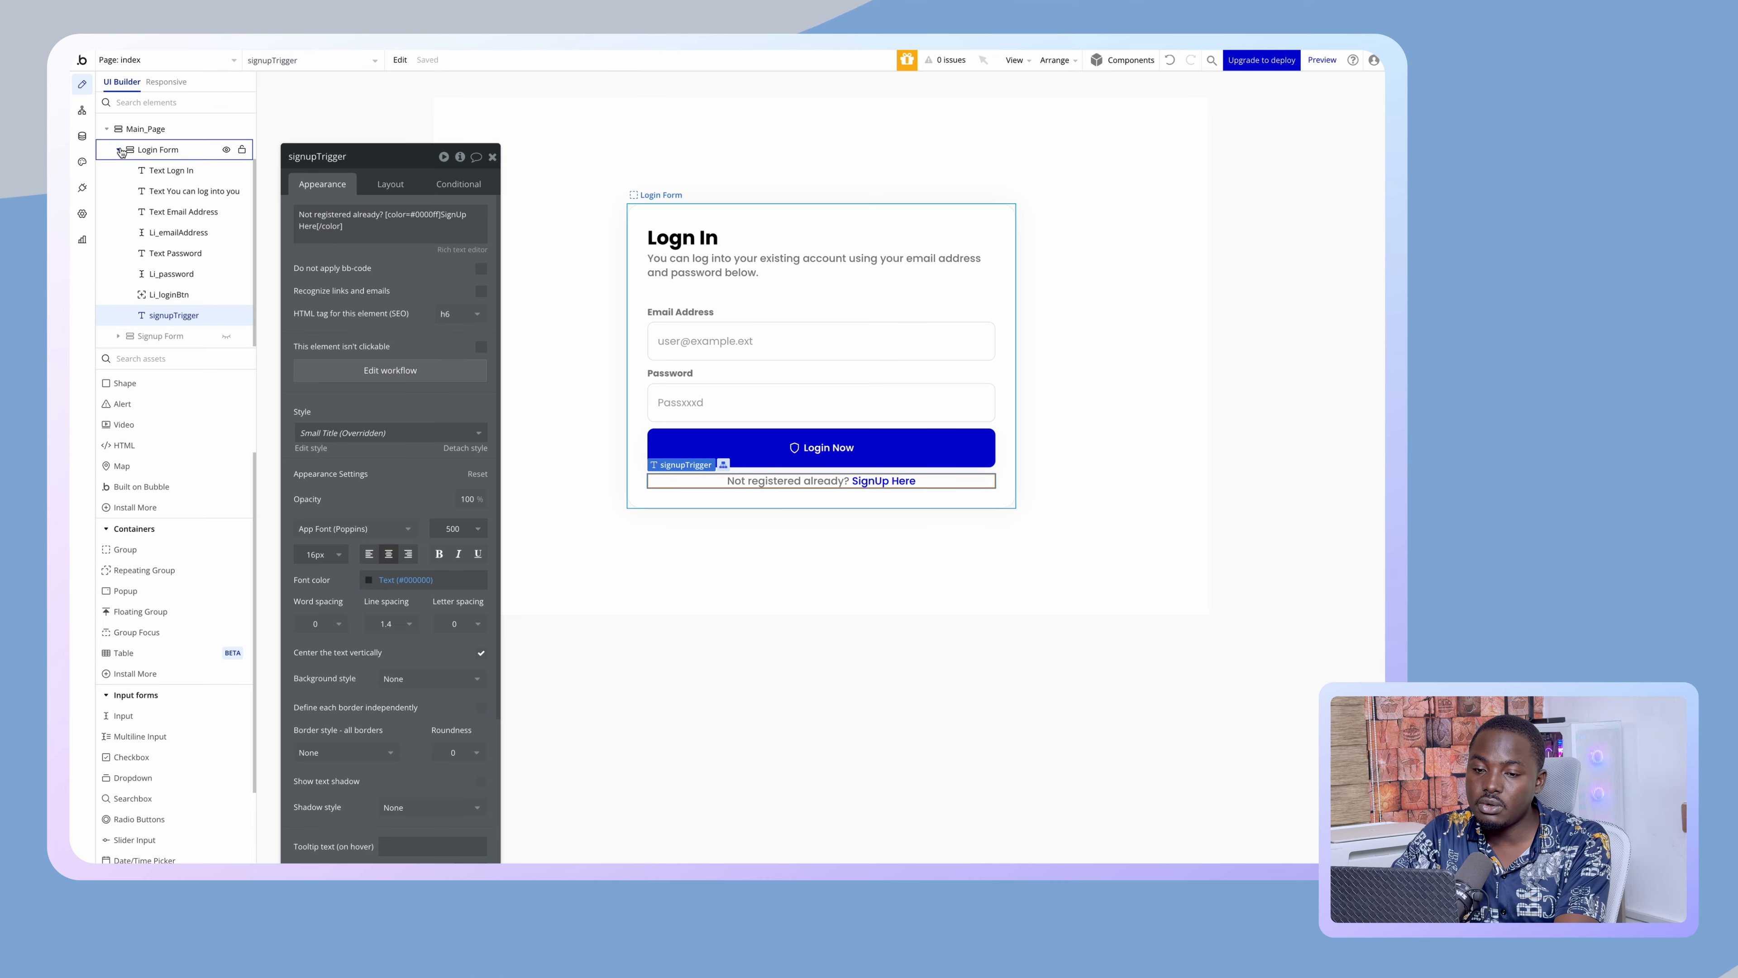
# - Hide the Login Form and show the Signup Form on the canvas
pyautogui.click(157, 149)
pyautogui.click(229, 206)
pyautogui.click(229, 227)
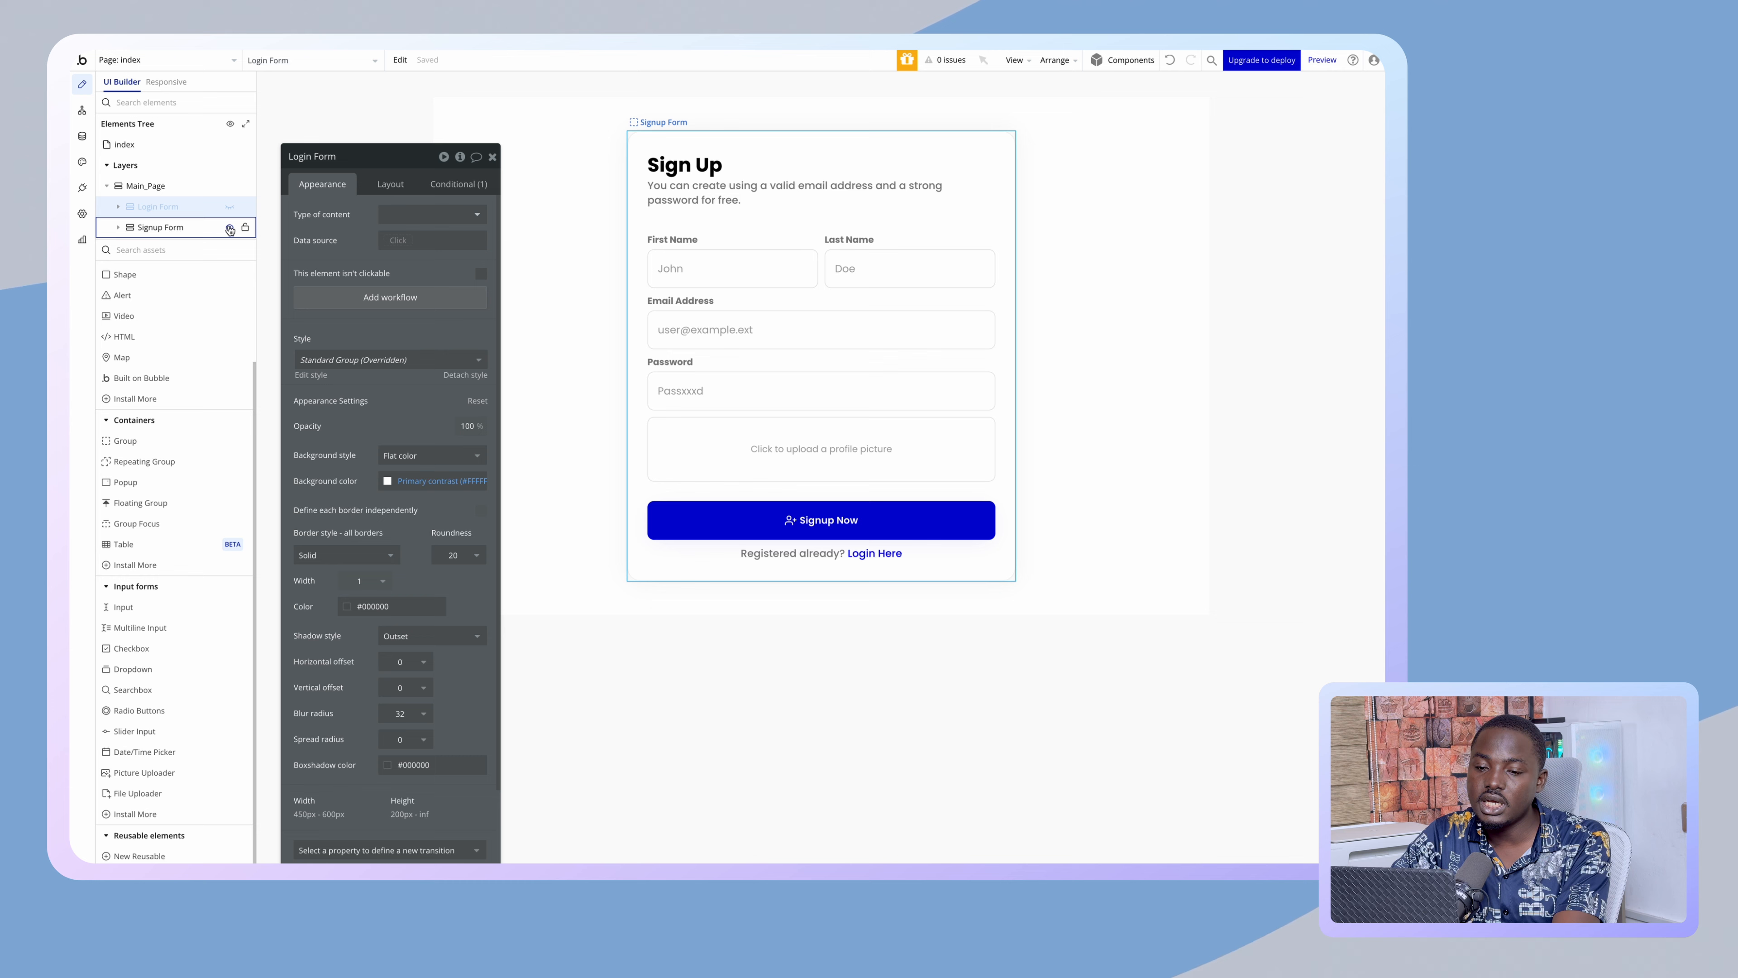
pyautogui.click(217, 227)
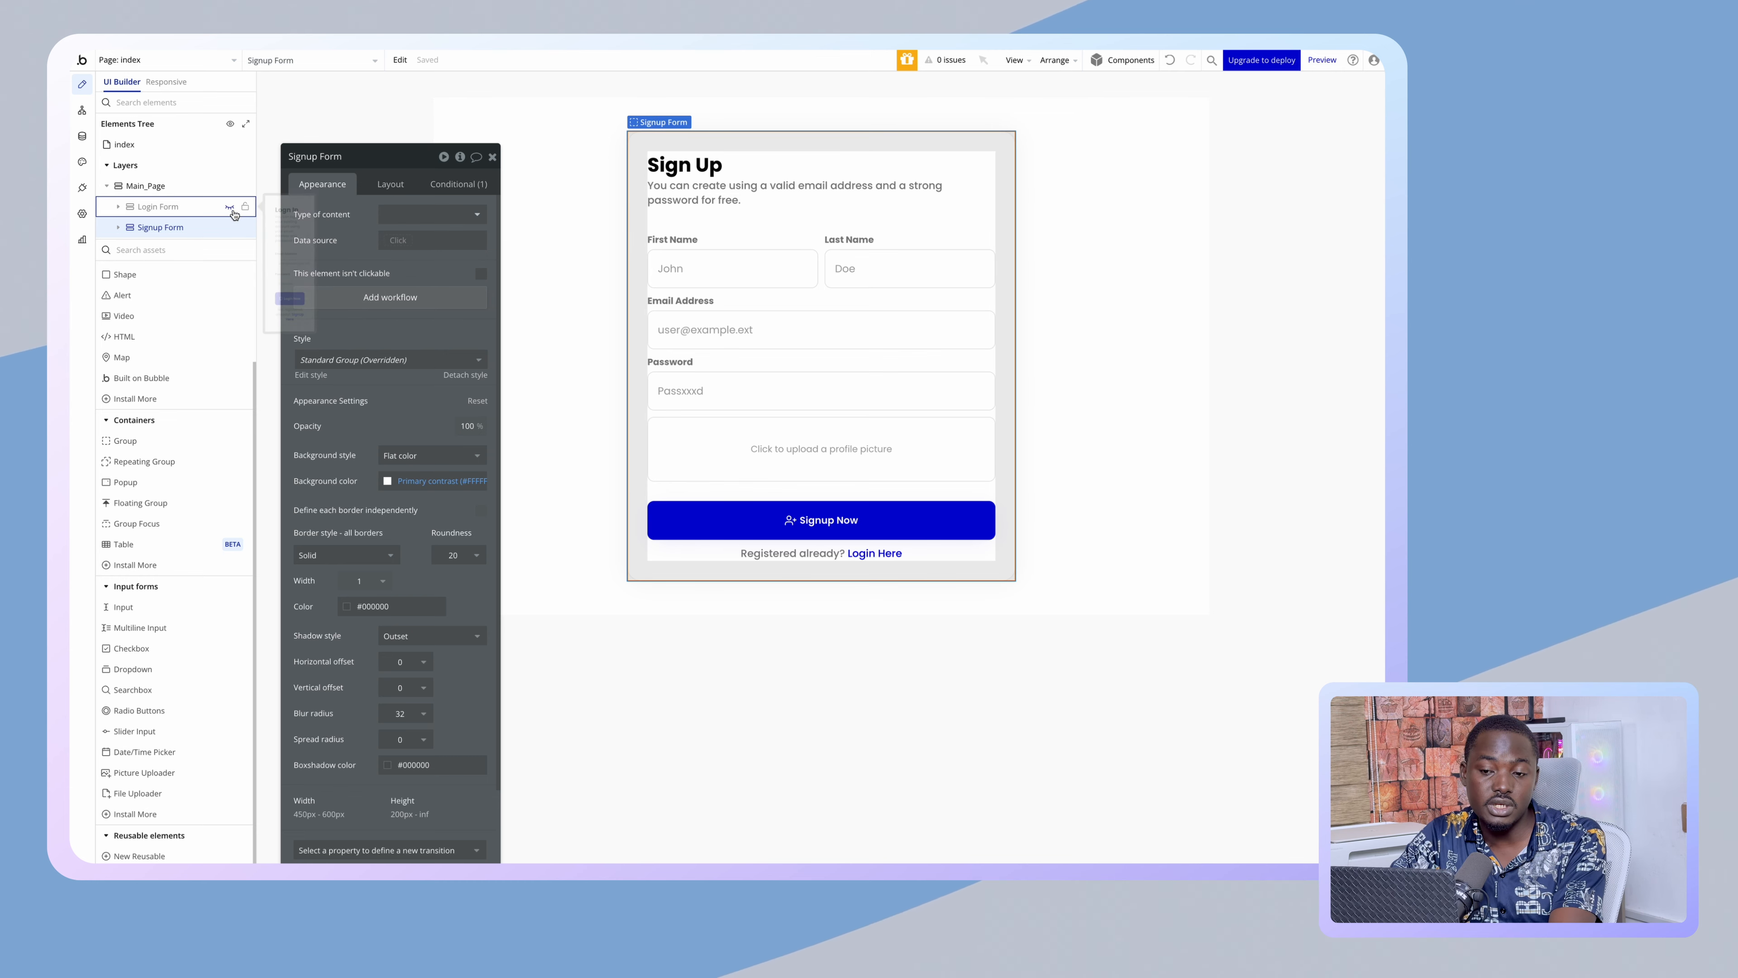
# - Give Login Here a click workflow going to index with p set to 'login', then preview
pyautogui.click(806, 549)
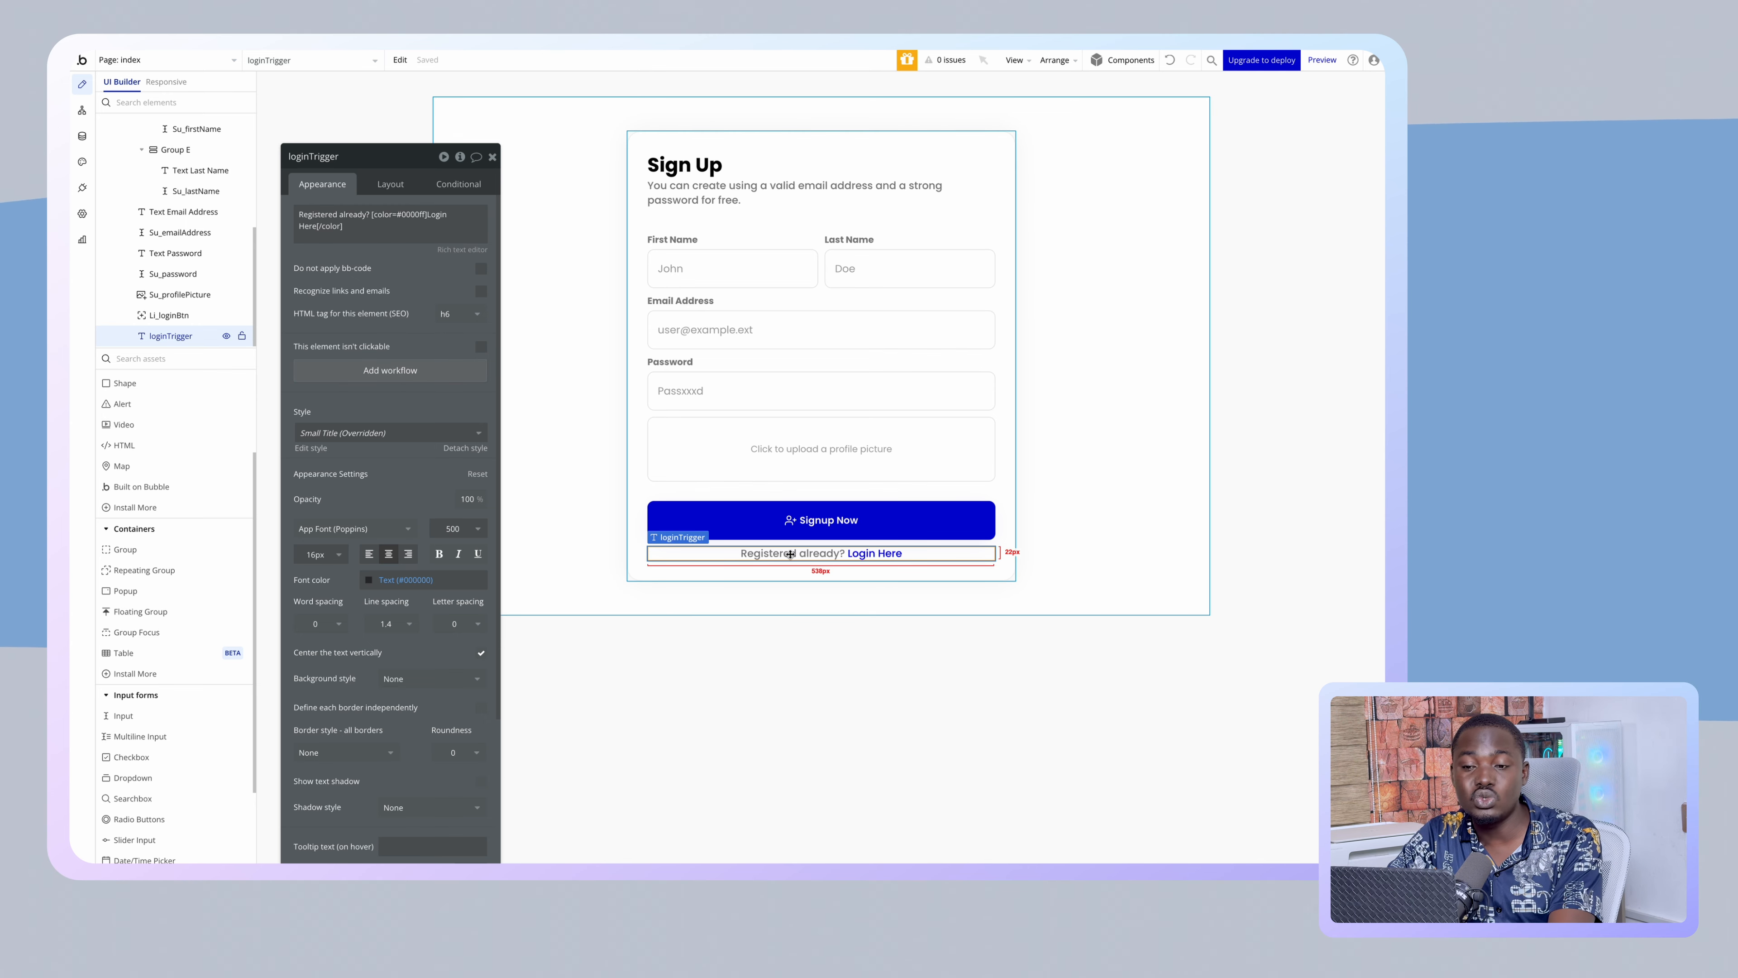
pyautogui.click(425, 374)
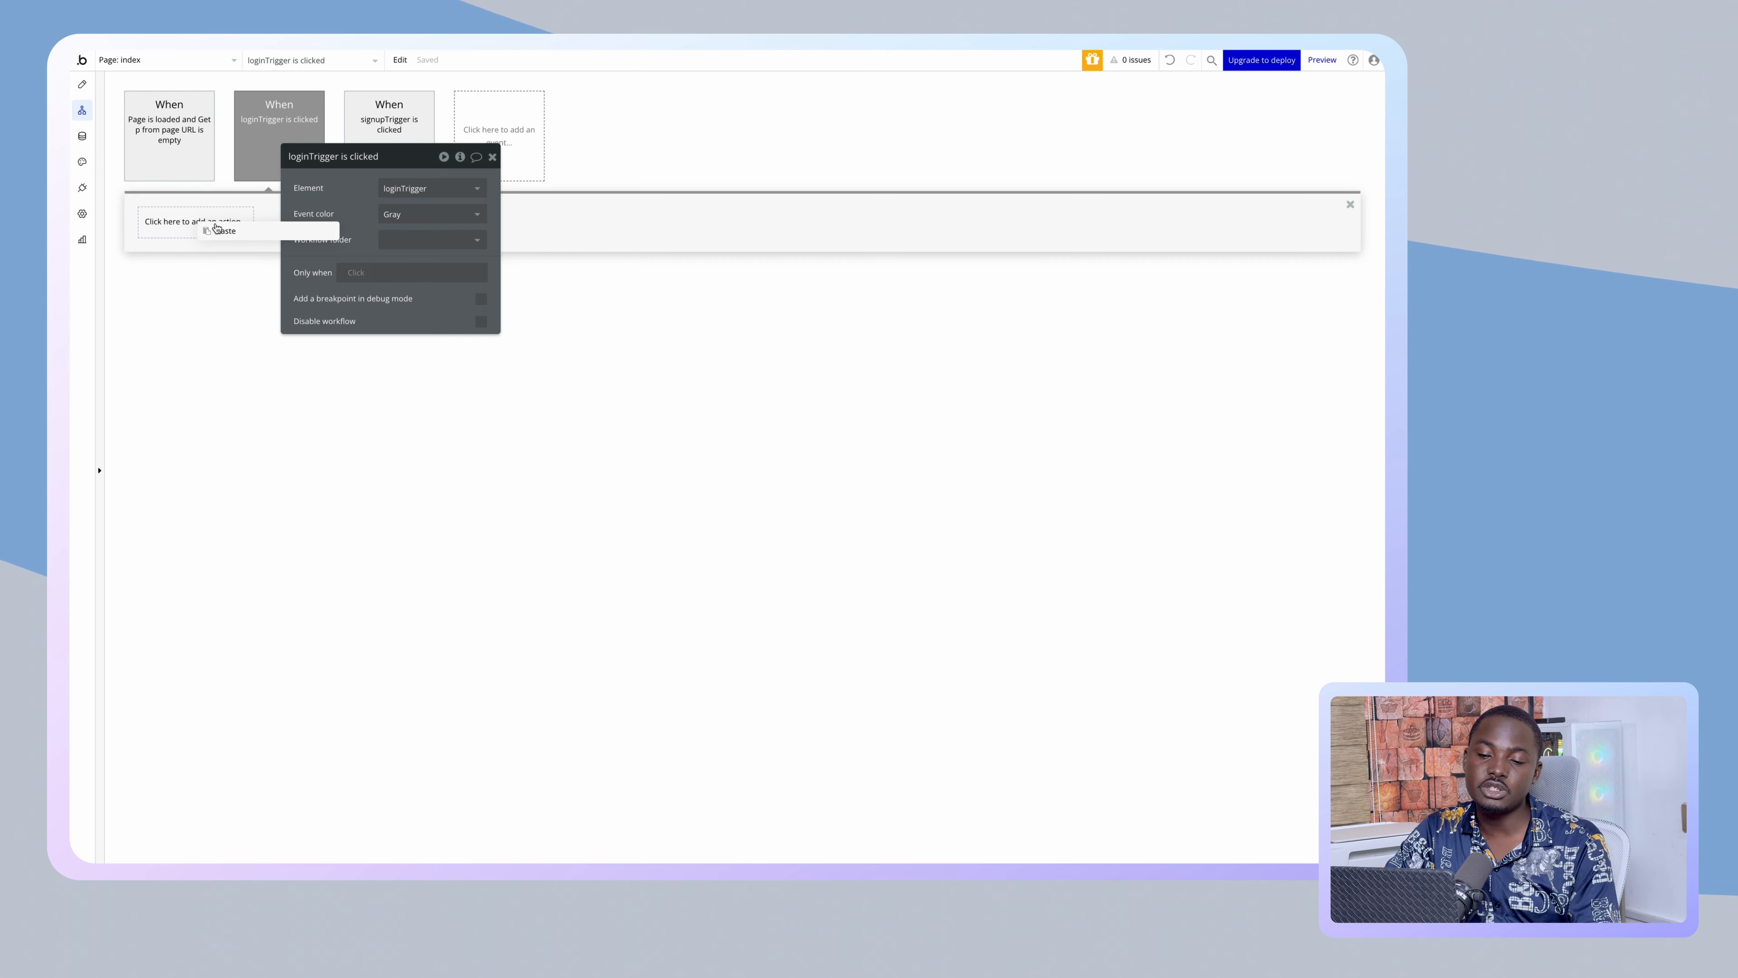
pyautogui.click(220, 231)
pyautogui.doubleClick(420, 331)
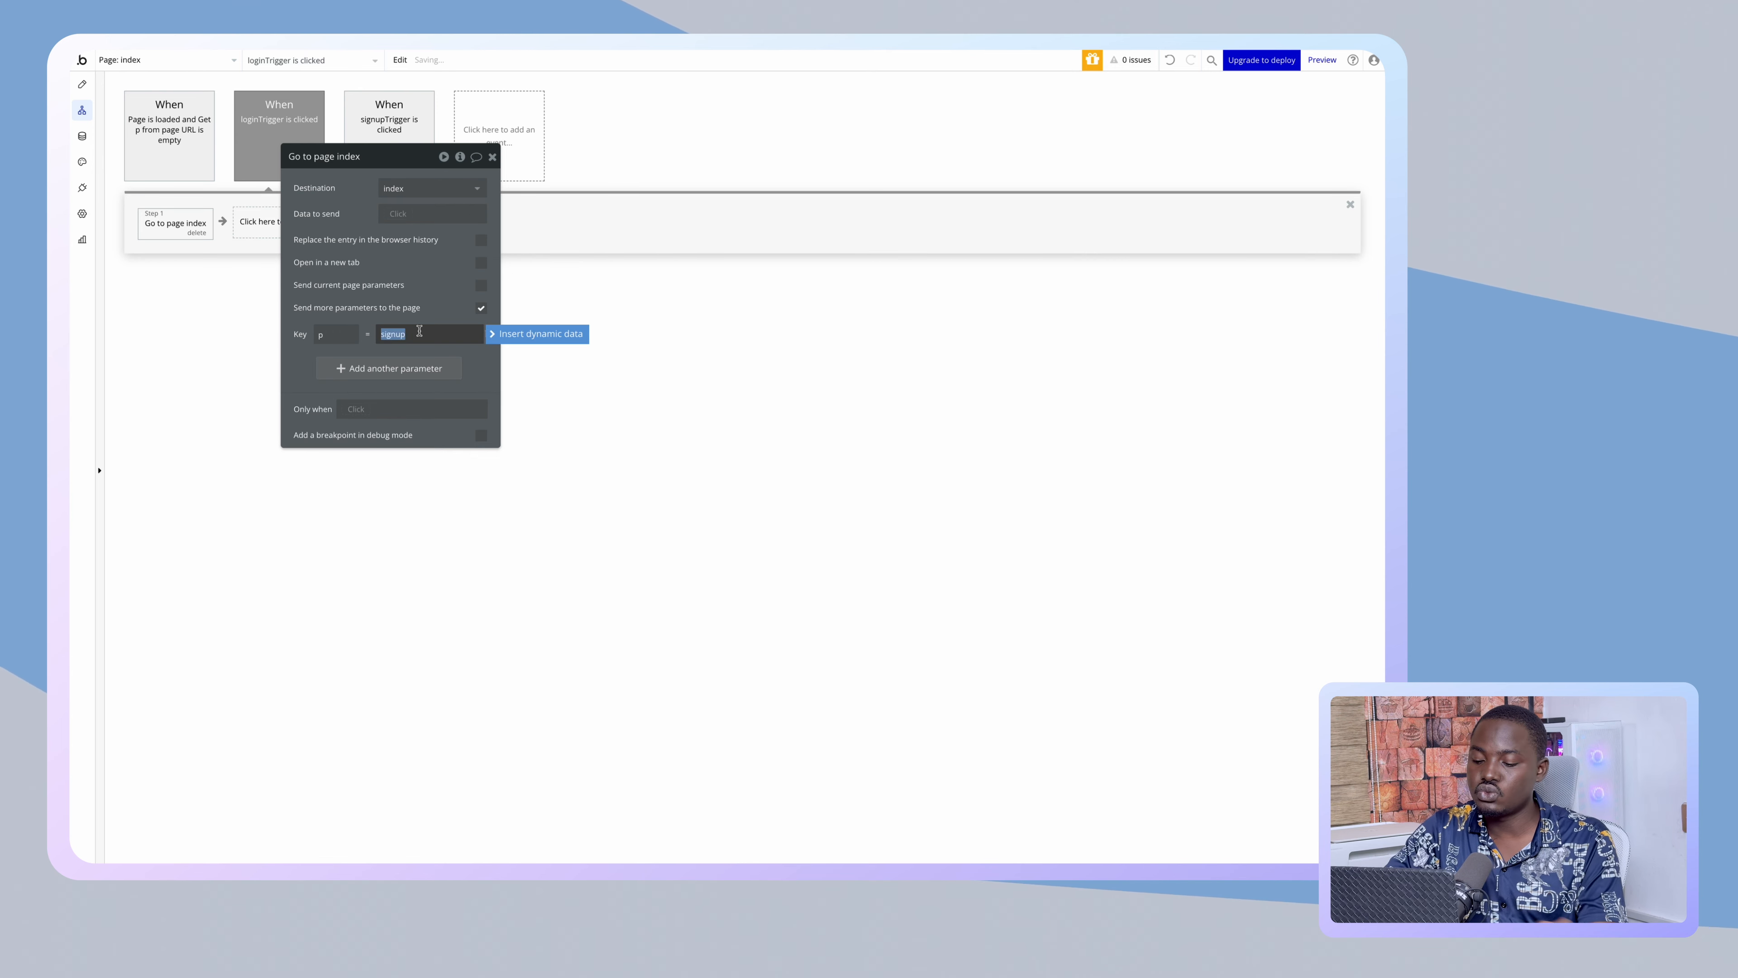
pyautogui.write('logi')
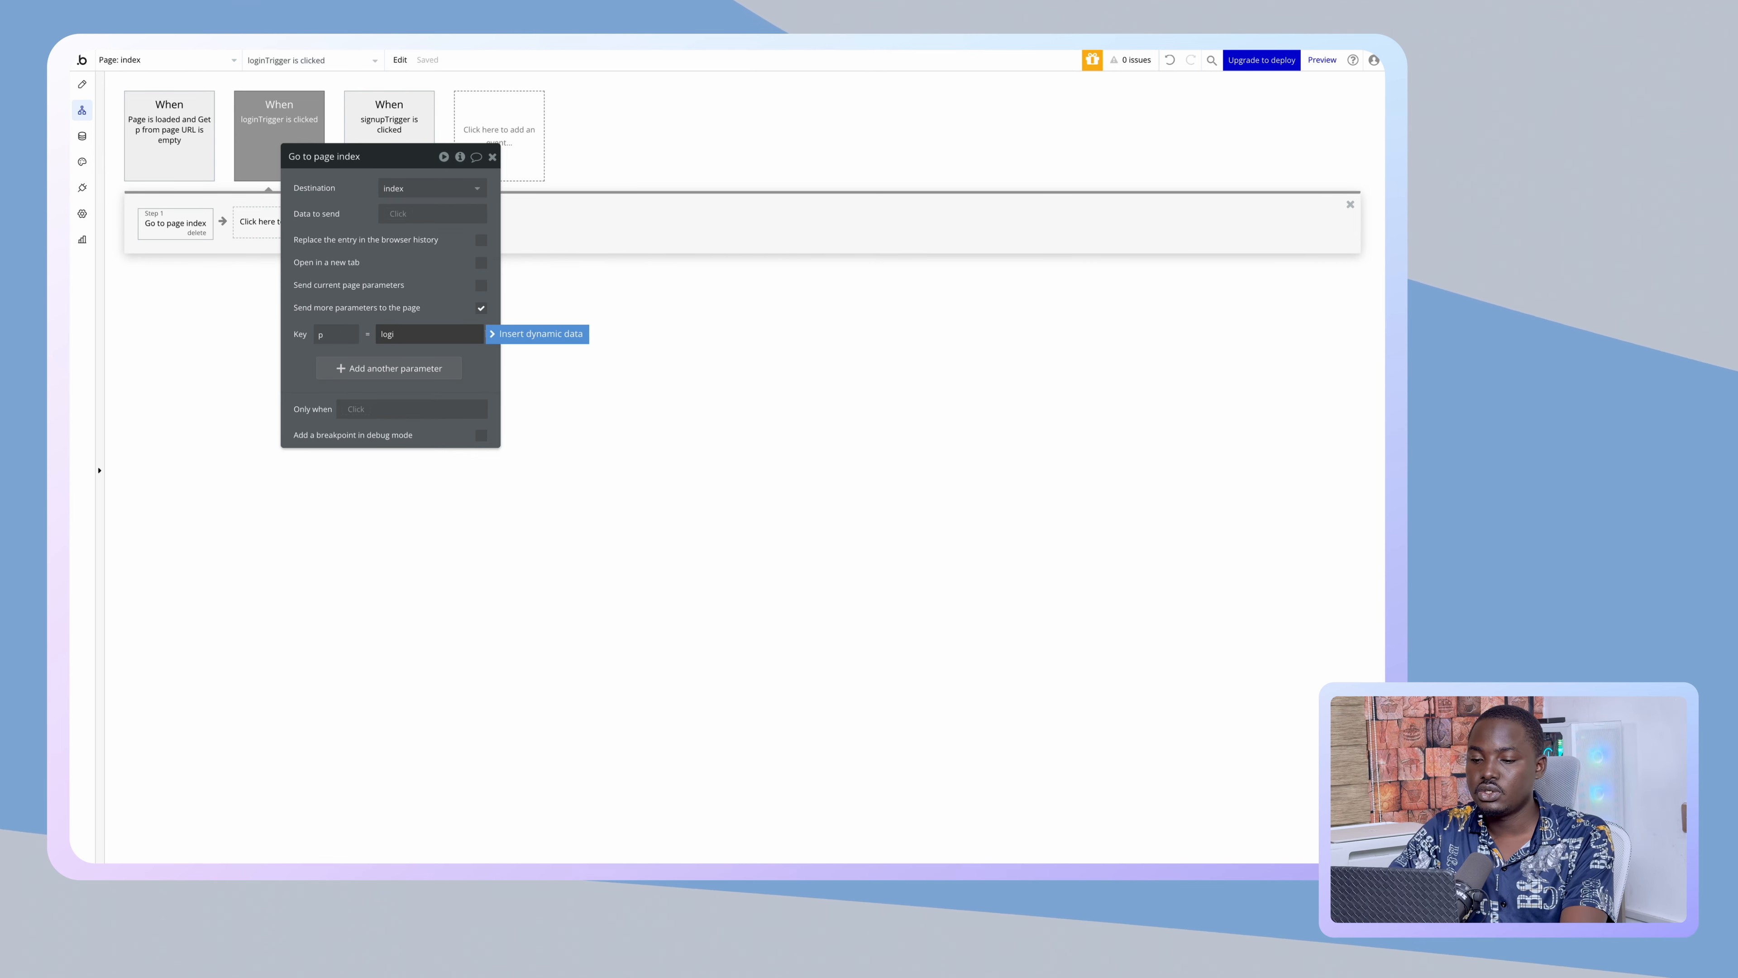
pyautogui.write('n')
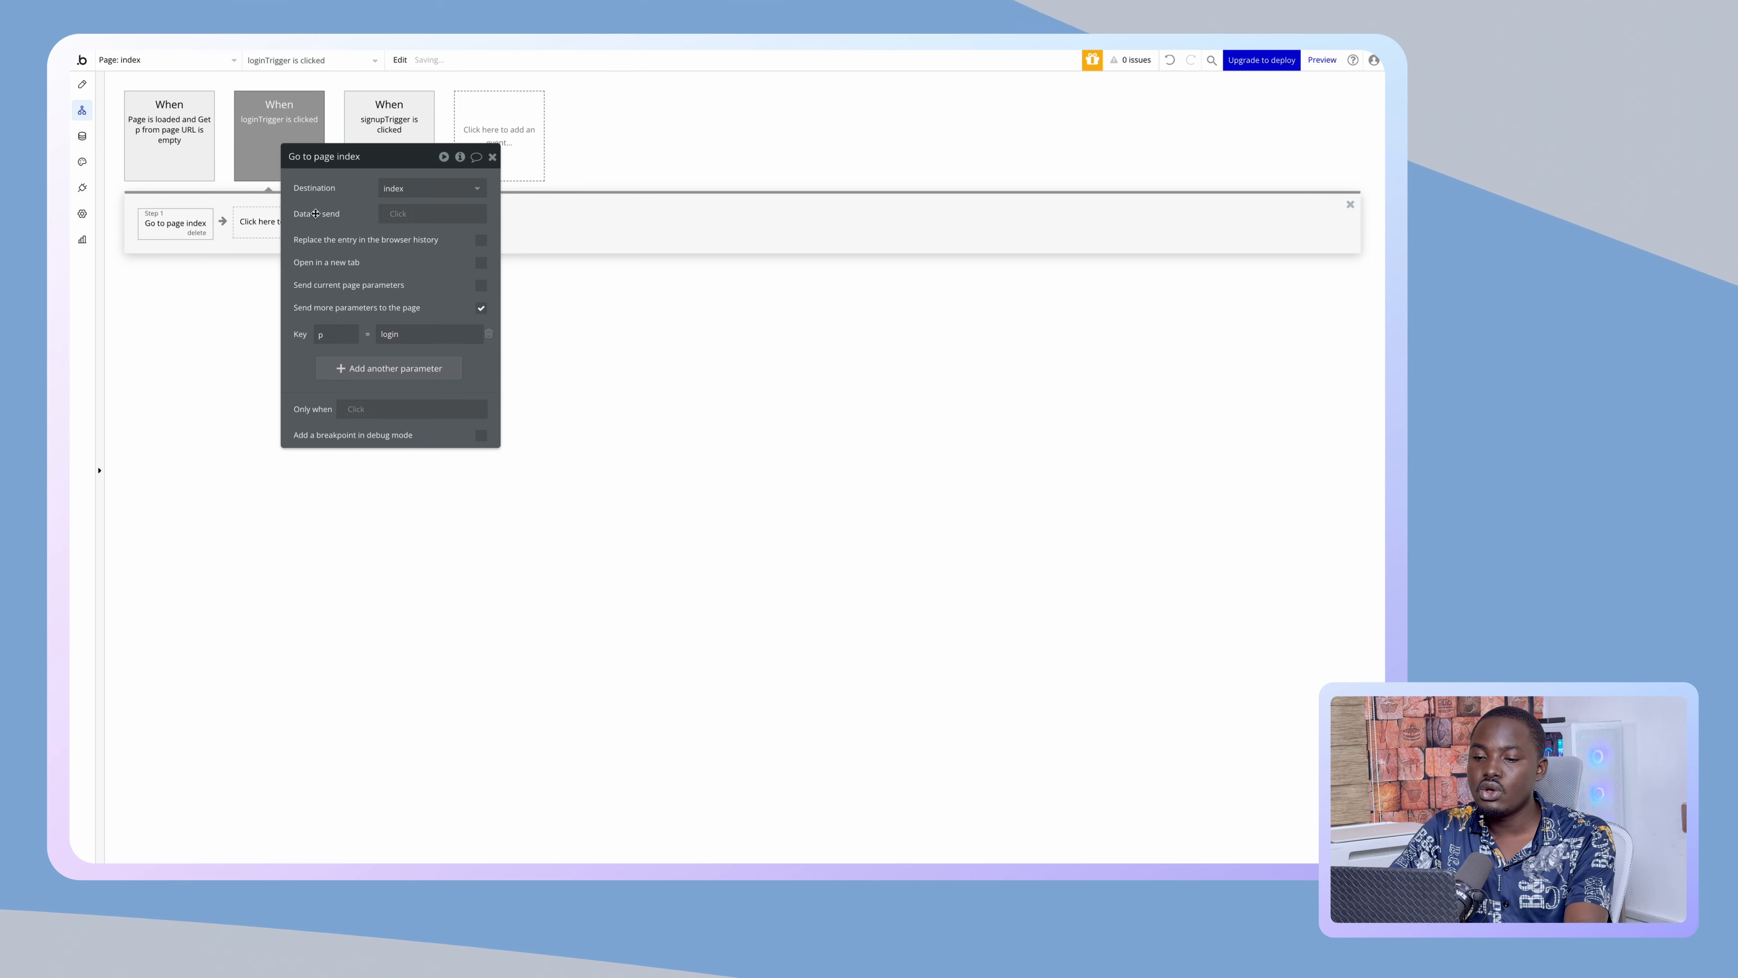
pyautogui.click(106, 237)
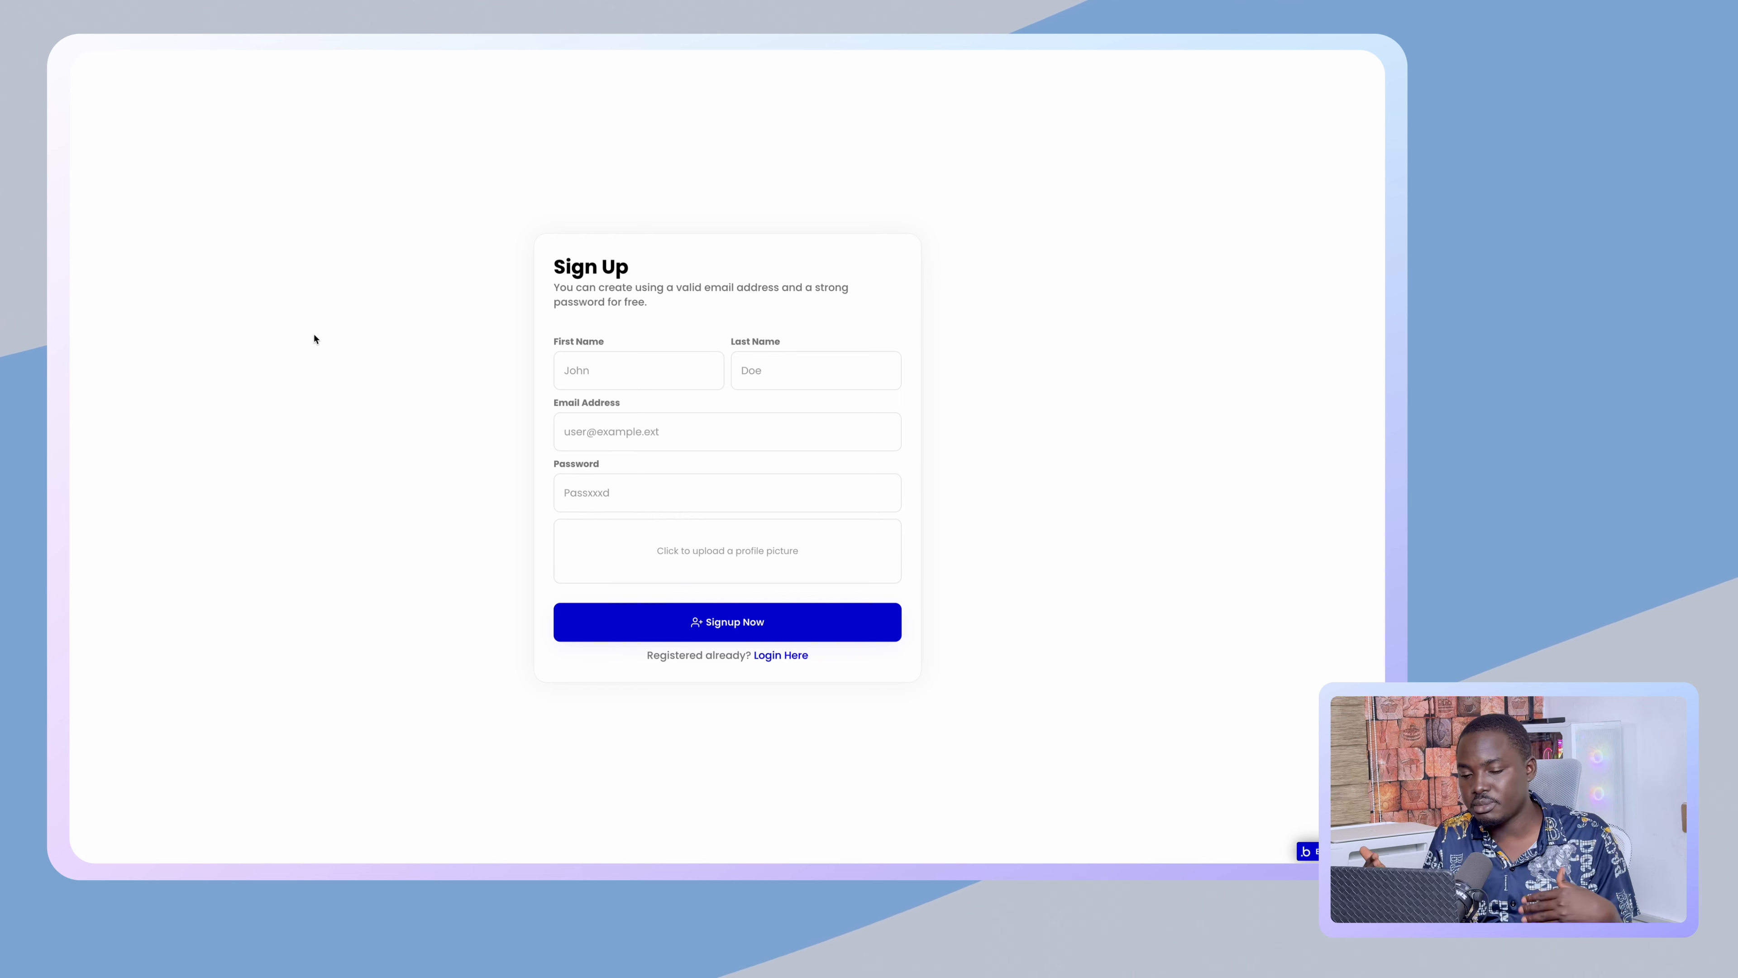
pyautogui.click(679, 661)
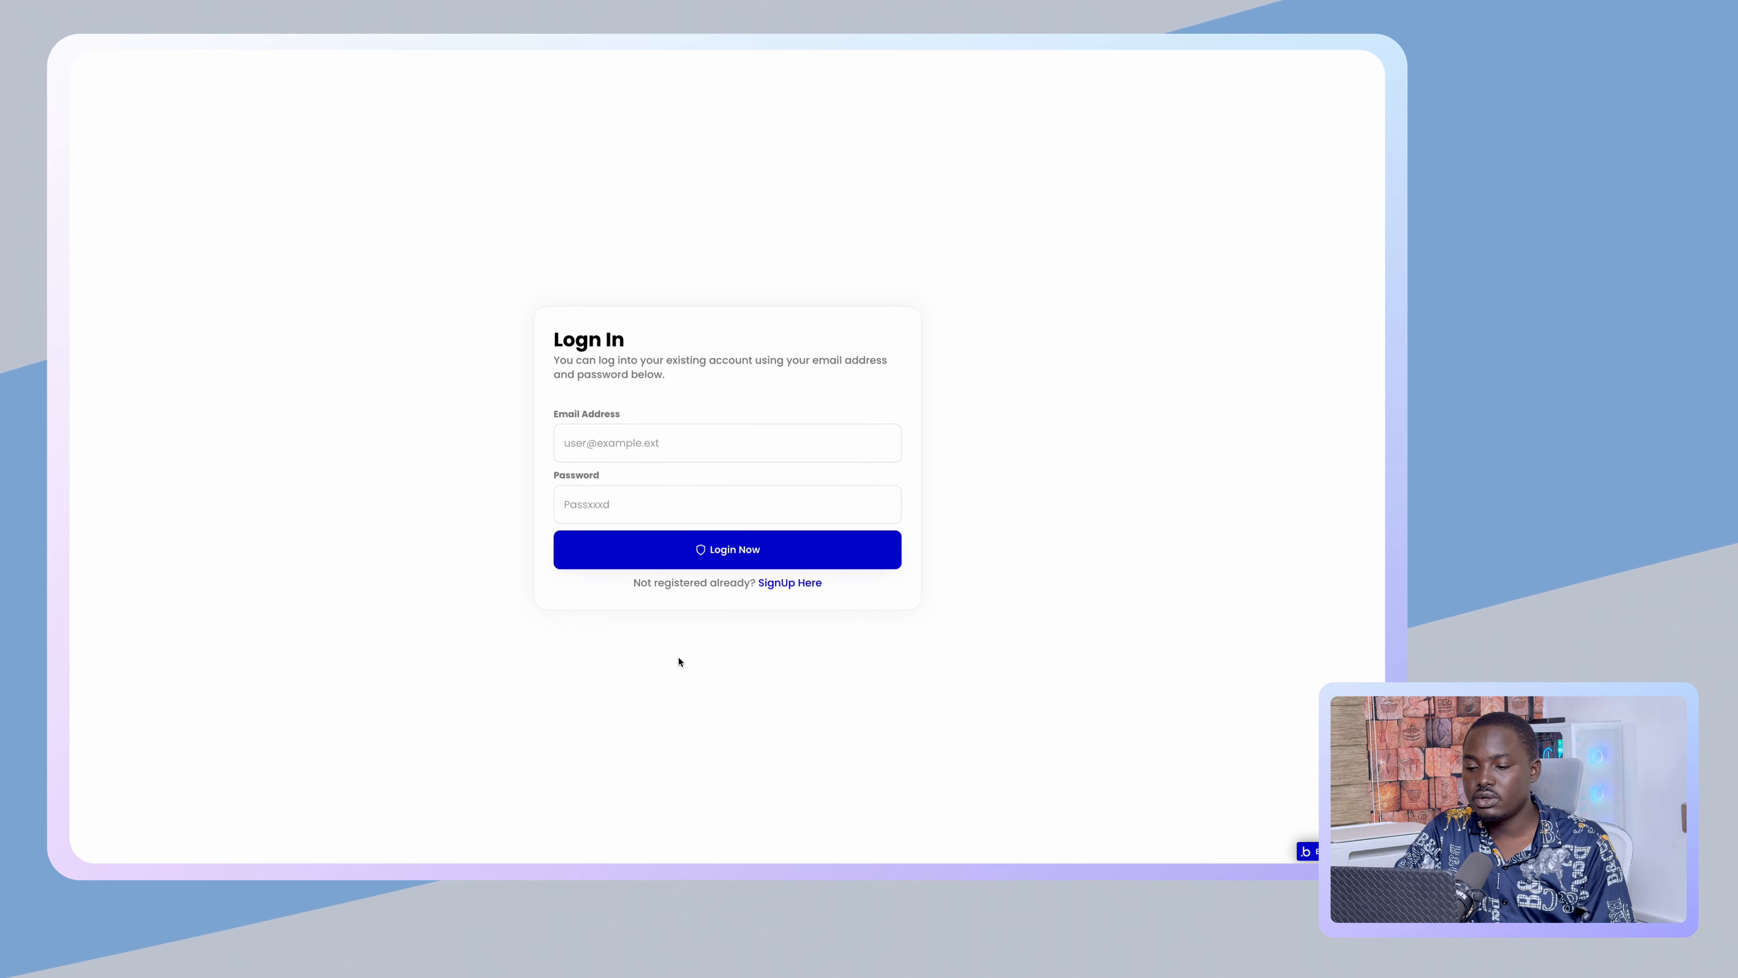
pyautogui.click(713, 582)
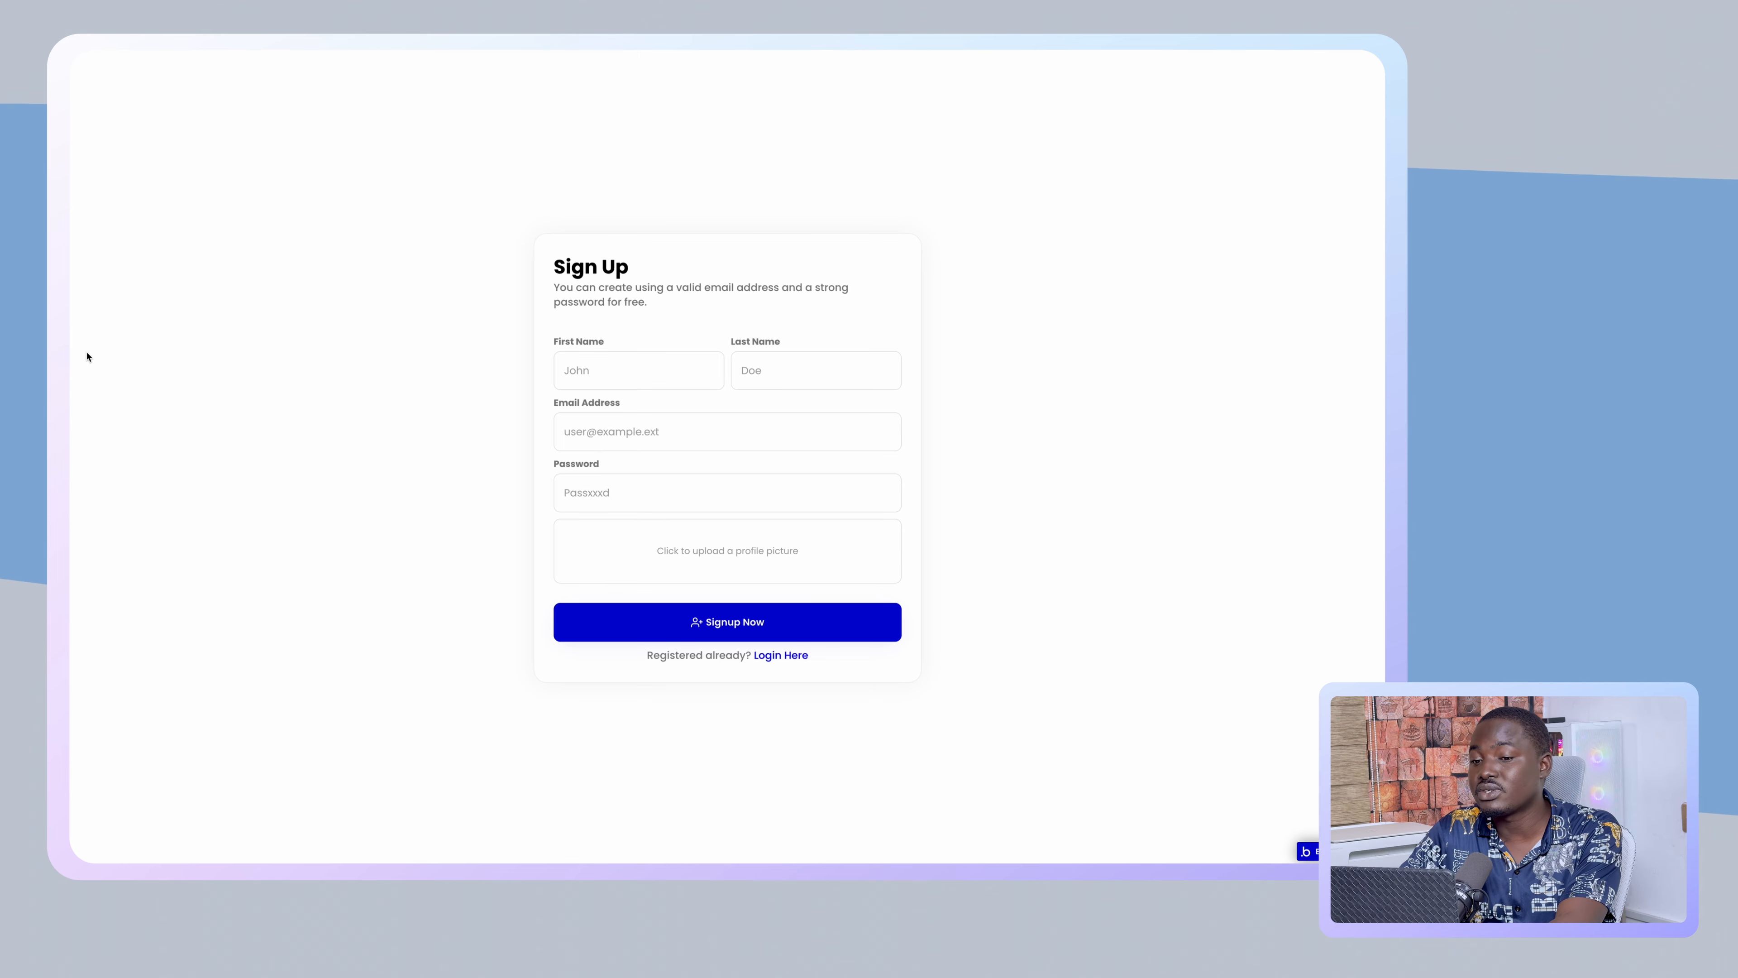
pyautogui.moveTo(71, 308)
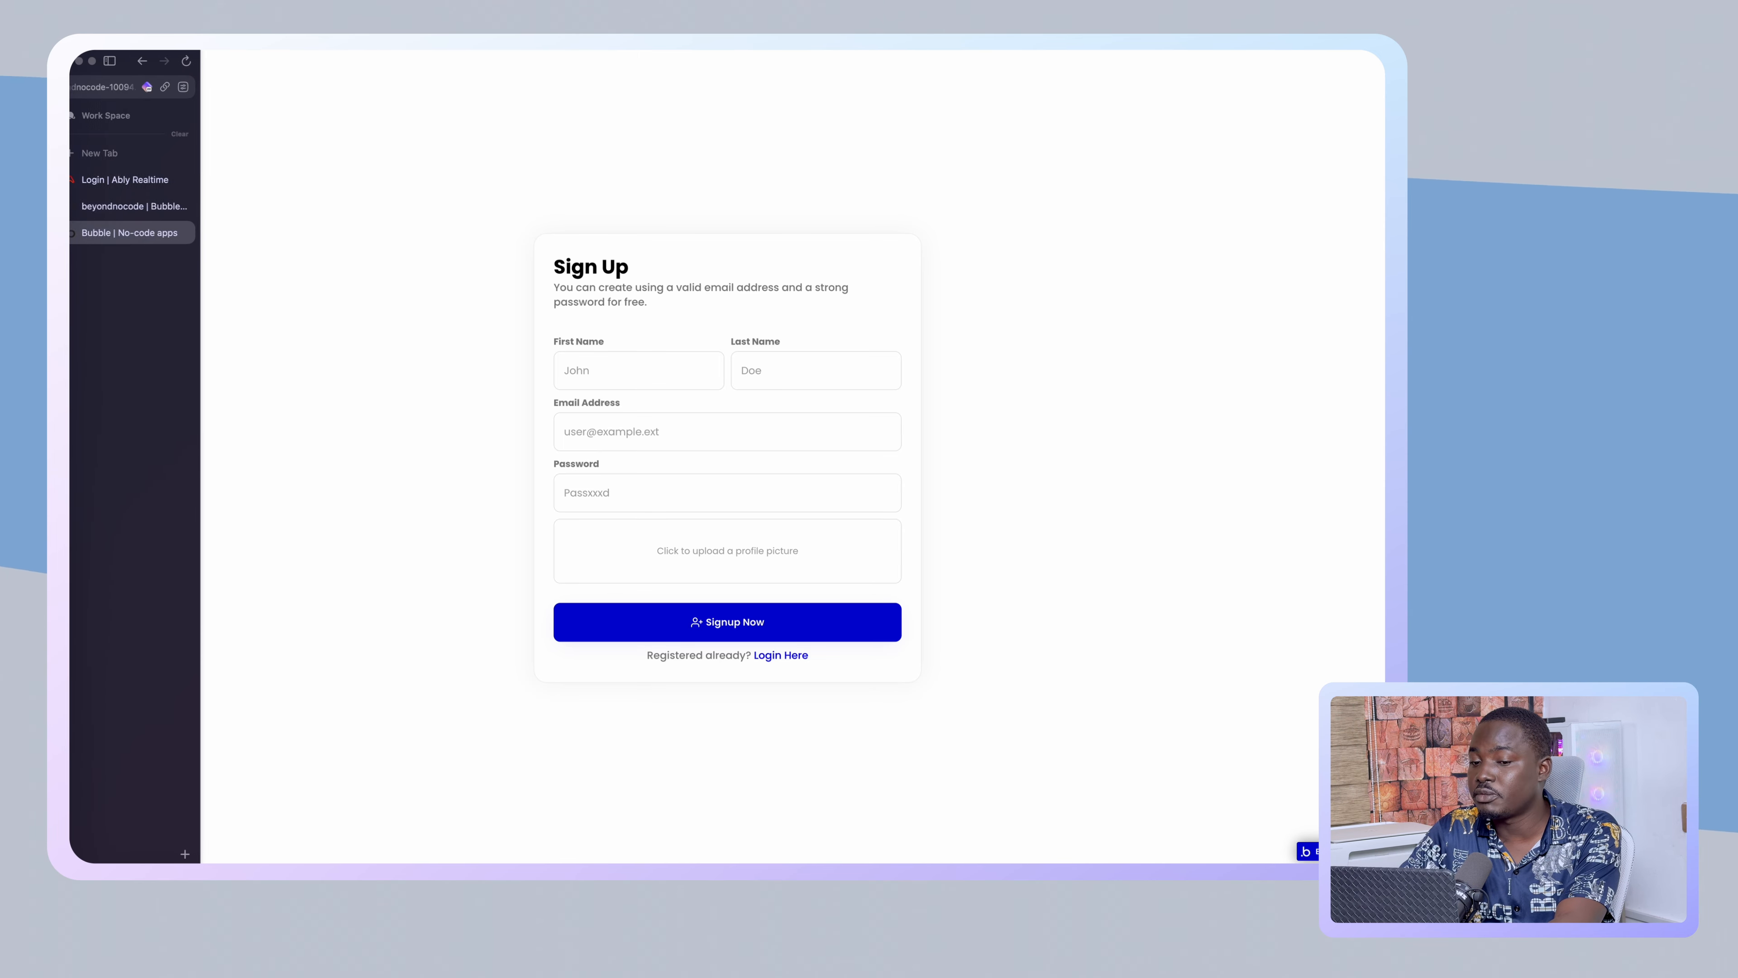
# - Open the User data type in the Data tab
pyautogui.click(121, 208)
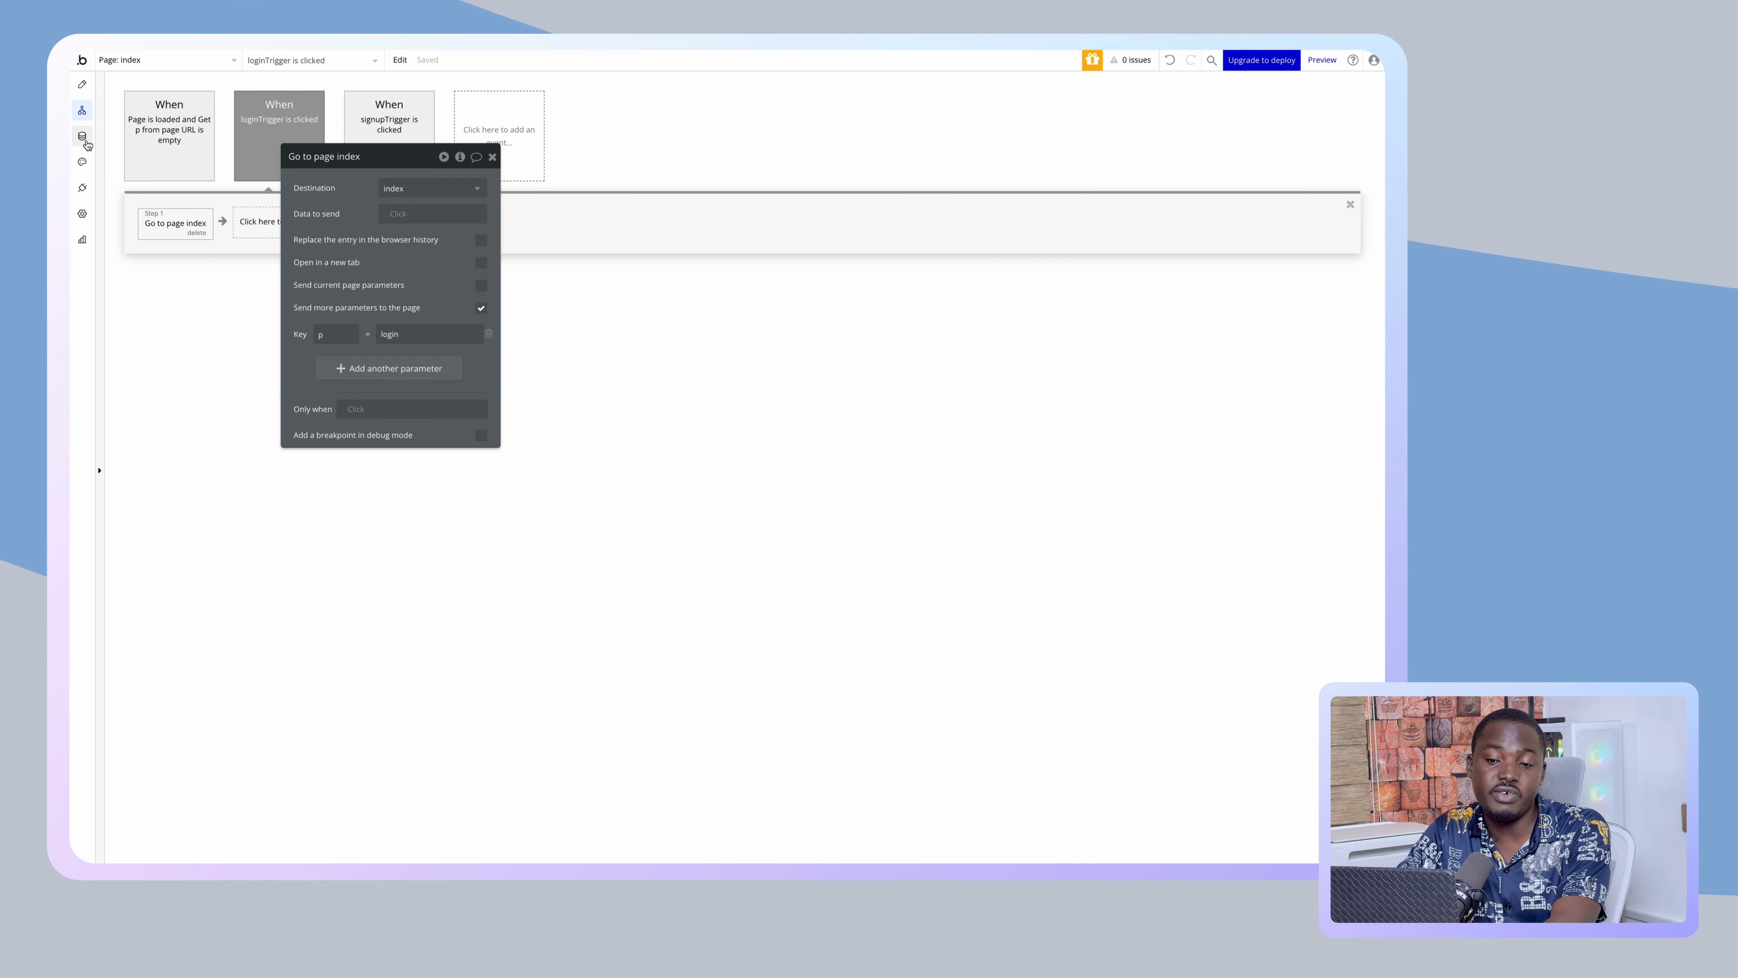
pyautogui.click(83, 139)
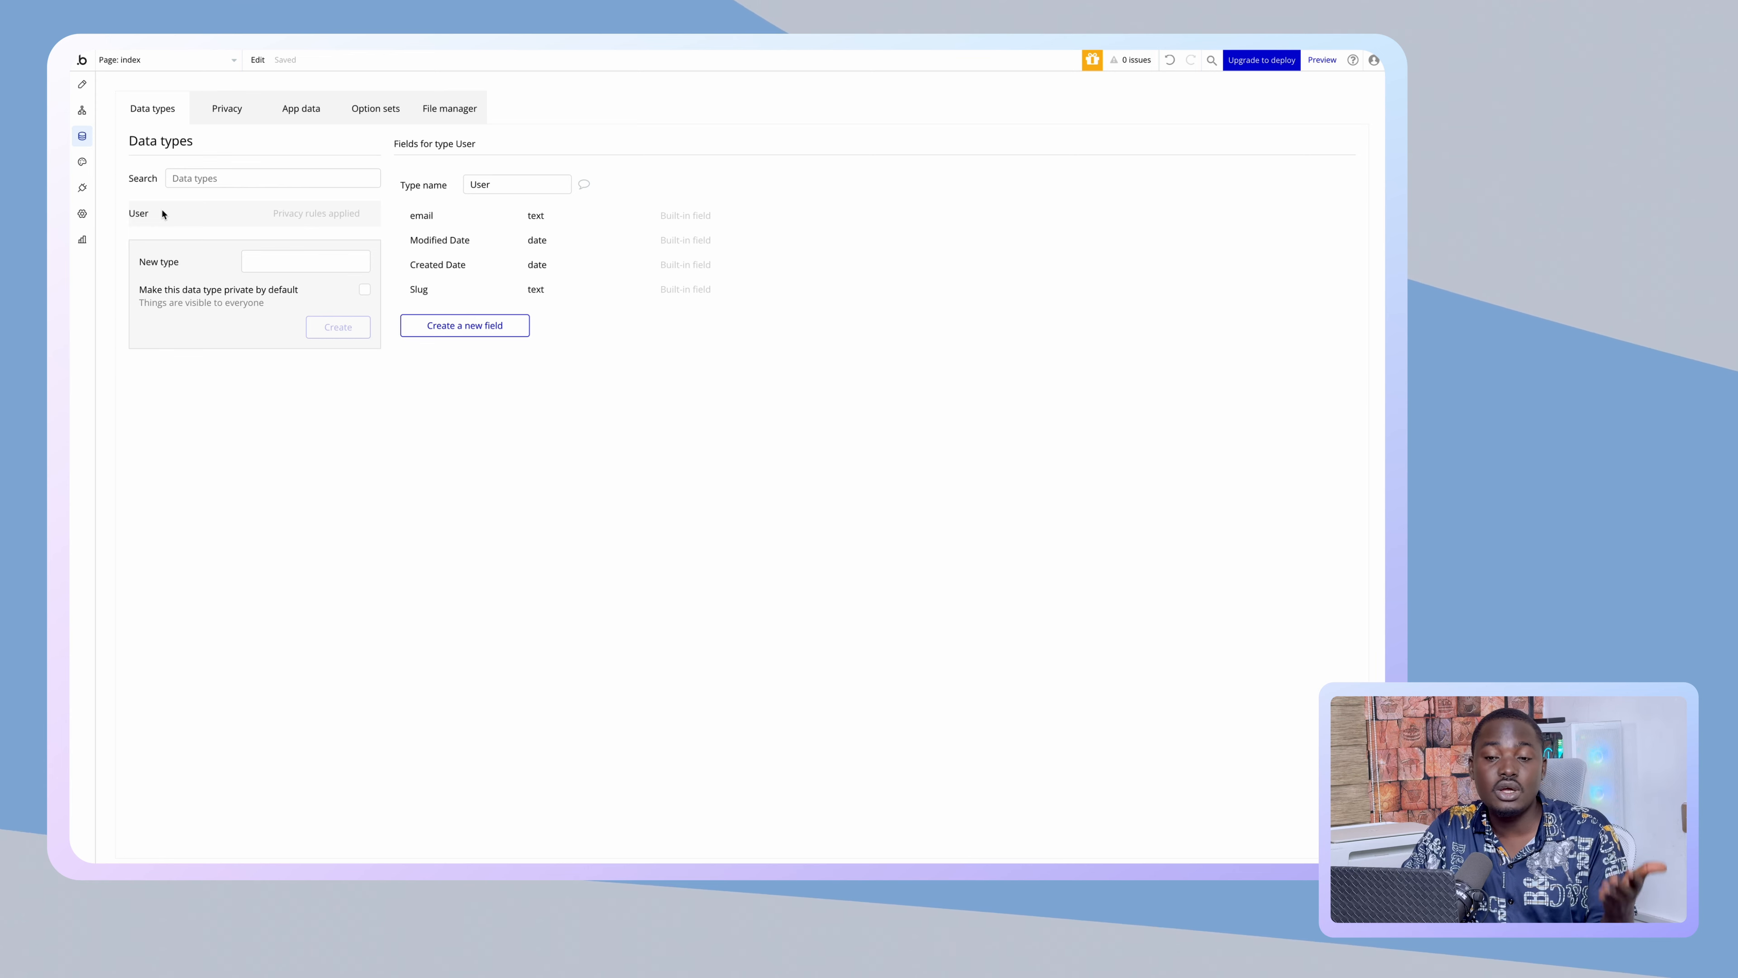
pyautogui.click(82, 112)
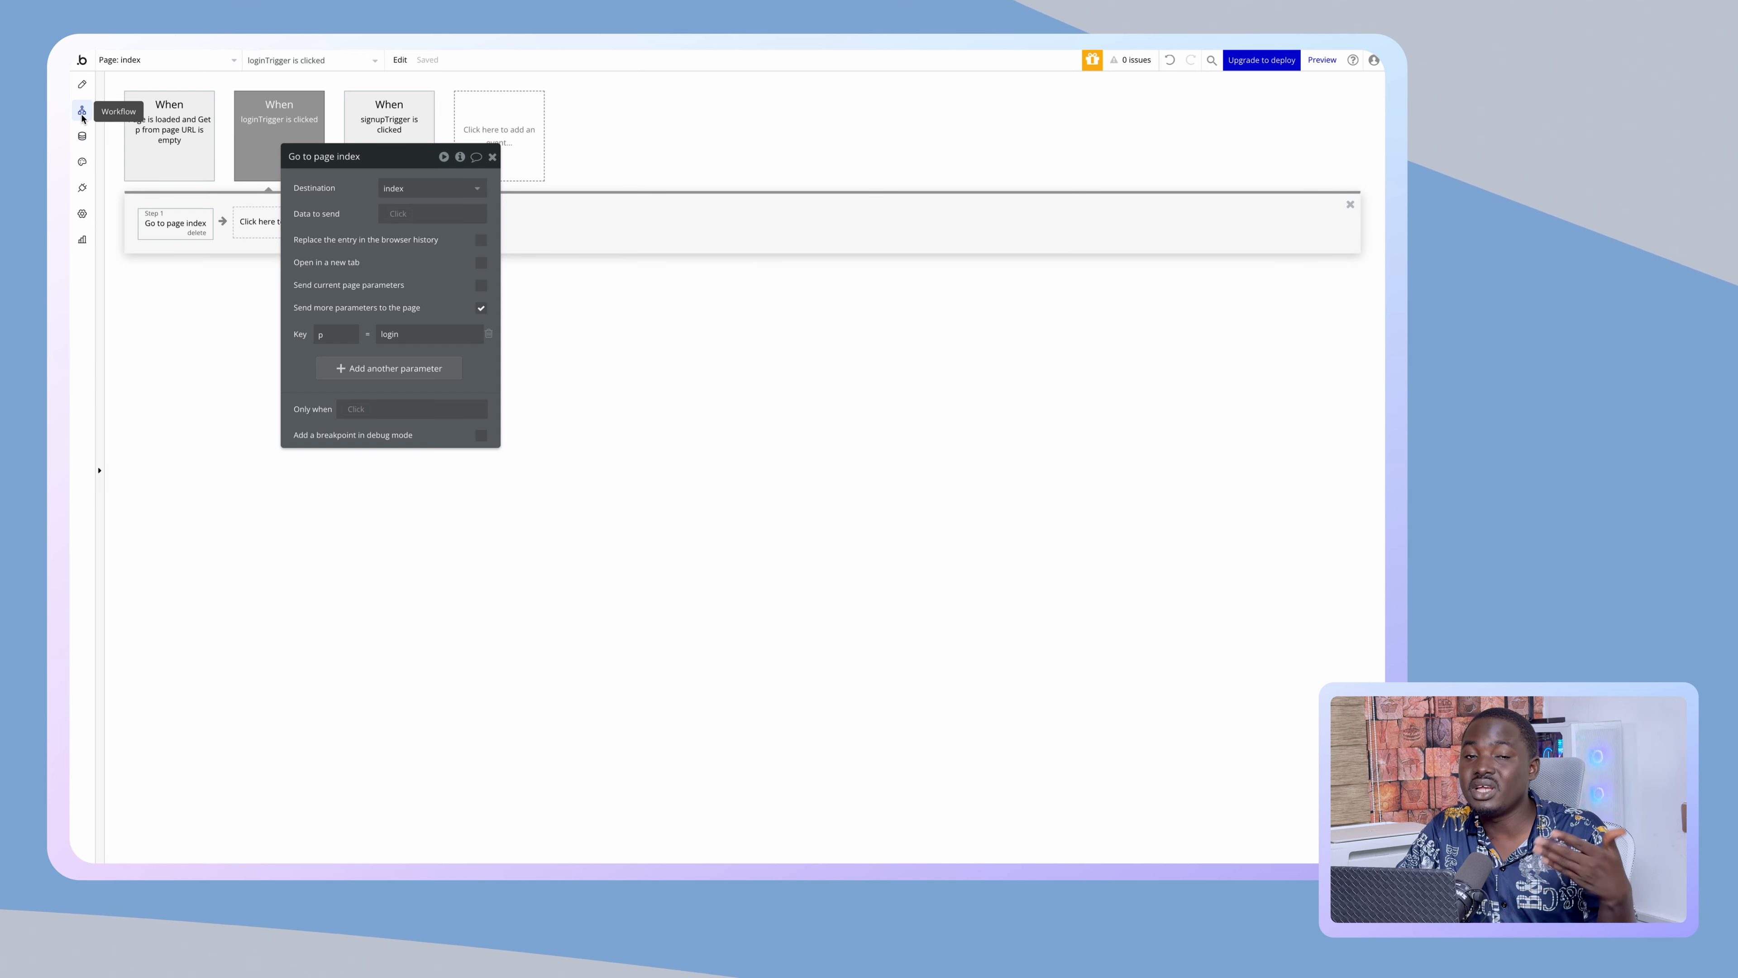
pyautogui.click(83, 137)
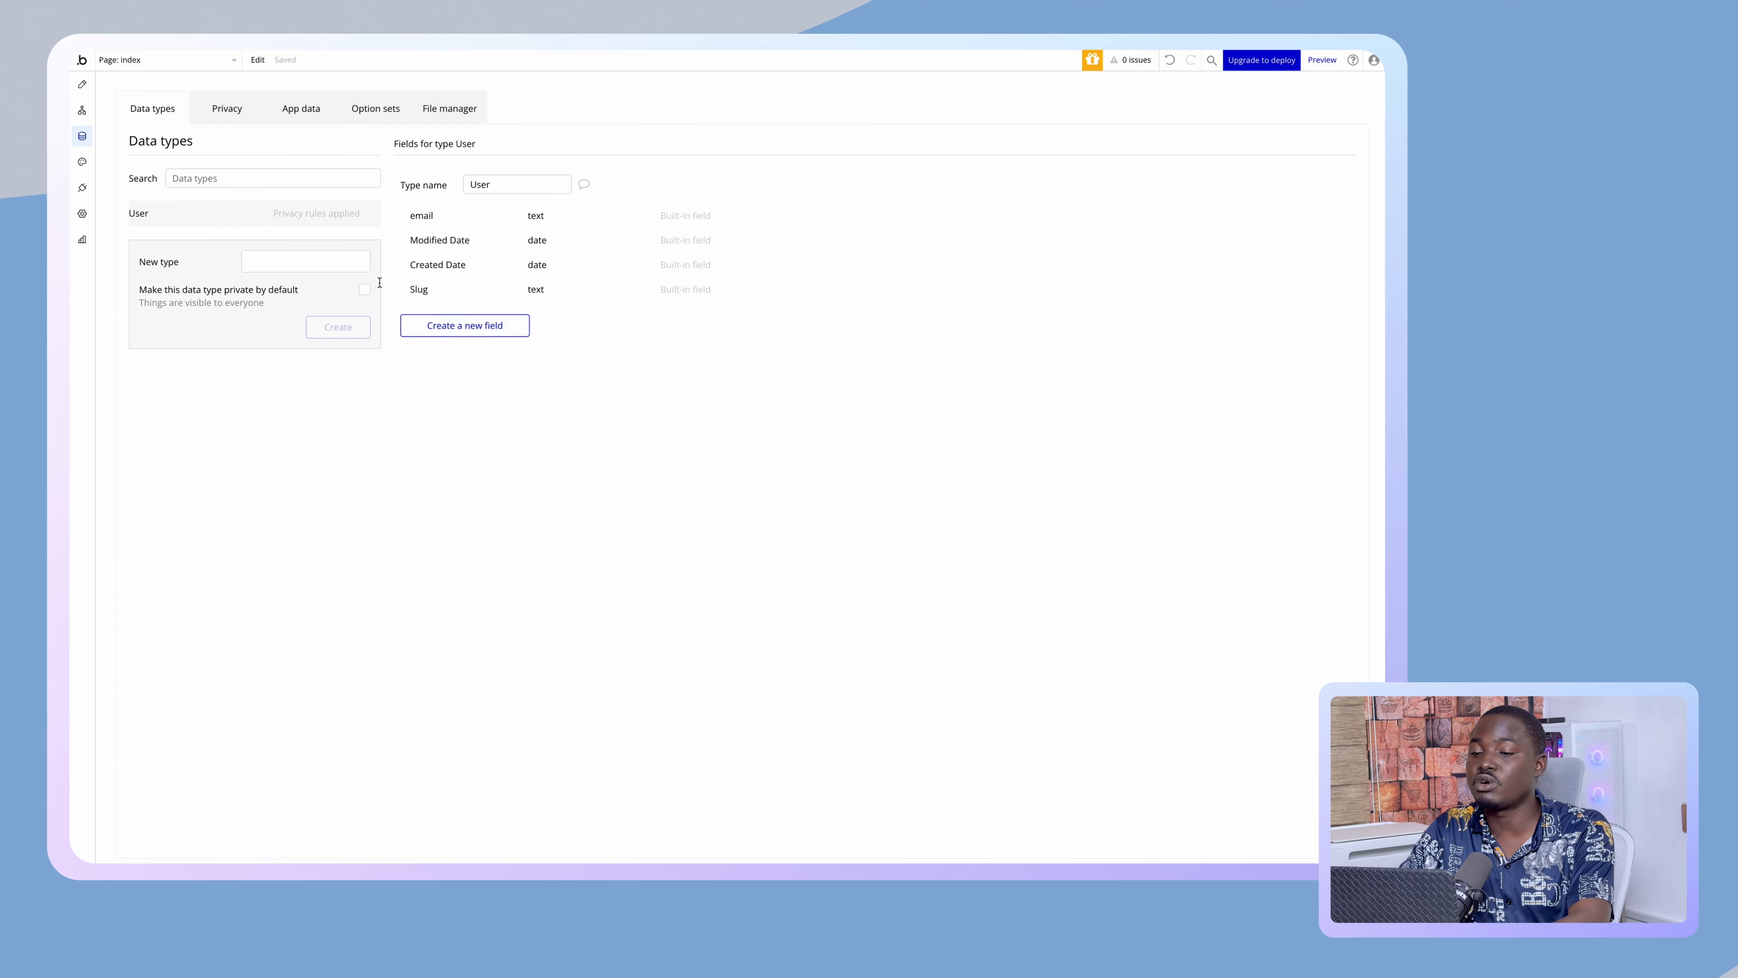
pyautogui.click(463, 324)
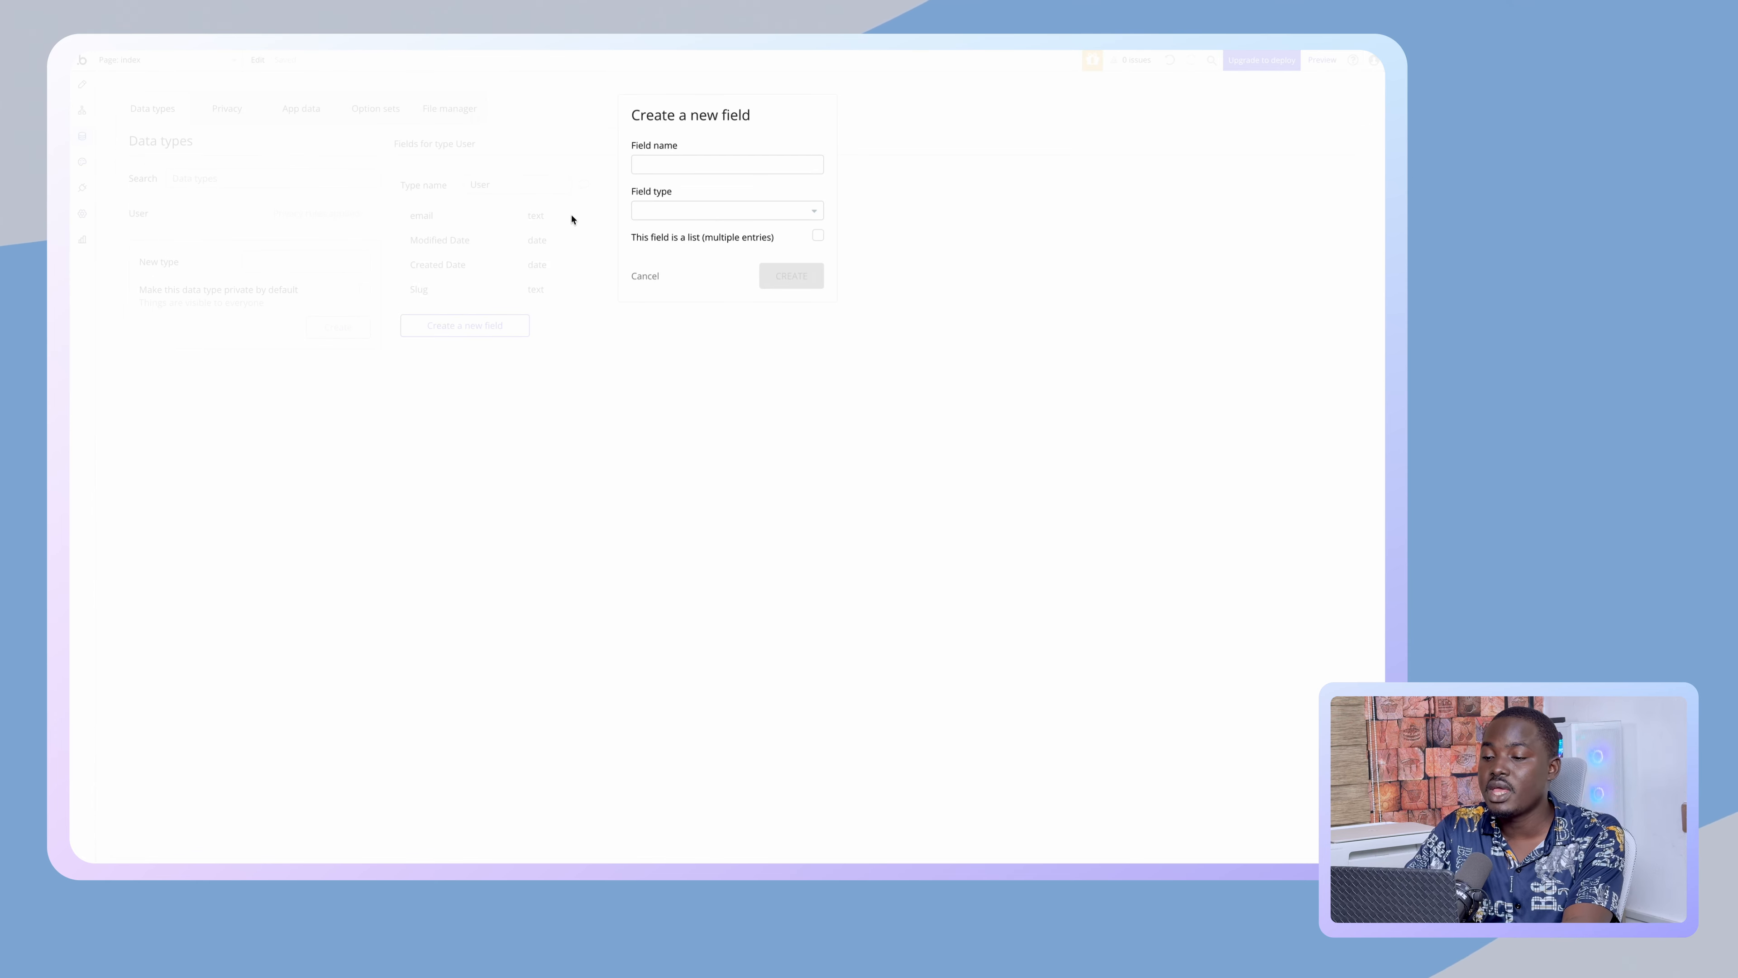
pyautogui.click(646, 277)
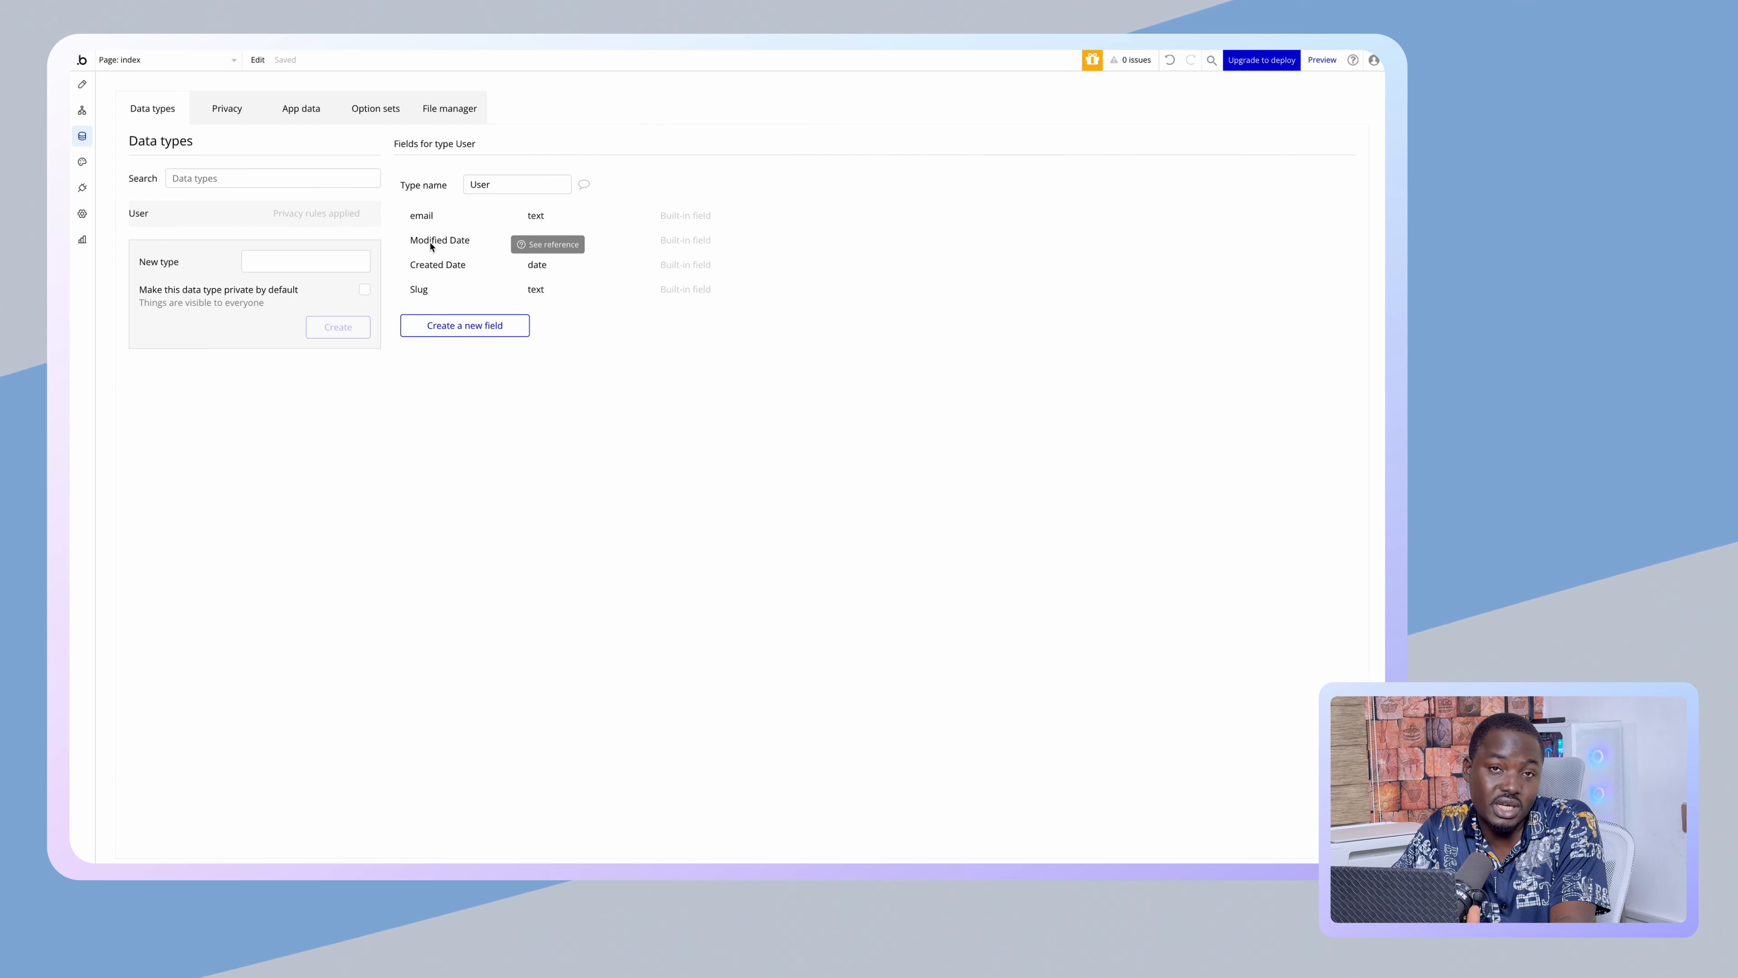
# - Add a 'First Name' text field to User
pyautogui.click(448, 325)
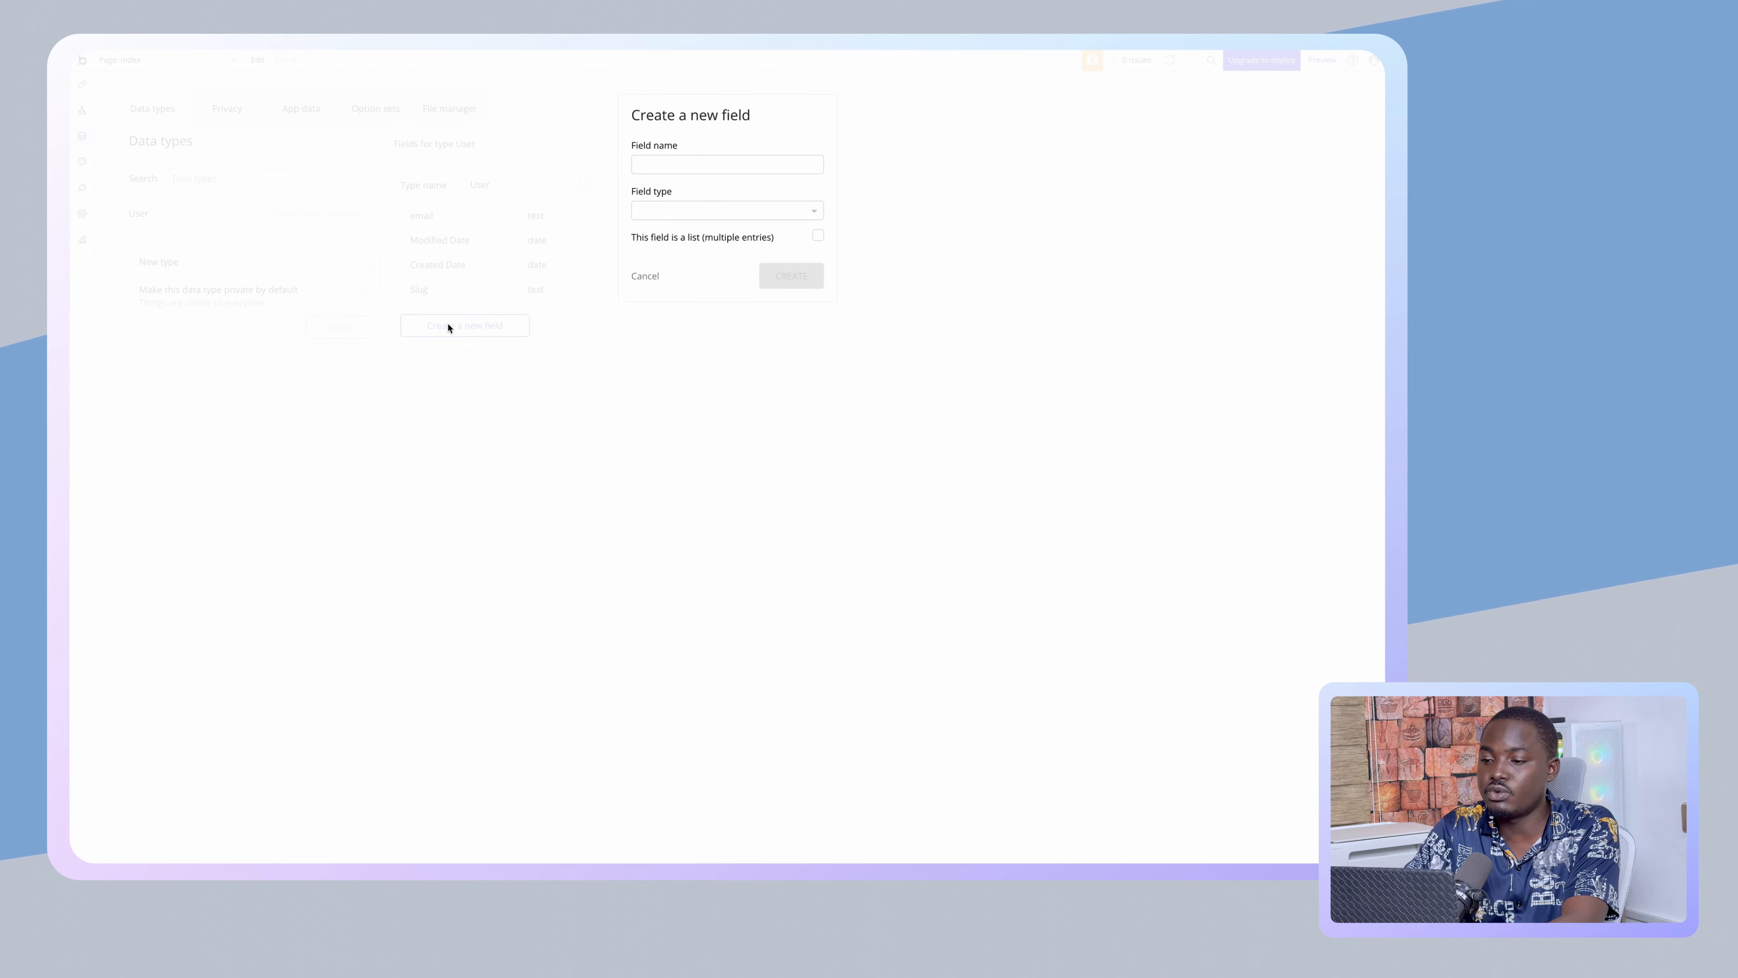
pyautogui.click(699, 157)
pyautogui.write('First Name')
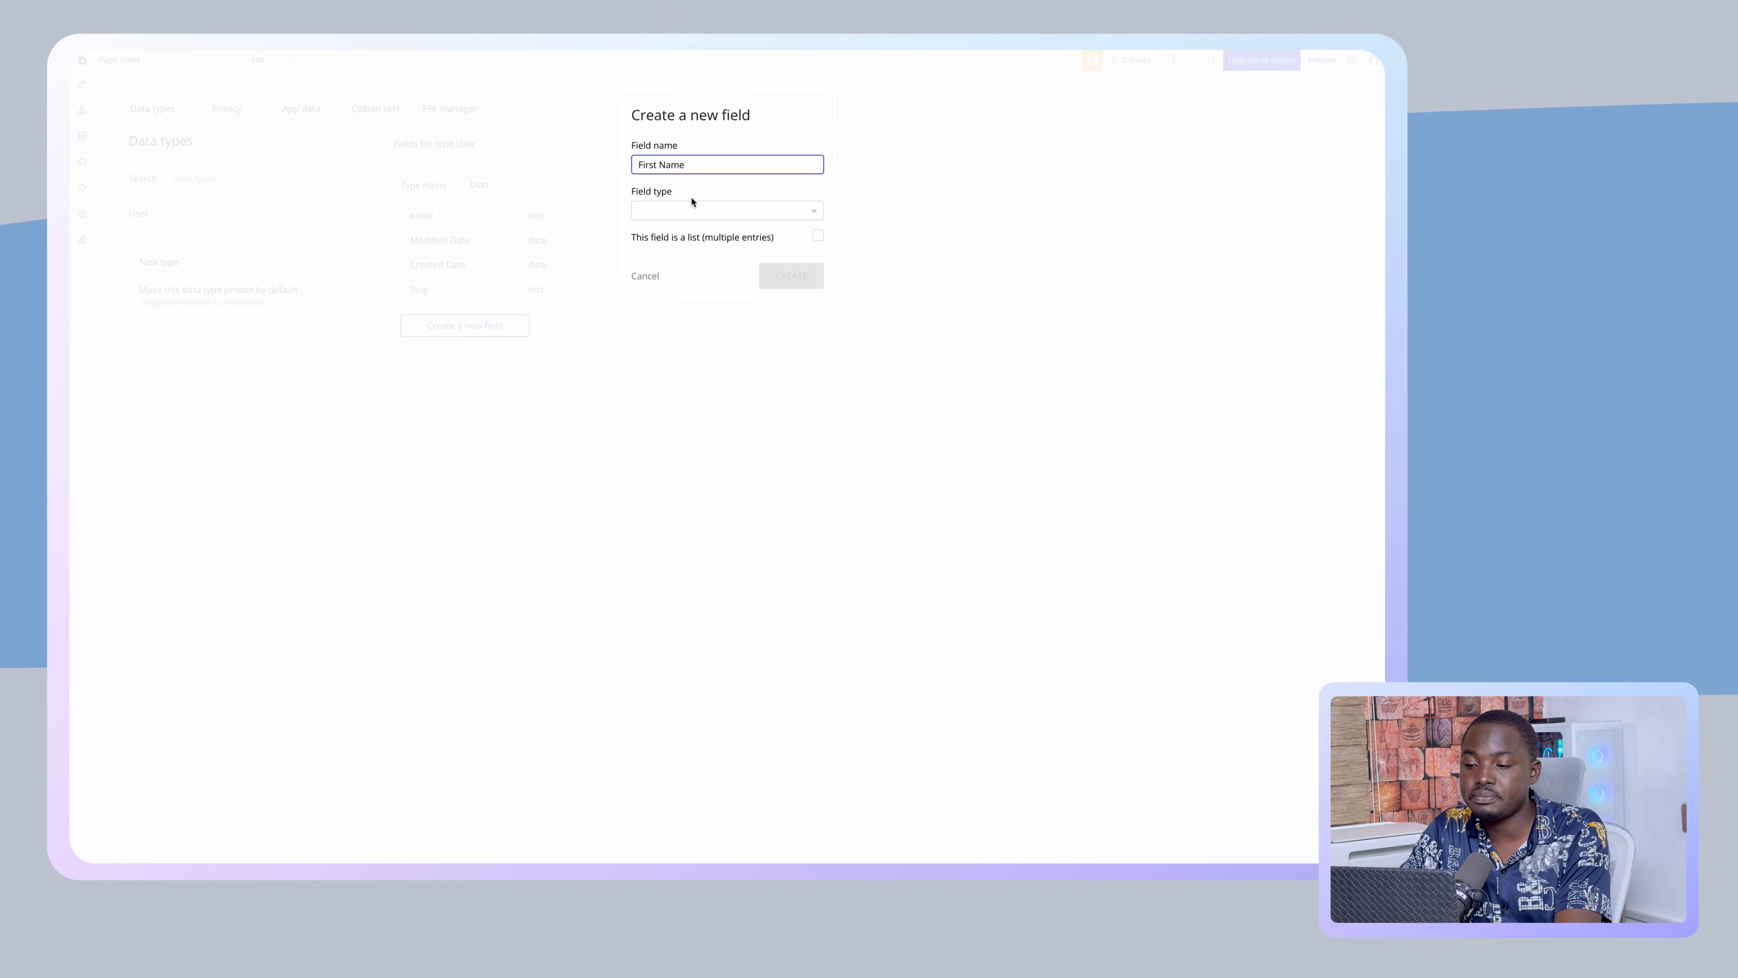
pyautogui.click(691, 210)
pyautogui.write('te')
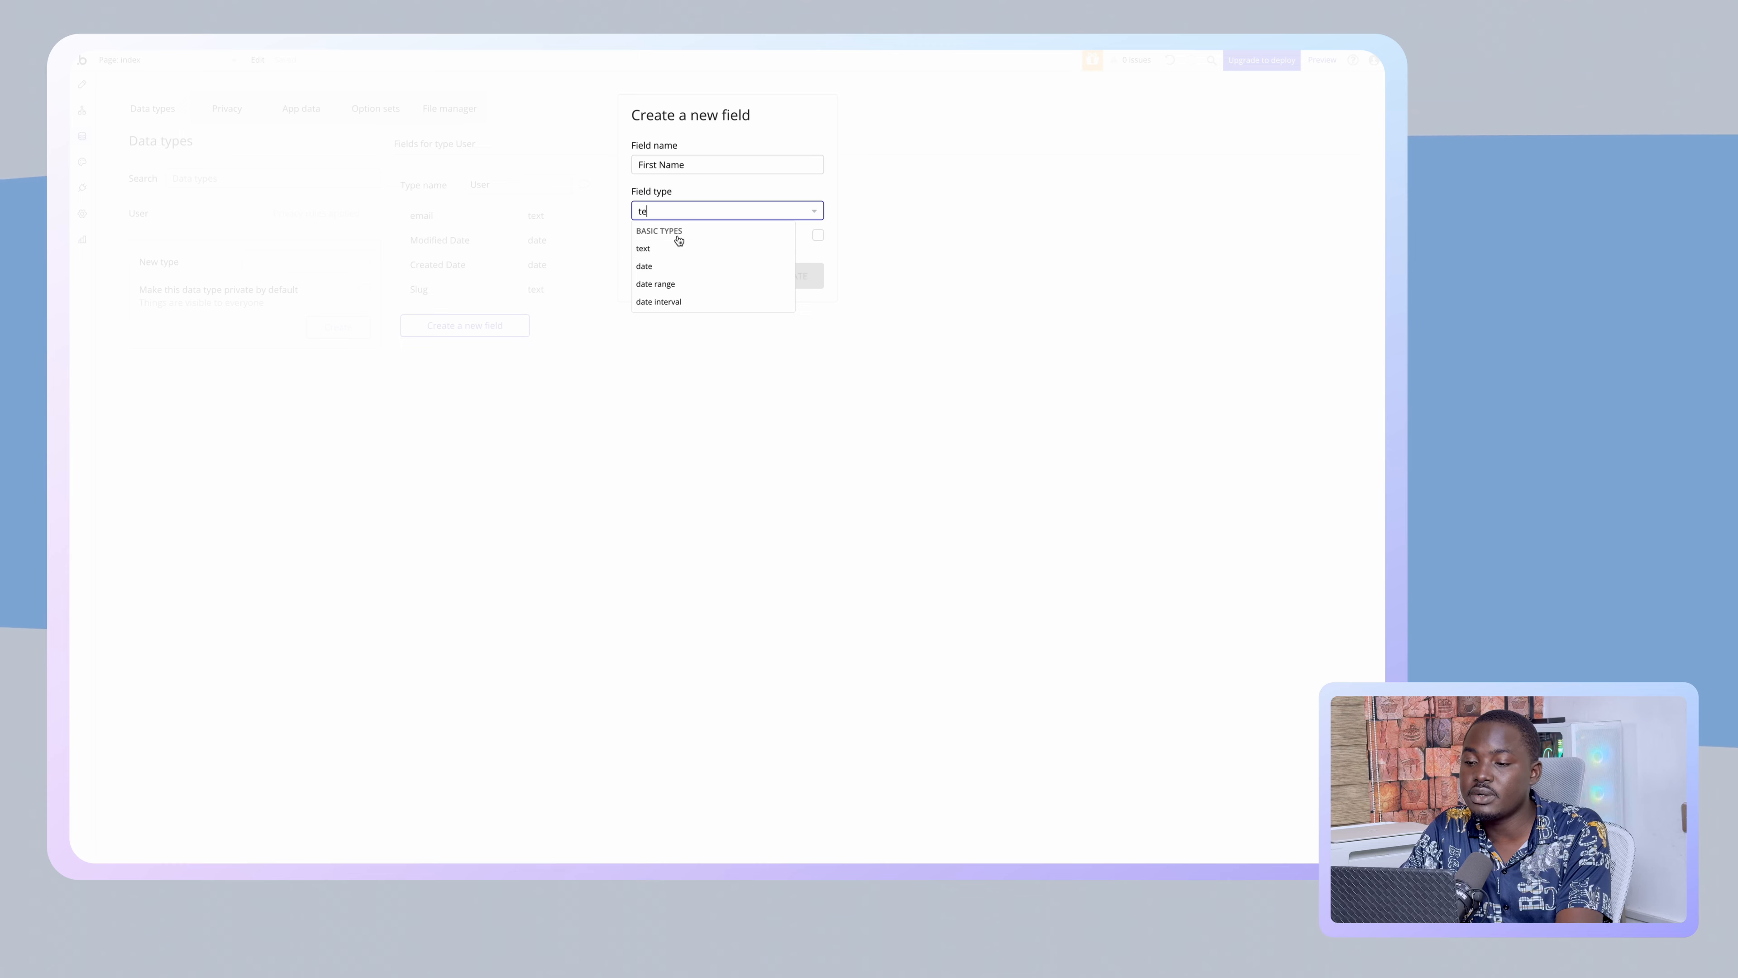
pyautogui.click(673, 248)
pyautogui.click(787, 274)
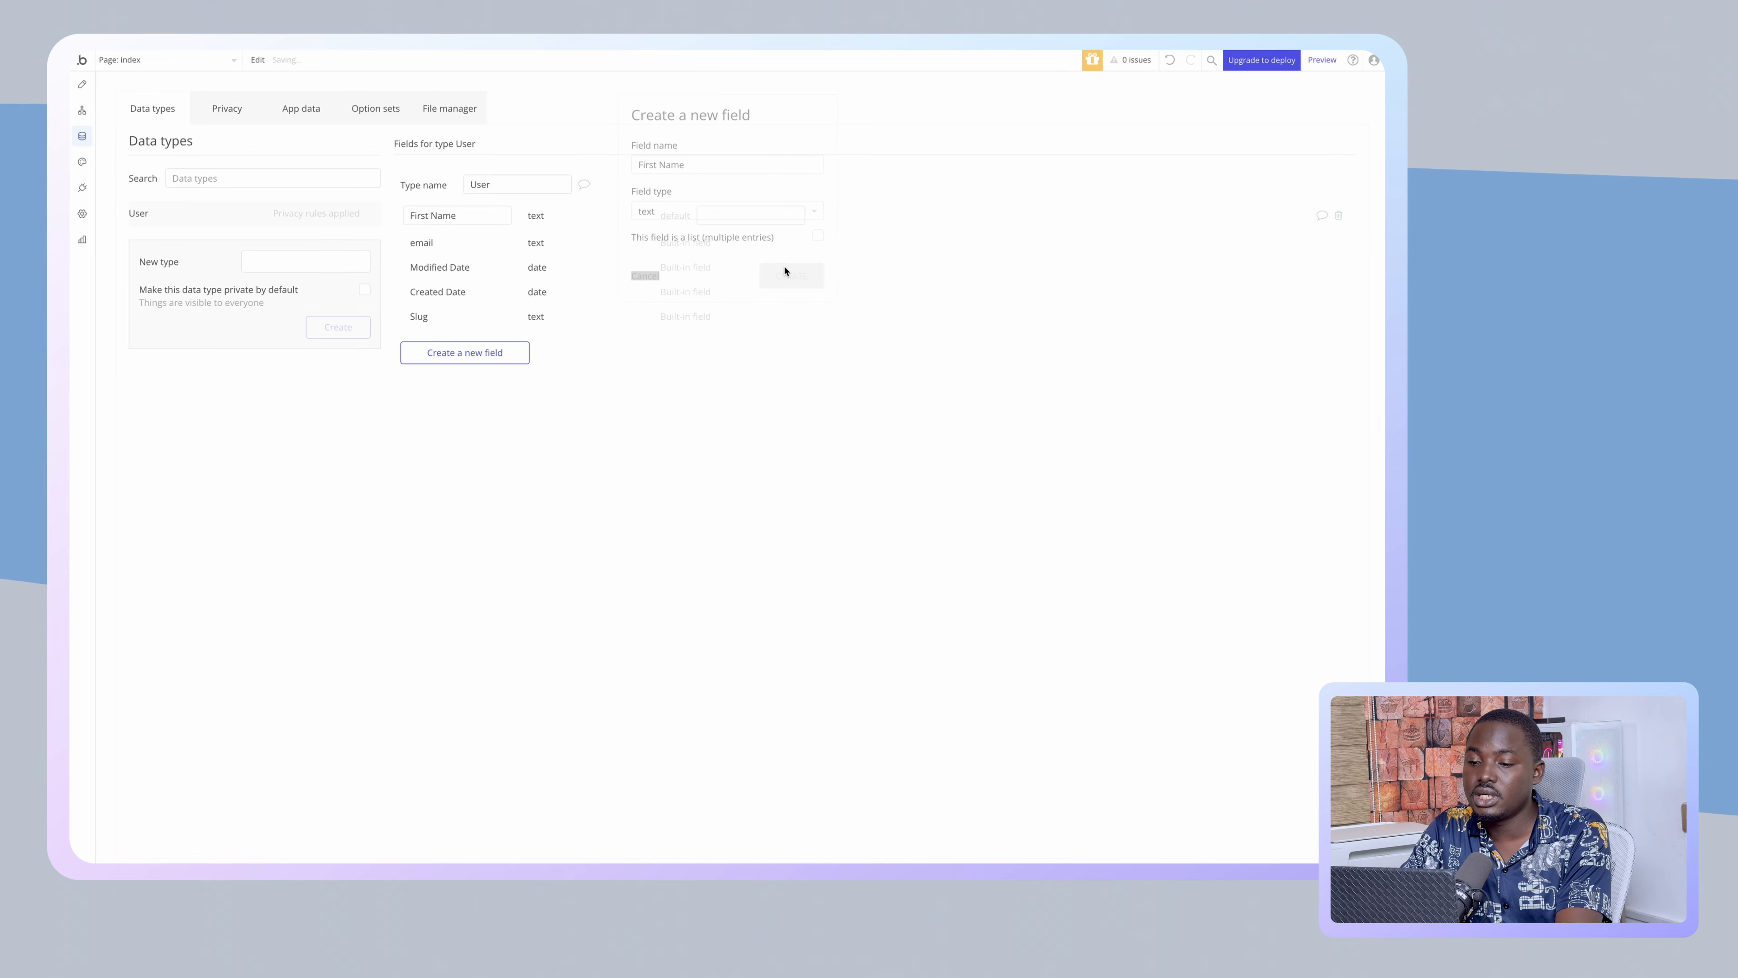
# - Add a 'Last Name' text field to User
pyautogui.click(469, 351)
pyautogui.click(699, 166)
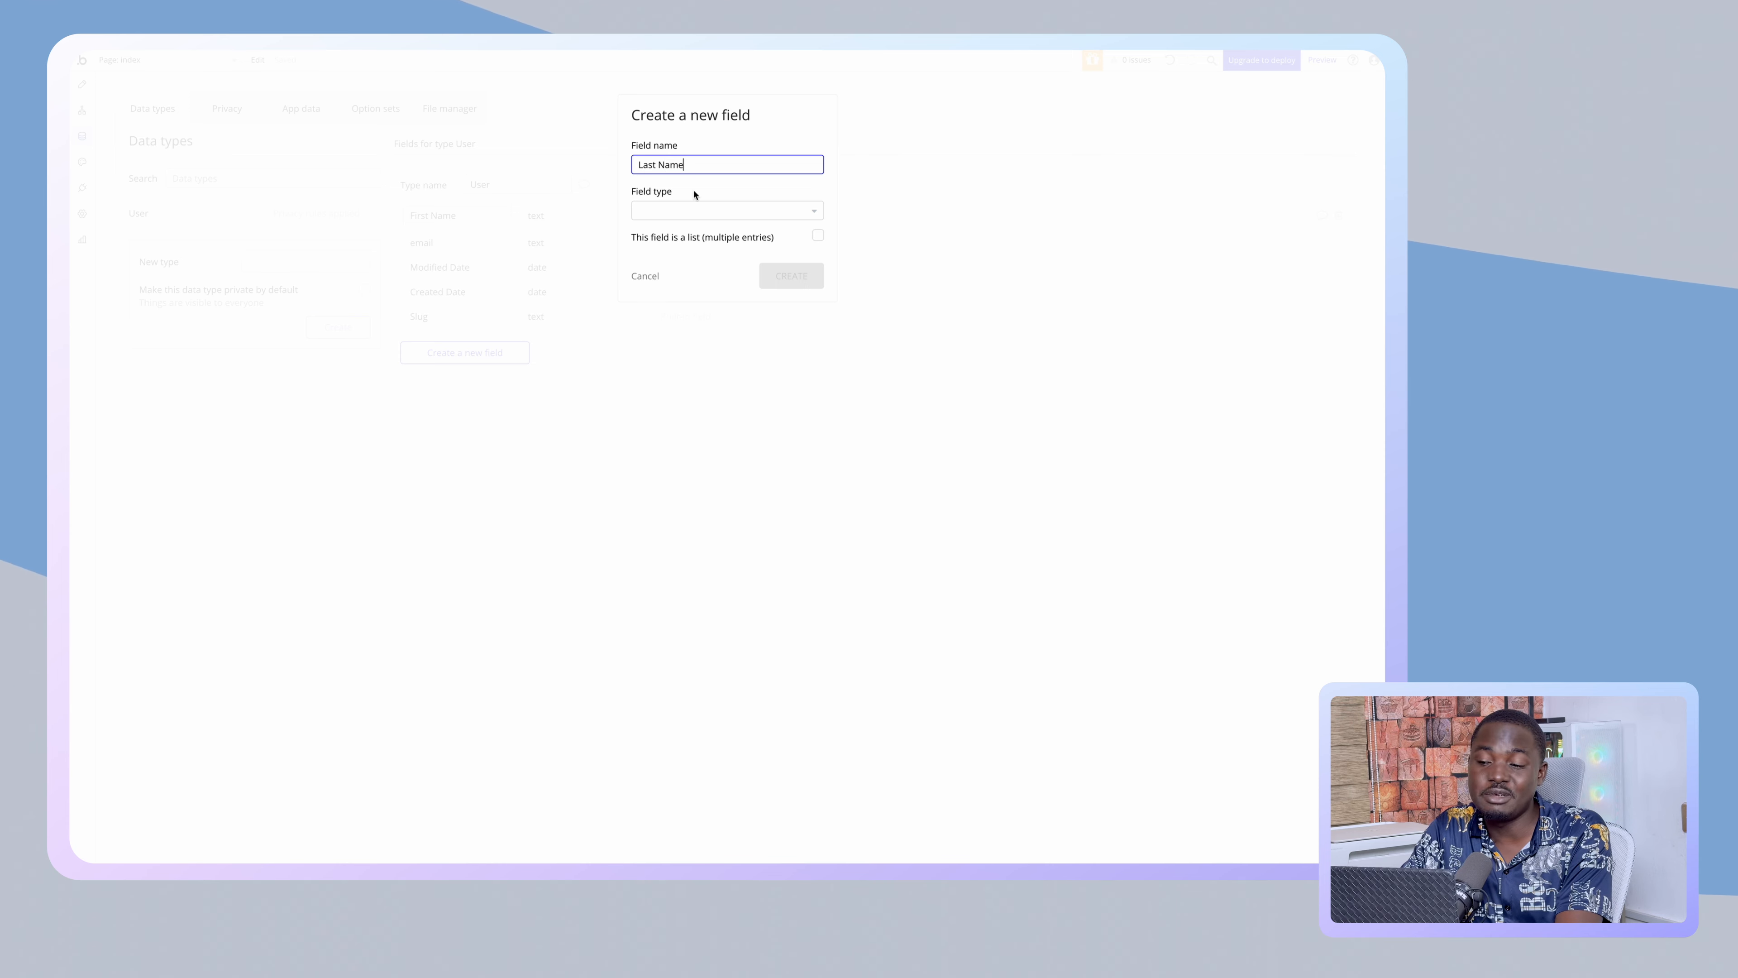
pyautogui.click(674, 212)
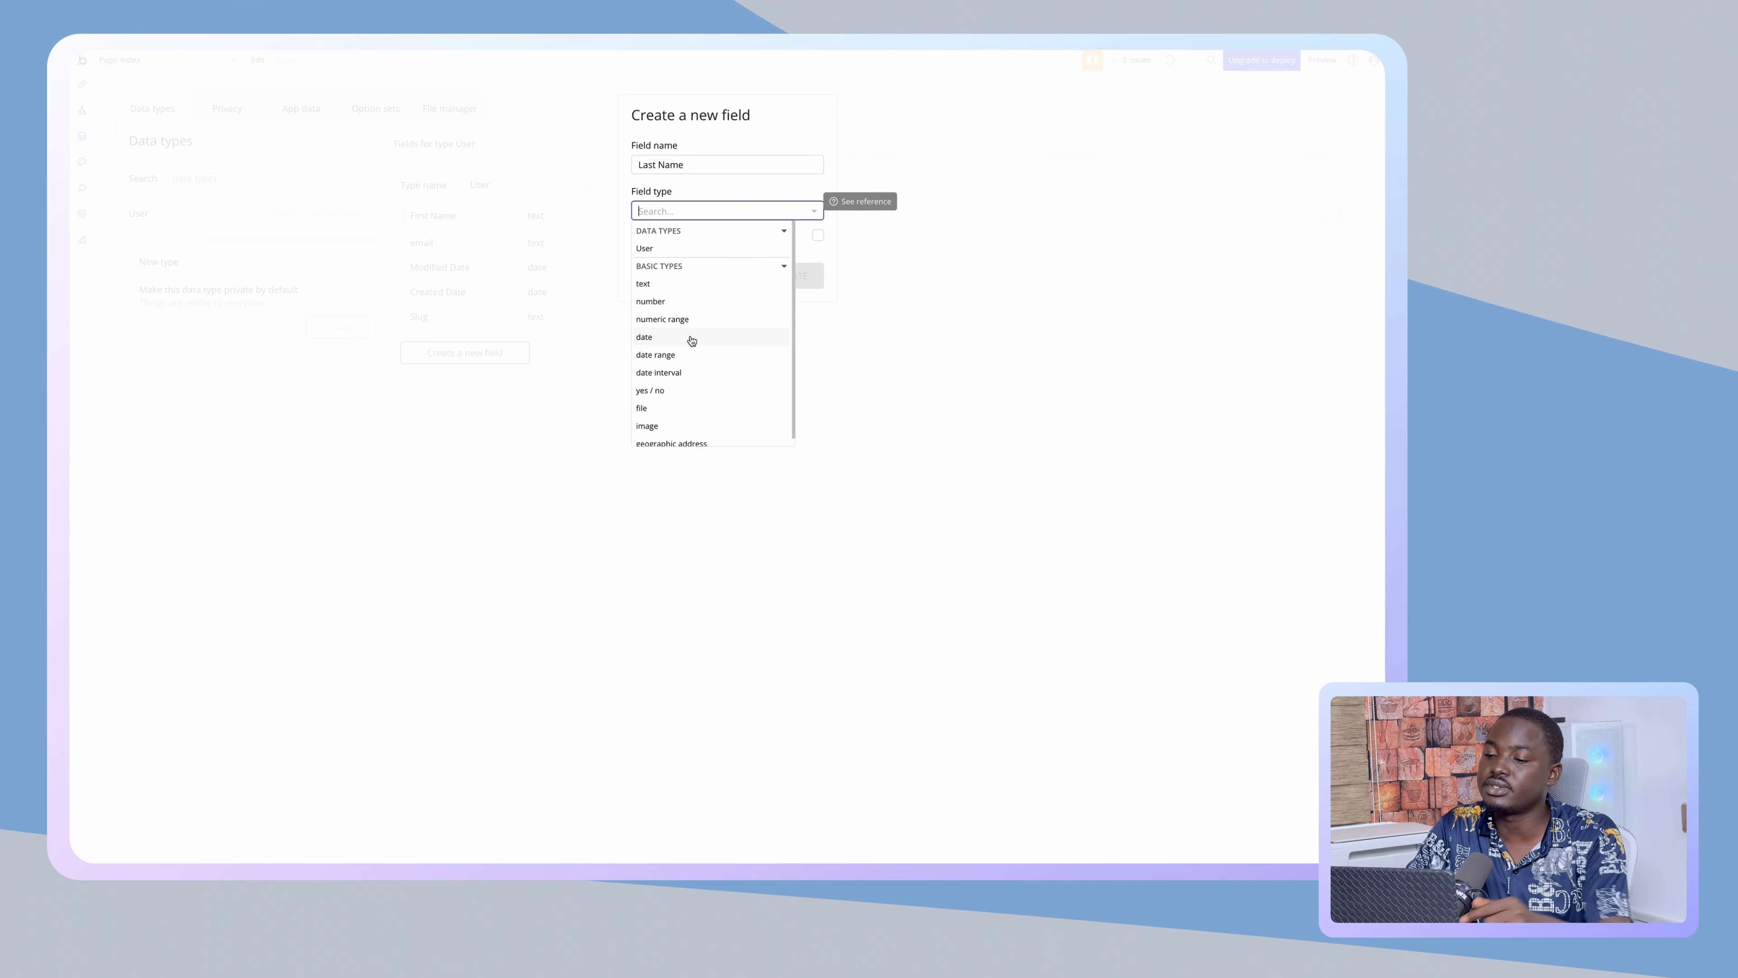
pyautogui.click(670, 283)
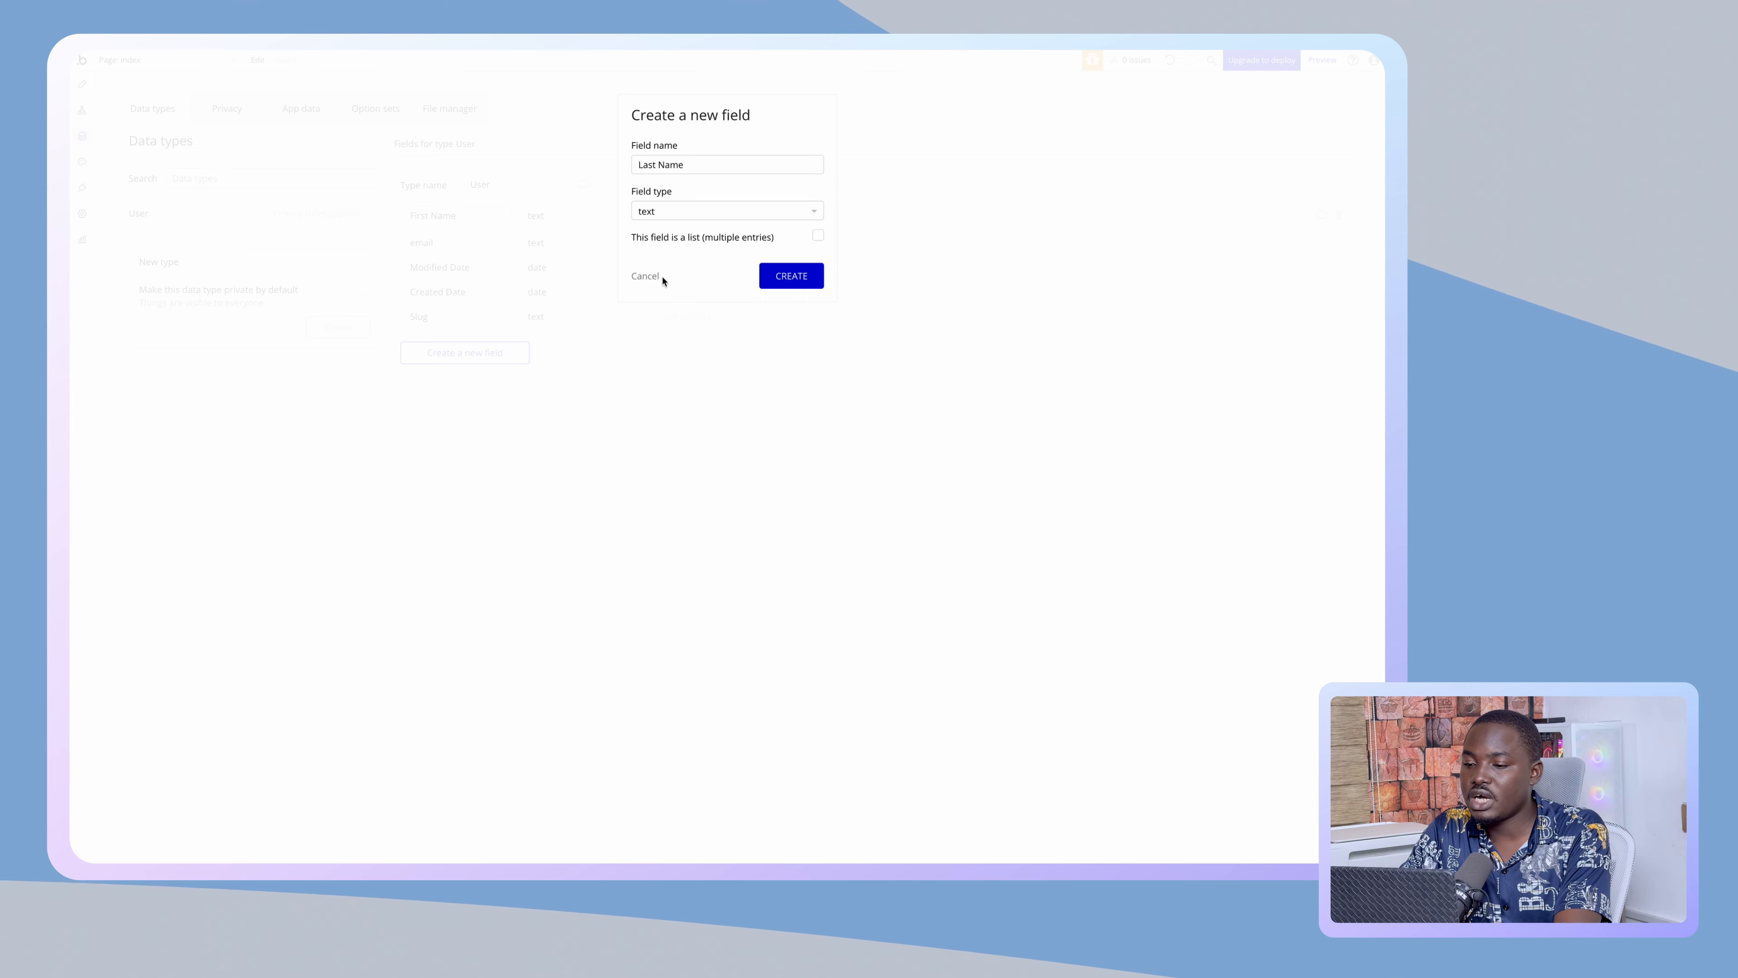
pyautogui.click(779, 277)
# - Add a 'Profile Picture' image field to User, with no default picture
pyautogui.click(523, 378)
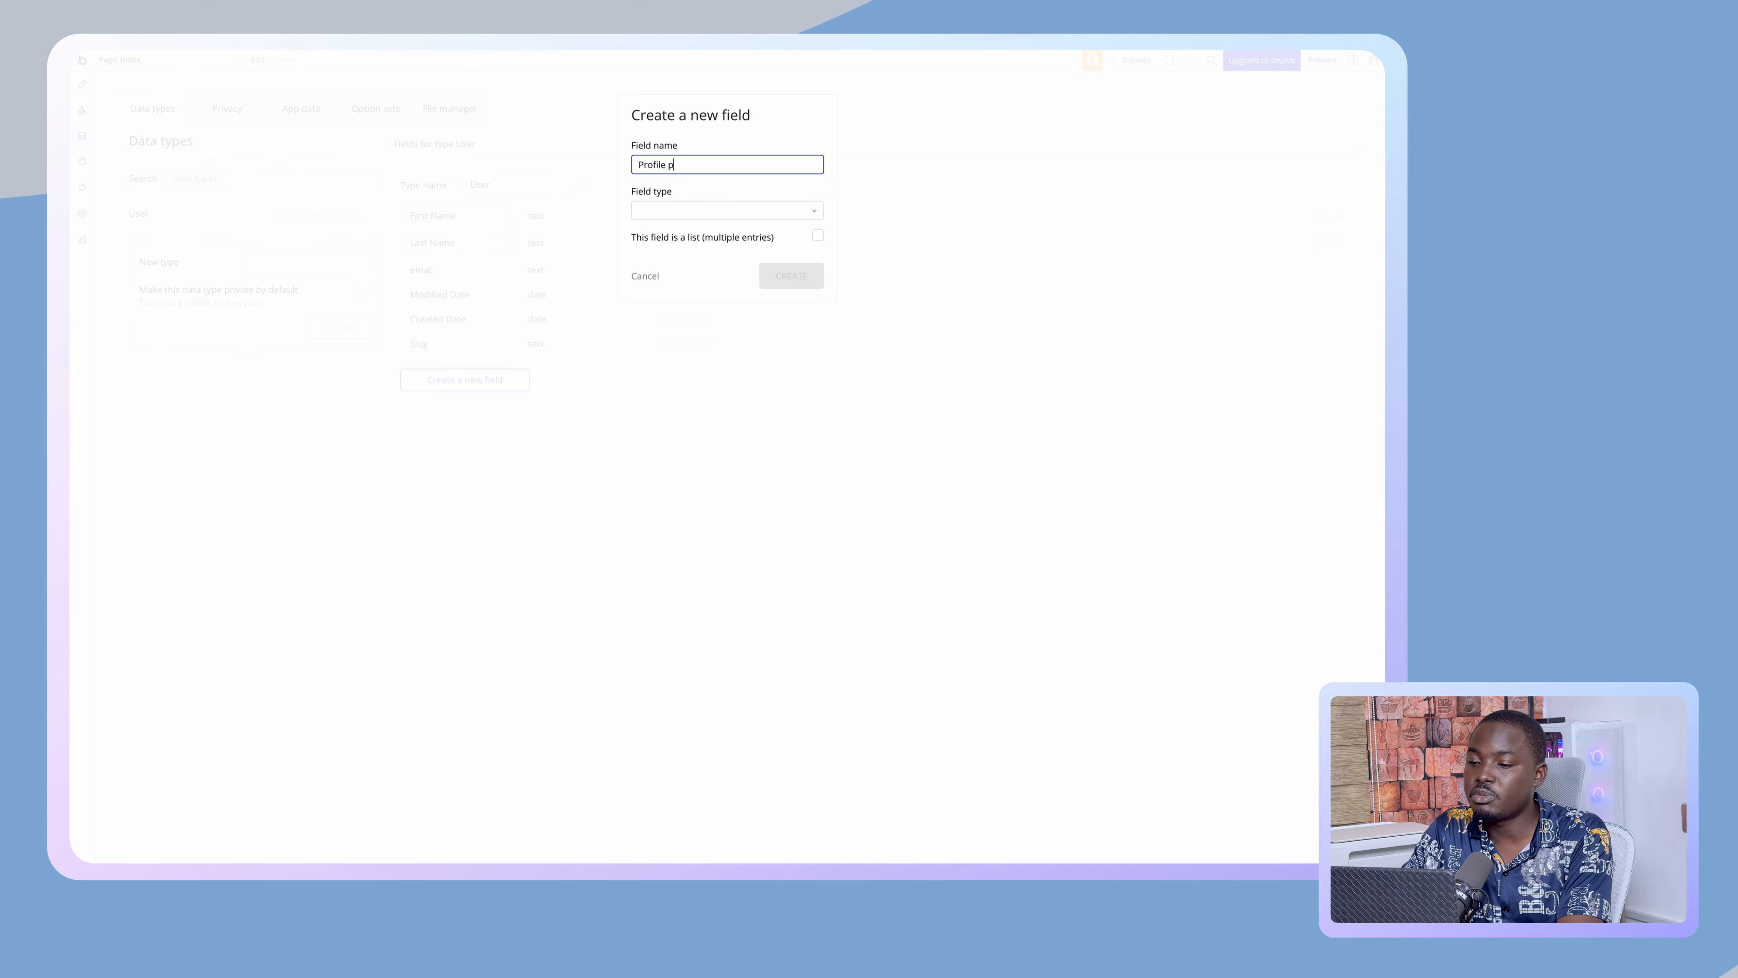
pyautogui.write('Profile Pci')
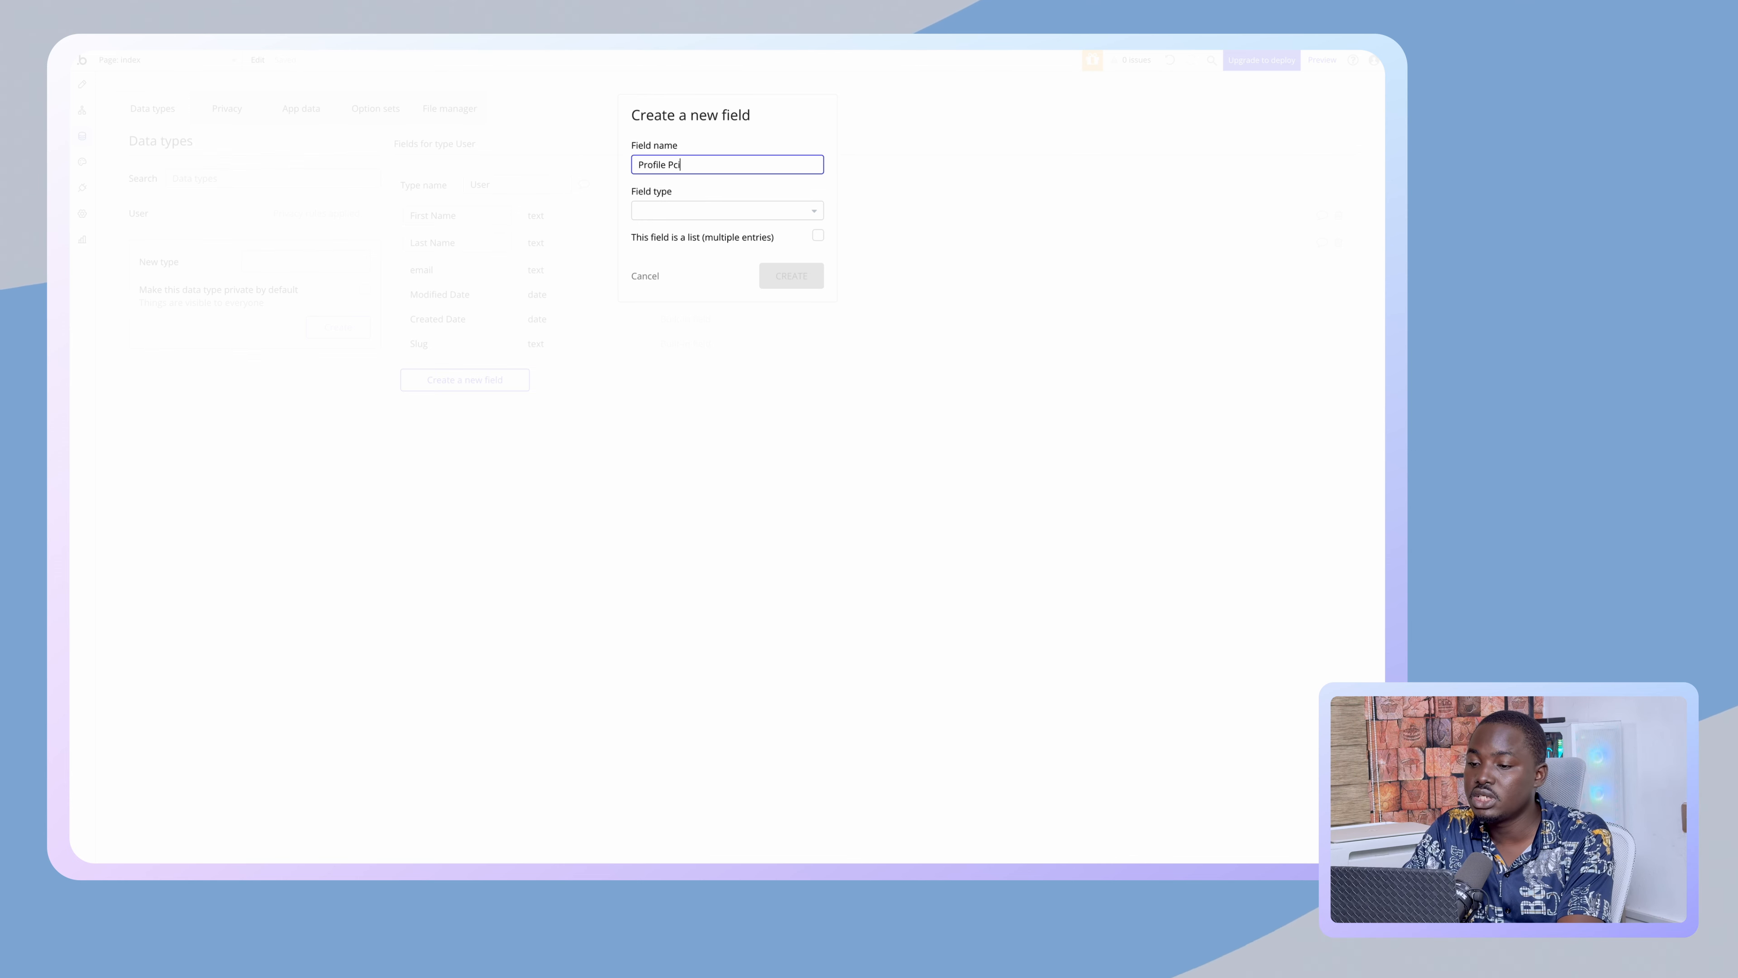
pyautogui.press('BackSpace')
pyautogui.press('BackSpace')
pyautogui.write('icut')
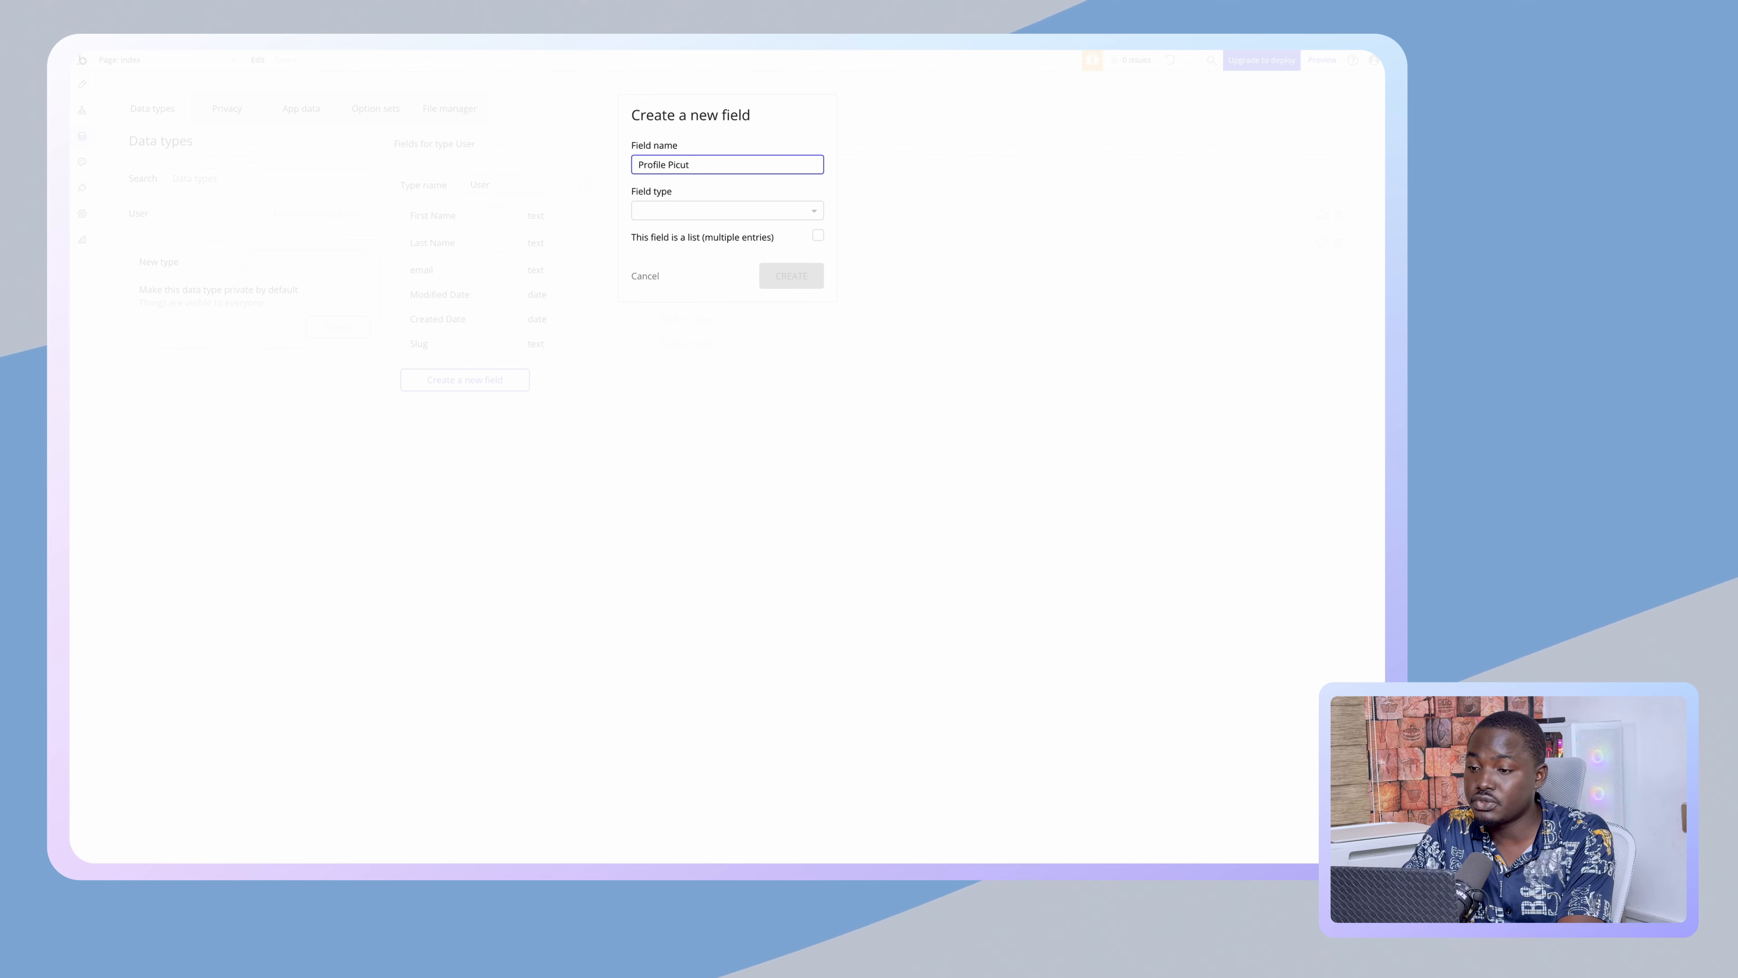
pyautogui.press('BackSpace')
pyautogui.press('BackSpace')
pyautogui.write('ture')
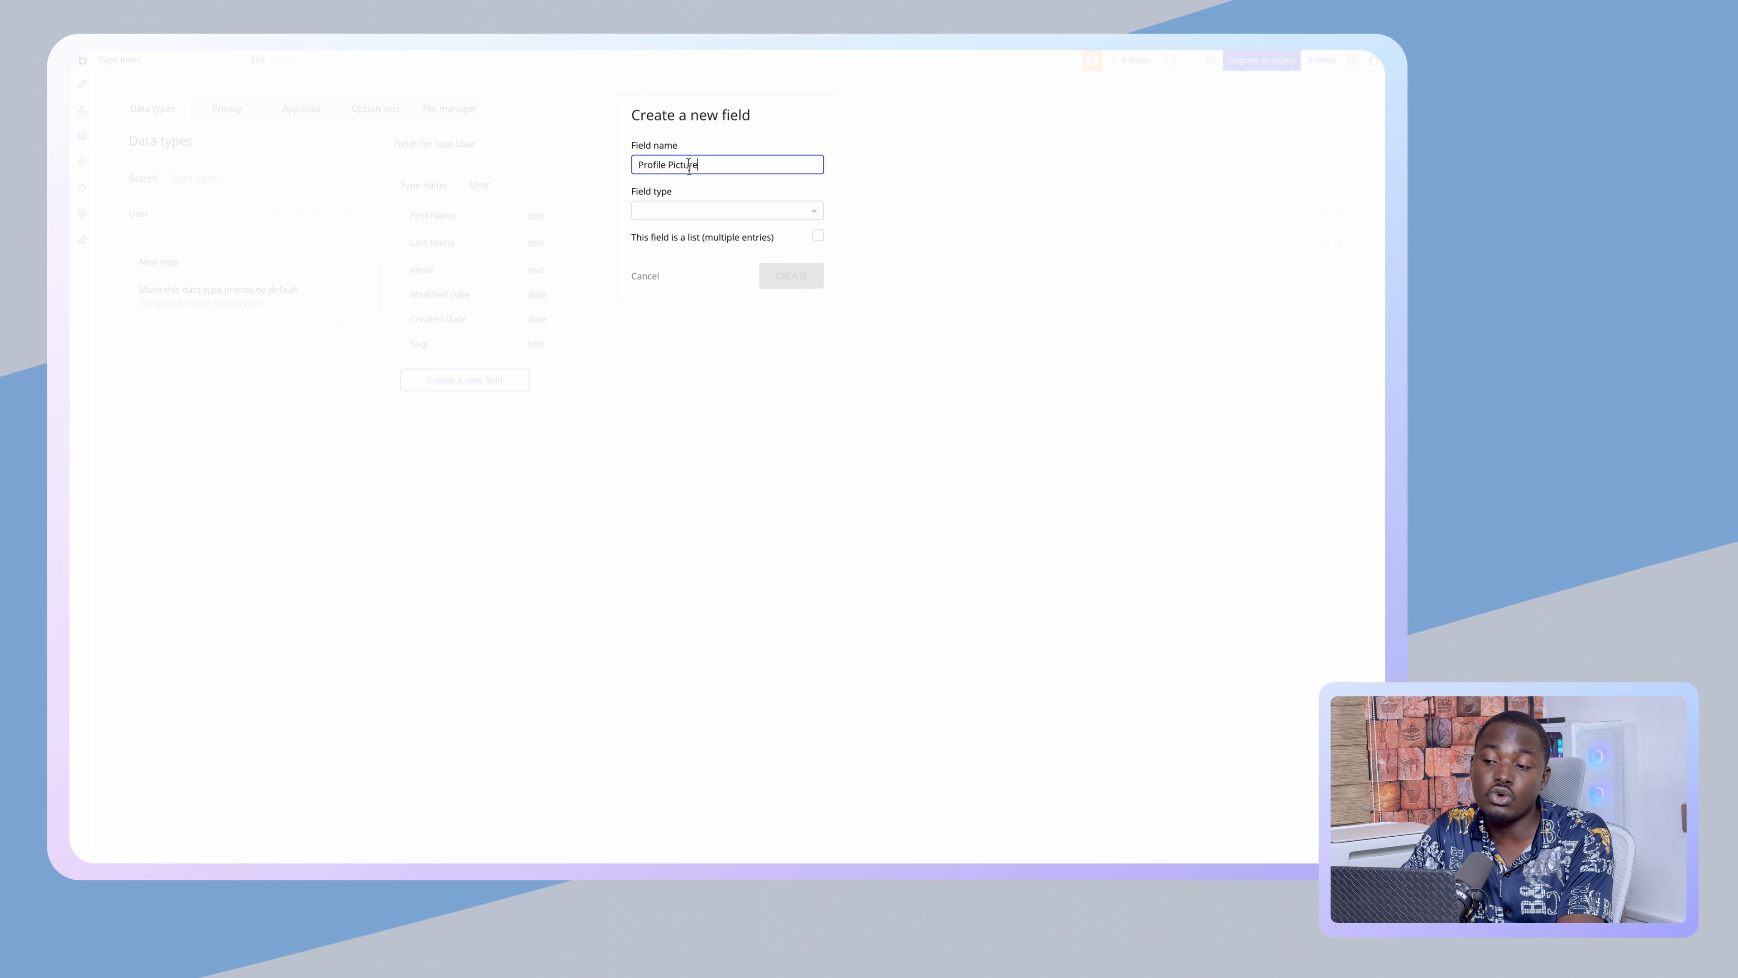
pyautogui.click(691, 210)
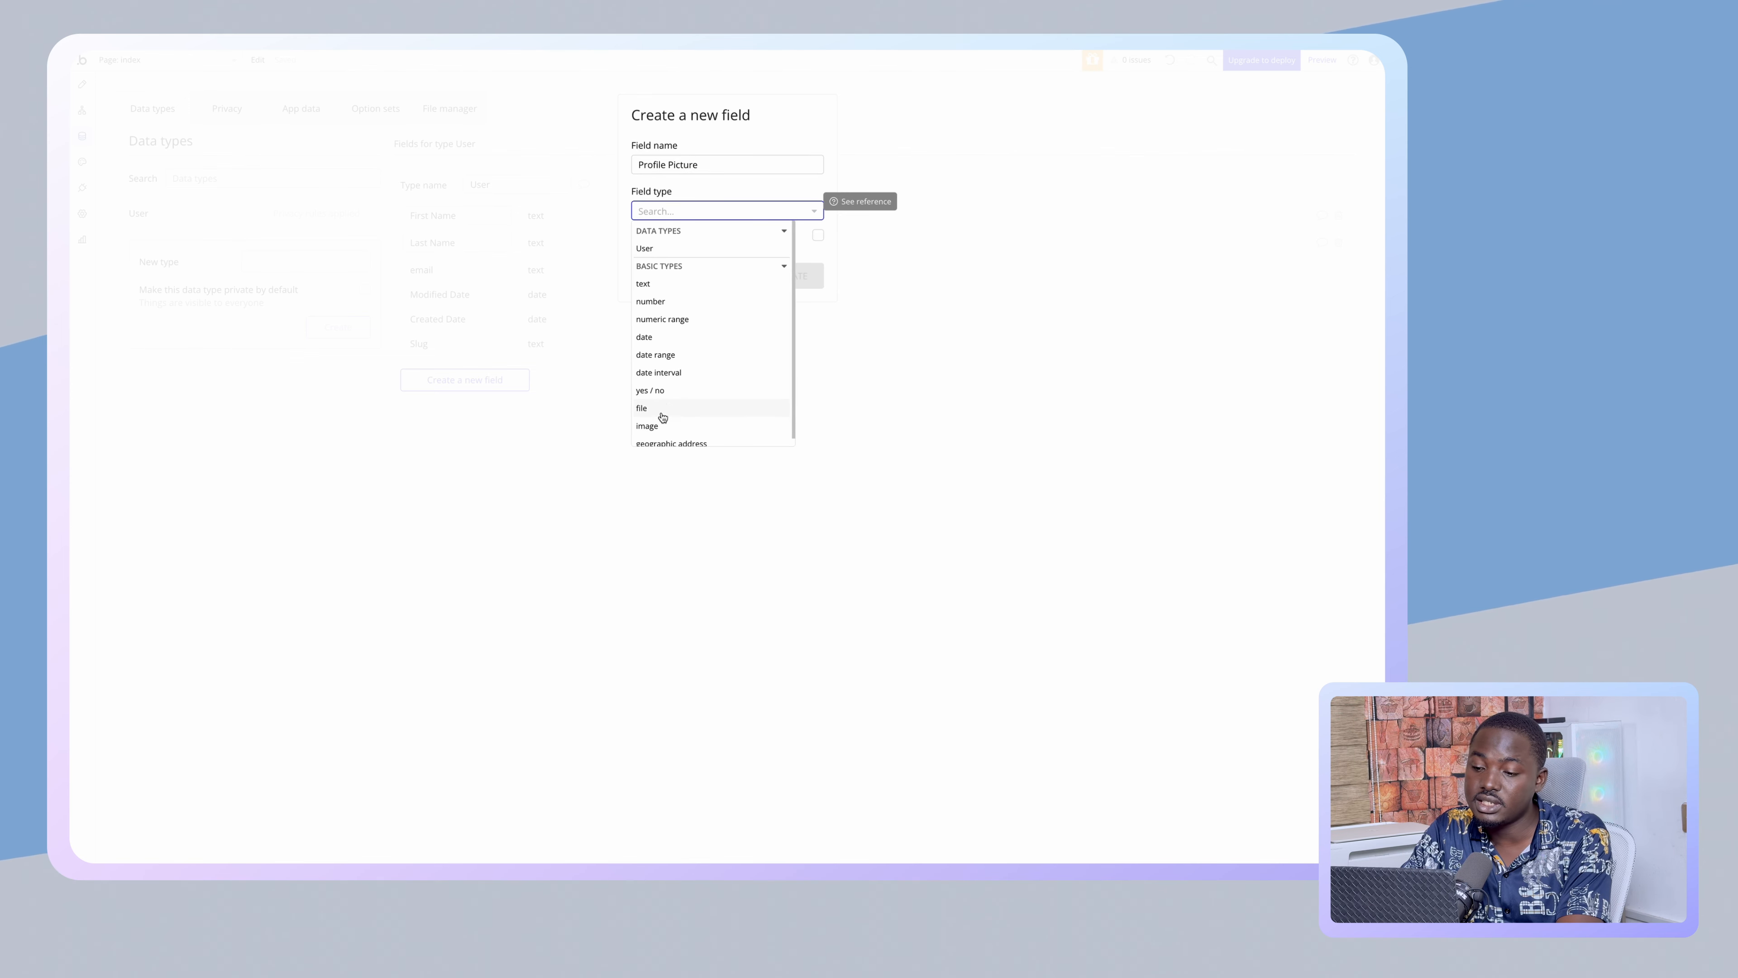
pyautogui.scroll(-1, 662, 429)
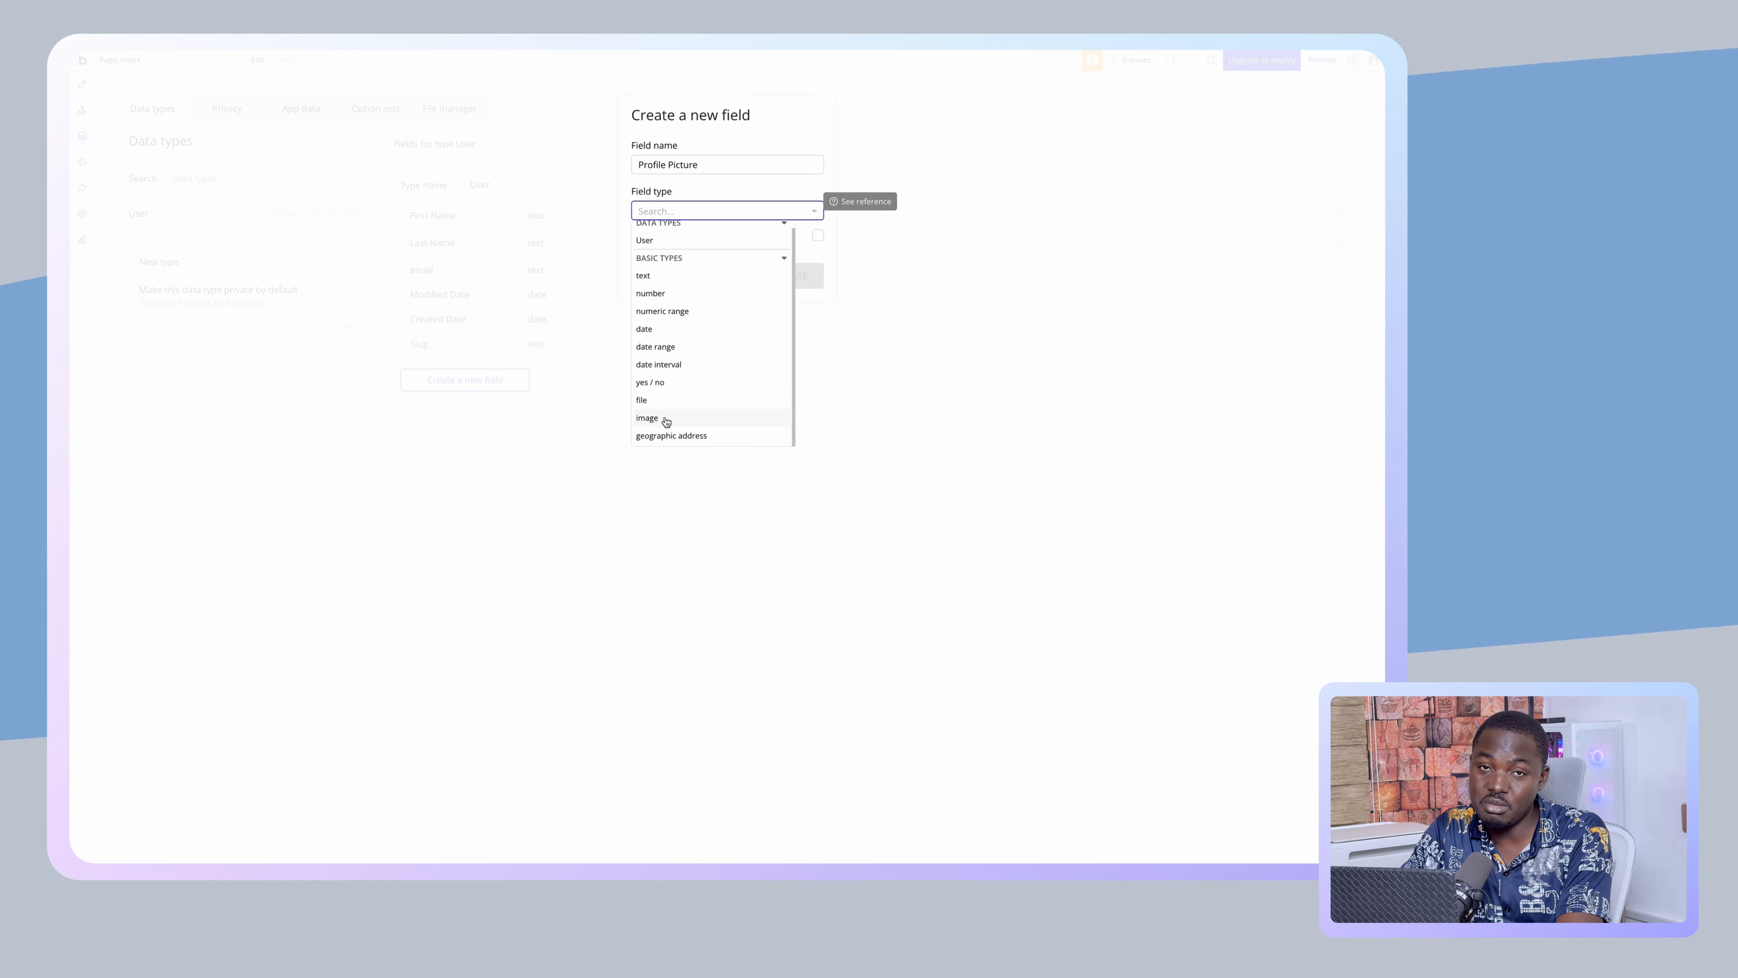
pyautogui.click(647, 418)
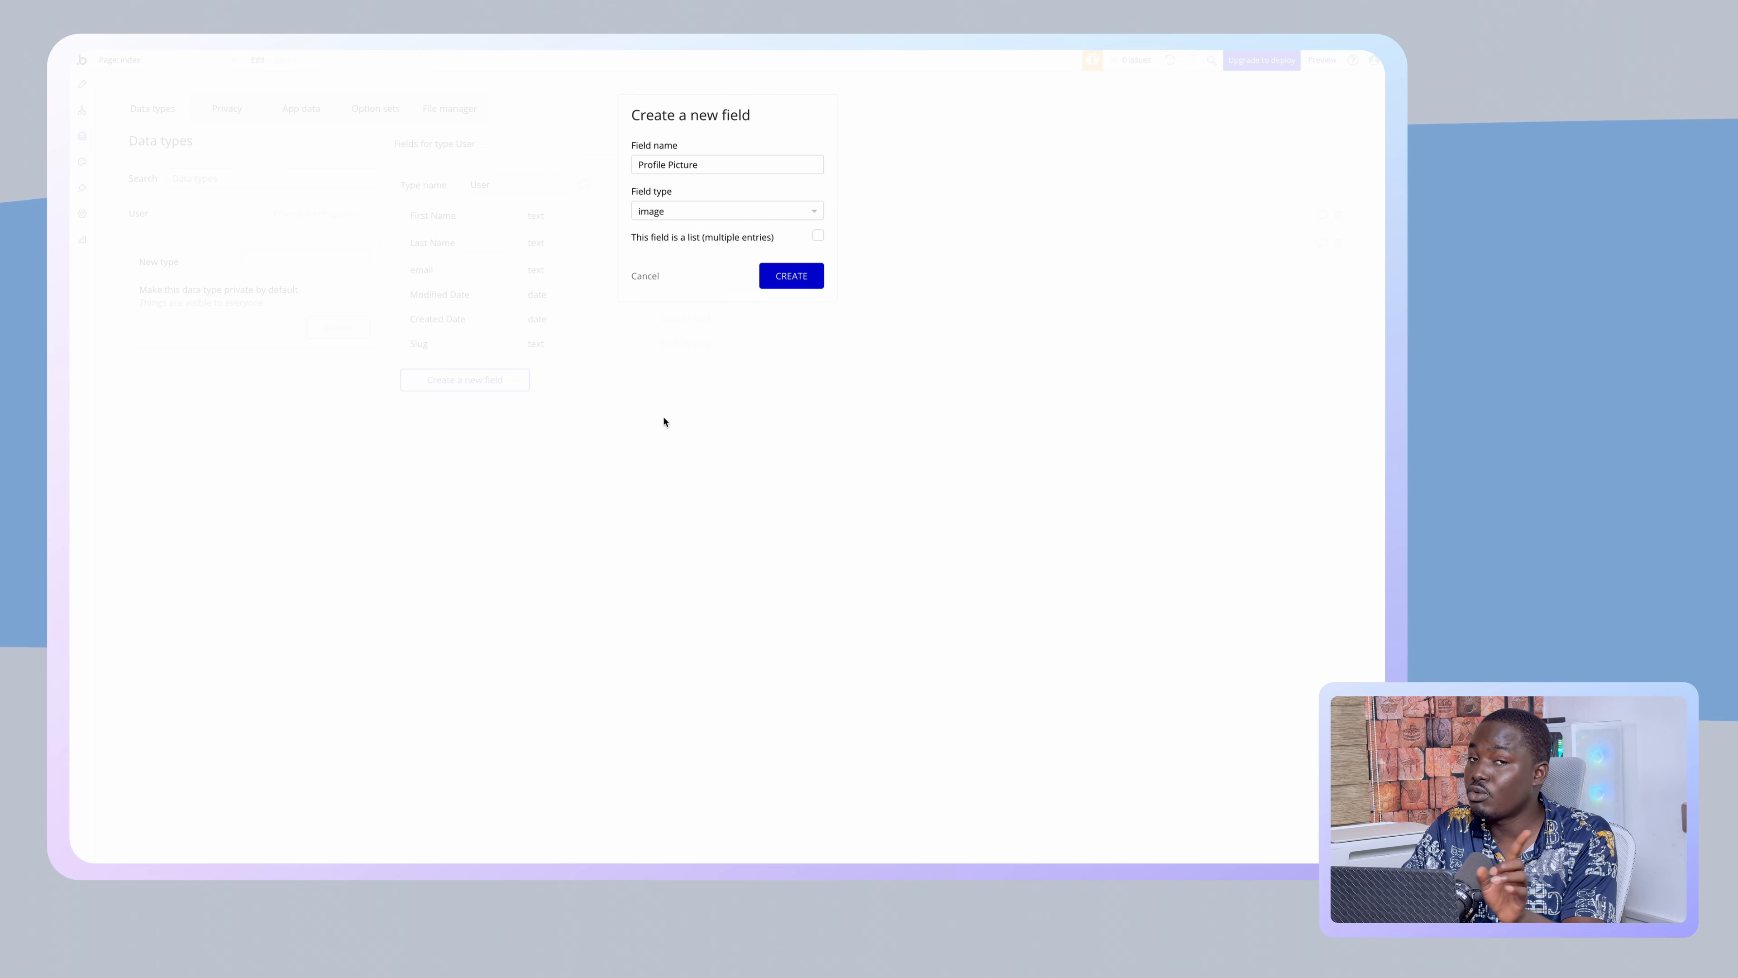
pyautogui.click(791, 275)
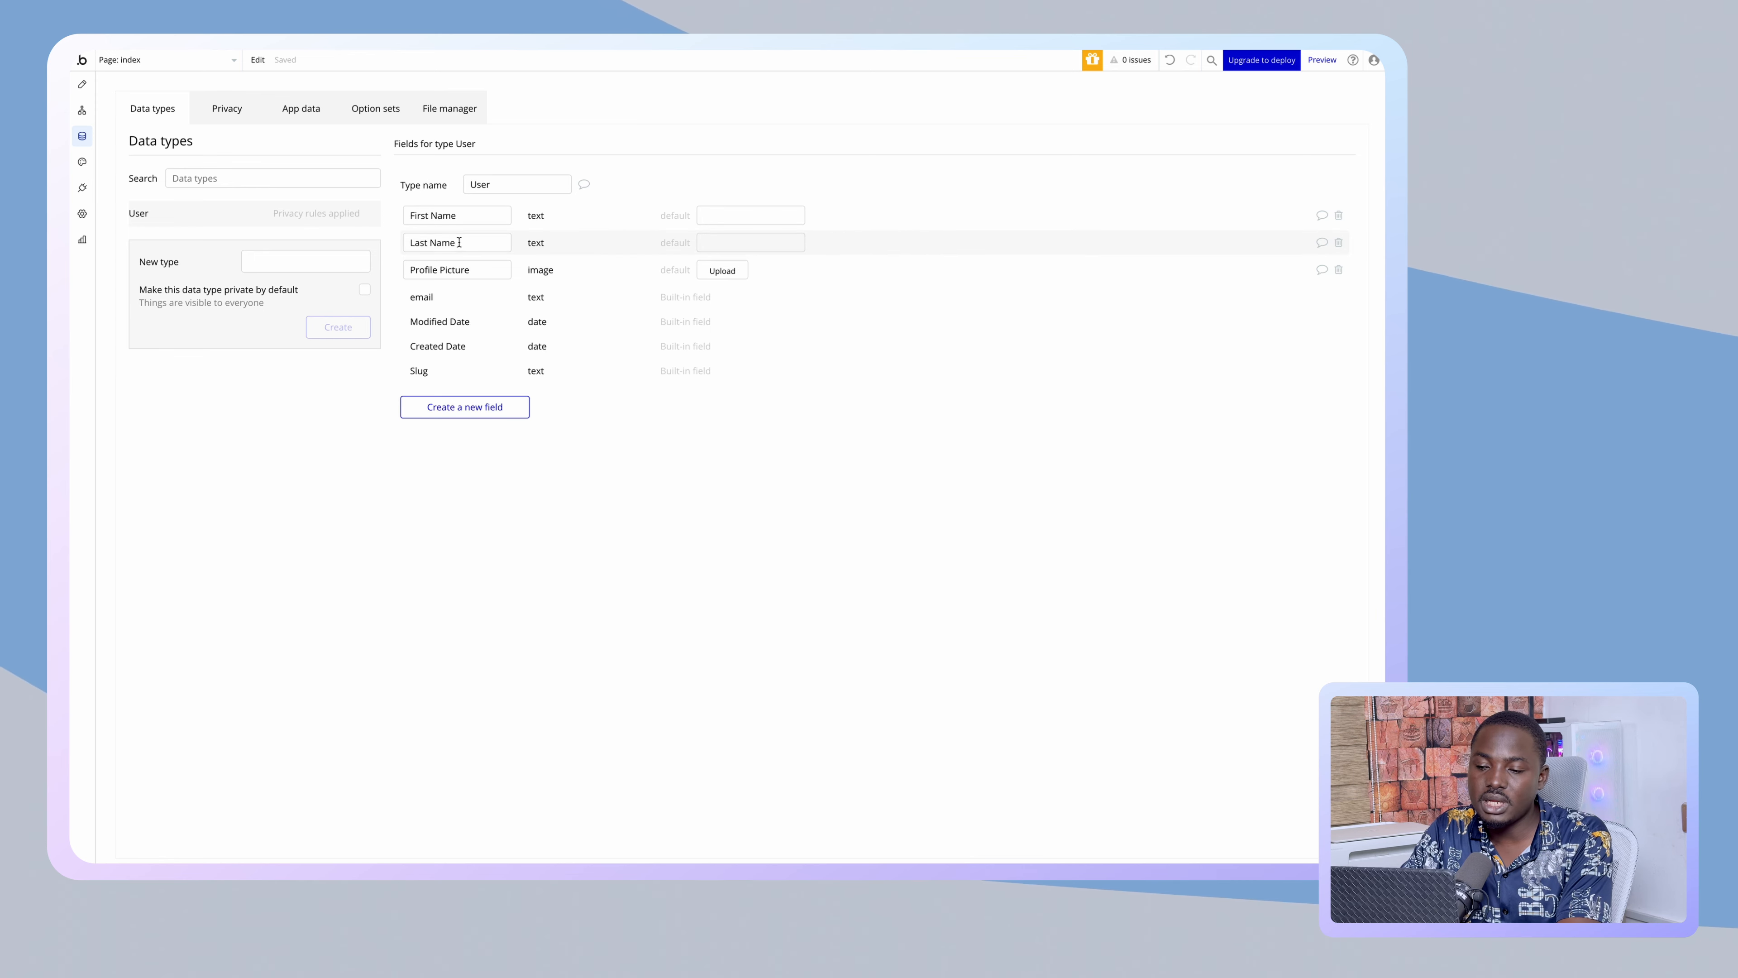
pyautogui.click(721, 271)
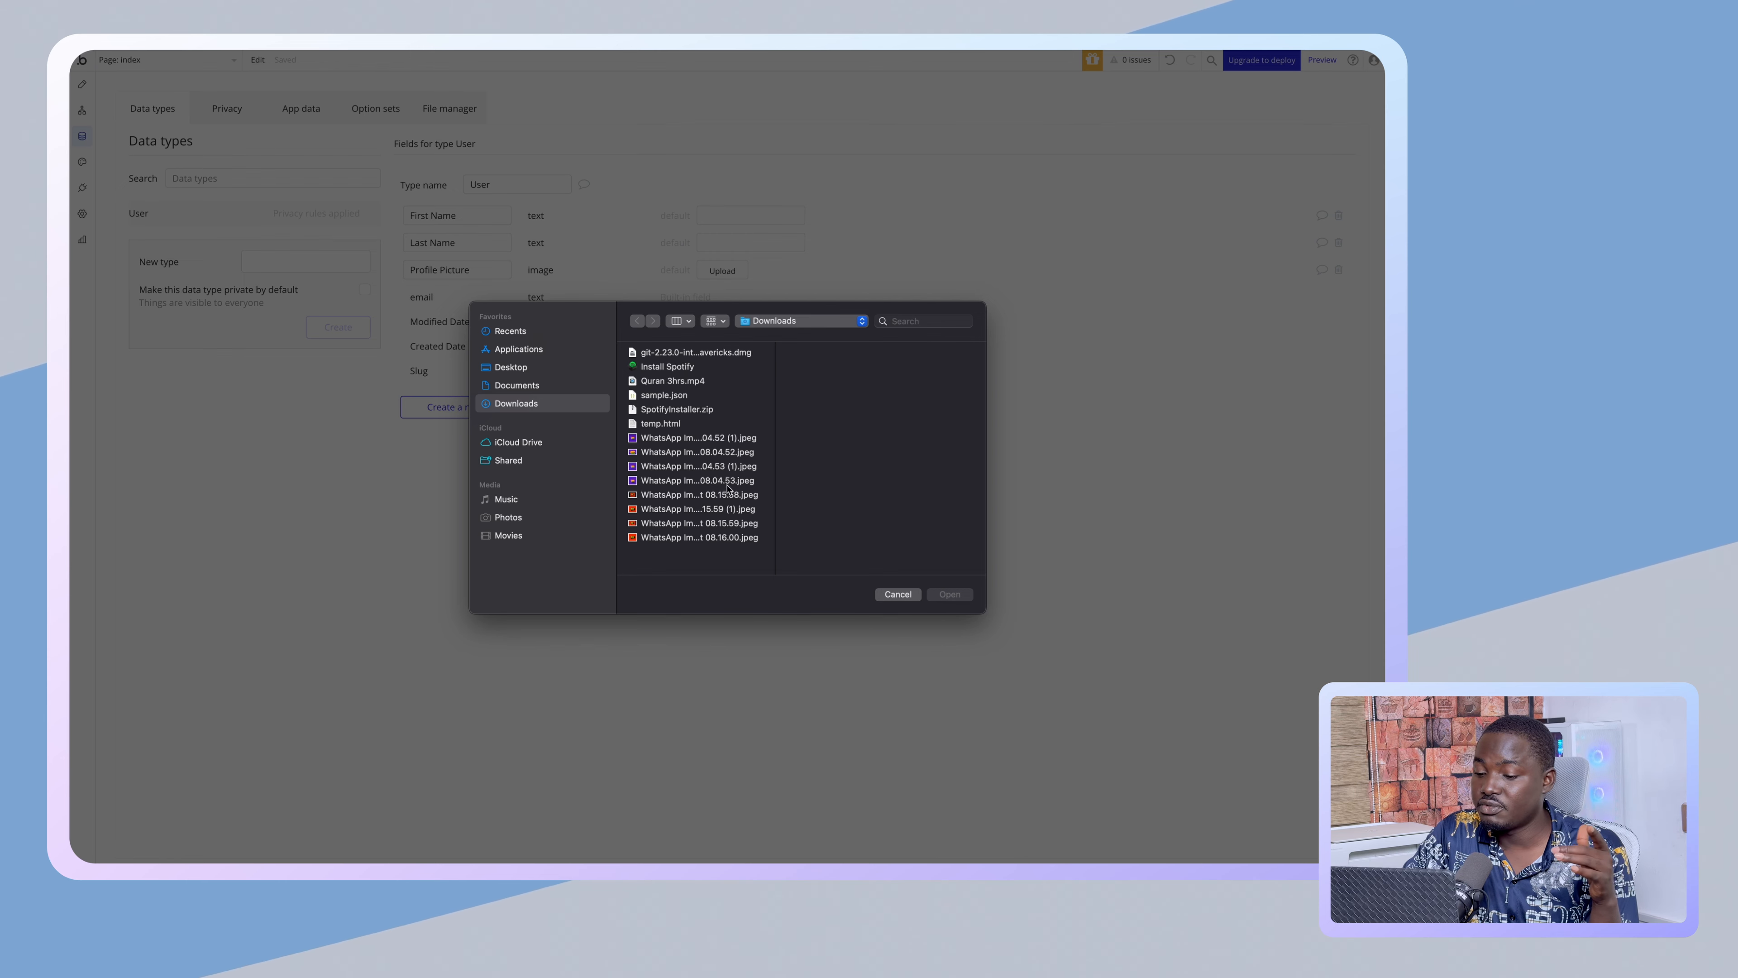
pyautogui.click(896, 594)
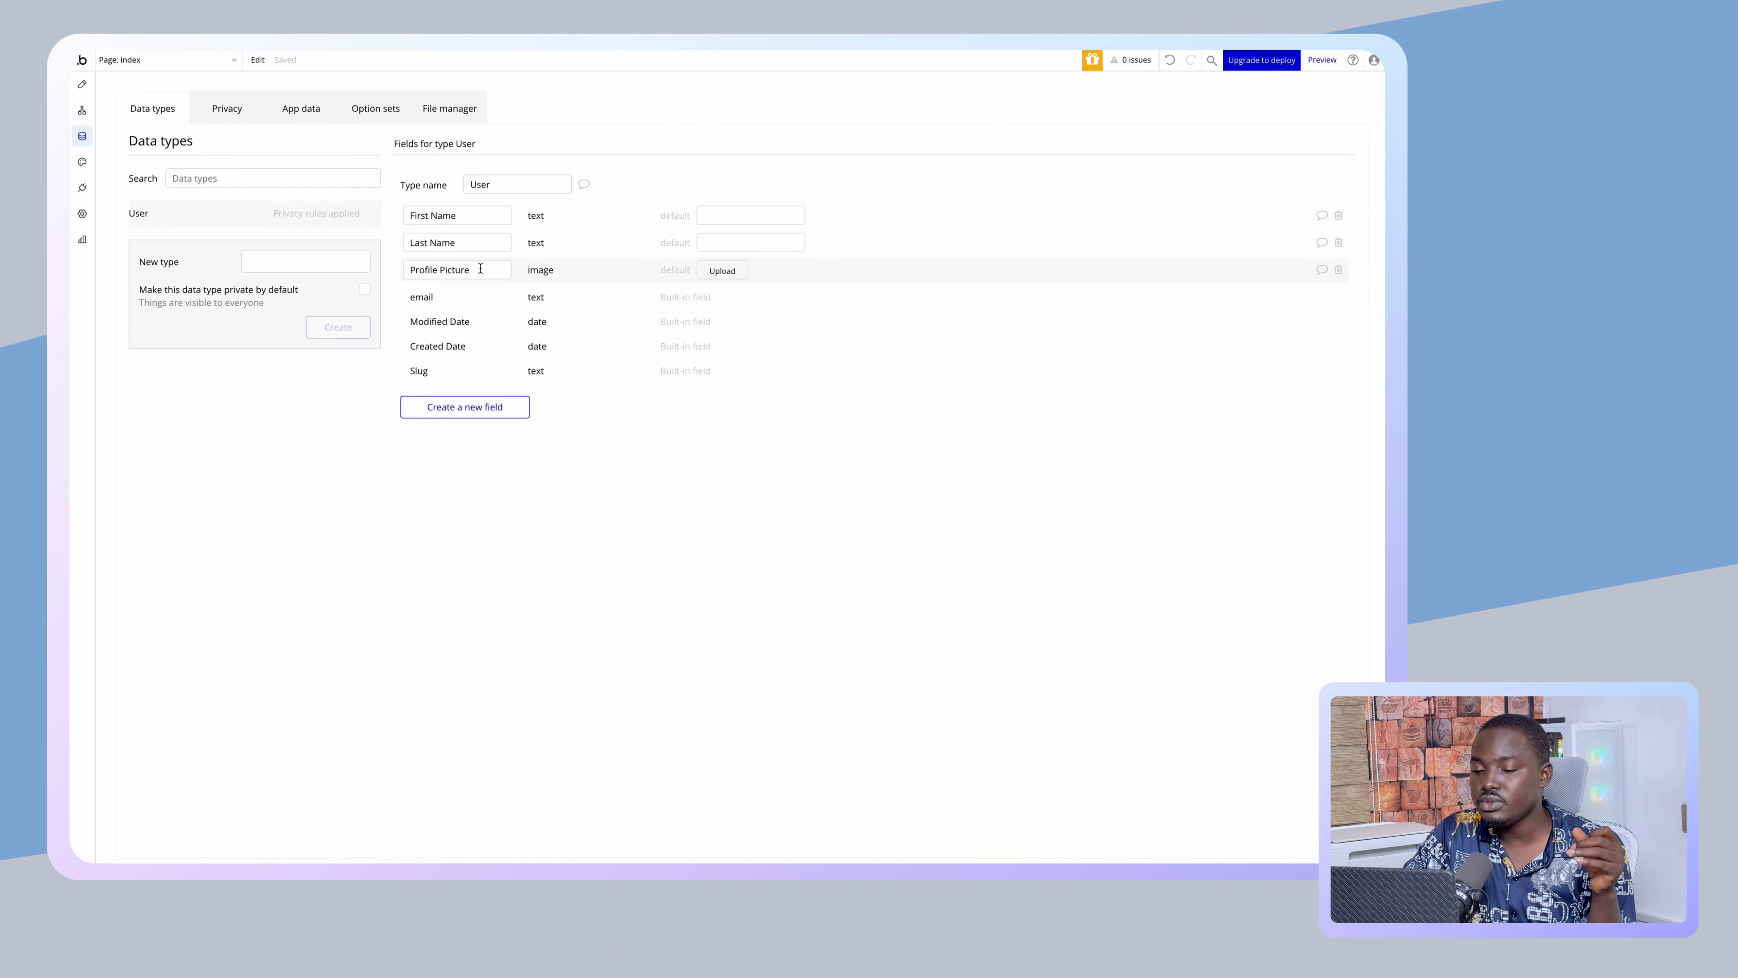
# - Add a 'Full Name' text field to User
pyautogui.click(458, 405)
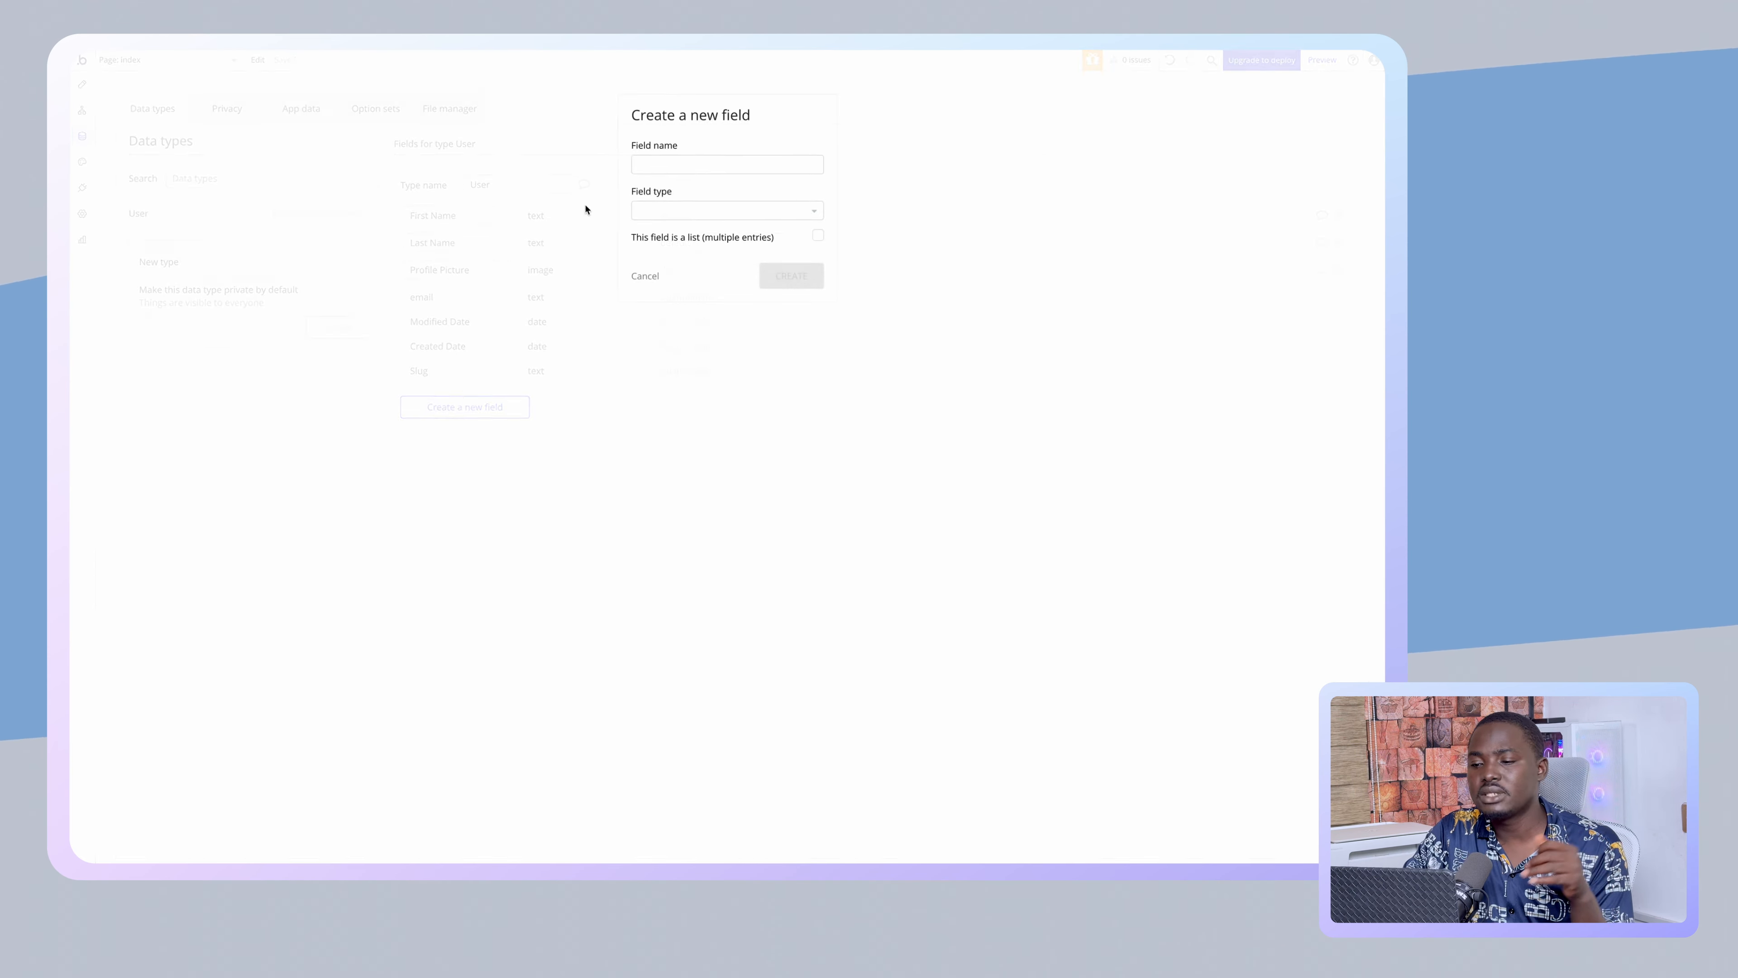
pyautogui.click(654, 165)
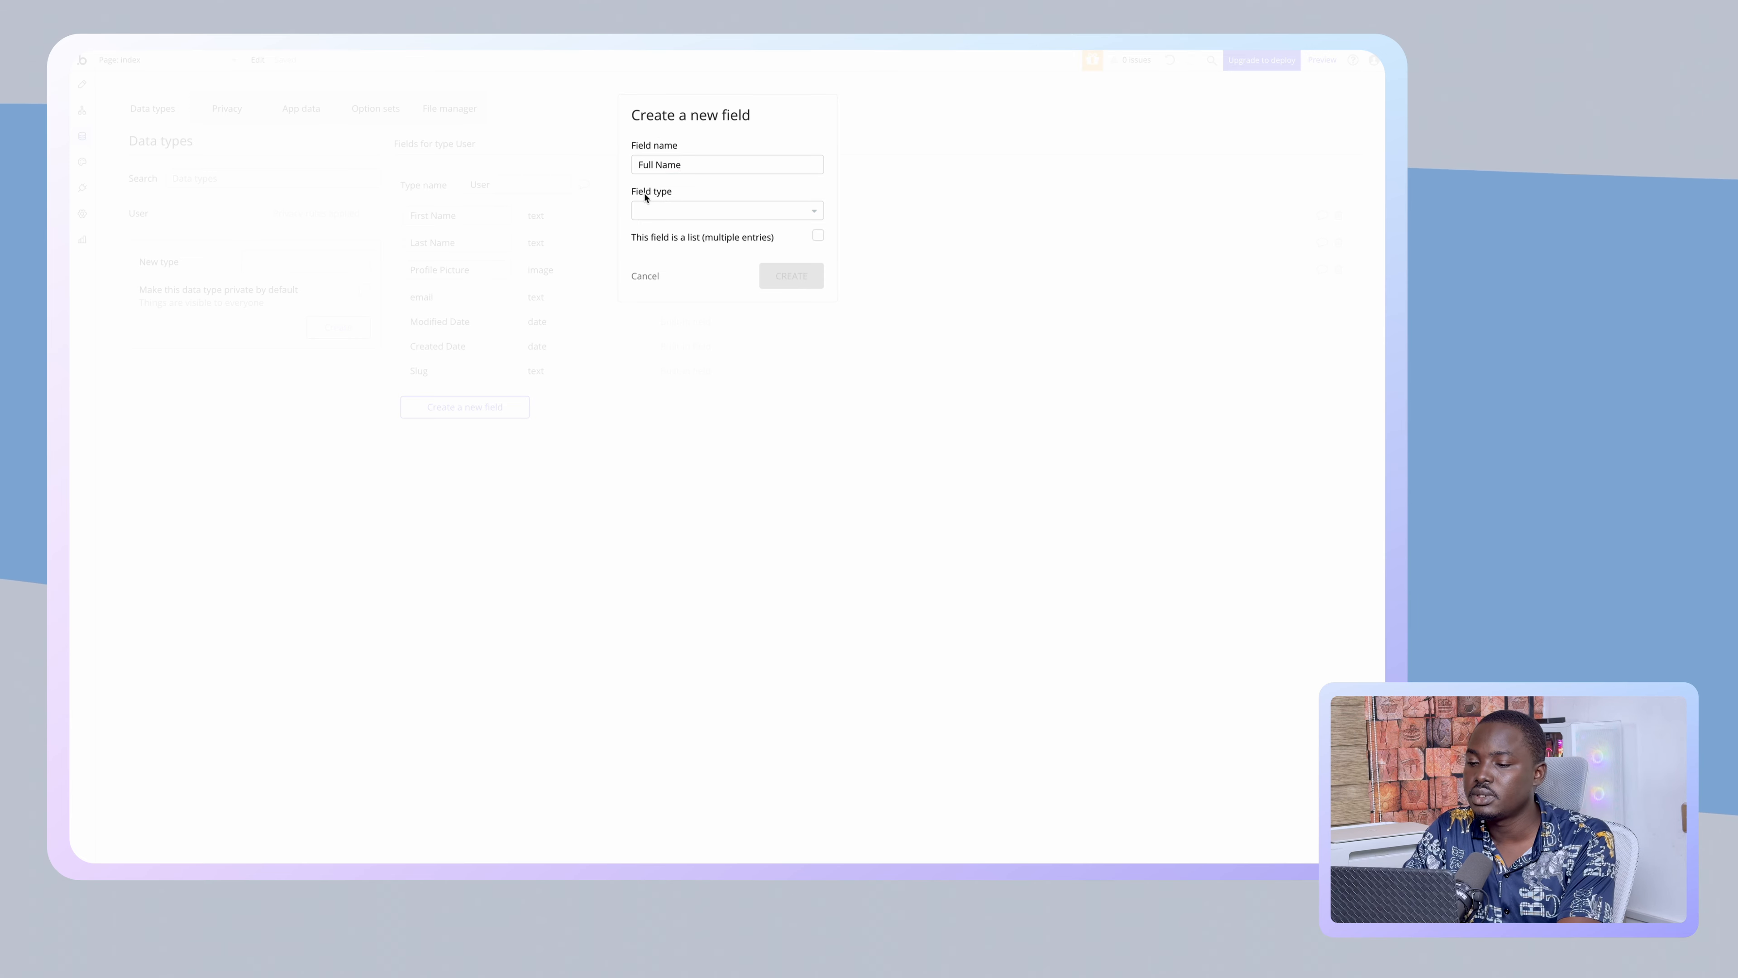
pyautogui.click(648, 207)
pyautogui.write('tex')
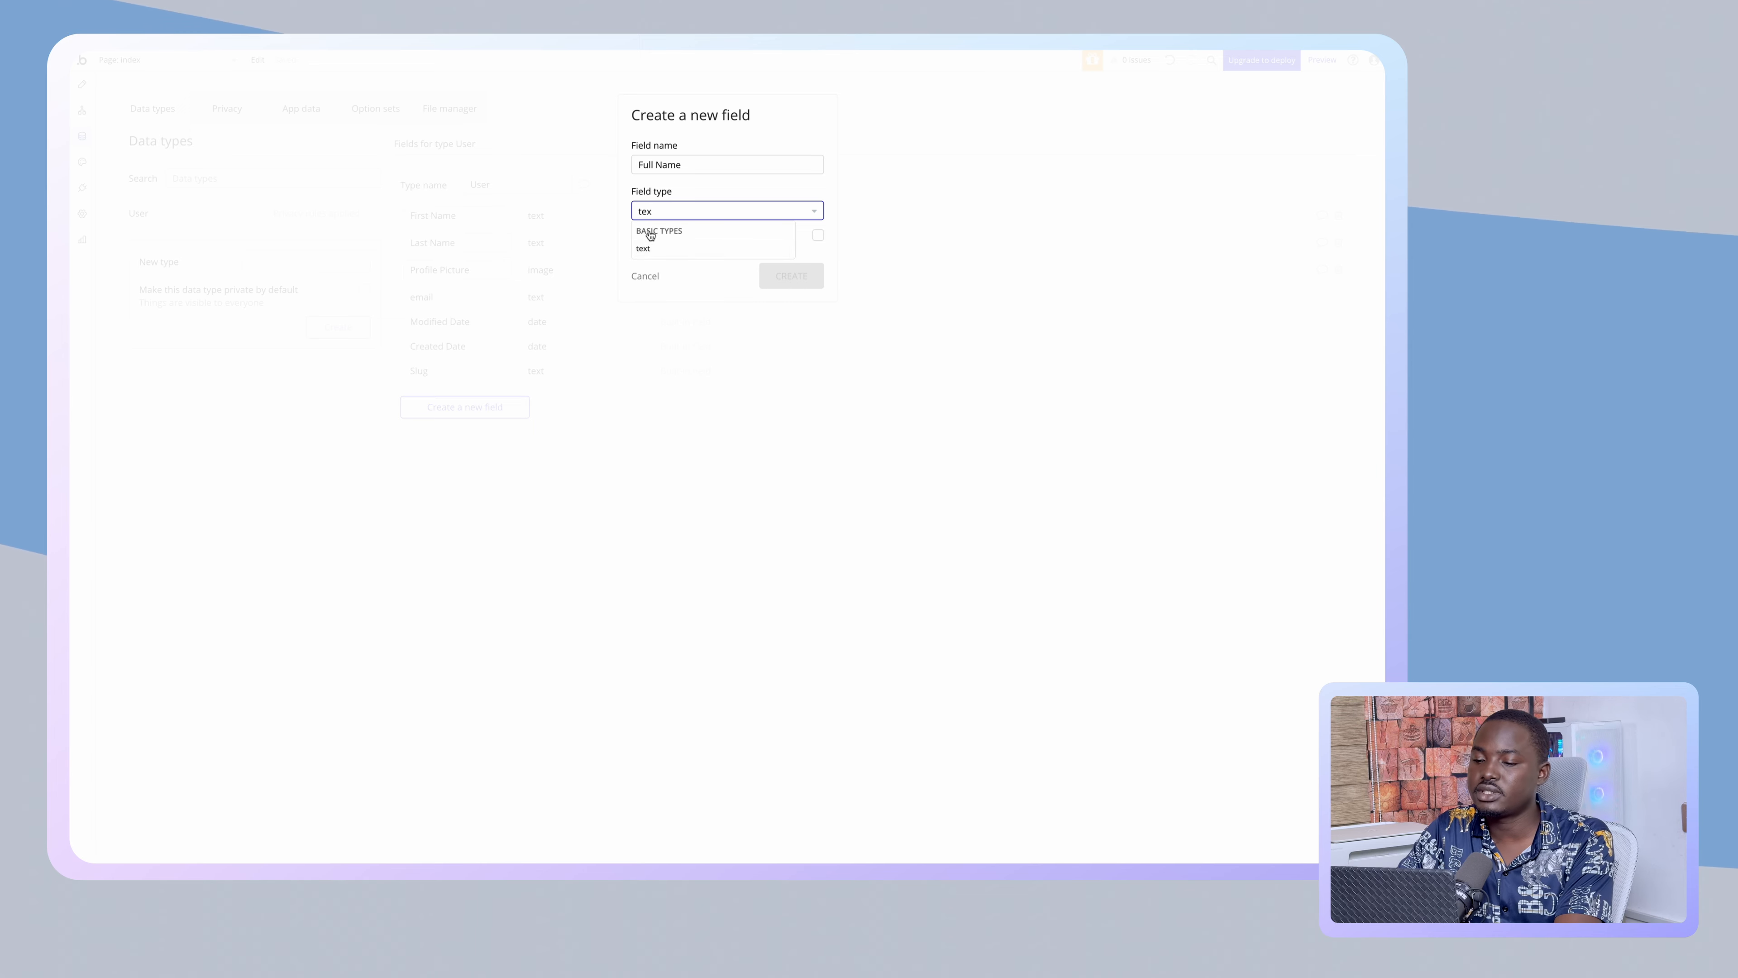
pyautogui.click(645, 246)
pyautogui.click(797, 276)
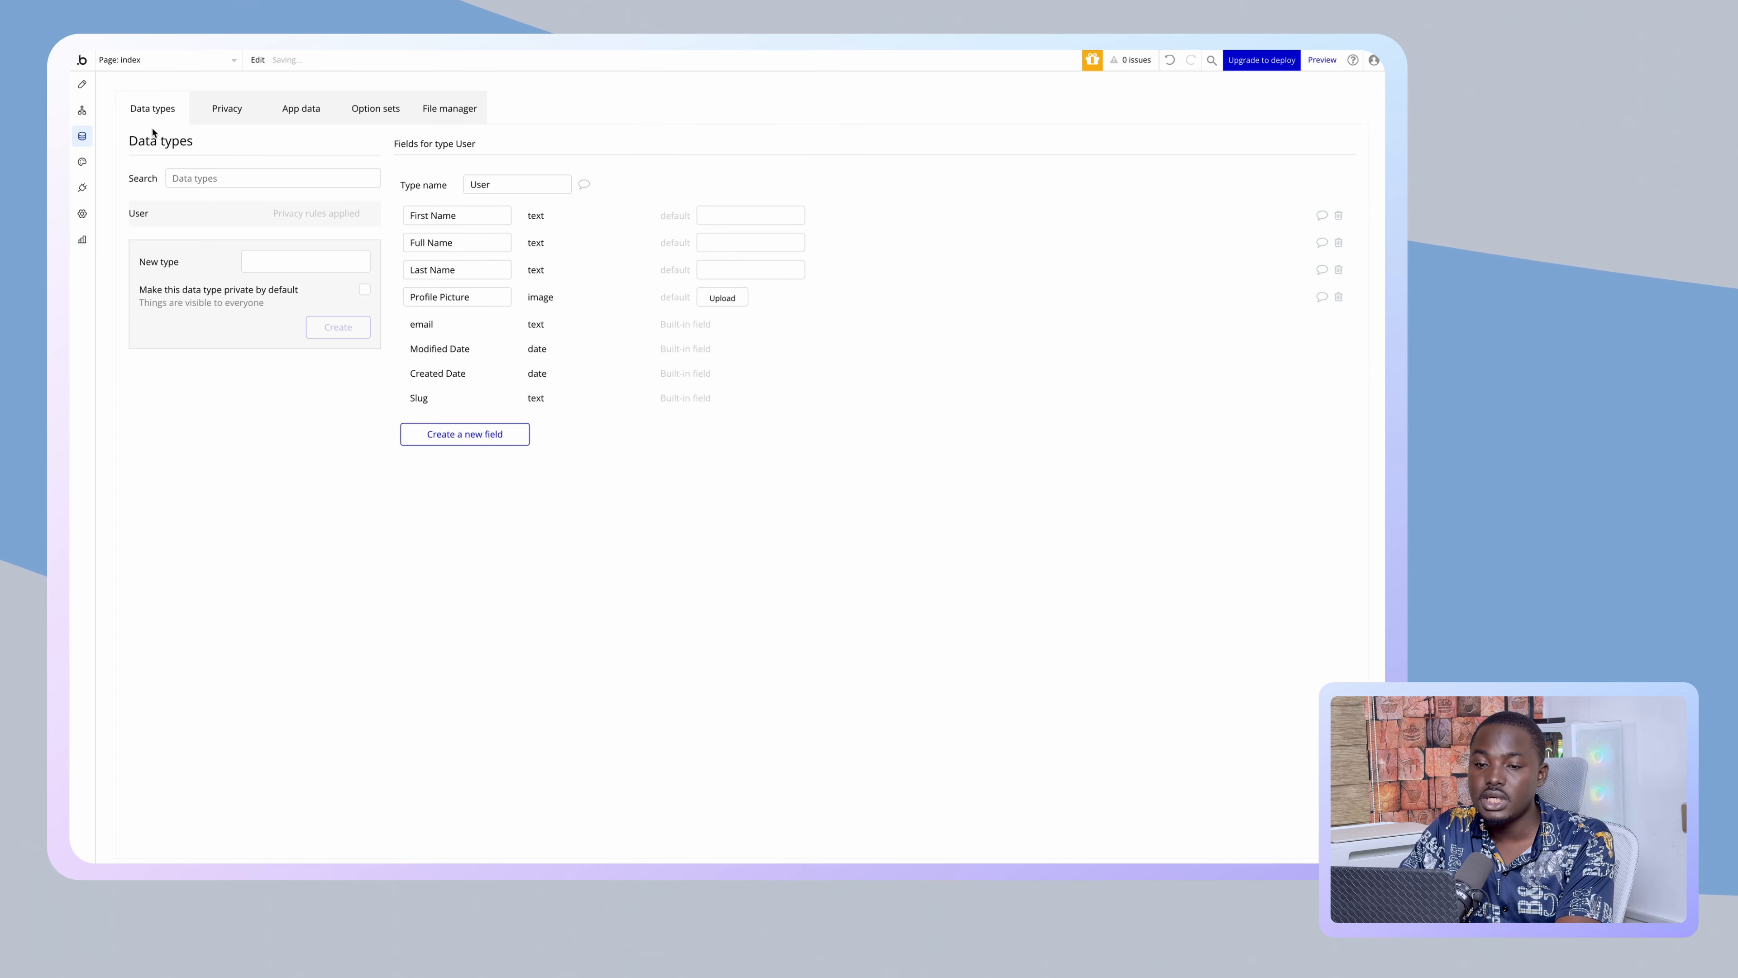
pyautogui.click(83, 87)
# - Rename the Signup Now button from Li_loginBtn to Su_signupBtn
pyautogui.click(711, 517)
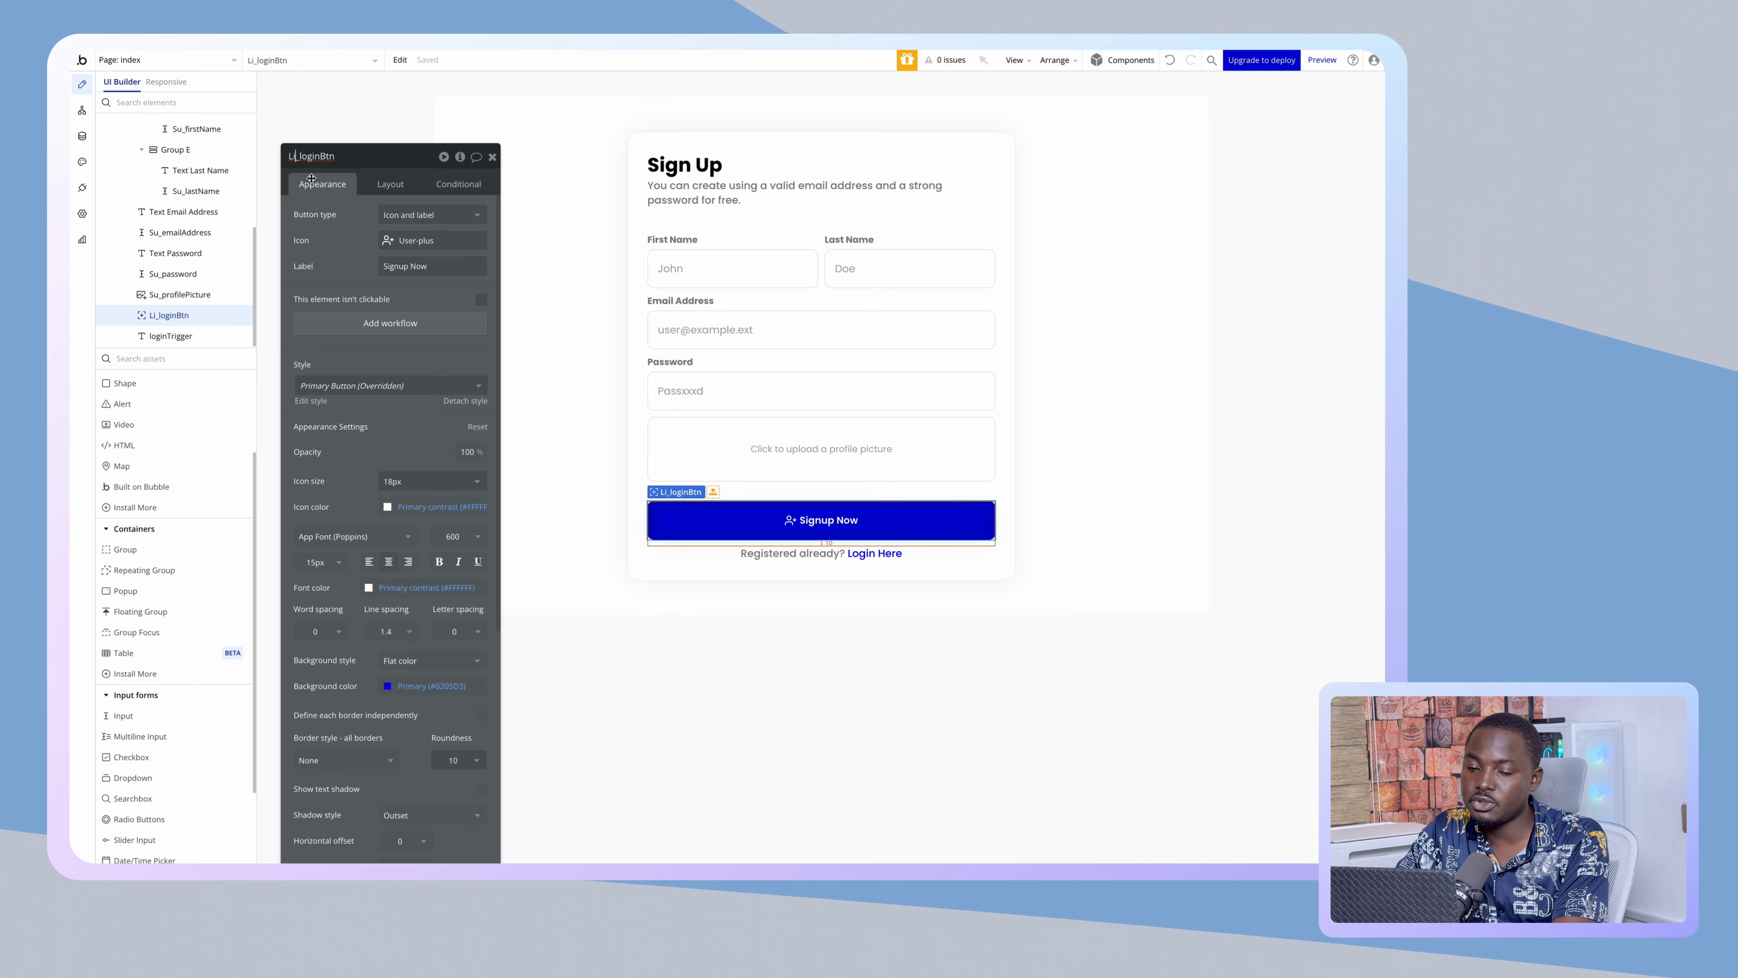
pyautogui.press('BackSpace')
pyautogui.press('BackSpace')
pyautogui.write('Su')
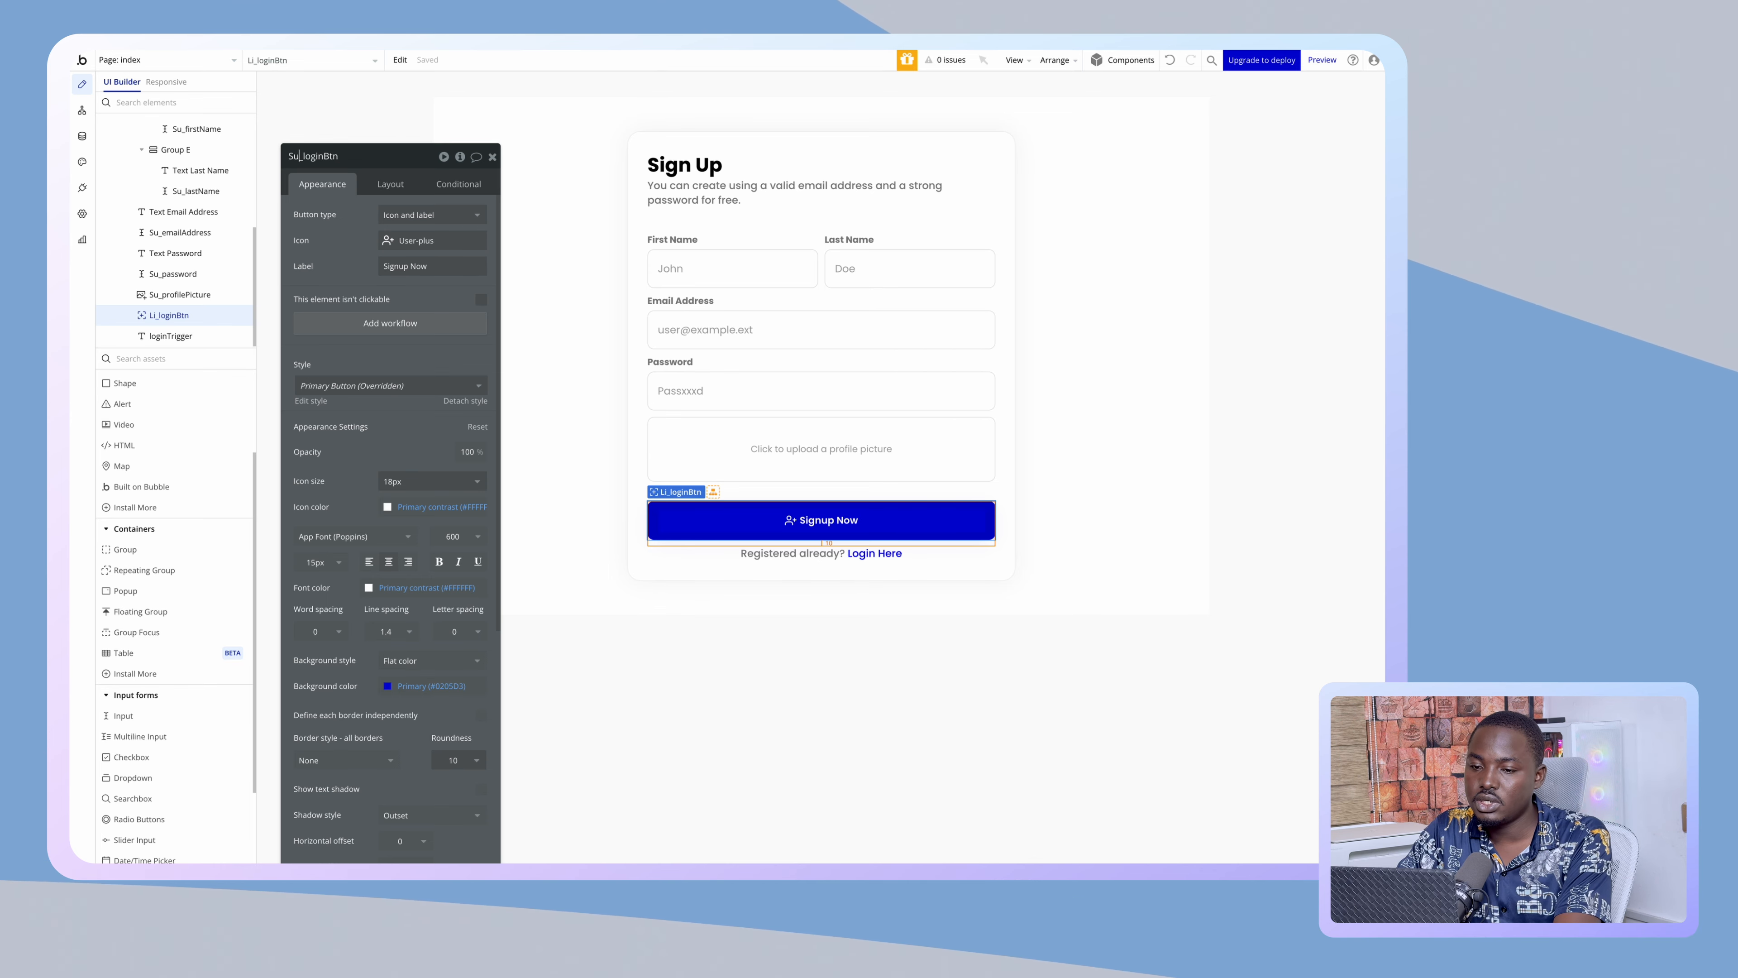
pyautogui.press('Right')
pyautogui.hotkey('shift', 'Right')
pyautogui.hotkey('shift', 'Right')
pyautogui.hotkey('shift', 'Right')
pyautogui.hotkey('shift', 'Right')
pyautogui.hotkey('shift', 'Right')
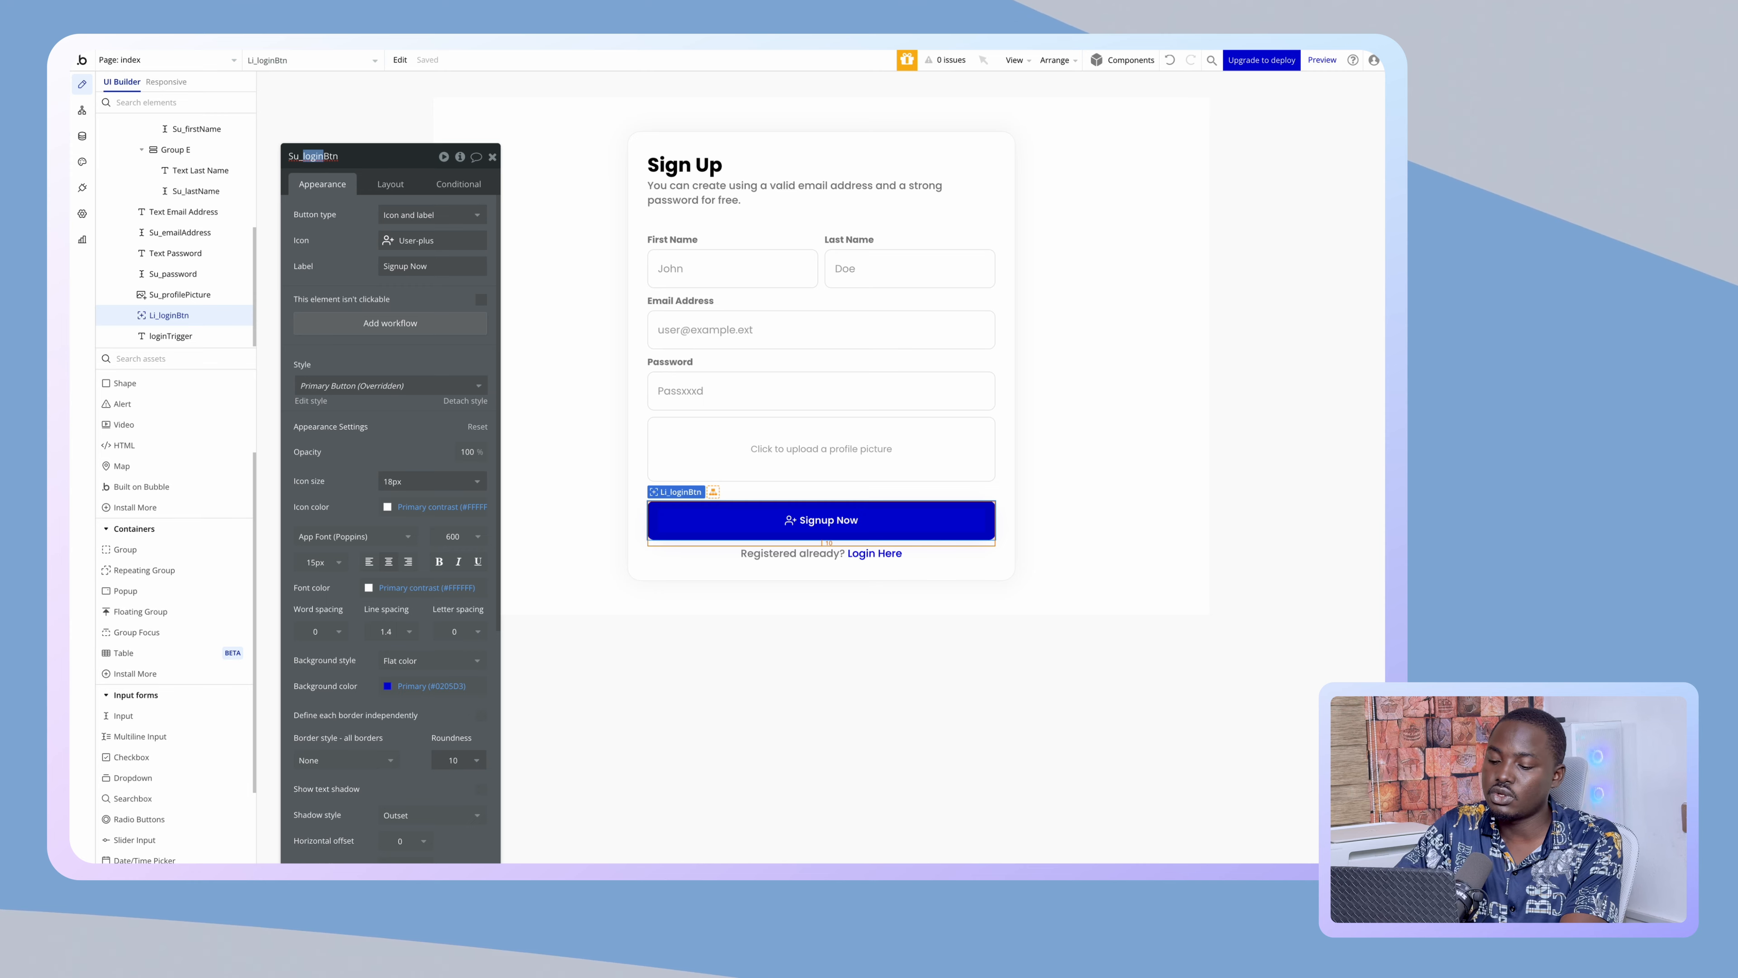
pyautogui.write('signup')
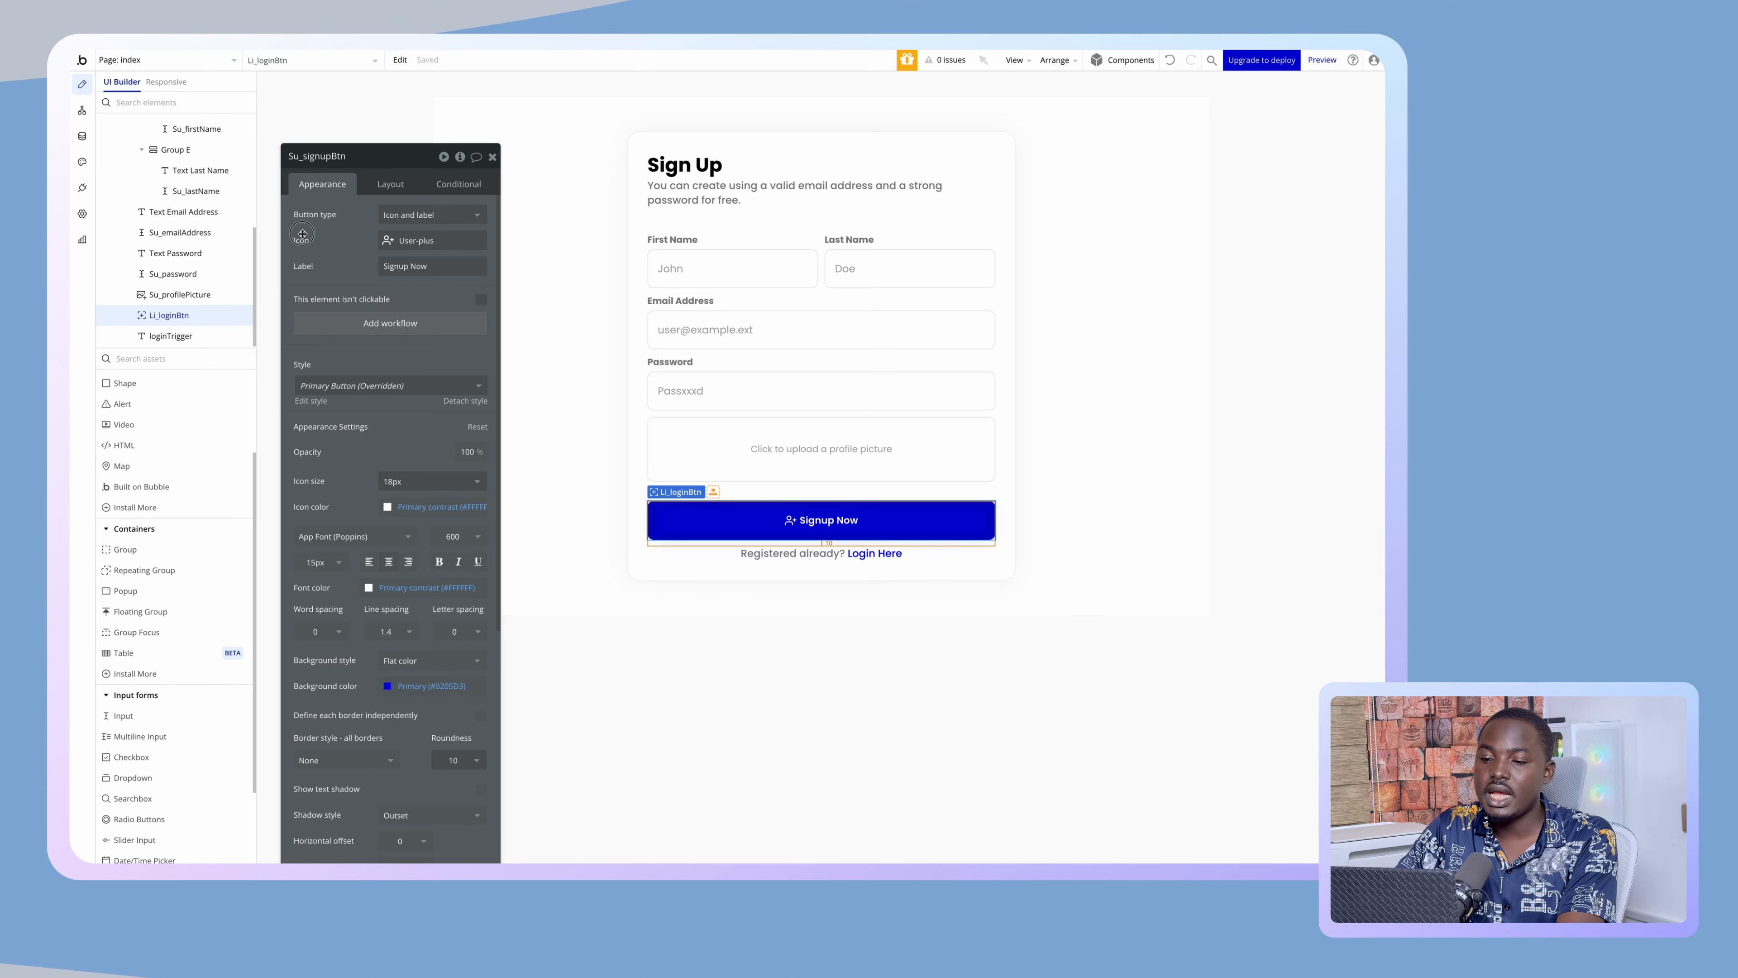
# - Give Su_signupBtn a click workflow with a 'Sign the user up' action including all user fields
pyautogui.click(403, 324)
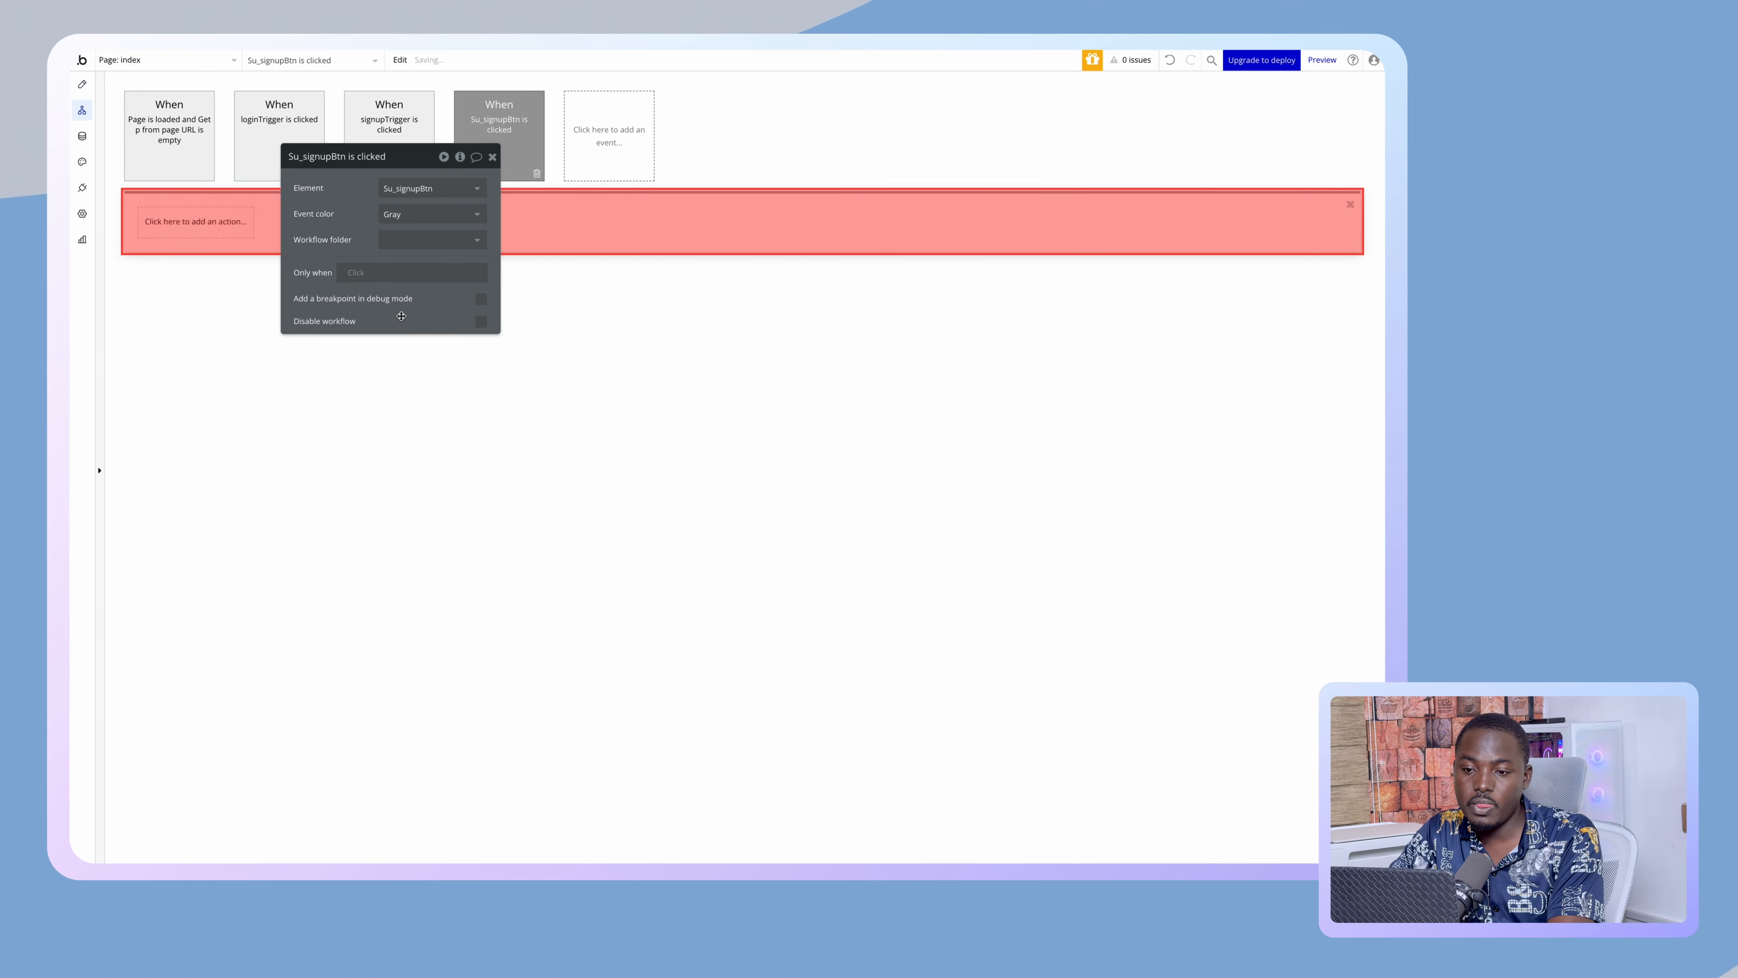
pyautogui.click(222, 228)
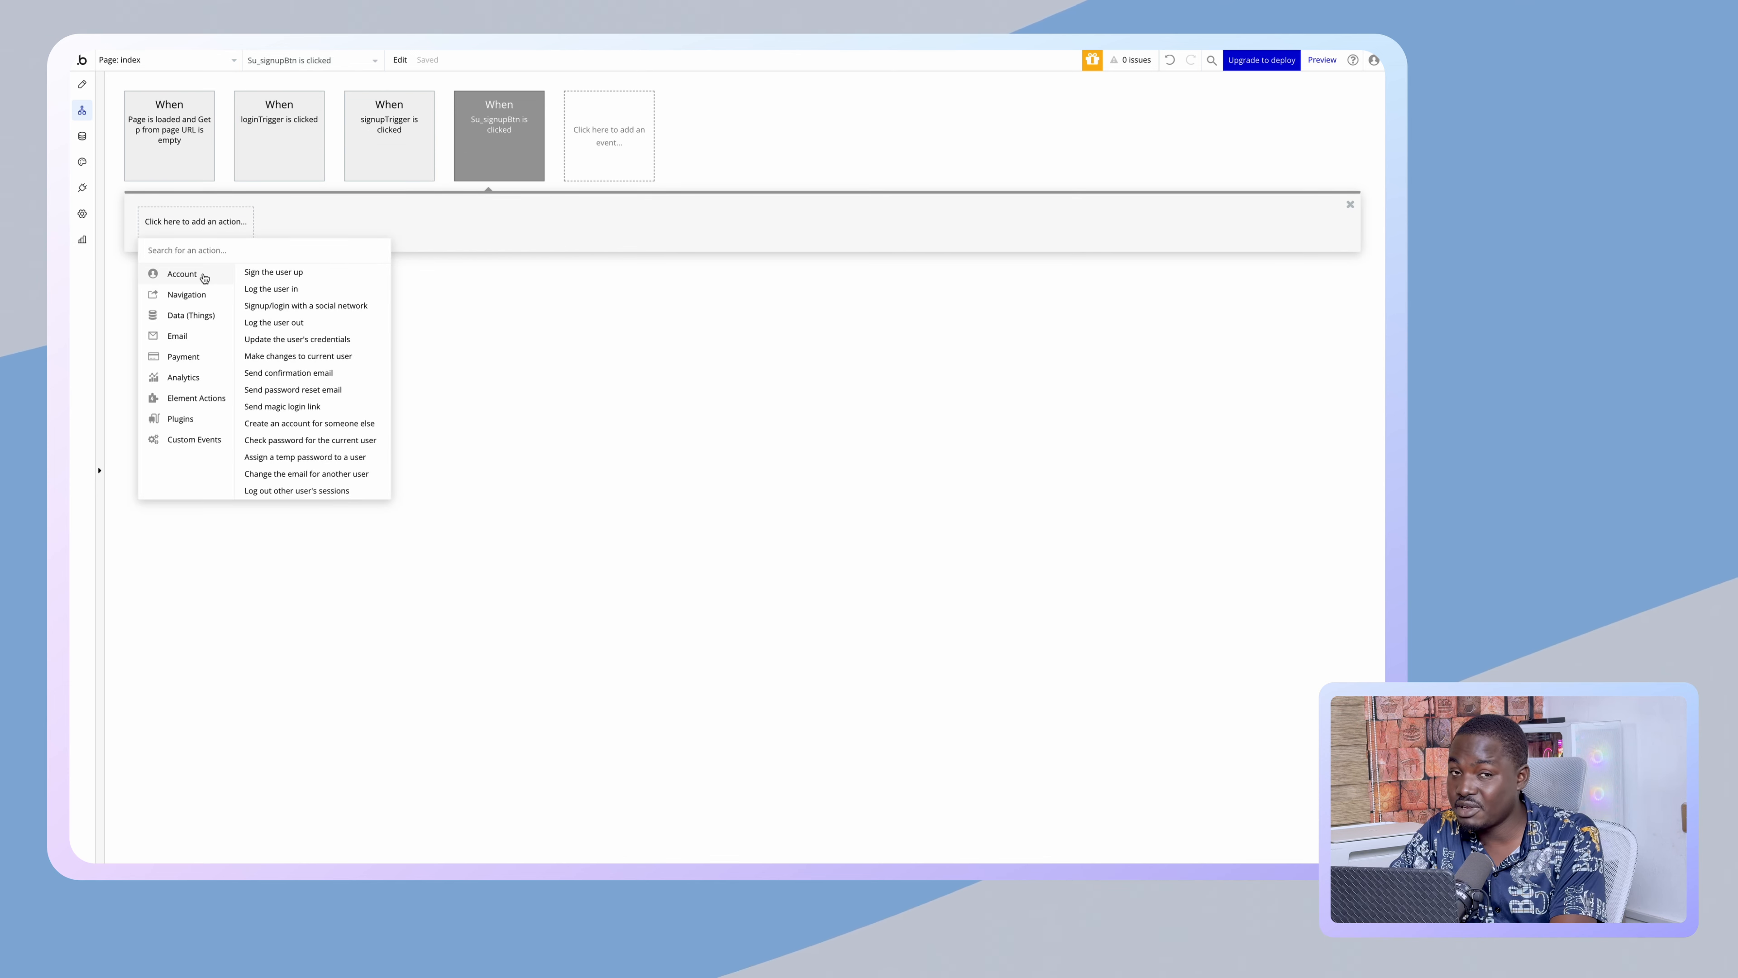
pyautogui.click(264, 272)
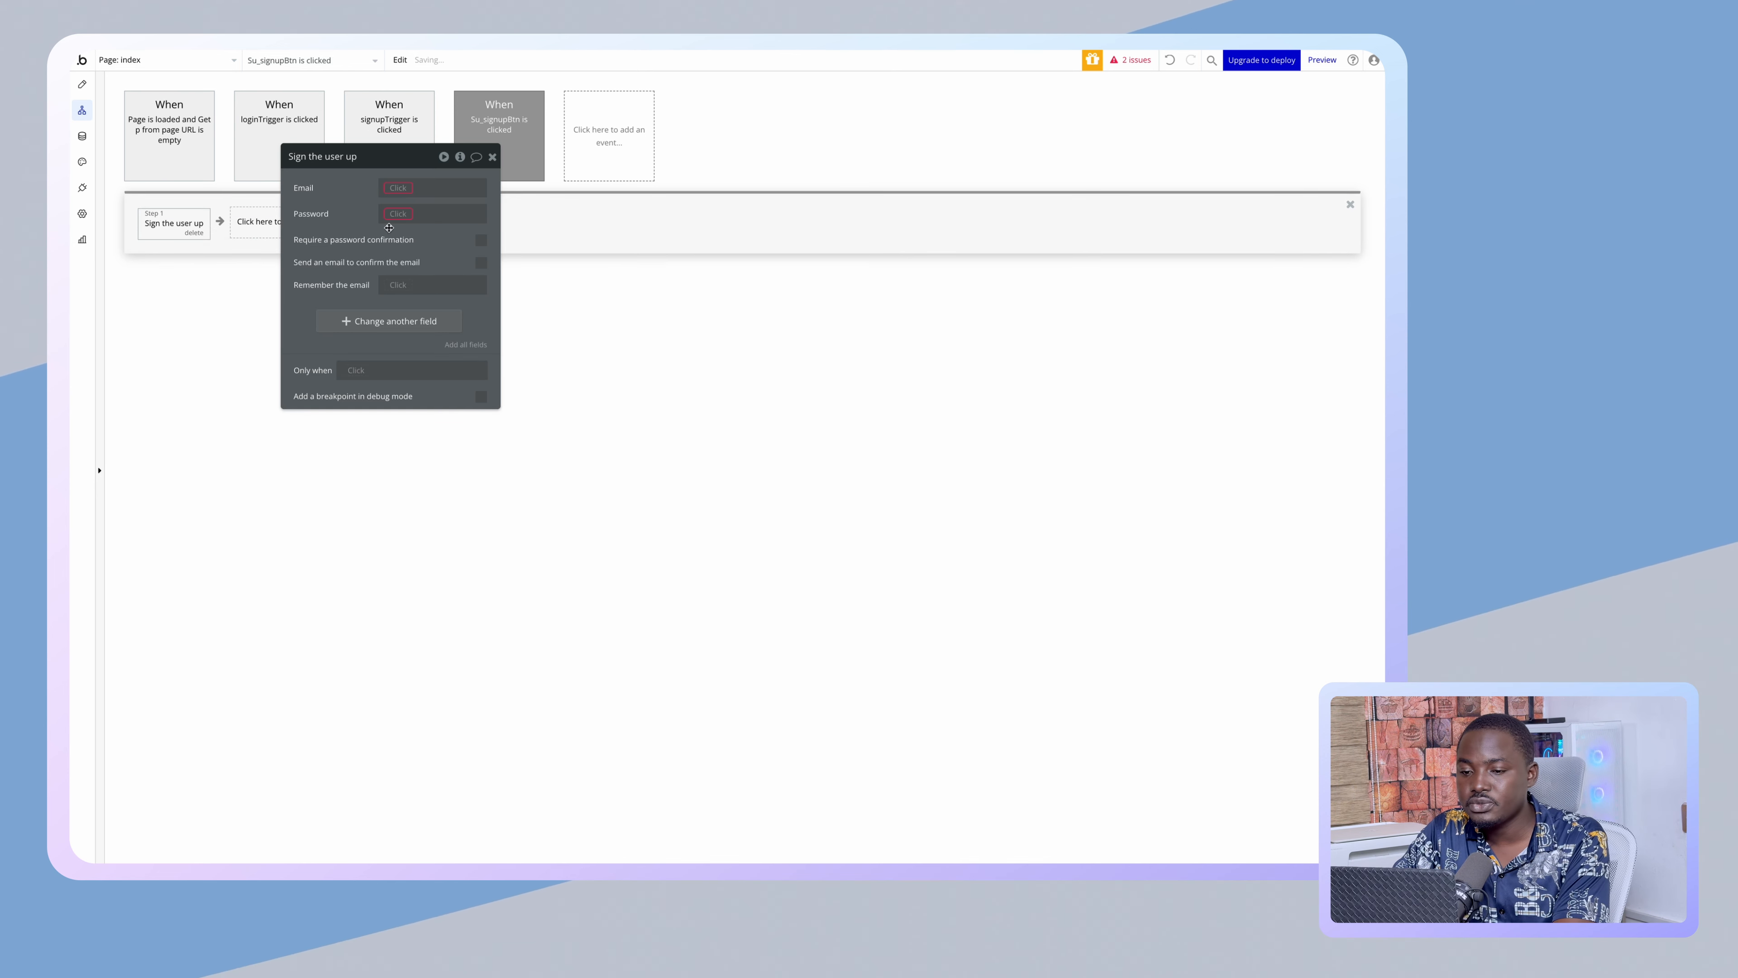
pyautogui.moveTo(337, 213); pyautogui.dragTo(641, 316)
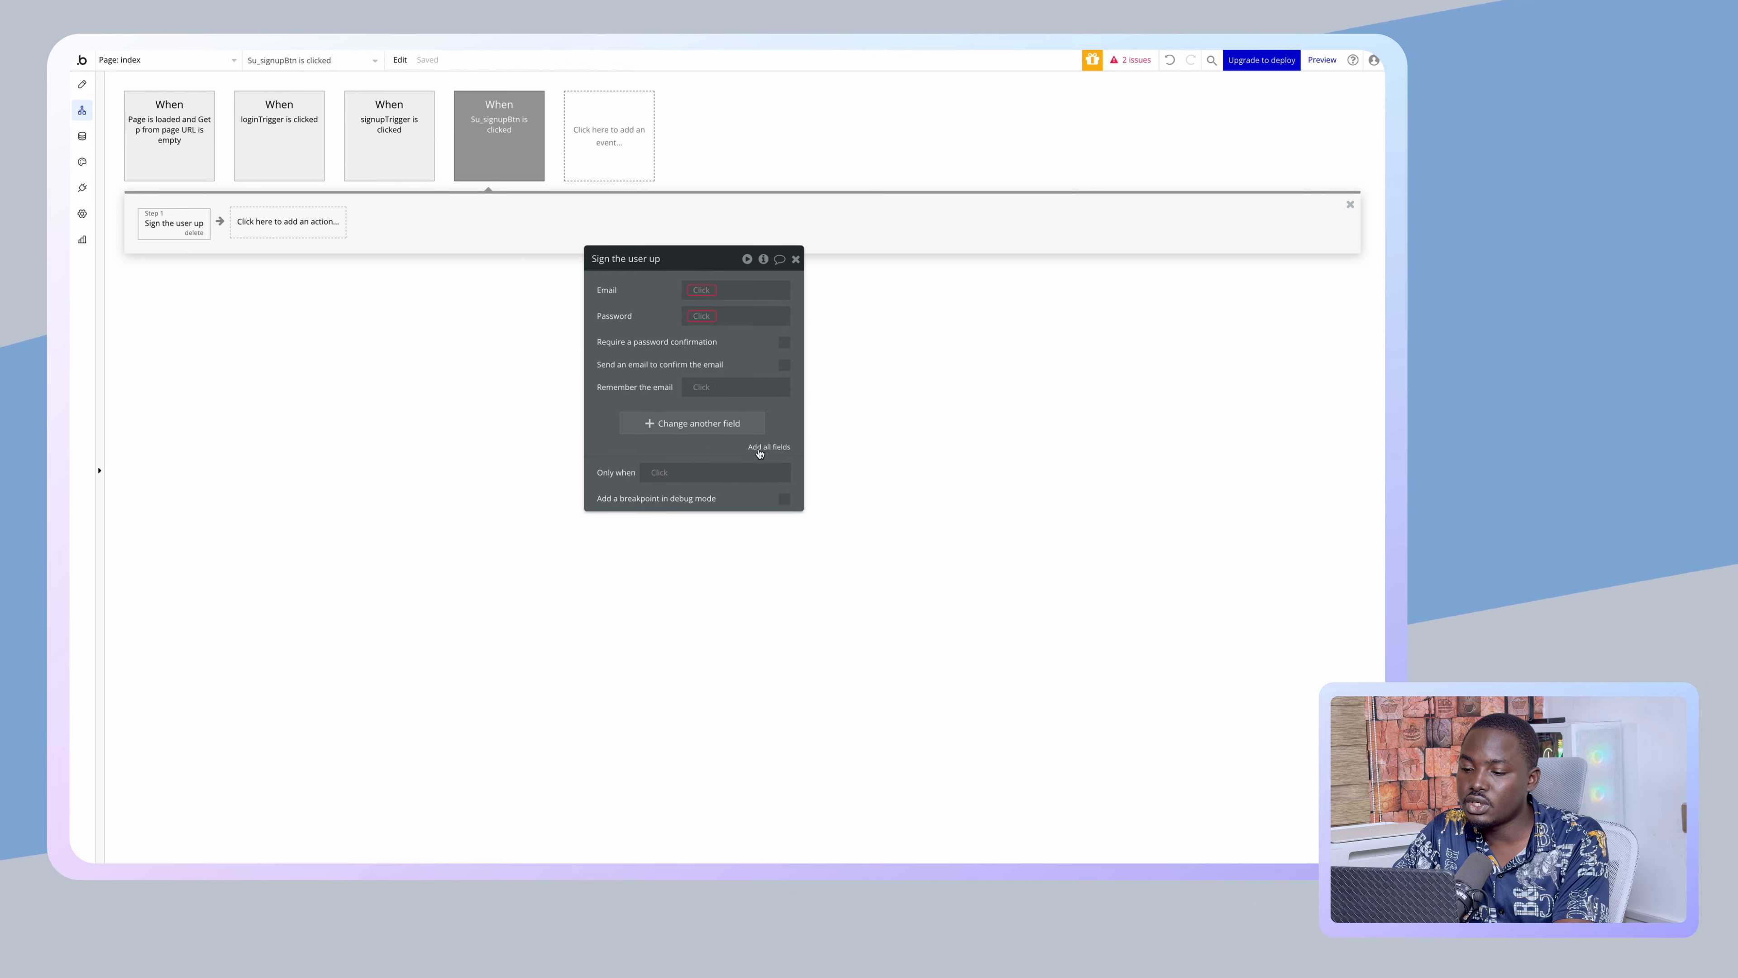
pyautogui.click(781, 450)
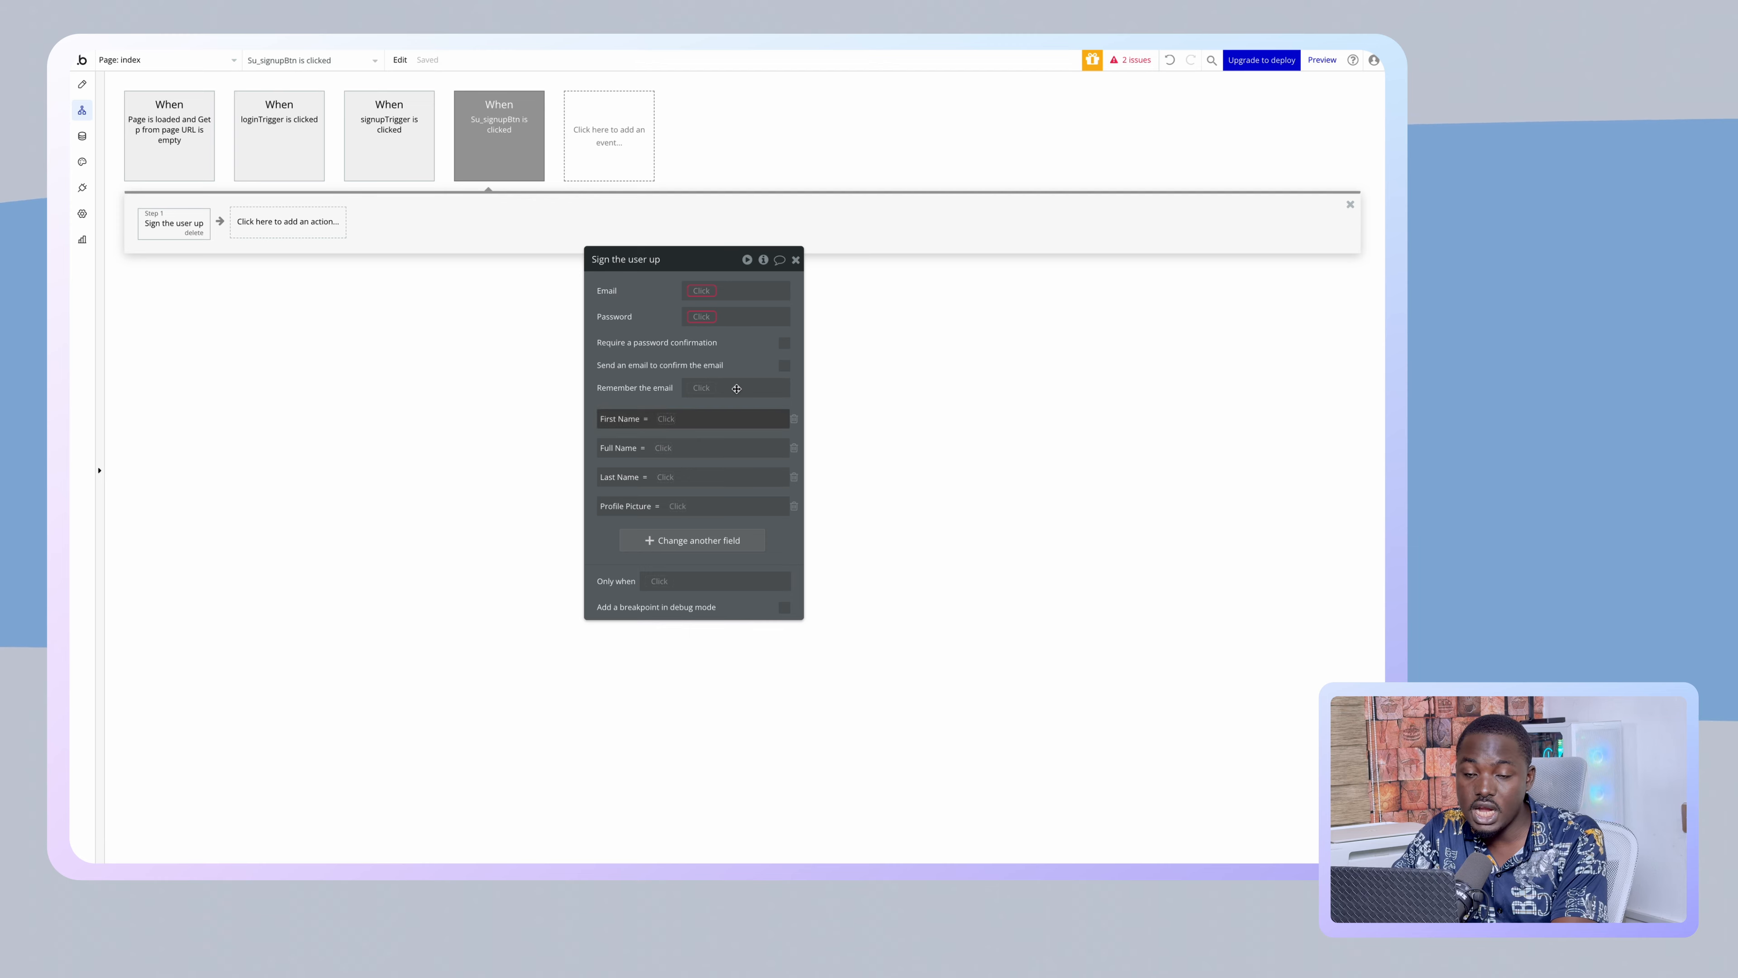
pyautogui.moveTo(631, 375); pyautogui.dragTo(785, 330)
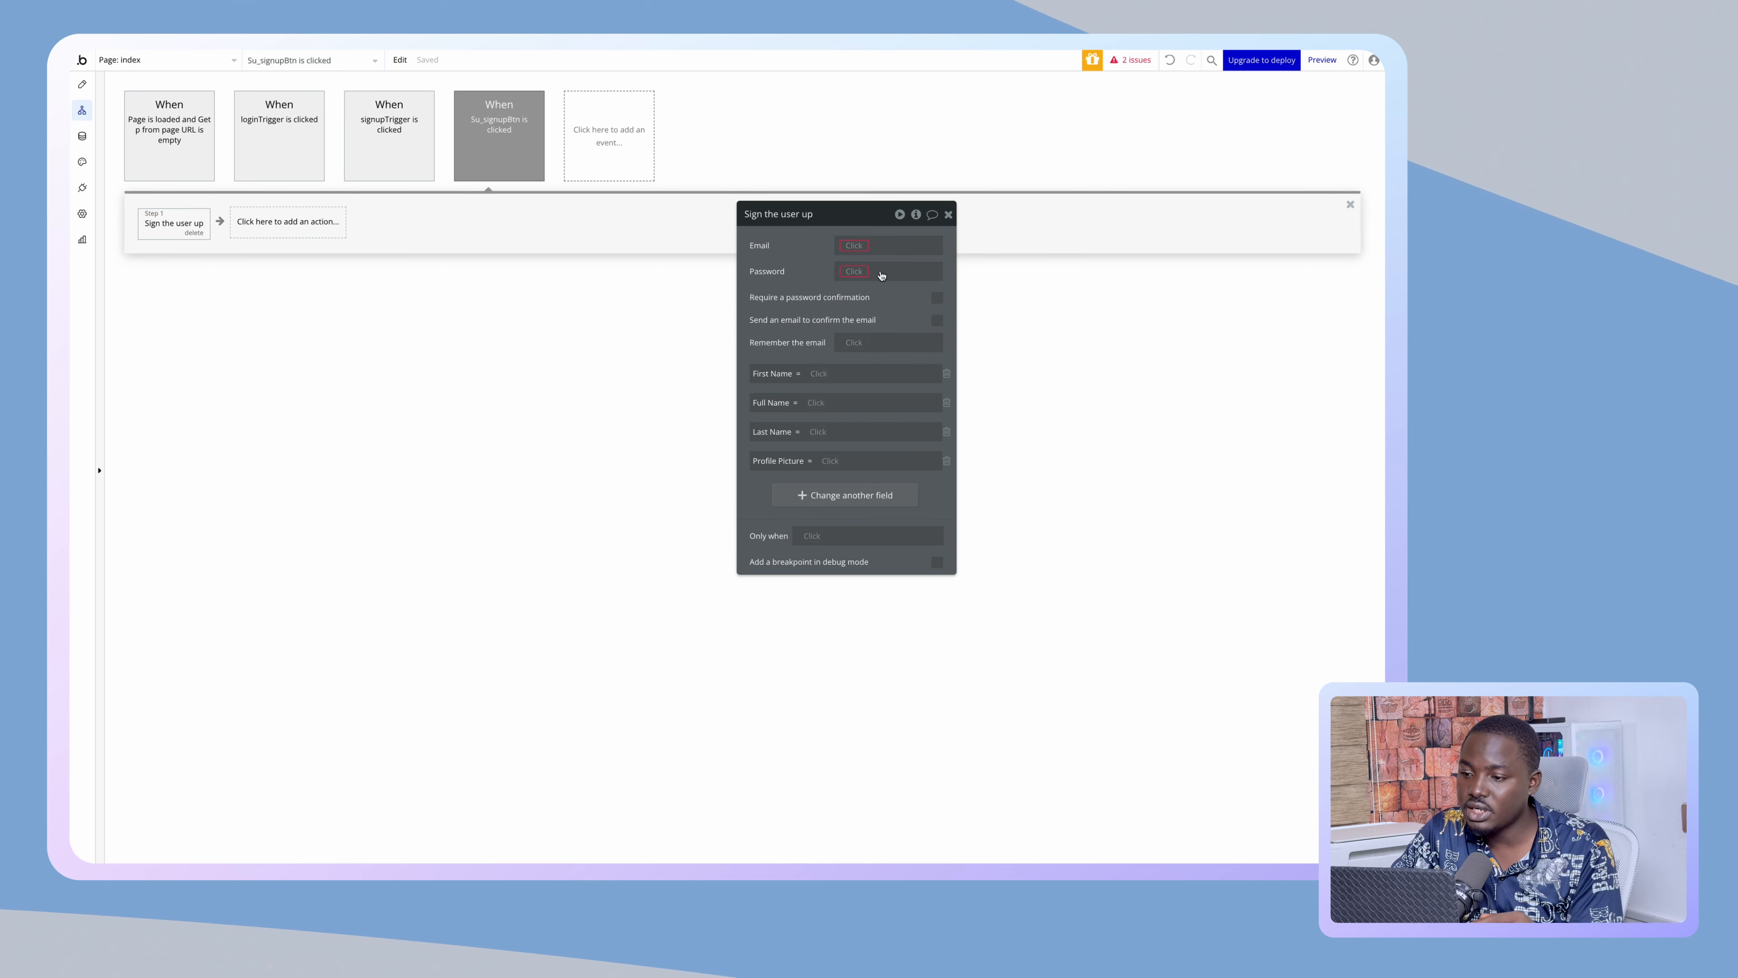
# - Set Email to Su_emailAddress's value and Password to Su_password's value
pyautogui.click(854, 246)
pyautogui.write('su')
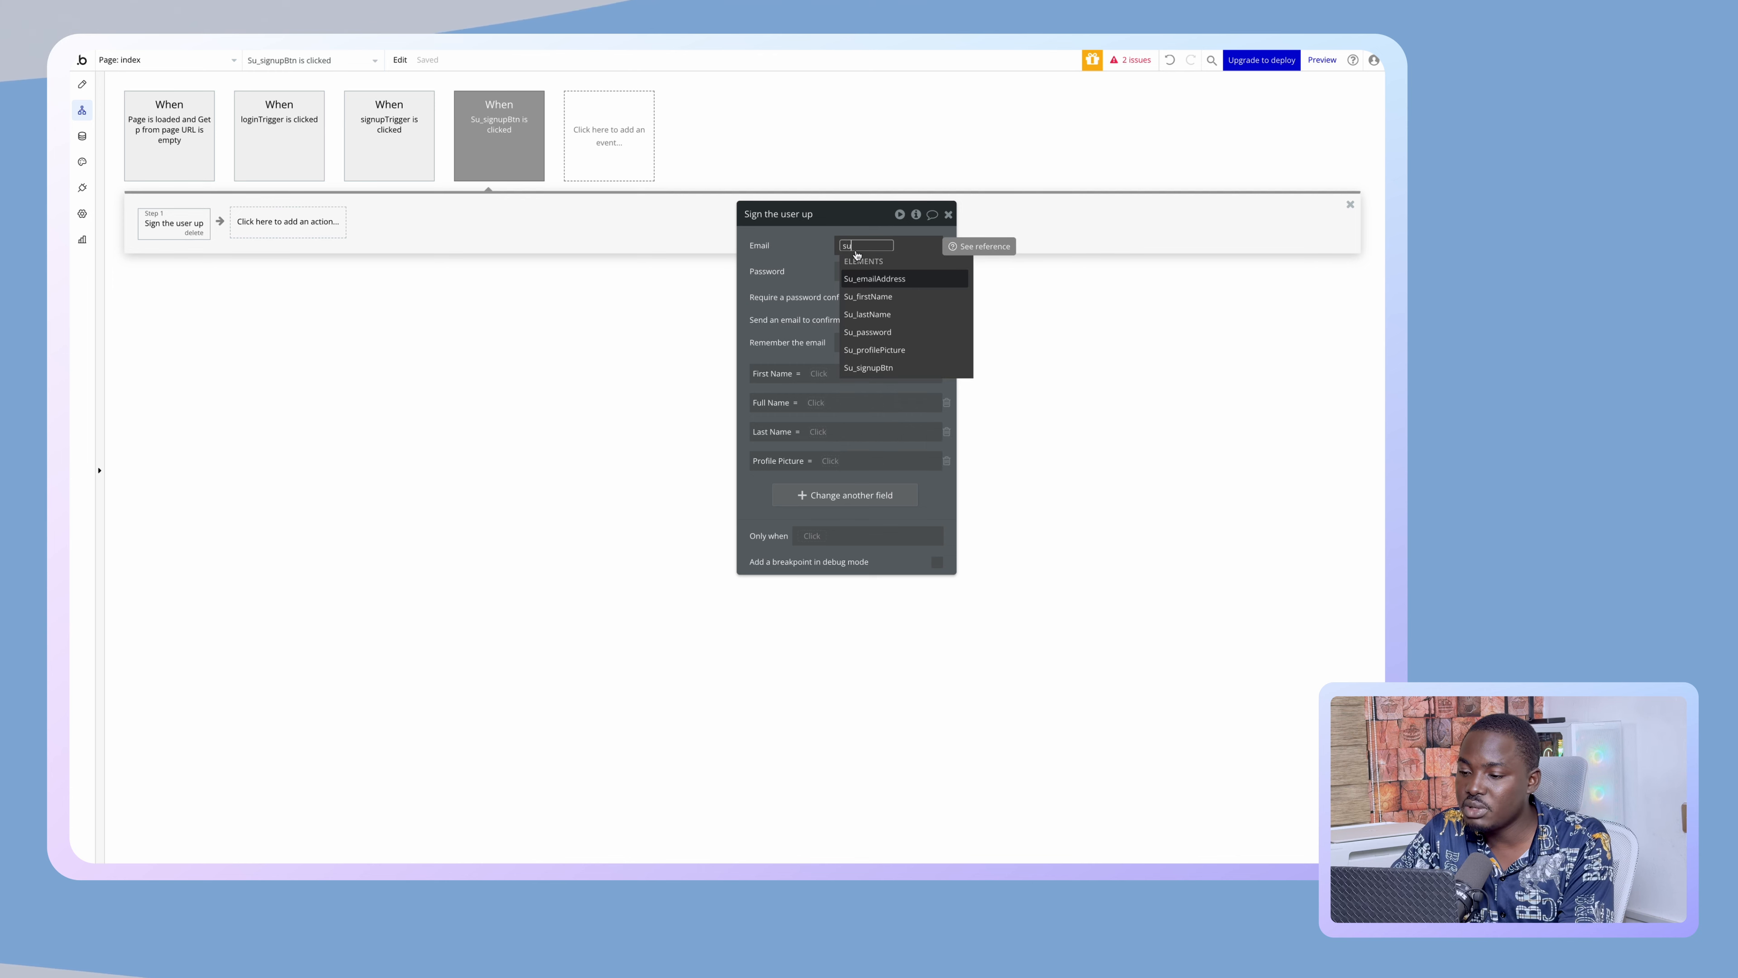
pyautogui.click(862, 279)
pyautogui.click(863, 291)
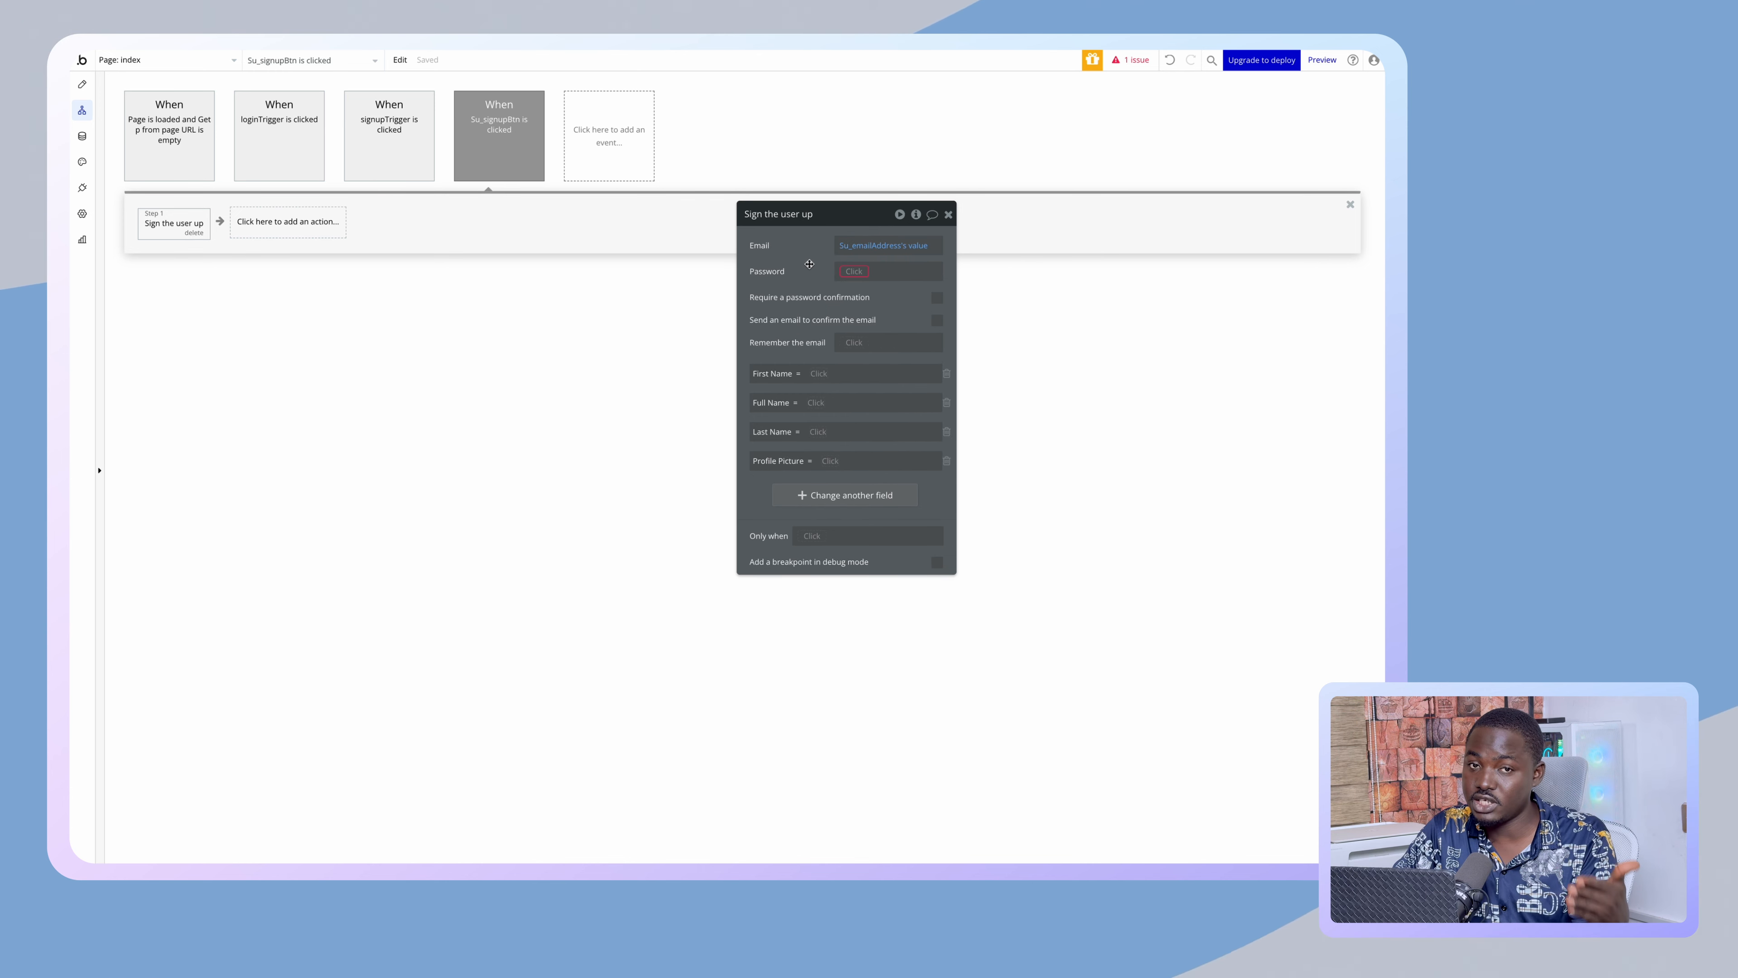
pyautogui.click(847, 272)
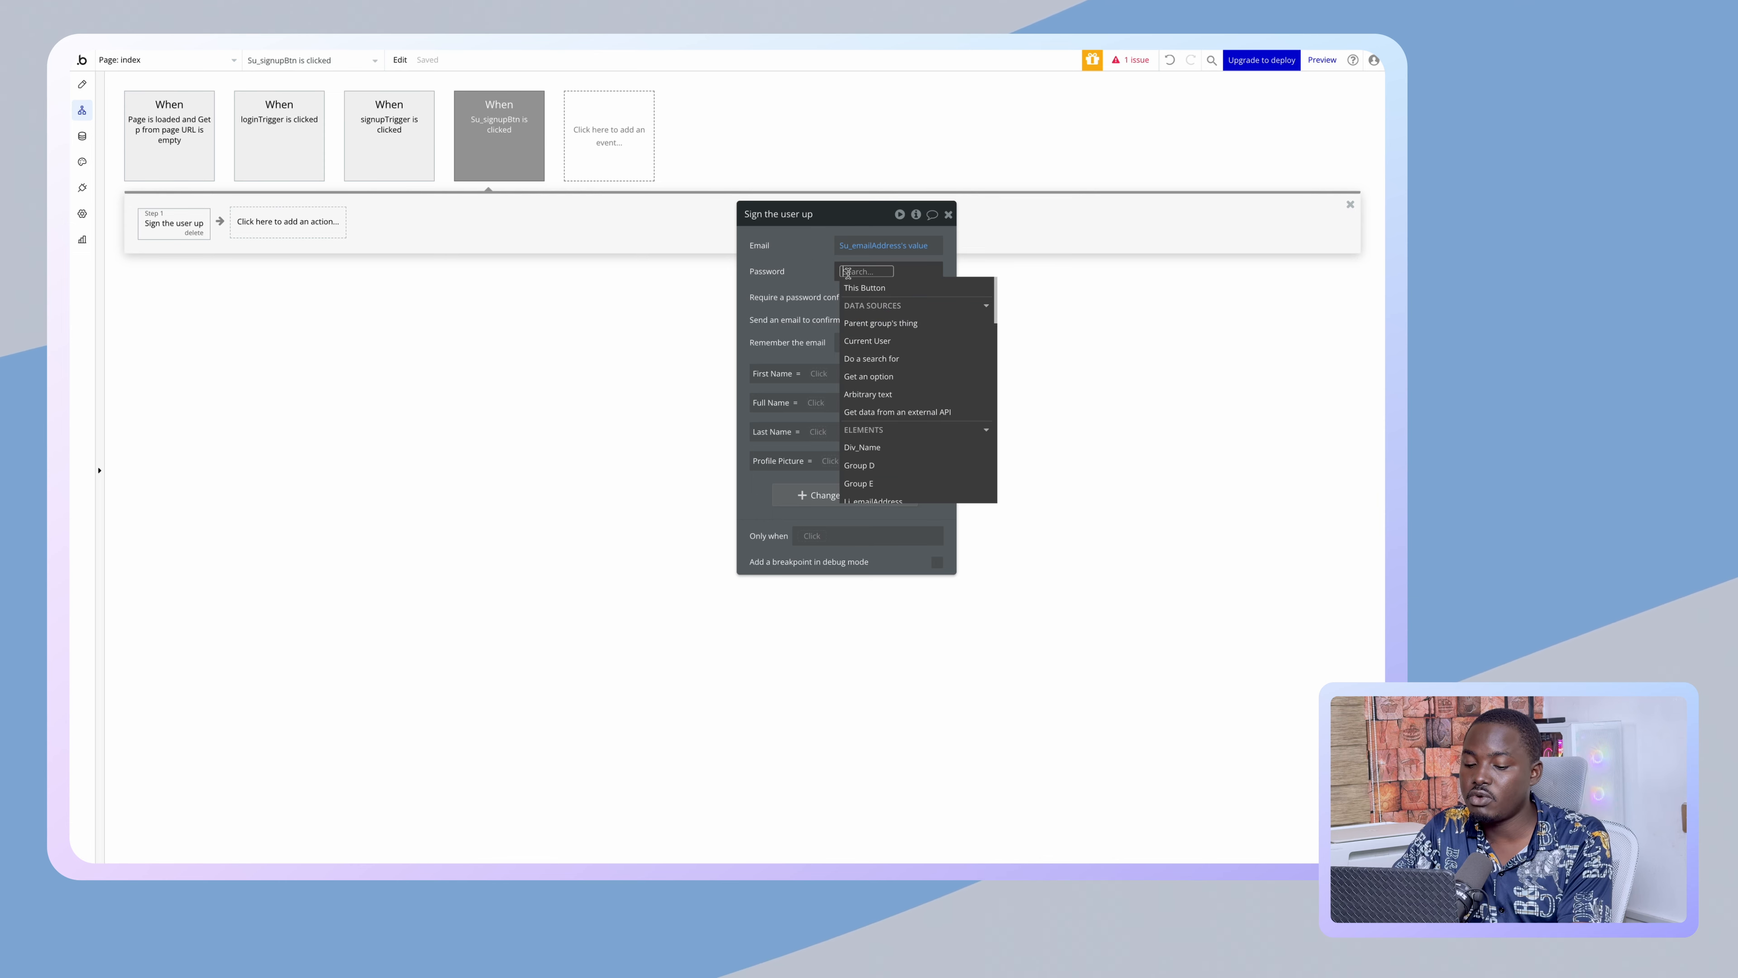
pyautogui.write('Su')
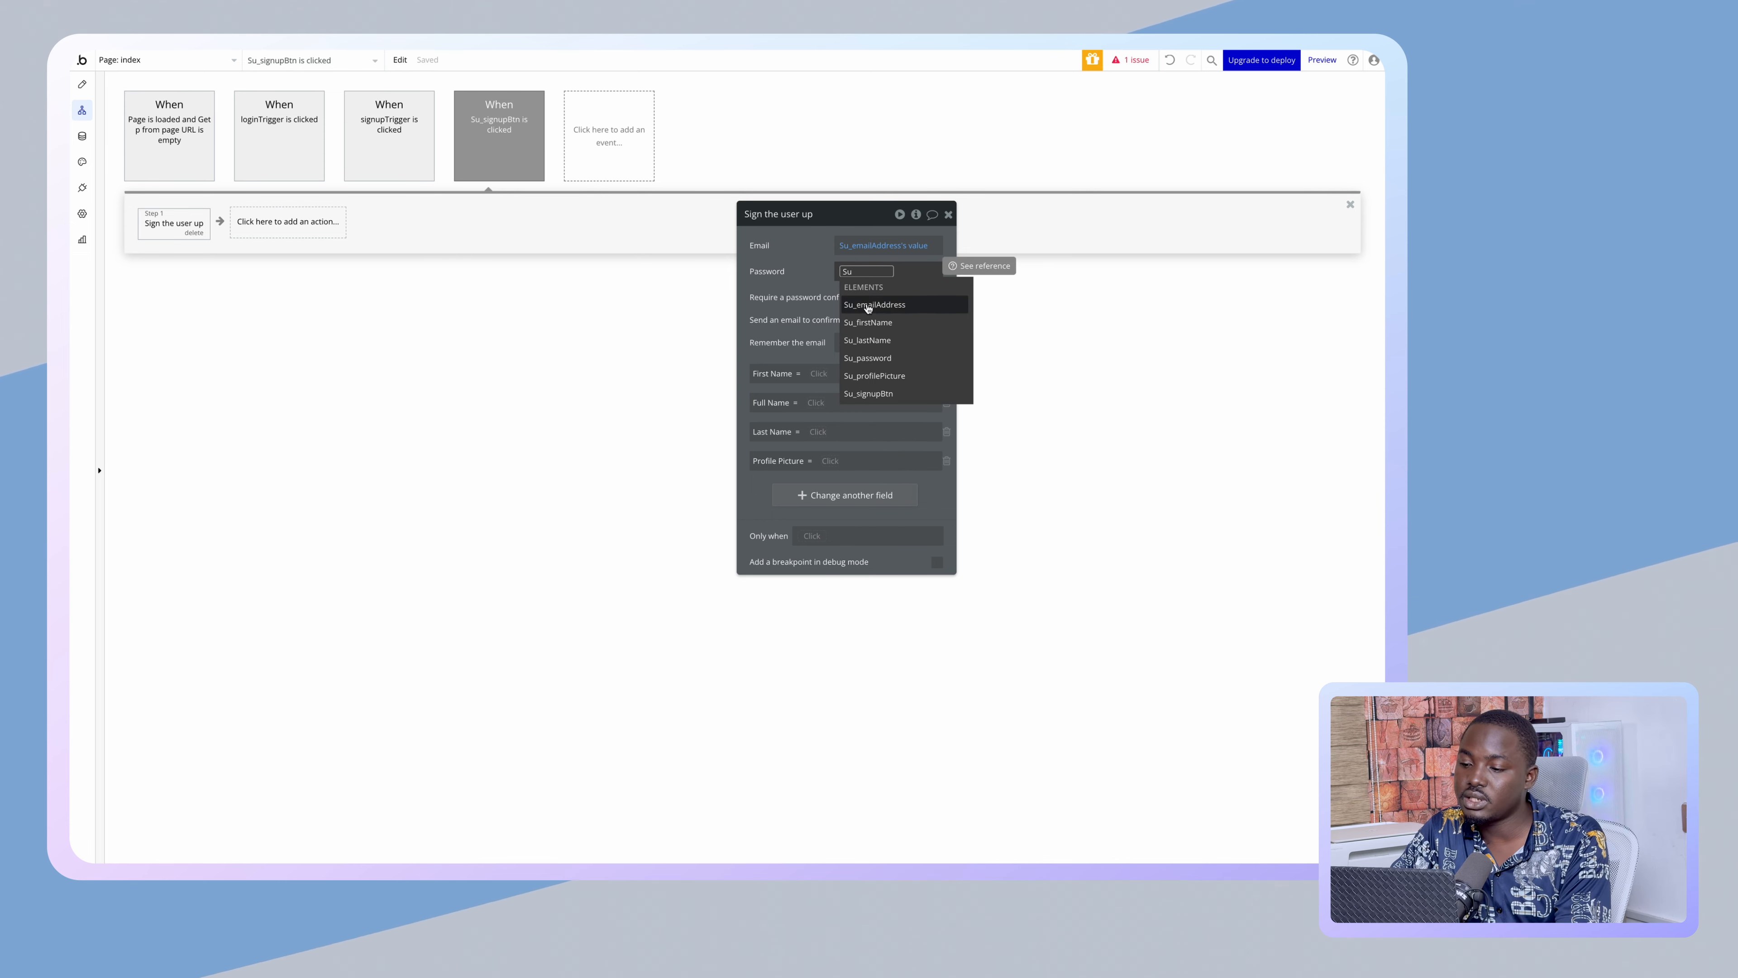
pyautogui.click(869, 357)
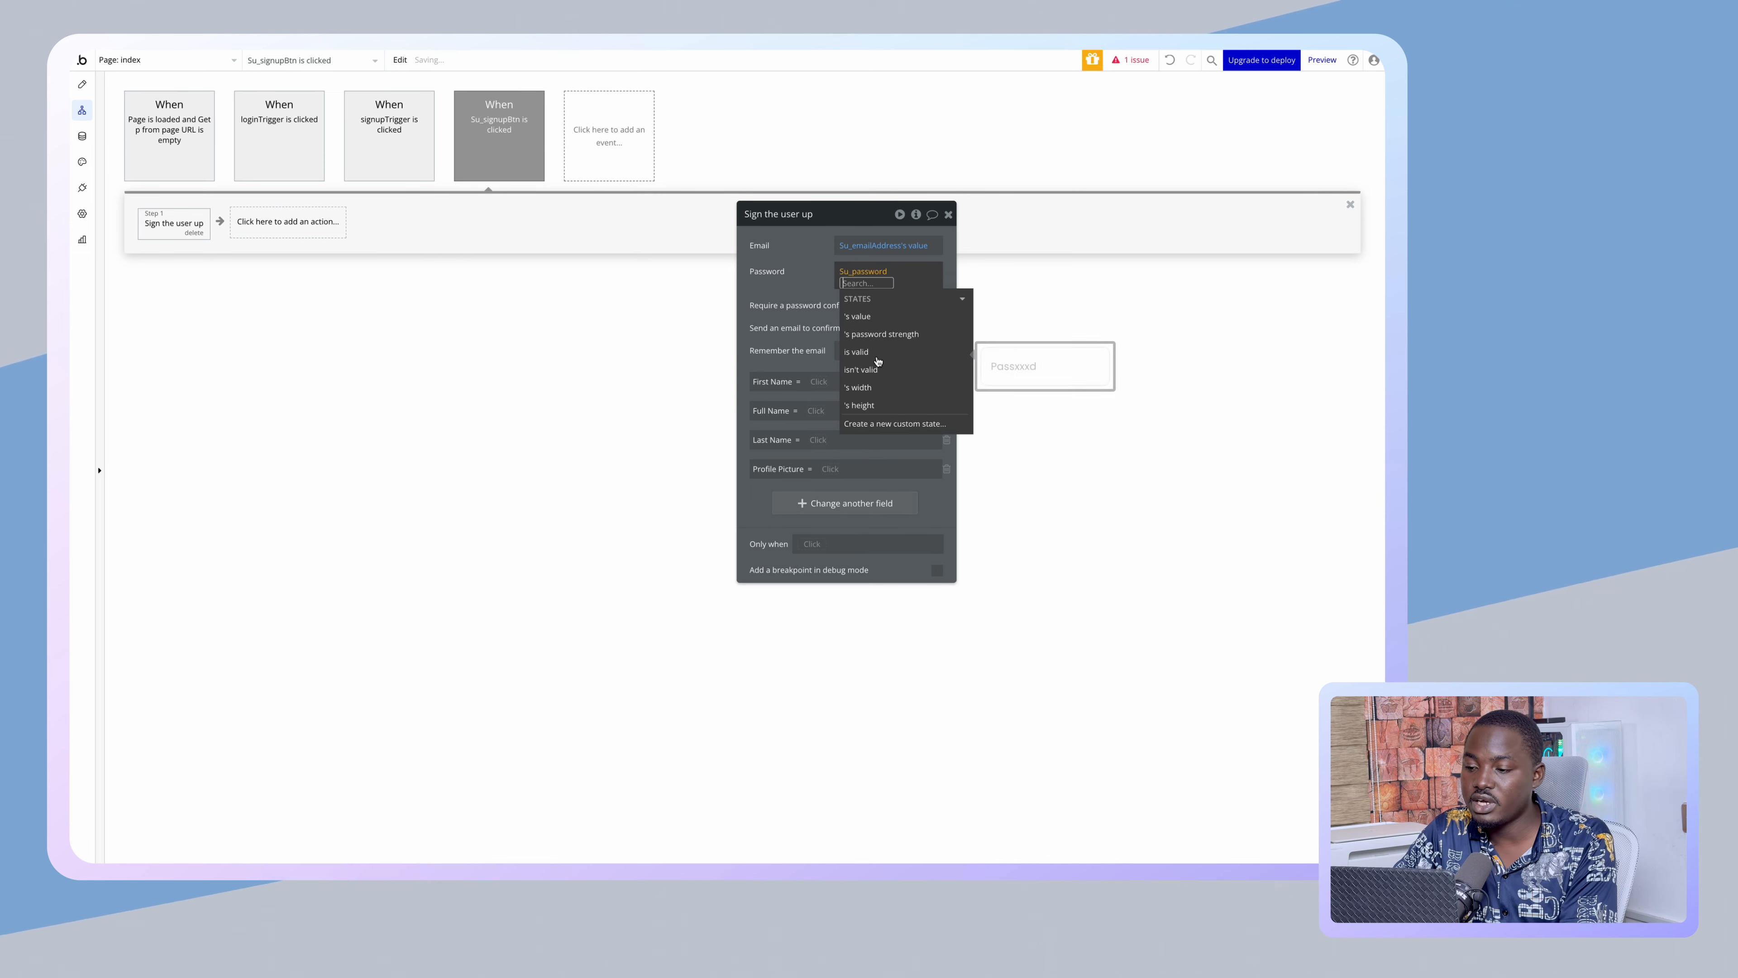
pyautogui.click(861, 316)
pyautogui.click(793, 271)
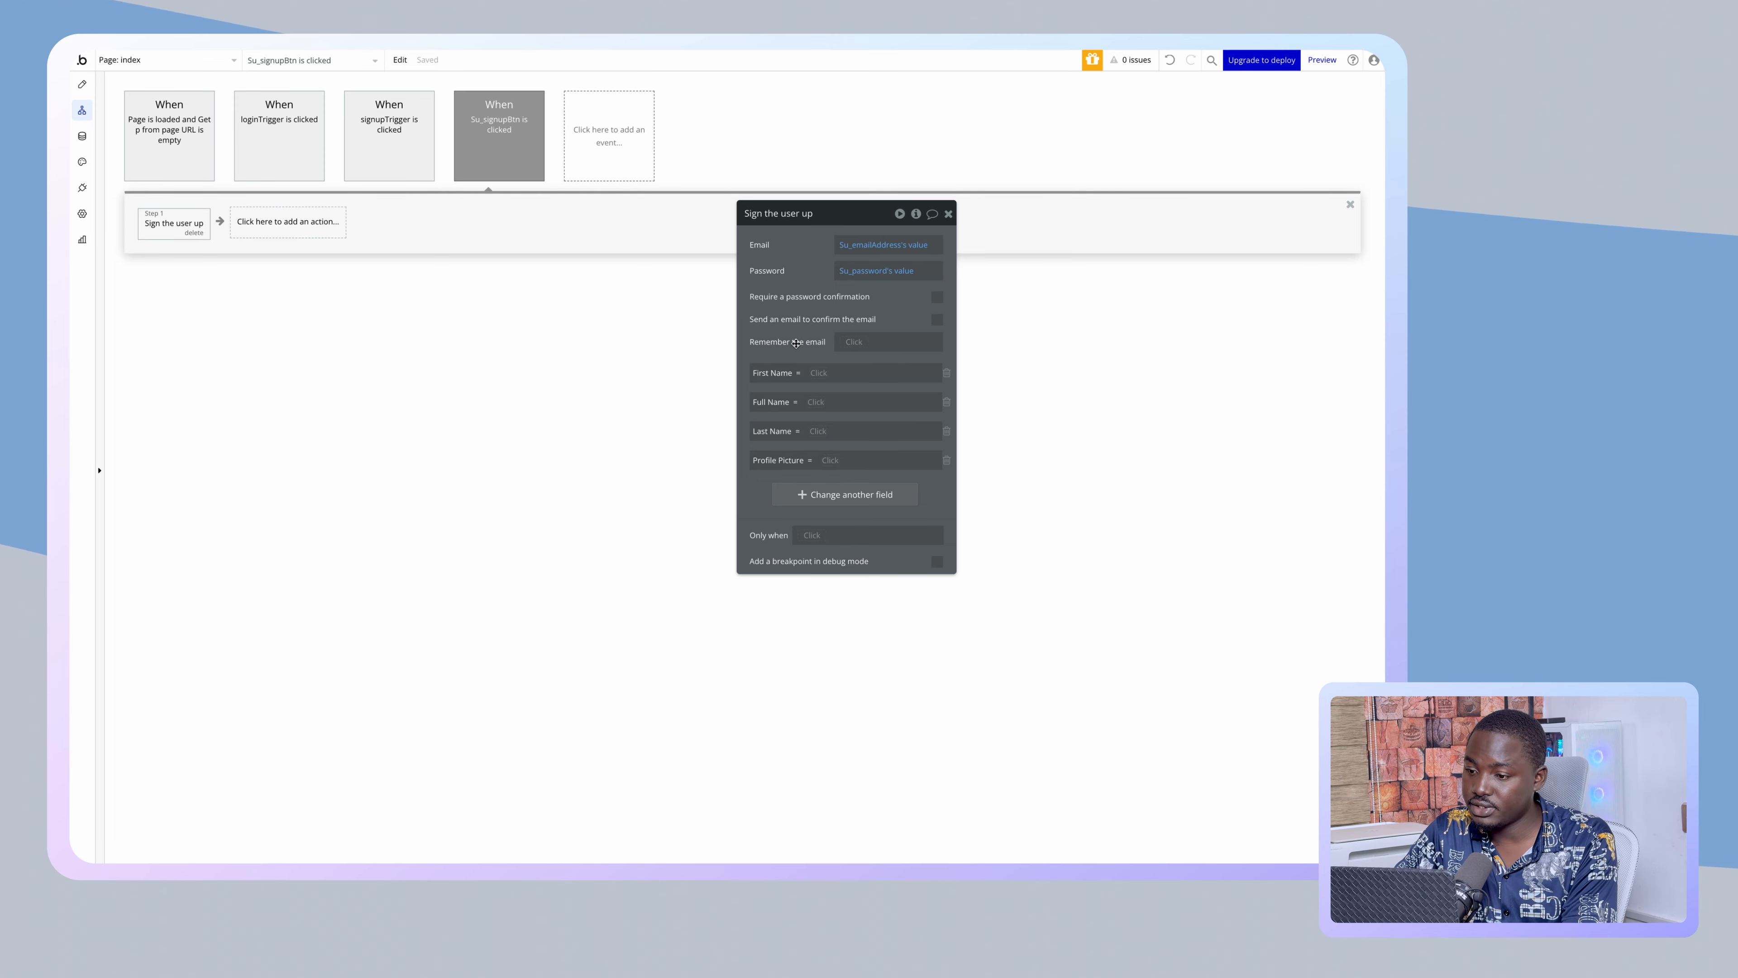
# - Set First Name to Su_firstName's value
pyautogui.click(825, 374)
pyautogui.write('s')
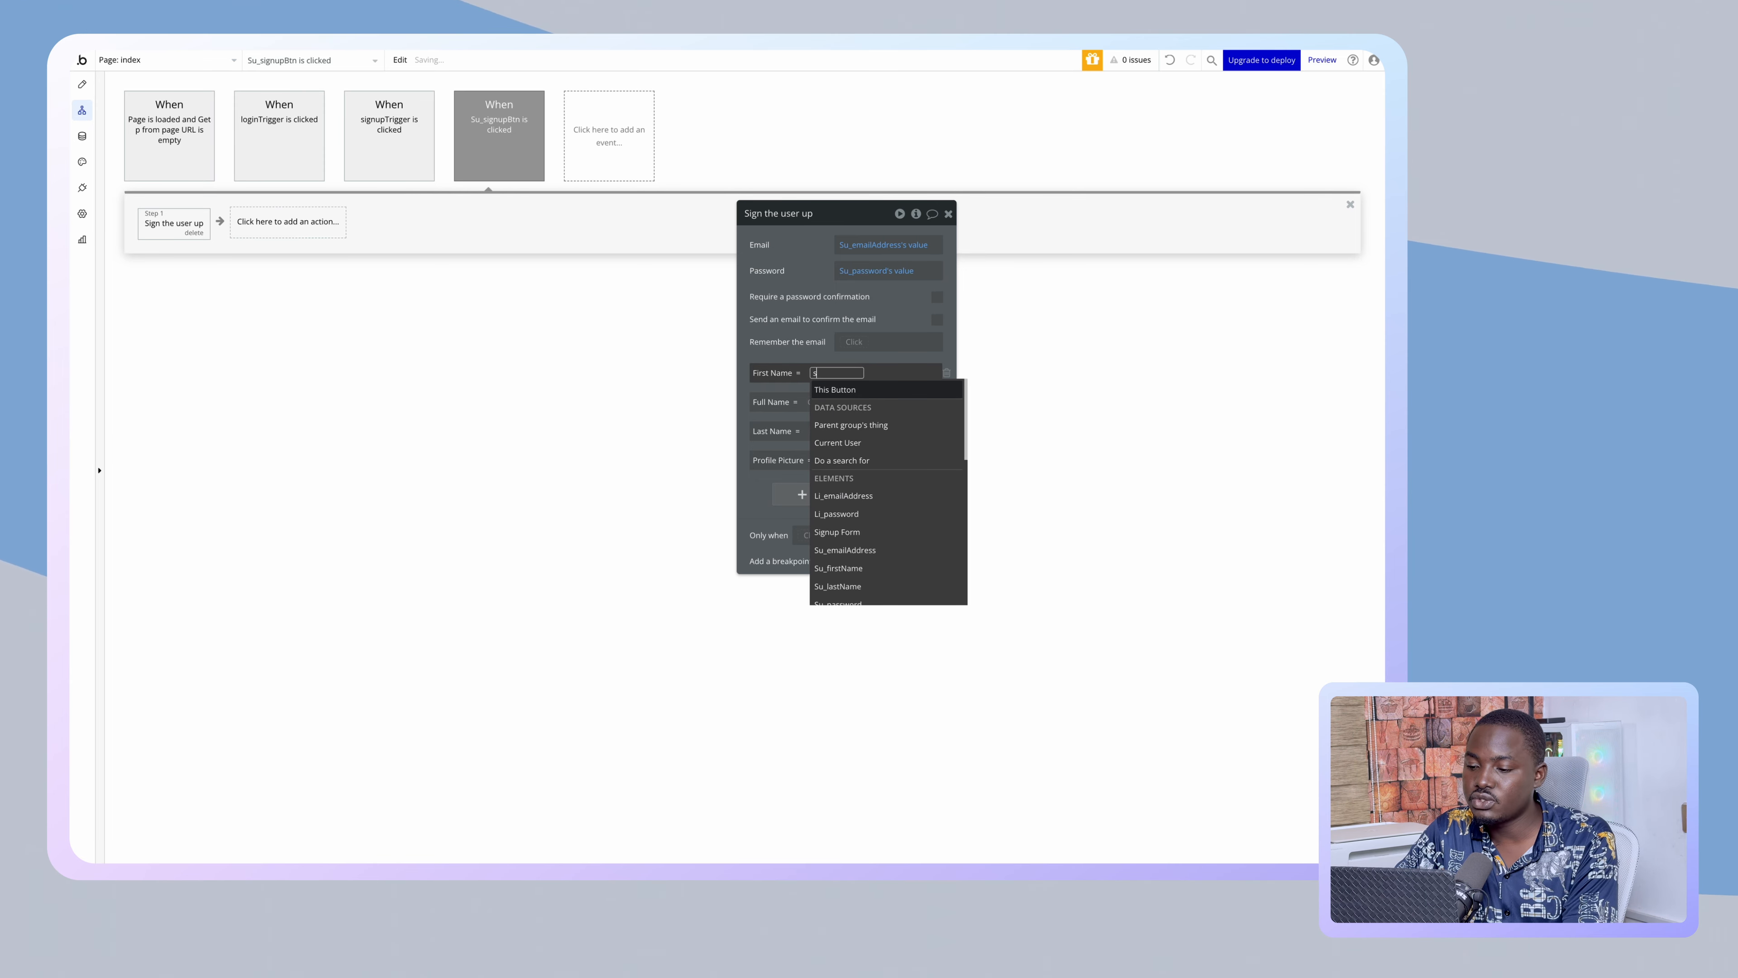
pyautogui.write('u')
pyautogui.click(838, 424)
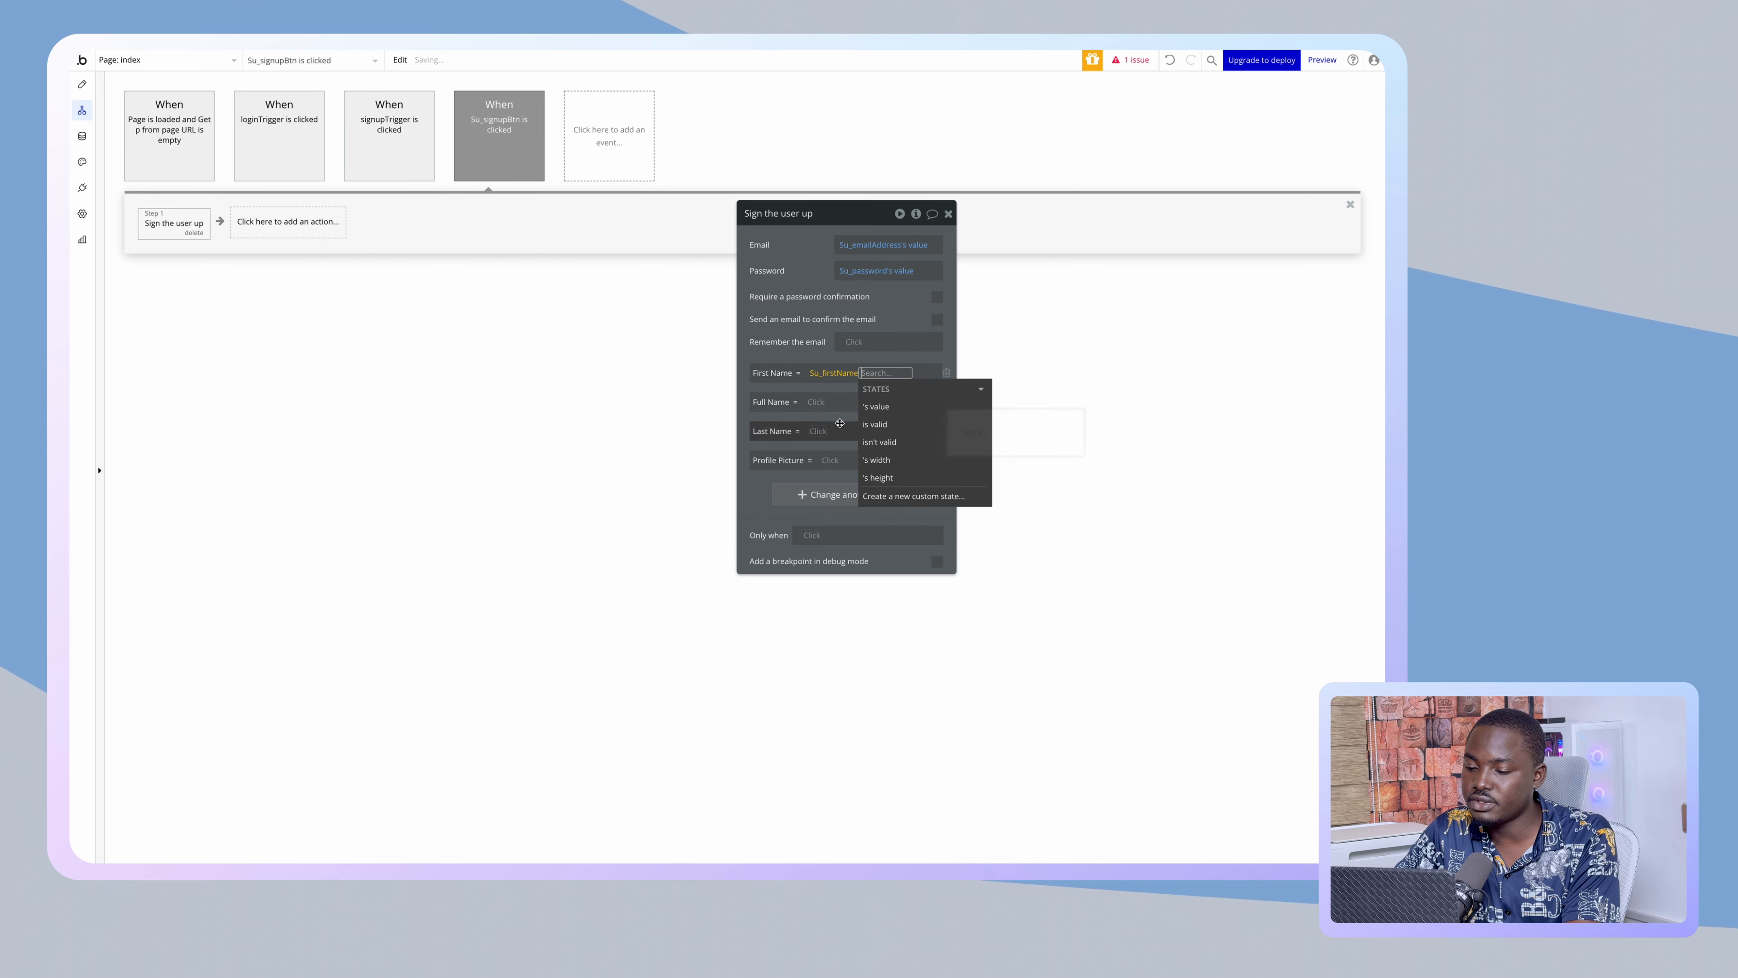
pyautogui.click(874, 407)
# - Set Full Name to Su_firstName's value followed by Su_lastName's value
pyautogui.click(818, 410)
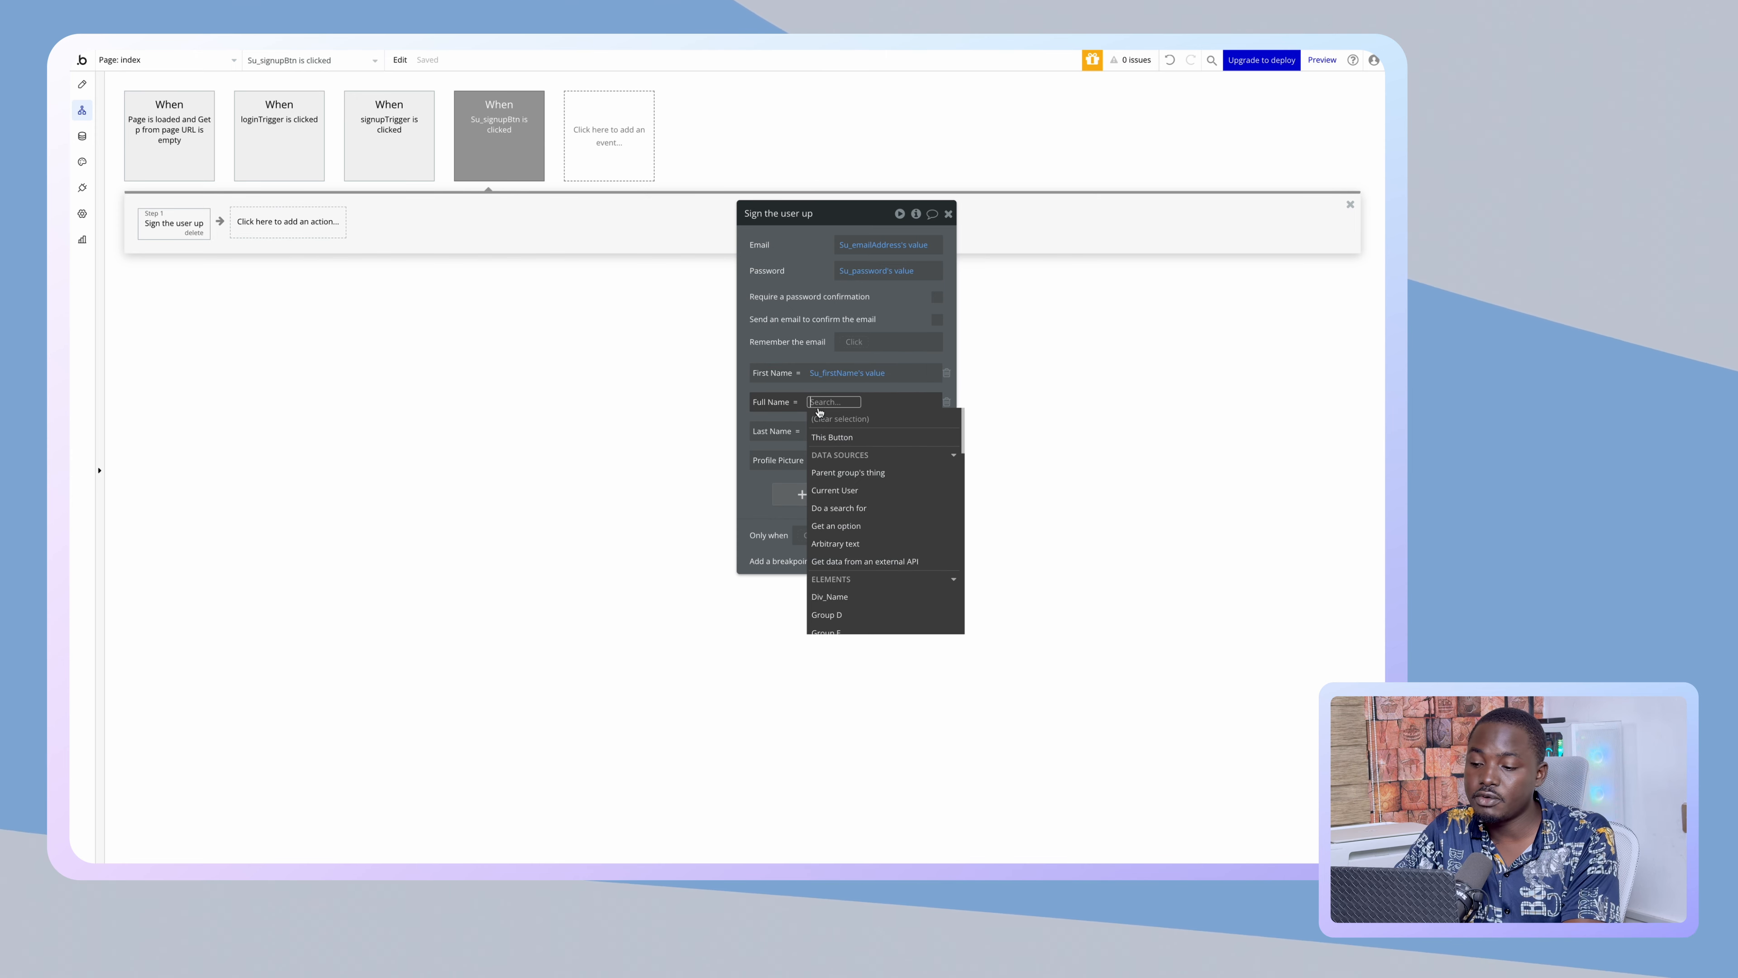
pyautogui.write('su')
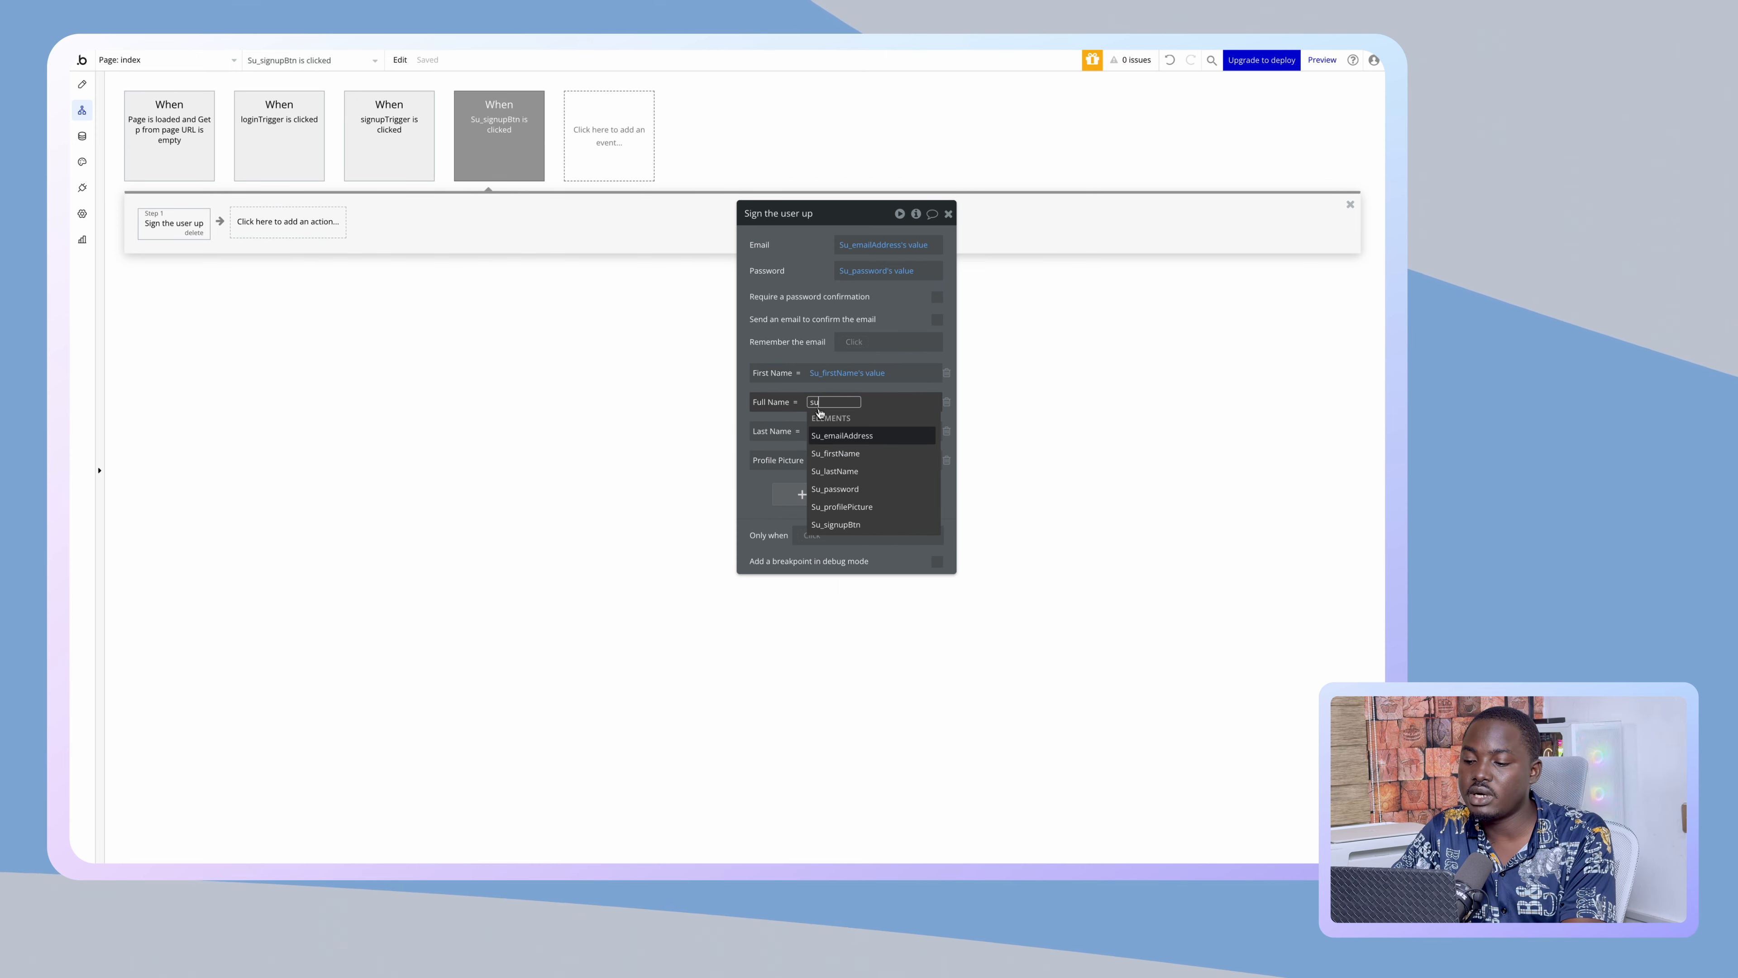
pyautogui.click(835, 453)
pyautogui.click(874, 438)
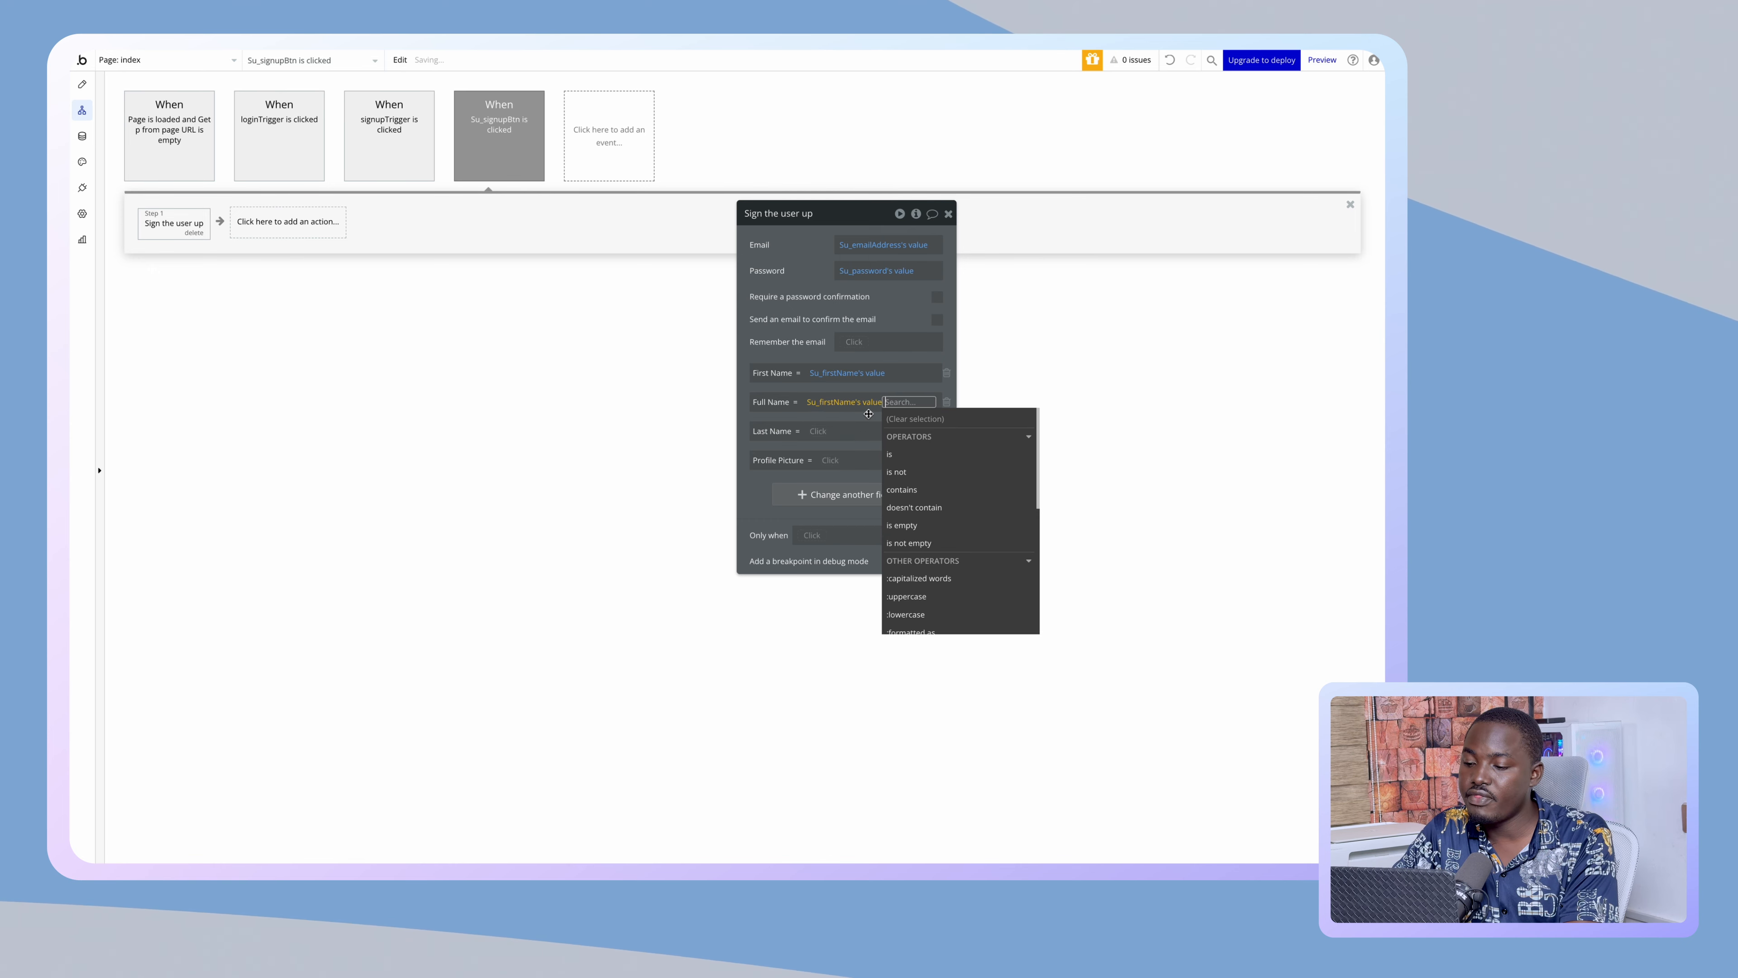
pyautogui.click(903, 389)
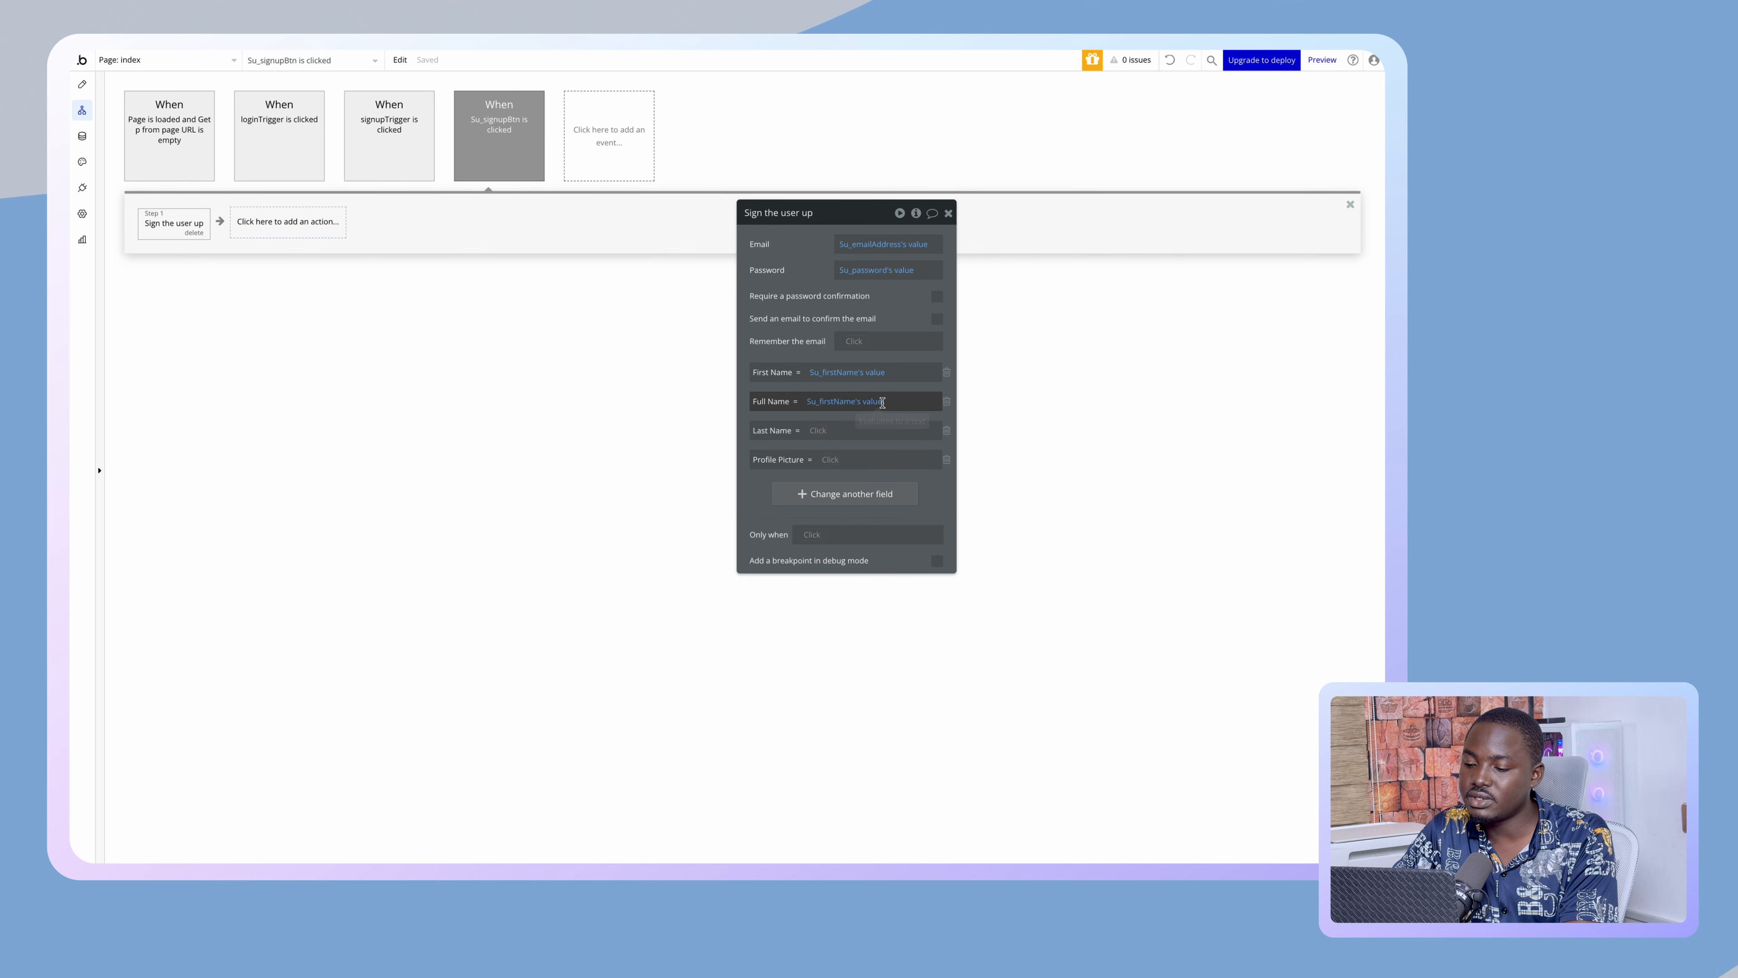
pyautogui.click(882, 402)
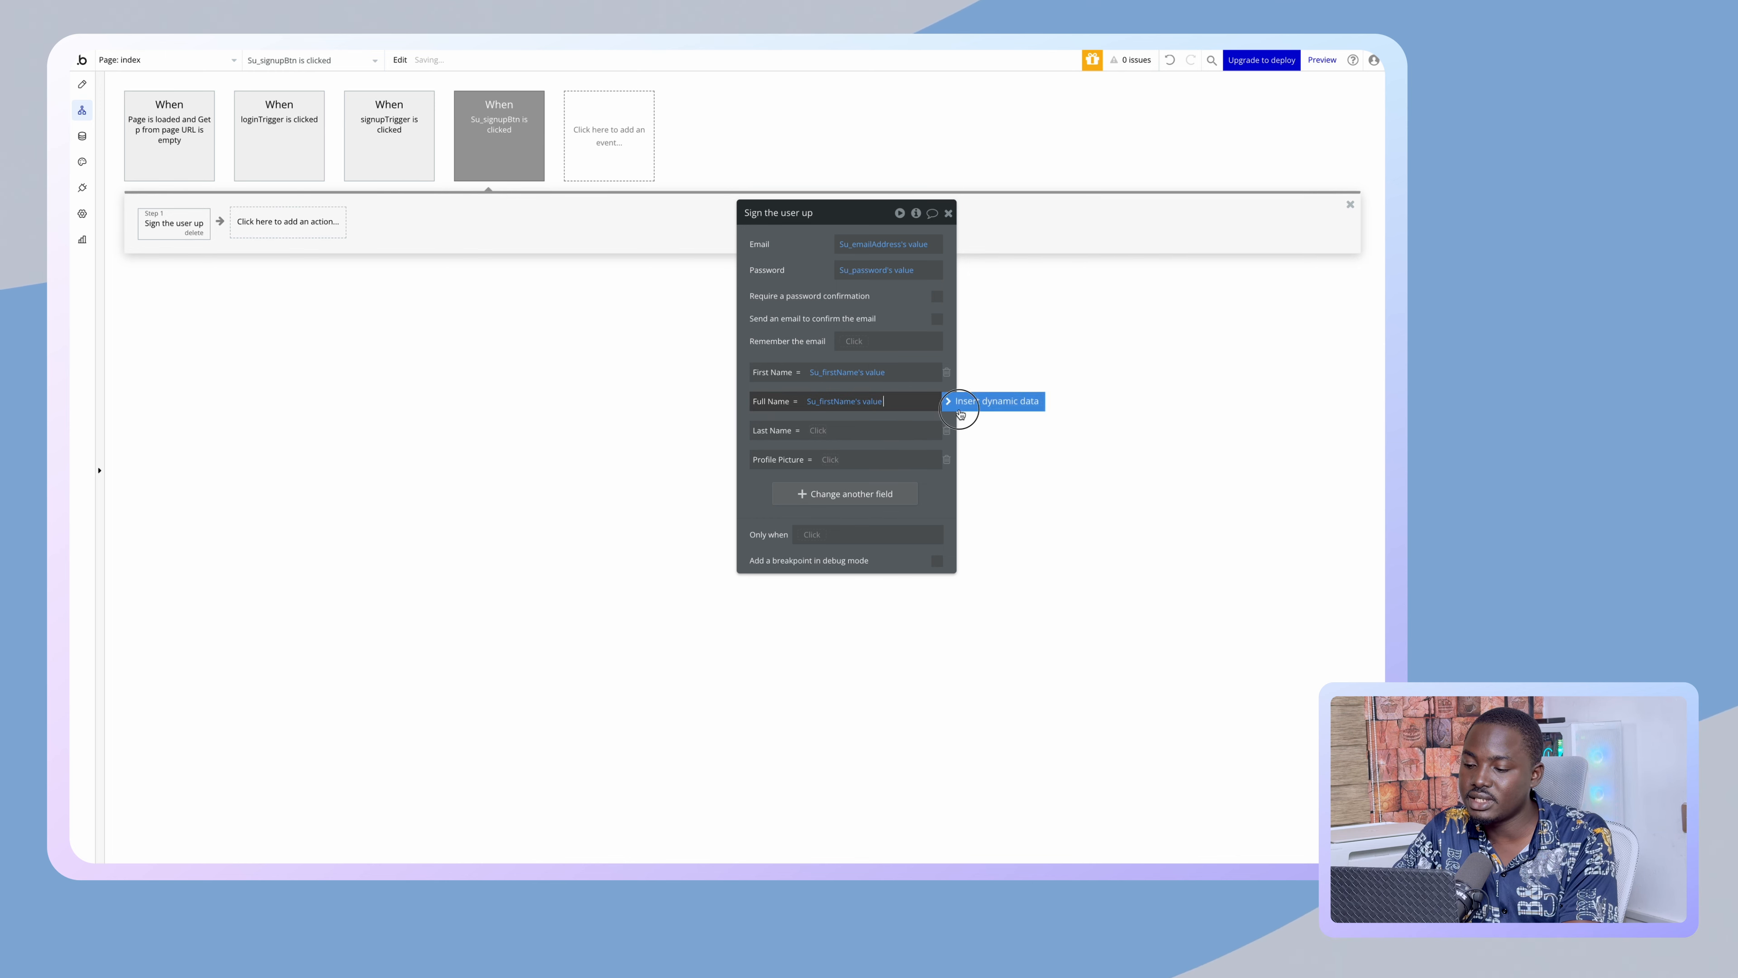
pyautogui.click(985, 402)
pyautogui.write('s valu')
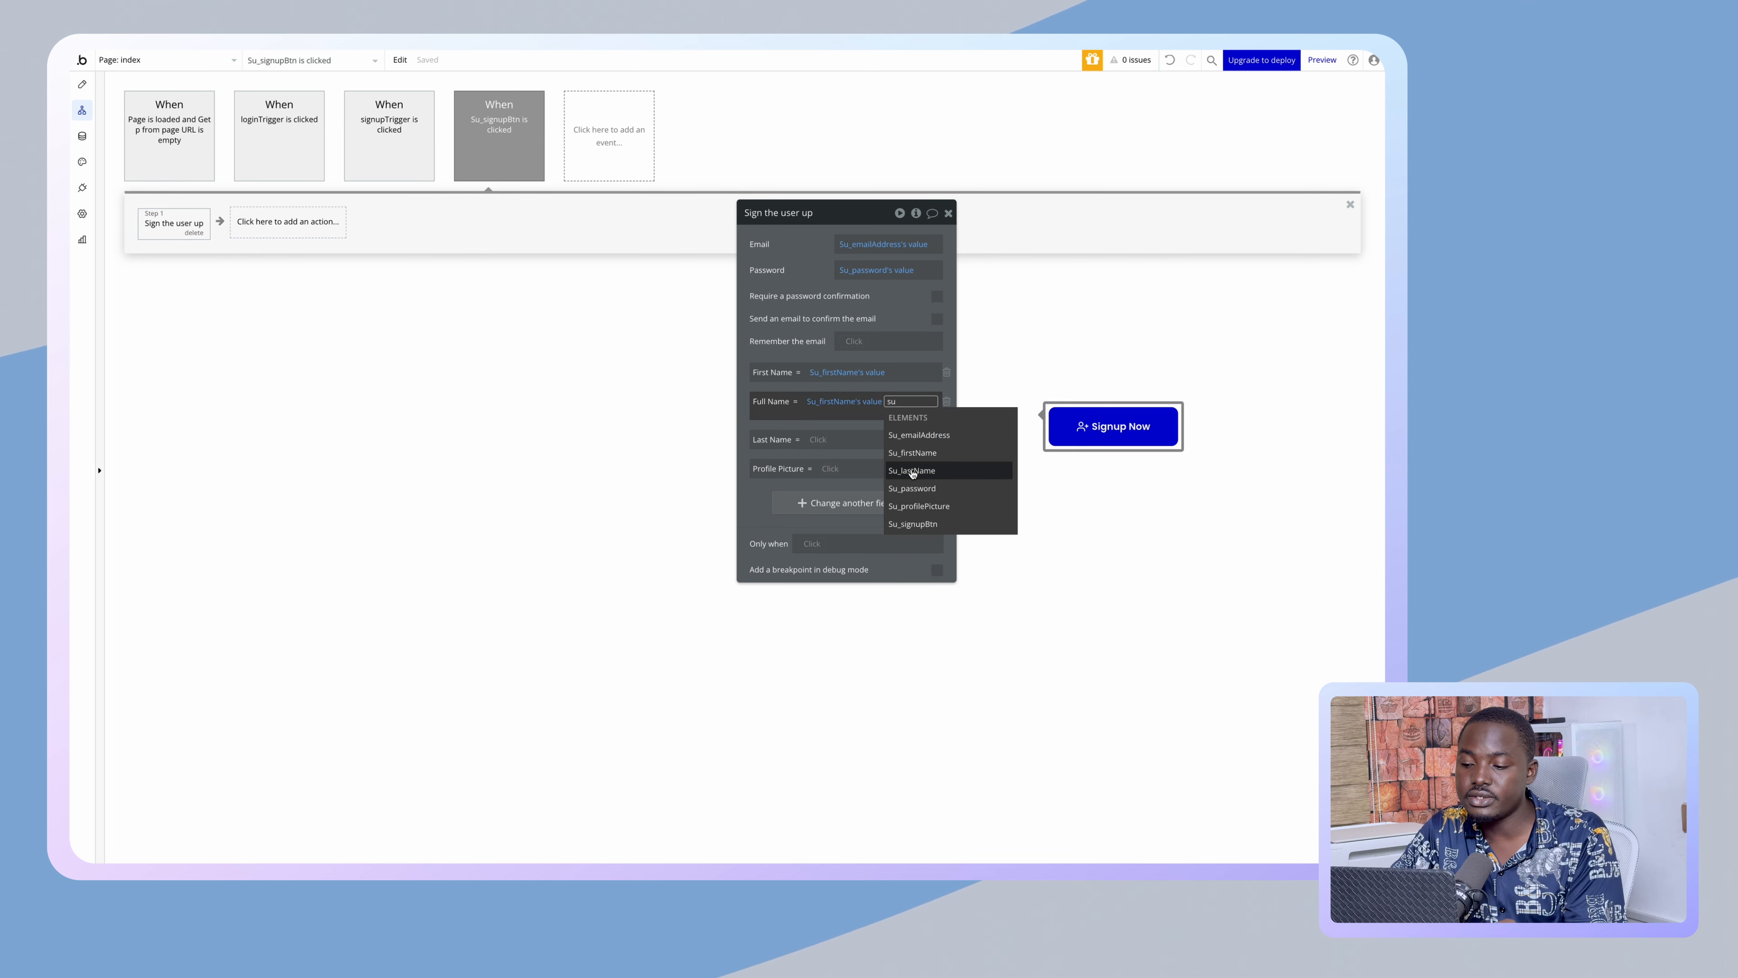
pyautogui.click(913, 472)
pyautogui.click(851, 432)
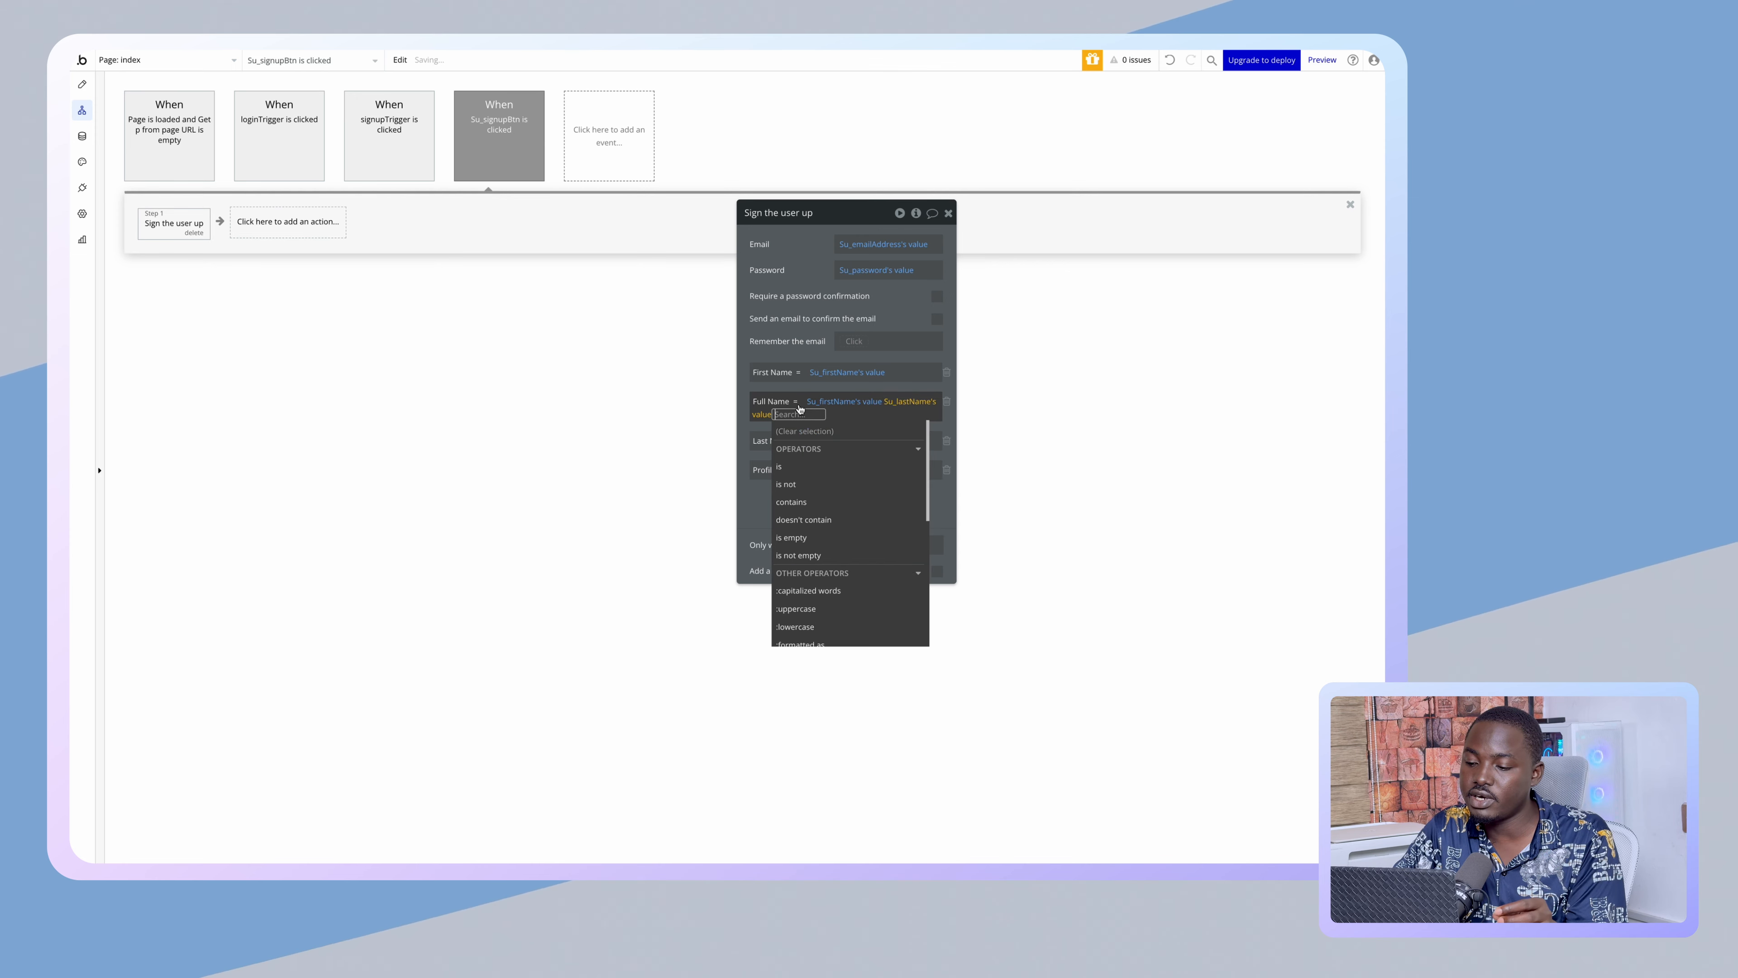
pyautogui.click(810, 433)
# - Set Last Name to Su_lastName's value and Profile Picture to Su_profilePicture's value
pyautogui.click(818, 441)
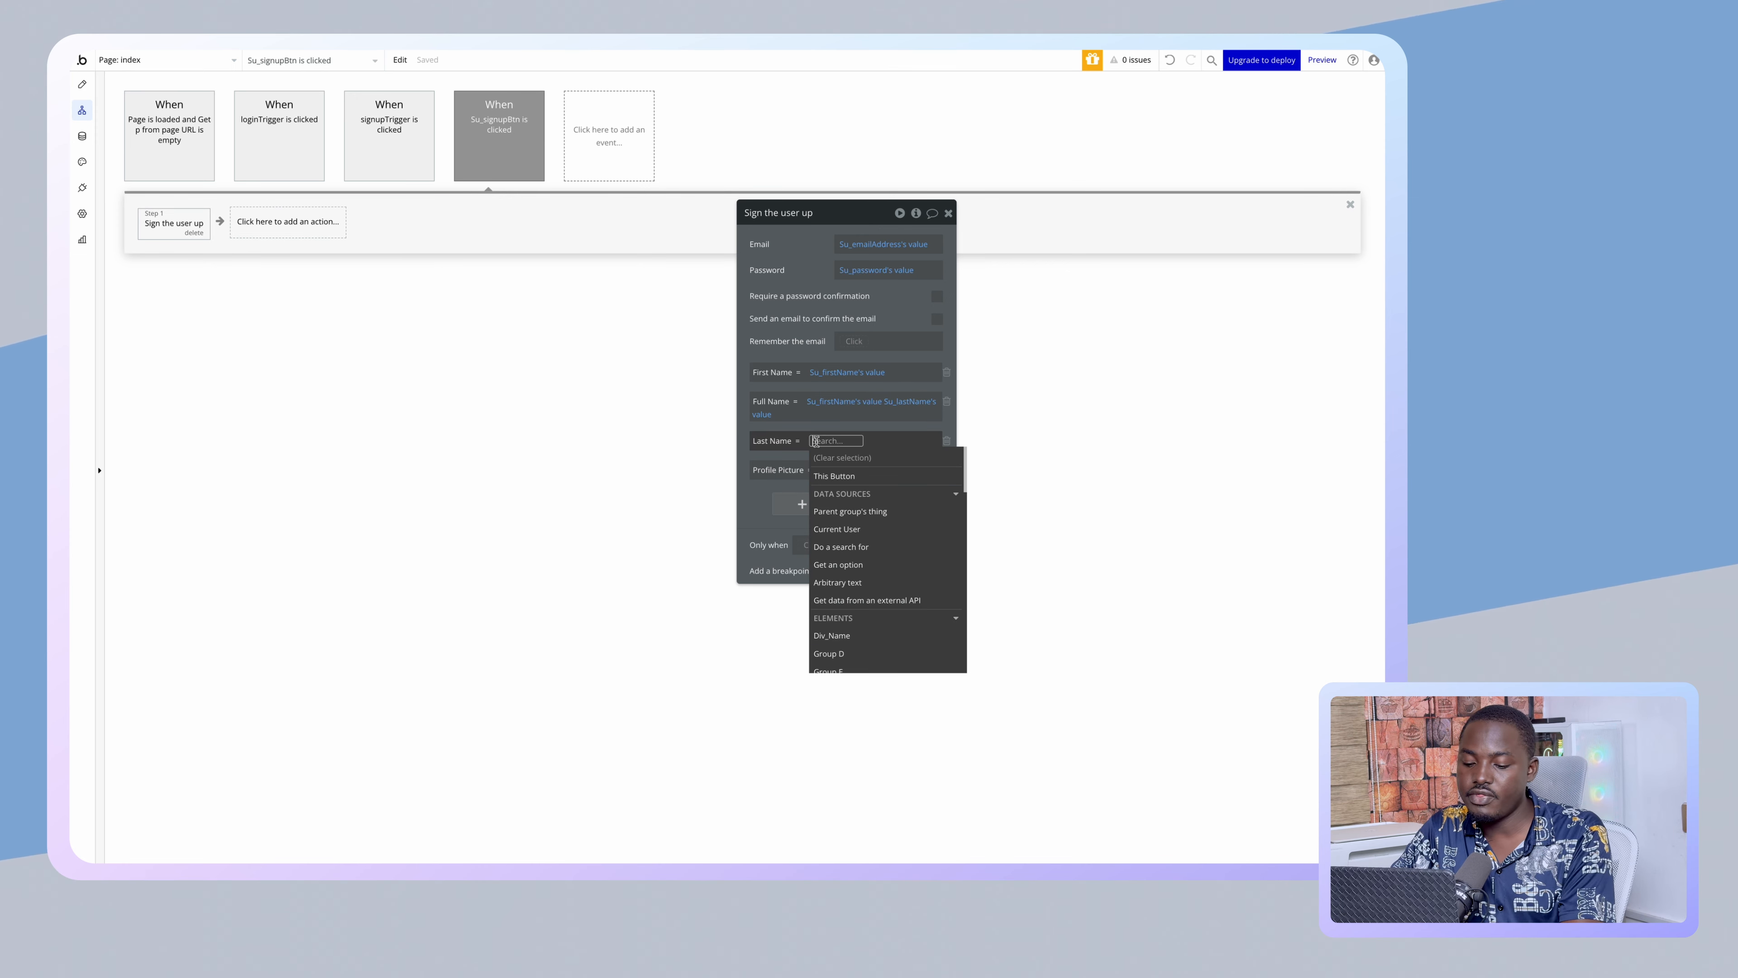
pyautogui.write('Su')
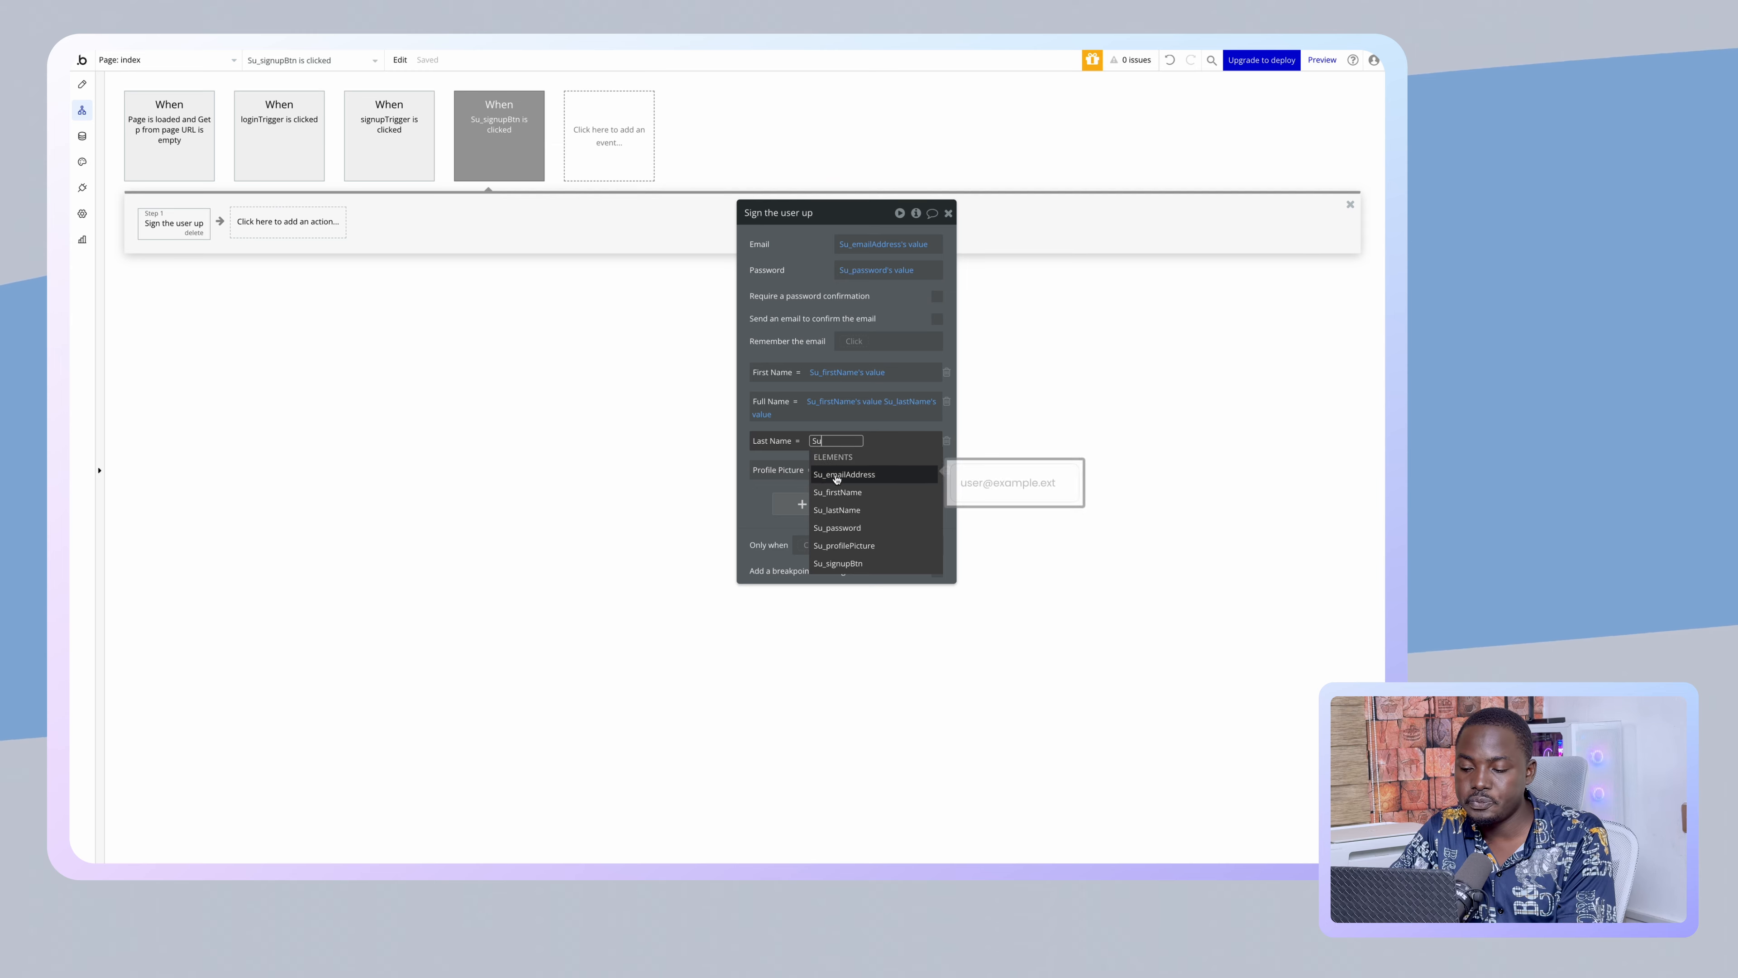
pyautogui.click(836, 509)
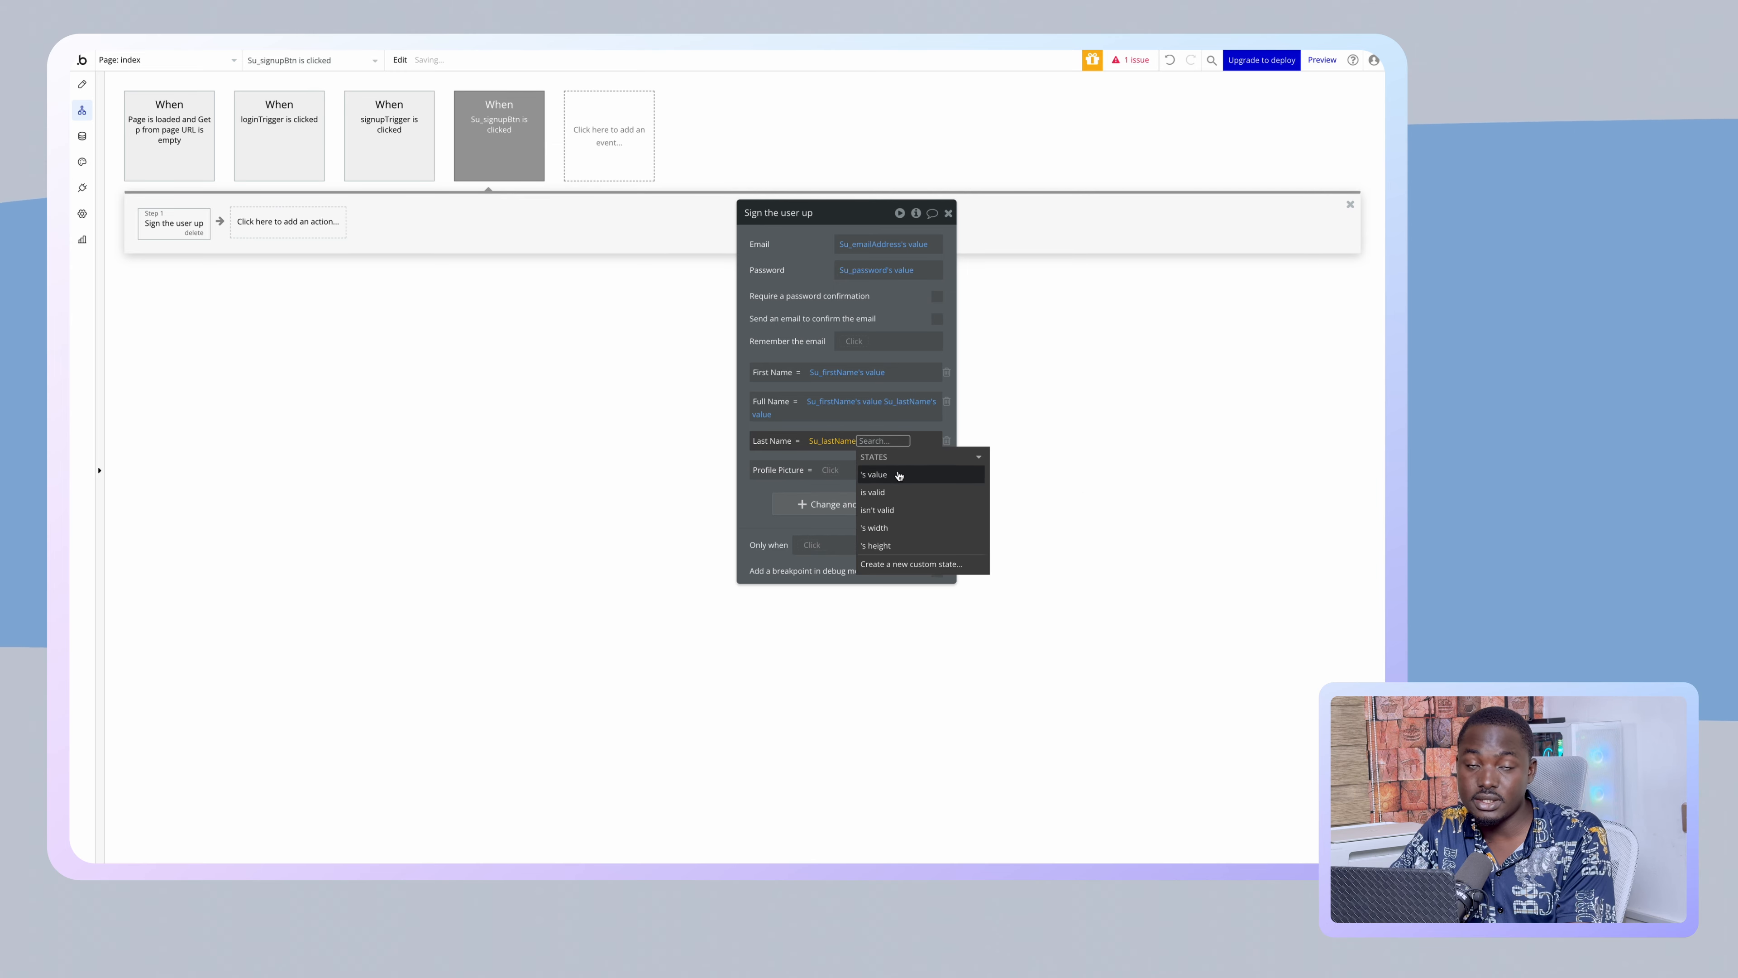
pyautogui.click(870, 474)
pyautogui.click(828, 471)
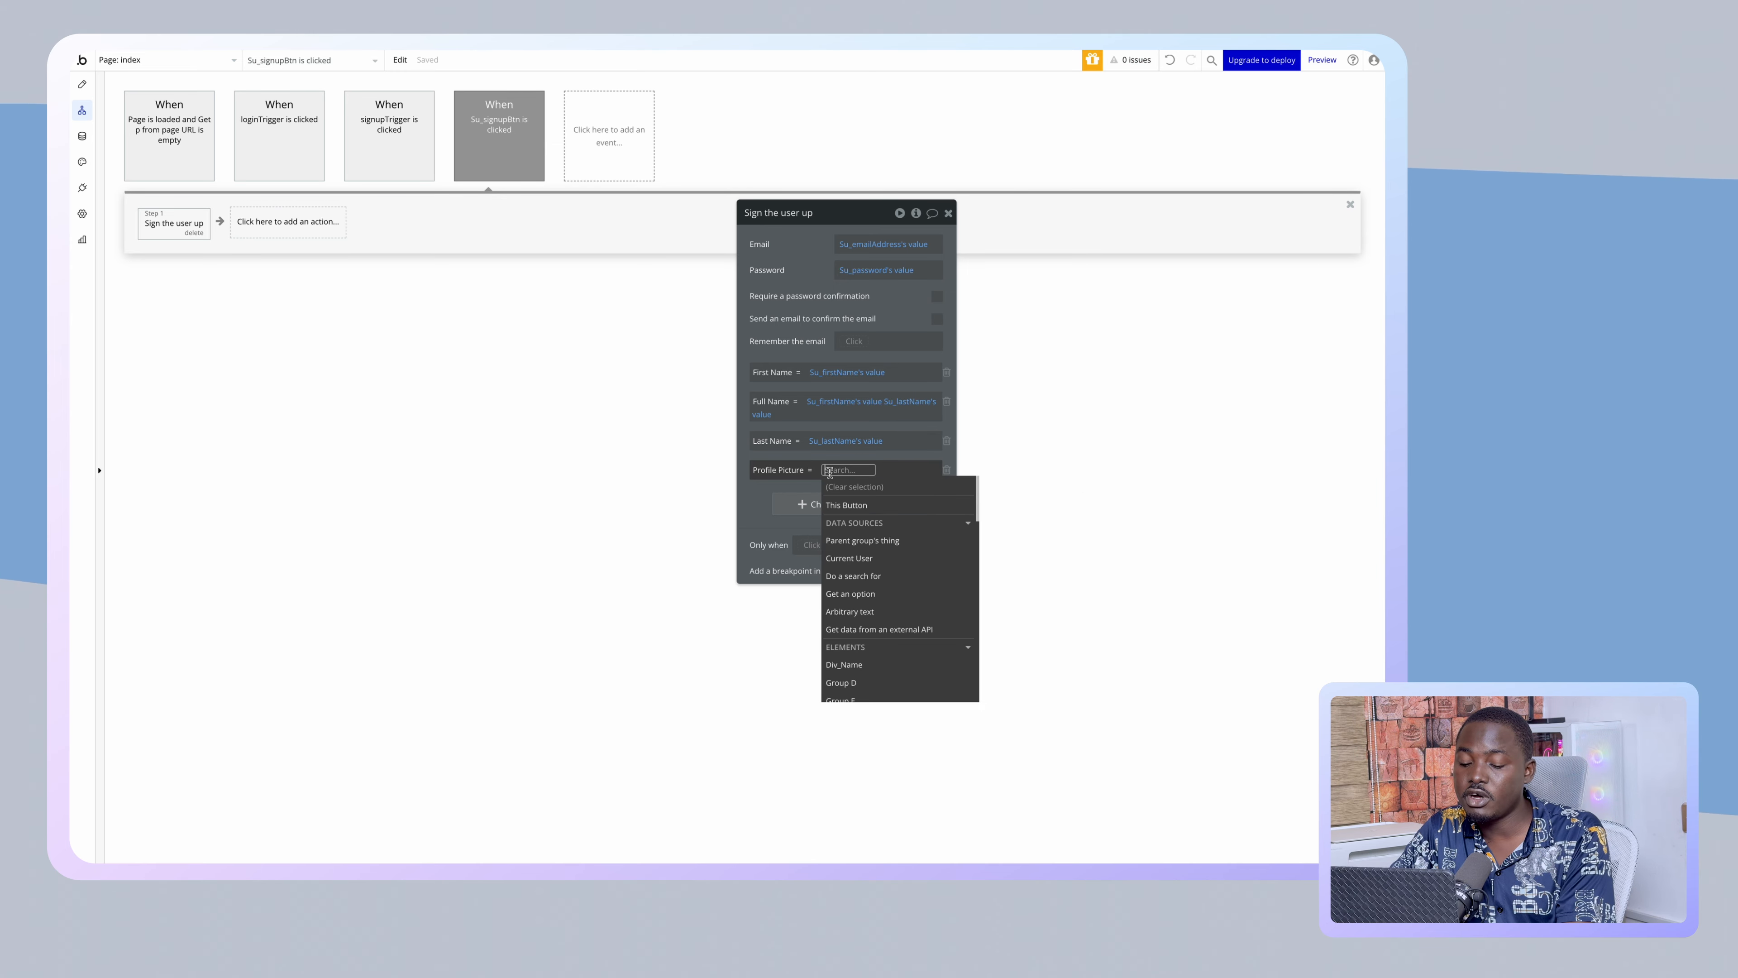
pyautogui.write('S')
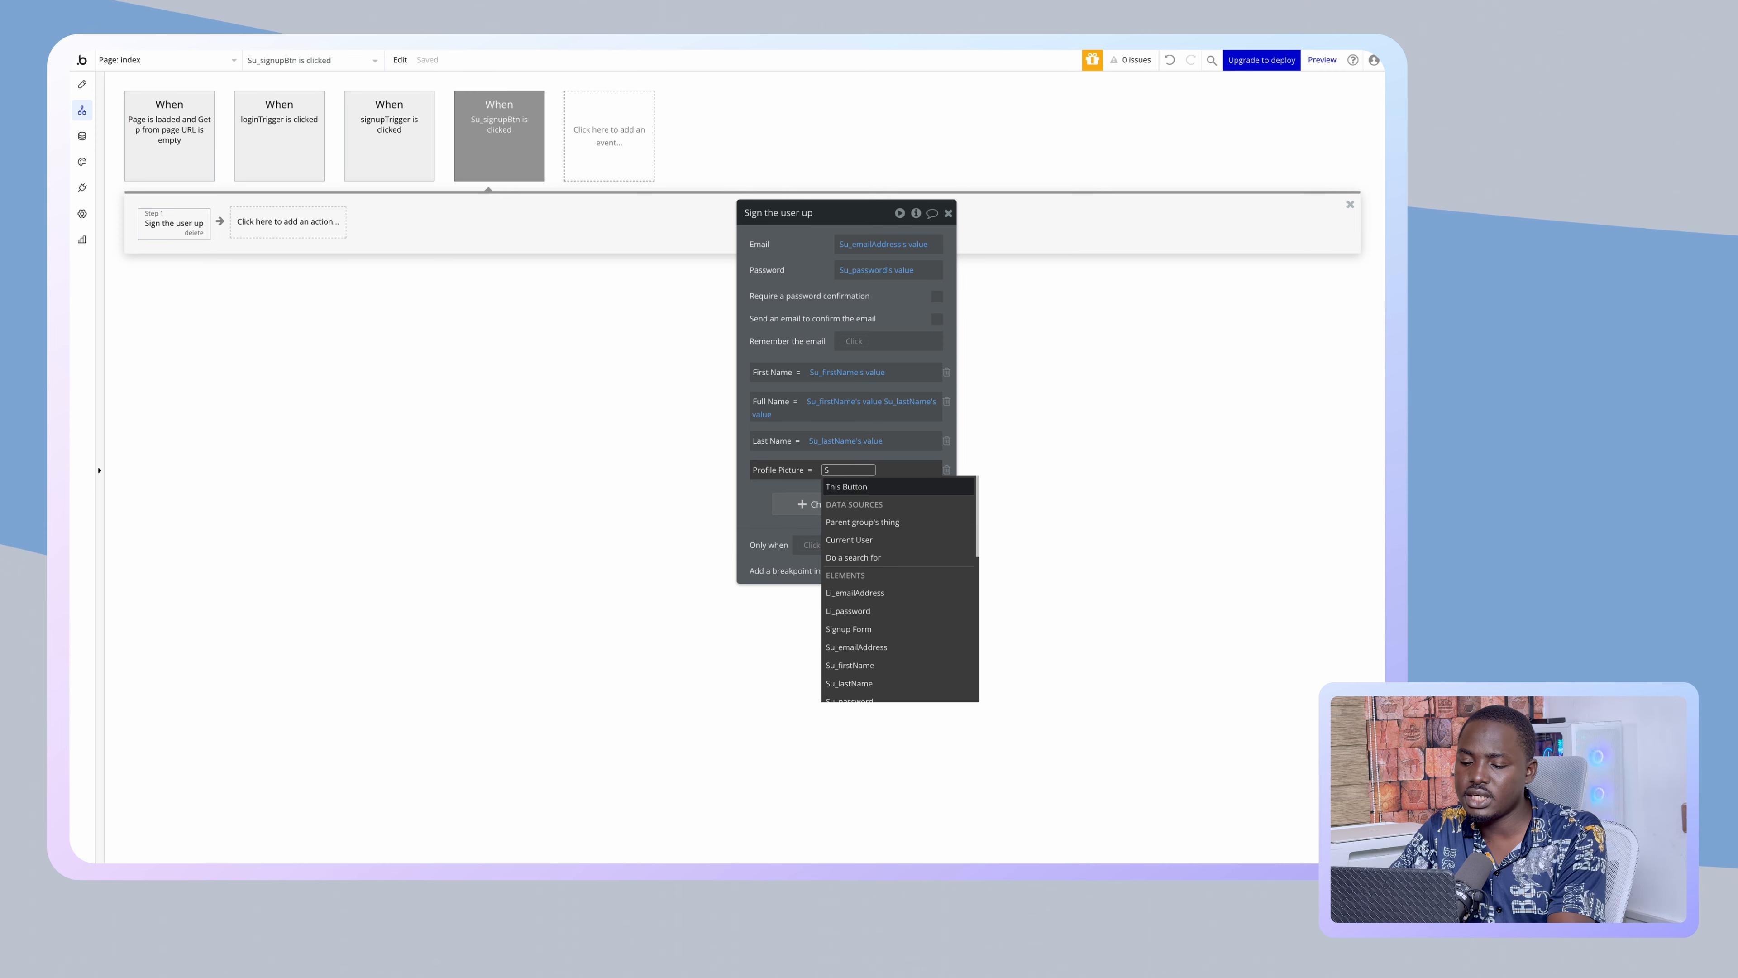
pyautogui.write('u')
pyautogui.click(850, 576)
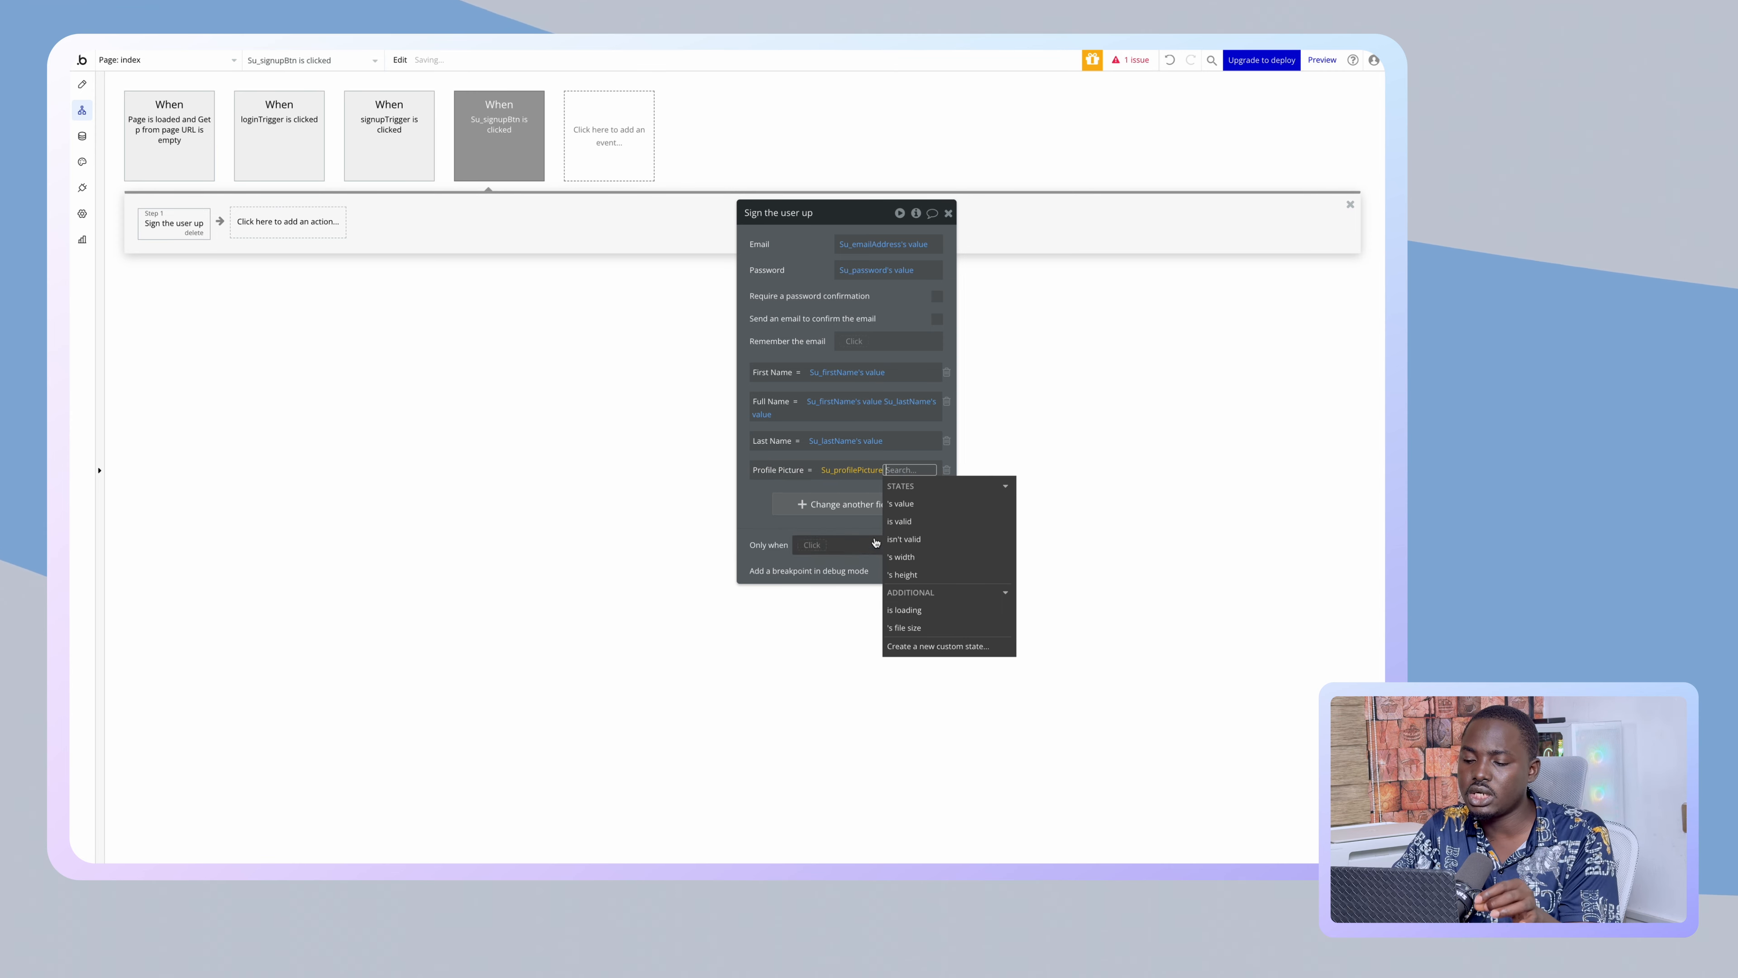
pyautogui.click(901, 503)
pyautogui.click(751, 512)
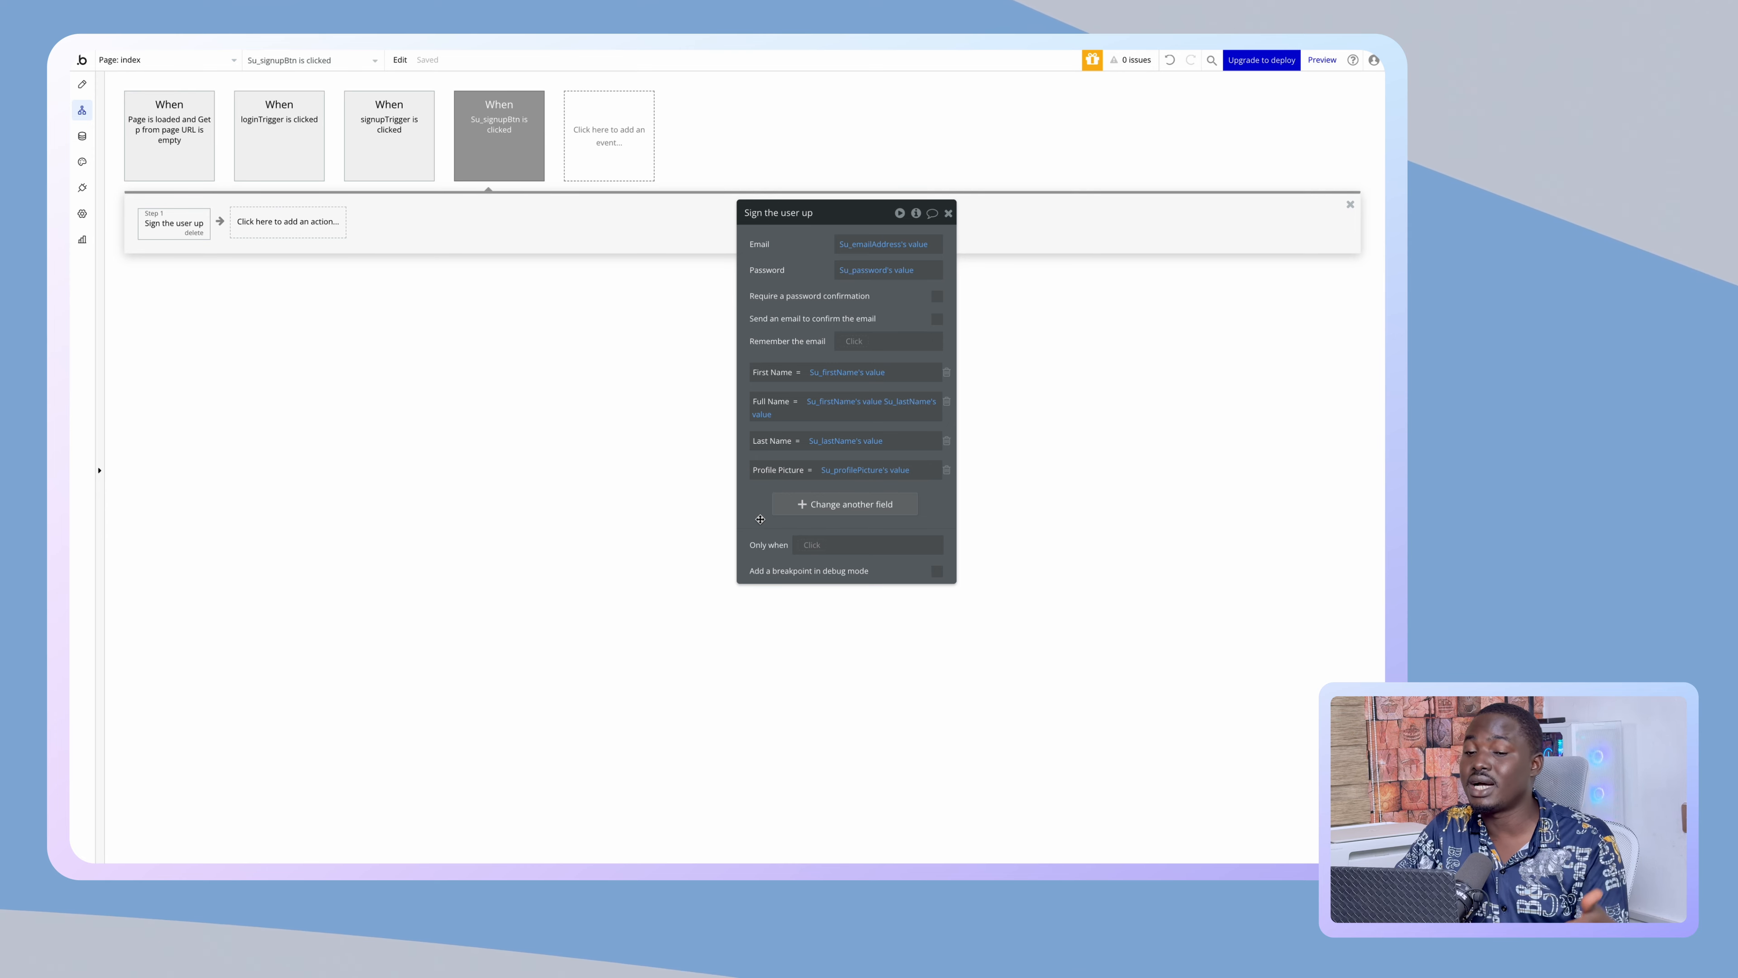
# - Create a blank page named 'dashboard', then switch back to the index page
pyautogui.click(82, 85)
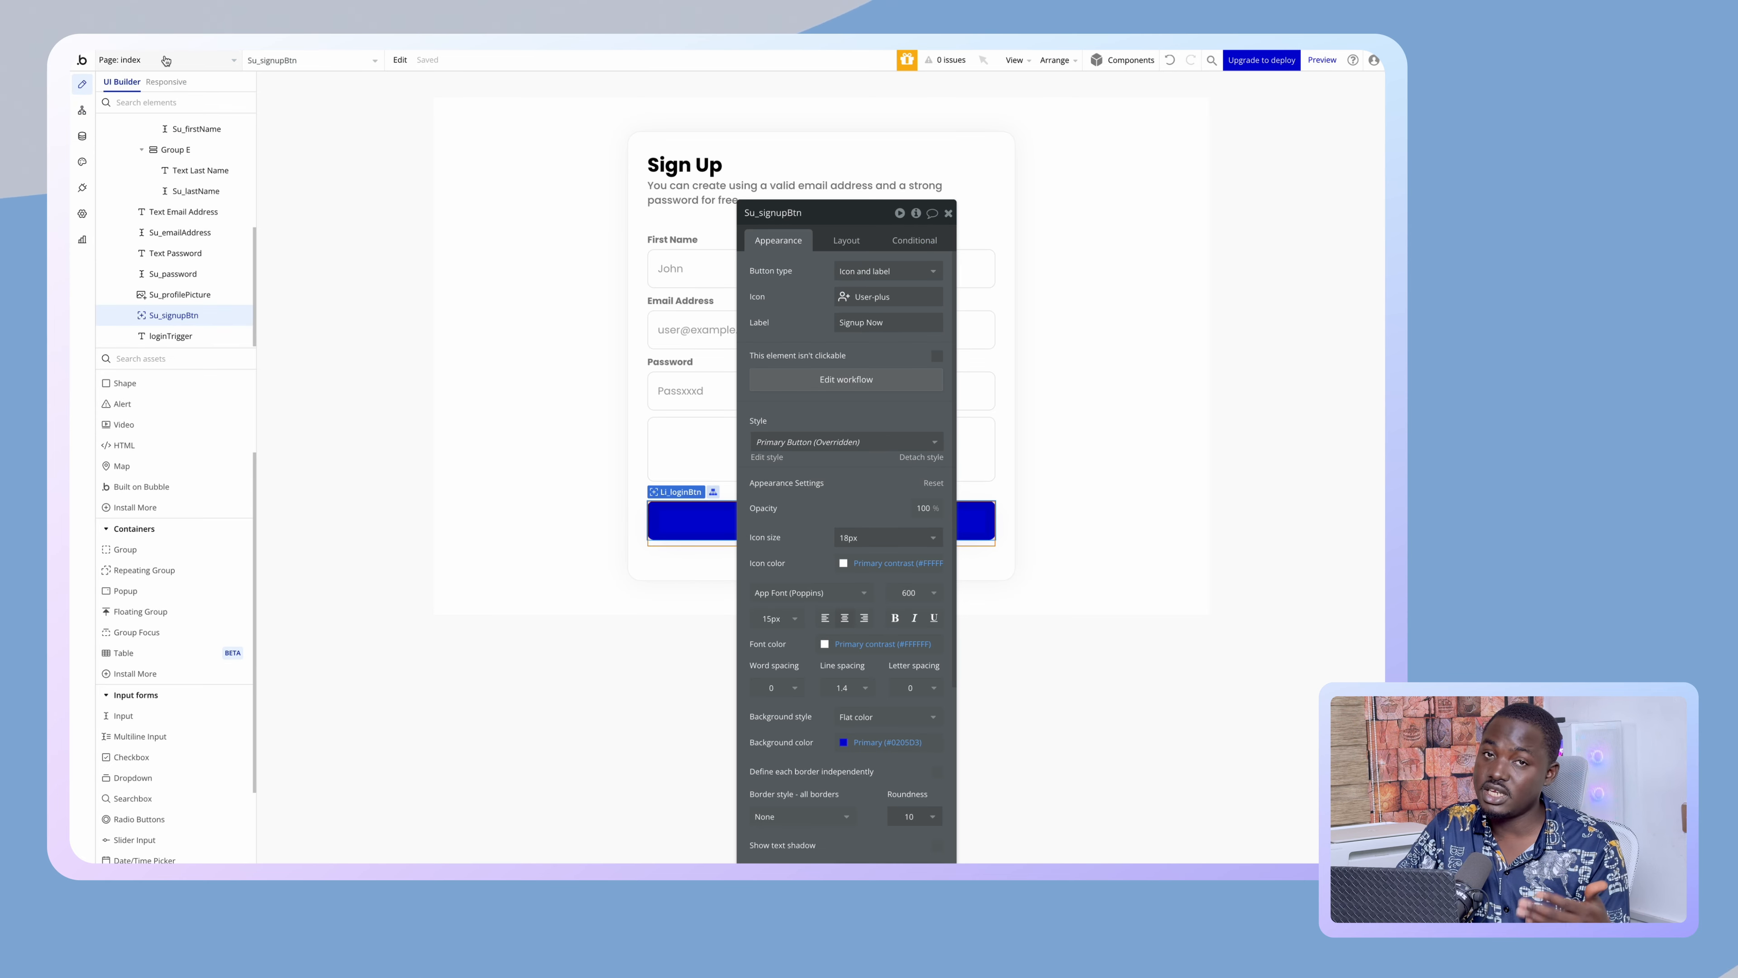
pyautogui.click(166, 61)
pyautogui.click(183, 144)
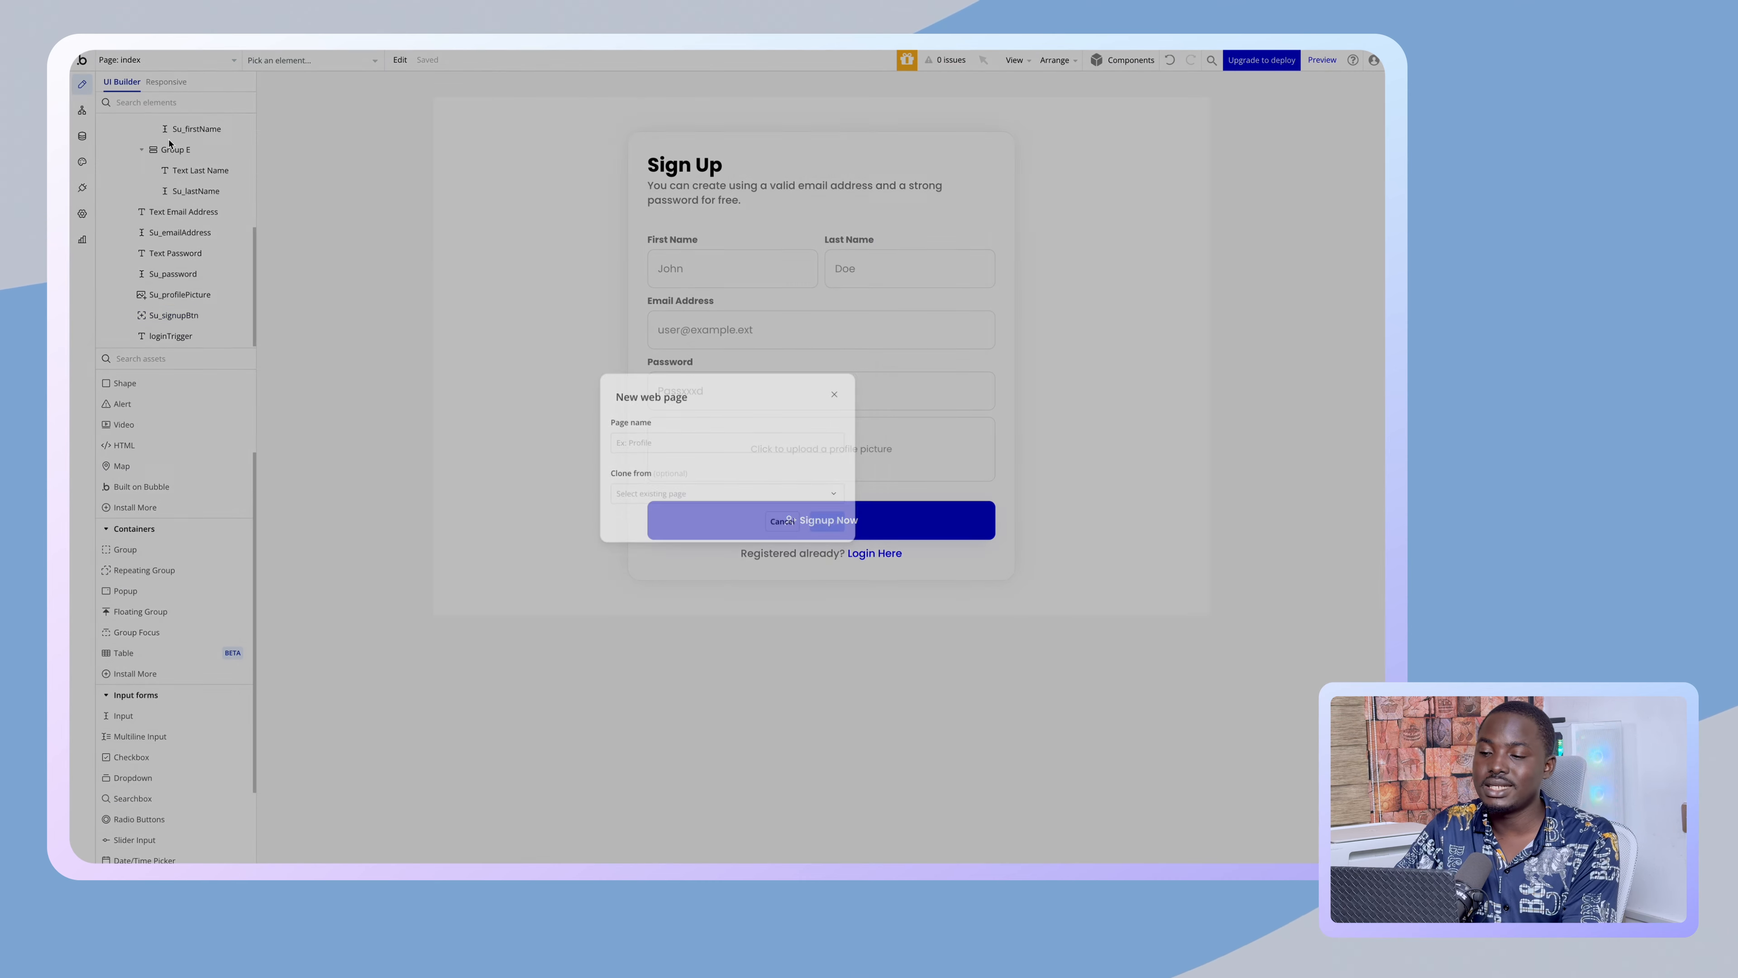
pyautogui.click(630, 438)
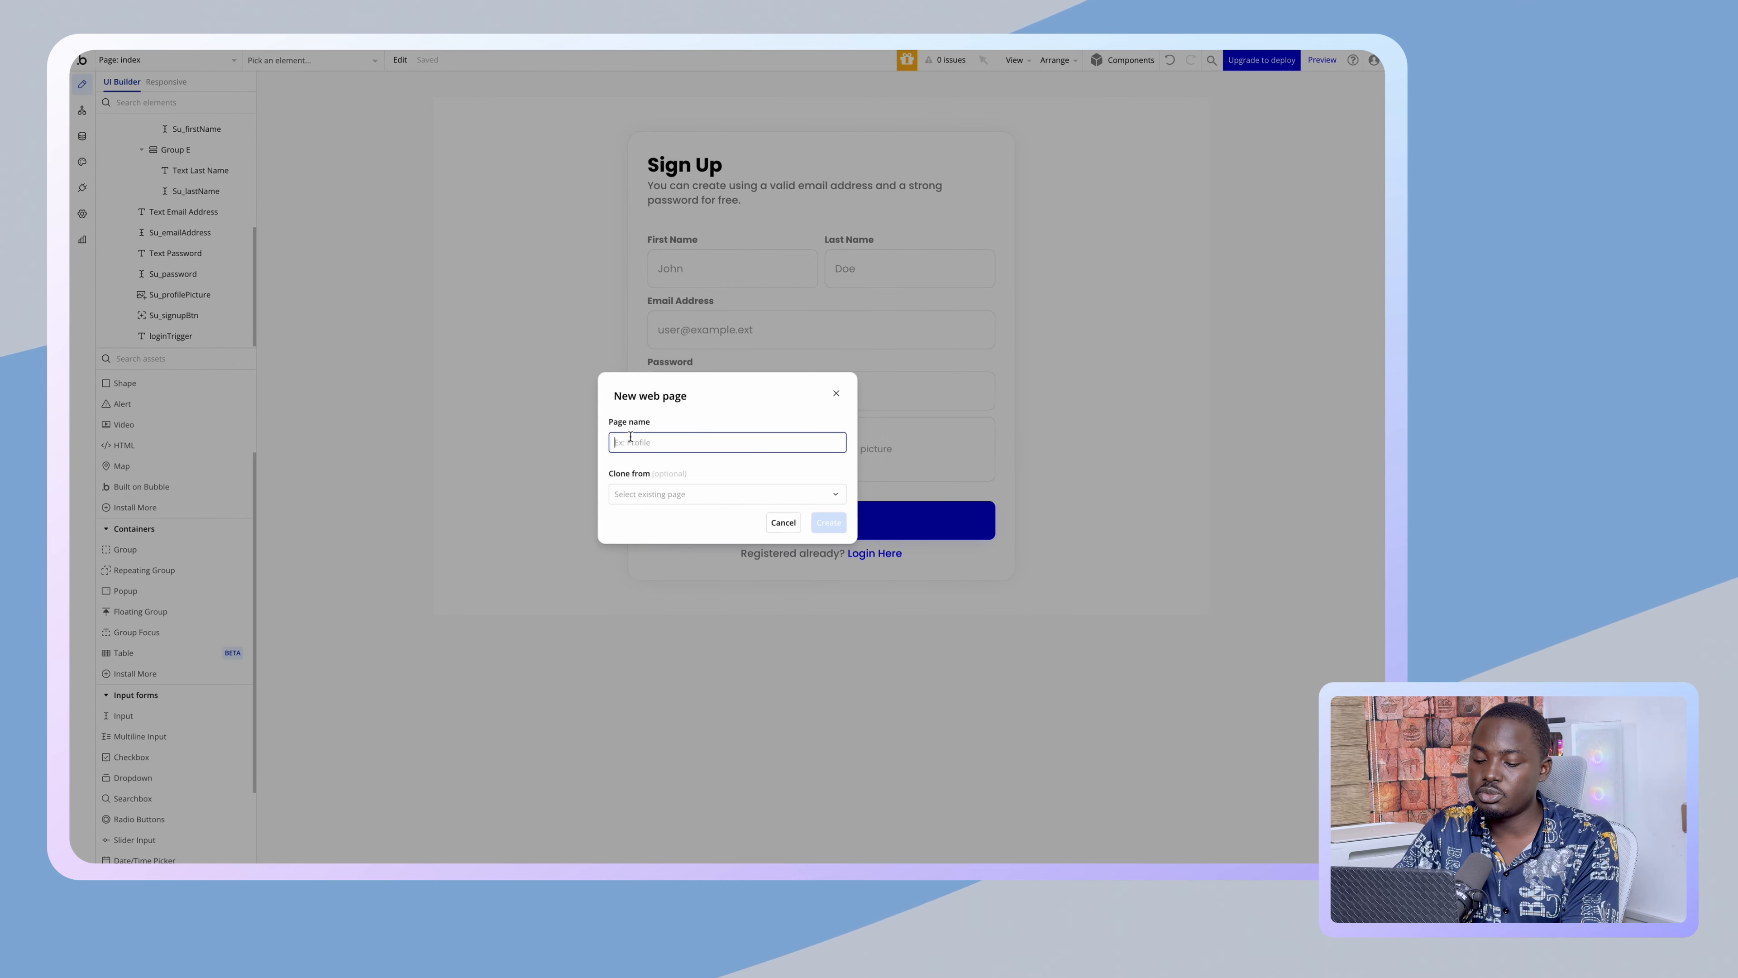
pyautogui.write('dashba')
pyautogui.press('BackSpace')
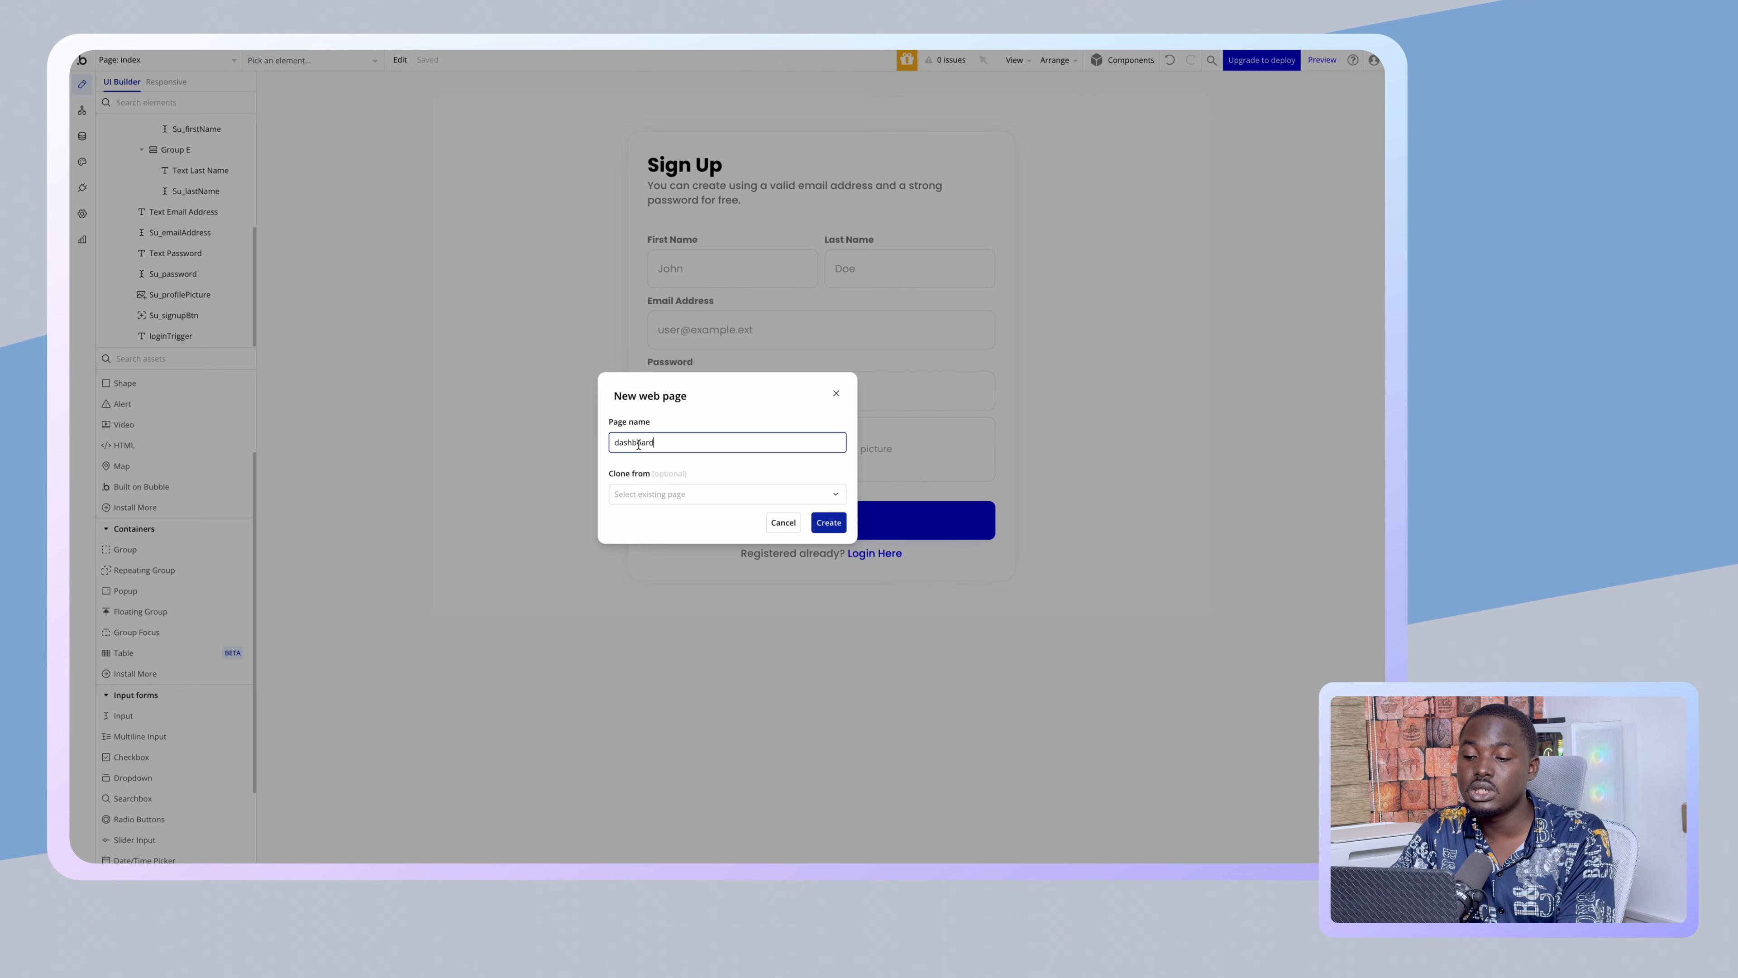
pyautogui.click(826, 520)
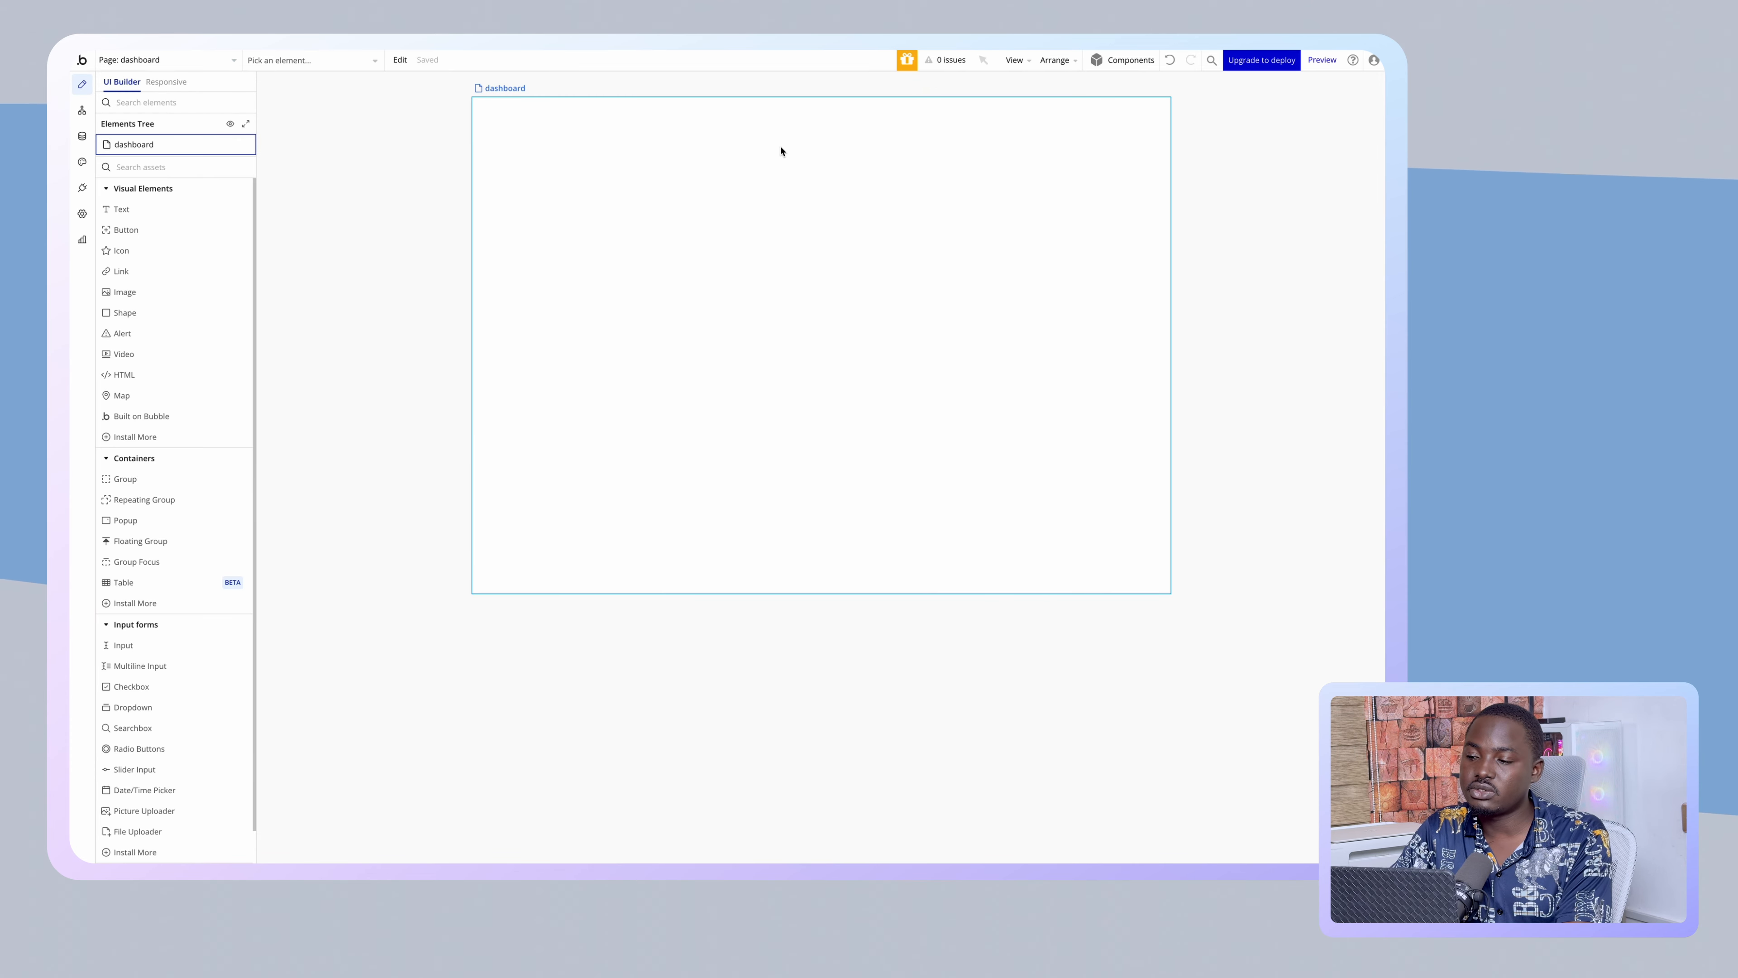
pyautogui.click(166, 67)
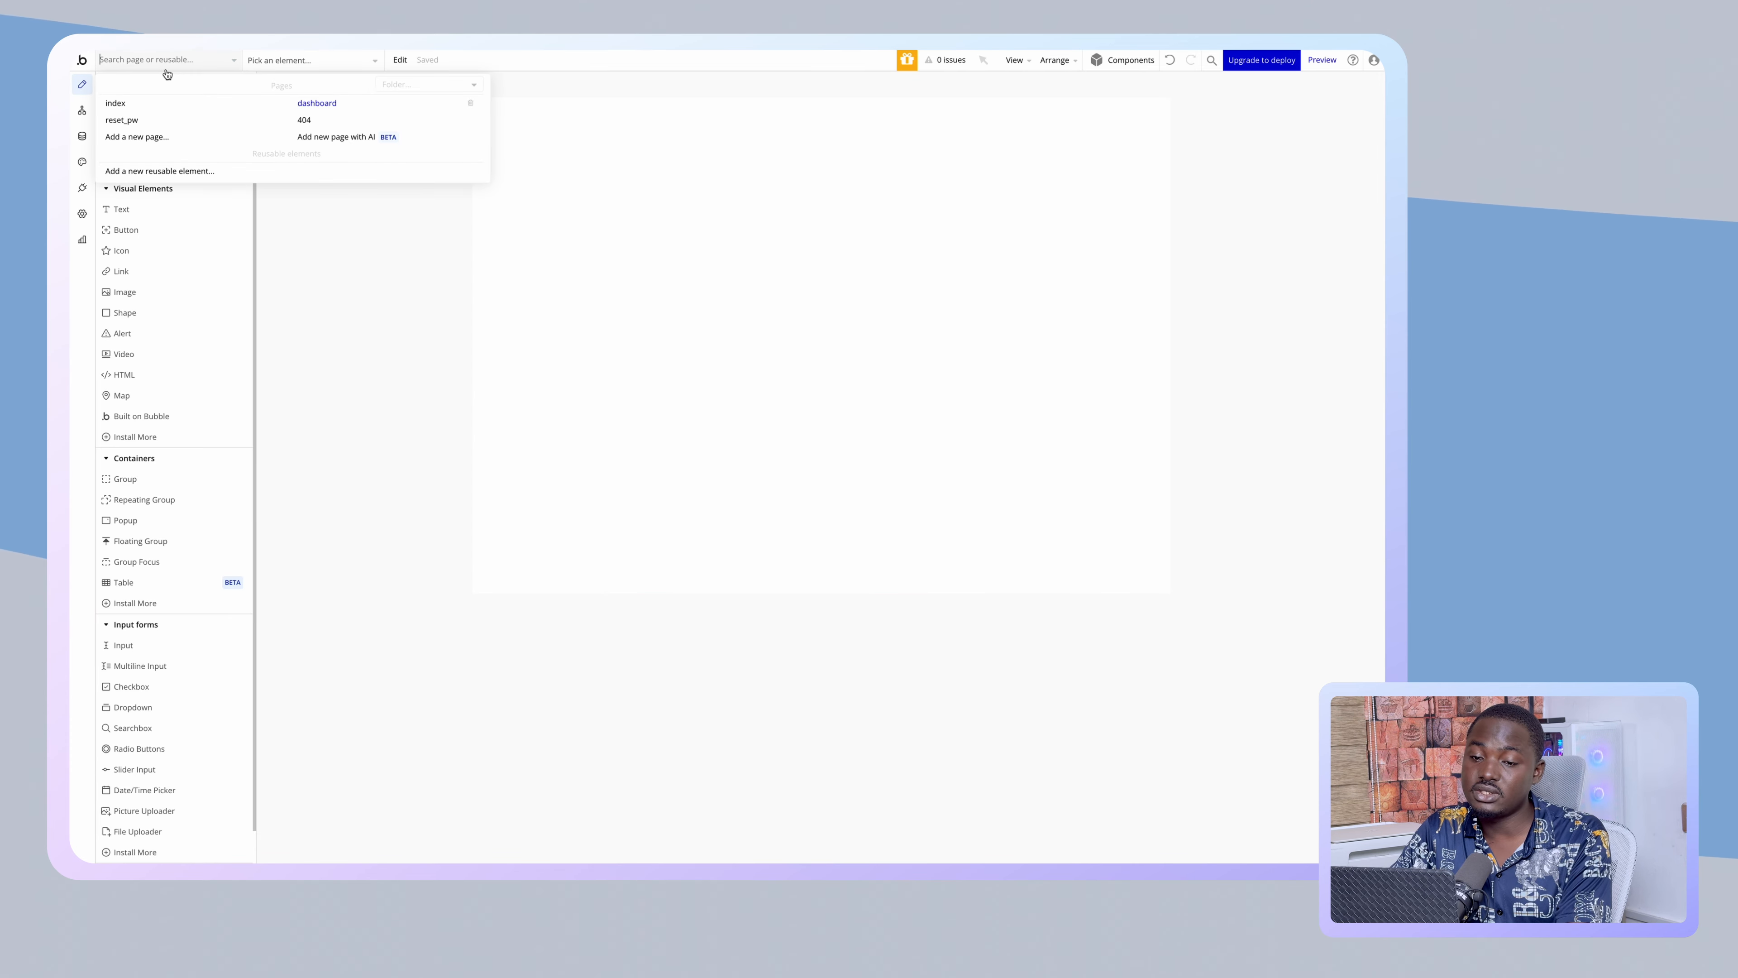
pyautogui.click(158, 112)
# - Select the 'Su_signupBtn is clicked' workflow in the index page's workflows
pyautogui.click(83, 116)
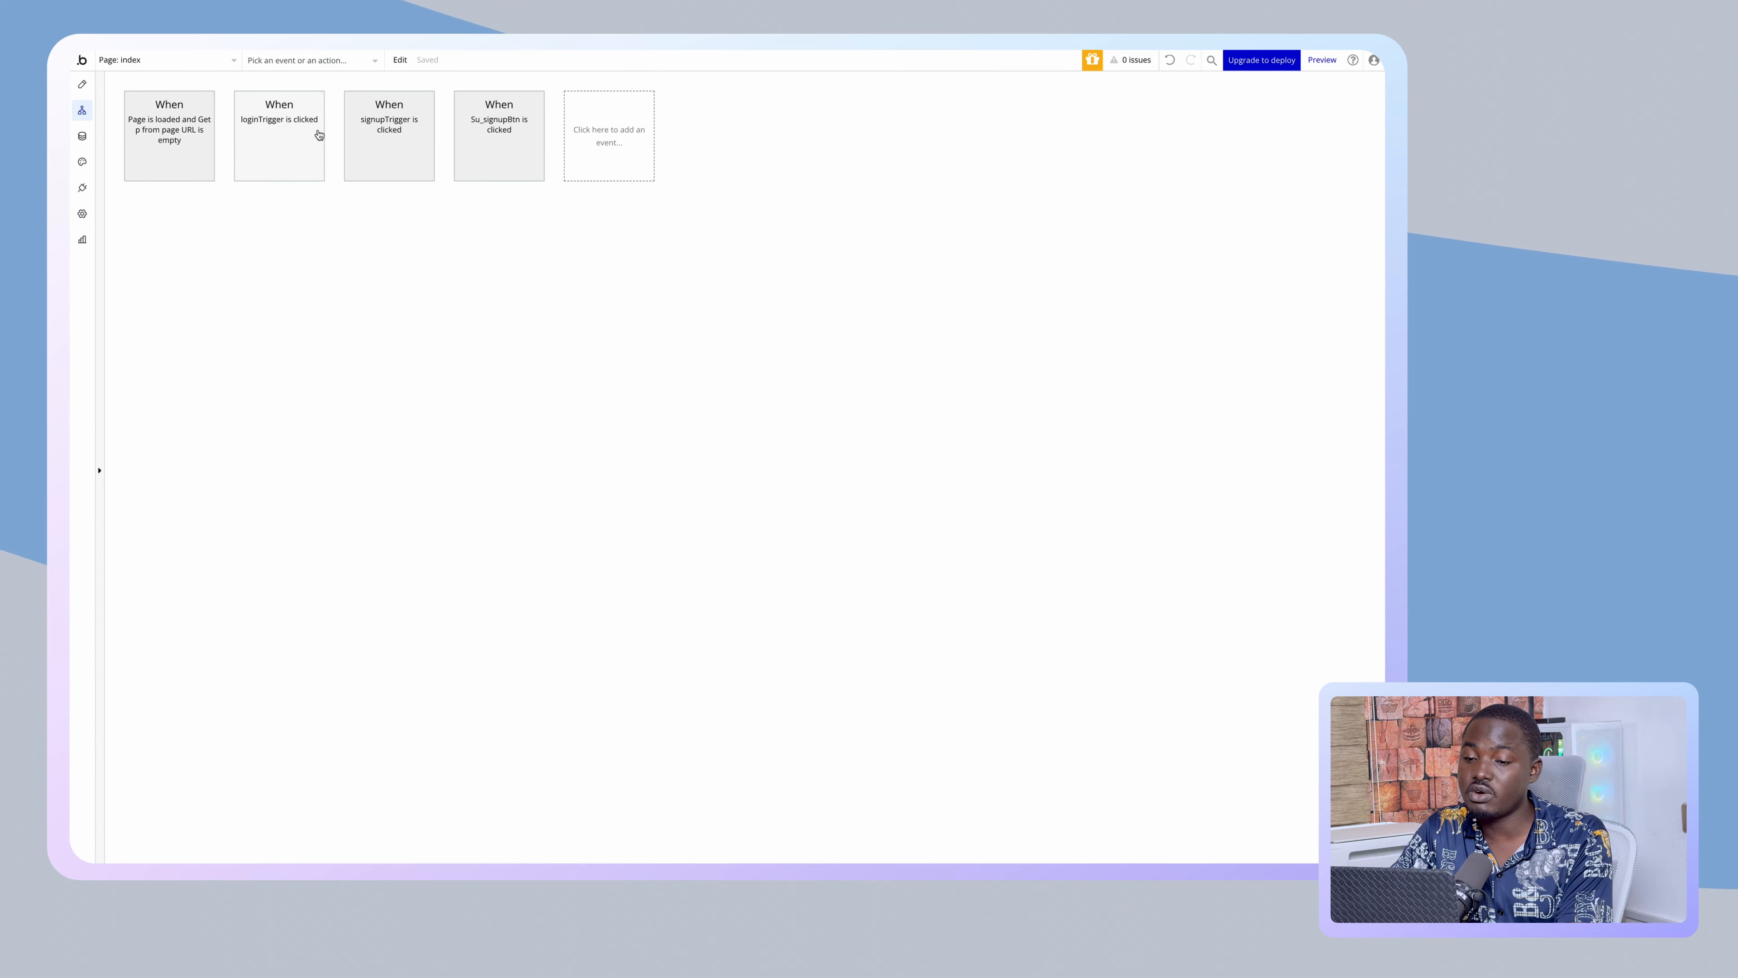
pyautogui.click(404, 137)
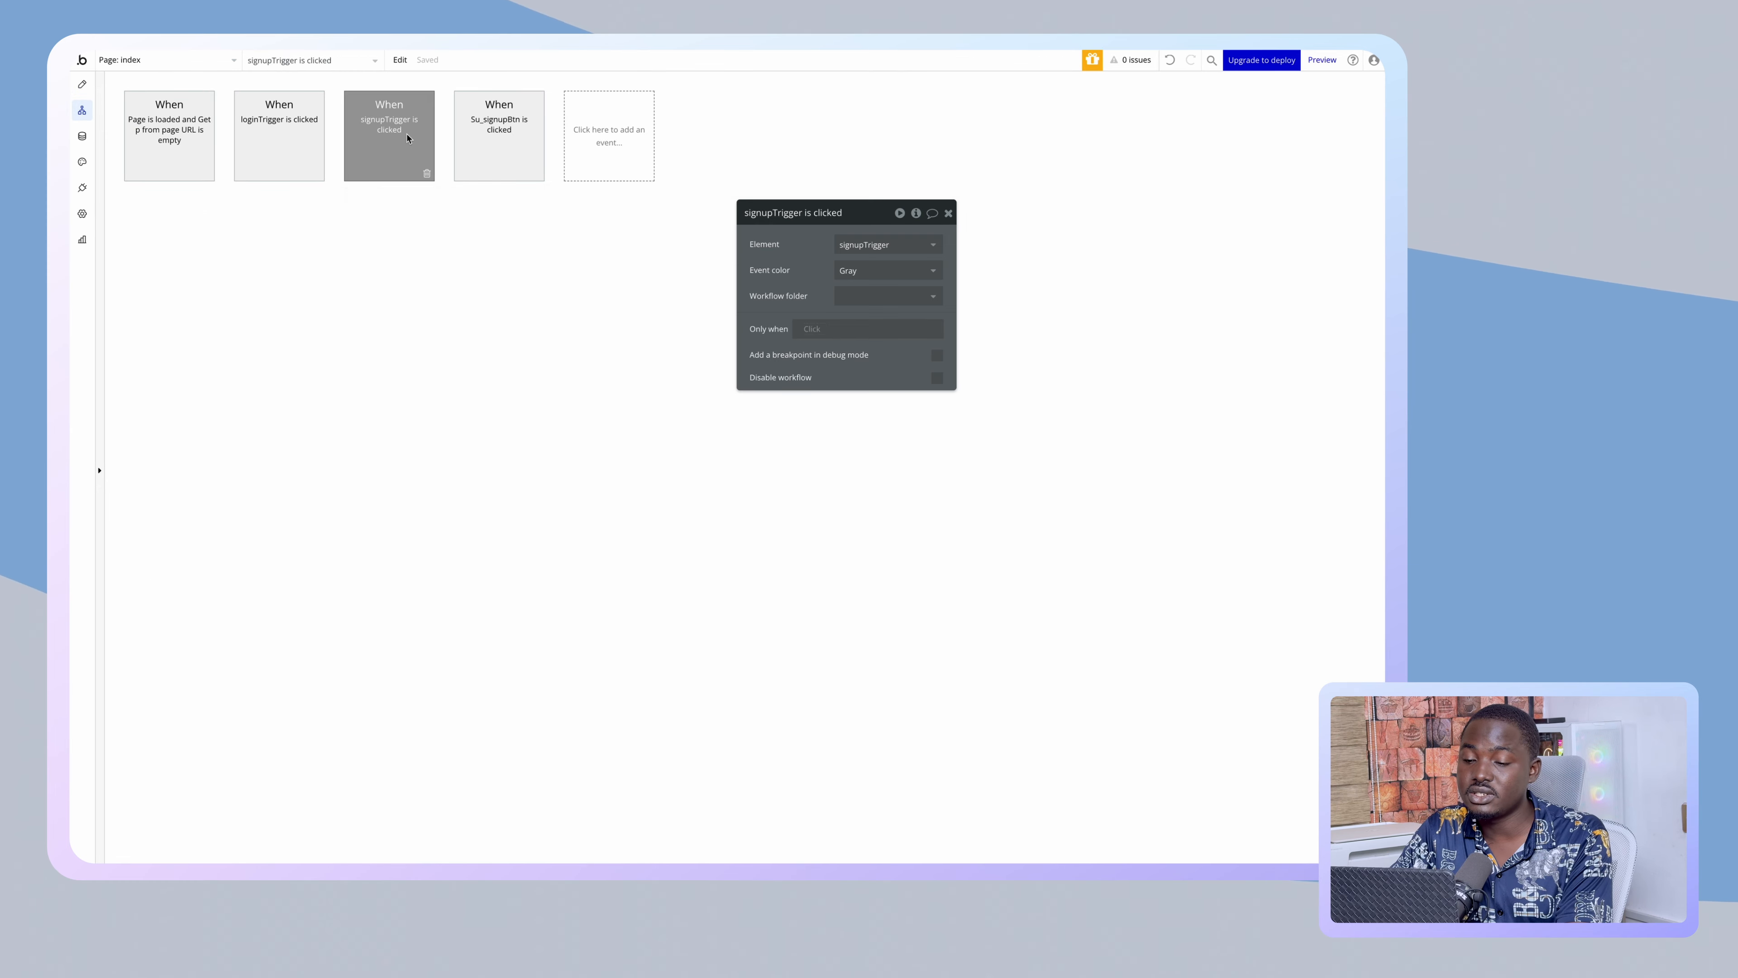
pyautogui.click(873, 307)
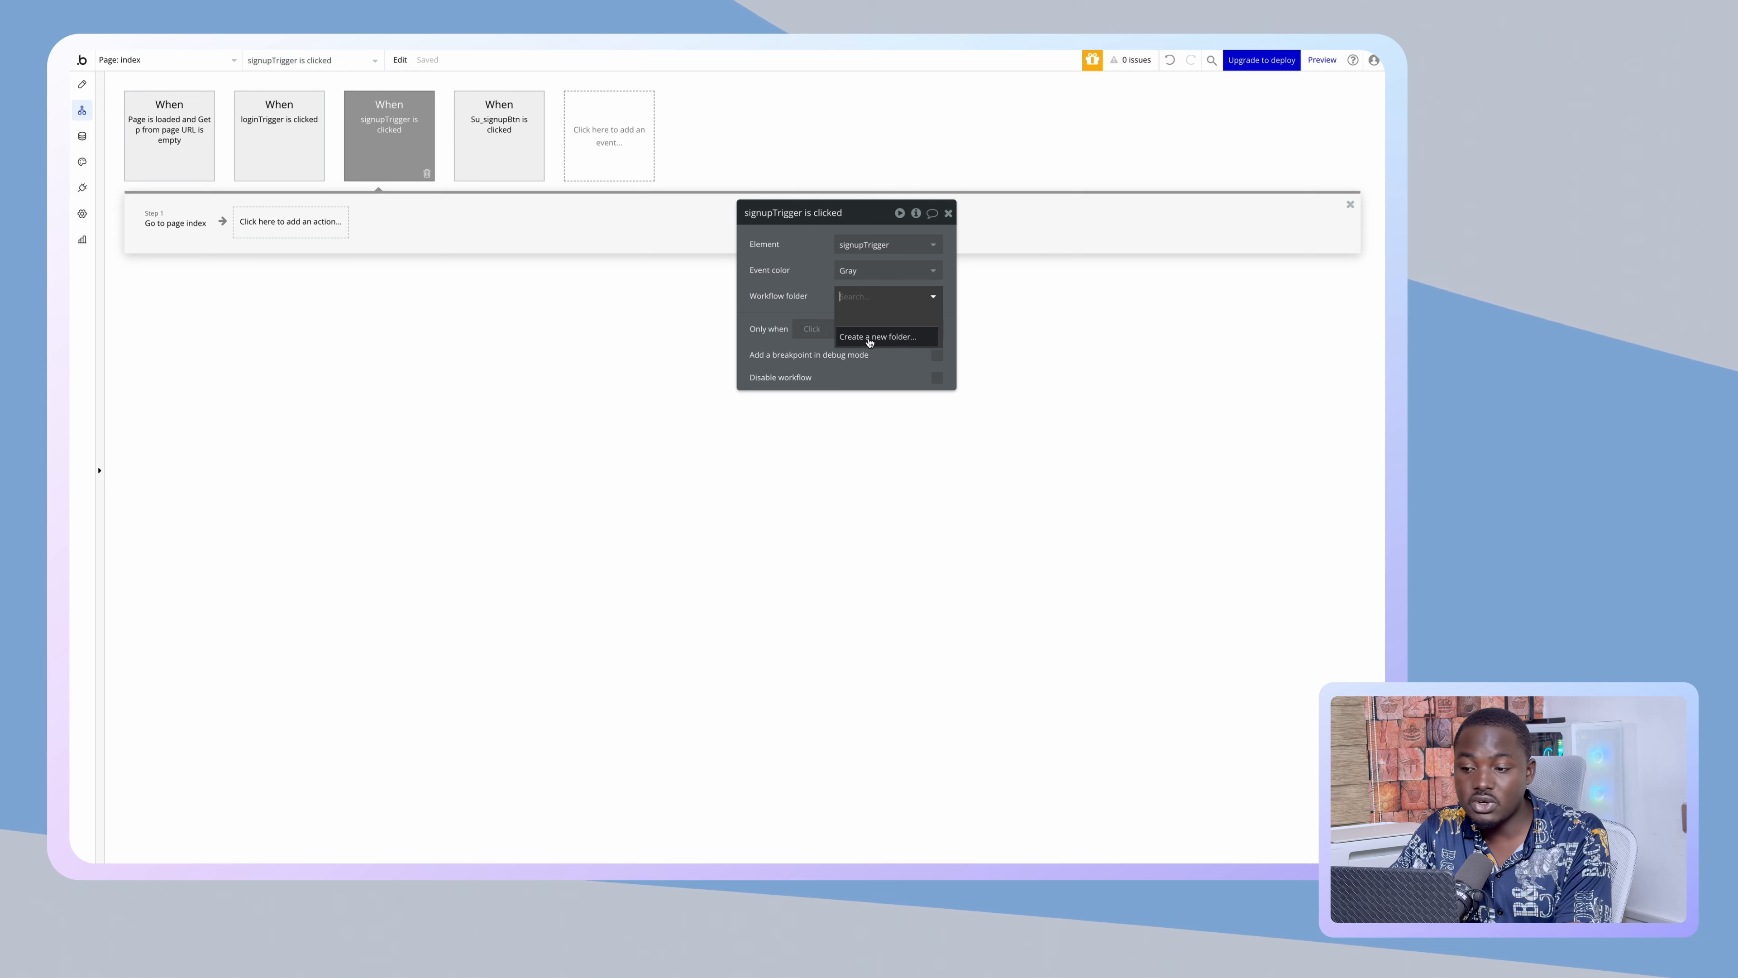
pyautogui.click(288, 221)
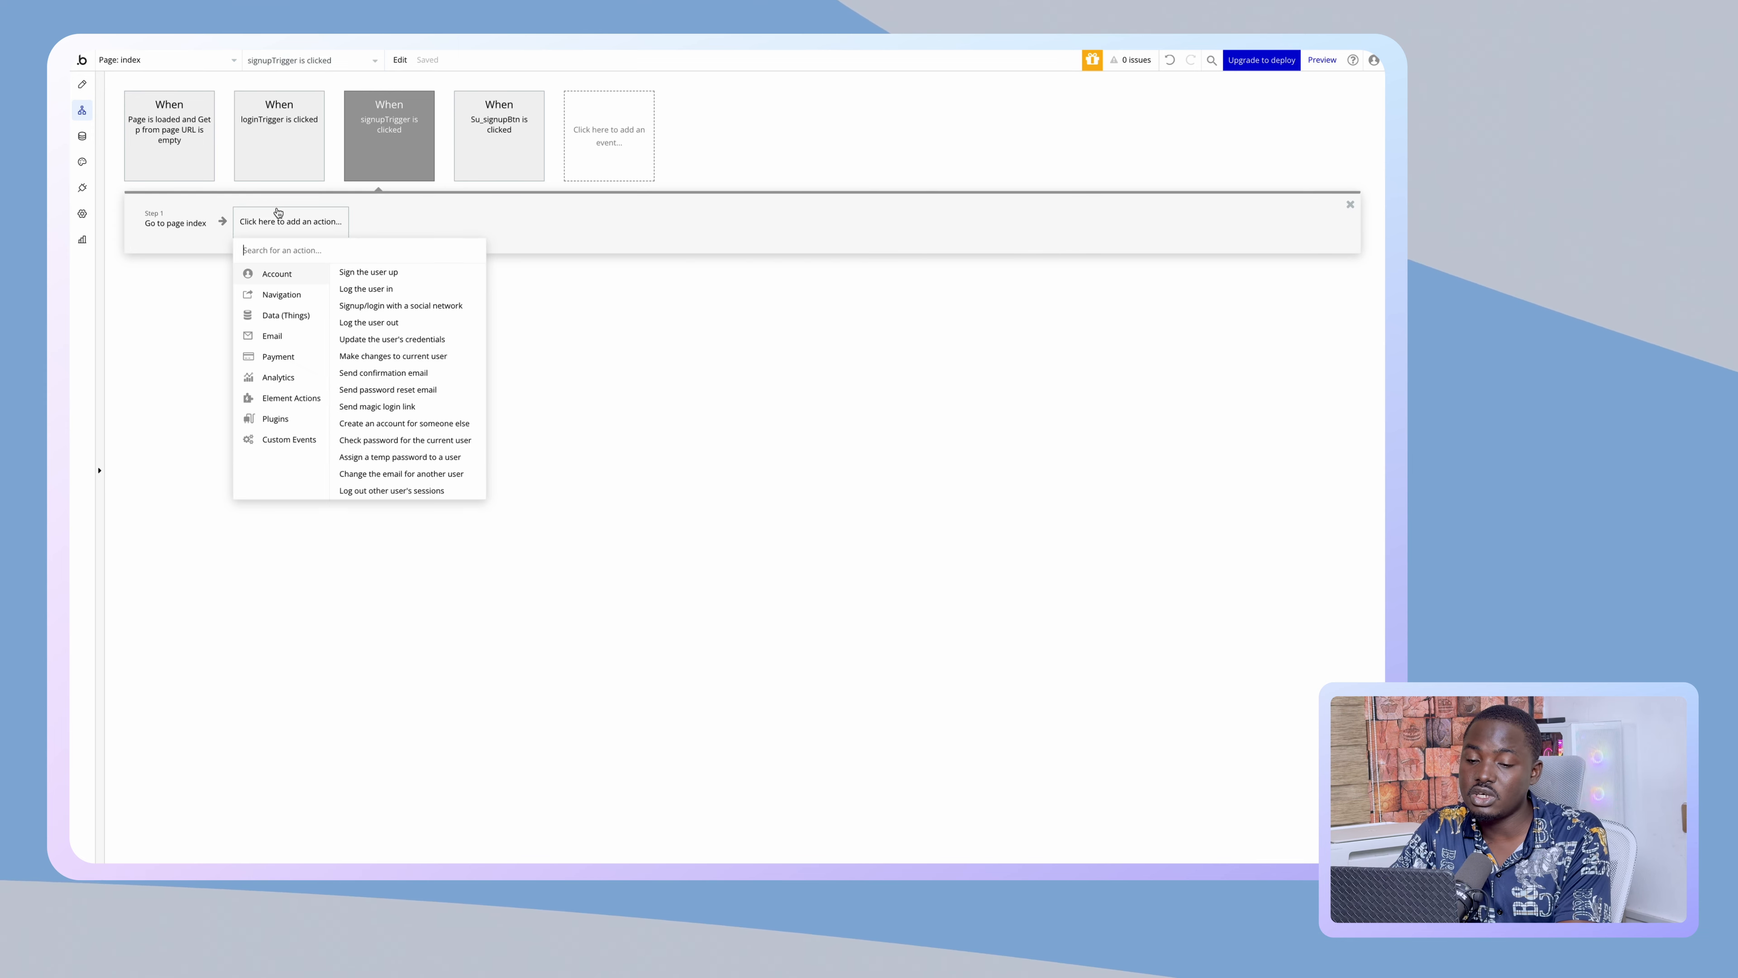
pyautogui.click(487, 164)
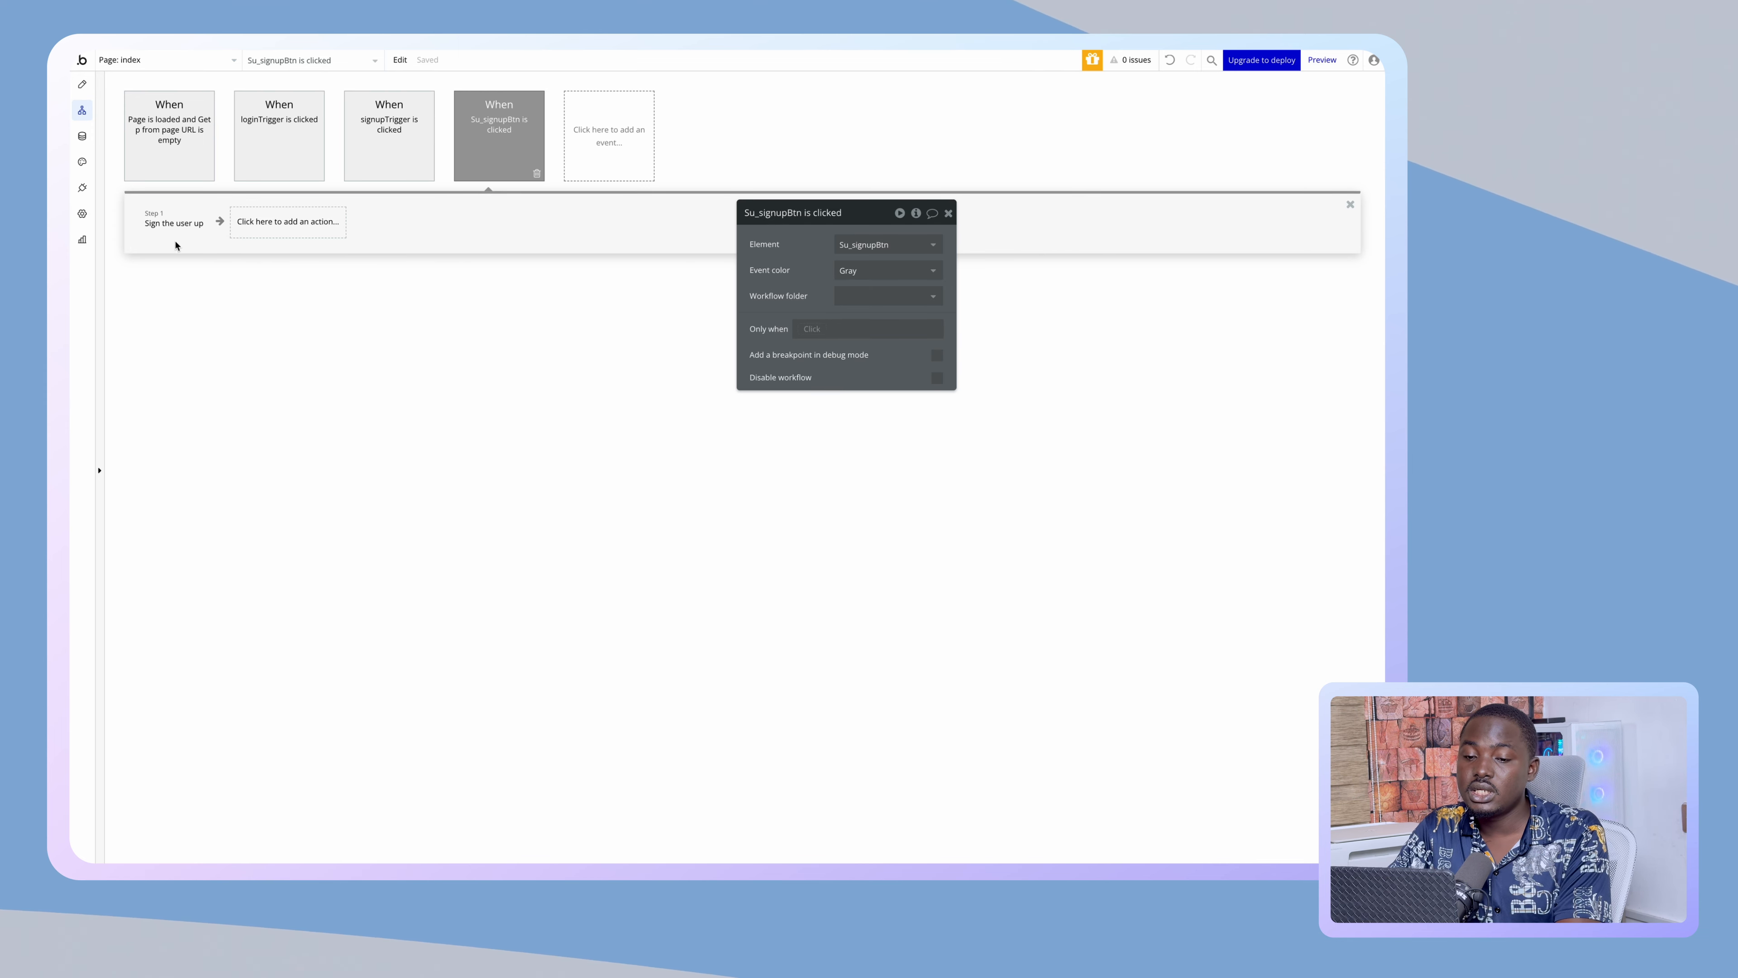
pyautogui.click(192, 227)
# - Add a 'Go to page dashboard' step after 'Sign the user up', with no condition
pyautogui.click(287, 221)
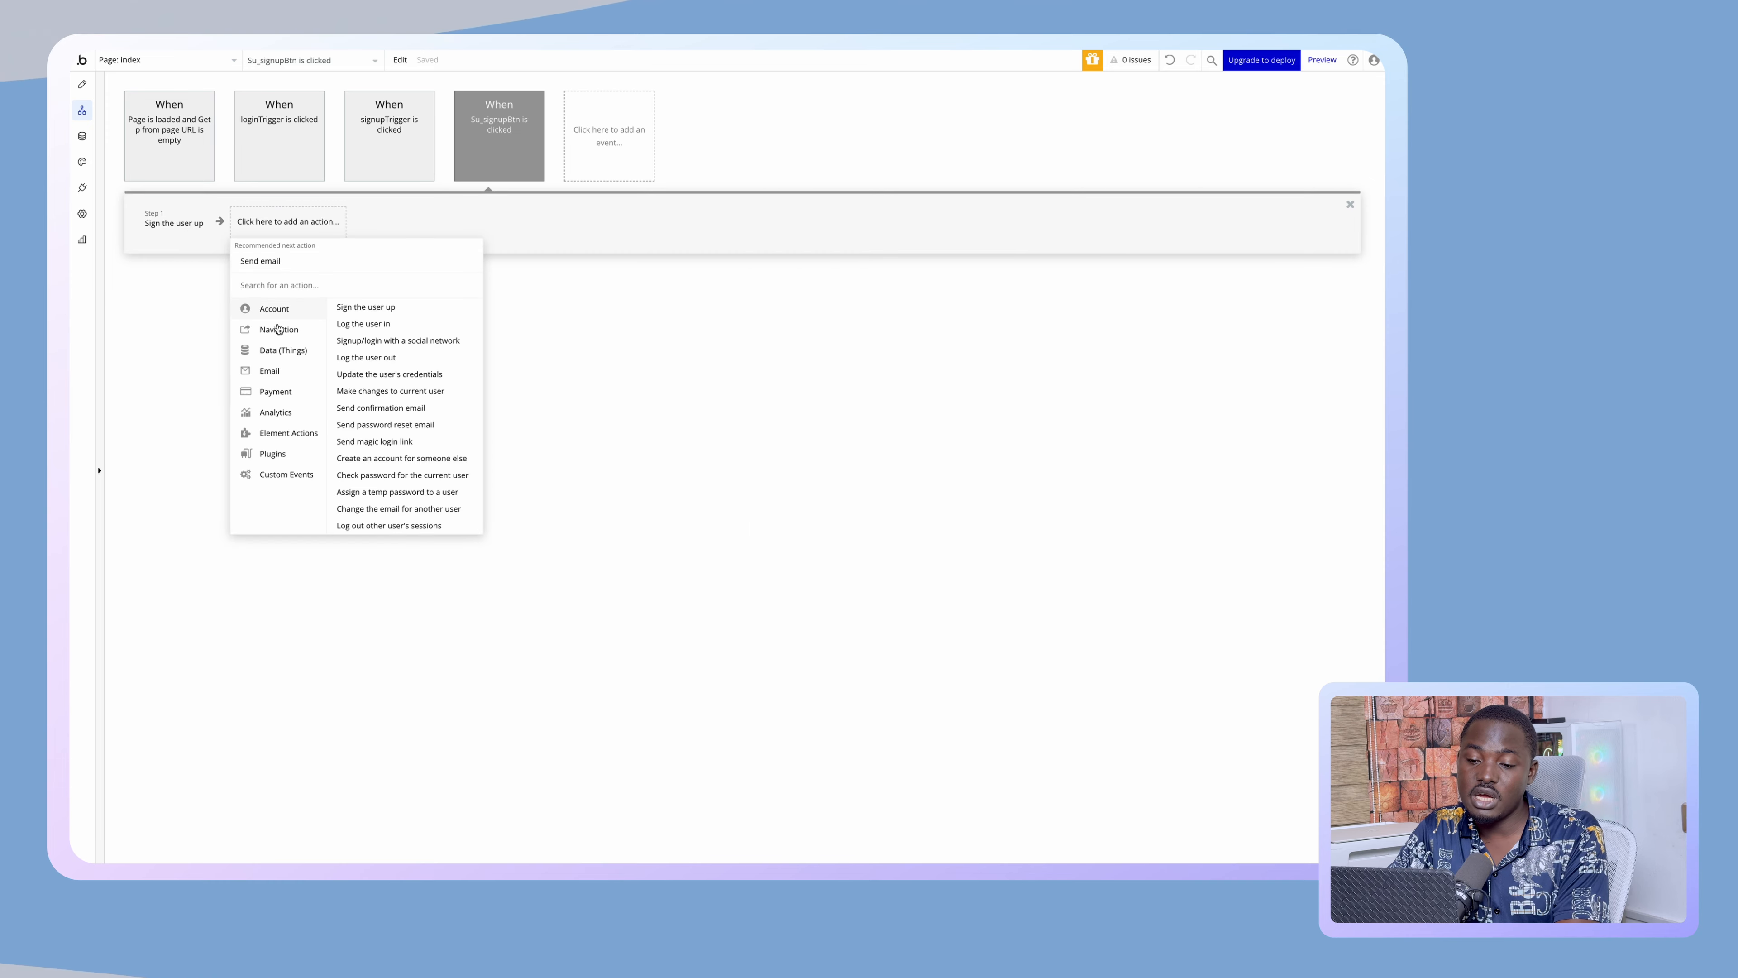
pyautogui.moveTo(303, 334)
pyautogui.click(356, 307)
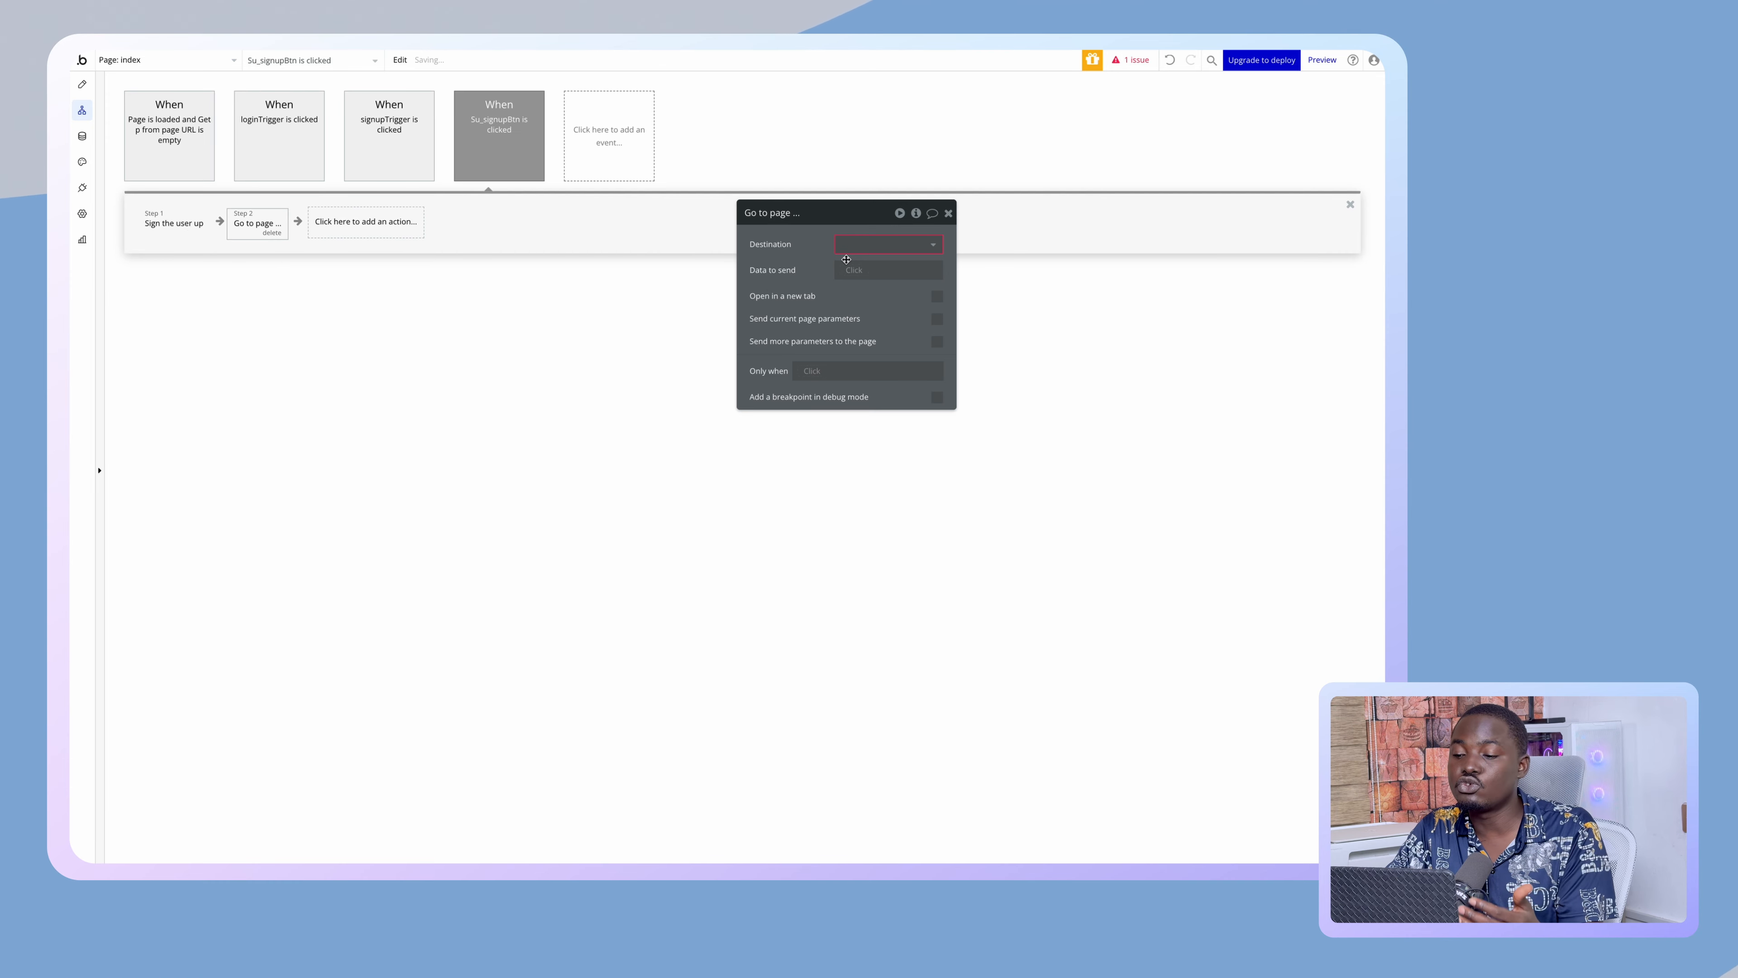
pyautogui.click(884, 248)
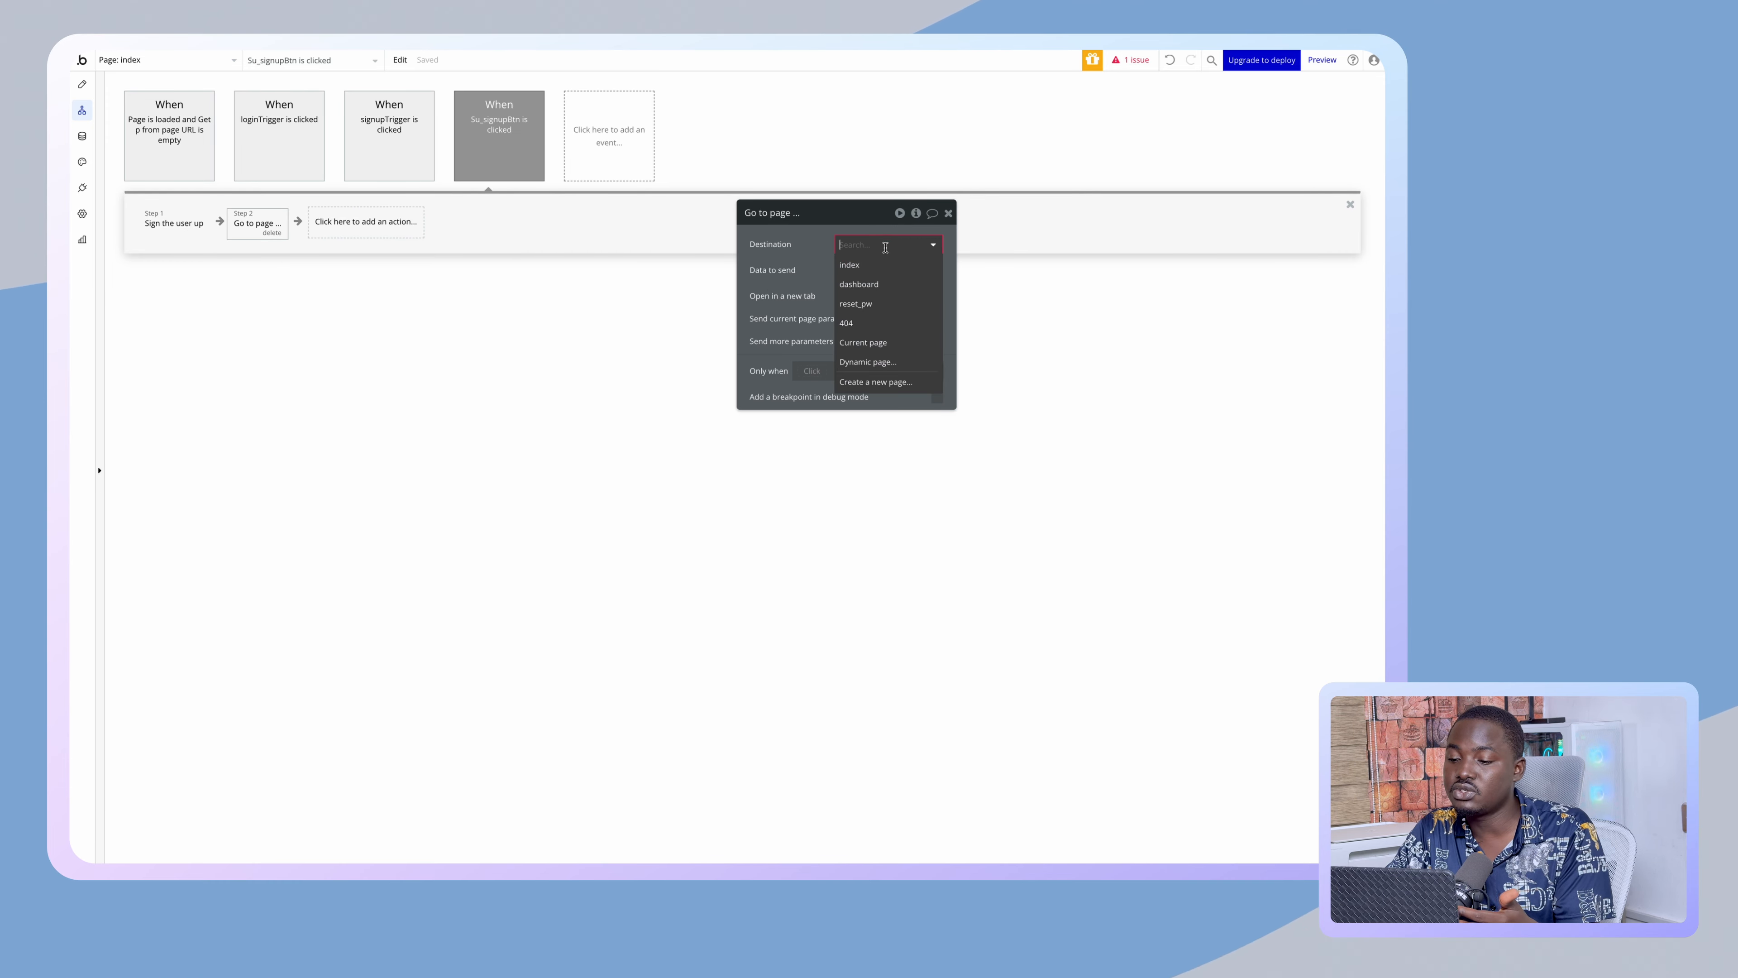
pyautogui.click(862, 285)
pyautogui.click(812, 372)
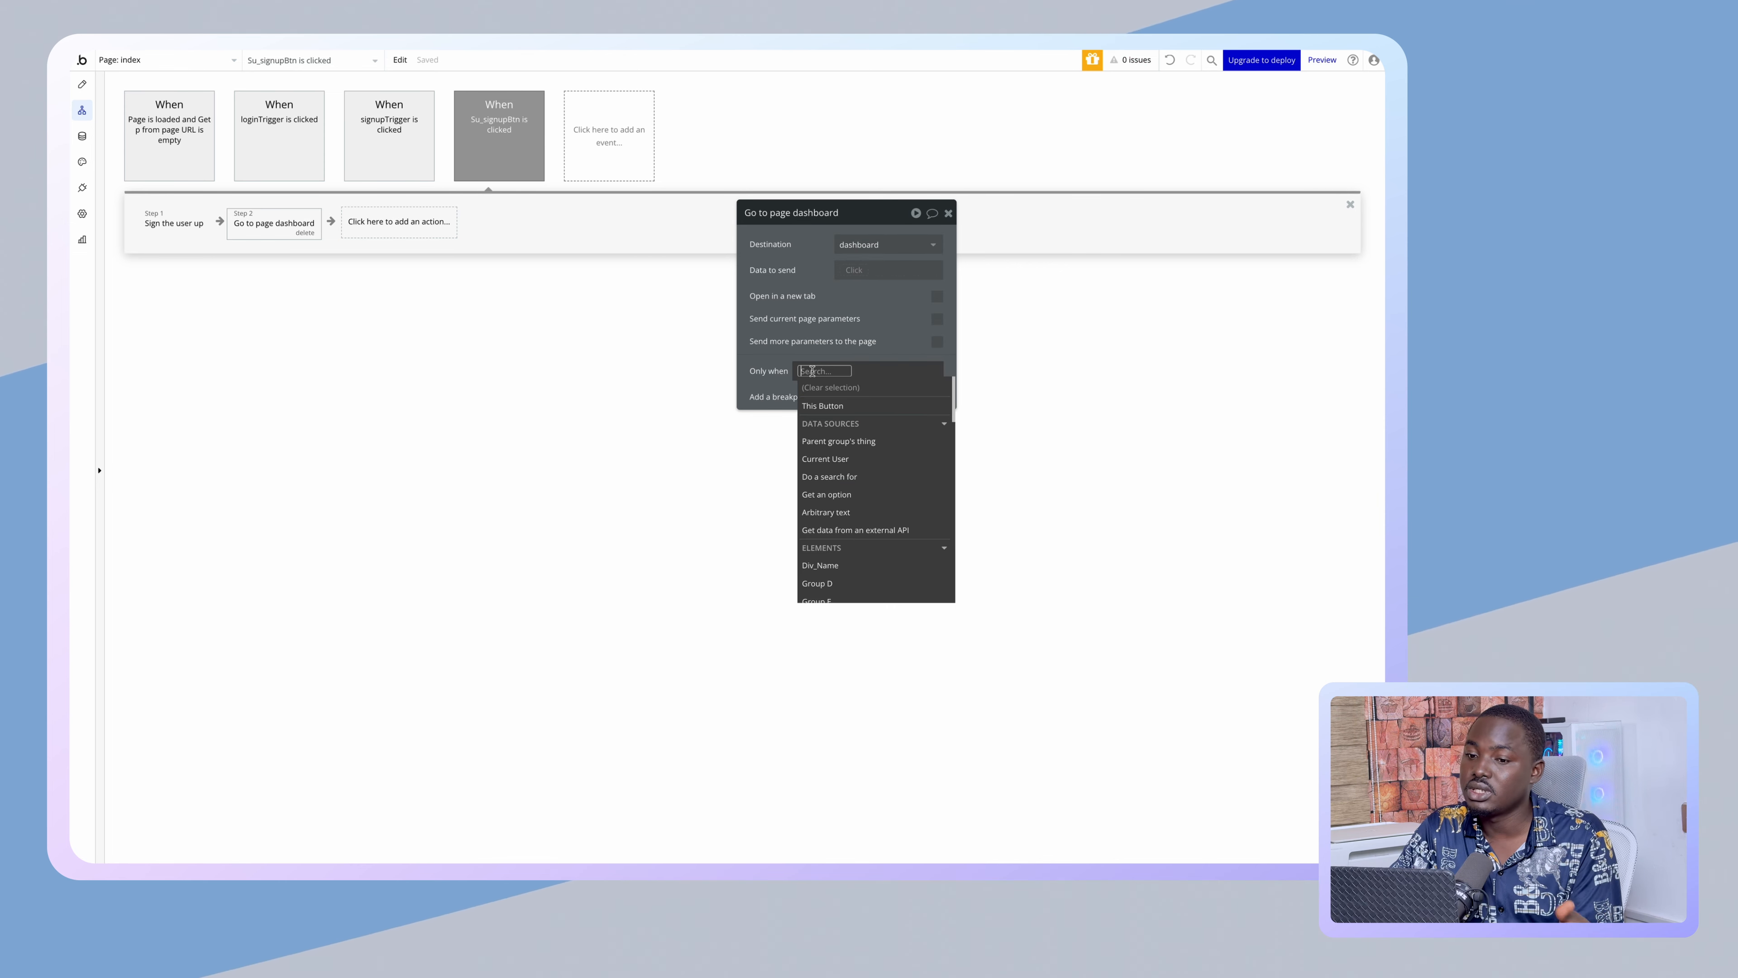
pyautogui.click(773, 376)
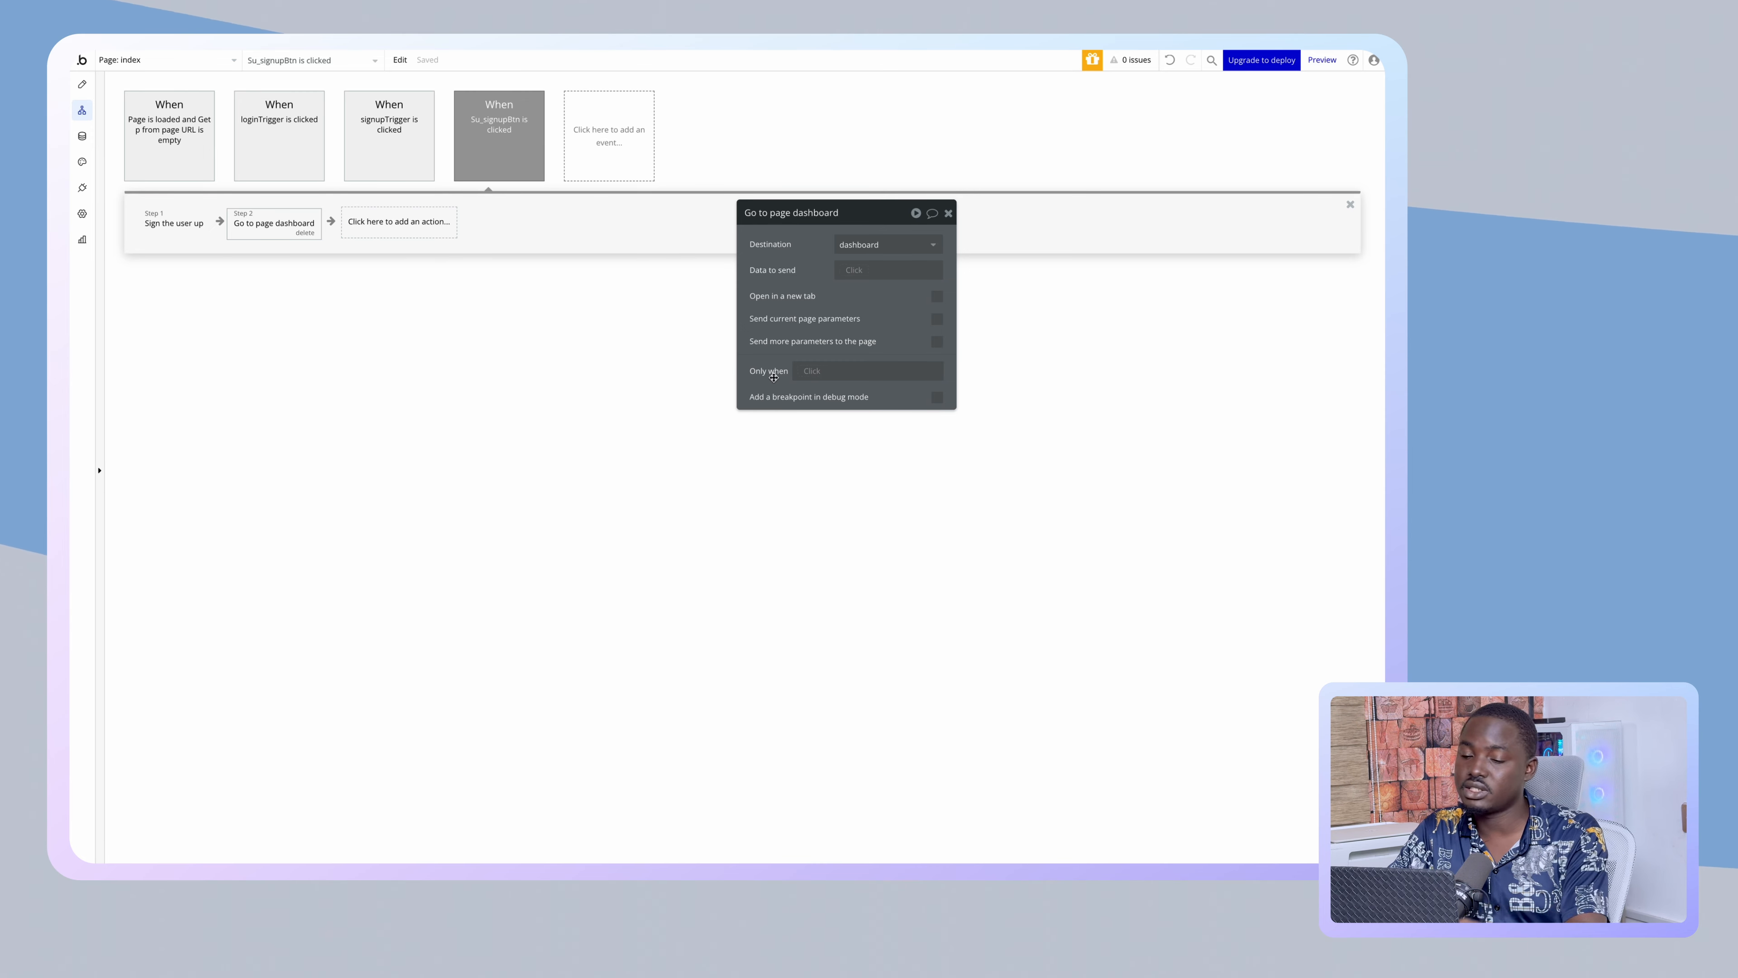
pyautogui.click(82, 85)
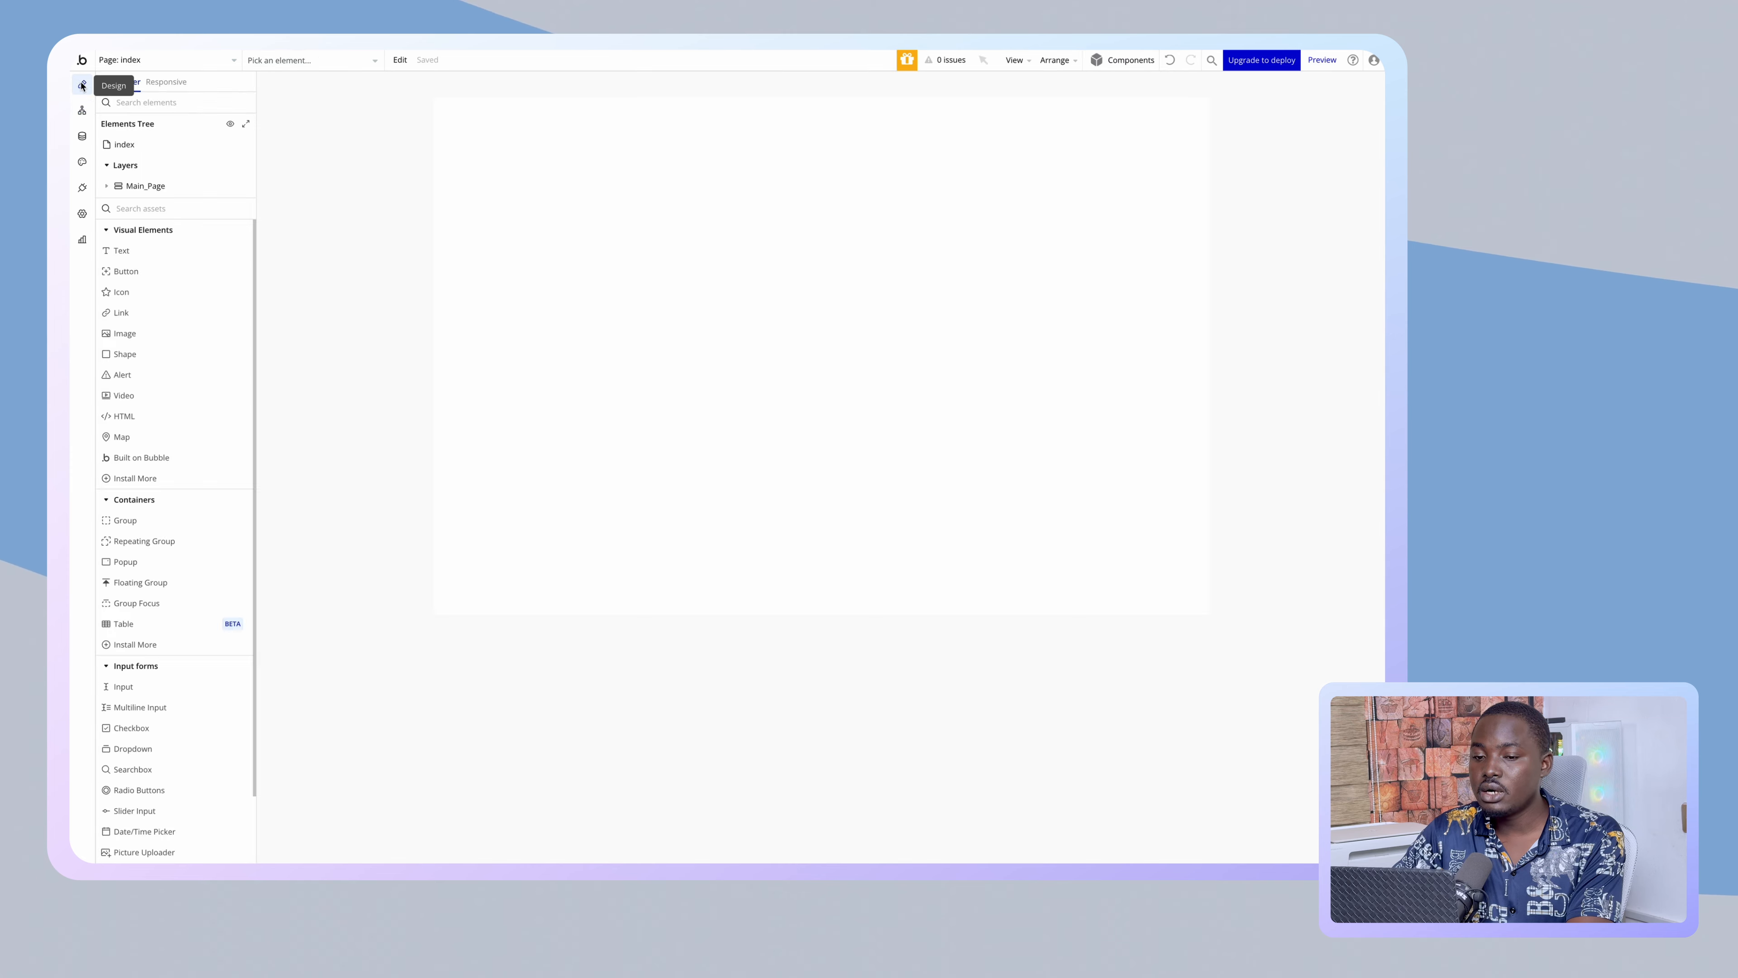
# - Unhide the Login Form in the Elements Tree and select the Li_loginBtn button
pyautogui.click(108, 186)
pyautogui.click(231, 206)
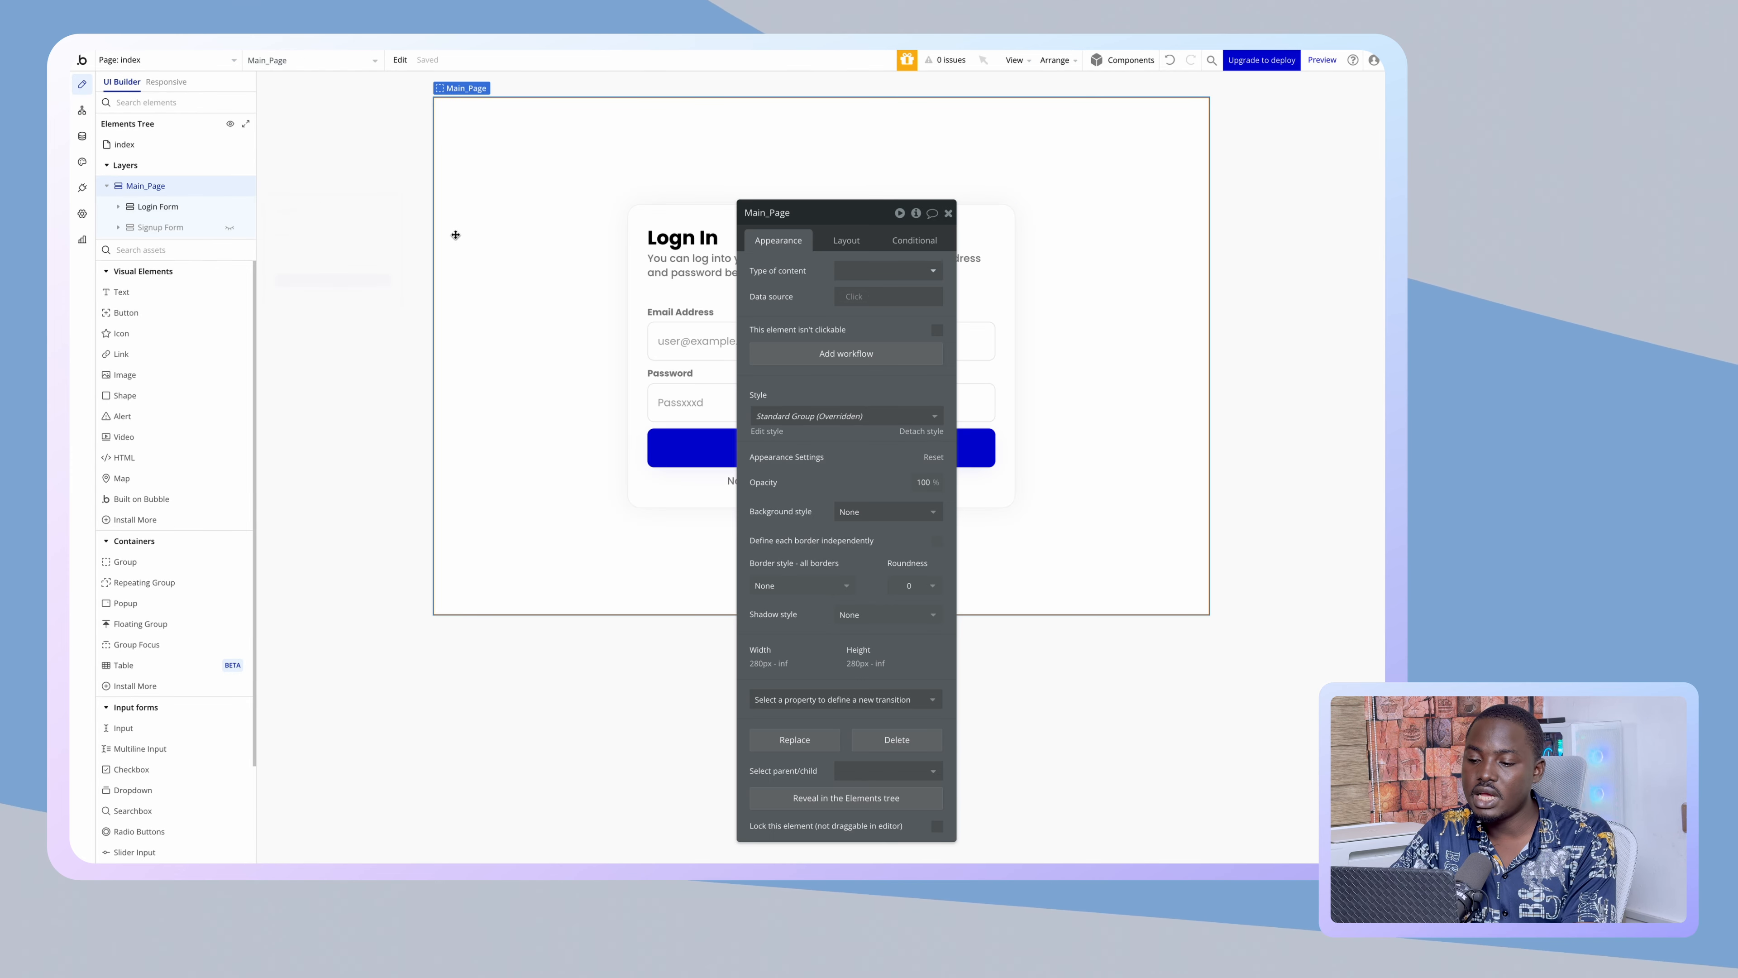
pyautogui.click(690, 446)
pyautogui.moveTo(819, 319); pyautogui.dragTo(436, 261)
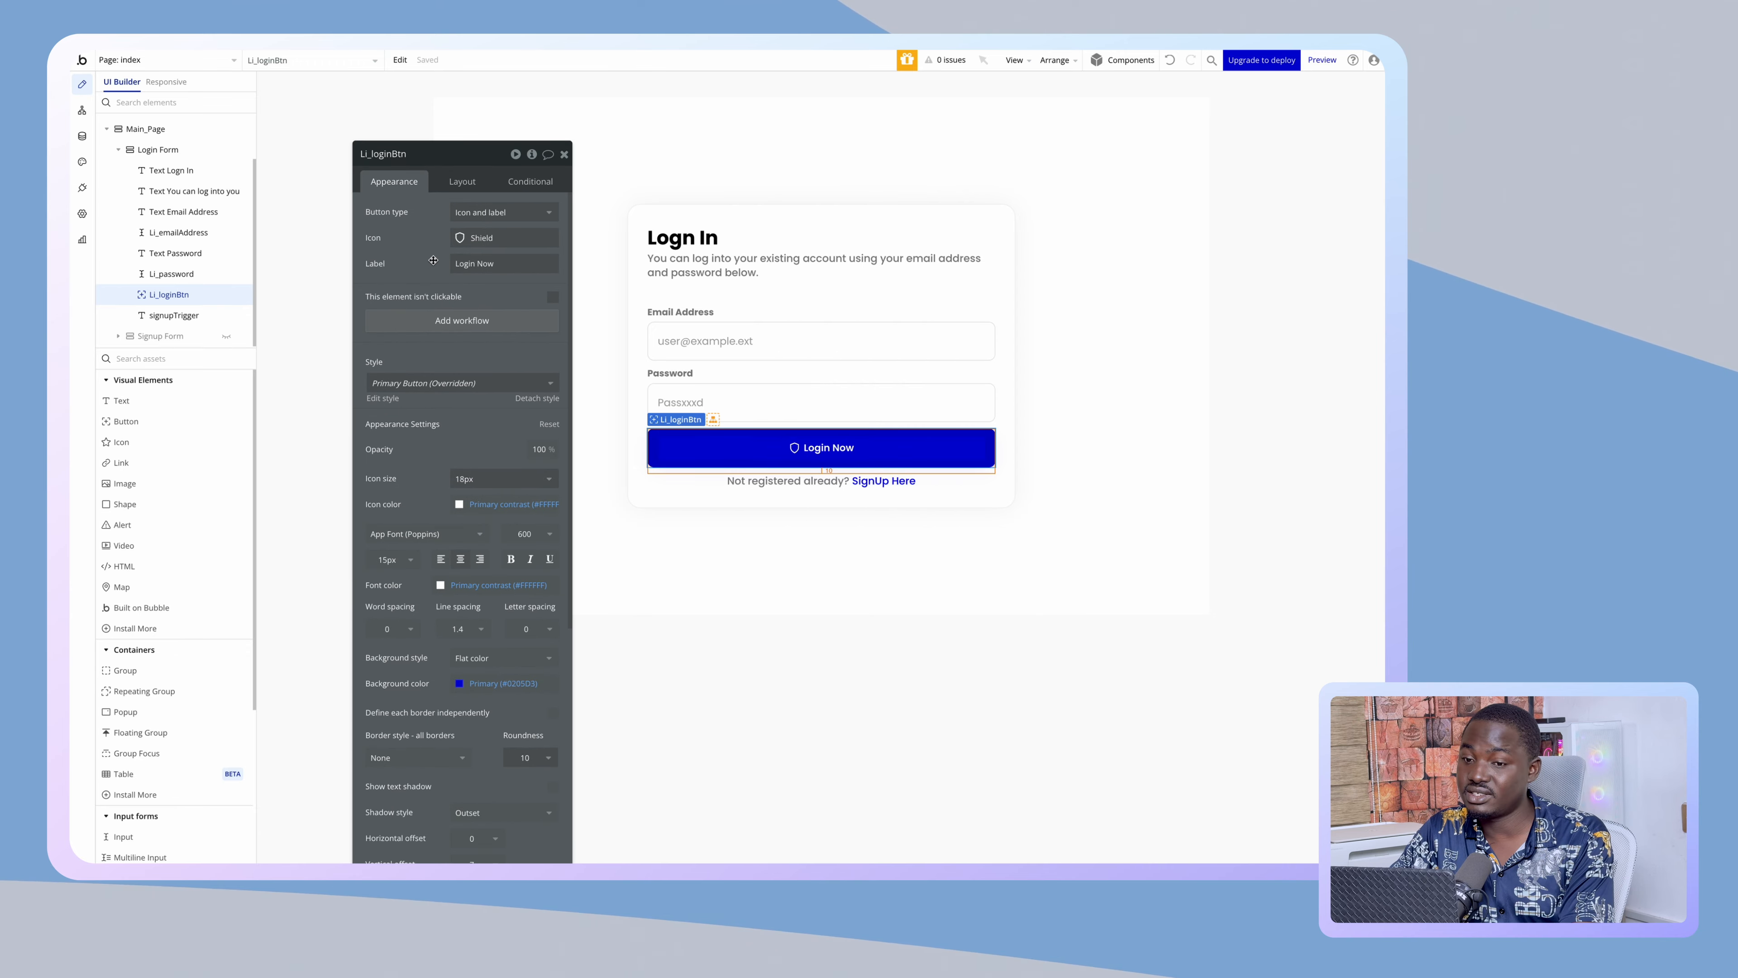
# - Create a 'Li_loginBtn is clicked' workflow and browse the menu of actions to add
pyautogui.click(469, 321)
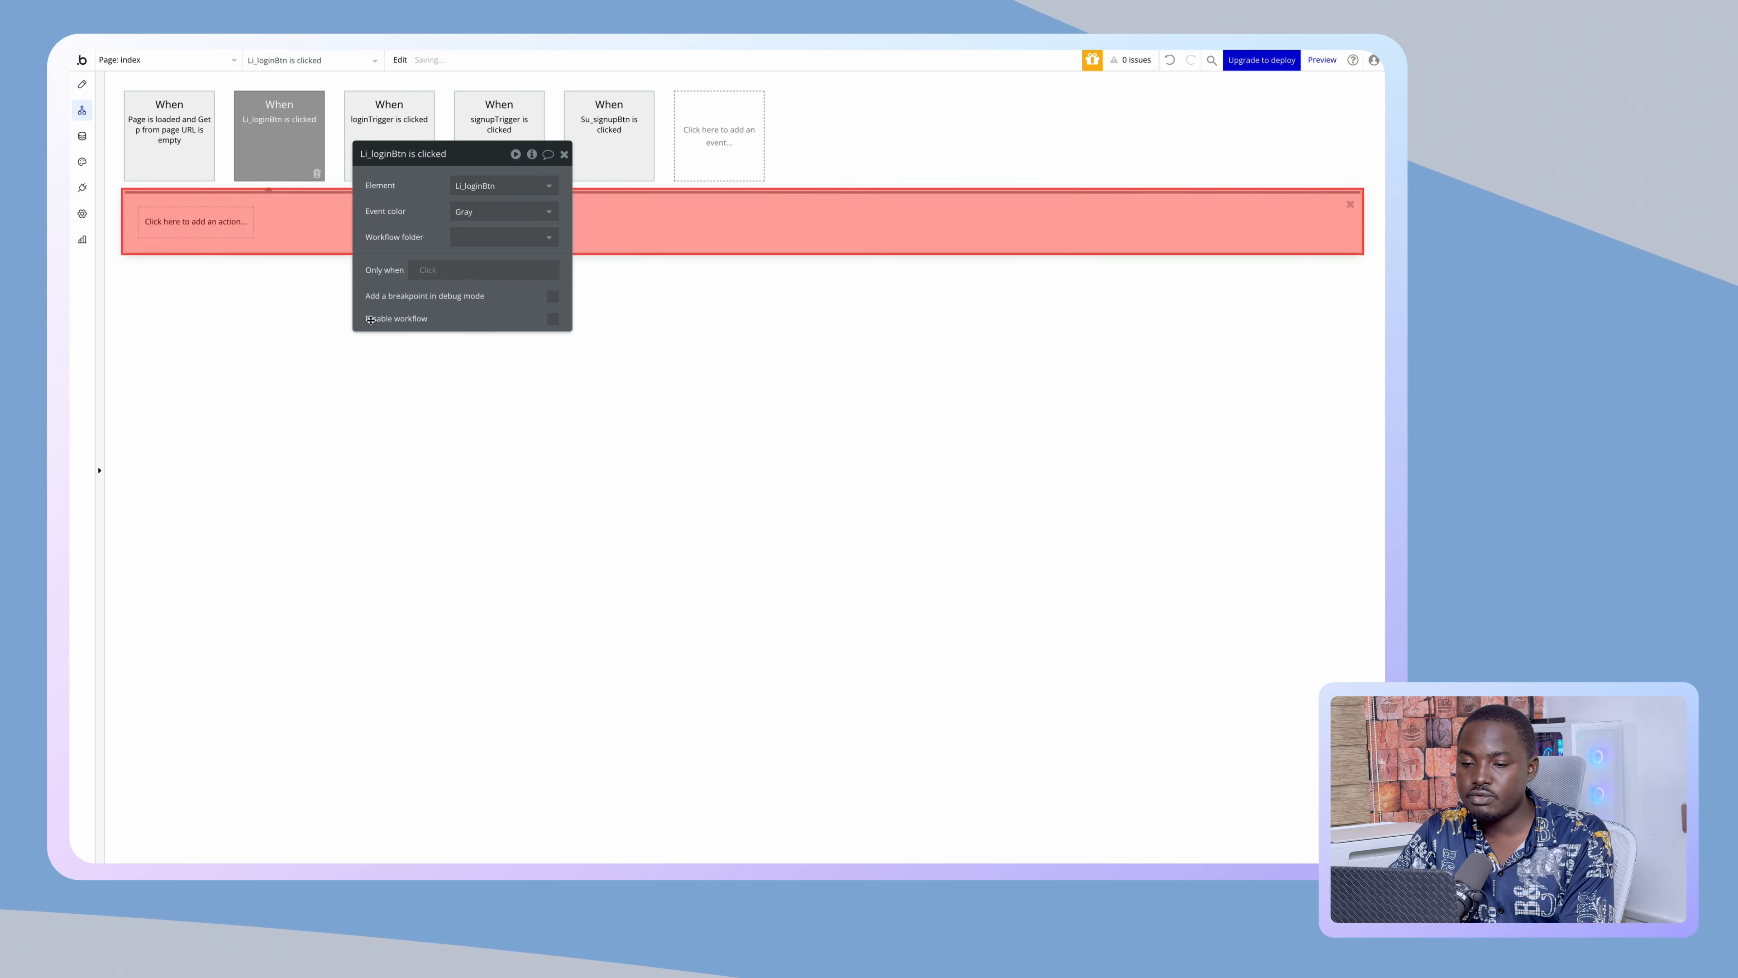
pyautogui.click(227, 230)
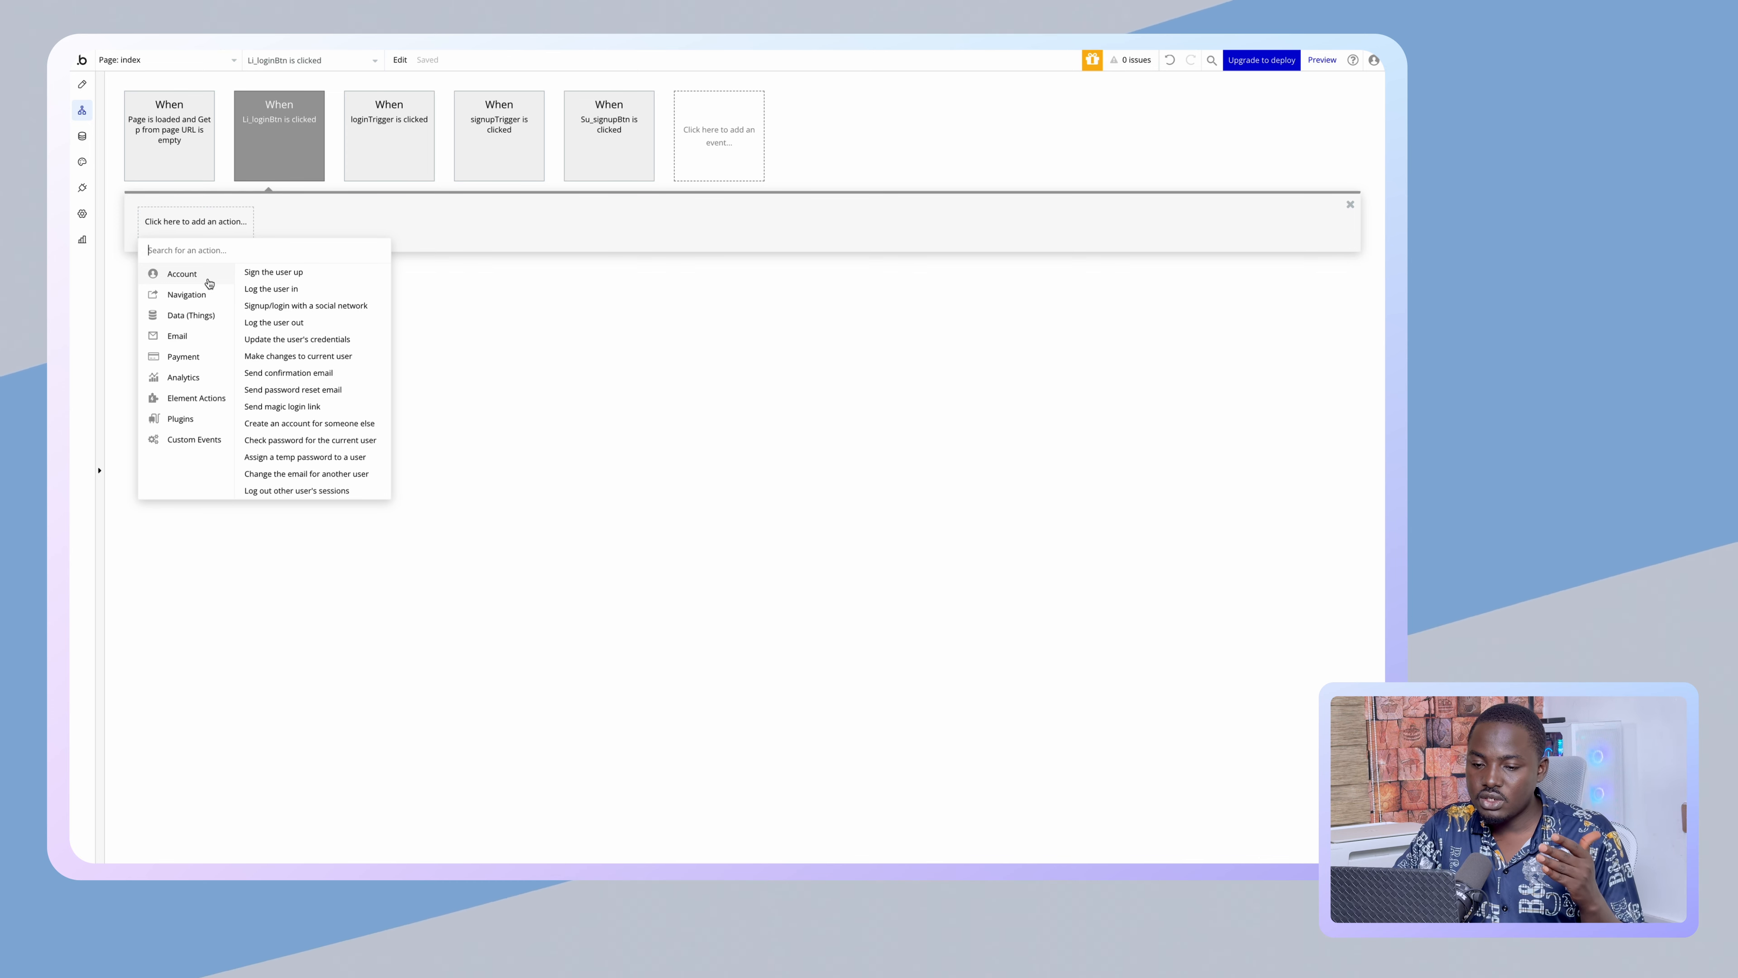
pyautogui.moveTo(184, 405)
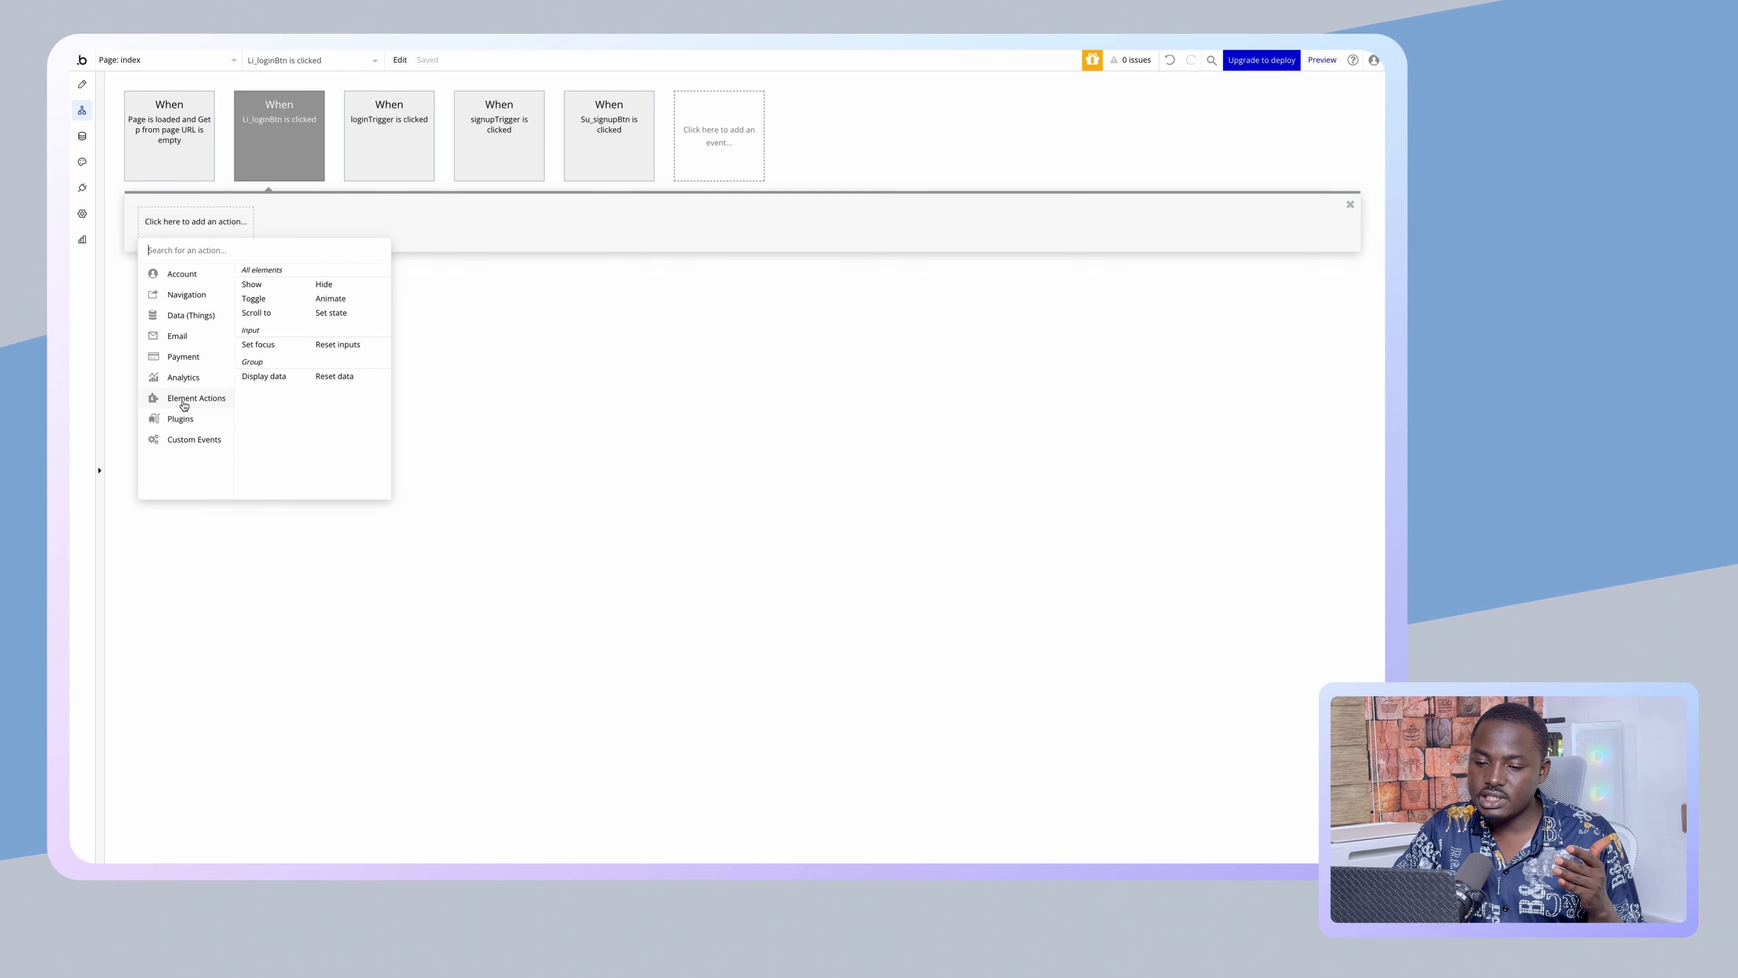
pyautogui.moveTo(205, 283)
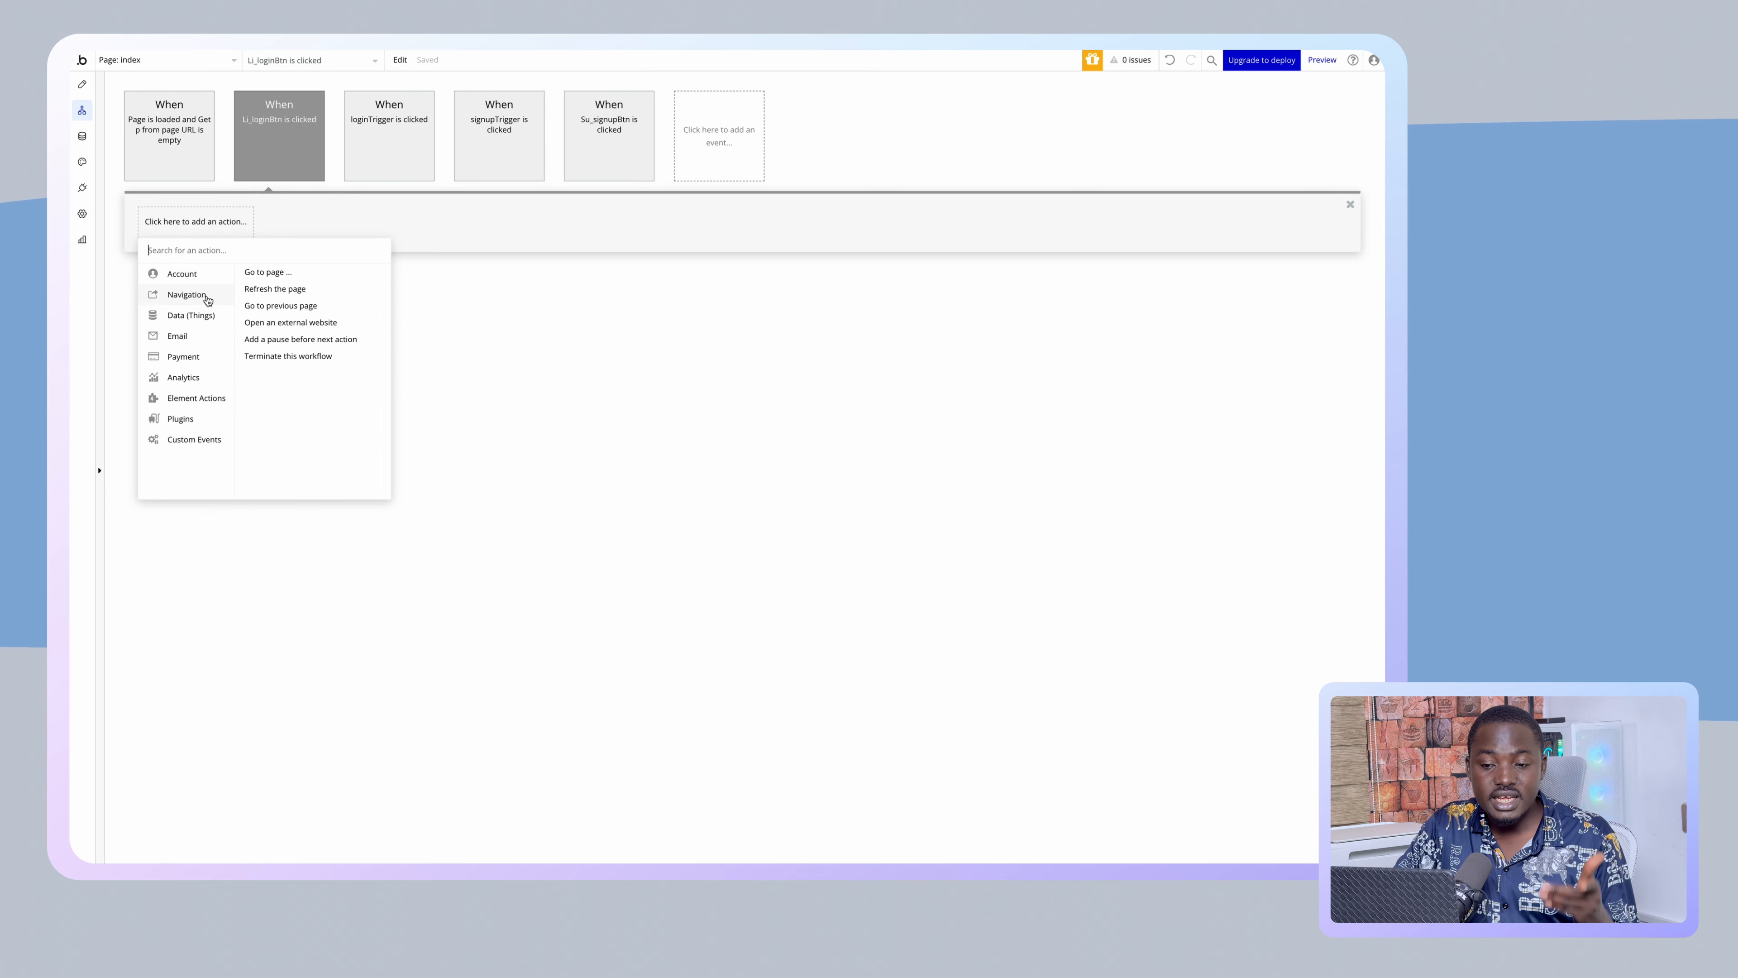
pyautogui.moveTo(203, 340)
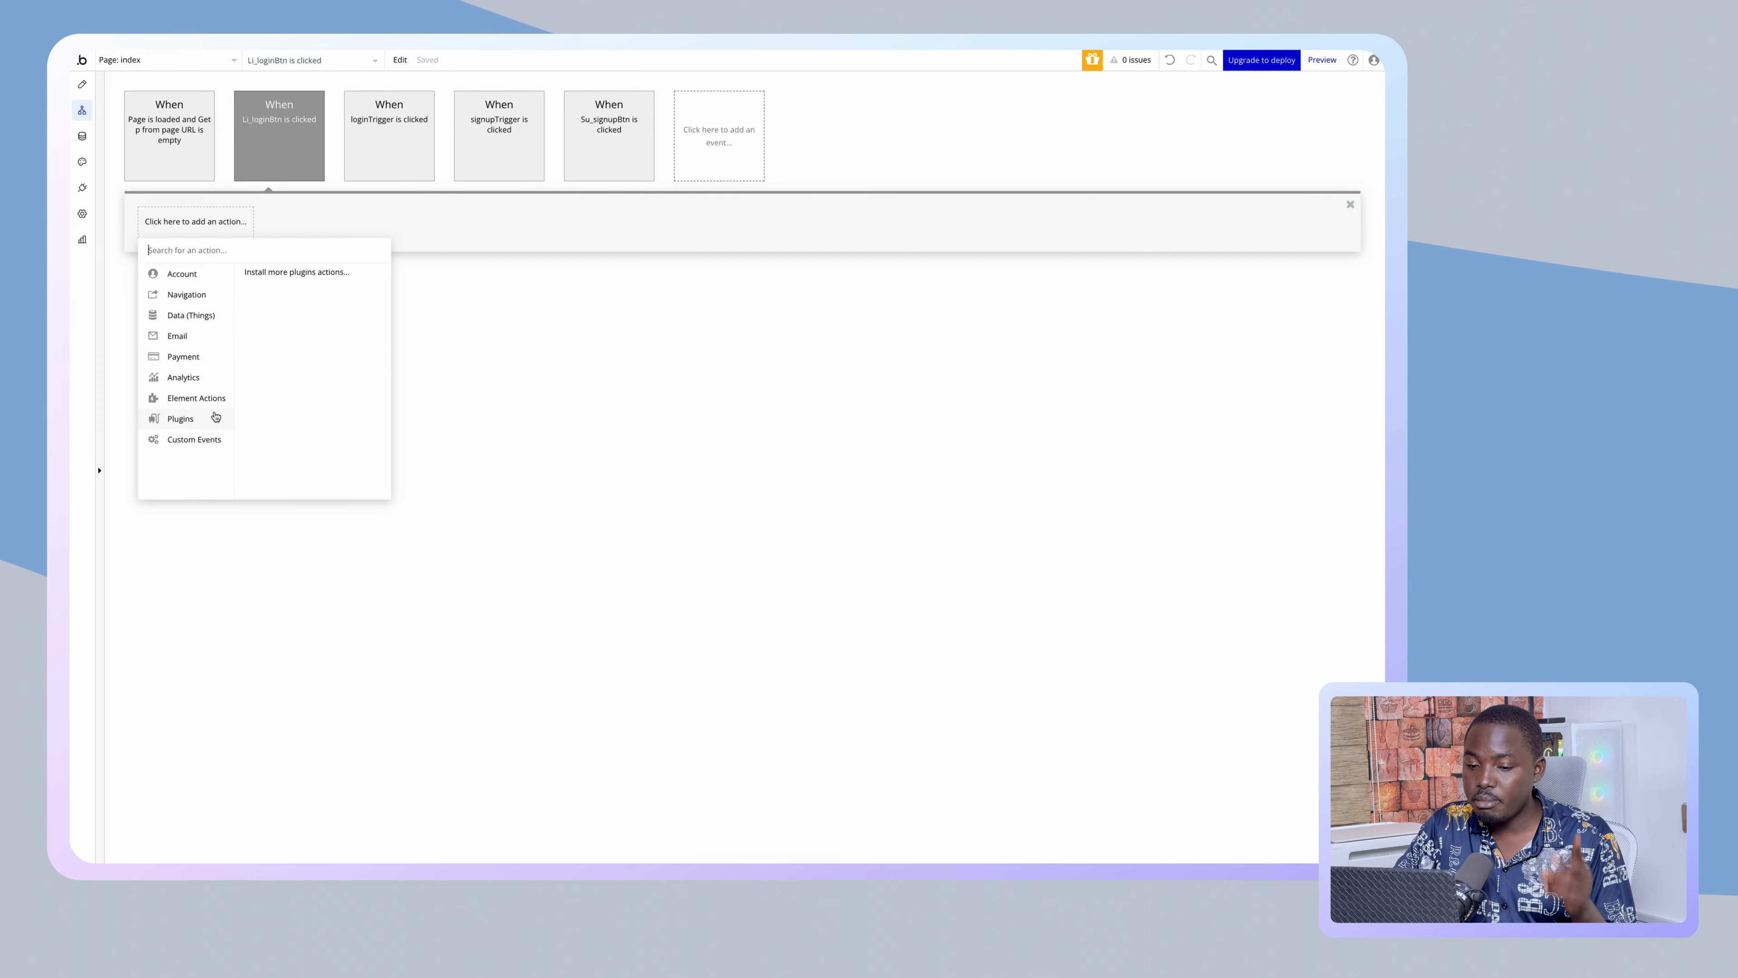
pyautogui.moveTo(216, 438)
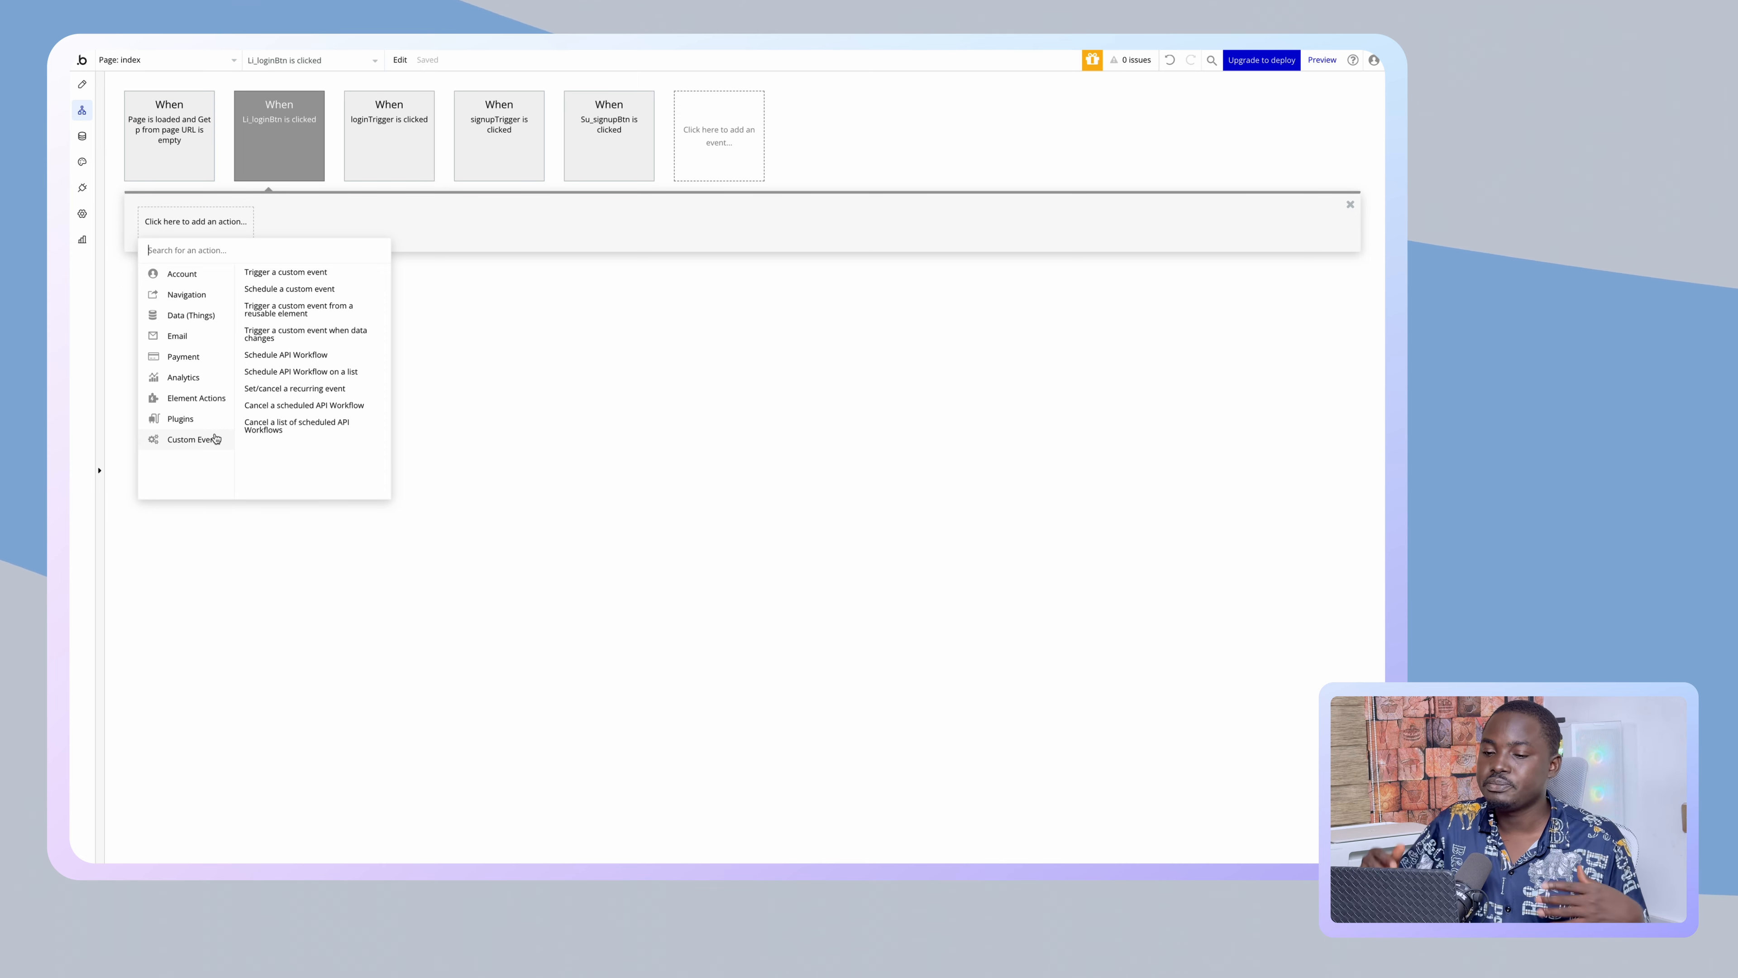
pyautogui.moveTo(192, 274)
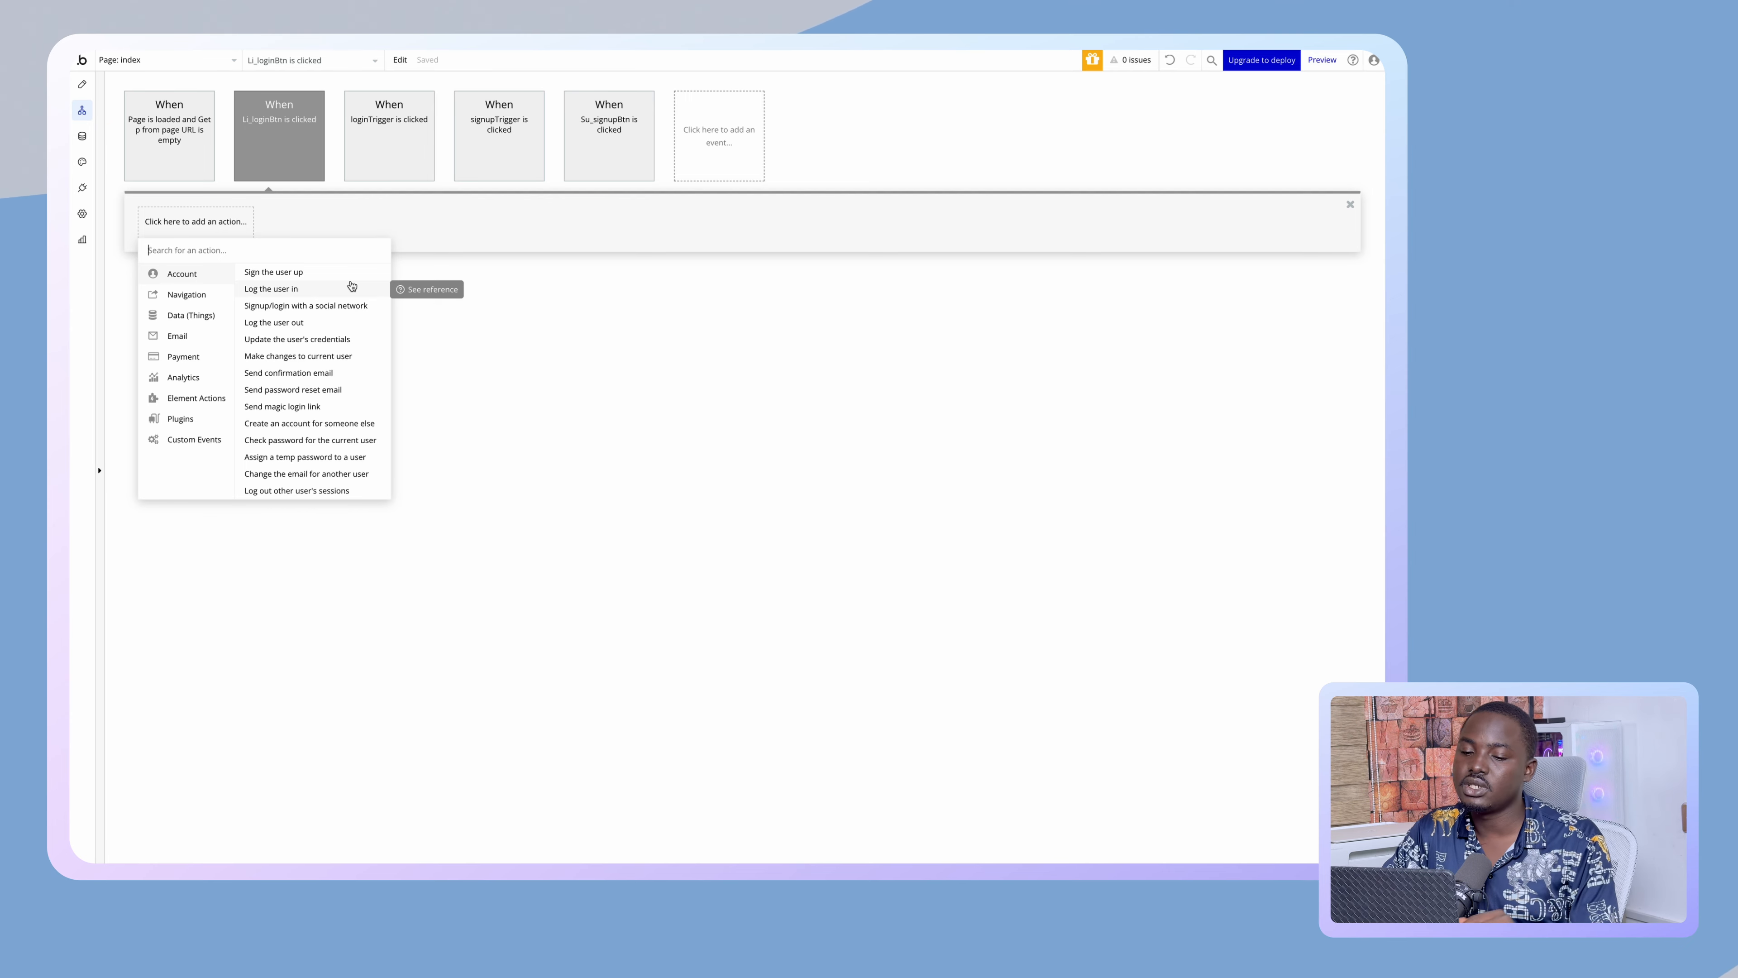
# - Add a Log the user in action using the Li_emailAddress and Li_password inputs
pyautogui.click(336, 290)
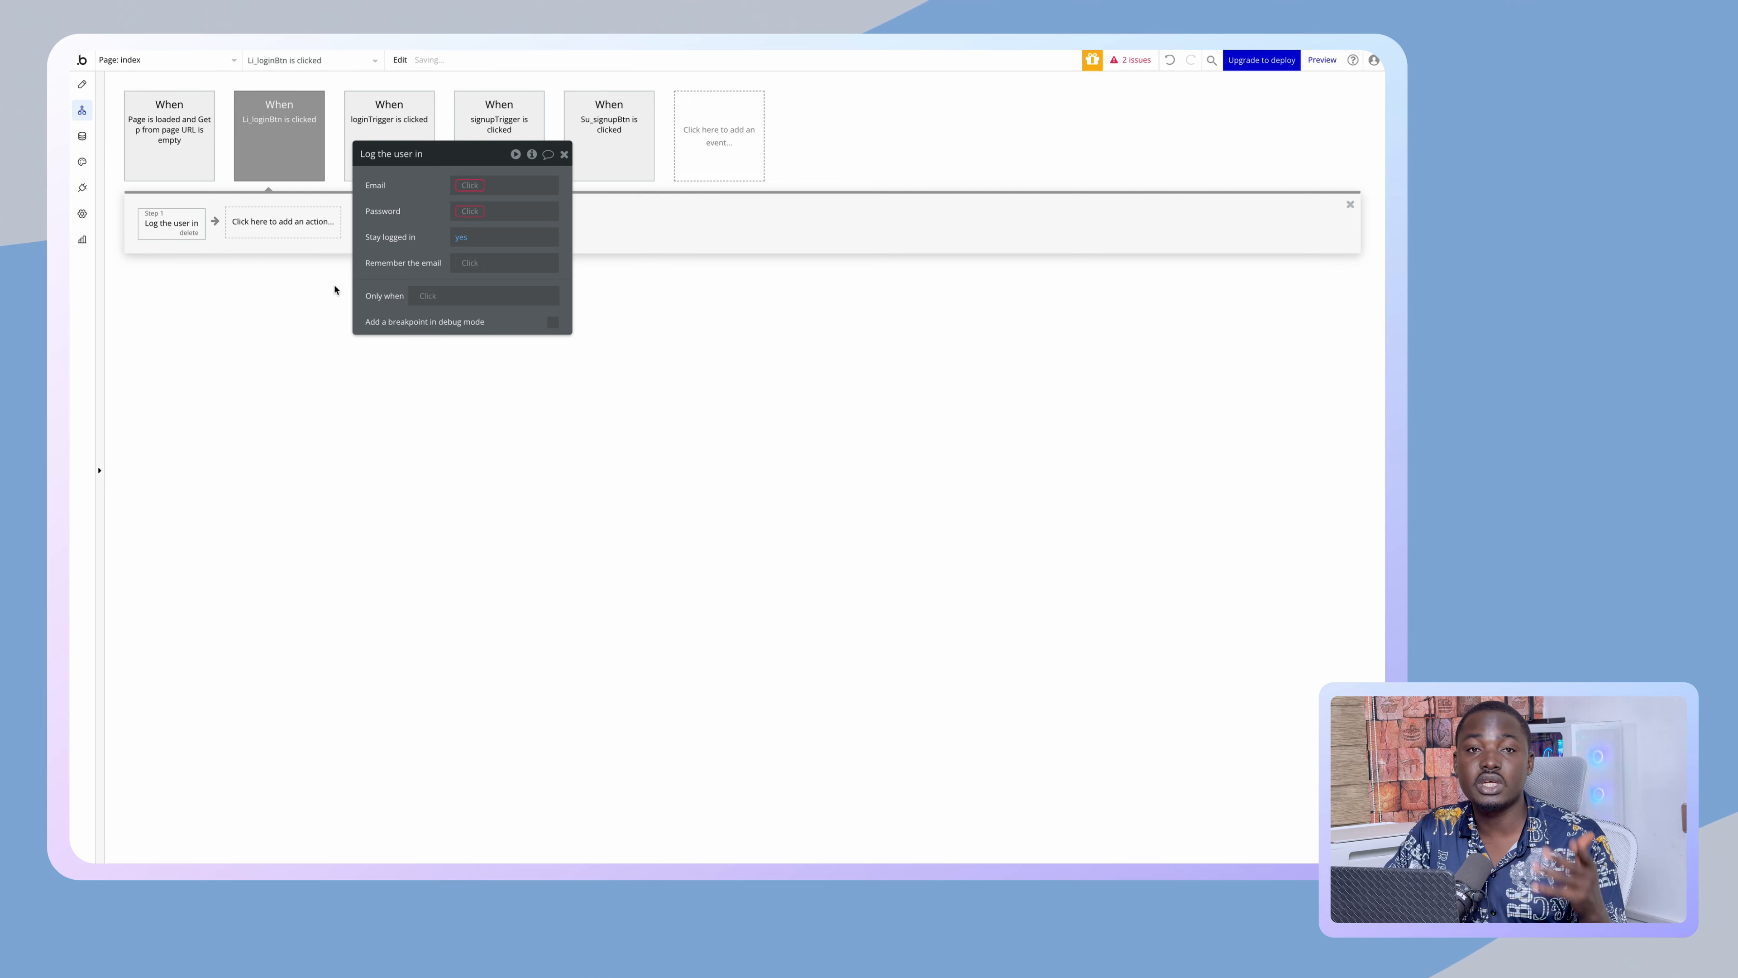
pyautogui.click(469, 186)
pyautogui.write('Li')
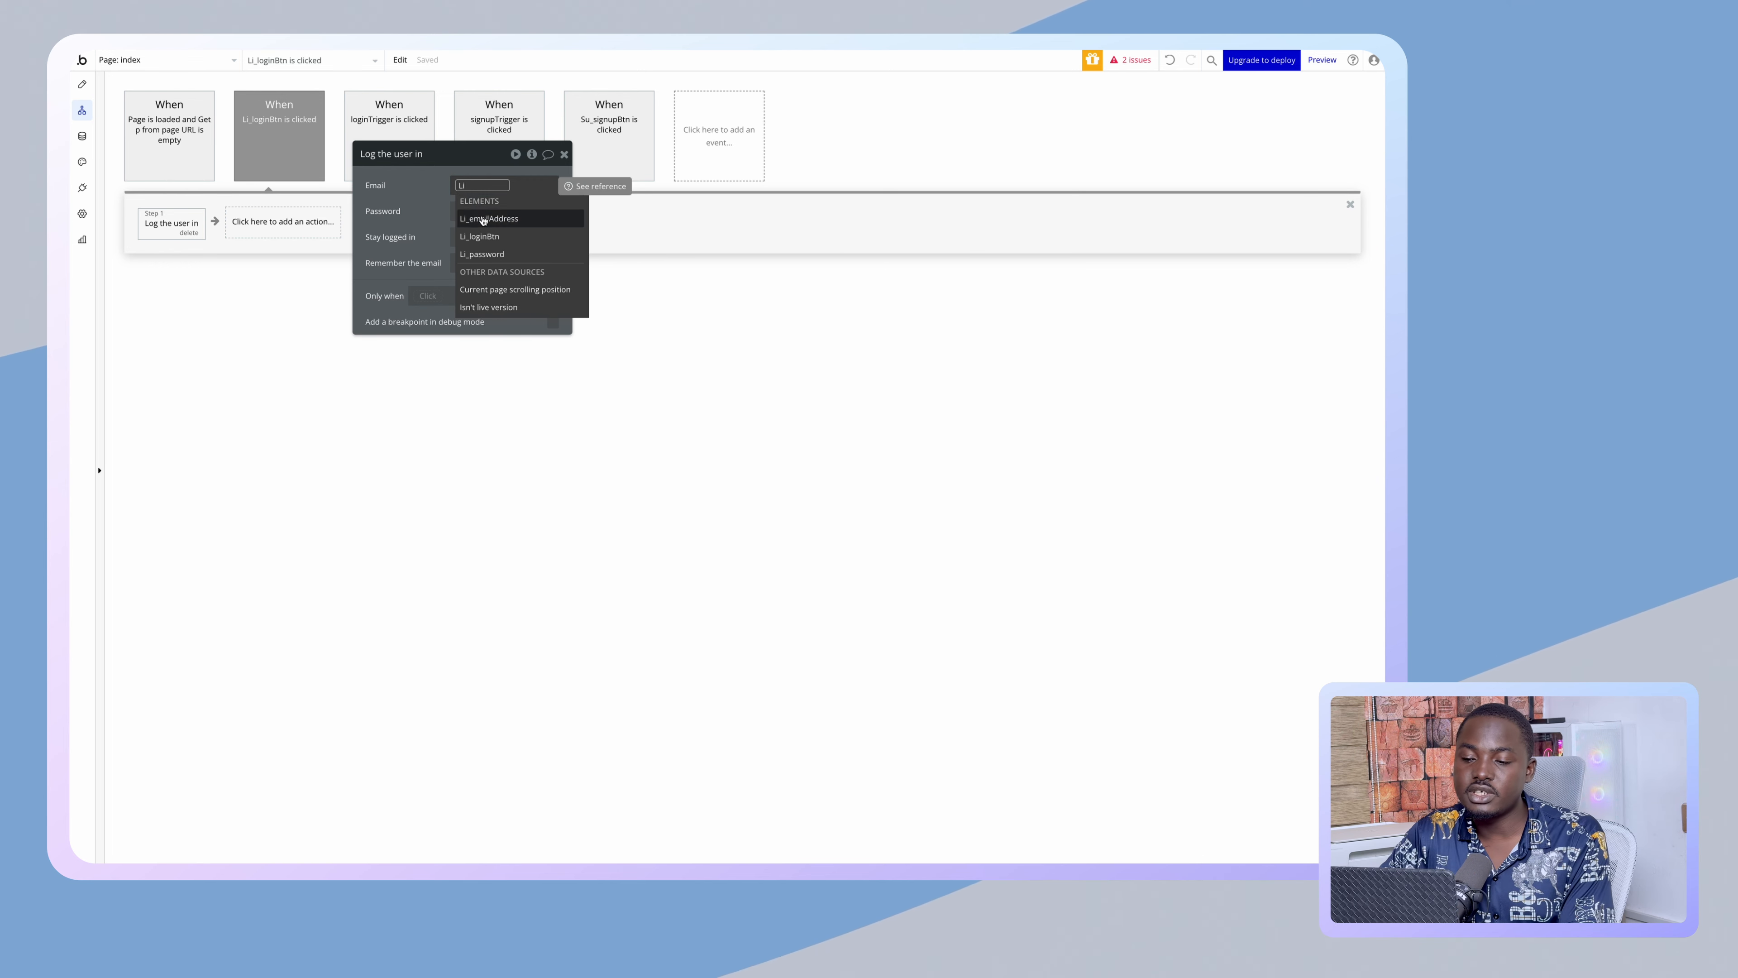
pyautogui.click(483, 219)
pyautogui.click(465, 213)
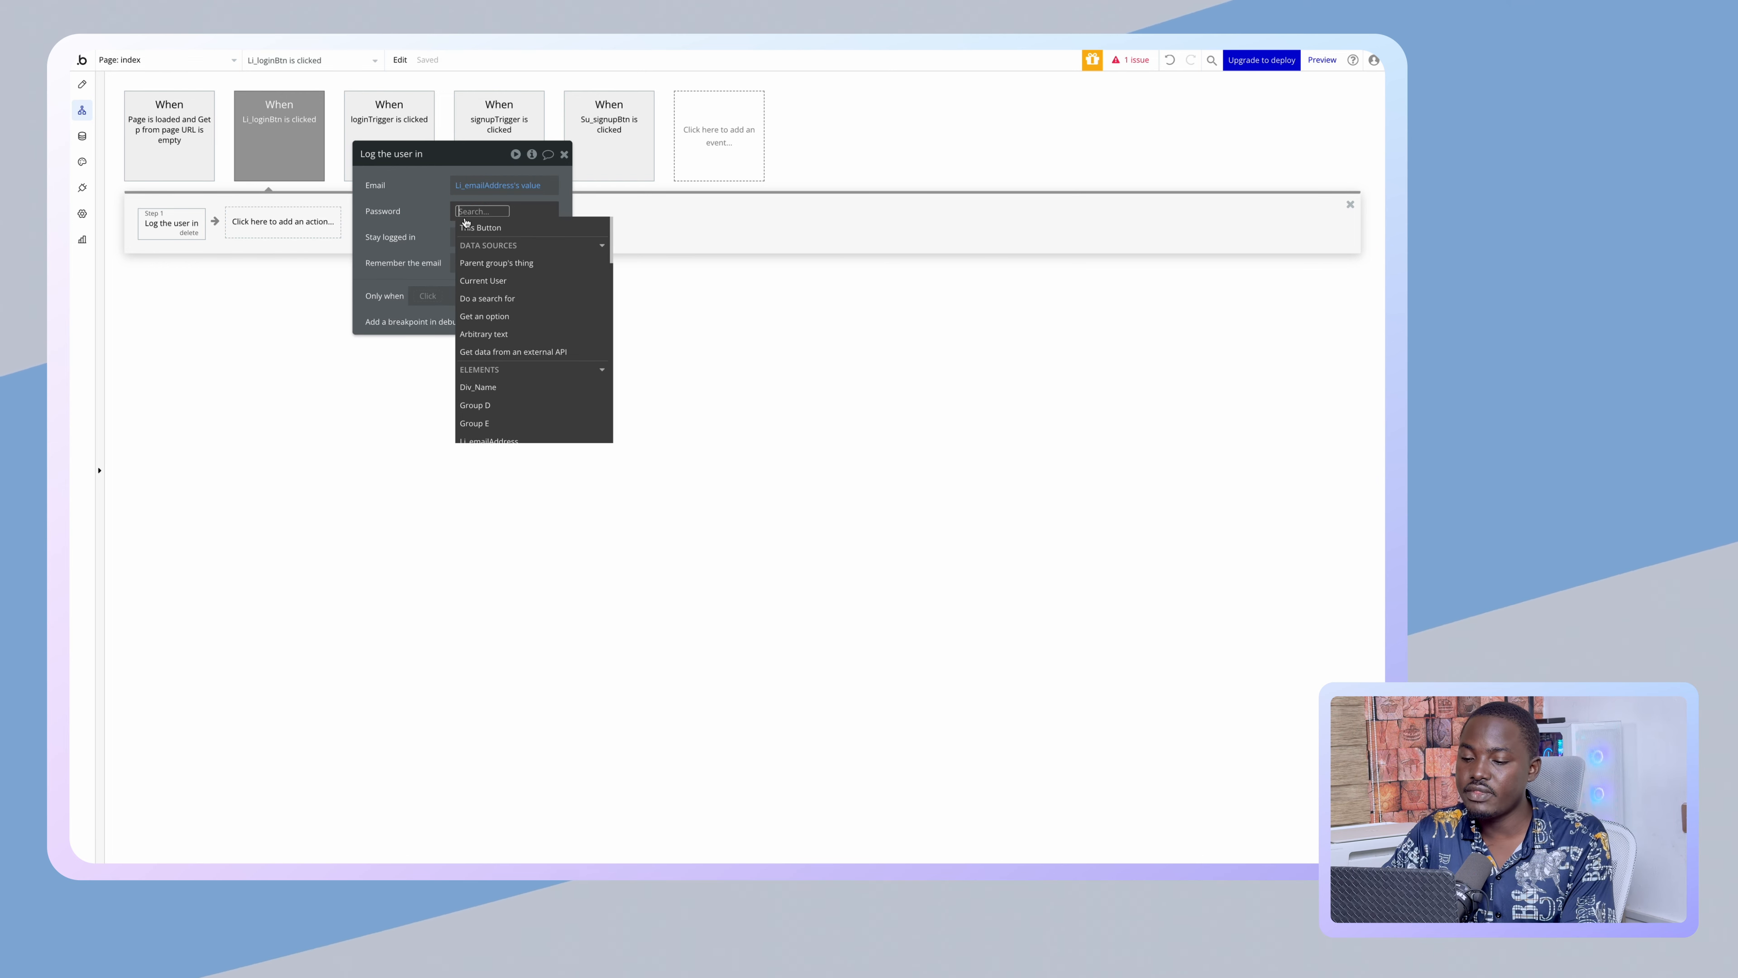
pyautogui.write('Li')
pyautogui.click(493, 278)
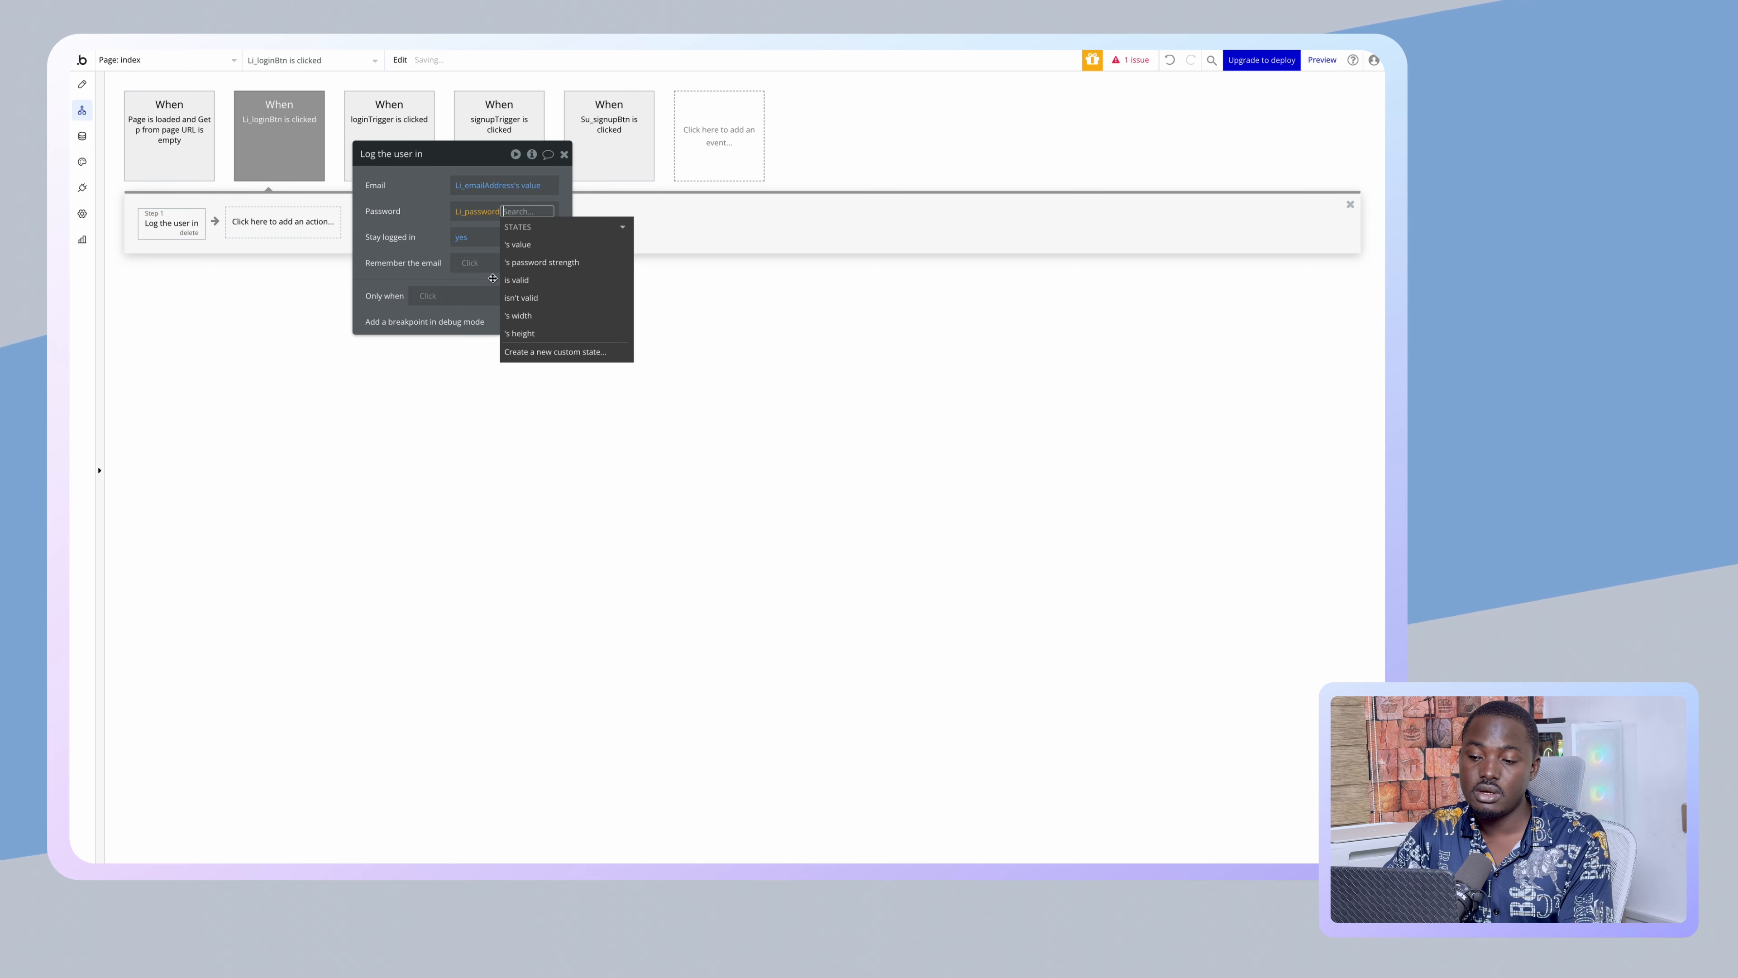
pyautogui.click(525, 248)
pyautogui.click(426, 236)
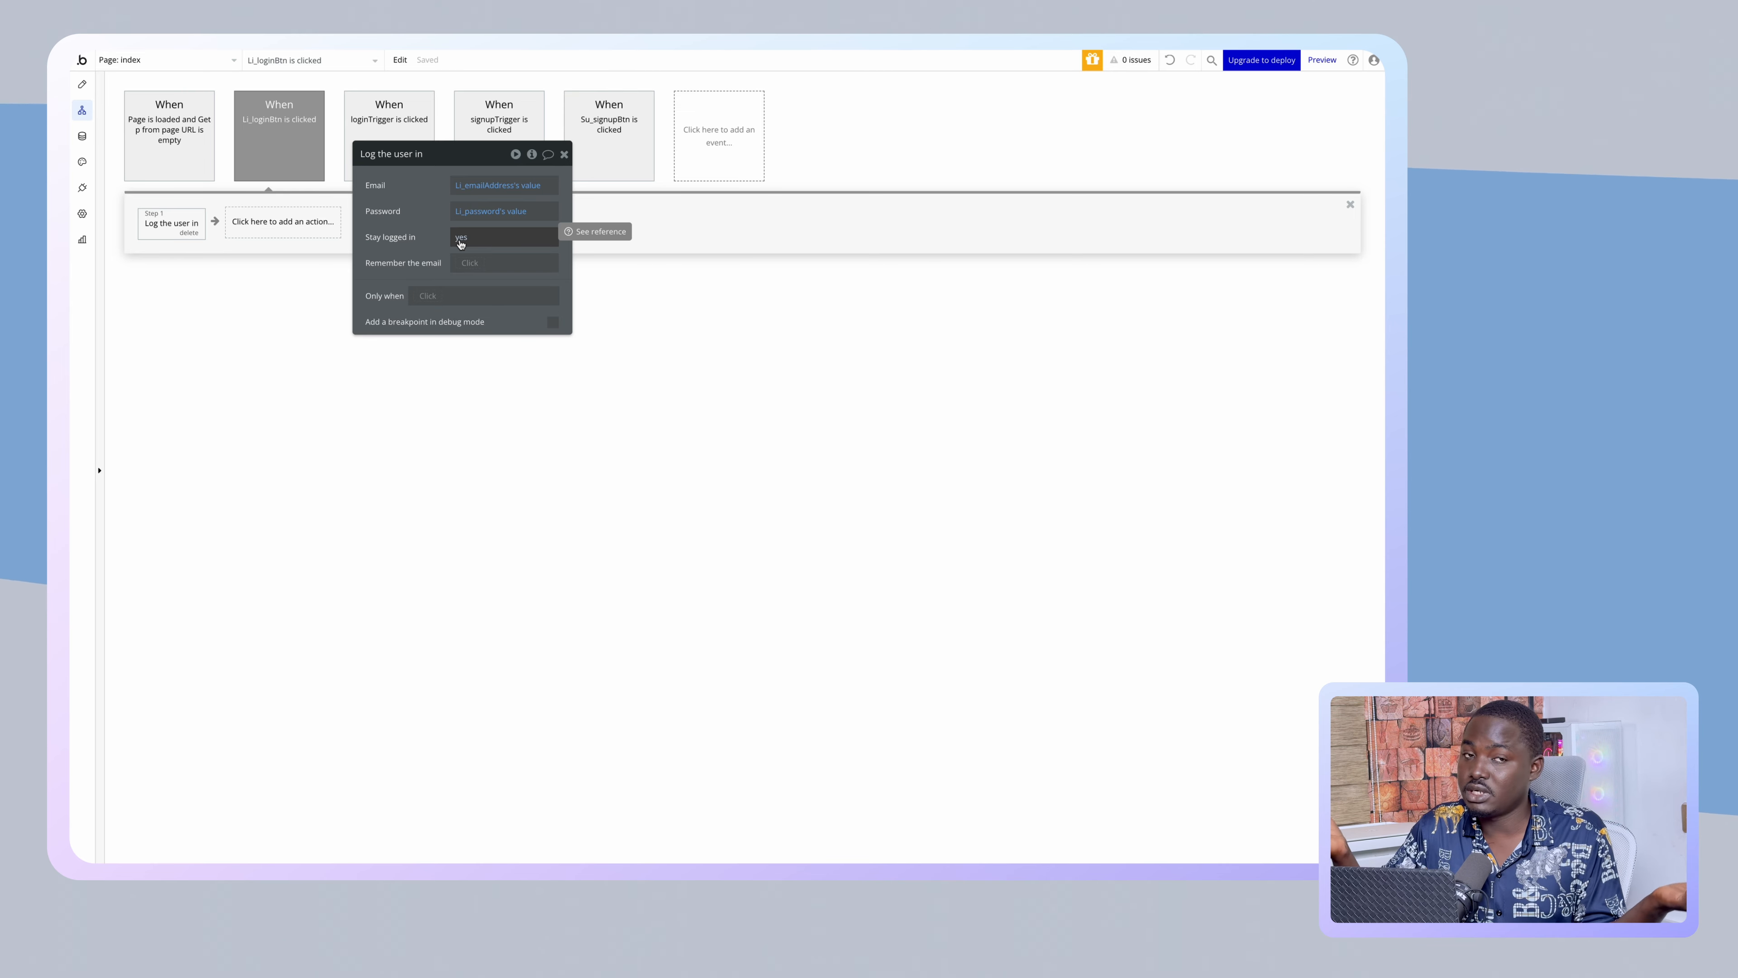
# - Add a Go to page action with destination dashboard, then return to the Design tab
pyautogui.click(311, 228)
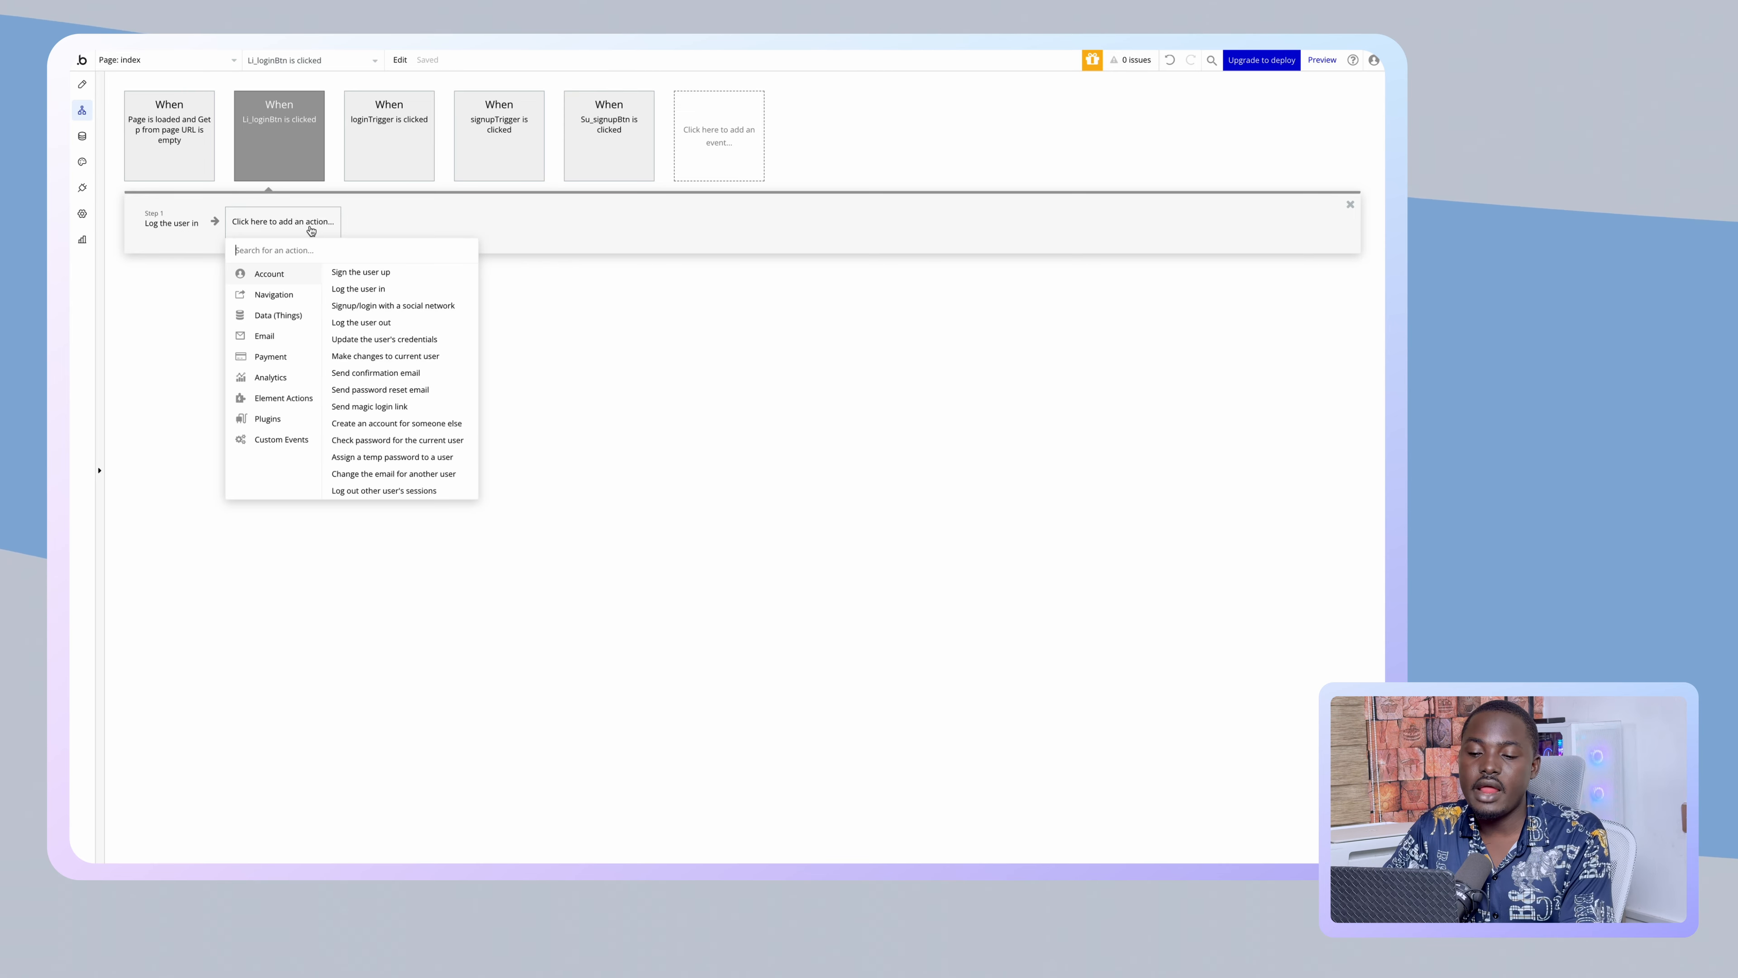
pyautogui.click(291, 296)
pyautogui.click(344, 281)
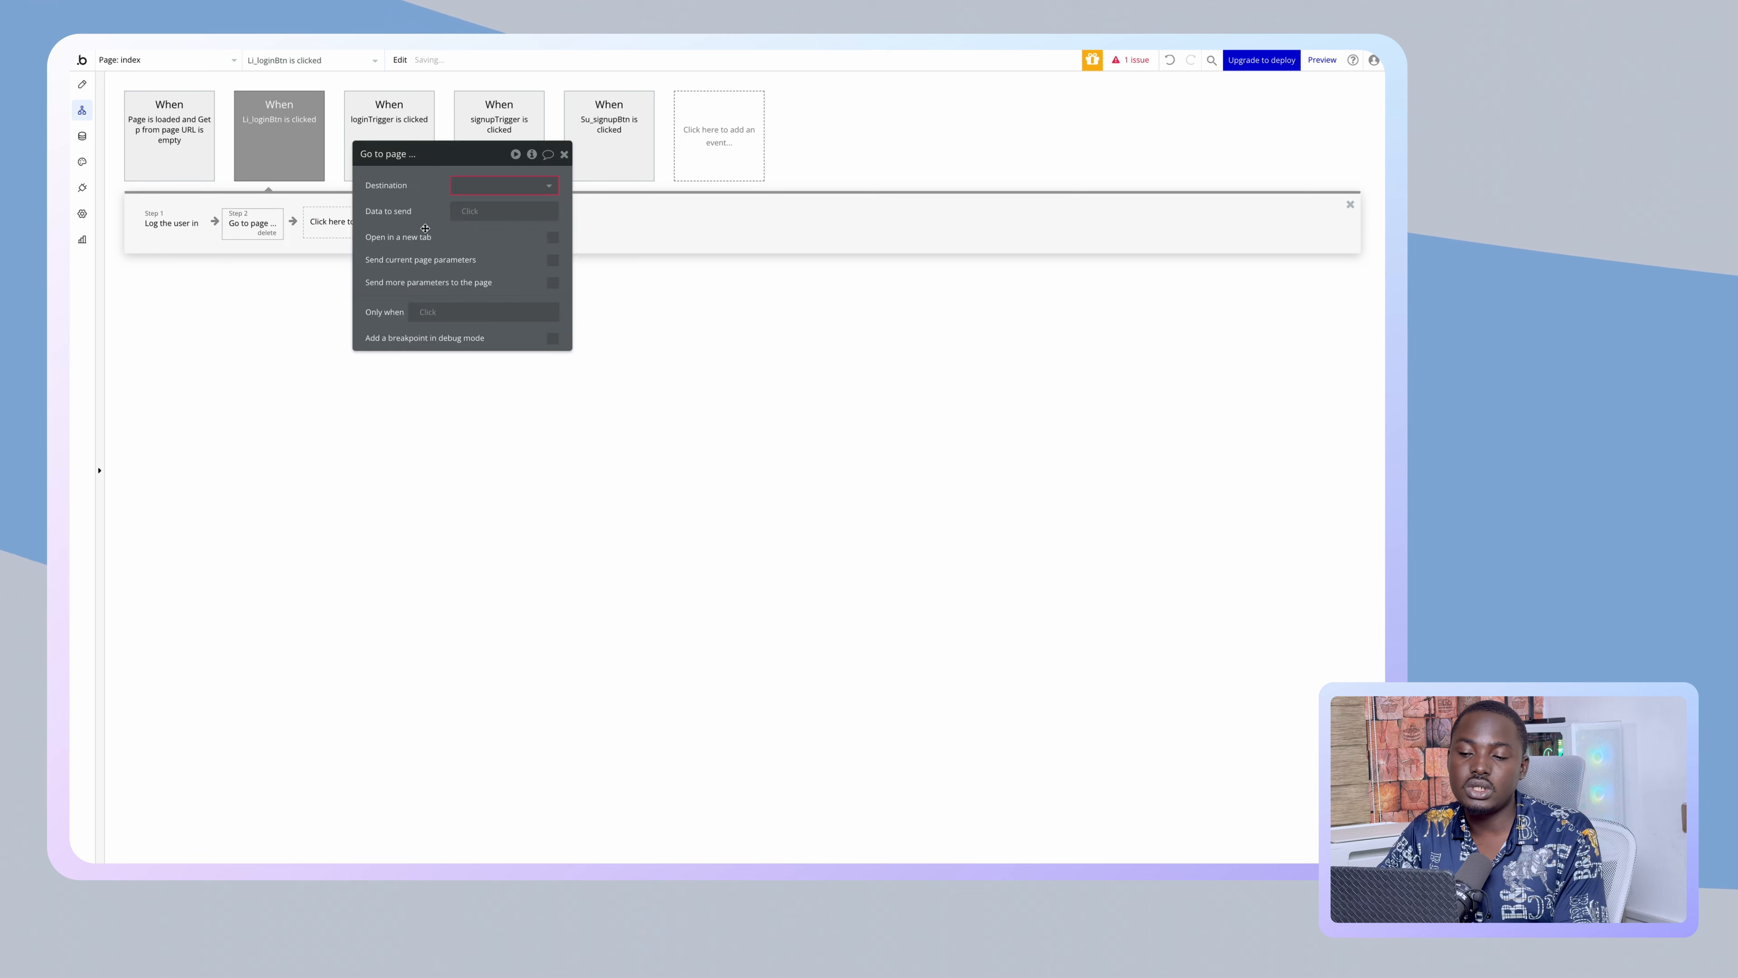
pyautogui.click(485, 185)
pyautogui.click(485, 221)
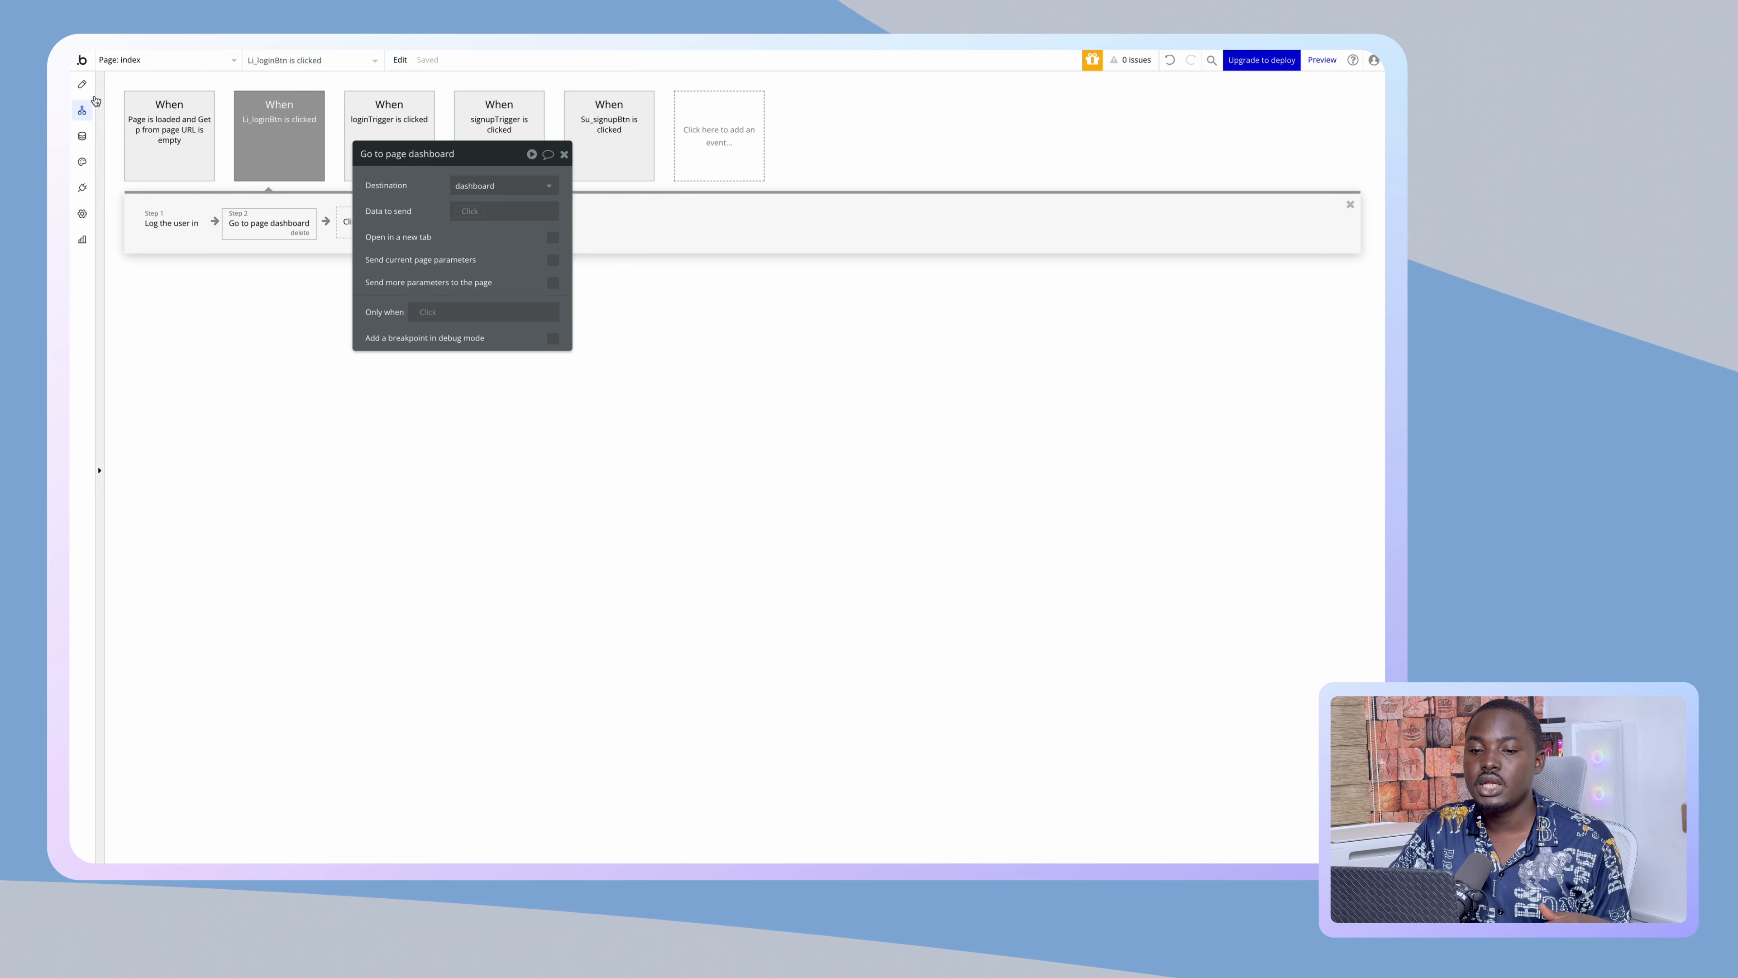
pyautogui.click(82, 84)
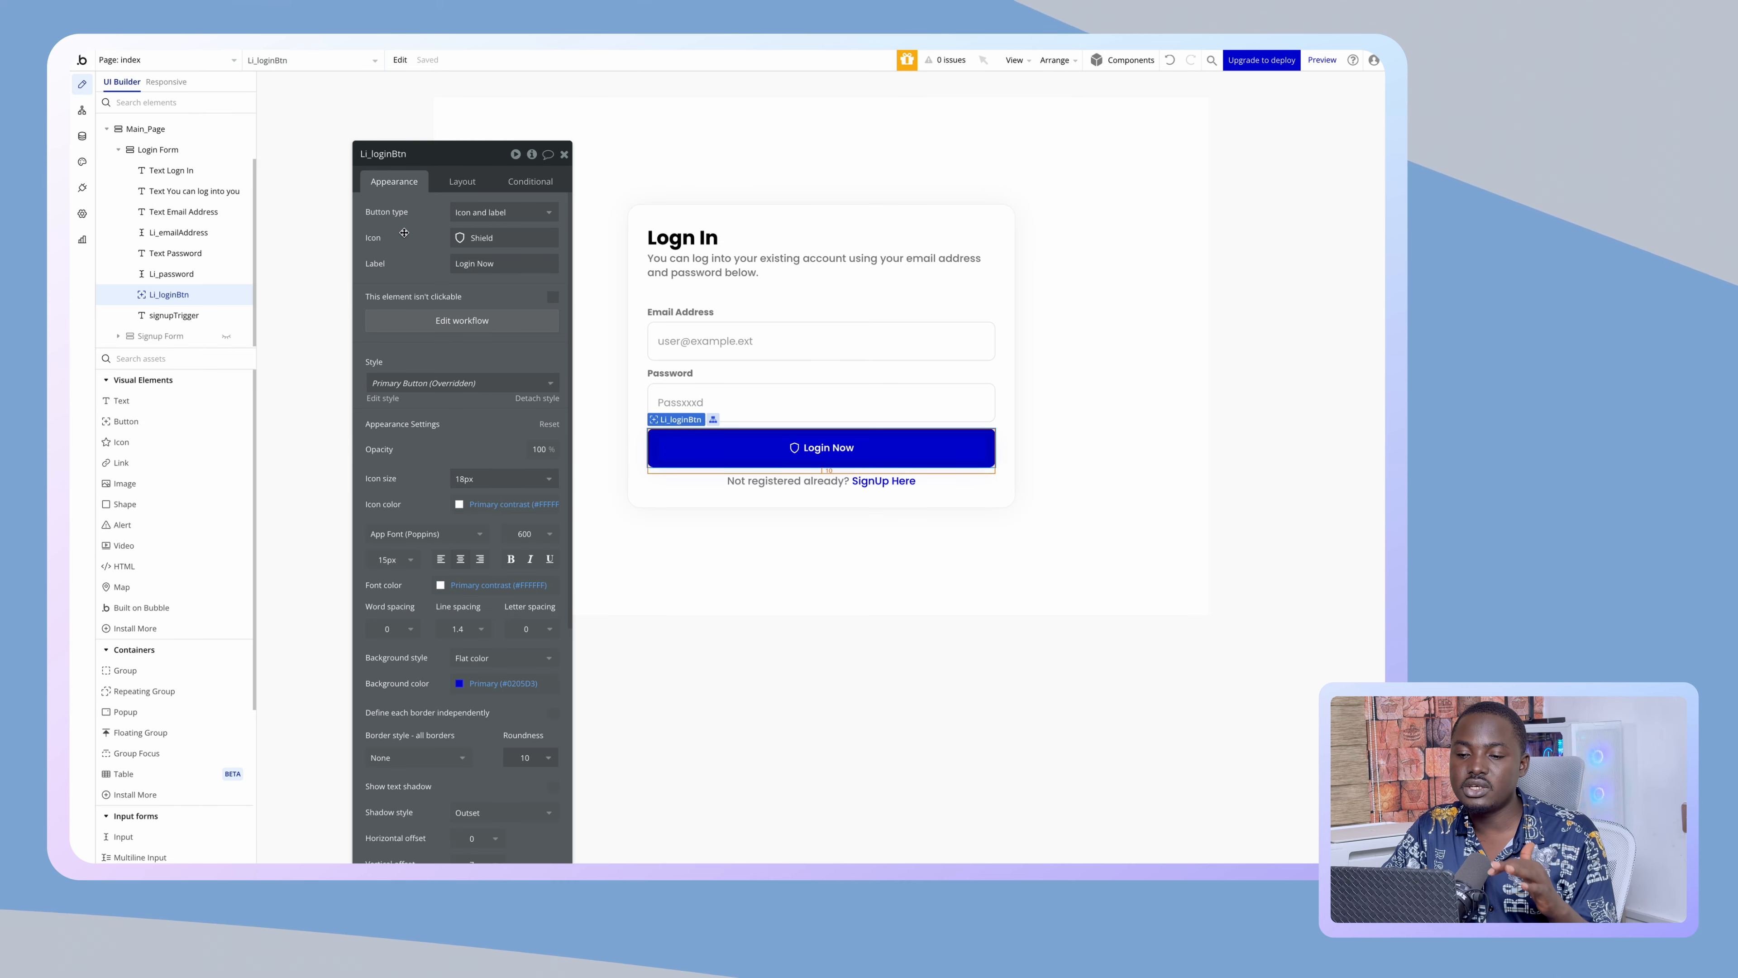
# - Switch the editor to the dashboard page and open its page properties
pyautogui.moveTo(402, 232); pyautogui.dragTo(333, 189)
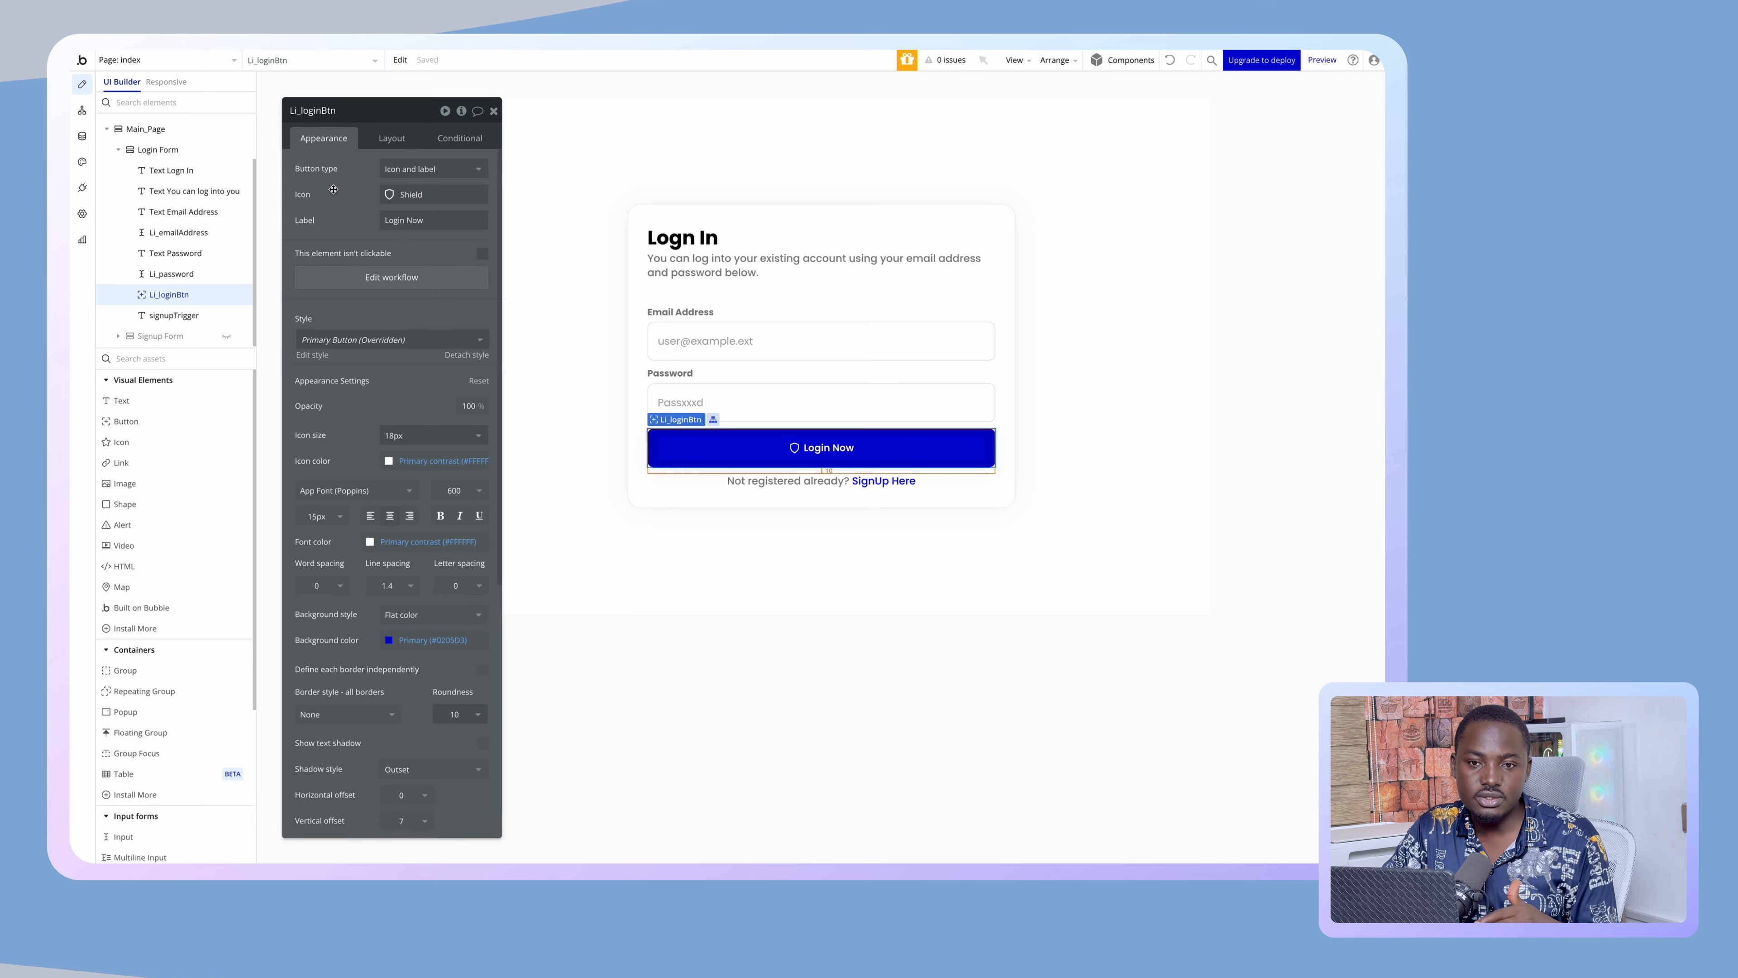
pyautogui.click(208, 69)
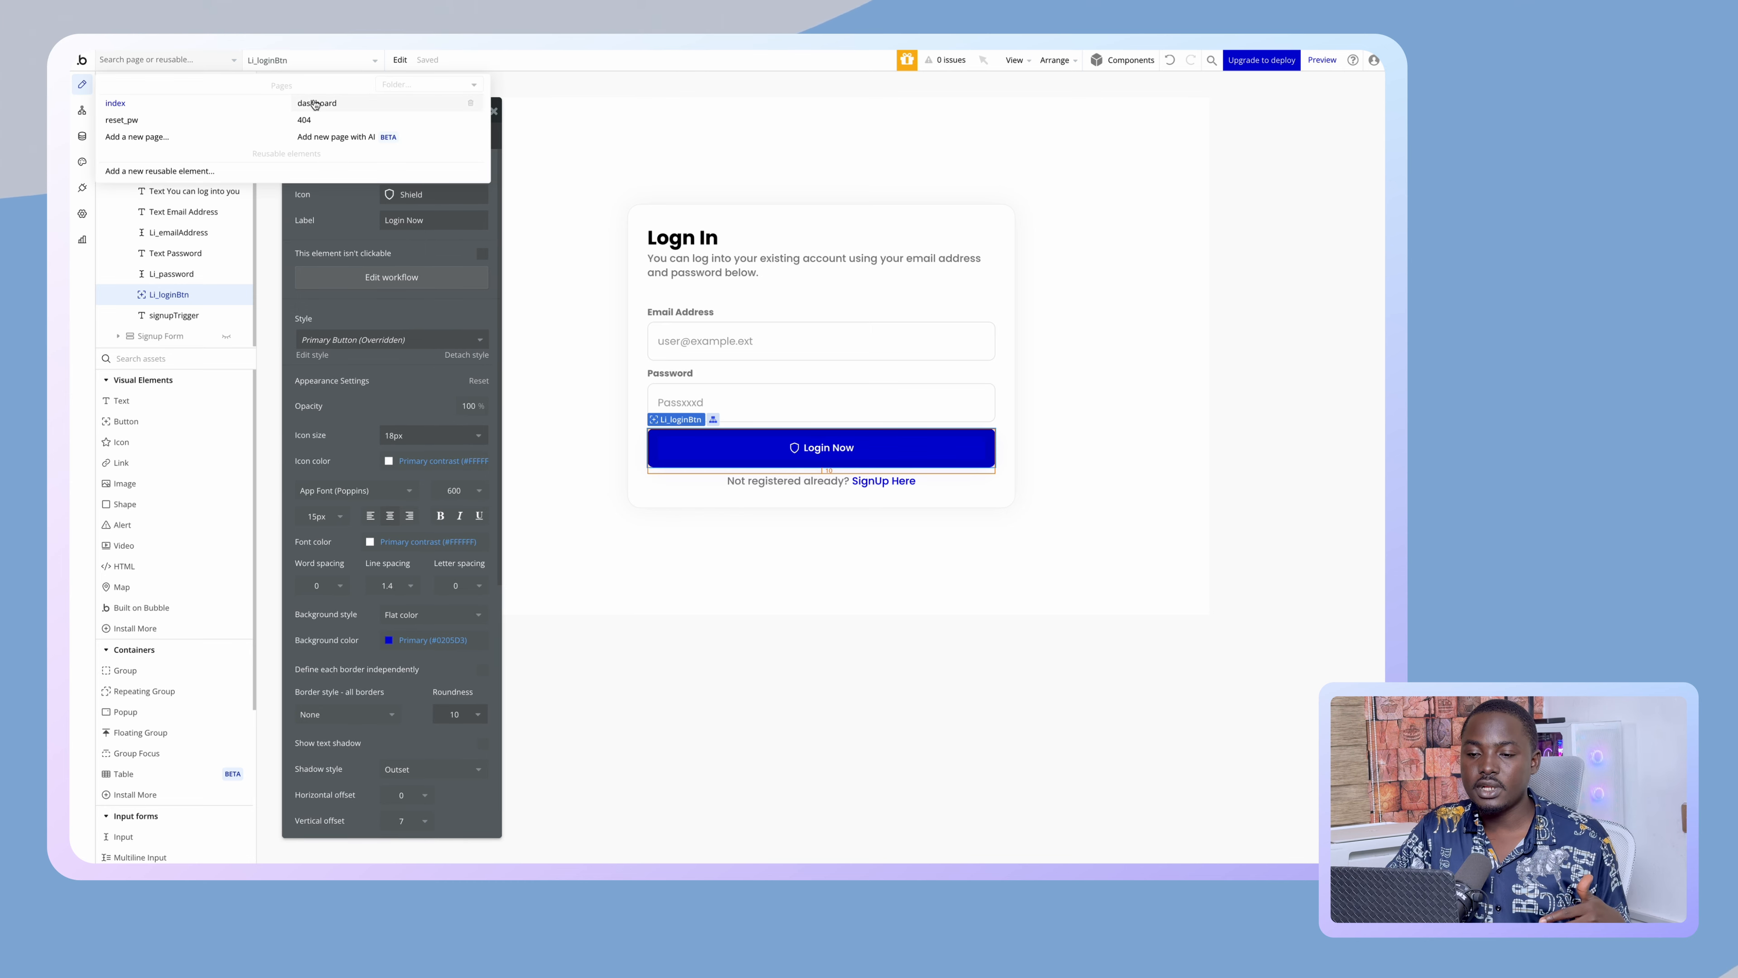
pyautogui.click(315, 104)
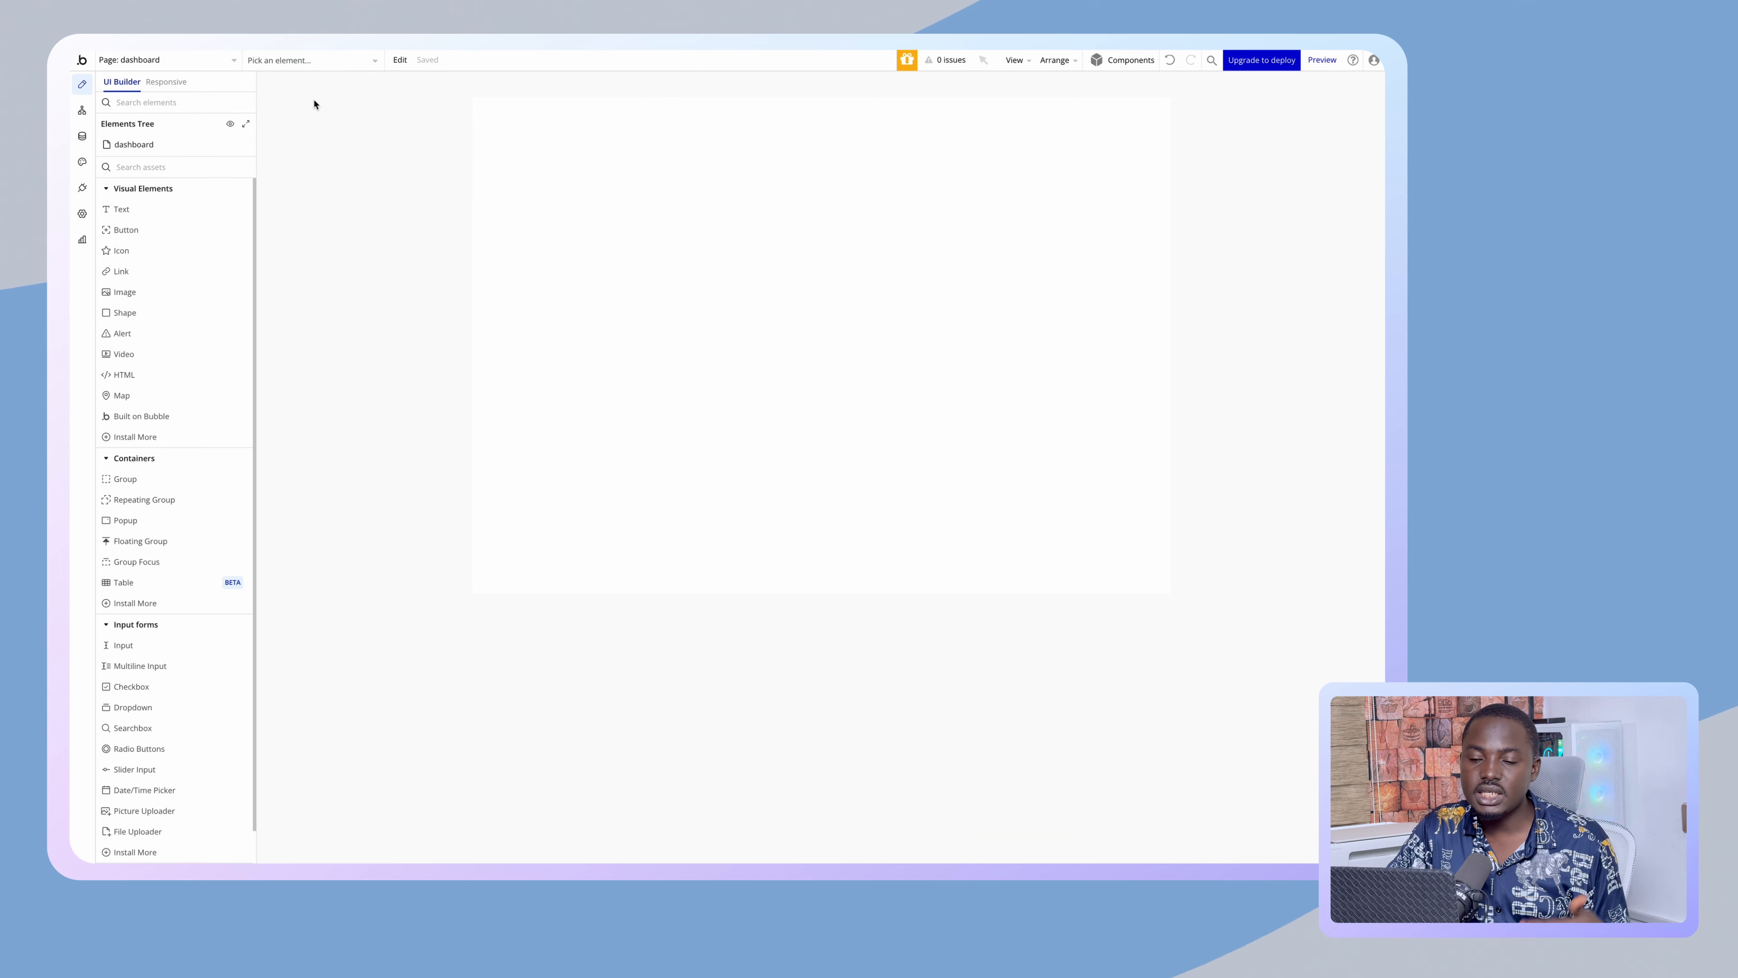
pyautogui.doubleClick(652, 223)
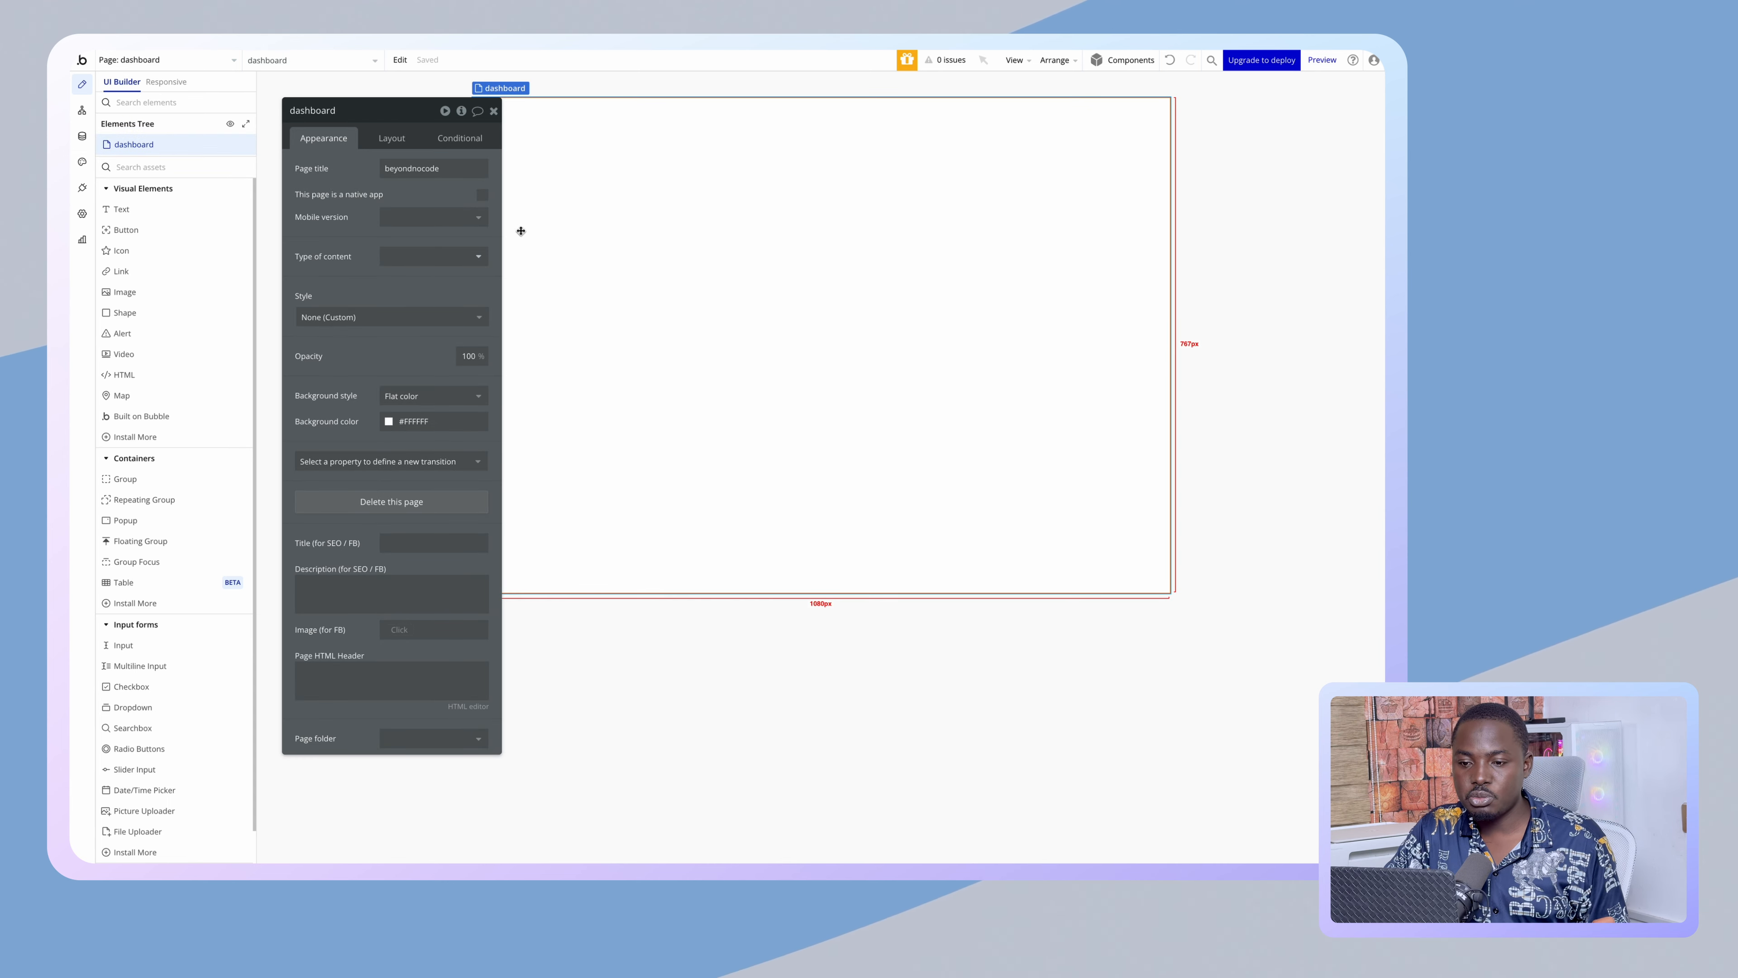
# - Set the dashboard to Column layout, builder width 1200 and minimum height 800
pyautogui.click(395, 139)
pyautogui.click(424, 168)
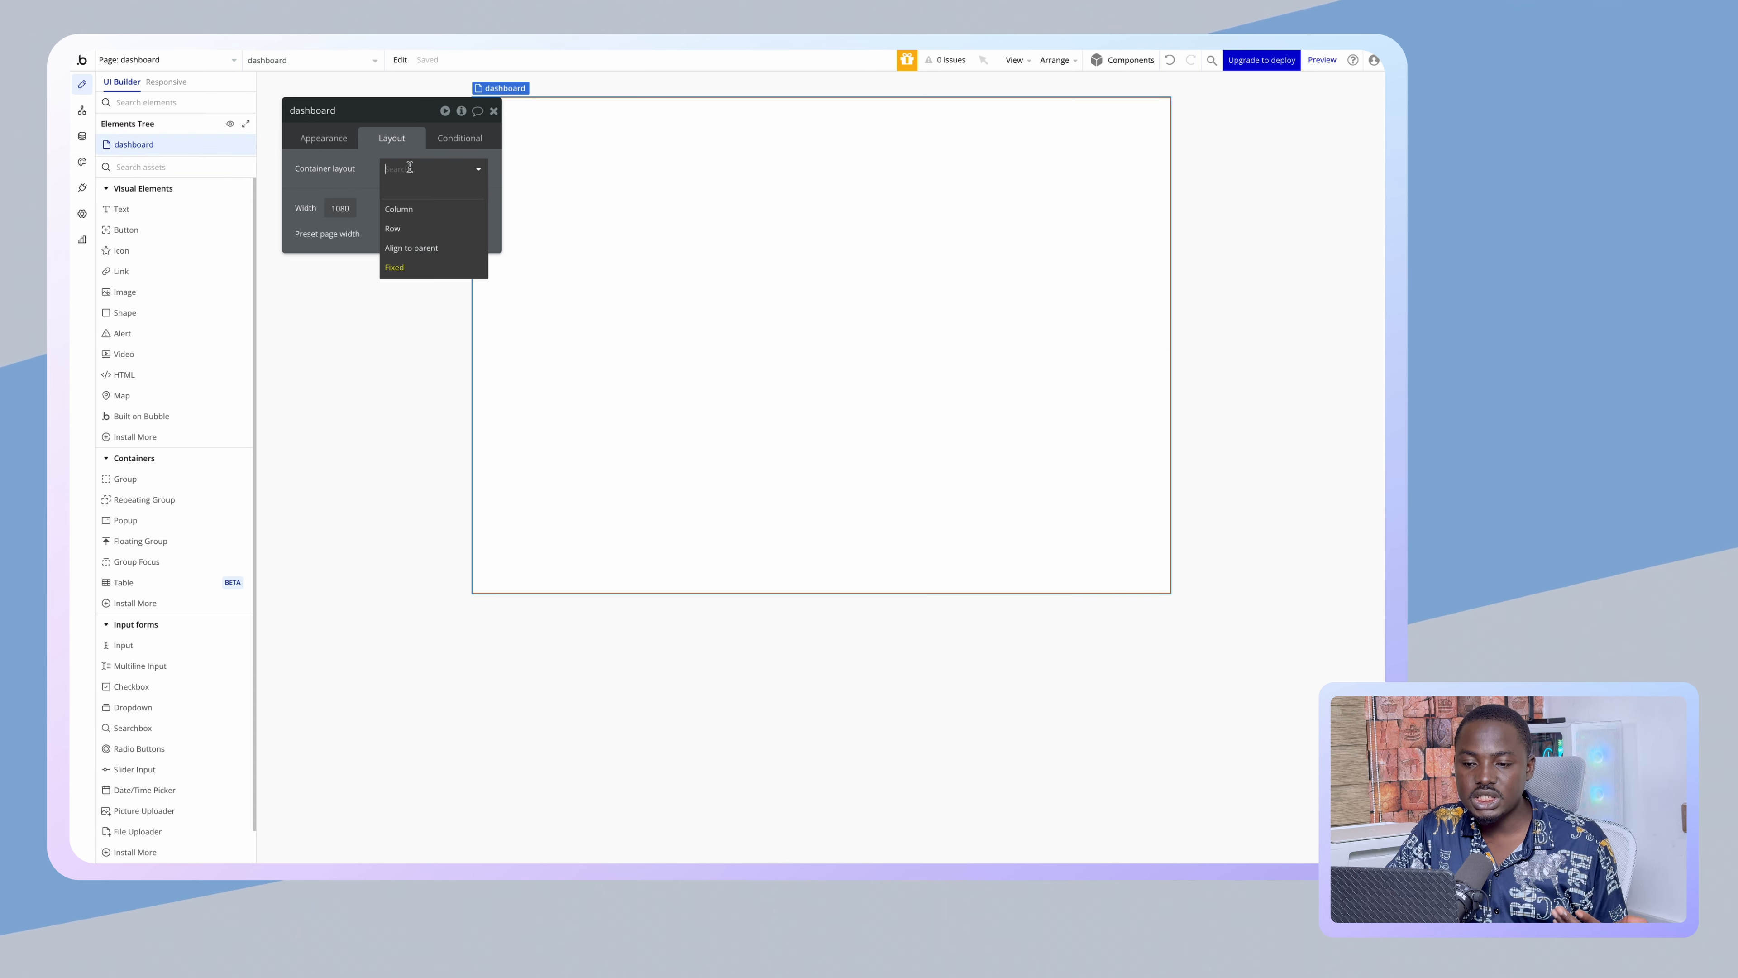
pyautogui.click(420, 207)
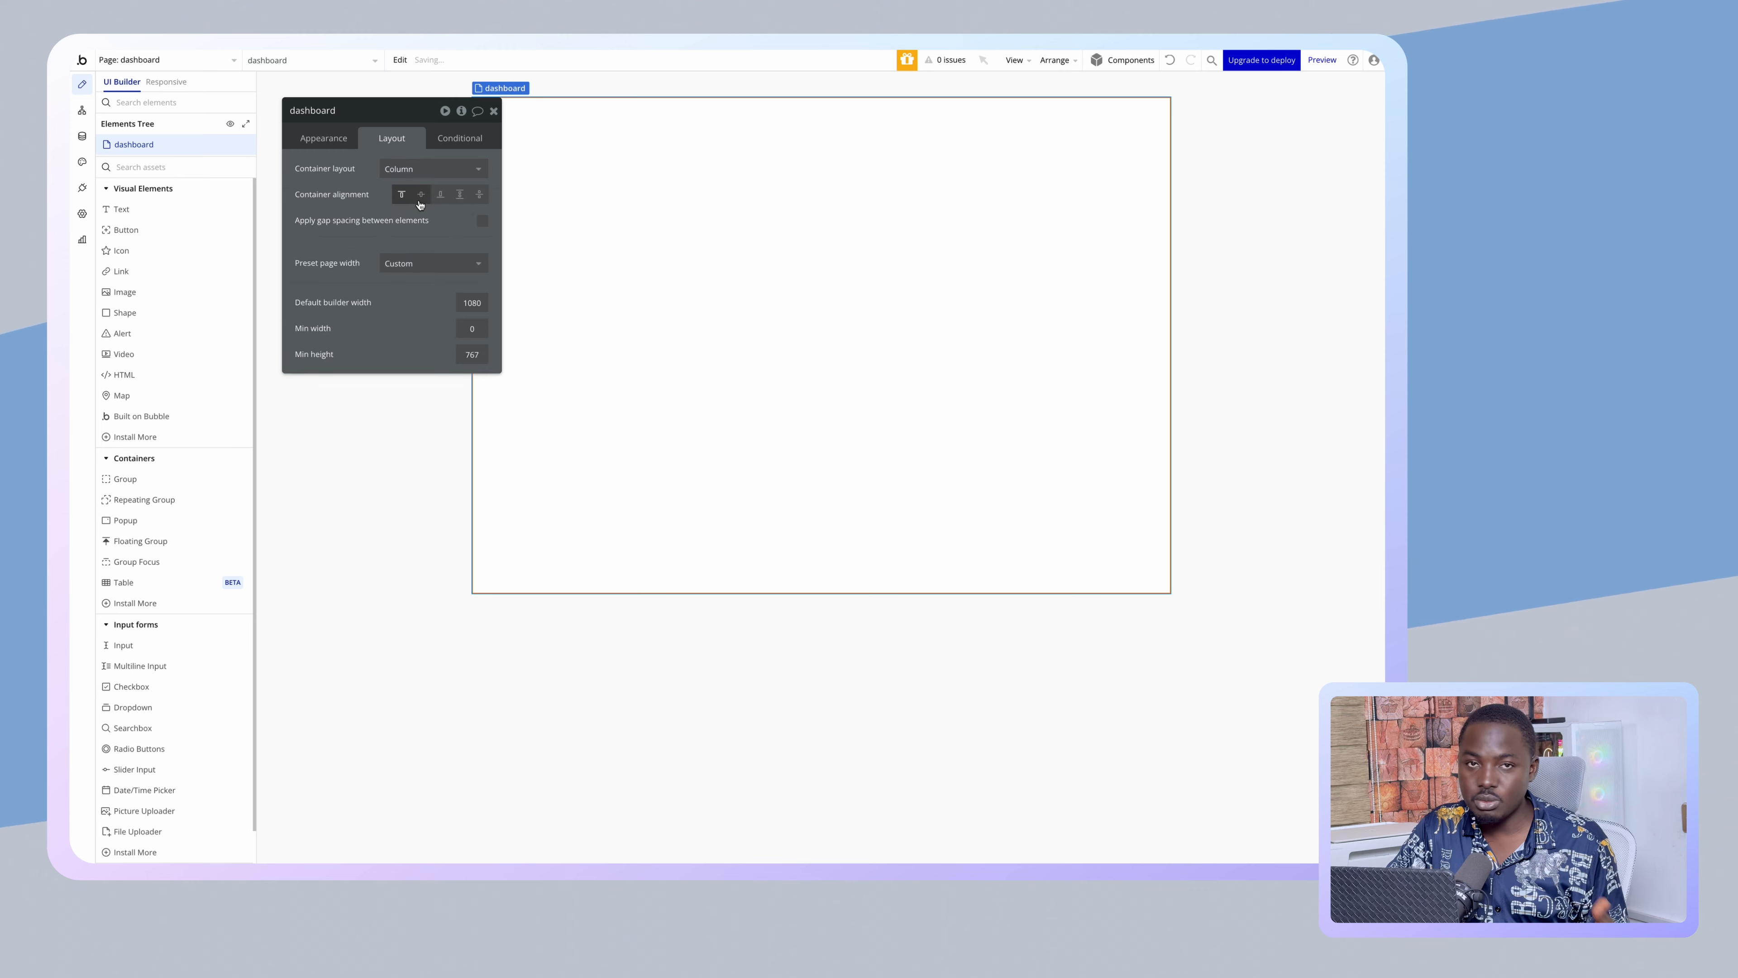
pyautogui.click(463, 300)
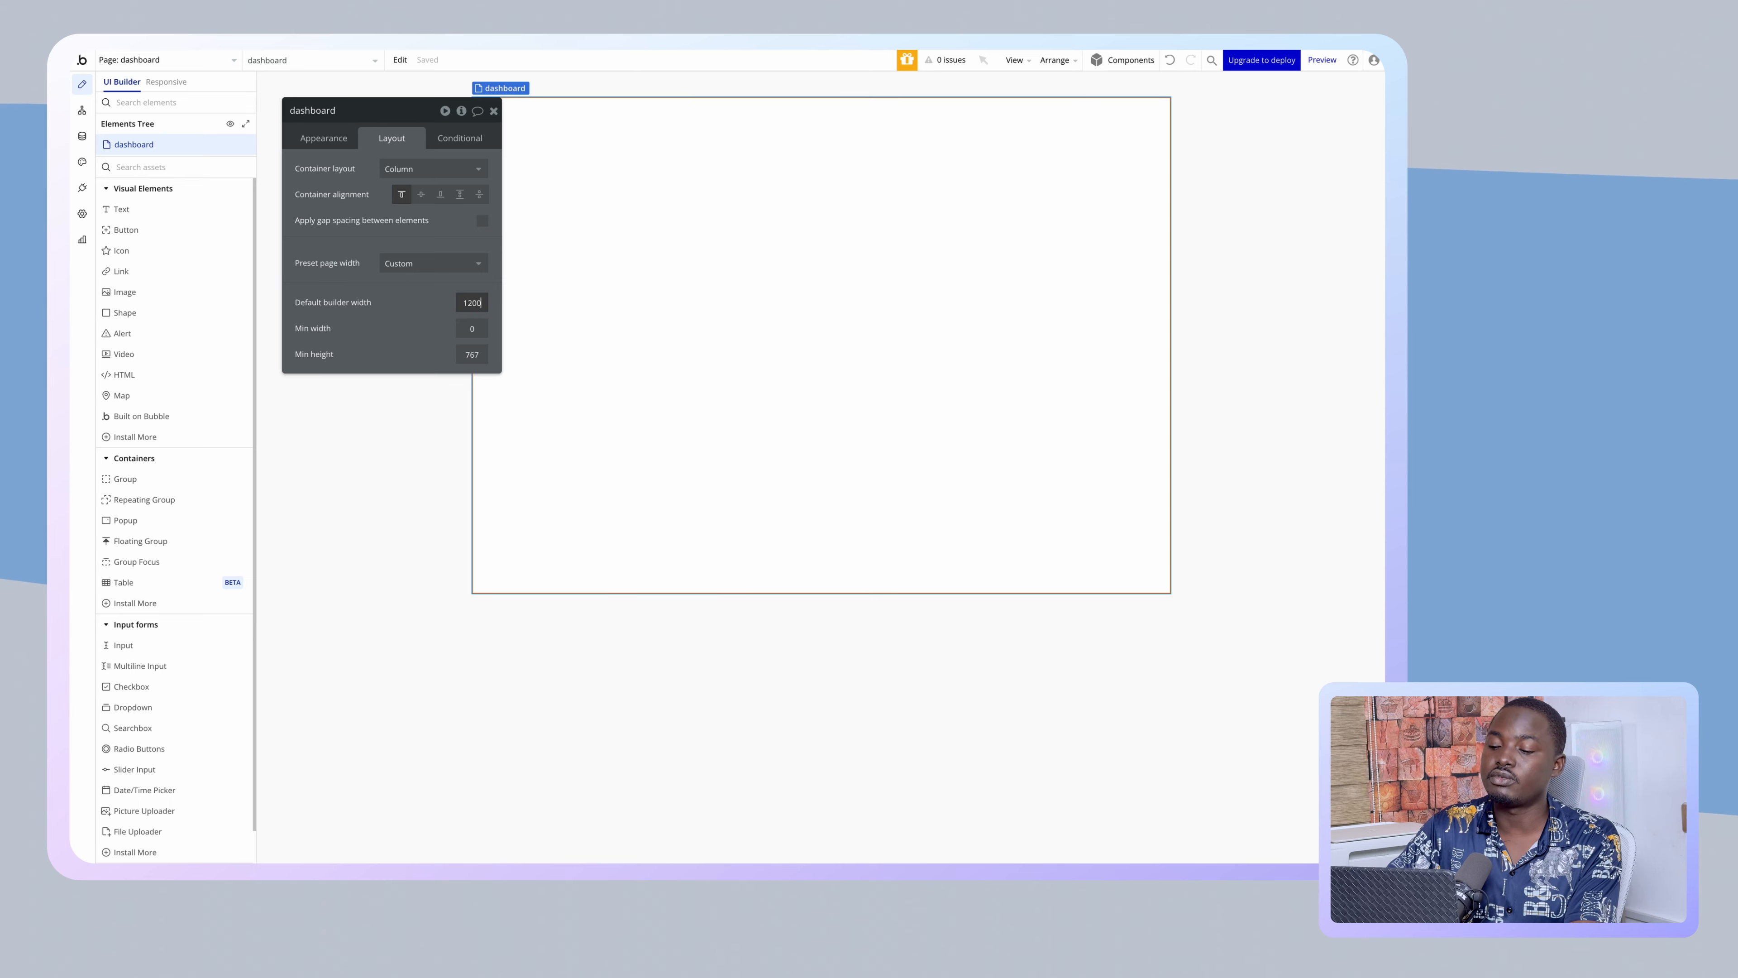
pyautogui.press('Return')
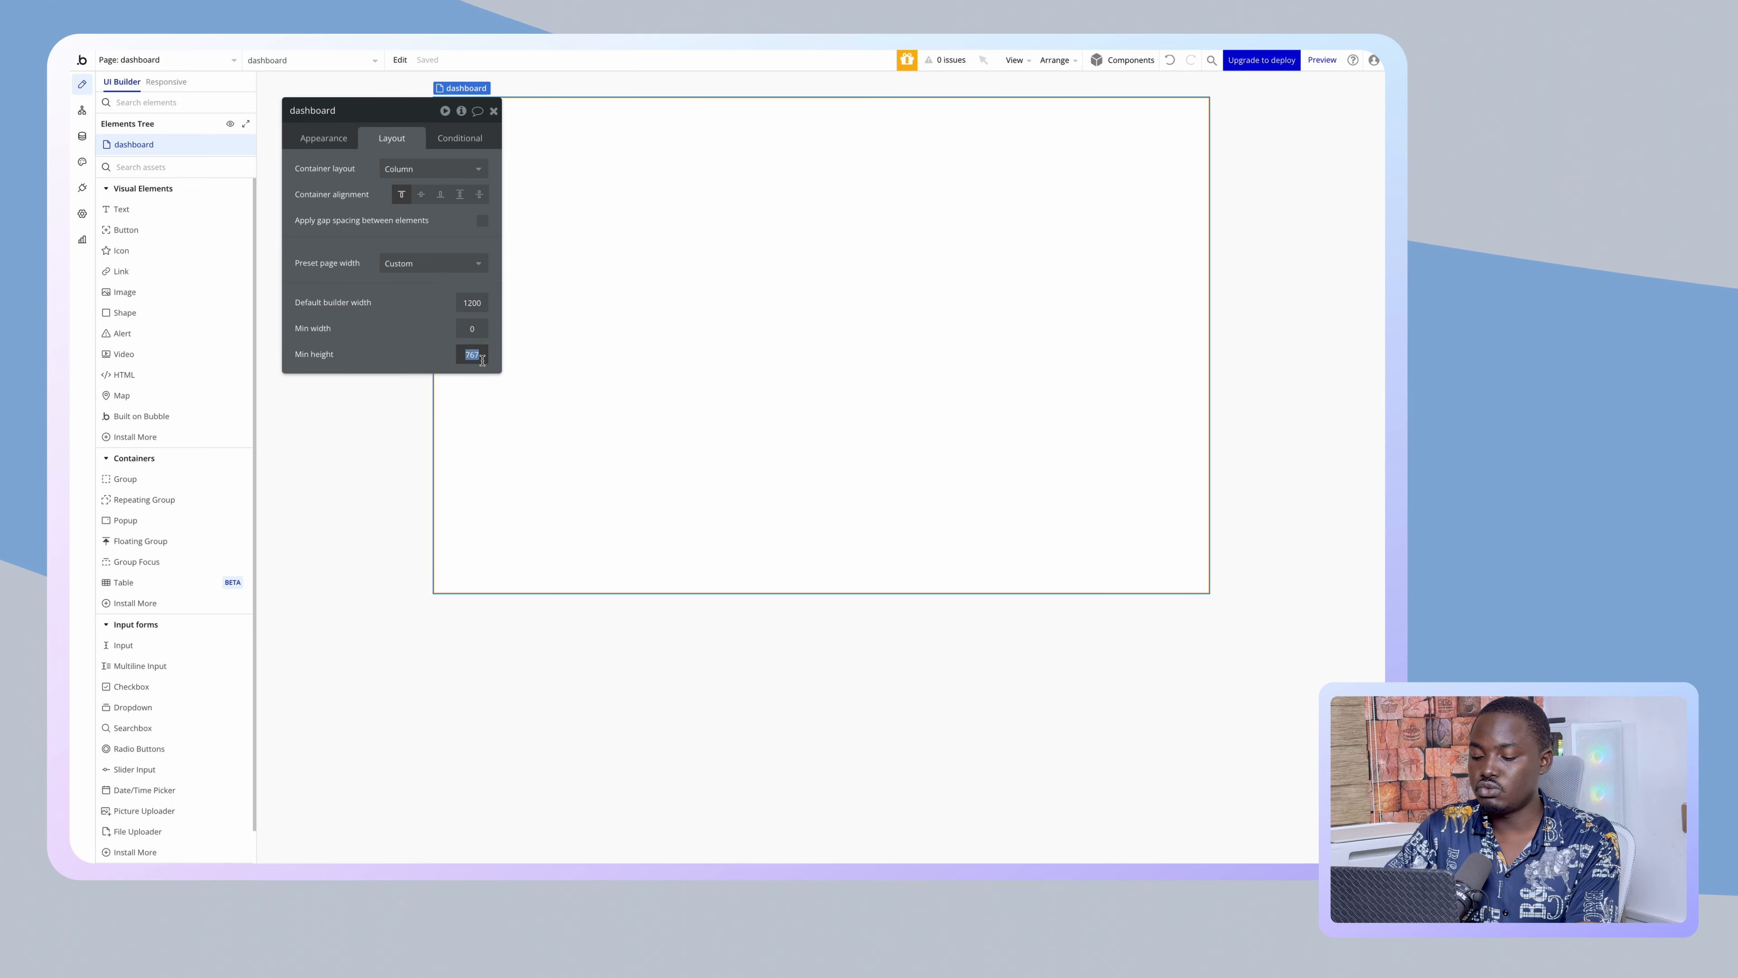
pyautogui.write('80')
pyautogui.press('Return')
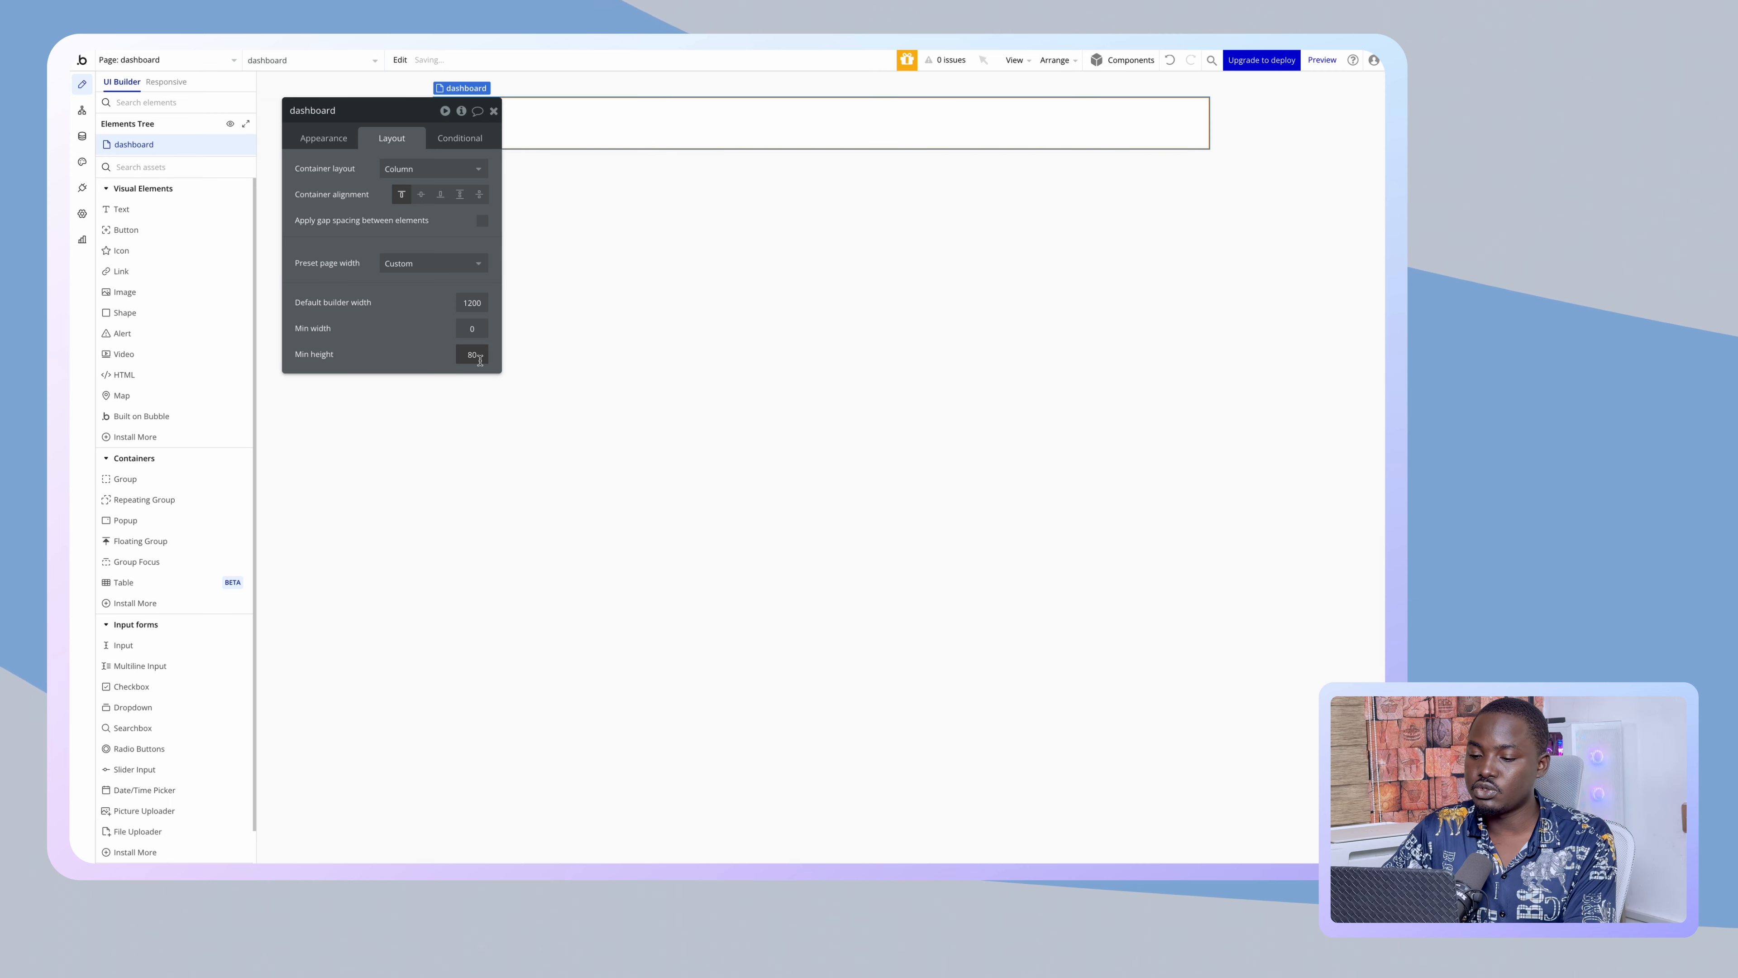
pyautogui.write('0')
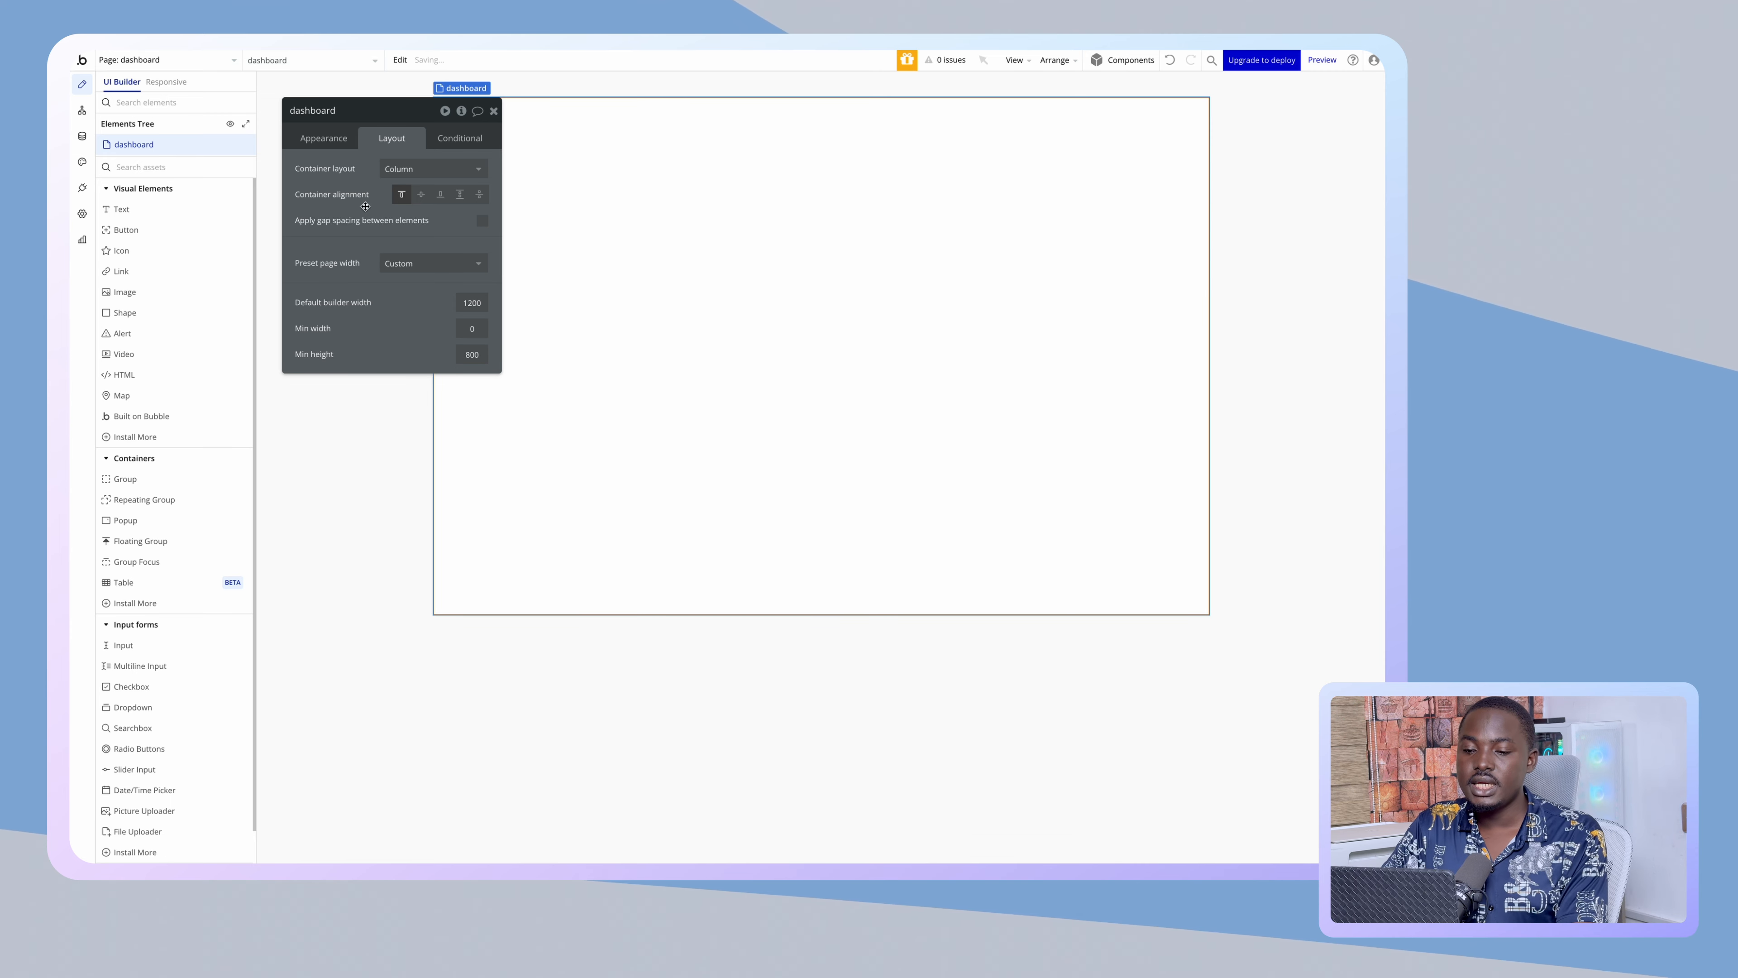
pyautogui.click(147, 479)
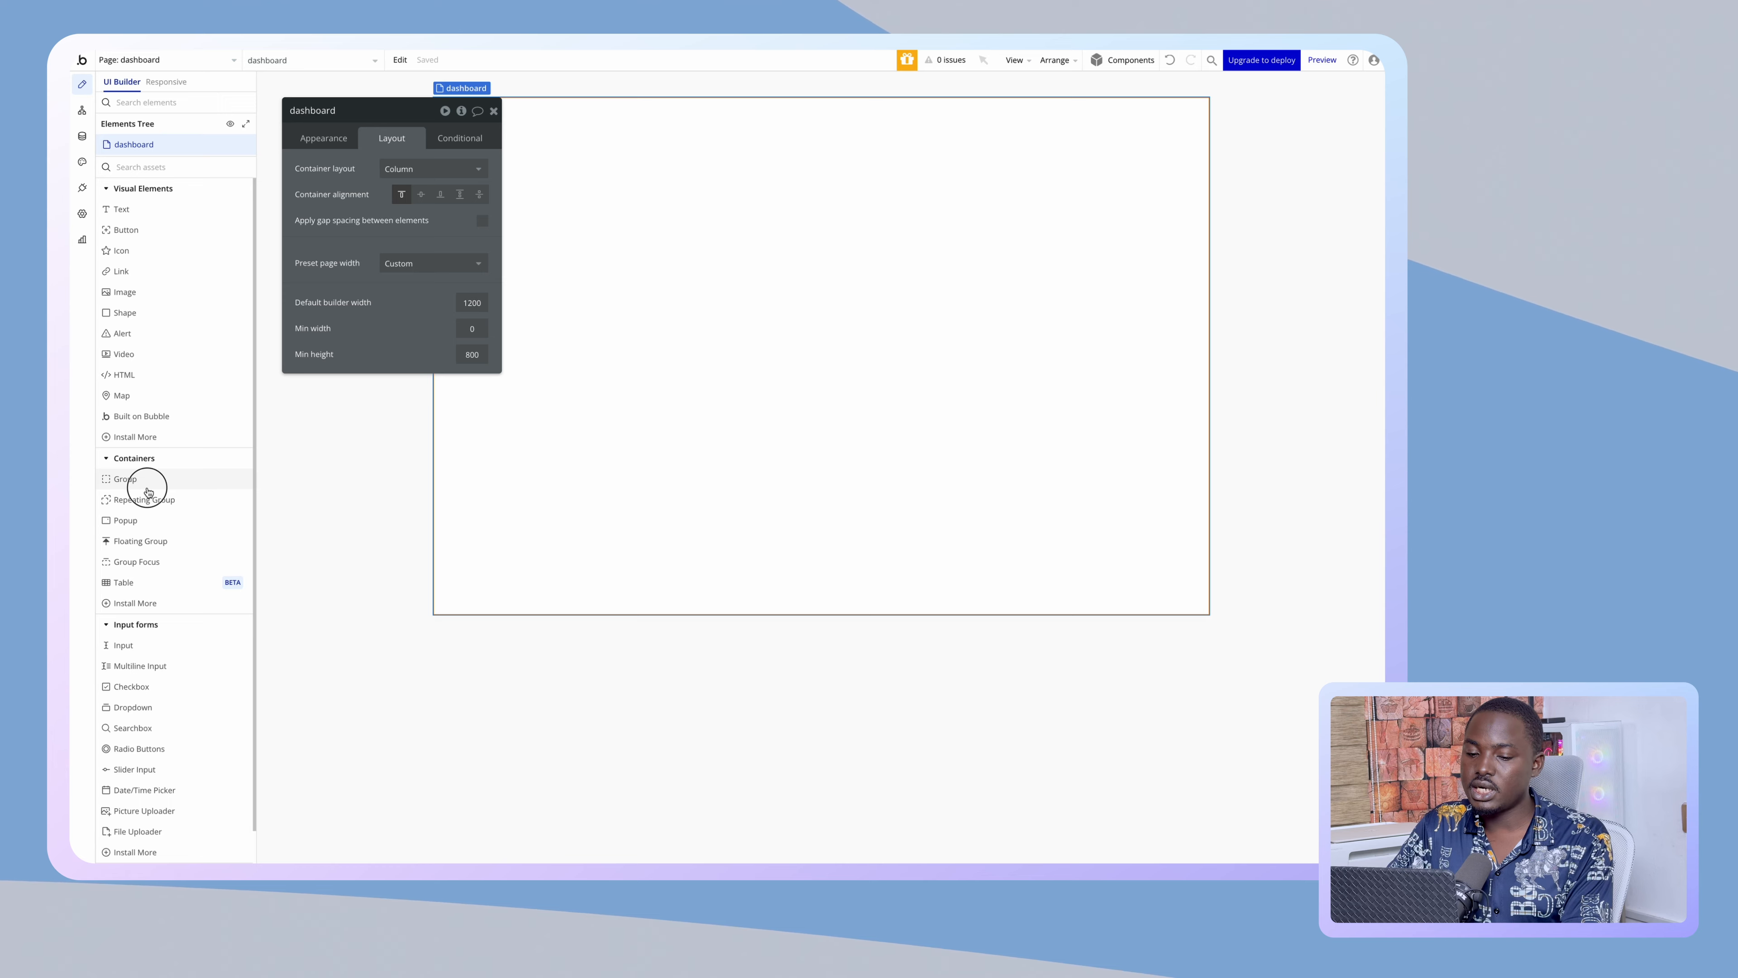
# - Draw a group named Main_Page with Fit height off, vertical scrolling and 50 px padding all round
pyautogui.click(606, 371)
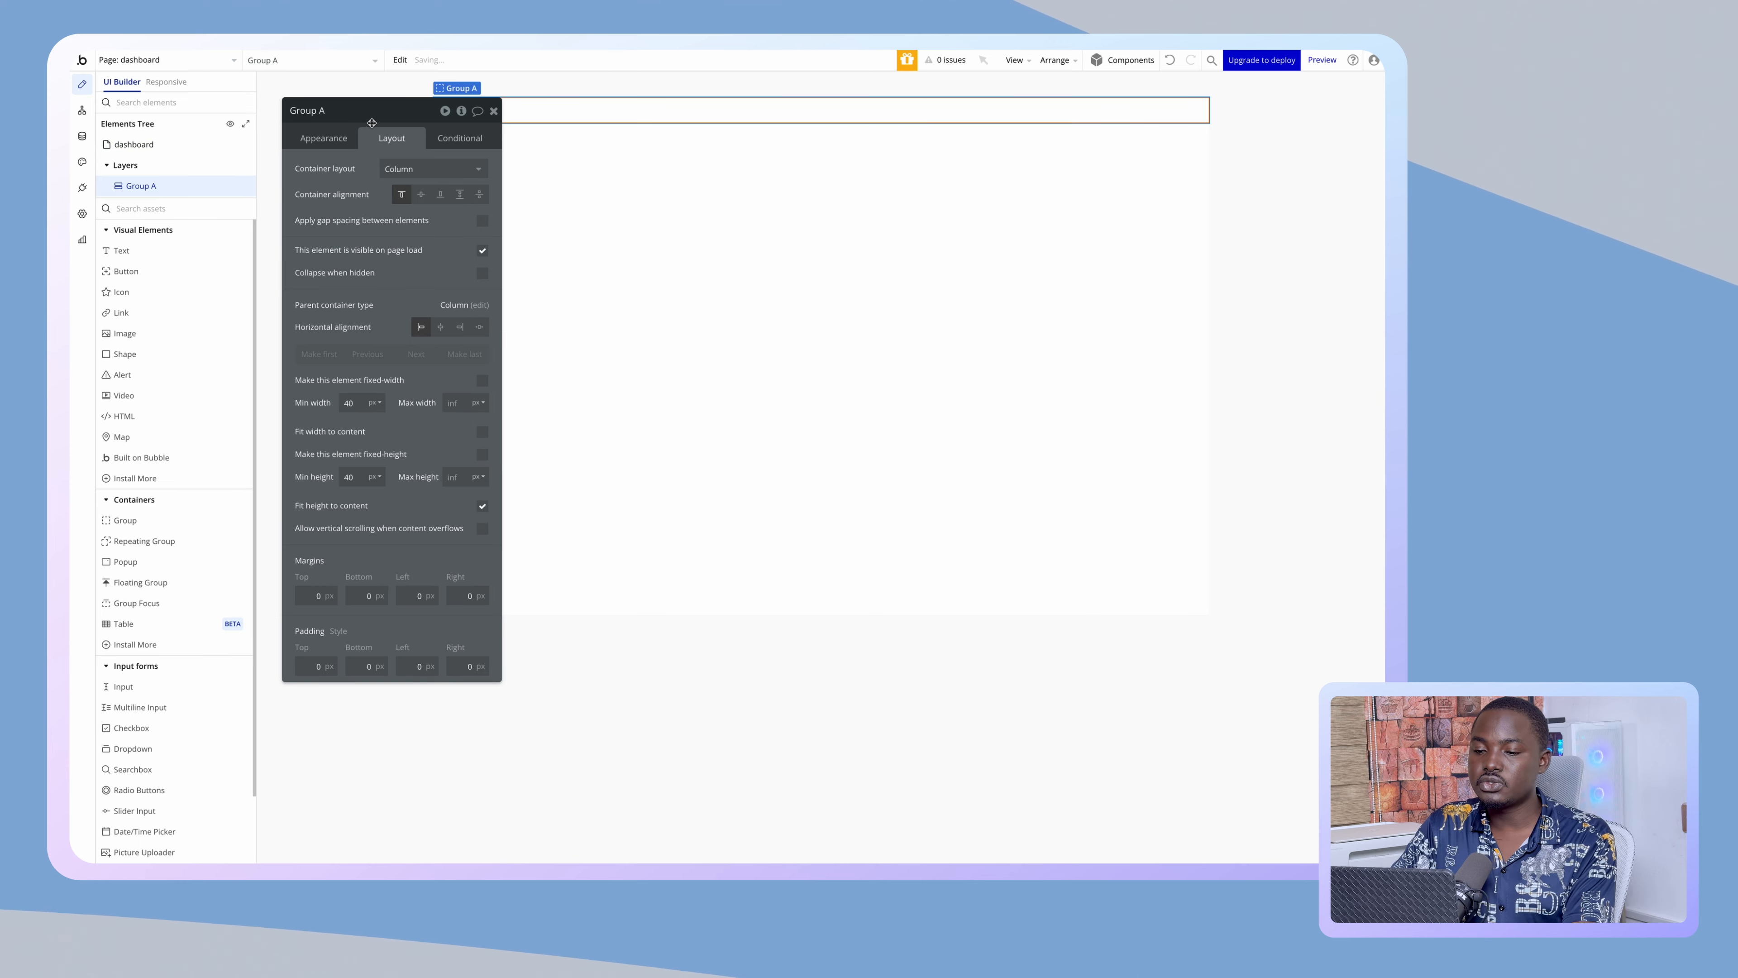
pyautogui.click(308, 110)
pyautogui.write('Main_Page')
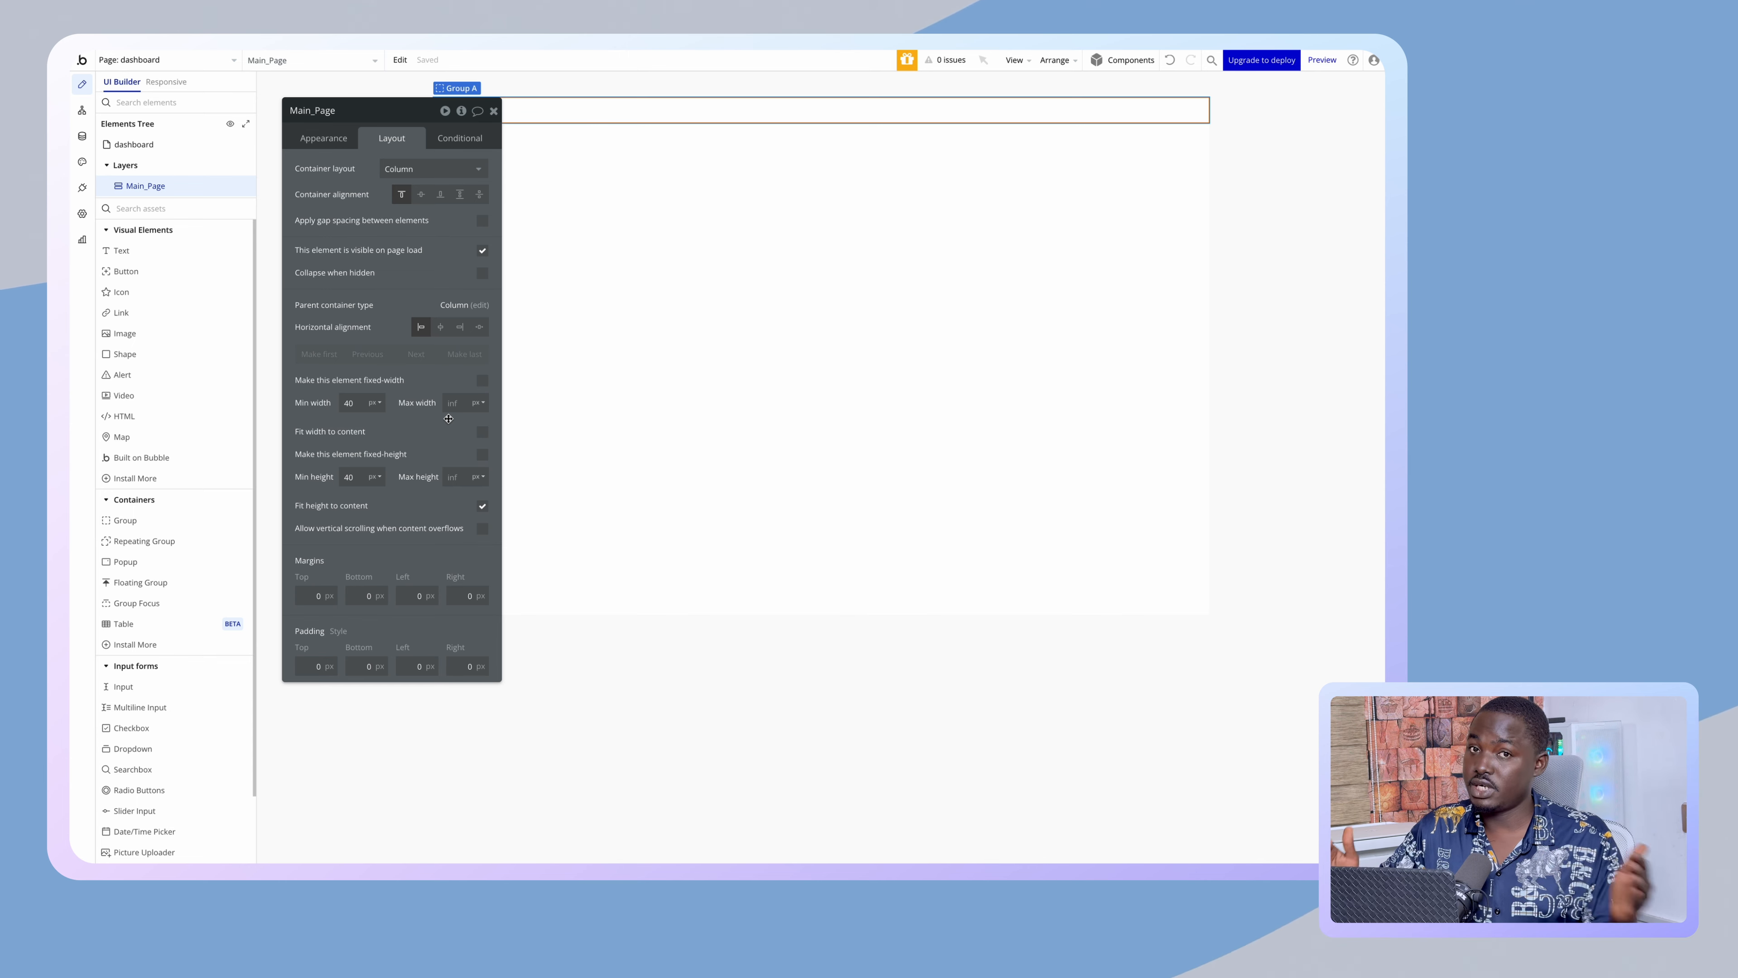
pyautogui.click(482, 506)
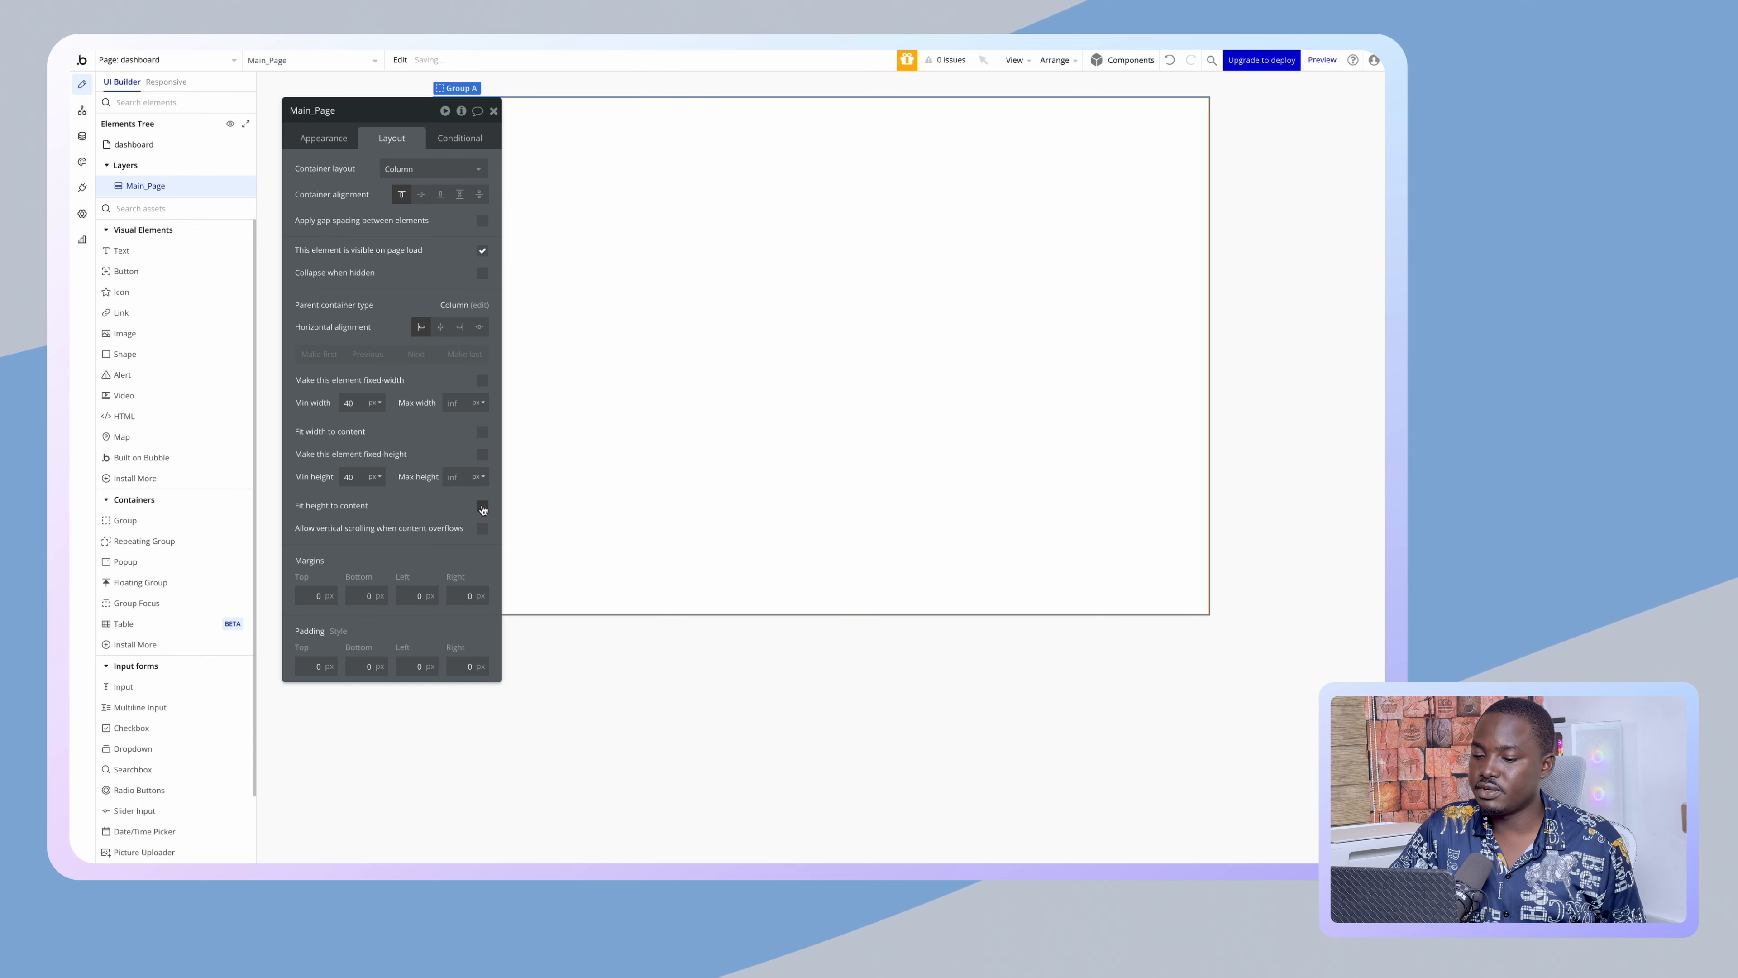
pyautogui.click(482, 527)
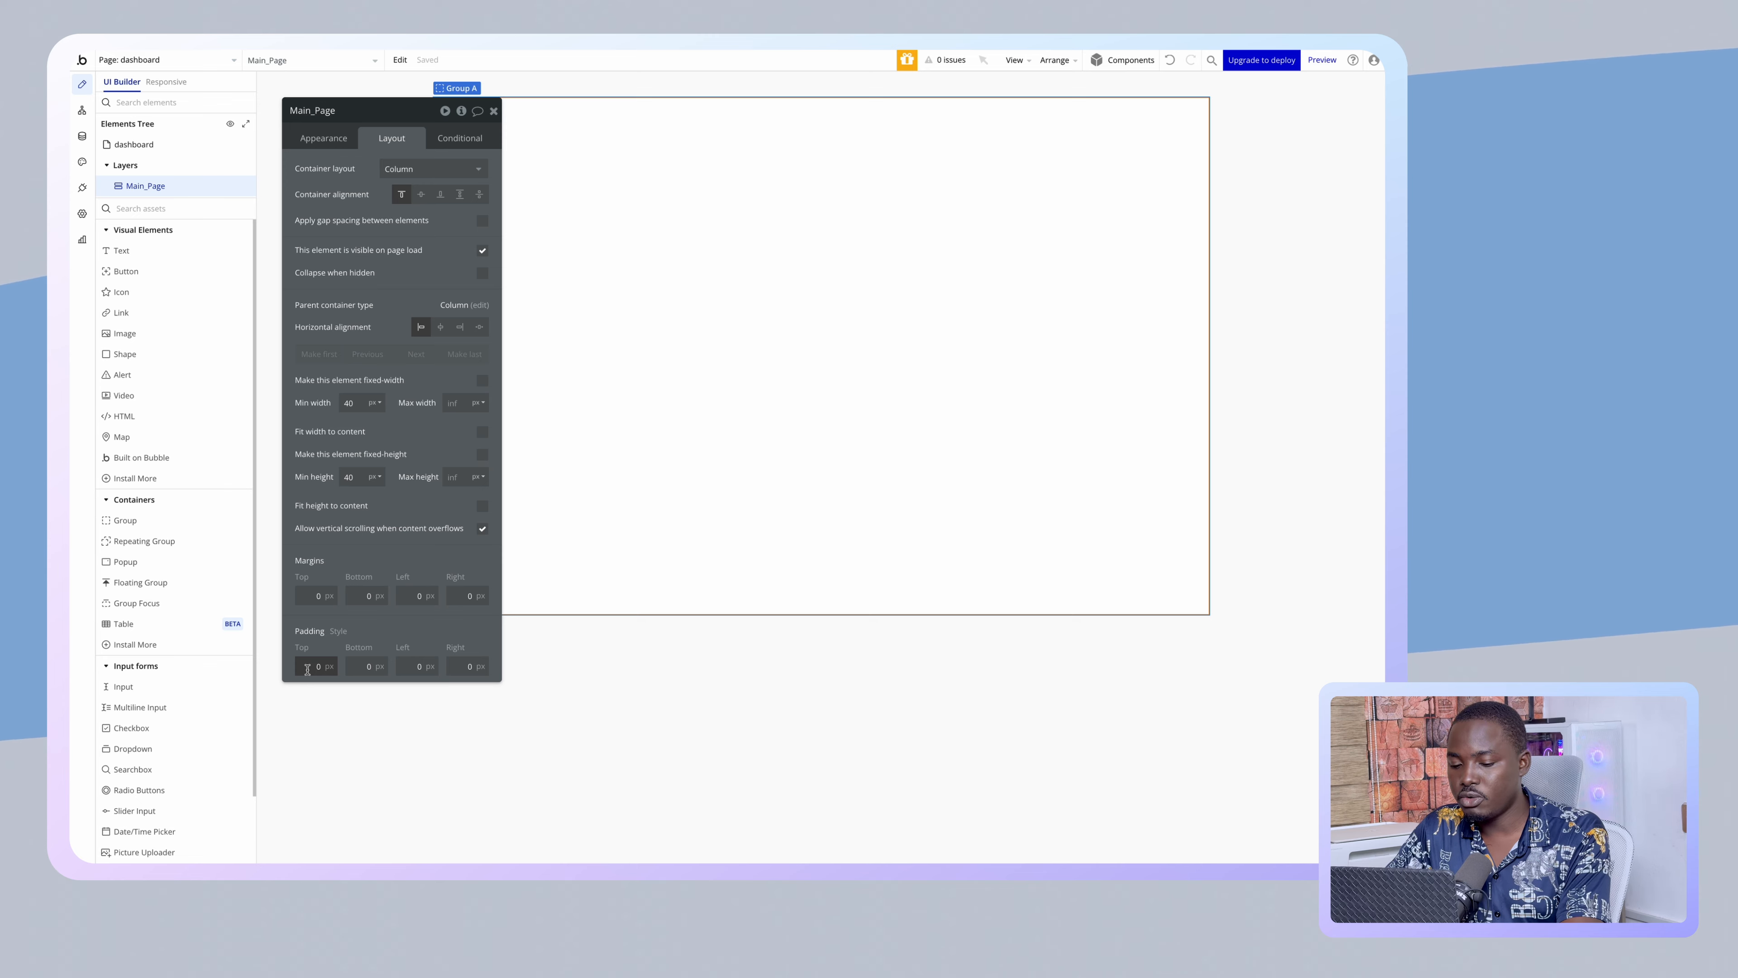
pyautogui.click(356, 666)
pyautogui.write('5')
pyautogui.click(408, 663)
pyautogui.write('5')
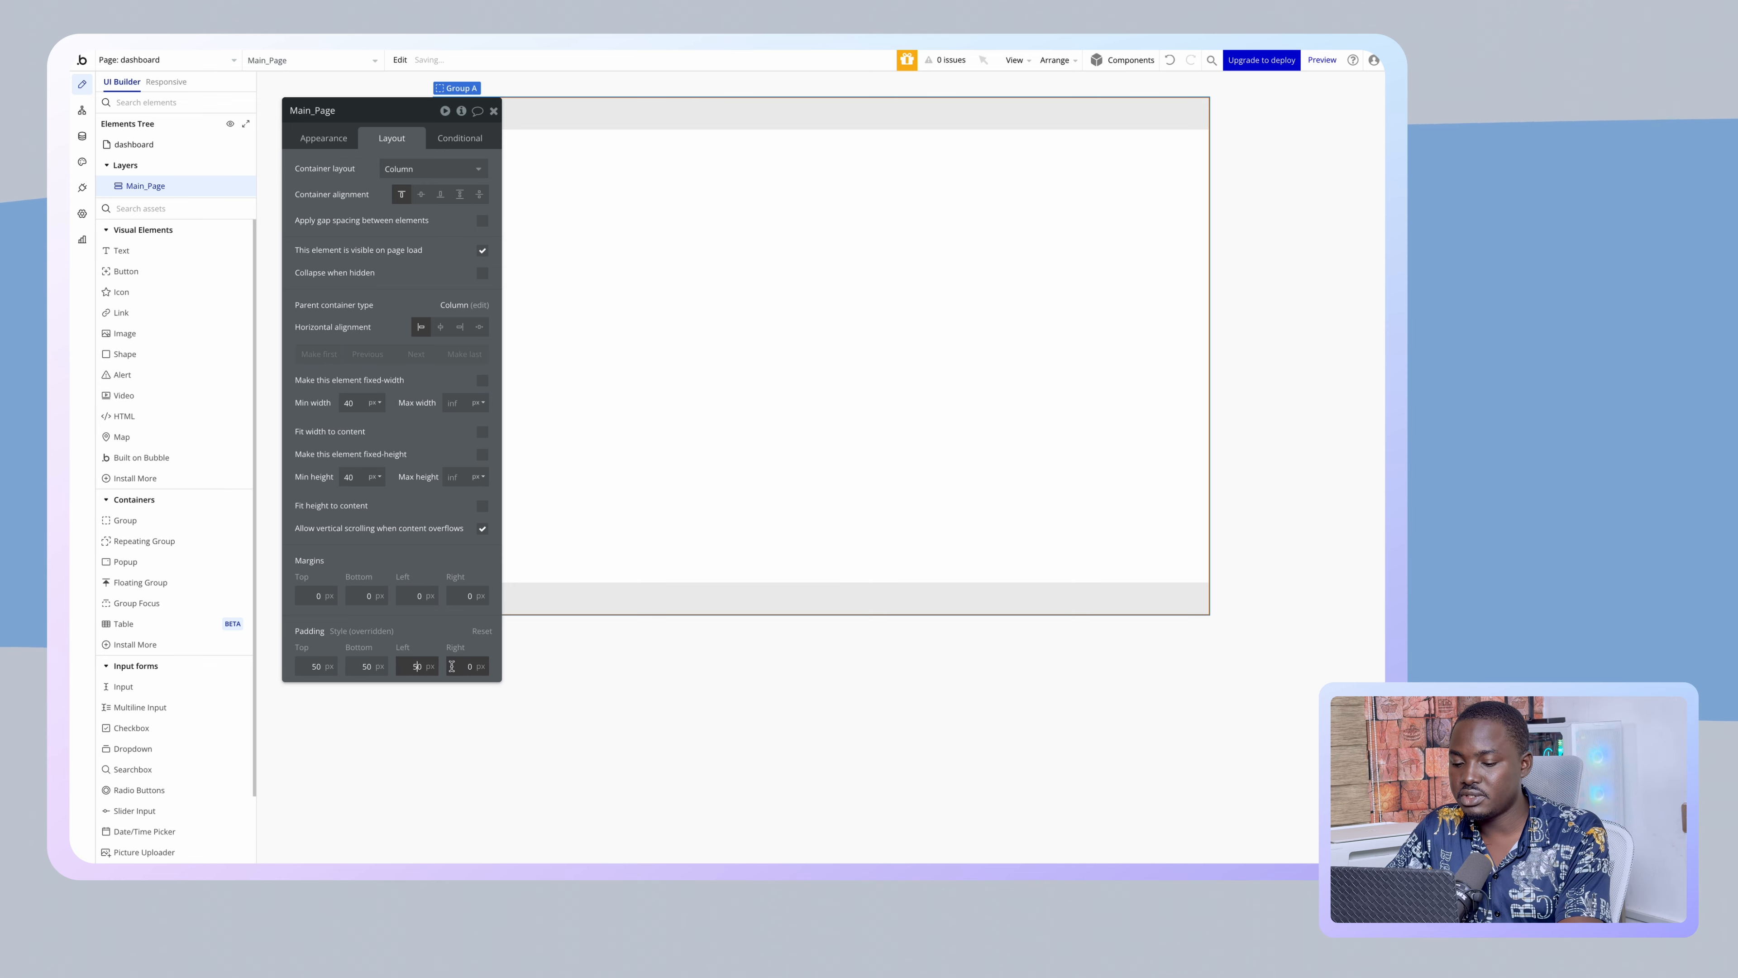
pyautogui.moveTo(436, 646); pyautogui.dragTo(717, 662)
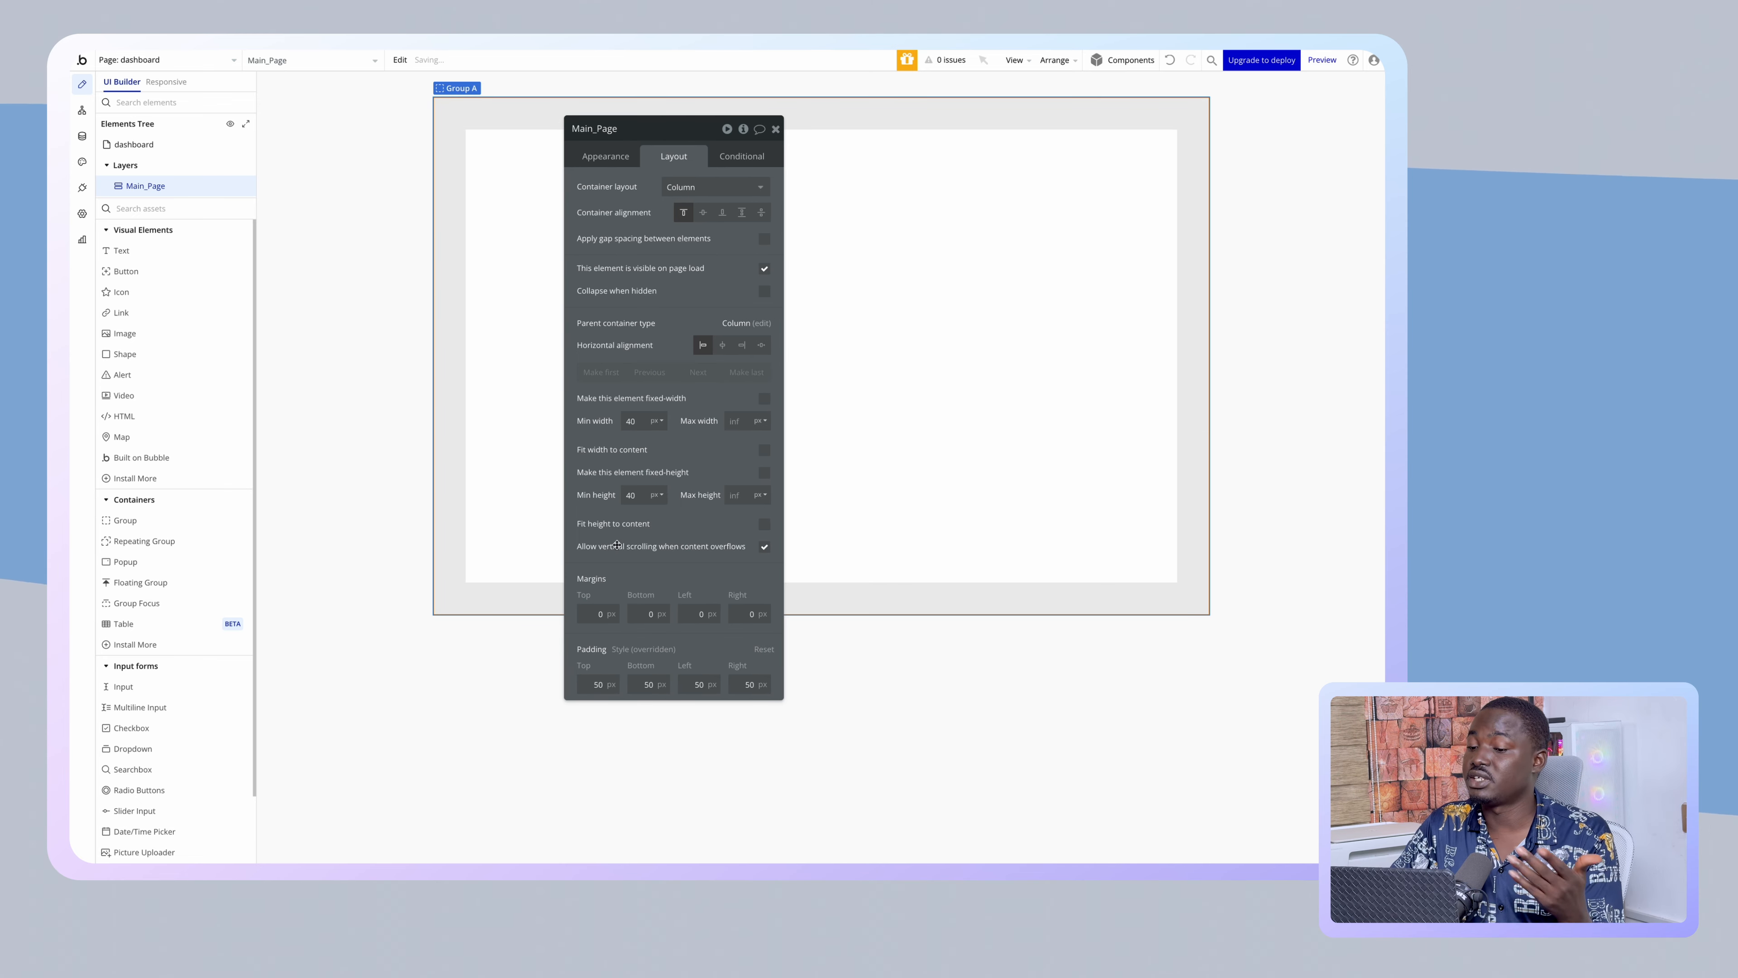
pyautogui.moveTo(599, 474); pyautogui.dragTo(1032, 549)
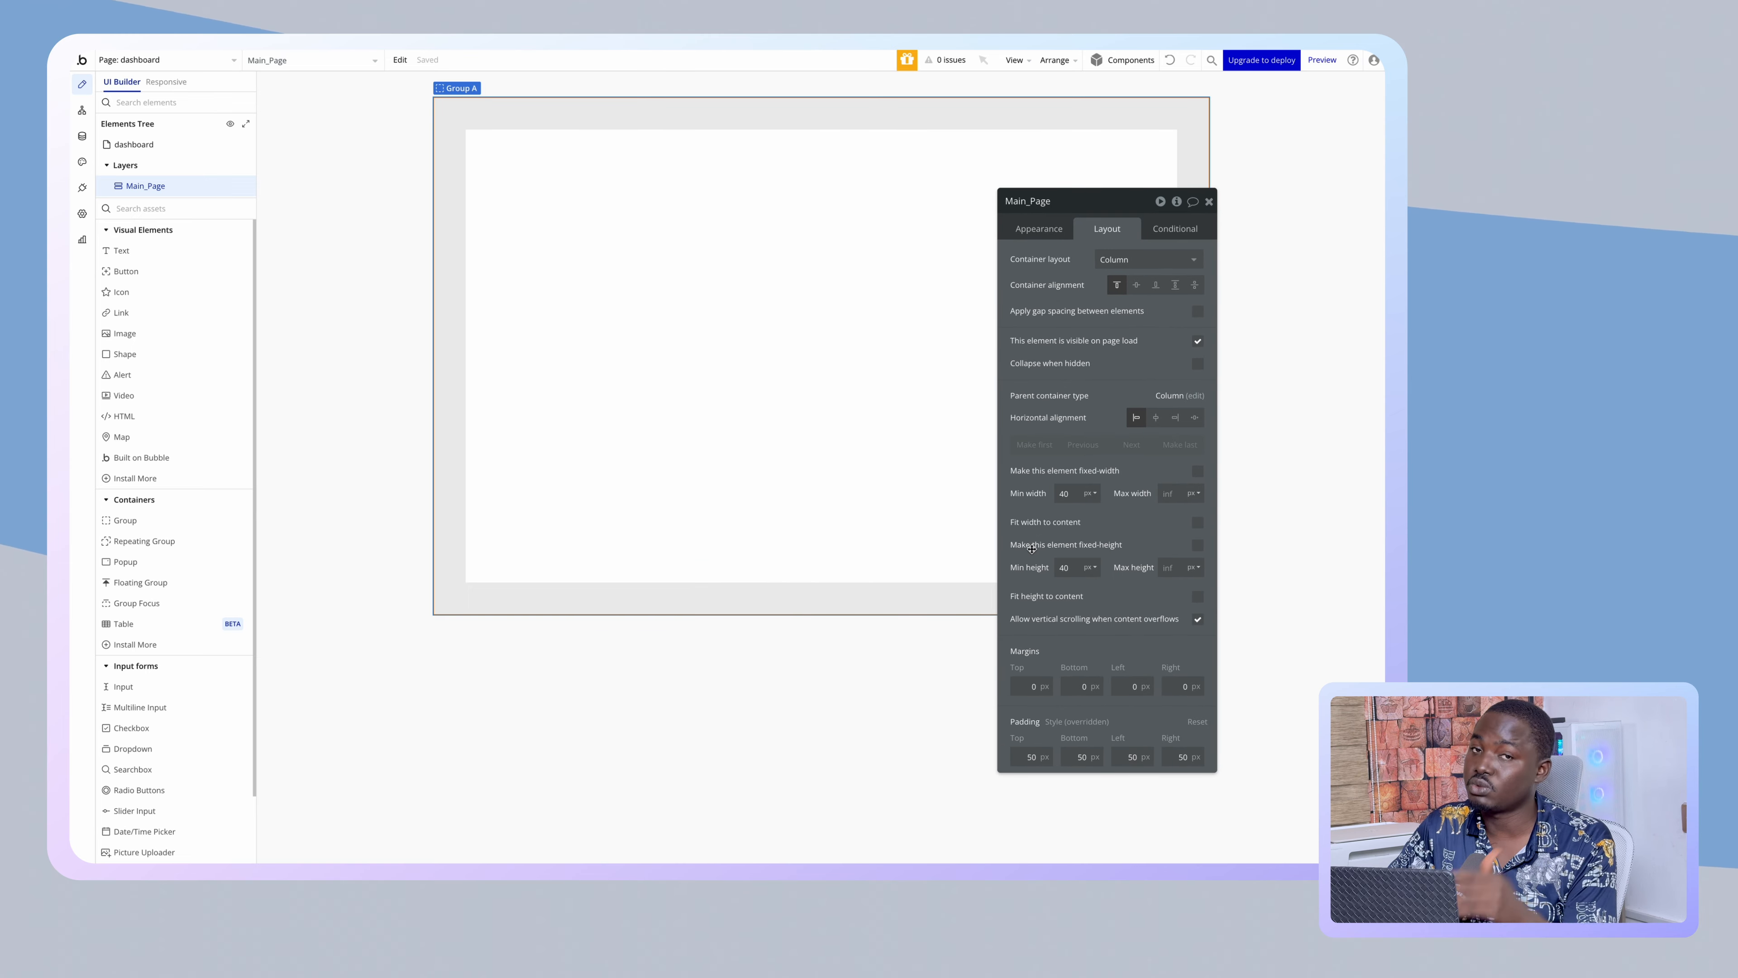
# - Add a text element at the top of Main_Page styled Heading 1
pyautogui.moveTo(122, 252); pyautogui.dragTo(652, 256)
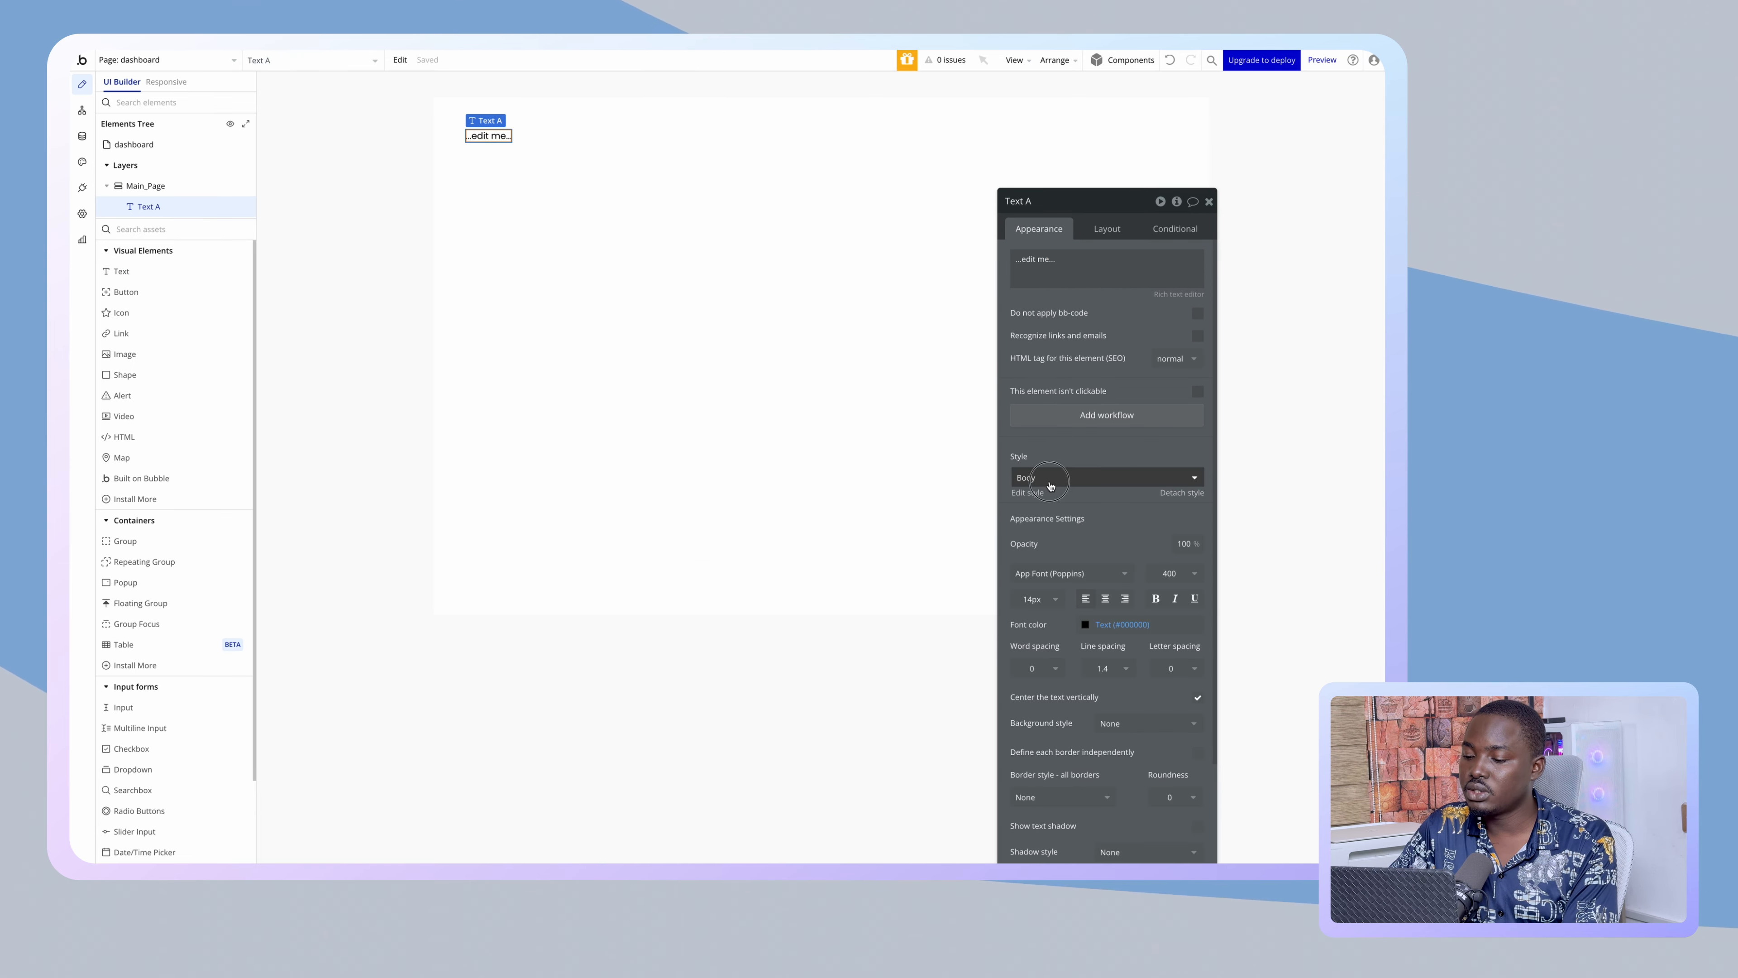
pyautogui.click(1048, 479)
pyautogui.click(1048, 557)
# - Replace the heading's placeholder with 'Registered Users' and select the Main_Page group
pyautogui.click(1074, 273)
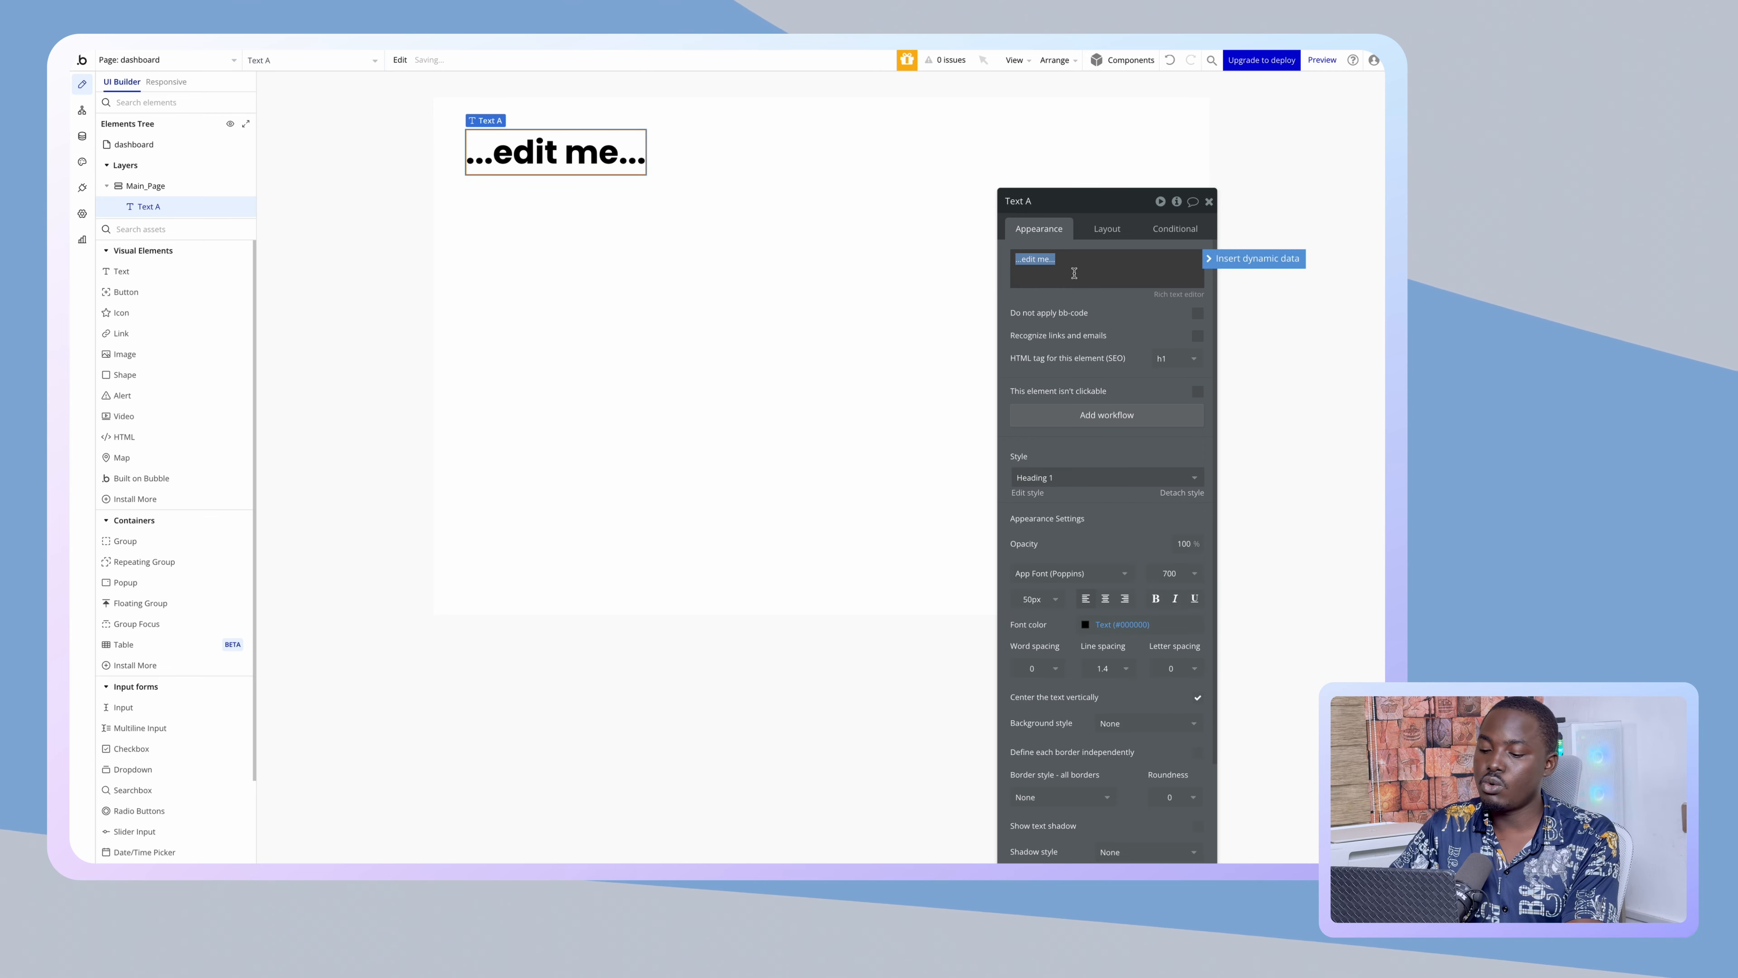
pyautogui.write('Users')
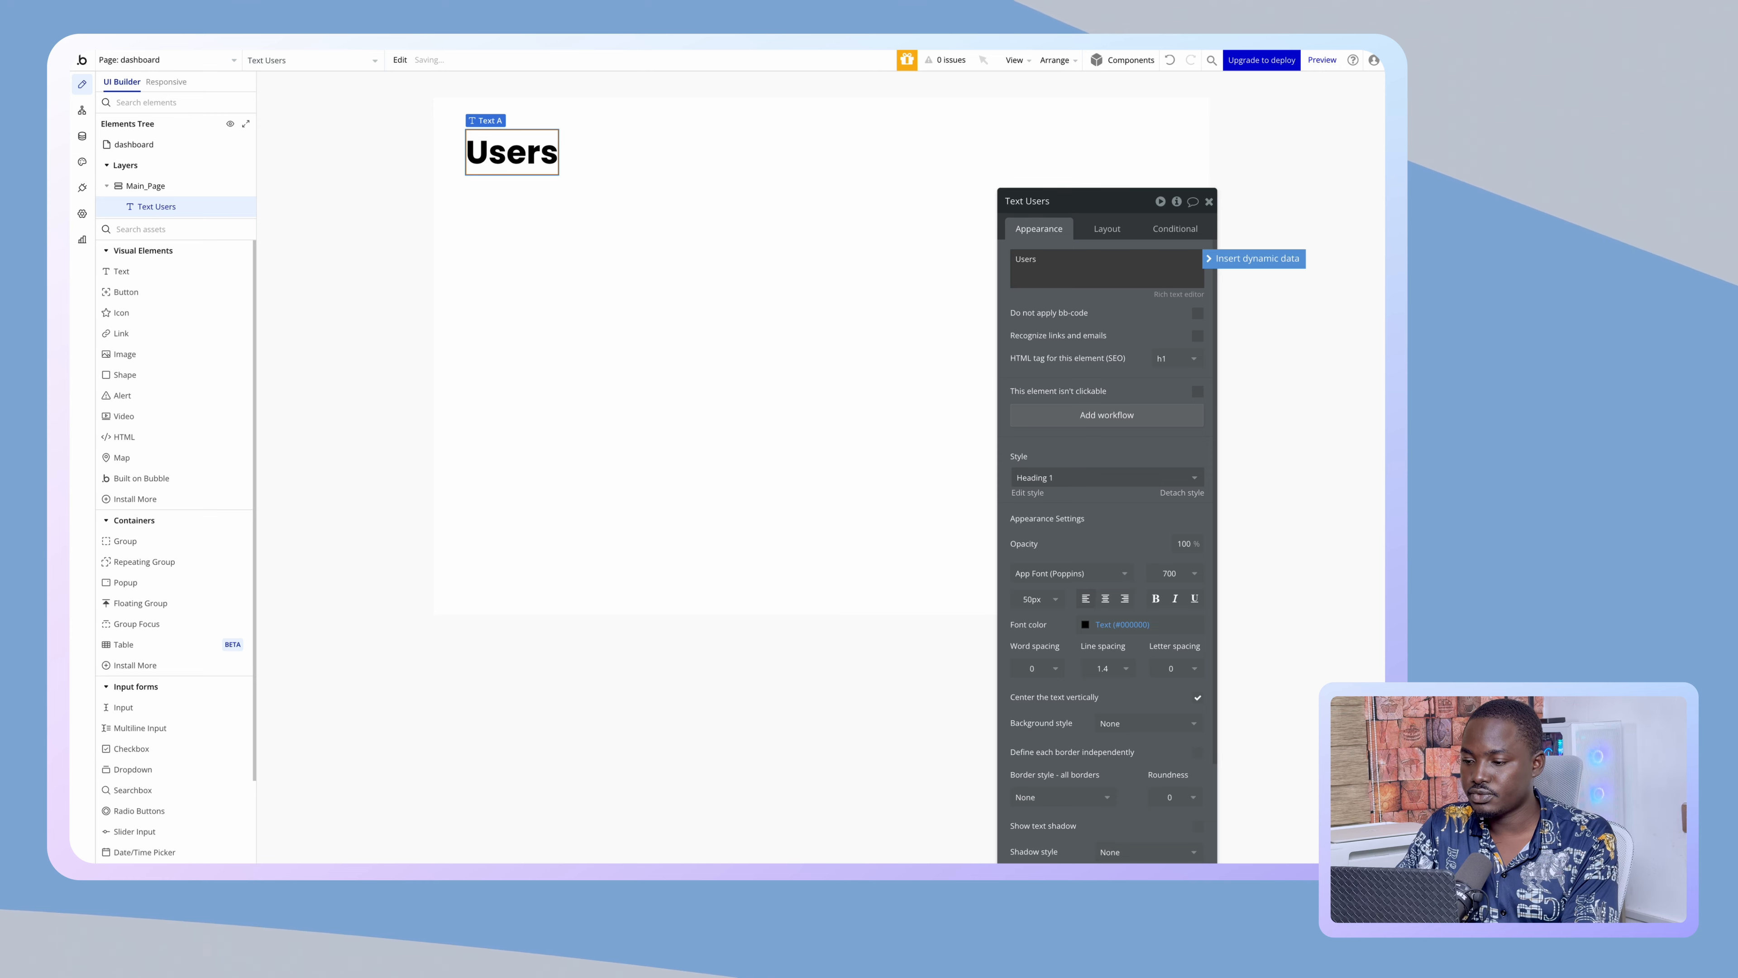
pyautogui.click(1016, 259)
pyautogui.write('Registered')
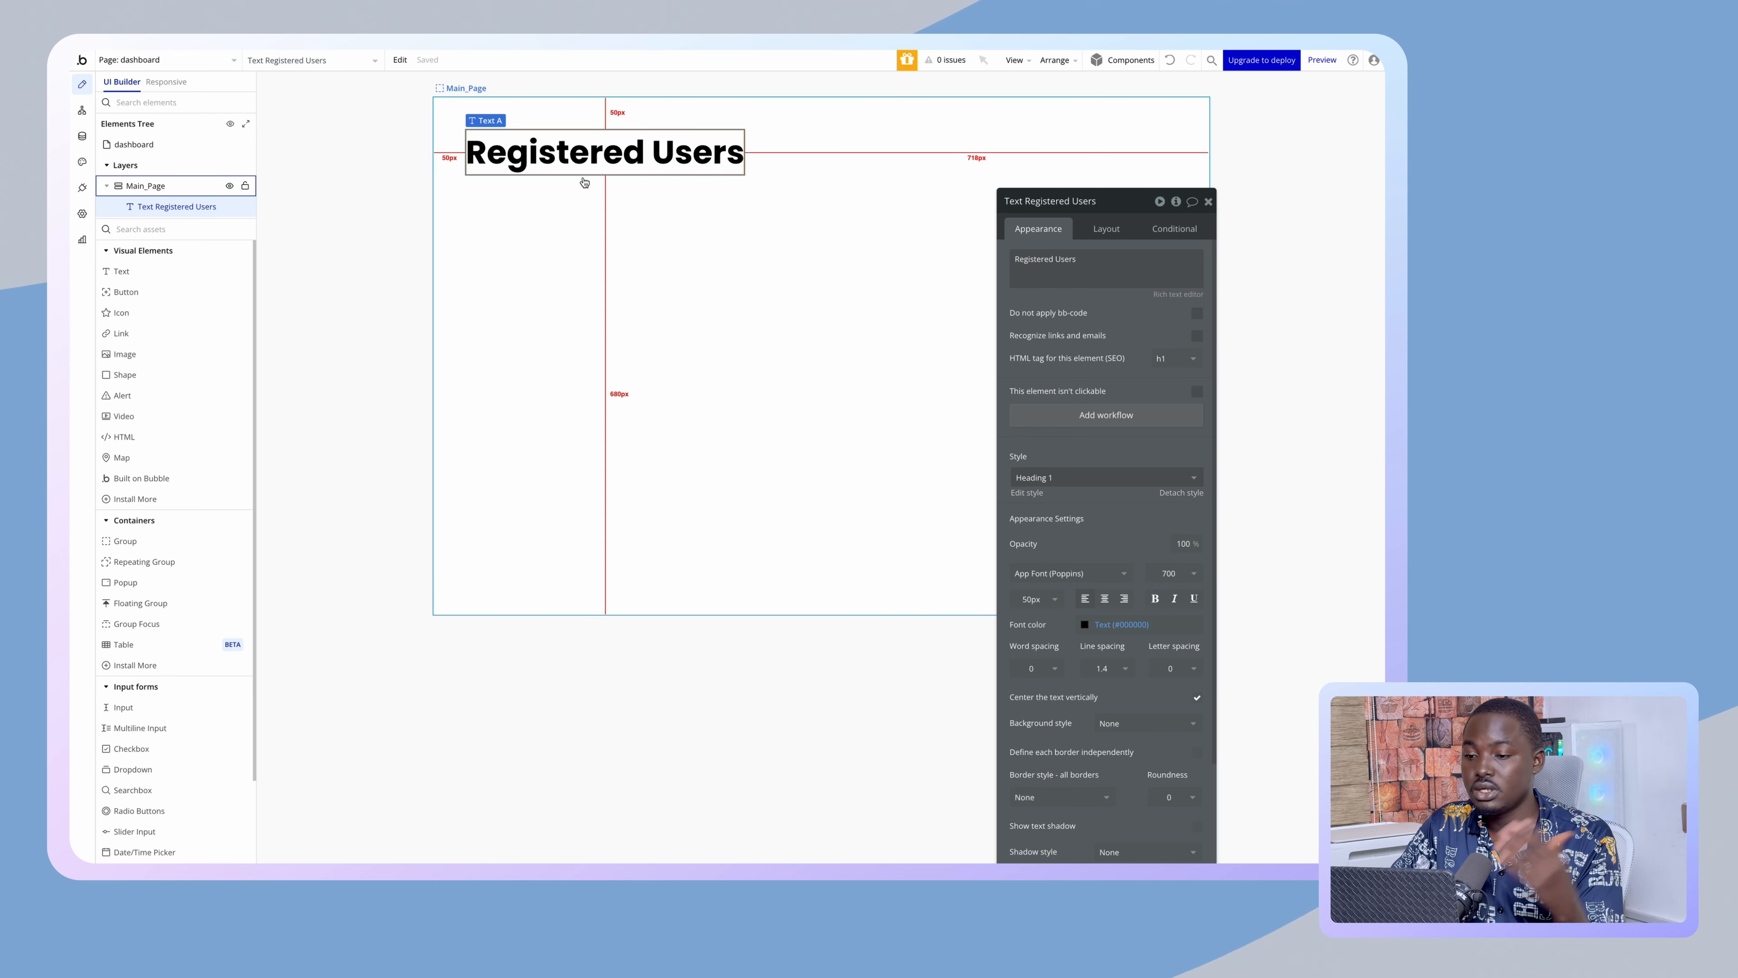
pyautogui.click(921, 250)
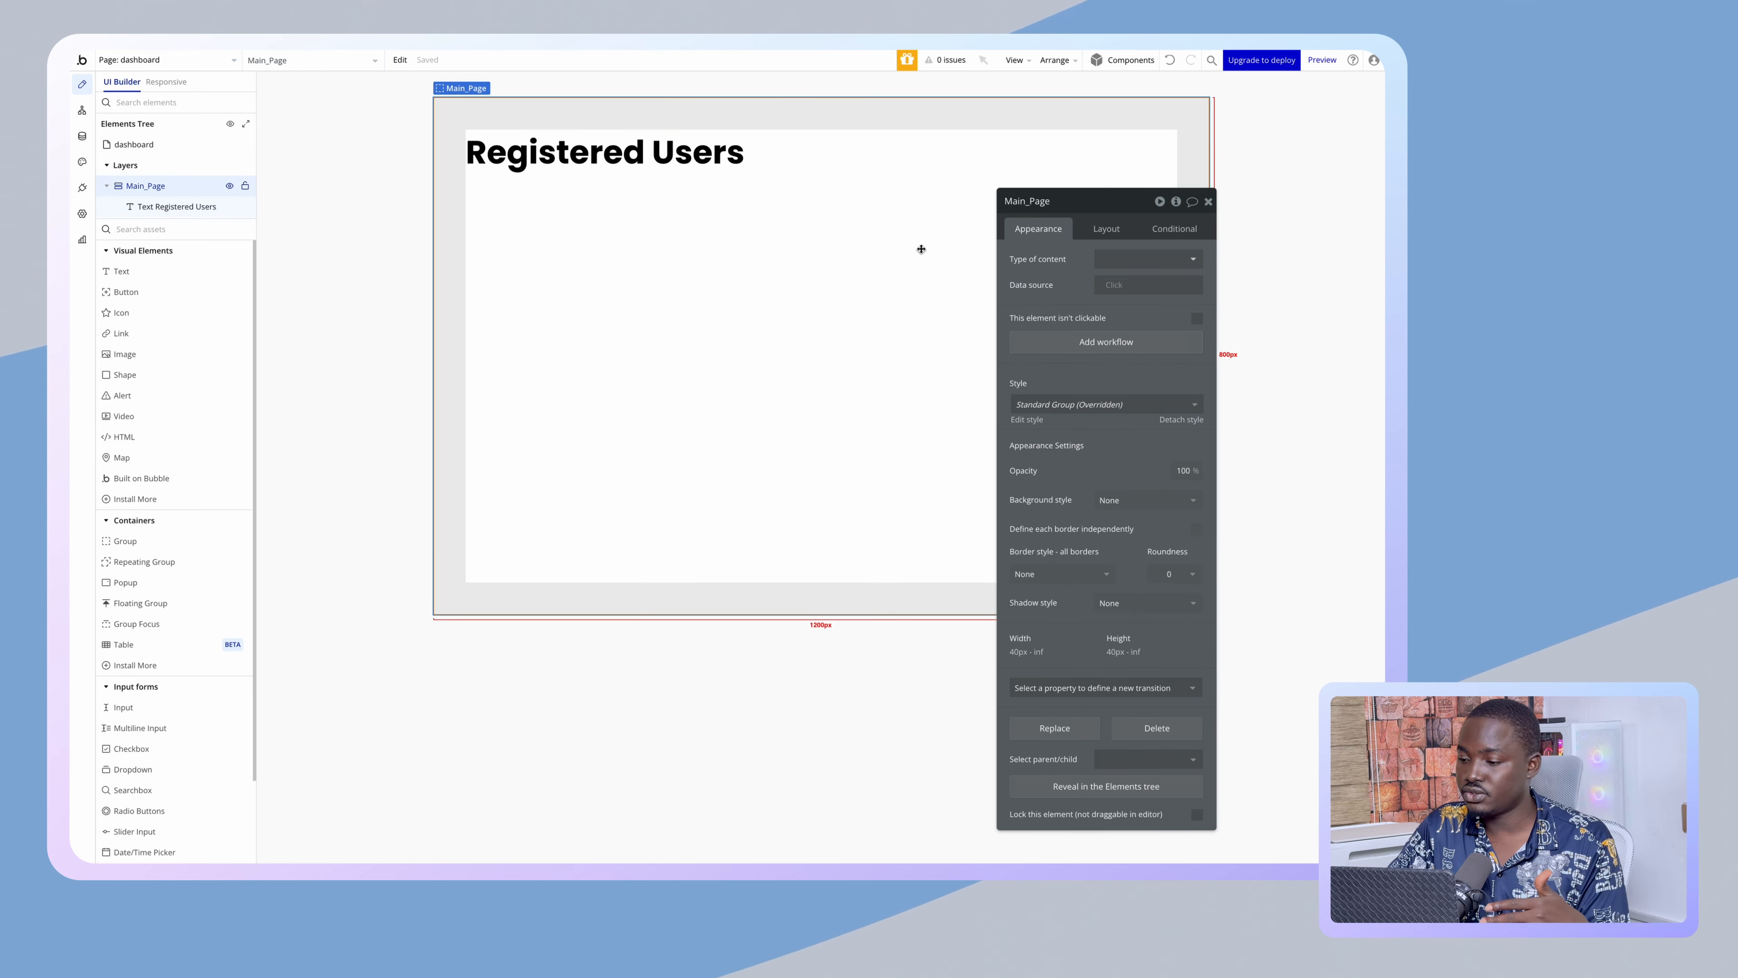
# - Give Main_Page a 30 px row gap between elements, then deselect the group
pyautogui.click(1106, 228)
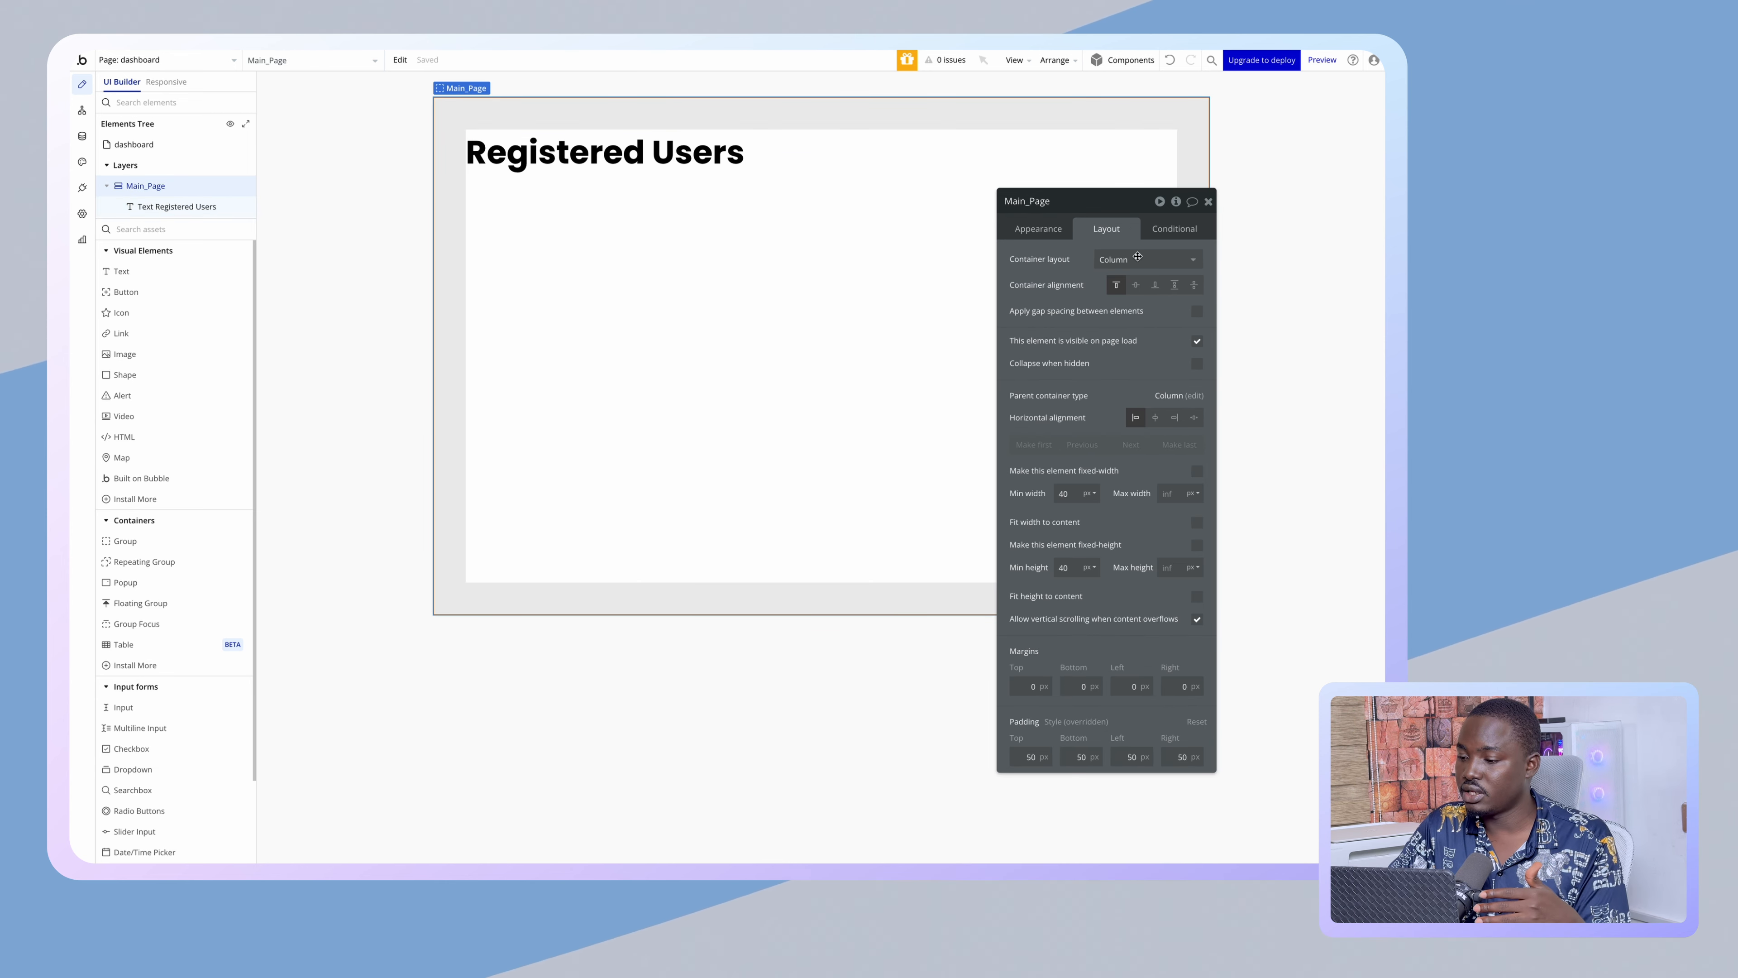
pyautogui.click(1198, 312)
pyautogui.click(1171, 337)
pyautogui.write('30')
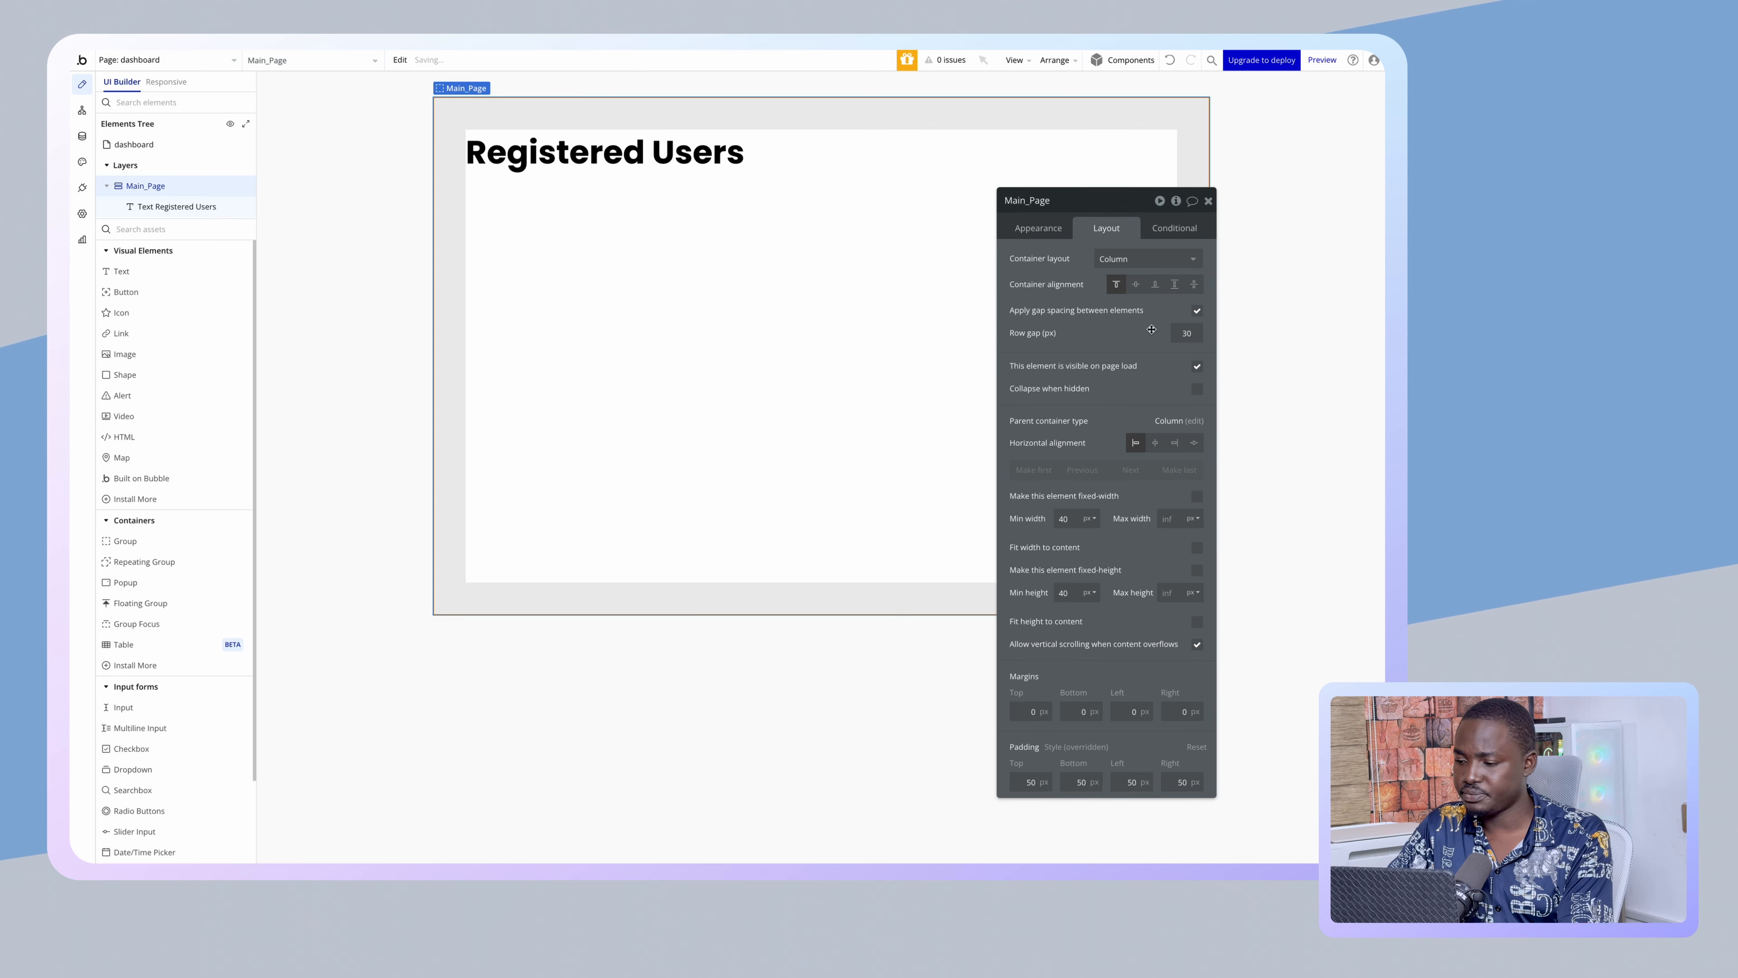
pyautogui.scroll(-1, 135, 749)
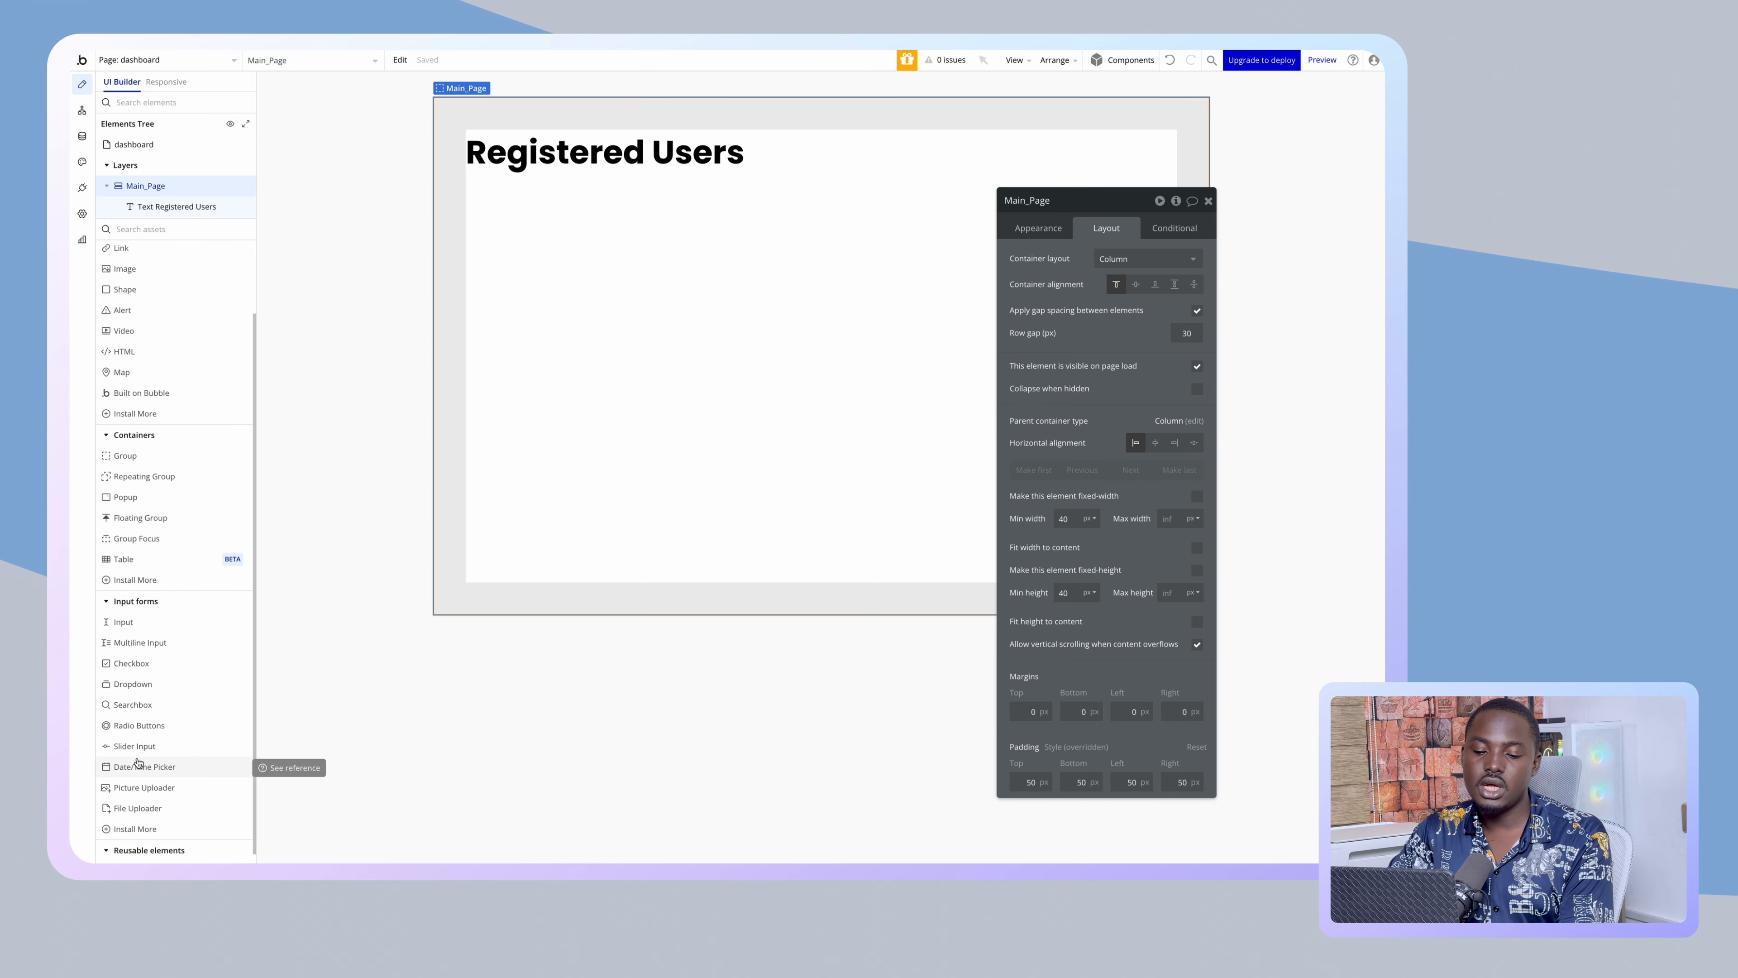
pyautogui.scroll(-1, 139, 762)
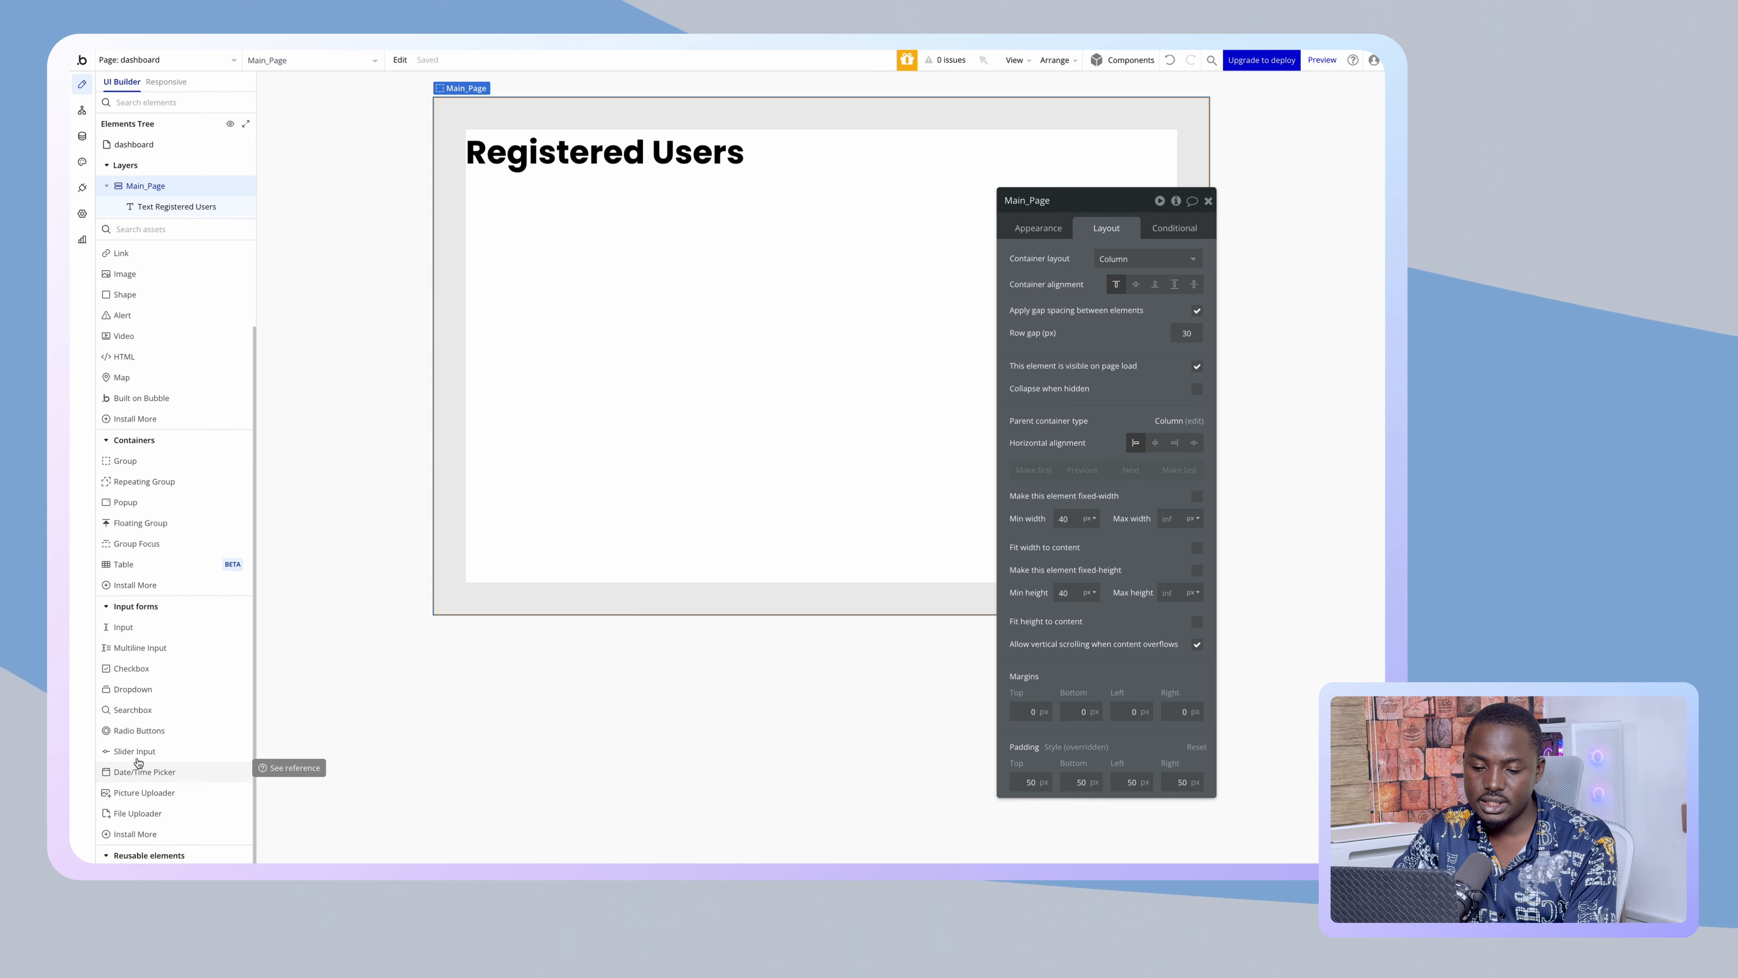
pyautogui.scroll(5, 139, 762)
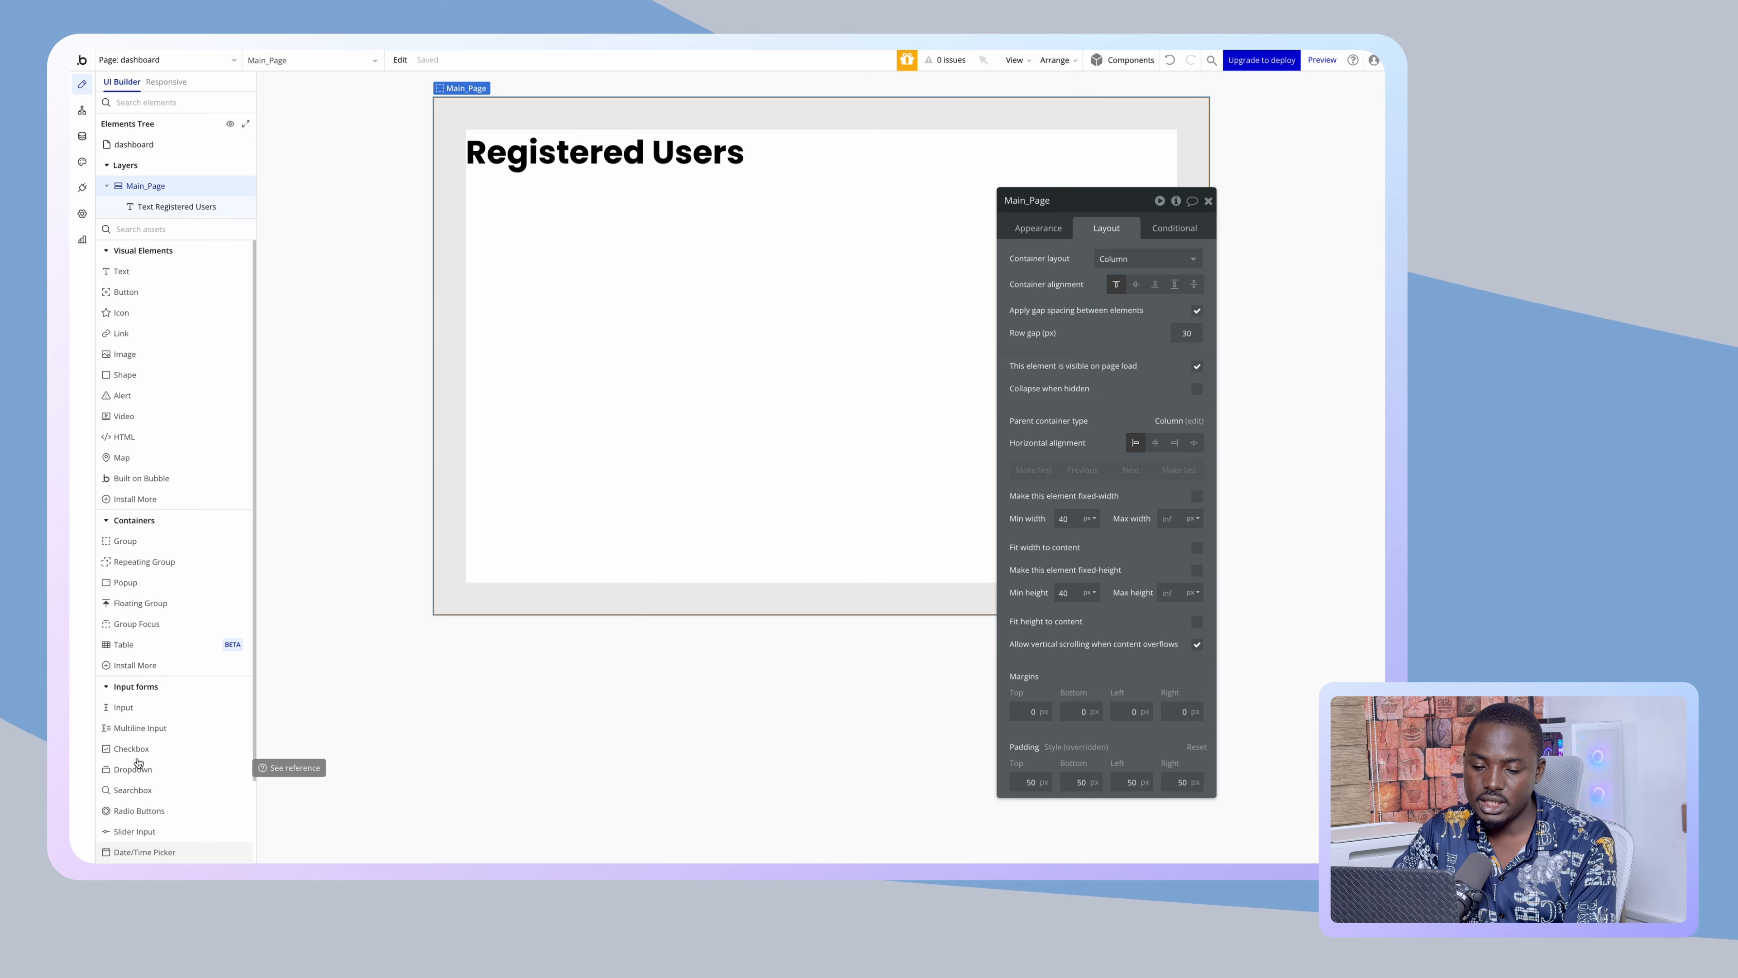
pyautogui.click(160, 565)
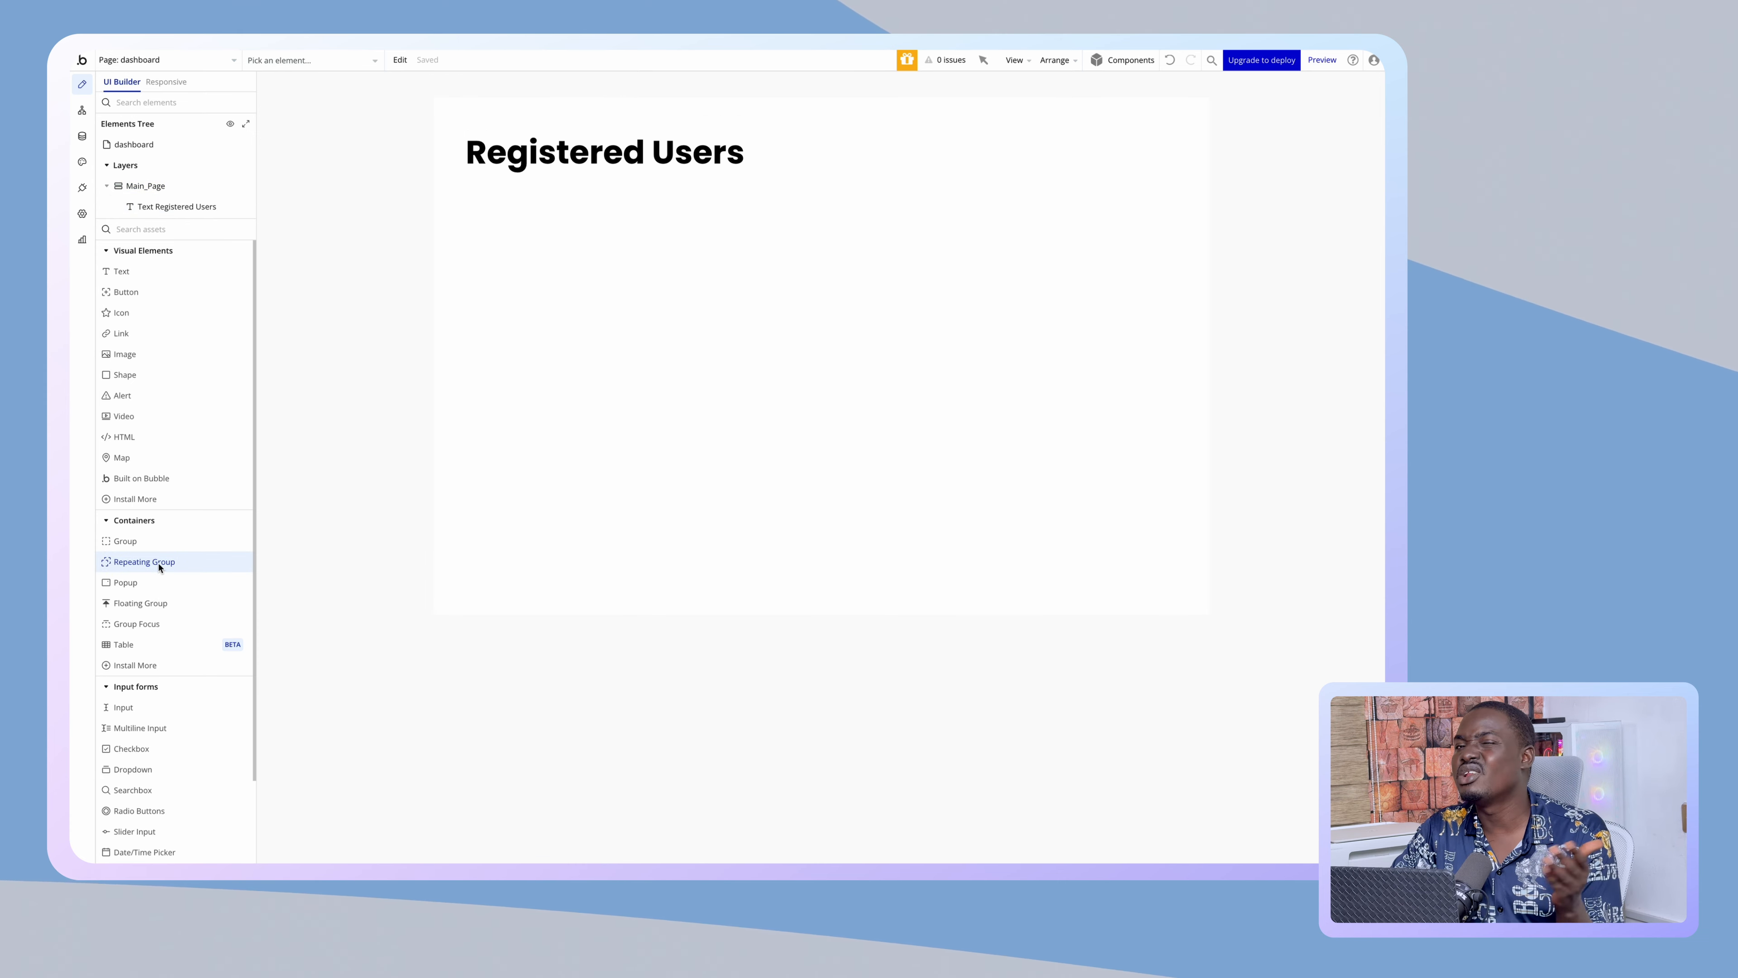
pyautogui.click(132, 644)
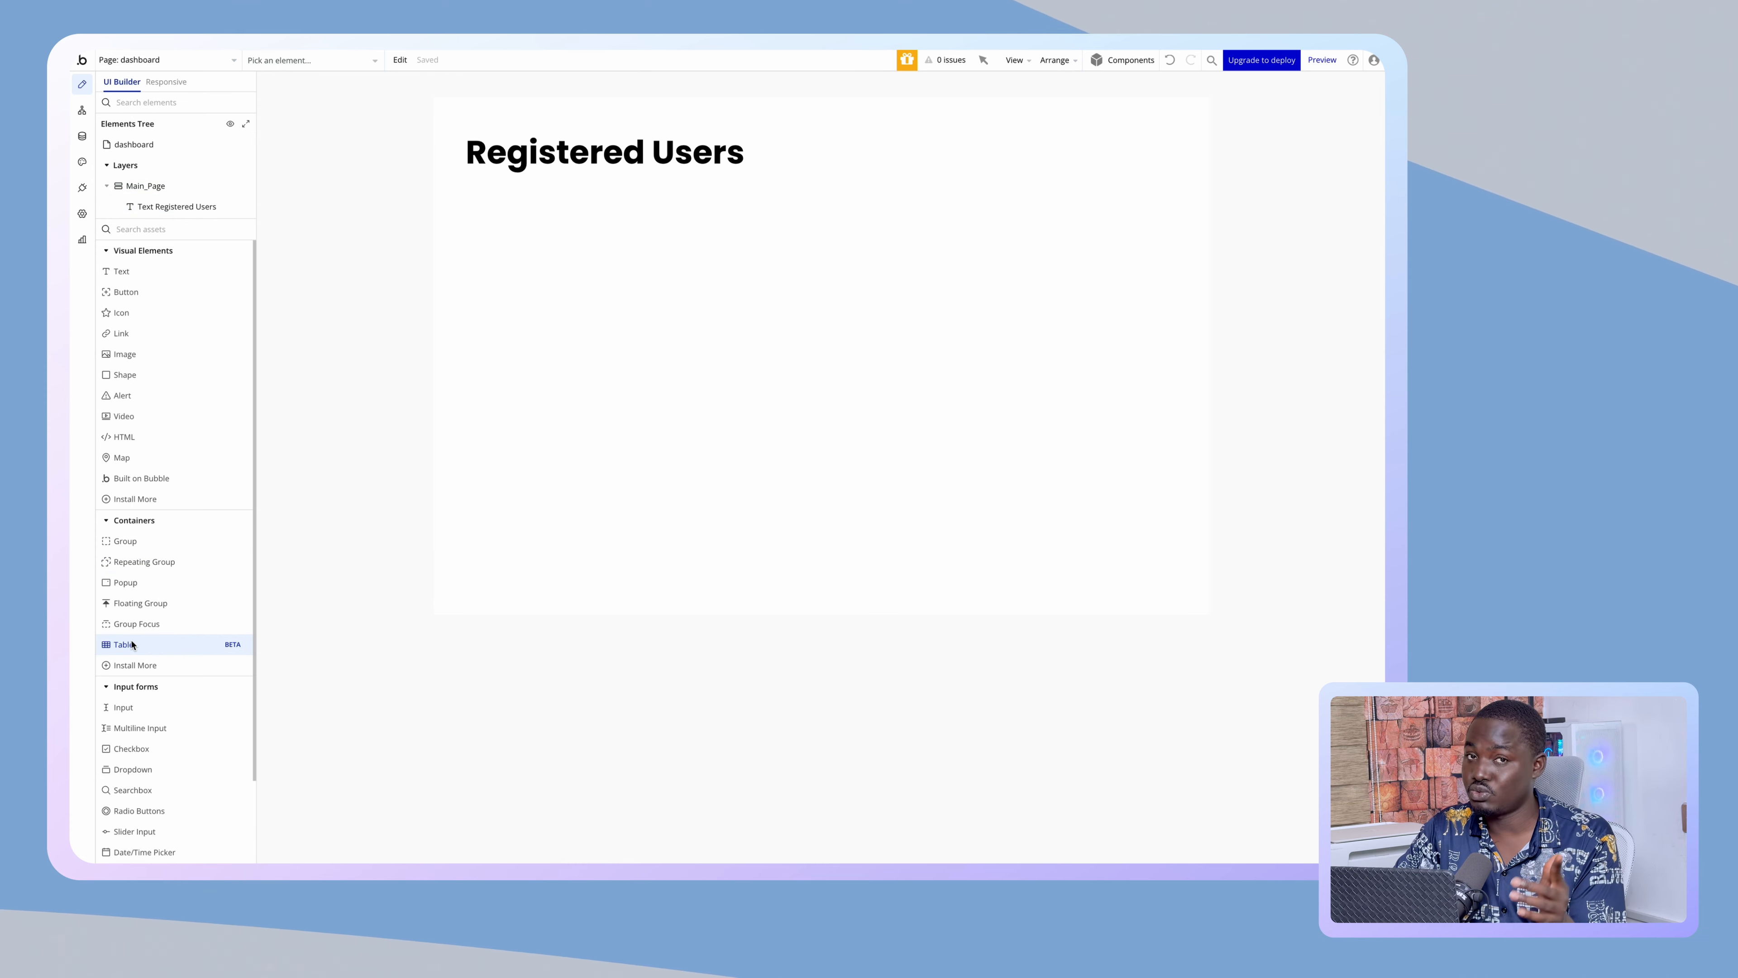
# - Place the Users Table below the heading, stretched to page width with a 50 px minimum height
pyautogui.click(497, 353)
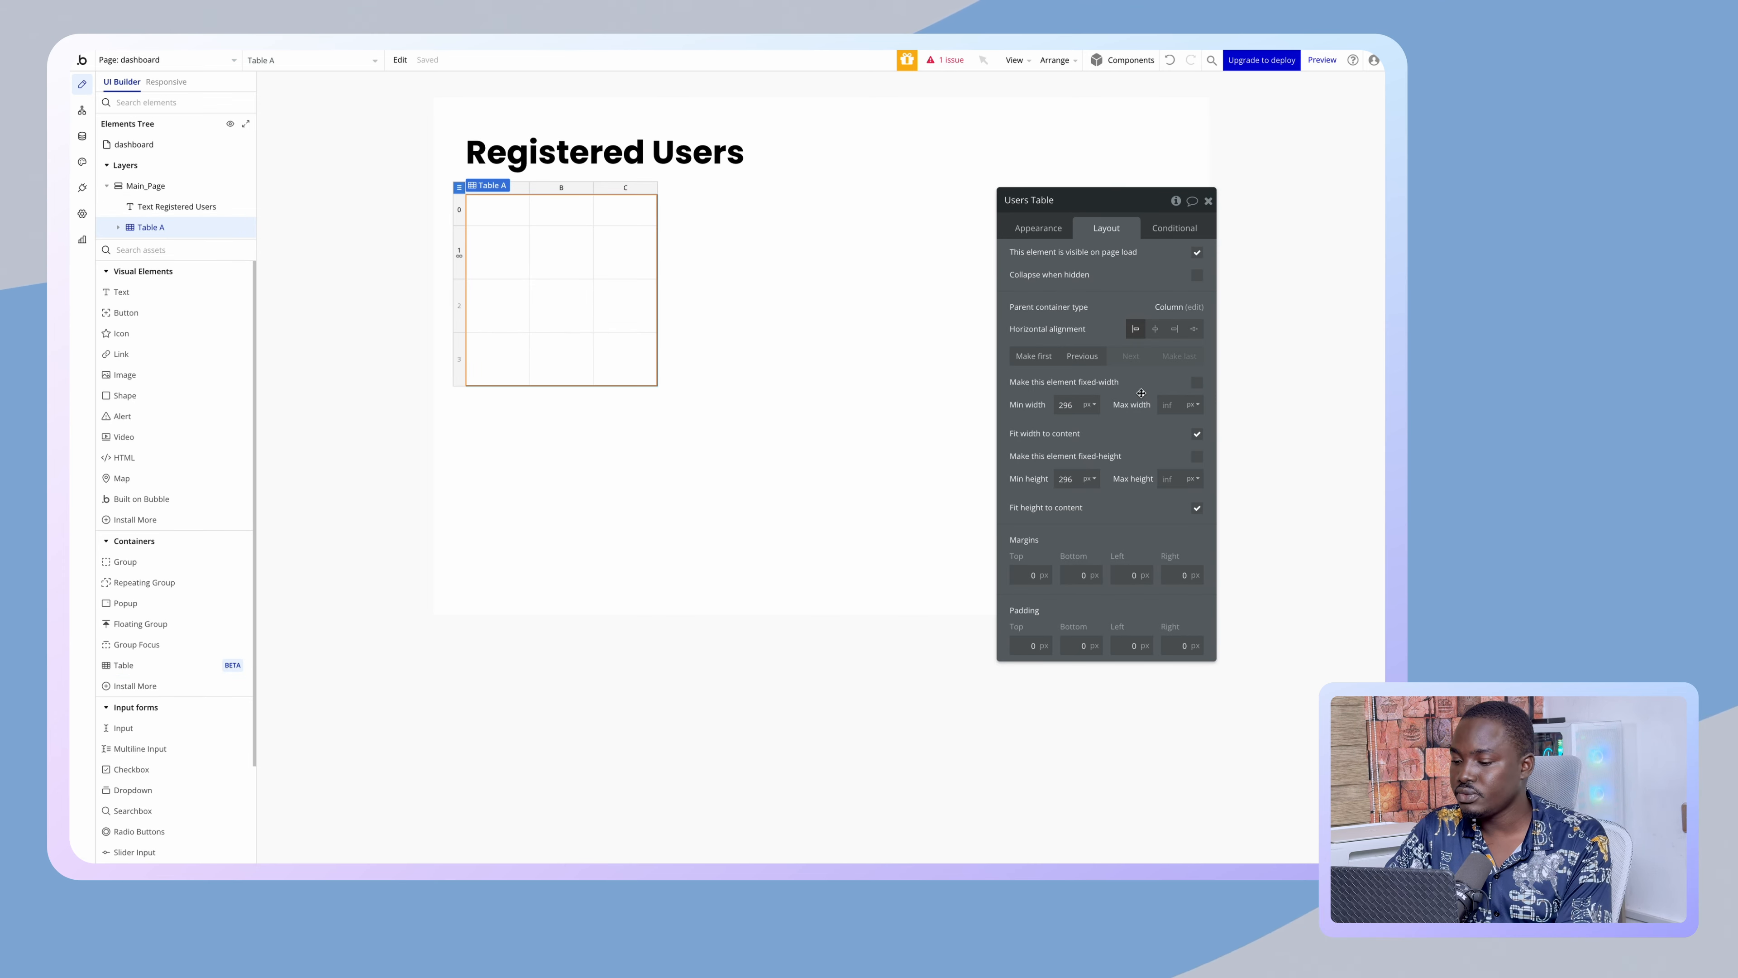
pyautogui.click(1197, 433)
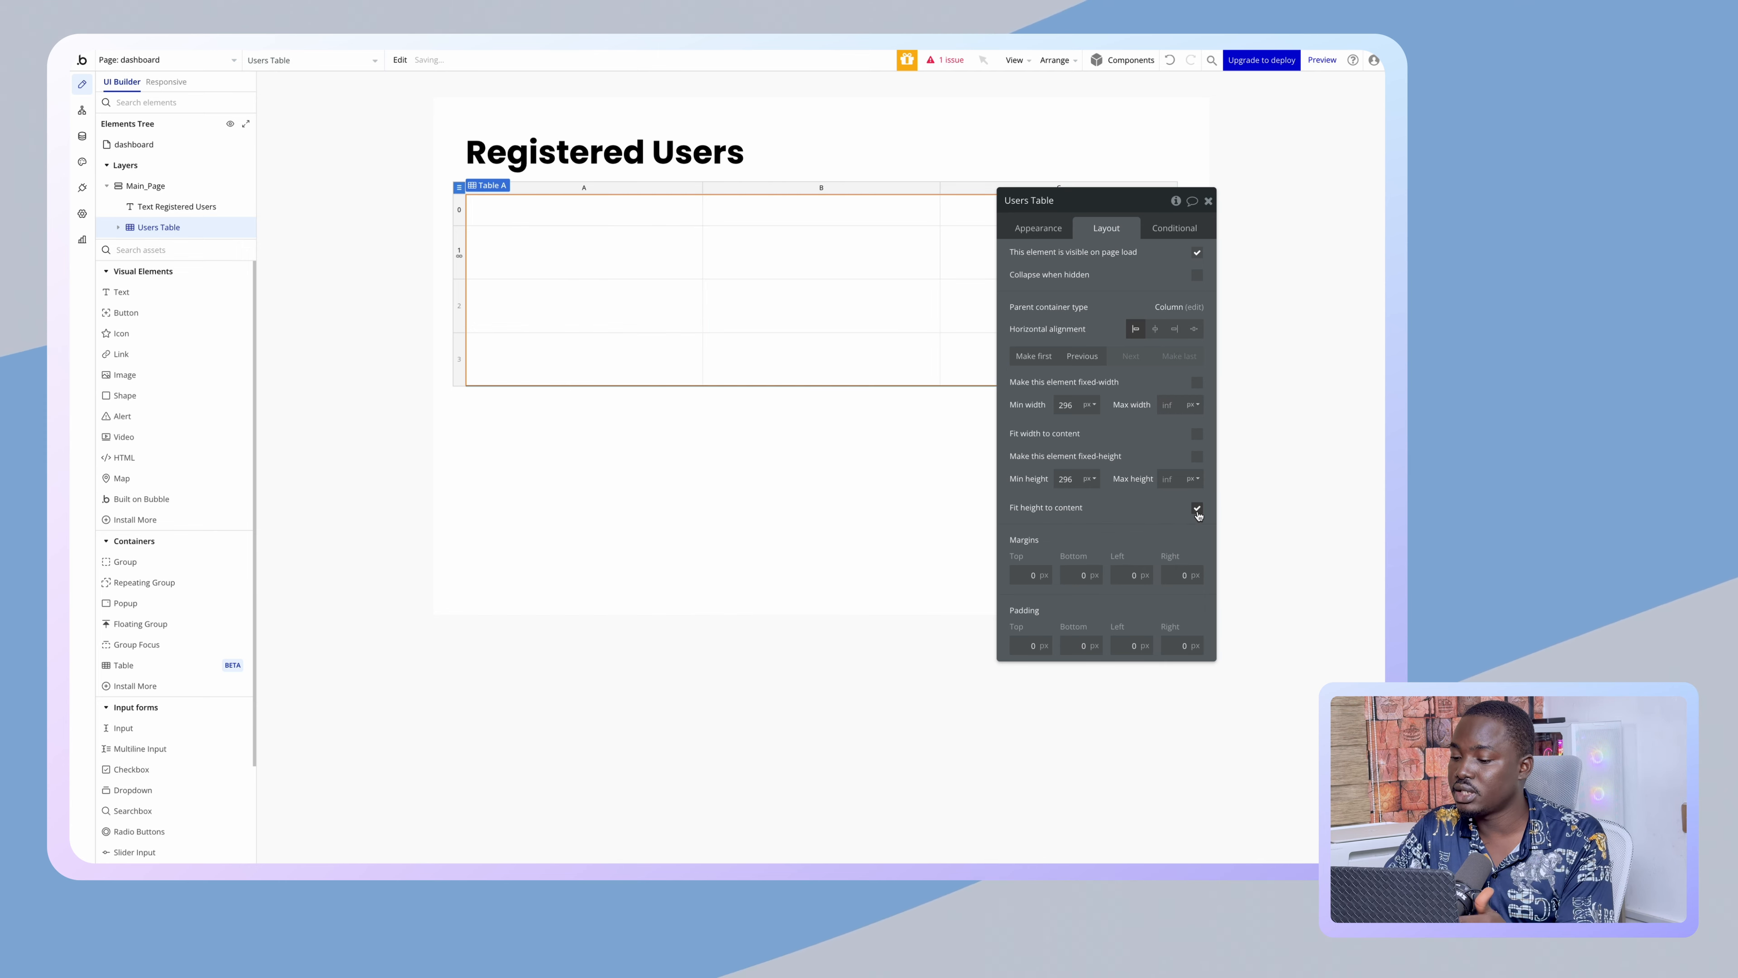
pyautogui.doubleClick(1066, 478)
pyautogui.write('50')
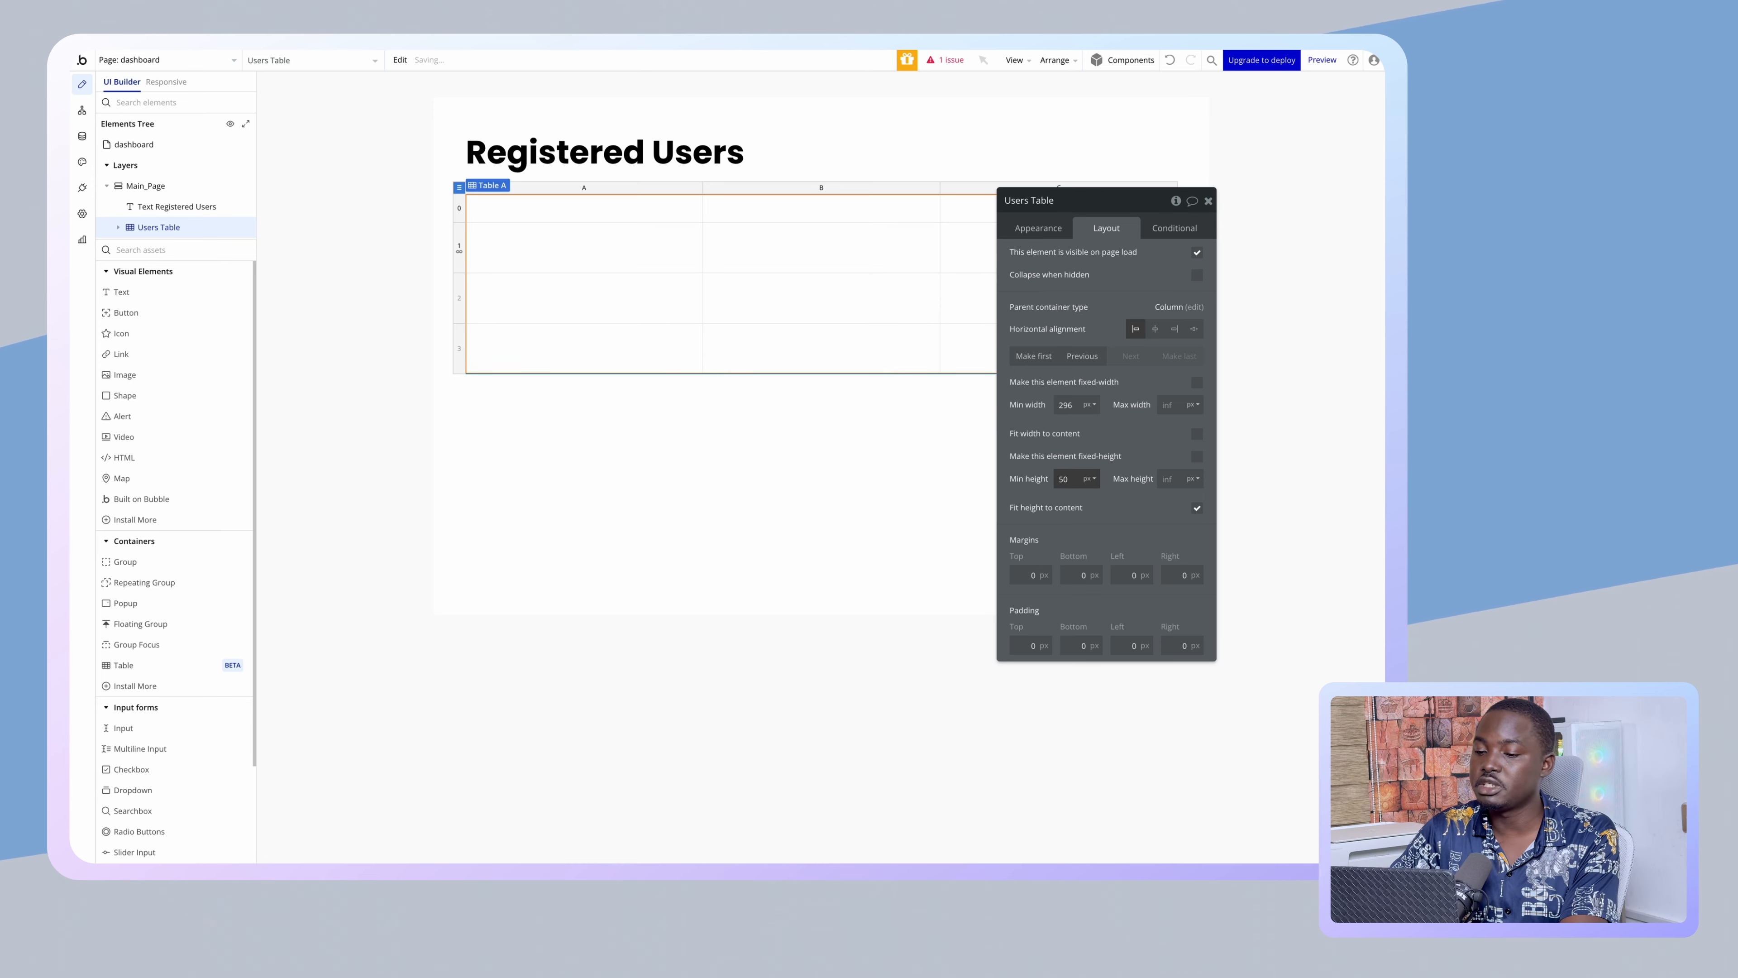
pyautogui.moveTo(1072, 382); pyautogui.dragTo(310, 374)
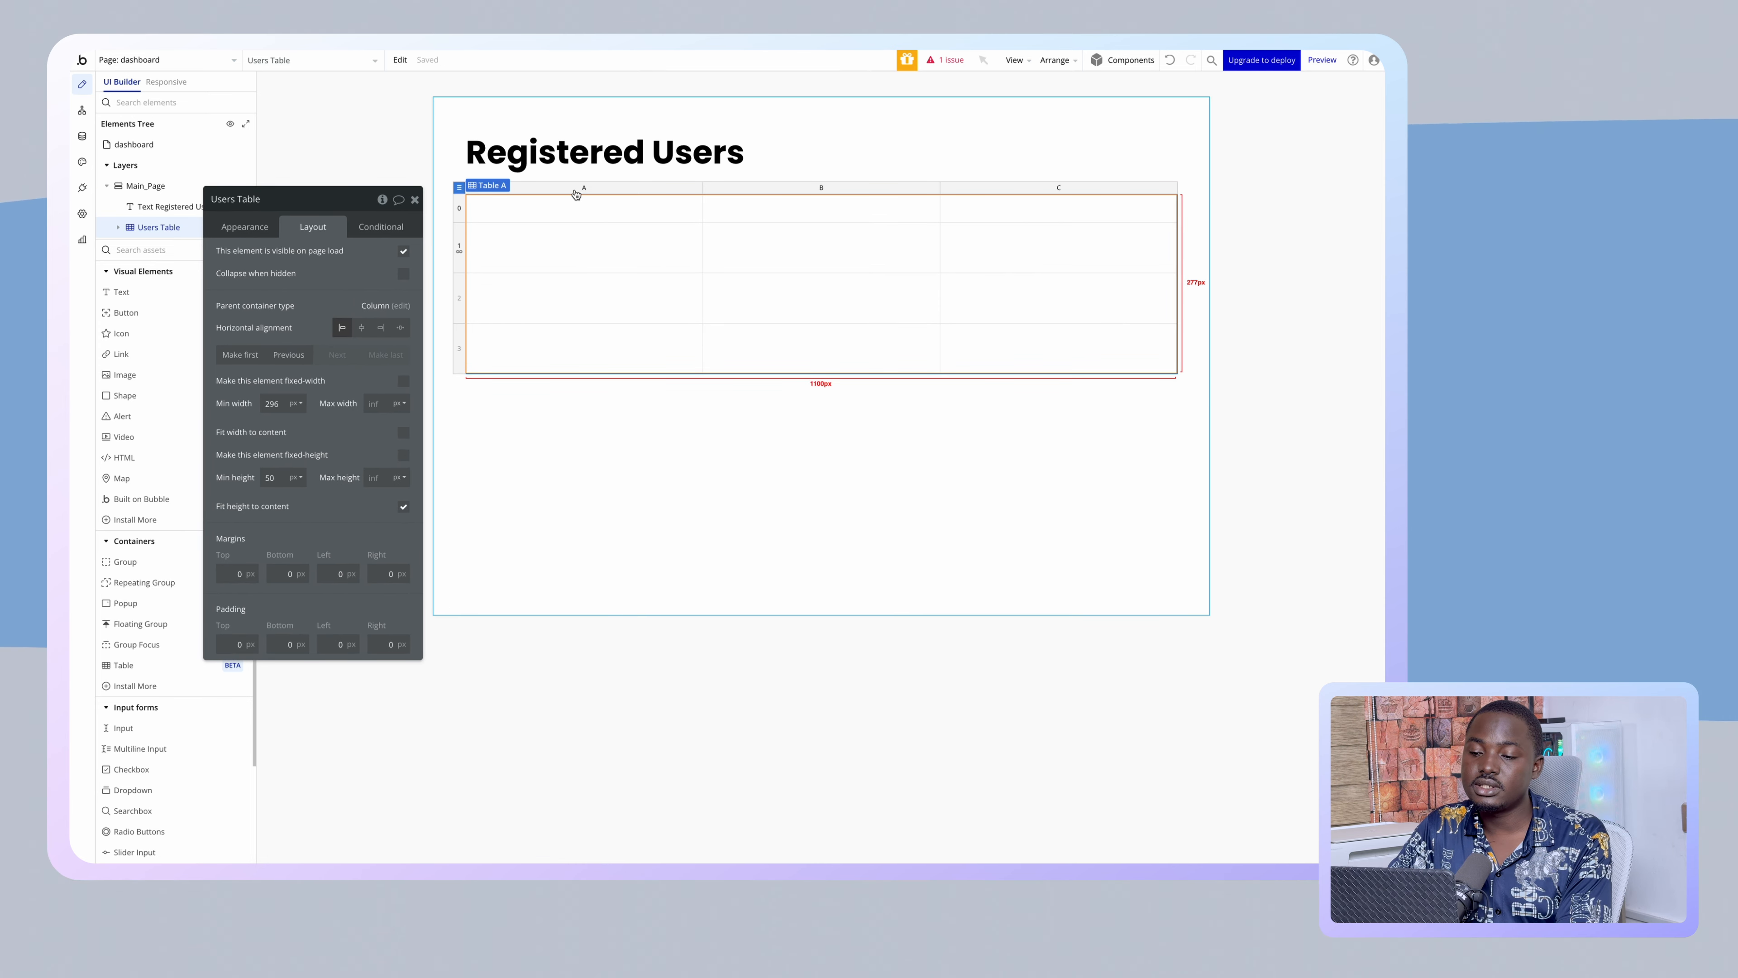
pyautogui.click(459, 211)
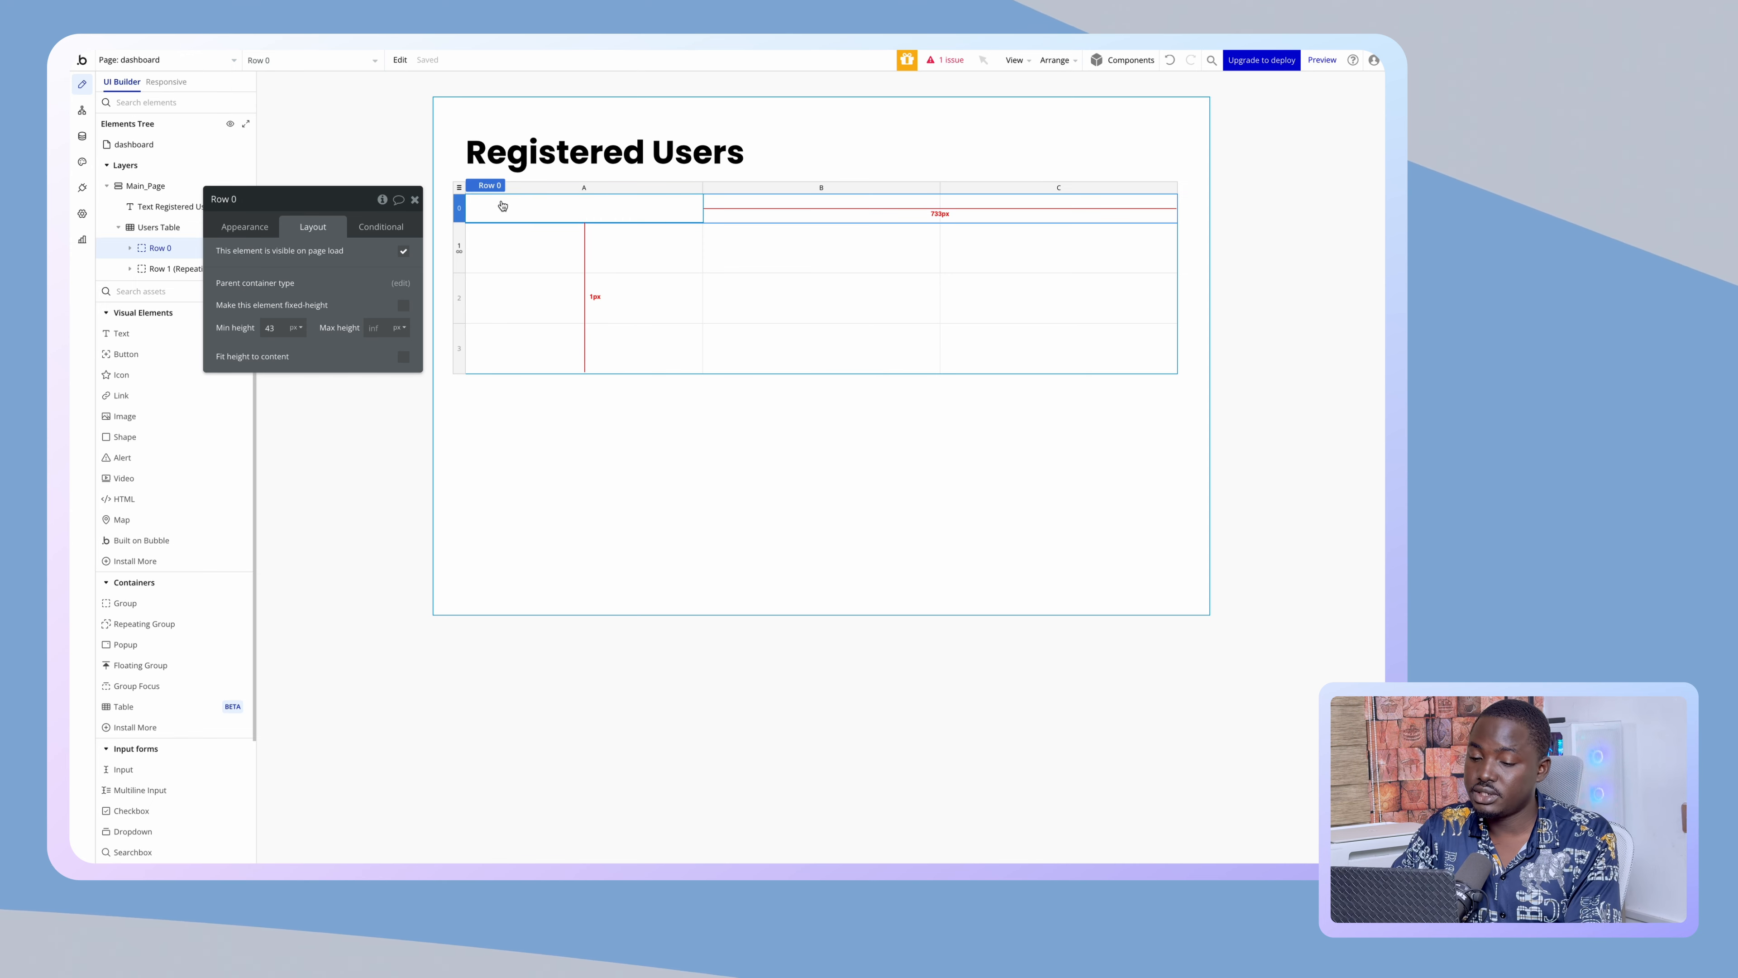
pyautogui.moveTo(290, 252); pyautogui.dragTo(428, 397)
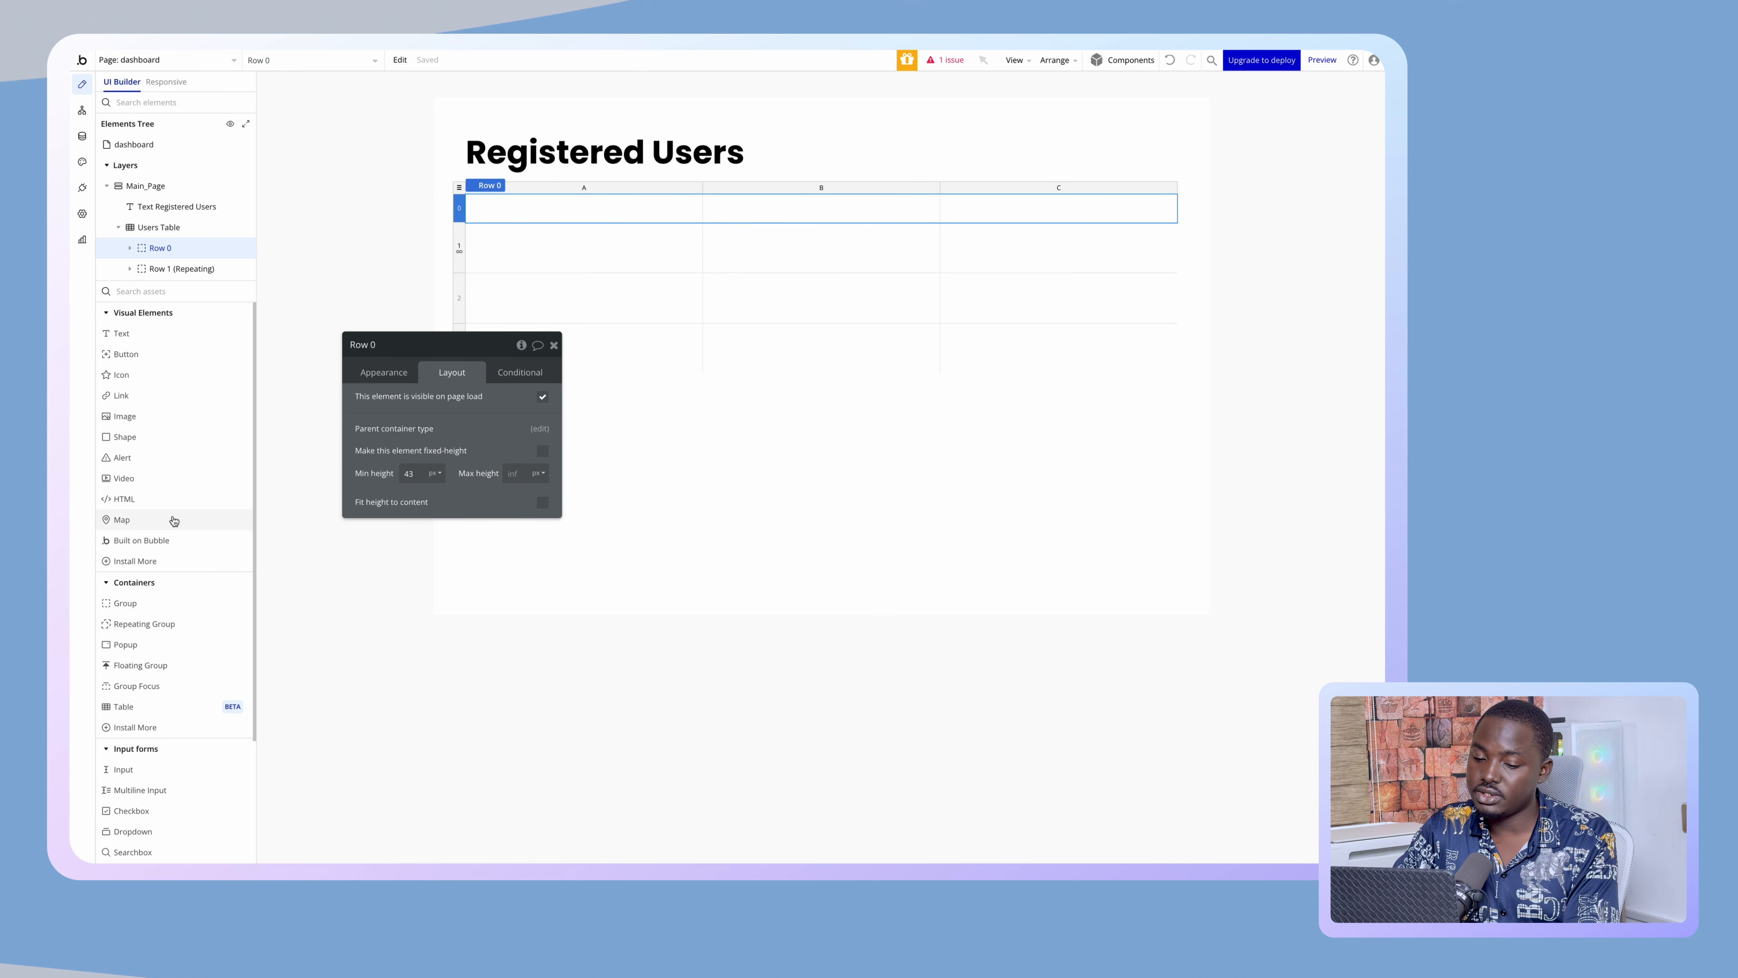
# - Select header cell 0A of the Users Table and drop a group into it
pyautogui.click(459, 187)
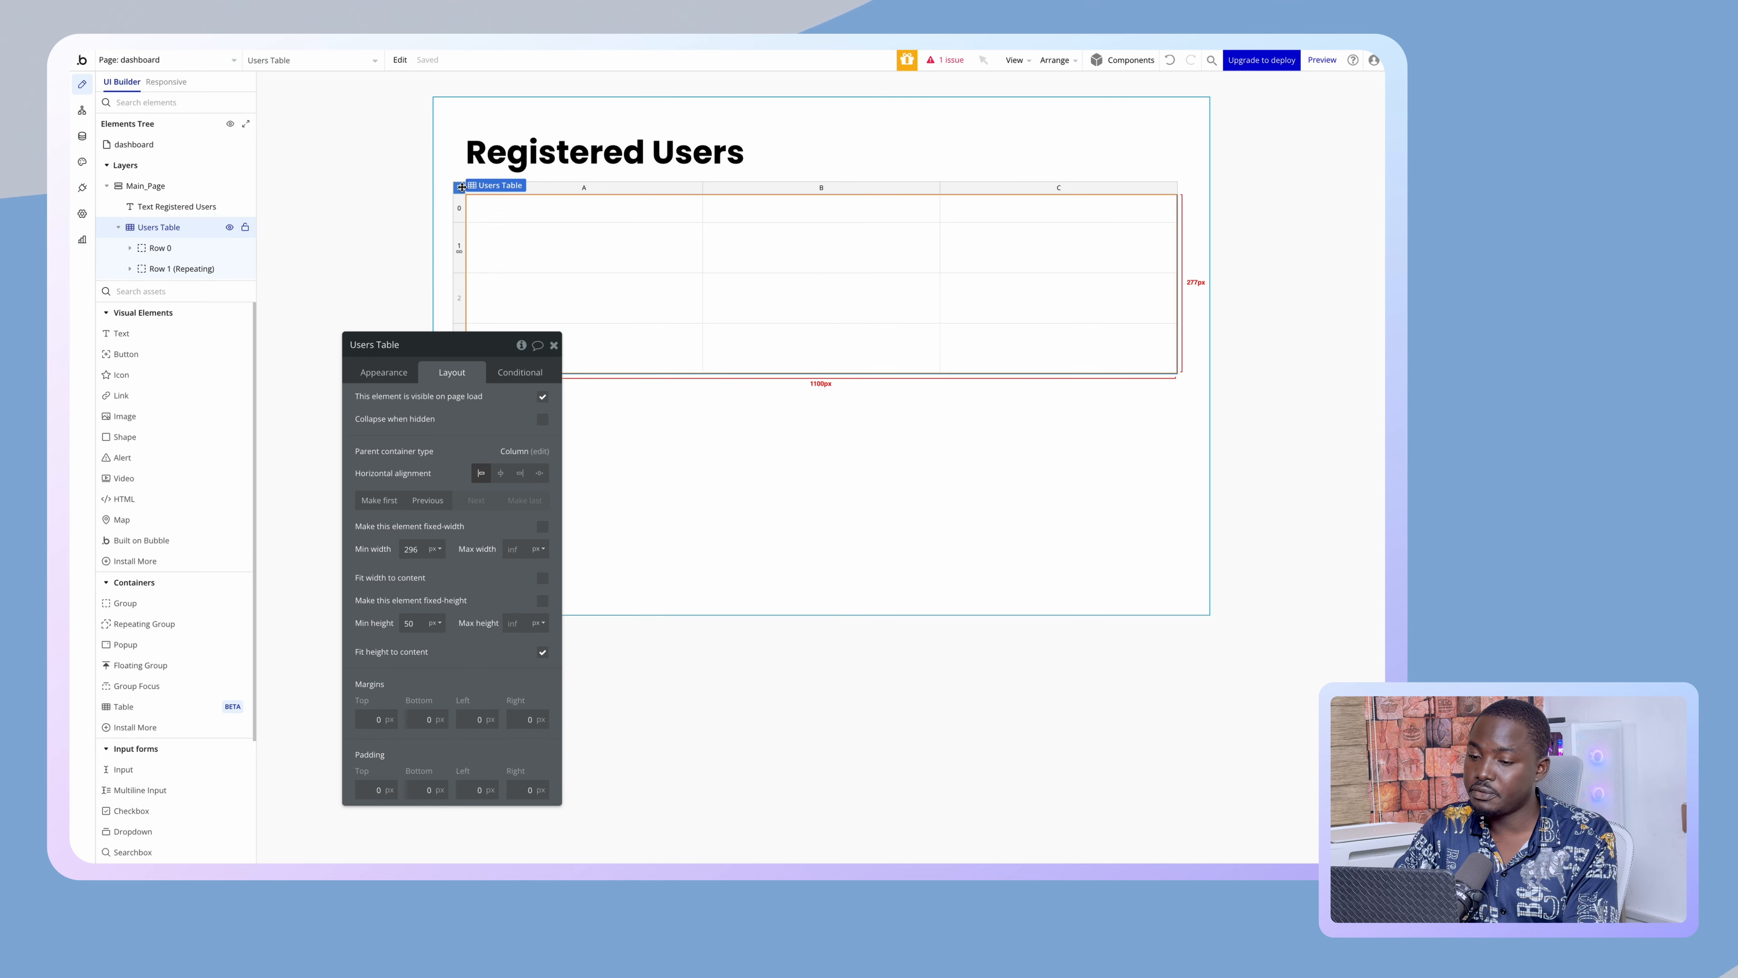
pyautogui.click(500, 215)
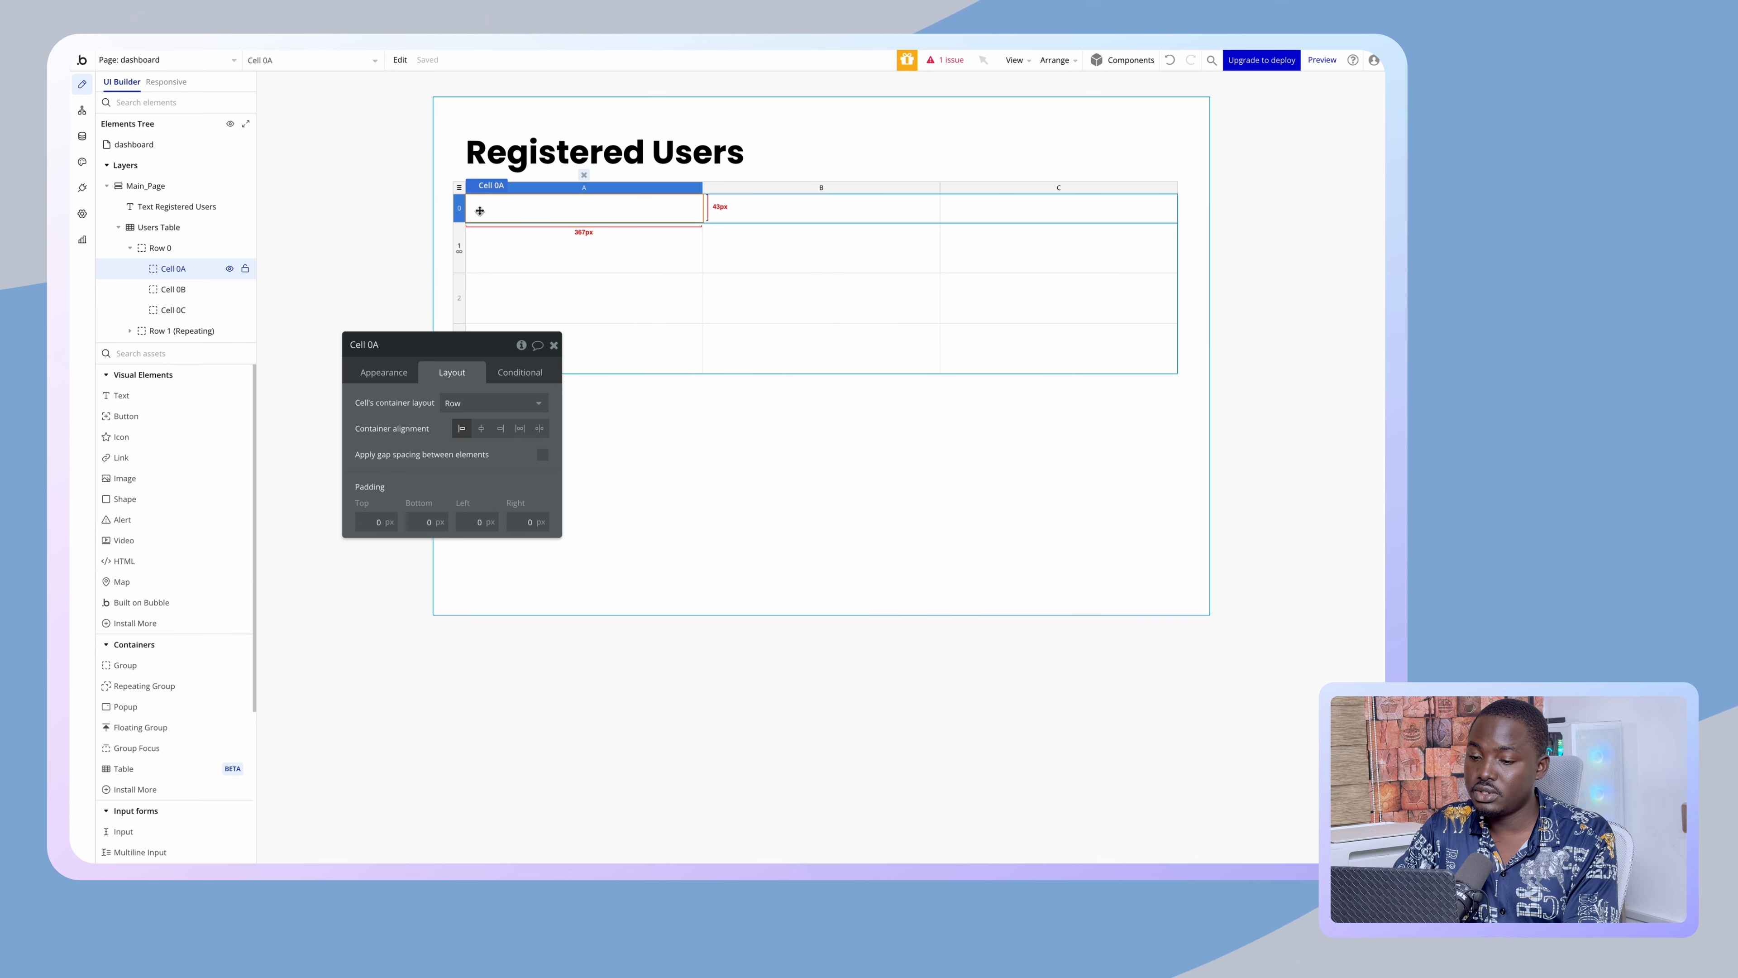
pyautogui.click(460, 260)
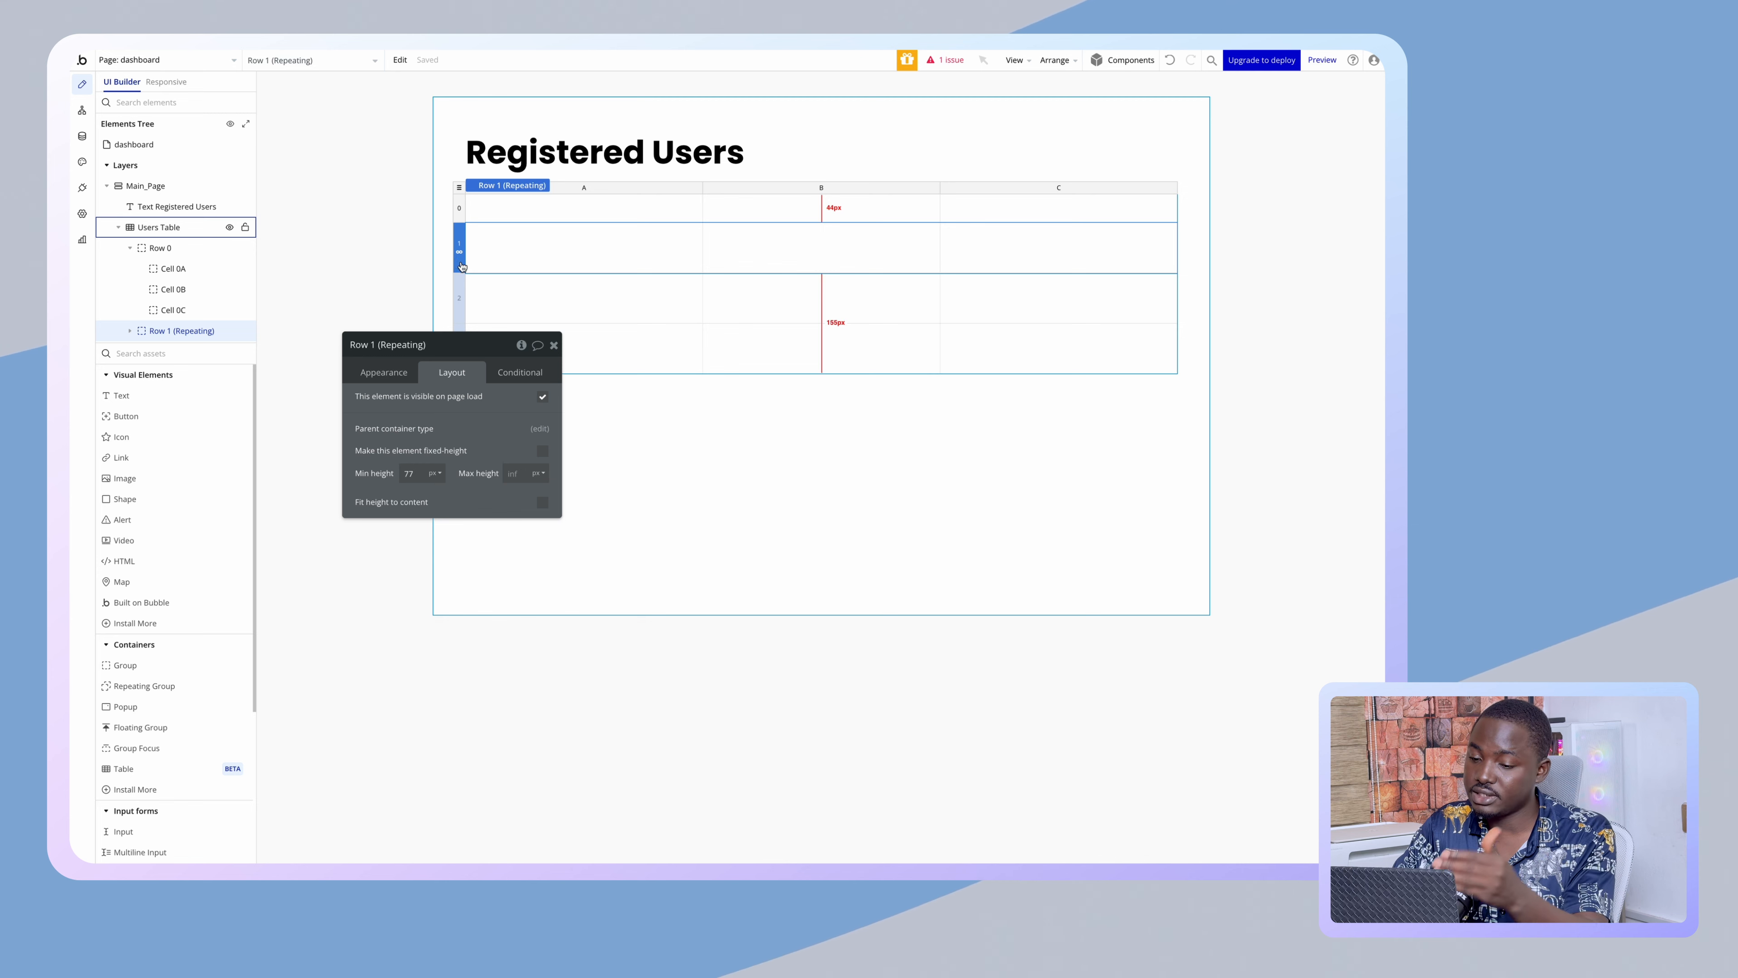
pyautogui.click(476, 203)
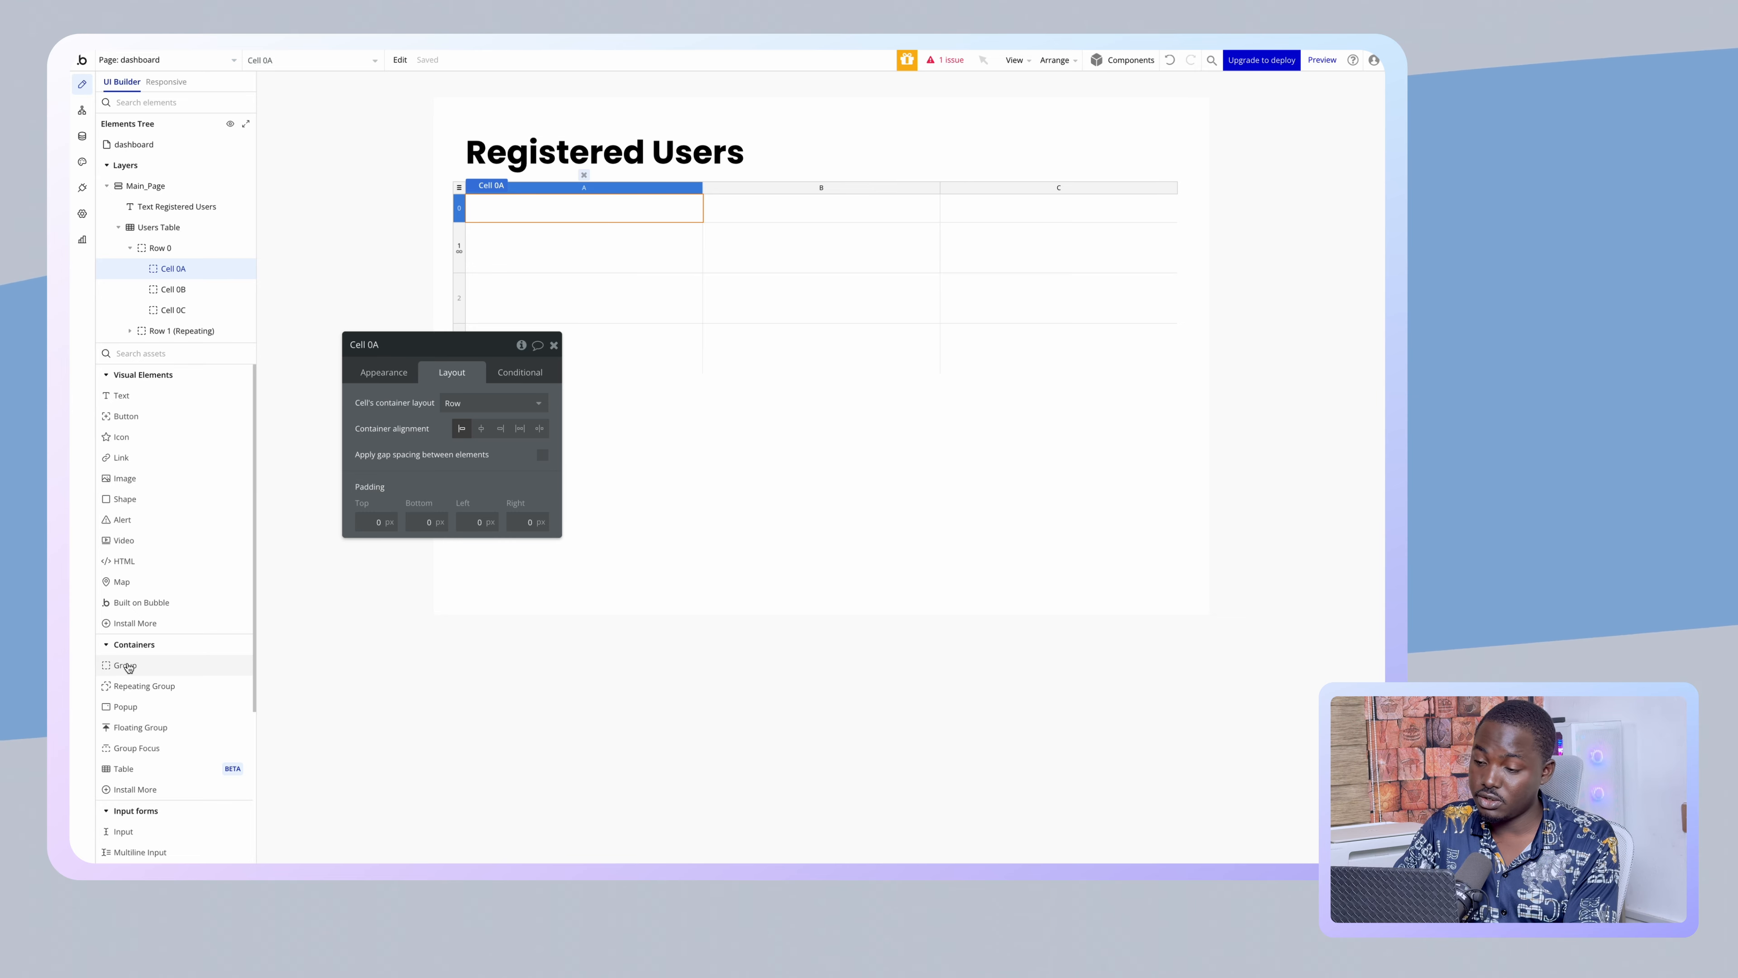
pyautogui.moveTo(131, 669); pyautogui.dragTo(493, 208)
pyautogui.moveTo(393, 409); pyautogui.dragTo(247, 236)
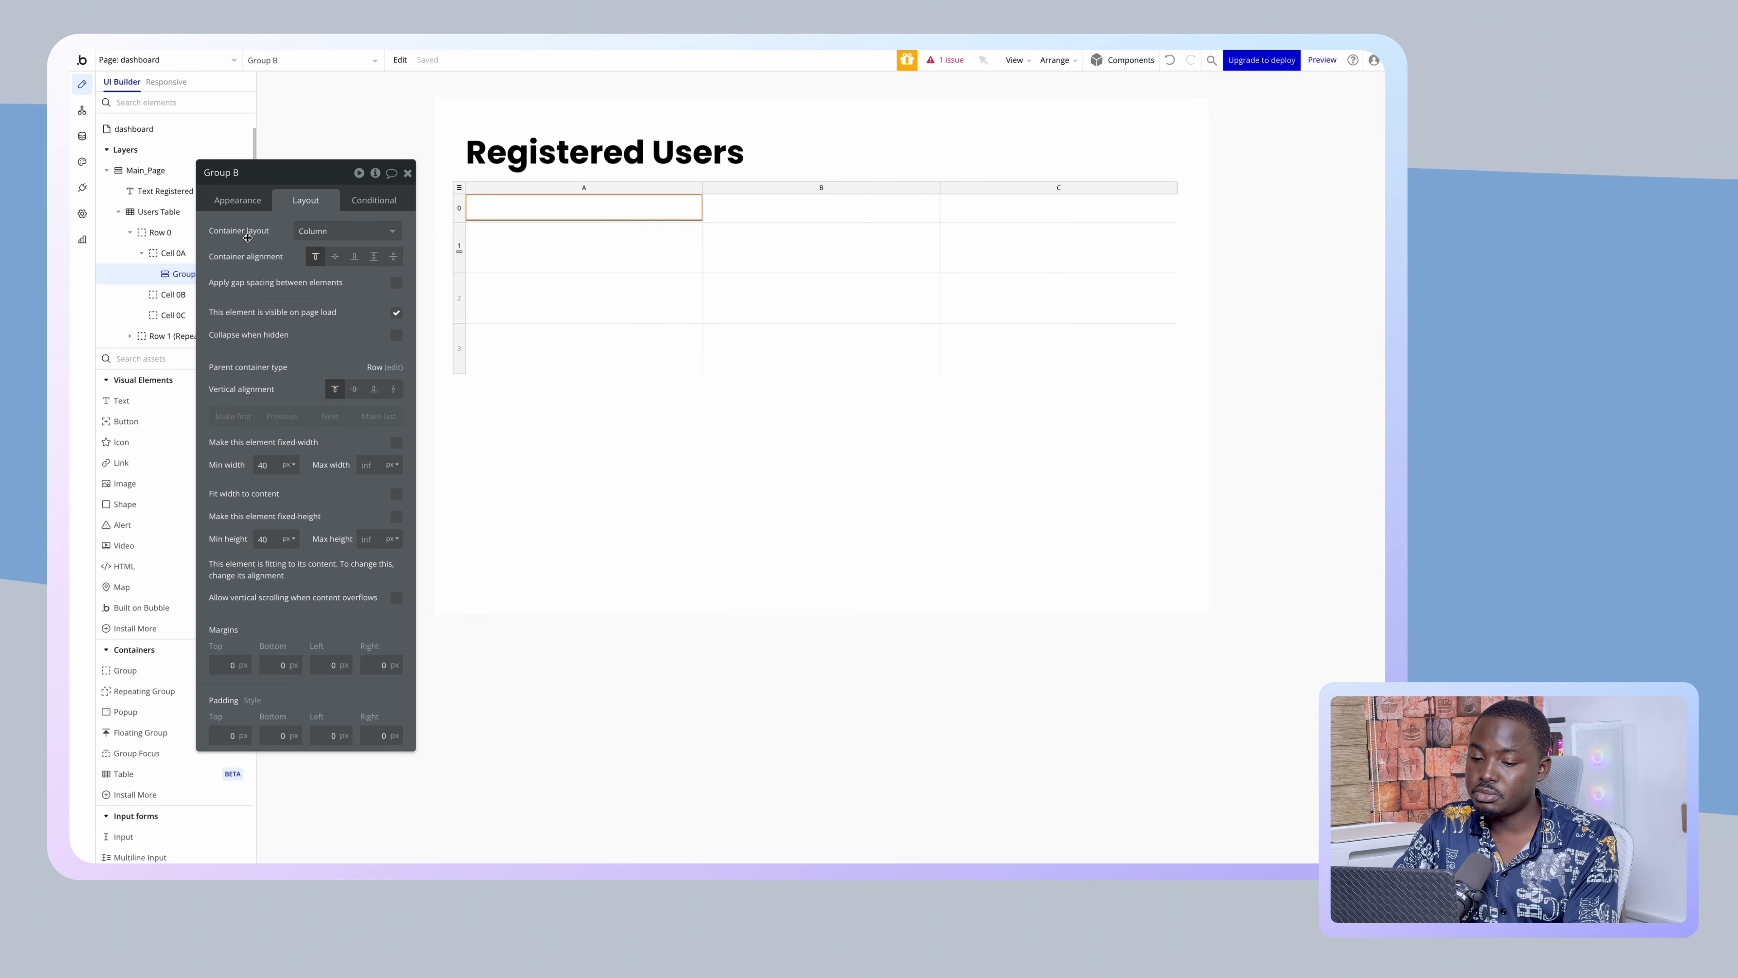
pyautogui.click(459, 209)
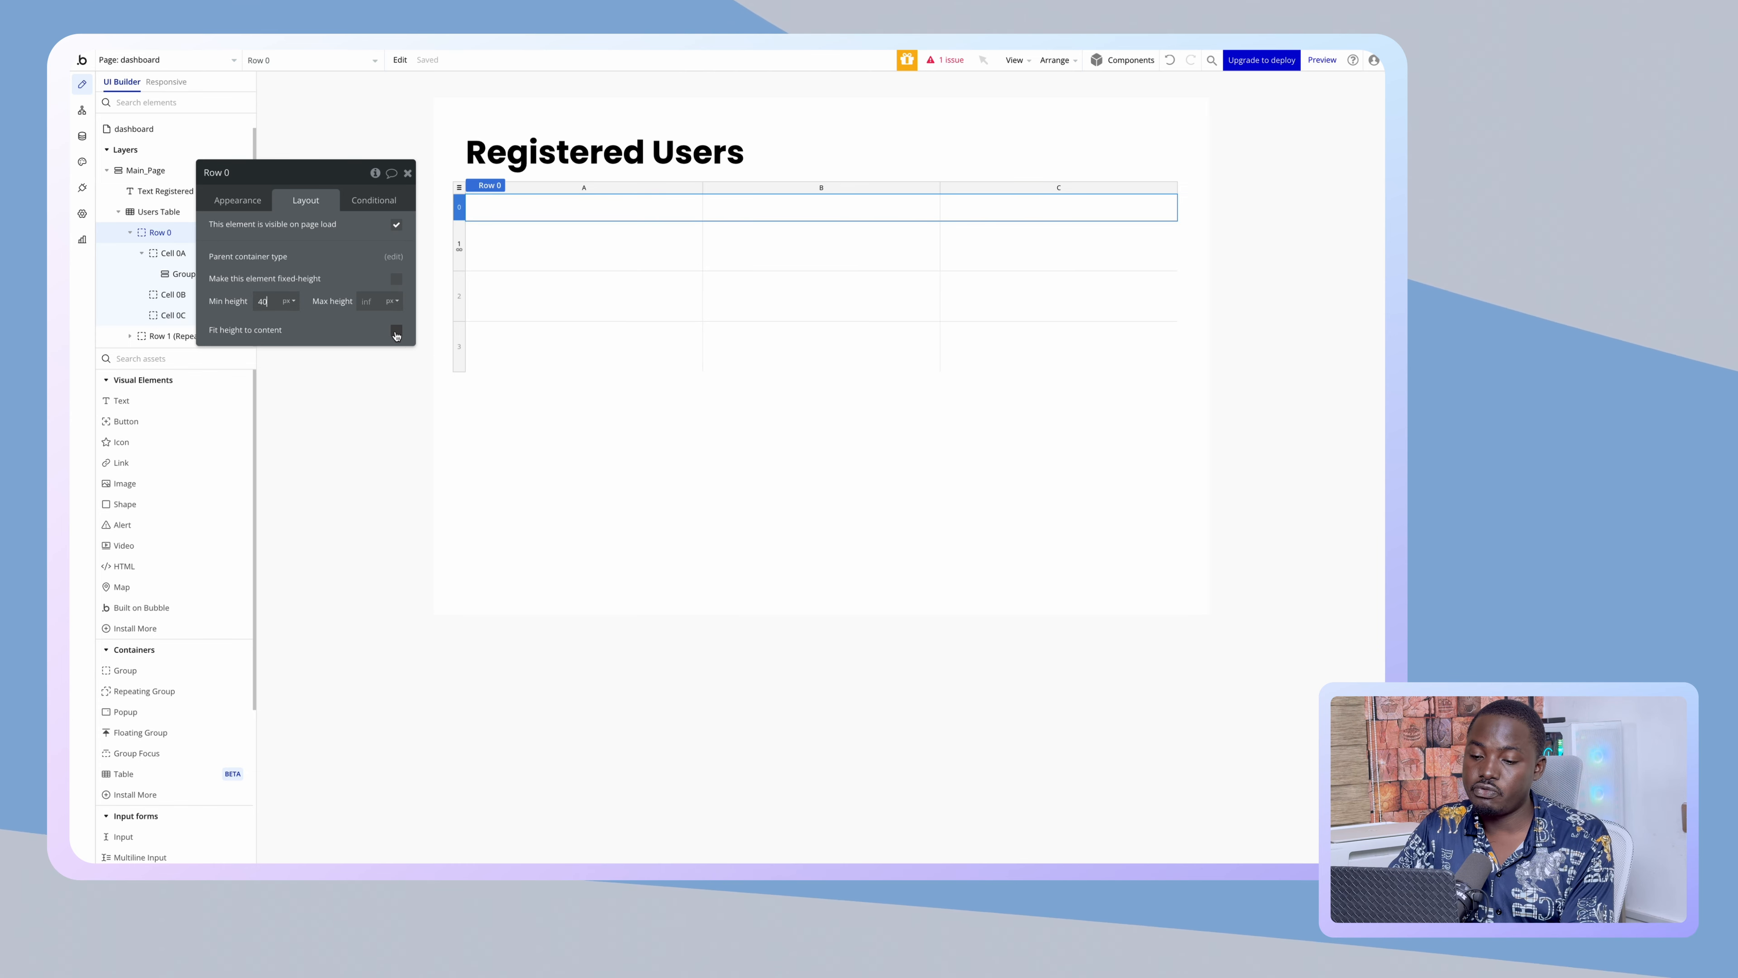
pyautogui.click(503, 205)
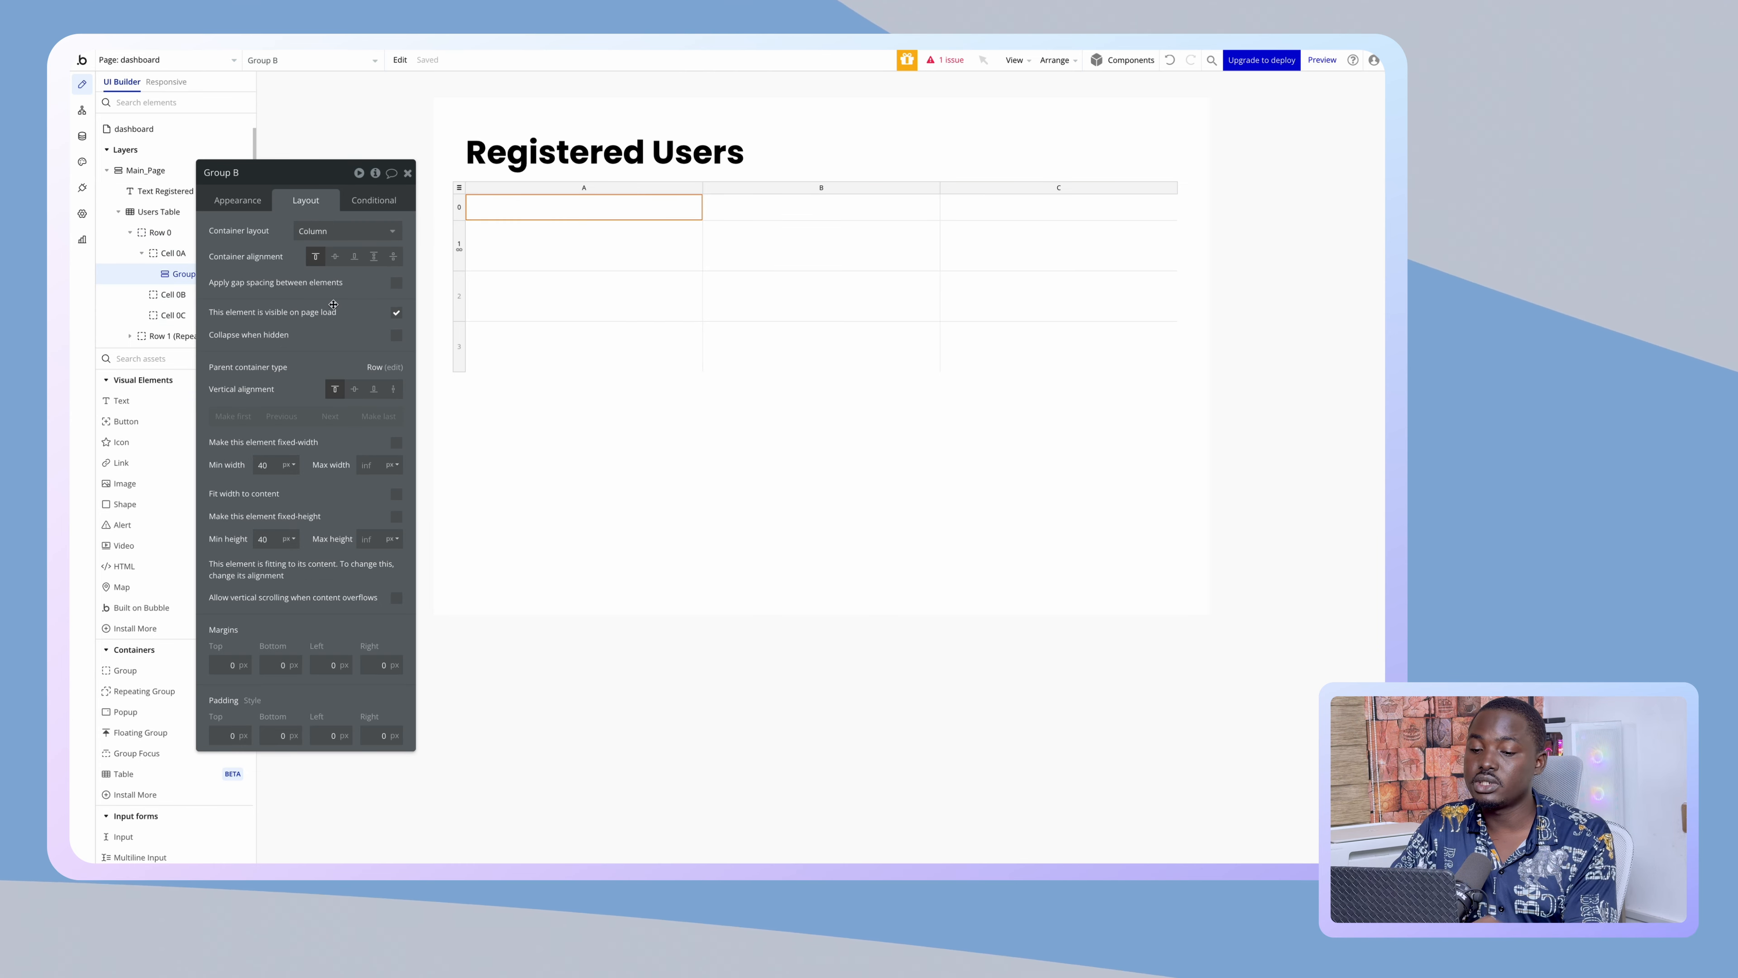
# - Rename the cell 0A group to fullName_Box
pyautogui.doubleClick(252, 180)
pyautogui.press('super+a')
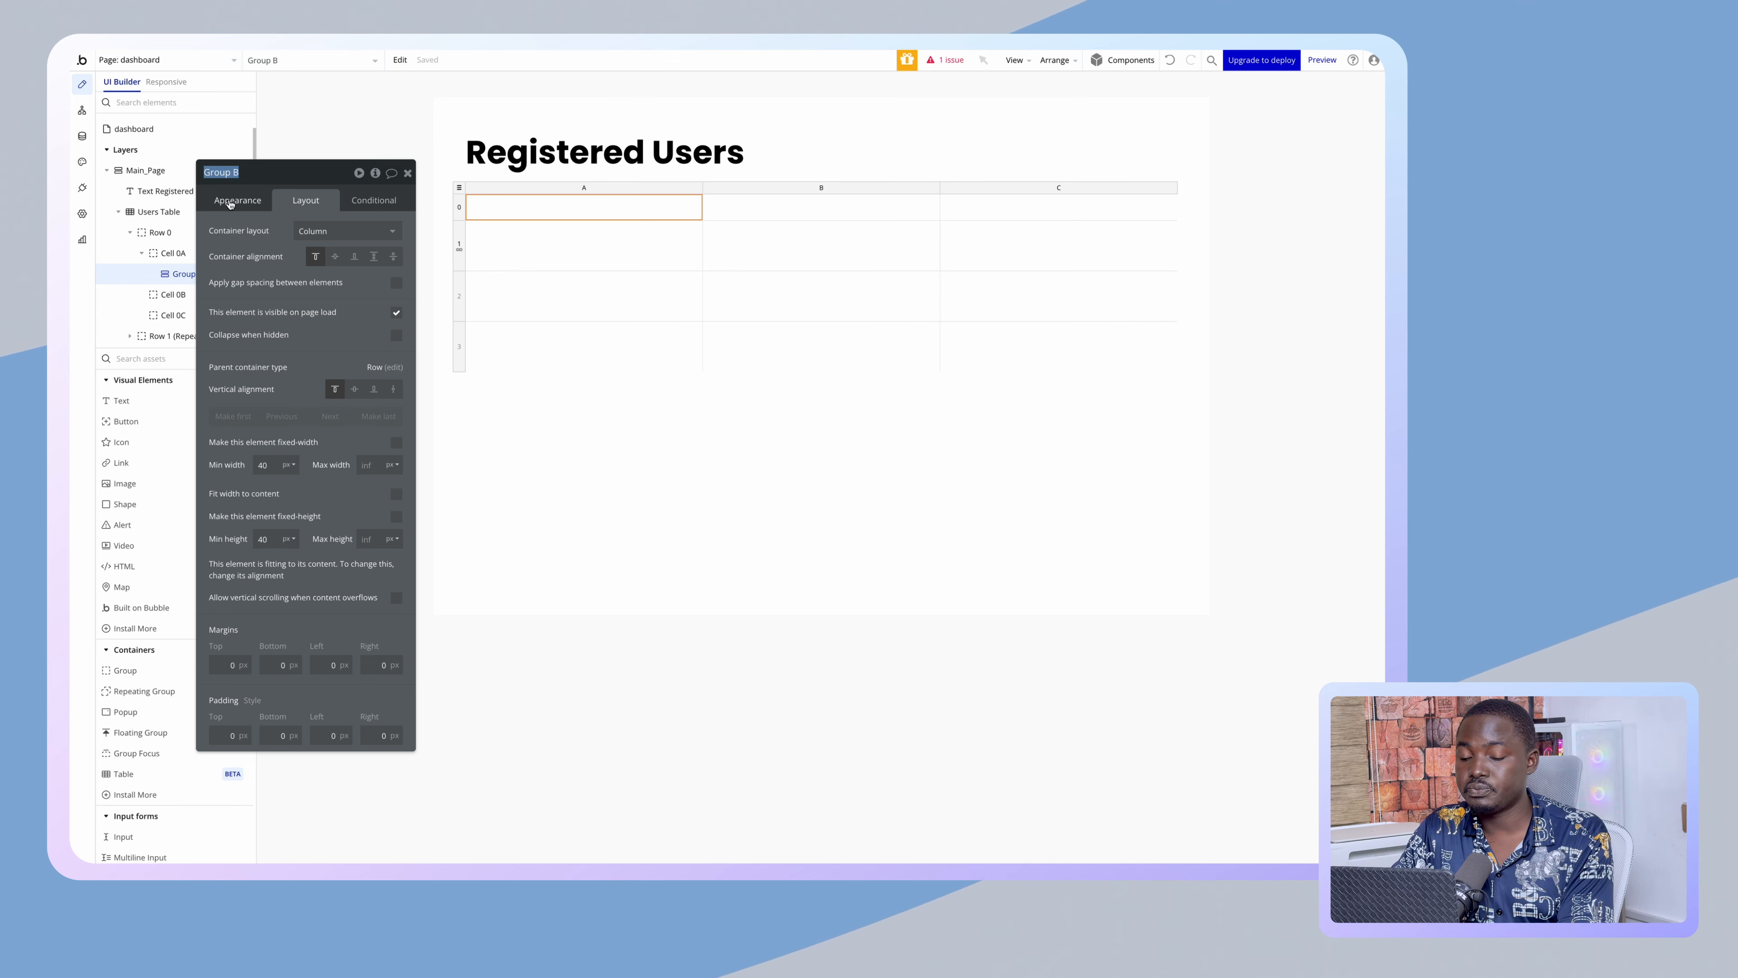
pyautogui.write('Full')
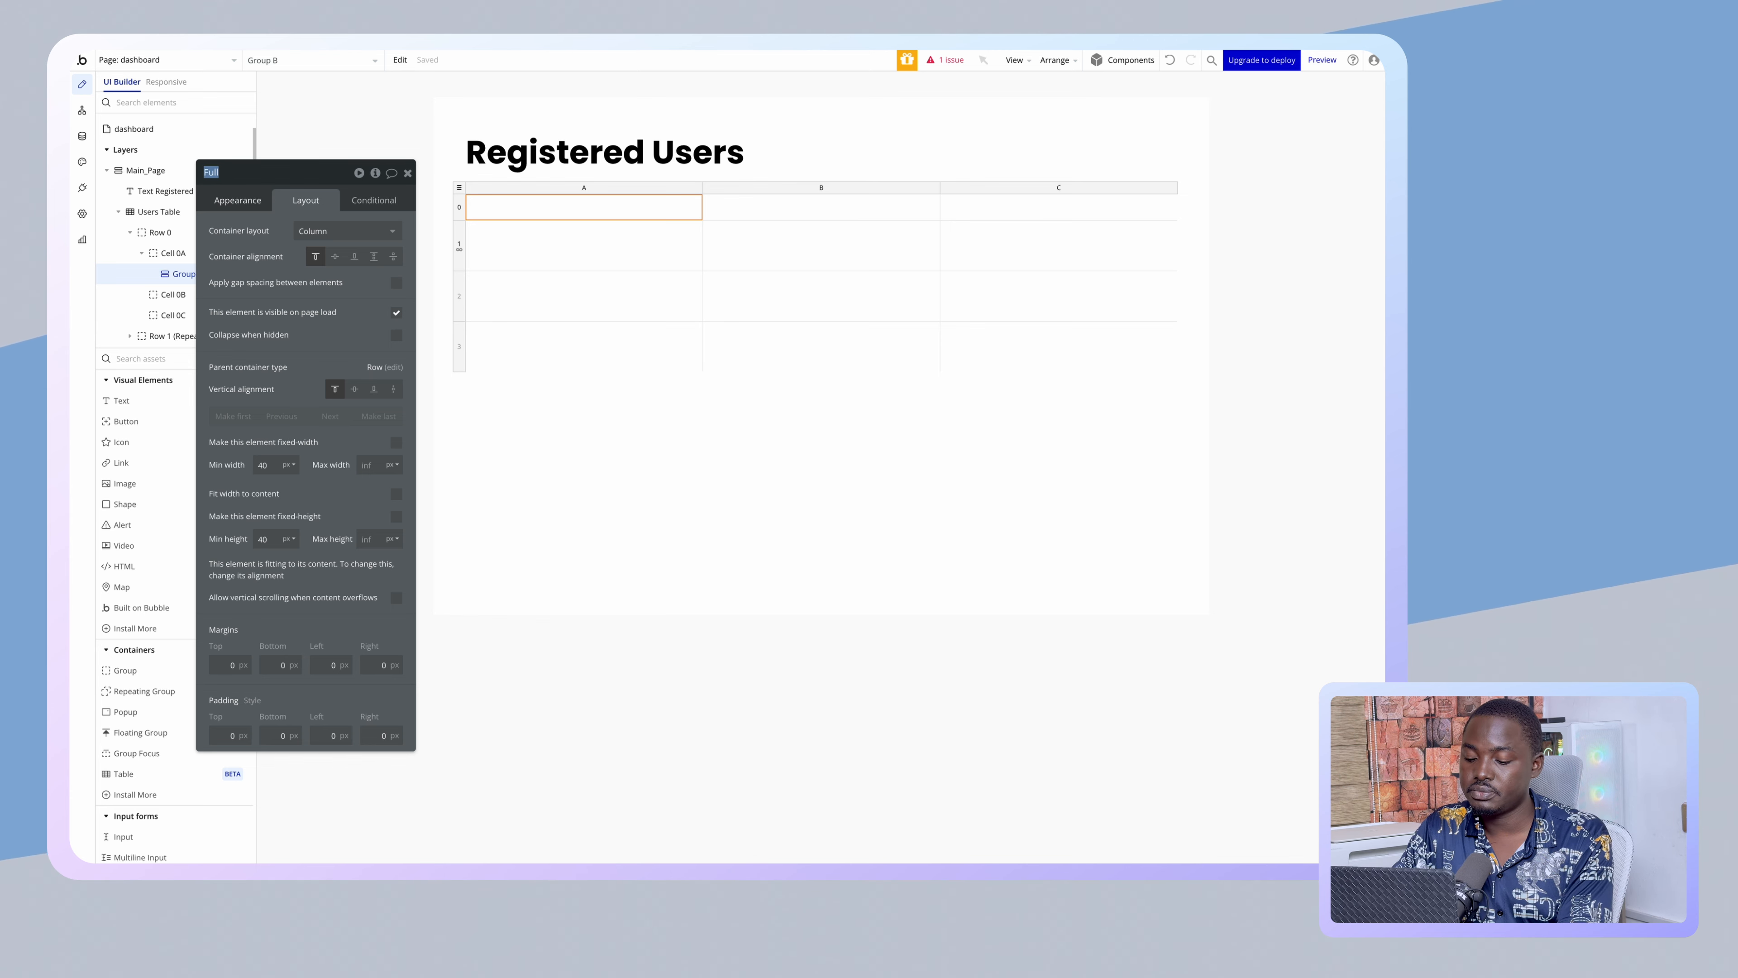
pyautogui.write('Name_Box')
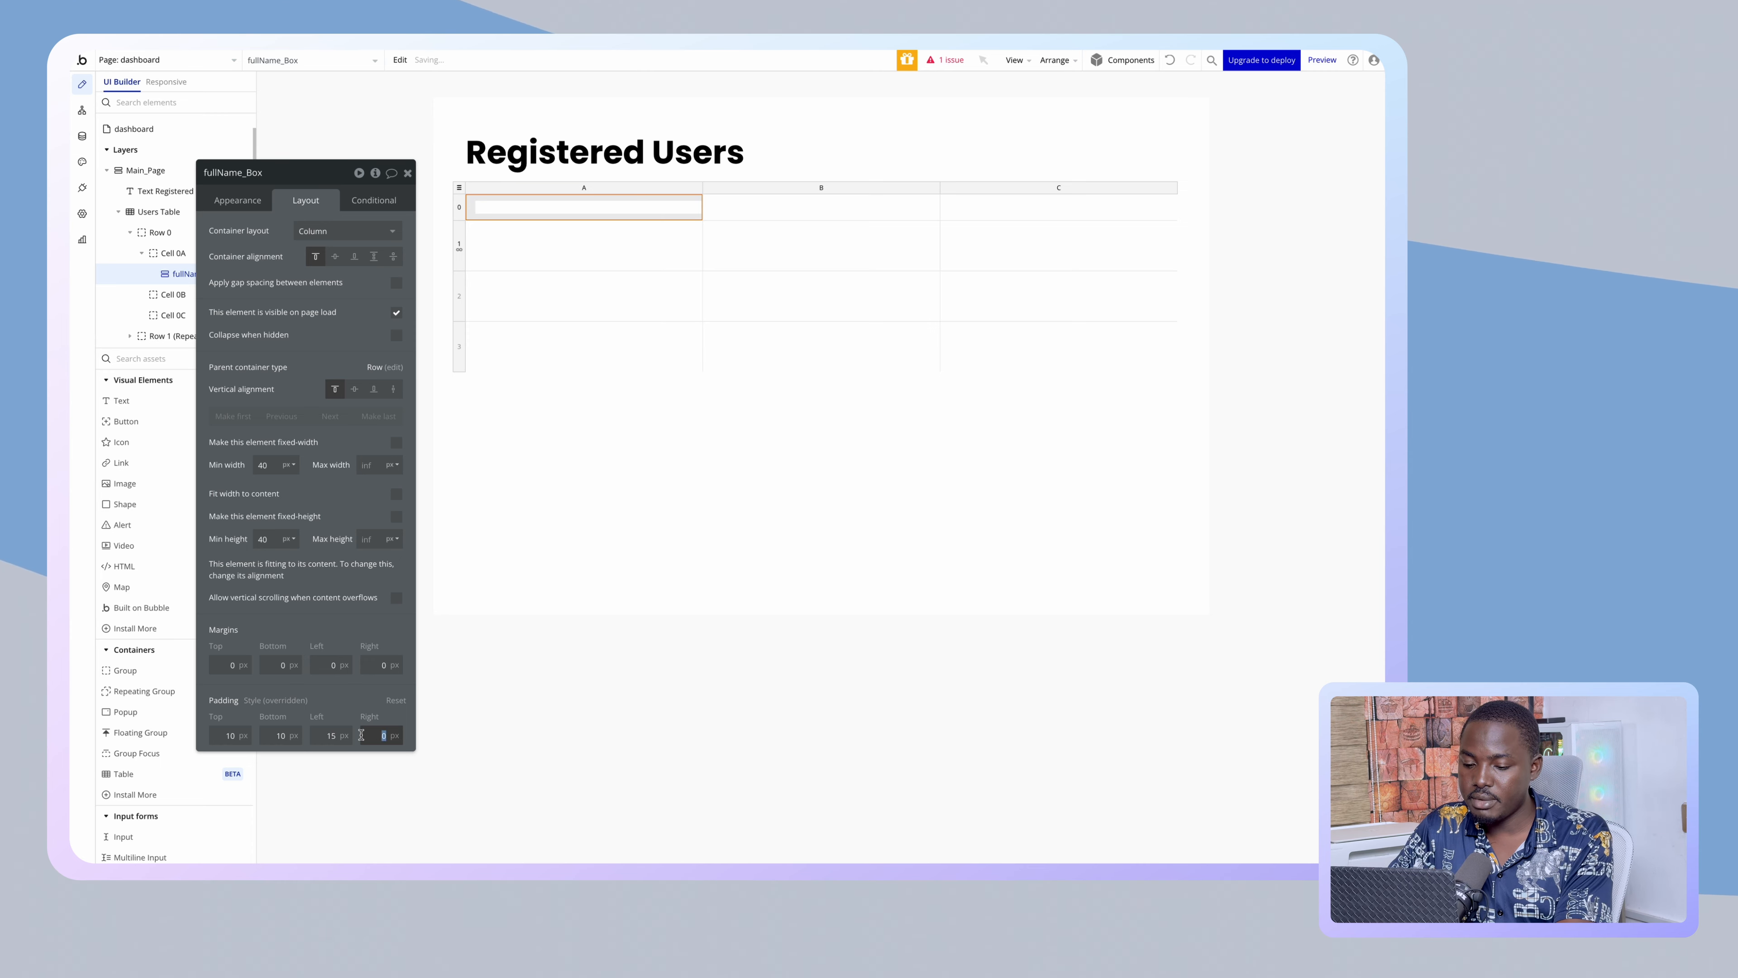
pyautogui.moveTo(356, 686); pyautogui.dragTo(980, 676)
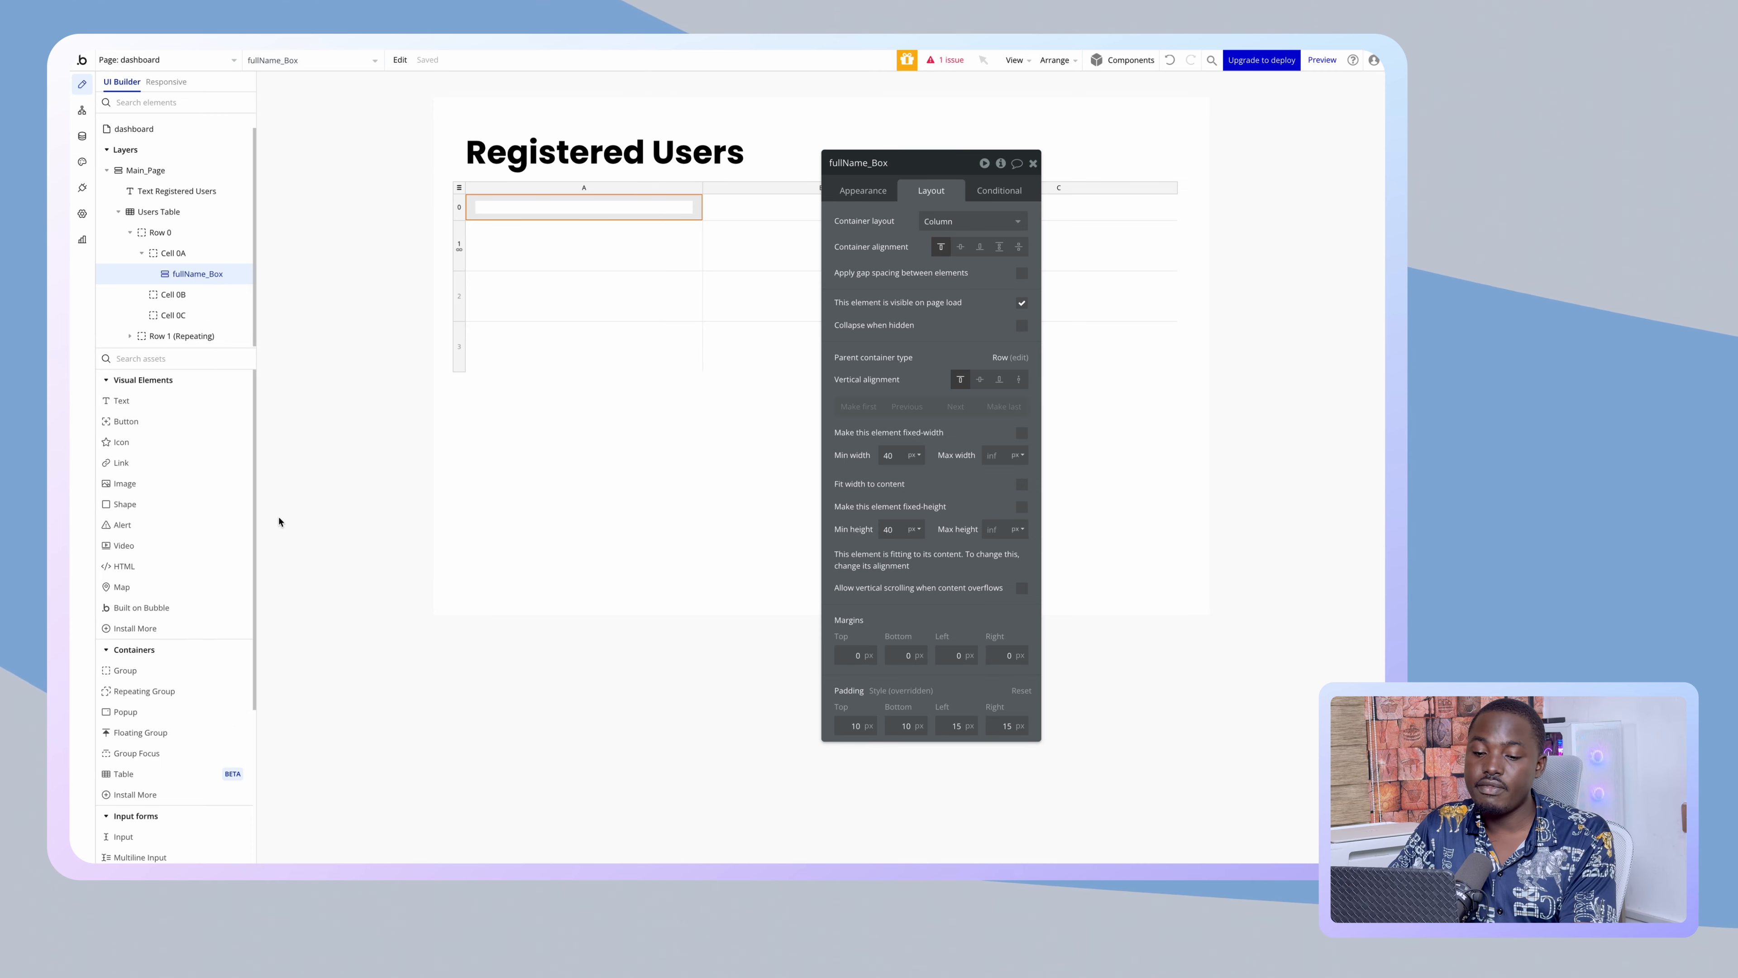
# - Add a text element reading 'Full Name' inside fullName_Box
pyautogui.moveTo(137, 400); pyautogui.dragTo(507, 217)
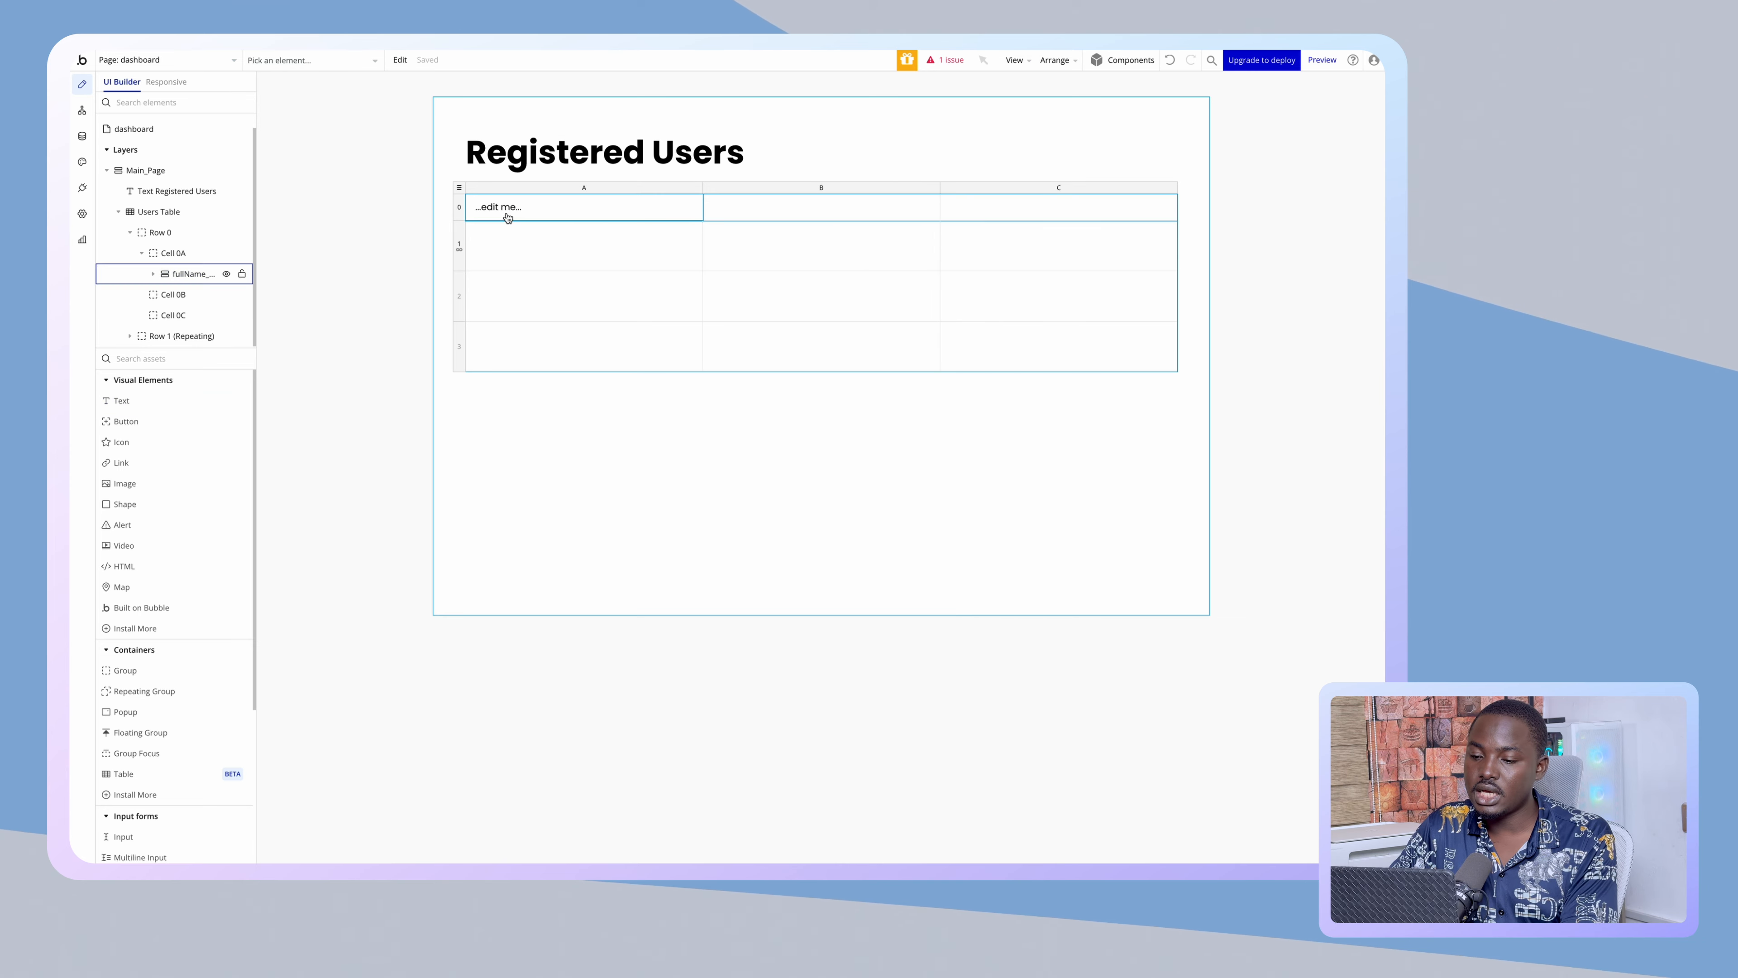
pyautogui.write('Fu')
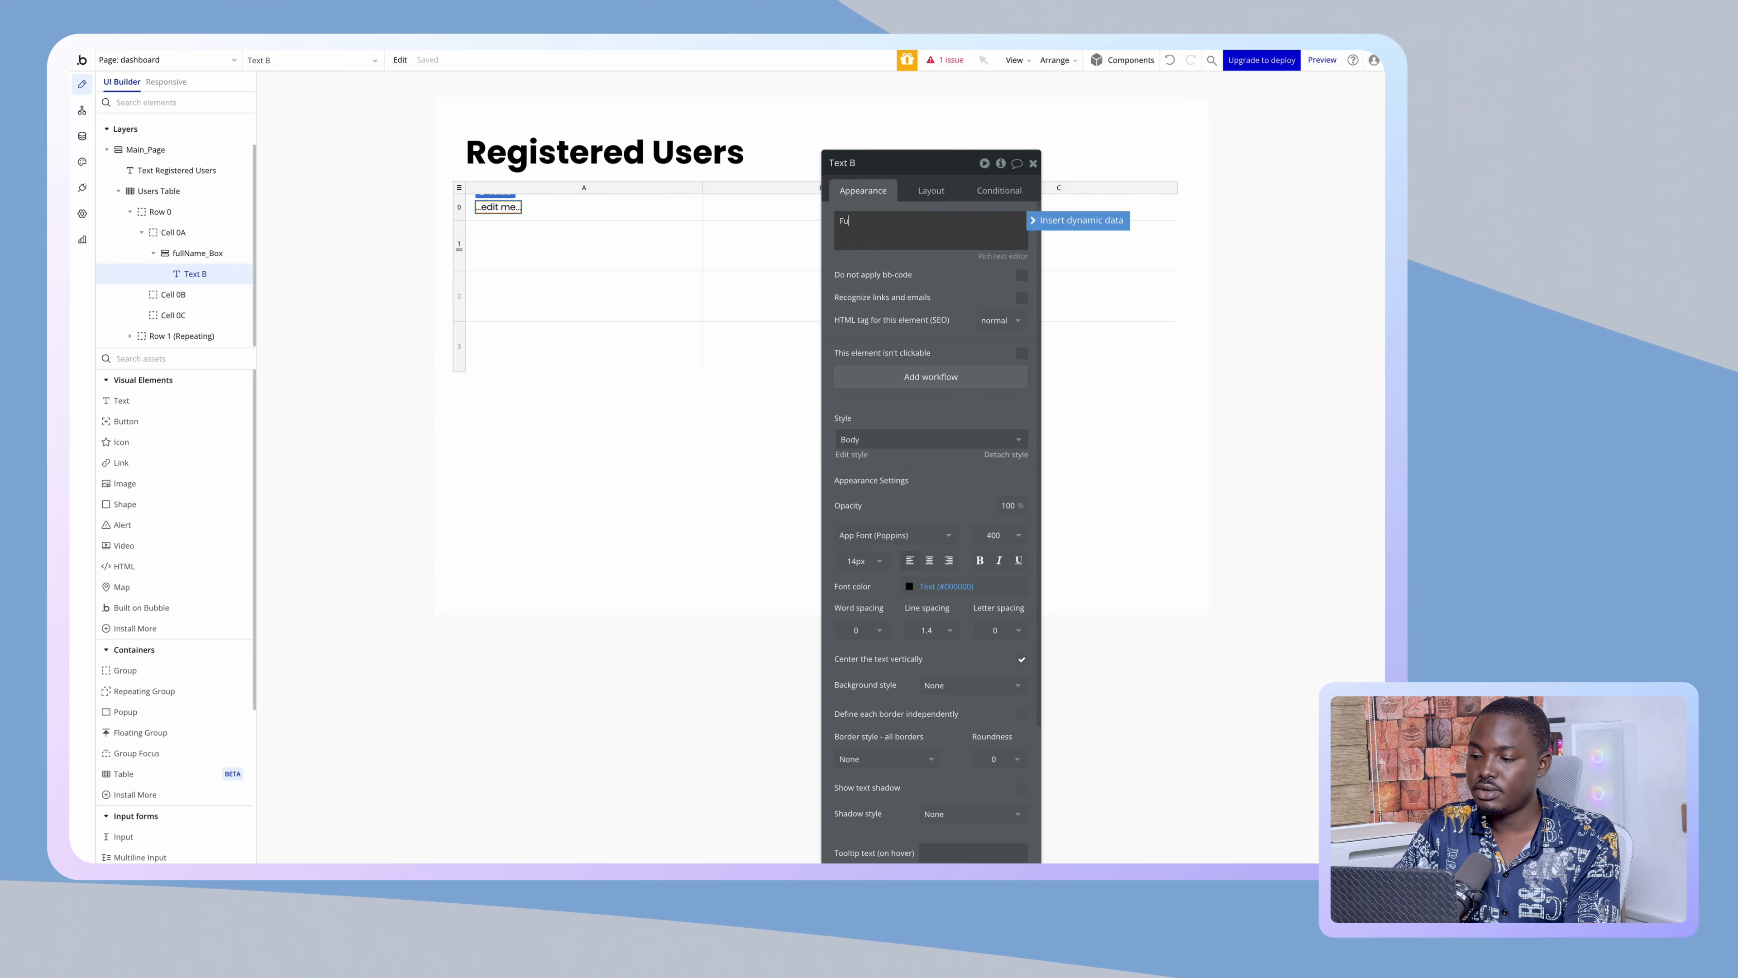
pyautogui.write('ll Name')
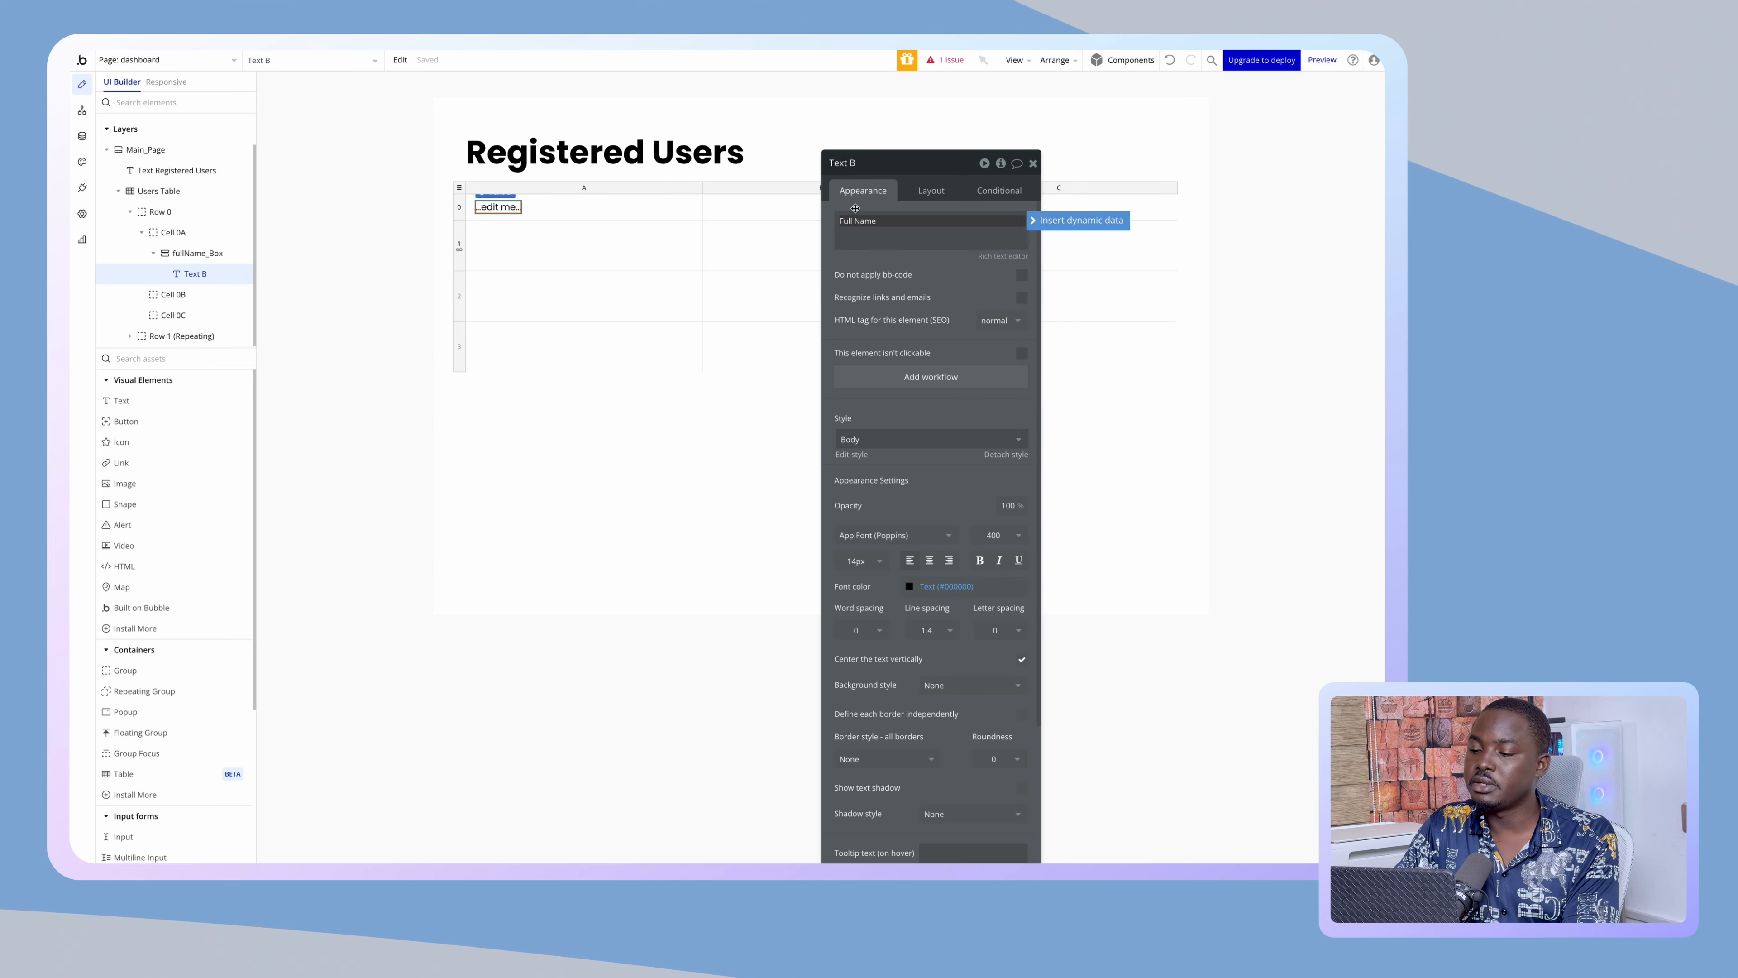
pyautogui.click(854, 196)
# - Set the Full Name text's font weight to 600 and reselect fullName_Box
pyautogui.click(641, 215)
pyautogui.click(928, 194)
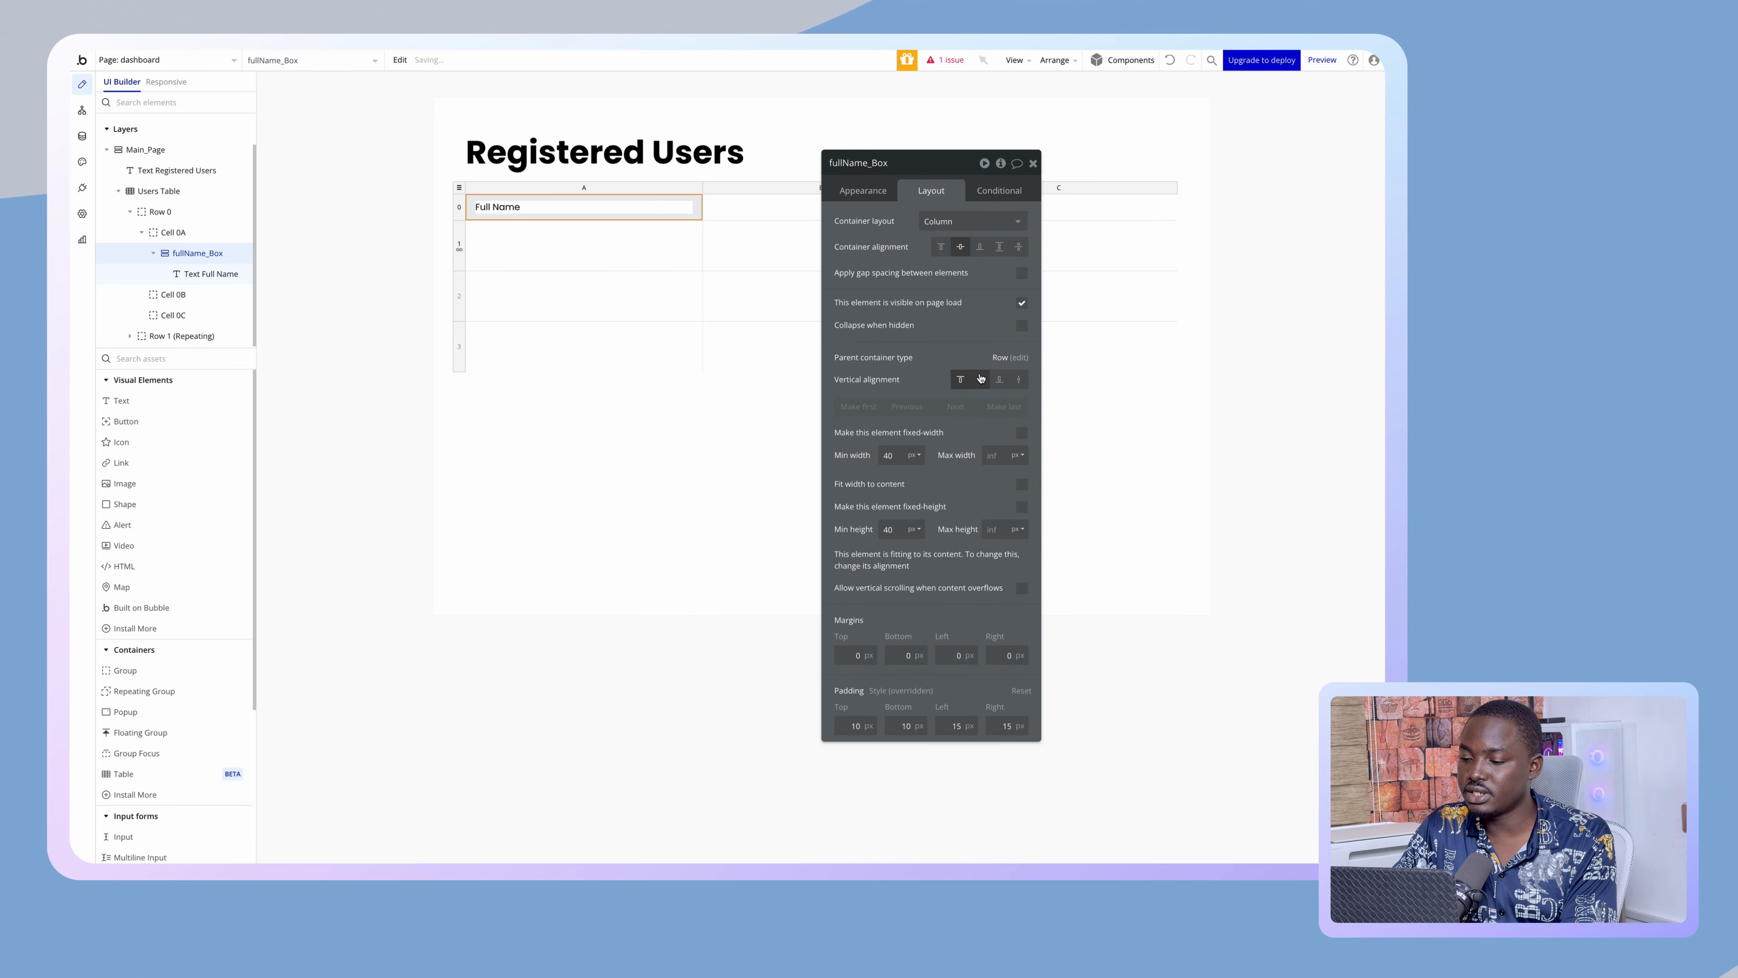
pyautogui.click(503, 217)
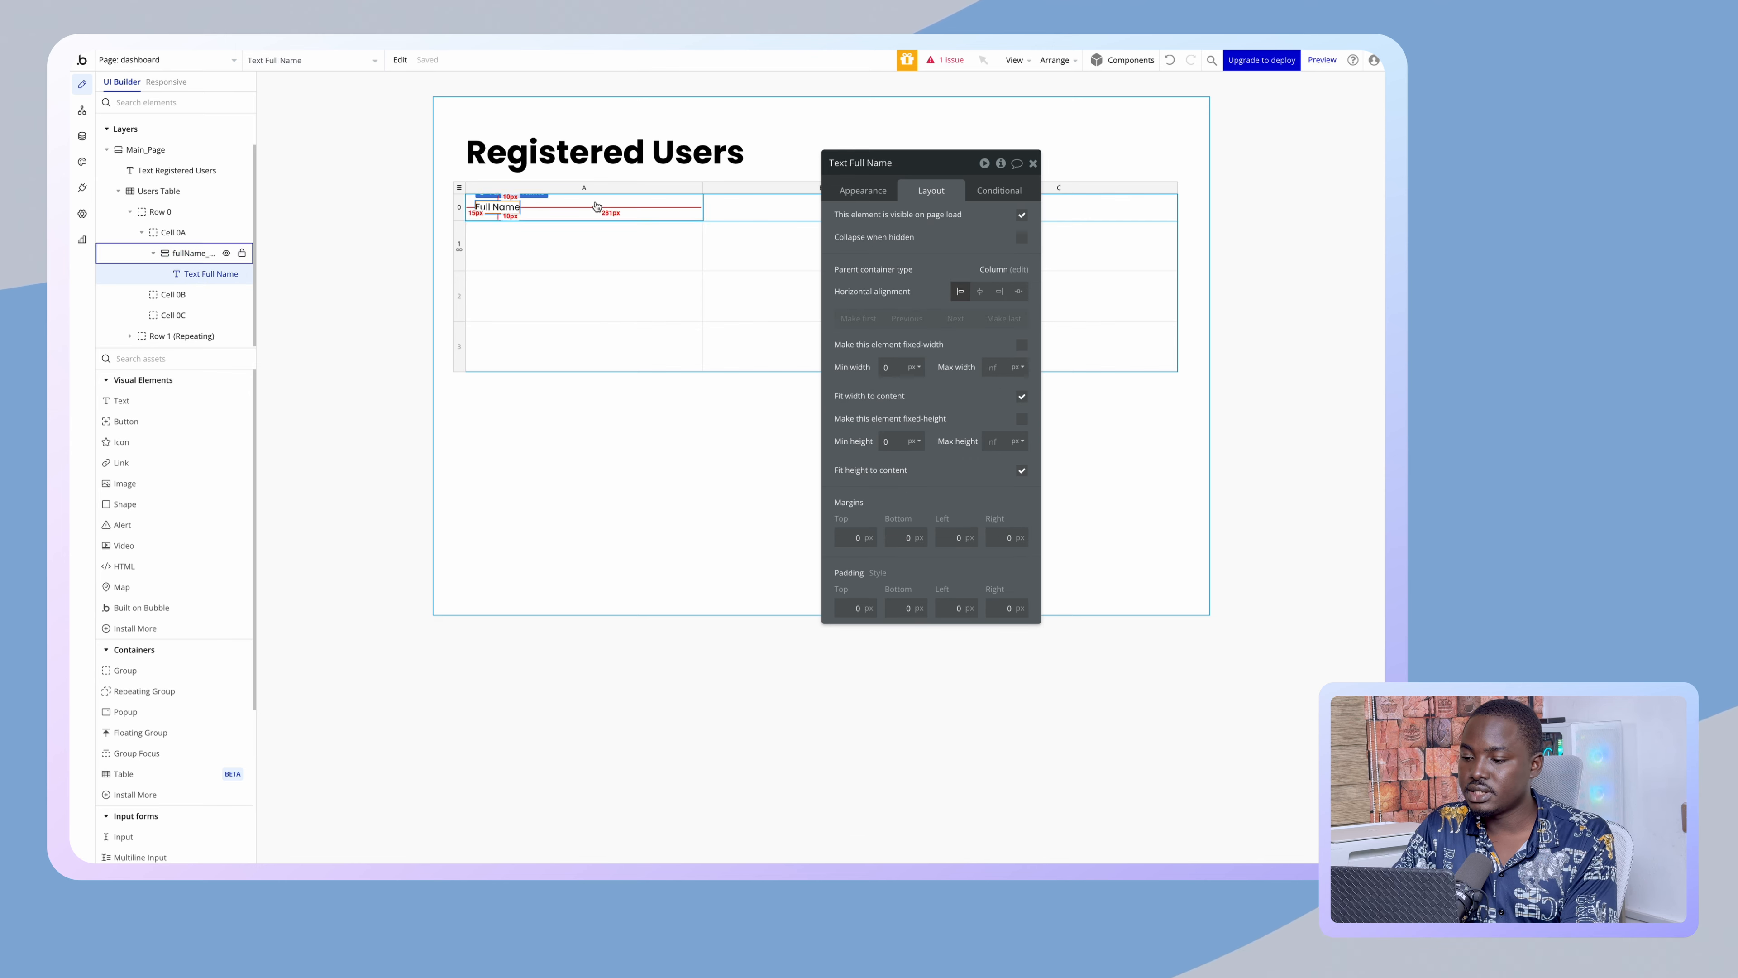
pyautogui.click(539, 211)
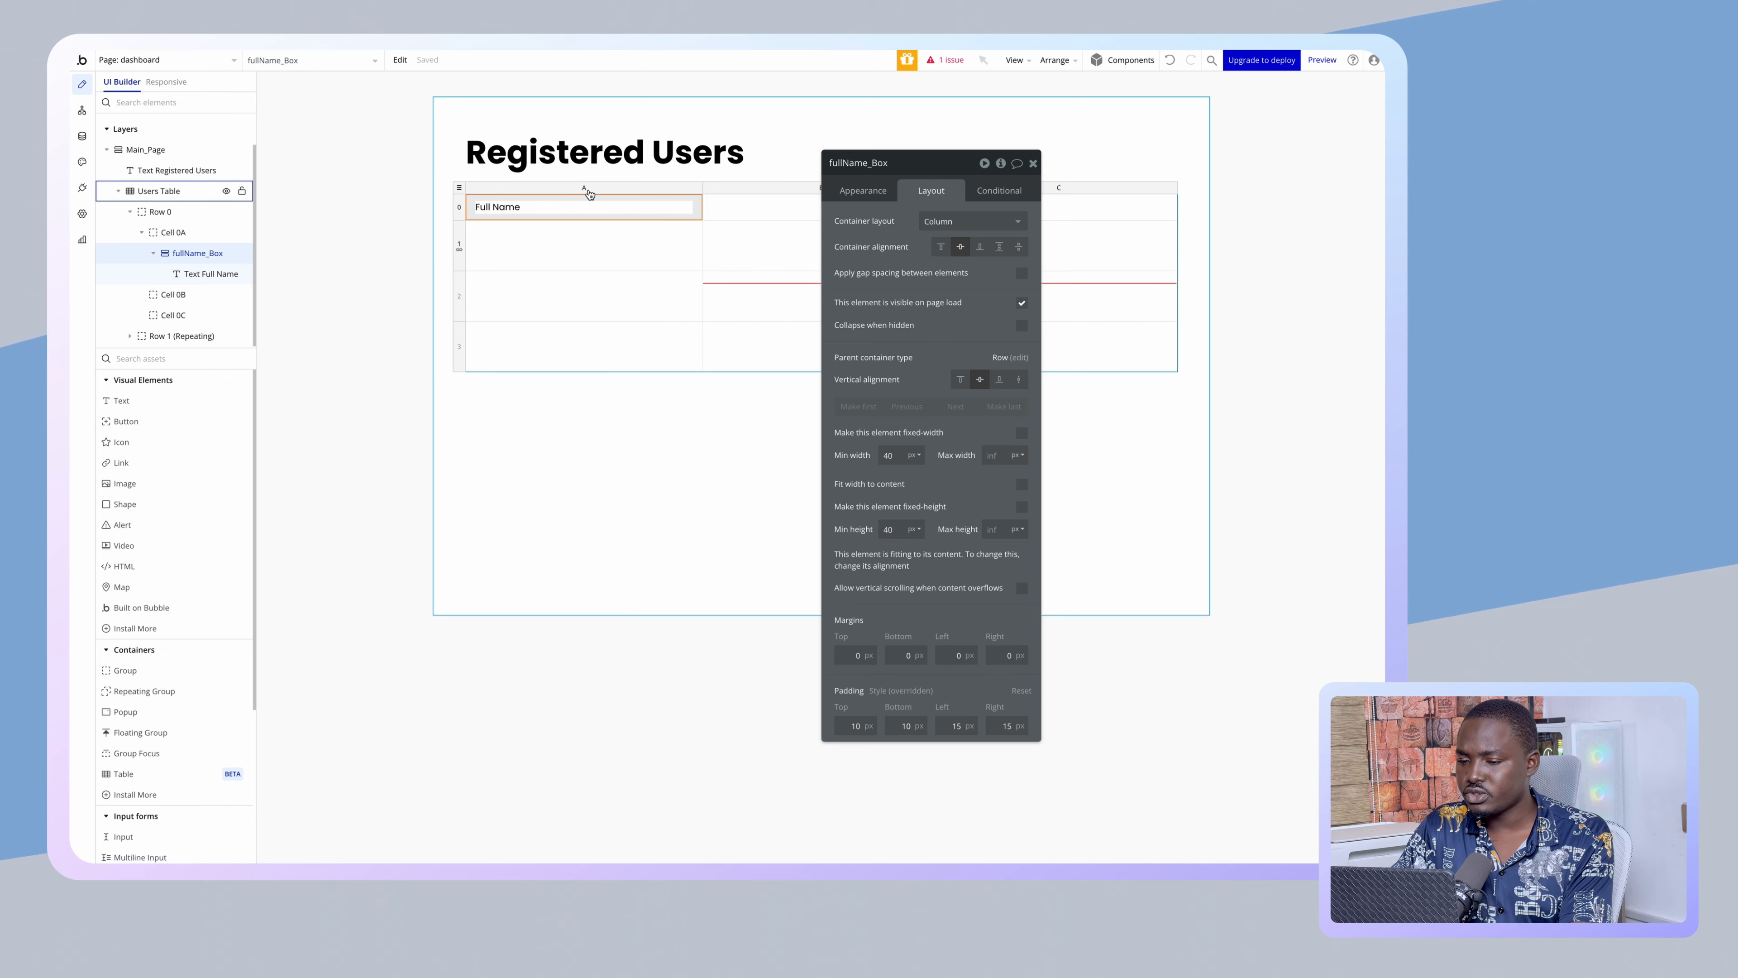
pyautogui.click(498, 207)
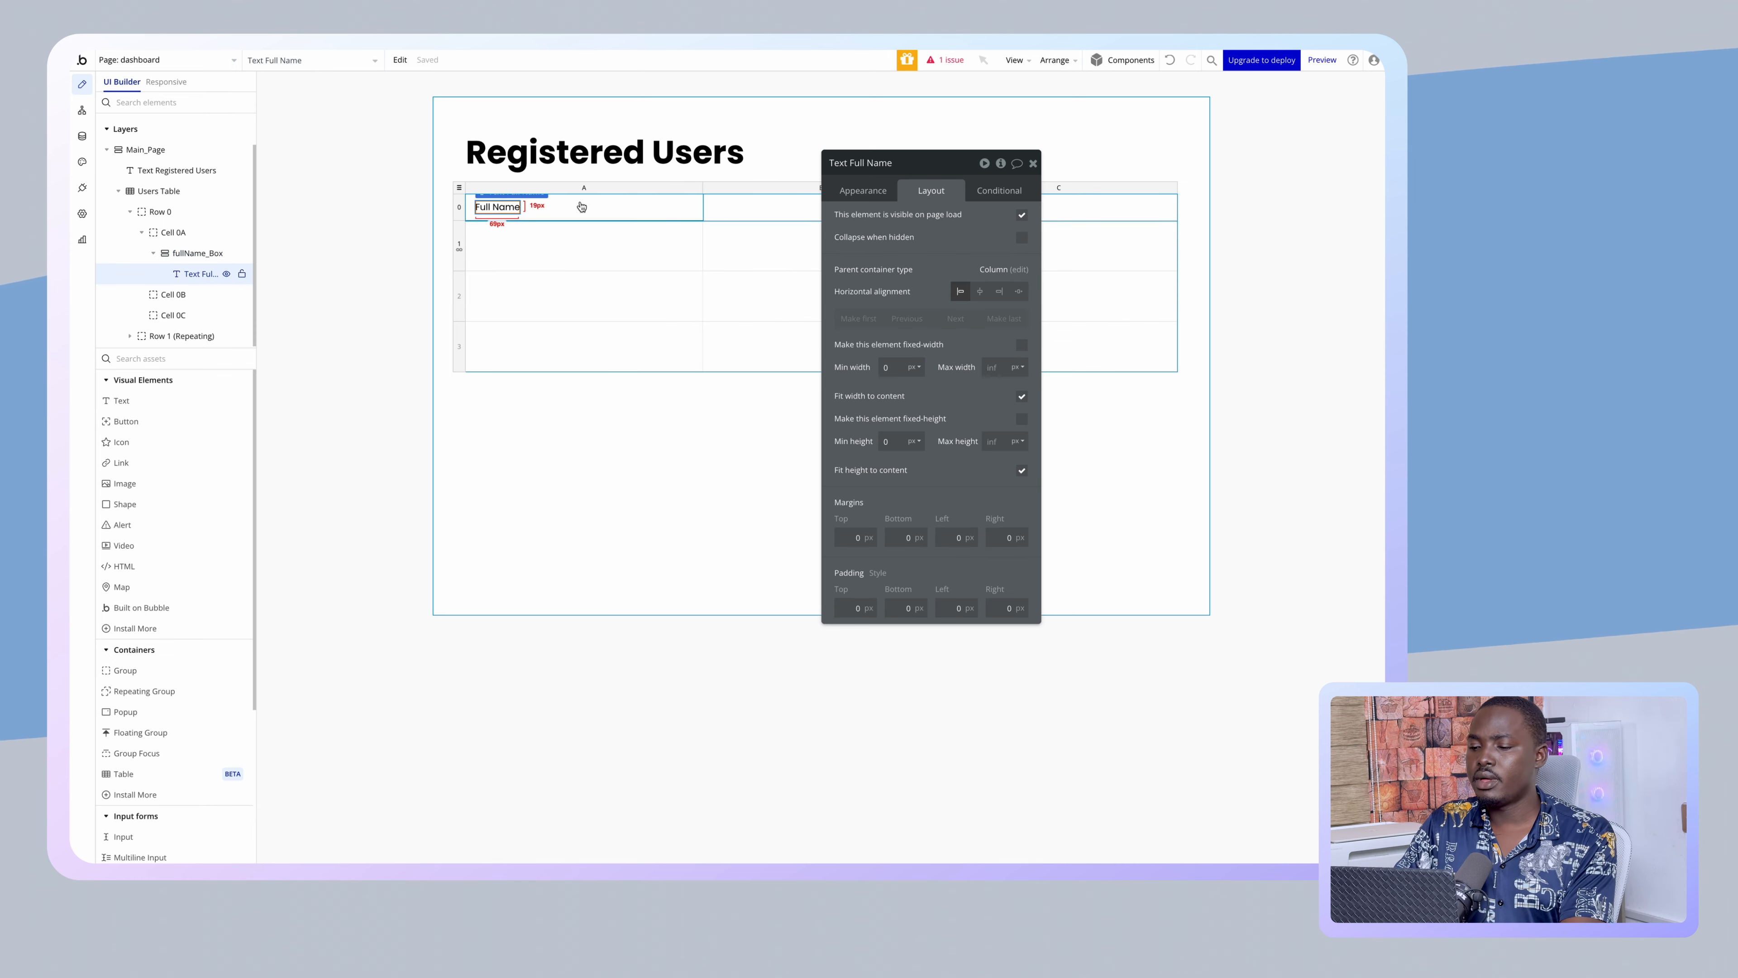
pyautogui.click(863, 191)
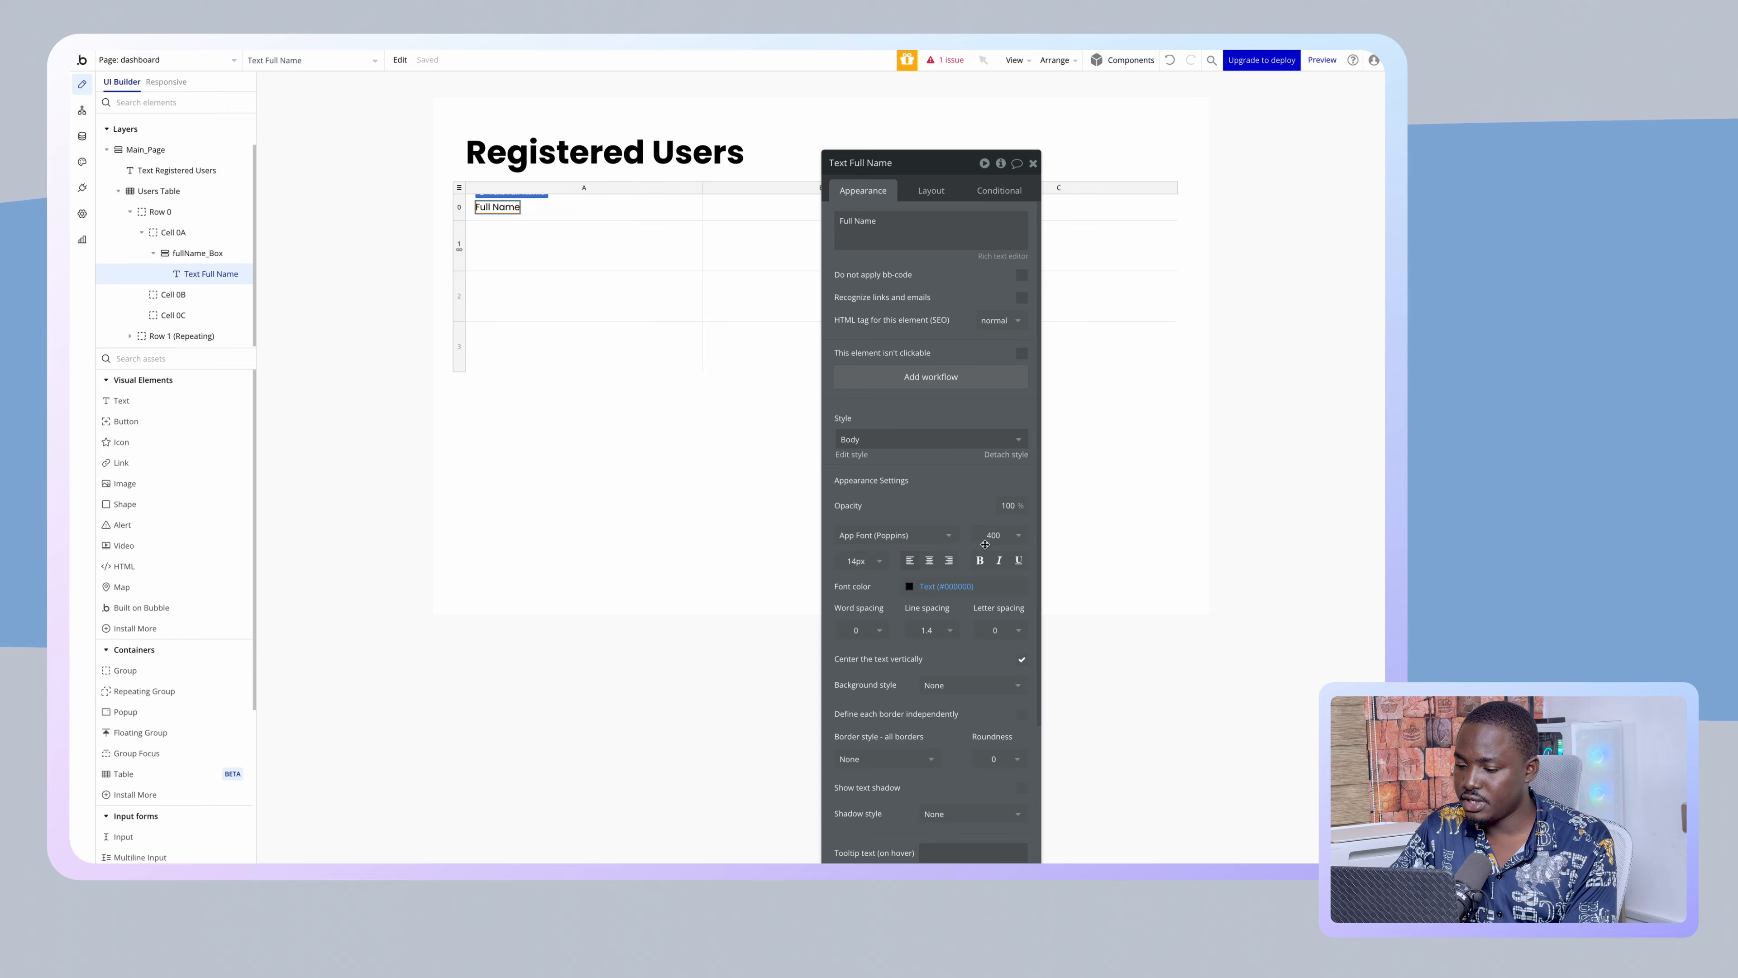
pyautogui.click(994, 535)
pyautogui.click(990, 670)
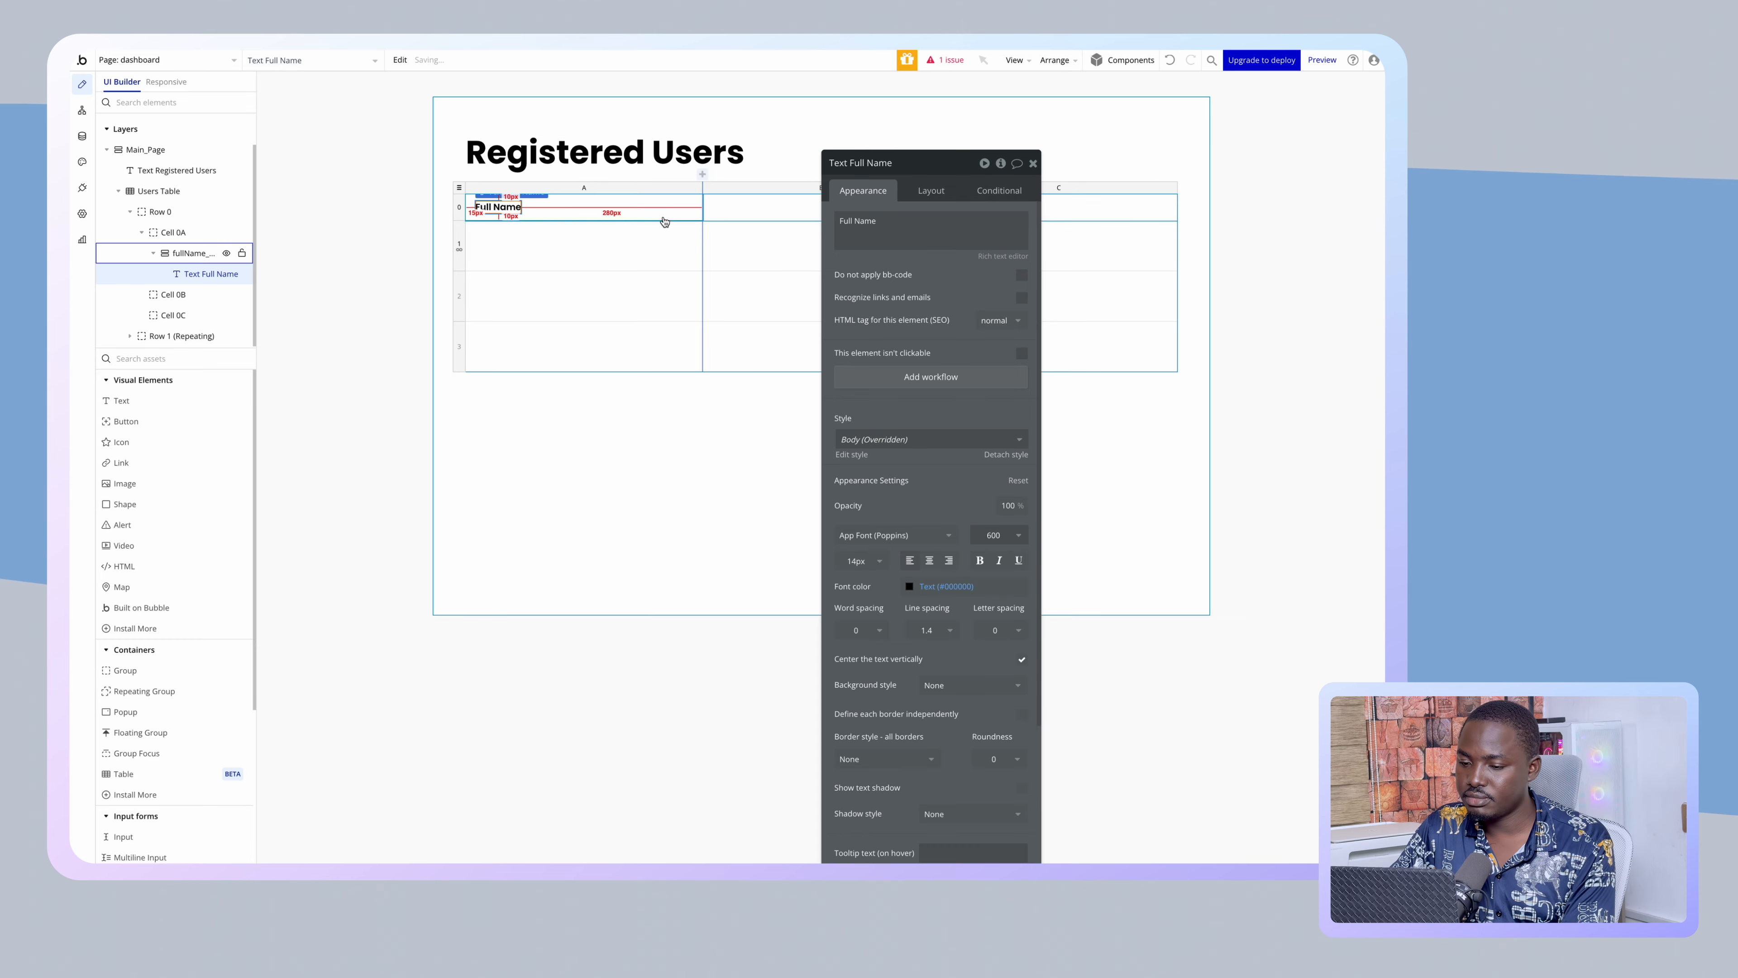
pyautogui.click(548, 214)
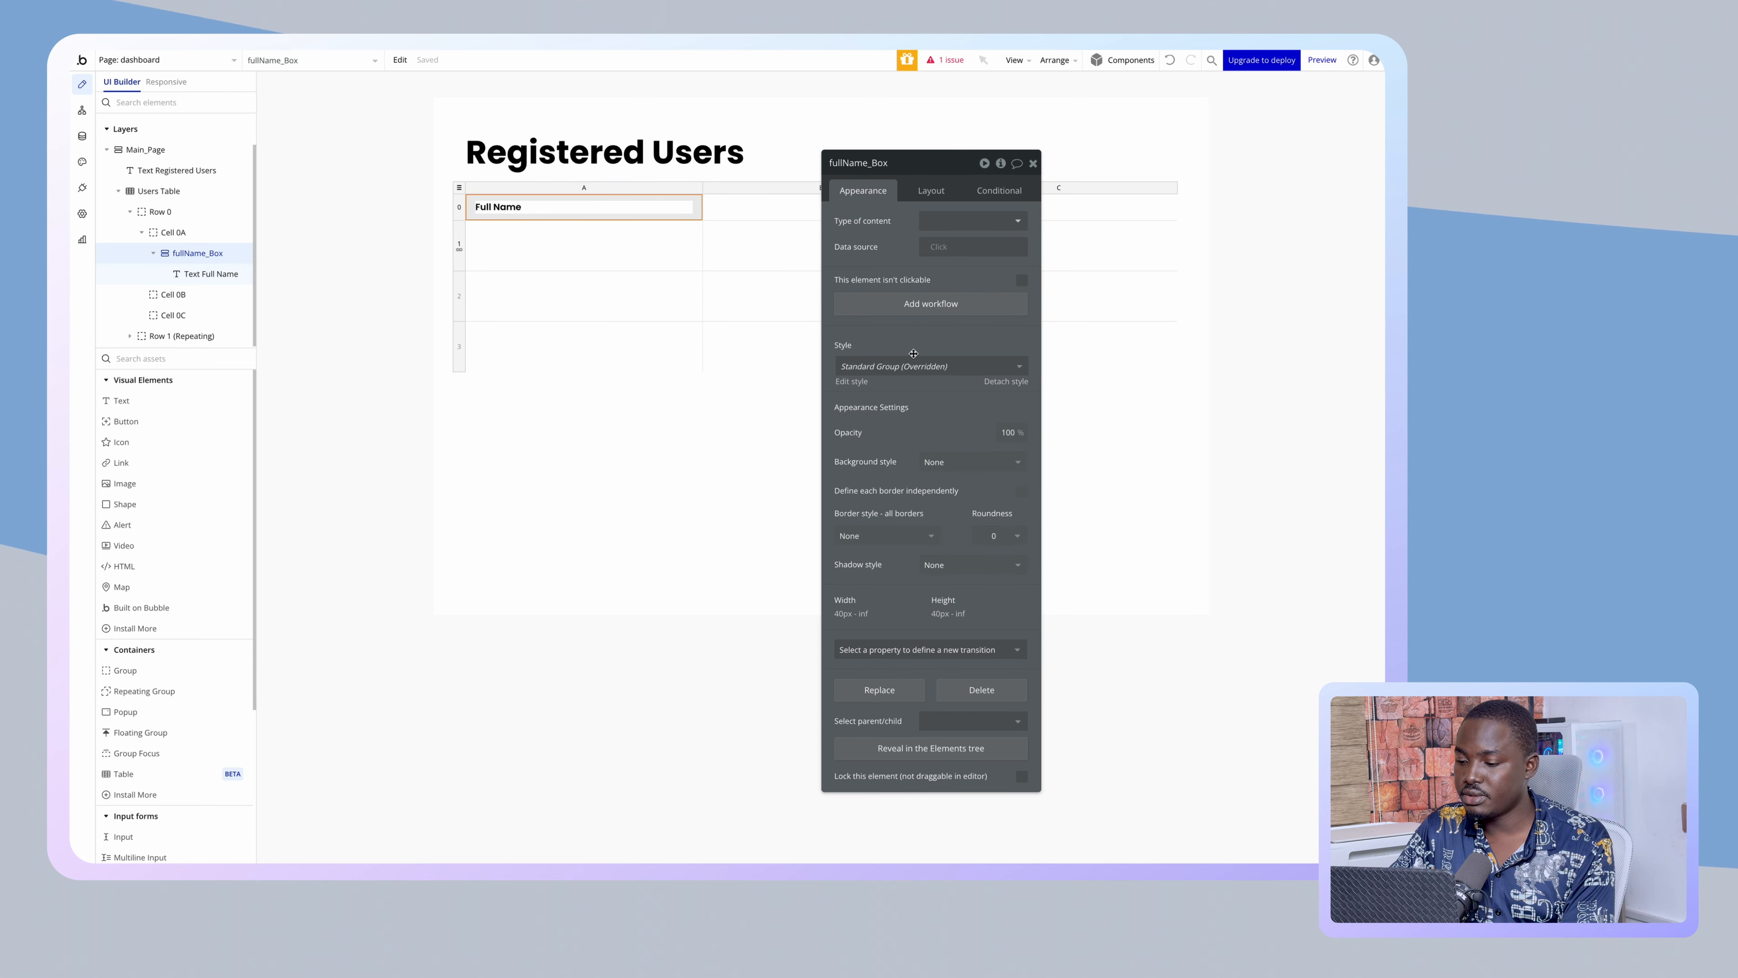
# - Give fullName_Box a flat black background at 10% opacity, then select the Users Table
pyautogui.click(937, 456)
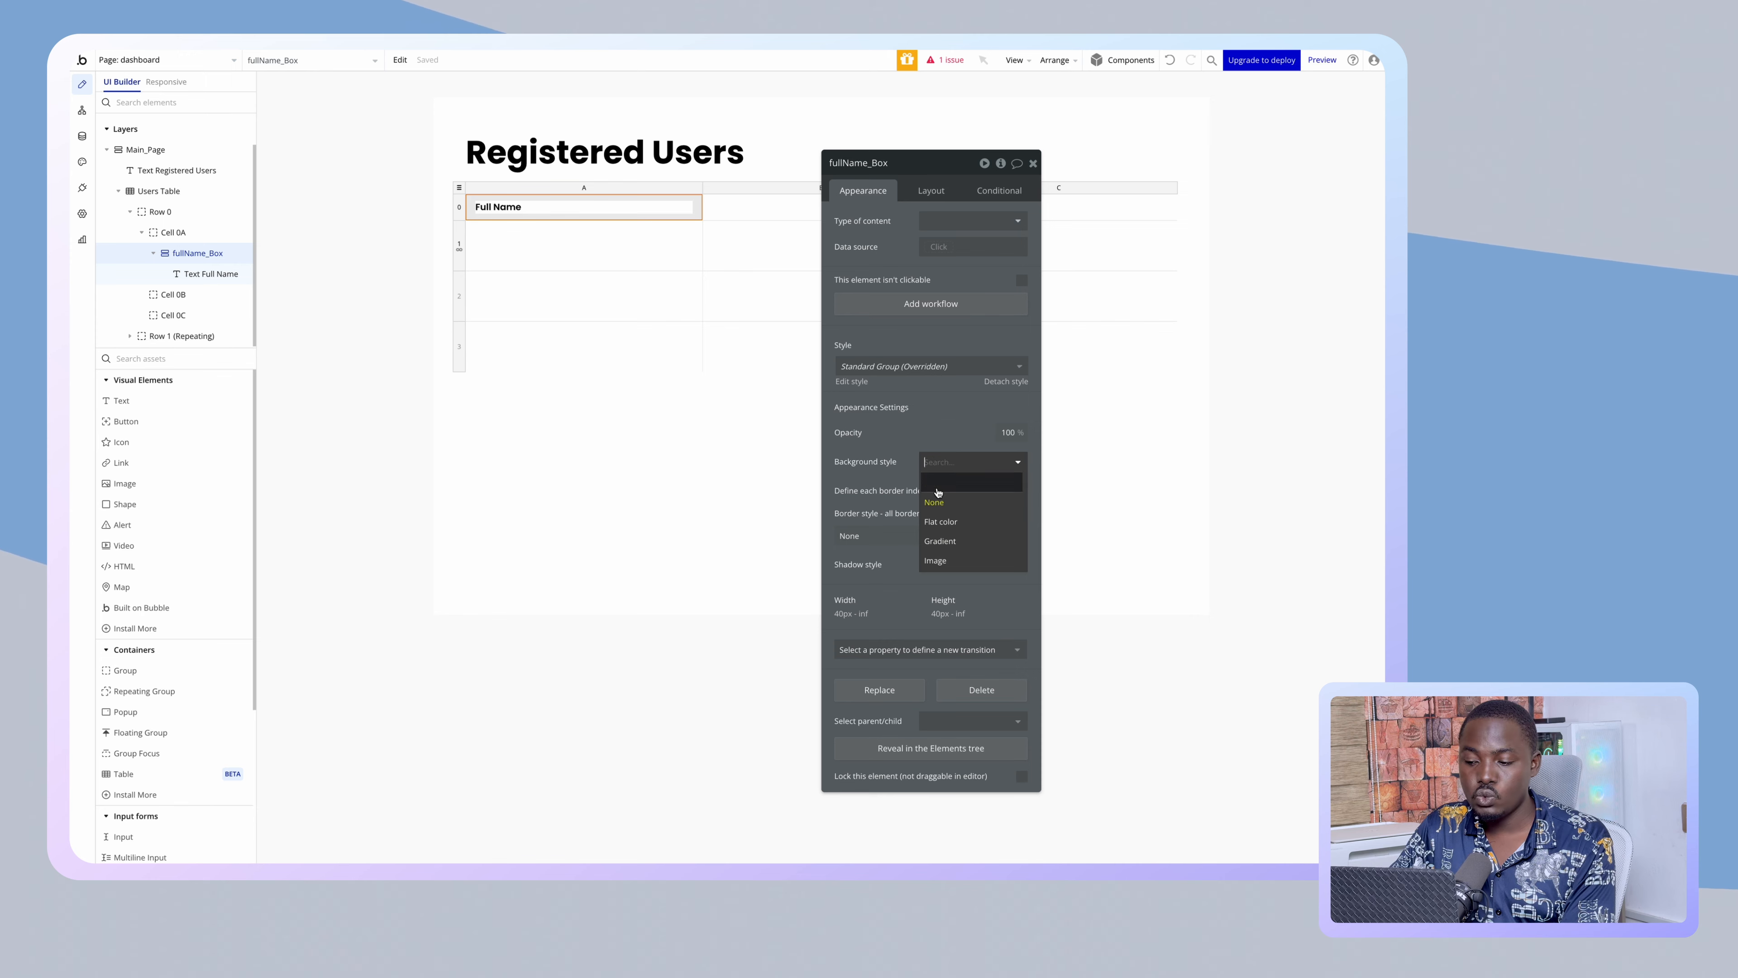
pyautogui.click(941, 541)
pyautogui.click(965, 485)
pyautogui.moveTo(964, 510); pyautogui.dragTo(900, 602)
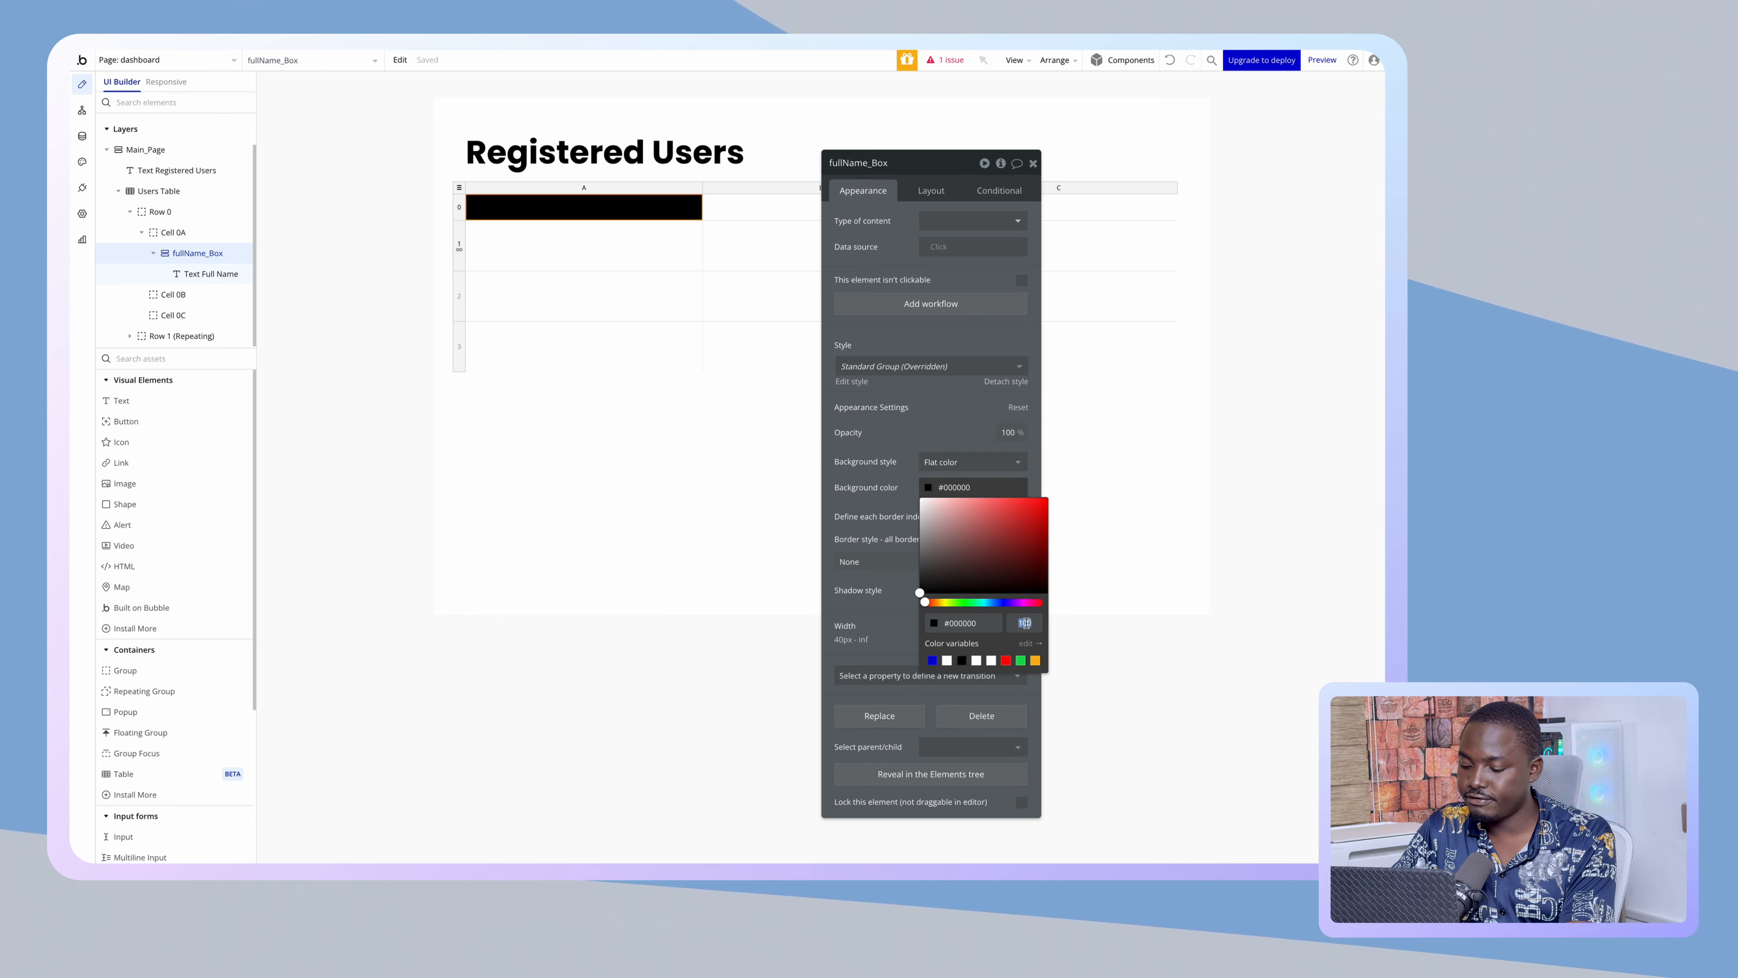
pyautogui.write('10')
pyautogui.click(636, 687)
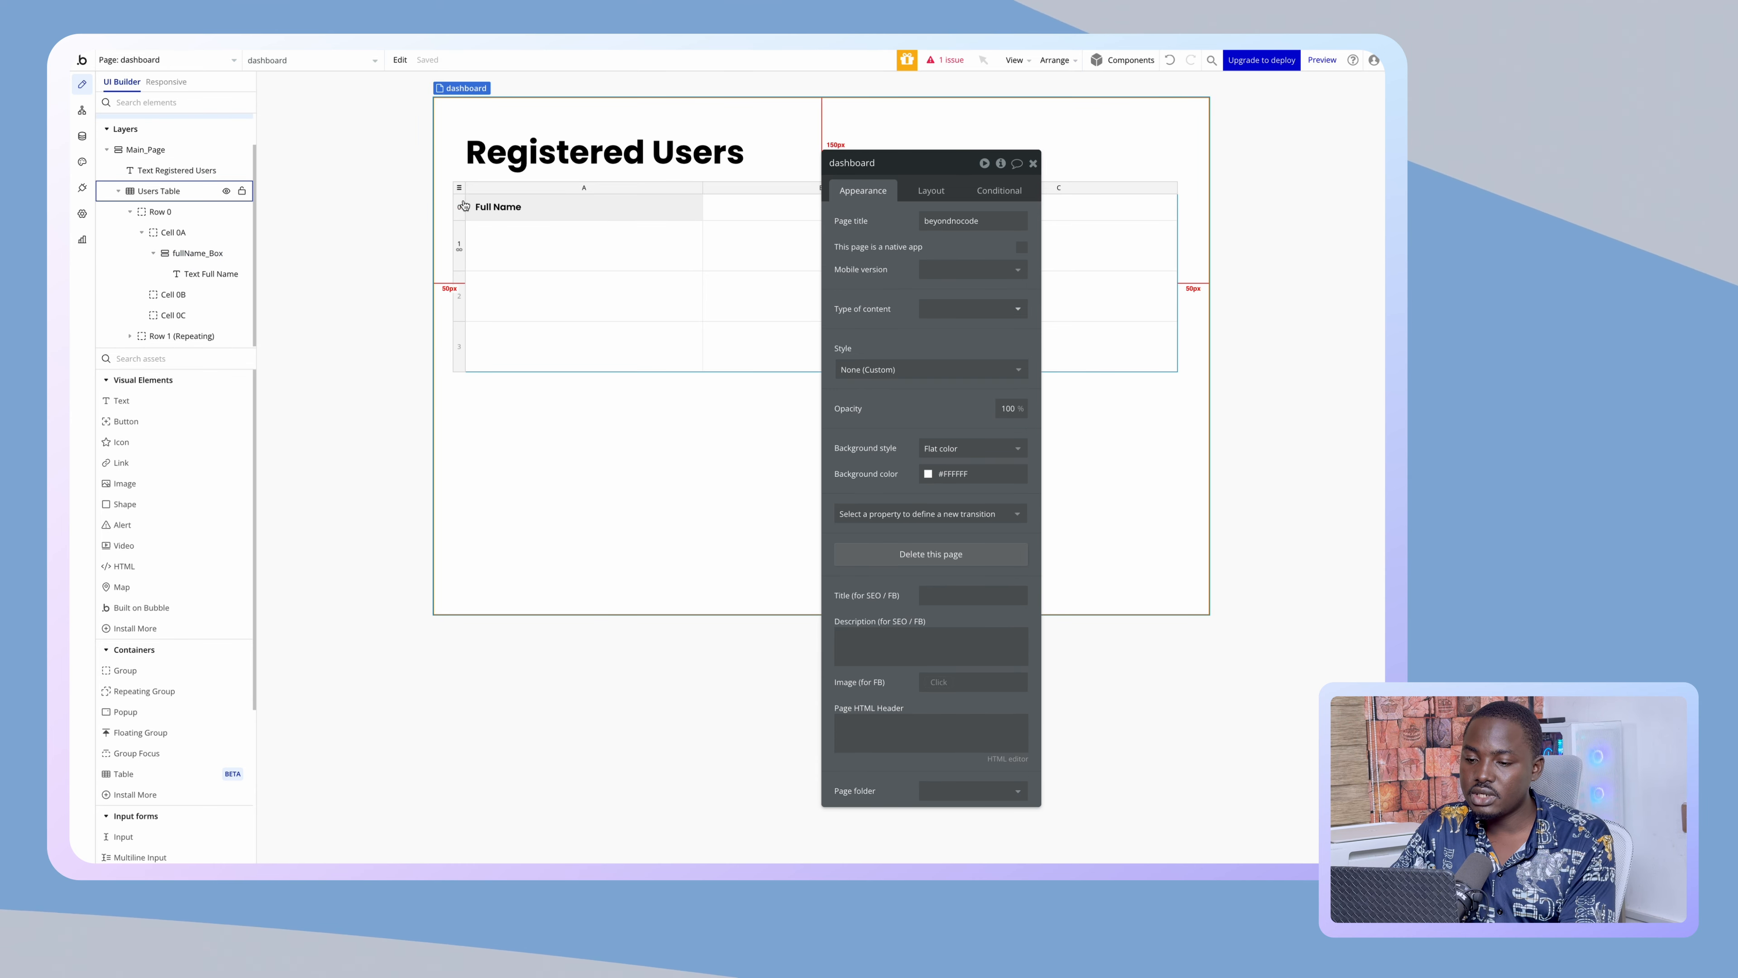
pyautogui.click(462, 202)
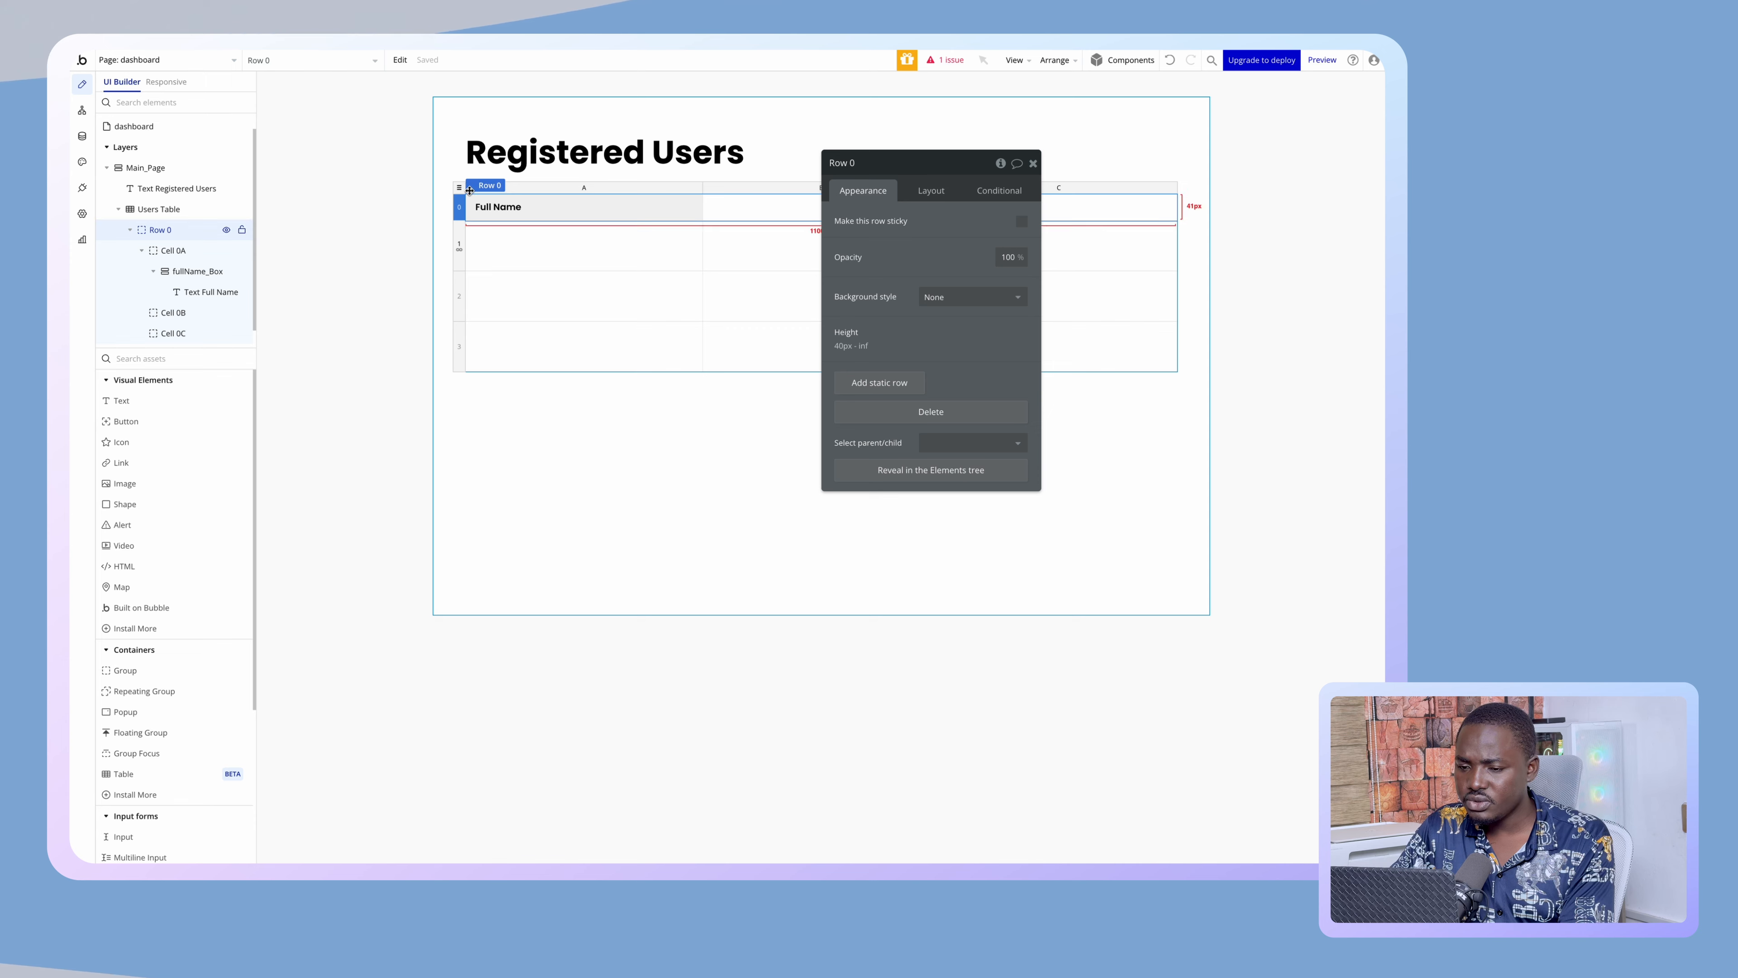
pyautogui.click(469, 190)
pyautogui.moveTo(916, 549); pyautogui.dragTo(1094, 500)
# - Set the Users Table's content type to User and its data source to a search for Users
pyautogui.click(1138, 177)
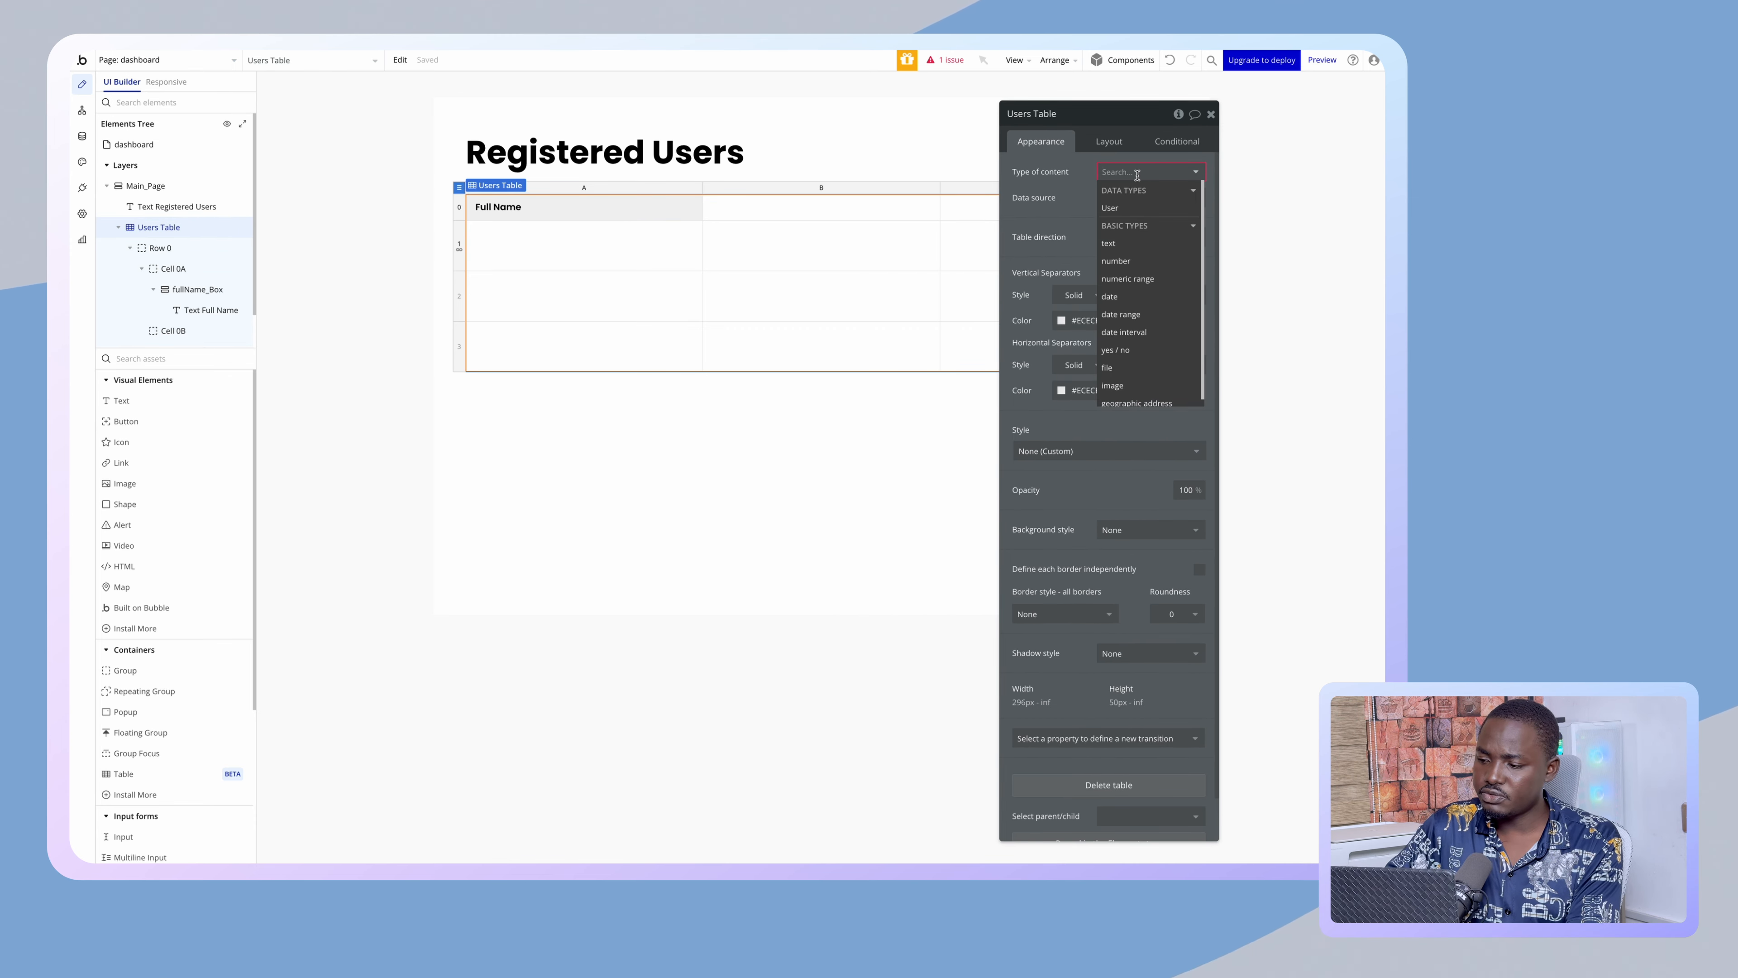
pyautogui.click(1111, 208)
pyautogui.click(1119, 198)
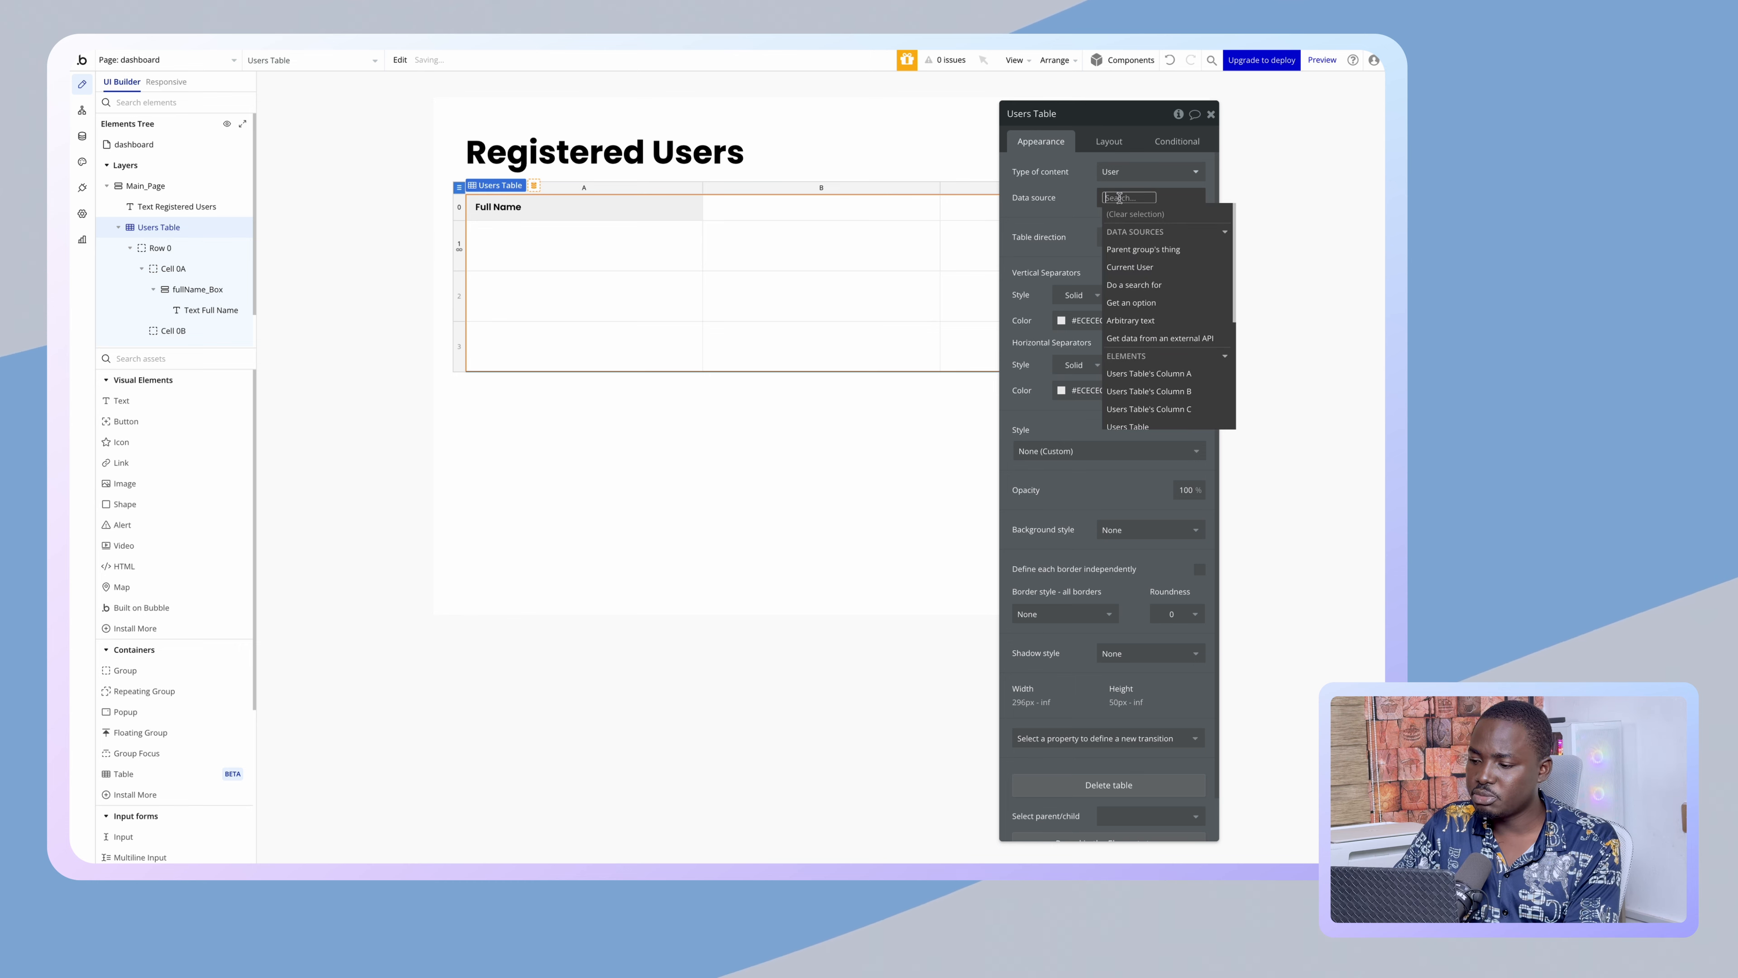
pyautogui.click(1133, 285)
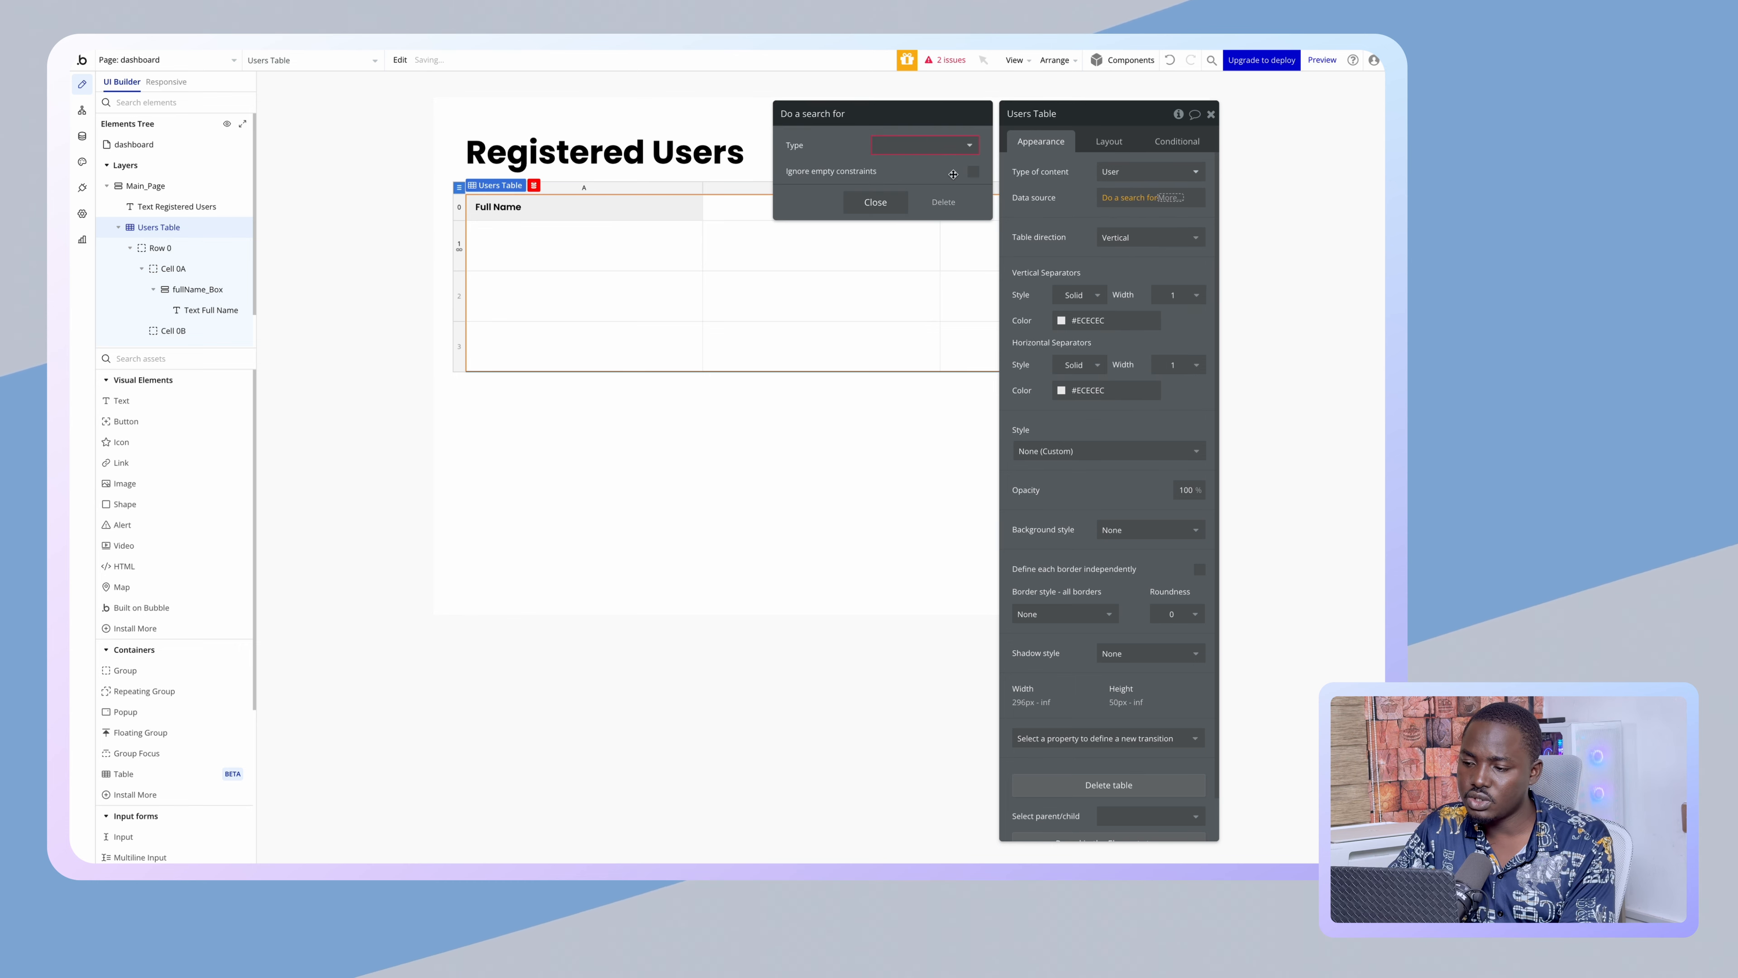
pyautogui.click(902, 150)
pyautogui.click(894, 180)
pyautogui.click(865, 274)
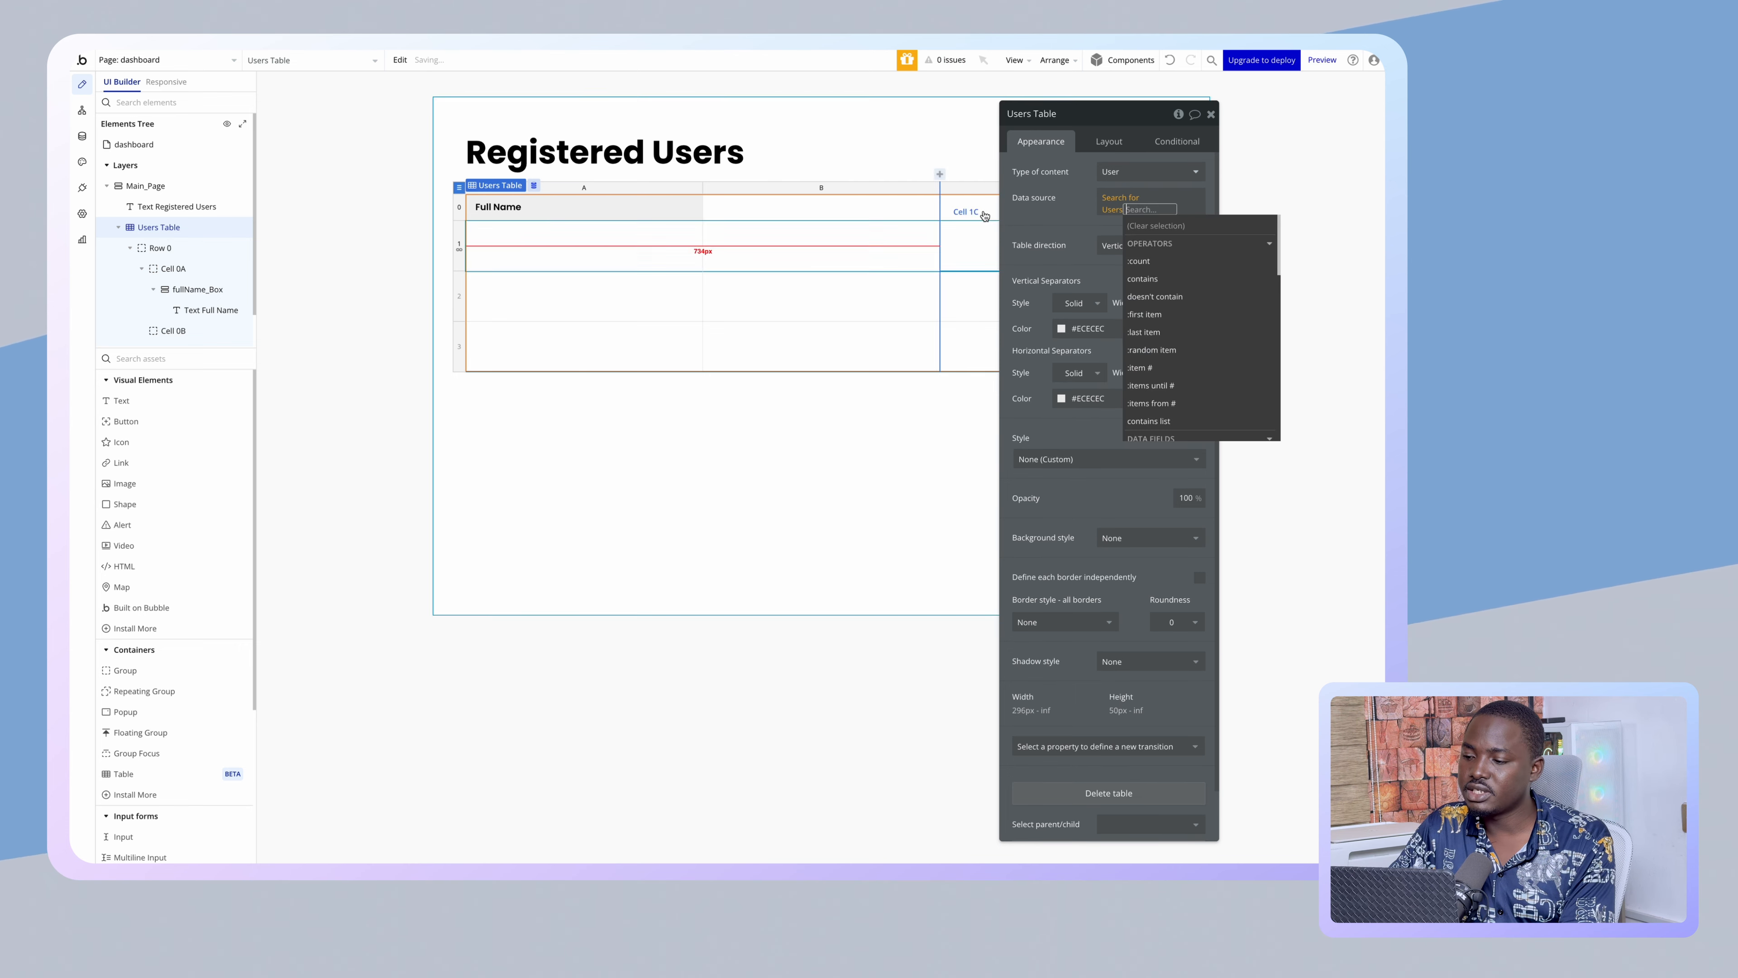
pyautogui.click(1047, 198)
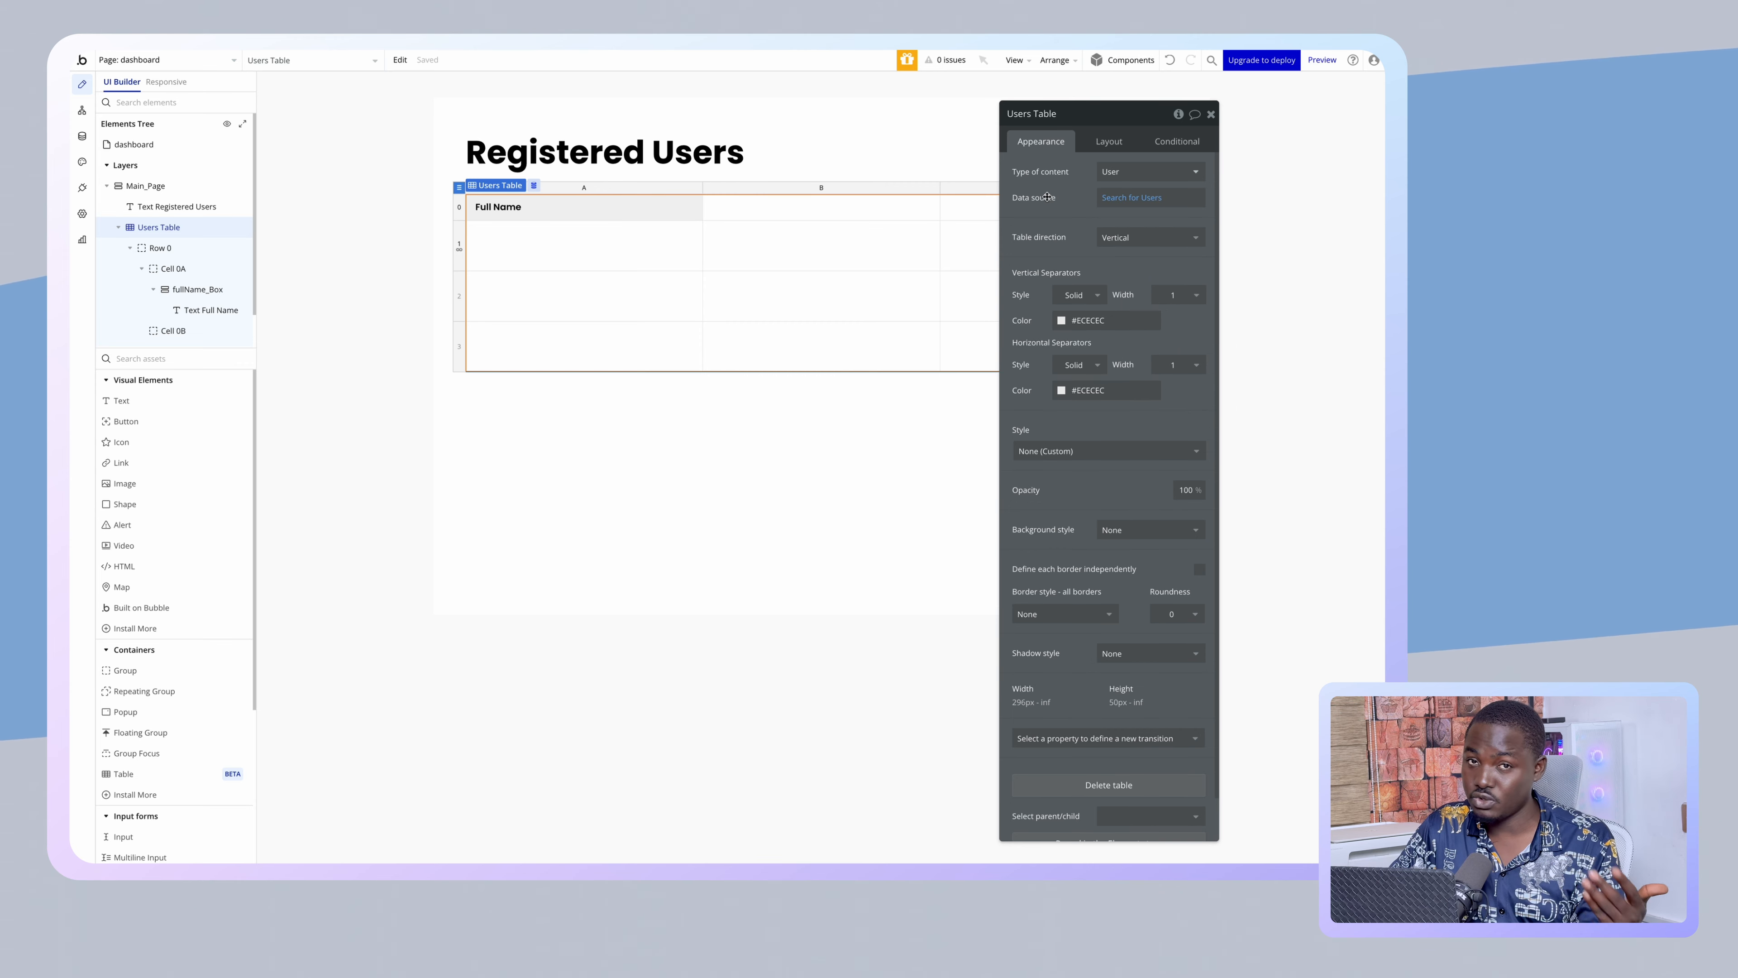
pyautogui.scroll(-1, 1120, 345)
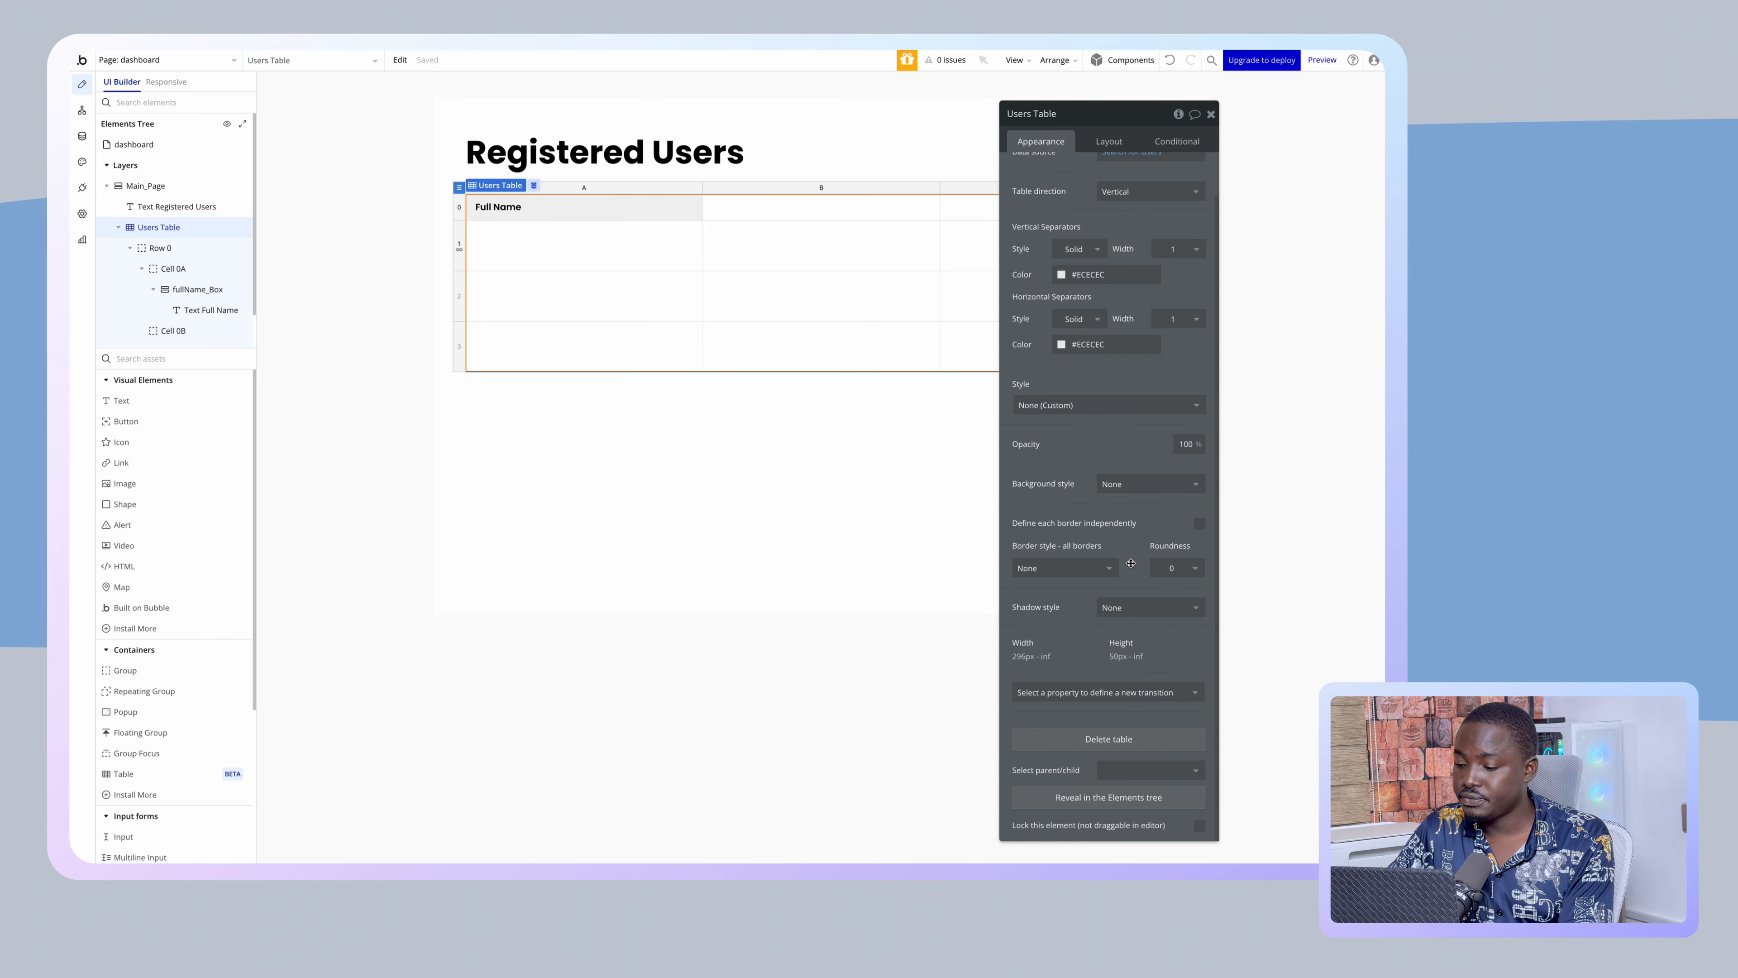
pyautogui.click(1098, 567)
# - Give the Users Table a solid border with corner roundness 10
pyautogui.click(1040, 619)
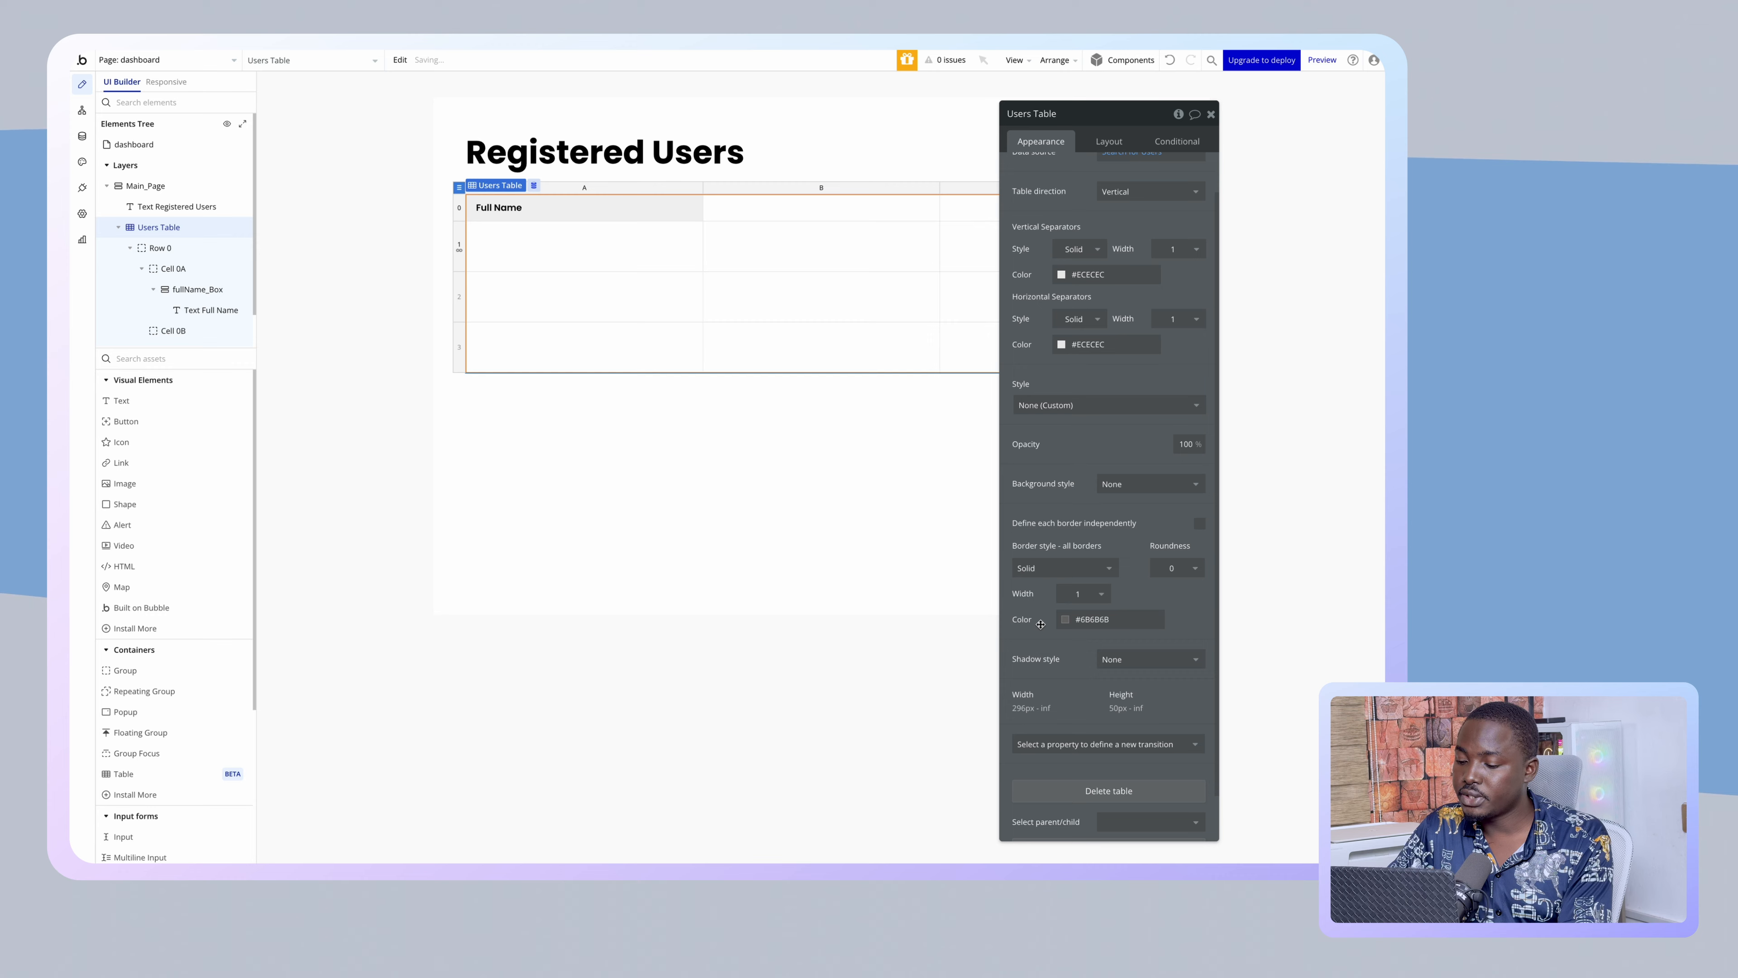
pyautogui.click(1199, 574)
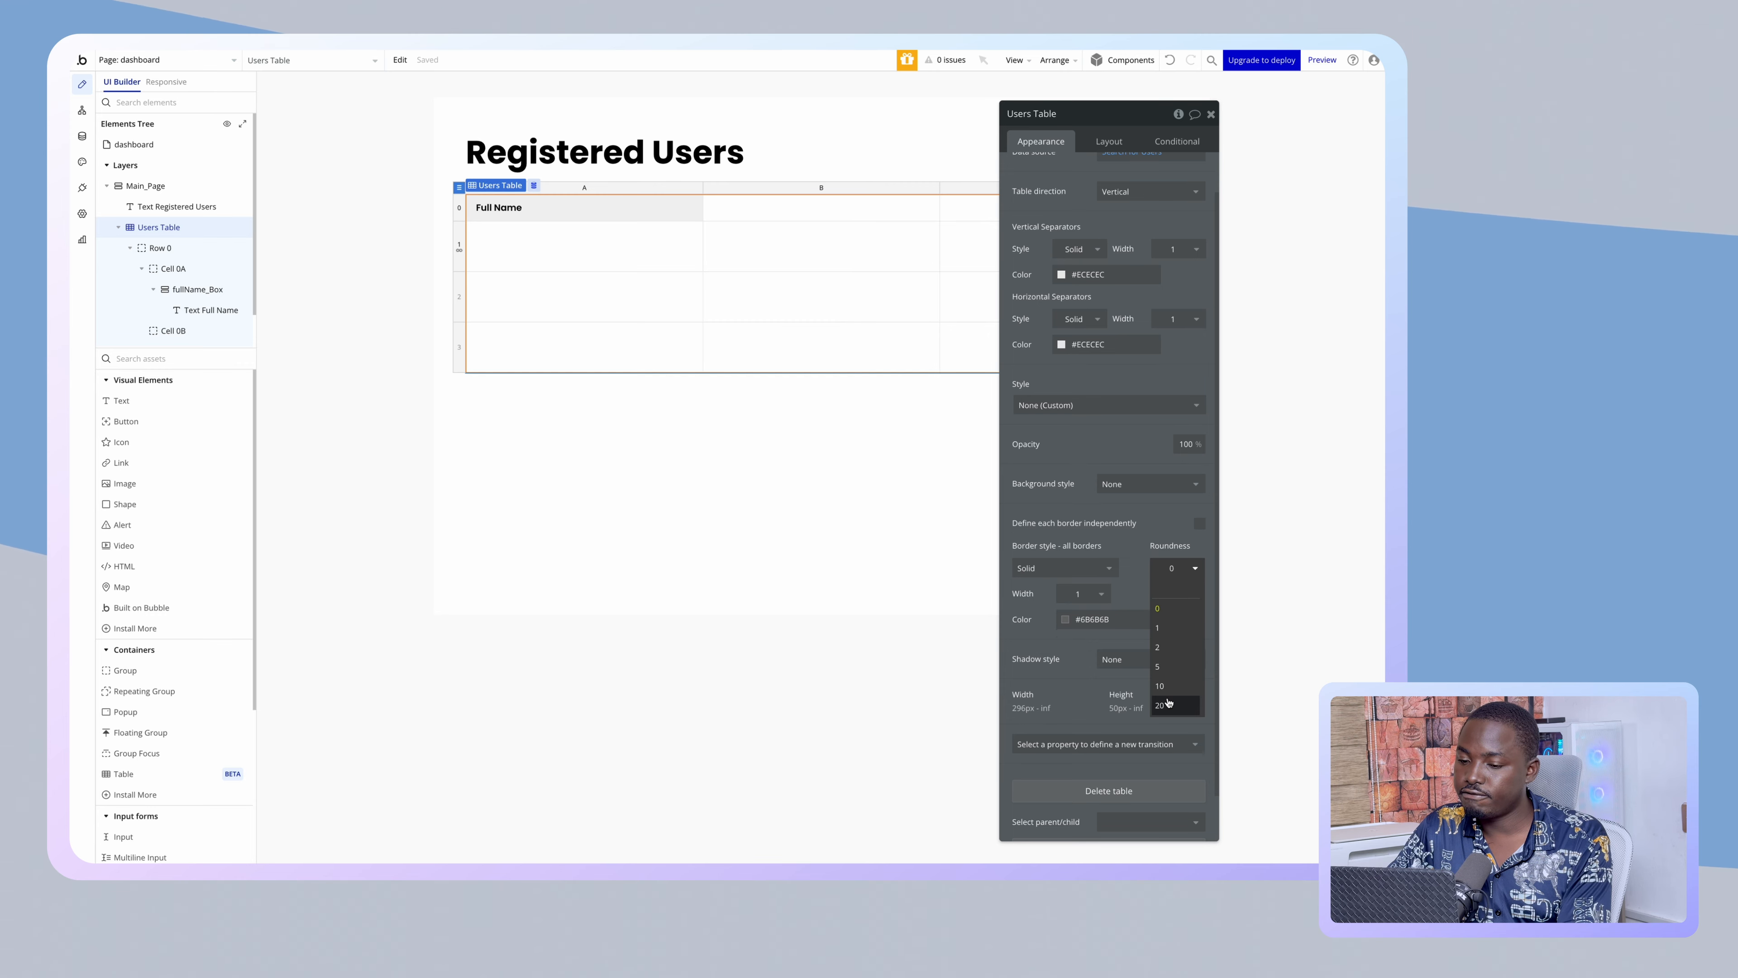
pyautogui.click(1174, 686)
pyautogui.click(1095, 619)
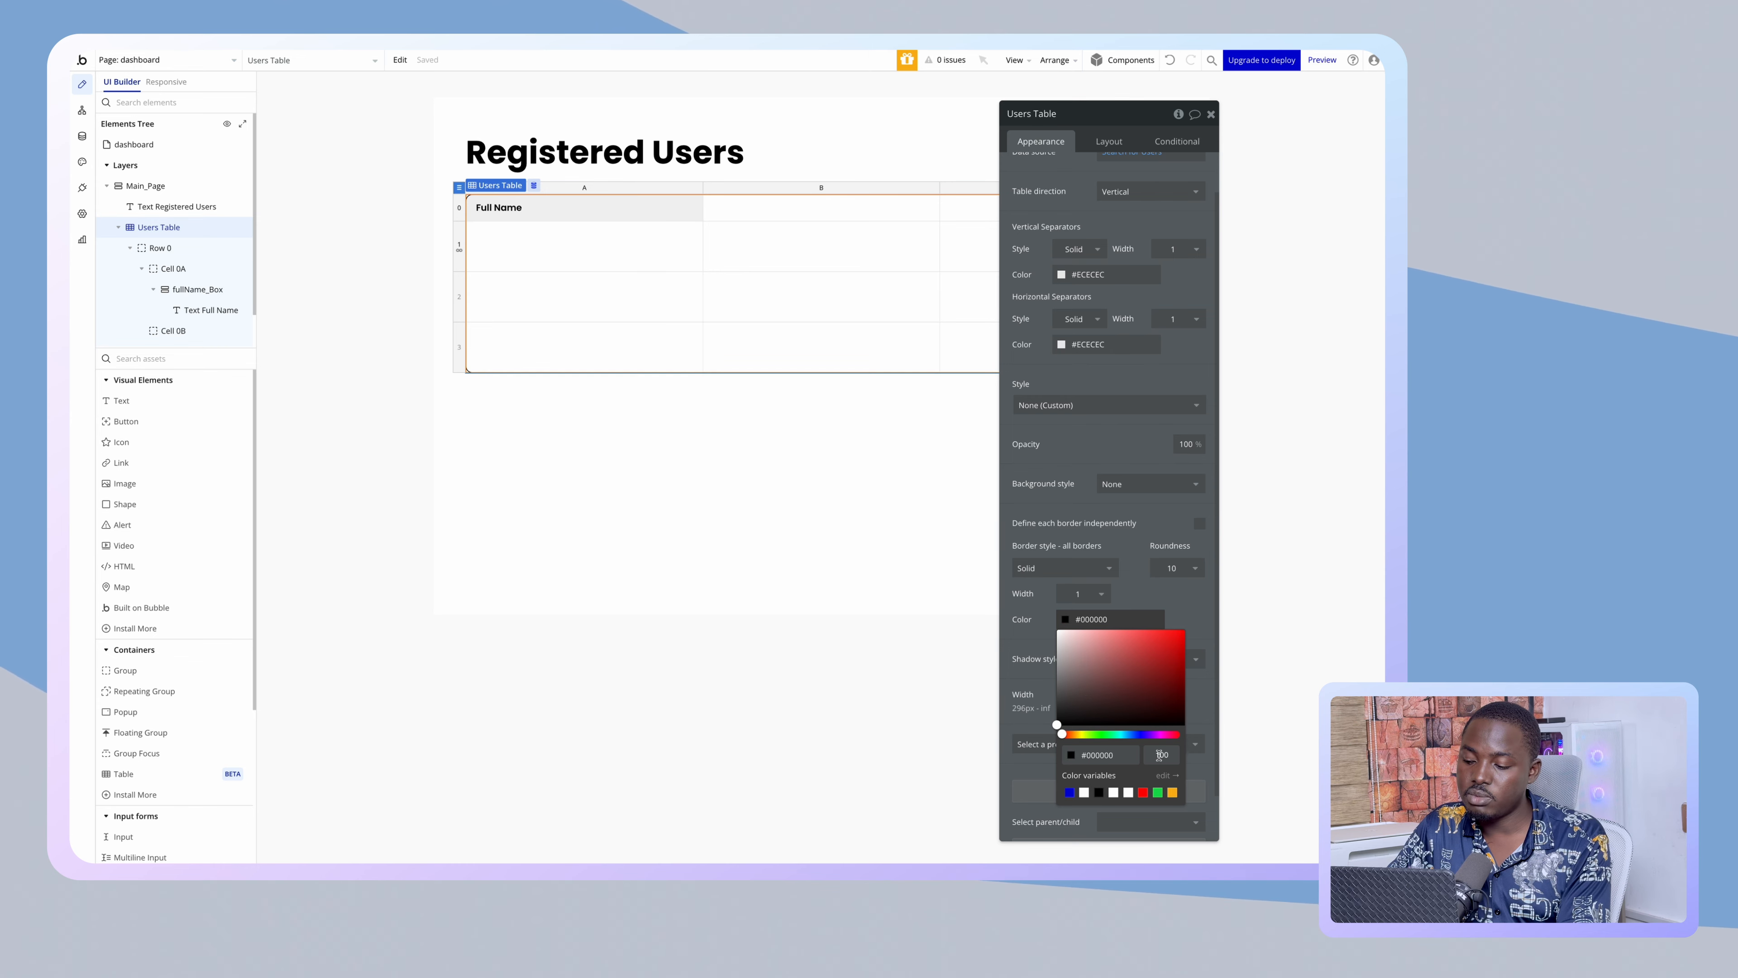
pyautogui.click(578, 663)
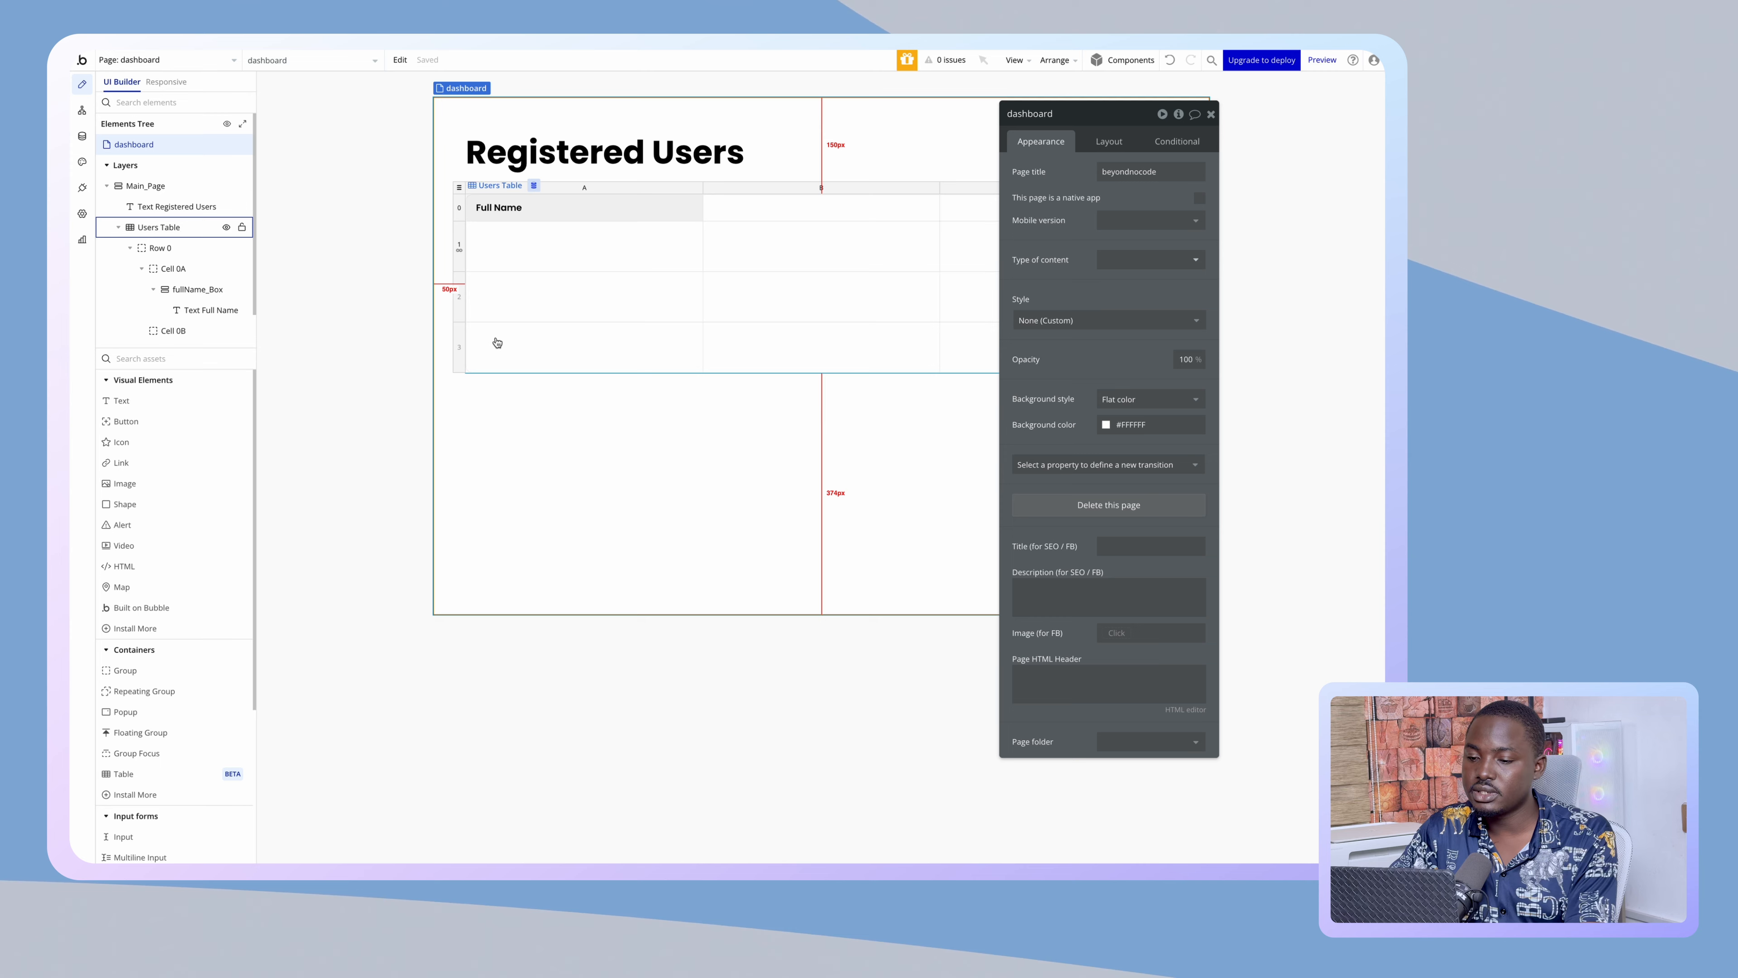
# - Paste a copy of the Full Name header box into column B's header cell
pyautogui.click(480, 210)
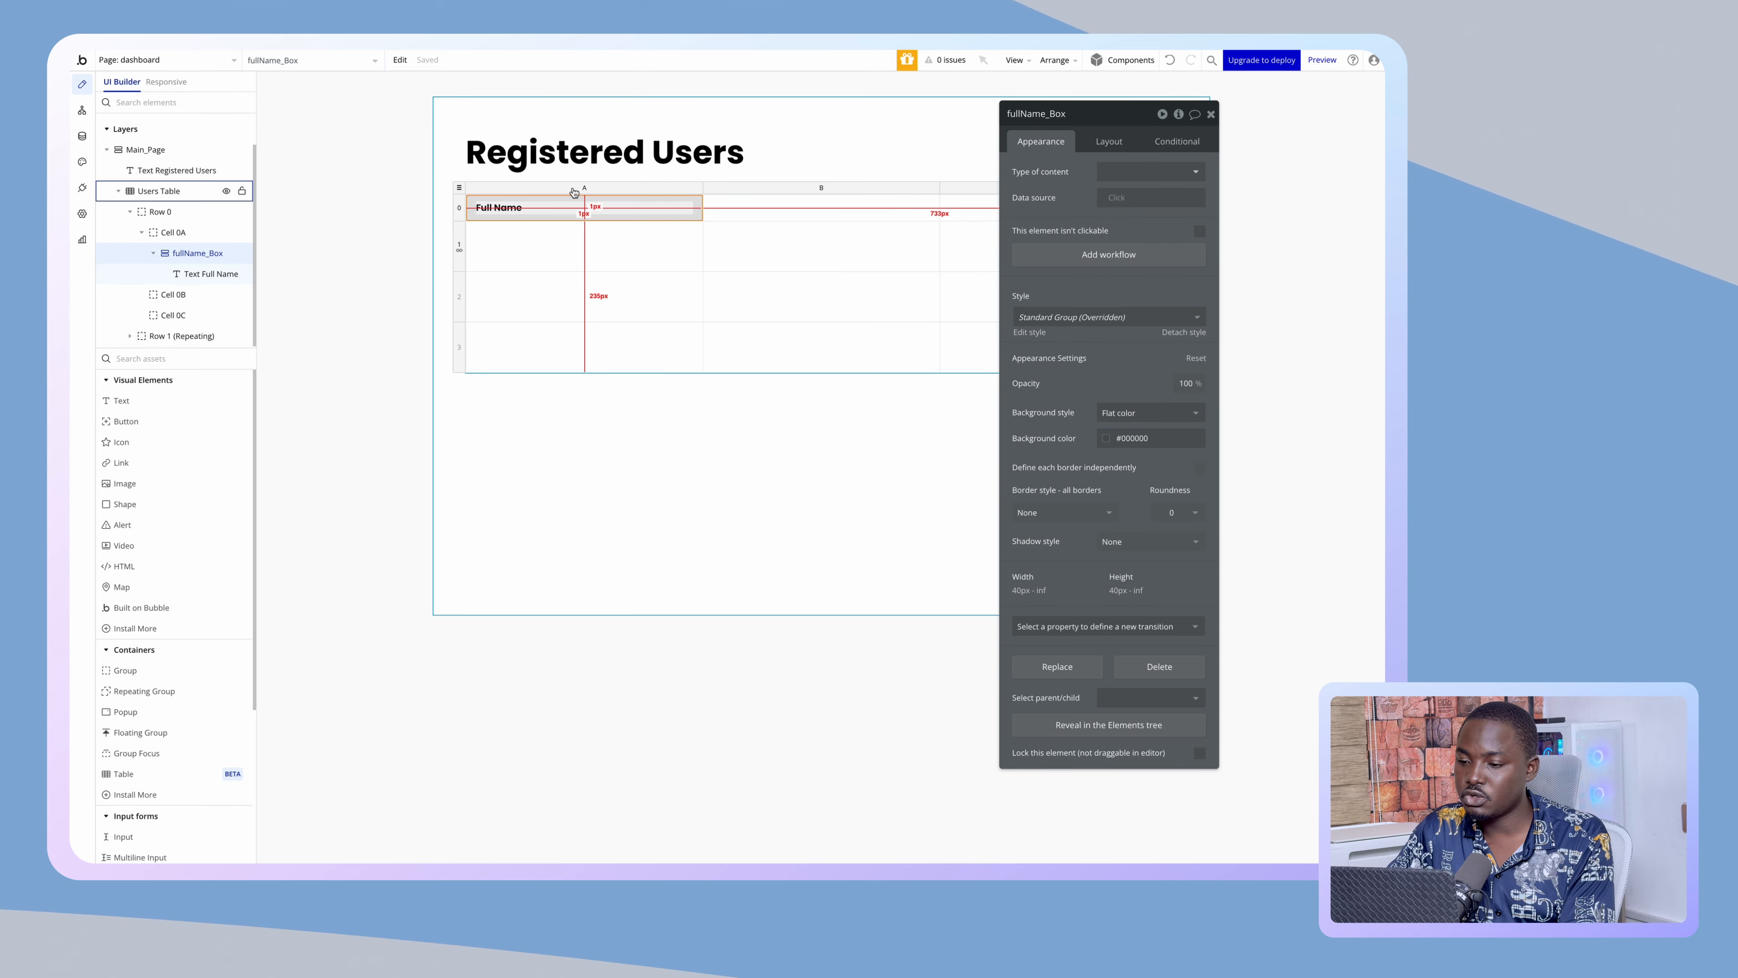
pyautogui.click(715, 218)
pyautogui.hotkey('ctrl', 'v')
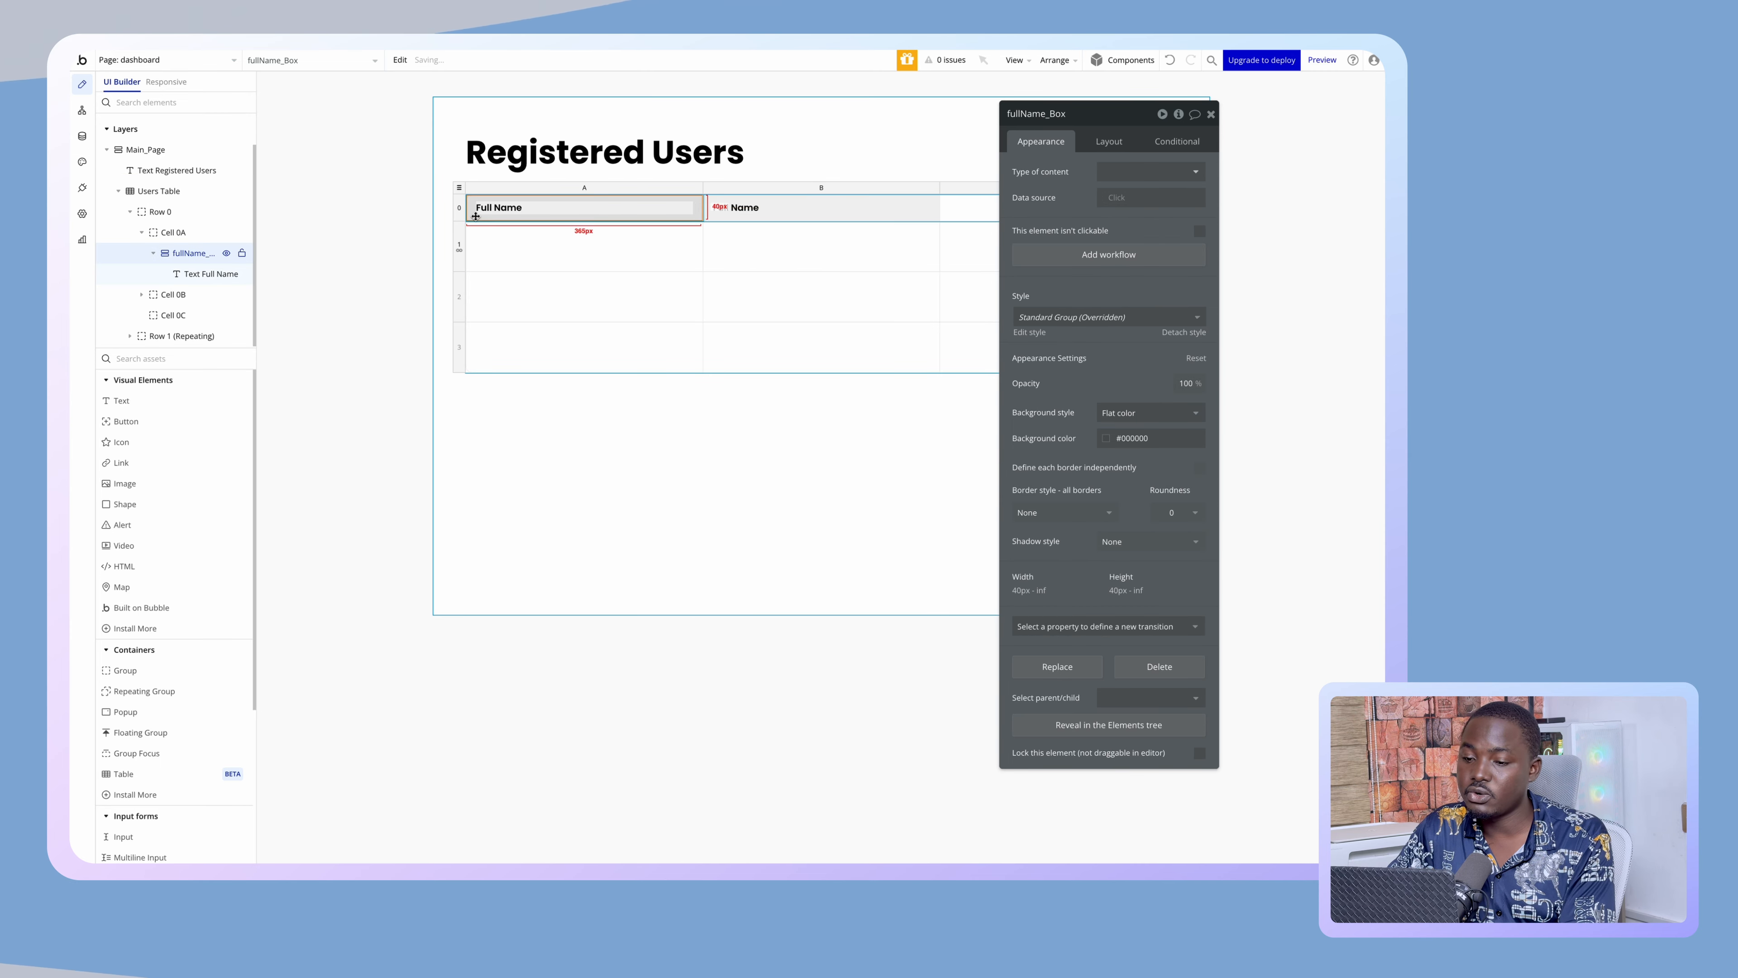
# - Define the header box's borders independently and set its top-left corner radius to 10
pyautogui.click(1199, 468)
pyautogui.scroll(-1, 1199, 473)
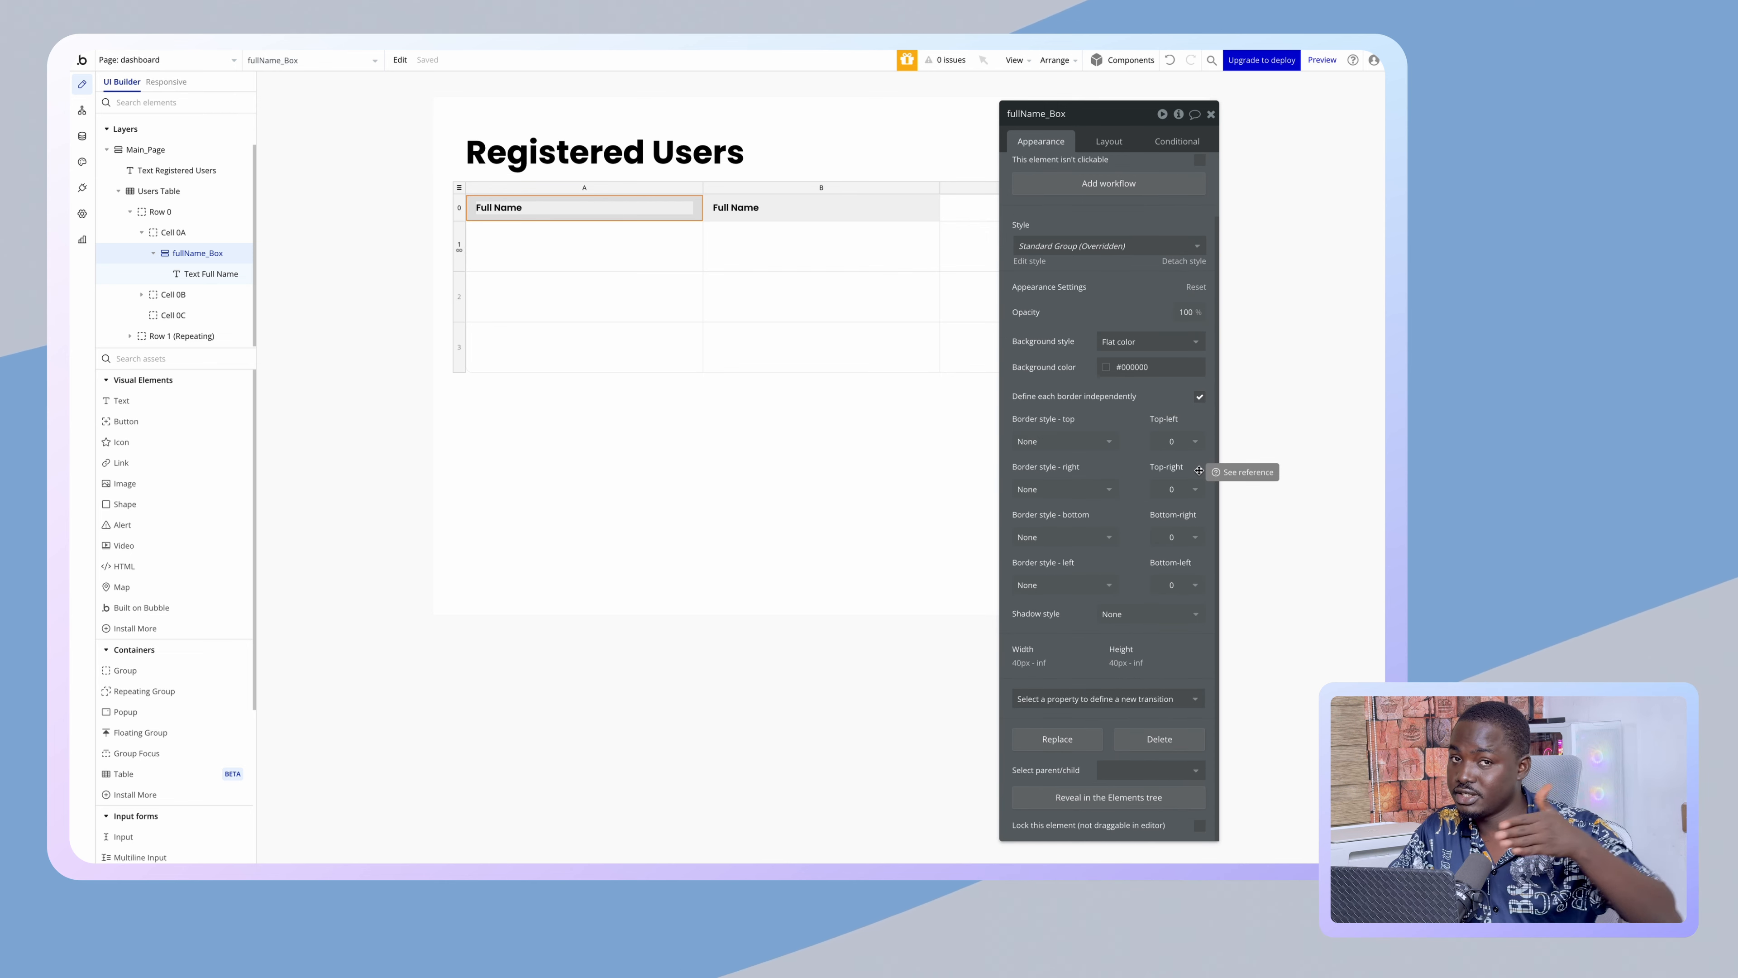
pyautogui.click(1173, 442)
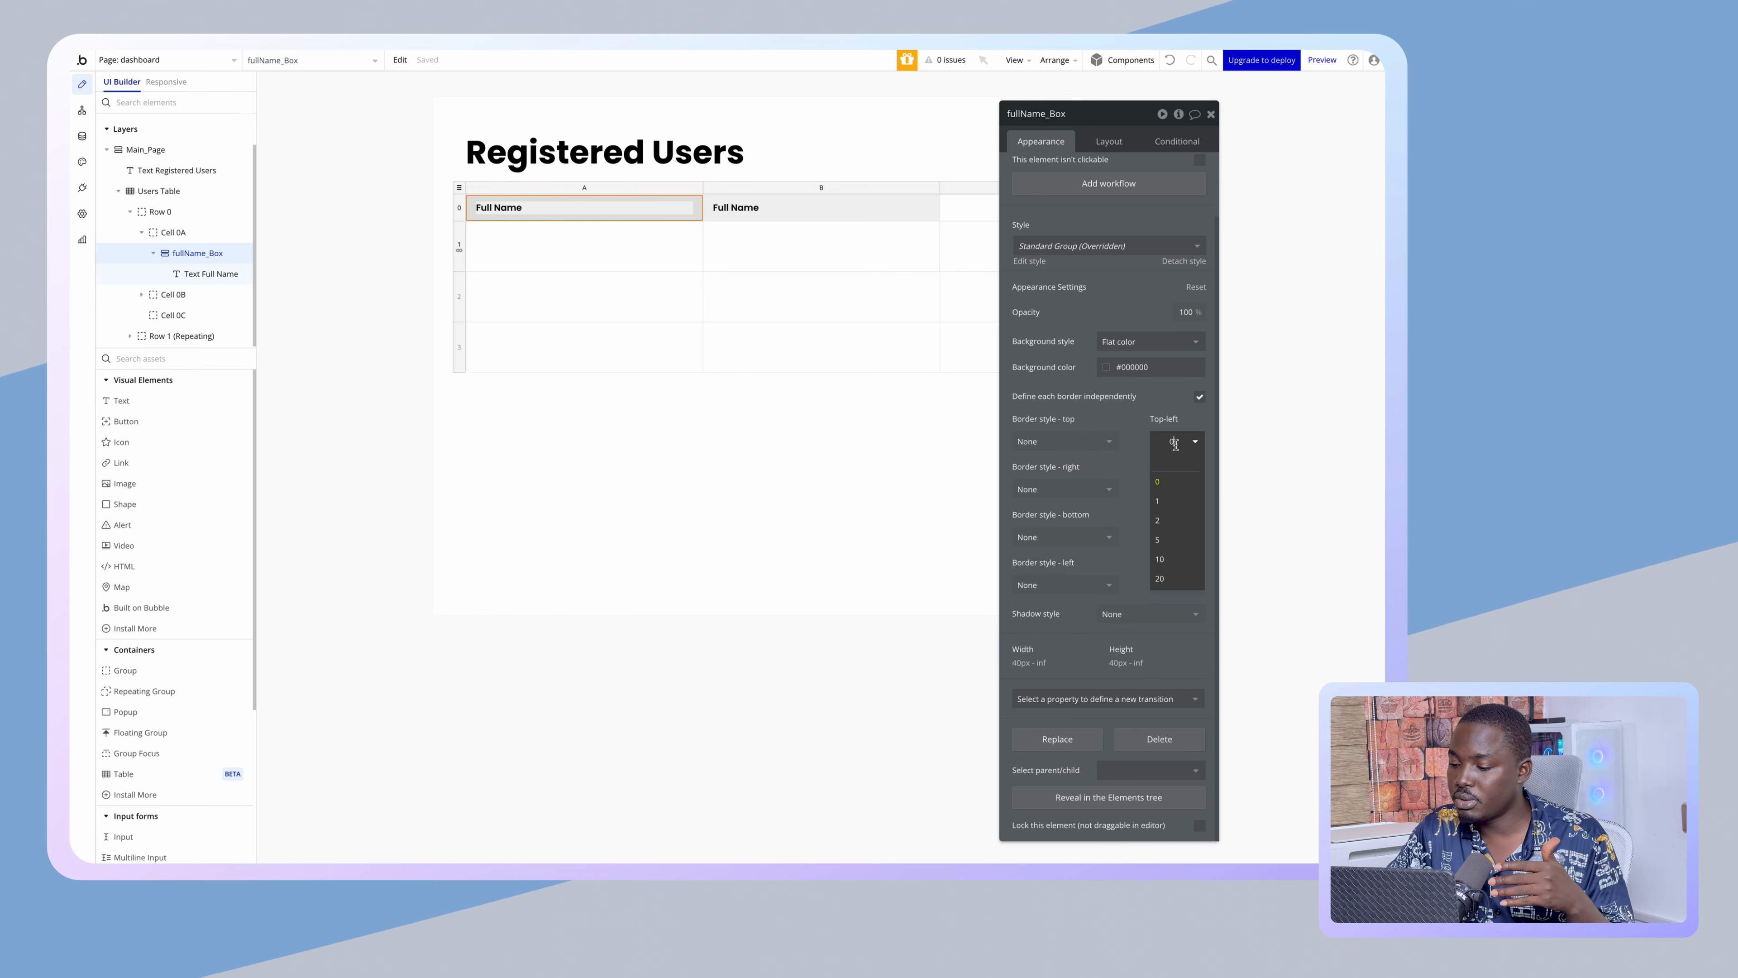
pyautogui.write('10')
pyautogui.click(776, 685)
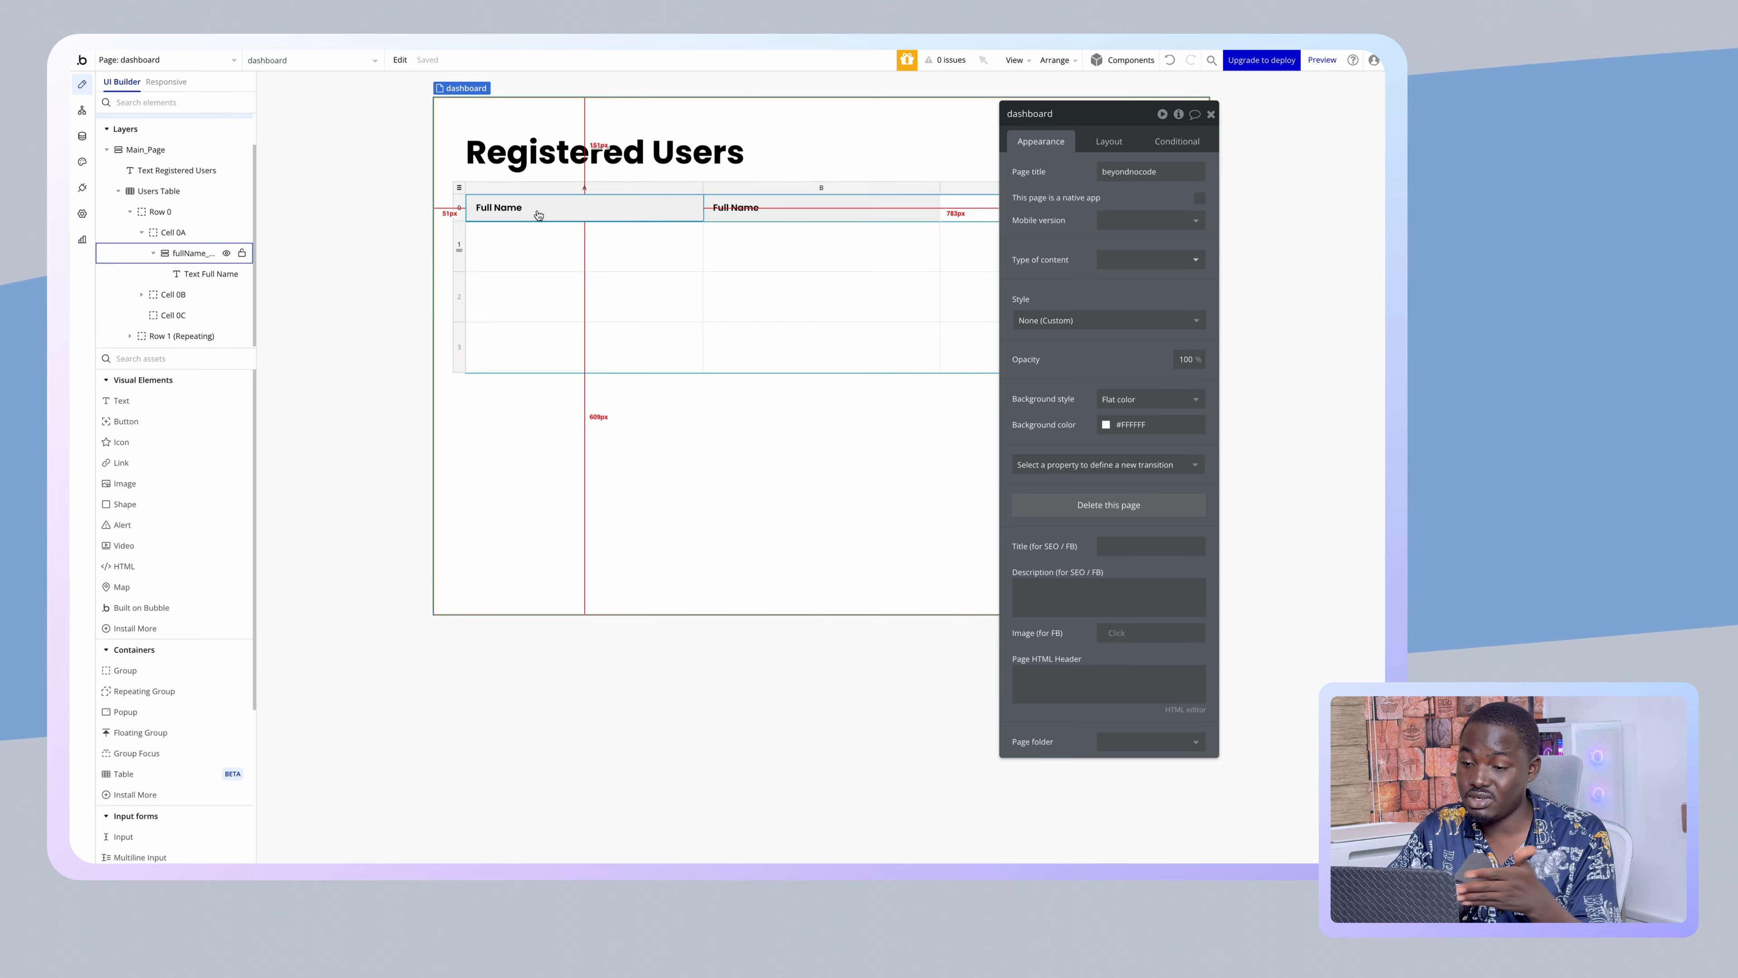
pyautogui.click(717, 214)
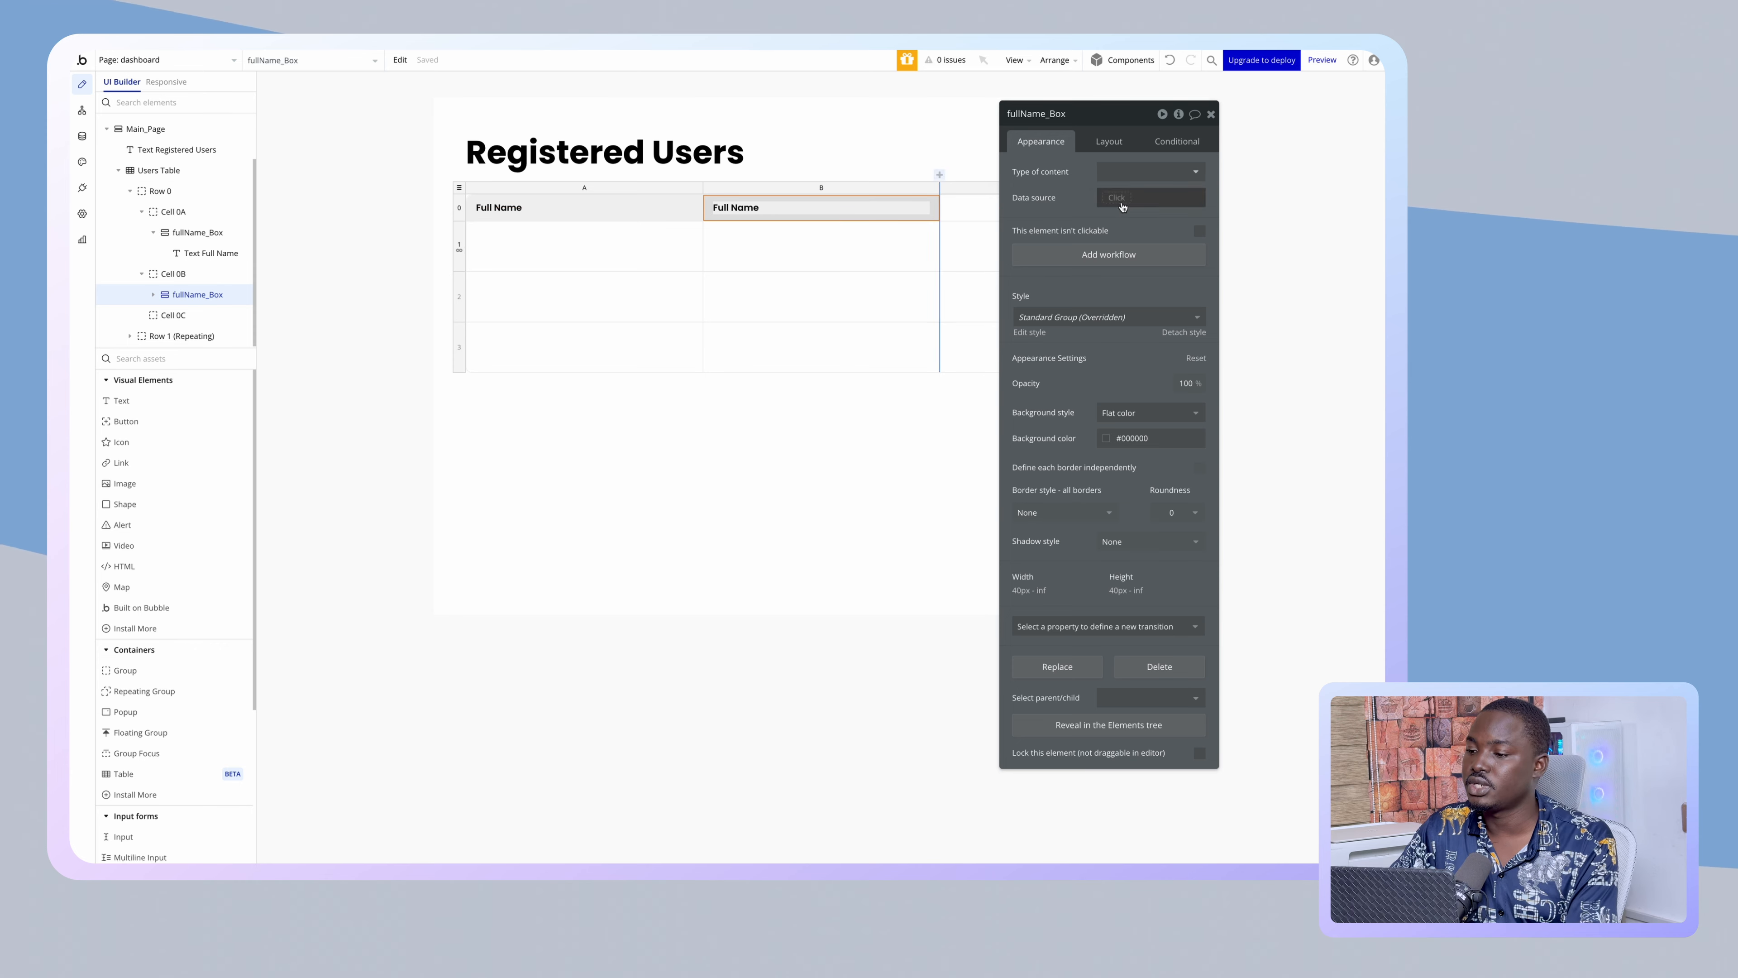
# - Enter a layout value of 50 for the column A header box and minimum height 5 for column B's
pyautogui.moveTo(1171, 154); pyautogui.dragTo(300, 158)
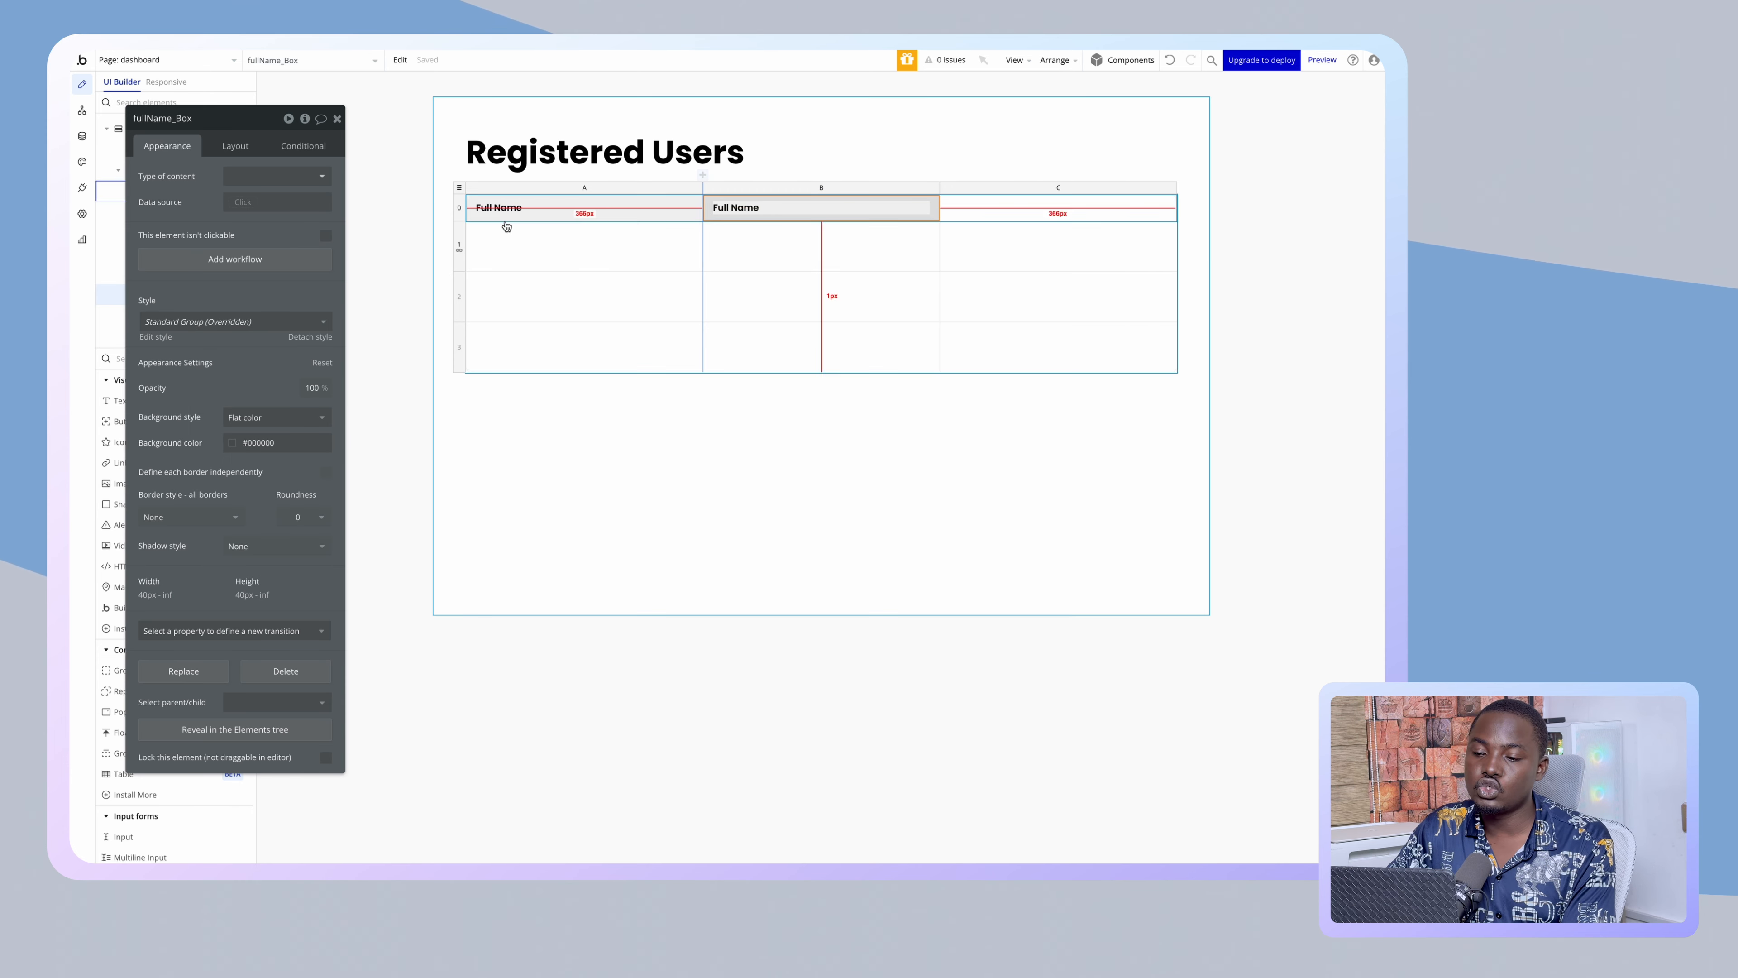
pyautogui.click(495, 209)
pyautogui.click(474, 220)
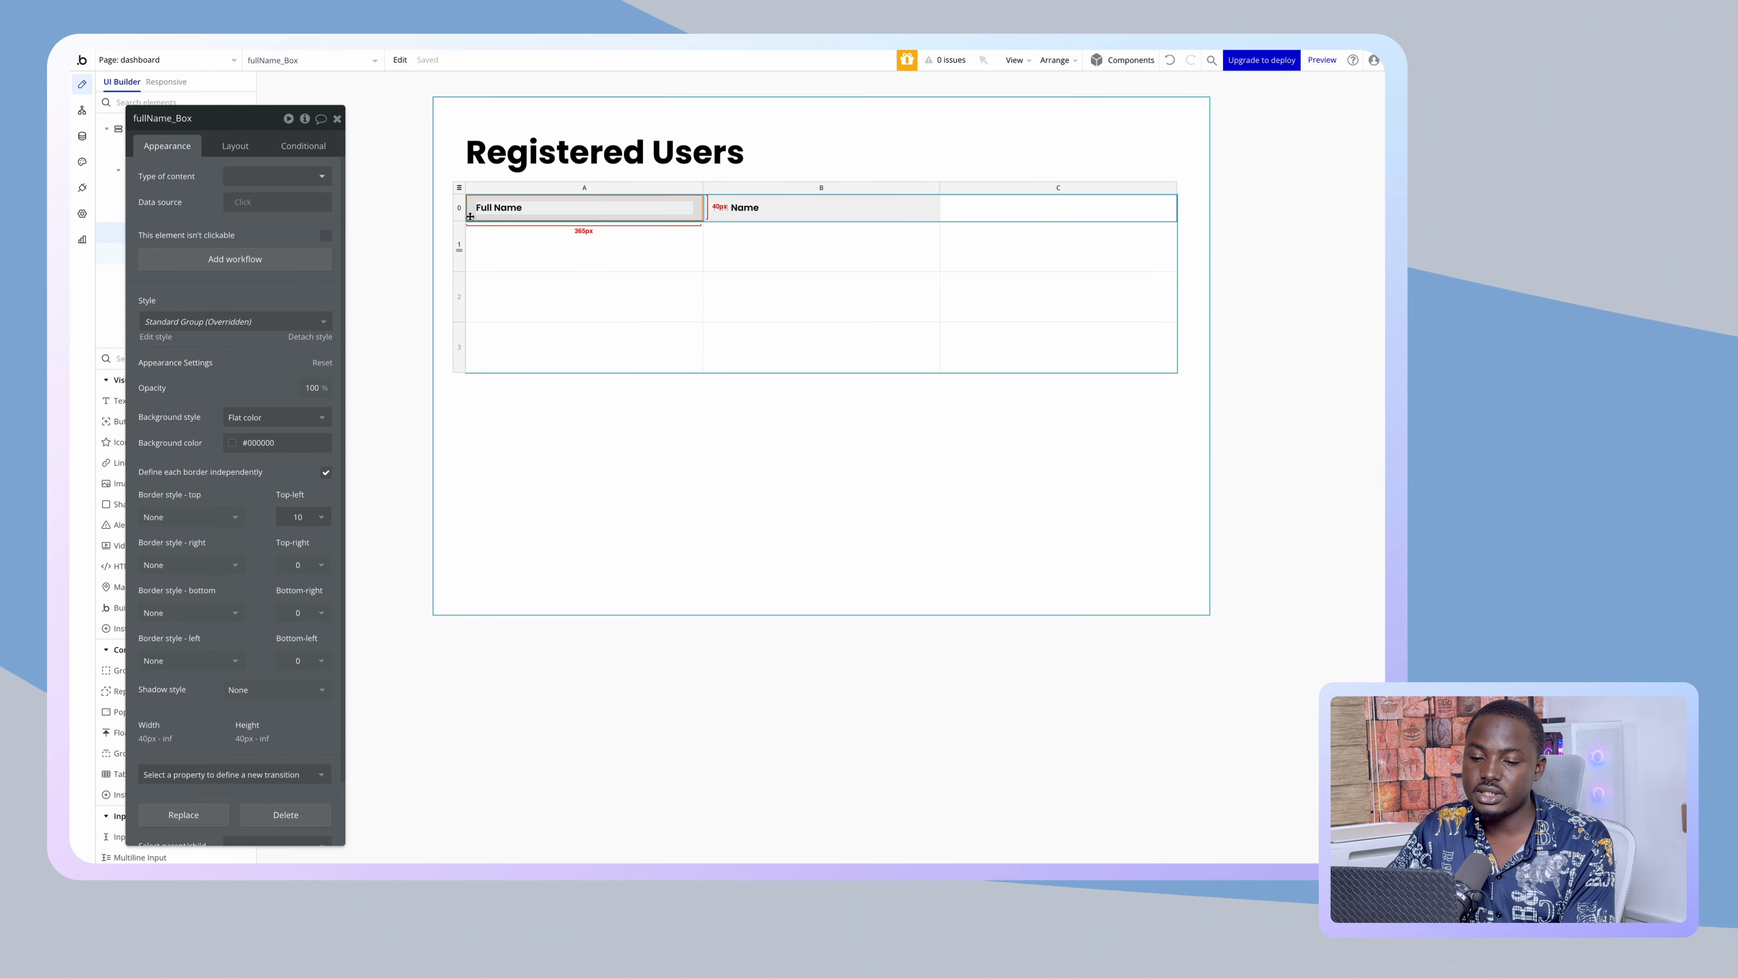
pyautogui.click(229, 147)
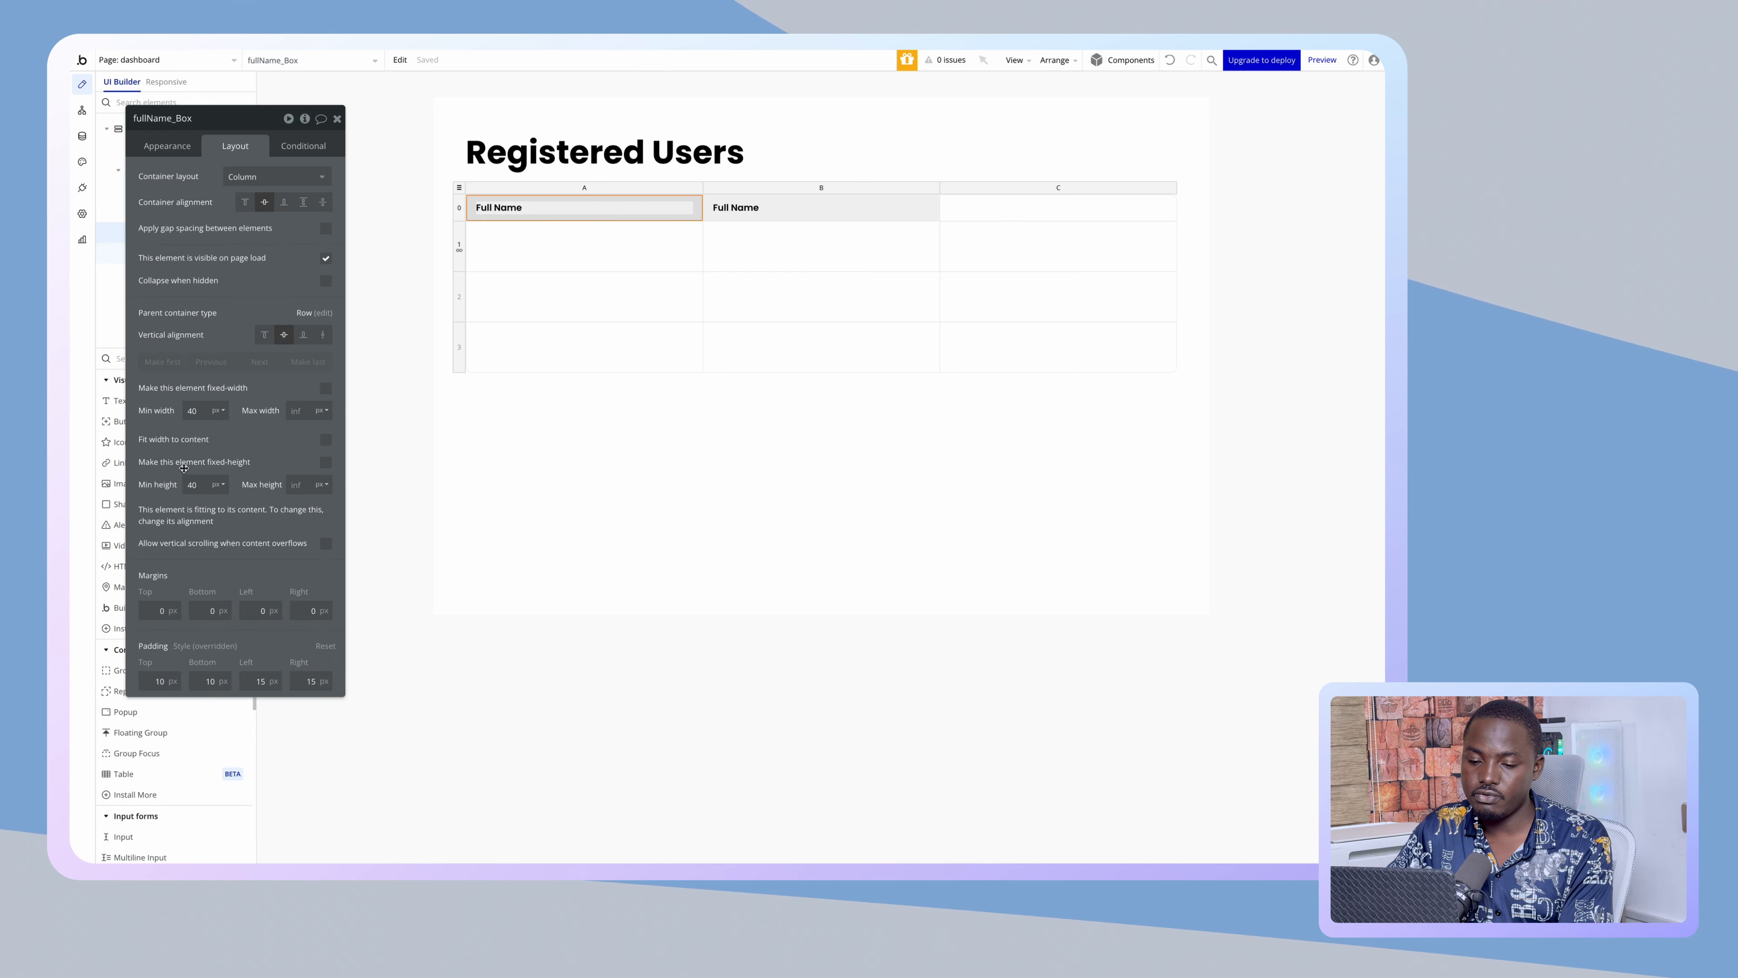
pyautogui.write('50')
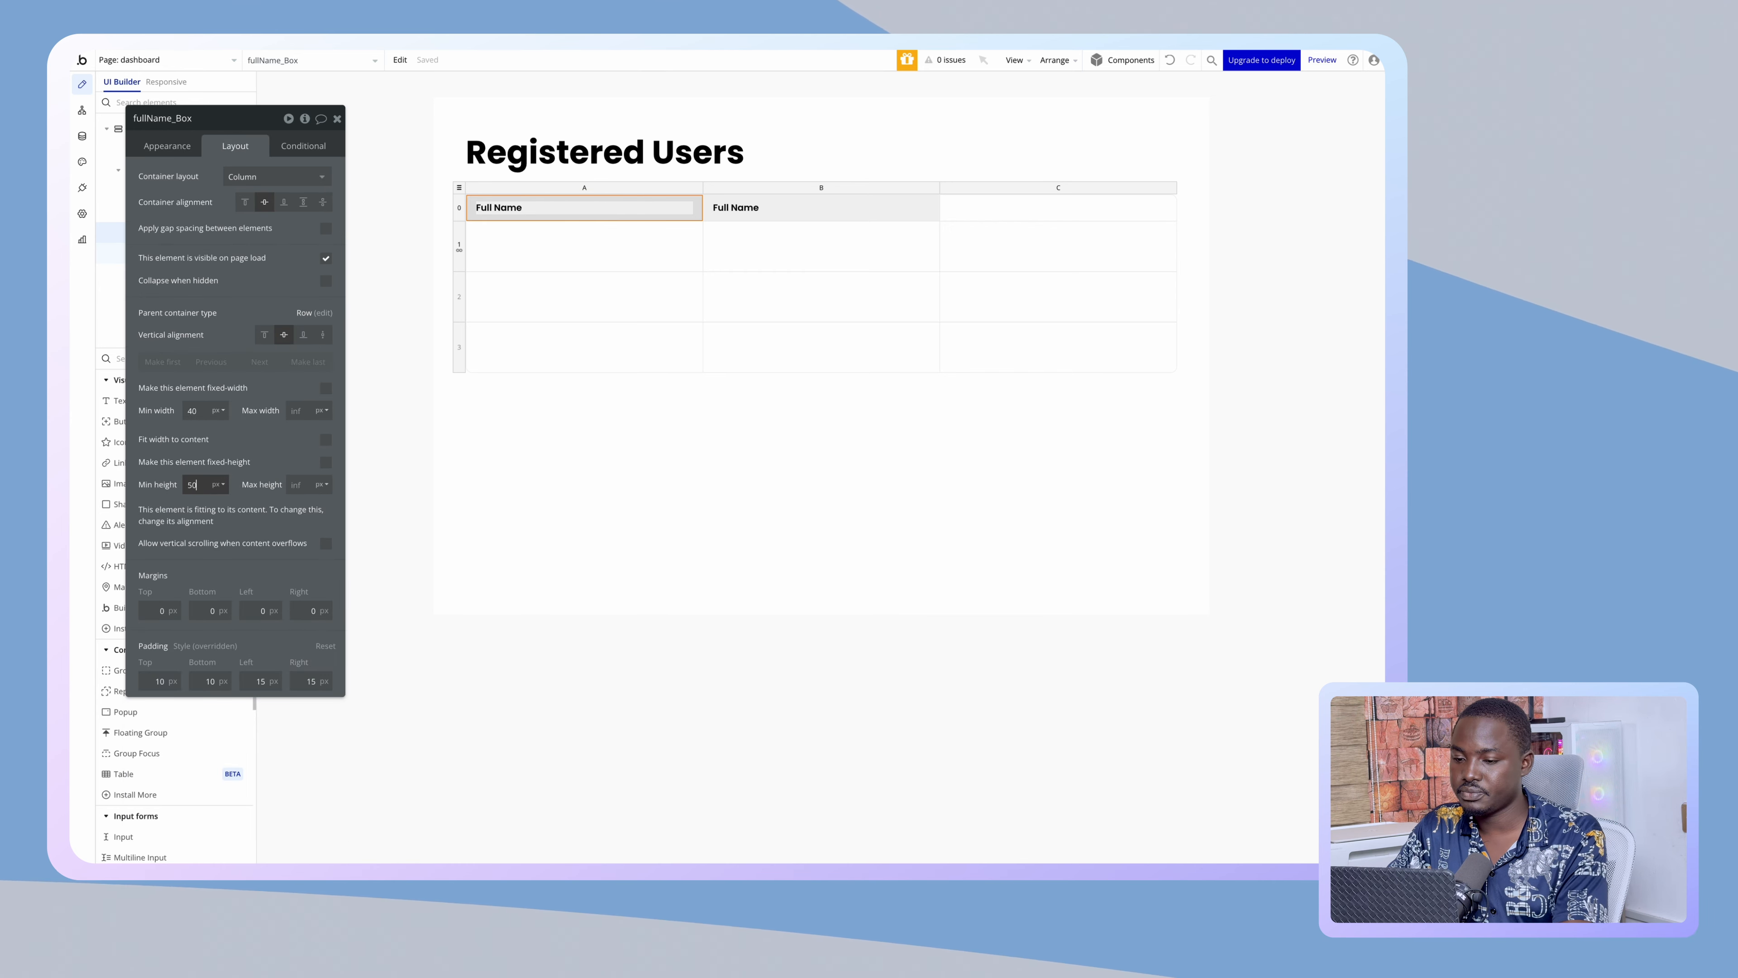
pyautogui.click(512, 536)
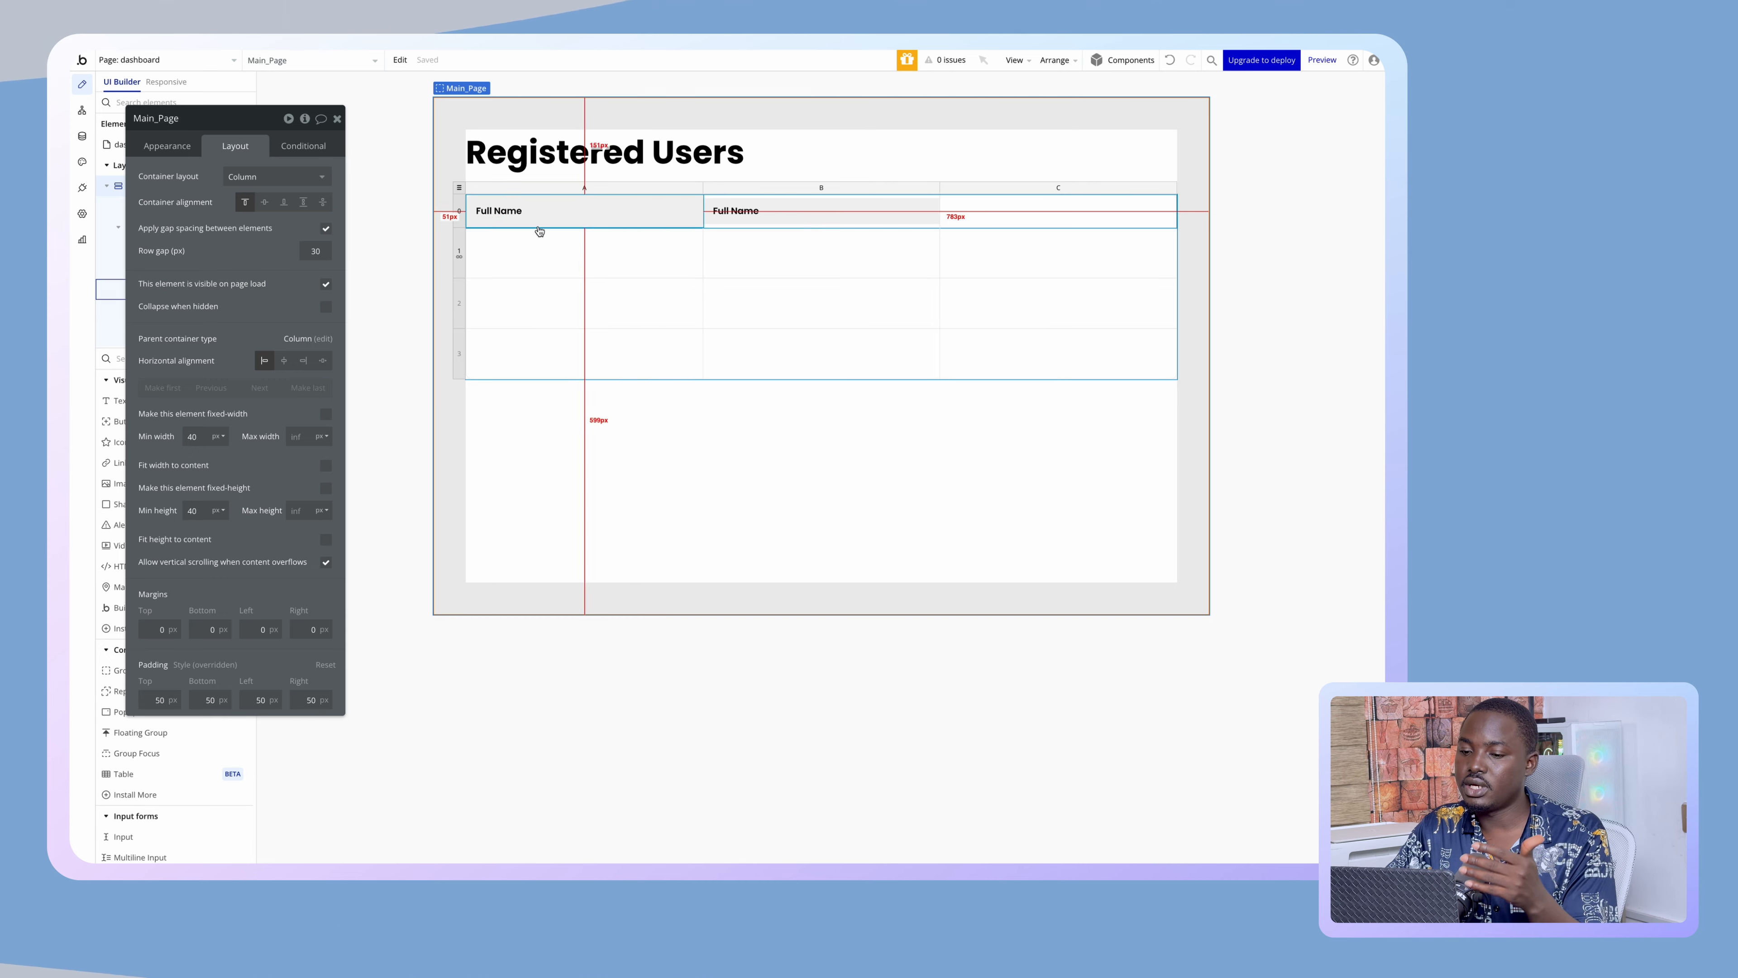
pyautogui.click(736, 208)
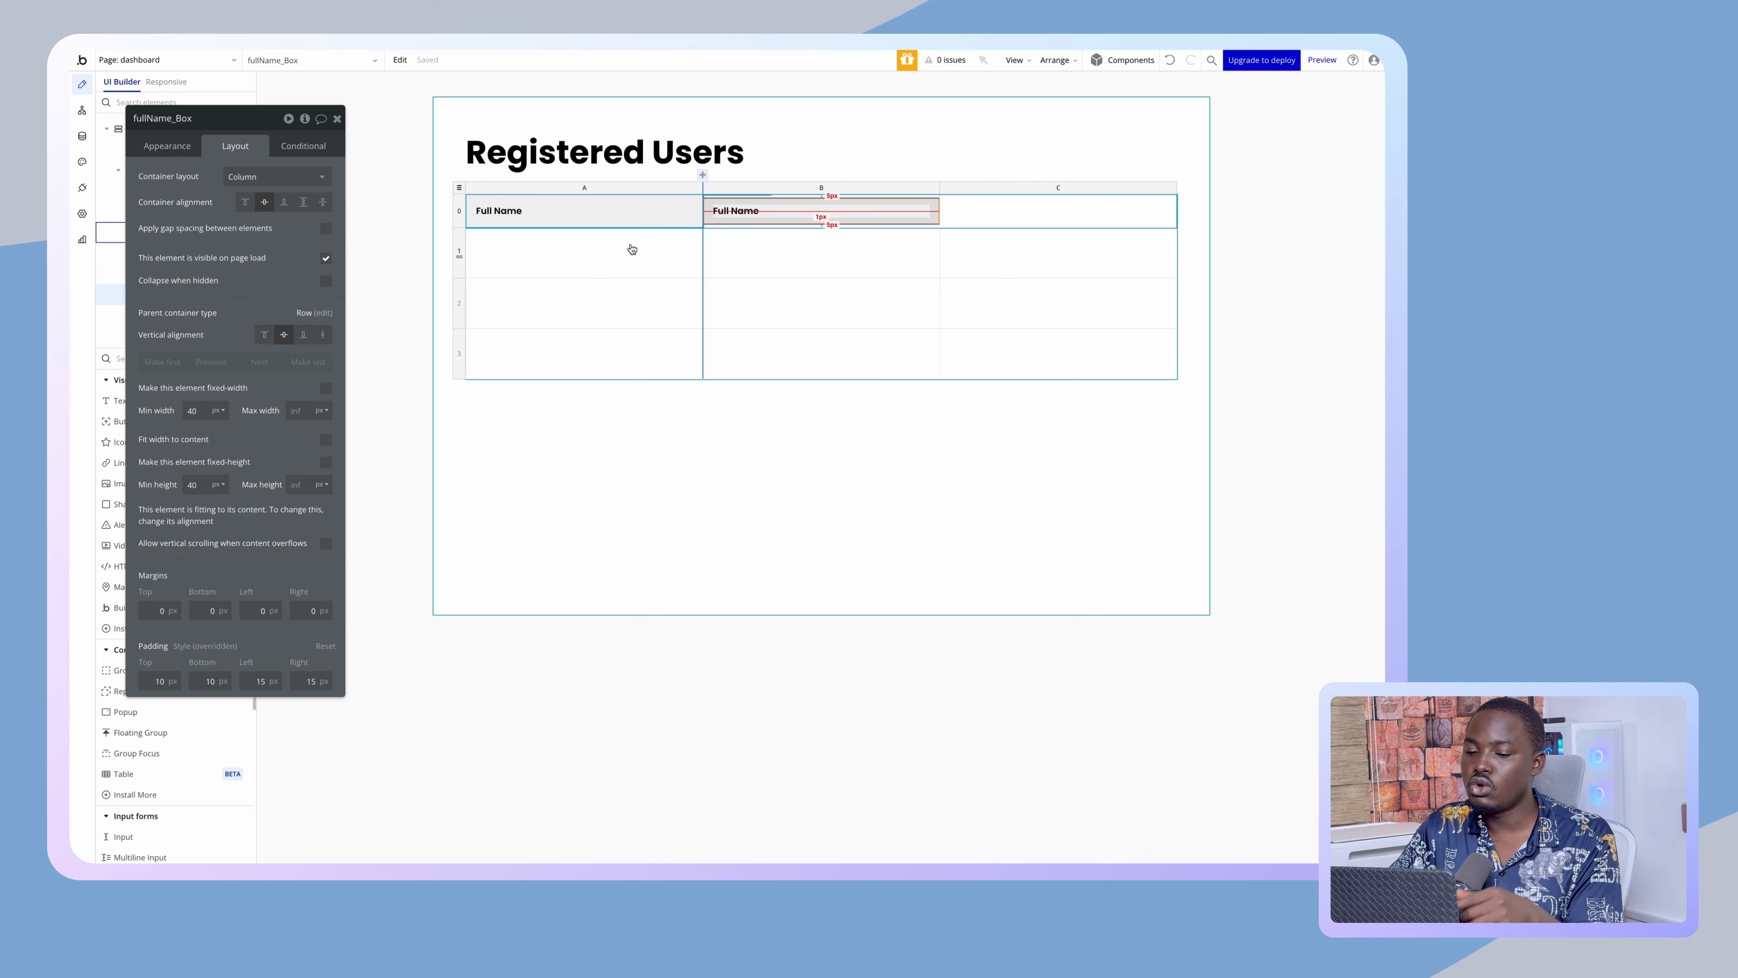
pyautogui.click(210, 484)
pyautogui.write('5')
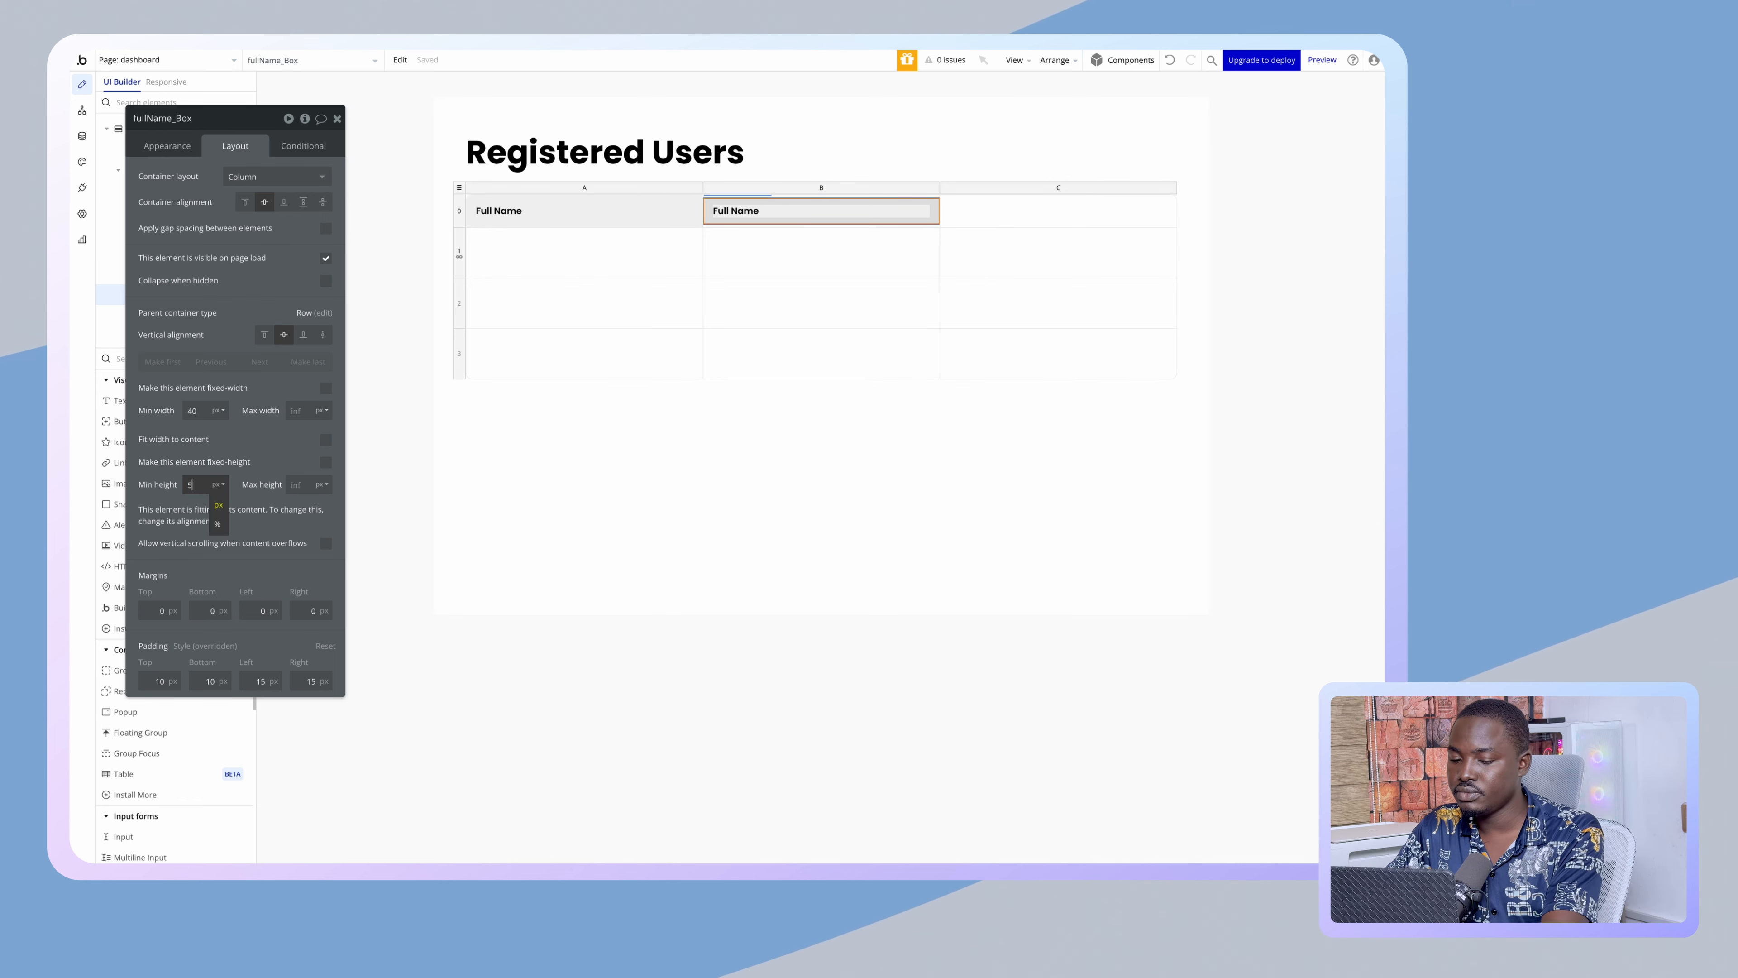
# - Change the column B header text to 'Email Address'
pyautogui.click(729, 211)
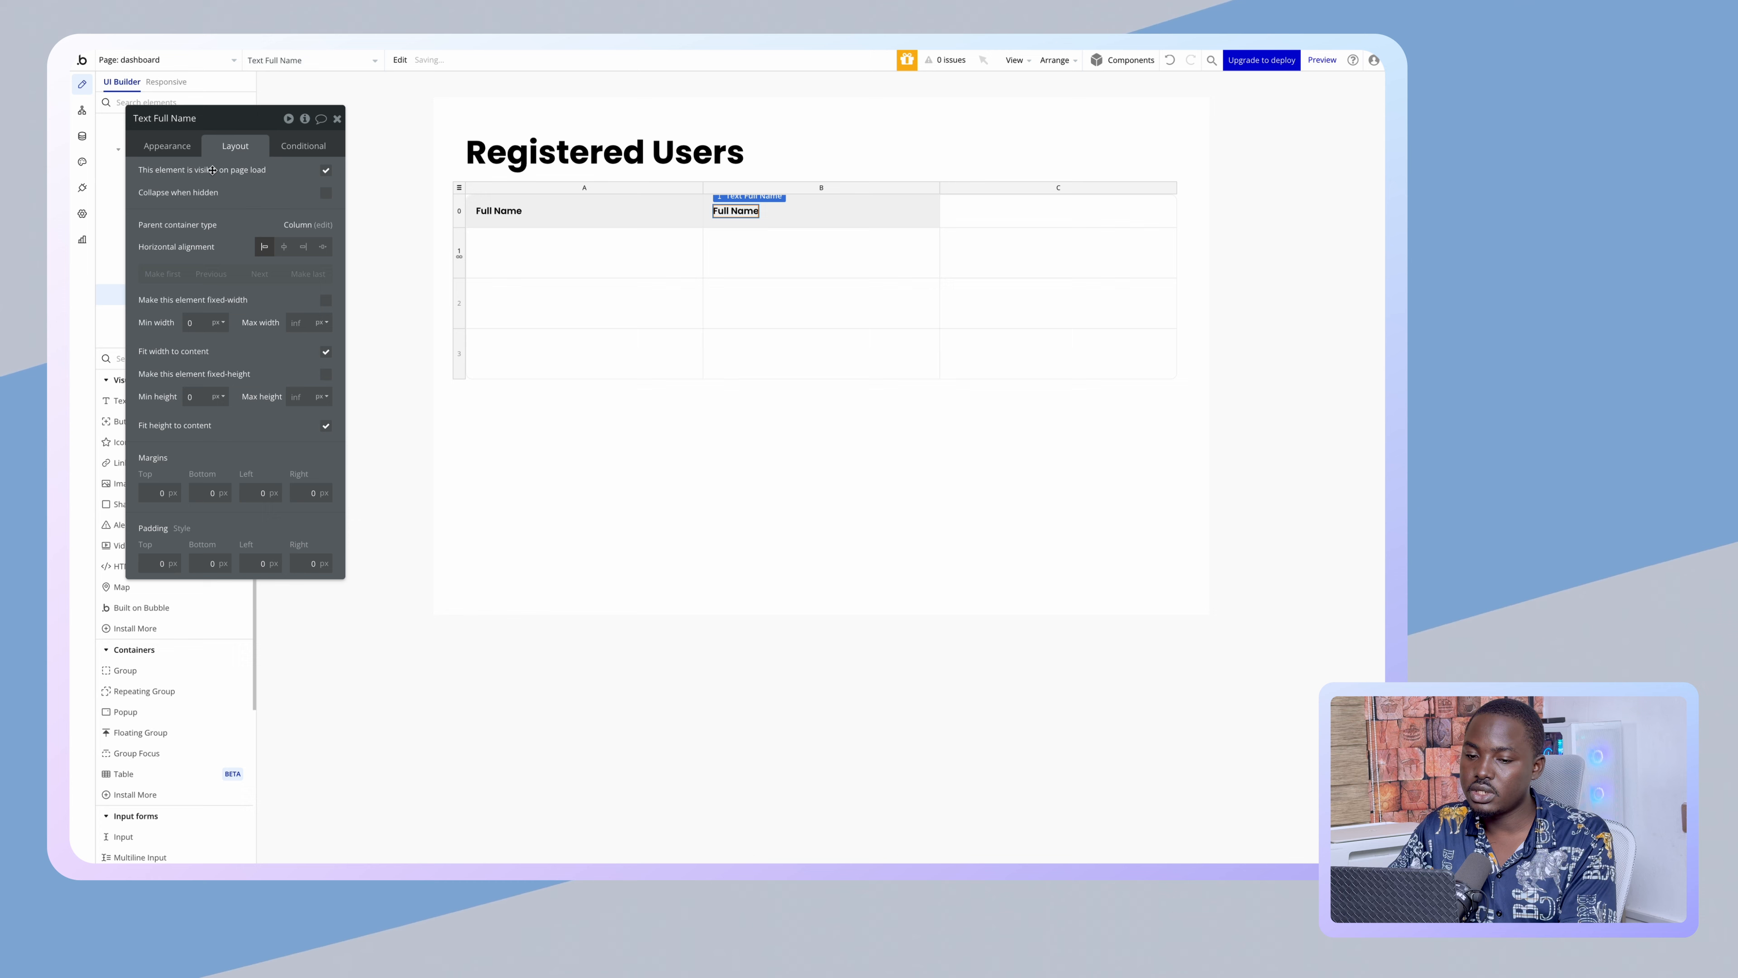
pyautogui.click(167, 145)
pyautogui.tripleClick(162, 176)
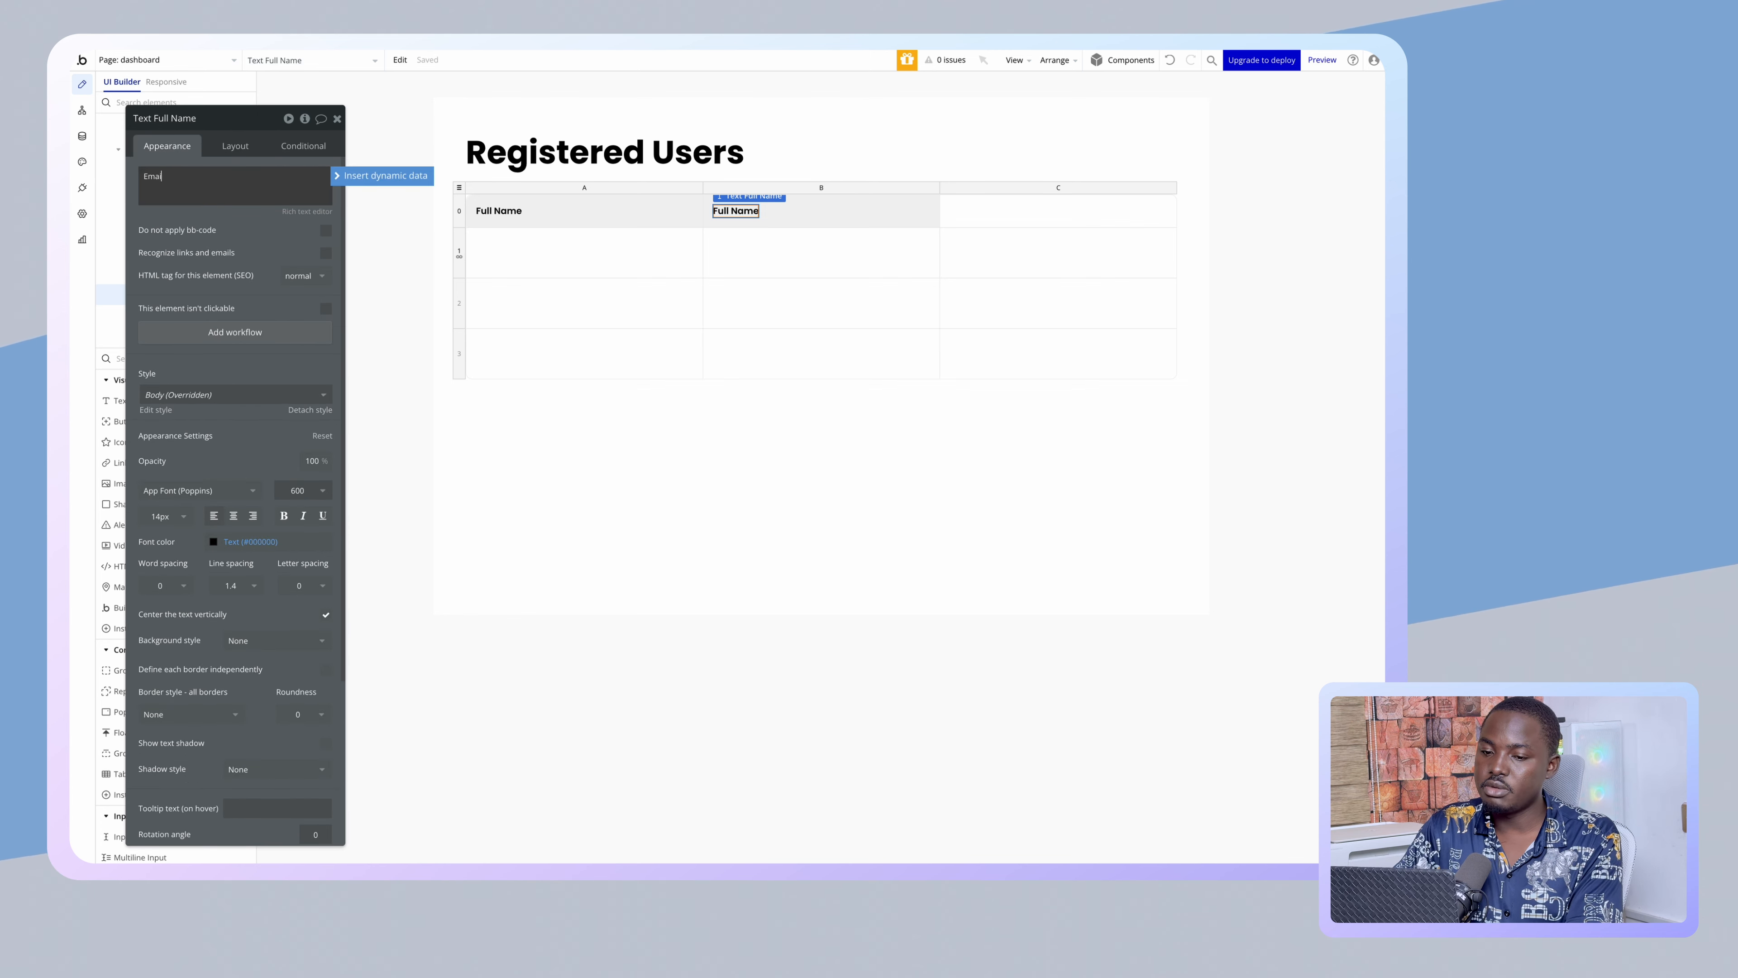
pyautogui.write('Email Address')
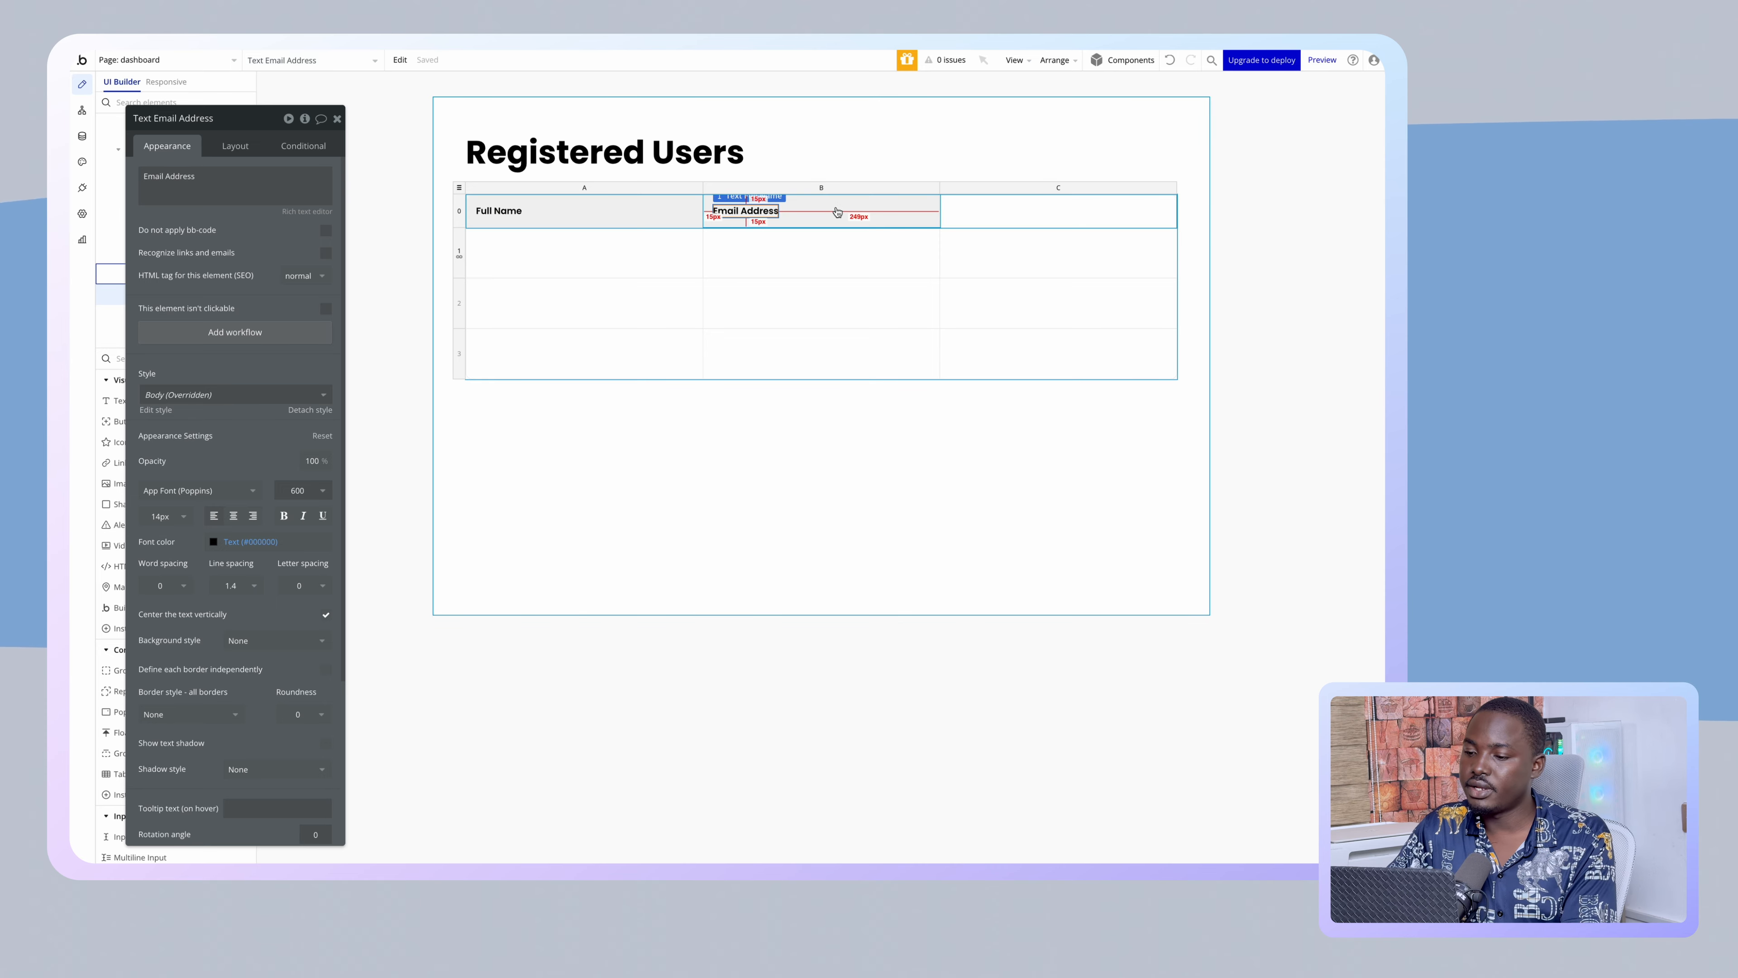
# - Paste a copy of the header box into column C and retitle it 'Online Status'
pyautogui.click(835, 207)
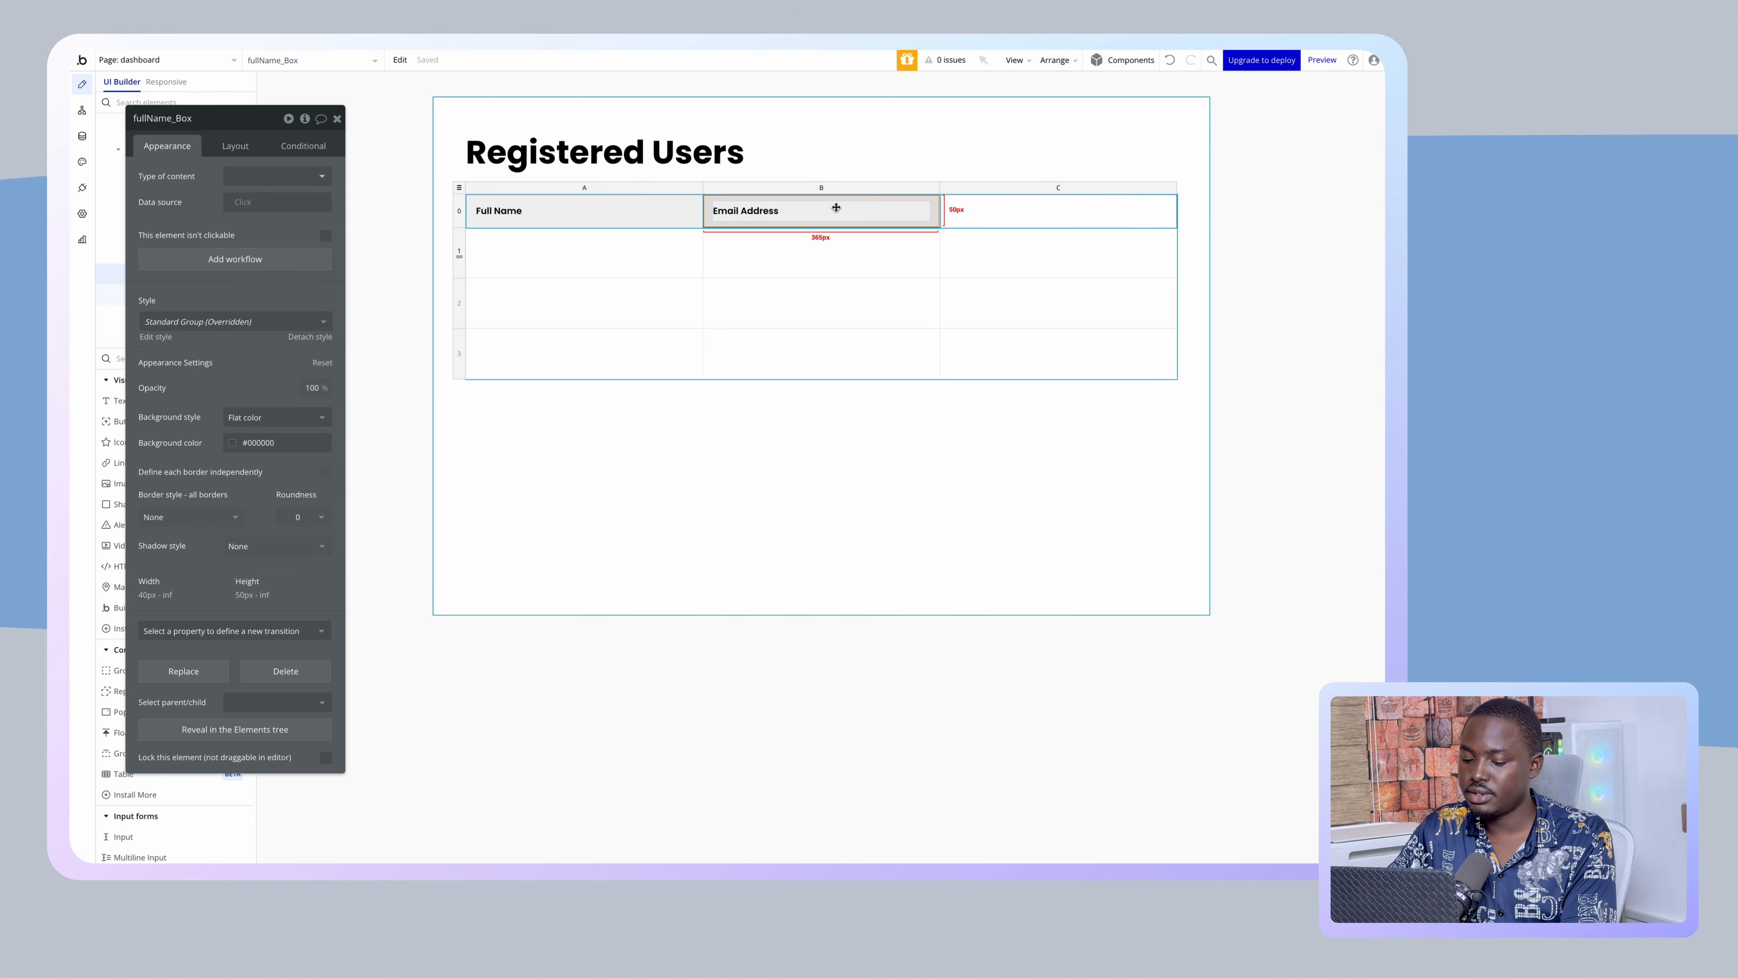
pyautogui.click(1006, 216)
pyautogui.press('super+v')
pyautogui.click(987, 215)
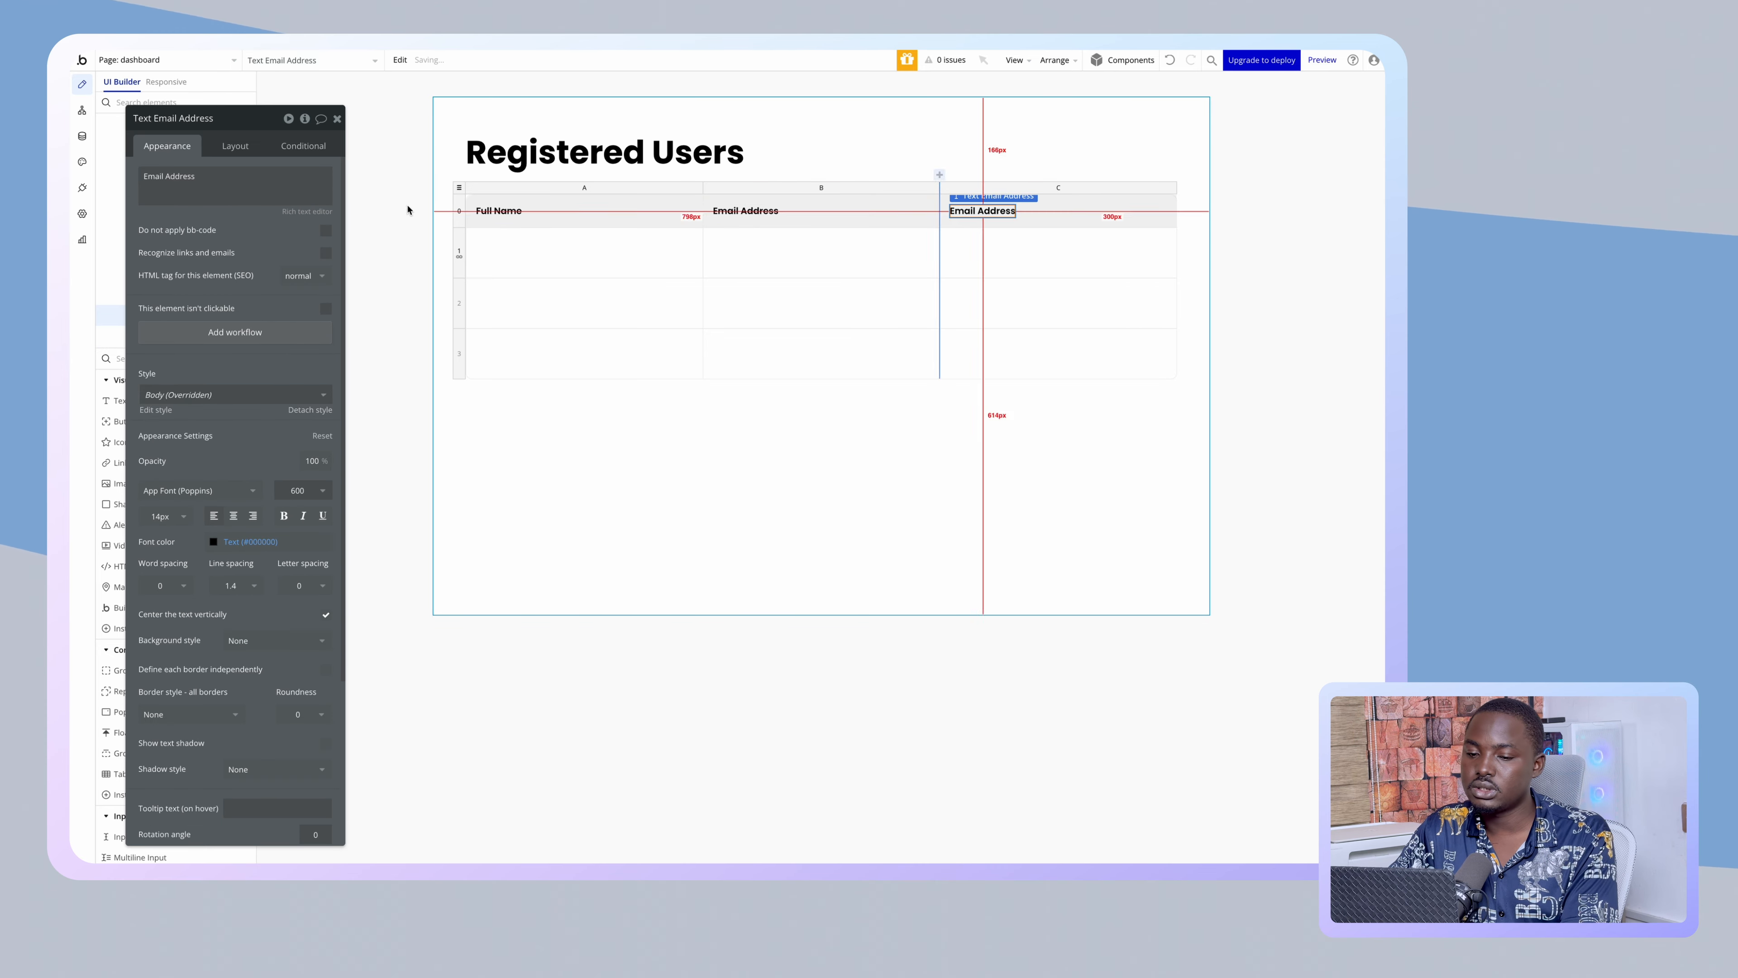
pyautogui.tripleClick(287, 186)
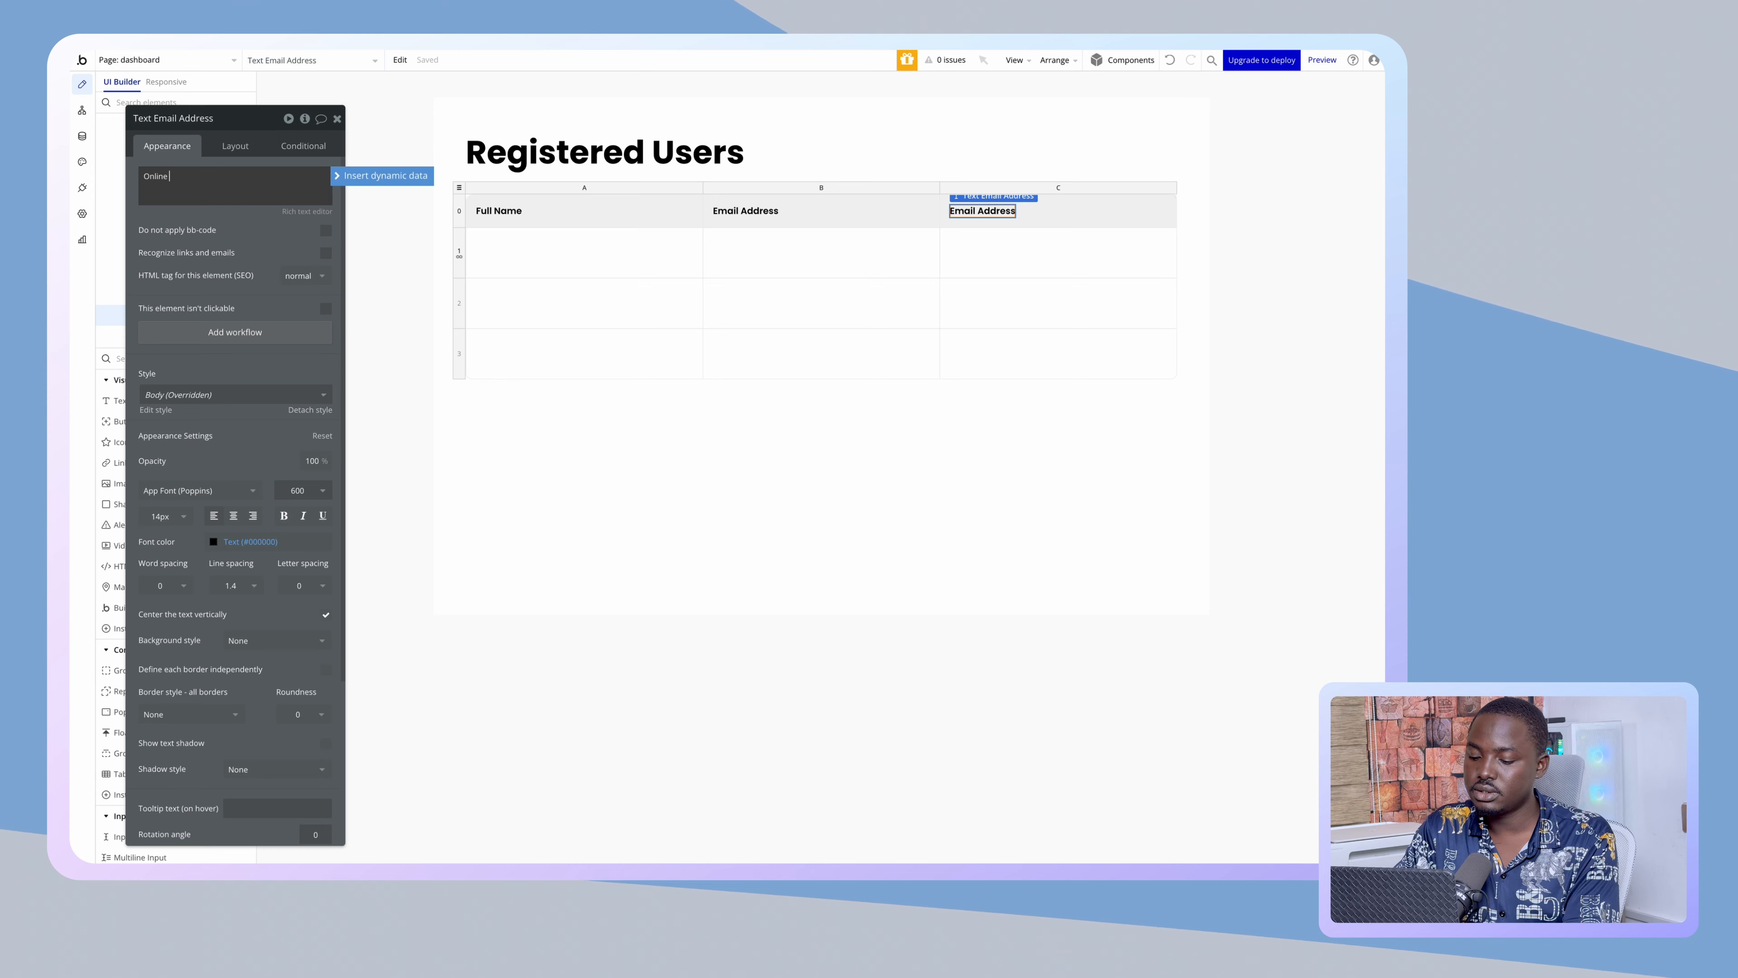
pyautogui.write('Online Status')
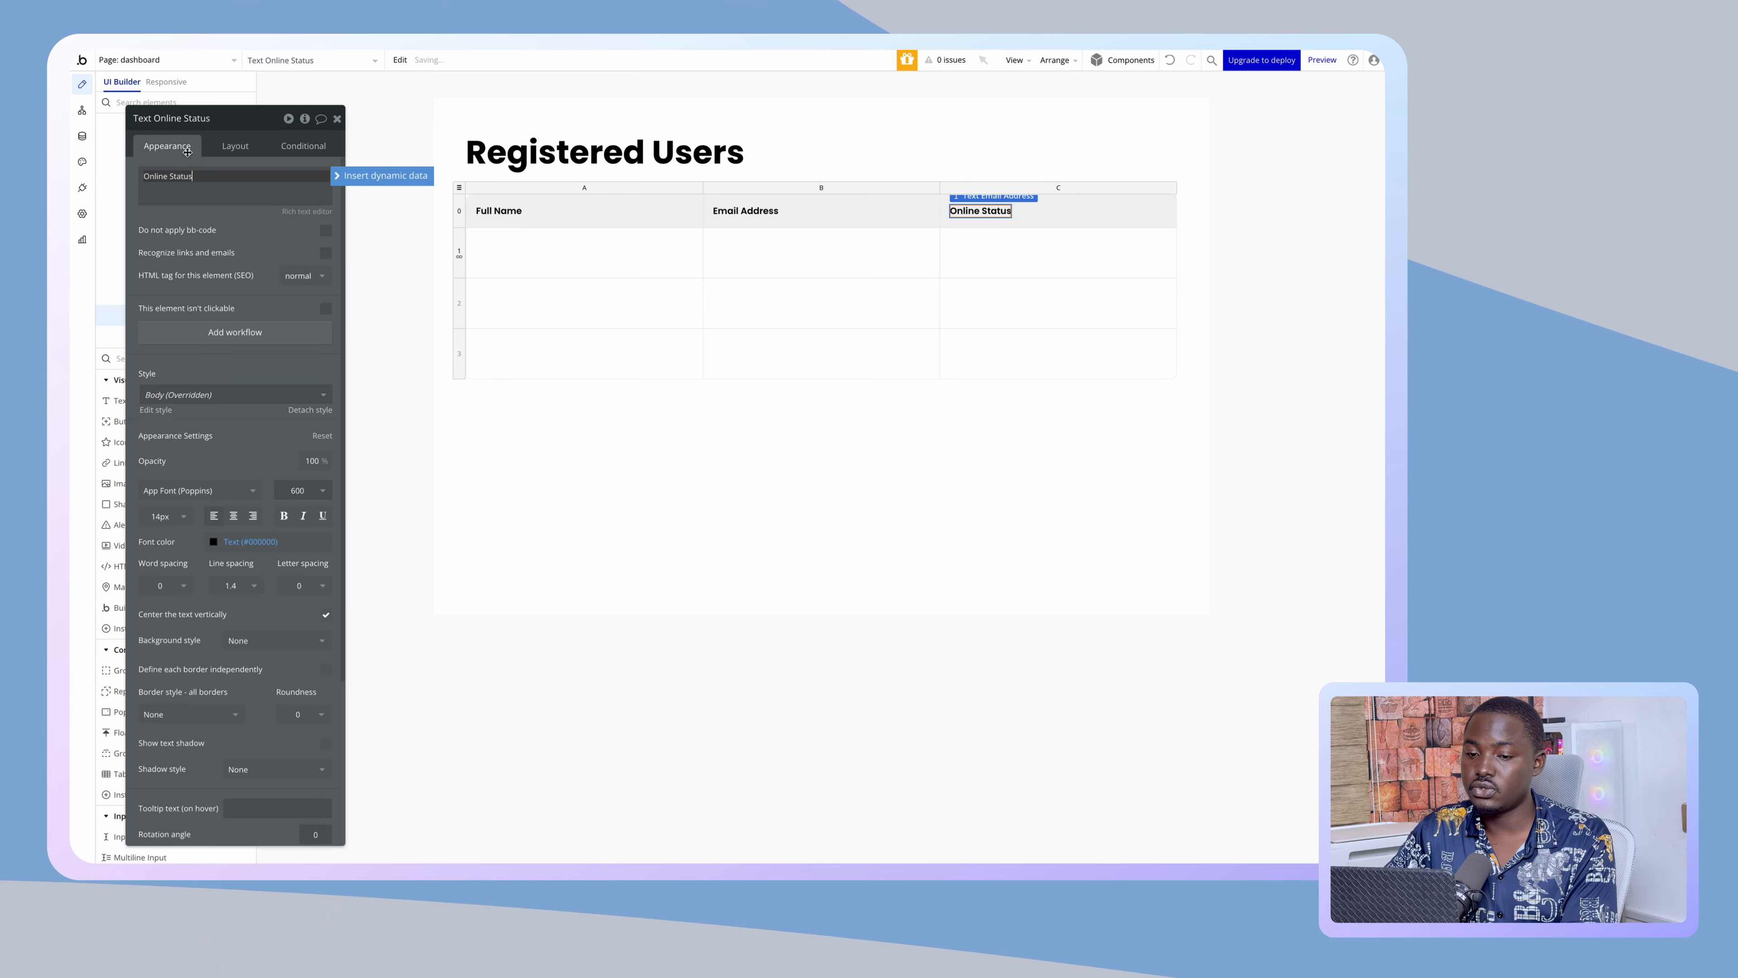
pyautogui.click(171, 153)
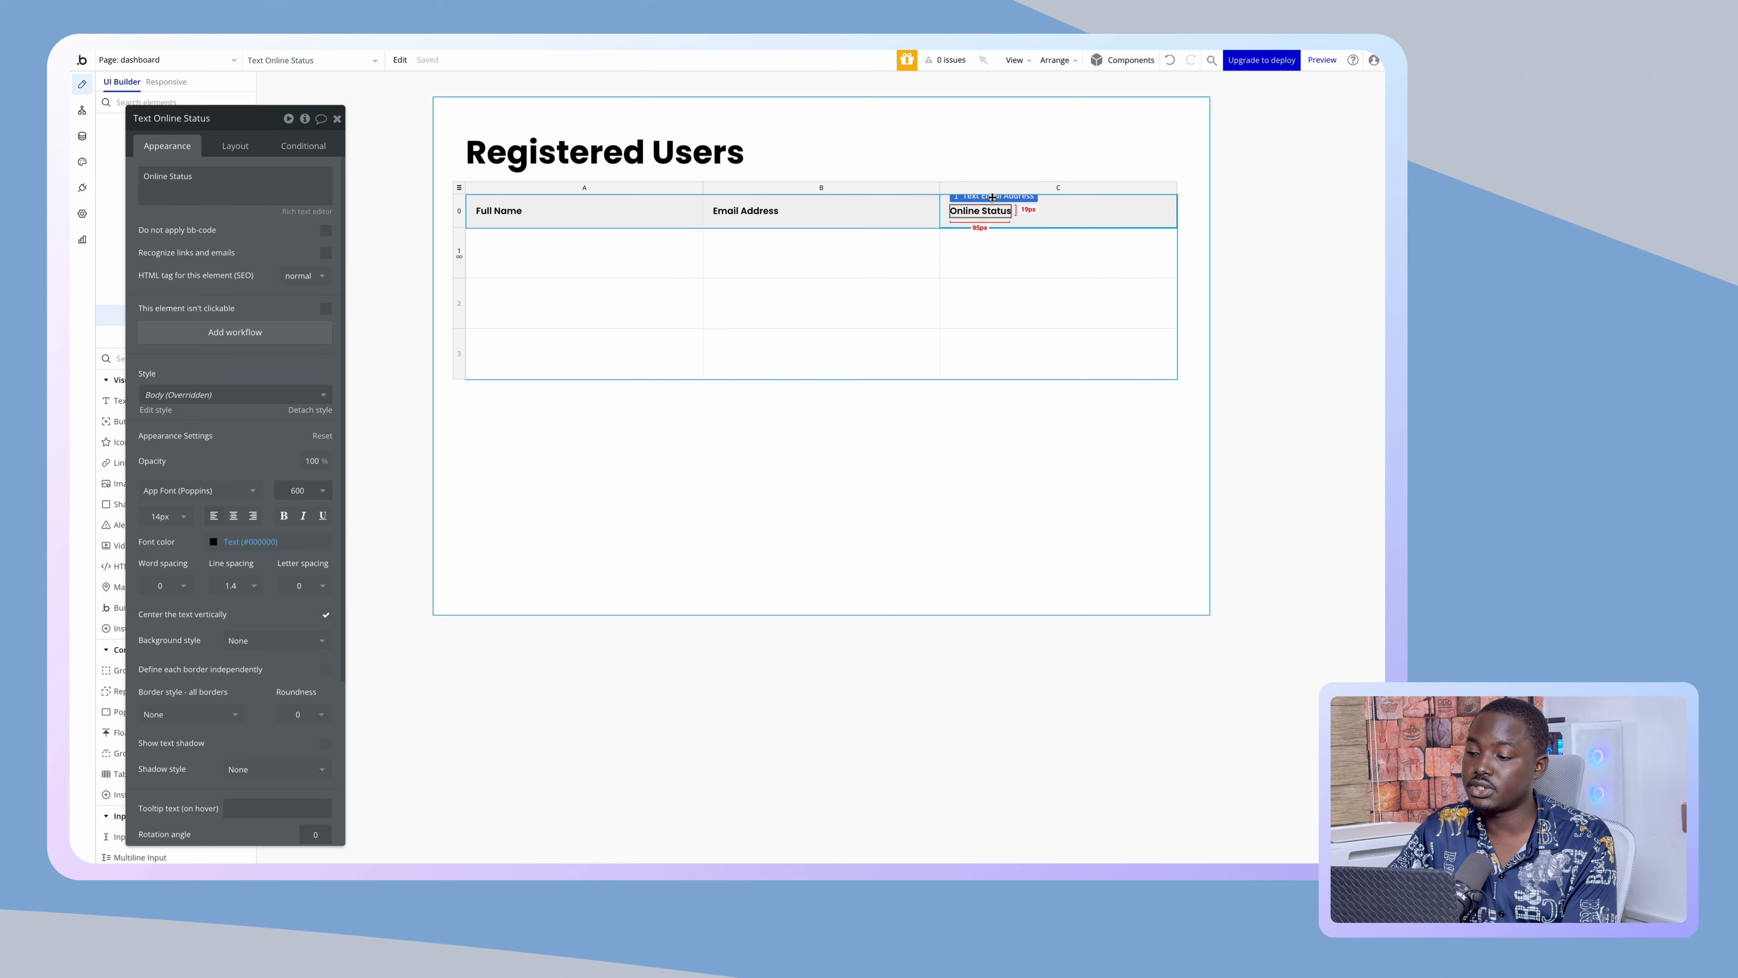
pyautogui.click(1008, 192)
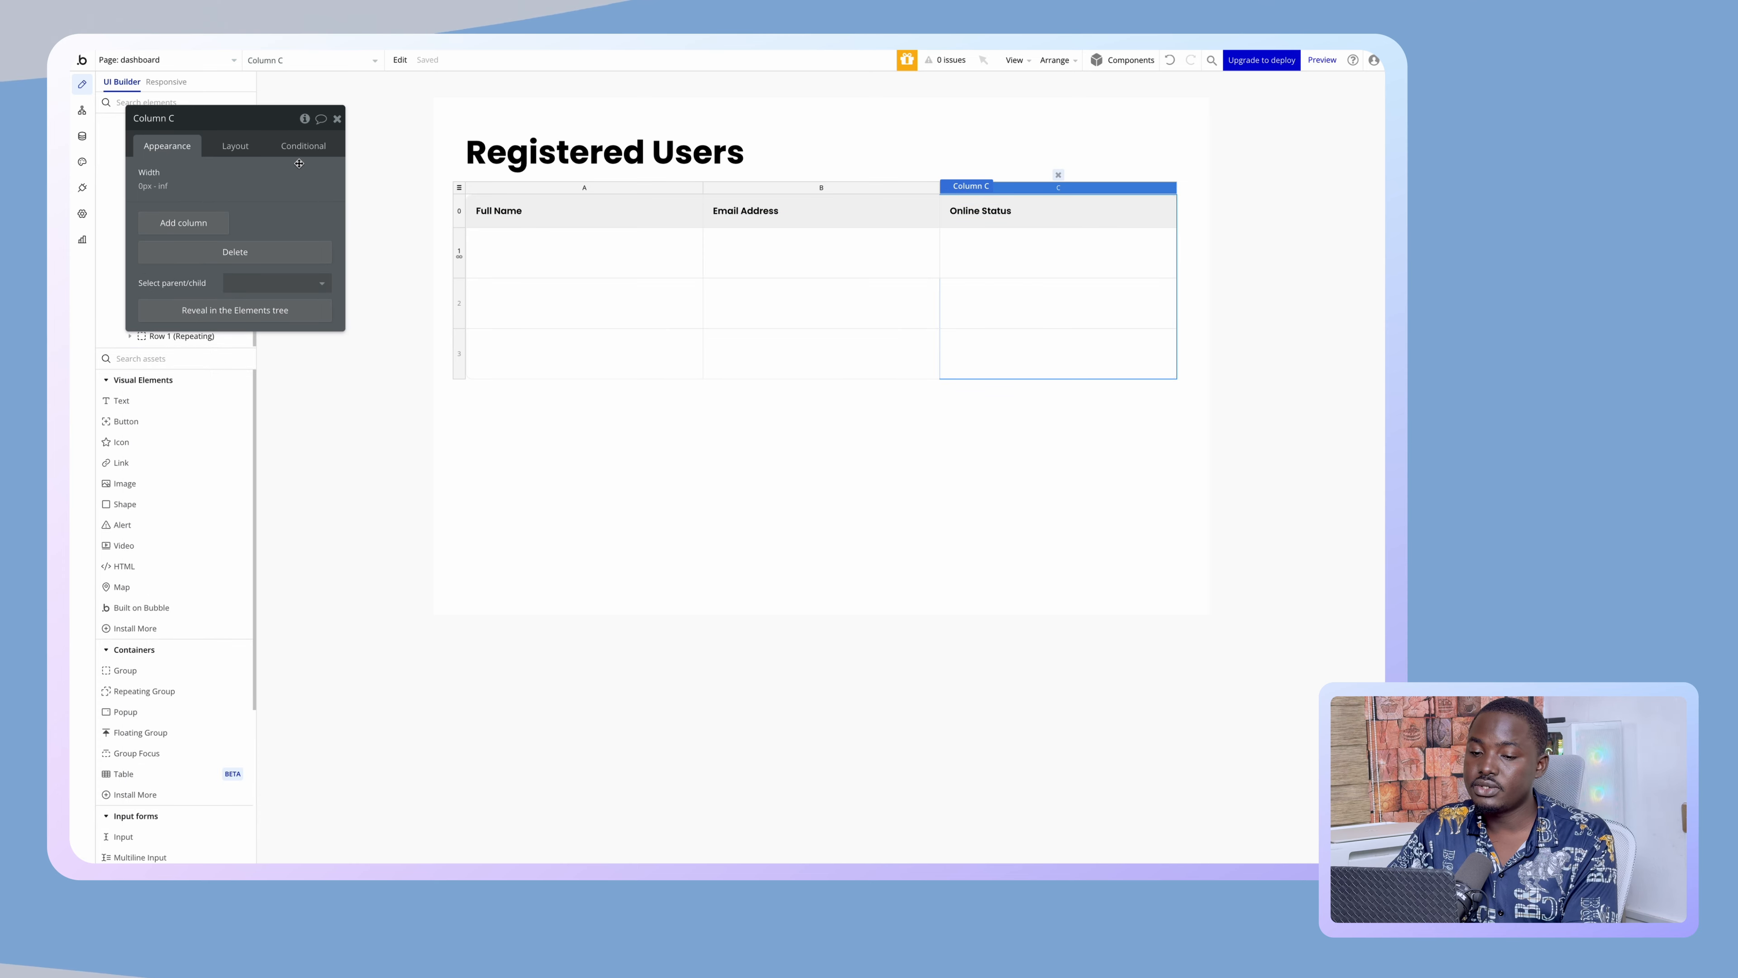
# - Cap column C's maximum width at 150 px
pyautogui.click(218, 156)
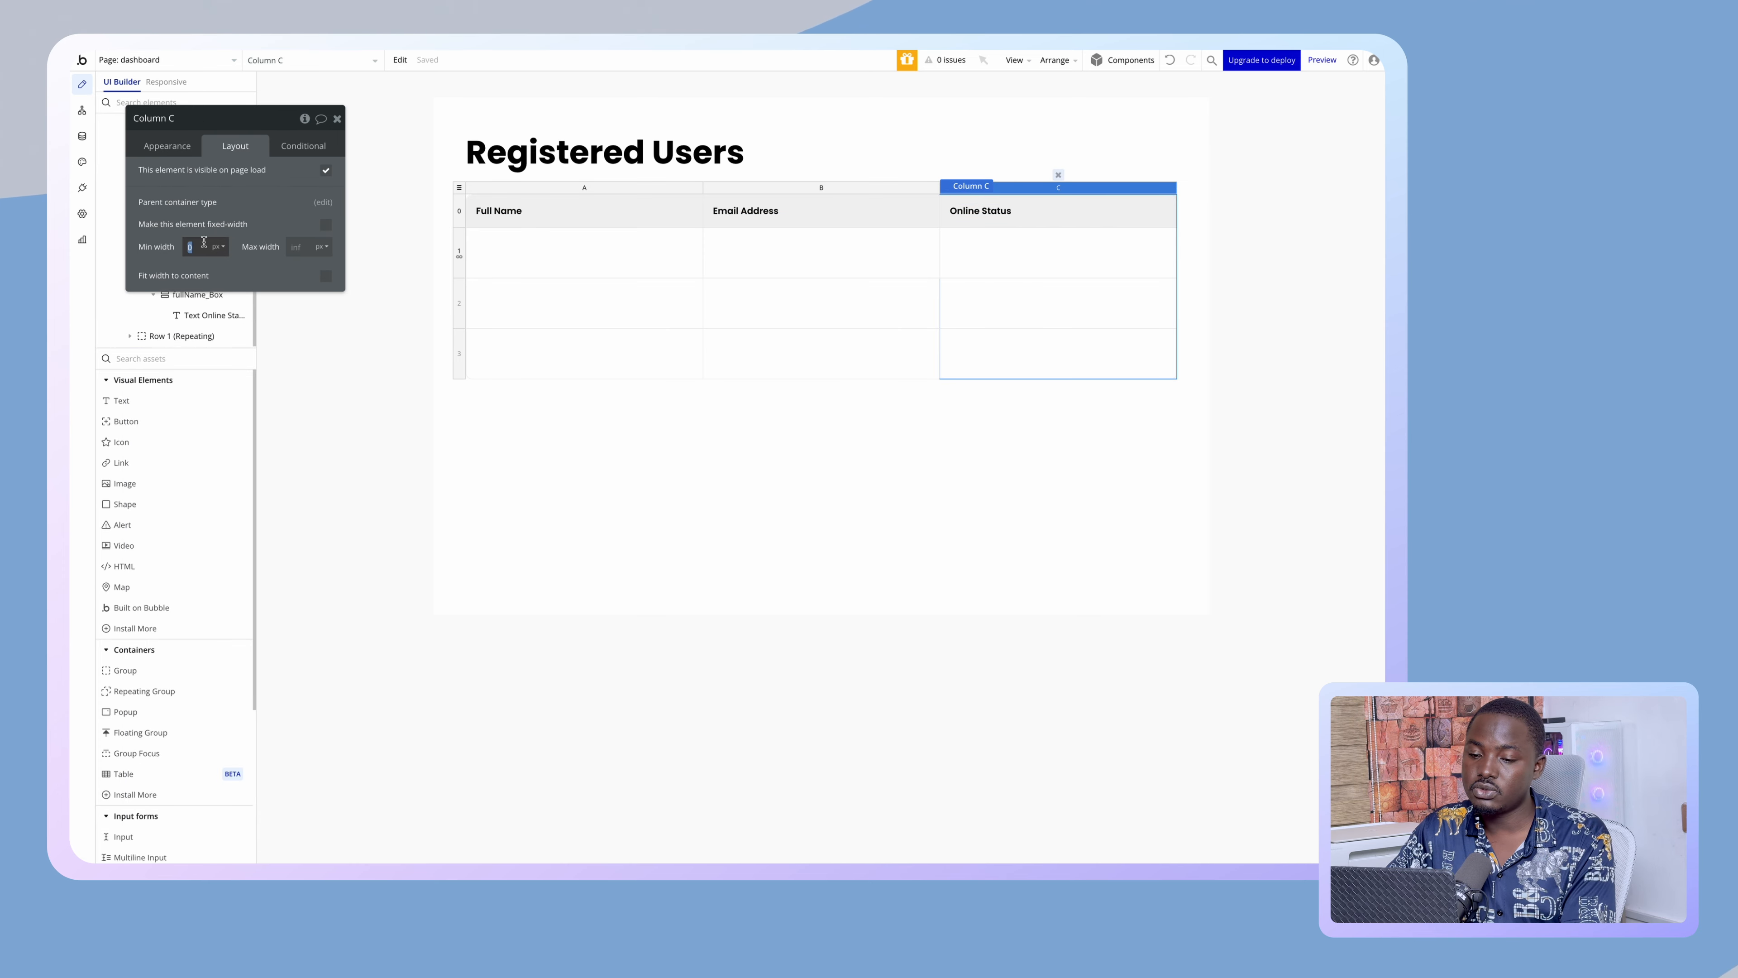
pyautogui.write('15')
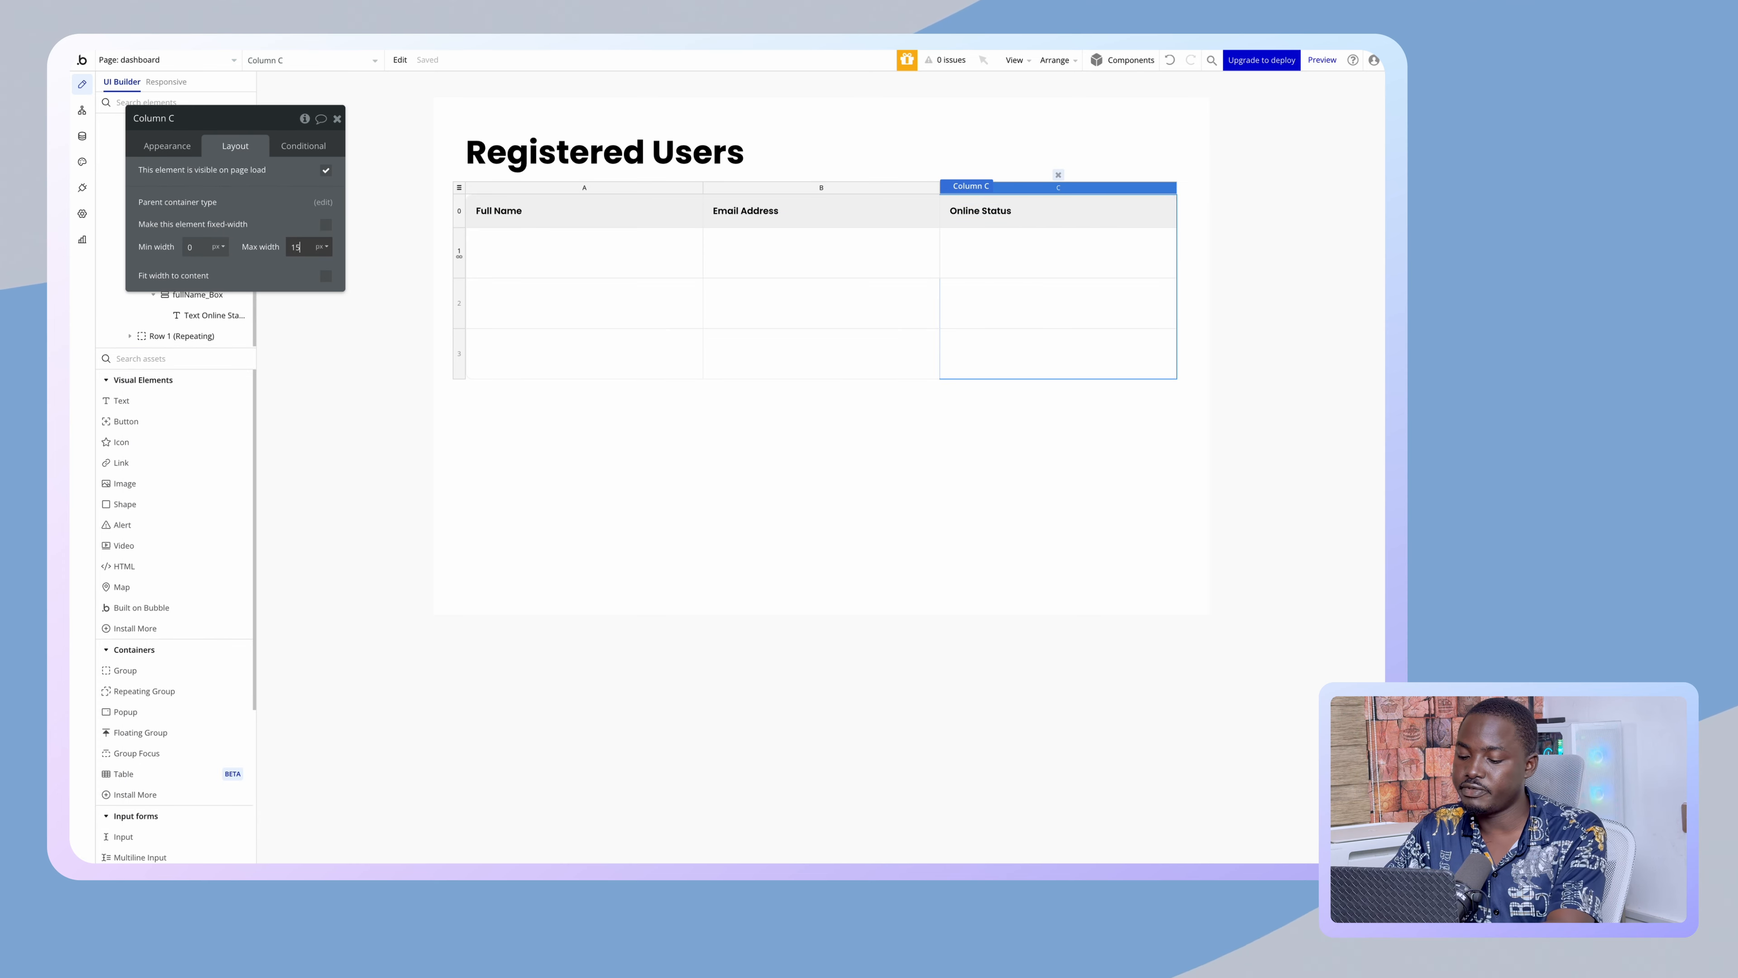
pyautogui.write('0')
pyautogui.click(269, 226)
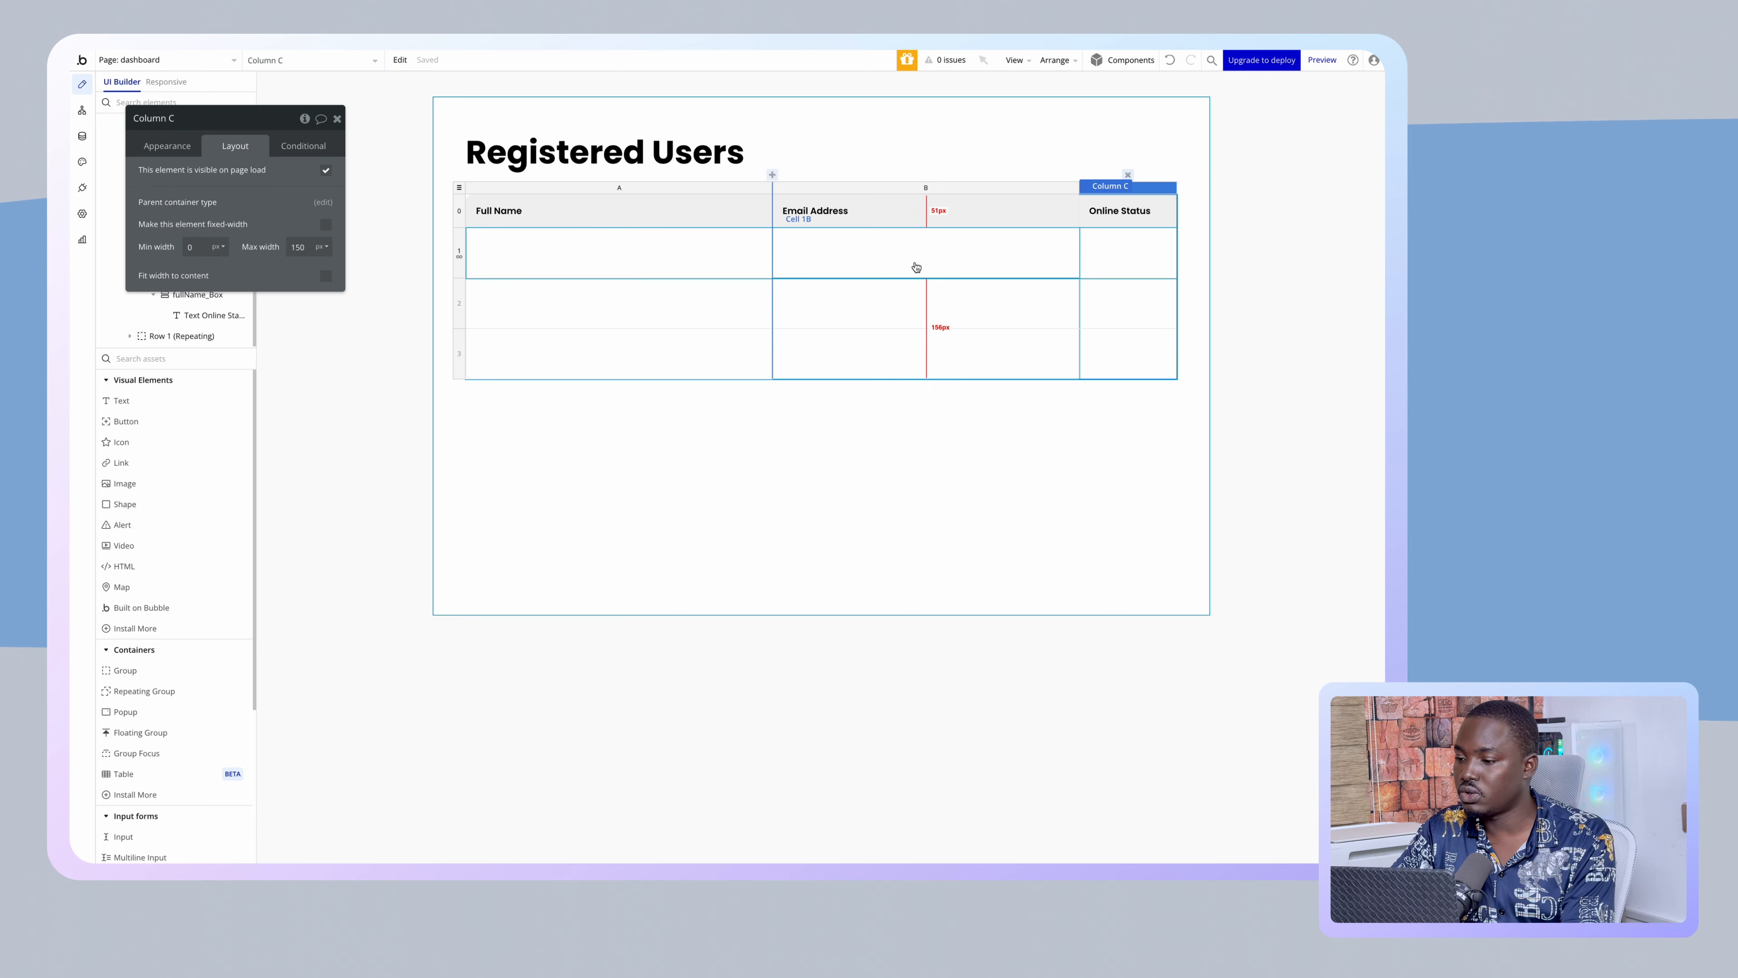
pyautogui.click(1118, 213)
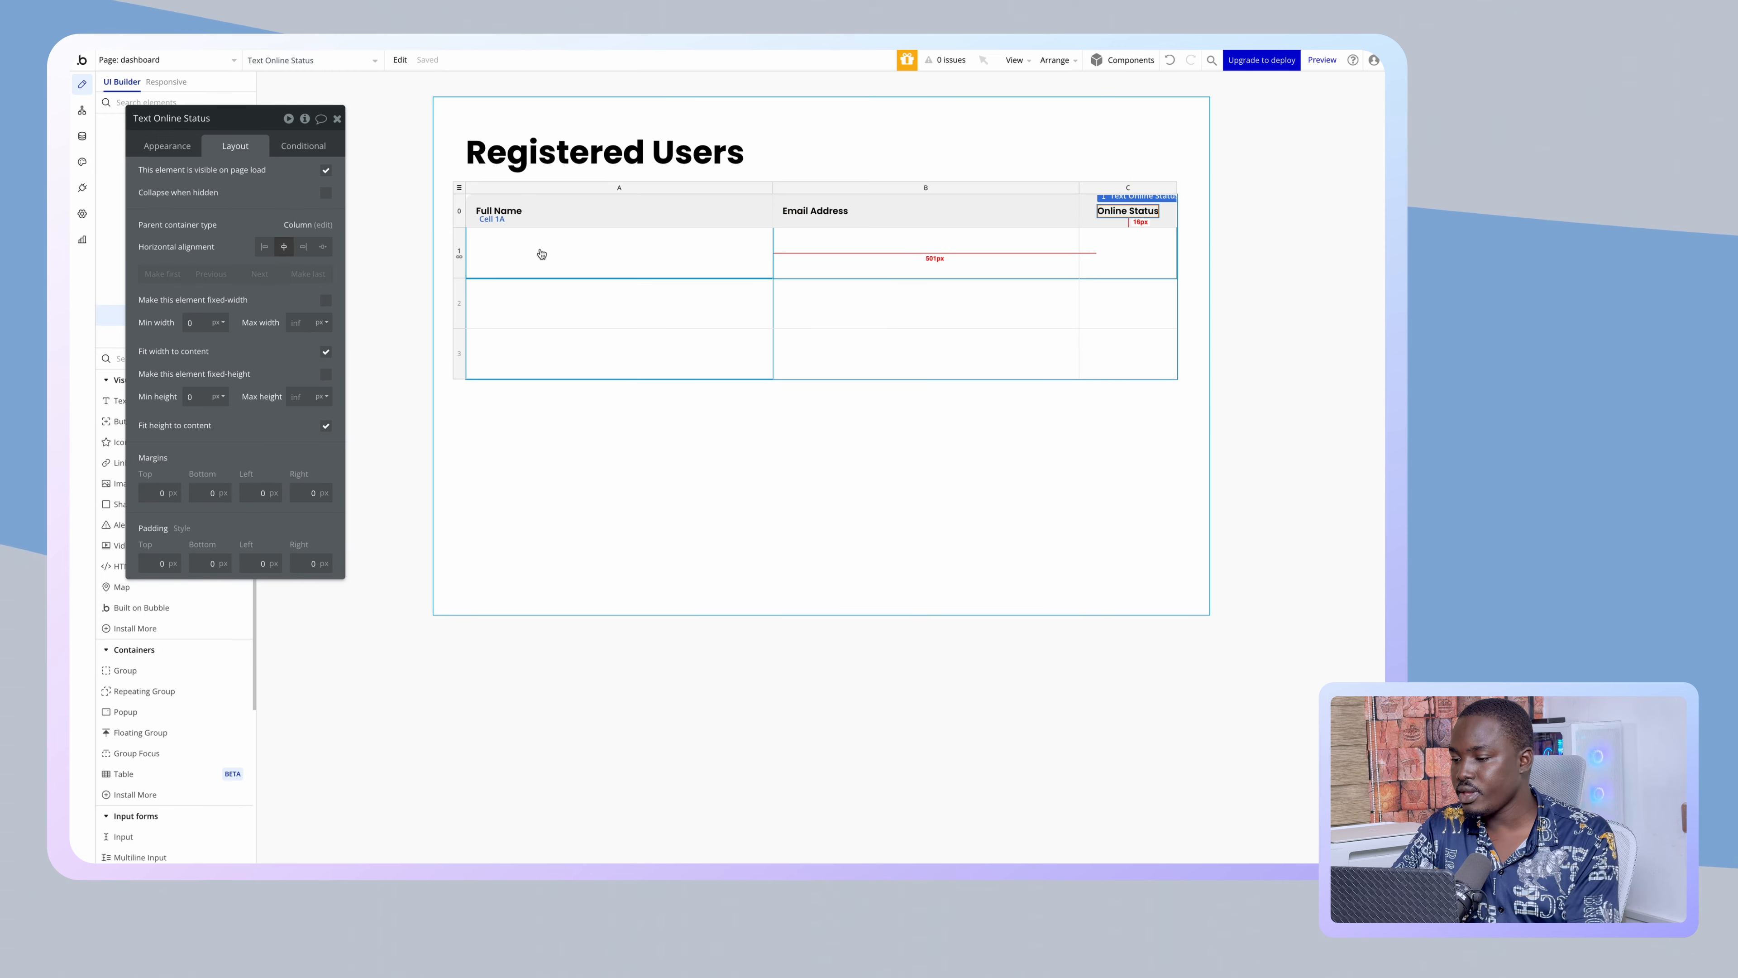
# - Move the Full Name and Email Address boxes down into data row cells 1A and 1B
pyautogui.click(481, 224)
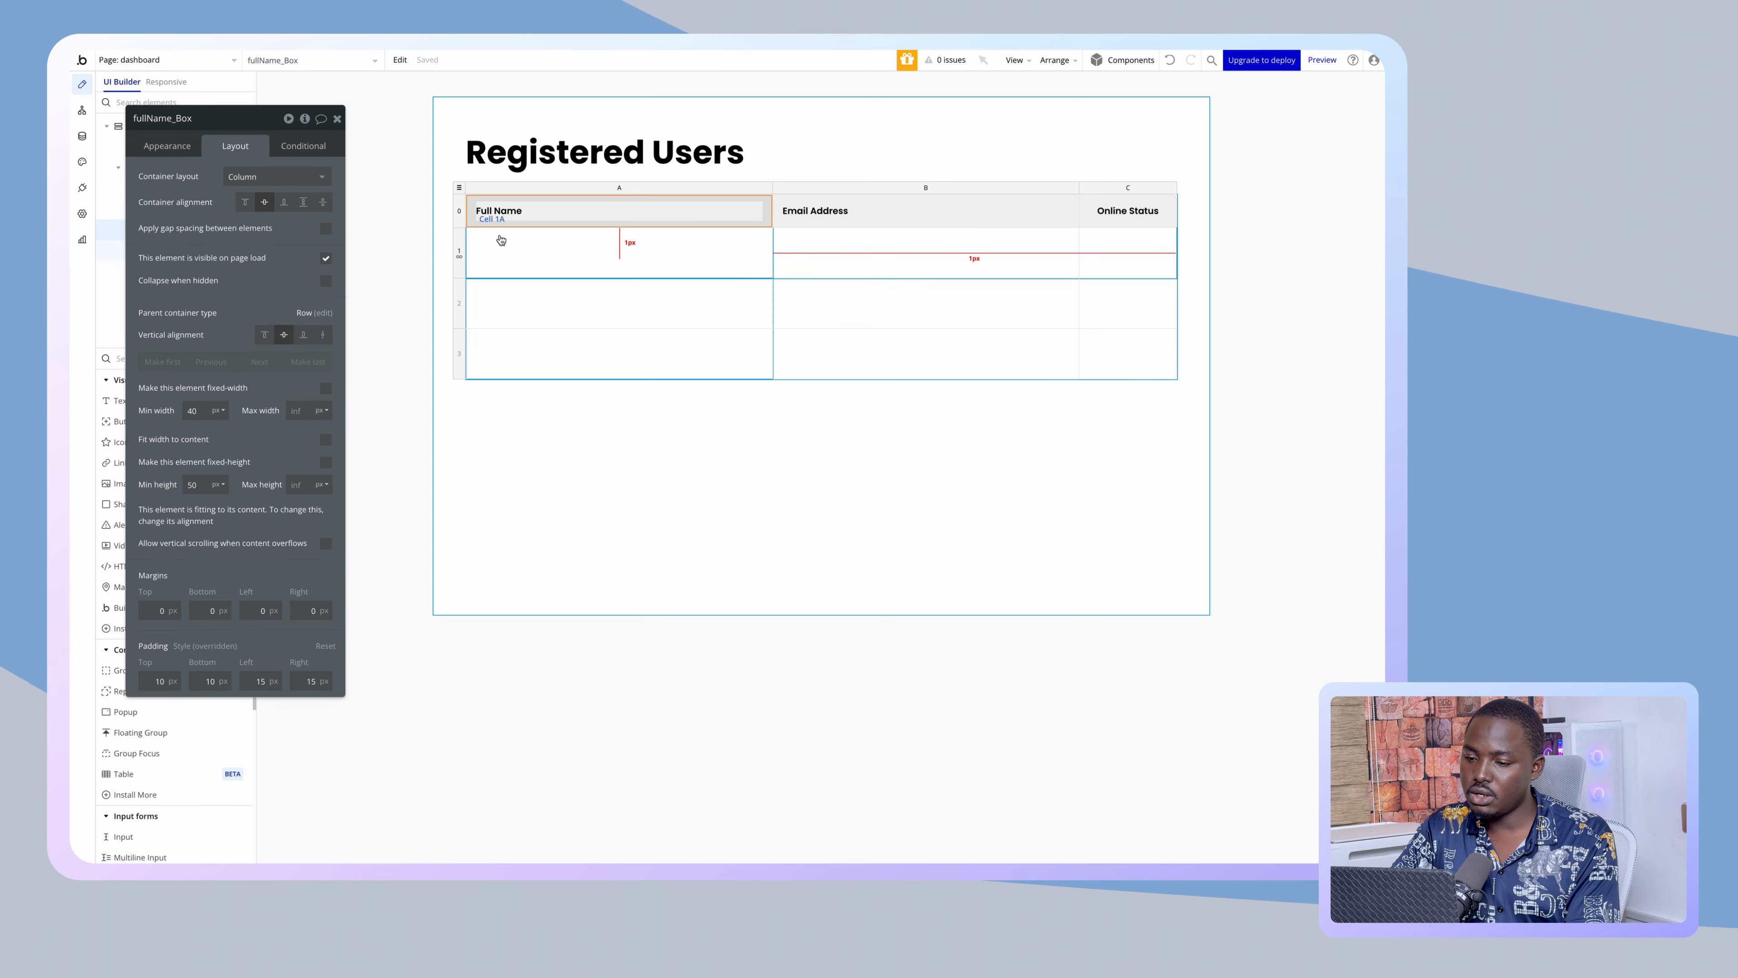
pyautogui.moveTo(553, 243); pyautogui.dragTo(551, 243)
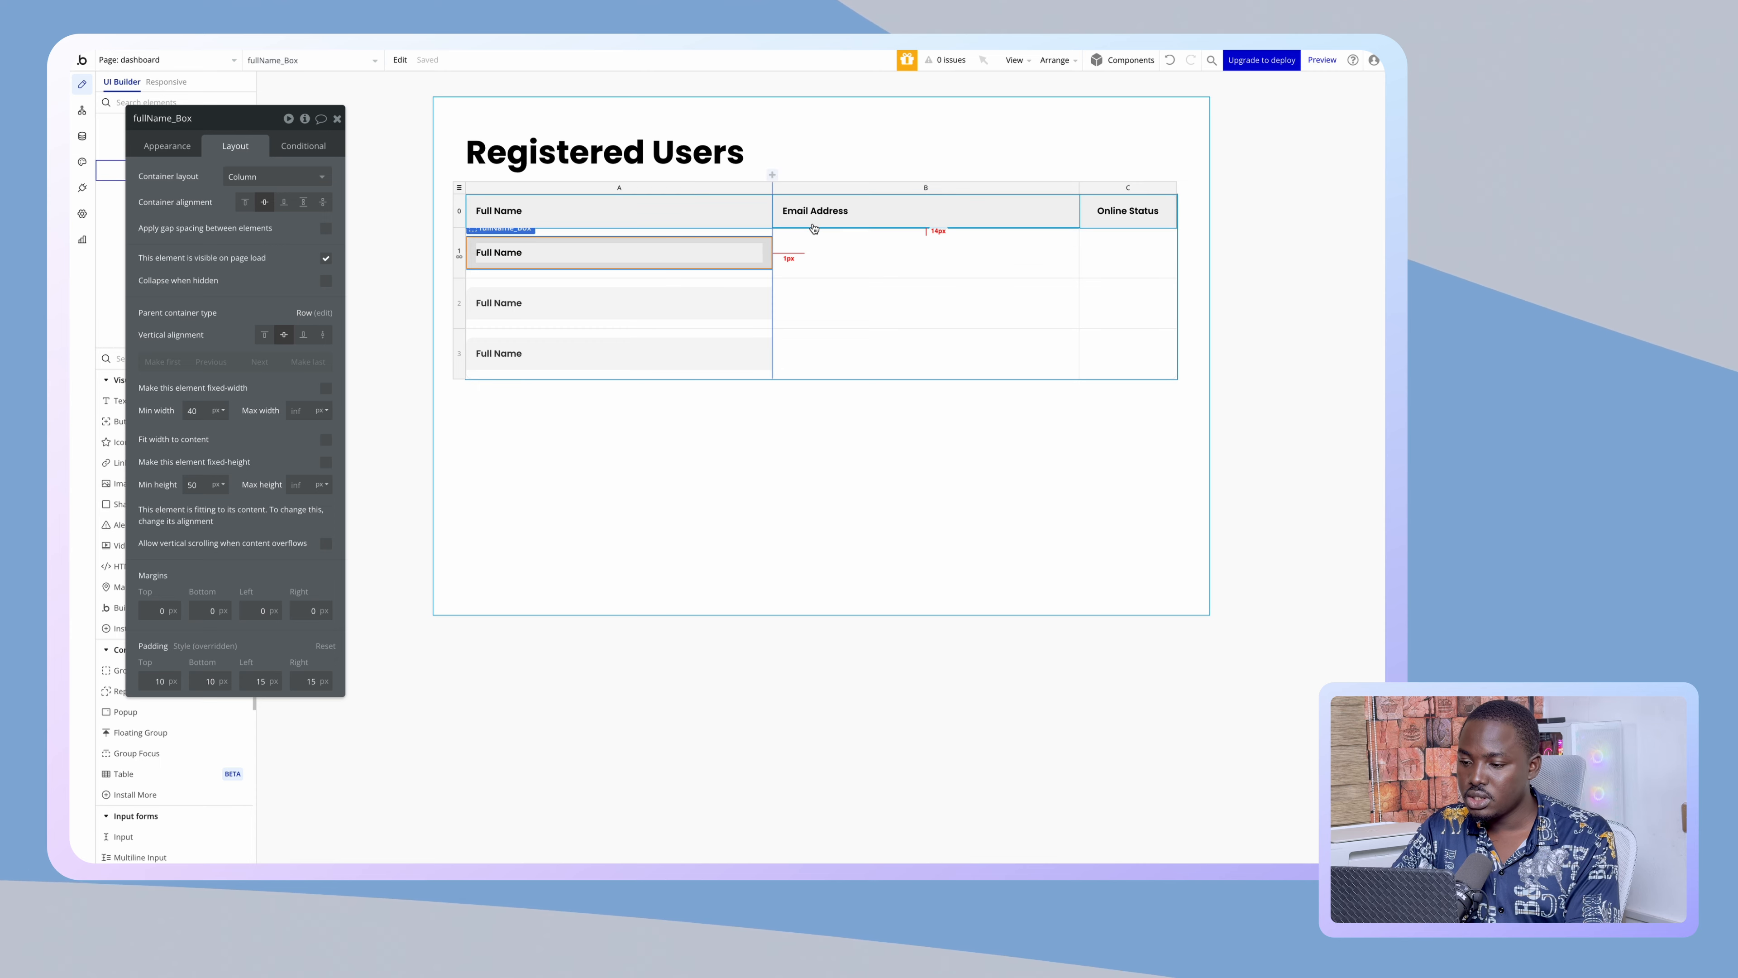
pyautogui.moveTo(823, 256); pyautogui.dragTo(825, 245)
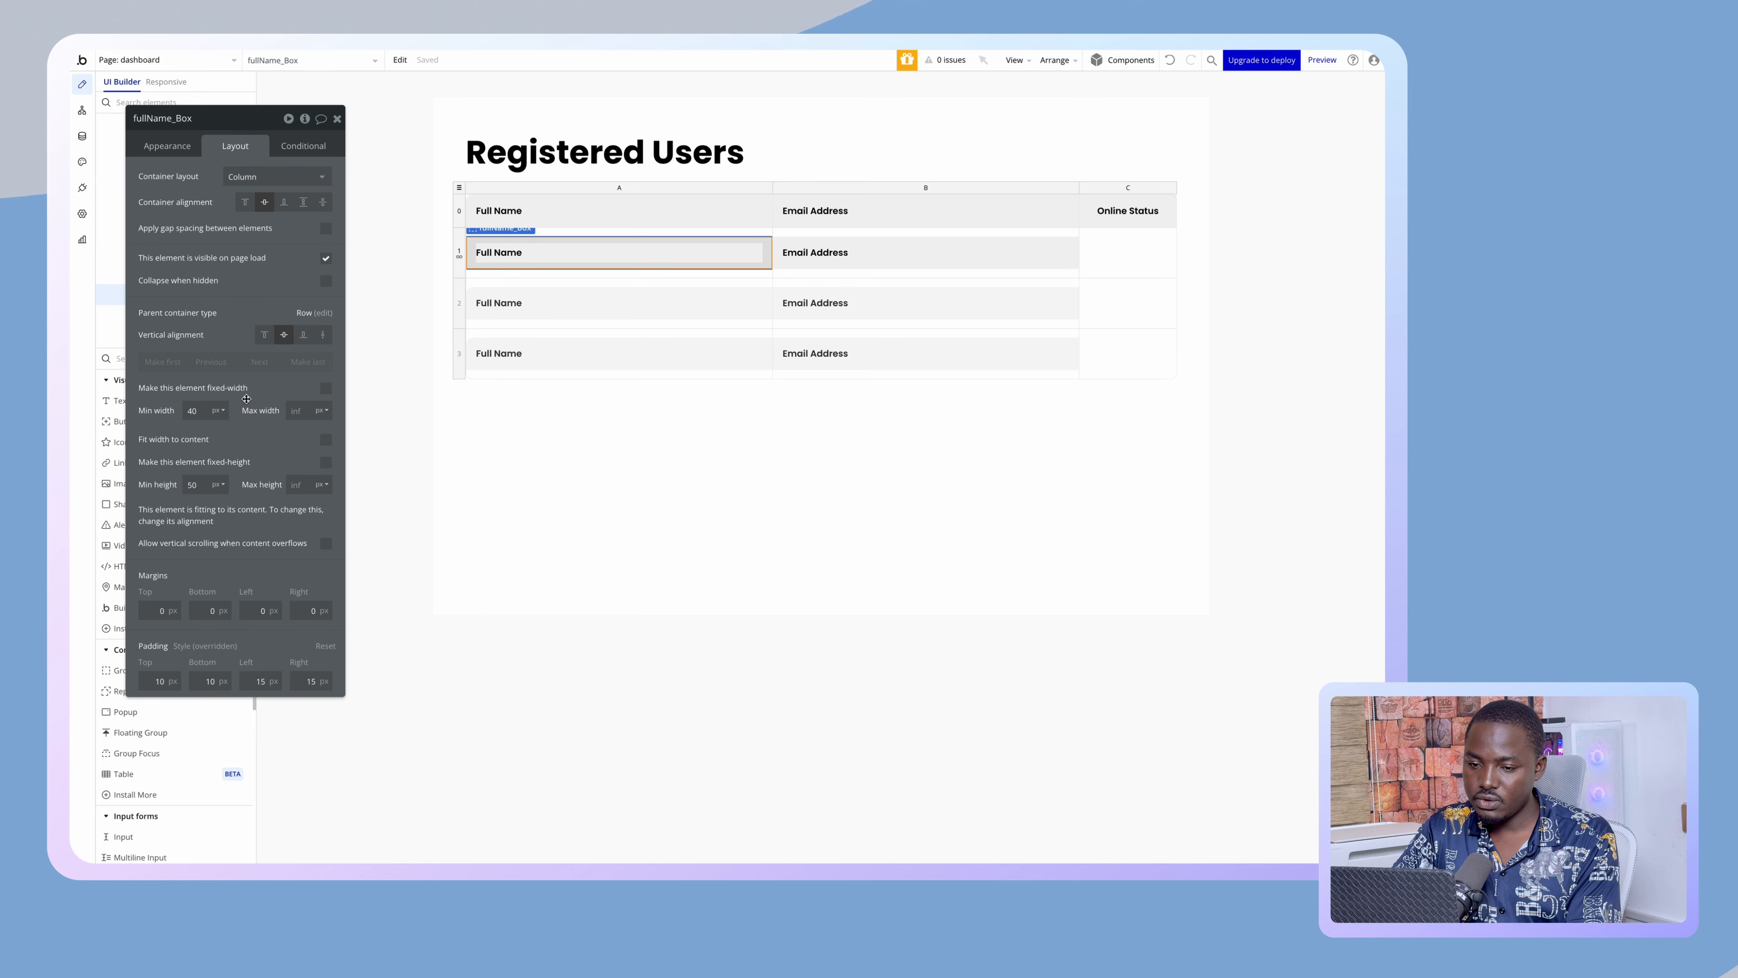
# - Give the row box a top-left radius of 0, no background fill, and one border for all sides
pyautogui.click(167, 145)
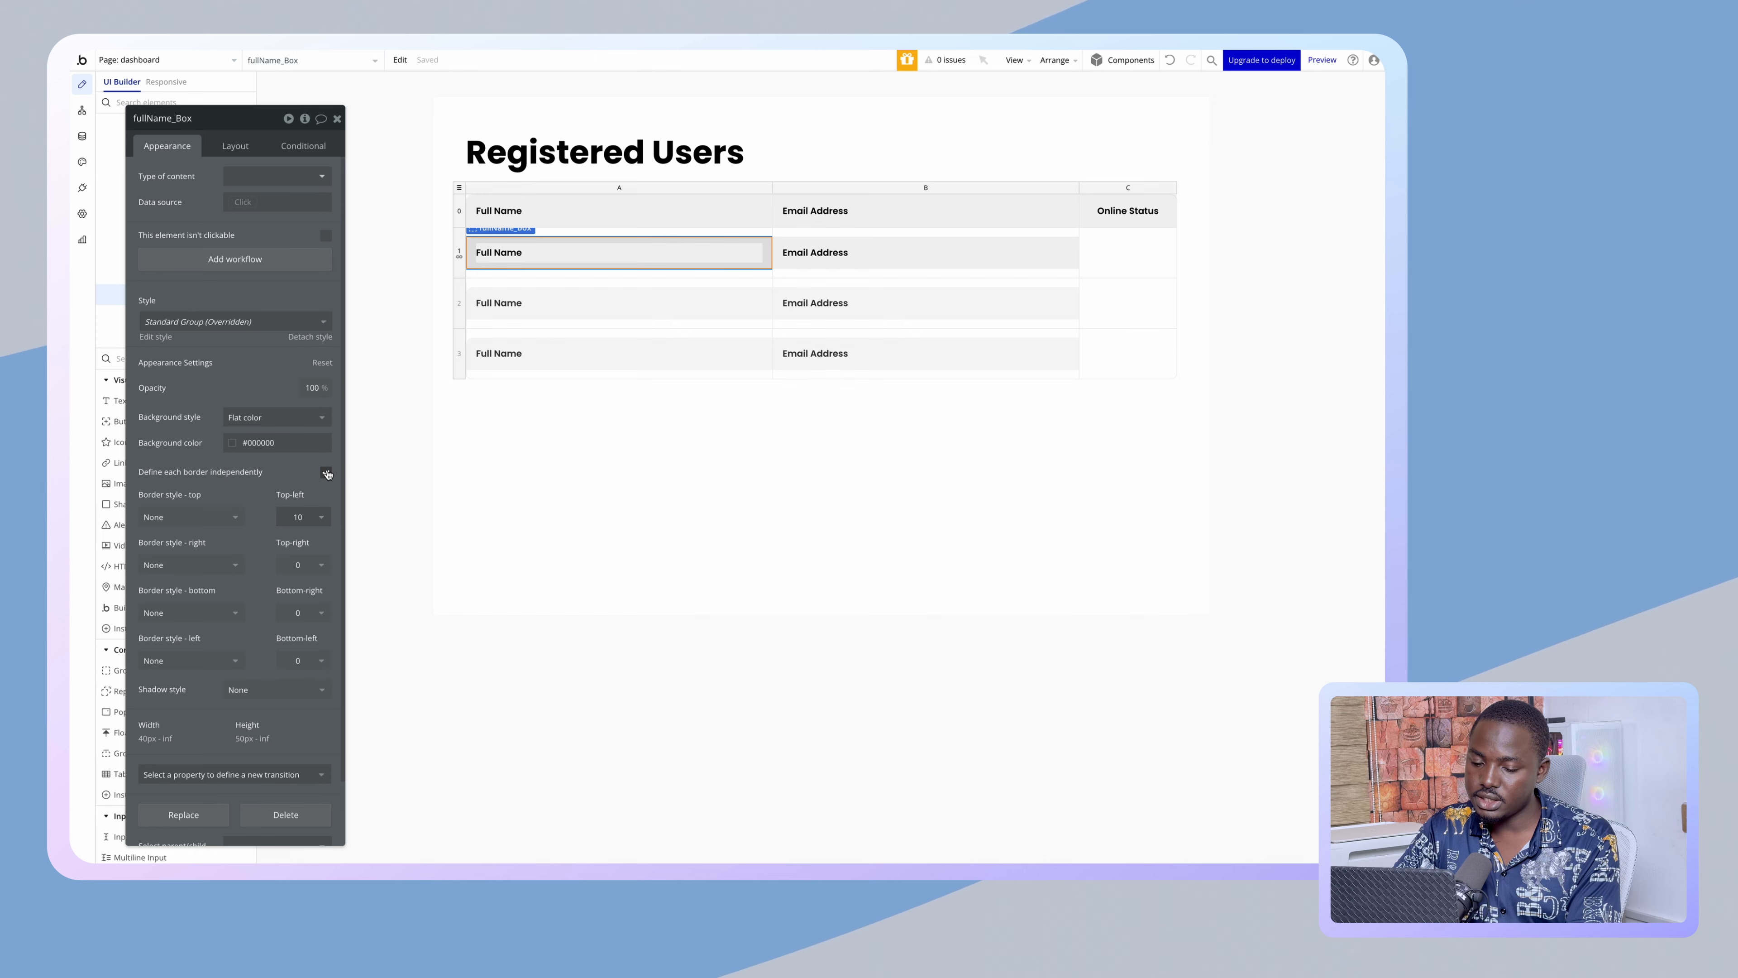
pyautogui.moveTo(330, 474); pyautogui.dragTo(291, 436)
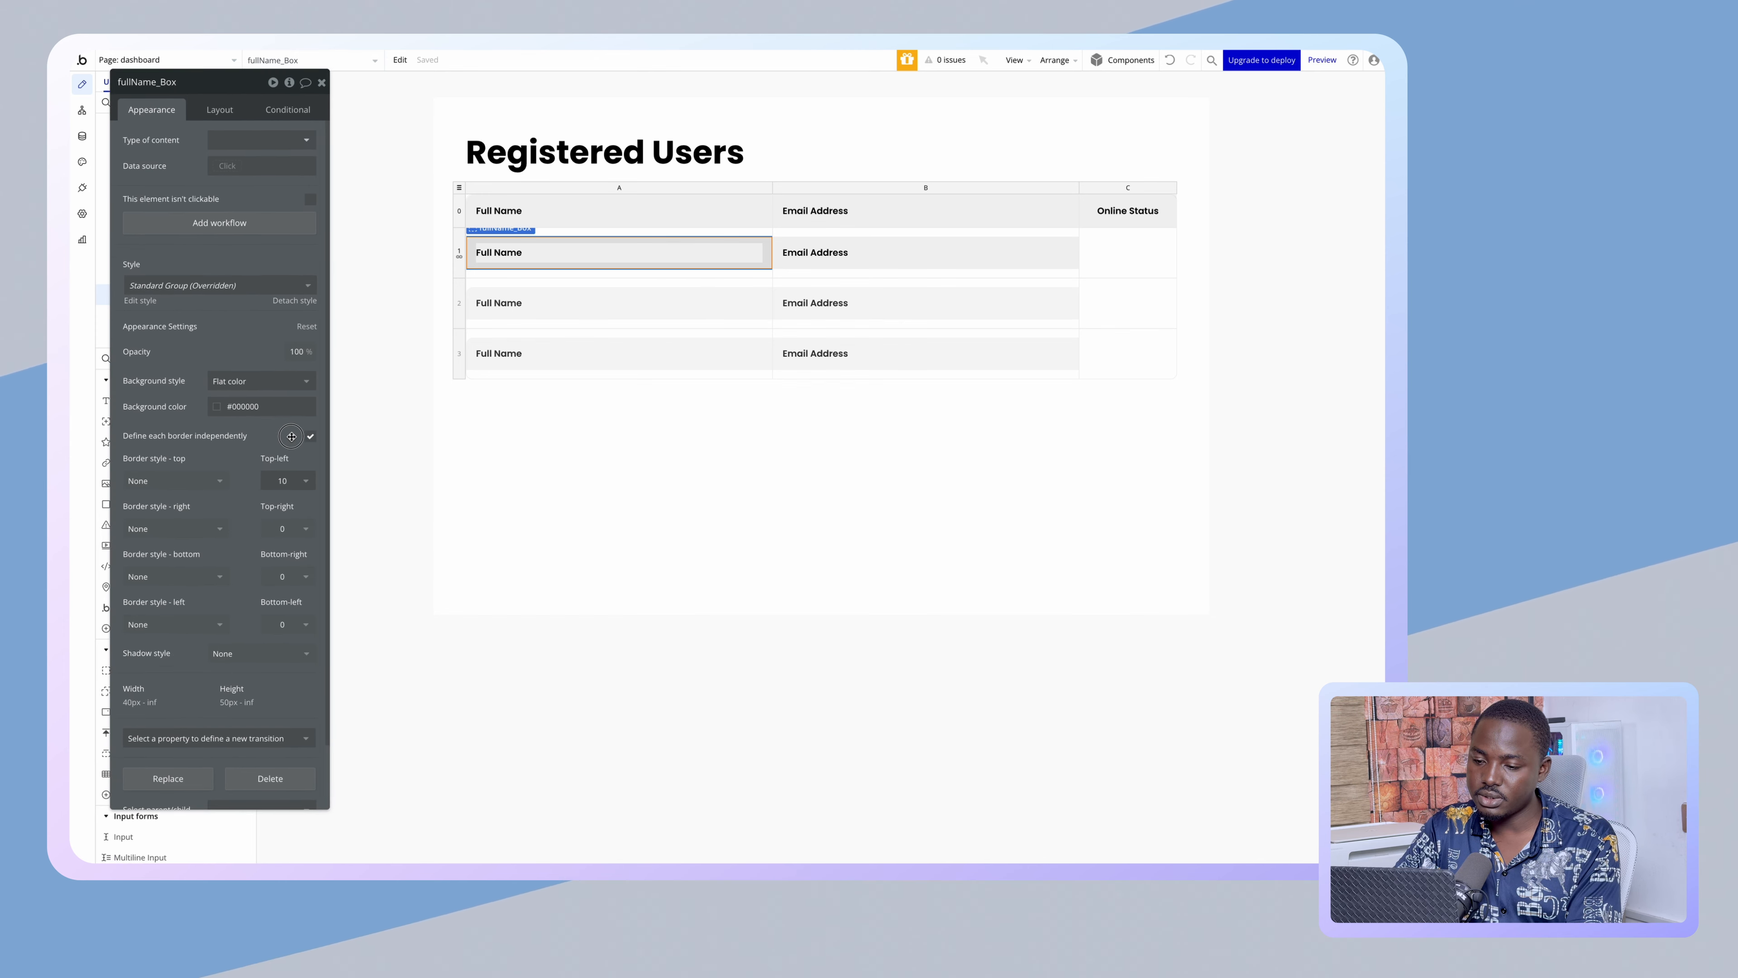
pyautogui.click(282, 479)
pyautogui.click(293, 514)
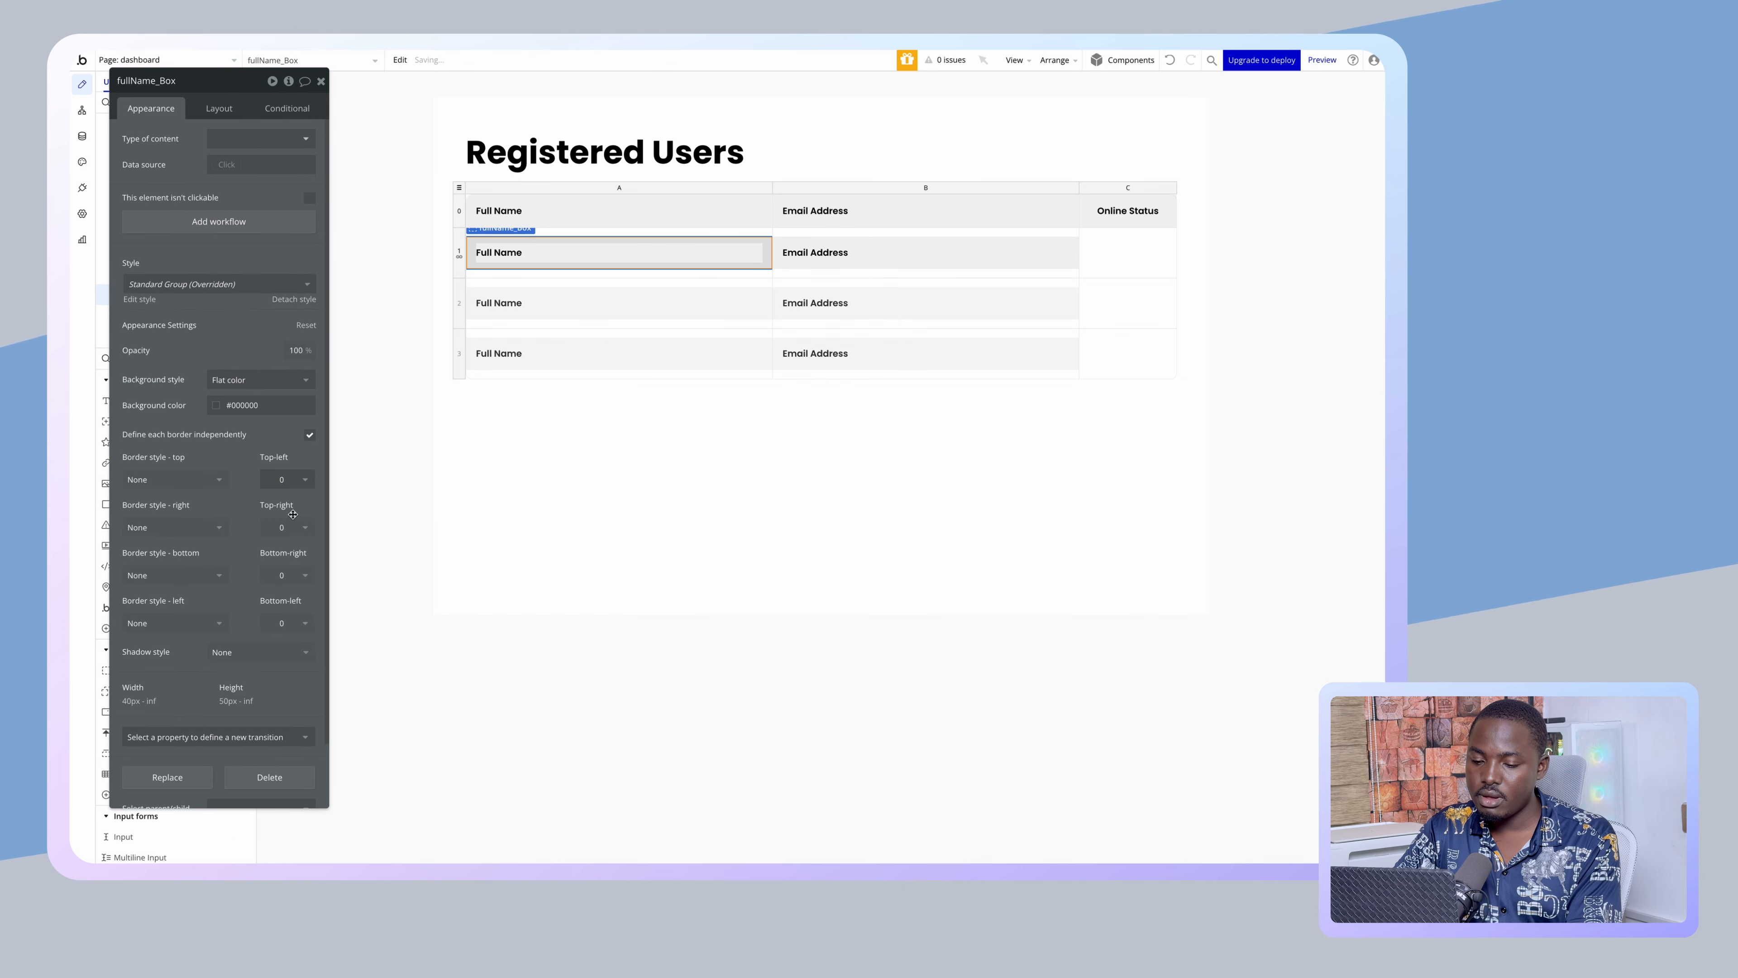
pyautogui.click(260, 379)
pyautogui.click(233, 401)
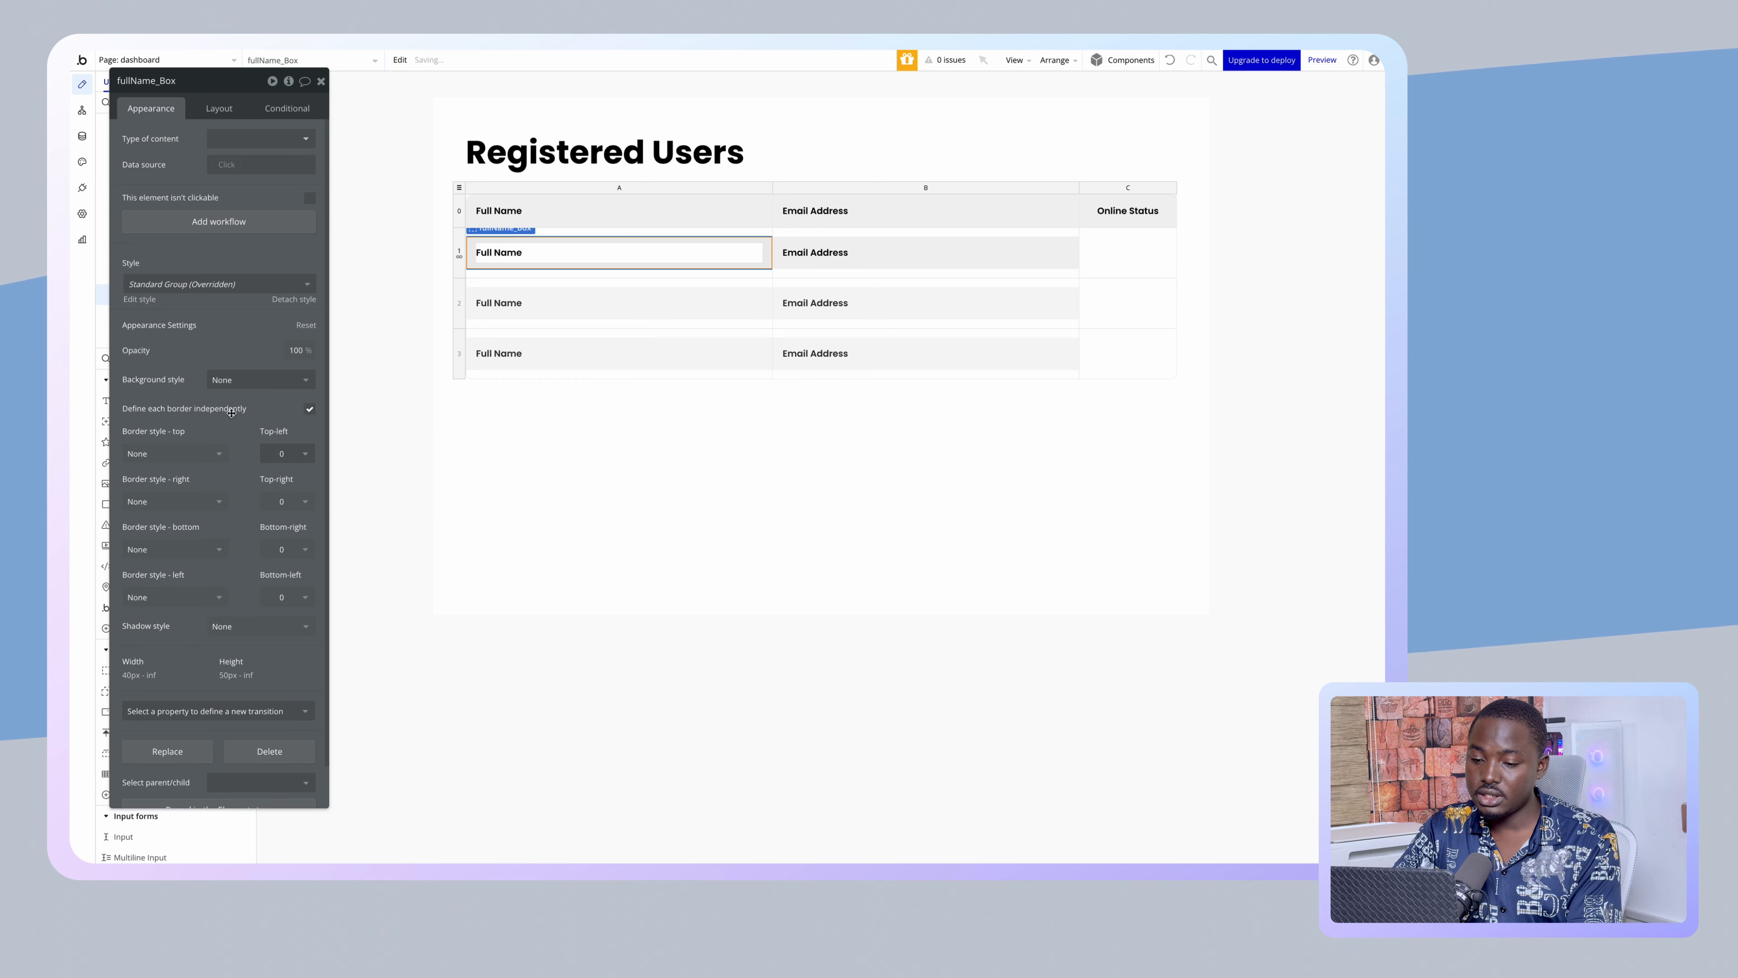
pyautogui.click(311, 409)
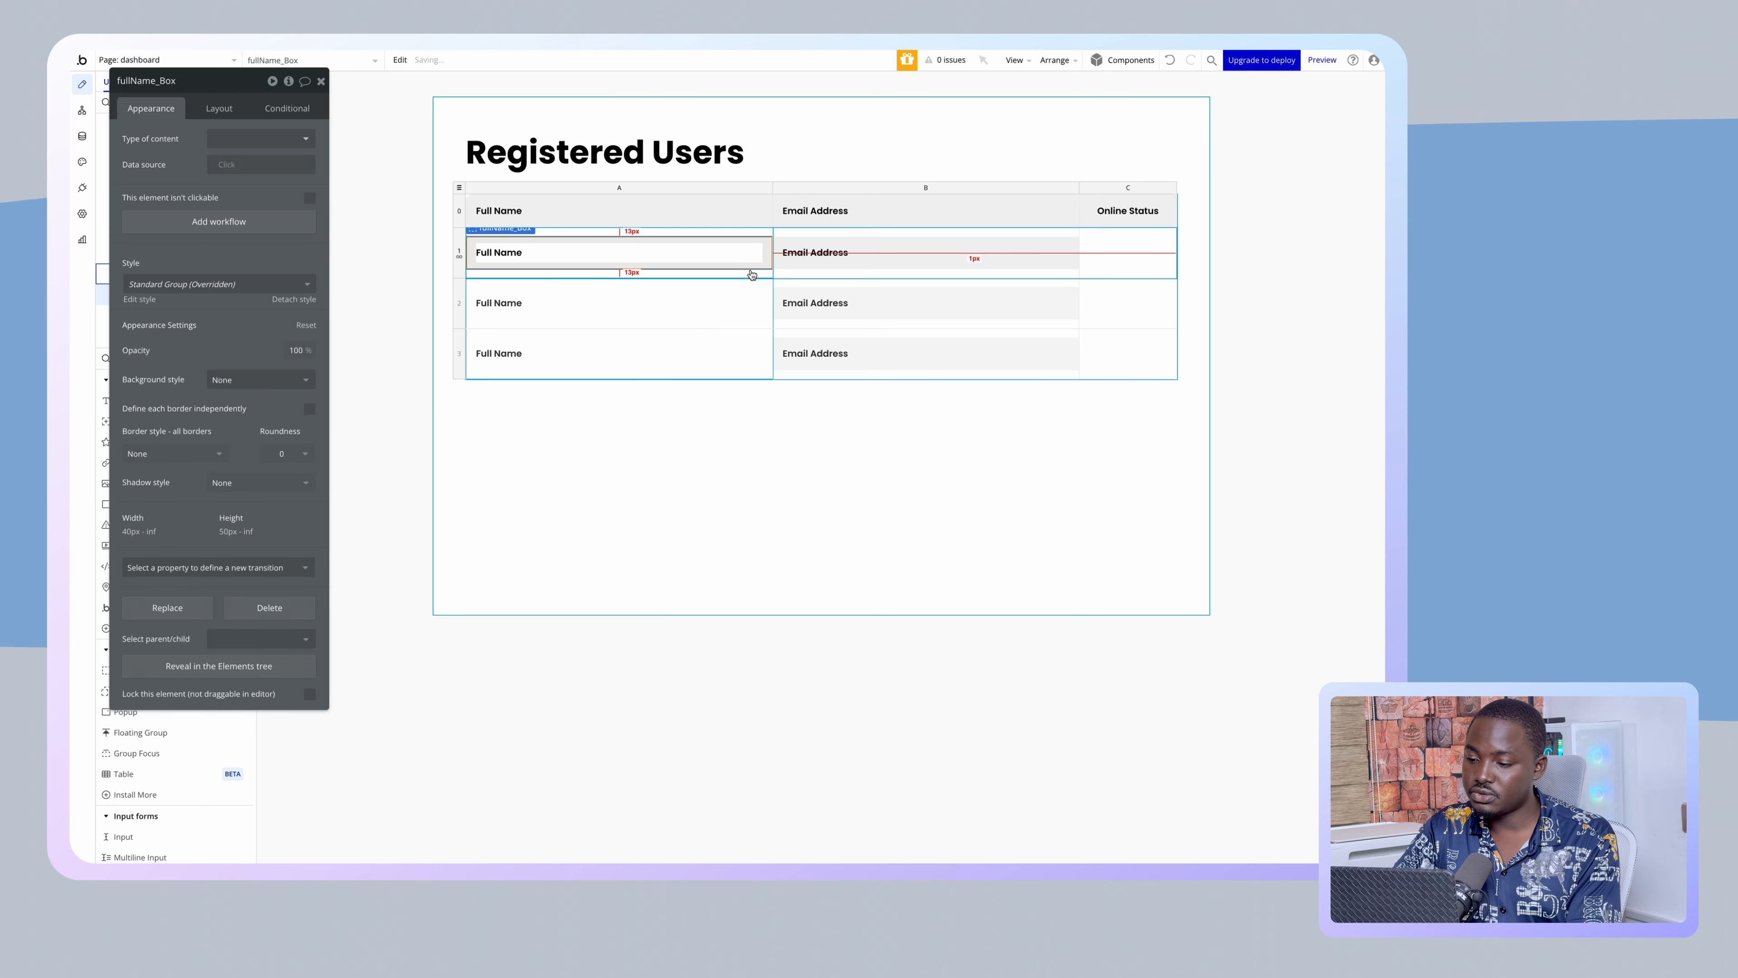
# - Replace the Email Address box in row 1 with copies of the Full Name box in cells 1B and 1C
pyautogui.click(804, 266)
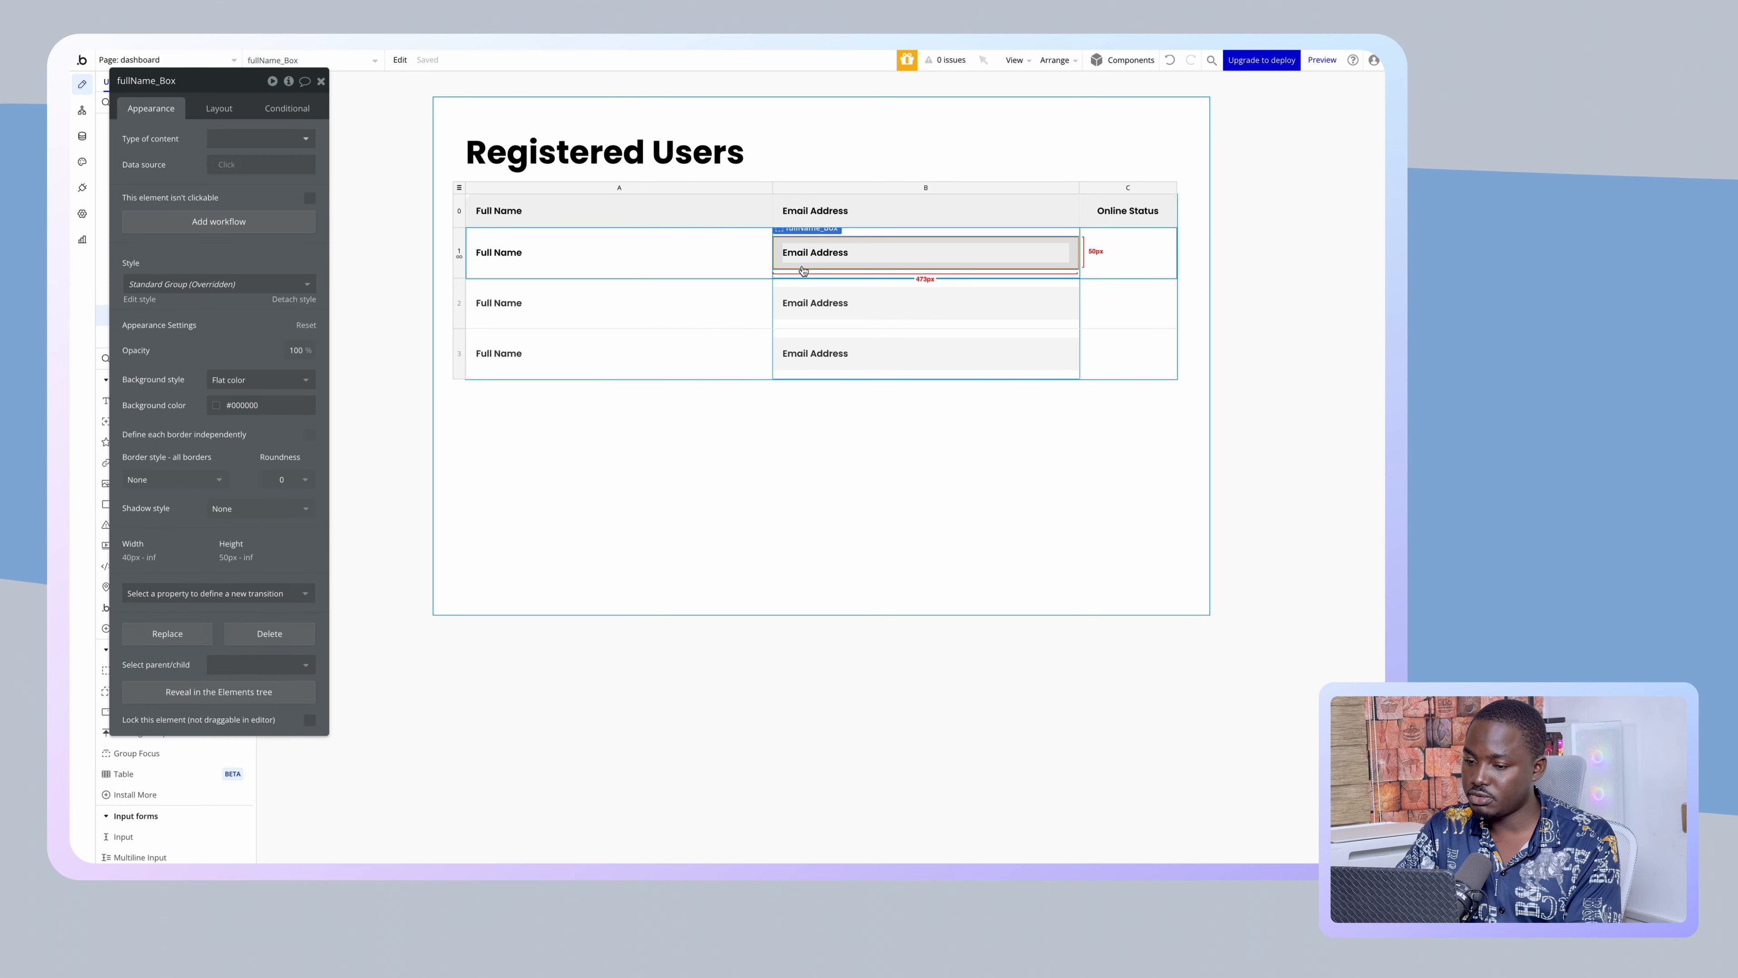
pyautogui.press('Delete')
pyautogui.click(726, 245)
pyautogui.press('super+c')
pyautogui.click(838, 249)
pyautogui.press('super+v')
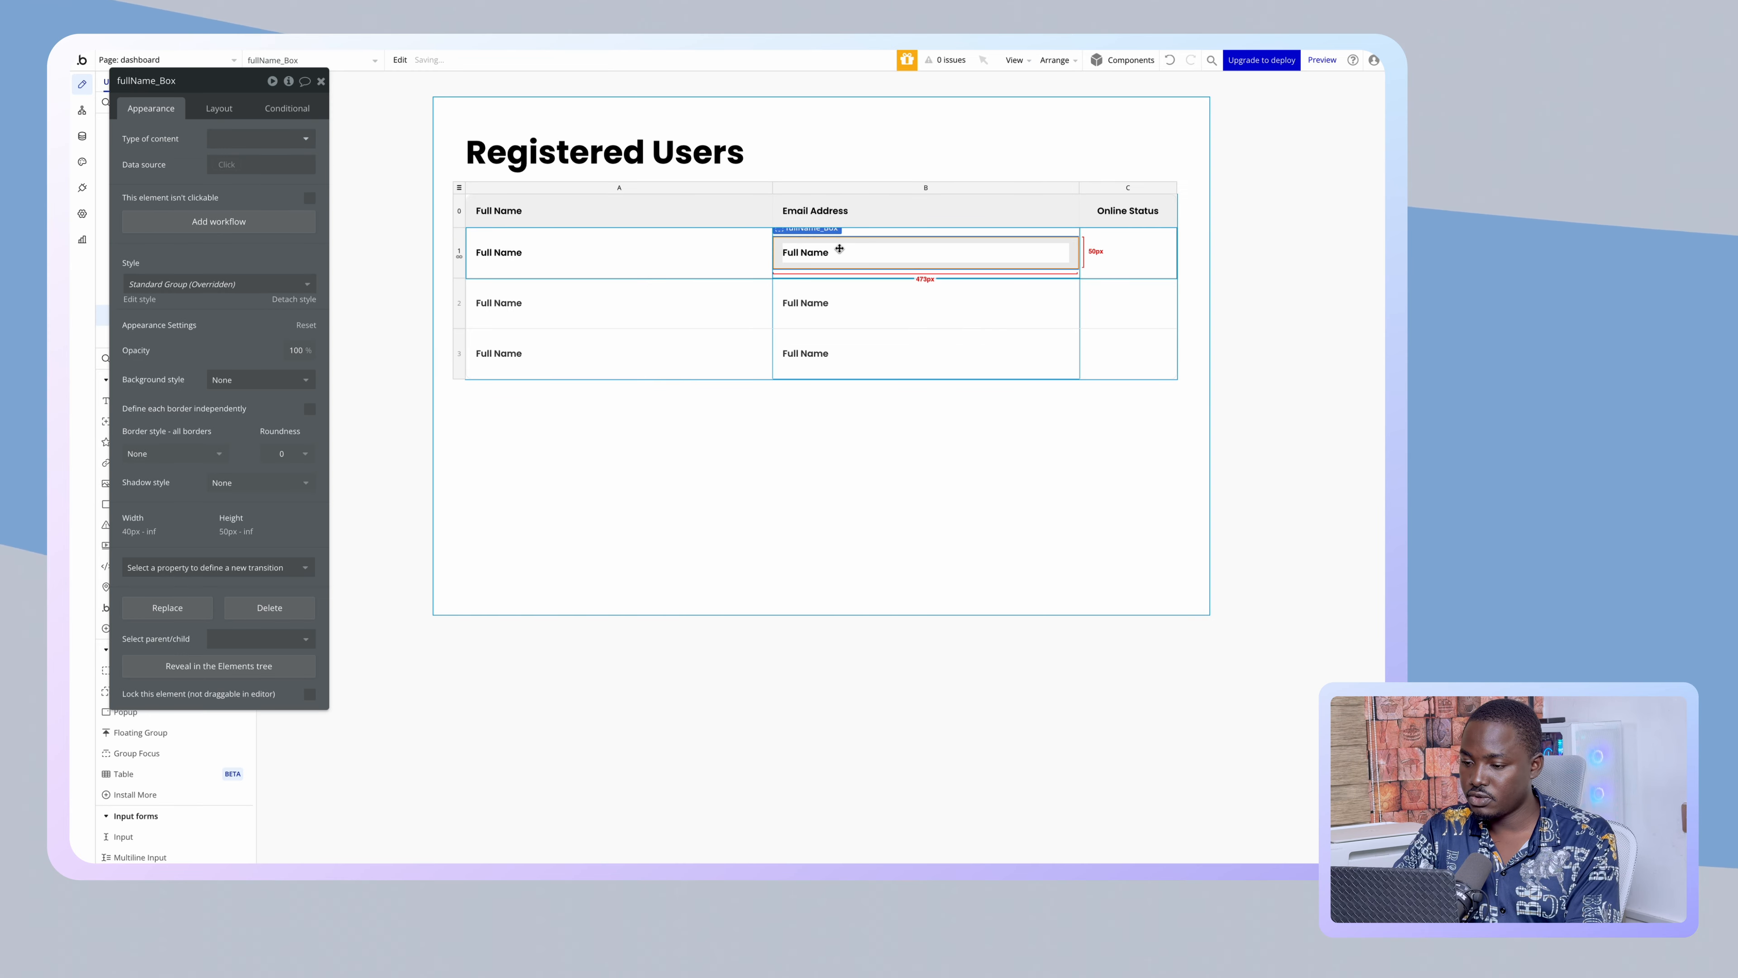
pyautogui.click(1098, 264)
pyautogui.press('super+v')
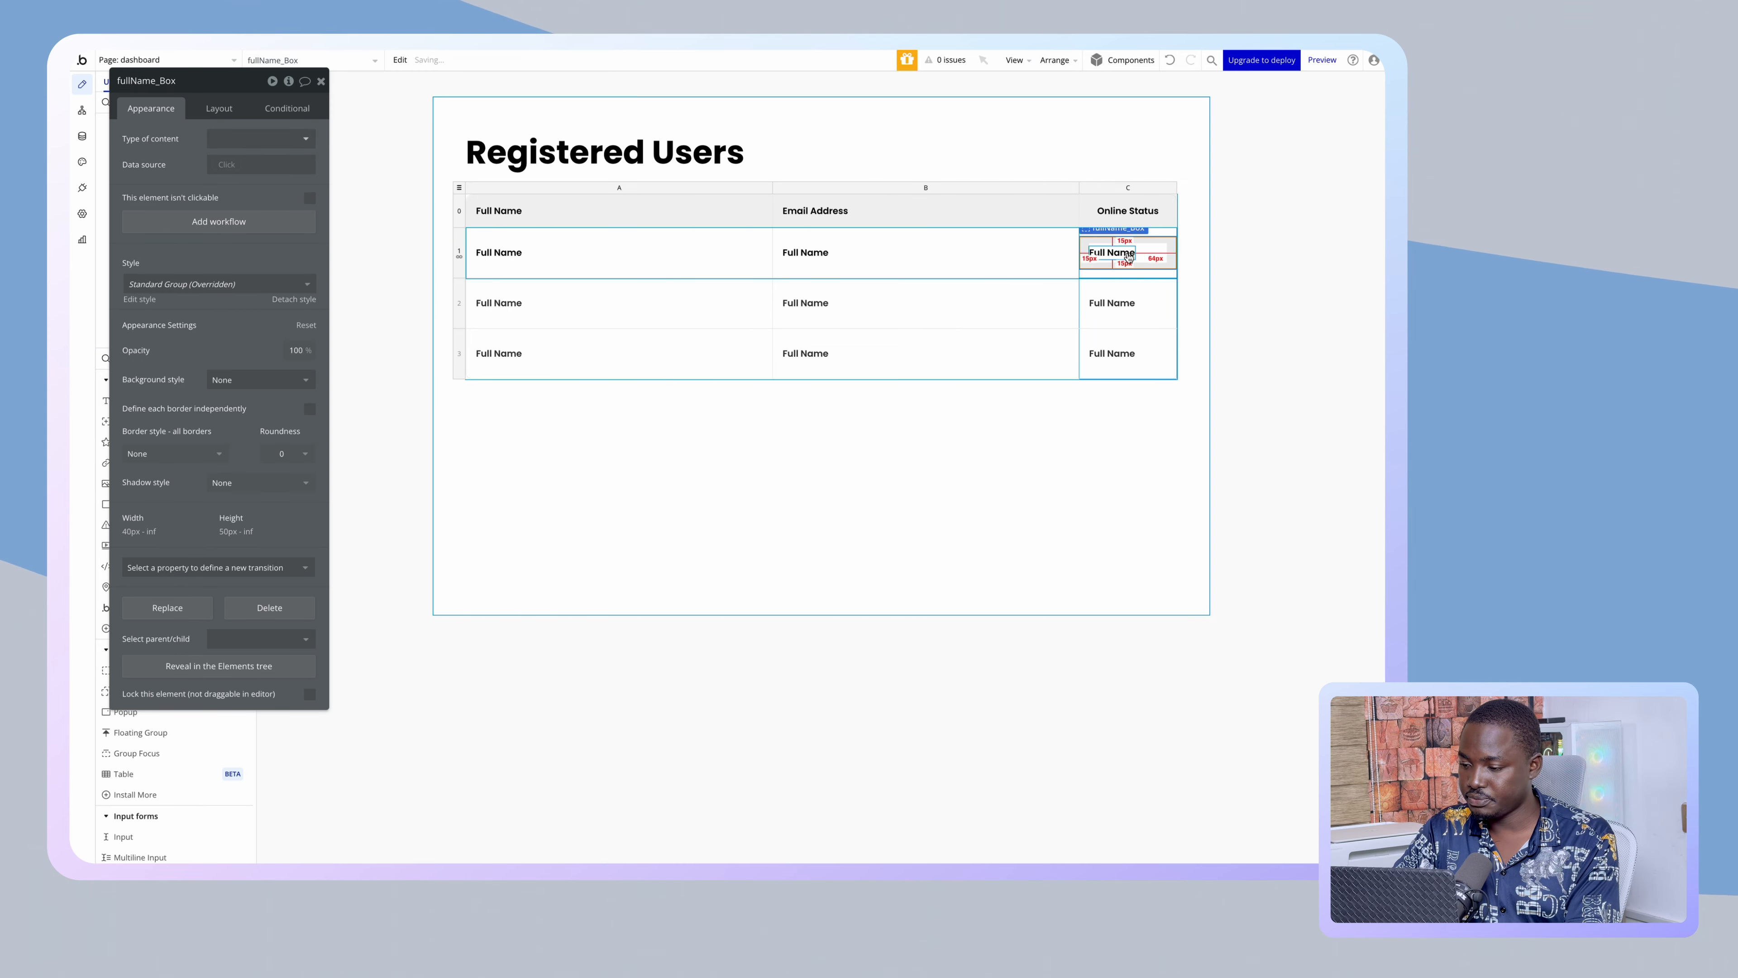
# - Turn off the fixed number of repeating rows on the data row
pyautogui.click(594, 255)
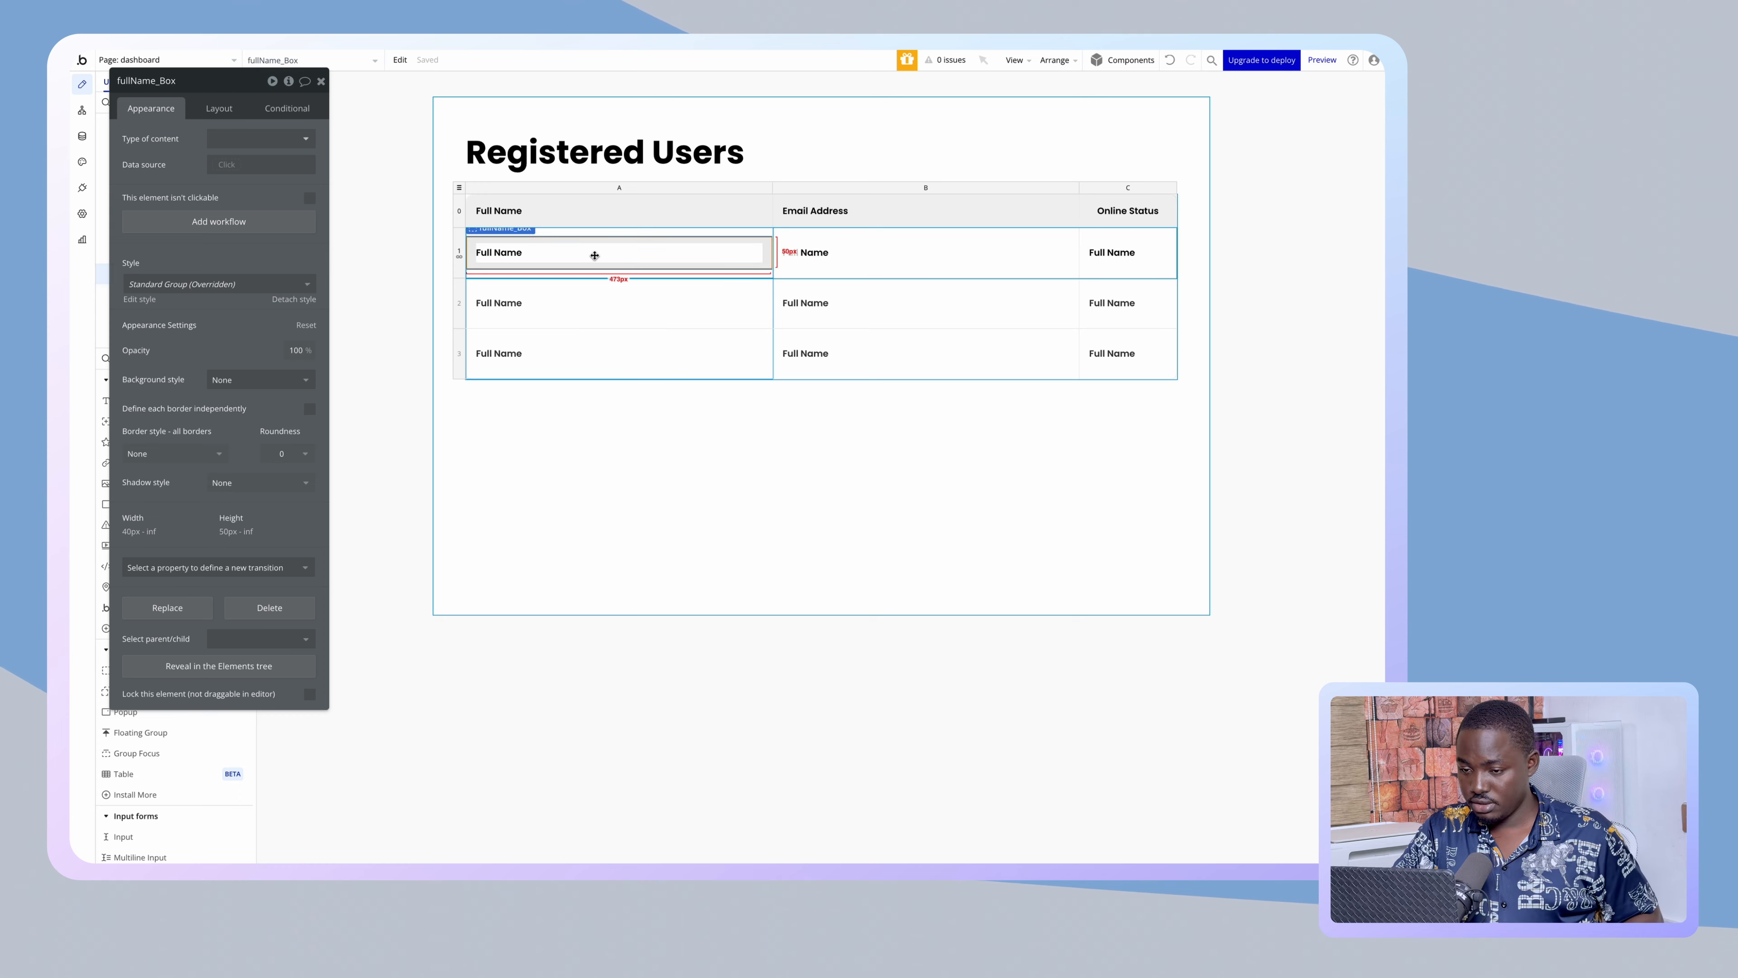
pyautogui.click(463, 263)
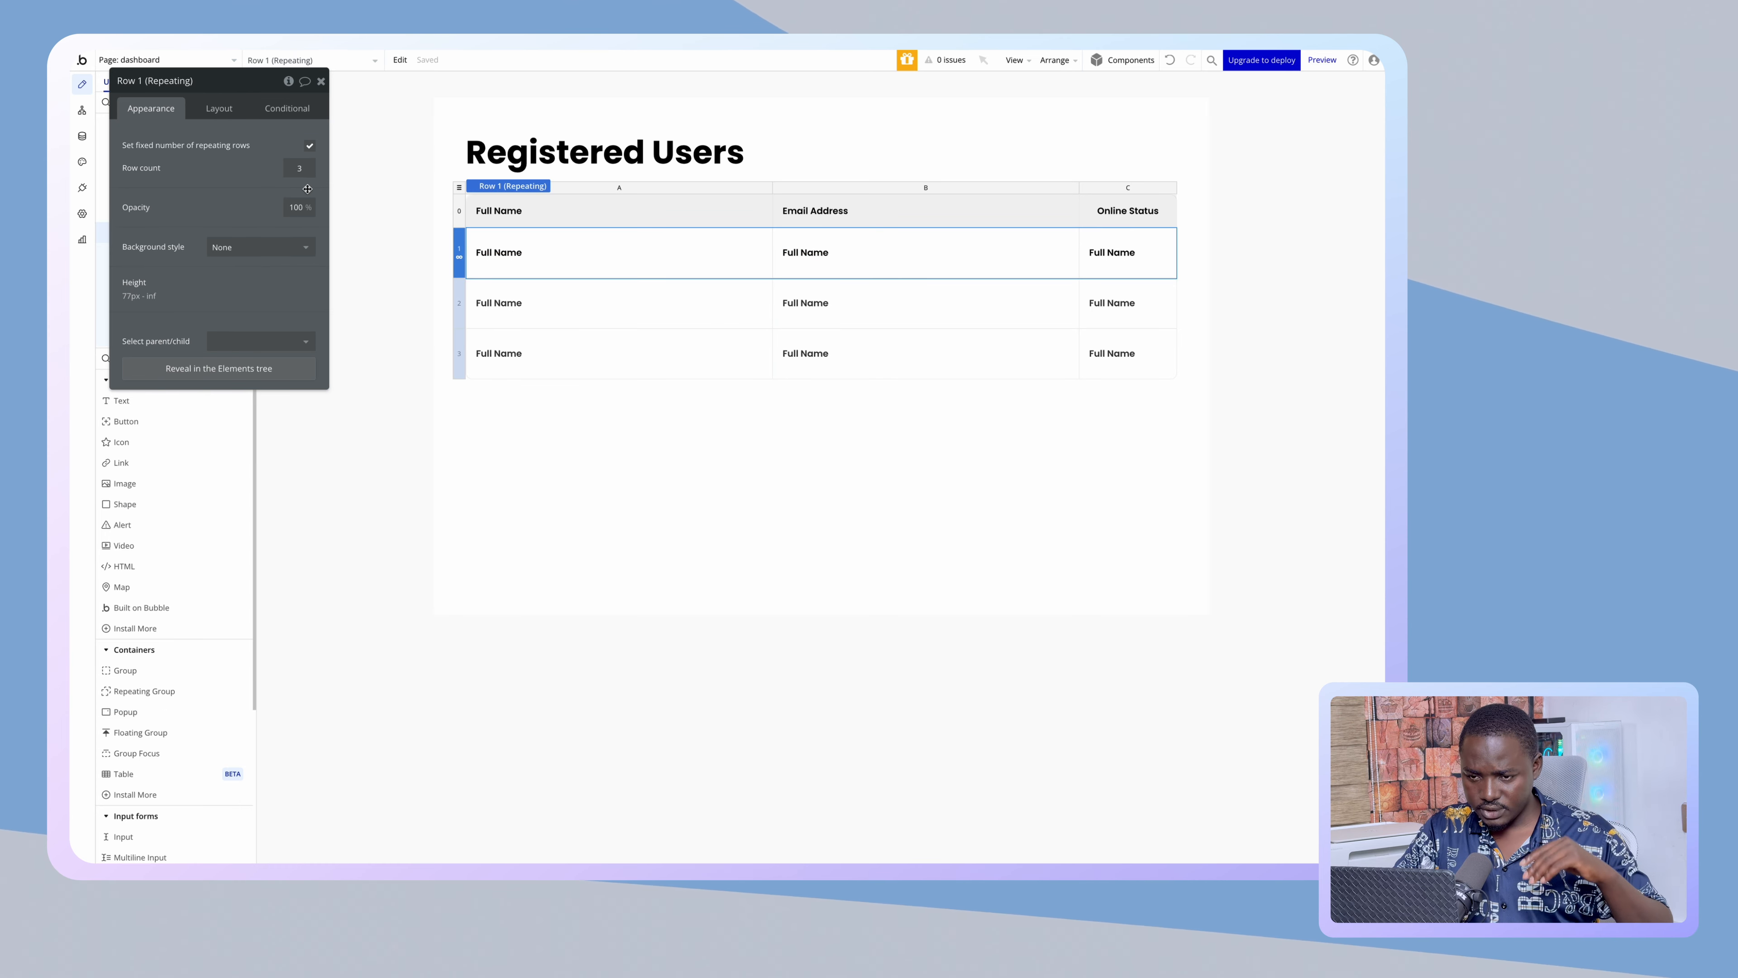
pyautogui.click(310, 145)
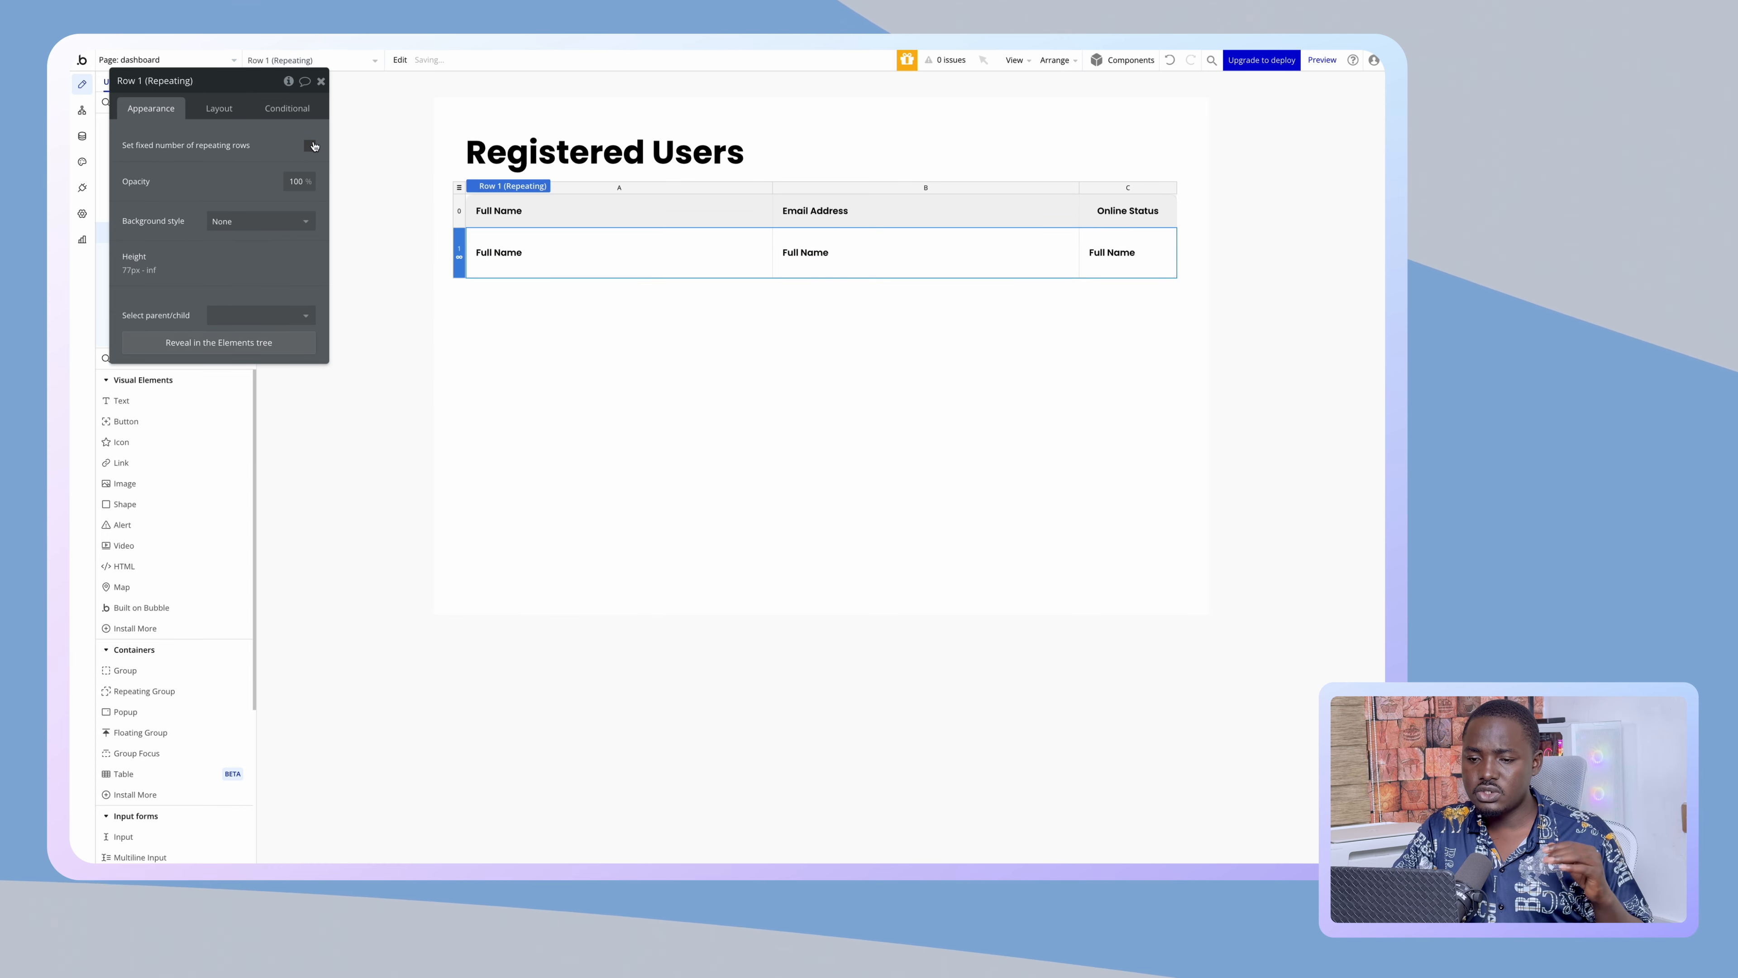
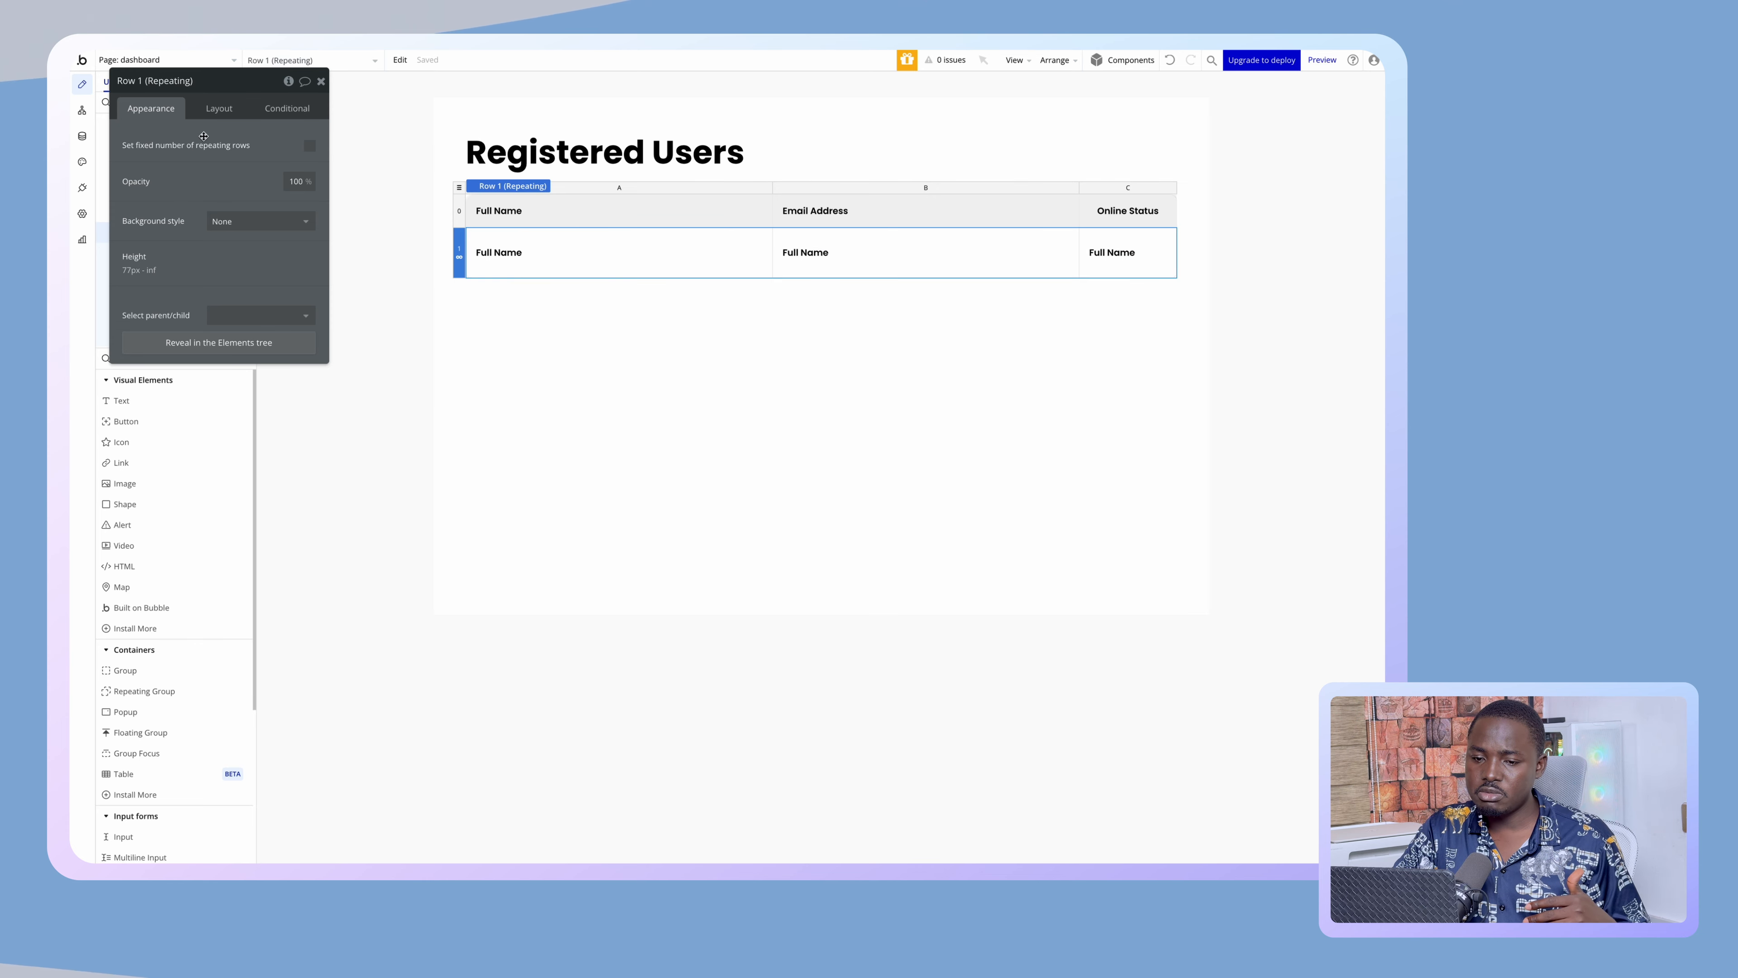
# - Change the row's column A Full Name text from semi-bold to weight 400 (Regular)
pyautogui.click(211, 113)
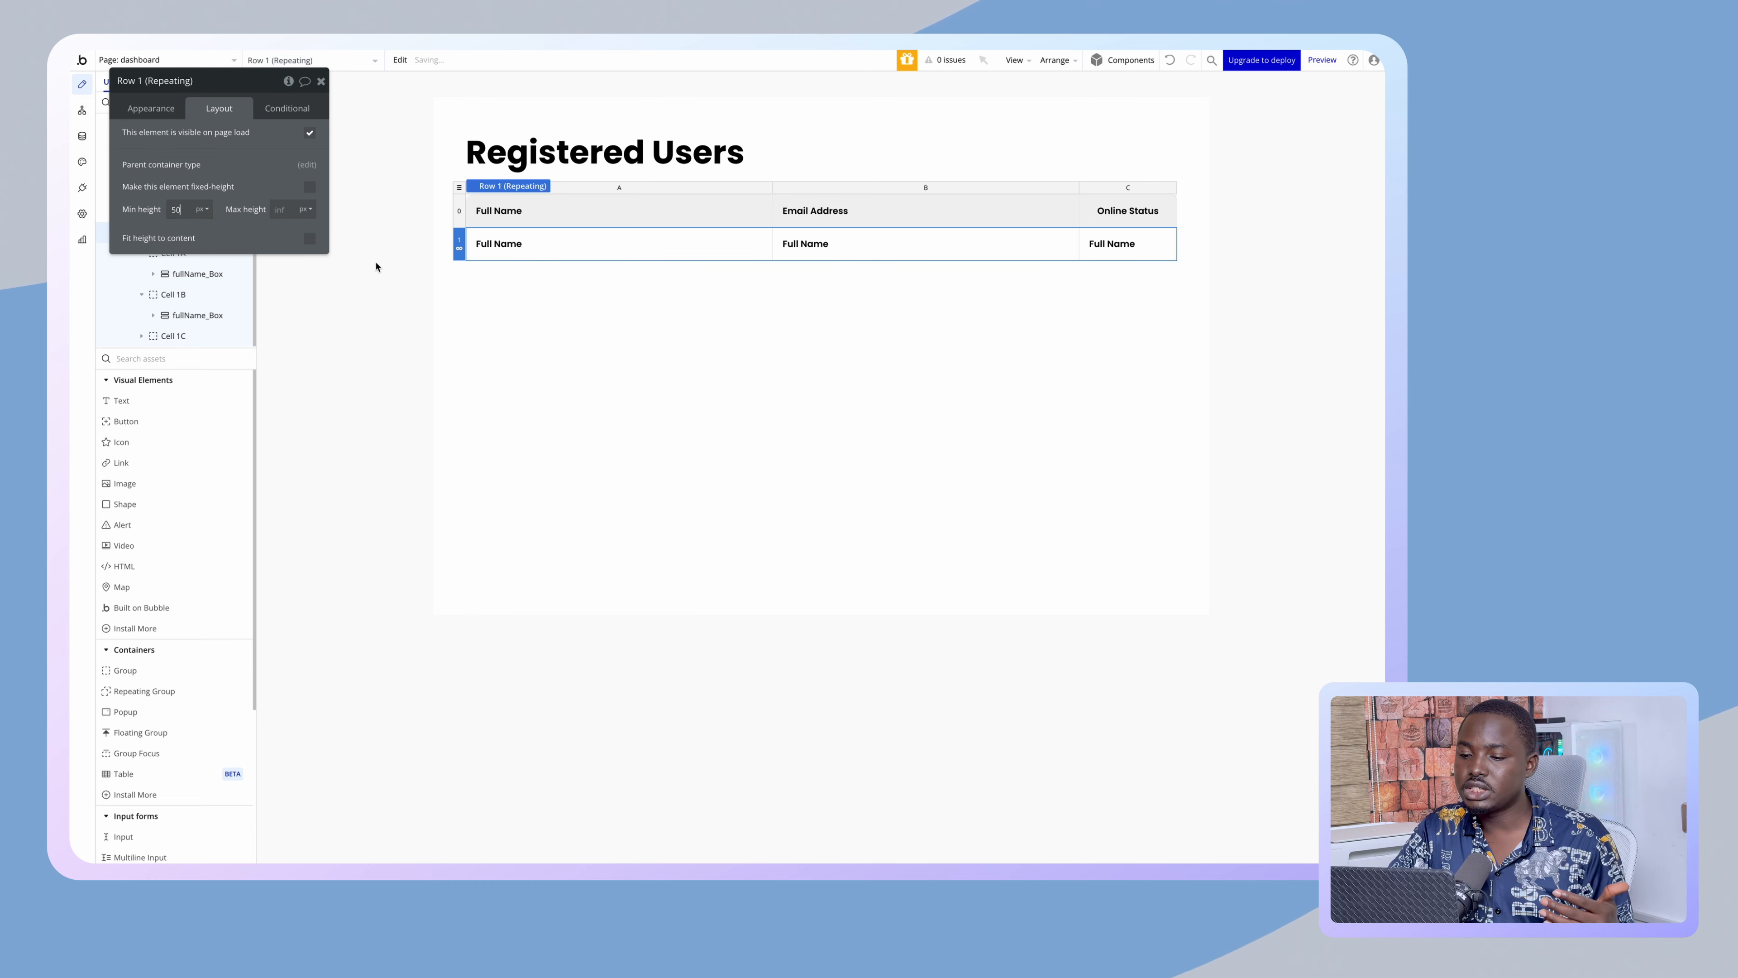
pyautogui.click(495, 245)
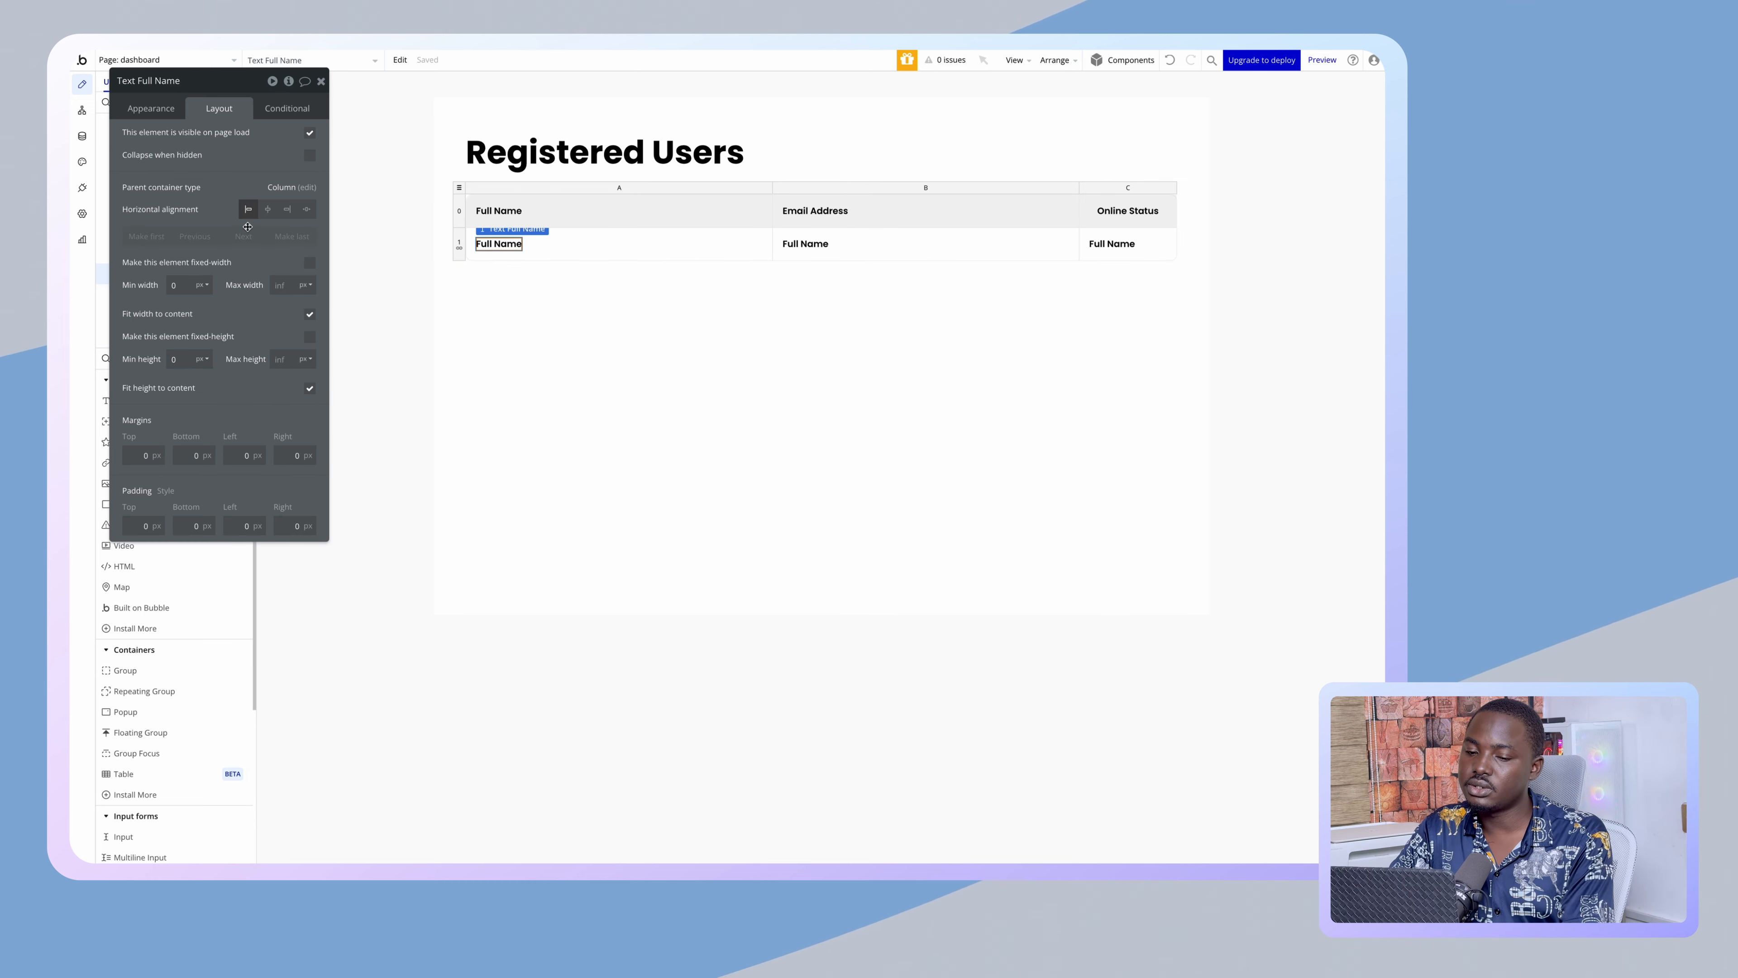
pyautogui.click(173, 112)
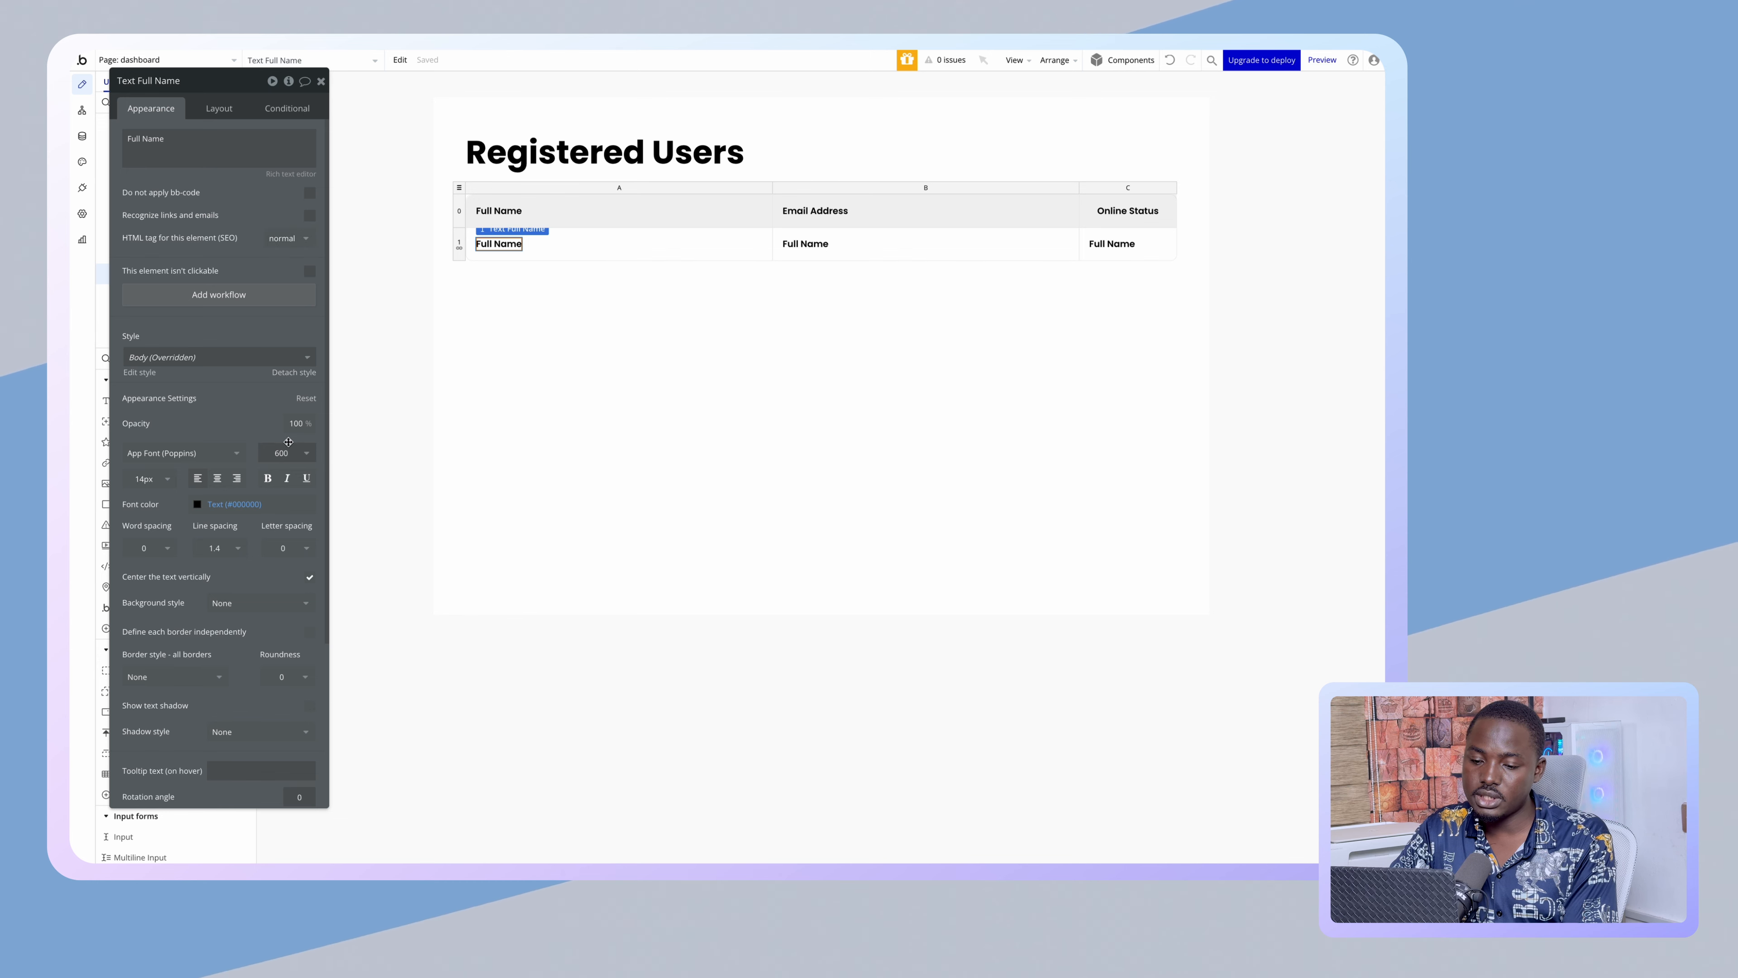
pyautogui.click(289, 454)
pyautogui.click(286, 570)
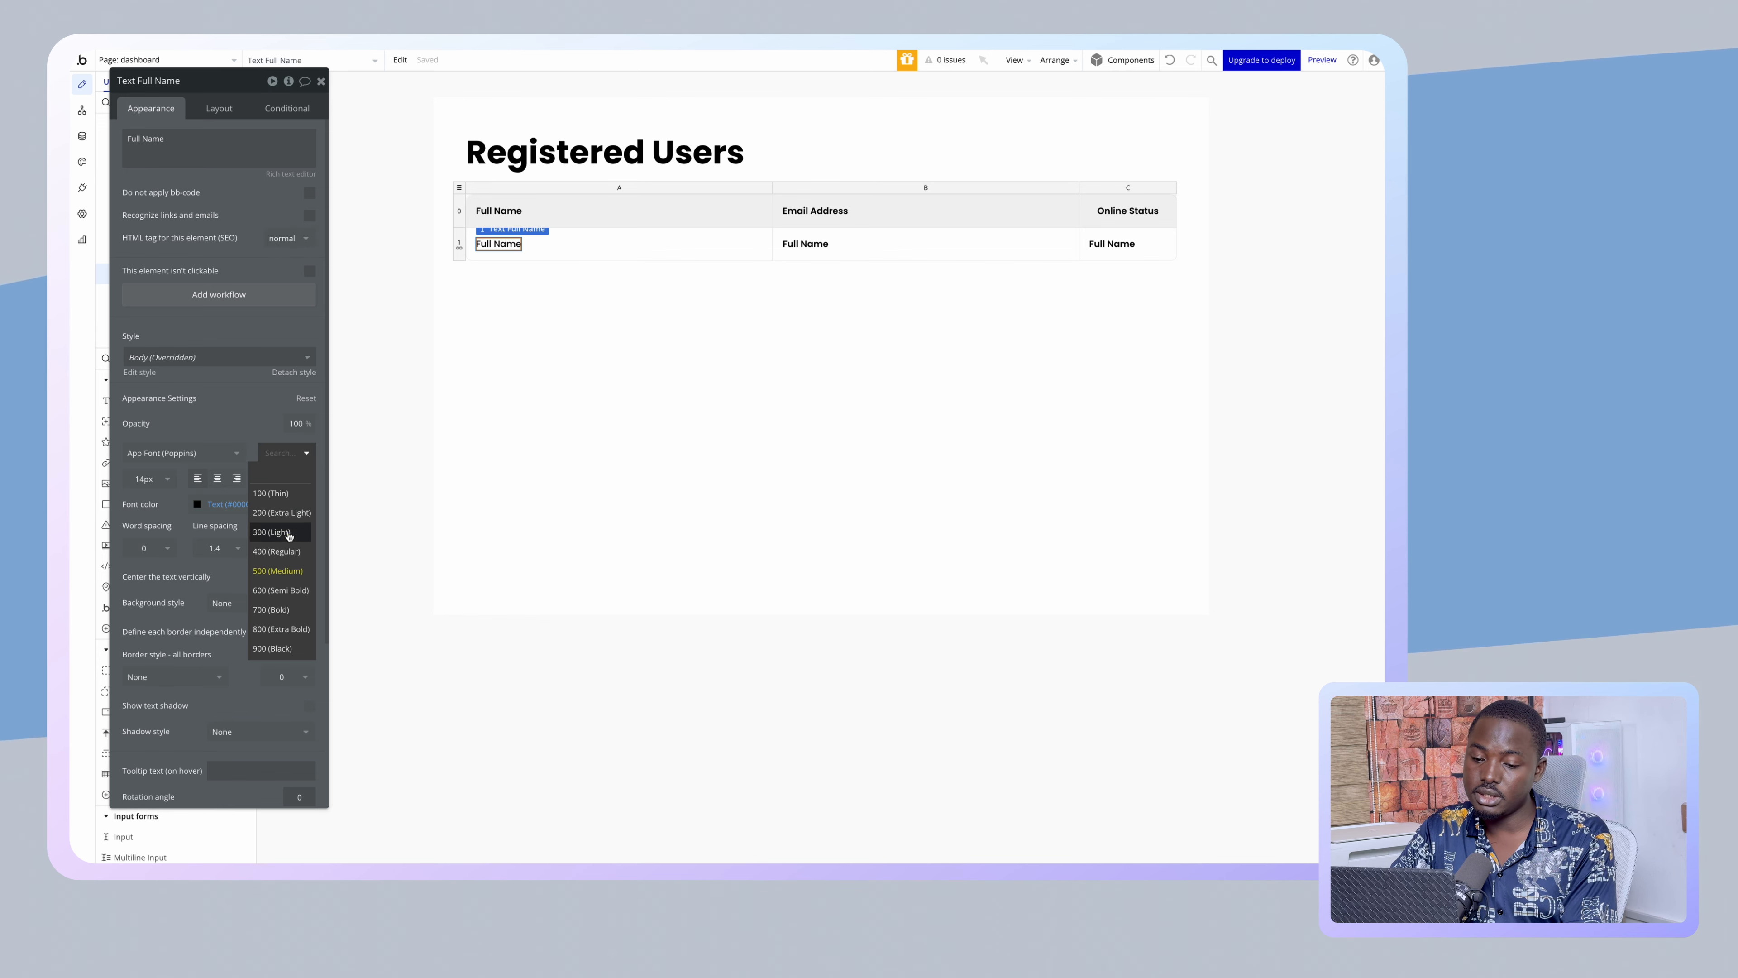
pyautogui.click(284, 548)
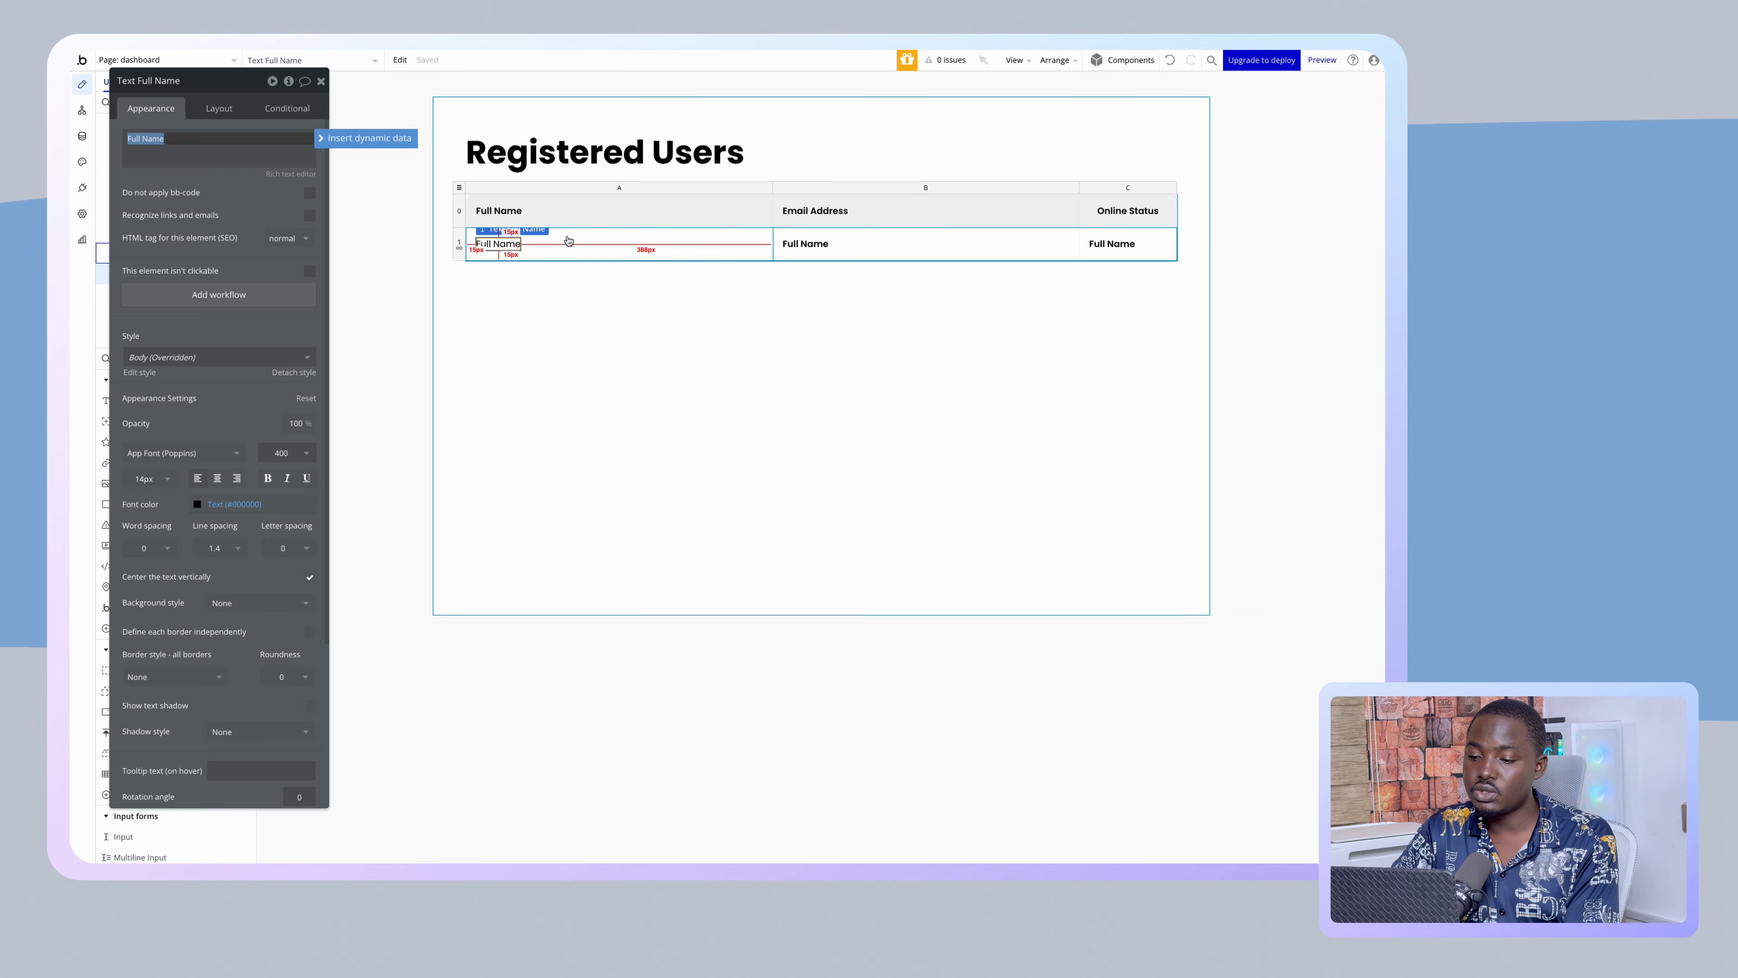
pyautogui.click(563, 242)
# - Source the A, B and C cell groups from Current row's User, accepting content type User
pyautogui.click(231, 163)
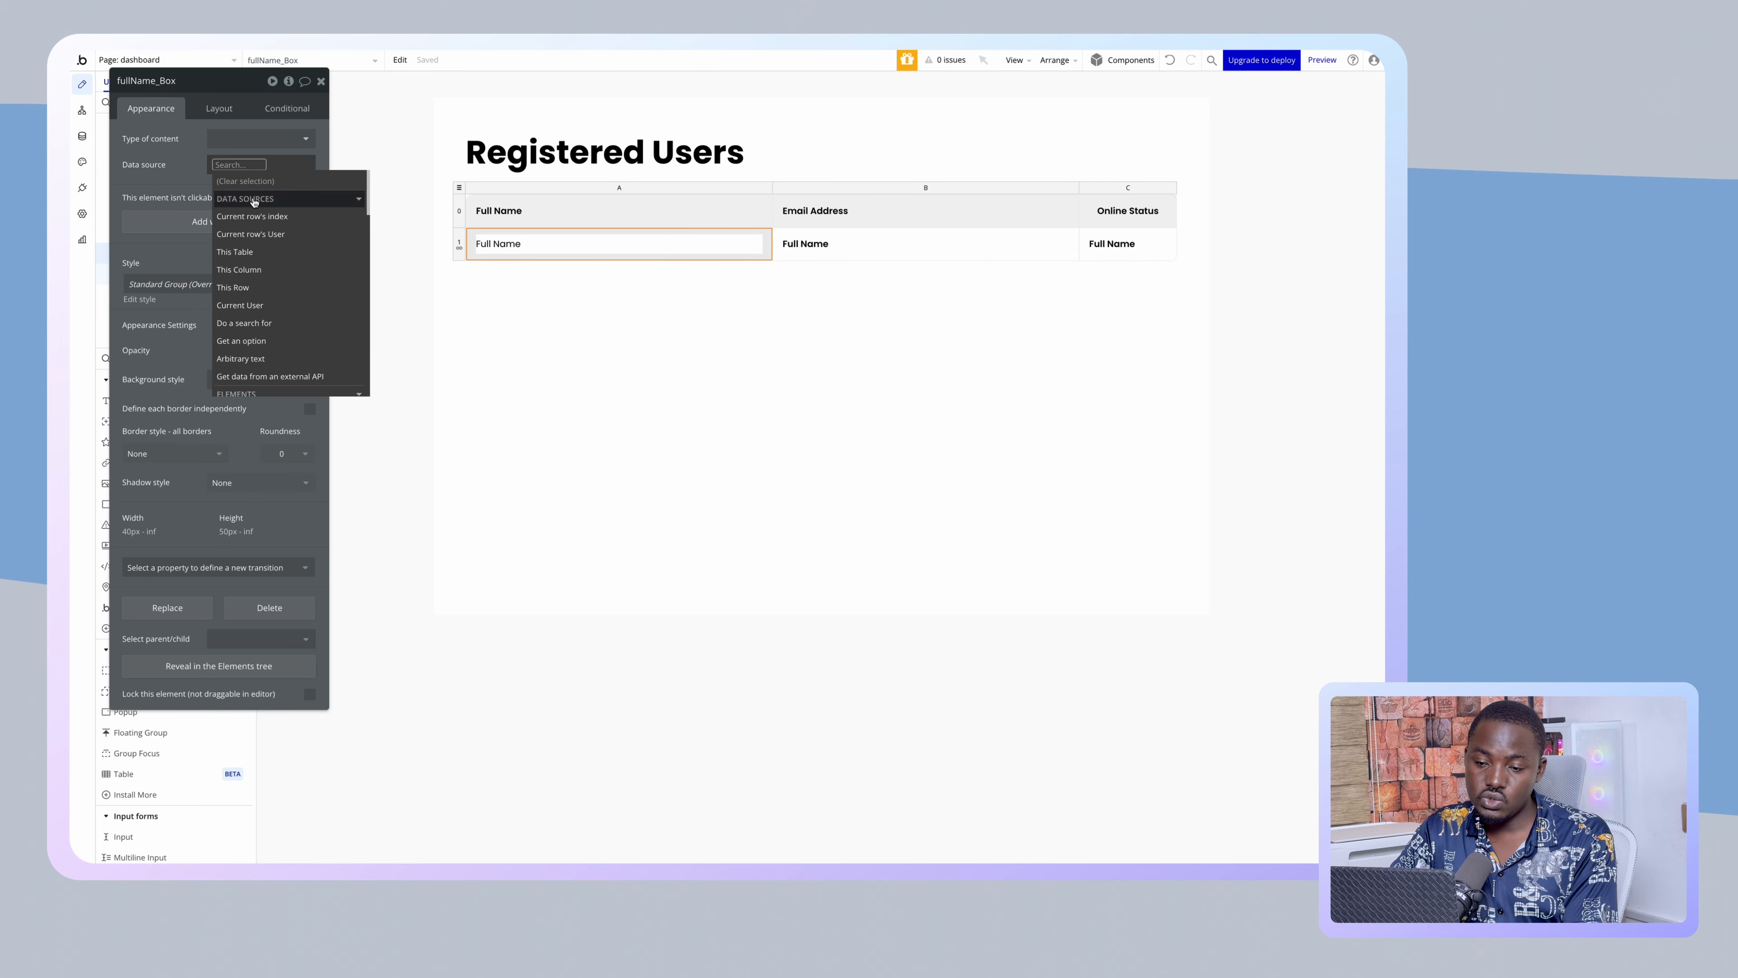
pyautogui.click(250, 234)
pyautogui.click(410, 197)
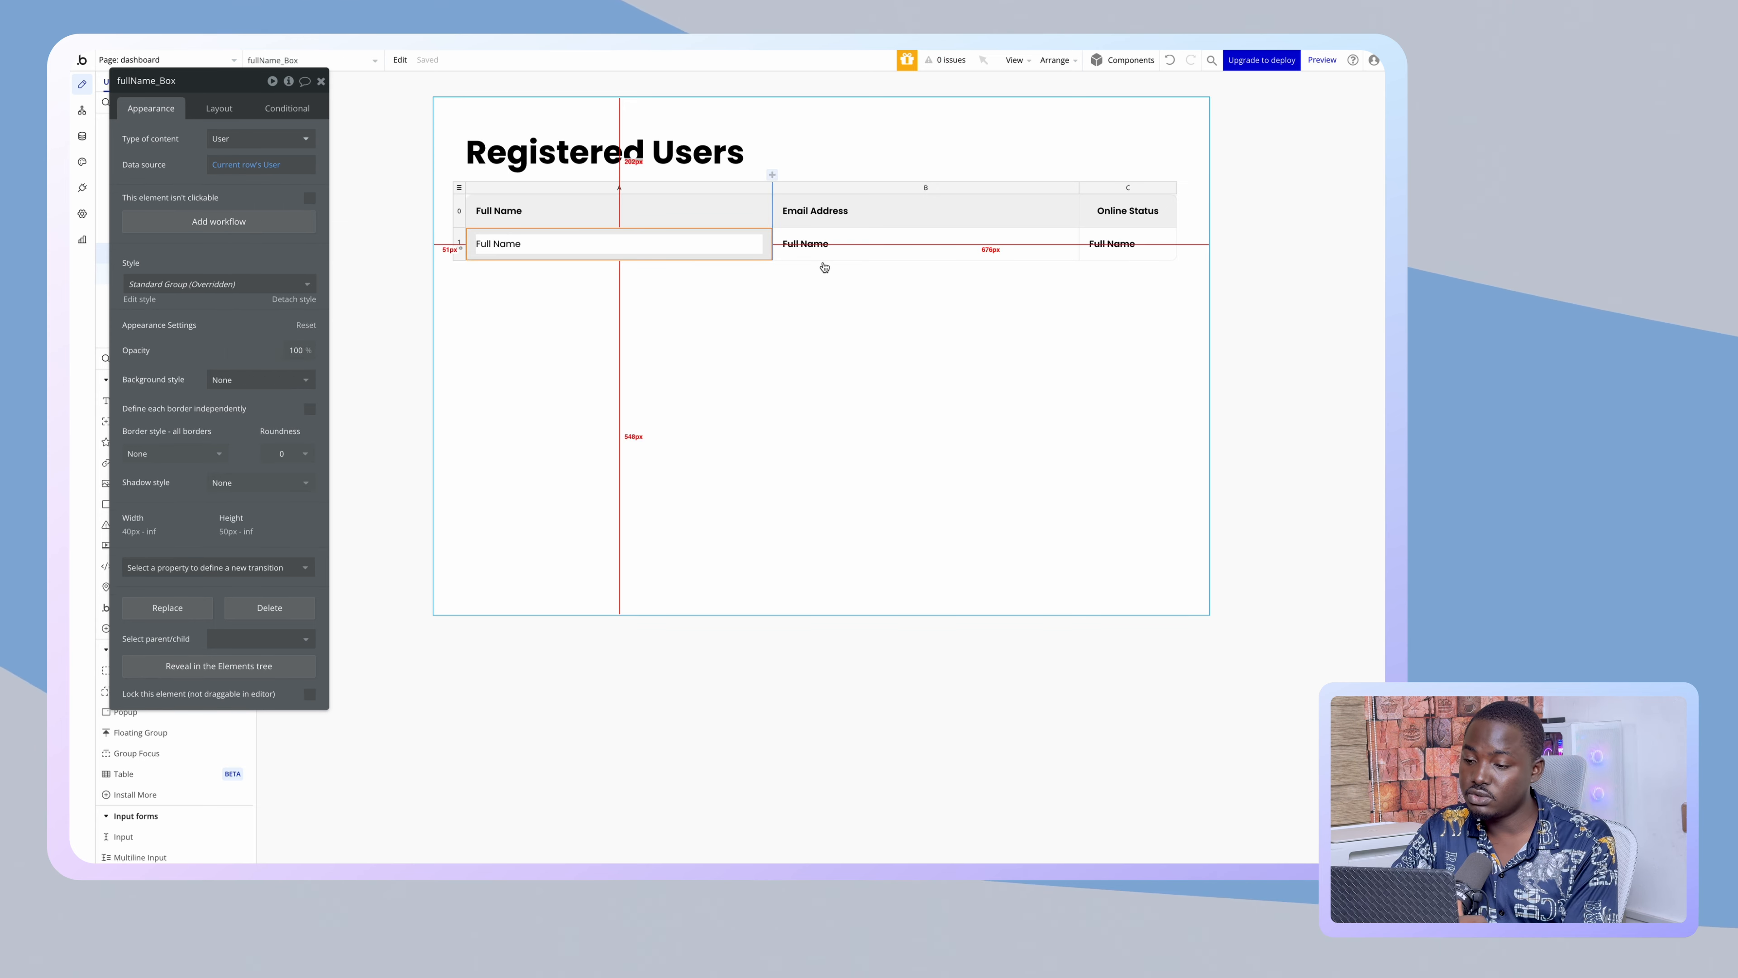
pyautogui.click(846, 246)
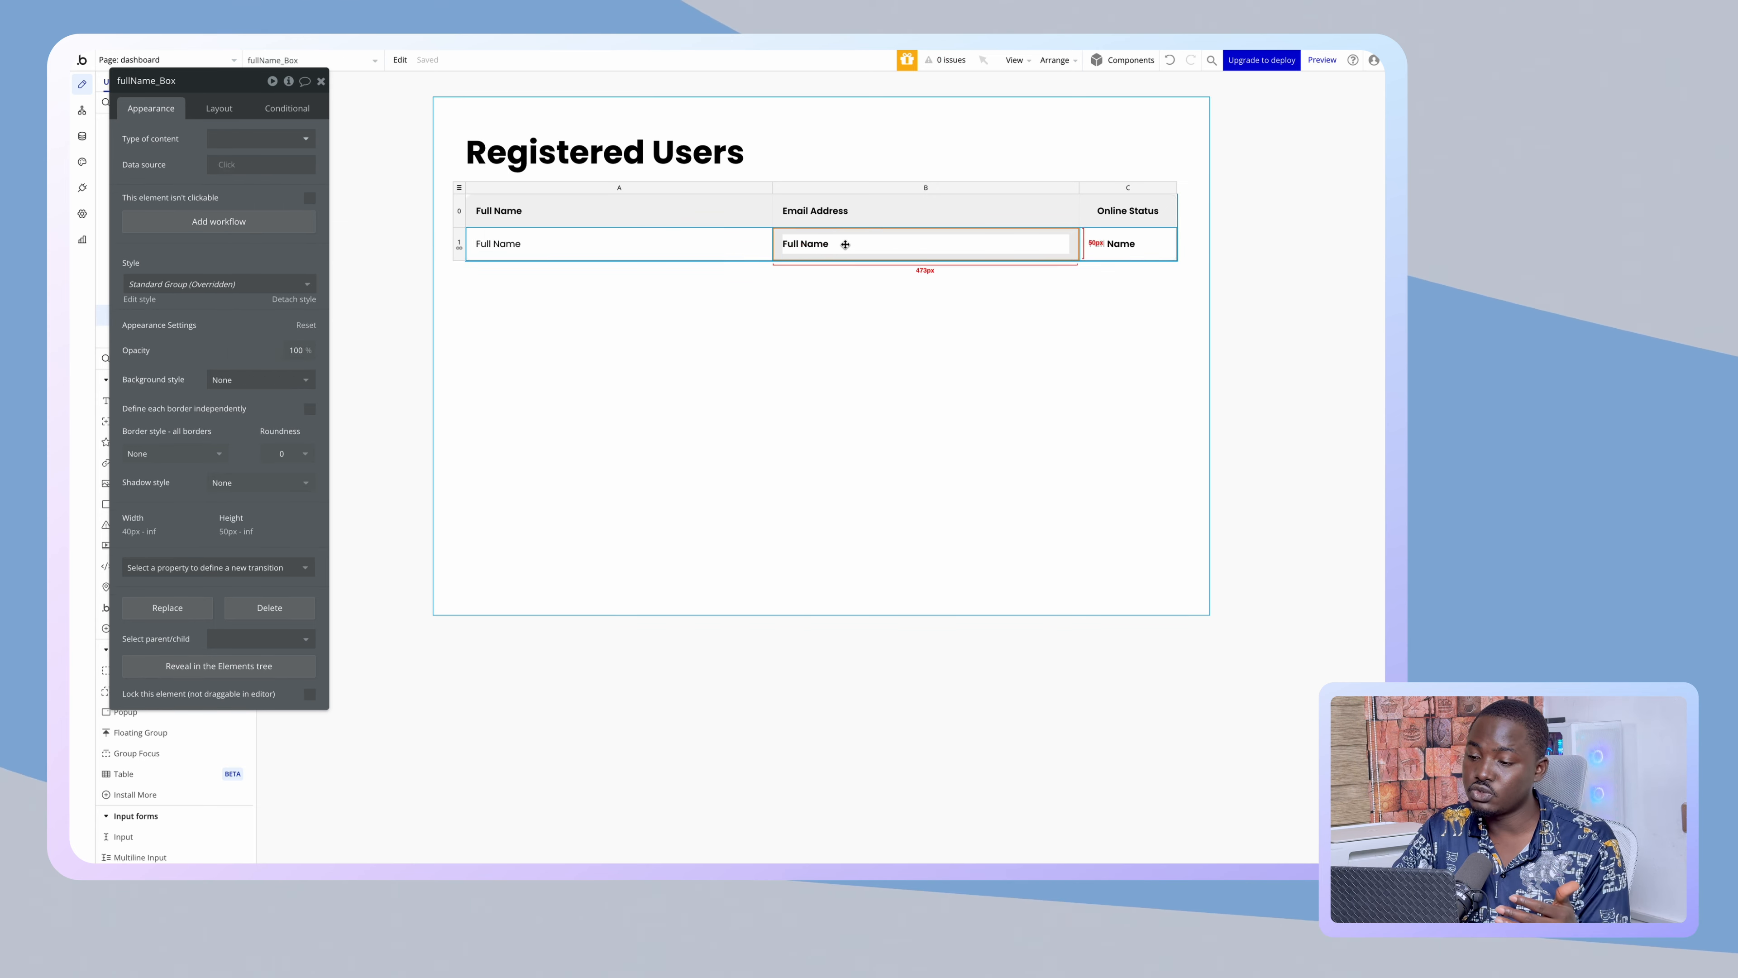
pyautogui.click(220, 174)
pyautogui.click(298, 236)
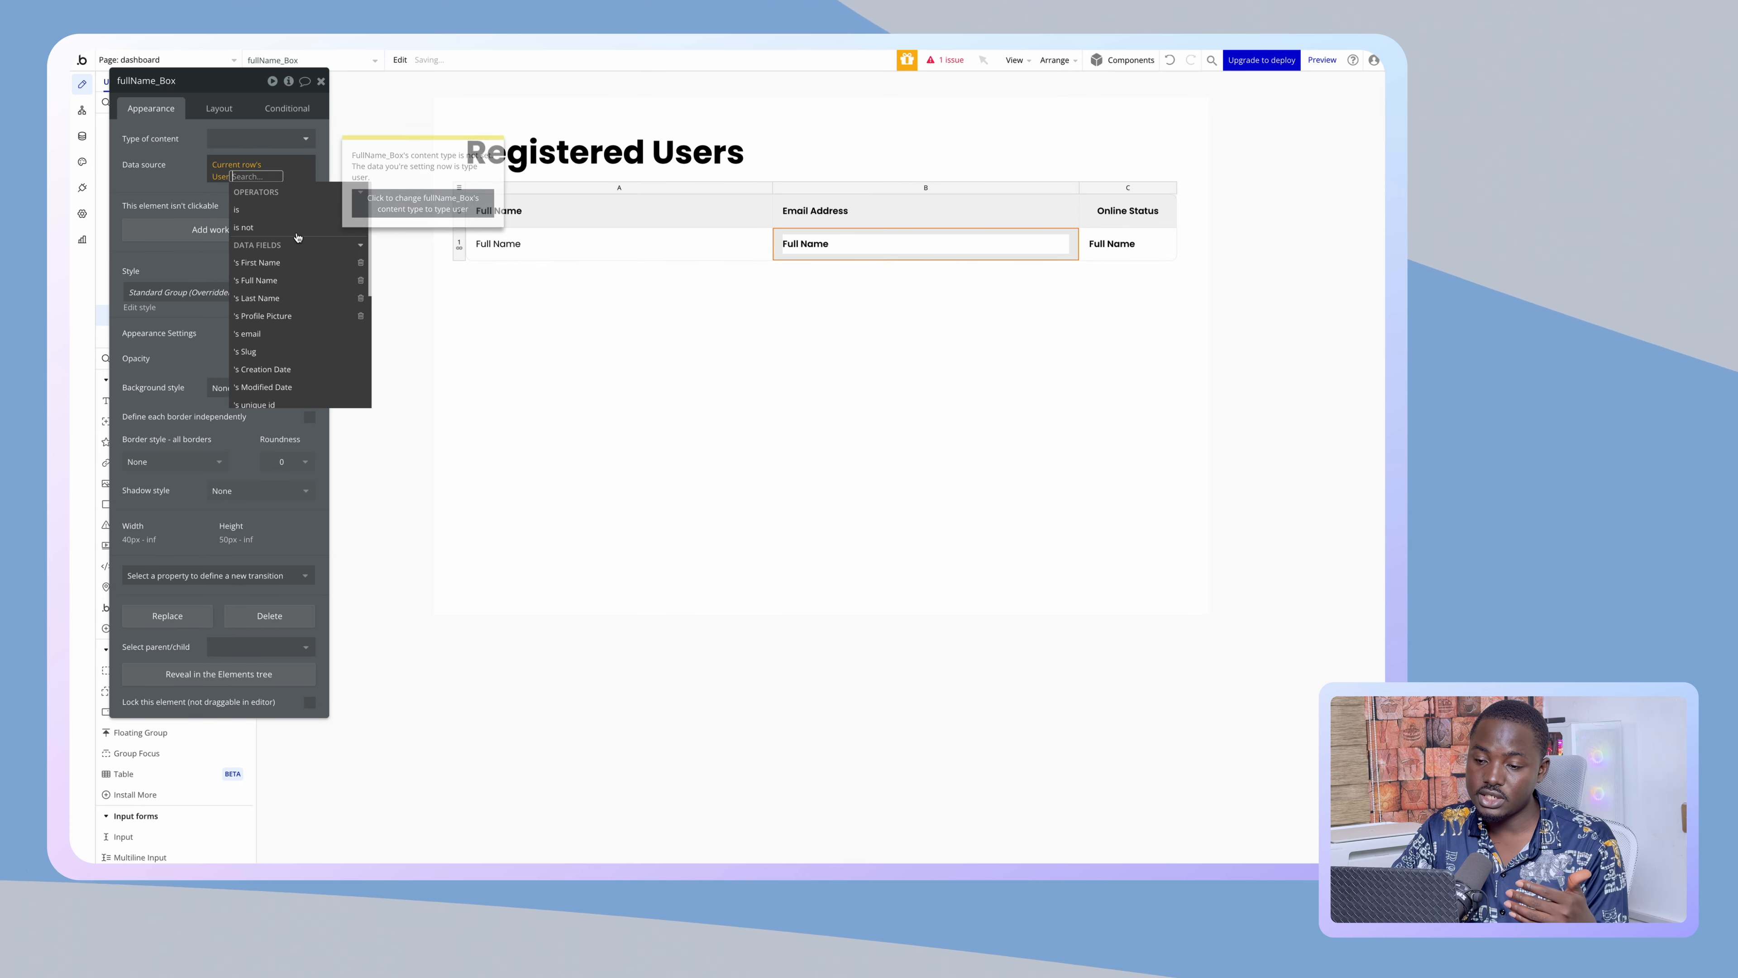
pyautogui.click(413, 202)
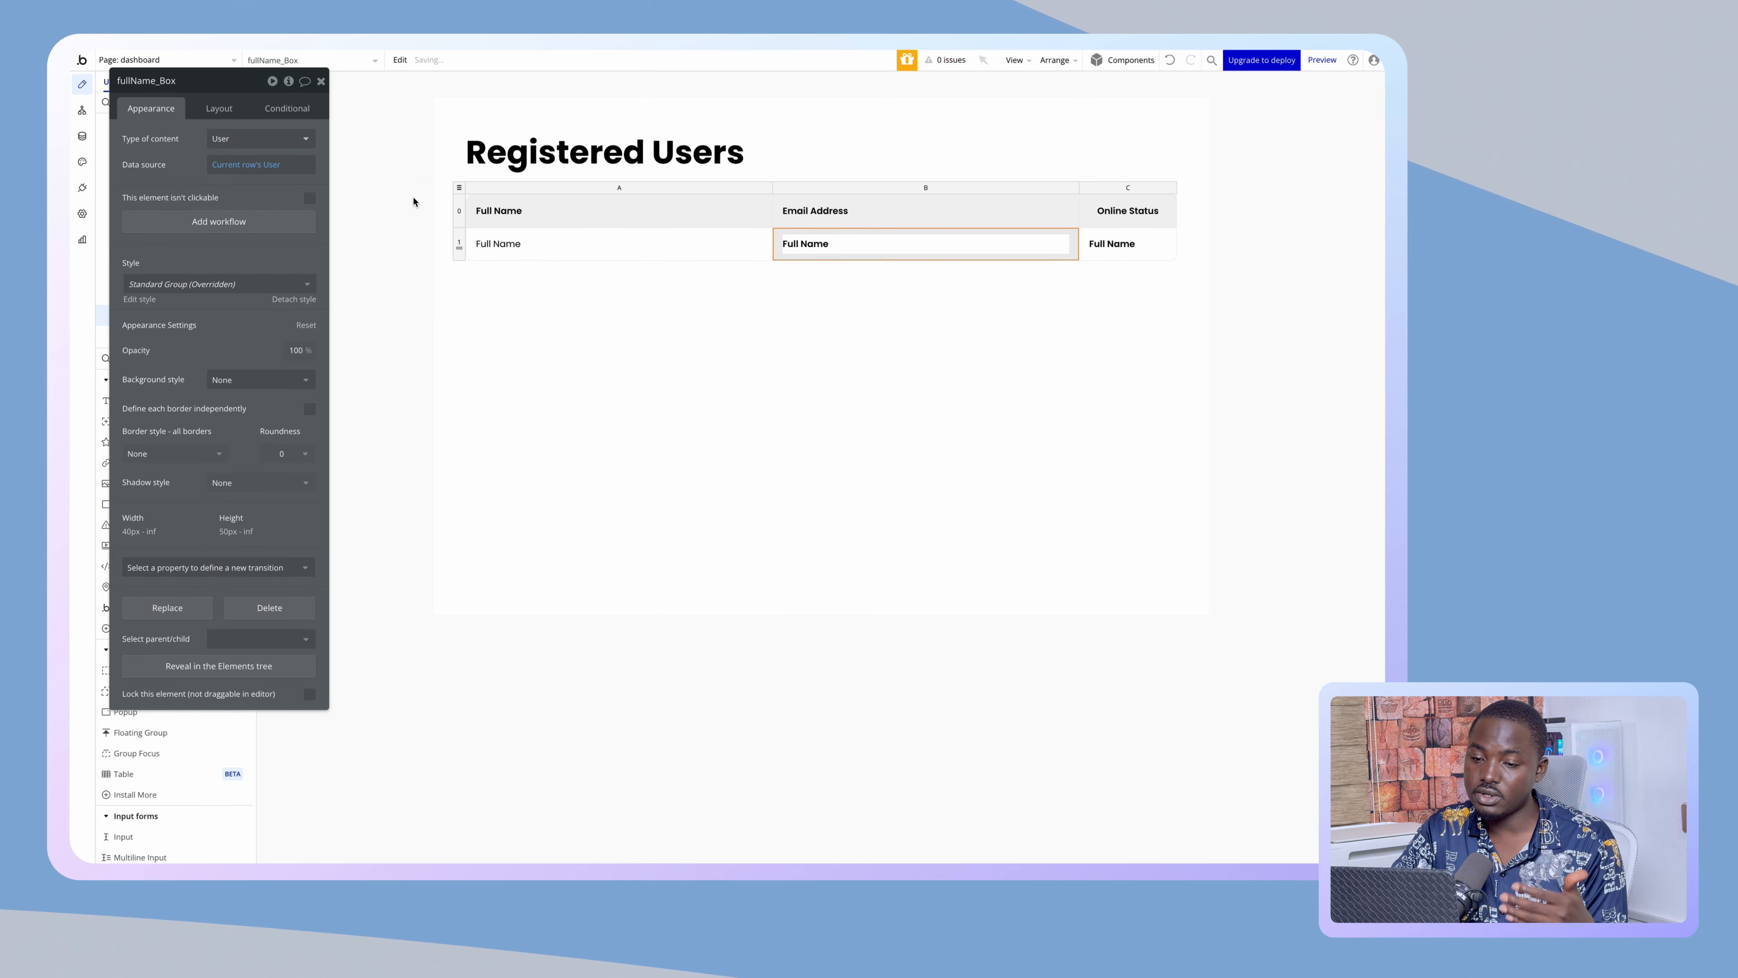
pyautogui.click(1164, 247)
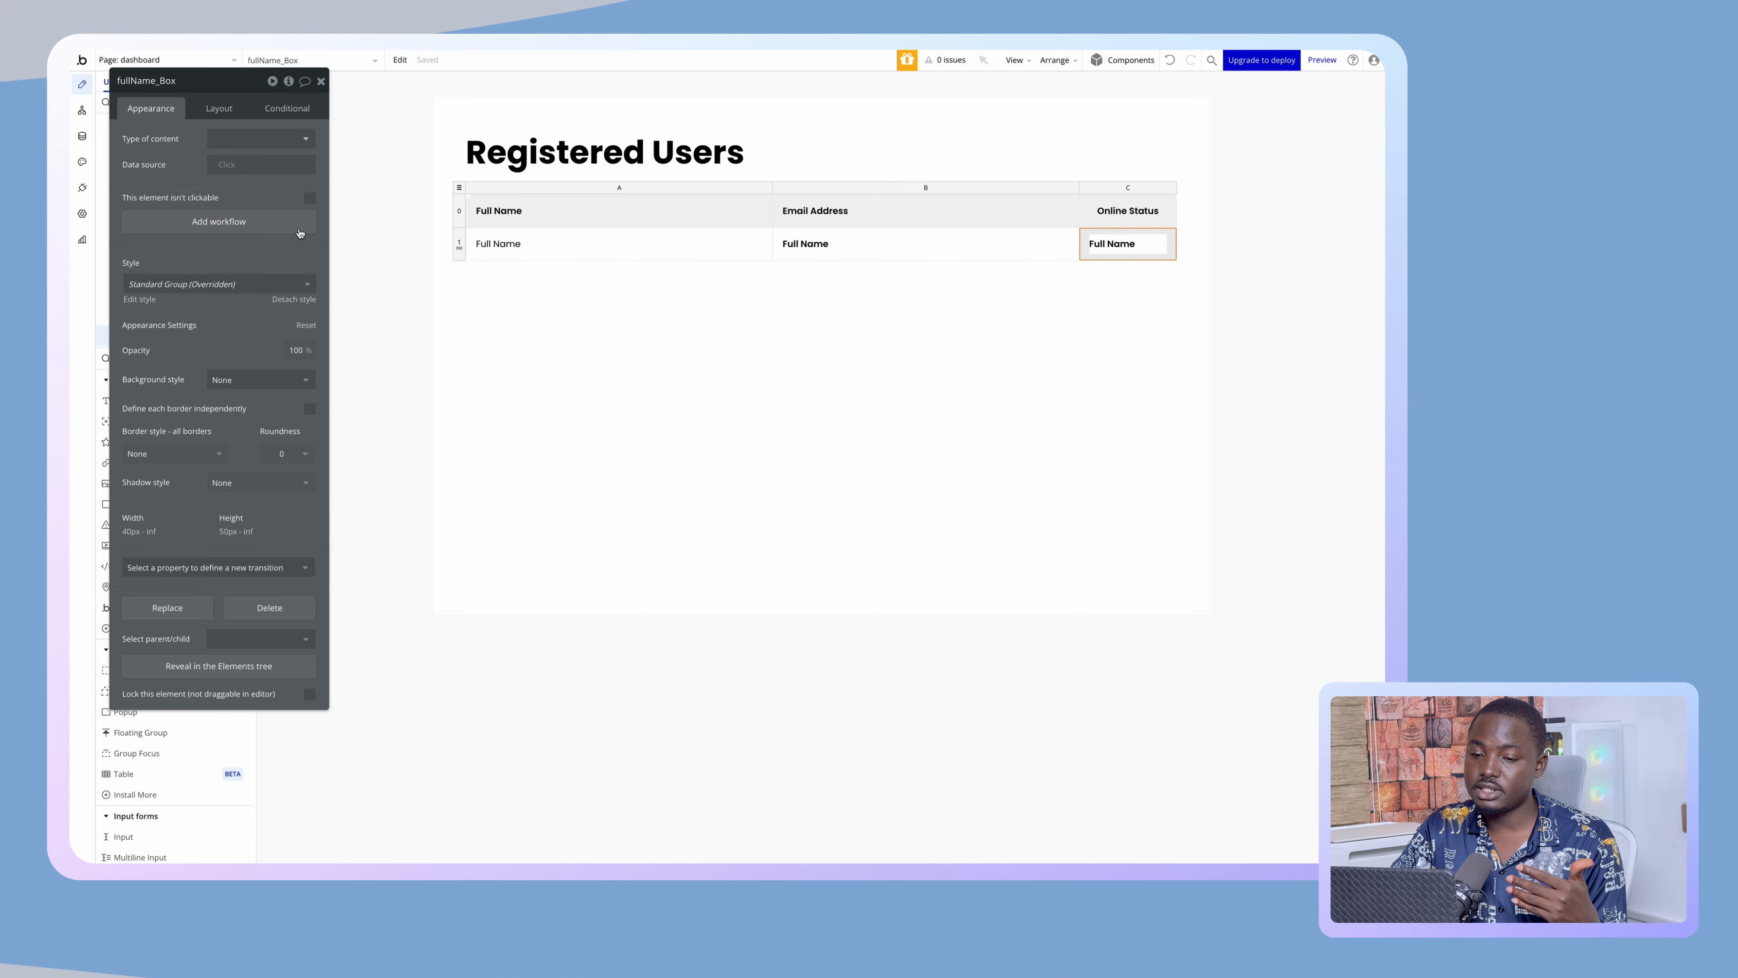
pyautogui.click(231, 170)
pyautogui.click(270, 235)
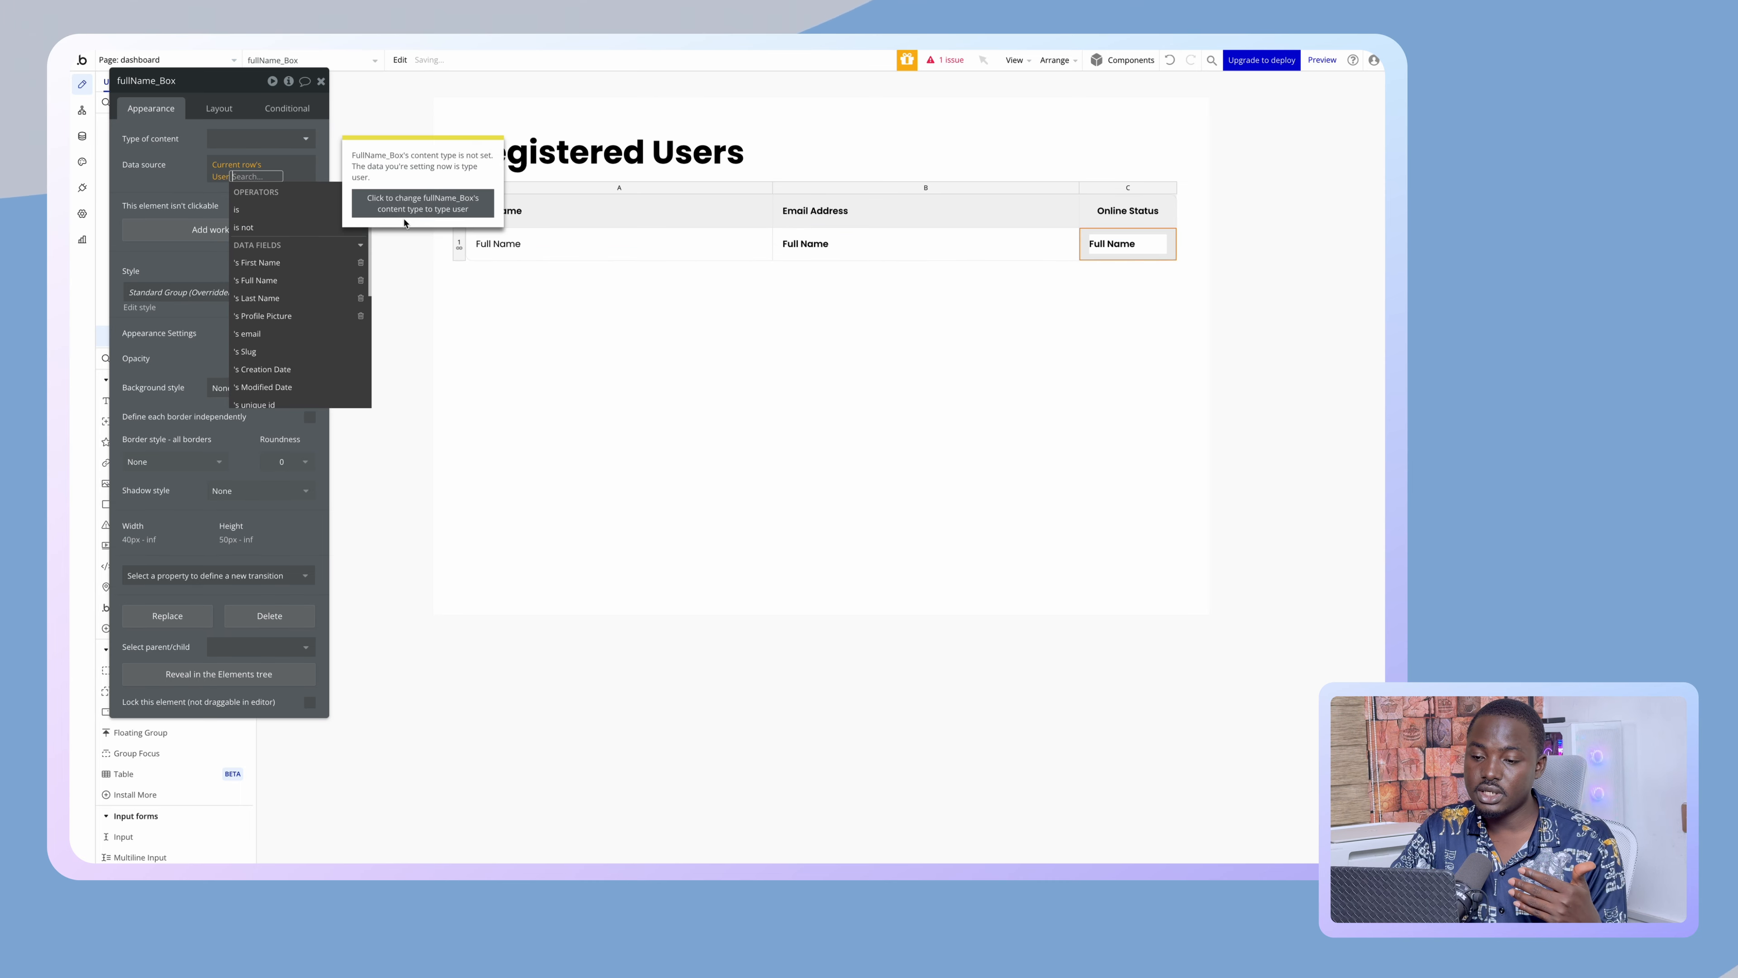
pyautogui.click(417, 206)
# - Select column A's static Full Name wording to replace it with dynamic data
pyautogui.click(503, 245)
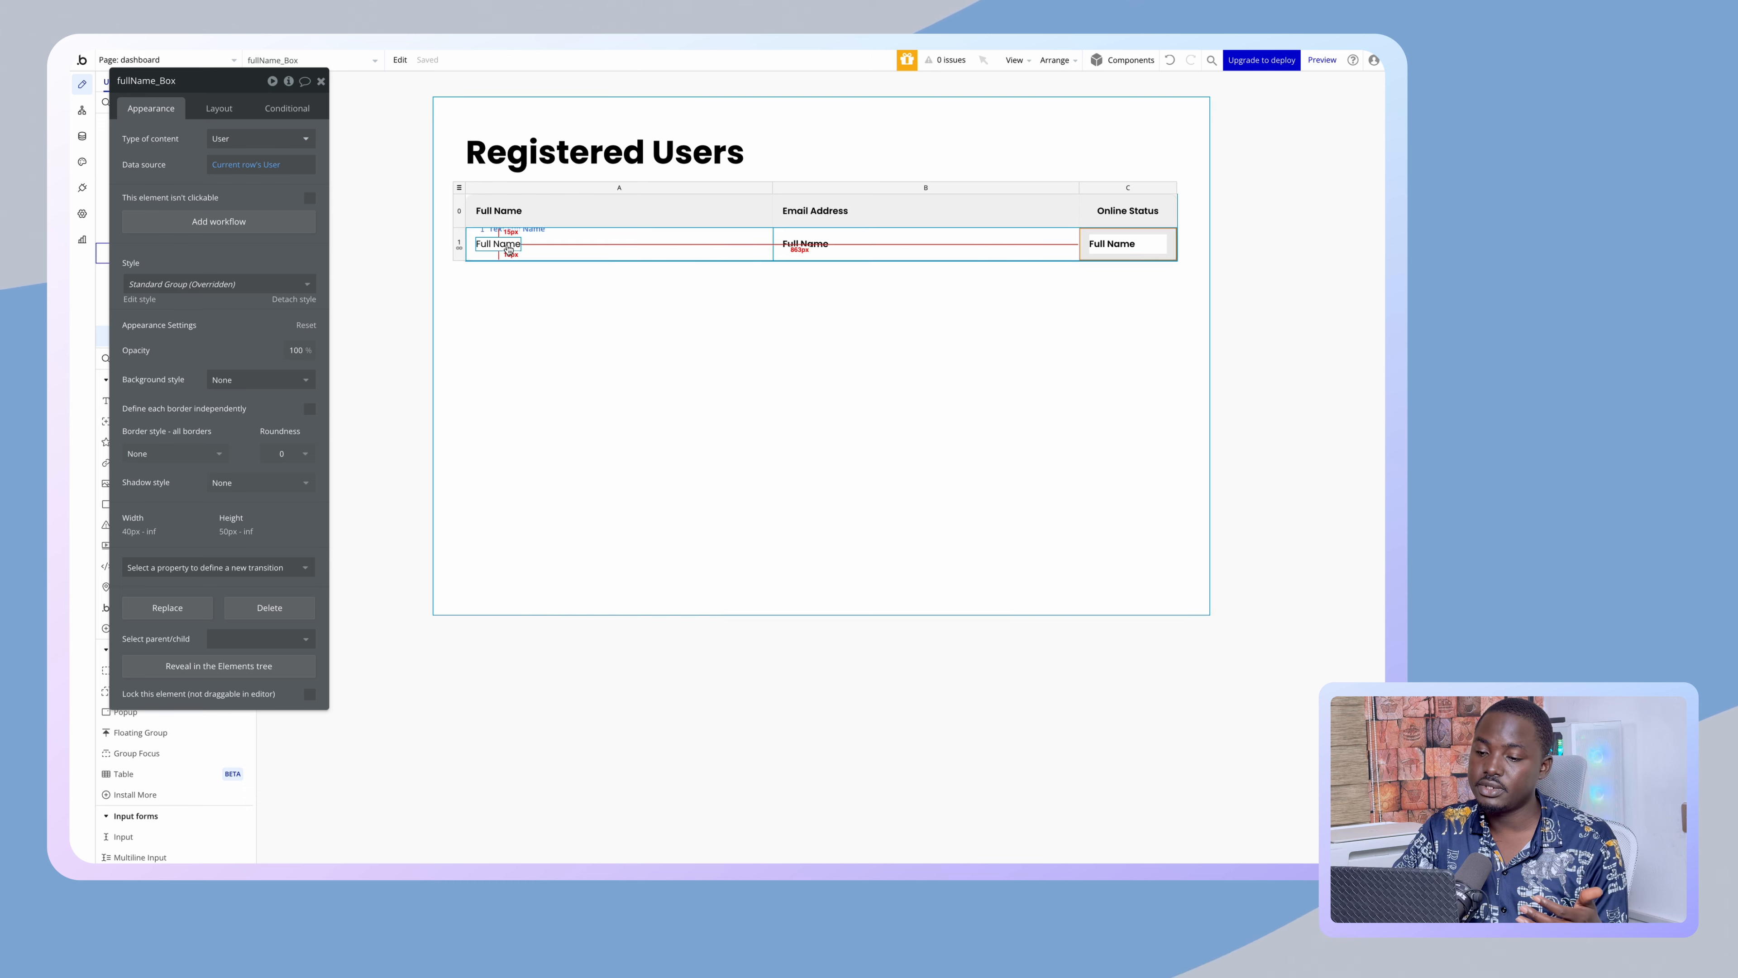
pyautogui.tripleClick(228, 136)
pyautogui.click(332, 139)
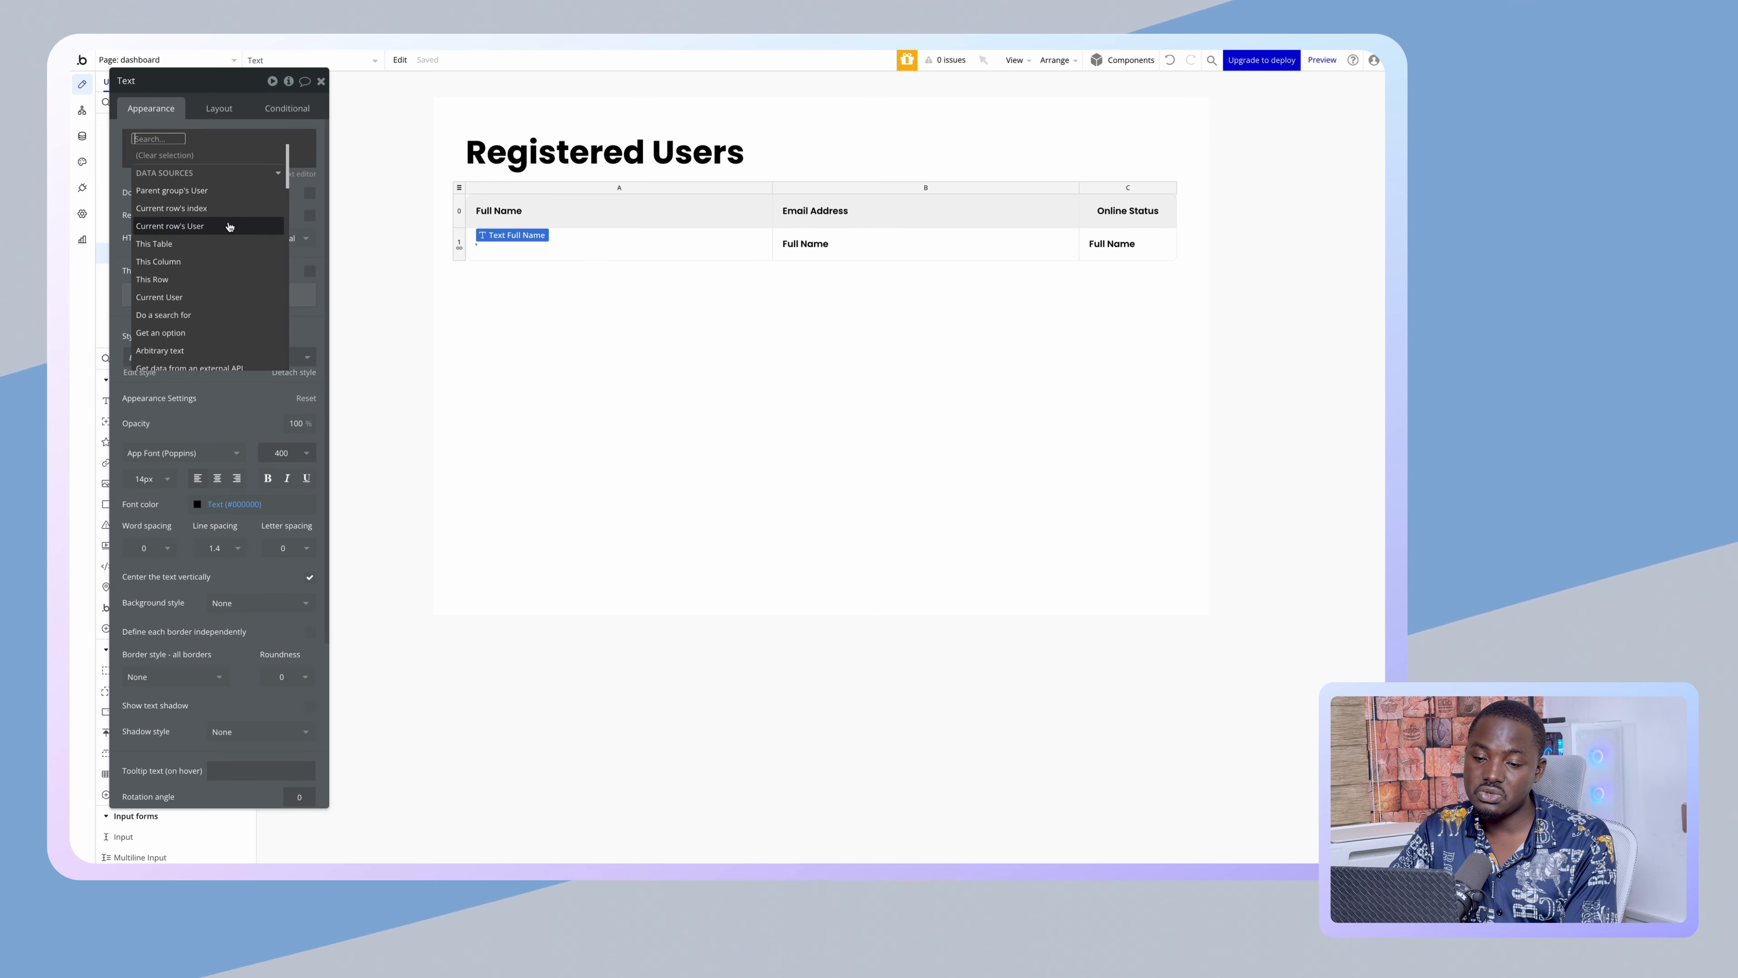
# - Make column A's text show Parent group's User's Full Name, with a sample placeholder
pyautogui.click(224, 195)
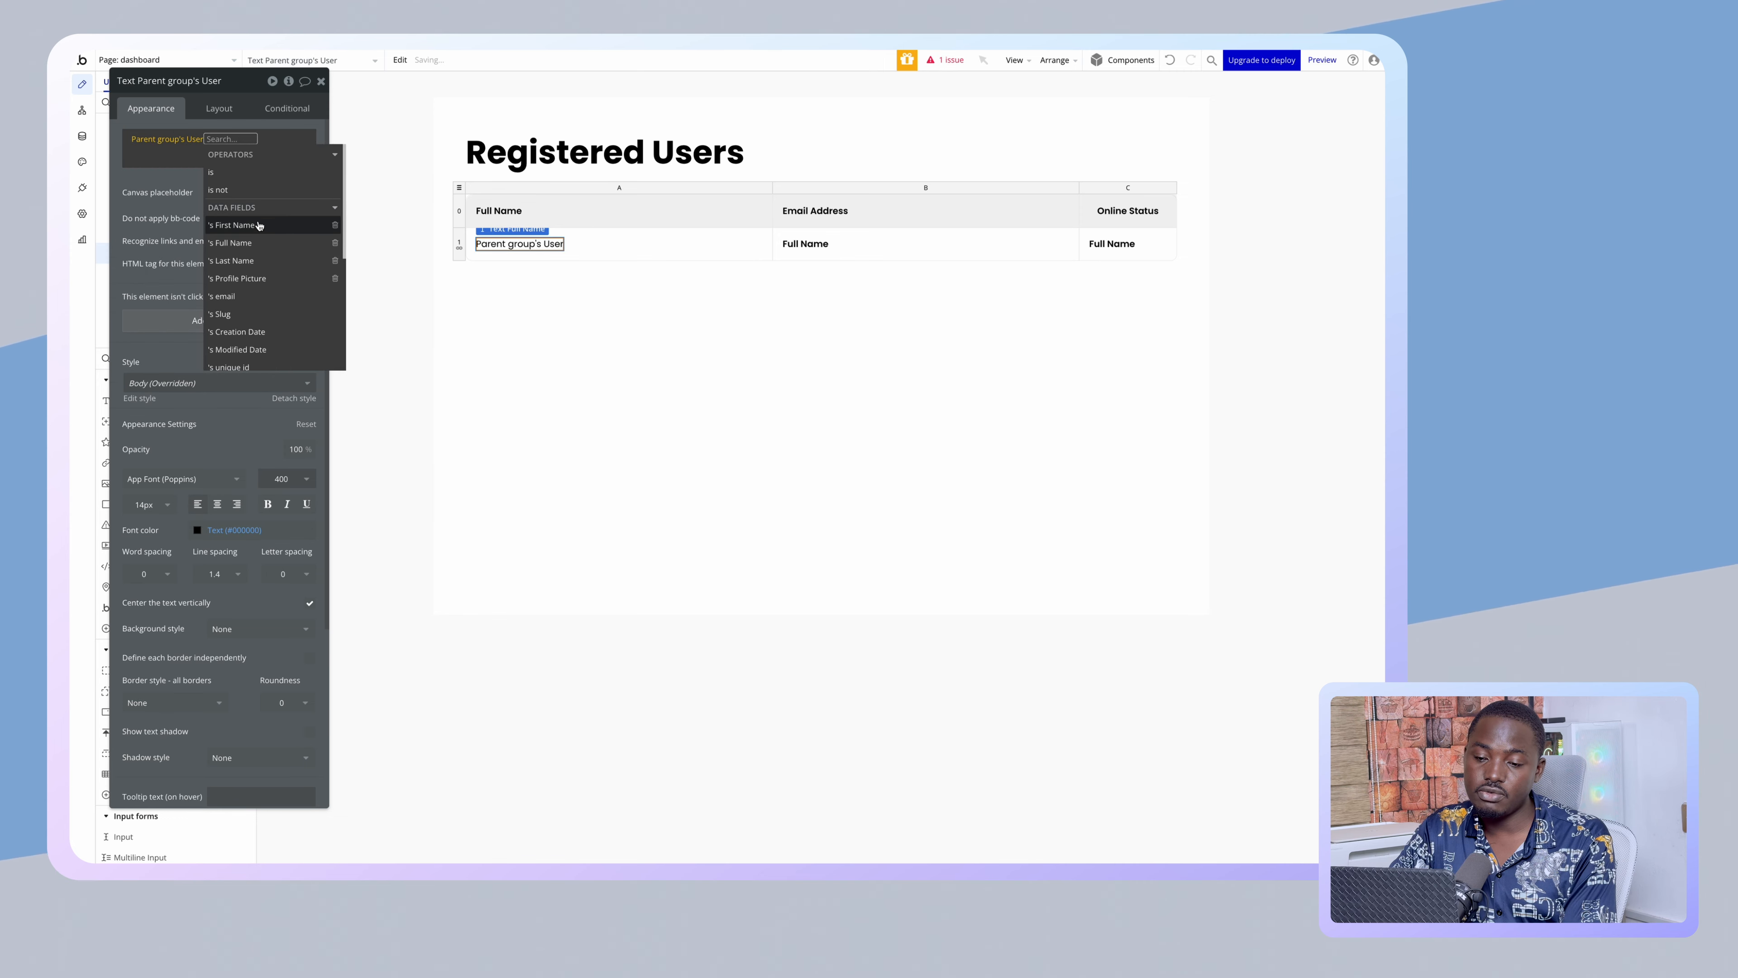
pyautogui.click(261, 251)
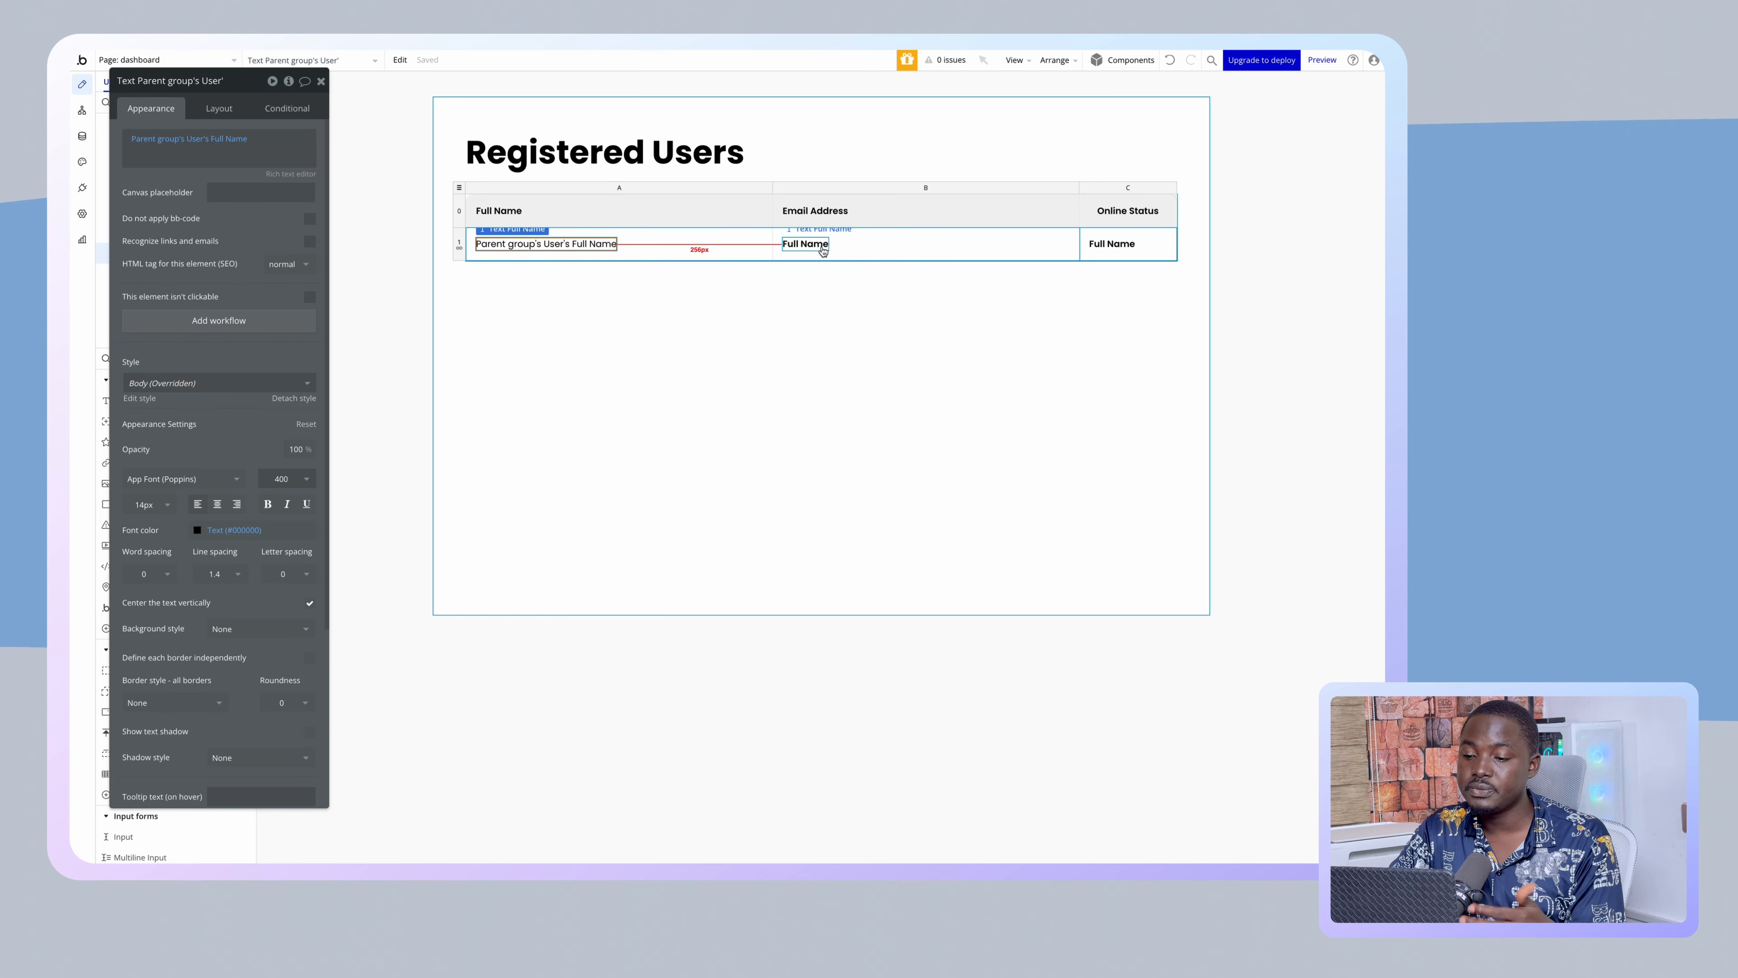
pyautogui.click(296, 185)
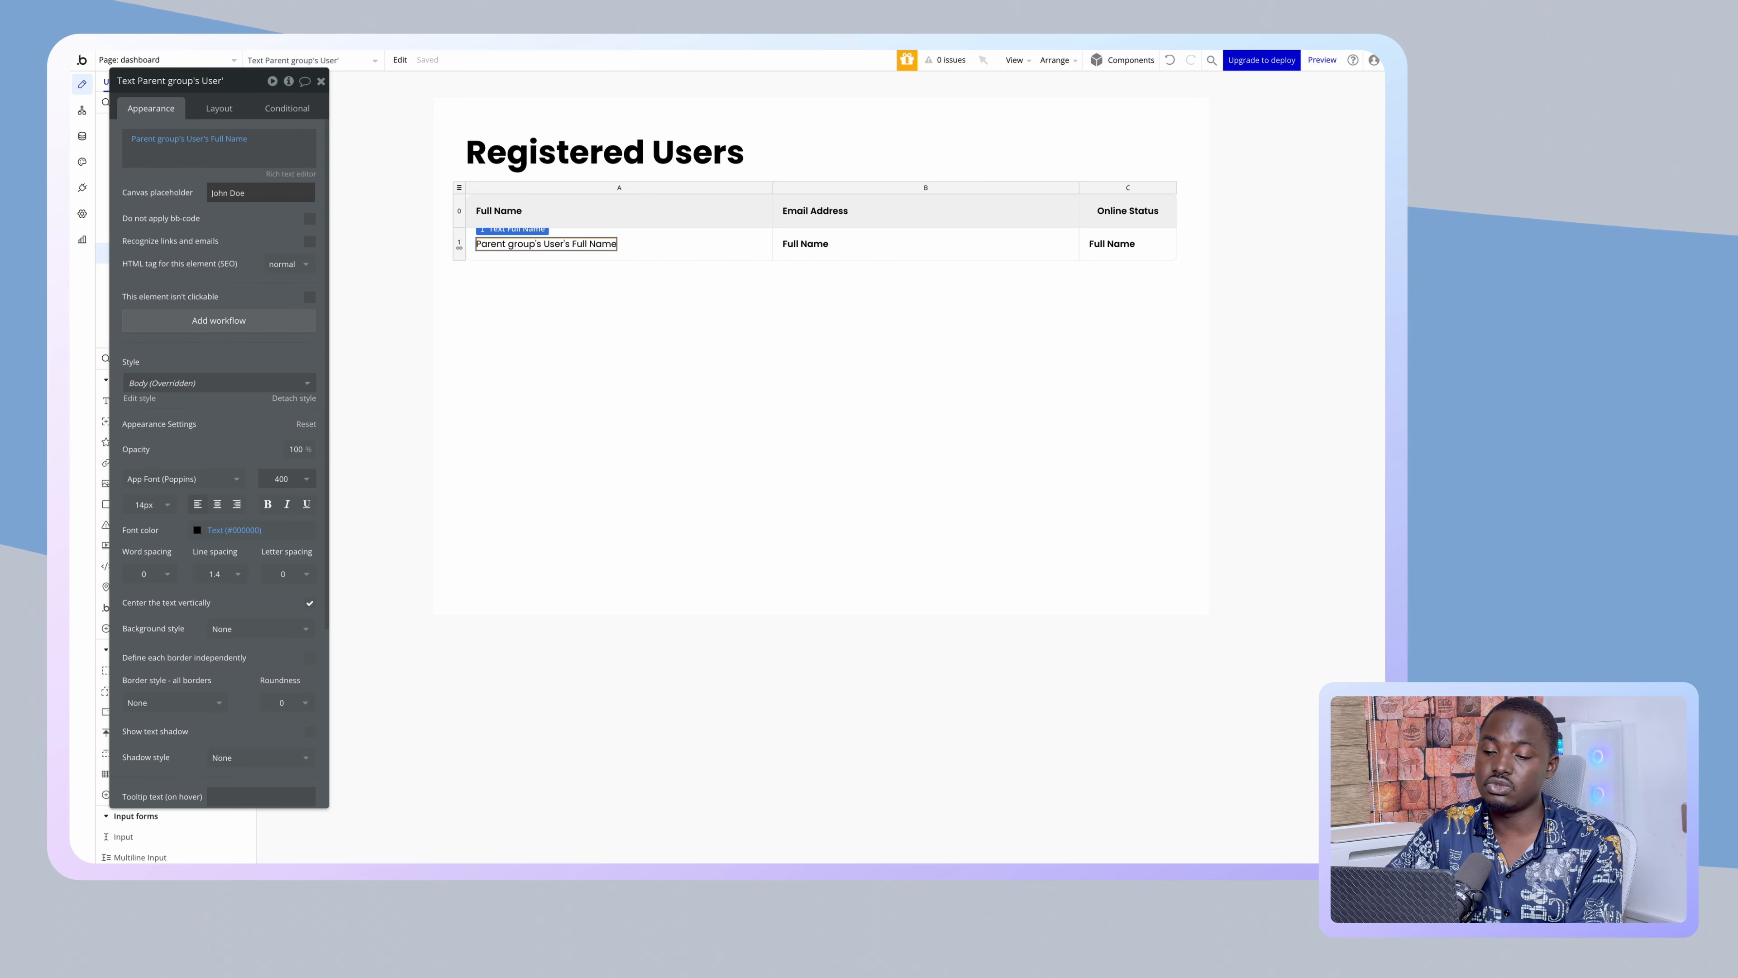
pyautogui.click(802, 243)
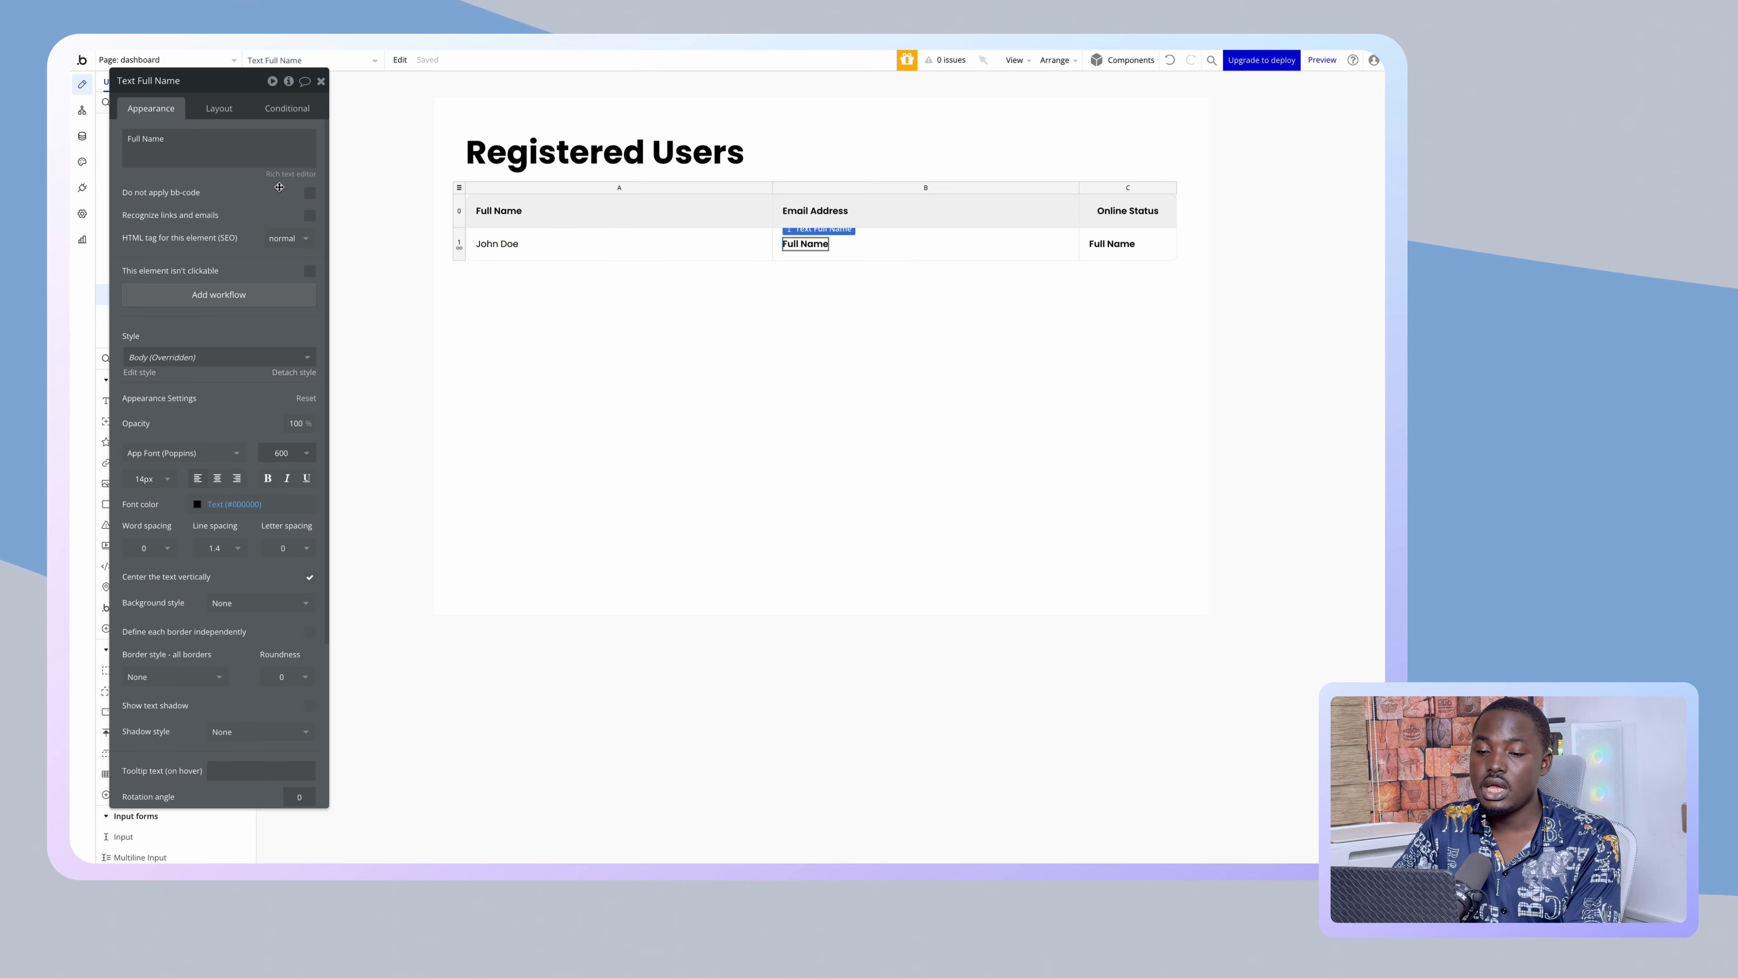
pyautogui.click(290, 450)
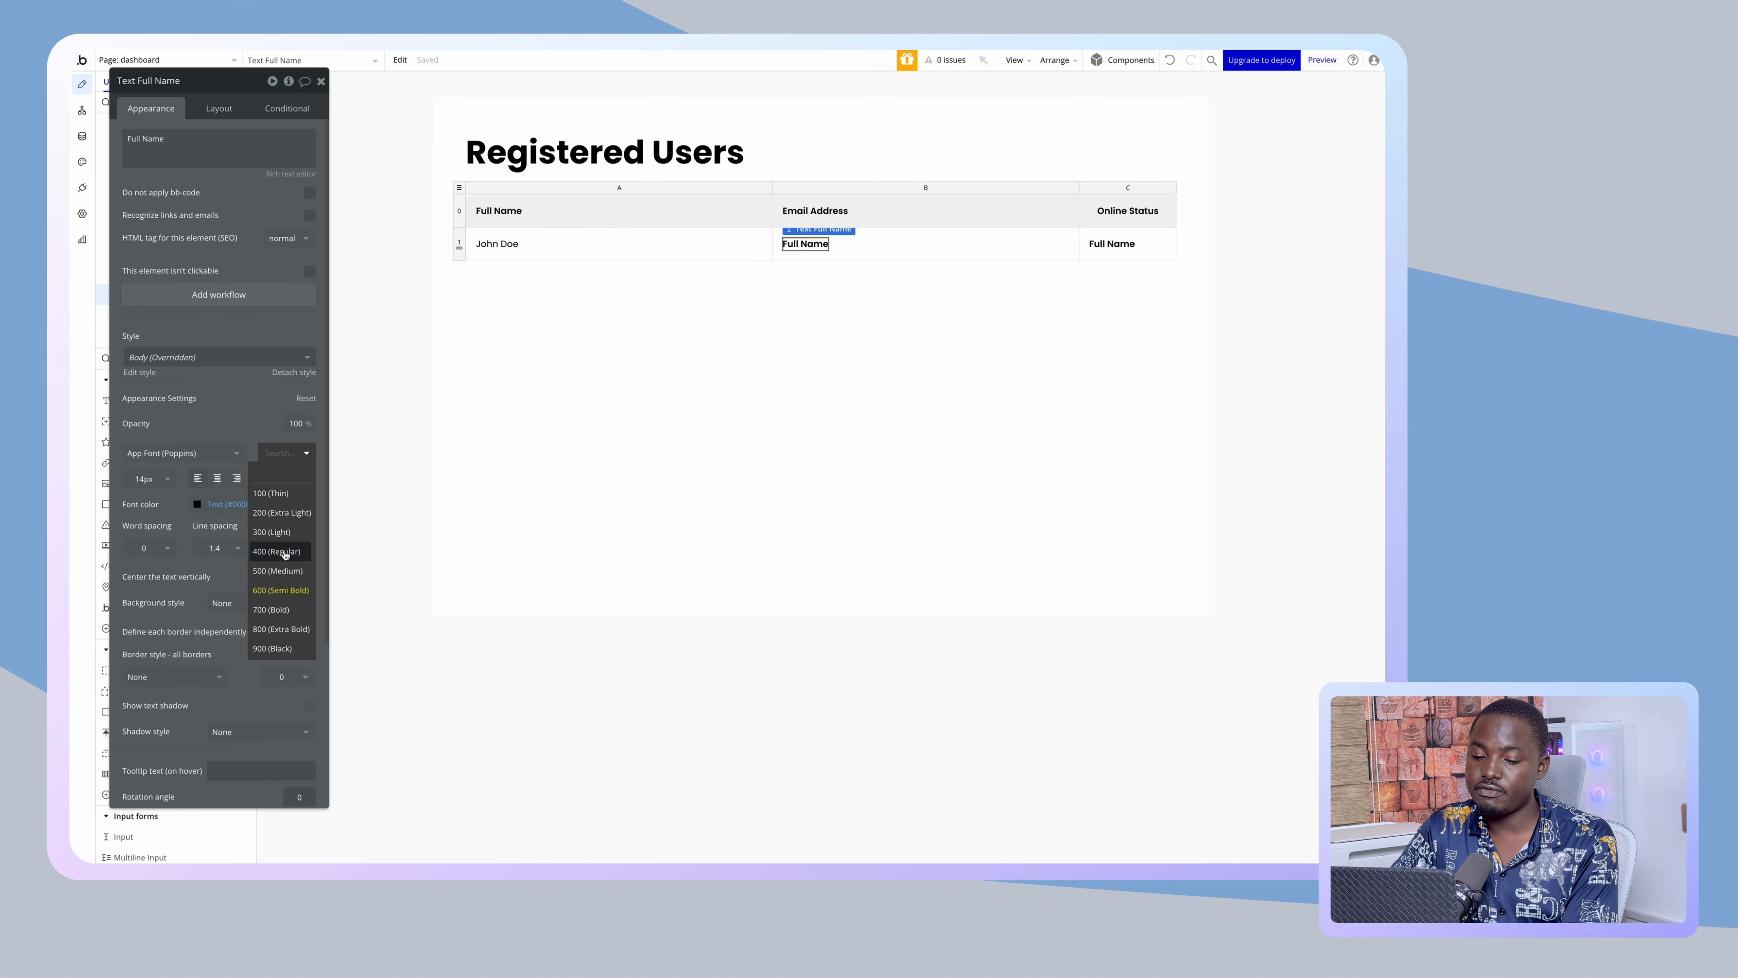
pyautogui.click(285, 553)
pyautogui.click(237, 161)
pyautogui.click(361, 145)
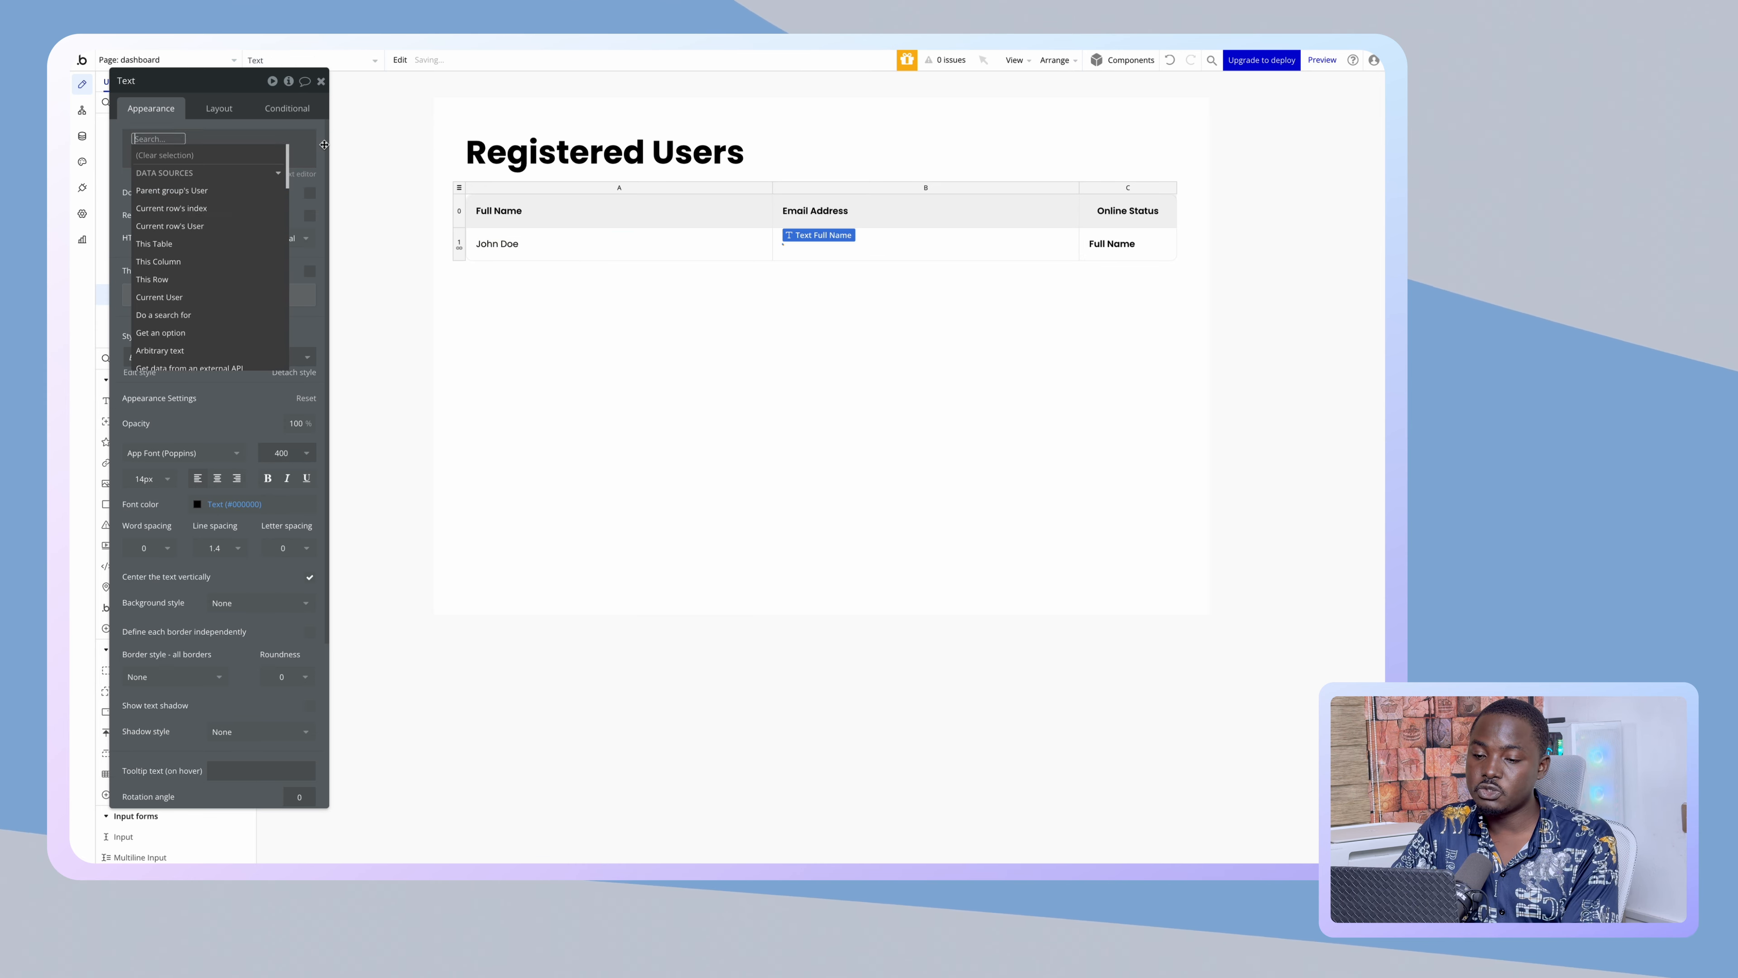
pyautogui.click(219, 191)
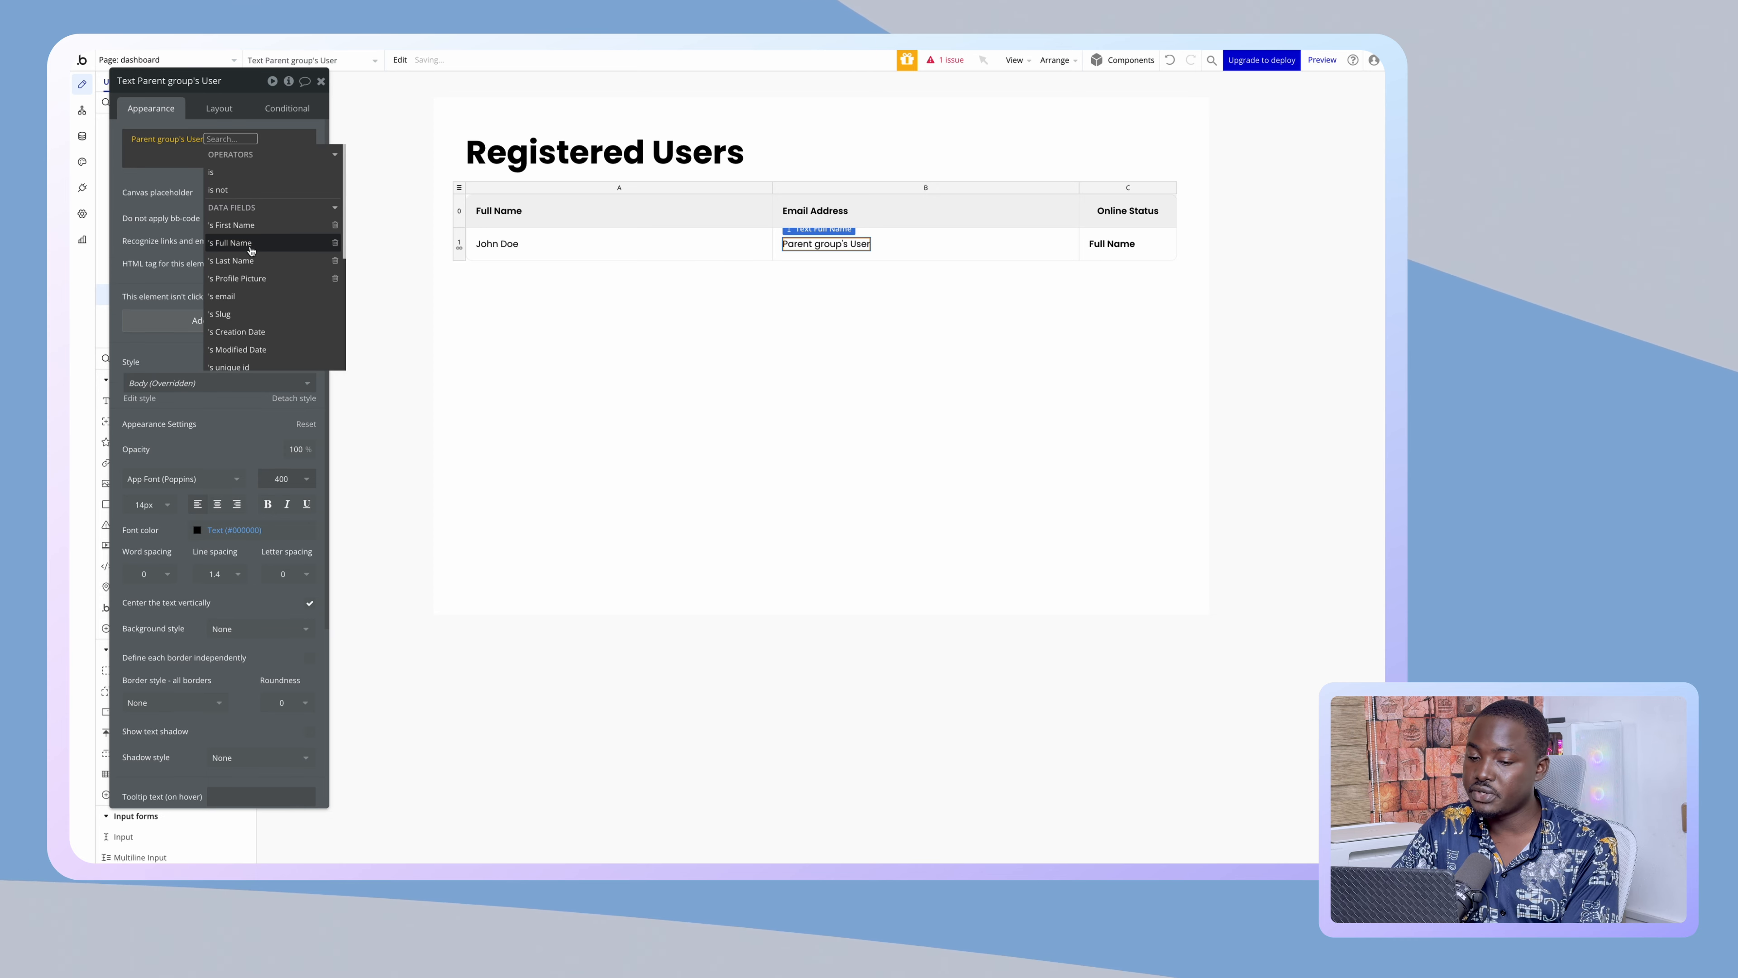
pyautogui.click(224, 295)
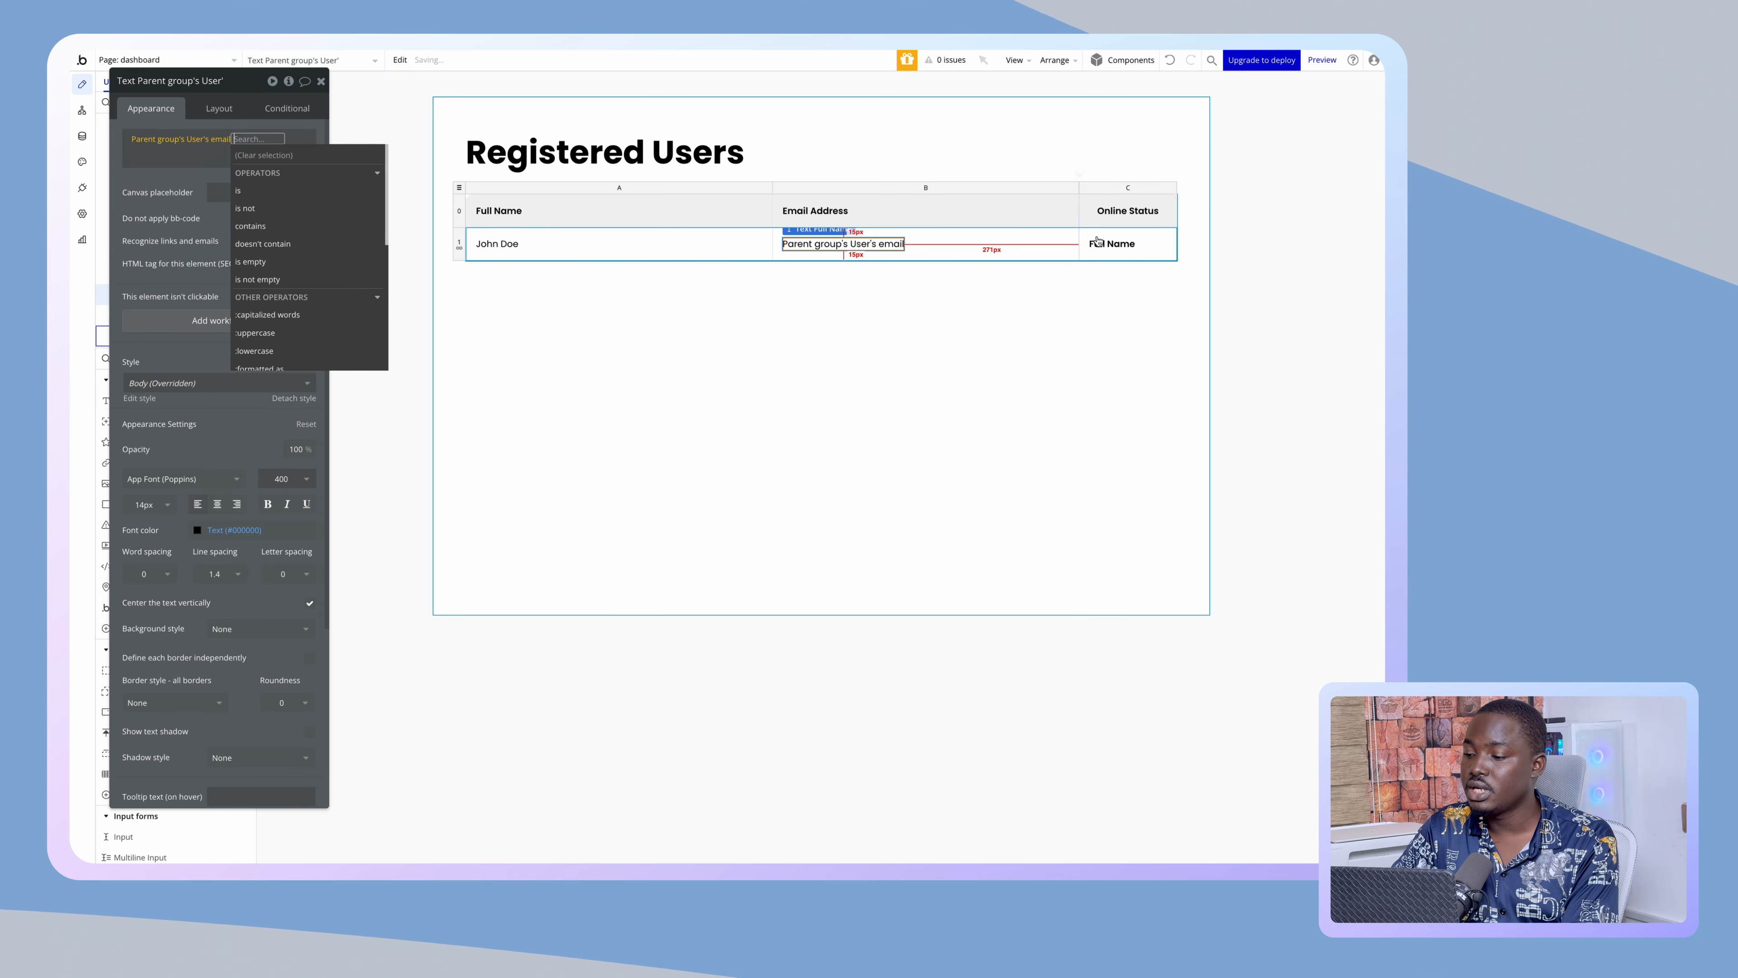
pyautogui.click(1096, 243)
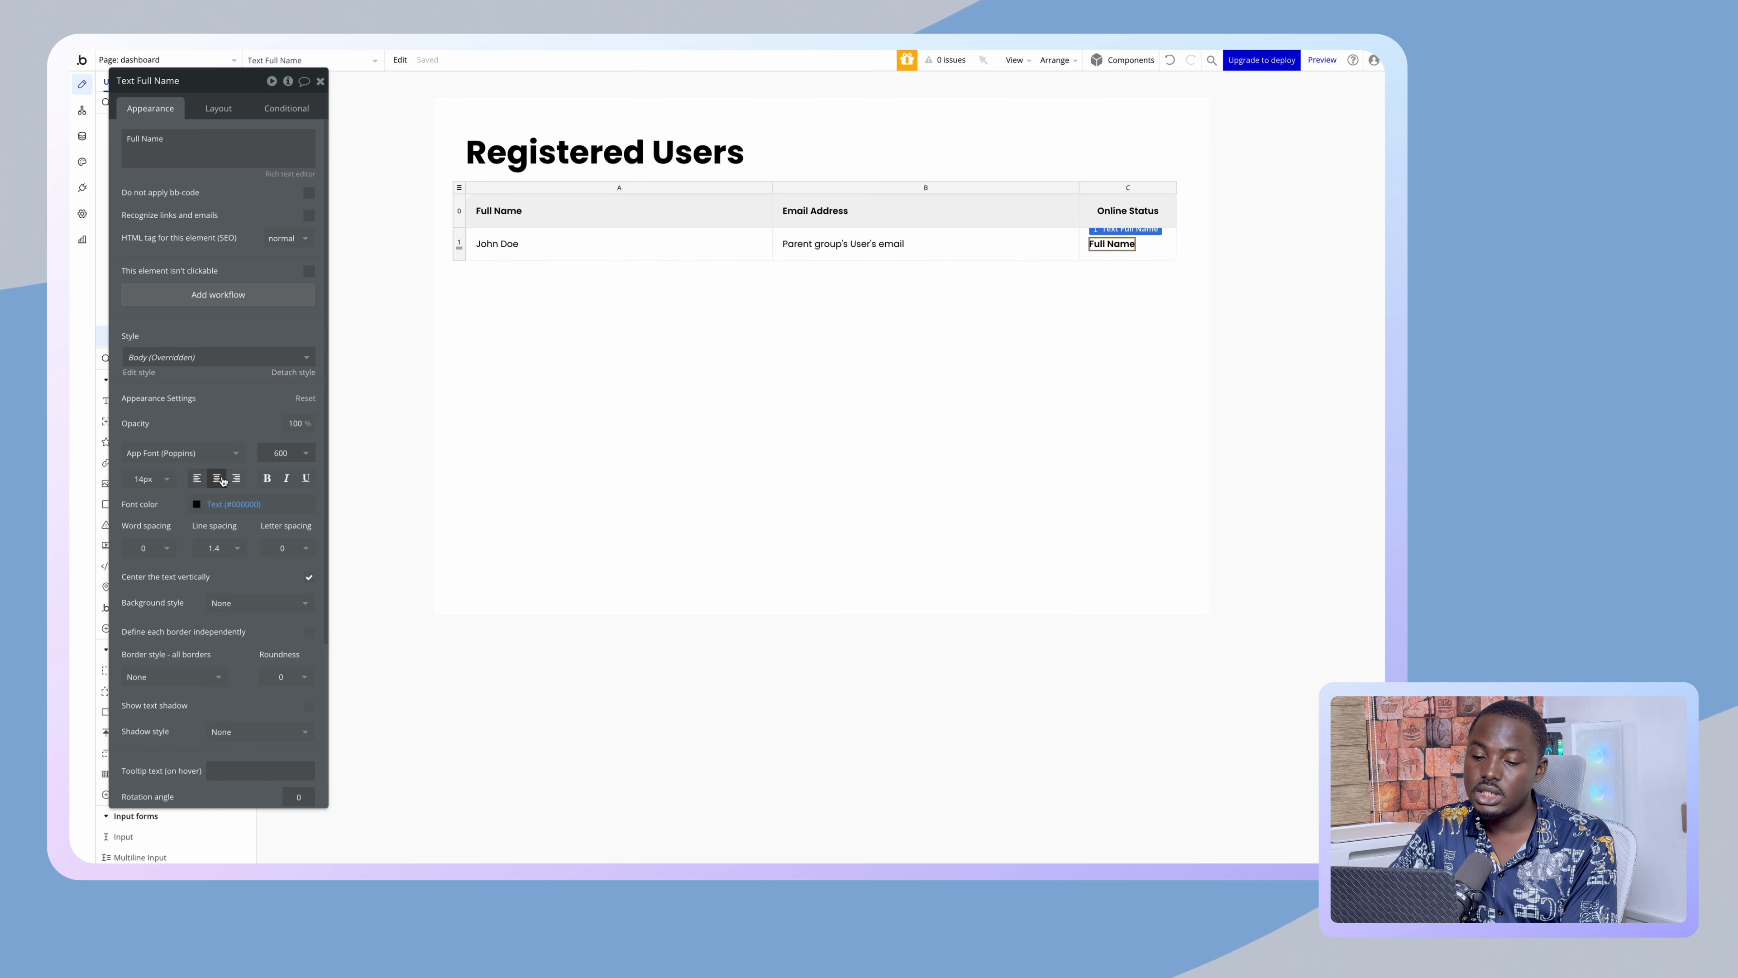
# - Search 'green' on Emojipedia, copy the Green Circle emoji, and return to the Bubble editor
pyautogui.click(218, 108)
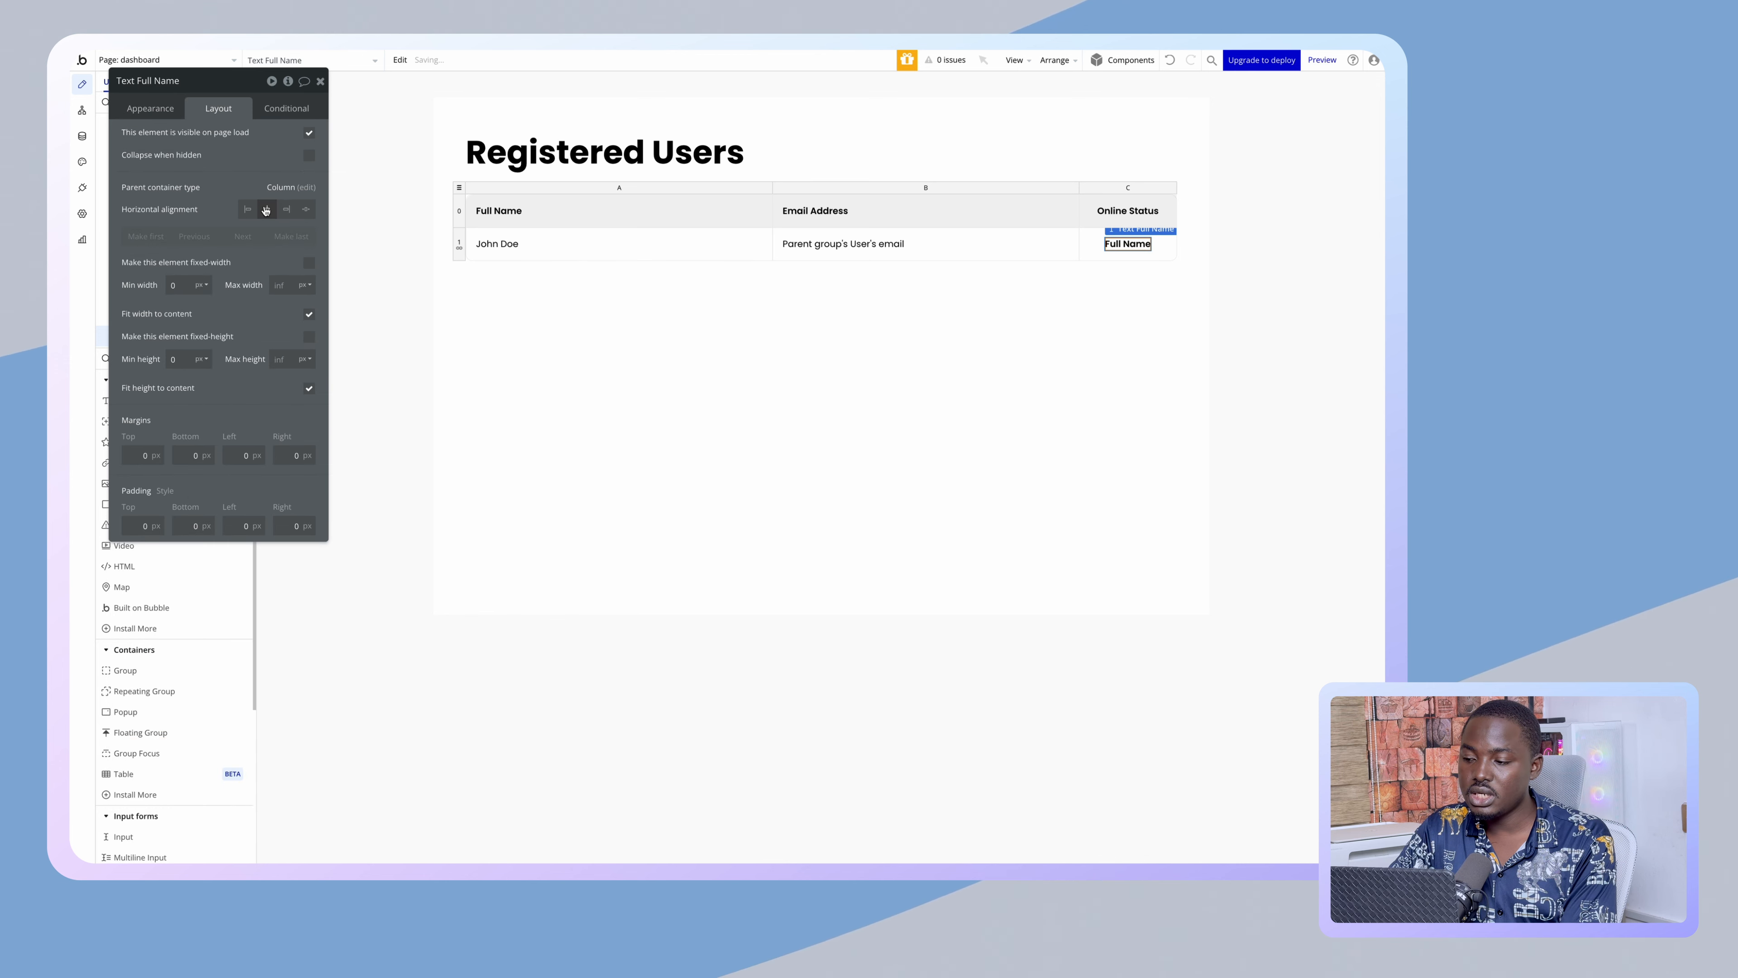
pyautogui.click(150, 108)
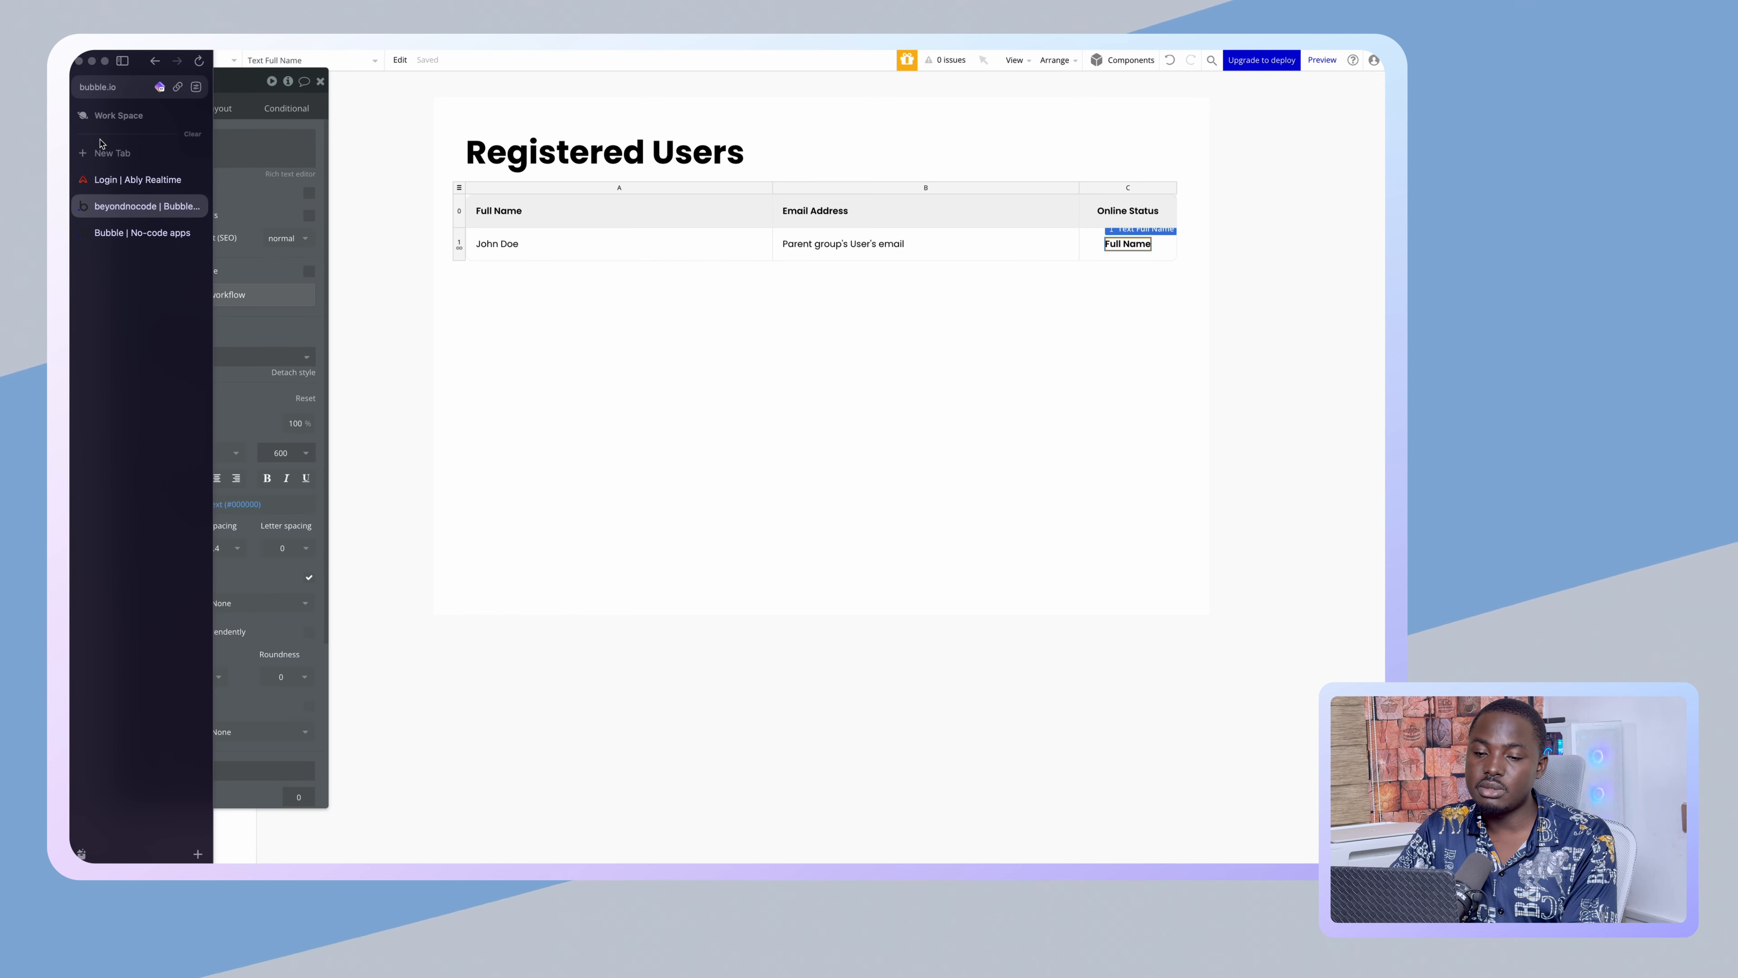
pyautogui.click(114, 152)
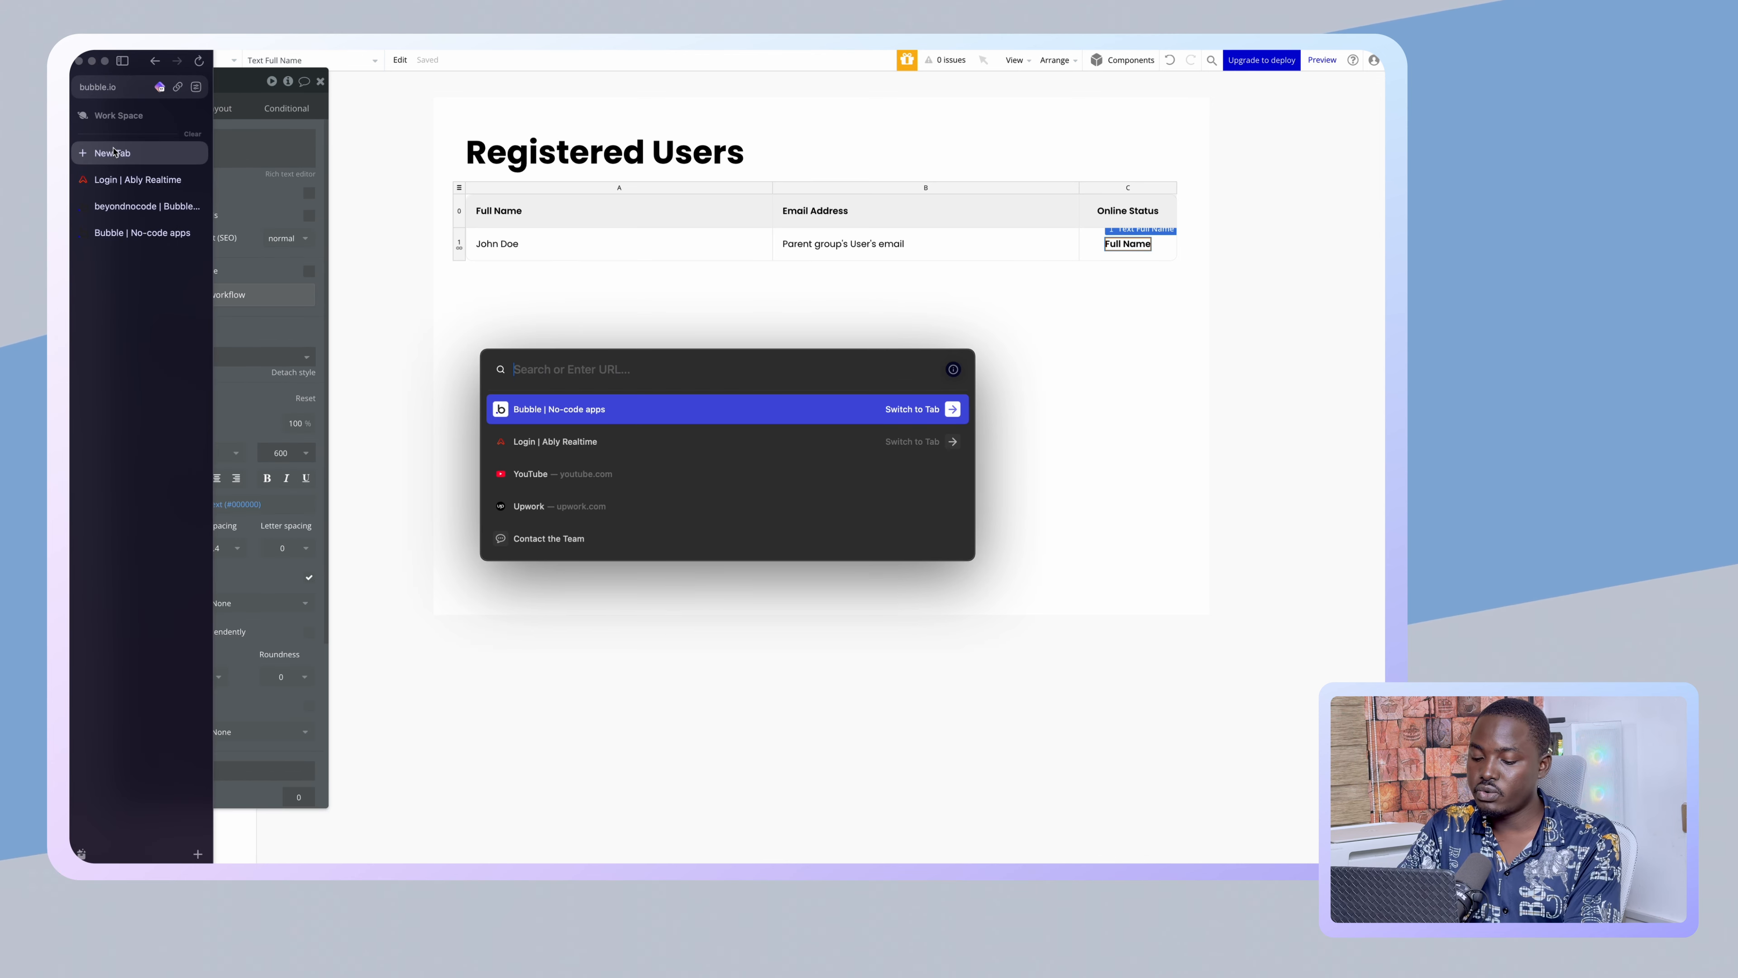
pyautogui.write('green')
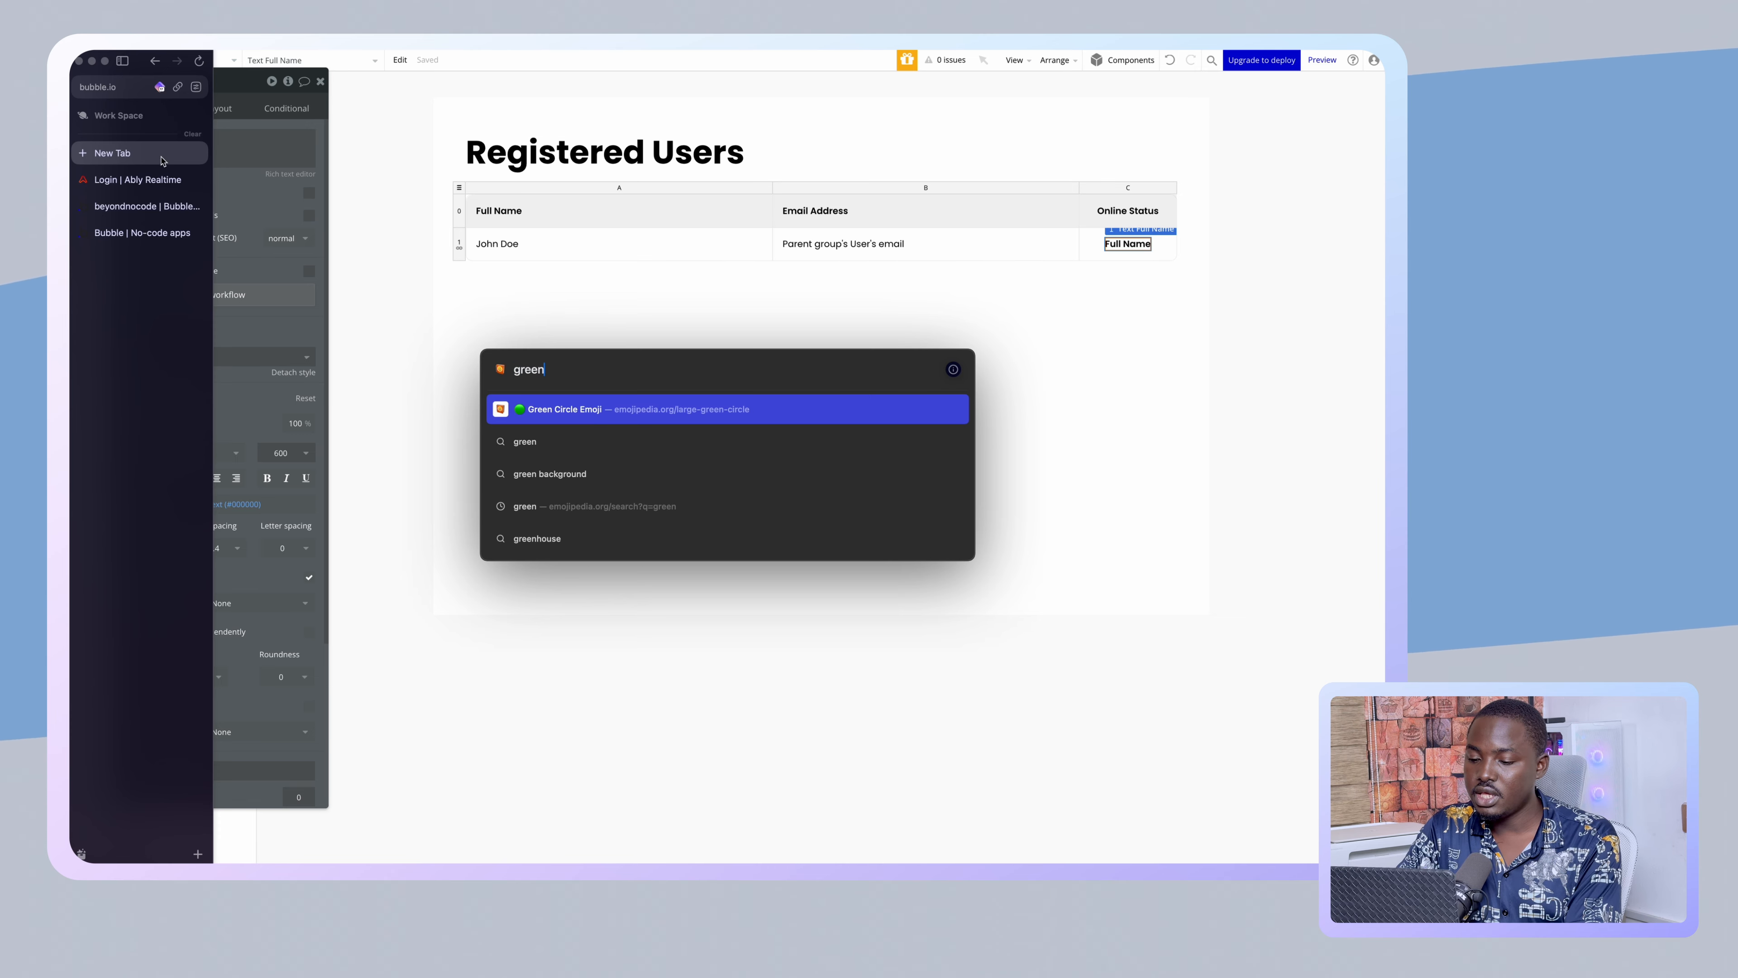
pyautogui.click(516, 401)
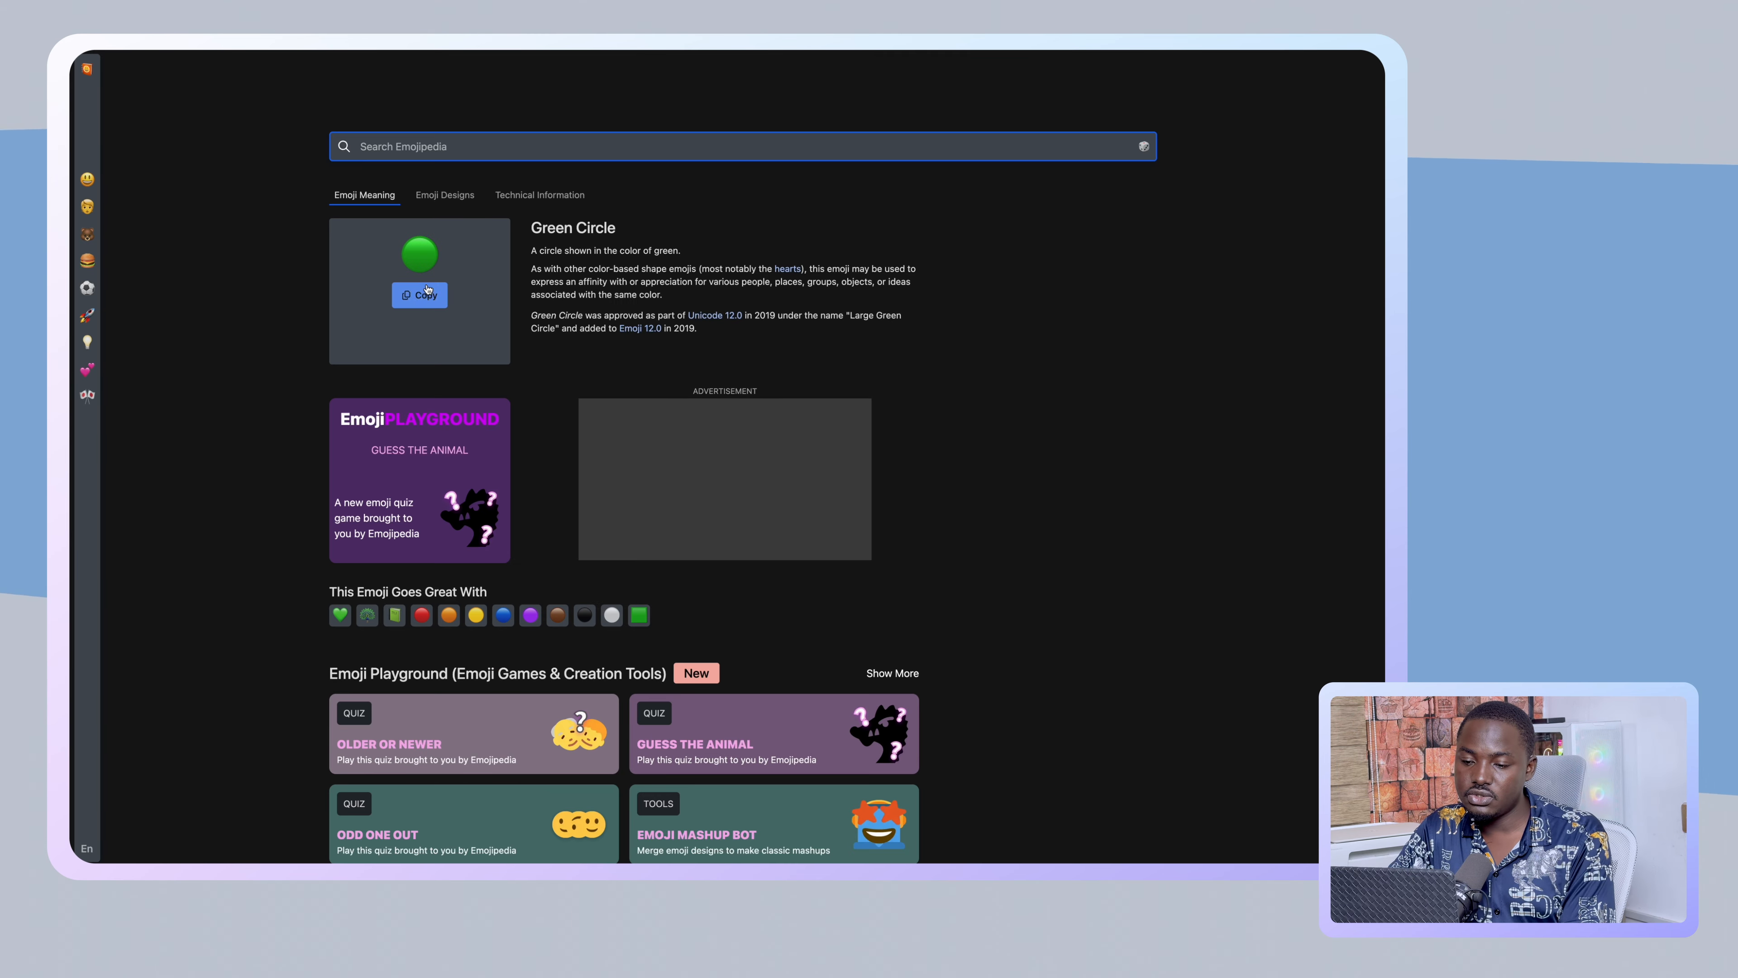
pyautogui.click(423, 294)
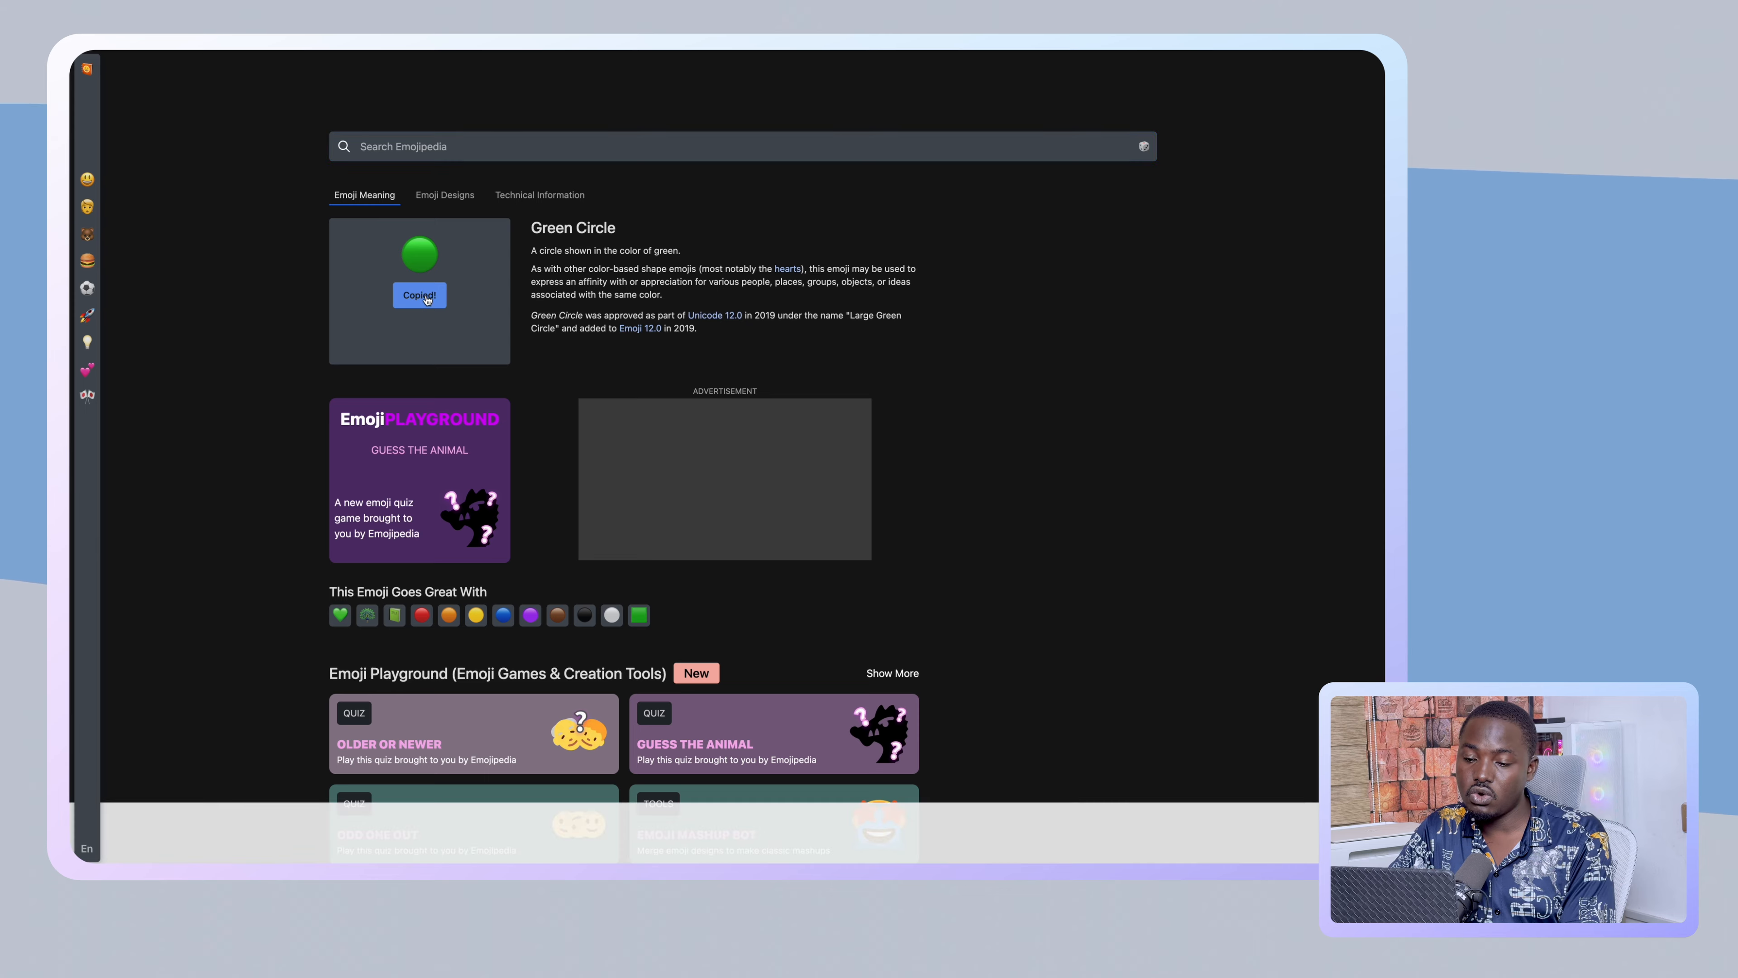
pyautogui.moveTo(136, 259)
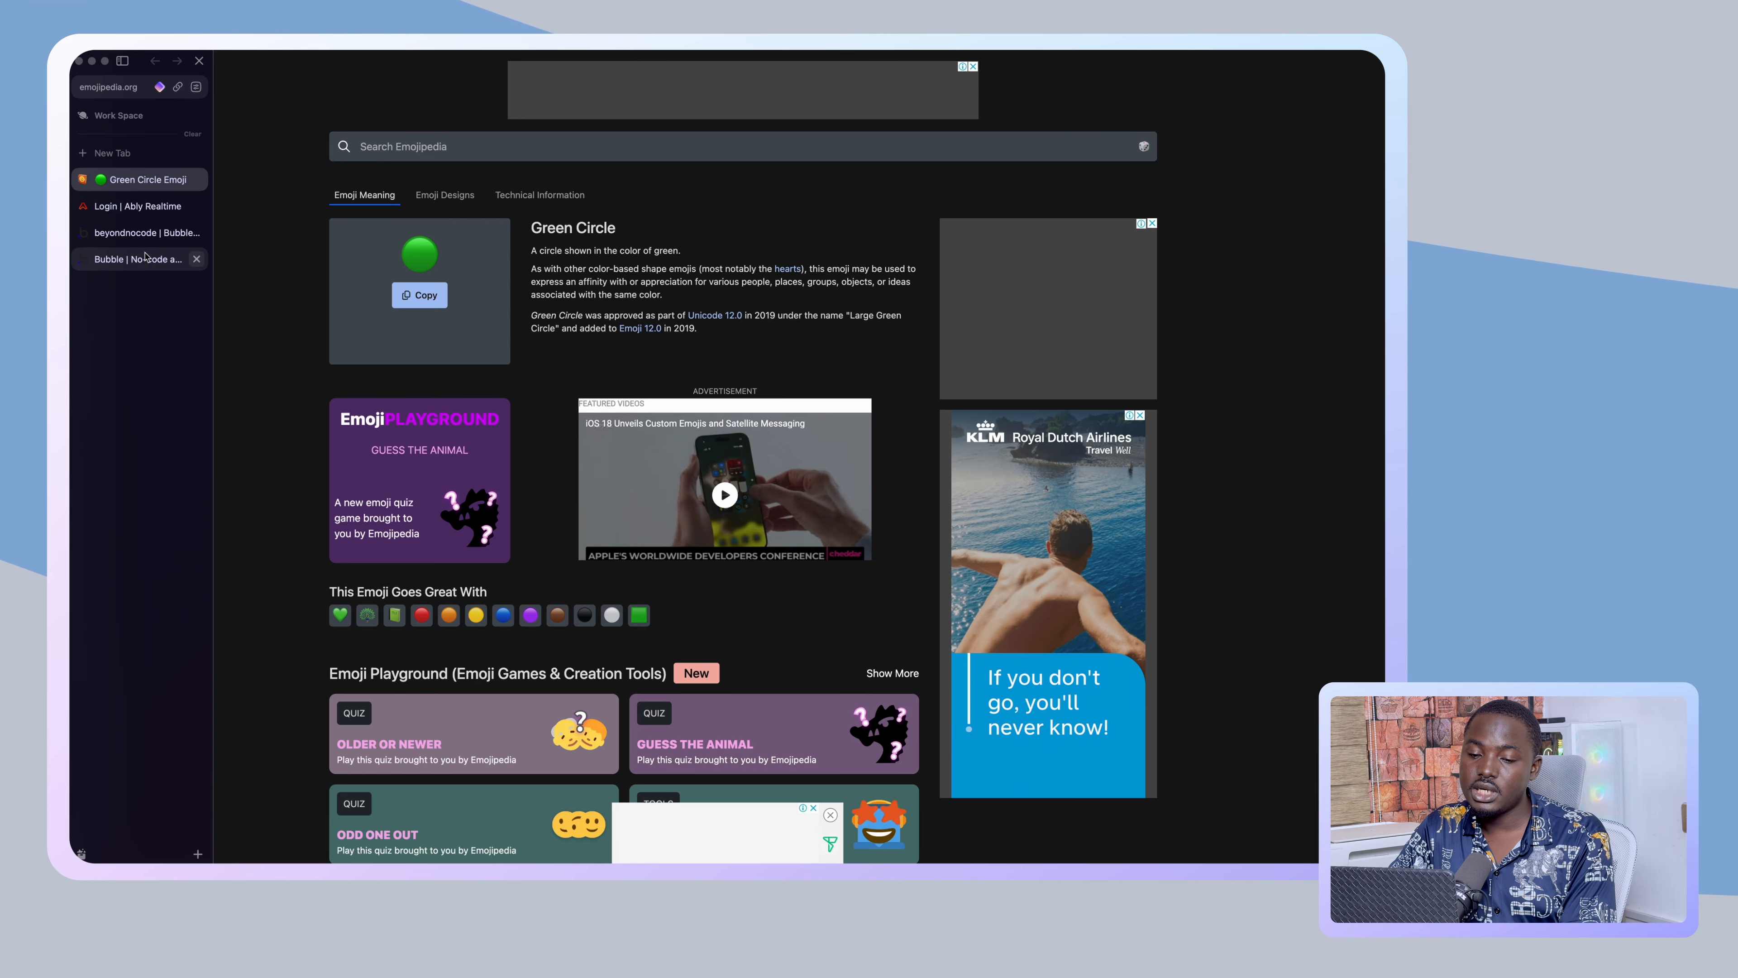
pyautogui.click(144, 239)
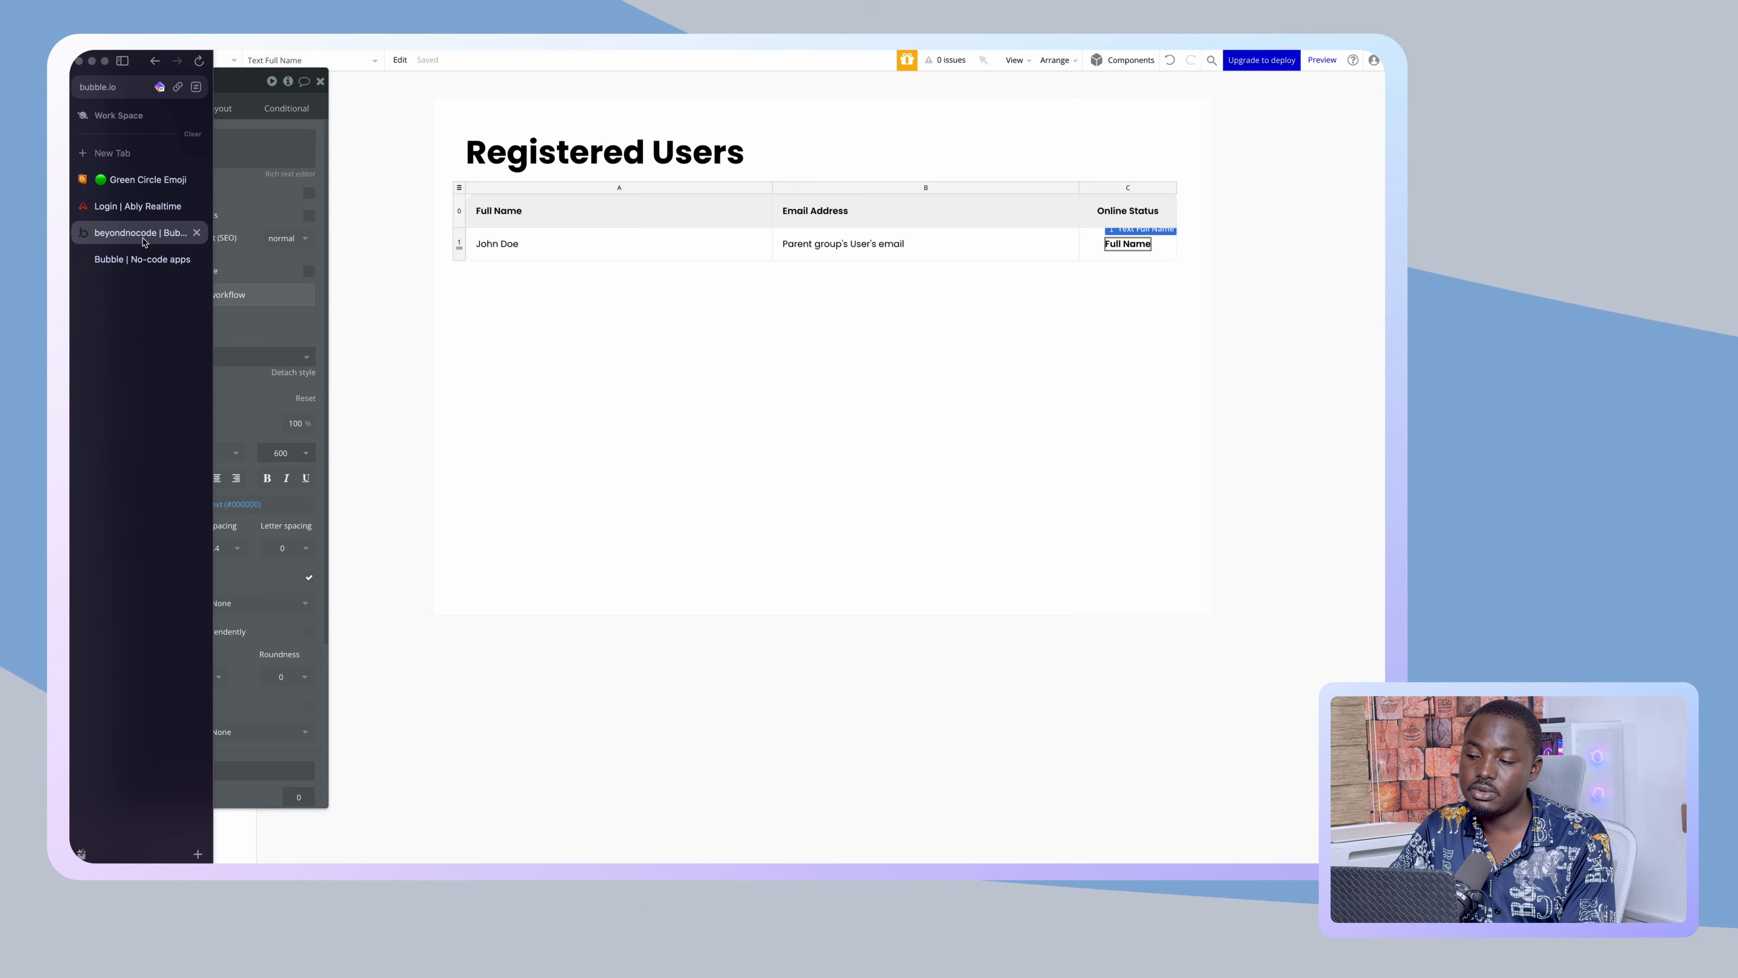
pyautogui.click(237, 145)
# - Replace the Online Status text's Full Name placeholder with the pasted green circle emoji
pyautogui.press('super+a')
pyautogui.press('super+v')
pyautogui.click(149, 117)
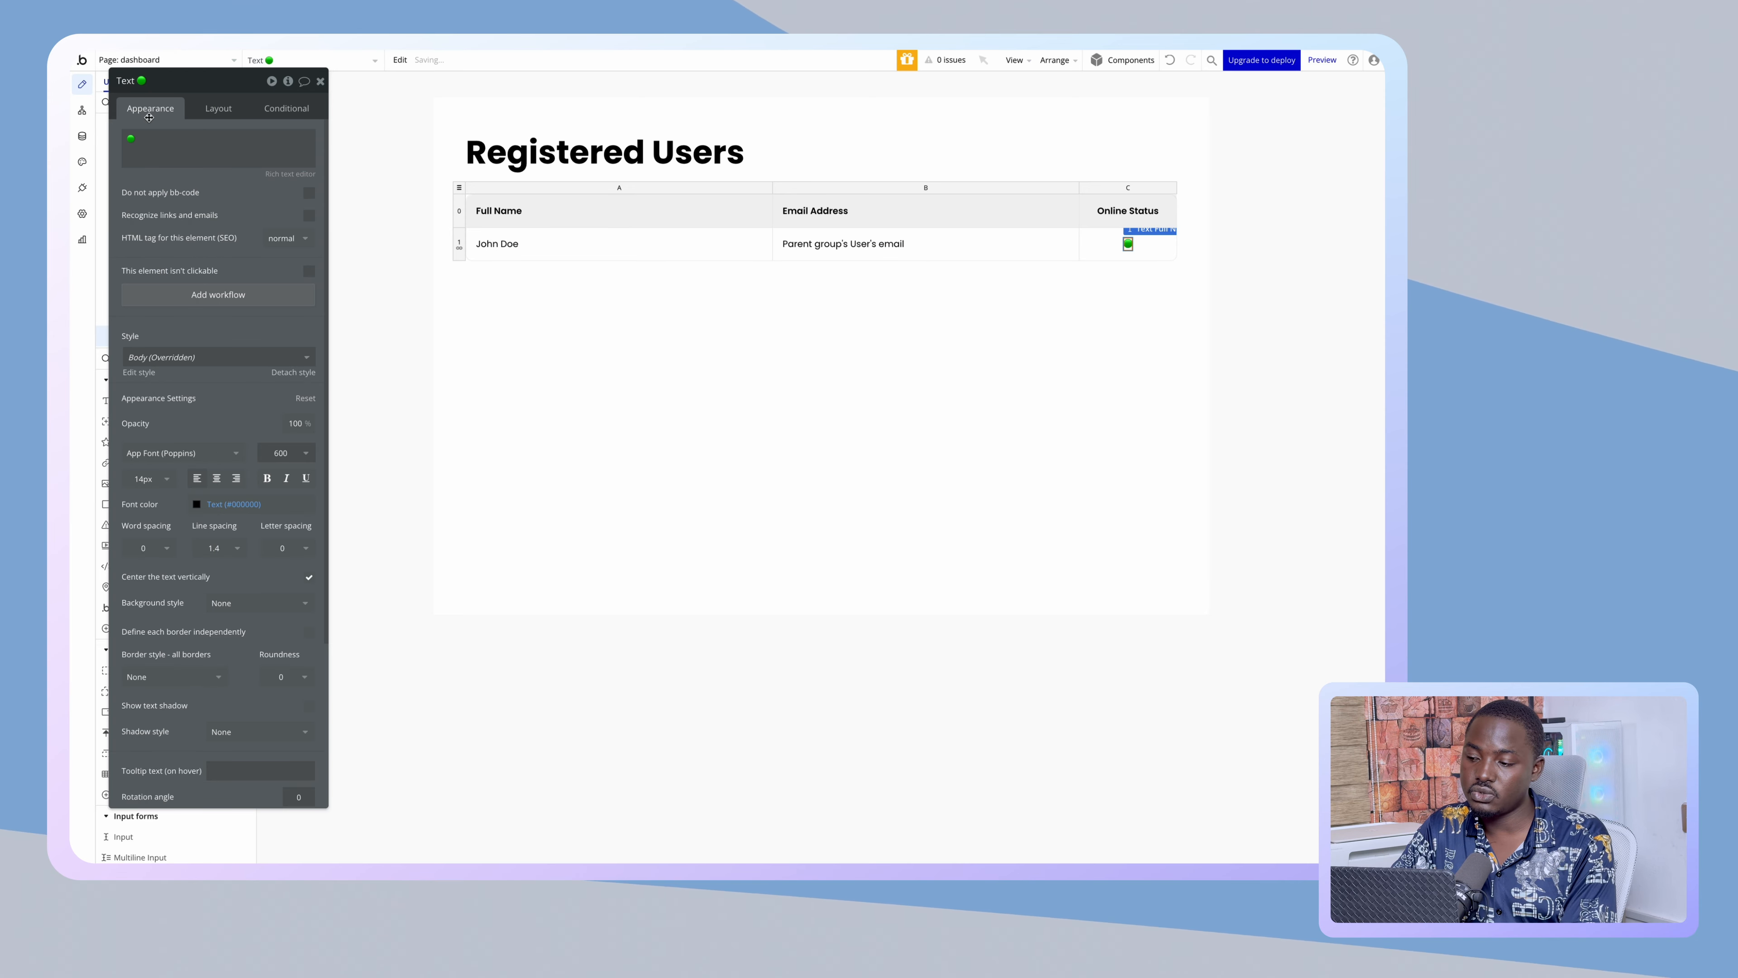
pyautogui.click(273, 116)
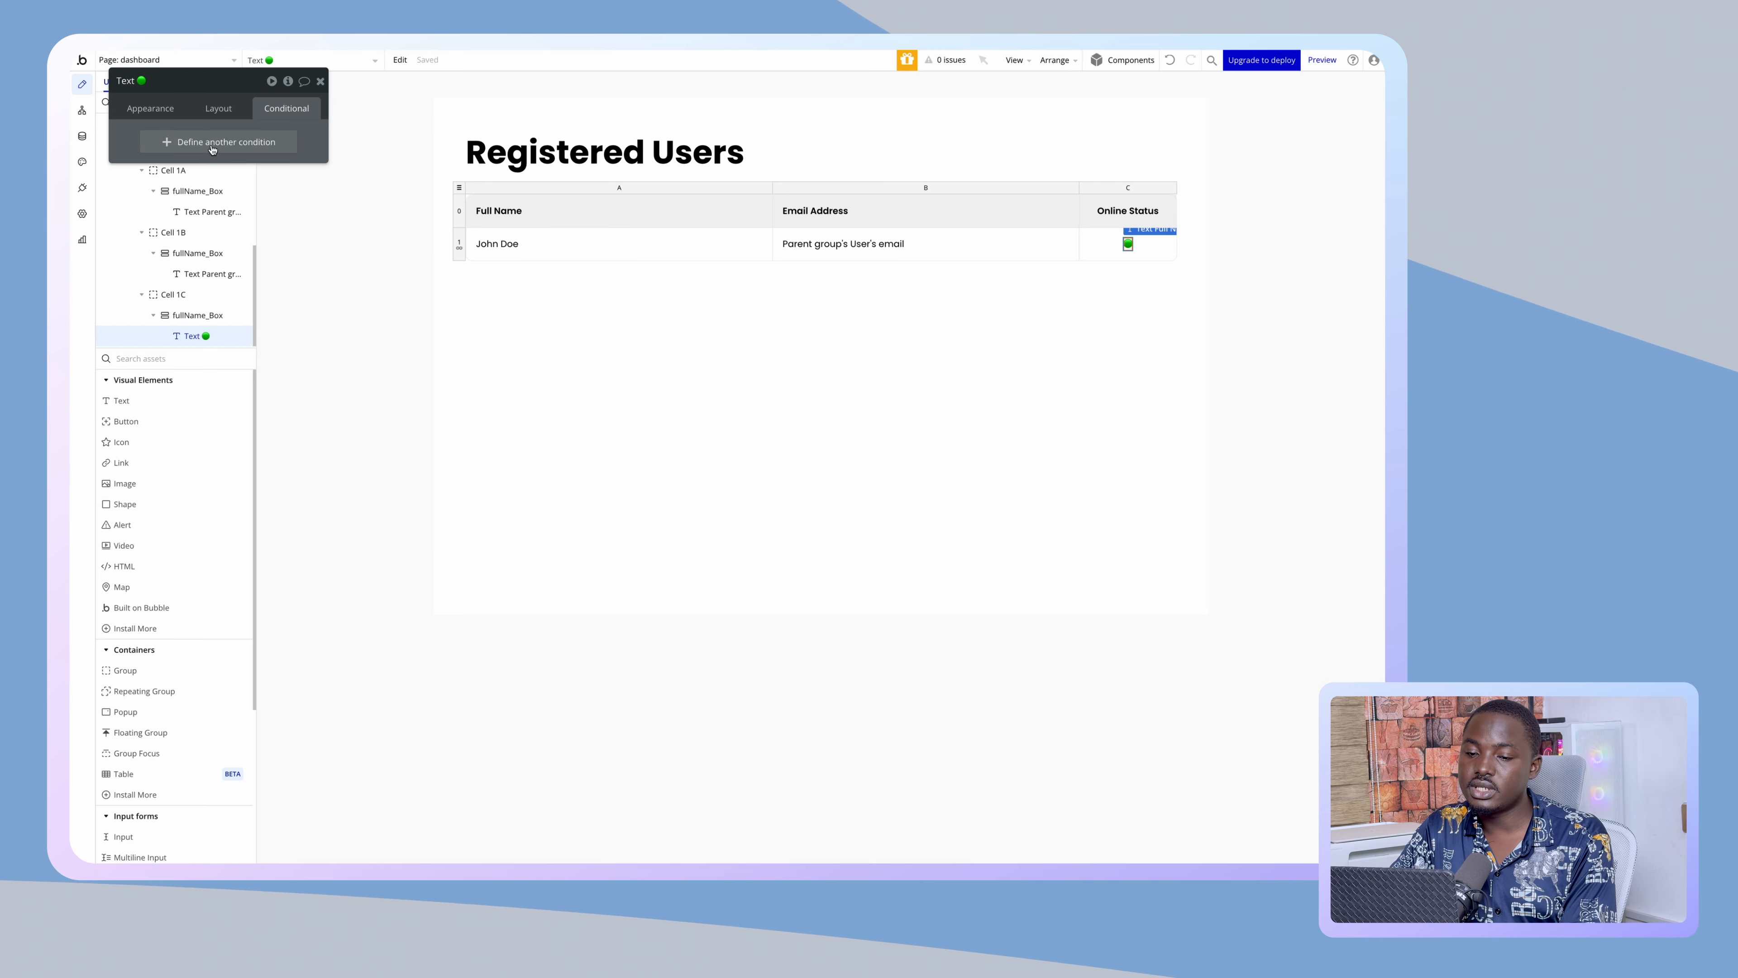
# - Add a yes / no field named 'Online?' to the User data type
pyautogui.click(82, 136)
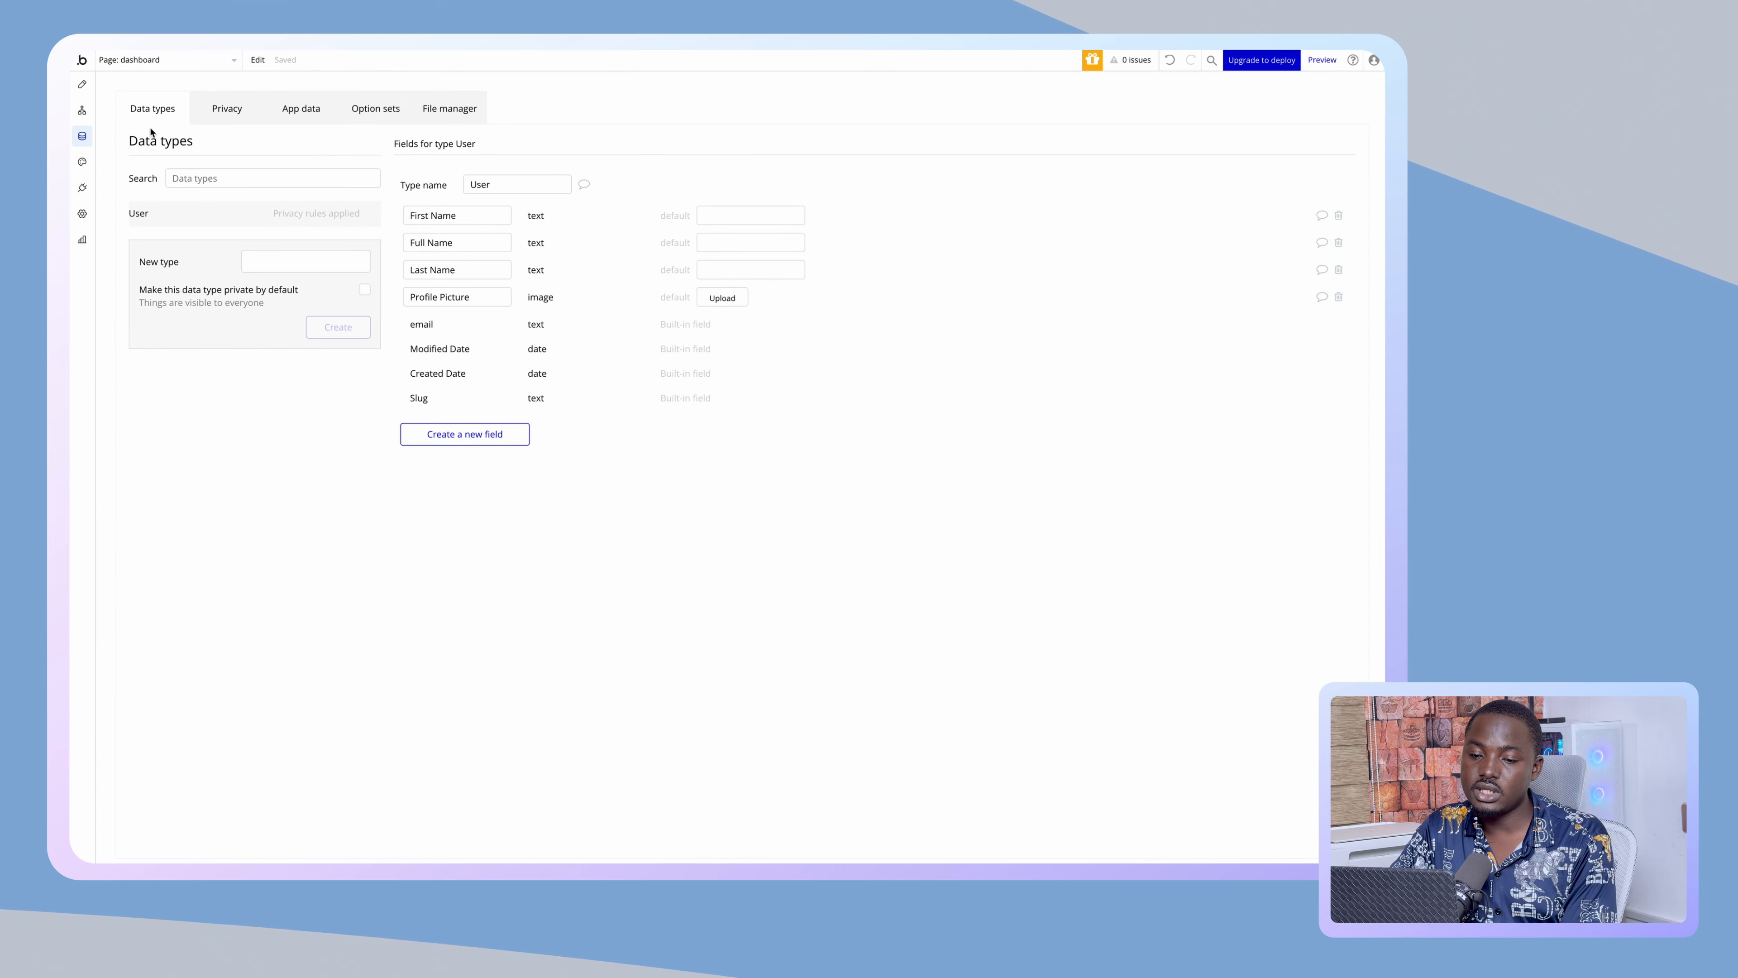
pyautogui.click(481, 430)
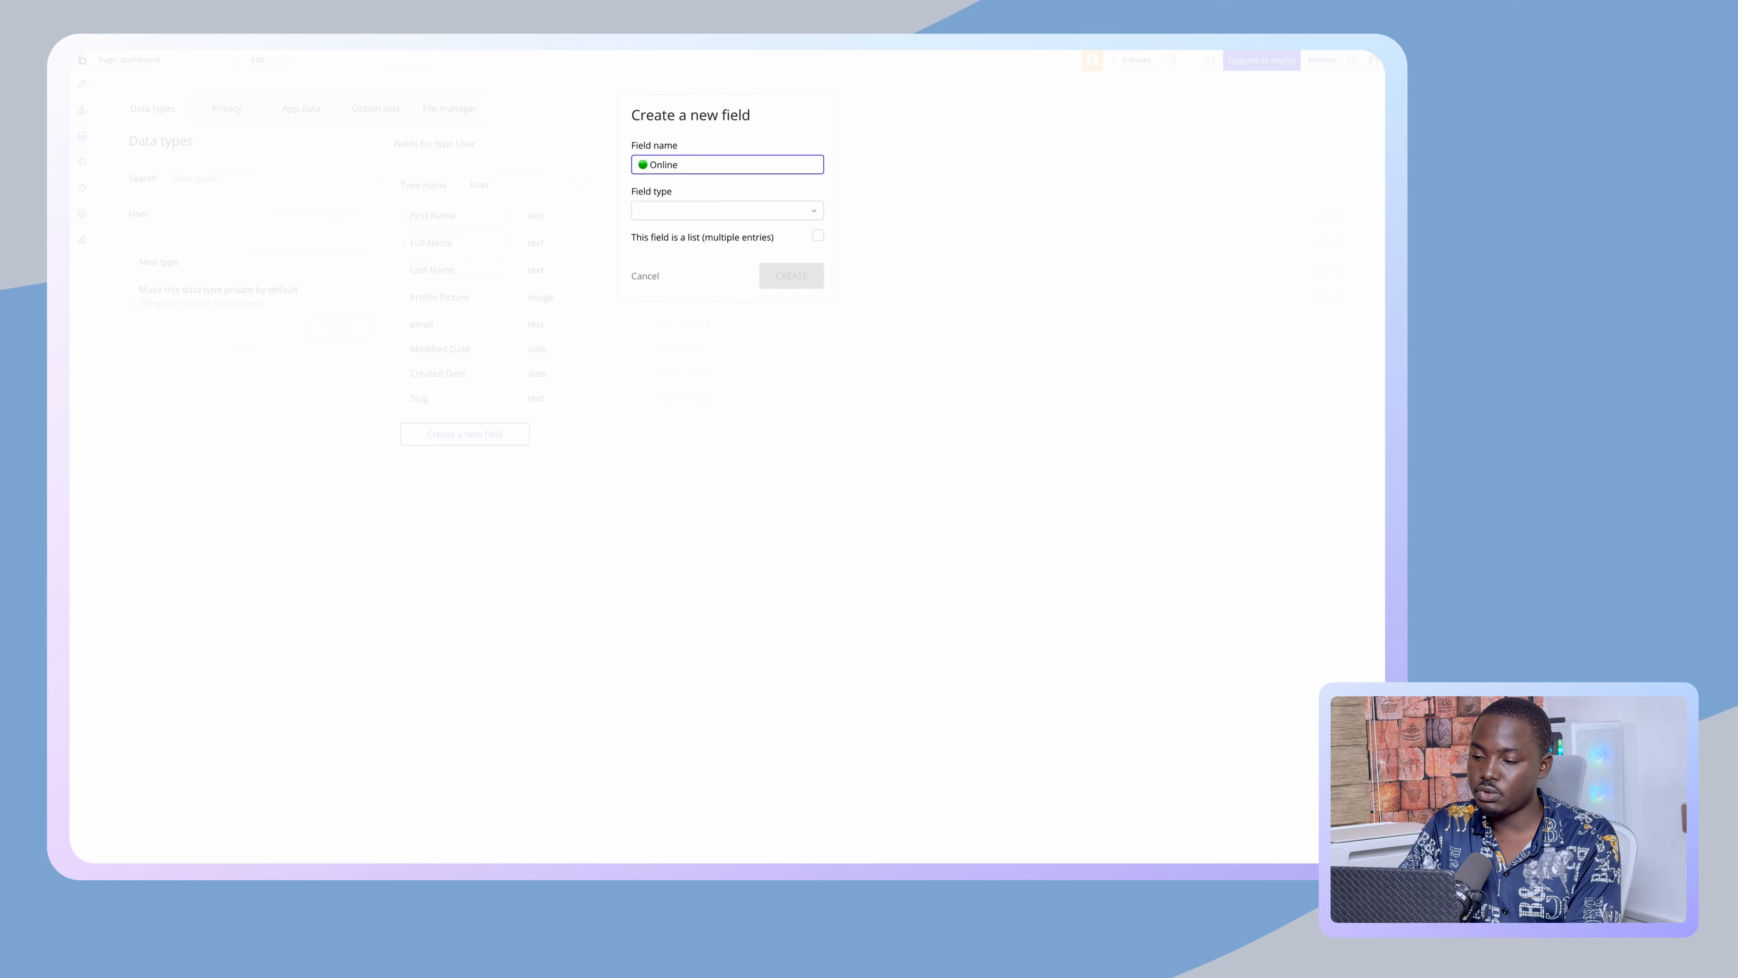
pyautogui.click(686, 210)
pyautogui.write('yes')
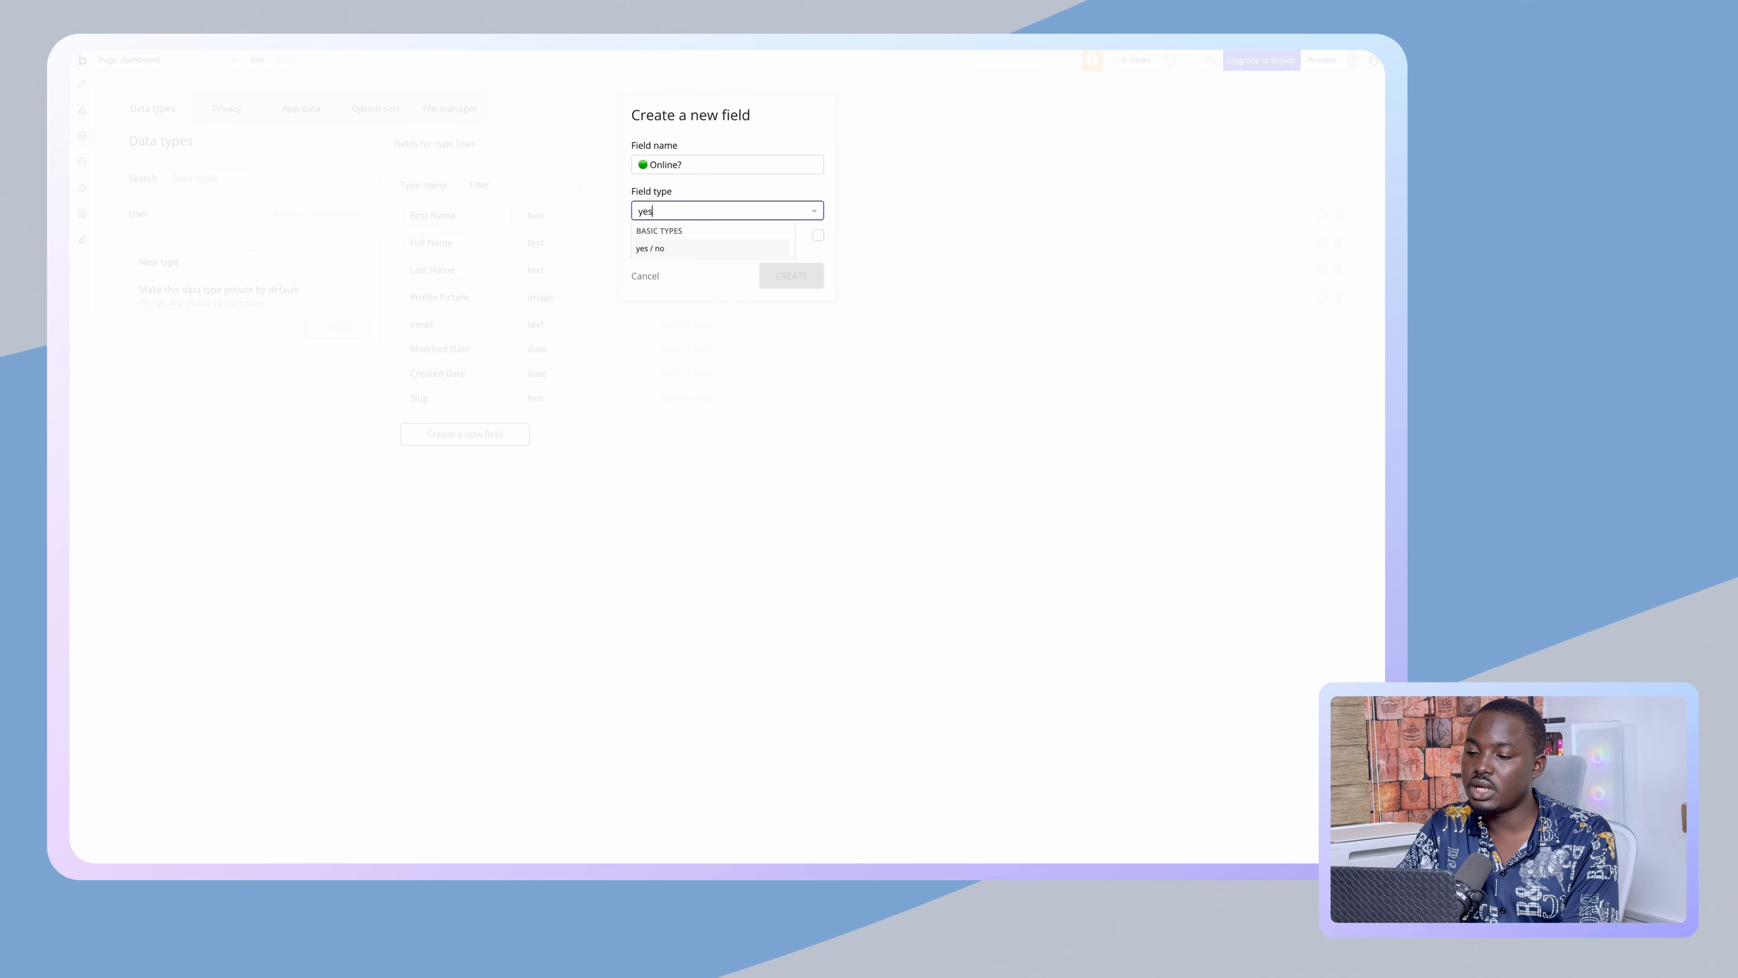
pyautogui.click(685, 248)
pyautogui.click(787, 275)
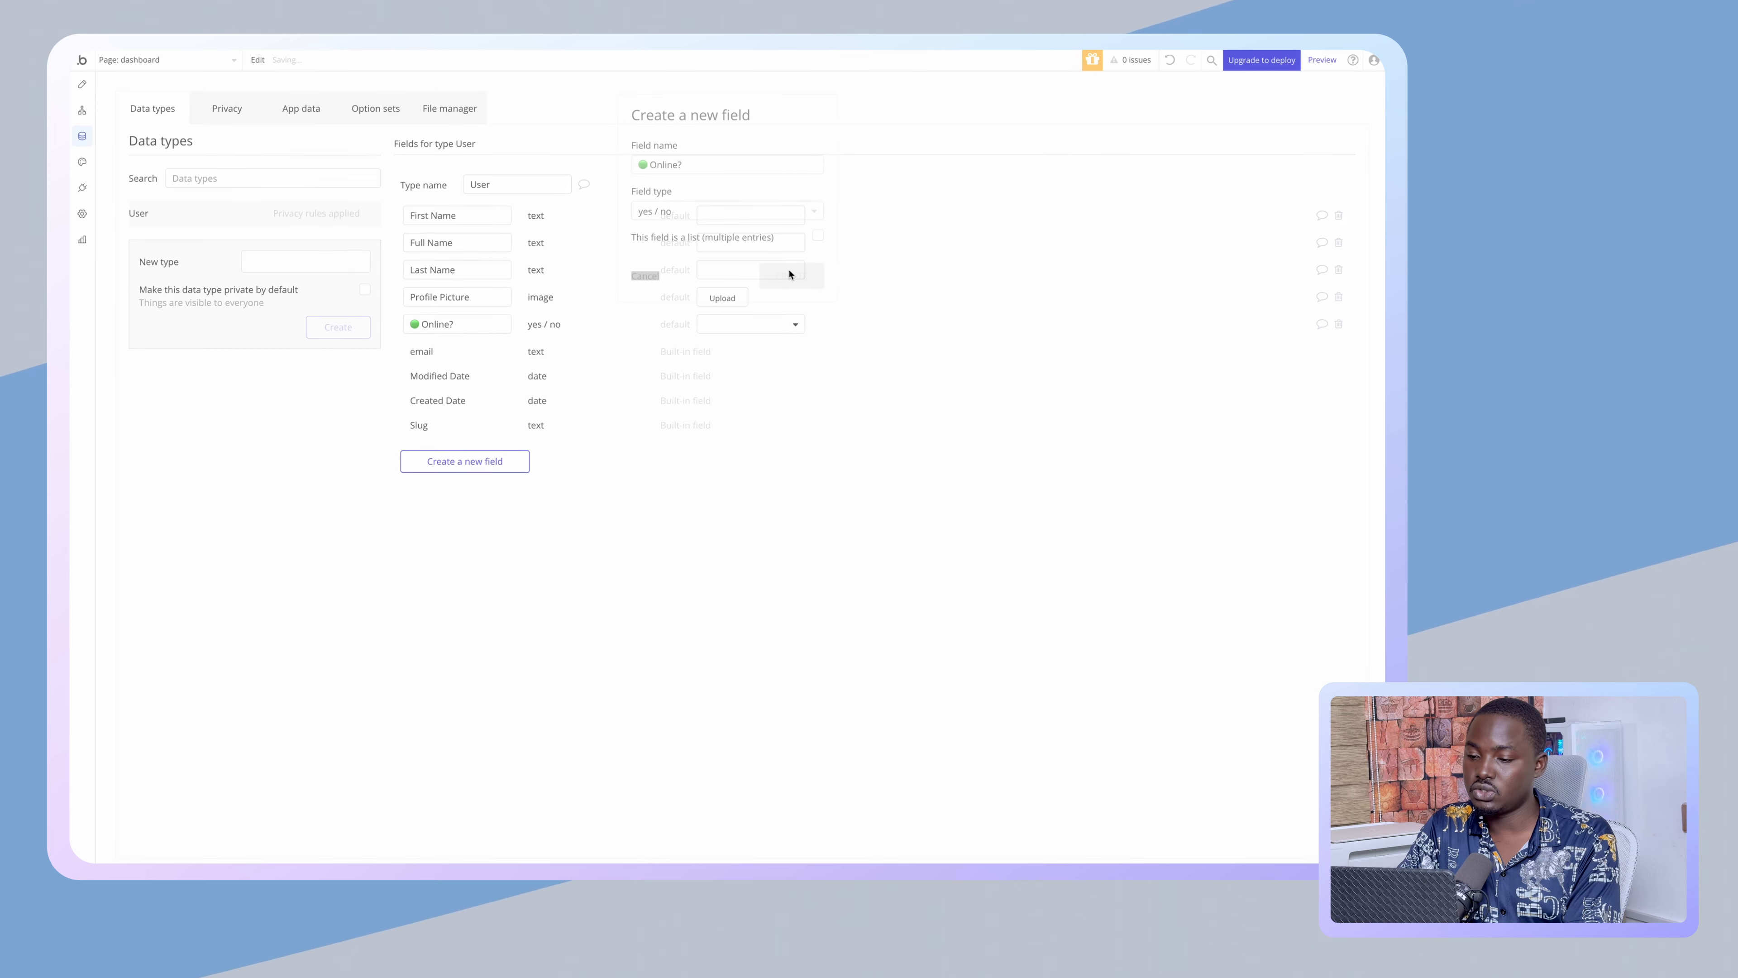
pyautogui.click(83, 86)
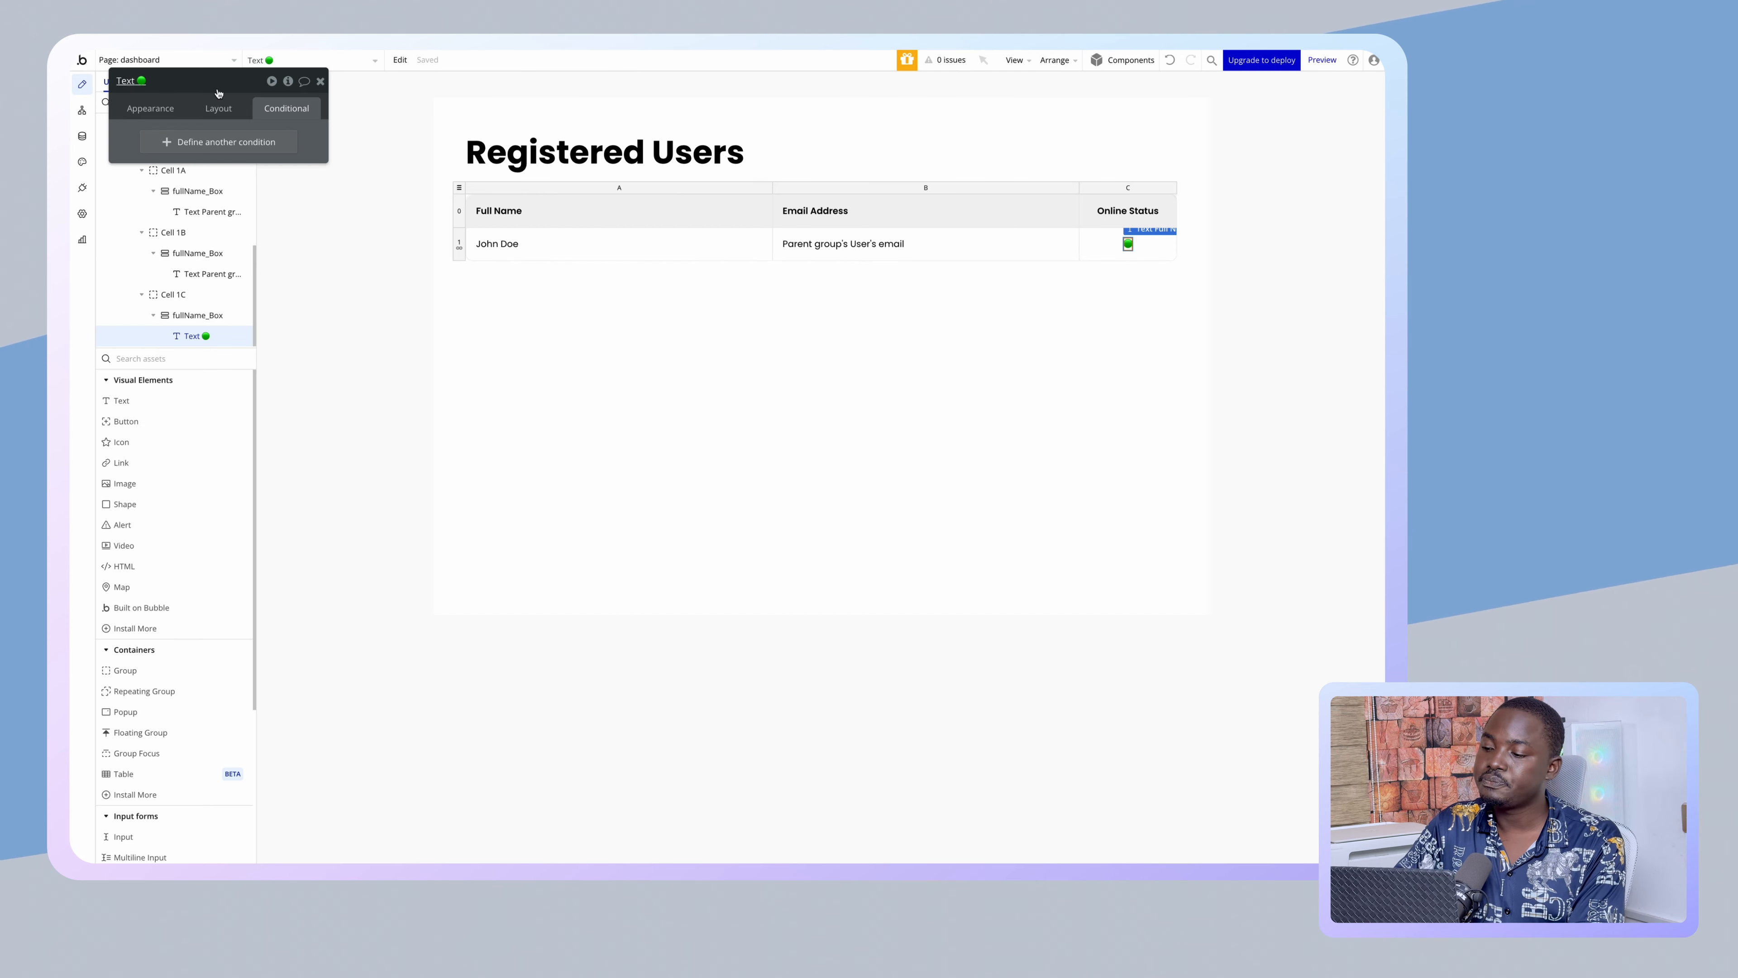
# - Add a Text condition for Parent group's User's Online? is yes, then duplicate it
pyautogui.click(218, 142)
pyautogui.click(188, 145)
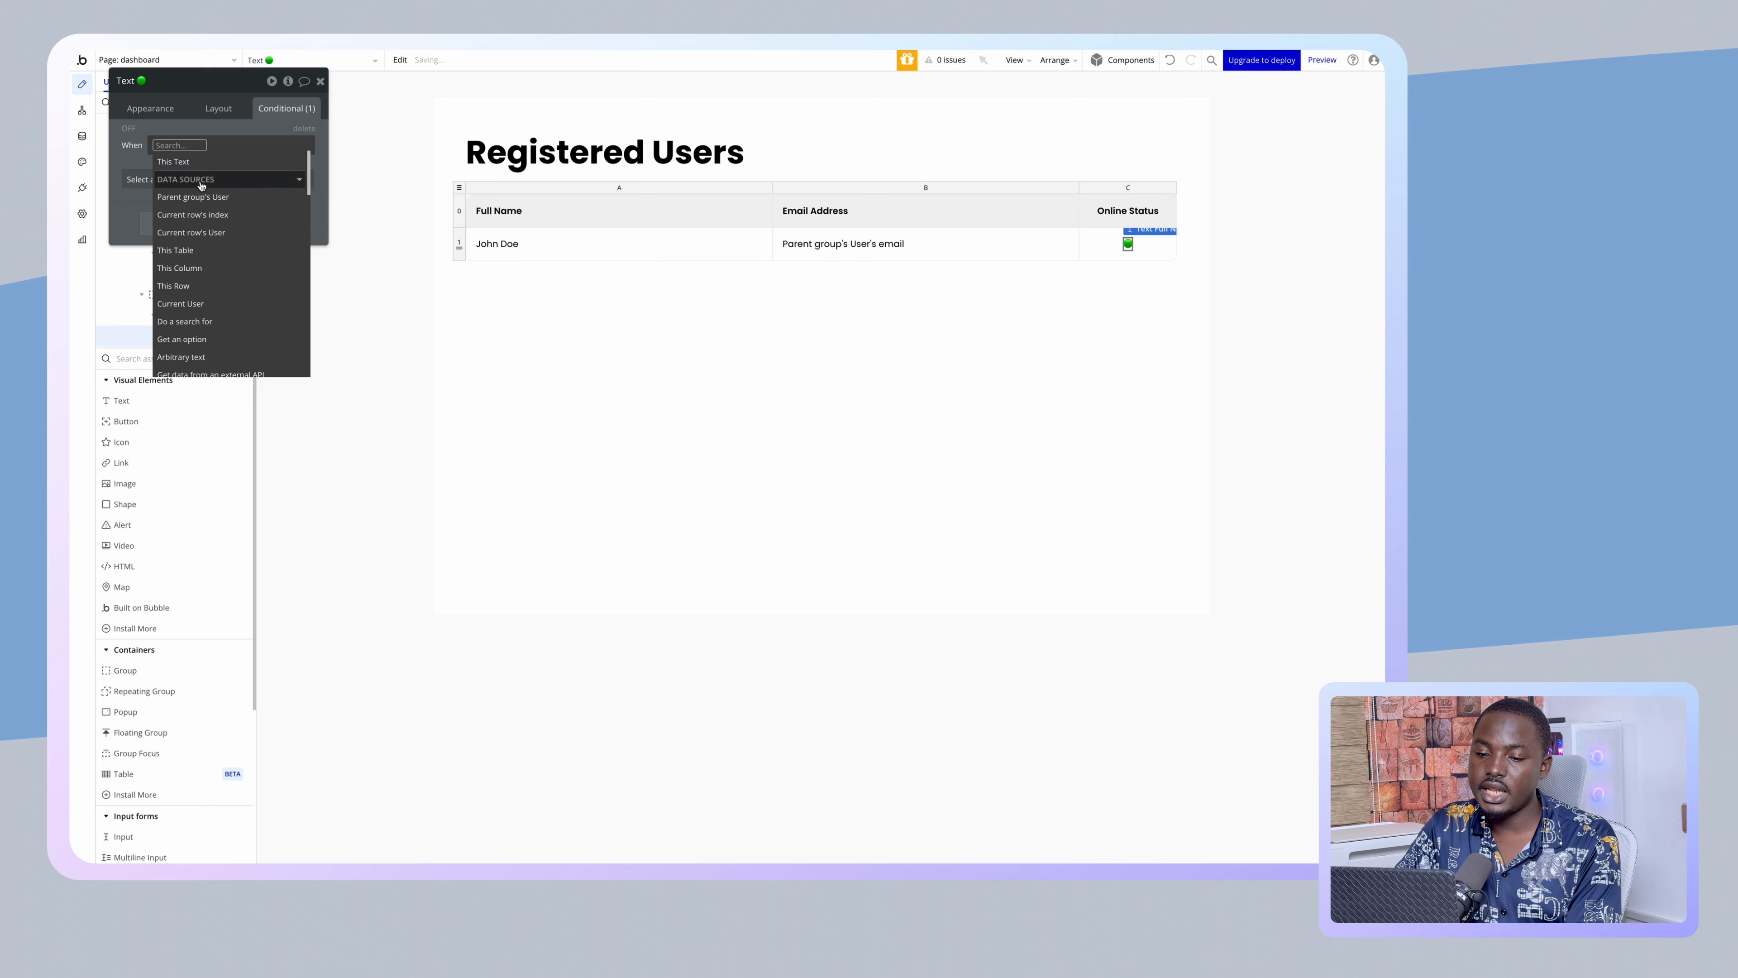
pyautogui.click(207, 196)
pyautogui.click(259, 233)
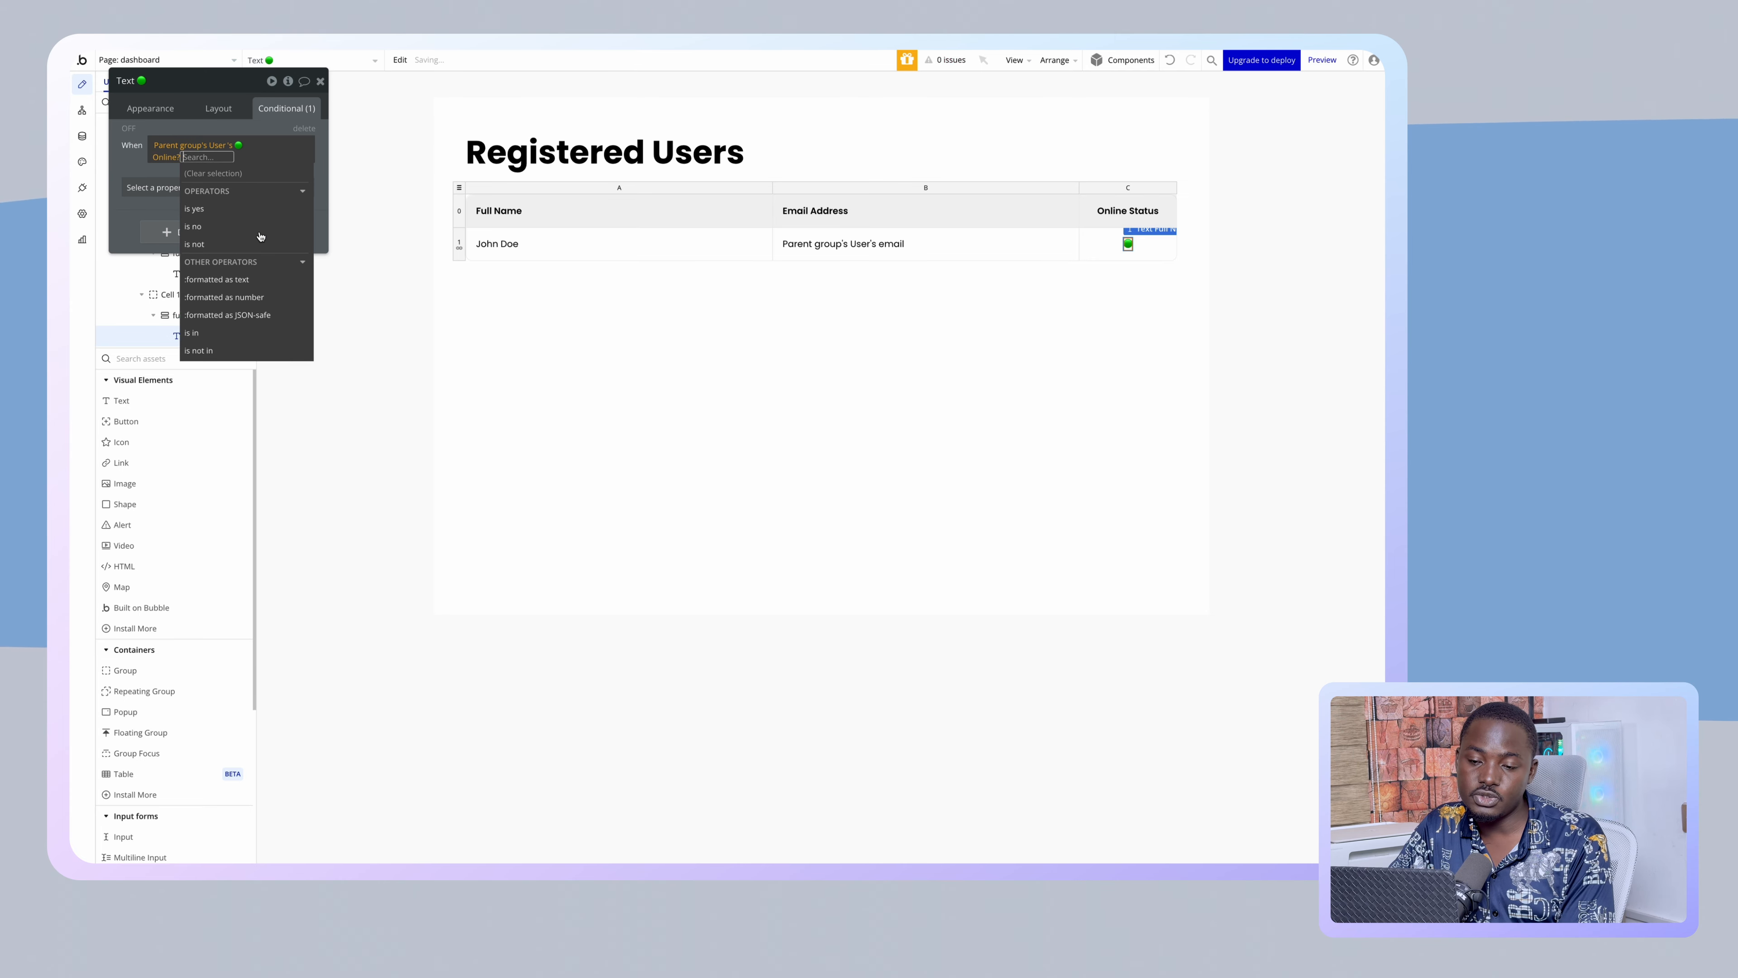
pyautogui.click(222, 212)
pyautogui.click(156, 190)
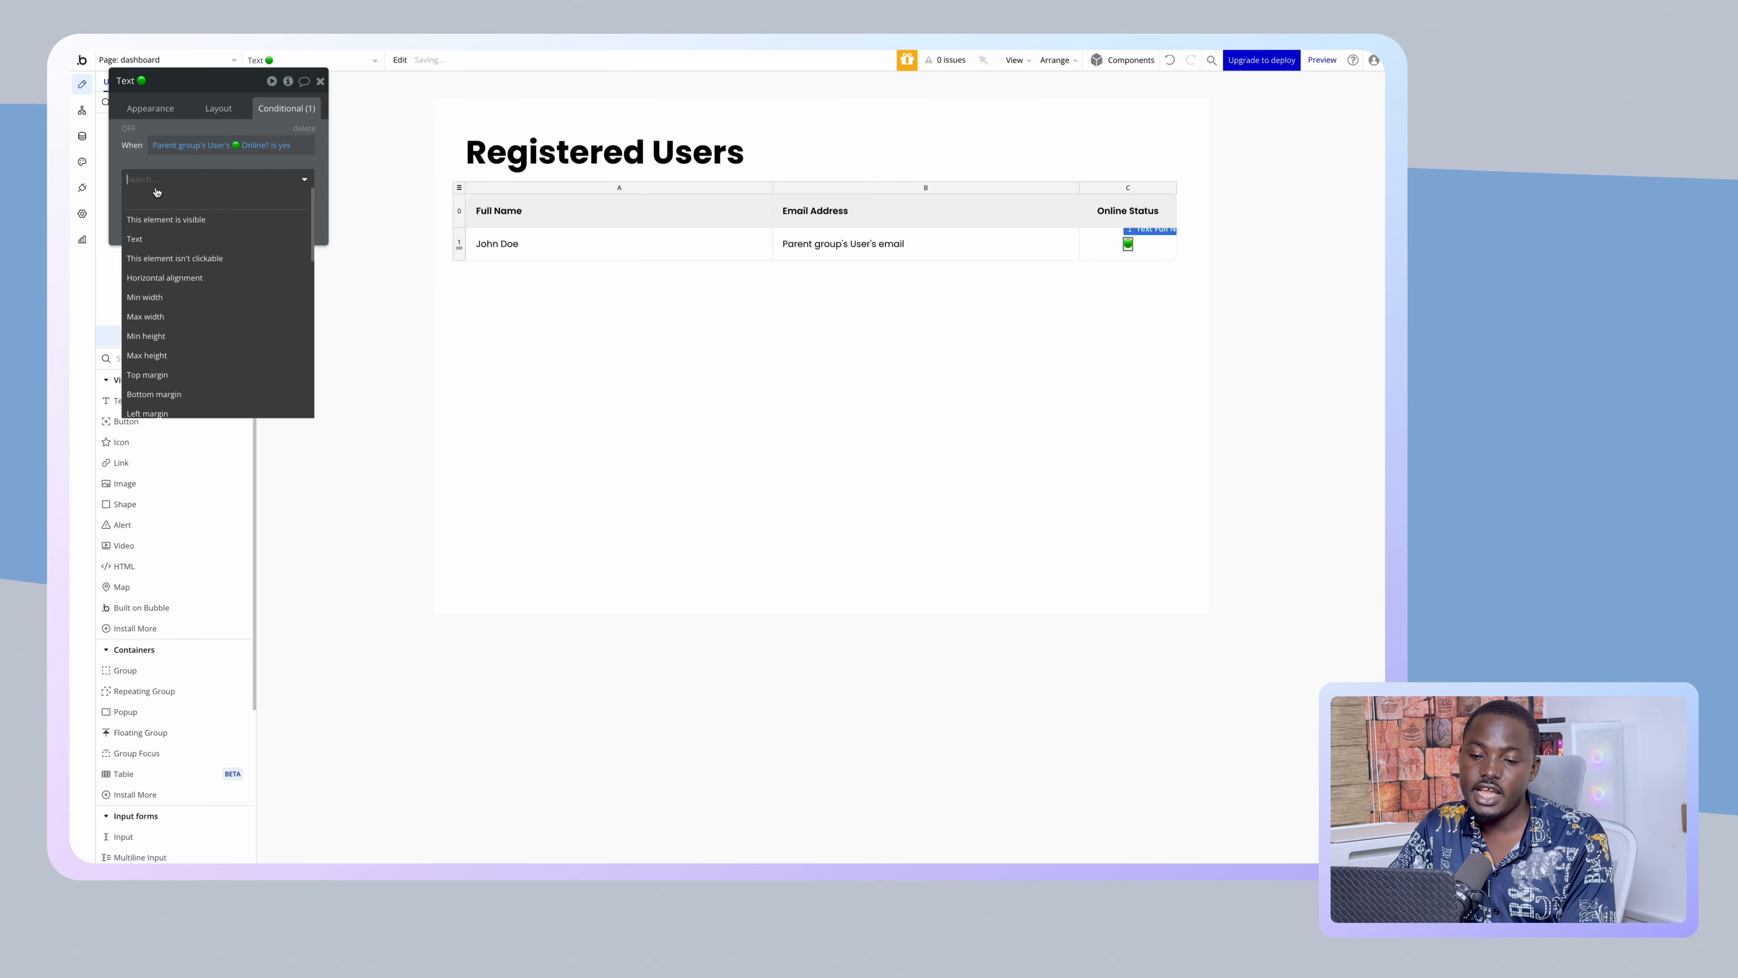
pyautogui.click(159, 240)
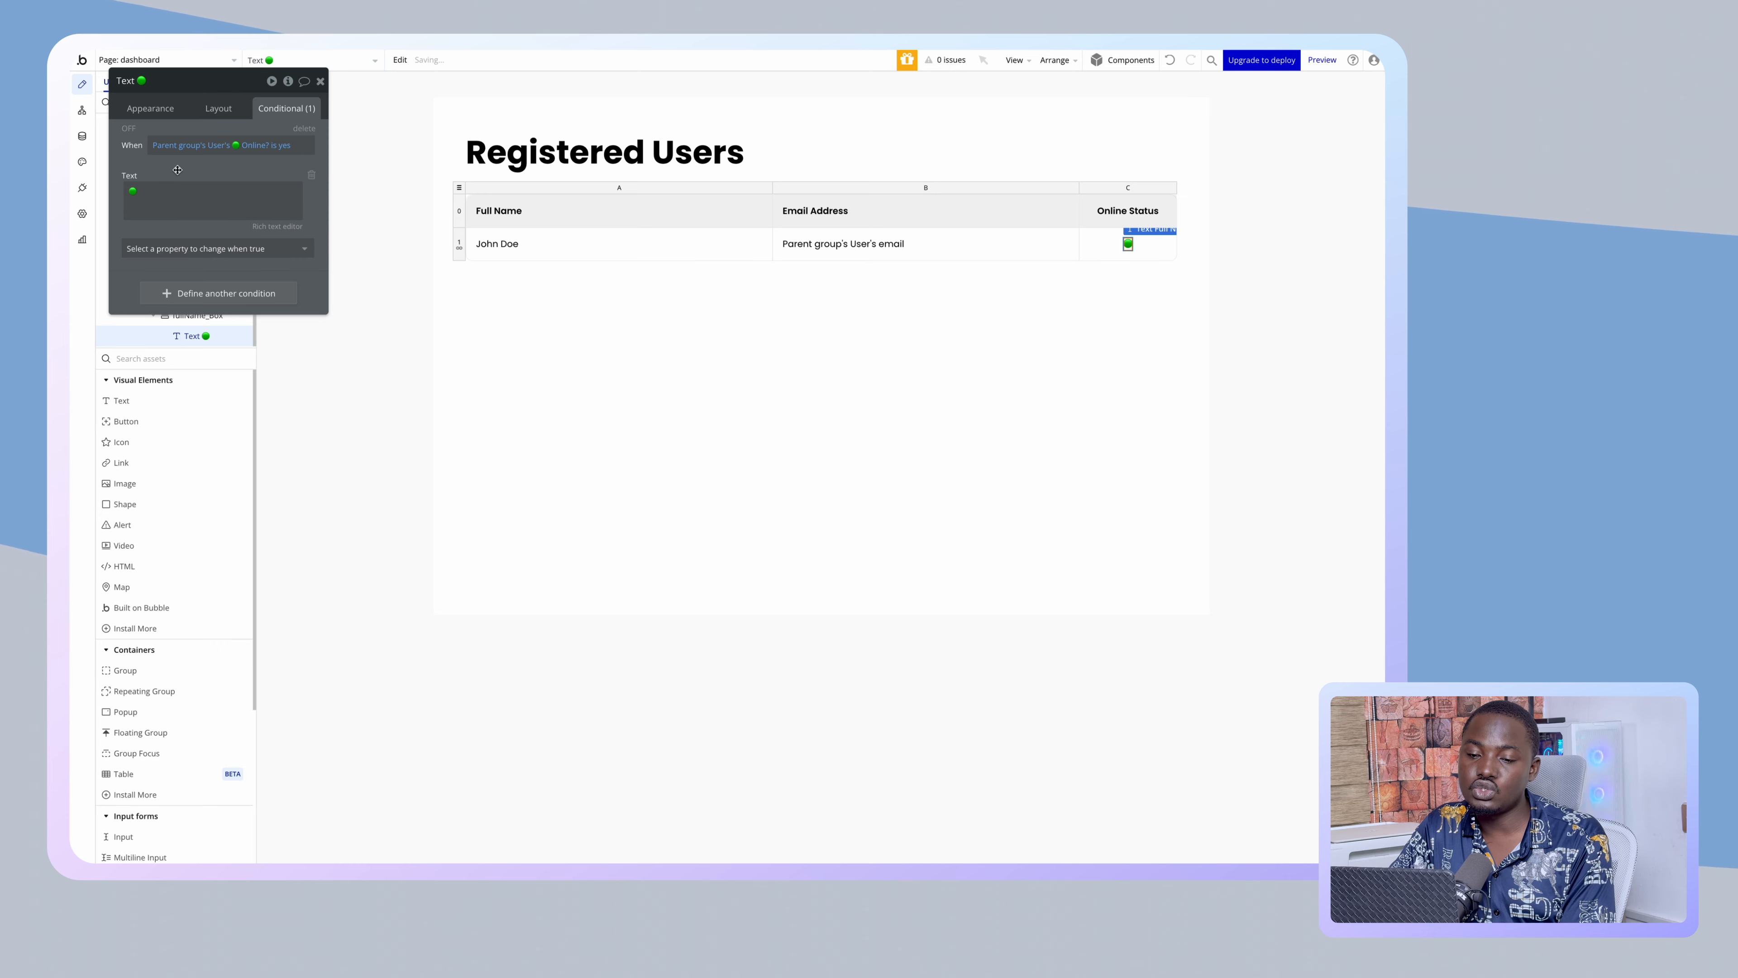
pyautogui.rightClick(177, 170)
pyautogui.click(254, 135)
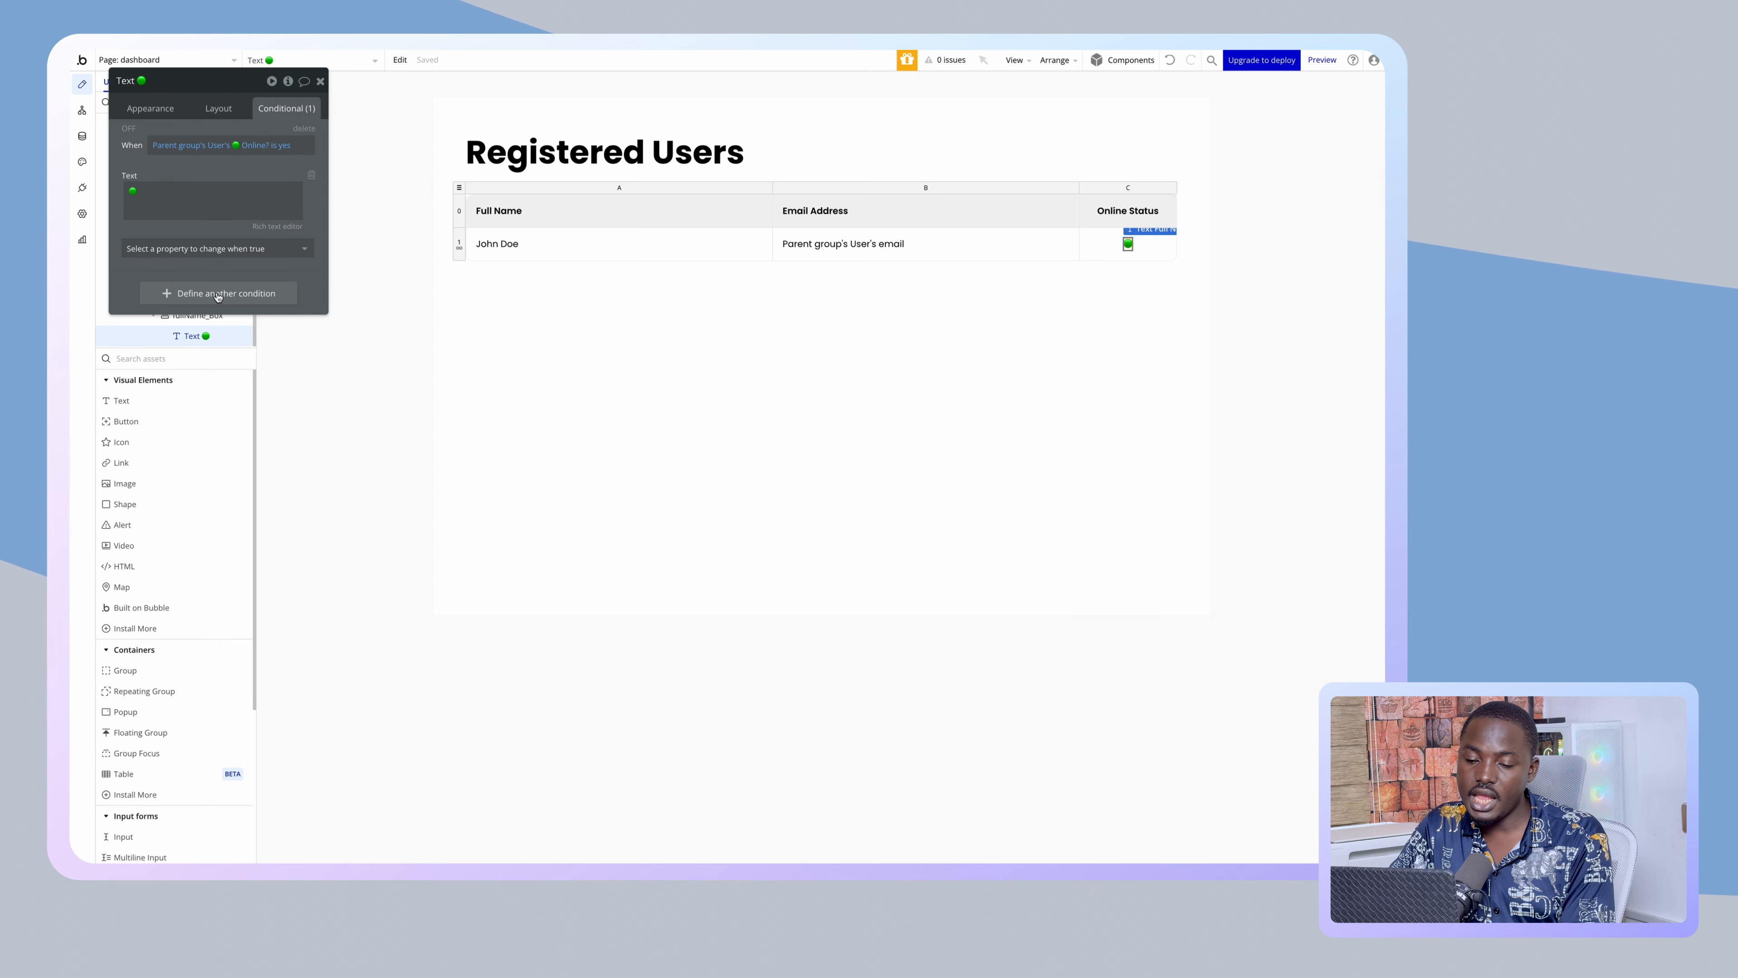
pyautogui.click(286, 258)
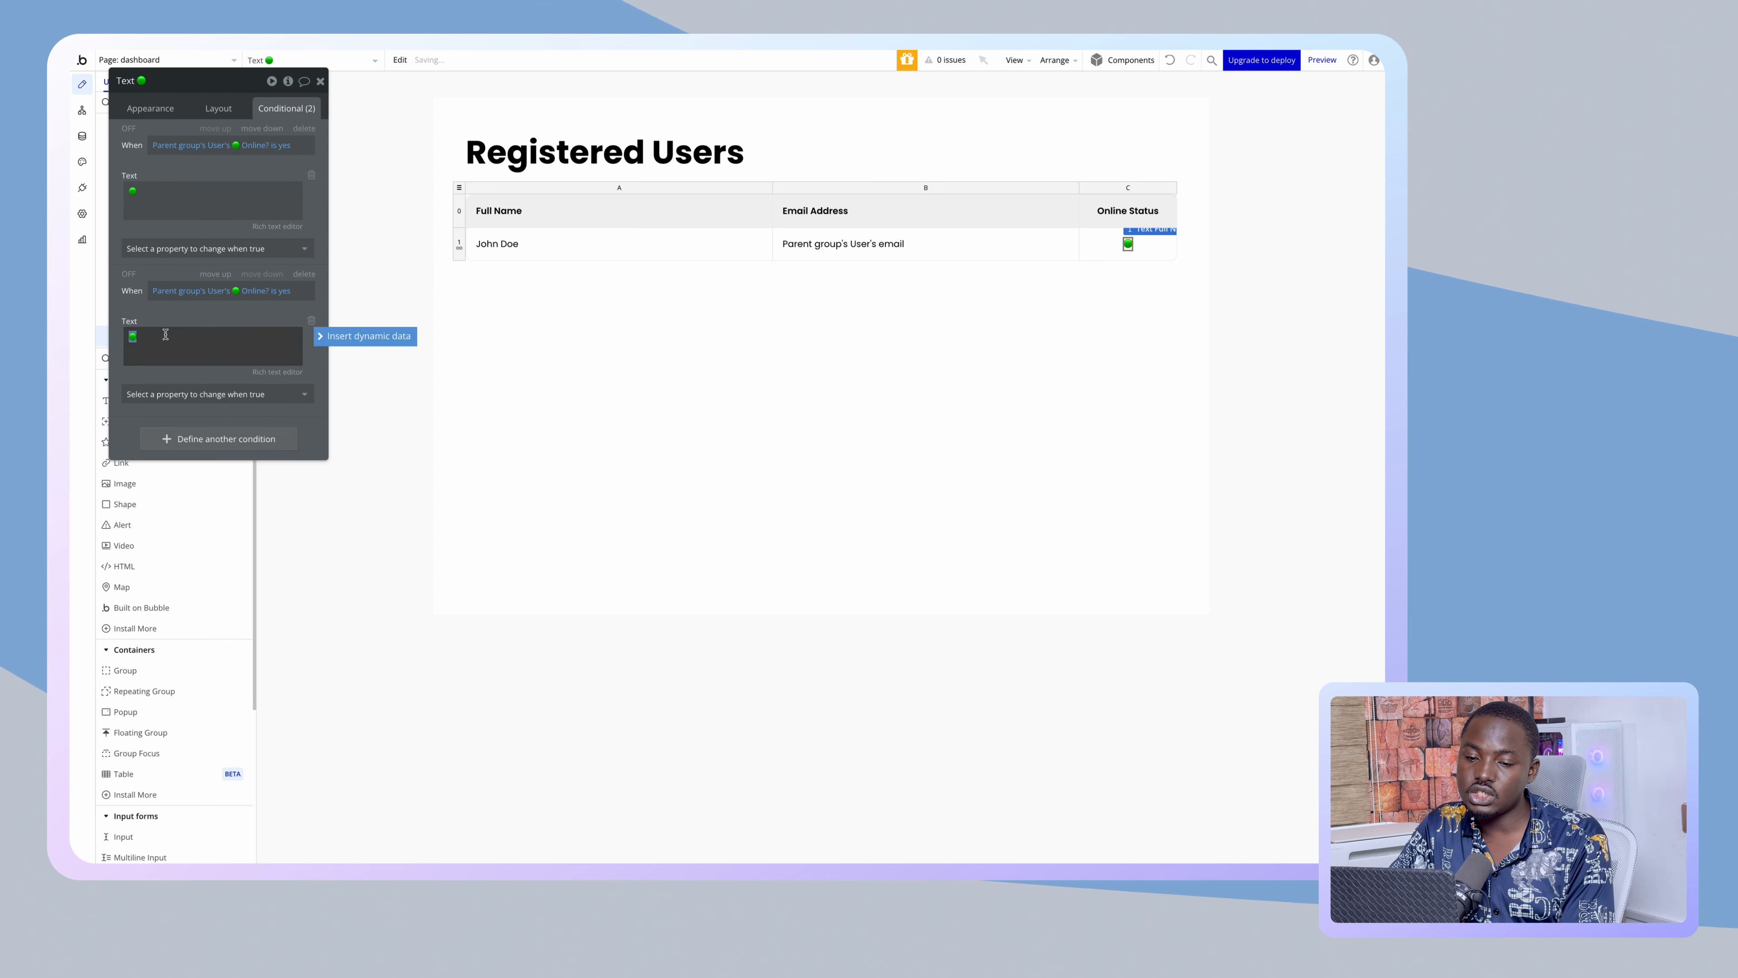
# - Search Emojipedia for 'red circle' and copy the Red Circle emoji
pyautogui.moveTo(73, 206)
pyautogui.click(113, 174)
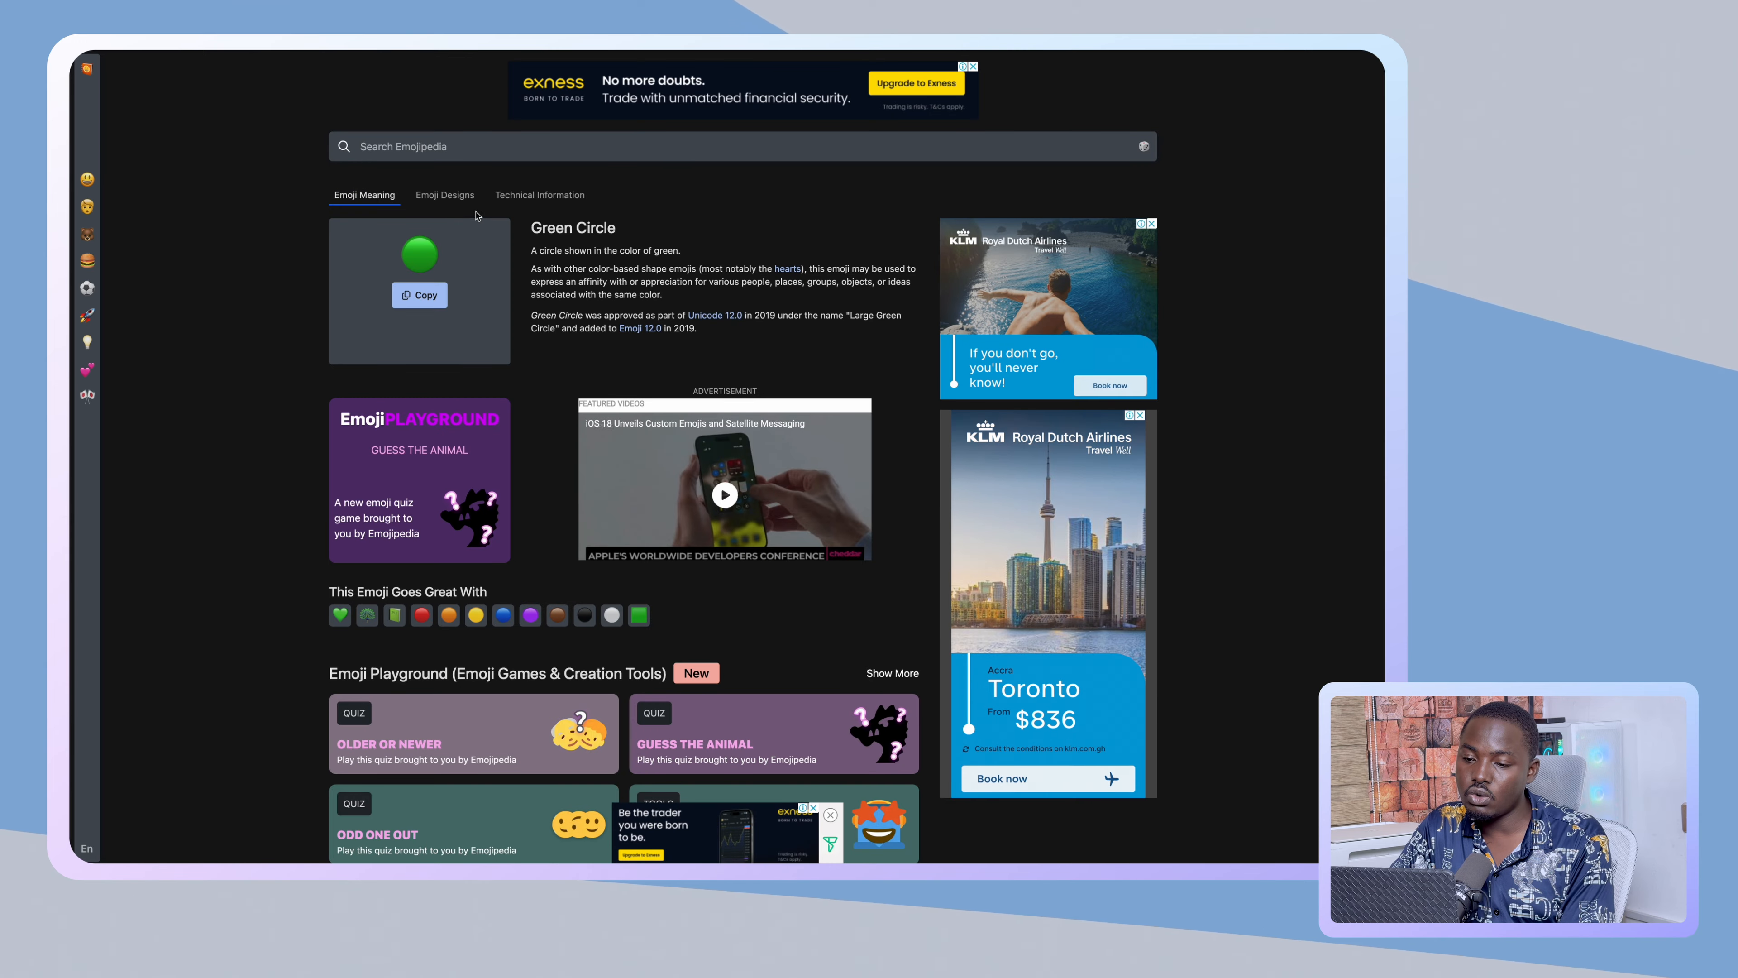
pyautogui.click(441, 147)
pyautogui.write('red circle')
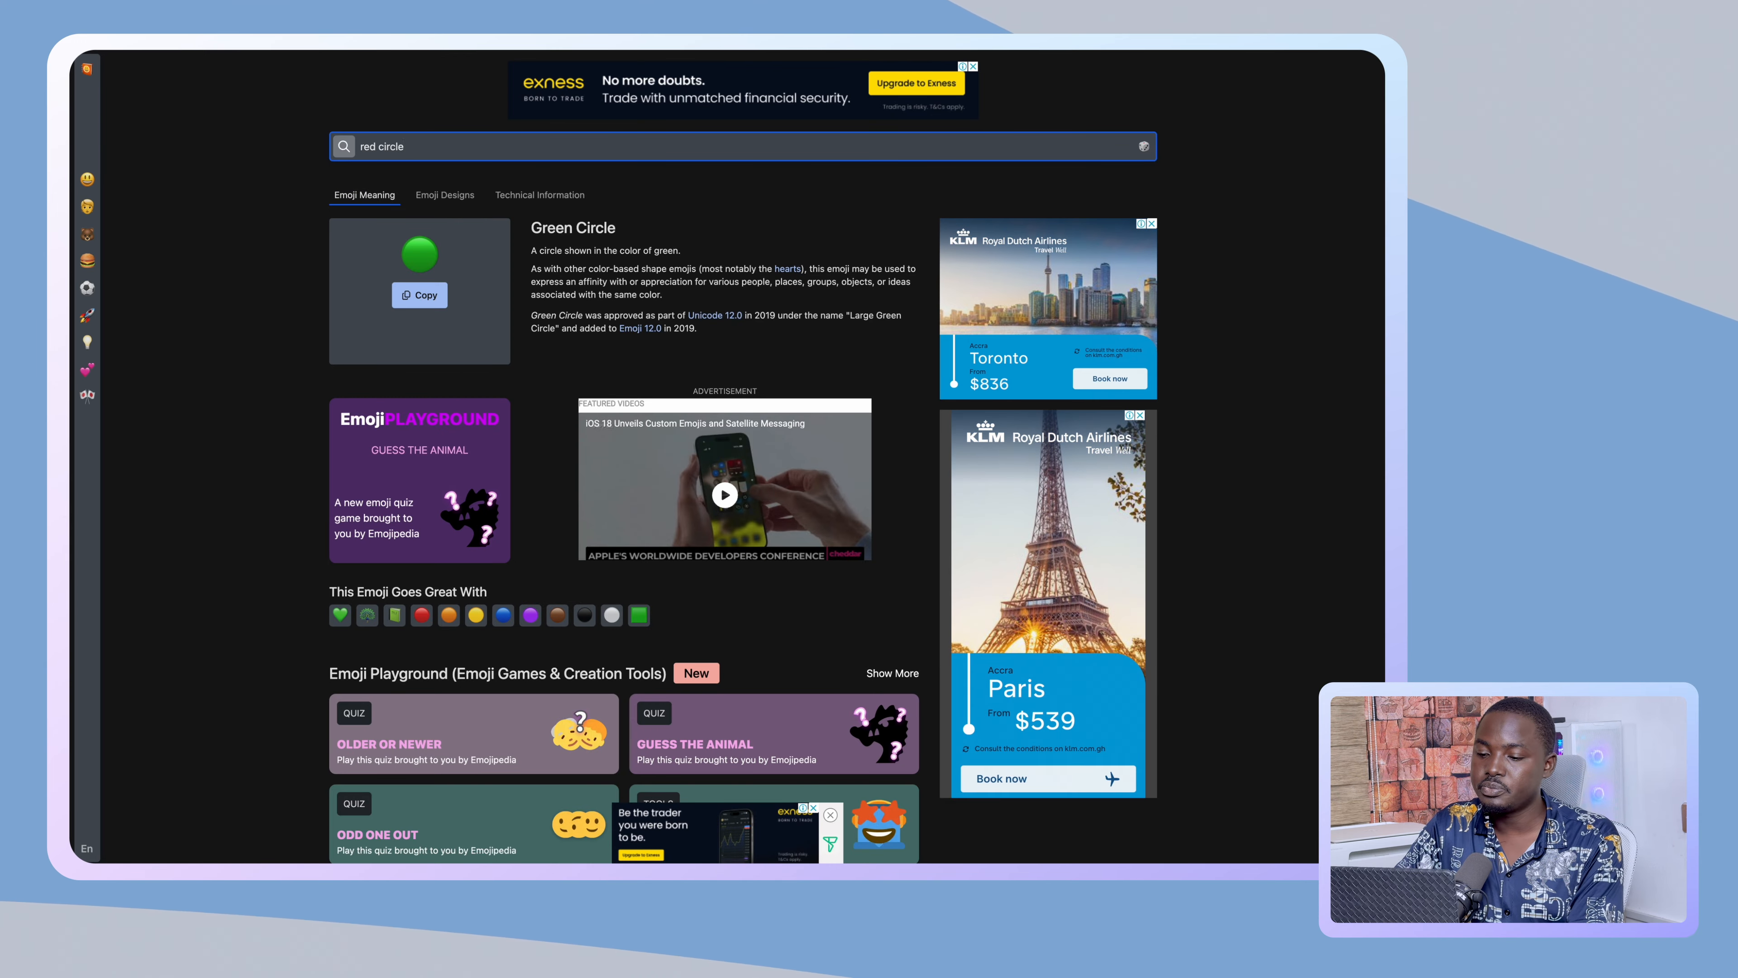
pyautogui.press('Return')
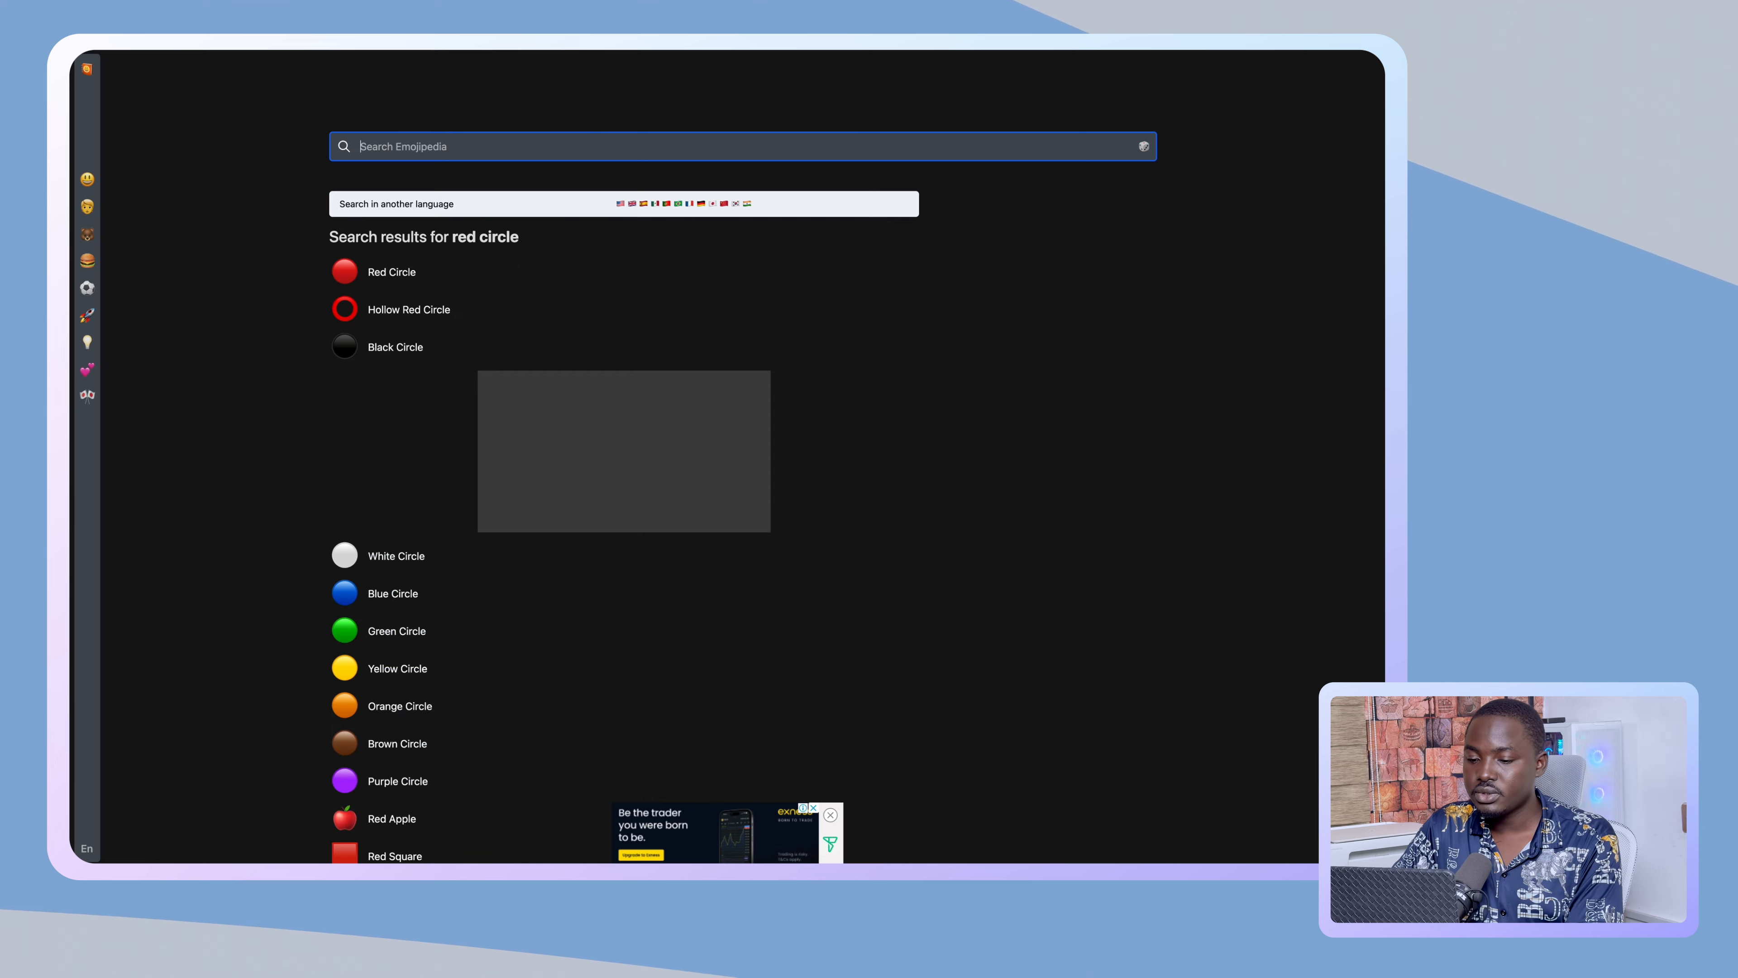
pyautogui.click(376, 274)
pyautogui.click(420, 294)
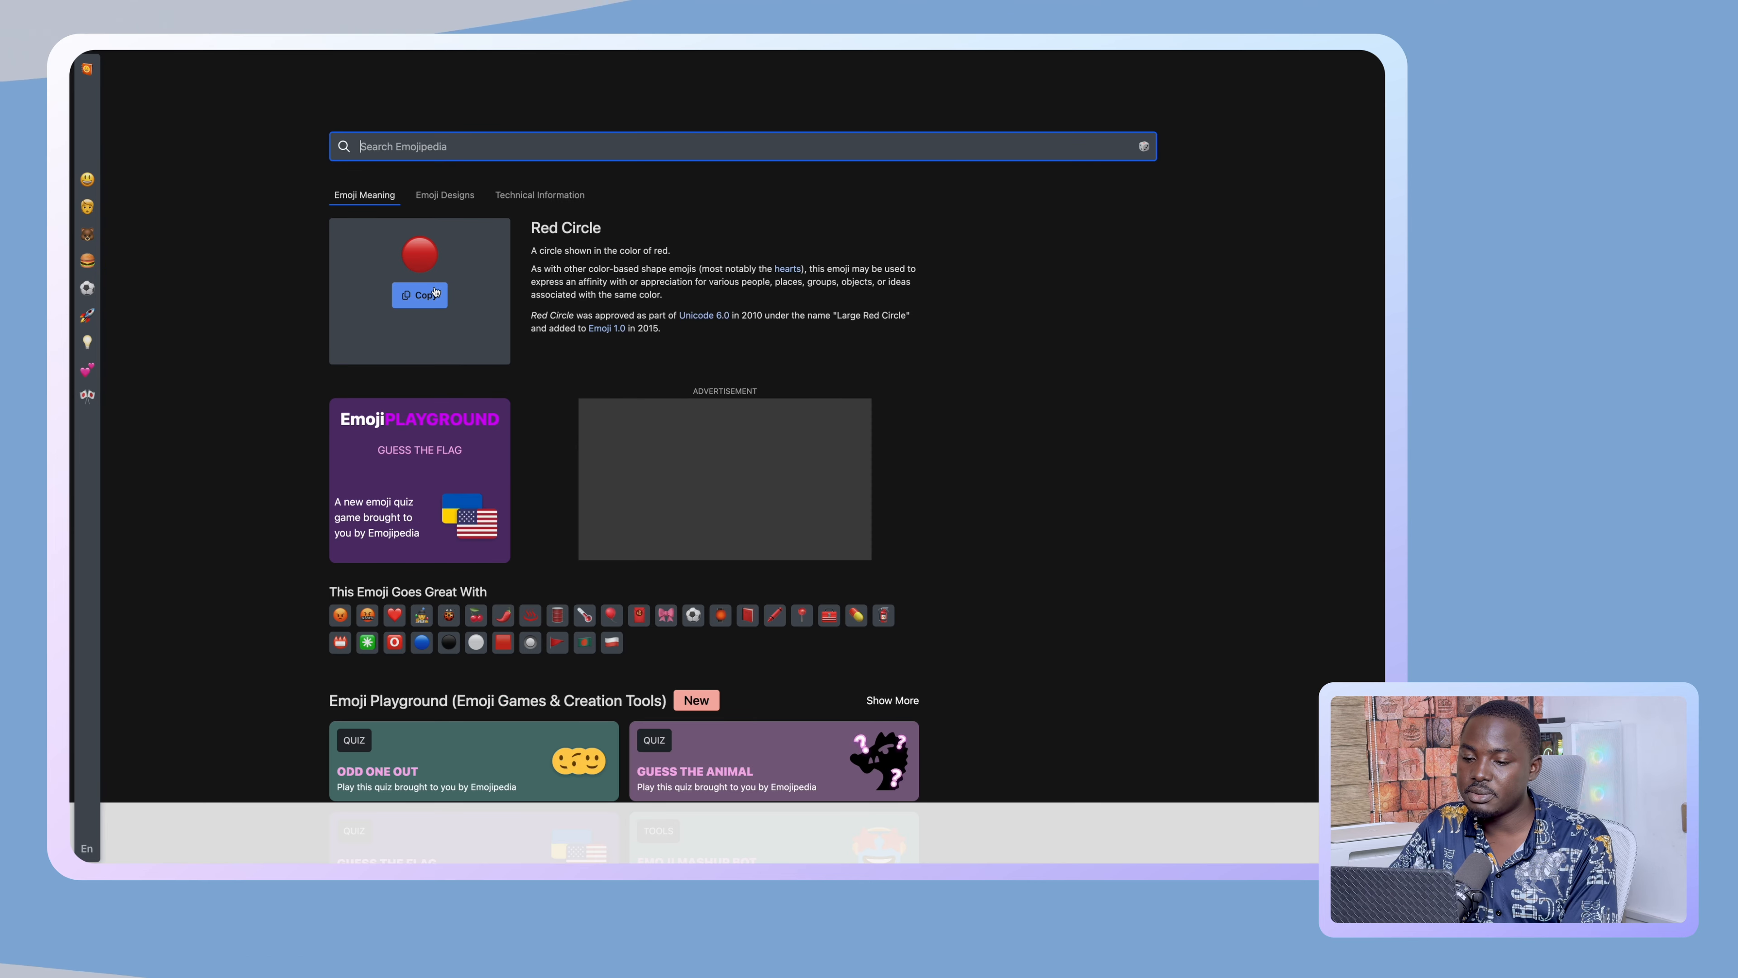
pyautogui.click(126, 234)
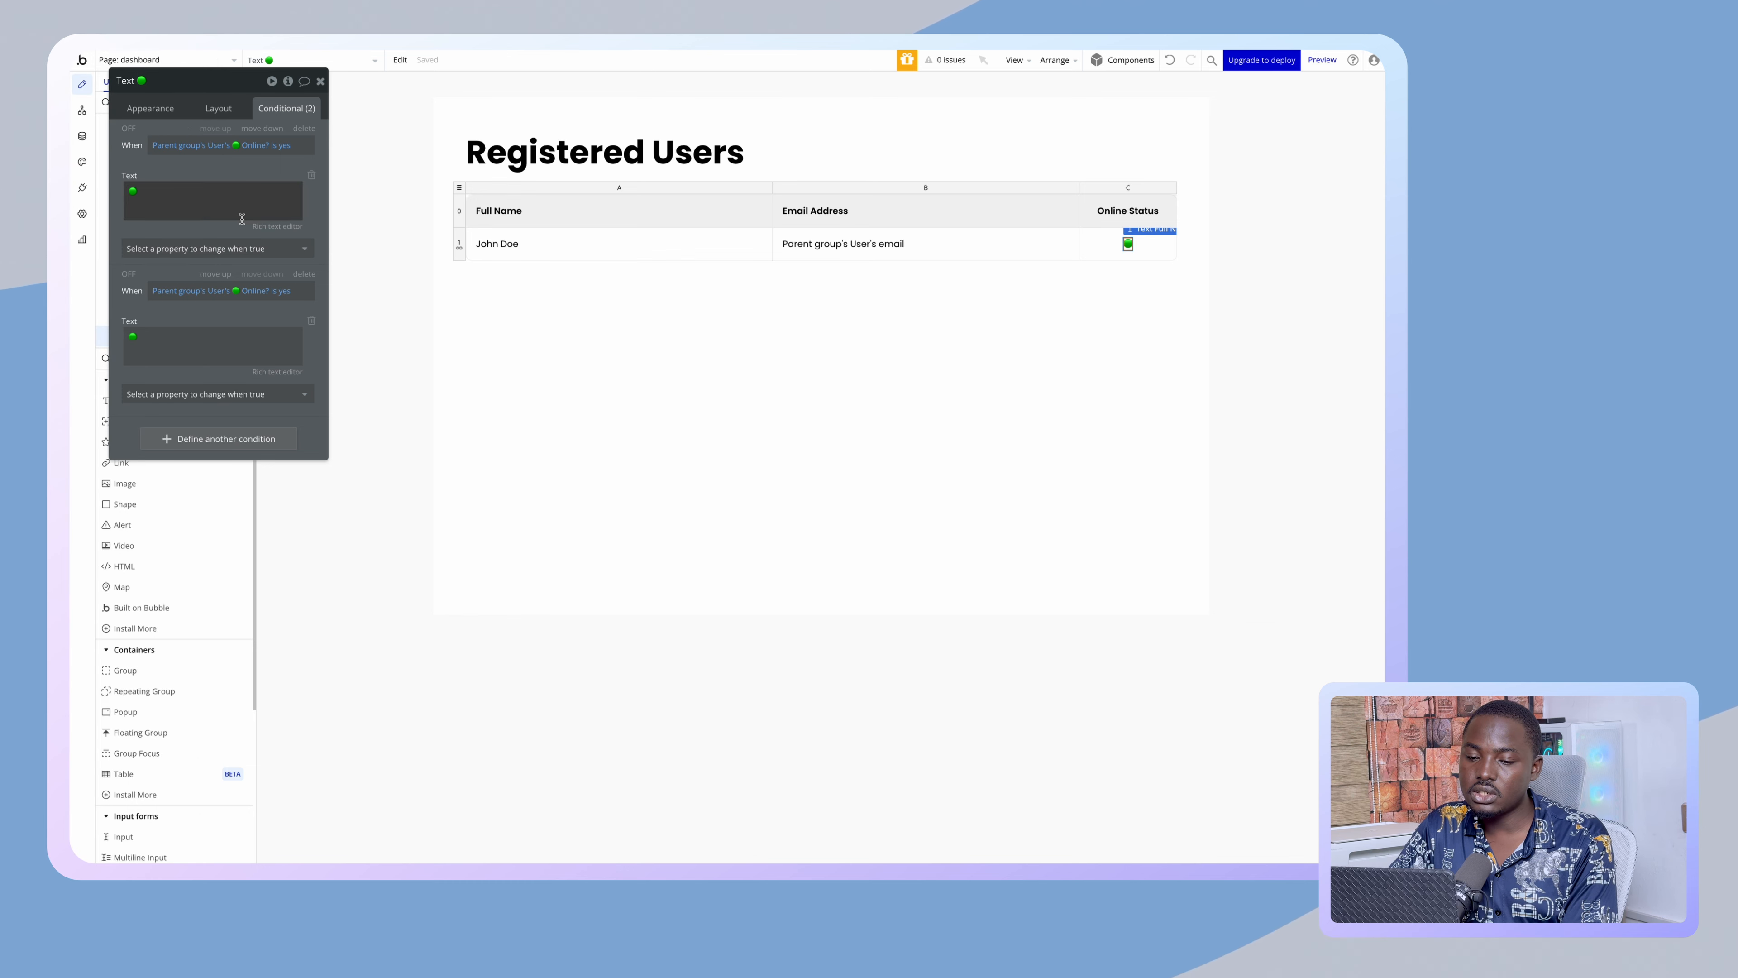
# - Paste 🔴 into the second condition's text and delete the default green circle text
pyautogui.click(198, 342)
pyautogui.hotkey('ctrl', 'v')
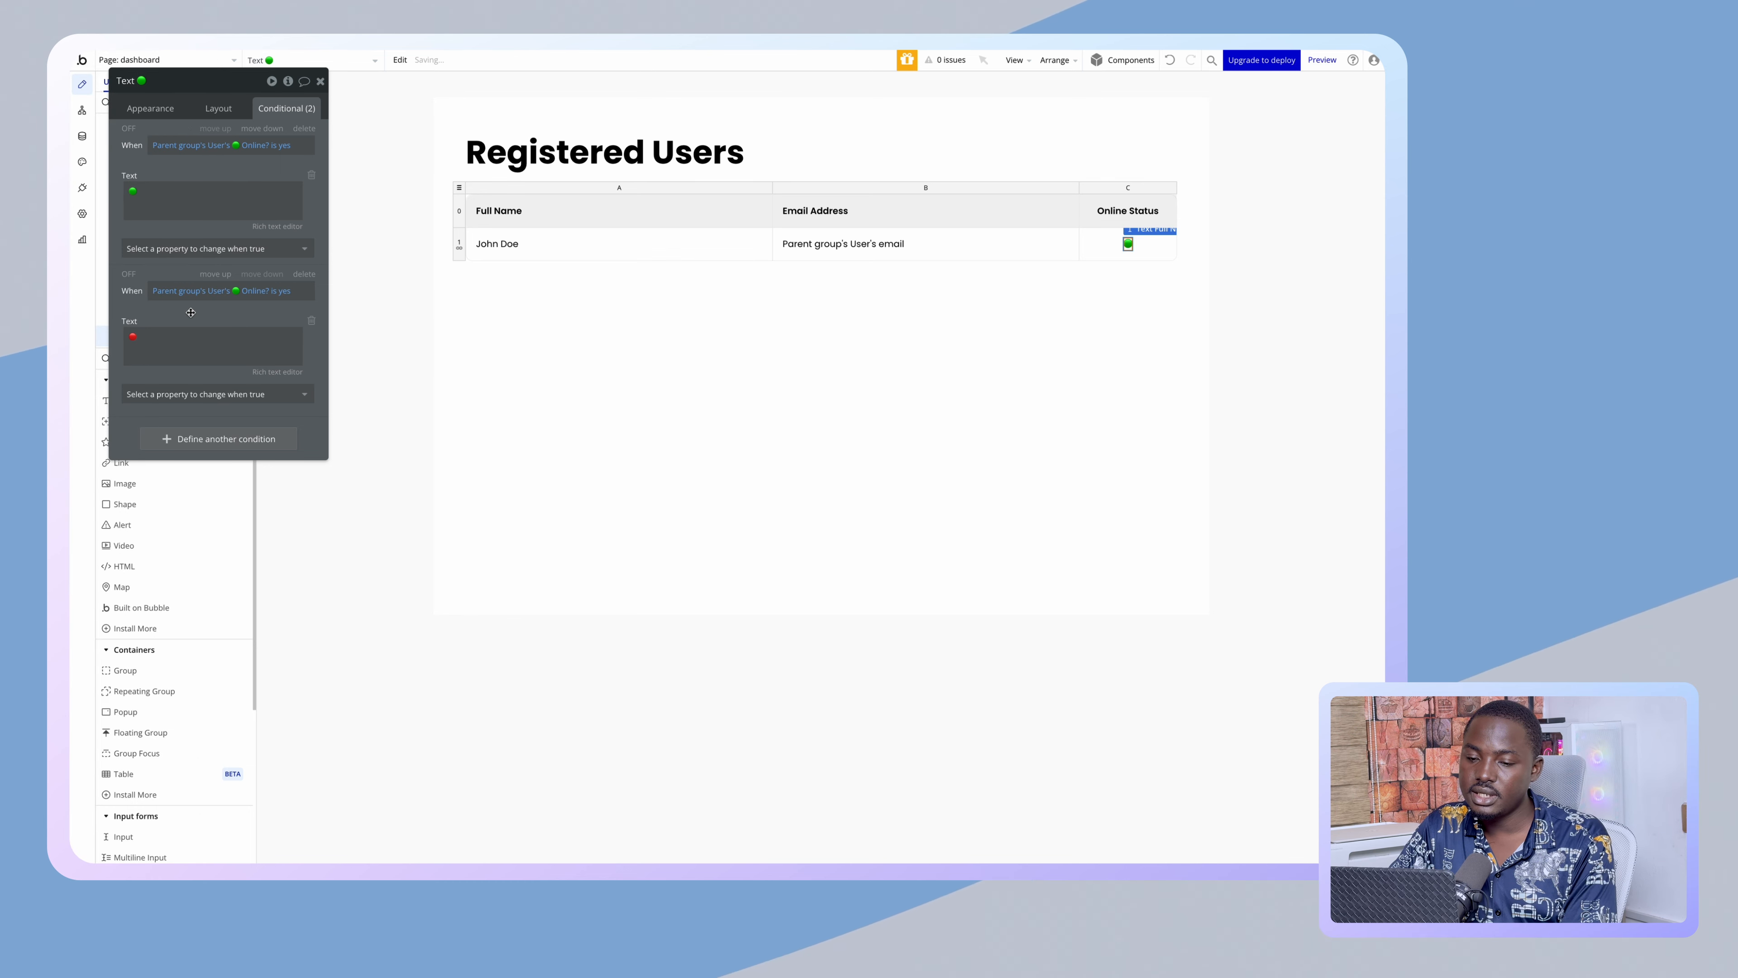
pyautogui.click(162, 111)
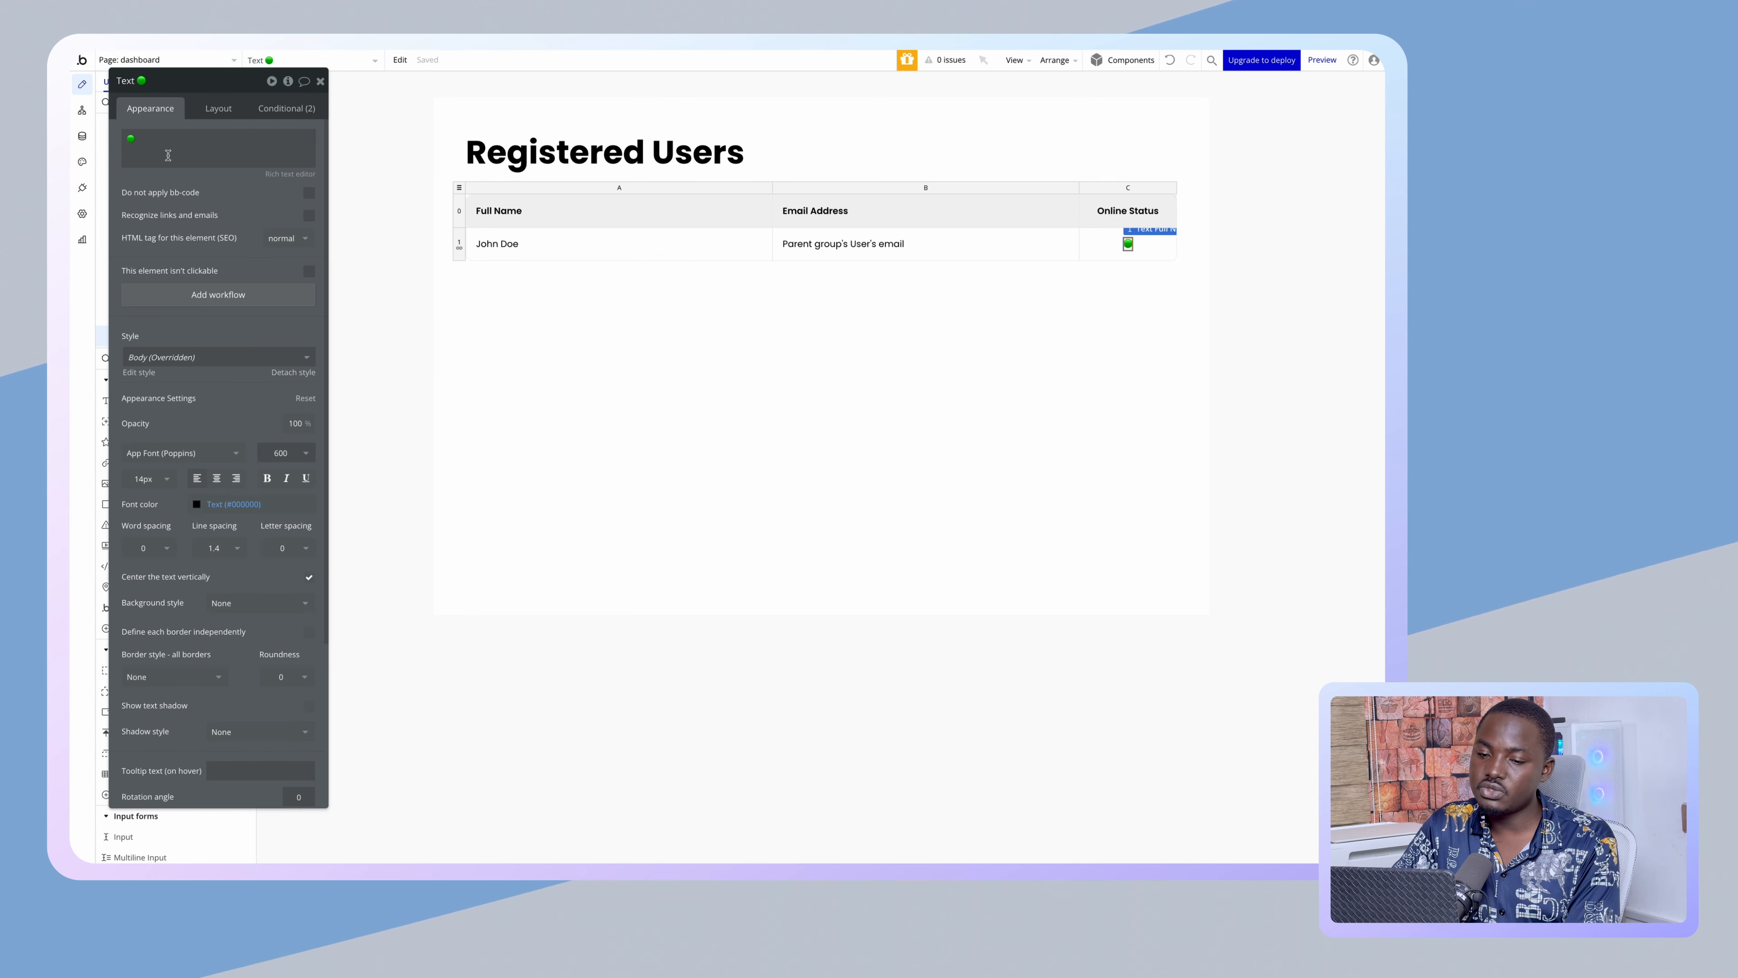
pyautogui.click(156, 146)
pyautogui.press('BackSpace')
pyautogui.click(149, 112)
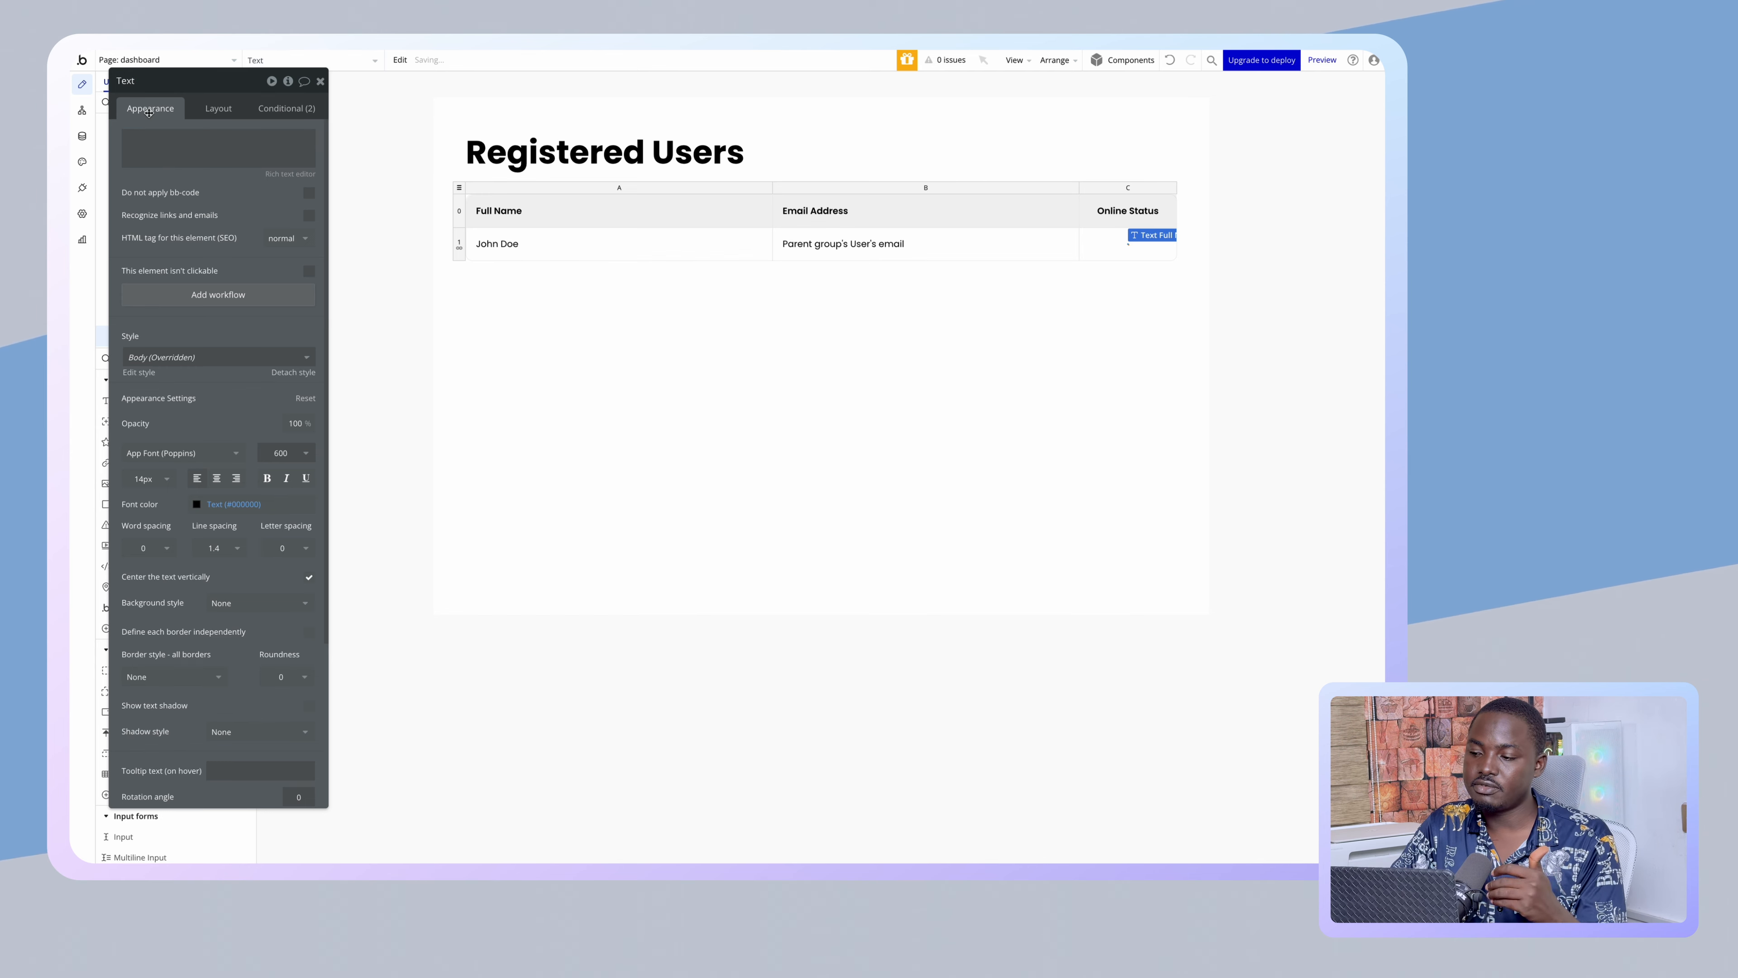
pyautogui.click(297, 105)
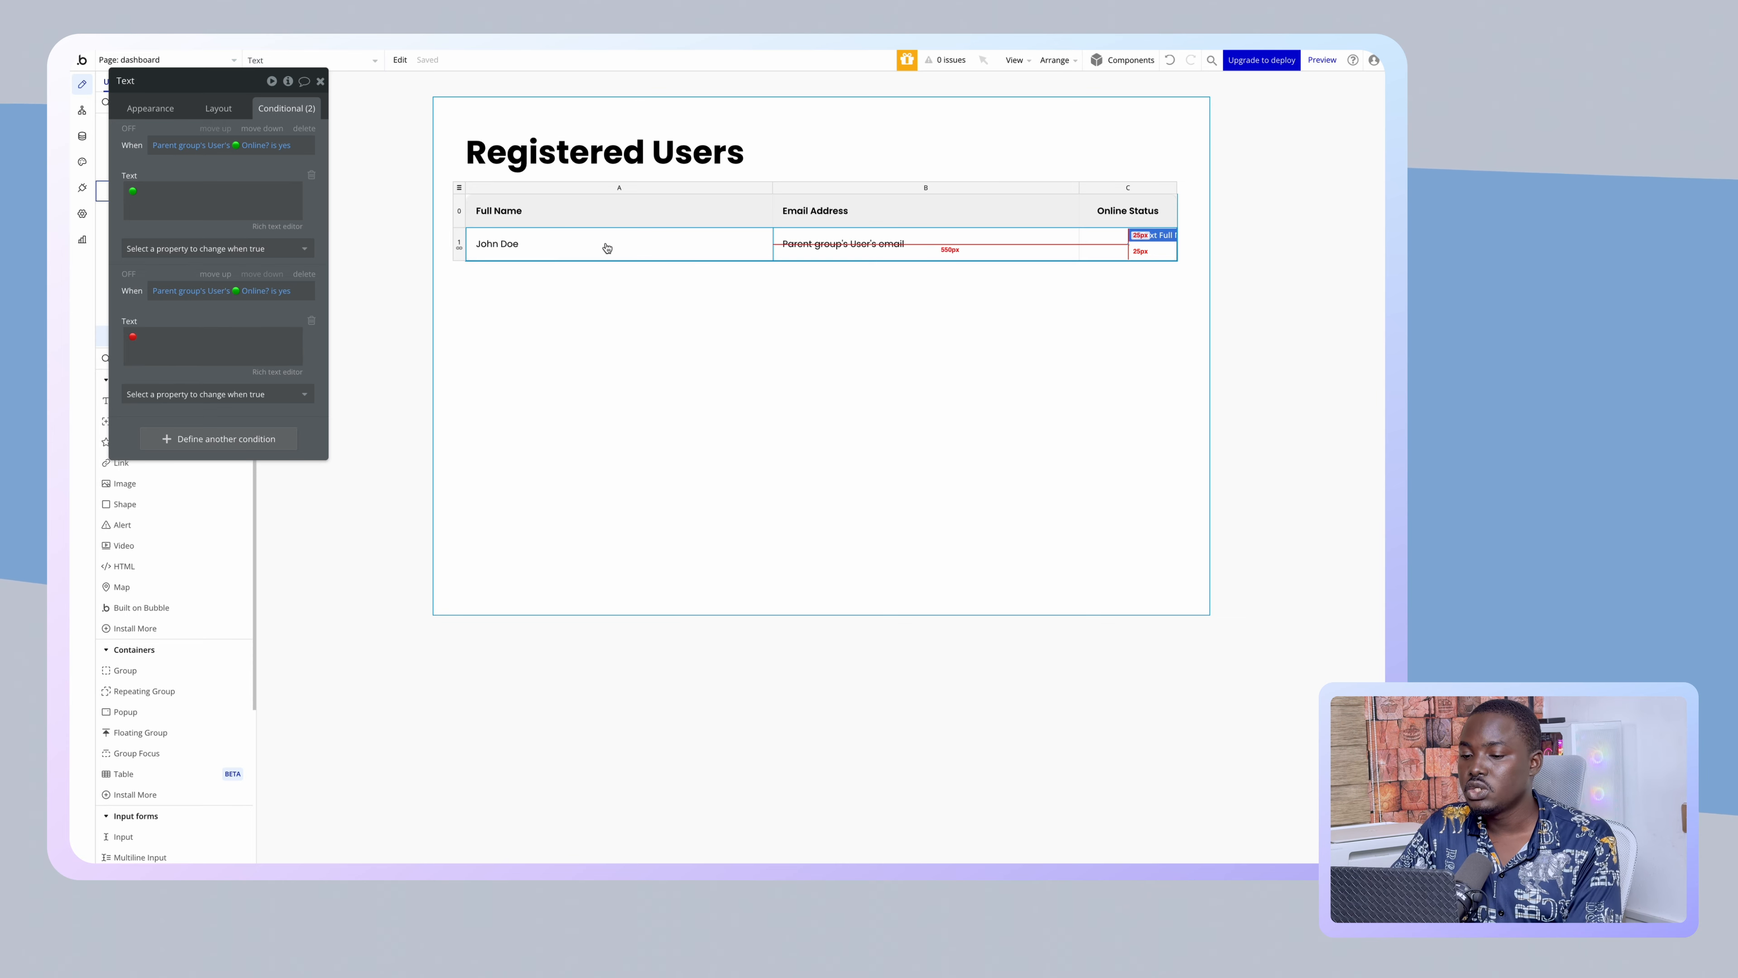
# - Add an image element into the Full Name cell 1A
pyautogui.click(561, 244)
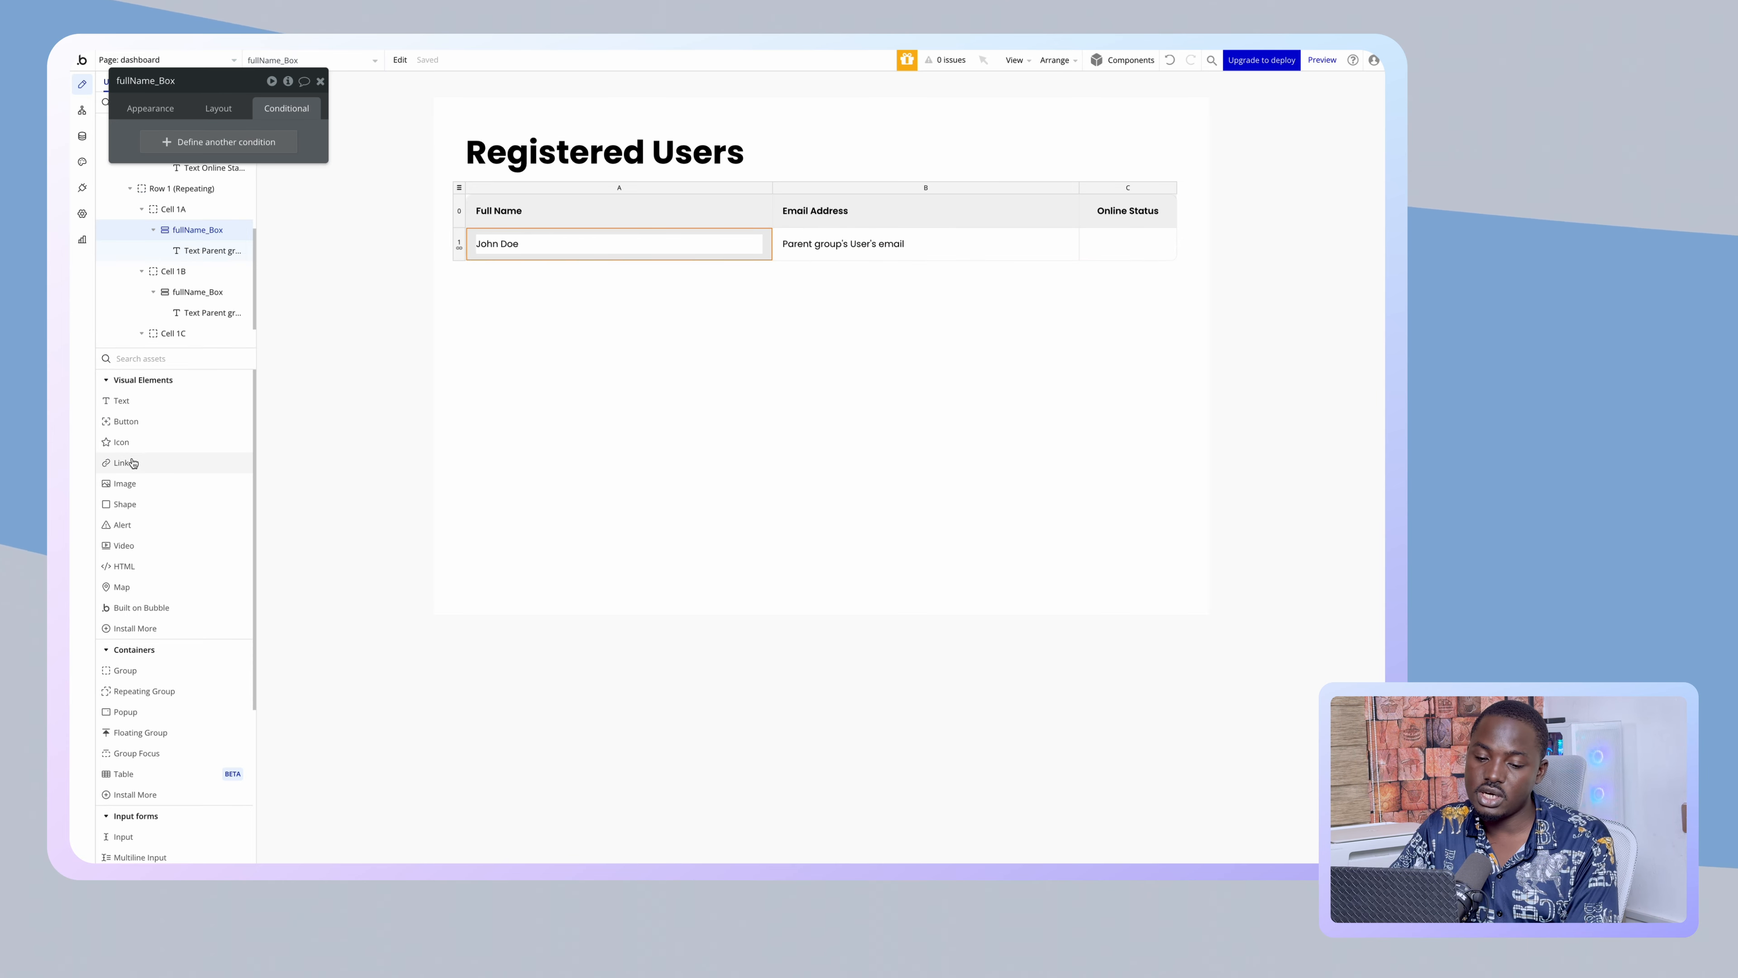
pyautogui.click(124, 483)
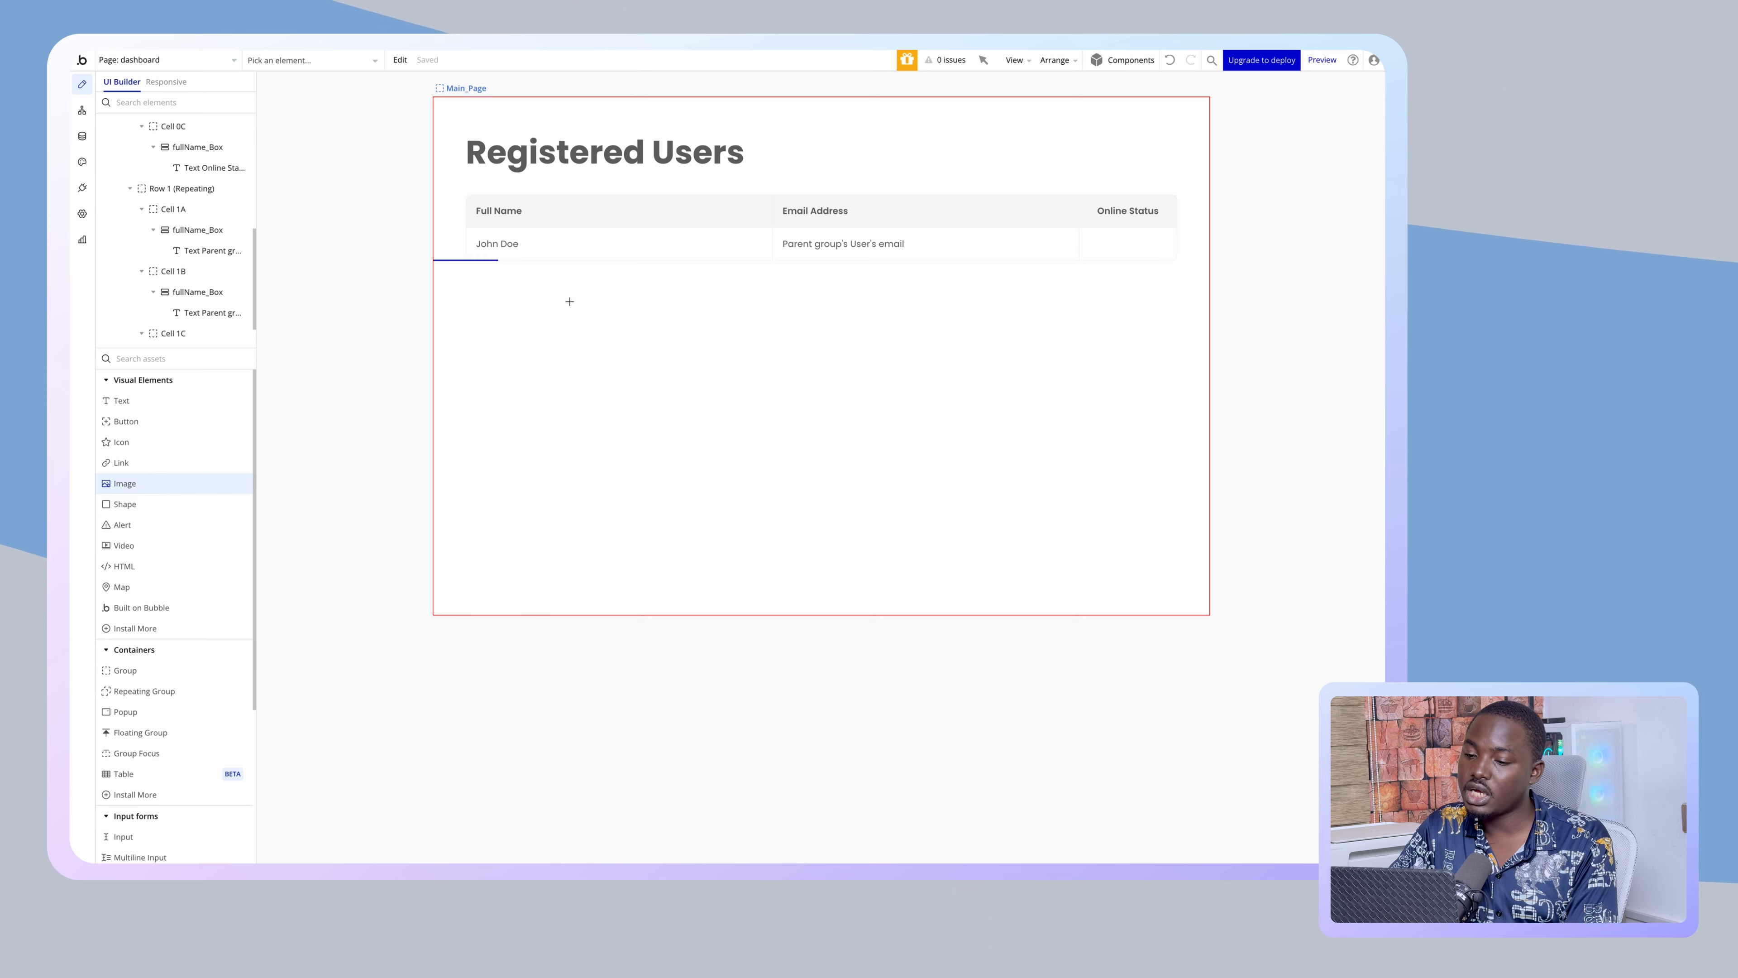
pyautogui.click(477, 245)
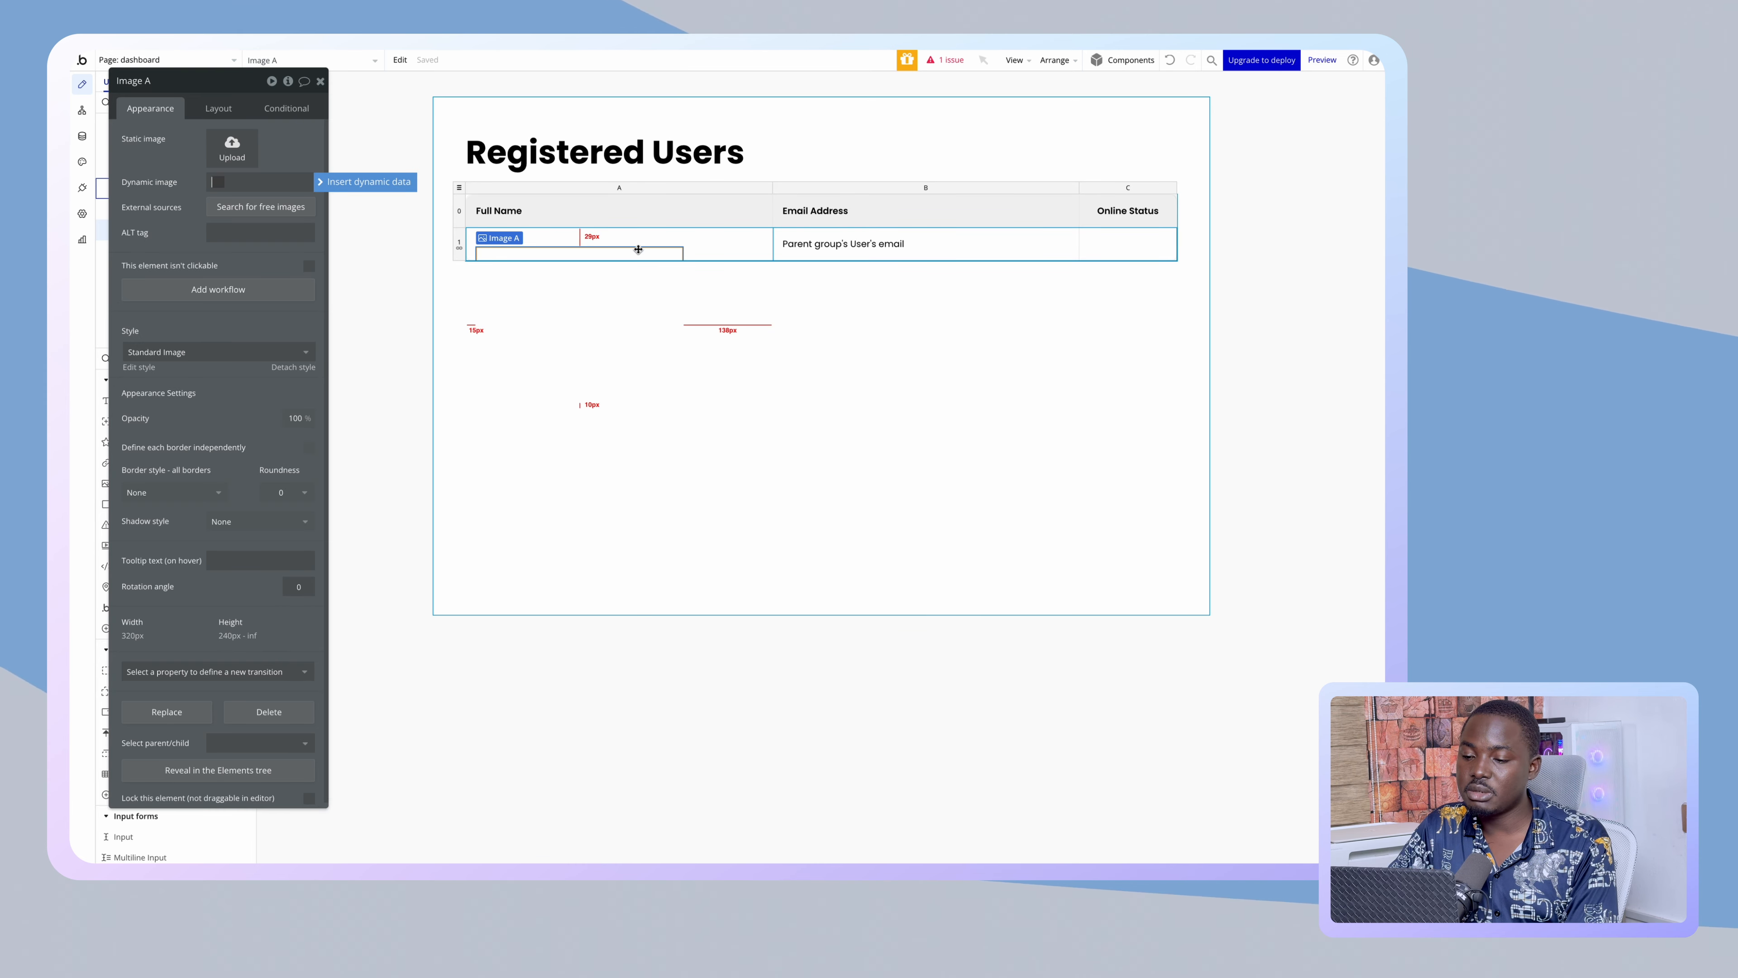
# - Lay out the full-name box as a Row with 10 px row and column gaps
pyautogui.click(714, 254)
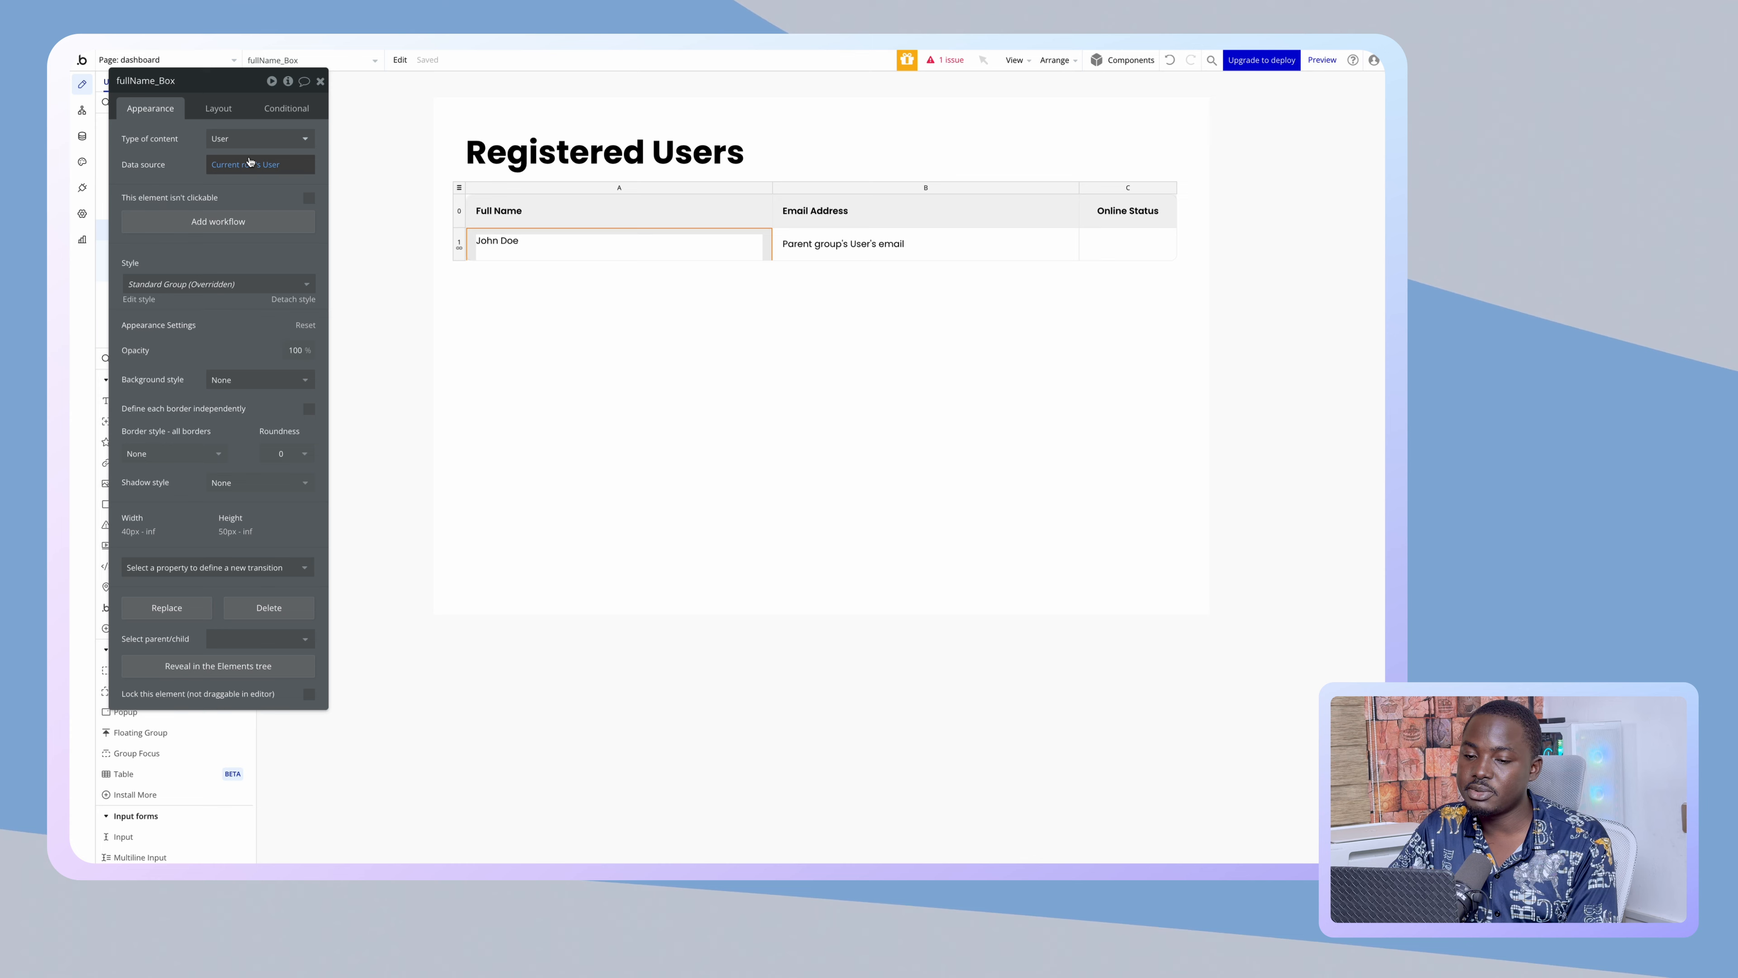
pyautogui.click(217, 111)
pyautogui.click(253, 138)
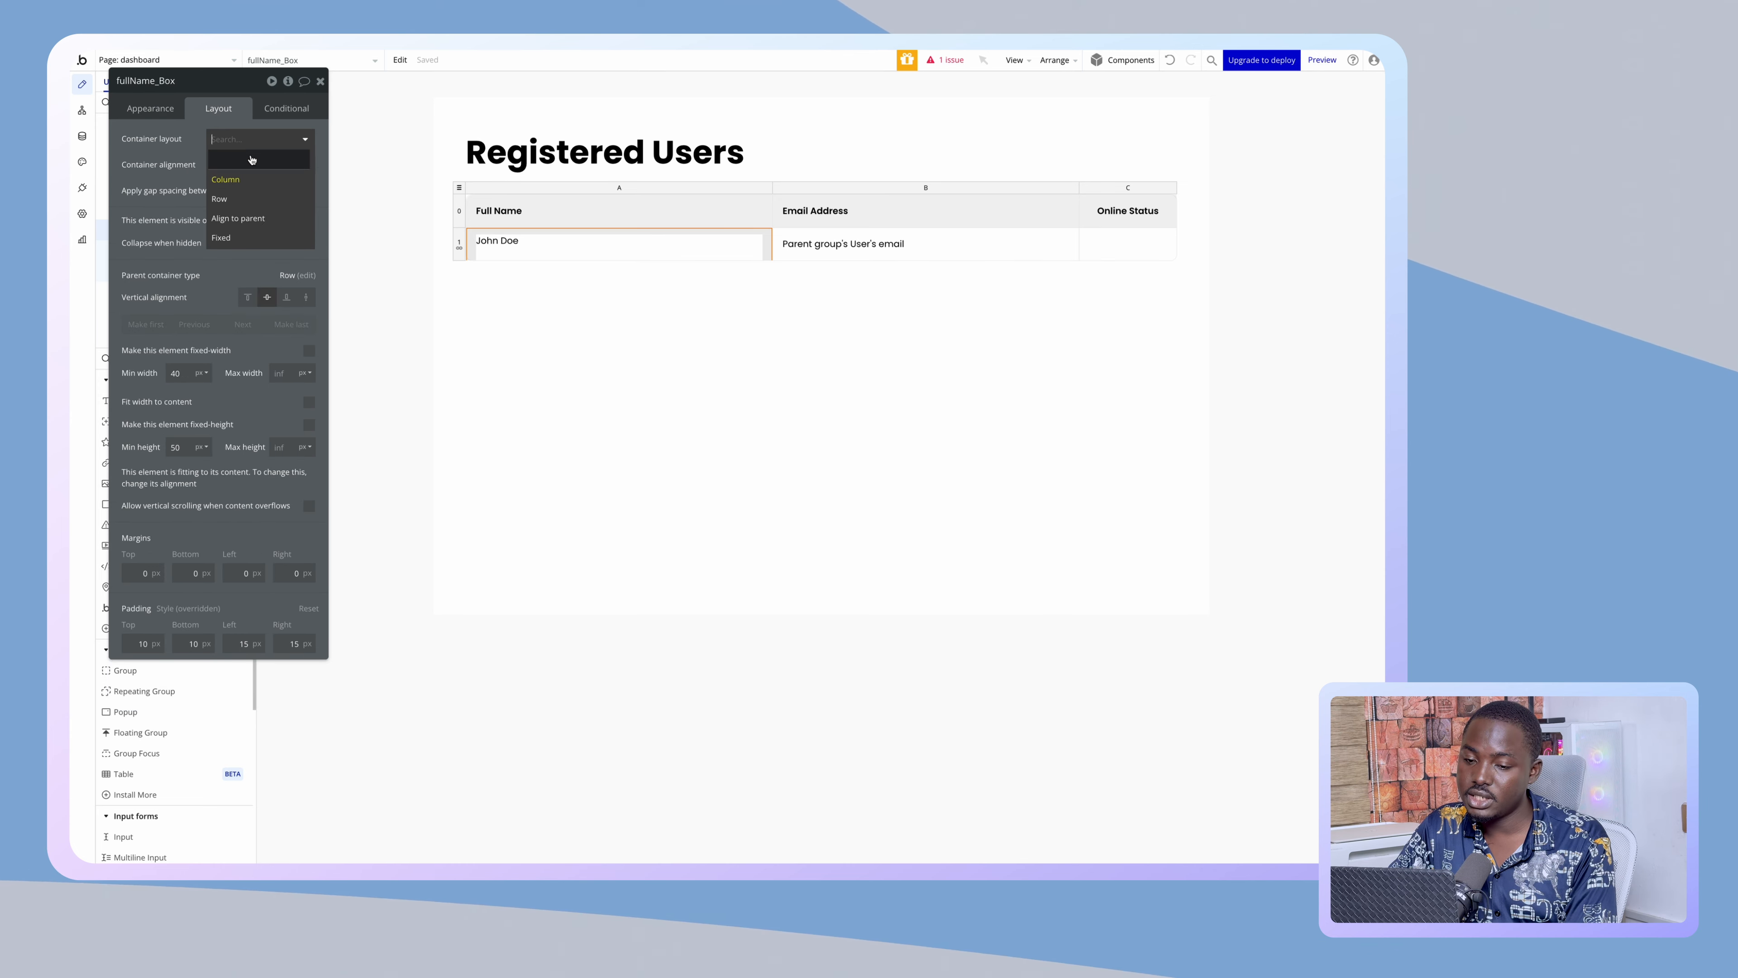
pyautogui.click(248, 198)
pyautogui.click(309, 191)
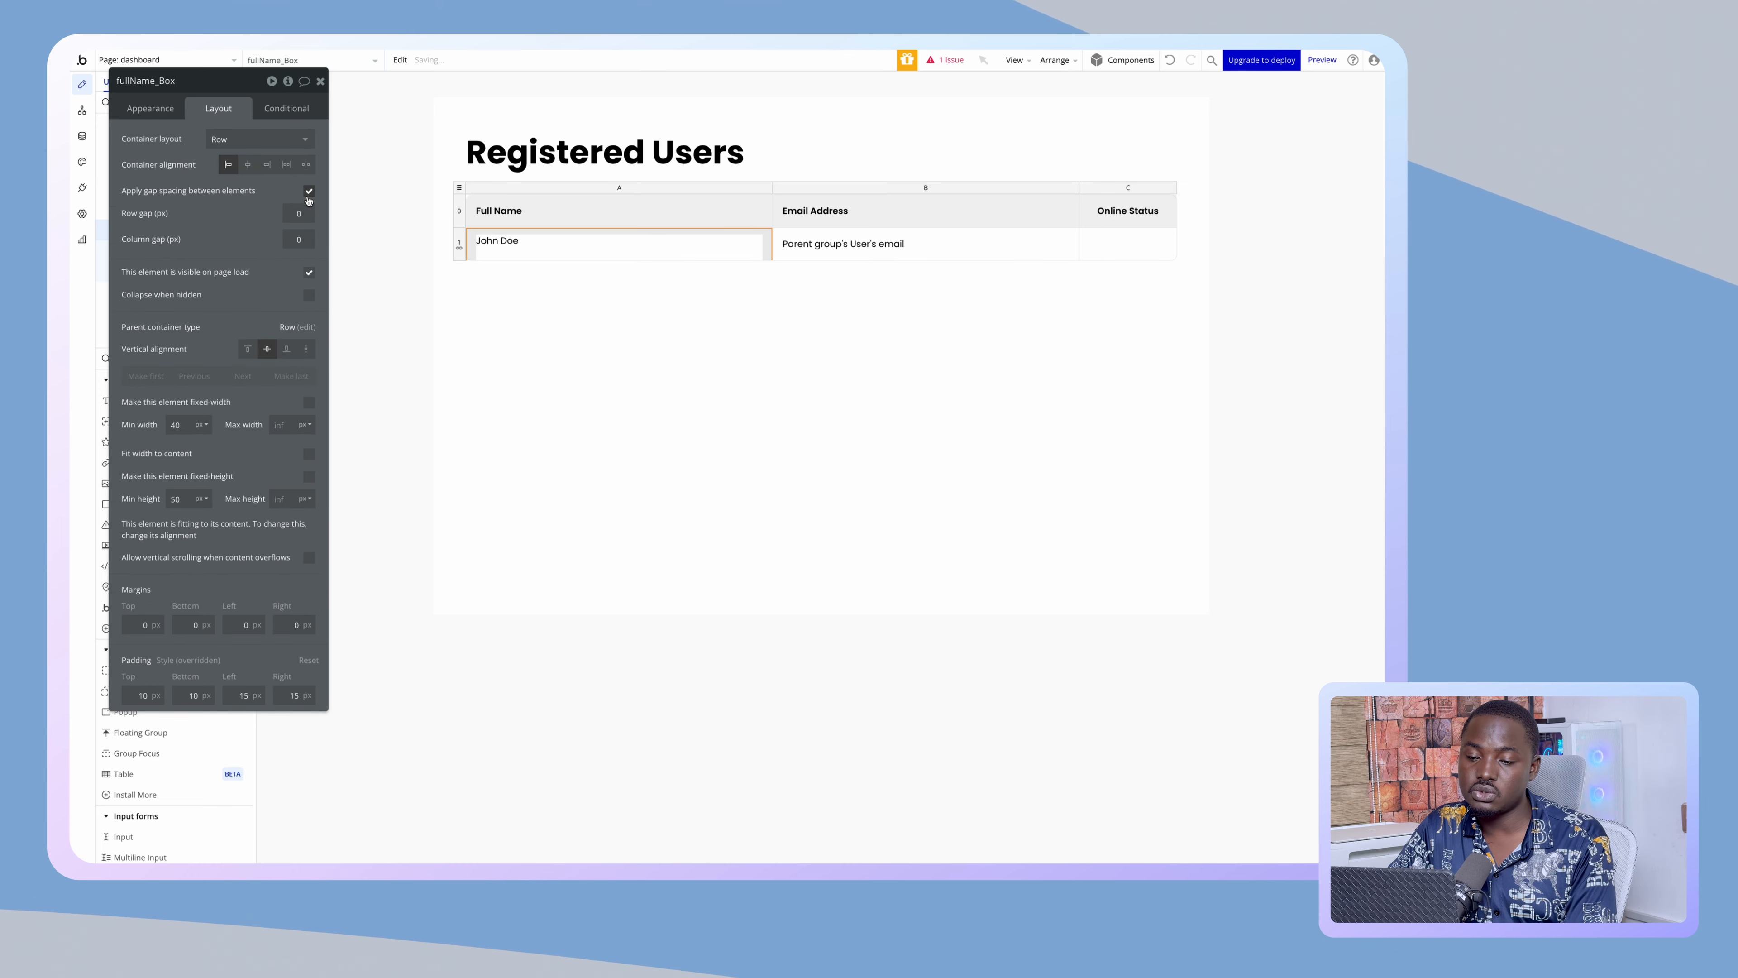
pyautogui.click(287, 219)
pyautogui.write('1')
pyautogui.click(296, 239)
pyautogui.write('1')
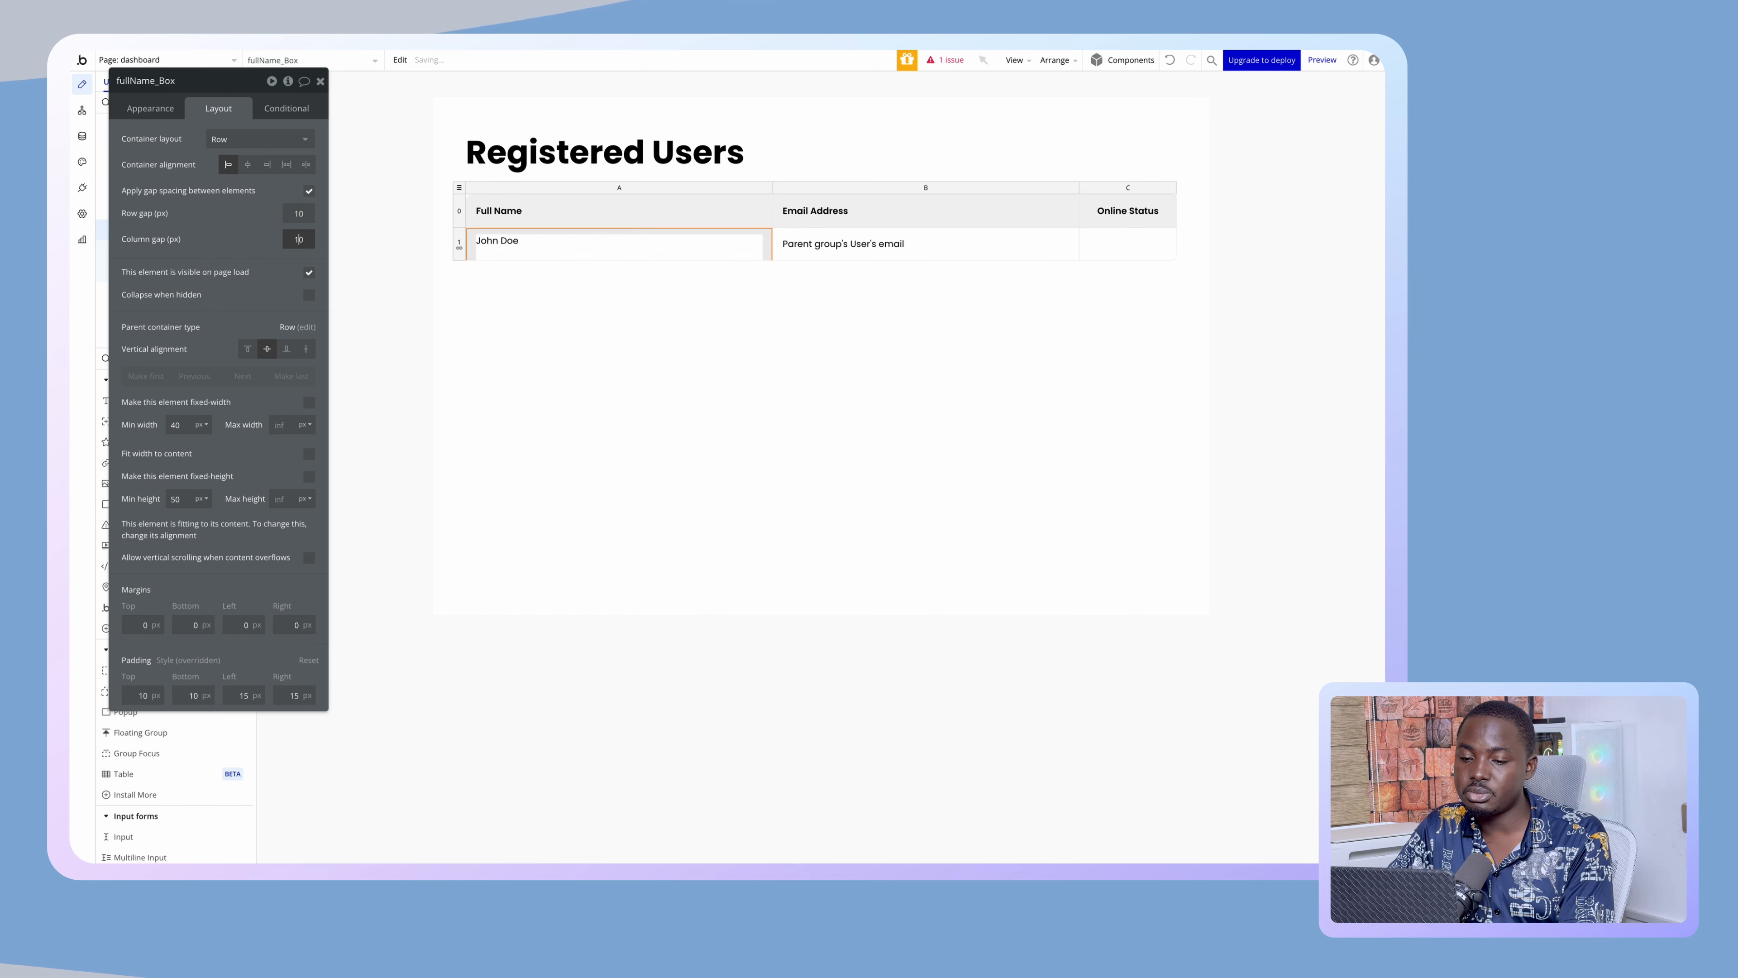
# - Size the image to a fixed 35×35 px and move it before John Doe
pyautogui.click(495, 235)
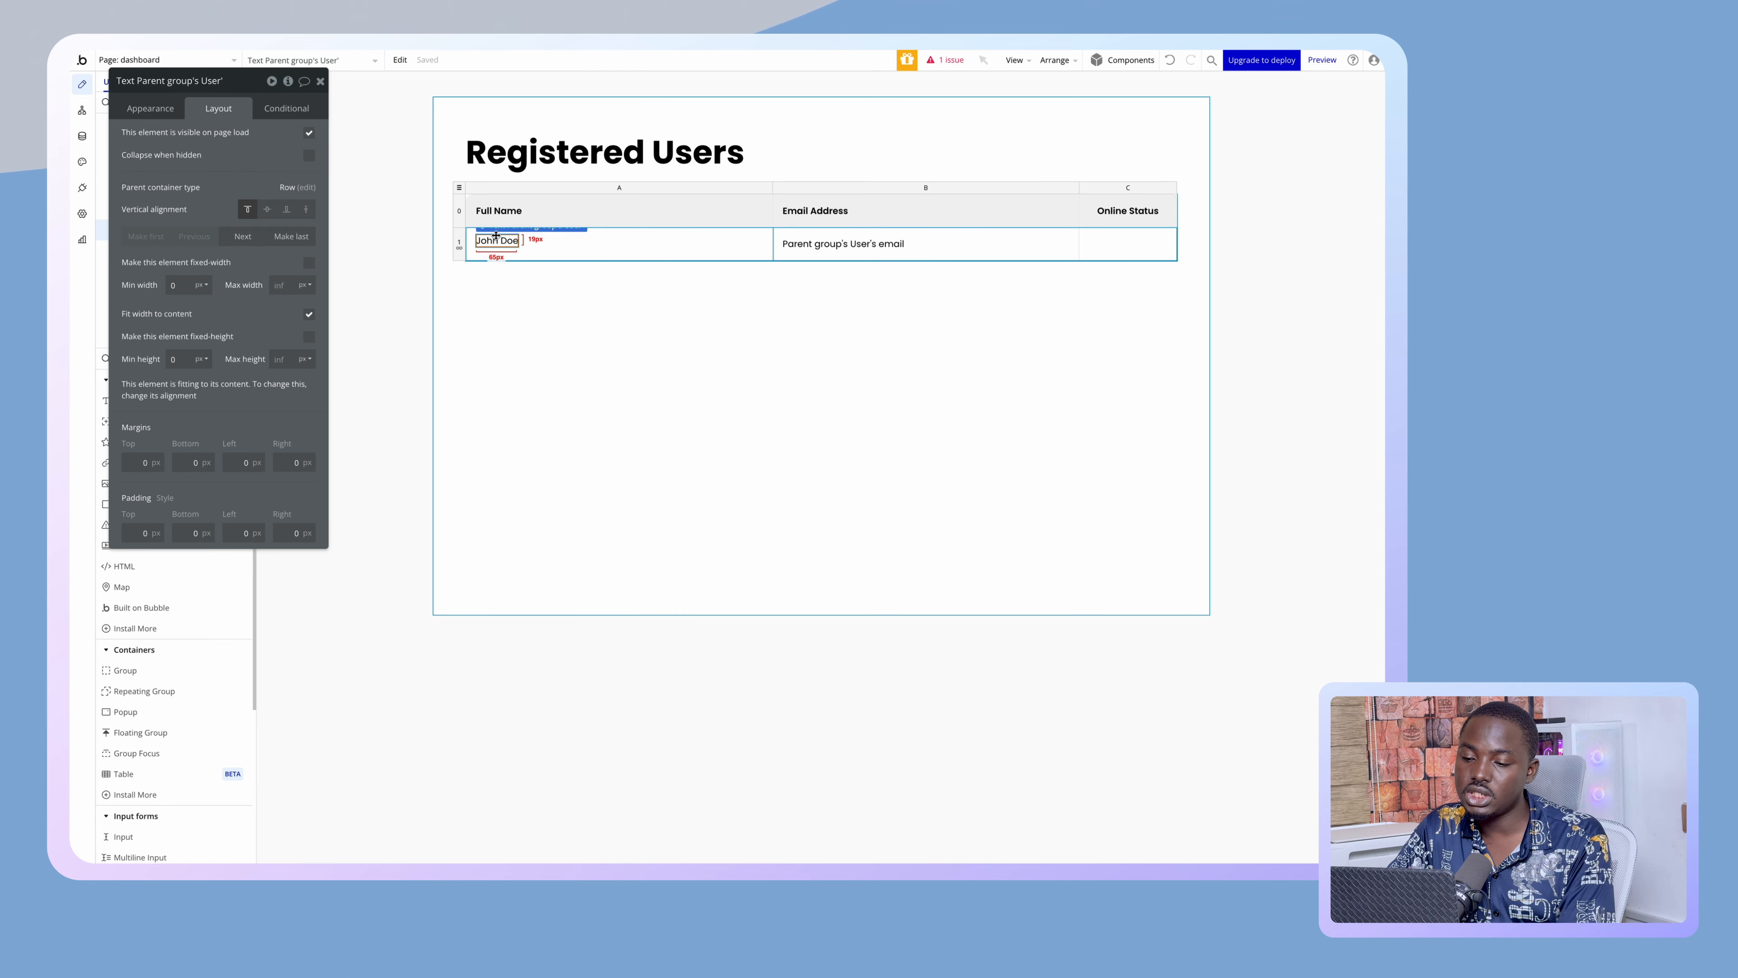
pyautogui.click(543, 248)
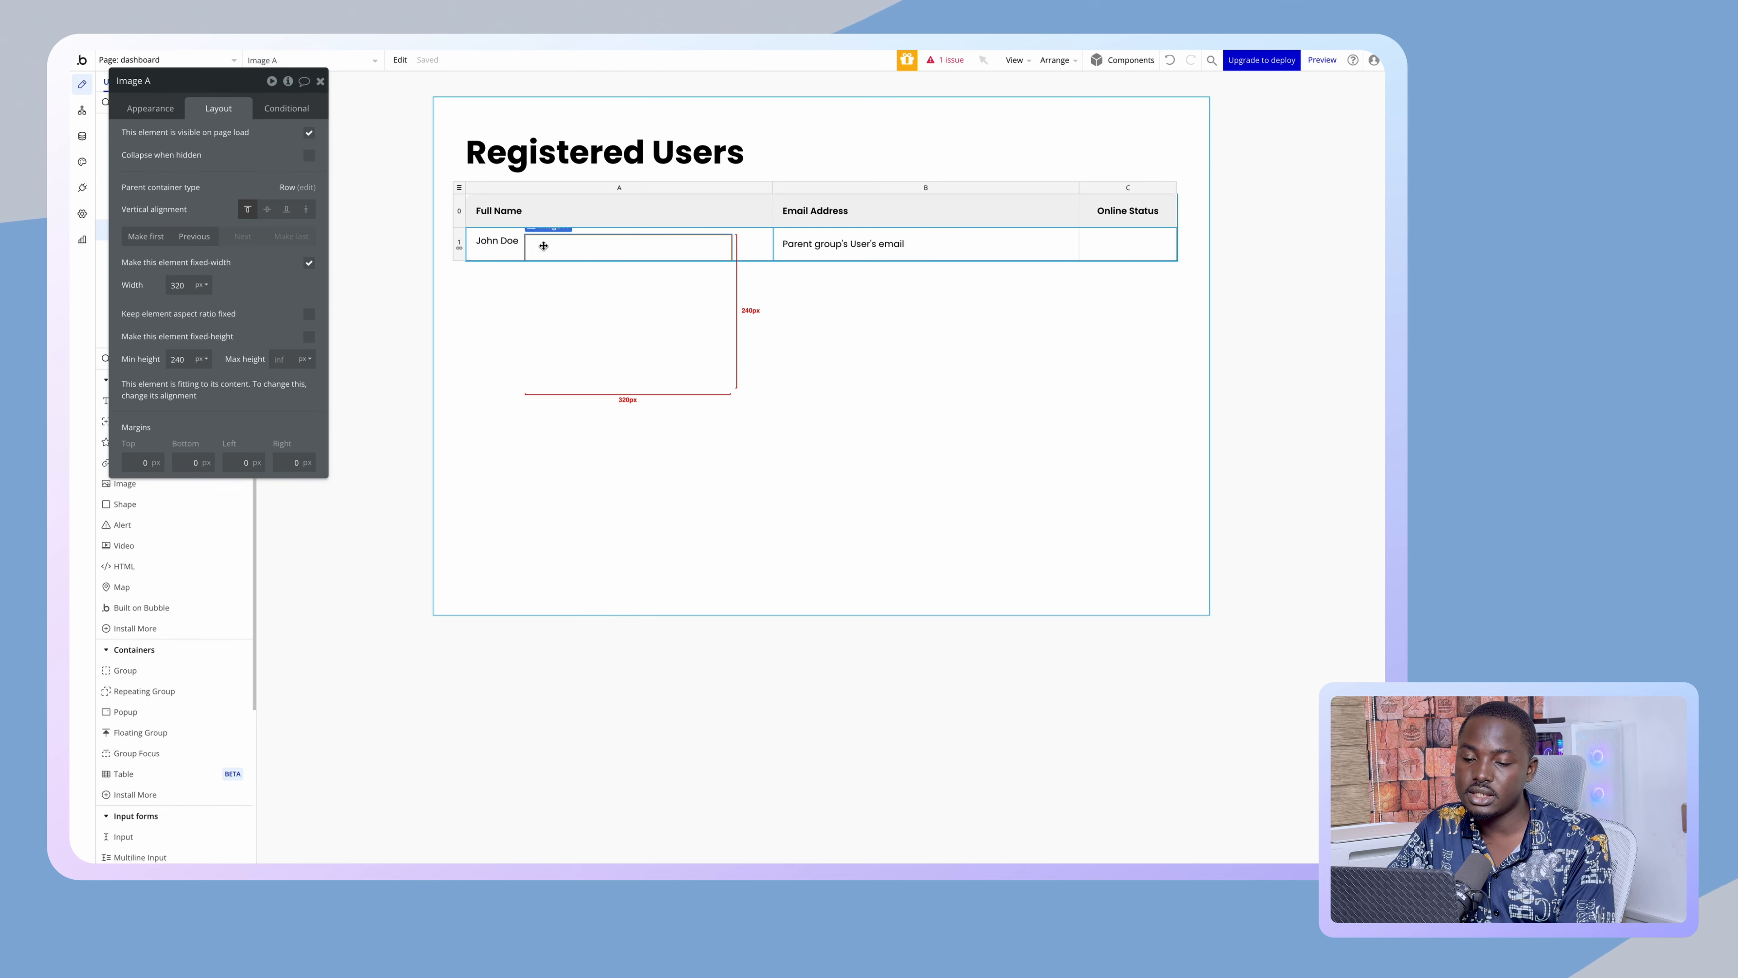
pyautogui.doubleClick(179, 285)
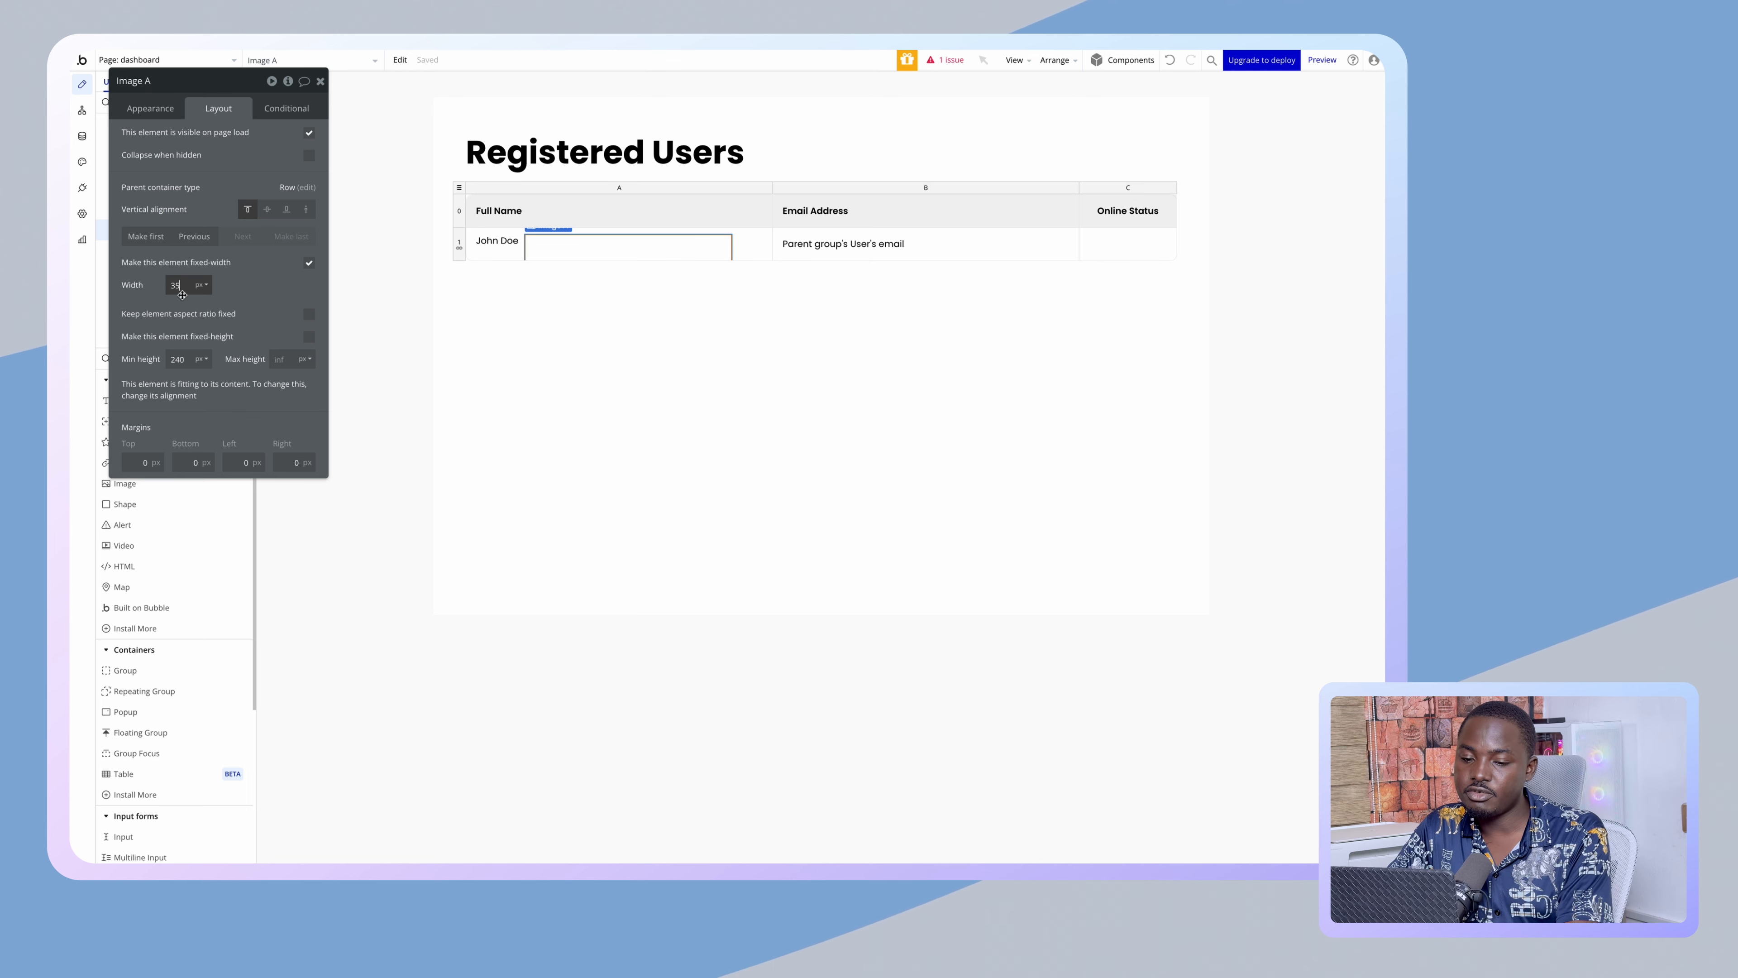
pyautogui.write('35')
pyautogui.press('Tab')
pyautogui.write('35')
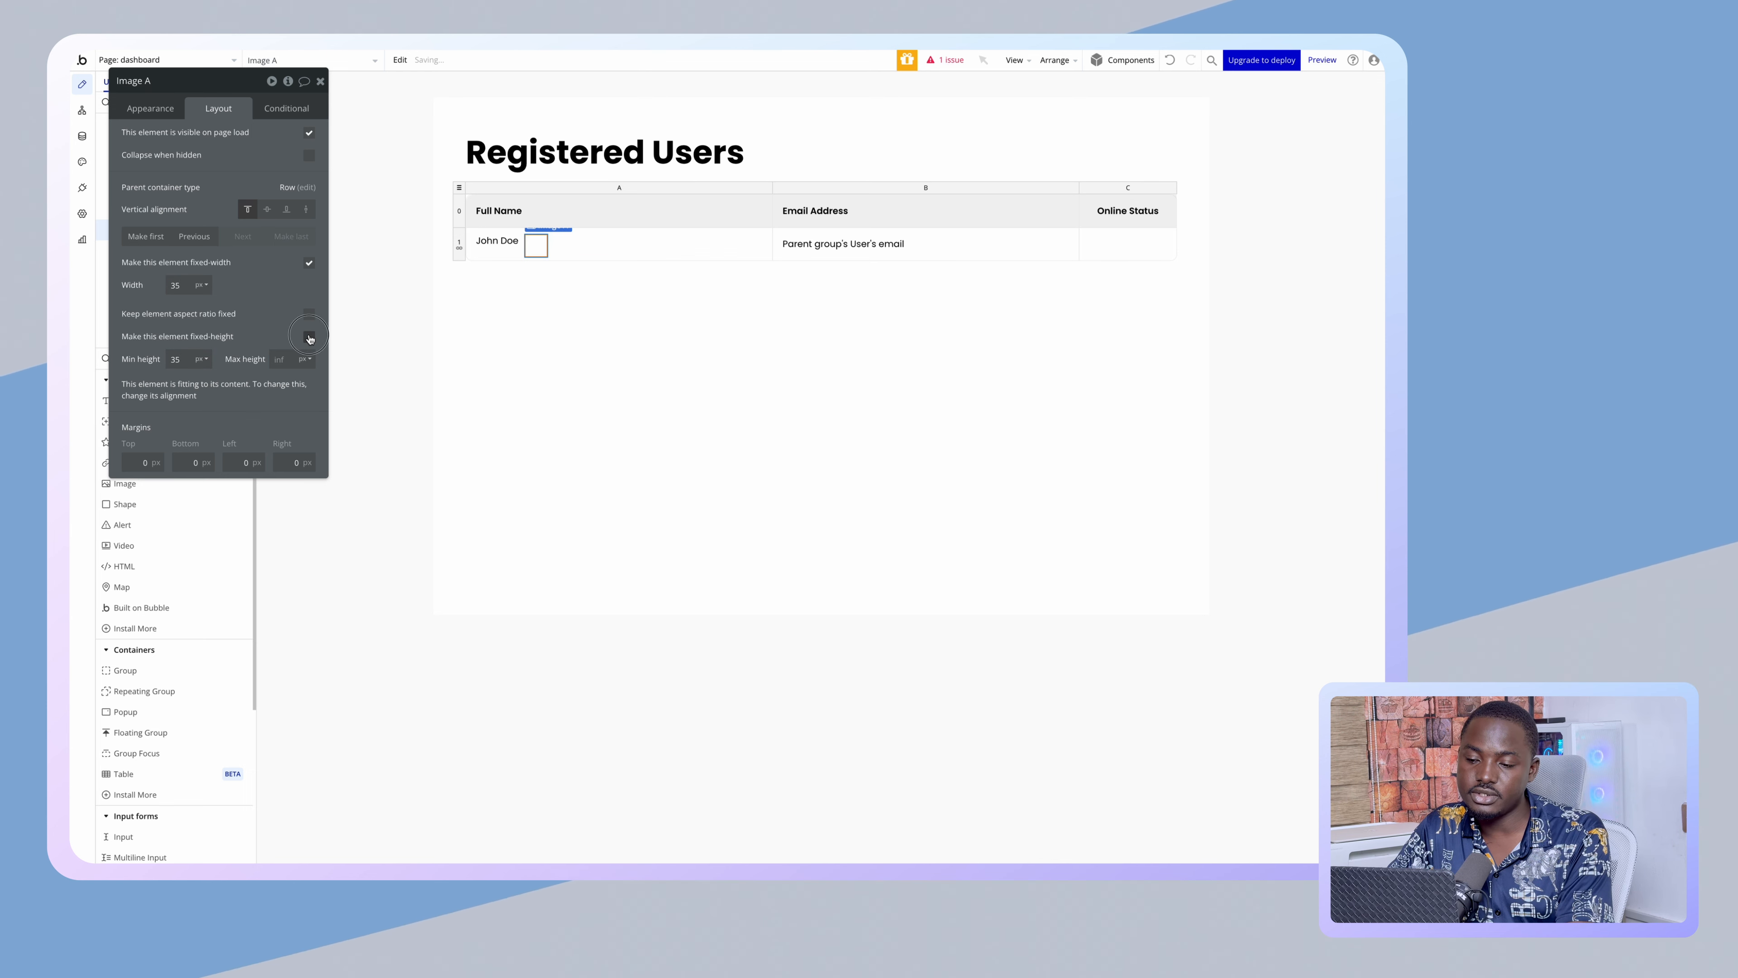
pyautogui.click(309, 336)
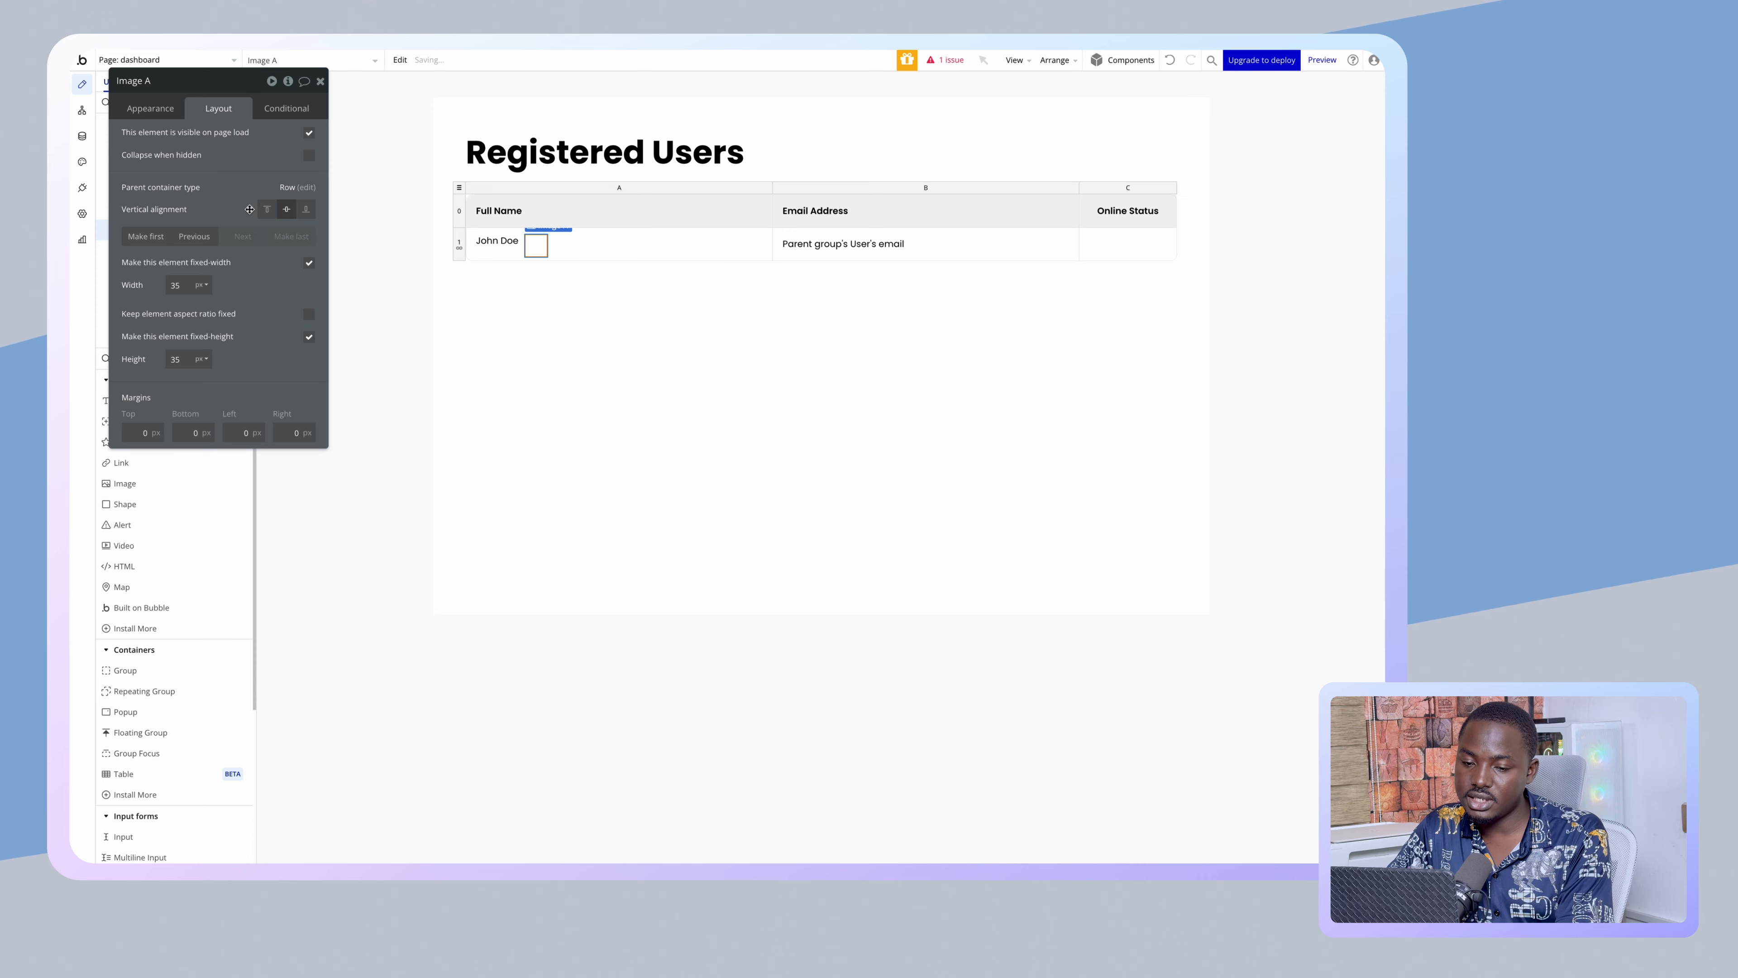
pyautogui.click(158, 236)
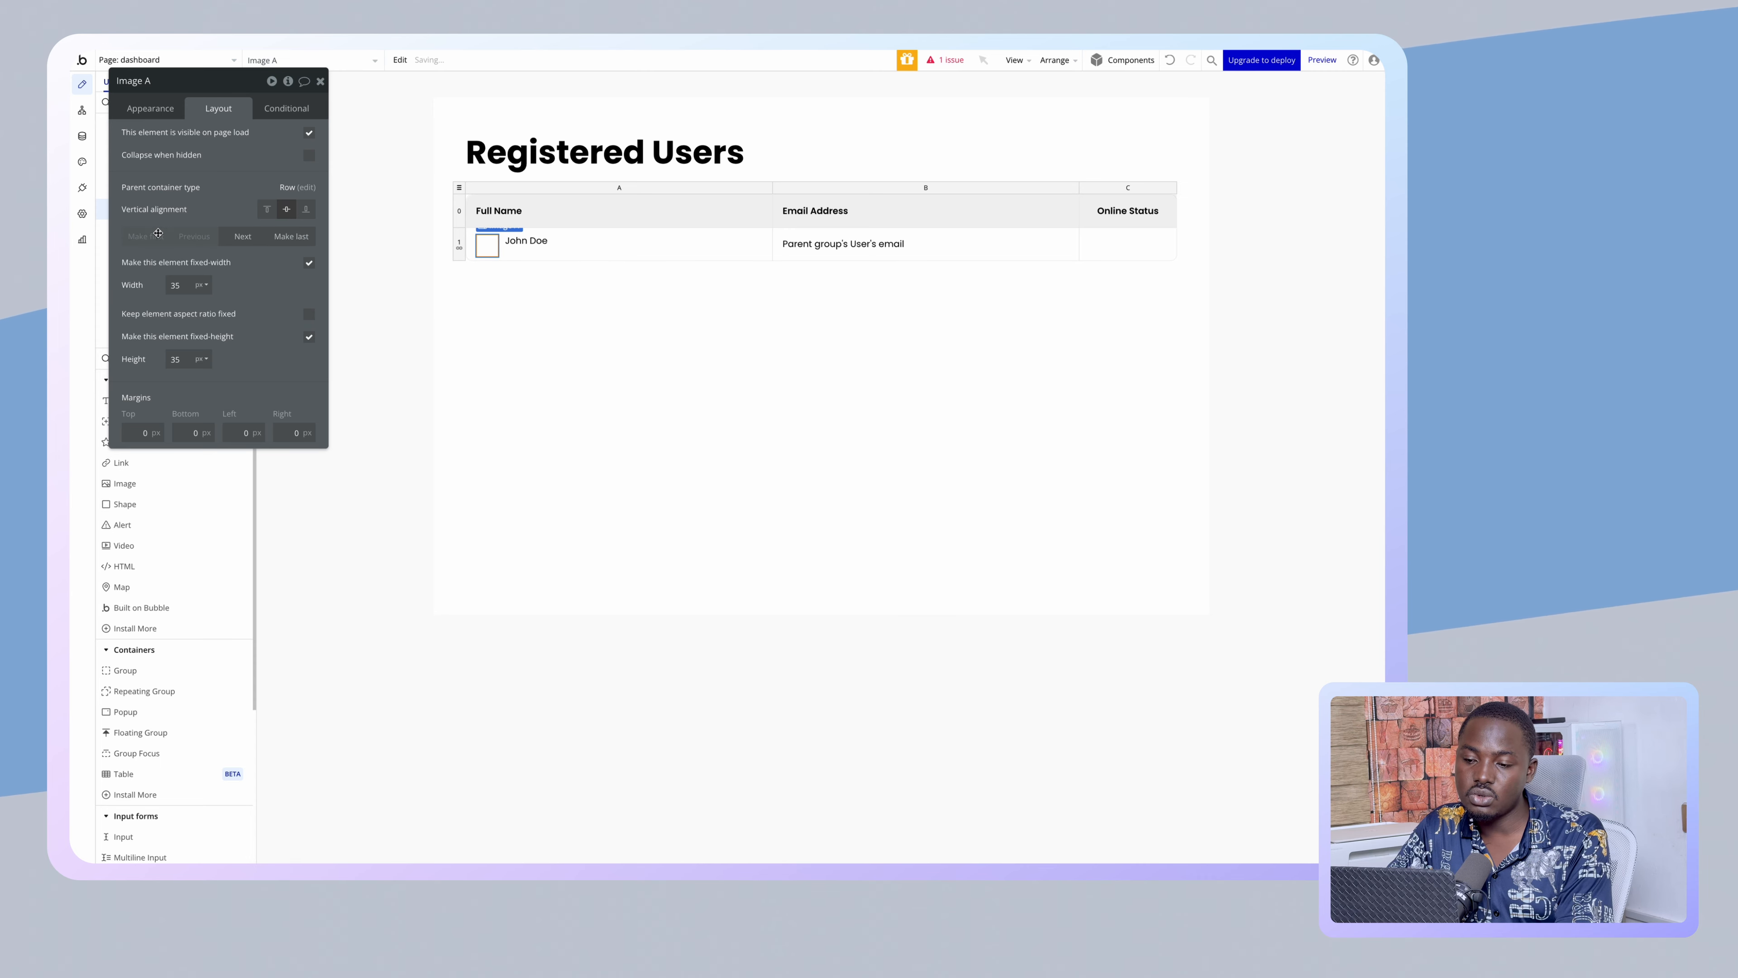
pyautogui.click(526, 240)
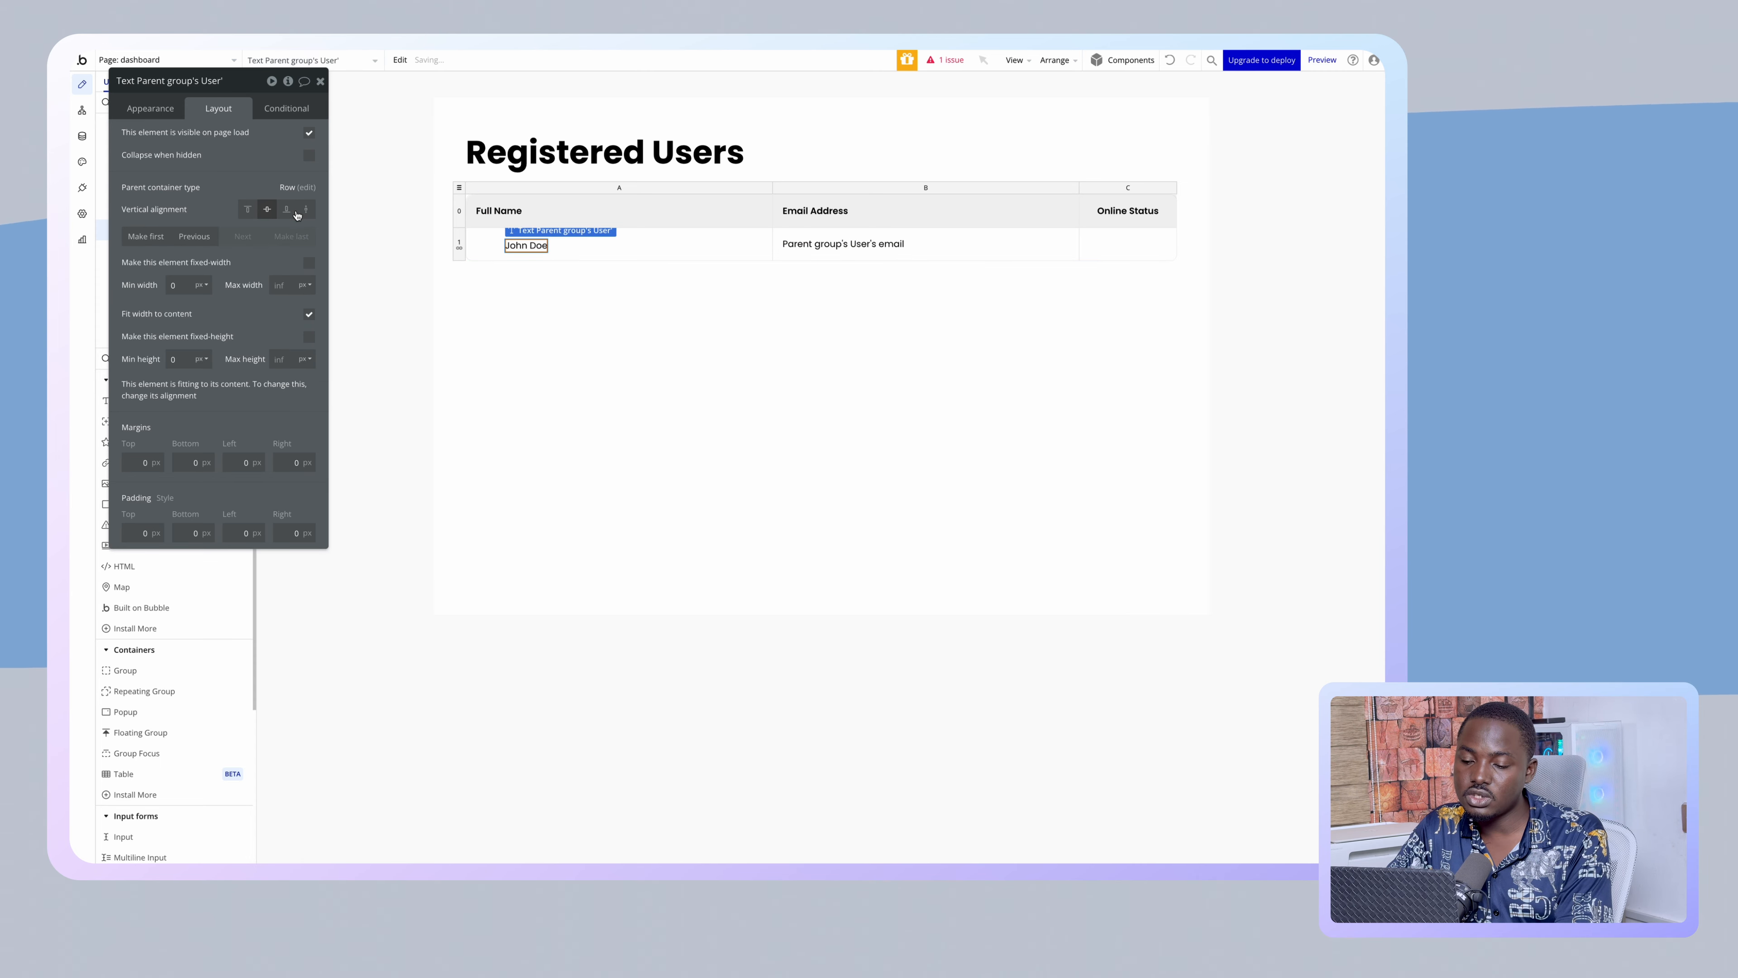
pyautogui.click(485, 245)
pyautogui.click(161, 110)
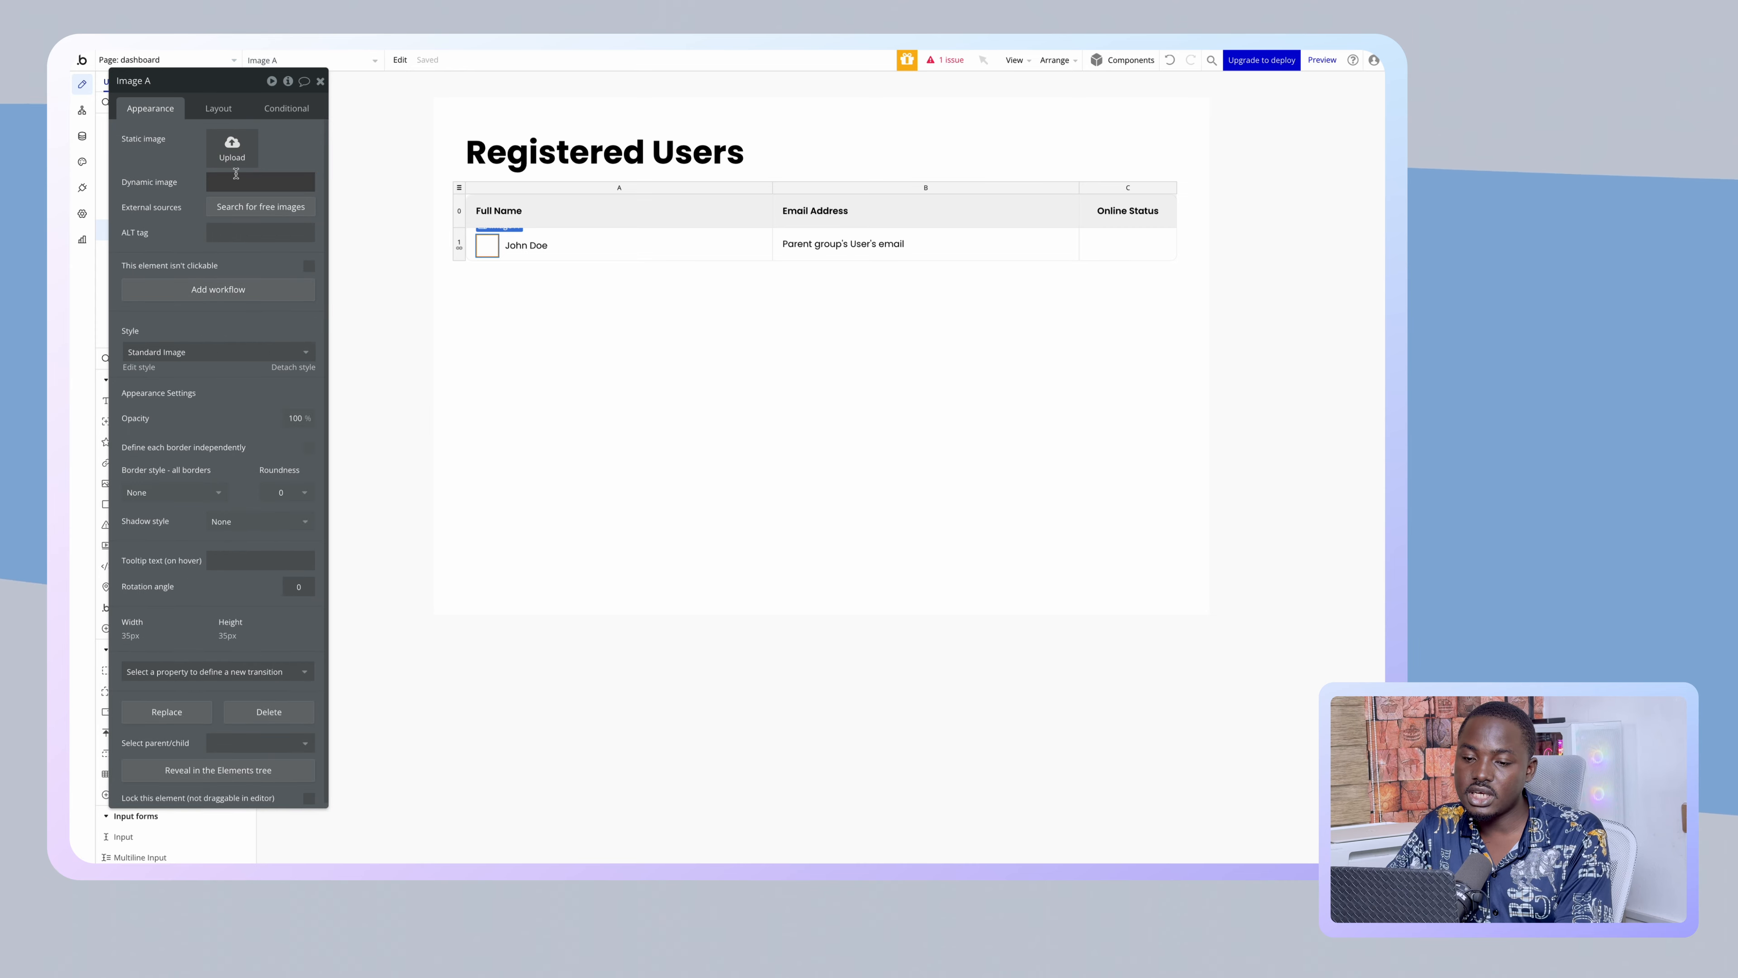
# - Set the image's dynamic source to Parent group's User's Profile Picture
pyautogui.click(312, 177)
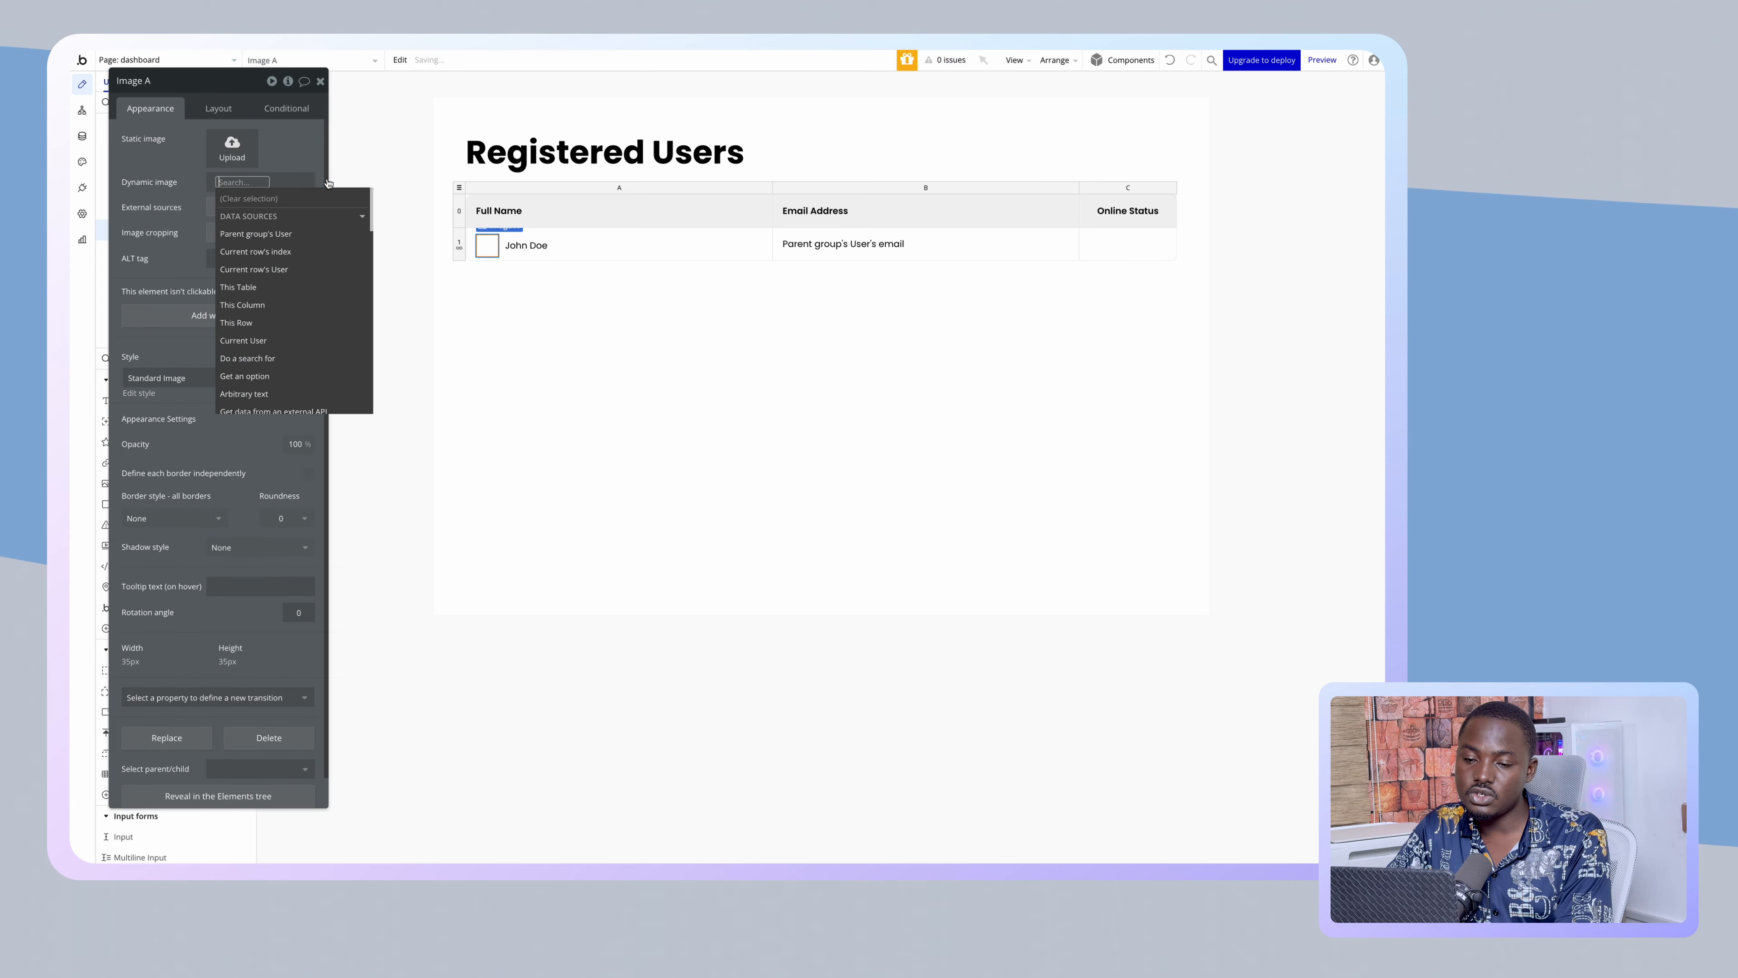
pyautogui.click(282, 233)
pyautogui.scroll(-1, 291, 313)
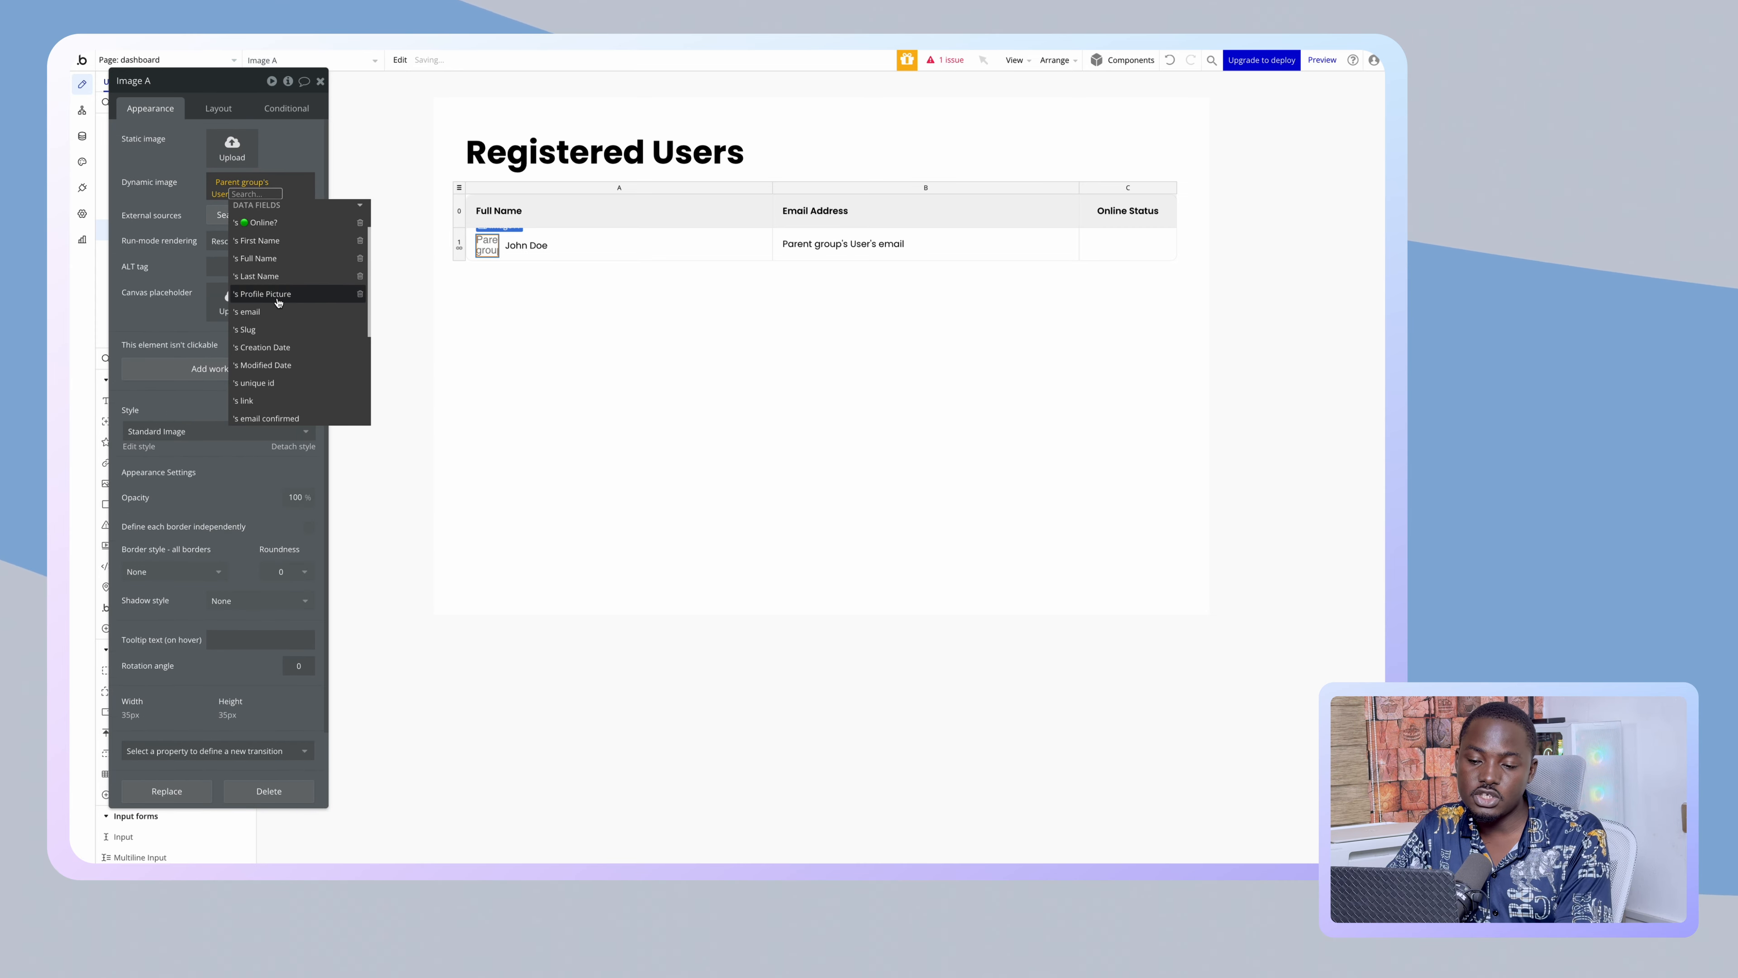
pyautogui.click(277, 299)
pyautogui.click(178, 219)
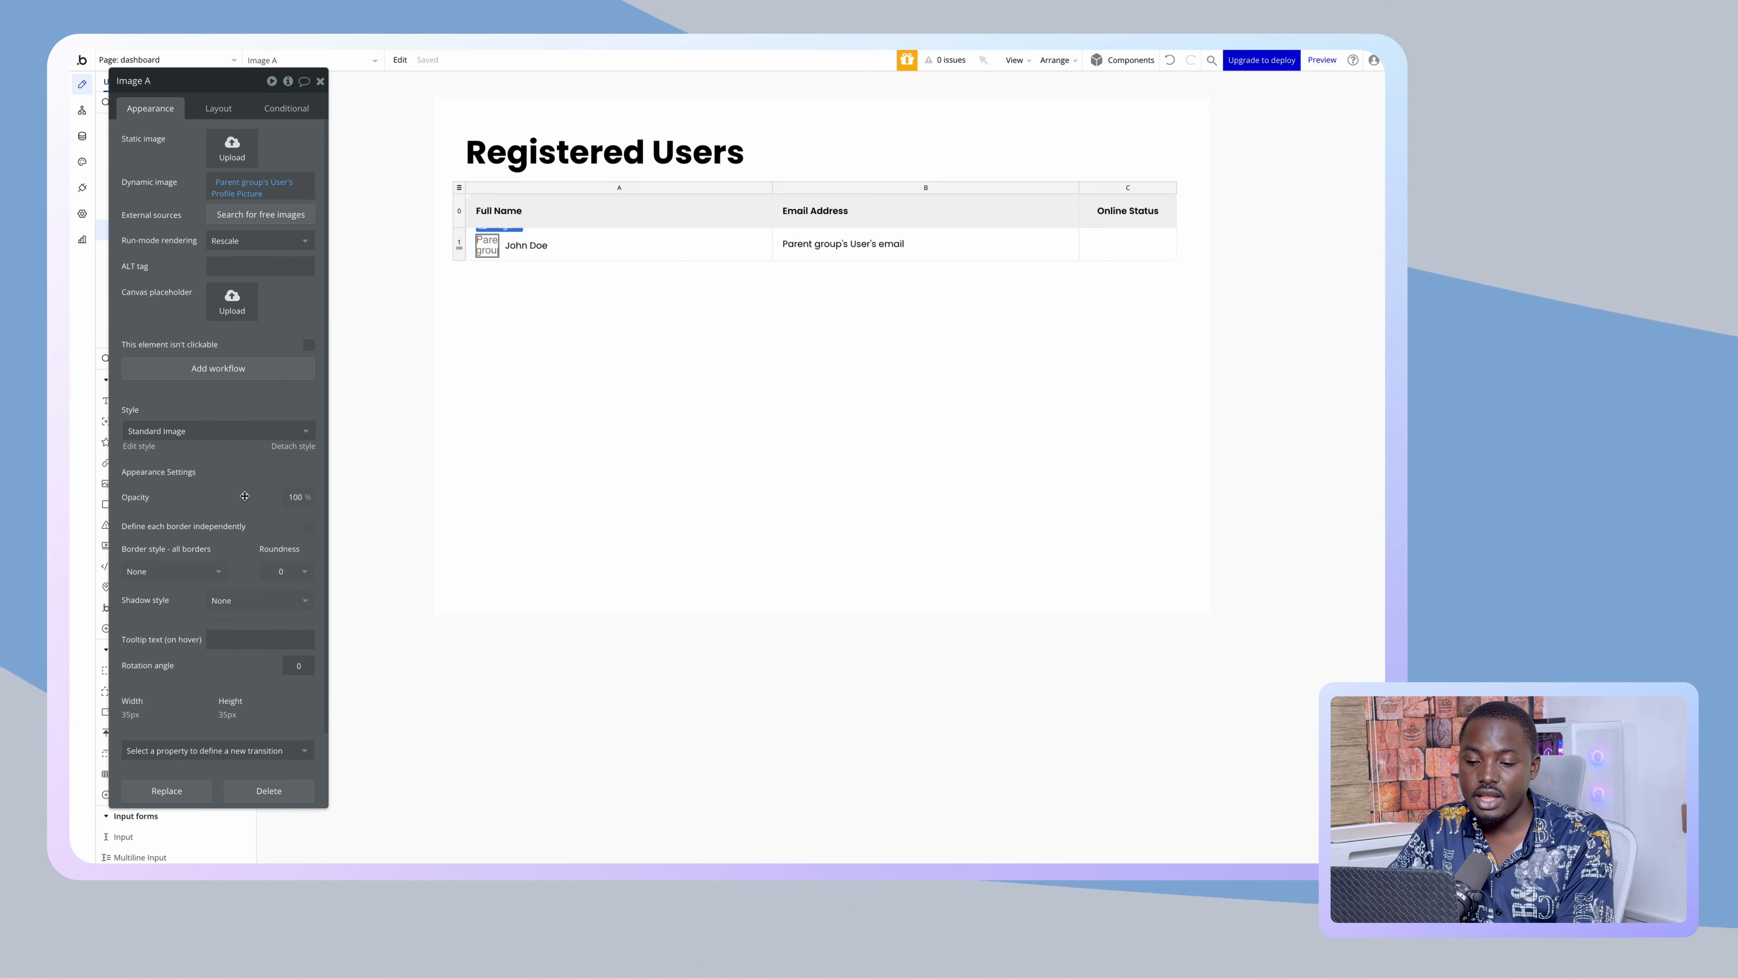
pyautogui.scroll(-1, 245, 495)
# - Give the image roundness 20 and a solid black #000000 border
pyautogui.click(285, 486)
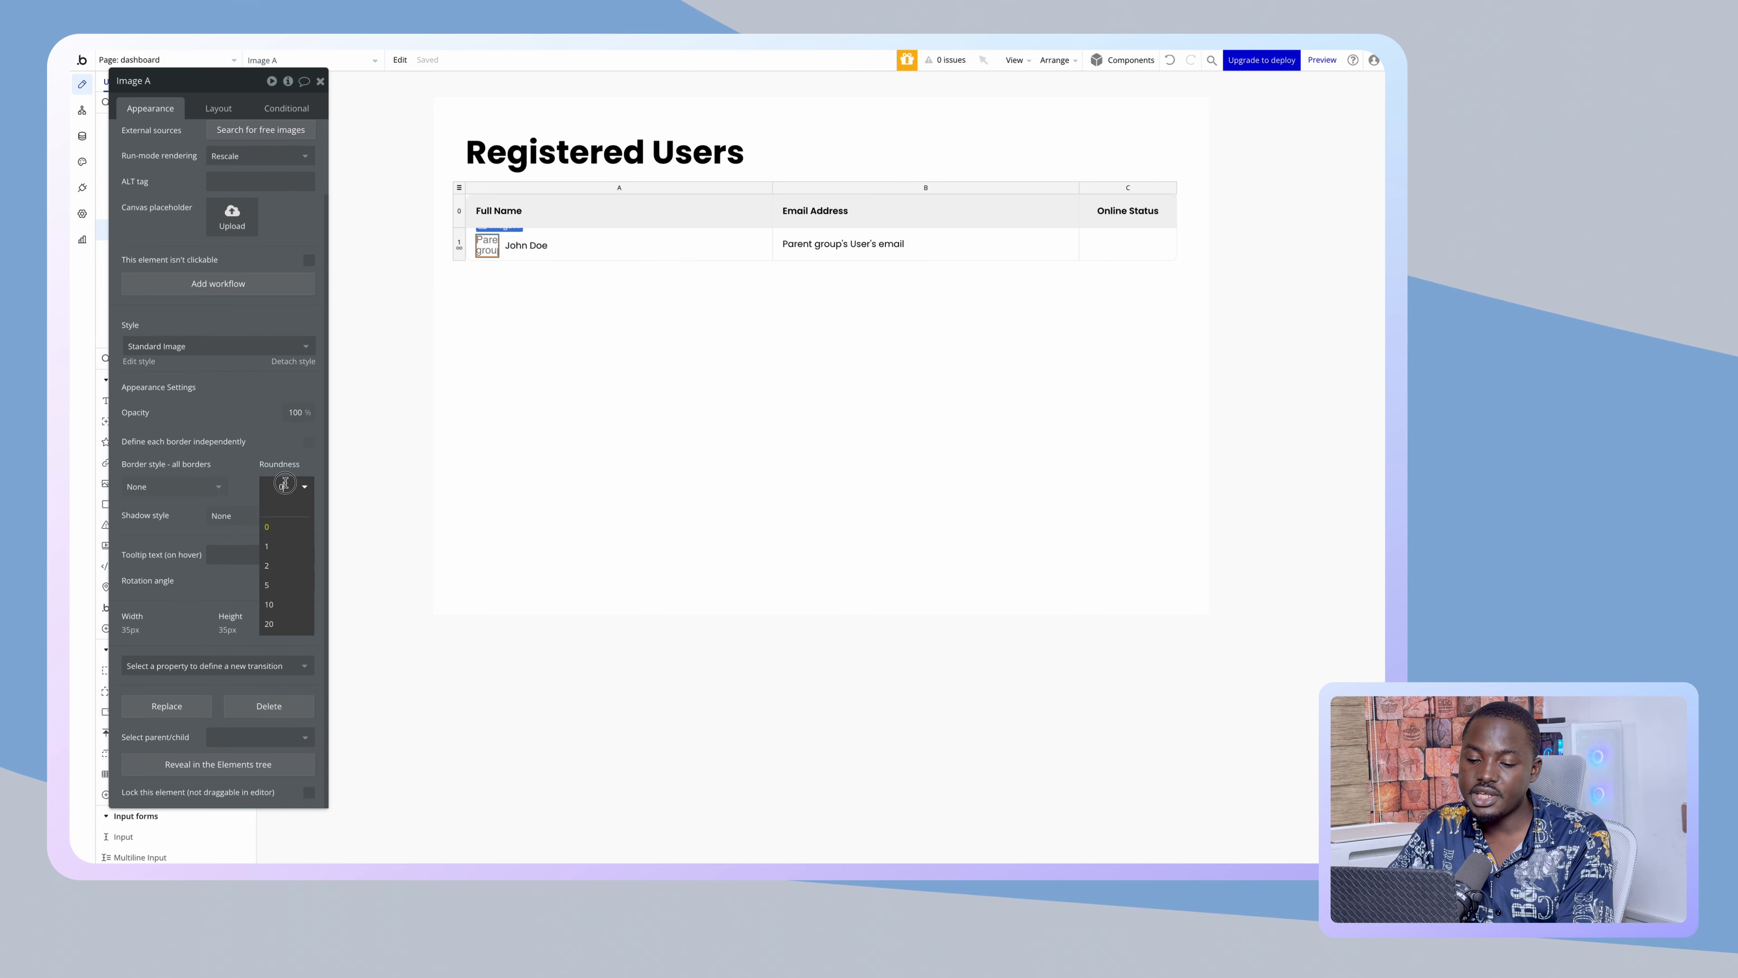
pyautogui.click(287, 624)
pyautogui.click(173, 486)
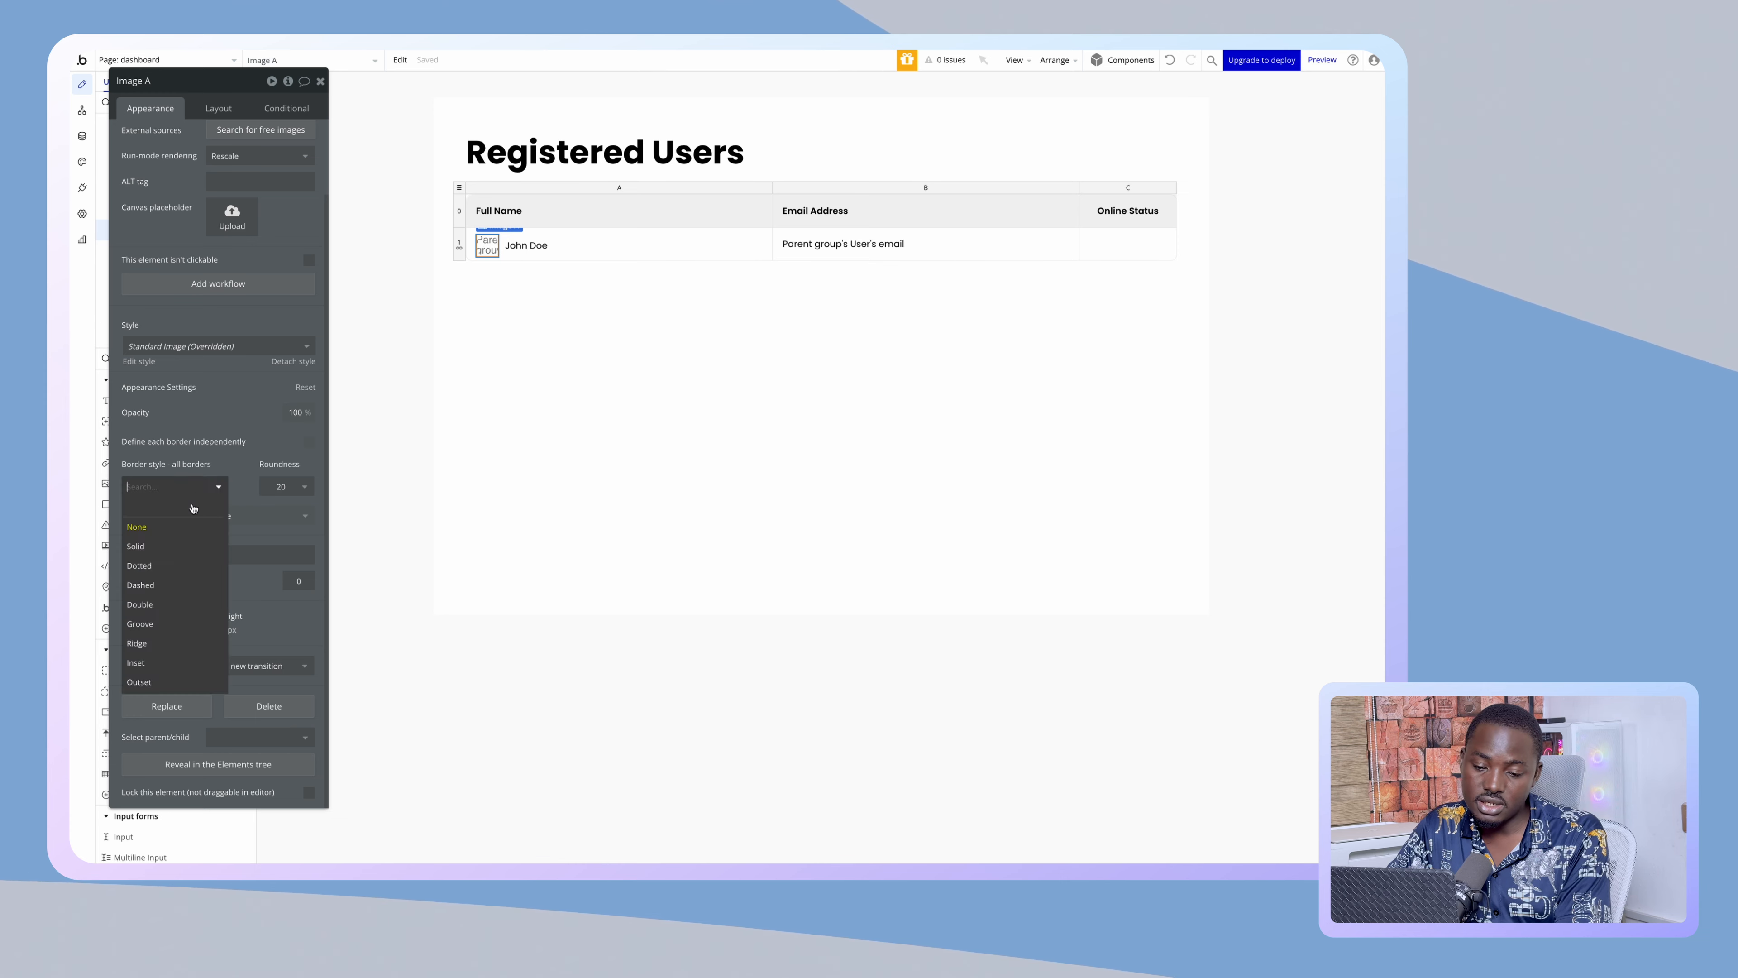
pyautogui.click(204, 544)
pyautogui.click(205, 539)
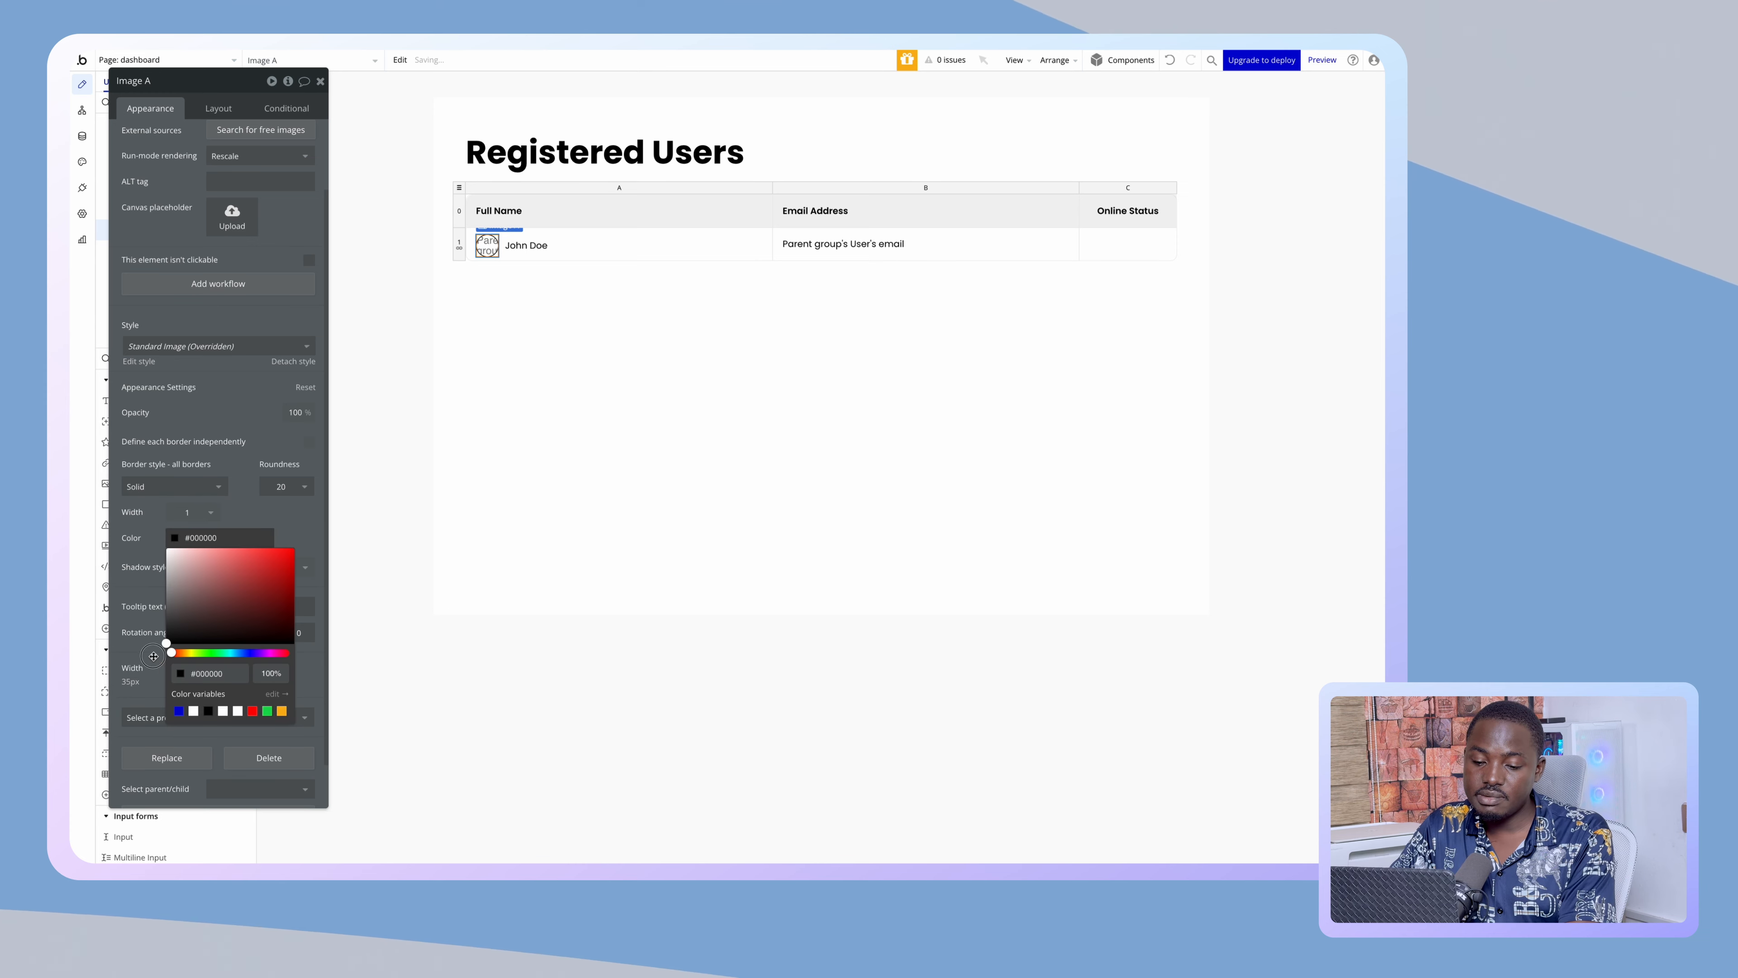
pyautogui.click(267, 674)
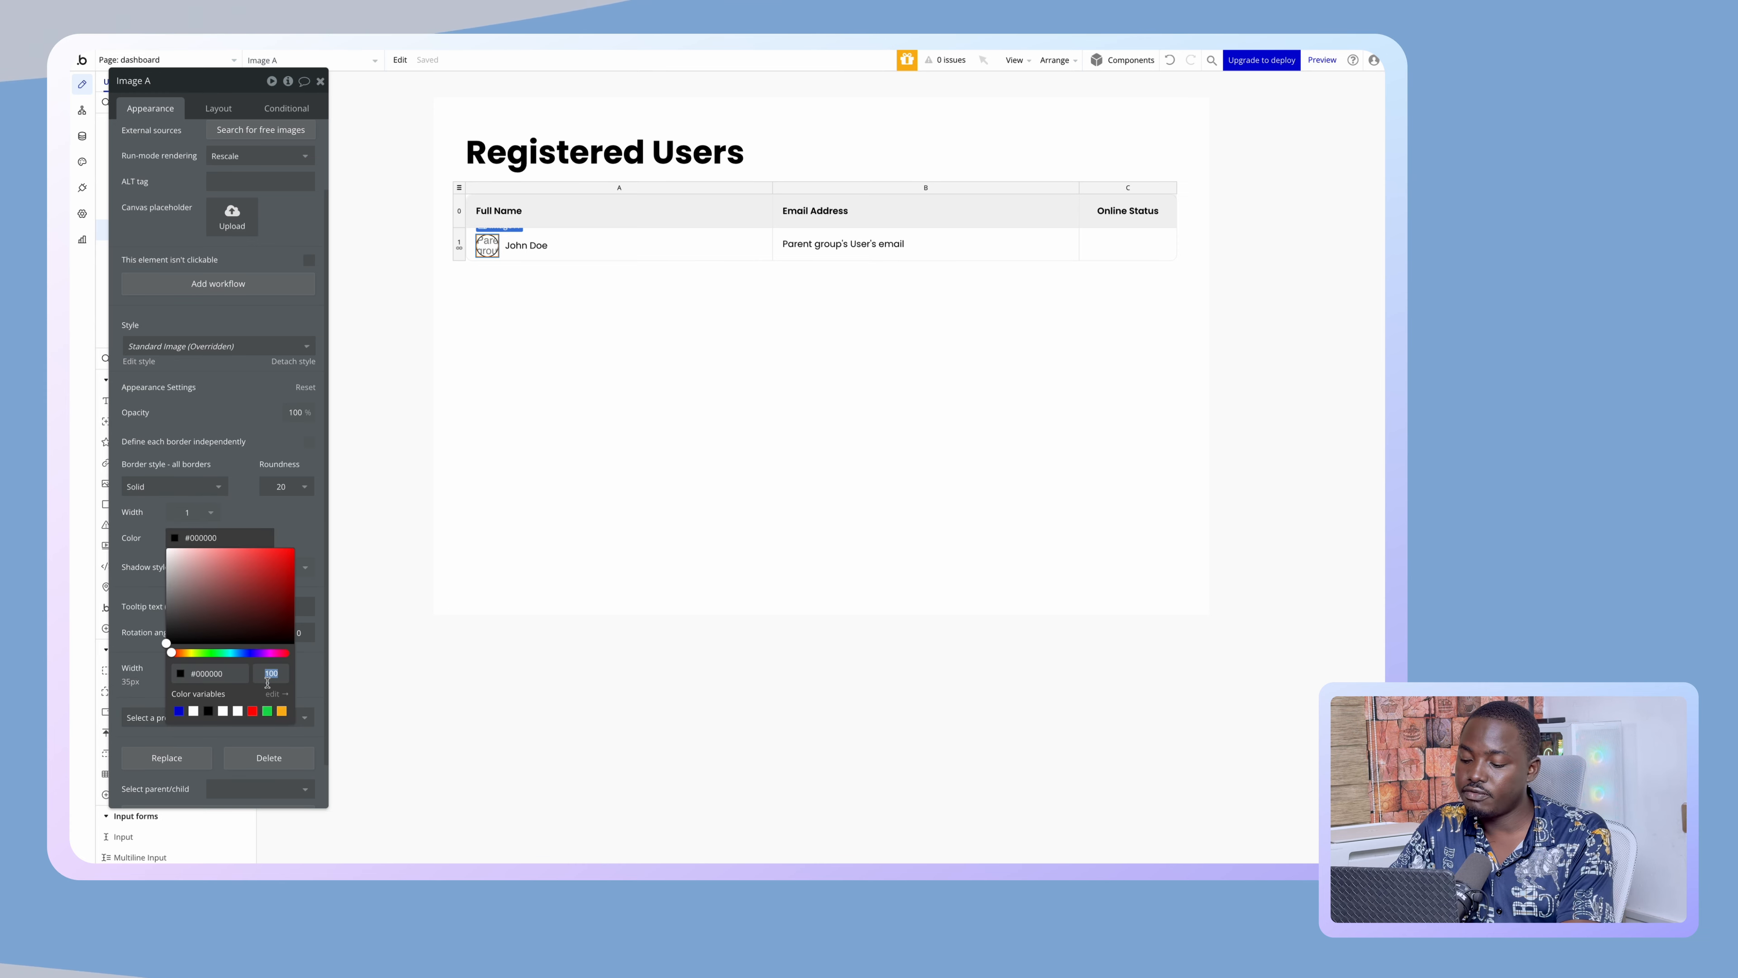
pyautogui.click(470, 415)
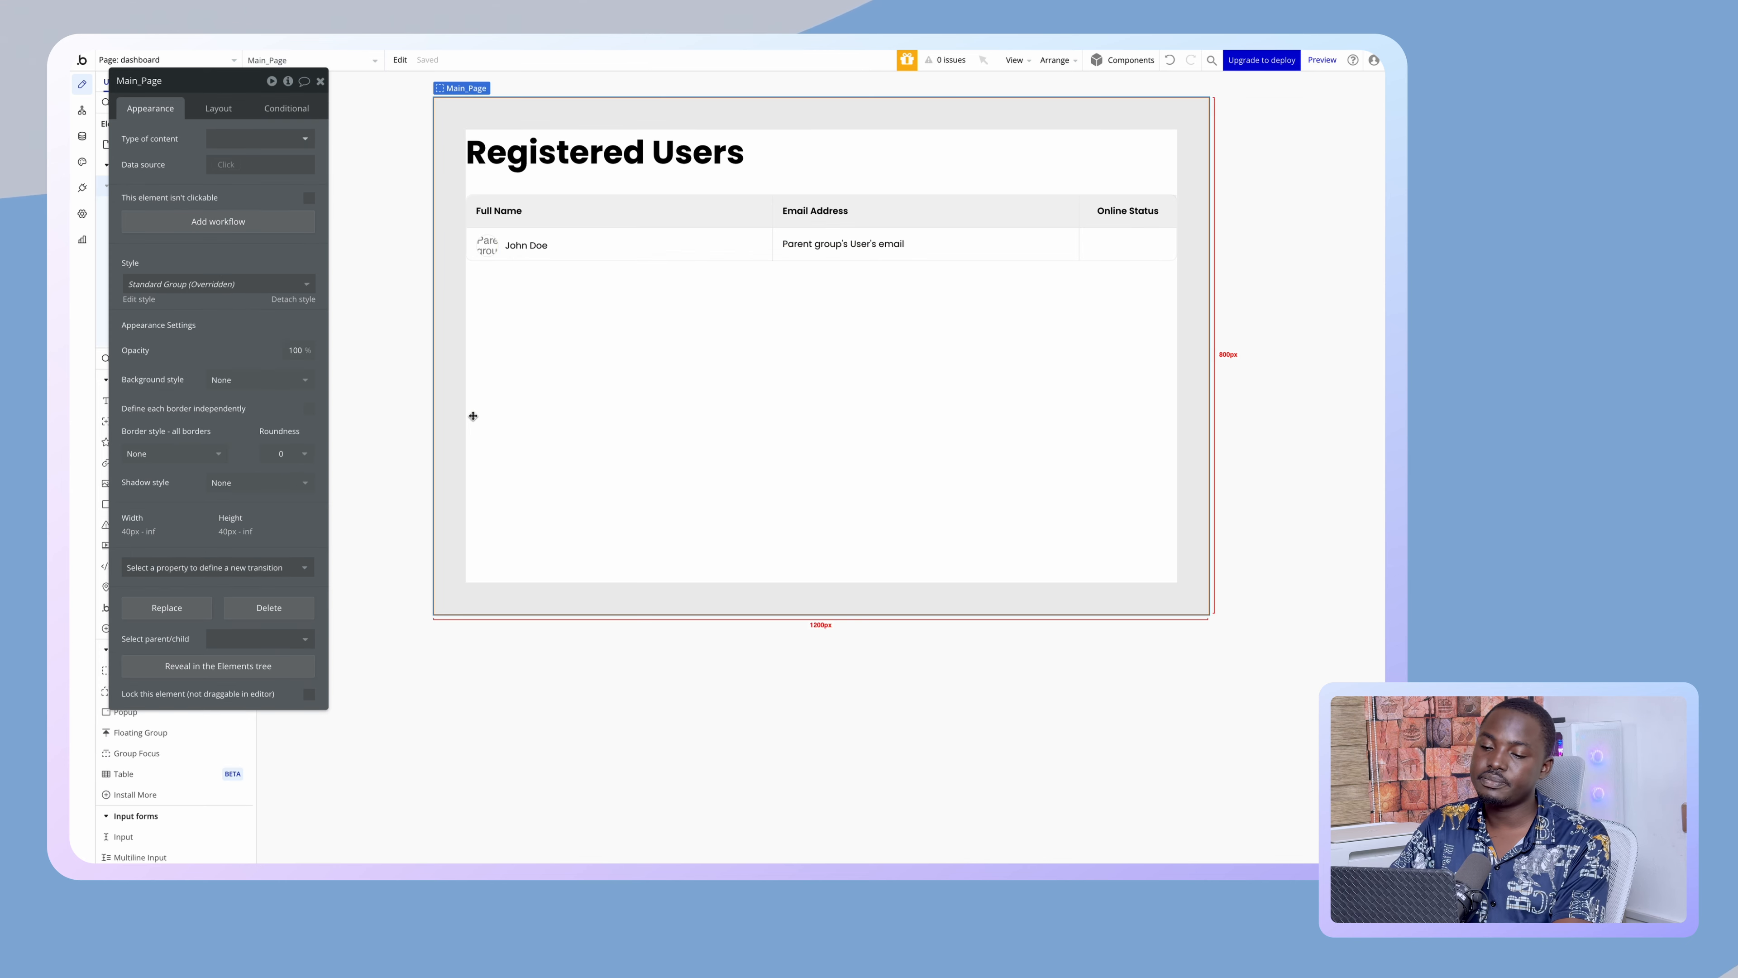
# - Change the John Doe full-name text's font weight from 400 to 500 (Medium)
pyautogui.click(524, 247)
pyautogui.click(810, 240)
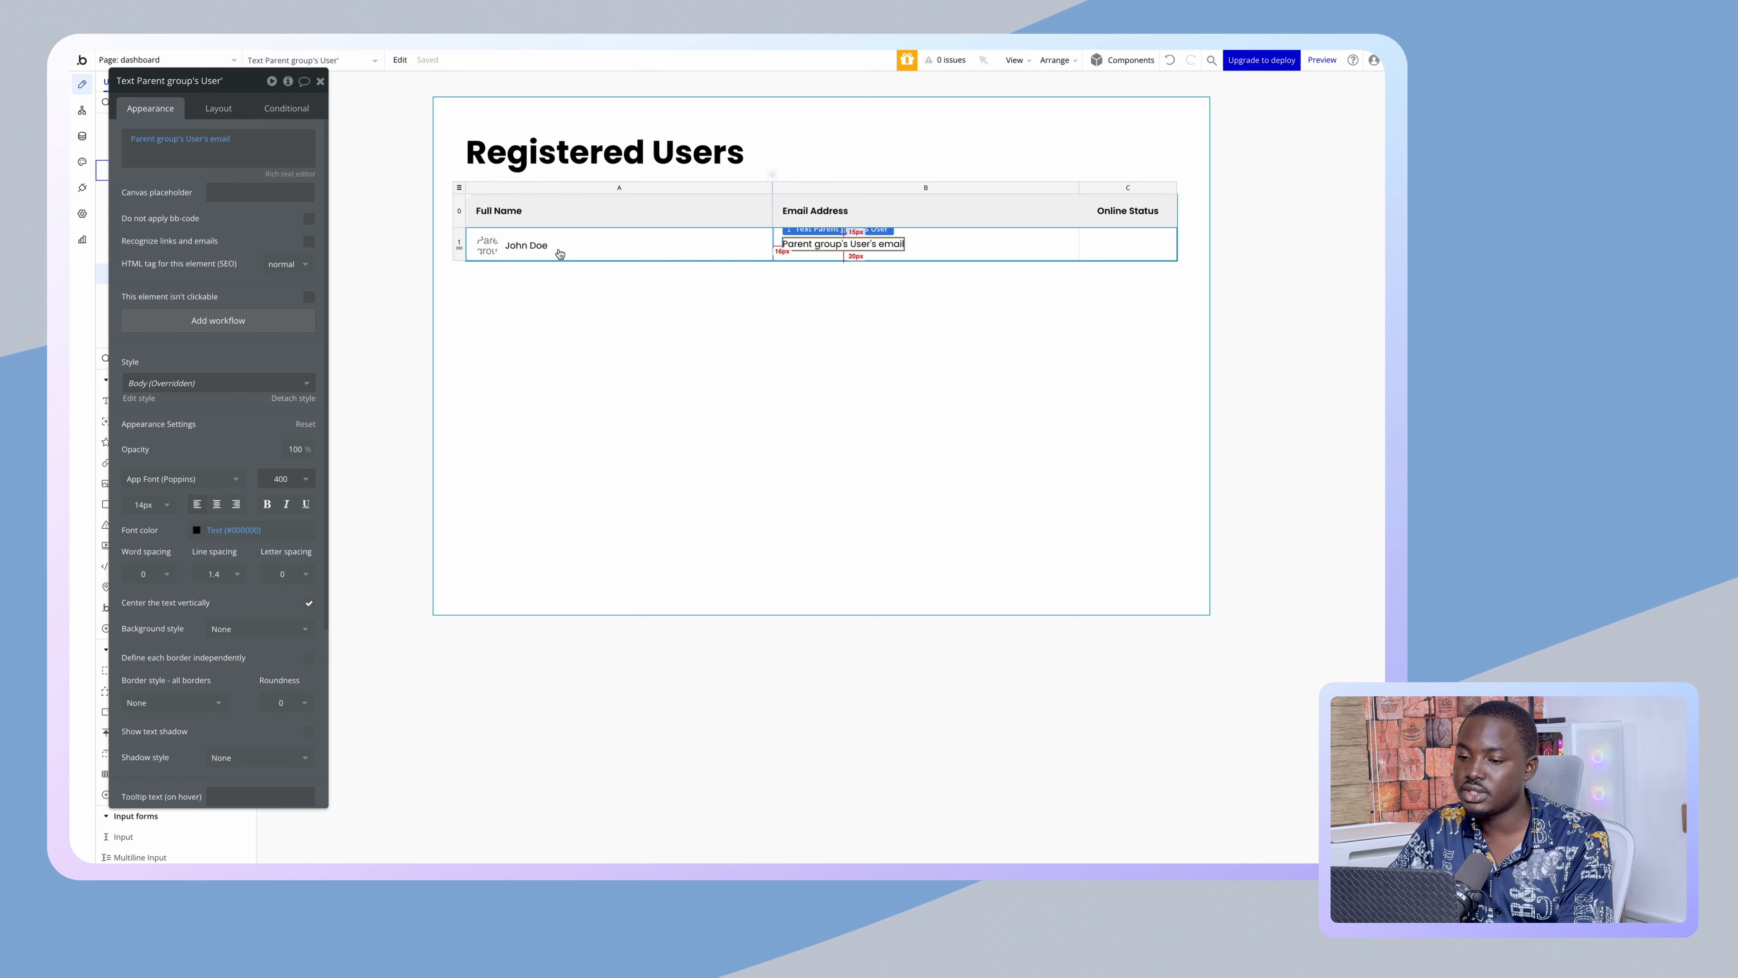
pyautogui.click(525, 246)
pyautogui.click(281, 478)
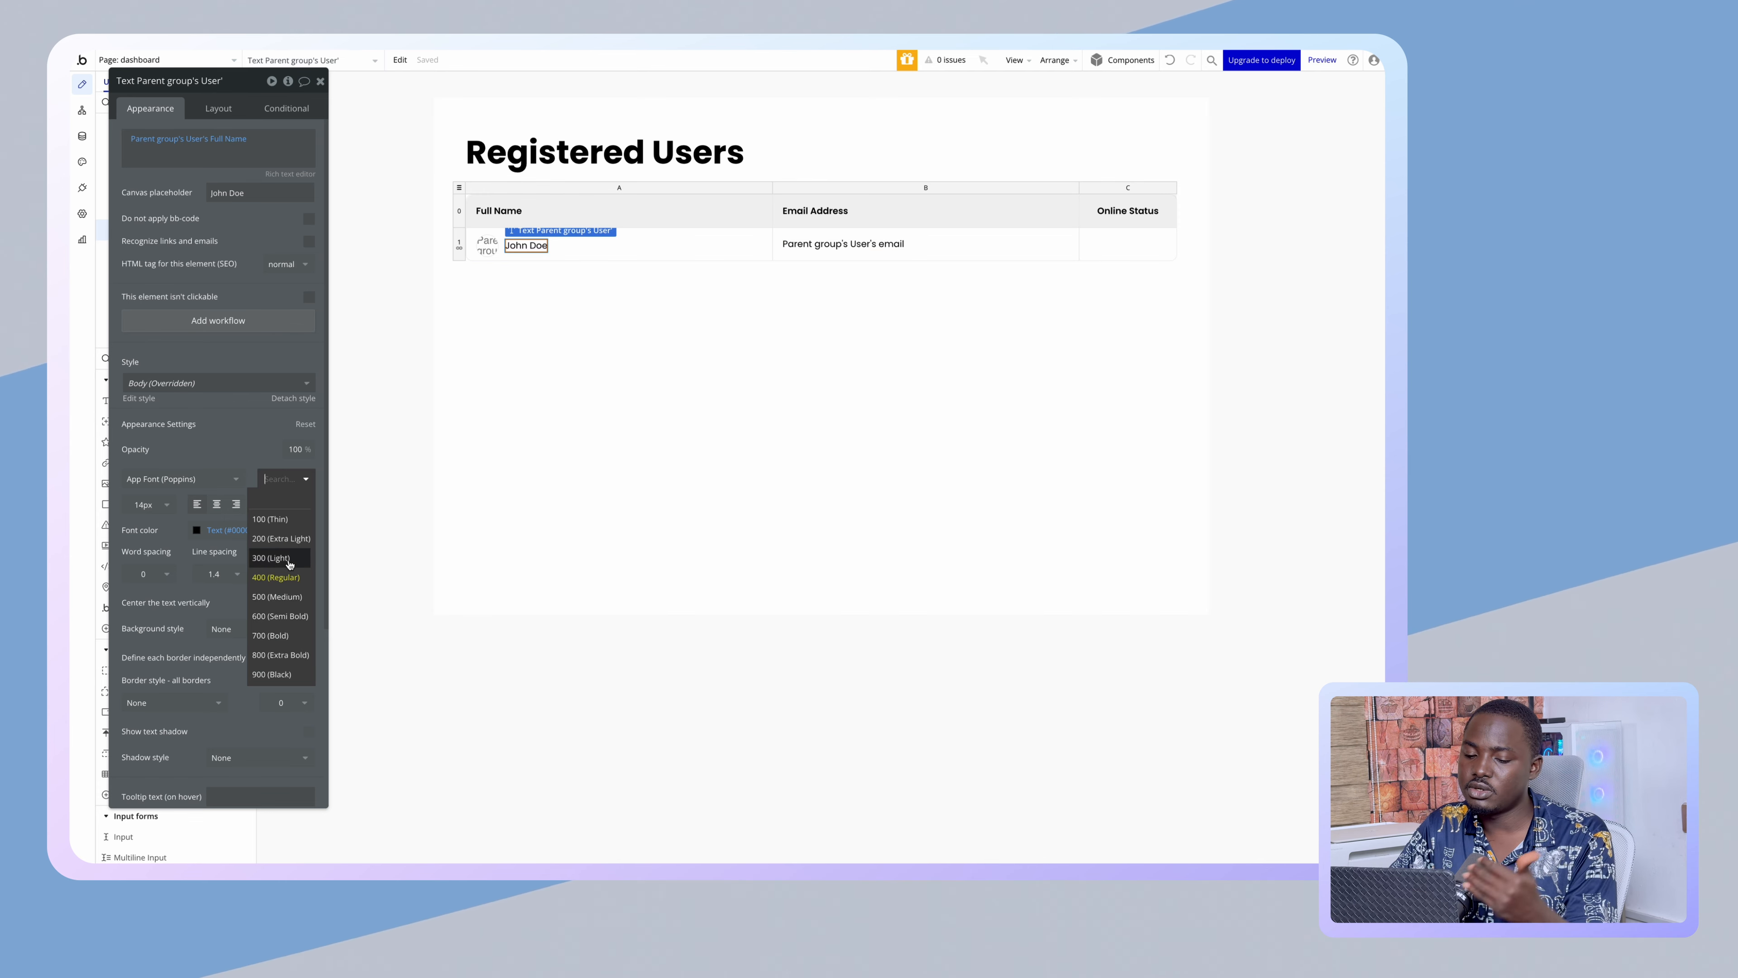
pyautogui.click(280, 585)
pyautogui.click(534, 456)
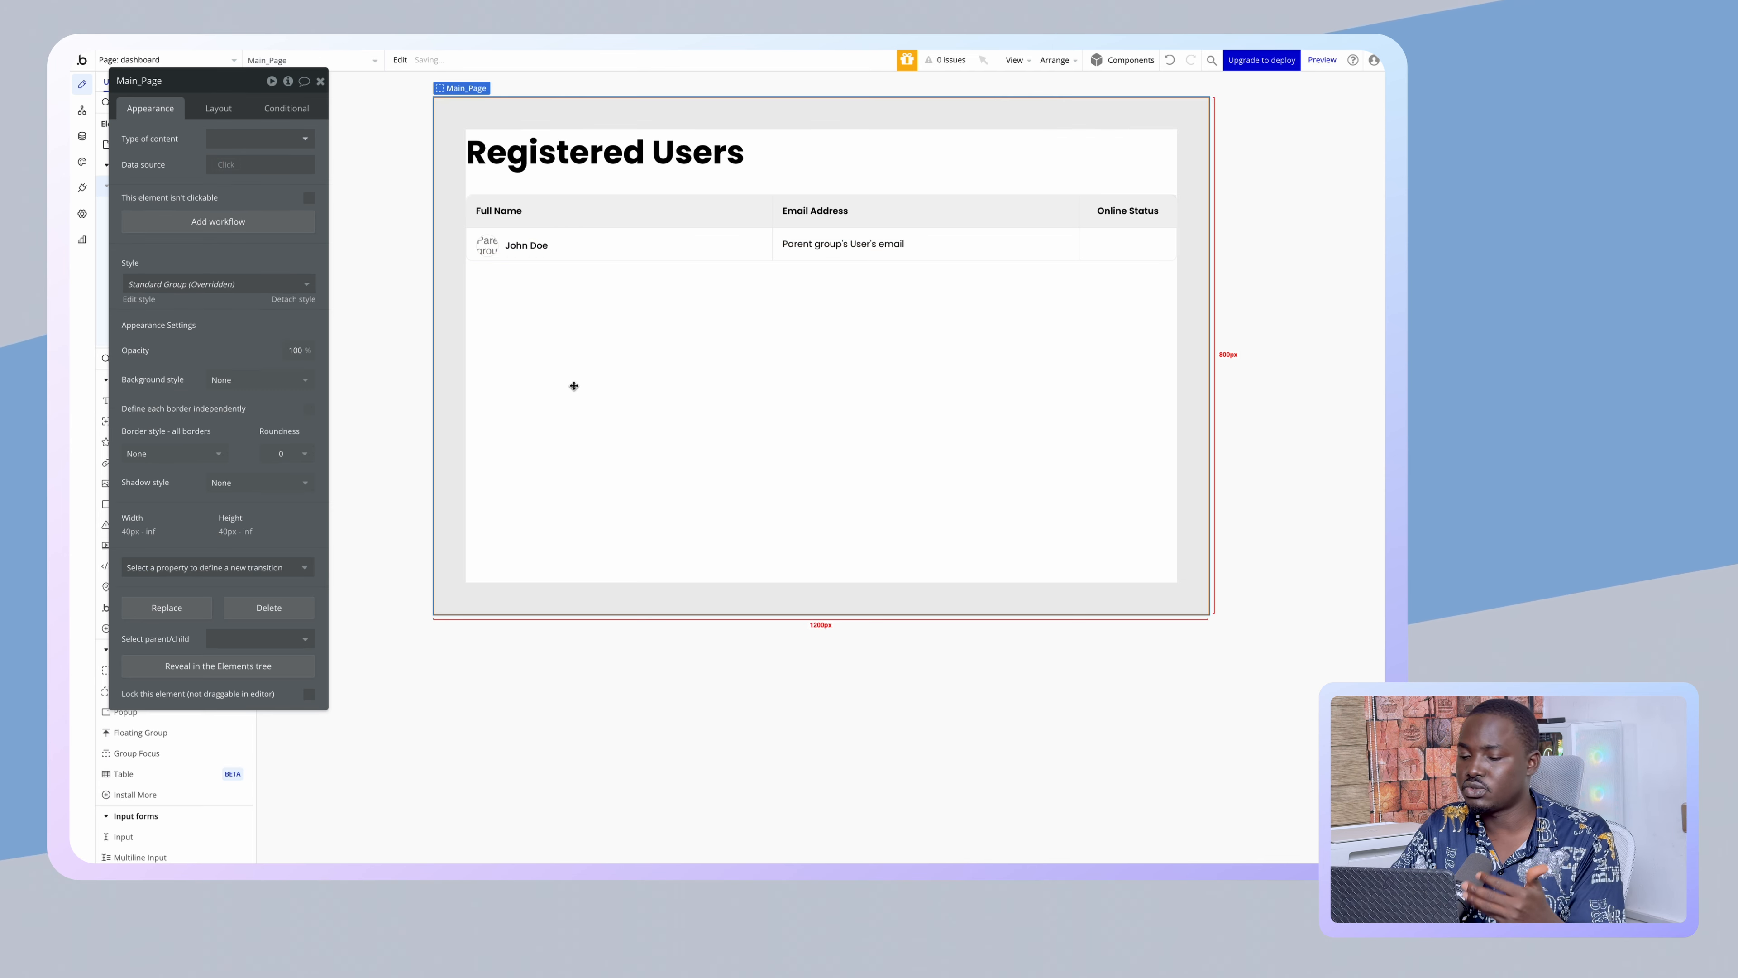
pyautogui.click(425, 296)
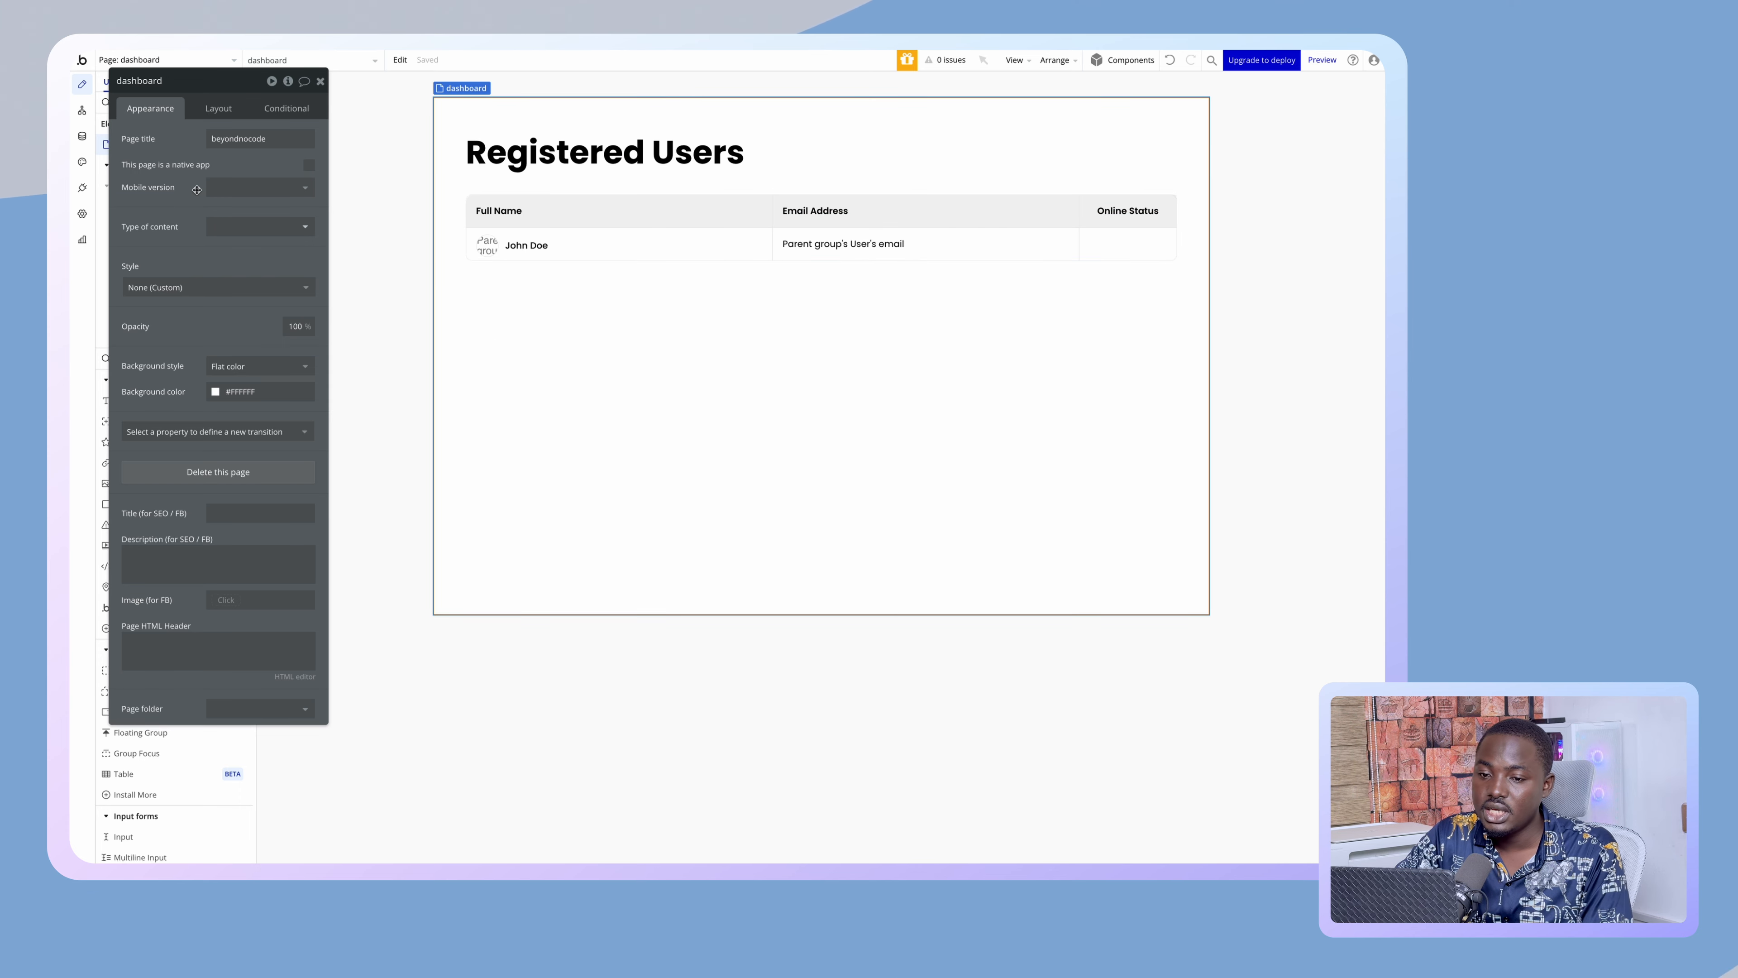
# - Make the User type's Online? field default to no
pyautogui.click(82, 137)
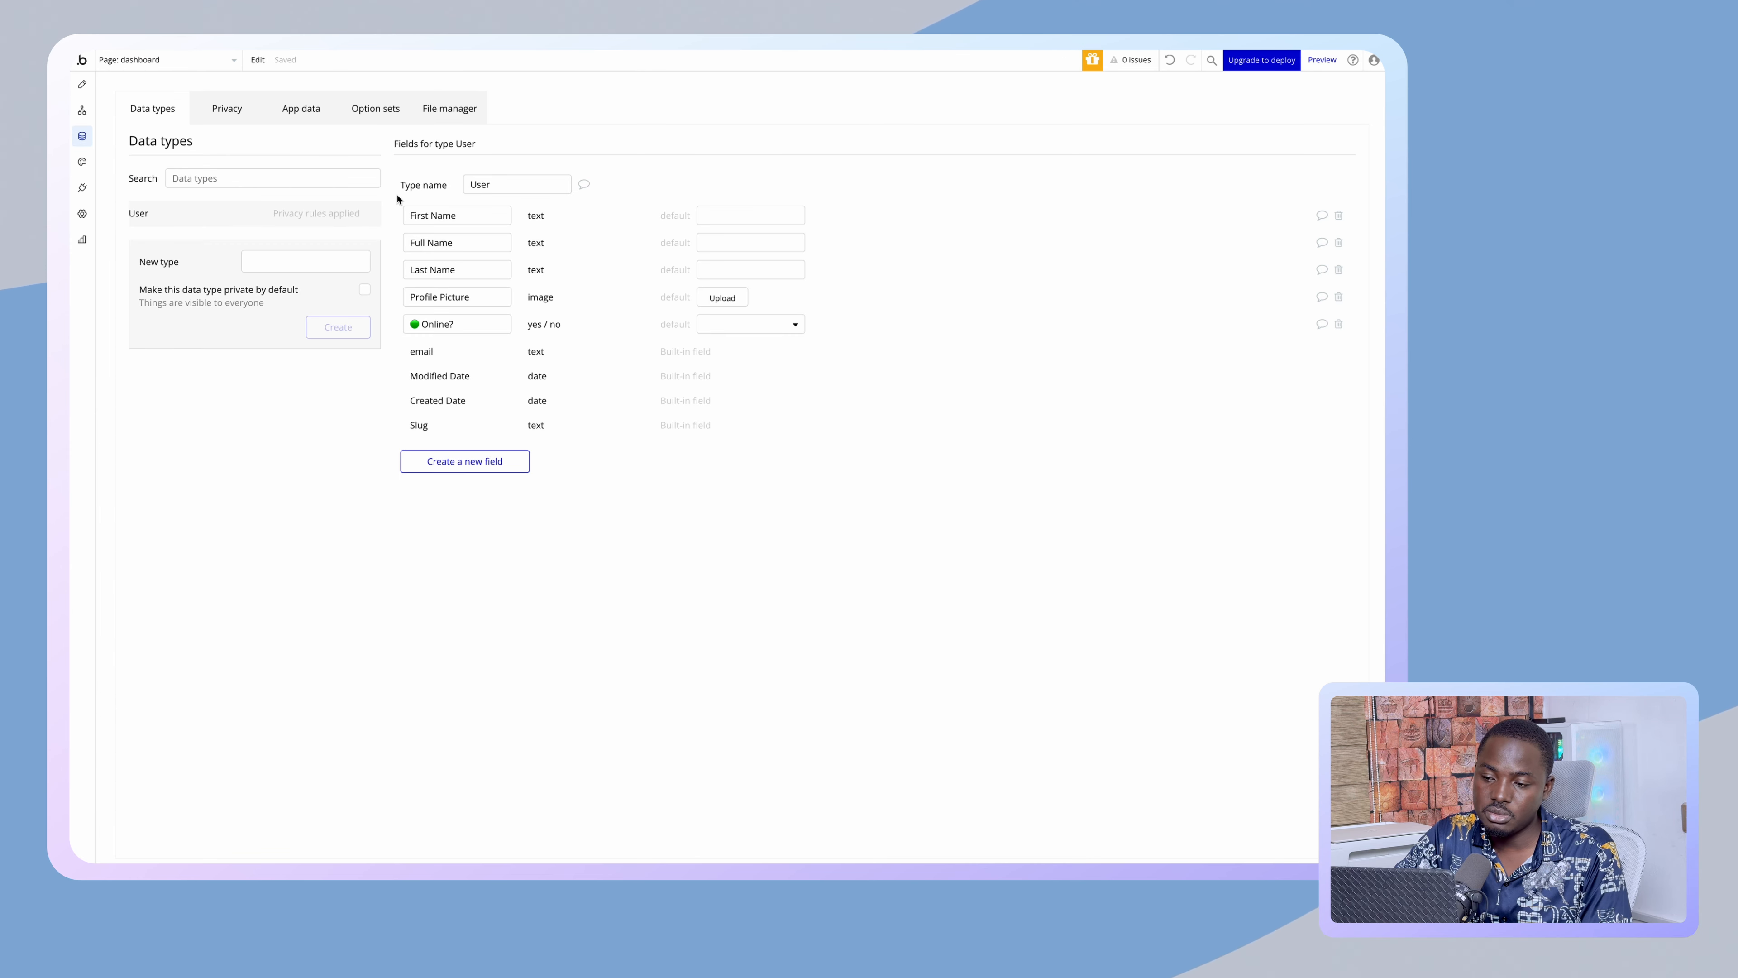
pyautogui.click(718, 326)
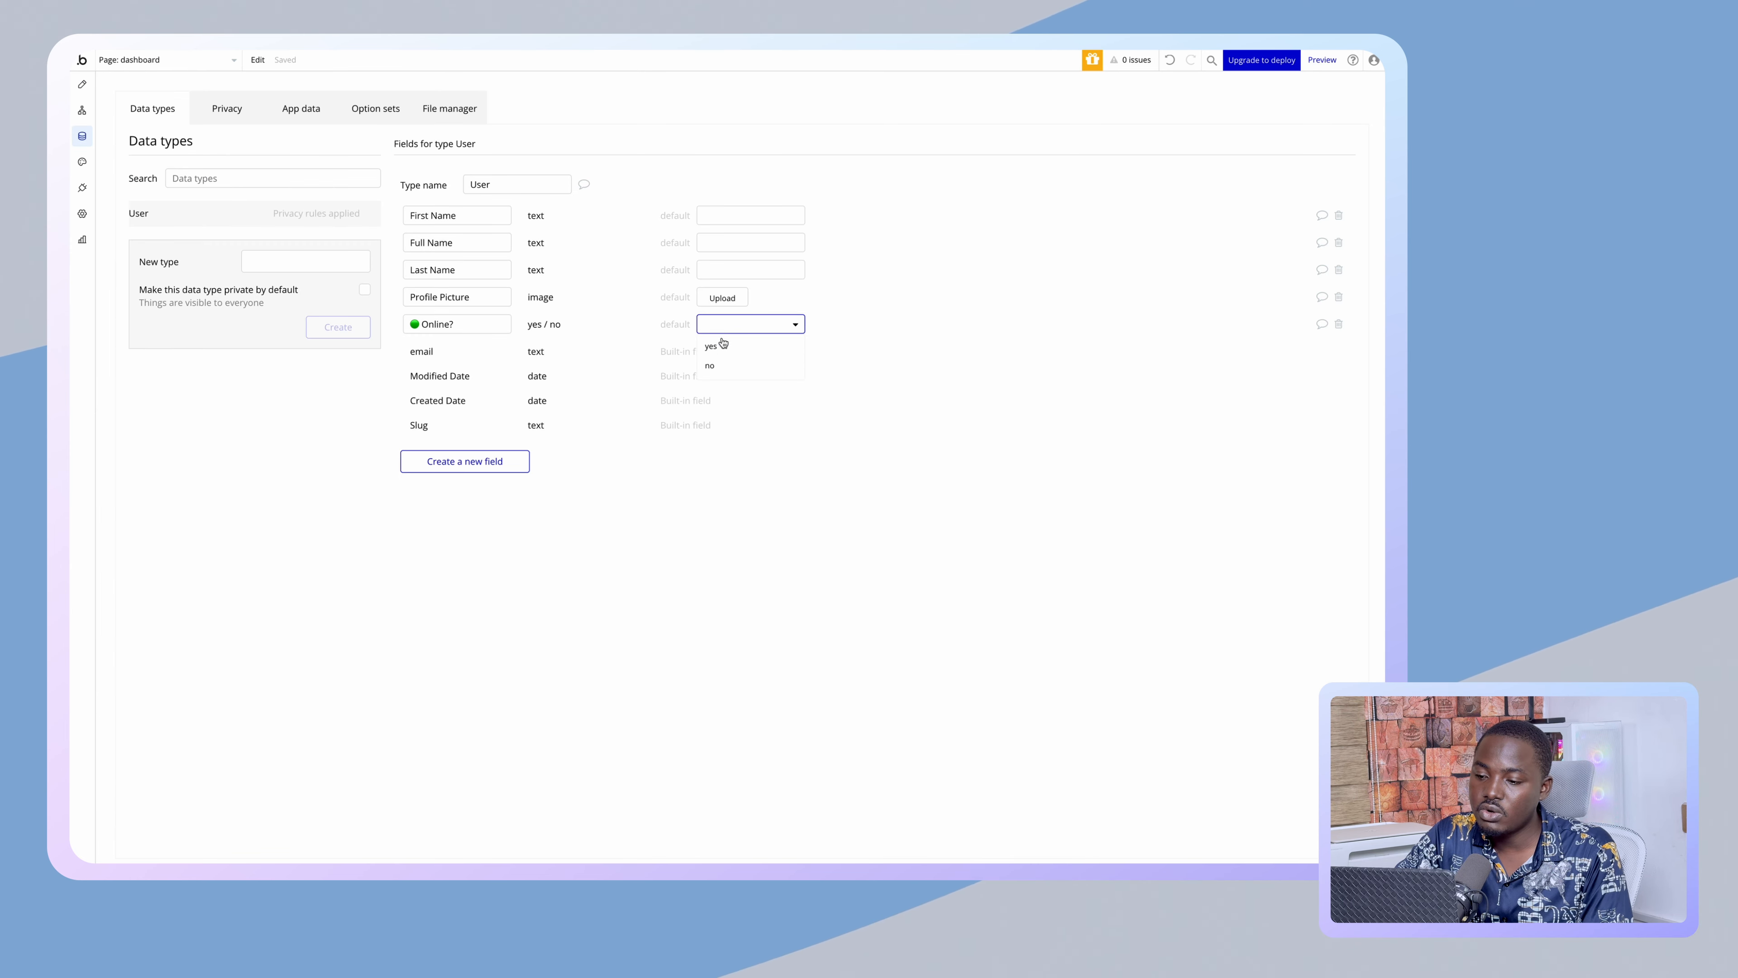
pyautogui.click(723, 363)
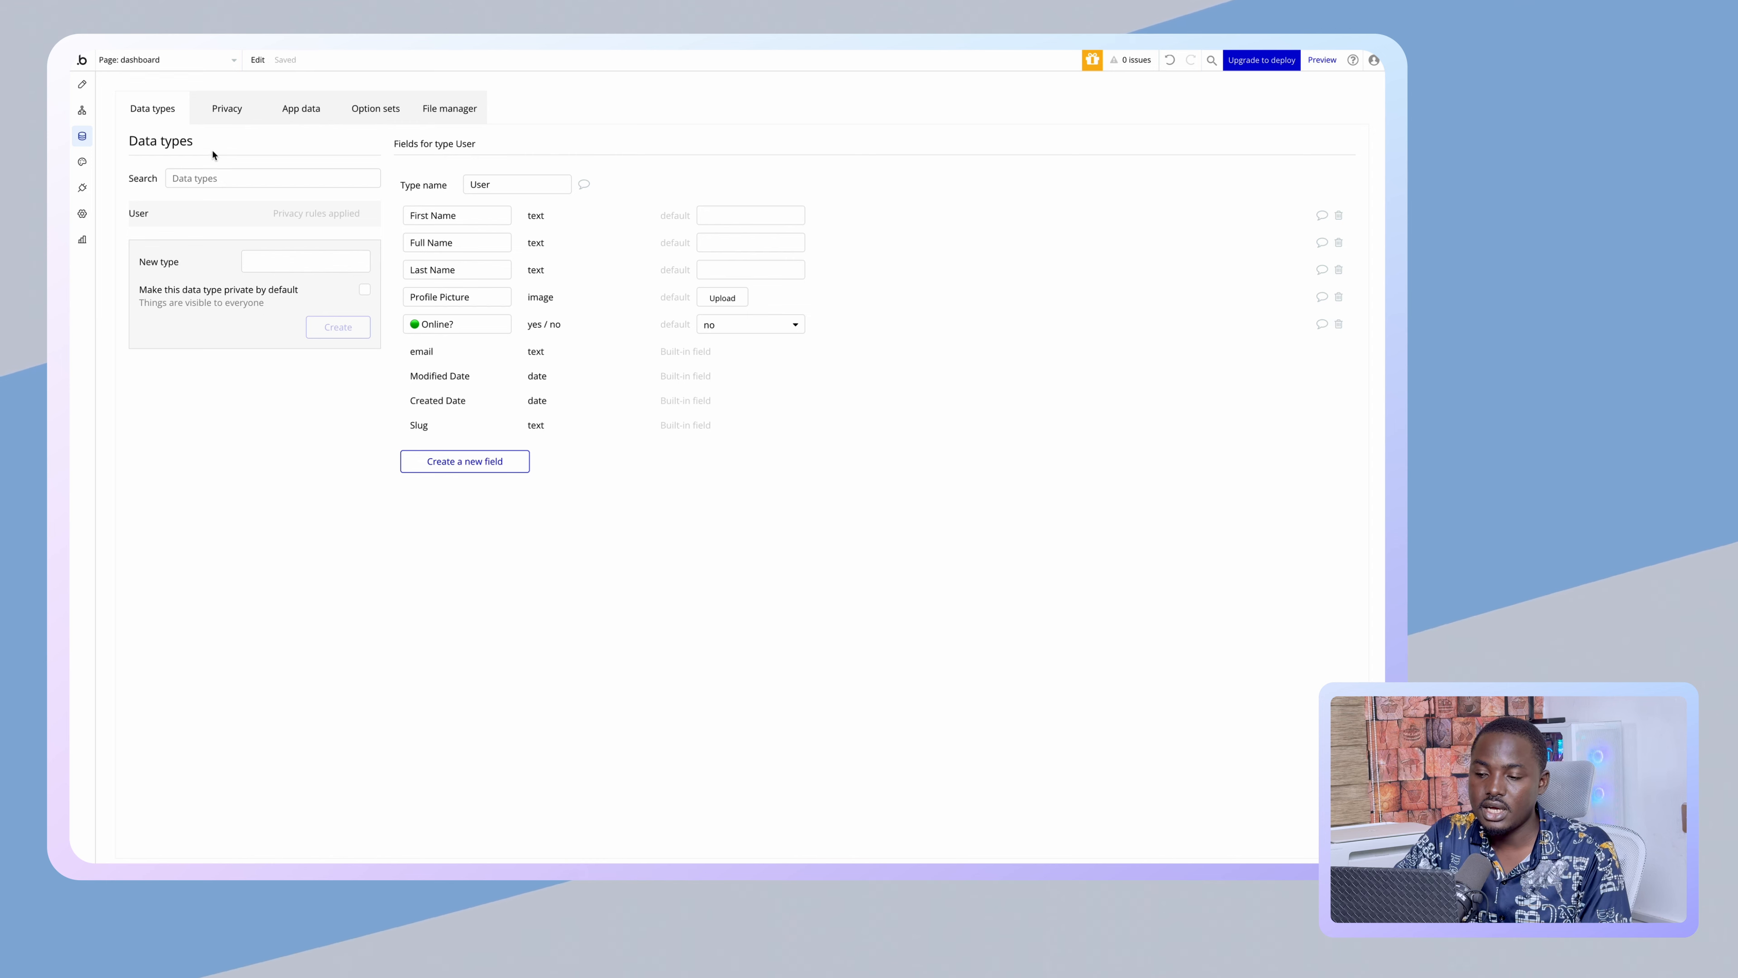
# - Check the Sign Up page tab, then return to the editor's Design view of the dashboard
pyautogui.moveTo(71, 229)
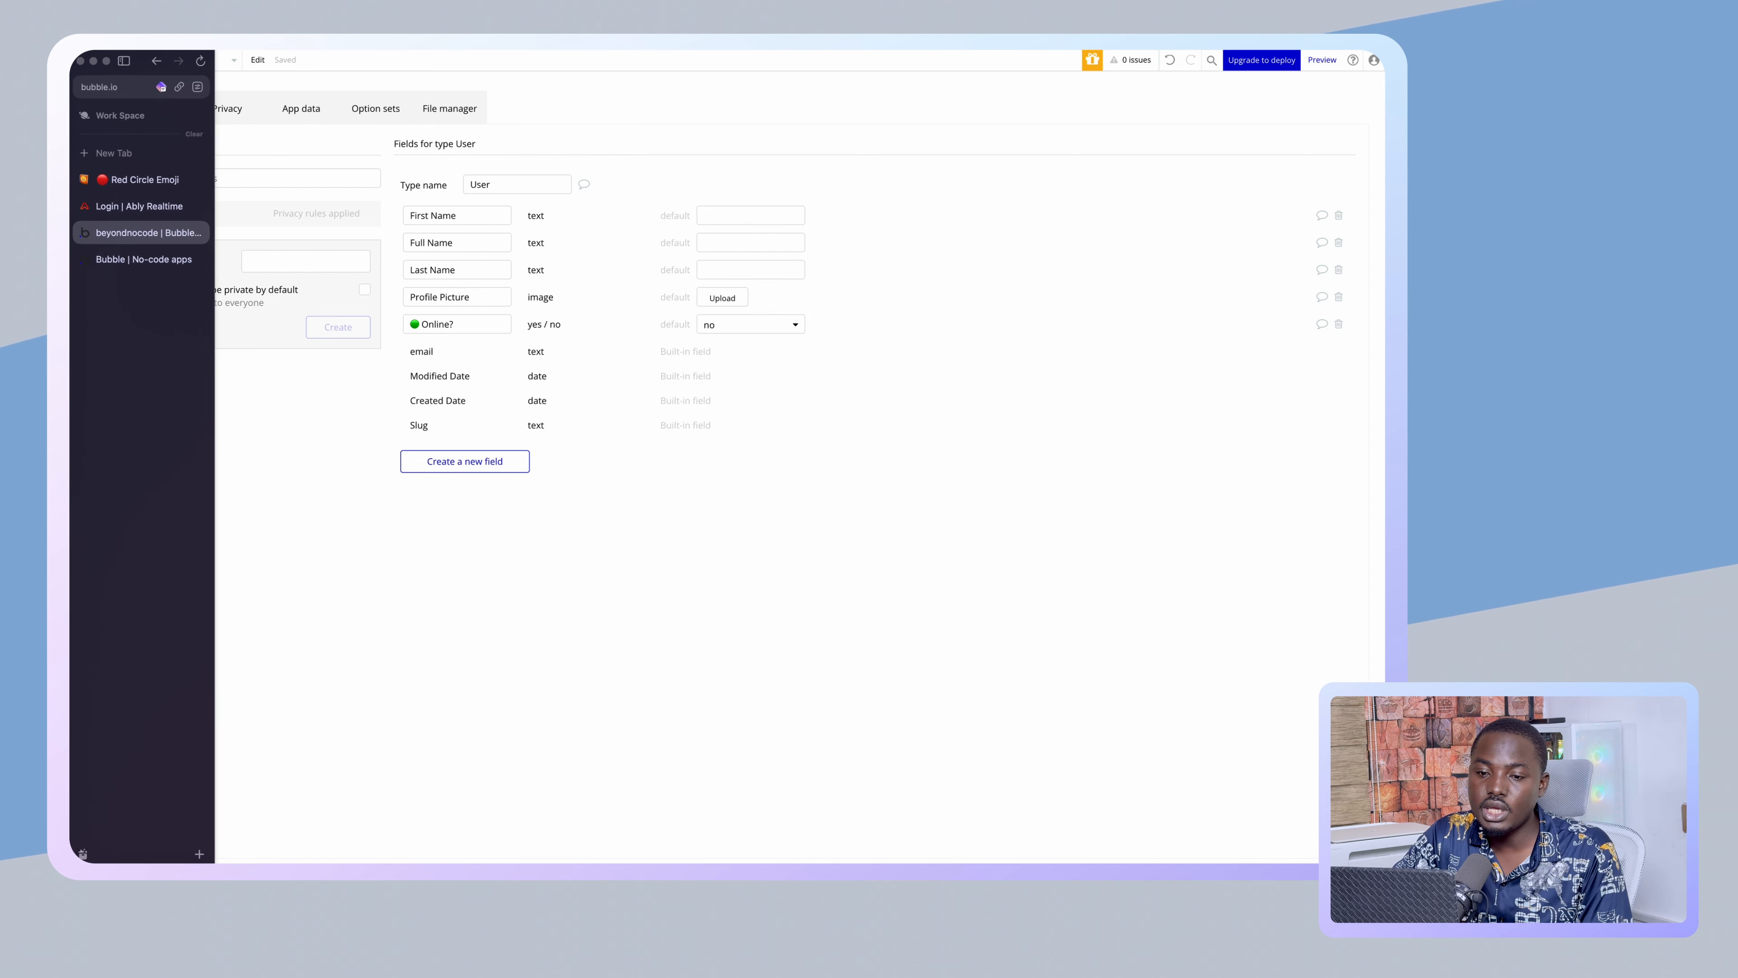
pyautogui.click(140, 260)
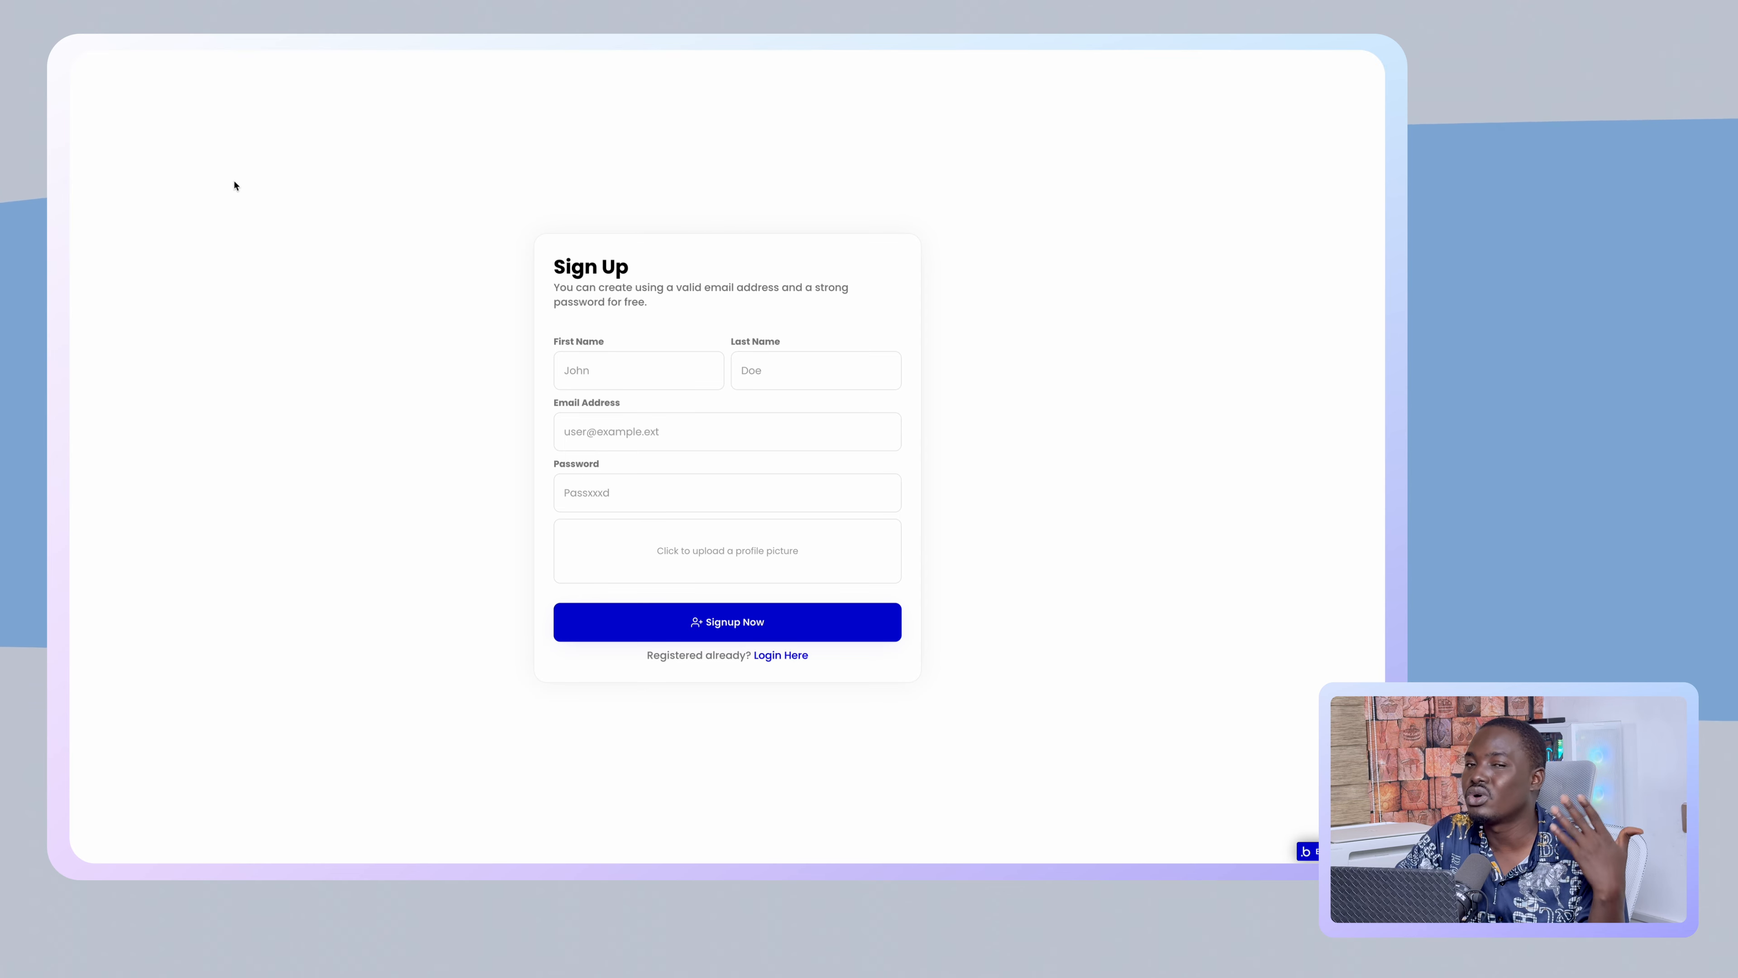
pyautogui.moveTo(71, 212)
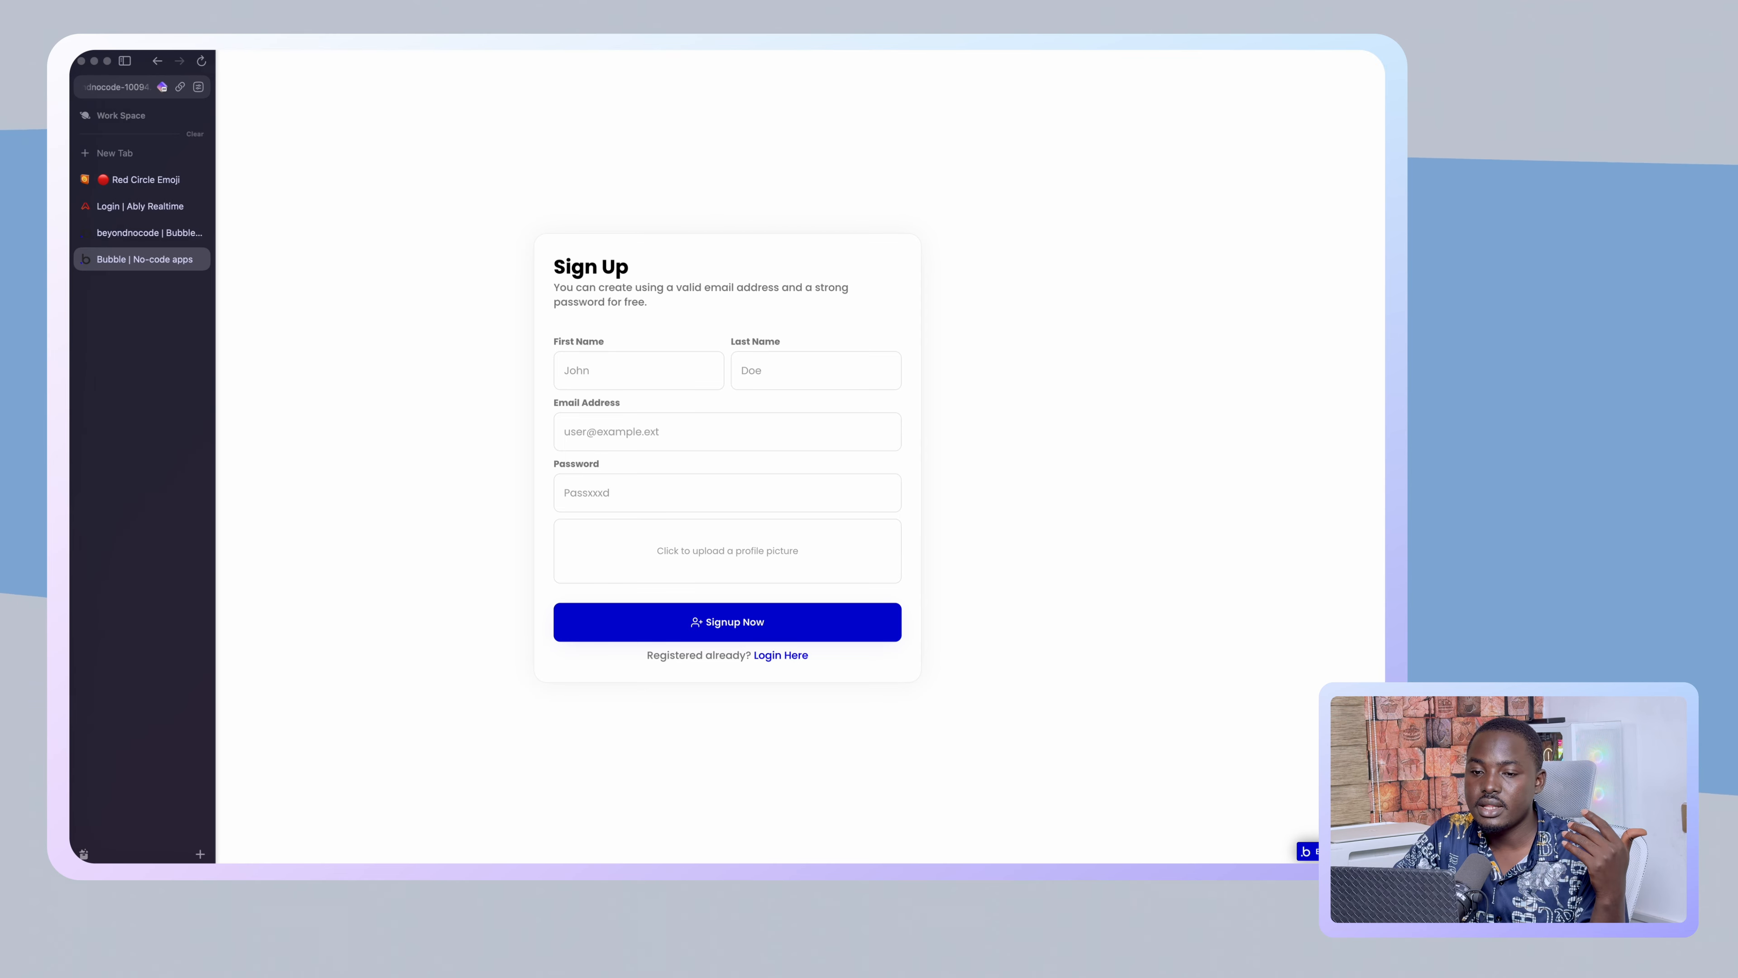
pyautogui.click(126, 233)
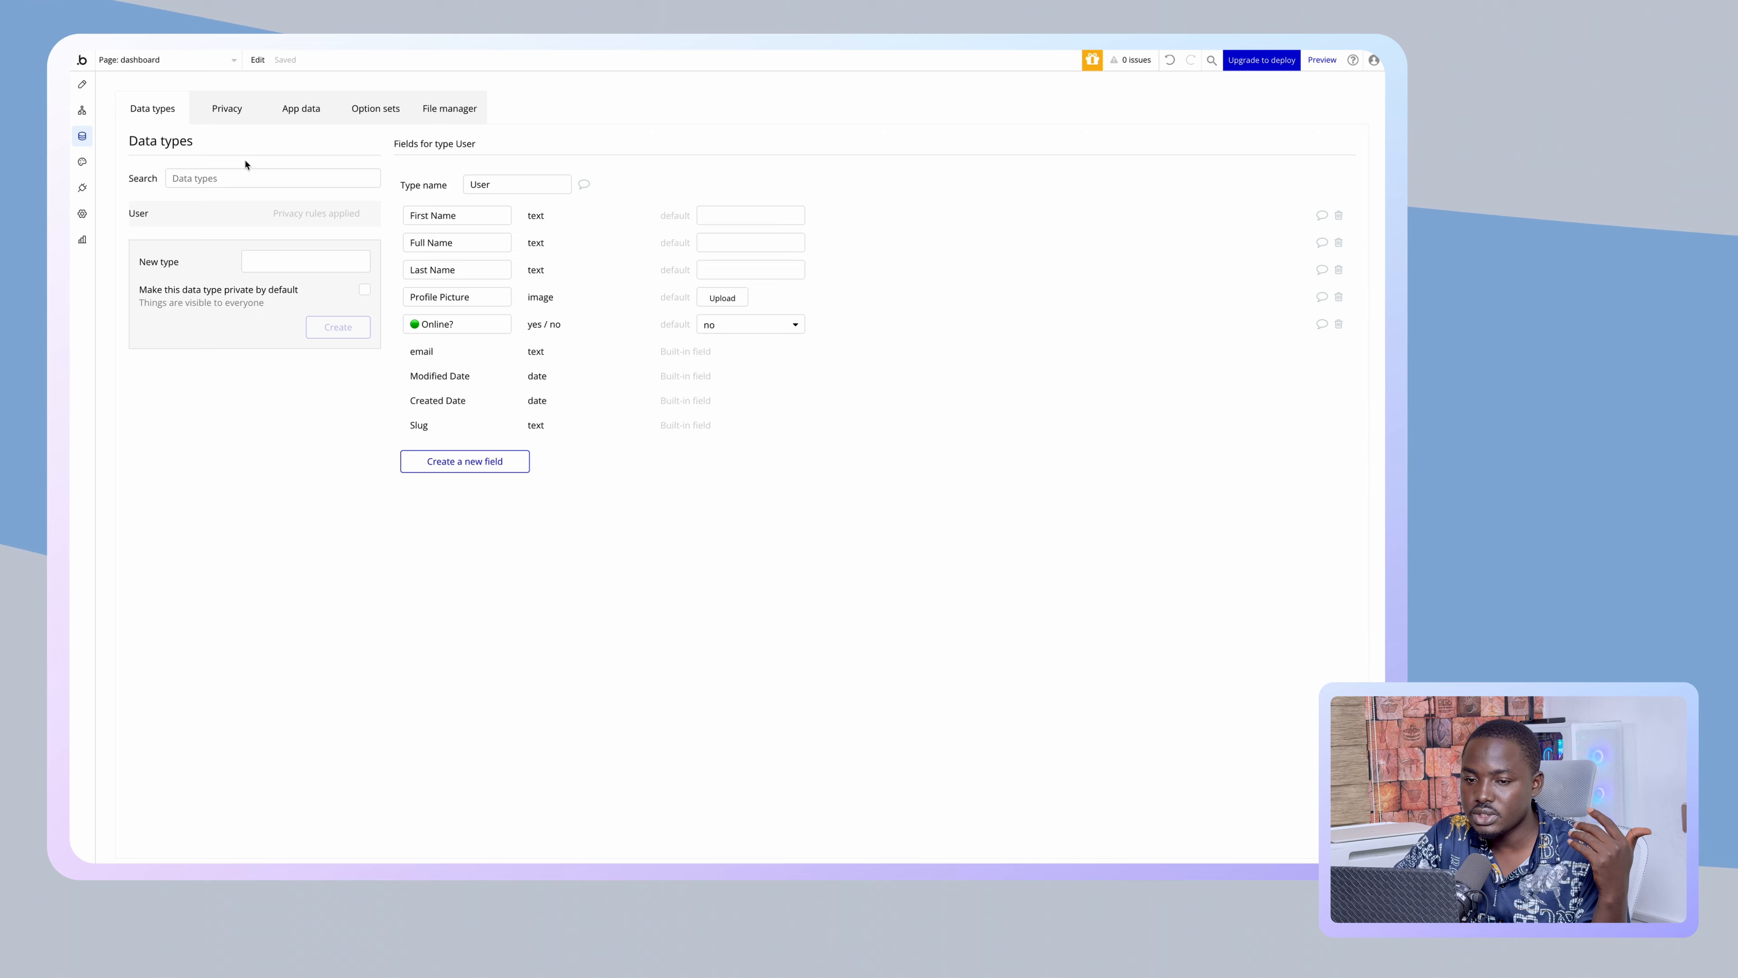
pyautogui.click(82, 84)
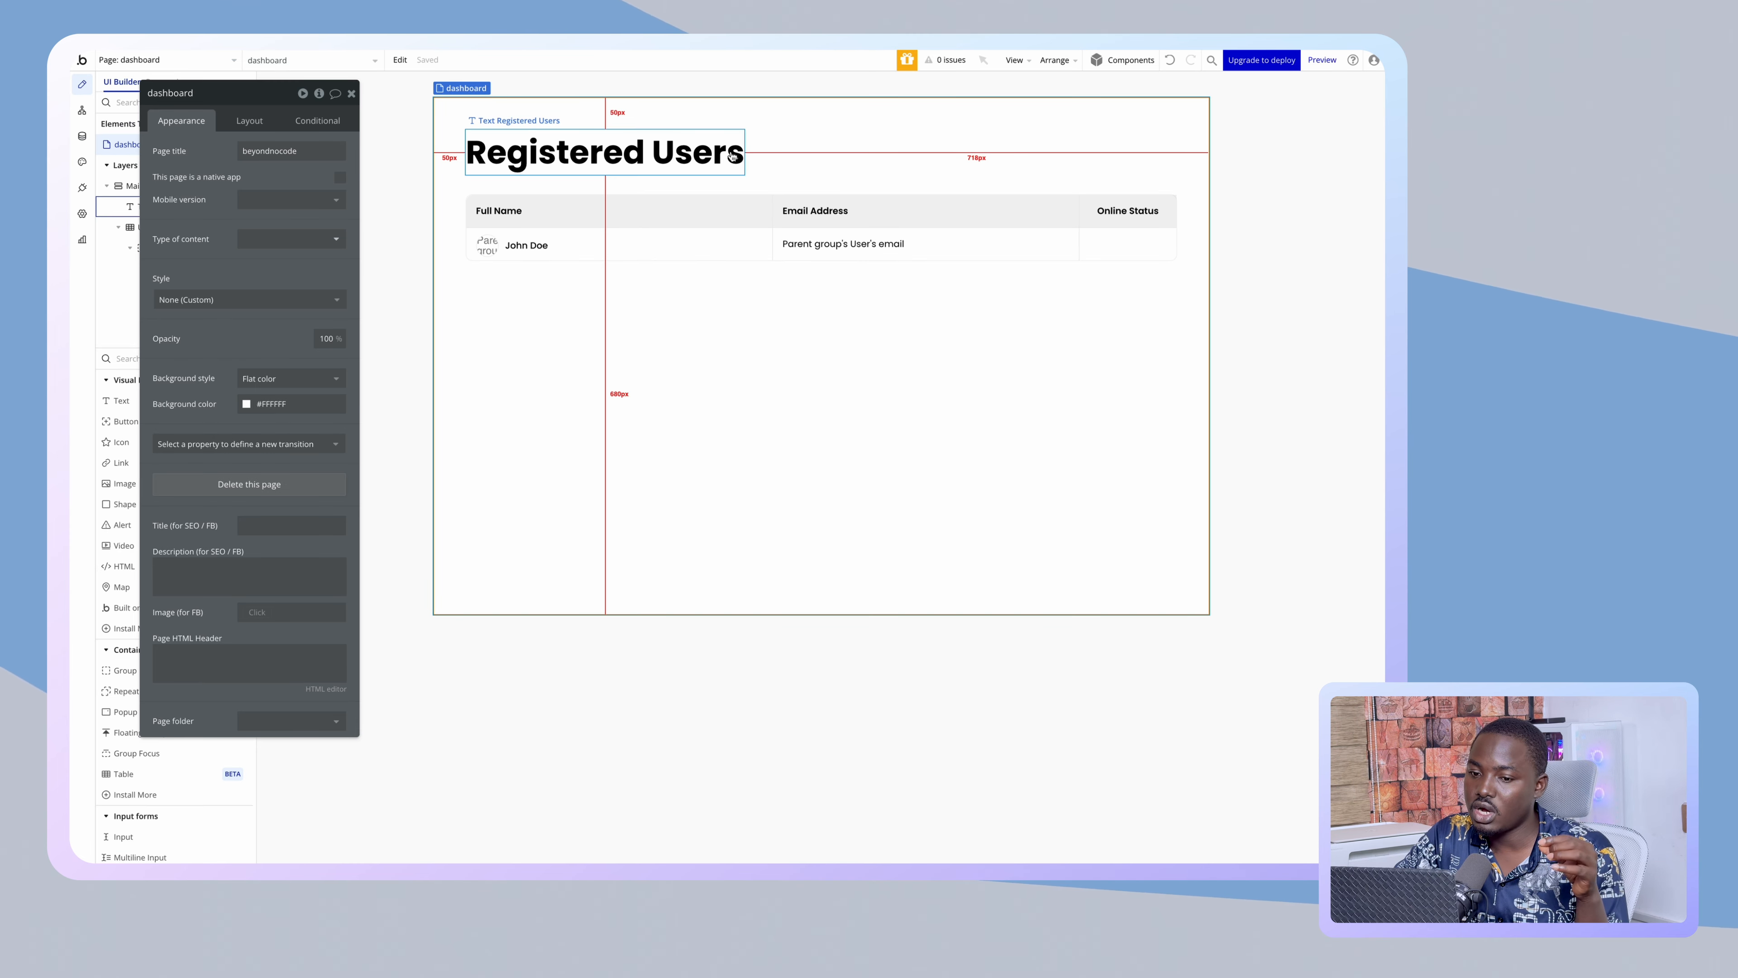
# - Place a new button beside the Registered Users heading and group both into a row container
pyautogui.moveTo(292, 255); pyautogui.dragTo(408, 257)
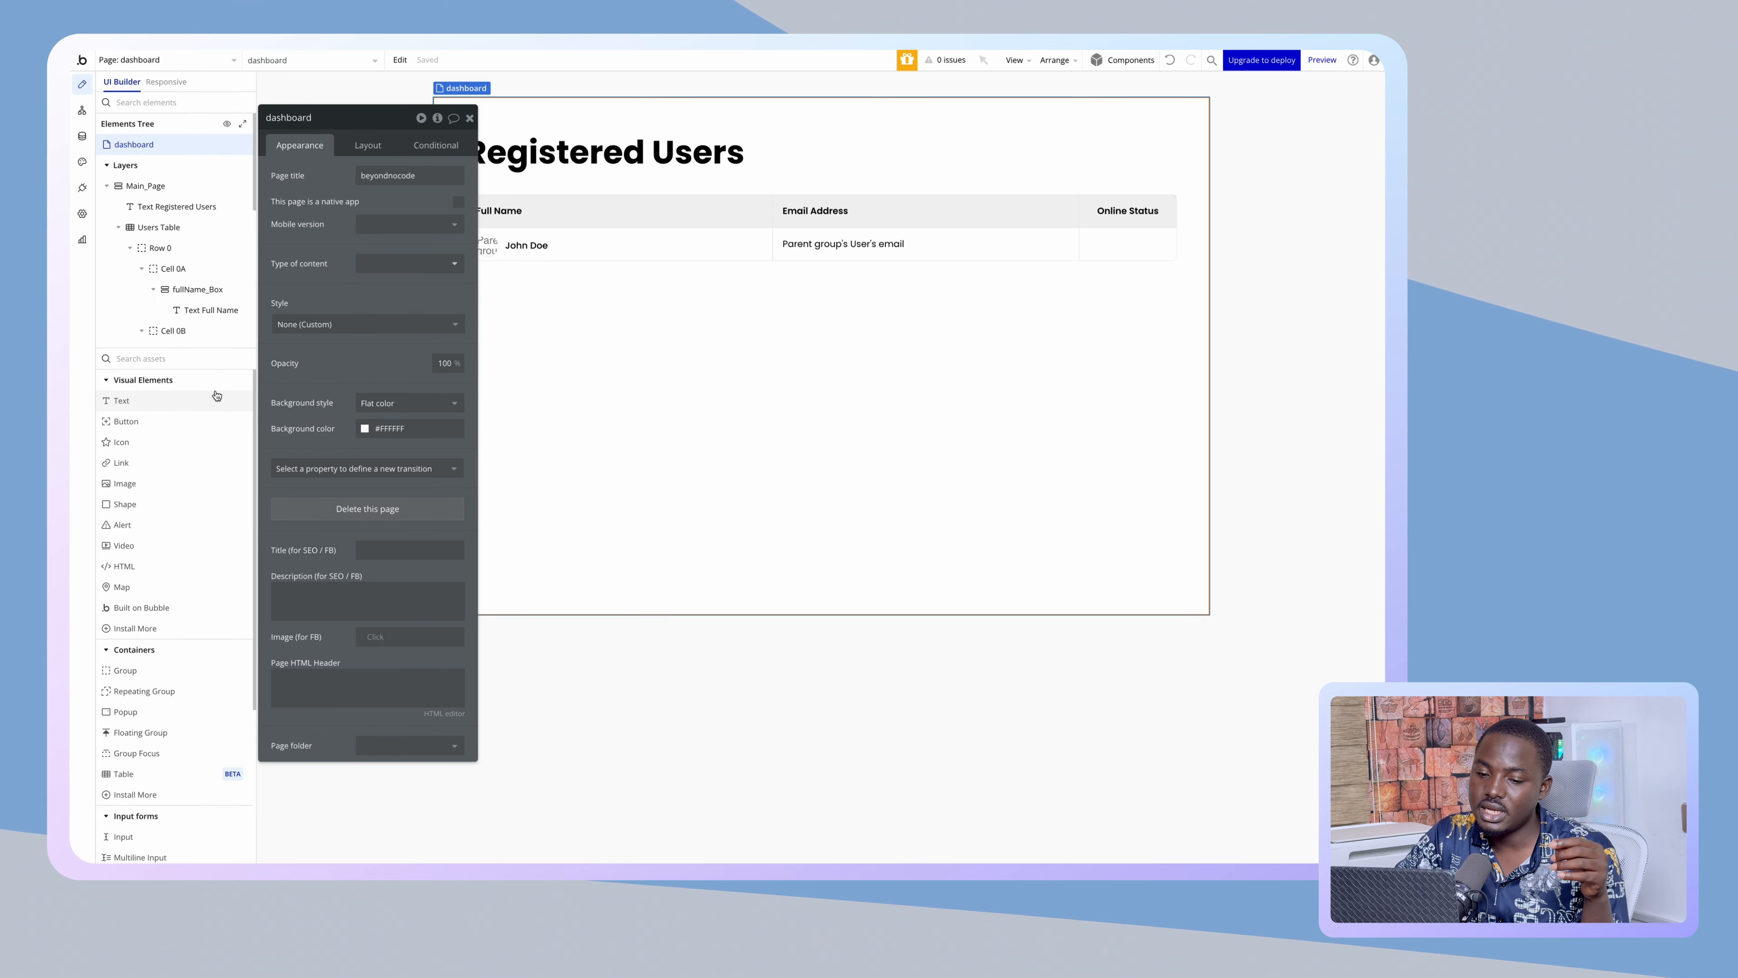
pyautogui.click(126, 421)
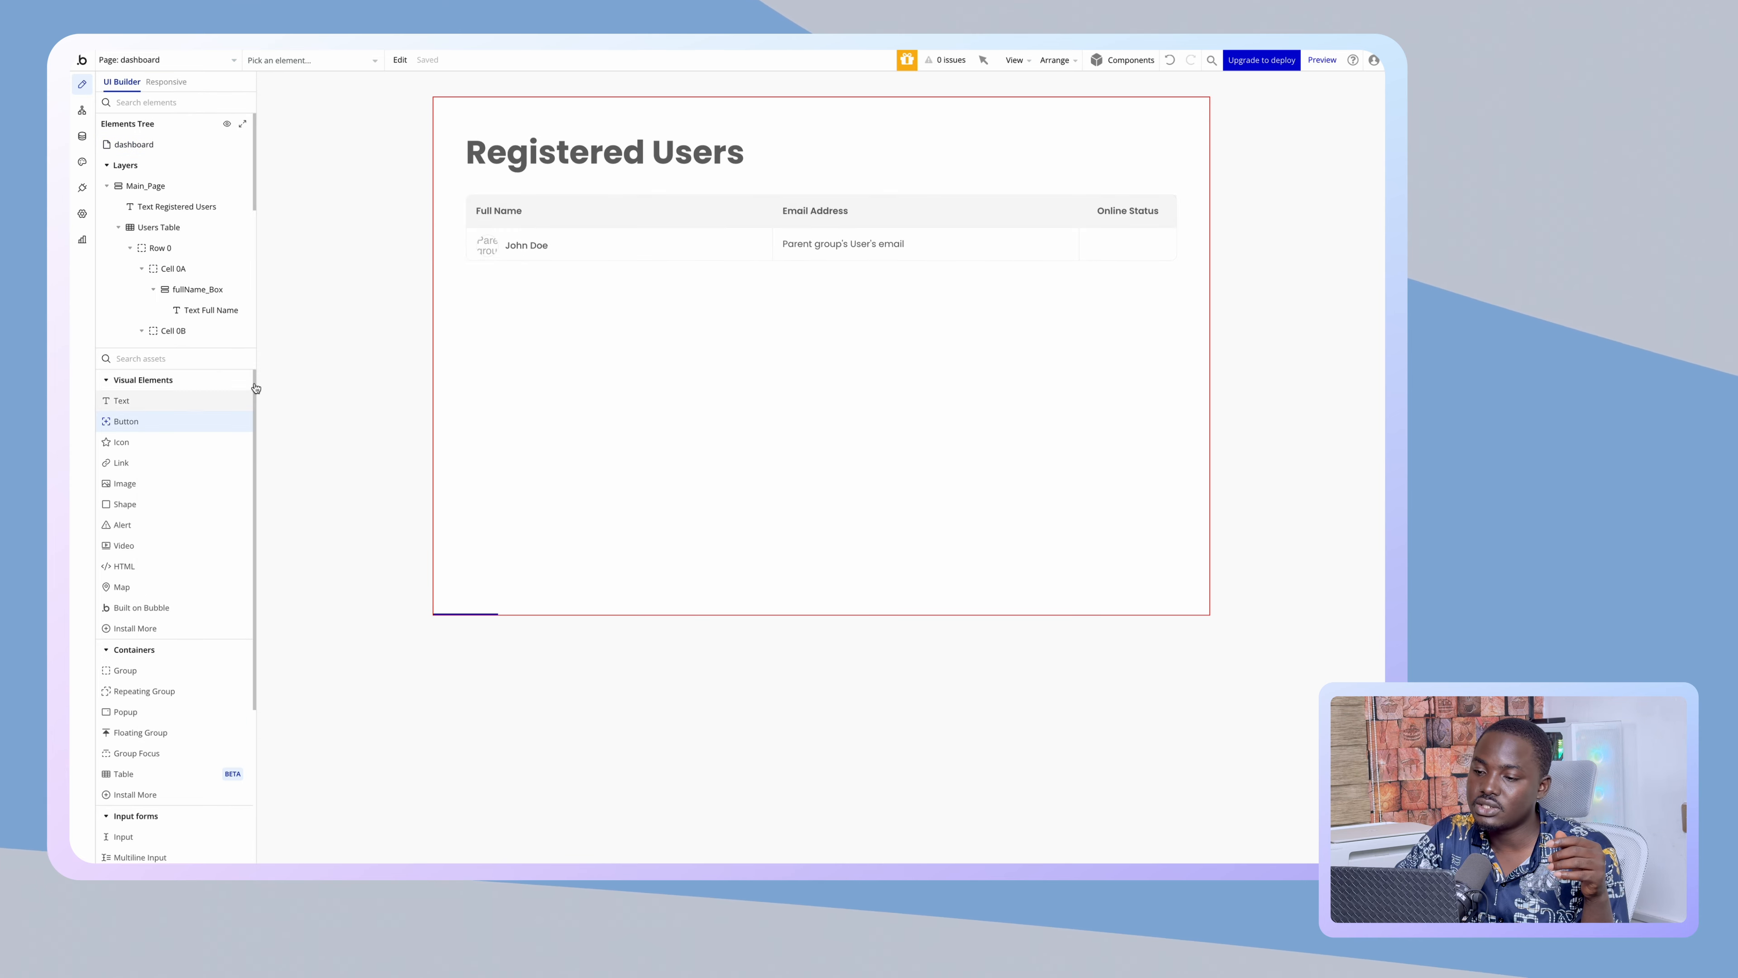
pyautogui.click(1010, 152)
pyautogui.keyDown('shift'); pyautogui.click(601, 158); pyautogui.keyUp('shift')
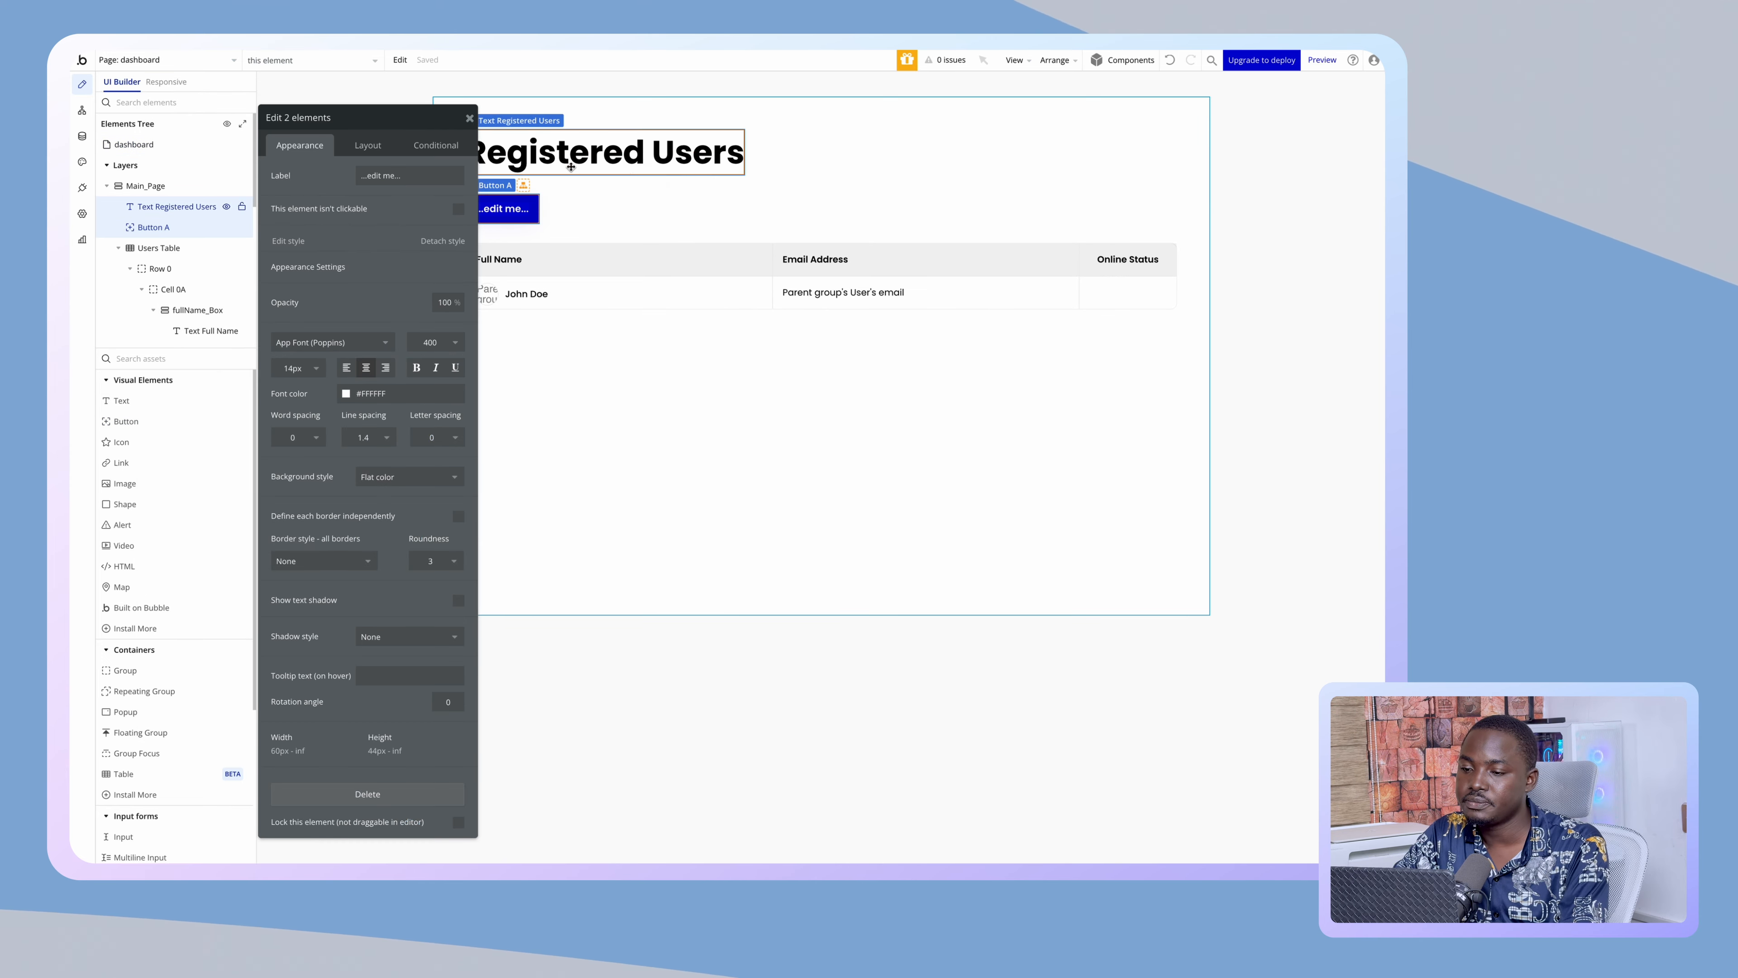
pyautogui.rightClick(572, 168)
pyautogui.moveTo(650, 251)
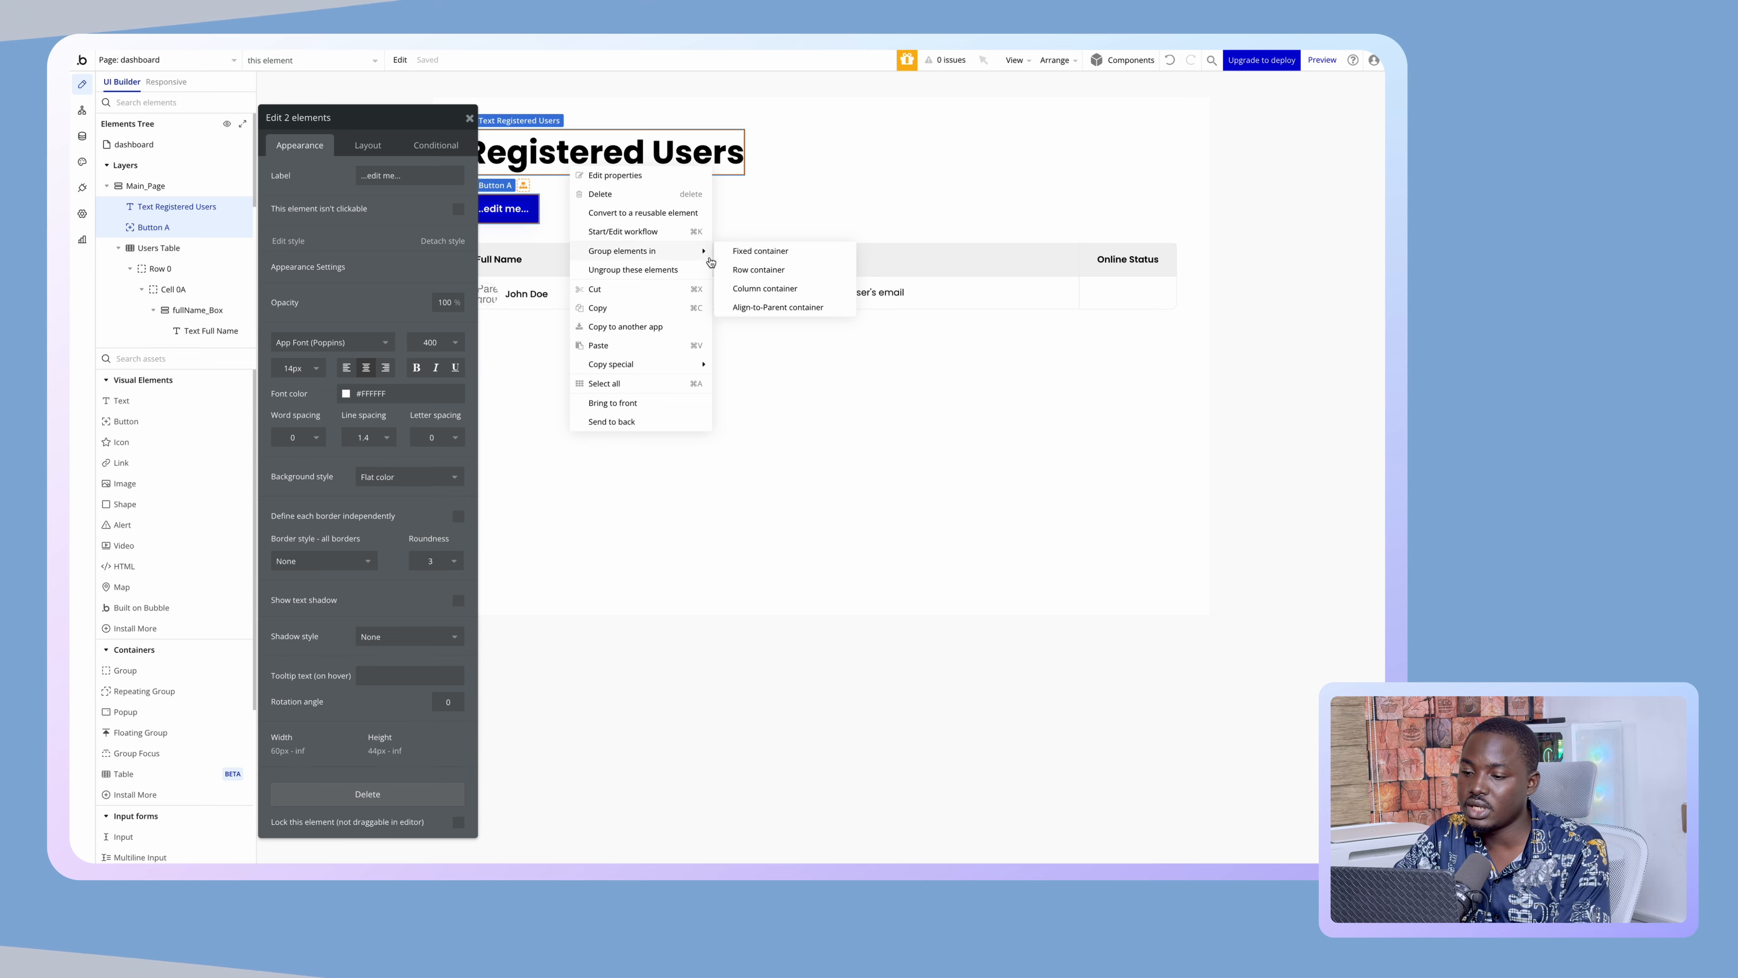
pyautogui.click(752, 268)
# - Rename the row group to DummyHeader and turn on gap spacing between its elements
pyautogui.click(724, 171)
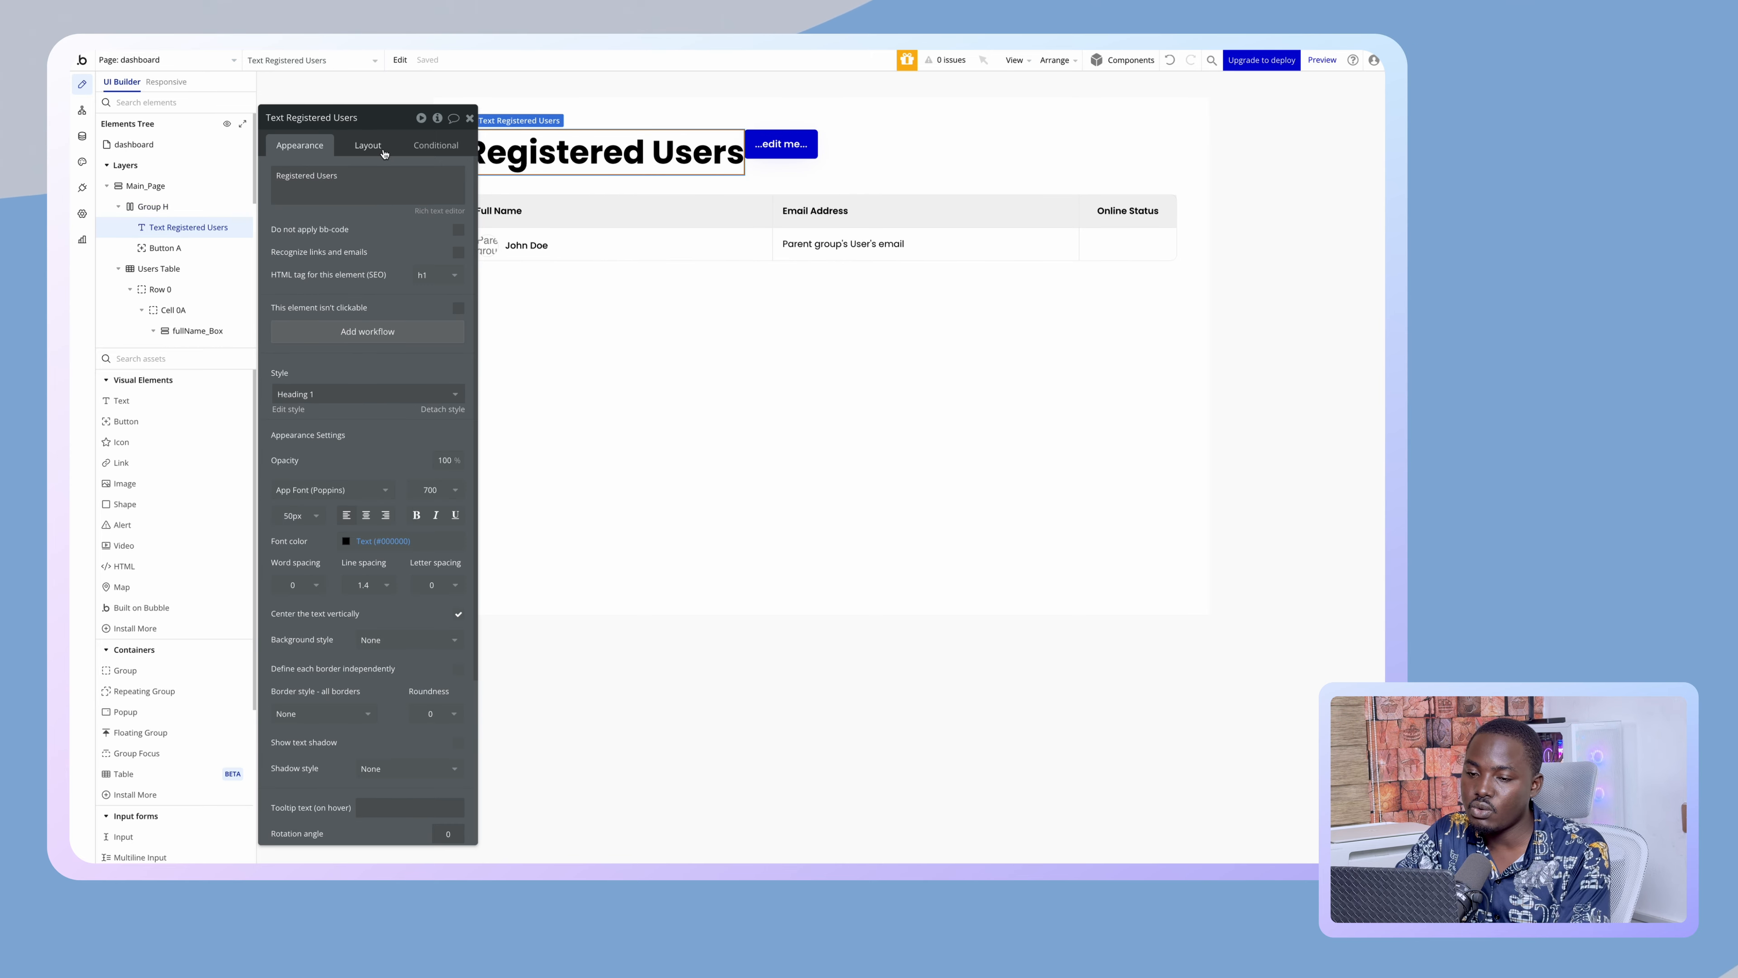
pyautogui.click(825, 159)
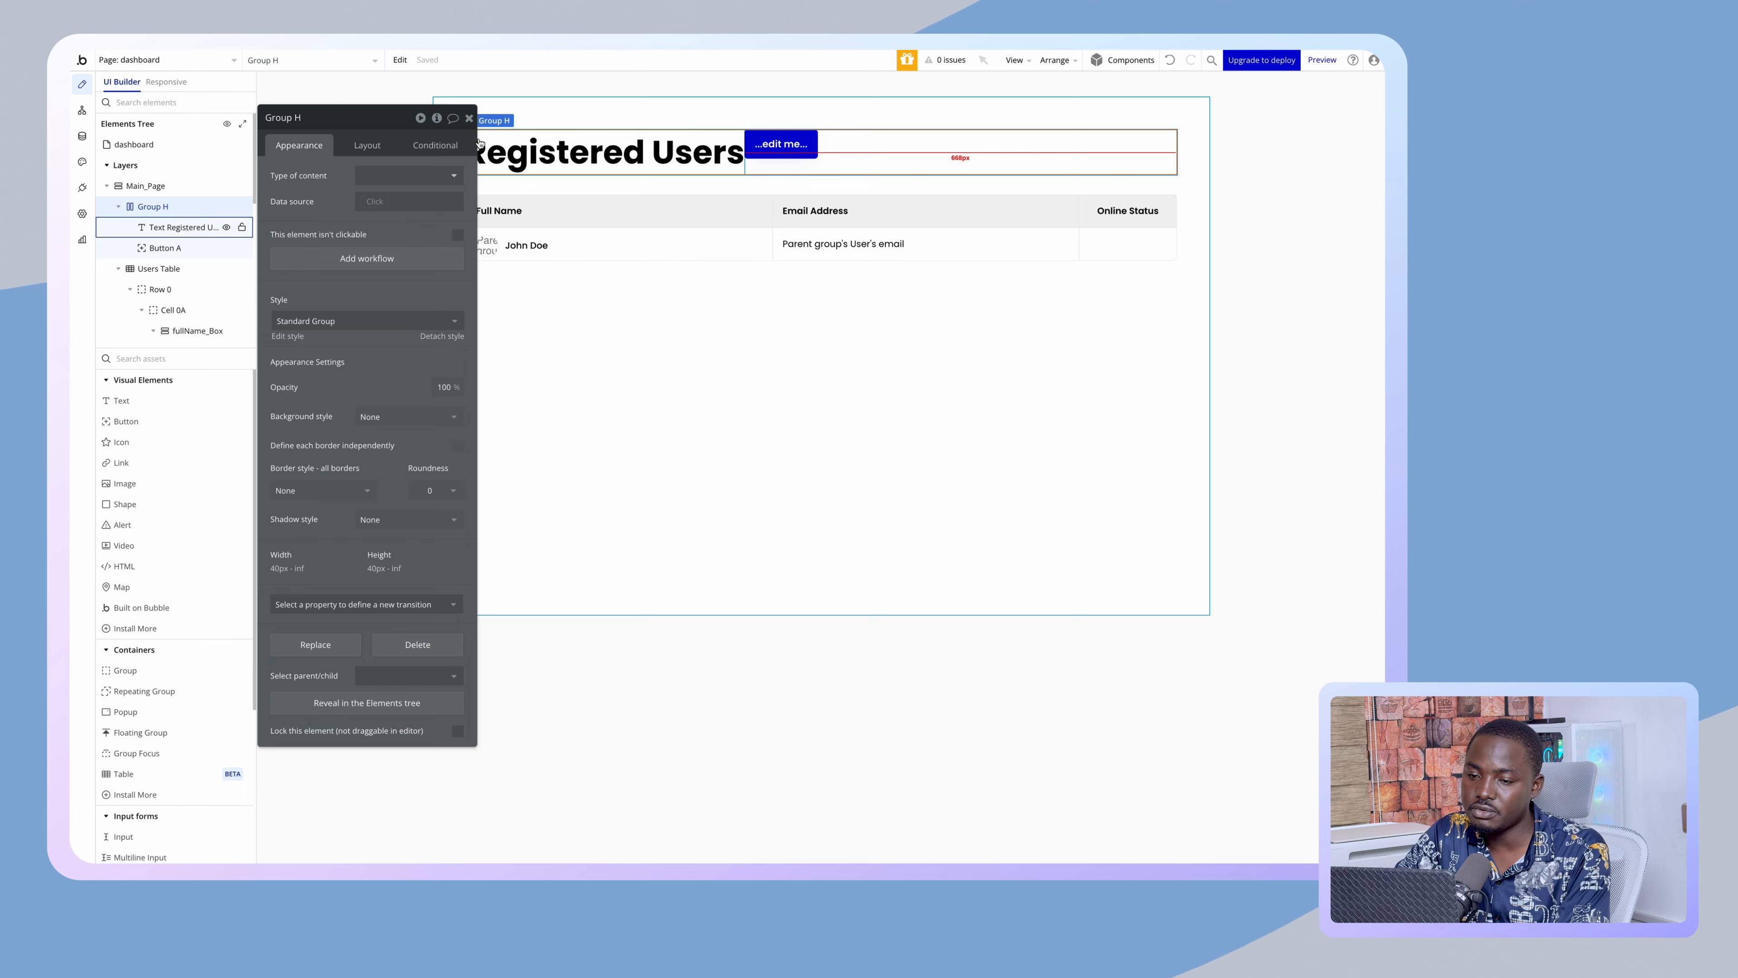
pyautogui.click(375, 144)
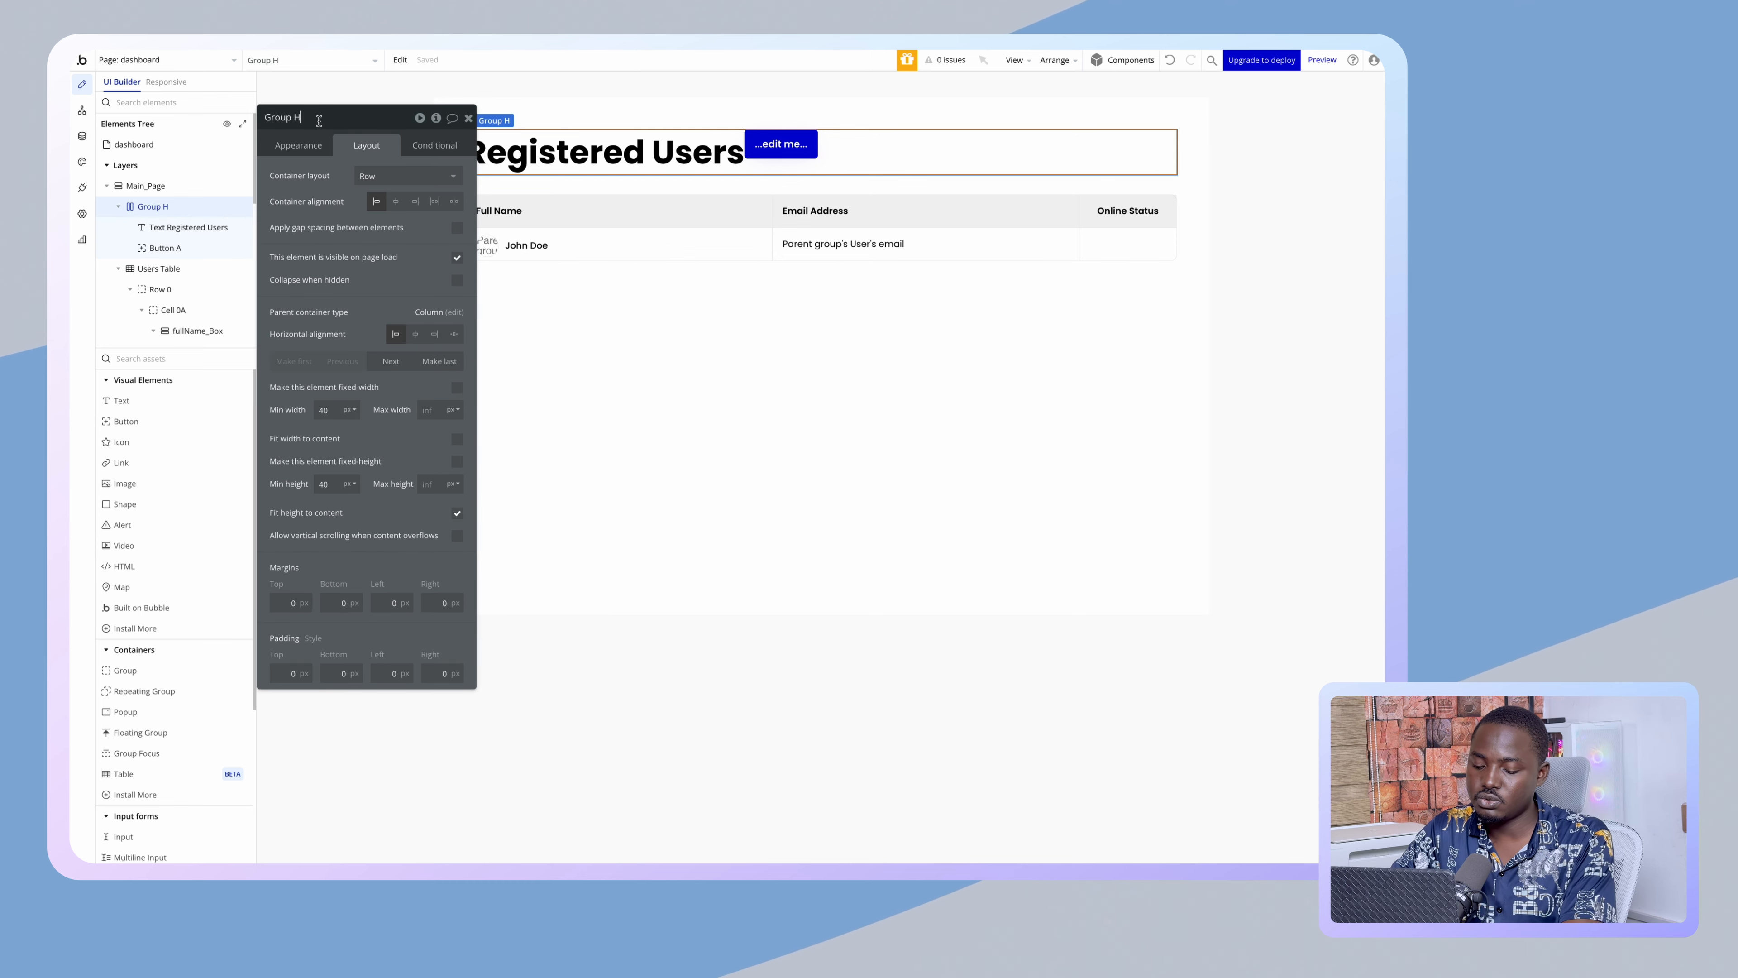
pyautogui.click(282, 117)
pyautogui.write('Dy')
pyautogui.press('BackSpace')
pyautogui.write('ummyHeader')
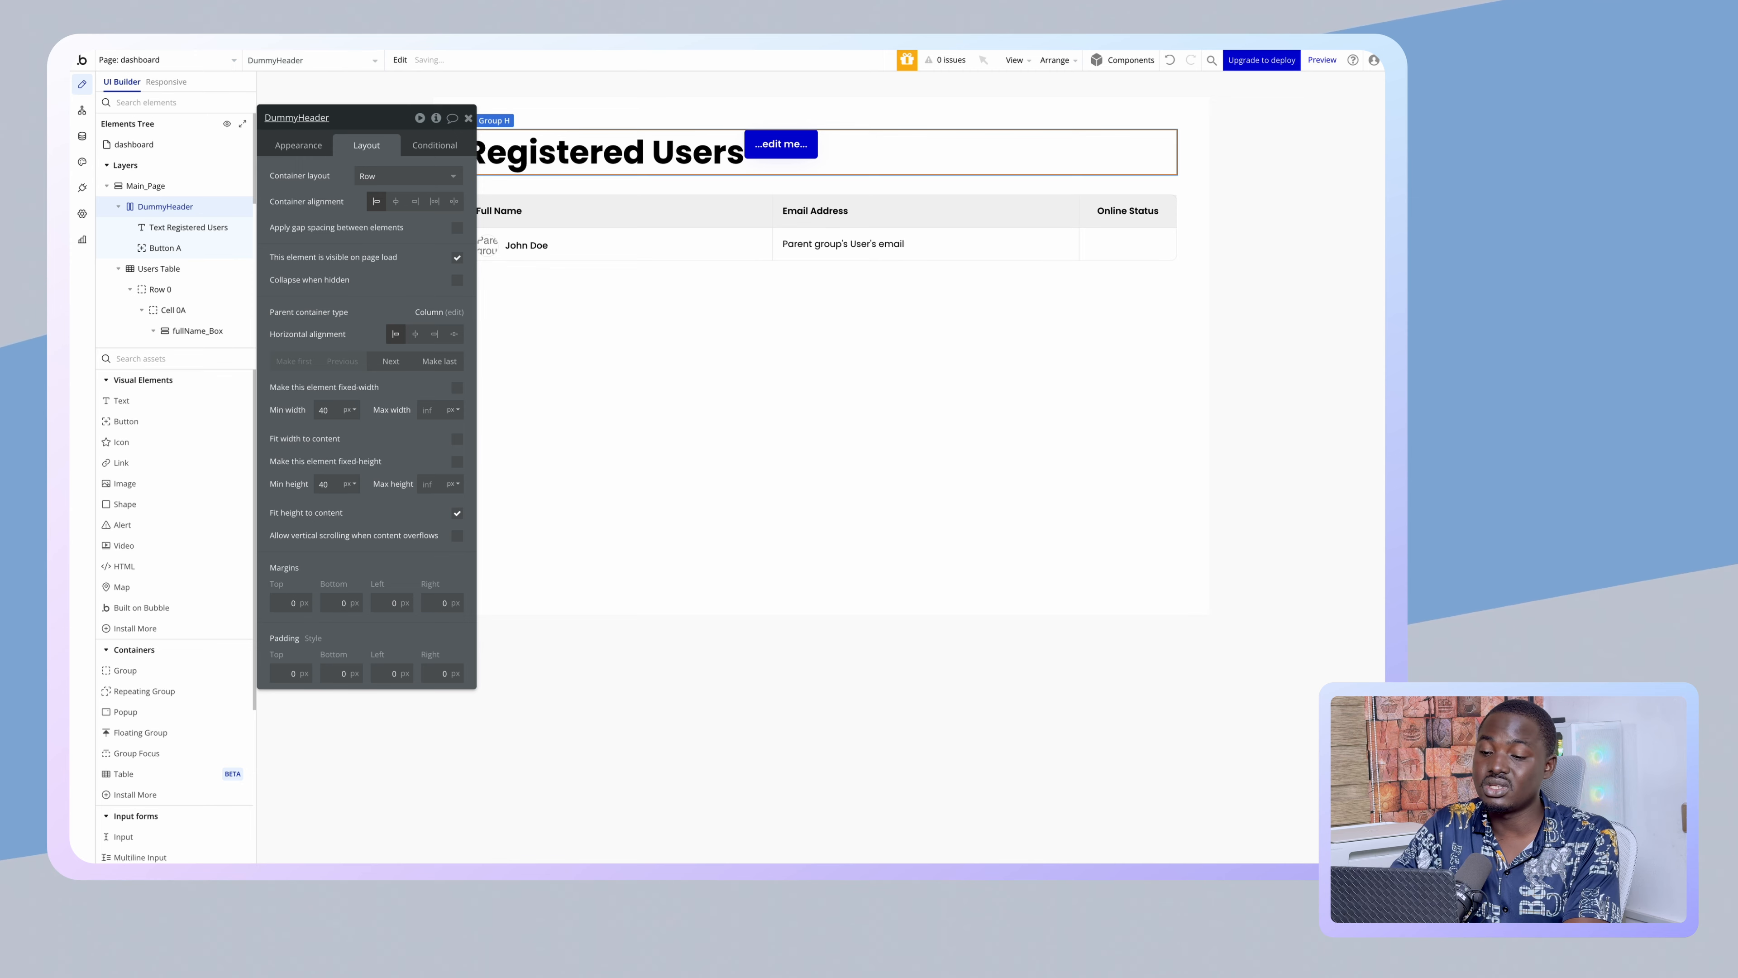
pyautogui.click(457, 228)
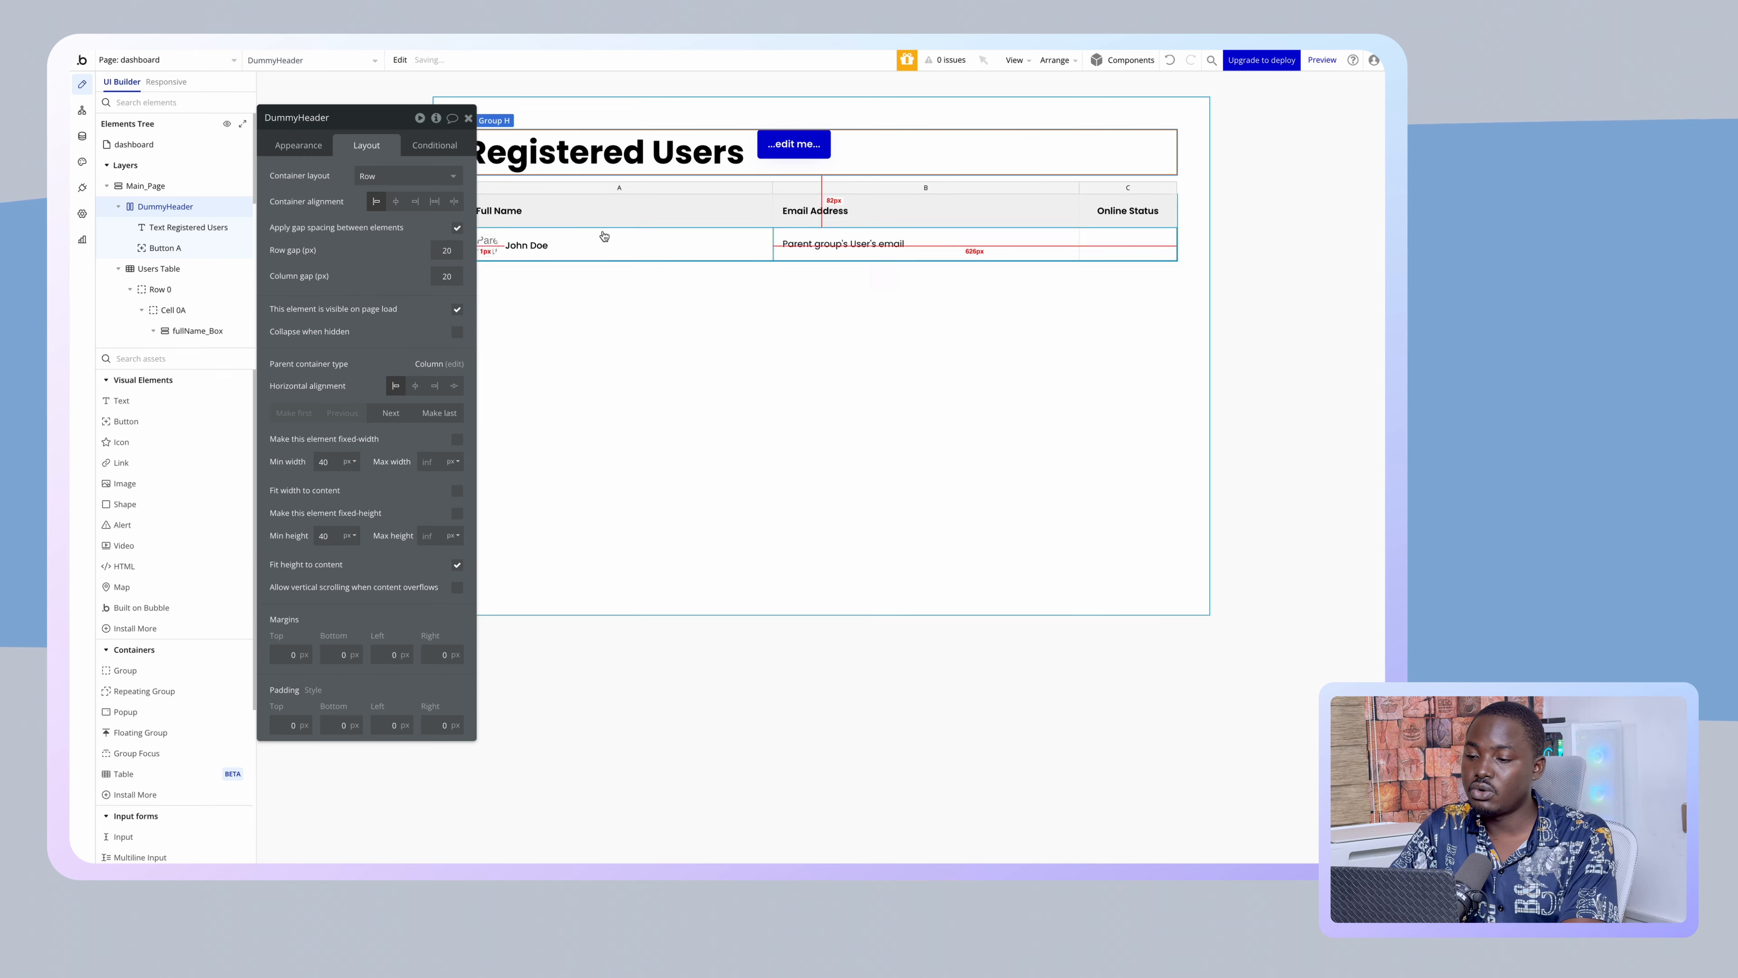
# - Uncheck Fit width on the heading so it stretches, and label the button Logout
pyautogui.click(794, 145)
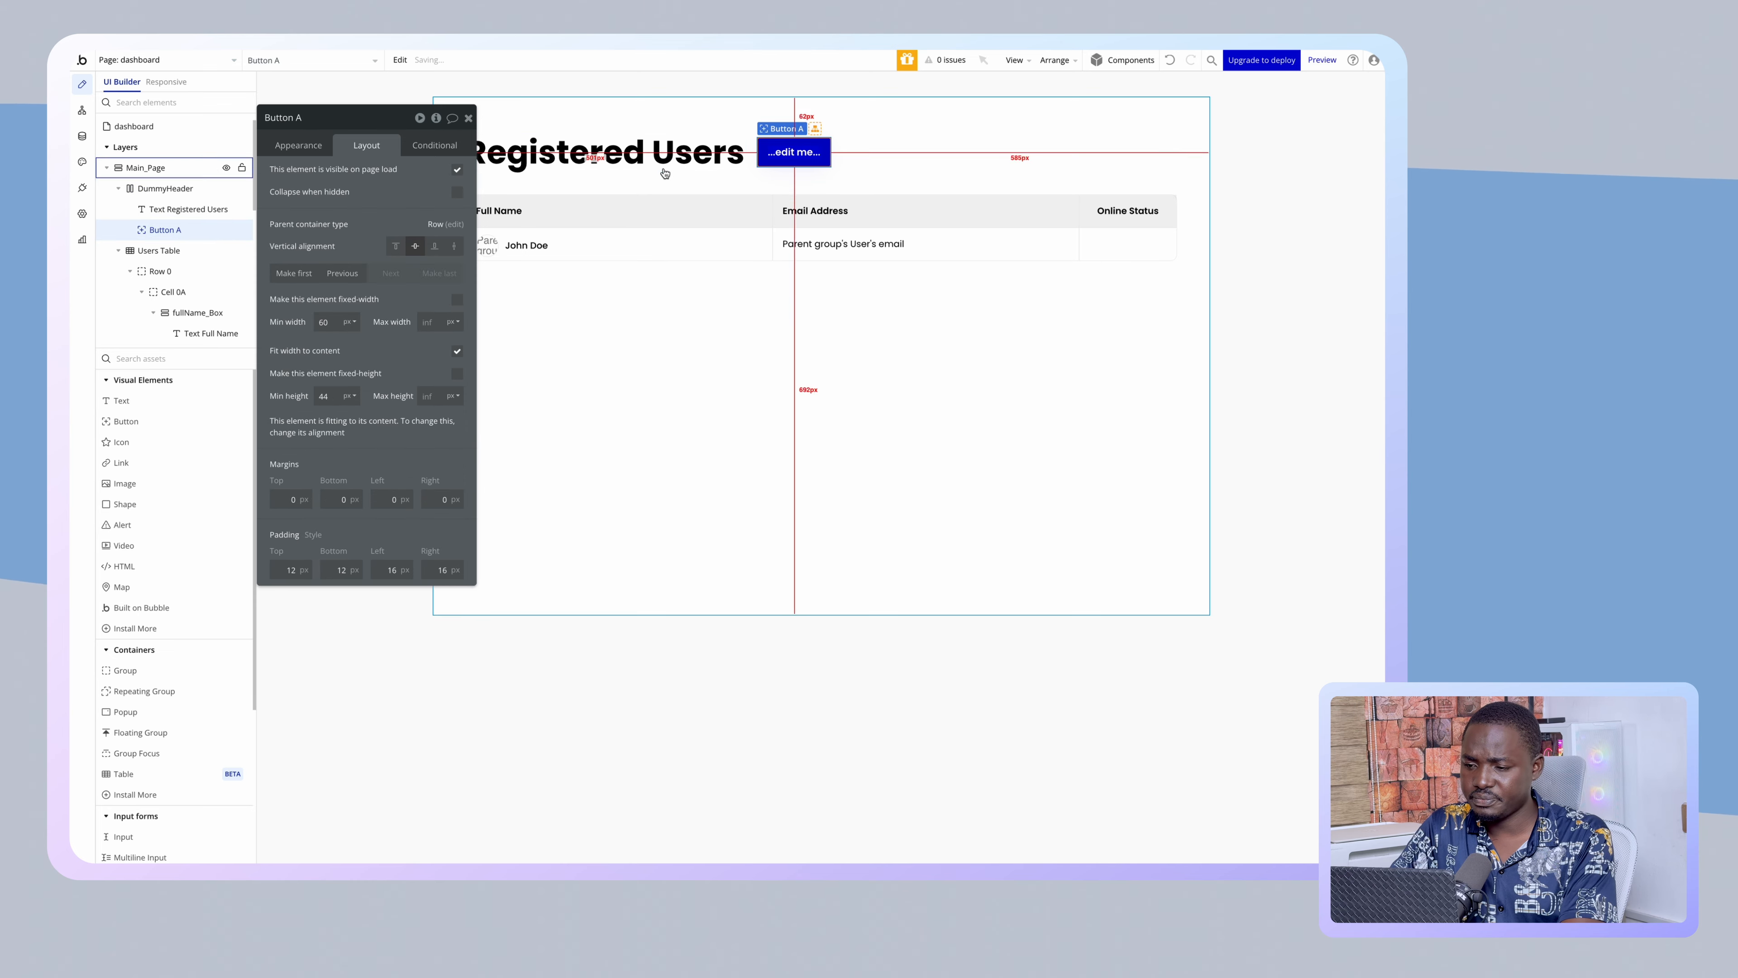
pyautogui.click(616, 154)
pyautogui.click(456, 352)
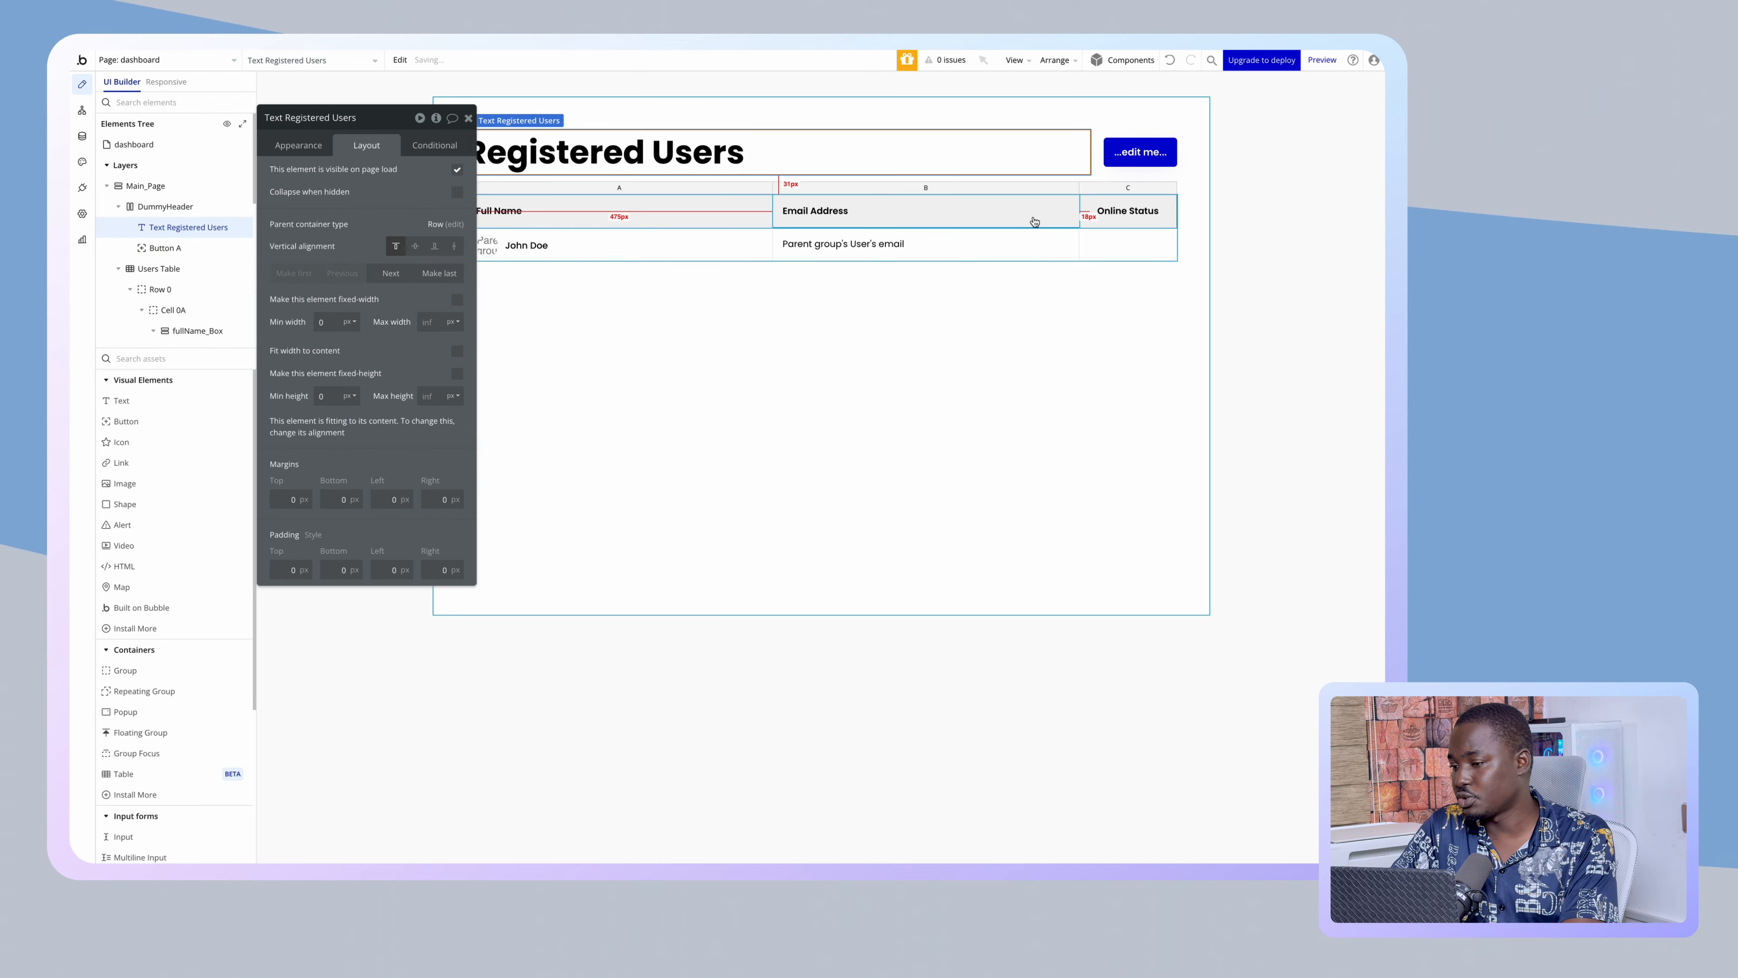
pyautogui.click(1140, 152)
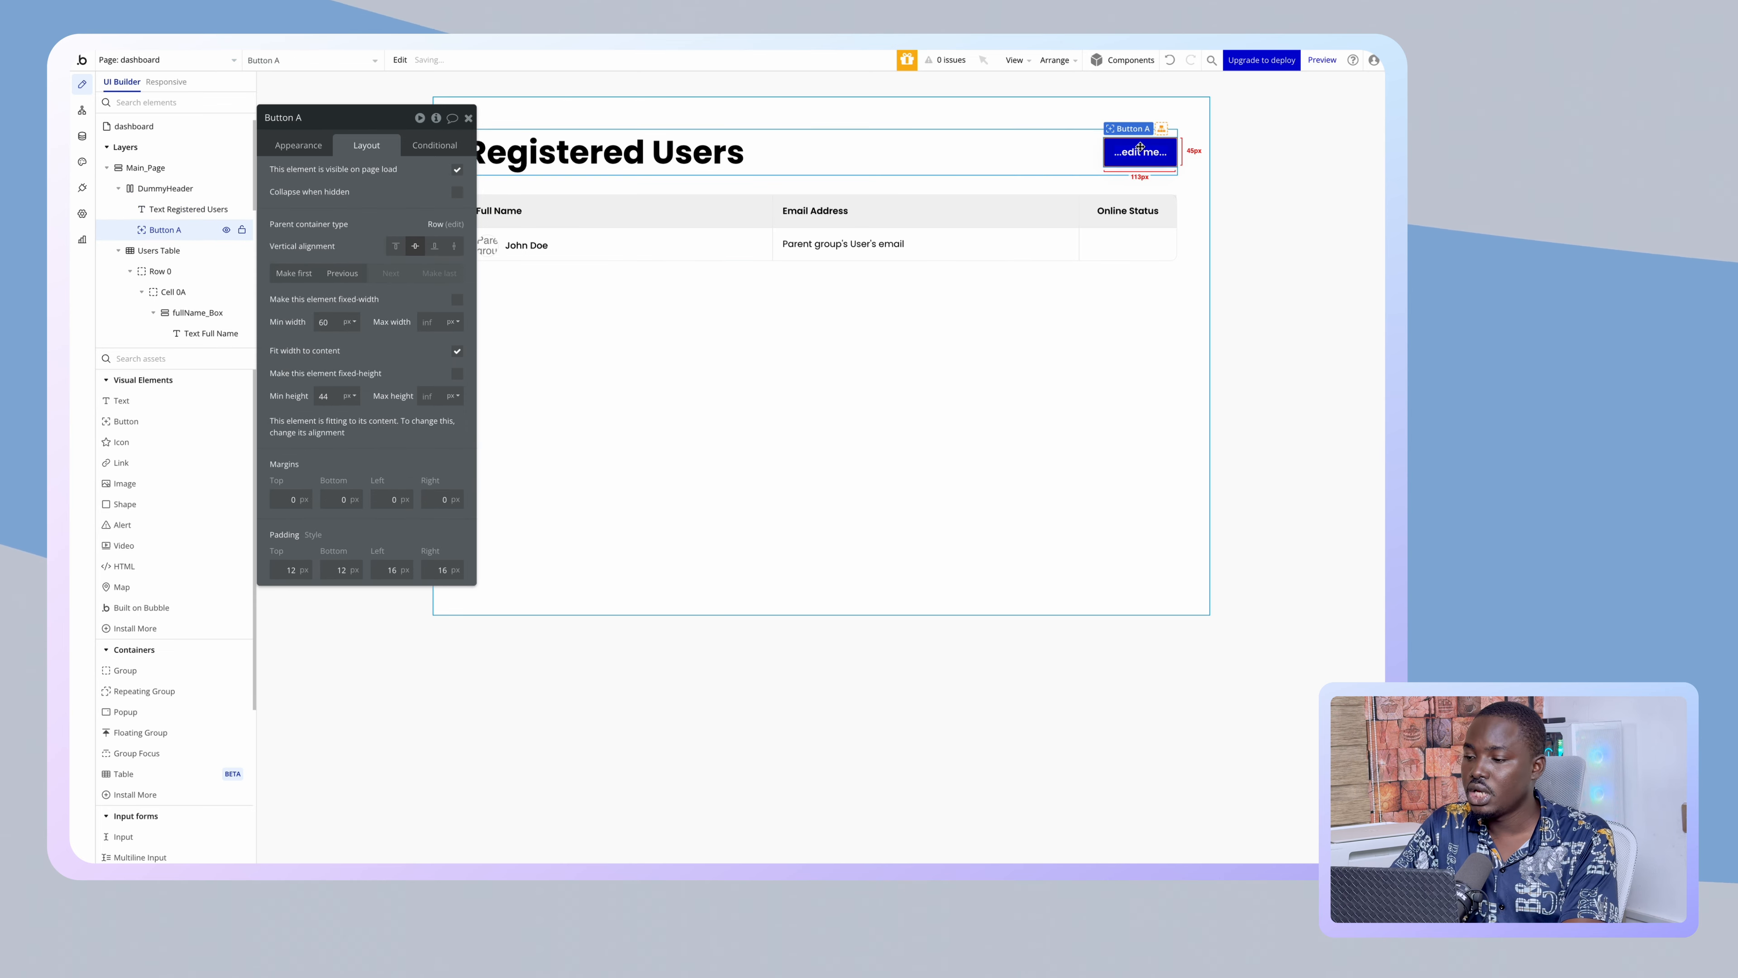
pyautogui.click(299, 145)
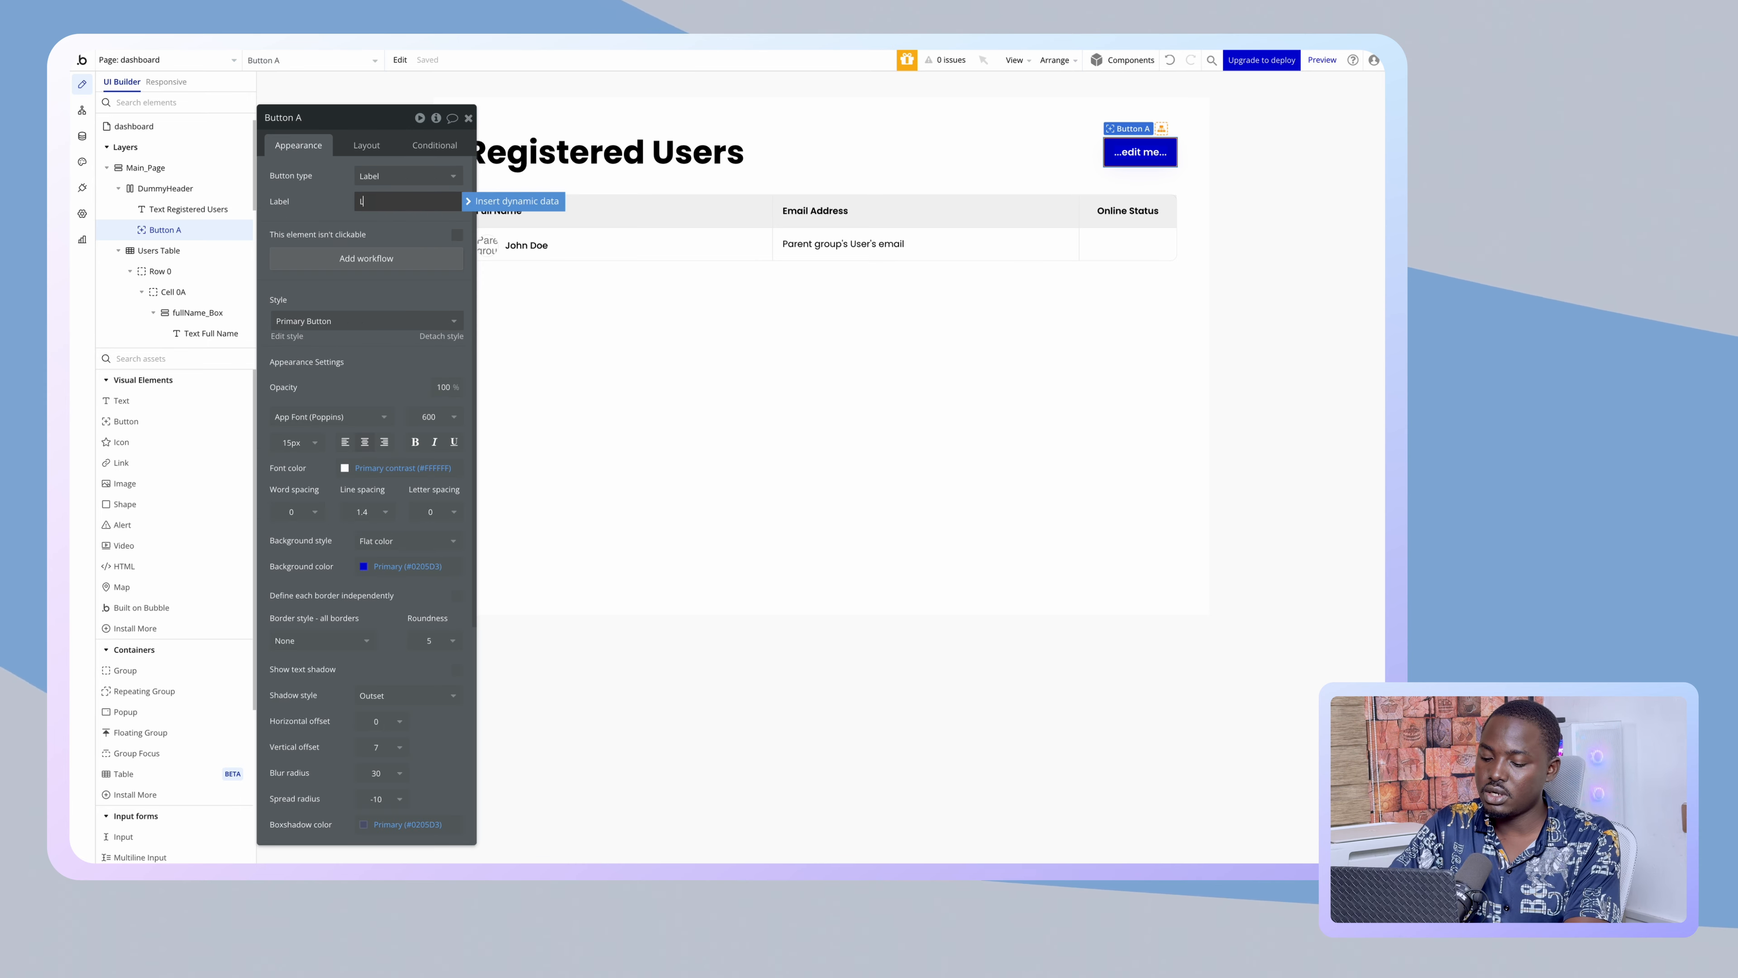
pyautogui.write('Logout')
pyautogui.press('Return')
# - Add a Logout button workflow with the Account action 'Log the user out'
pyautogui.click(339, 262)
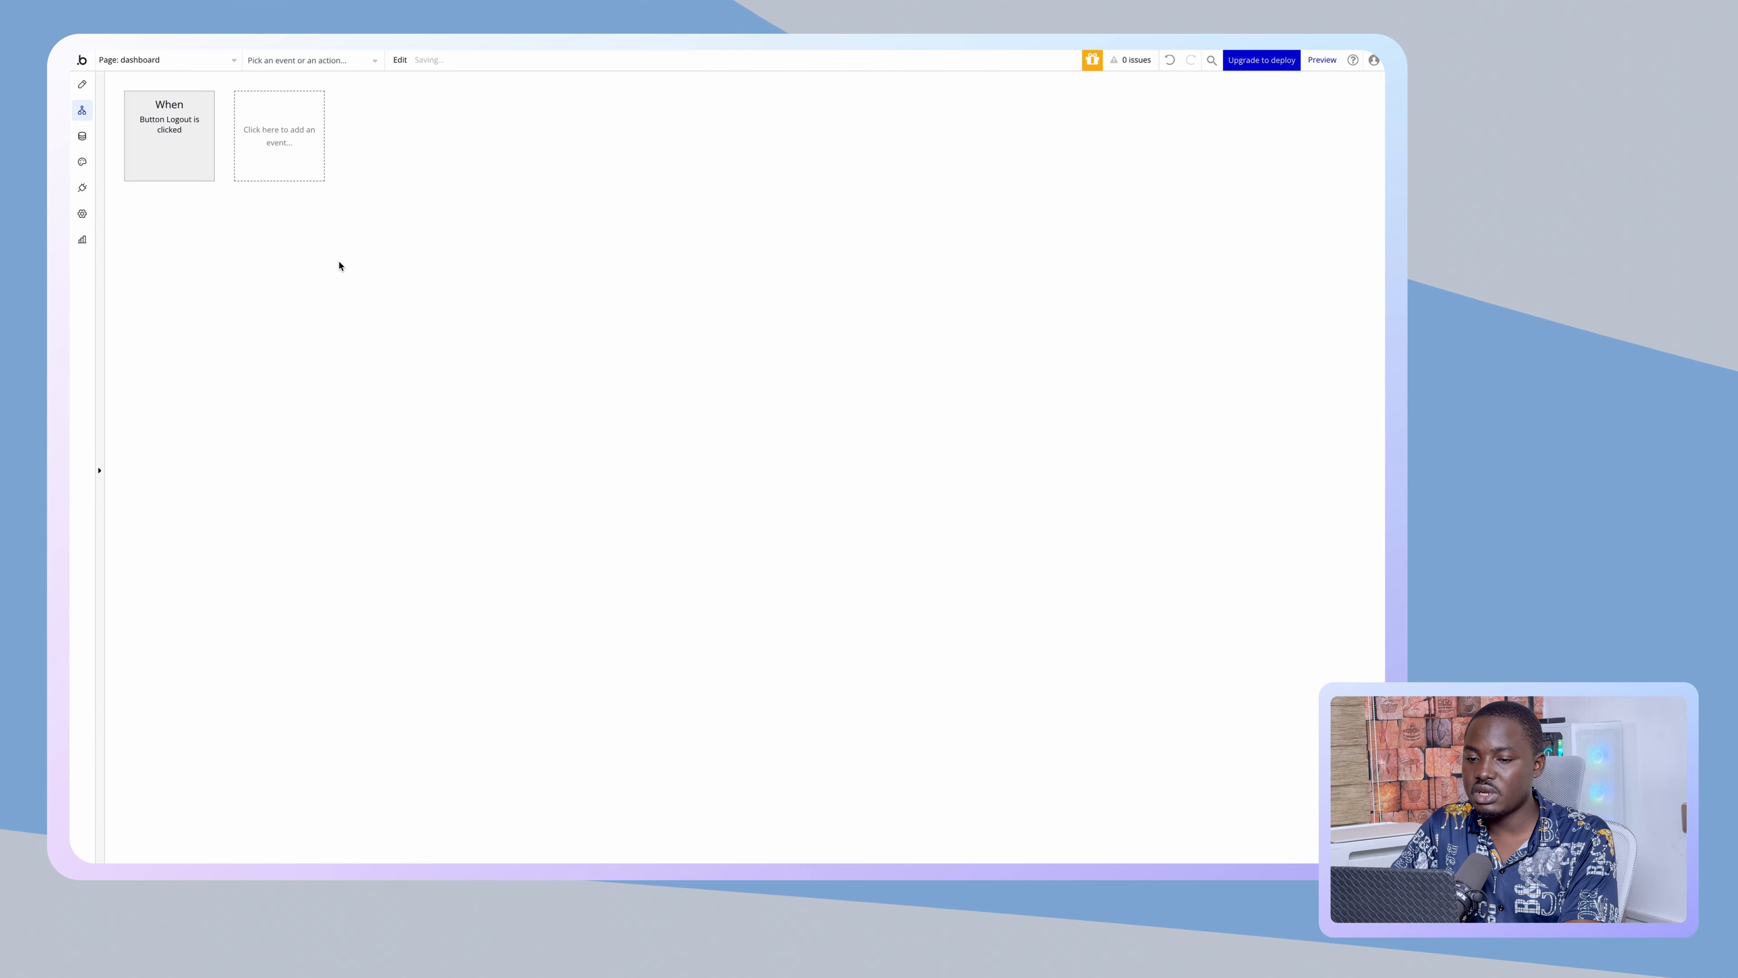
pyautogui.click(193, 228)
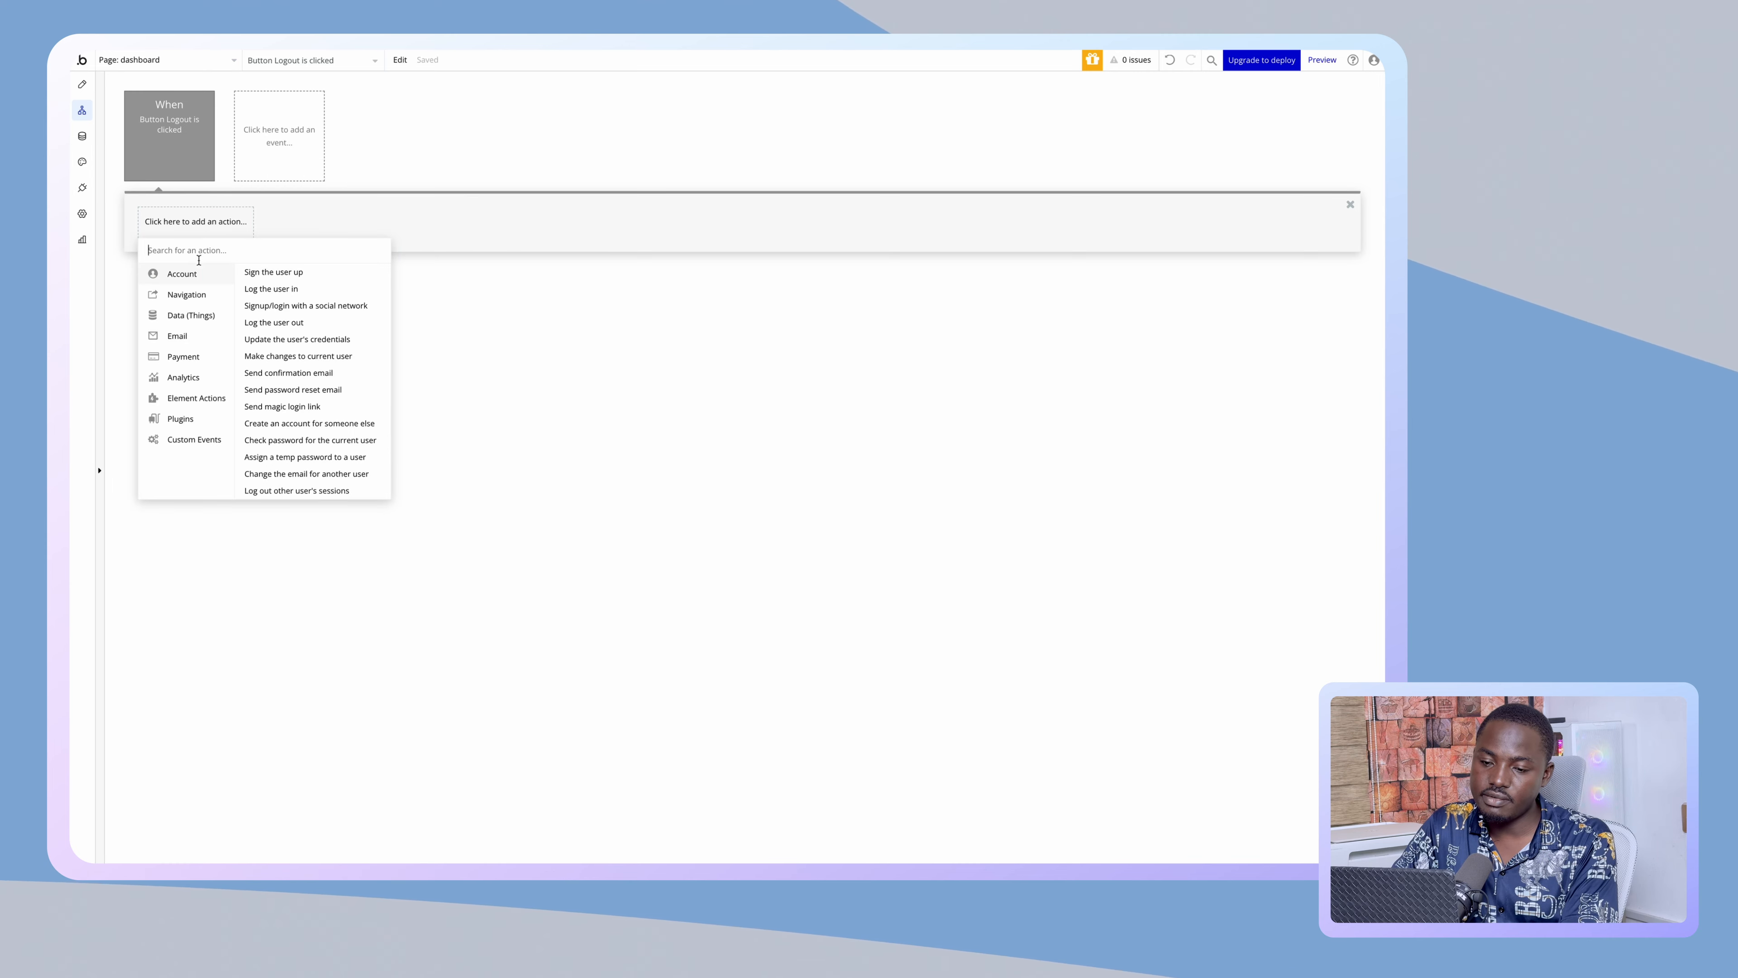
pyautogui.click(288, 322)
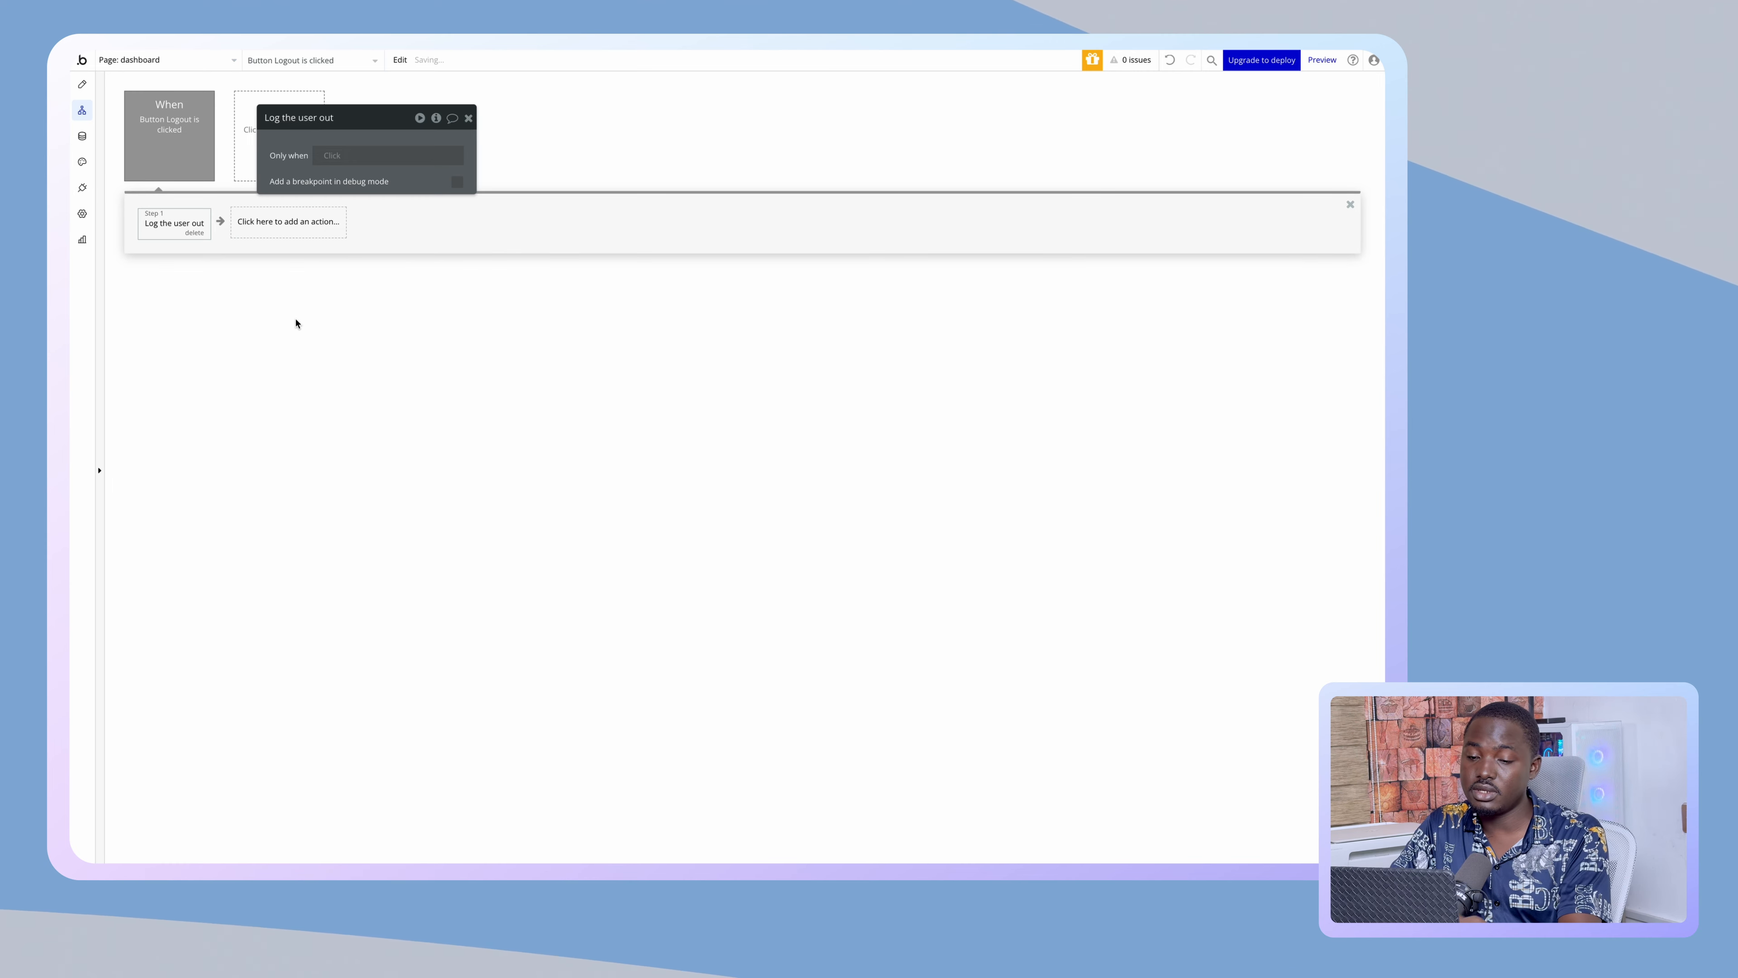
pyautogui.click(83, 85)
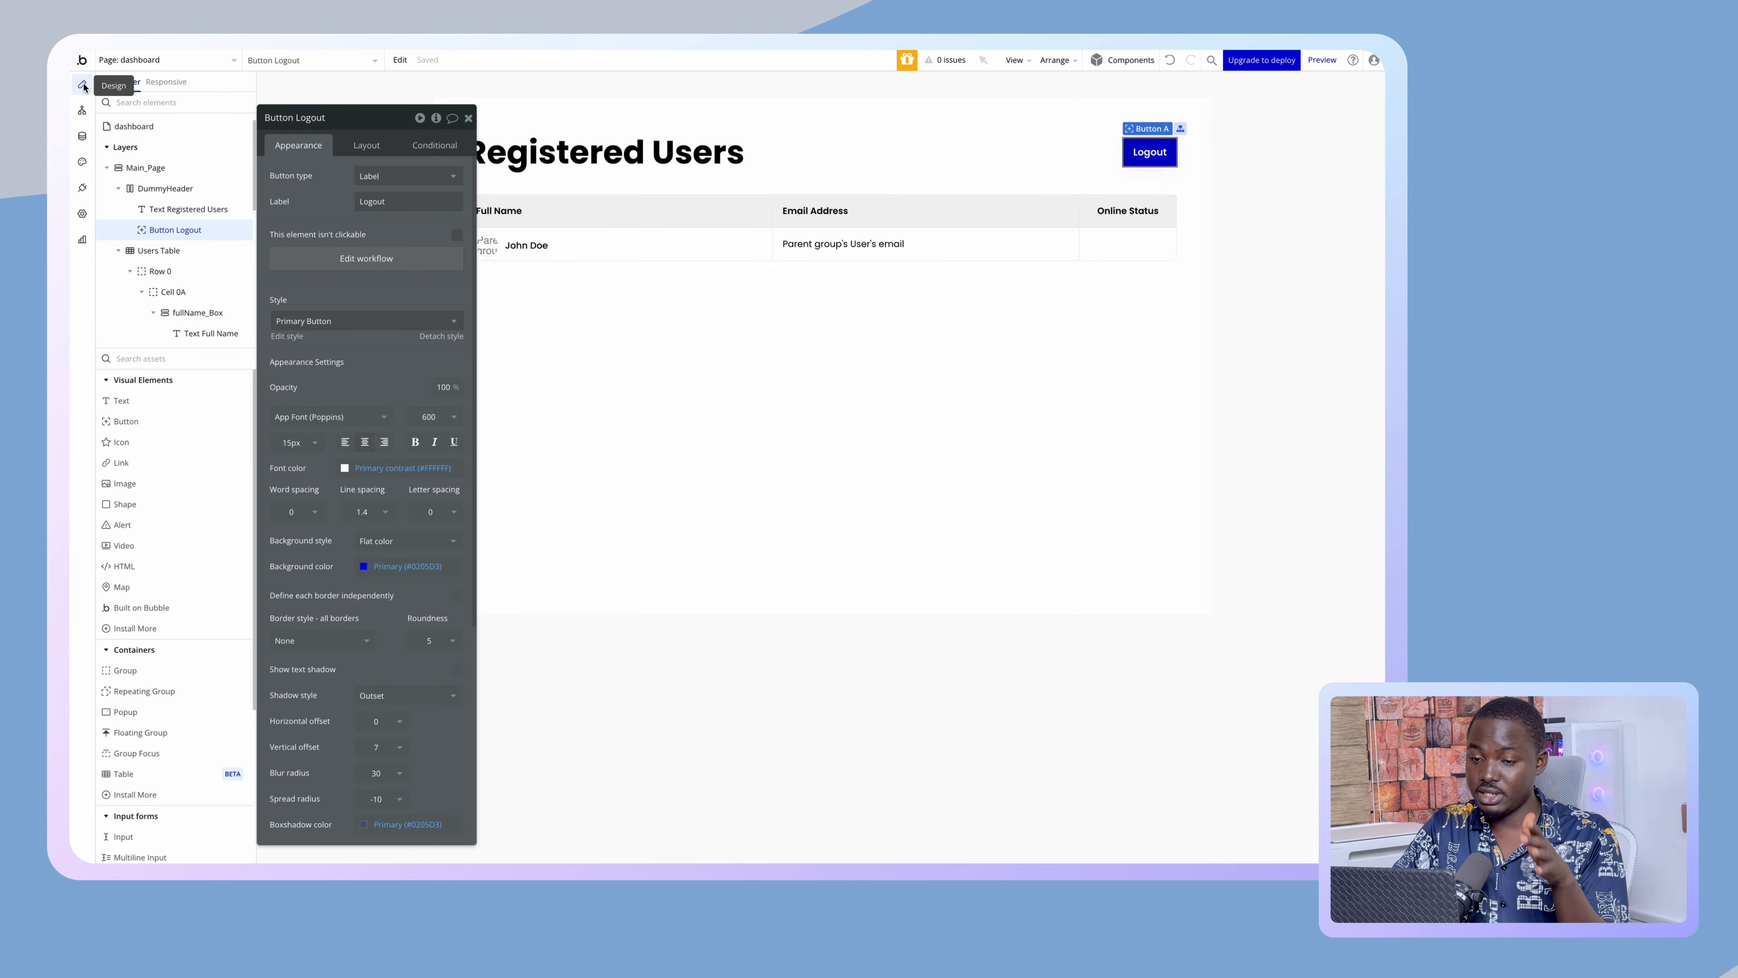
# - On the live Sign Up page, enter the test user's name, email address and password
pyautogui.moveTo(72, 232)
pyautogui.click(126, 260)
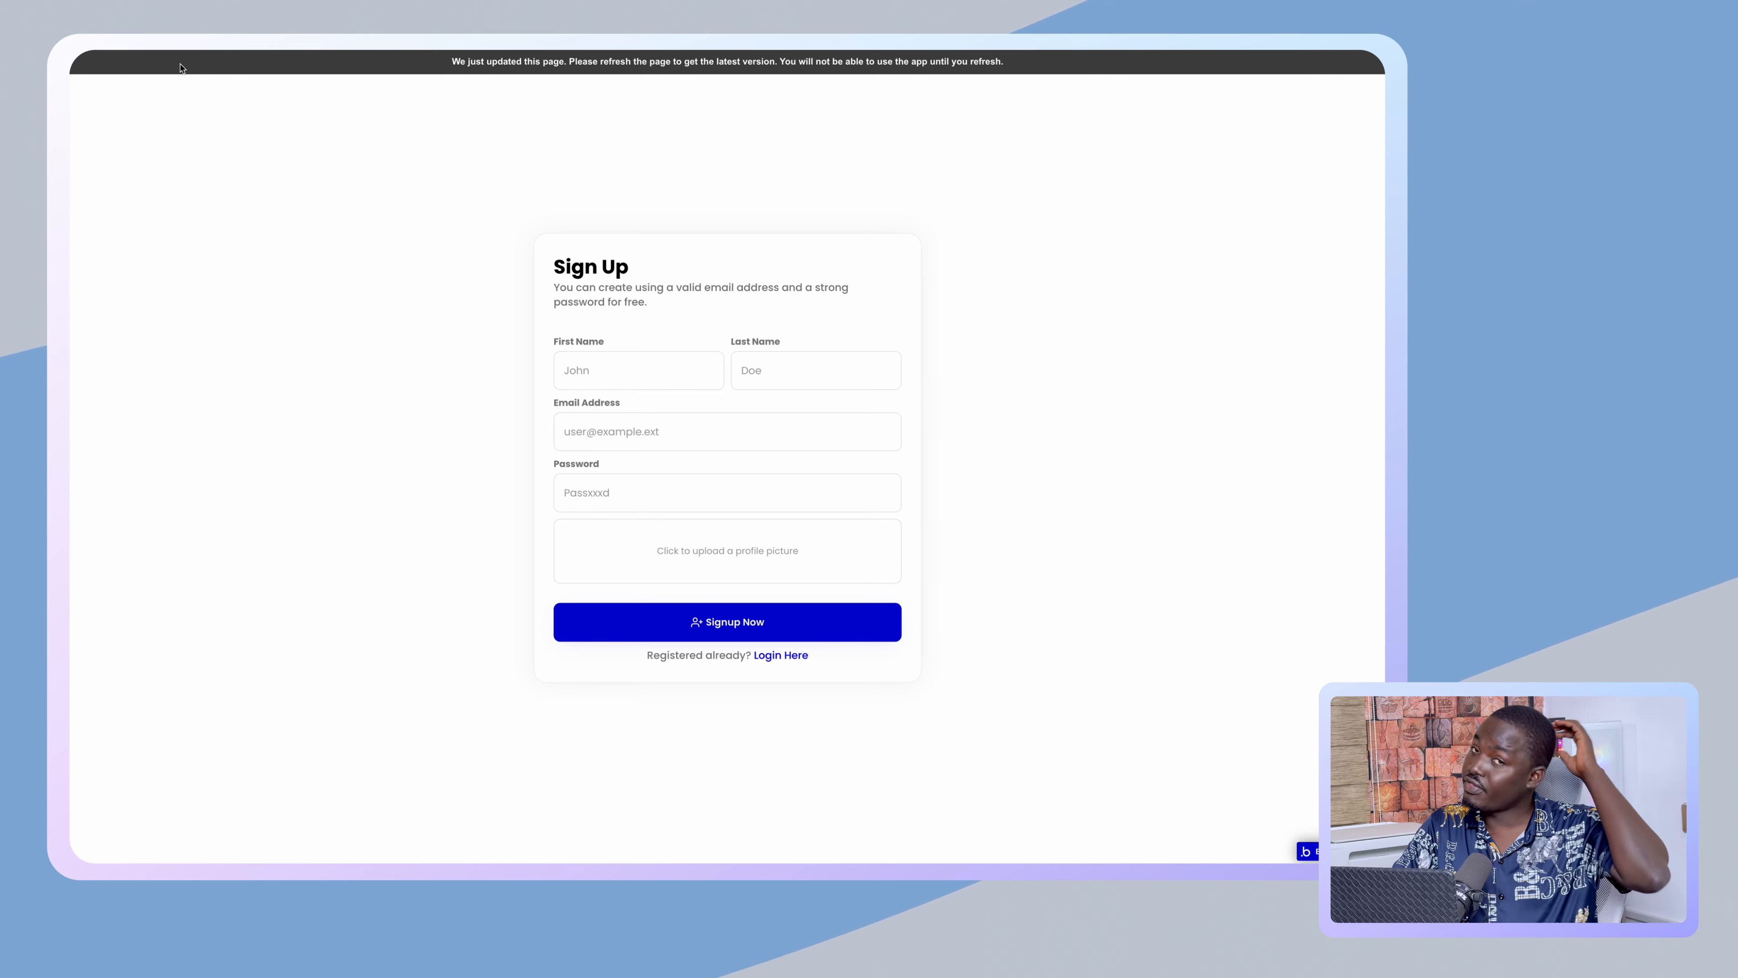
pyautogui.click(181, 69)
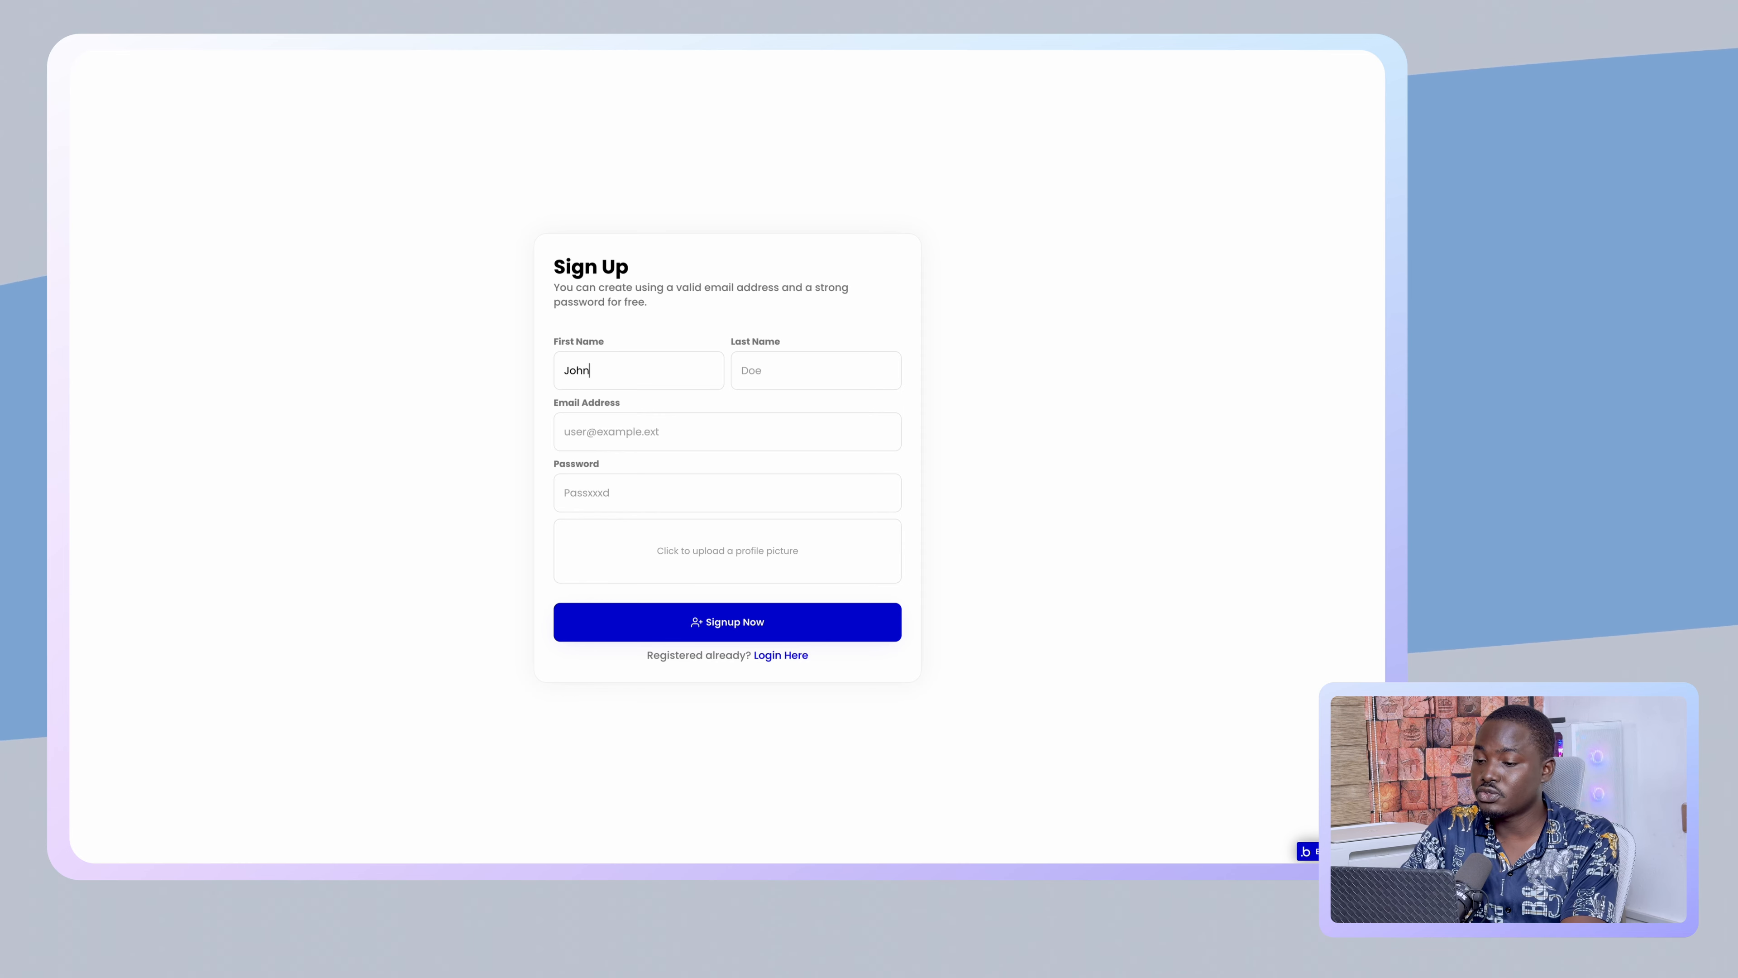
pyautogui.write('e')
pyautogui.press('Tab')
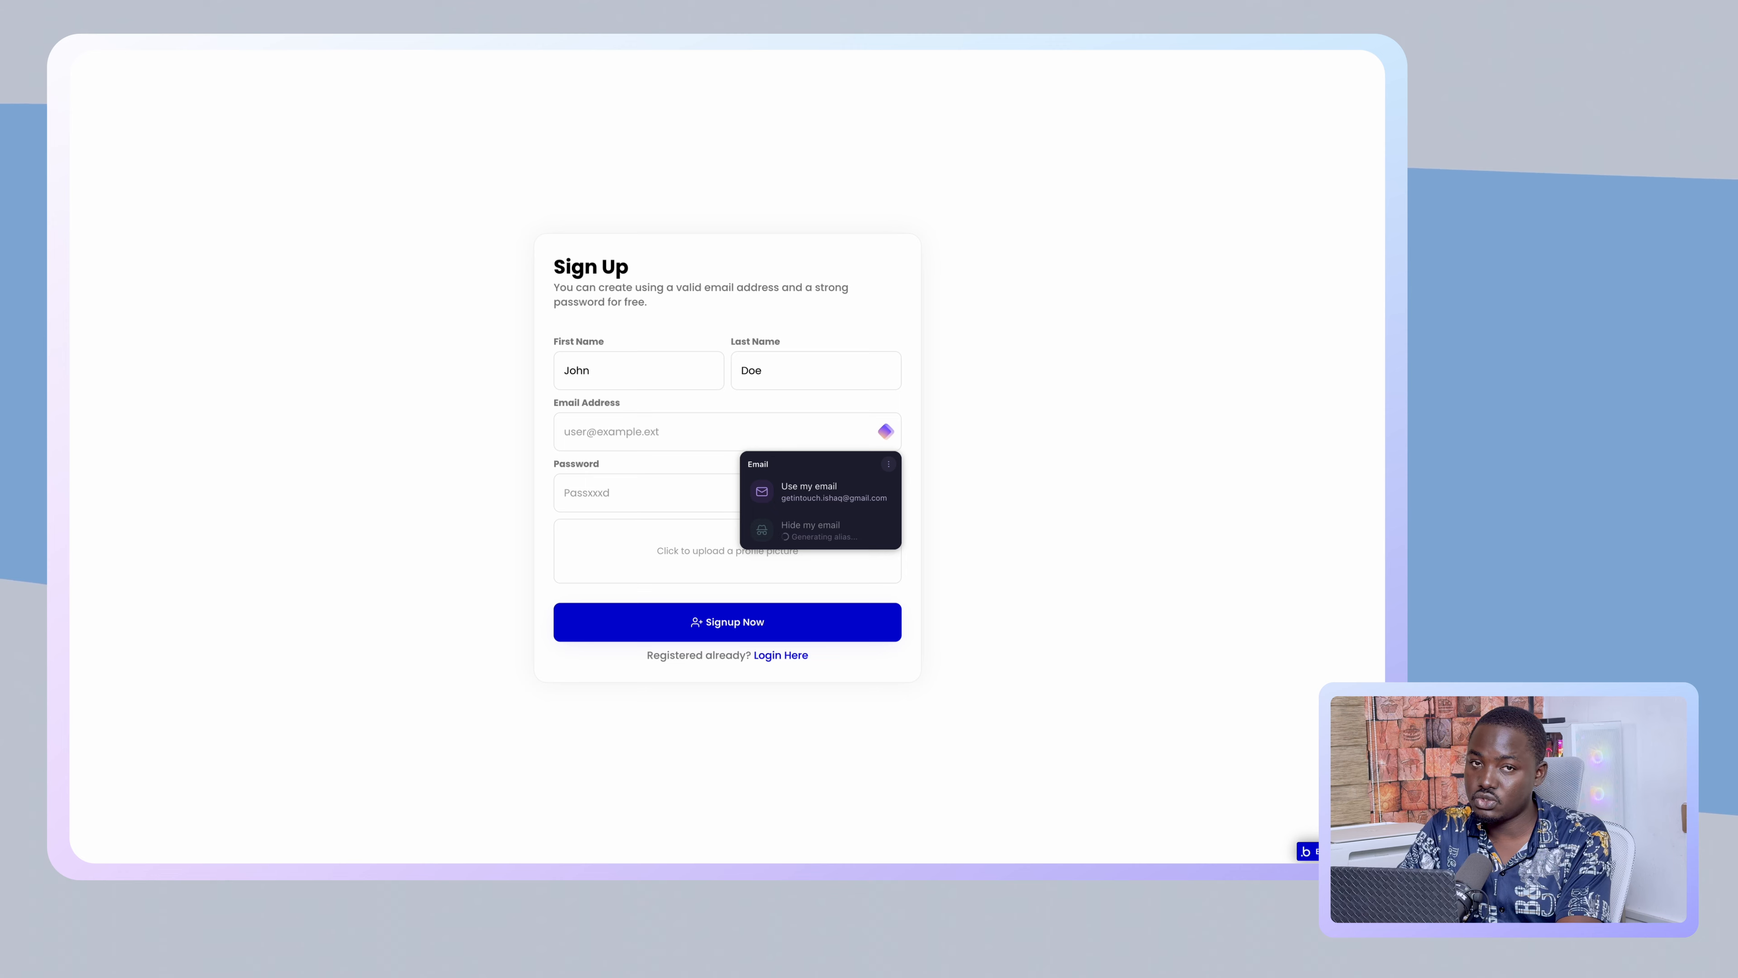
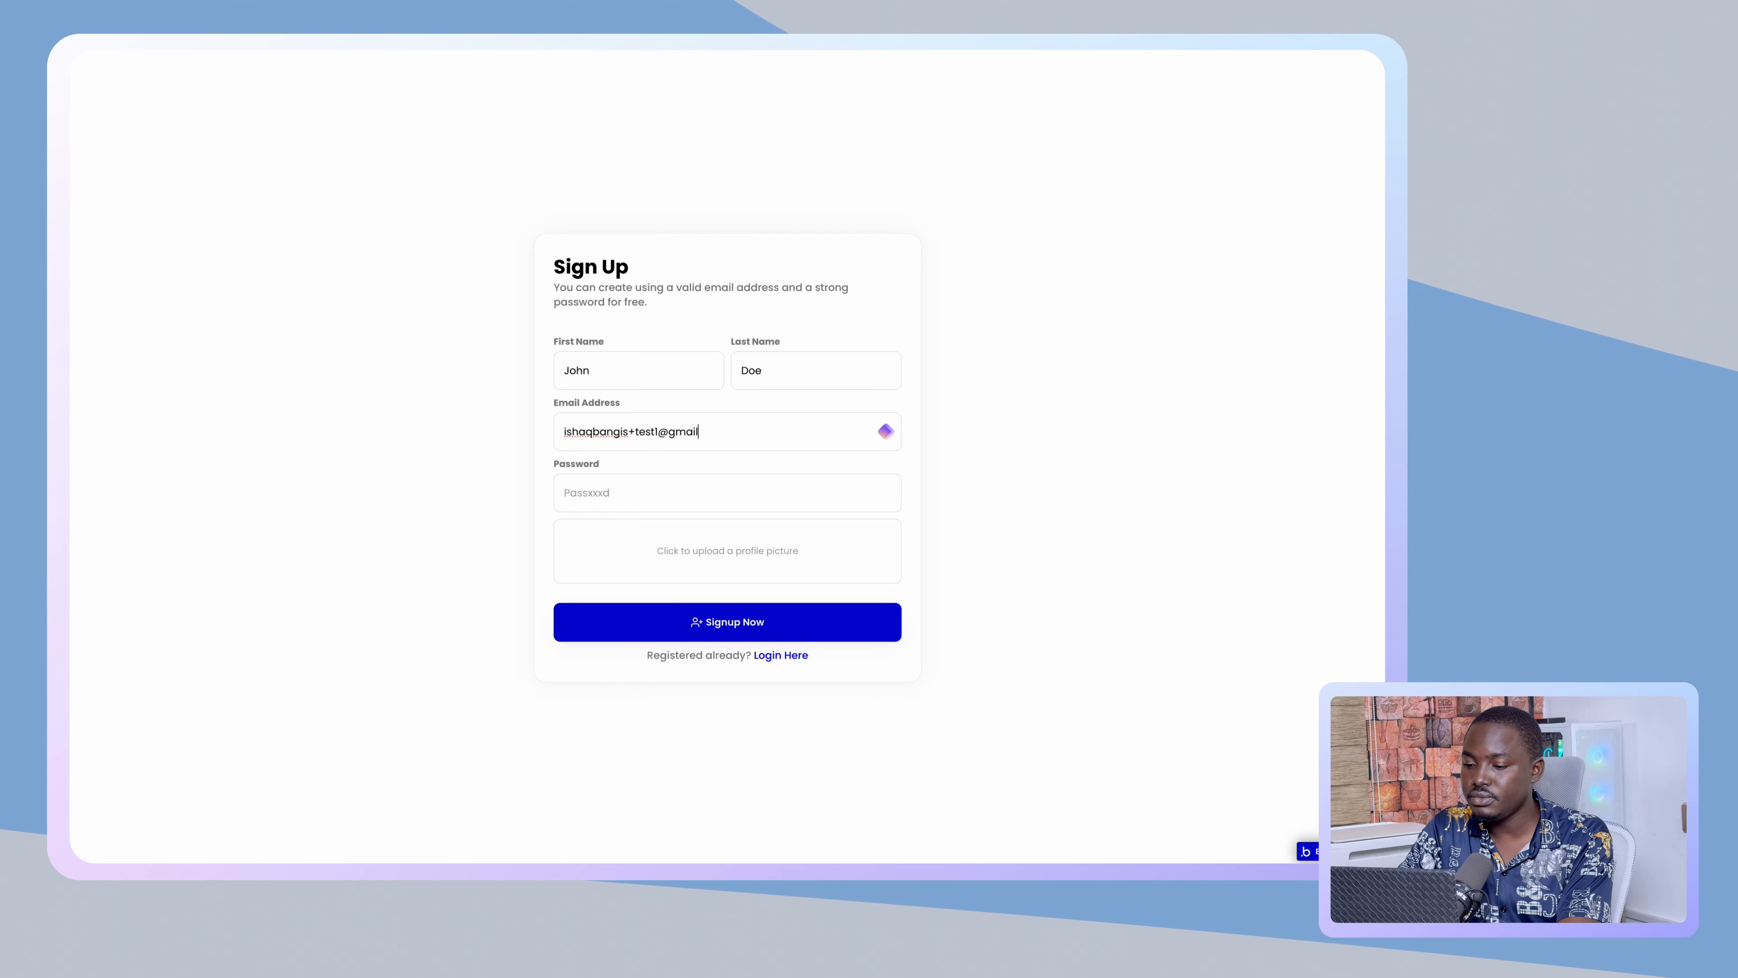
pyautogui.click(597, 484)
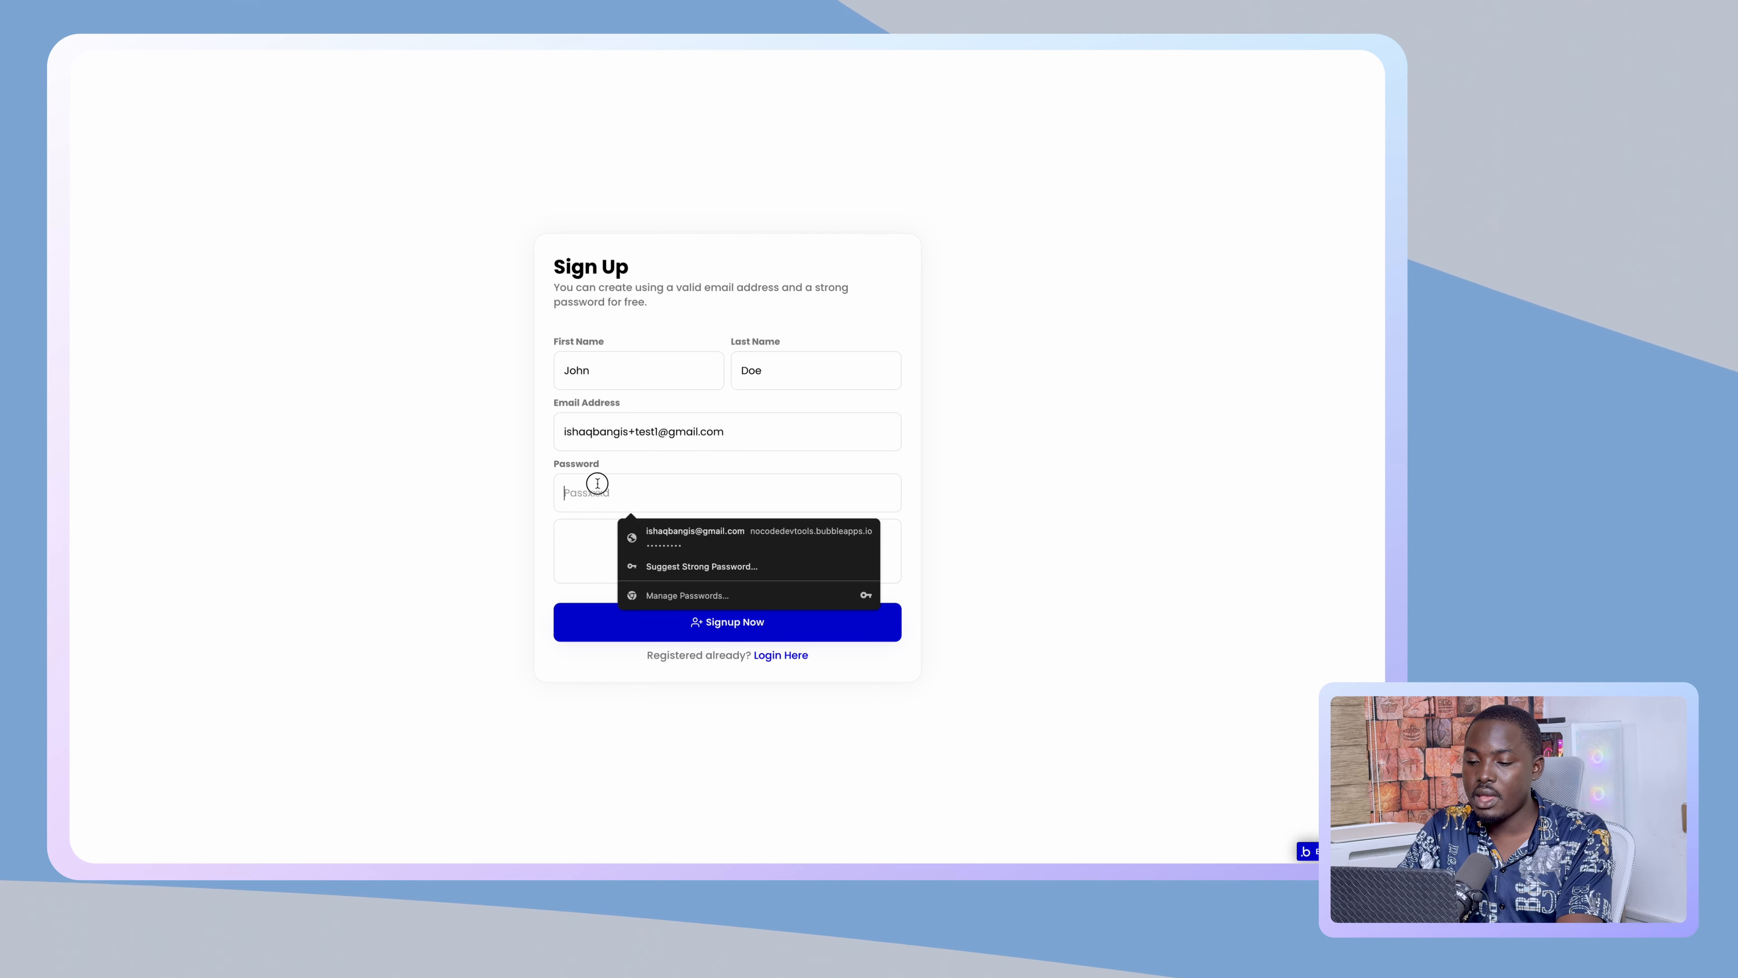
pyautogui.write('1234567')
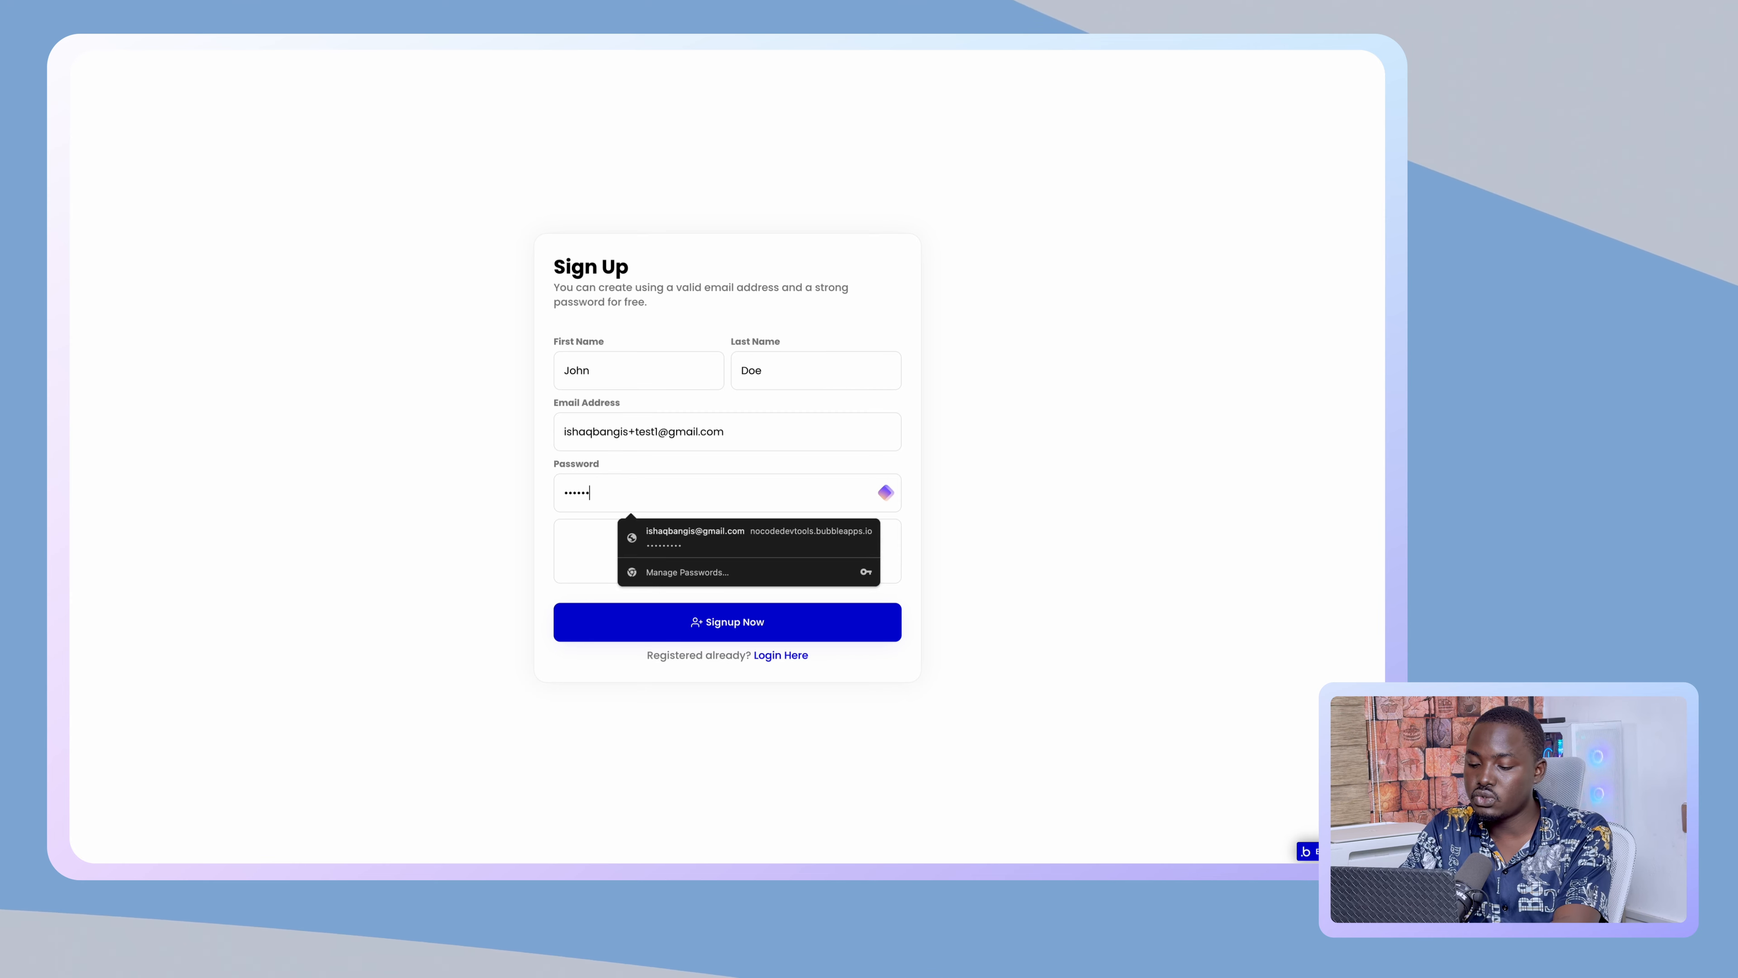
pyautogui.write('89')
pyautogui.click(547, 517)
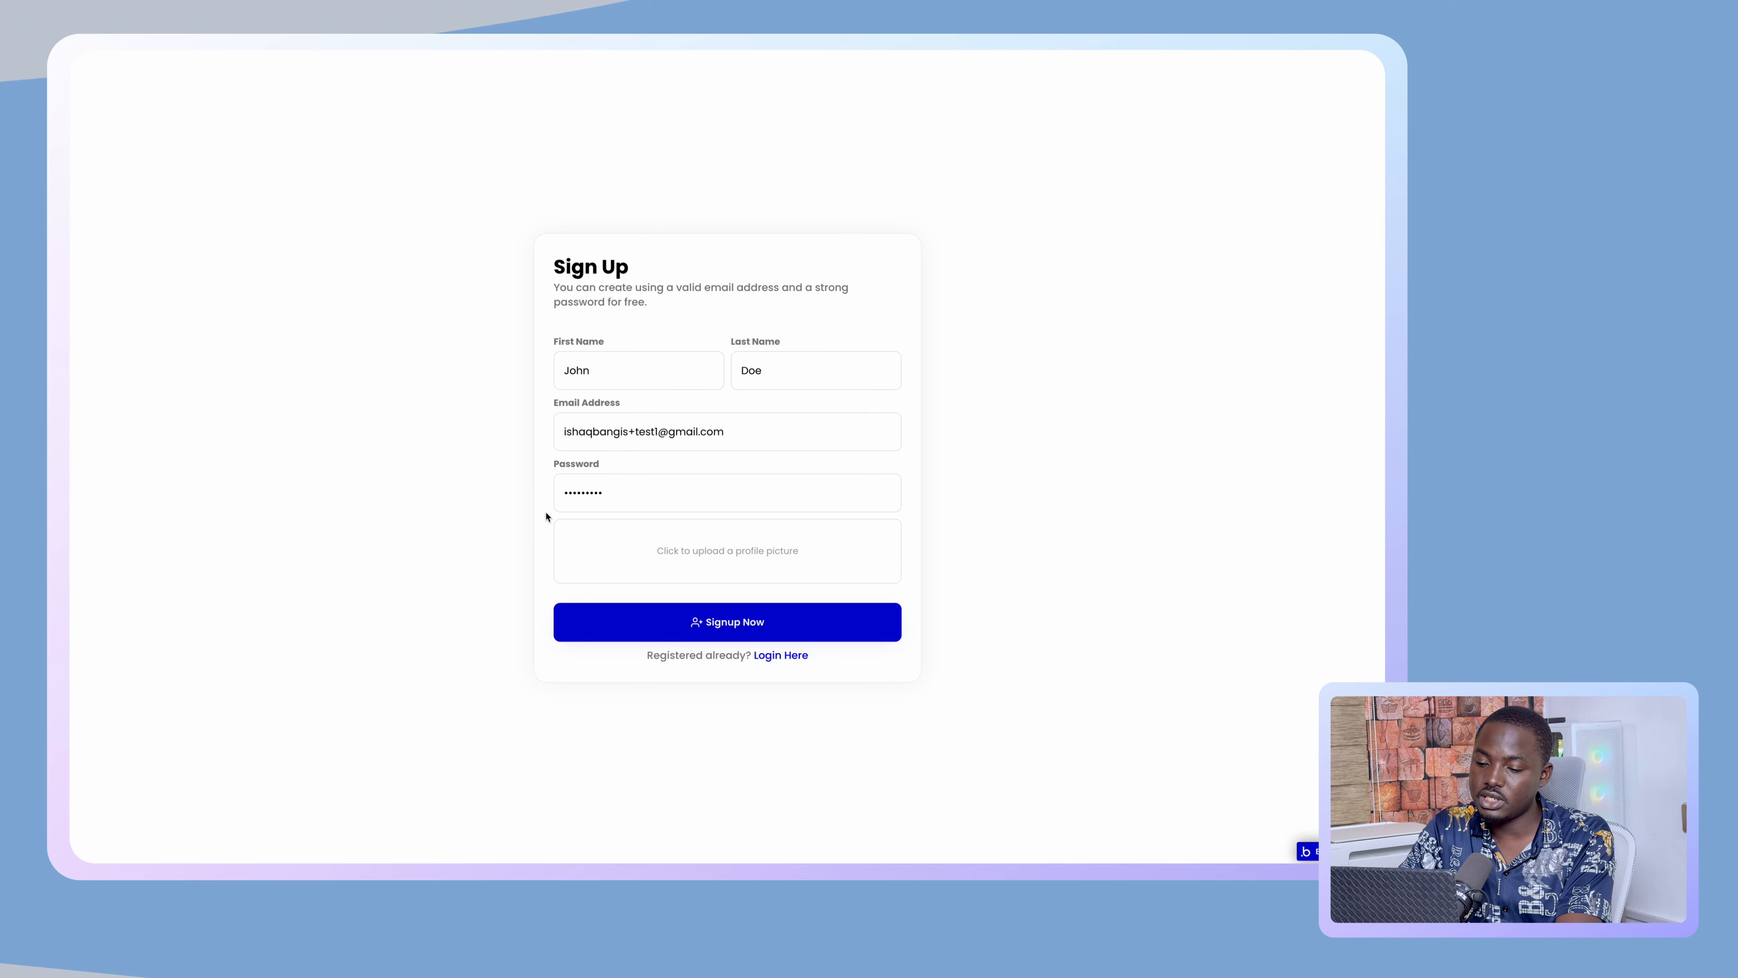
# - Attach a profile image from Downloads, submit Signup Now, and decline saving the password
pyautogui.moveTo(99, 472)
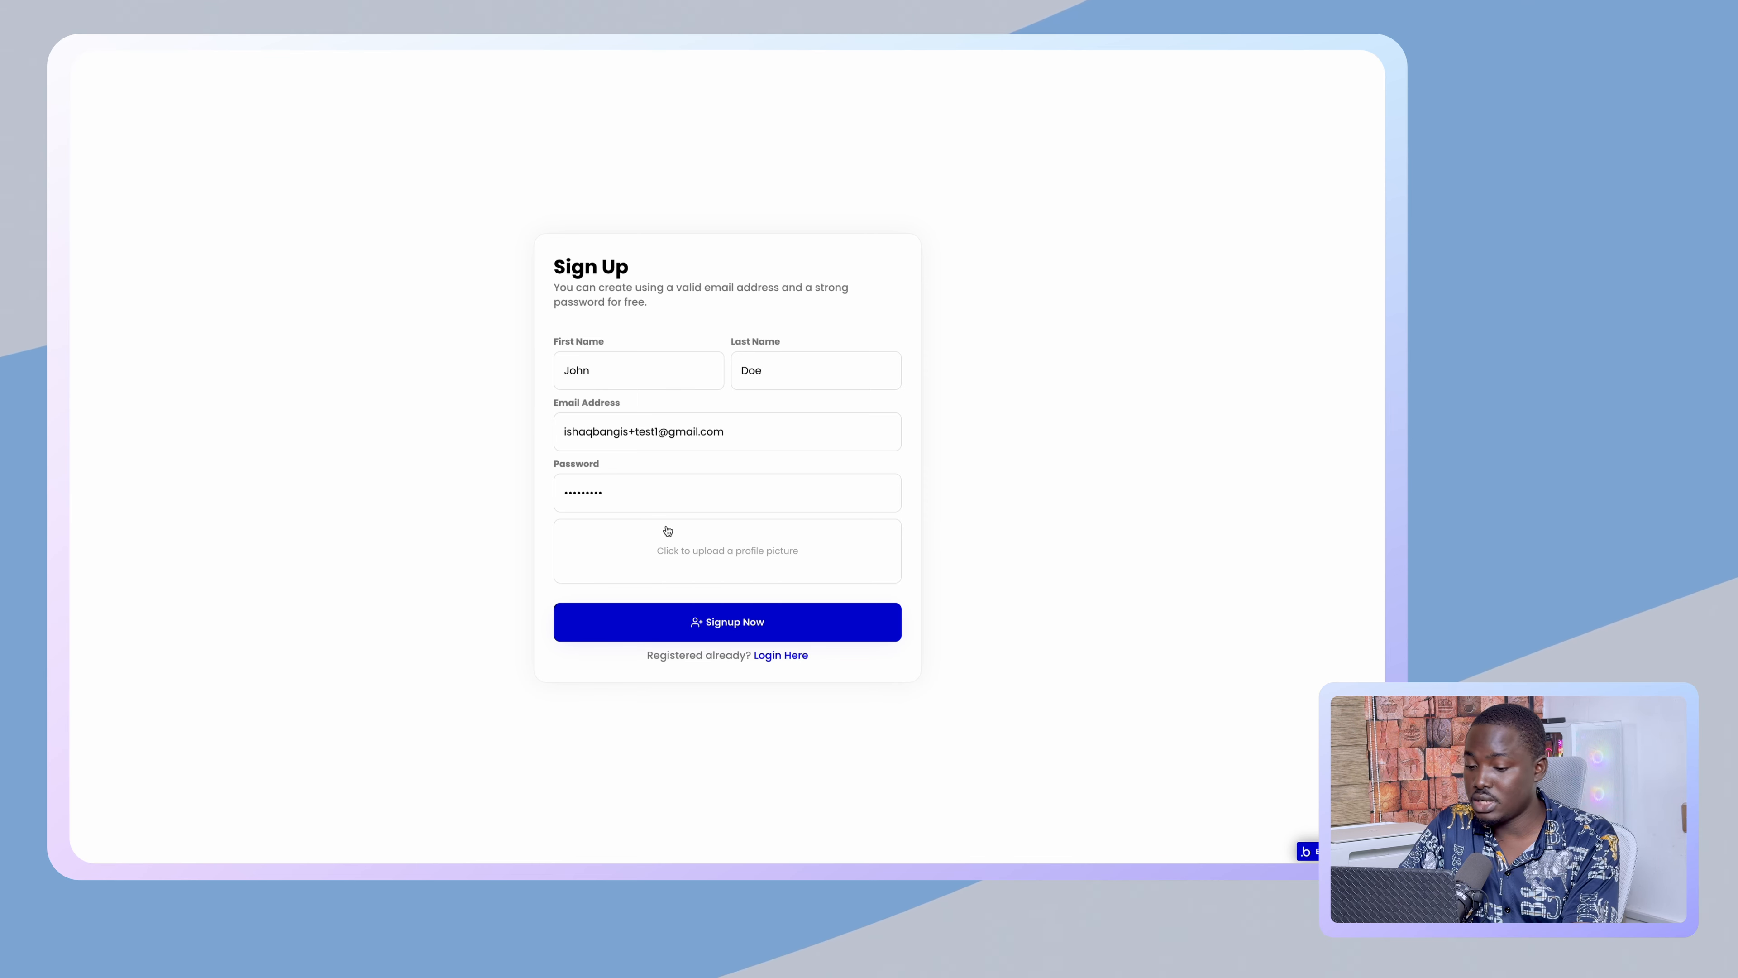
pyautogui.click(699, 550)
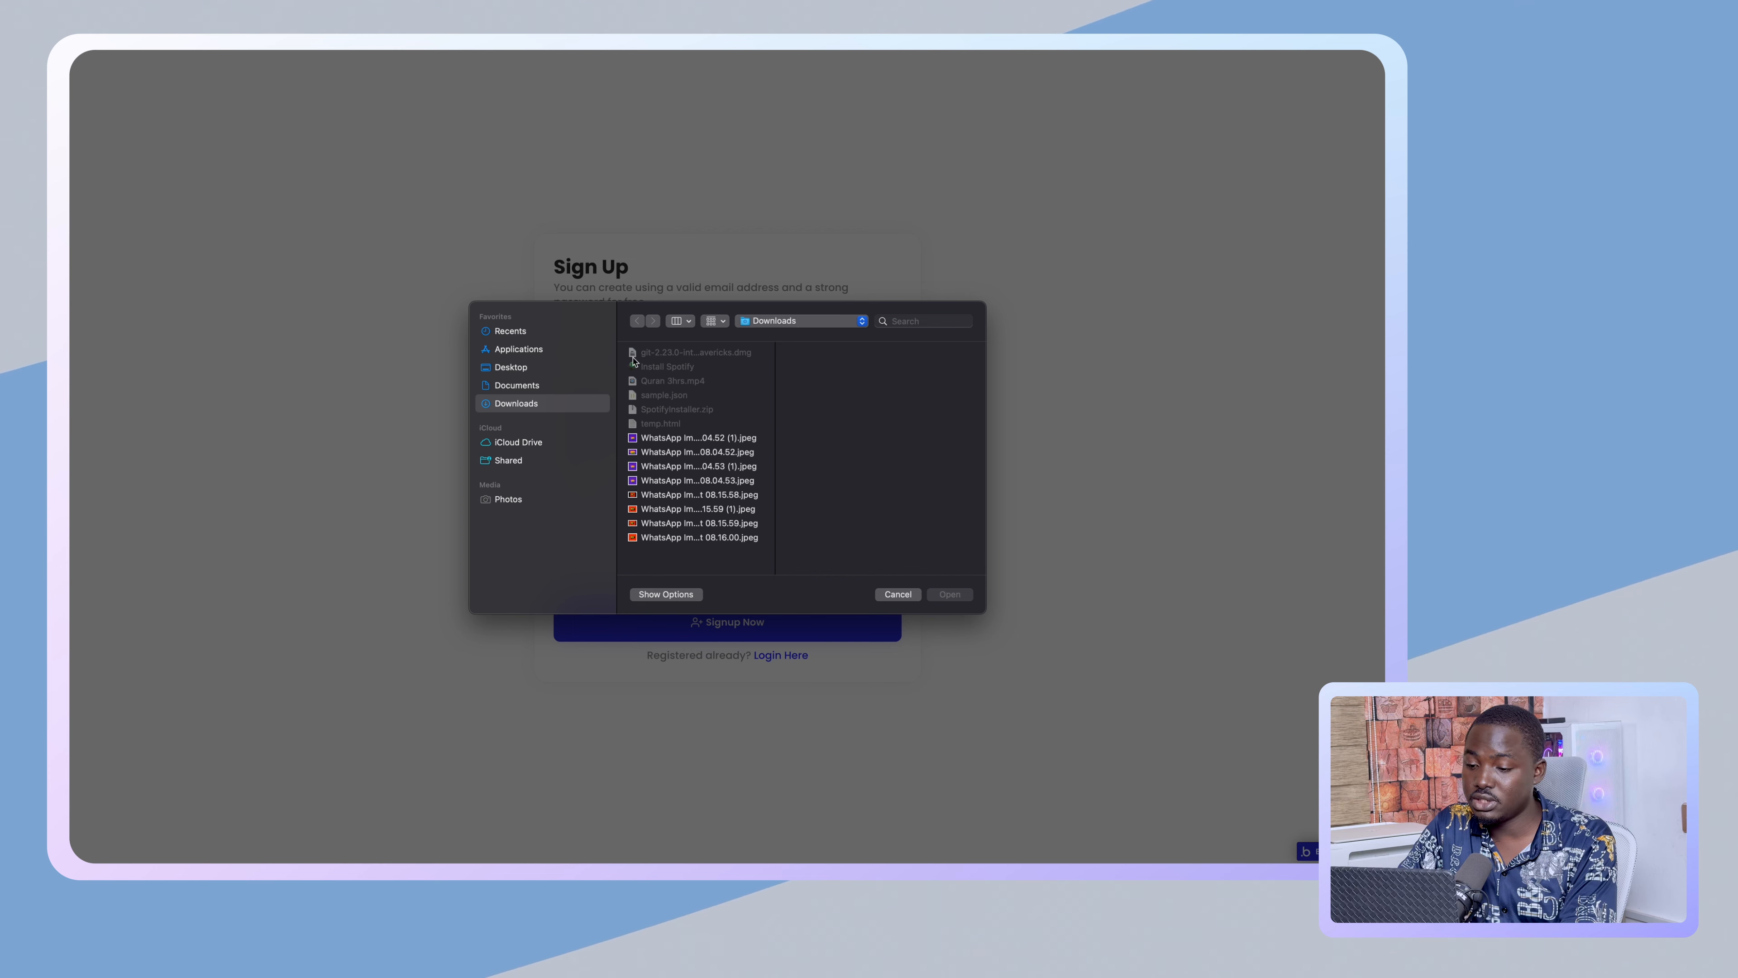
pyautogui.click(650, 436)
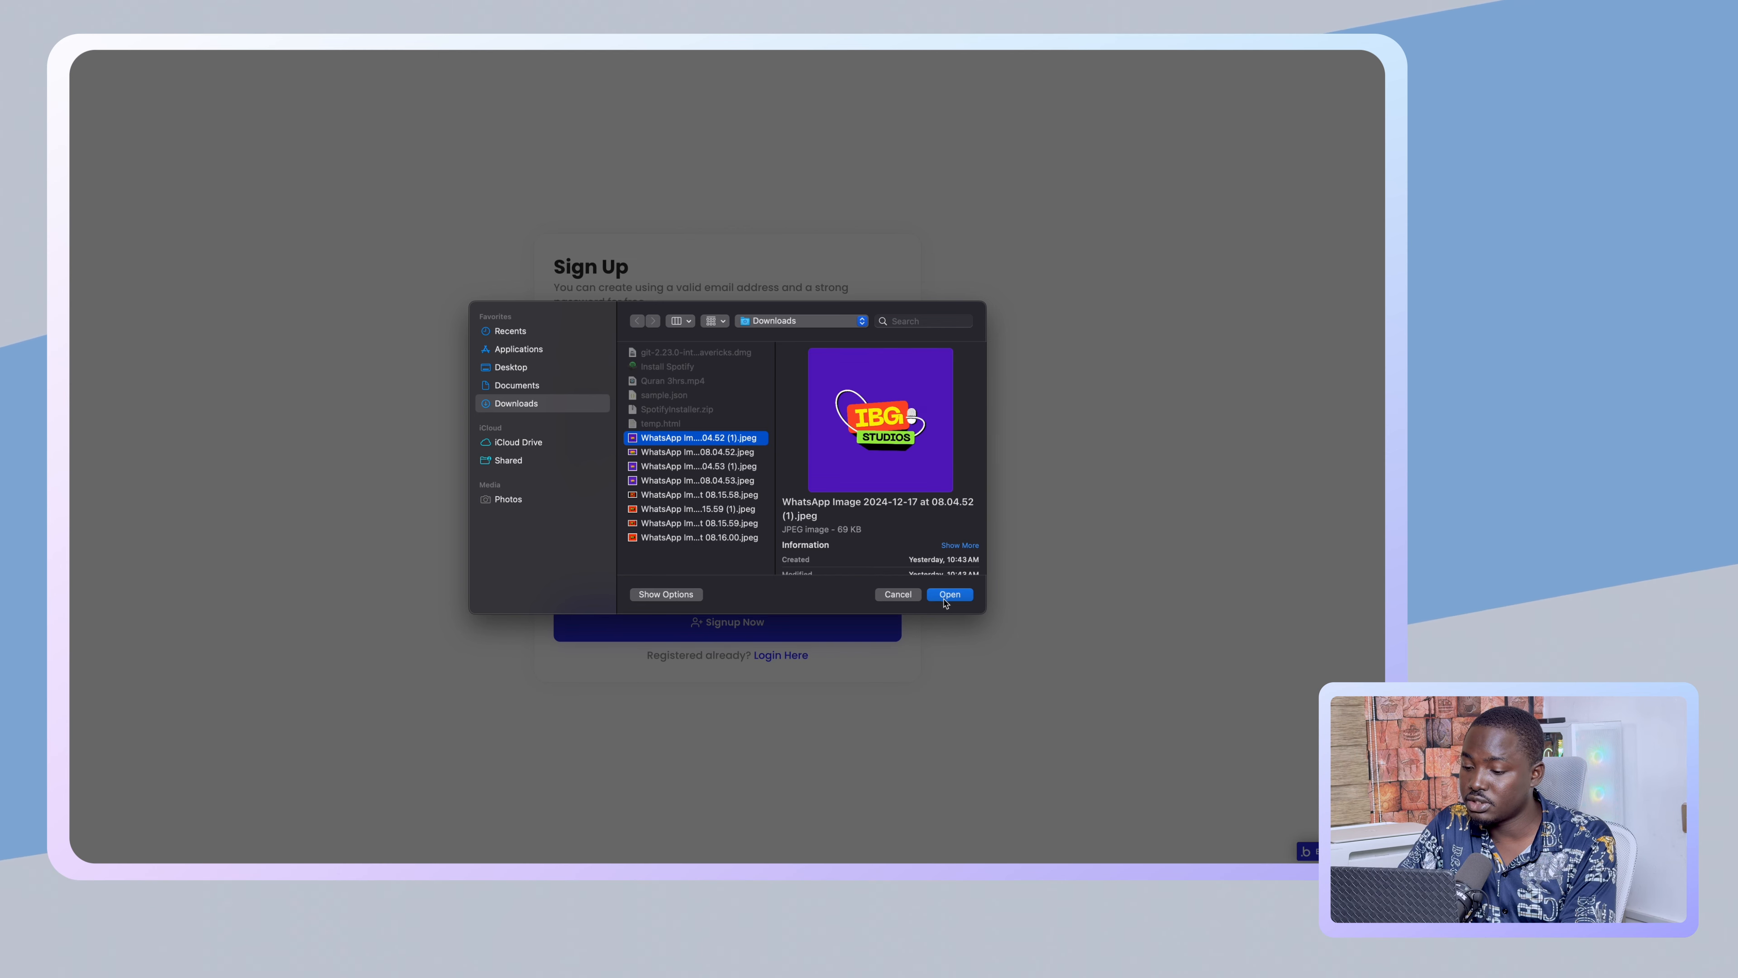
pyautogui.click(952, 596)
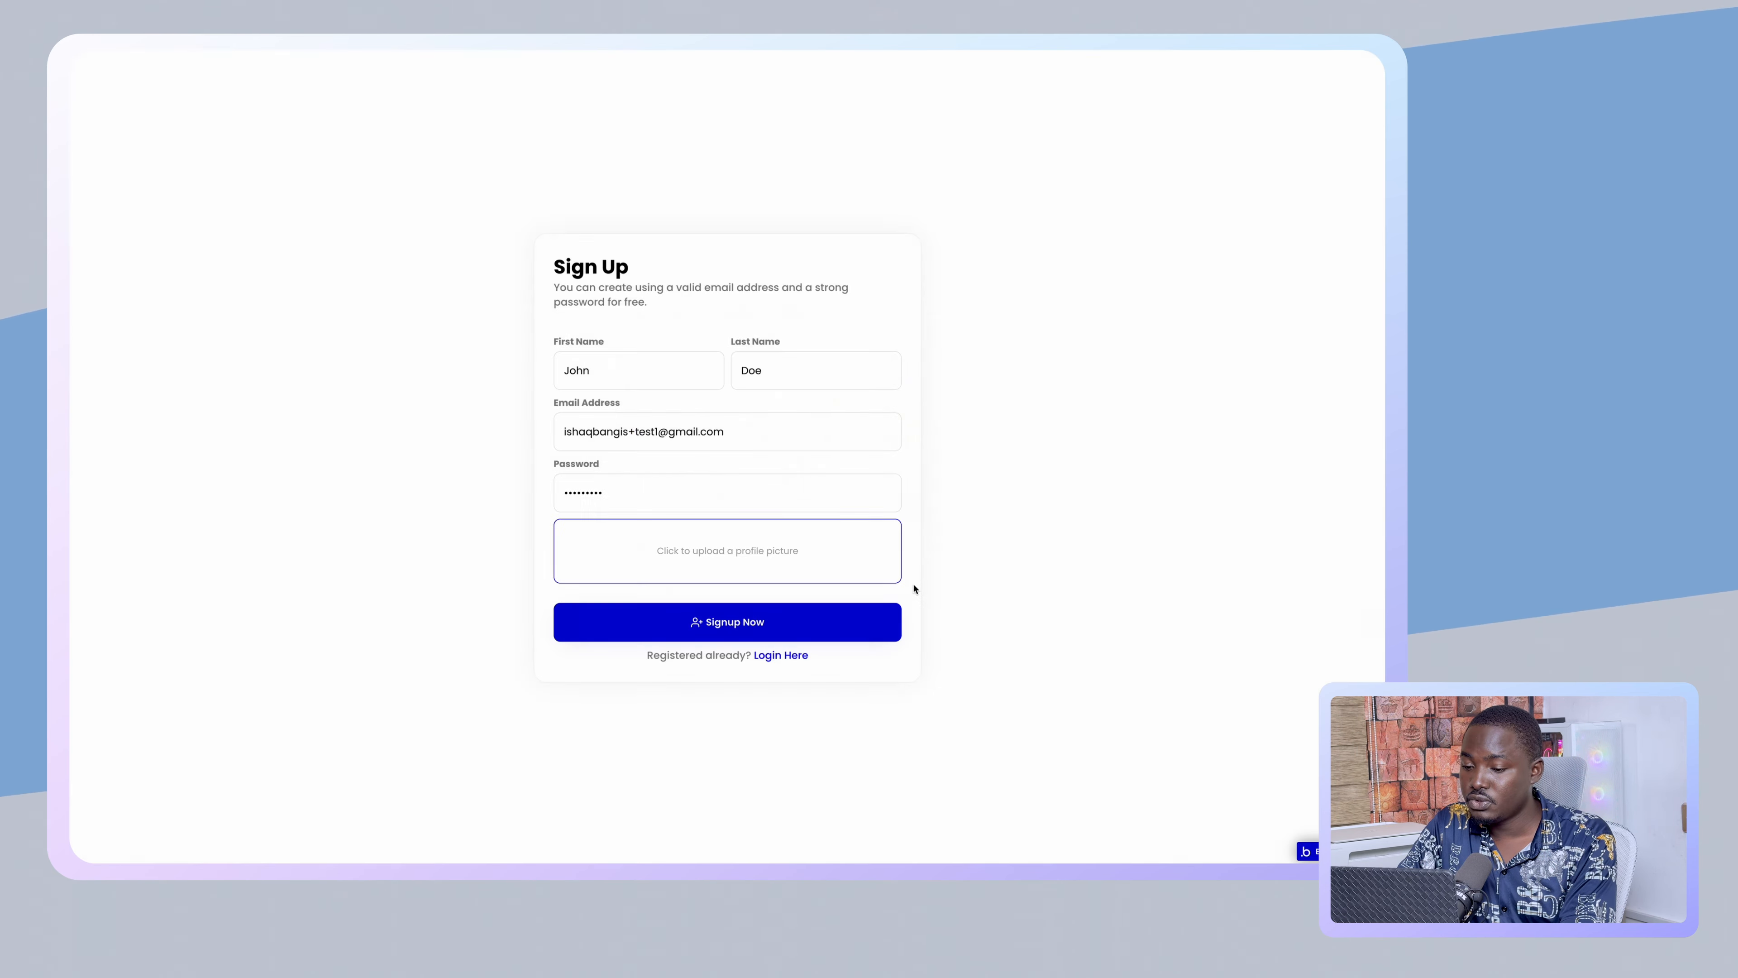
pyautogui.click(735, 614)
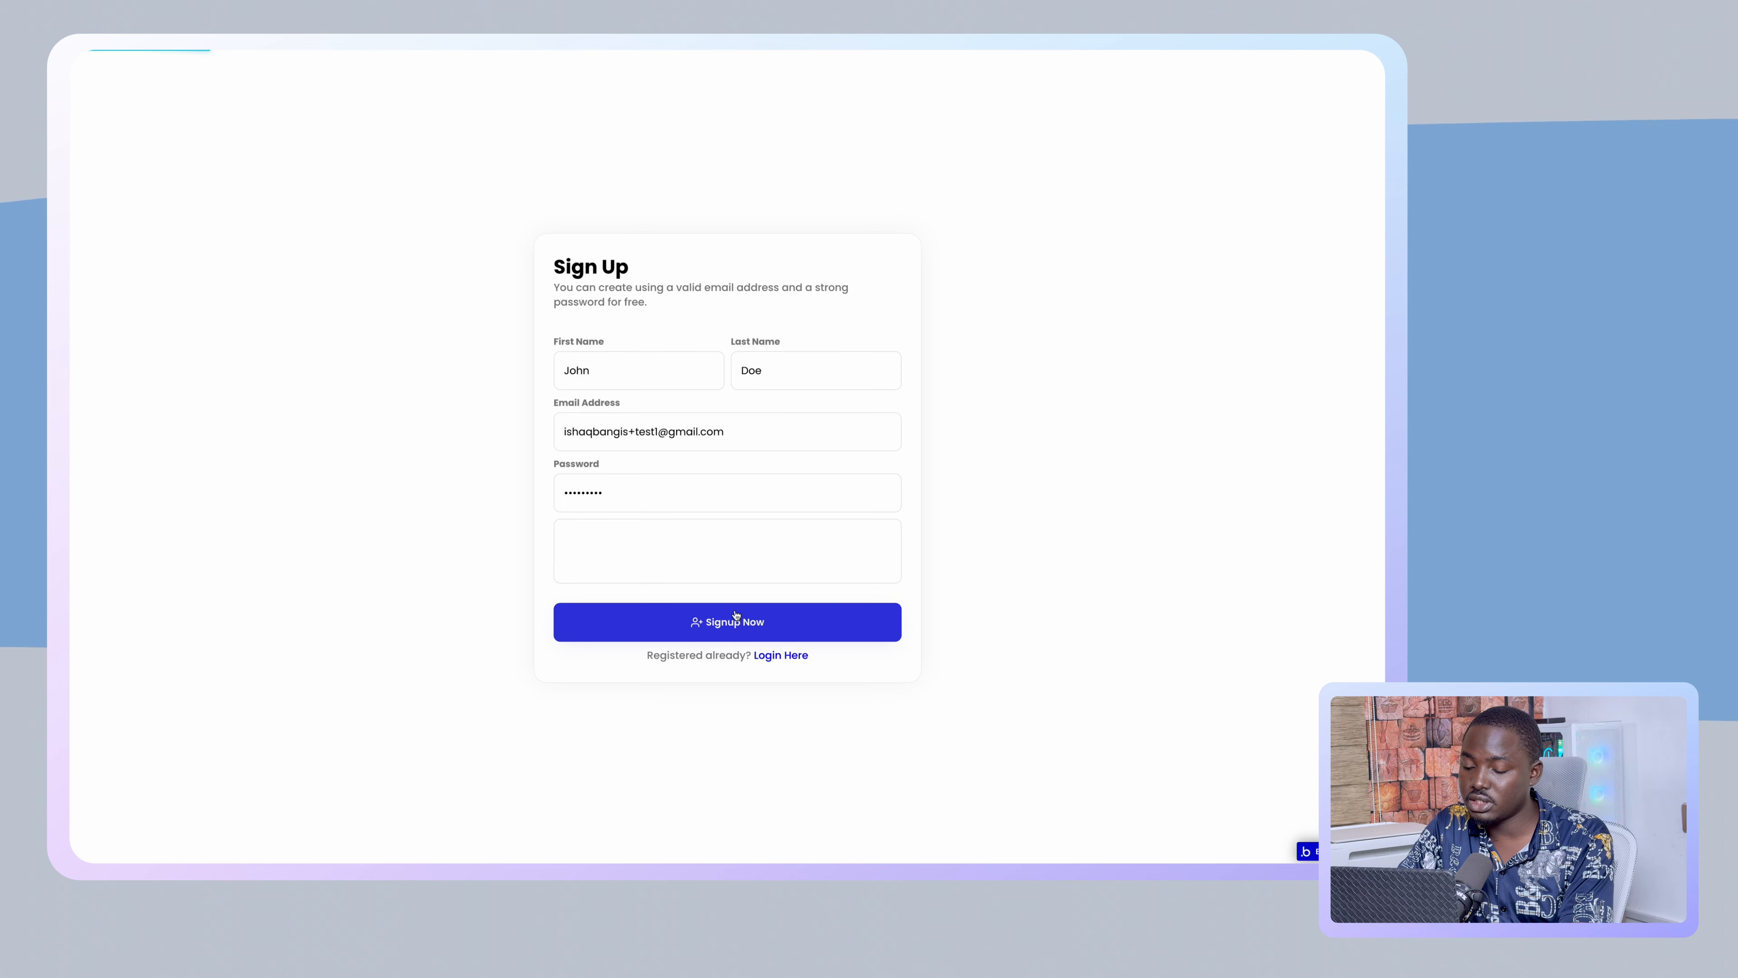
pyautogui.click(735, 614)
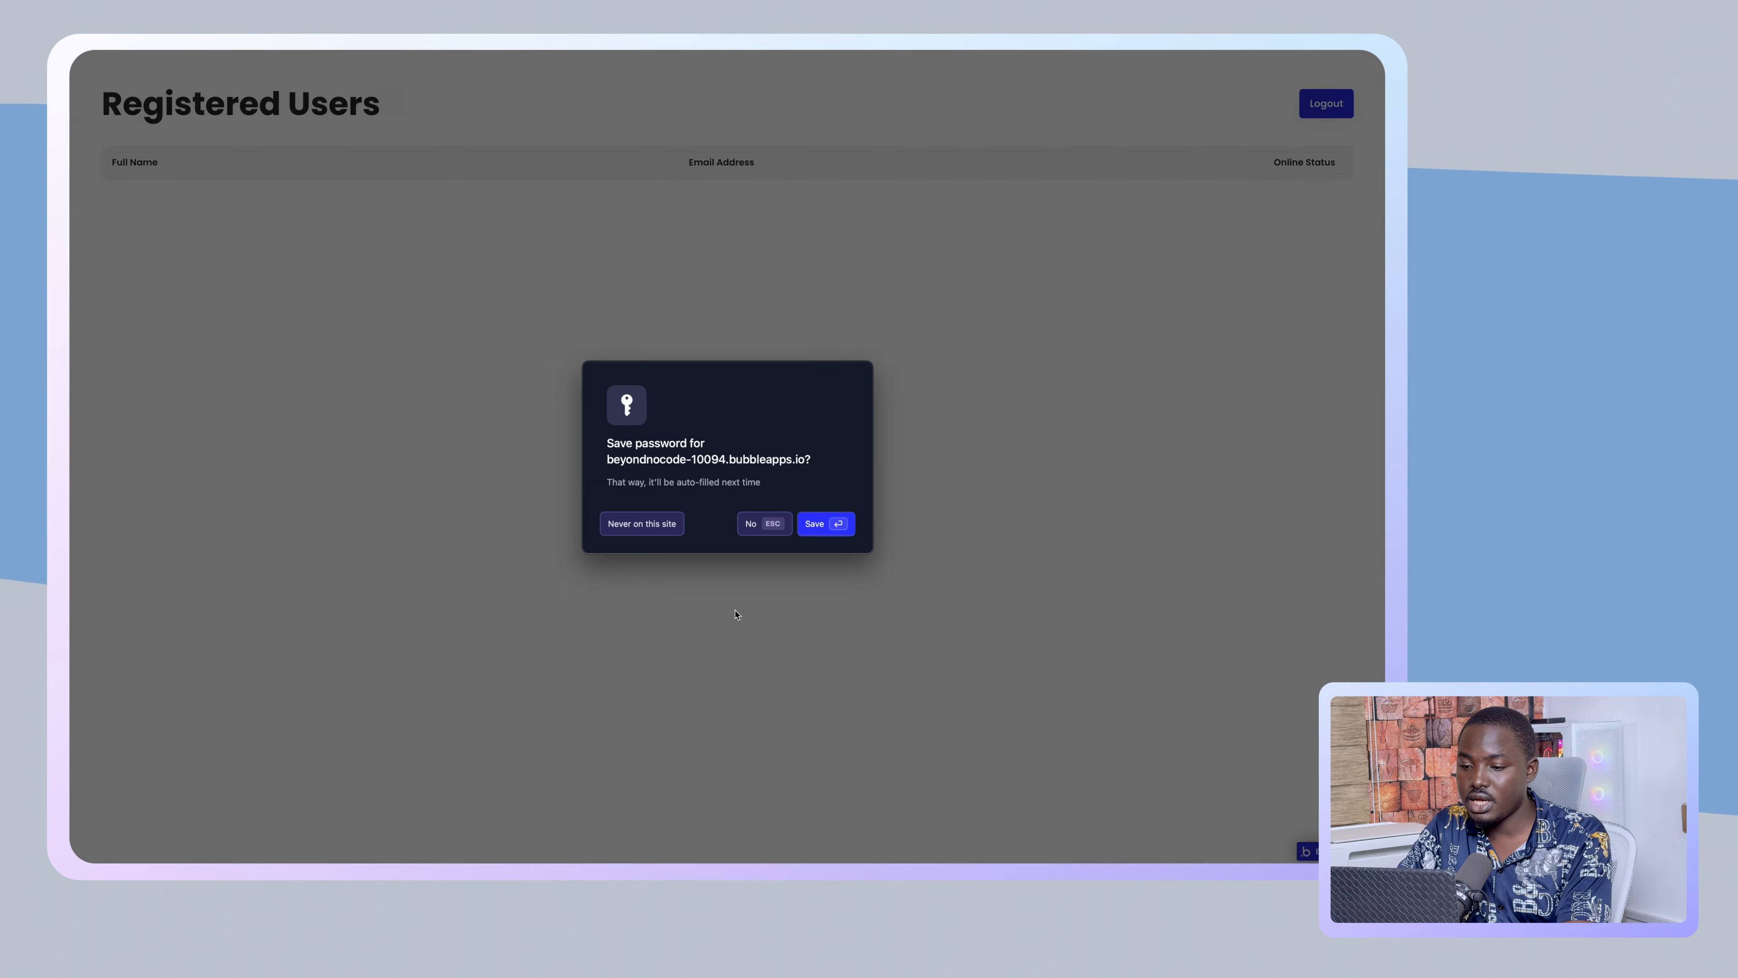
pyautogui.click(649, 530)
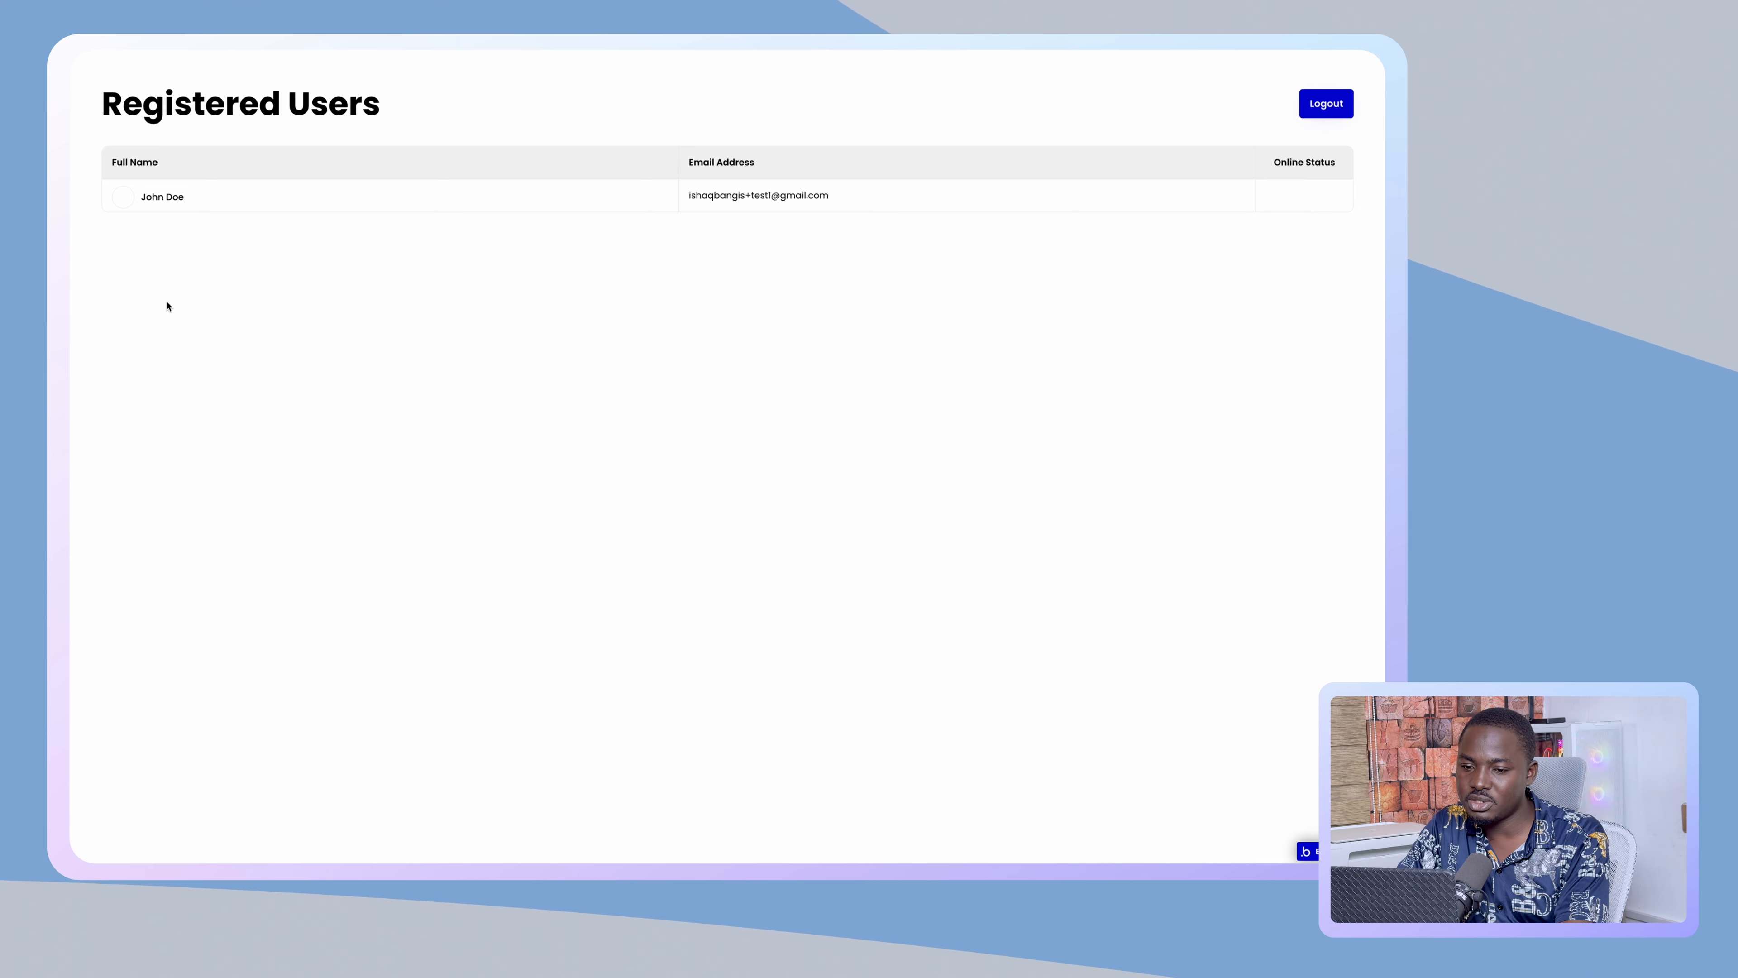
pyautogui.click(135, 230)
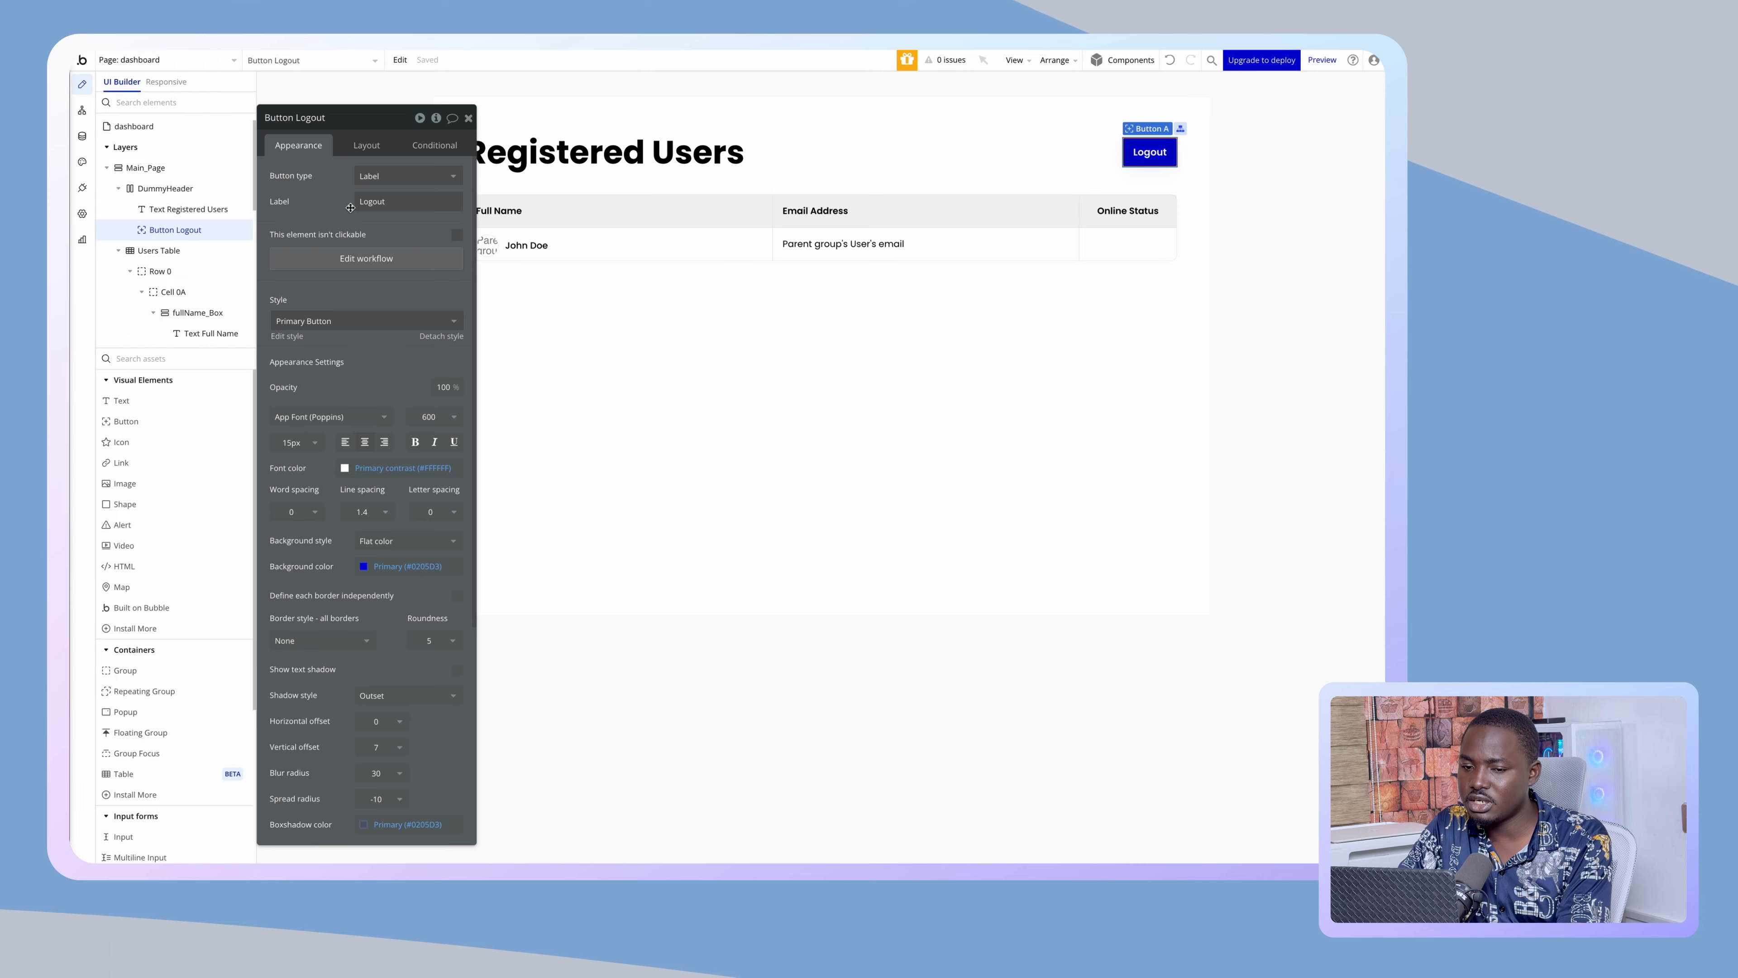
# - In App data, upload an image to the test user's Profile Picture field and save
pyautogui.click(82, 135)
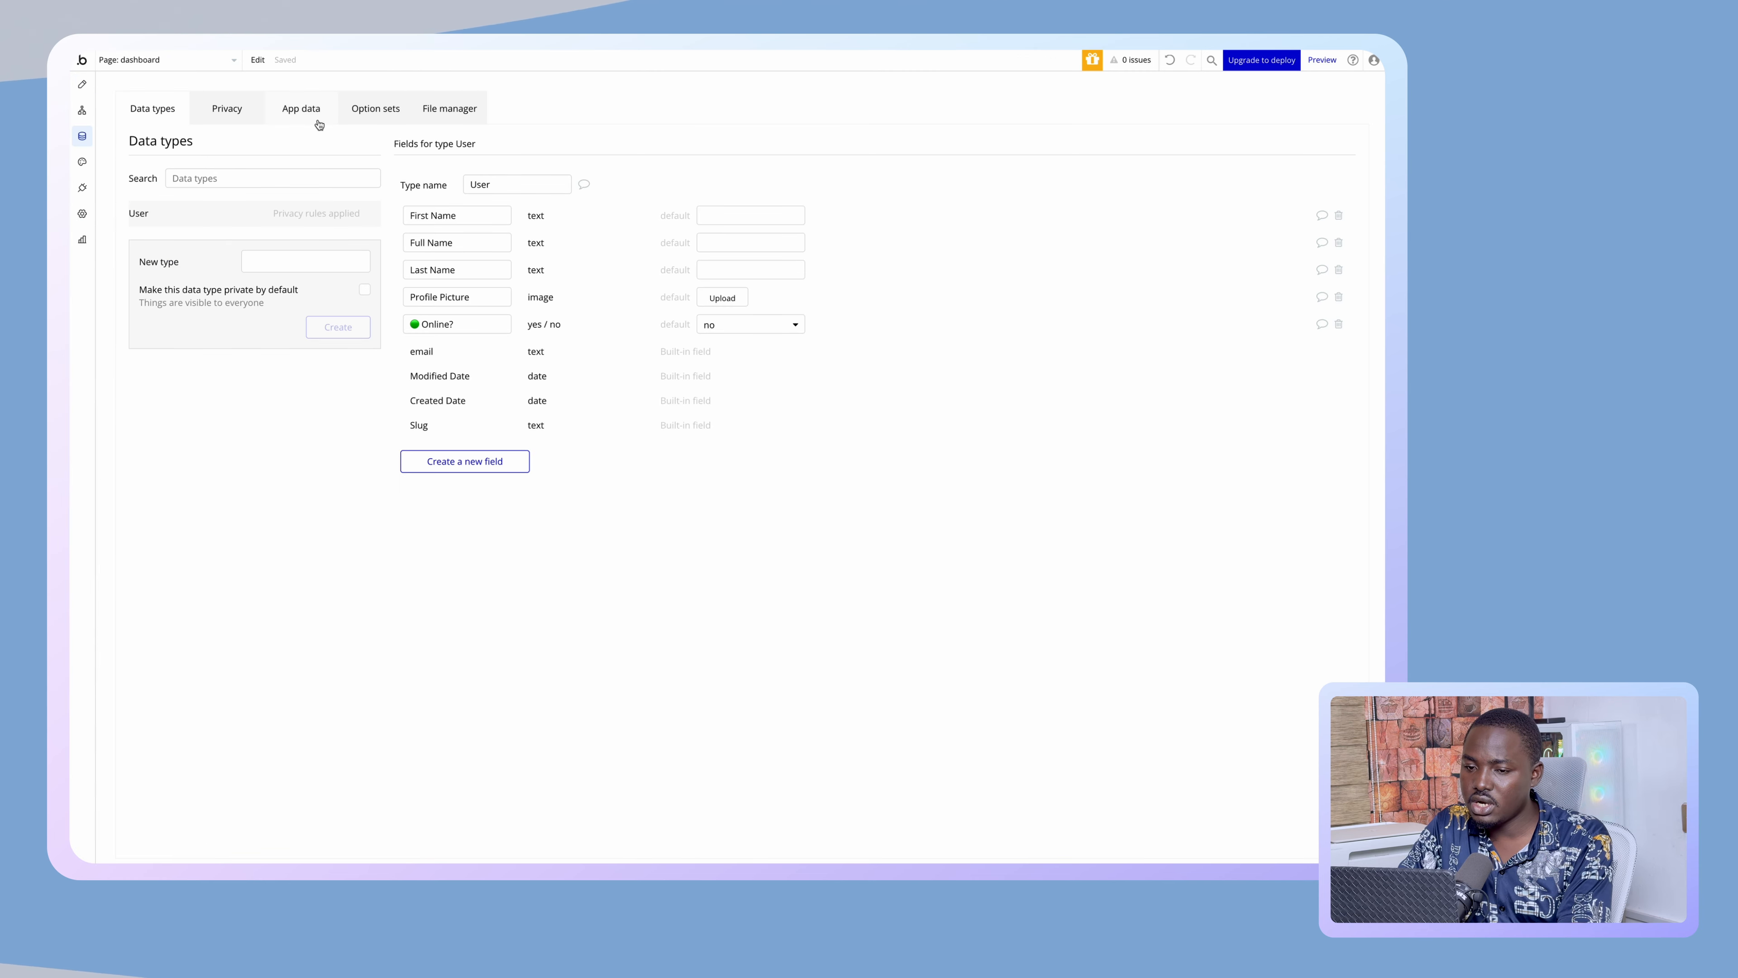
pyautogui.click(308, 110)
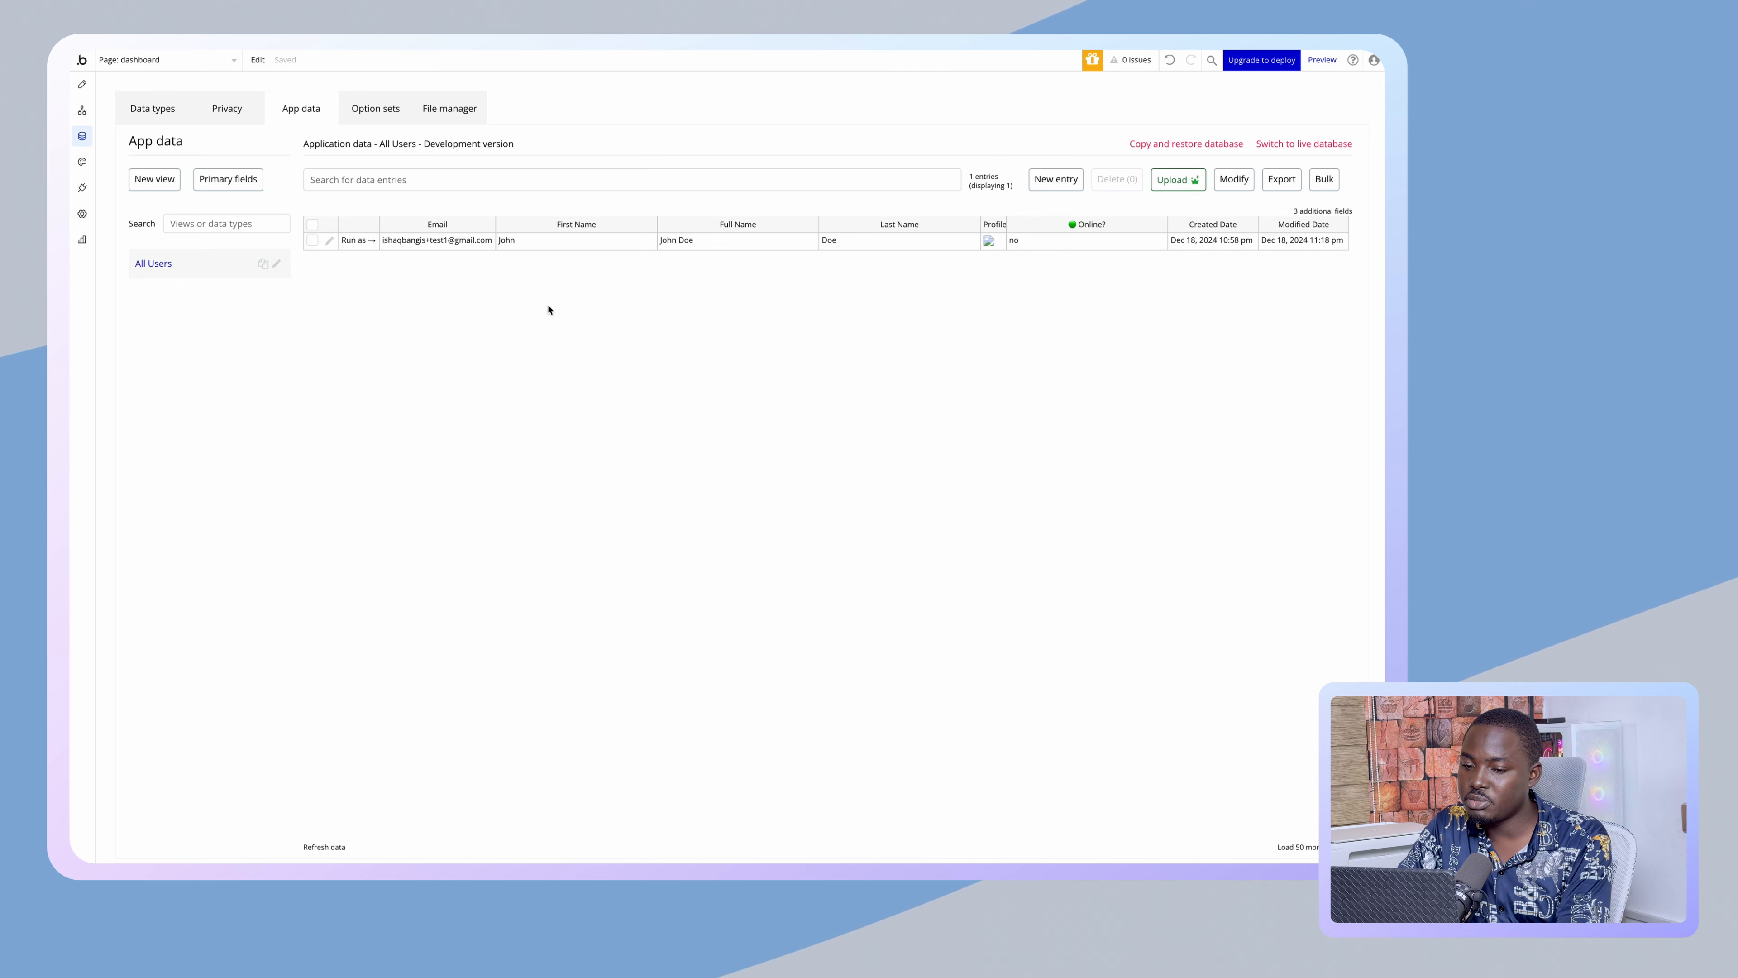
pyautogui.click(329, 240)
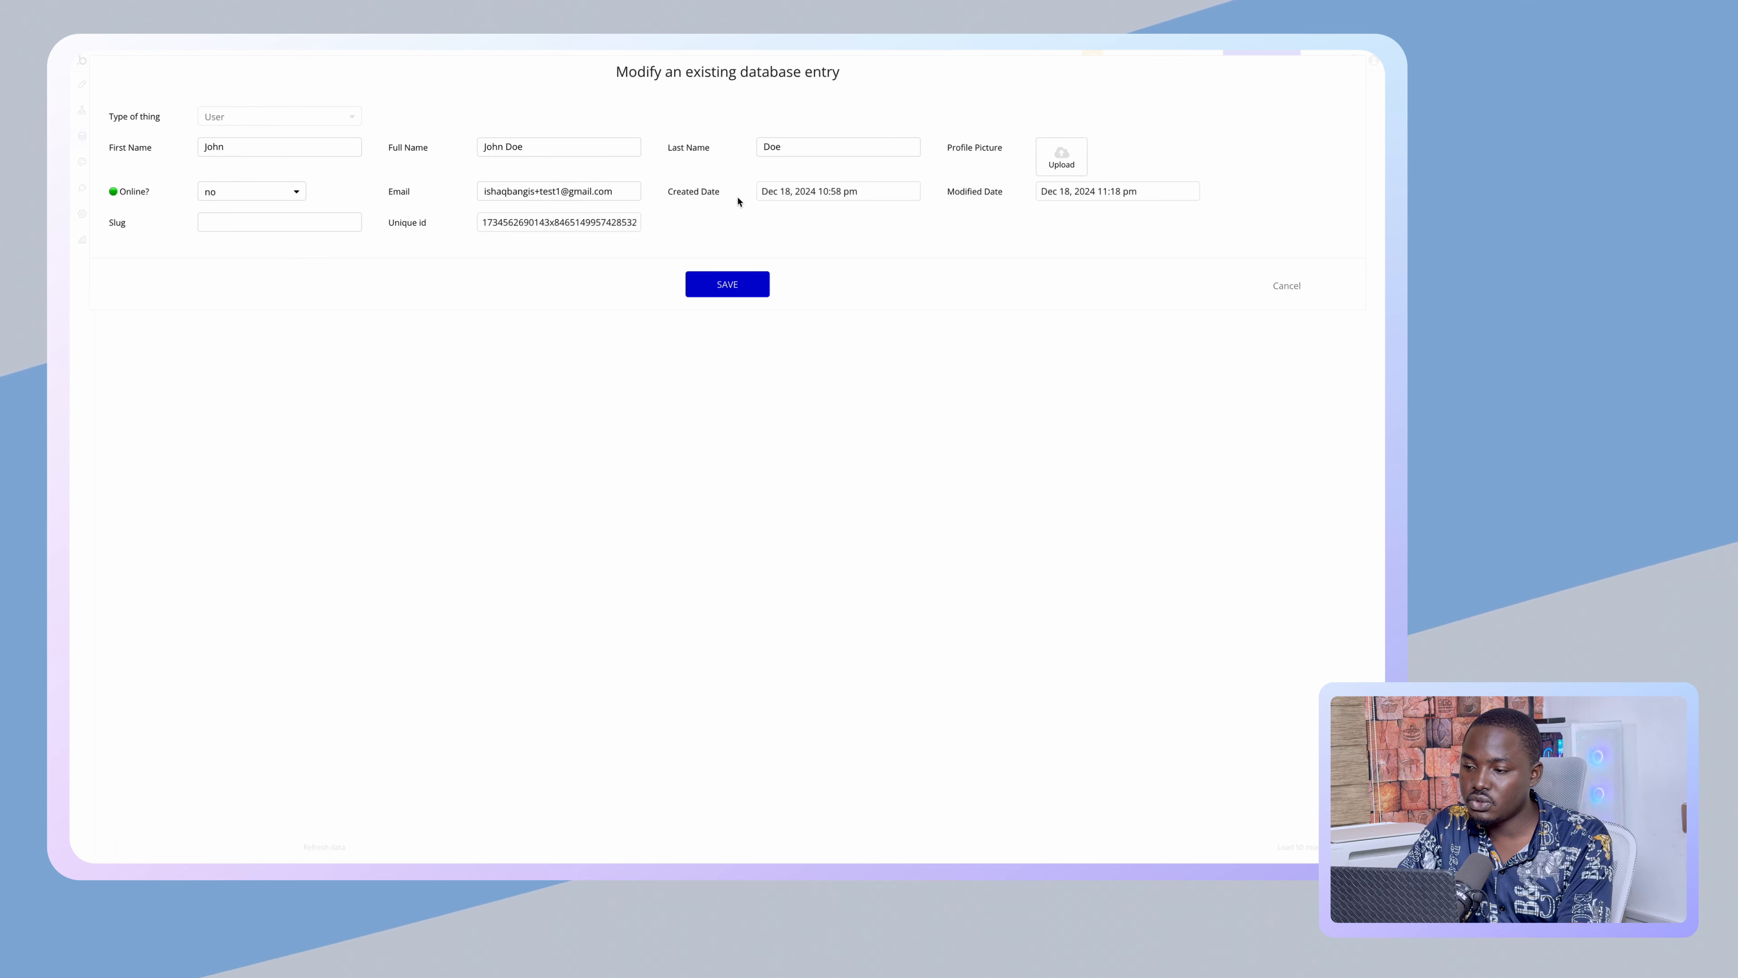
pyautogui.click(1063, 160)
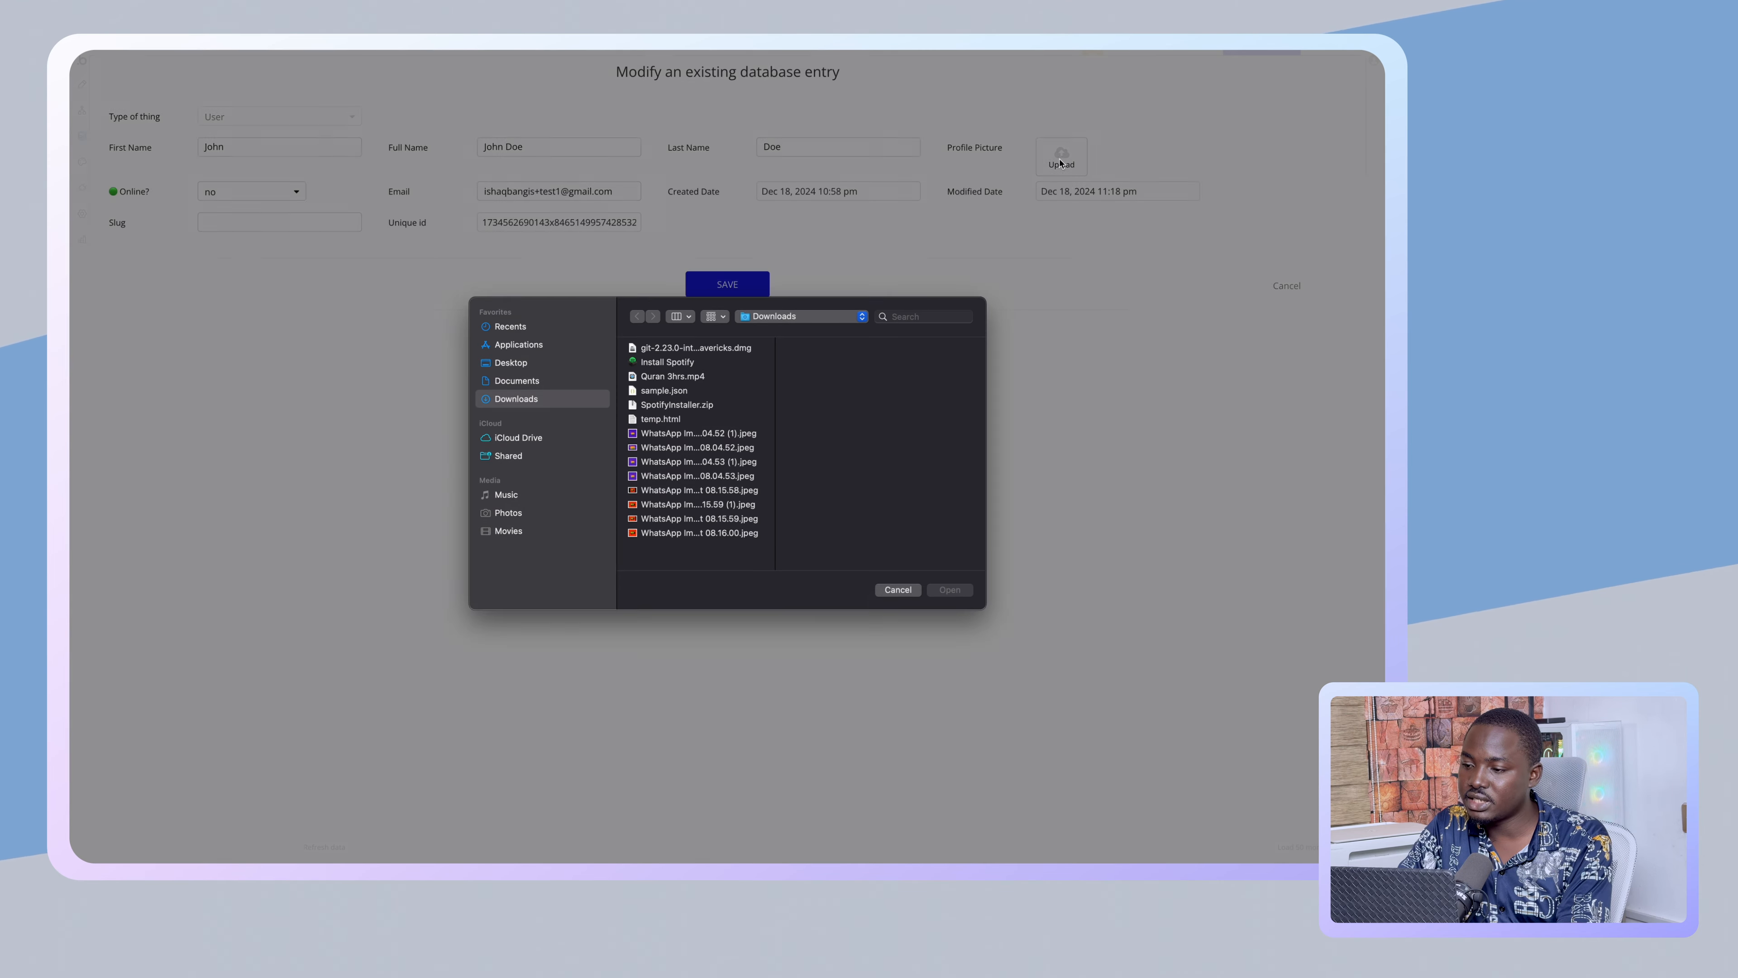
pyautogui.doubleClick(640, 438)
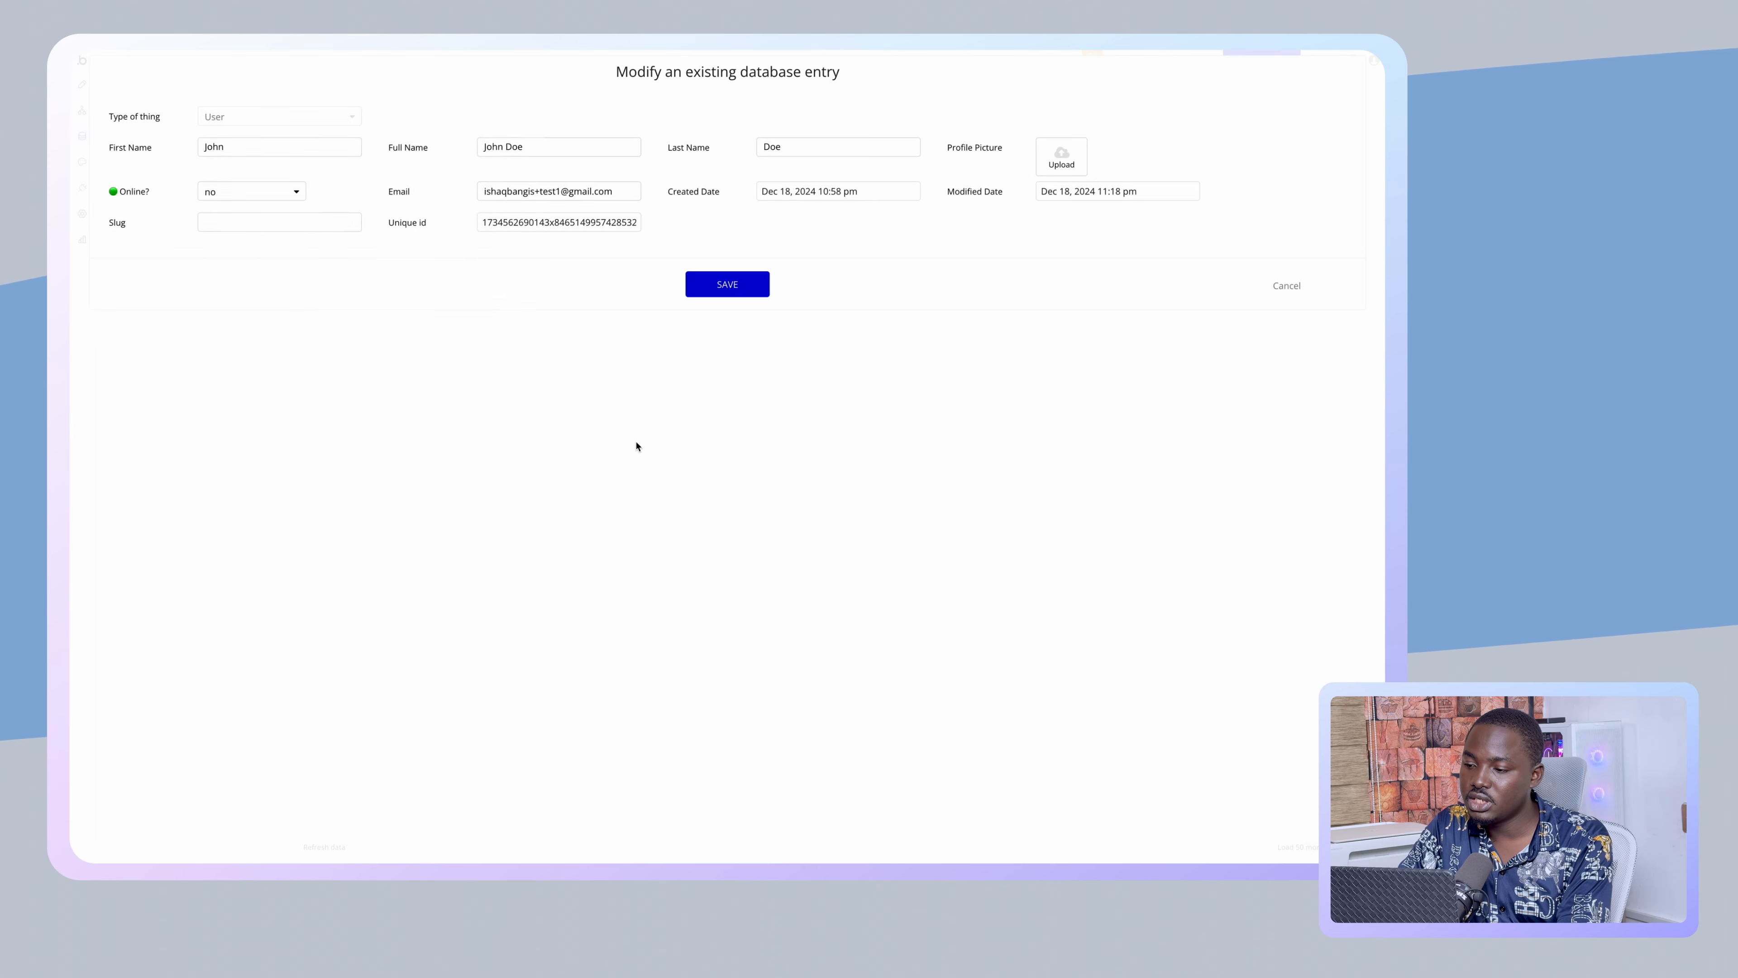
pyautogui.click(734, 288)
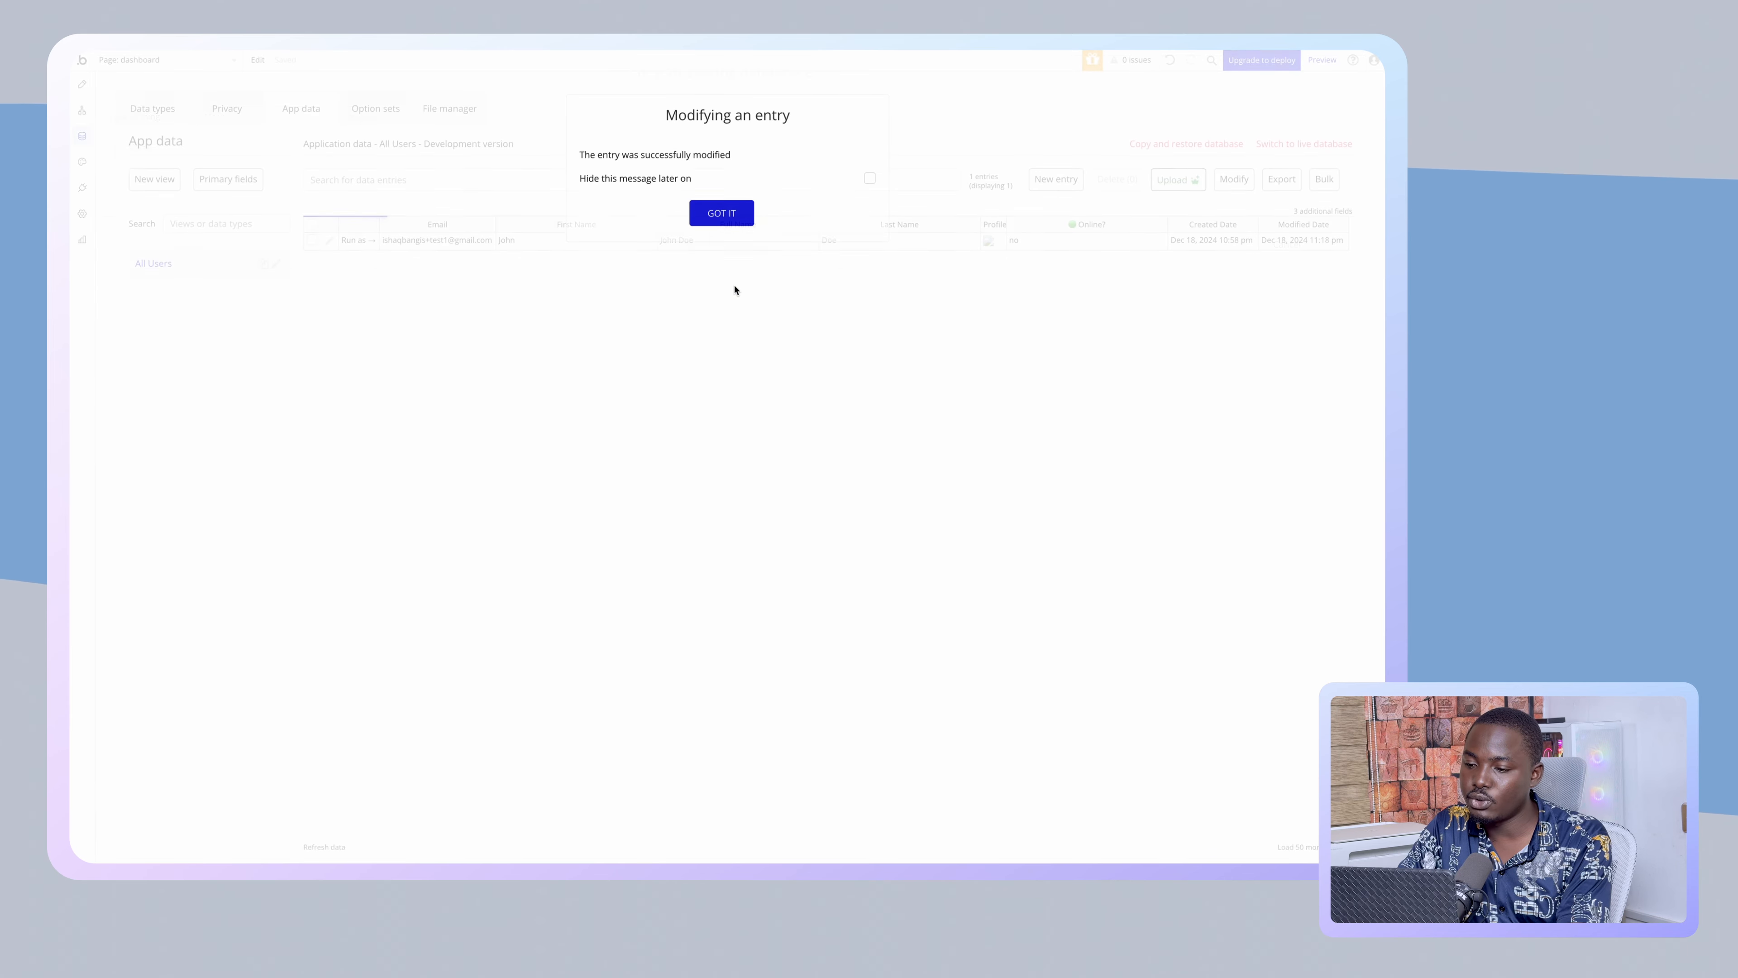
pyautogui.click(734, 217)
# - Check the live Registered Users page, then return to the editor
pyautogui.moveTo(72, 205)
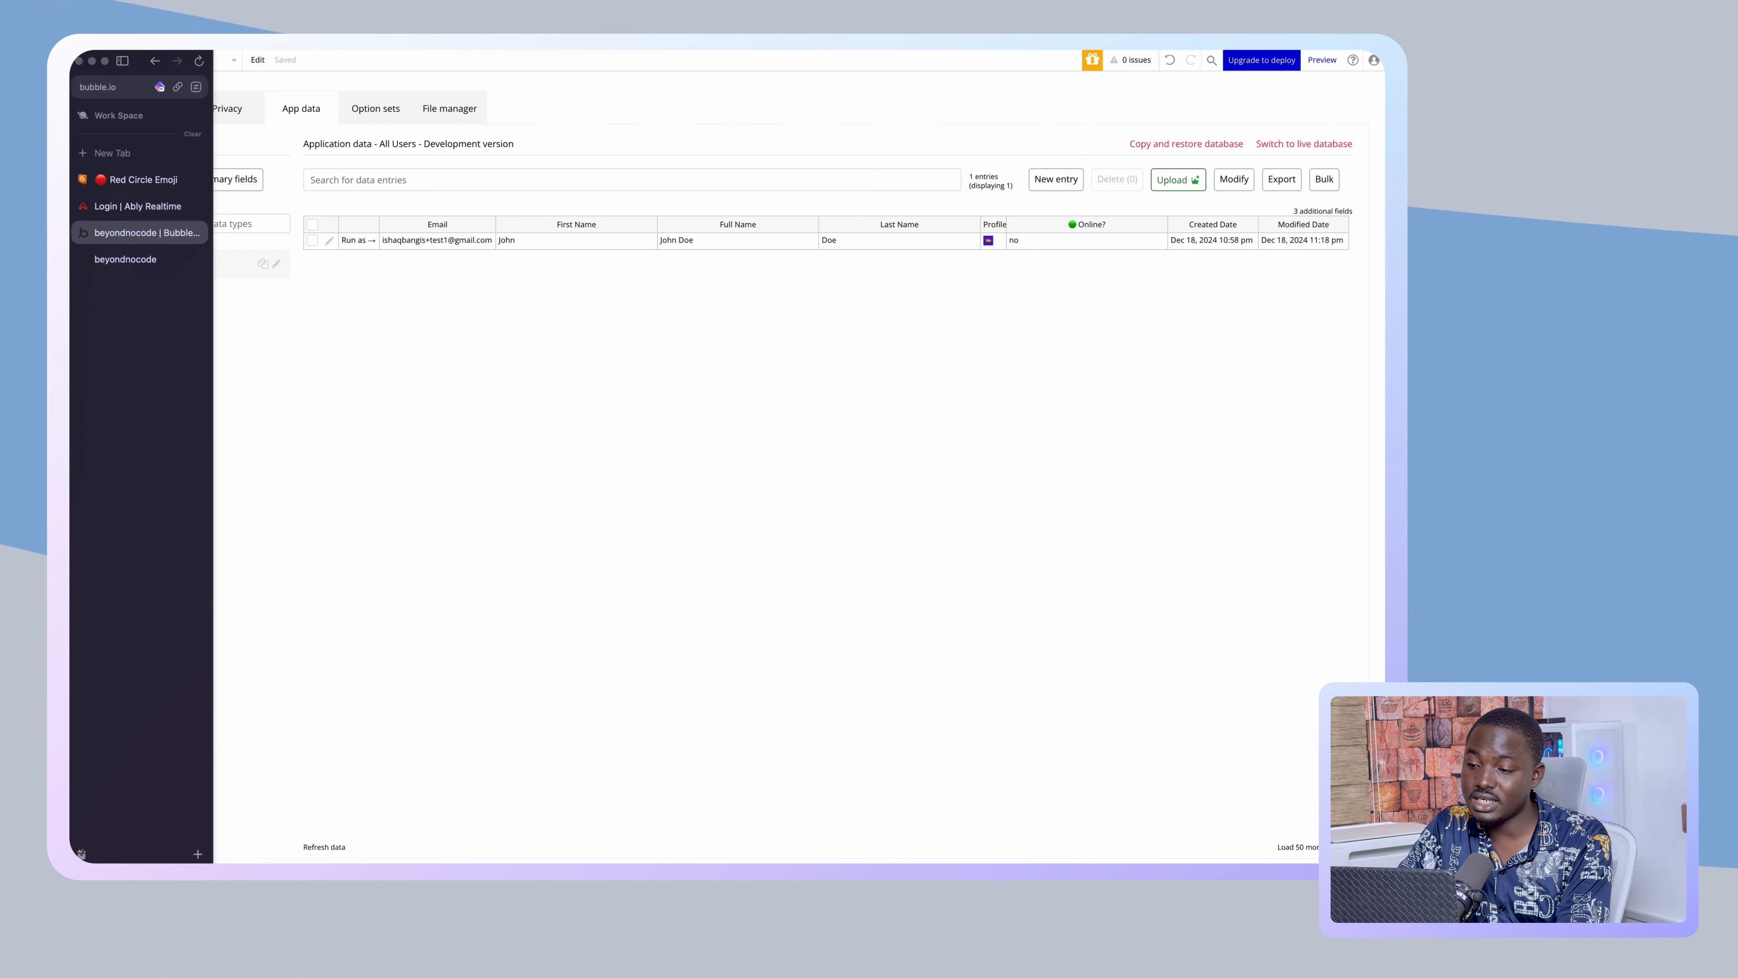
pyautogui.click(108, 258)
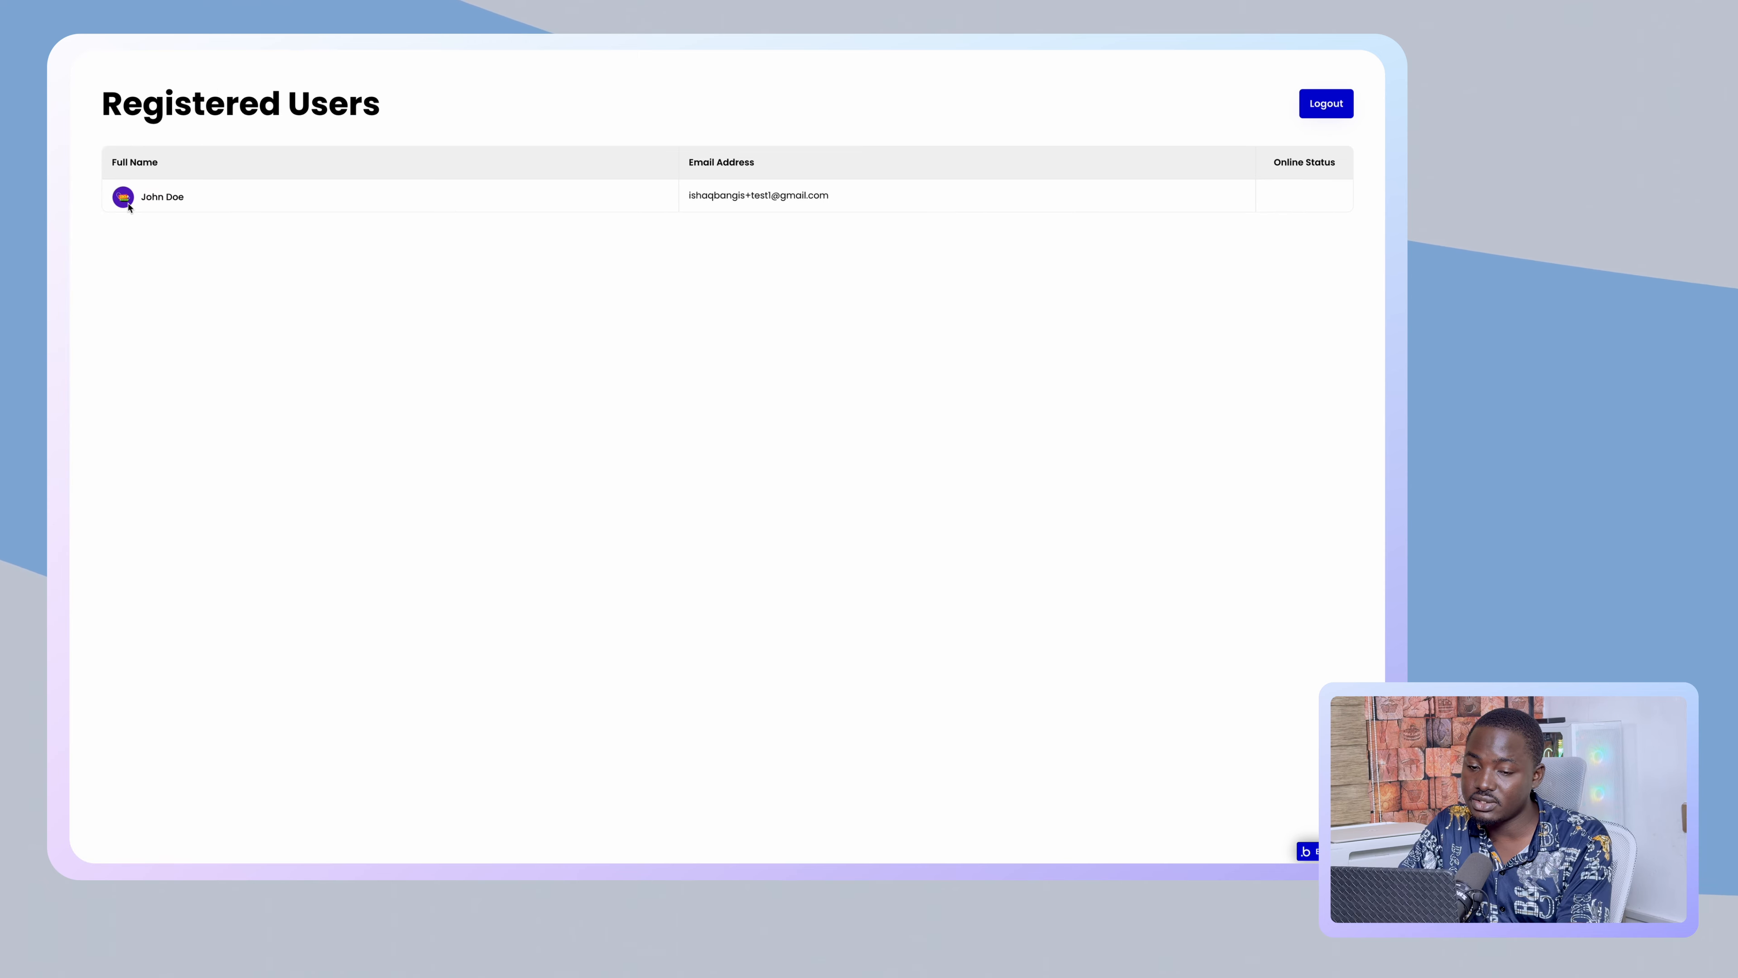
pyautogui.click(208, 174)
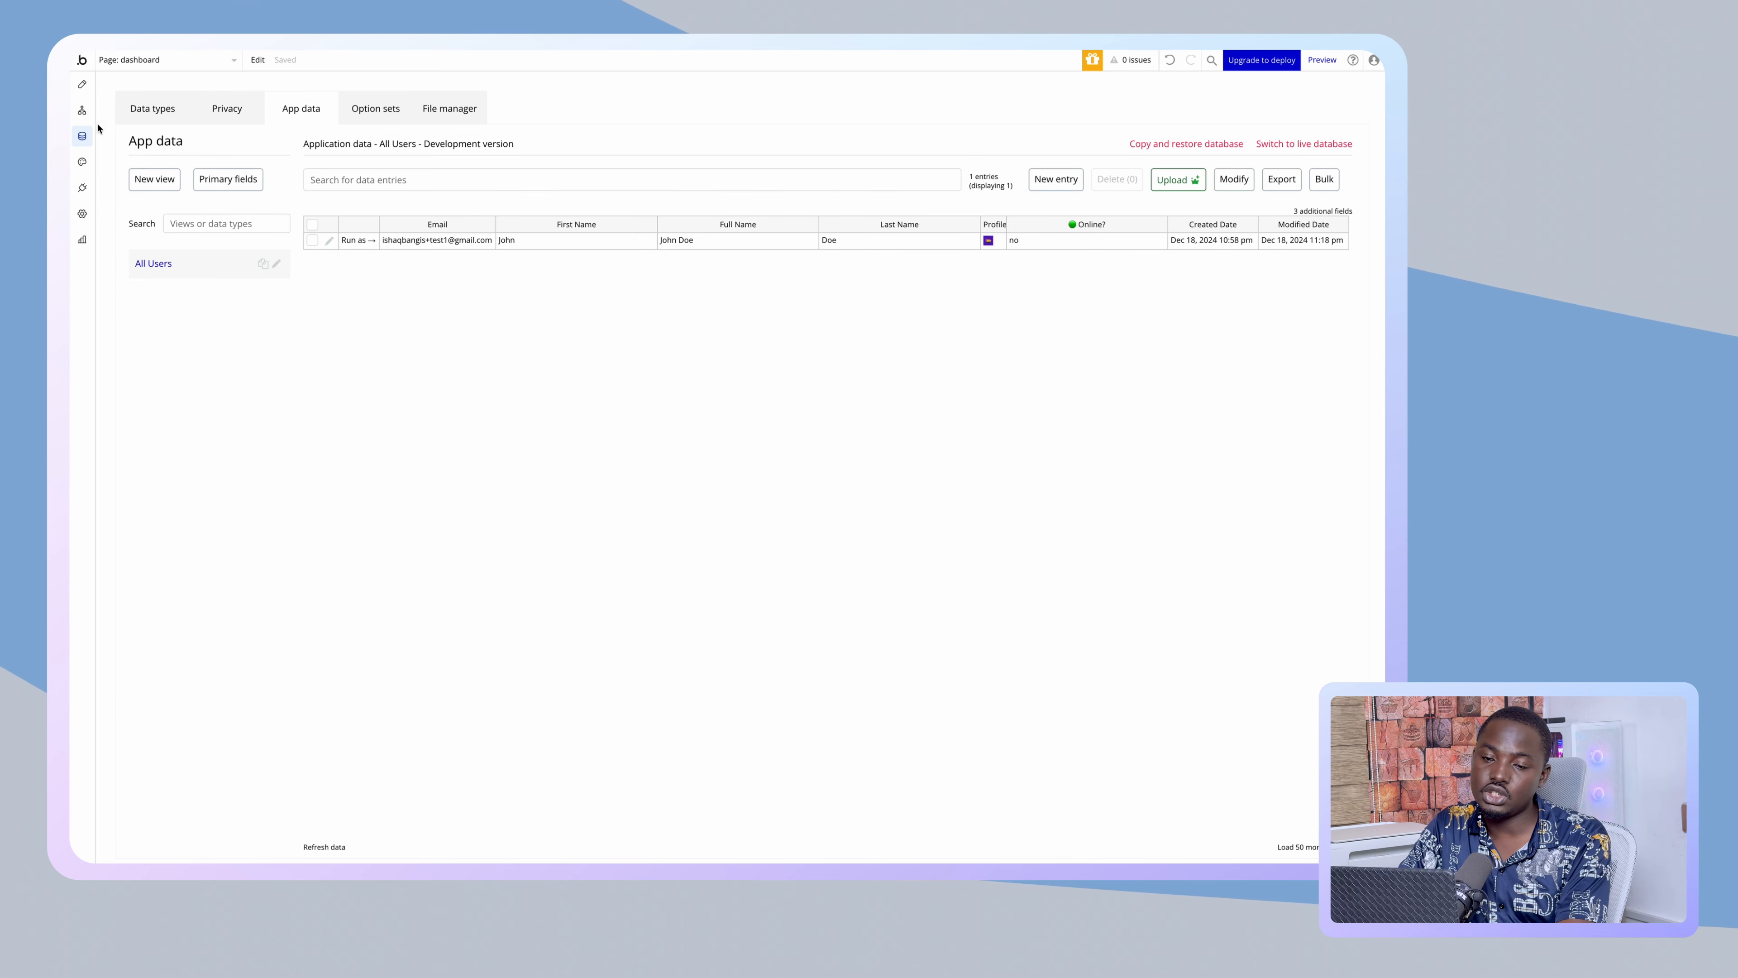
# - On Page: index, tick 'This input should not be empty' for the Su_profilePicture uploader
pyautogui.click(82, 84)
pyautogui.click(163, 60)
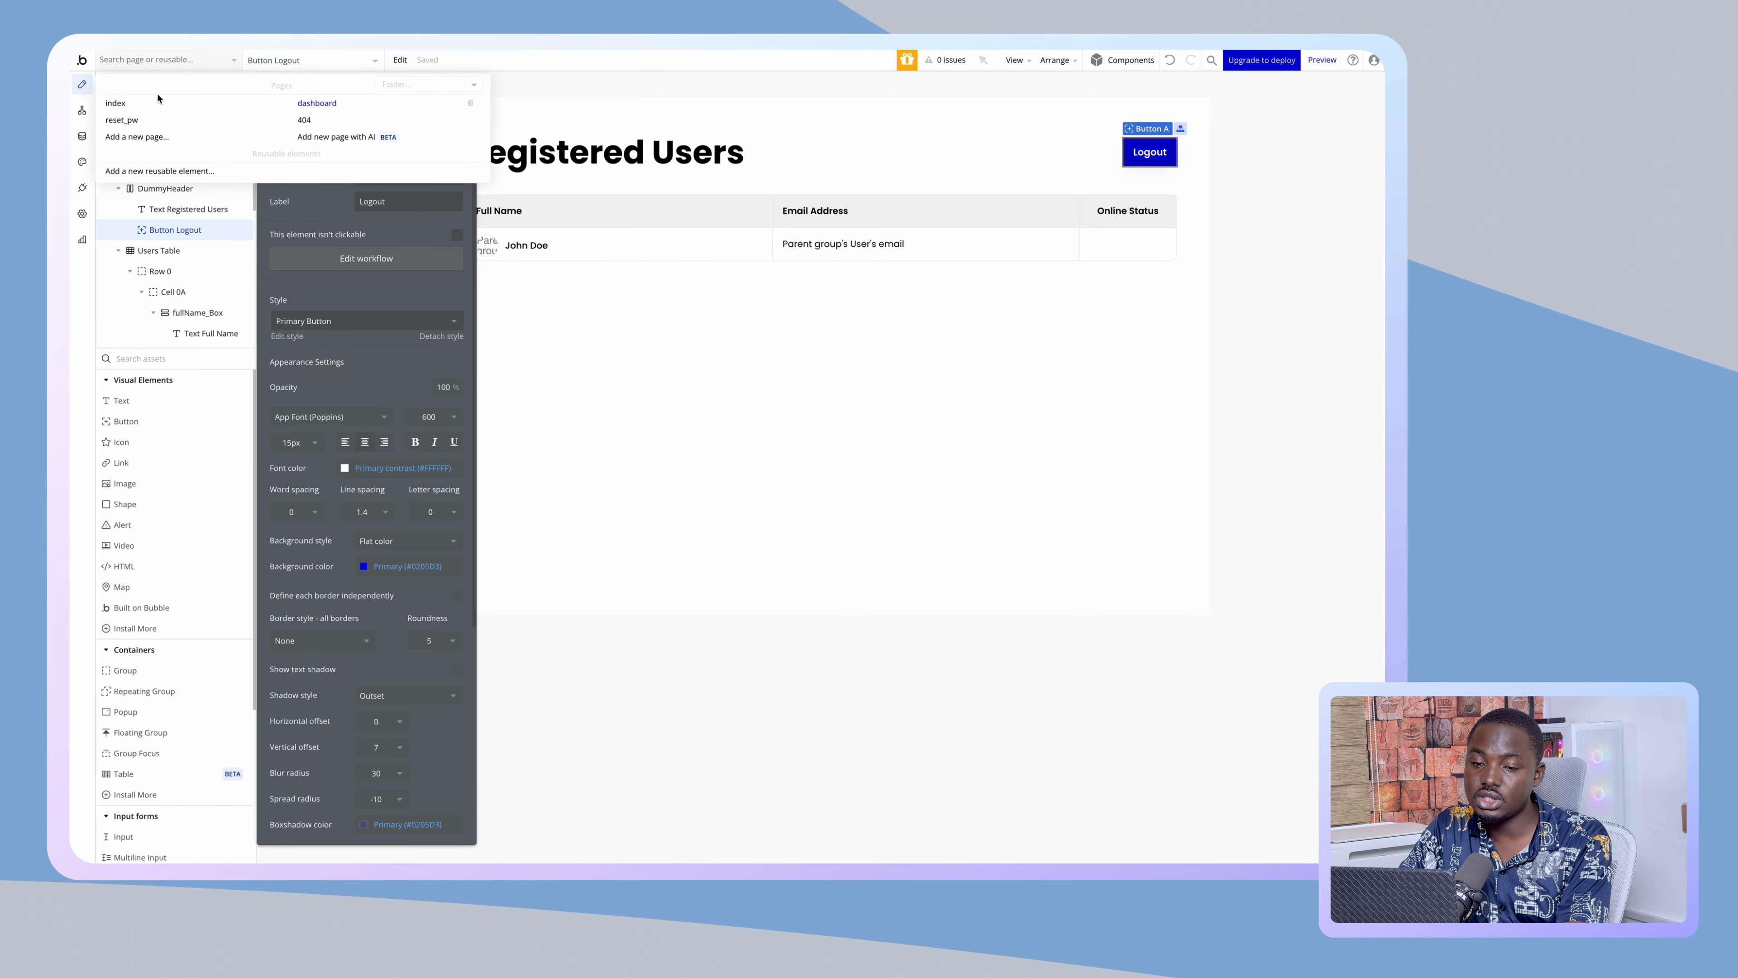
pyautogui.click(115, 103)
pyautogui.click(82, 111)
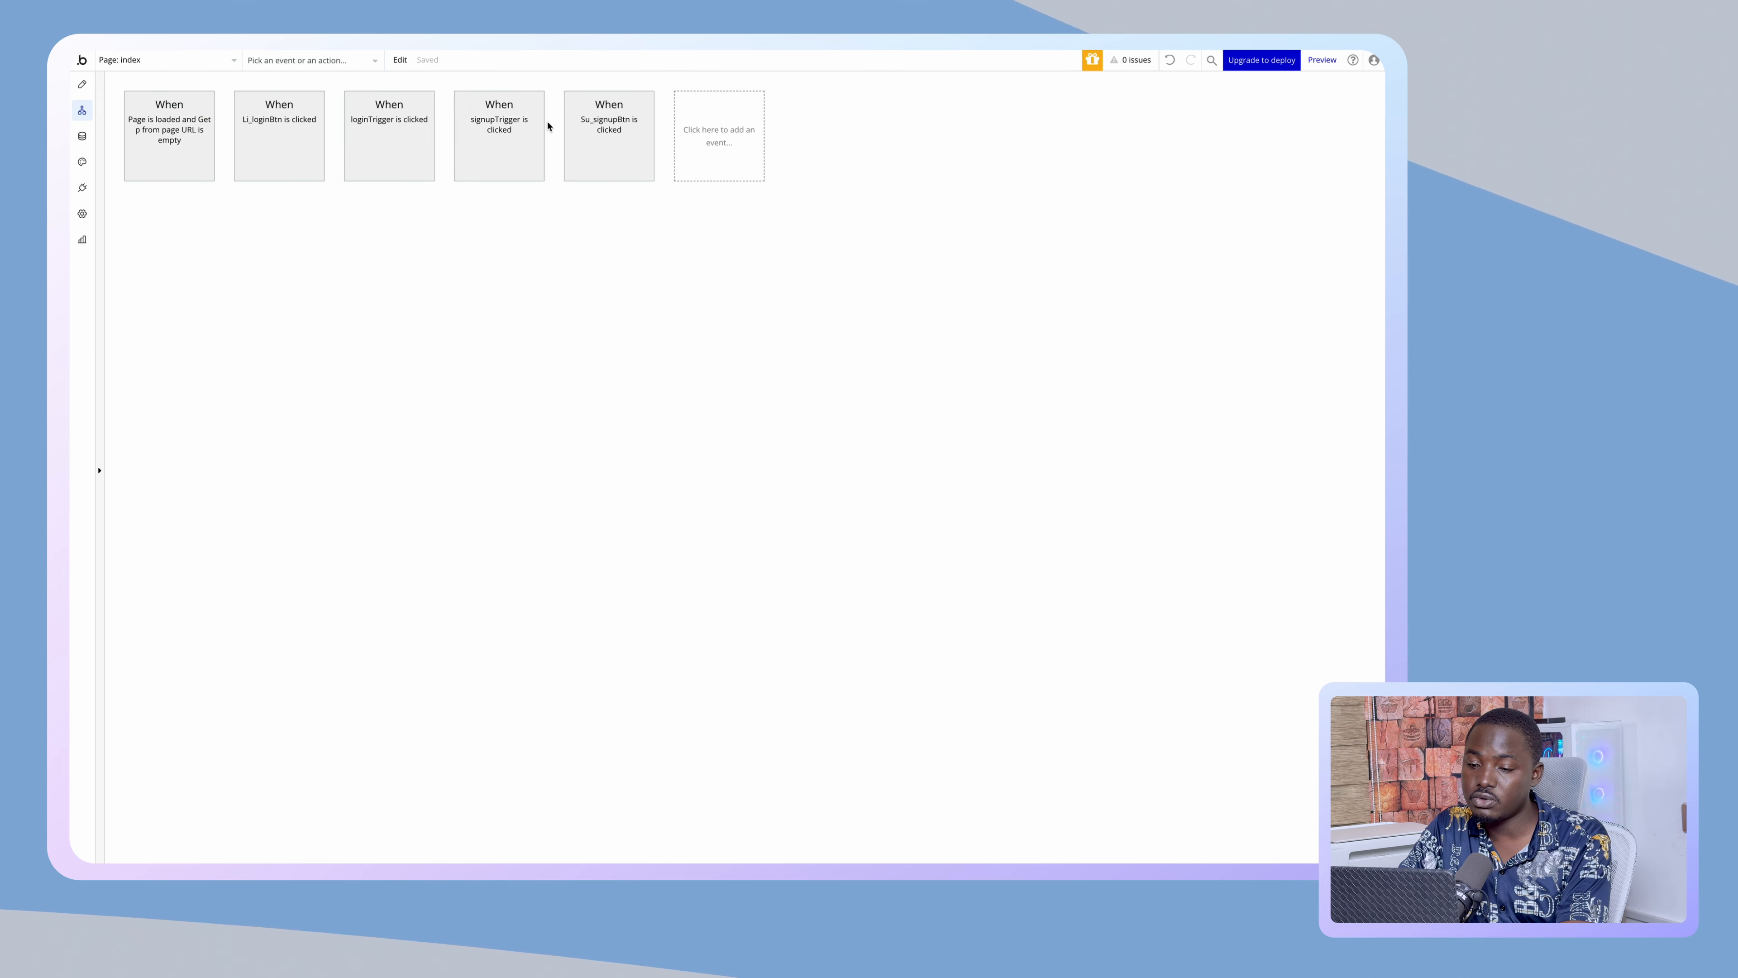
pyautogui.click(85, 89)
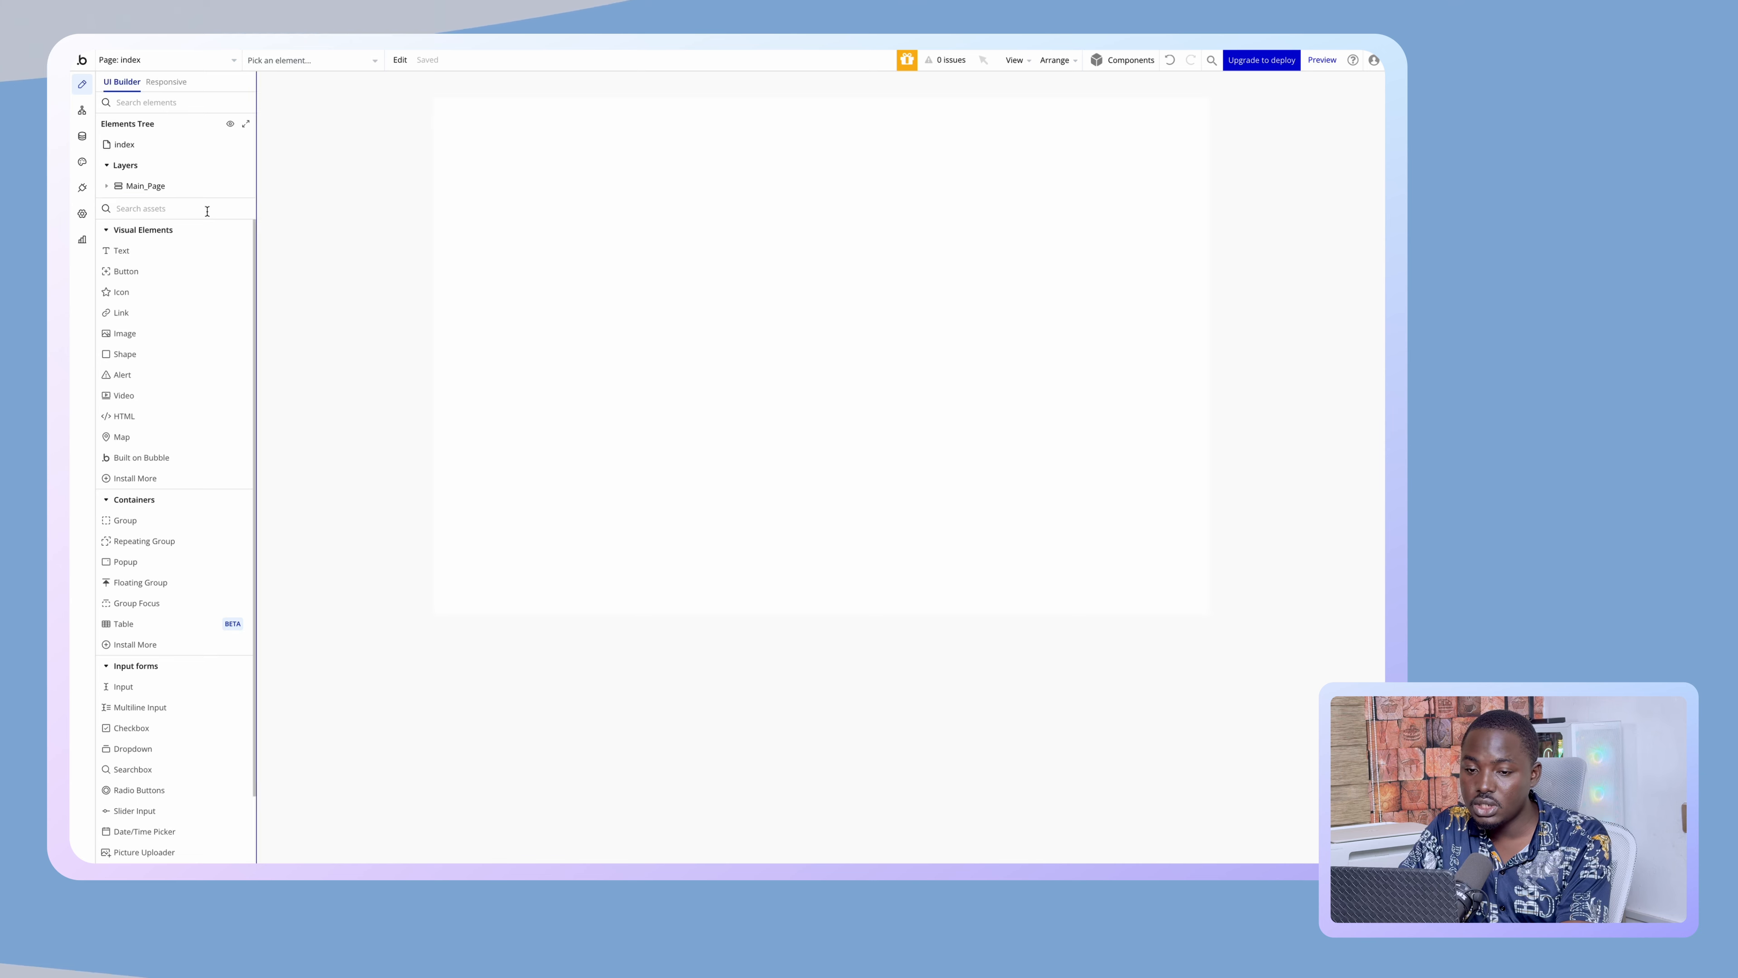
pyautogui.click(111, 191)
pyautogui.click(206, 233)
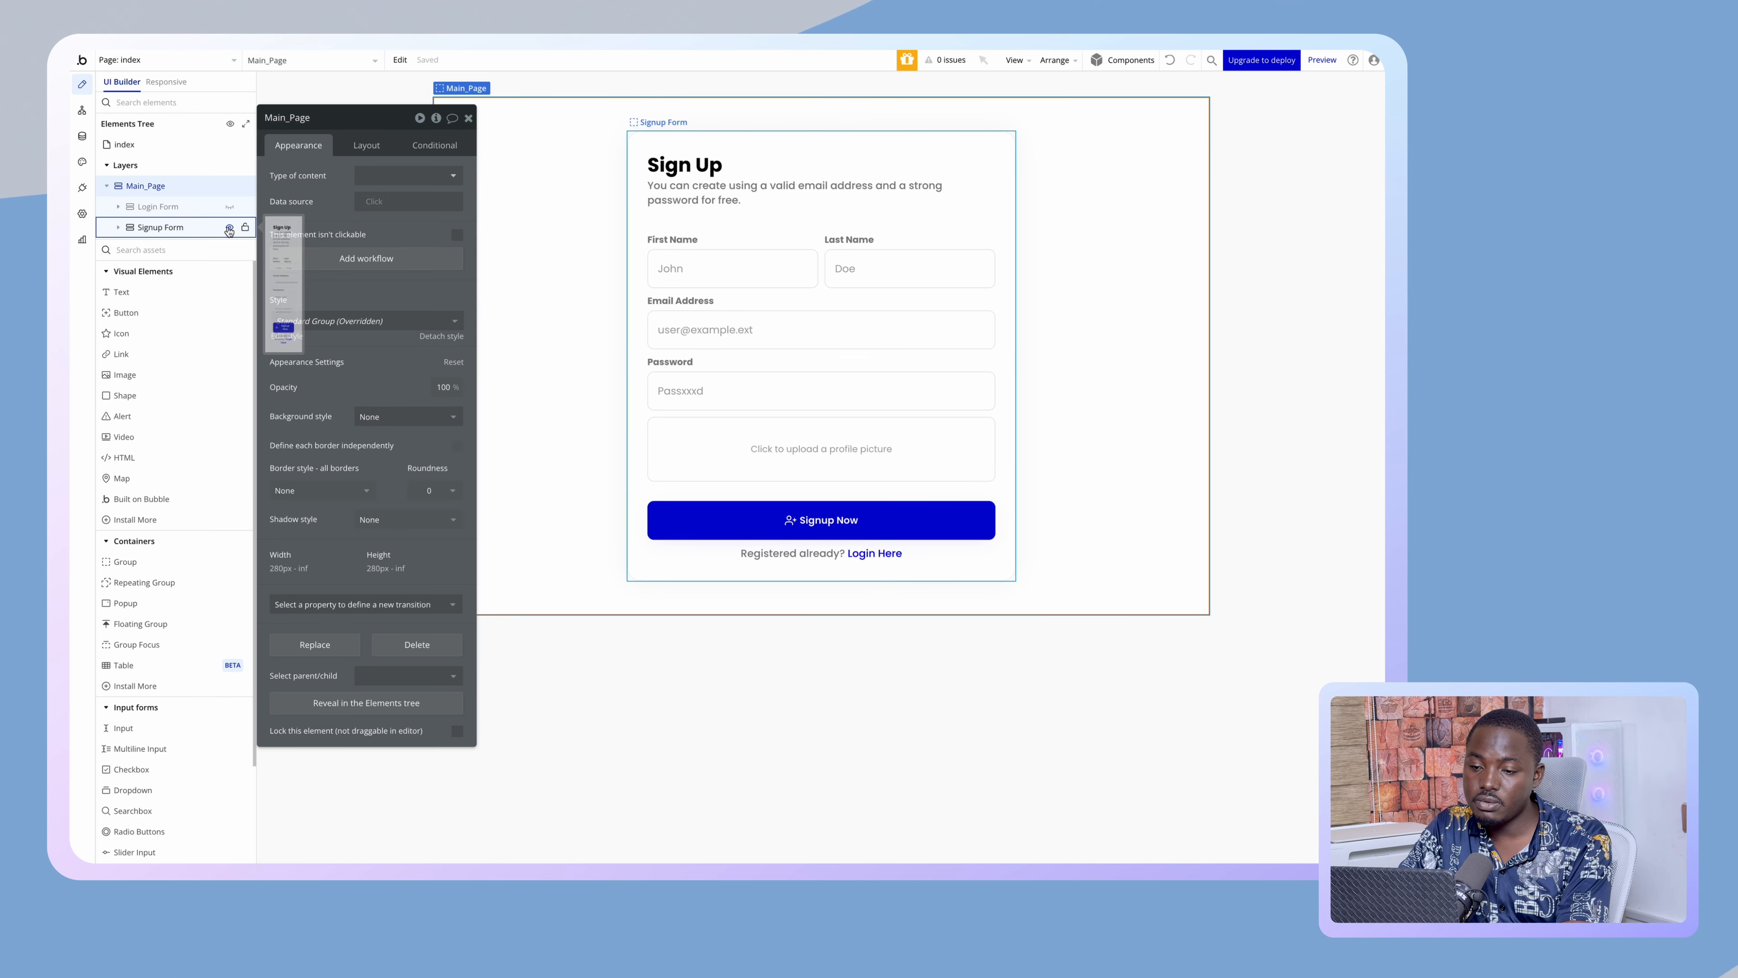
pyautogui.click(710, 450)
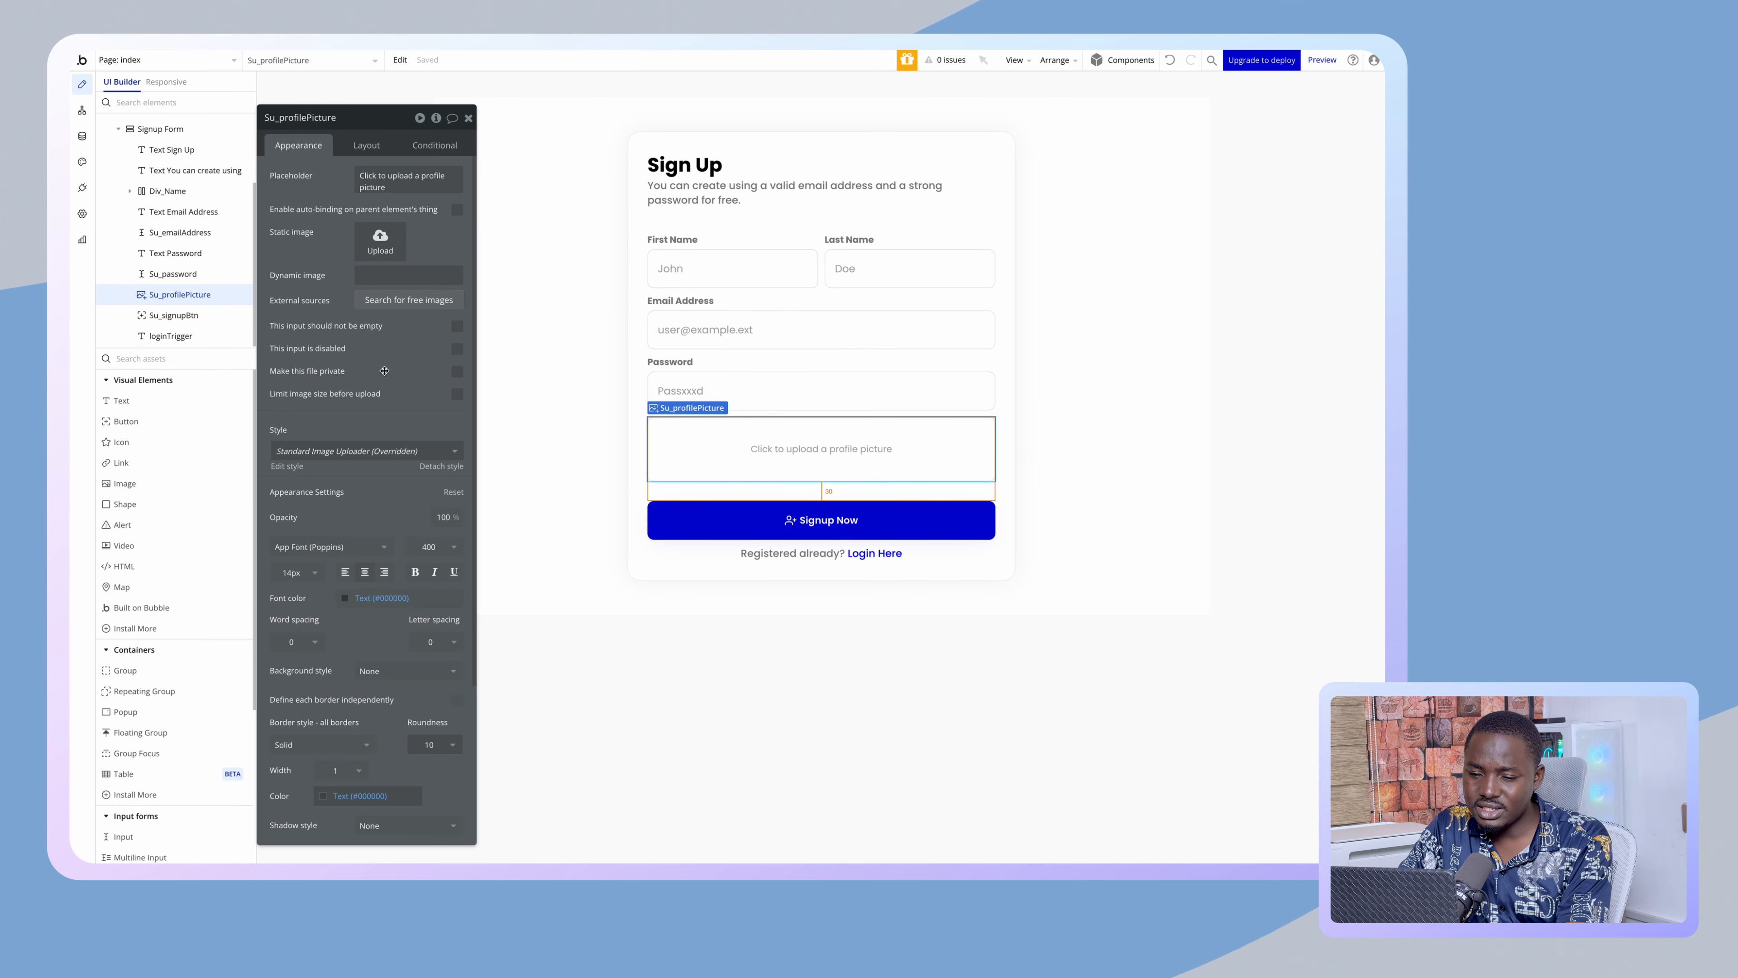
pyautogui.click(457, 326)
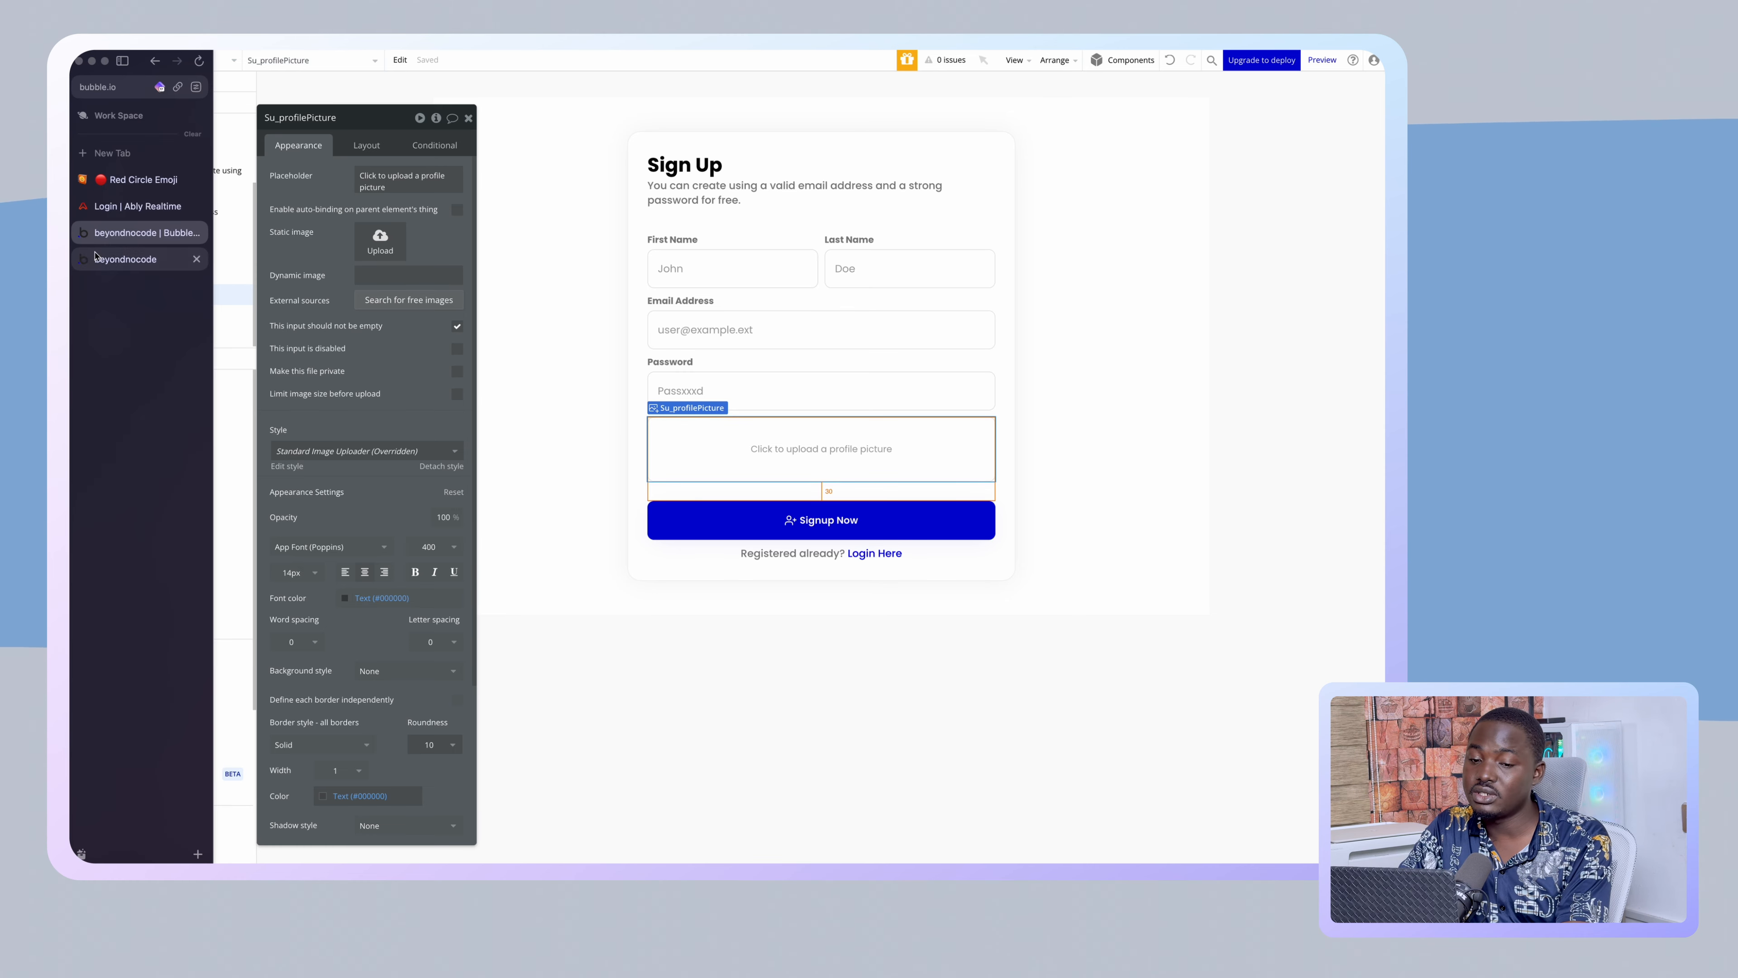
# - Reload the live Registered Users page with Ctrl+R to load the updated app
pyautogui.click(137, 259)
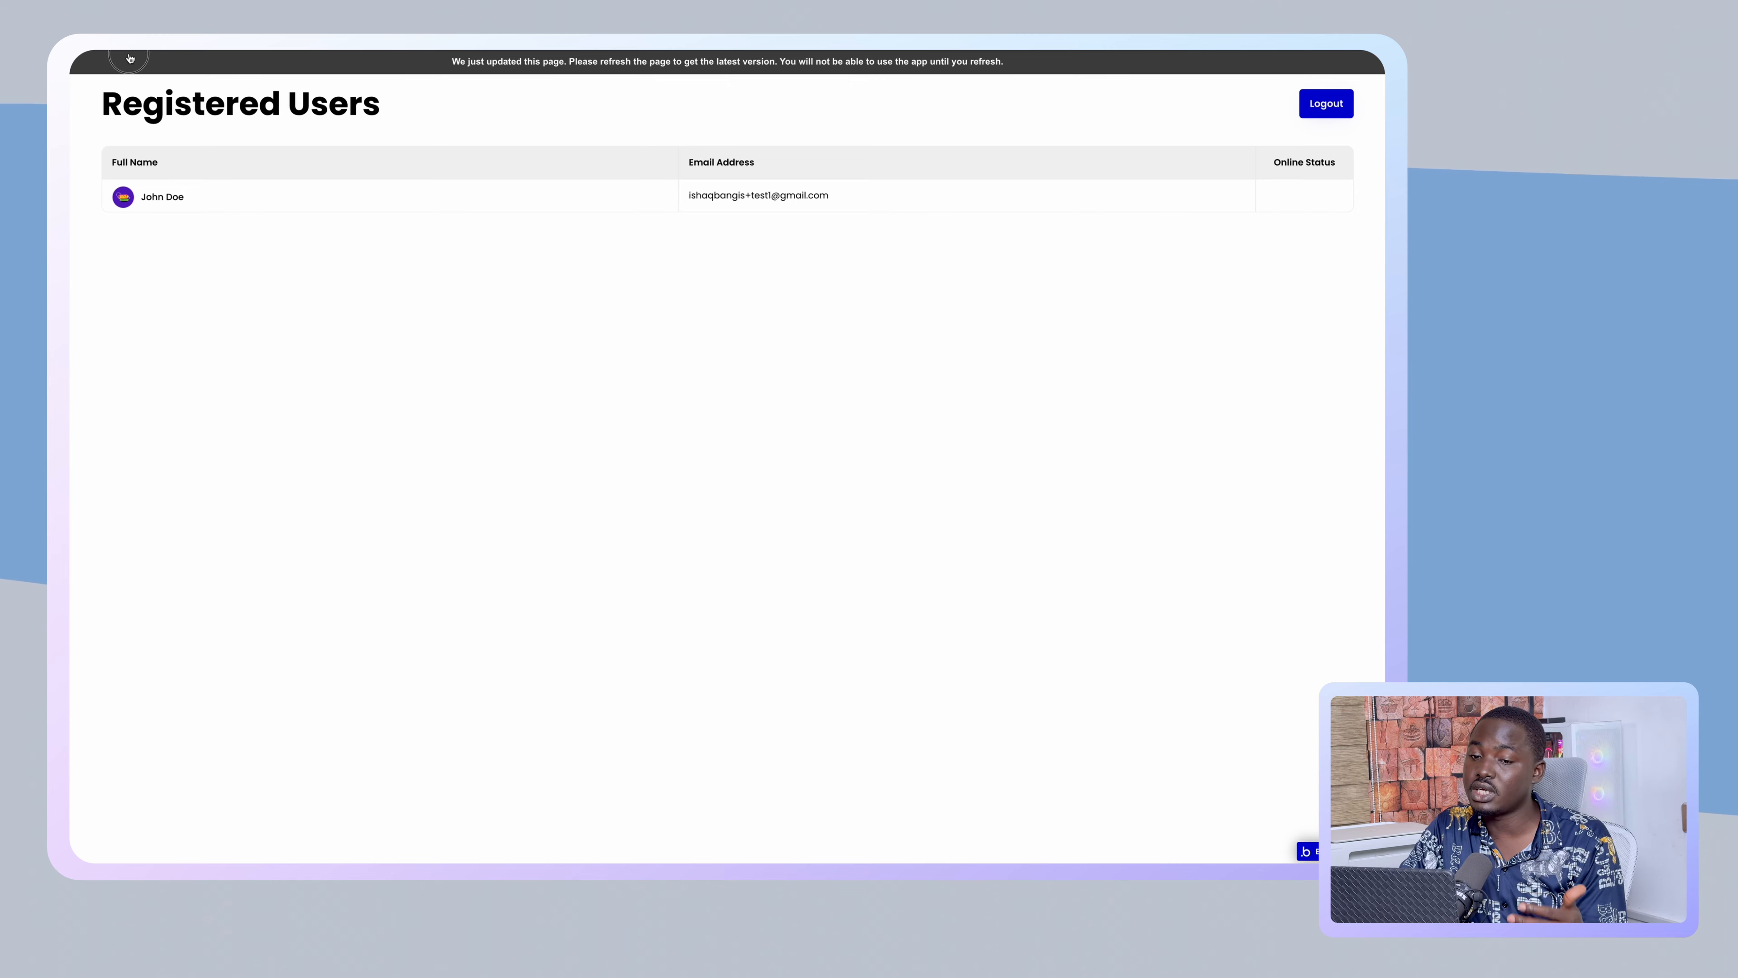
pyautogui.hotkey('ctrl', 'r')
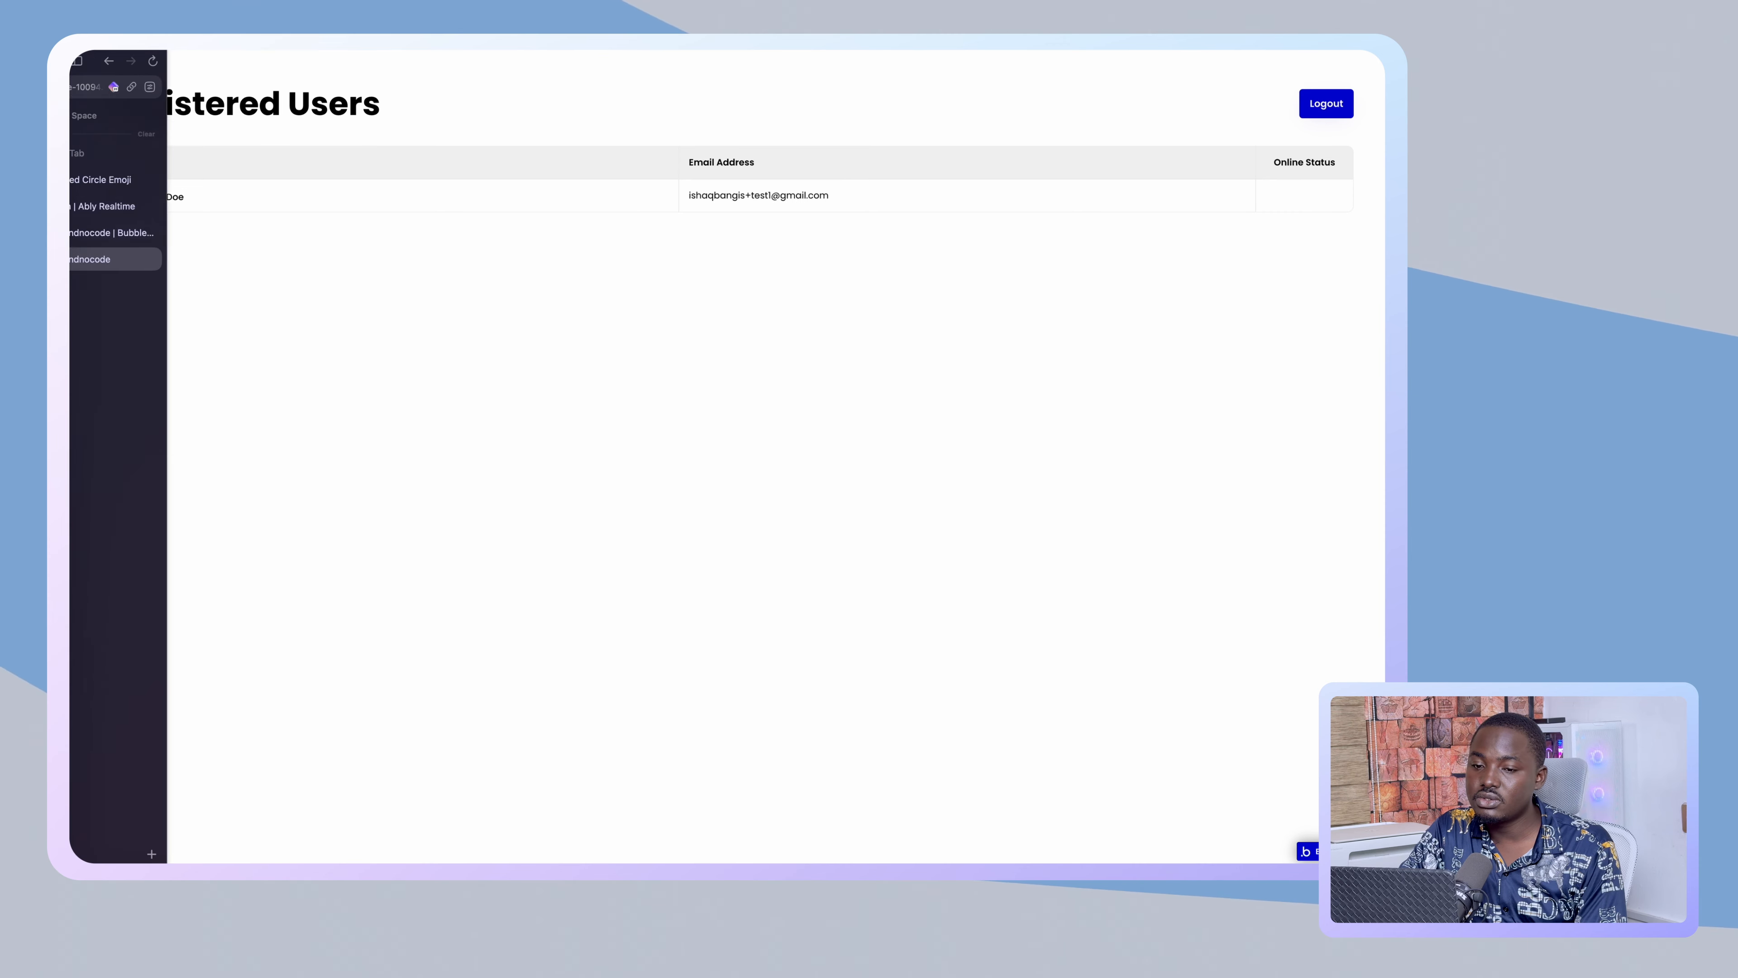
# - Open the dashboard page's workflows, adding and then deleting a page-load event
pyautogui.click(137, 233)
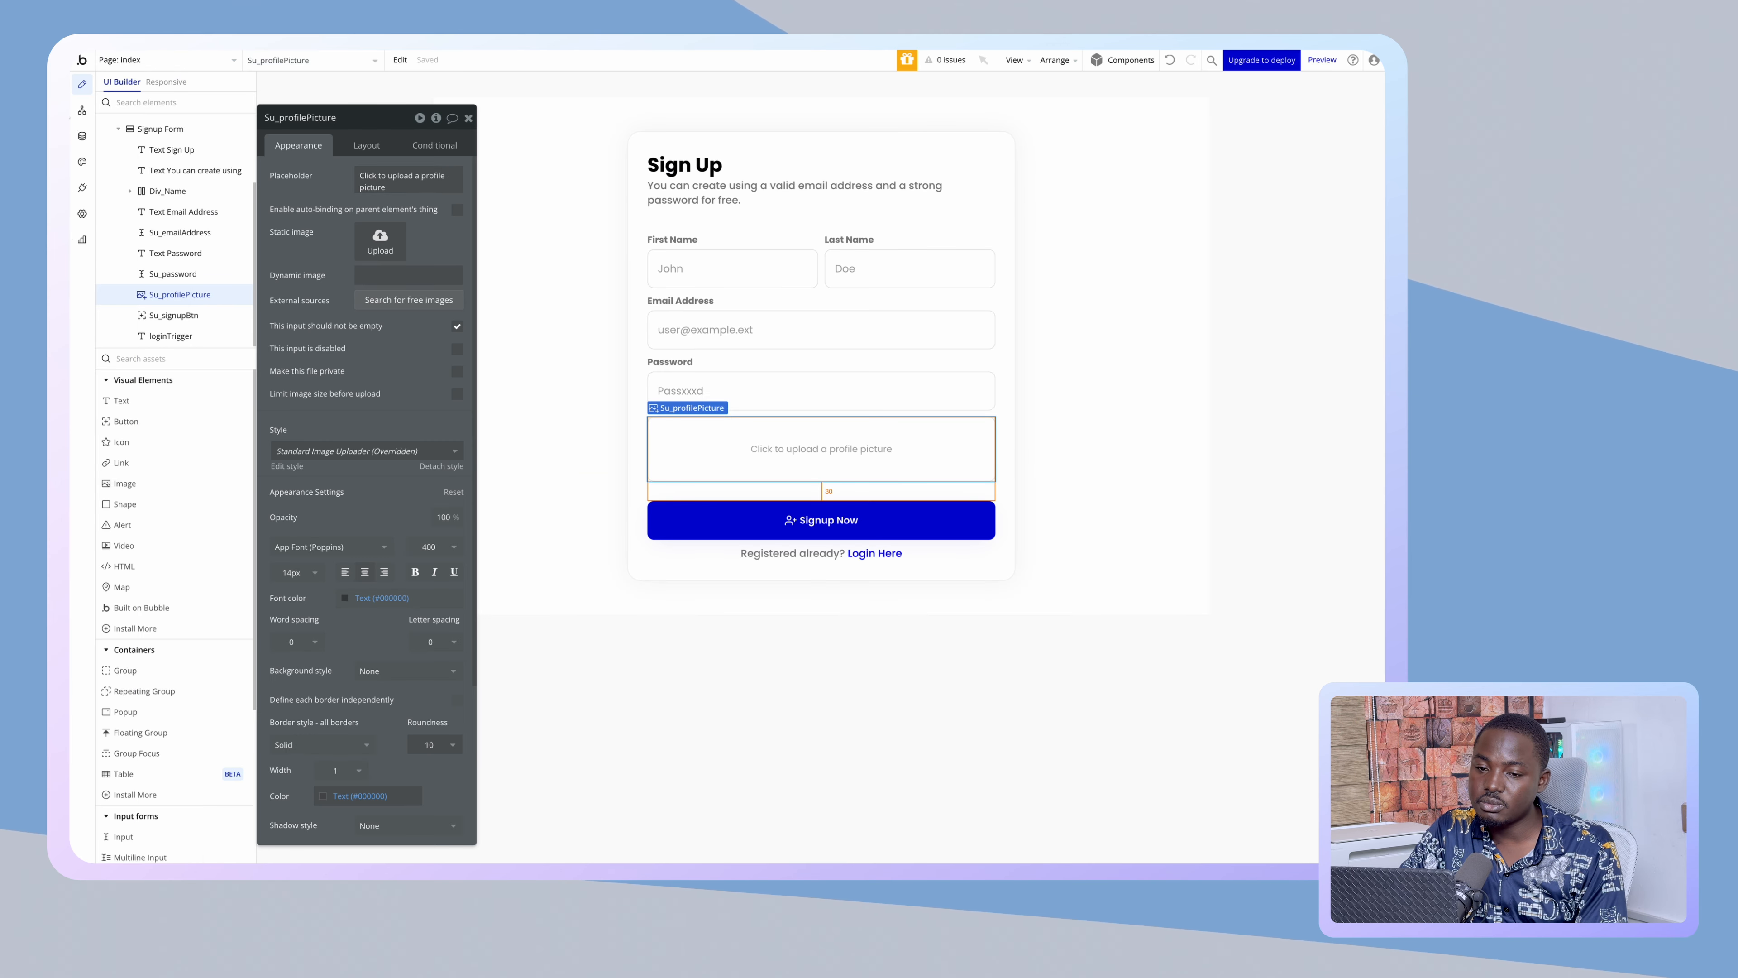
pyautogui.click(81, 111)
pyautogui.click(139, 52)
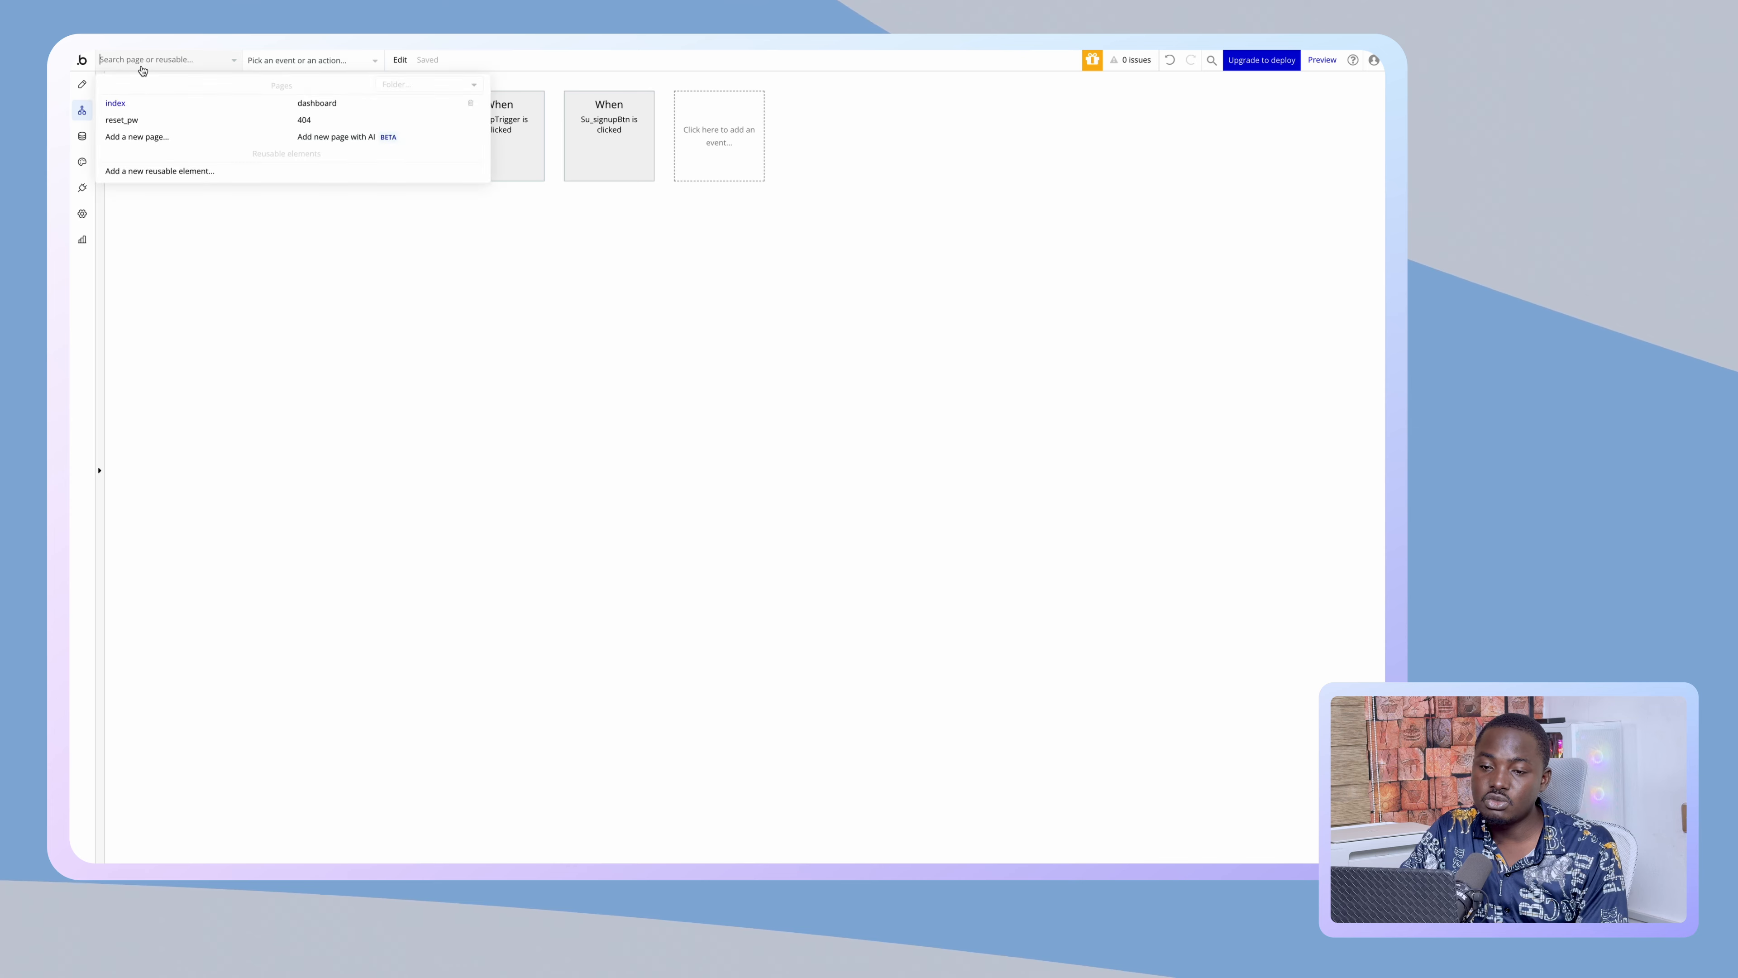
pyautogui.click(306, 101)
pyautogui.click(306, 102)
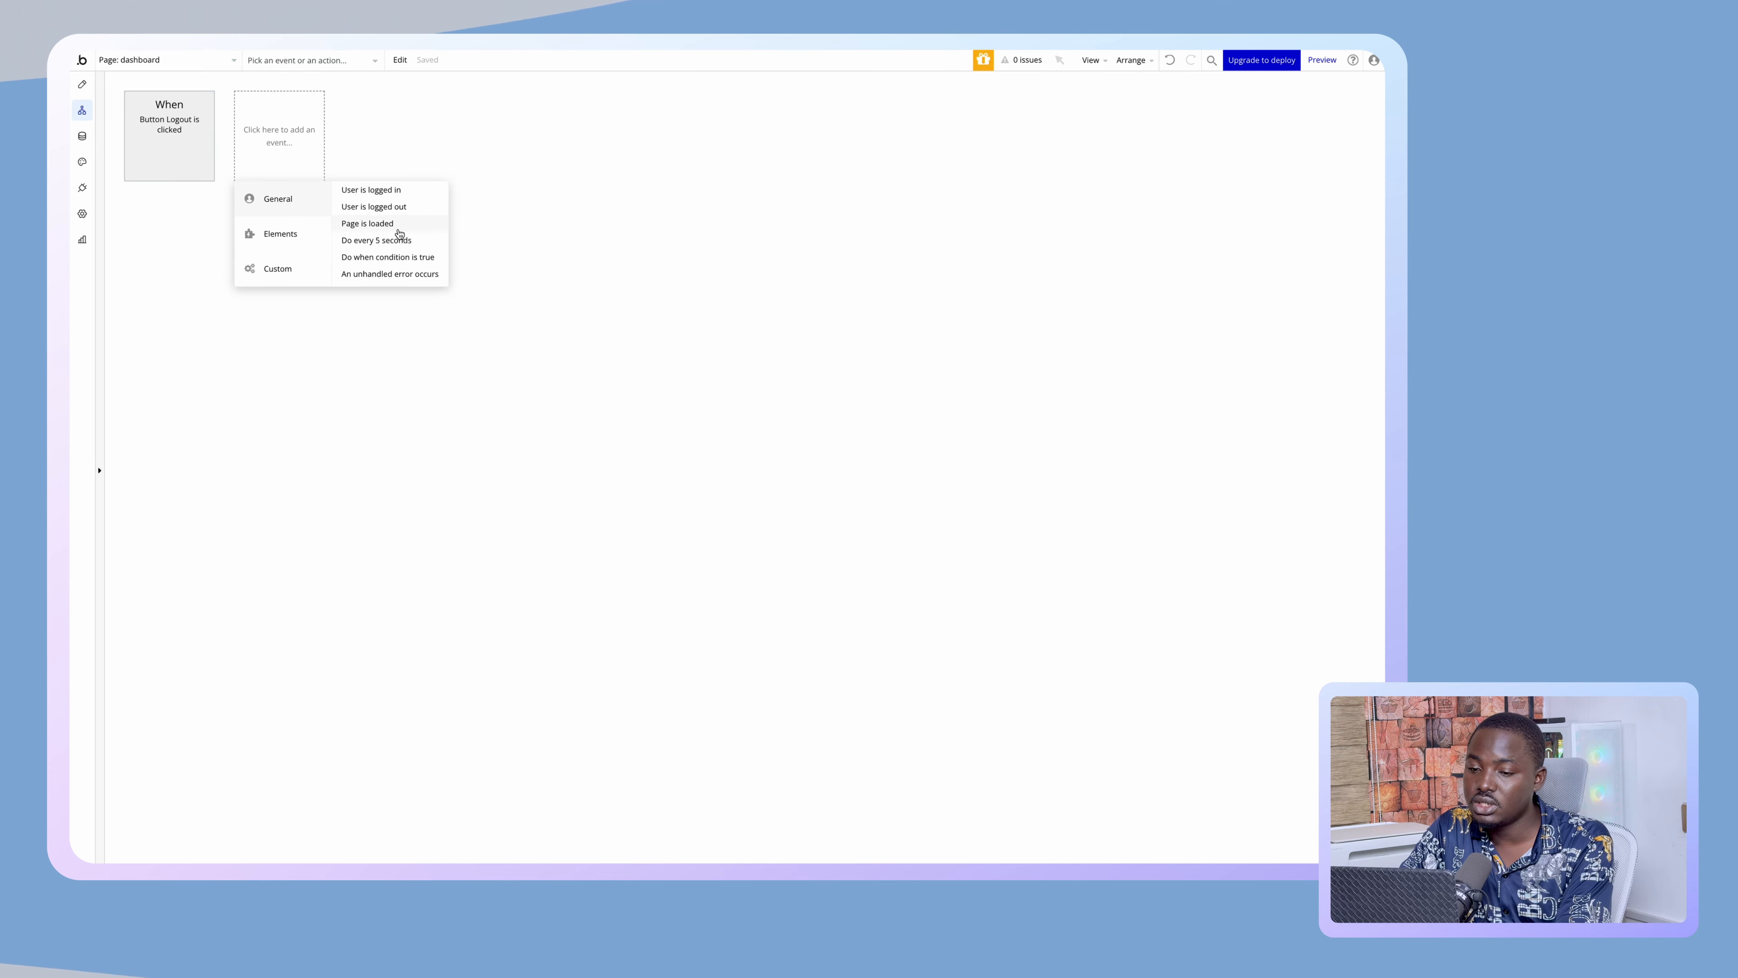
pyautogui.click(384, 224)
pyautogui.click(208, 174)
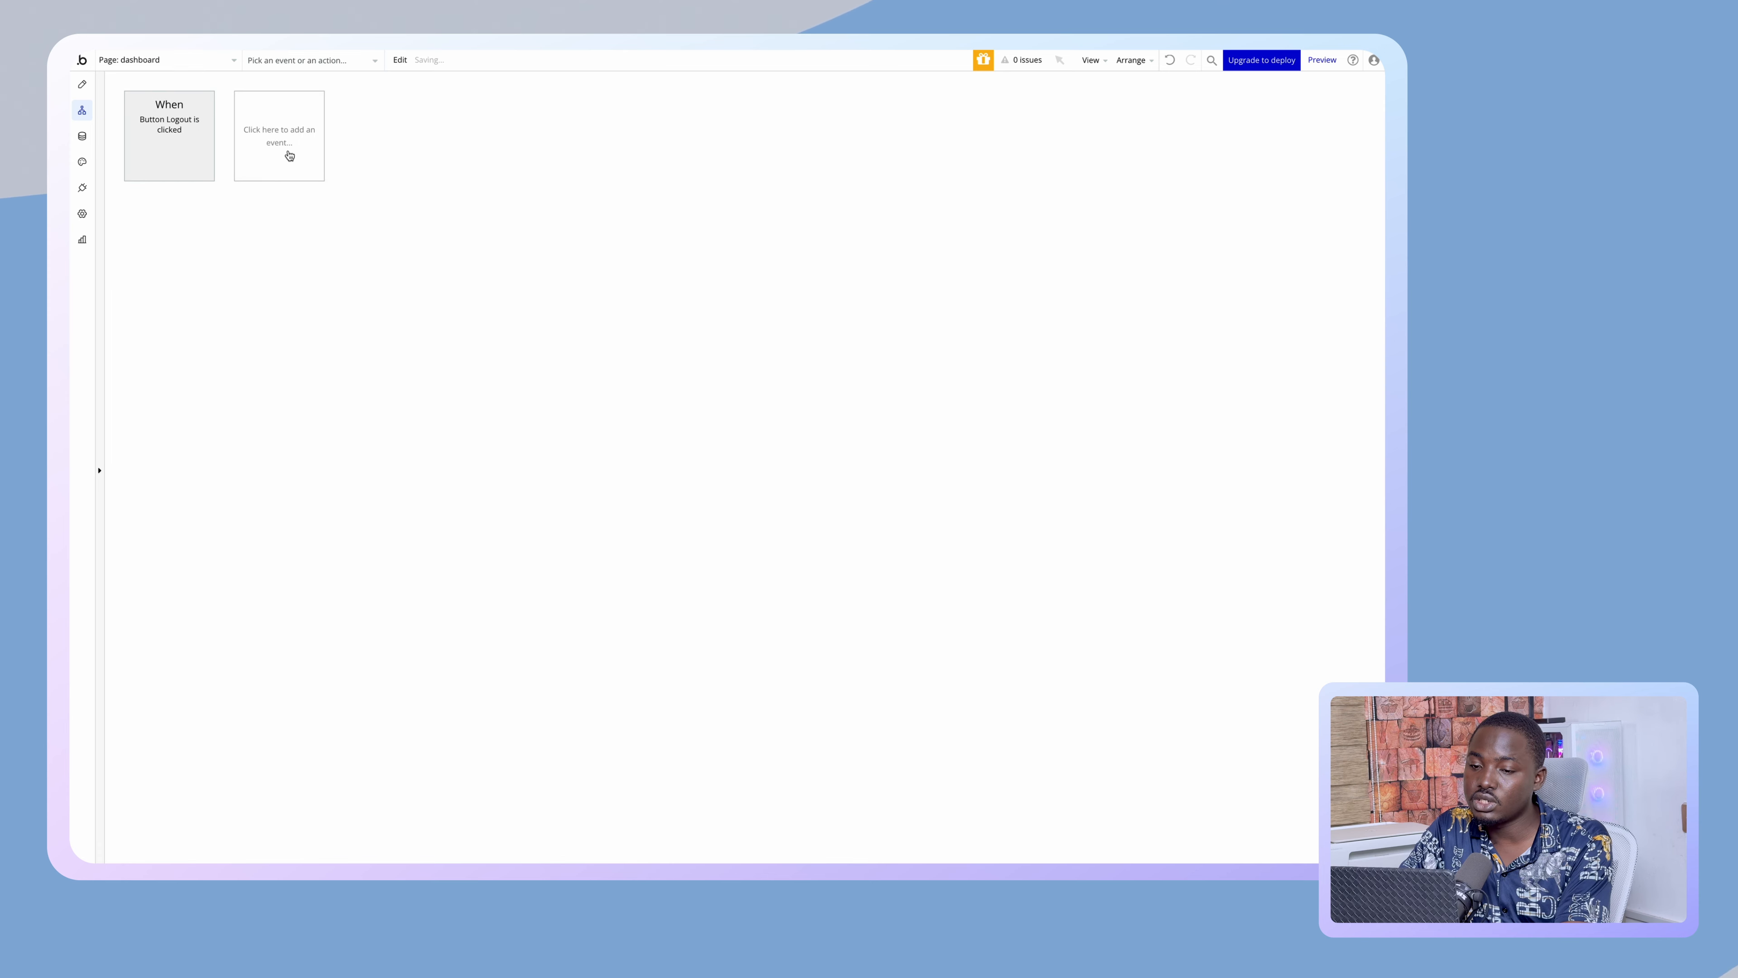
# - Add a 'Do when condition is true' event for 'Current User is logged out'
pyautogui.click(317, 169)
pyautogui.click(393, 259)
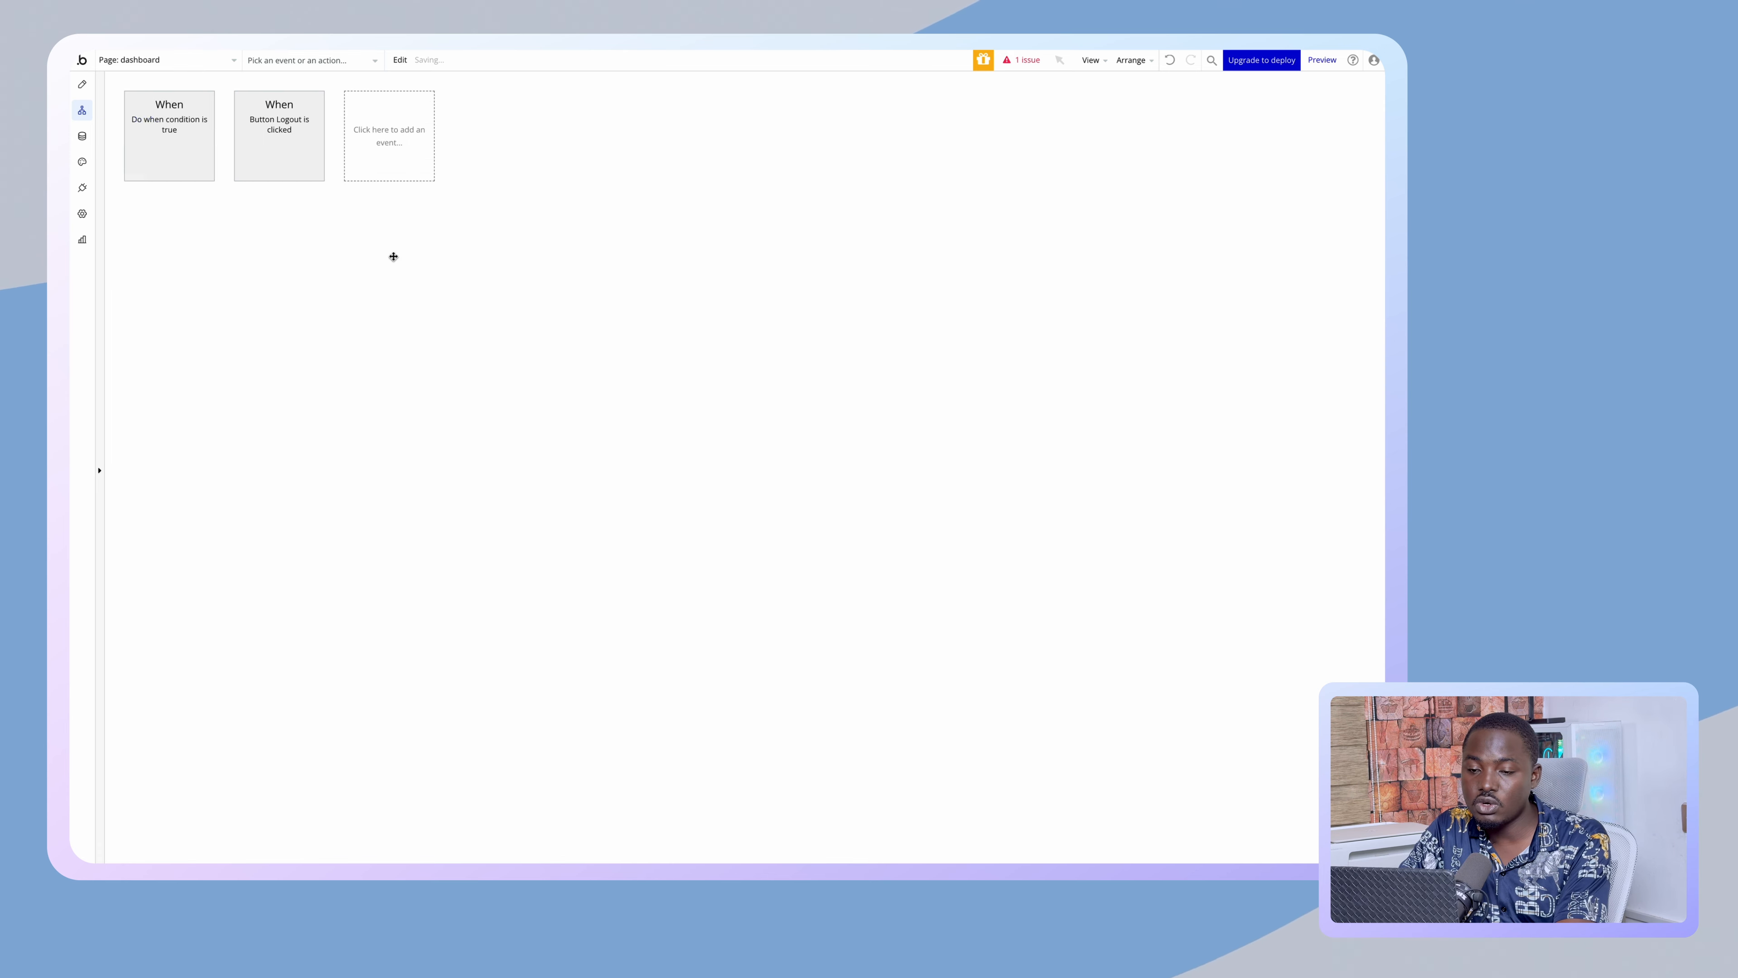
pyautogui.click(335, 233)
pyautogui.click(346, 284)
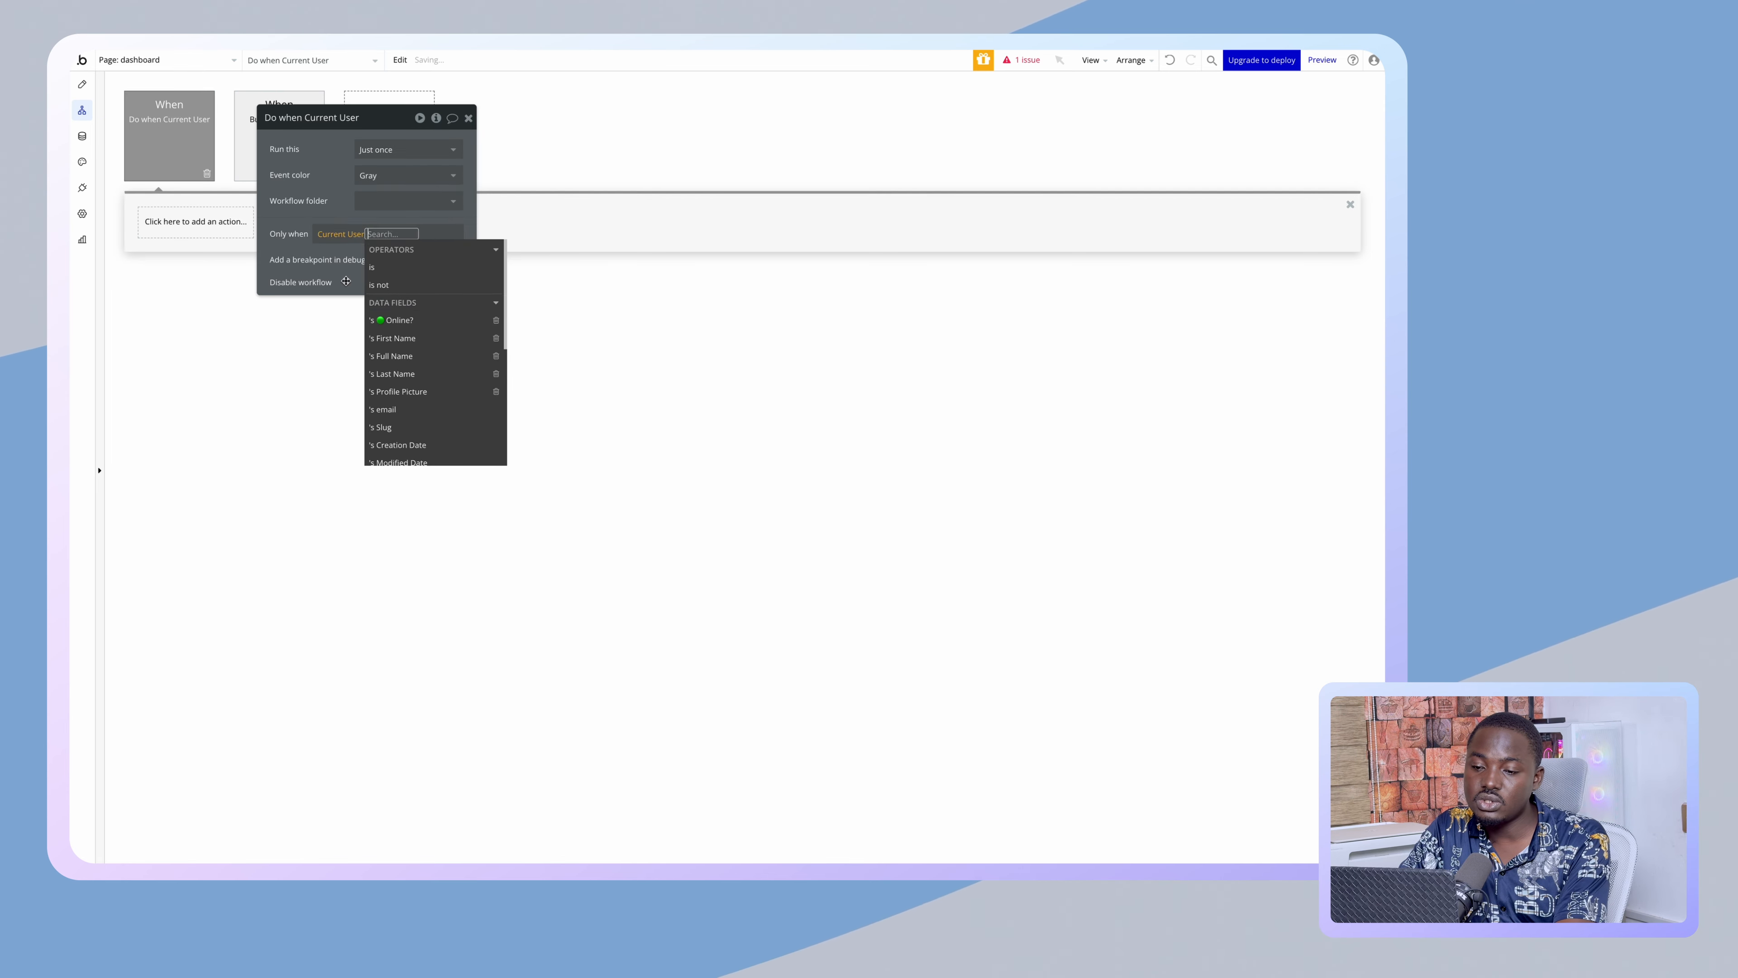
pyautogui.scroll(-5, 403, 369)
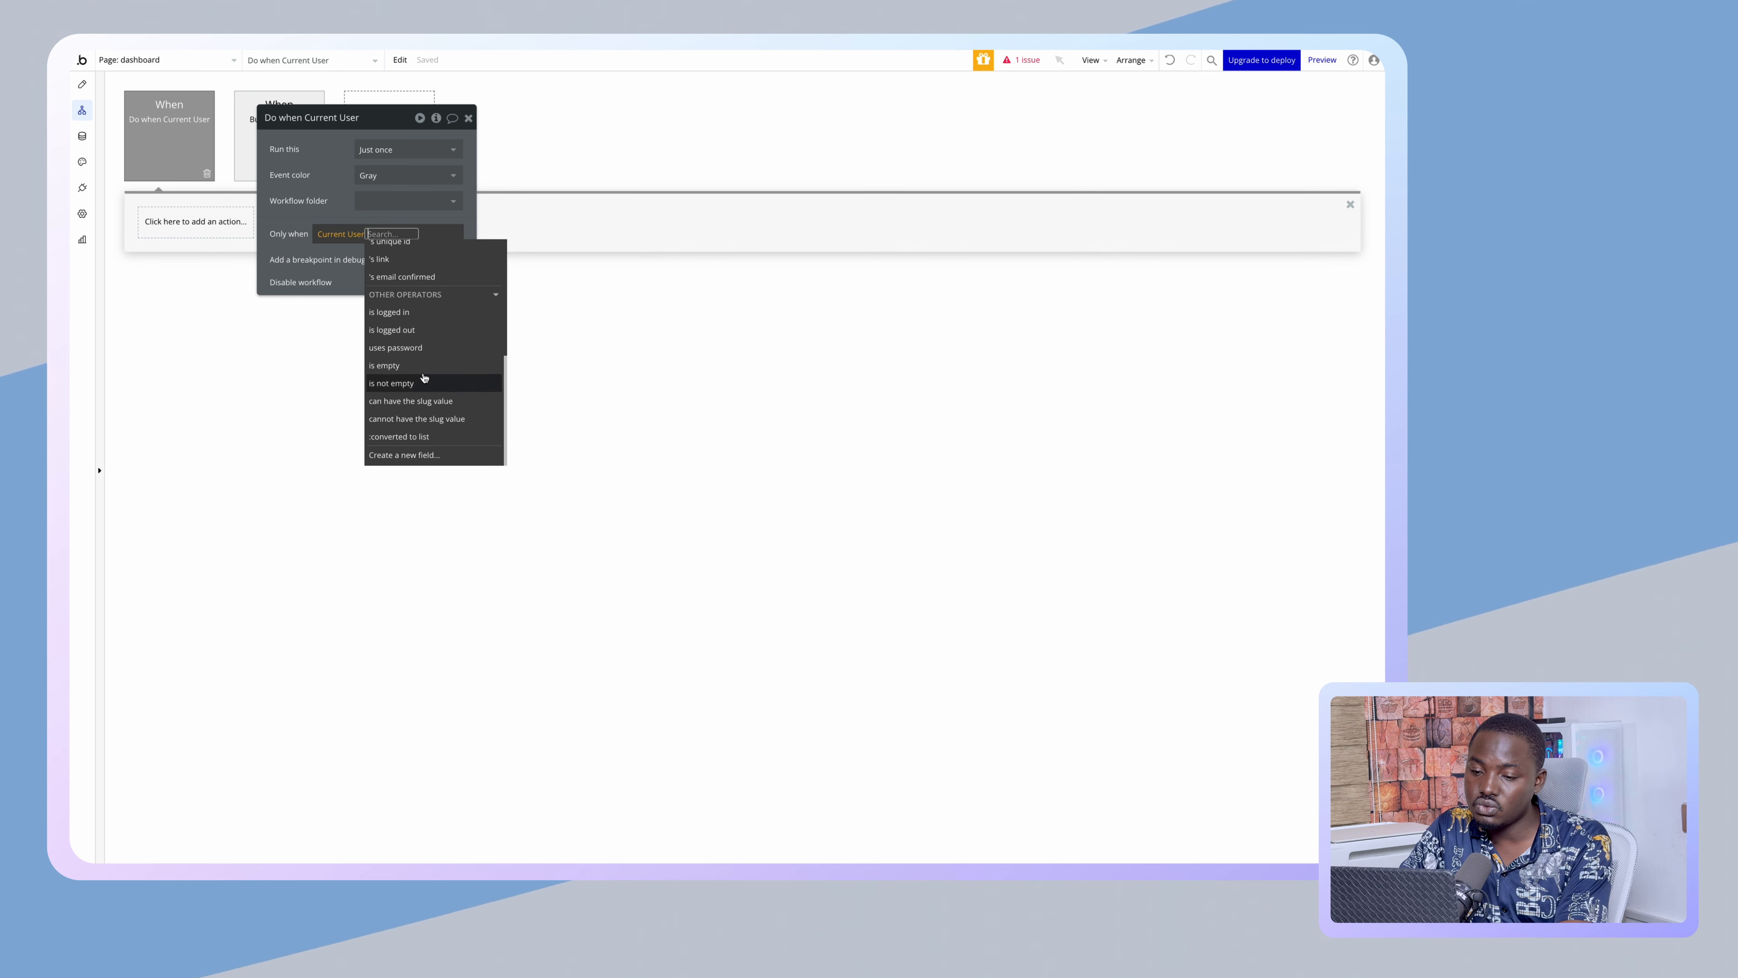
pyautogui.click(391, 329)
pyautogui.click(397, 131)
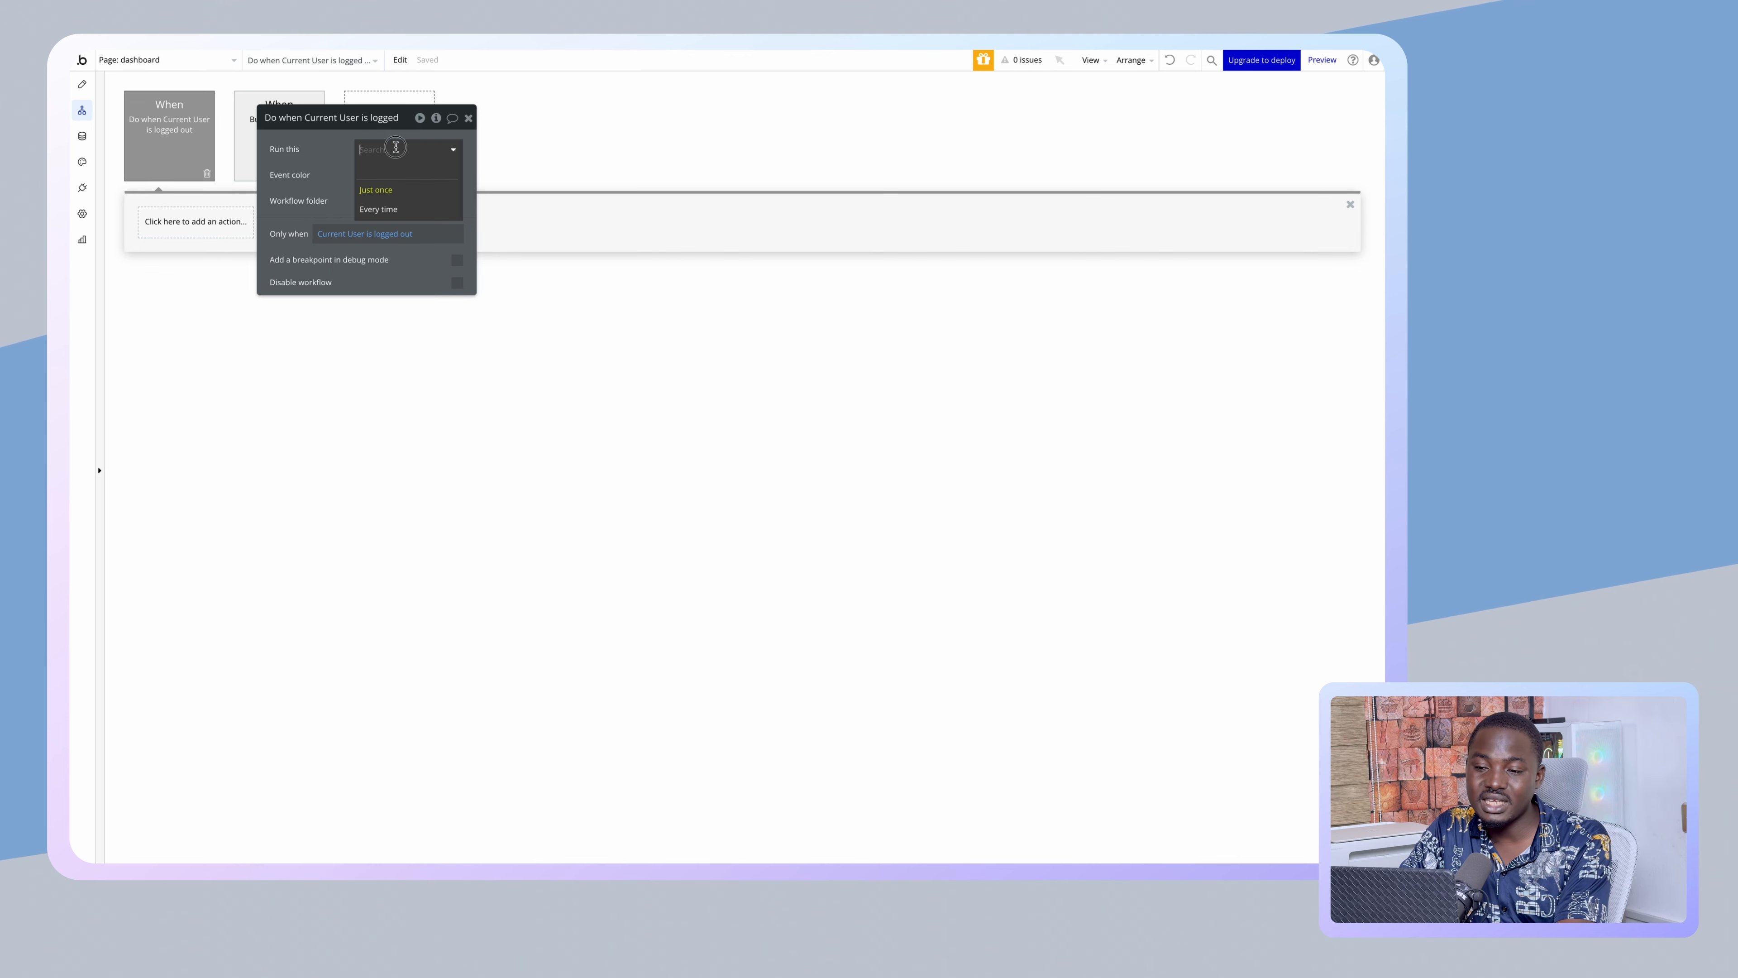
# - Give the event a Navigation 'Go to page' action with destination index
pyautogui.click(205, 222)
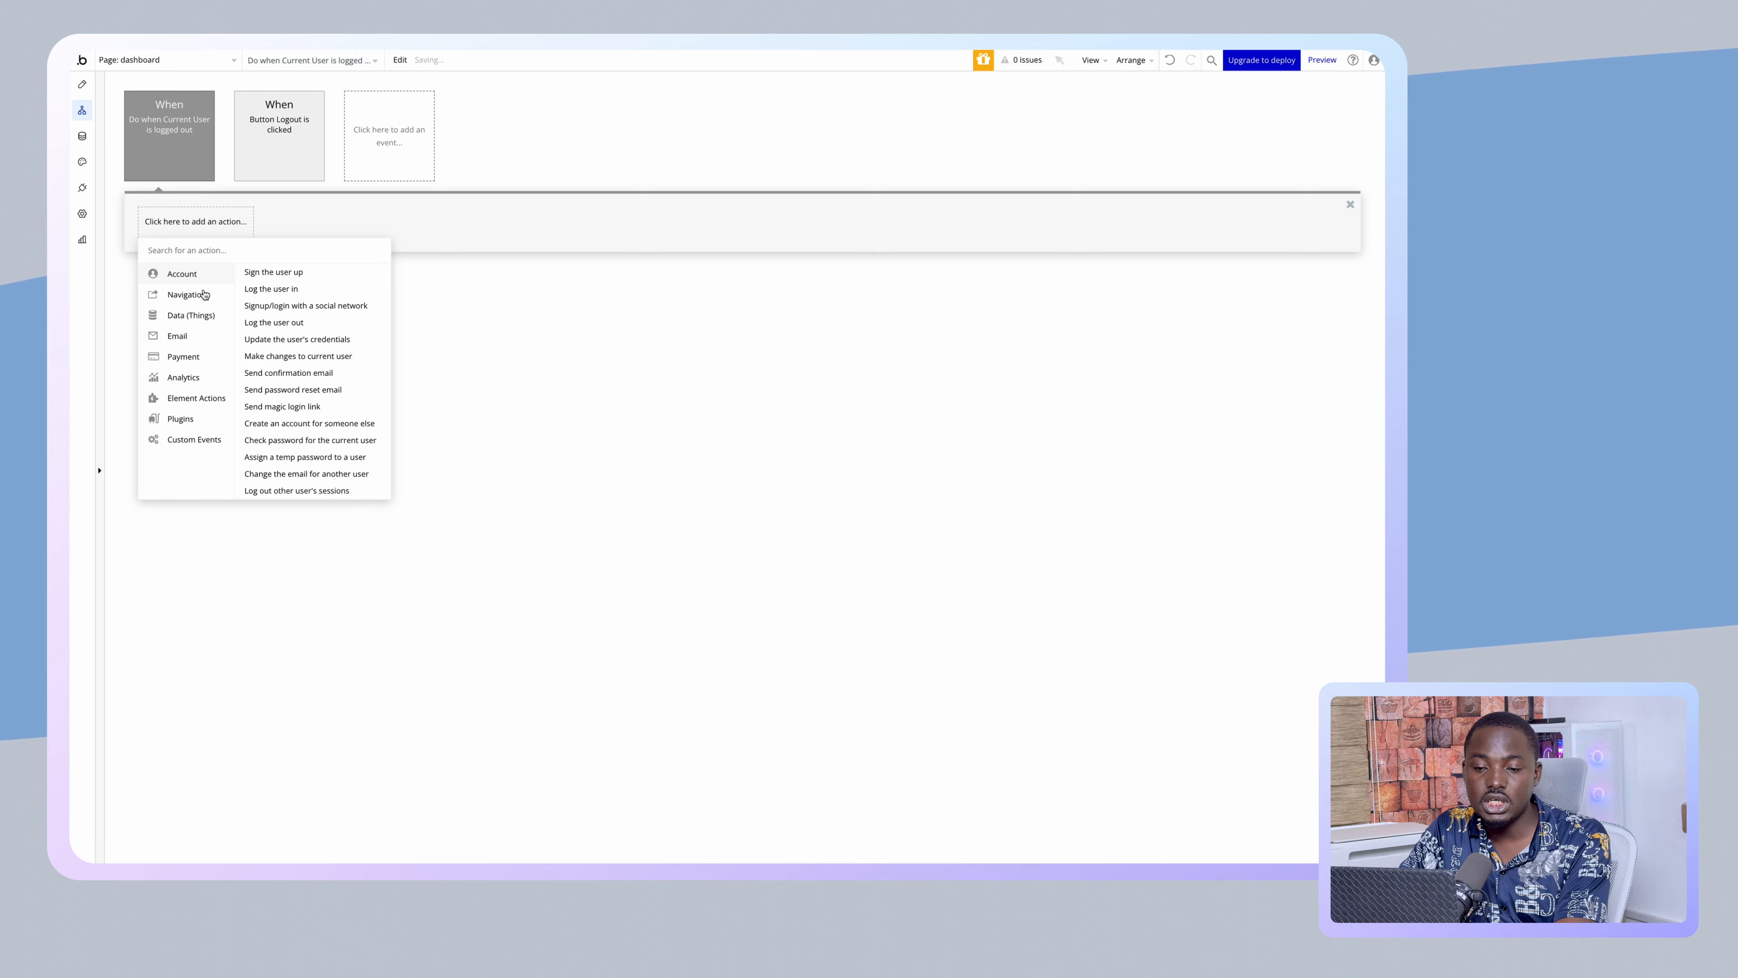
pyautogui.moveTo(227, 295)
pyautogui.click(268, 274)
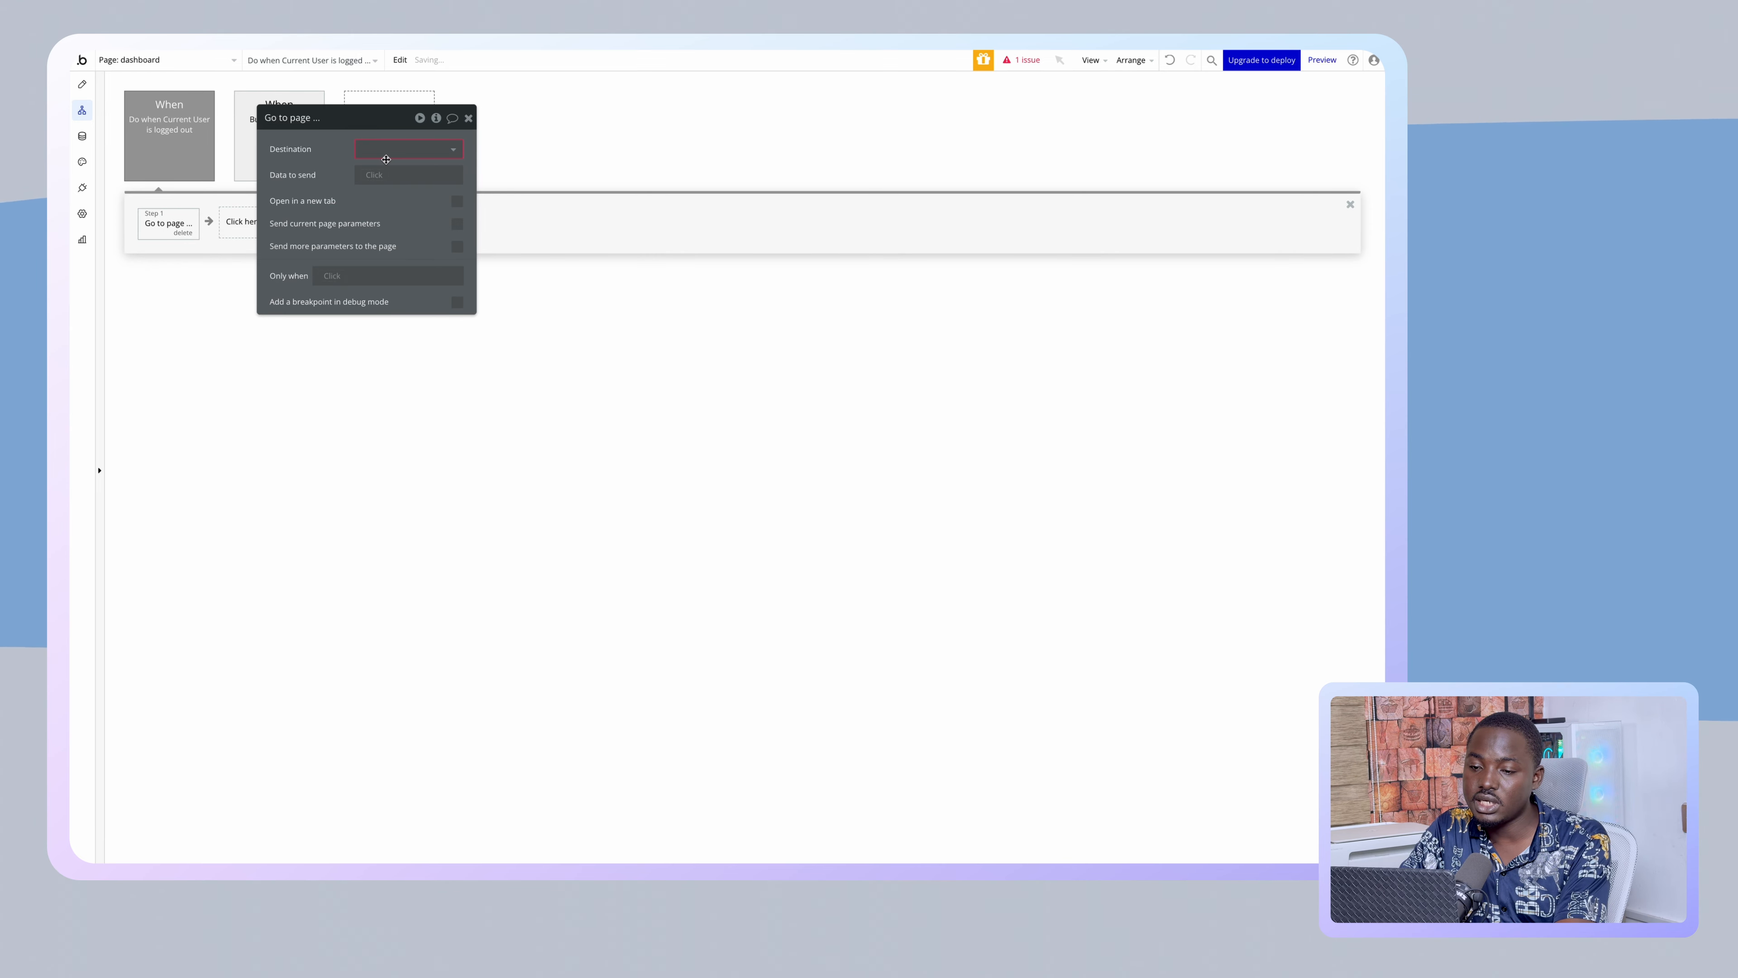
pyautogui.click(386, 159)
pyautogui.click(398, 163)
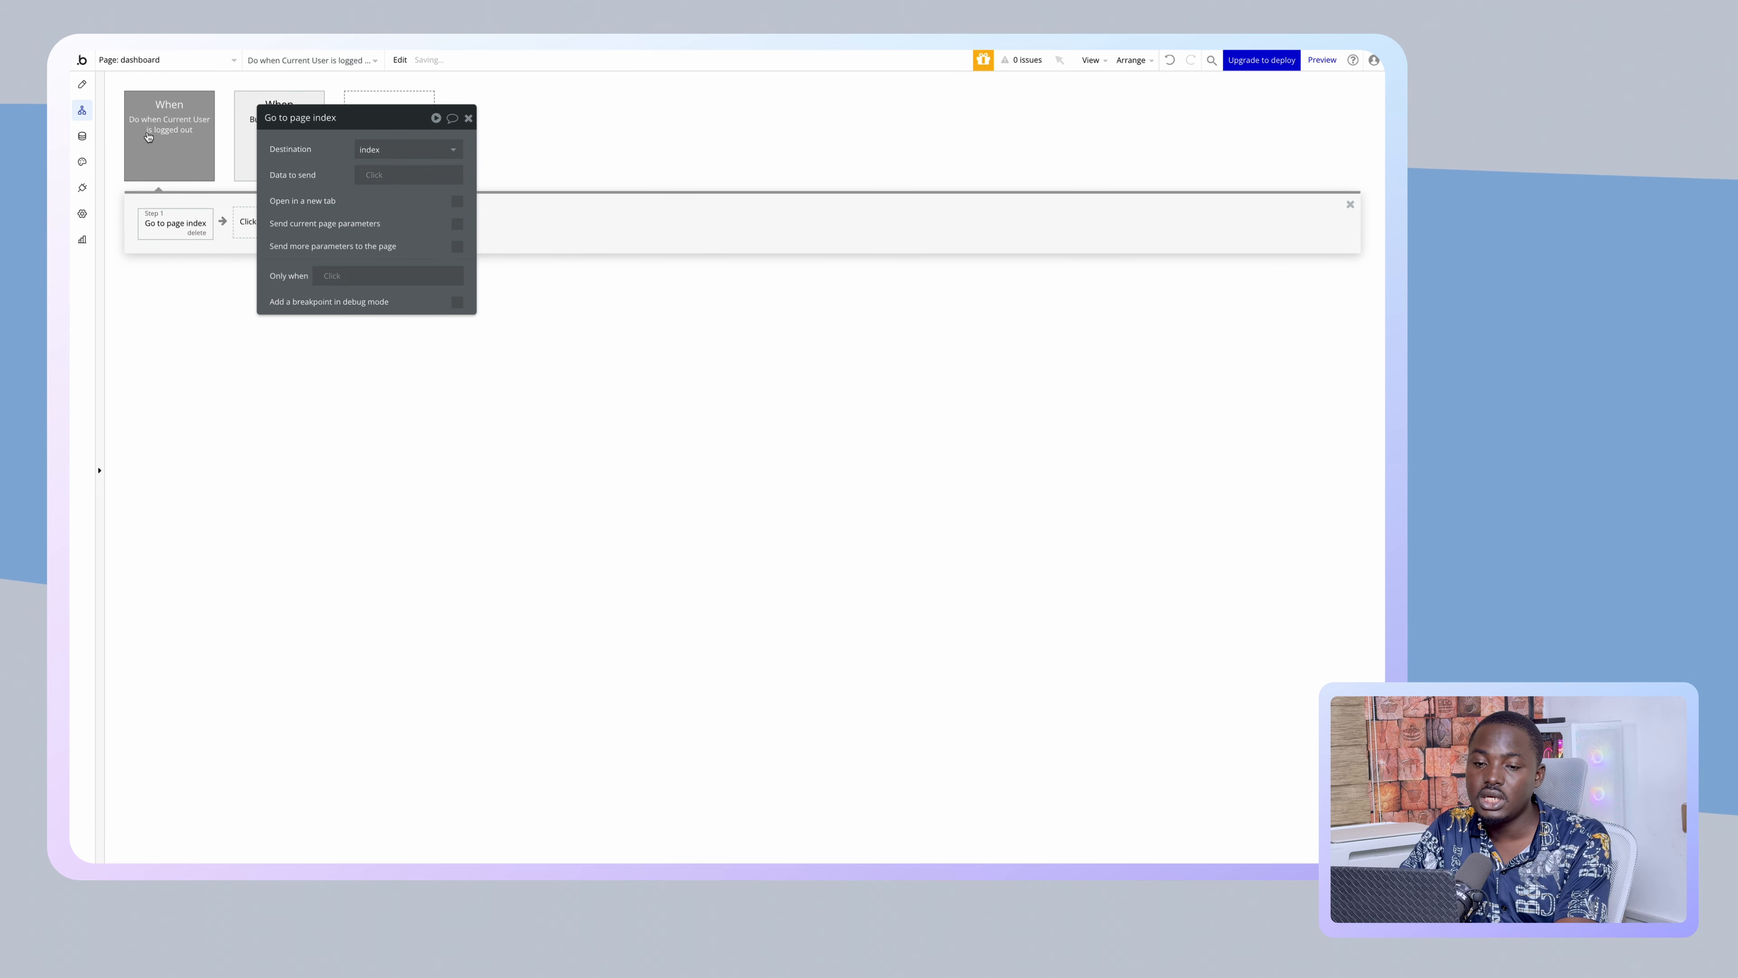
# - Reload the live page and enter the second test user's first name, last name, email and password
pyautogui.moveTo(75, 206)
pyautogui.click(136, 259)
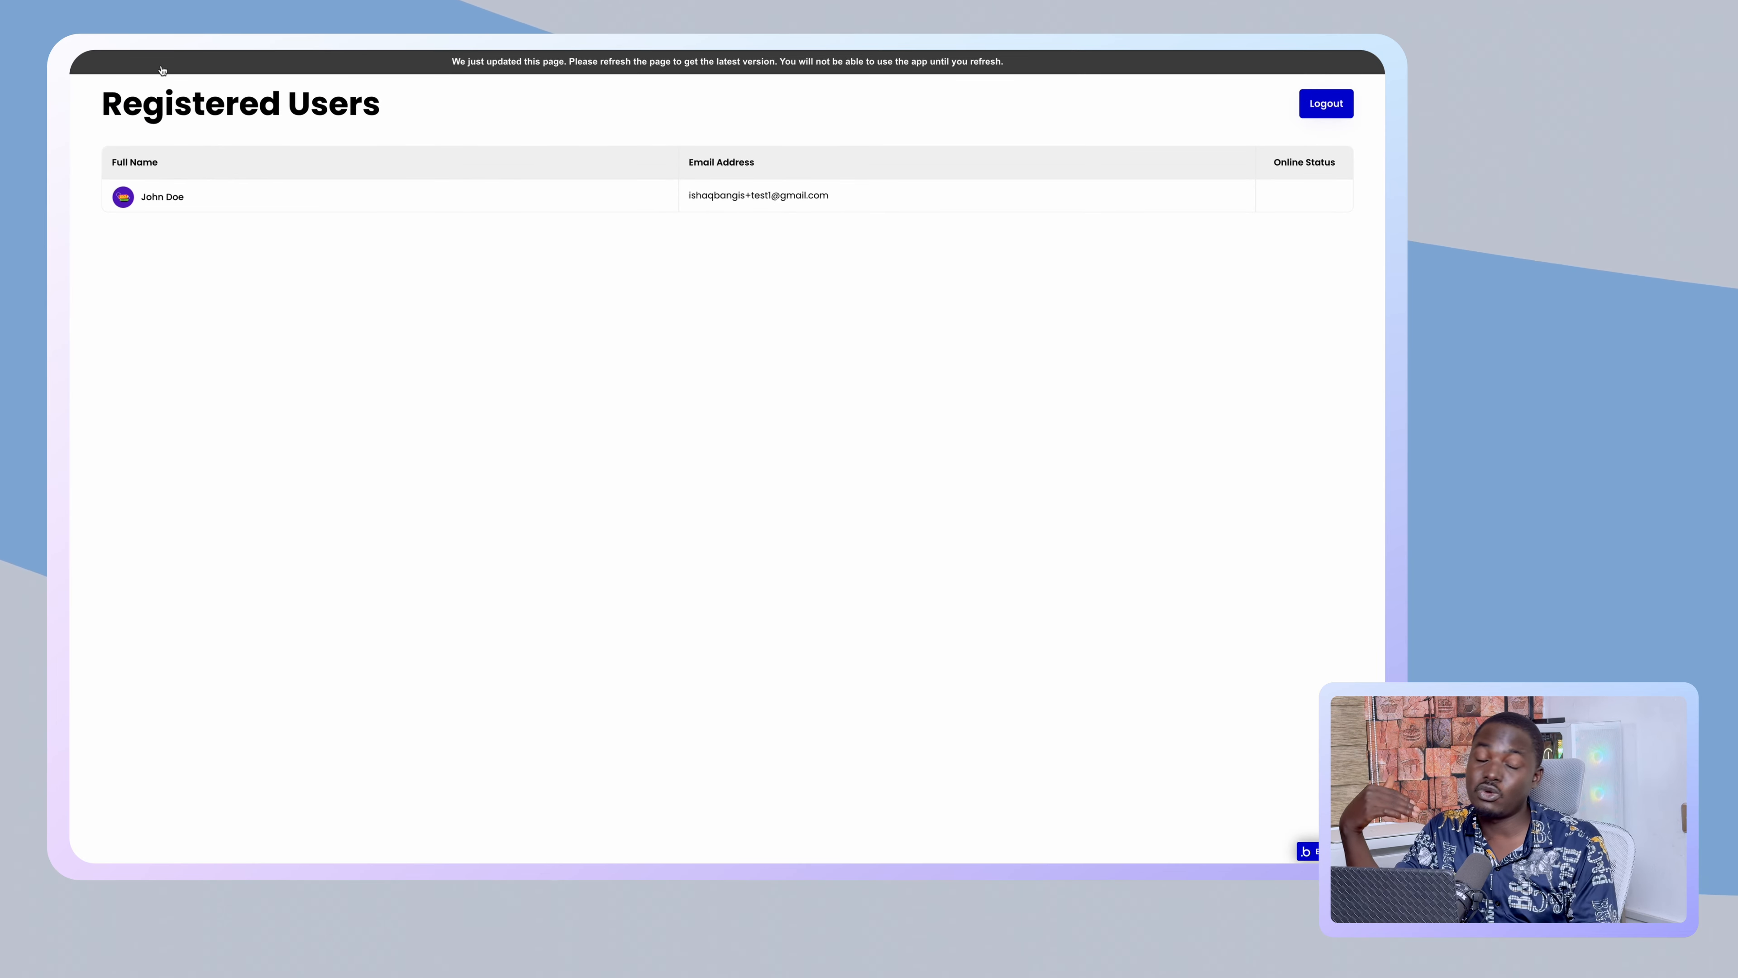
pyautogui.click(161, 69)
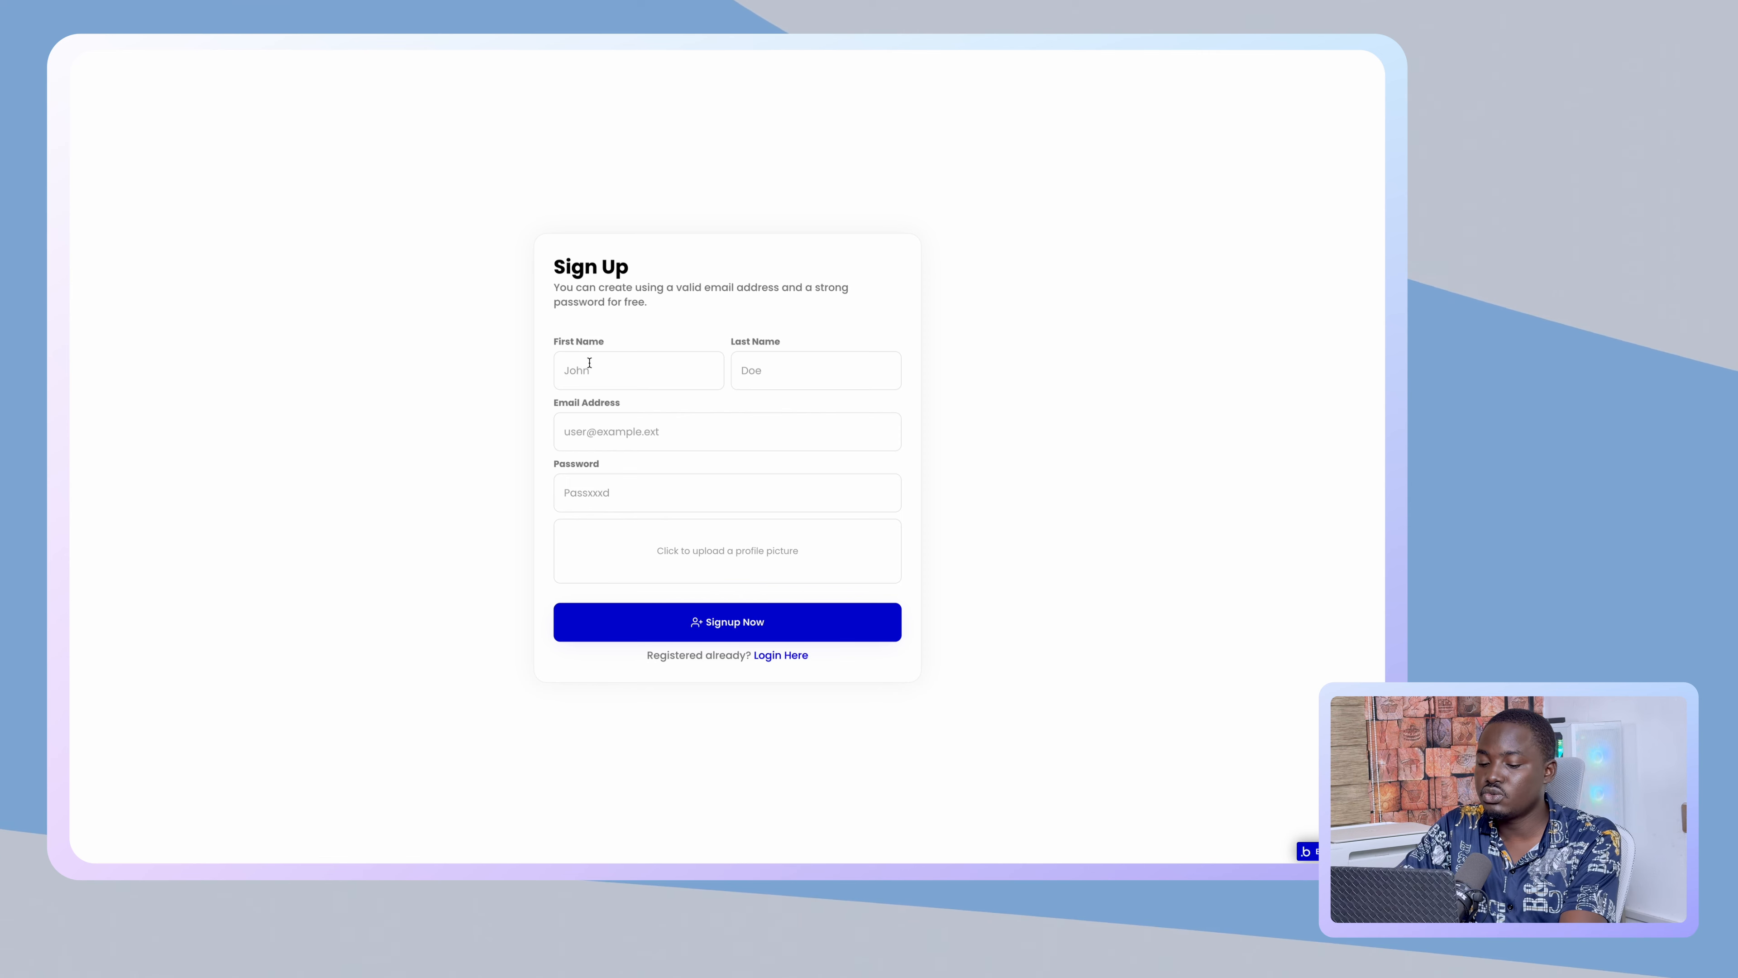
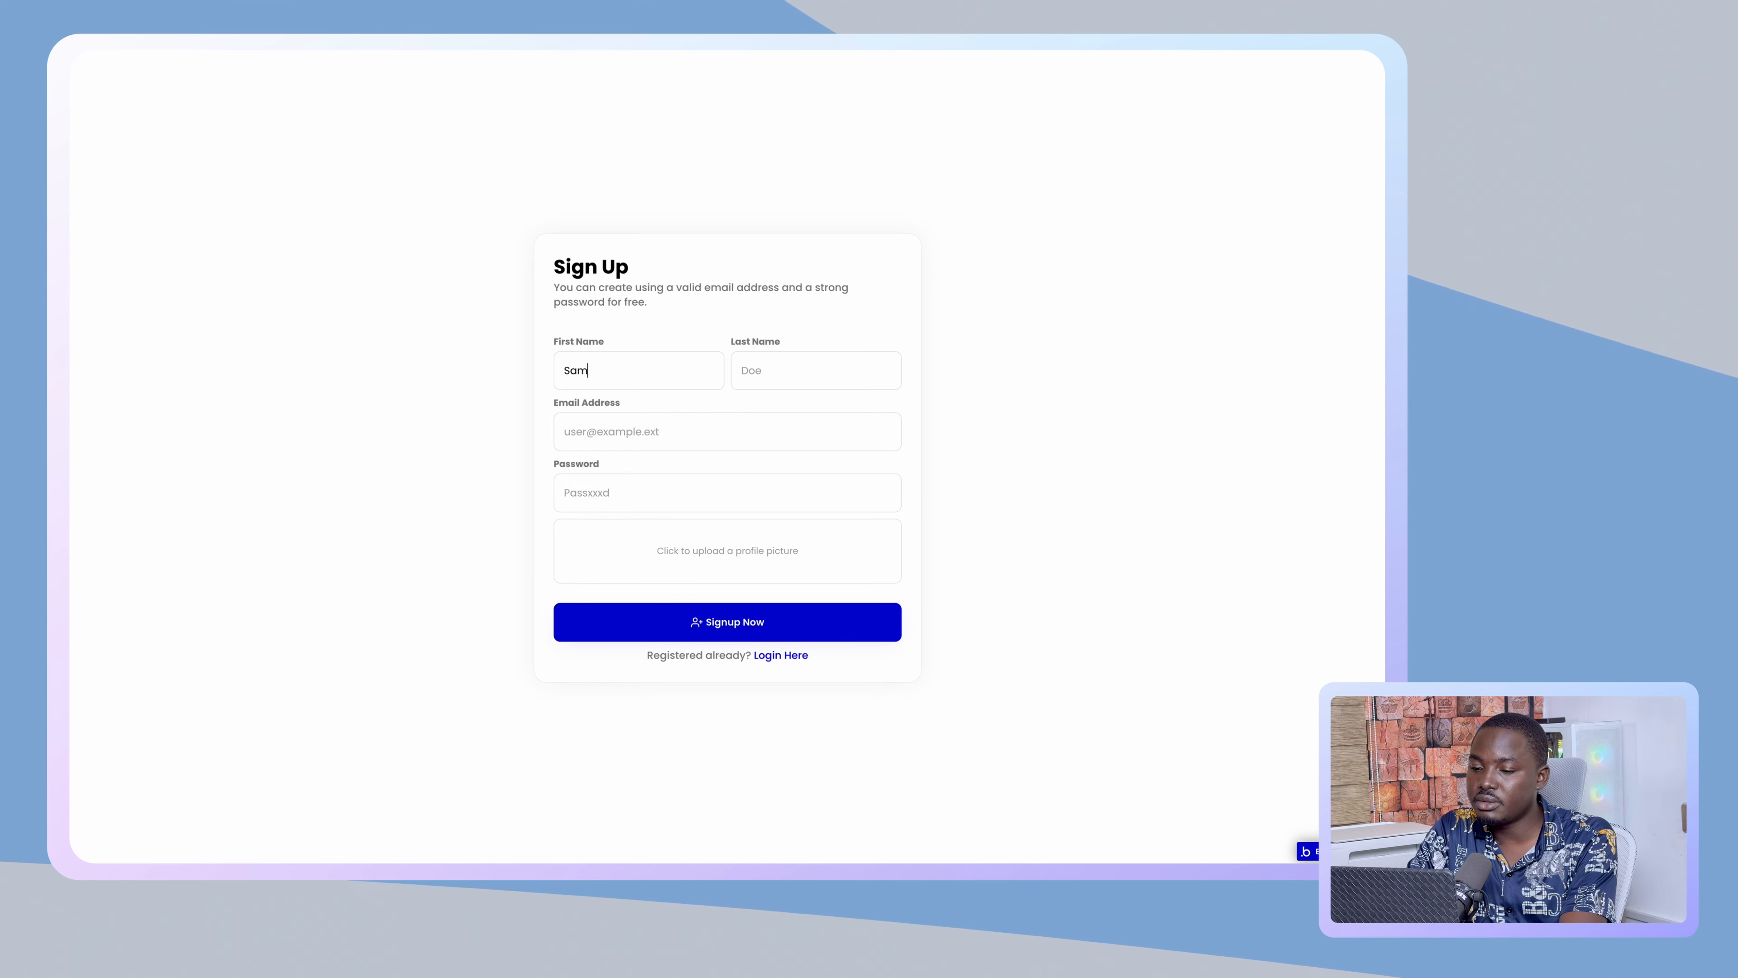
pyautogui.click(755, 357)
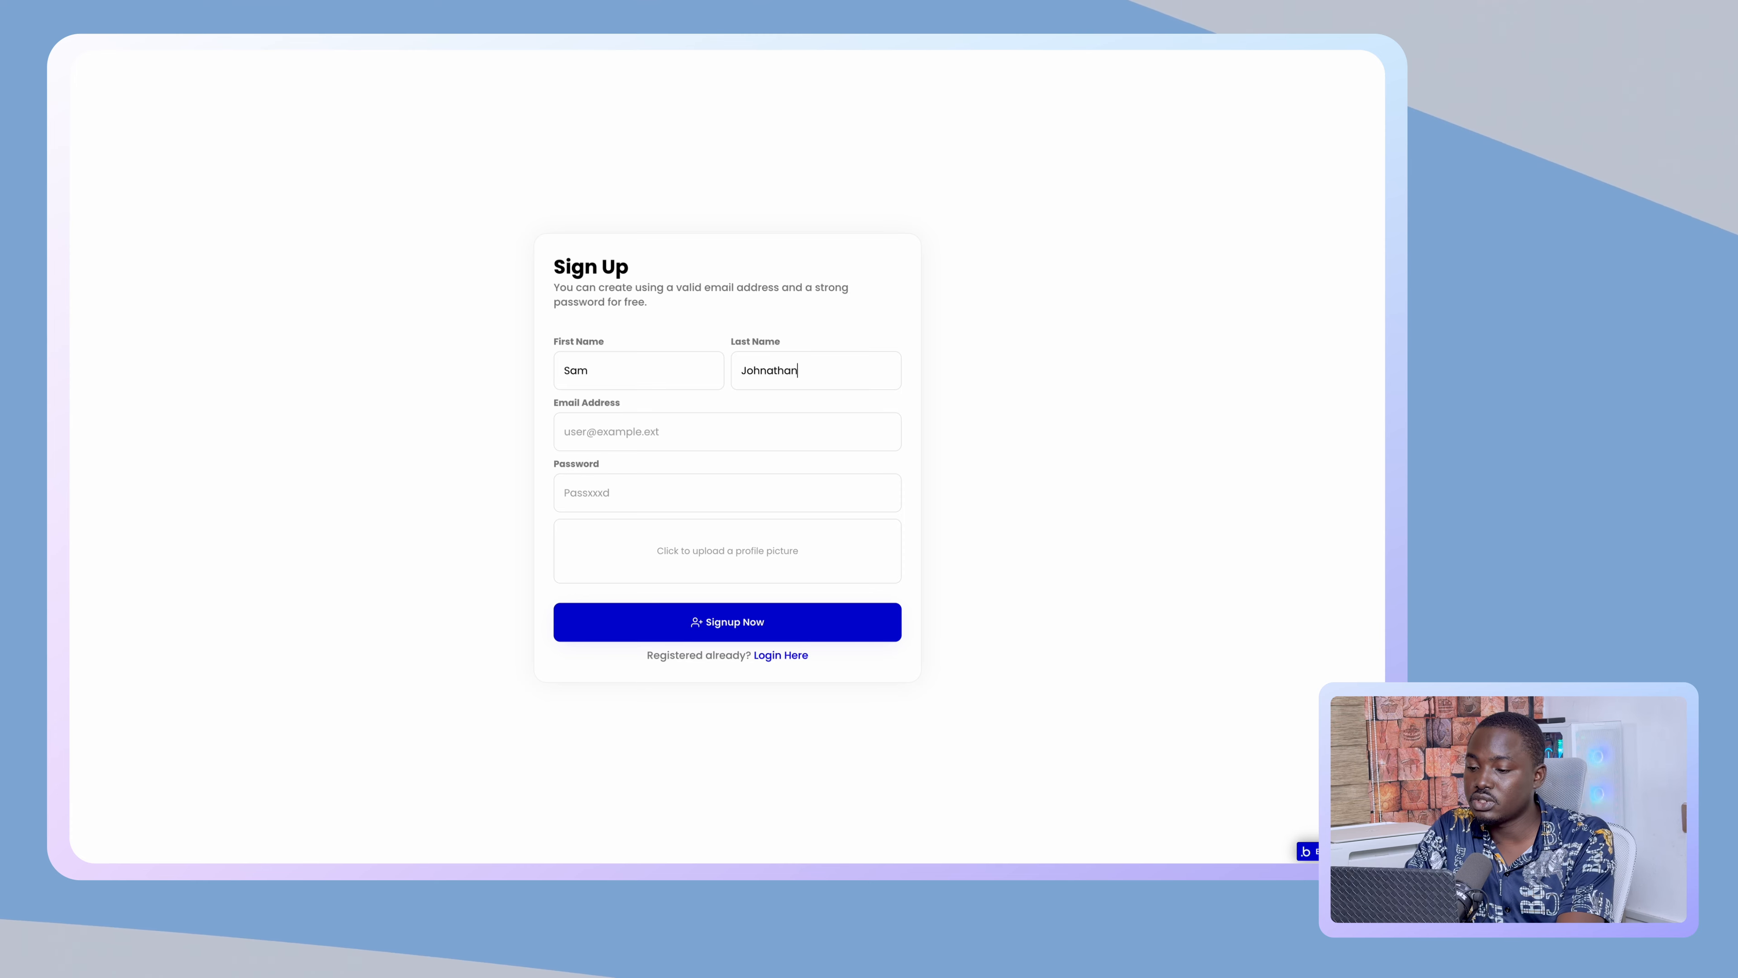
pyautogui.click(733, 417)
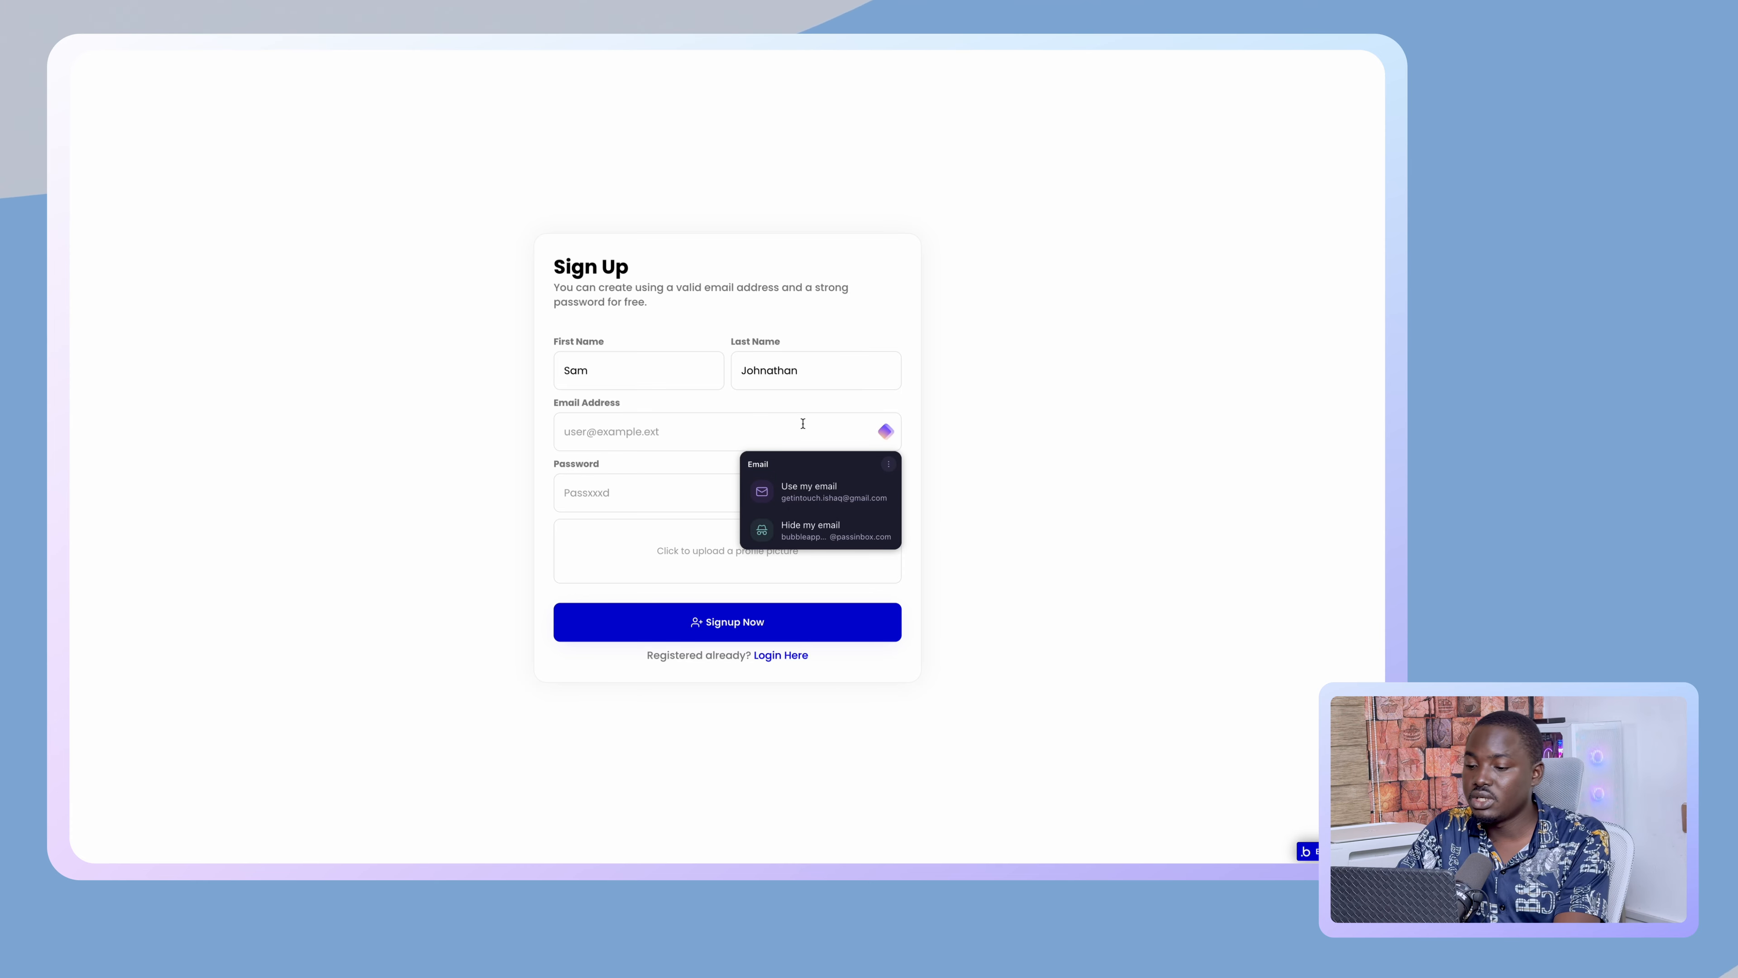
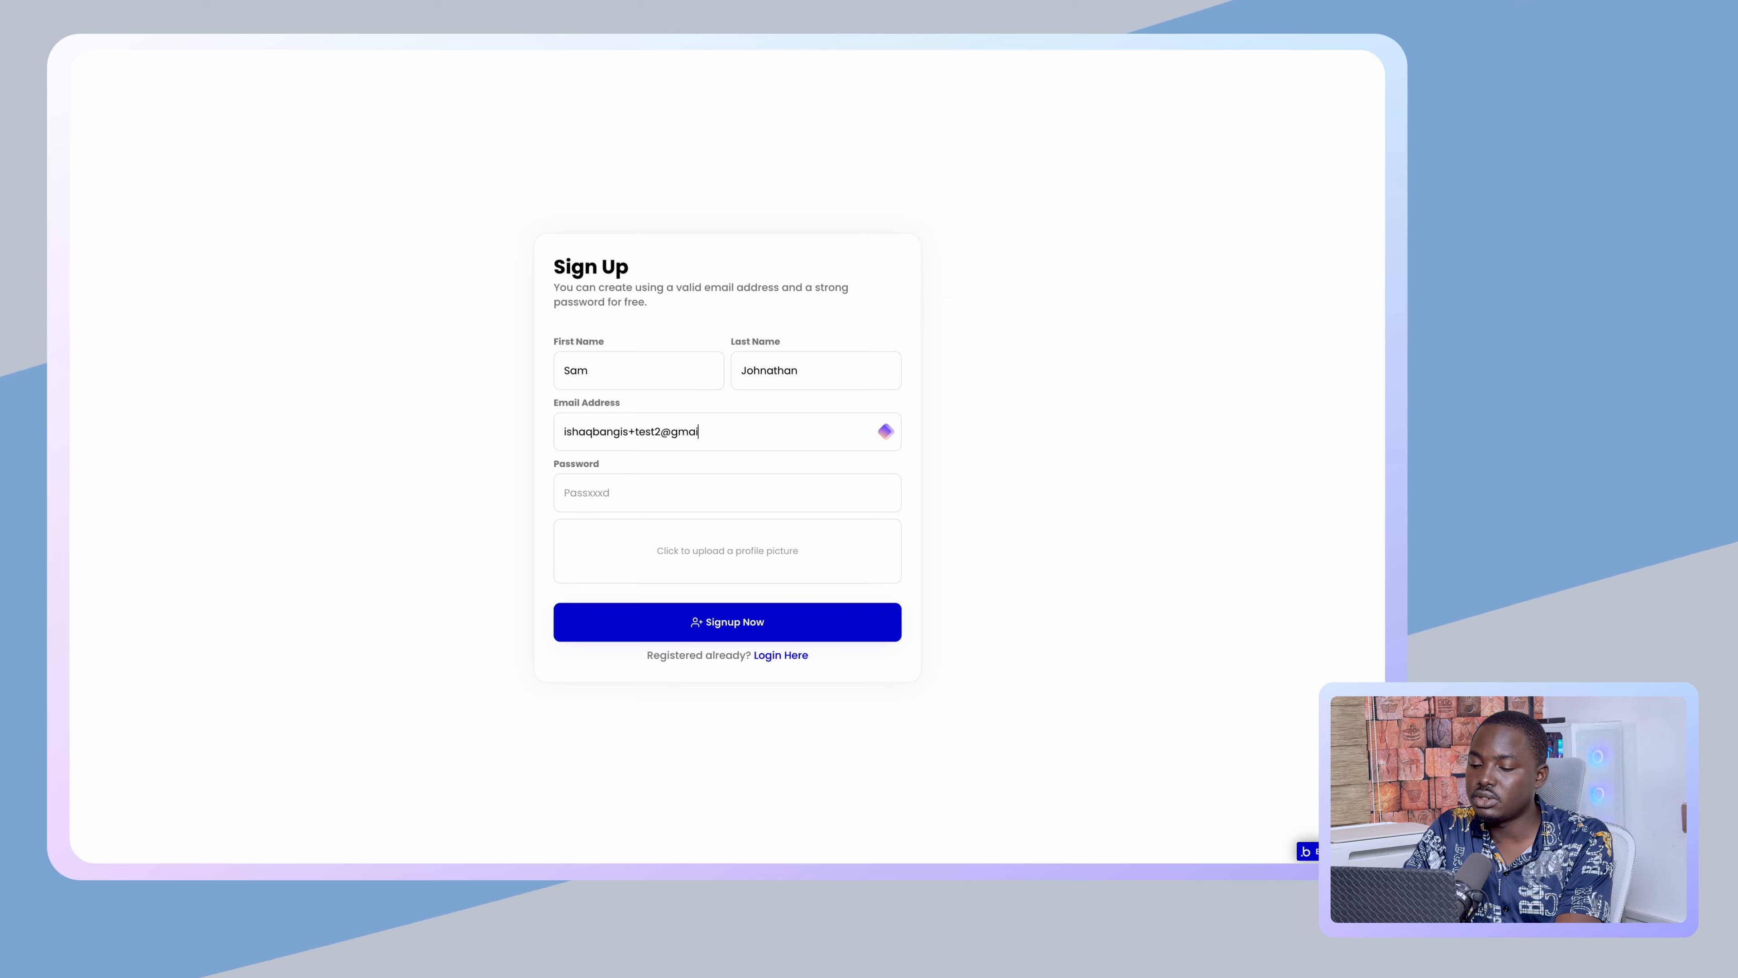
pyautogui.click(773, 478)
pyautogui.write('•')
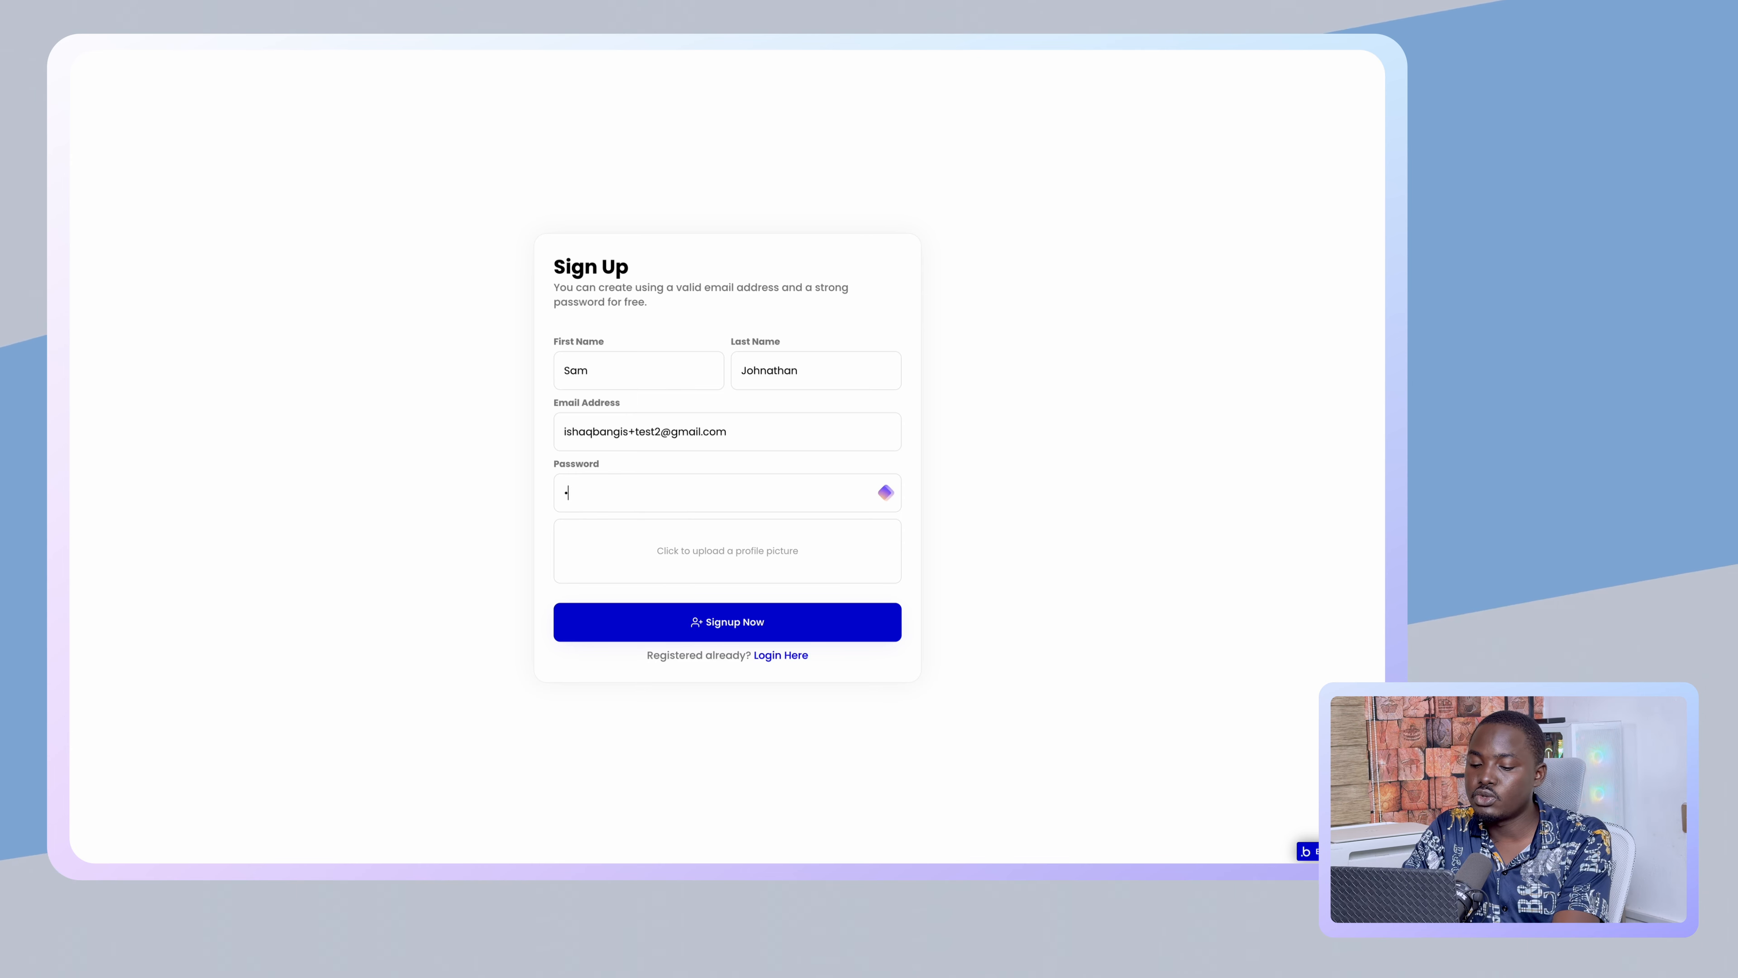
pyautogui.write('•••••••')
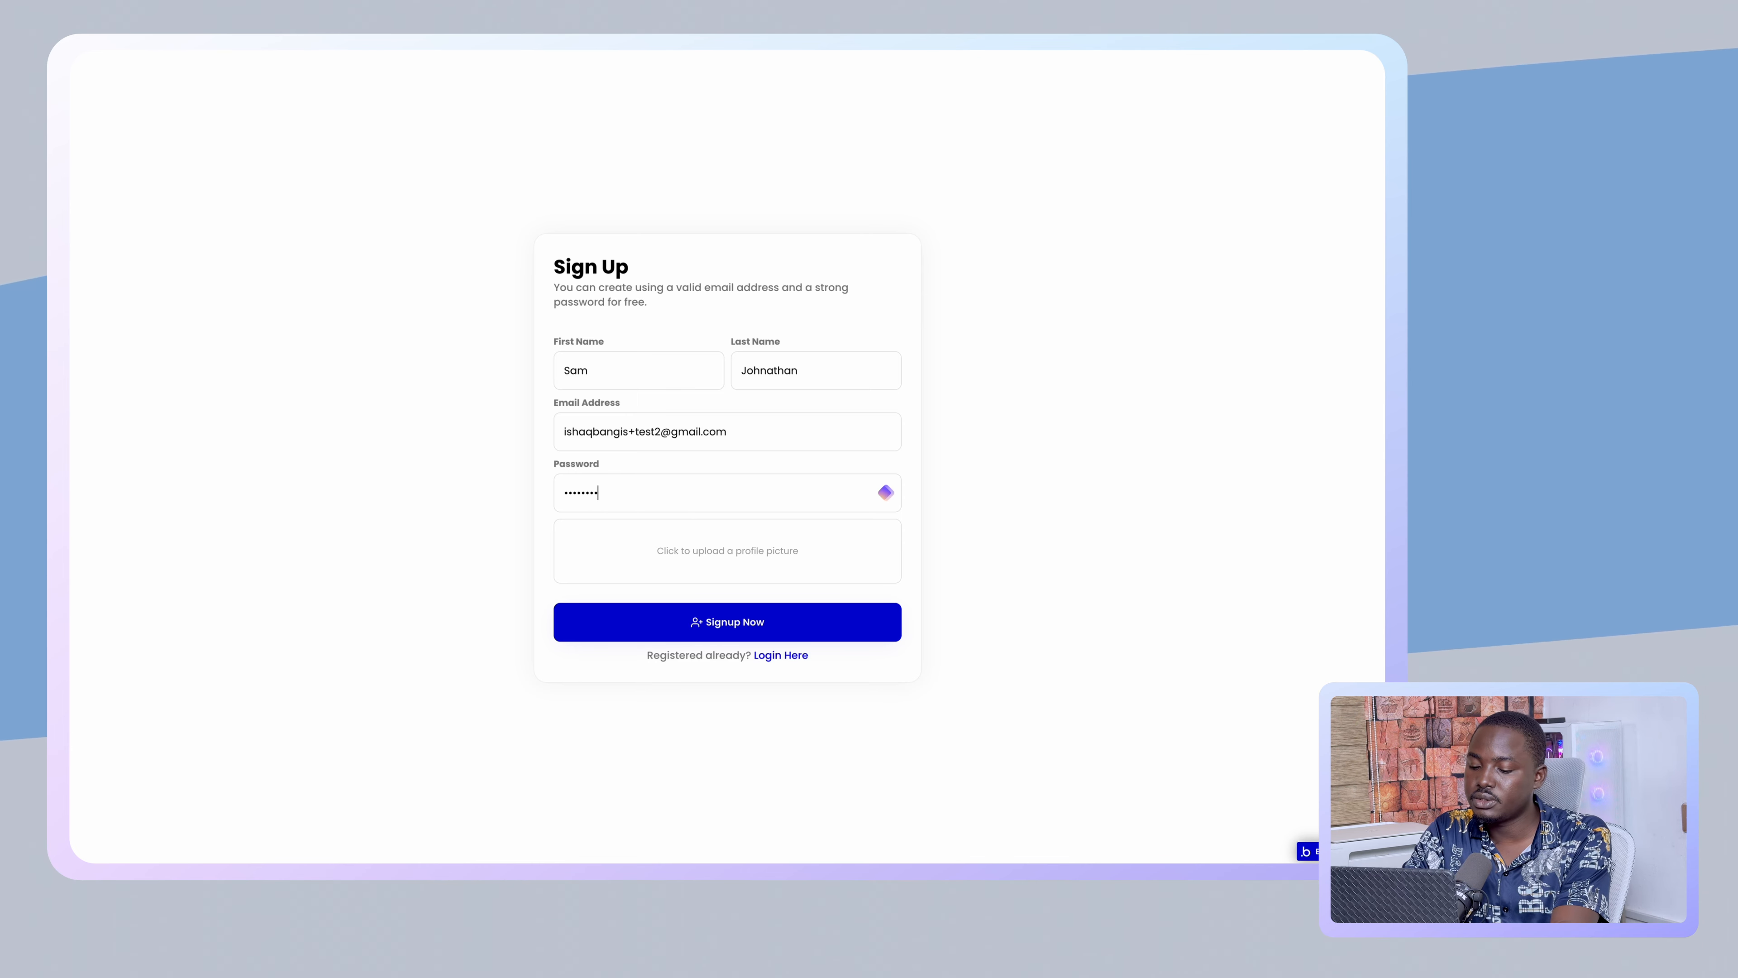
# - Choose the last WhatsApp jpeg in Downloads as profile picture, then submit Signup Now
pyautogui.click(761, 548)
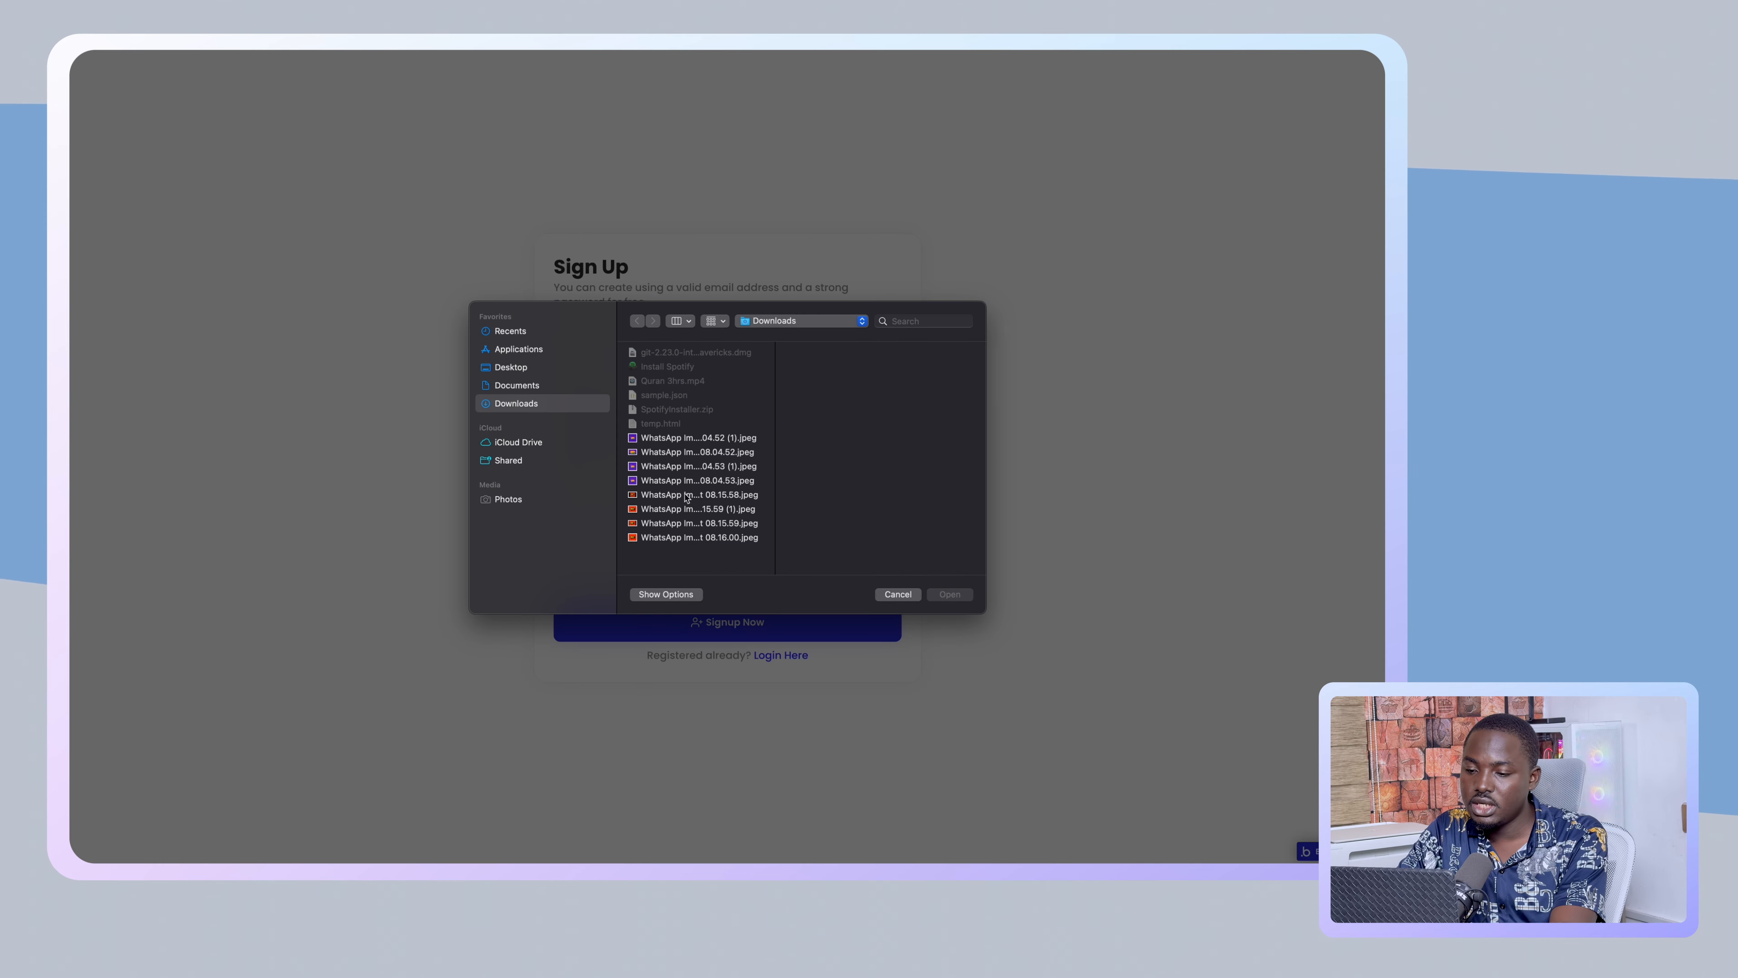
pyautogui.click(520, 388)
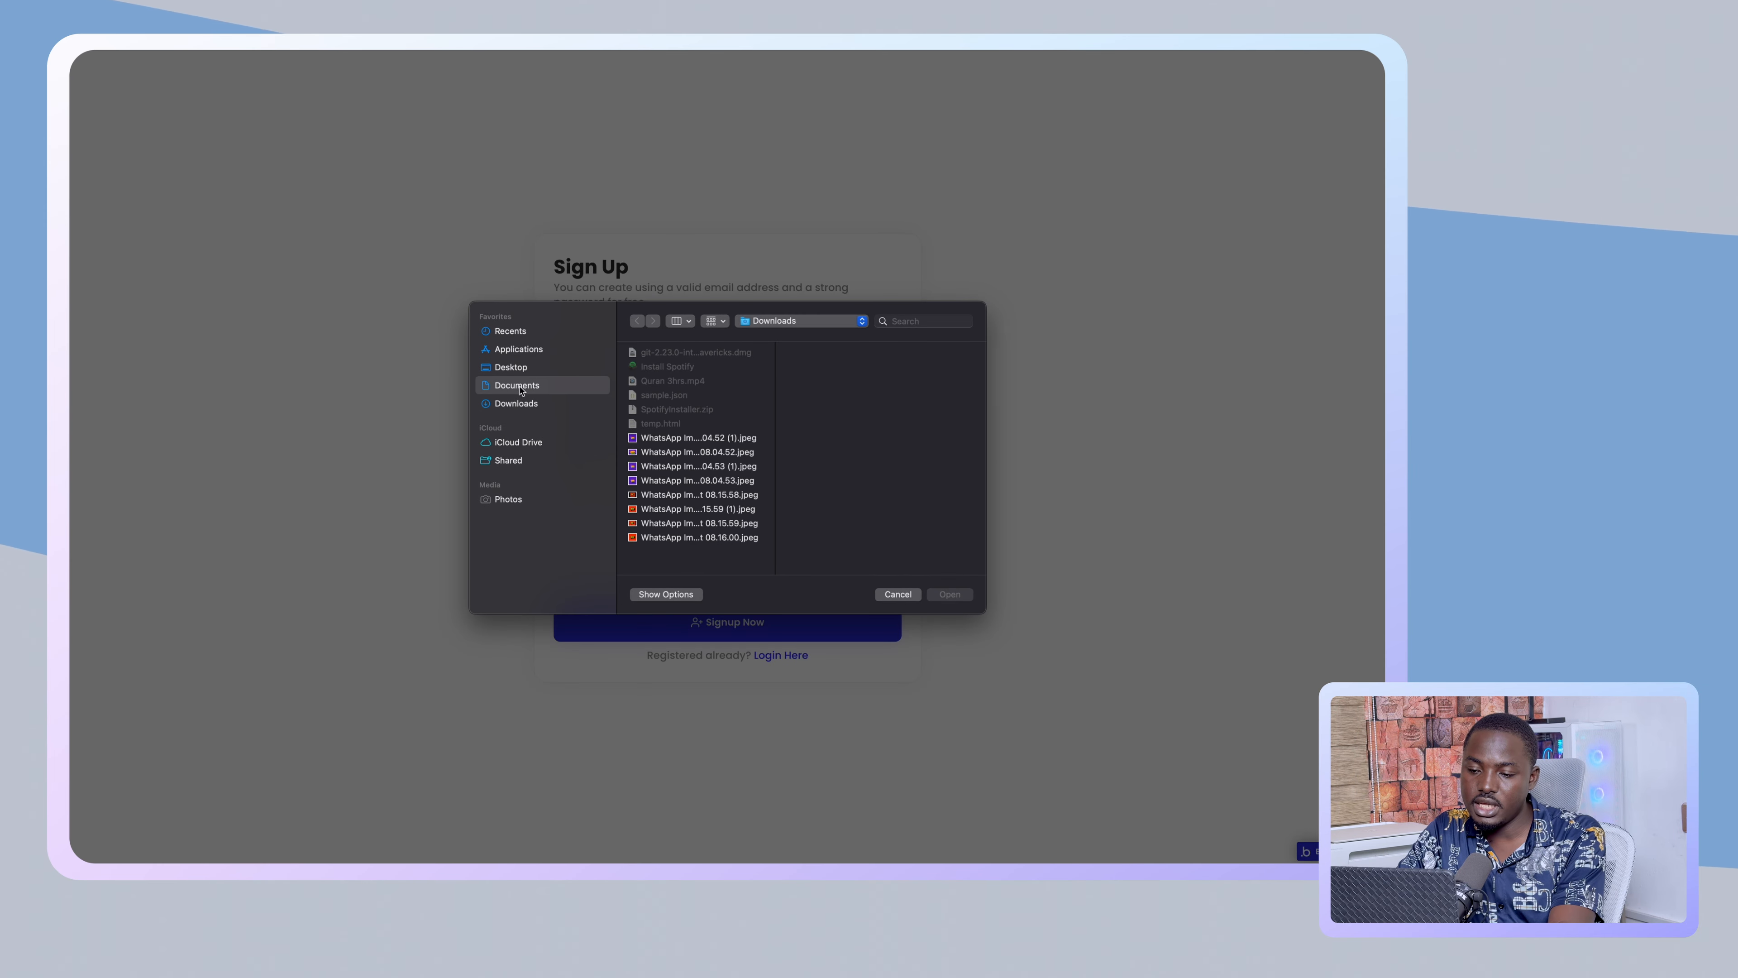
pyautogui.click(516, 404)
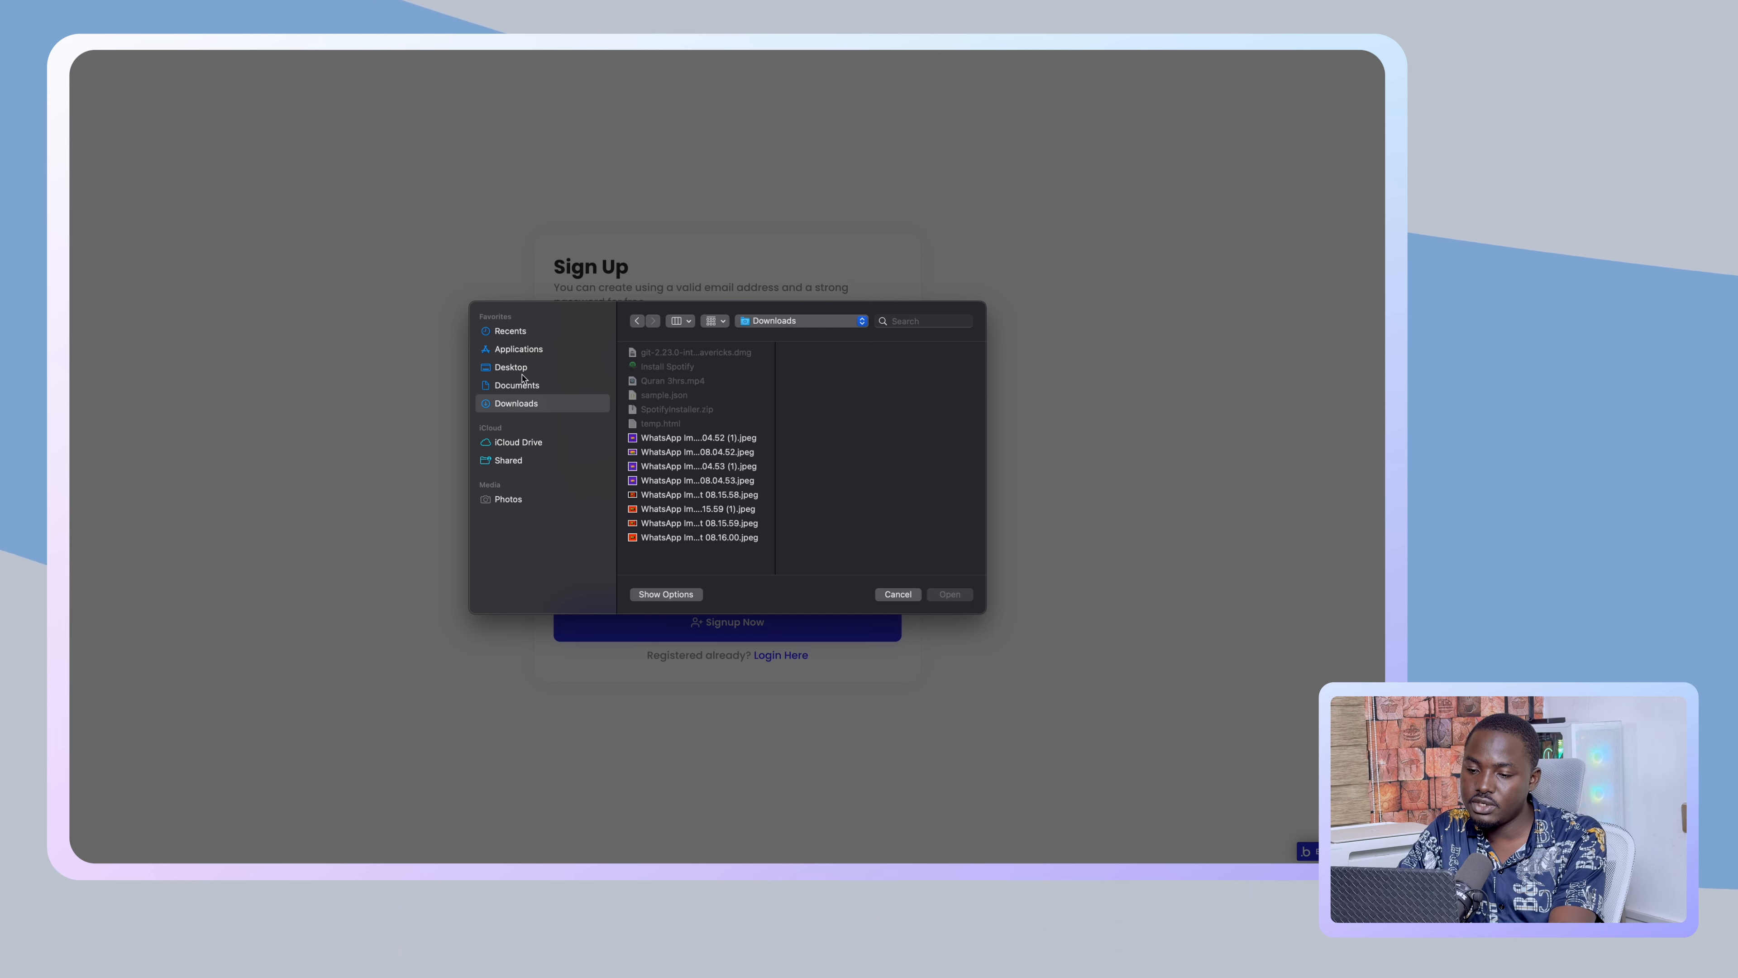
pyautogui.click(515, 350)
pyautogui.click(513, 332)
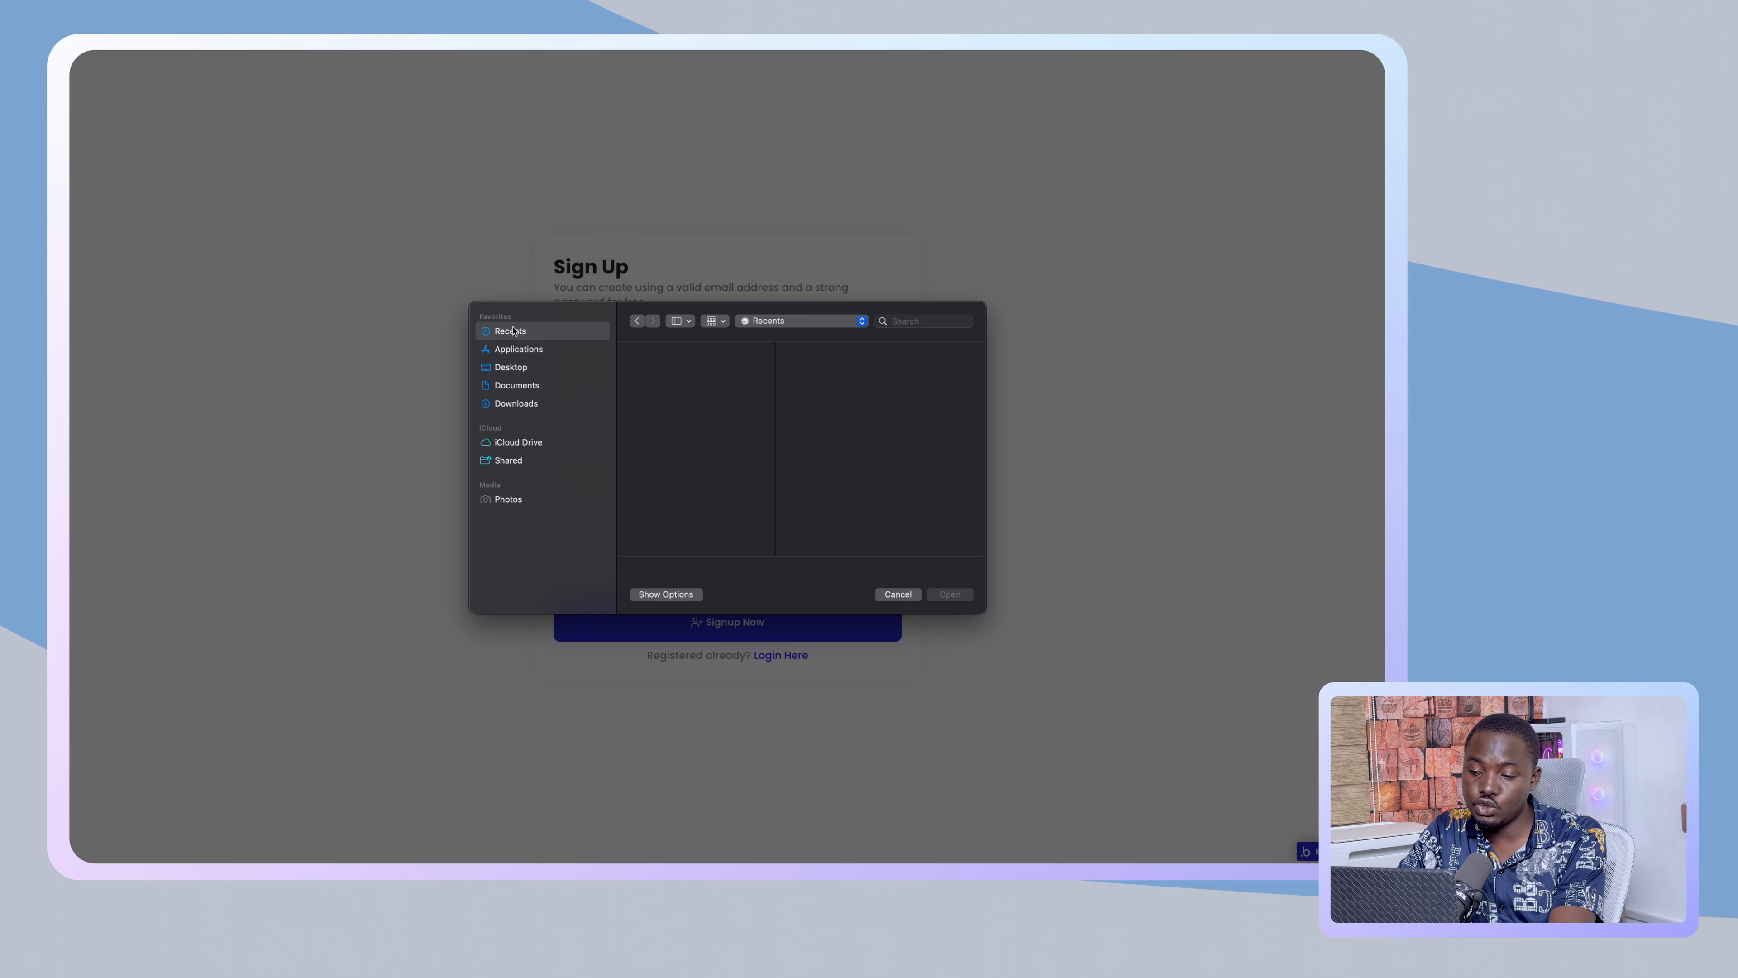
pyautogui.click(518, 401)
pyautogui.click(684, 537)
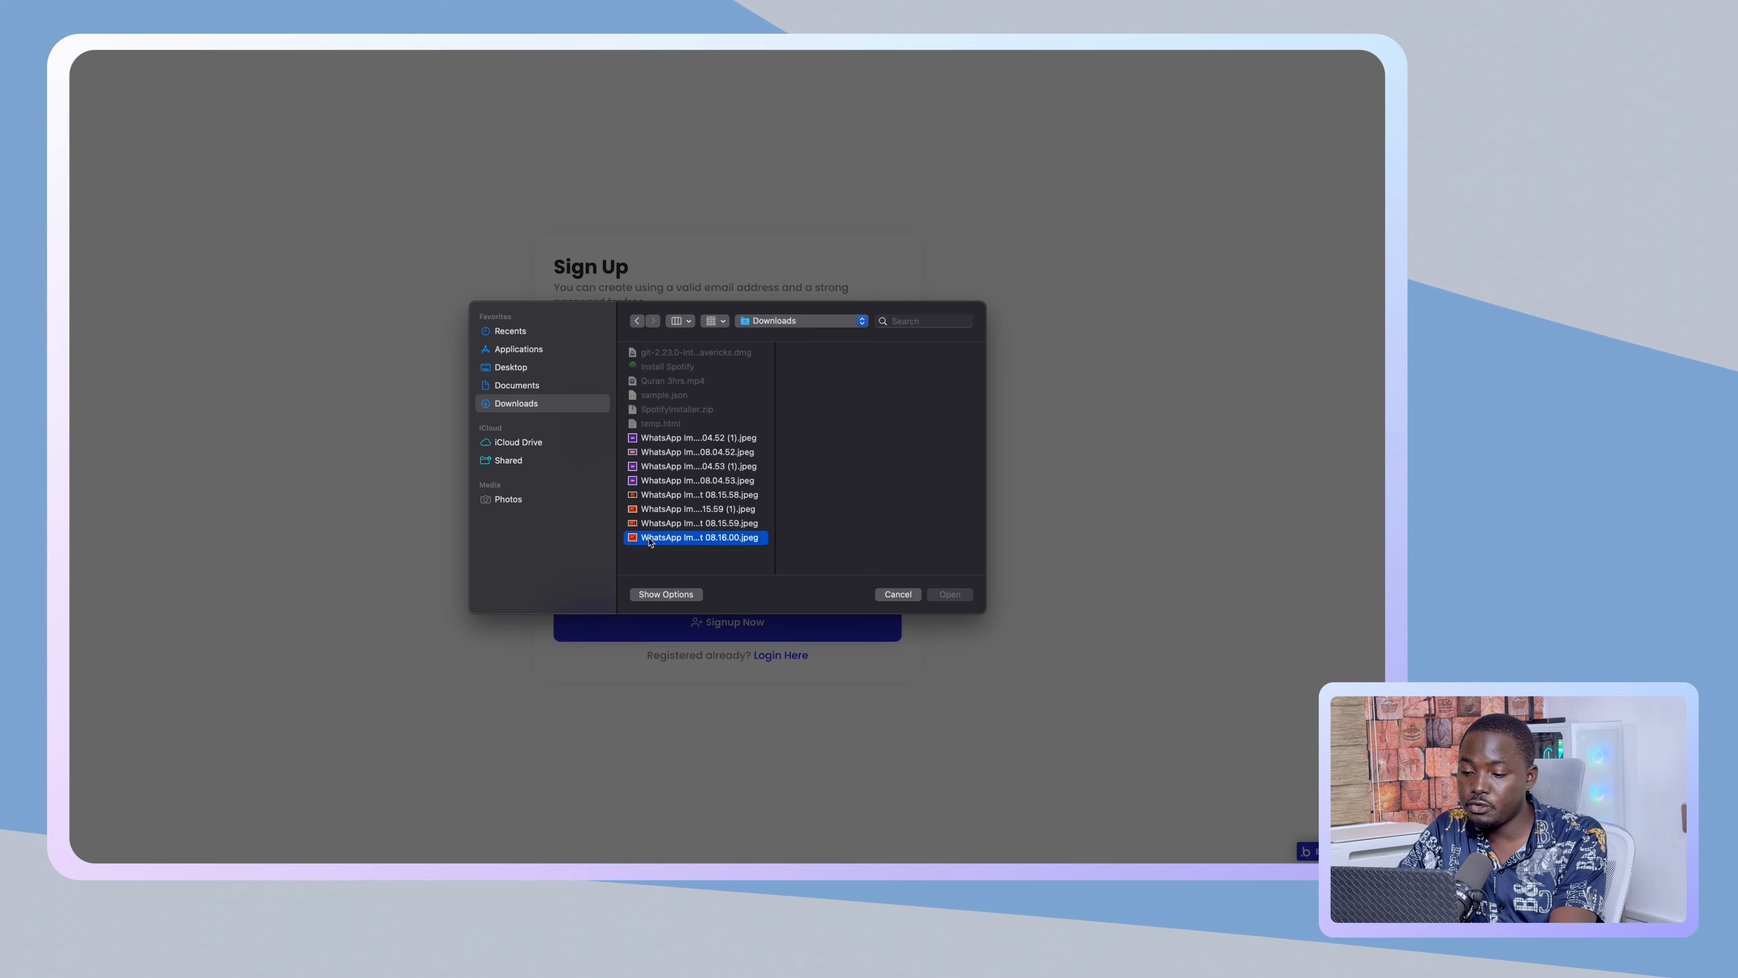
pyautogui.click(951, 594)
pyautogui.click(776, 629)
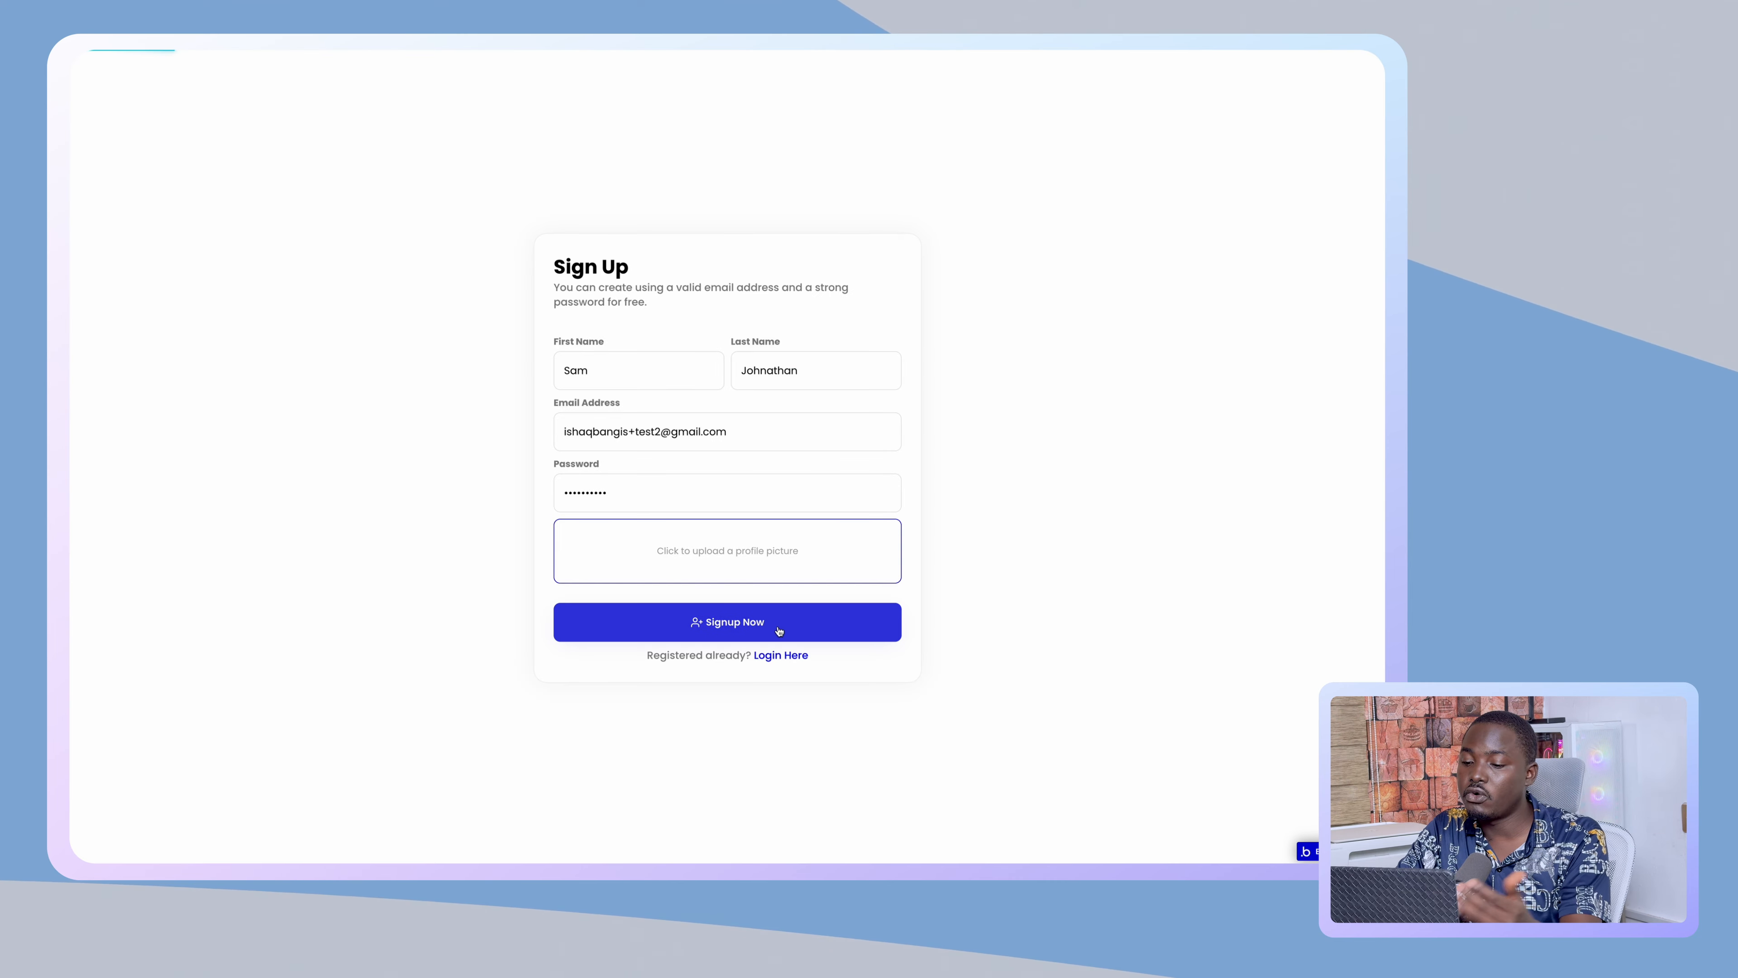
pyautogui.click(813, 634)
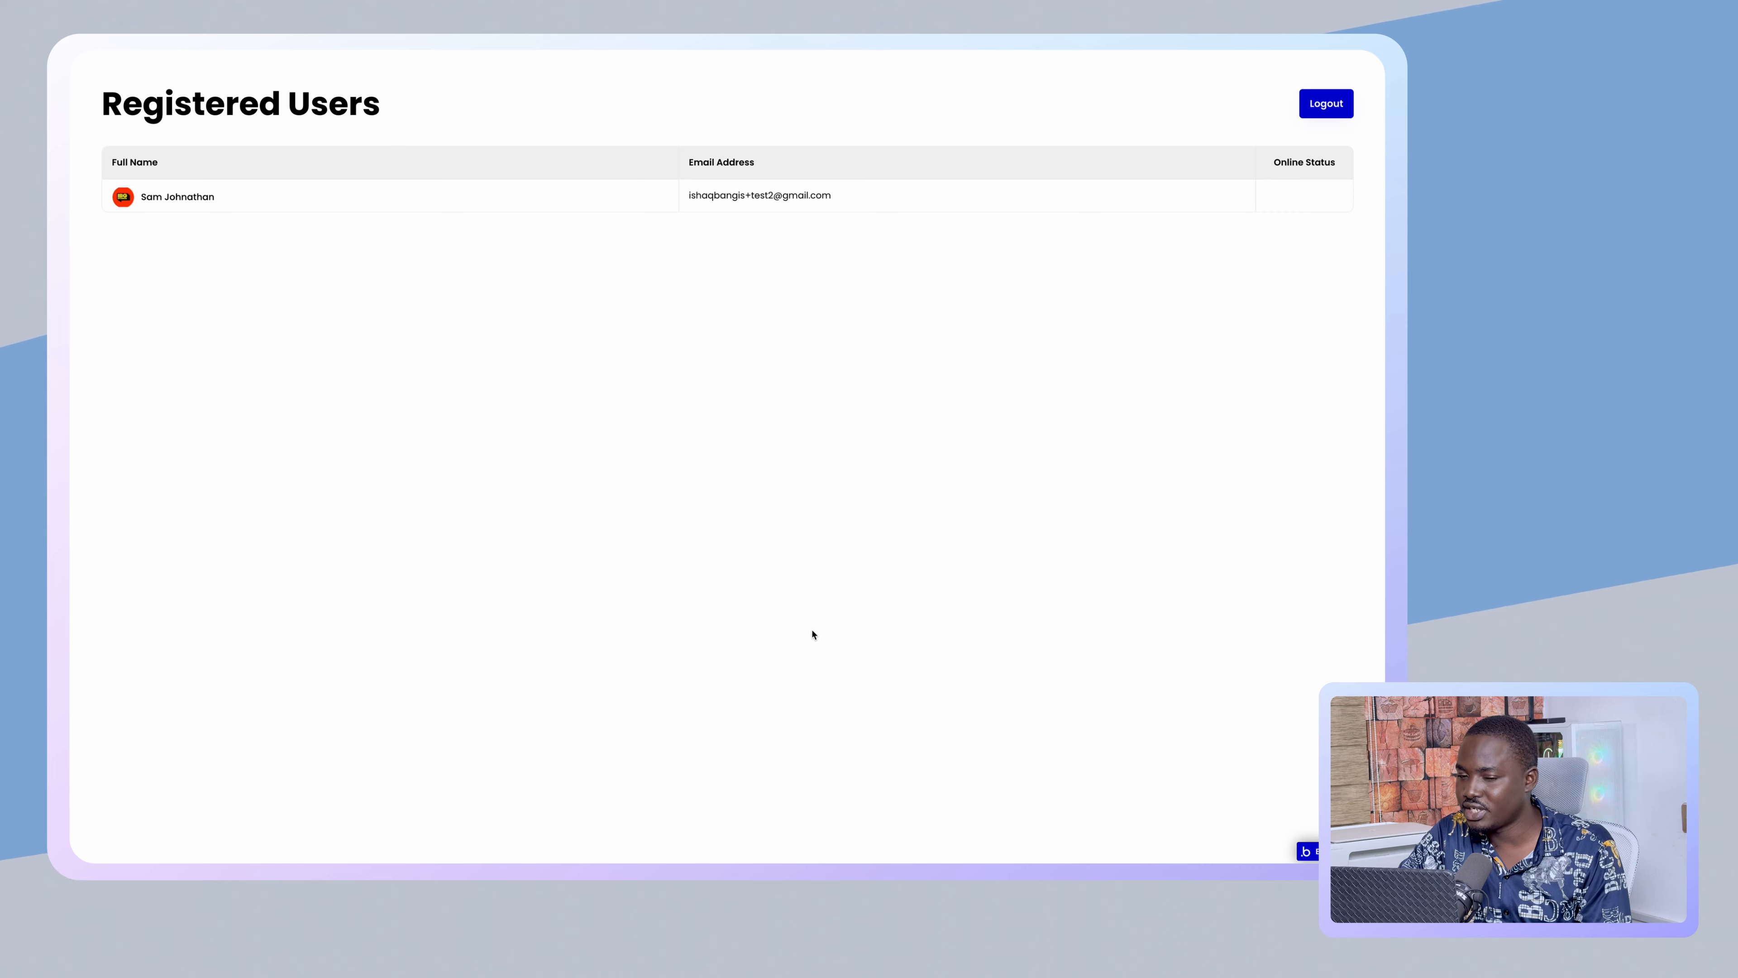
# - Check that the new user appears under App data > All Users, then return to the Design tab
pyautogui.moveTo(82, 331)
pyautogui.click(108, 241)
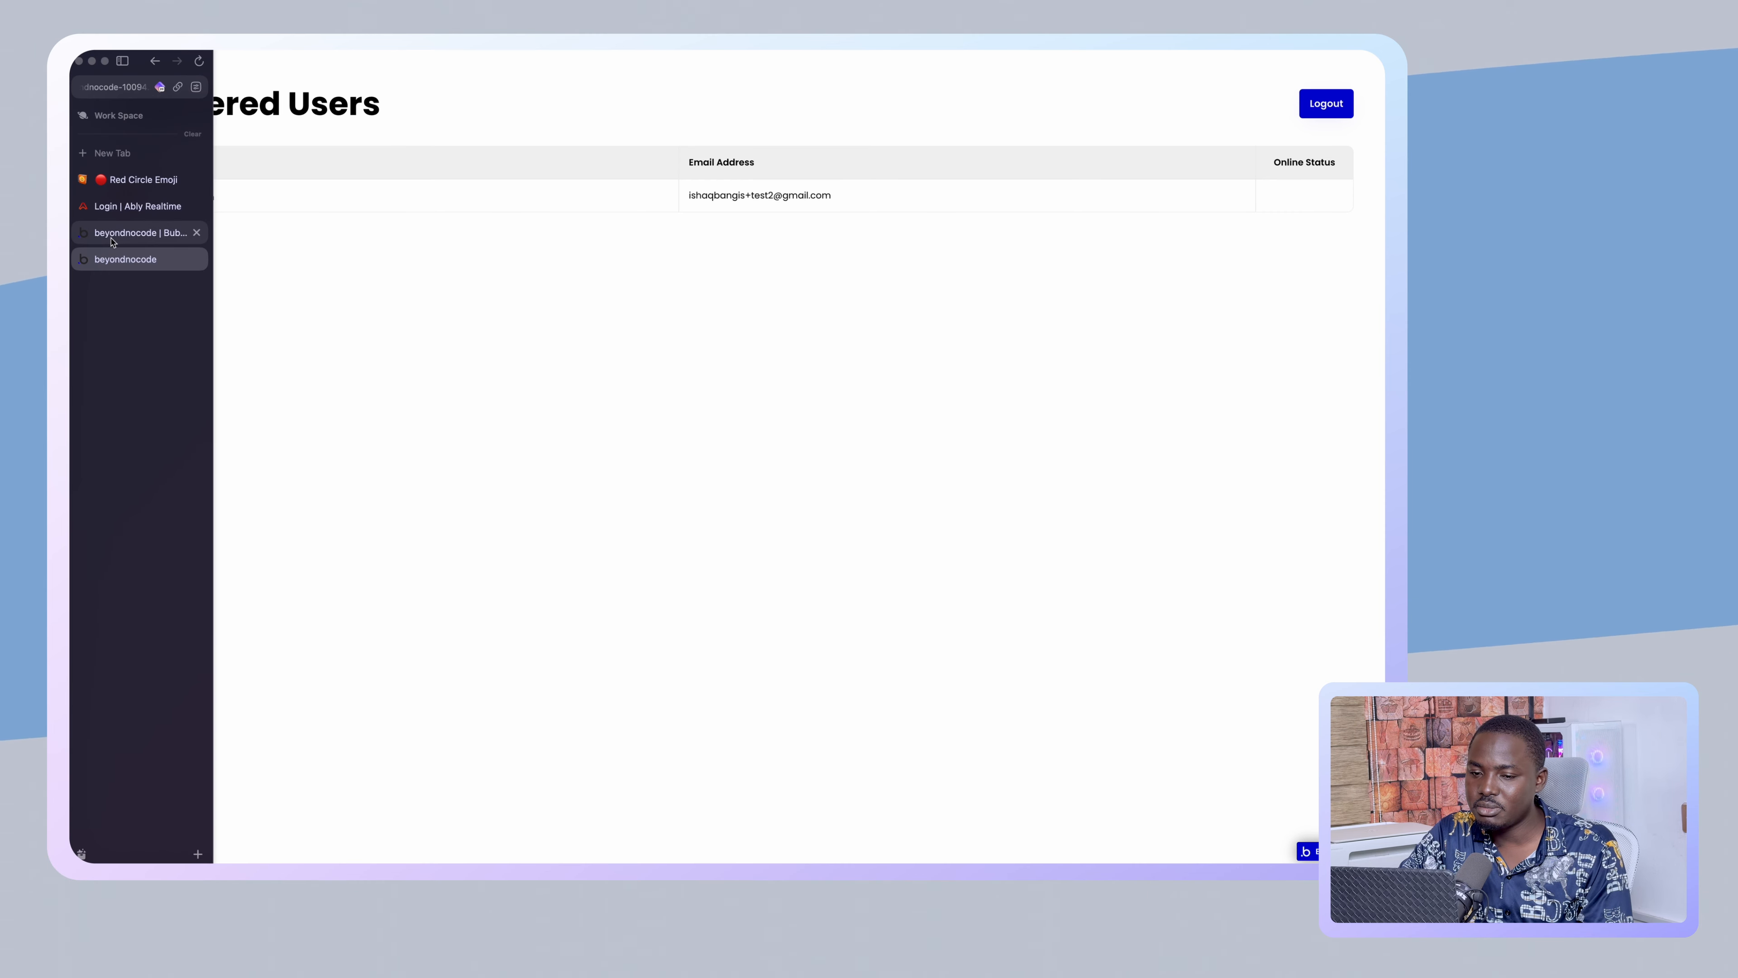
pyautogui.click(80, 138)
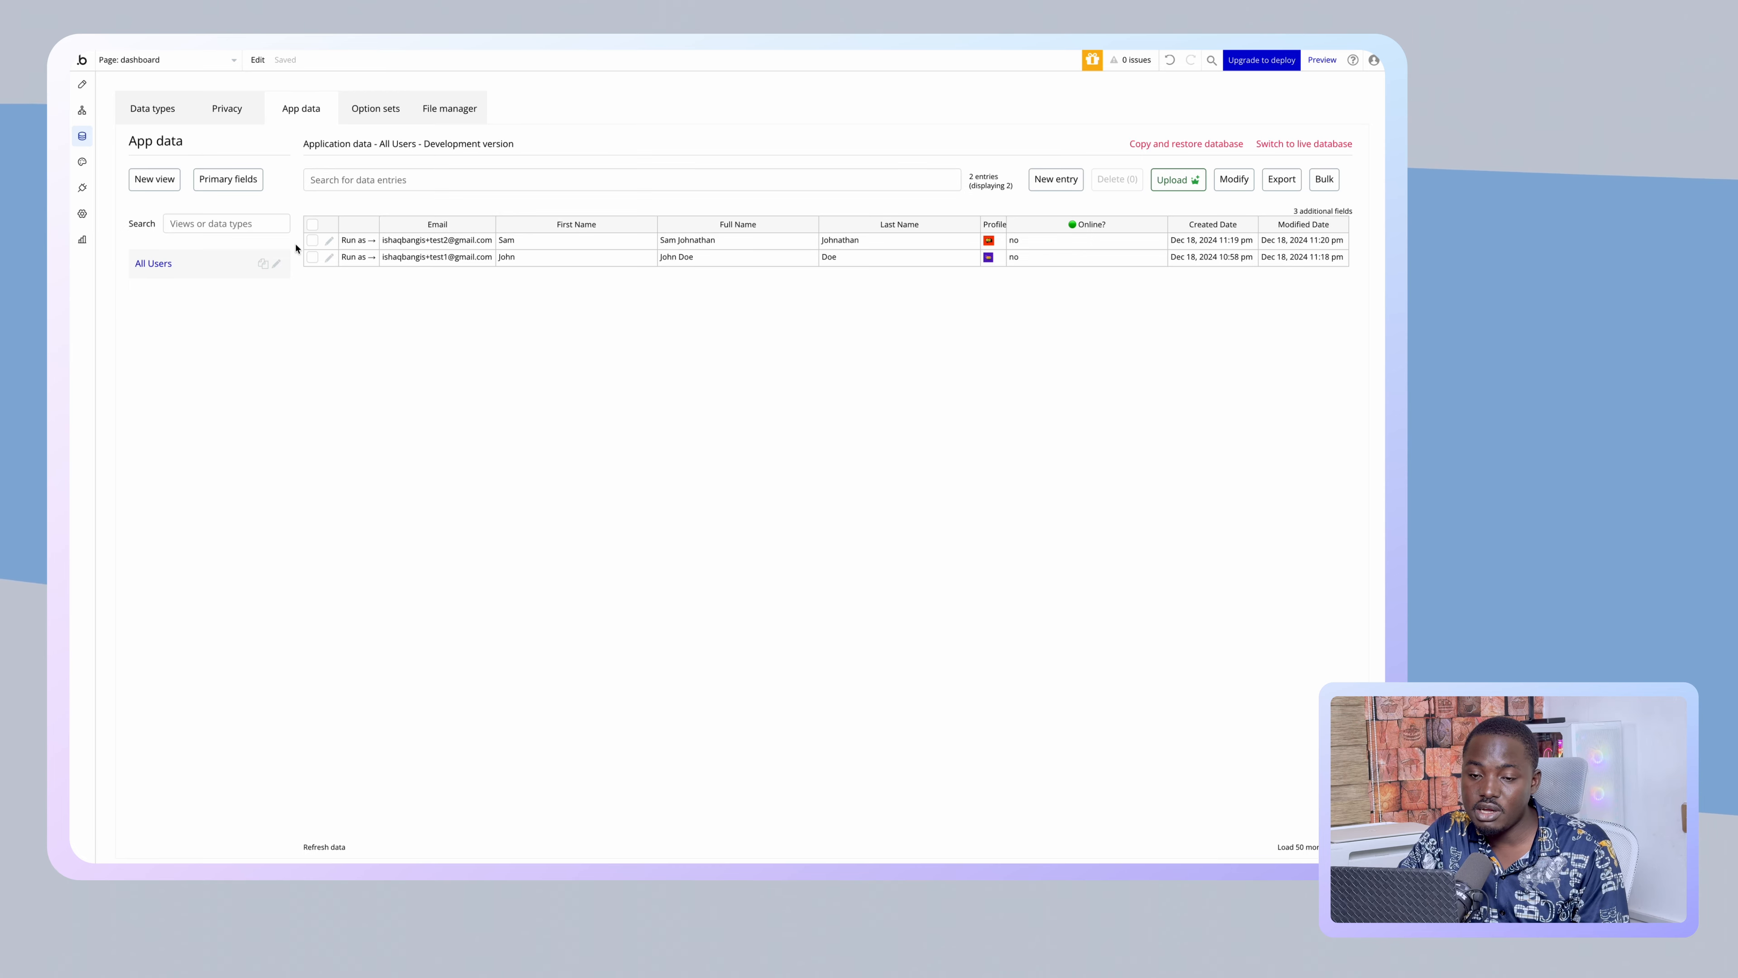
pyautogui.moveTo(71, 157)
pyautogui.click(137, 259)
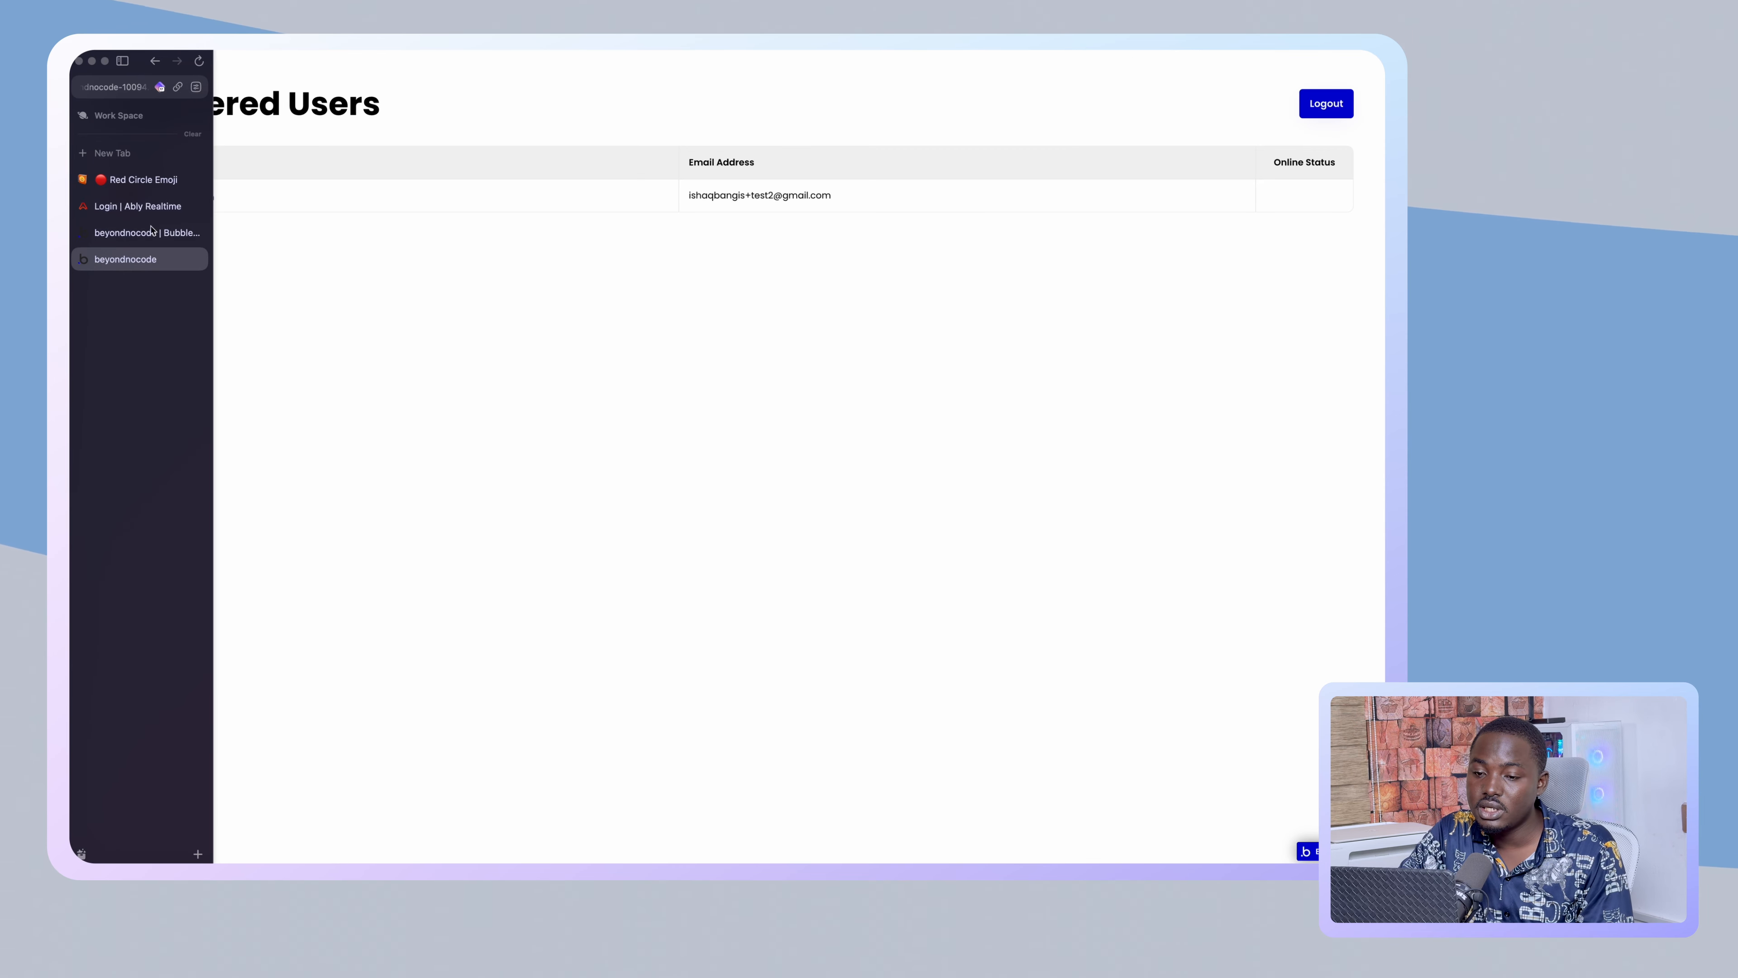
pyautogui.click(121, 232)
pyautogui.click(82, 84)
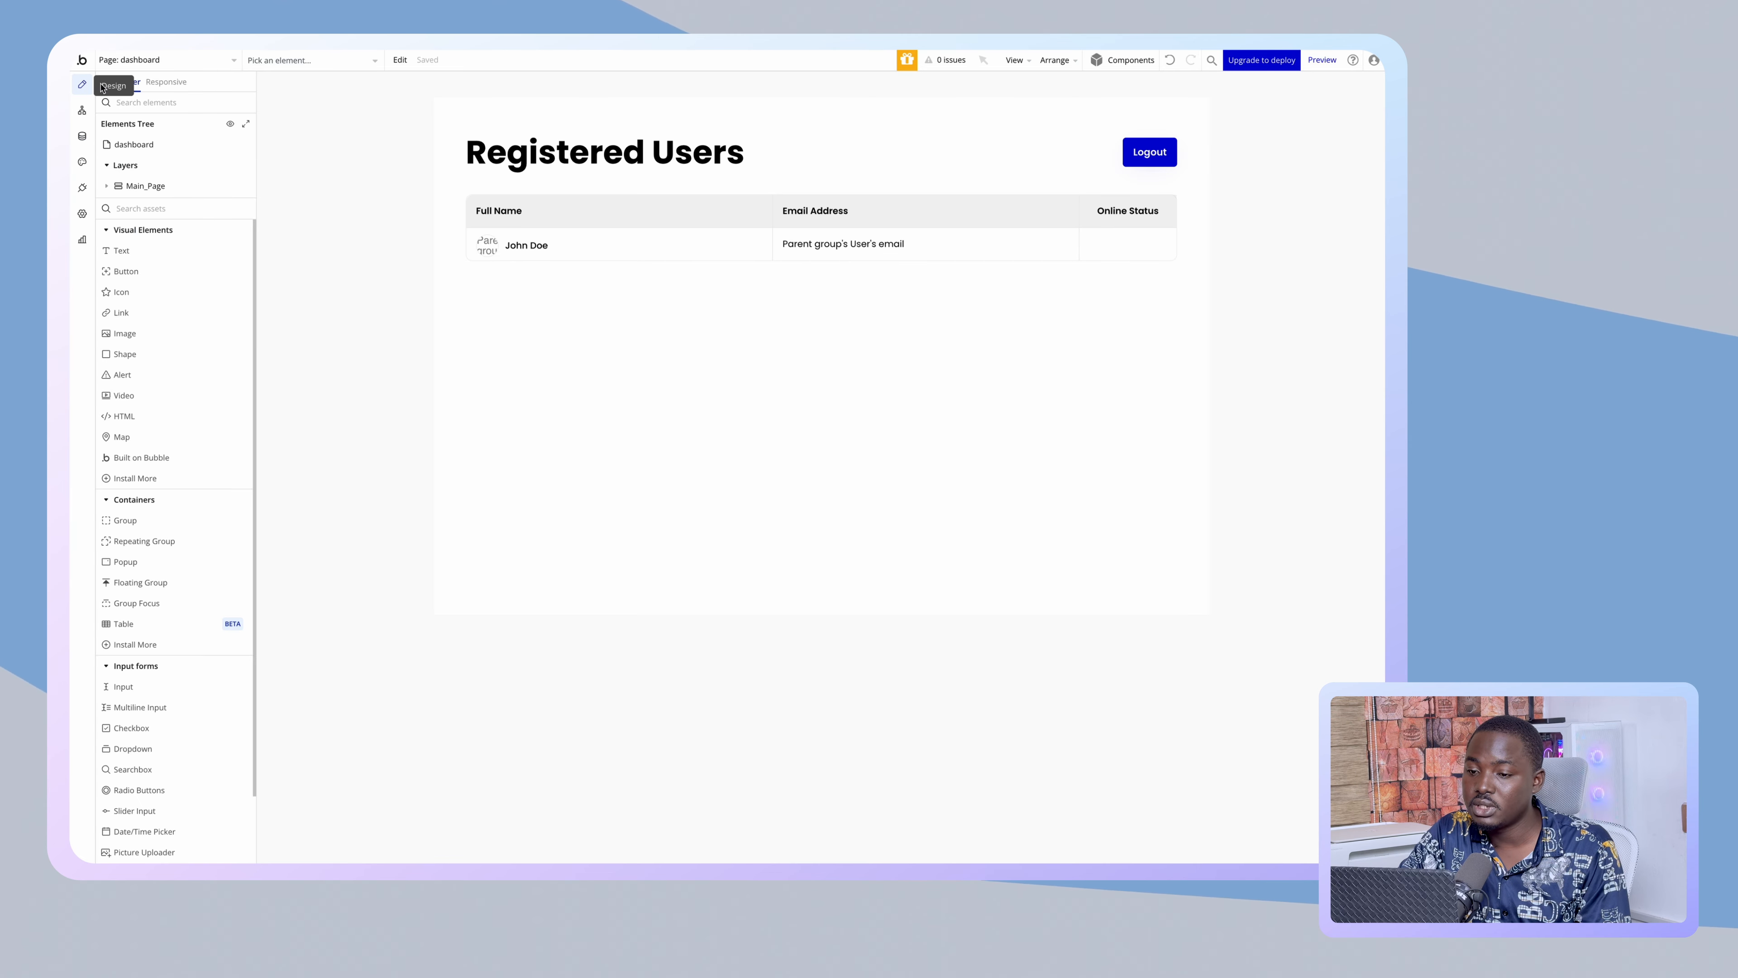
# - Turn on 'Fit height to content' in the Users Table layout so it shrinks to one John Doe row
pyautogui.doubleClick(461, 191)
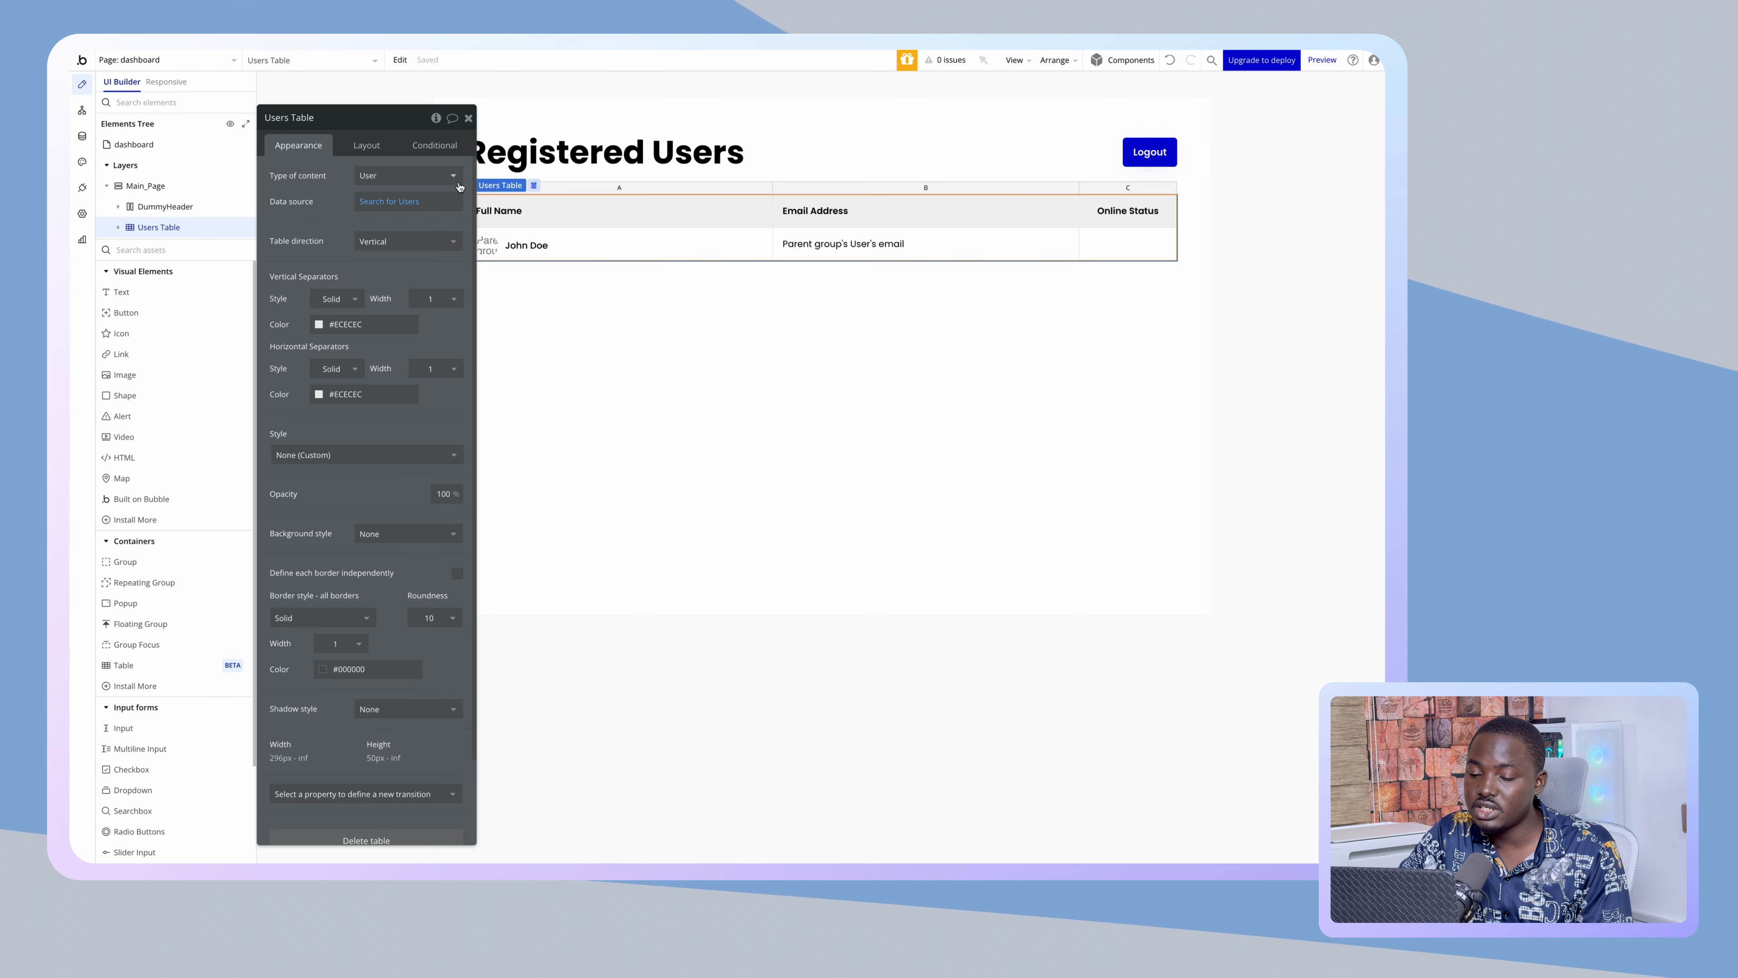
pyautogui.click(366, 146)
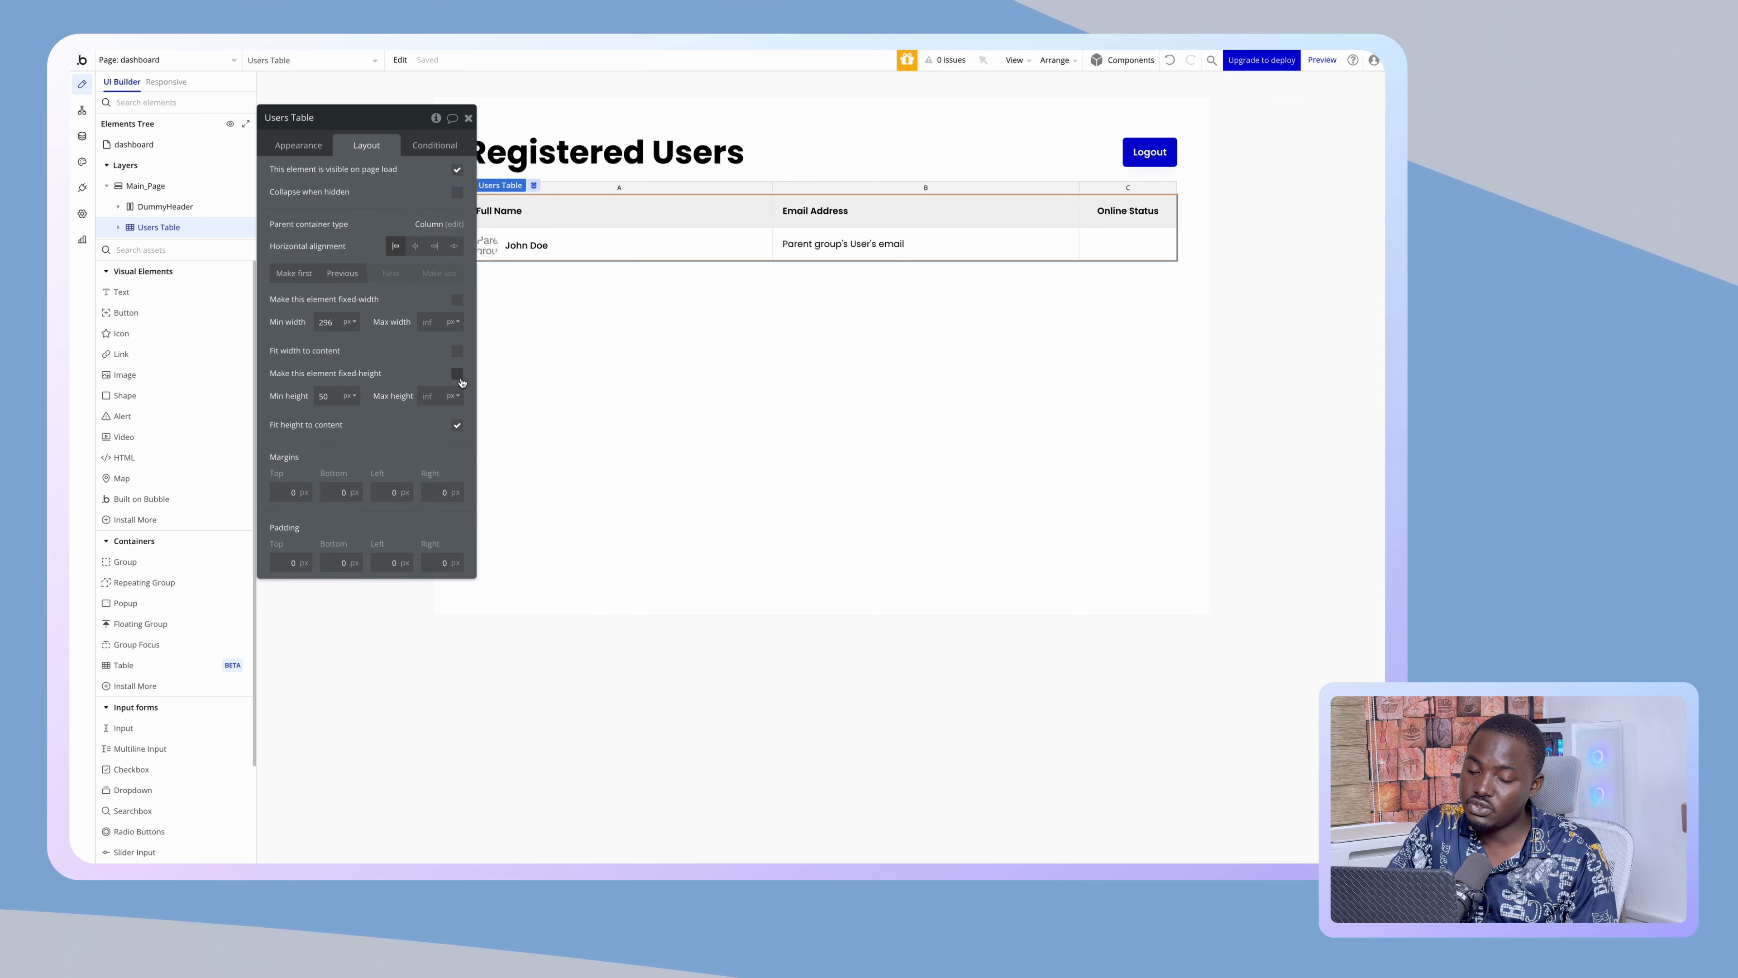
pyautogui.click(457, 426)
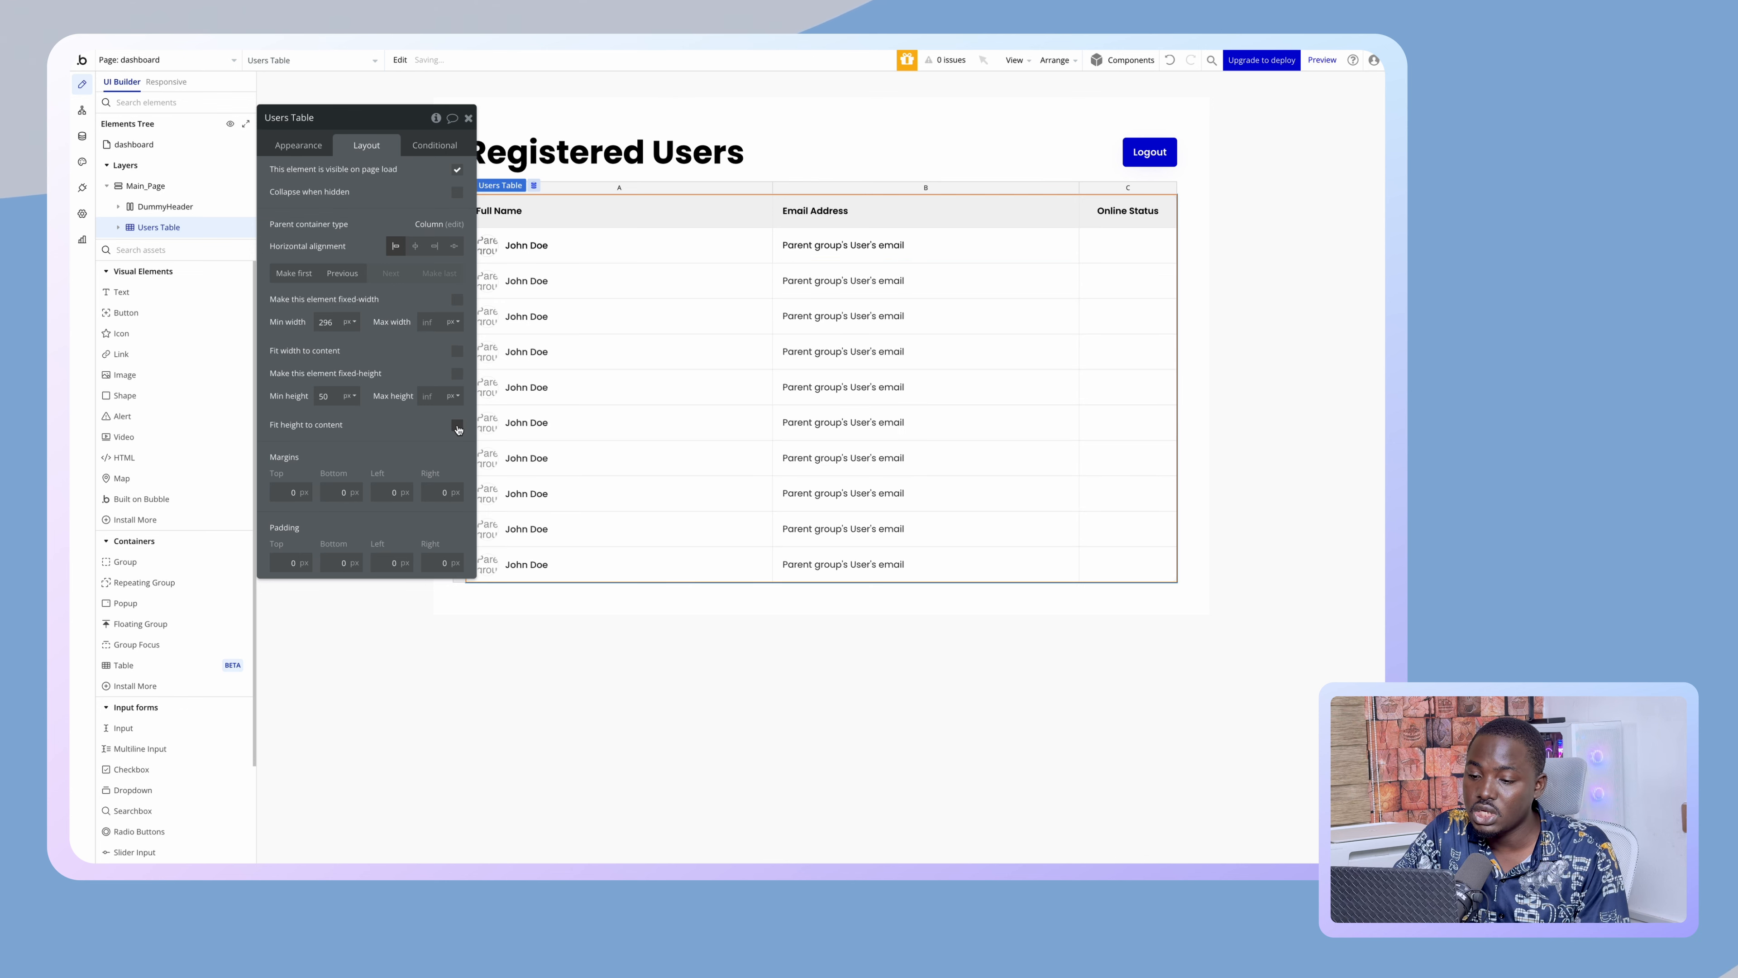
pyautogui.moveTo(425, 428); pyautogui.dragTo(385, 449)
pyautogui.moveTo(72, 274)
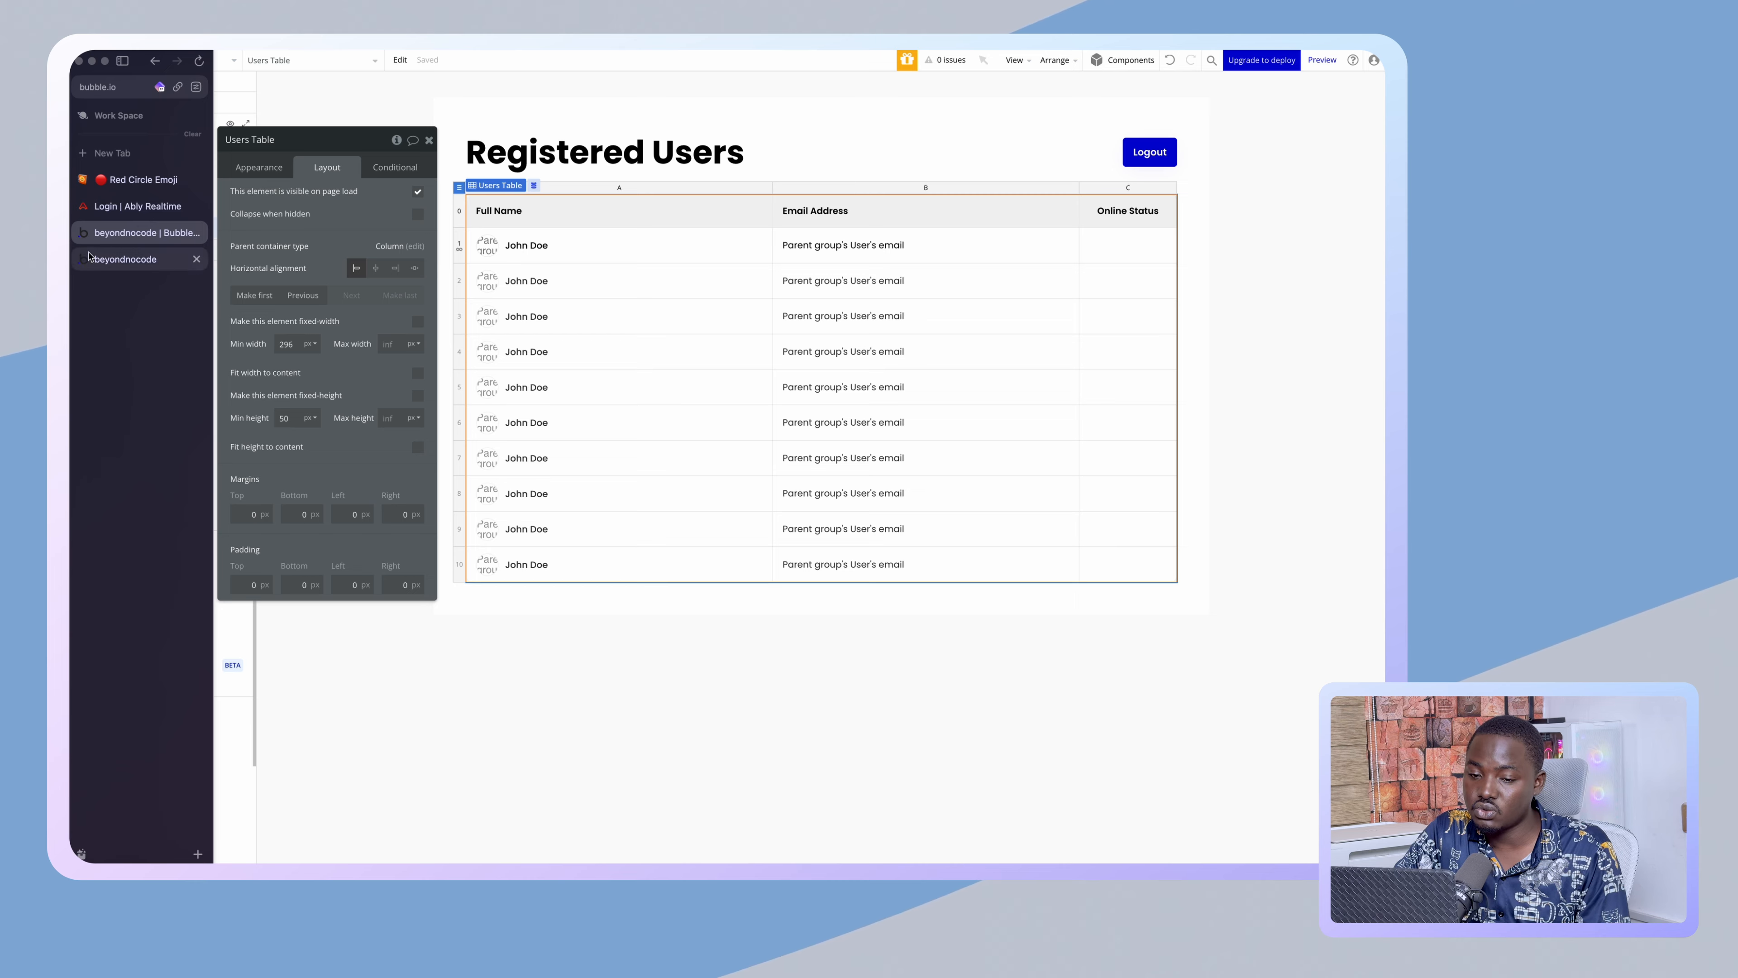
pyautogui.click(147, 260)
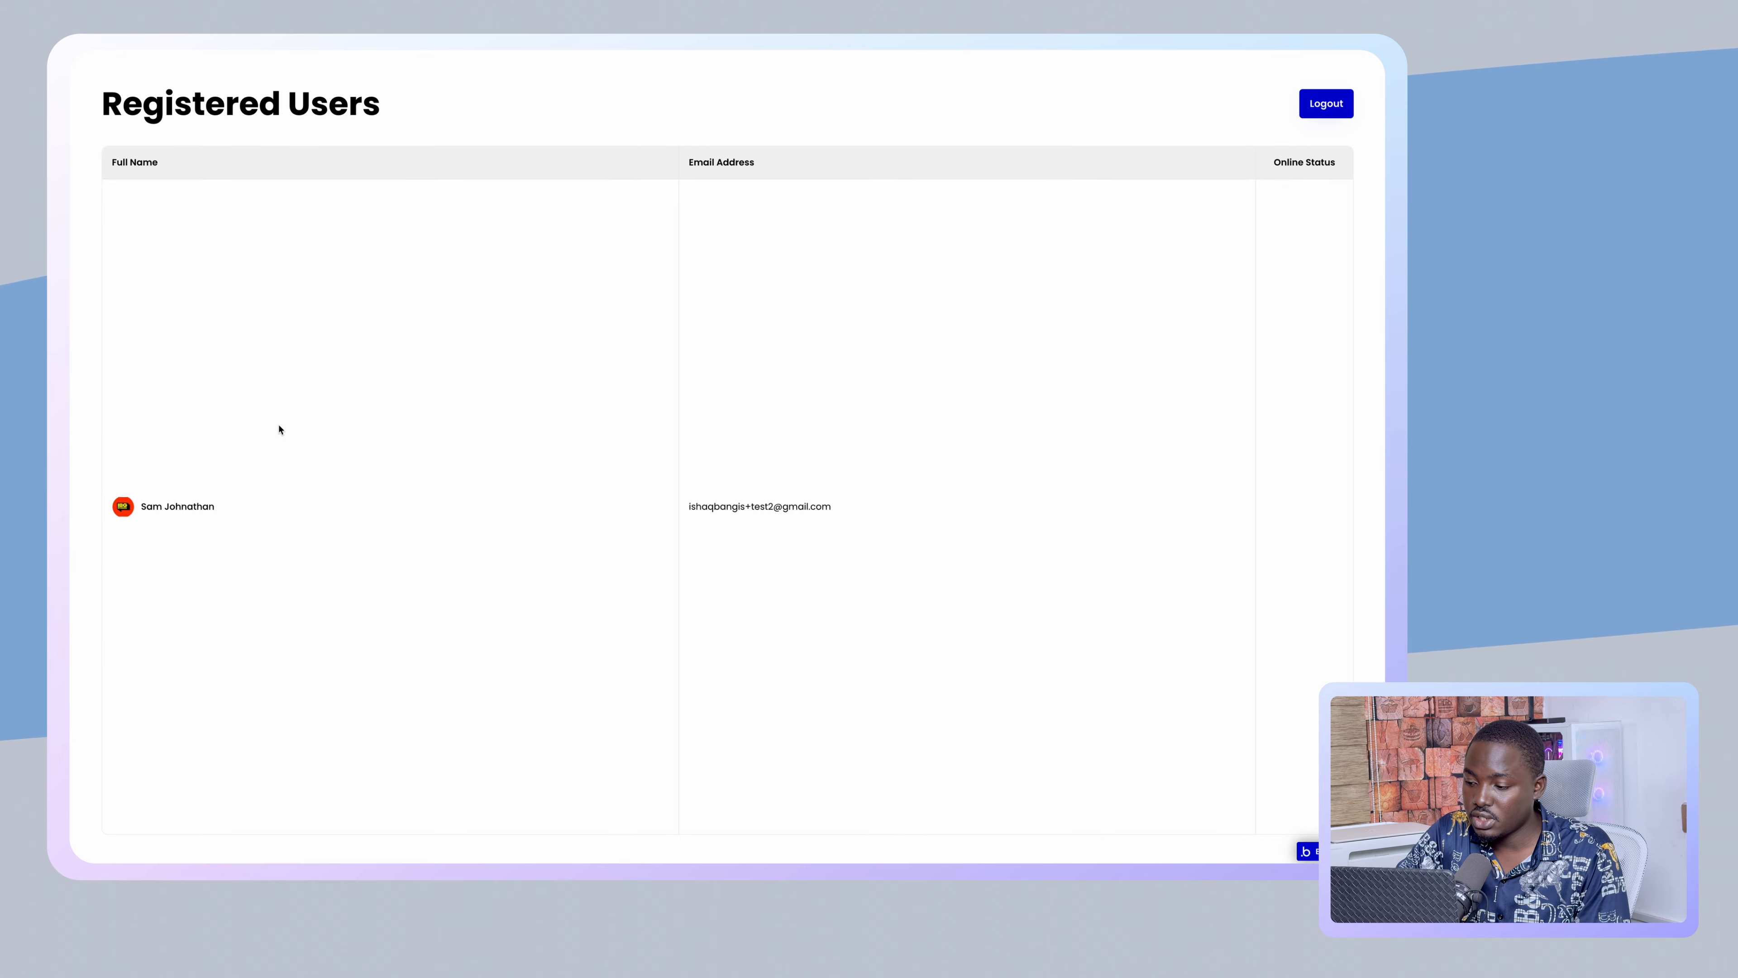
pyautogui.moveTo(71, 342)
pyautogui.click(149, 233)
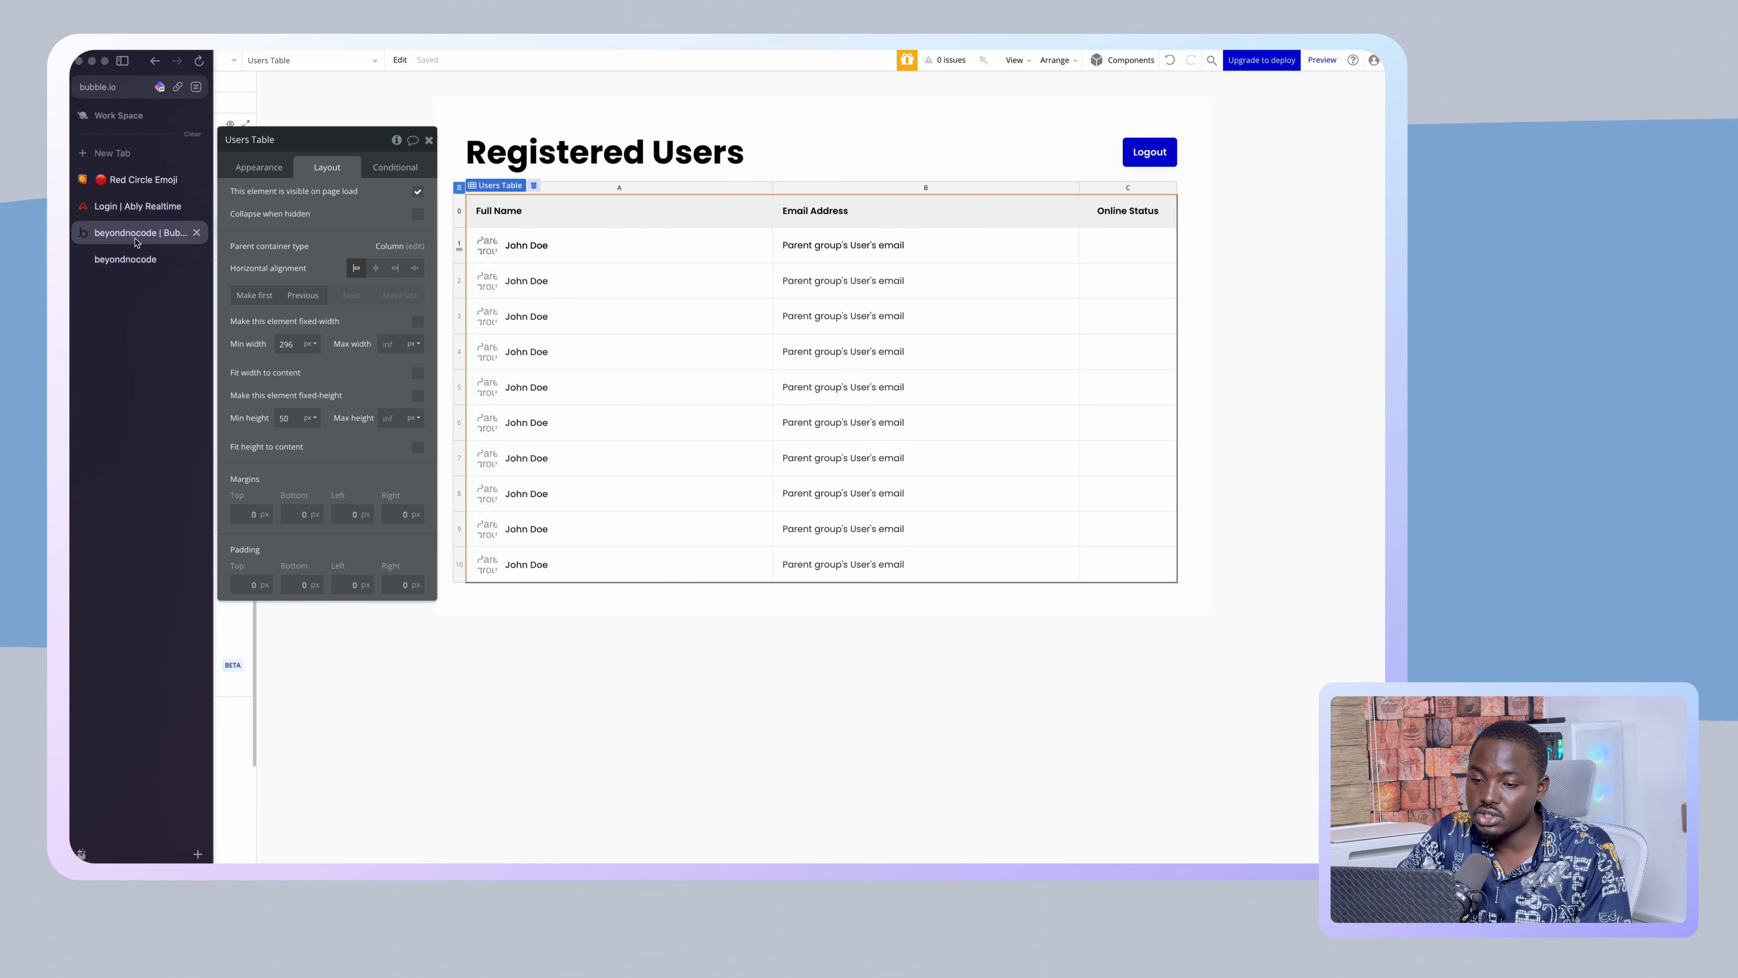
pyautogui.click(417, 449)
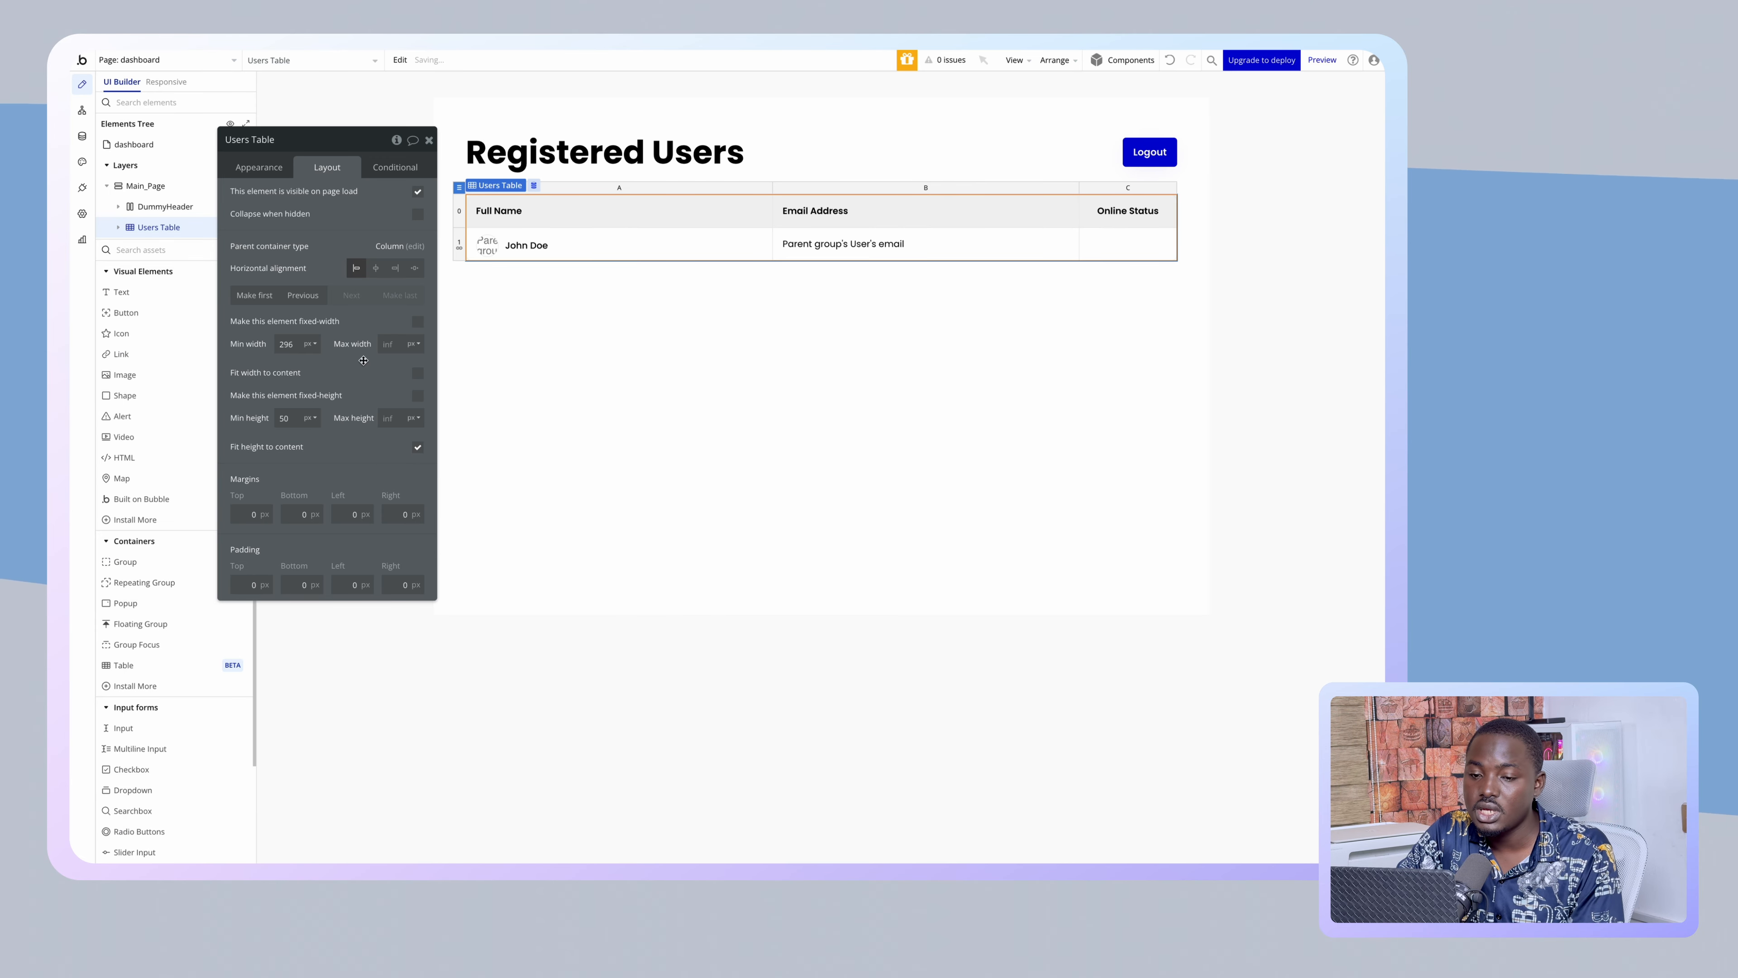
# - Review the Users Table's appearance settings and its users data source search
pyautogui.click(267, 168)
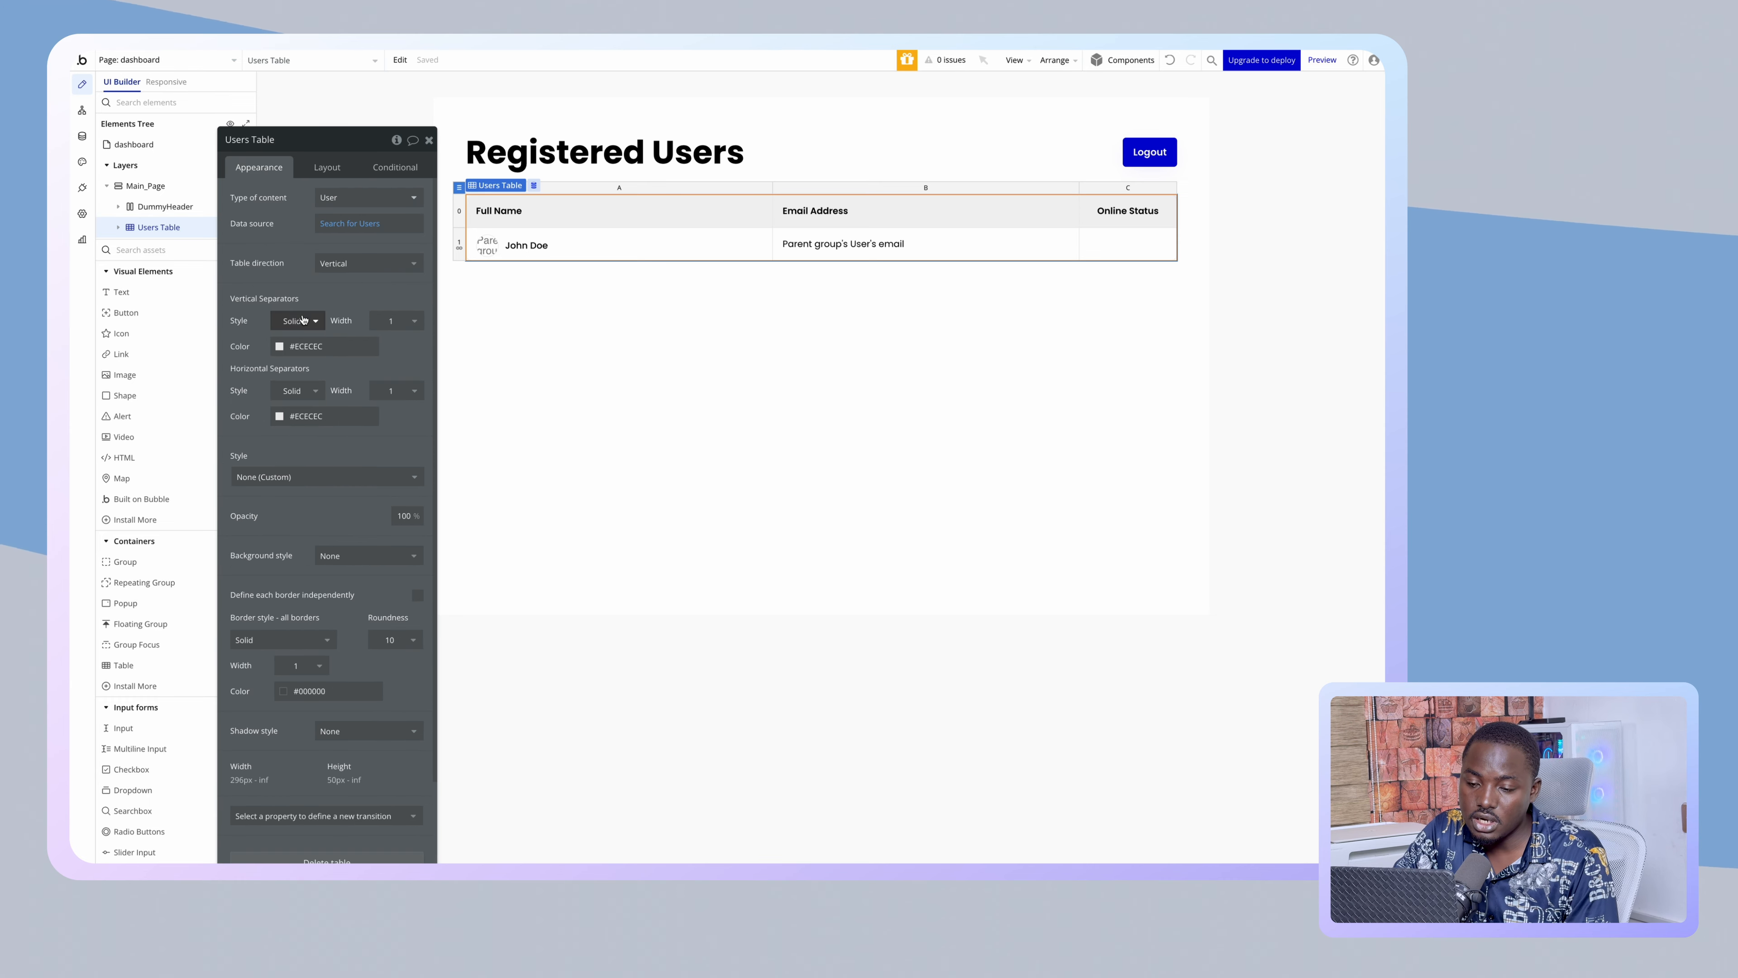
pyautogui.click(368, 226)
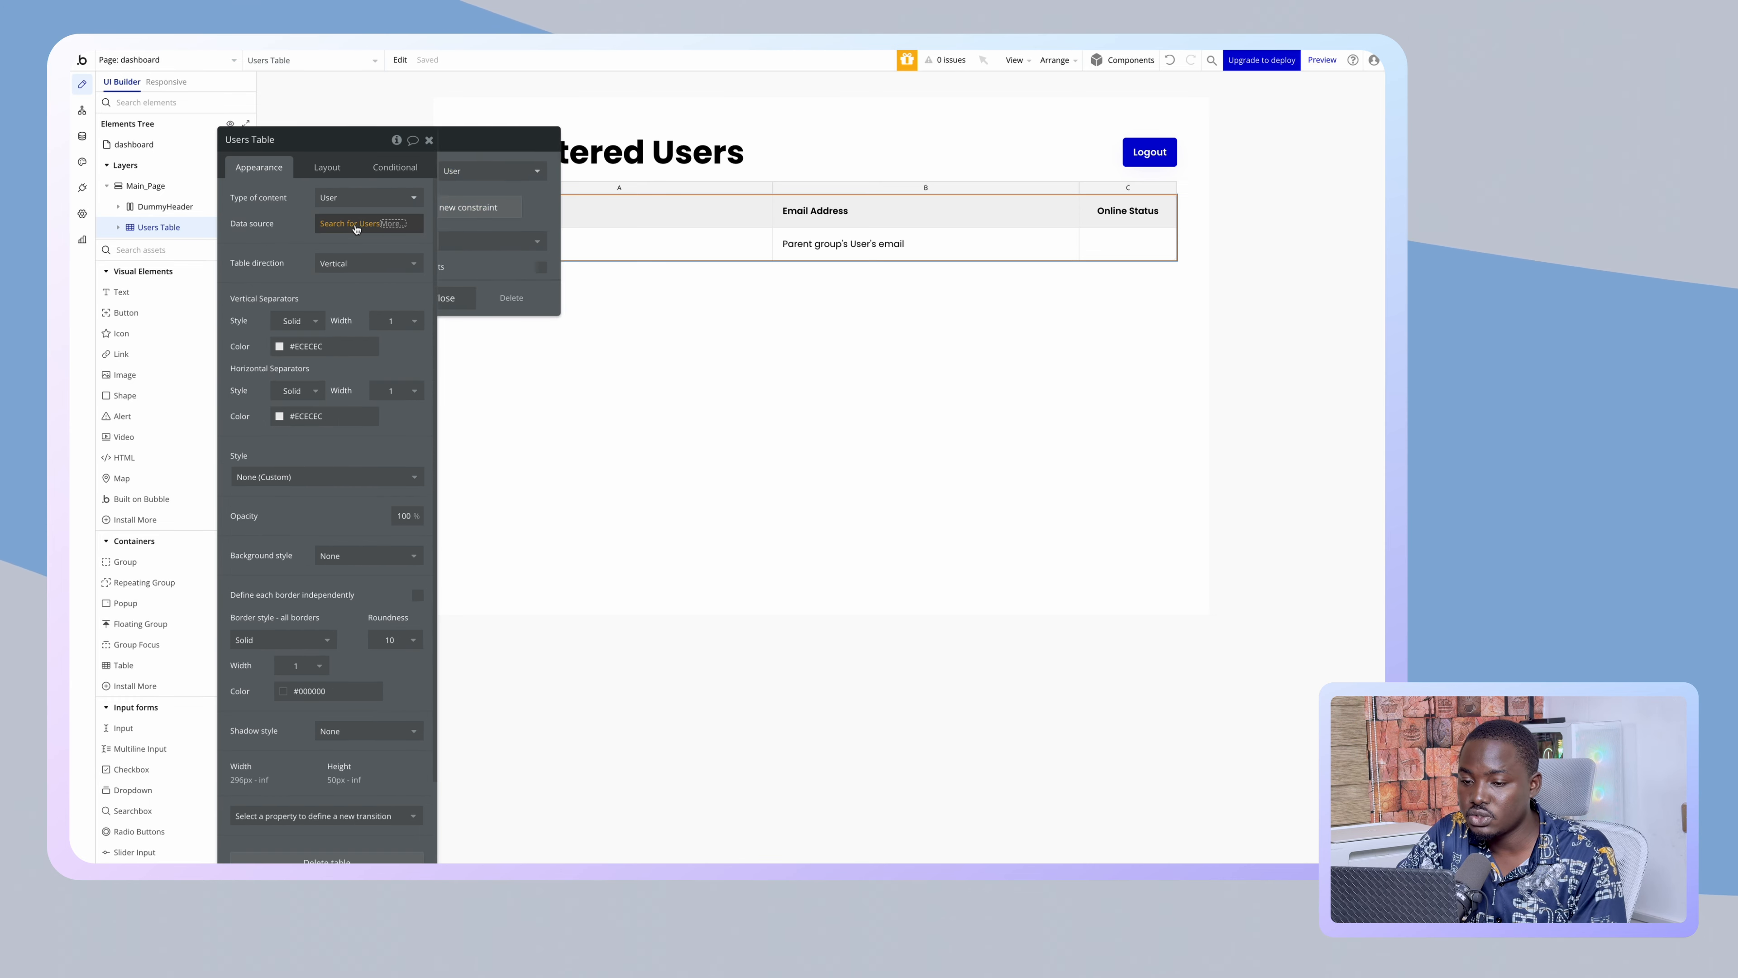
pyautogui.click(282, 246)
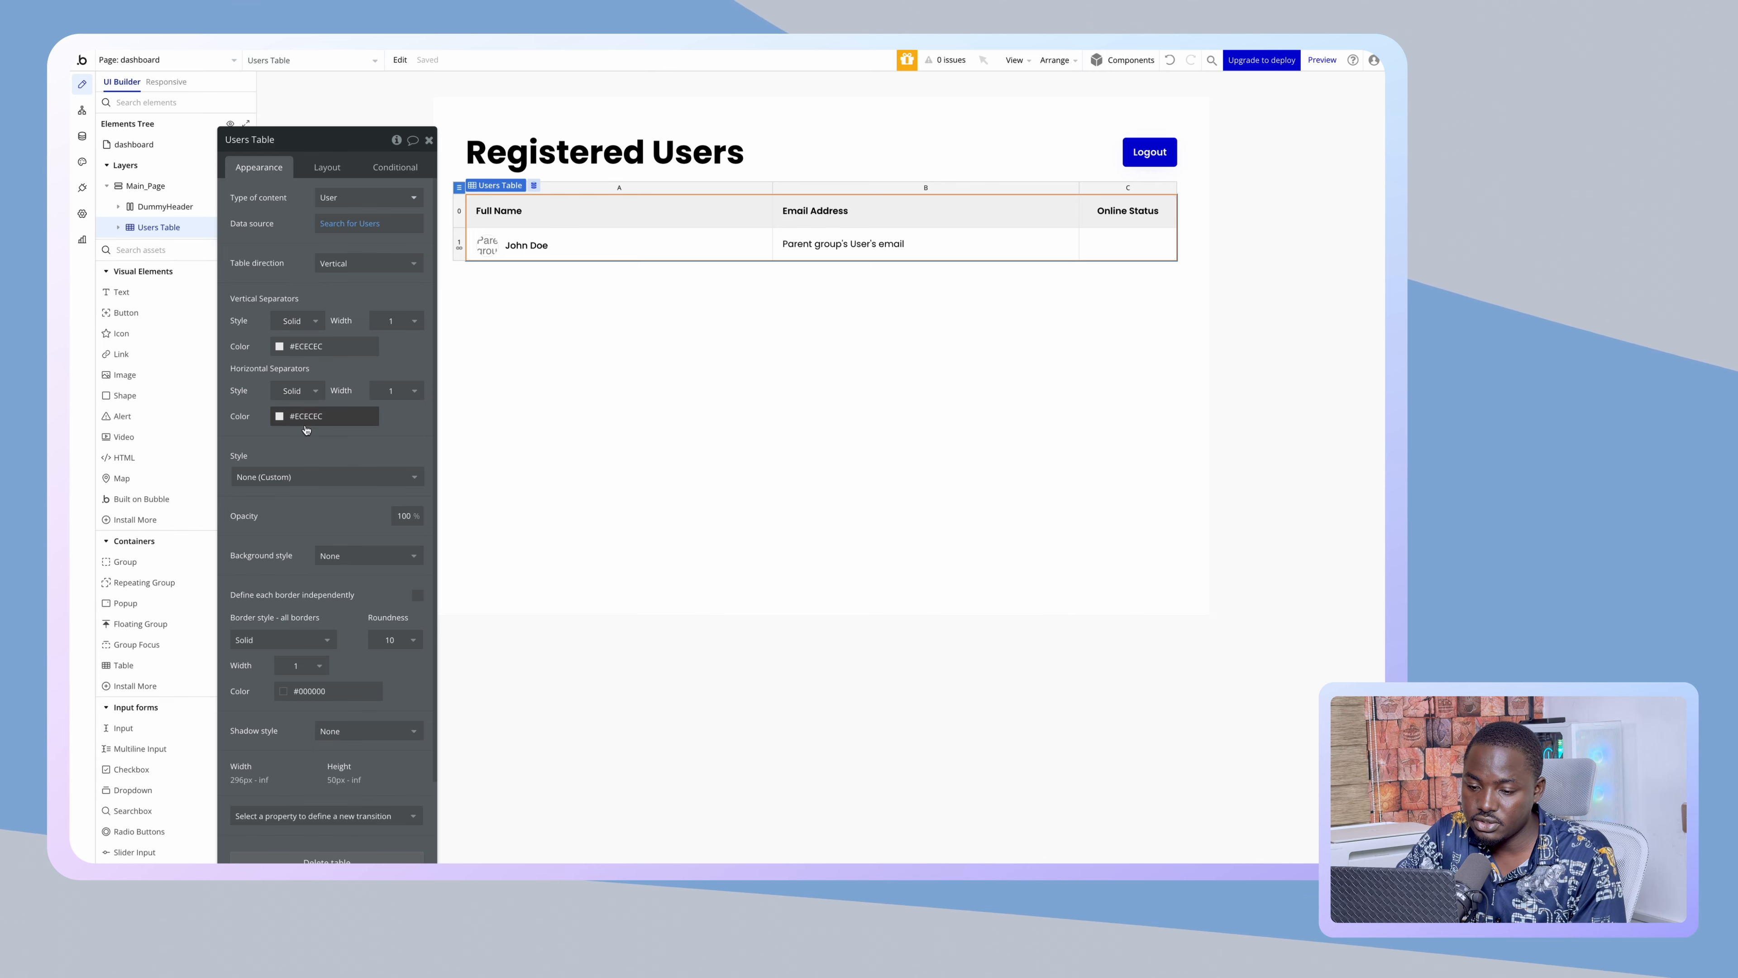
pyautogui.scroll(-2, 311, 424)
pyautogui.moveTo(315, 139); pyautogui.dragTo(352, 92)
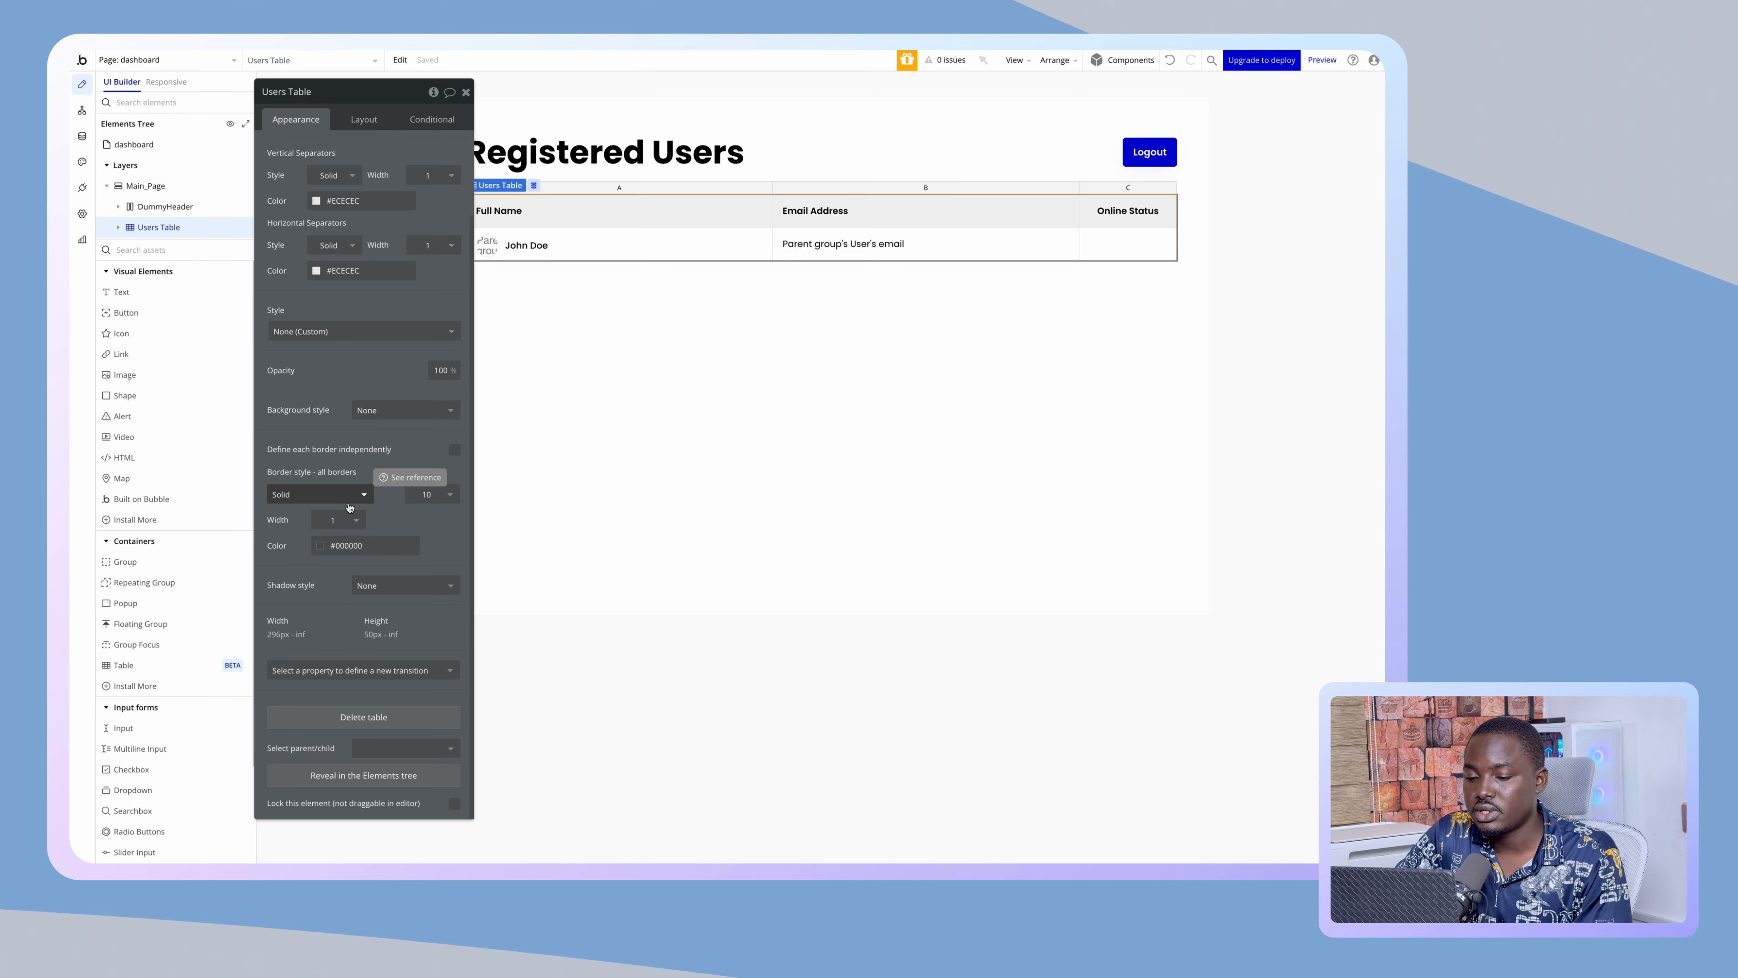
pyautogui.scroll(2, 349, 506)
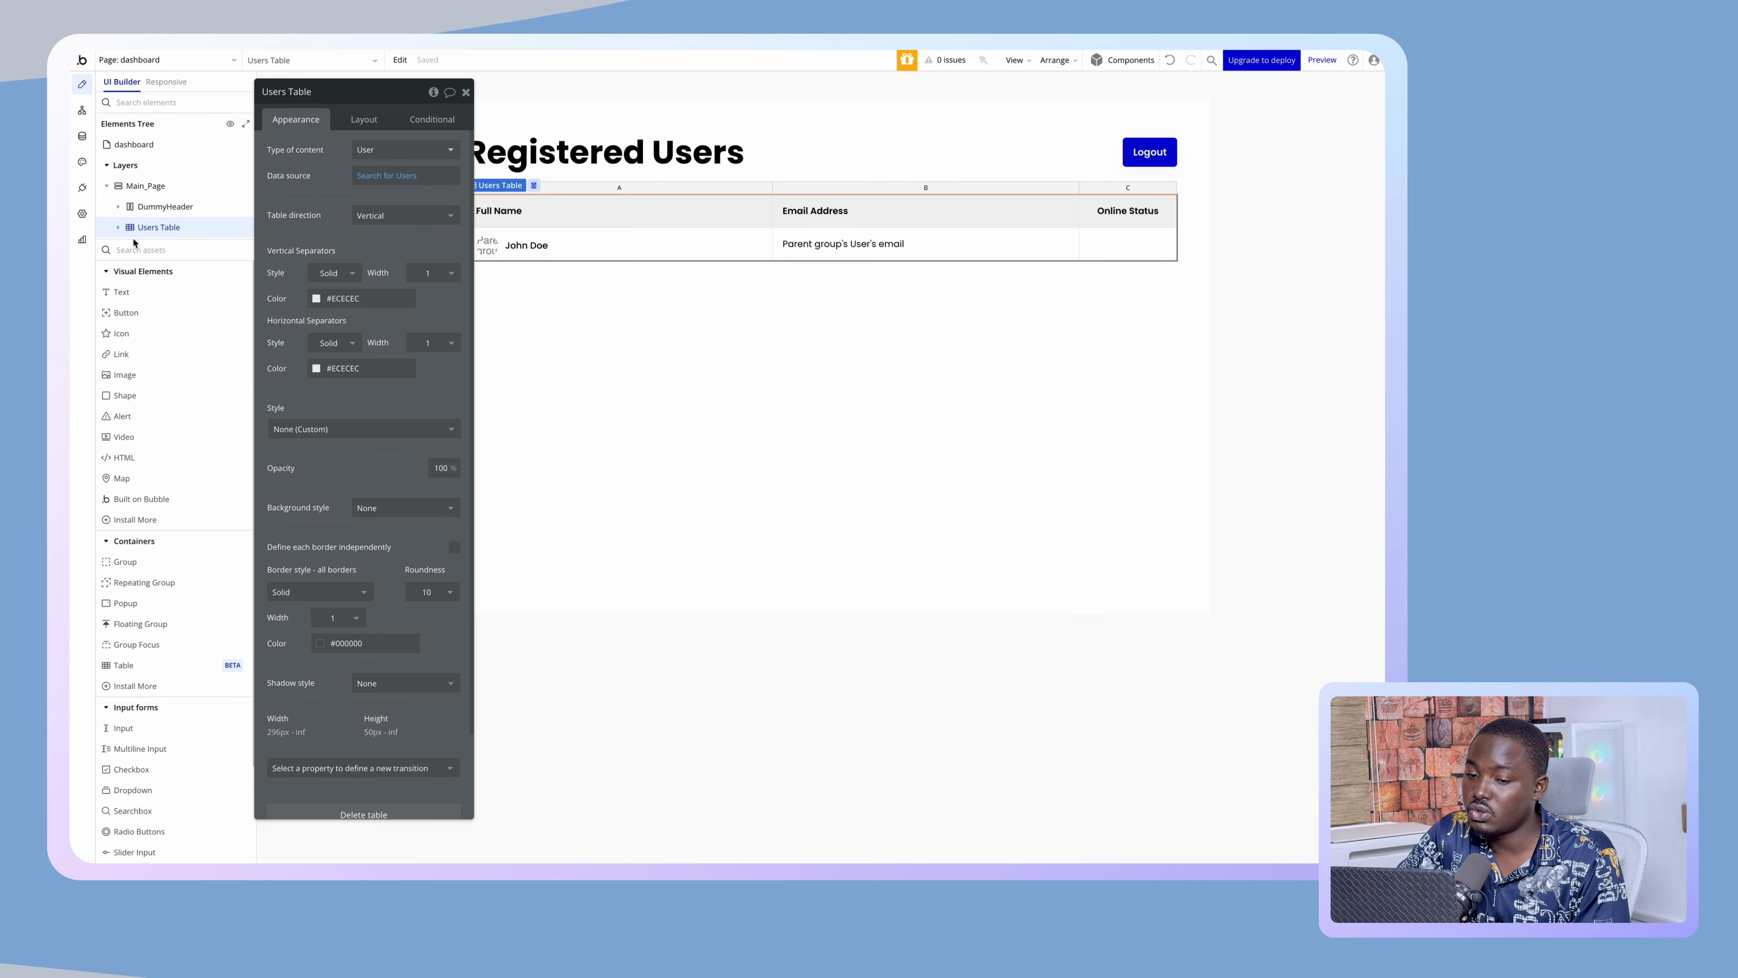
# - Make the Users Table's header row (Row 0) sticky, then select the repeating Row 1
pyautogui.click(119, 229)
pyautogui.click(162, 249)
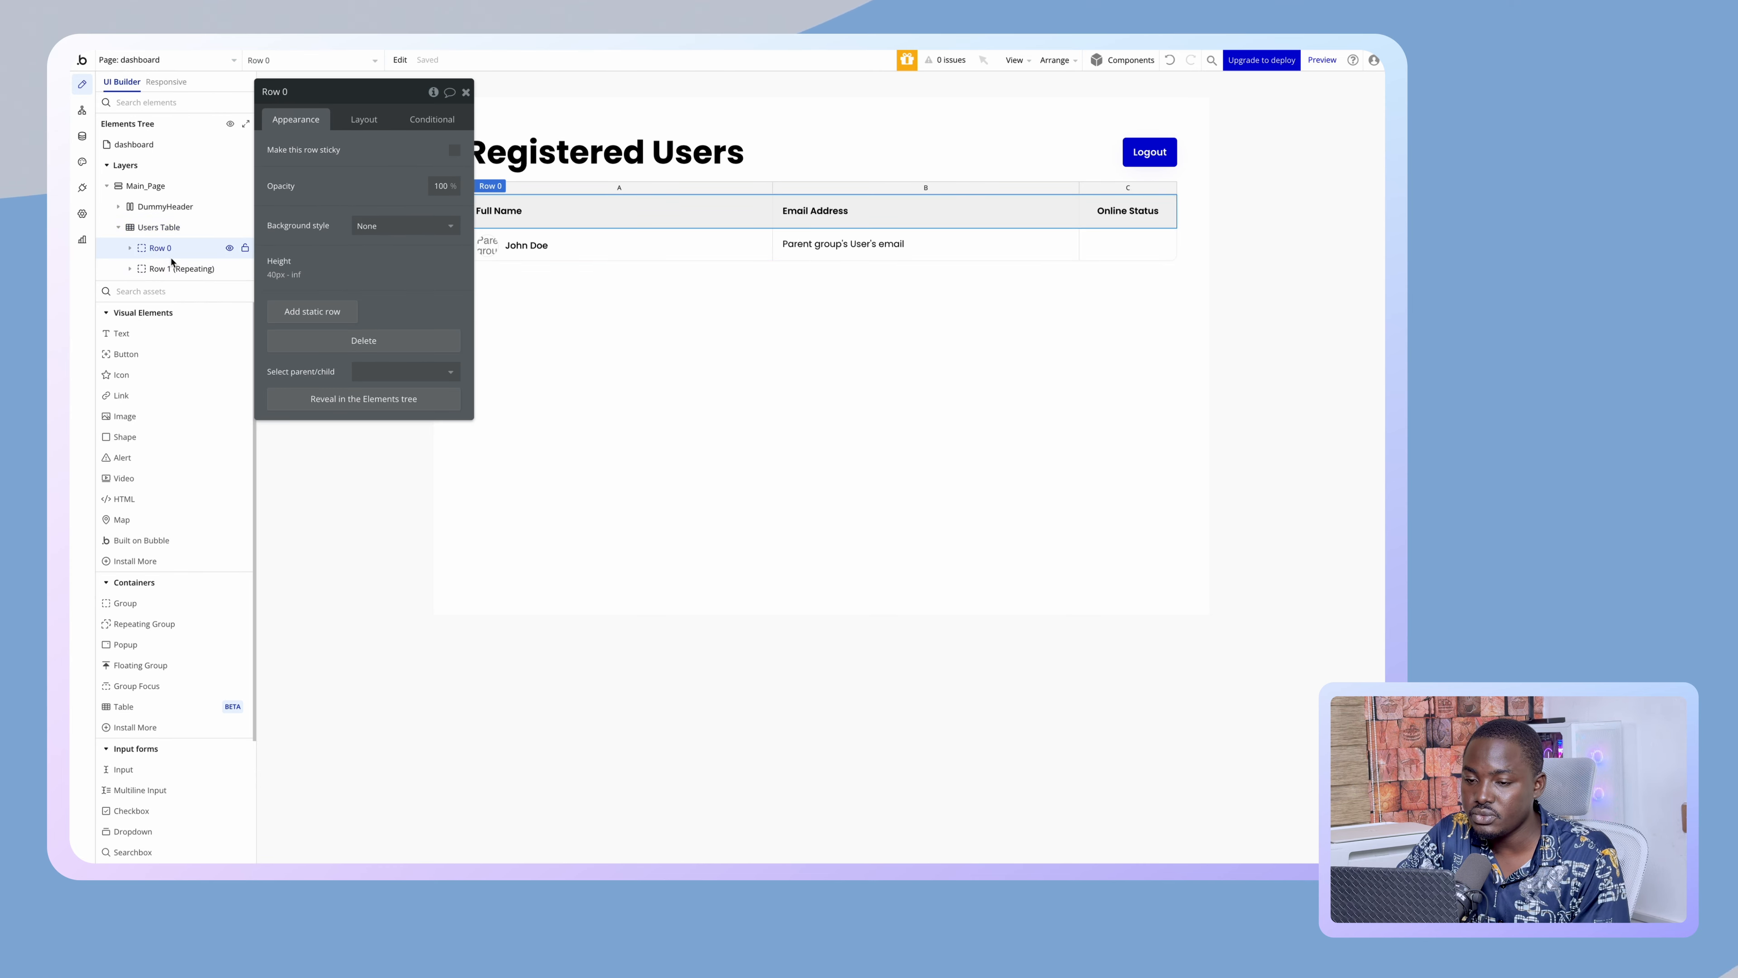
pyautogui.click(454, 151)
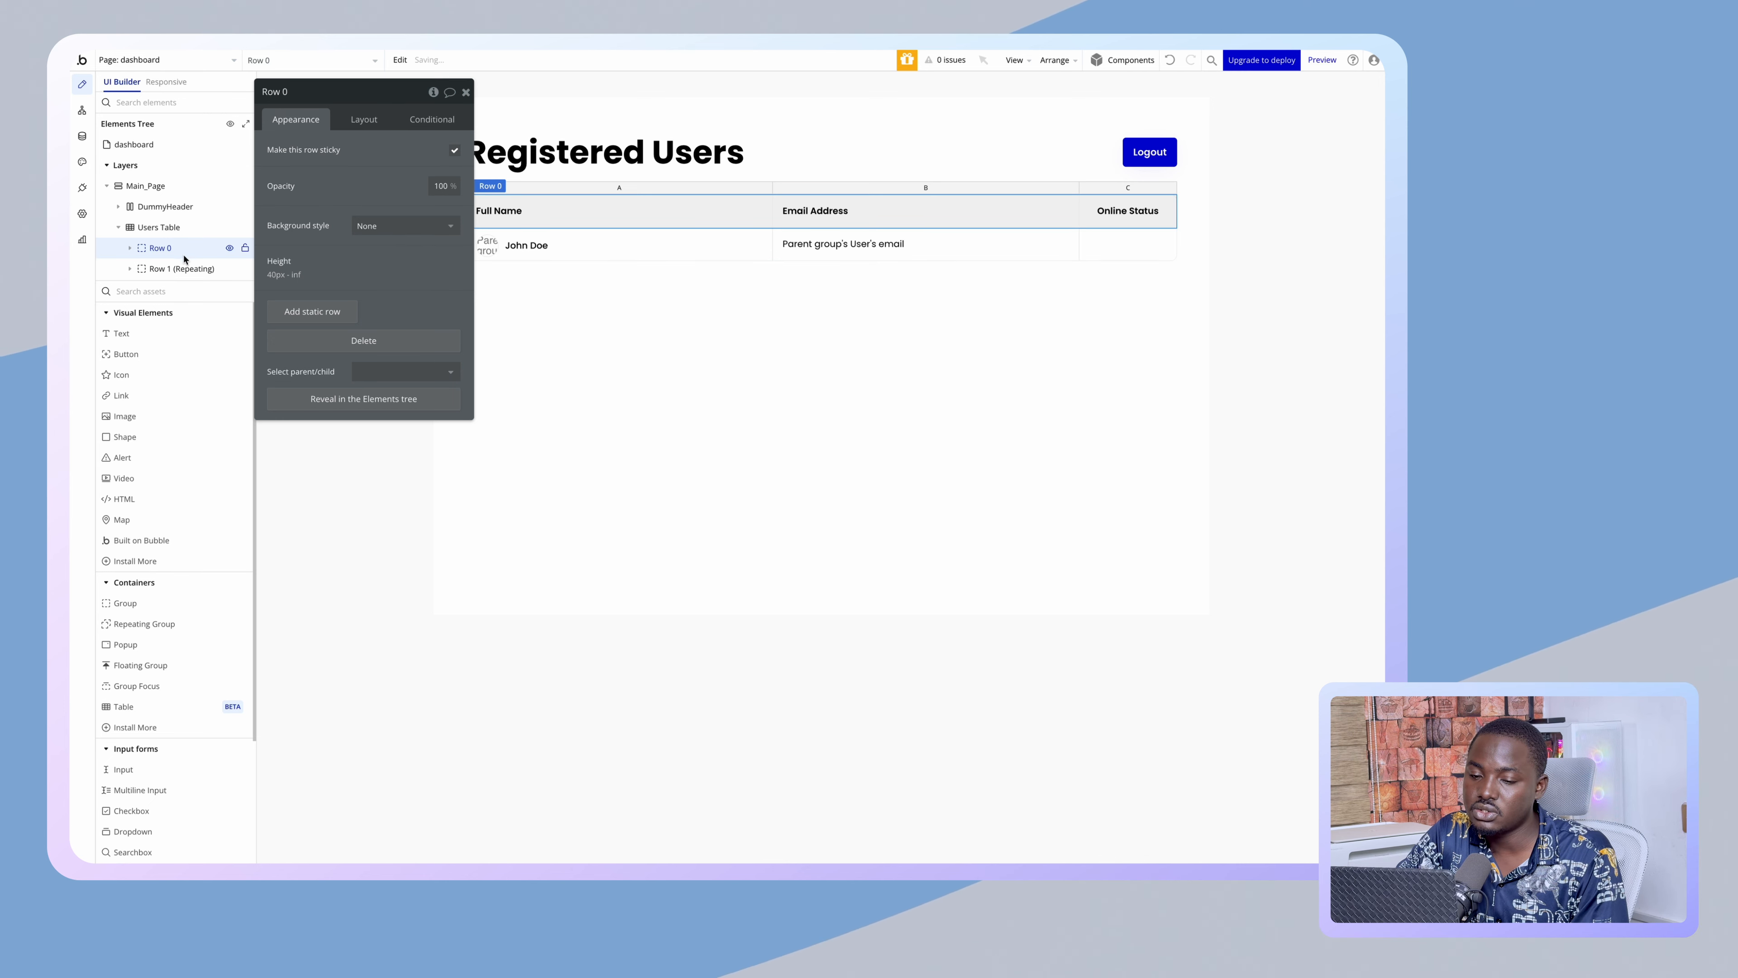
pyautogui.click(171, 268)
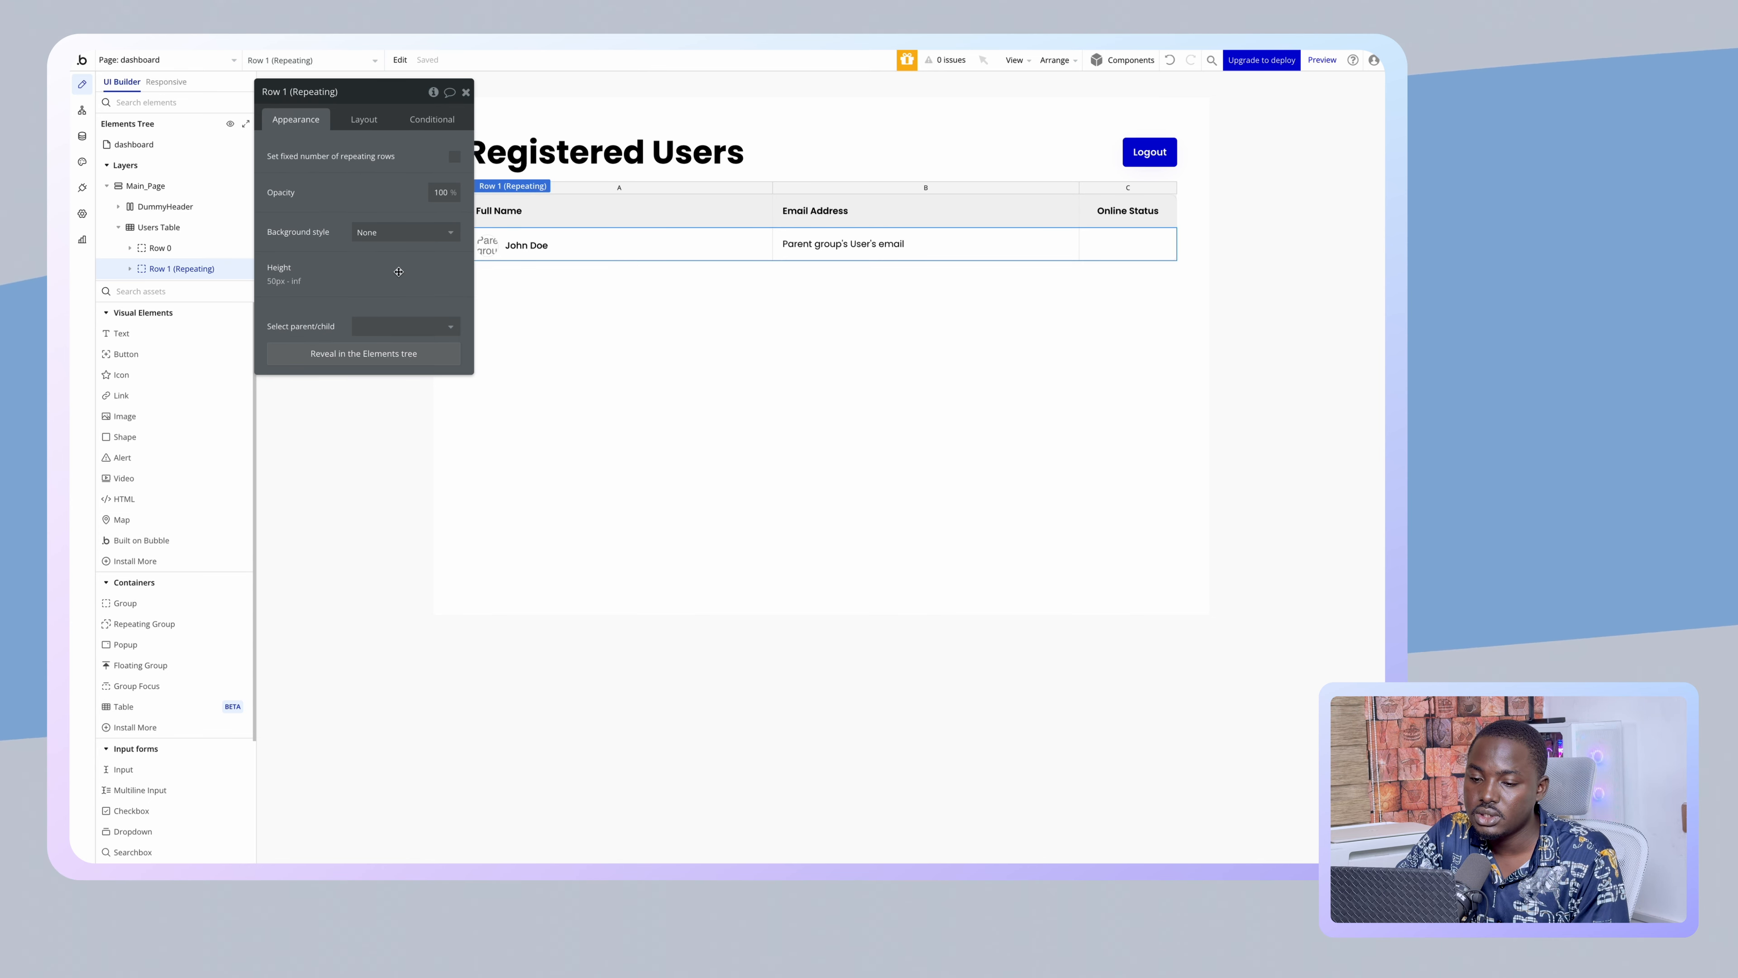
# - Tick 'Set fixed number of repeating rows' and reload the live dashboard to compare the compact row
pyautogui.click(455, 157)
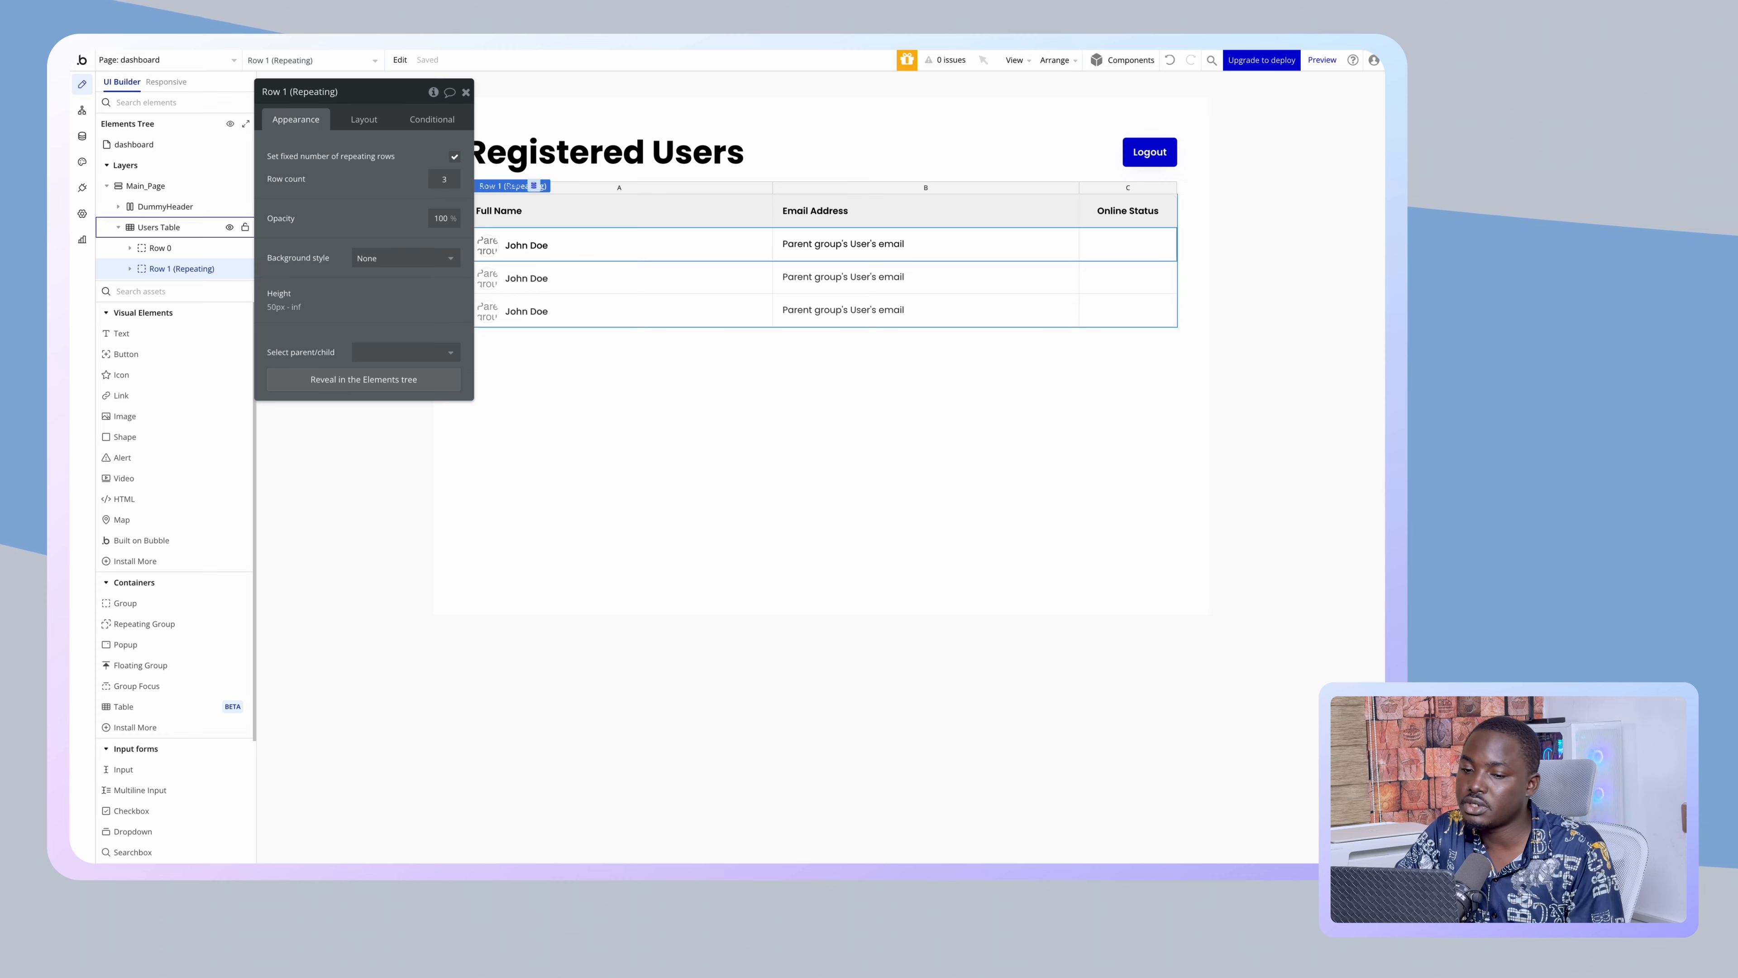
pyautogui.moveTo(80, 214)
pyautogui.click(113, 259)
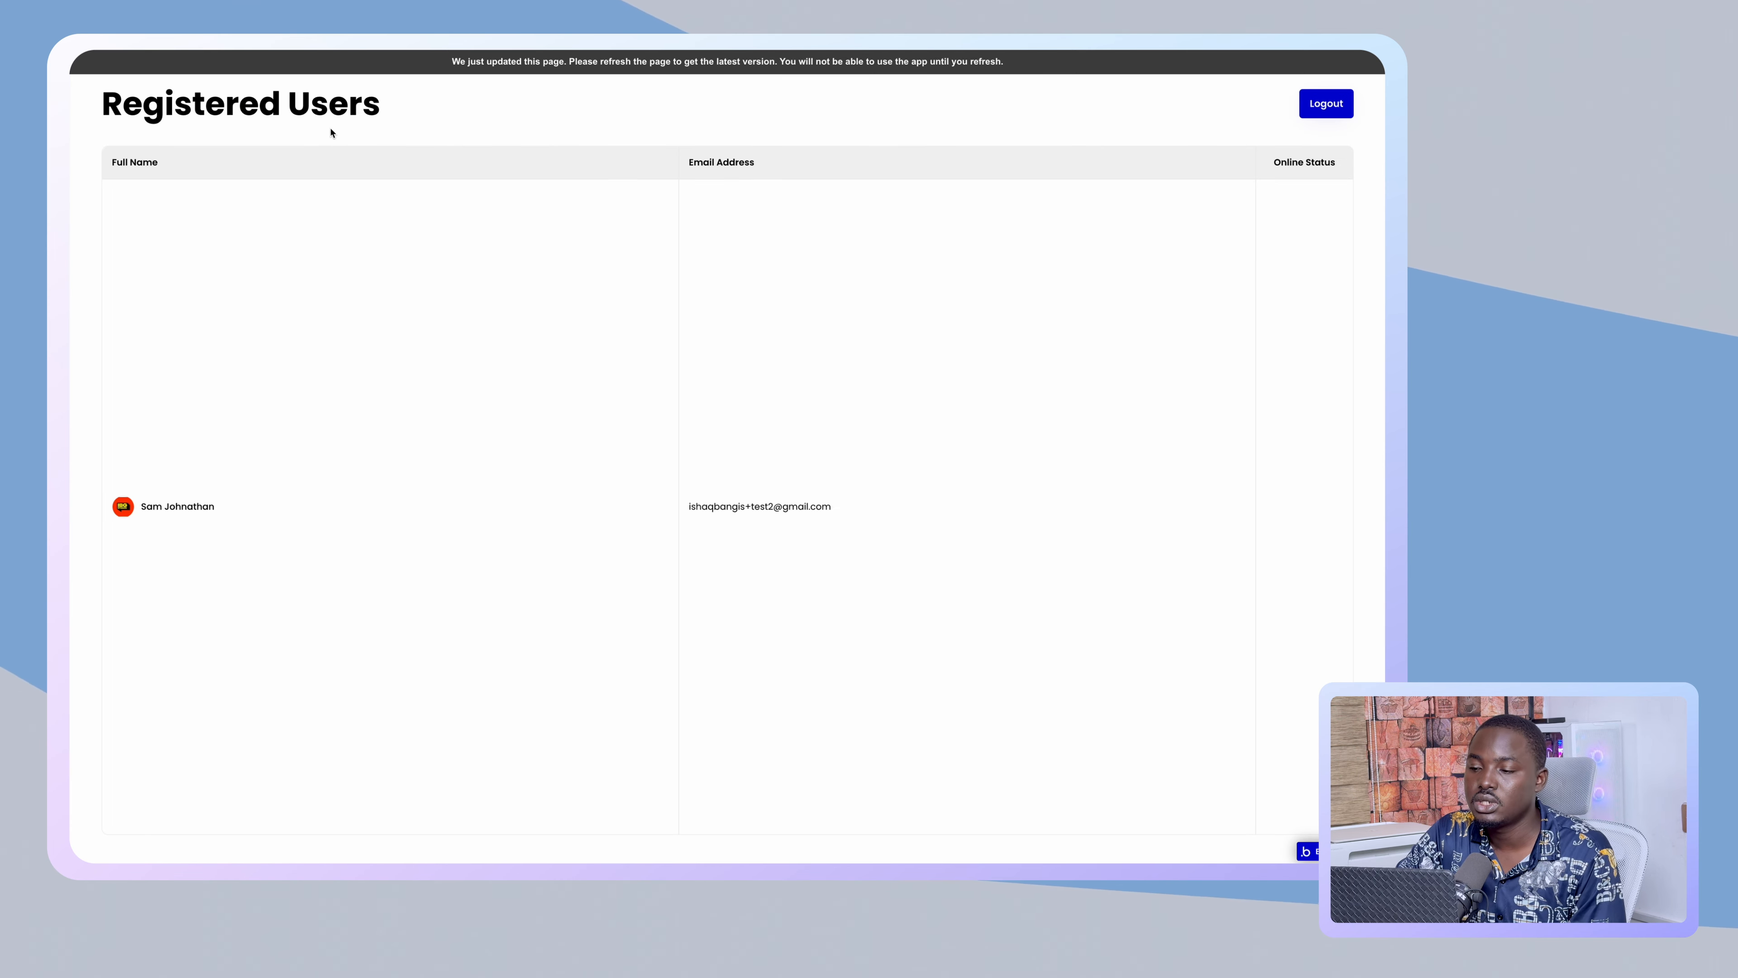
pyautogui.hotkey('ctrl', 'r')
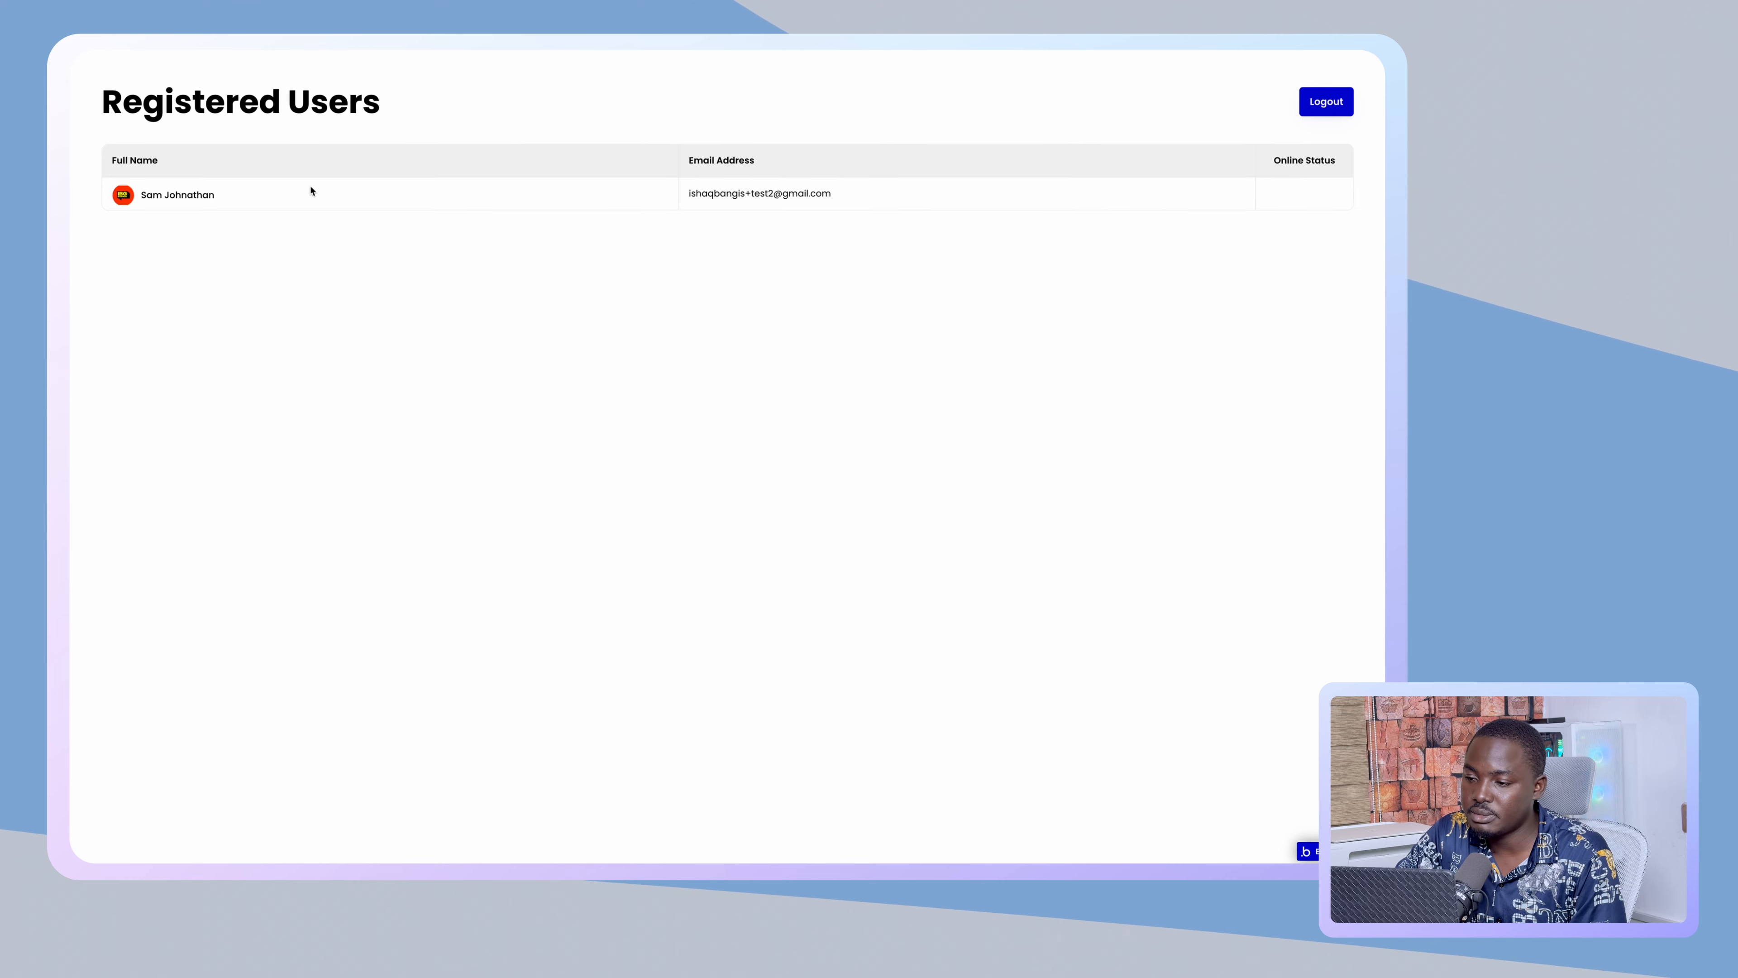
pyautogui.moveTo(72, 225)
pyautogui.click(128, 232)
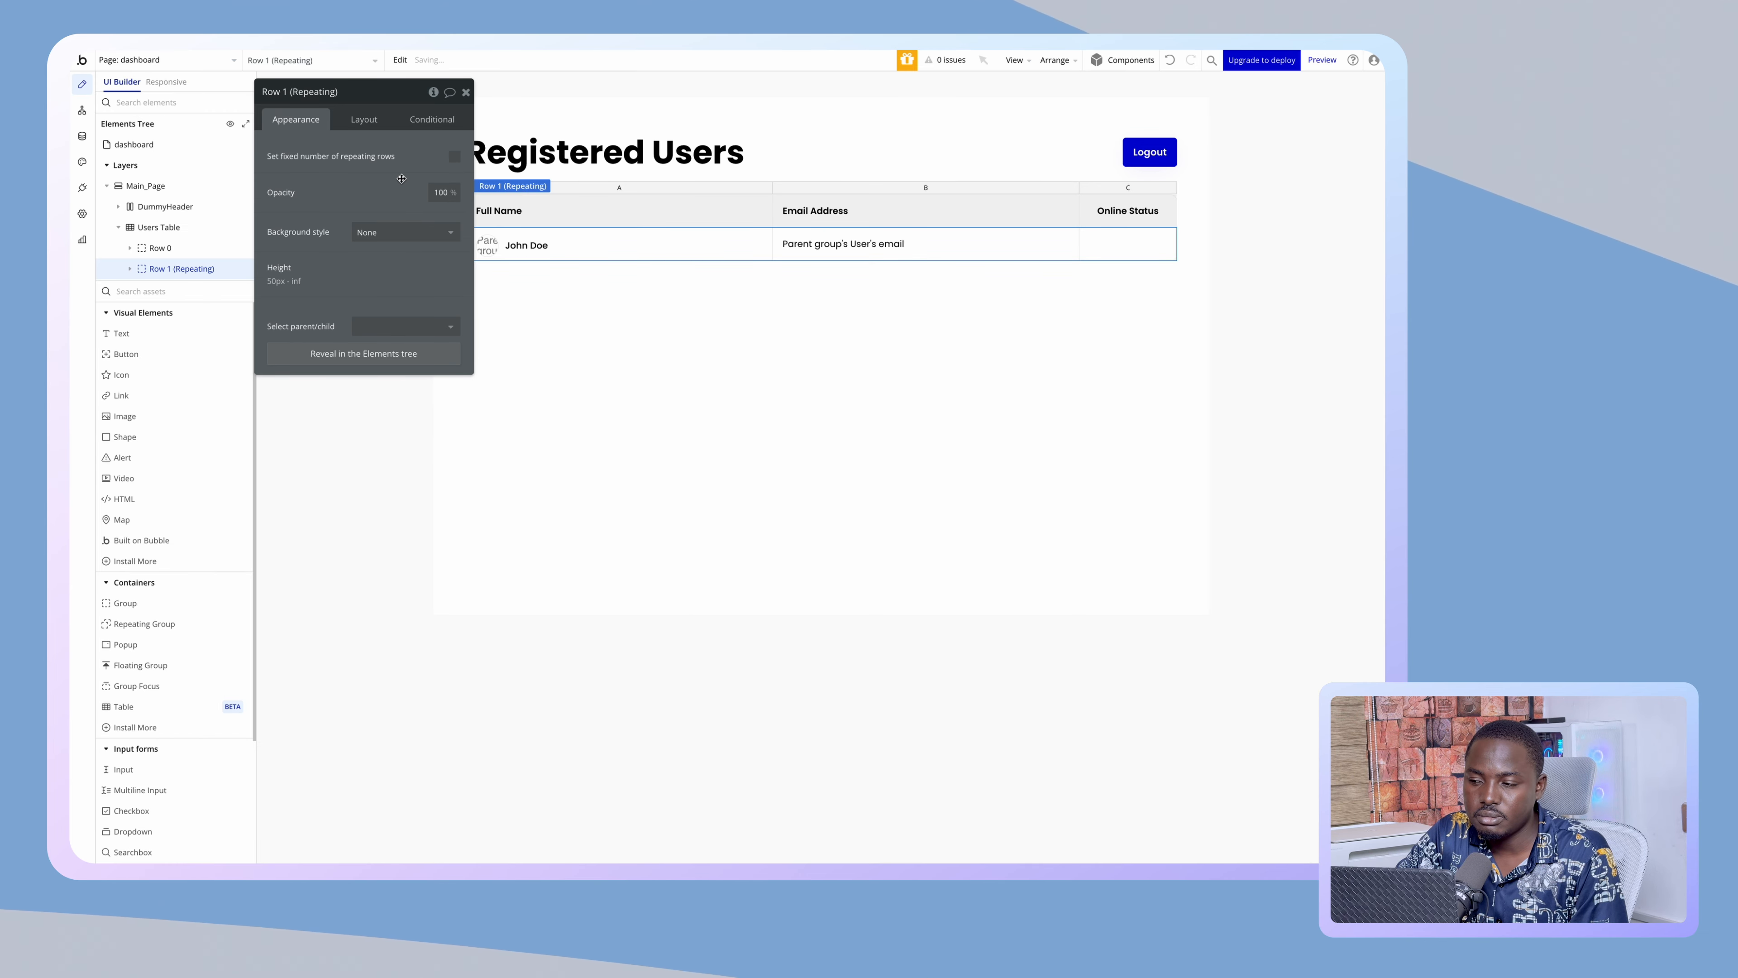
pyautogui.moveTo(72, 246)
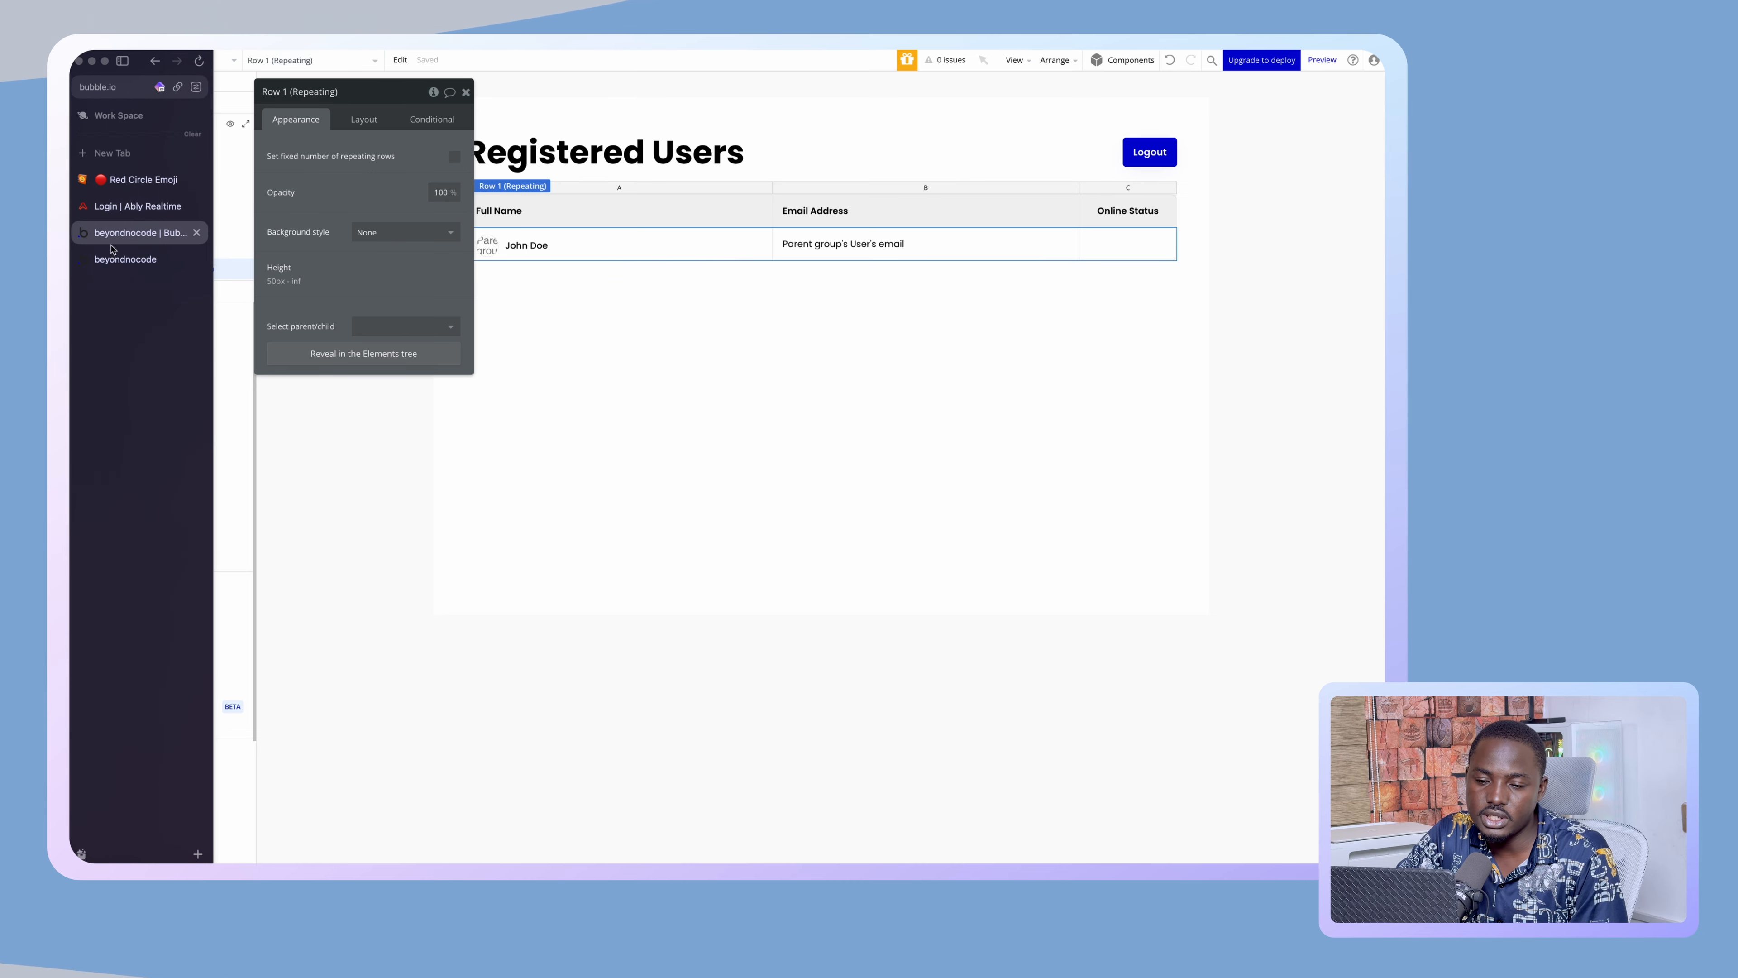
pyautogui.click(120, 259)
pyautogui.moveTo(73, 233)
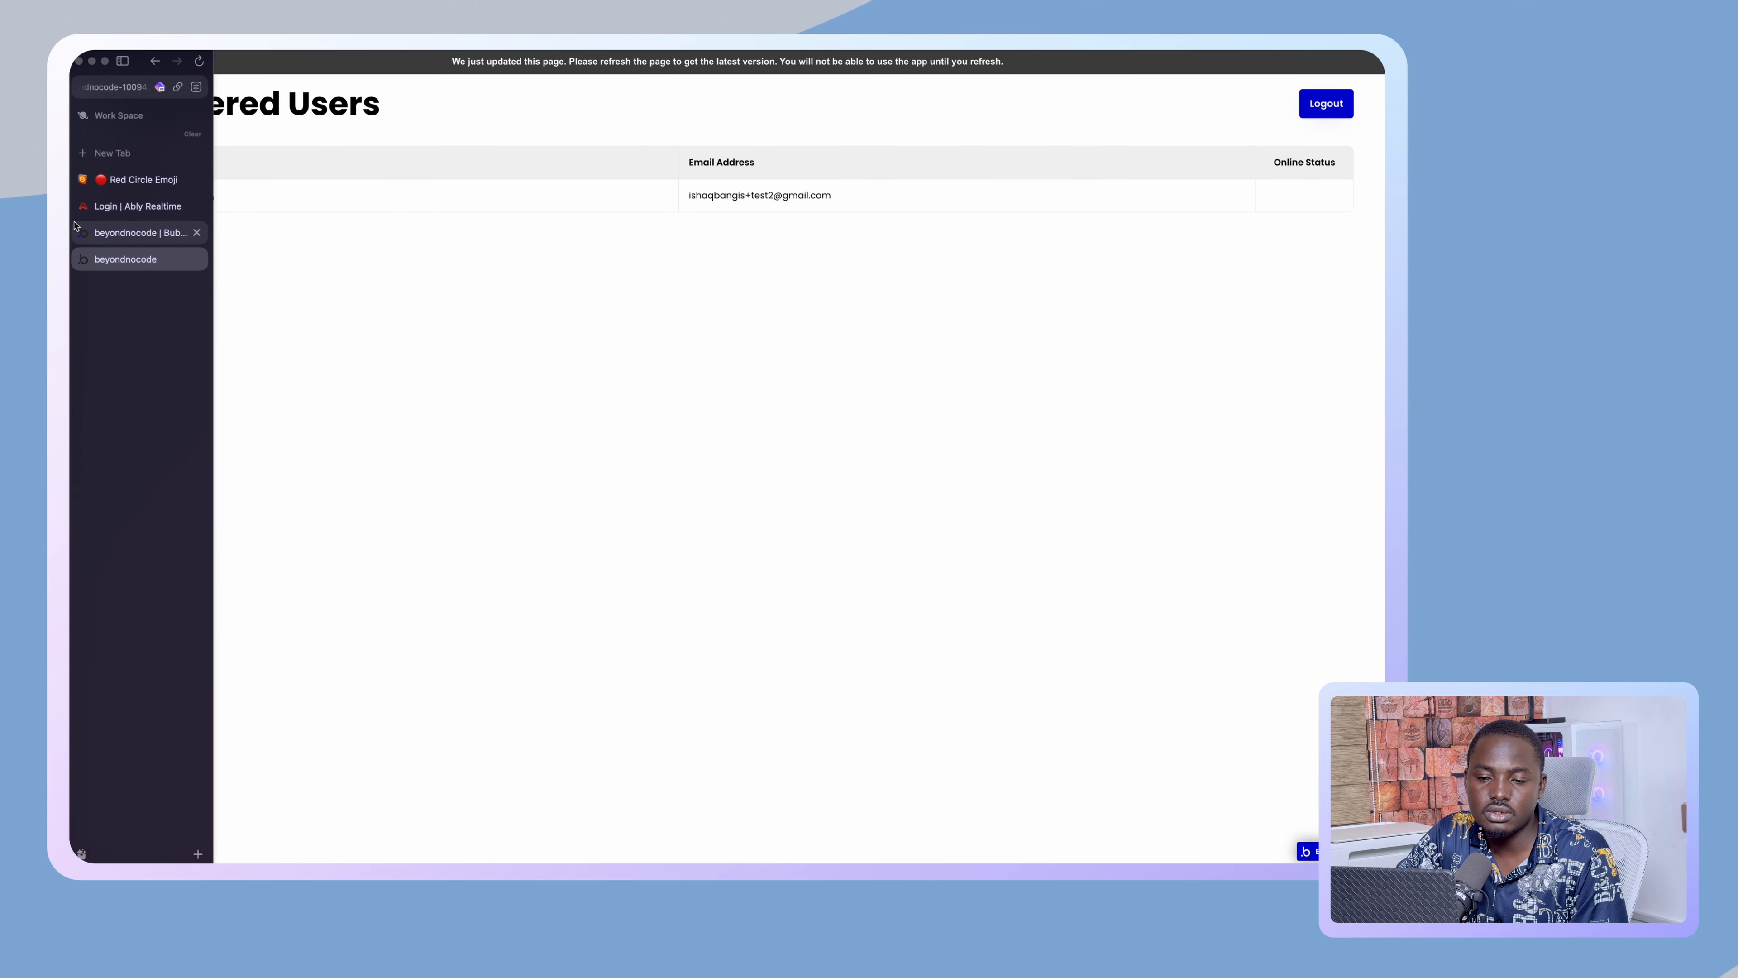
pyautogui.click(129, 232)
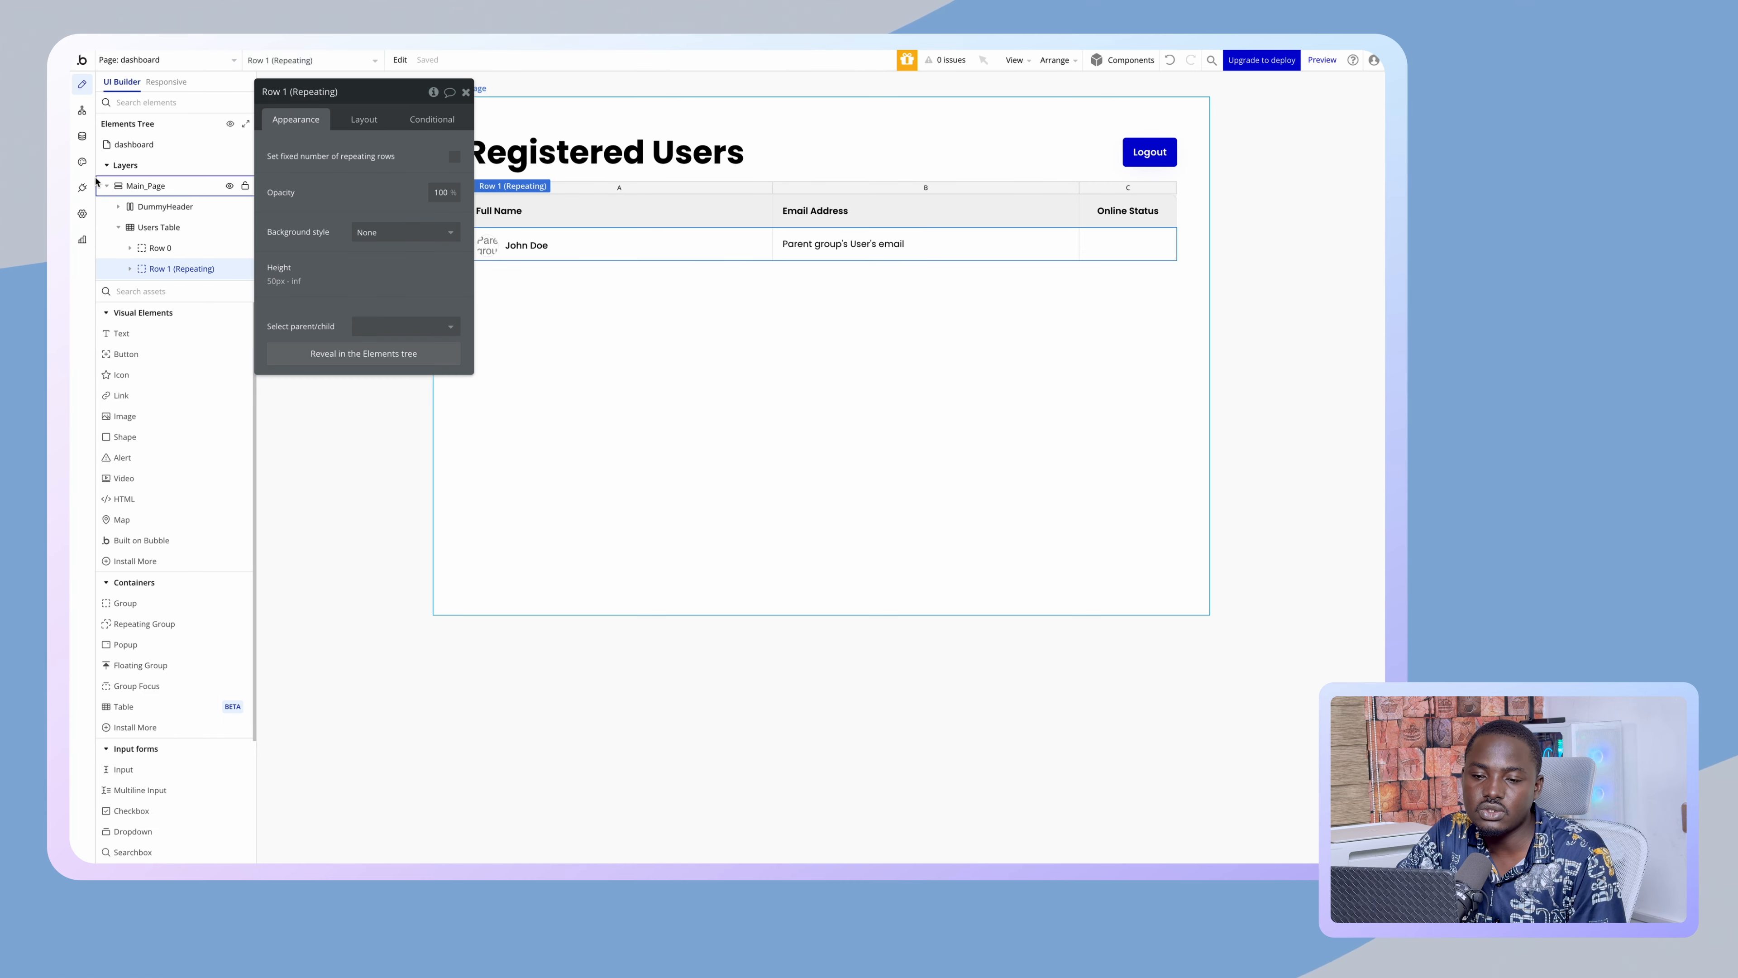
# - Delete the 'User's own data' privacy rule from Data > Privacy
pyautogui.click(81, 136)
pyautogui.click(240, 108)
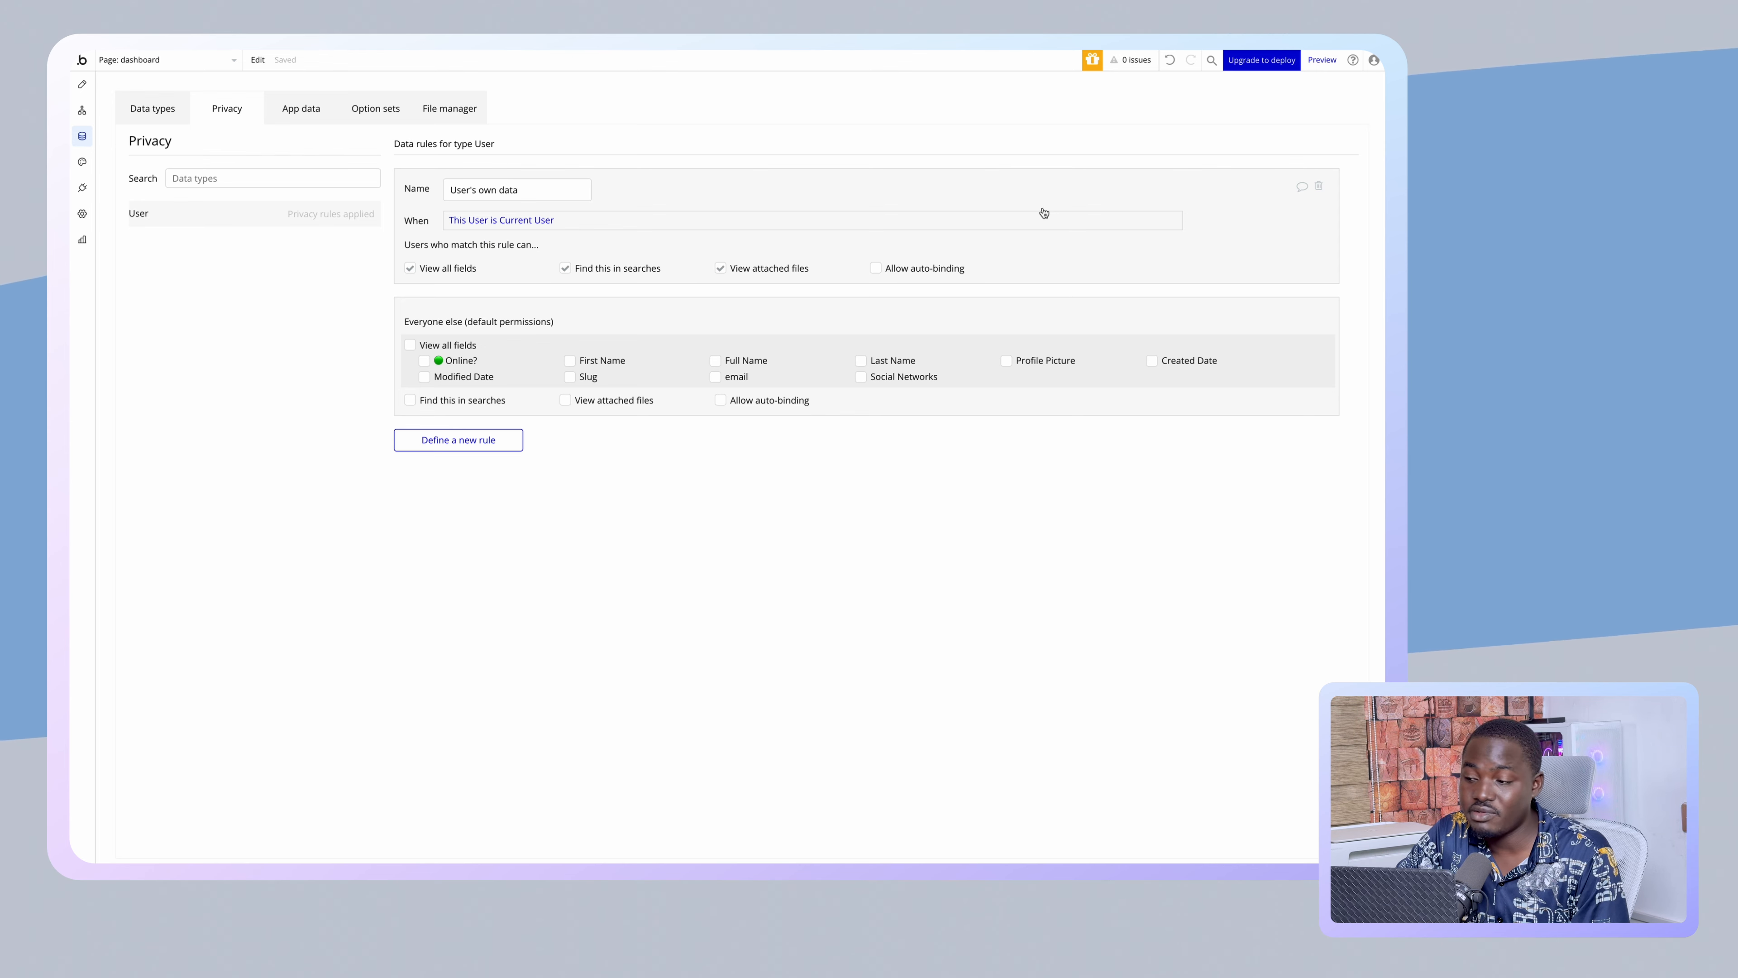
pyautogui.click(1320, 188)
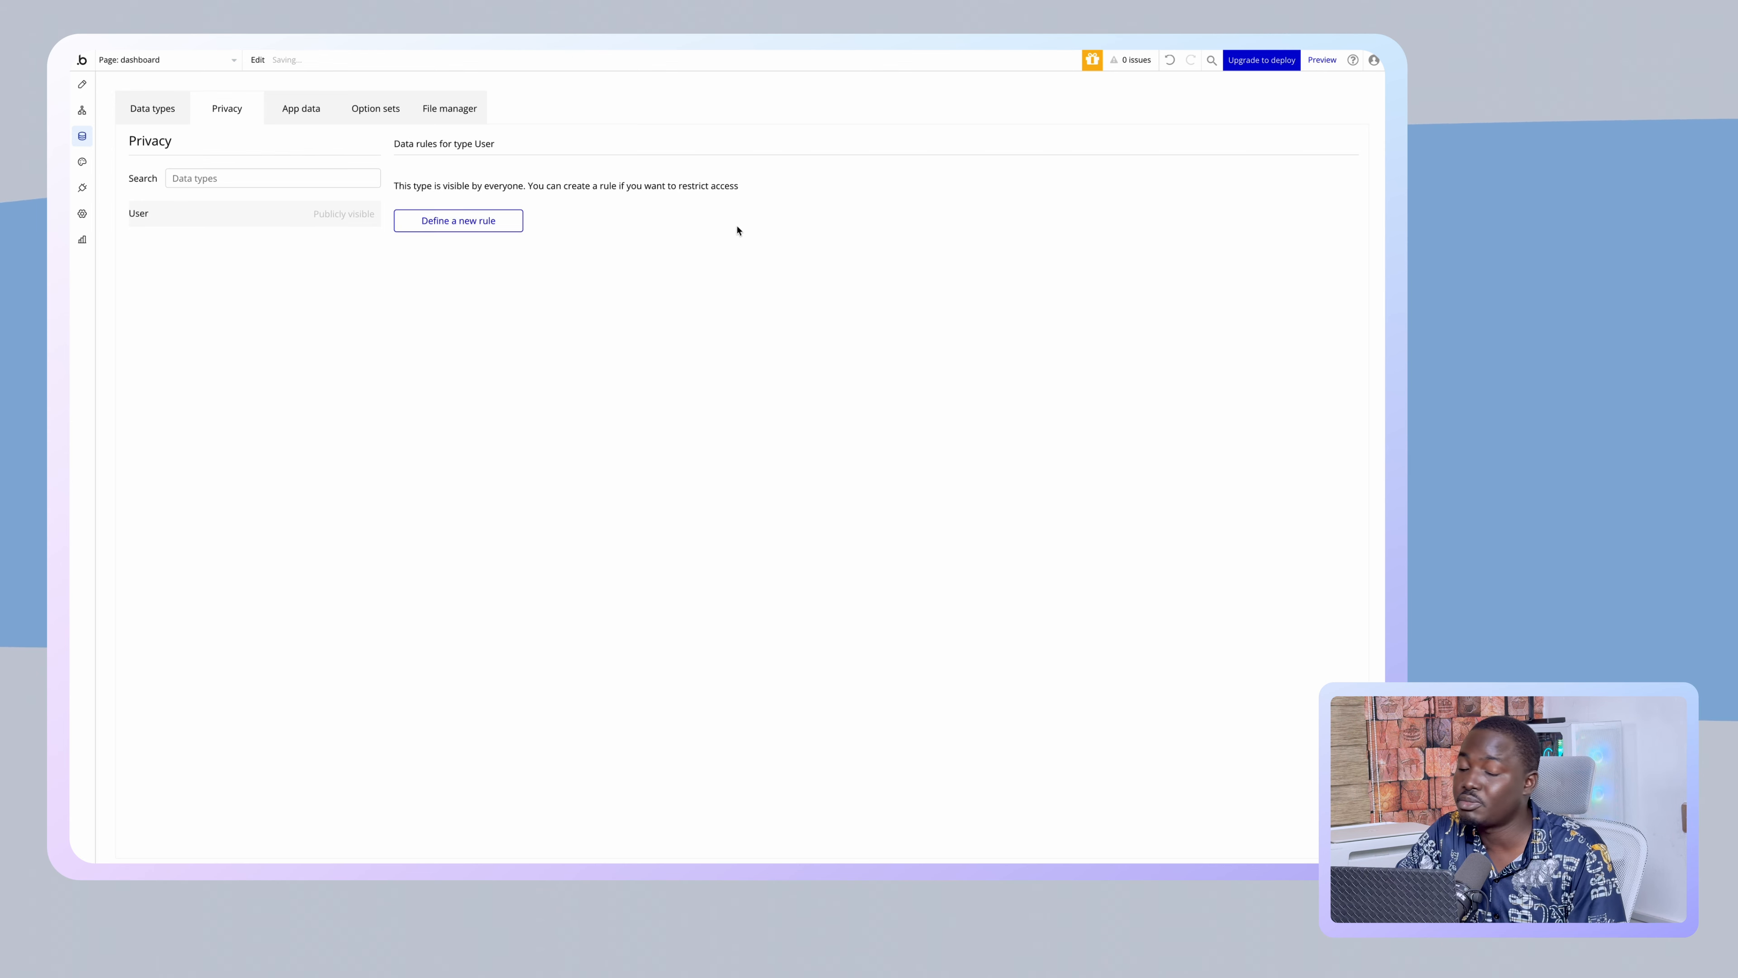
# - Reload the live dashboard, check the stored user records in App data, and return to Design
pyautogui.click(137, 259)
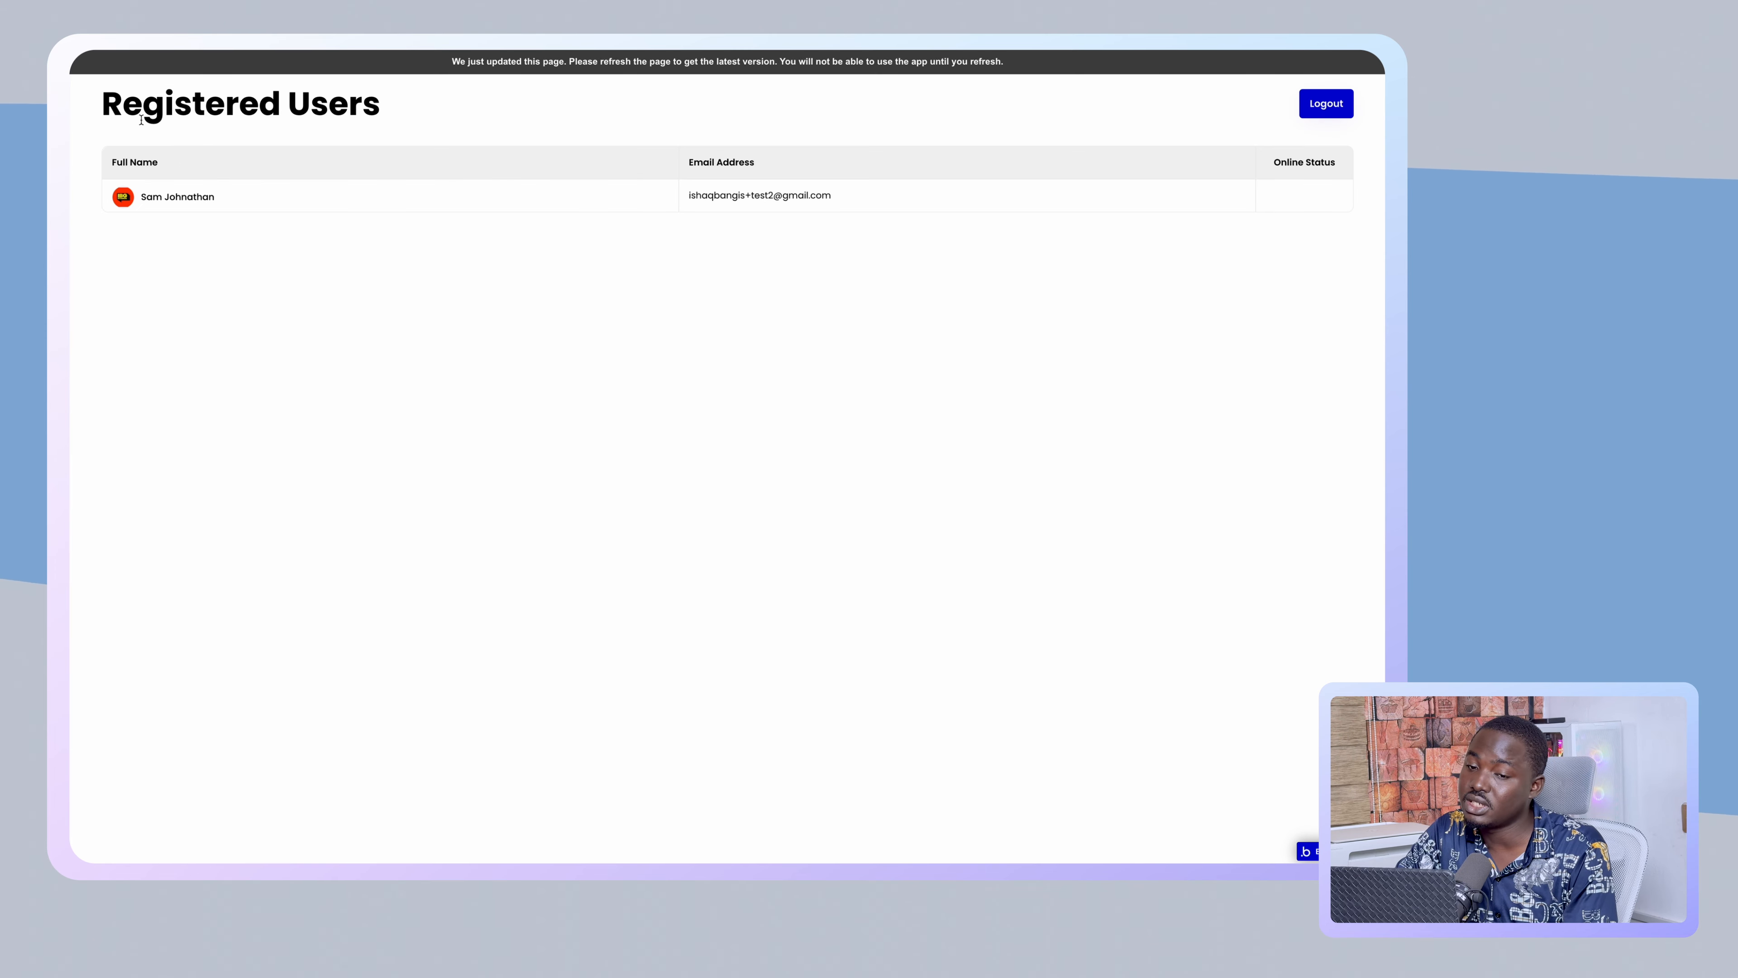
pyautogui.moveTo(106, 114)
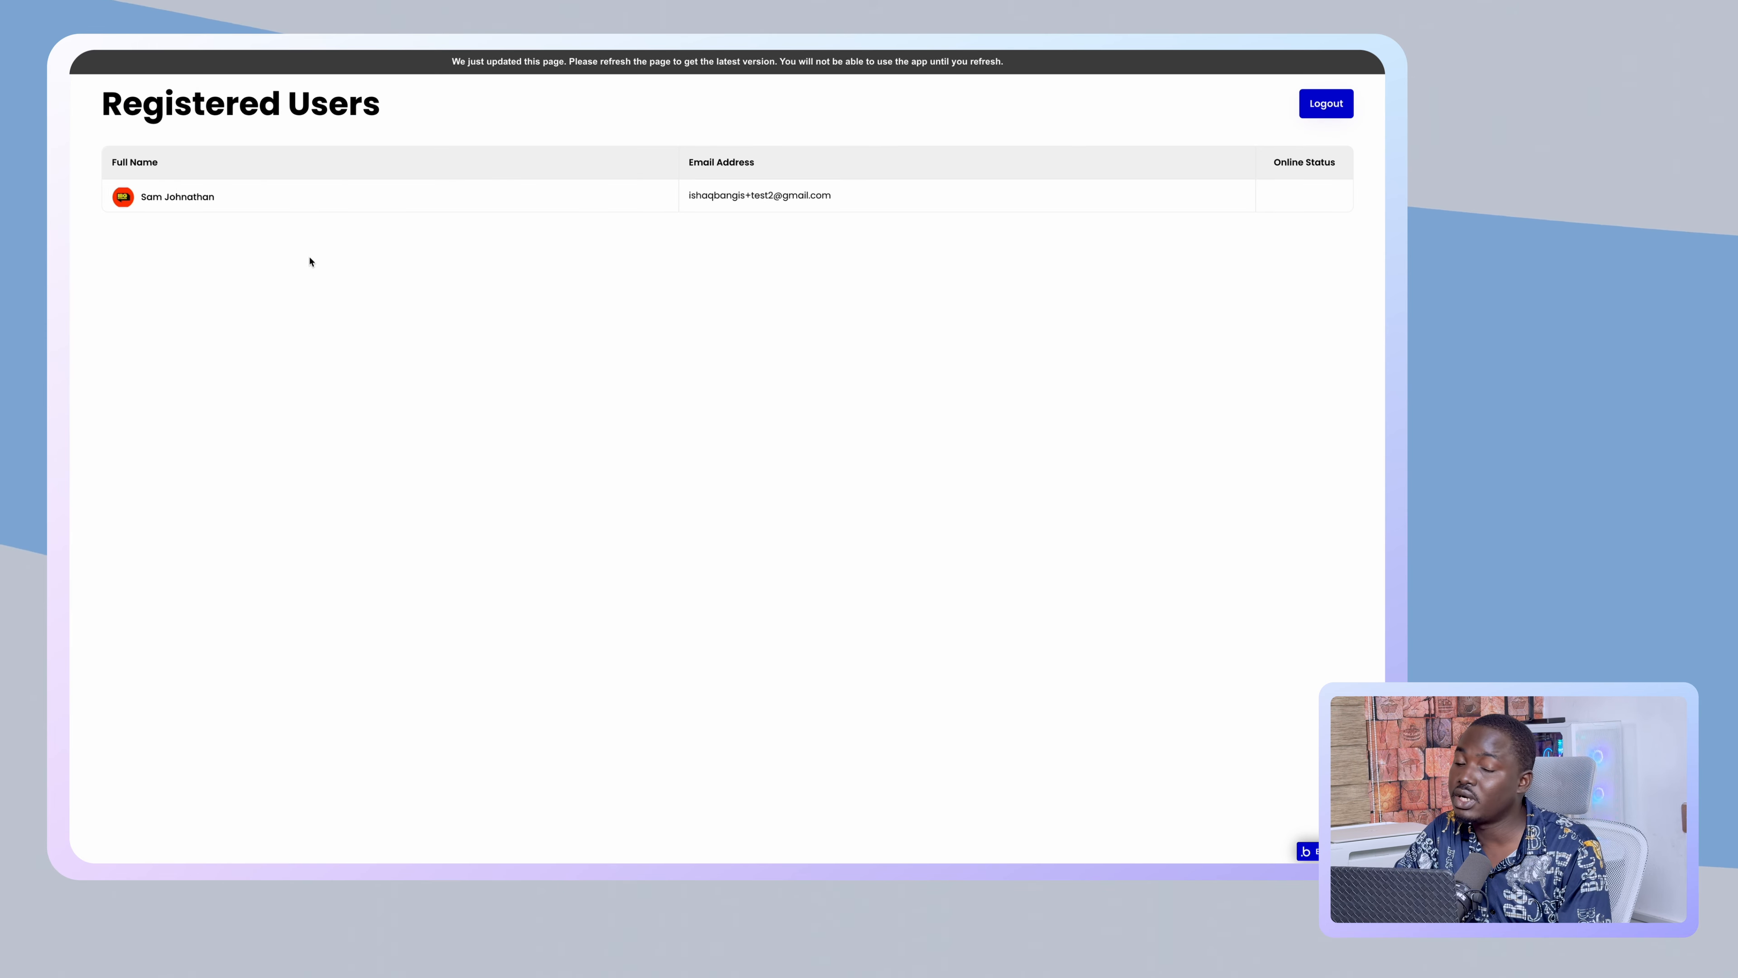
pyautogui.press('super+r')
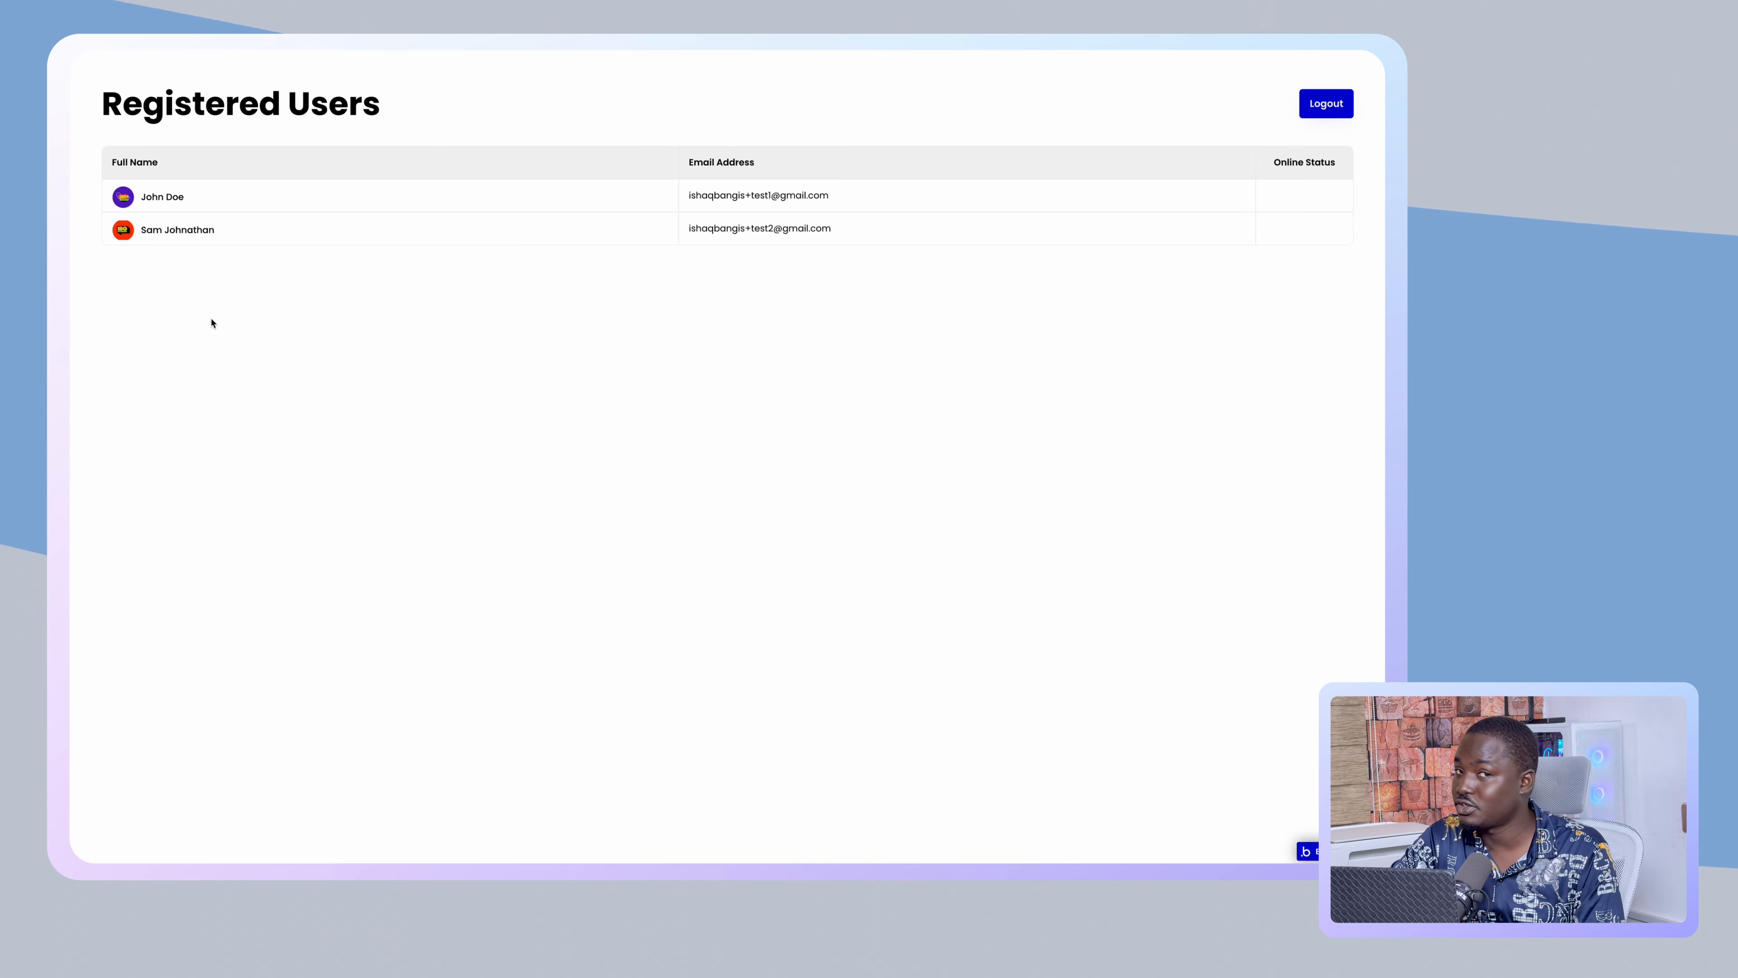
pyautogui.moveTo(73, 322)
pyautogui.click(127, 236)
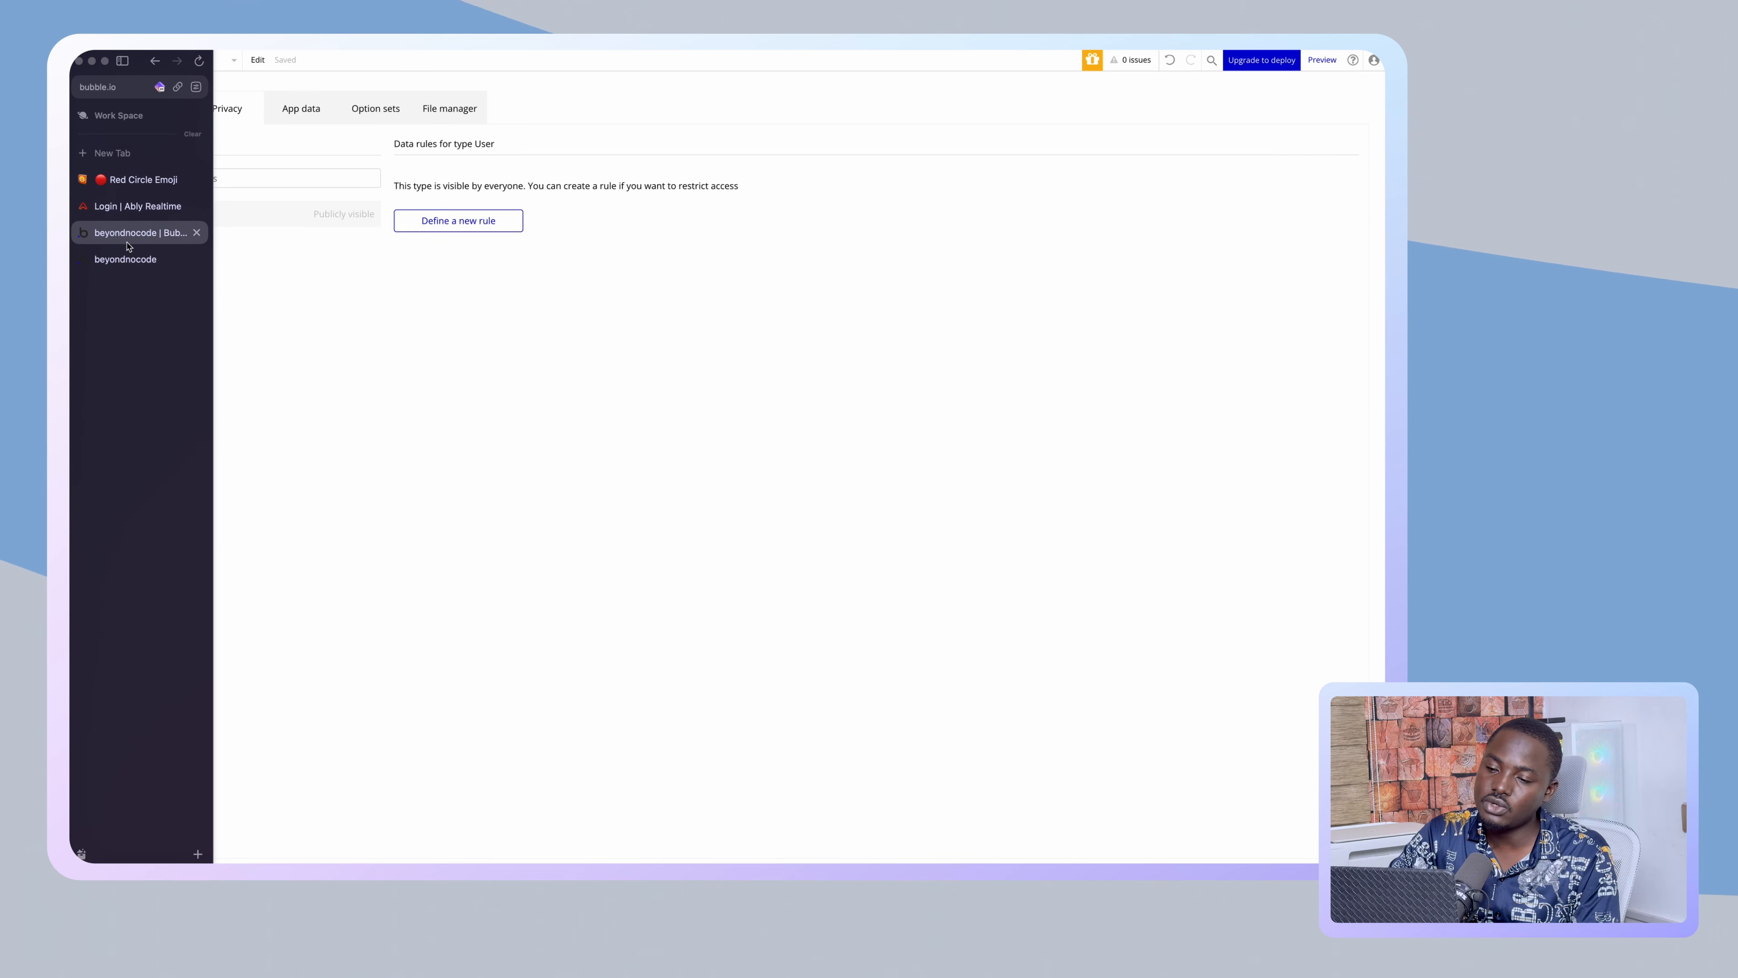
pyautogui.click(310, 108)
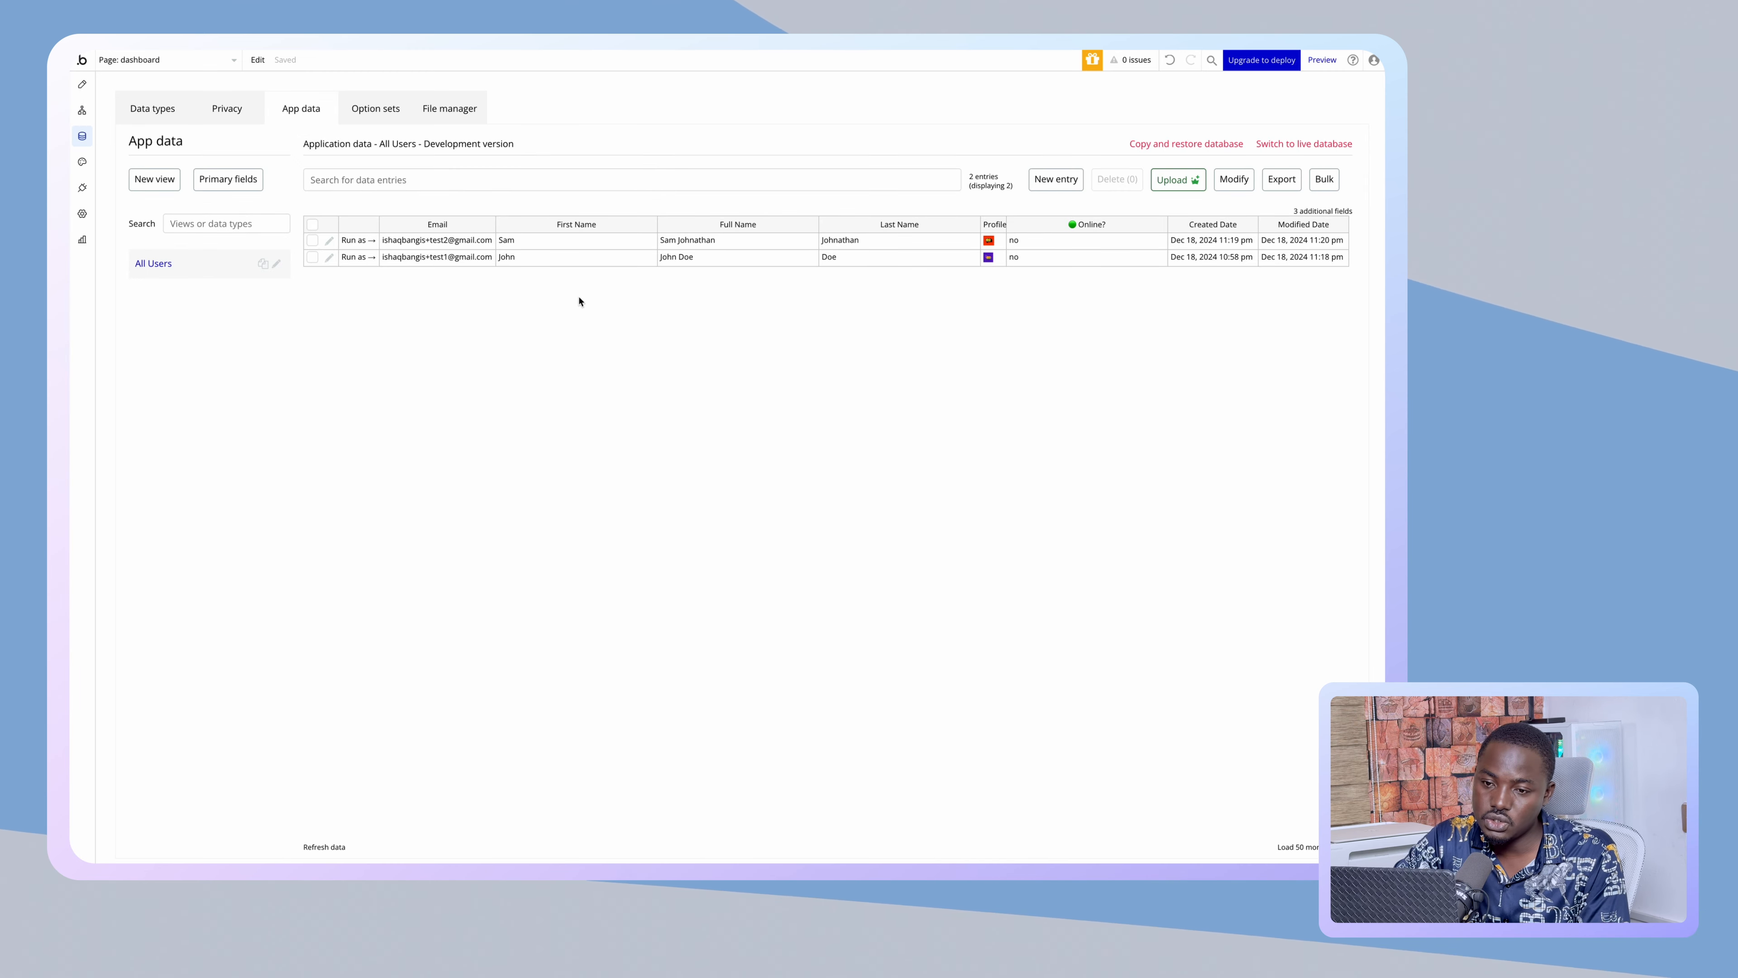
pyautogui.moveTo(73, 287)
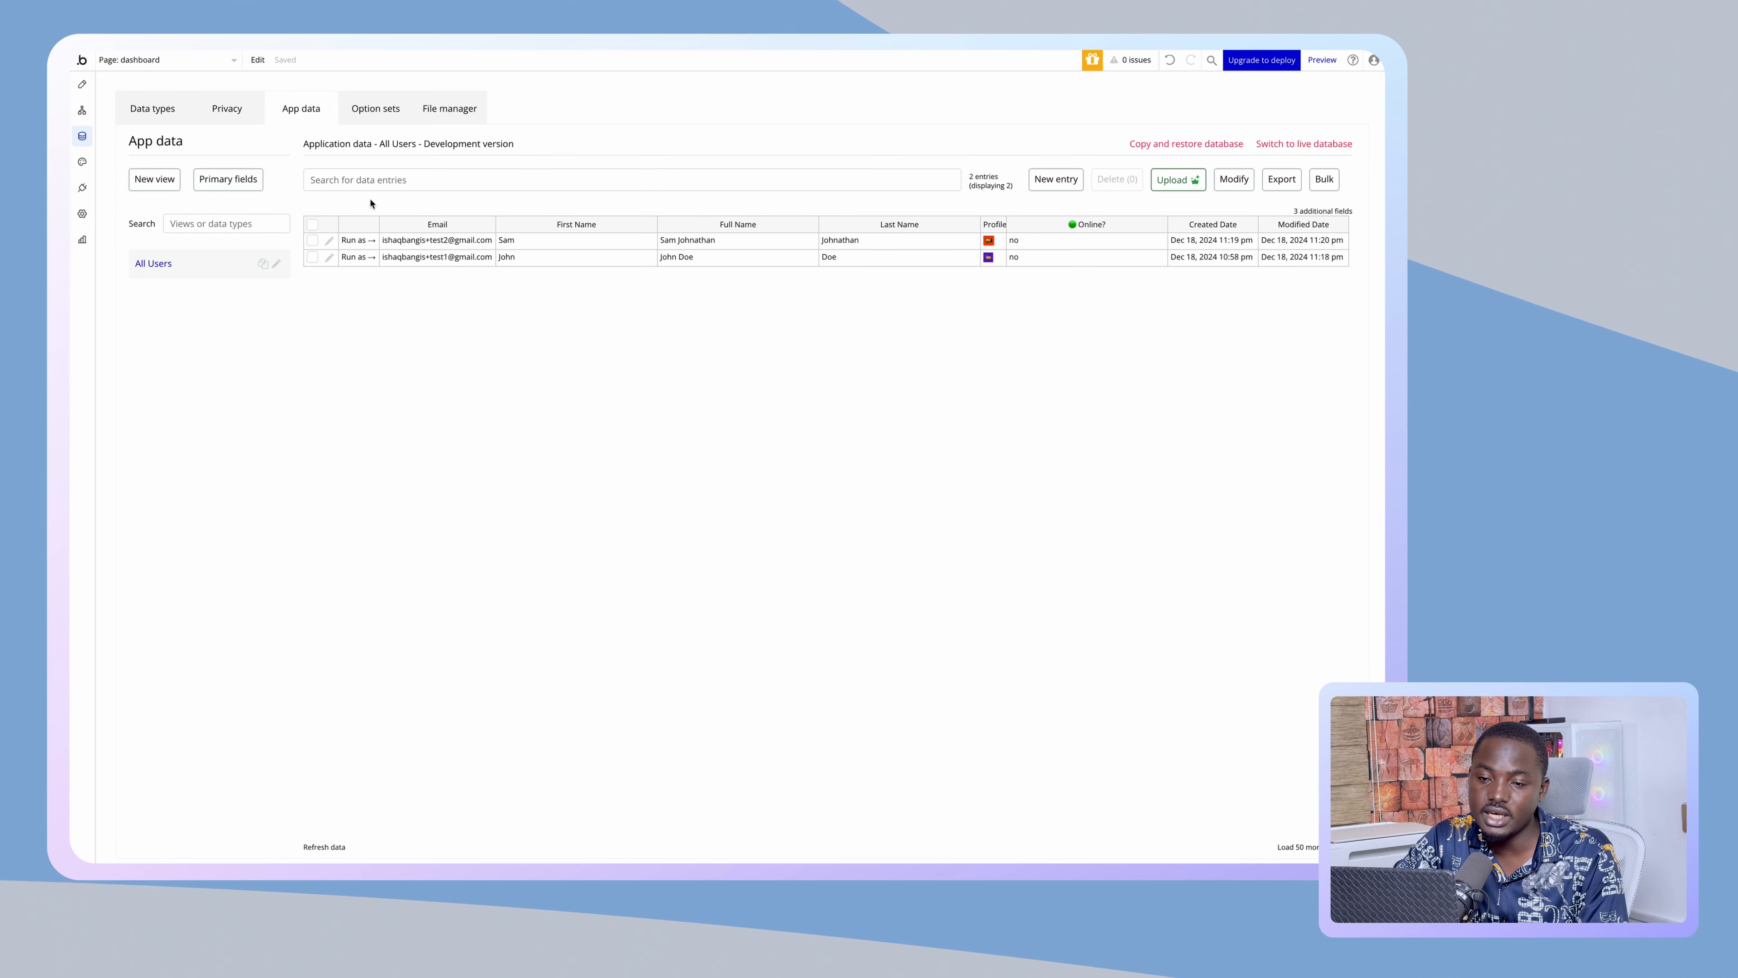
pyautogui.click(87, 87)
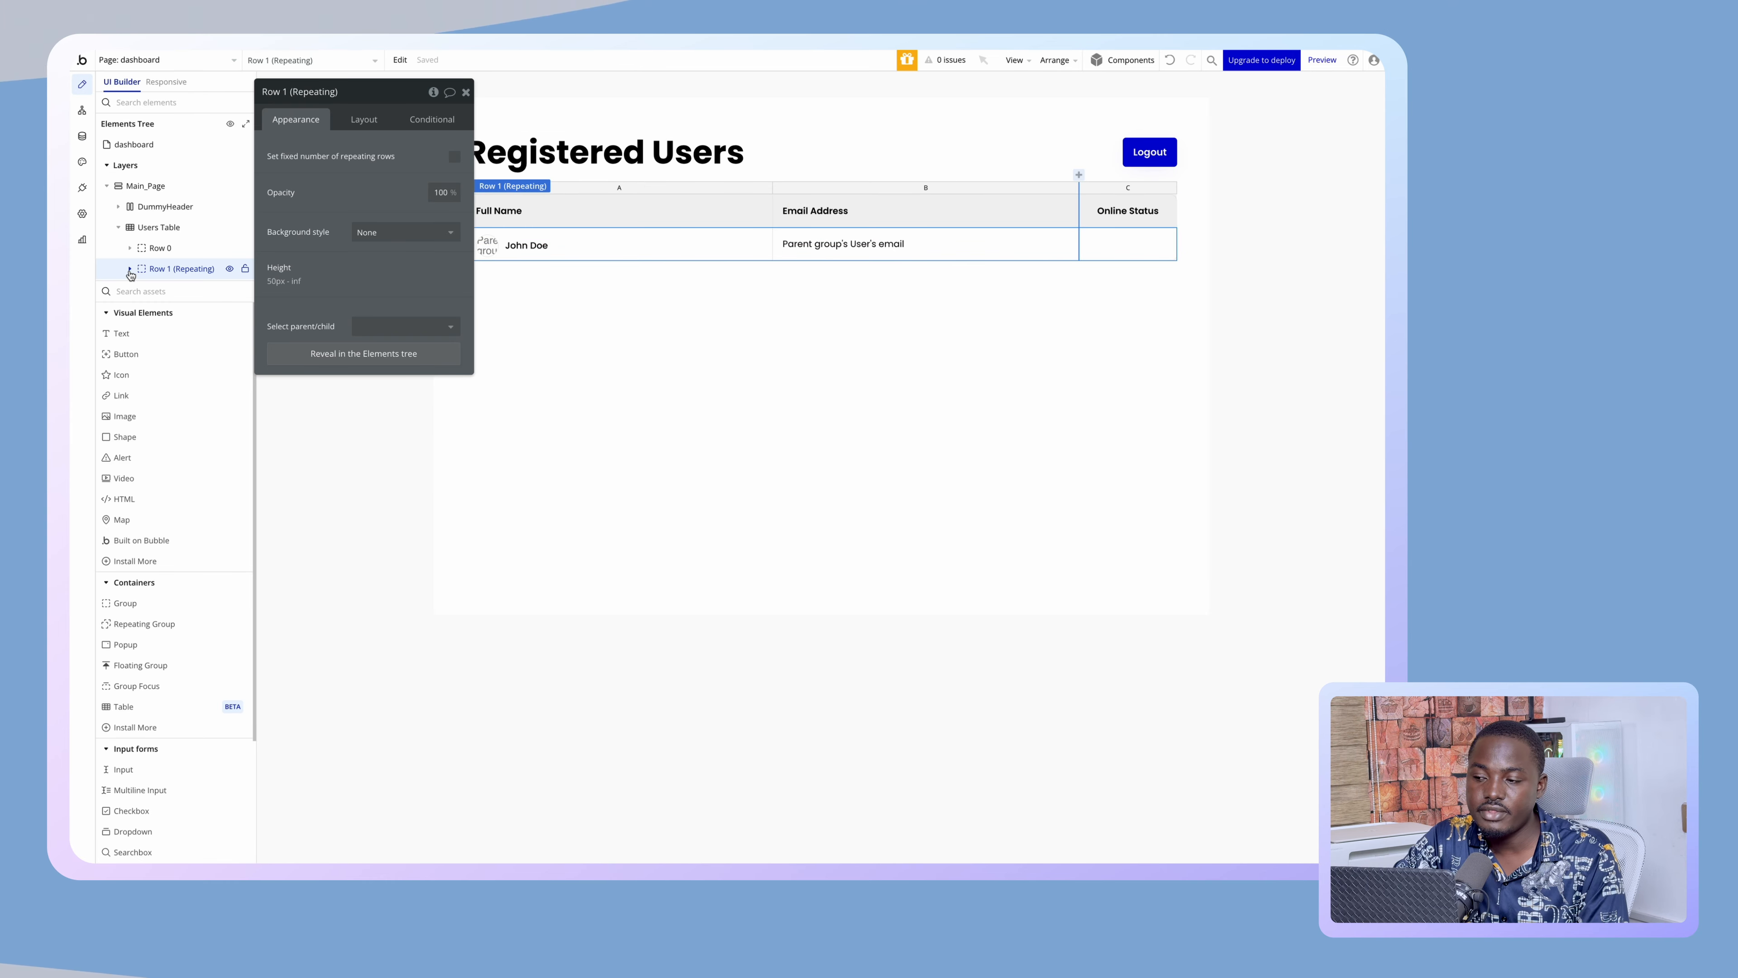
# - Change the Online Status text's second conditional to 'Online? is no' for the red dot
pyautogui.click(1090, 245)
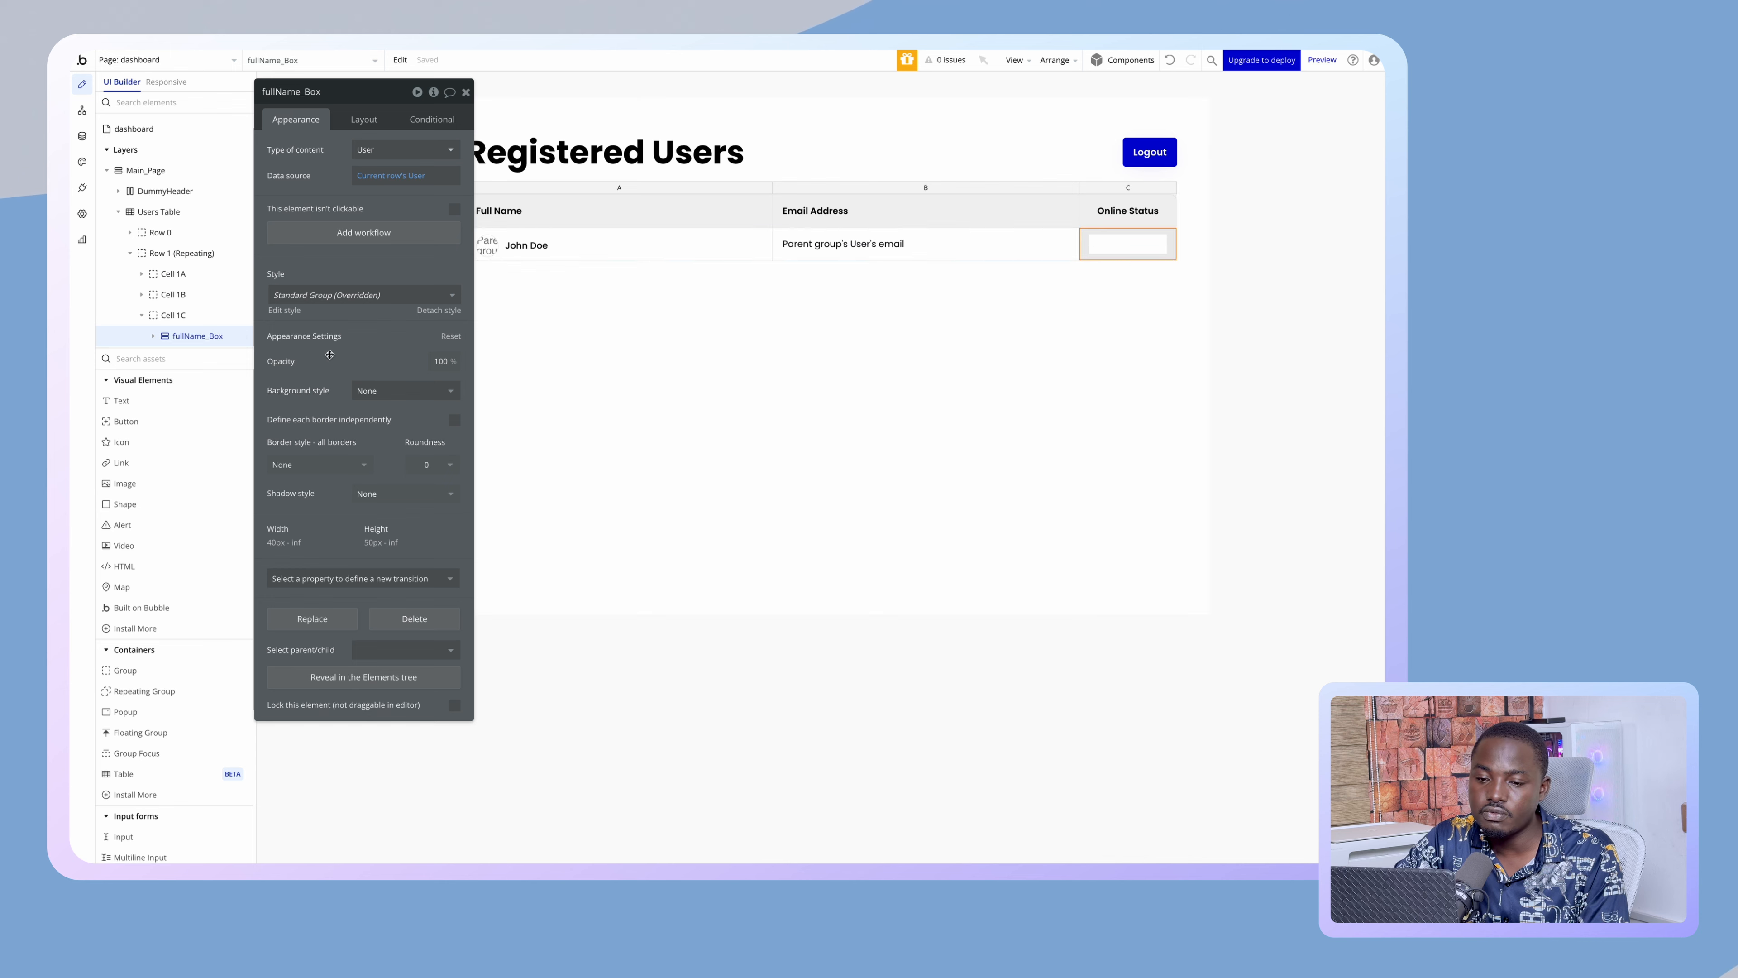
pyautogui.click(153, 337)
pyautogui.click(179, 355)
pyautogui.click(452, 116)
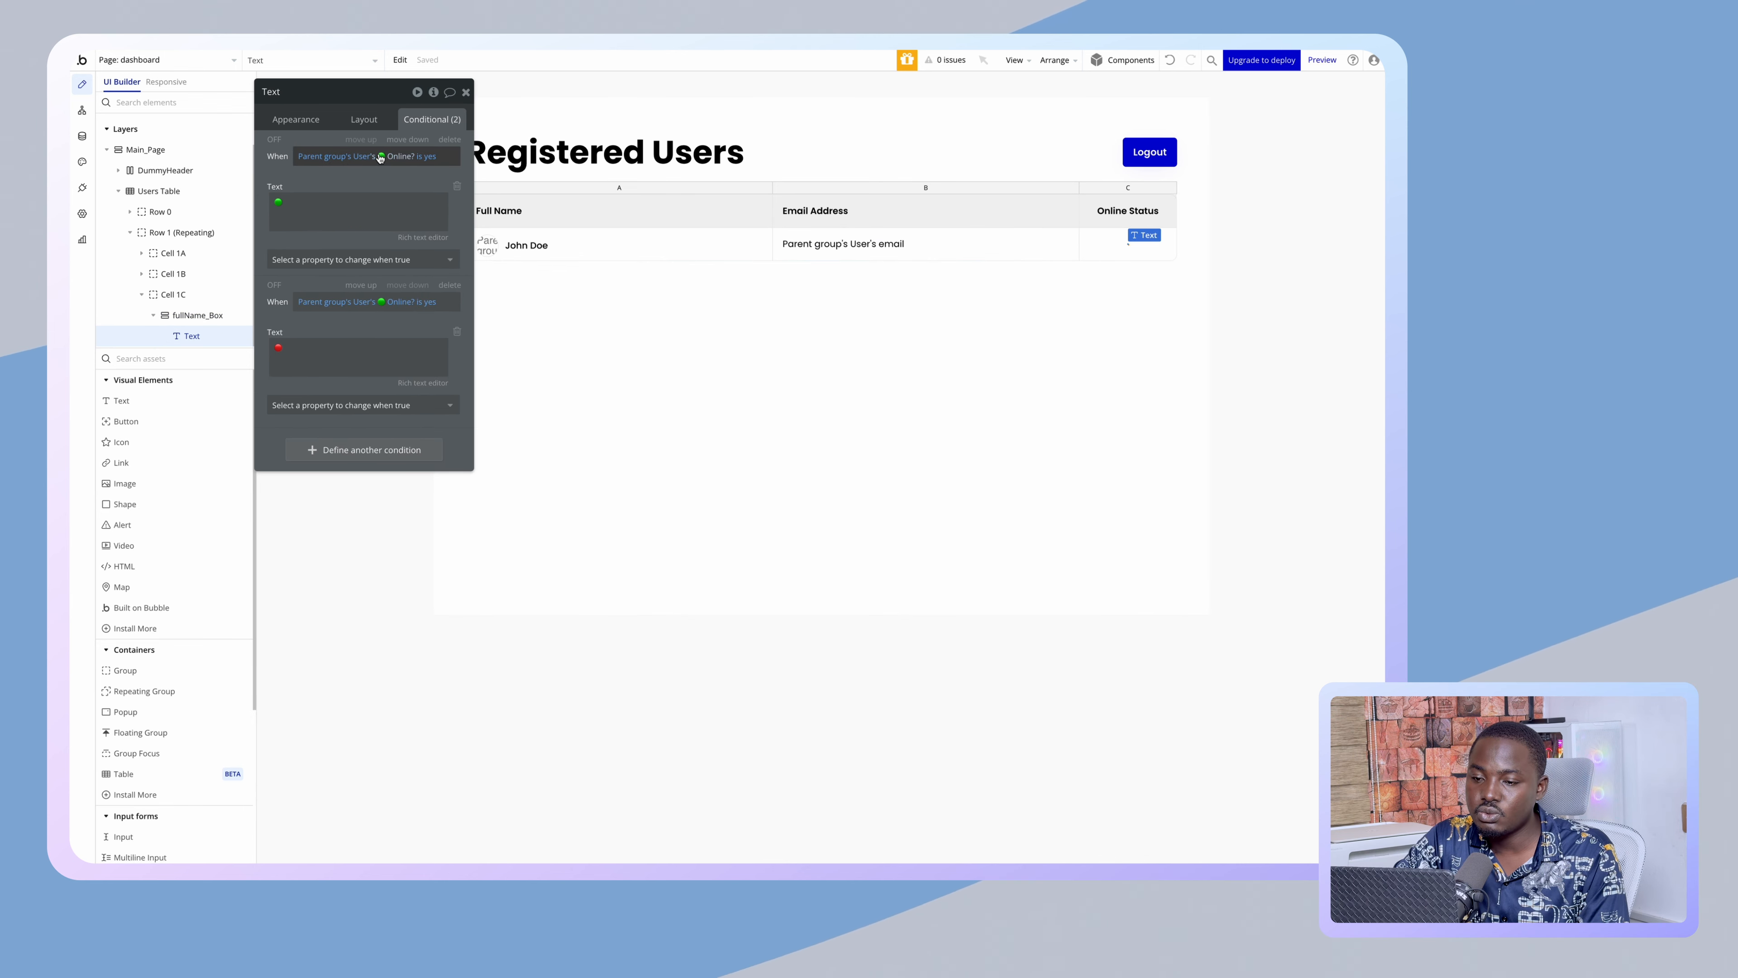
pyautogui.click(429, 305)
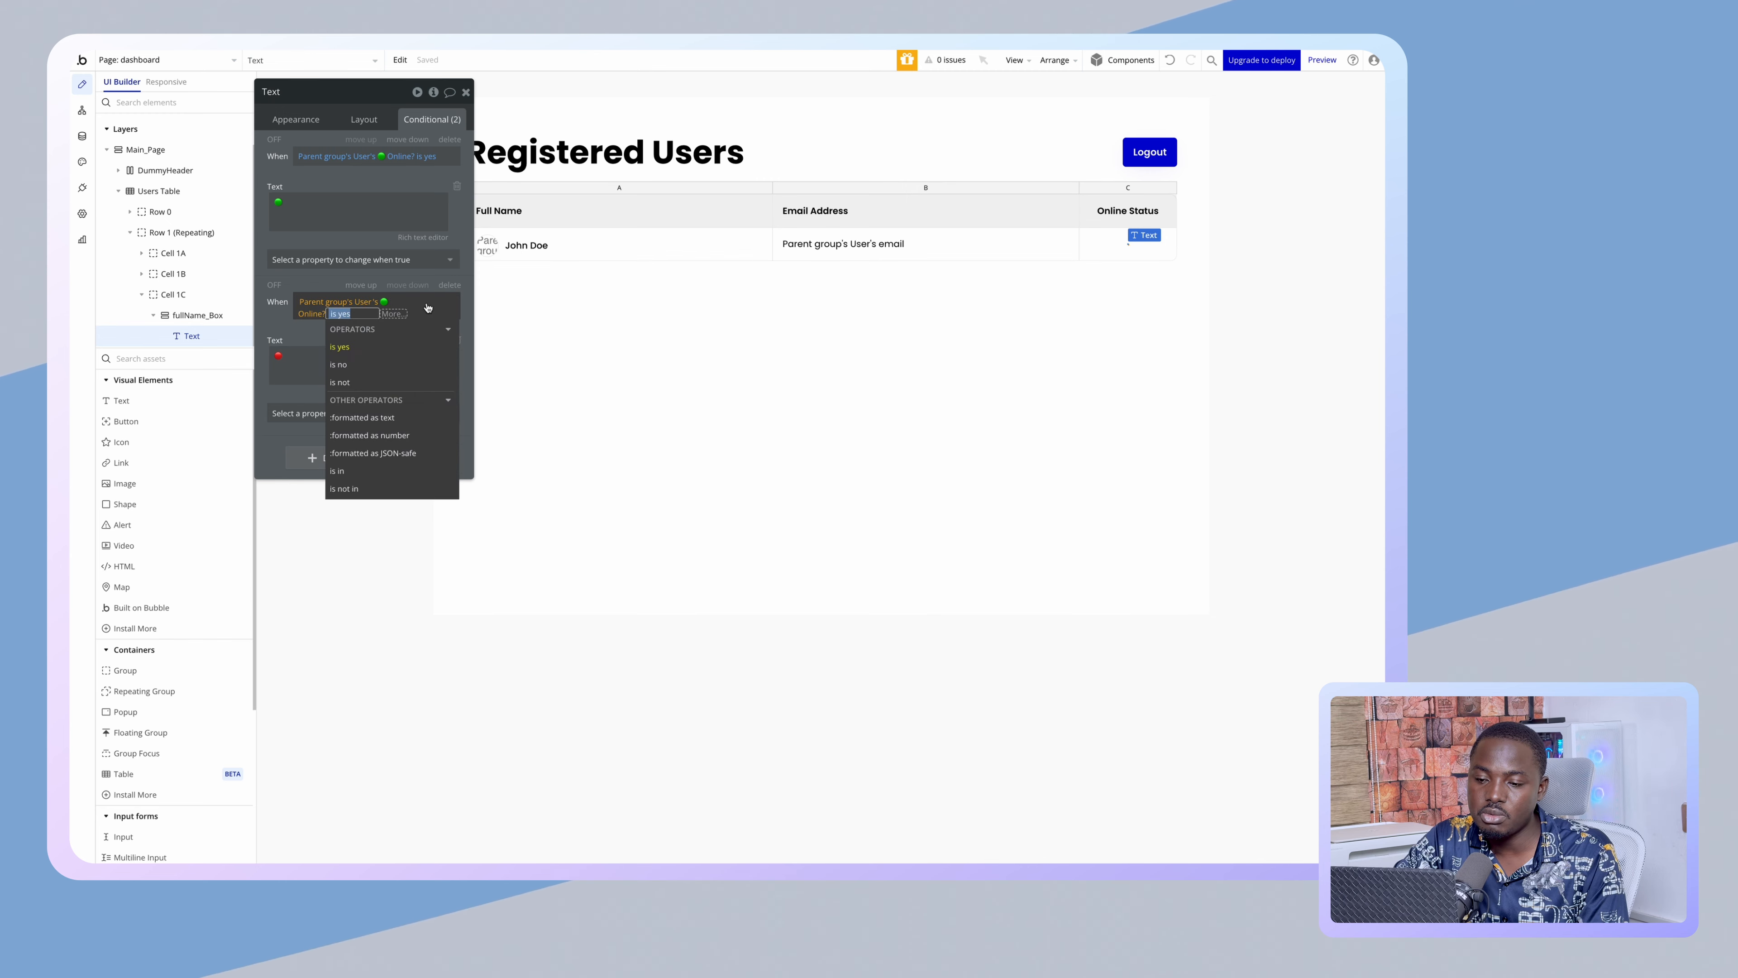
pyautogui.click(356, 365)
pyautogui.click(279, 324)
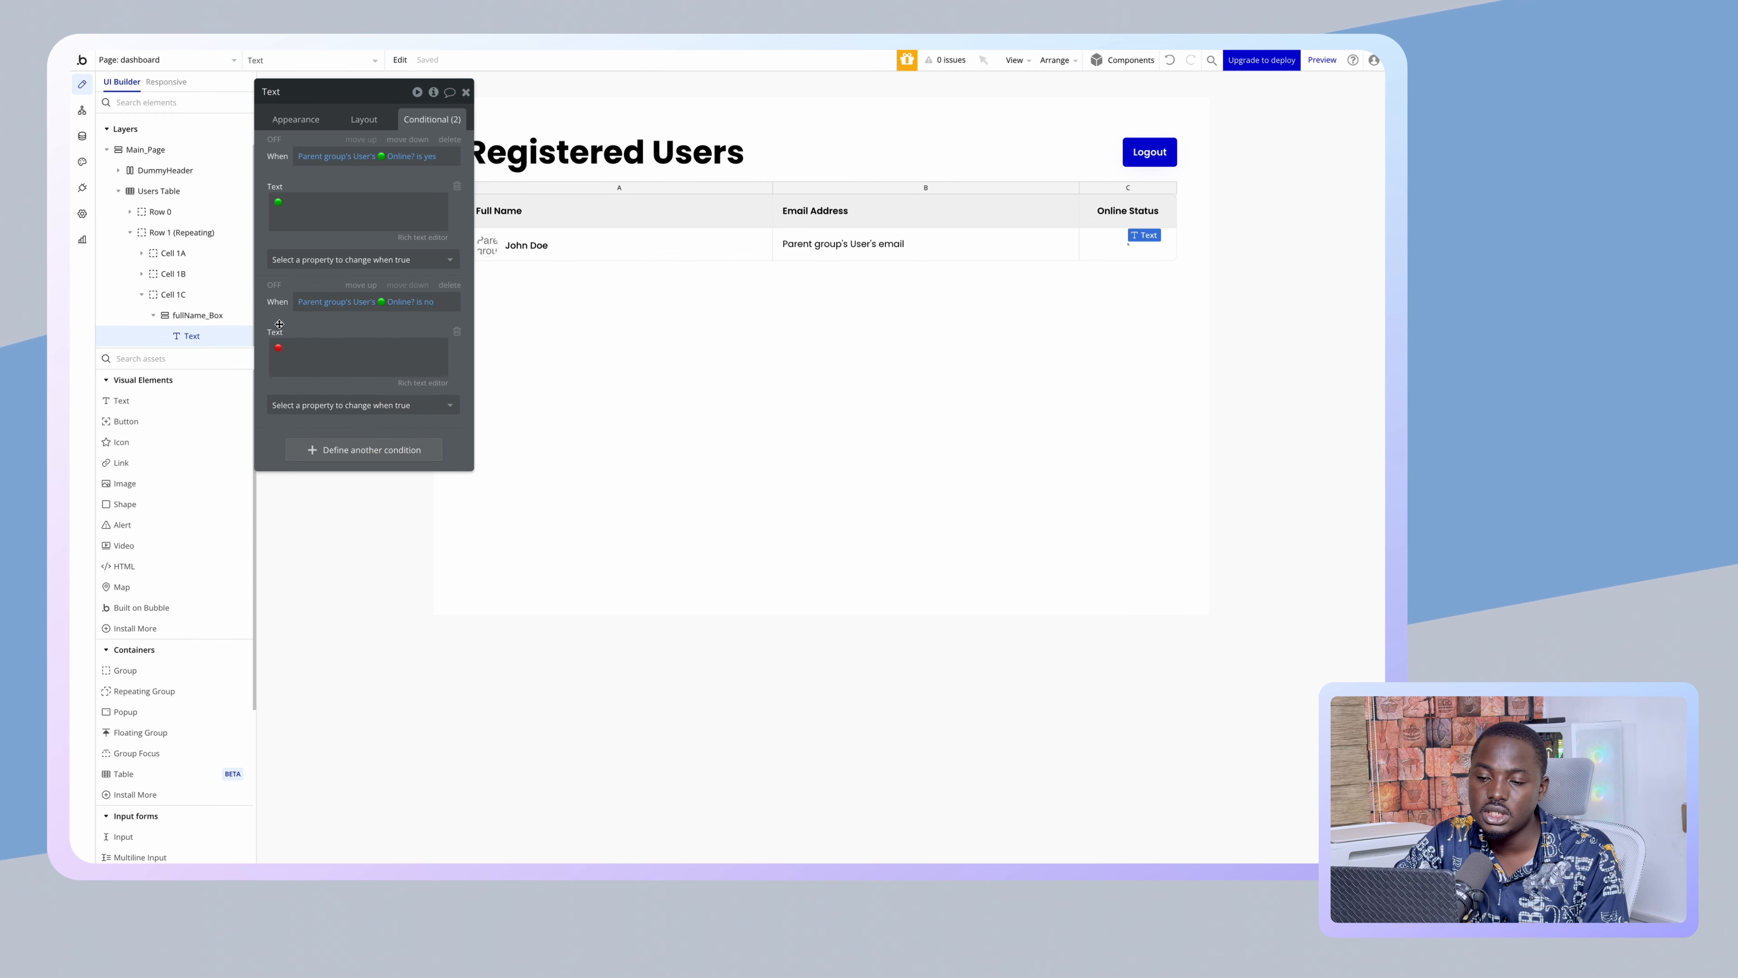
# - Reload the live Registered Users page and log out to reach the Sign Up form
pyautogui.click(136, 257)
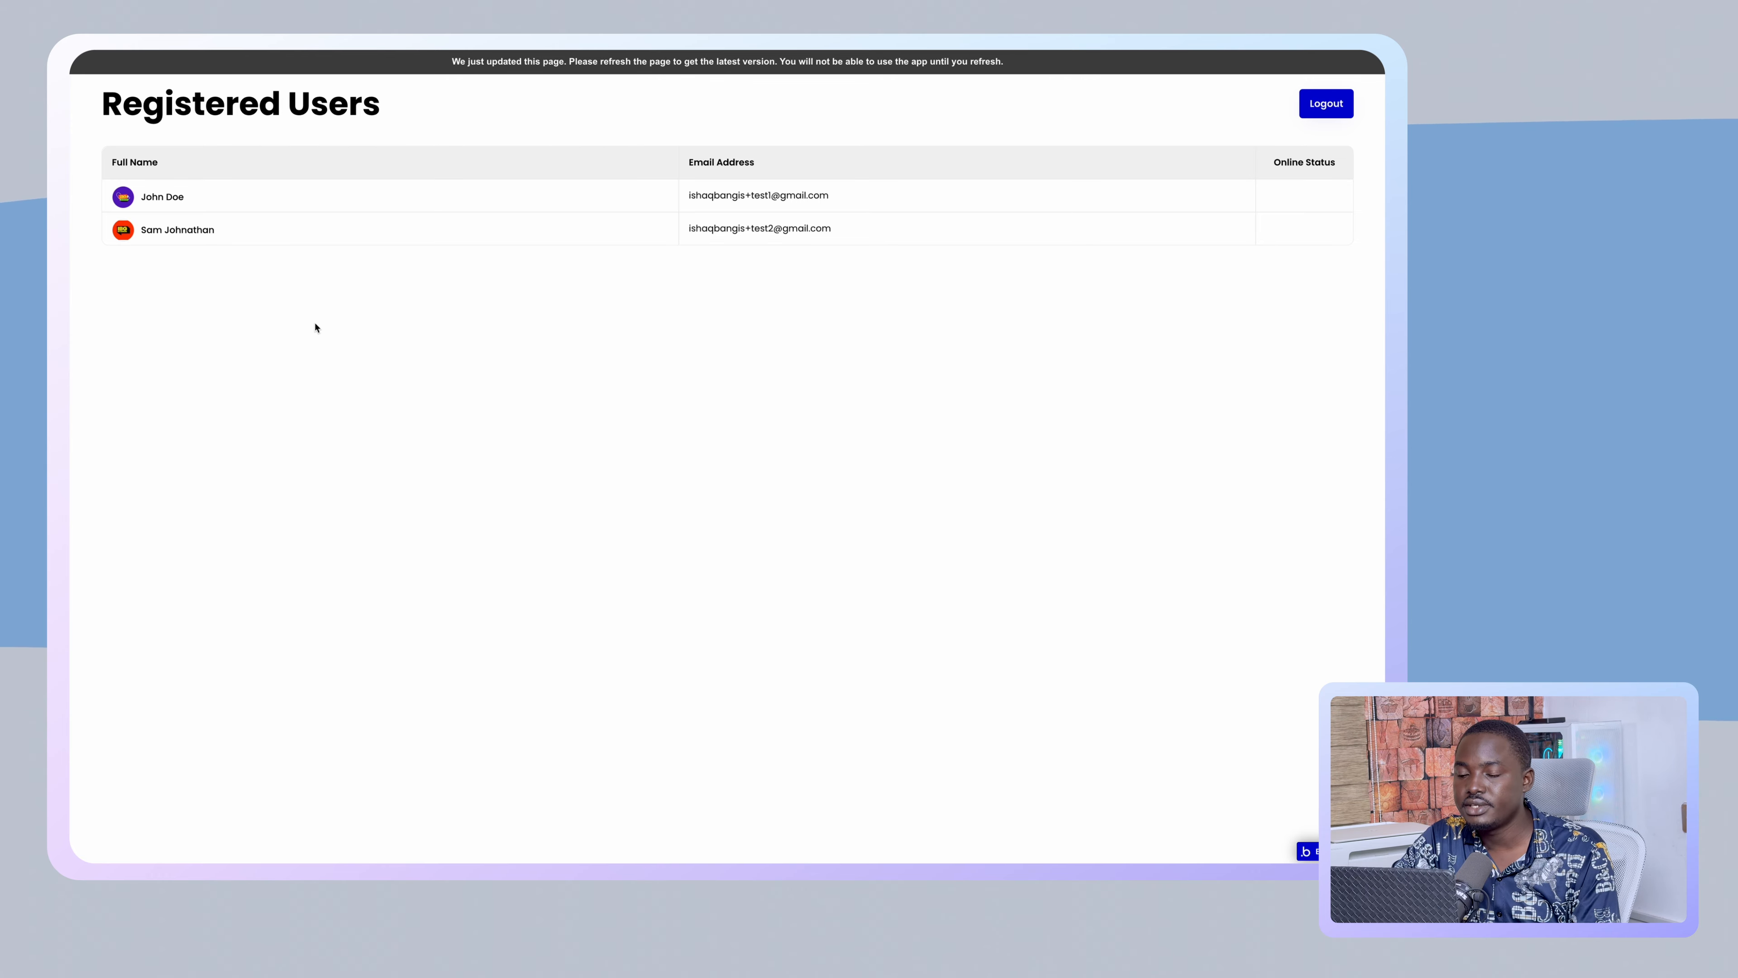
pyautogui.press('super+r')
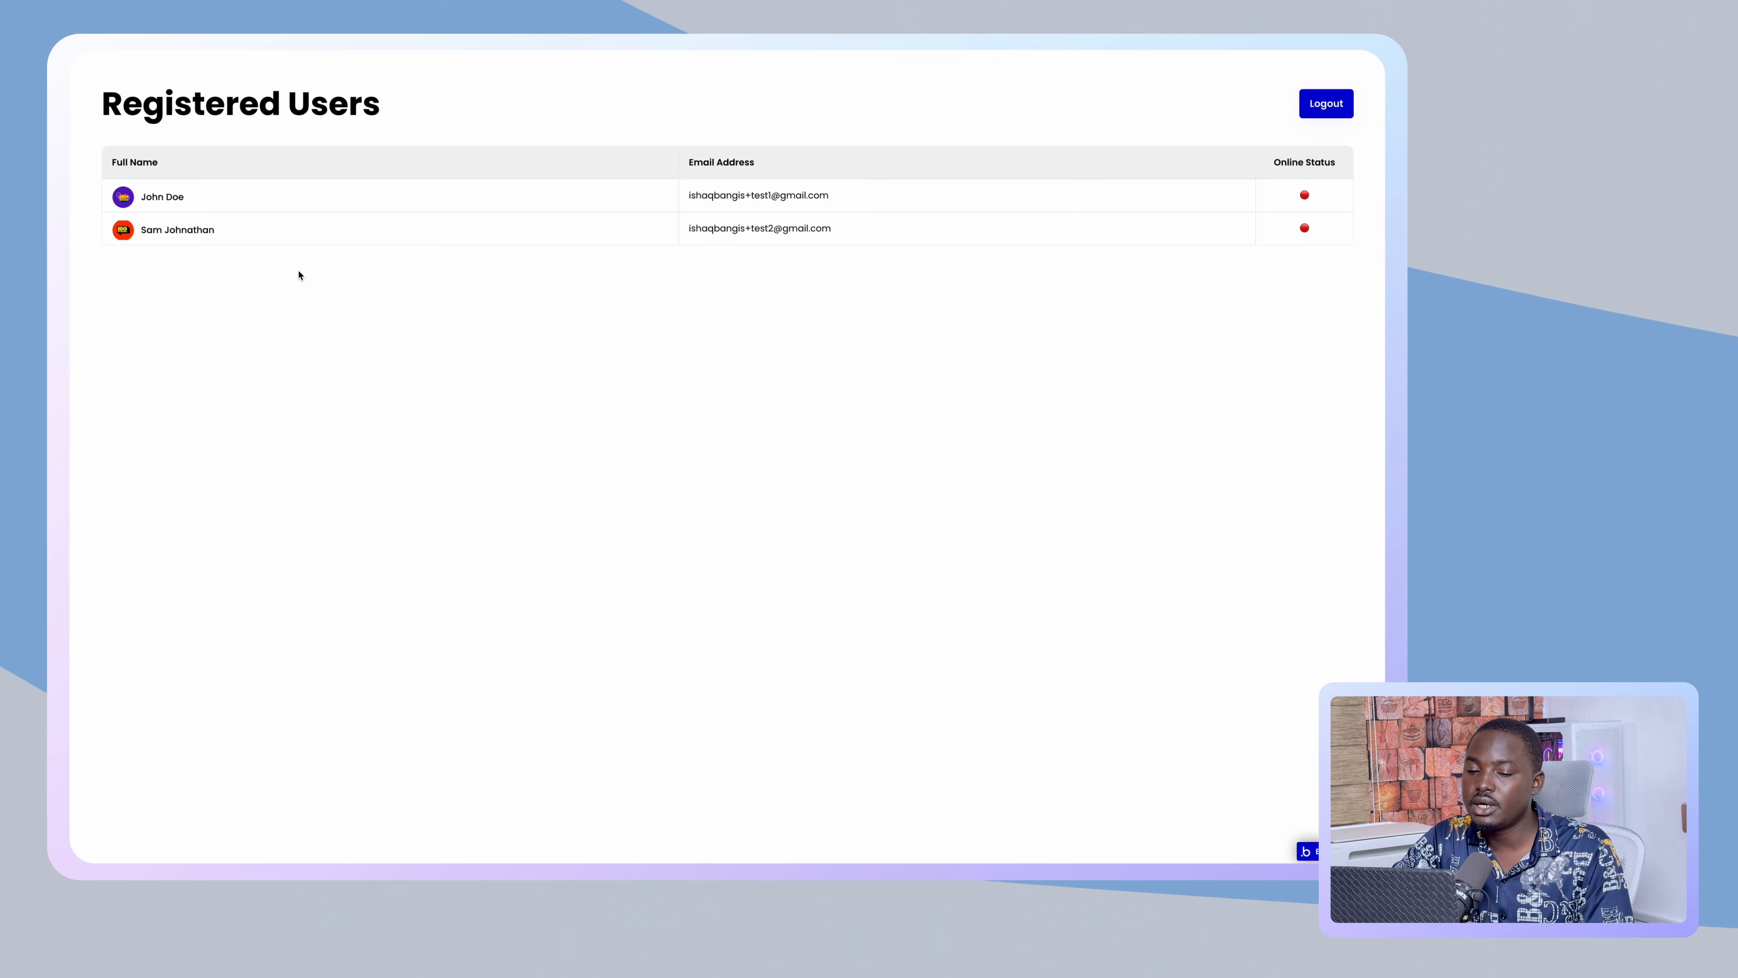
pyautogui.click(1339, 116)
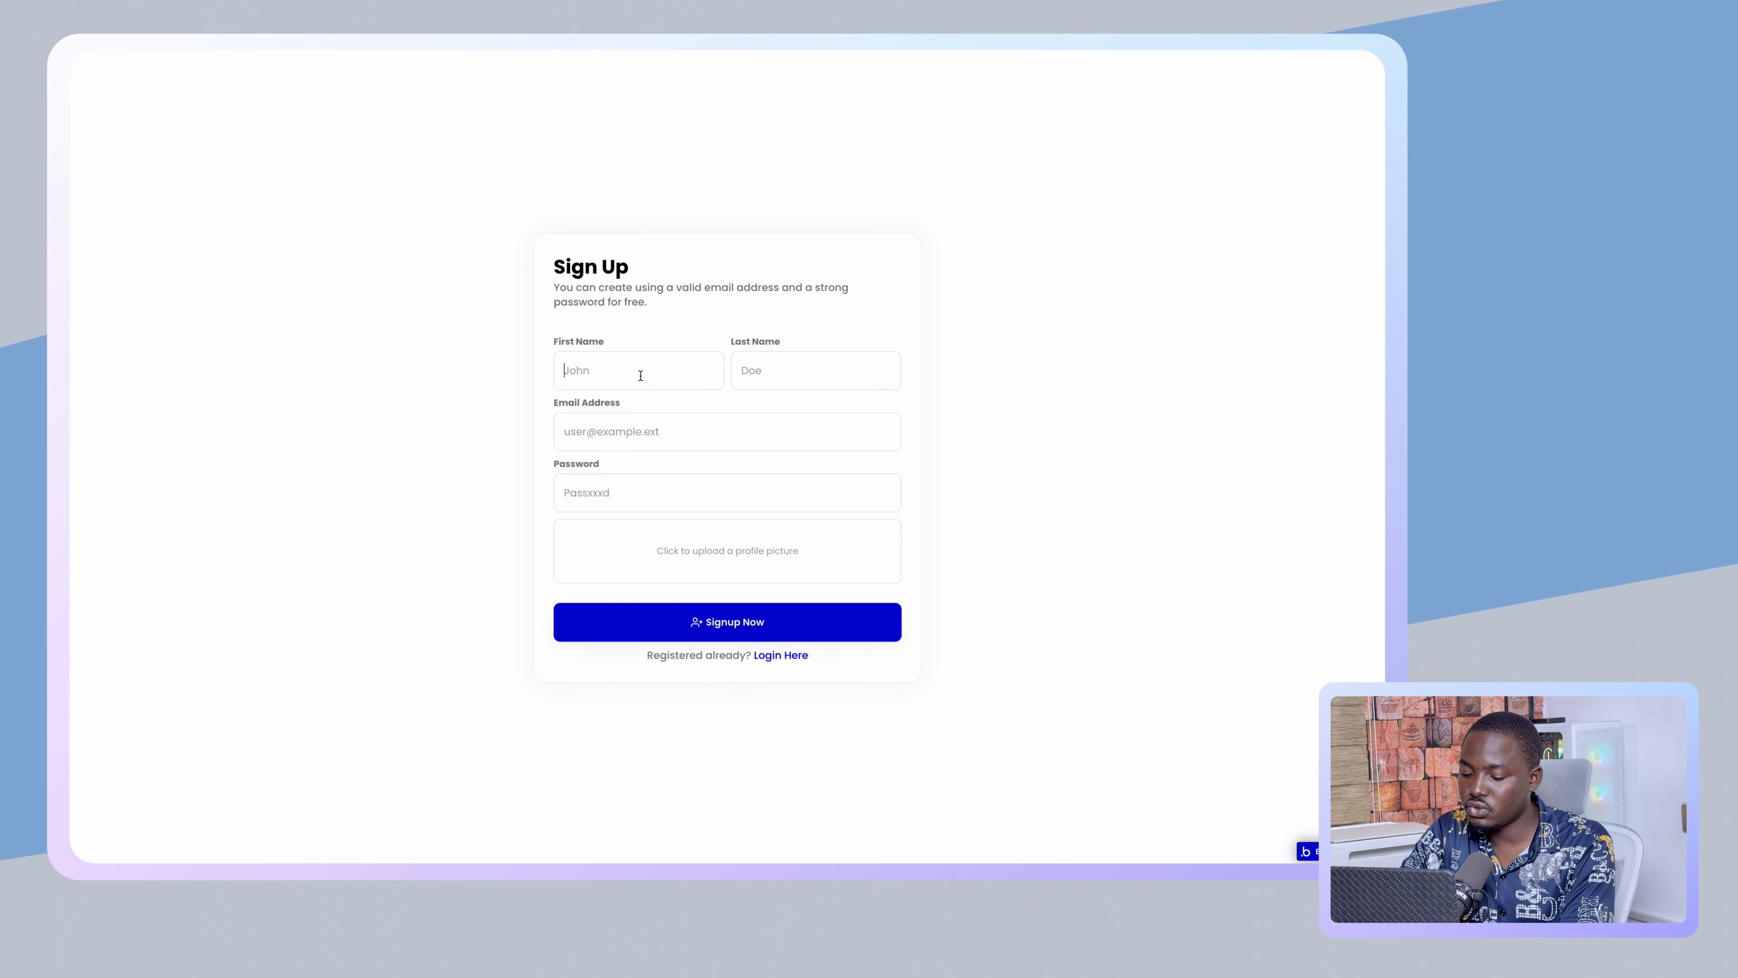
# - Enter the new user's first name, last name, email address and password in the Sign Up form
pyautogui.write('ara')
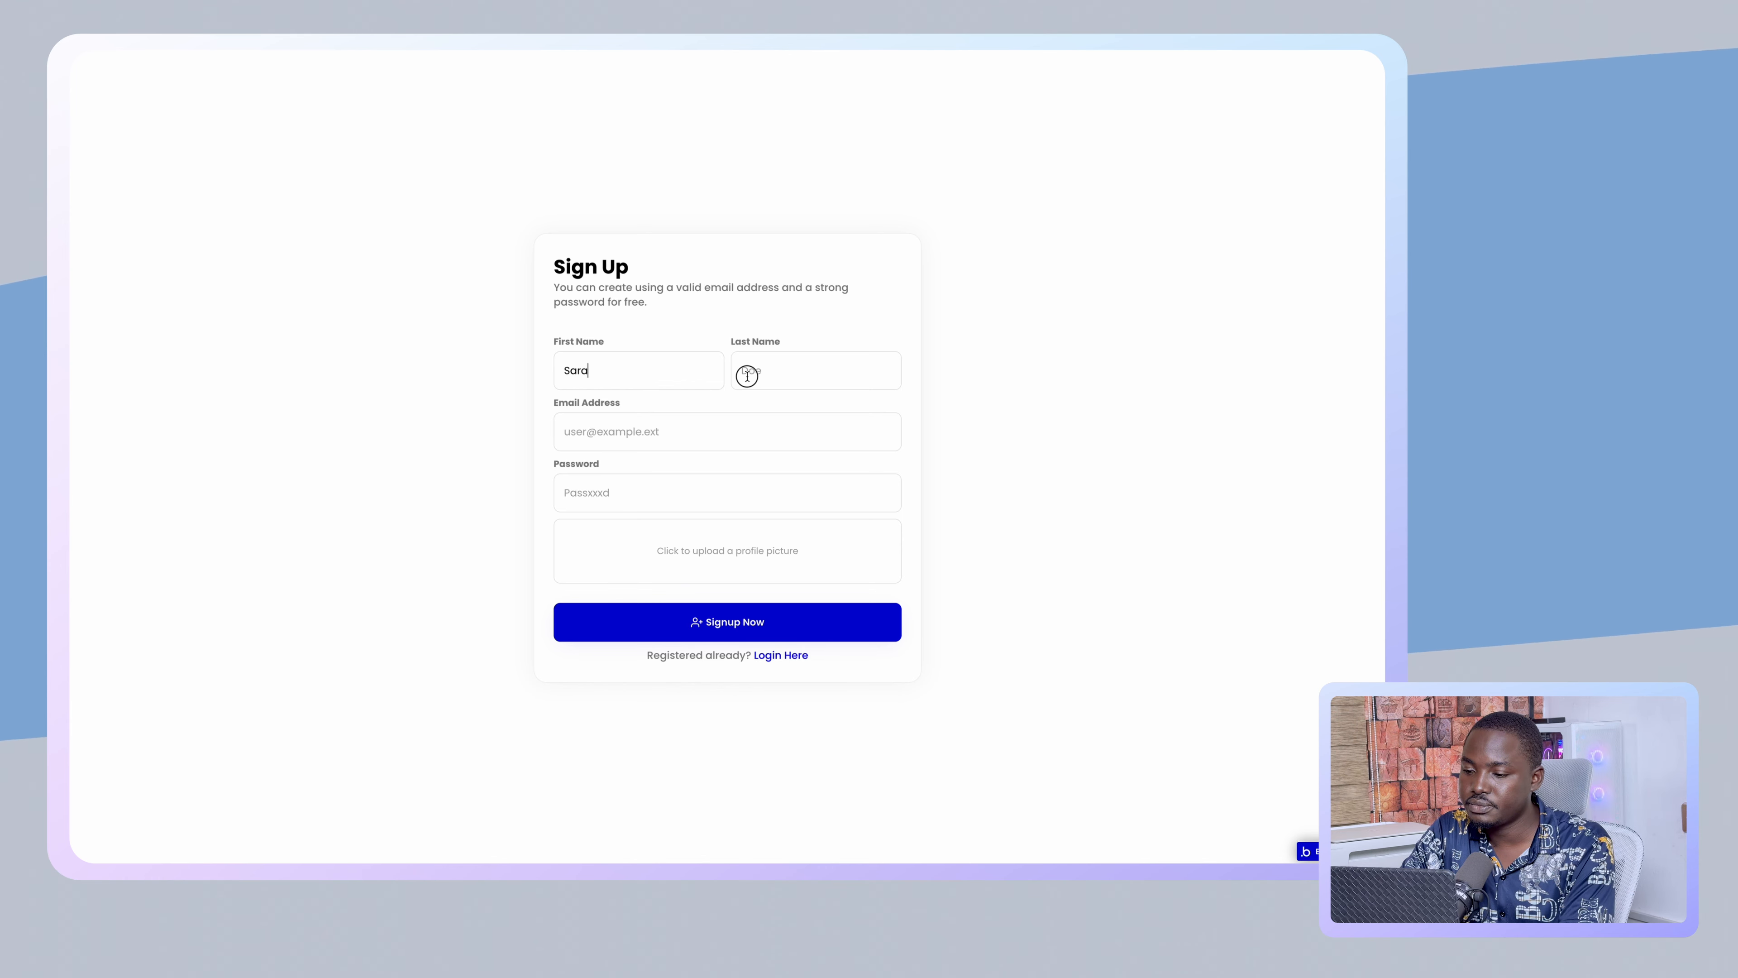
pyautogui.click(745, 372)
pyautogui.write('Cone')
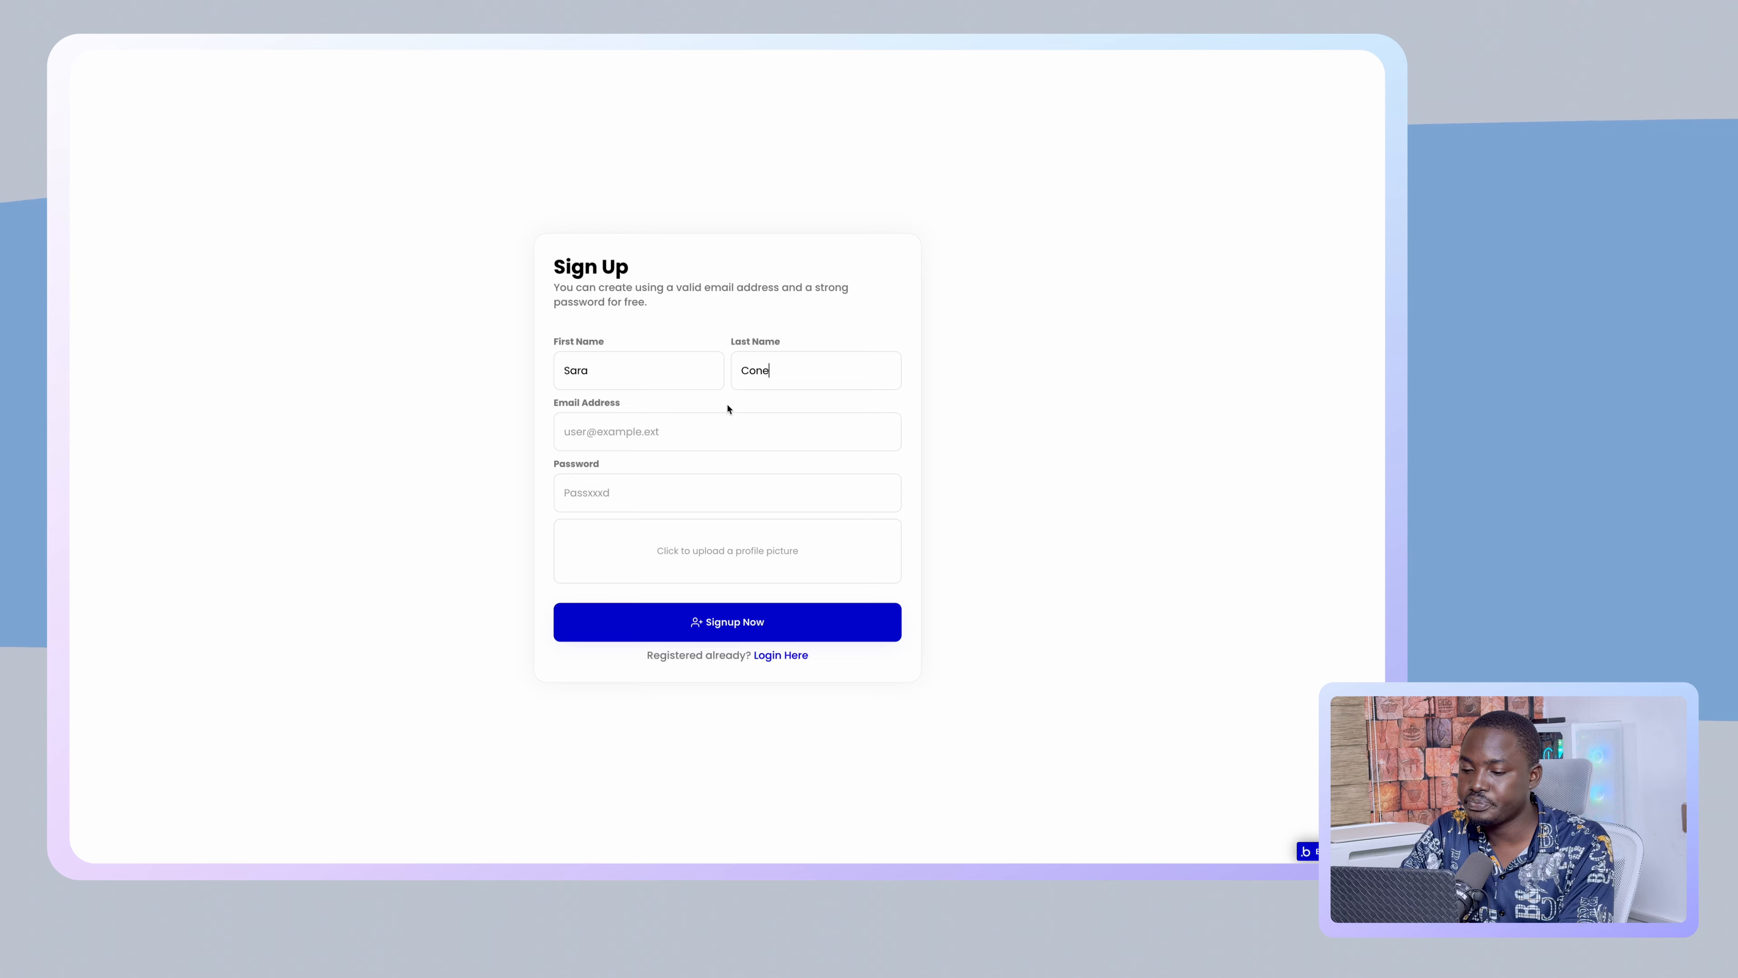
pyautogui.click(728, 419)
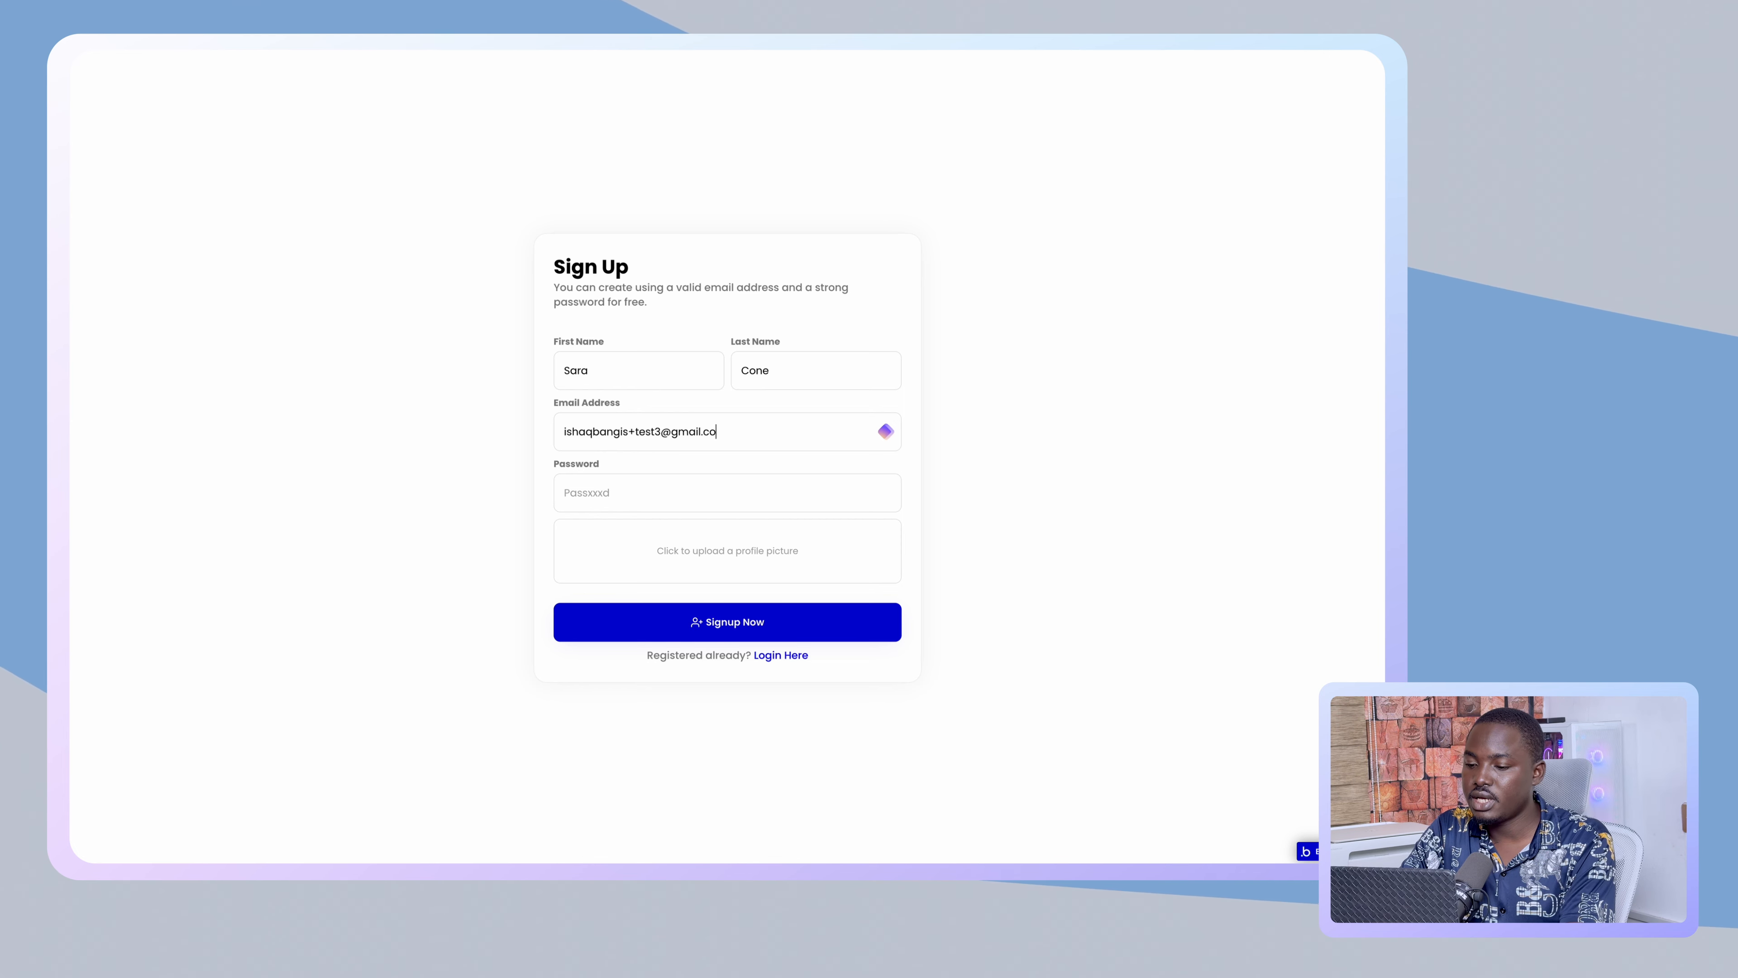
pyautogui.press('Tab')
pyautogui.write('•••••••')
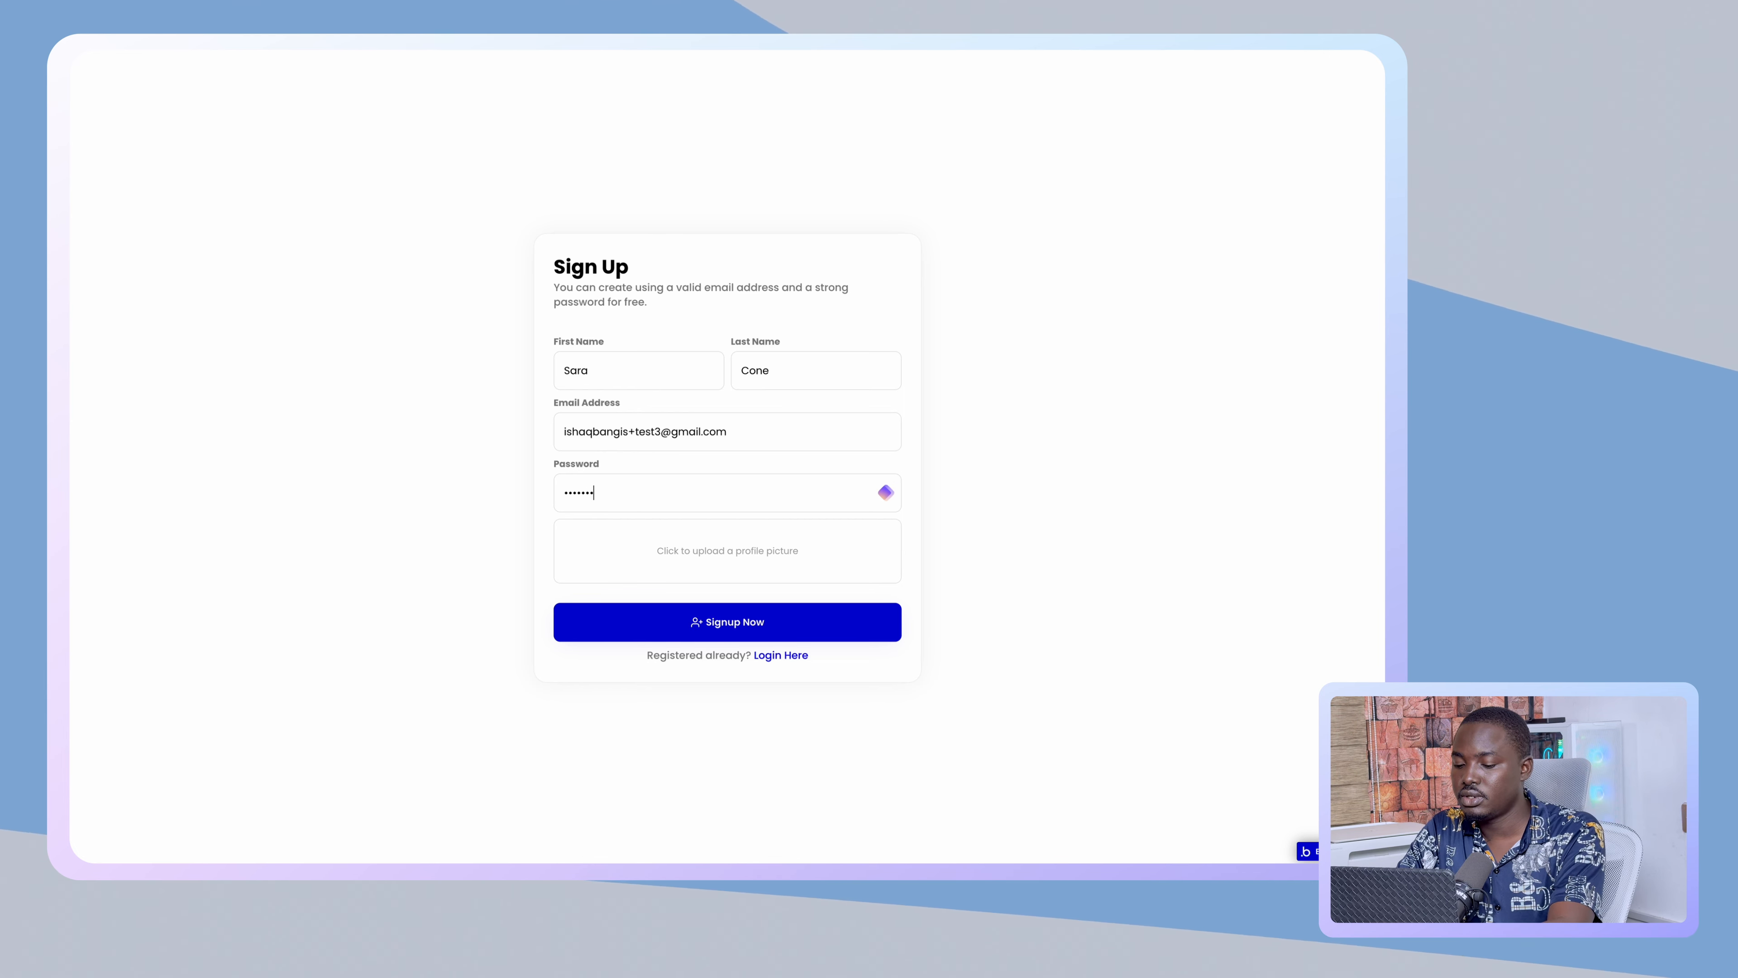
pyautogui.write('•••')
# - Browse the file picker's images and folders looking for the IBG logo profile picture
pyautogui.click(676, 545)
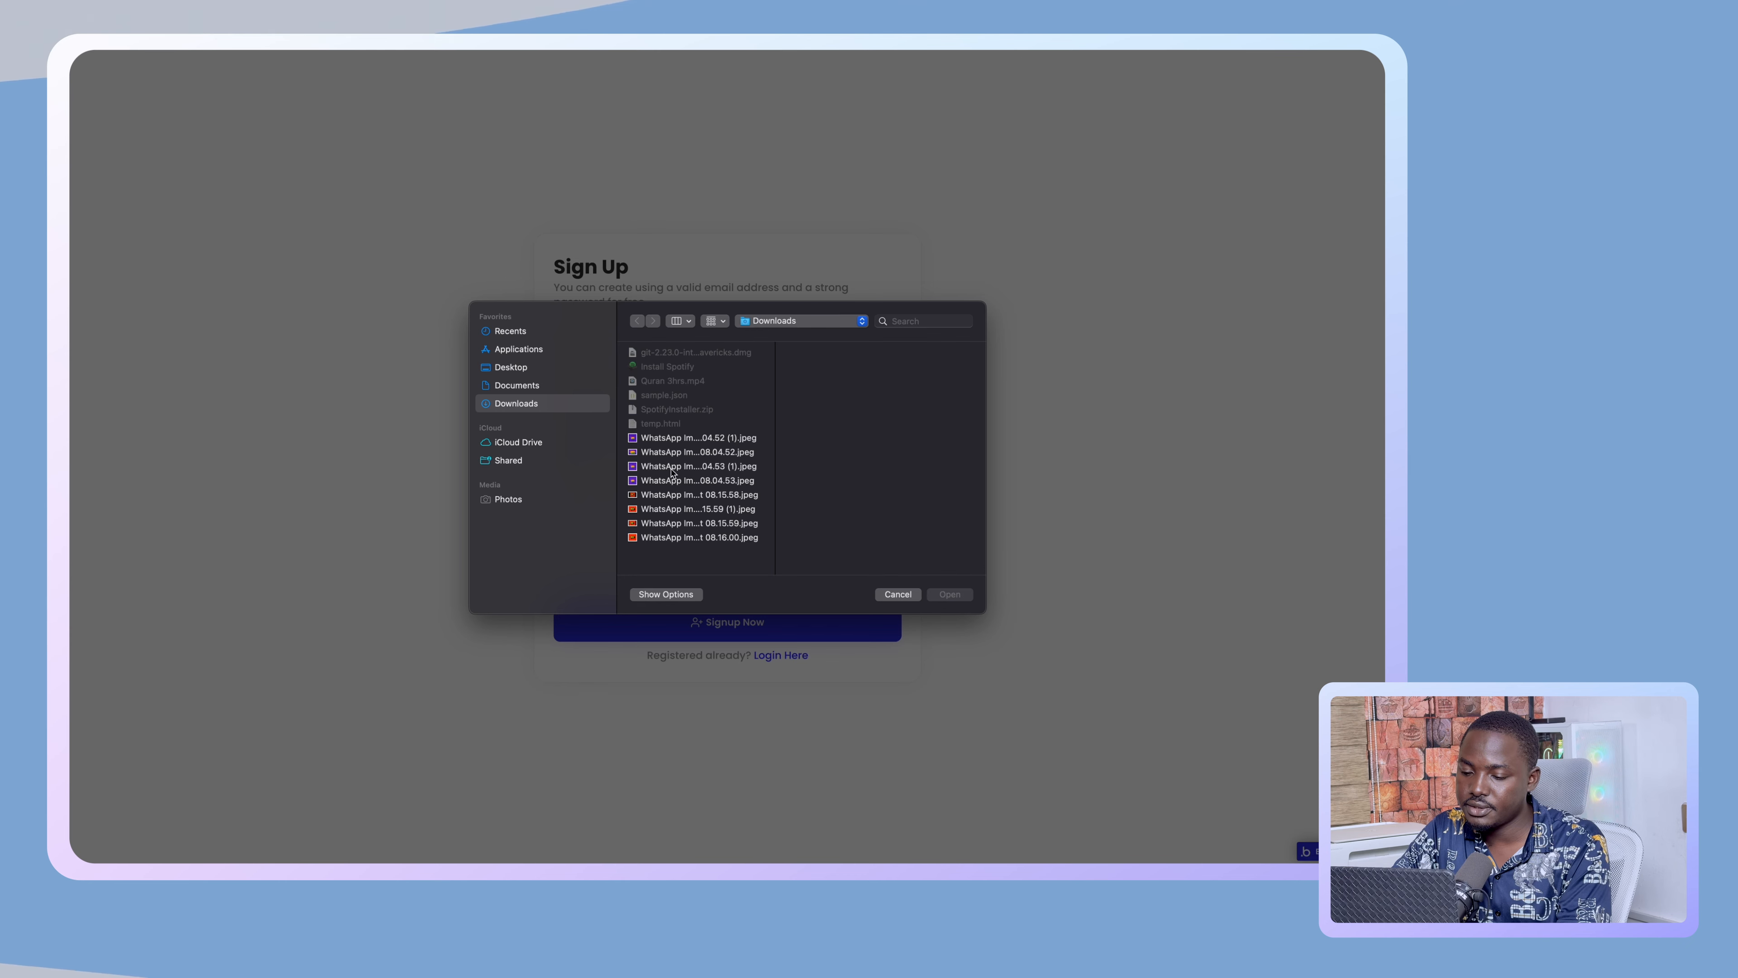
pyautogui.click(655, 455)
pyautogui.click(657, 467)
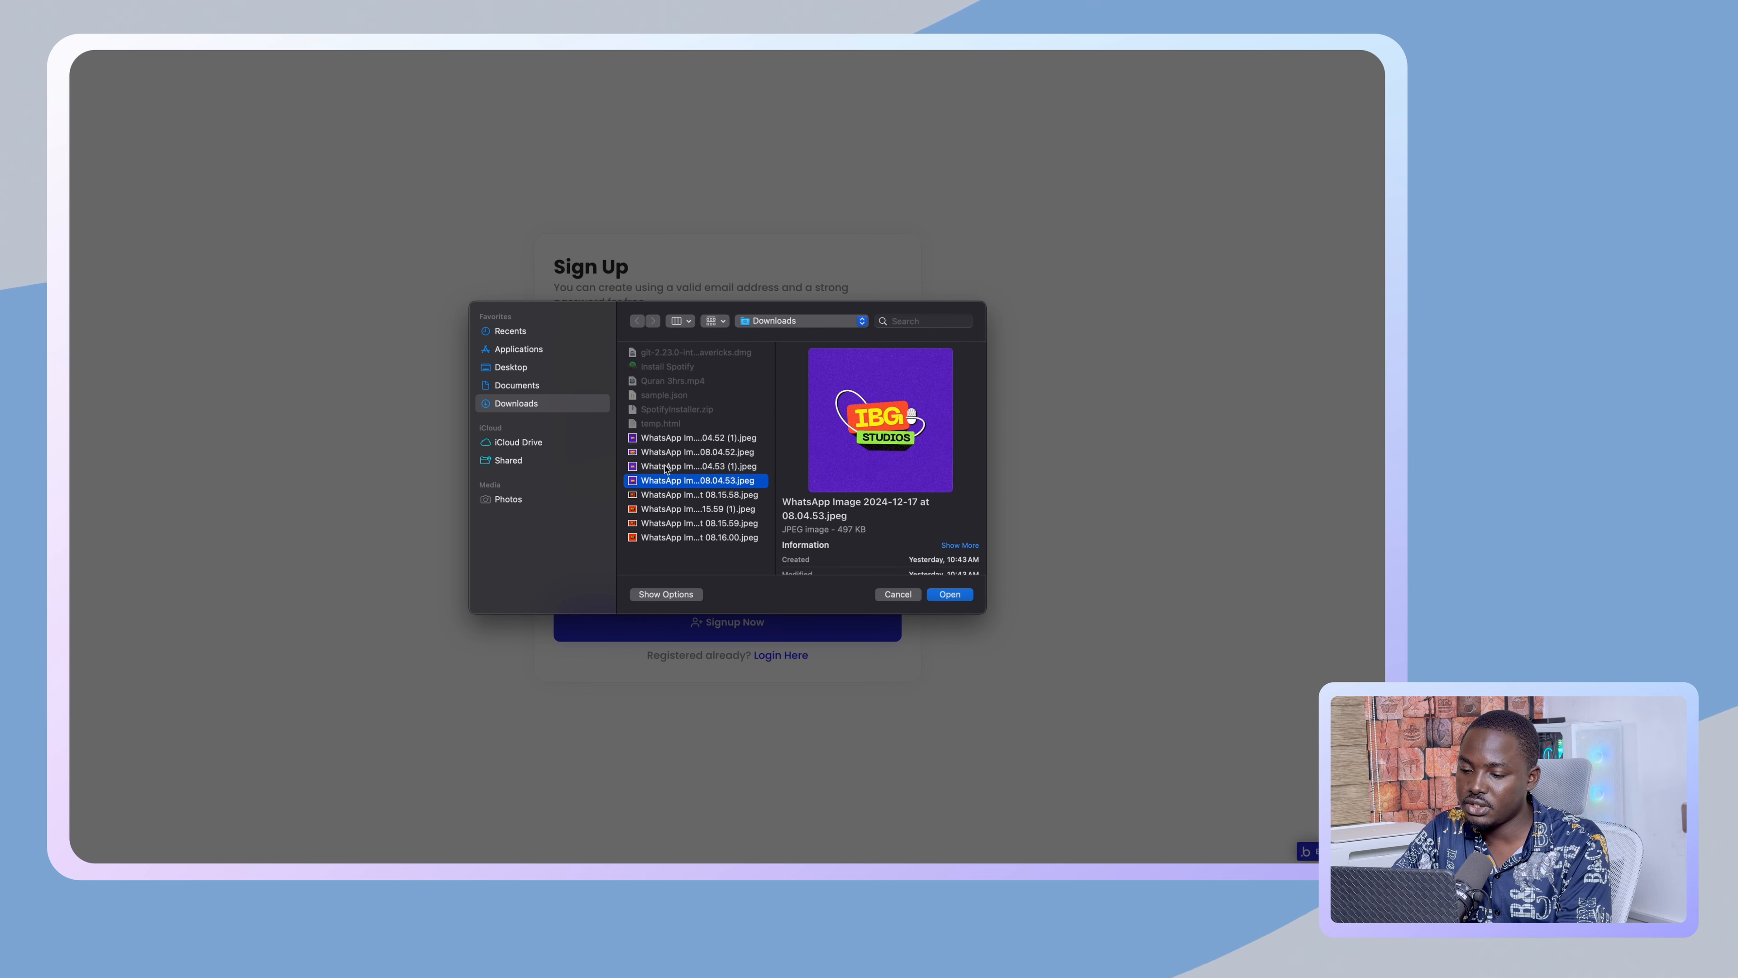
pyautogui.click(662, 441)
pyautogui.click(664, 468)
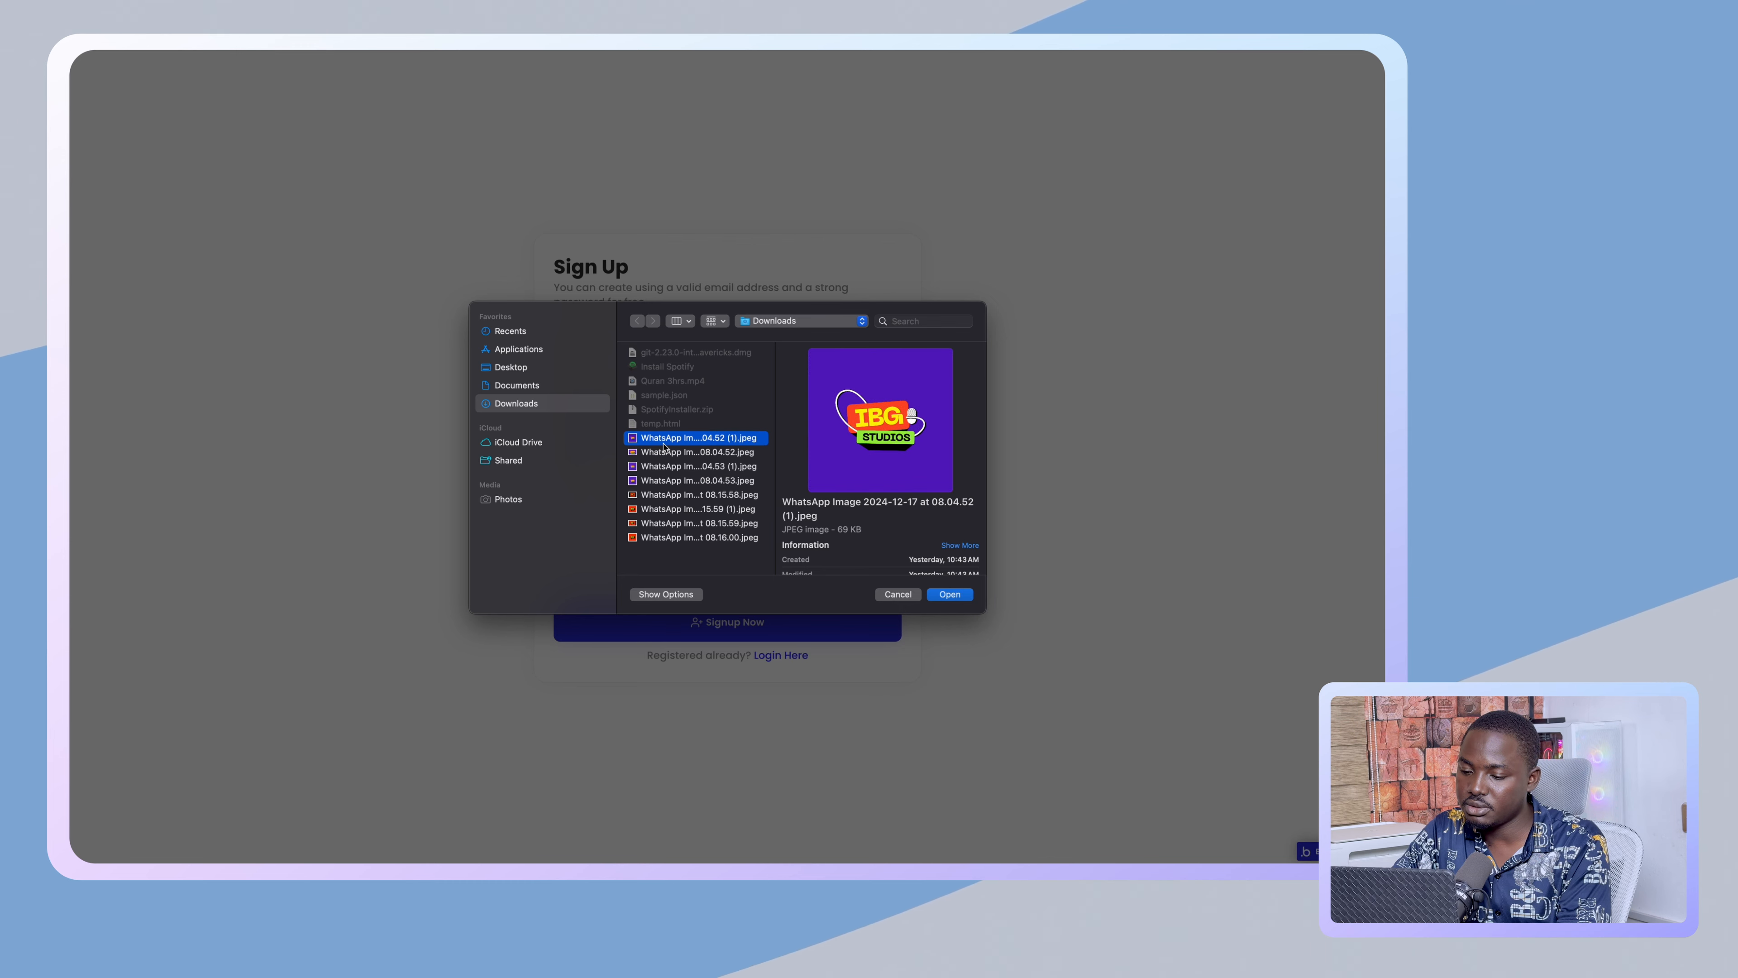
pyautogui.click(667, 482)
pyautogui.click(672, 524)
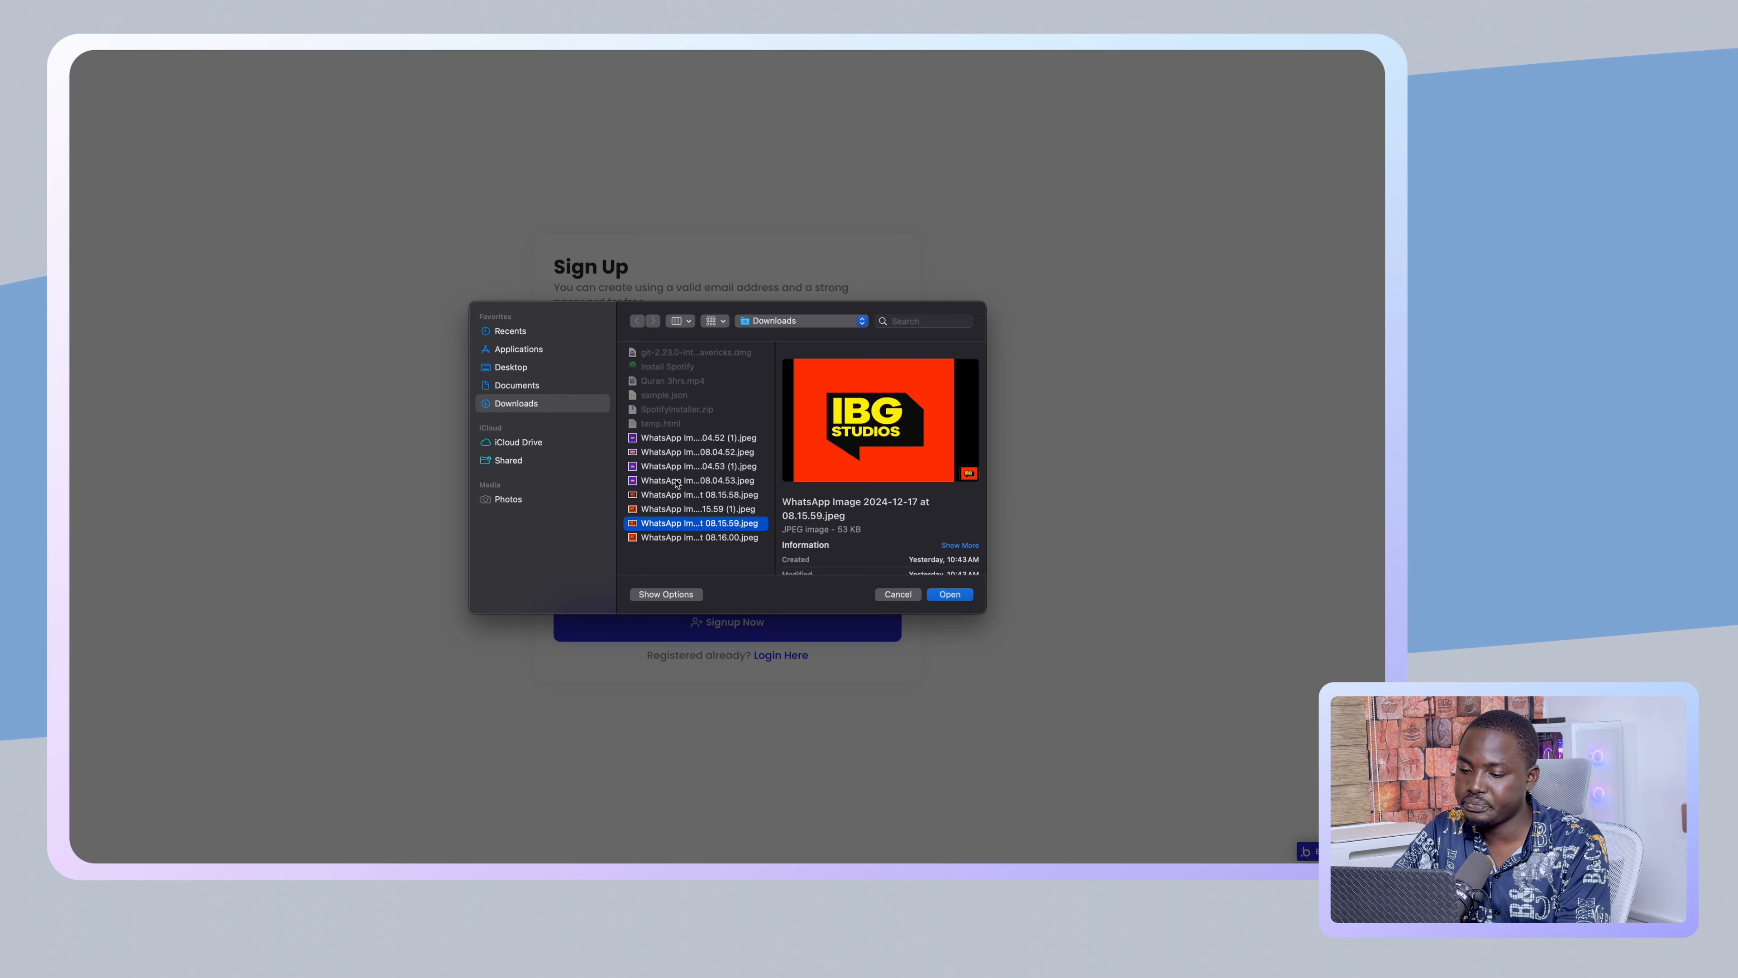
pyautogui.click(665, 469)
pyautogui.click(667, 482)
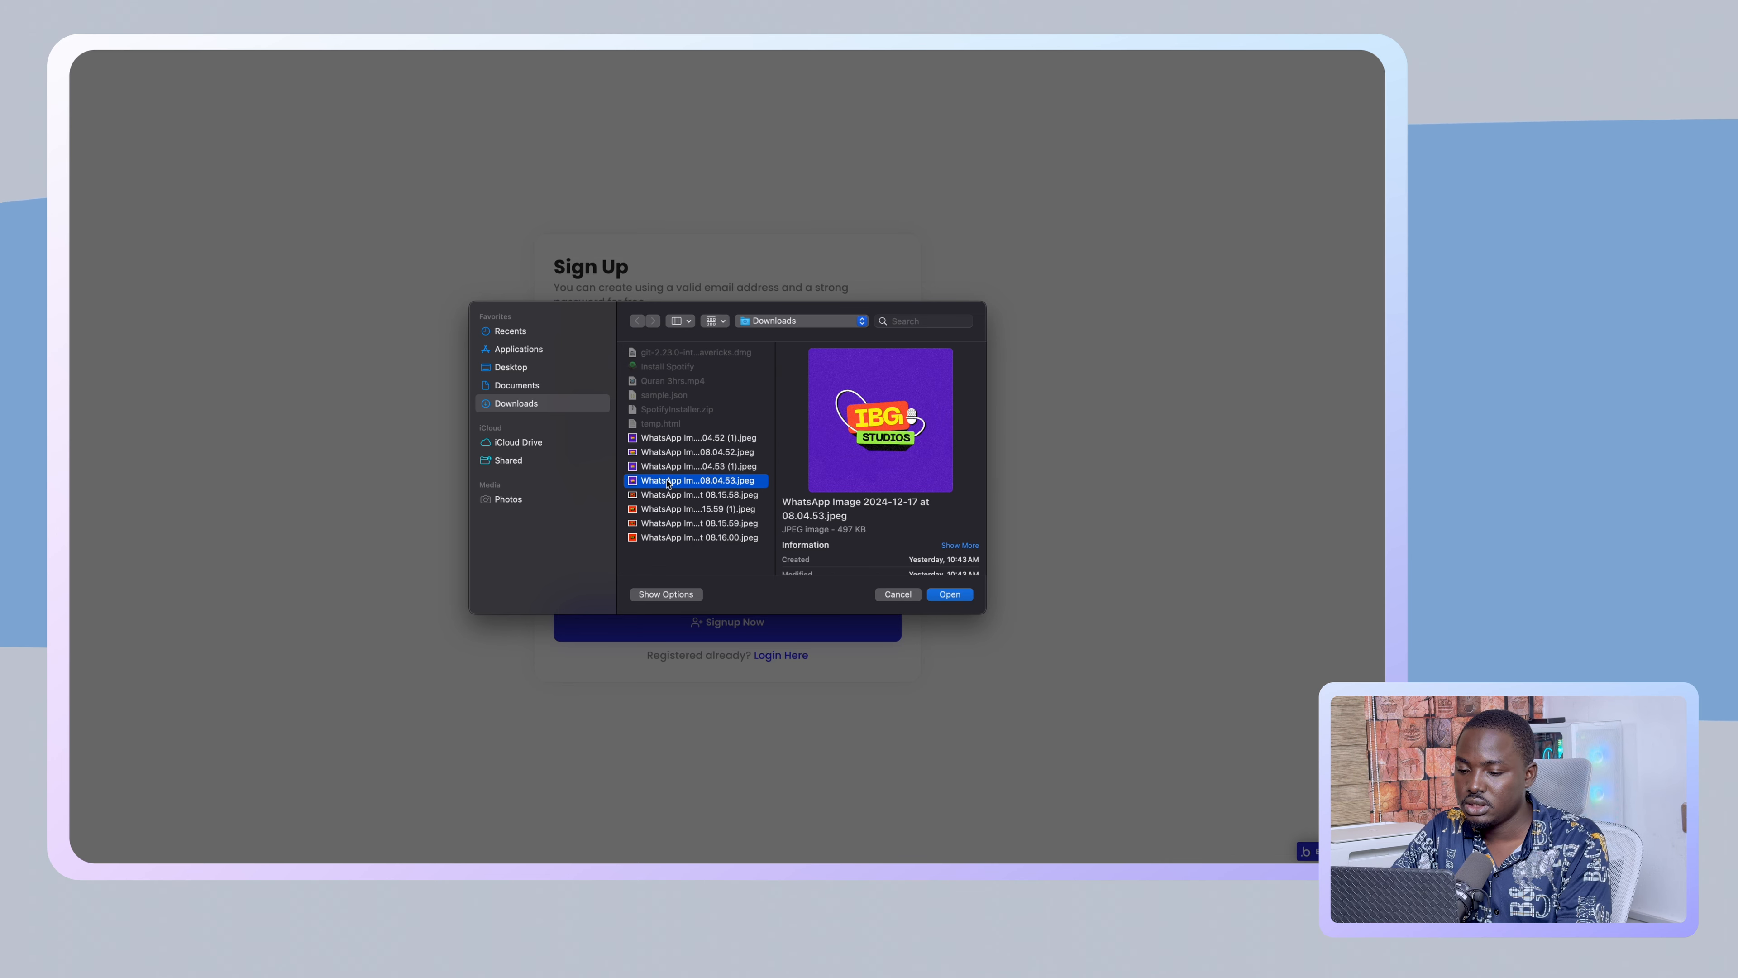
pyautogui.click(525, 443)
pyautogui.click(521, 461)
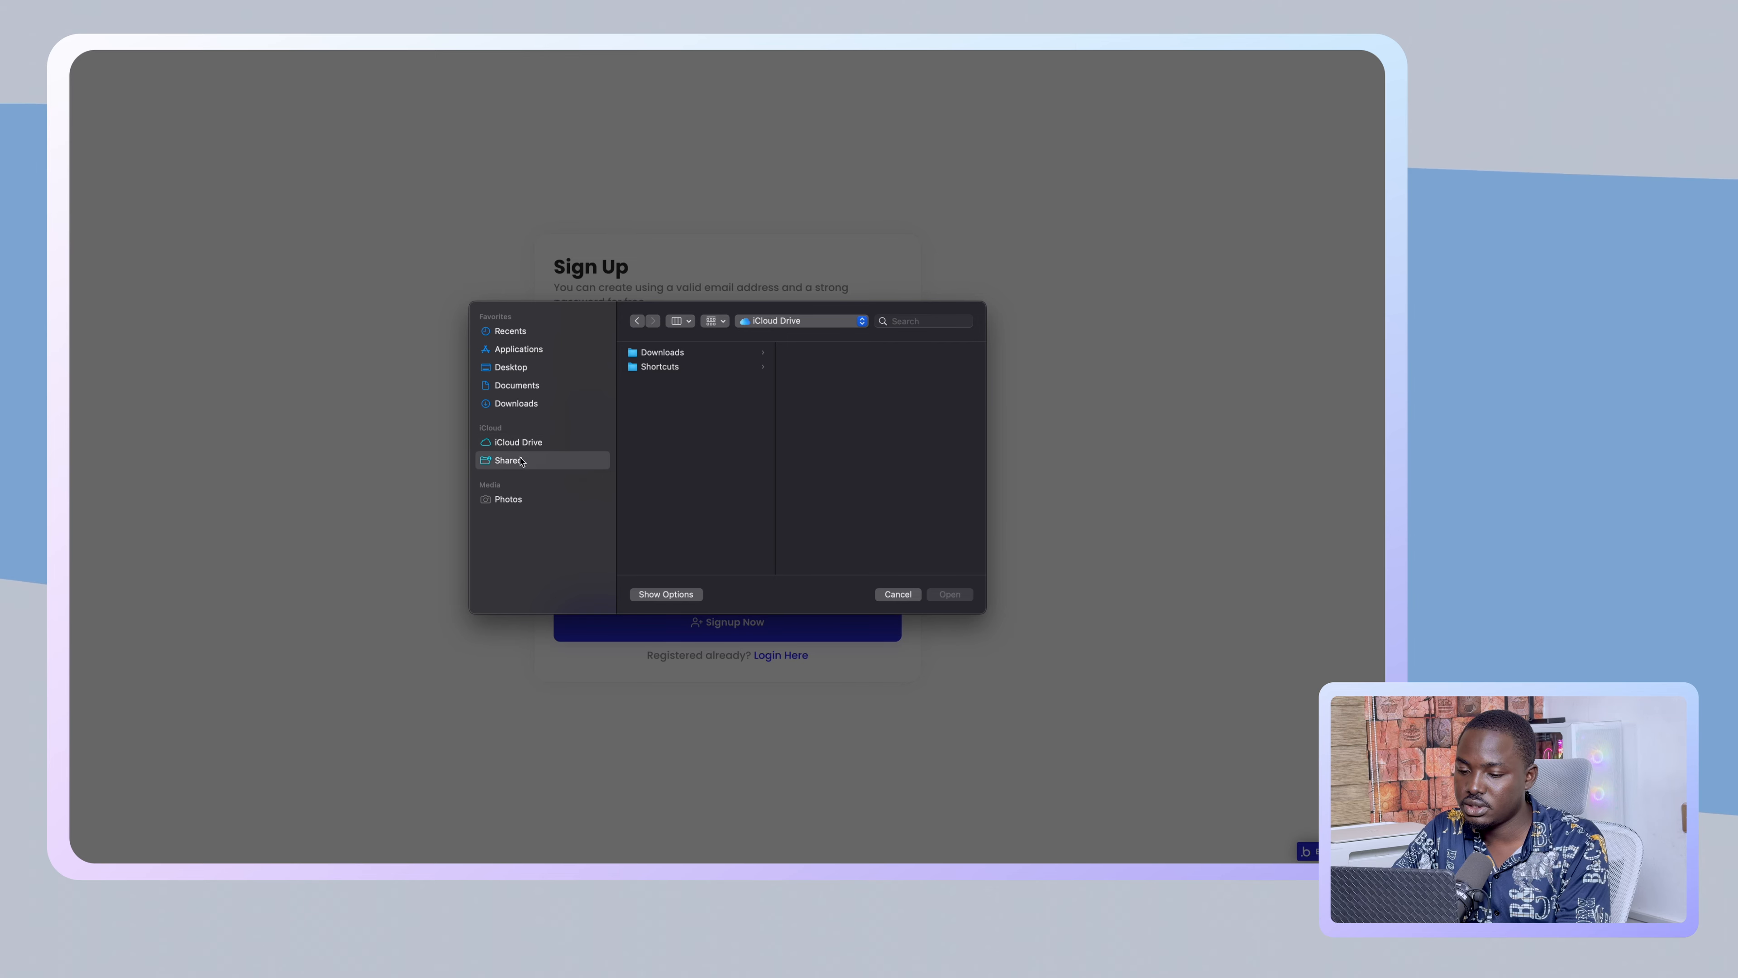
pyautogui.click(527, 443)
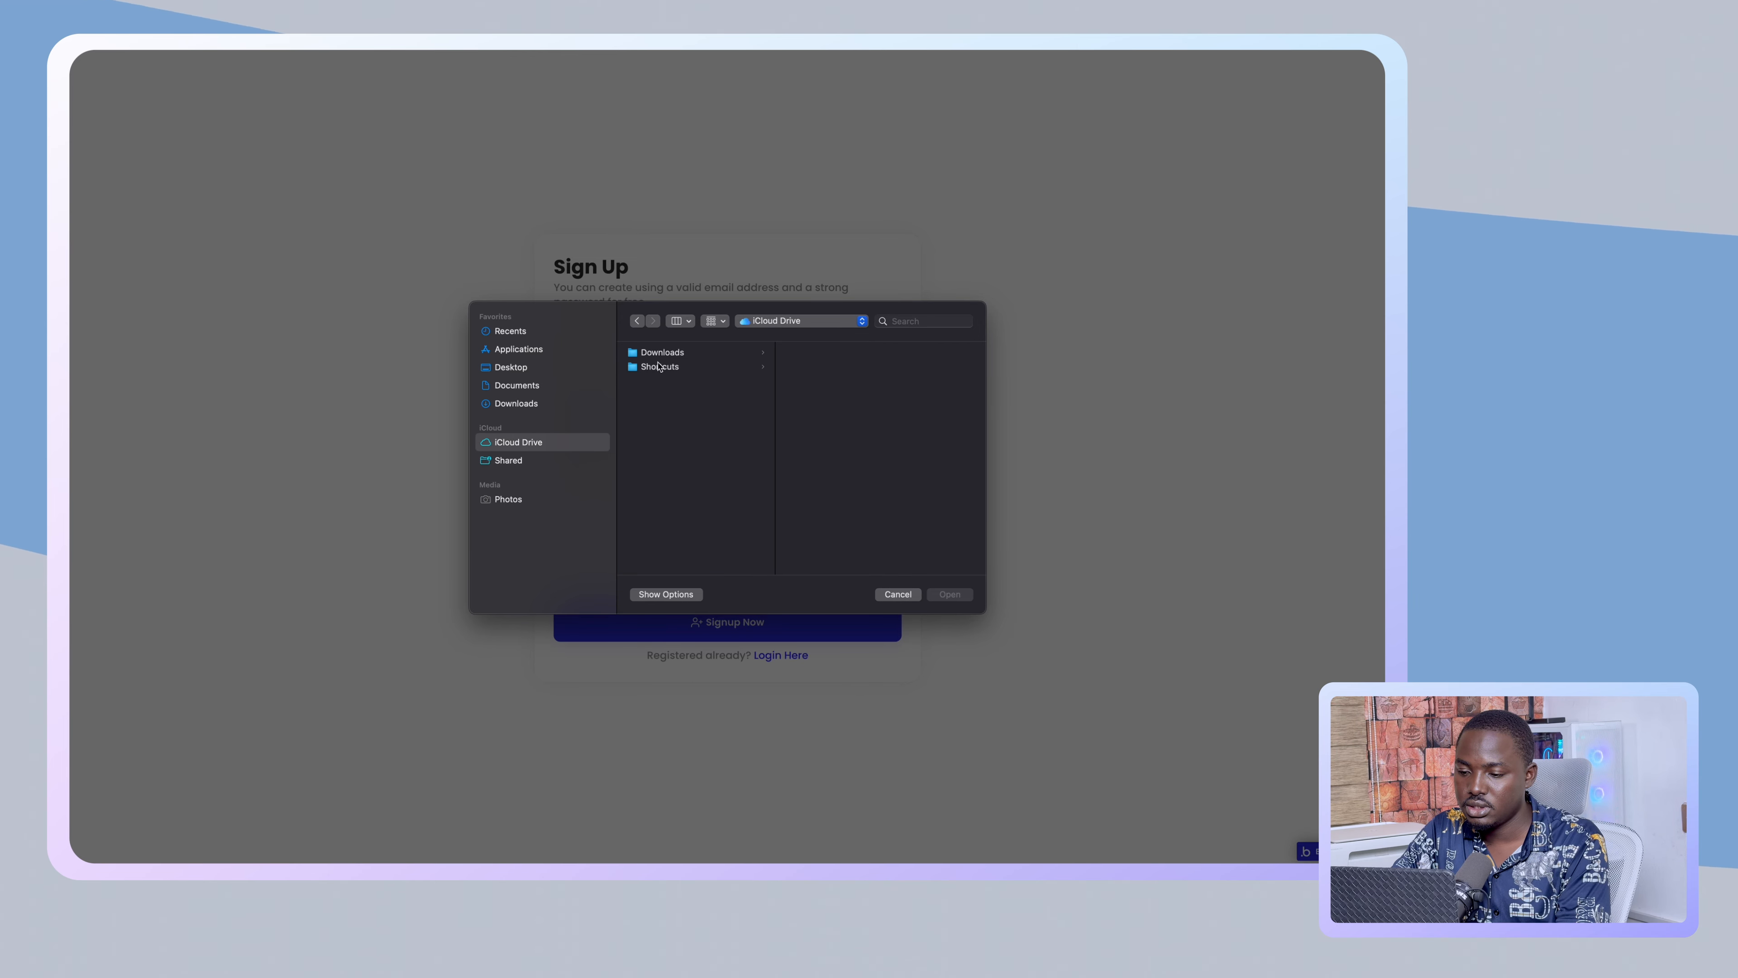
pyautogui.click(765, 354)
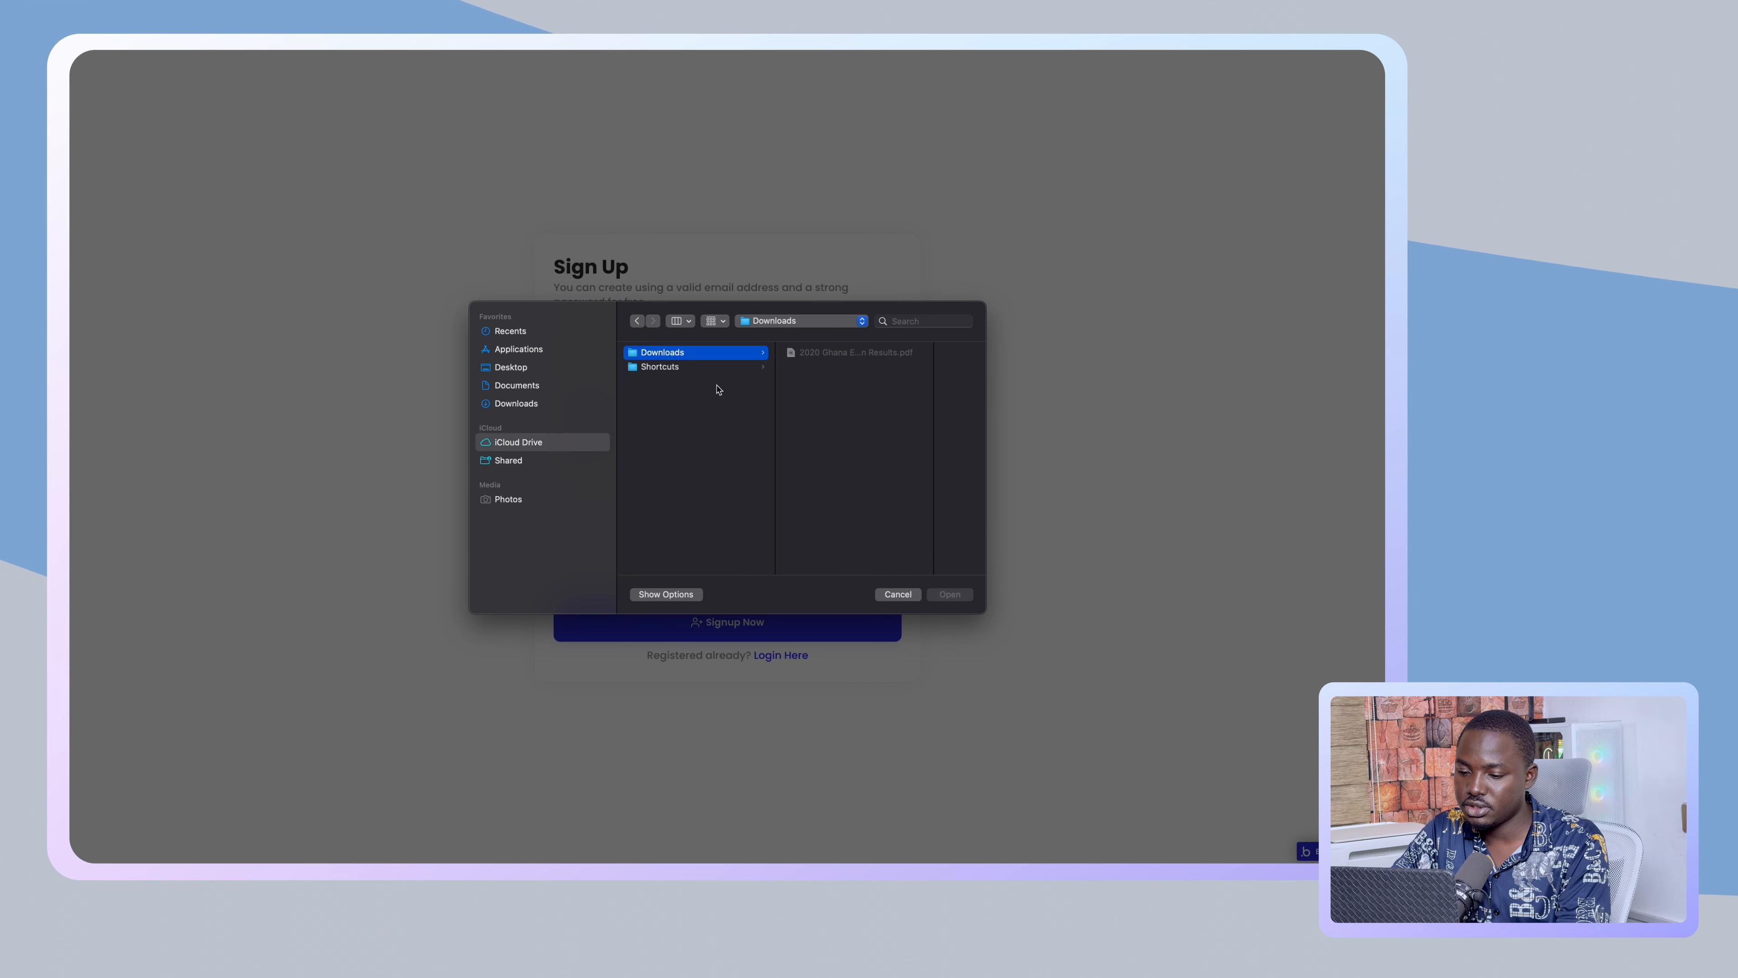
pyautogui.click(512, 500)
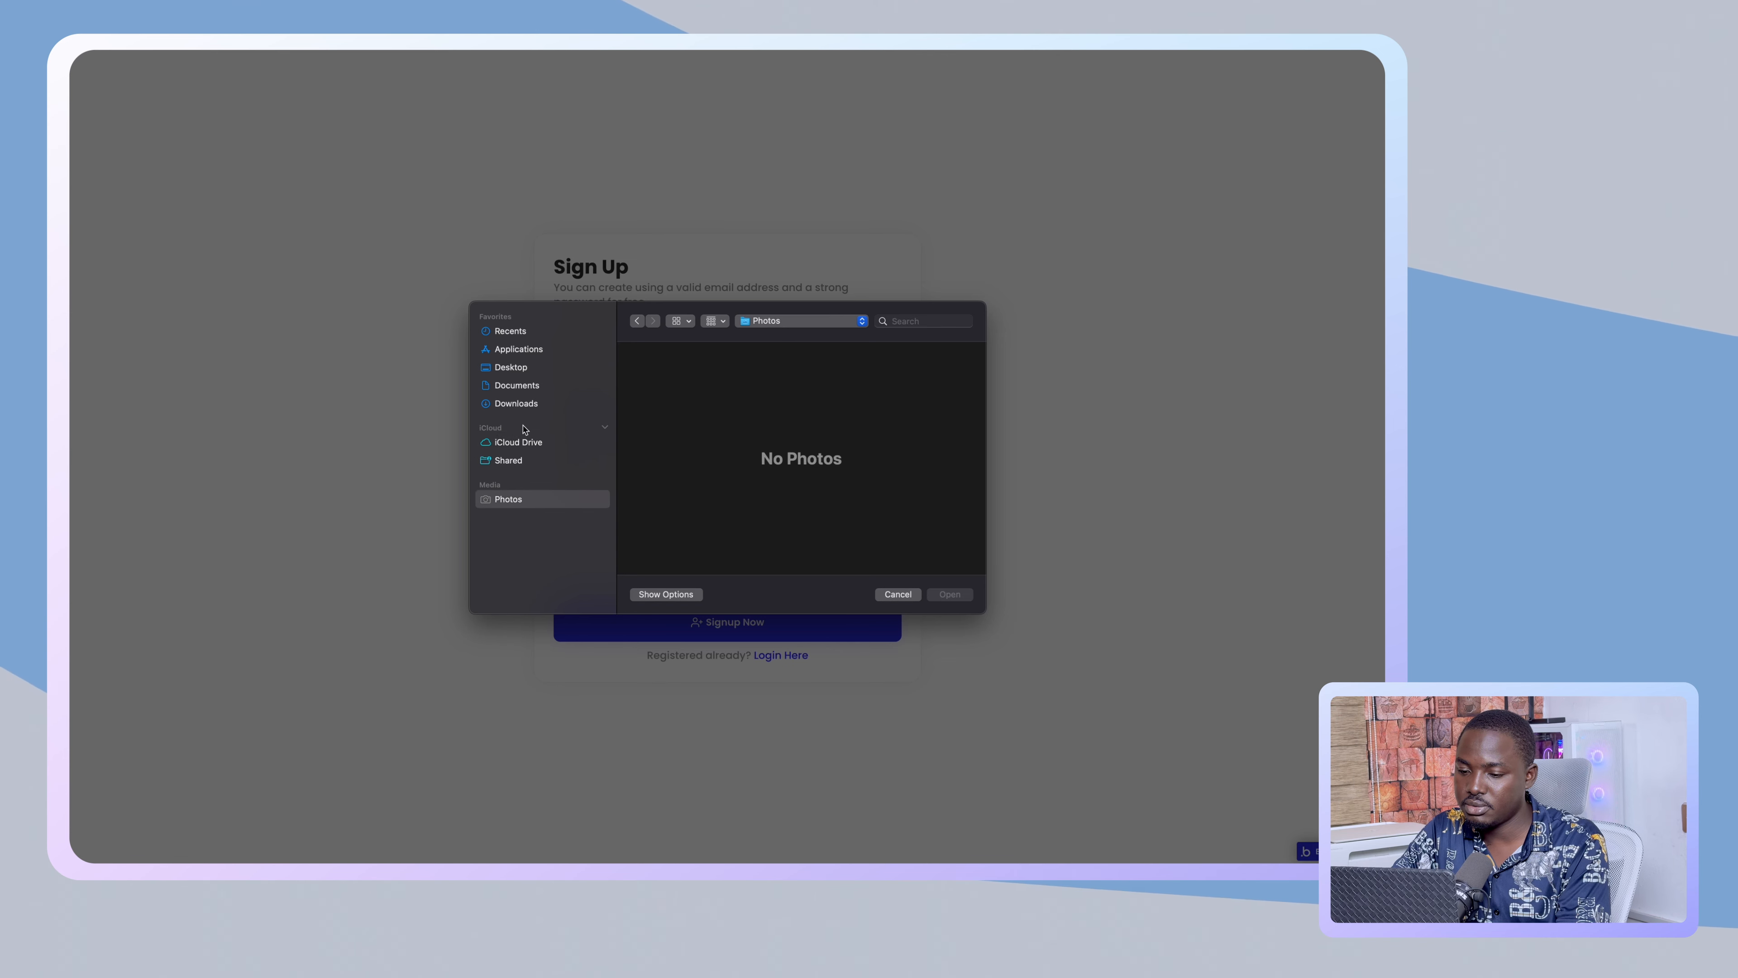
pyautogui.click(524, 385)
pyautogui.click(524, 367)
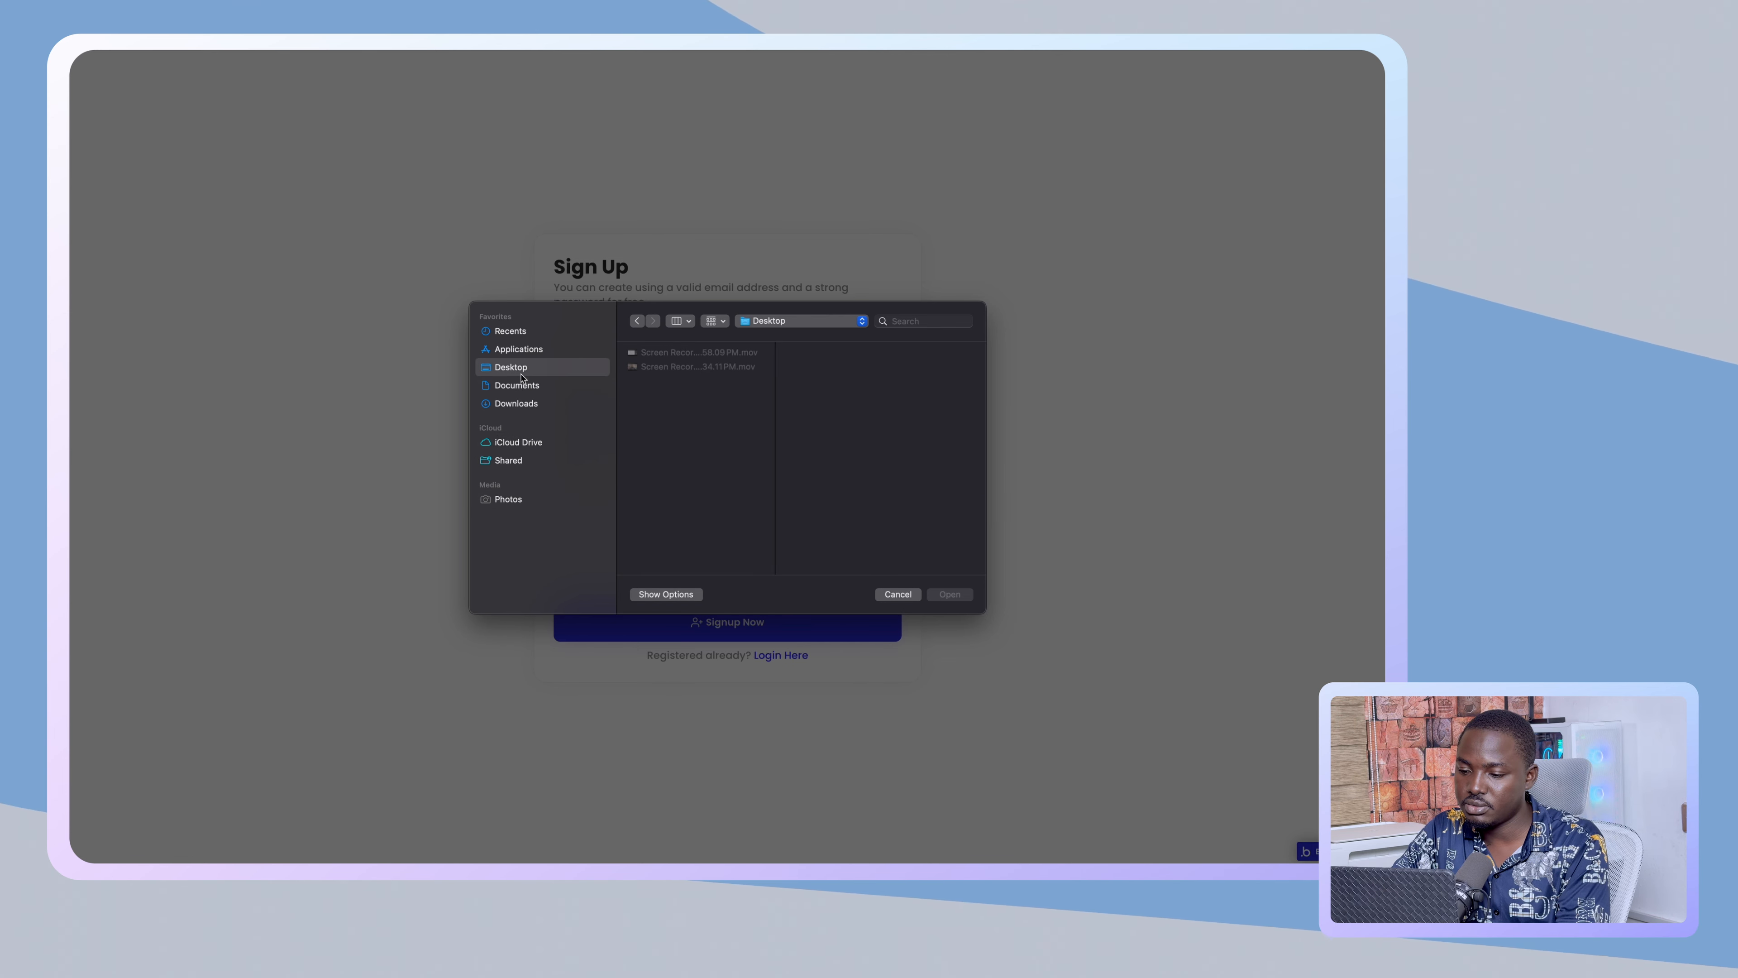
pyautogui.click(517, 349)
pyautogui.click(512, 333)
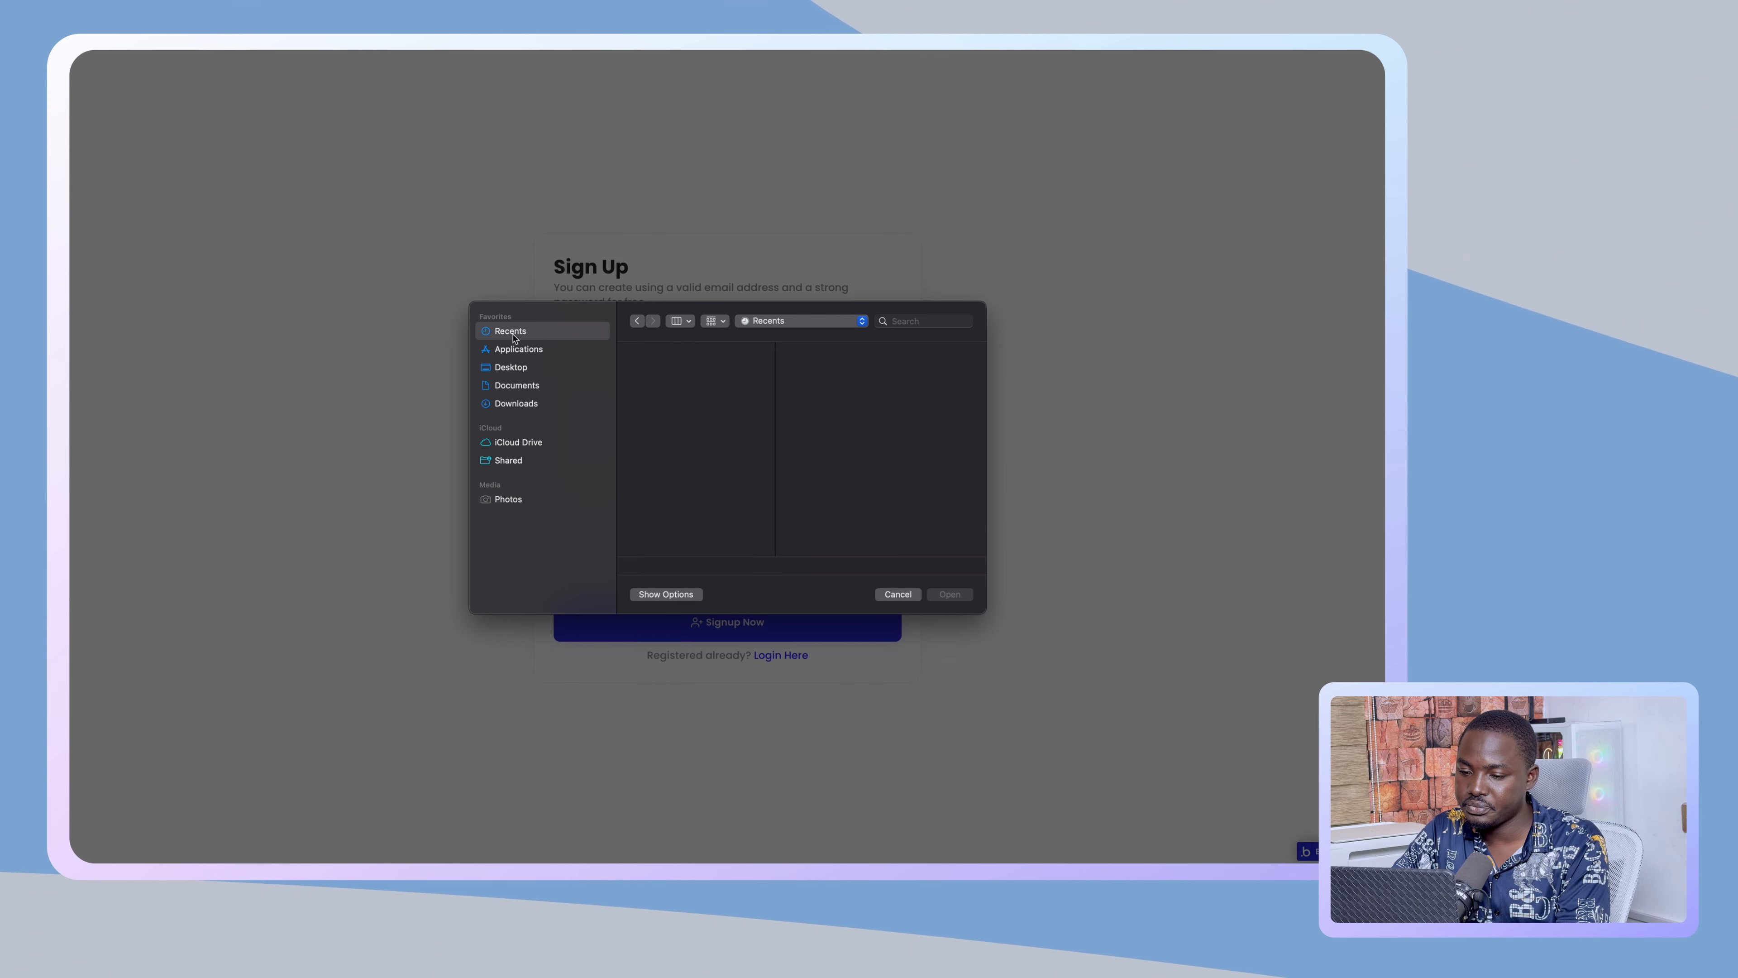
pyautogui.click(516, 403)
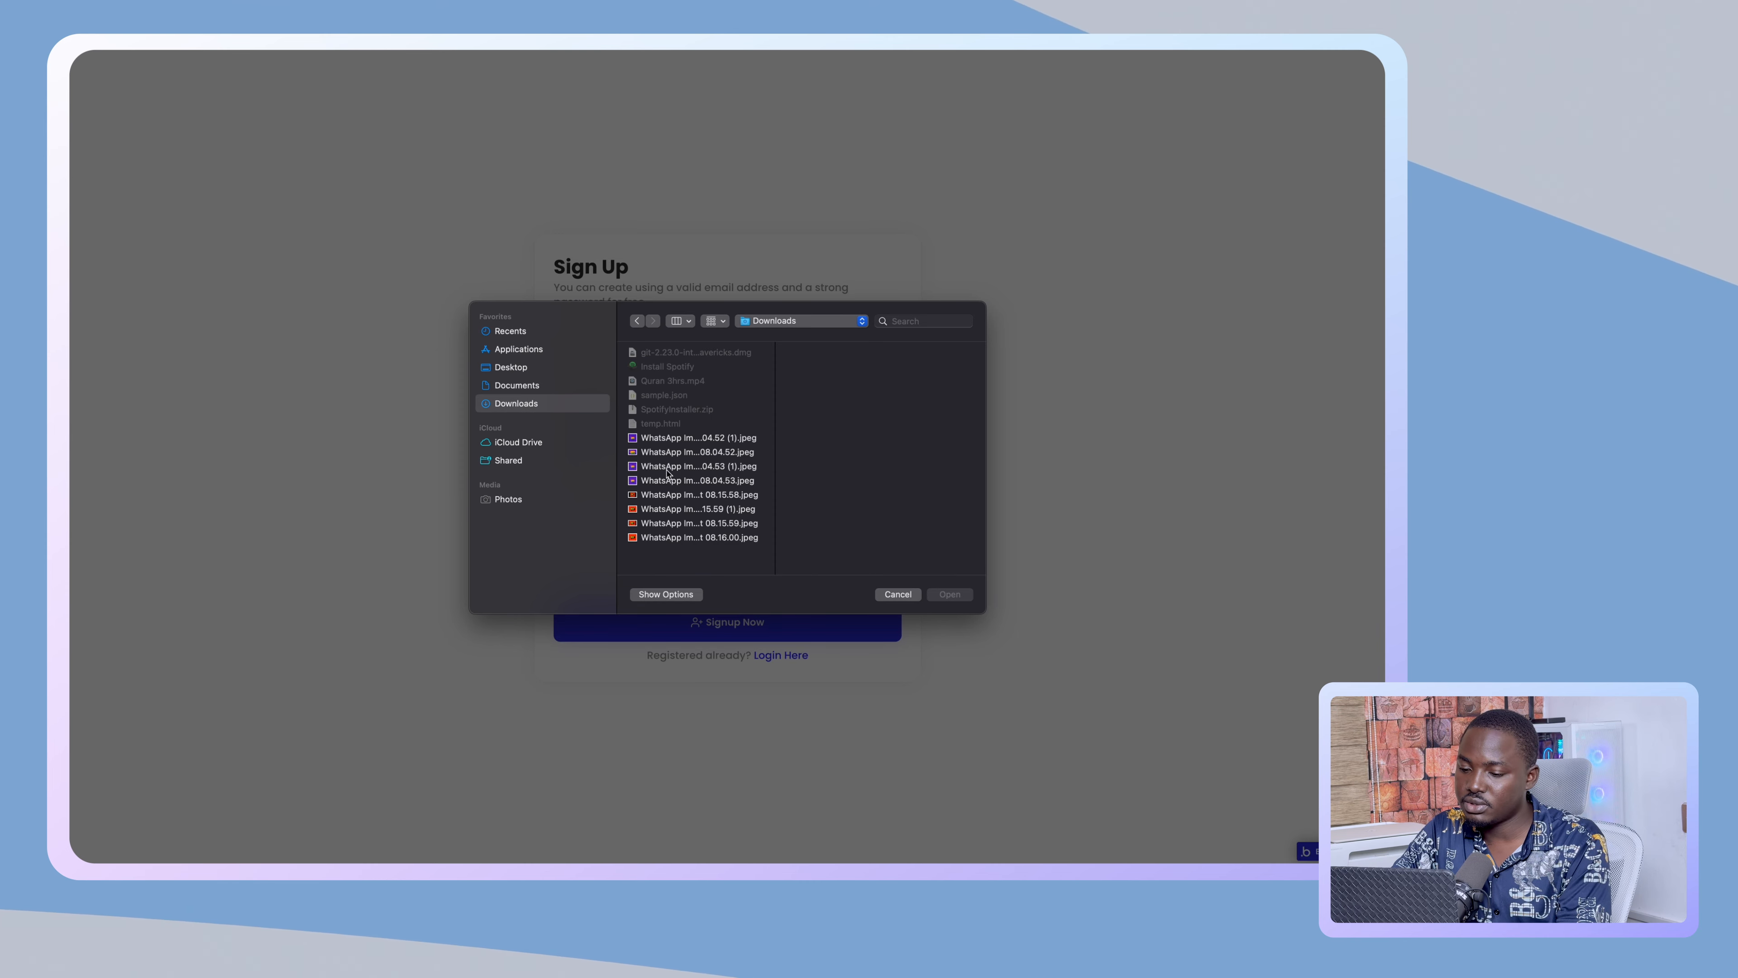
# - Upload the purple IBG logo as the profile picture and submit with Signup Now
pyautogui.click(667, 469)
pyautogui.click(957, 594)
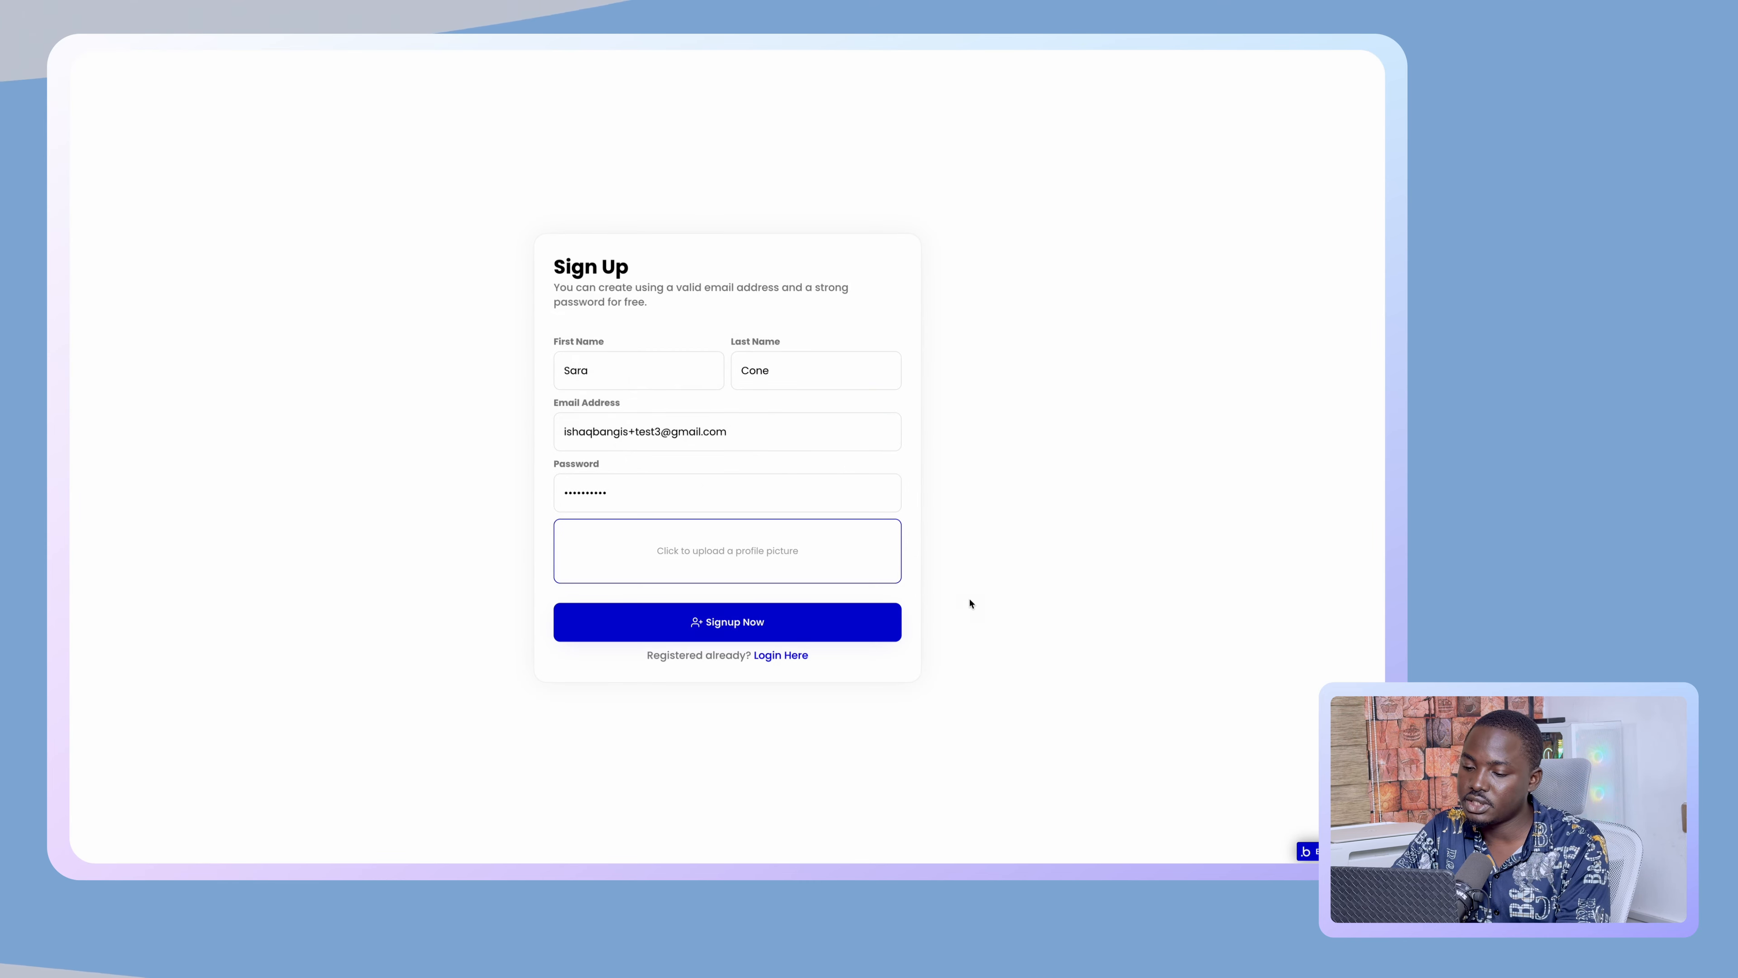
pyautogui.click(839, 629)
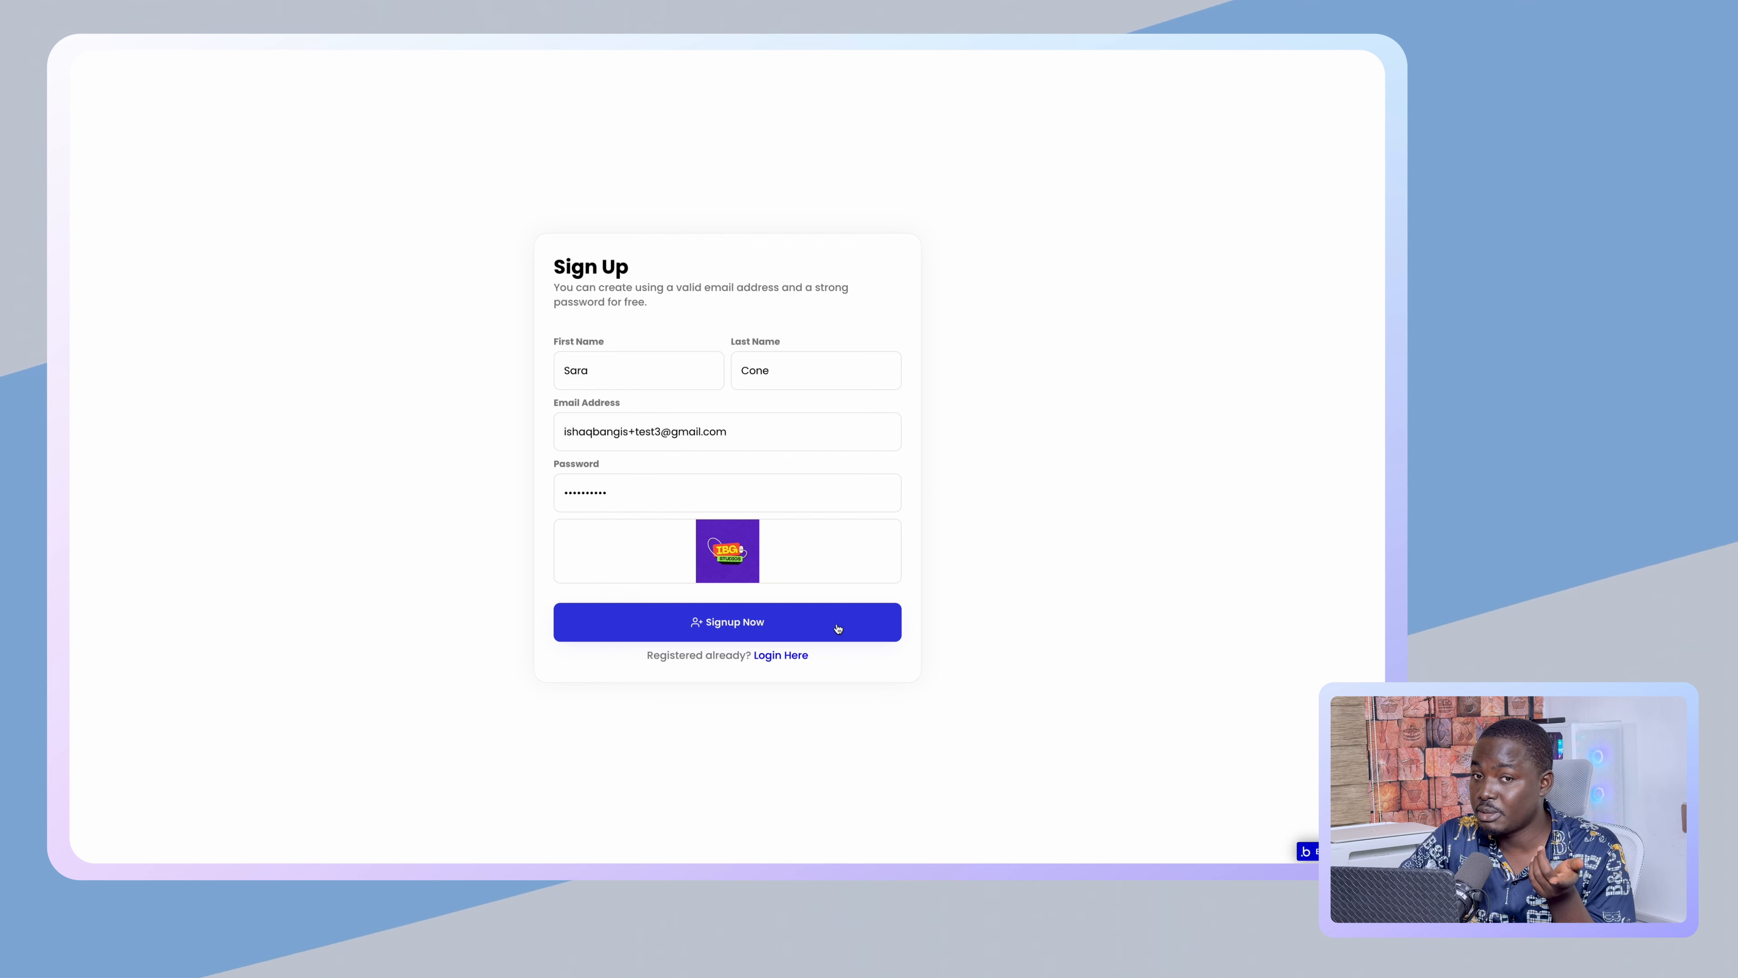
pyautogui.click(838, 627)
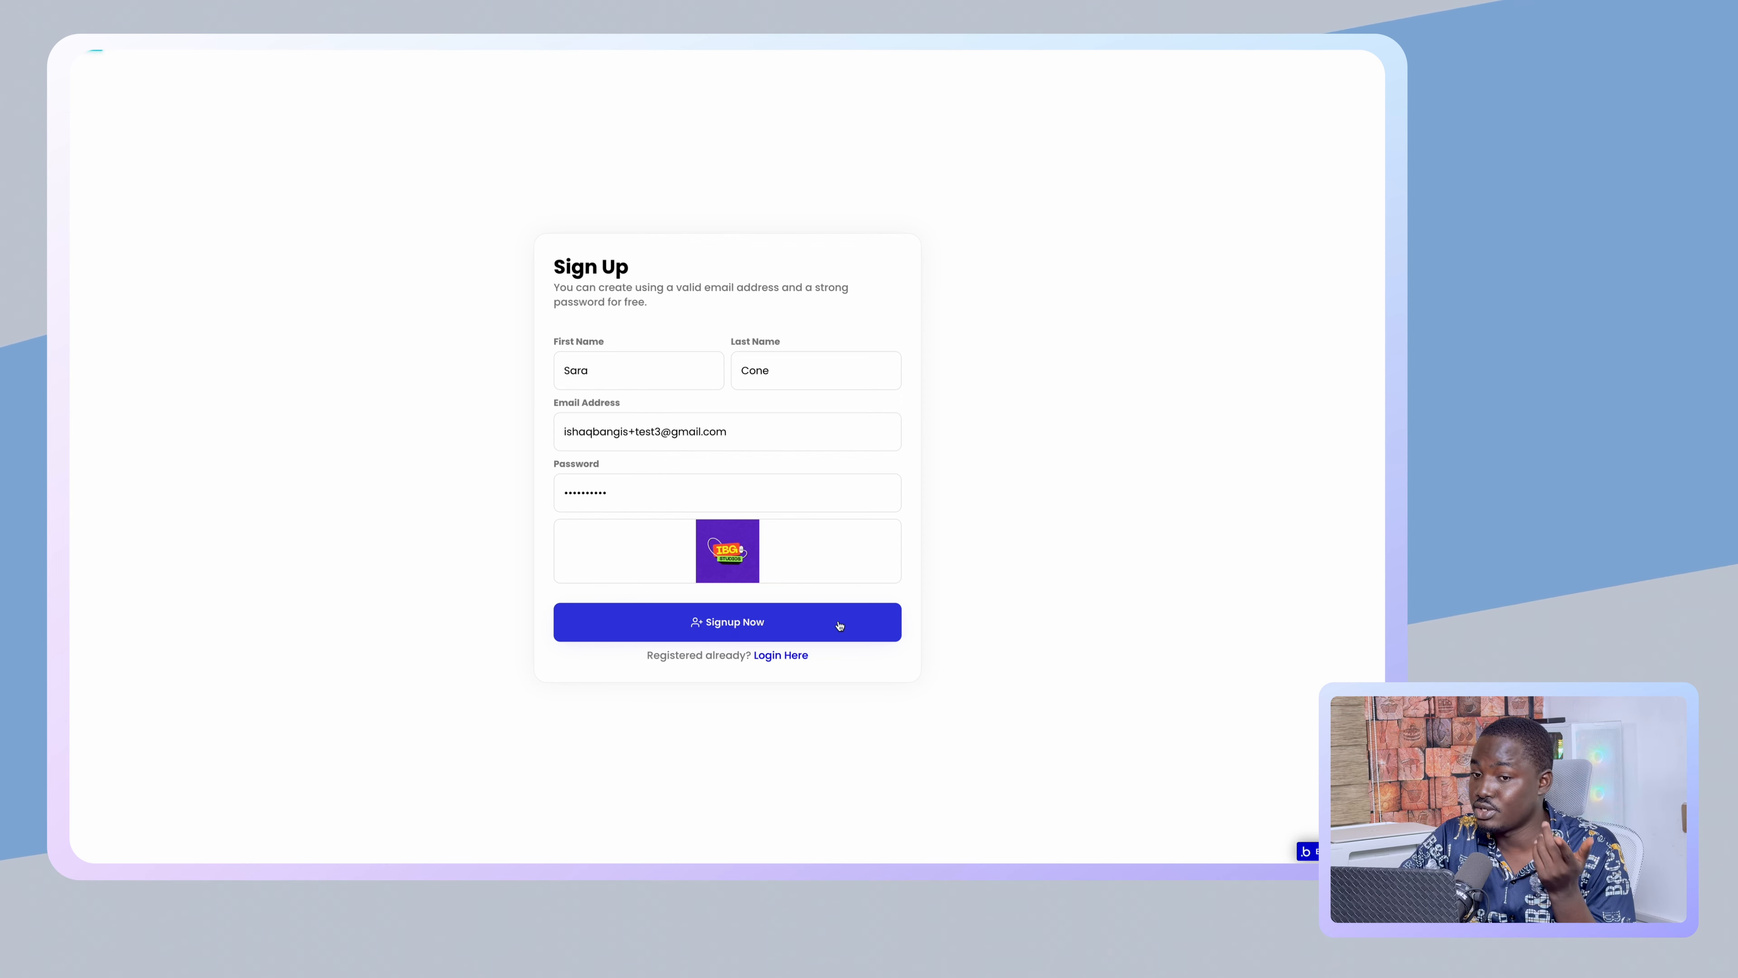
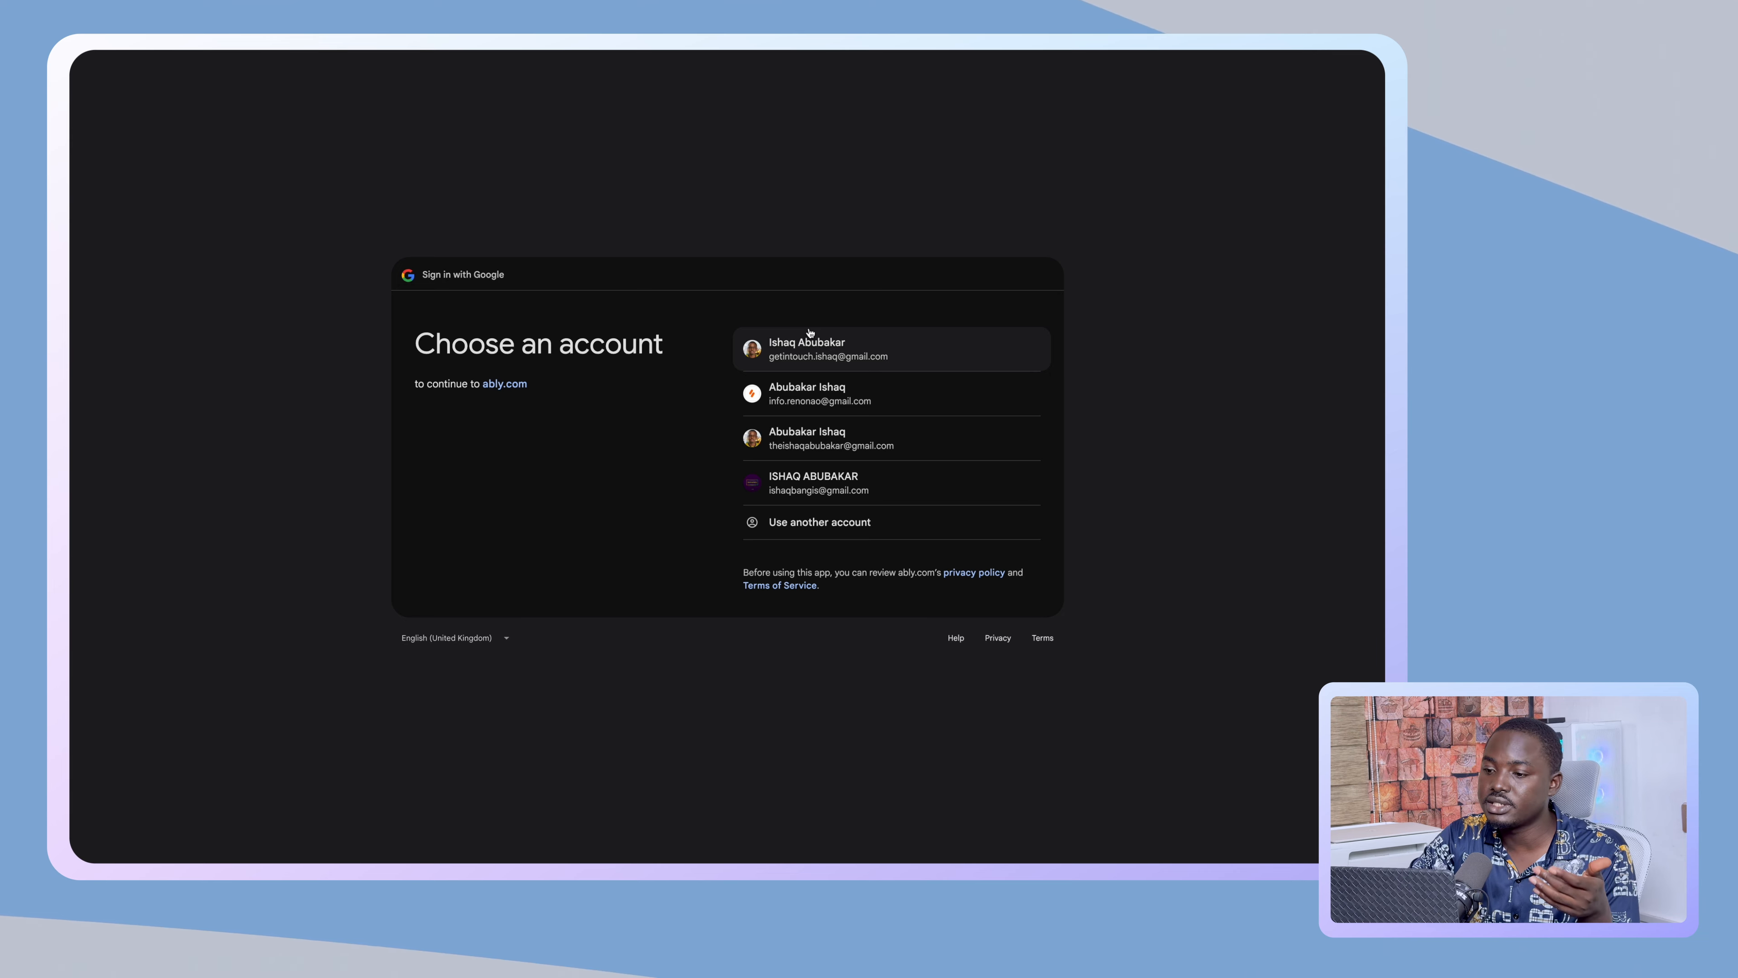
# - Sign up to Ably with a Google account and agree to the terms of service
pyautogui.click(811, 342)
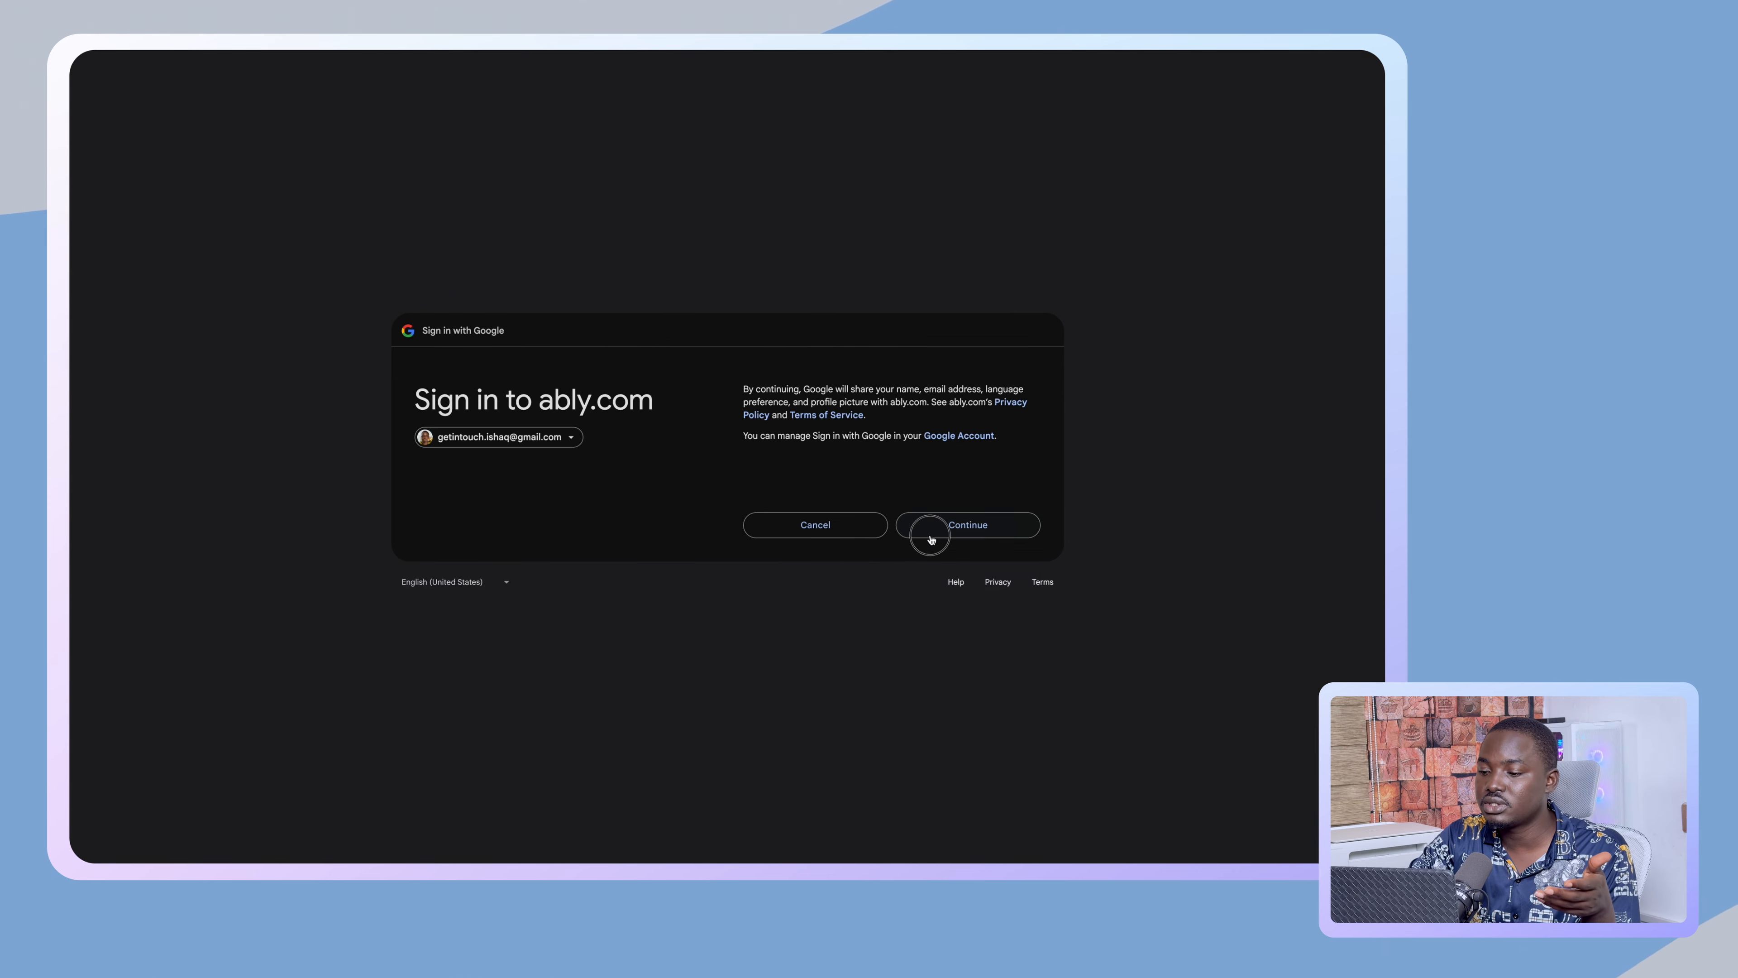
pyautogui.click(930, 540)
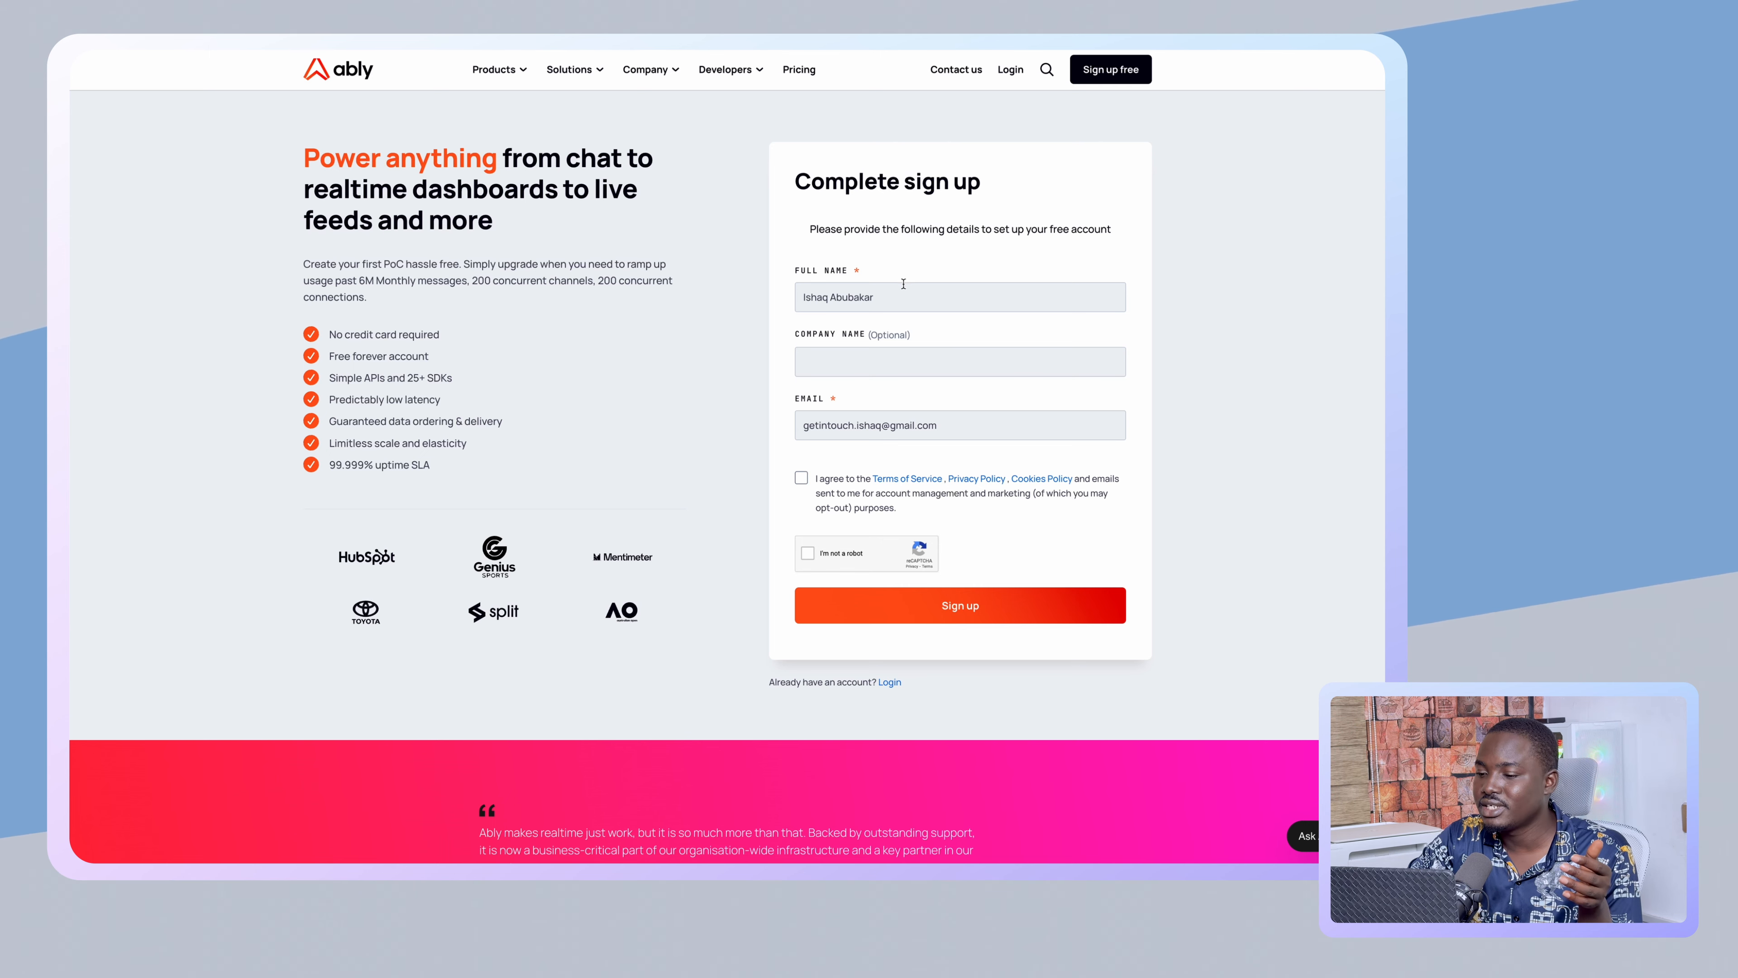
pyautogui.click(890, 290)
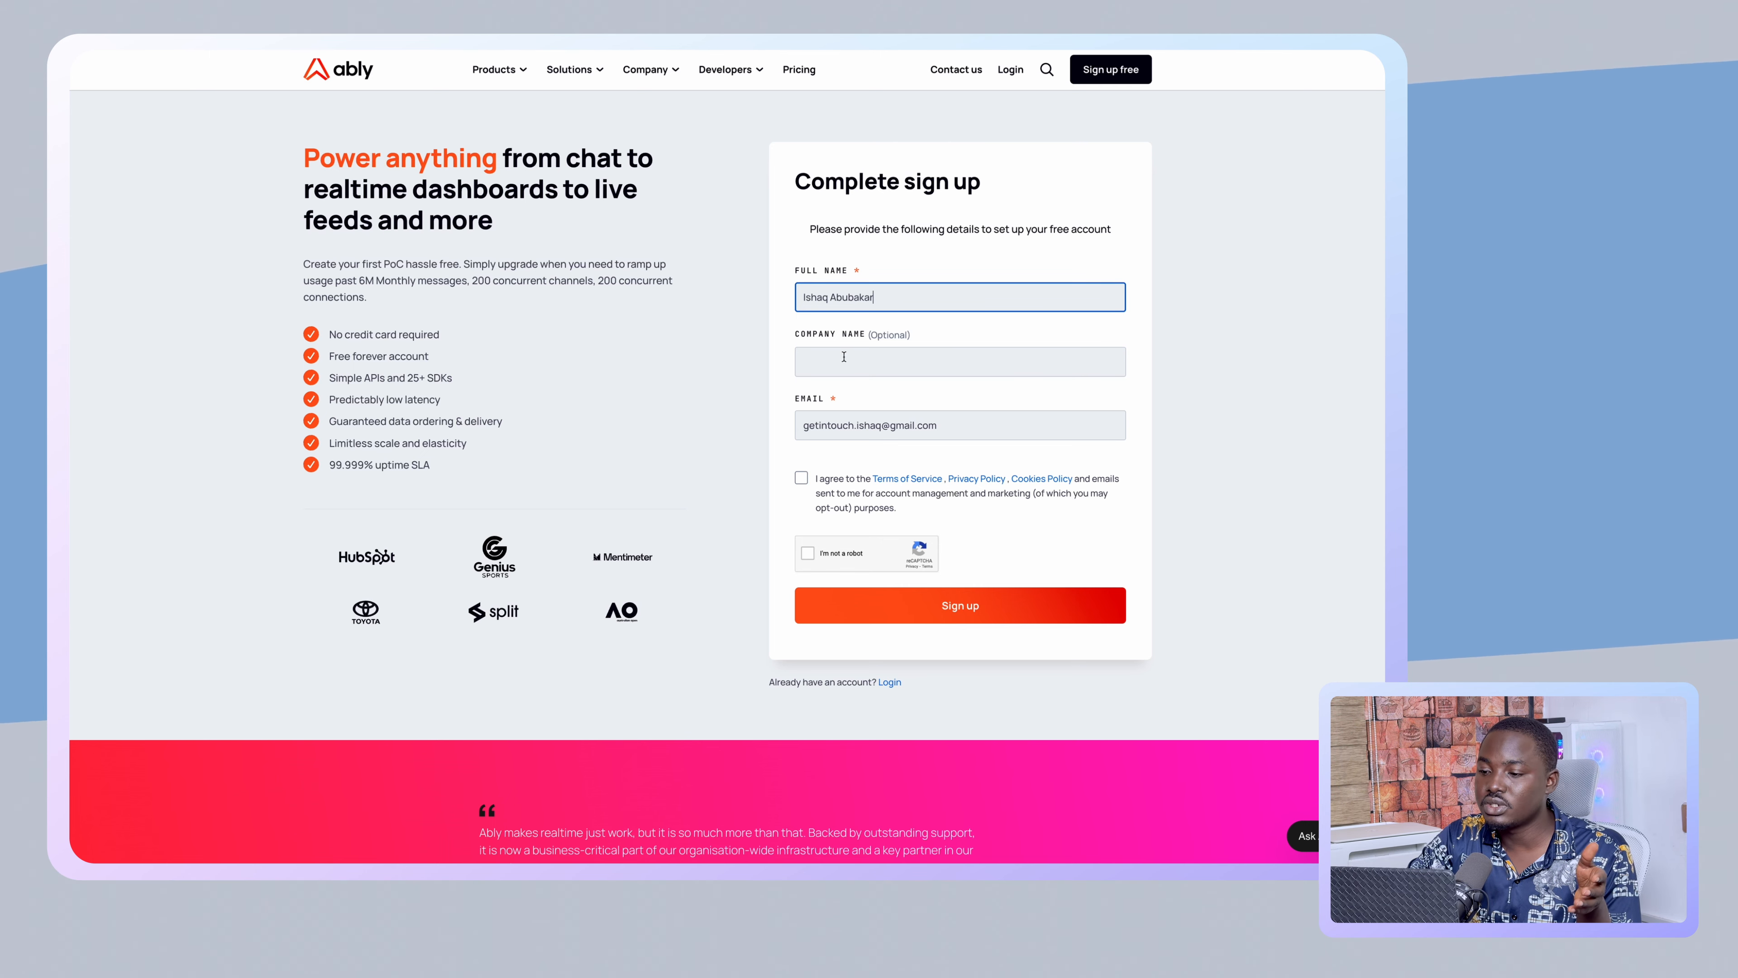
pyautogui.click(870, 426)
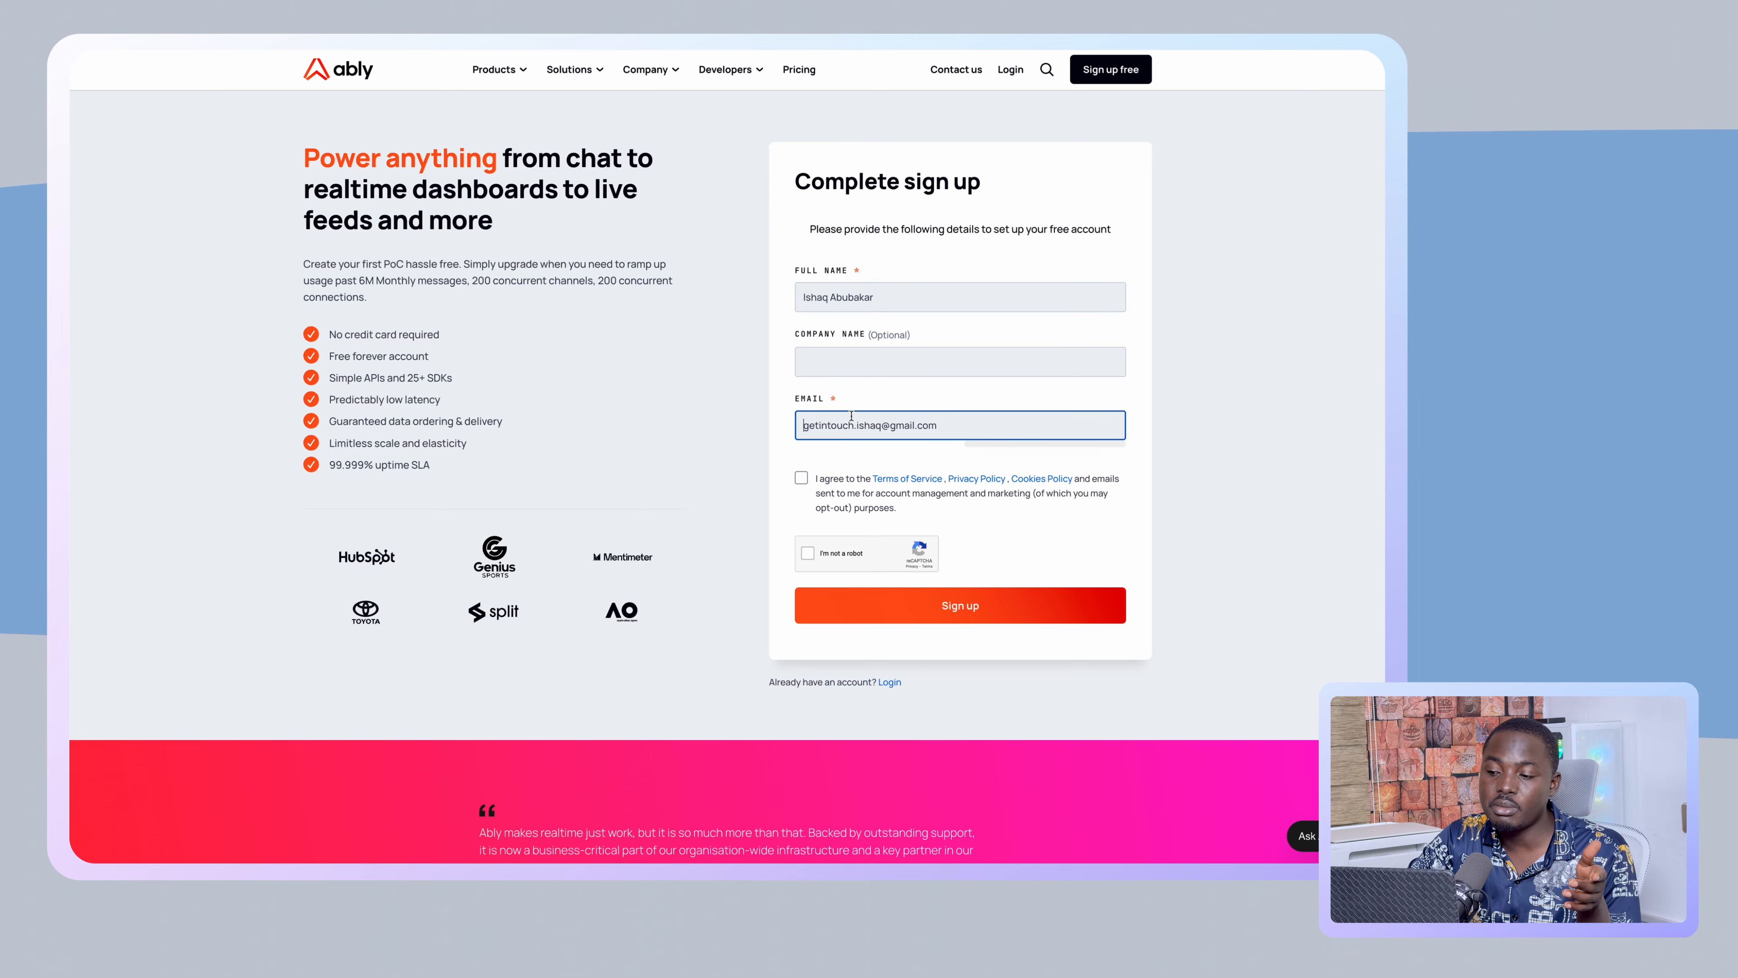
pyautogui.click(801, 479)
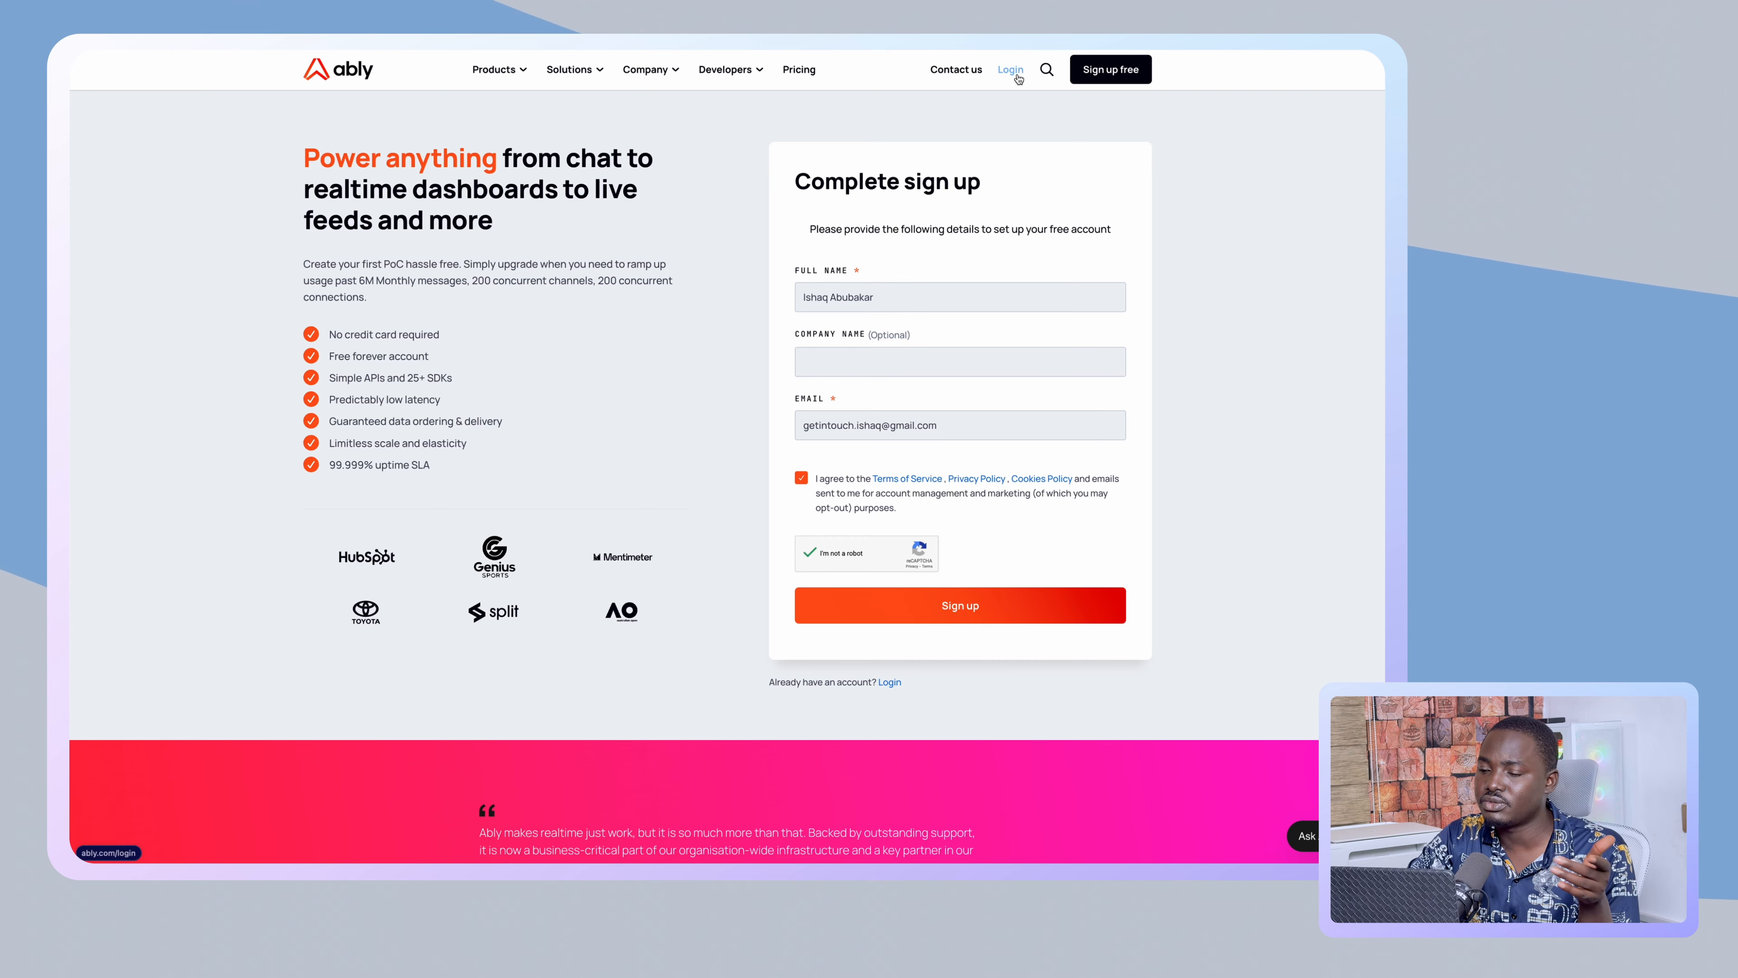
# - Switch to Ably's login page and choose to continue with Google
pyautogui.click(1018, 78)
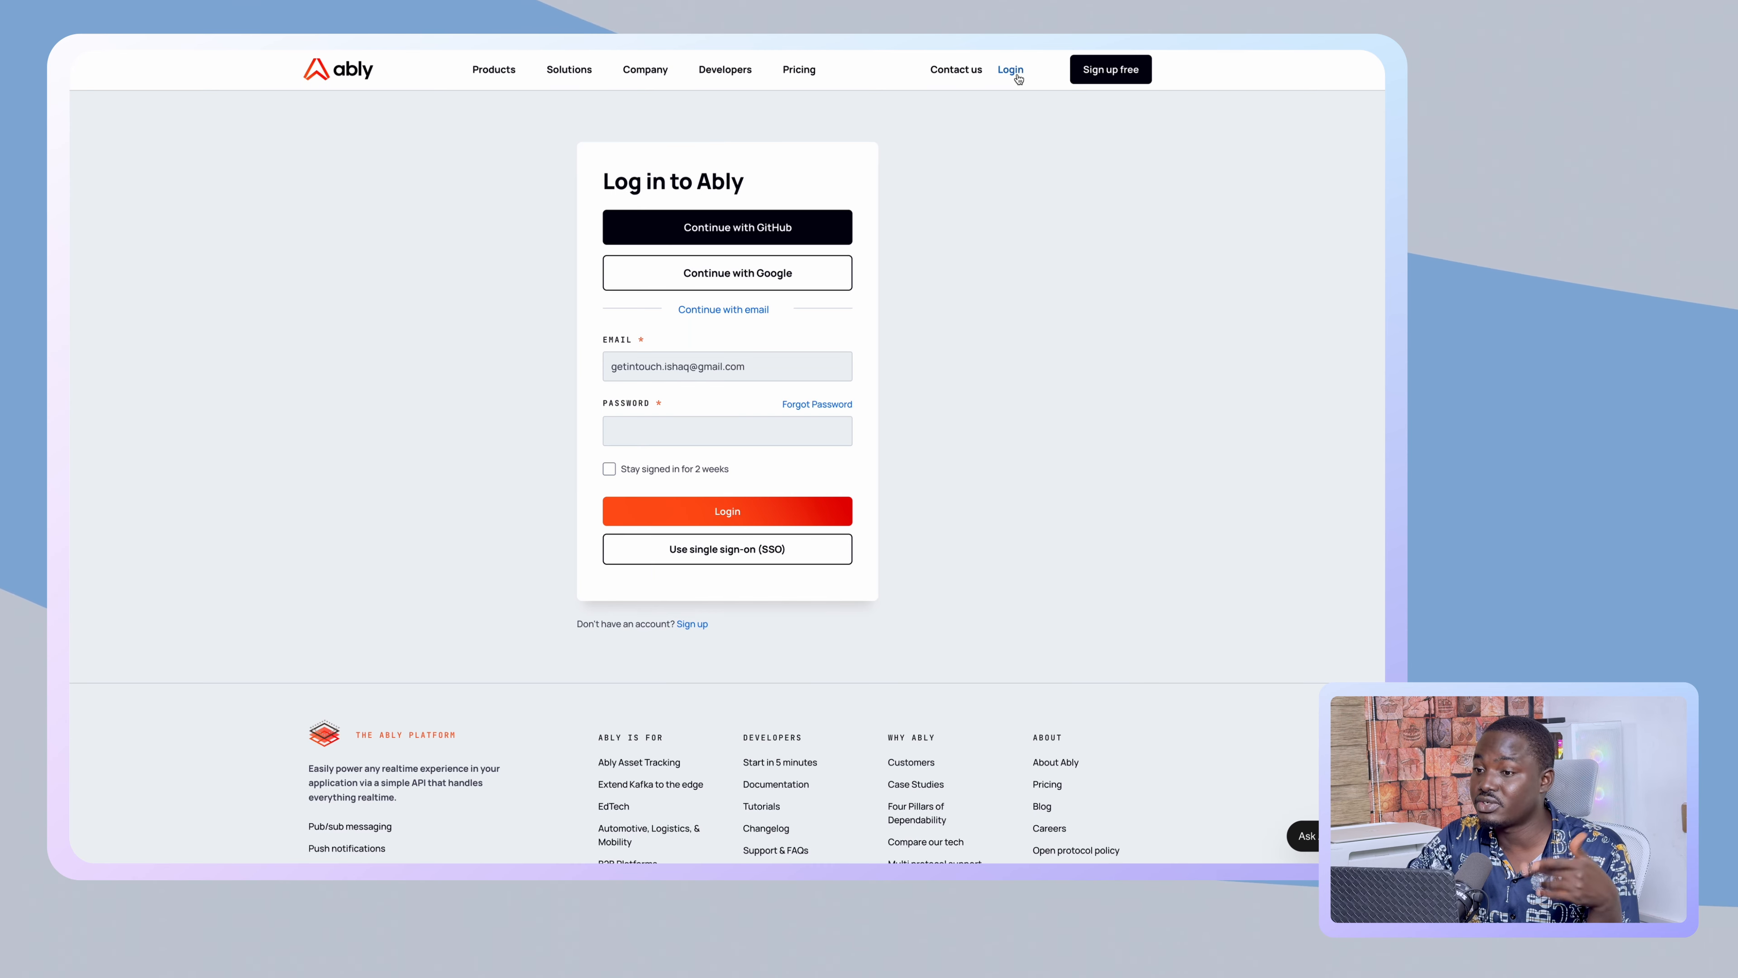
pyautogui.click(747, 361)
pyautogui.click(836, 365)
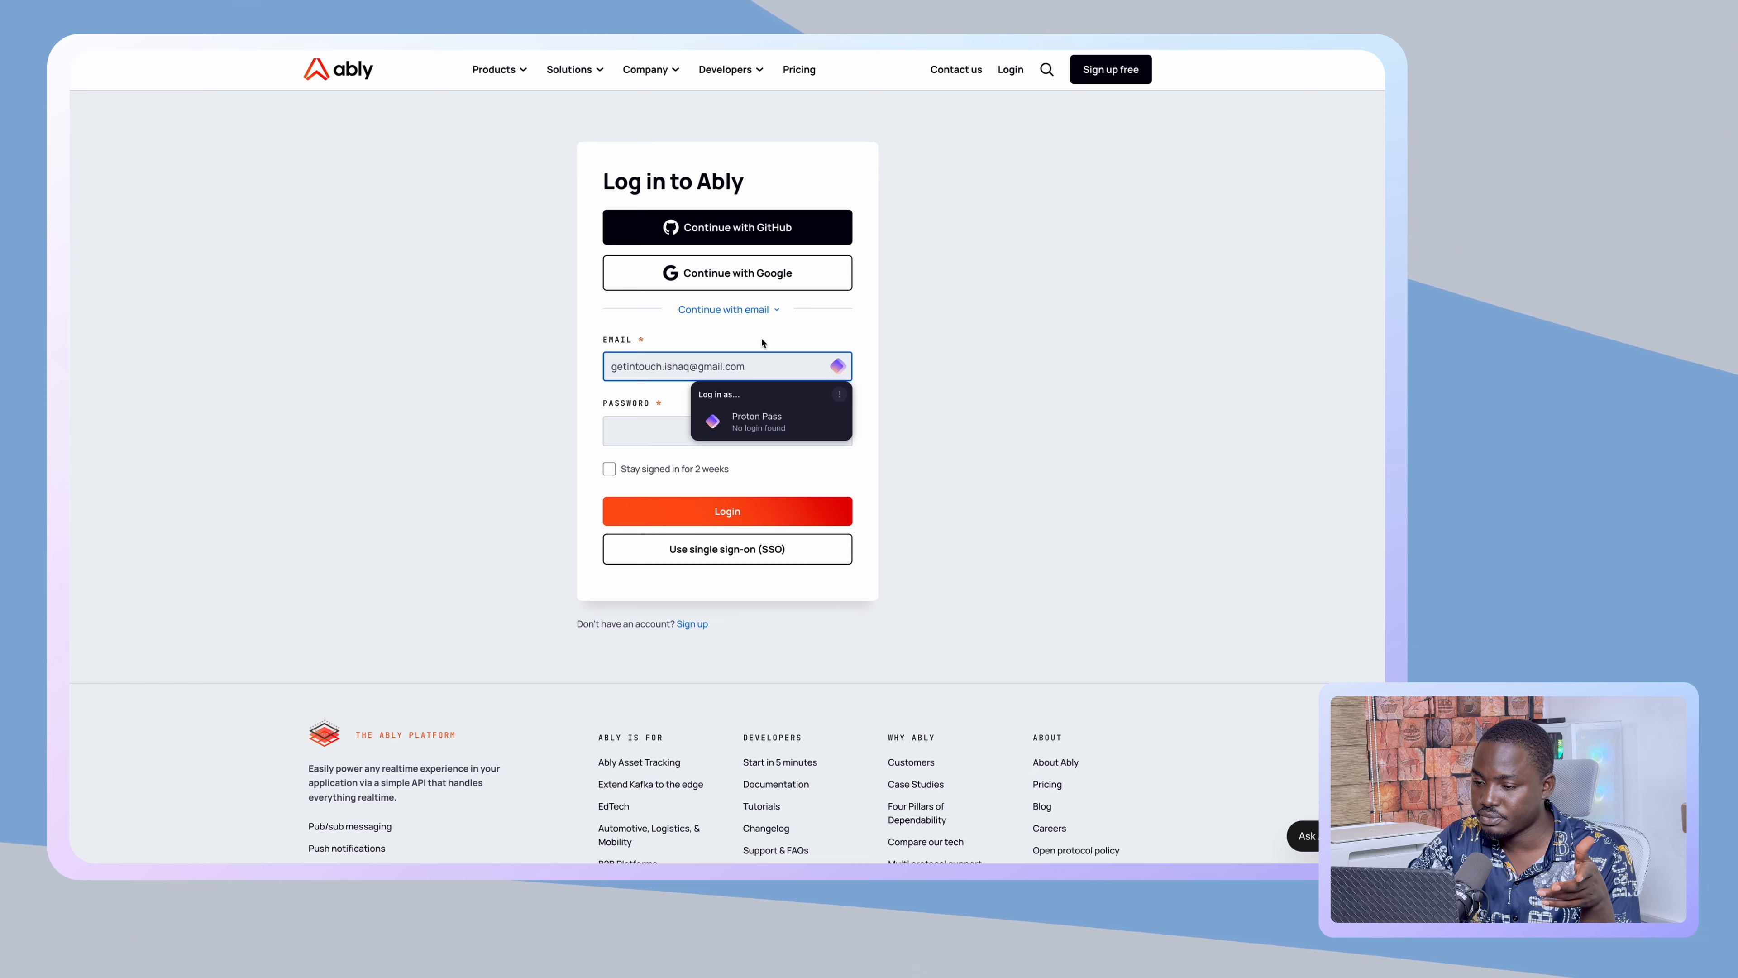
pyautogui.click(795, 285)
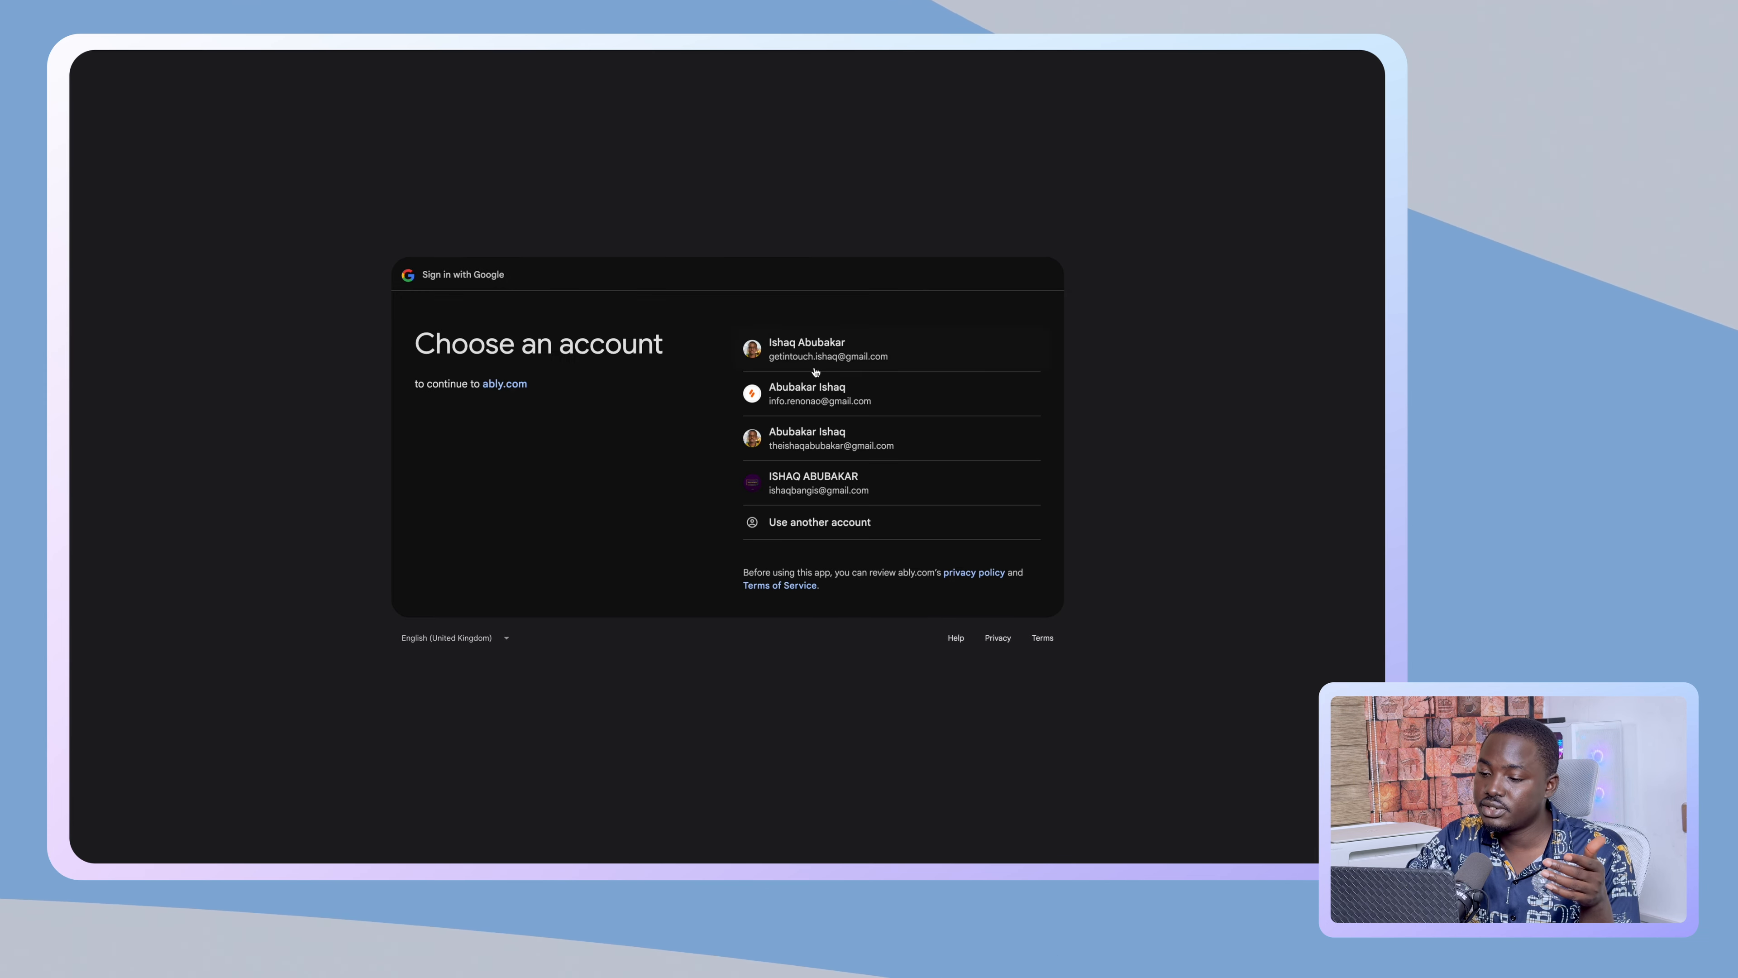
# - Log in with another Google account and reach the Your apps list showing MH - User Presence Tracker
pyautogui.click(815, 443)
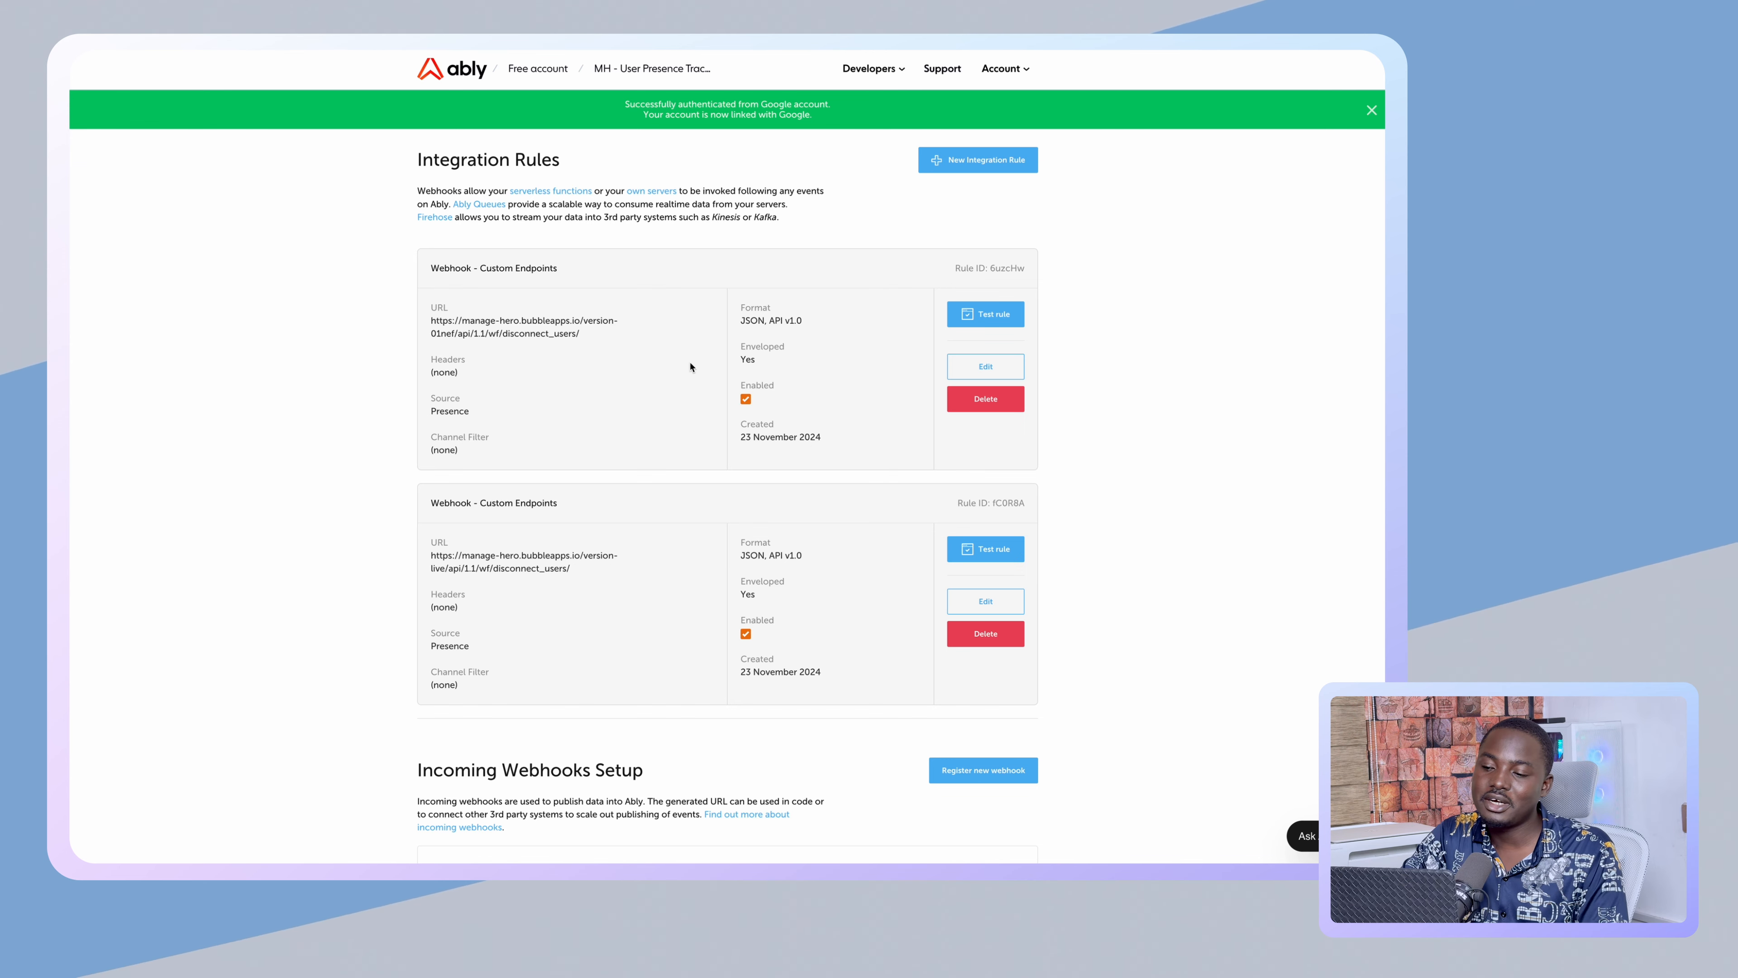
pyautogui.scroll(-5, 736, 409)
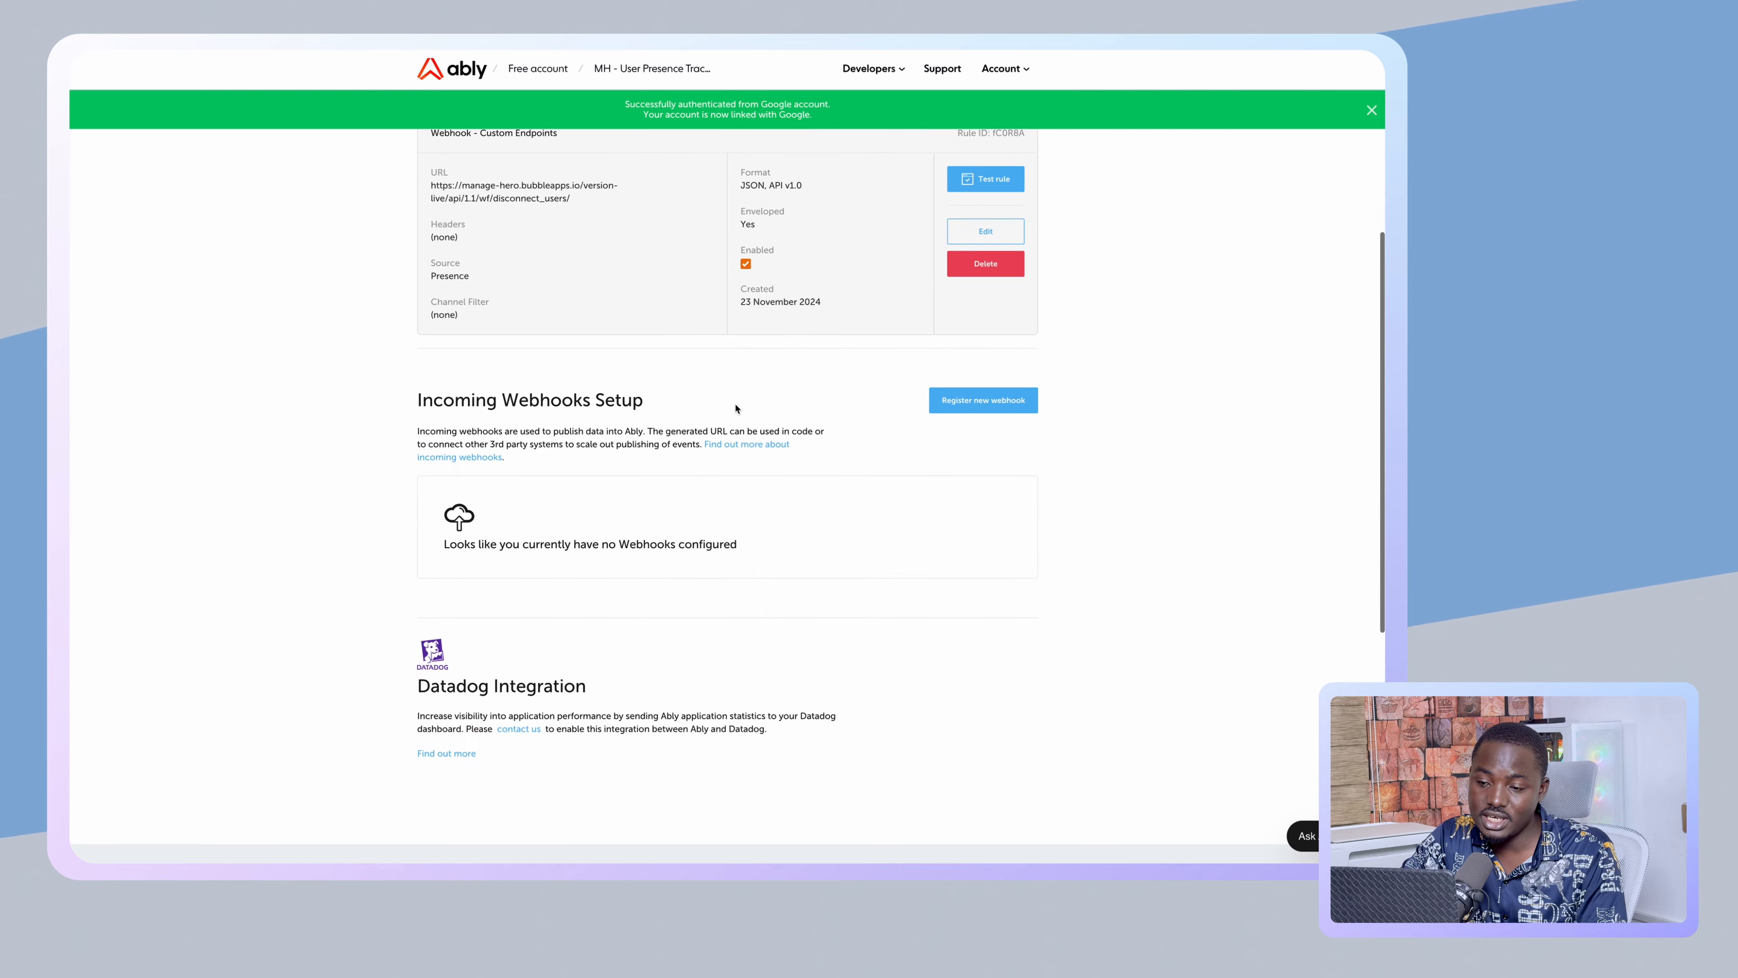
pyautogui.scroll(5, 736, 409)
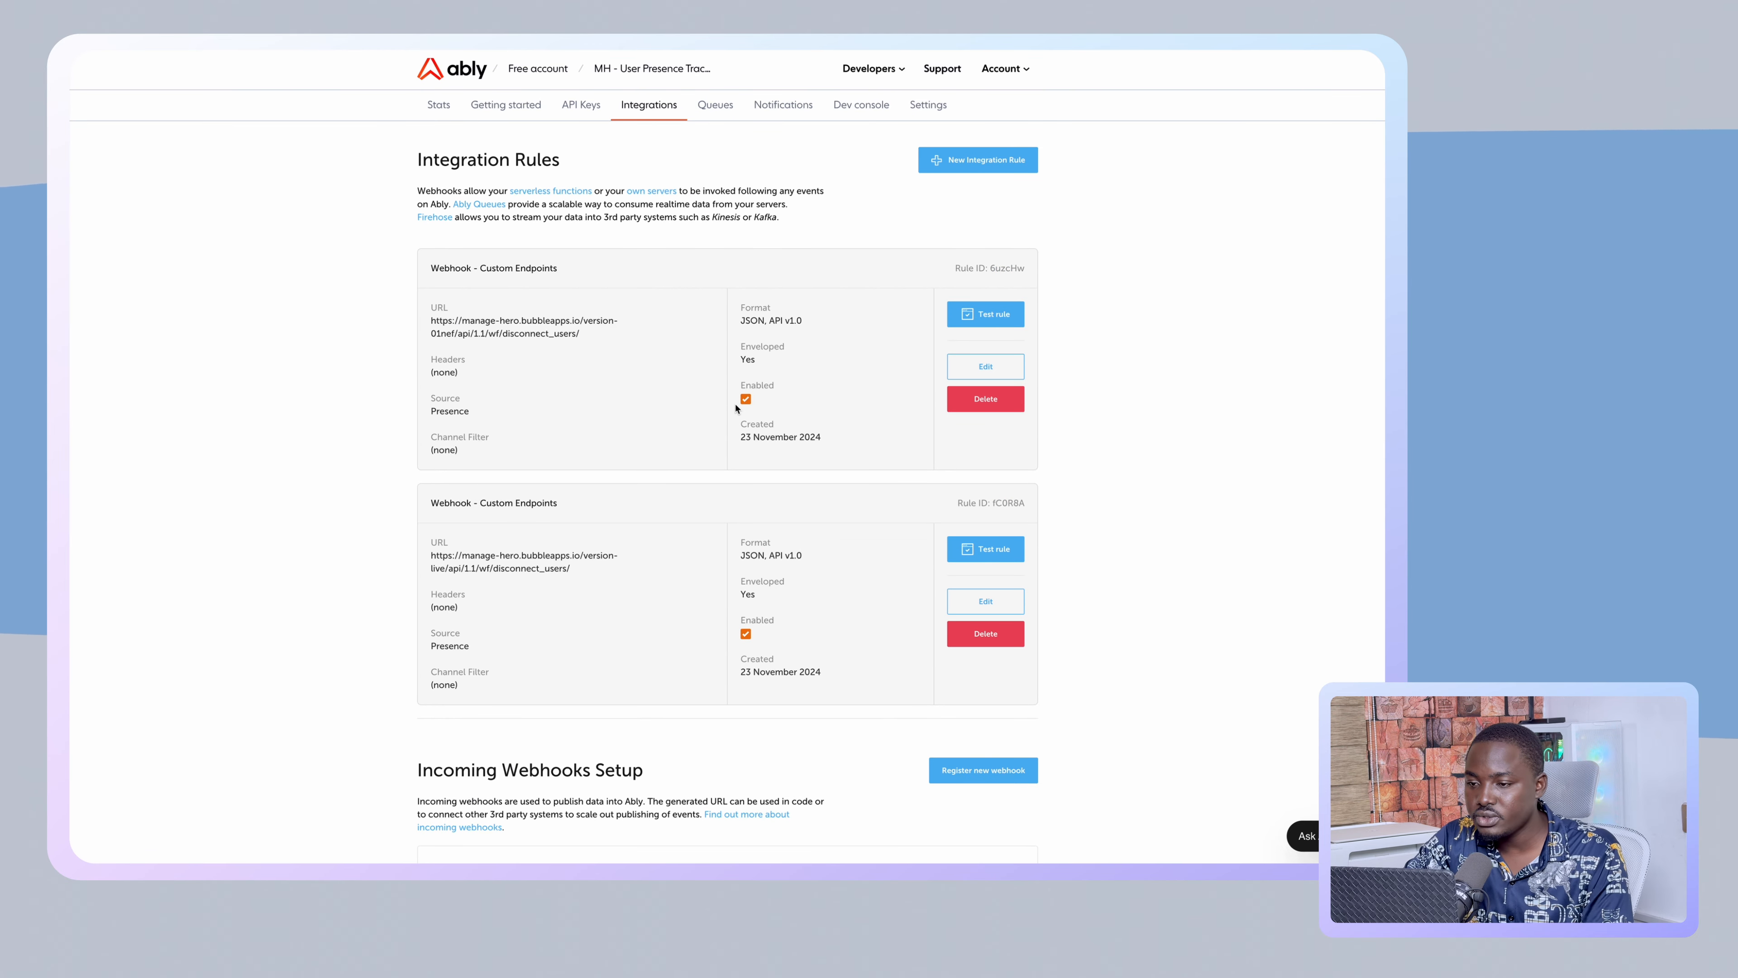
pyautogui.click(621, 69)
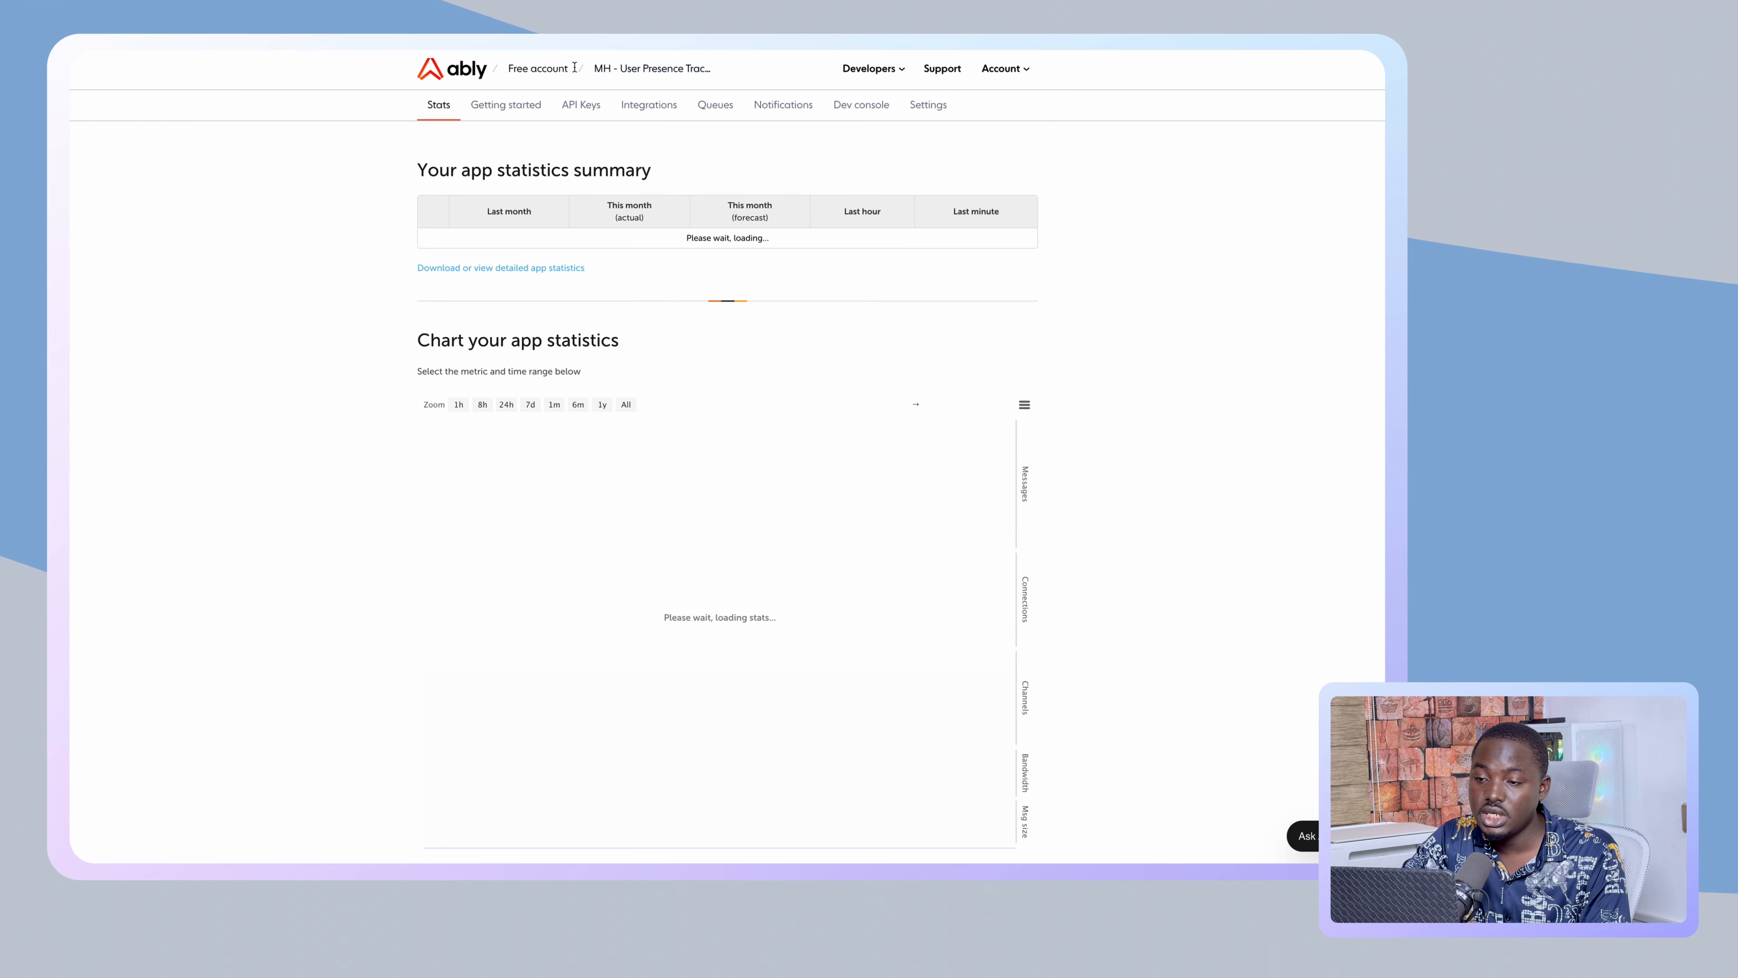
pyautogui.click(549, 71)
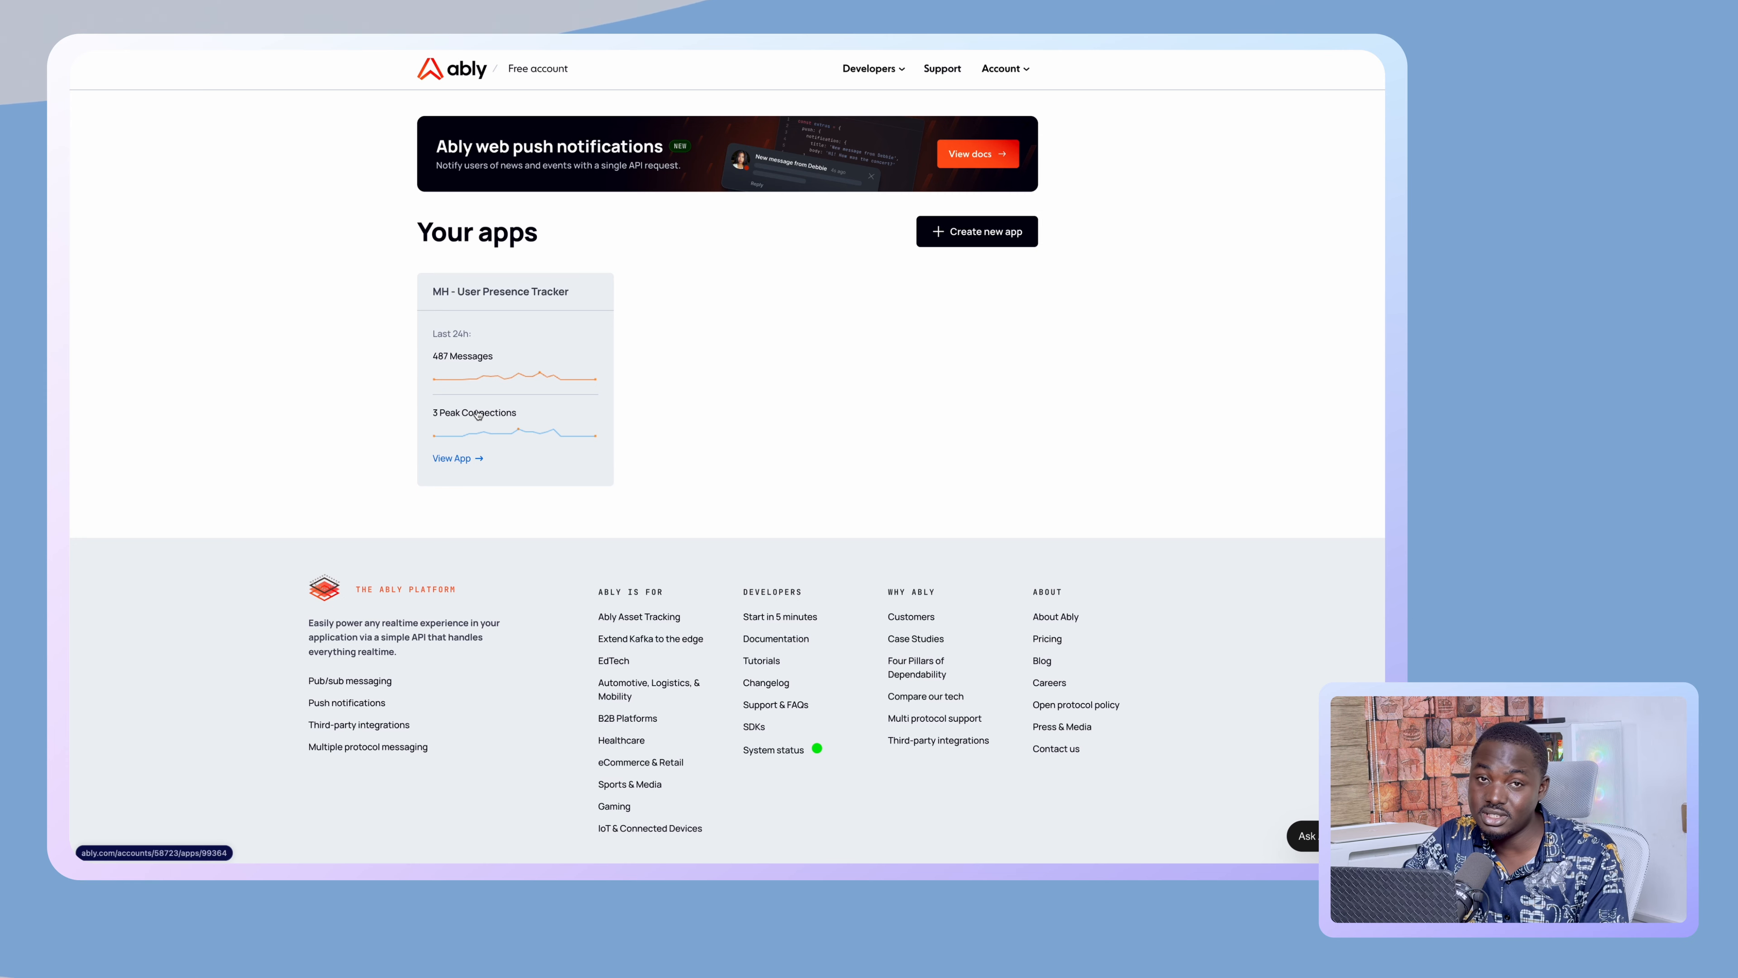
# - Create the app 'beyondnocode' with JavaScript, Notifications and Just exploring selected
pyautogui.click(998, 236)
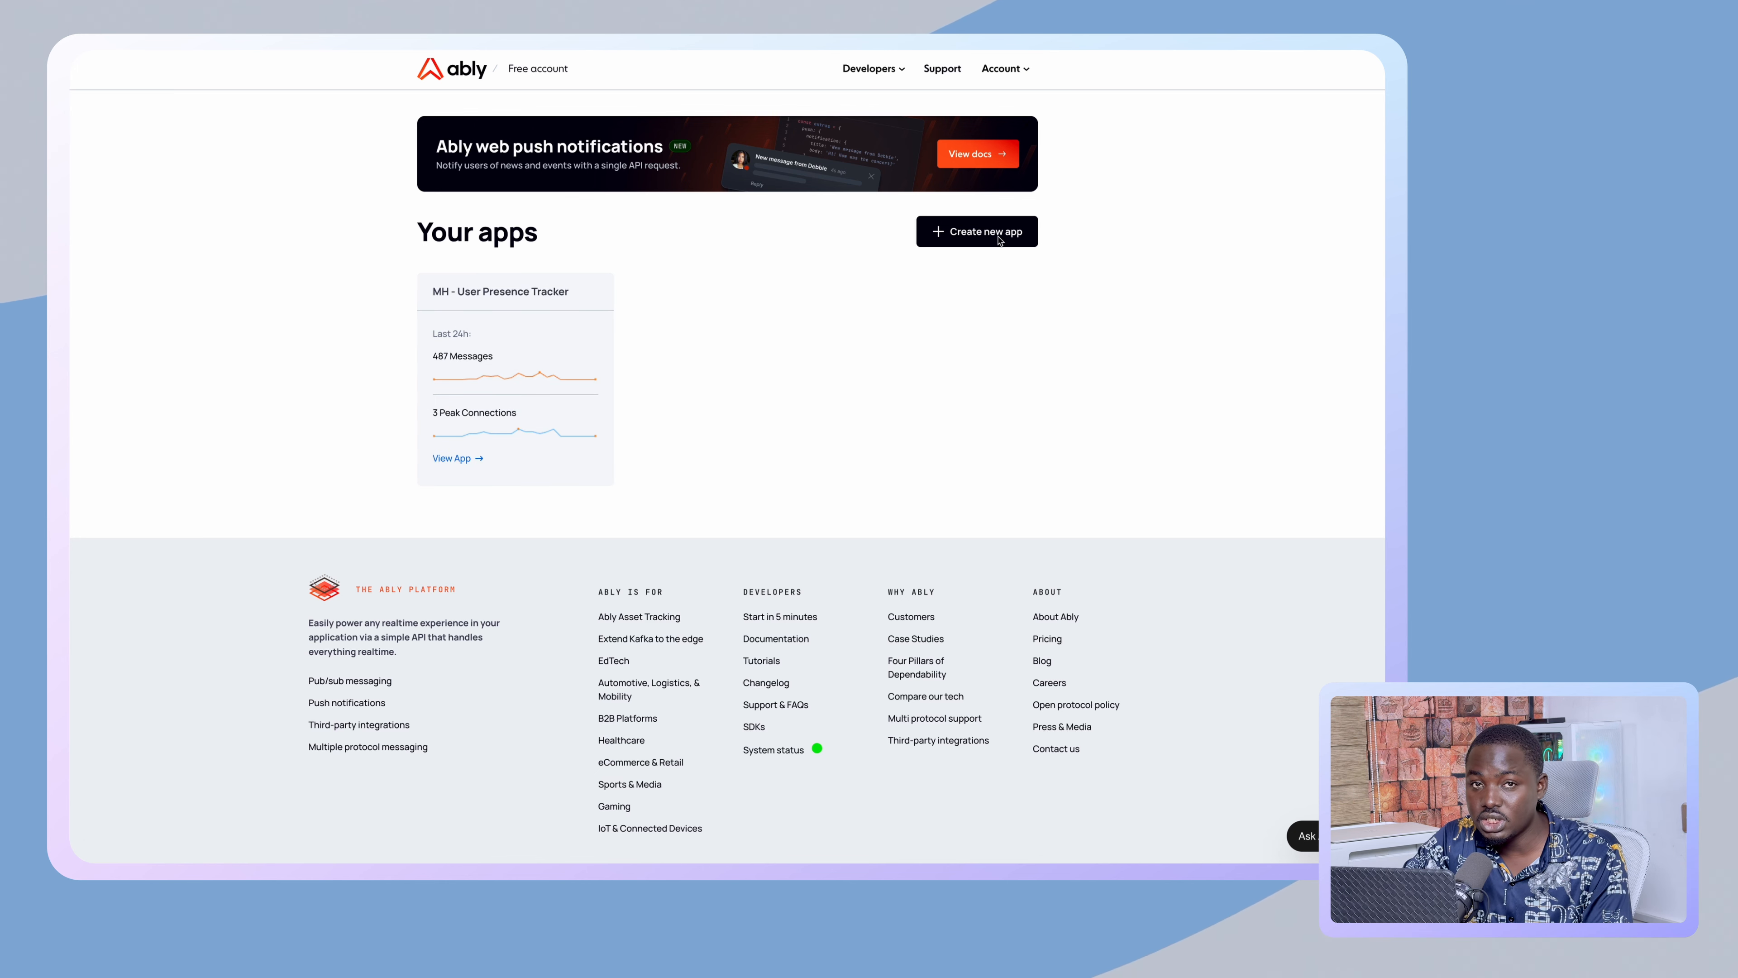
pyautogui.click(594, 229)
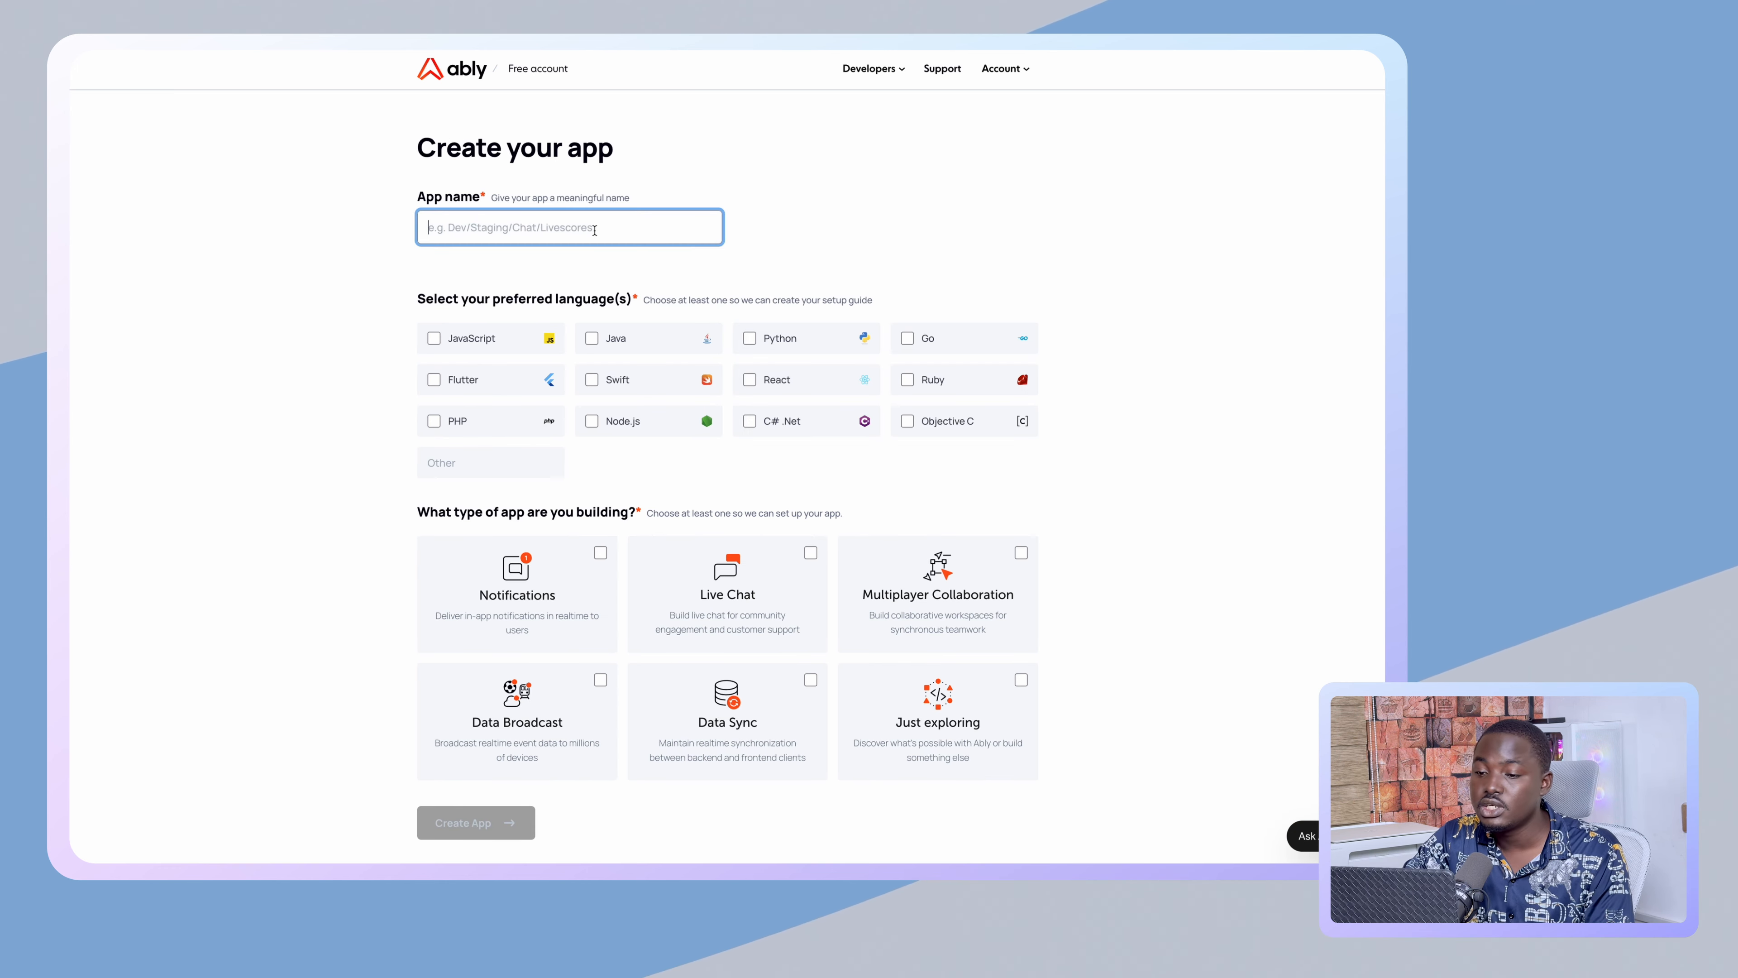
pyautogui.write('beyondnocode')
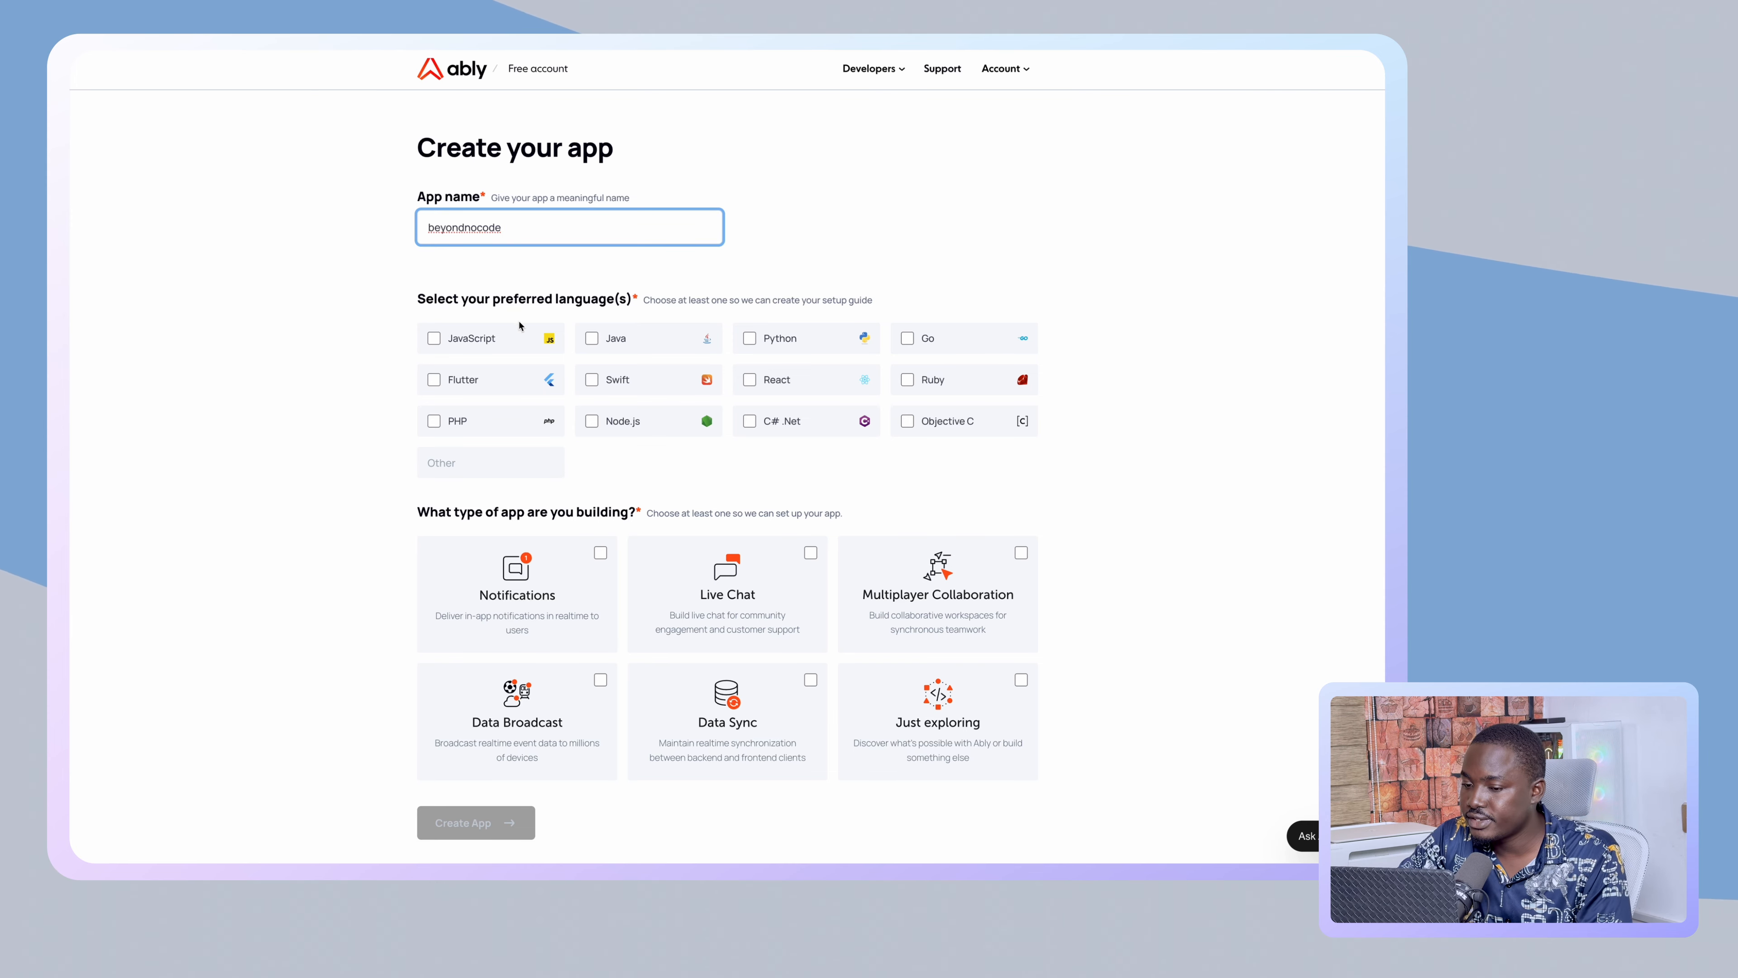
pyautogui.click(434, 339)
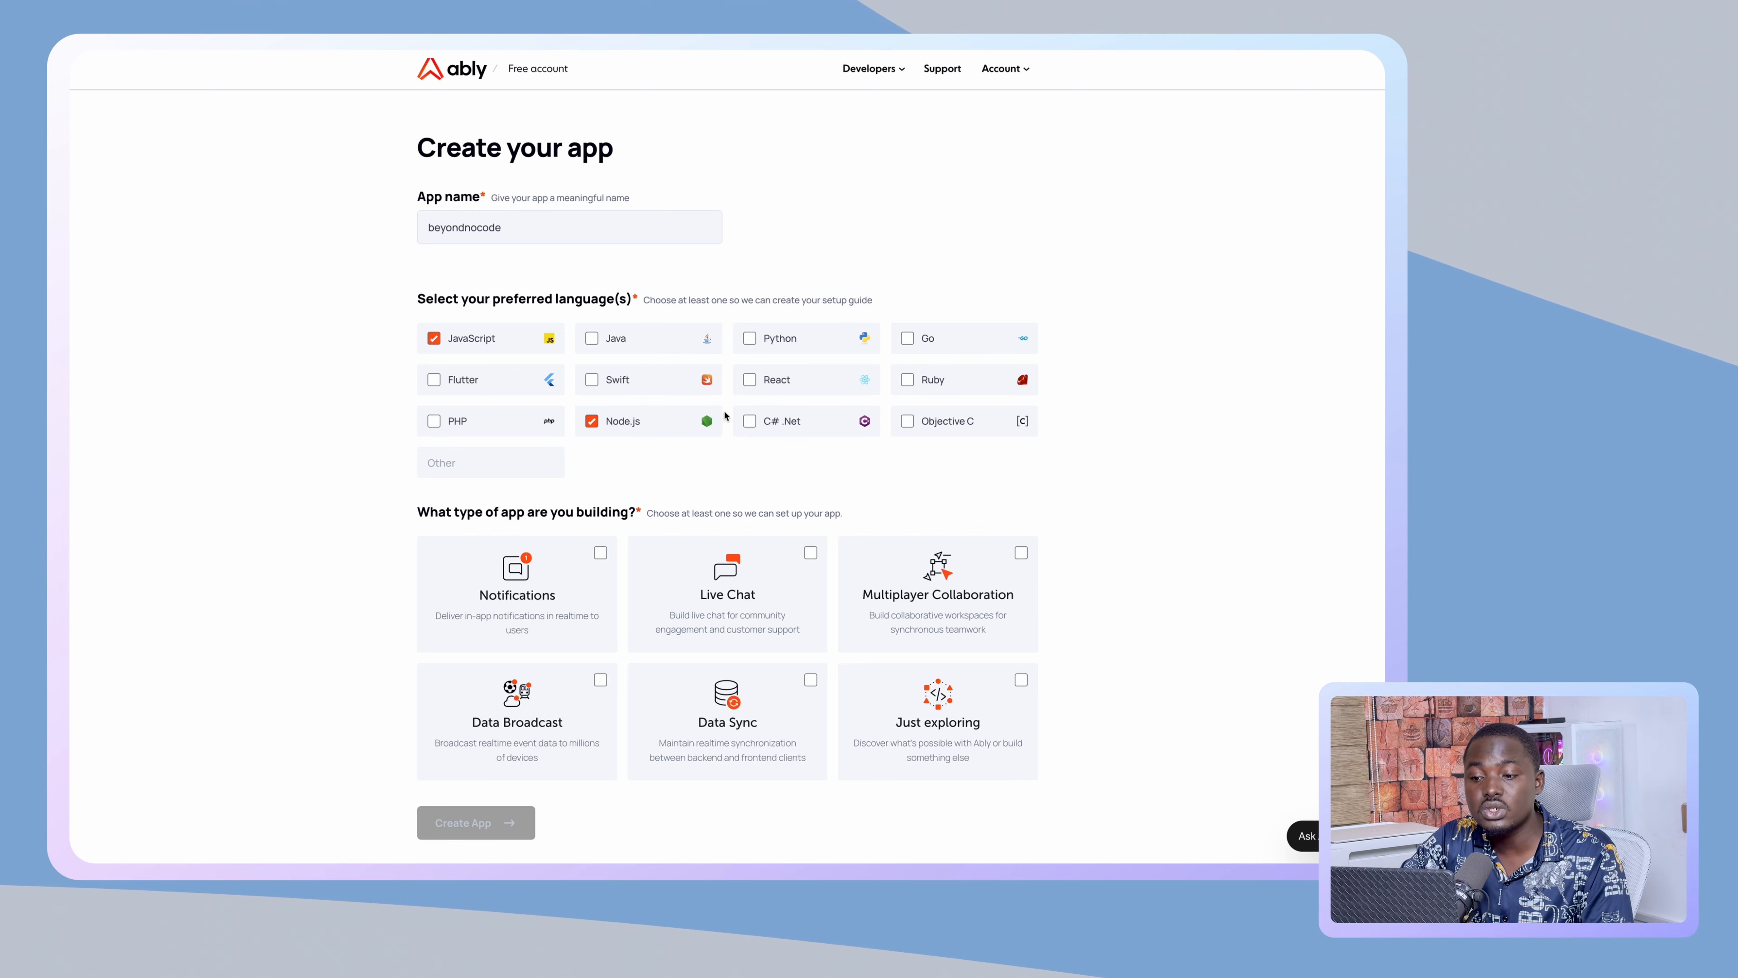
pyautogui.scroll(-1, 313, 537)
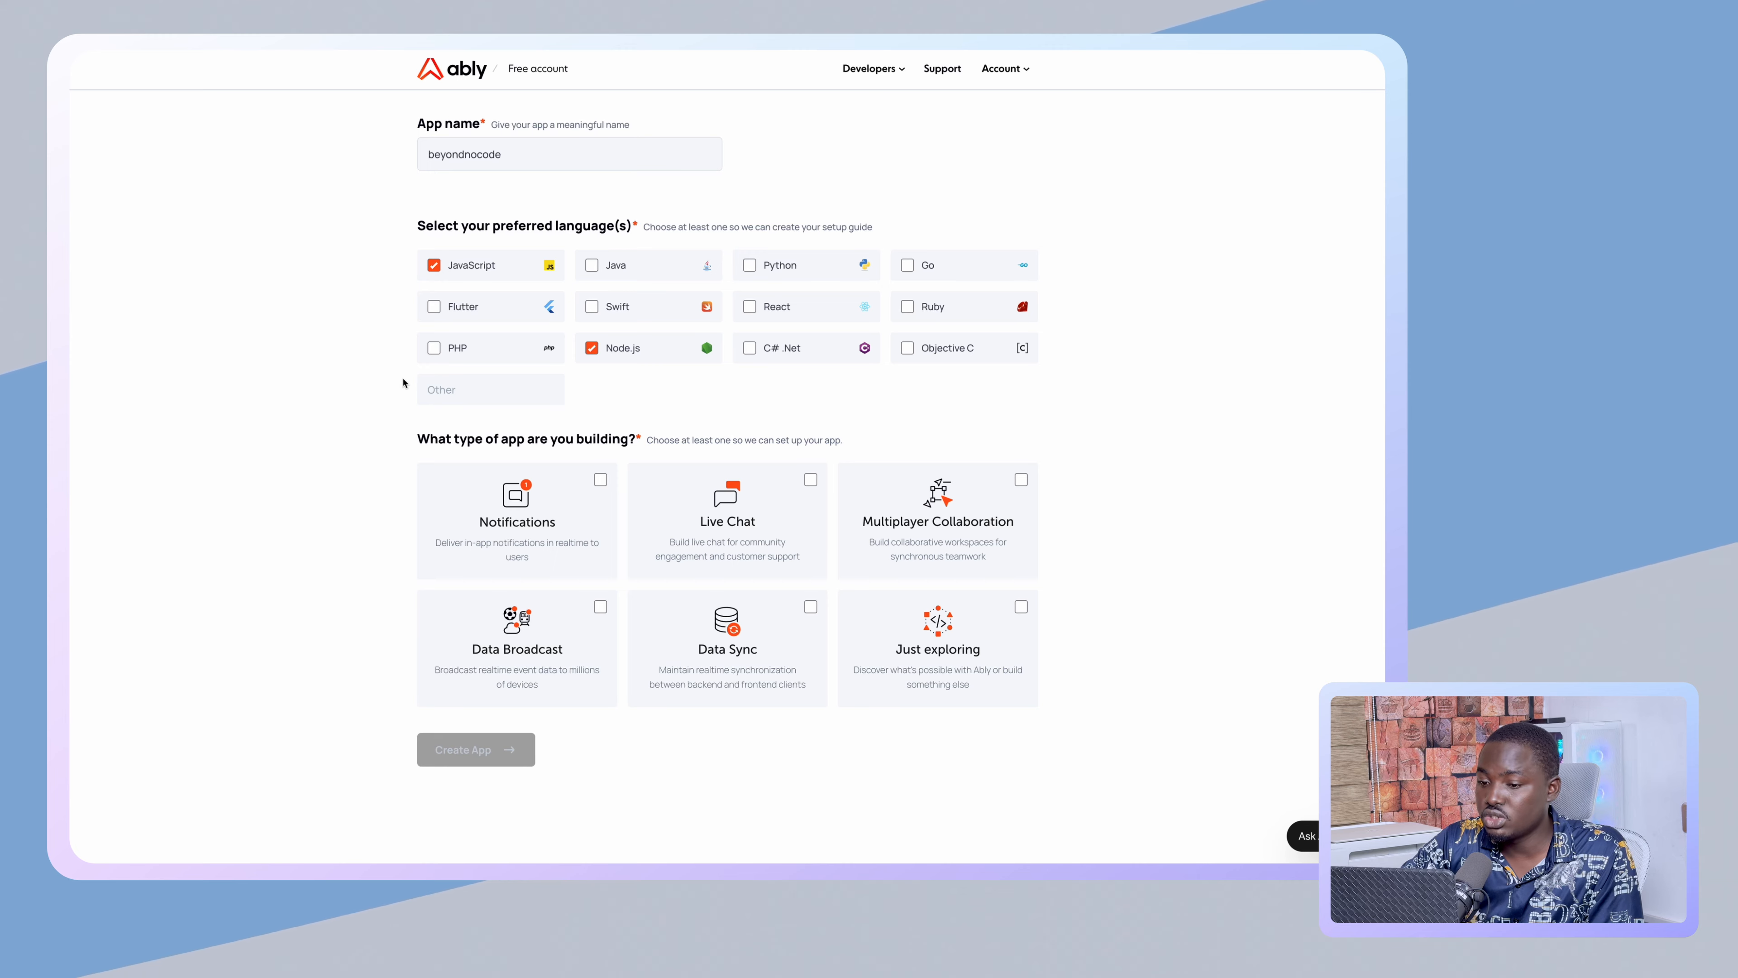
pyautogui.scroll(-1, 403, 383)
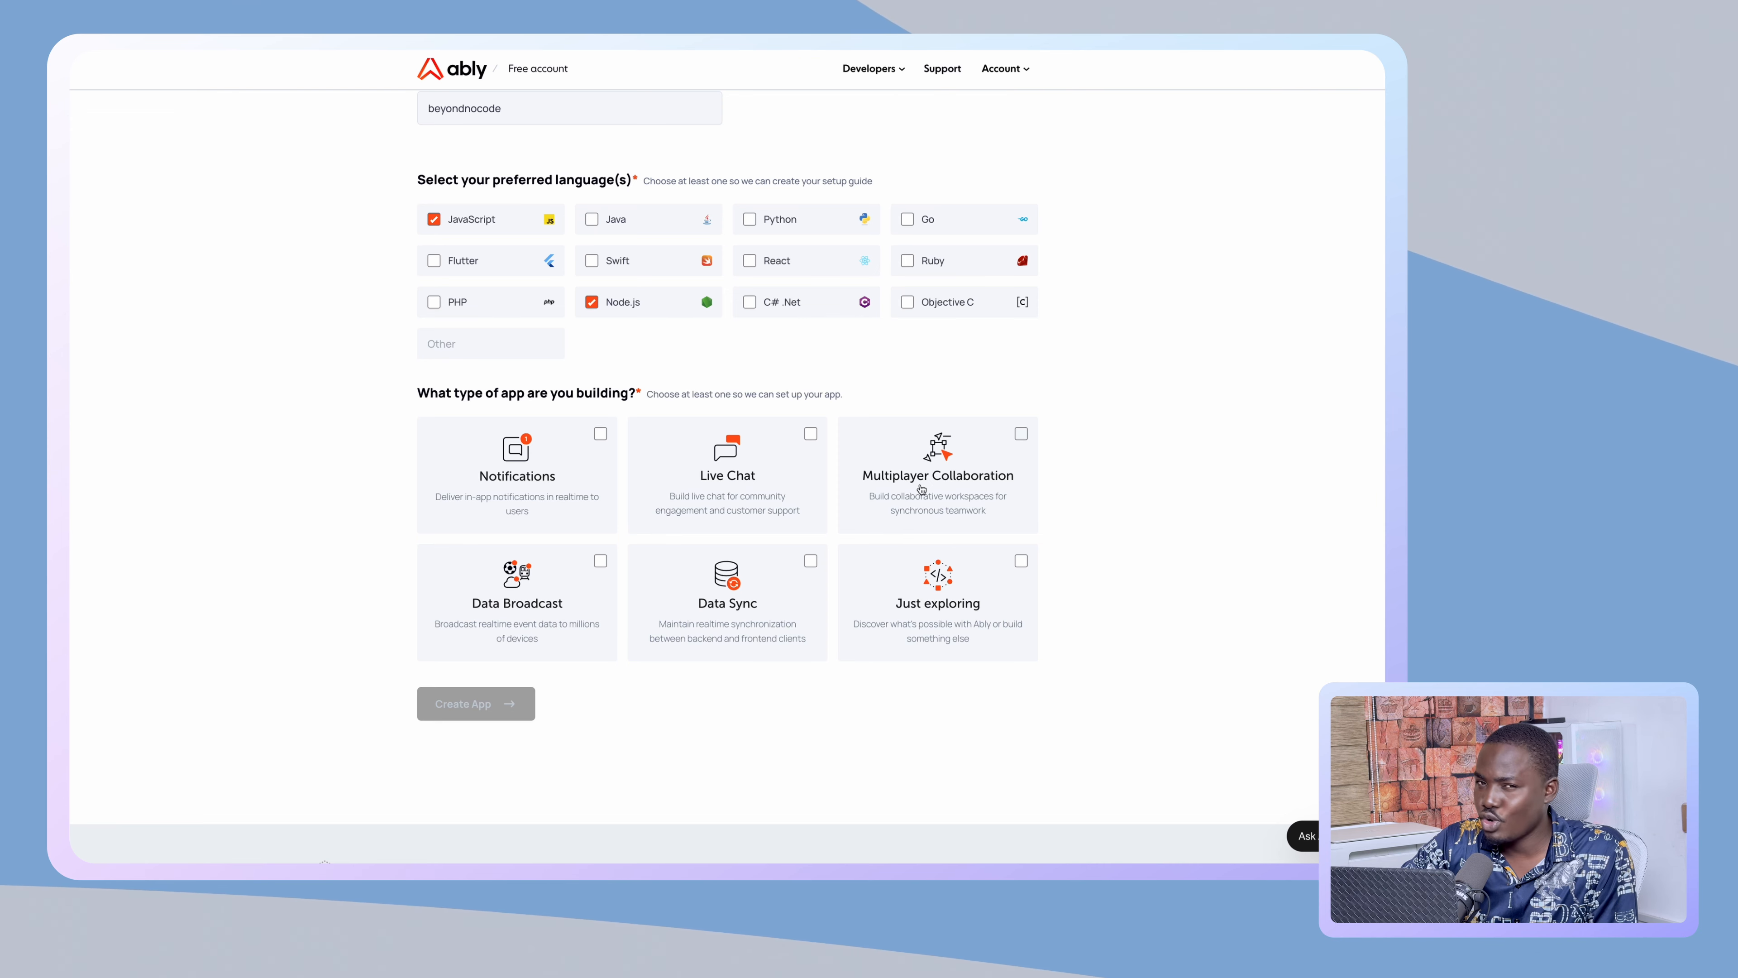
pyautogui.click(600, 444)
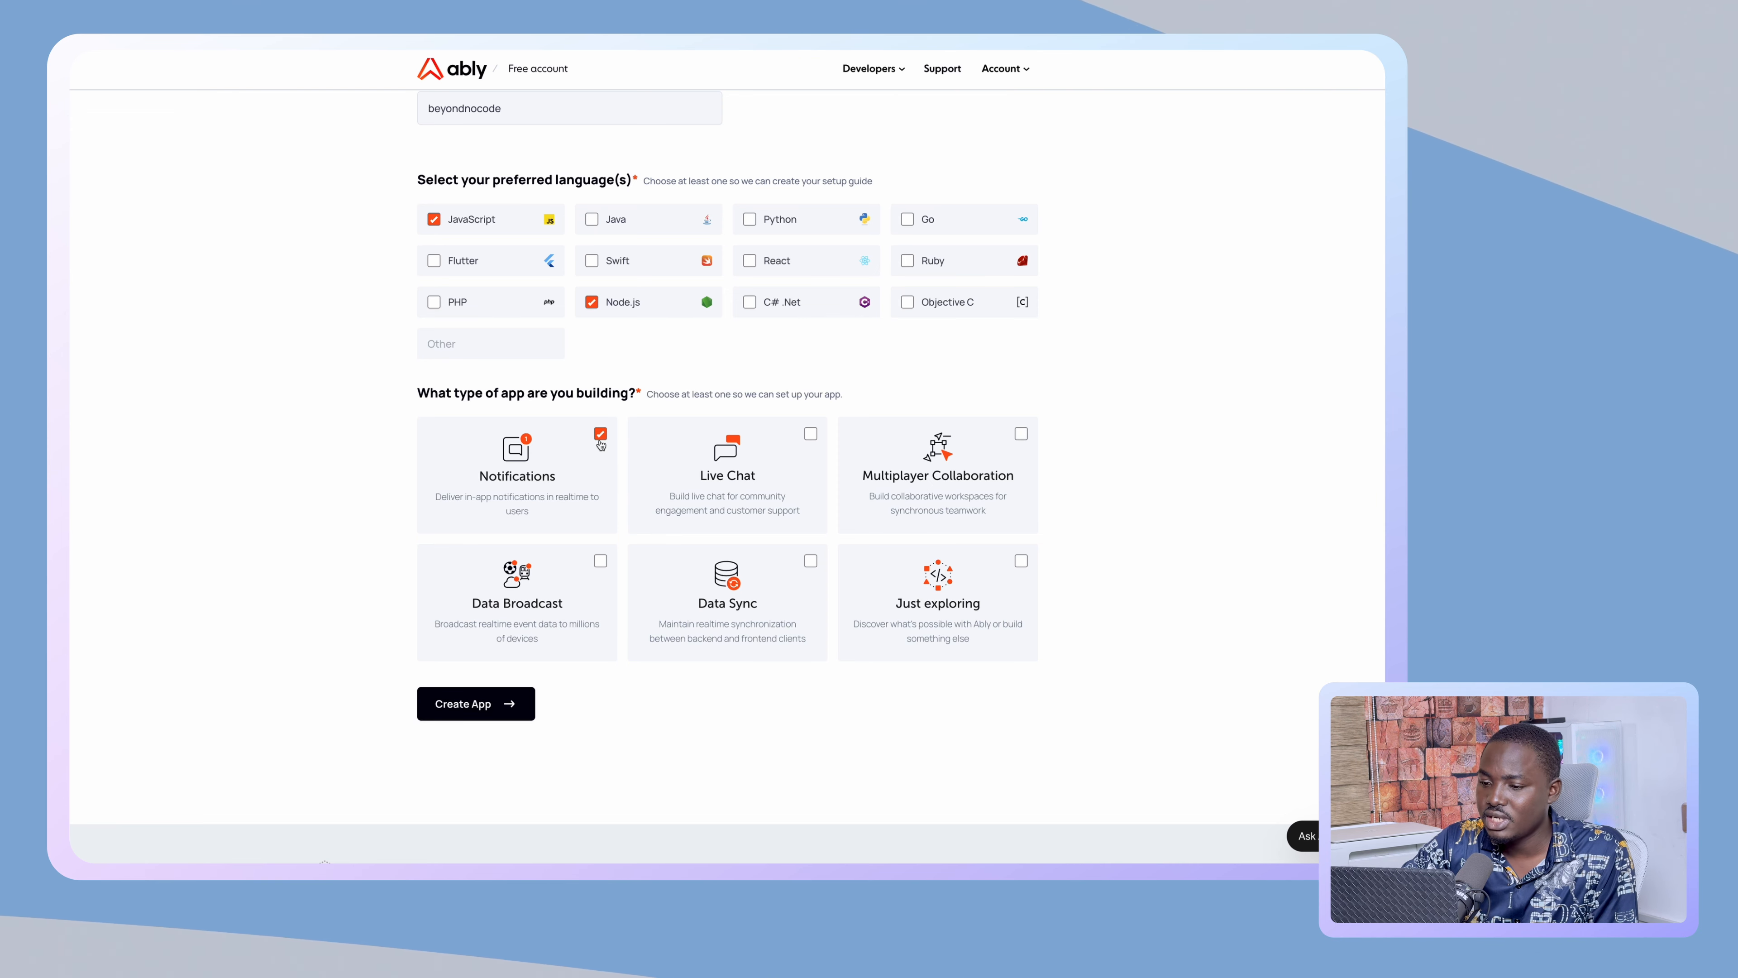
pyautogui.click(1021, 569)
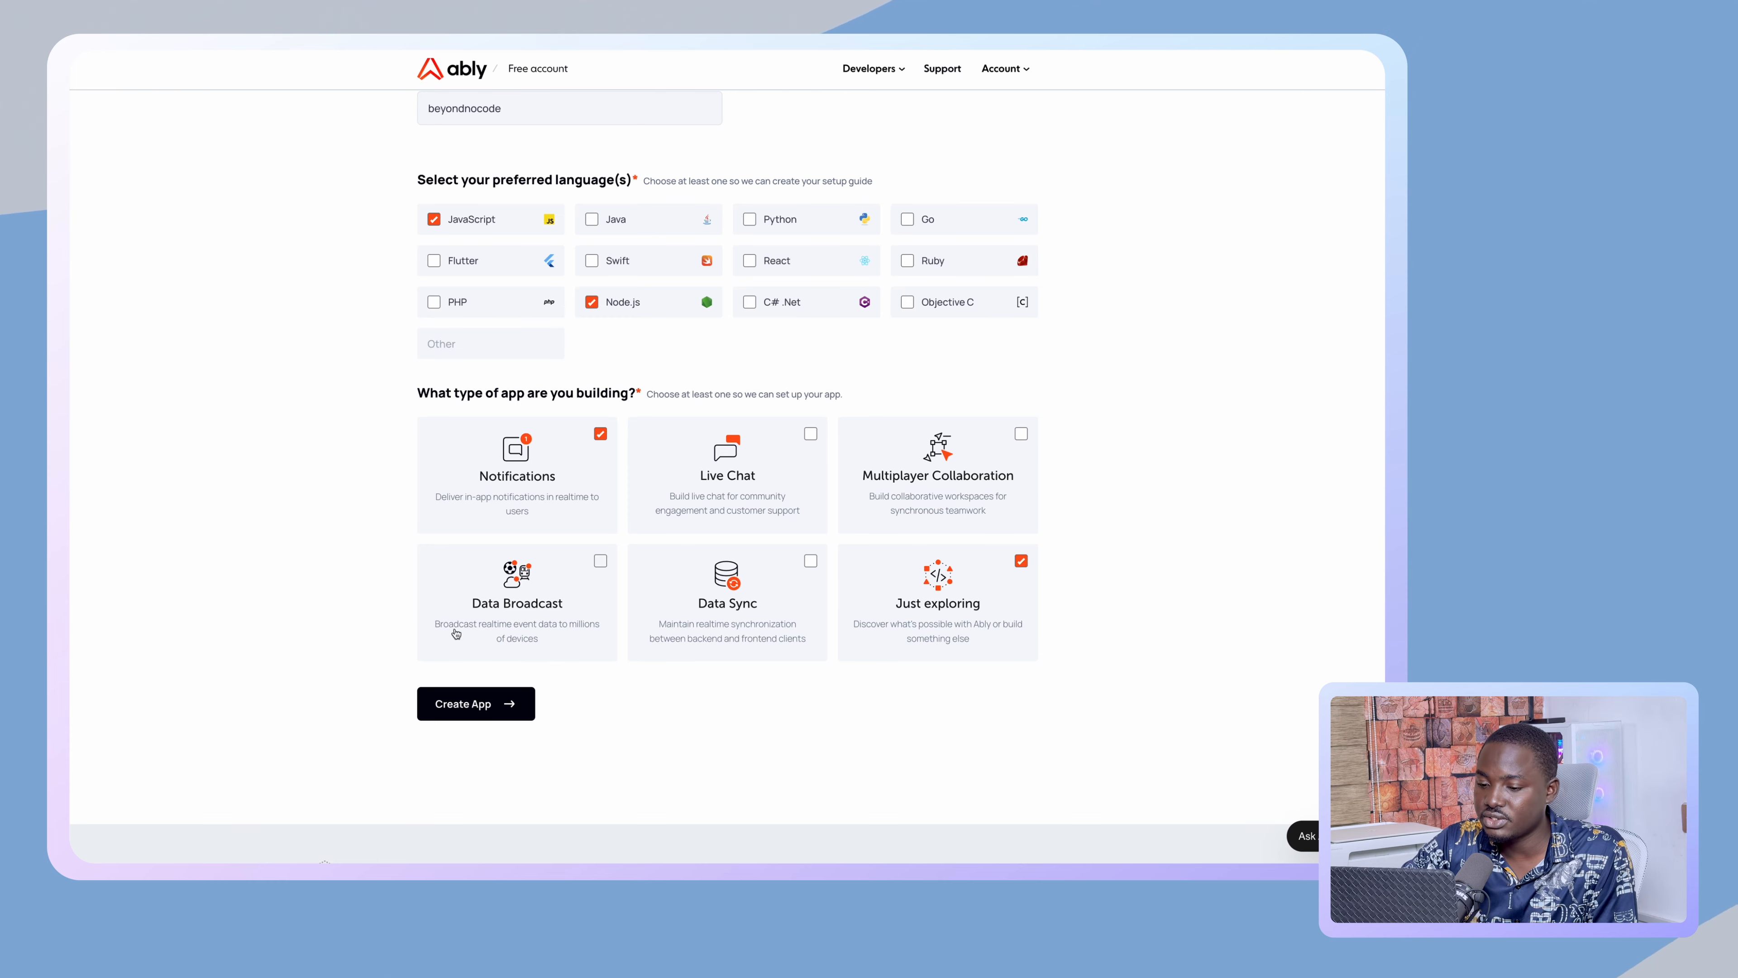
pyautogui.click(514, 705)
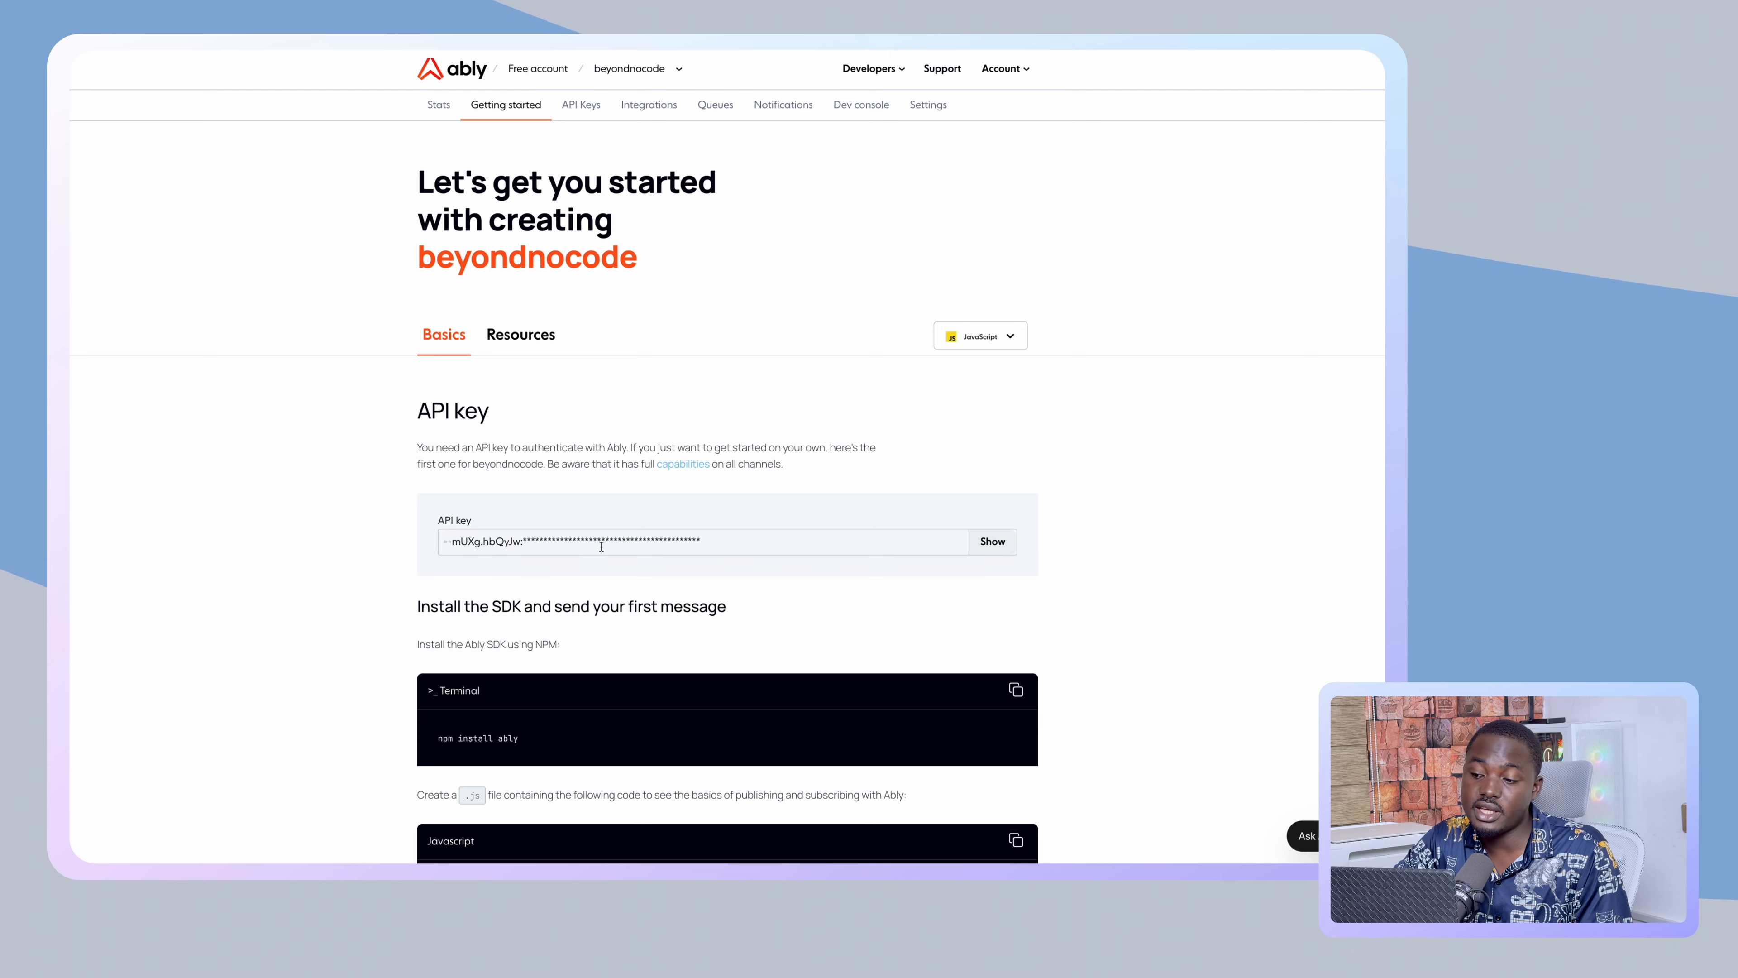
# - Show the beyondnocode app's full API key and copy it to the clipboard
pyautogui.click(972, 544)
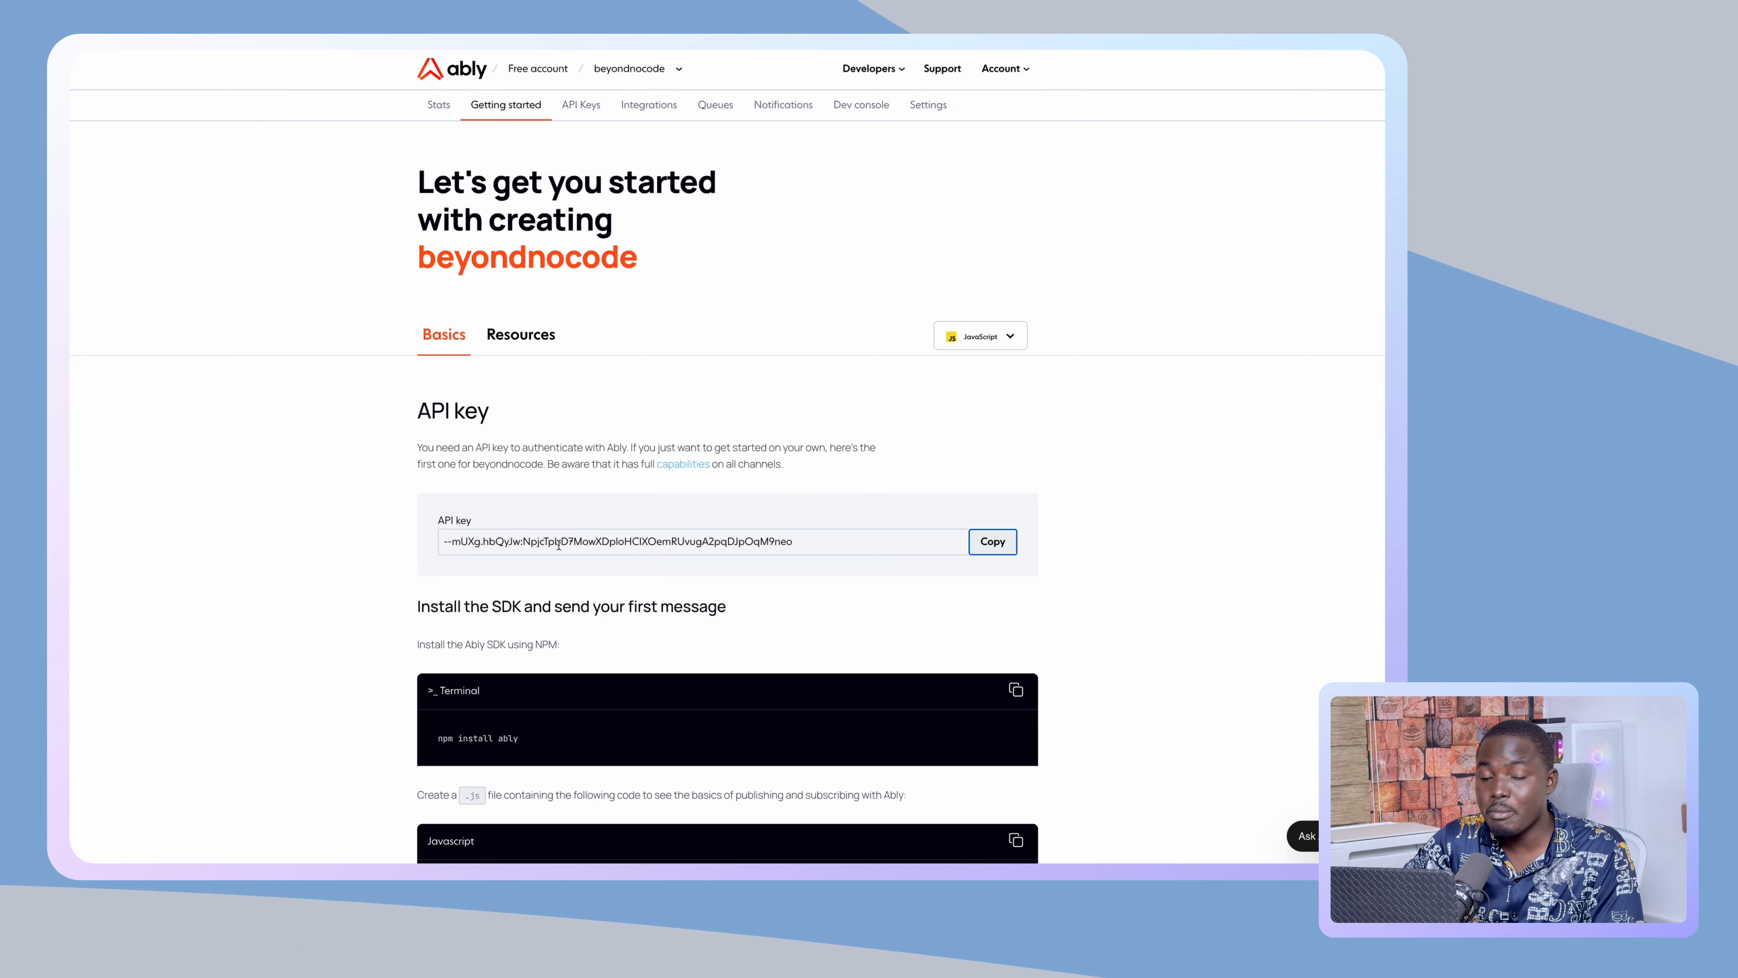
pyautogui.scroll(-3, 559, 545)
pyautogui.scroll(-2, 558, 545)
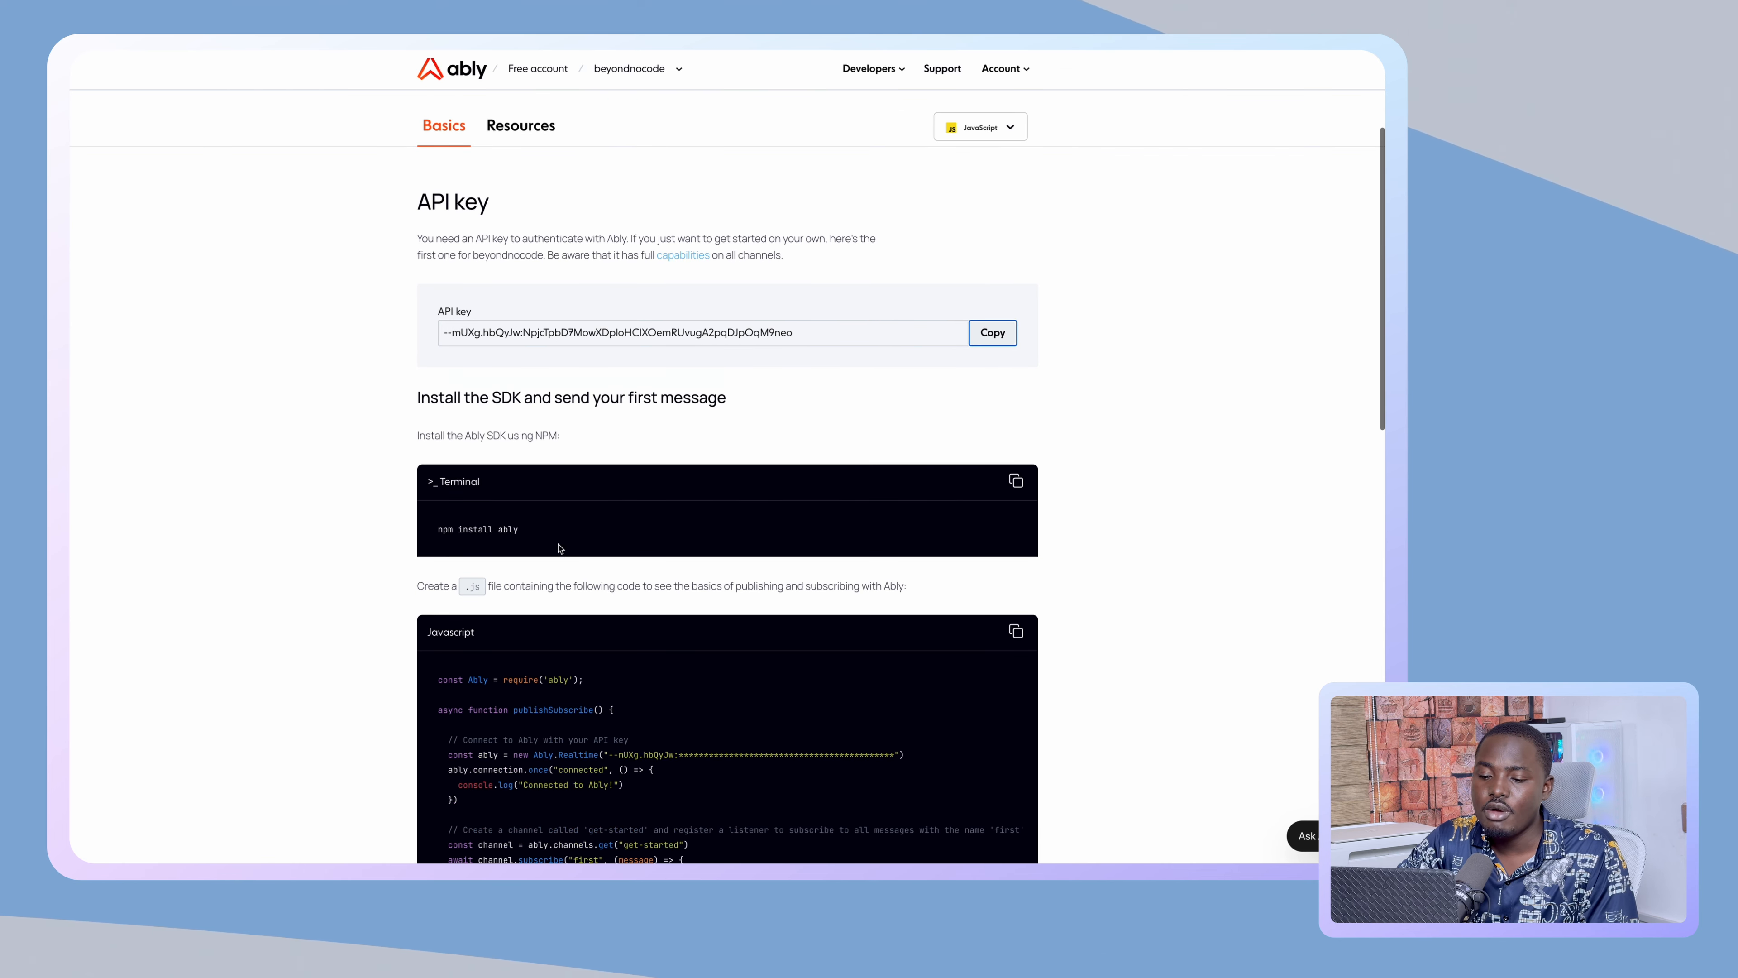
pyautogui.scroll(-9, 564, 531)
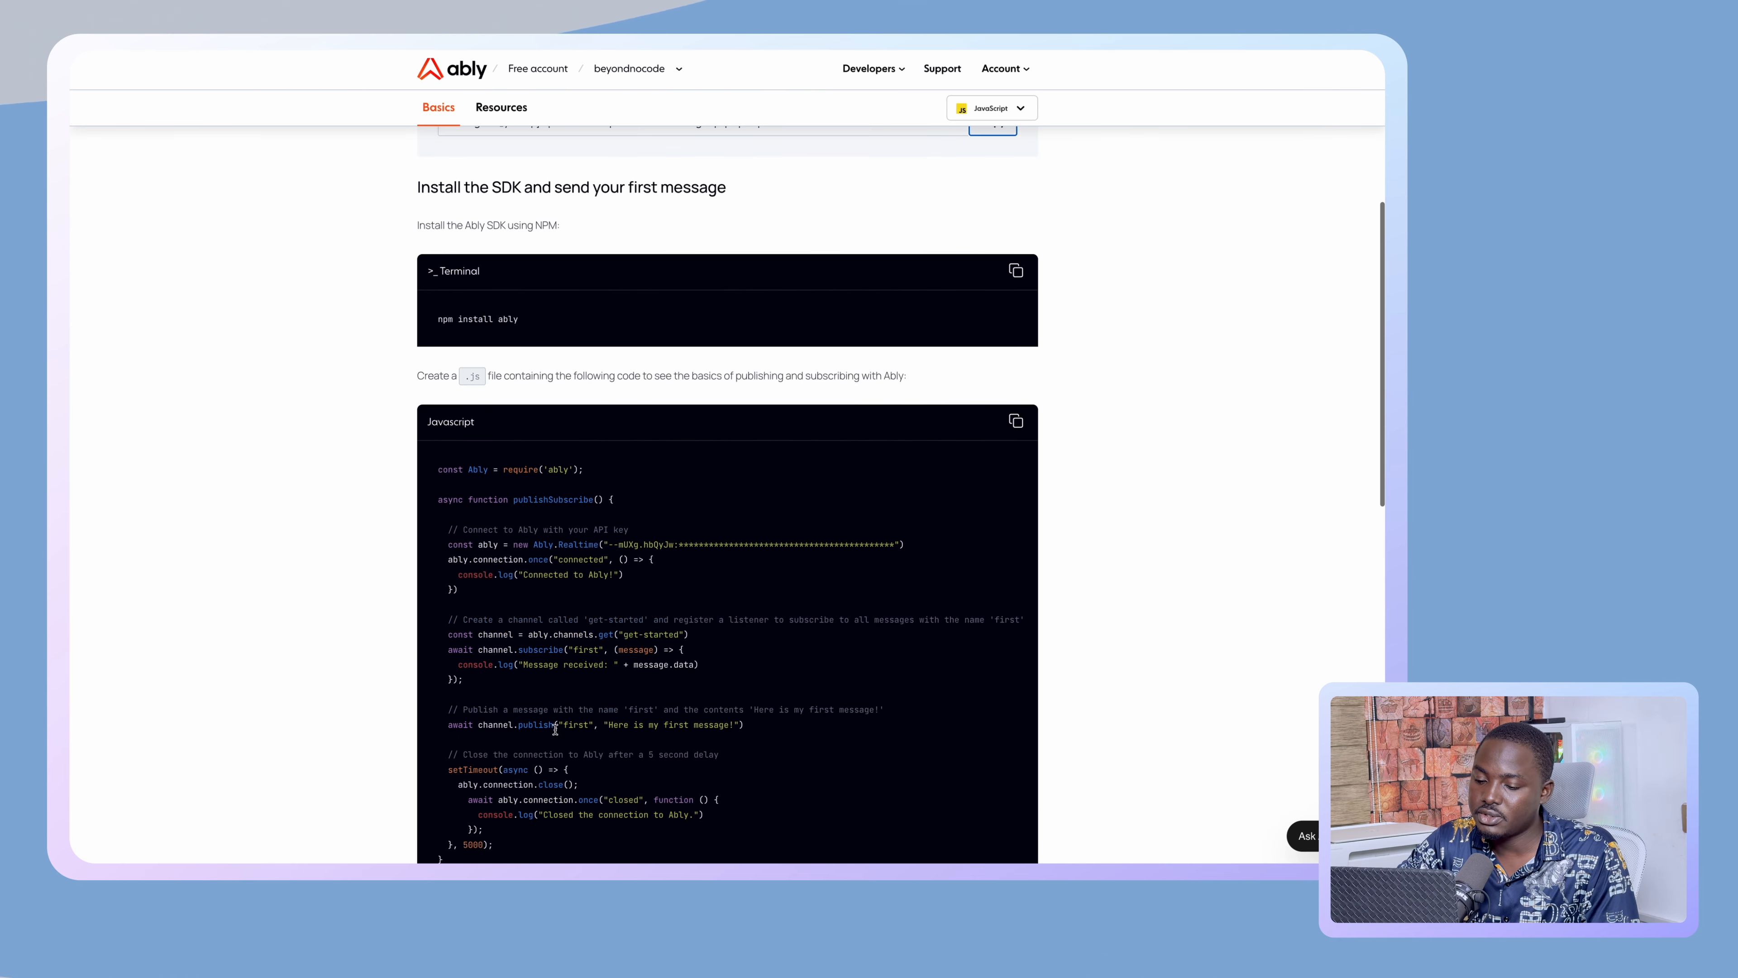
pyautogui.scroll(-10, 582, 267)
pyautogui.scroll(20, 541, 462)
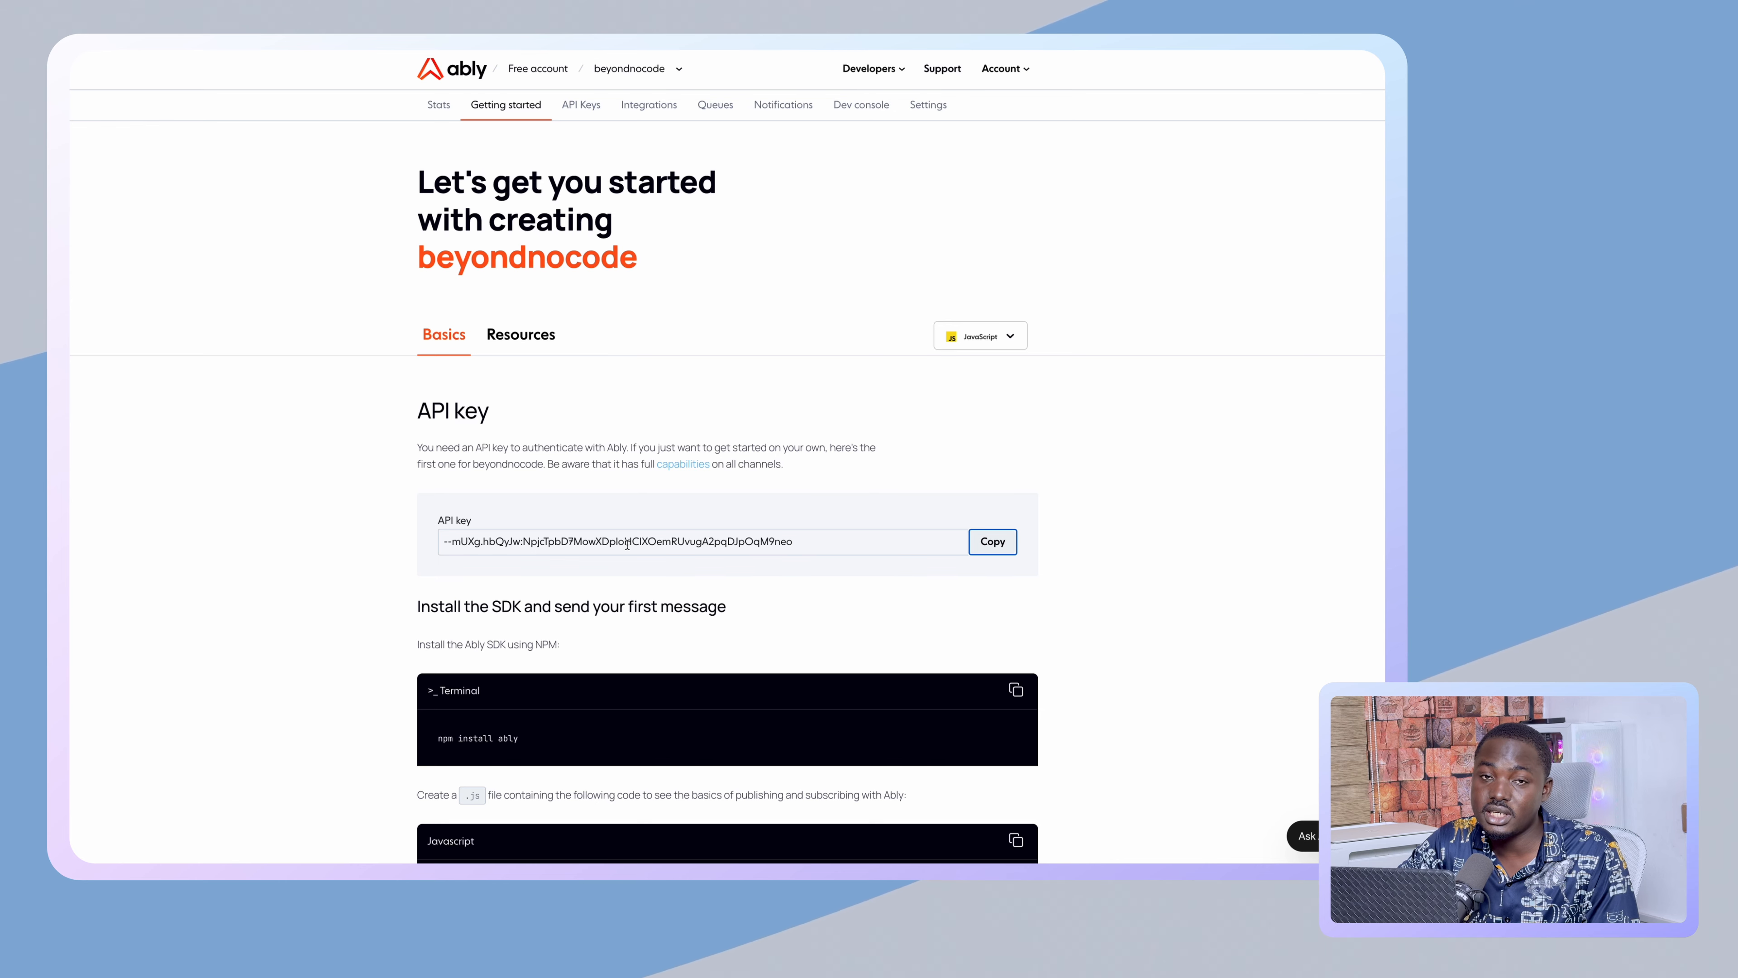
pyautogui.click(989, 541)
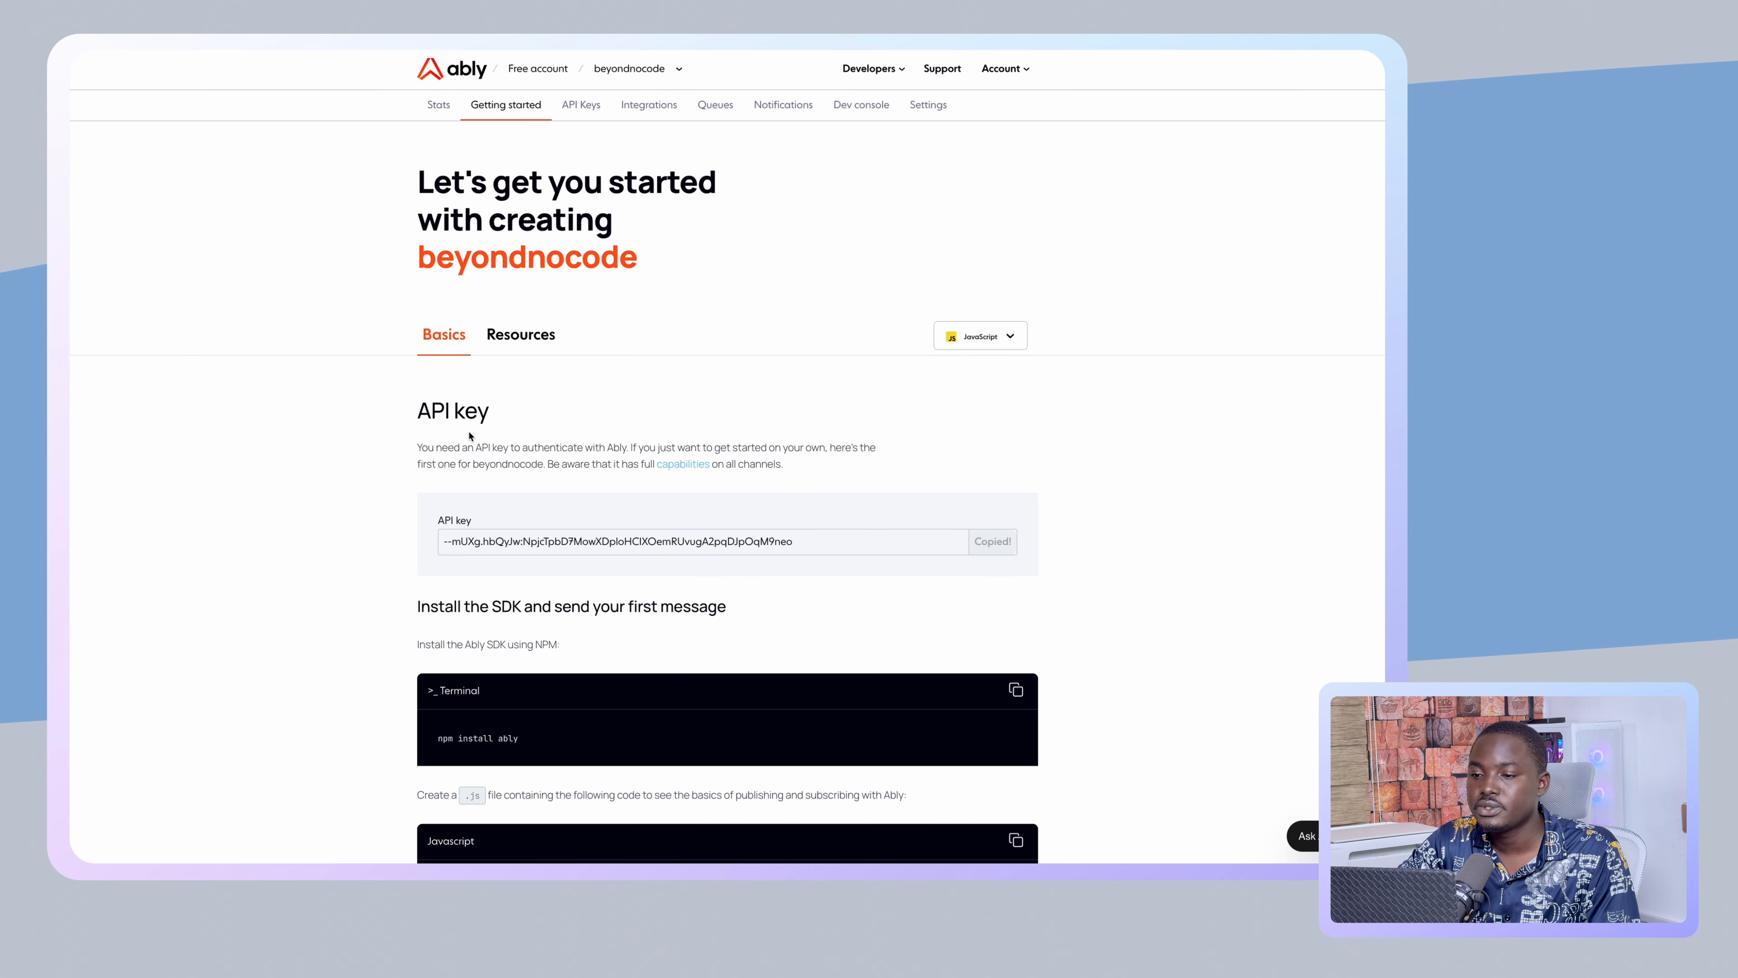
# - Search for writebox in a new tab and open the Writebox editor
pyautogui.moveTo(71, 343)
pyautogui.click(116, 154)
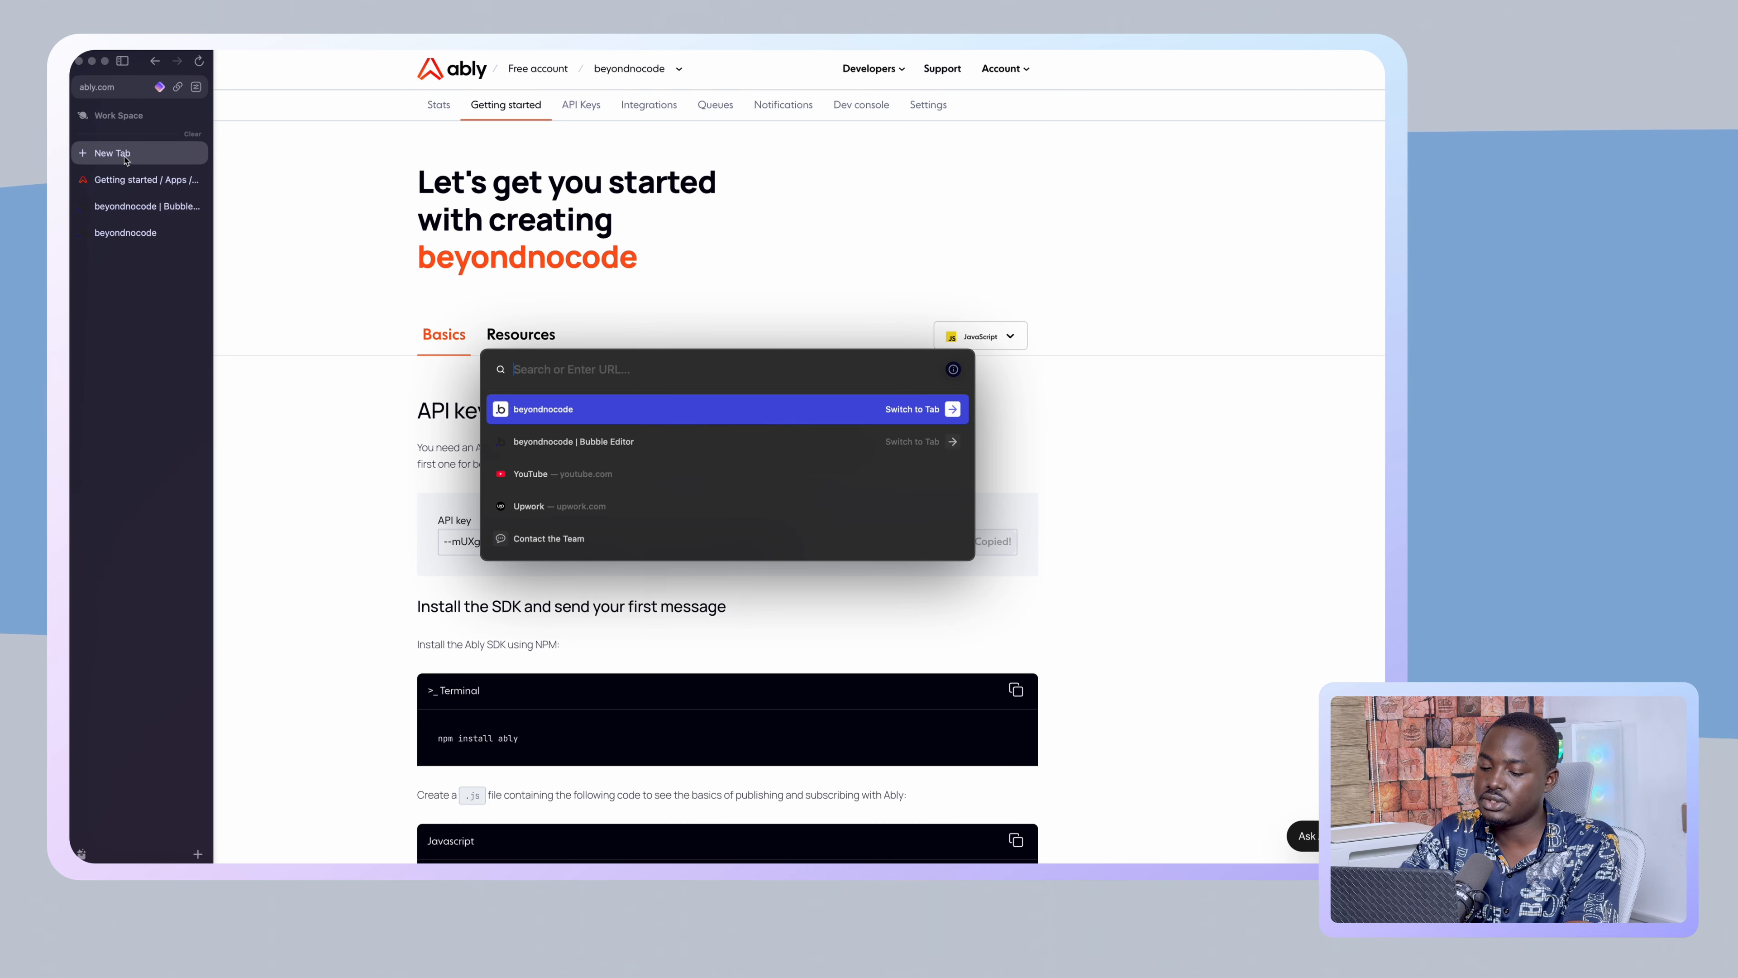
pyautogui.write('writebox')
pyautogui.press('Return')
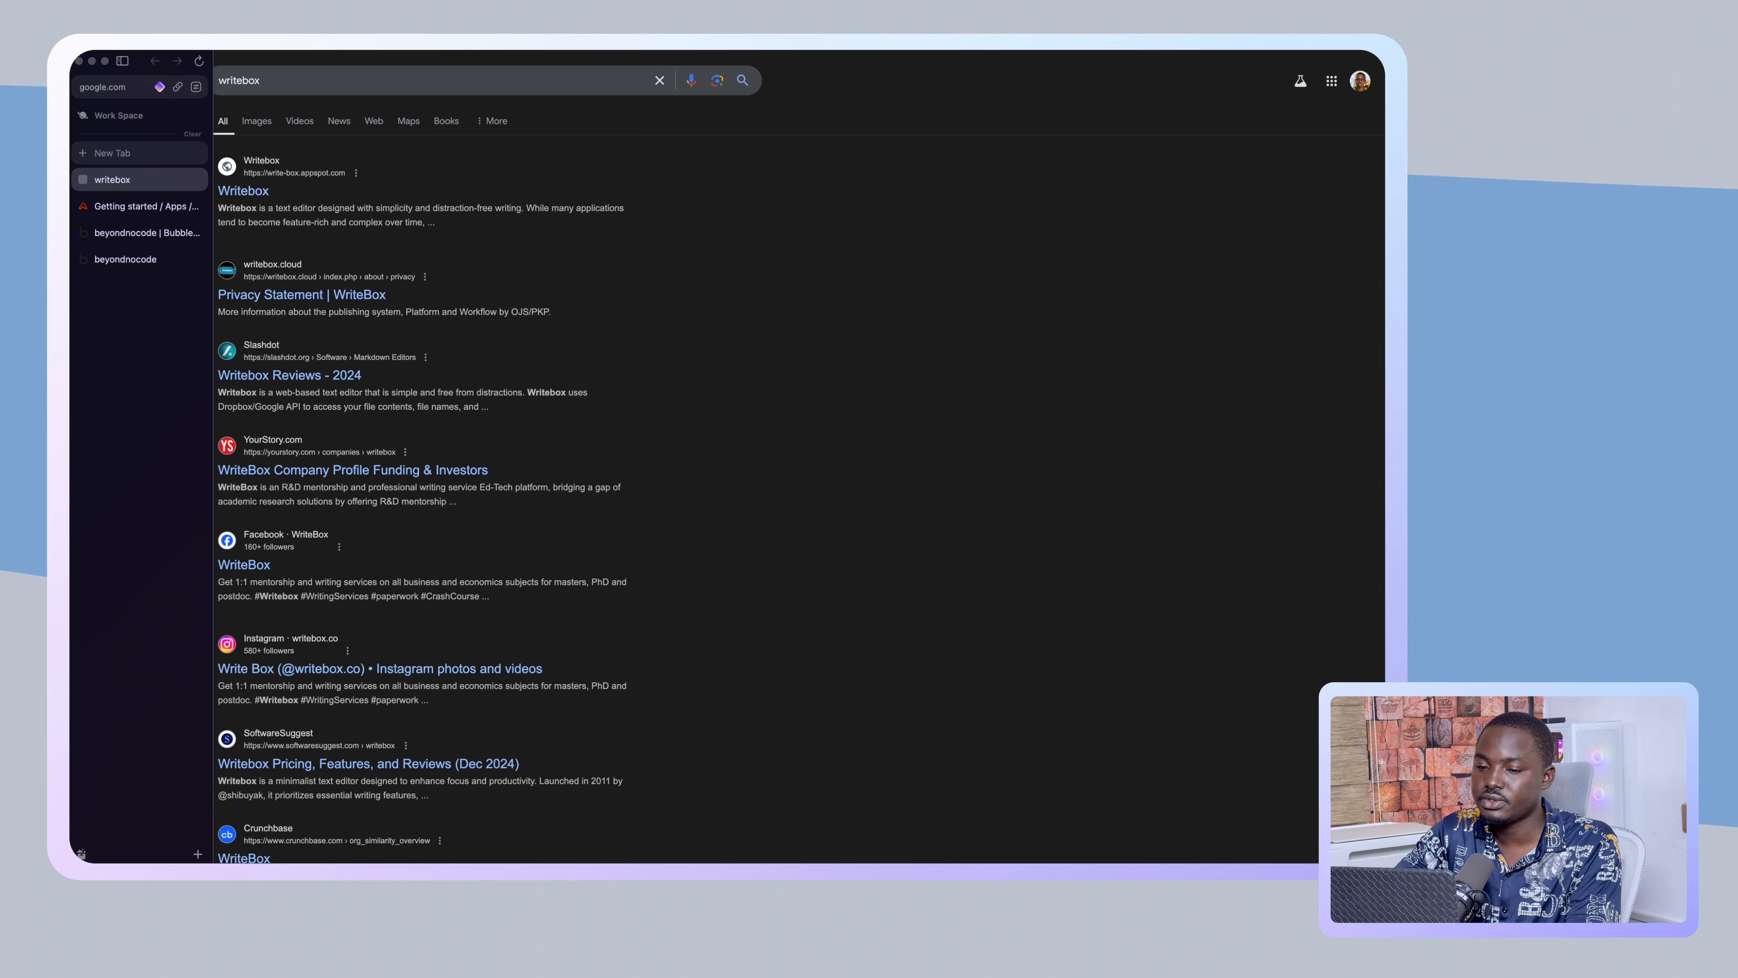
pyautogui.click(258, 202)
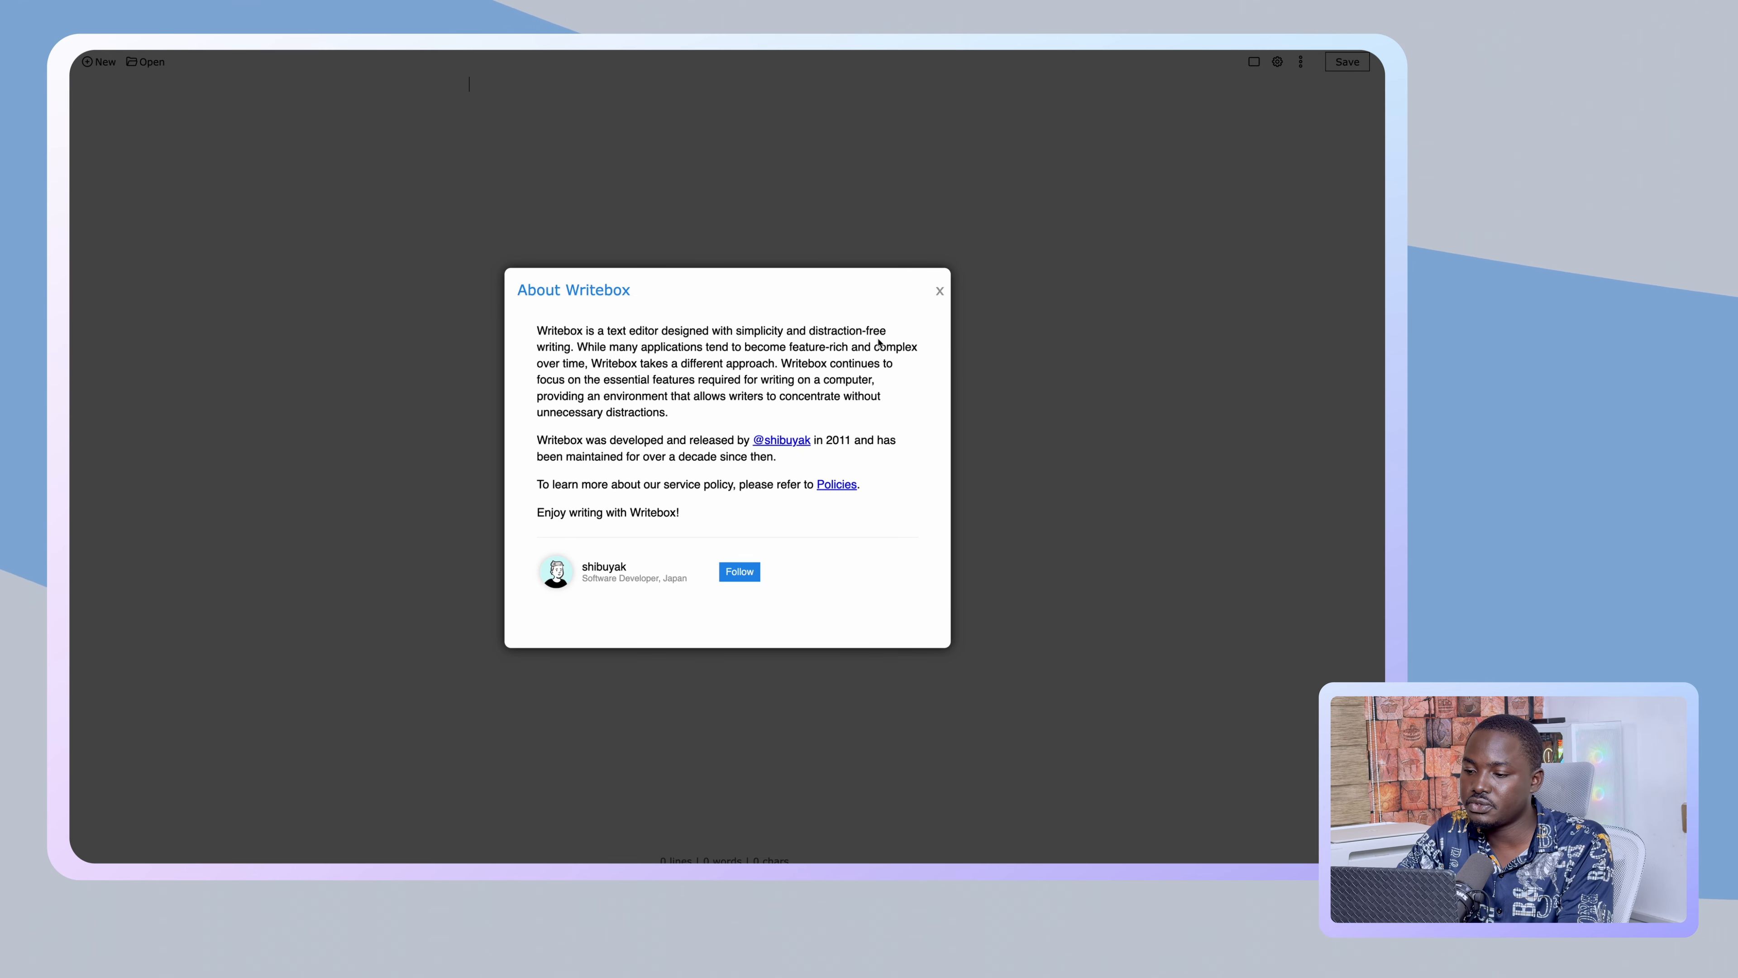
pyautogui.click(940, 292)
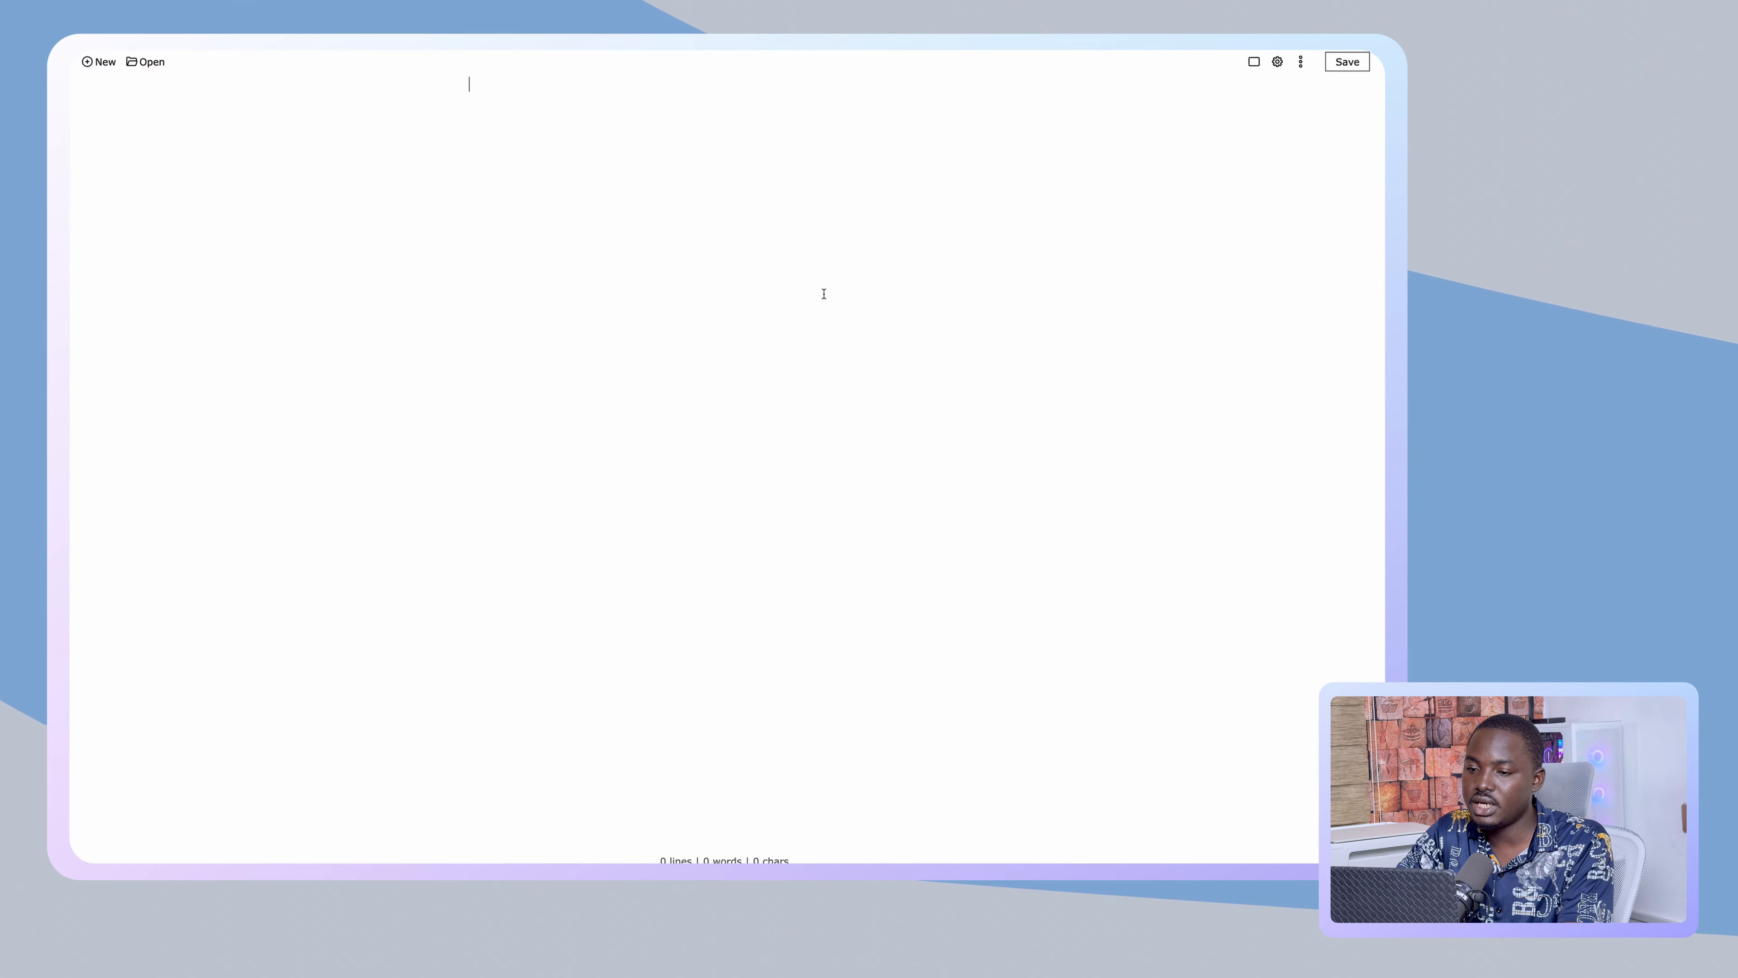
# - Paste the Ably API key into the blank Writebox note and return to Ably's Getting started page
pyautogui.press('super+v')
pyautogui.moveTo(73, 205)
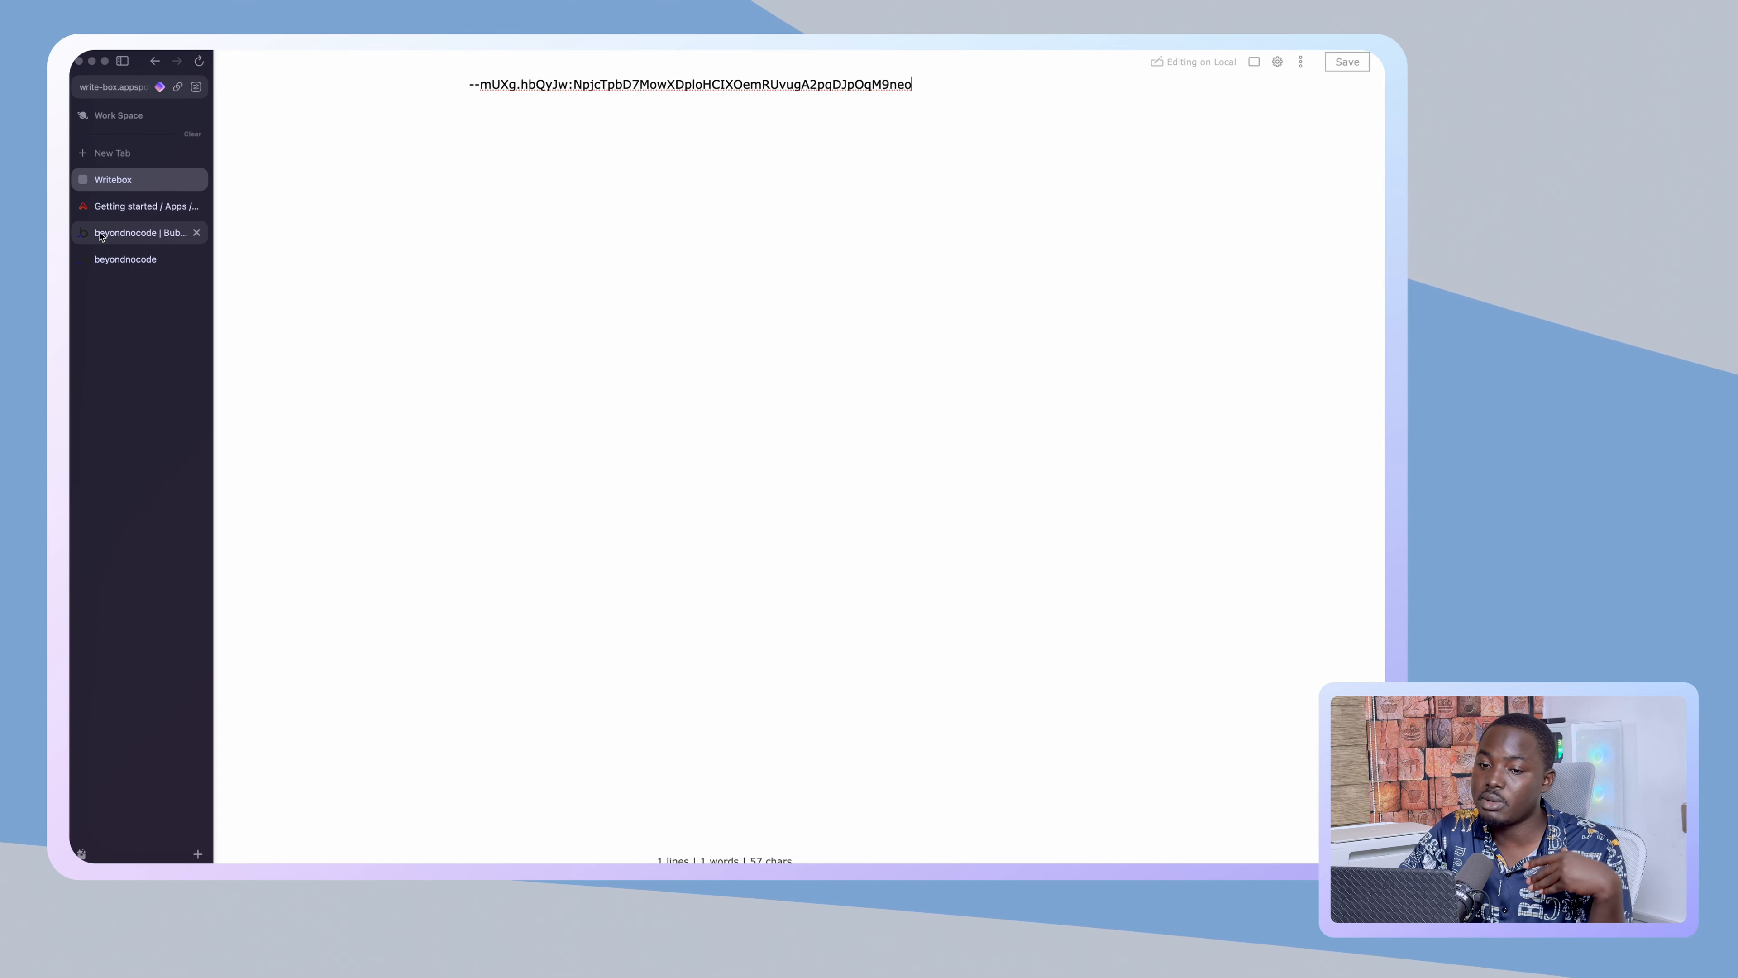
pyautogui.click(127, 208)
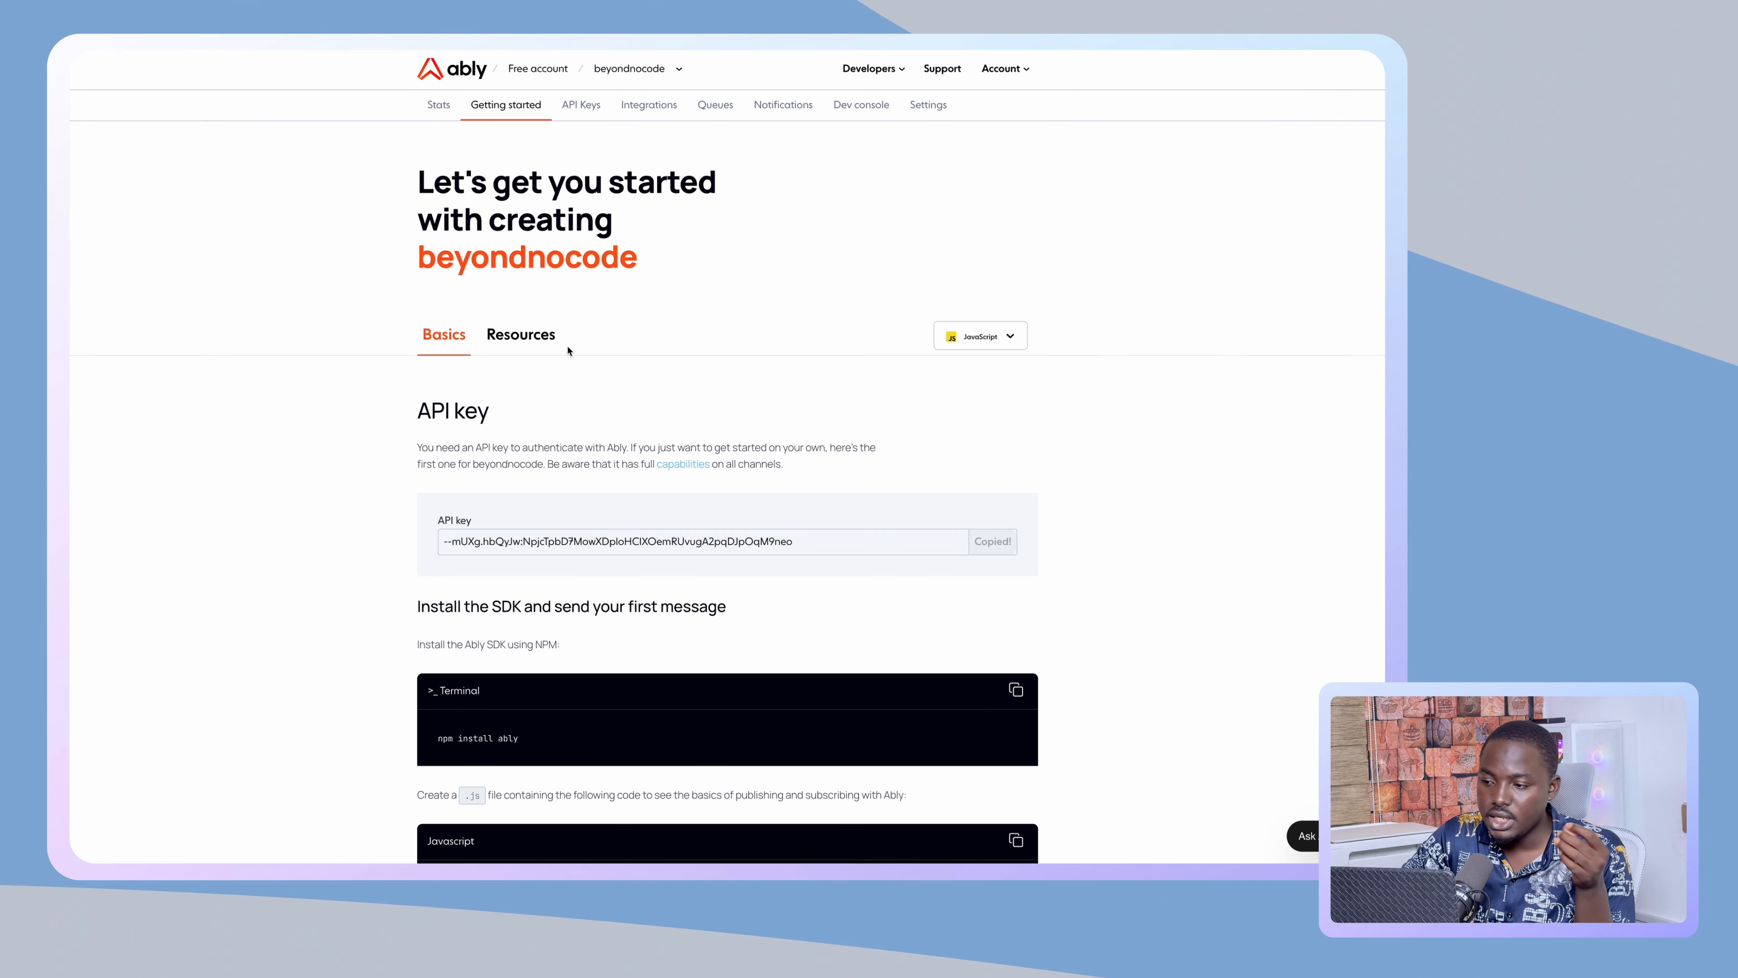
# - Scroll through Ably's Getting started page and expand its Resources section
pyautogui.scroll(-5, 601, 410)
pyautogui.scroll(-10, 600, 410)
pyautogui.scroll(15, 686, 381)
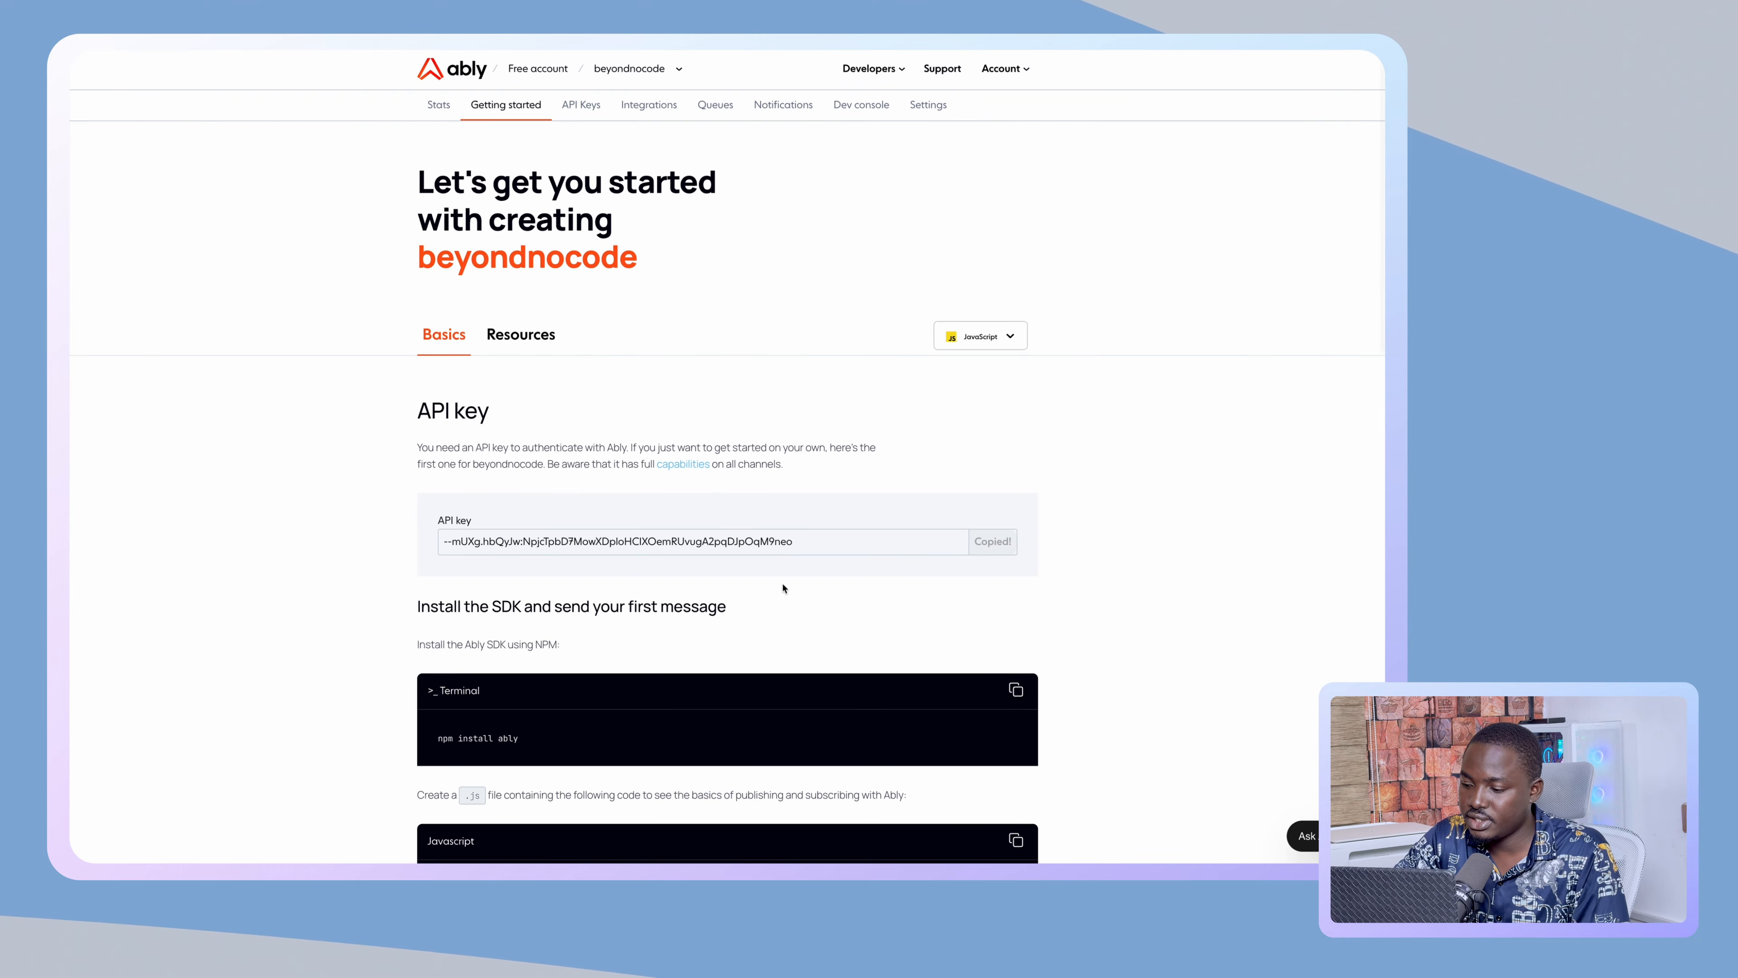
pyautogui.scroll(-10, 784, 590)
pyautogui.scroll(15, 783, 587)
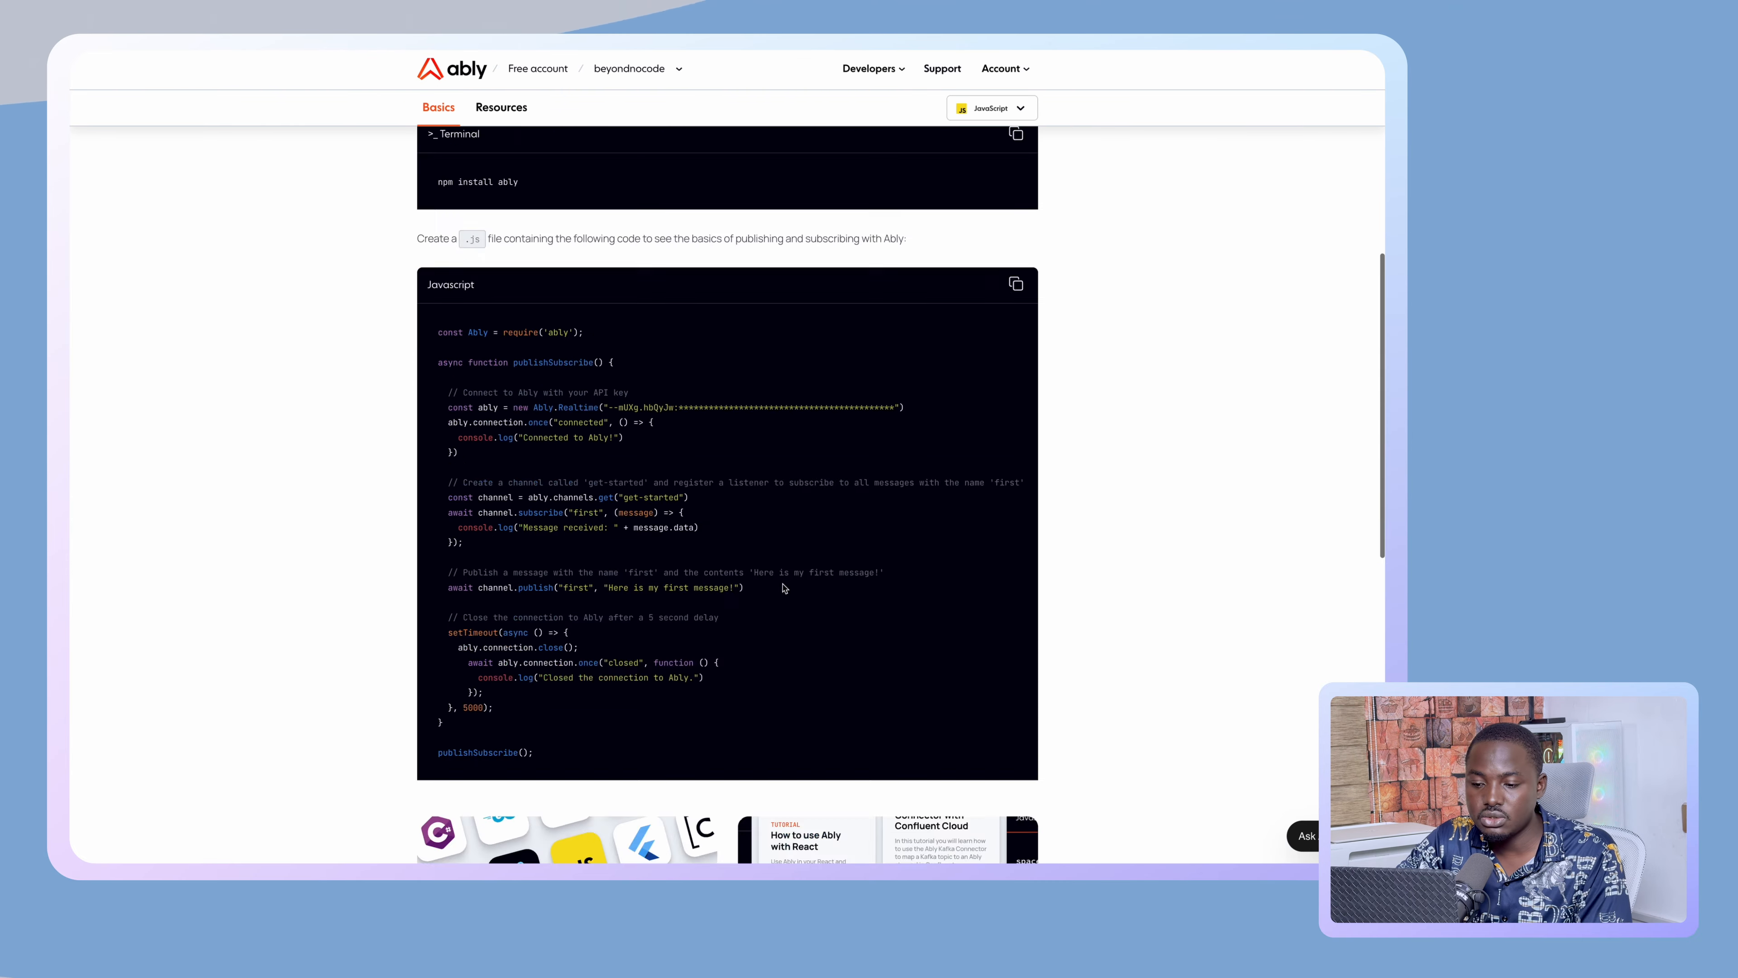
pyautogui.click(531, 340)
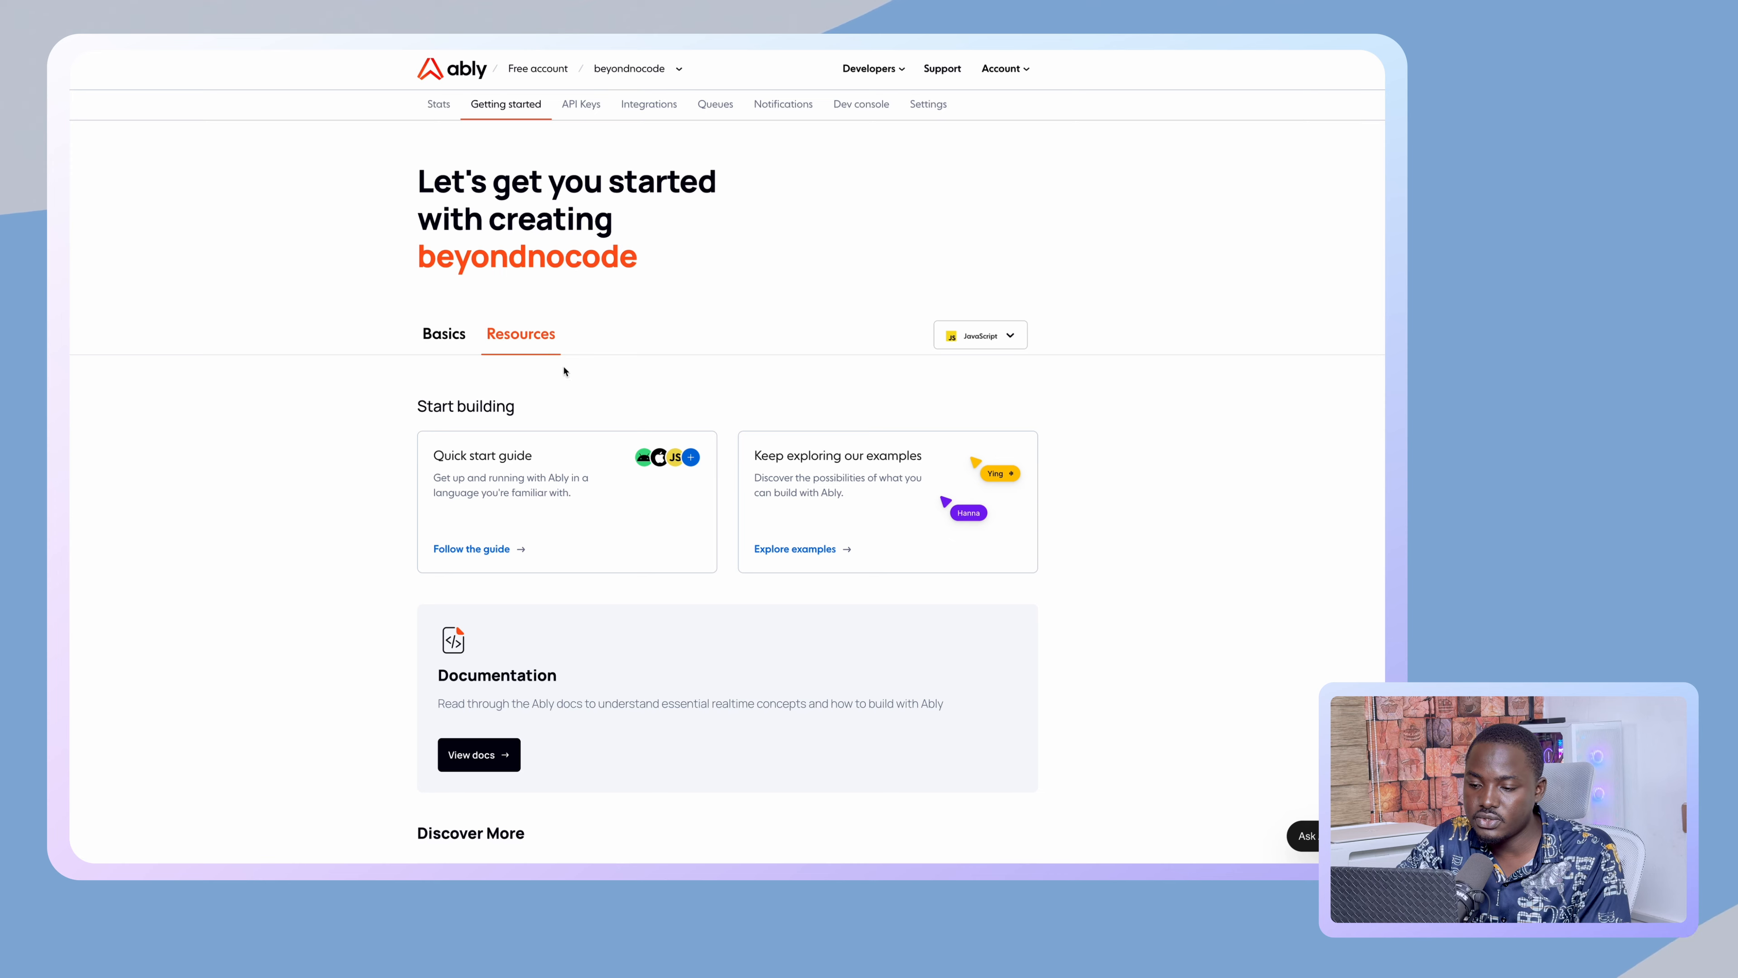
pyautogui.scroll(-3, 851, 497)
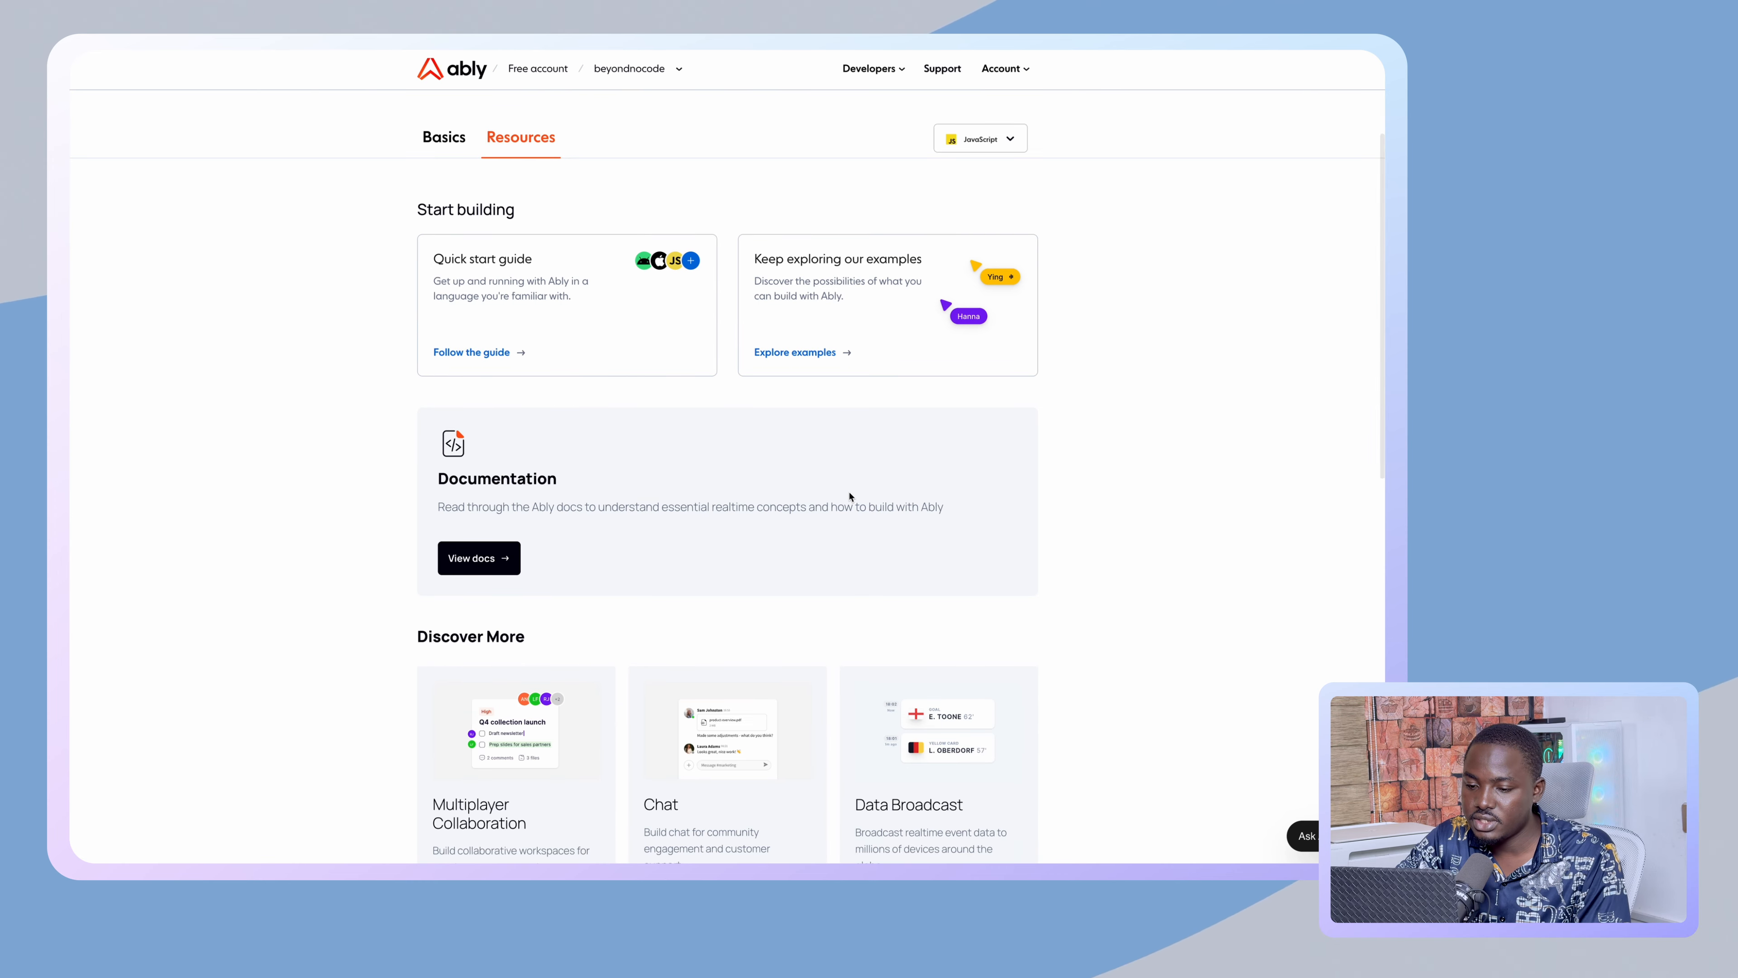
pyautogui.scroll(-1, 850, 497)
pyautogui.scroll(3, 715, 439)
pyautogui.scroll(1, 715, 439)
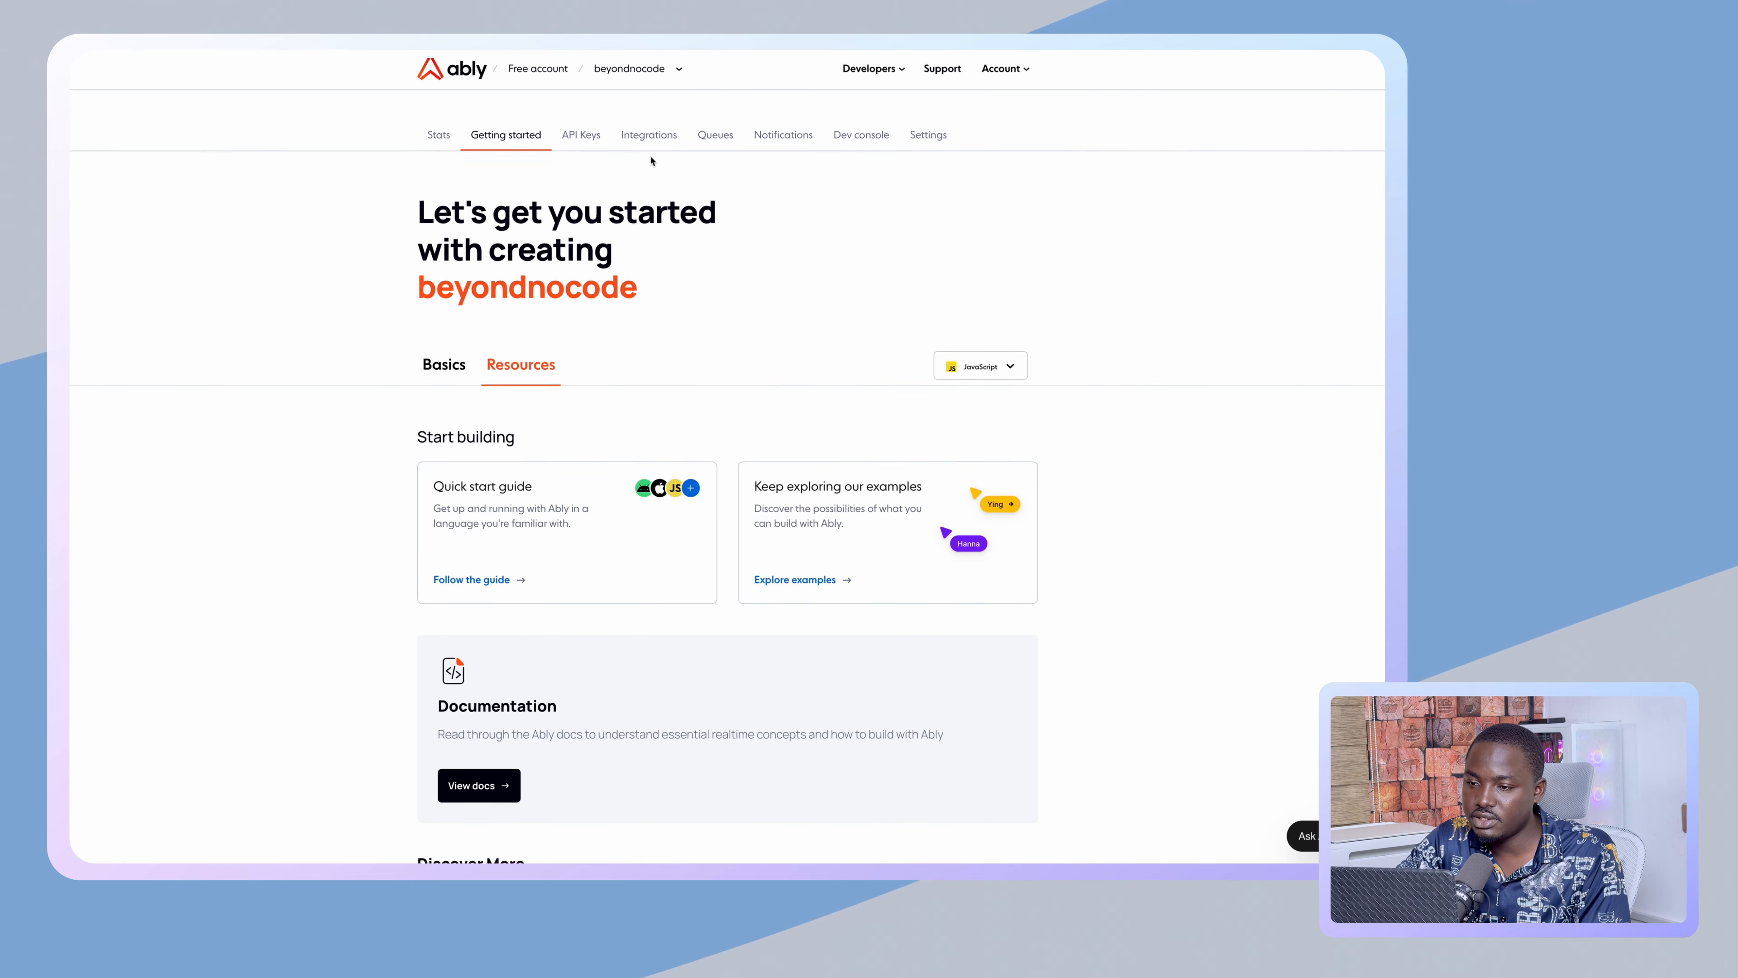
pyautogui.scroll(1, 590, 111)
# - Open the API Keys page and reveal both the Root and Subscribe only keys
pyautogui.click(590, 108)
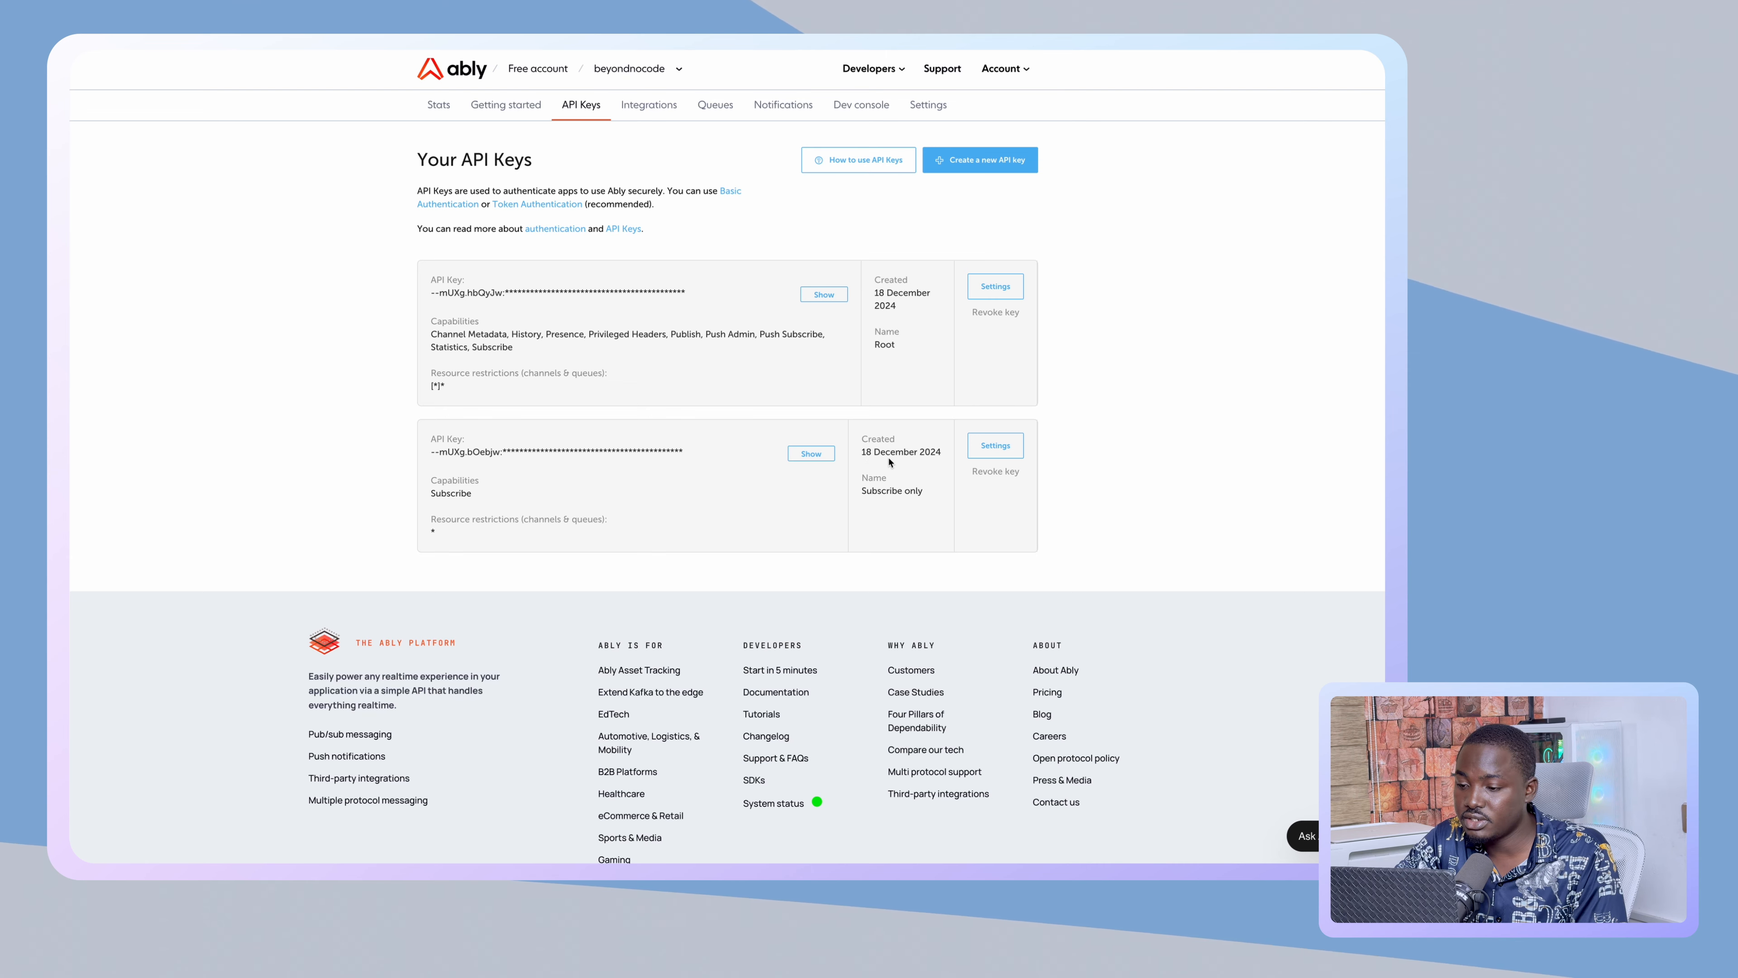
pyautogui.doubleClick(884, 344)
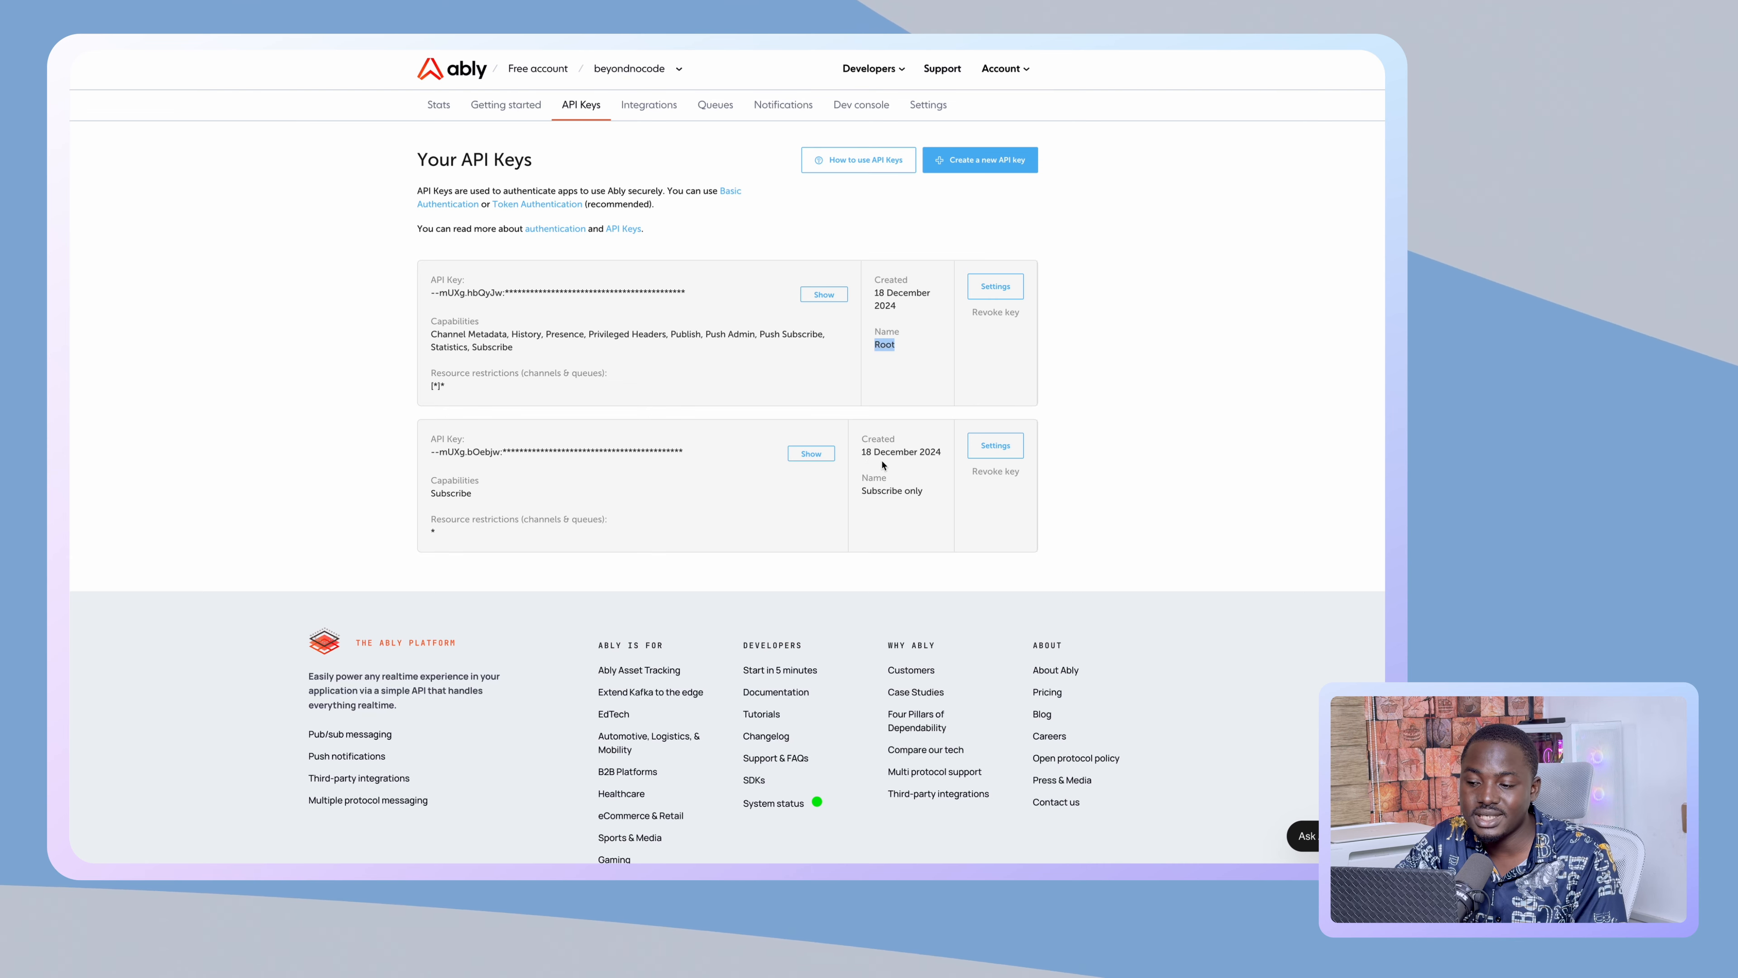
pyautogui.click(808, 454)
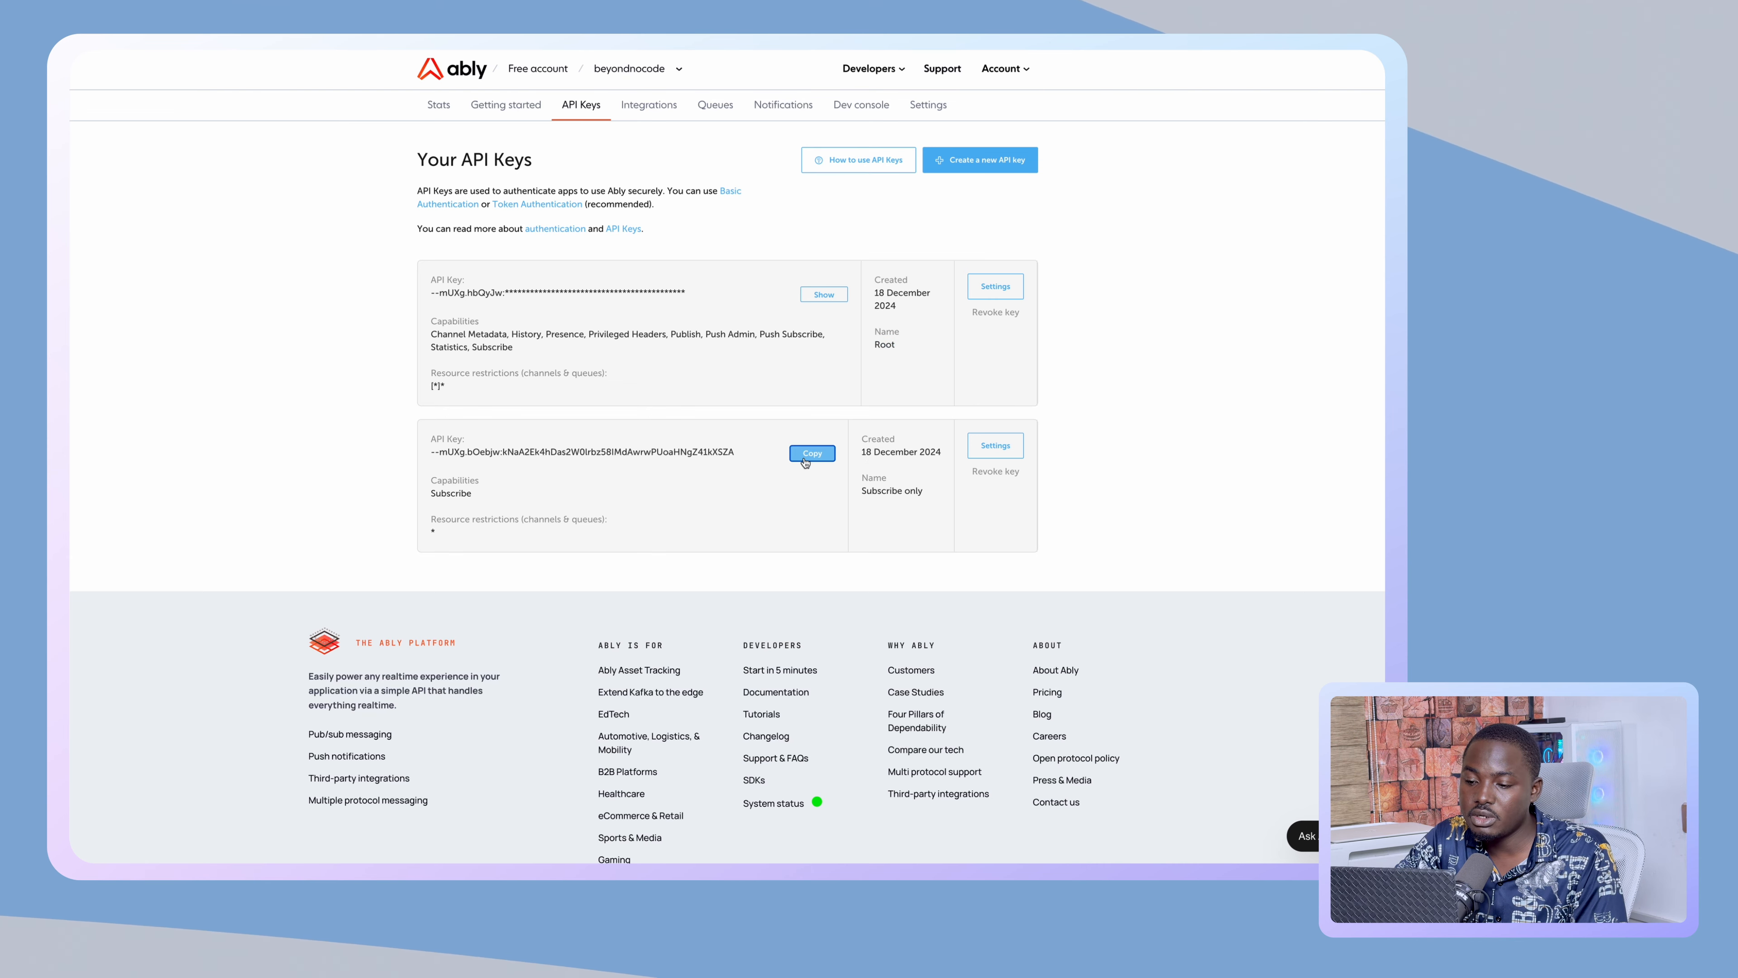
pyautogui.click(823, 295)
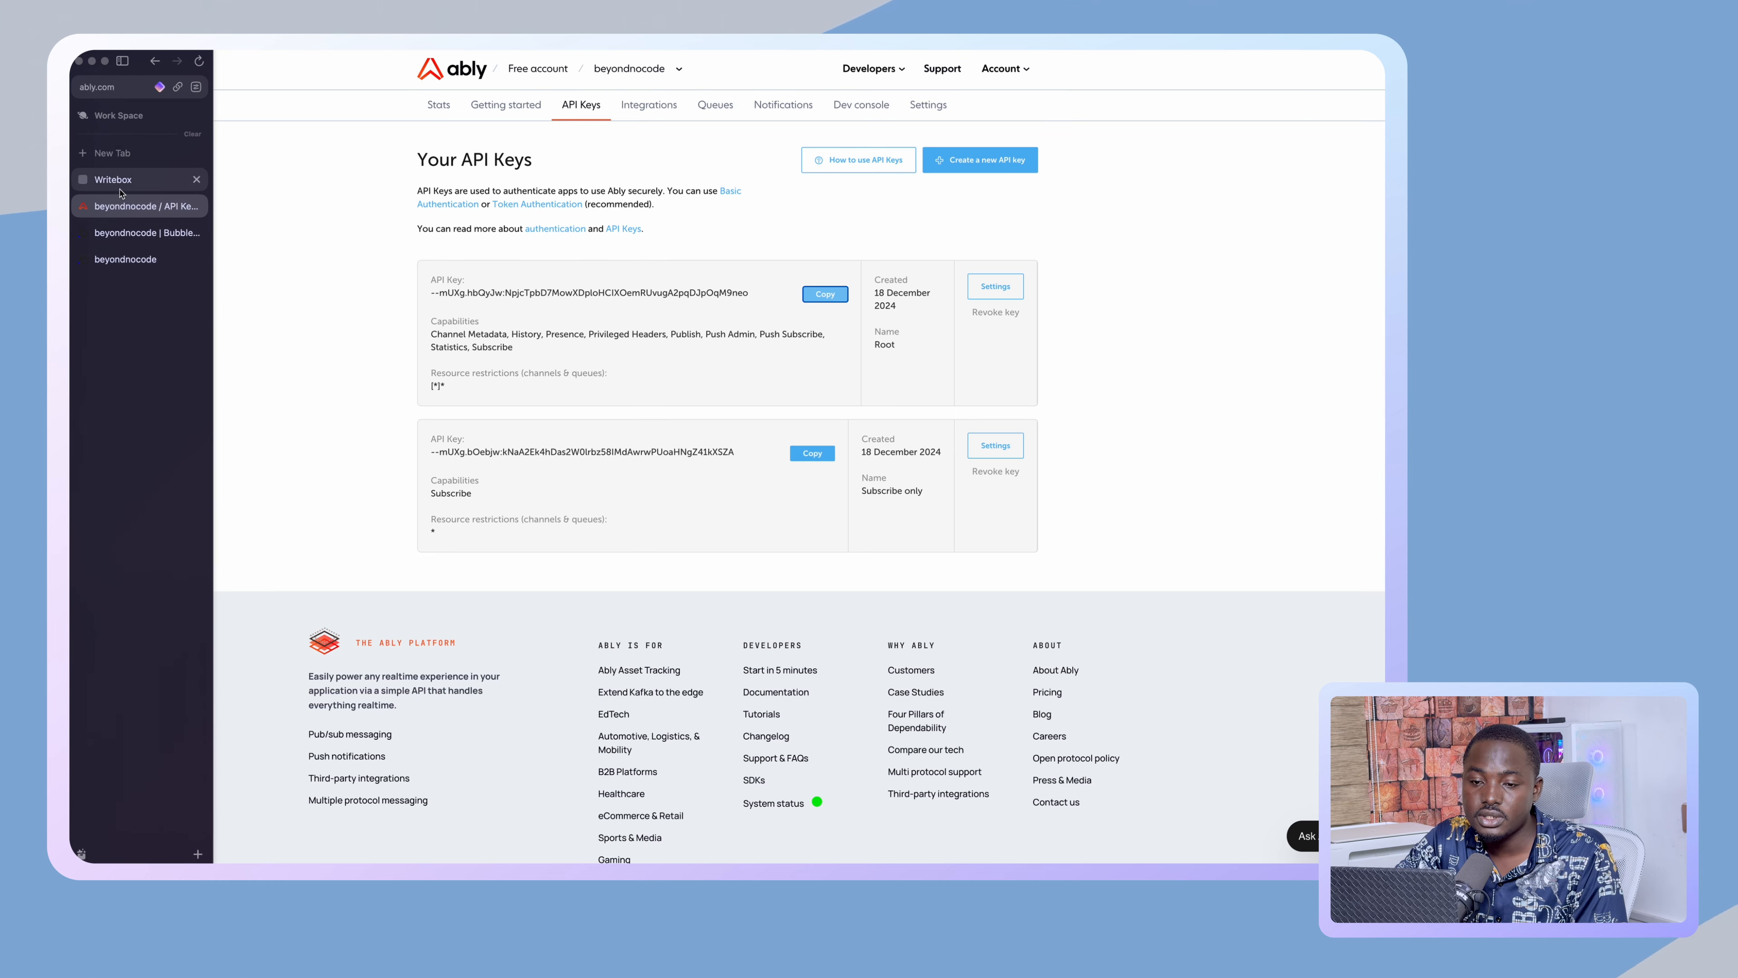
pyautogui.click(121, 184)
pyautogui.click(122, 205)
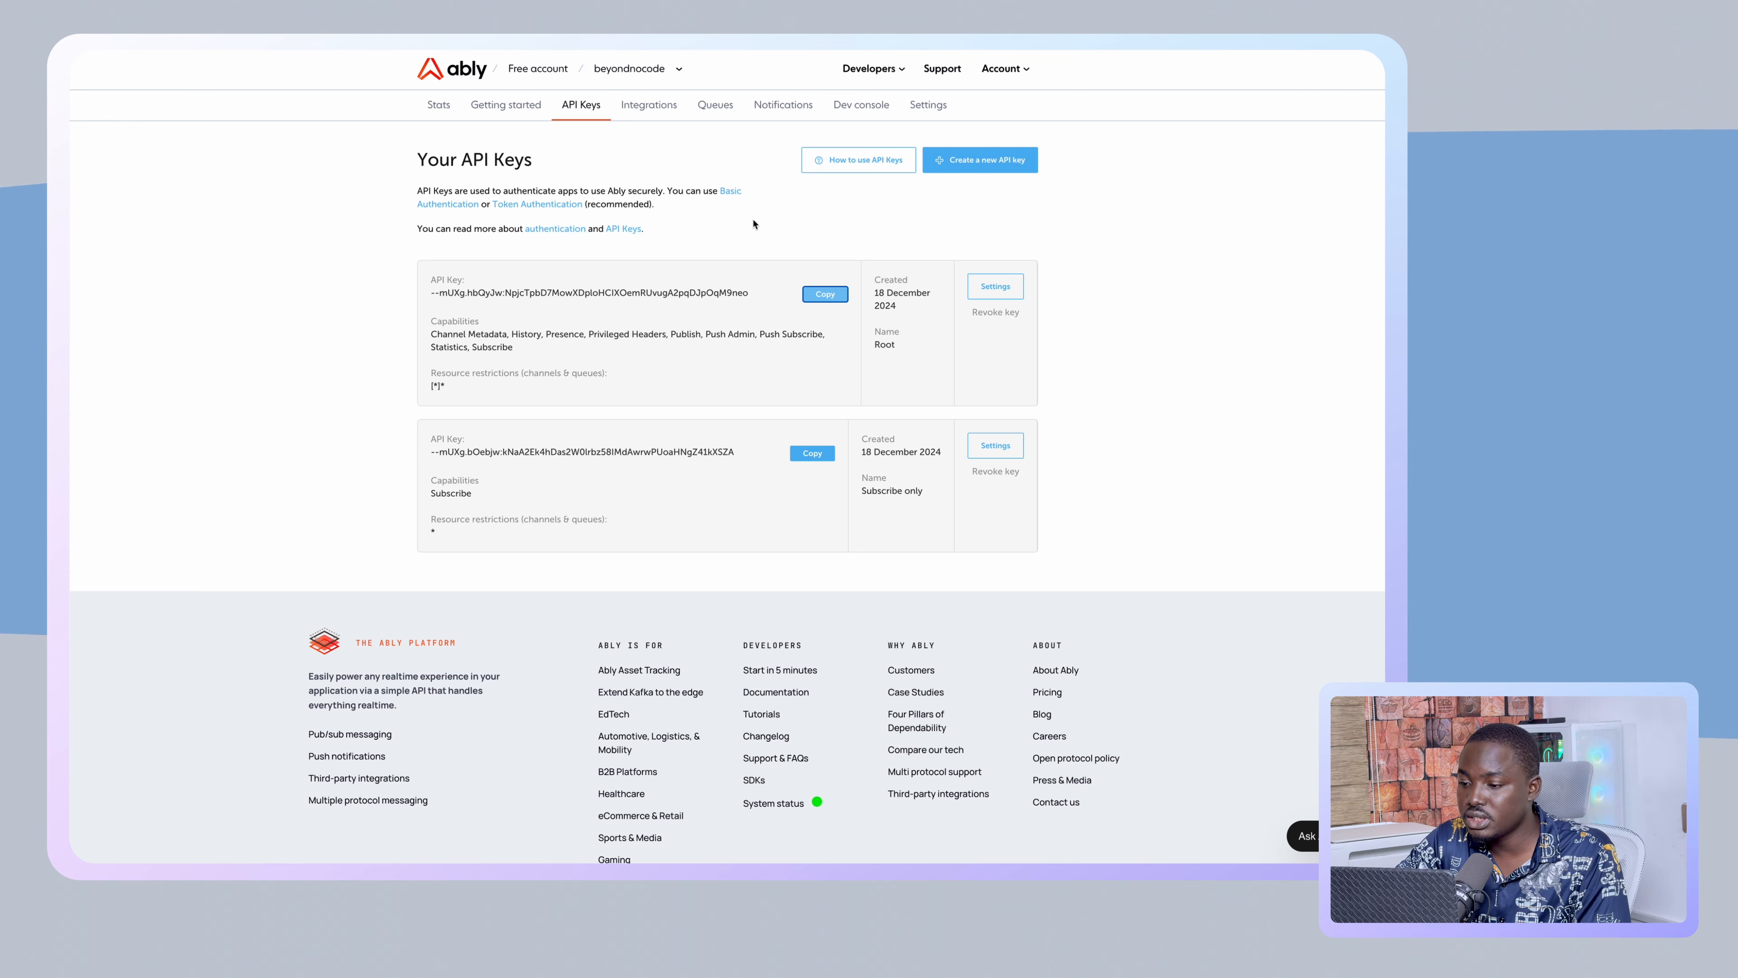
# - Visit Integrations, Stats and Integrations again, then open the Notifications page
pyautogui.click(654, 105)
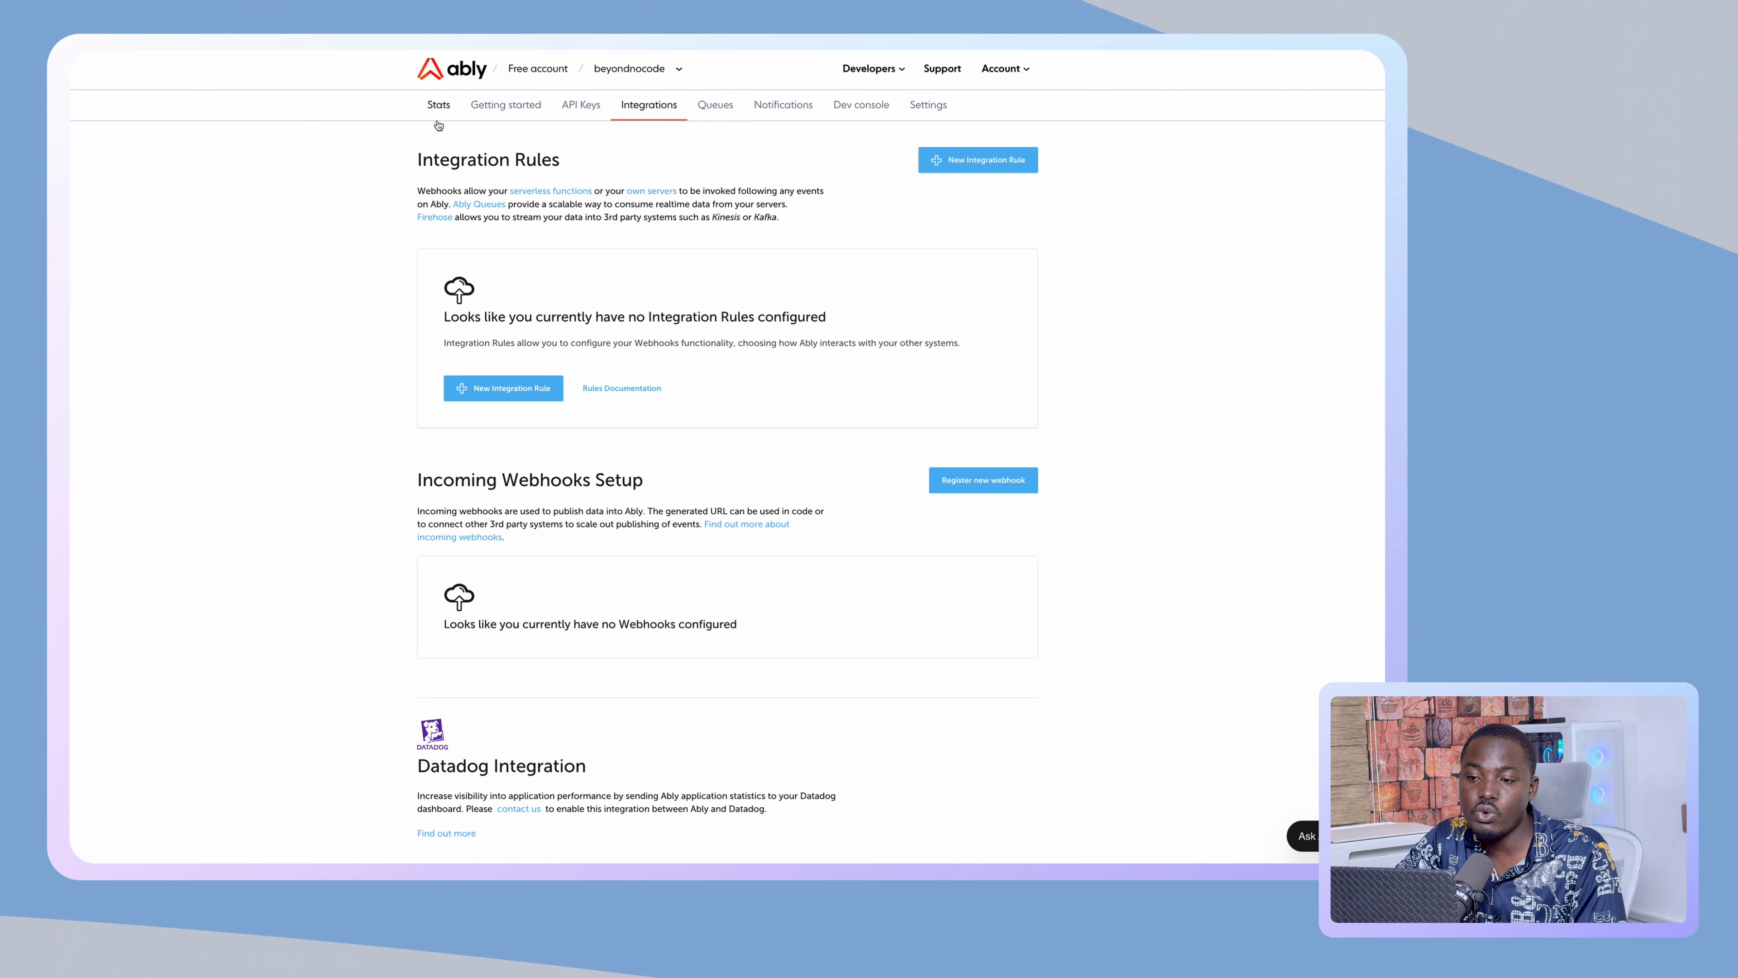
pyautogui.click(439, 104)
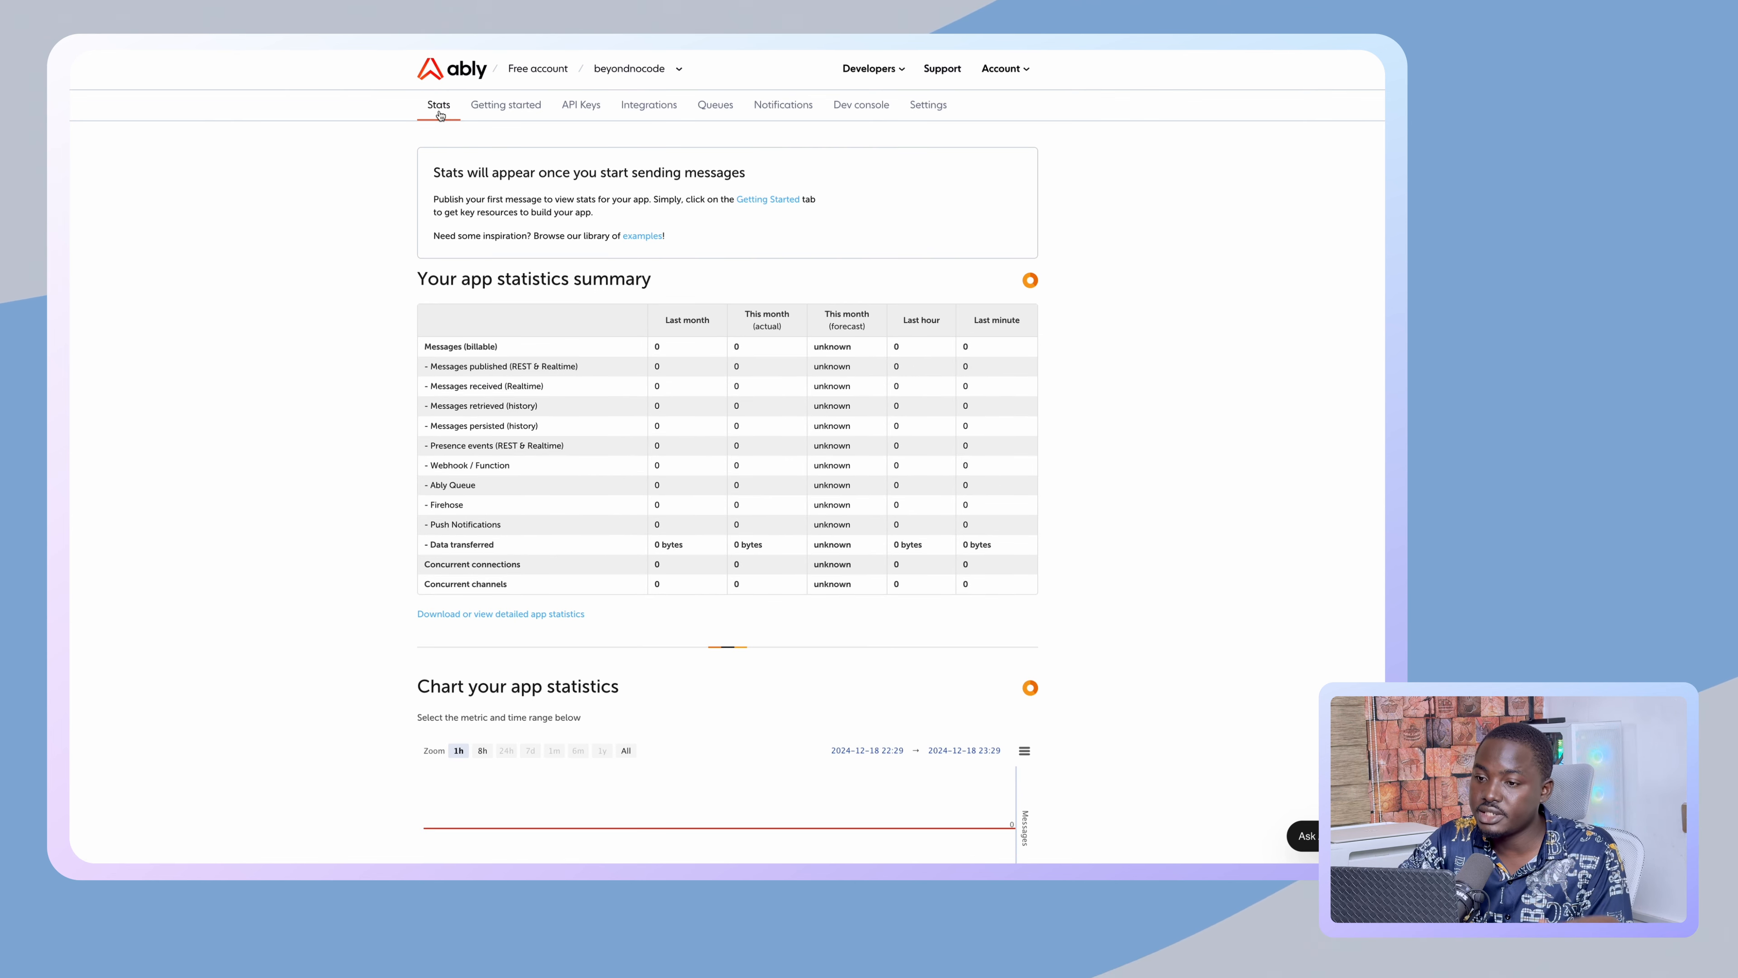
pyautogui.click(662, 106)
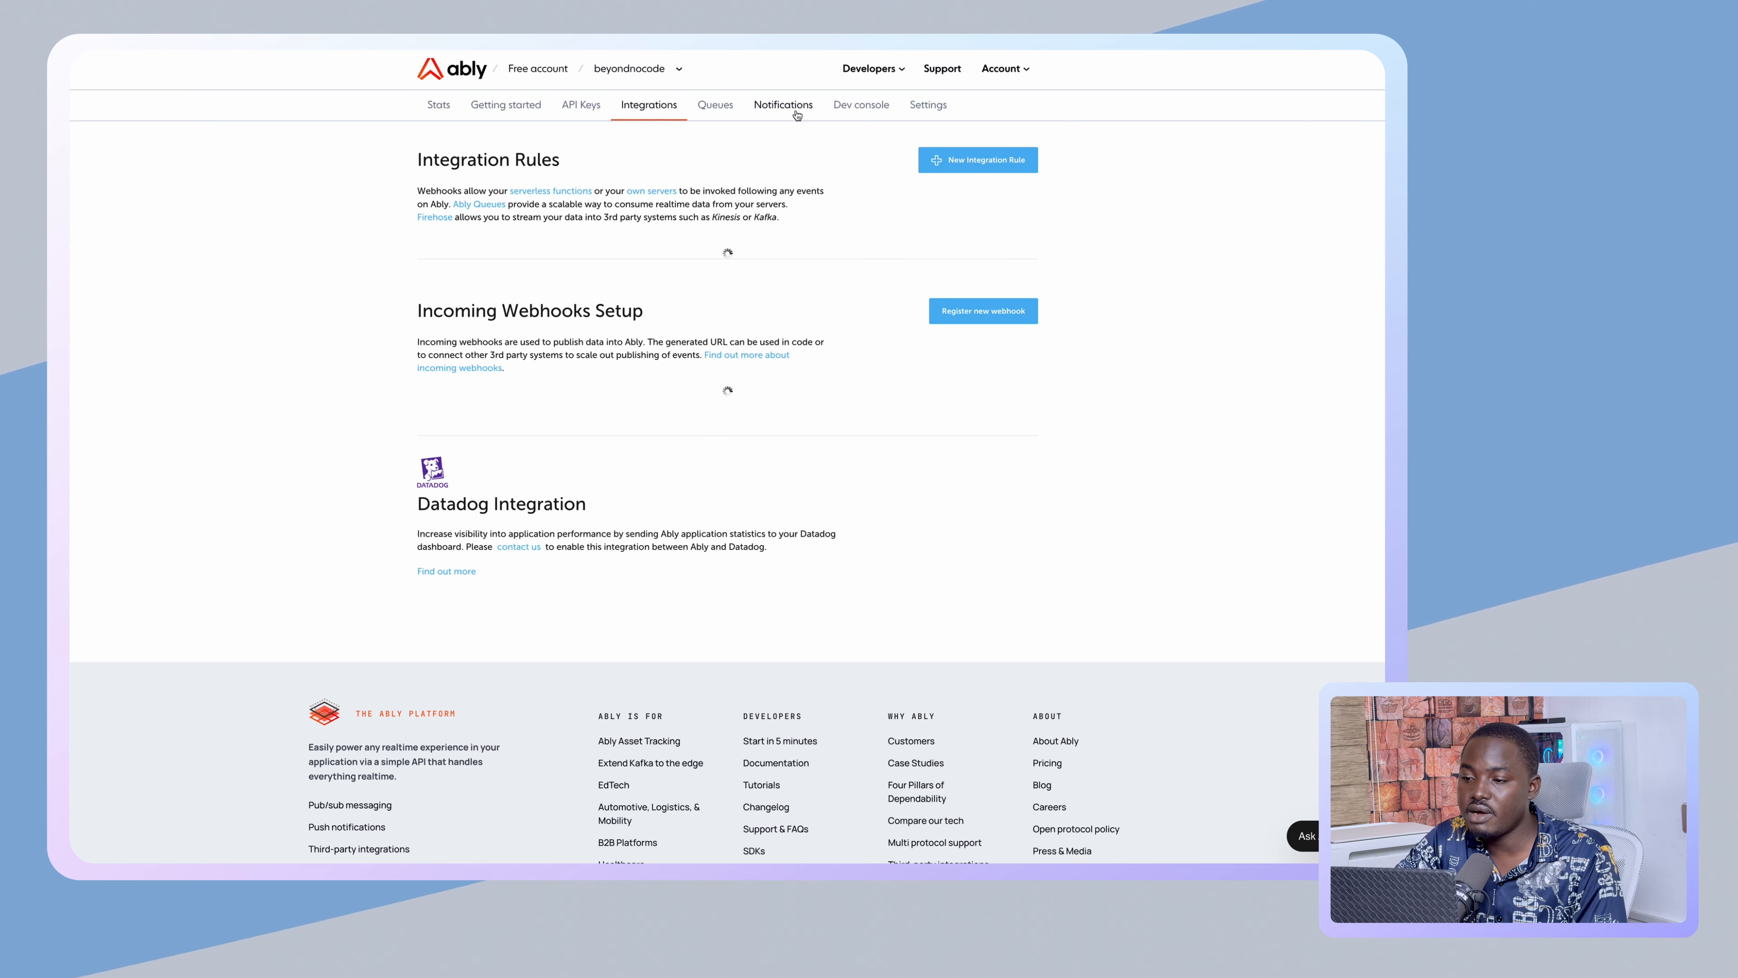
pyautogui.click(794, 109)
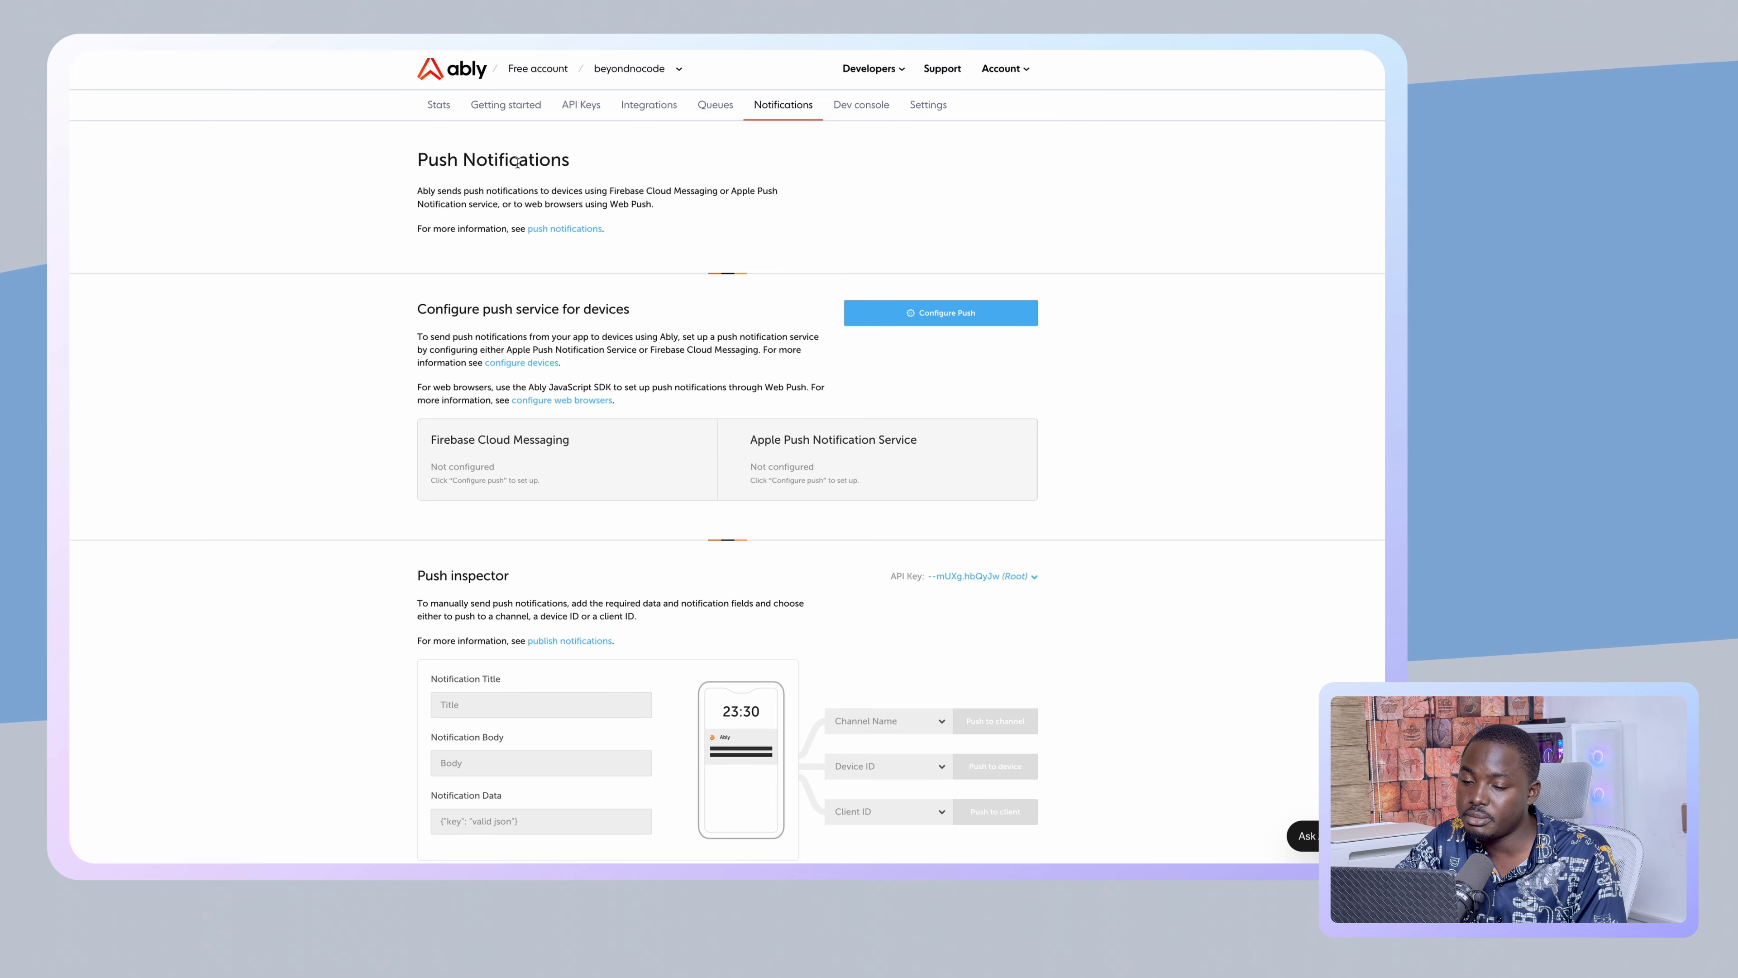
pyautogui.scroll(-5, 588, 378)
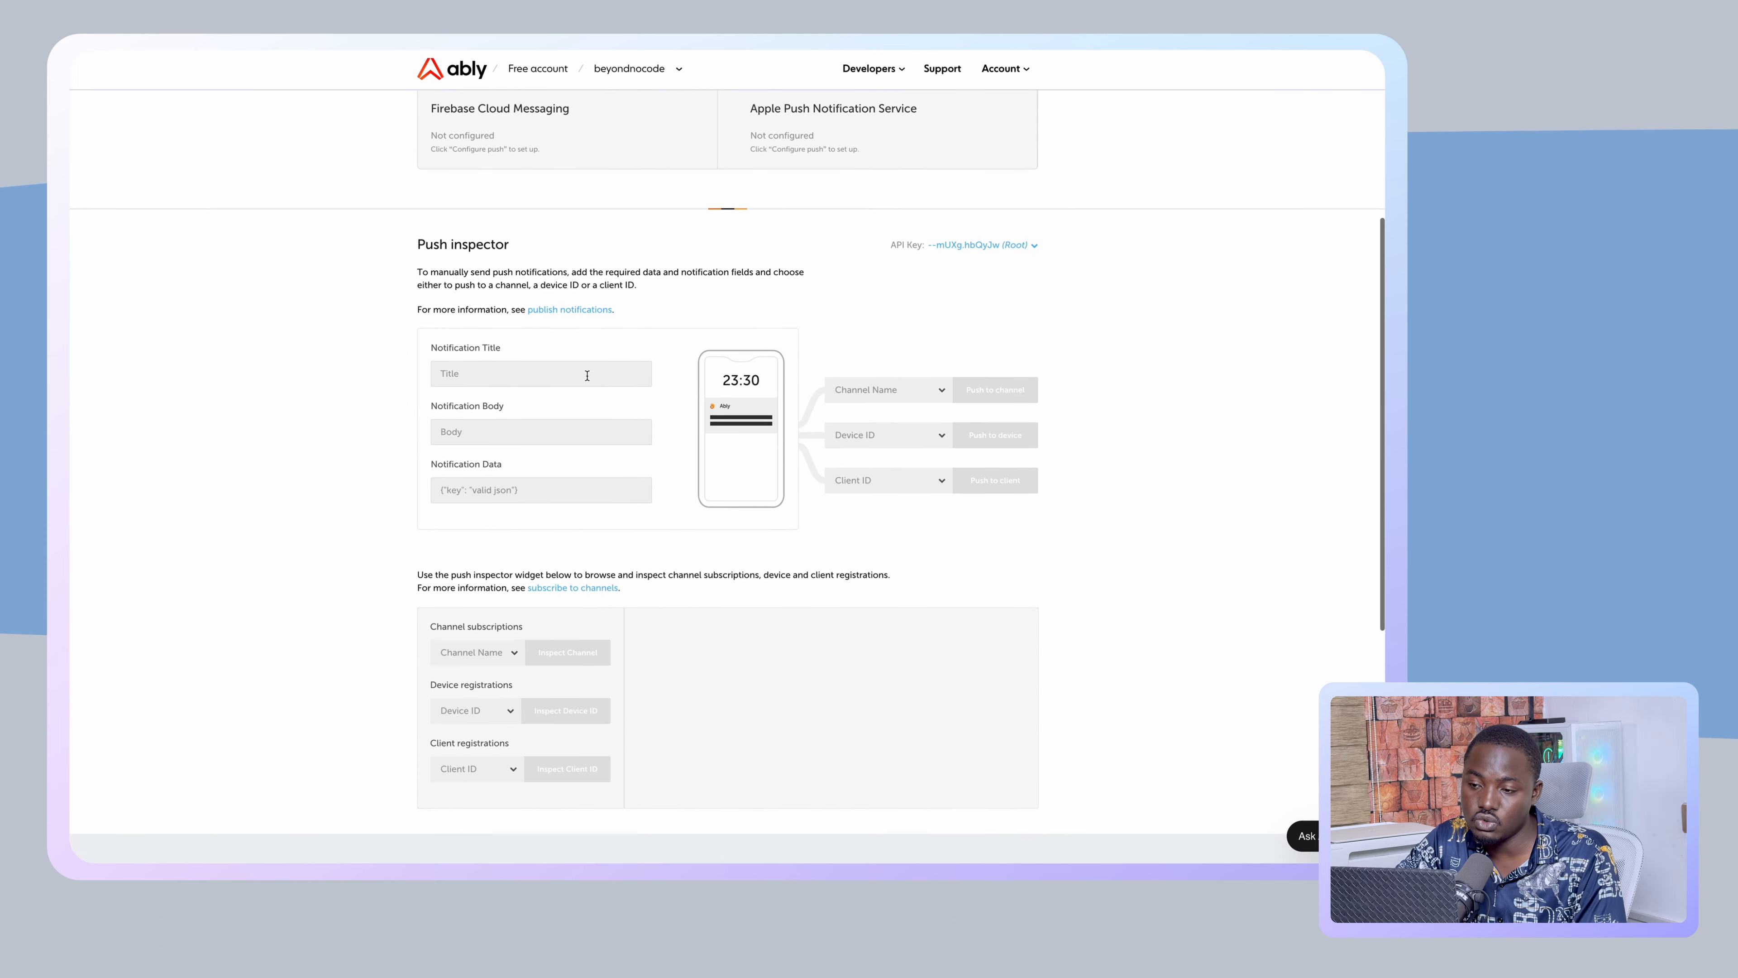
pyautogui.scroll(5, 587, 376)
pyautogui.scroll(-1, 588, 378)
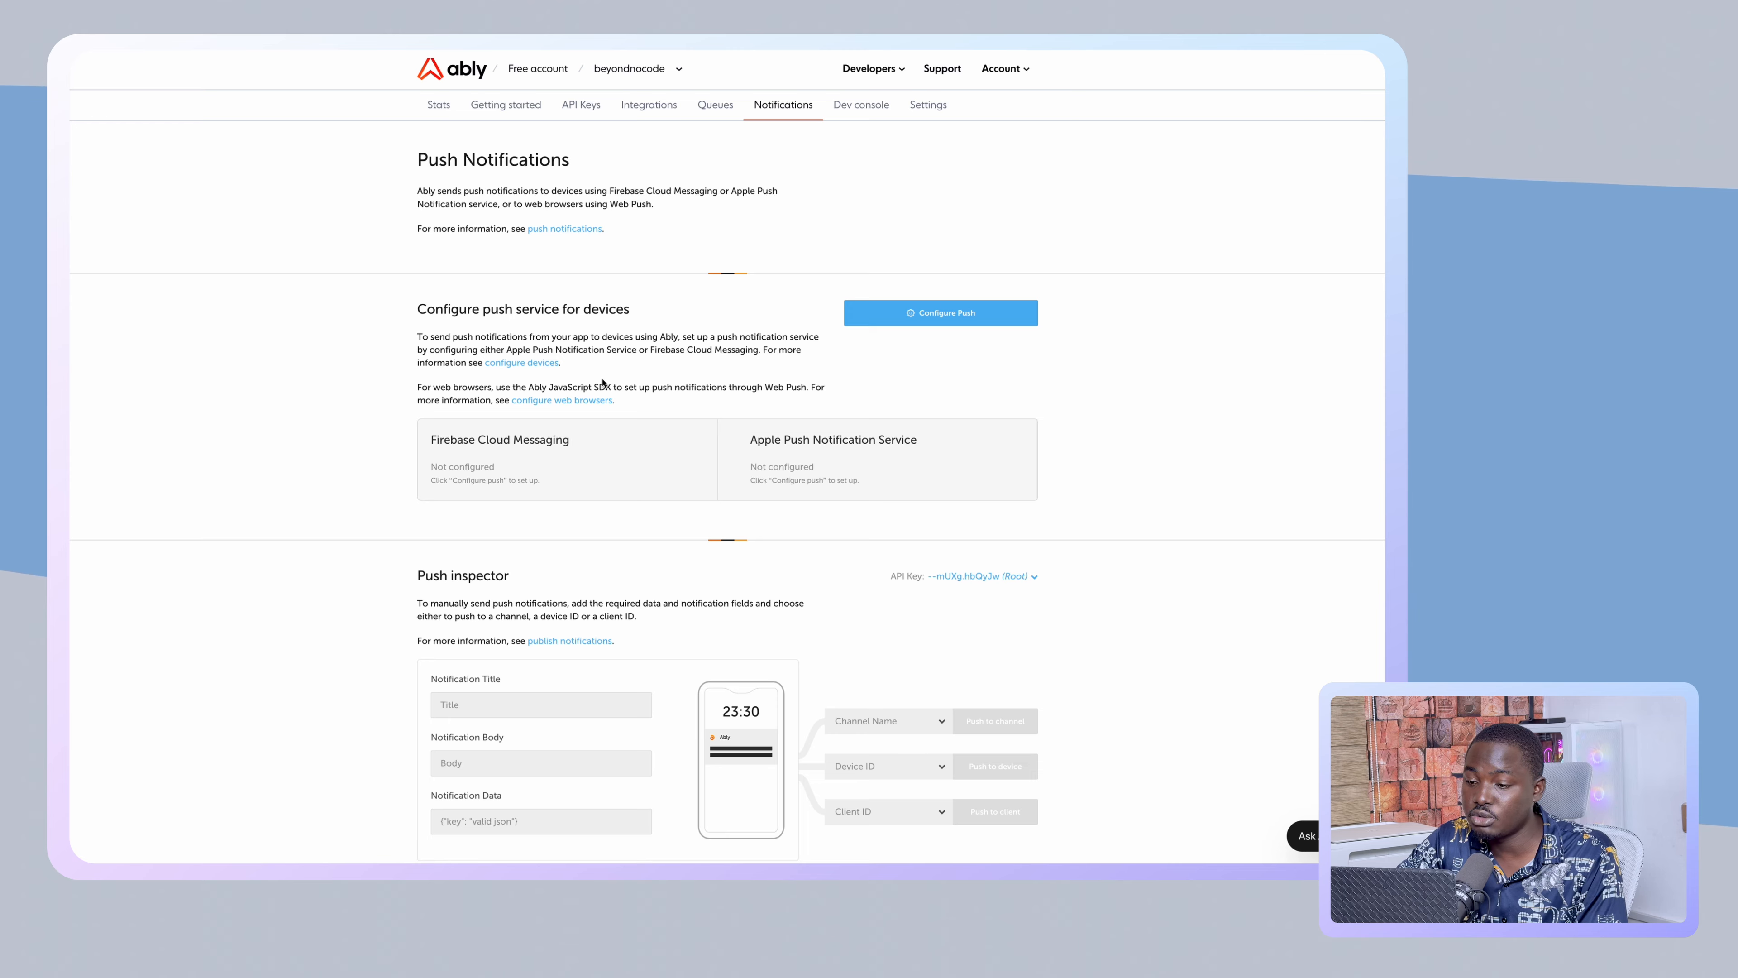
pyautogui.scroll(-5, 602, 382)
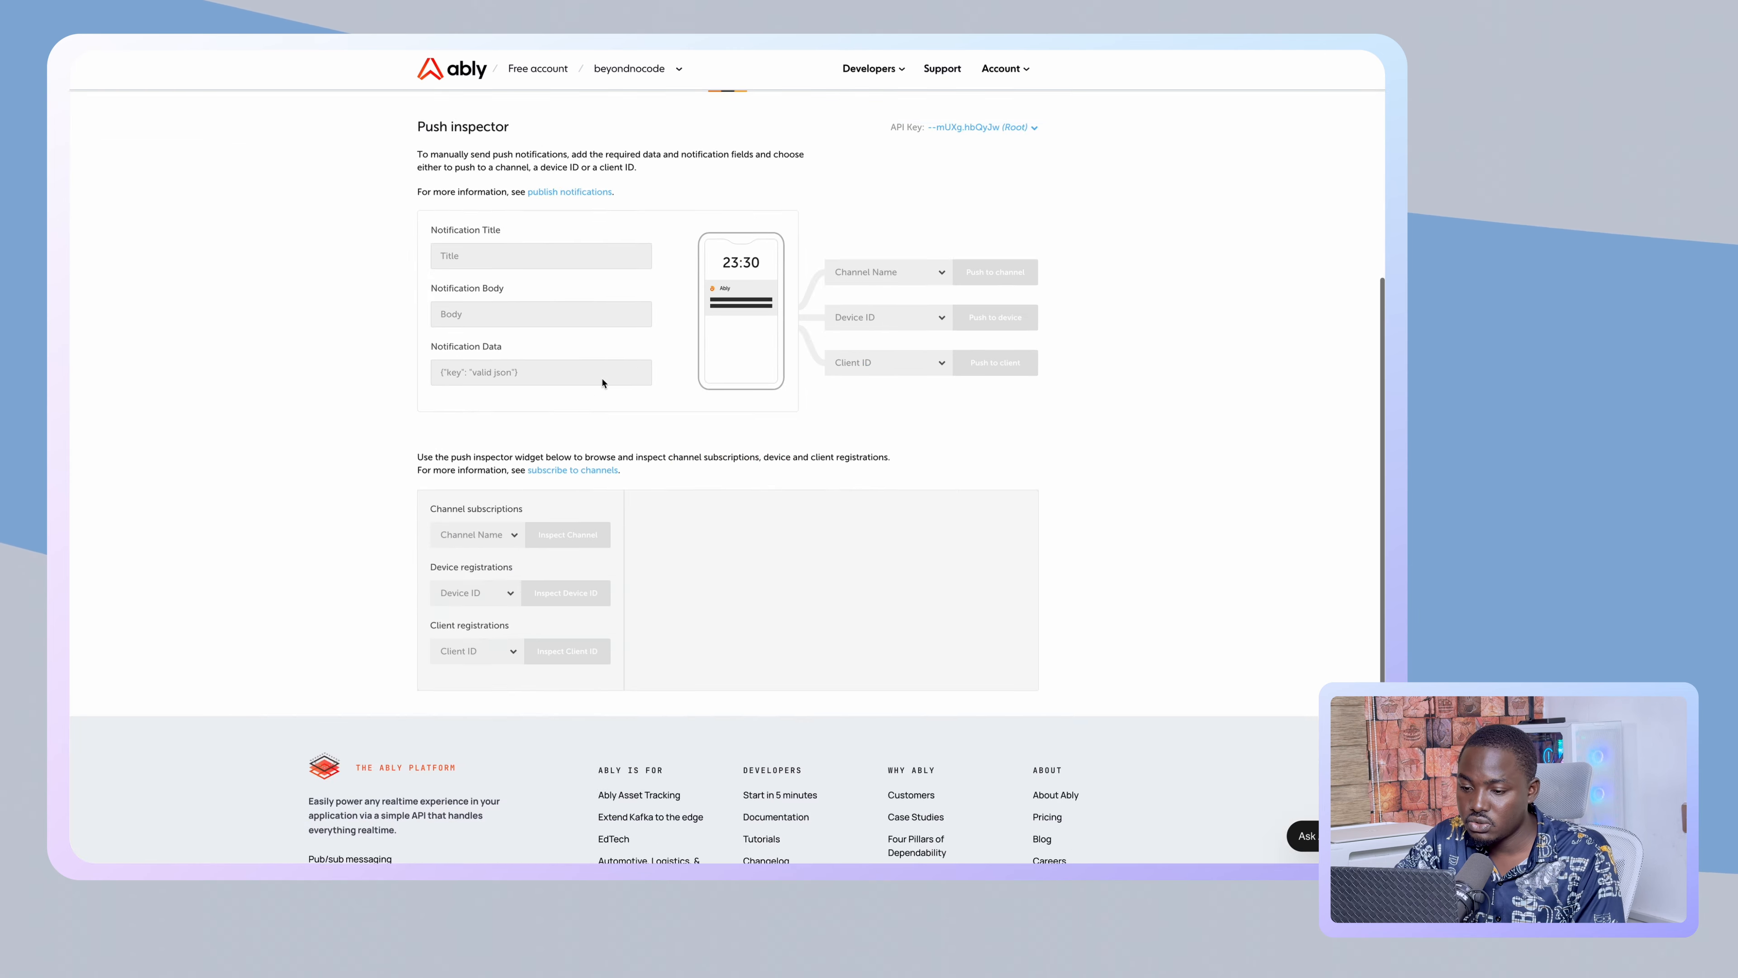
pyautogui.scroll(5, 602, 382)
pyautogui.click(918, 314)
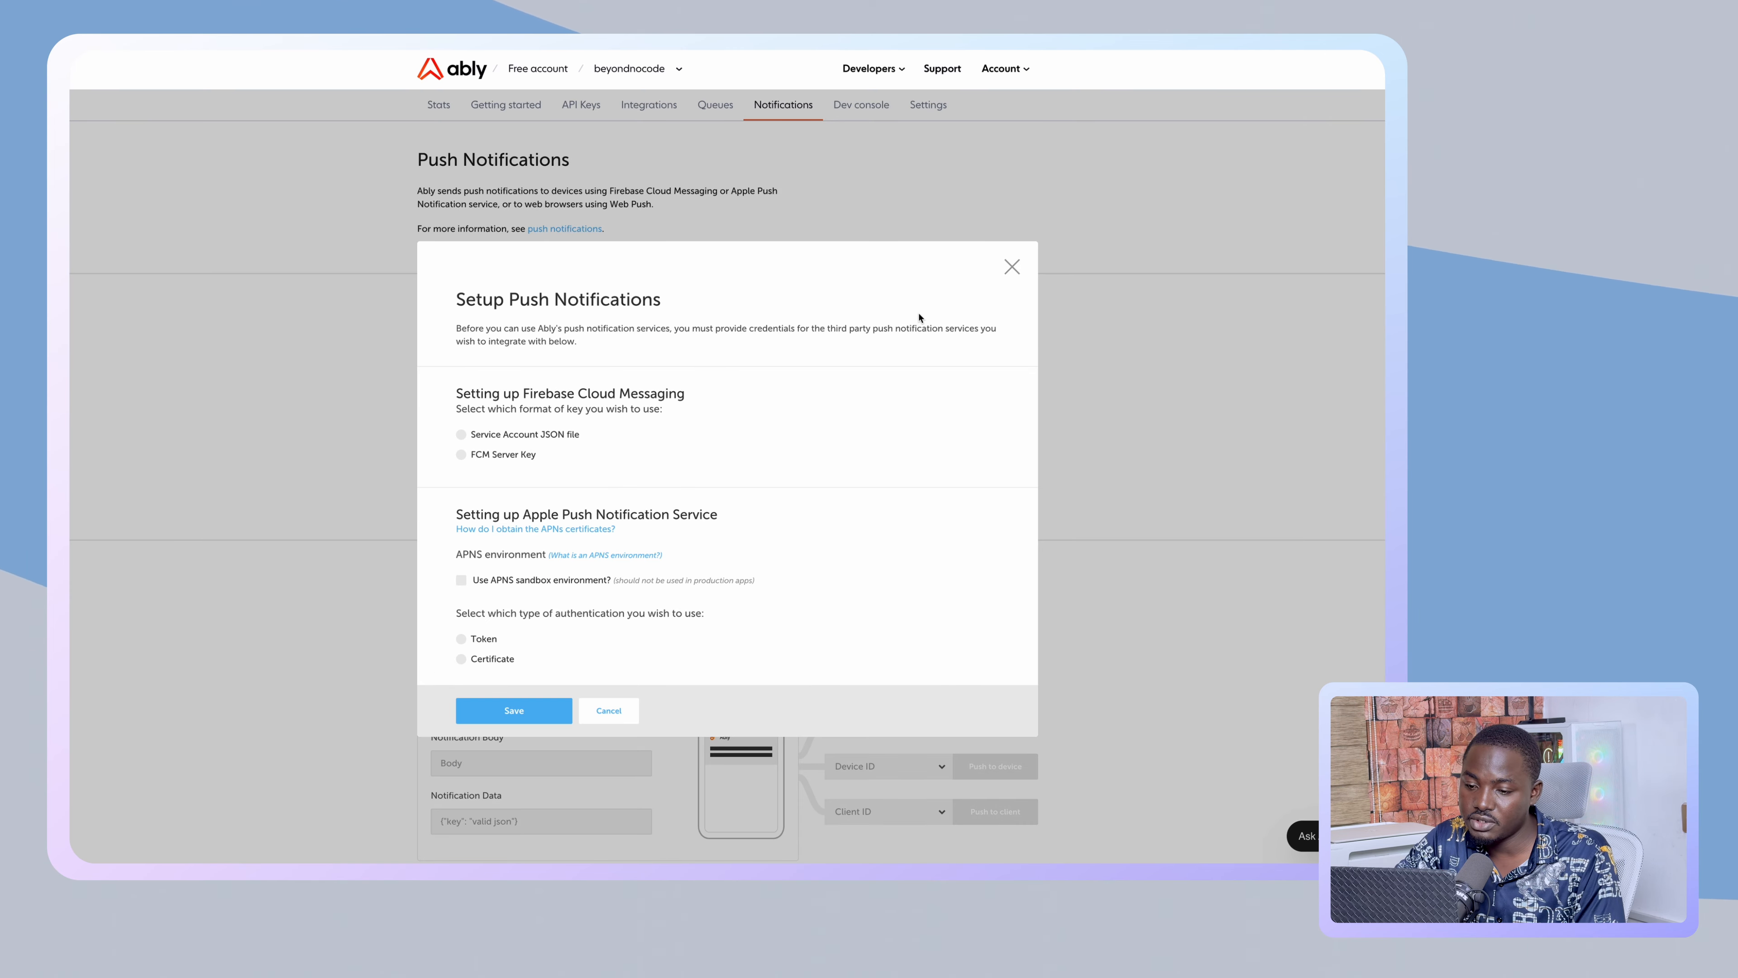
pyautogui.scroll(-2, 575, 416)
pyautogui.scroll(1, 570, 420)
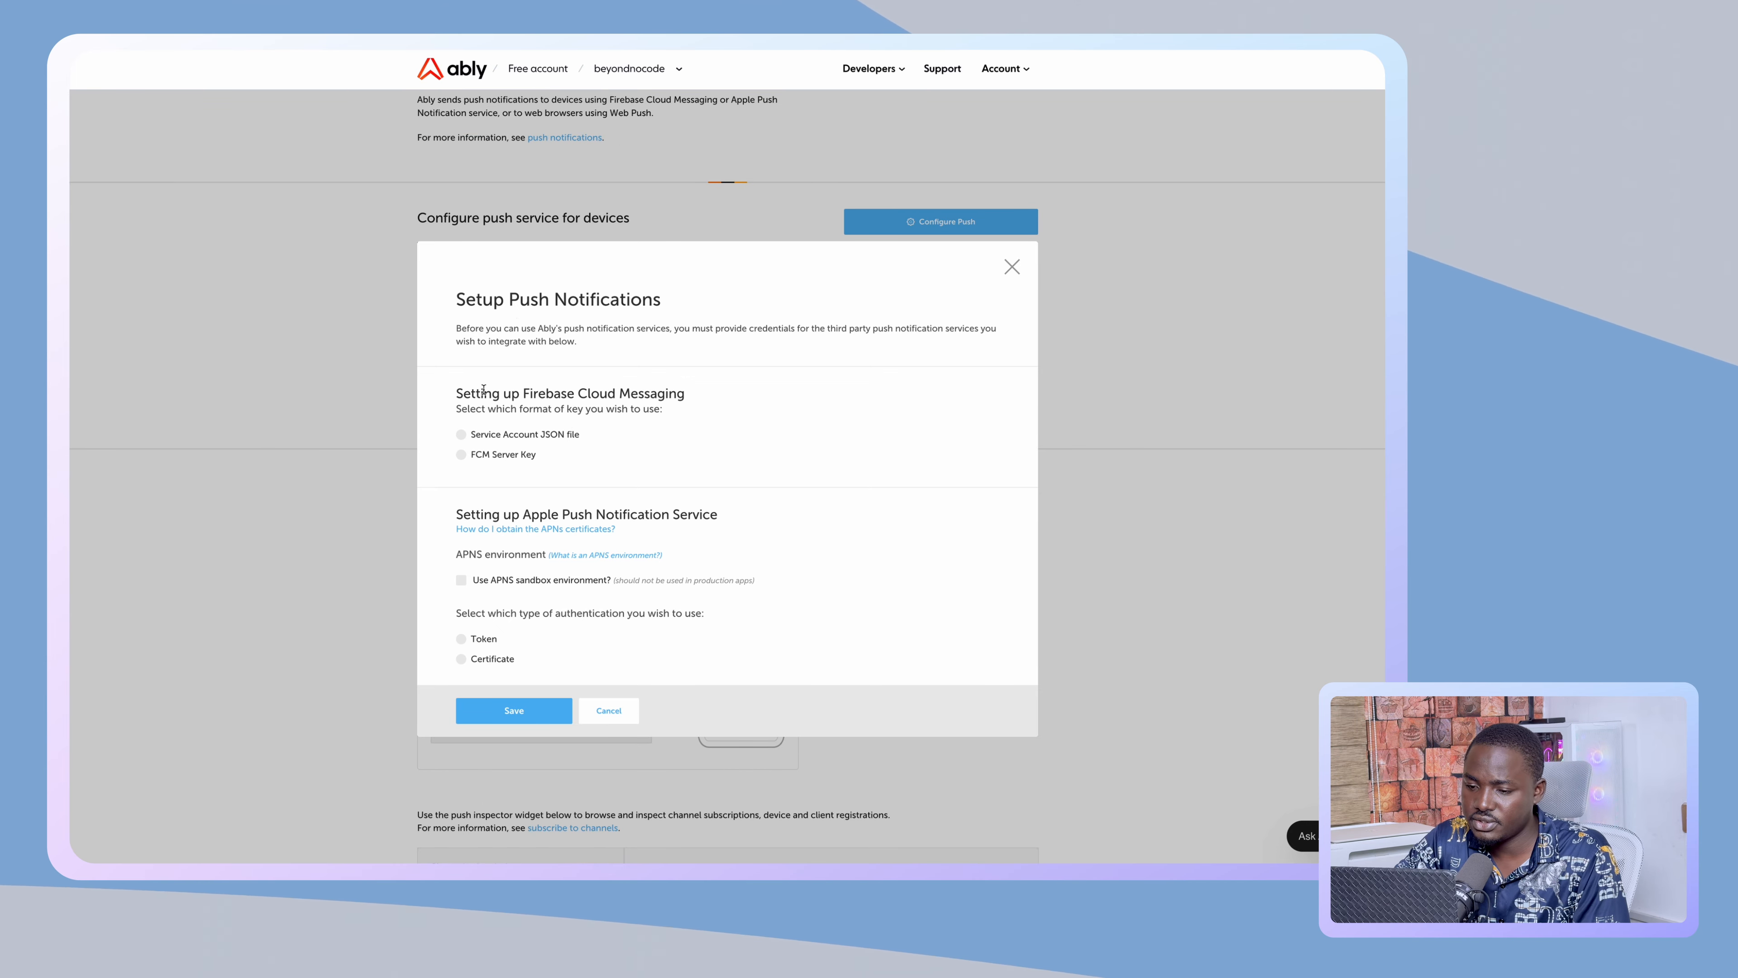
pyautogui.click(477, 435)
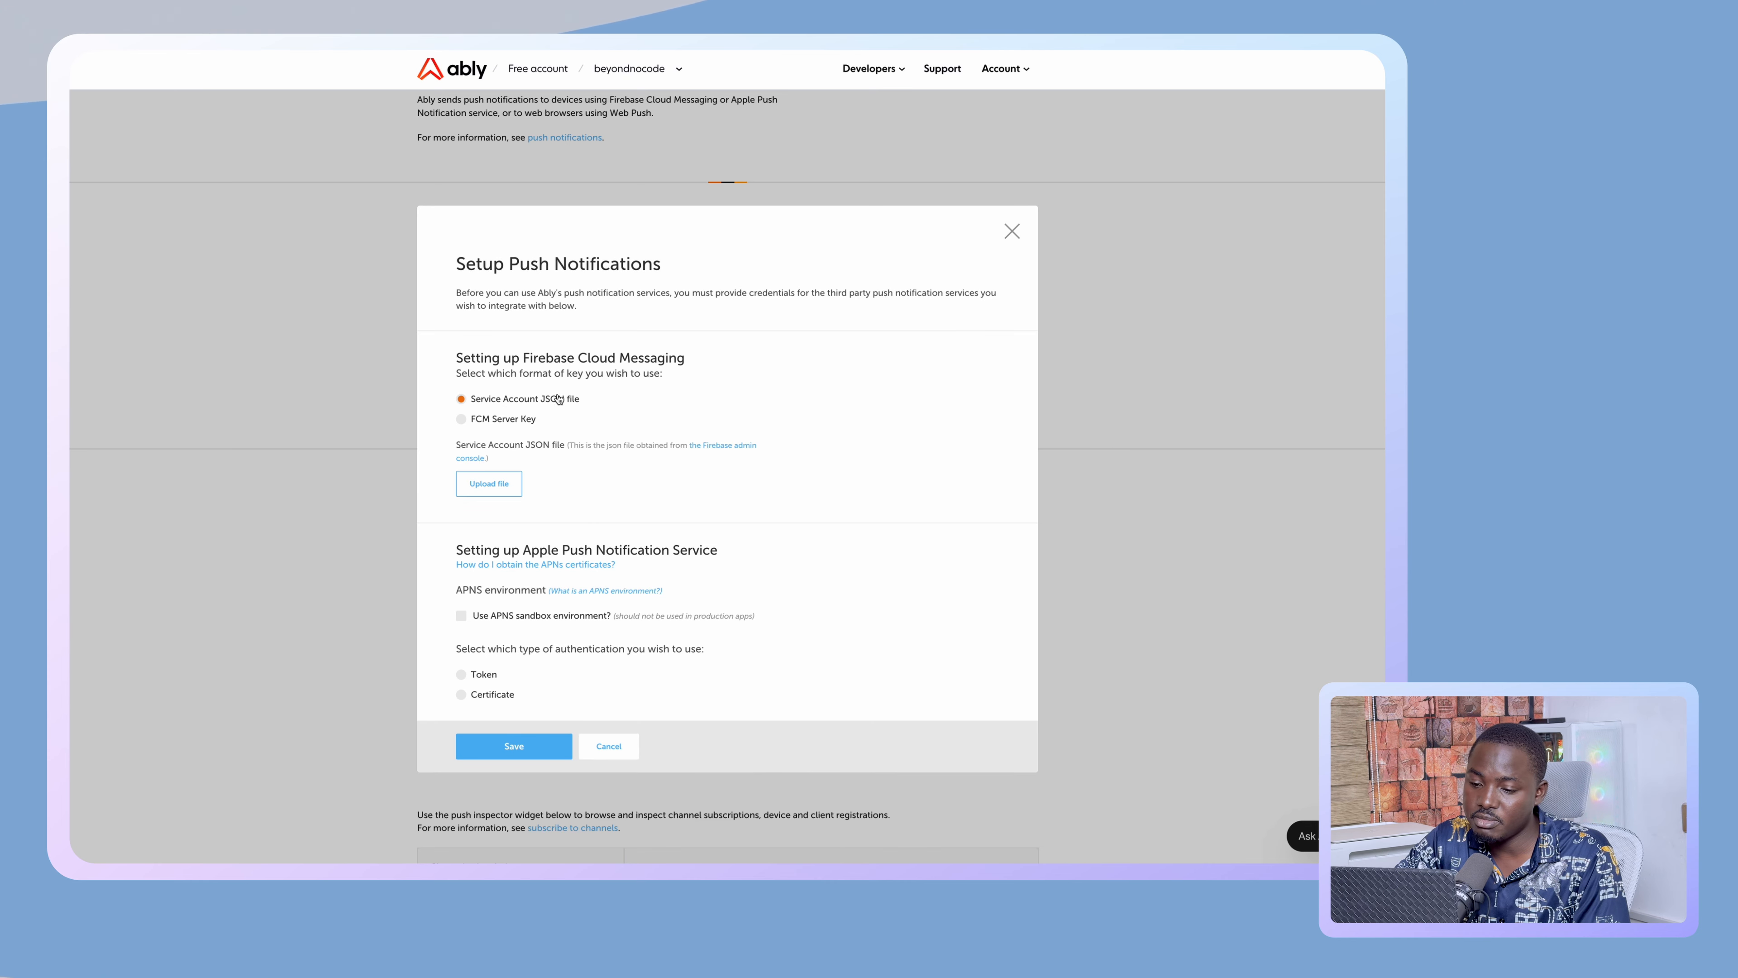
pyautogui.scroll(-3, 527, 445)
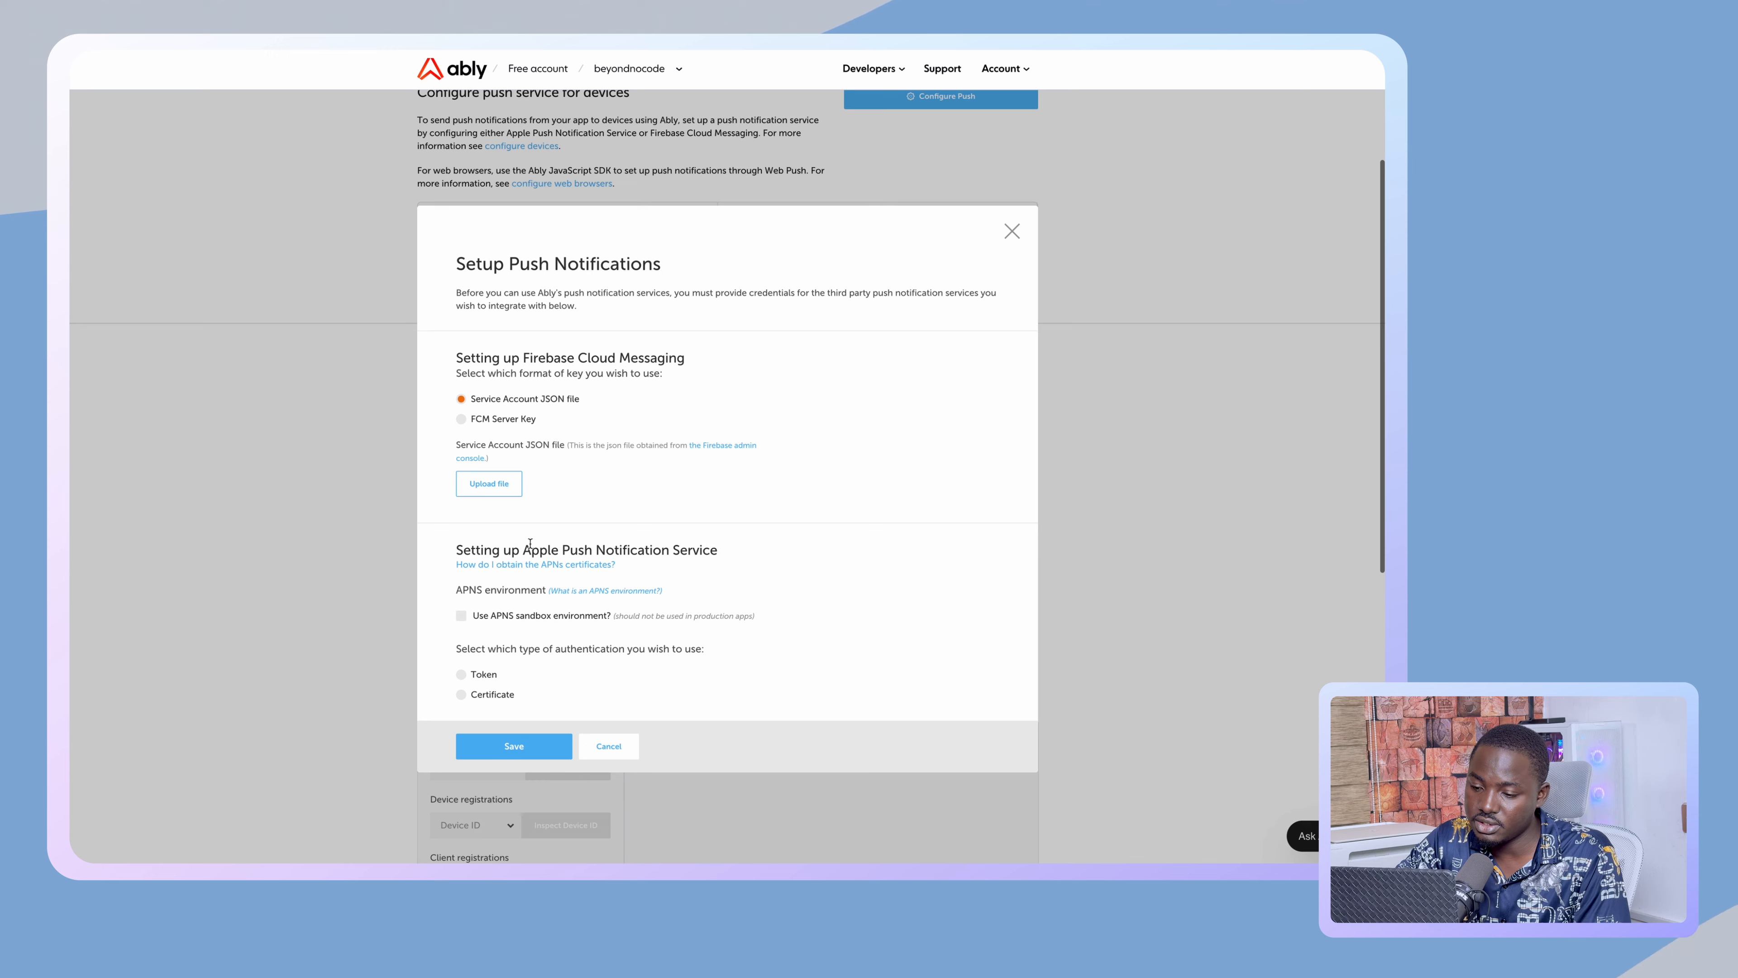
pyautogui.scroll(5, 495, 592)
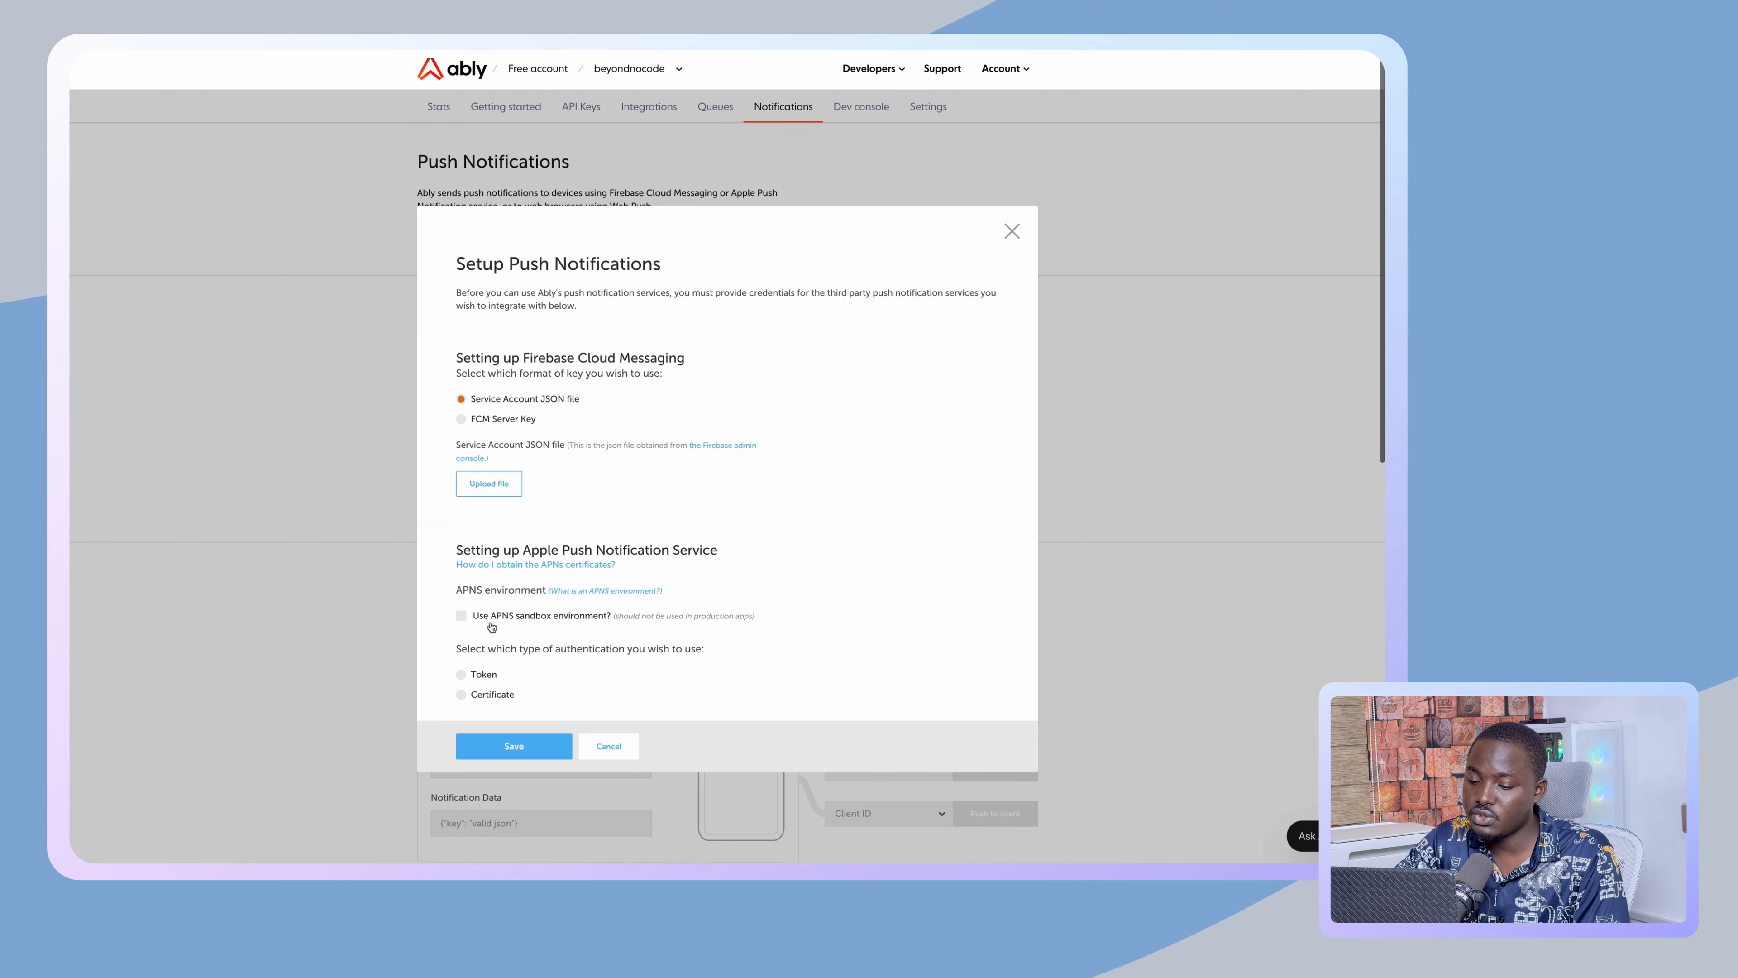
pyautogui.click(611, 746)
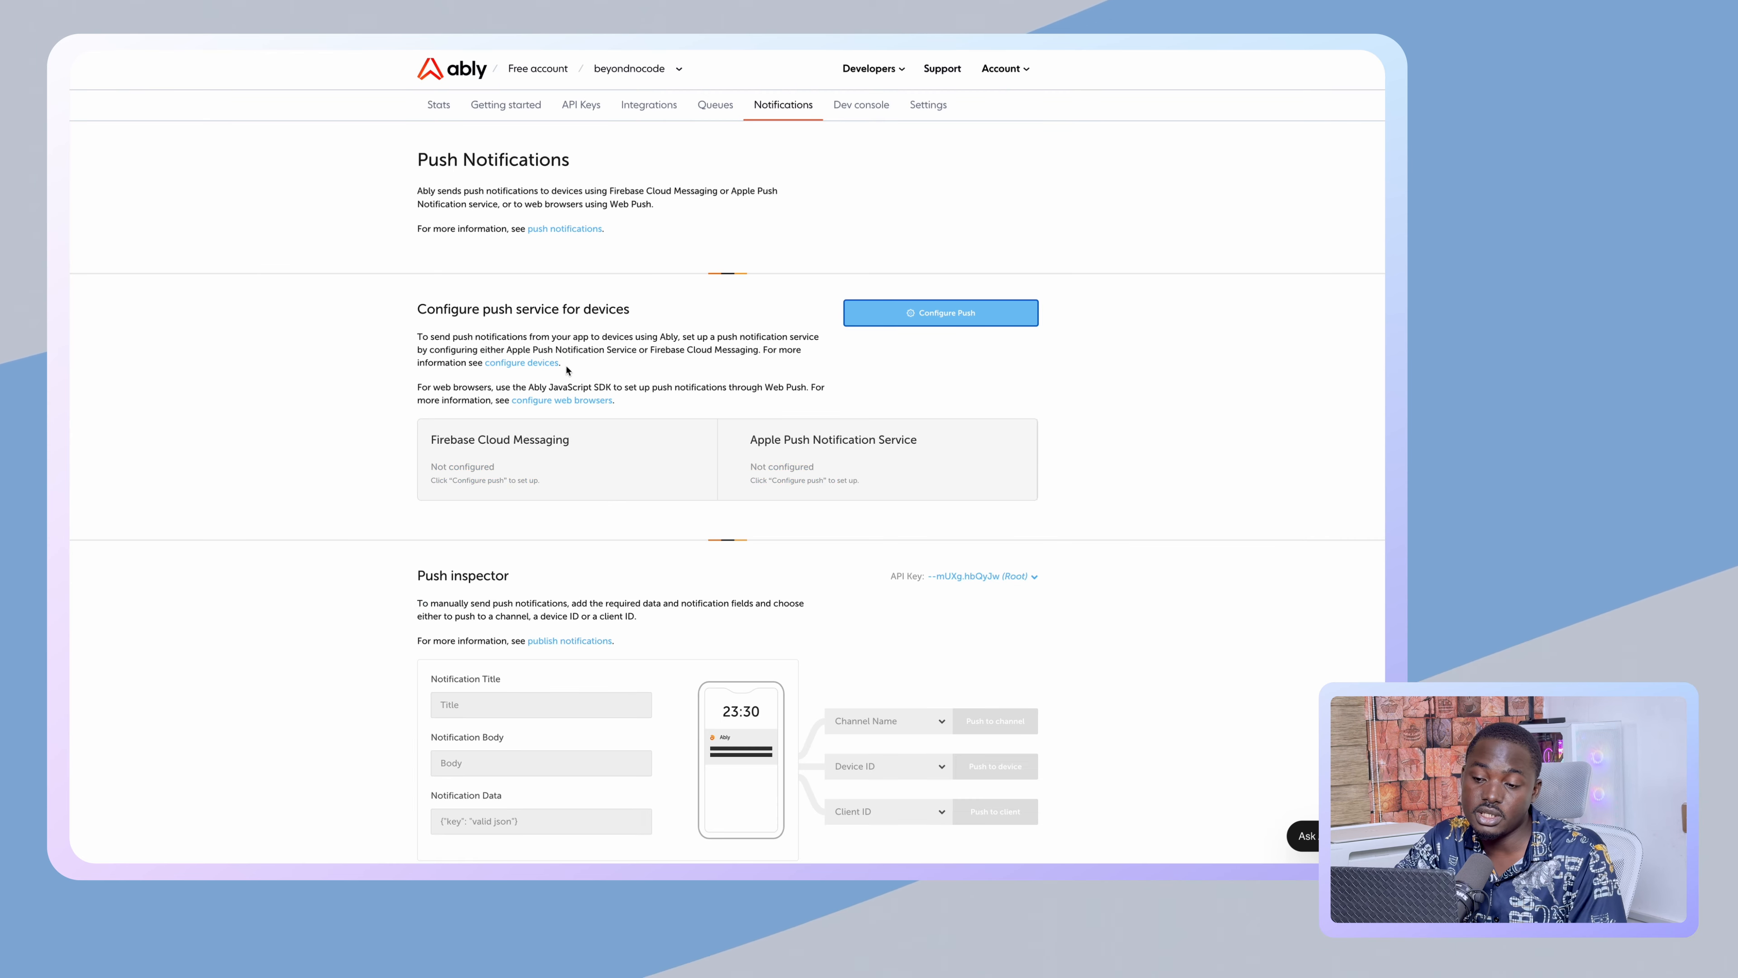
# - Inspect the Channel Name and Device ID lists on the Notifications page, then open beyondnocode's Settings
pyautogui.scroll(-1, 674, 470)
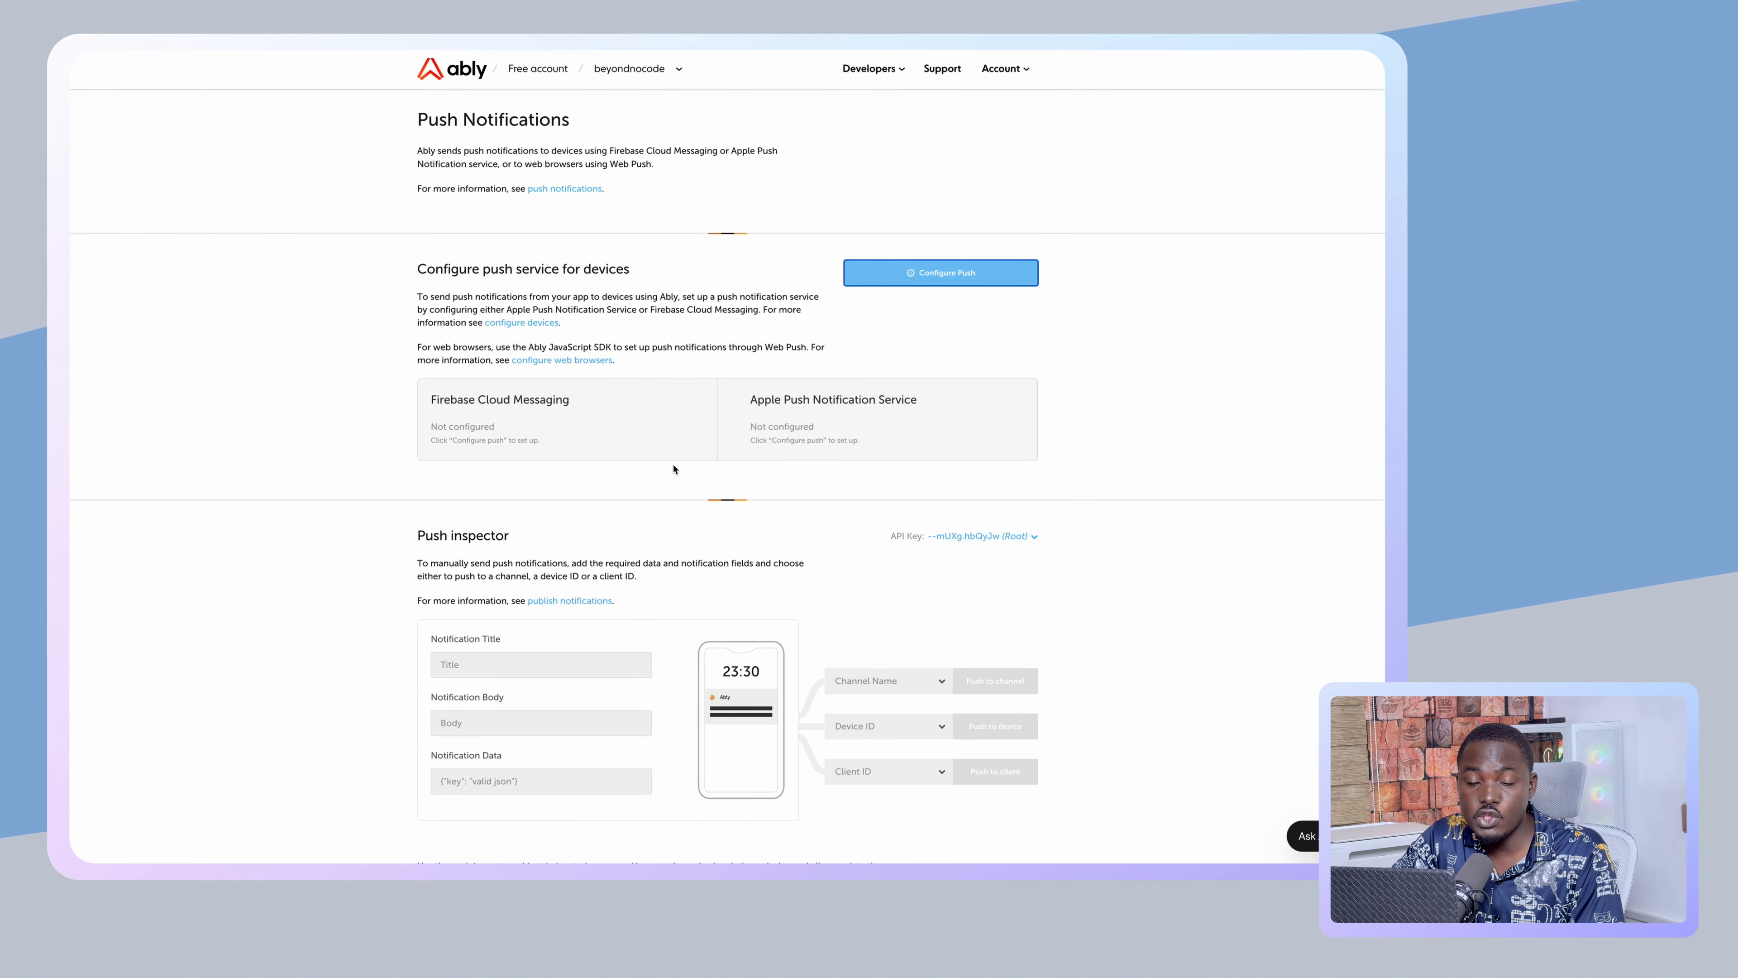
pyautogui.scroll(-1, 674, 469)
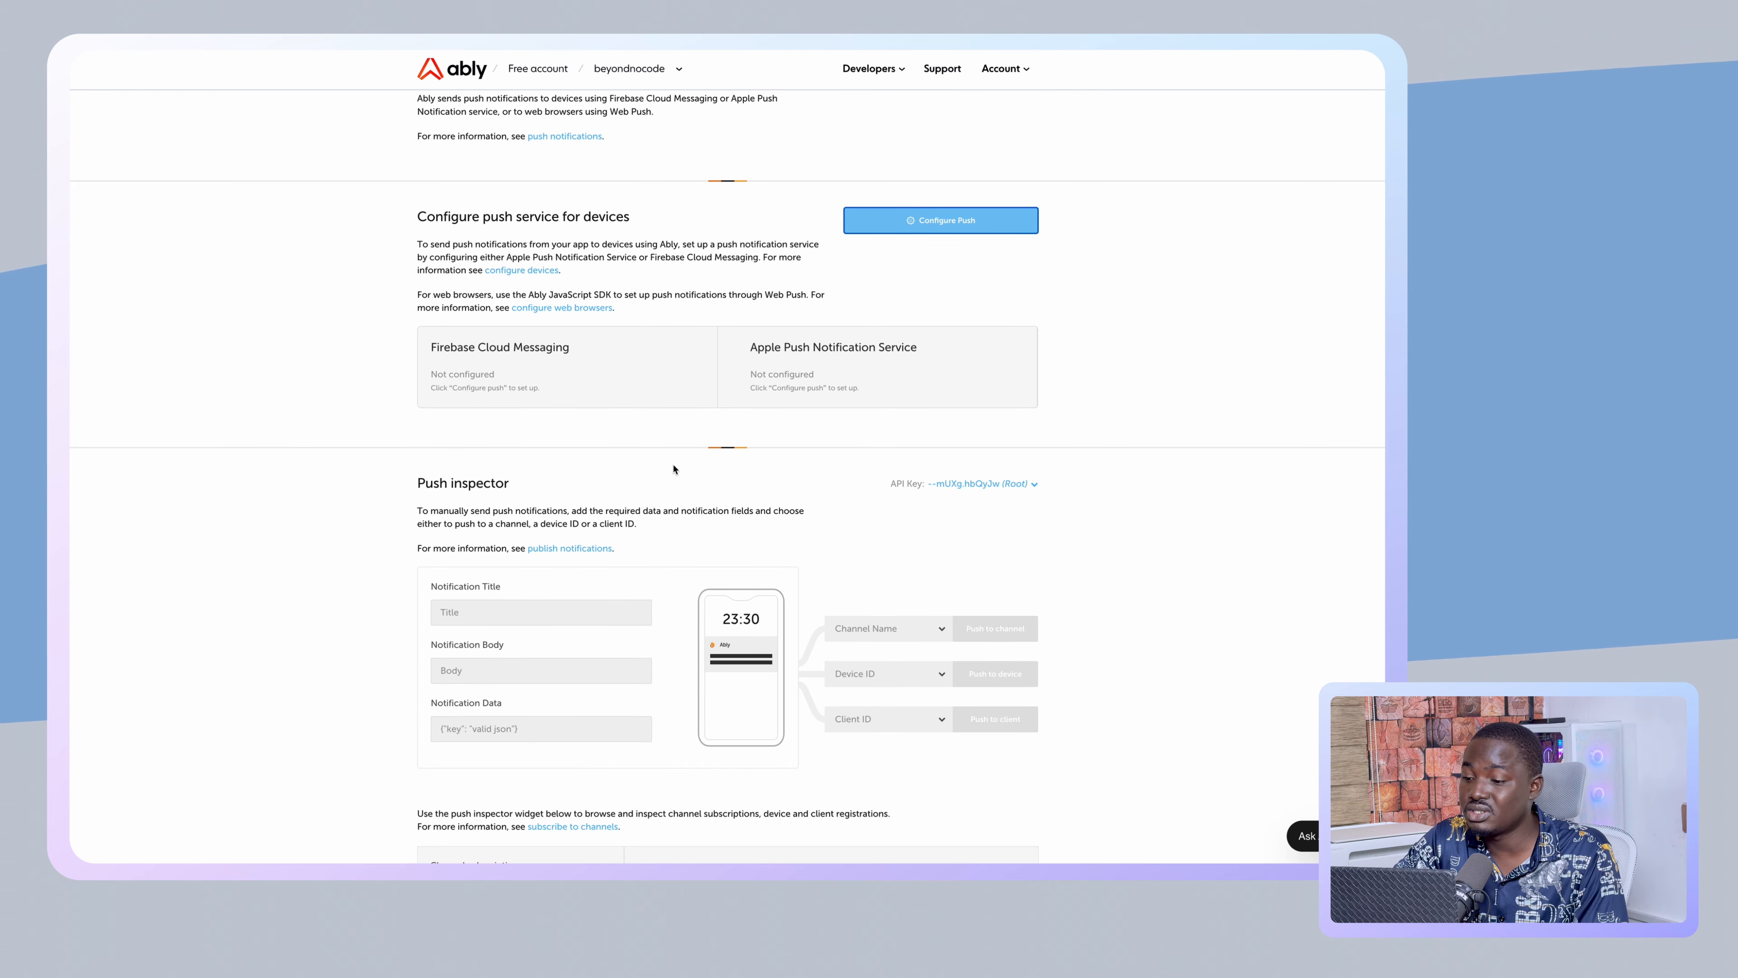
pyautogui.scroll(-1, 674, 470)
pyautogui.scroll(-5, 674, 470)
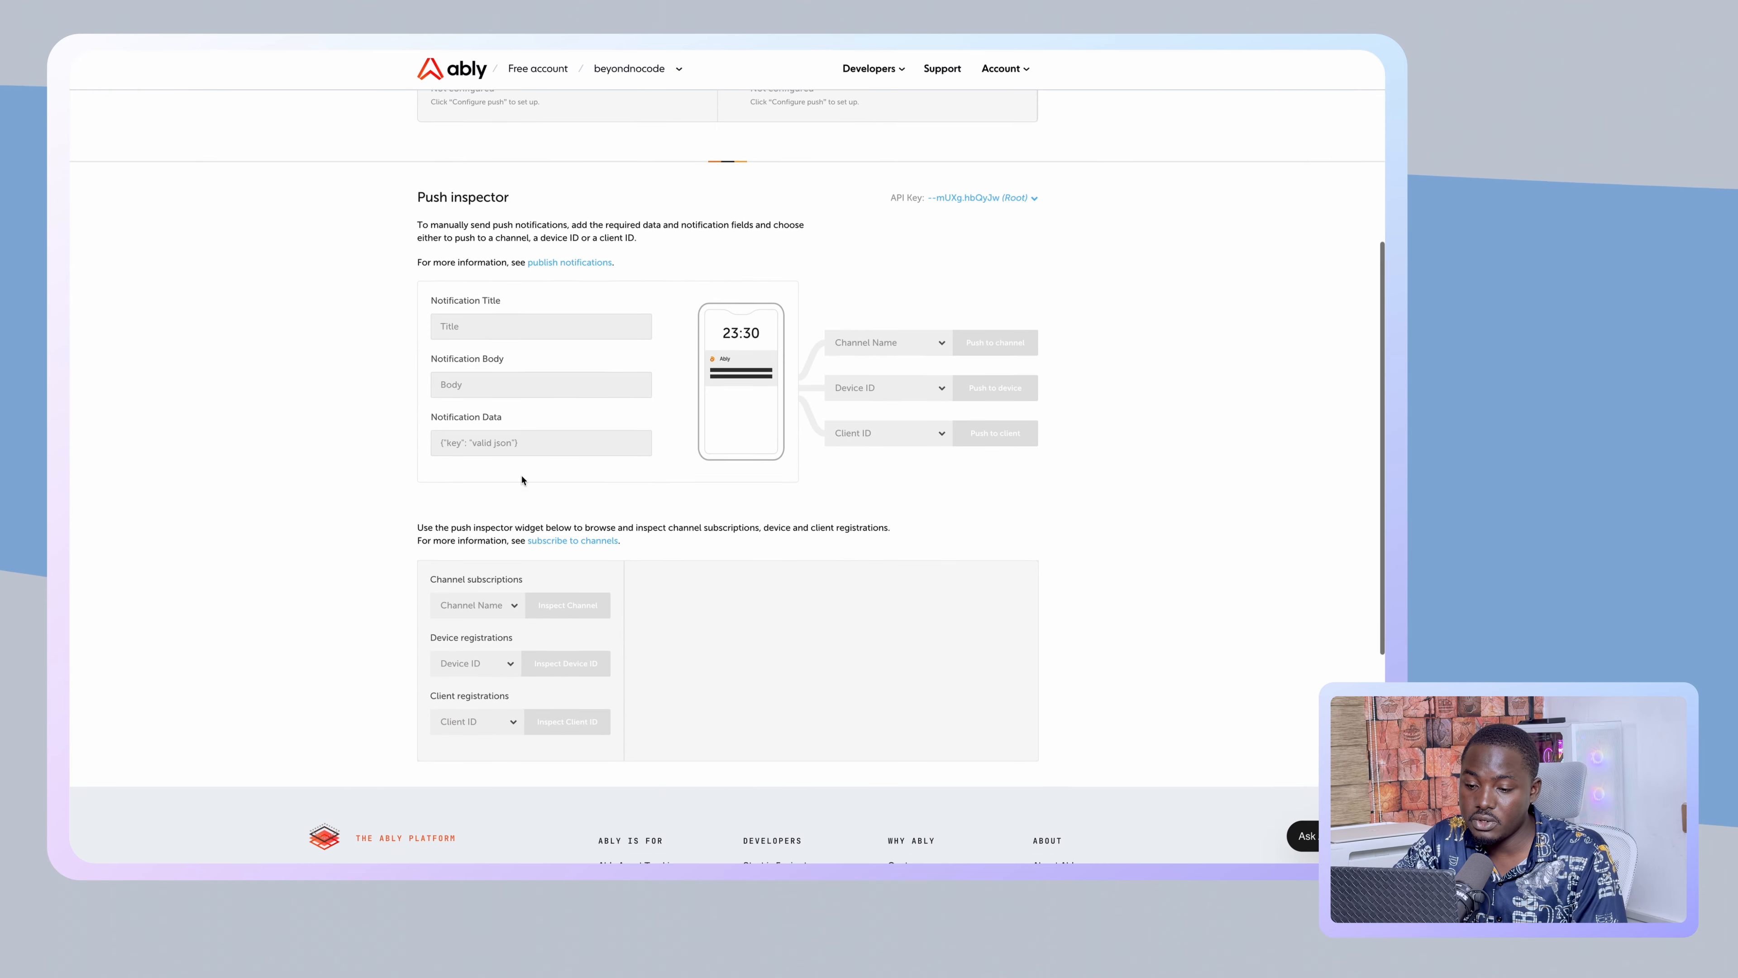
pyautogui.scroll(-5, 575, 474)
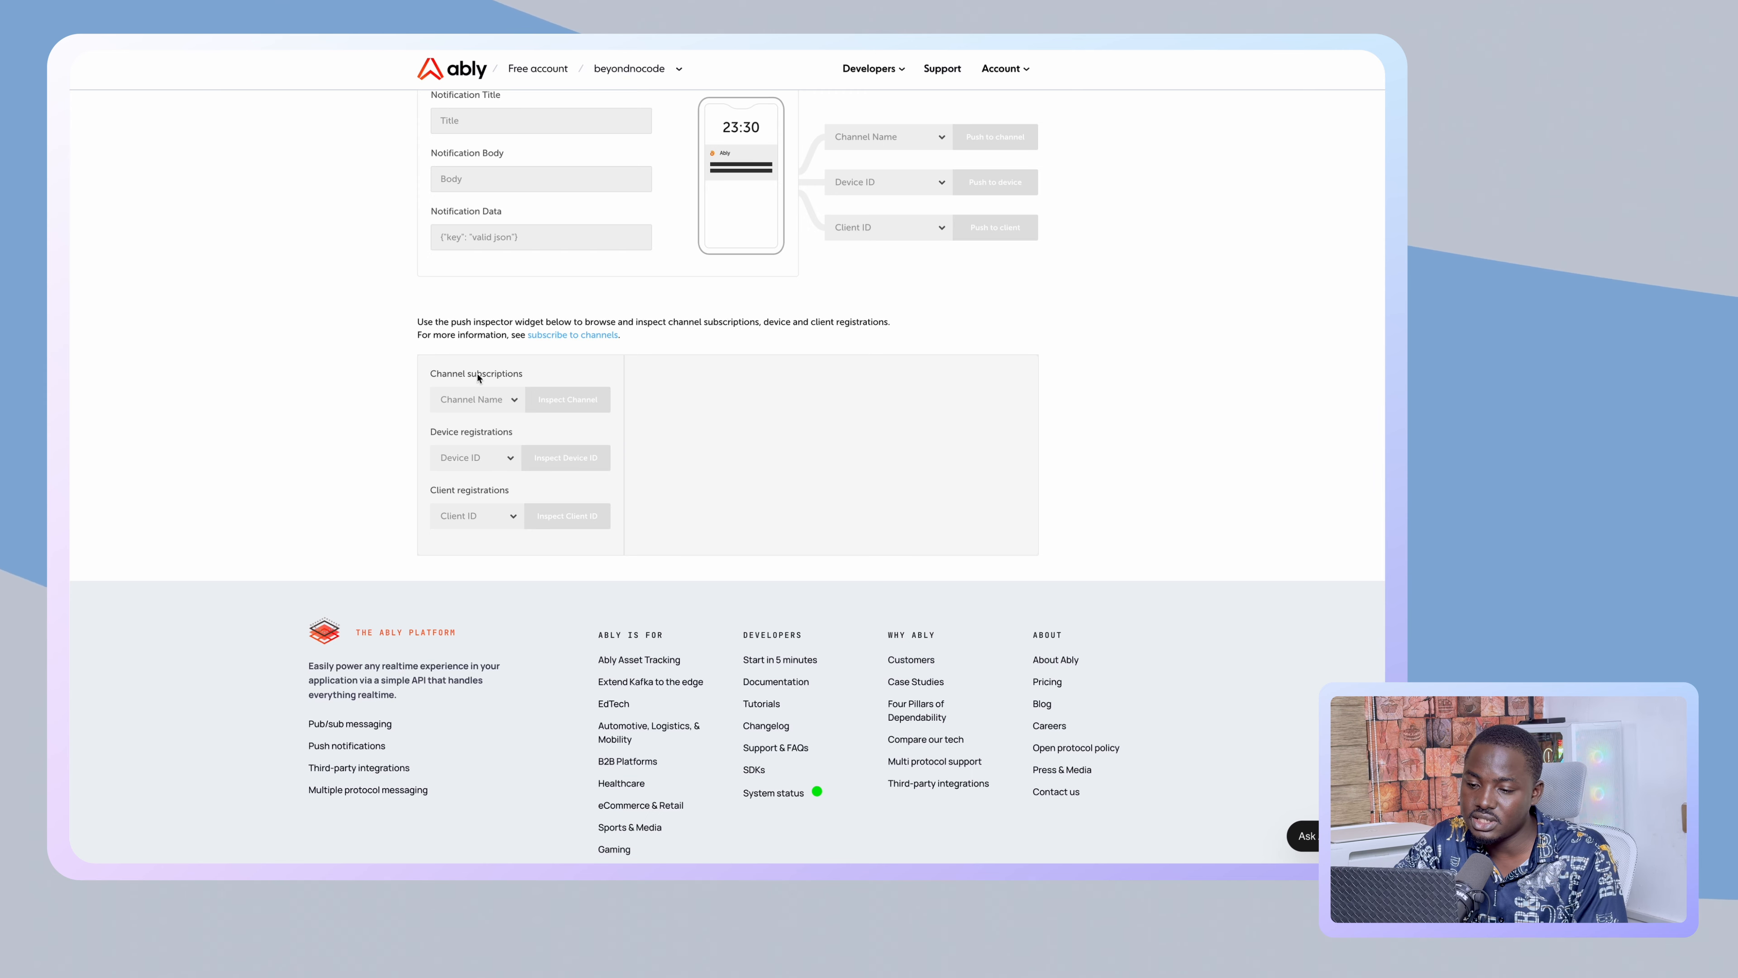
pyautogui.click(482, 401)
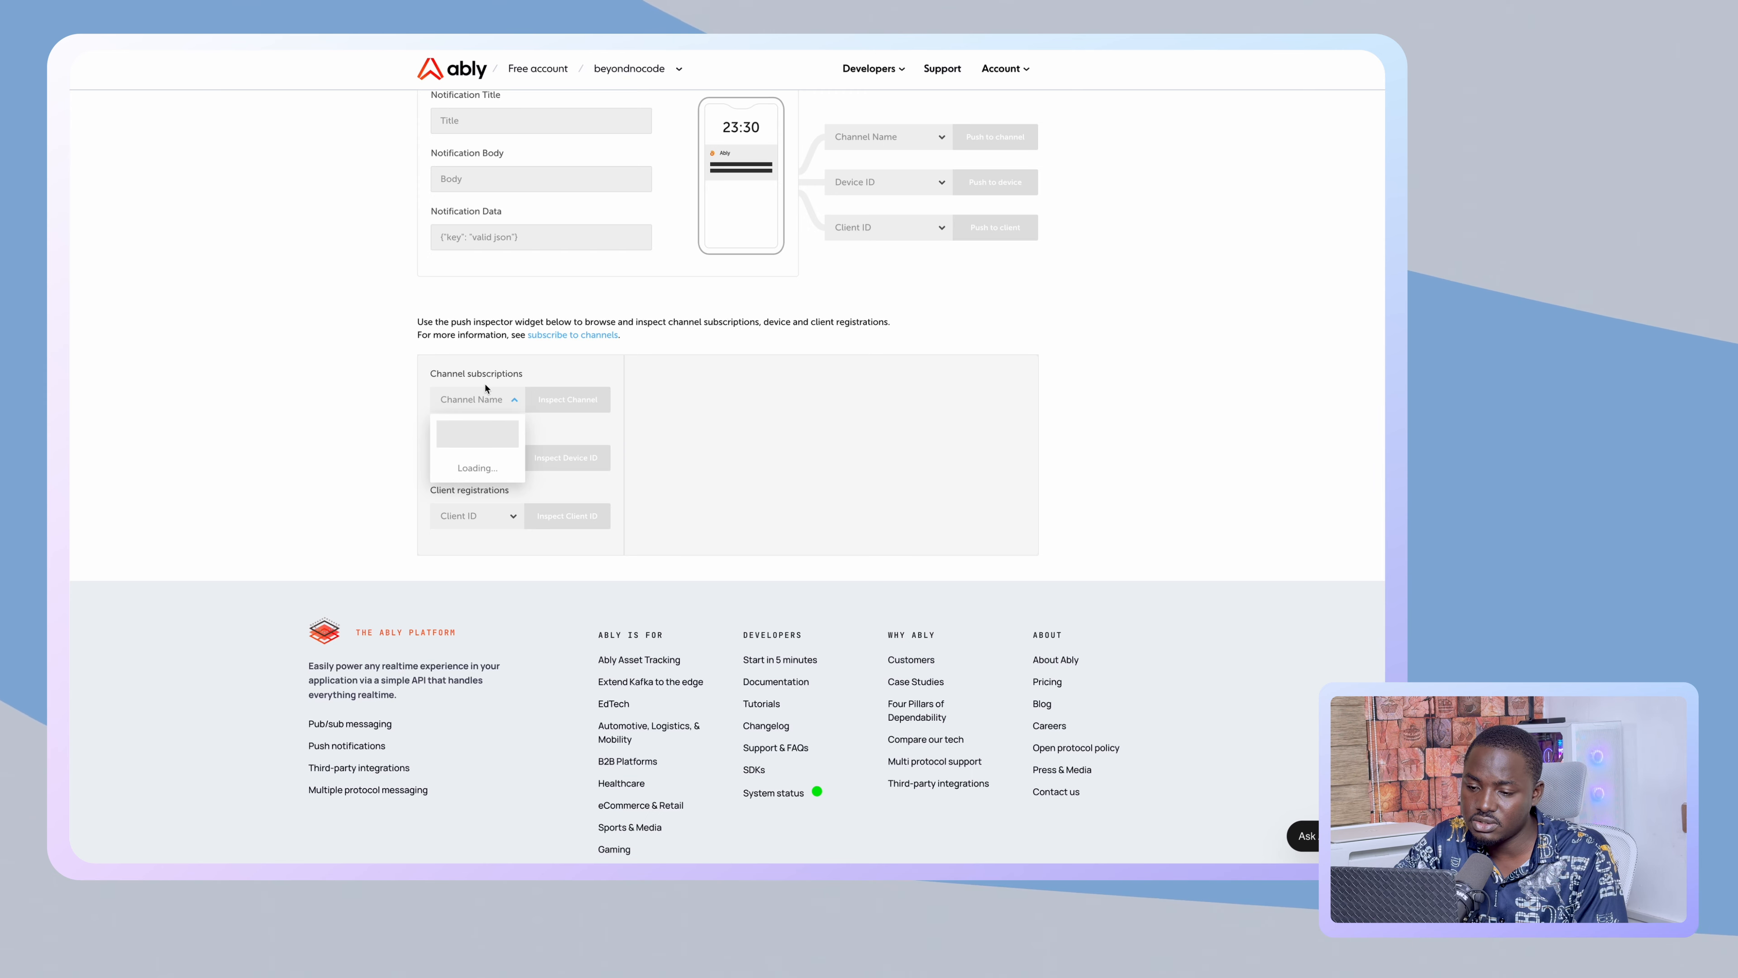
pyautogui.click(489, 398)
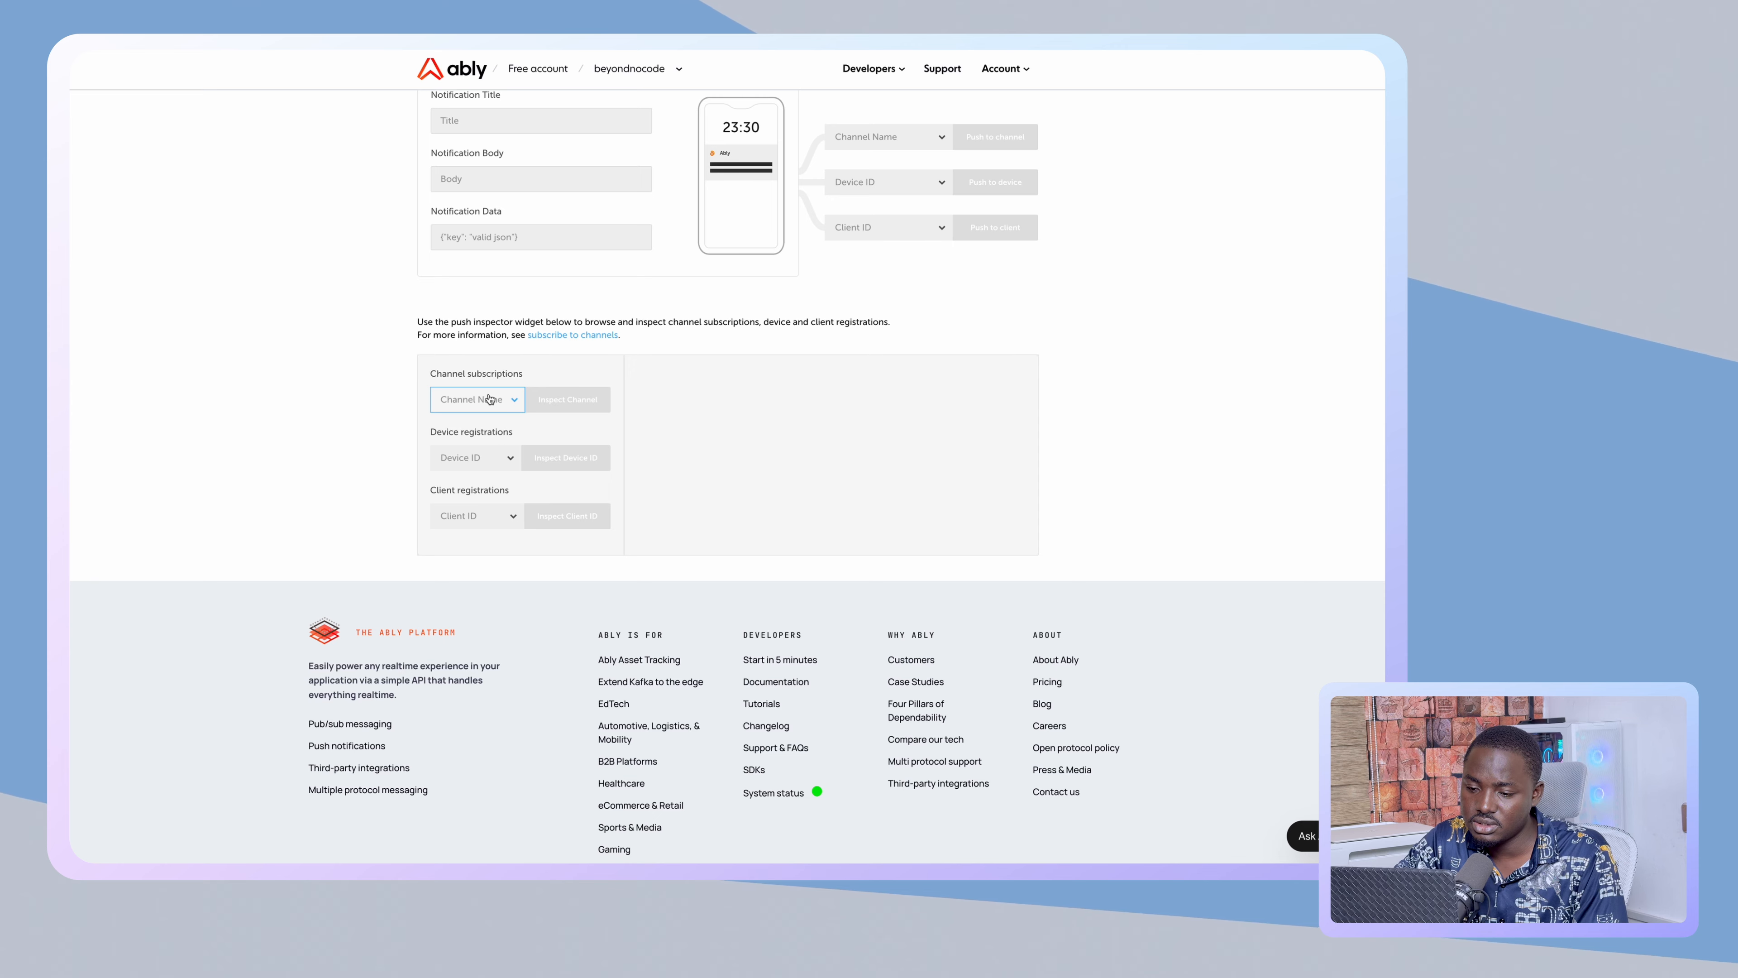
pyautogui.click(485, 459)
pyautogui.click(484, 459)
pyautogui.scroll(12, 492, 424)
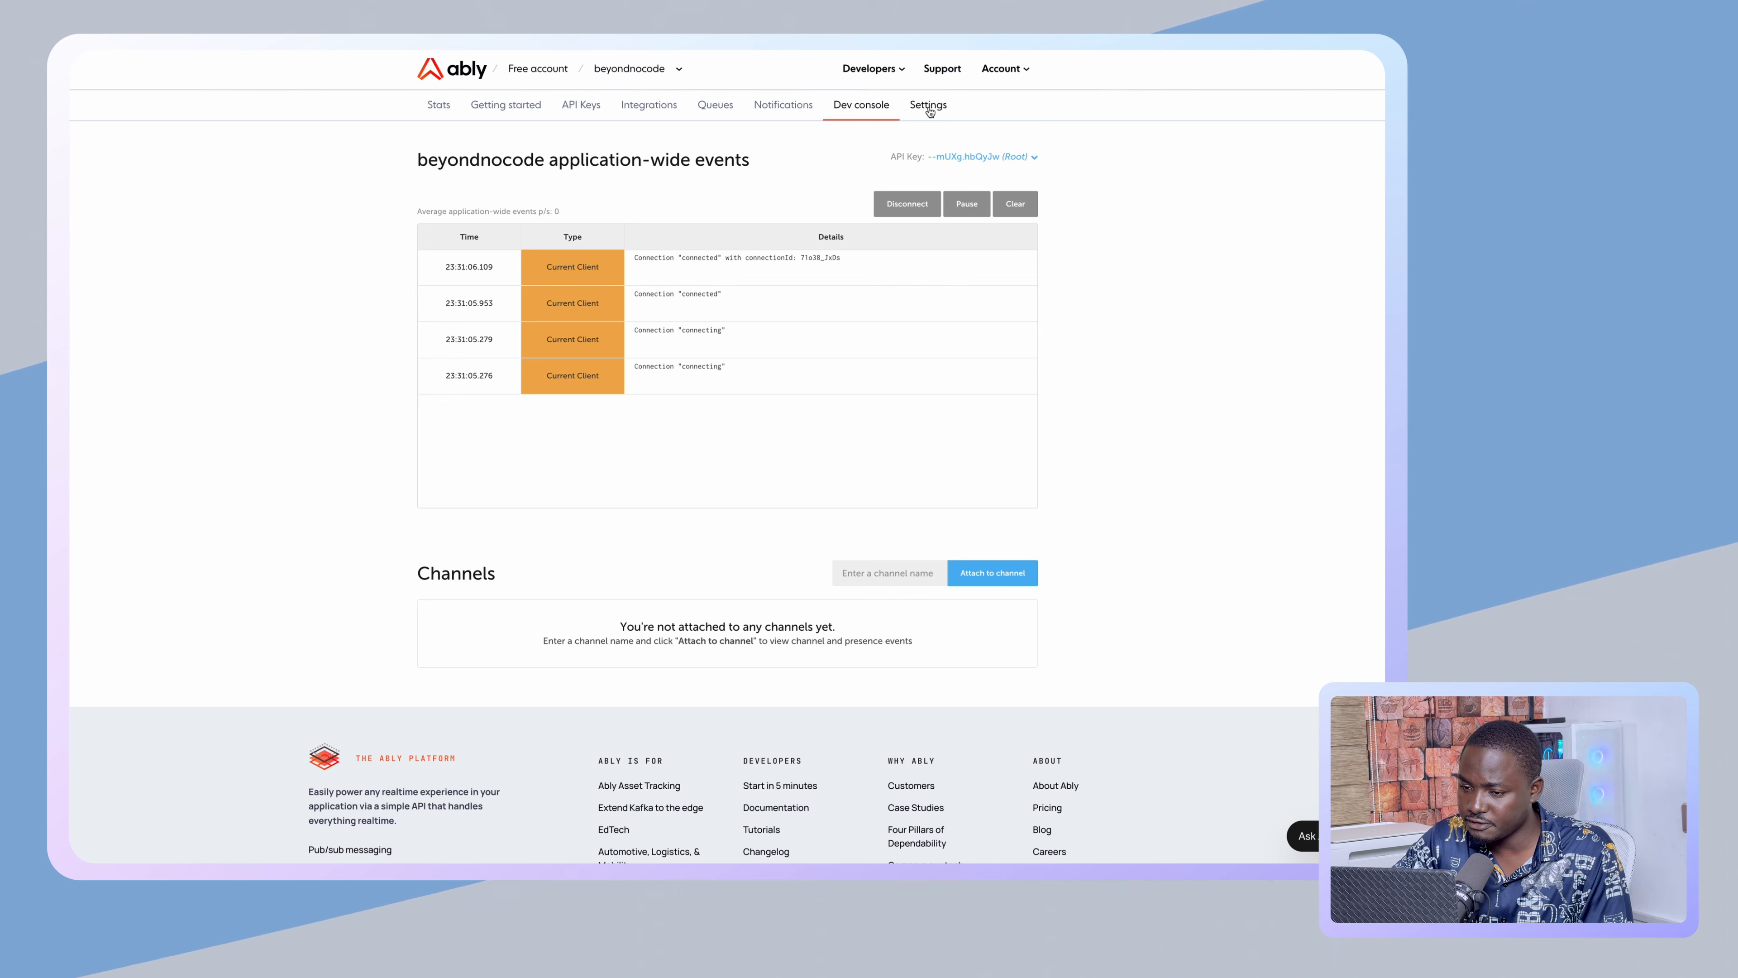
pyautogui.click(929, 110)
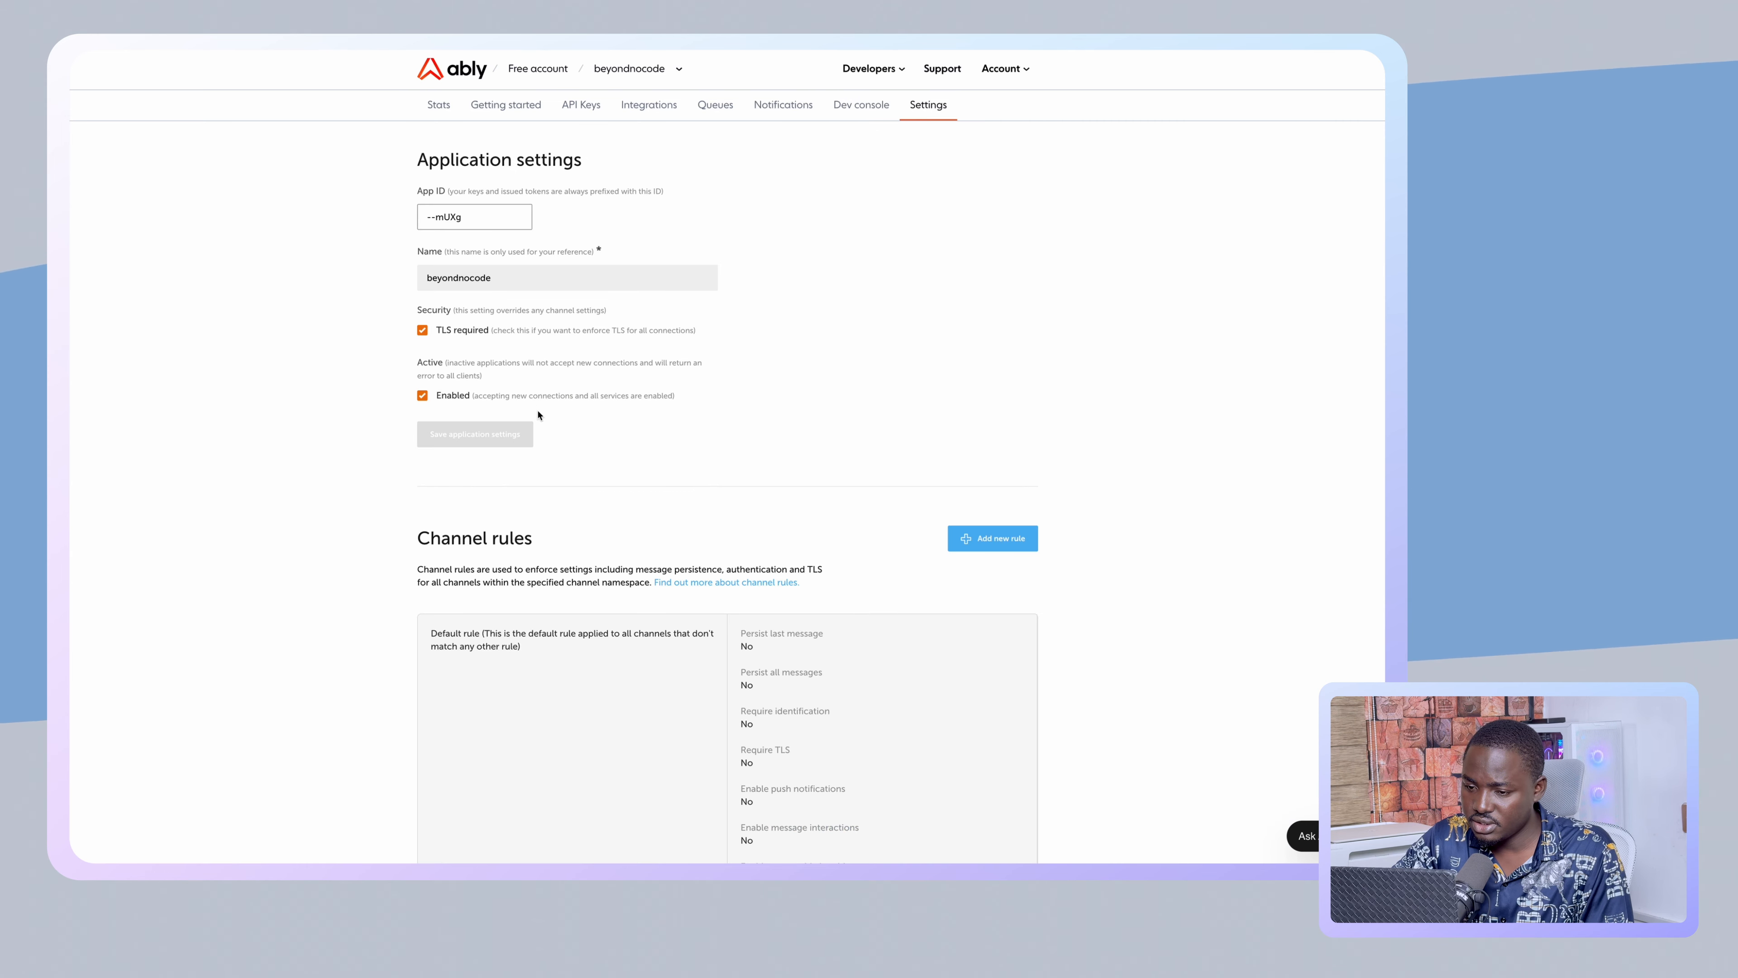
pyautogui.scroll(-4, 538, 415)
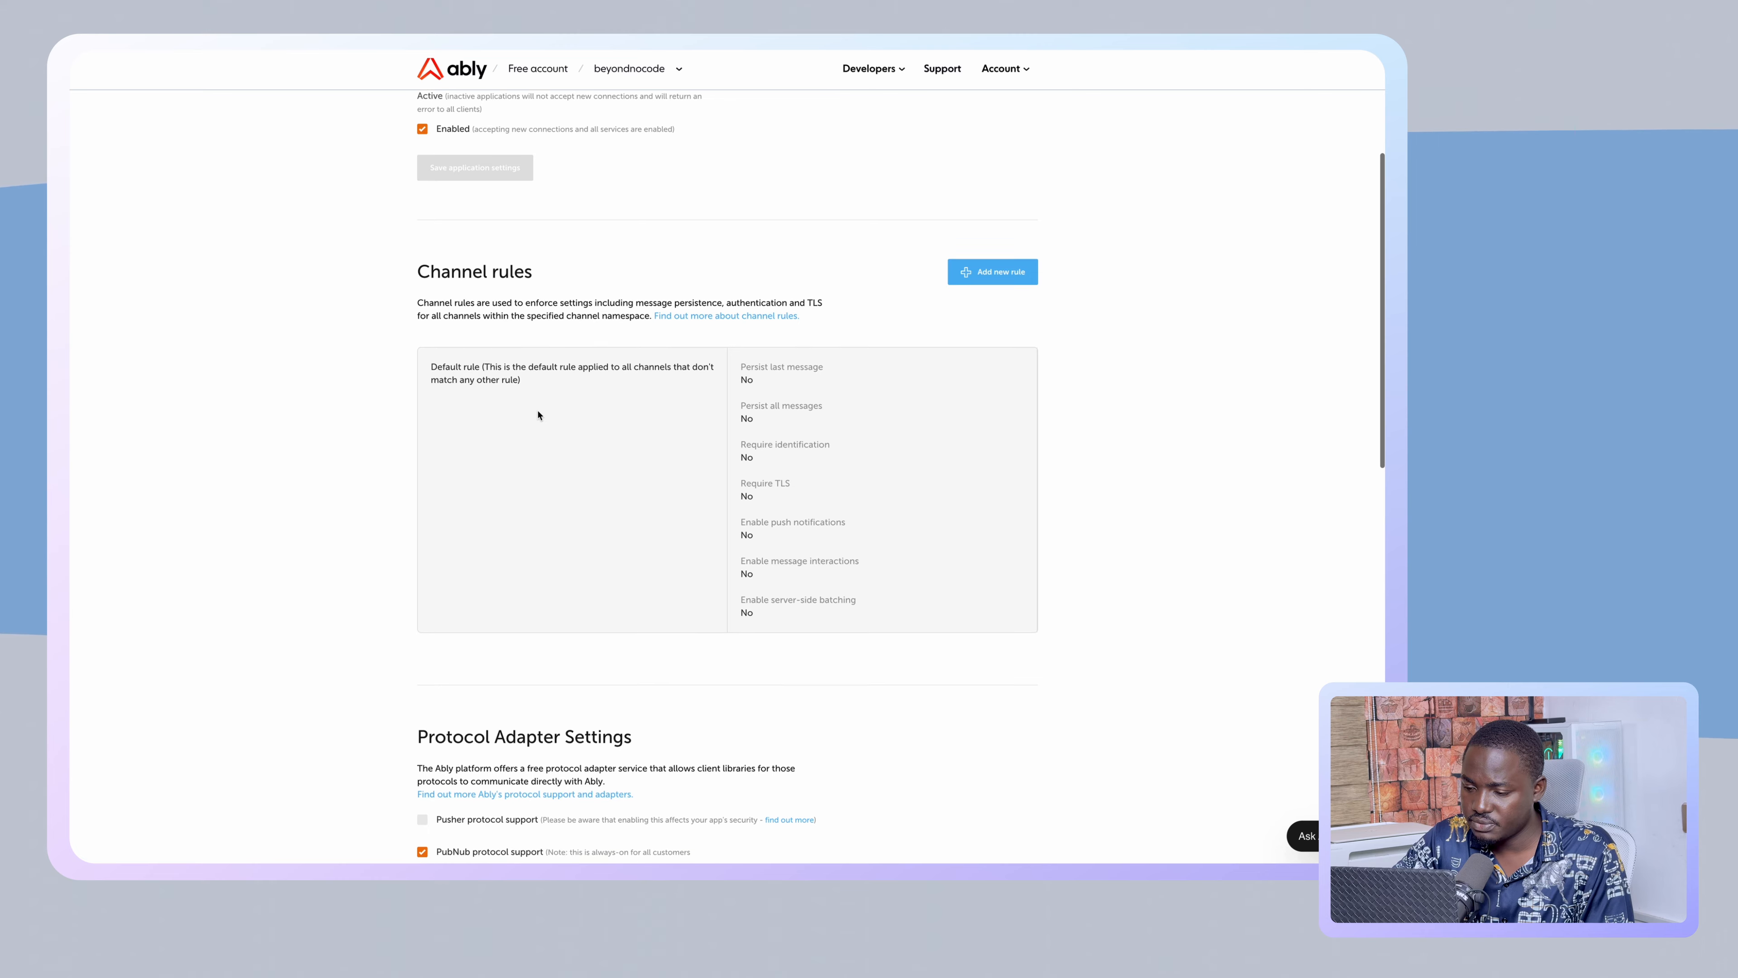
pyautogui.scroll(-1, 538, 415)
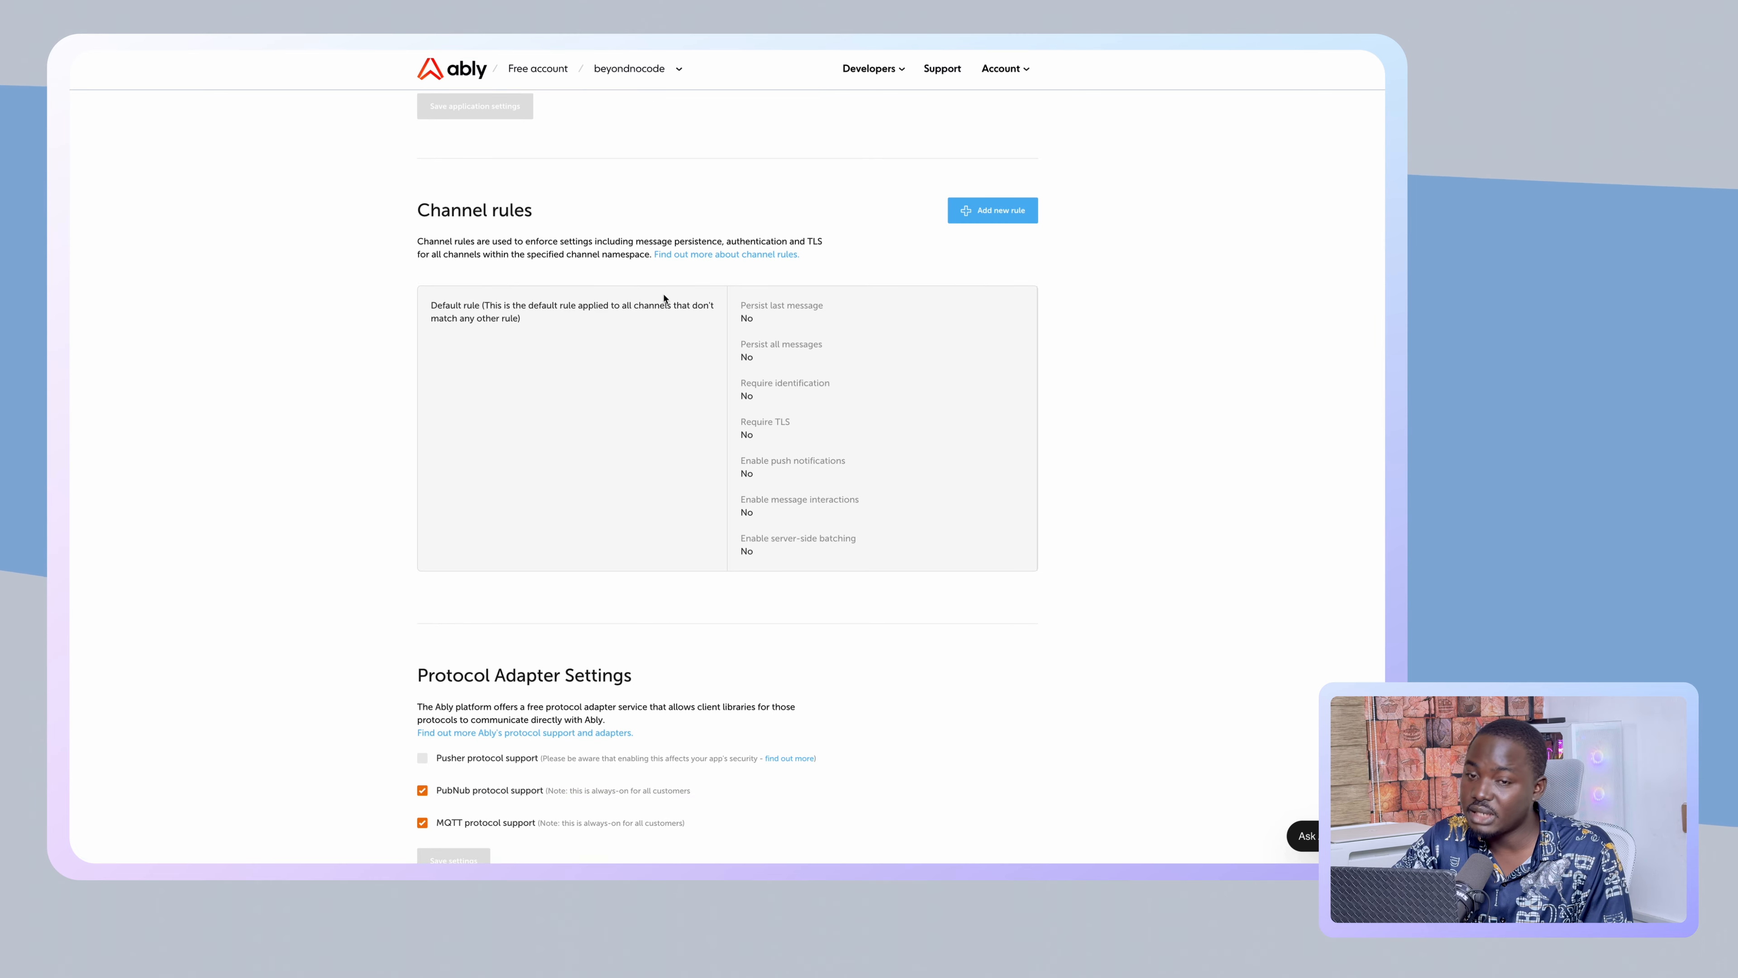
pyautogui.scroll(-2, 790, 380)
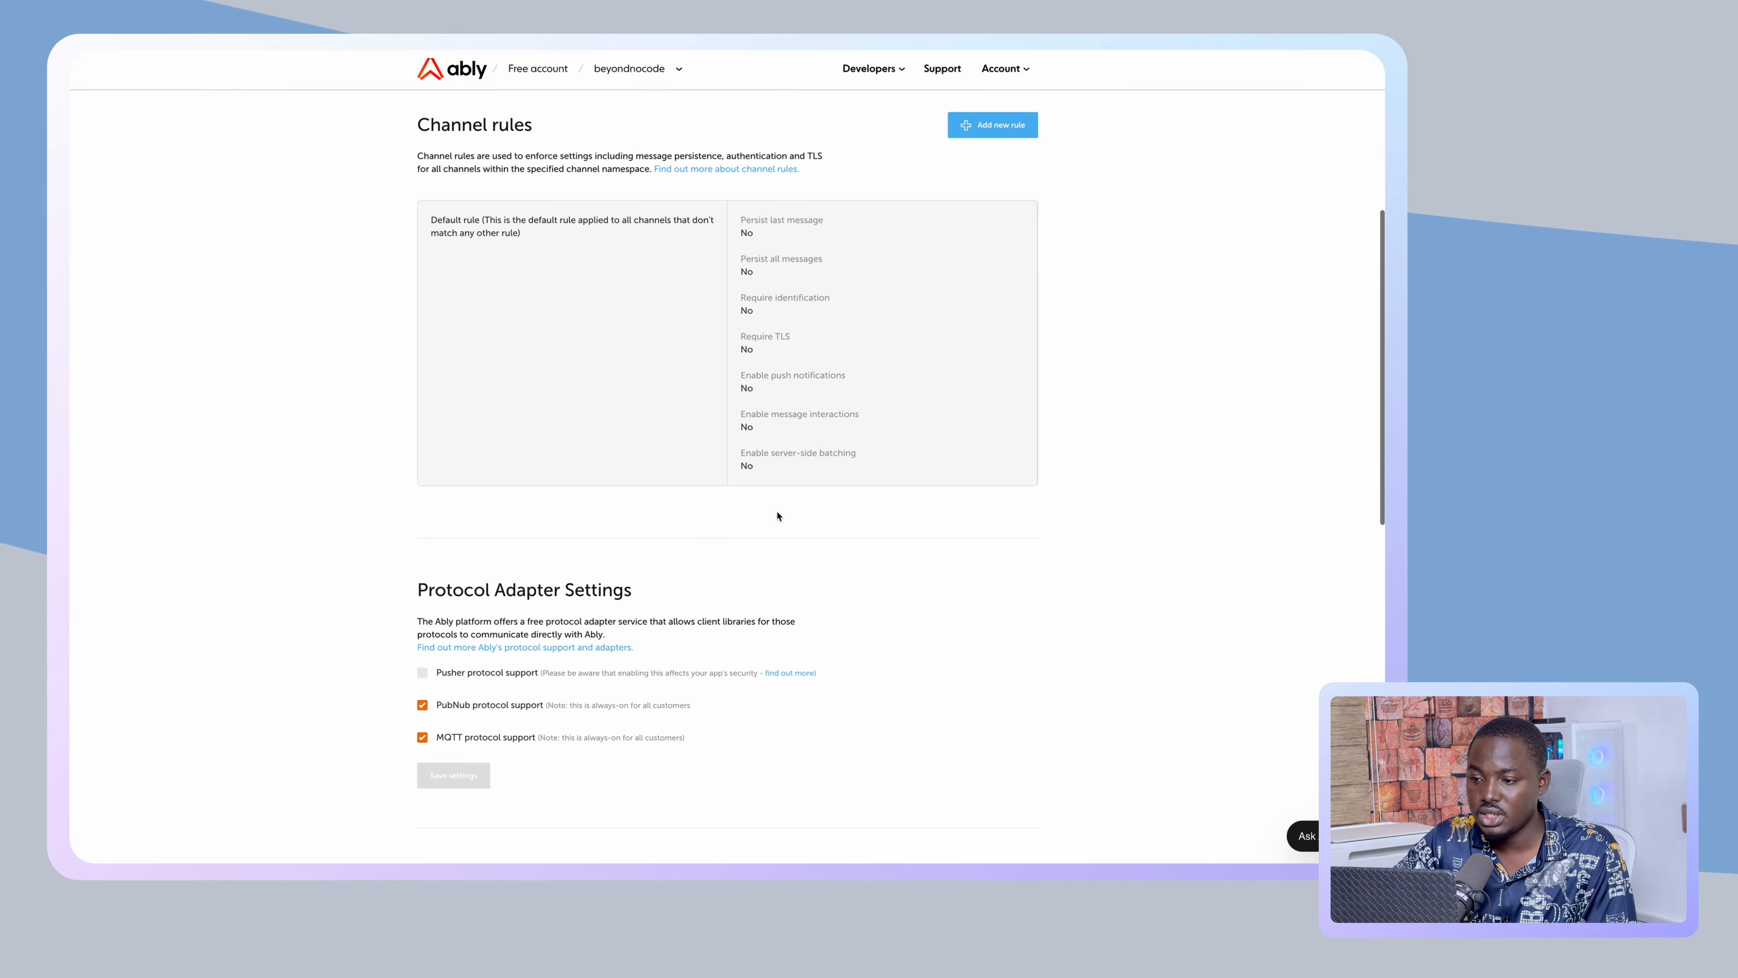
pyautogui.scroll(1, 776, 512)
pyautogui.scroll(-4, 799, 438)
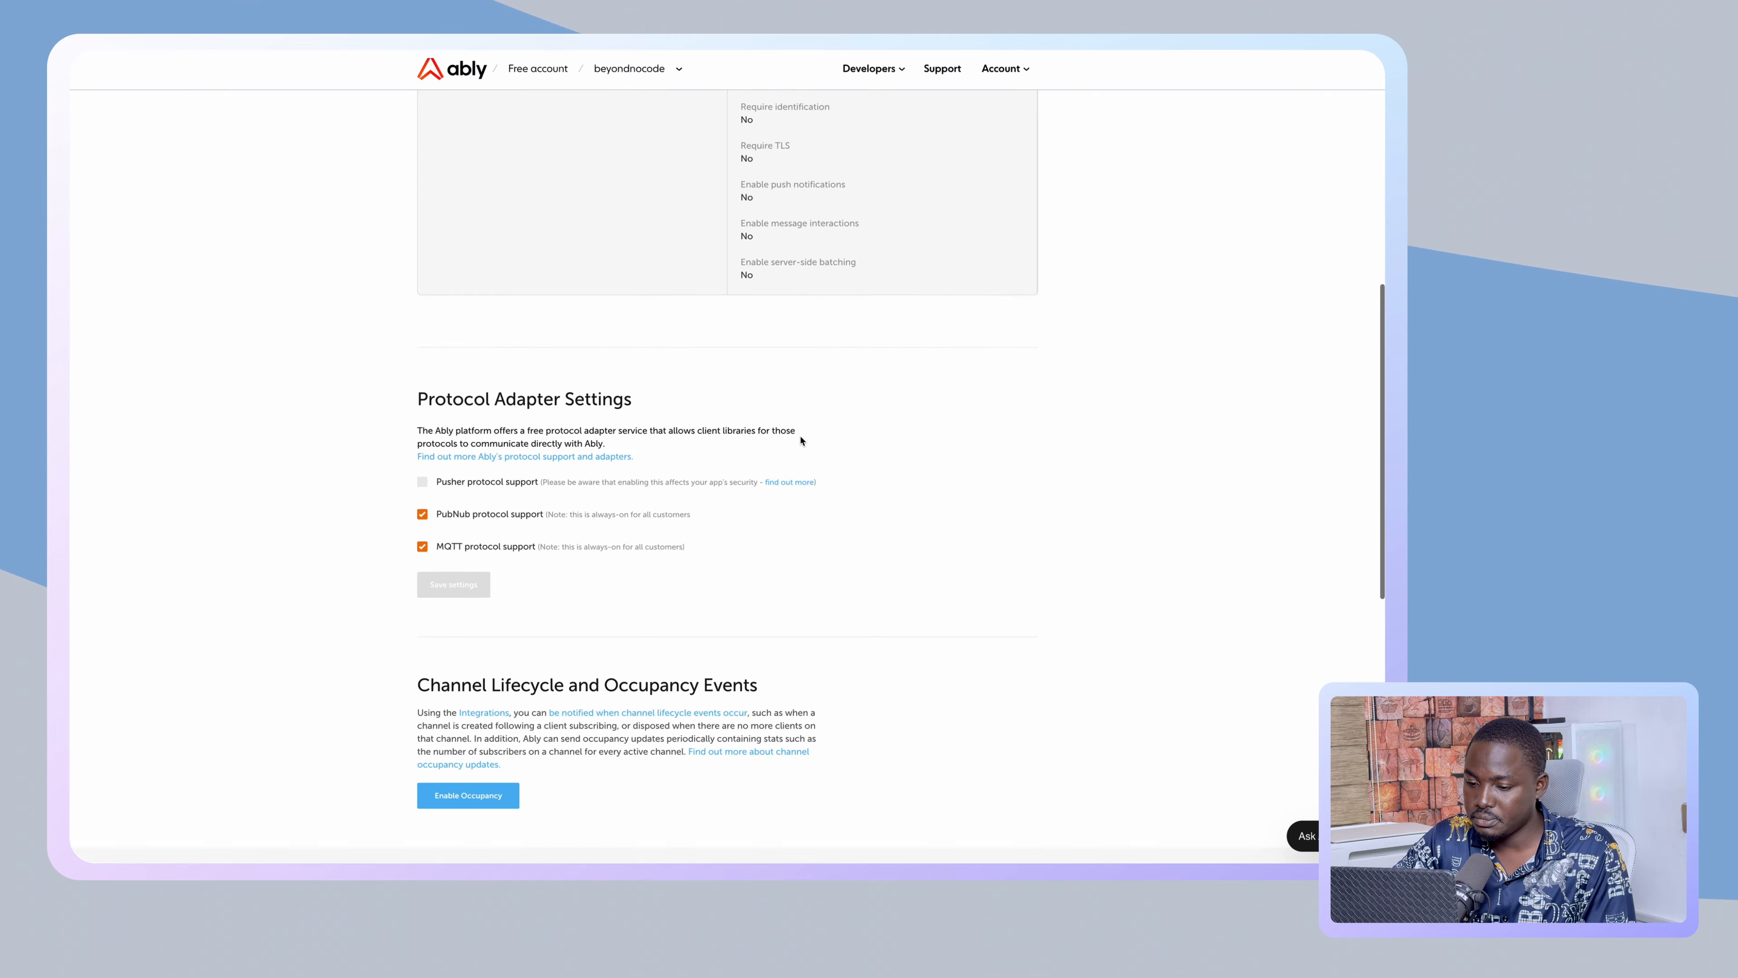
pyautogui.scroll(1, 799, 438)
pyautogui.scroll(-3, 800, 439)
pyautogui.scroll(8, 802, 440)
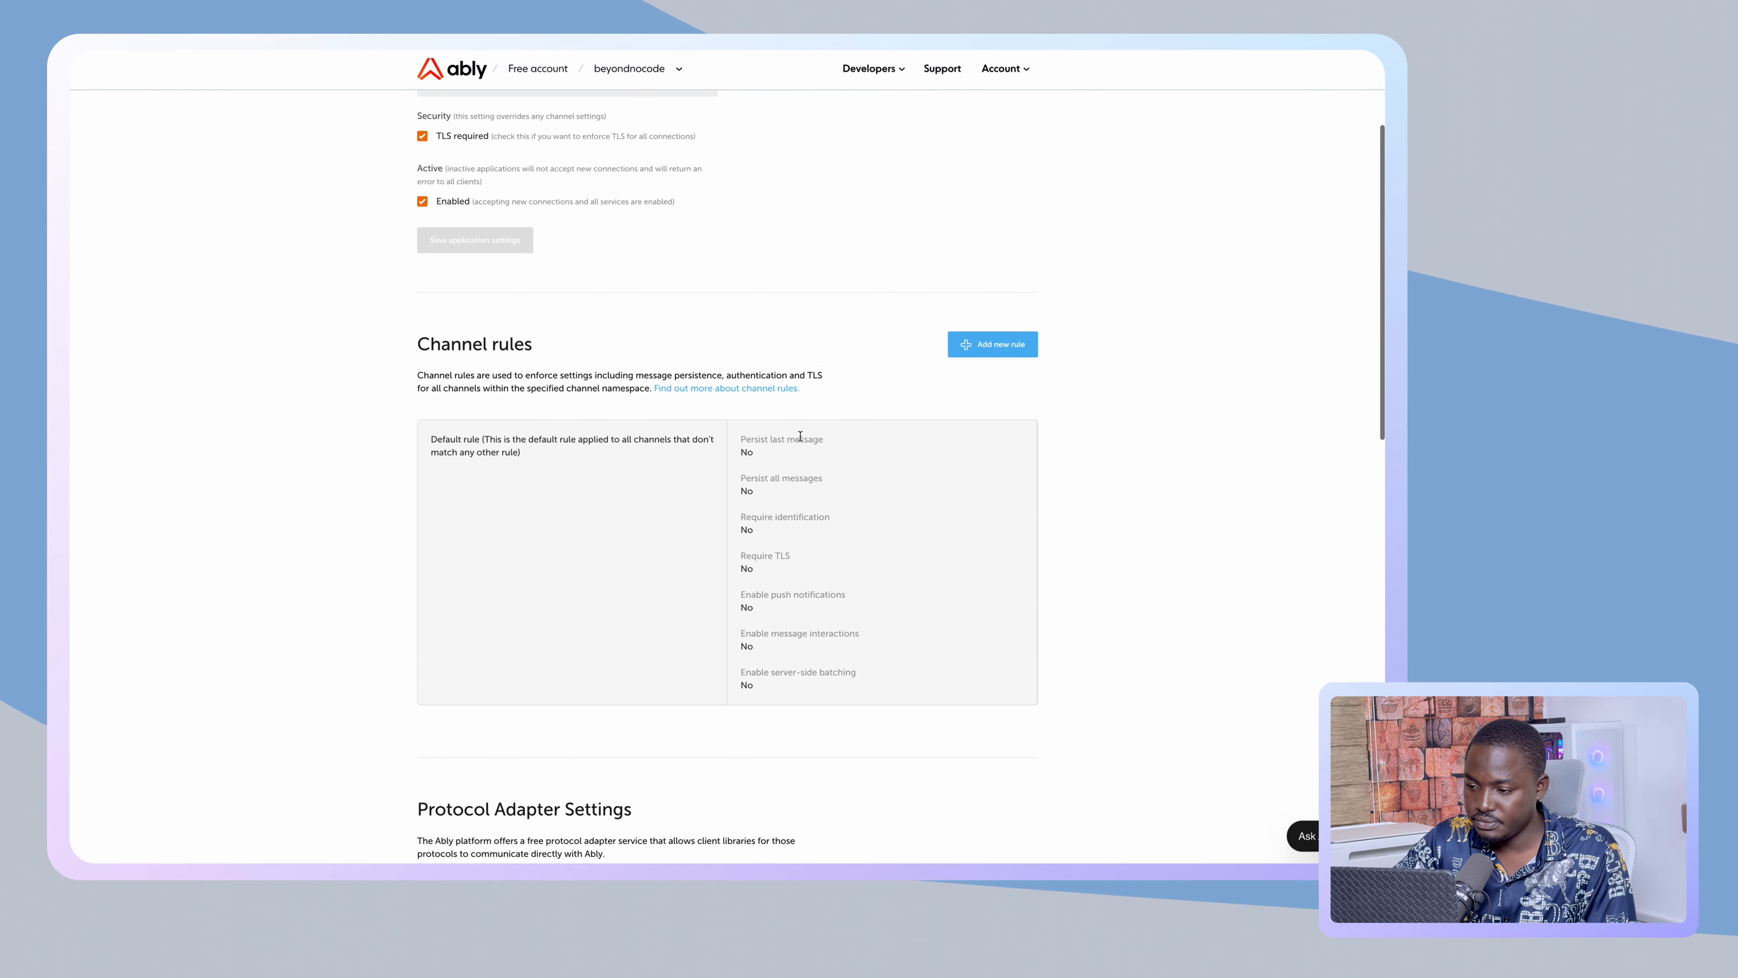
pyautogui.click(994, 321)
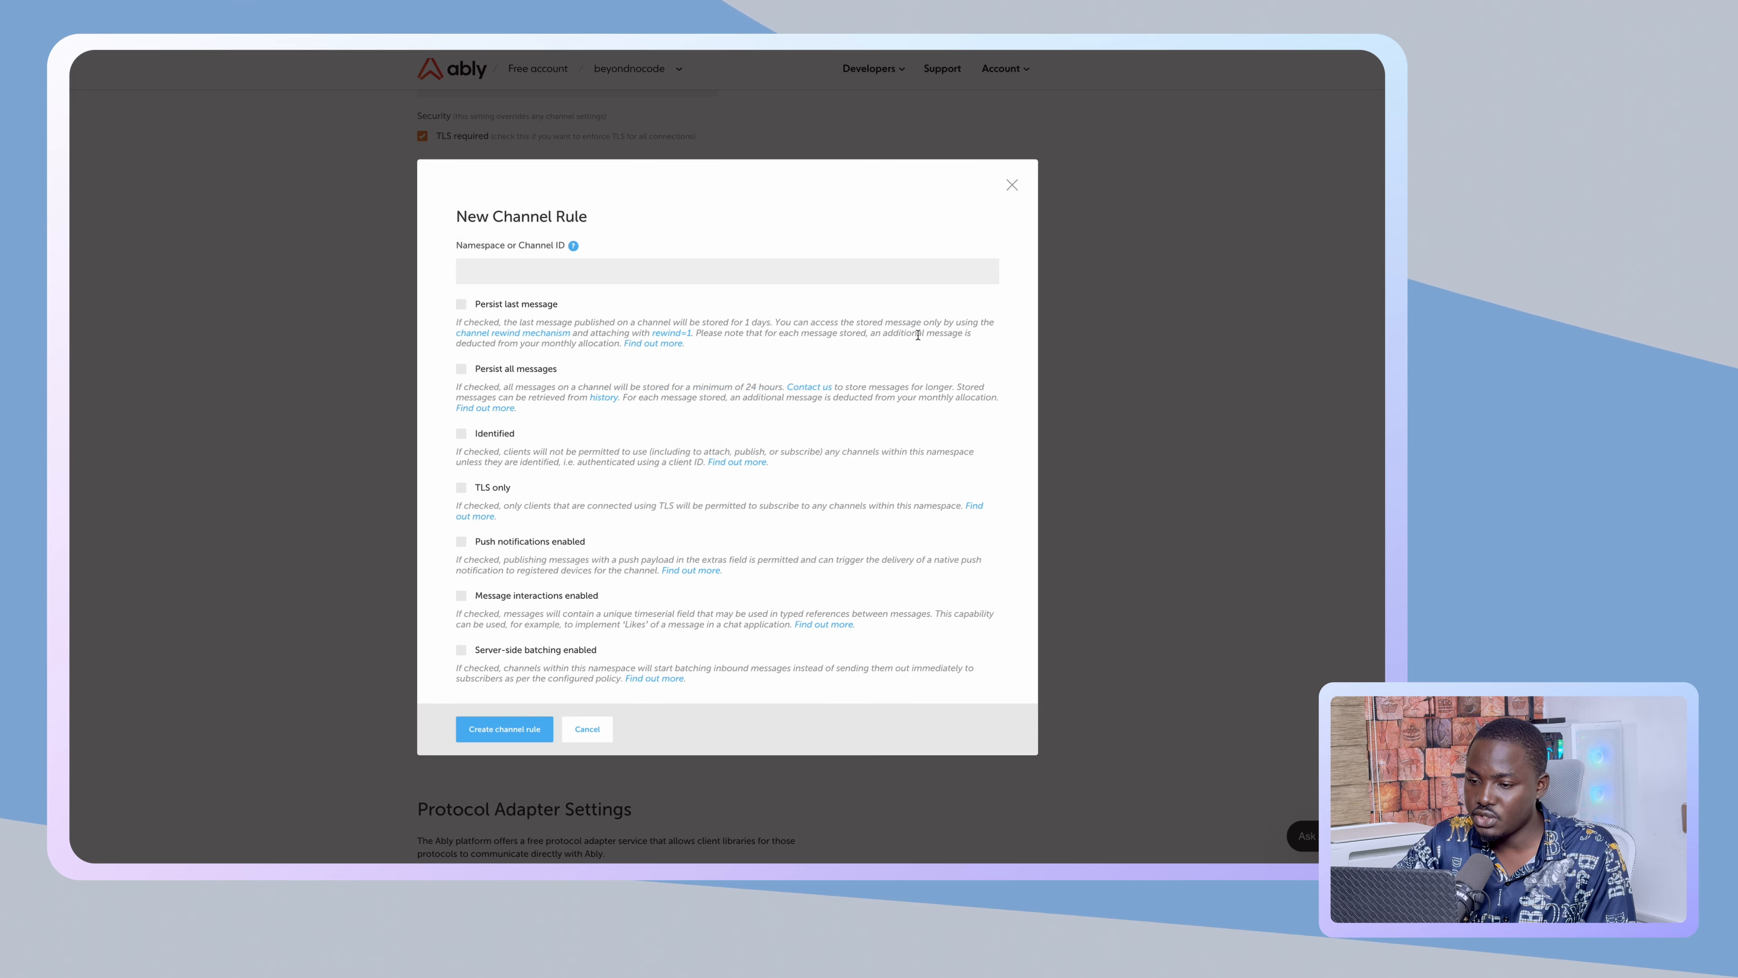
pyautogui.click(536, 269)
pyautogui.write('pr')
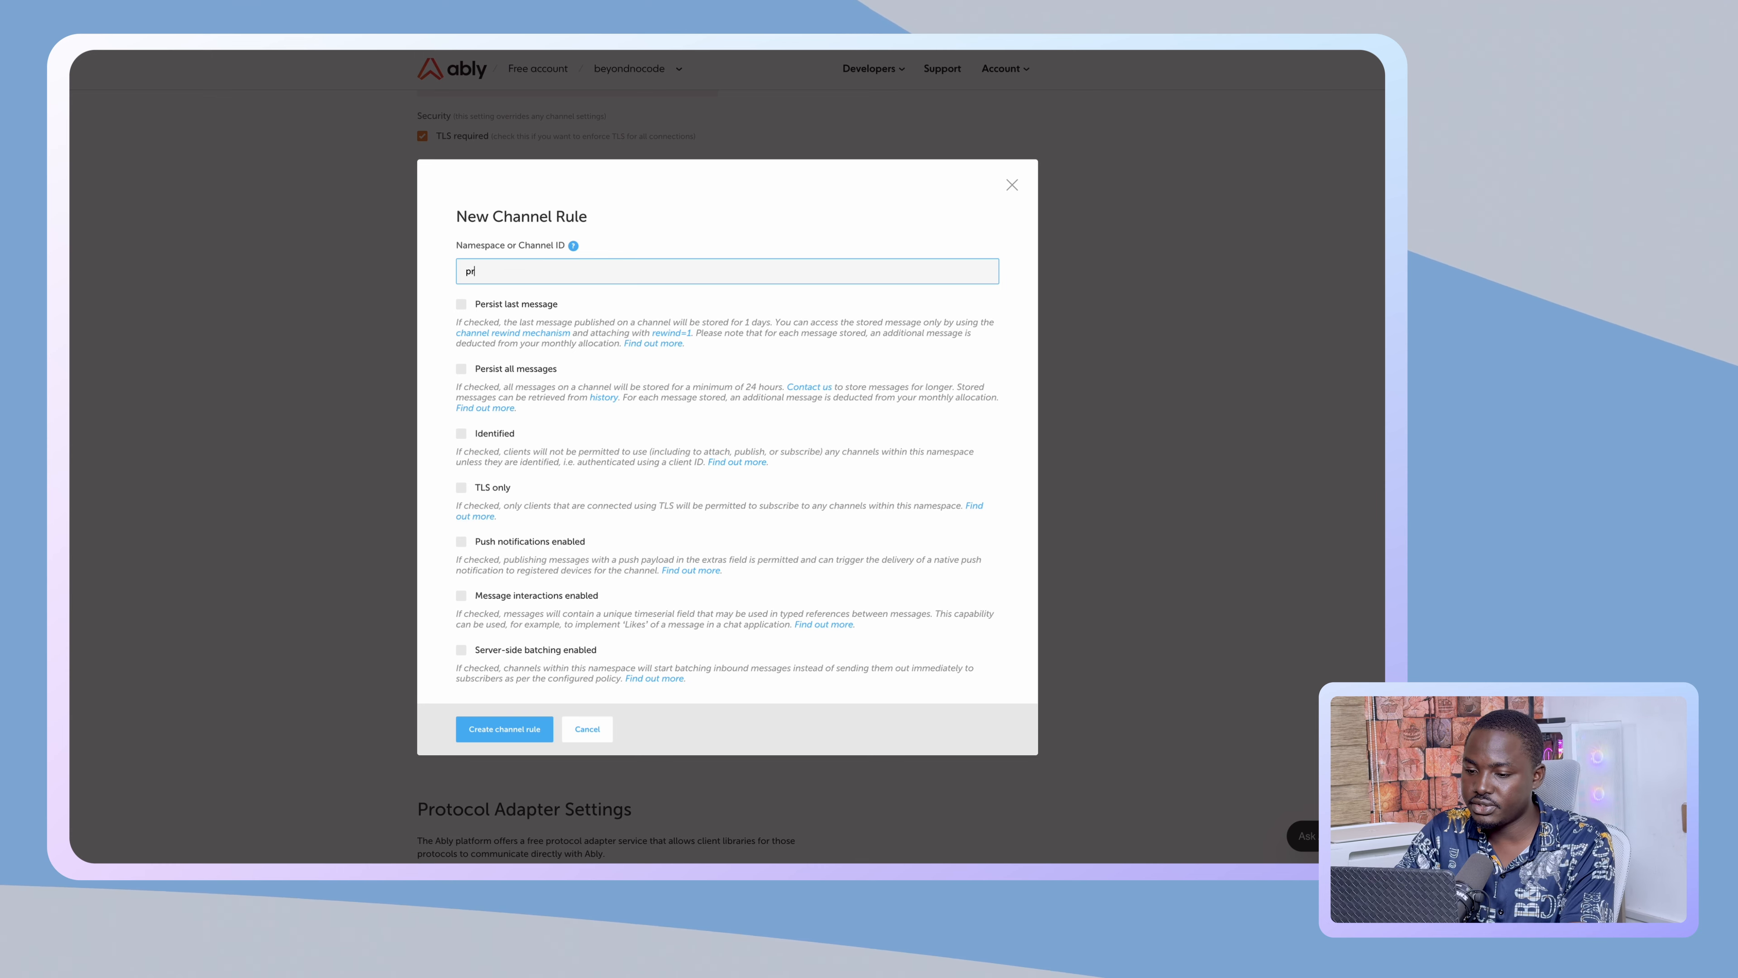
pyautogui.write('ecense')
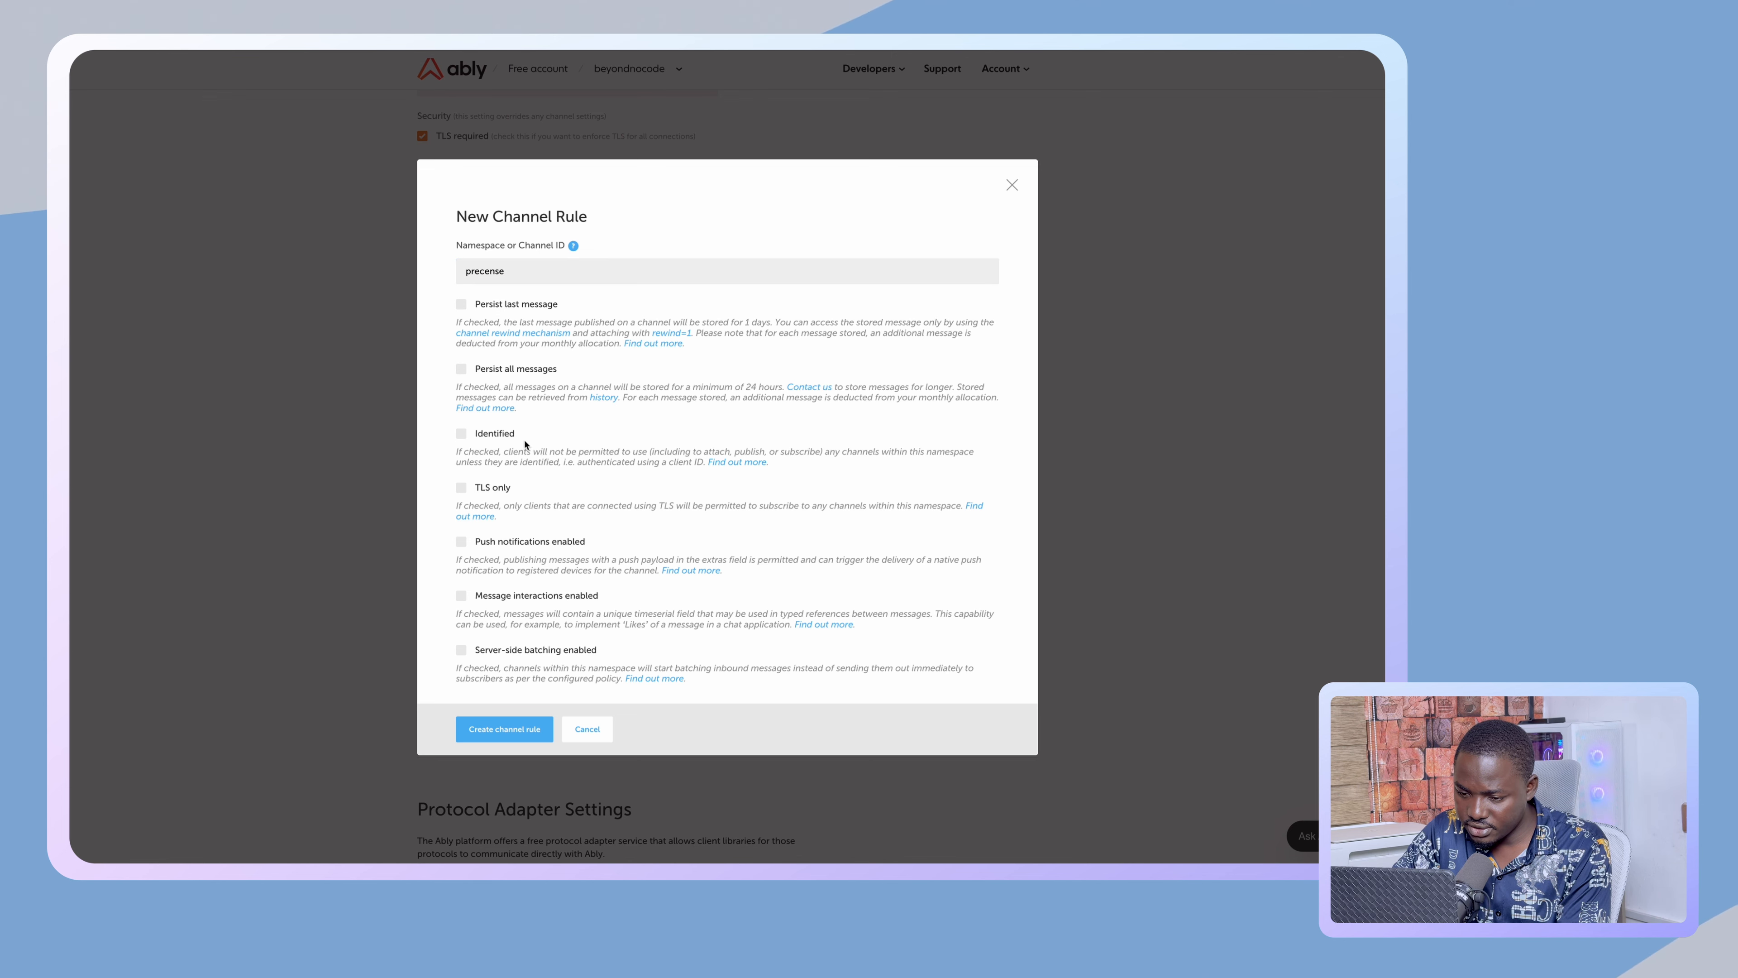
pyautogui.scroll(-2, 525, 458)
pyautogui.scroll(3, 525, 463)
pyautogui.scroll(-1, 526, 472)
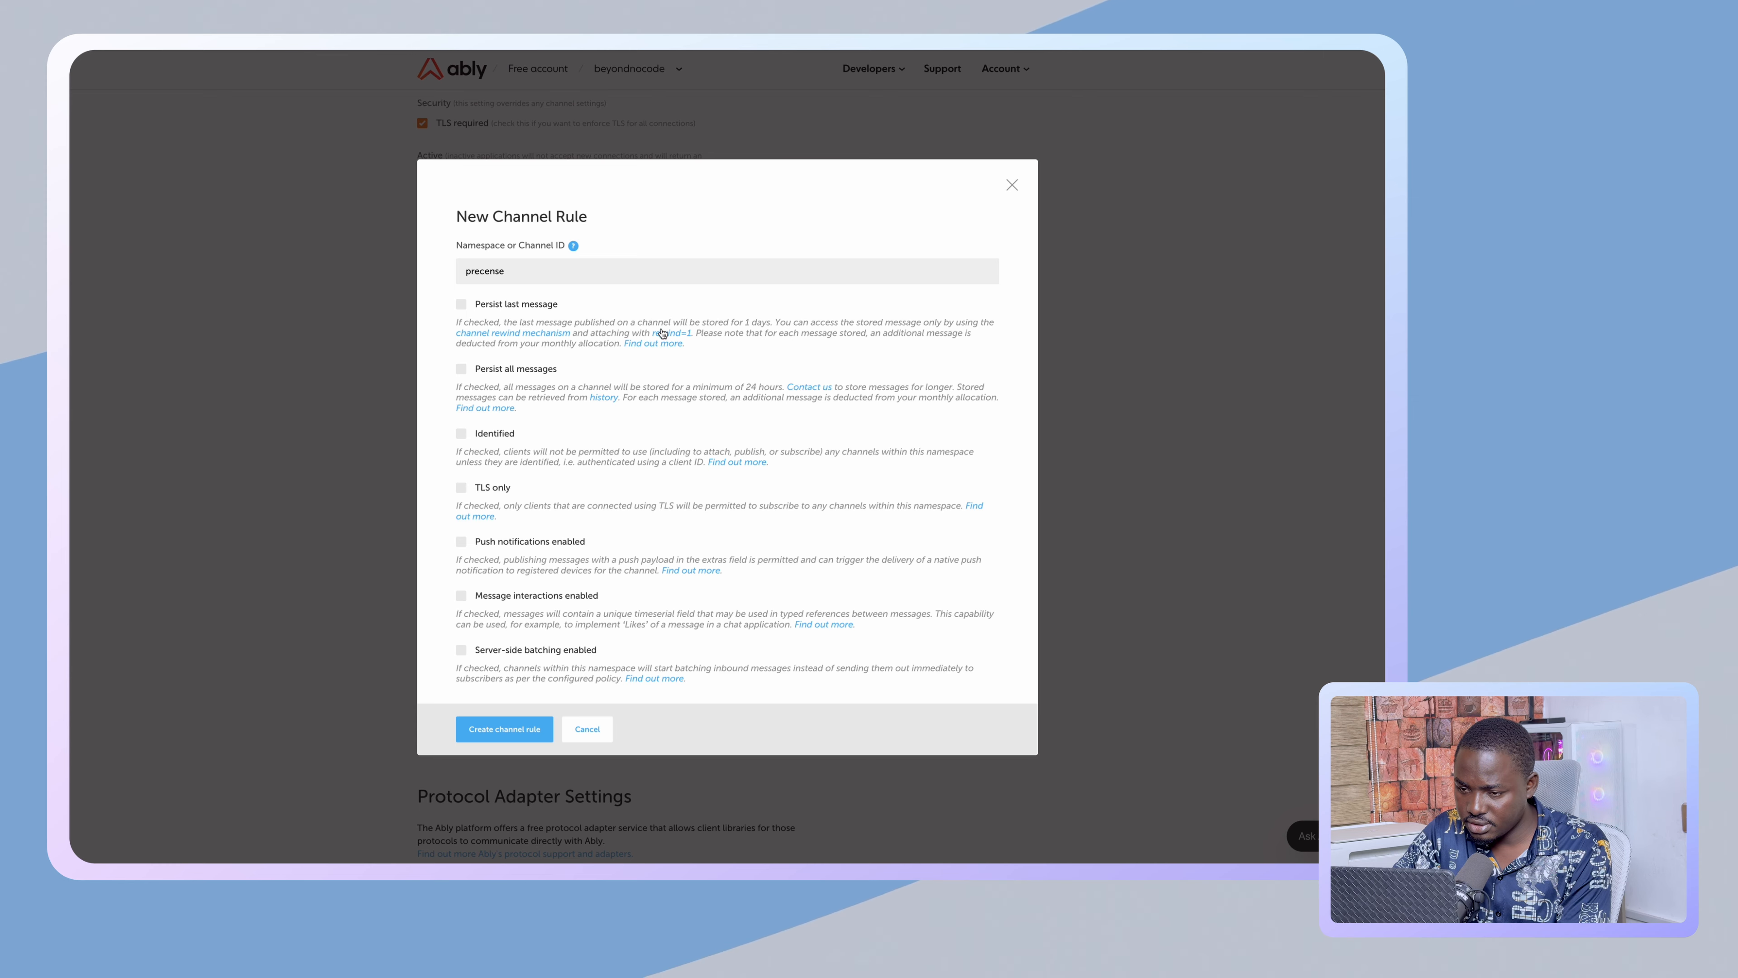
pyautogui.click(586, 728)
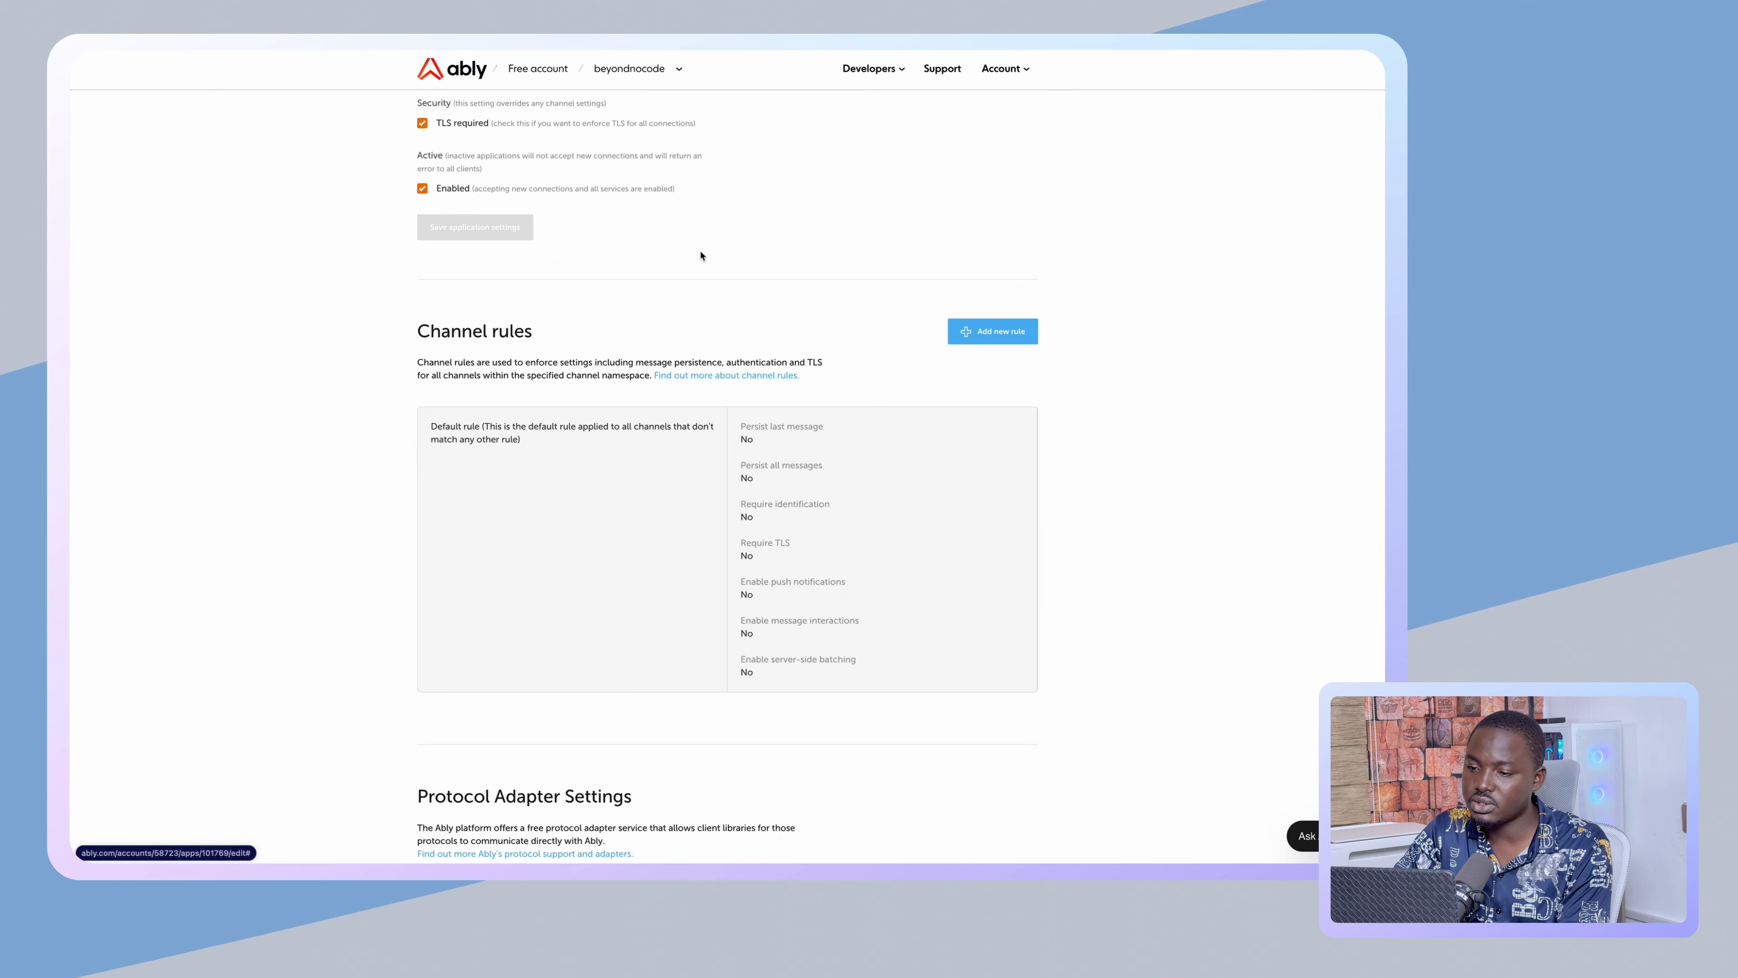
# - Go via the beyondnocode Stats page back to the Free account's Your apps list
pyautogui.scroll(3, 662, 280)
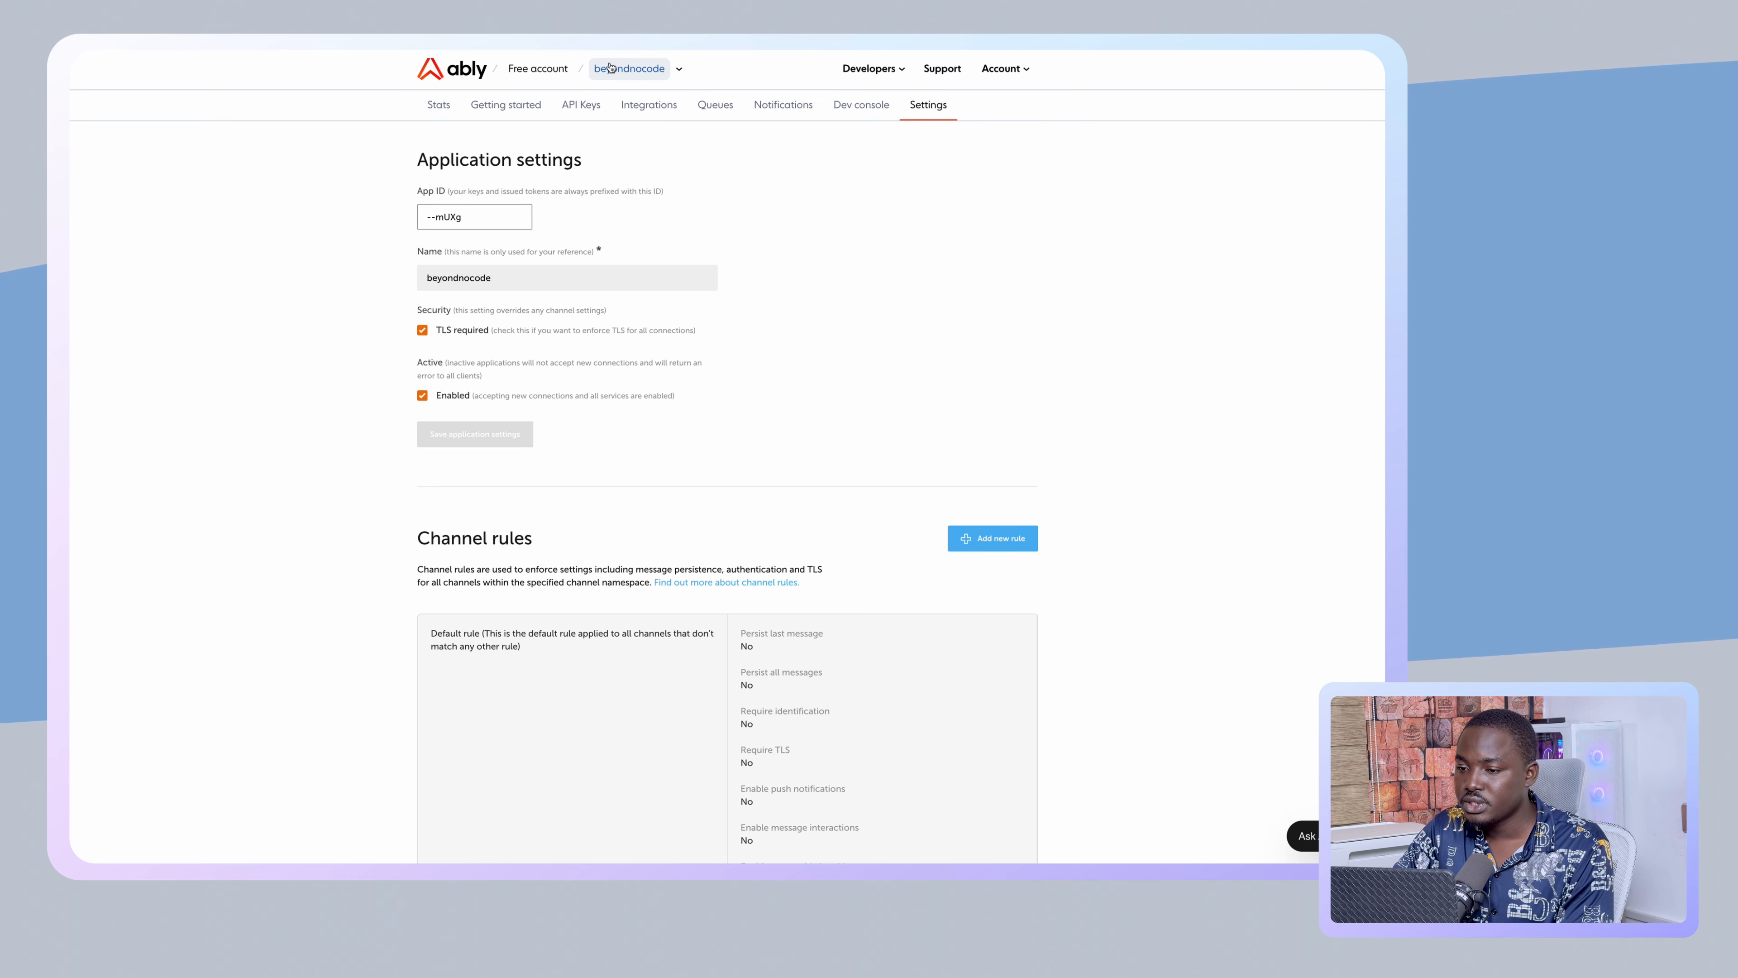
pyautogui.click(655, 71)
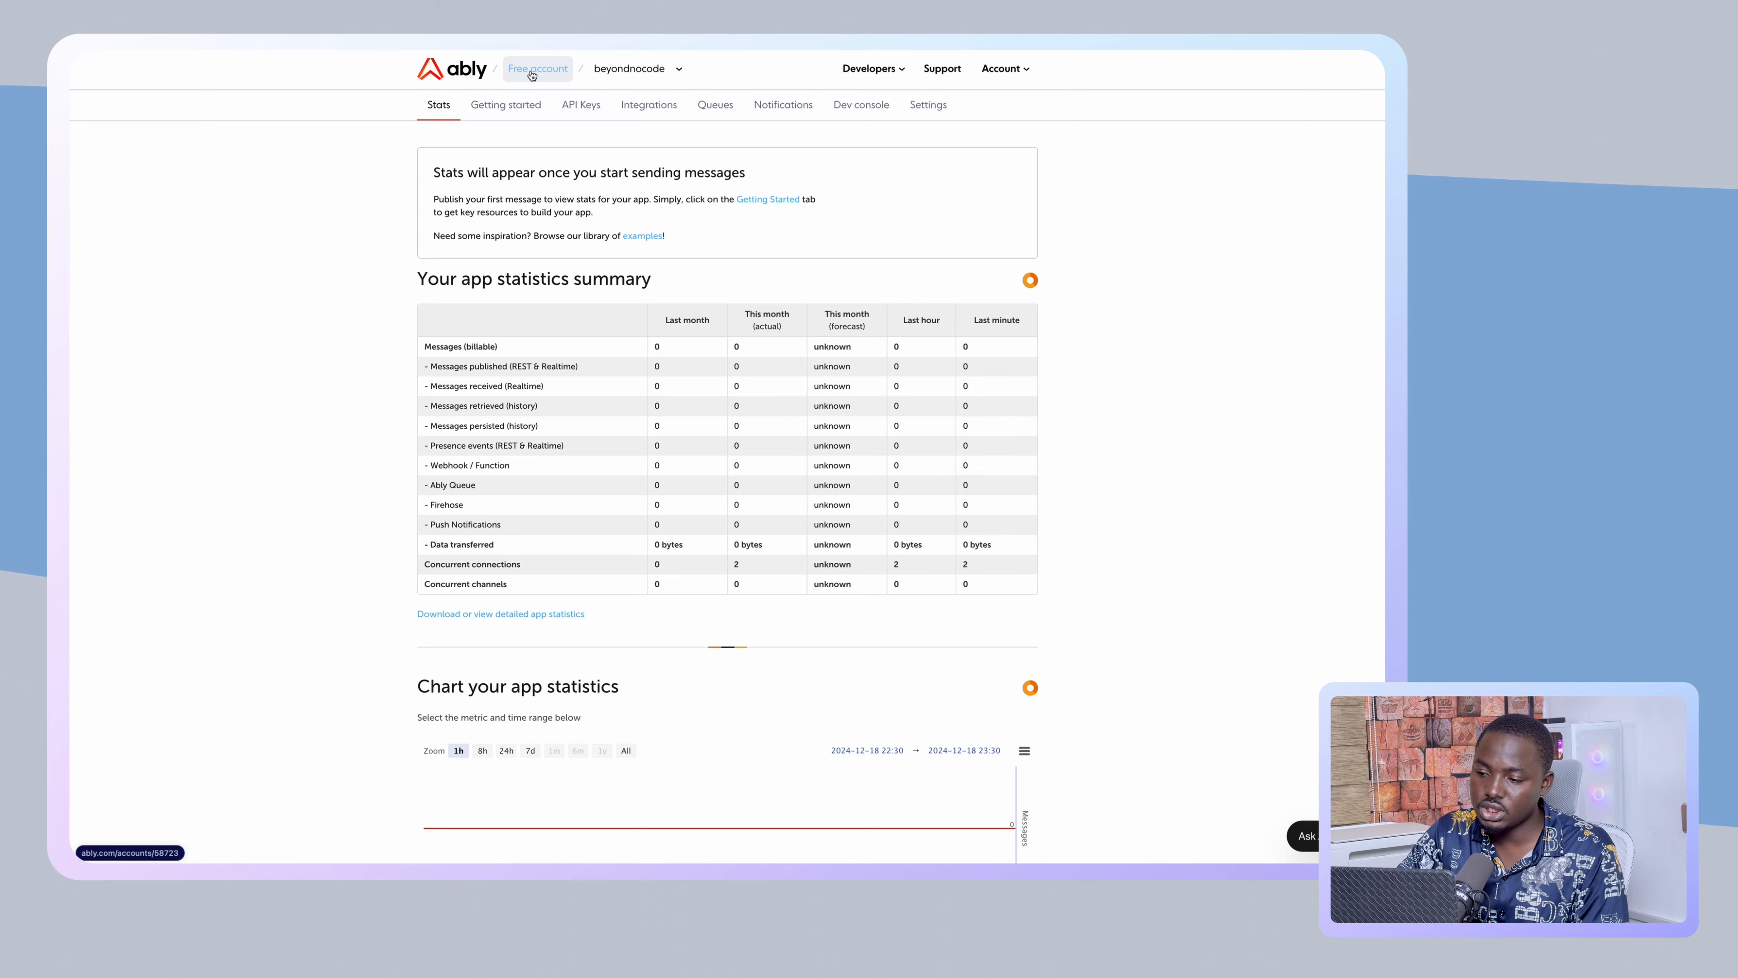
pyautogui.click(532, 71)
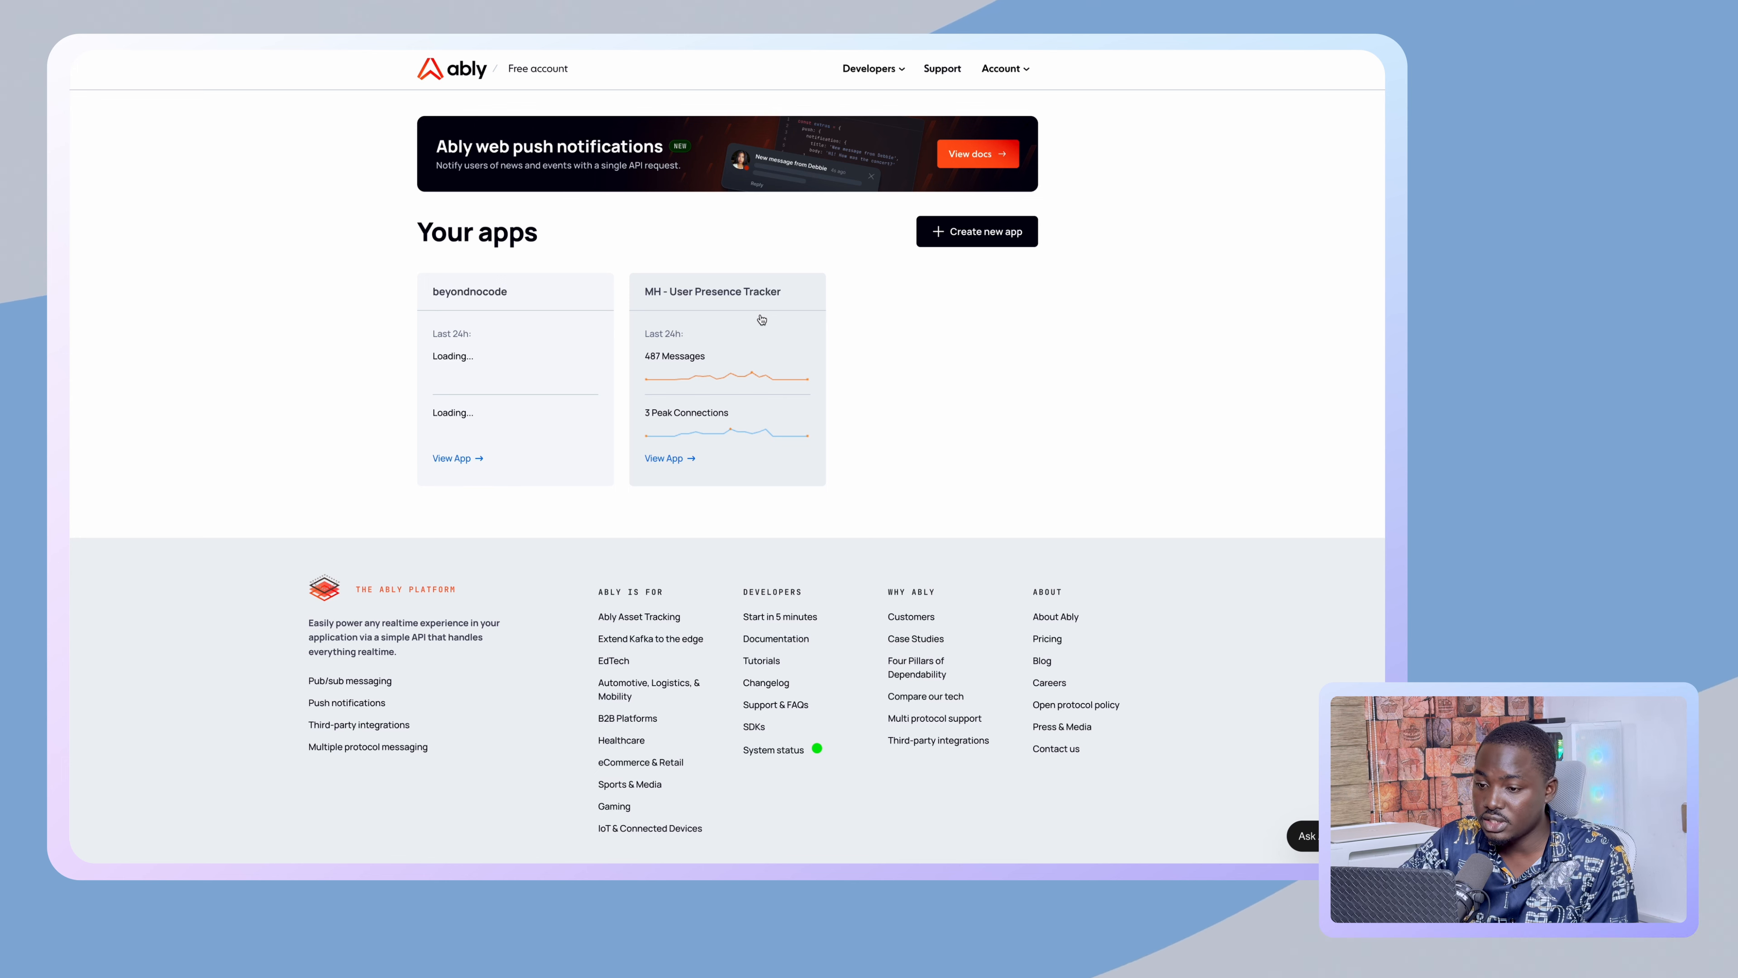
pyautogui.click(676, 459)
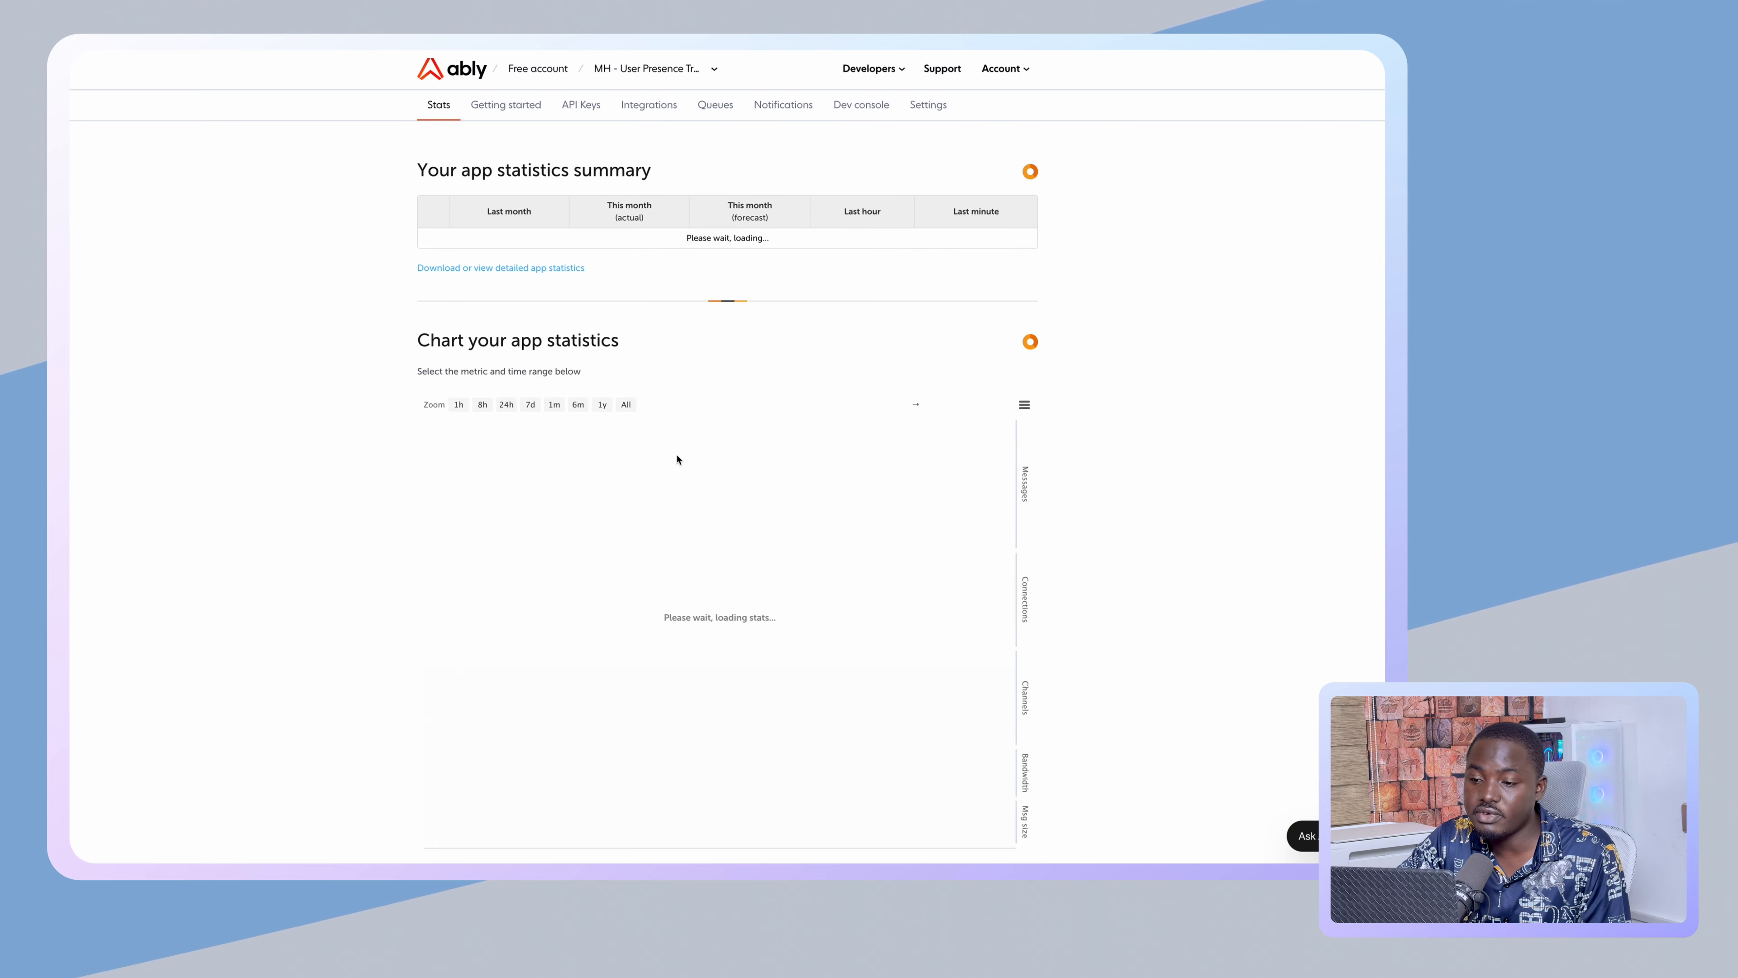
pyautogui.scroll(-2, 677, 458)
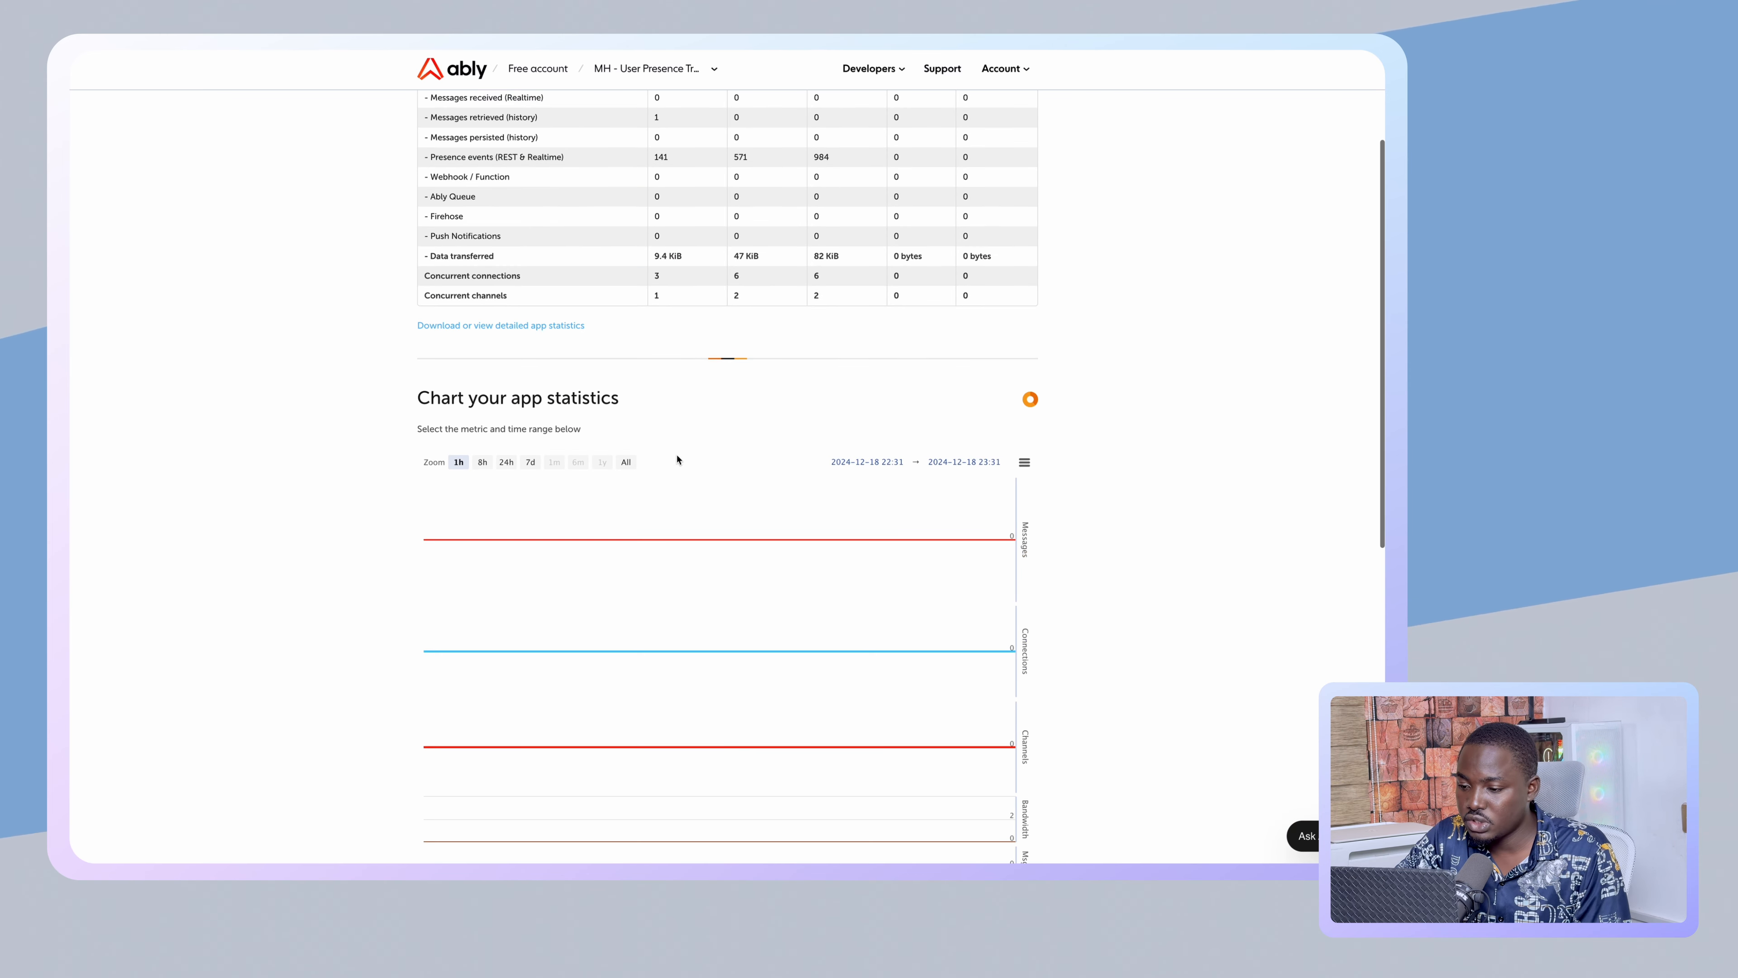
pyautogui.scroll(3, 678, 460)
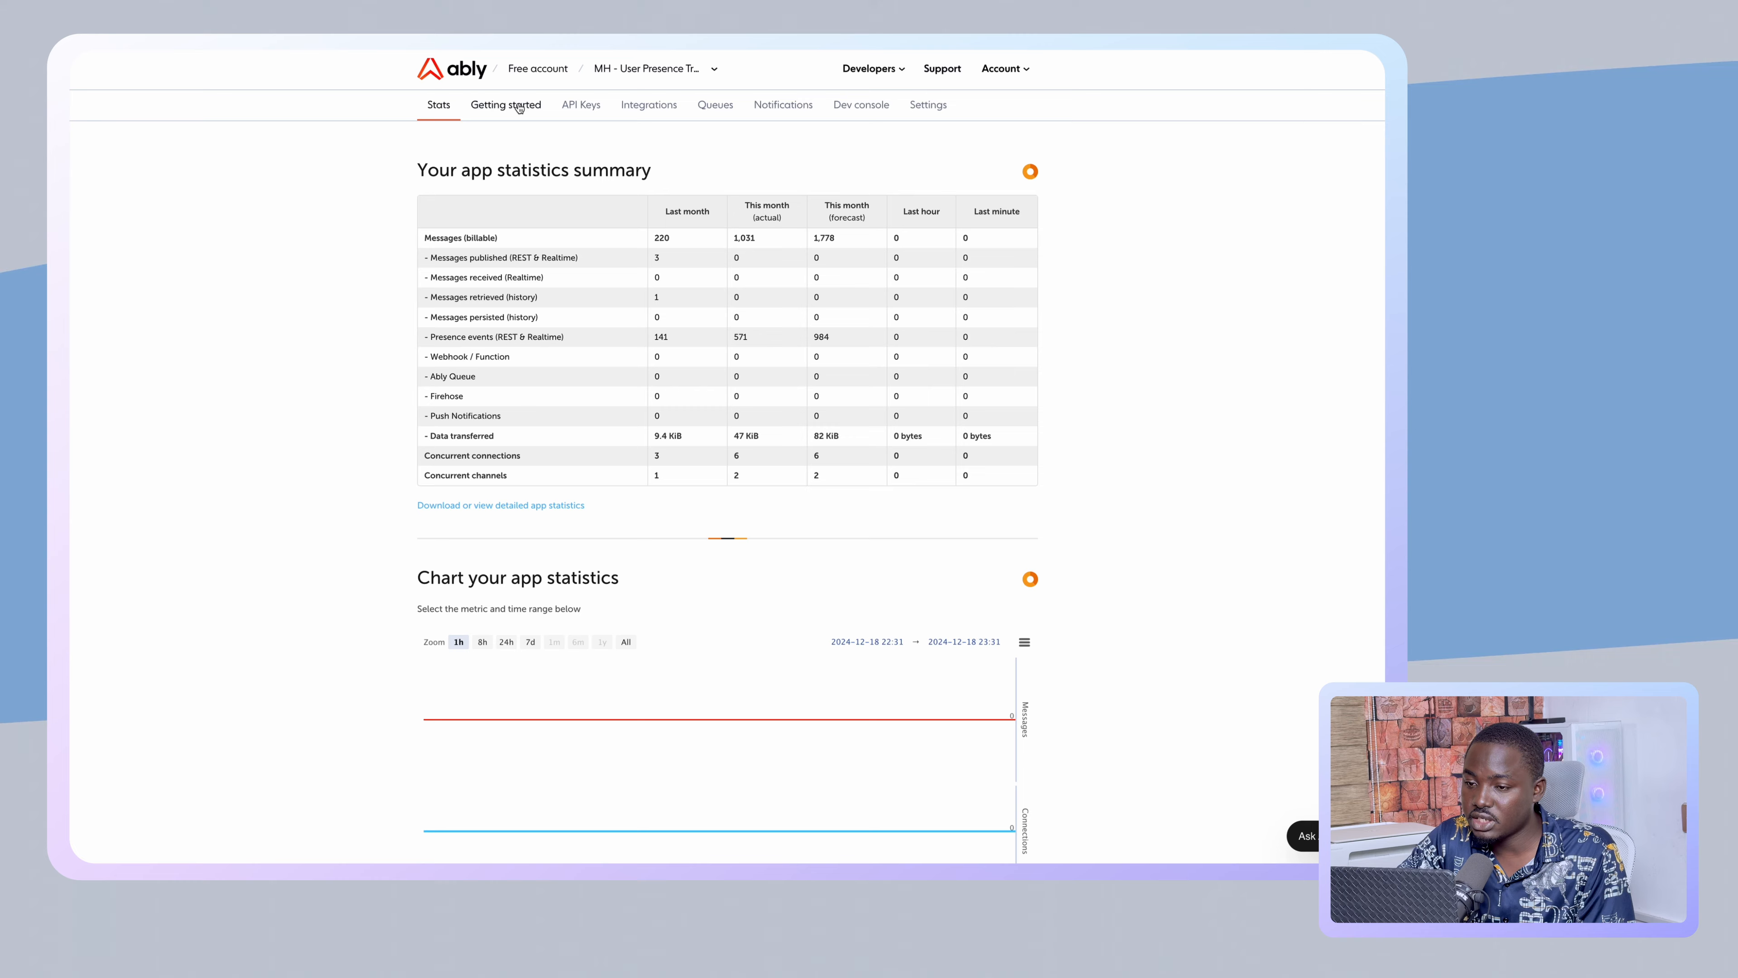
pyautogui.click(631, 113)
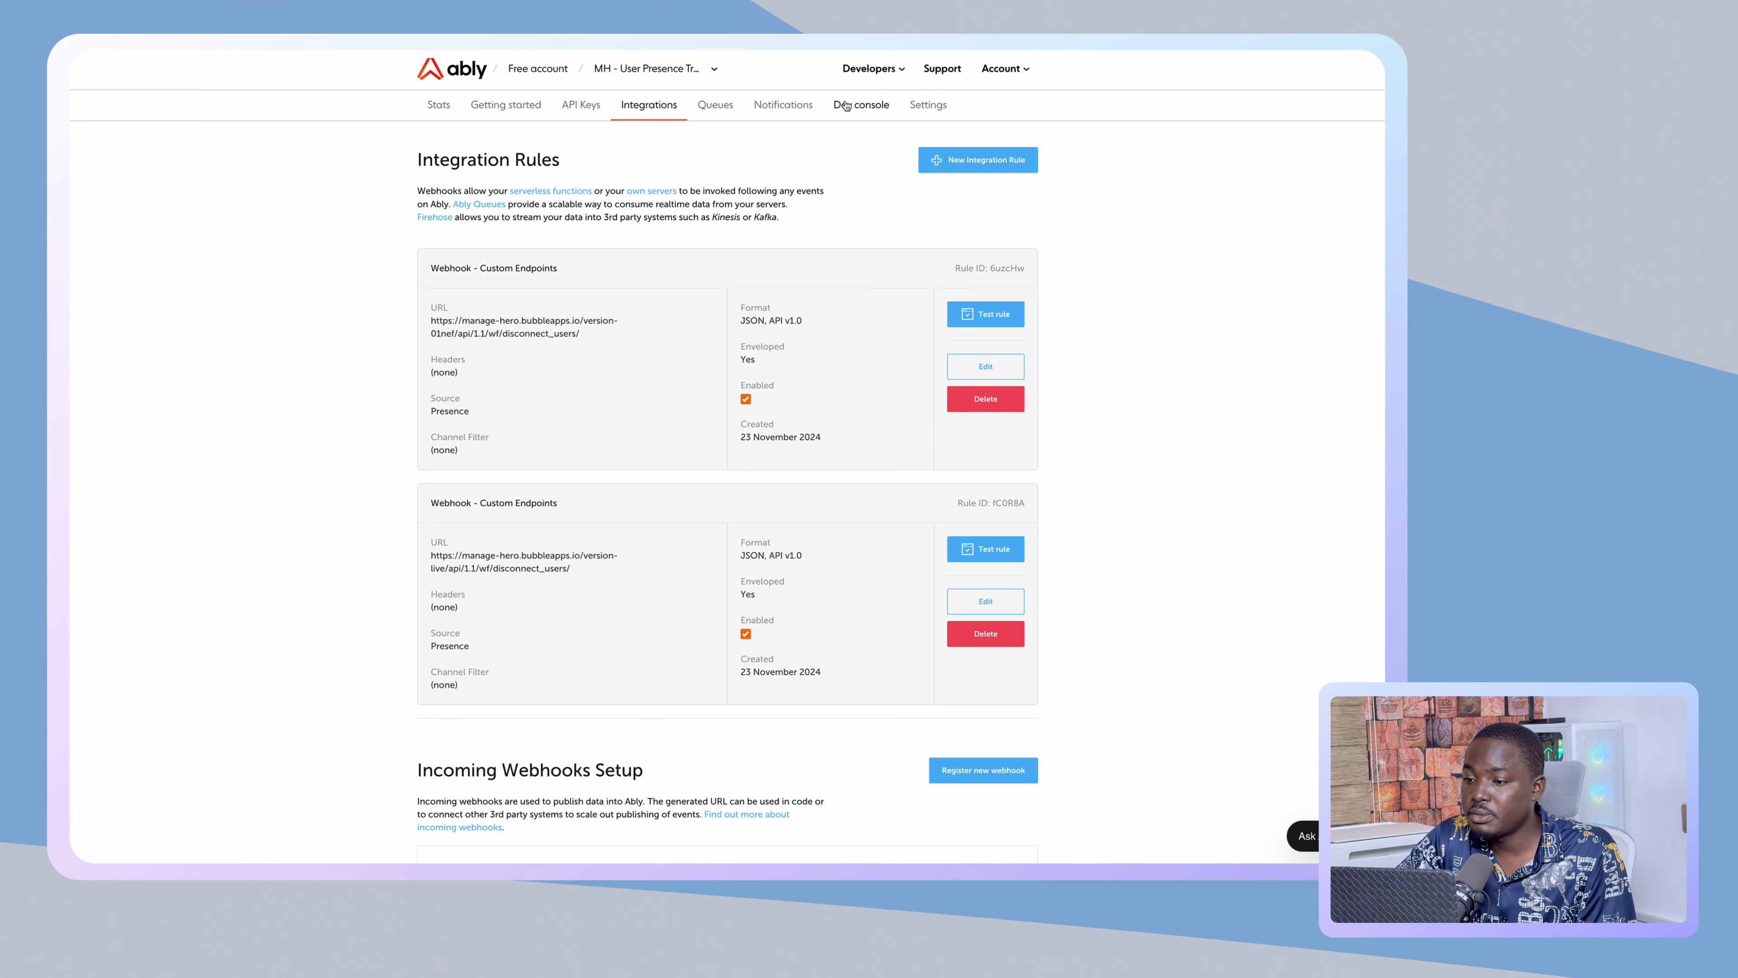
pyautogui.click(811, 105)
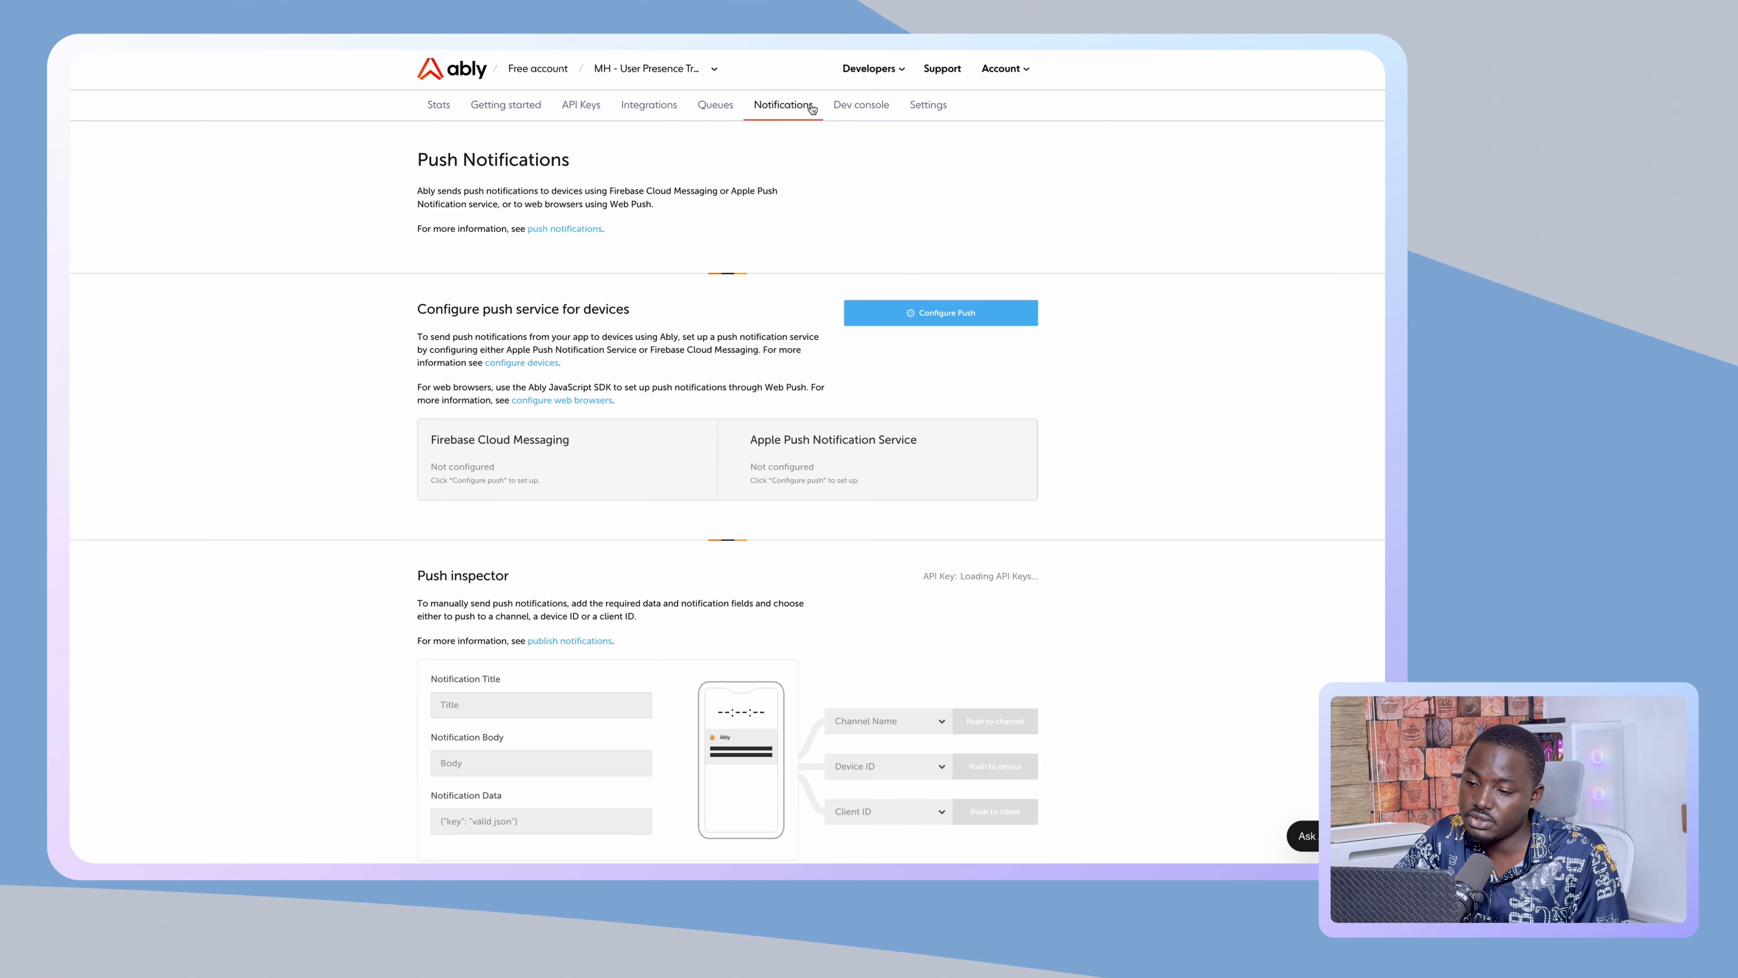
pyautogui.scroll(-6, 671, 633)
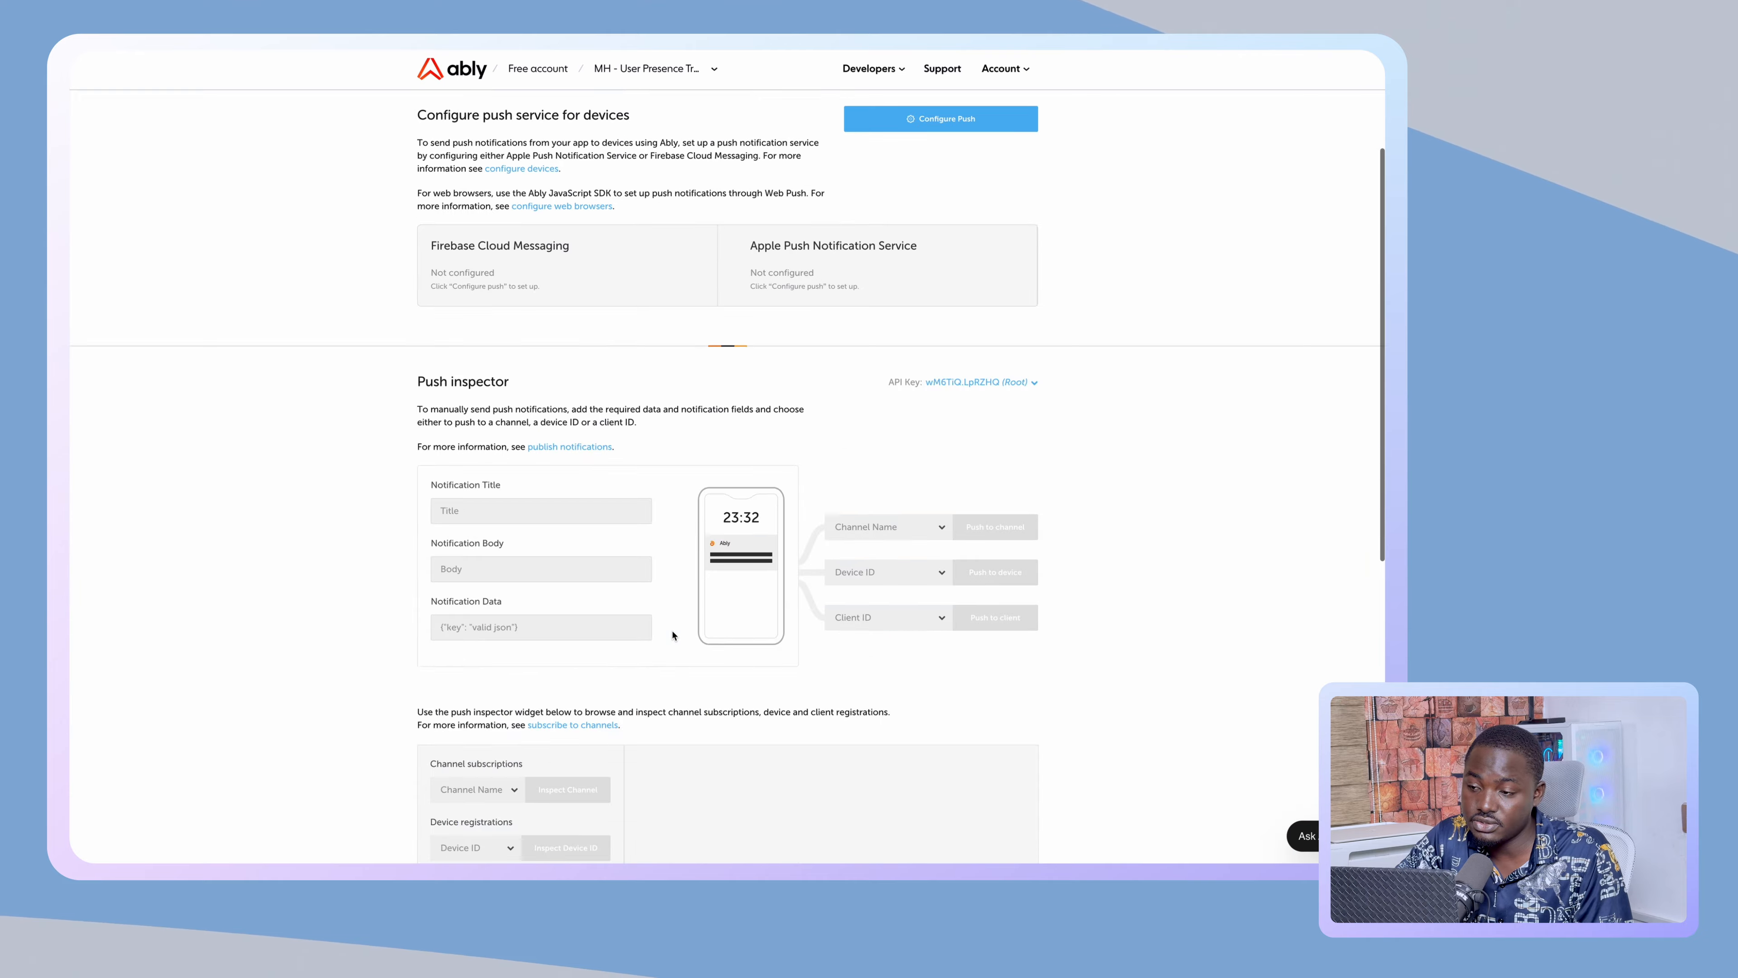
pyautogui.scroll(7, 671, 633)
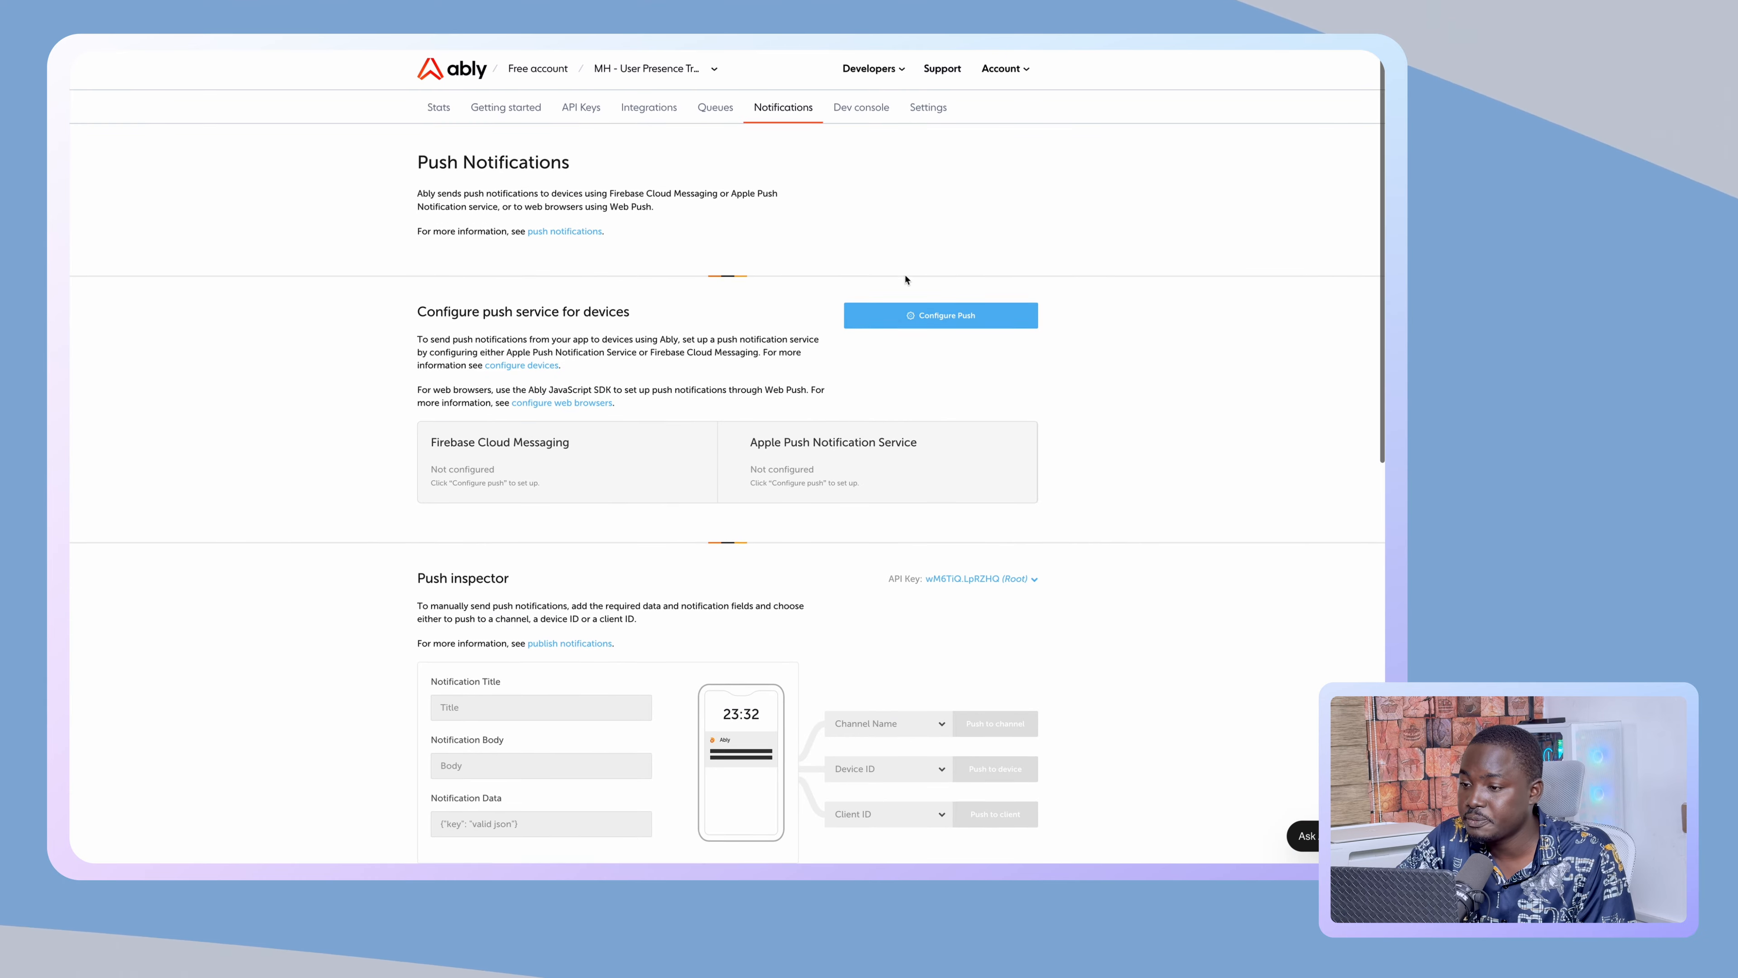
pyautogui.click(934, 104)
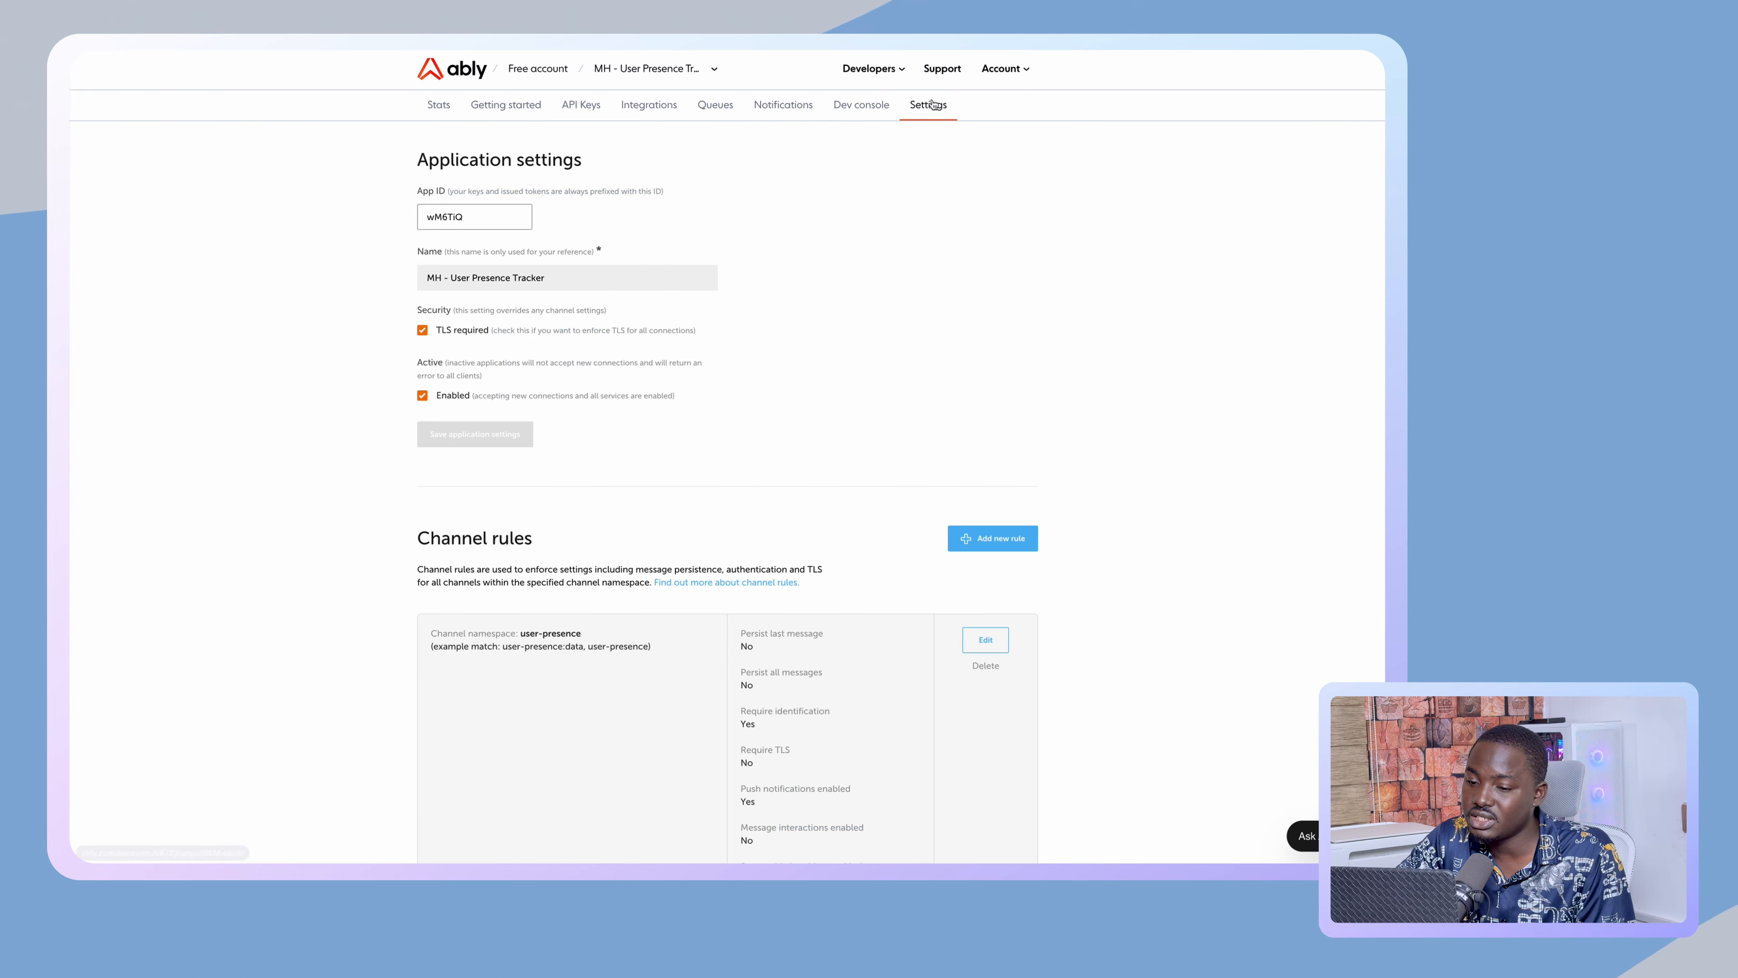
pyautogui.scroll(-8, 761, 416)
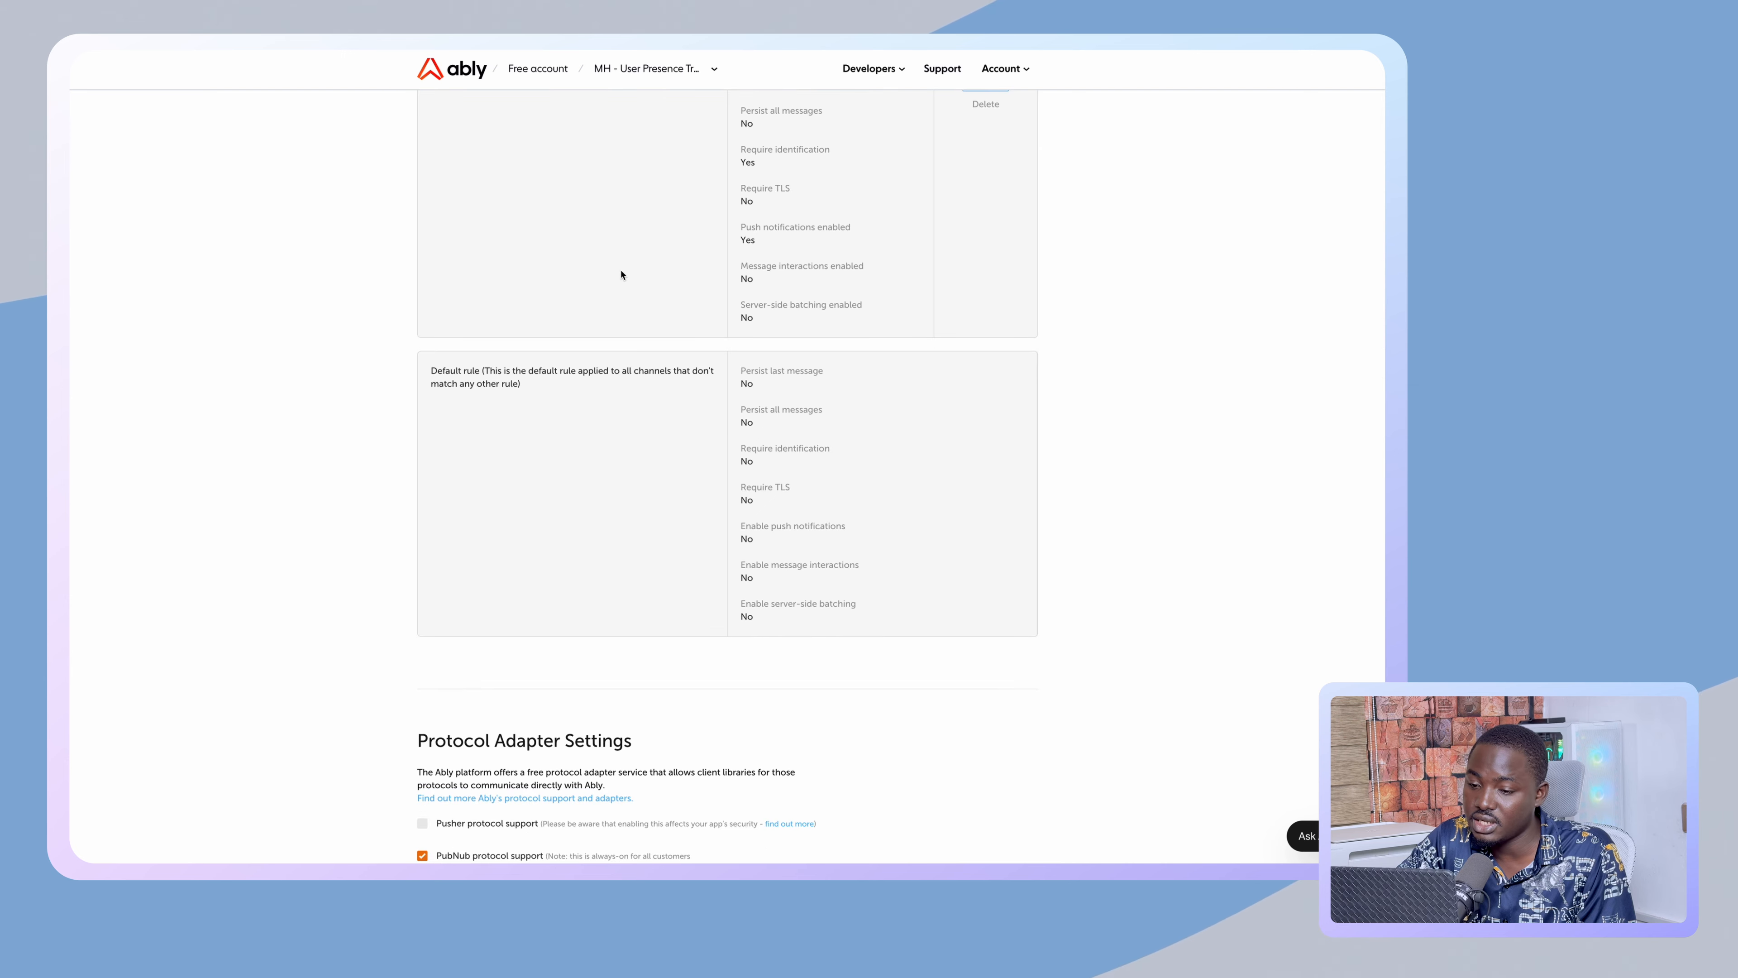
pyautogui.scroll(3, 623, 277)
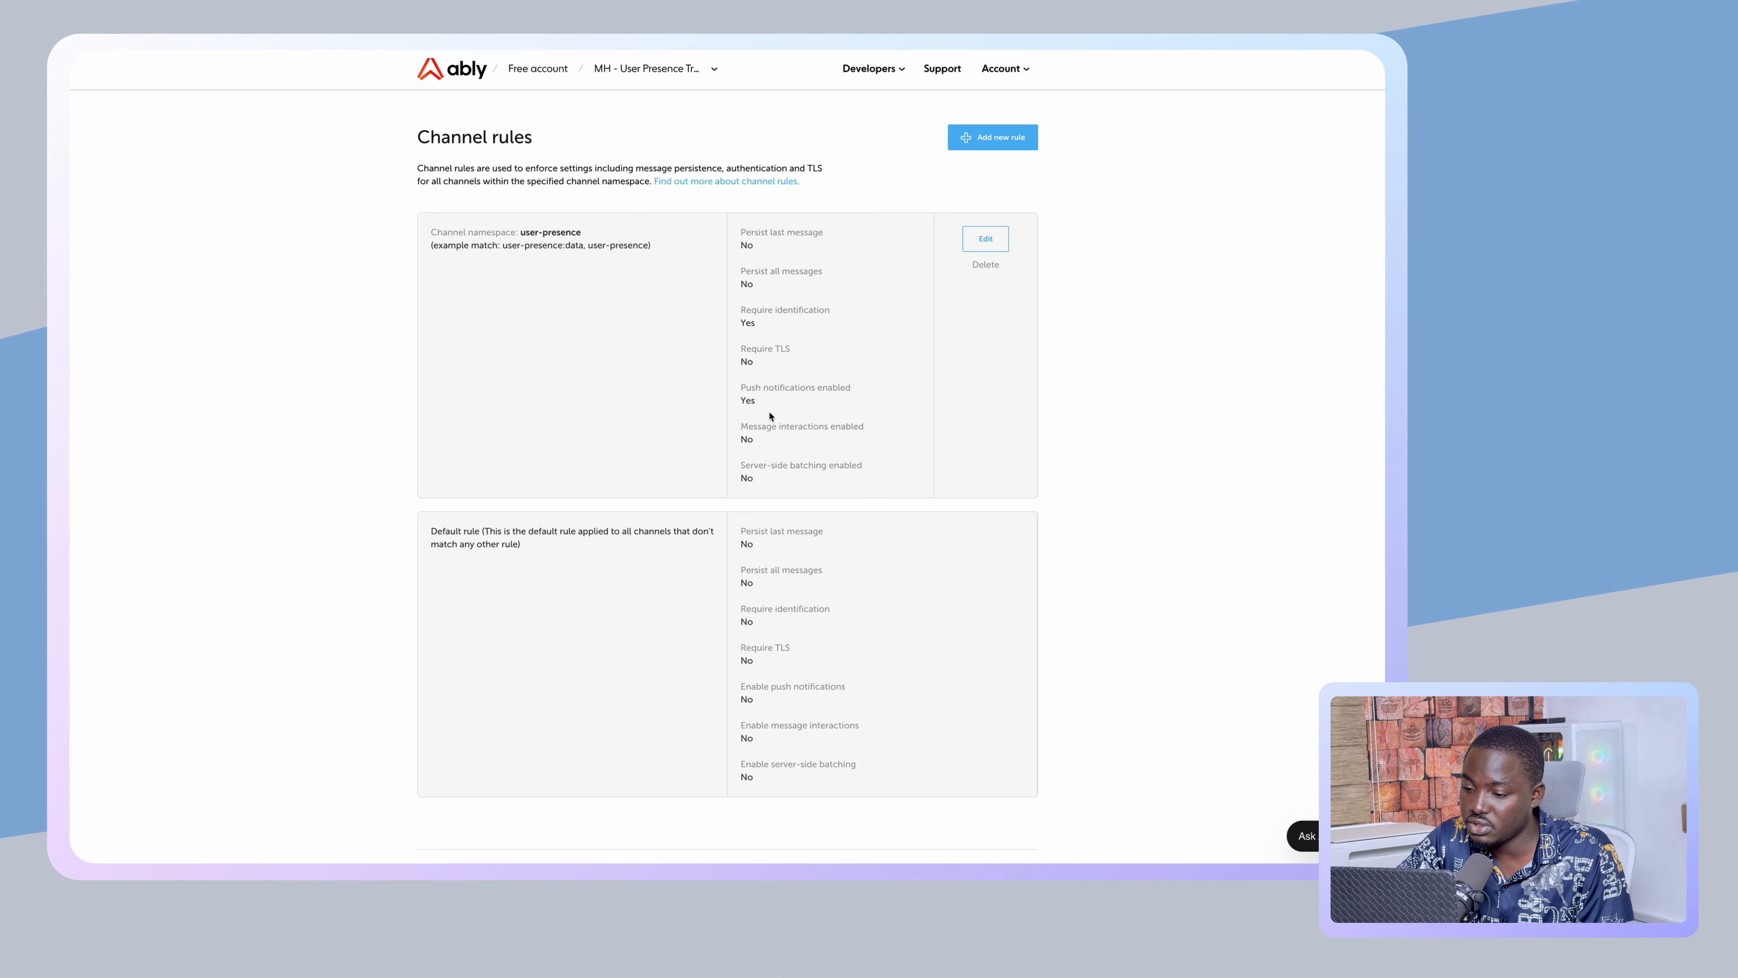
pyautogui.scroll(6, 776, 404)
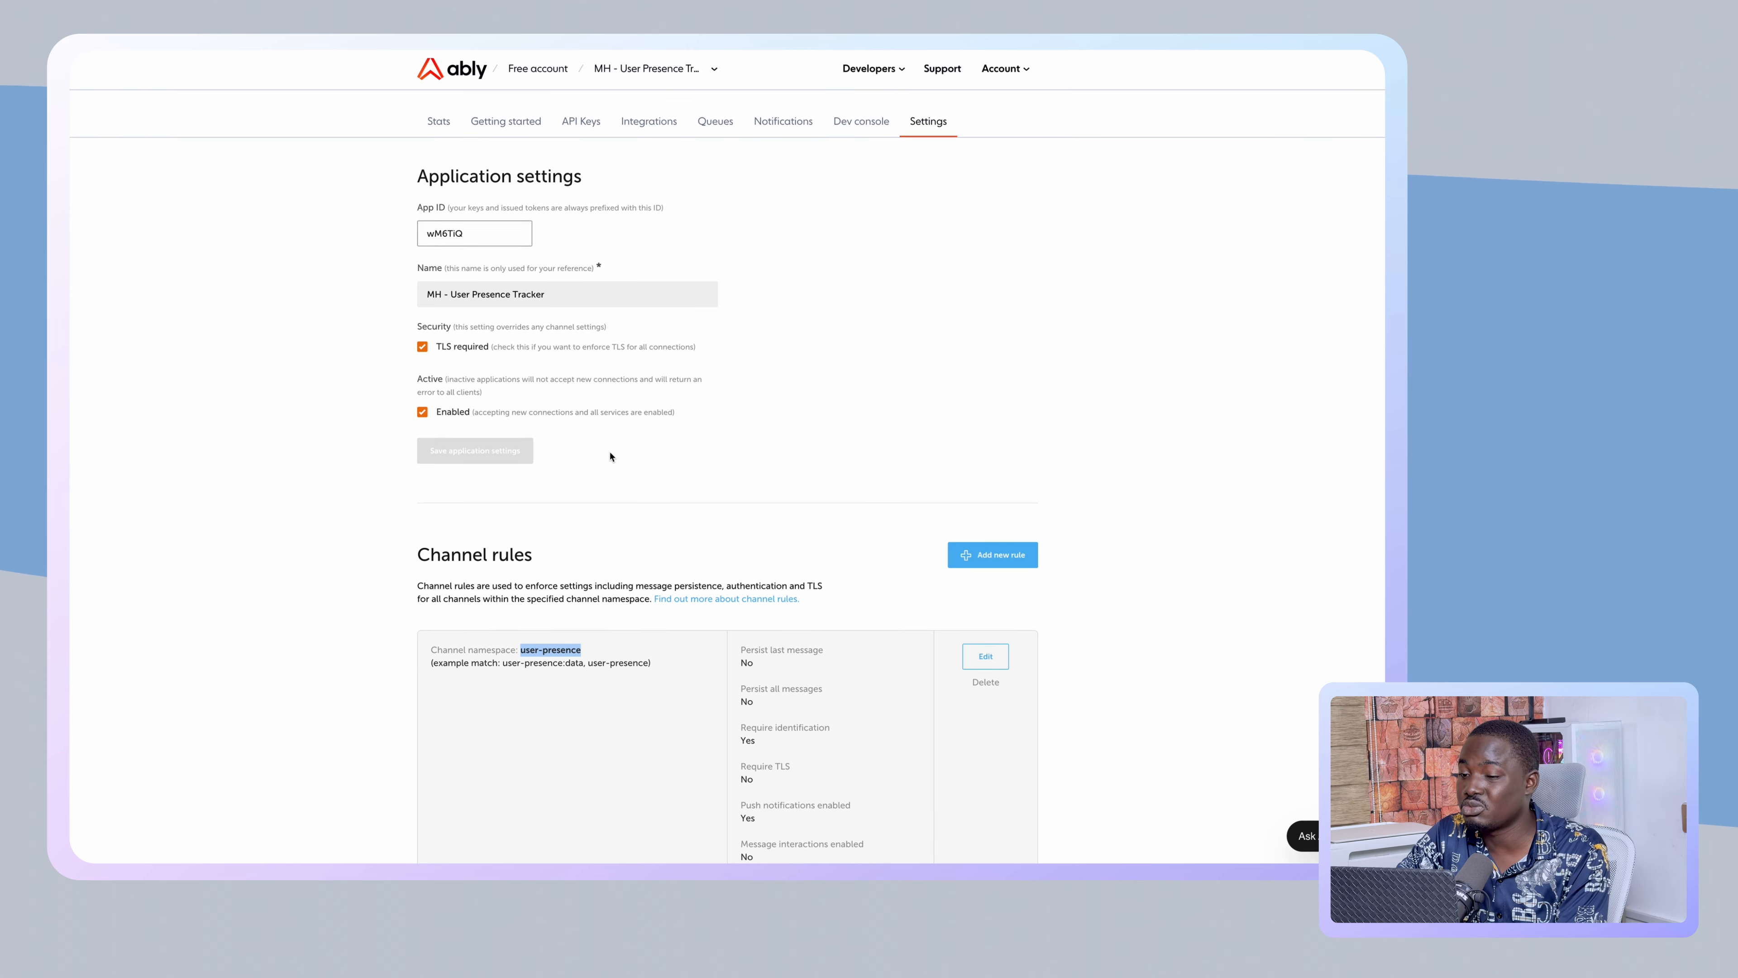
# - Open the beyondnocode app's Settings page from the apps list
pyautogui.click(528, 75)
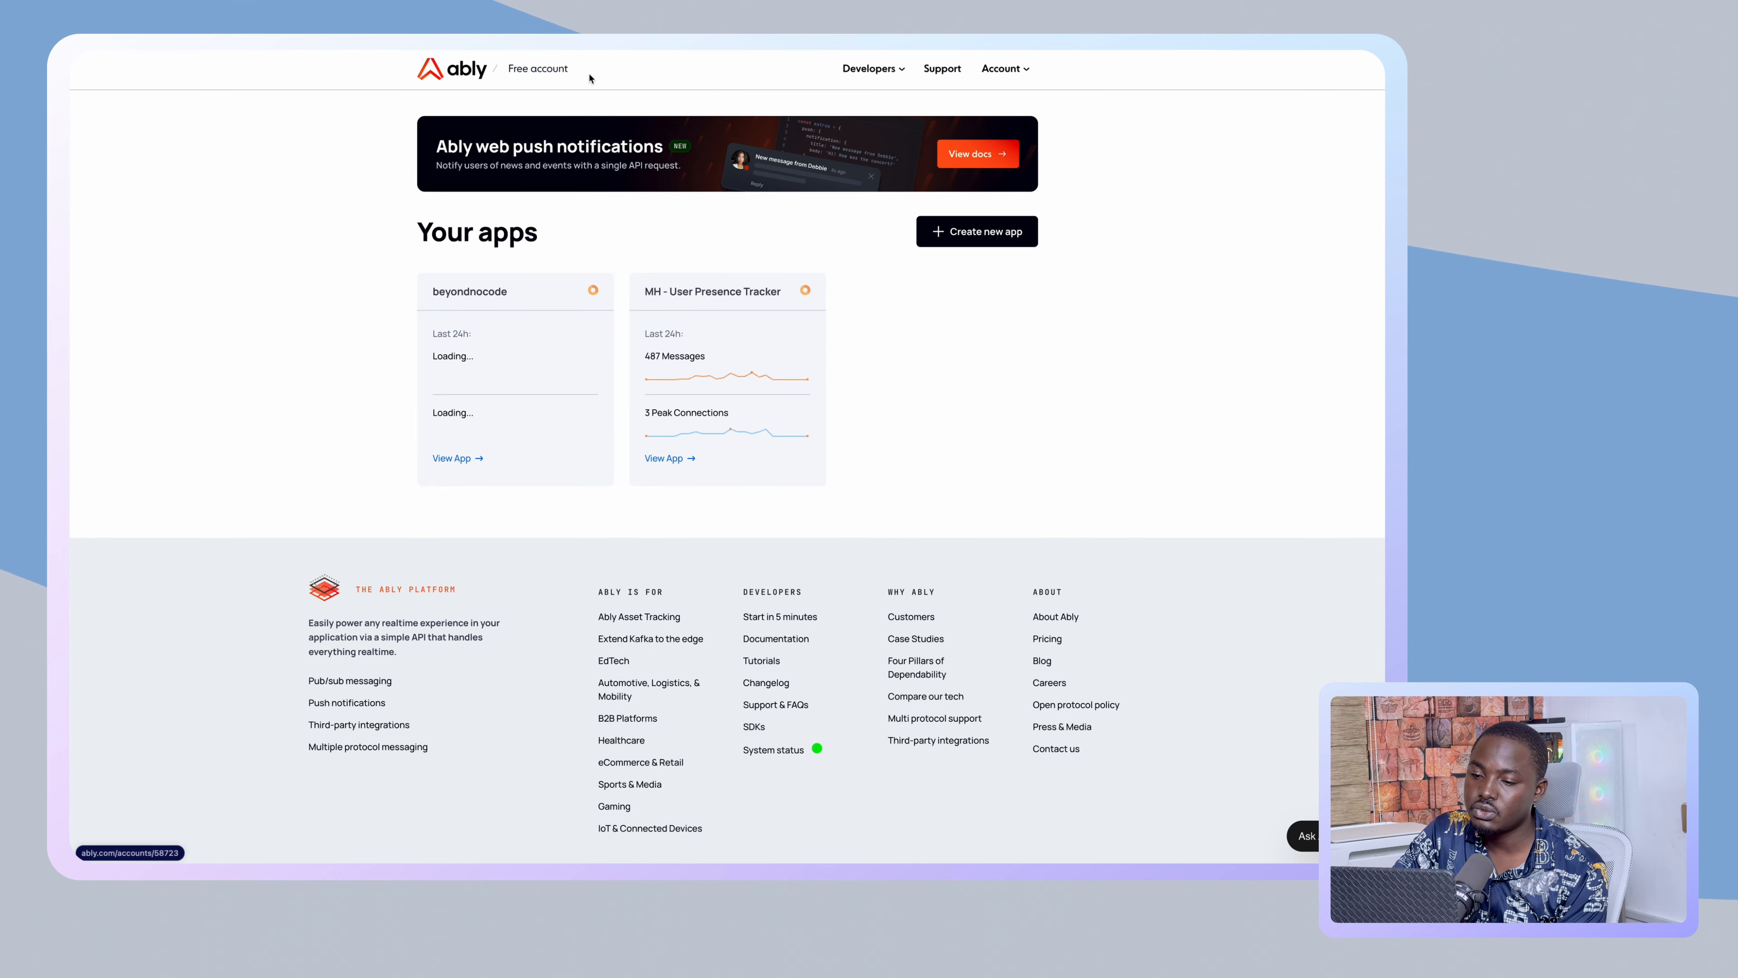
pyautogui.click(465, 458)
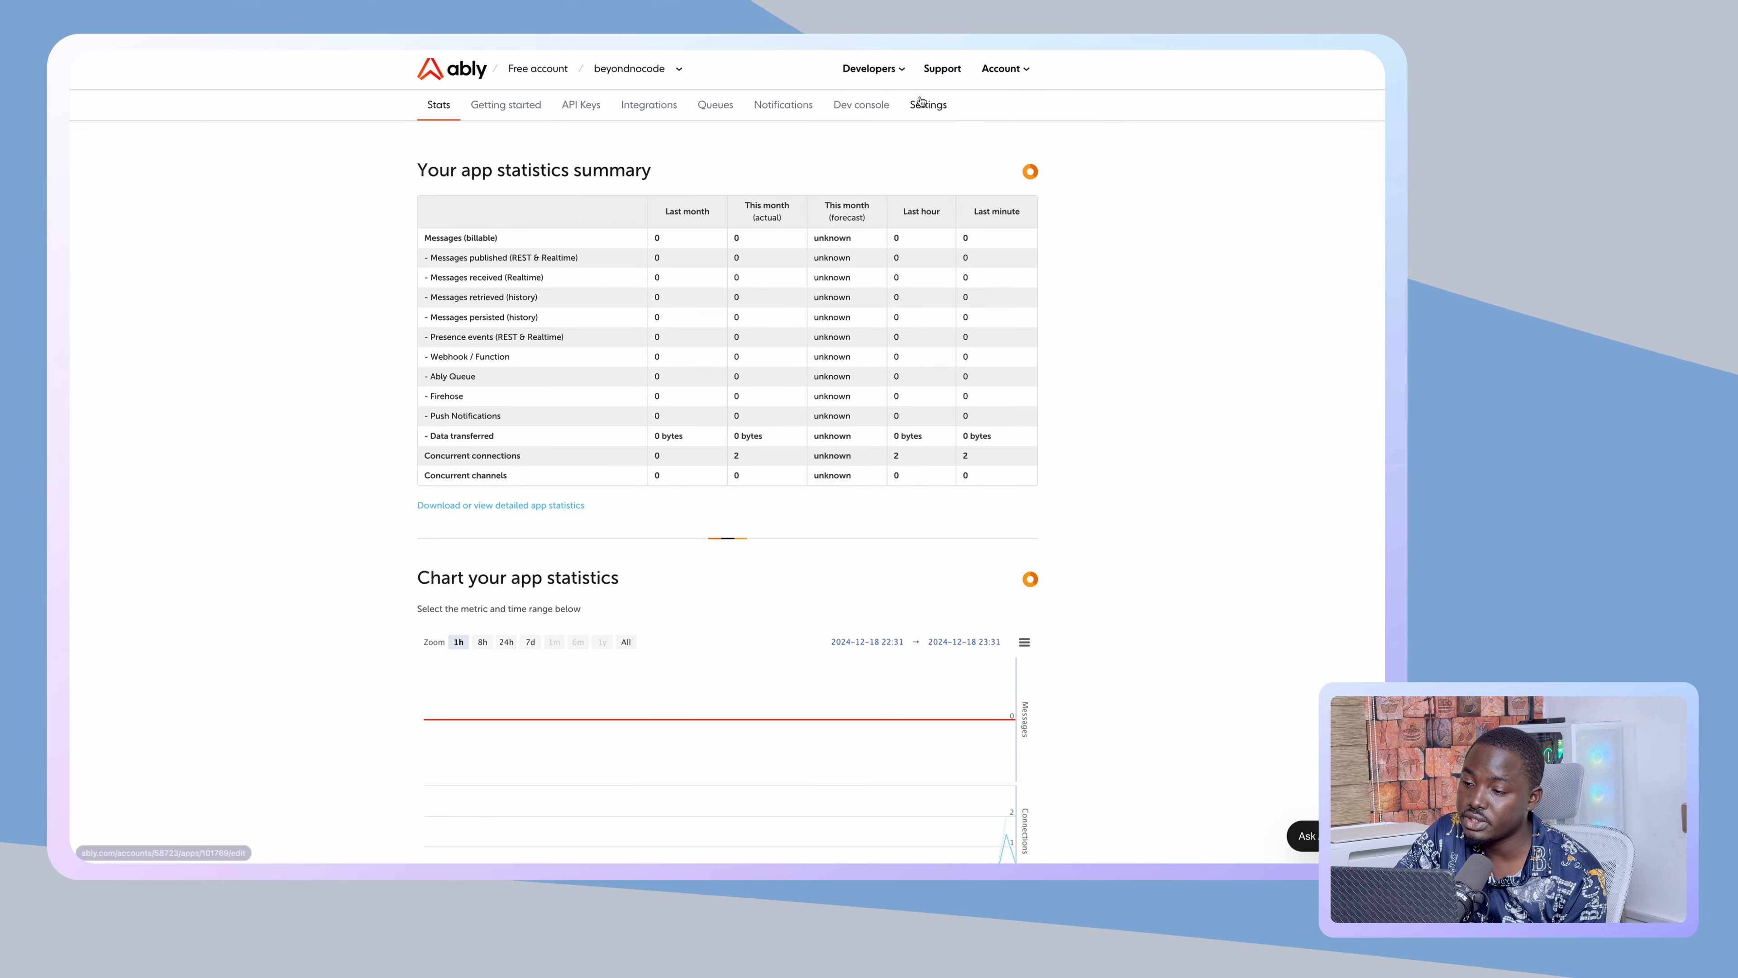
pyautogui.click(923, 104)
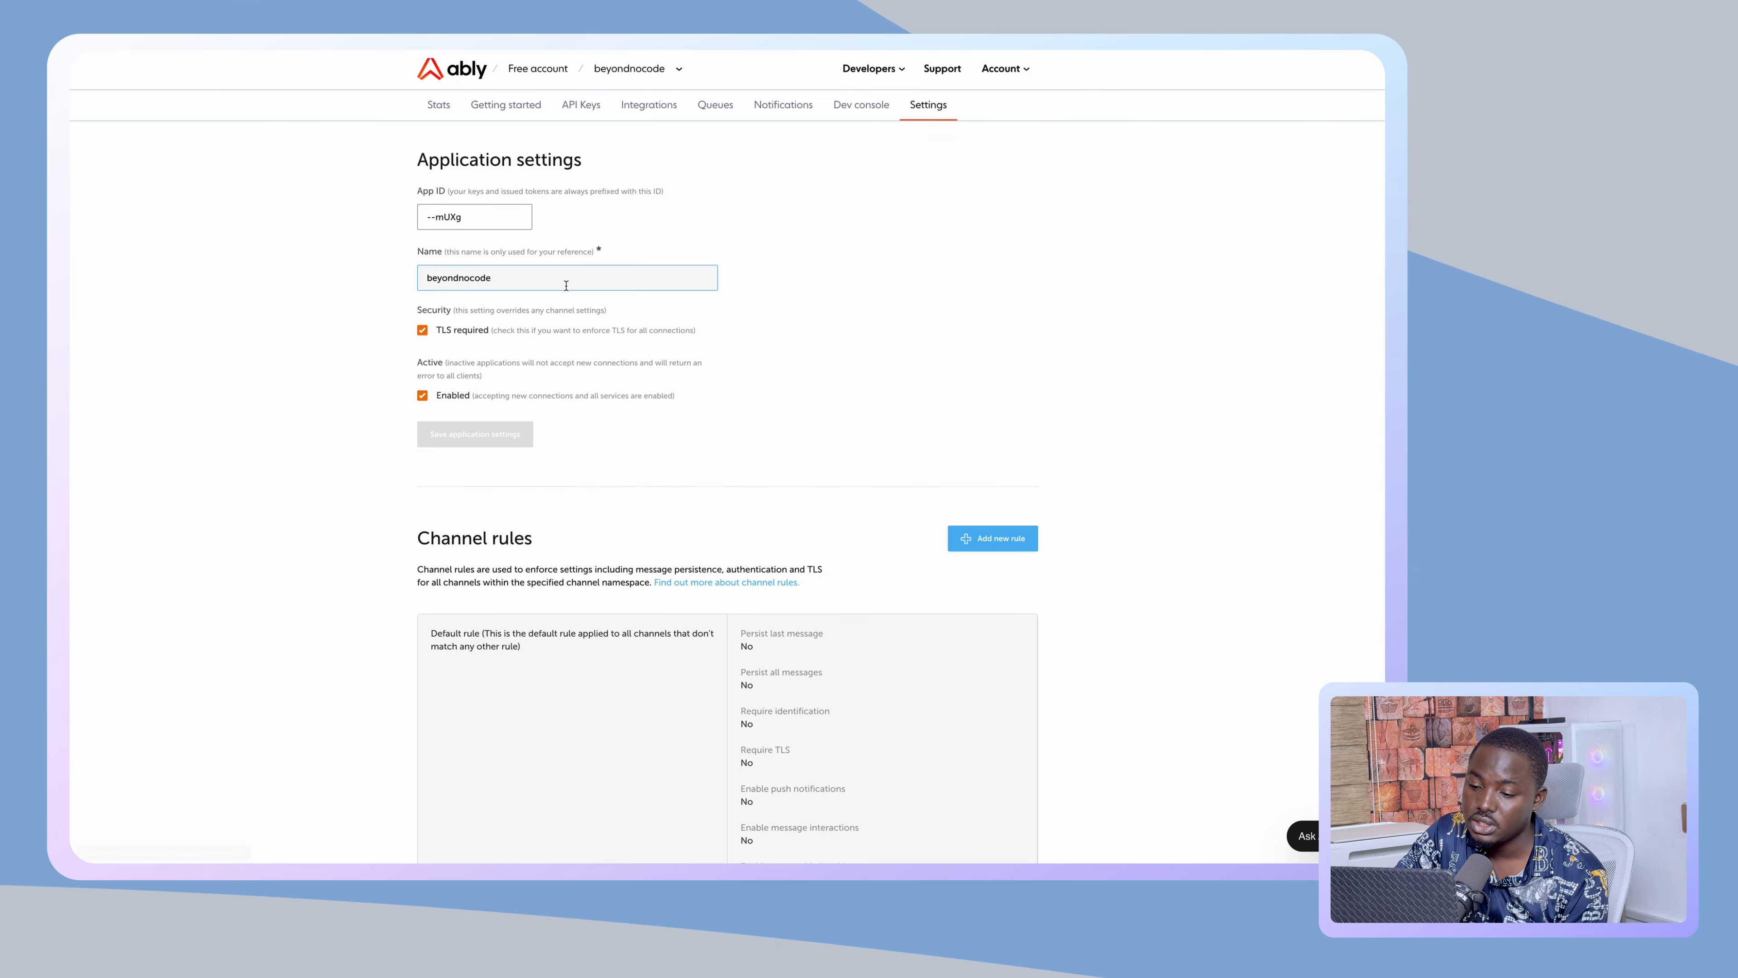
pyautogui.scroll(-3, 662, 450)
# - Add a user-presence channel rule with message interactions, push notifications and persisted messages
pyautogui.click(992, 339)
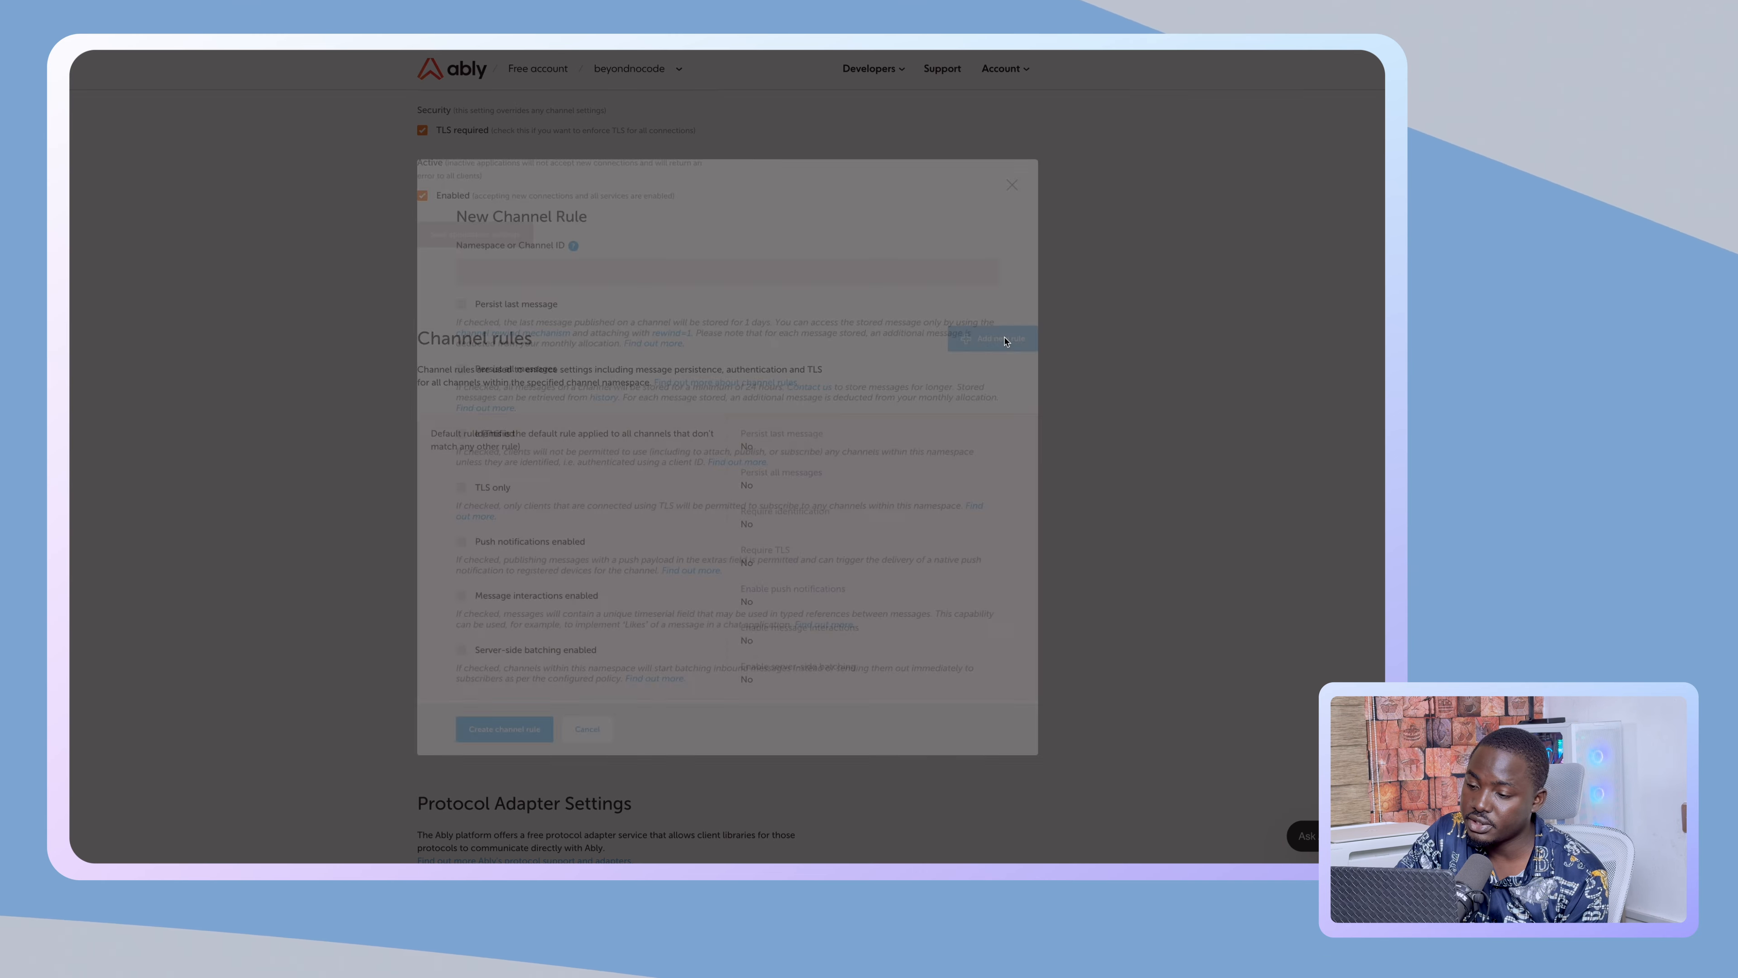
pyautogui.write('user-presence')
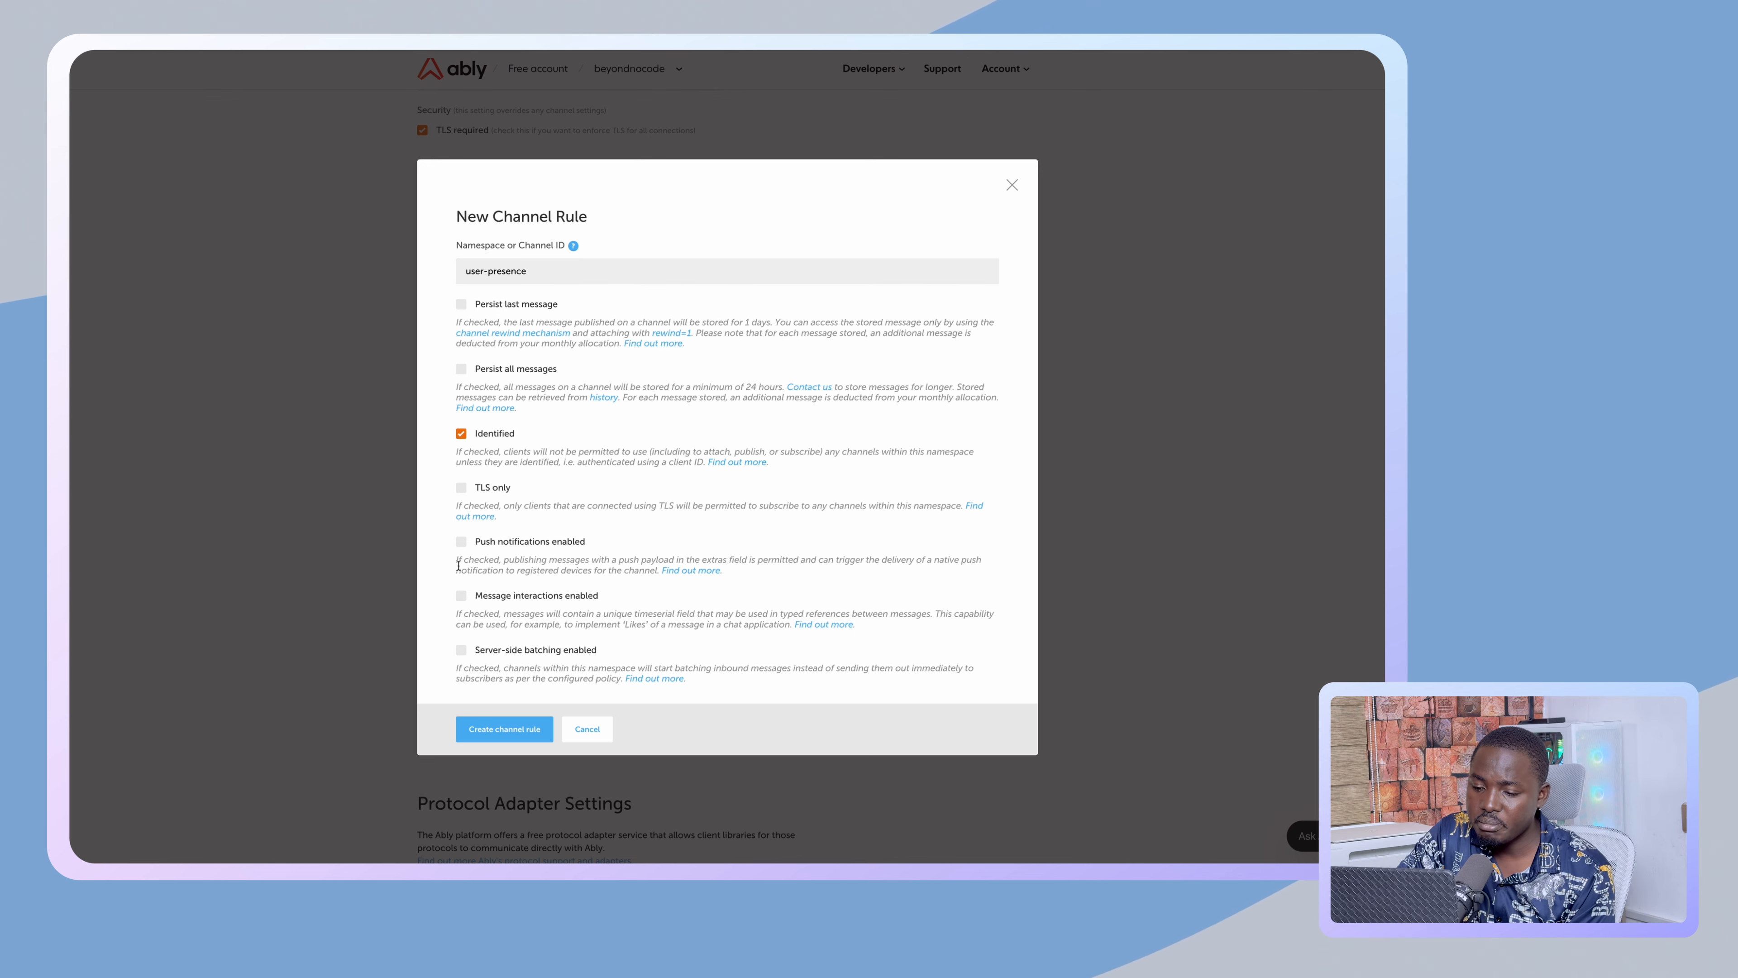
pyautogui.click(461, 595)
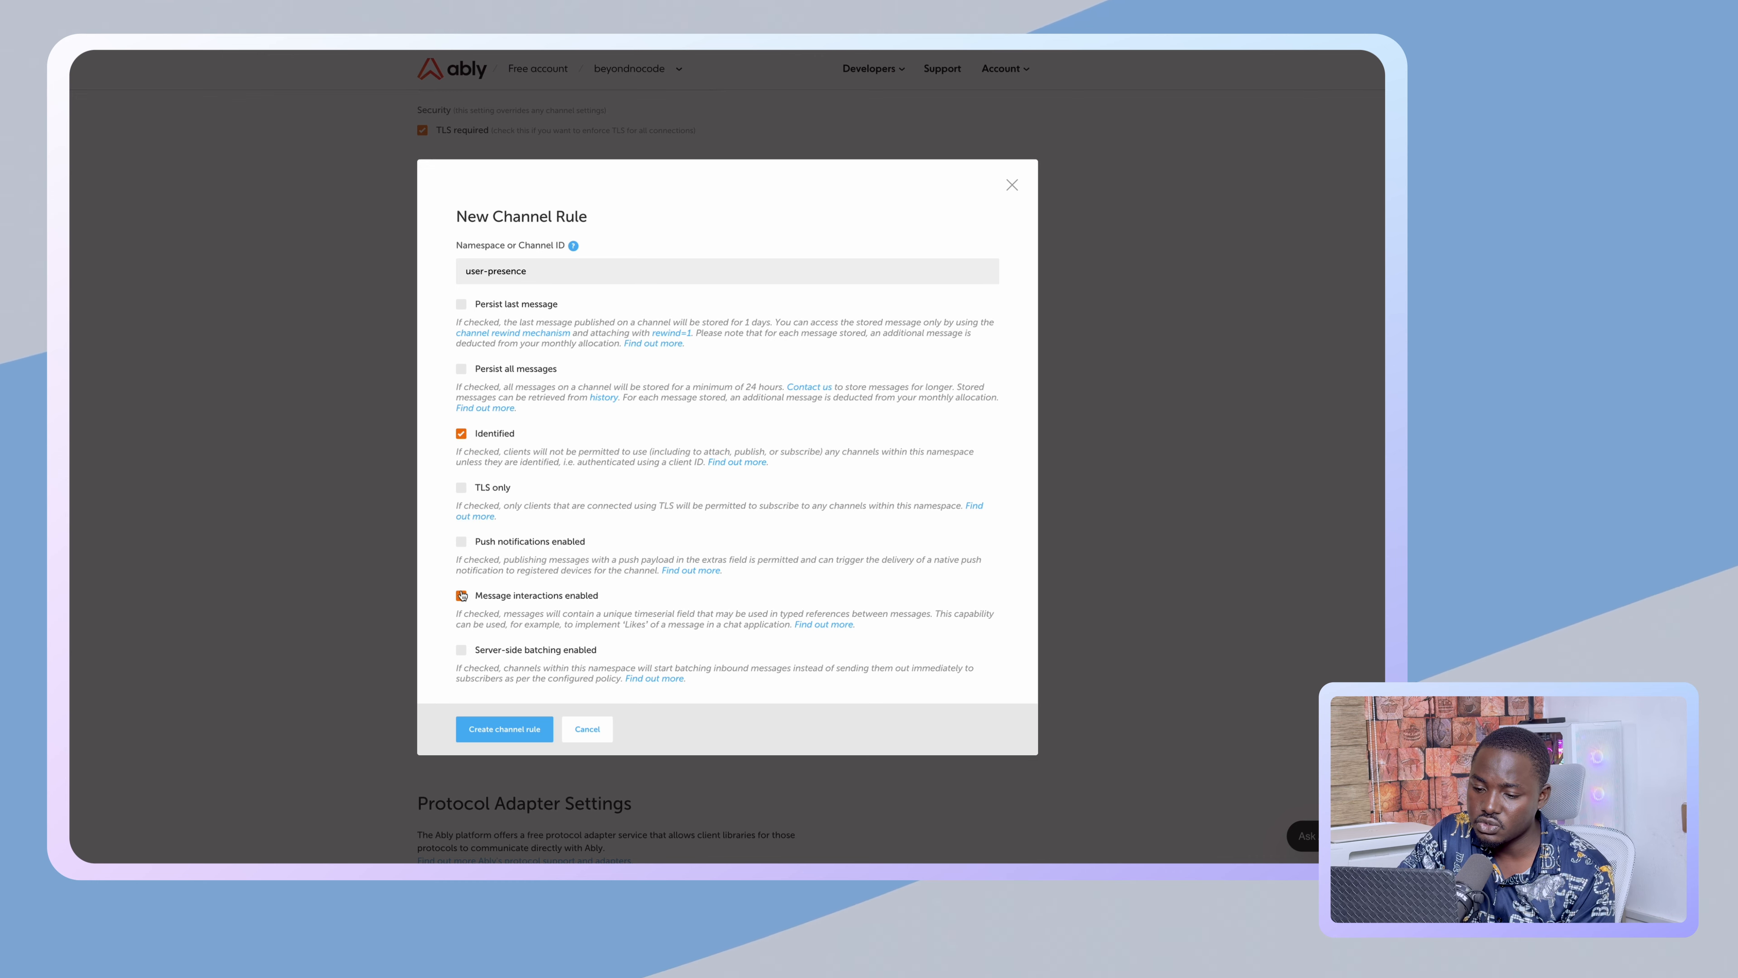
pyautogui.click(462, 542)
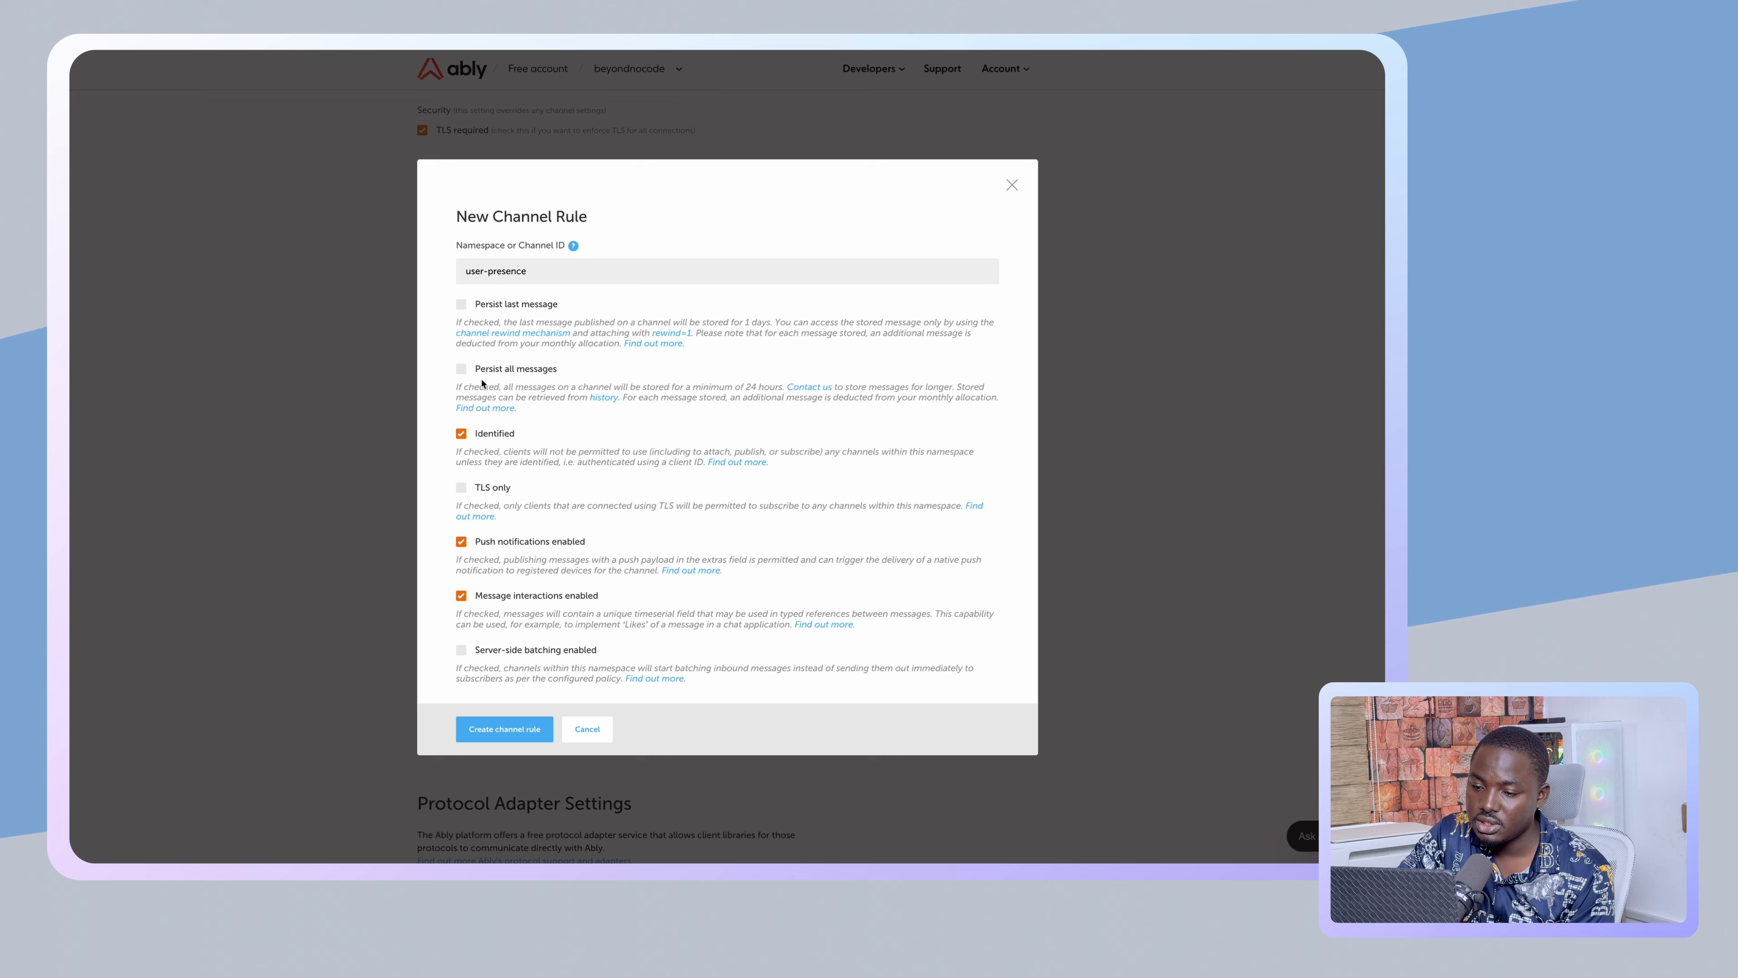
pyautogui.click(462, 368)
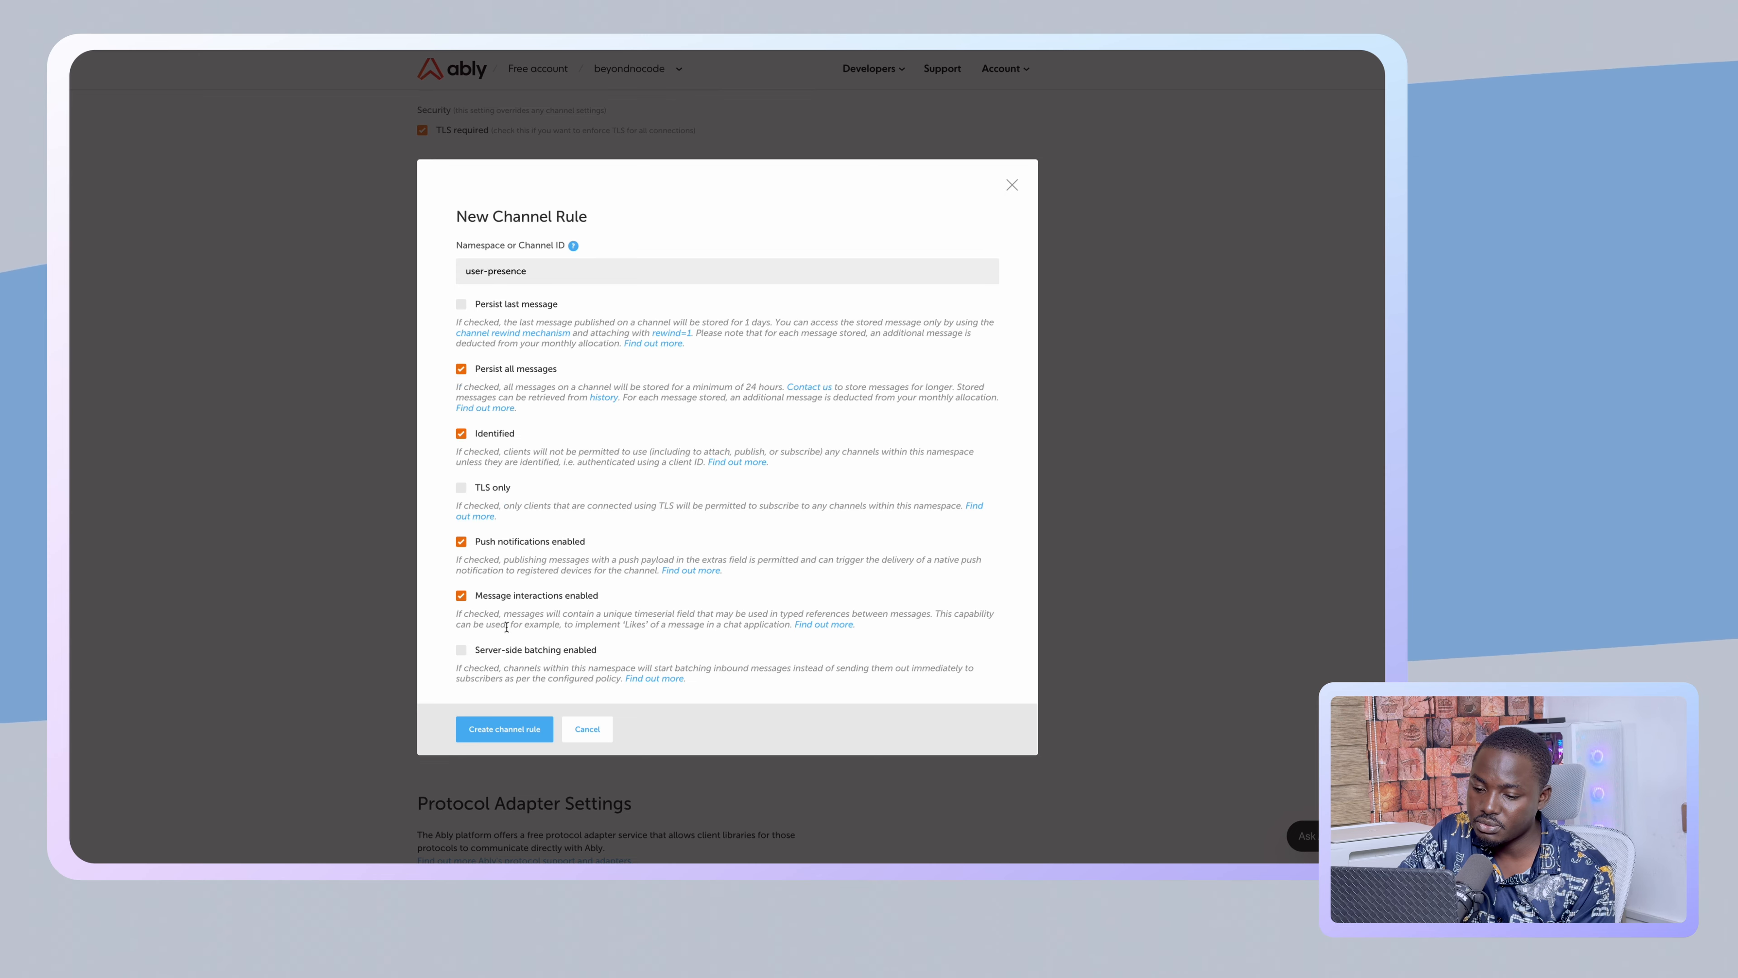
pyautogui.click(501, 724)
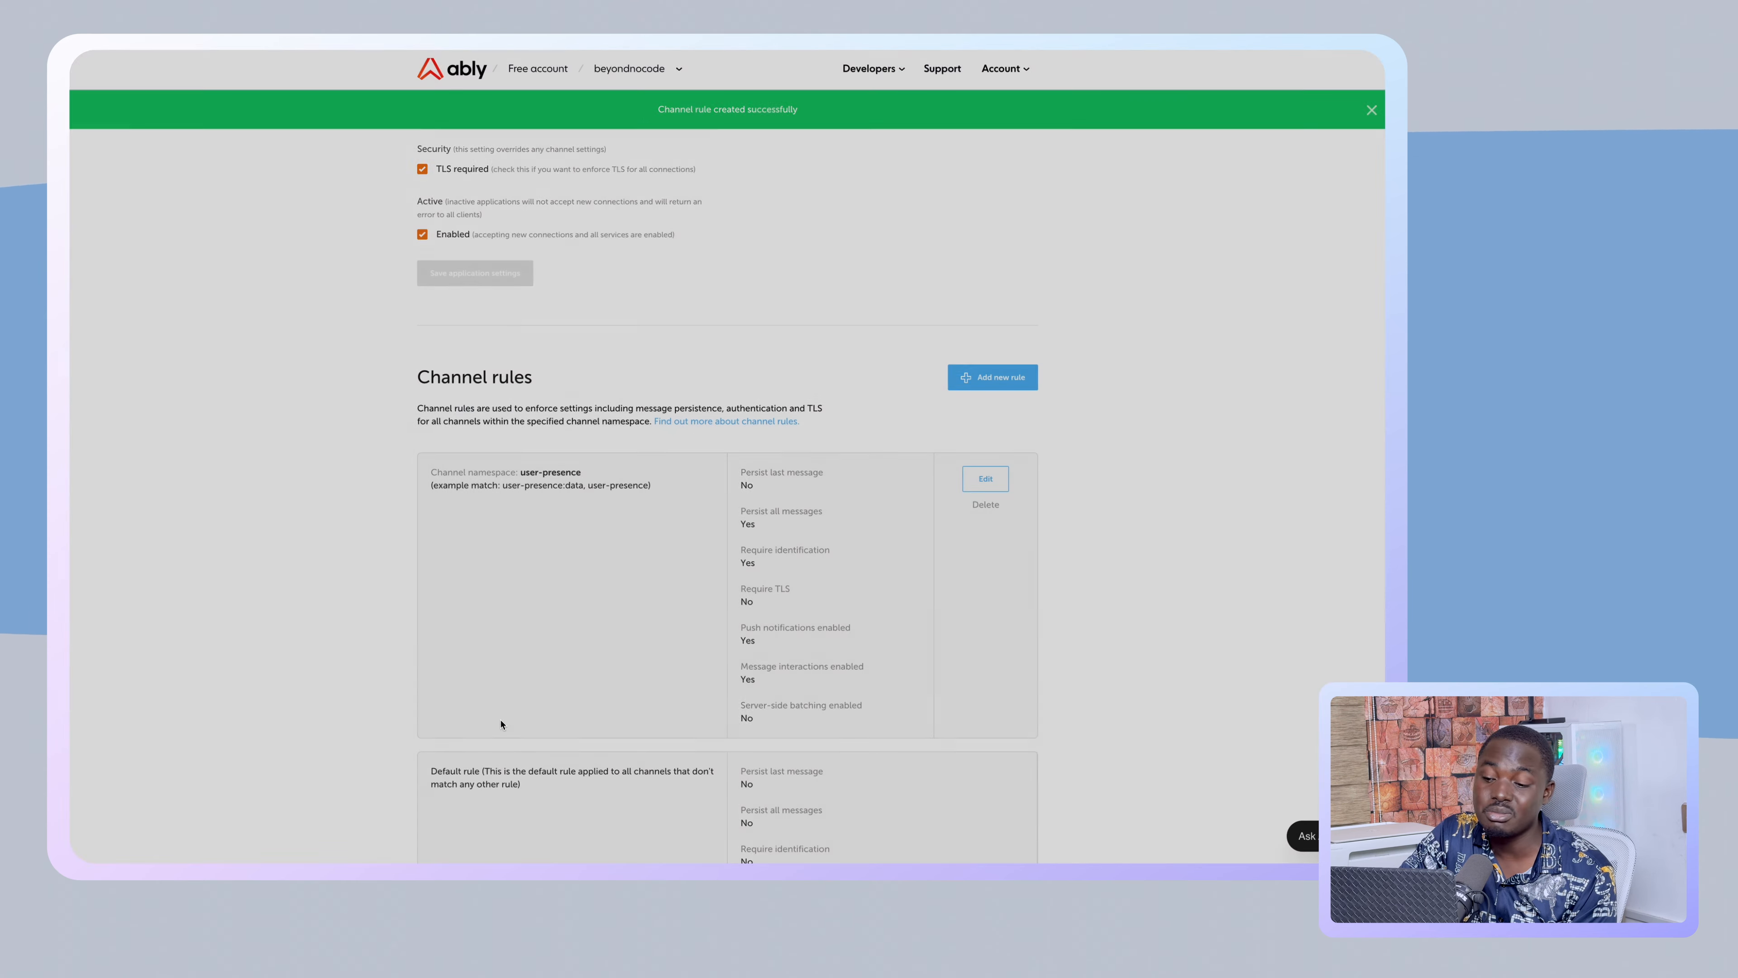
# - Return to the Bubble editor
pyautogui.scroll(-2, 500, 721)
pyautogui.scroll(5, 890, 568)
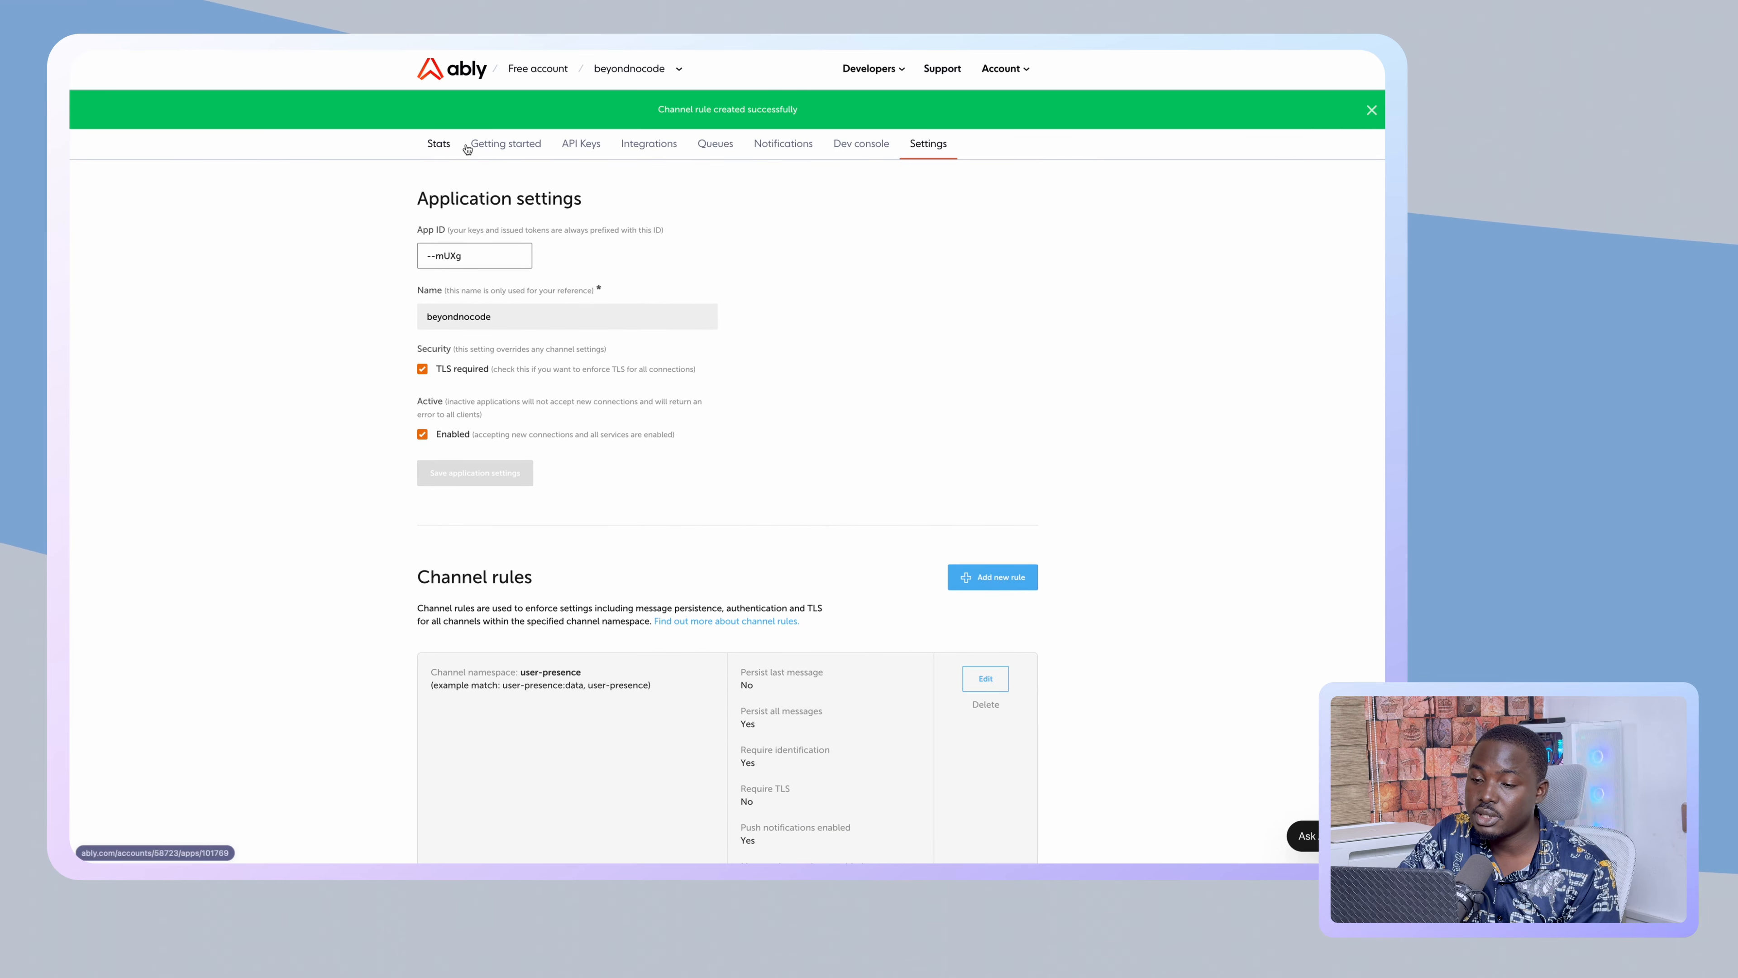
pyautogui.moveTo(71, 236)
pyautogui.click(130, 232)
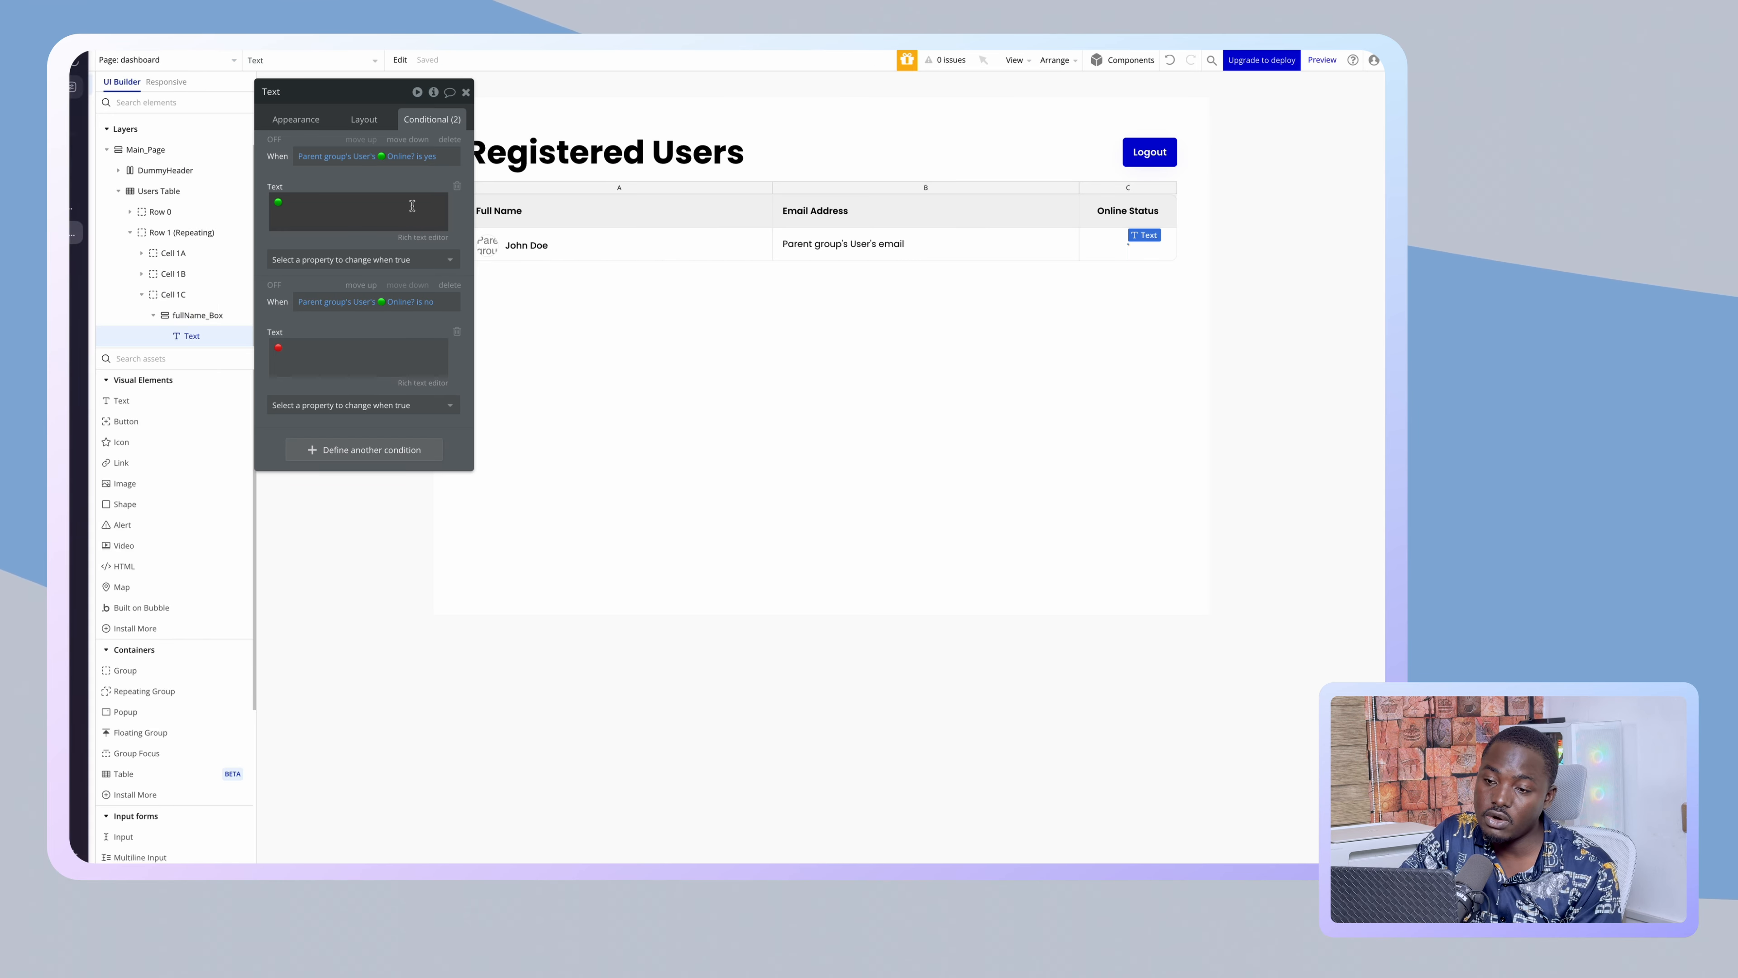
# - Add a new reusable element named 'websocket' from the page dropdown
pyautogui.moveTo(287, 174); pyautogui.dragTo(314, 178)
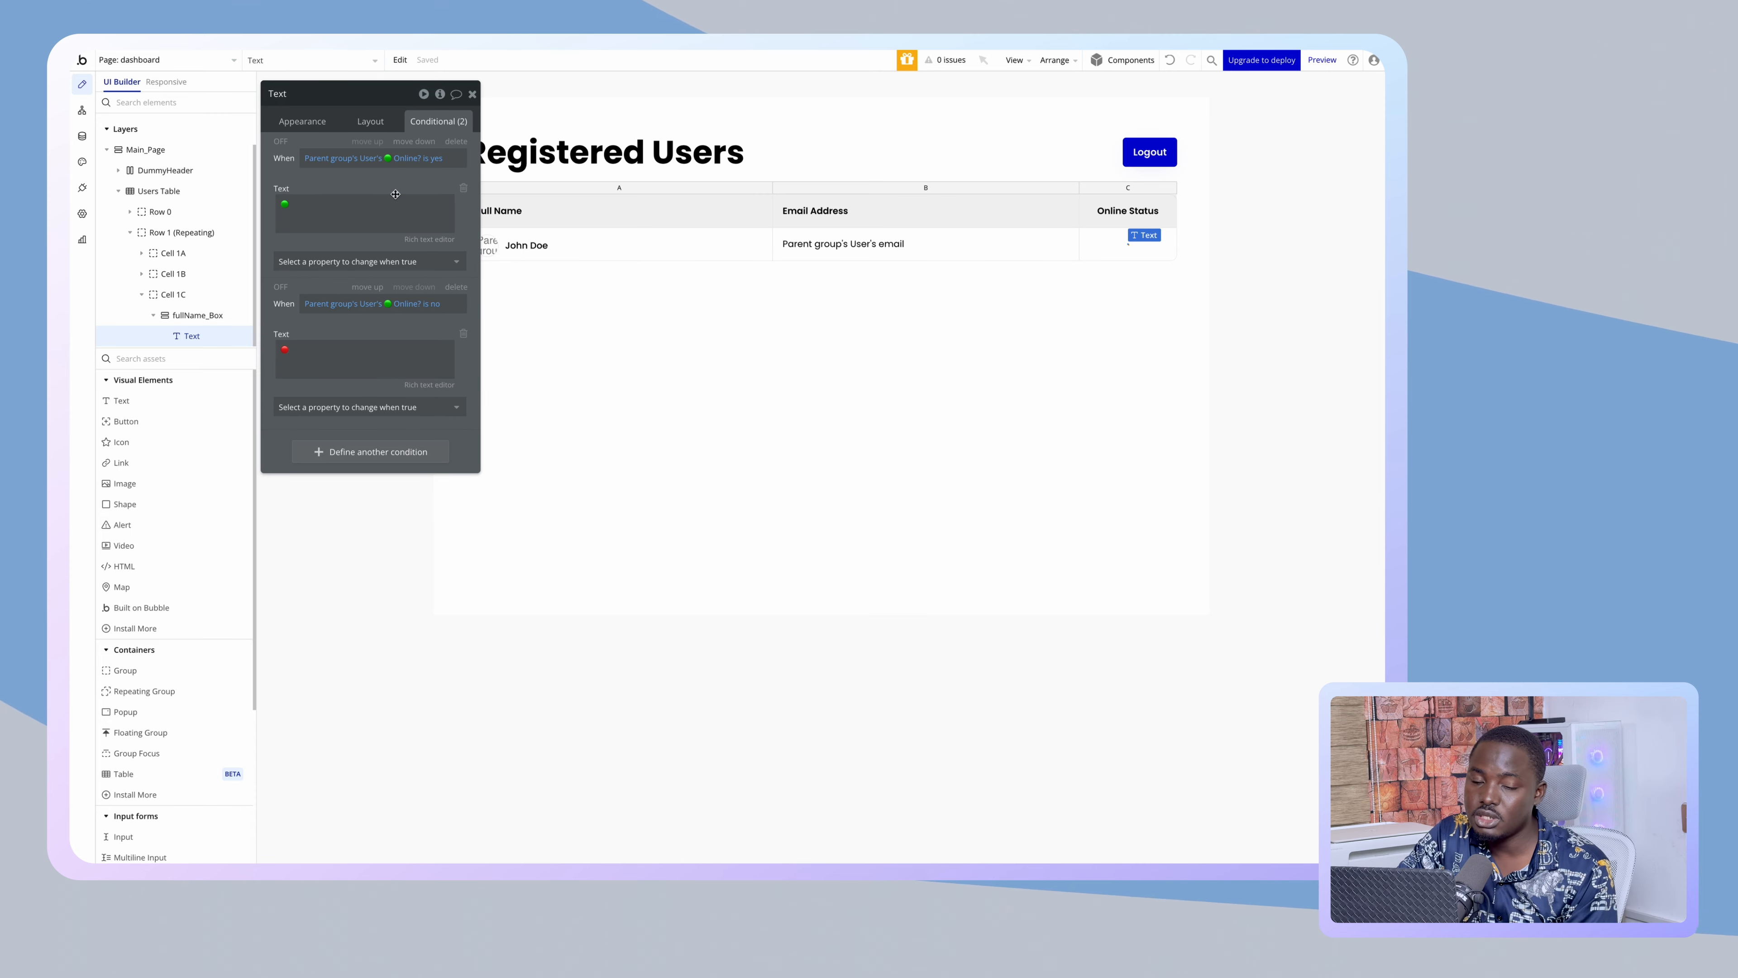
pyautogui.click(233, 60)
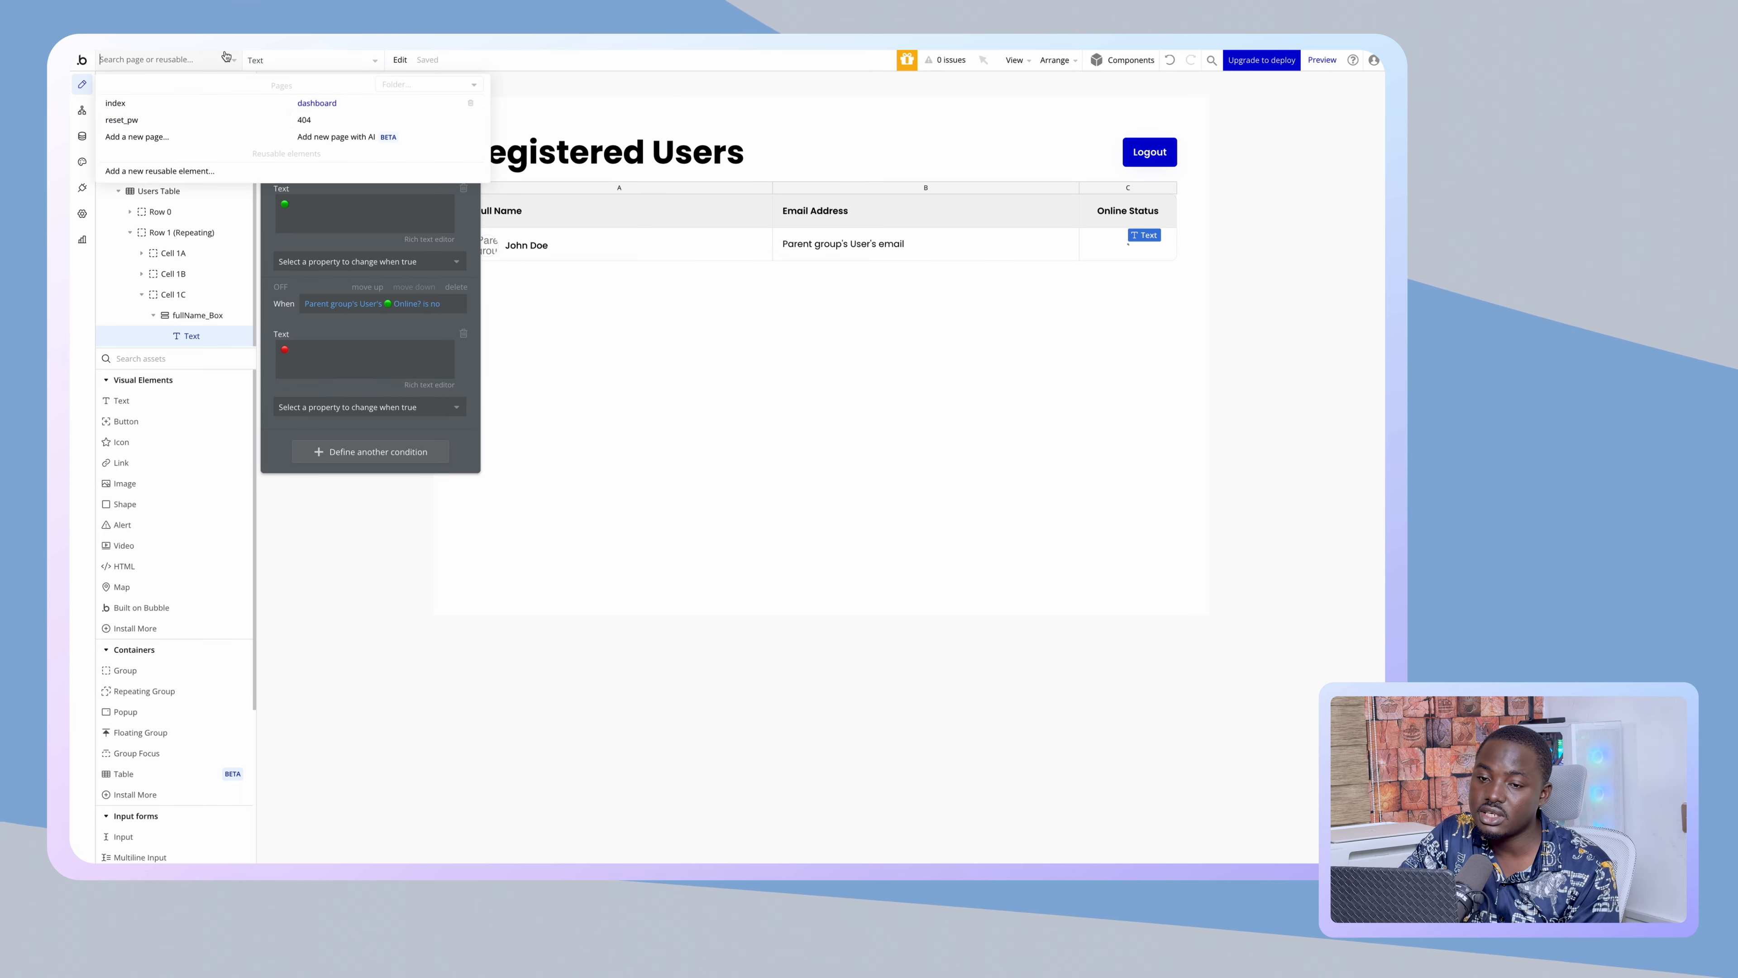
pyautogui.click(173, 147)
pyautogui.click(629, 439)
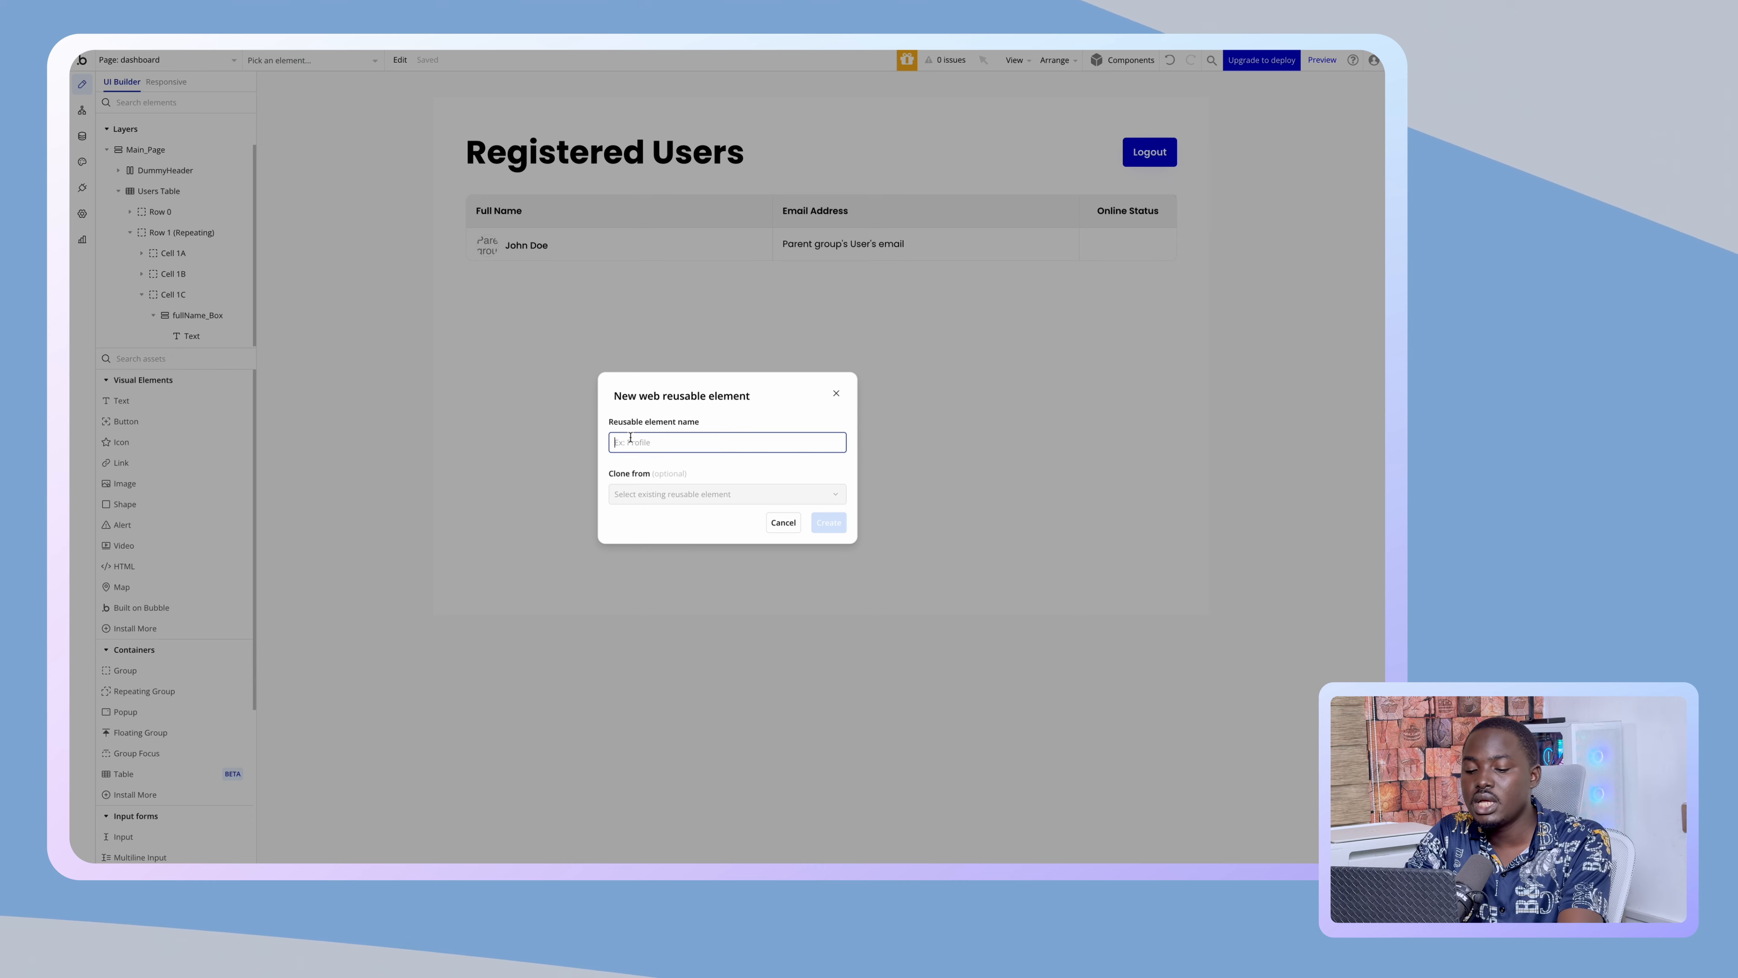
pyautogui.write('websocket')
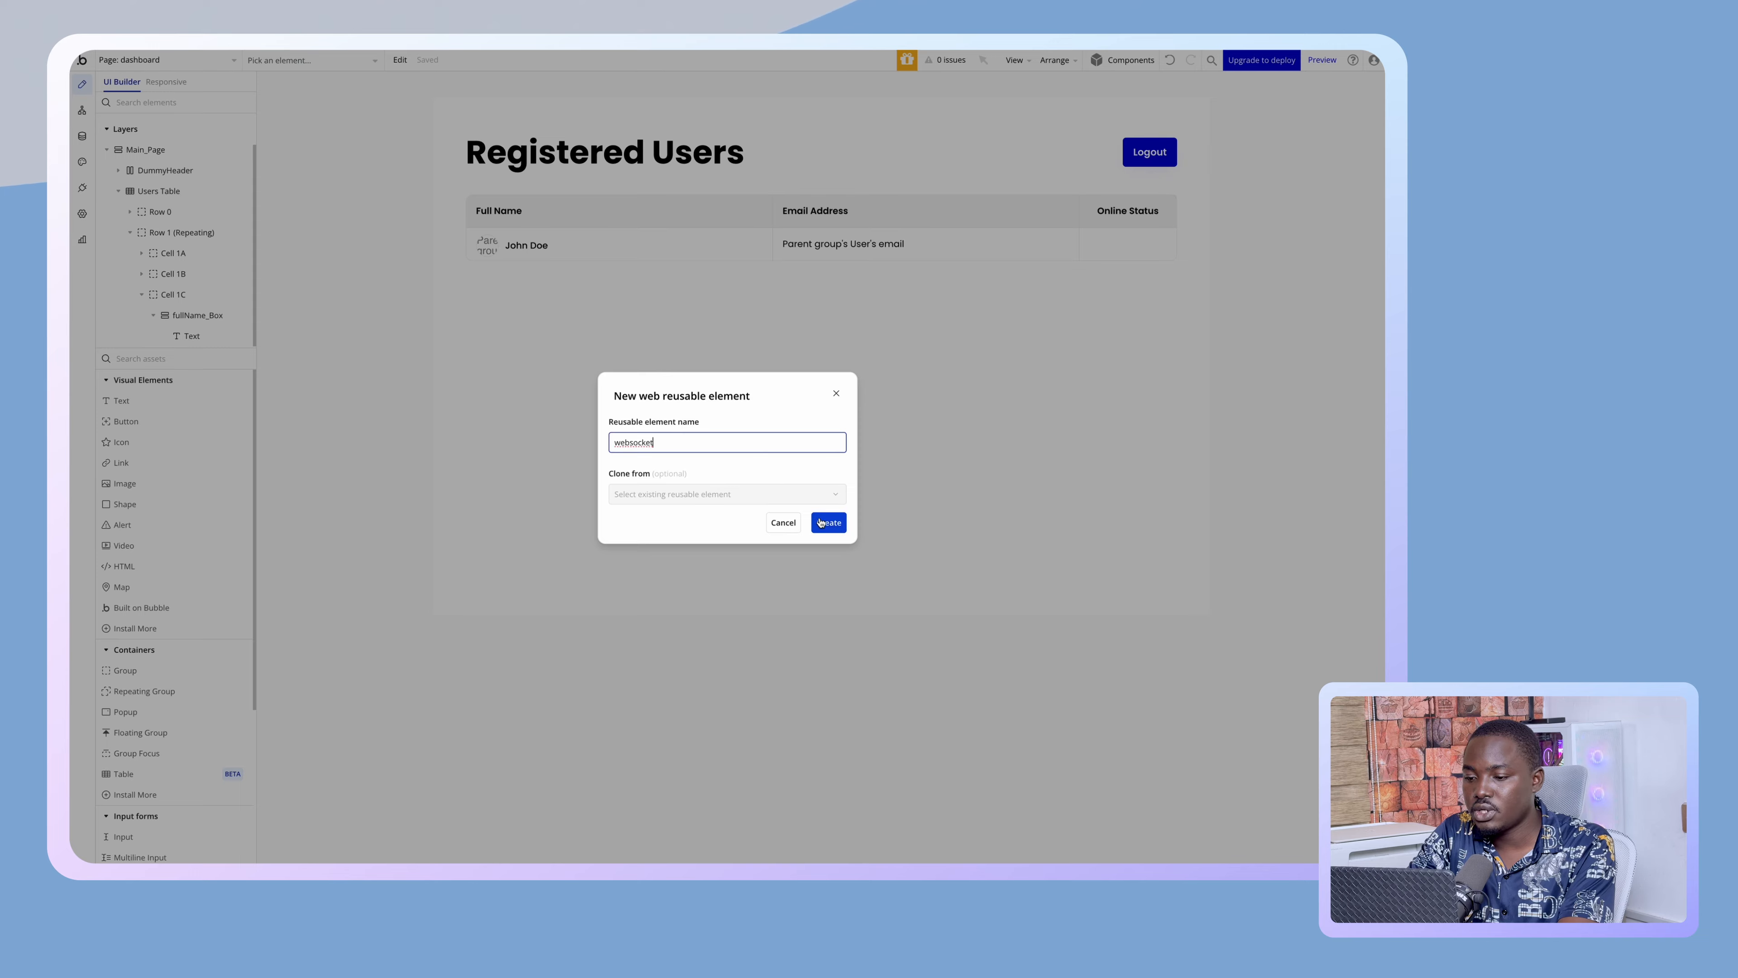
pyautogui.click(821, 522)
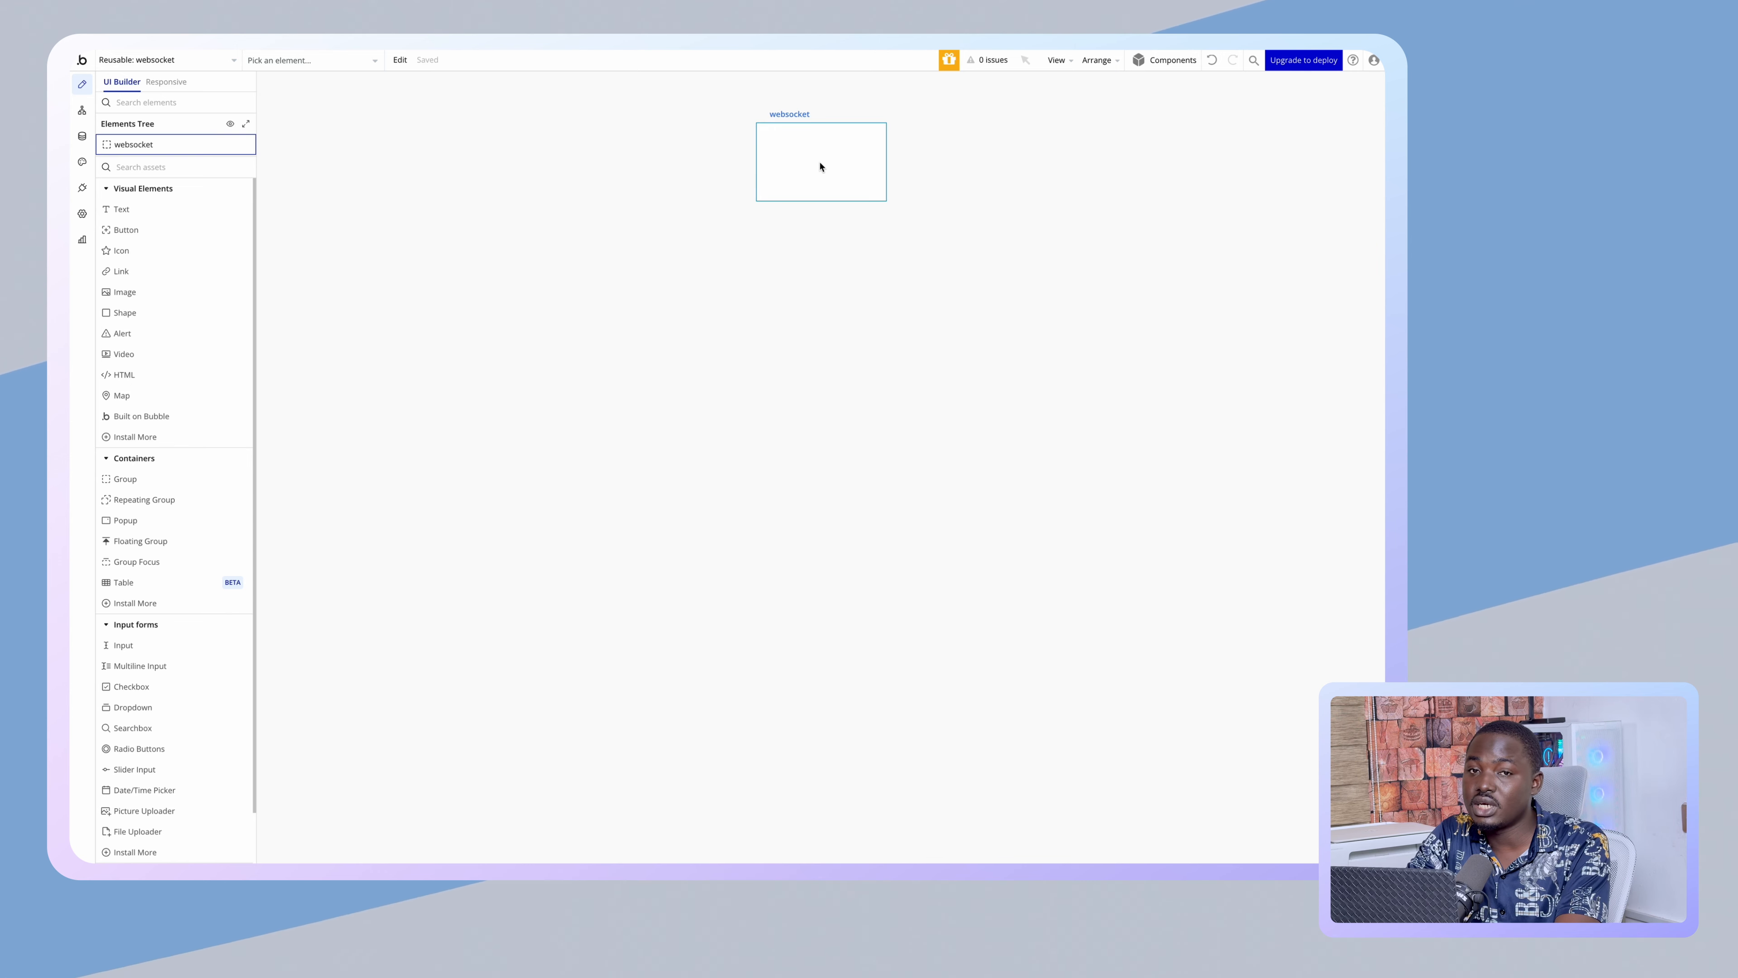
# - Search the plugin store for 'tool', install Toolbox, and return to the websocket design
pyautogui.doubleClick(821, 167)
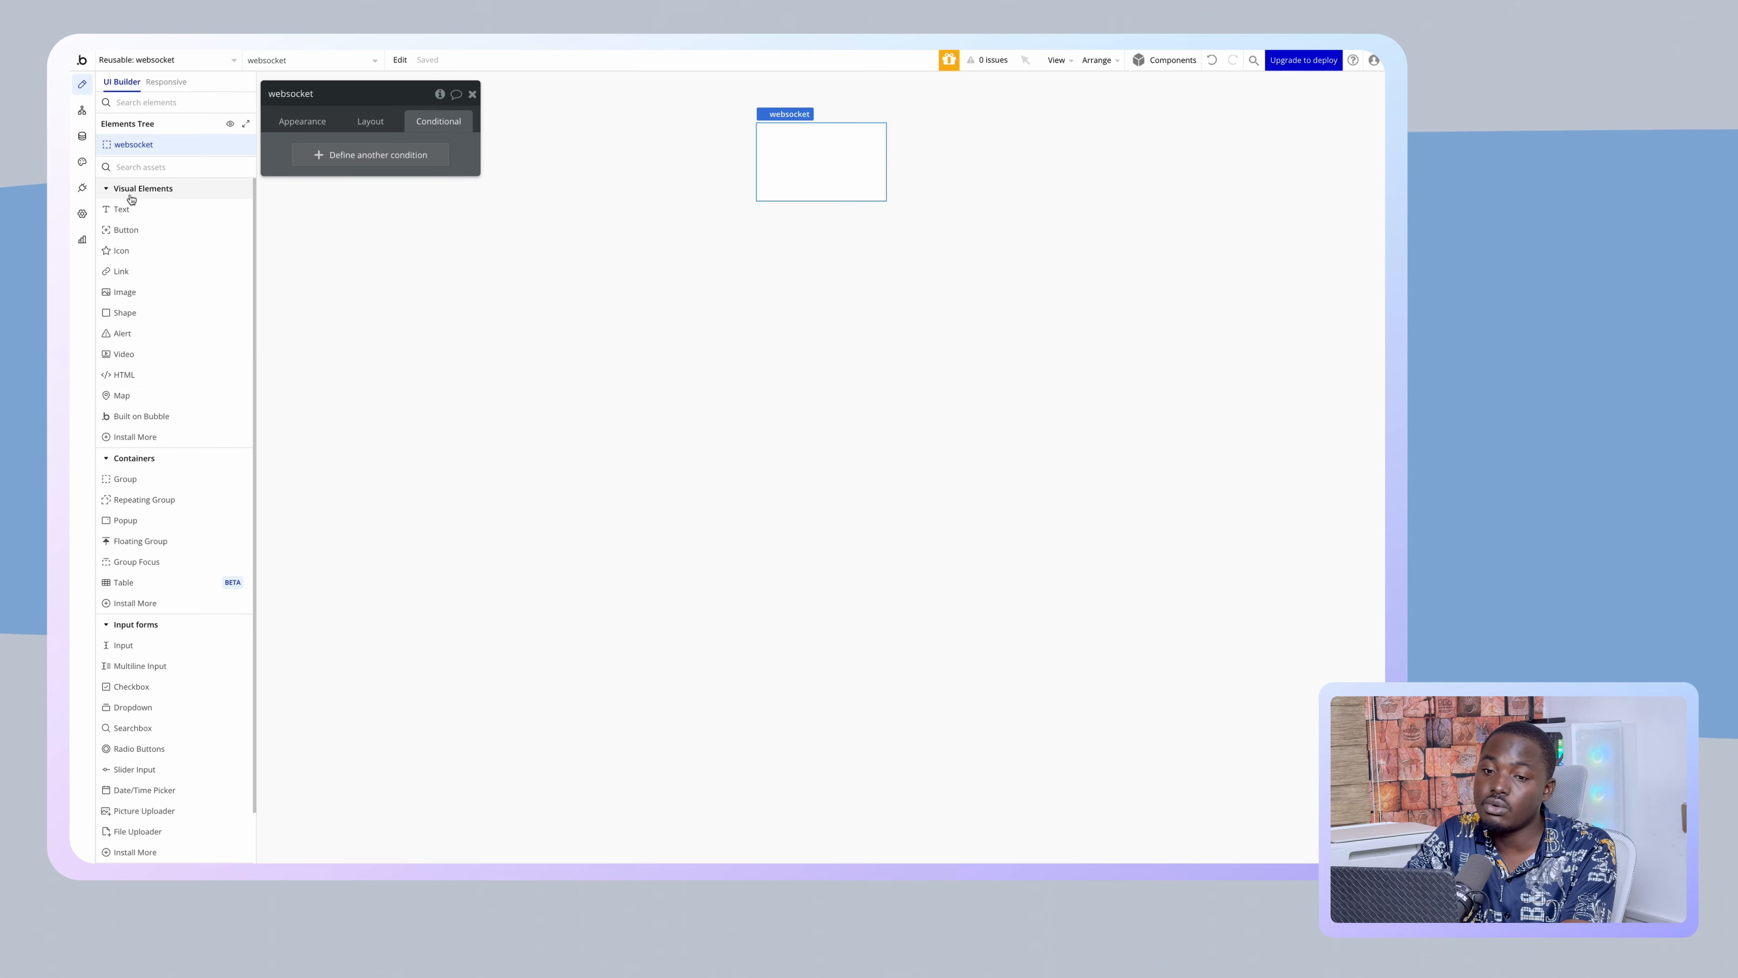
pyautogui.click(83, 185)
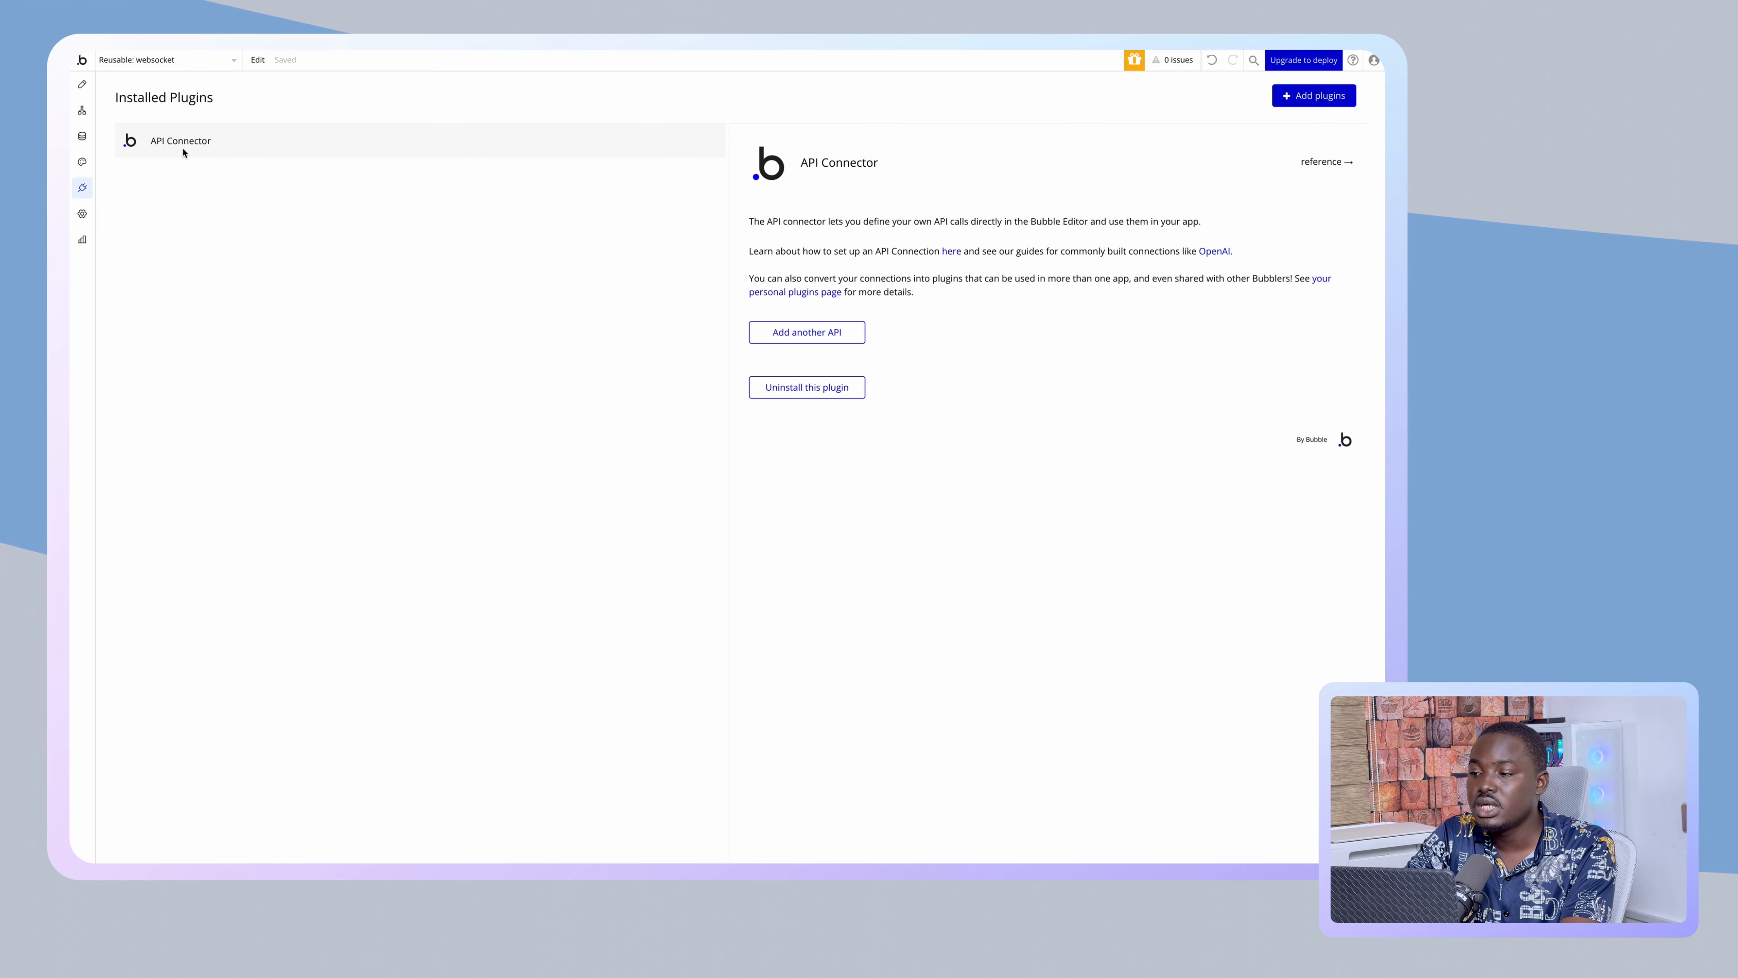
pyautogui.click(1293, 100)
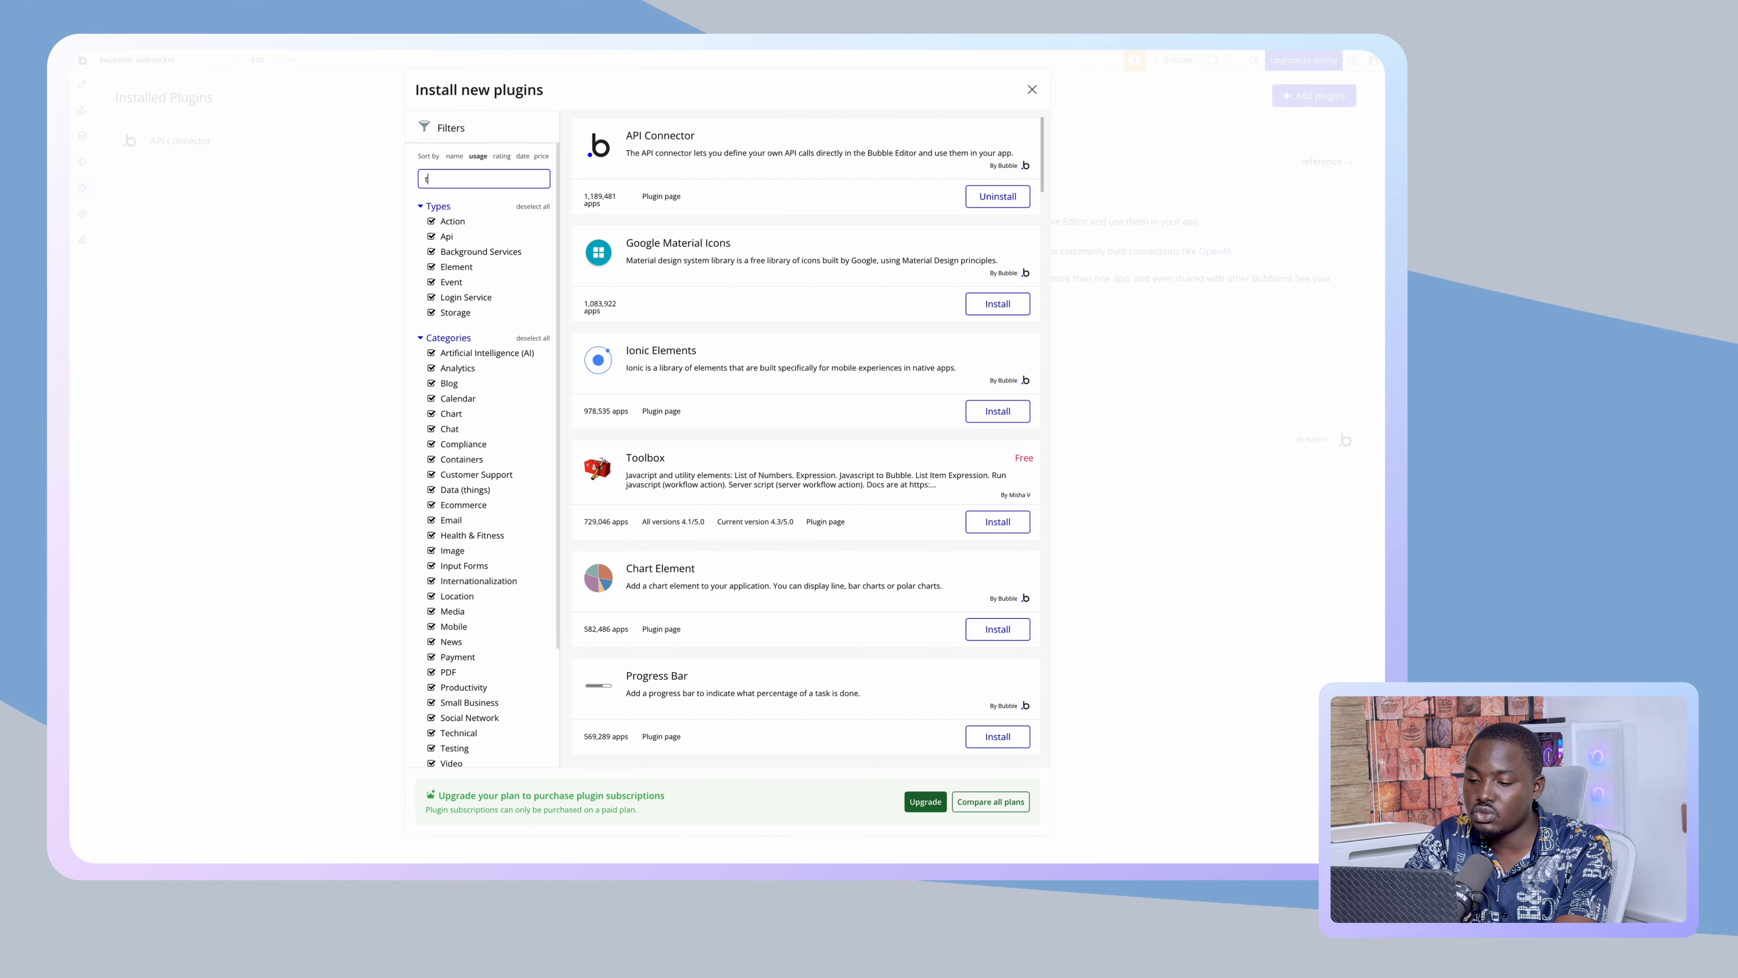
pyautogui.write('t')
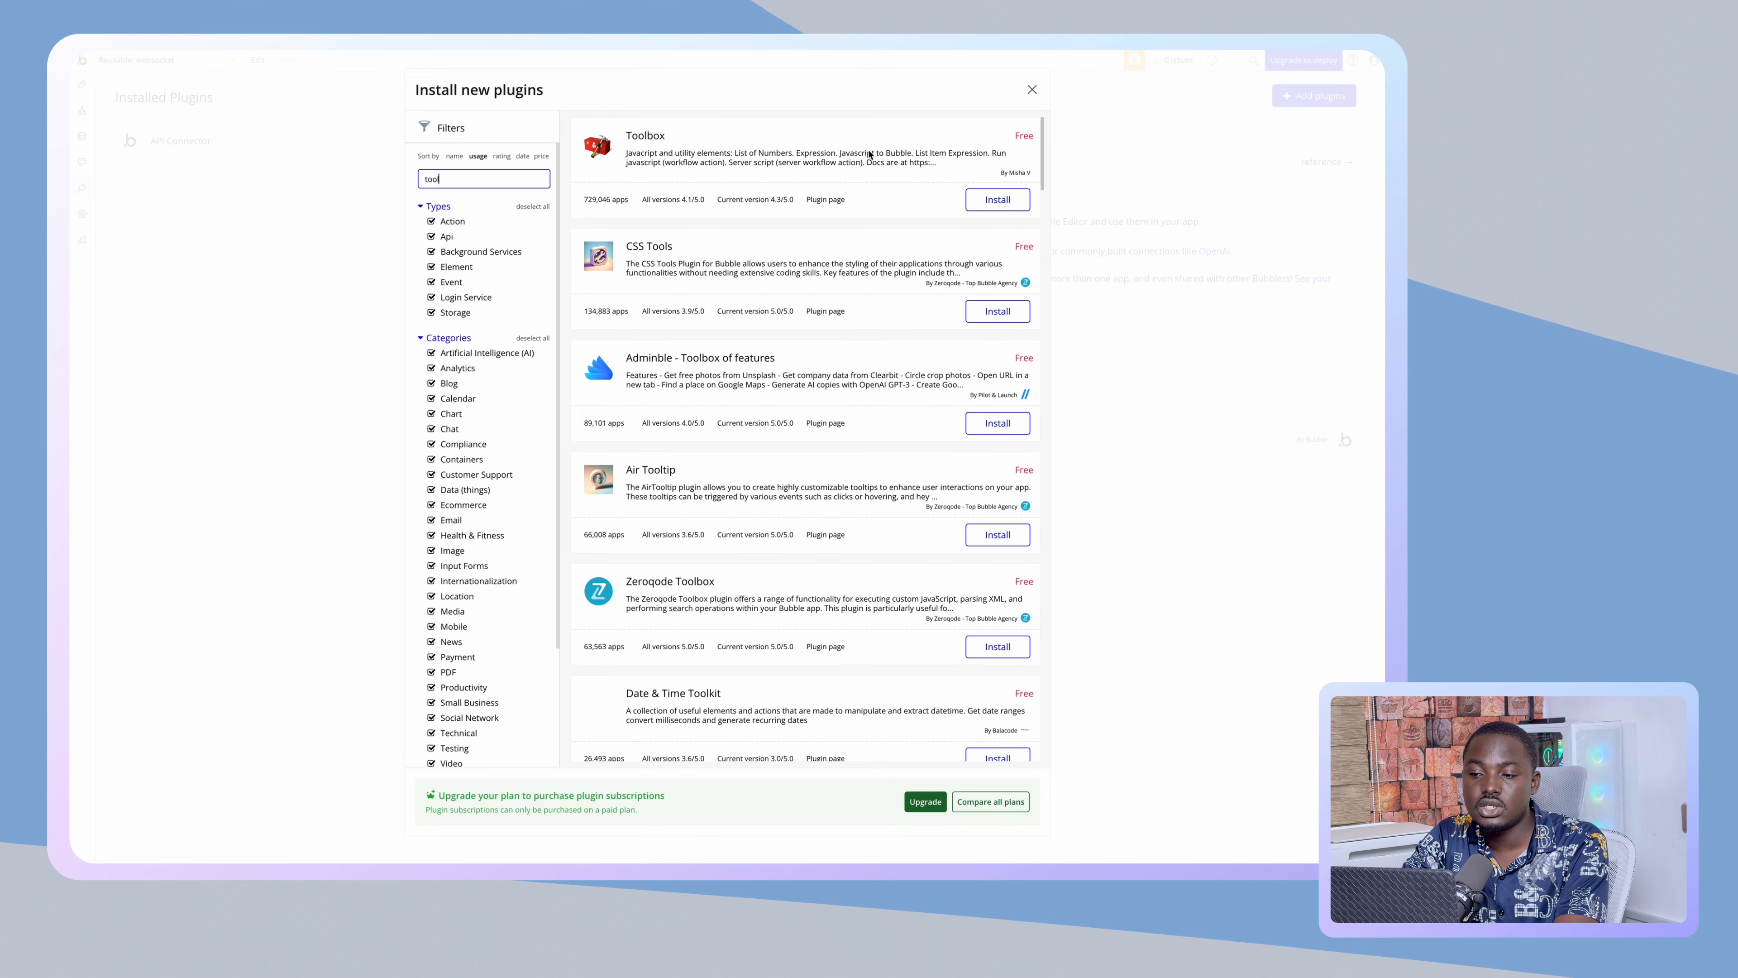
pyautogui.click(986, 199)
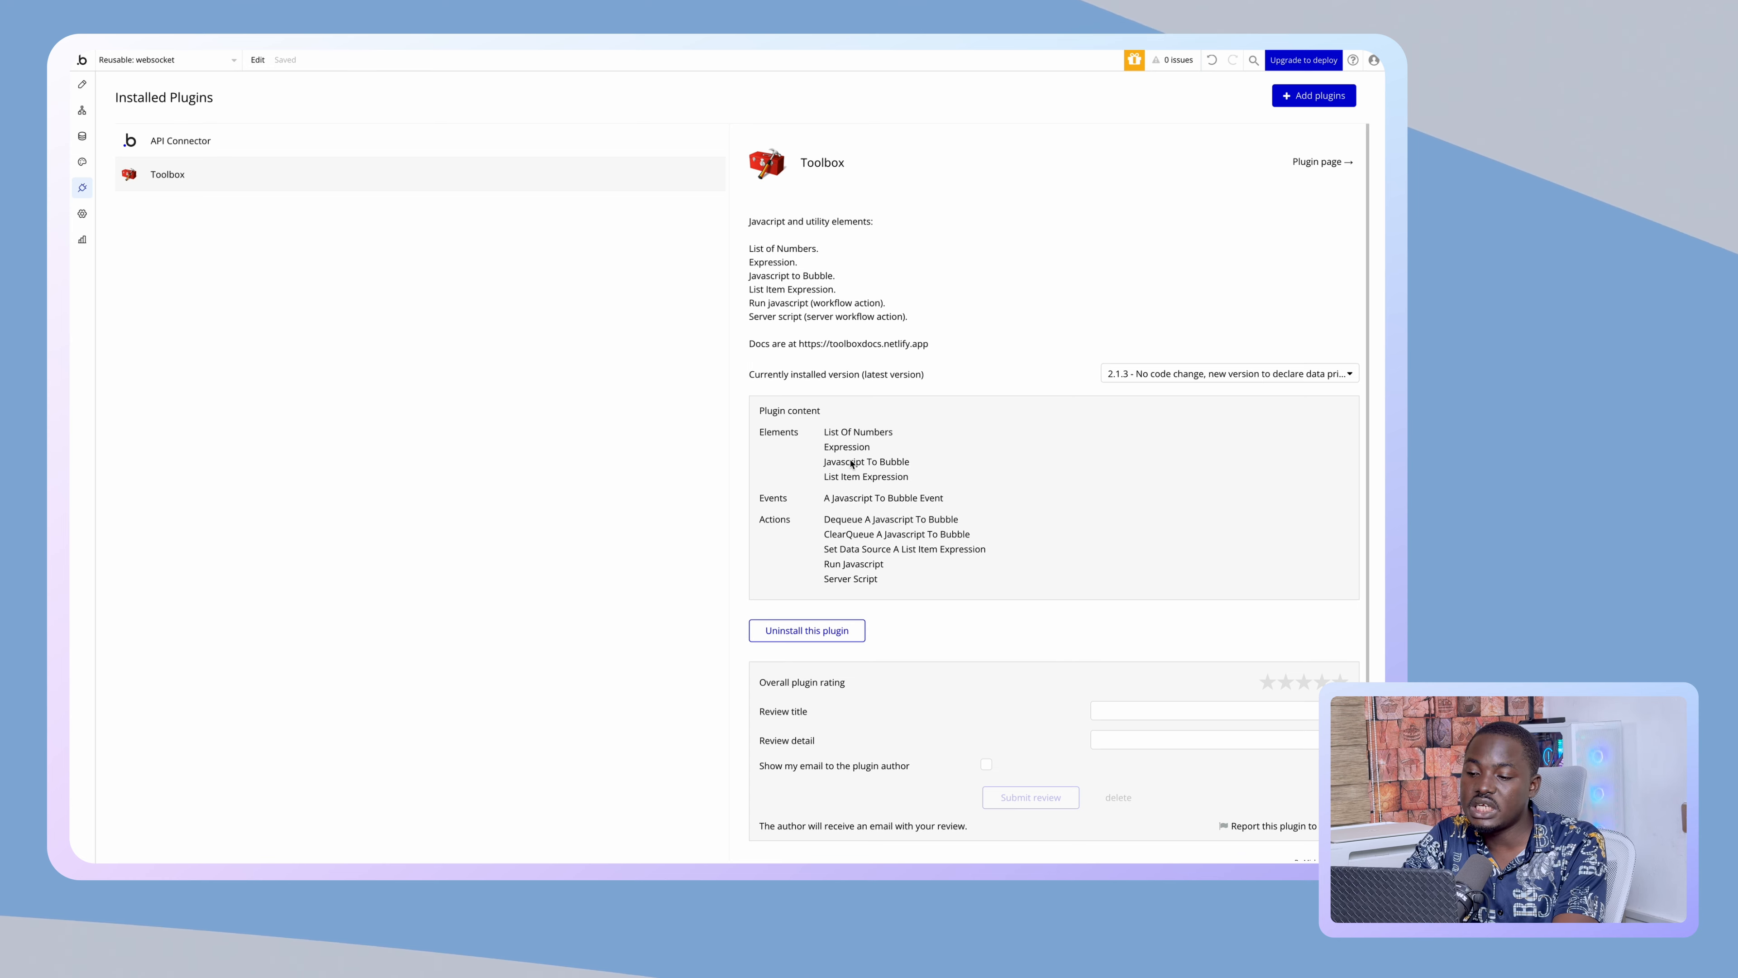
pyautogui.click(86, 94)
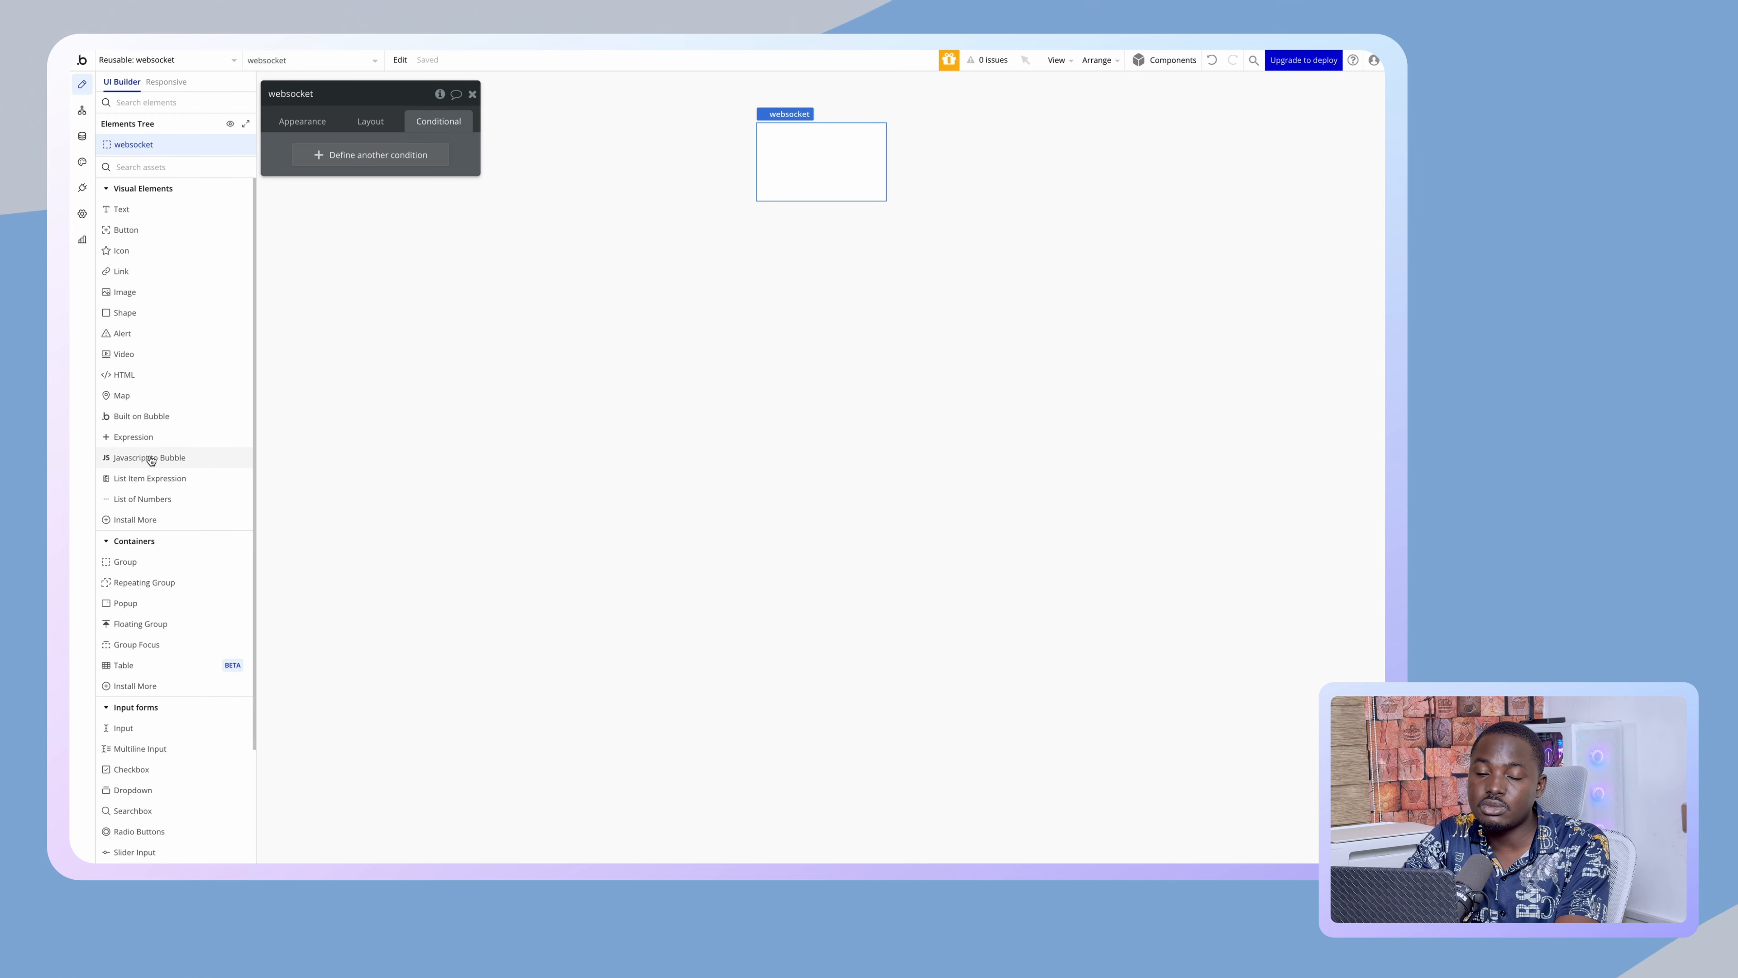
# - Place a Javascript to Bubble element in websocket and name it onlineHandler
pyautogui.moveTo(150, 458); pyautogui.dragTo(823, 149)
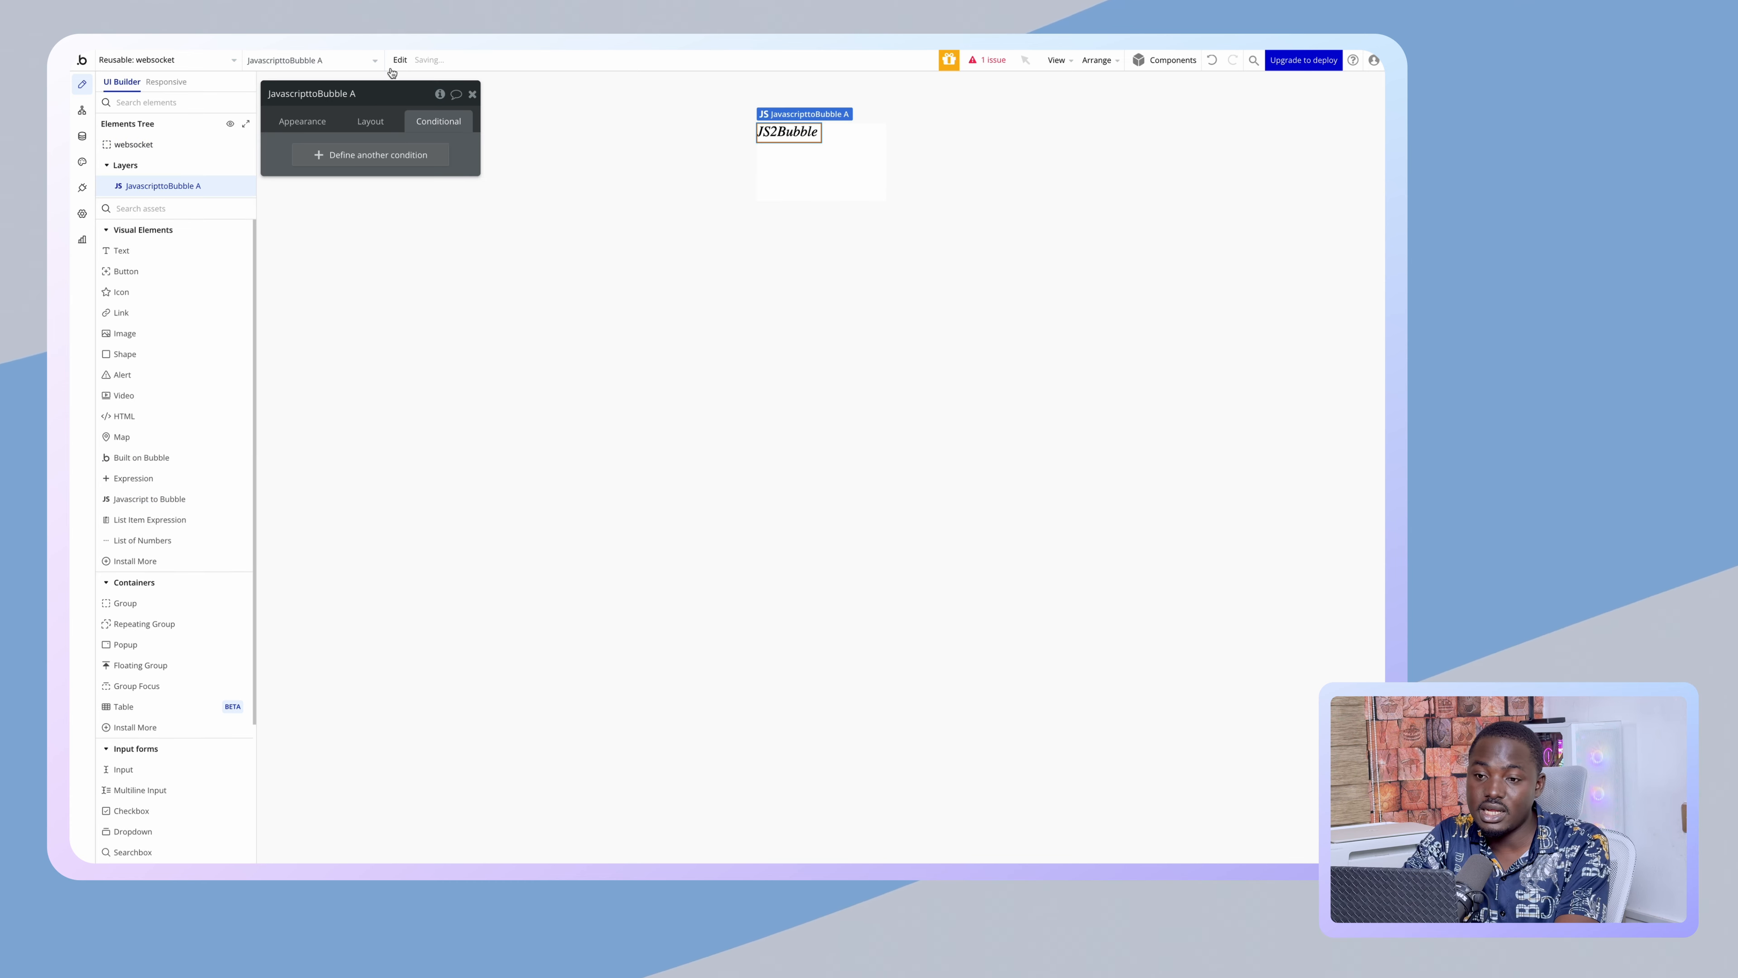
pyautogui.tripleClick(361, 92)
pyautogui.write('onlineH')
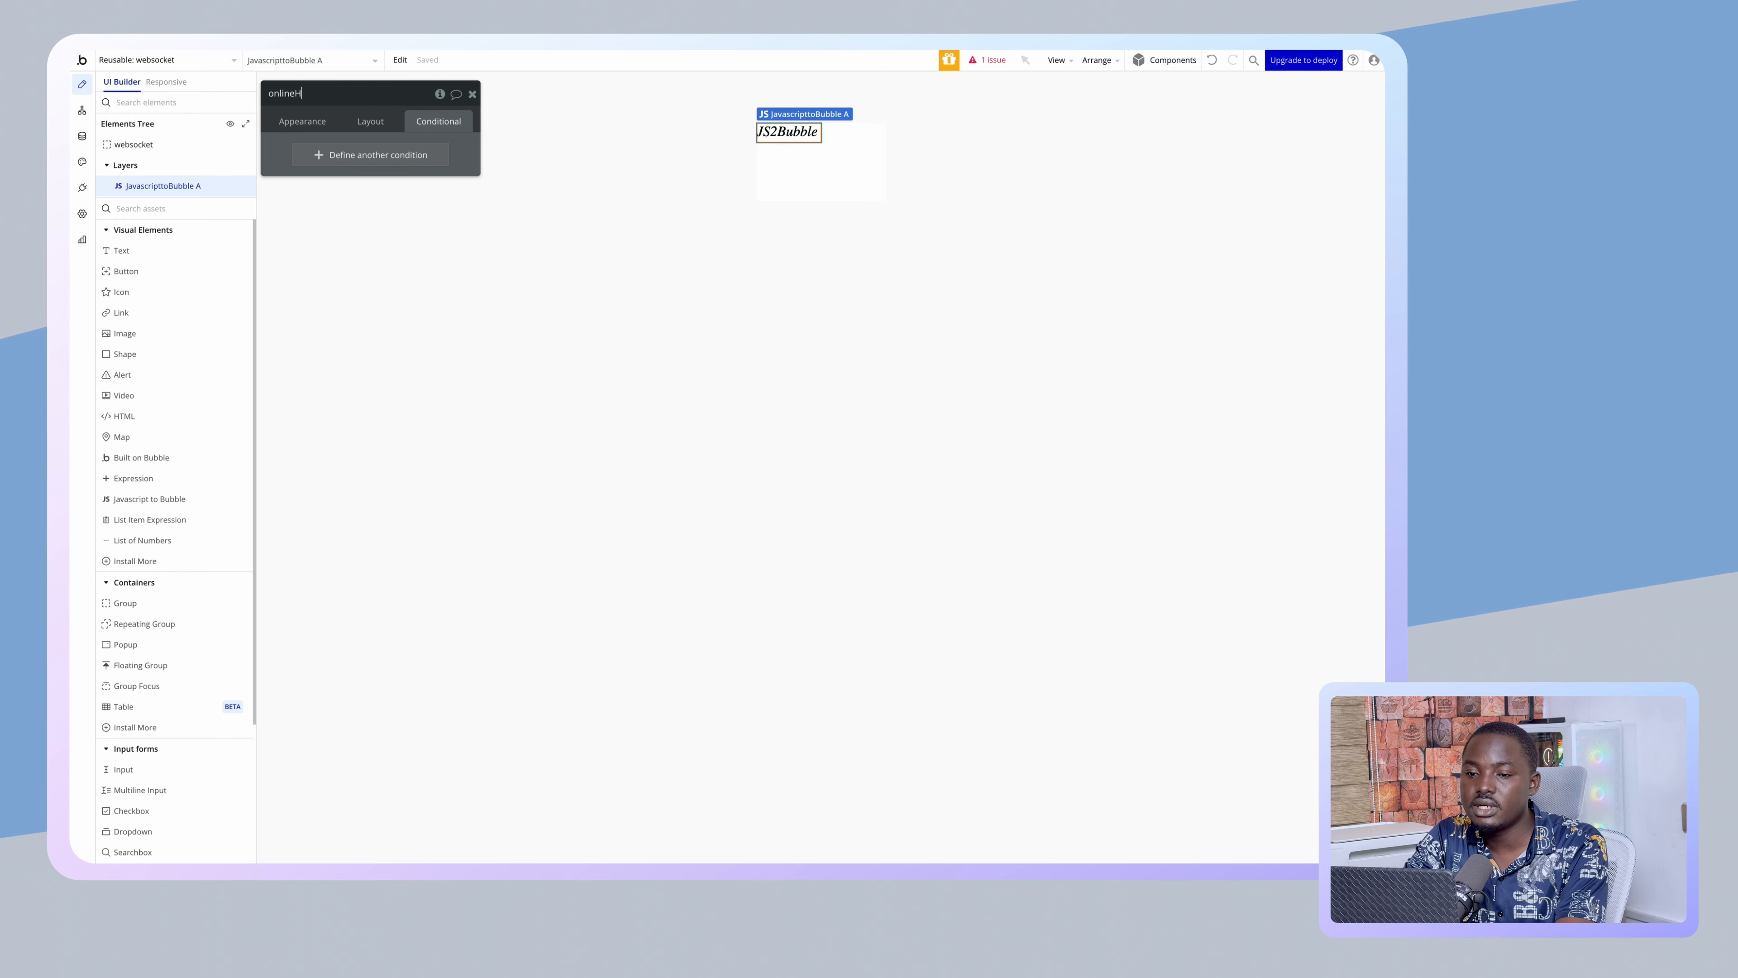
pyautogui.write('andler')
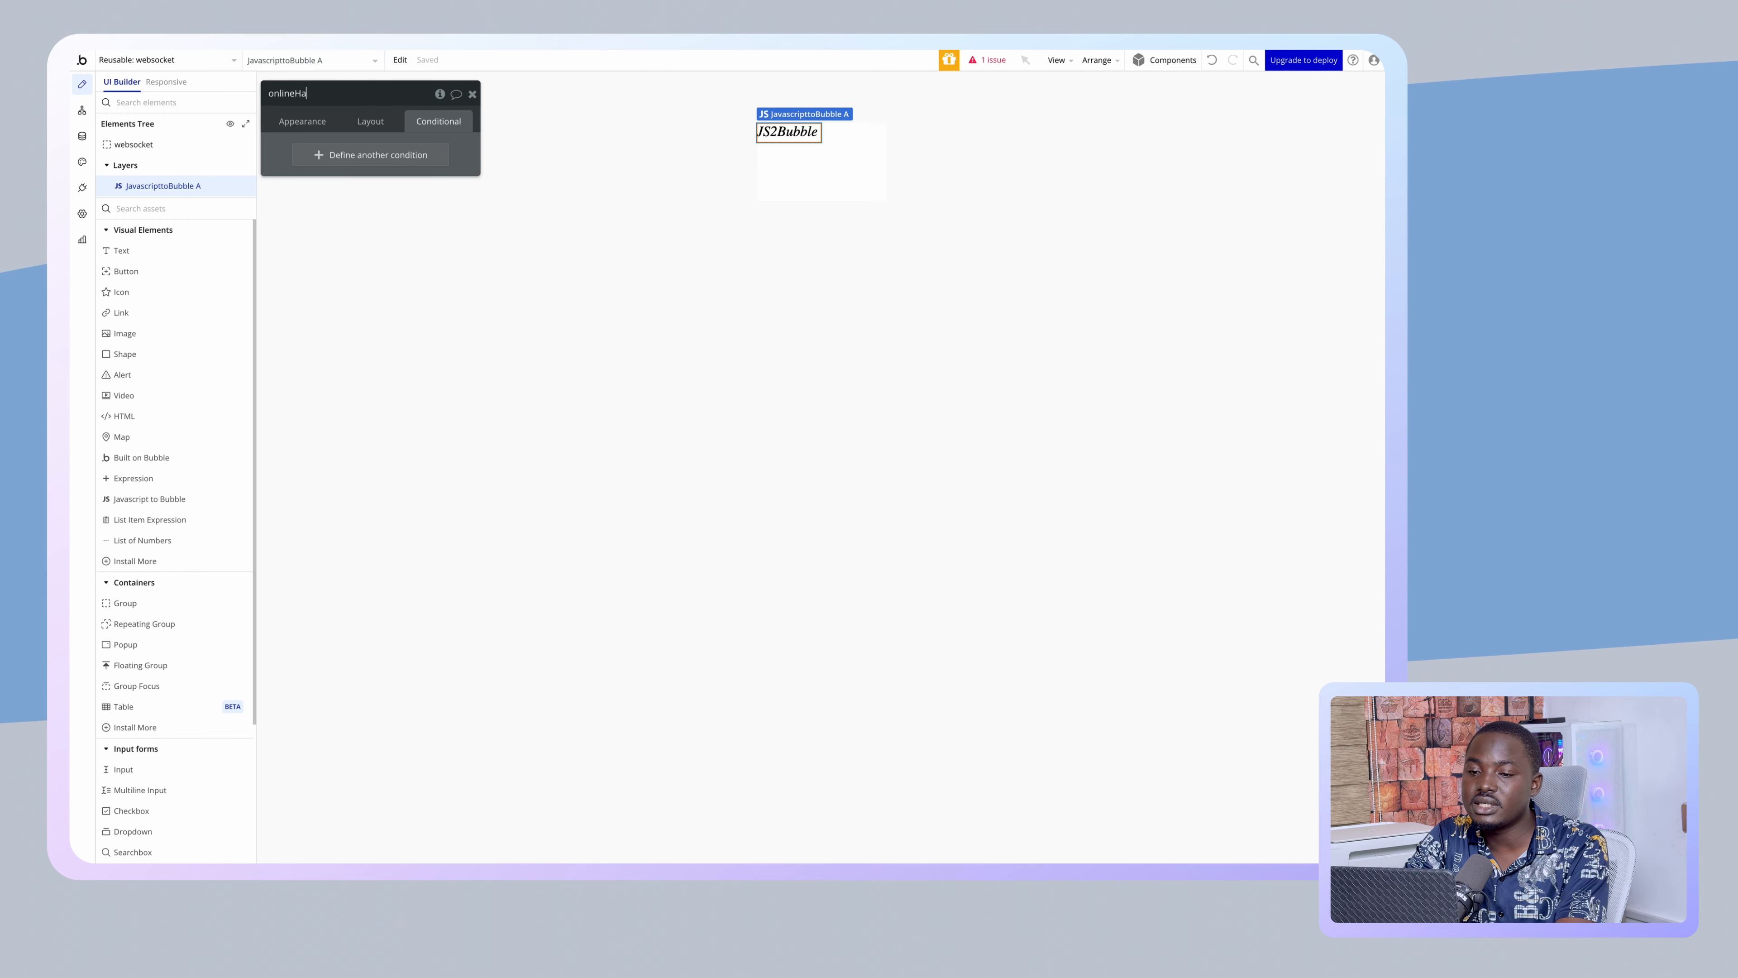
# - Set its bubble_fn_suffix to onlineHandler and its value type to text
pyautogui.click(318, 127)
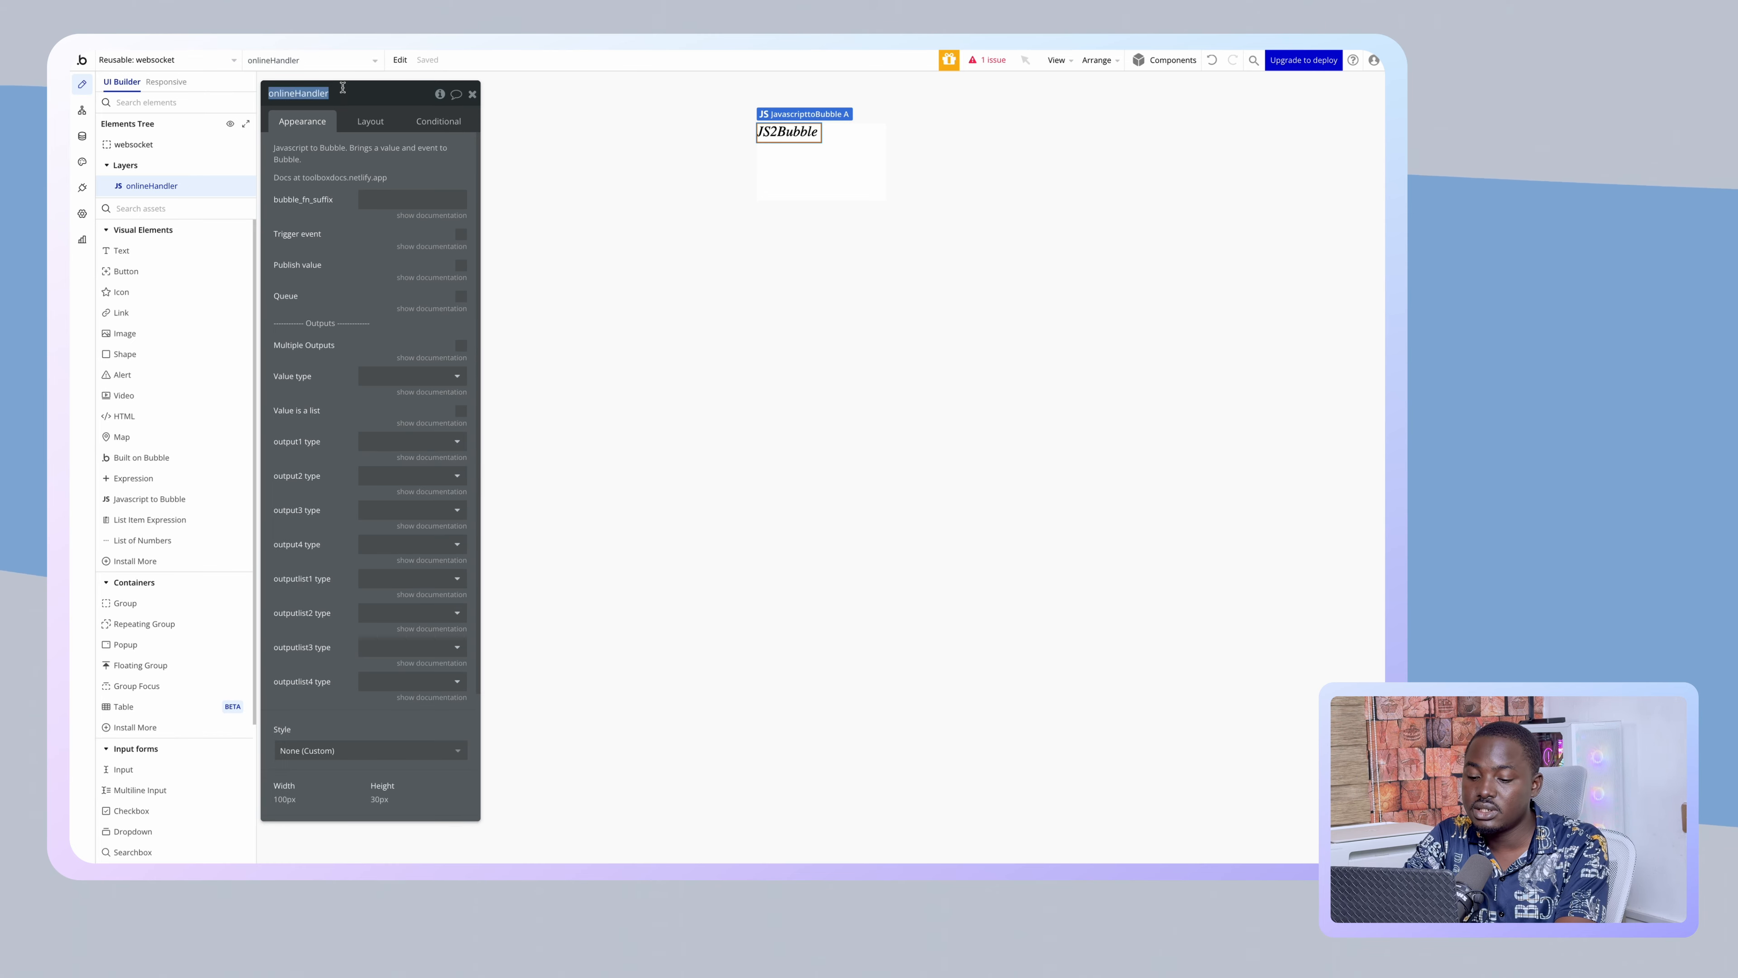
pyautogui.click(378, 199)
pyautogui.write('onlineHandler')
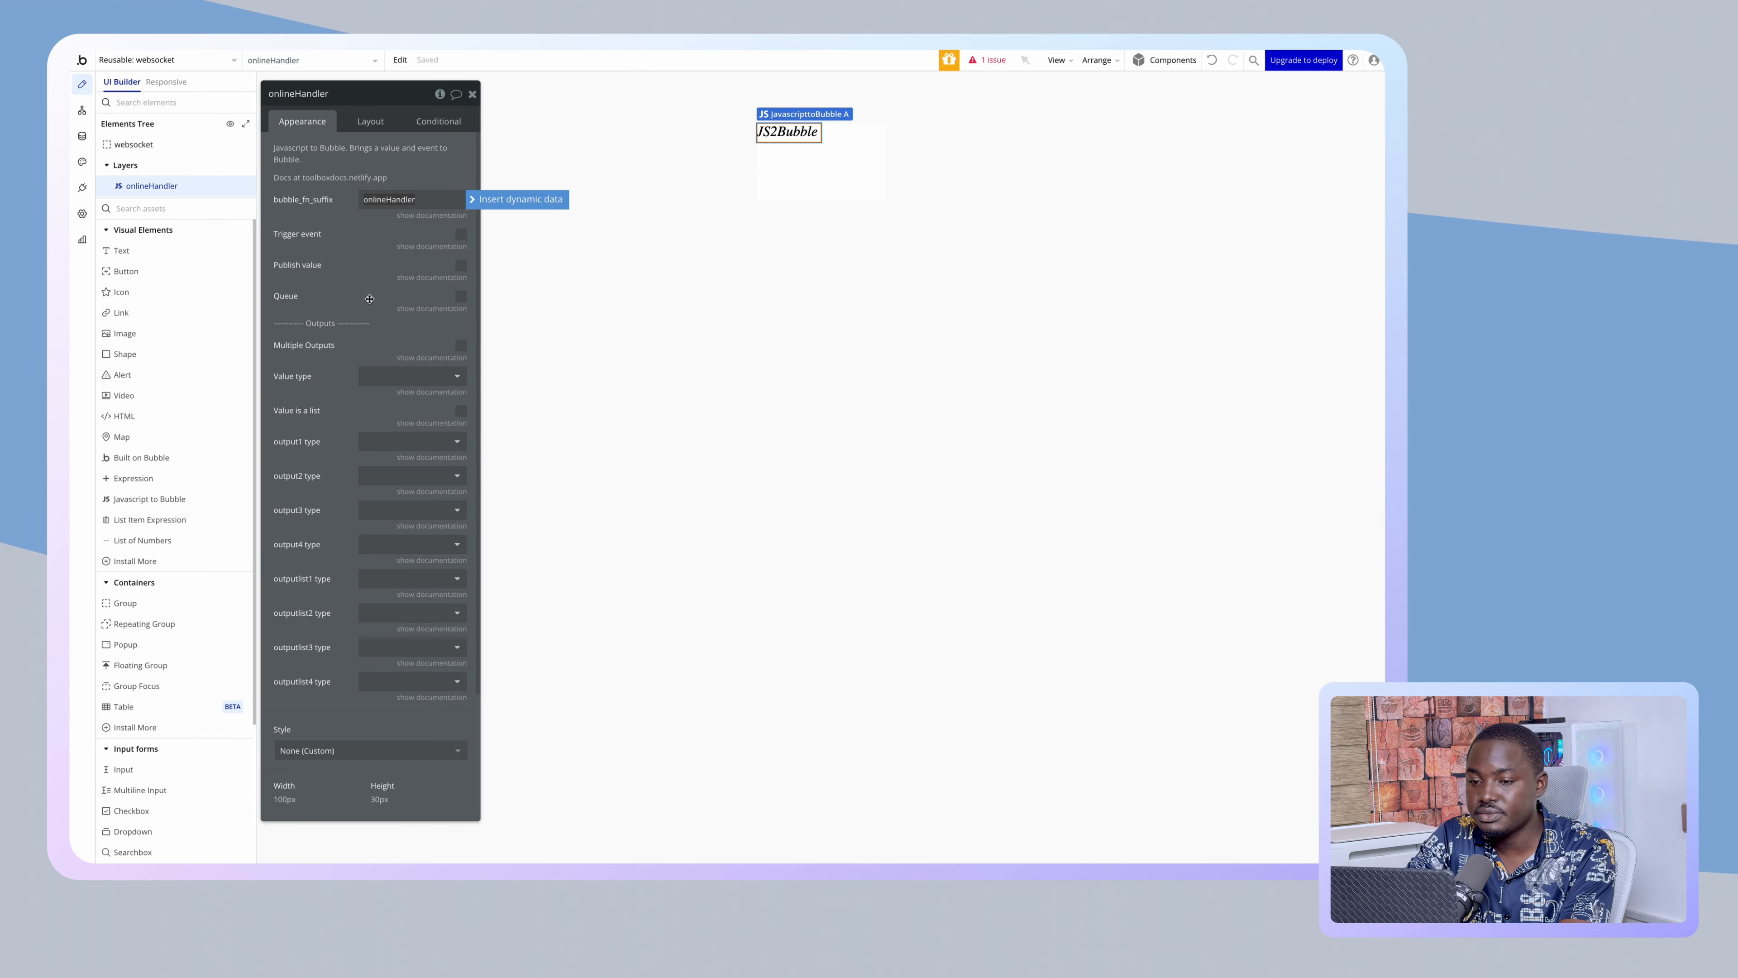
pyautogui.click(347, 285)
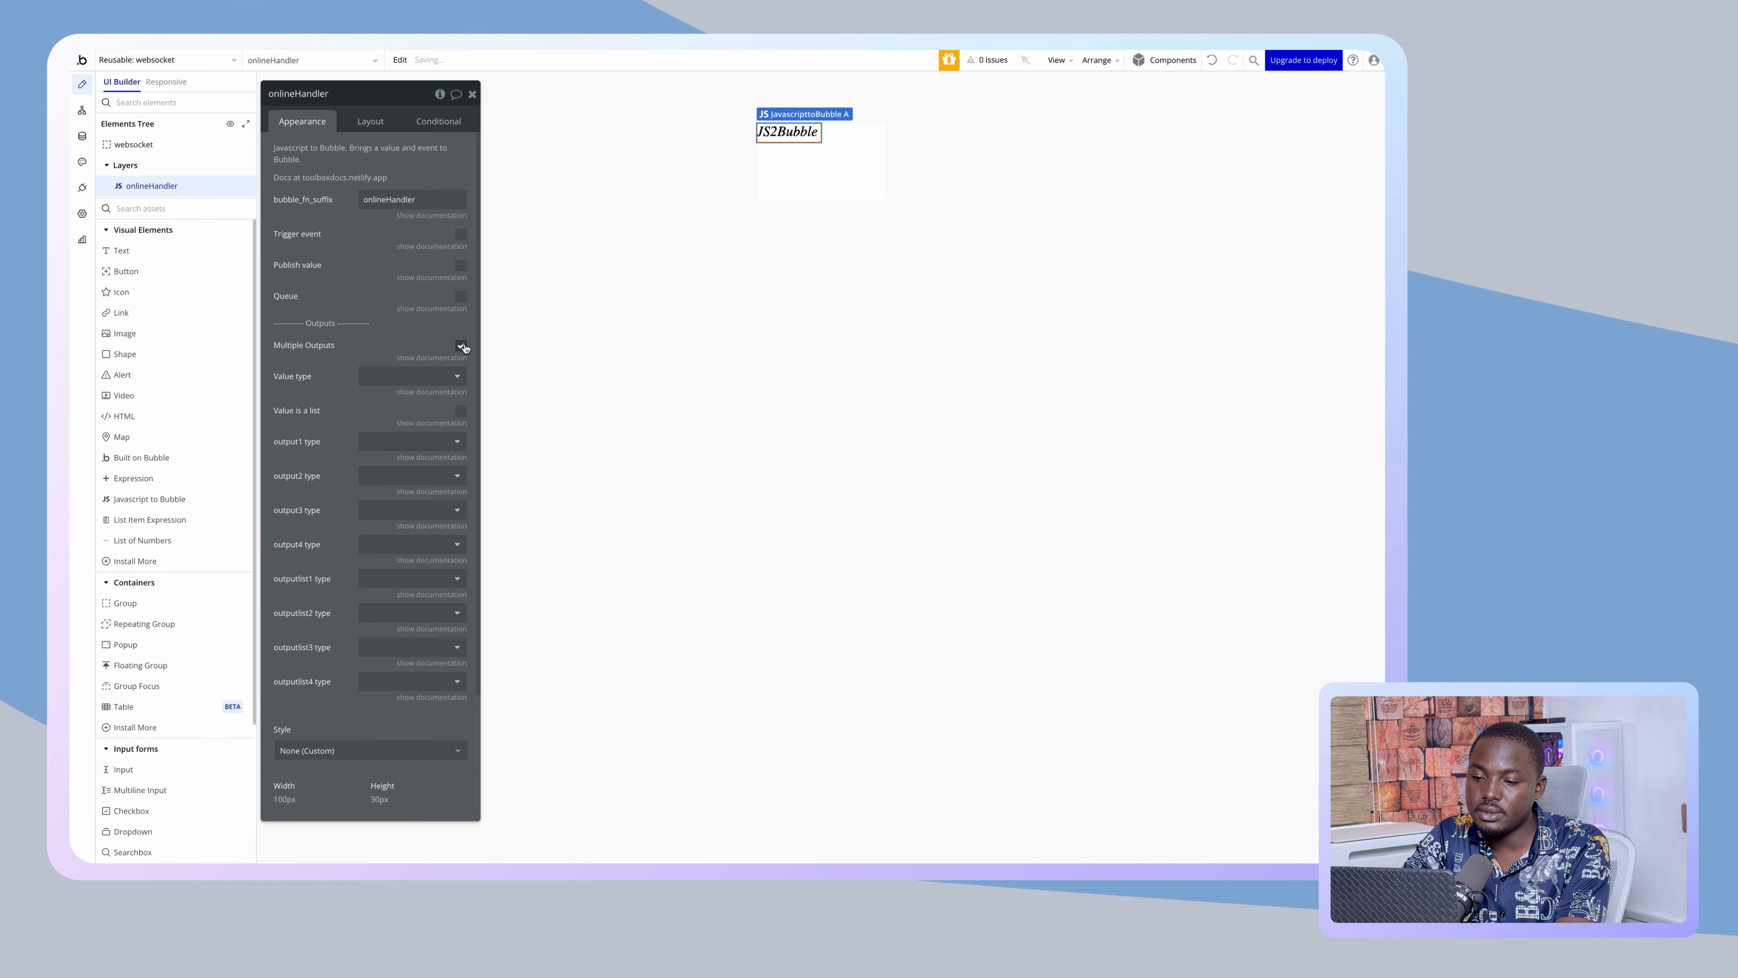
pyautogui.click(453, 373)
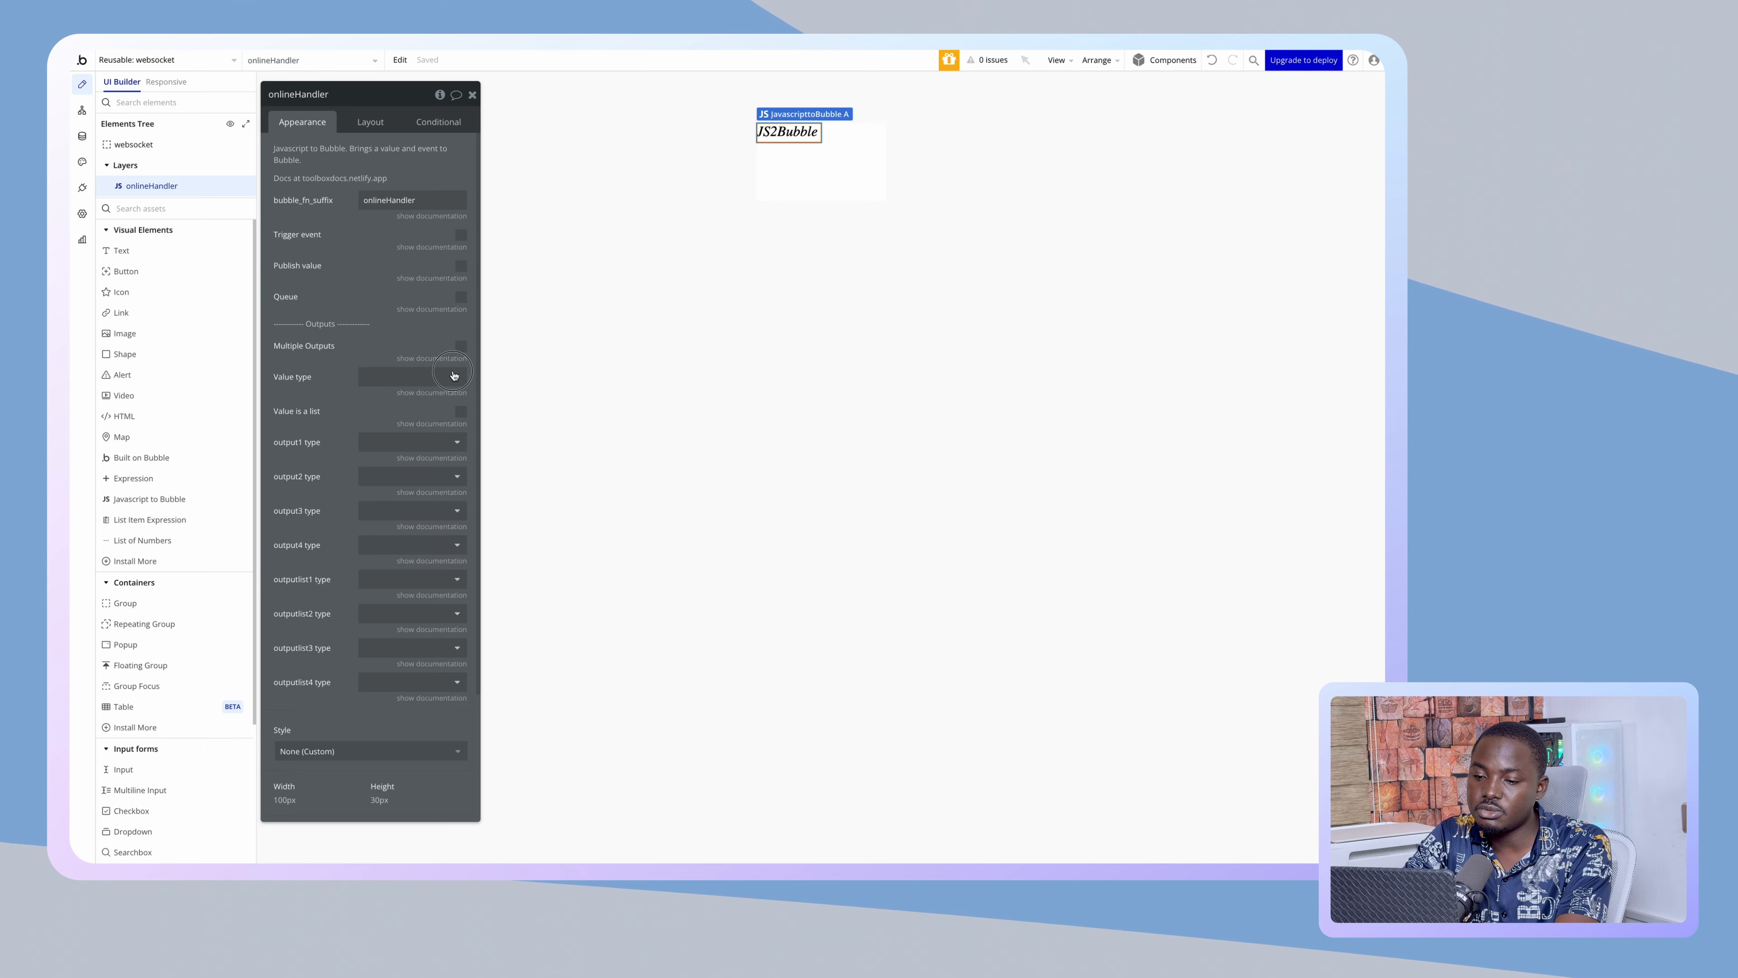
pyautogui.click(384, 393)
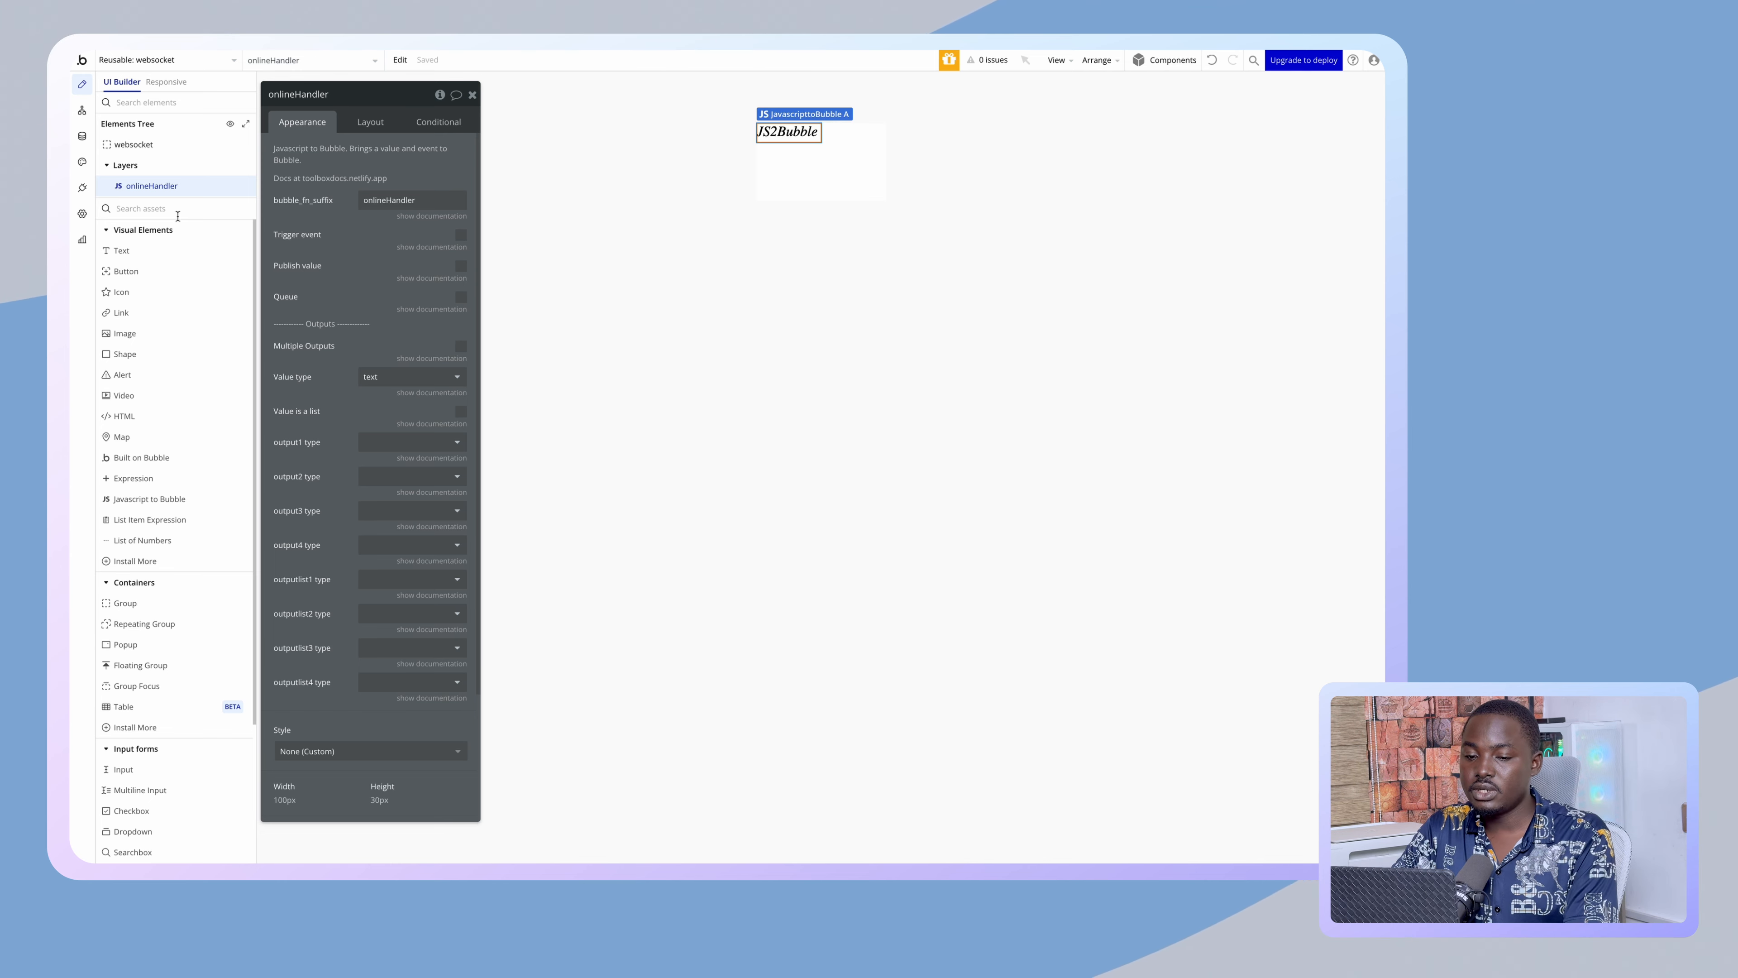
# - Review the websocket group's container layout options and choose the HTML element
pyautogui.click(823, 194)
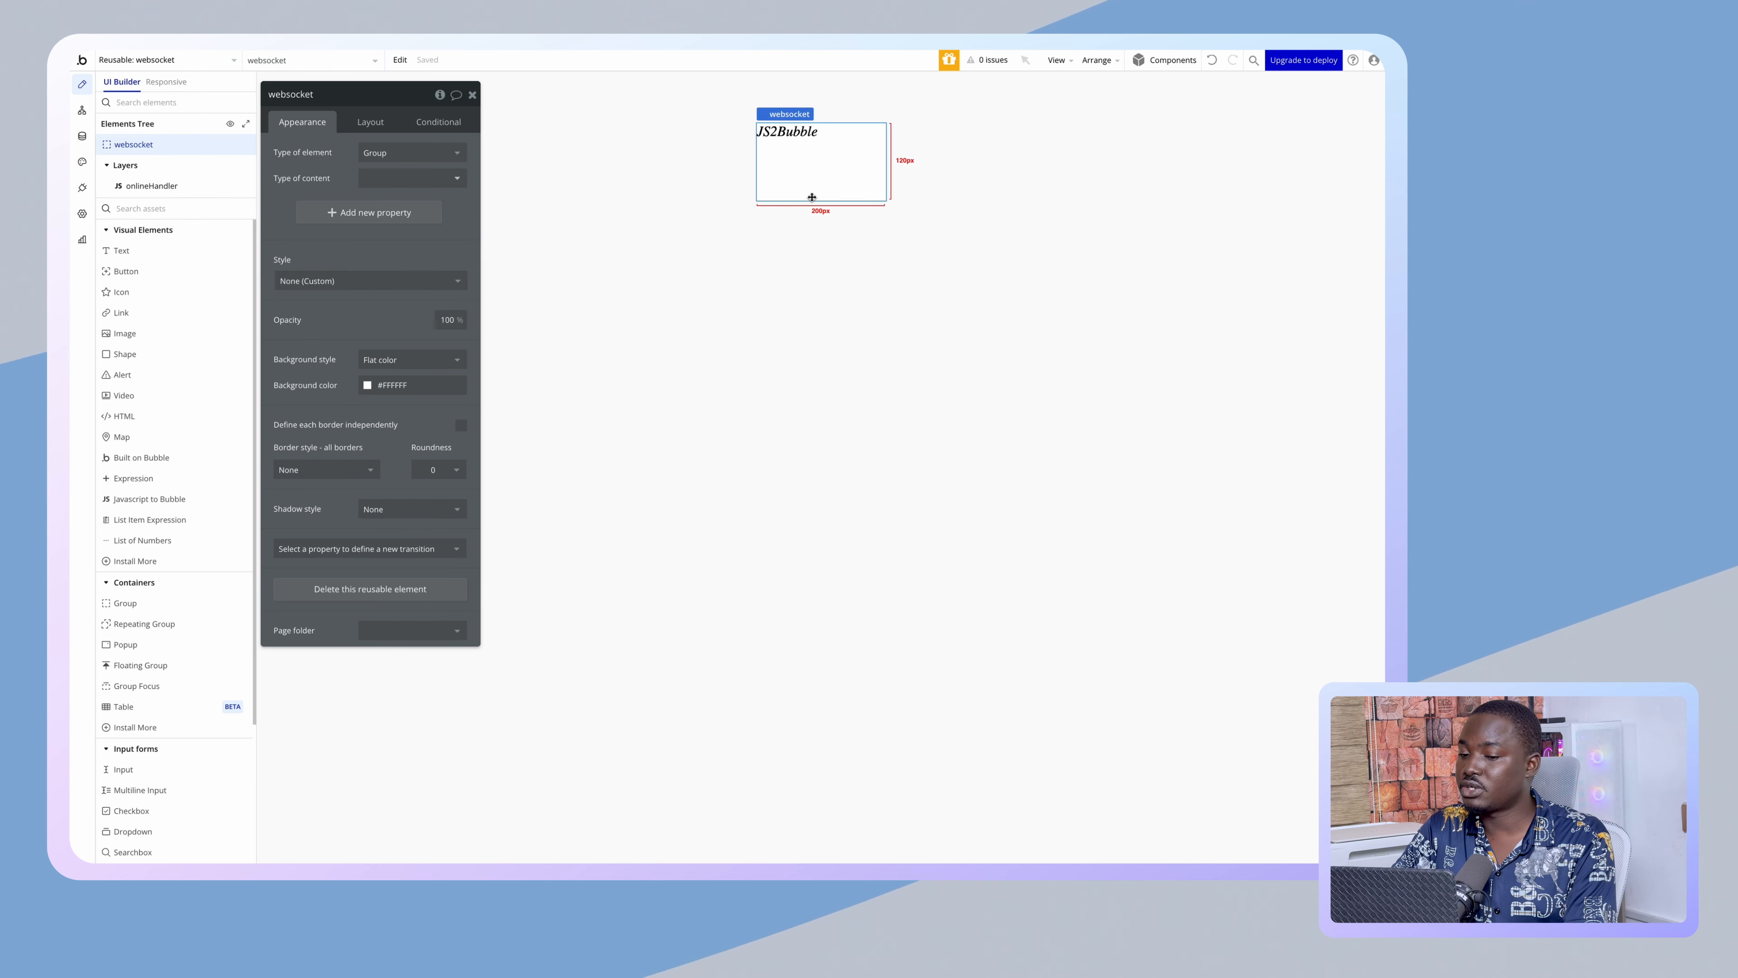
pyautogui.click(786, 130)
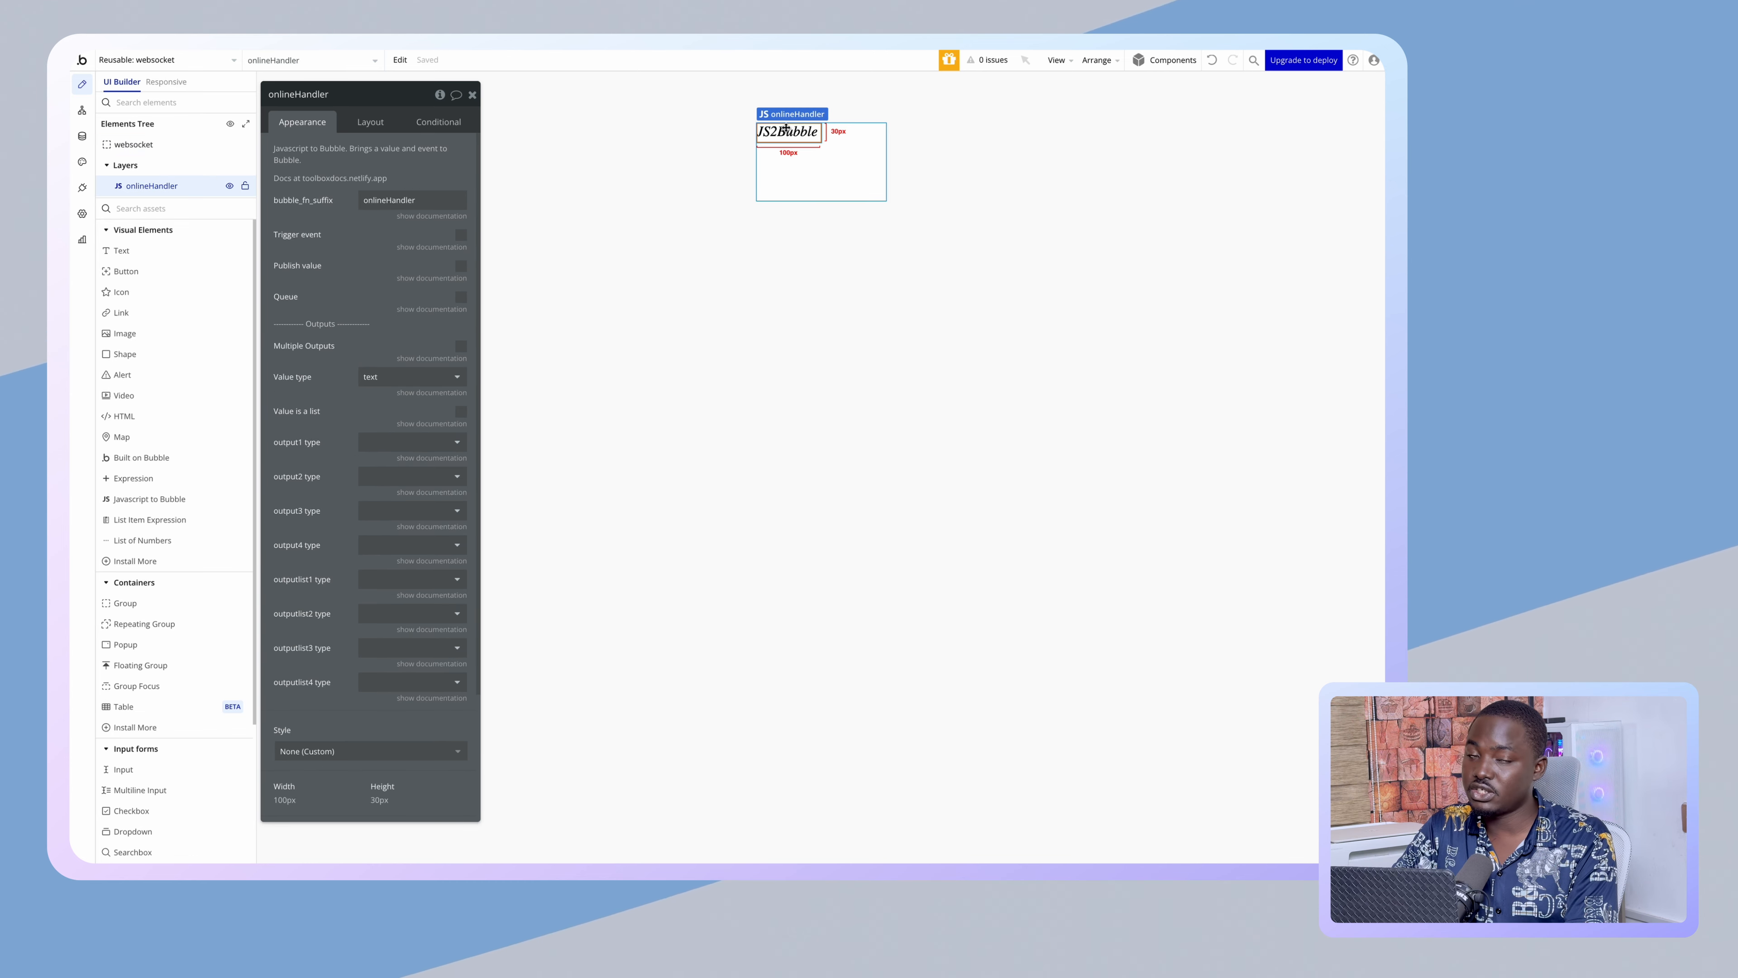
pyautogui.click(838, 151)
pyautogui.click(368, 122)
pyautogui.click(394, 150)
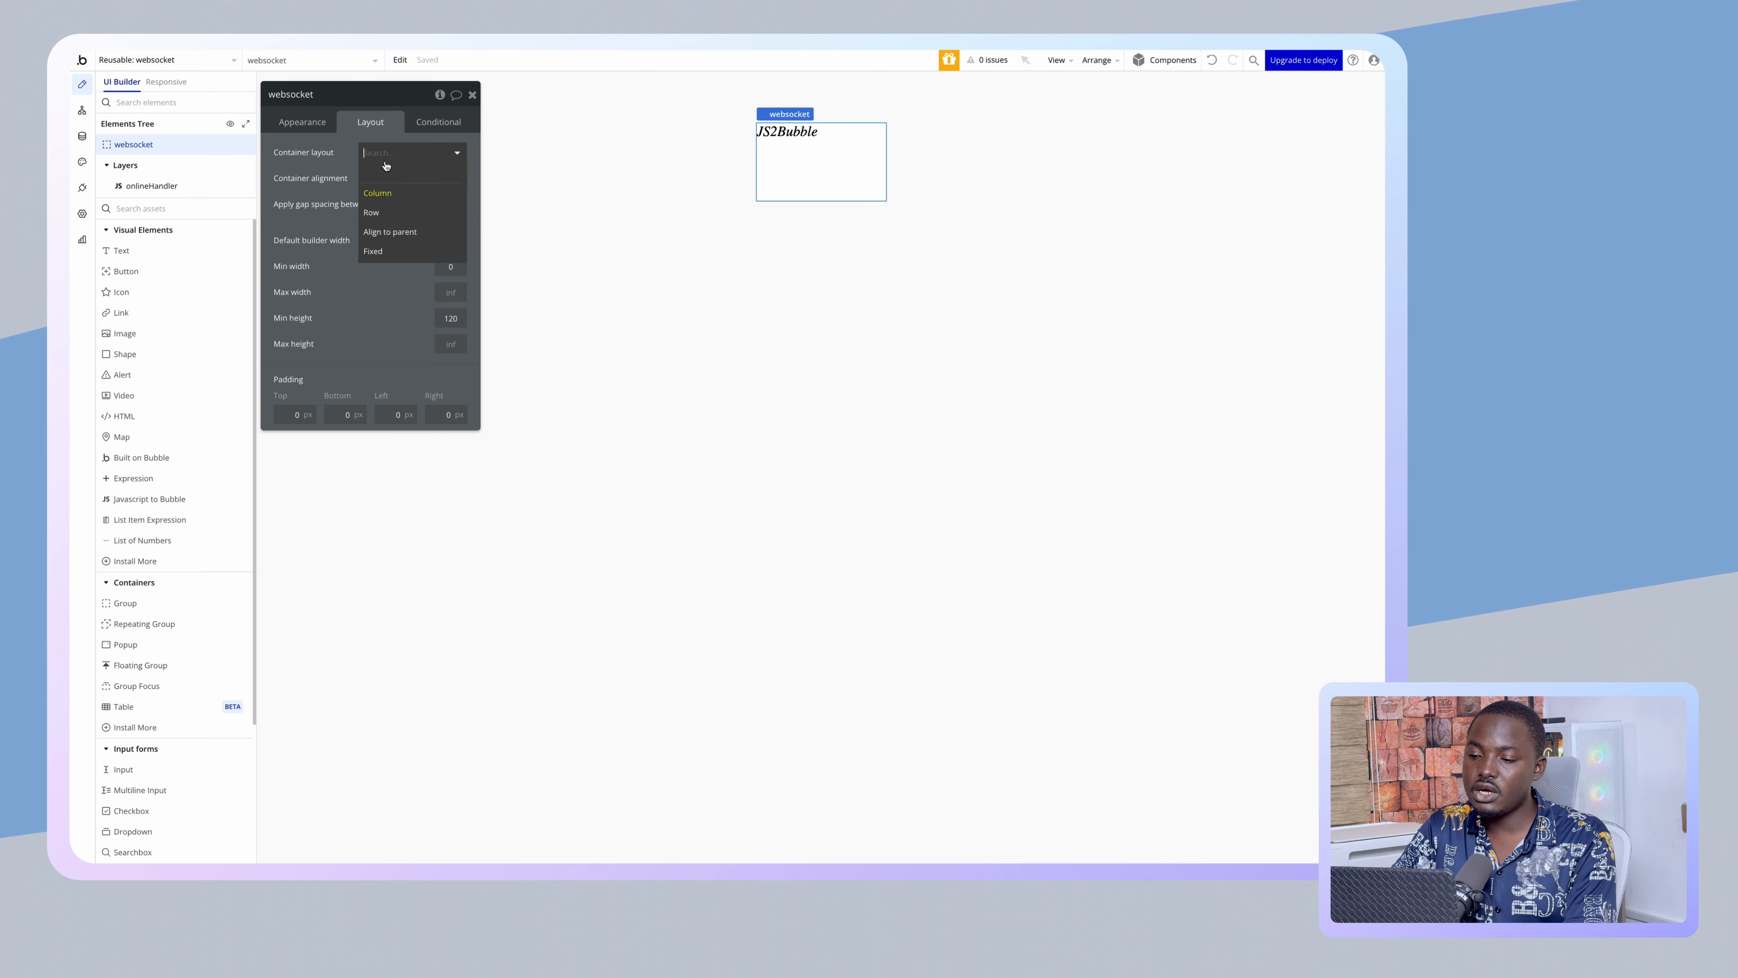
pyautogui.click(171, 417)
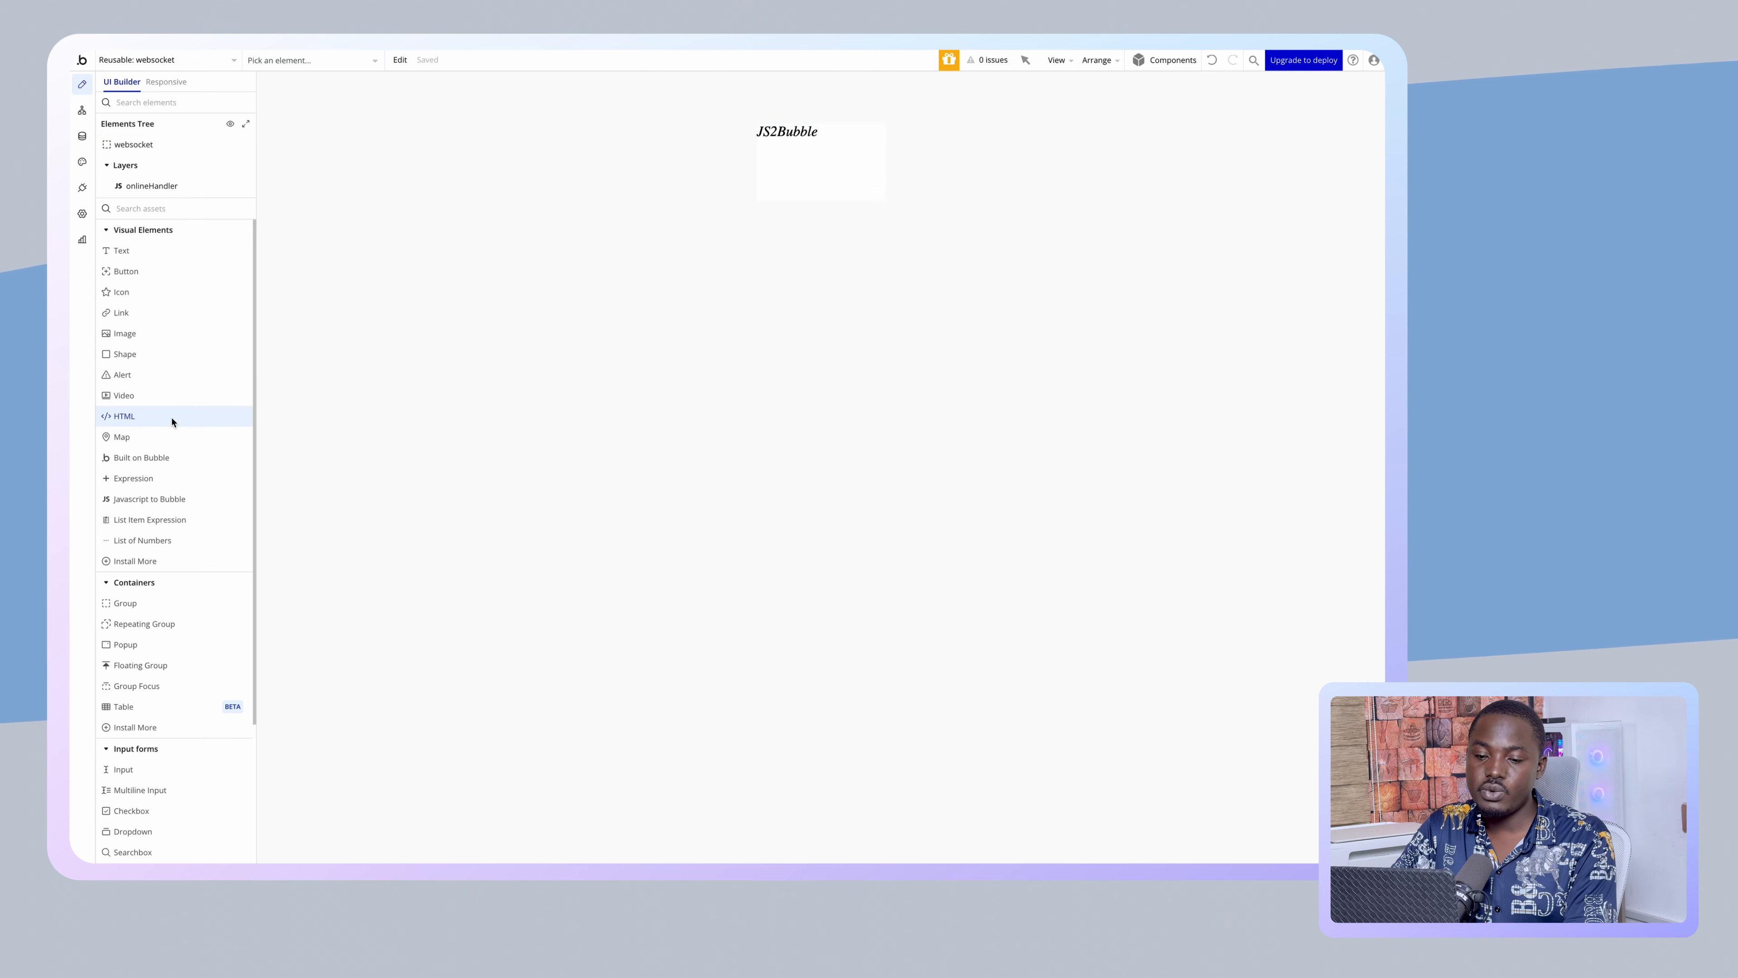
# - Draw an HTML element inside the websocket group and open a new browser tab
pyautogui.click(808, 131)
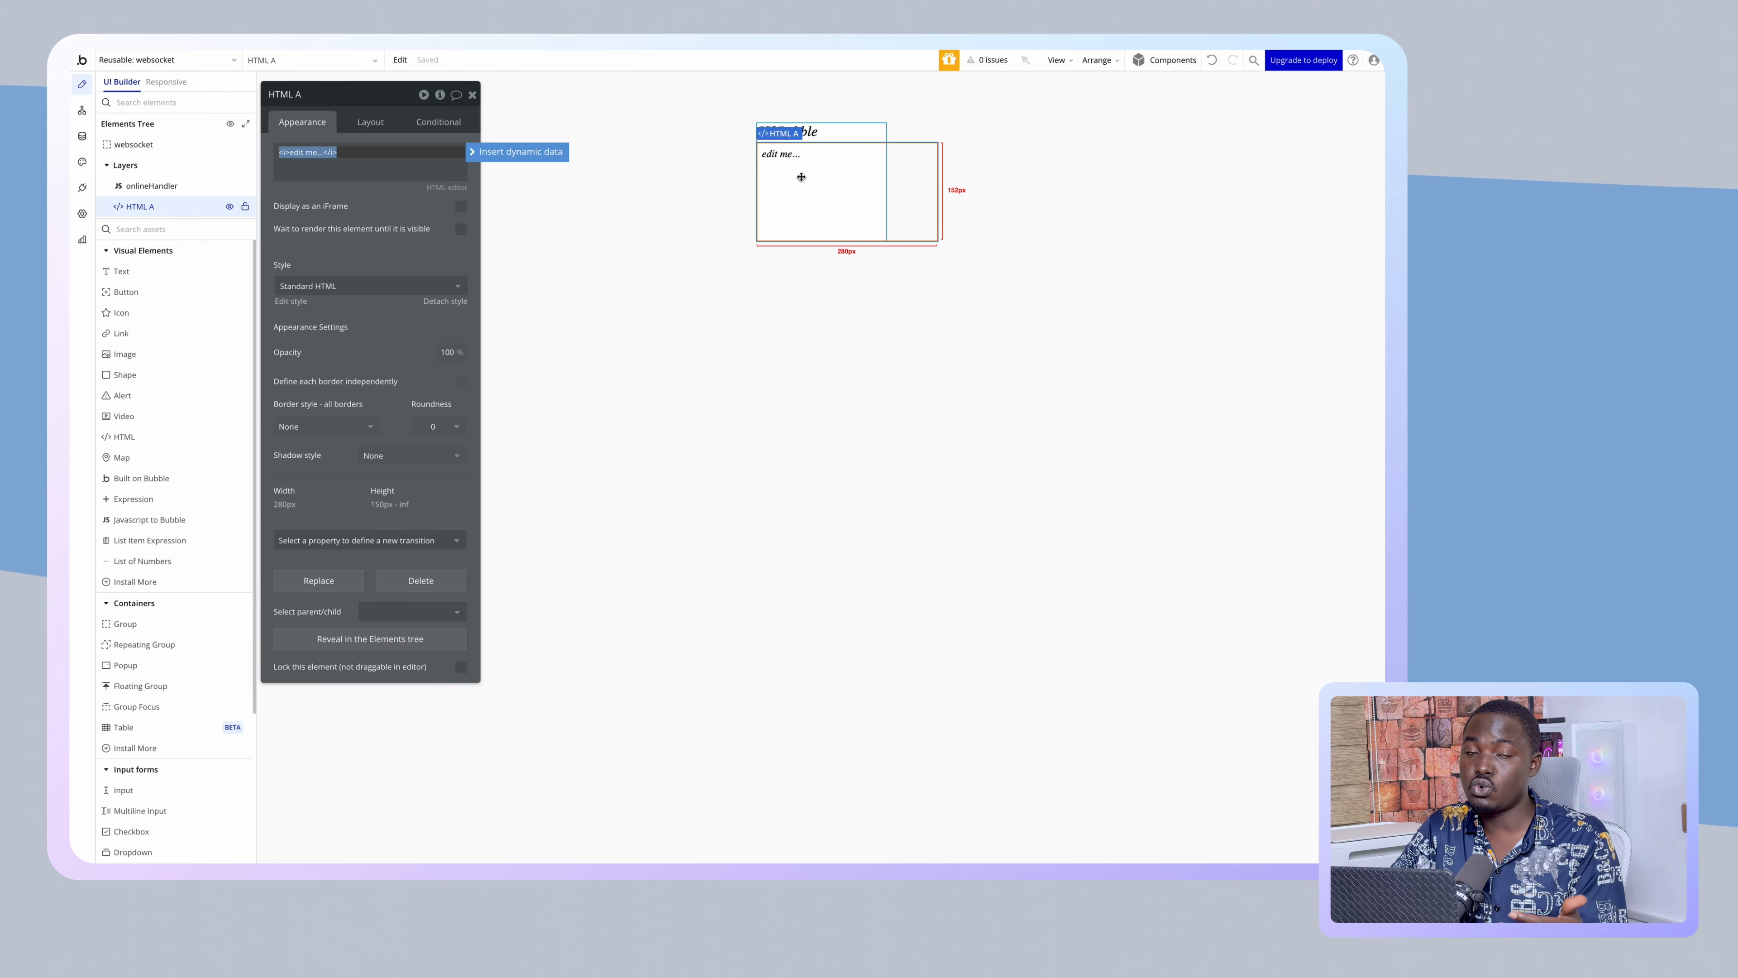
pyautogui.click(109, 154)
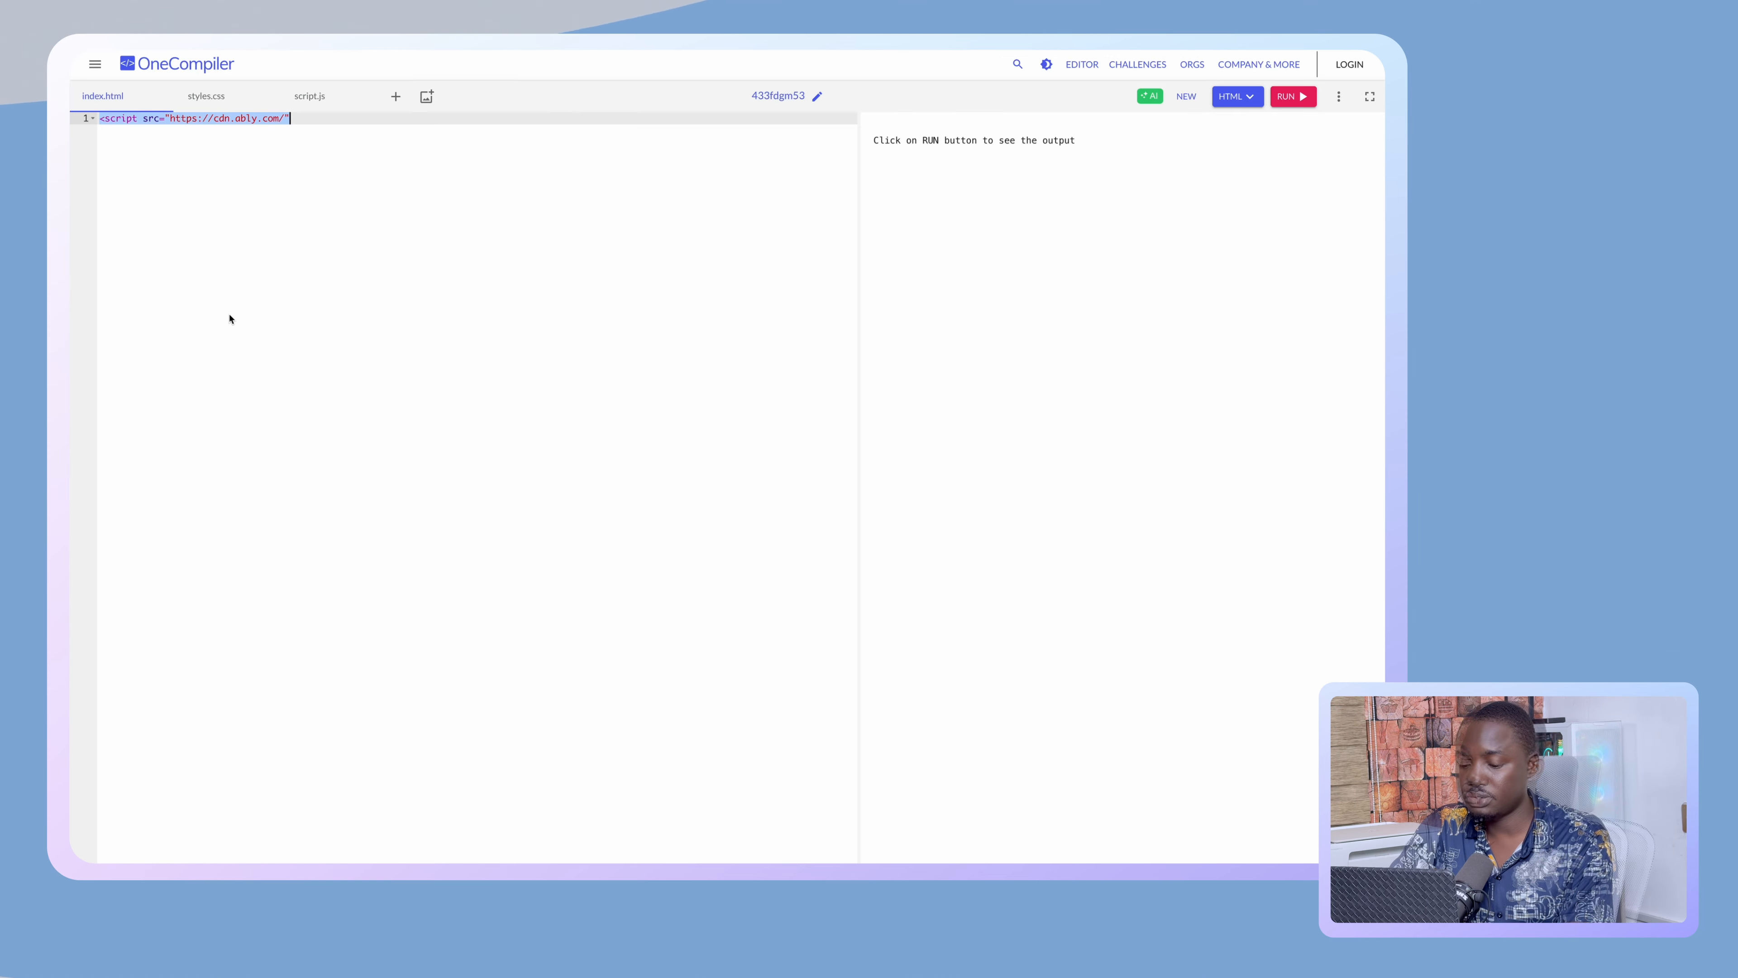
# - Paste the Ably token script and replace the line-20 endpoint URL with ENDPOINT_HERE_BACKEND
pyautogui.hotkey('ctrl', 'v')
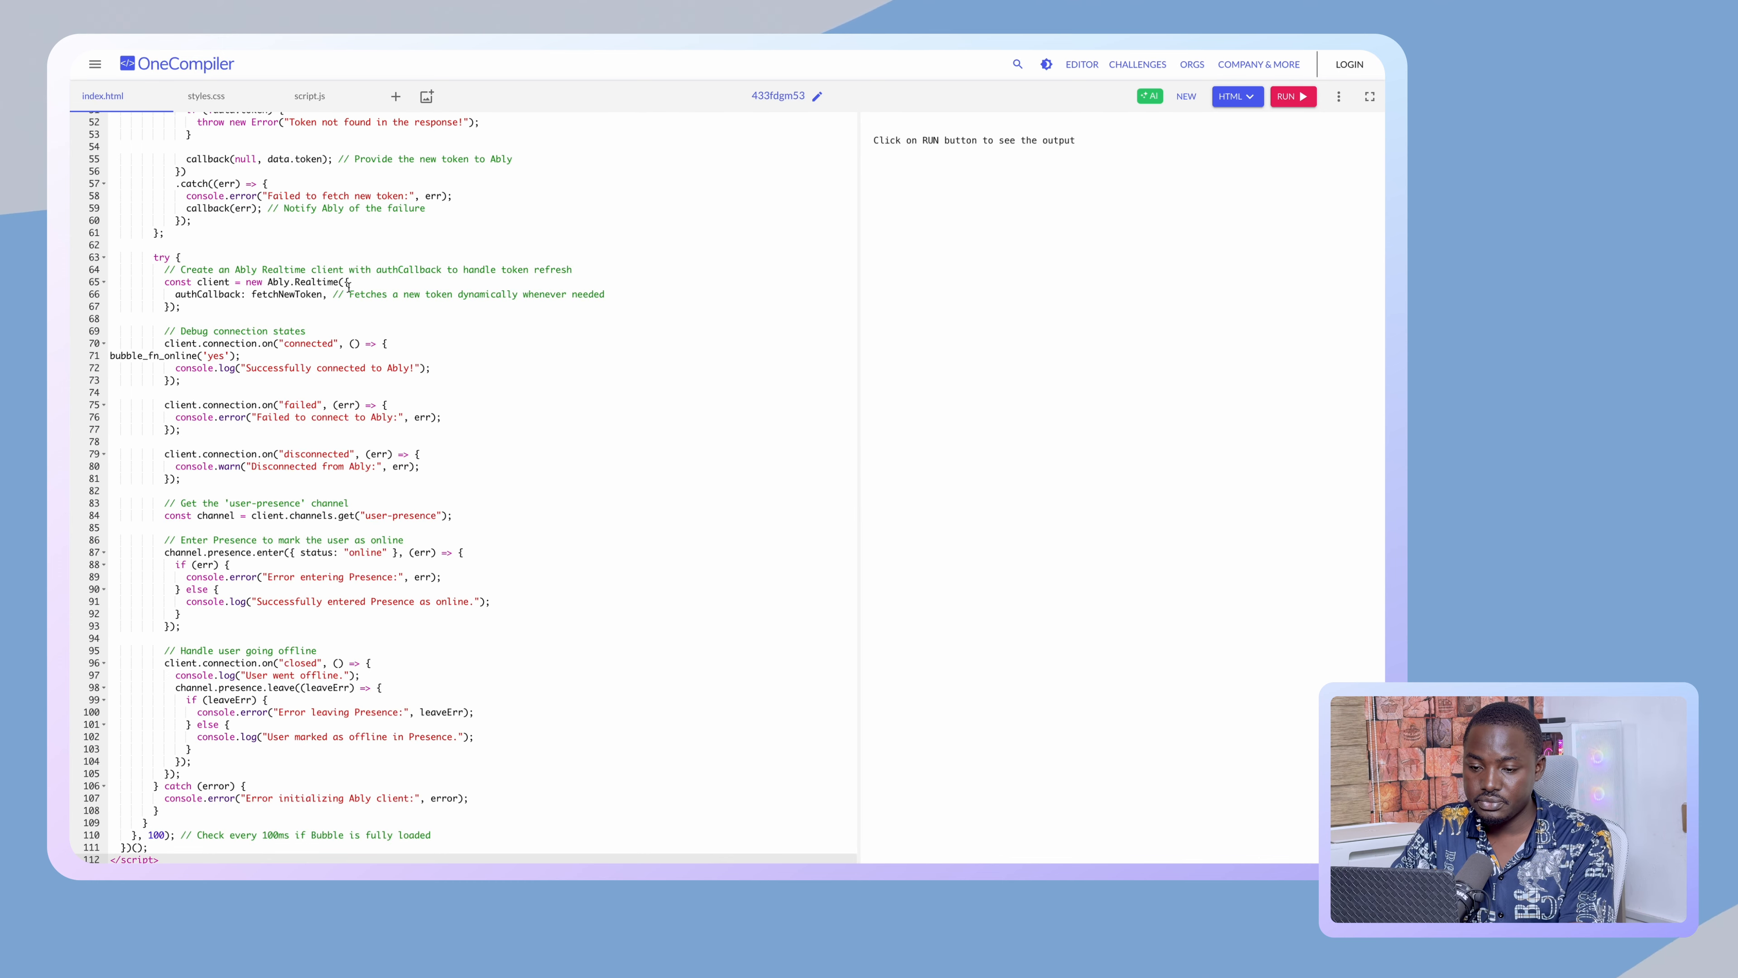
pyautogui.scroll(10, 349, 287)
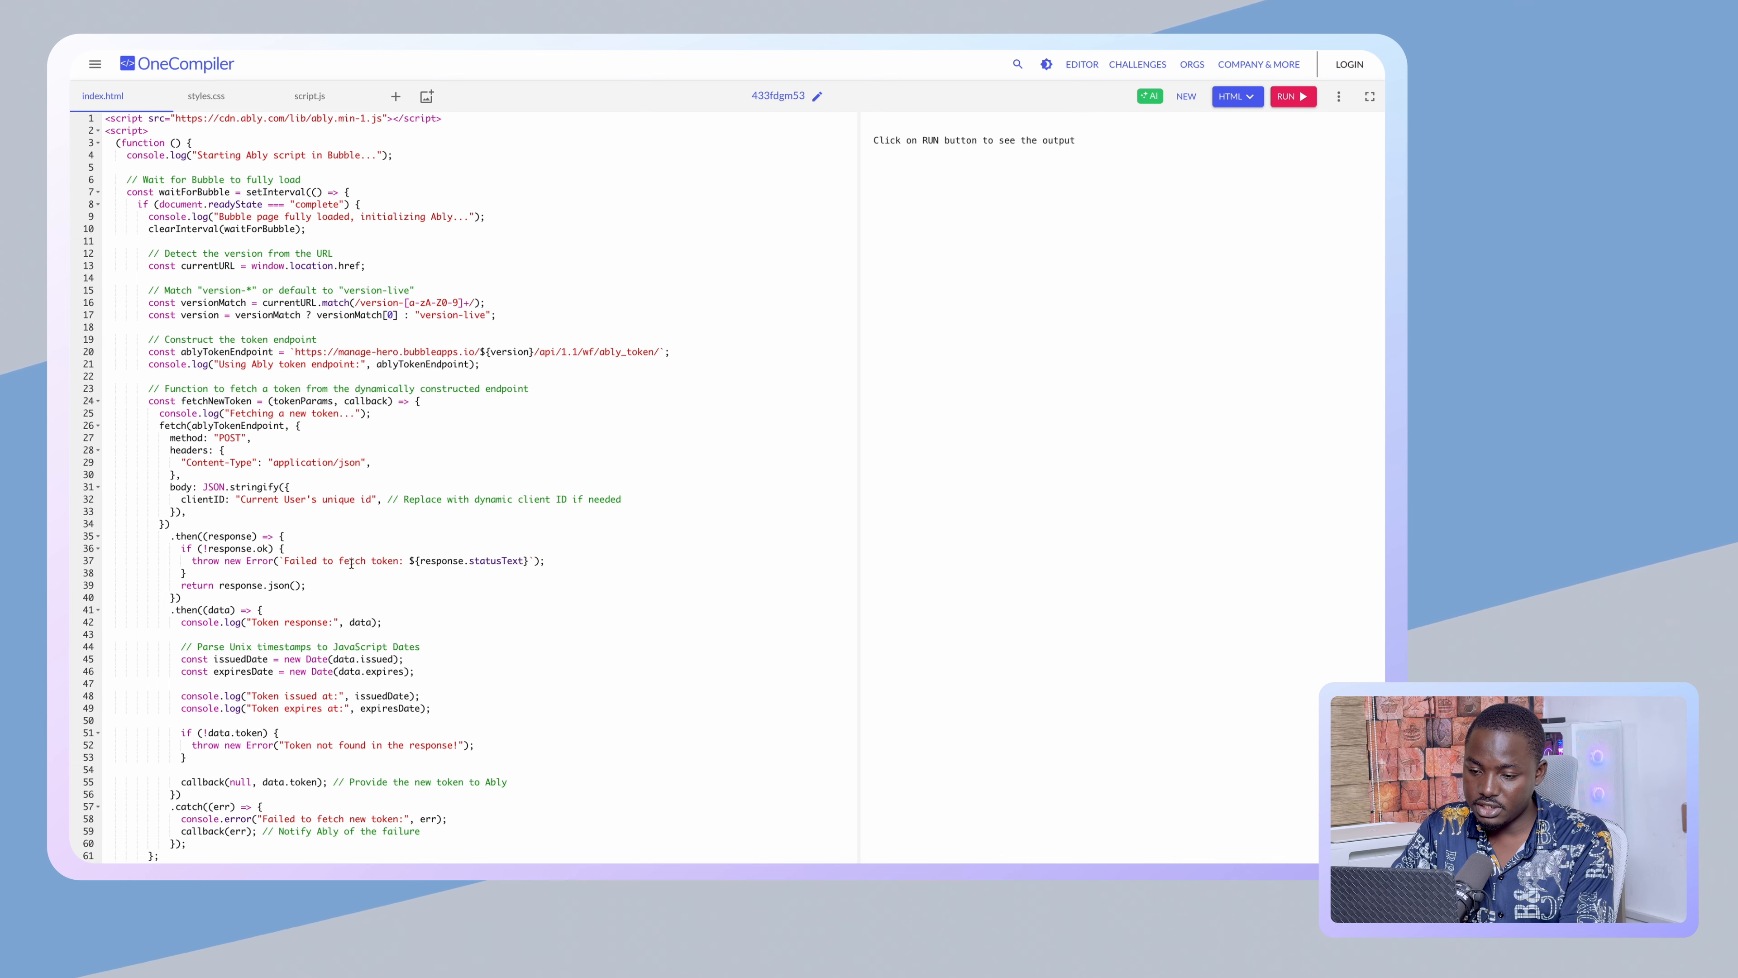
pyautogui.scroll(-5, 287, 420)
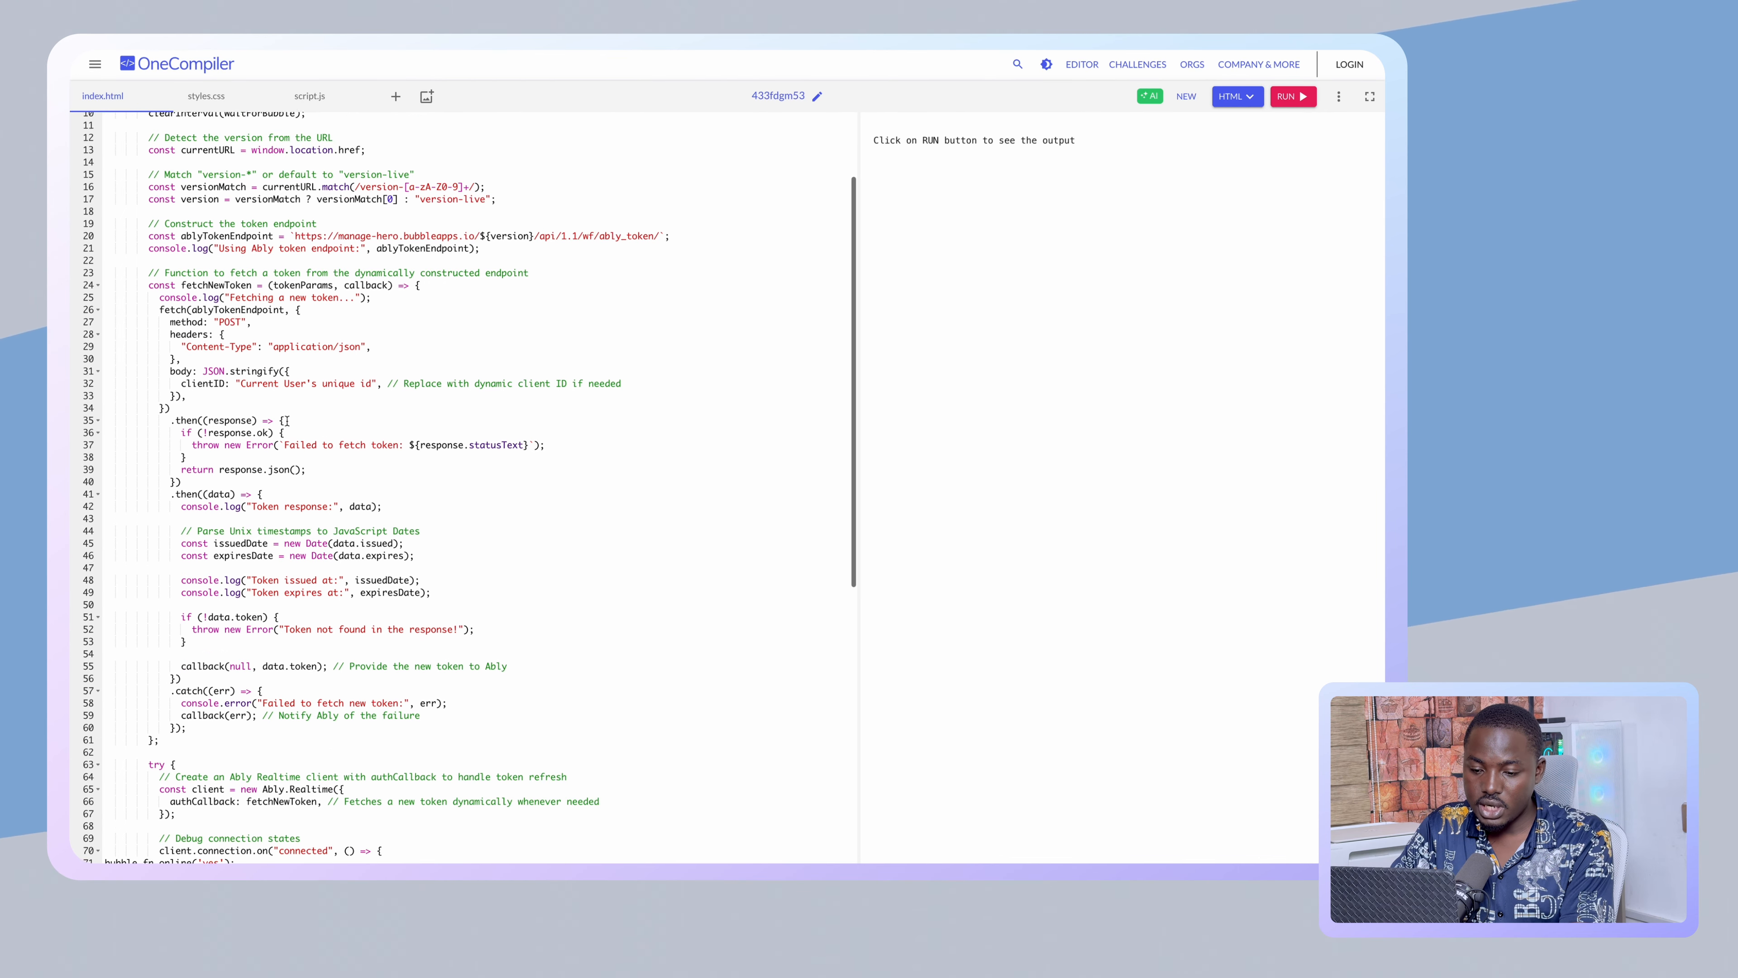
pyautogui.scroll(5, 287, 420)
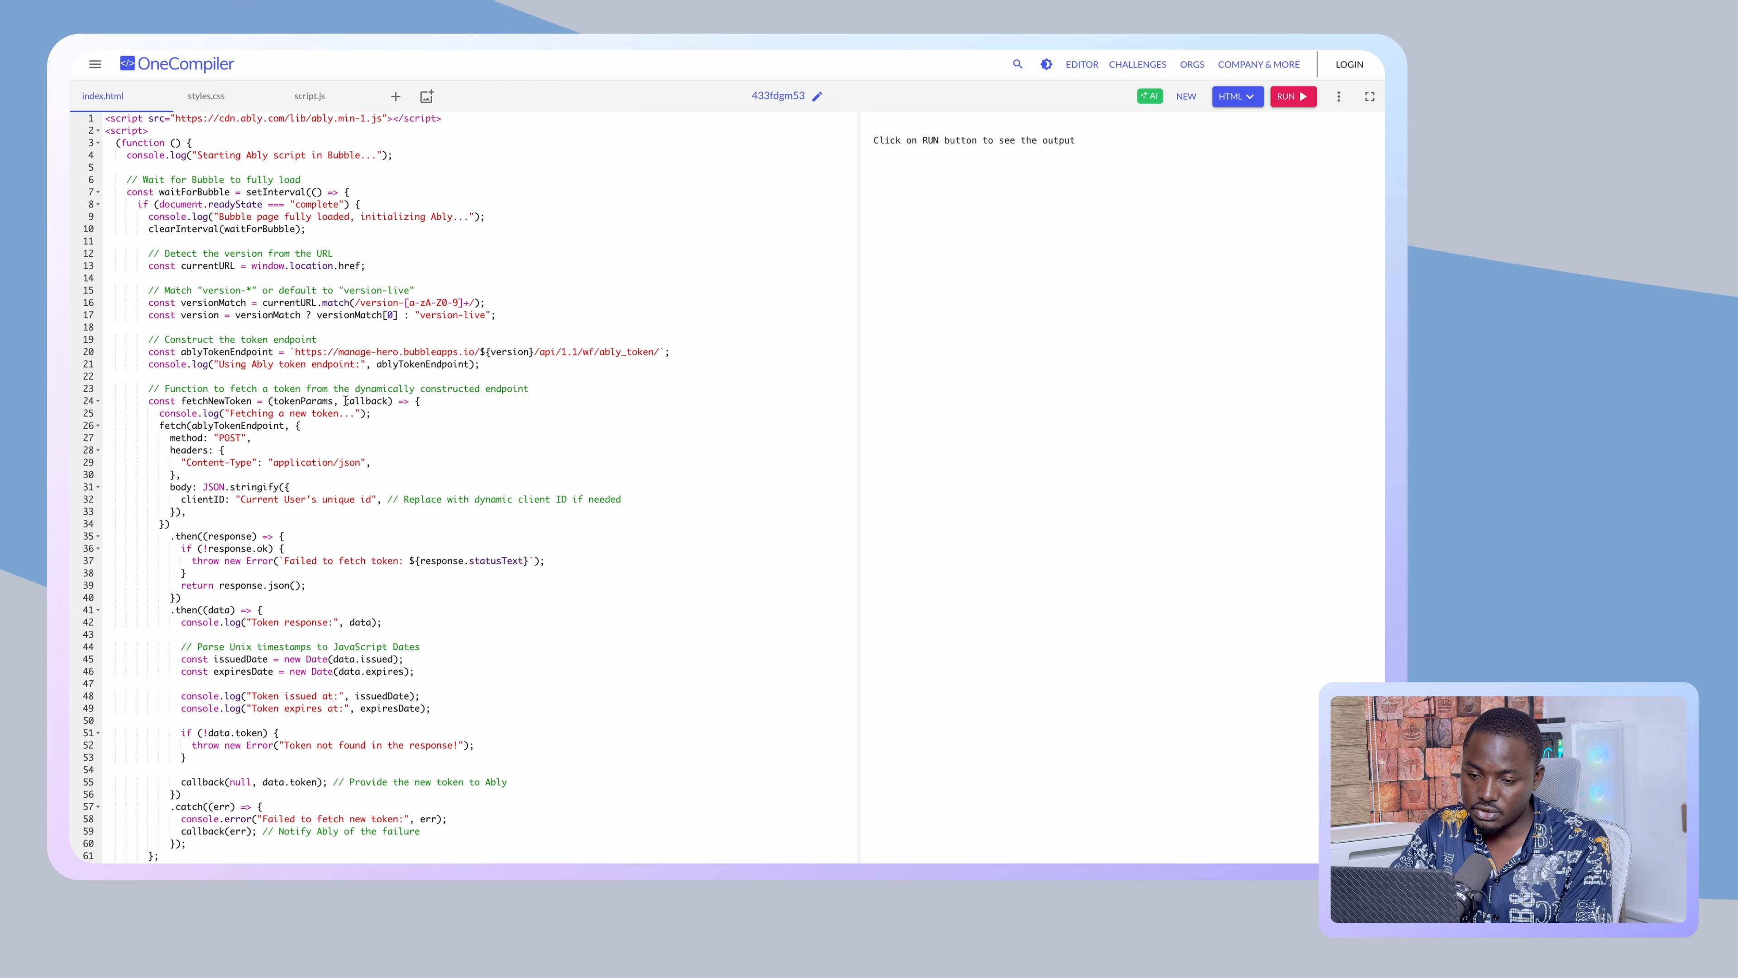
pyautogui.click(294, 350)
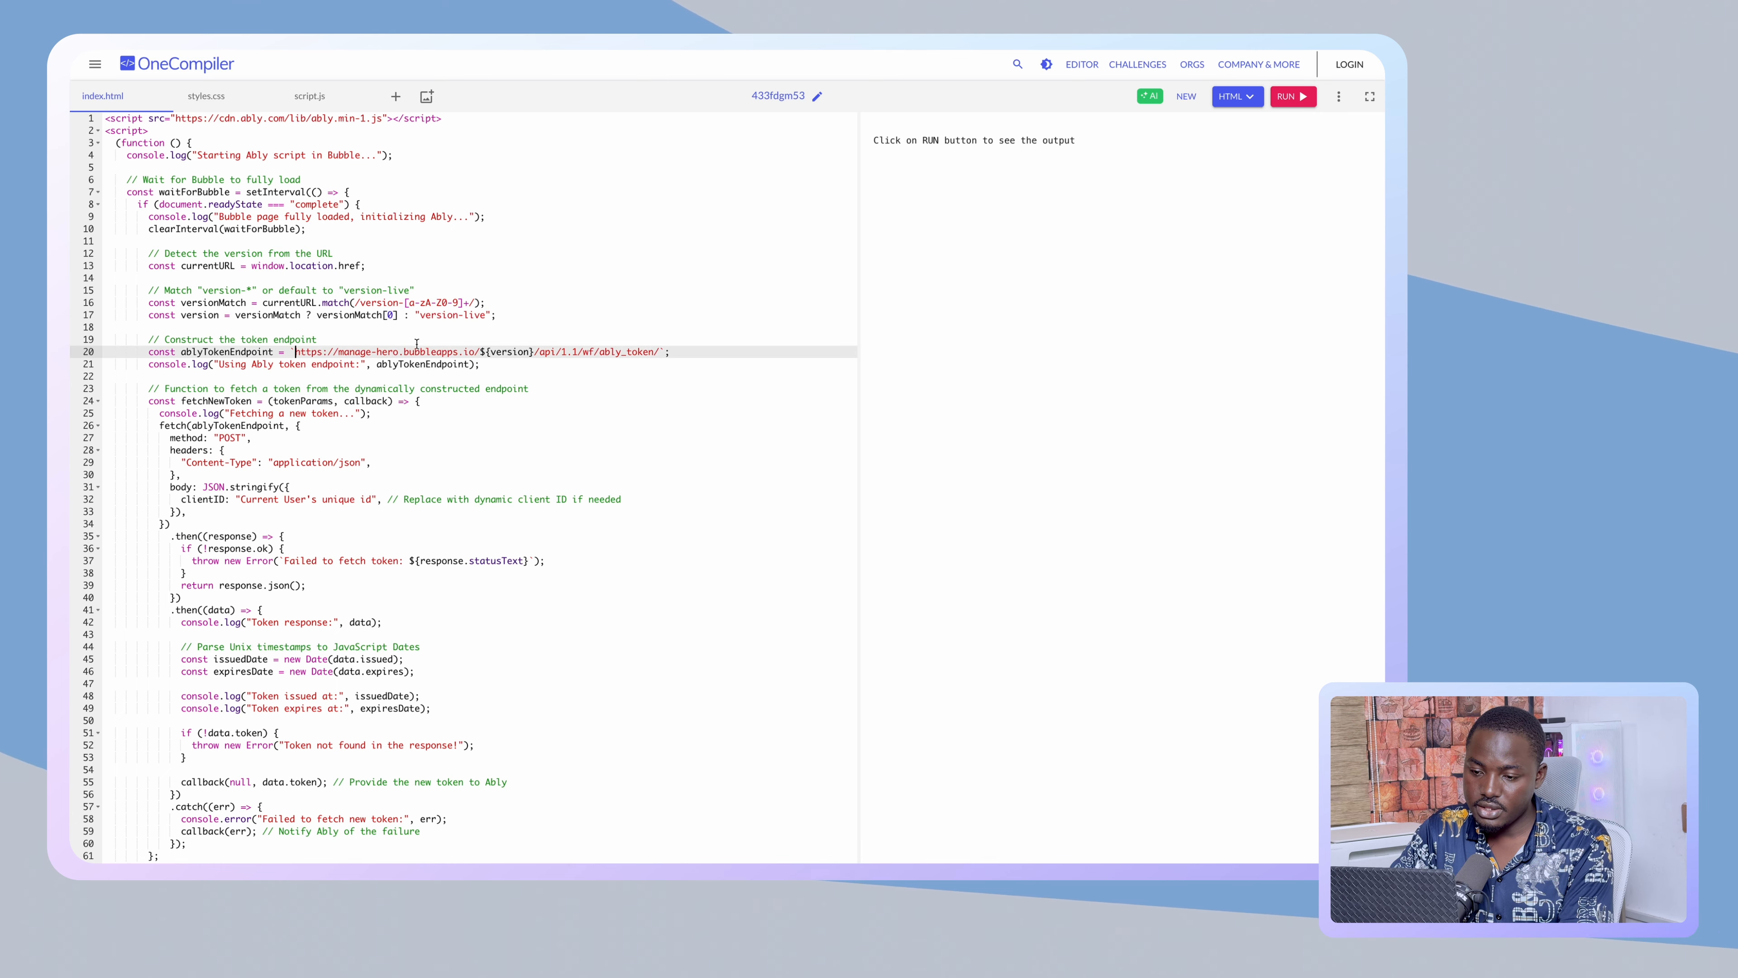
pyautogui.keyDown('shift'); pyautogui.click(659, 351); pyautogui.keyUp('shift')
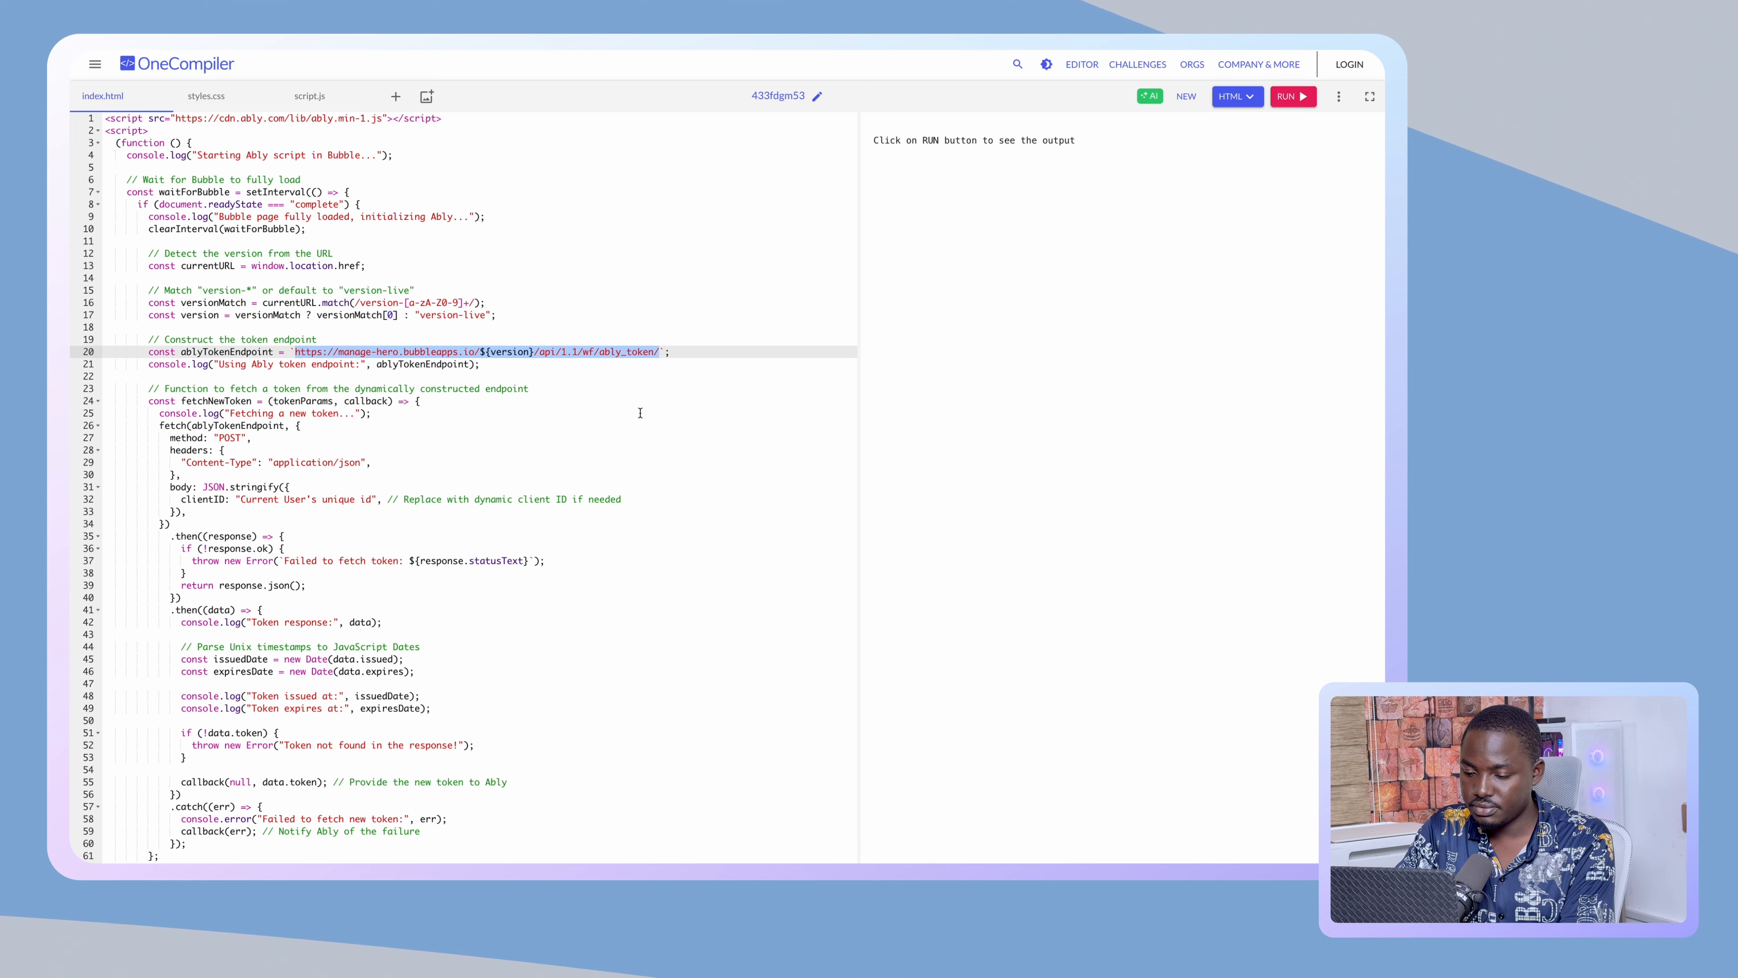
pyautogui.write('END')
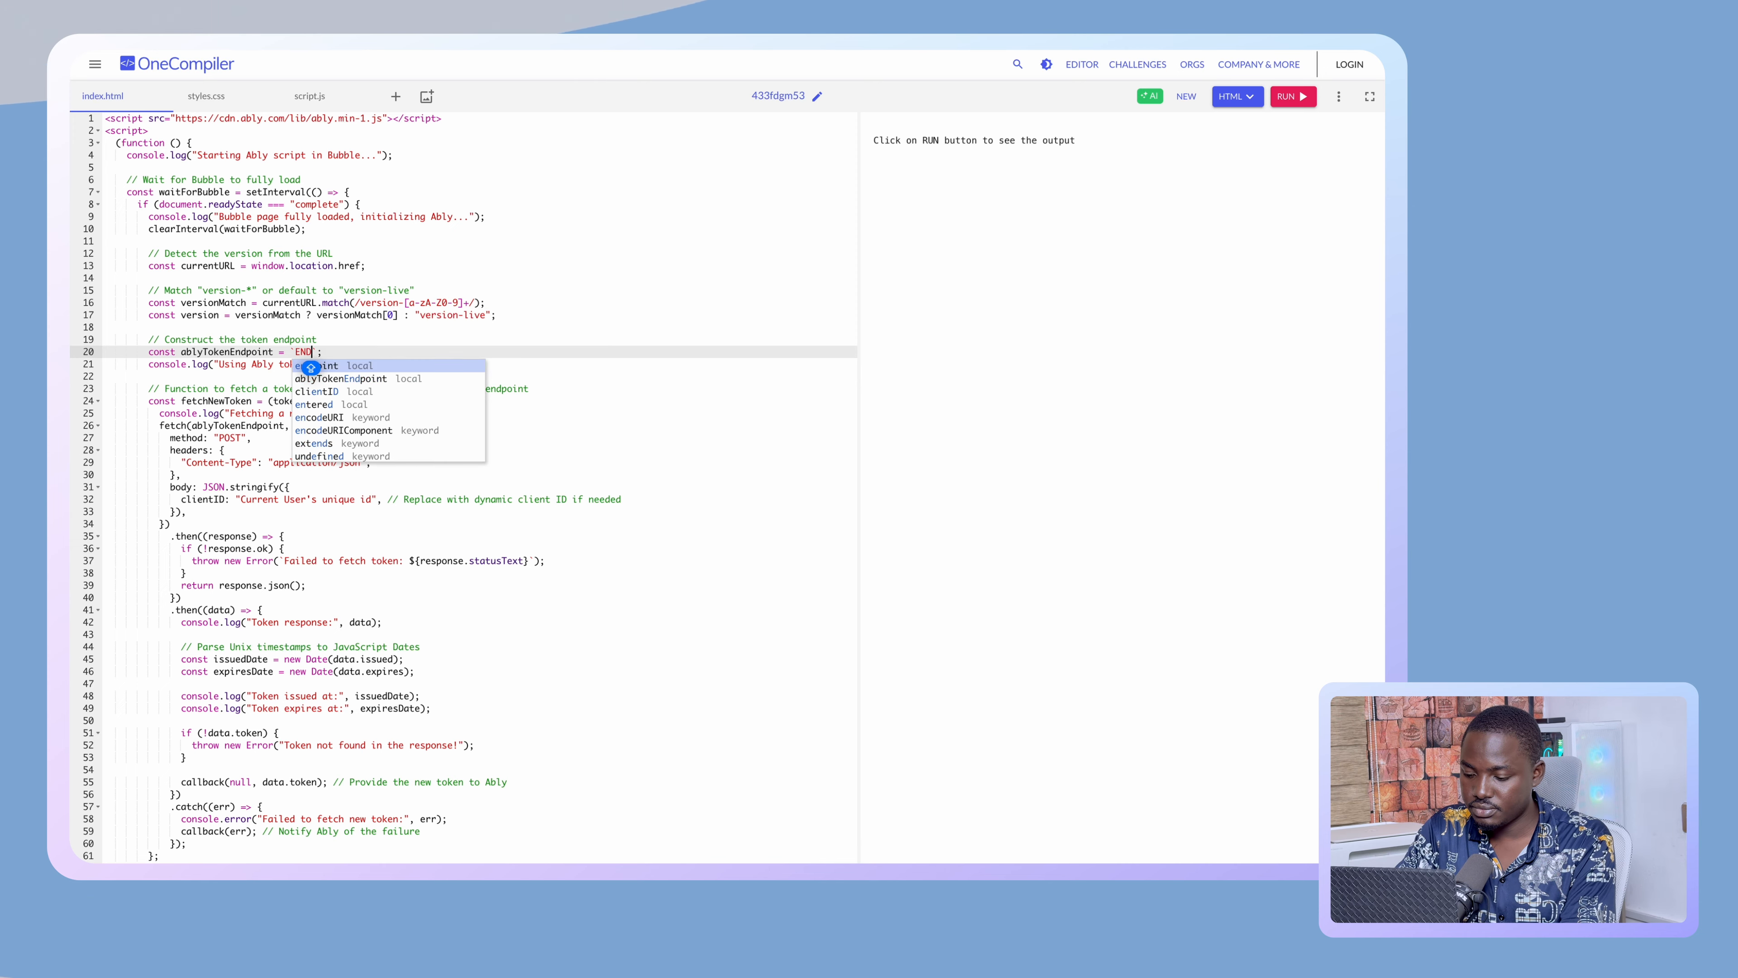
pyautogui.write('POINT_HERE')
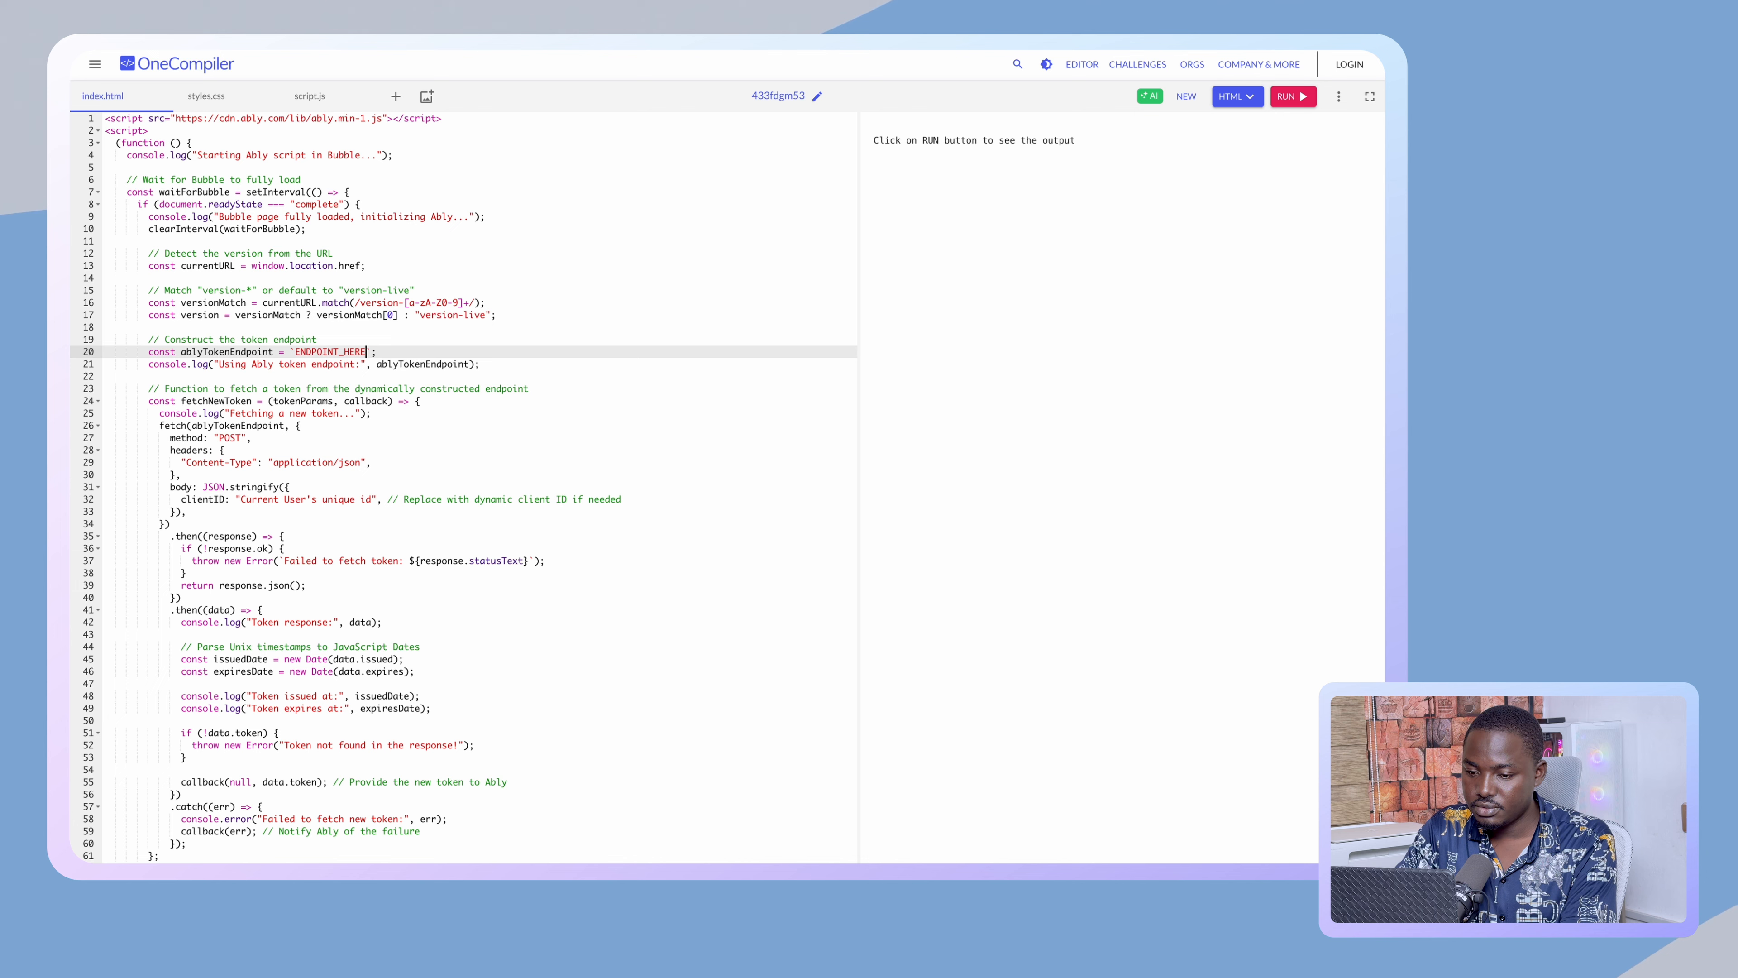
pyautogui.write('_BACKEND')
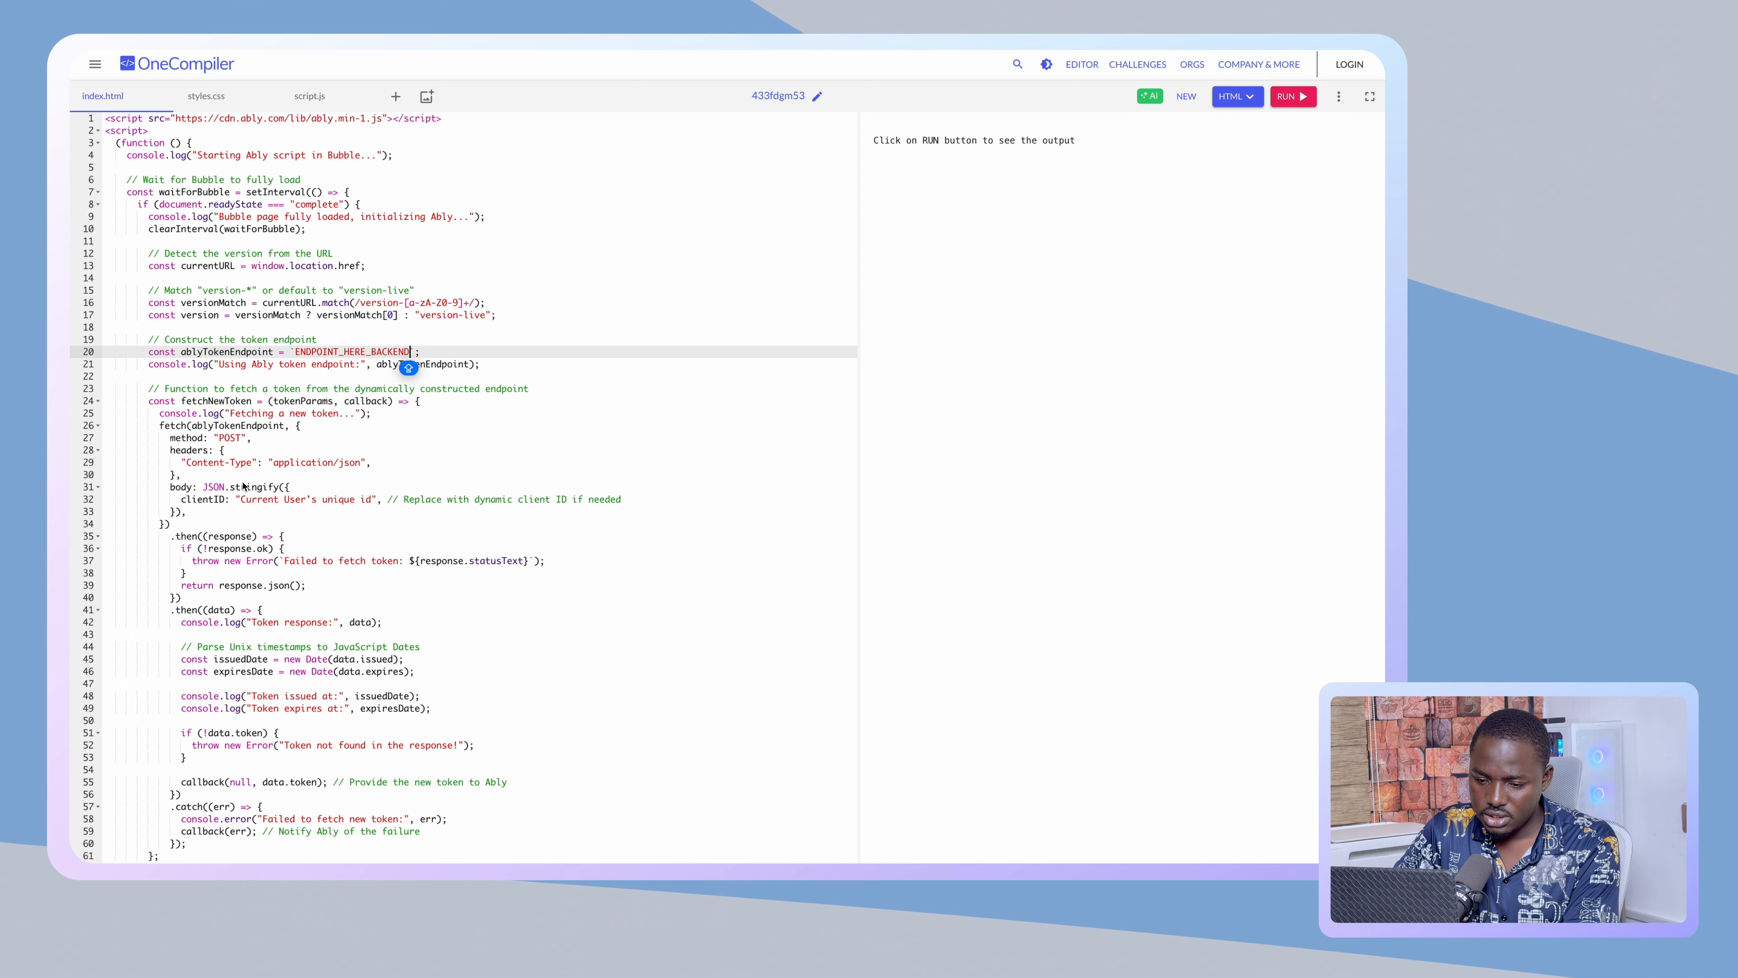
# - Replace the line-32 client ID placeholder text with USER_
pyautogui.click(240, 500)
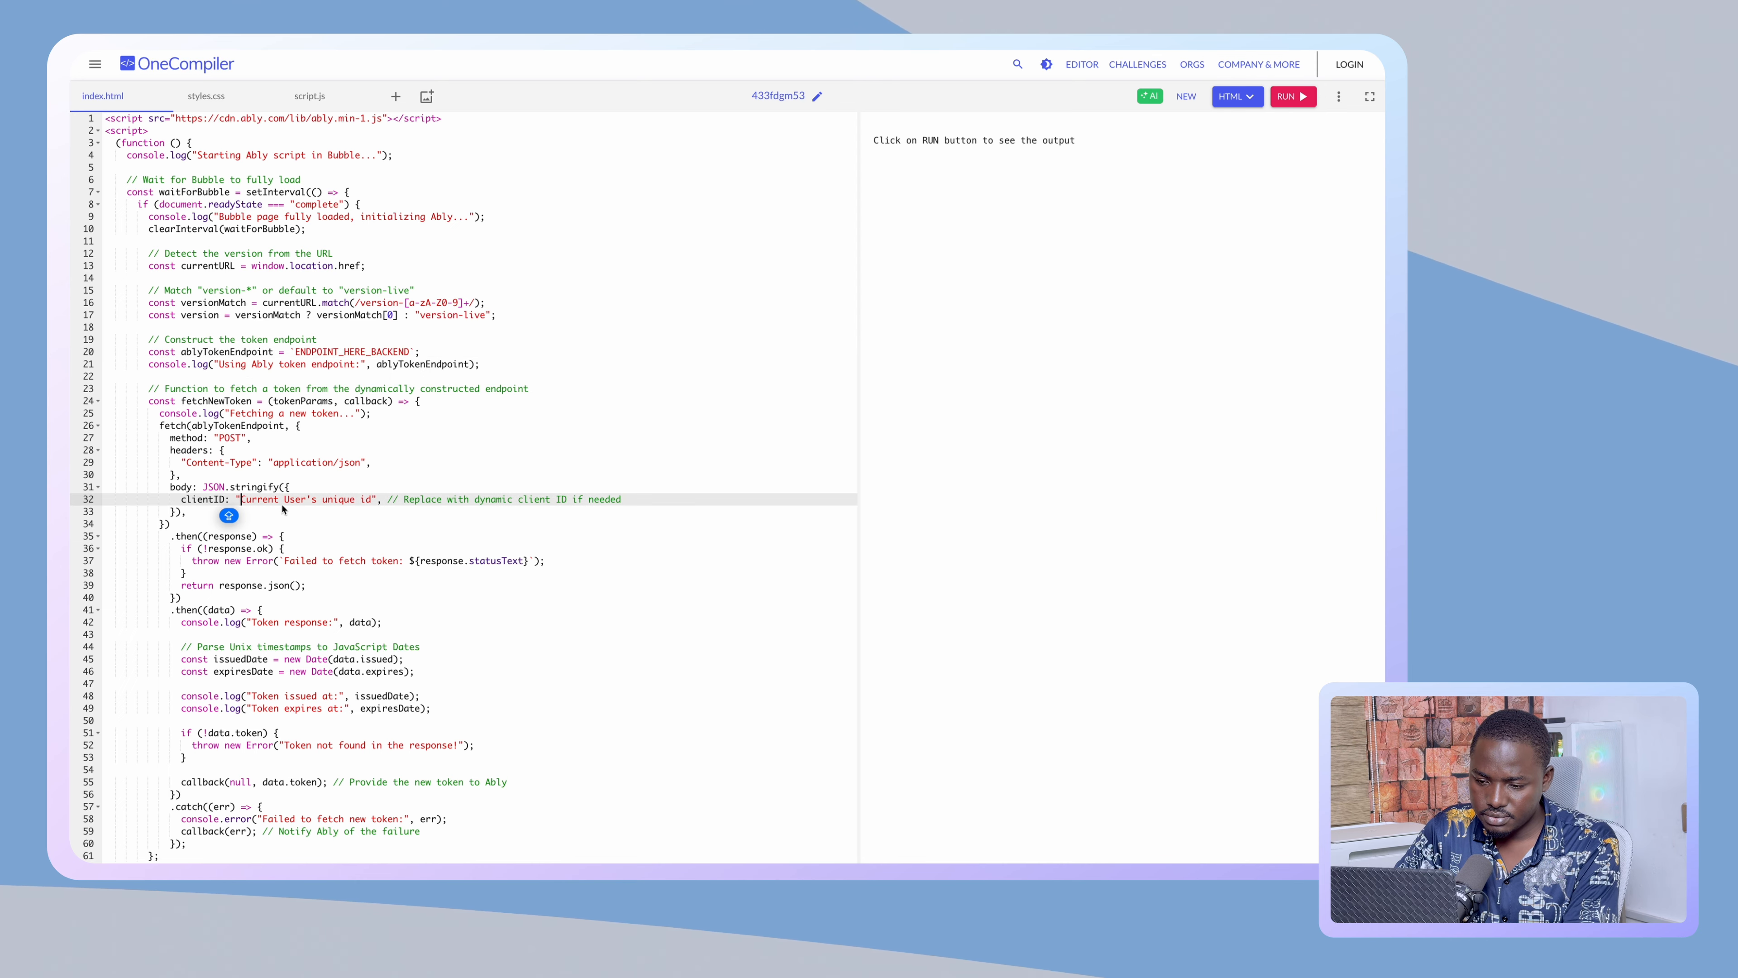
pyautogui.keyDown('shift'); pyautogui.click(372, 499); pyautogui.keyUp('shift')
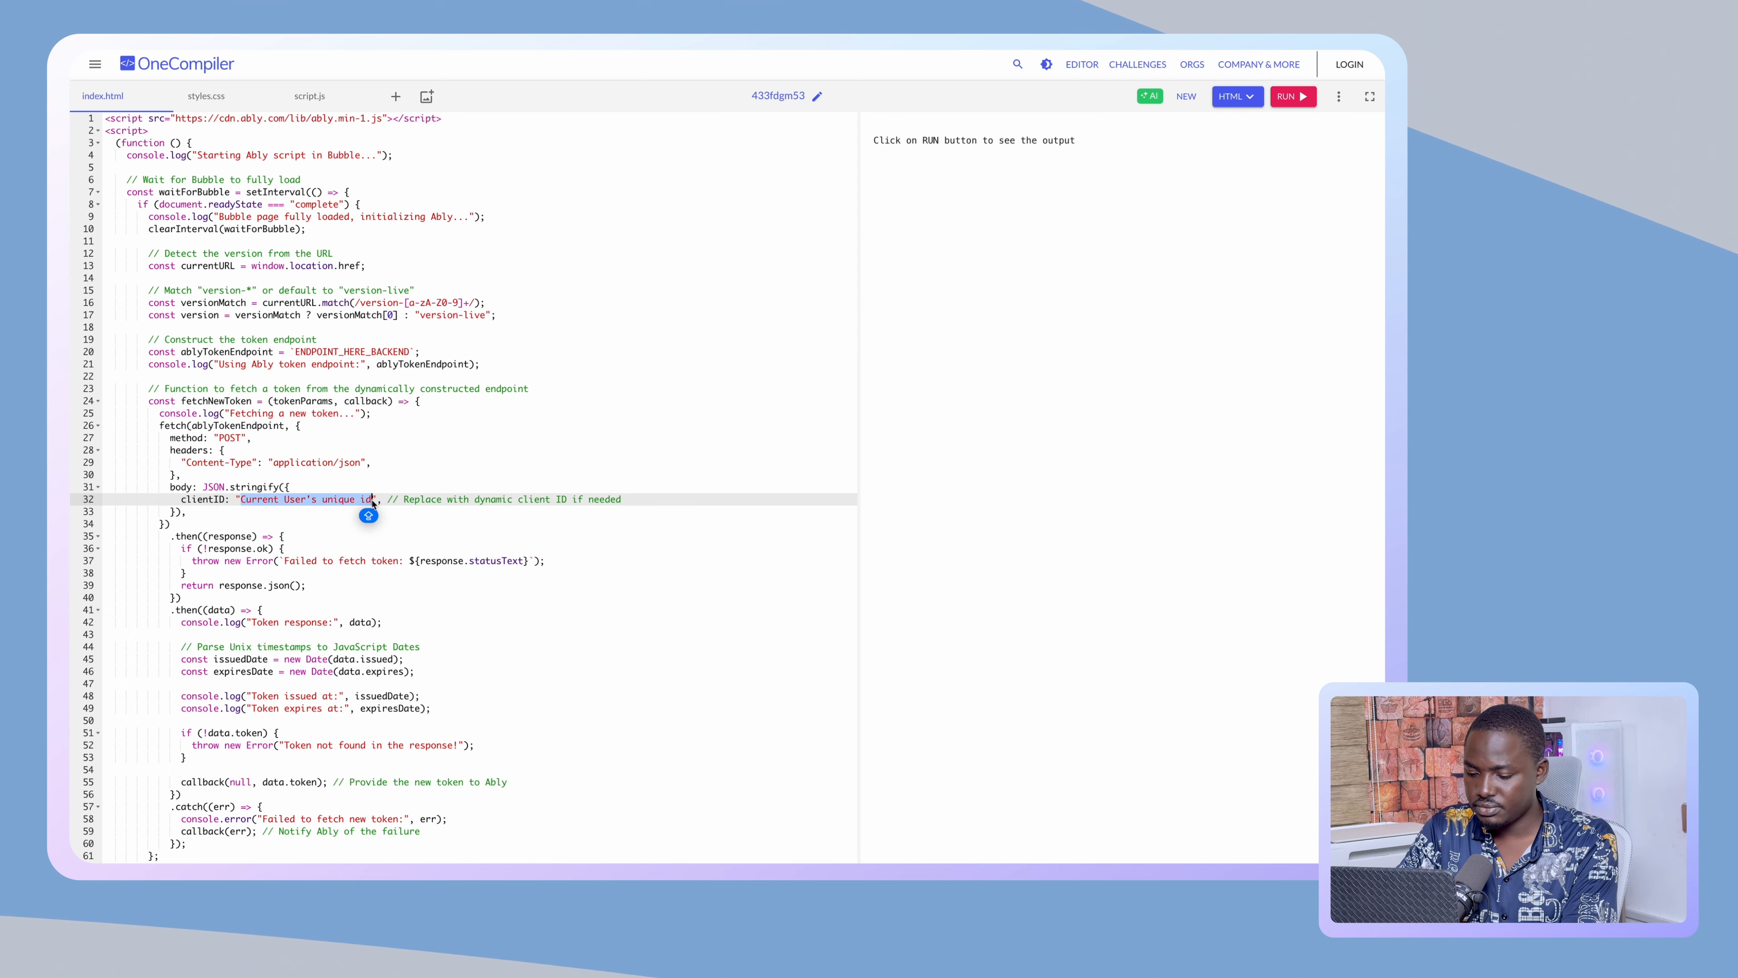
pyautogui.write('us')
pyautogui.press('BackSpace')
pyautogui.press('BackSpace')
pyautogui.write('USER')
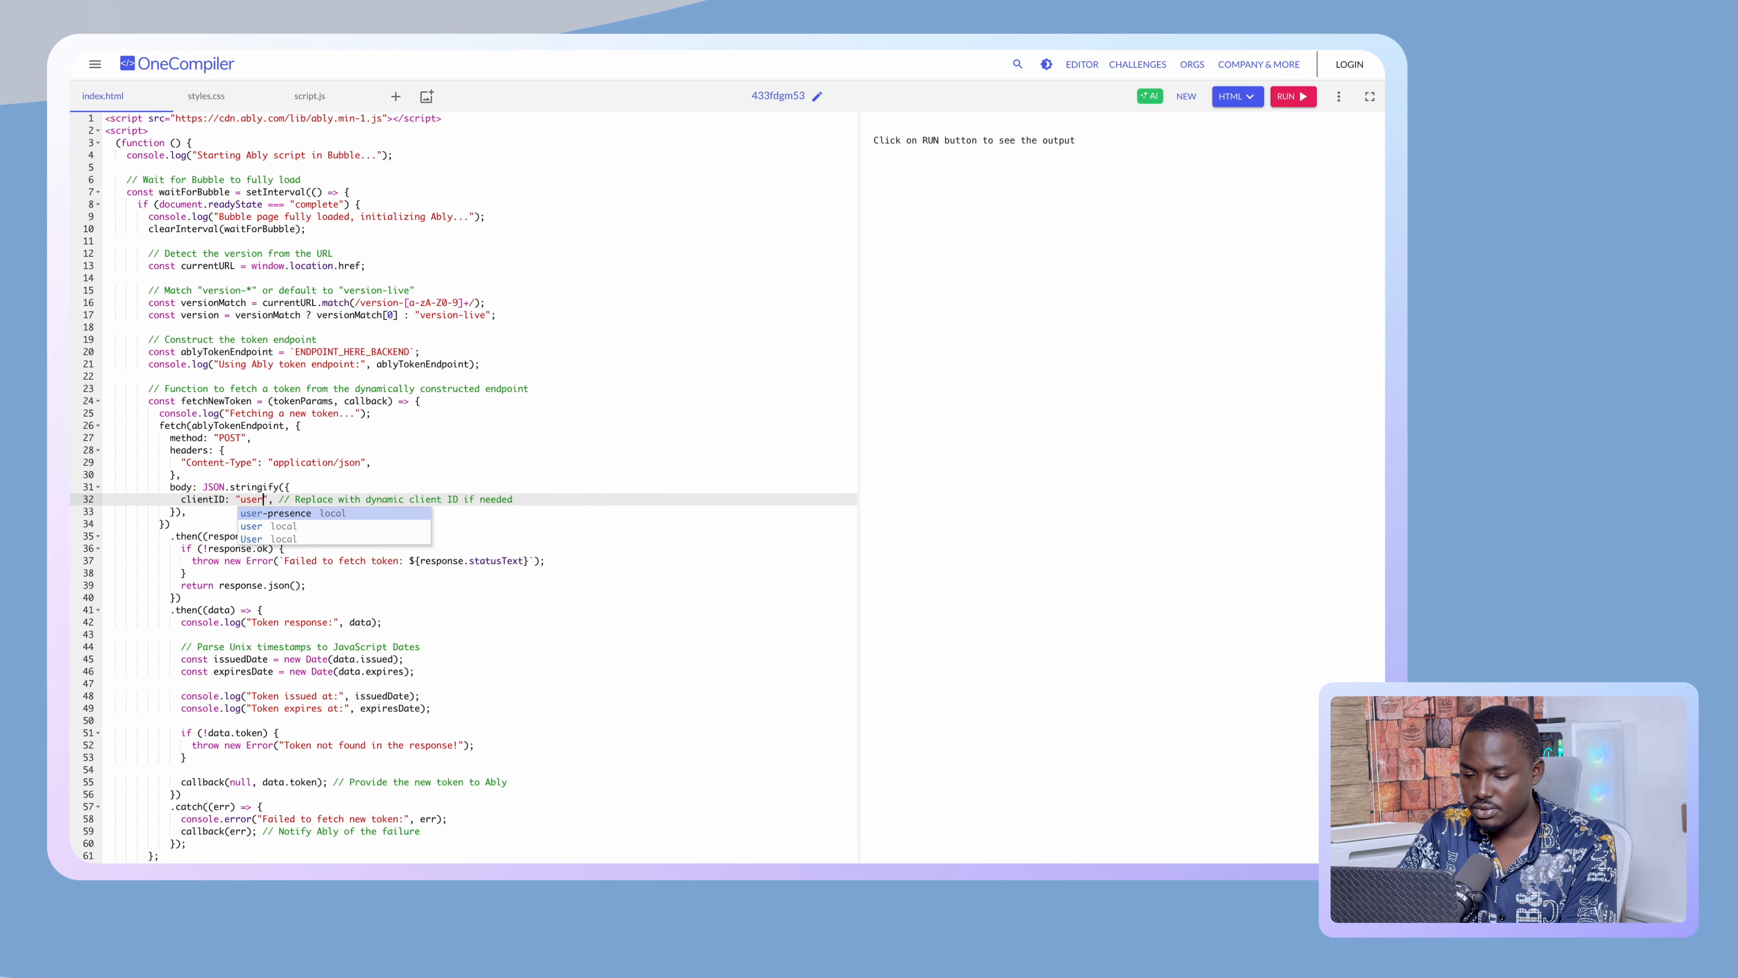
pyautogui.write('_ID')
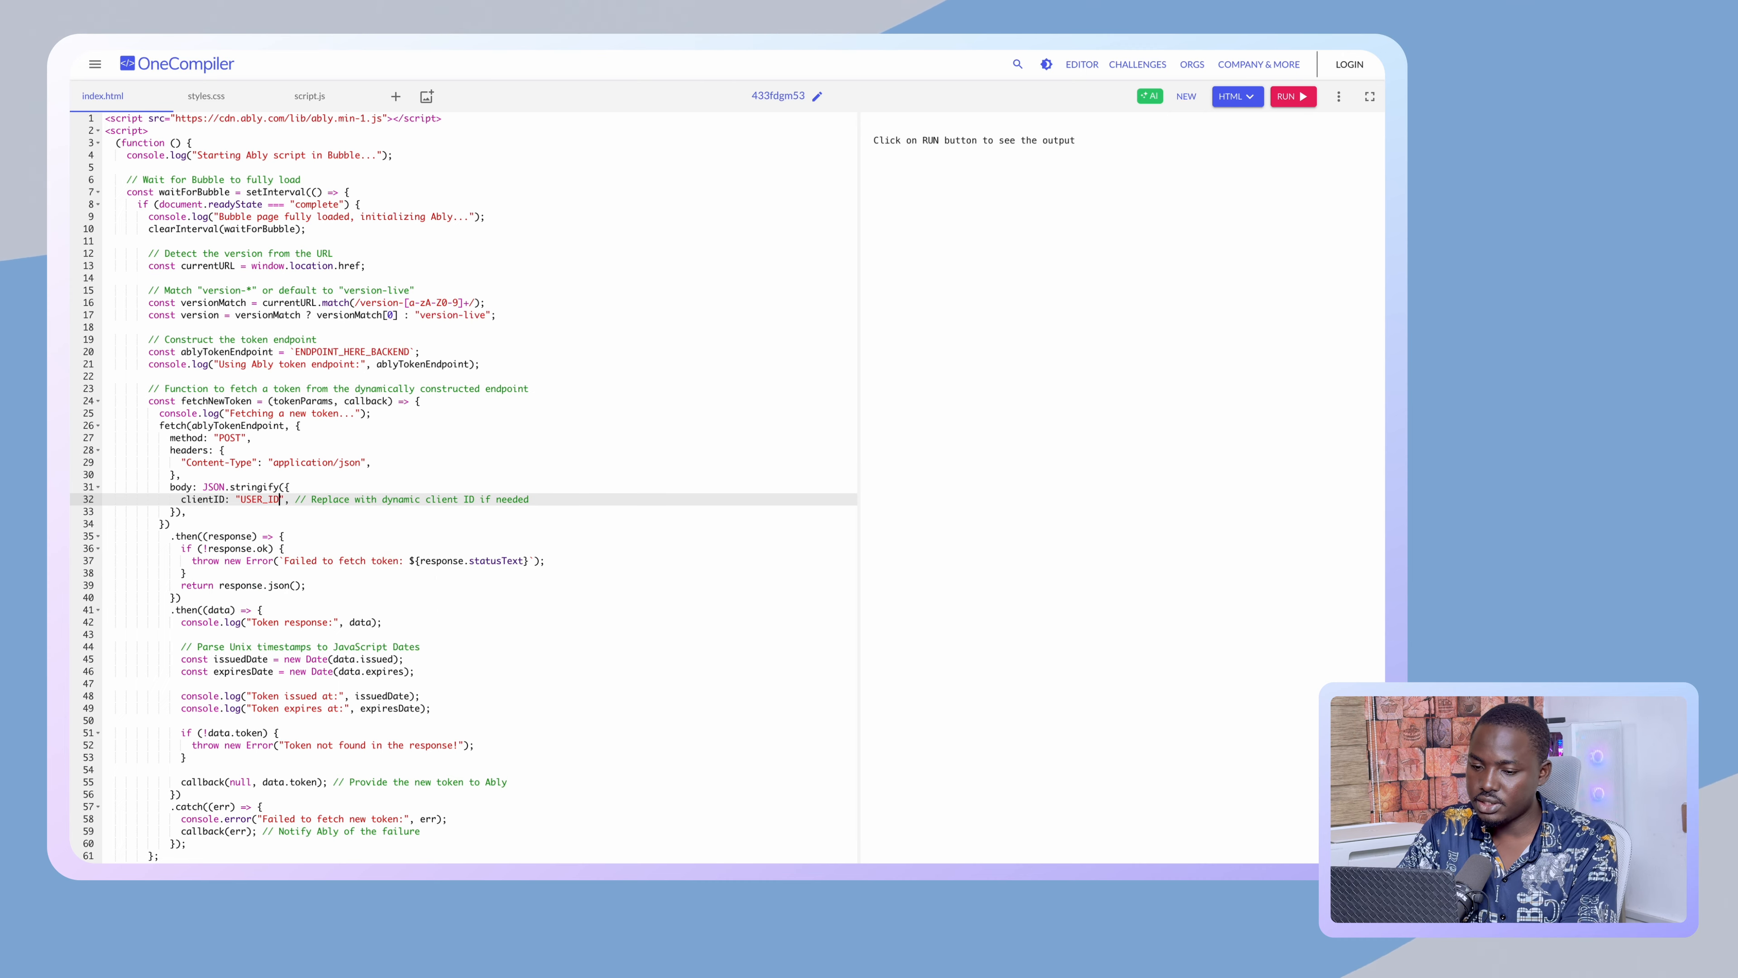
# - Review the ablyTokenEndpoint variable and its ENDPOINT_HERE_BACKEND placeholder
pyautogui.hotkey('ctrl', 'a')
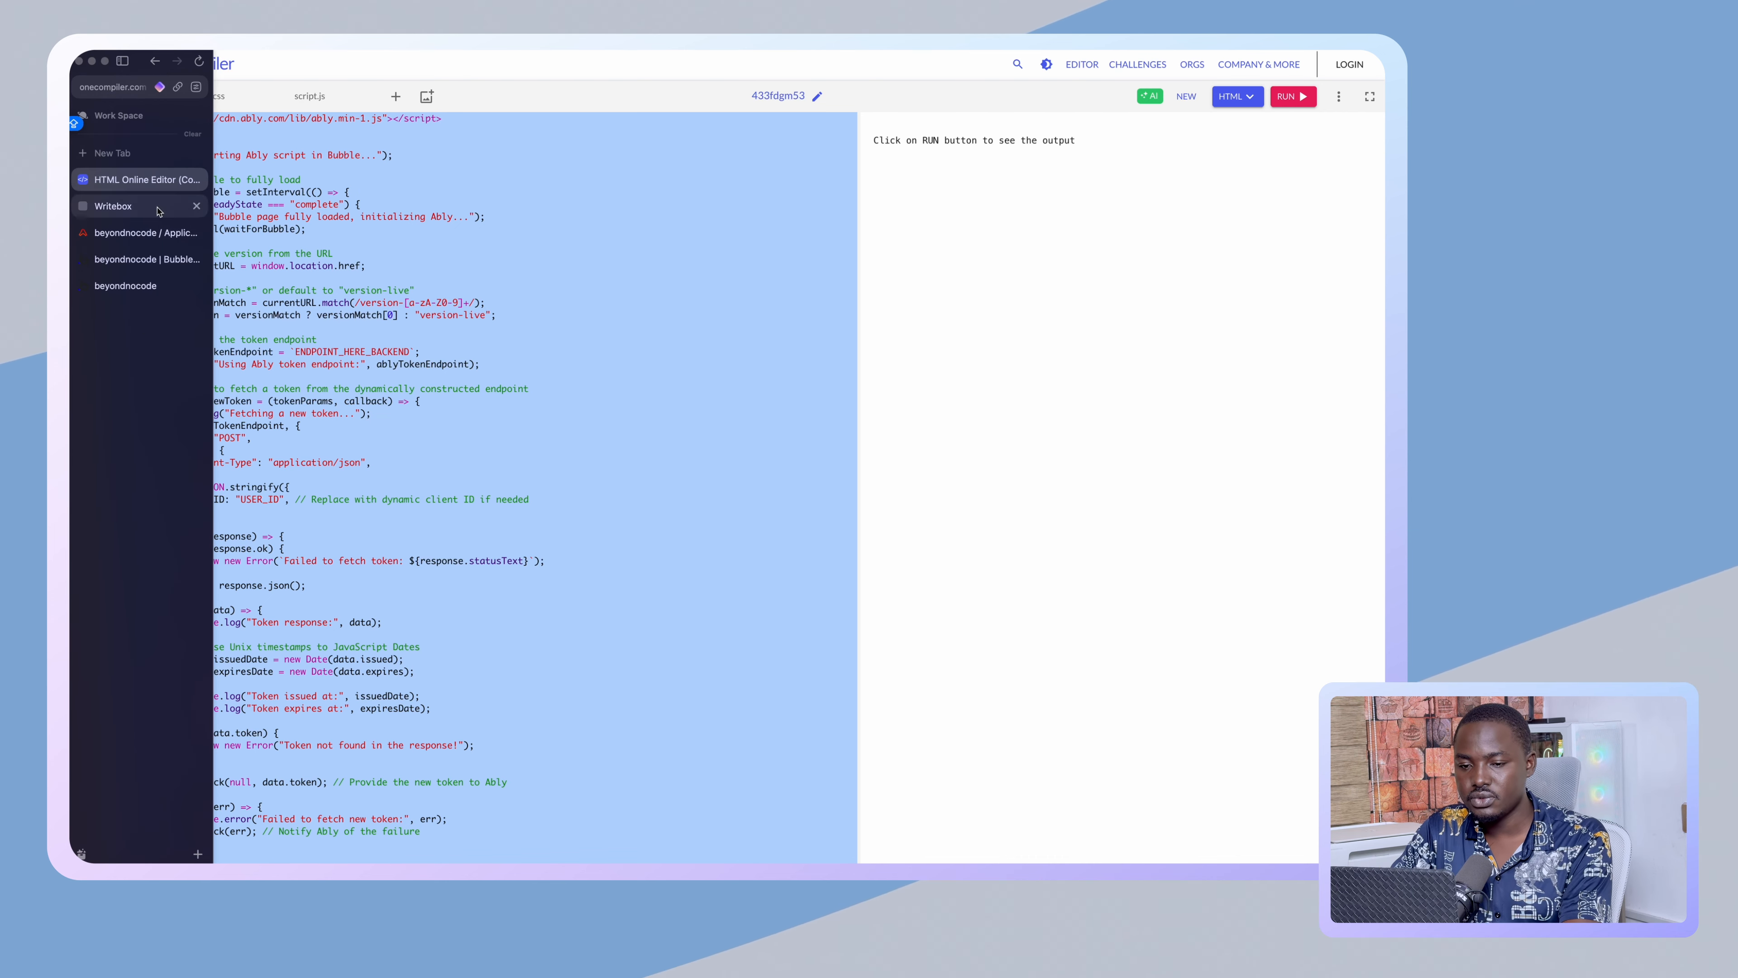
pyautogui.click(301, 217)
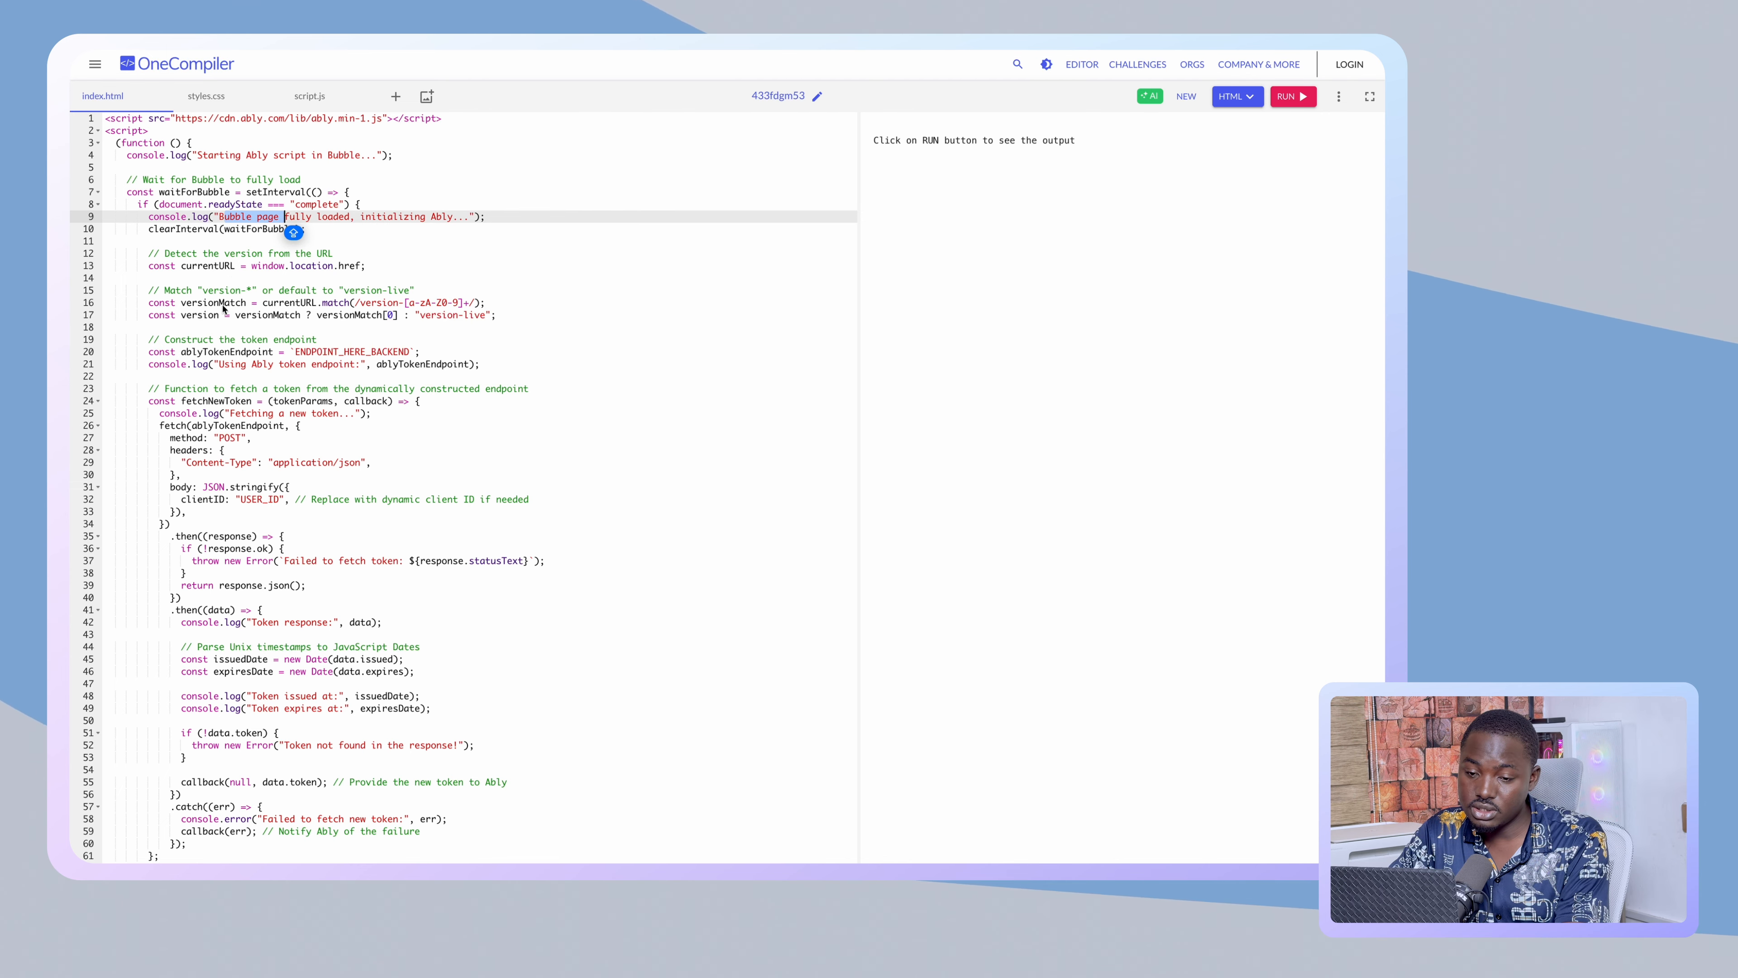
pyautogui.click(228, 325)
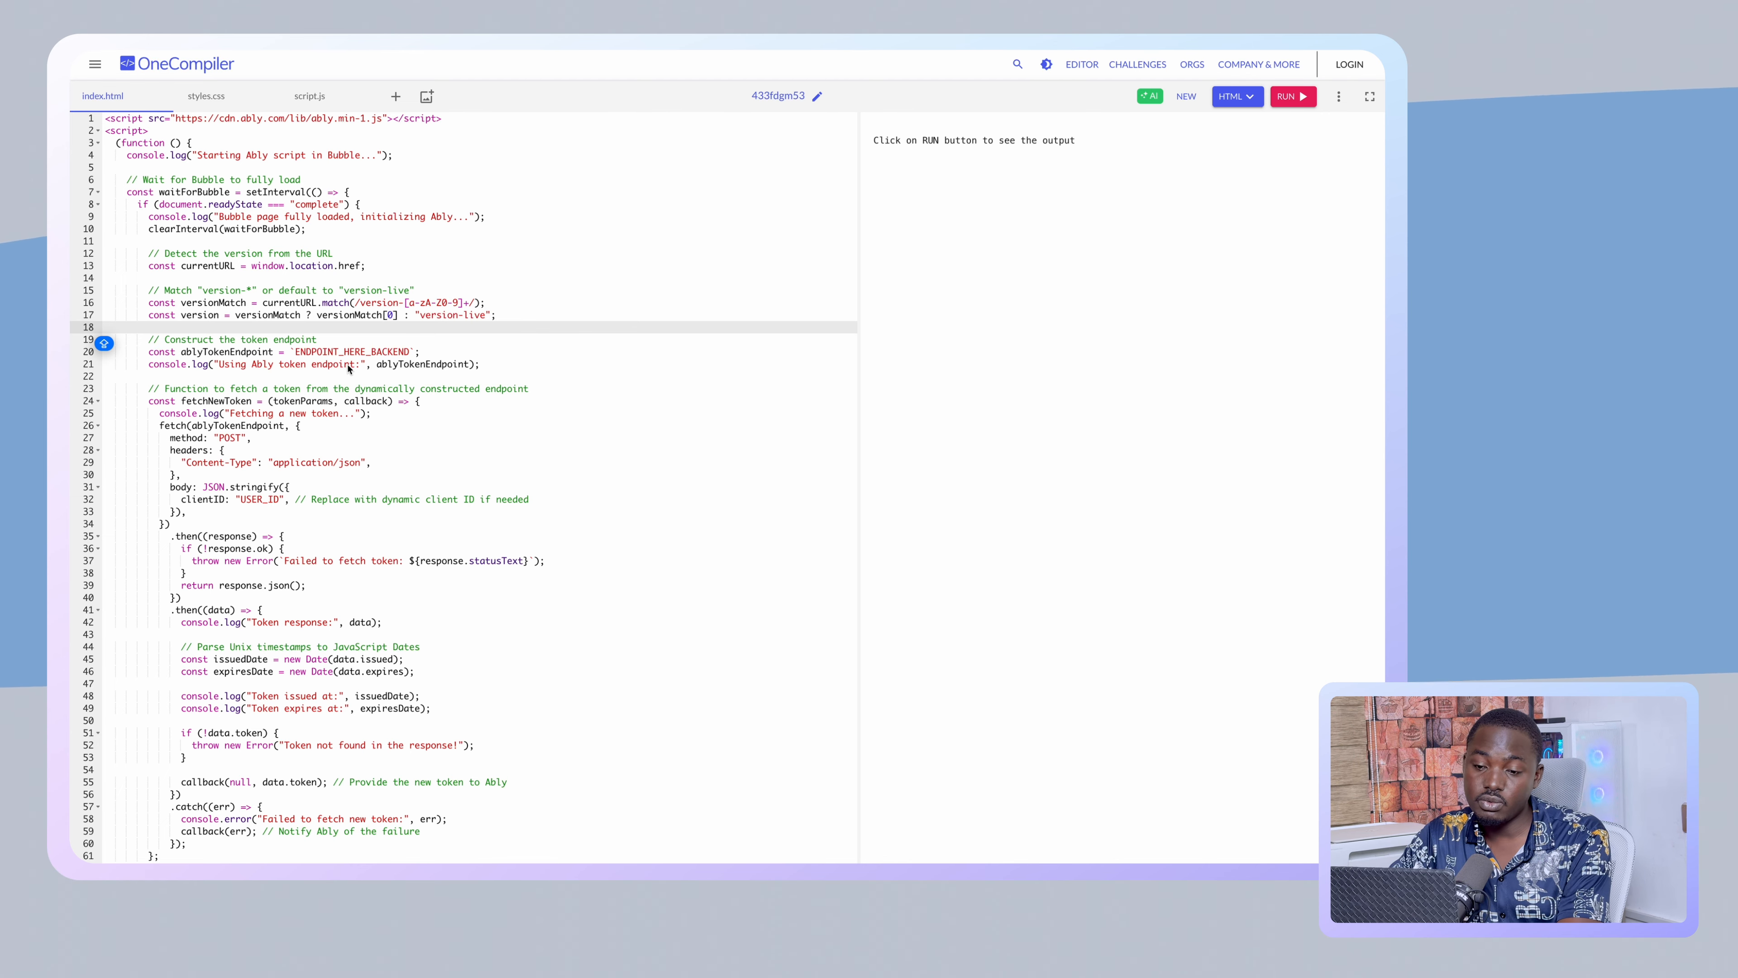
pyautogui.doubleClick(196, 355)
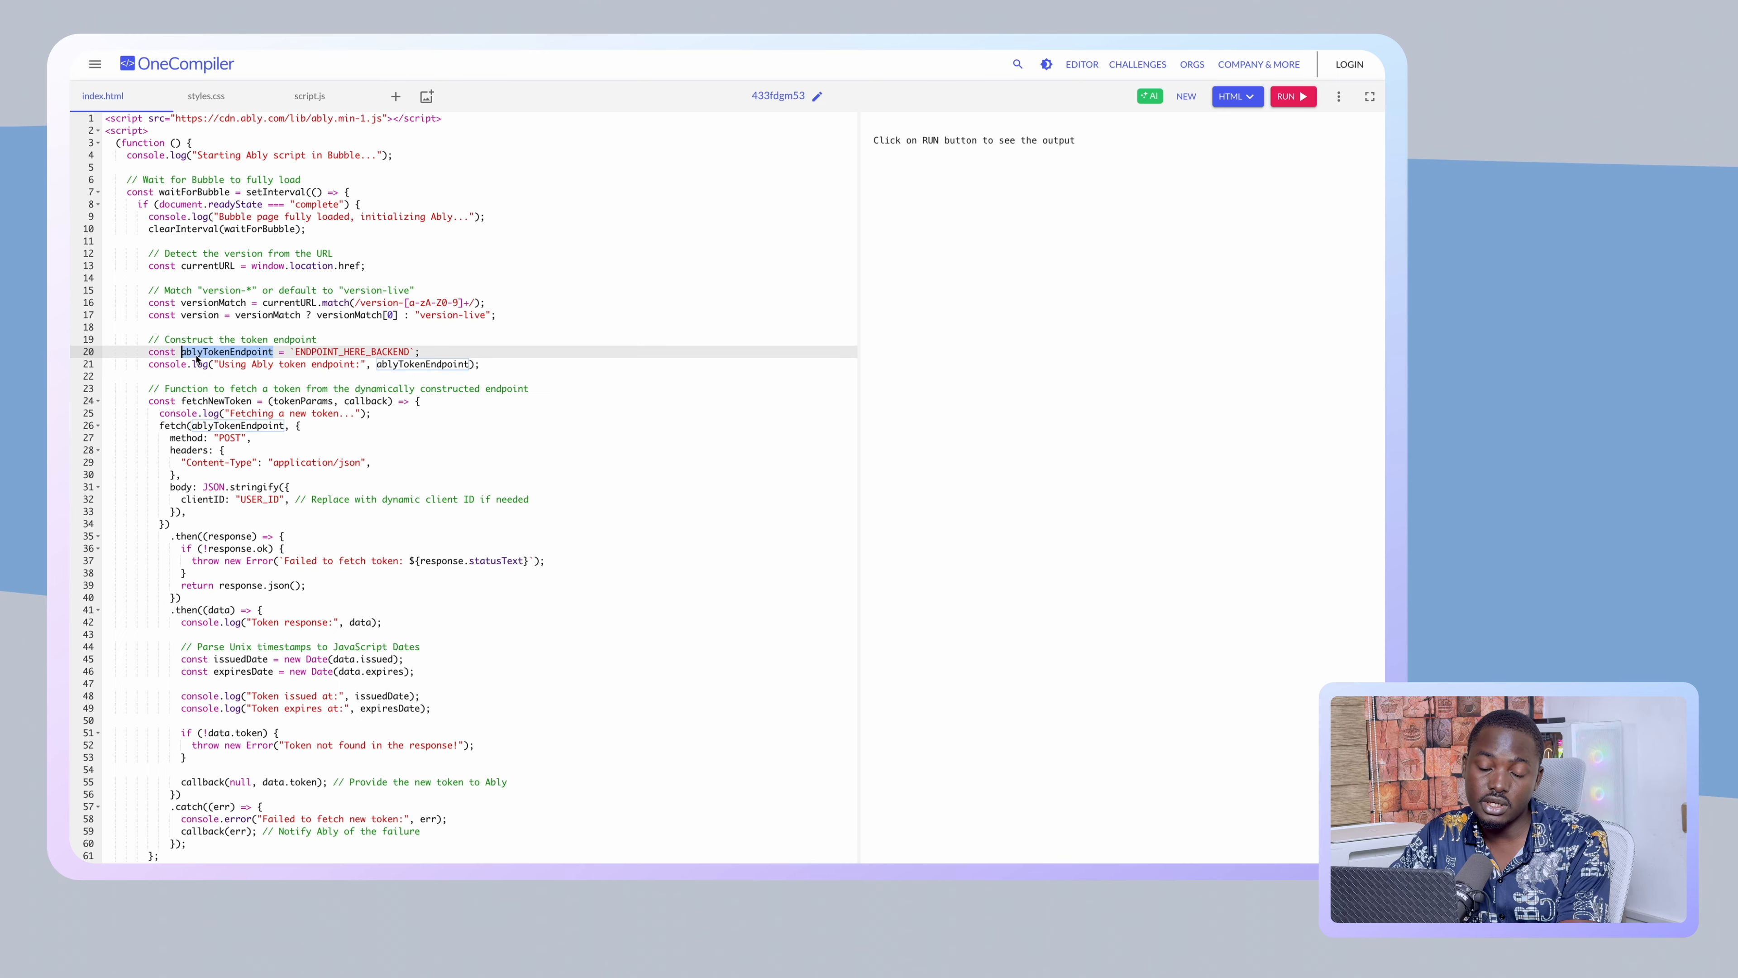
pyautogui.doubleClick(310, 353)
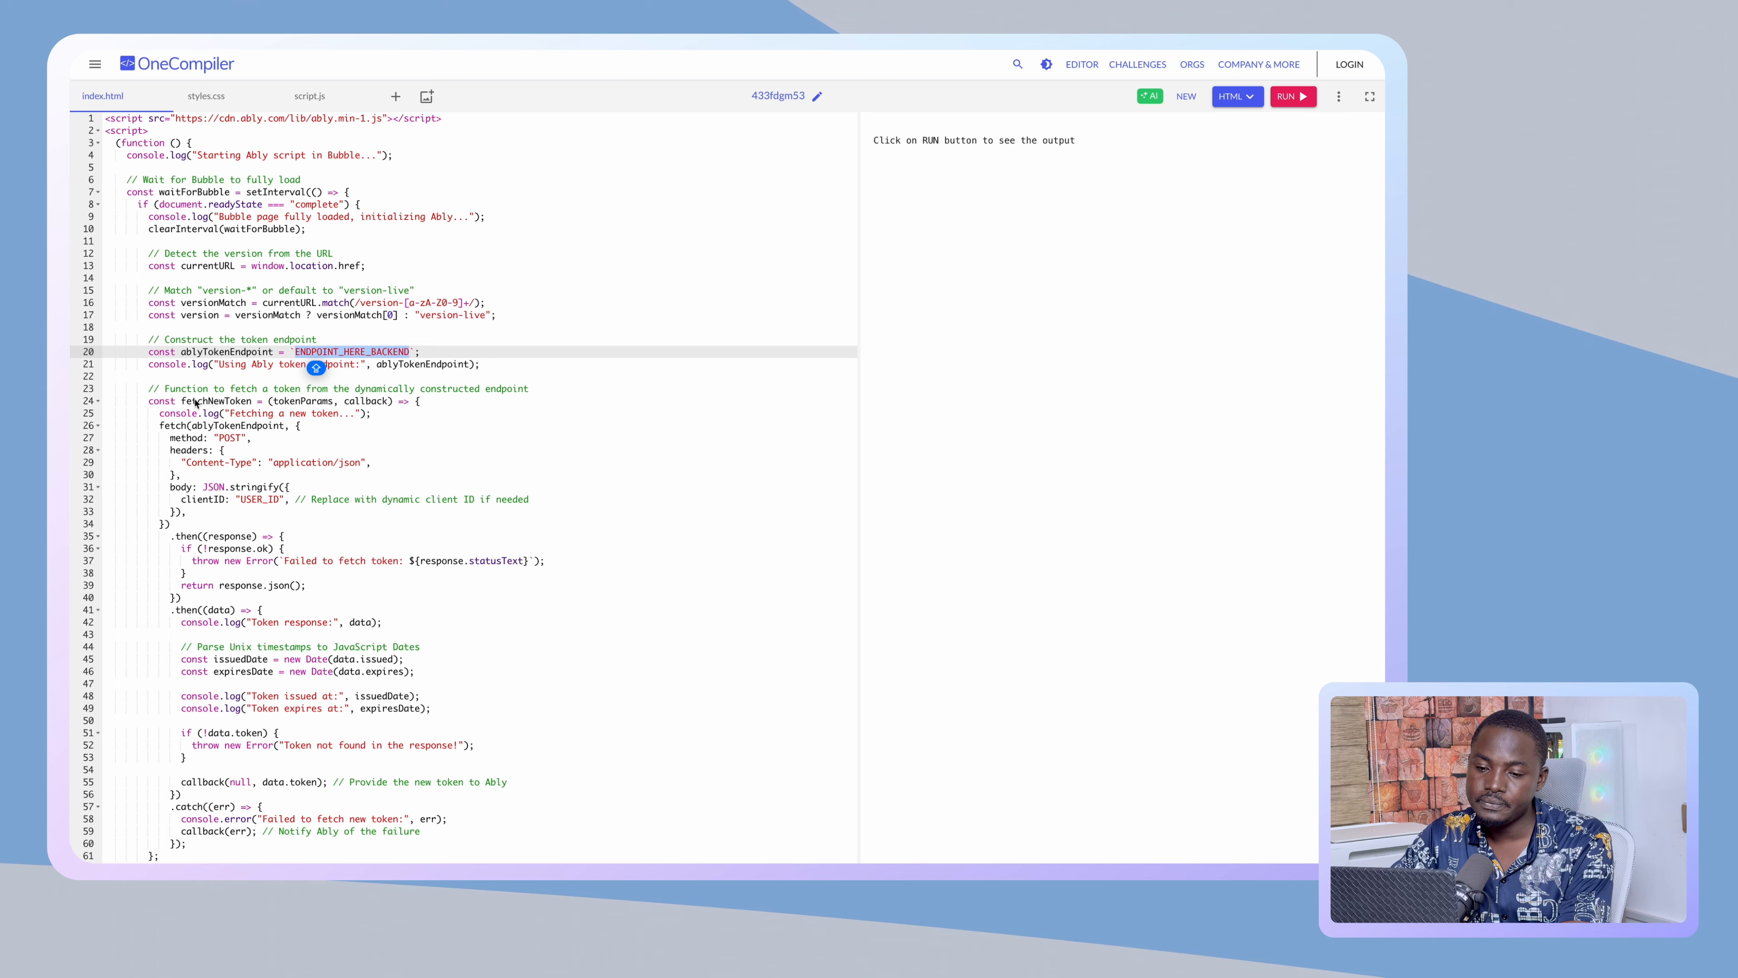
# - Inspect the connection code's bubble_fn_online call in the connected handler
pyautogui.moveTo(141, 405); pyautogui.dragTo(291, 484)
pyautogui.scroll(-5, 298, 506)
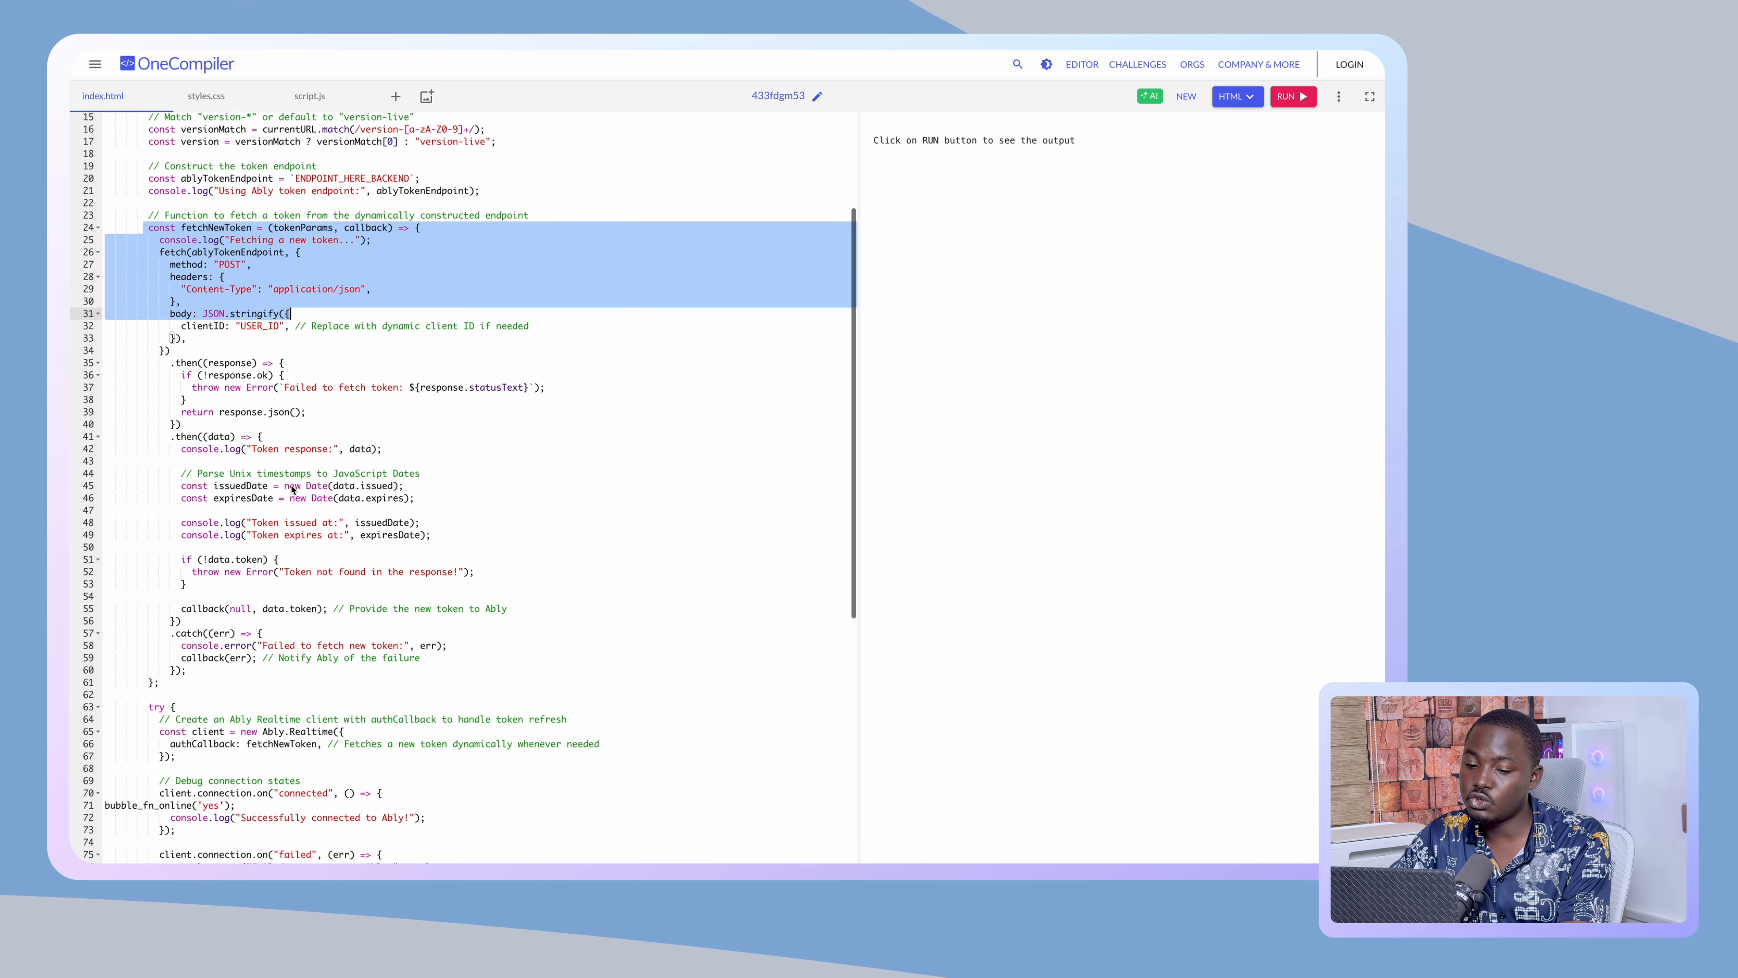
pyautogui.scroll(-4, 303, 534)
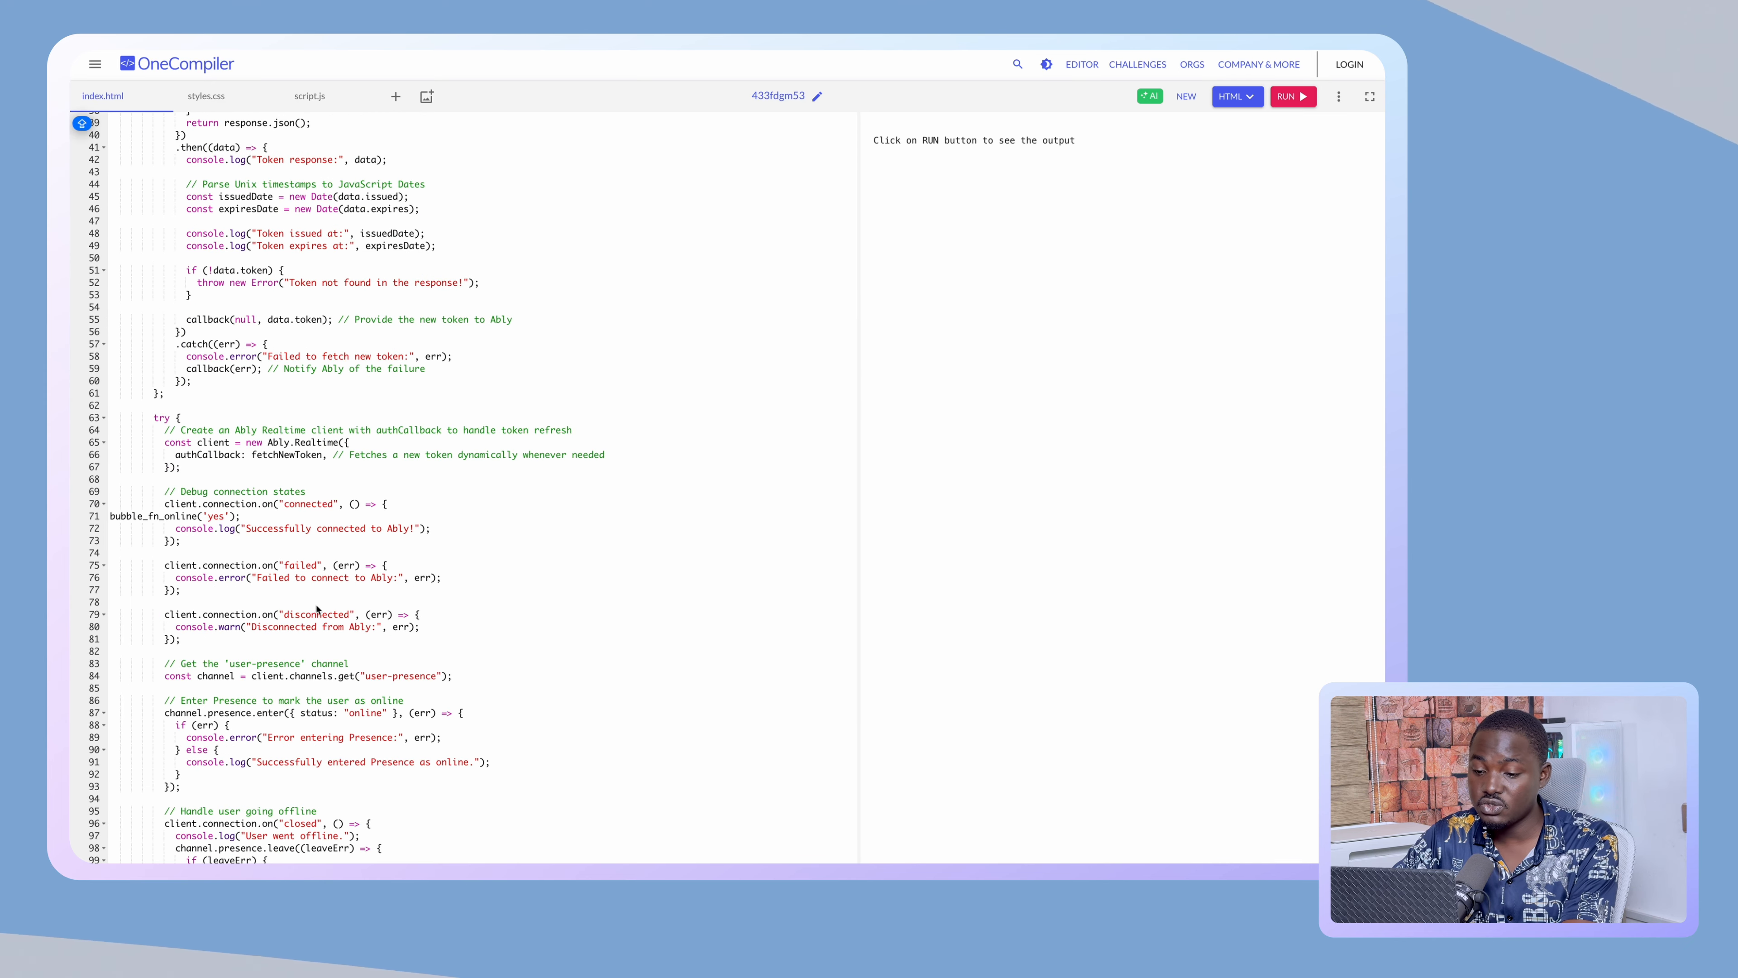
pyautogui.scroll(-2, 317, 608)
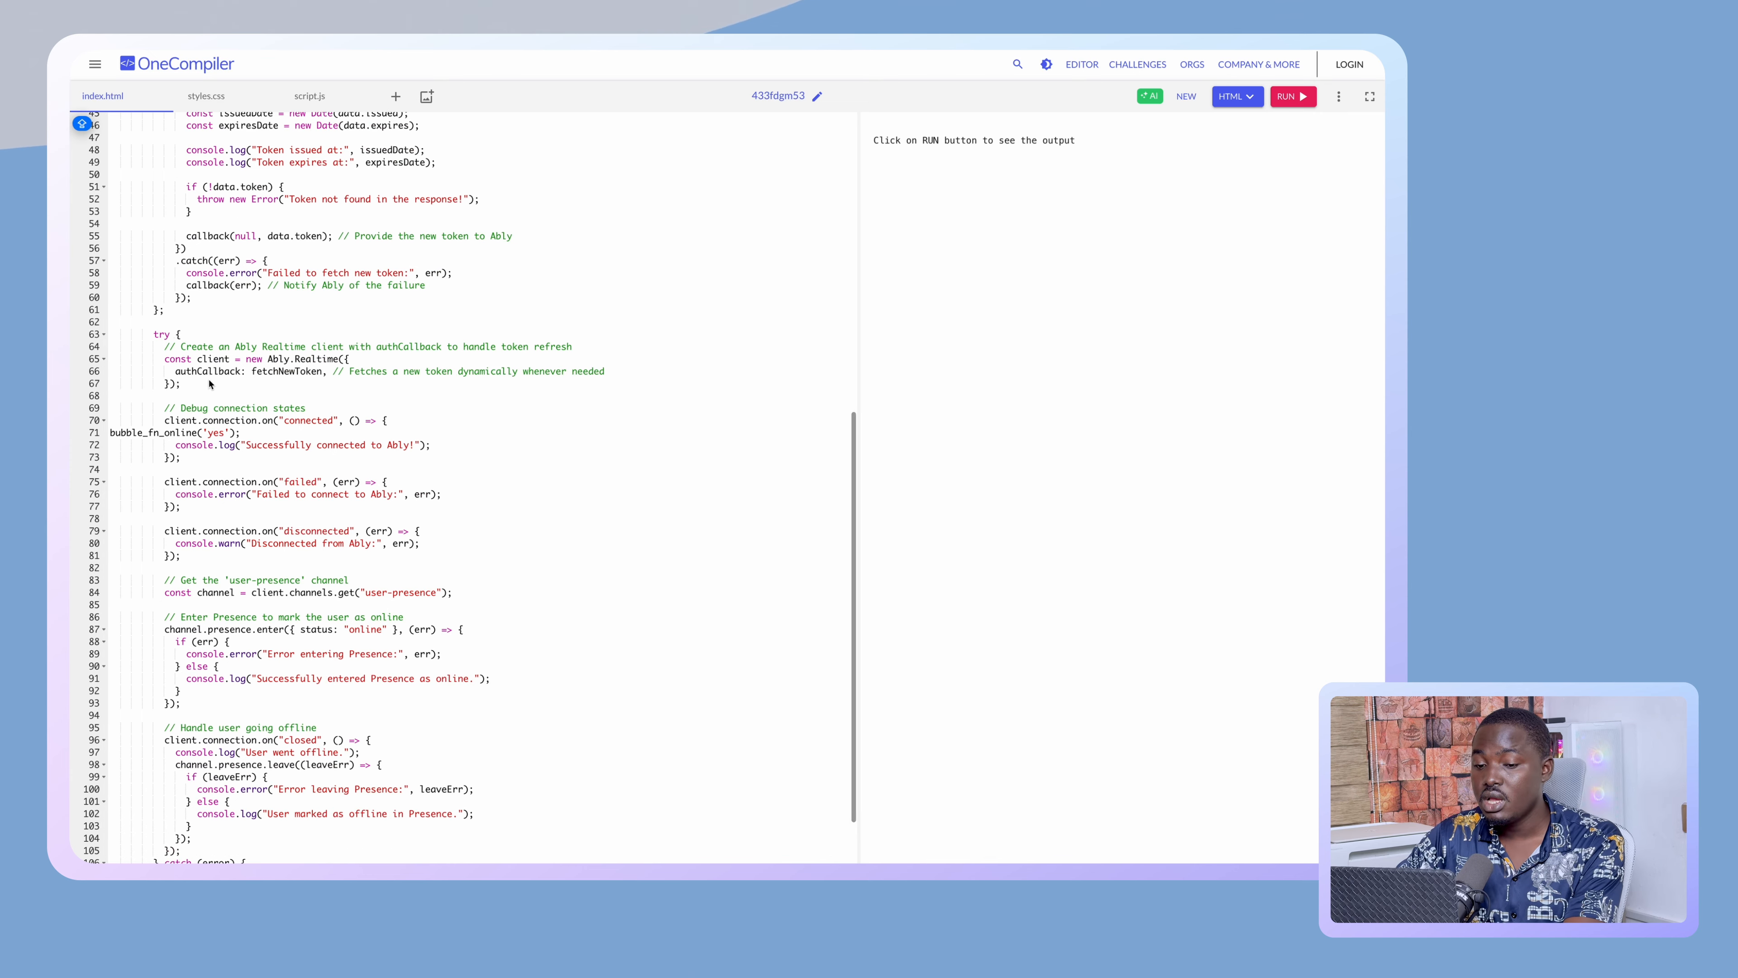
pyautogui.moveTo(154, 334); pyautogui.dragTo(313, 482)
pyautogui.scroll(-3, 313, 482)
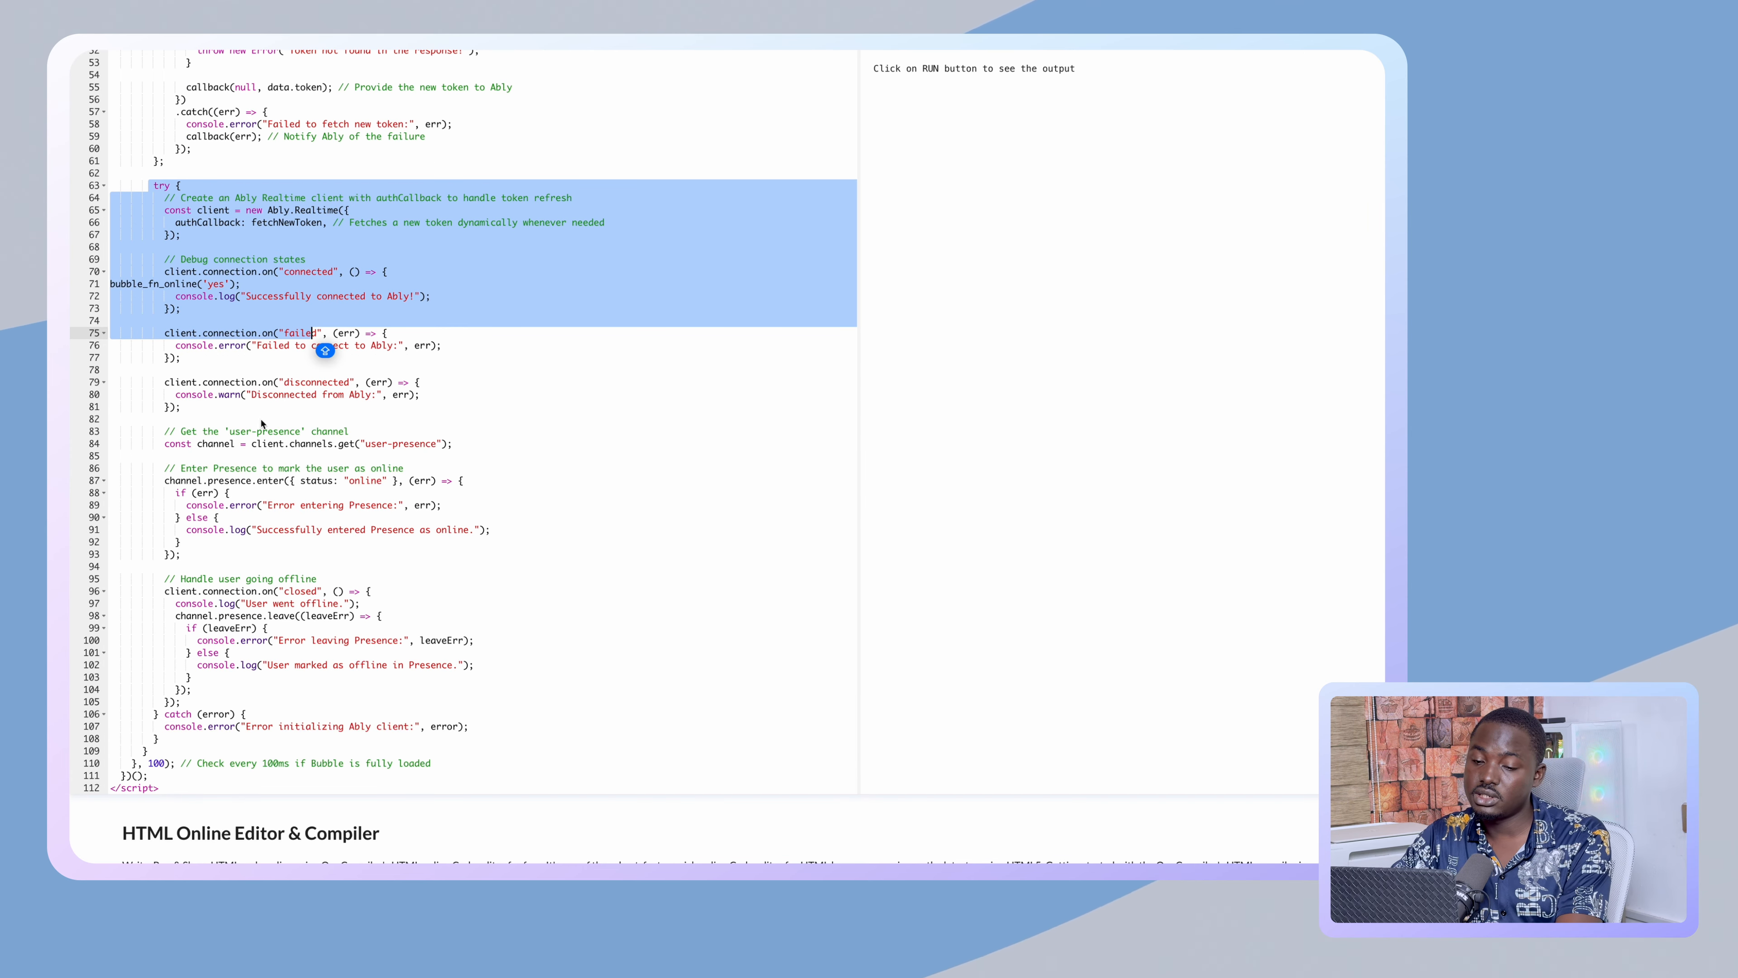
pyautogui.click(166, 285)
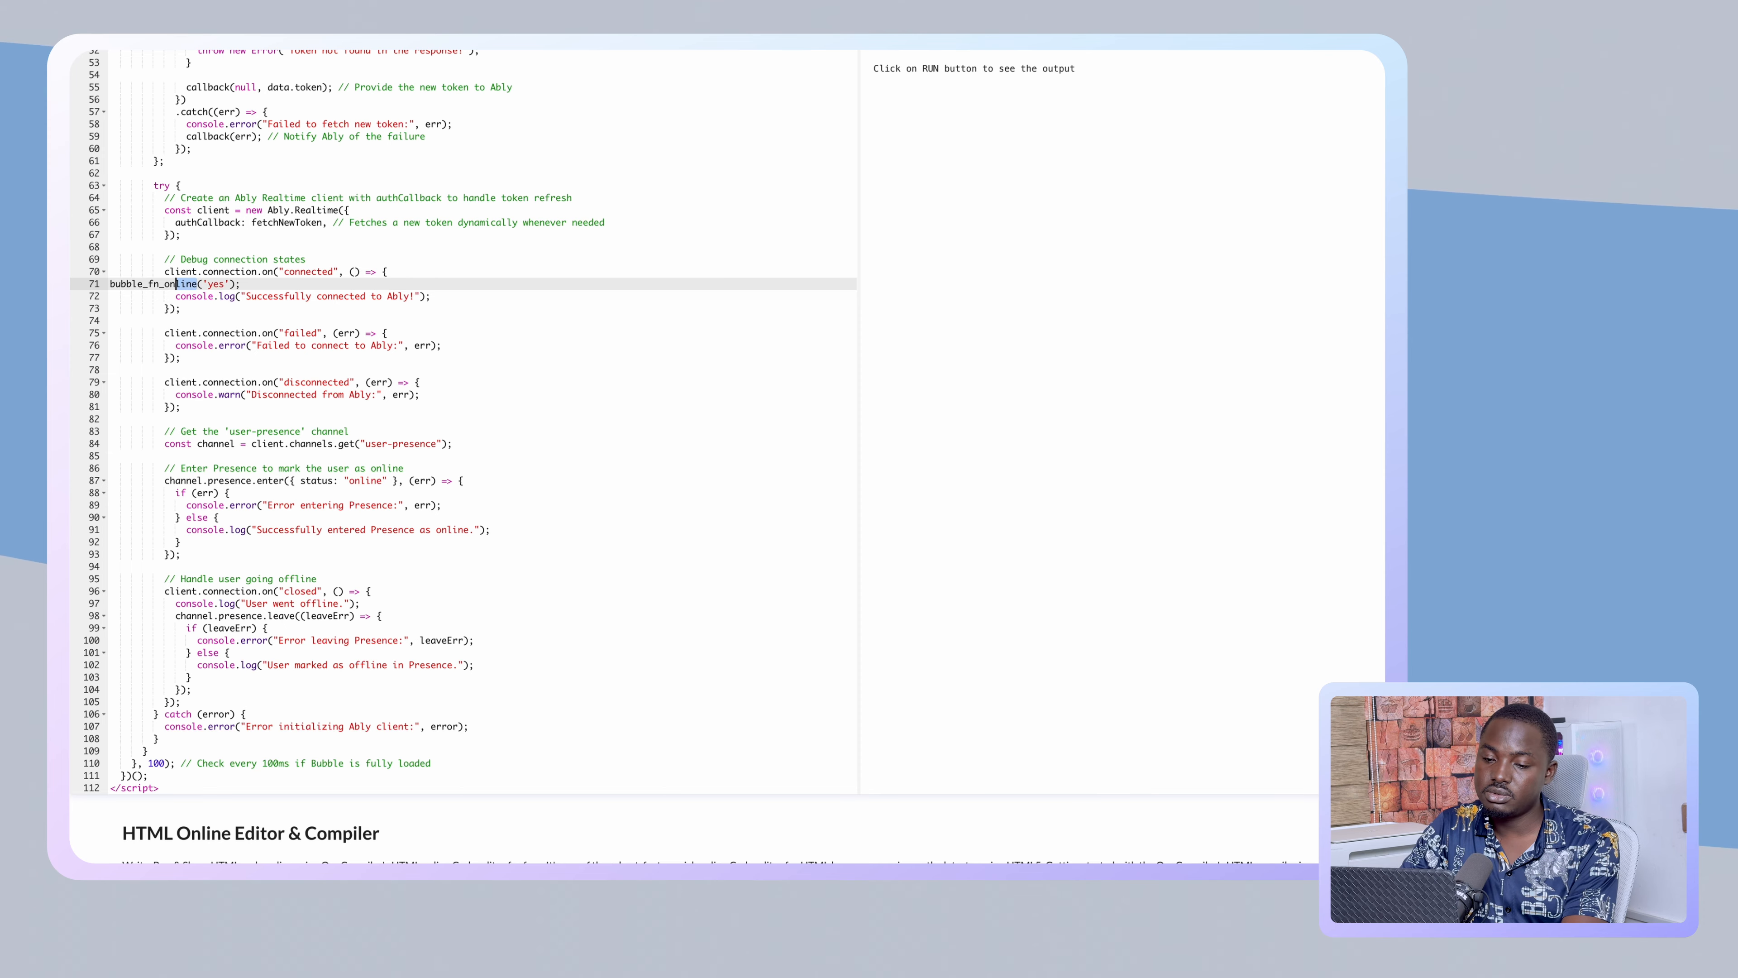
pyautogui.moveTo(73, 283)
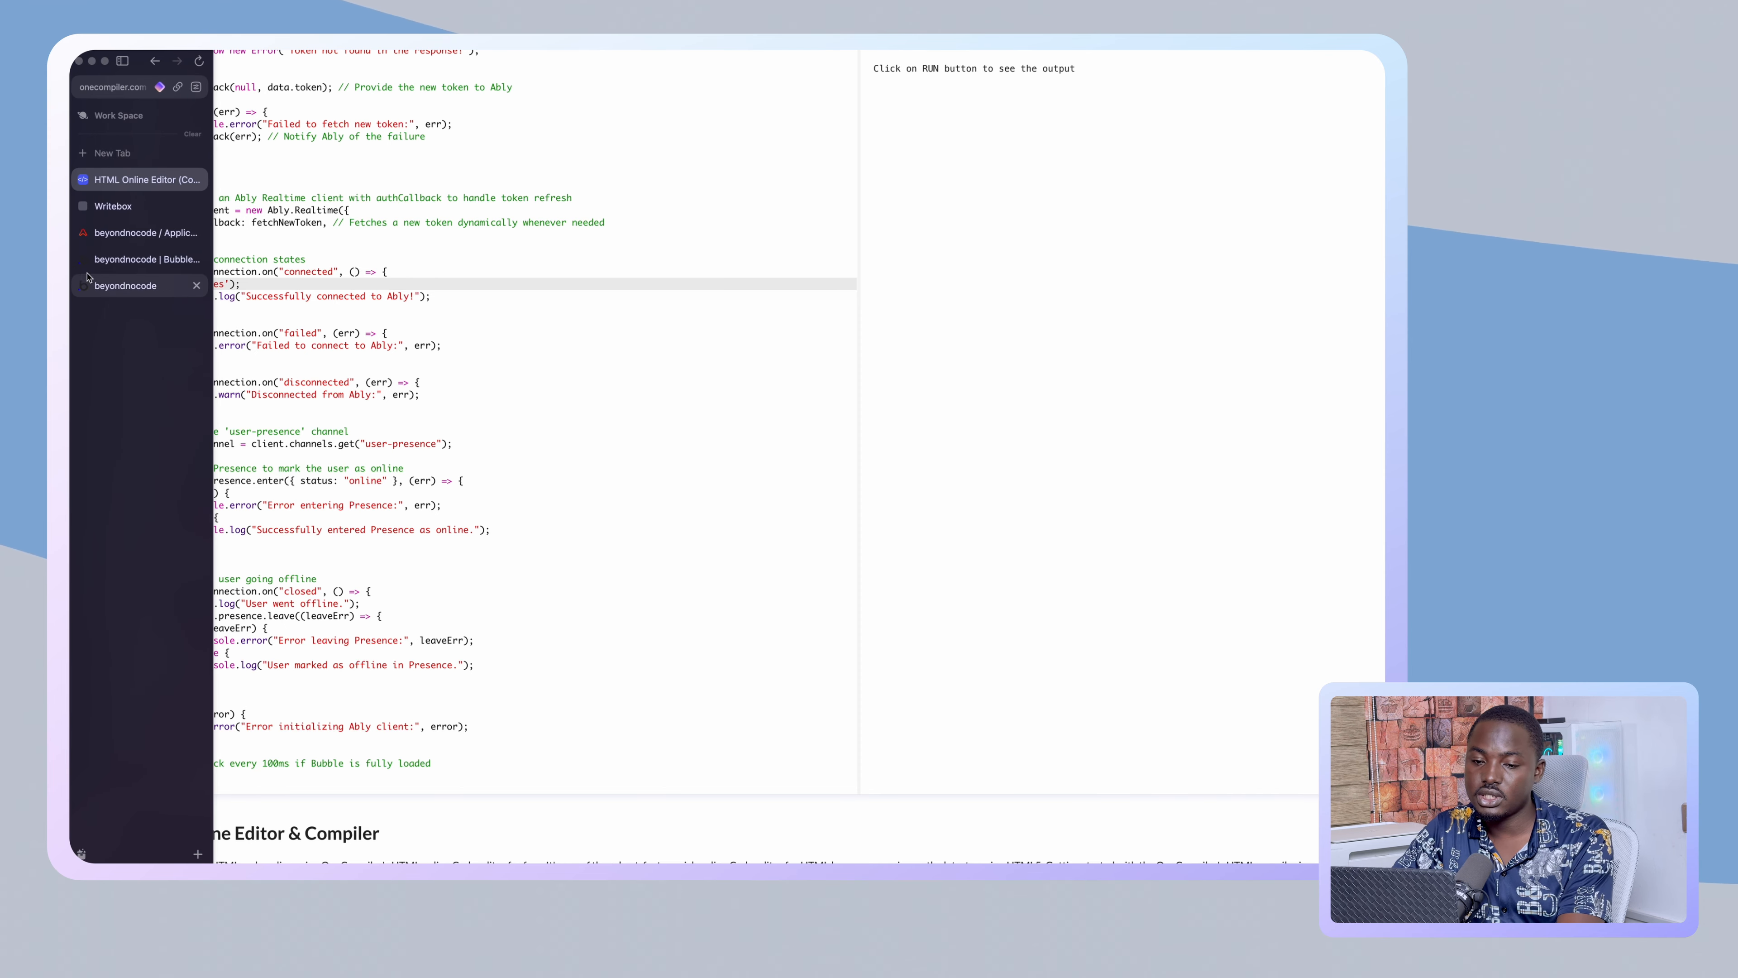
pyautogui.click(118, 260)
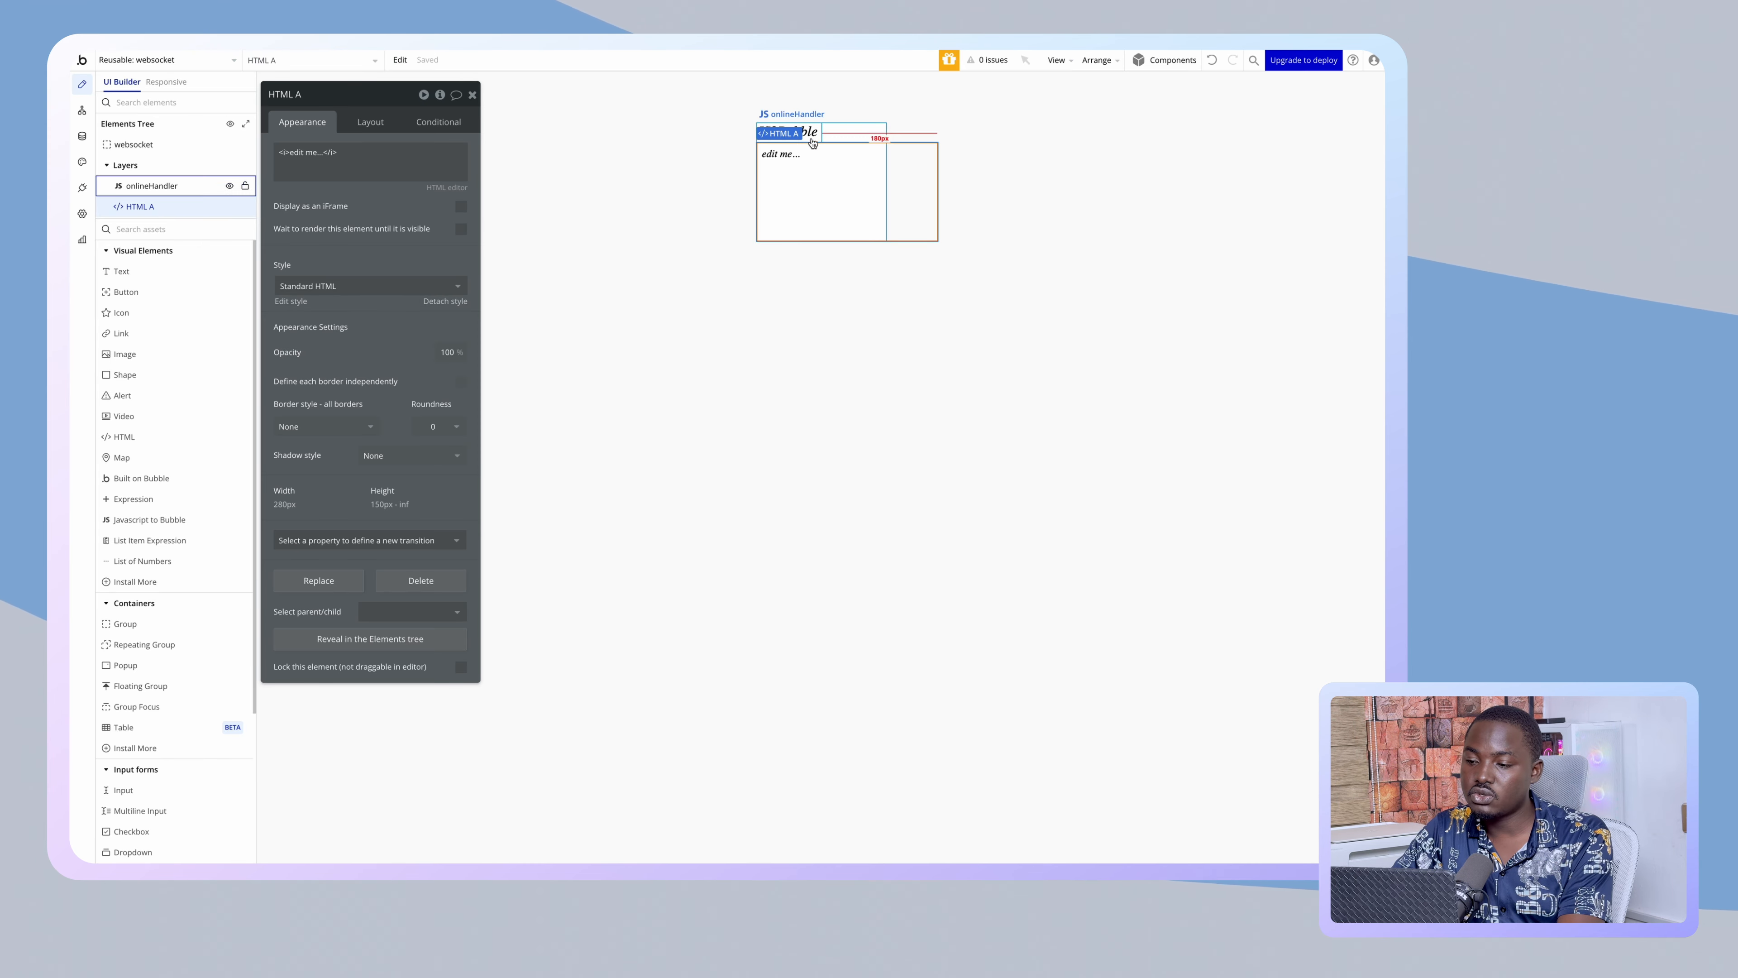
# - Rename the JS2Bubble element and its bubble_fn_suffix to 'online'
pyautogui.click(792, 130)
pyautogui.click(294, 102)
pyautogui.write('online')
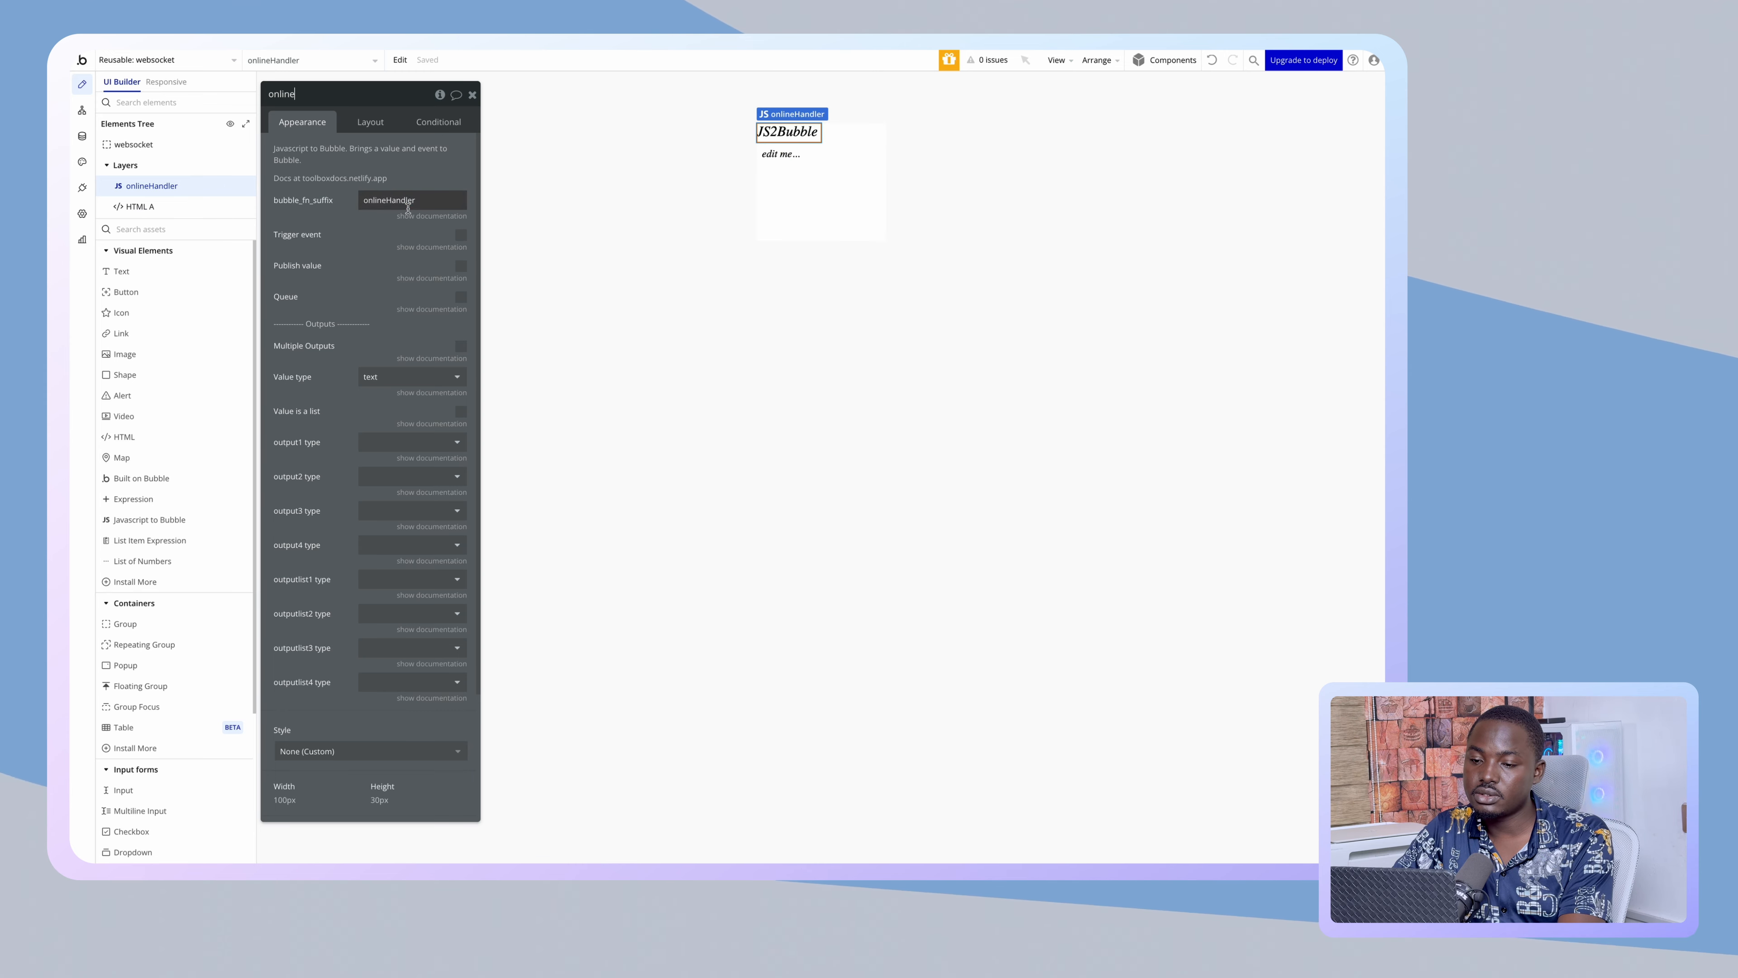
pyautogui.doubleClick(408, 201)
pyautogui.write('online')
# - Copy the whole OneCompiler script into HTML A, then open the API Connector plugin
pyautogui.moveTo(73, 274)
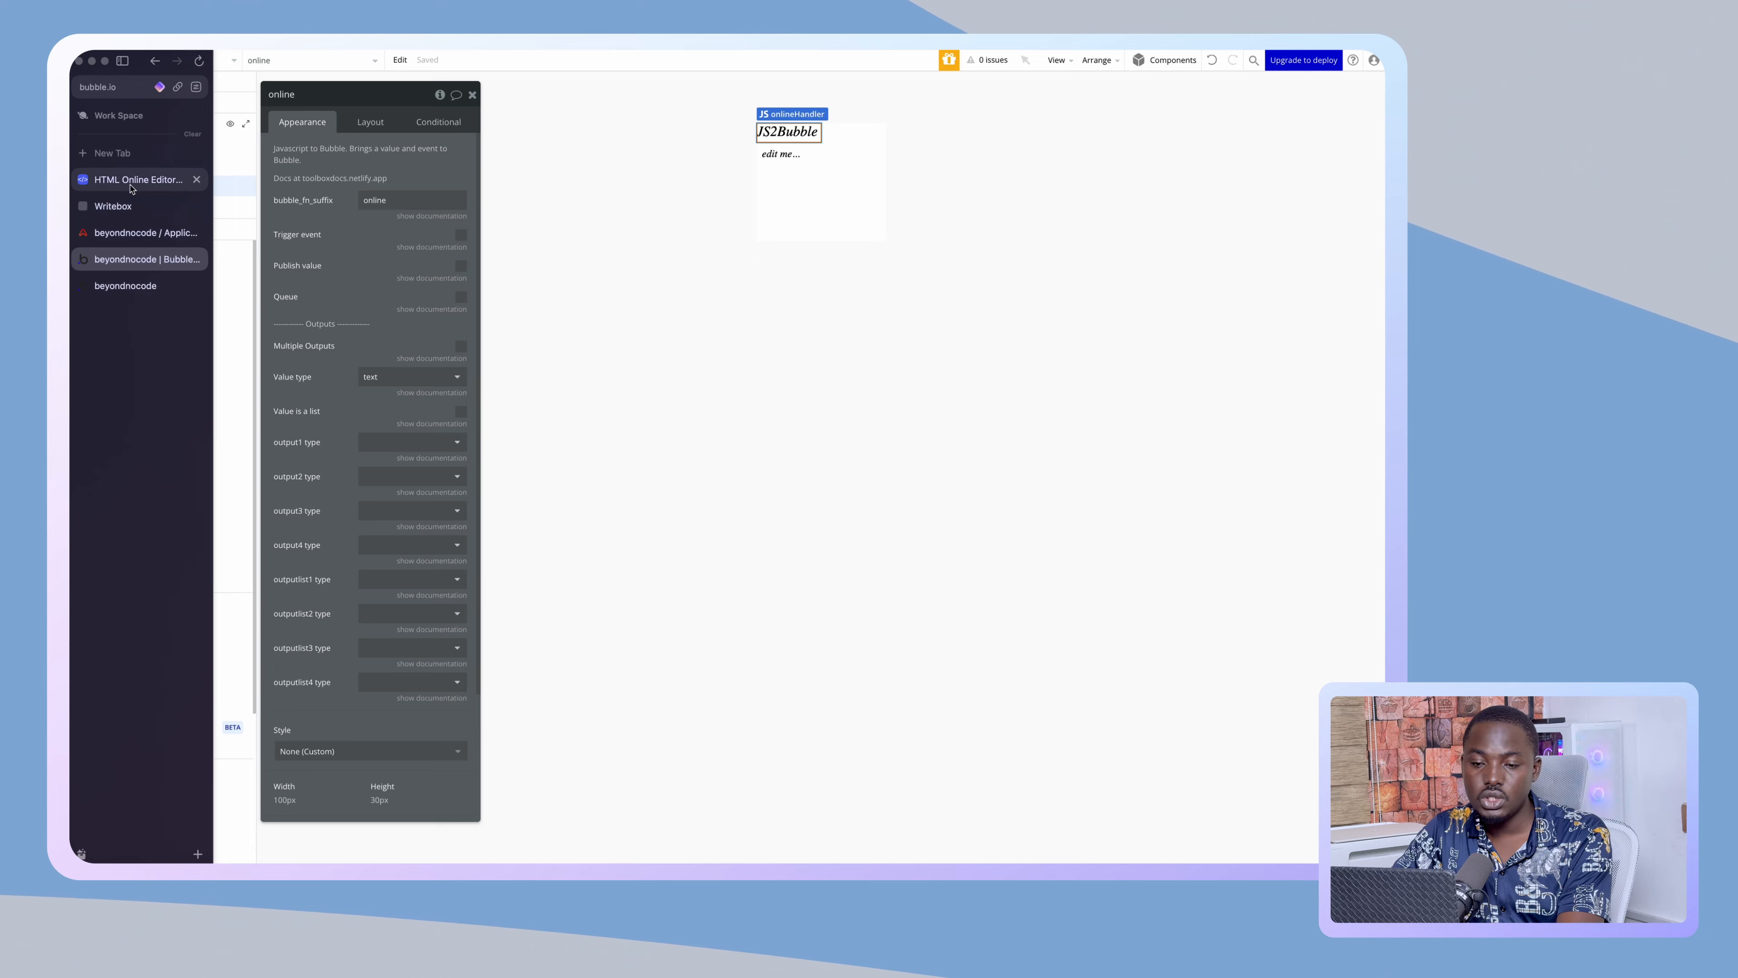
pyautogui.click(146, 179)
pyautogui.press('super+a')
pyautogui.moveTo(73, 261)
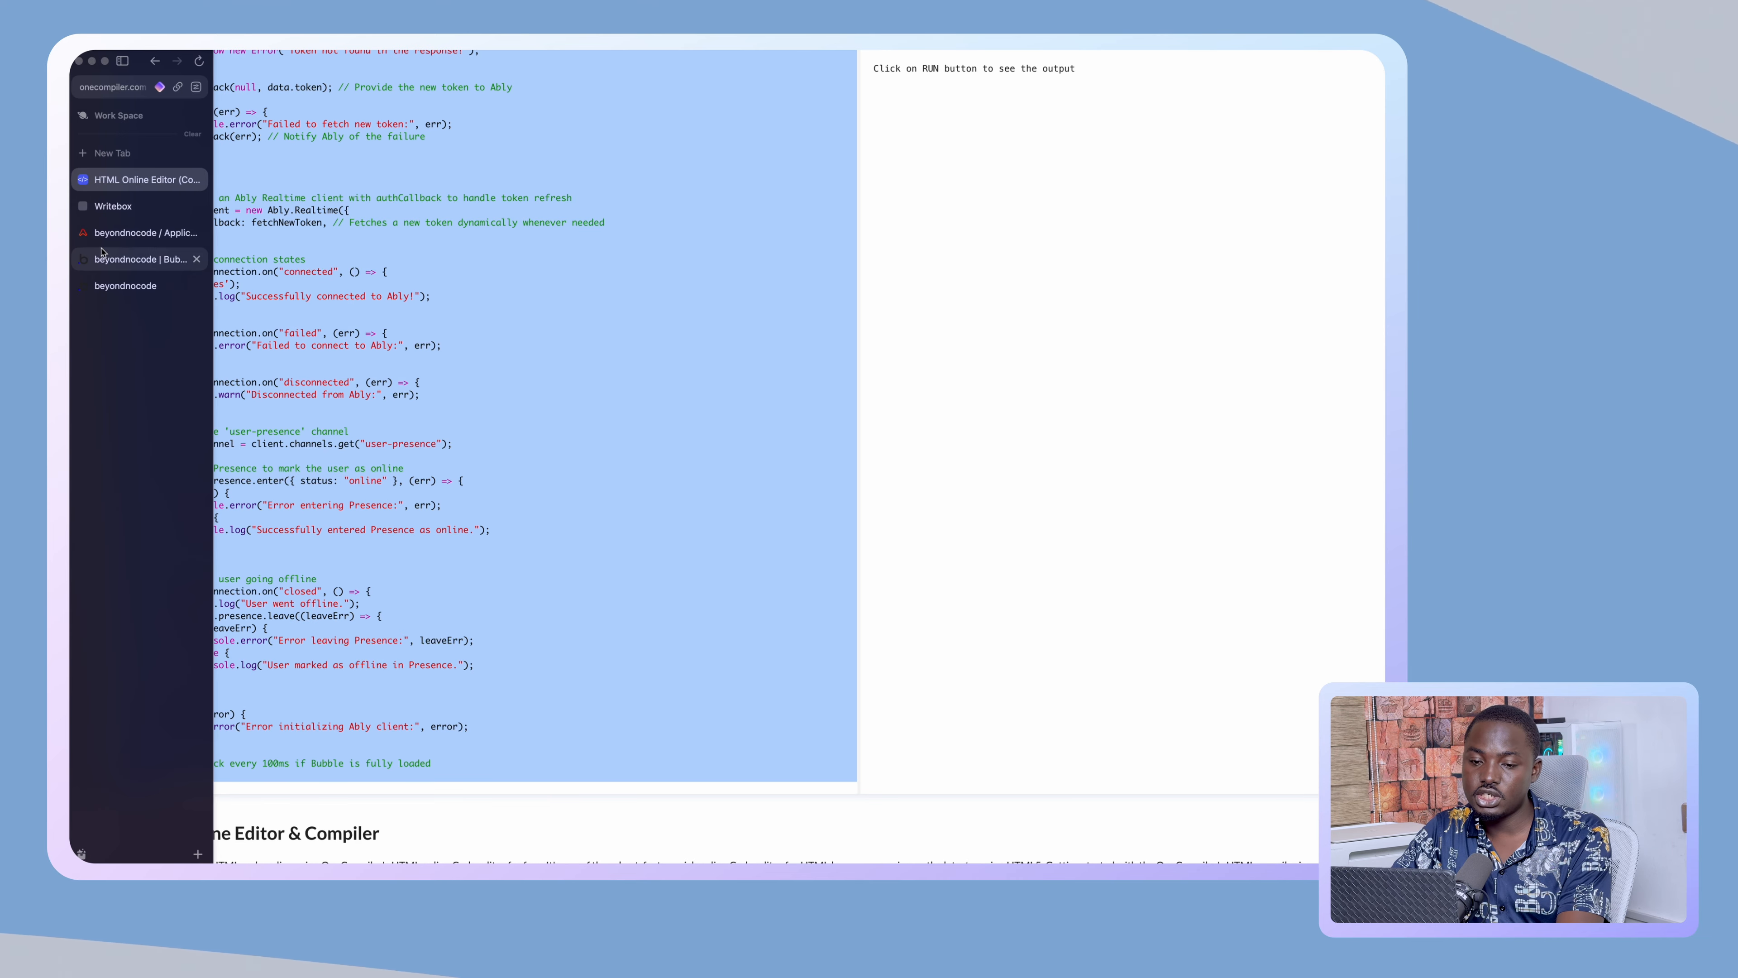
pyautogui.click(128, 259)
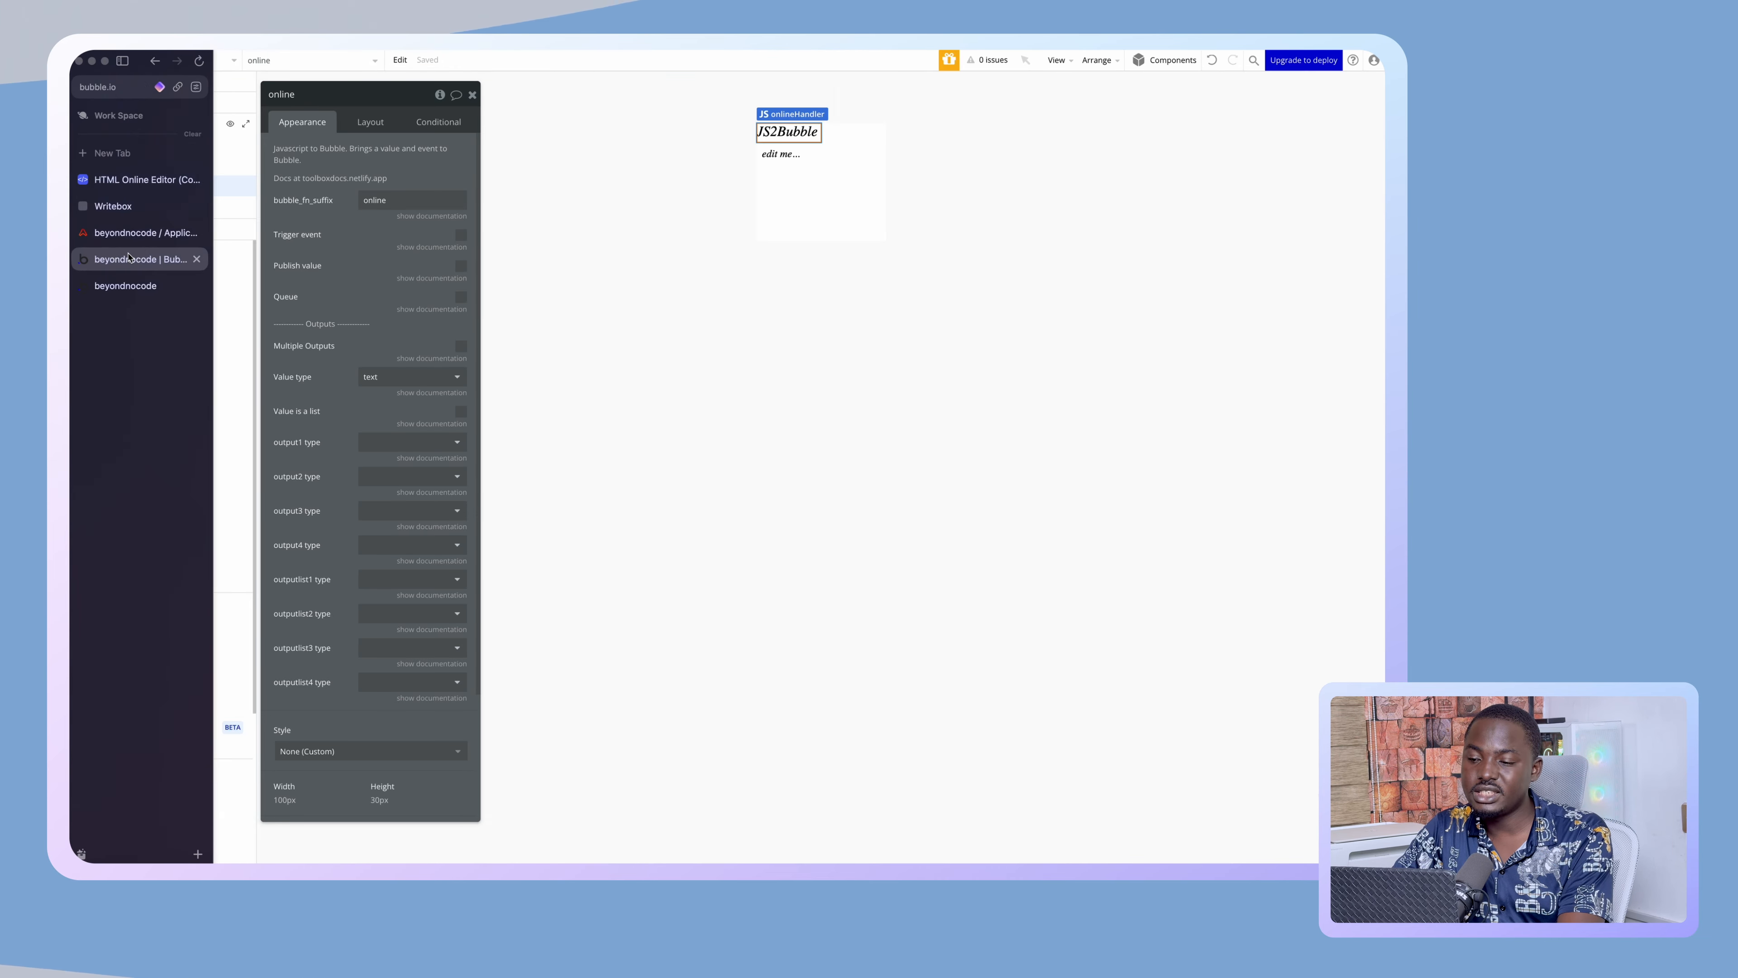
pyautogui.click(790, 159)
pyautogui.click(385, 183)
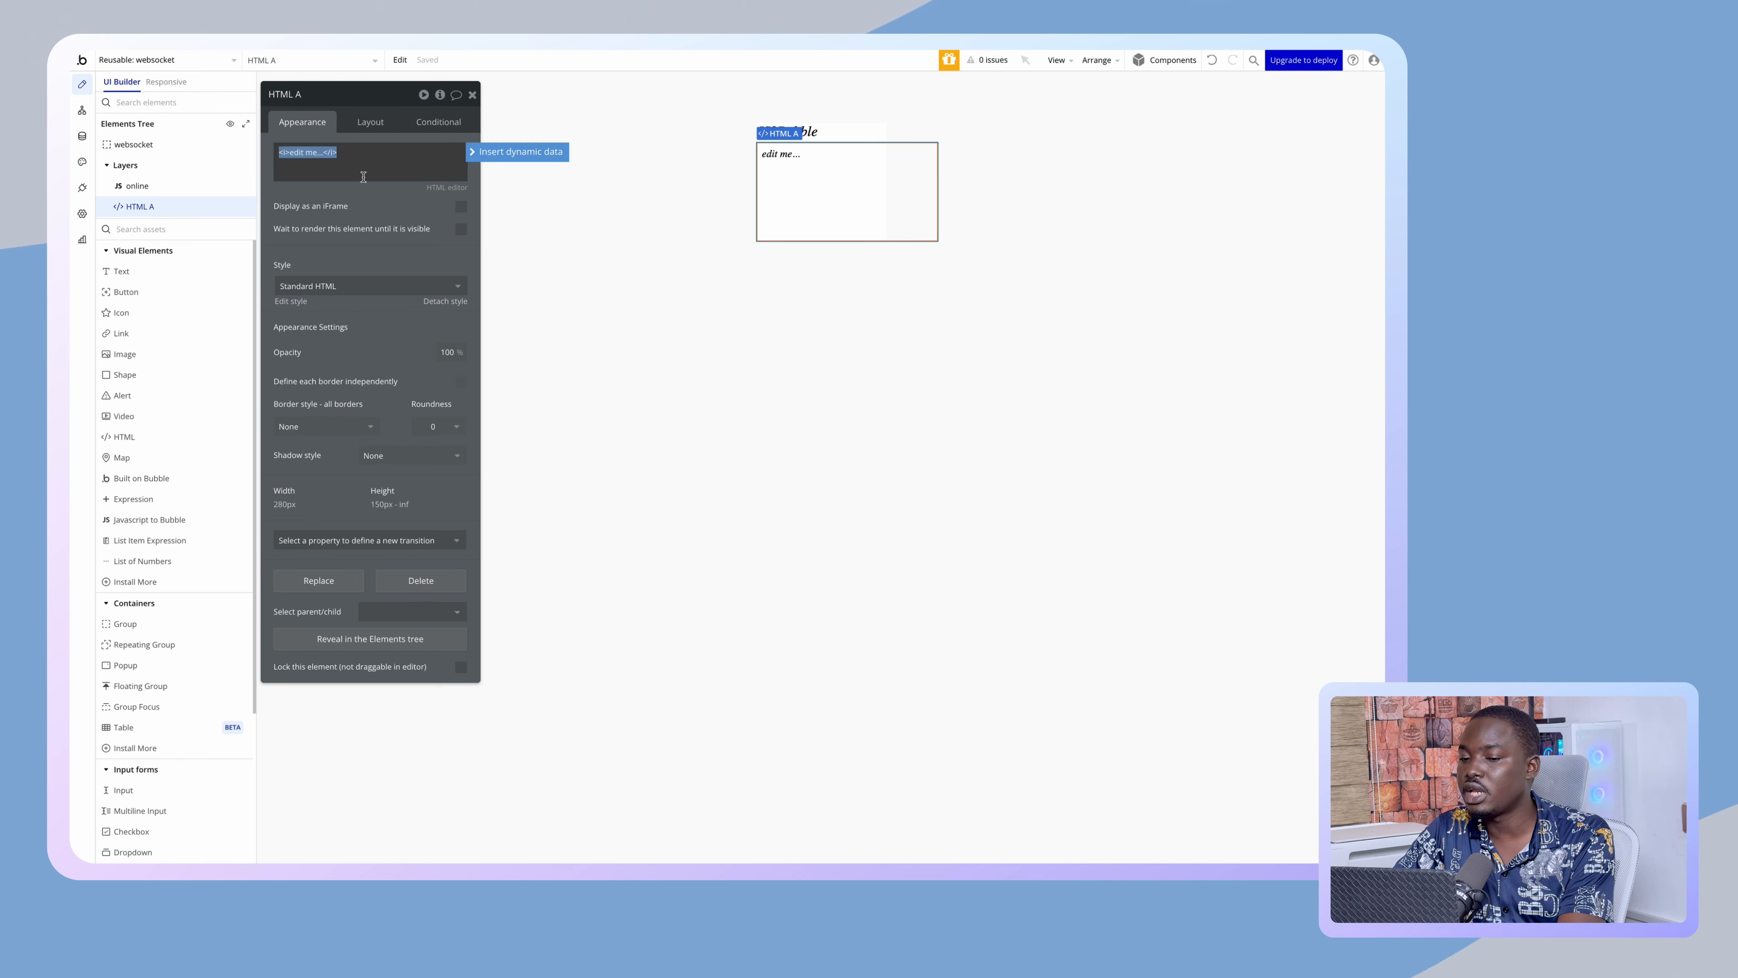
pyautogui.press('super+a')
pyautogui.press('super+v')
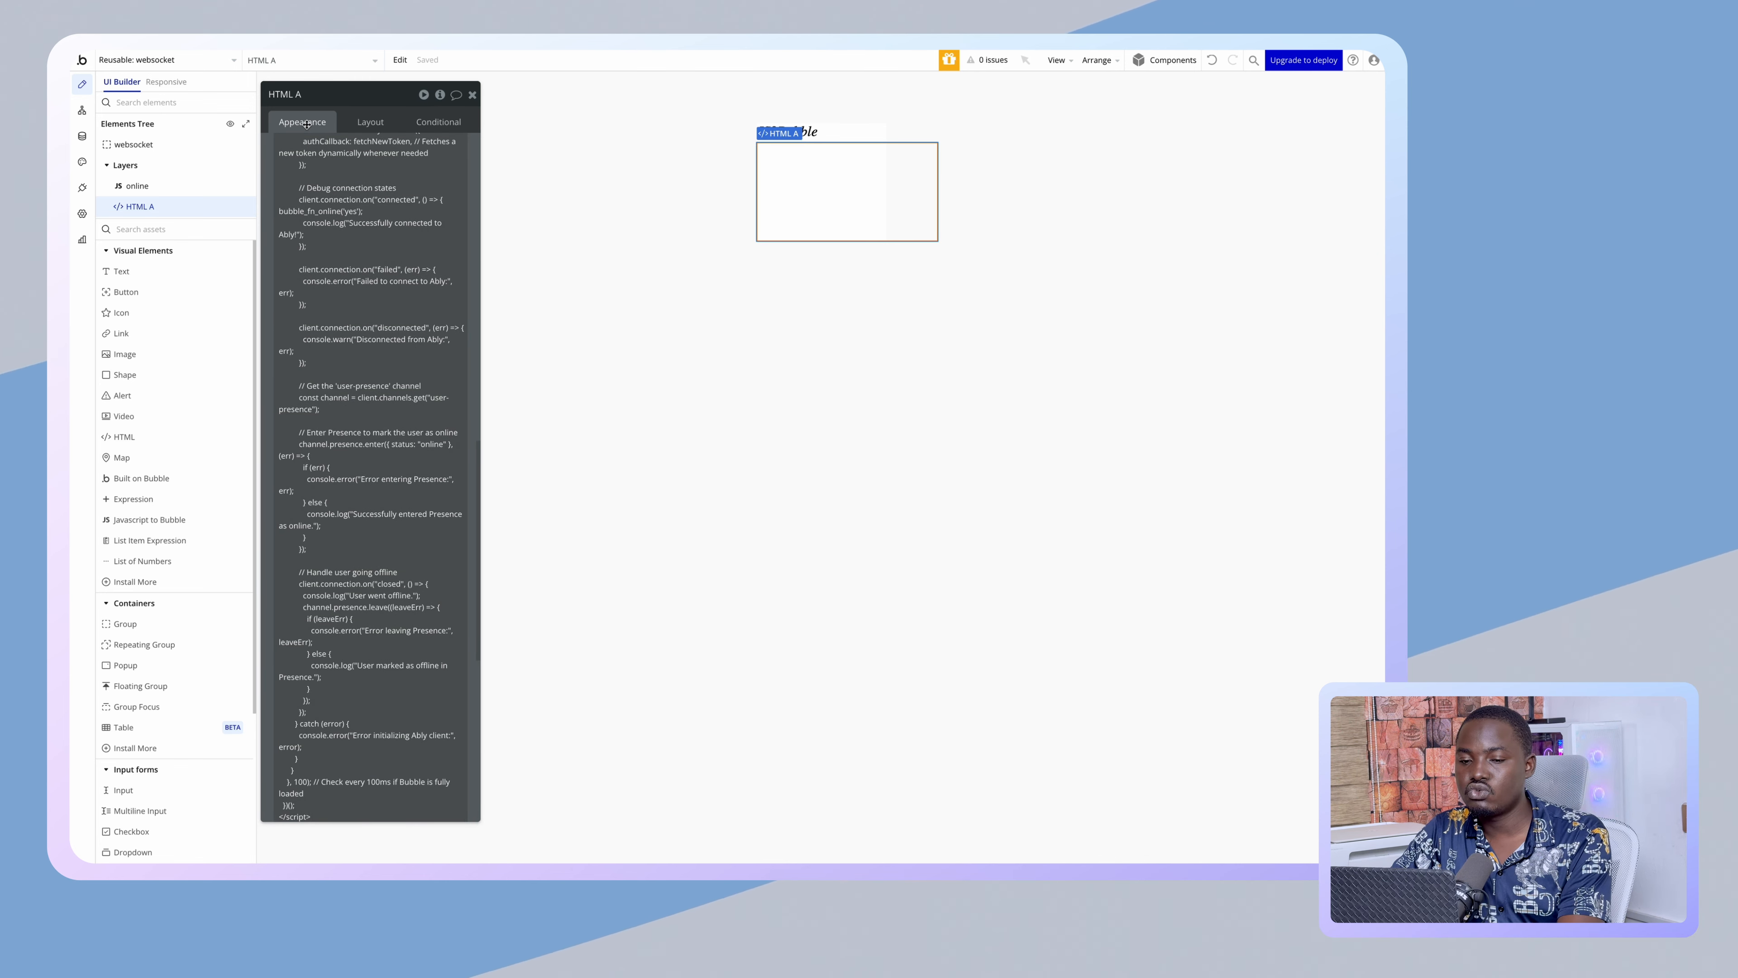
pyautogui.click(83, 189)
pyautogui.click(197, 143)
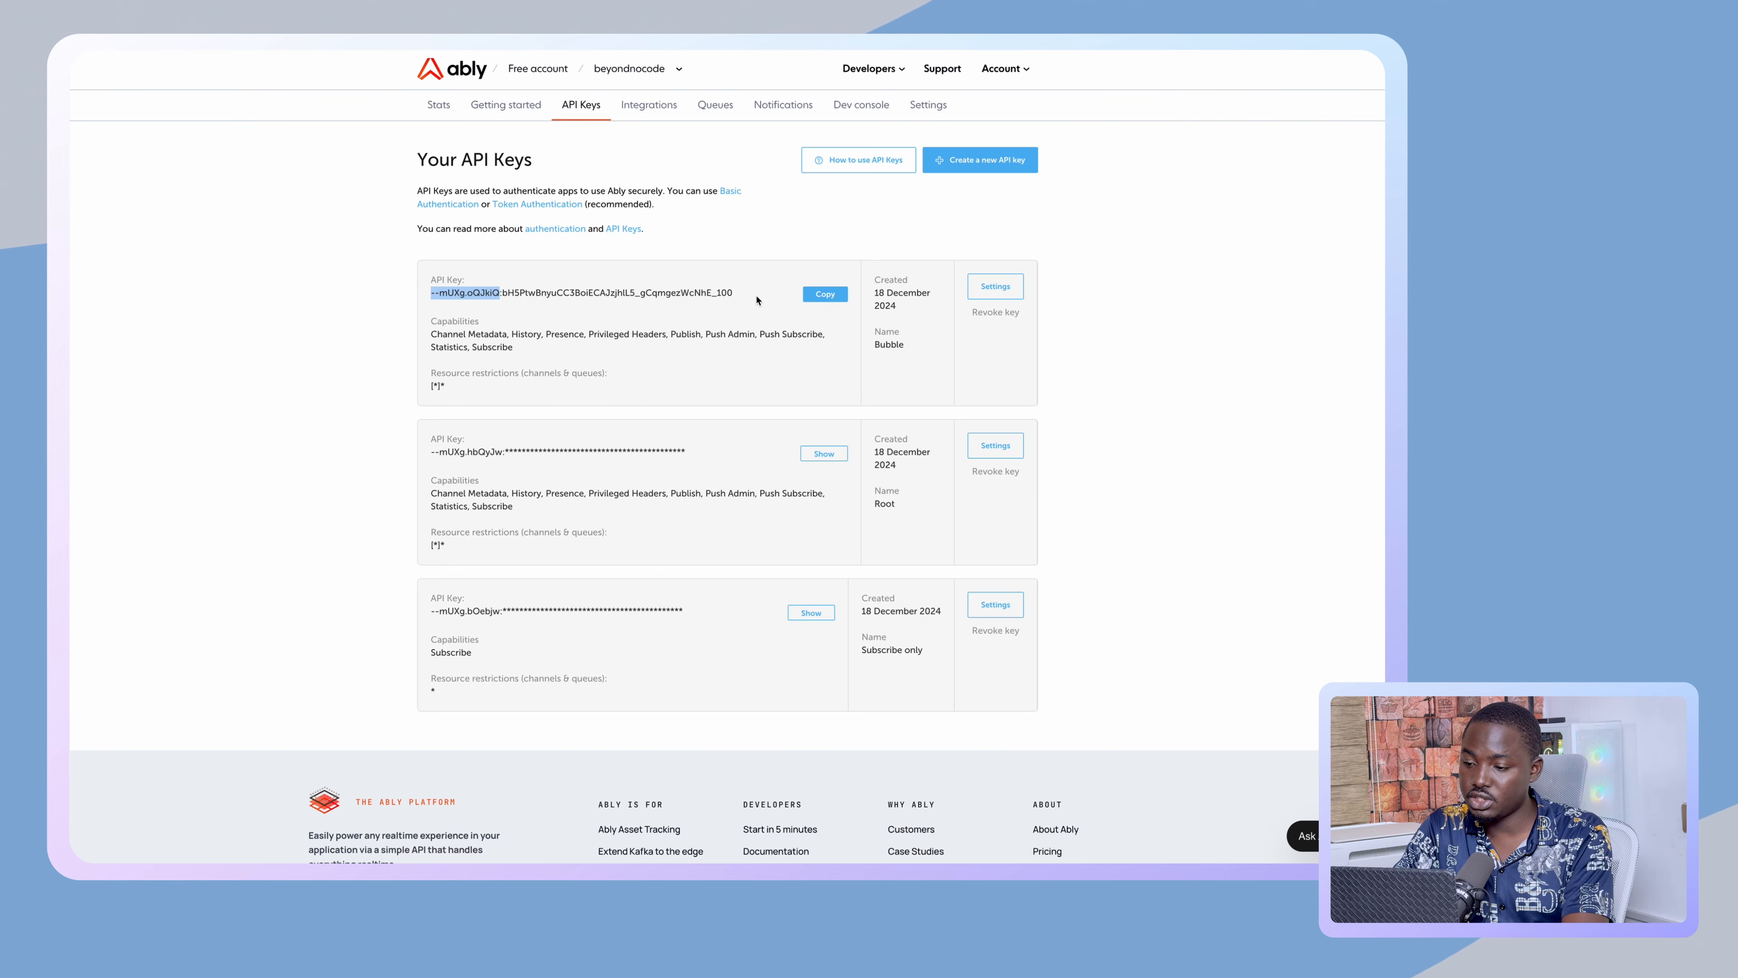
# - Copy the full Ably API key named Bubble
pyautogui.click(825, 294)
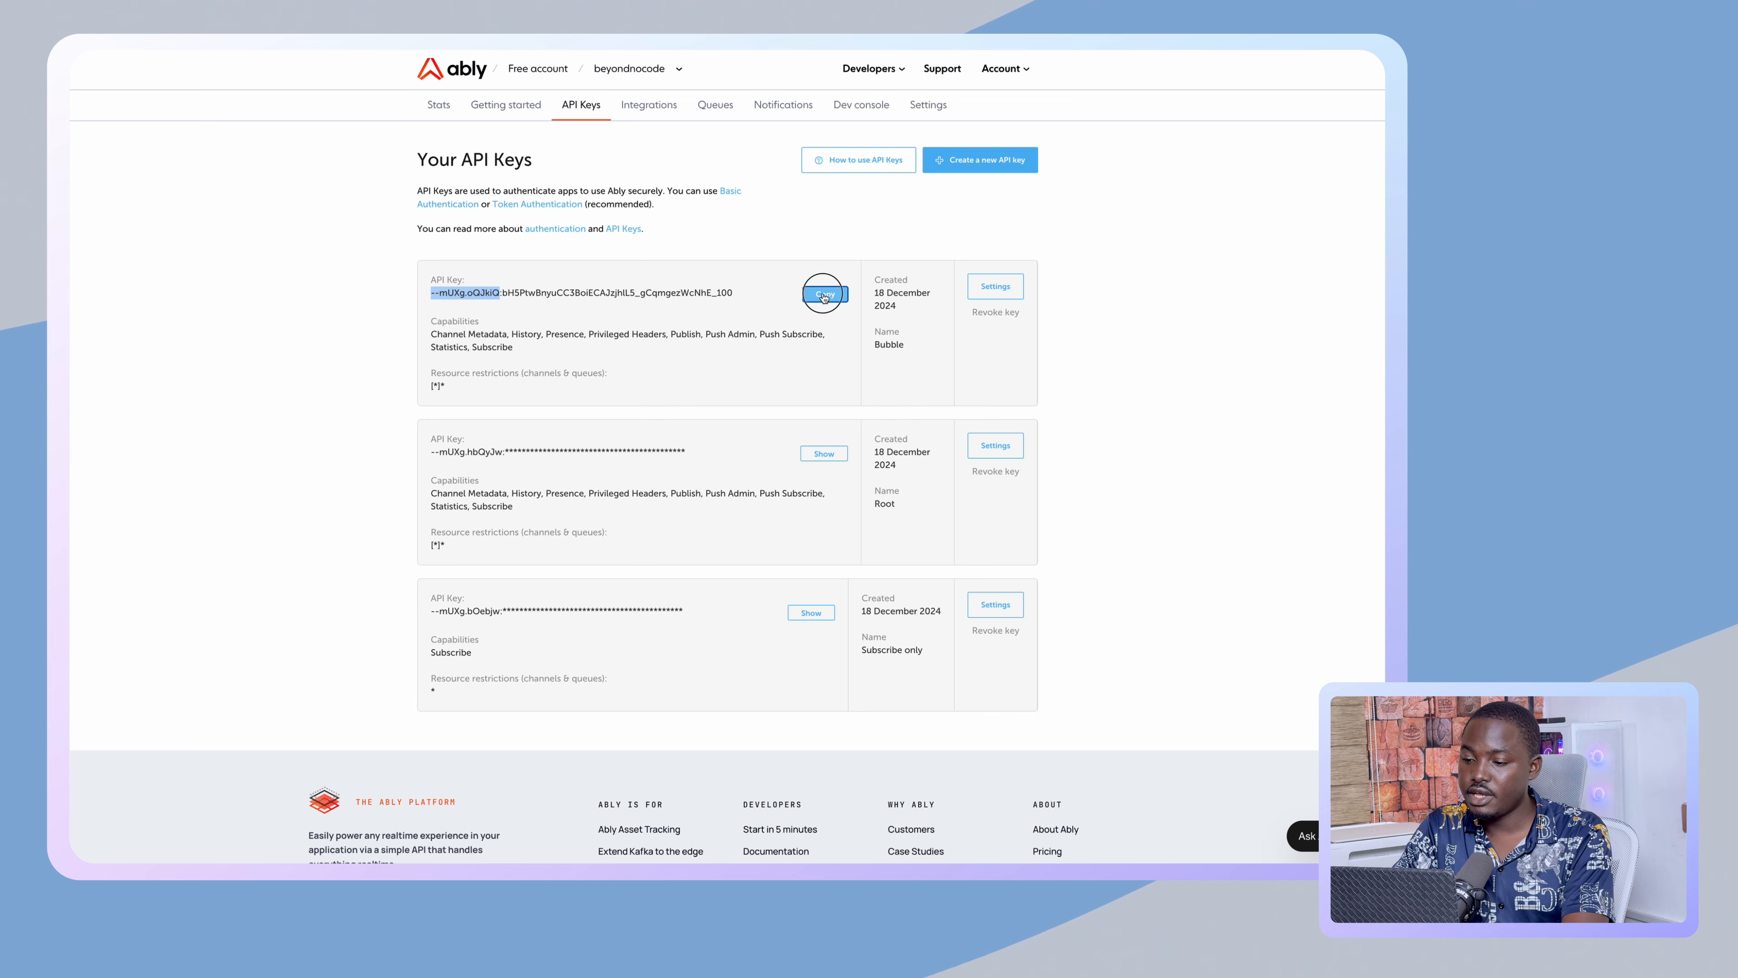
pyautogui.moveTo(73, 237)
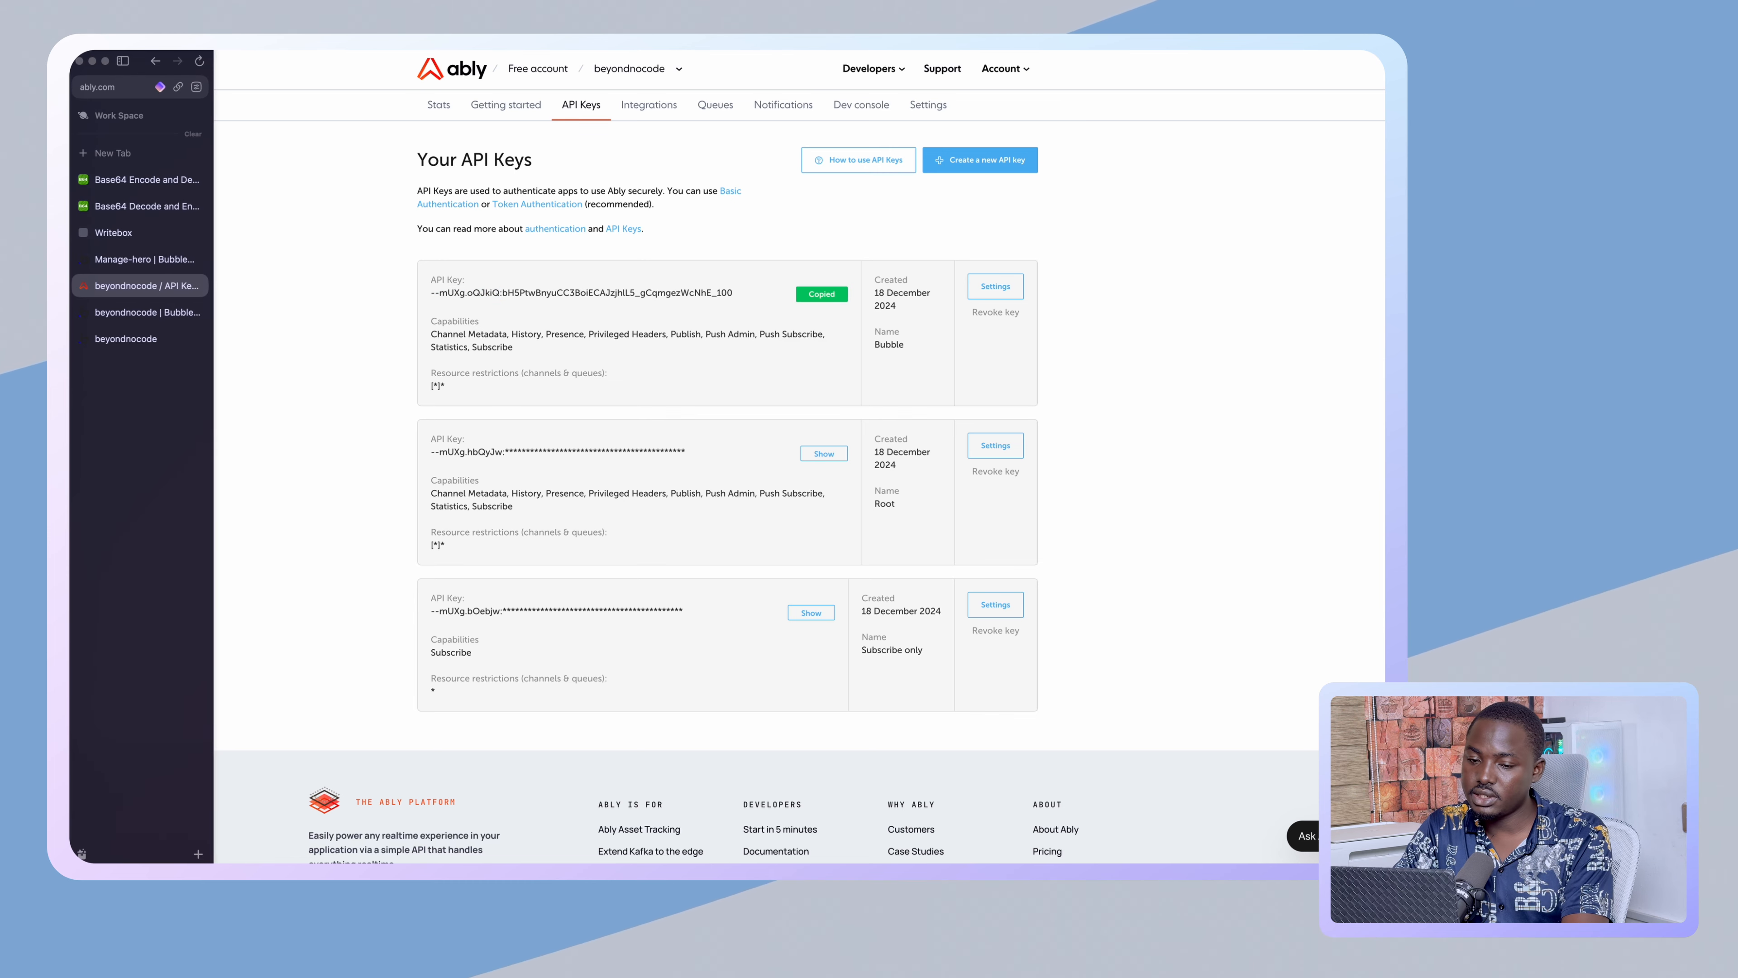
pyautogui.click(130, 233)
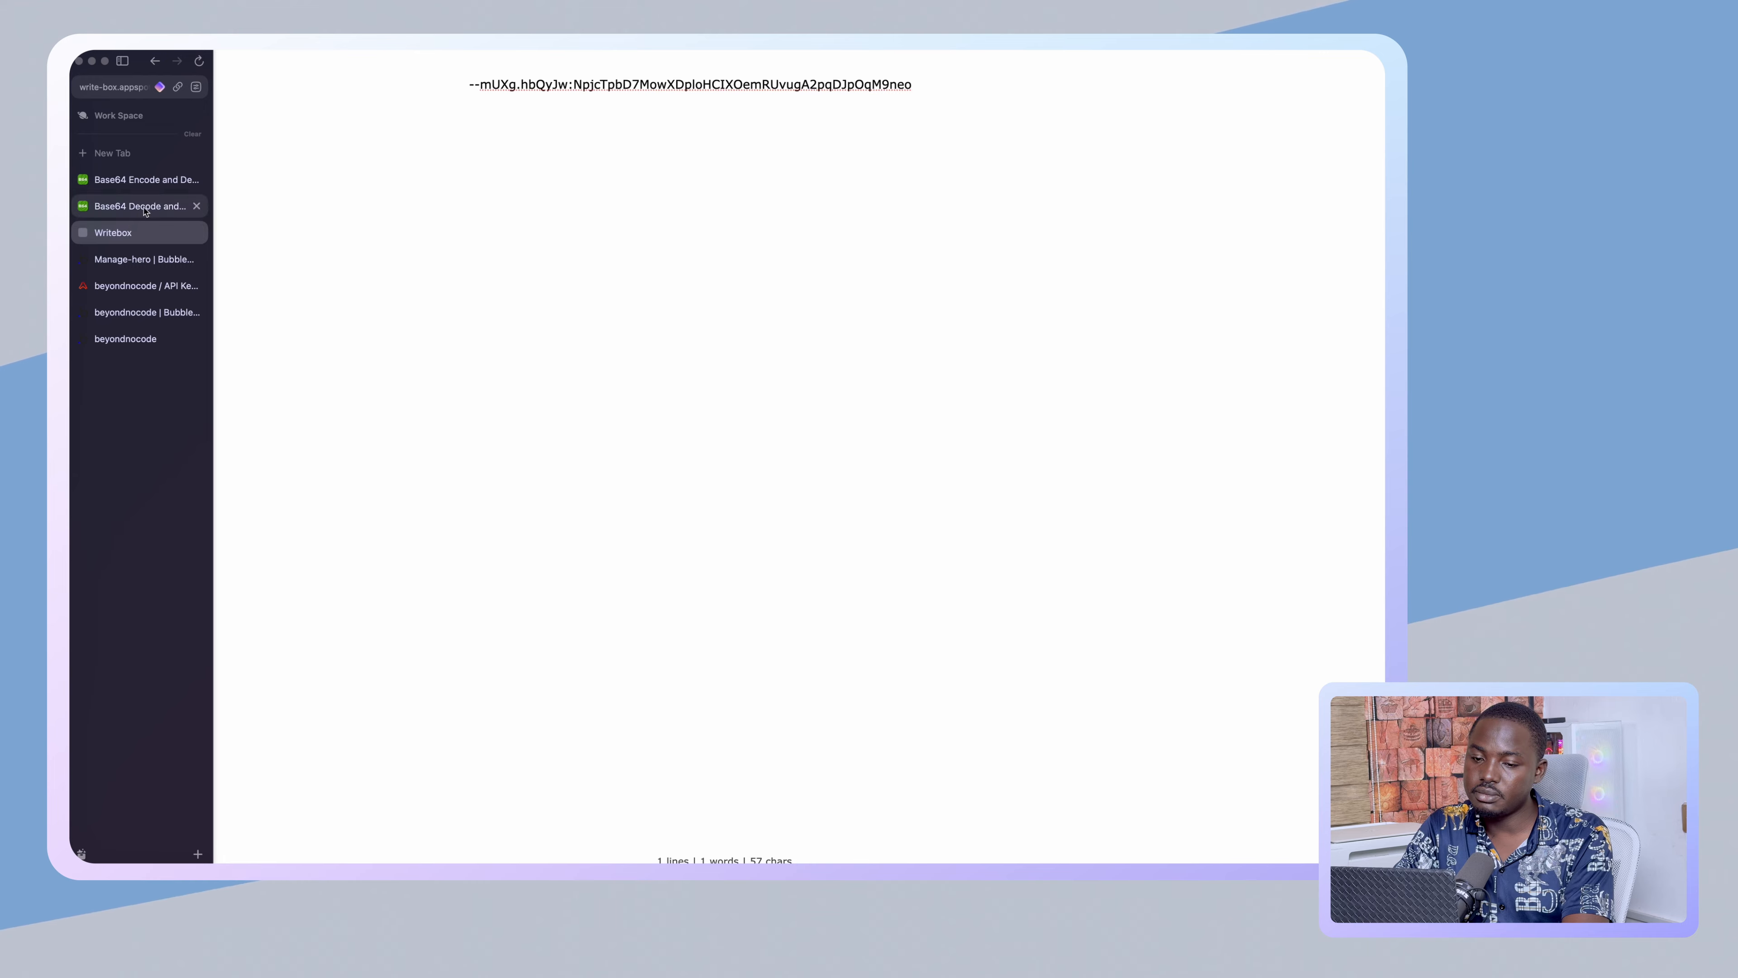
# - Select the Base64-encoded Bubble API key from the encoder's output
pyautogui.click(140, 206)
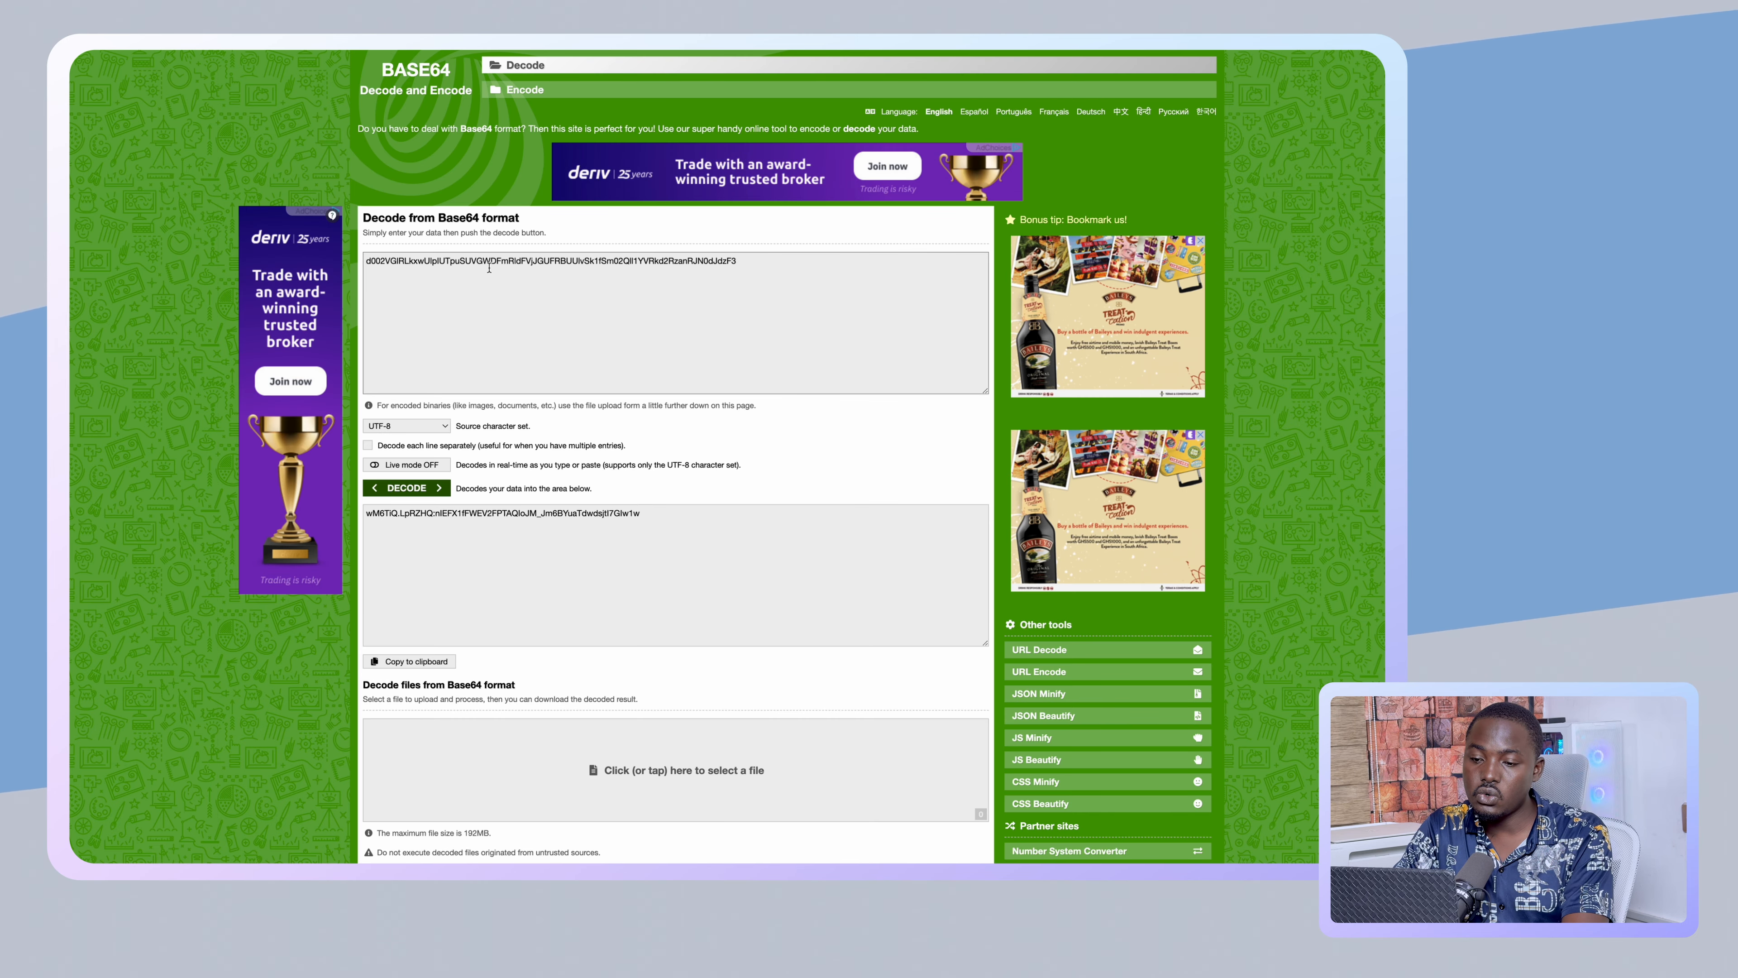
pyautogui.moveTo(87, 239)
pyautogui.click(129, 180)
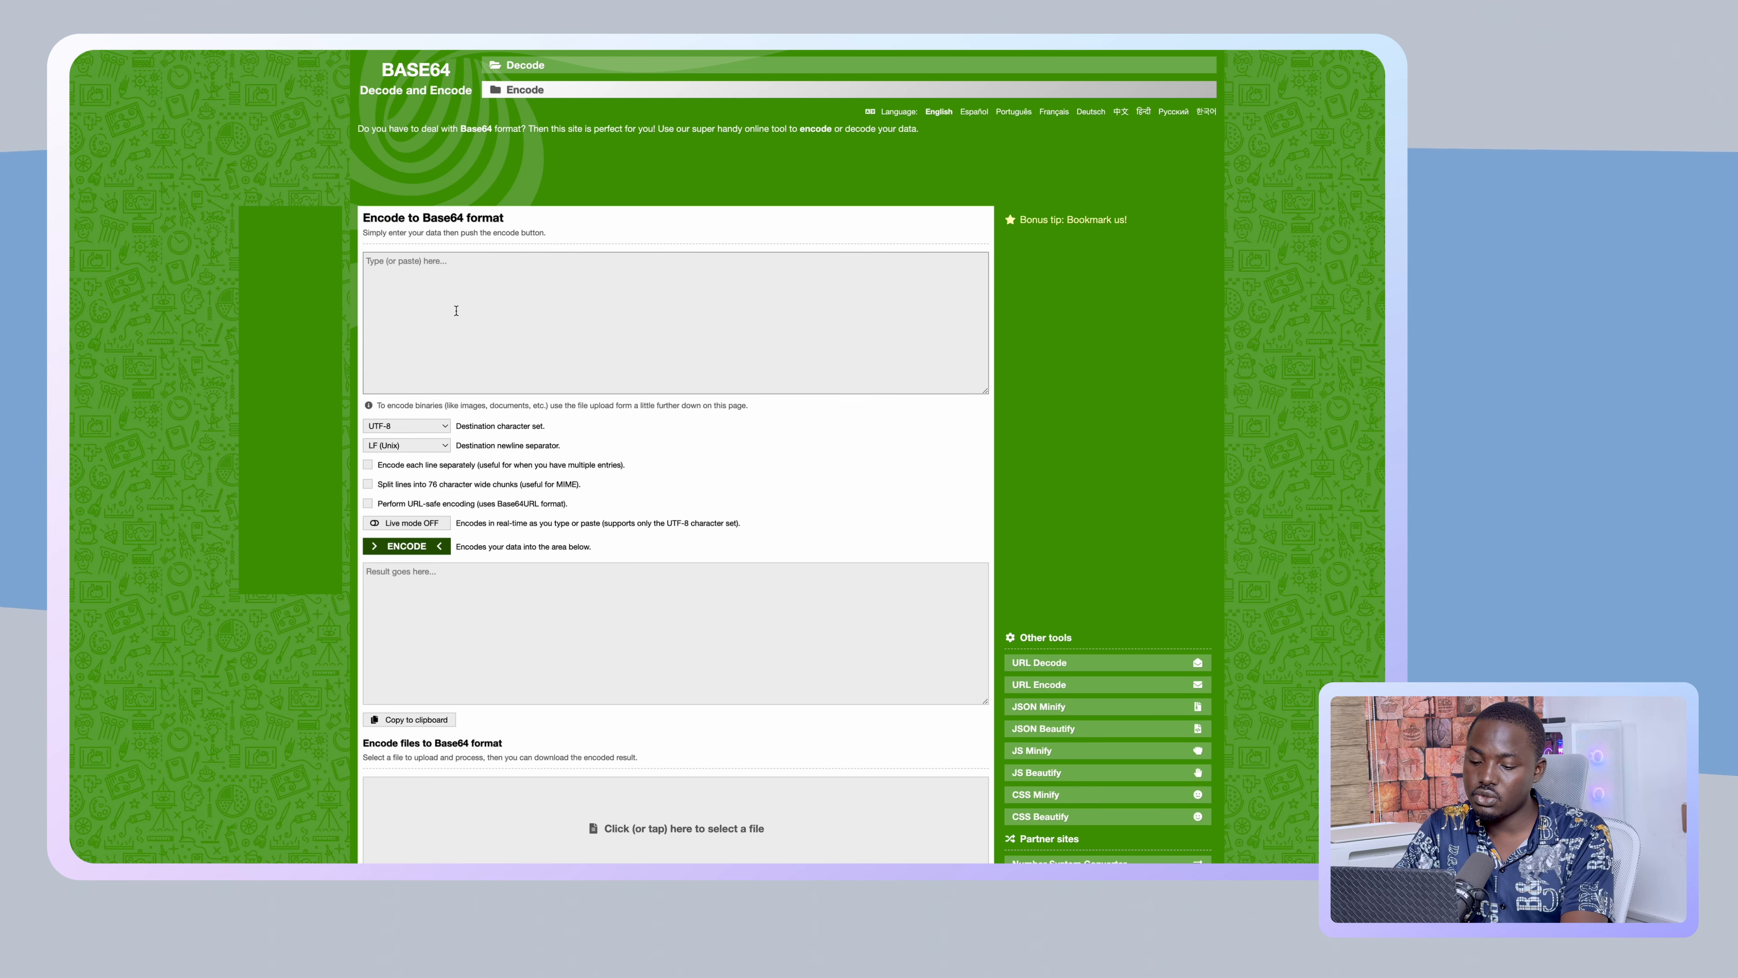
pyautogui.click(451, 614)
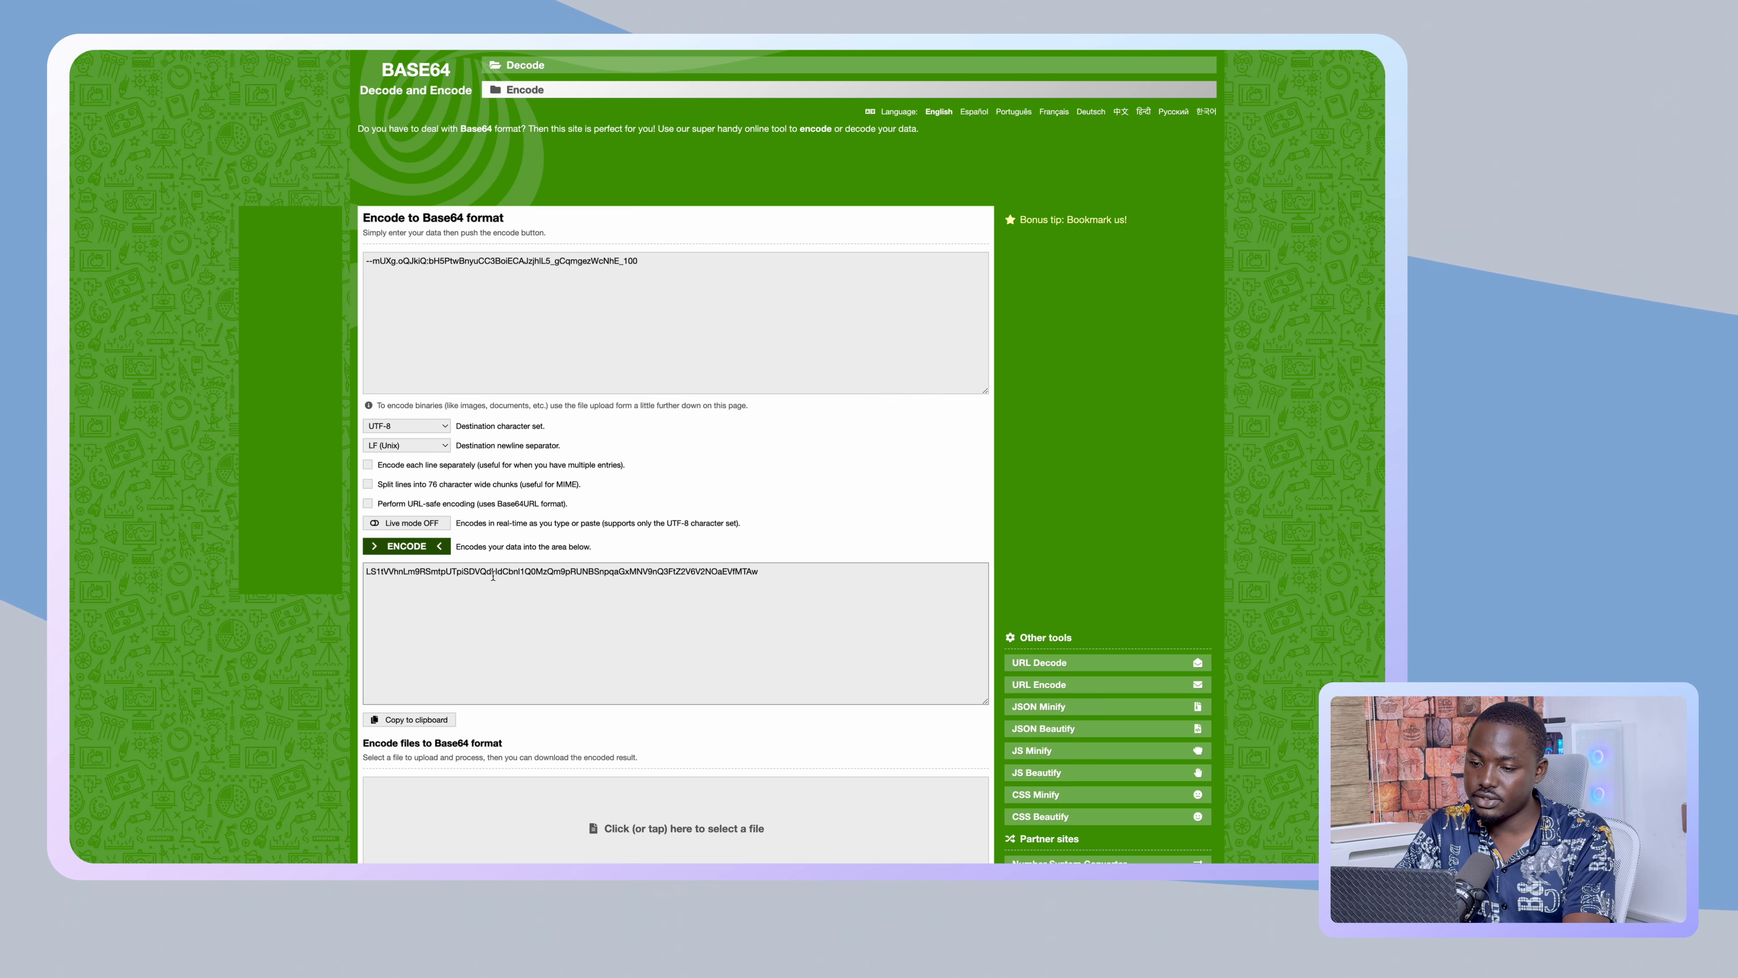
pyautogui.tripleClick(492, 577)
pyautogui.moveTo(71, 383)
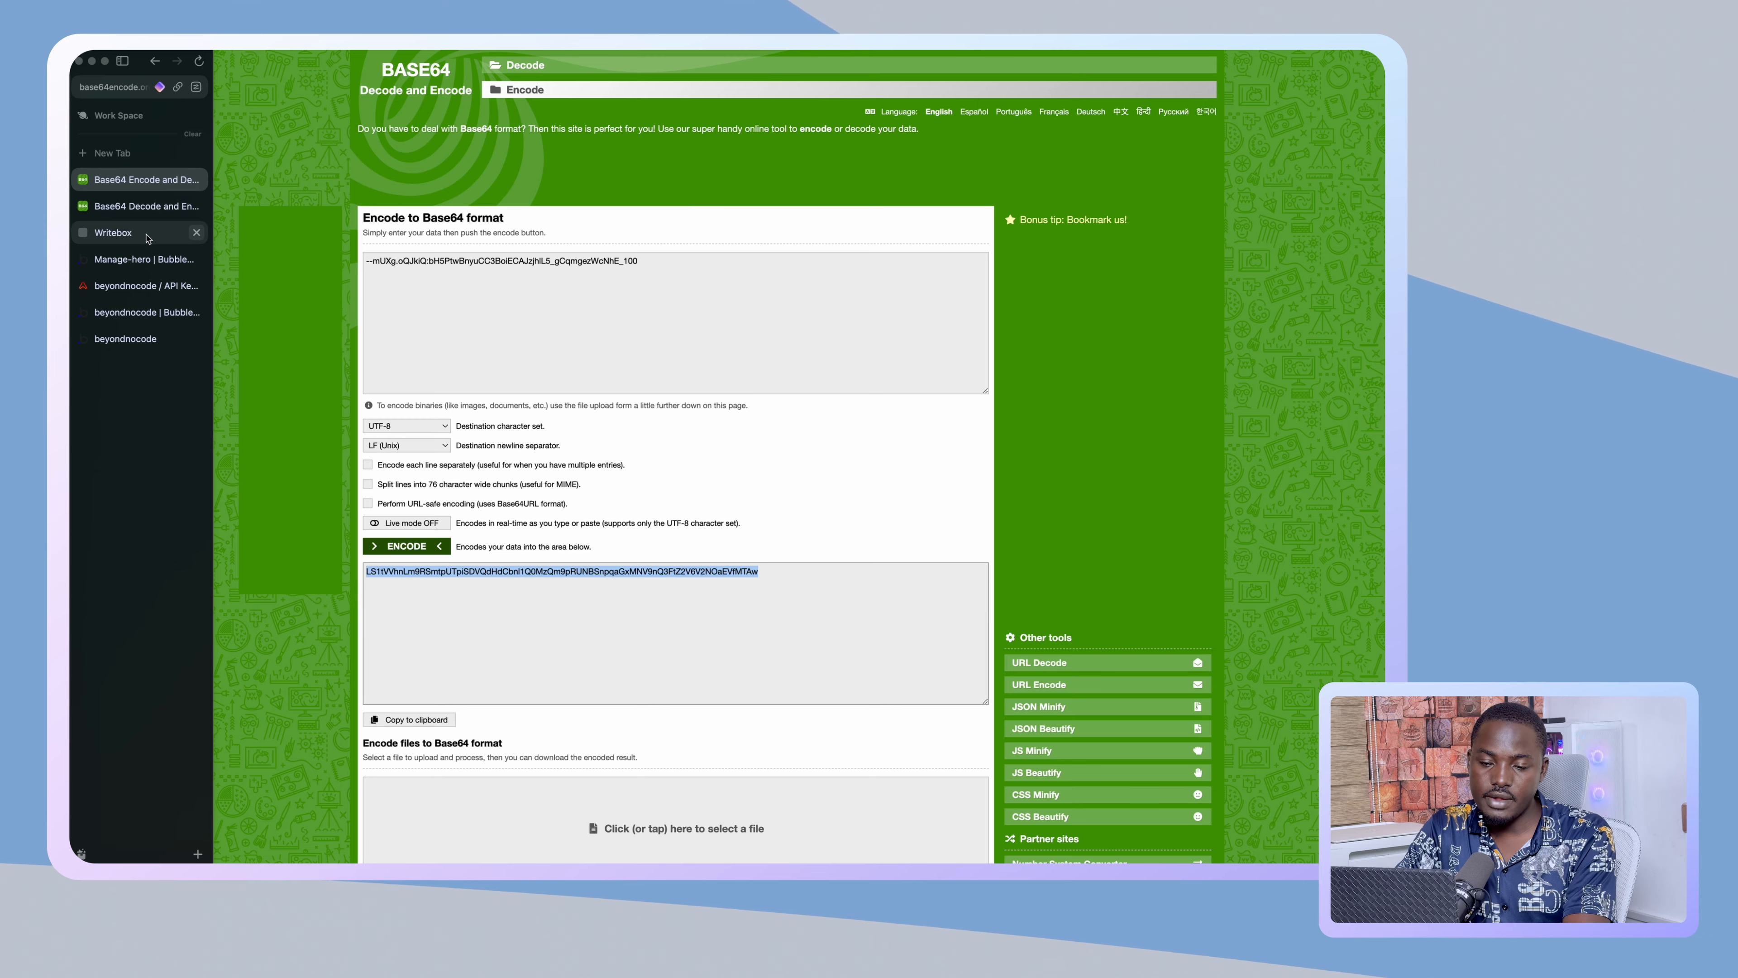
pyautogui.click(122, 312)
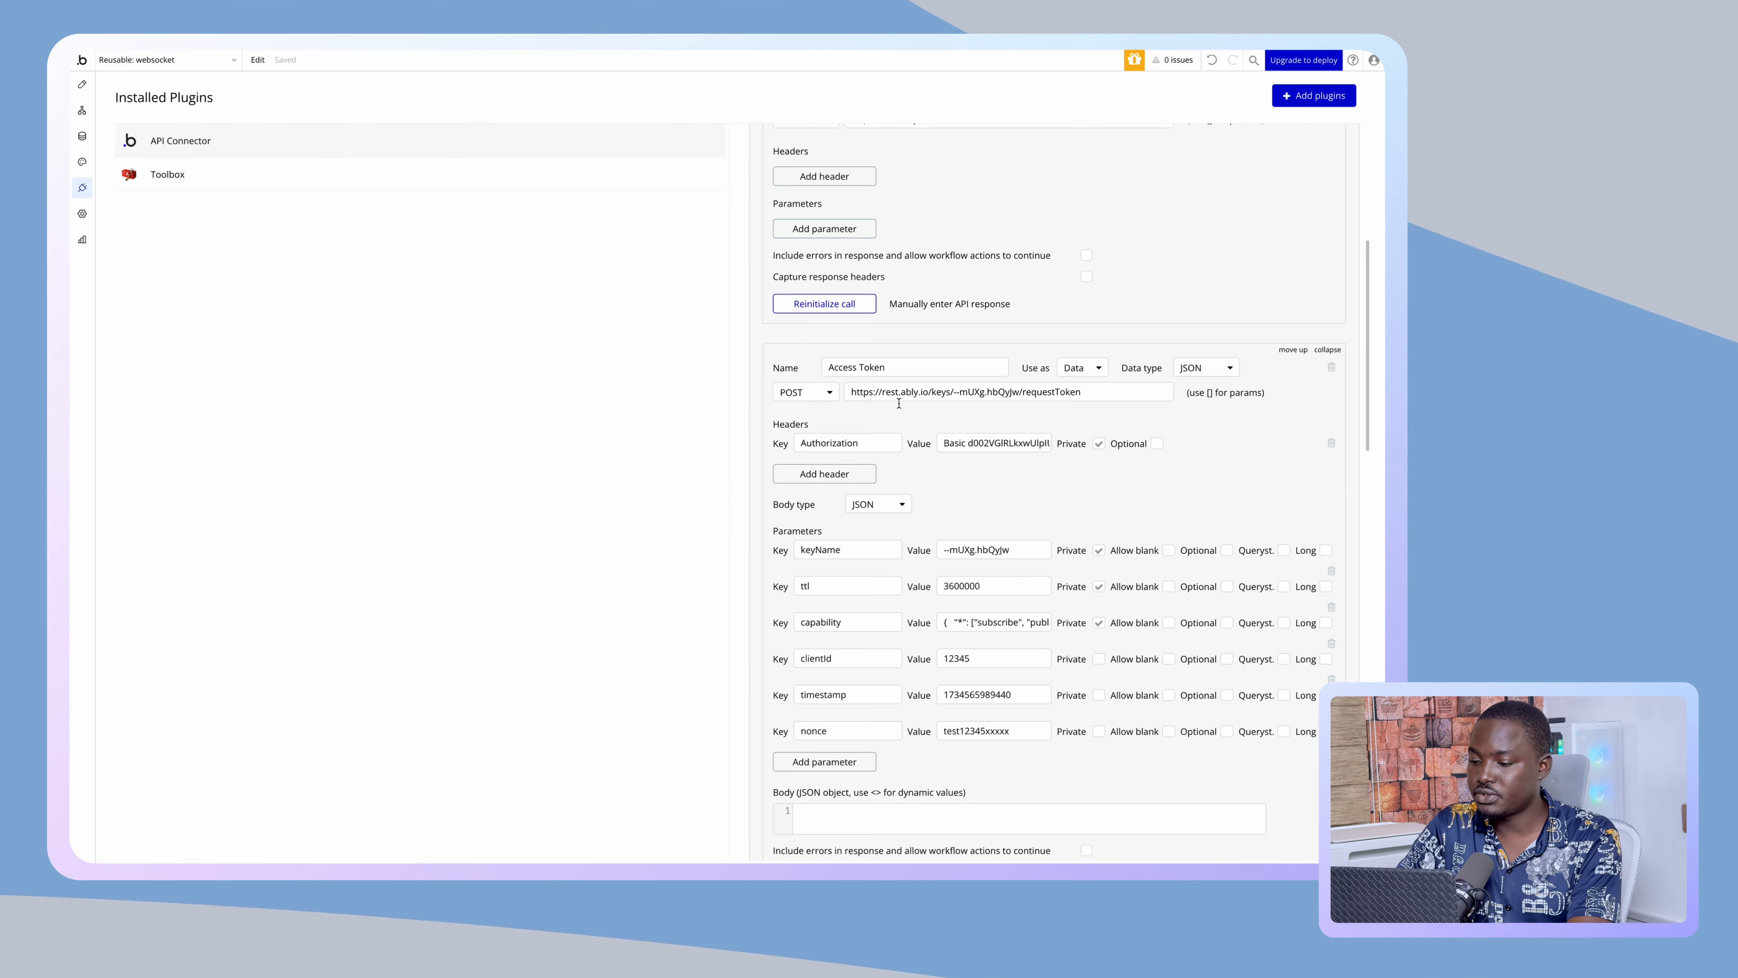
# - Paste the new Base64-encoded key into the Authorization value
pyautogui.scroll(-7, 1058, 483)
pyautogui.scroll(-12, 1062, 479)
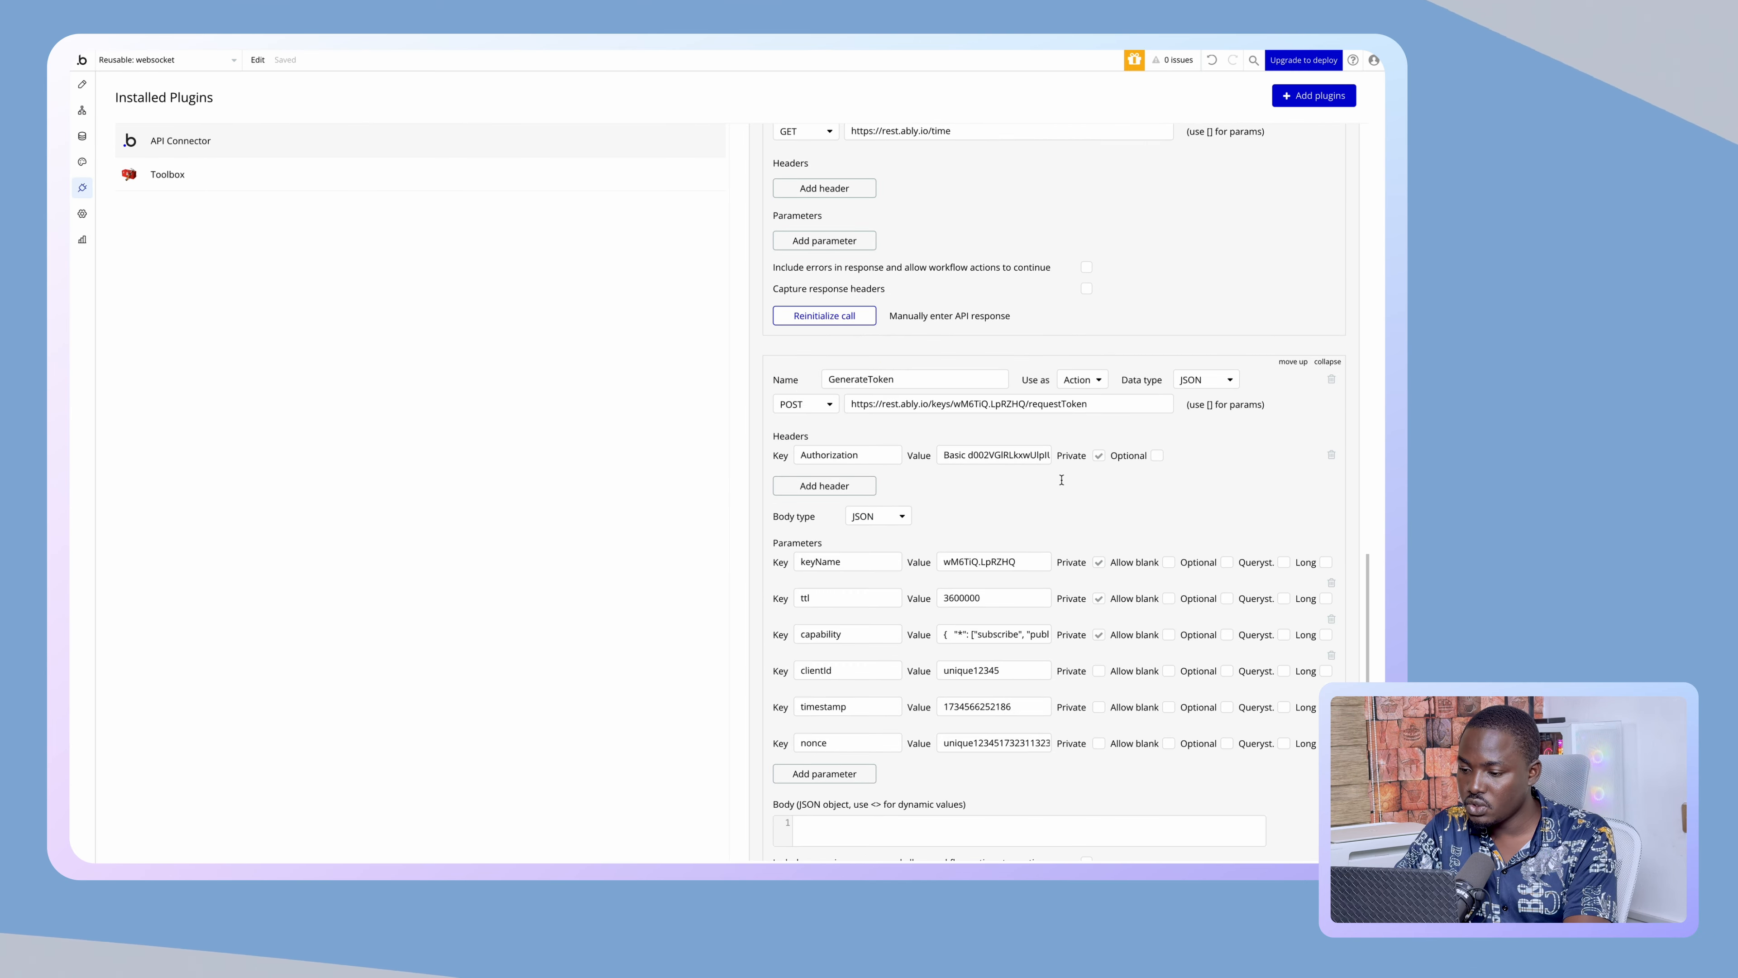
pyautogui.scroll(3, 1062, 480)
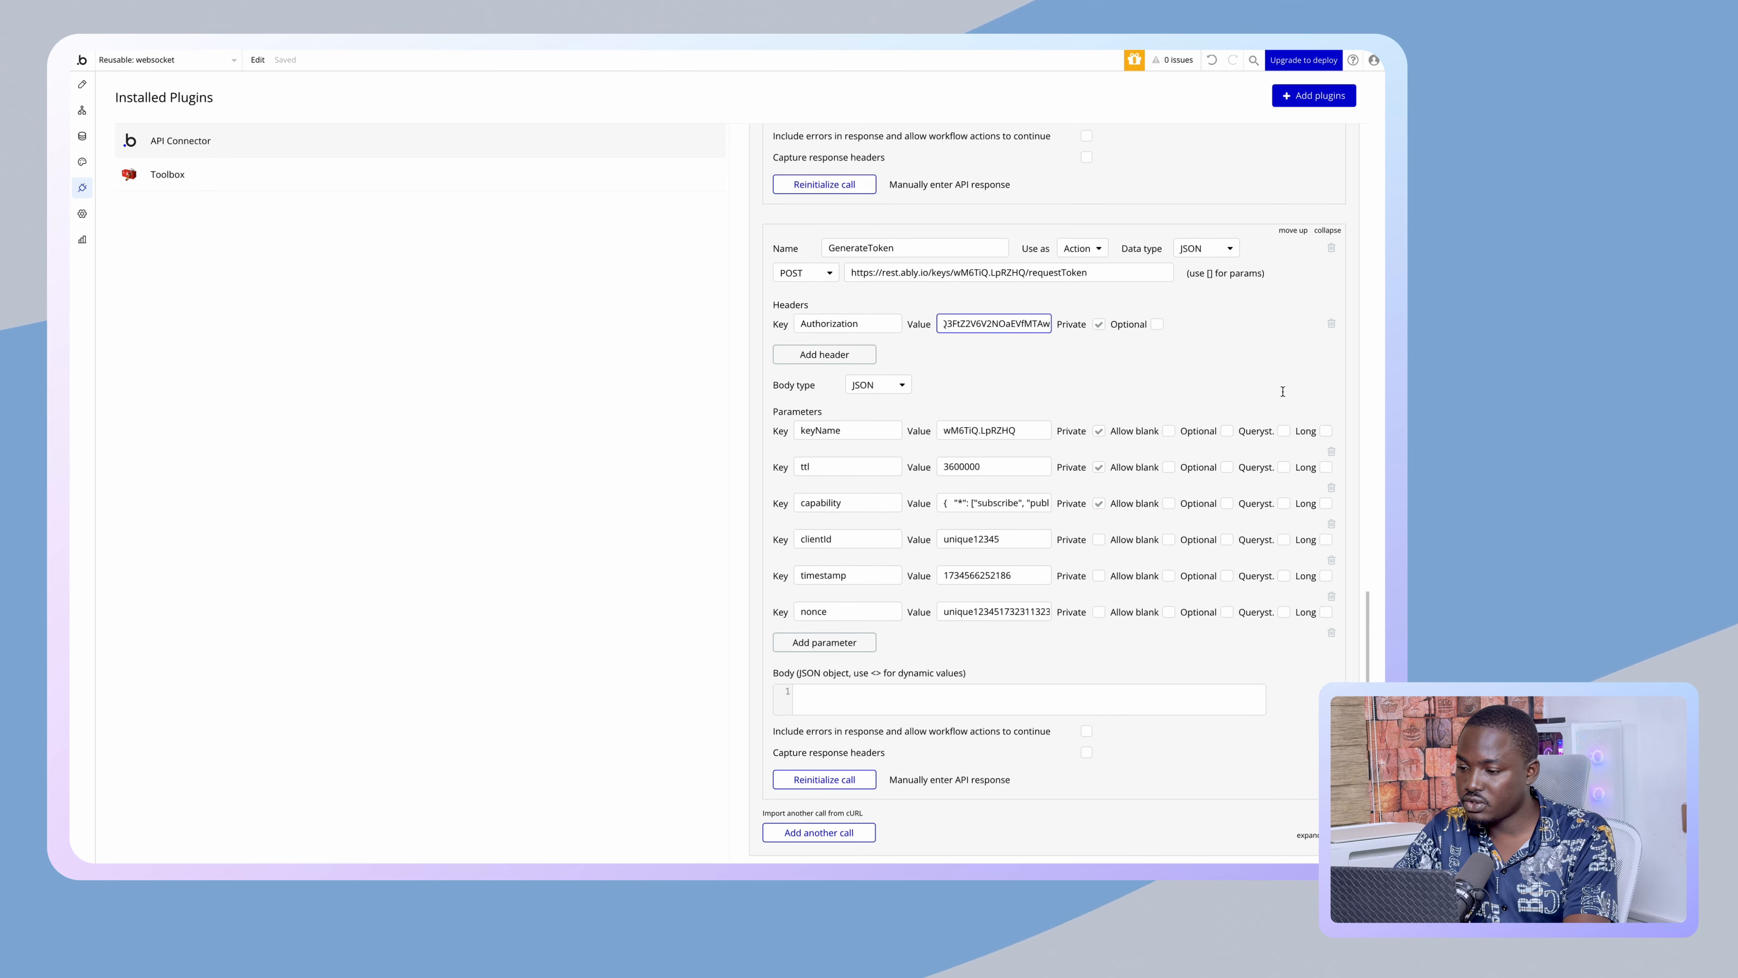
pyautogui.hotkey('ctrl', 'v')
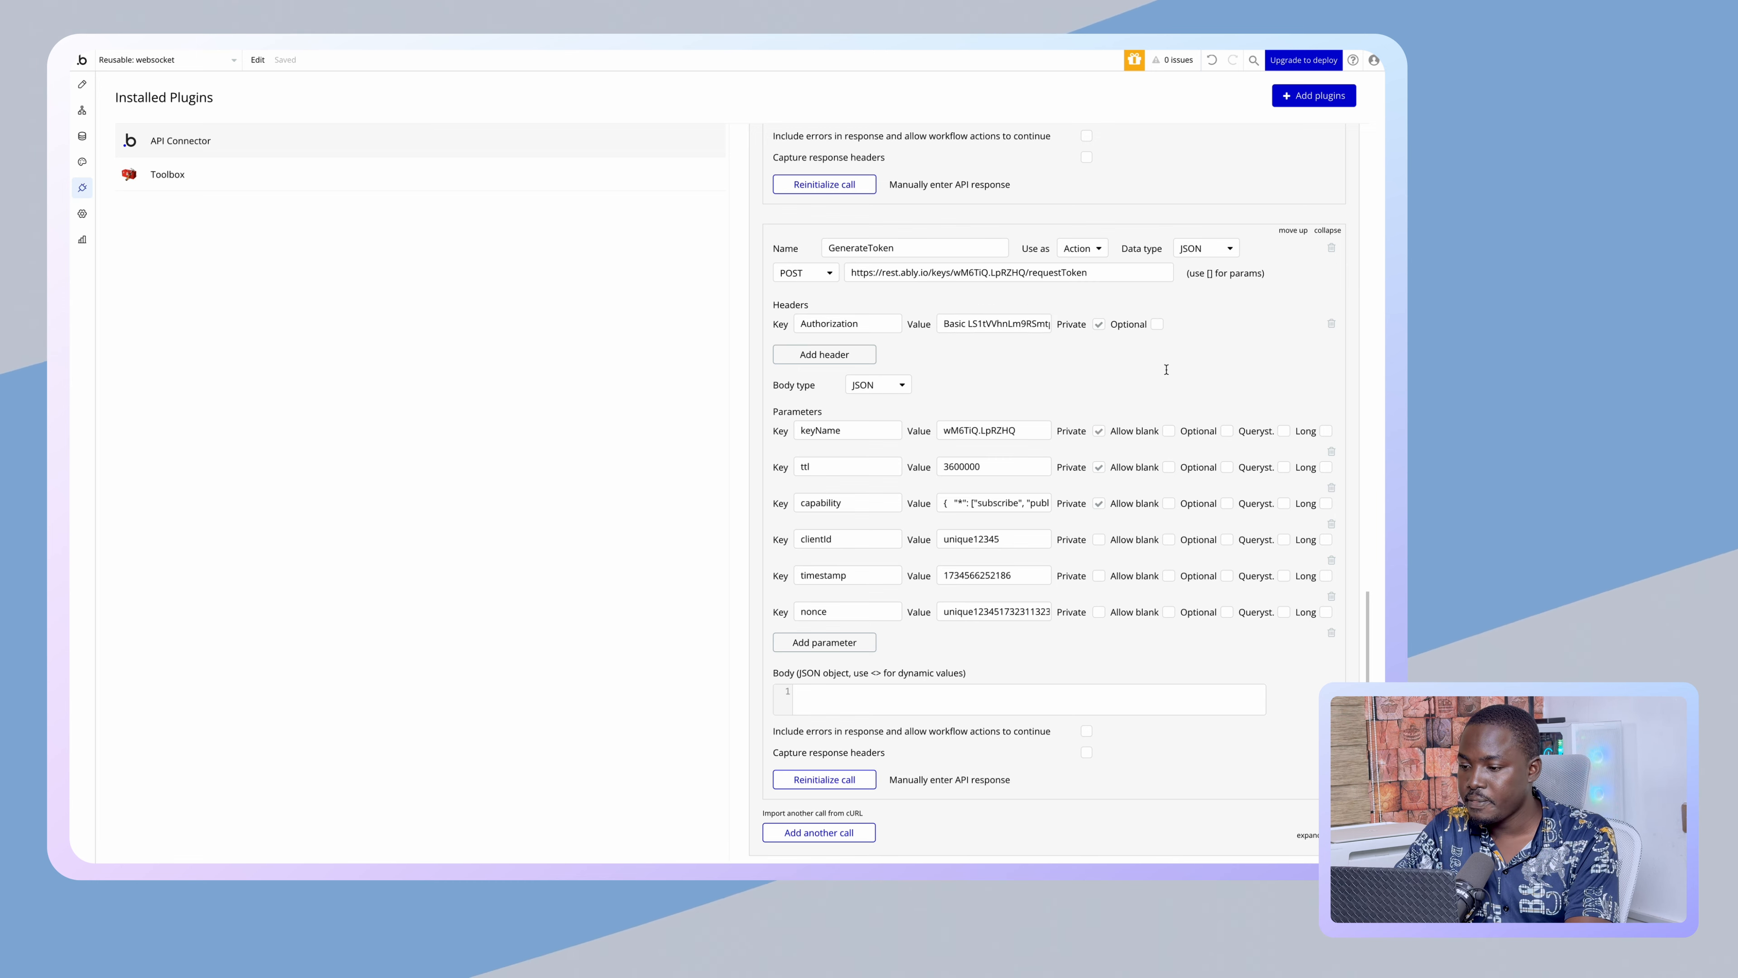
# - Set the keyName parameter to the Bubble key's name from Ably
pyautogui.moveTo(74, 206)
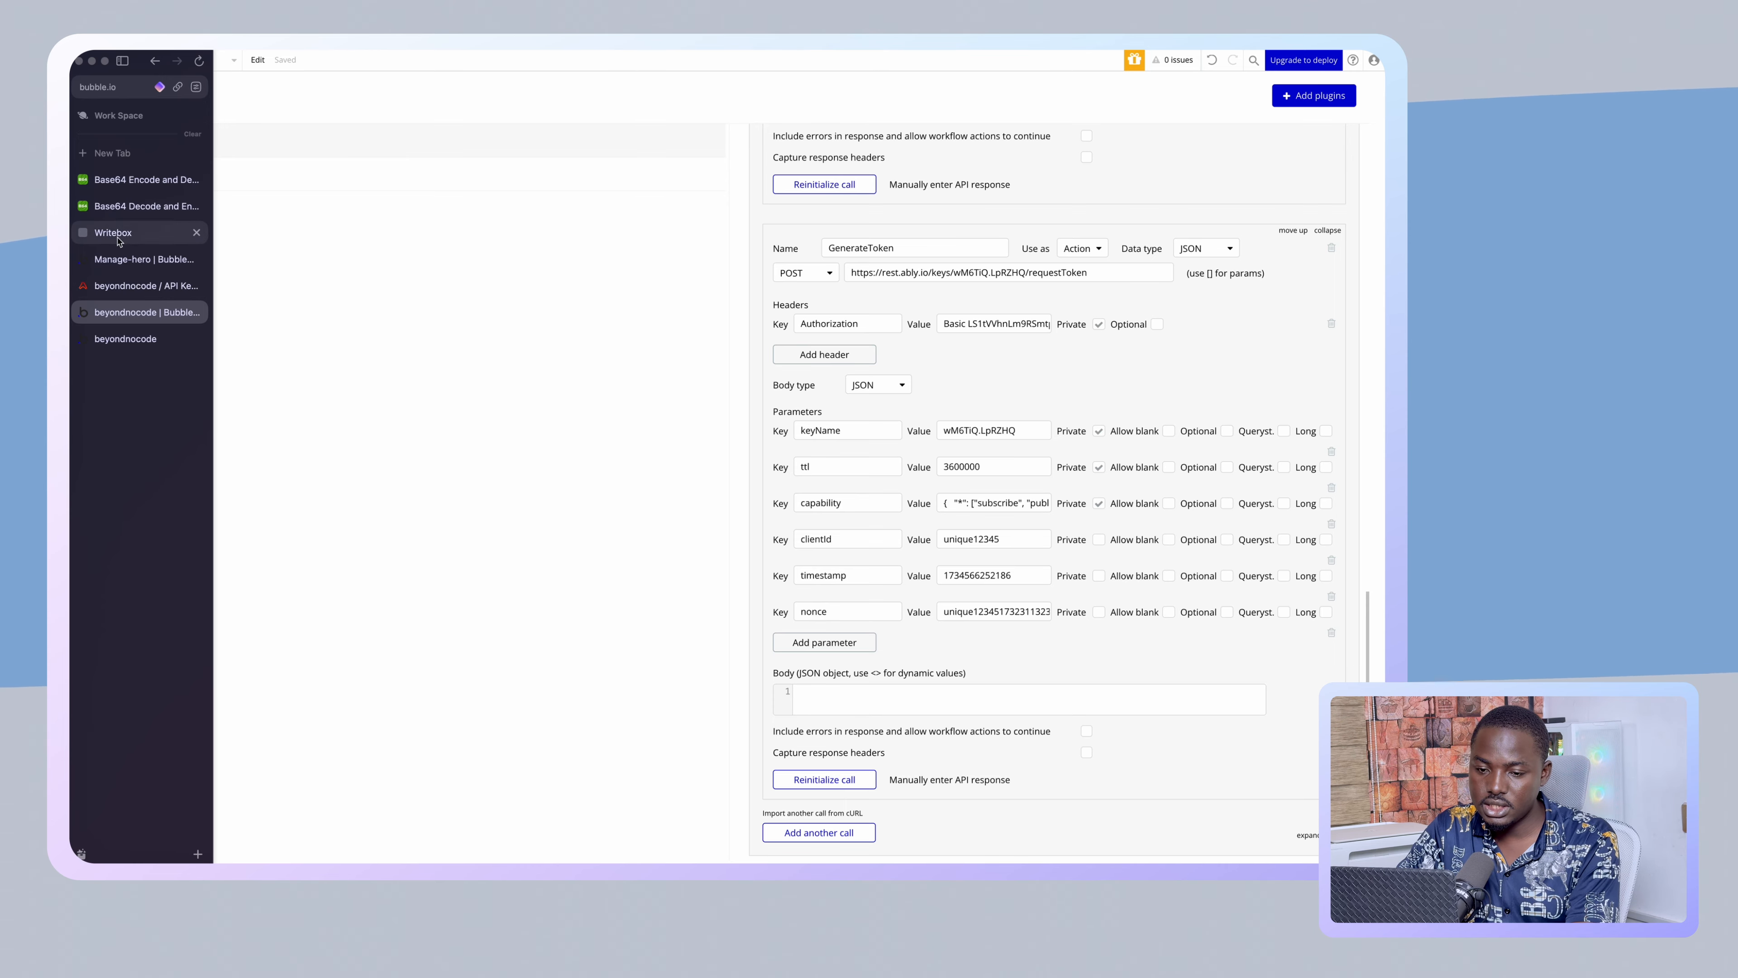
pyautogui.click(134, 286)
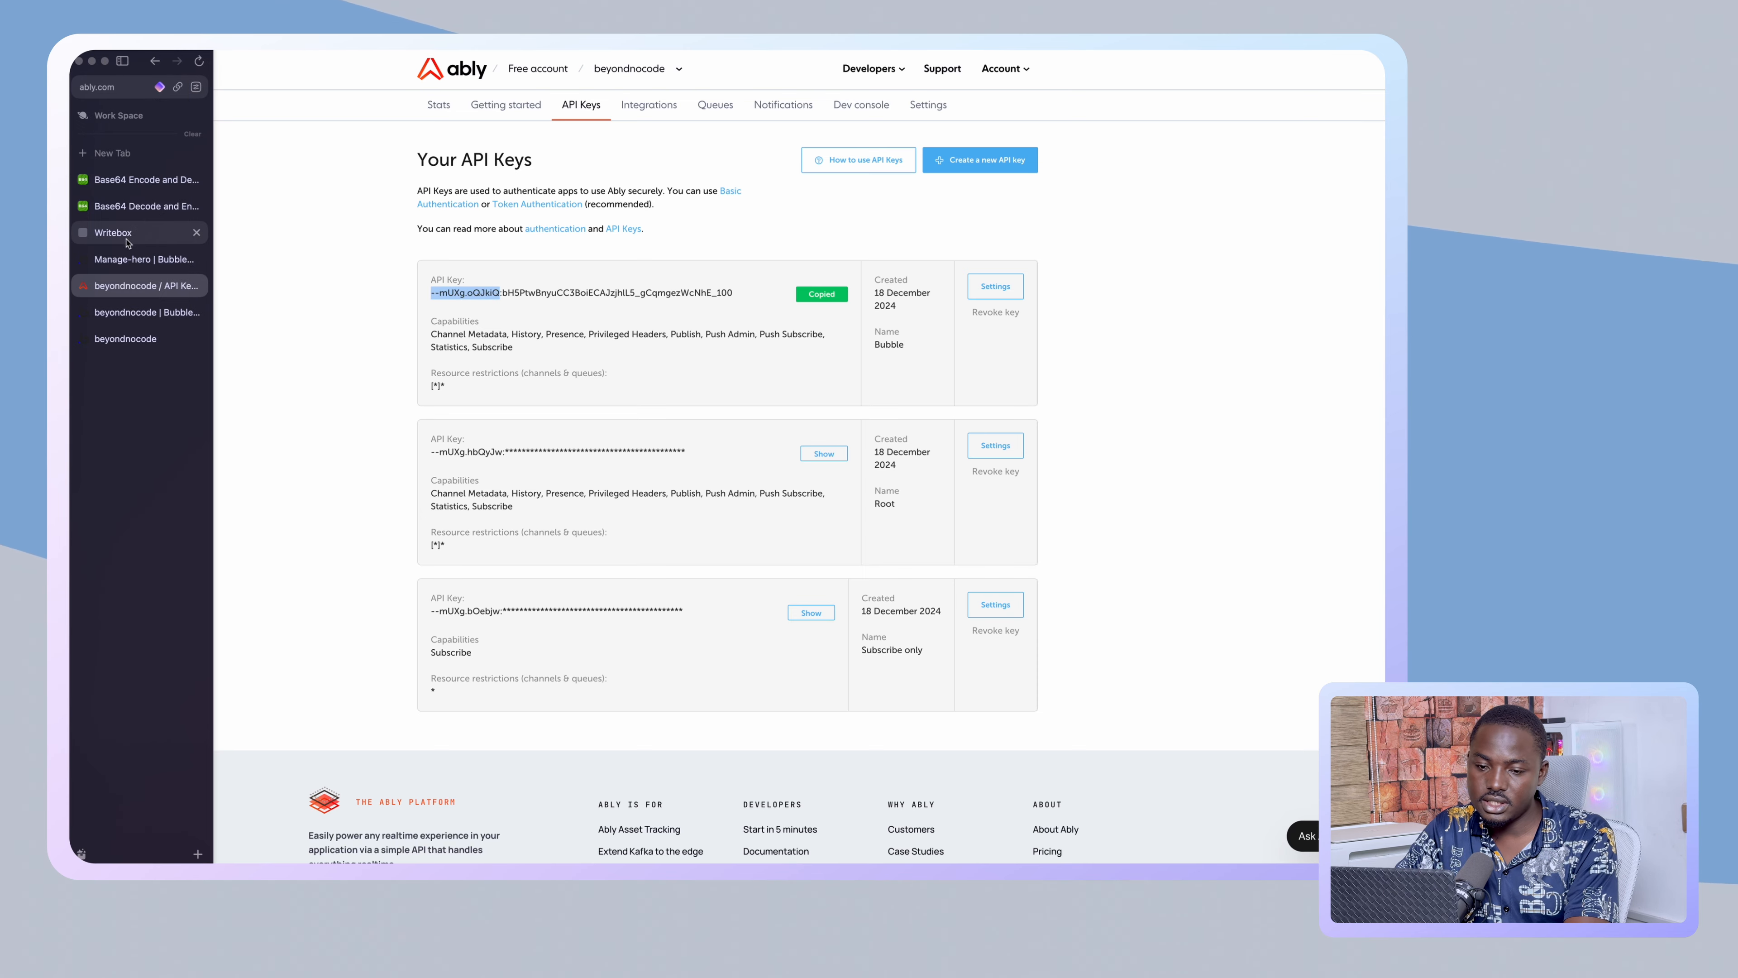
pyautogui.click(137, 313)
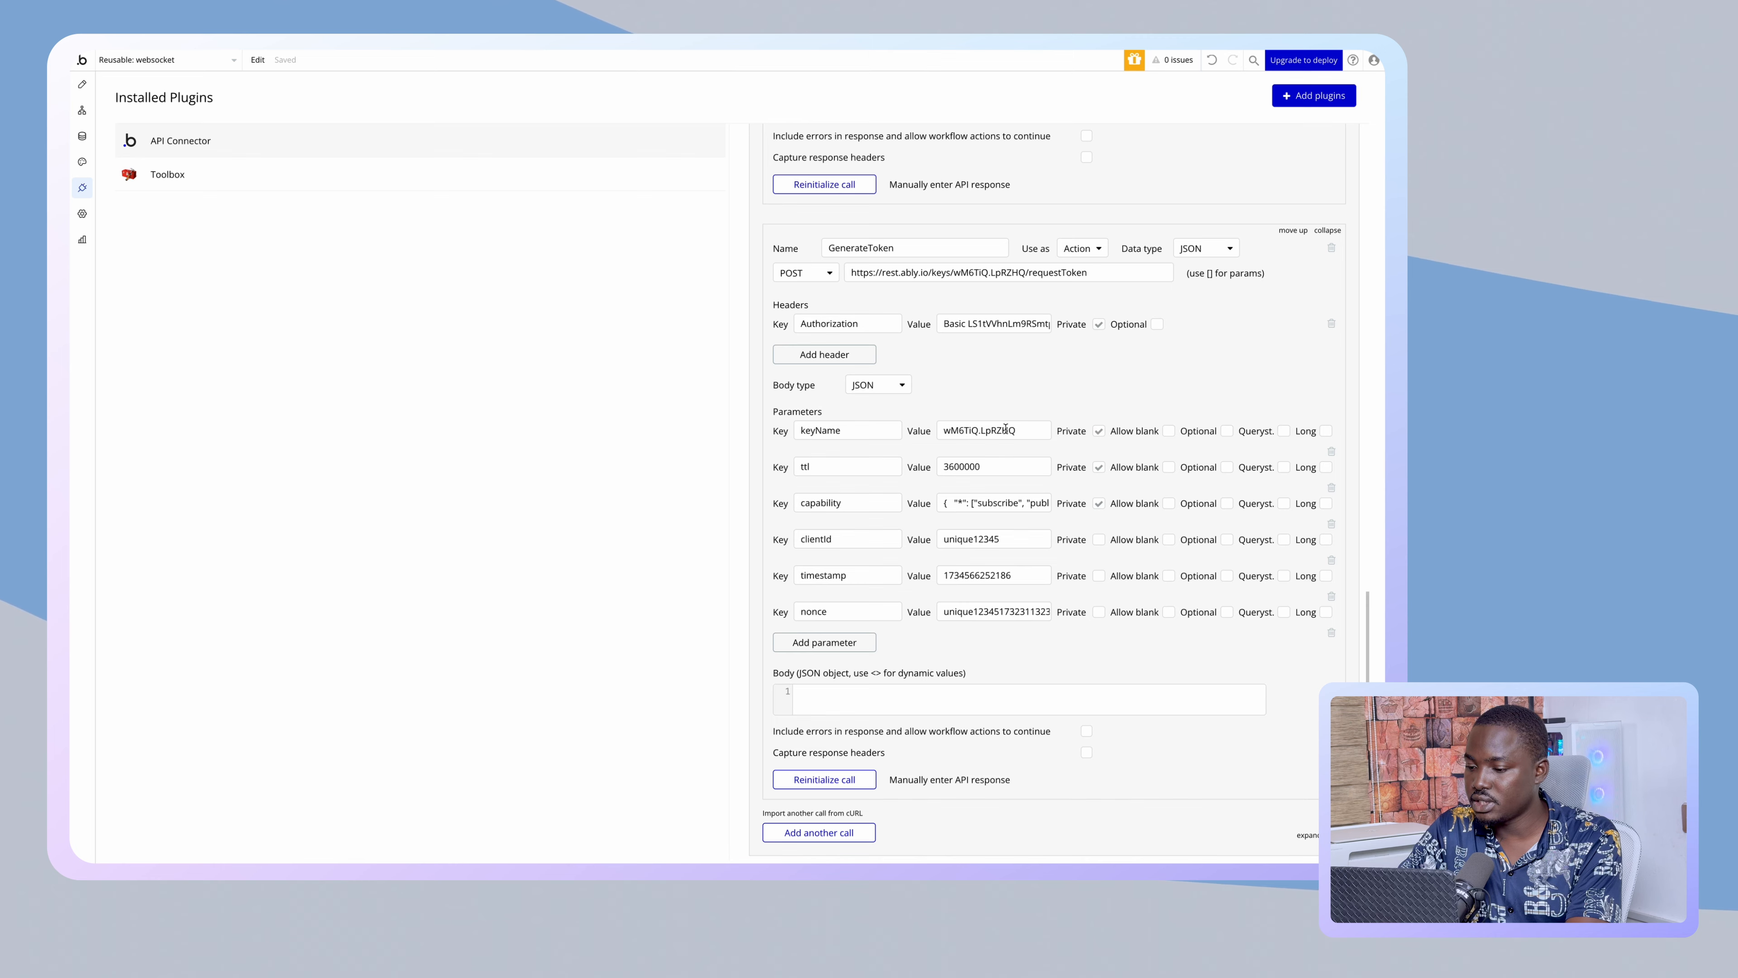
pyautogui.write('--mUXg.oQJkiQ')
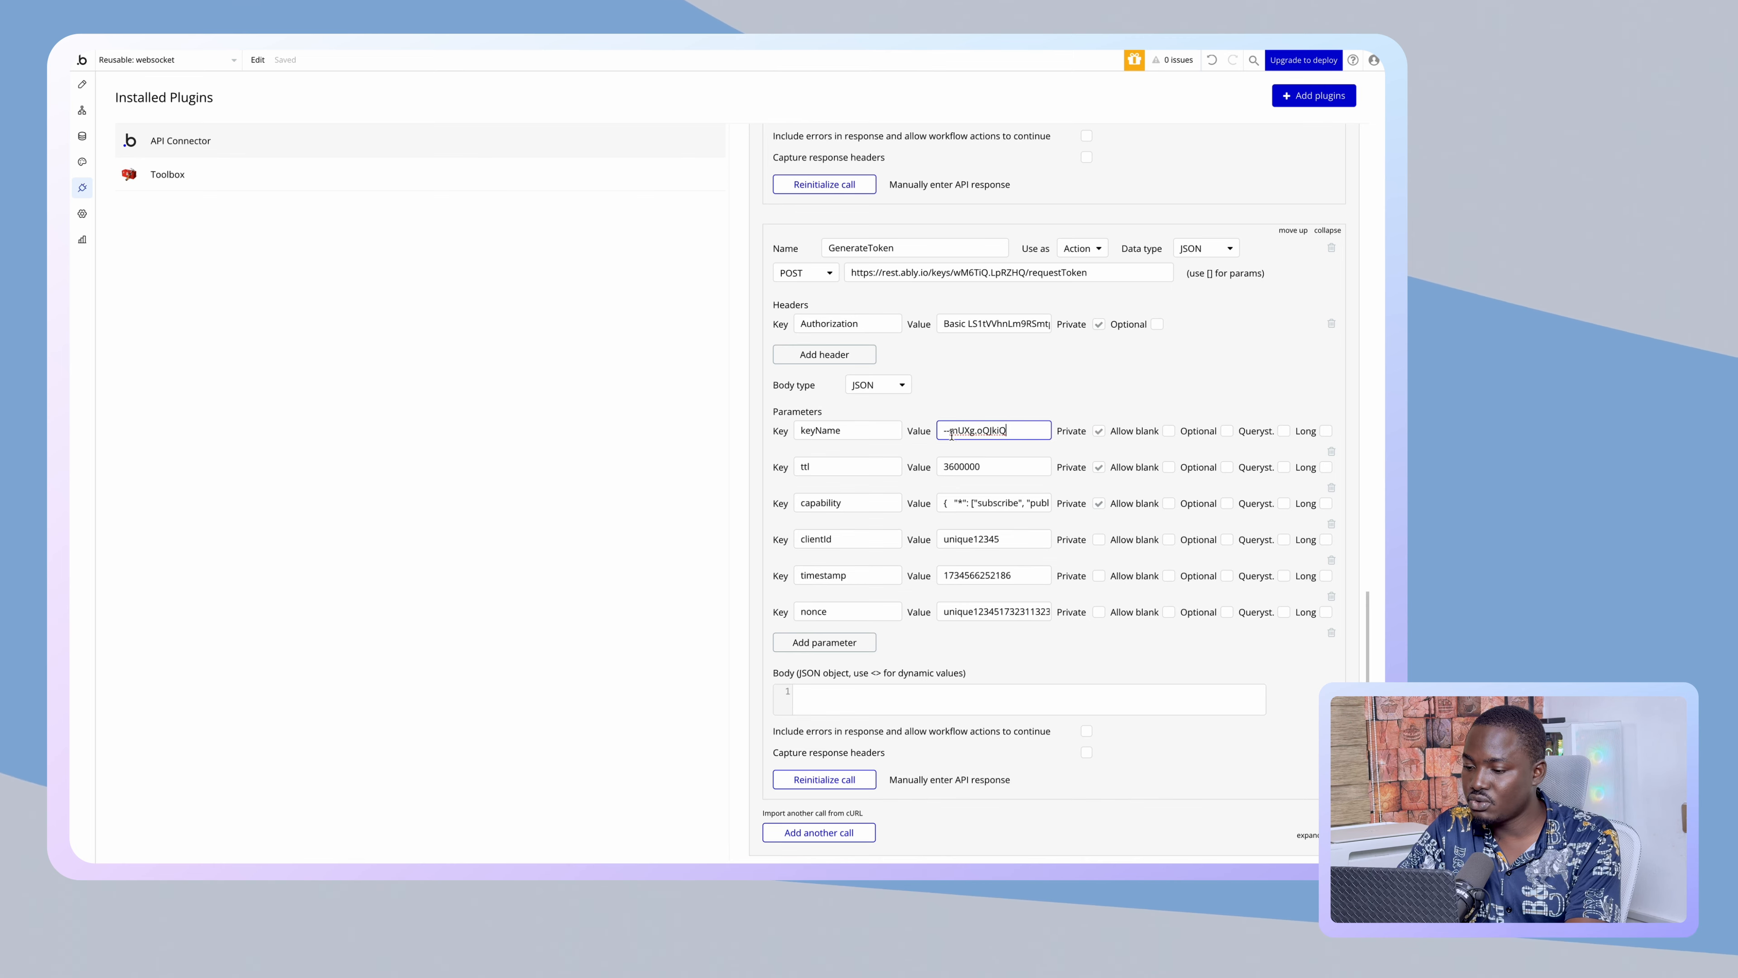
pyautogui.click(980, 401)
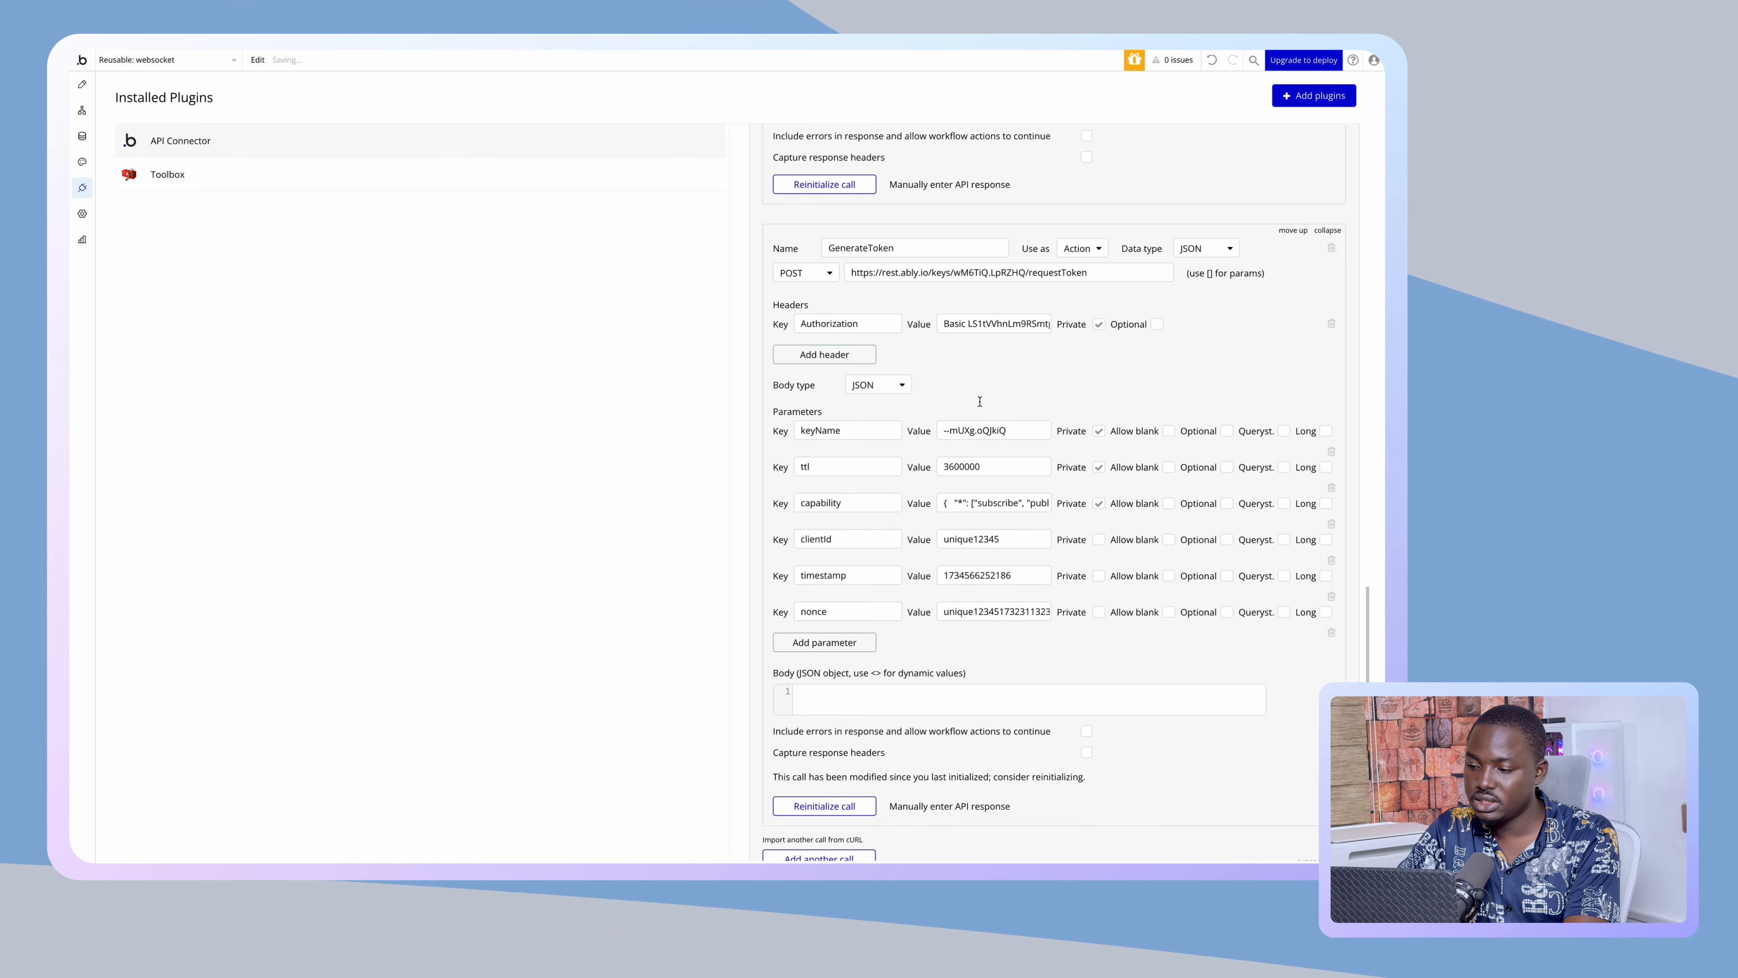
# - Replace the old key name in the GenerateToken request URL with the new one
pyautogui.click(1008, 272)
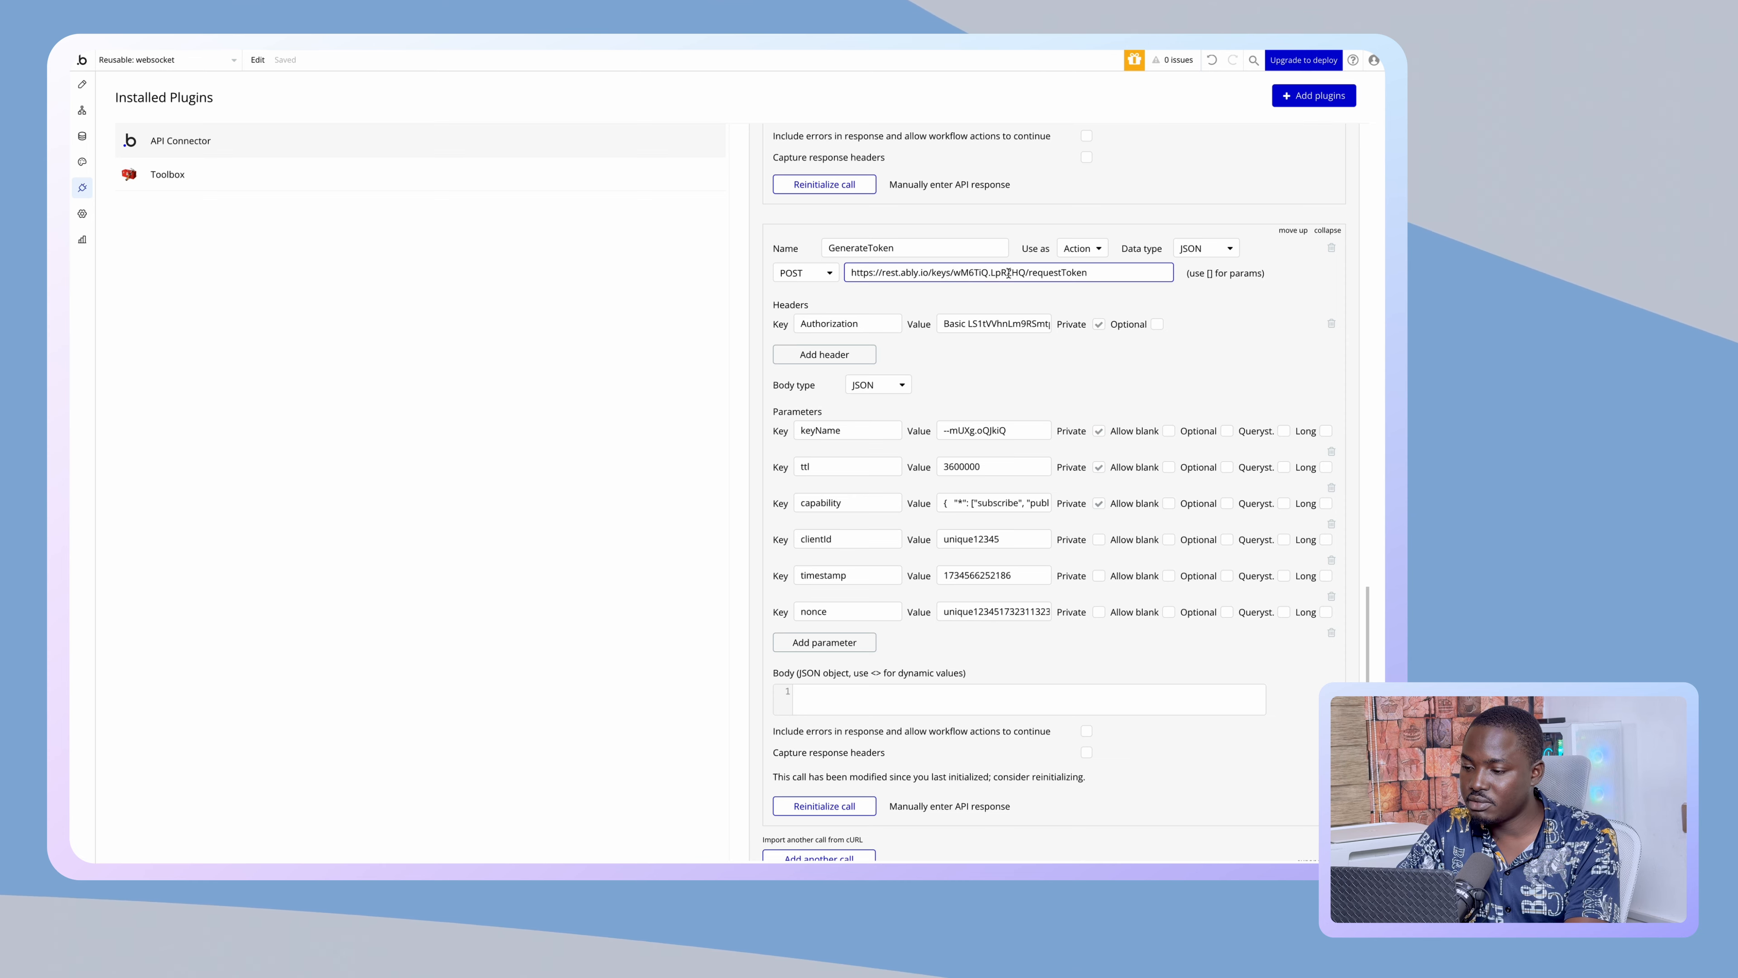
pyautogui.doubleClick(1009, 272)
pyautogui.write('--mUXg.oQJkiQ')
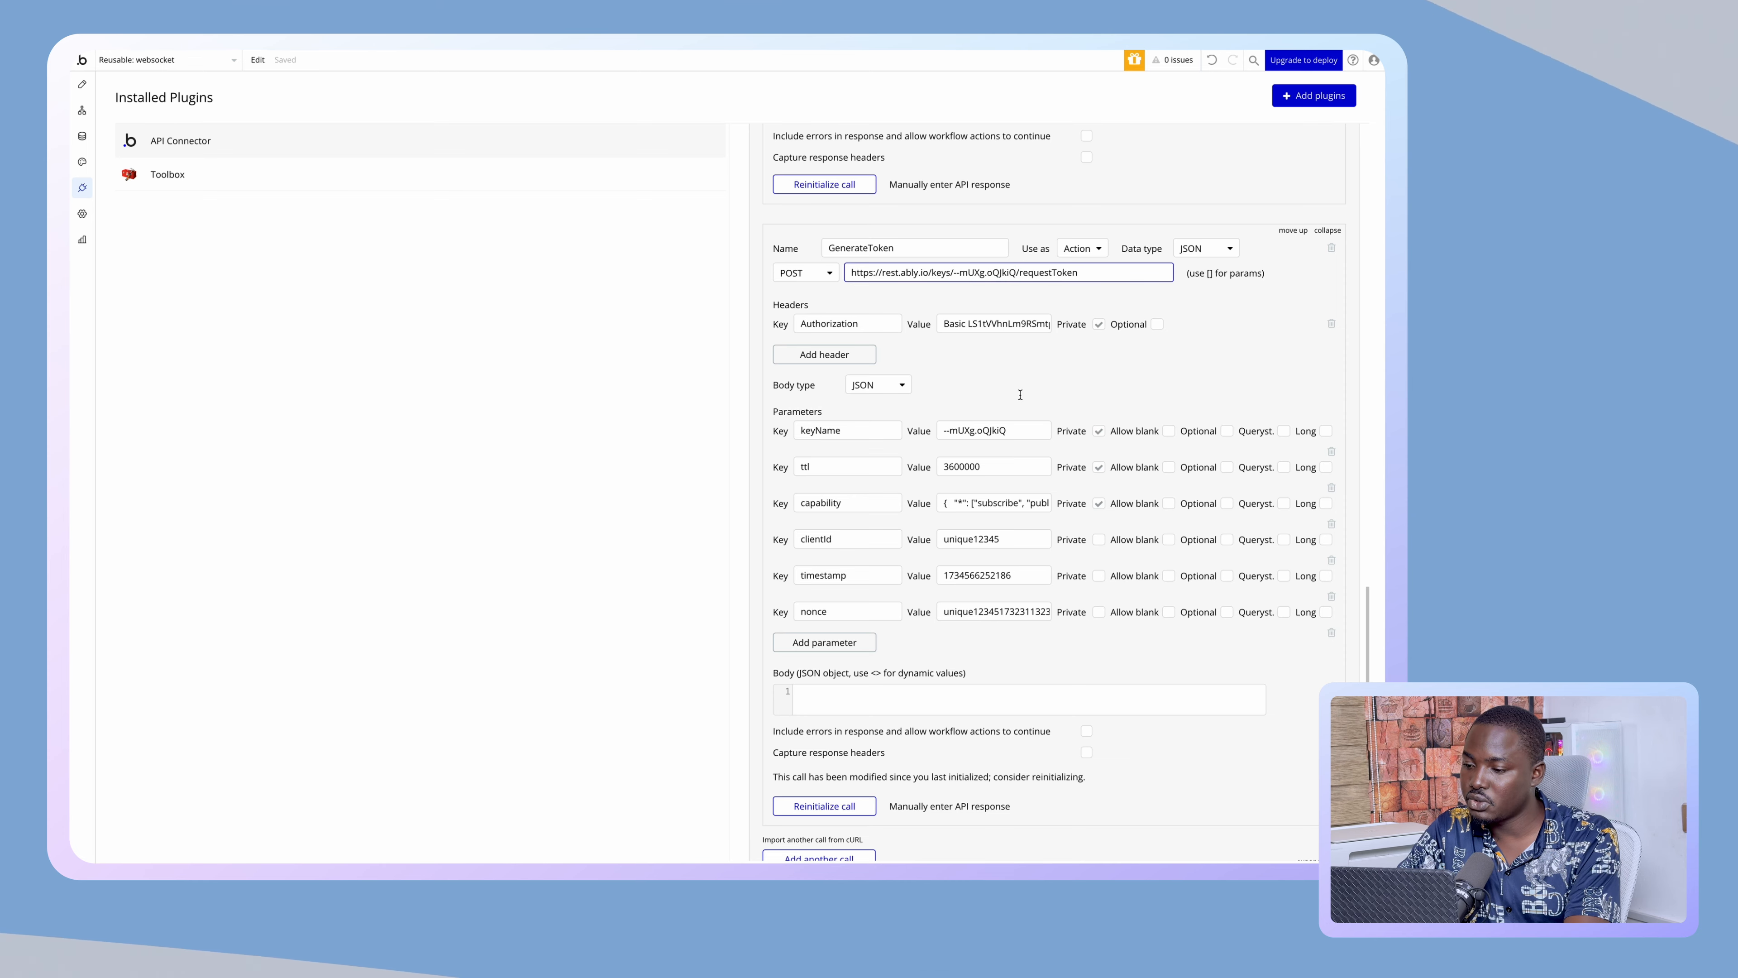
pyautogui.click(1019, 394)
pyautogui.scroll(-1, 1019, 389)
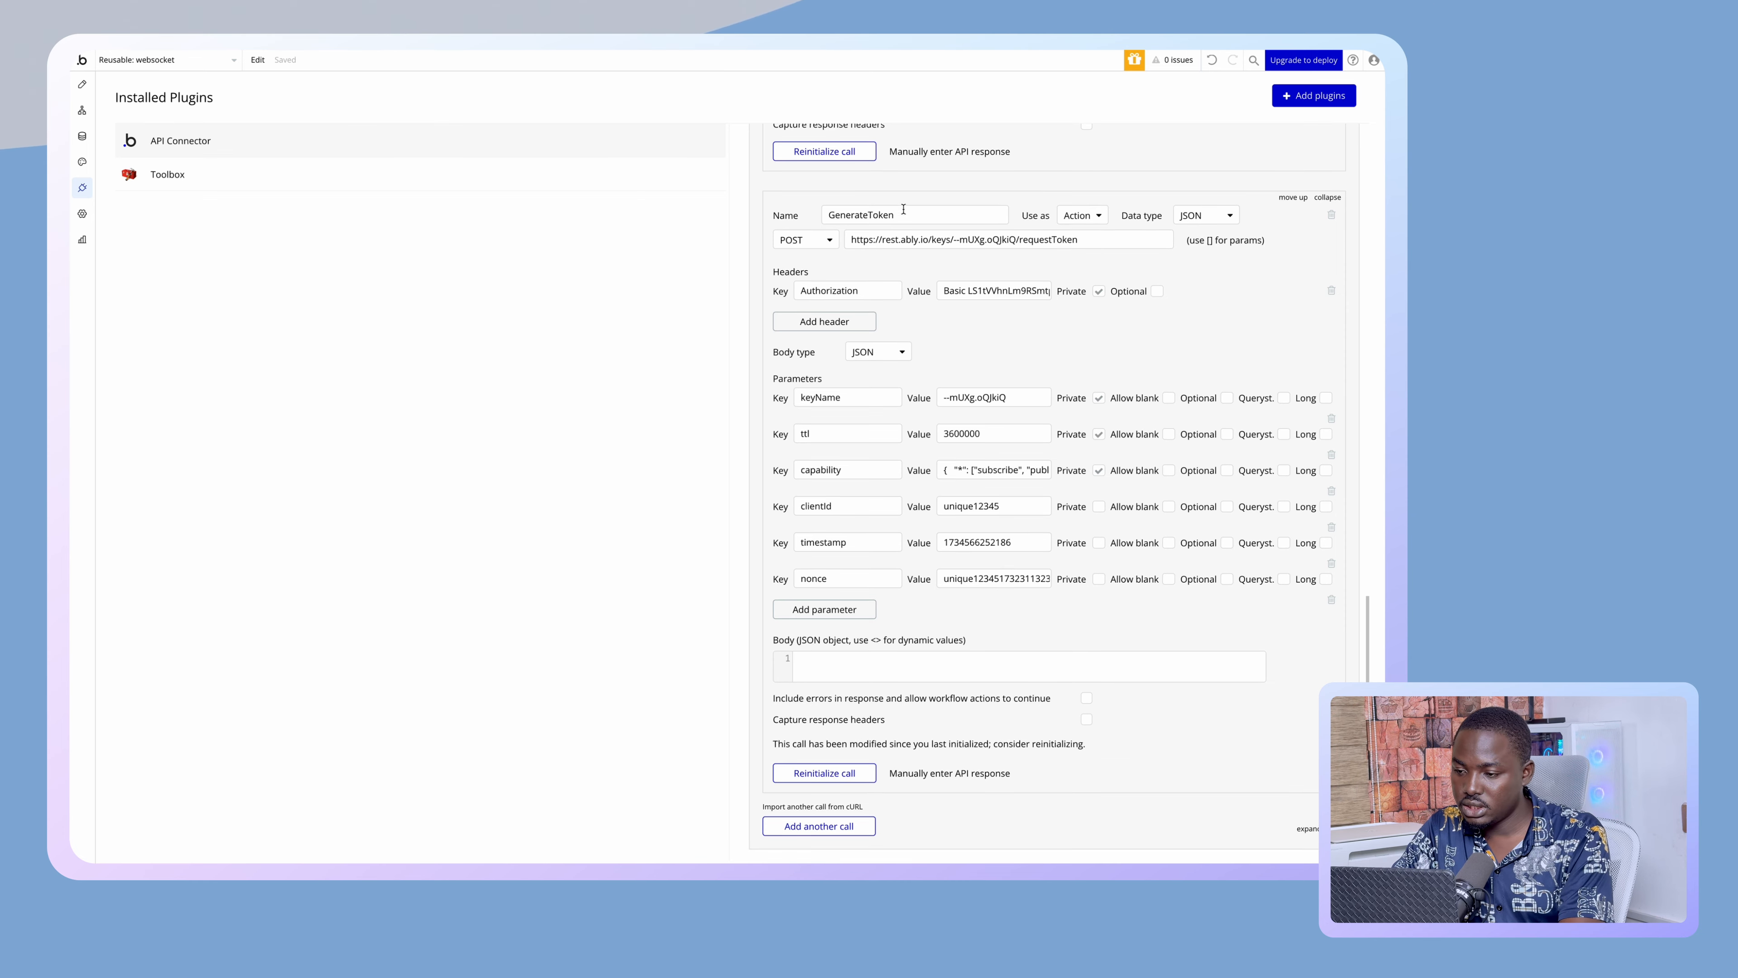
pyautogui.scroll(1, 903, 209)
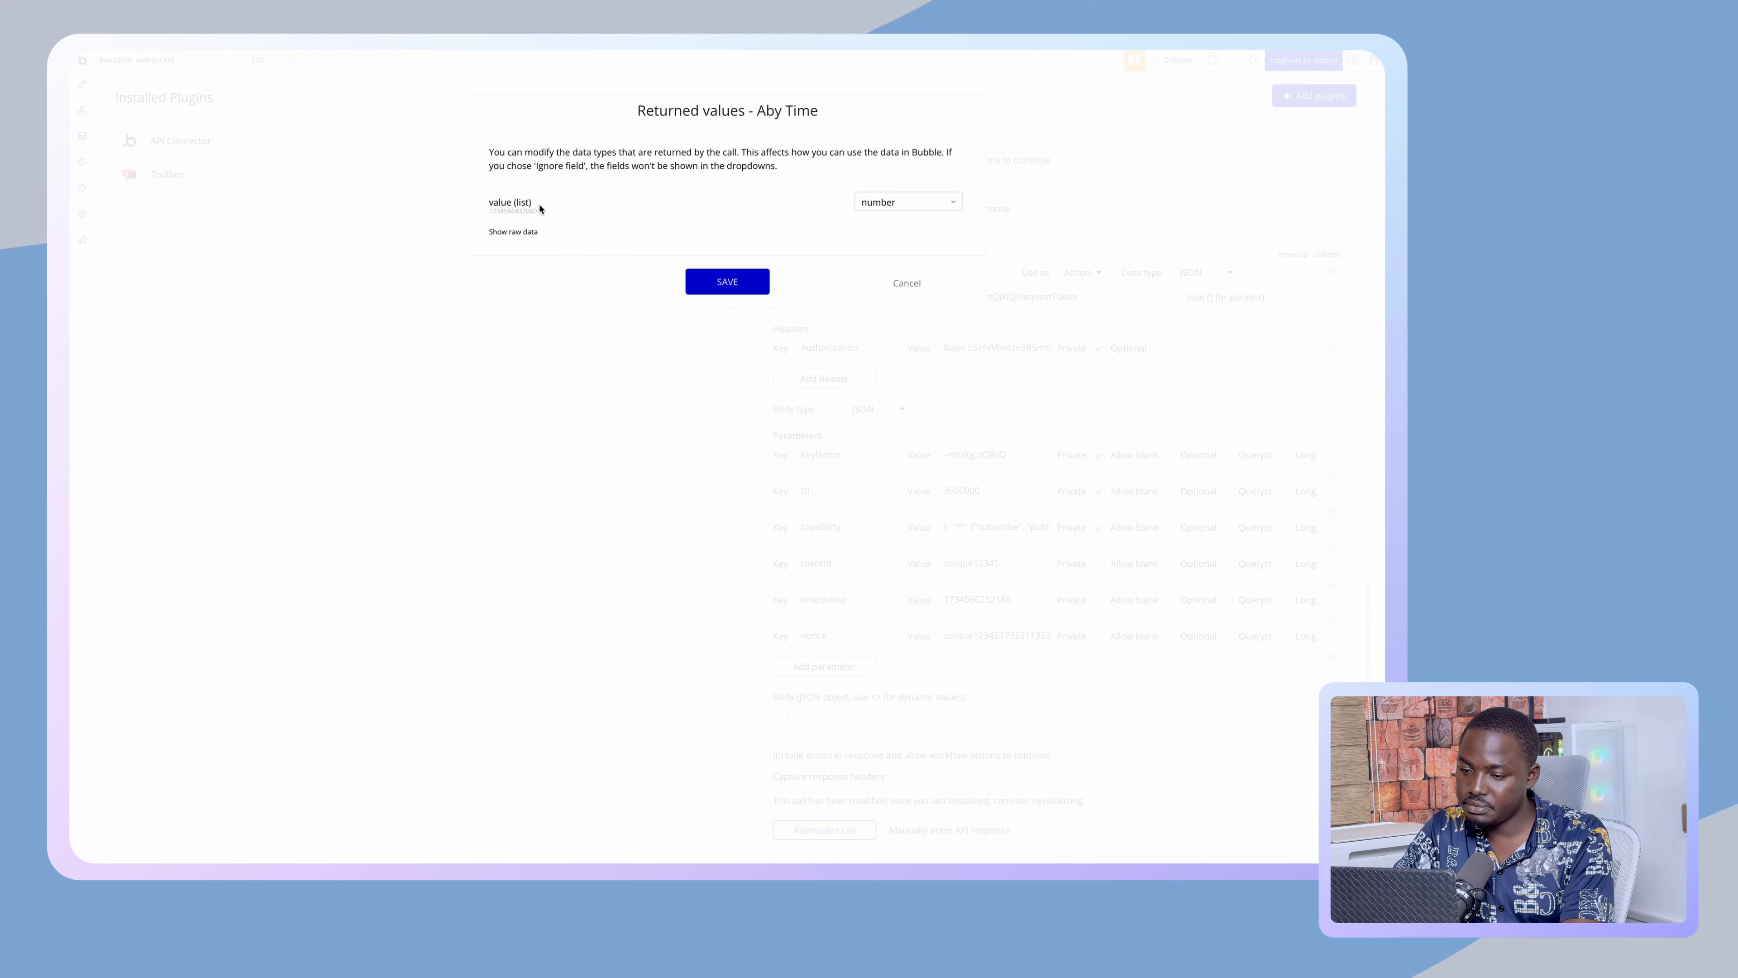
pyautogui.doubleClick(526, 211)
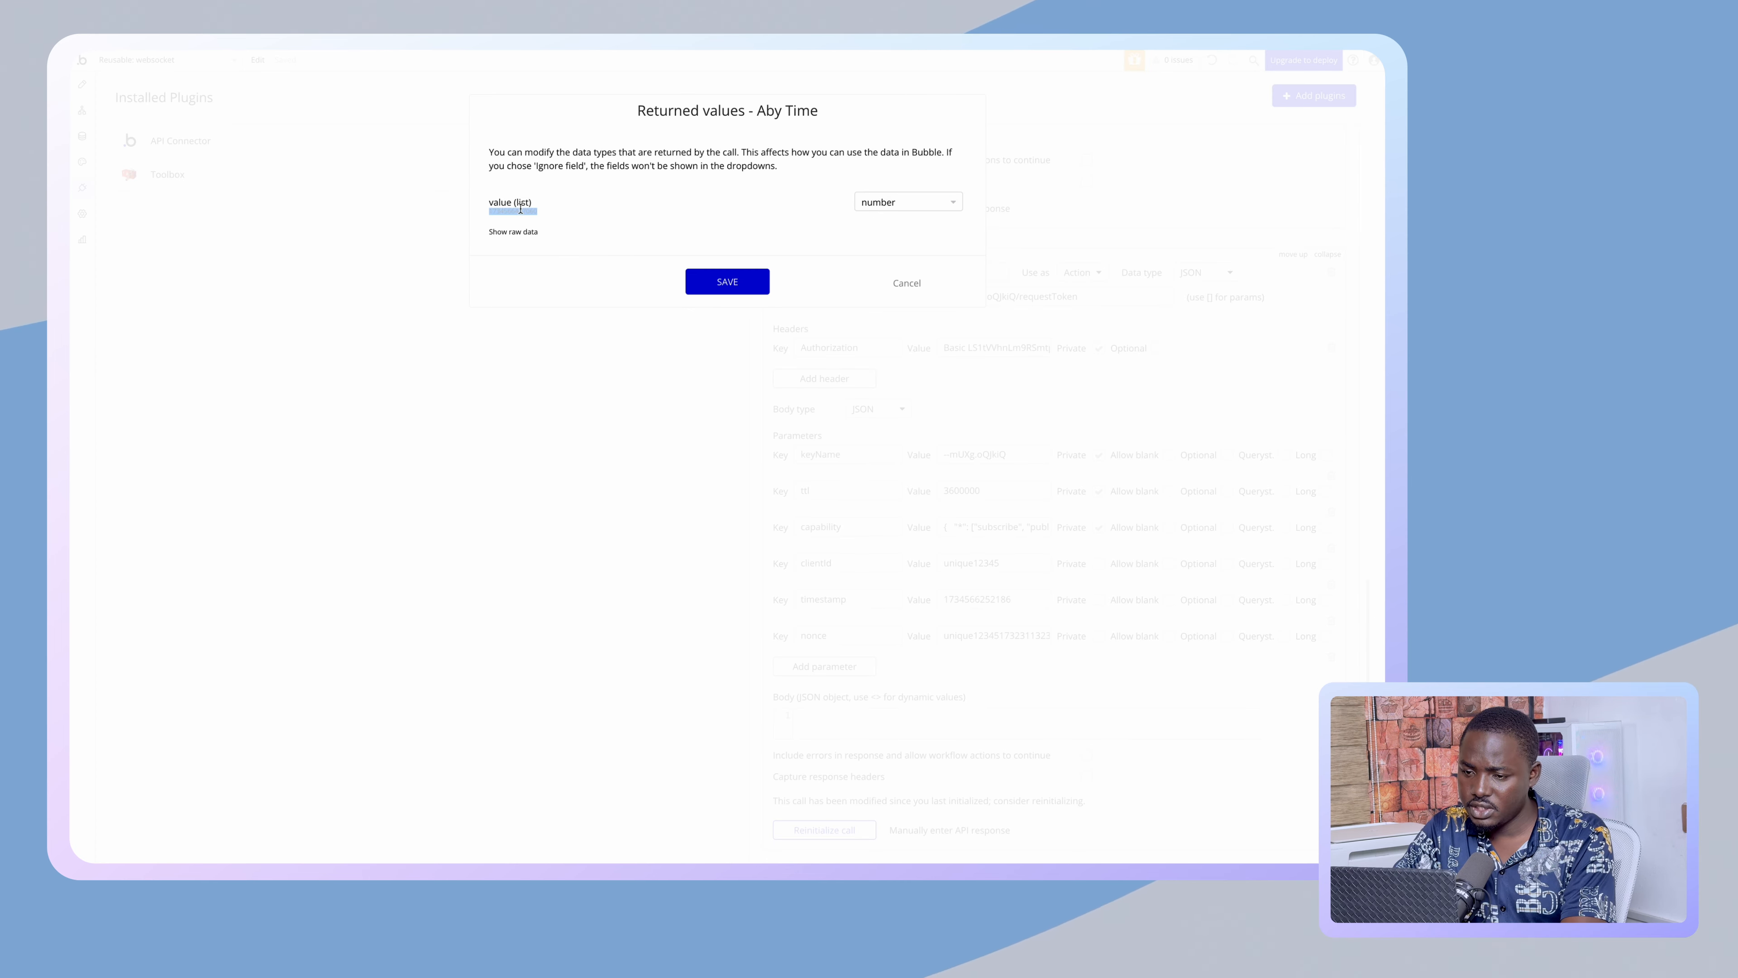
pyautogui.click(729, 280)
pyautogui.scroll(-2, 1001, 469)
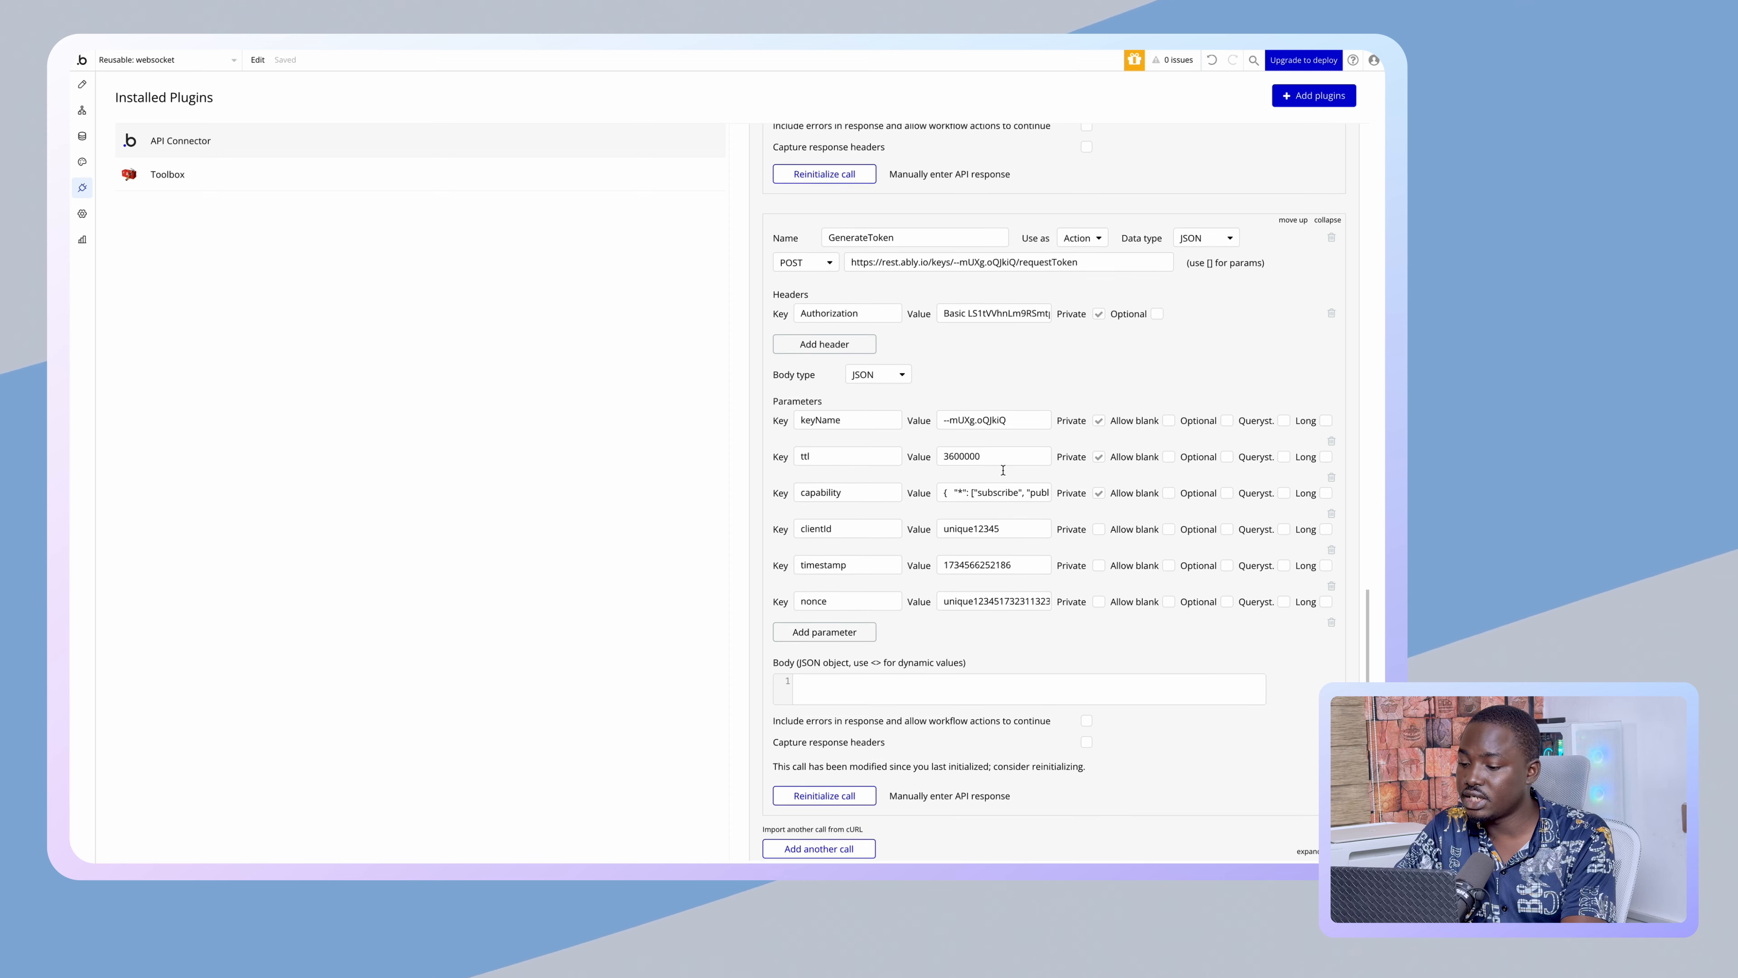
pyautogui.doubleClick(983, 512)
pyautogui.hotkey('ctrl', 'v')
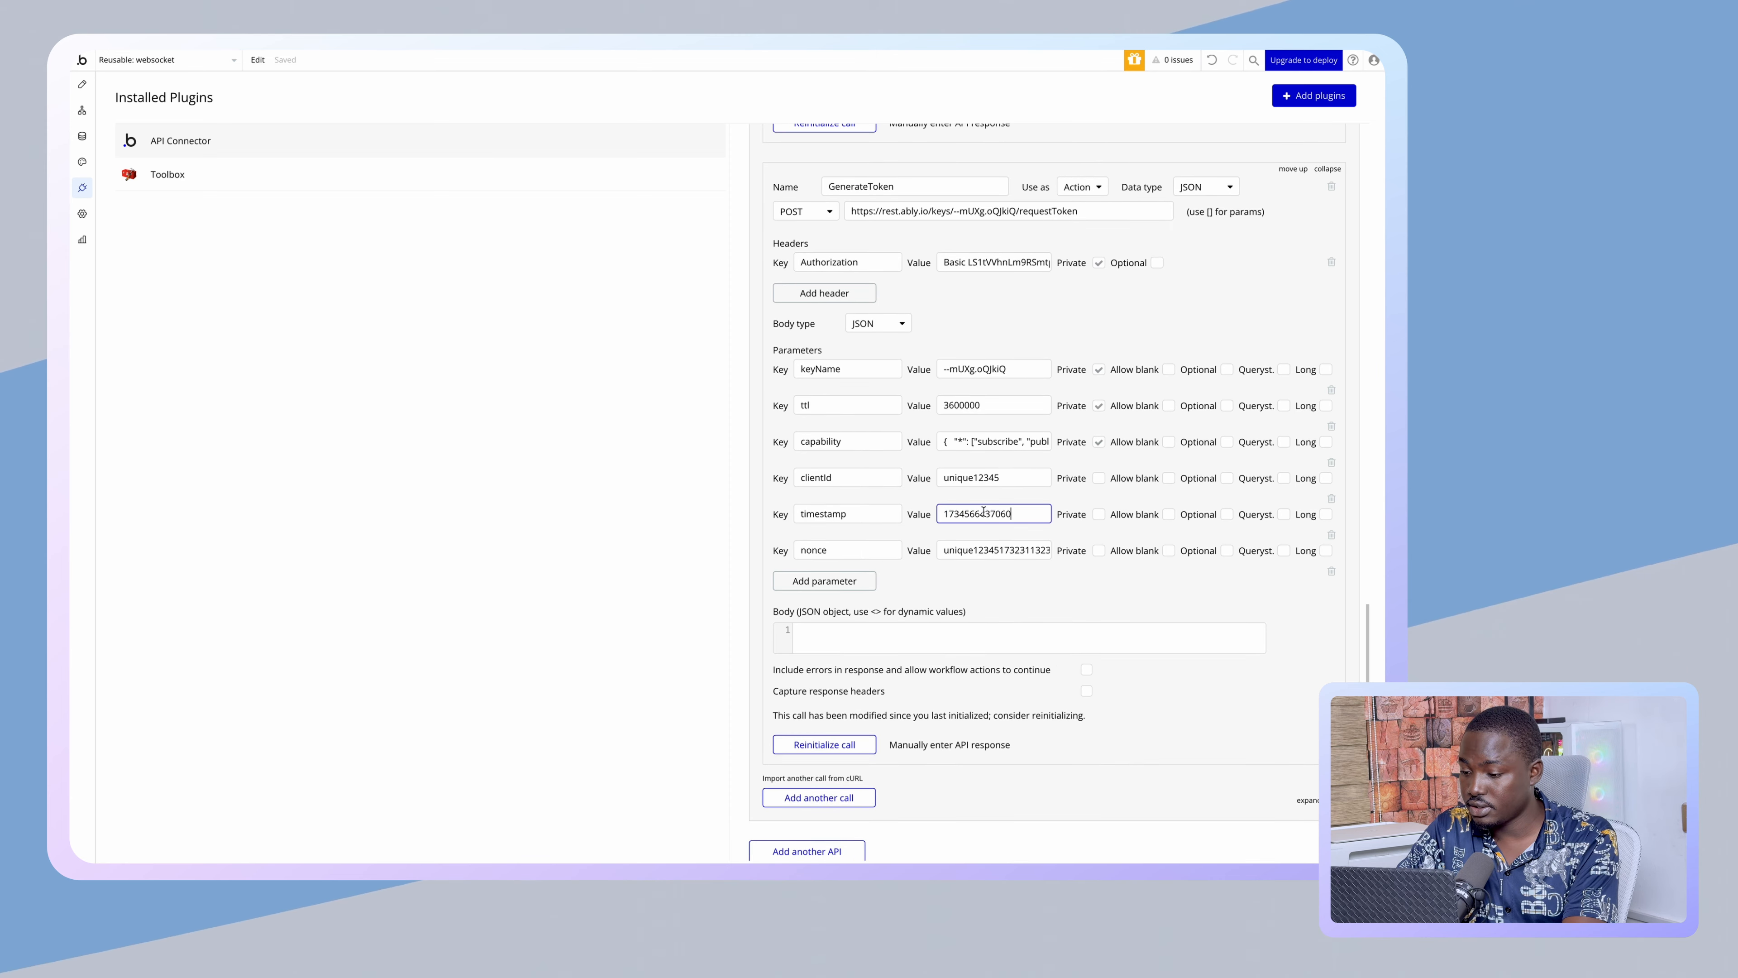
pyautogui.click(926, 594)
pyautogui.click(845, 753)
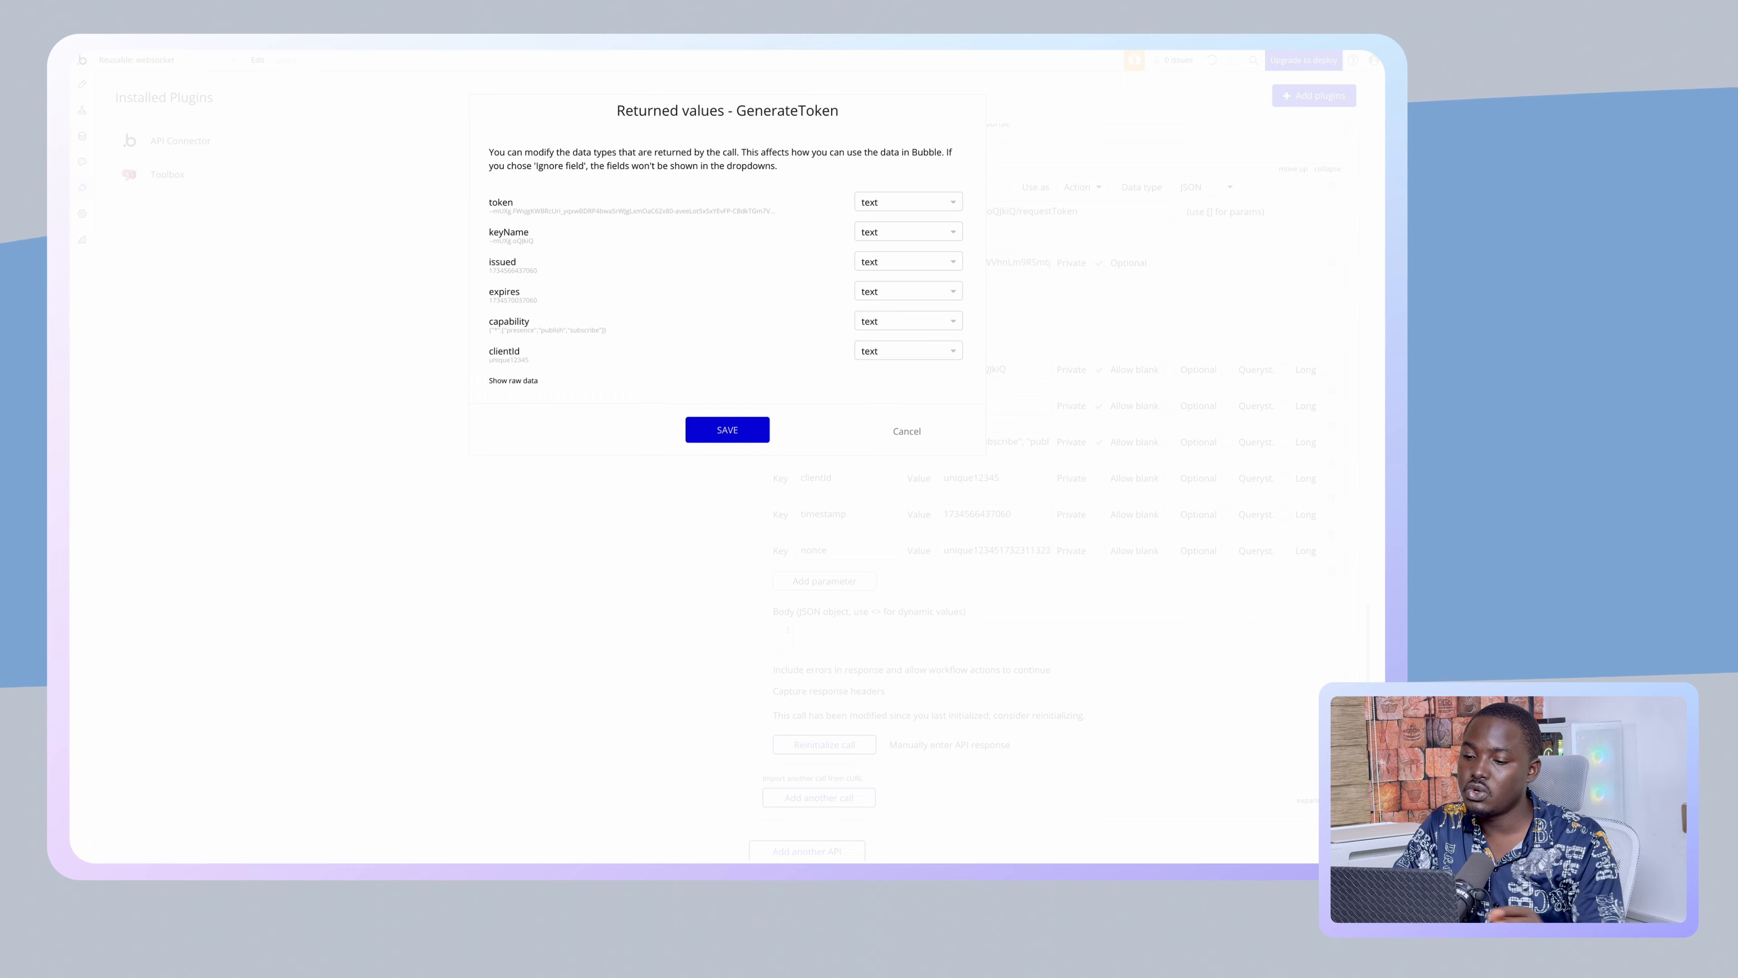
pyautogui.click(722, 430)
# - Delete the older Websocket API that holds the Access Token call
pyautogui.scroll(-2, 1012, 346)
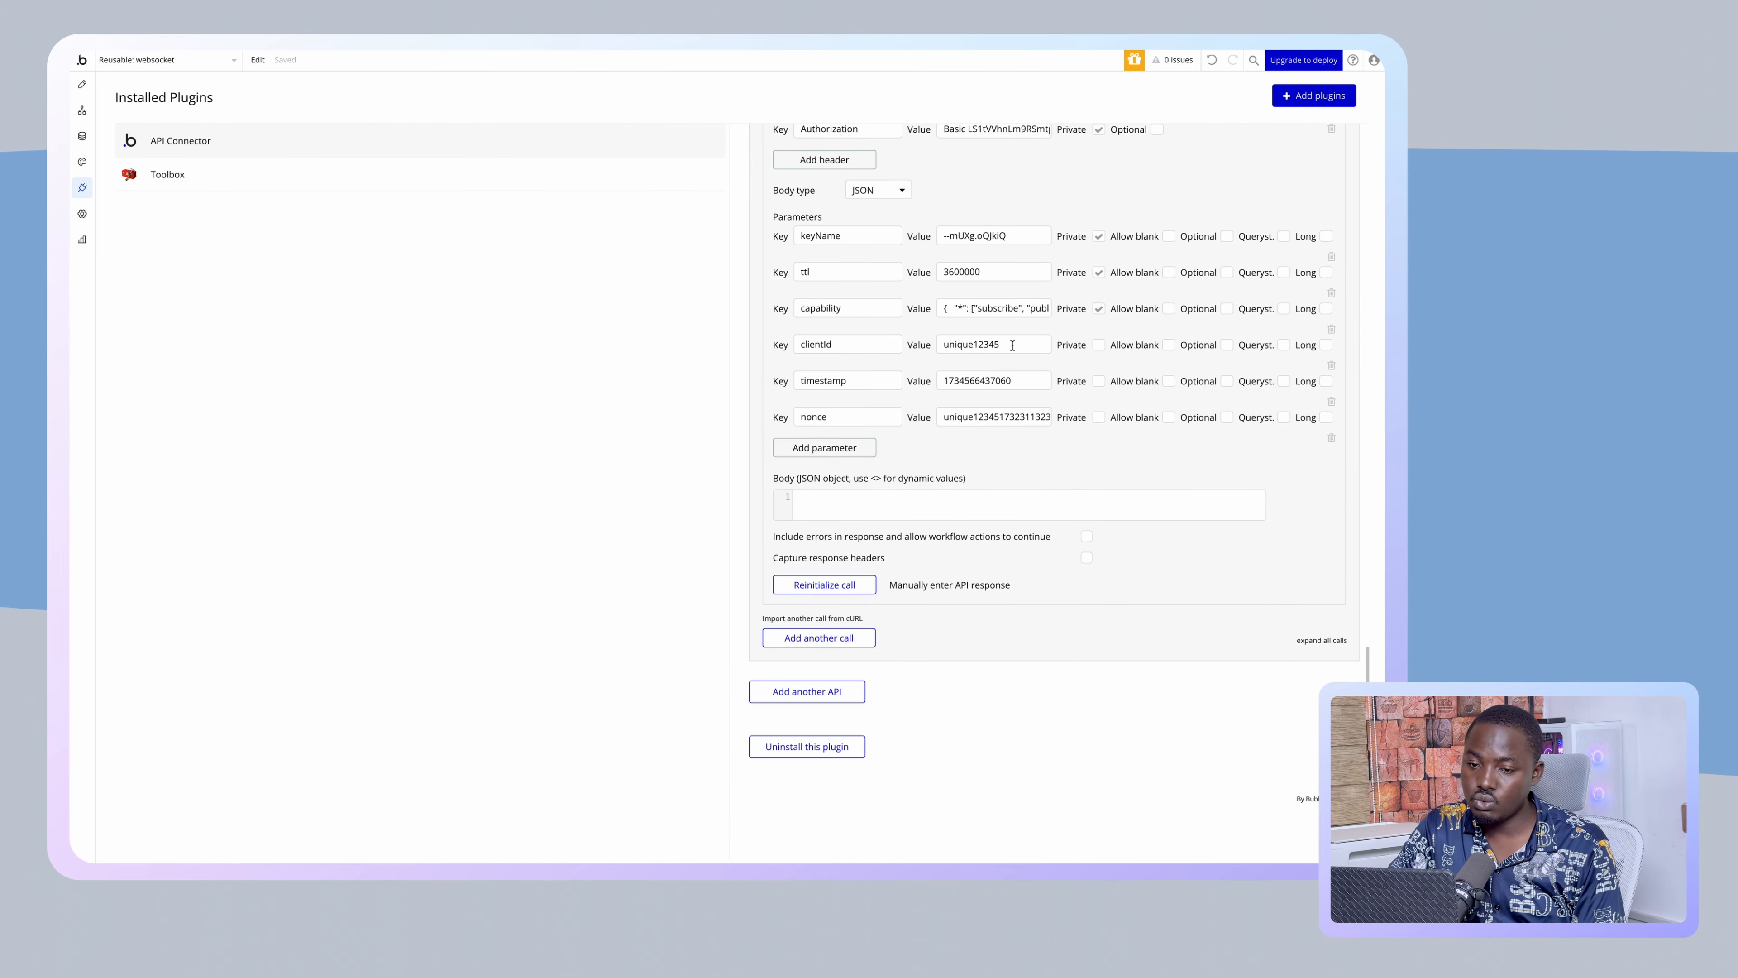
pyautogui.scroll(18, 1012, 346)
pyautogui.scroll(8, 1018, 462)
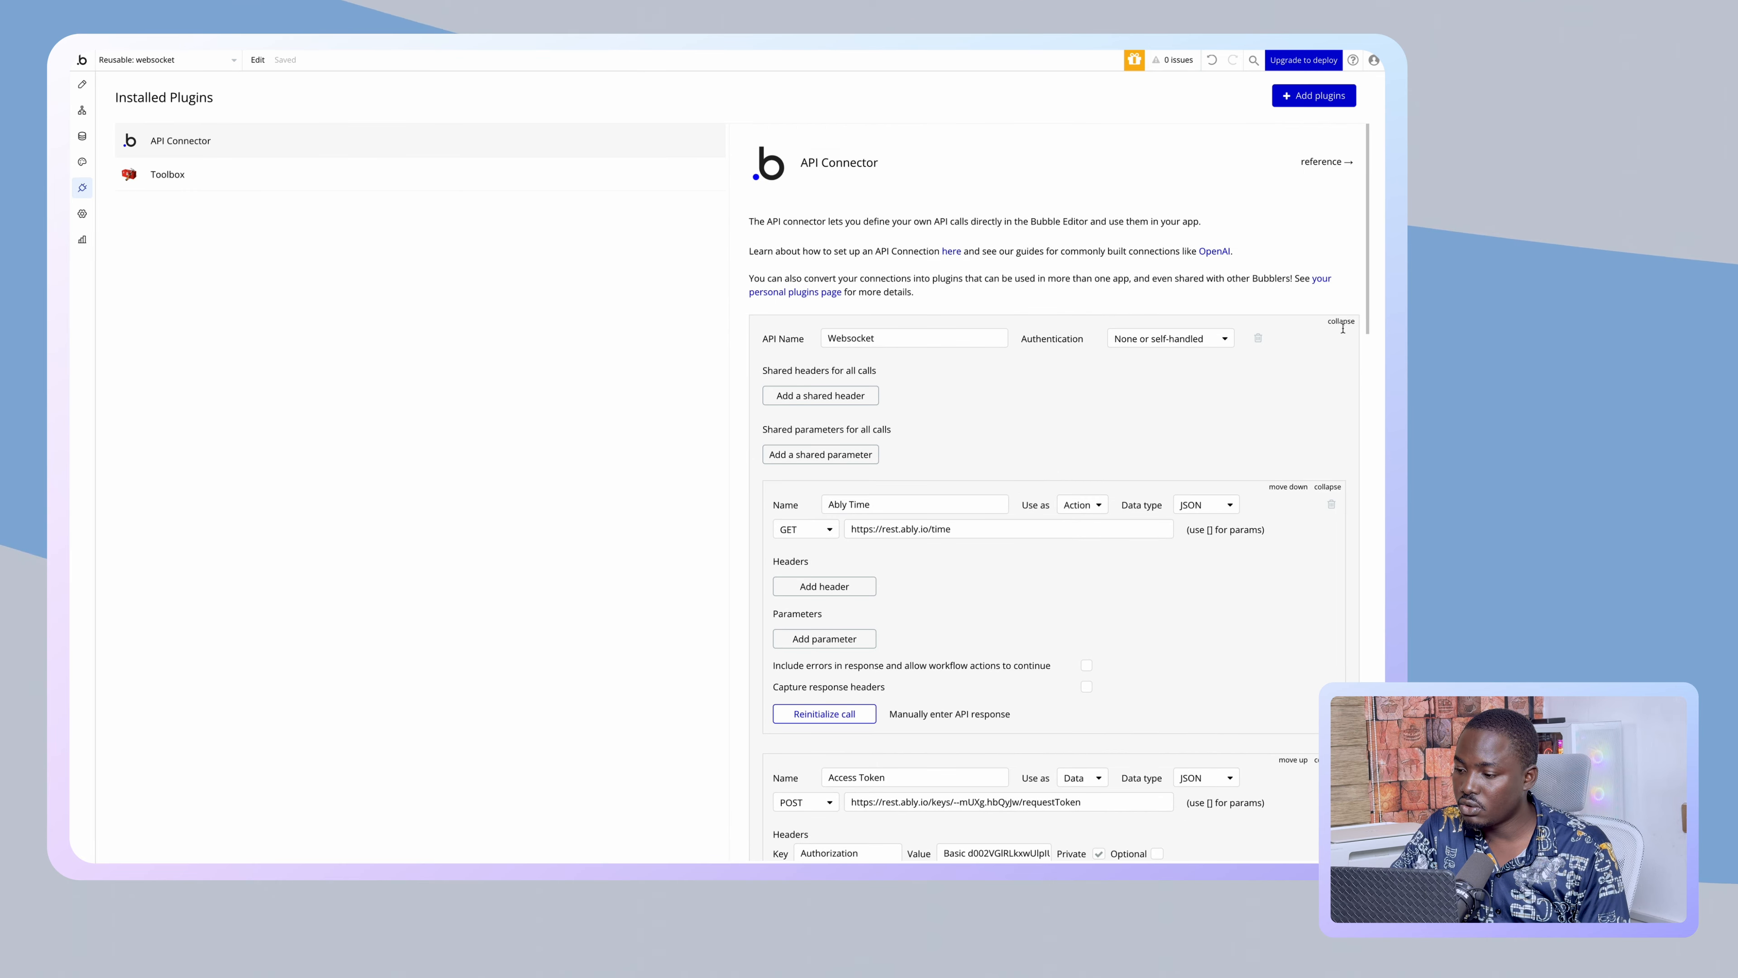
pyautogui.click(1341, 322)
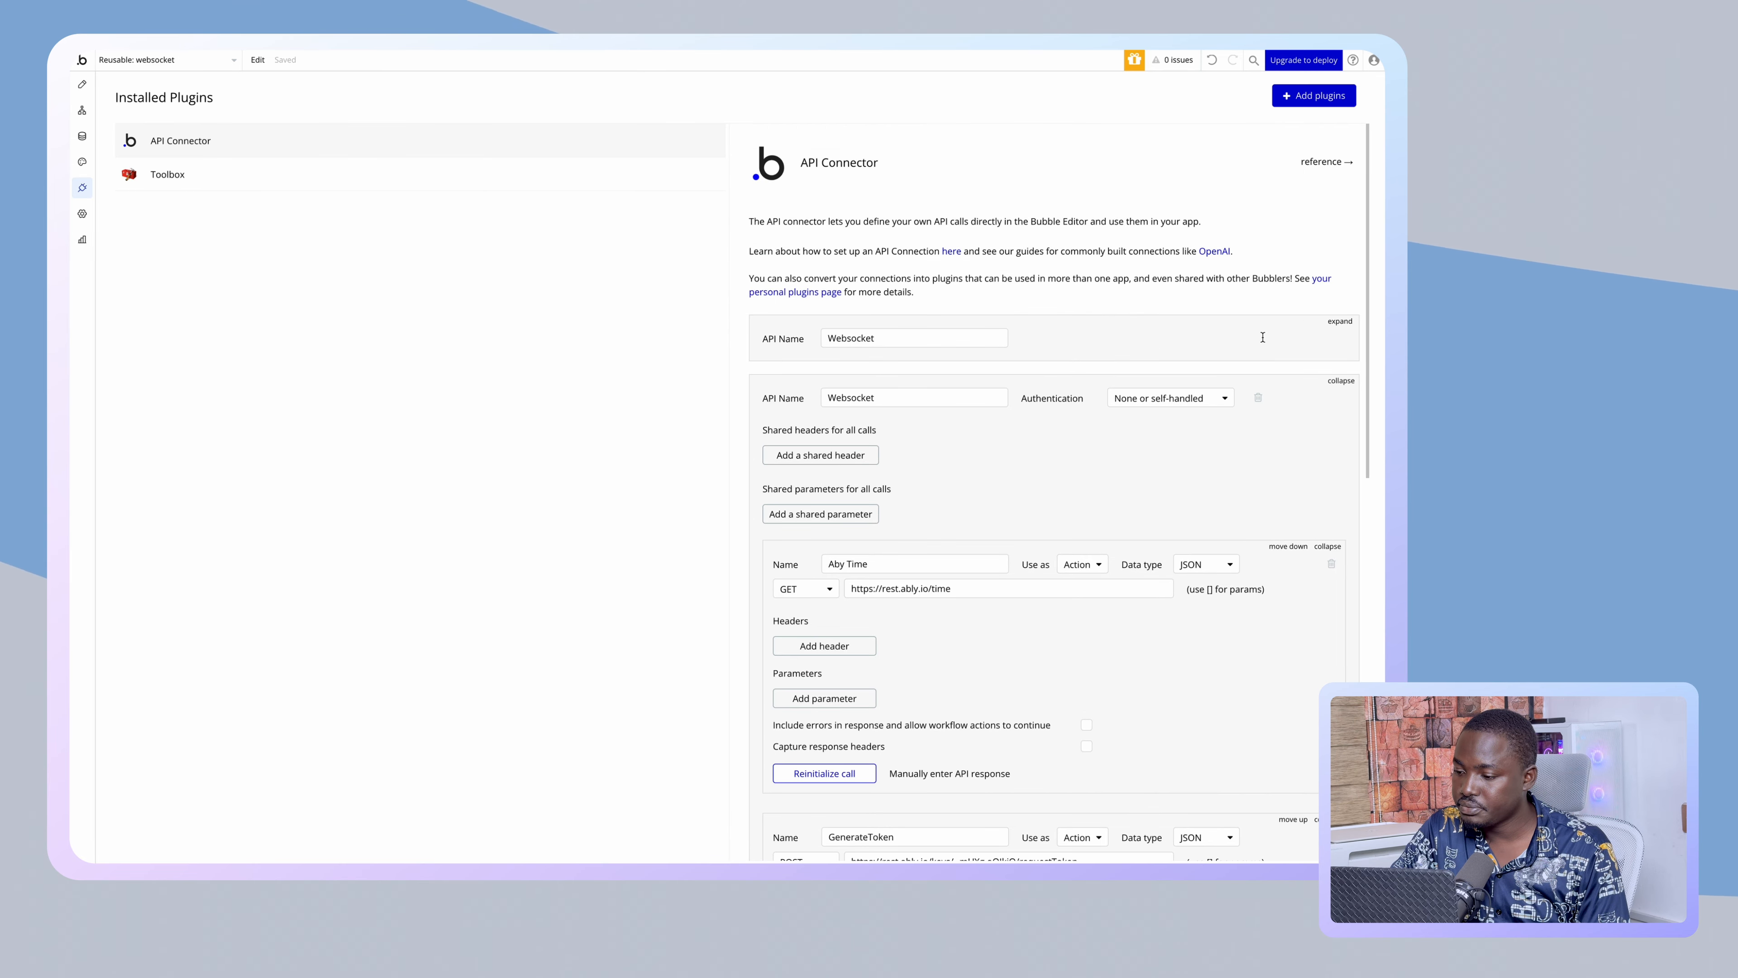
pyautogui.click(1334, 322)
pyautogui.click(1258, 337)
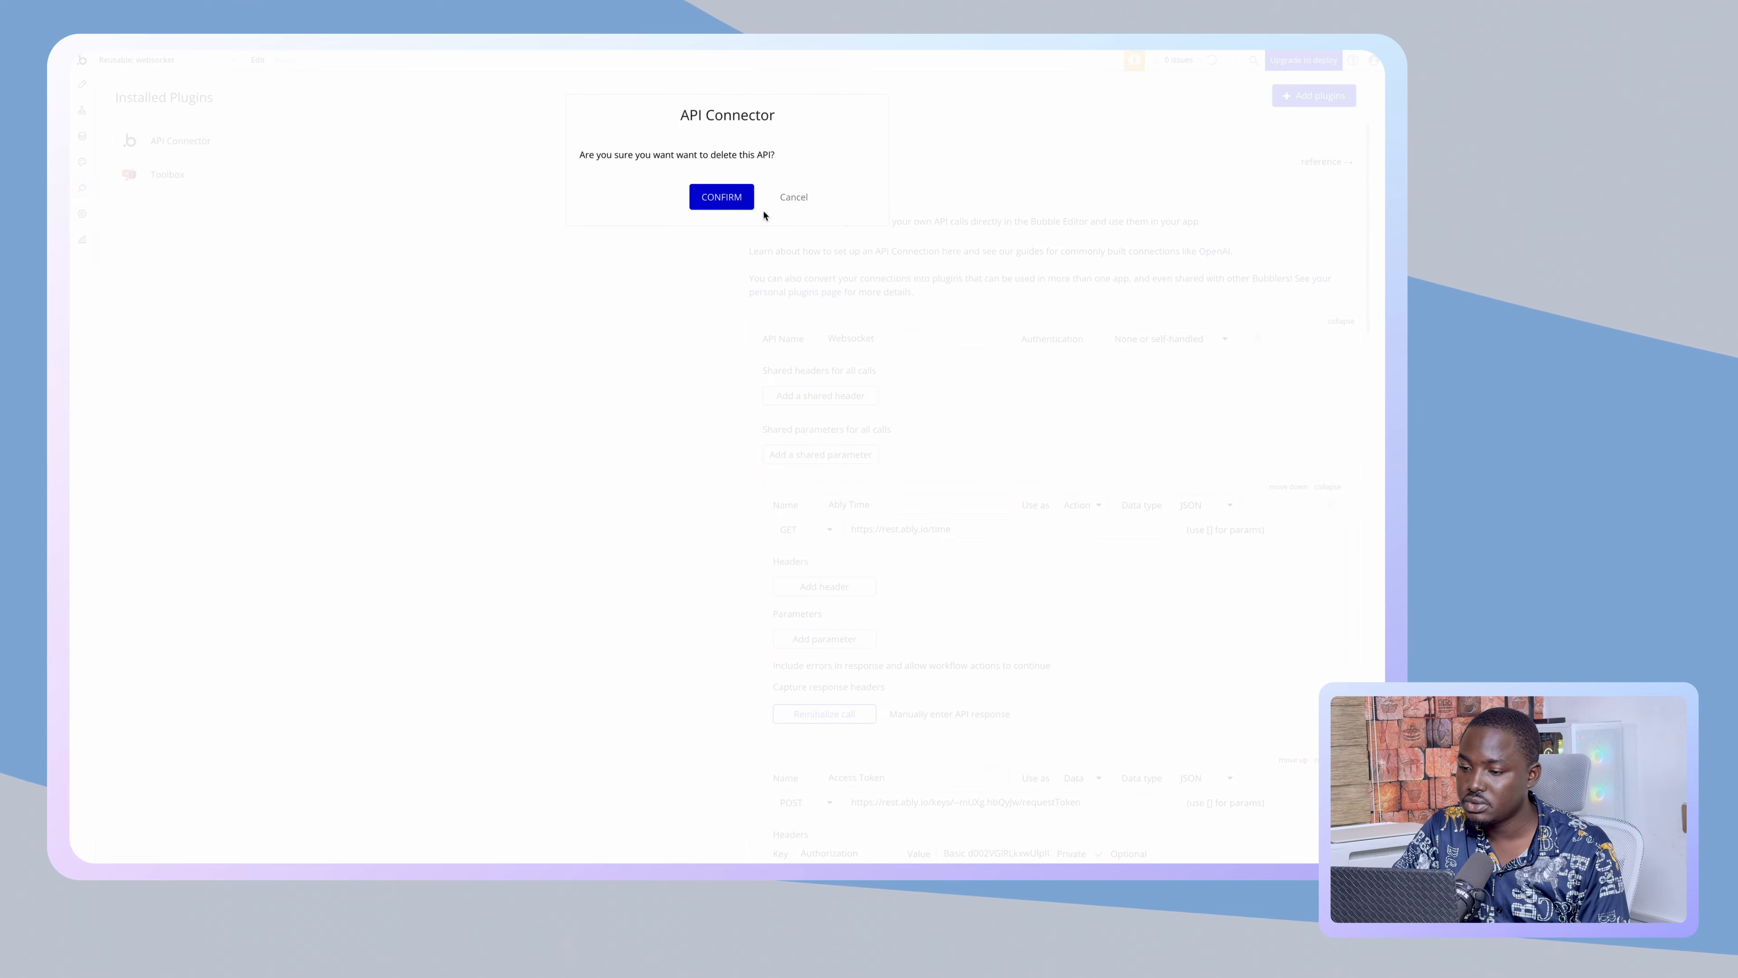
pyautogui.click(739, 198)
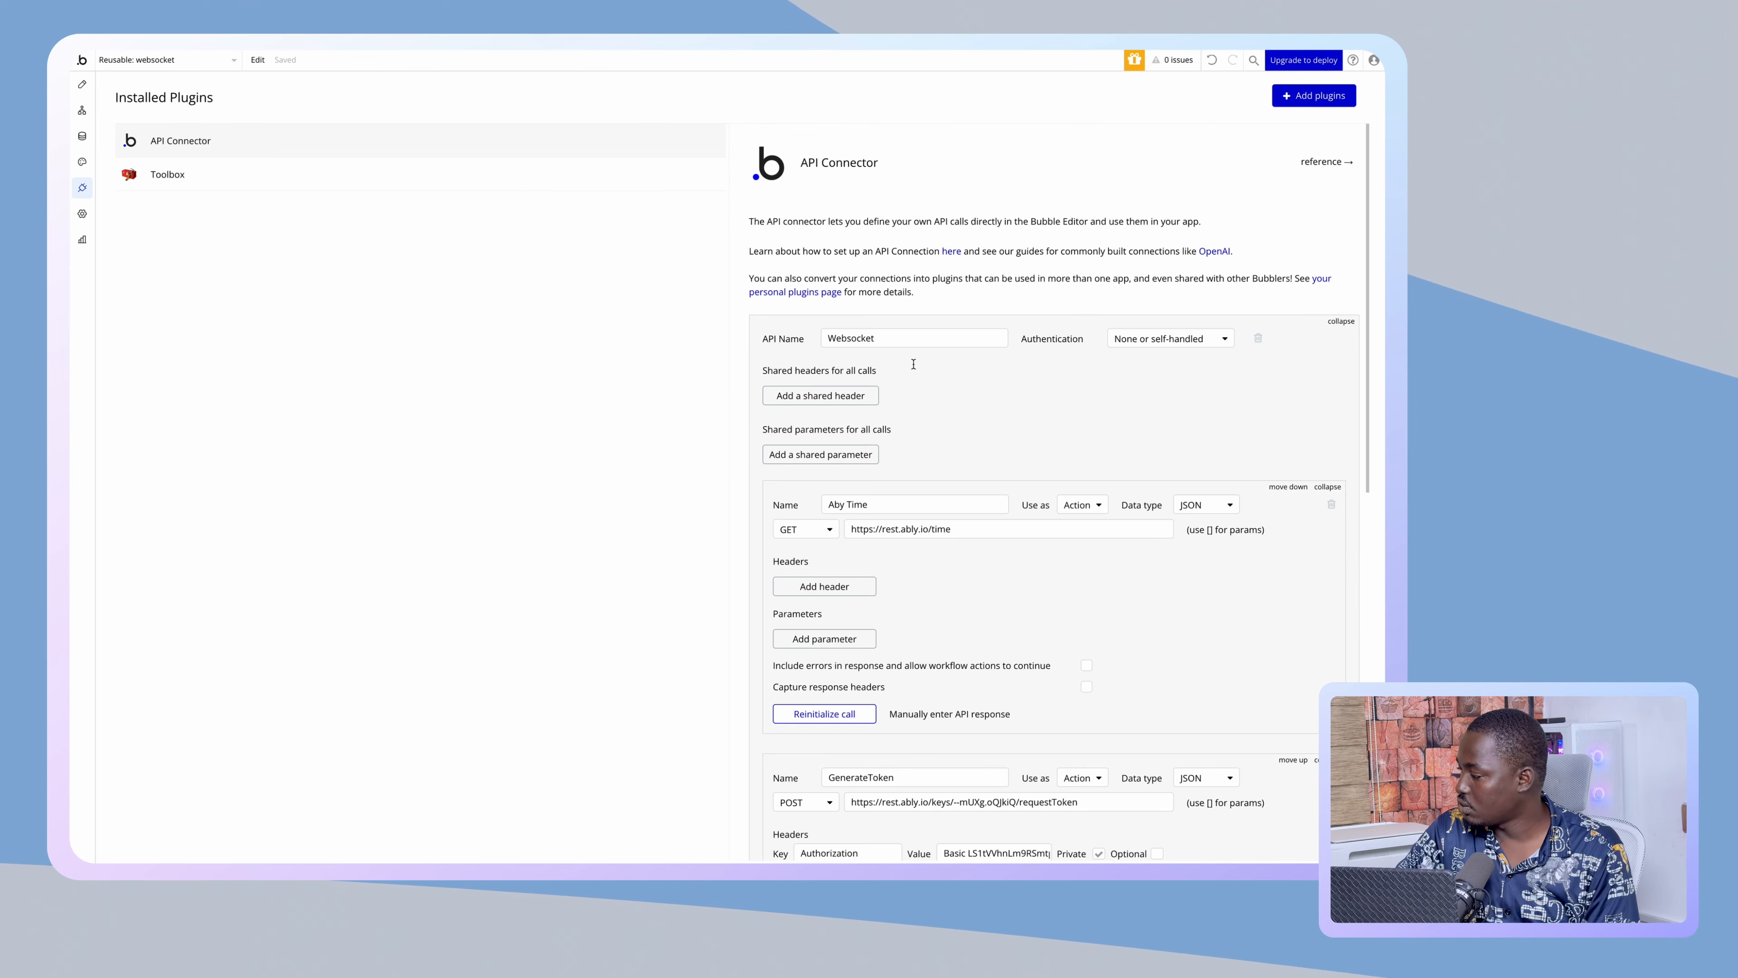
pyautogui.scroll(-5, 950, 378)
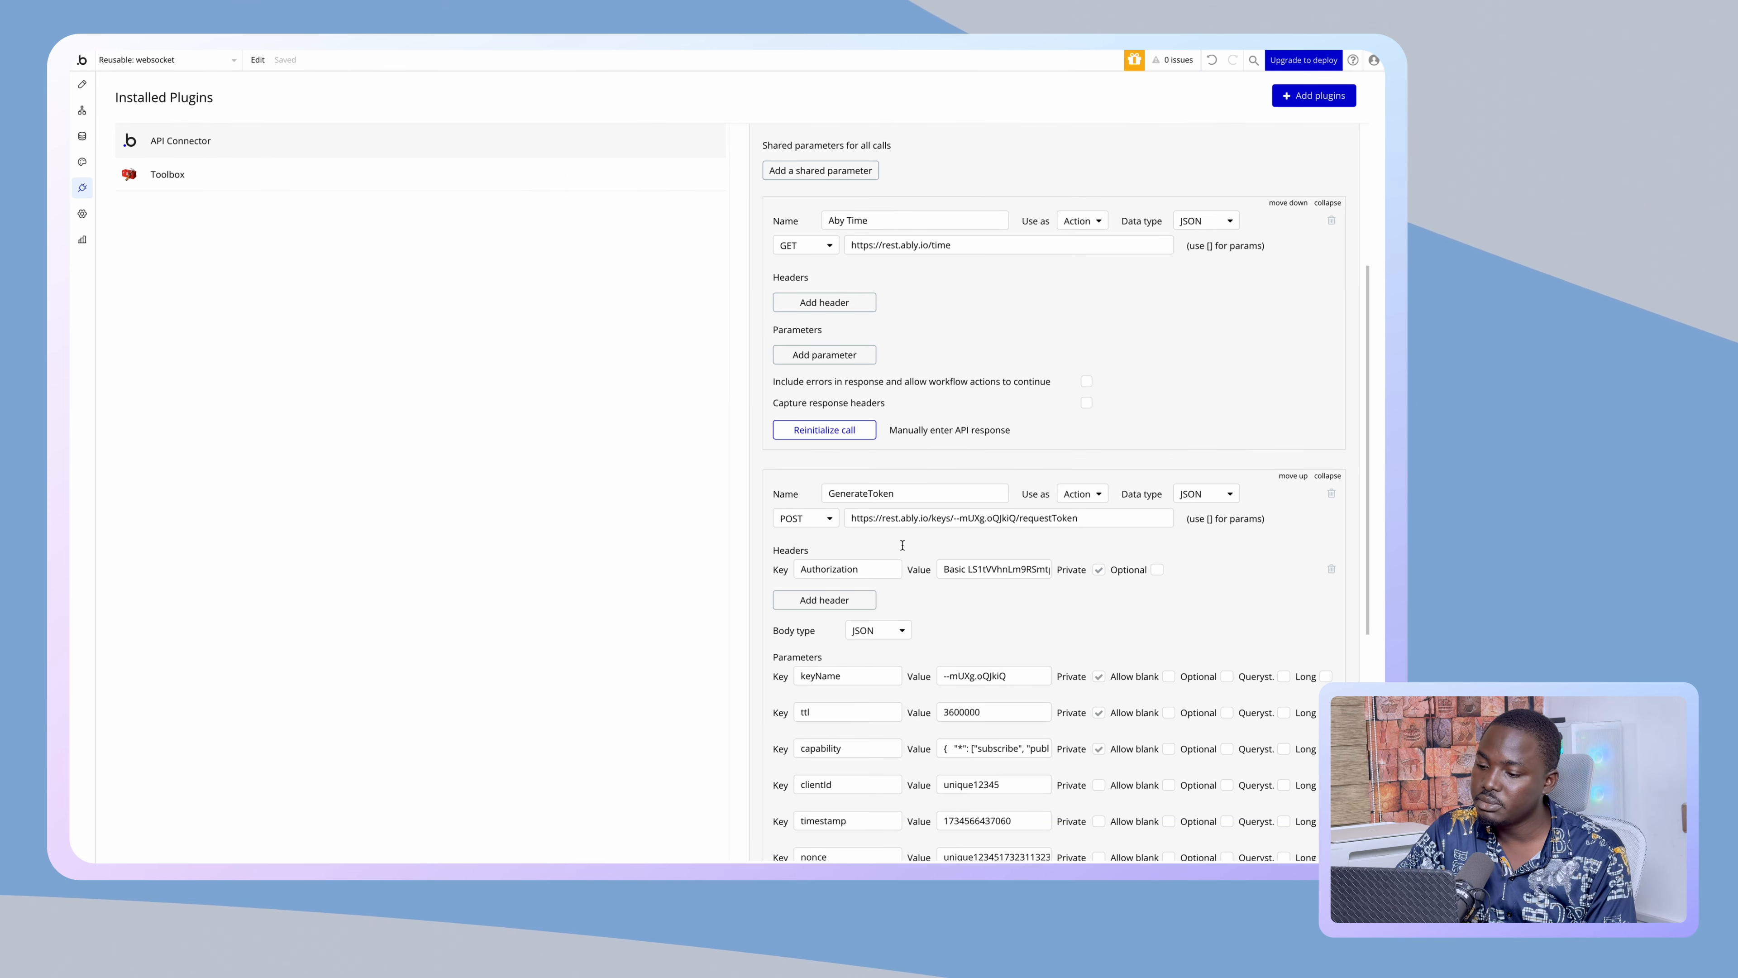
pyautogui.scroll(-6, 953, 506)
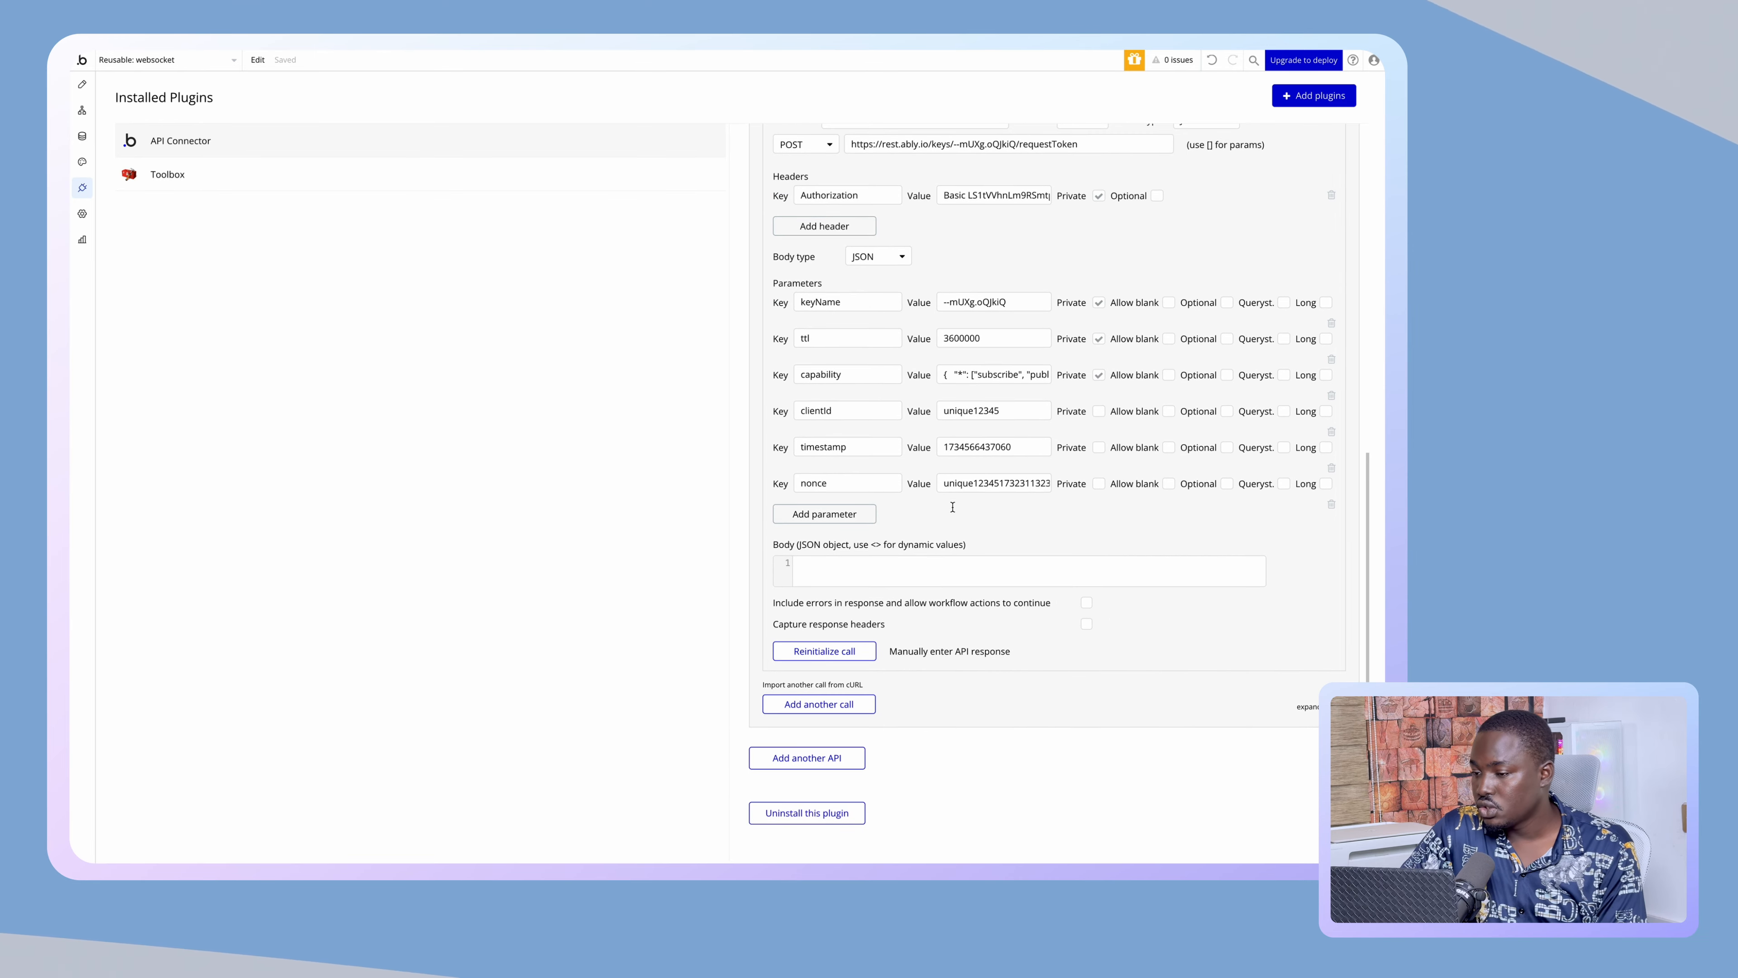
pyautogui.scroll(-1, 953, 506)
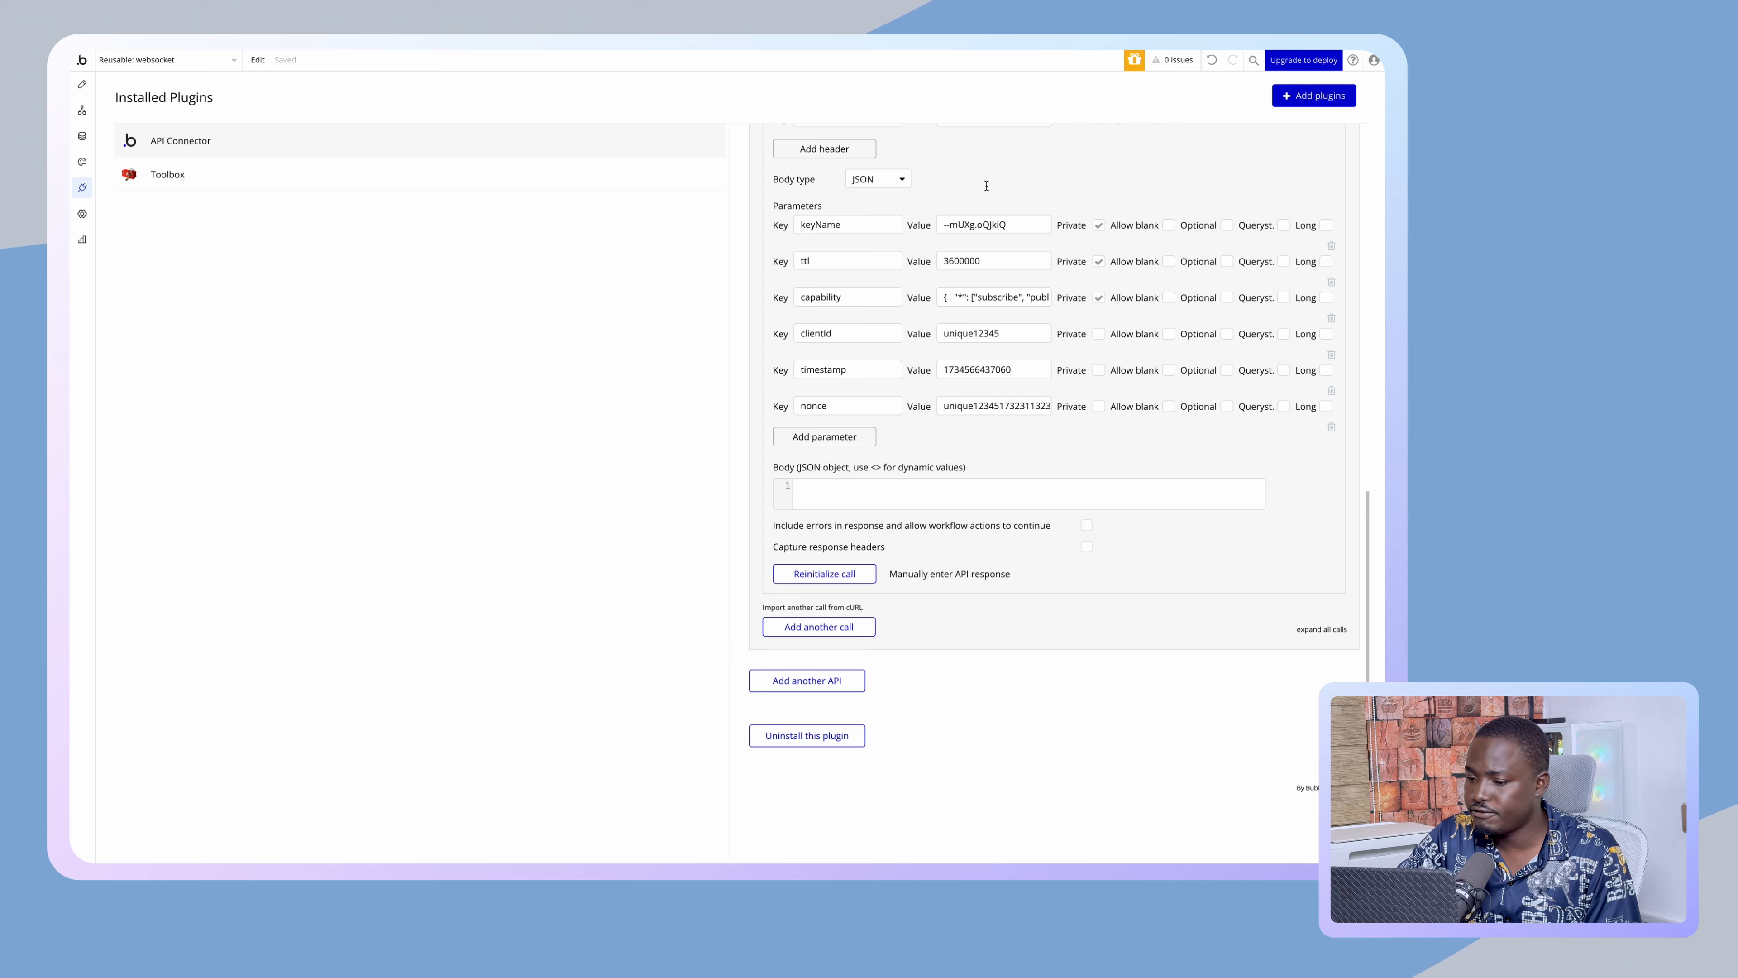
pyautogui.scroll(3, 942, 151)
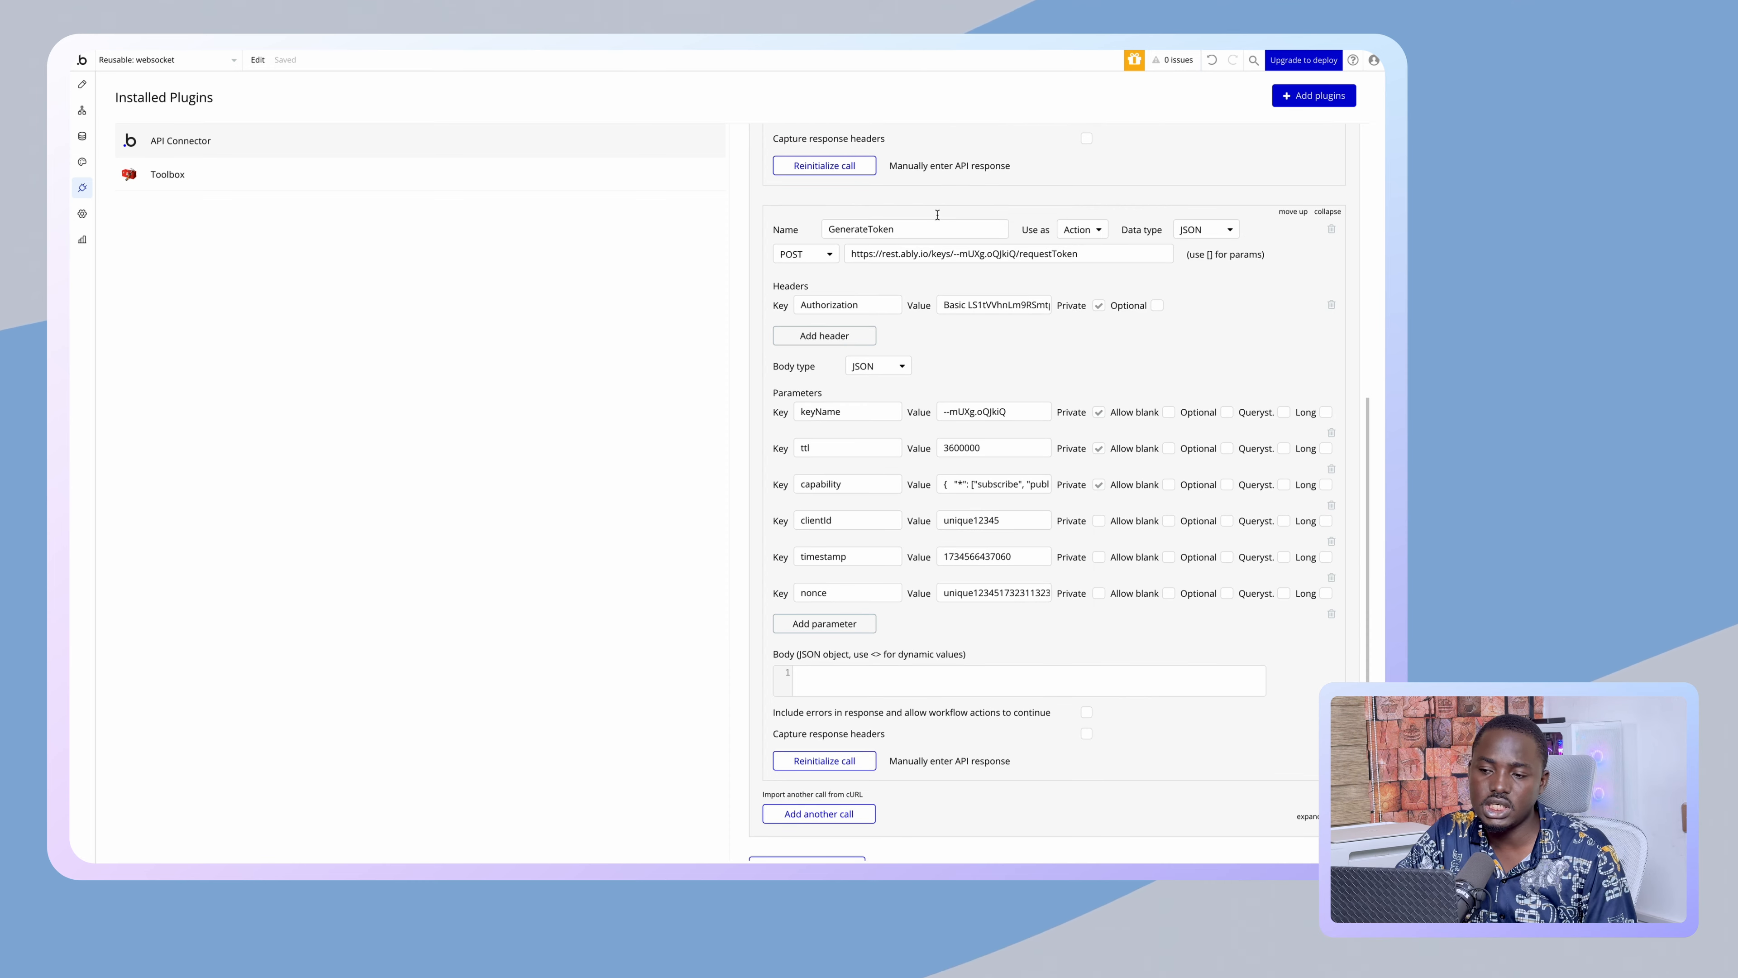
pyautogui.scroll(6, 888, 226)
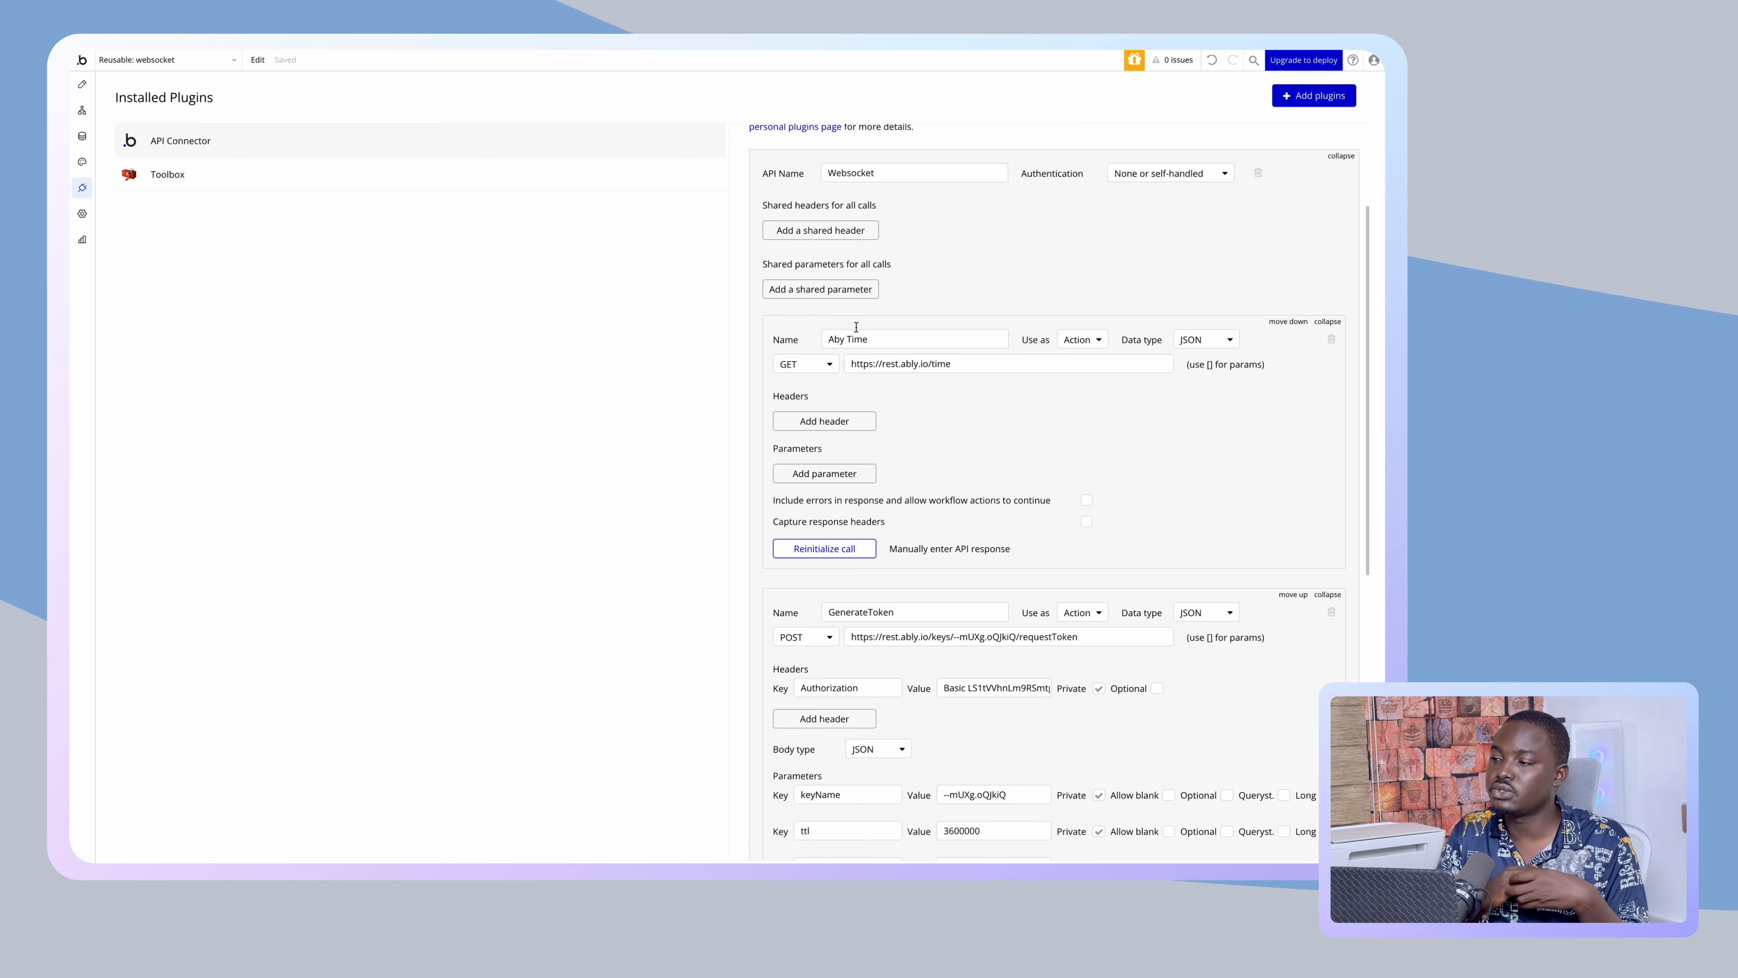
# - Enable the Workflow API and backend workflows, leave the Data API off, and switch to Backend workflows
pyautogui.click(83, 221)
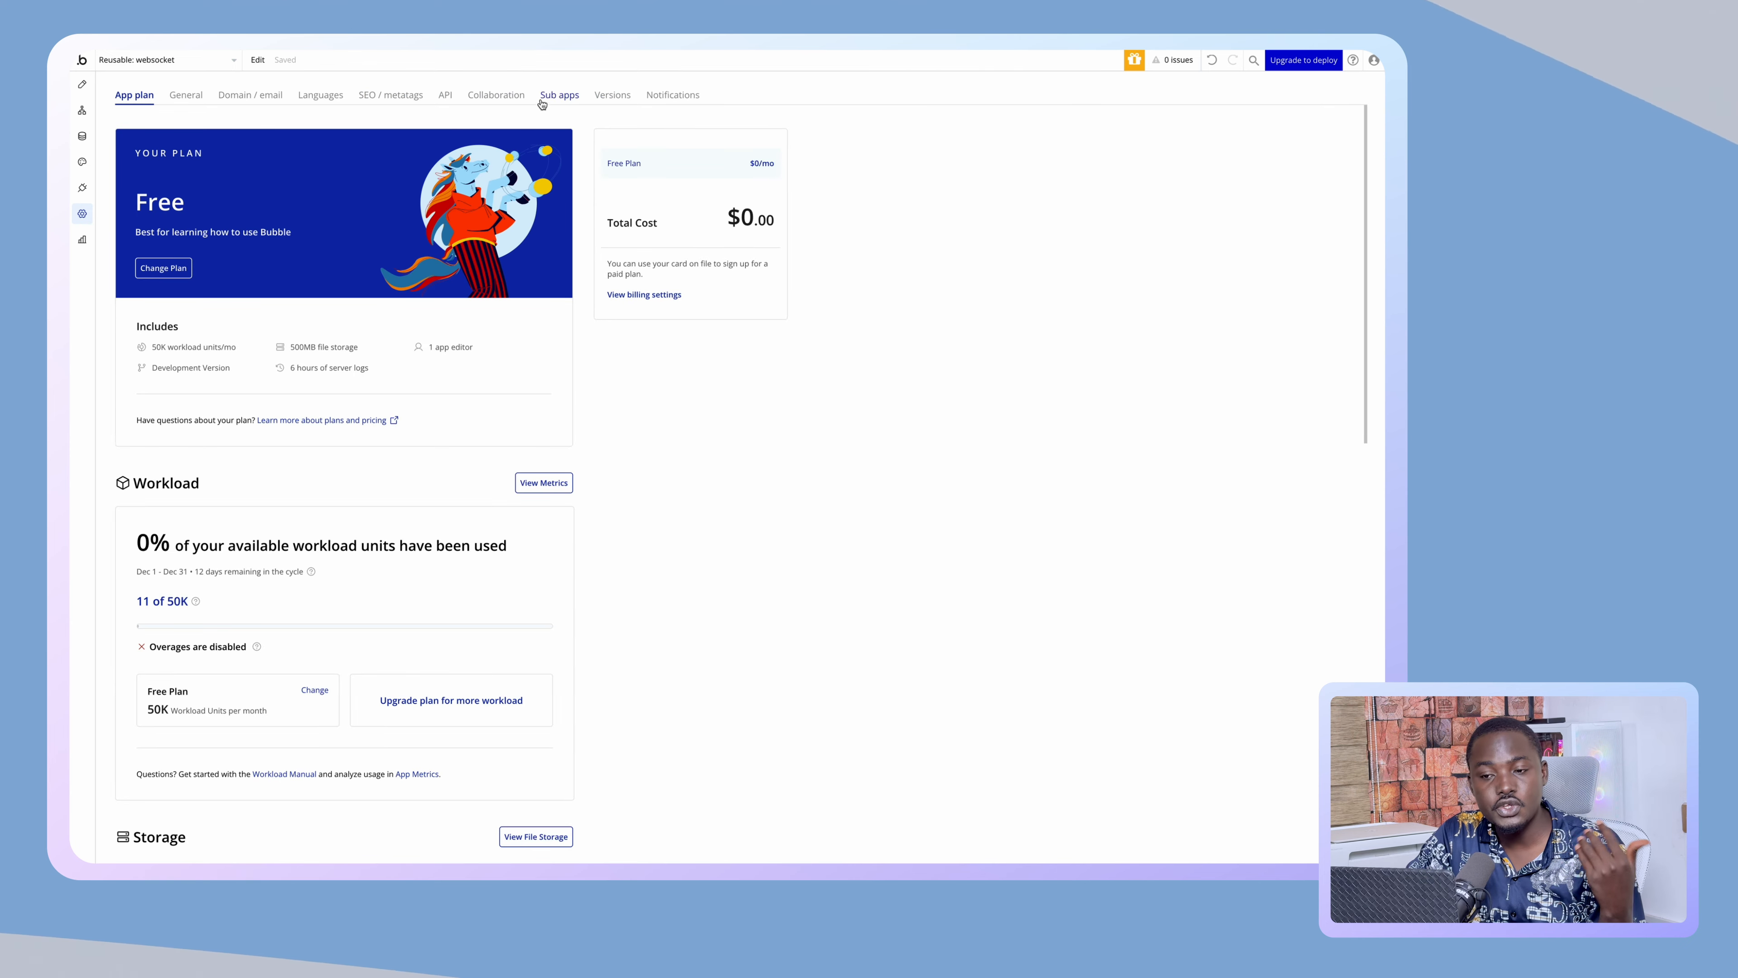
pyautogui.click(190, 104)
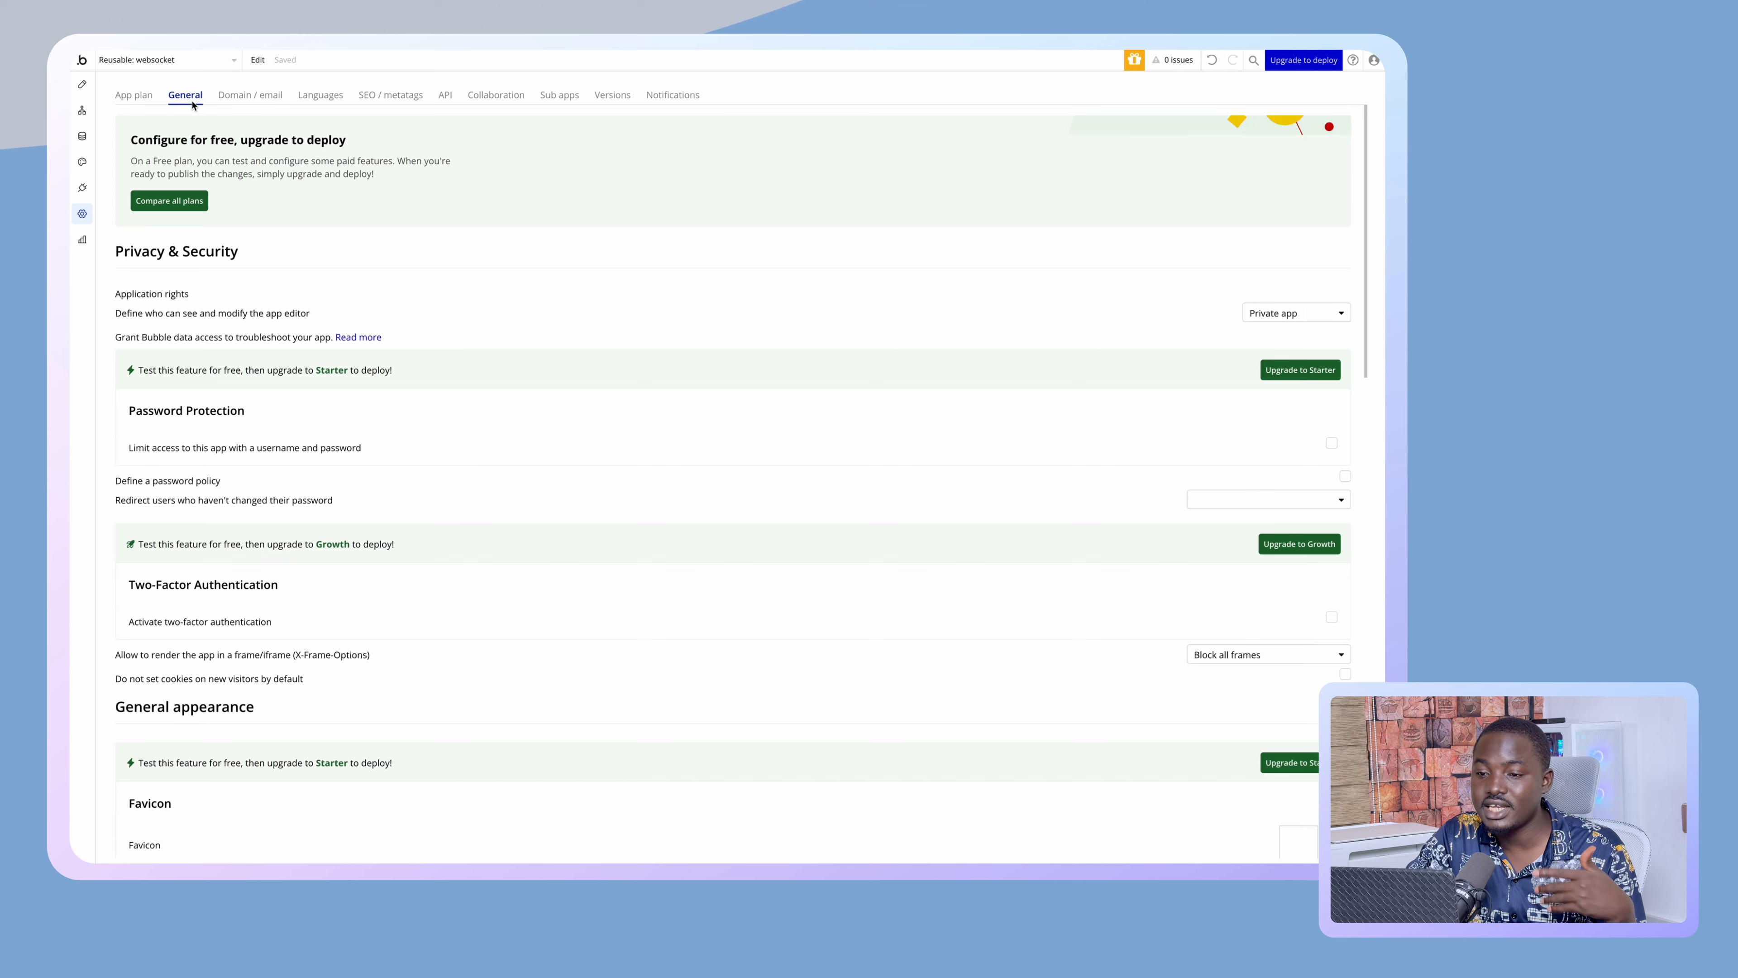
pyautogui.click(517, 101)
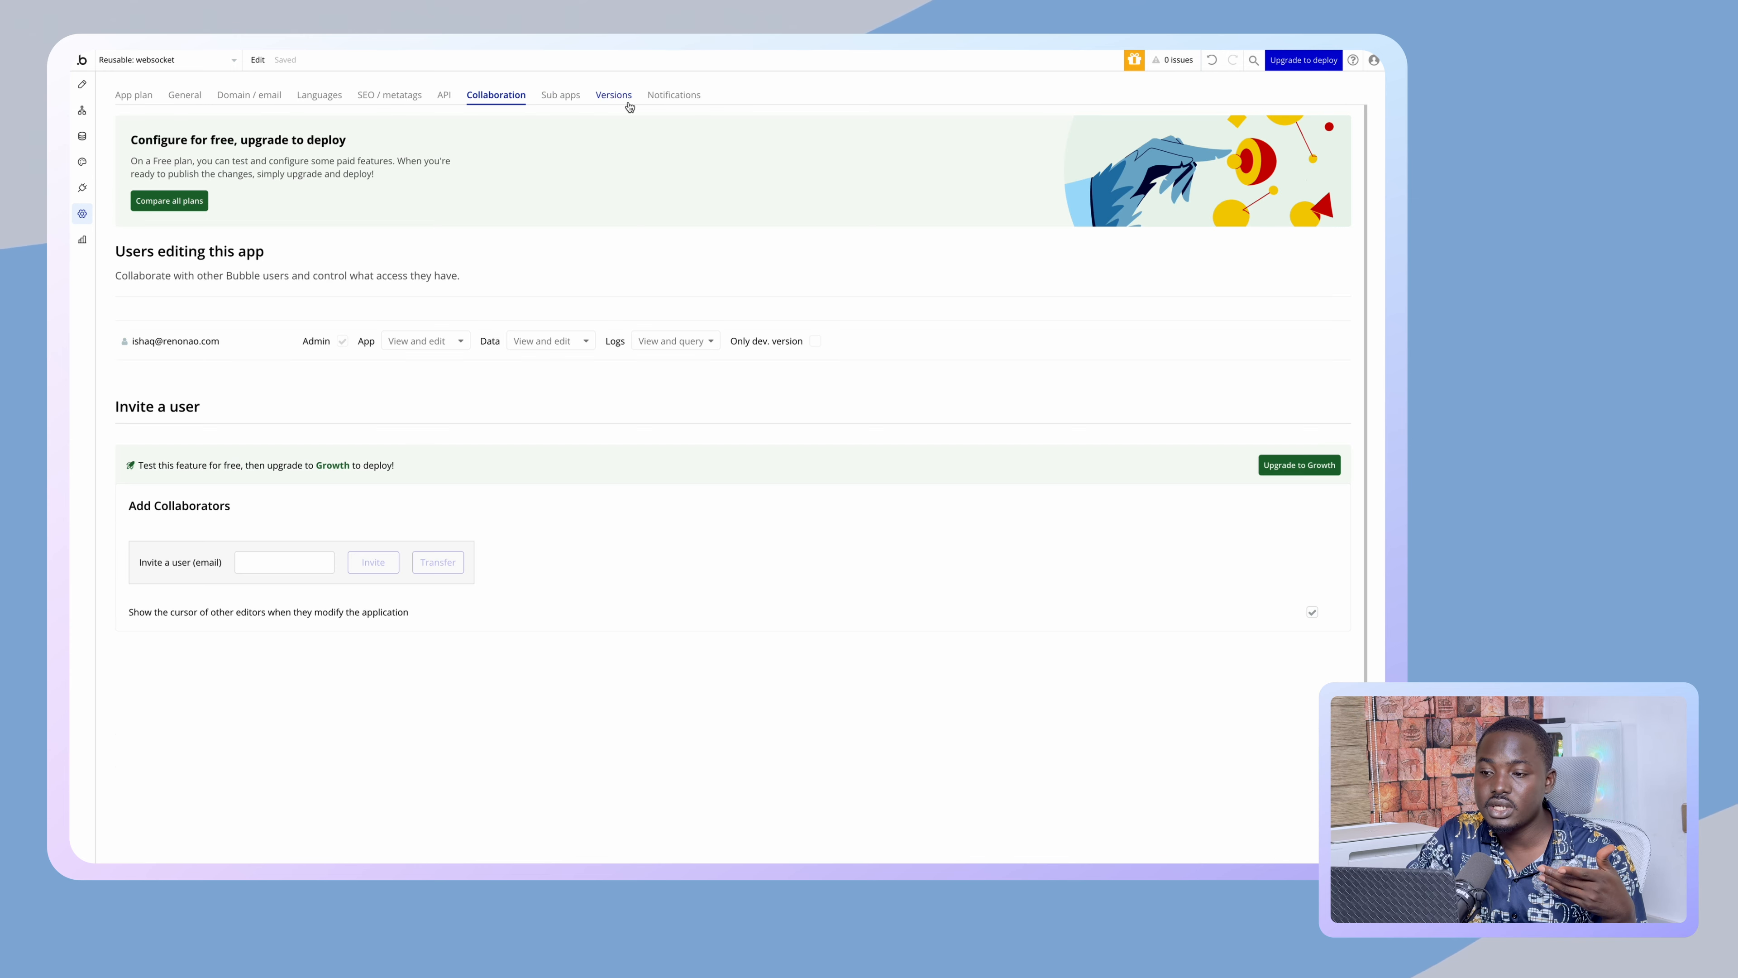
pyautogui.click(442, 97)
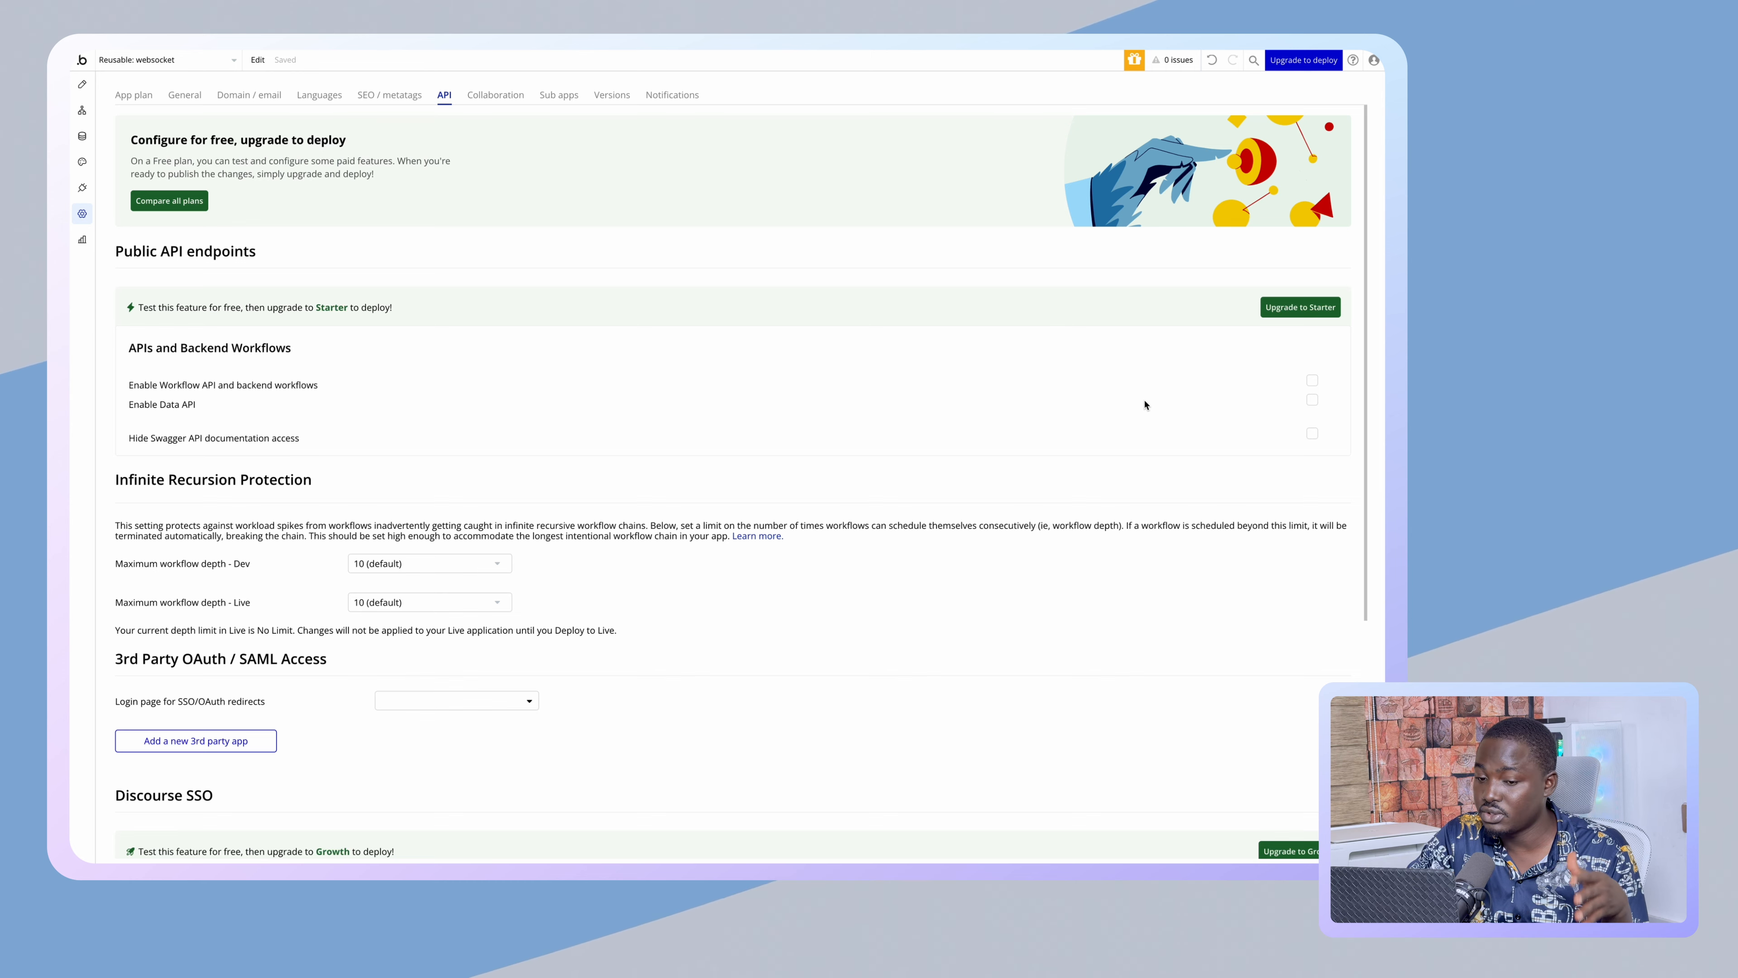
pyautogui.click(1312, 382)
pyautogui.click(1312, 420)
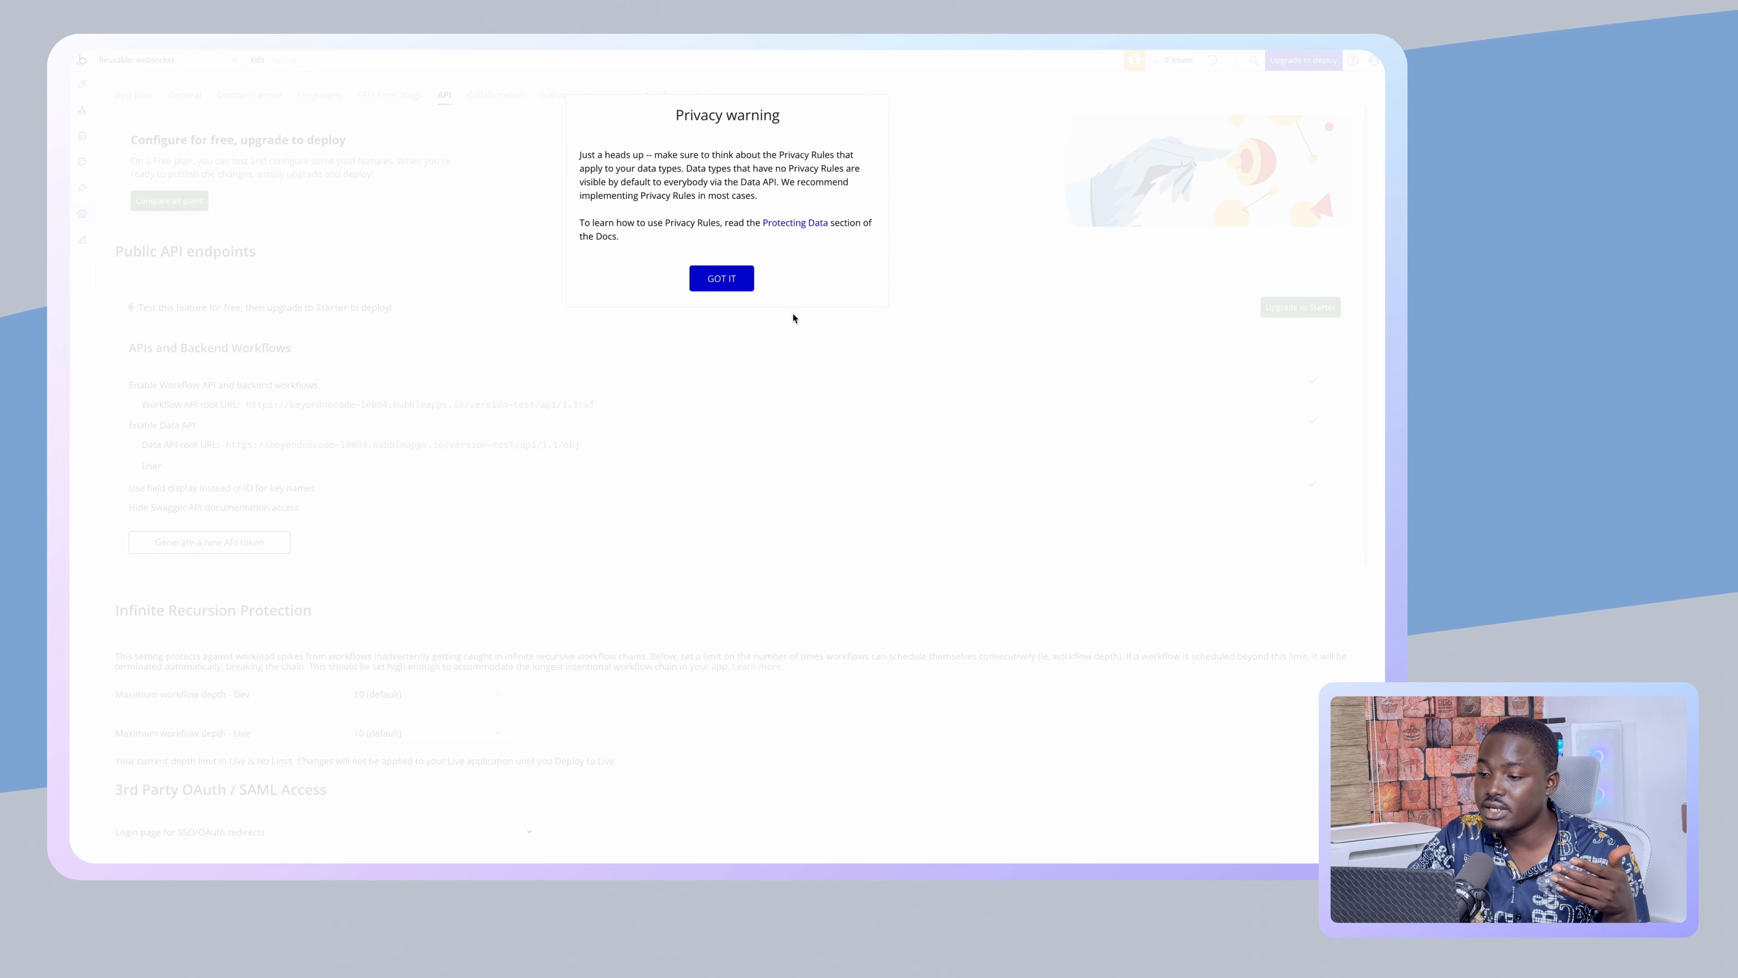
pyautogui.click(722, 277)
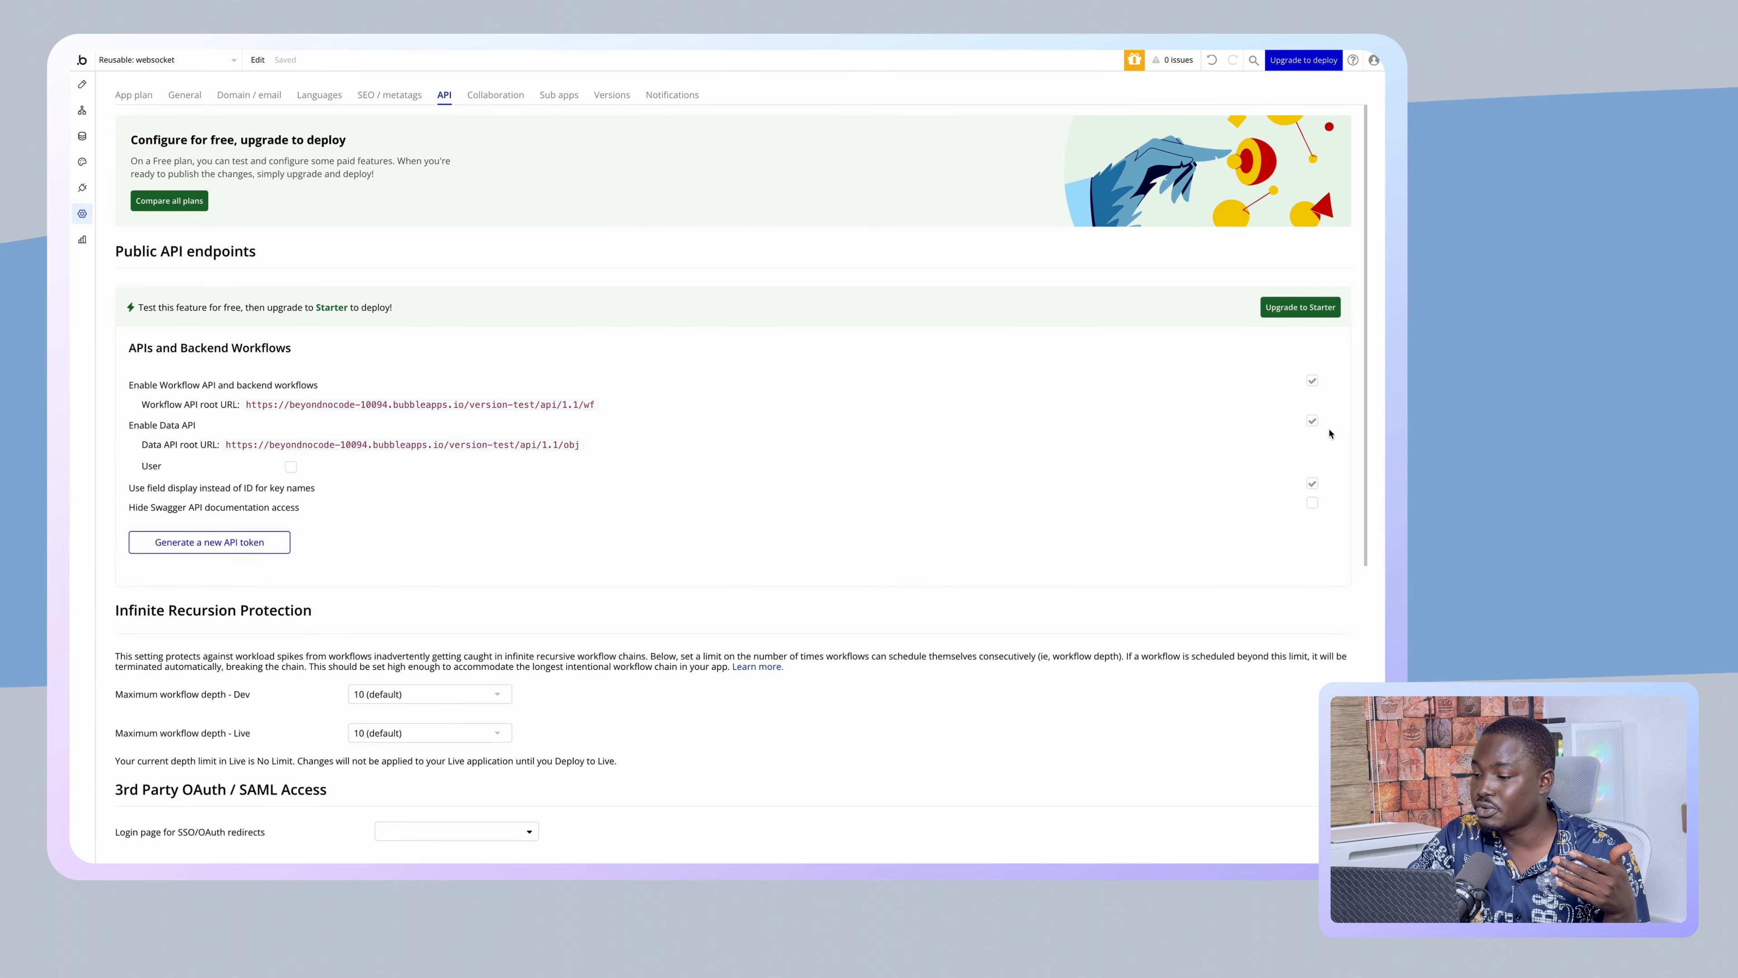
pyautogui.click(1311, 421)
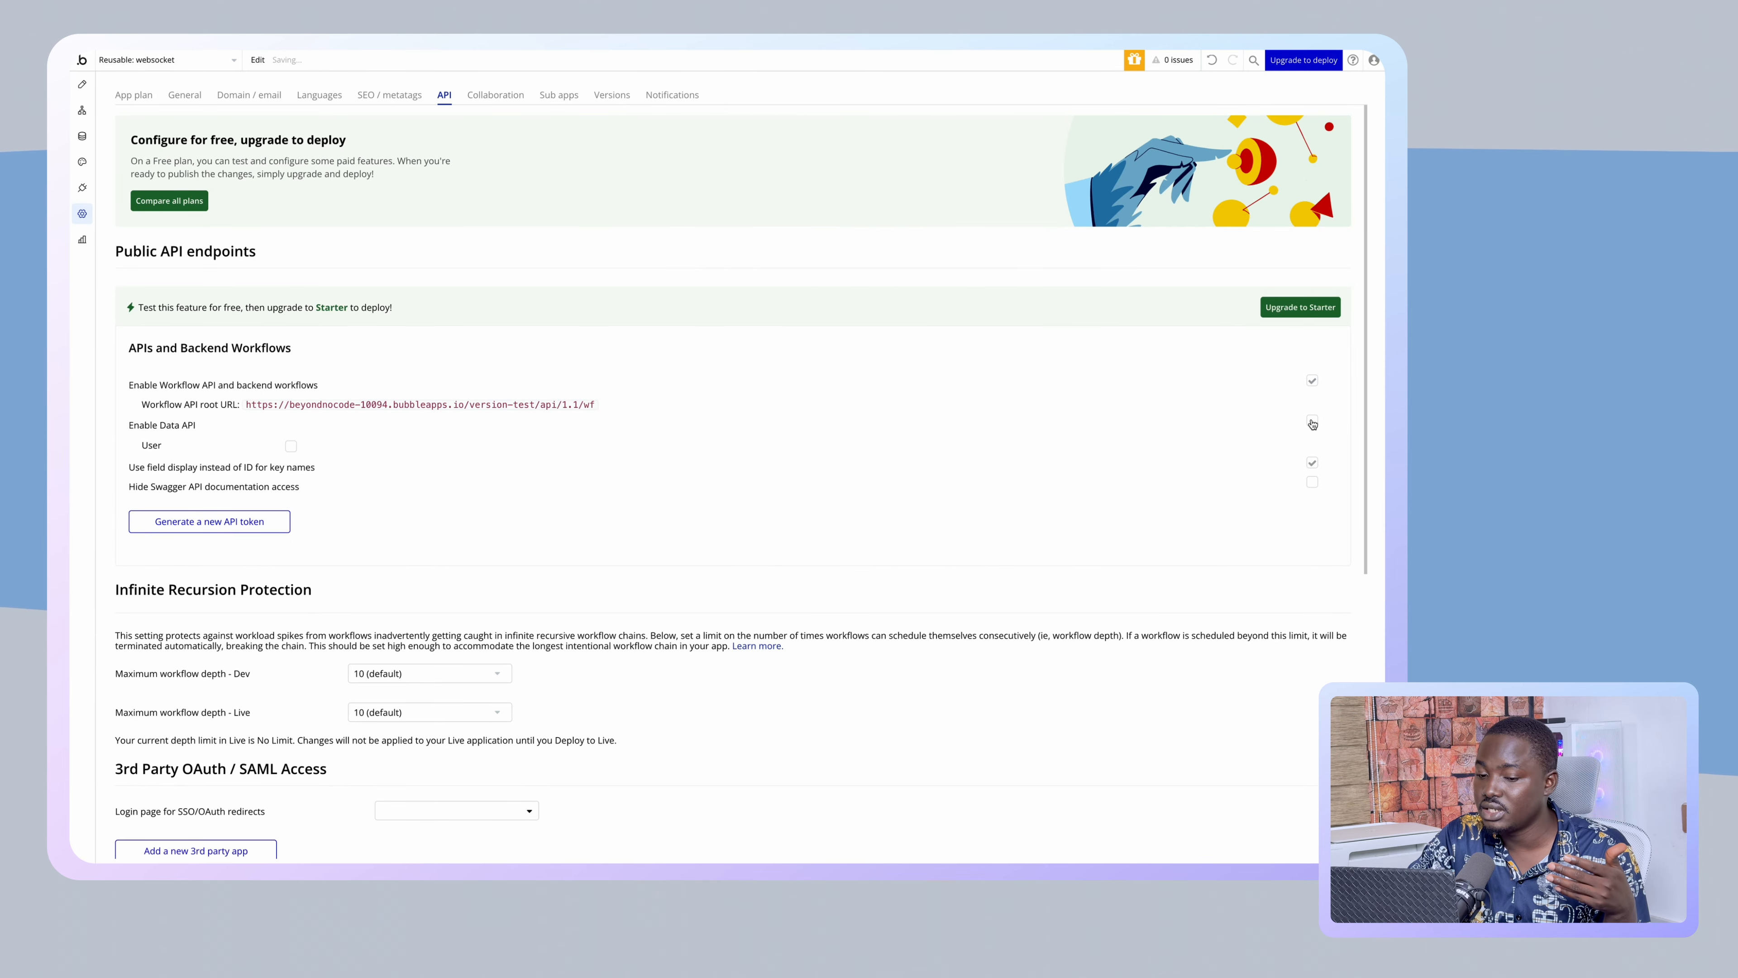
pyautogui.click(165, 61)
pyautogui.click(171, 207)
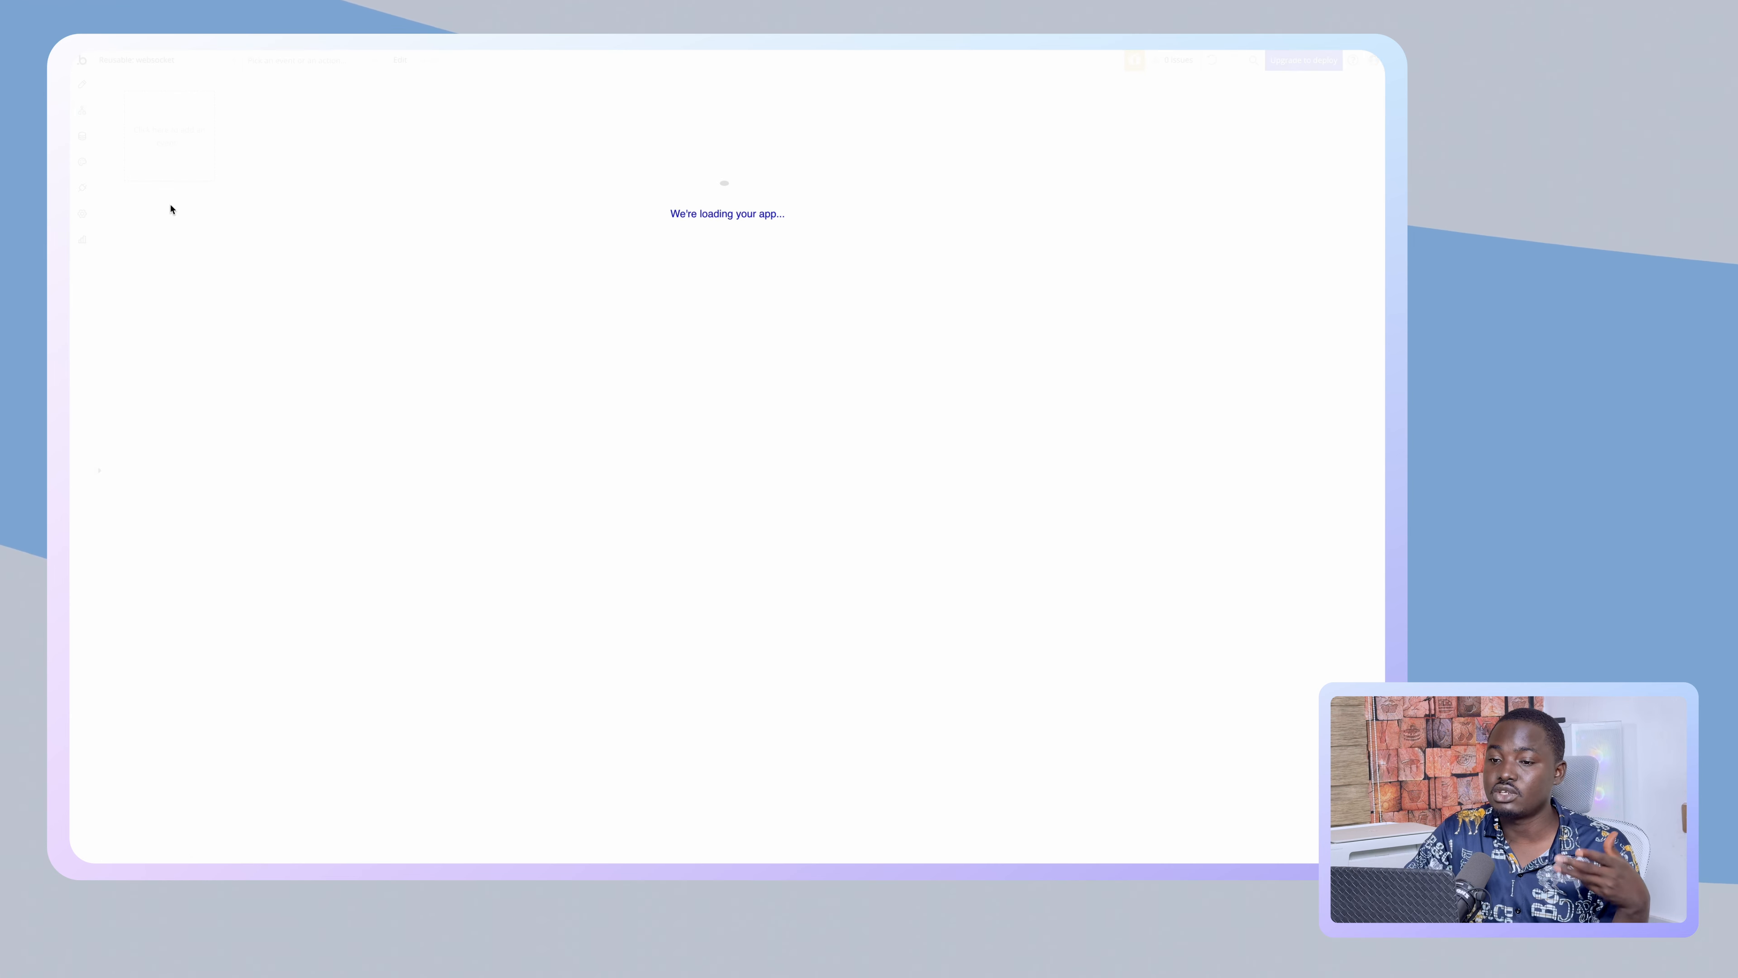
# - Create a new API workflow named 'Ably Token'
pyautogui.click(190, 140)
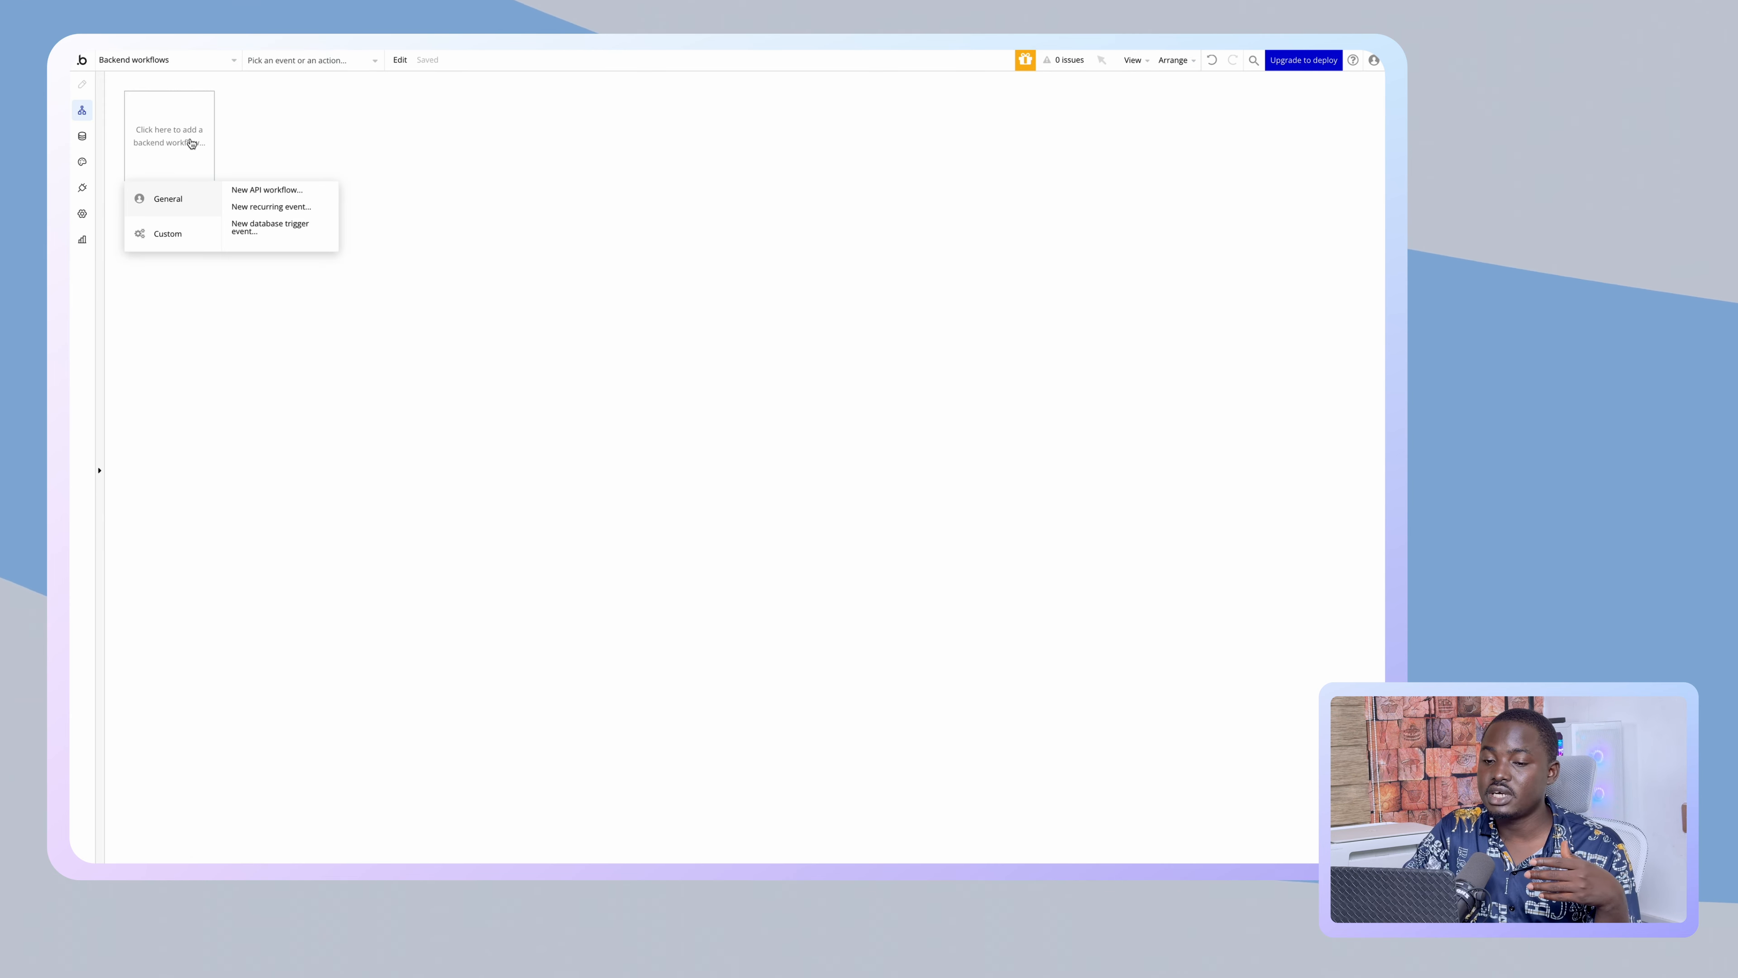
pyautogui.click(245, 191)
pyautogui.click(383, 128)
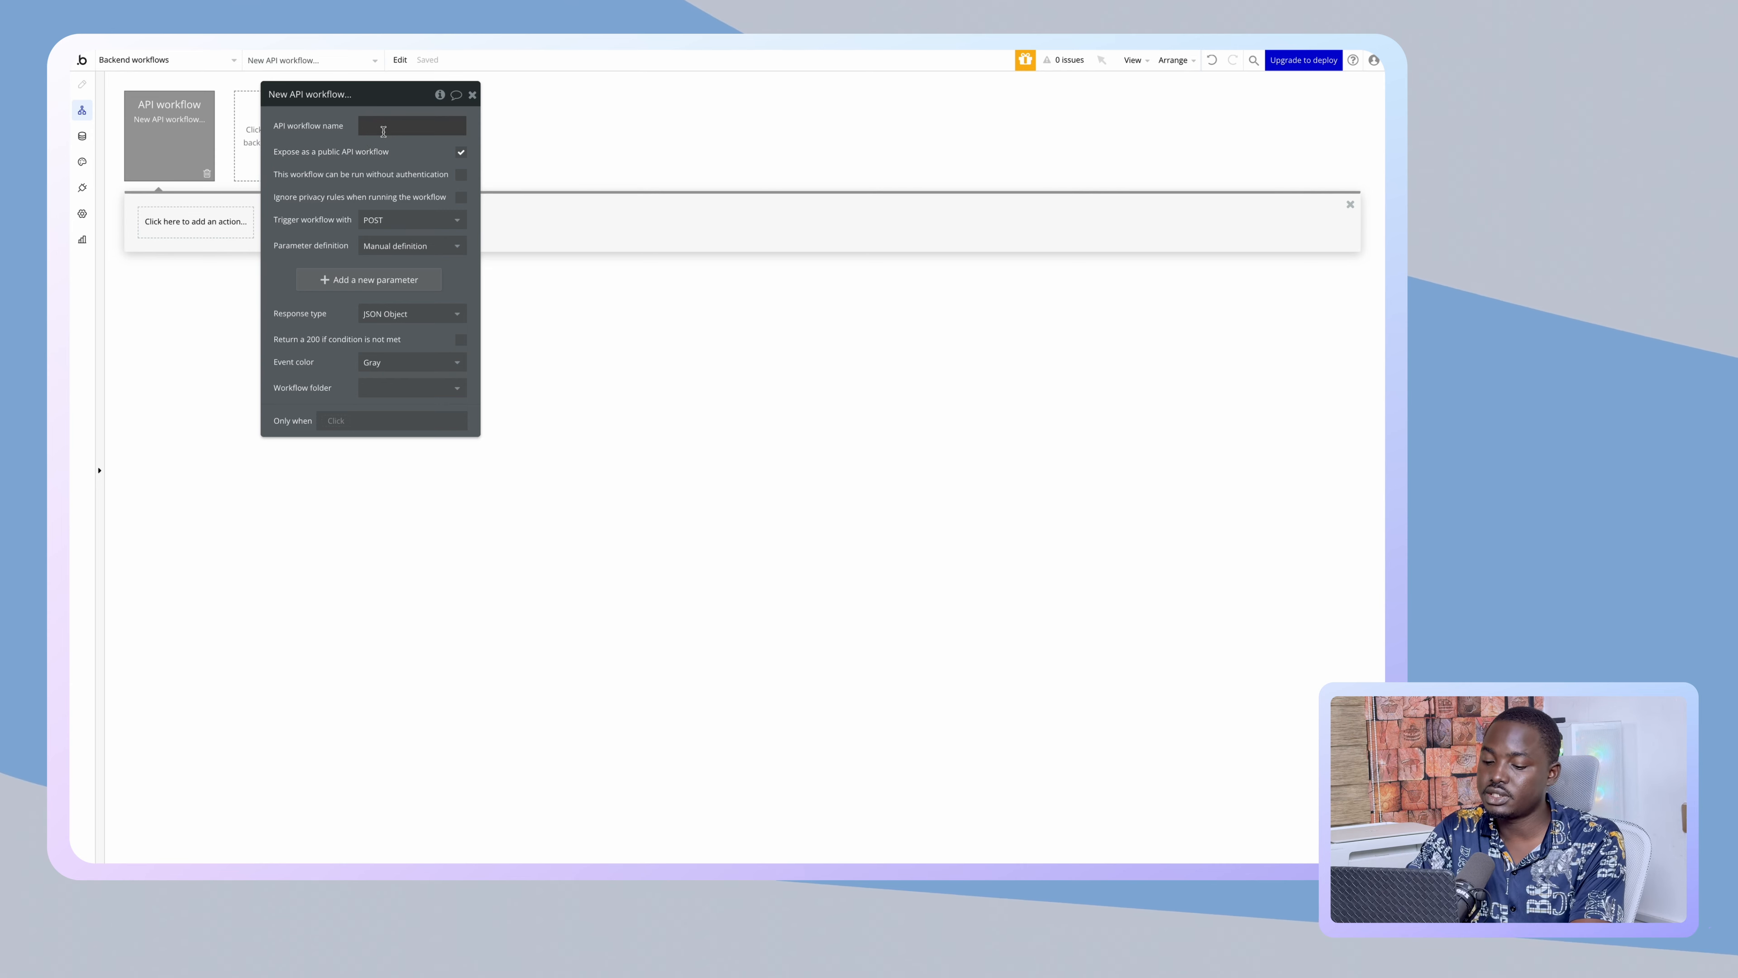
pyautogui.write('Get')
pyautogui.press('super+a')
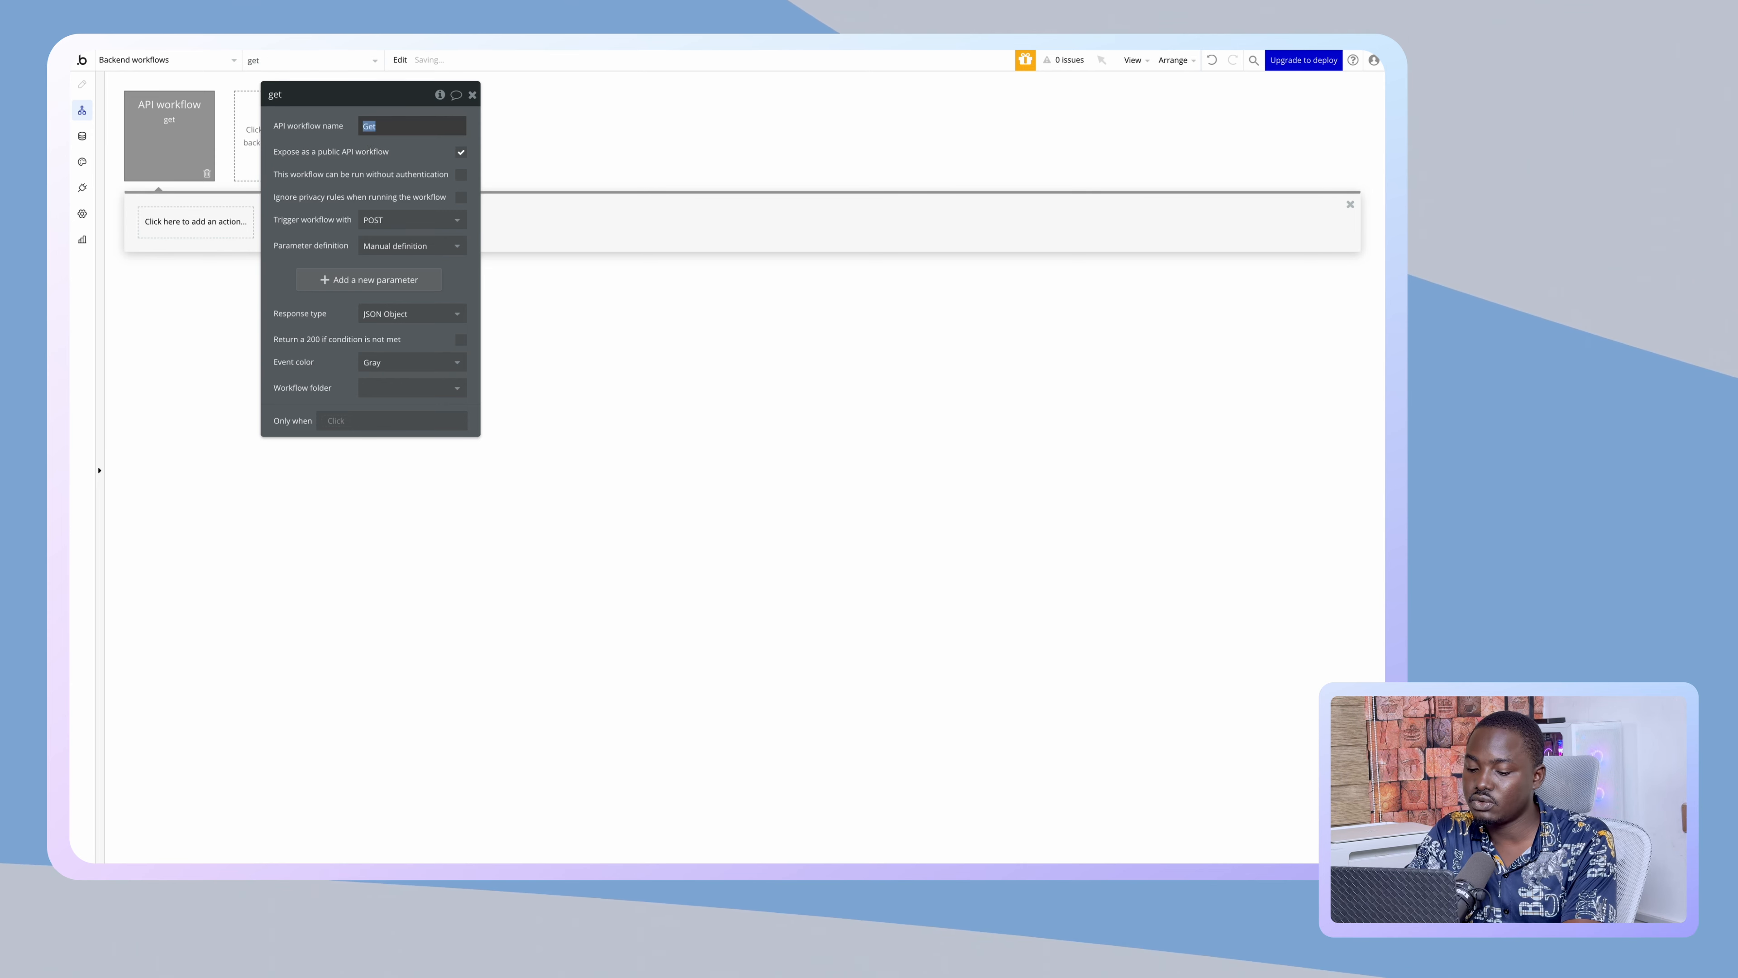
pyautogui.write('Ably')
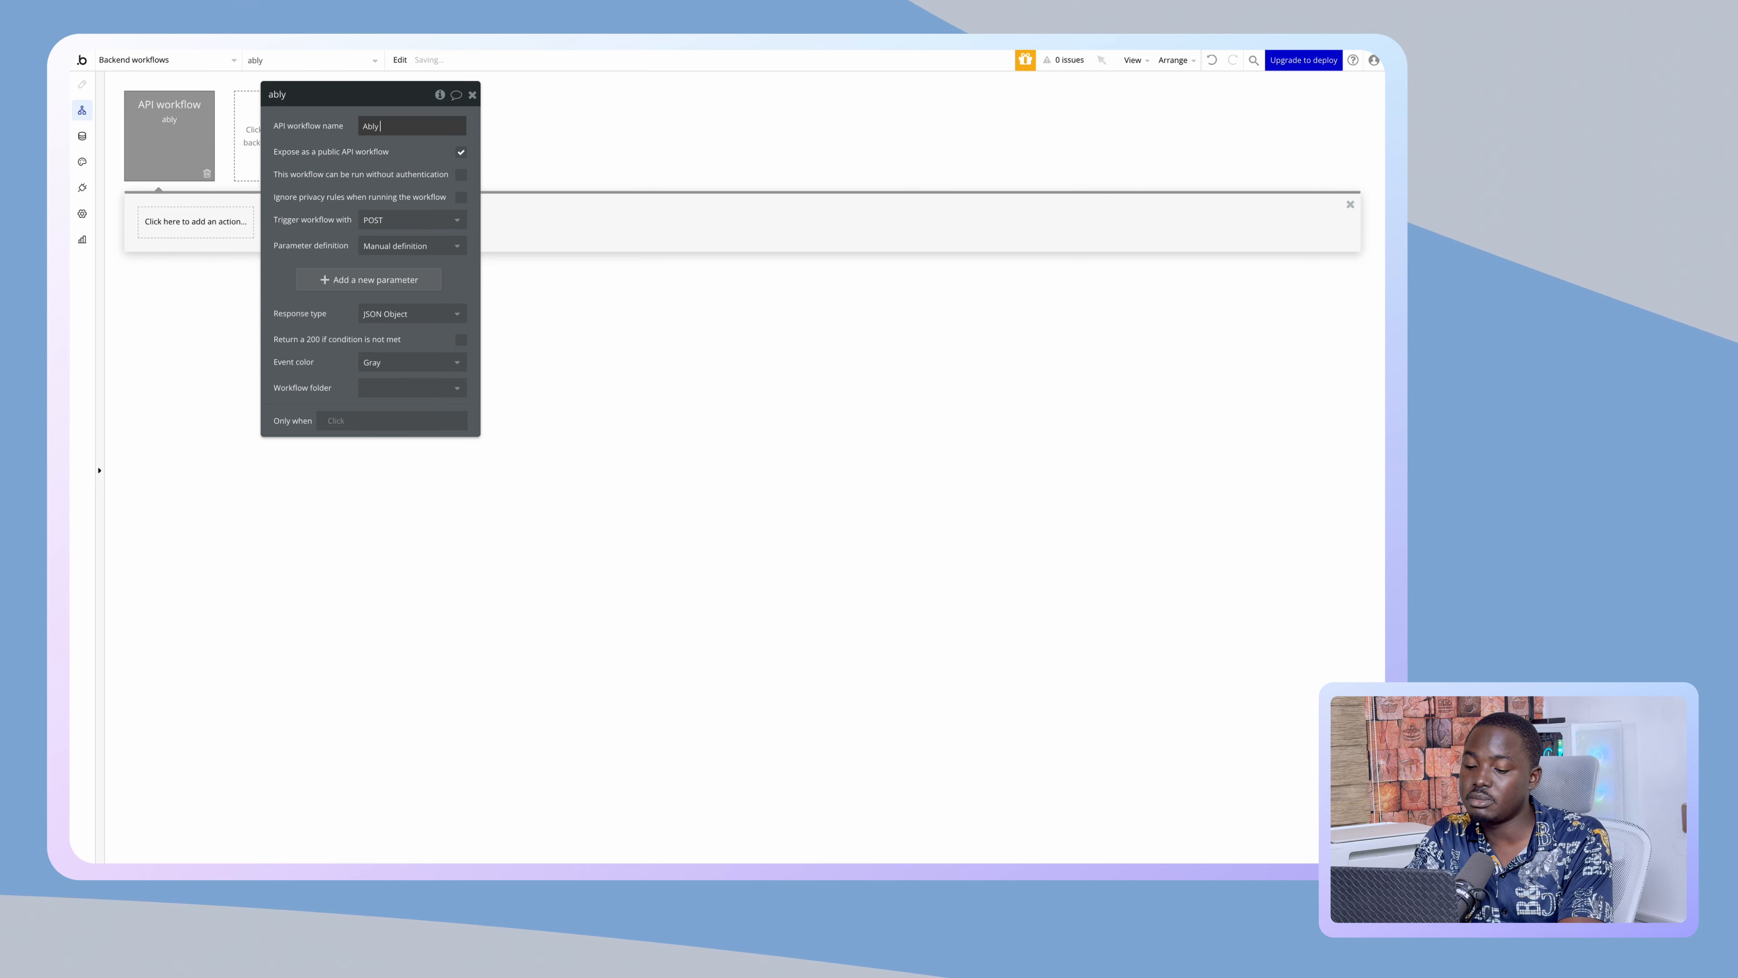
pyautogui.write(' Token')
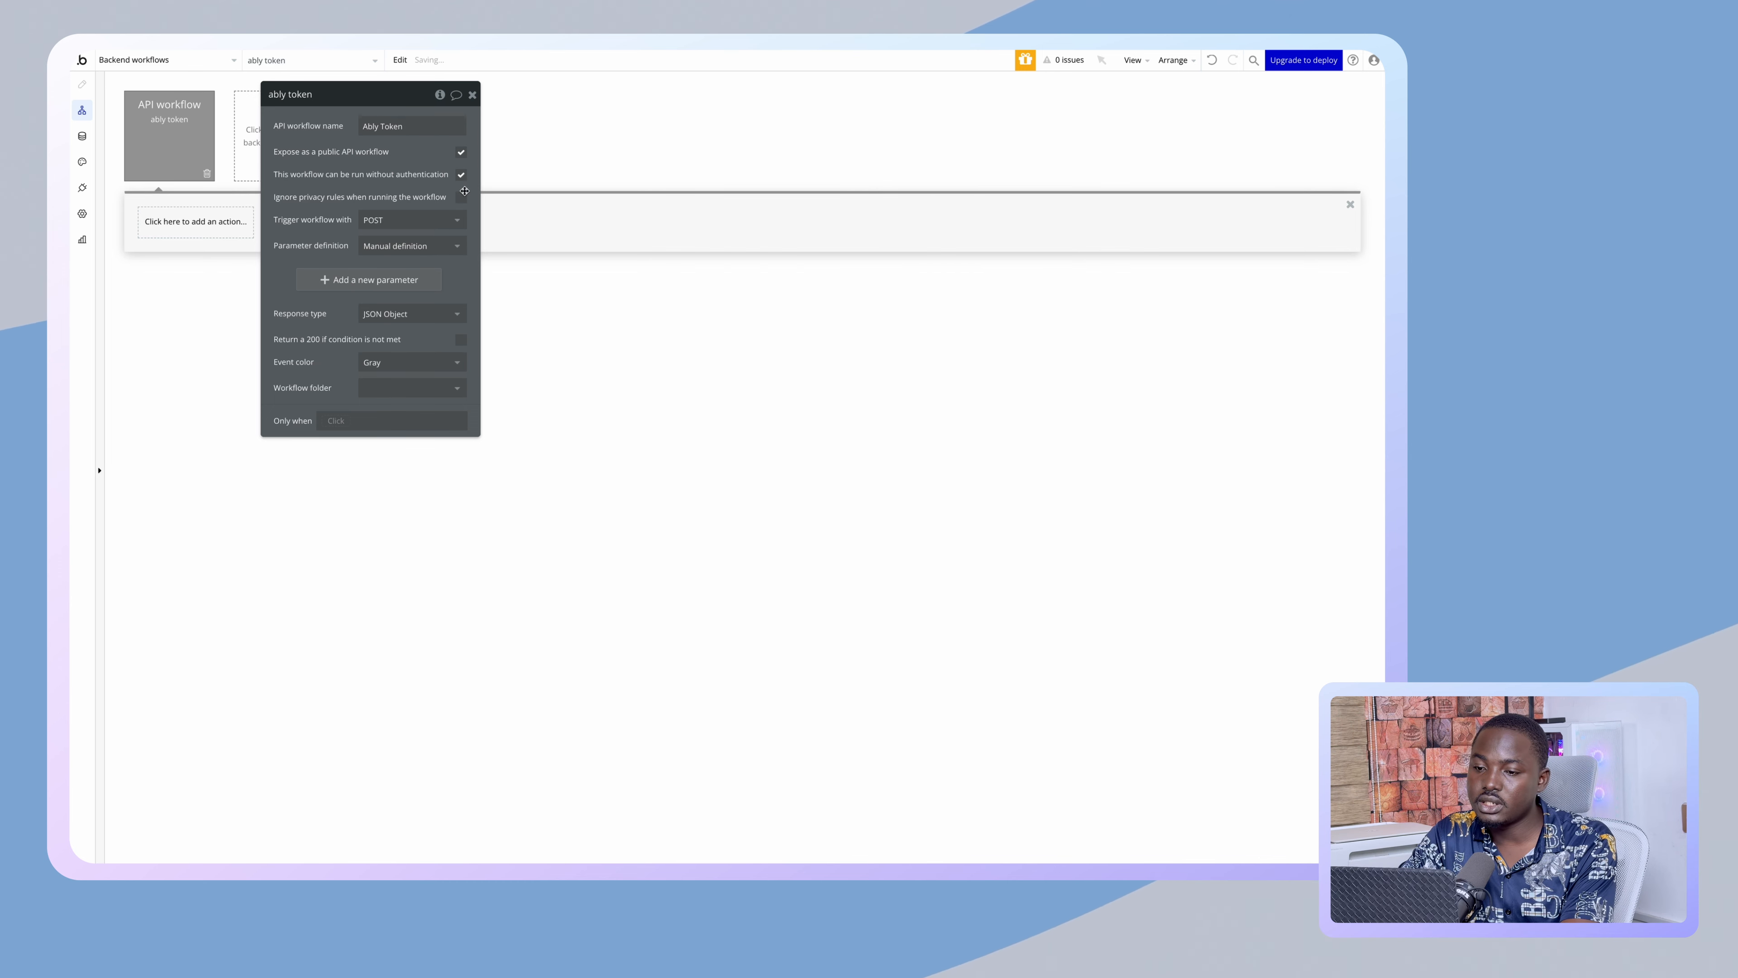
# - Let the workflow run without authentication, ignore privacy rules, and add a ClientID text parameter
pyautogui.click(461, 173)
pyautogui.click(461, 197)
pyautogui.click(331, 281)
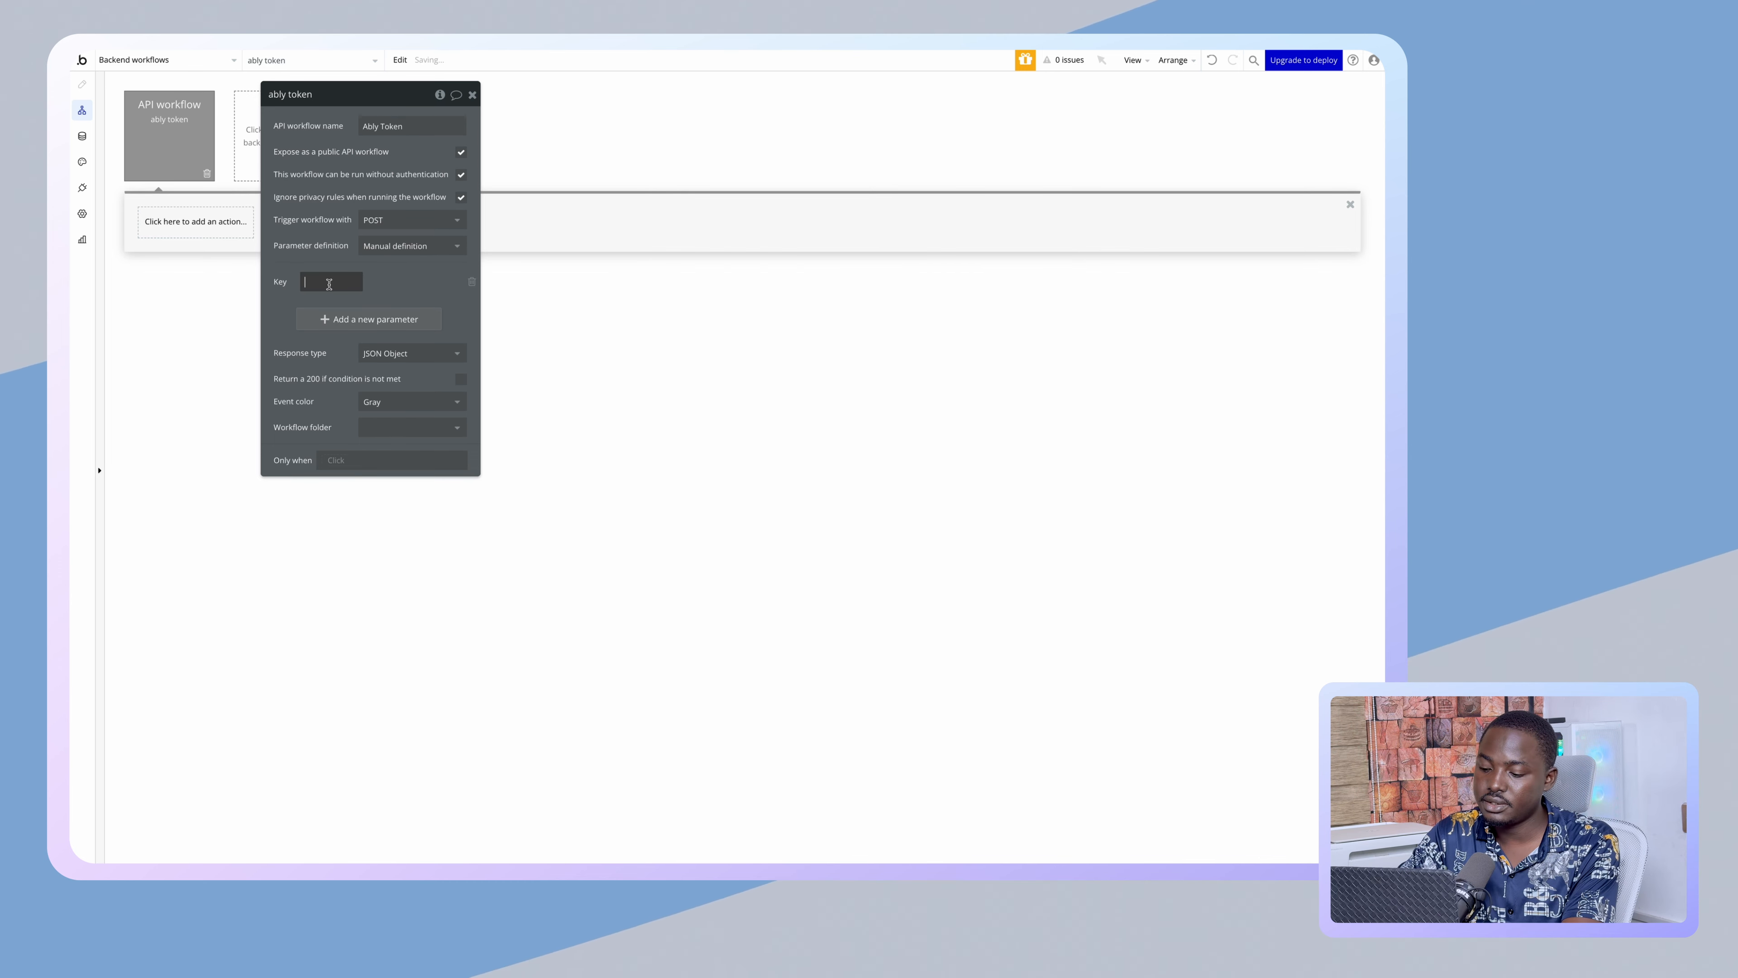
pyautogui.write('ClientID')
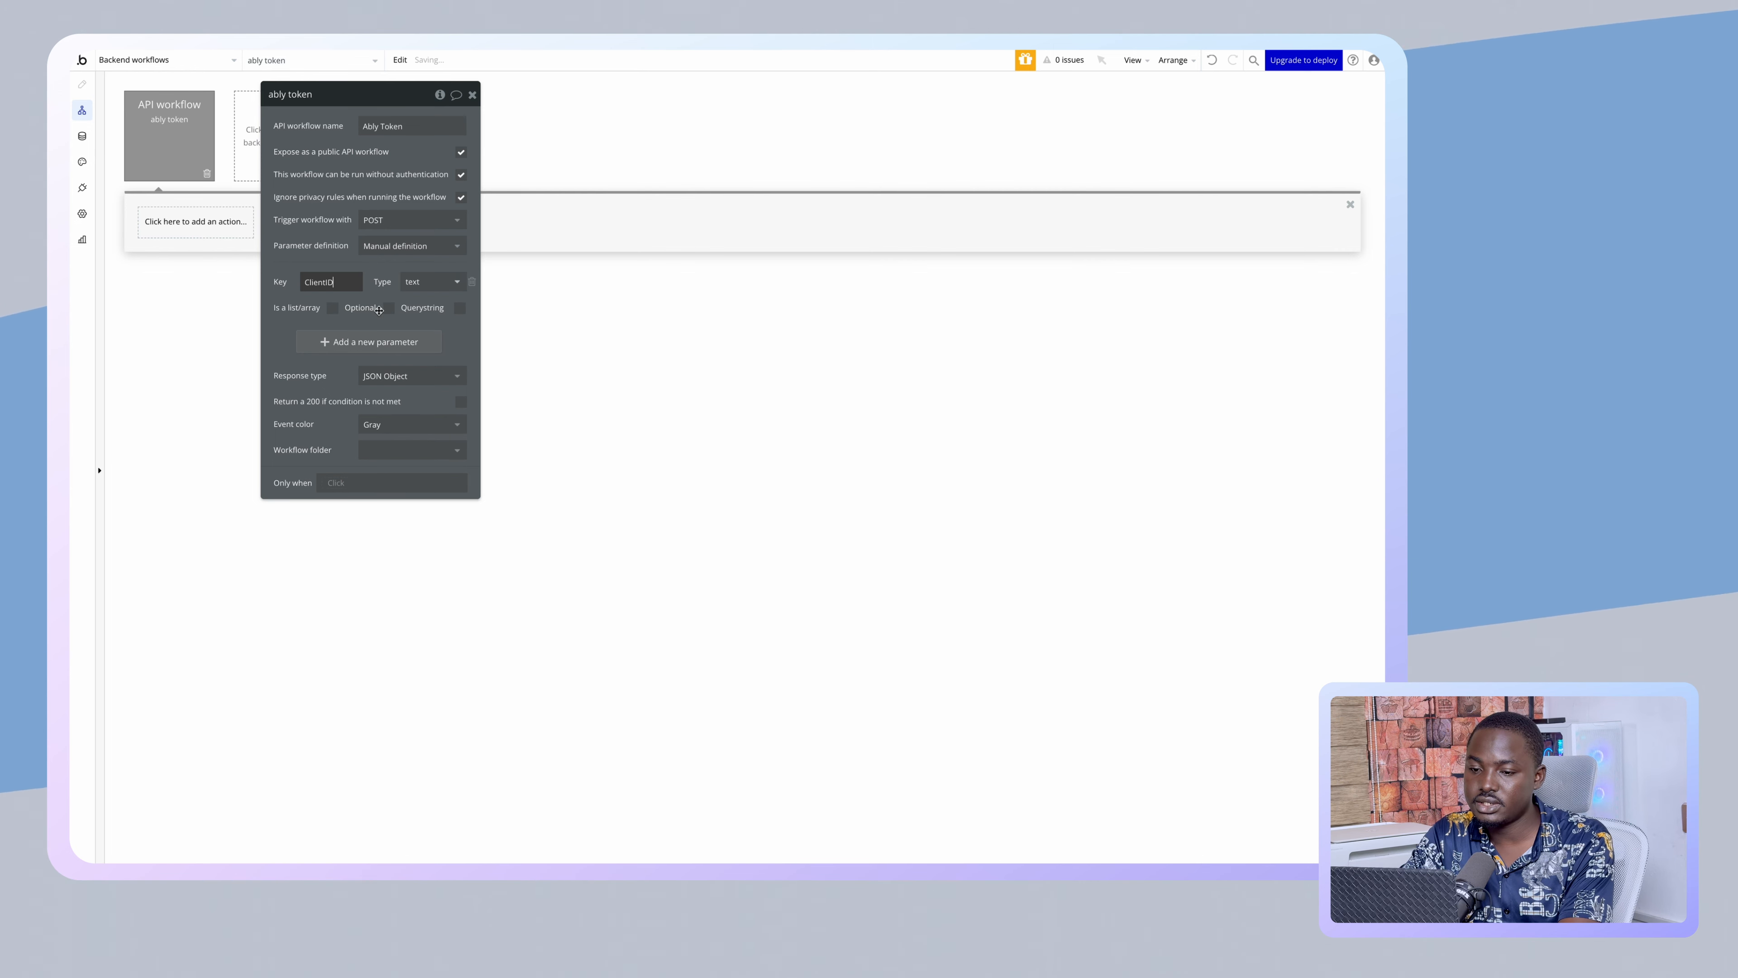
pyautogui.click(202, 231)
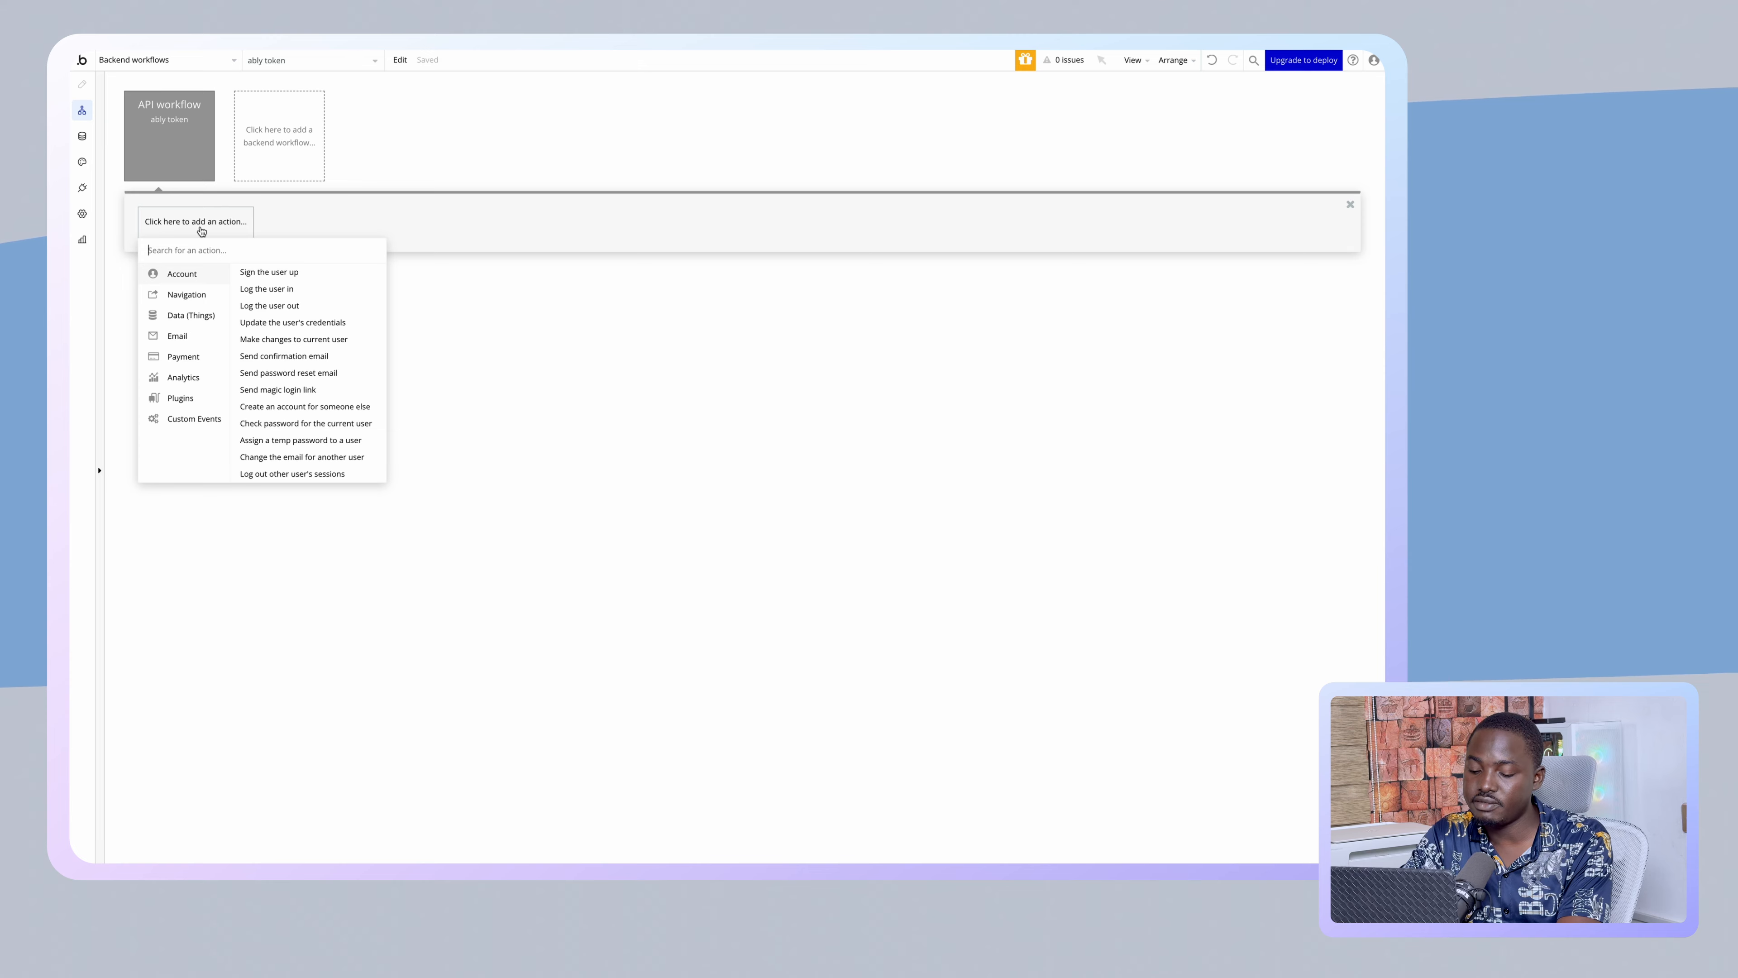
# - Add Websocket - Aby Time as step 1 and Websocket - GenerateToken as step 2
pyautogui.write('abl')
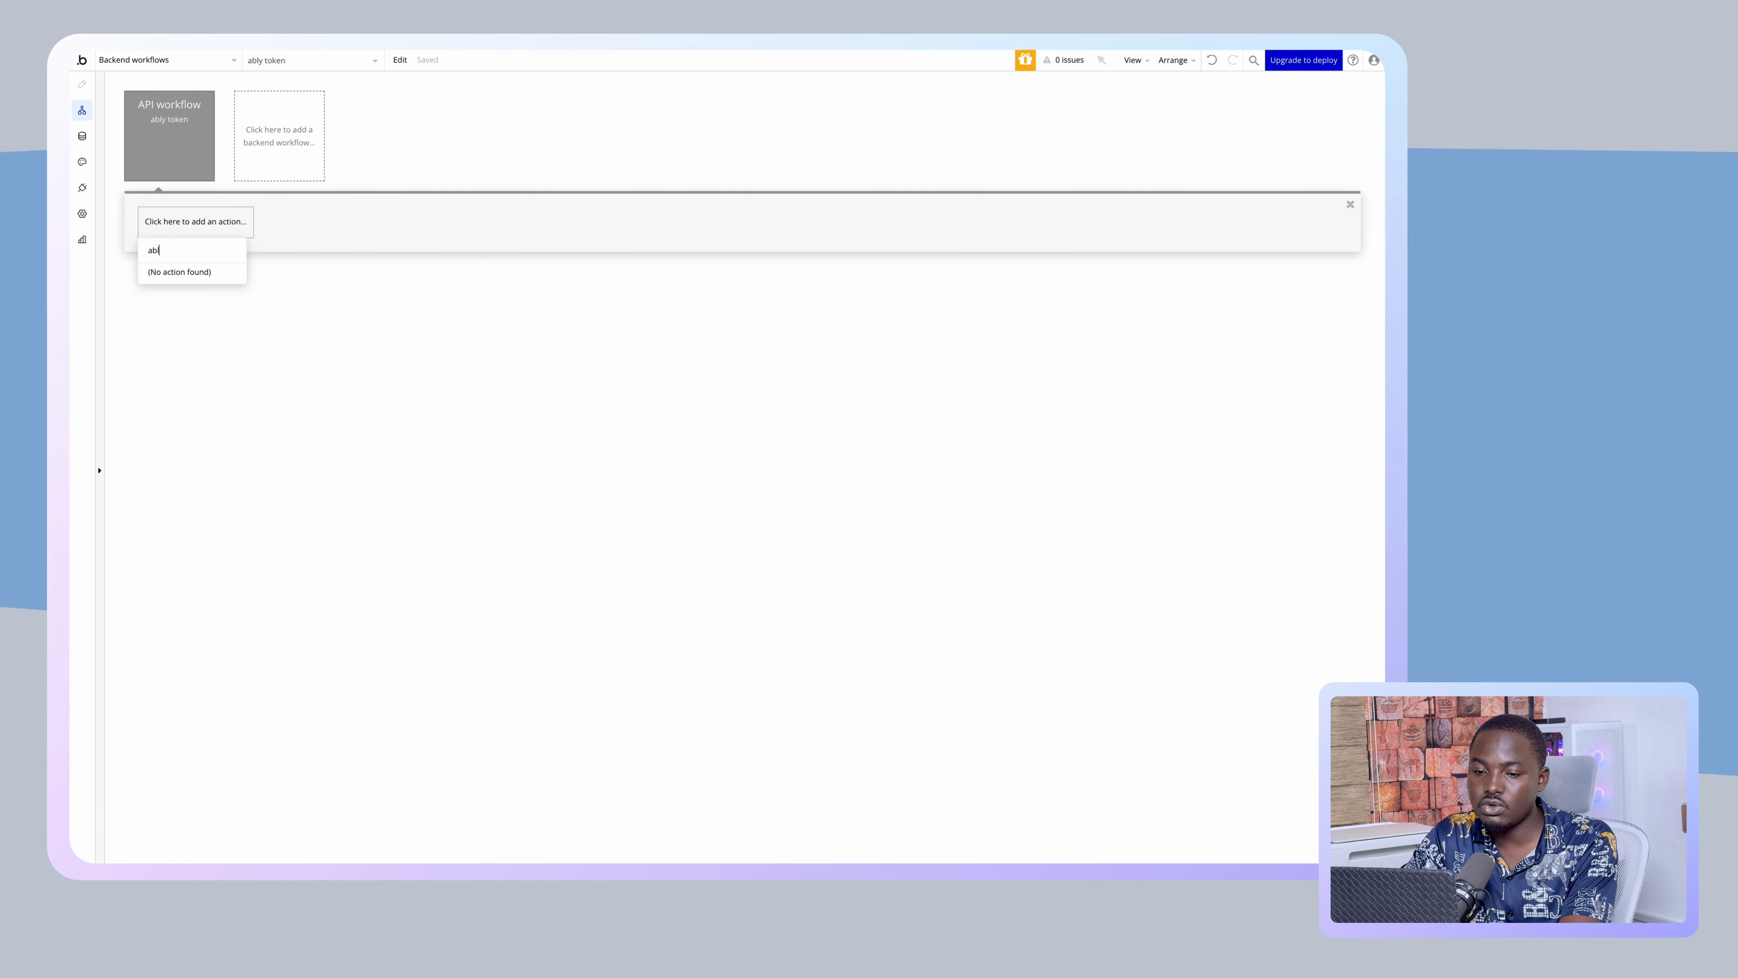
pyautogui.press('BackSpace')
pyautogui.press('BackSpace')
pyautogui.press('BackSpace')
pyautogui.write('webs')
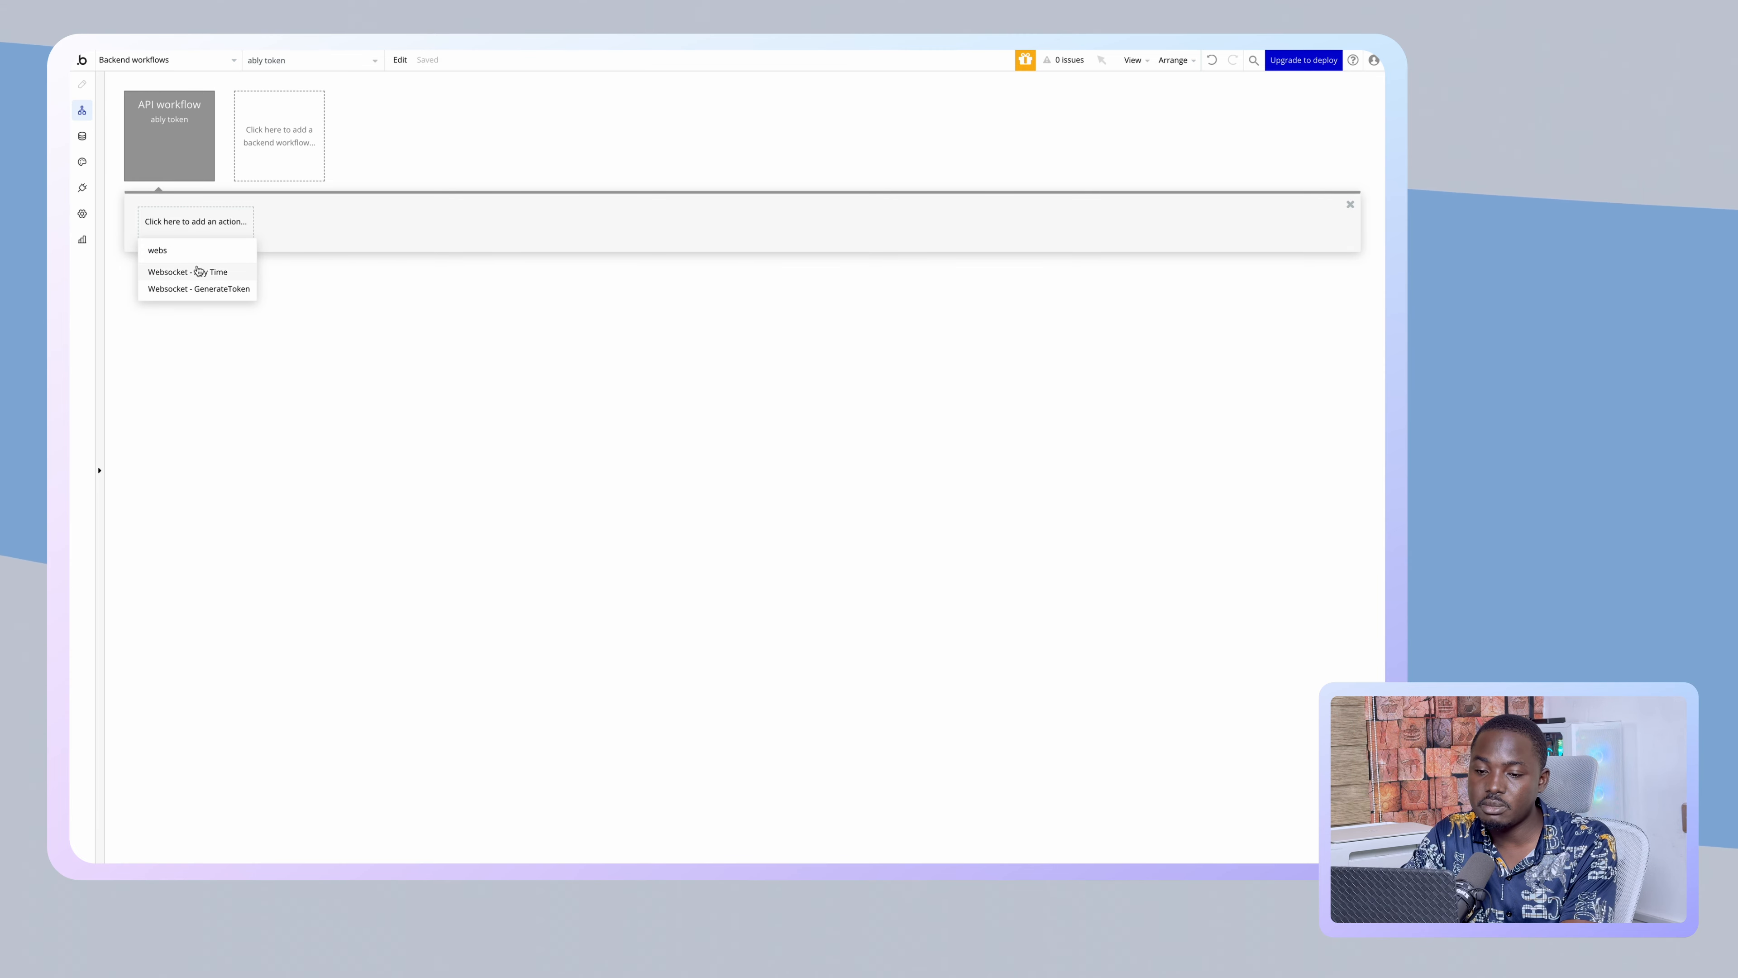
pyautogui.click(198, 271)
pyautogui.click(284, 220)
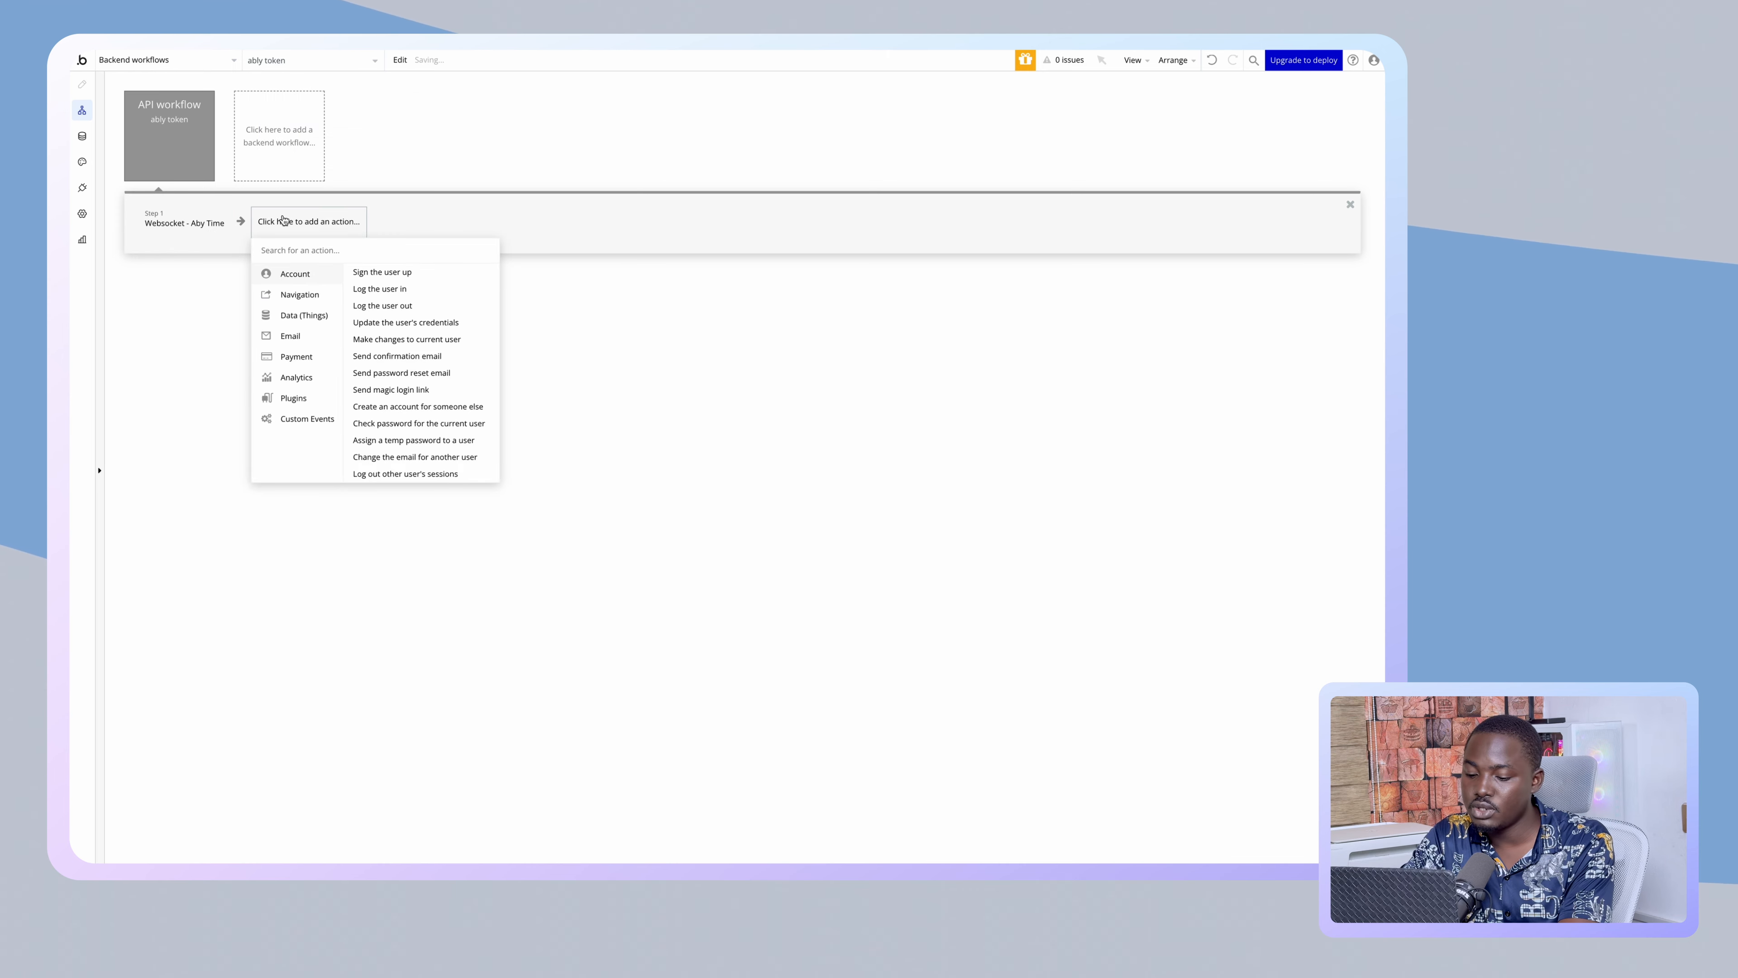
pyautogui.write('web')
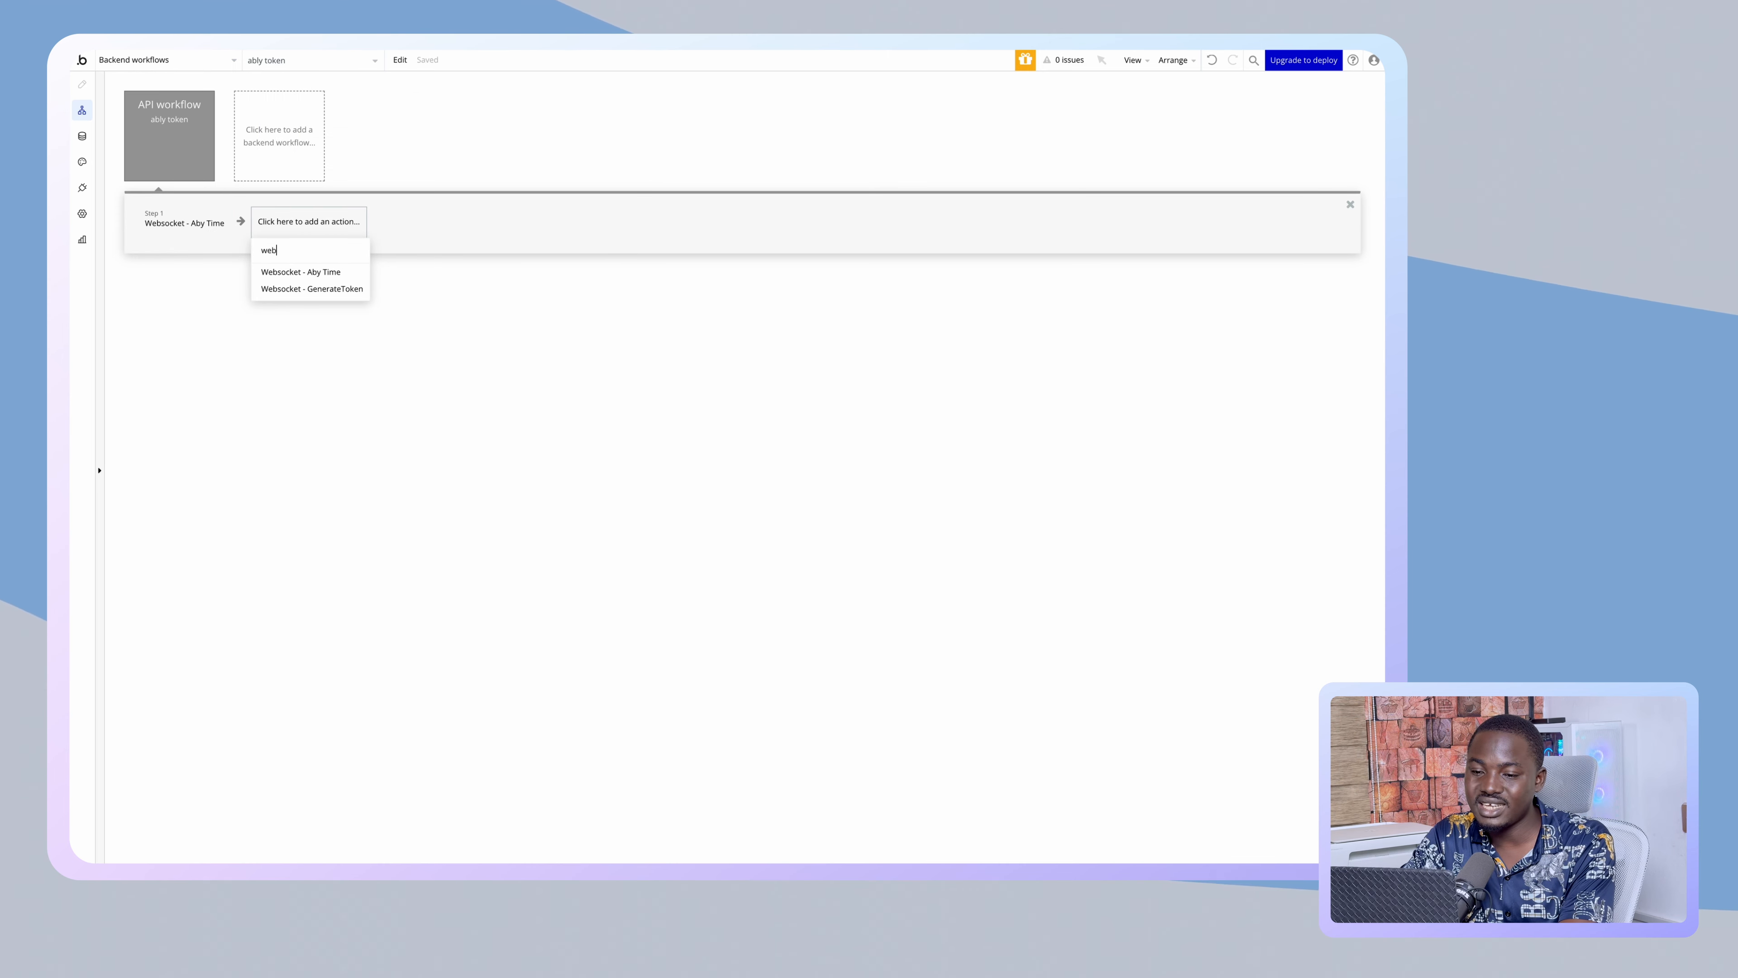
pyautogui.click(307, 290)
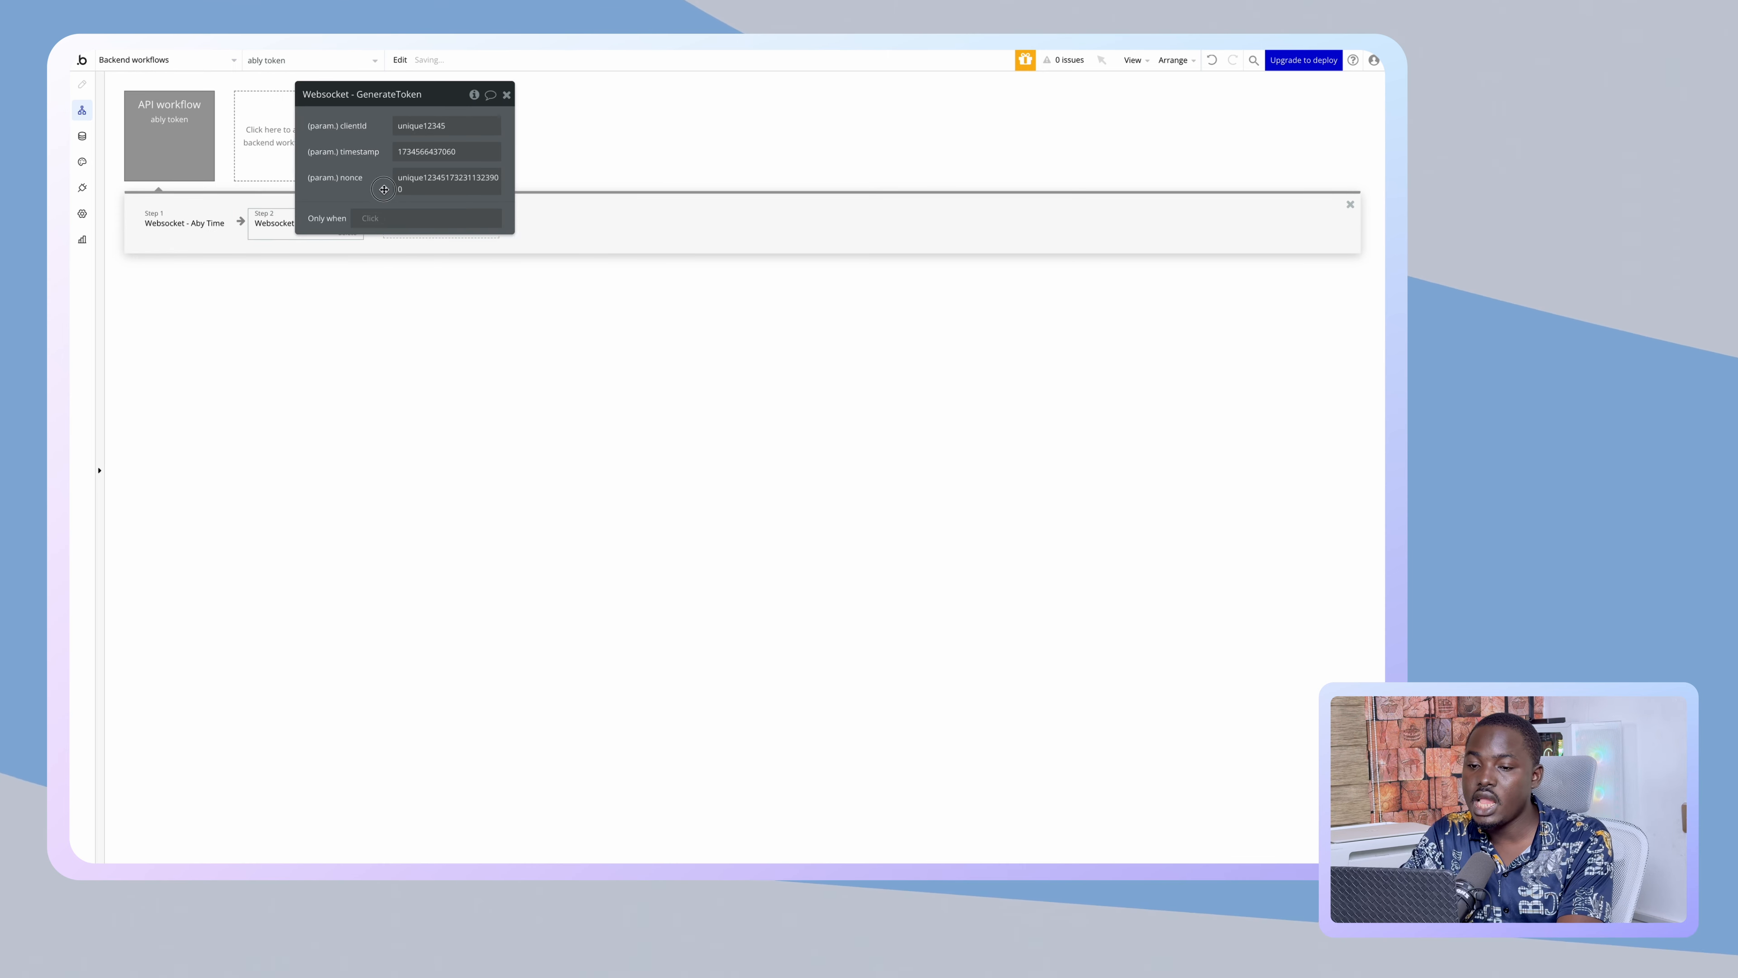
# - Set GenerateToken's clientId to the ClientID parameter and its timestamp to step 1's result
pyautogui.moveTo(314, 202); pyautogui.dragTo(671, 265)
pyautogui.click(824, 193)
pyautogui.click(842, 189)
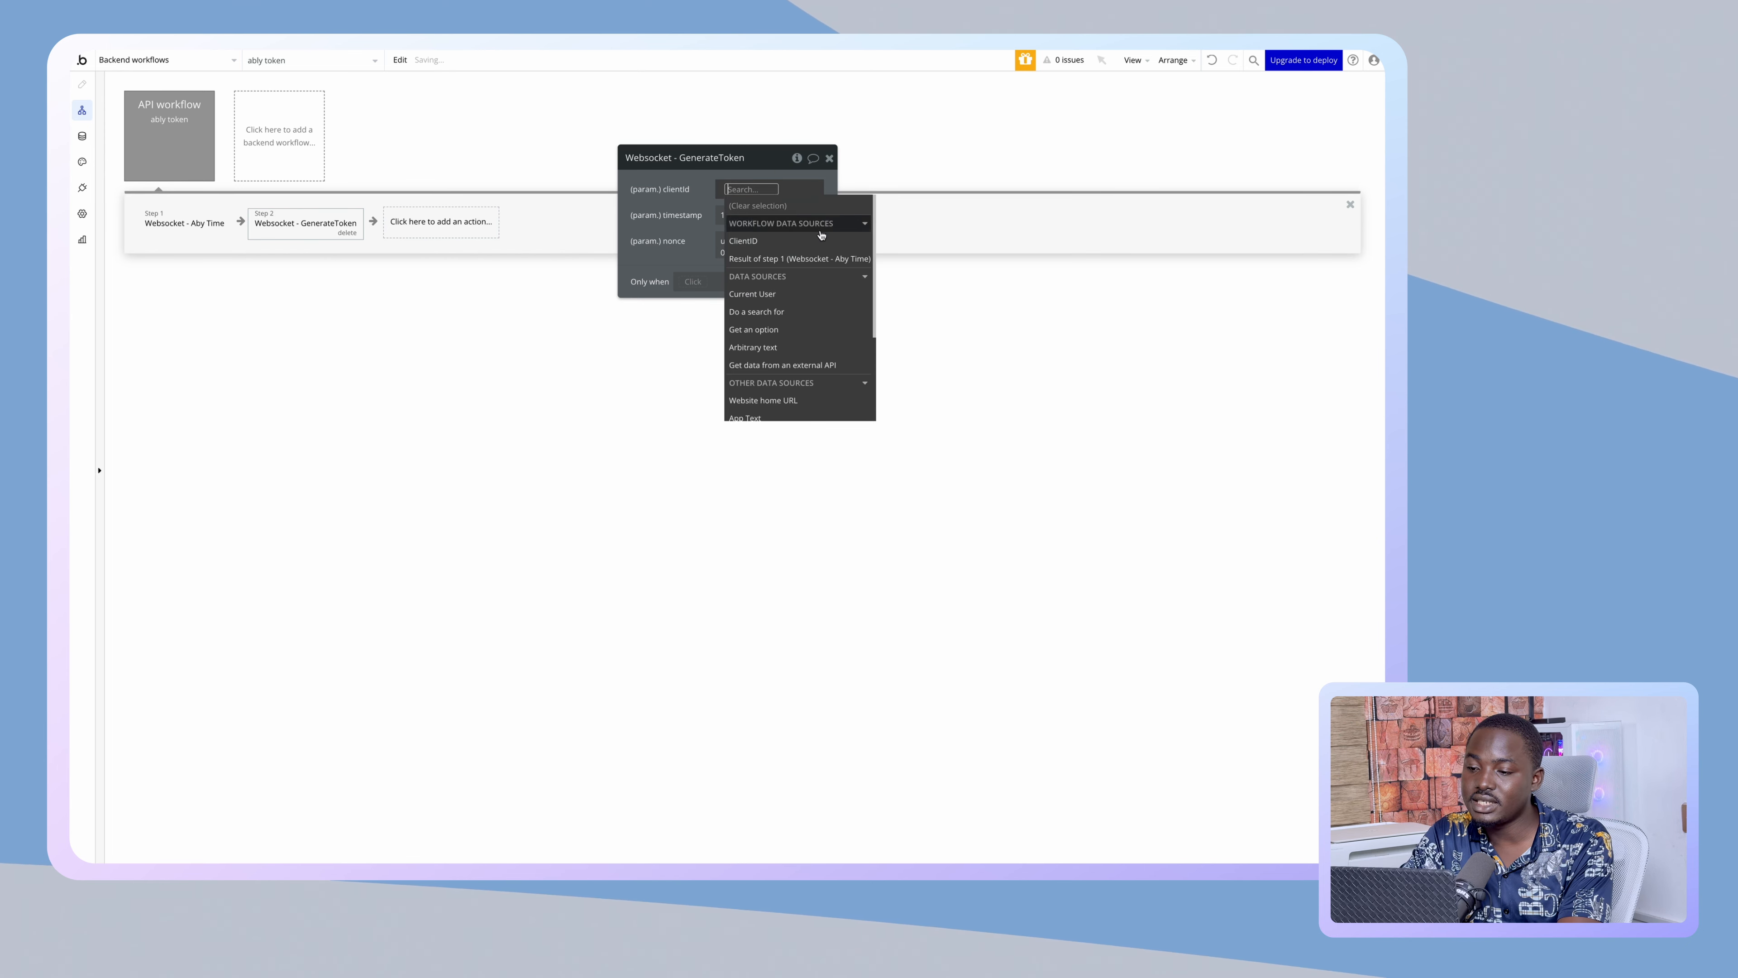
pyautogui.click(770, 236)
pyautogui.click(787, 215)
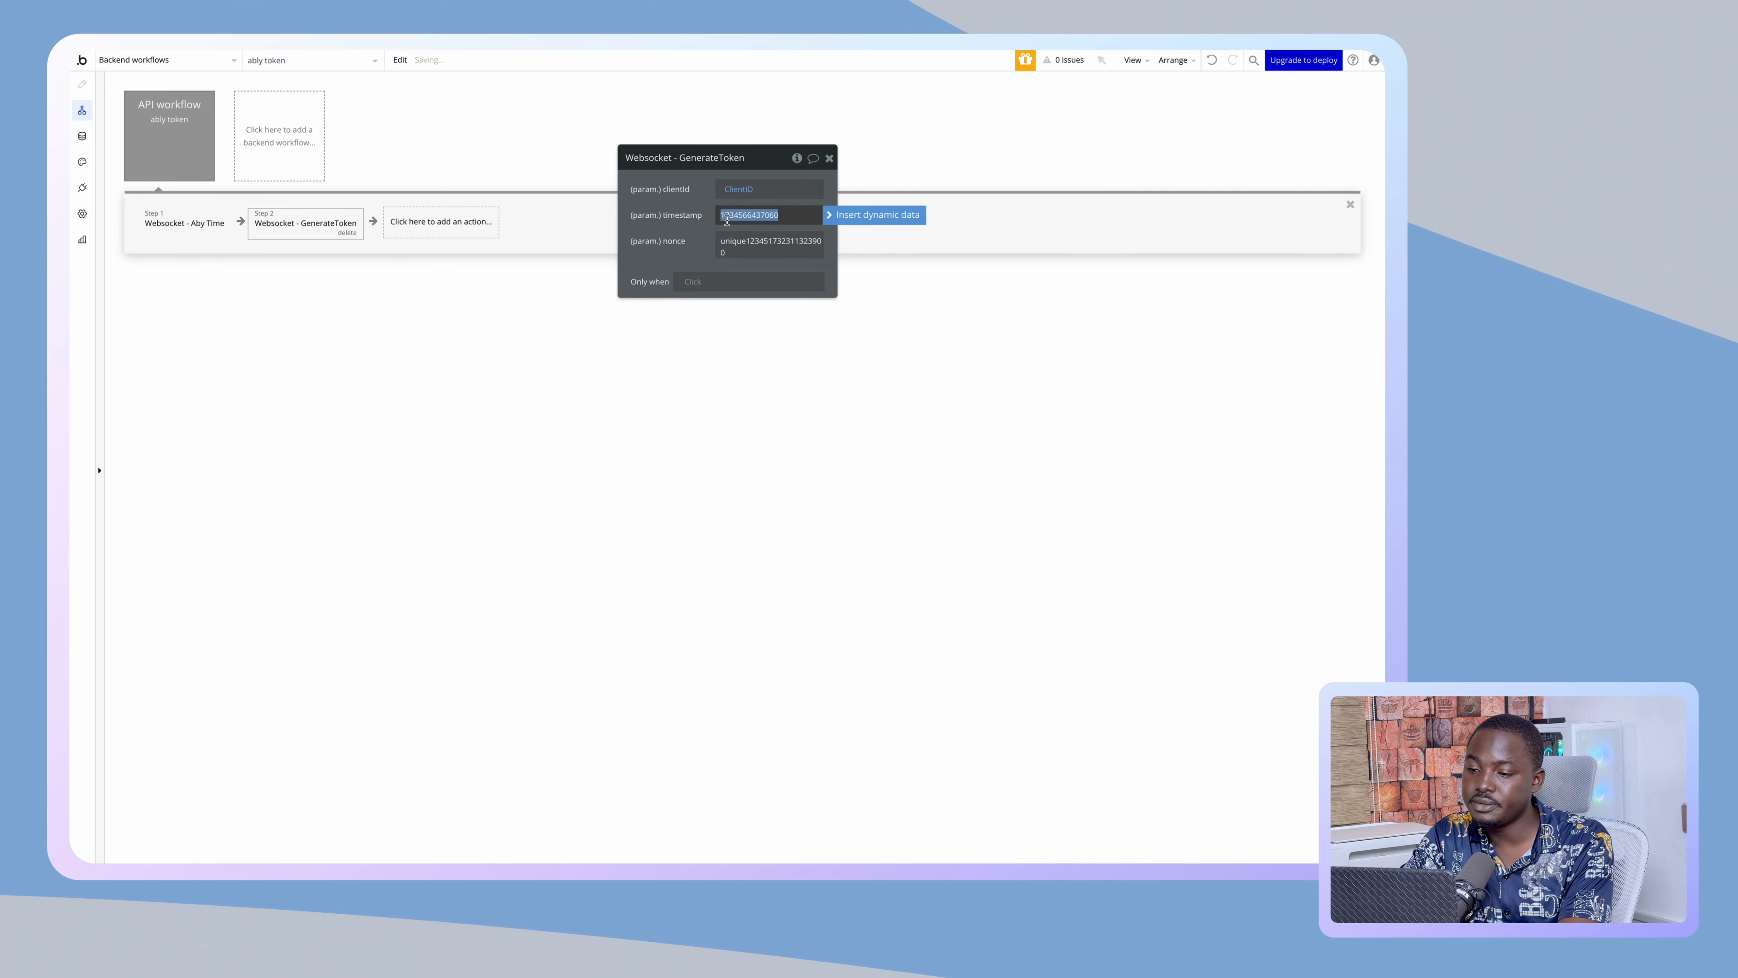
pyautogui.click(839, 215)
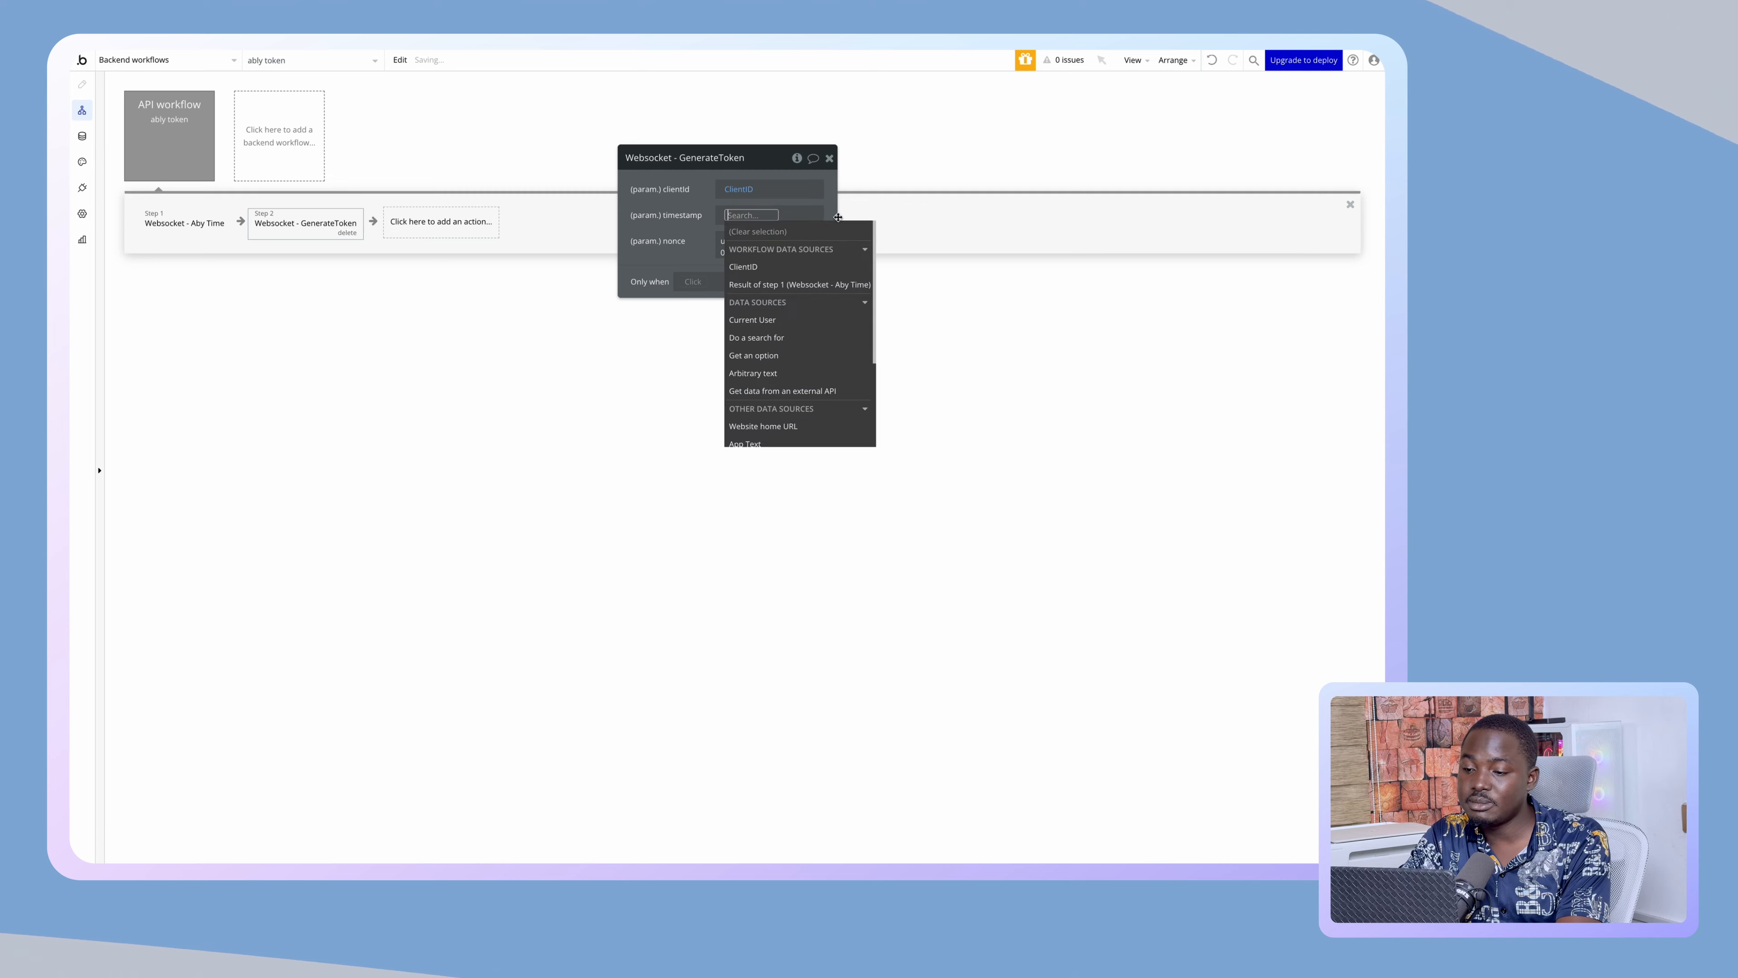
pyautogui.click(773, 283)
pyautogui.click(648, 233)
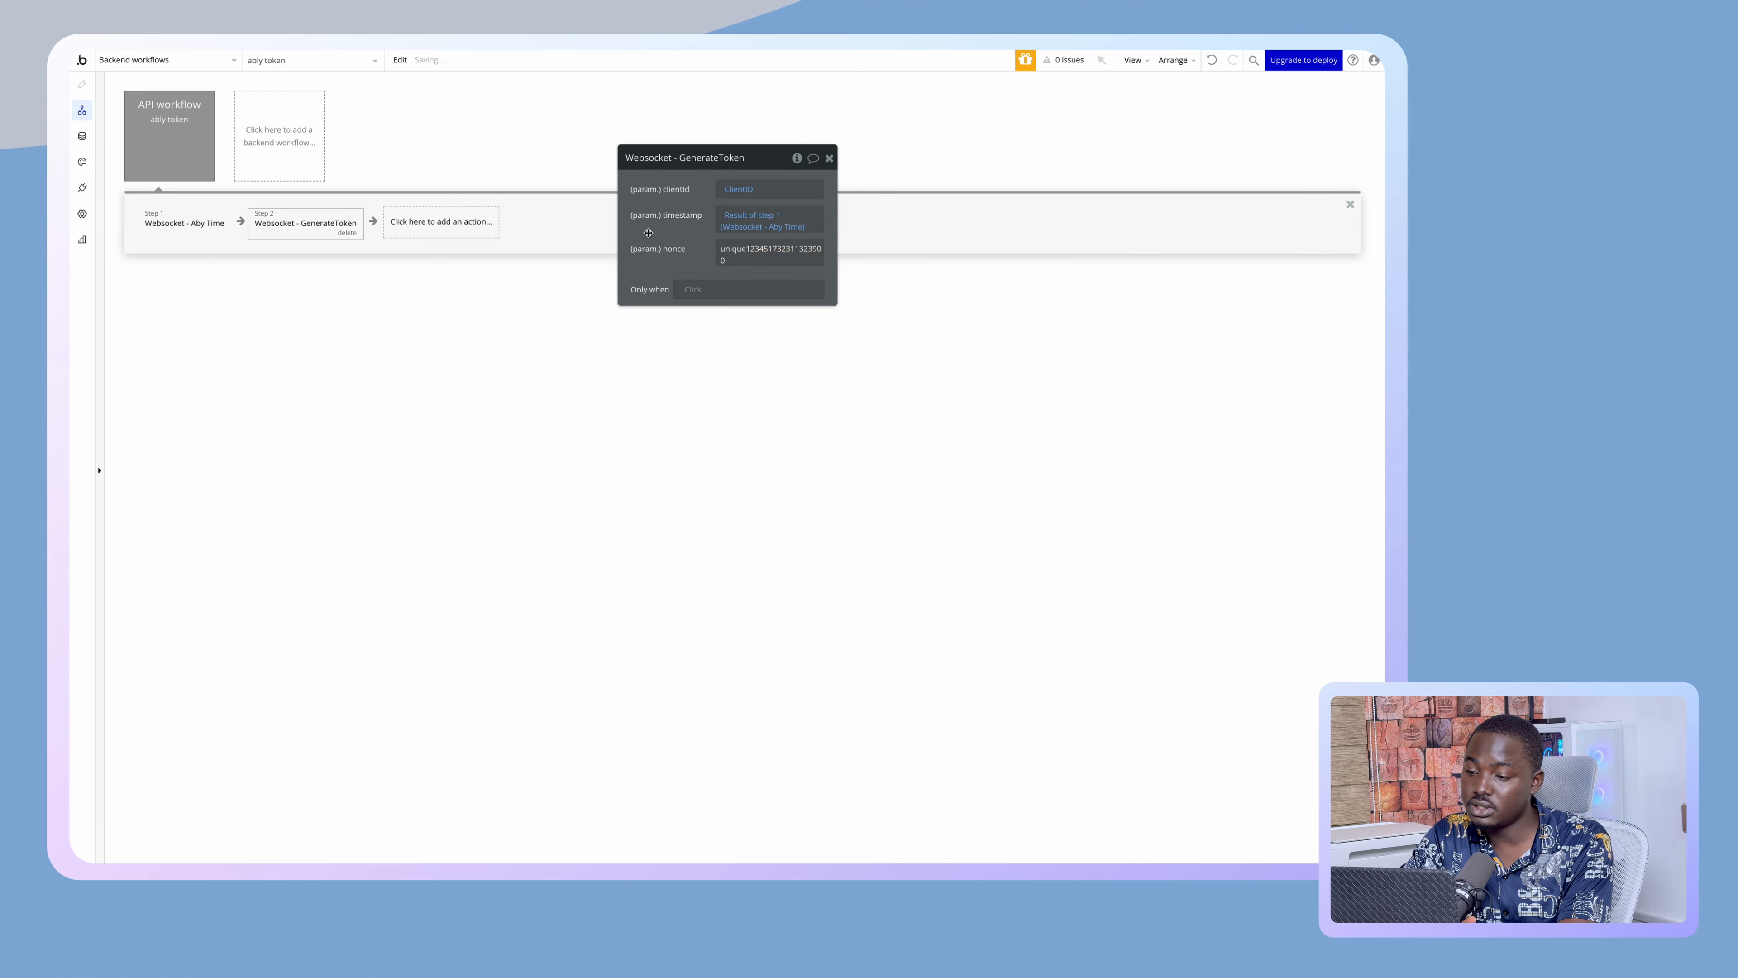
pyautogui.click(777, 227)
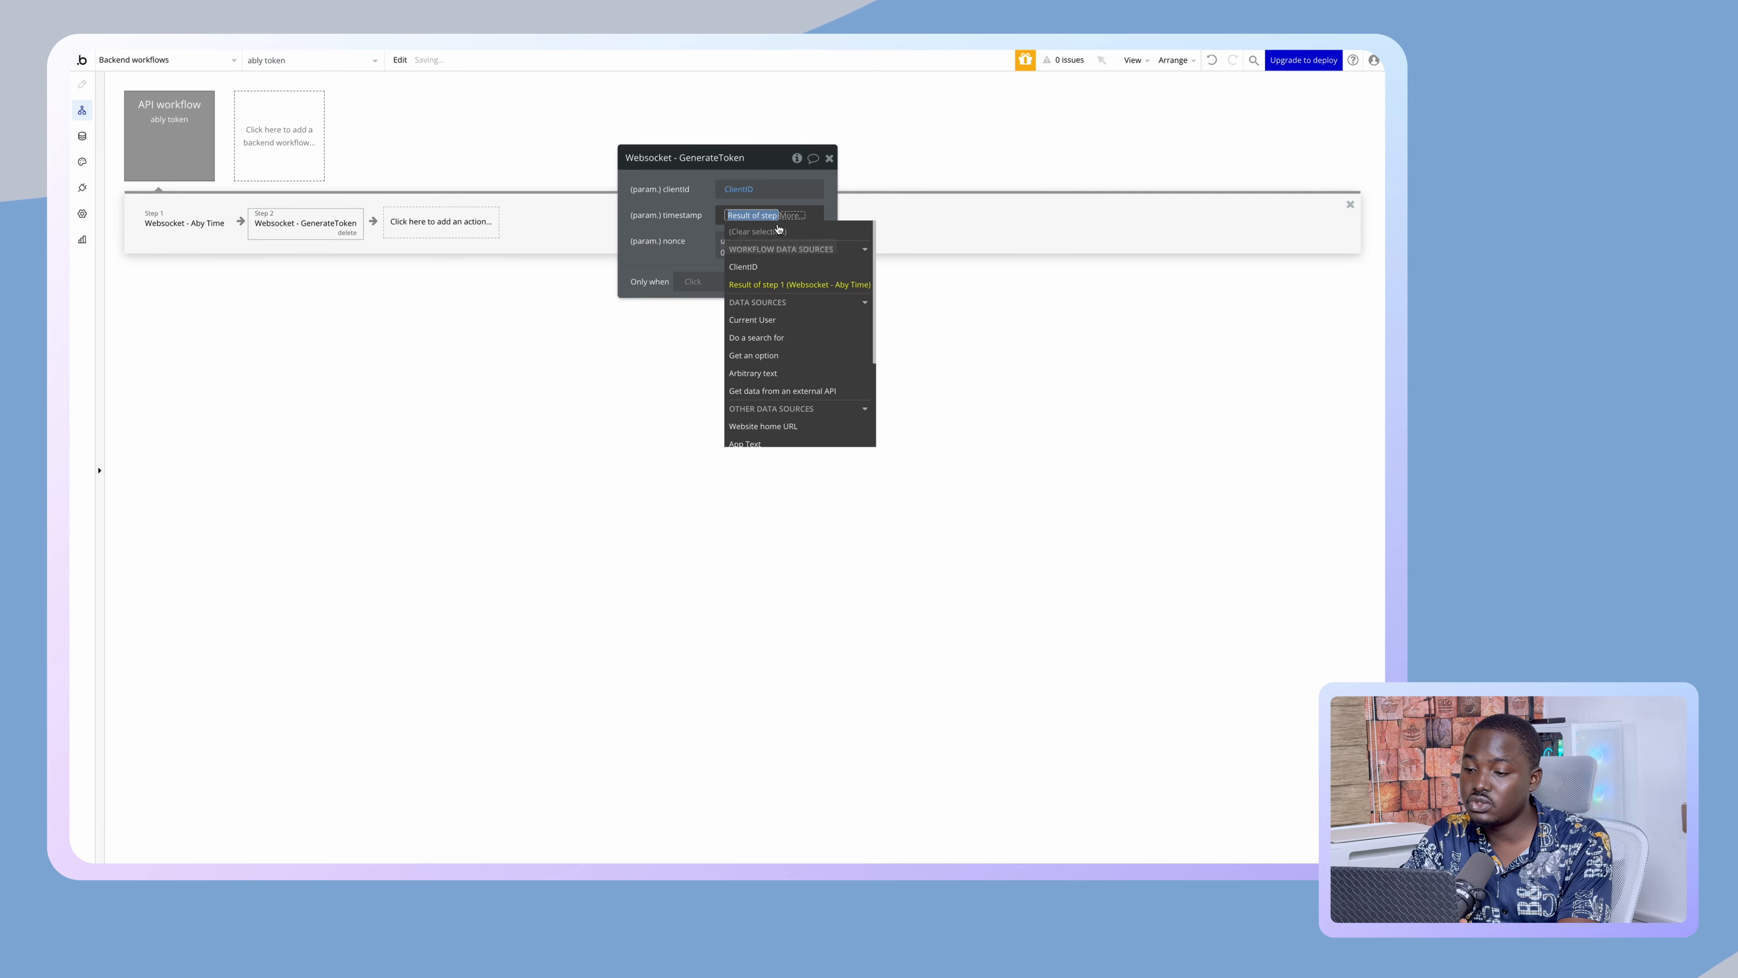
pyautogui.click(668, 259)
# - Set GenerateToken's nonce to the ClientID parameter
pyautogui.moveTo(722, 253); pyautogui.dragTo(843, 250)
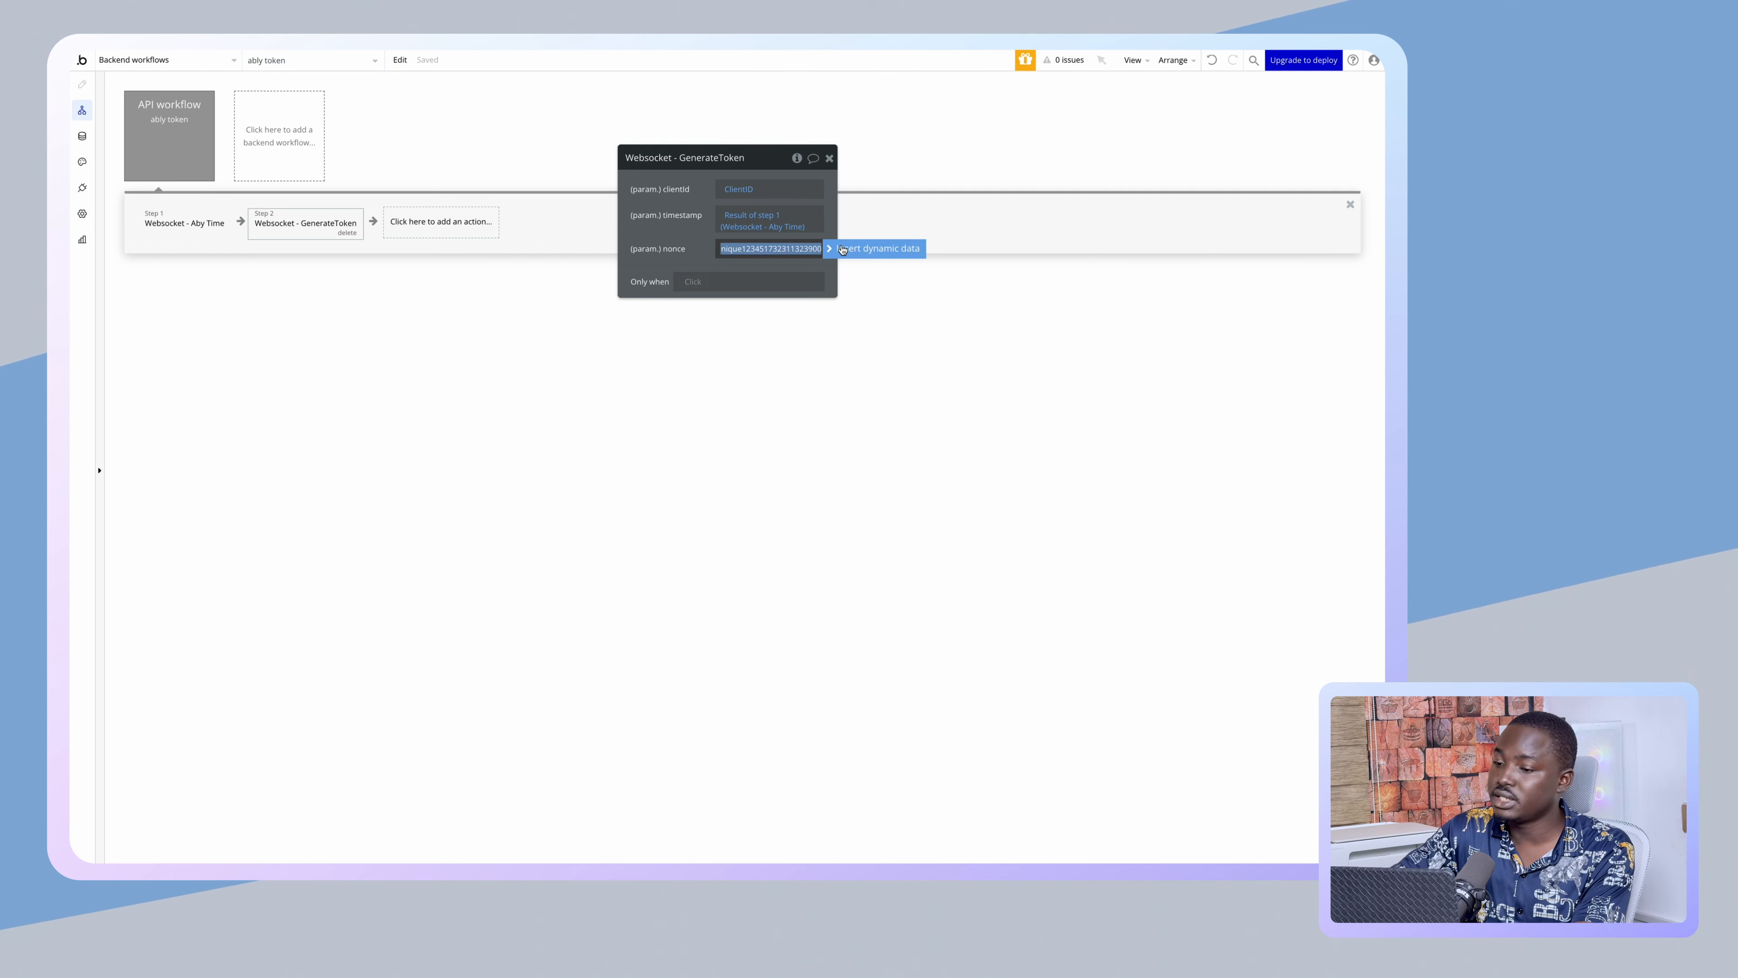
pyautogui.click(842, 249)
pyautogui.click(794, 302)
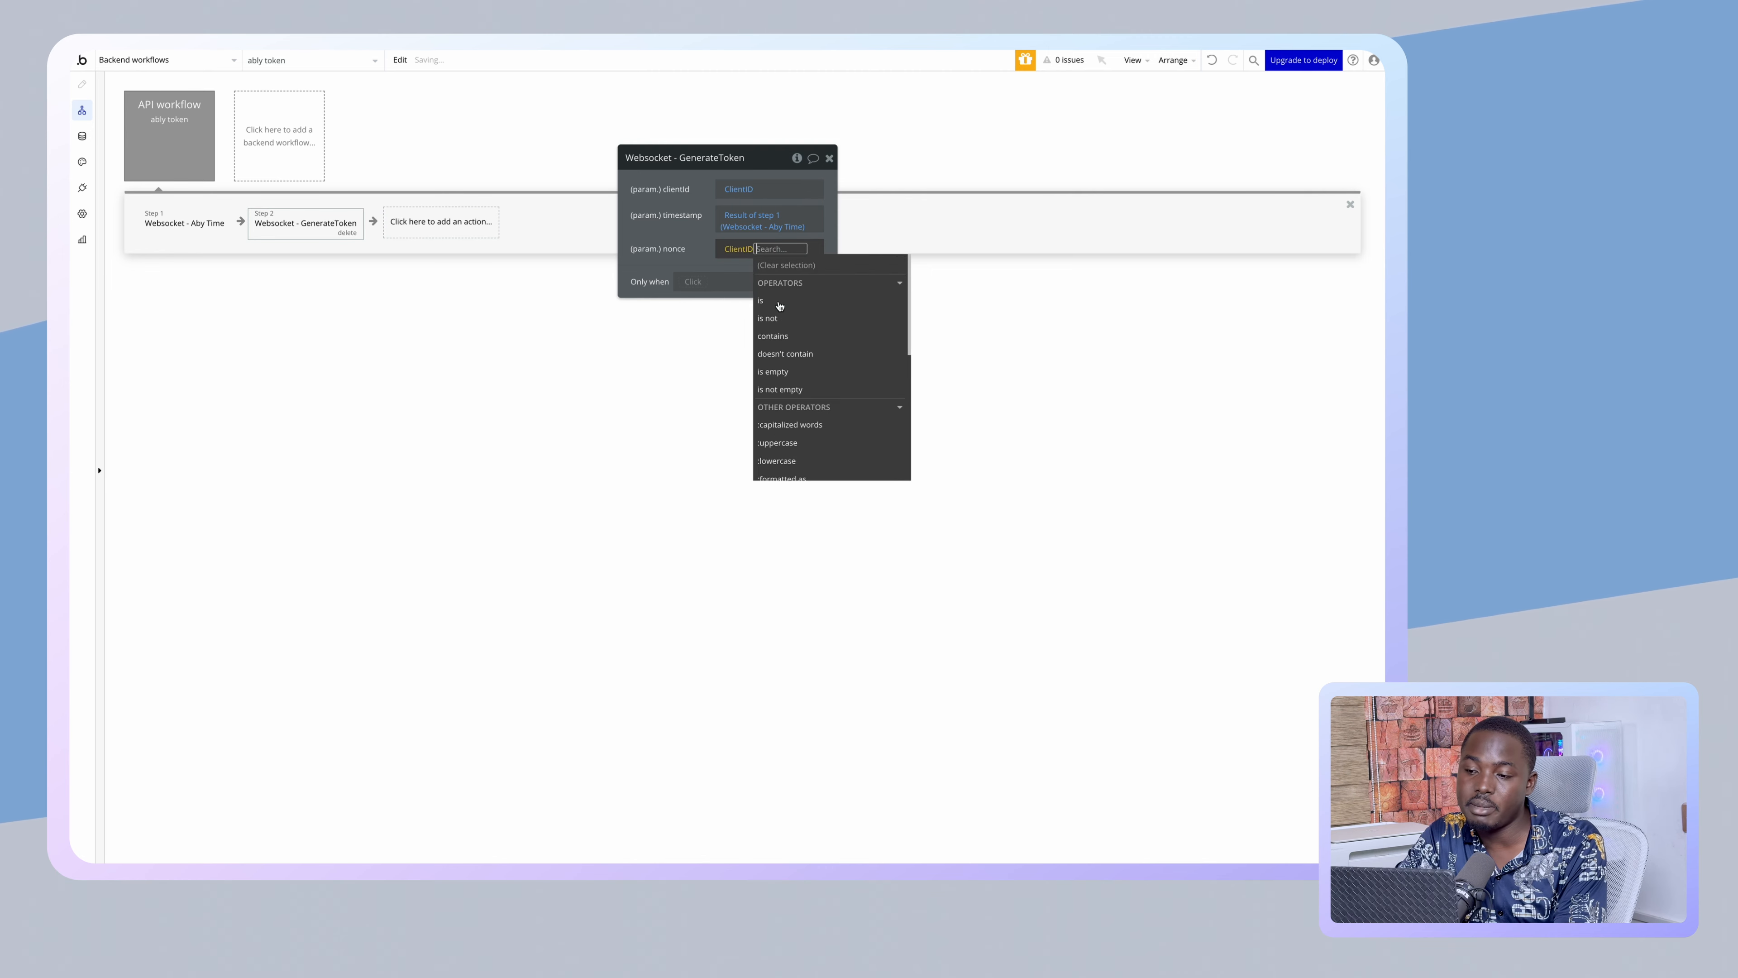
pyautogui.click(655, 239)
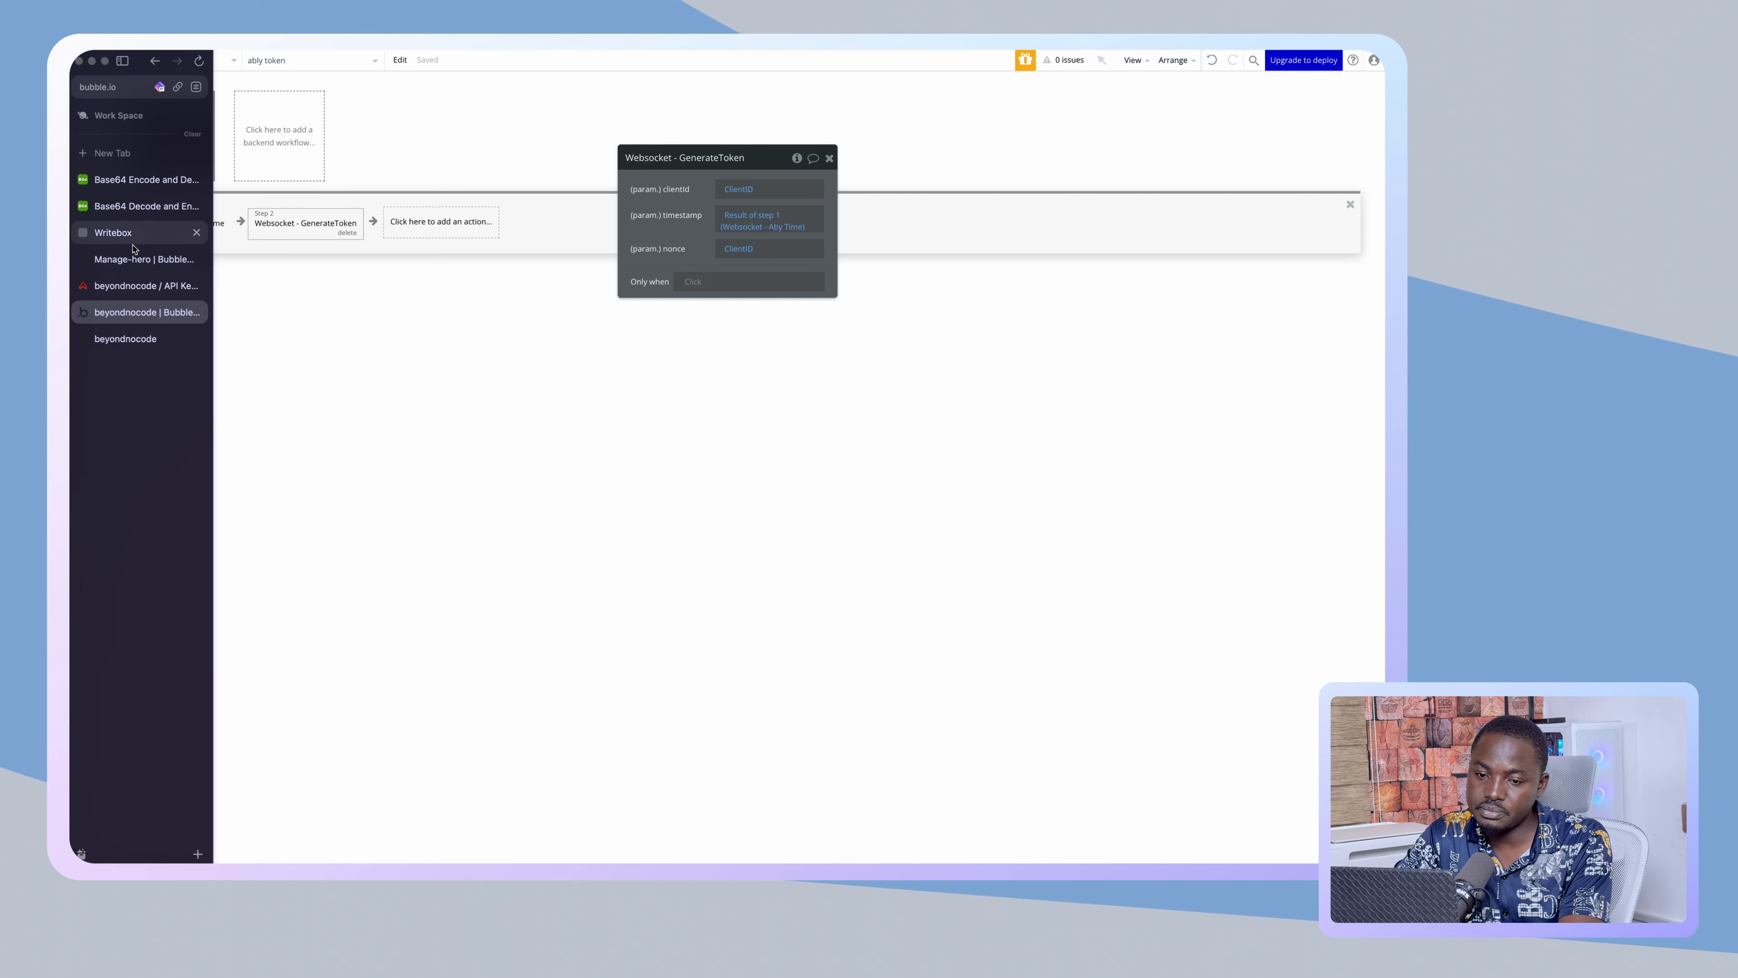
# - Paste a Return data from API step and fill token and keyName from step 2's result
pyautogui.press('super+v')
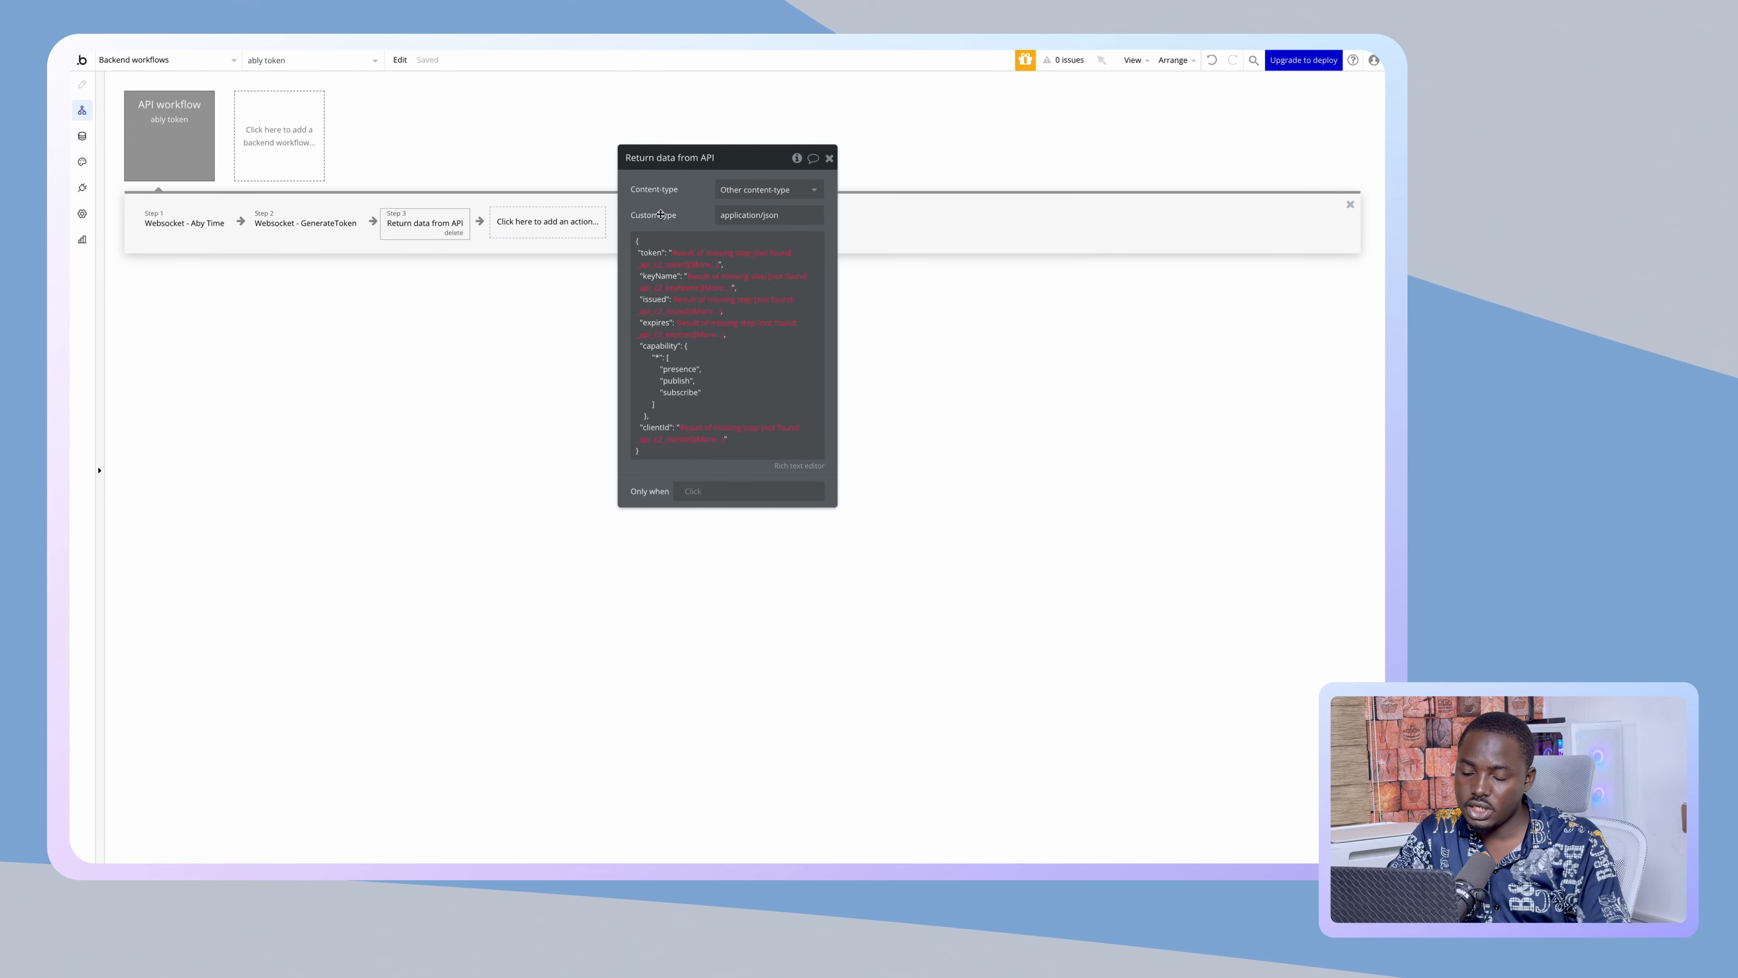
pyautogui.click(686, 252)
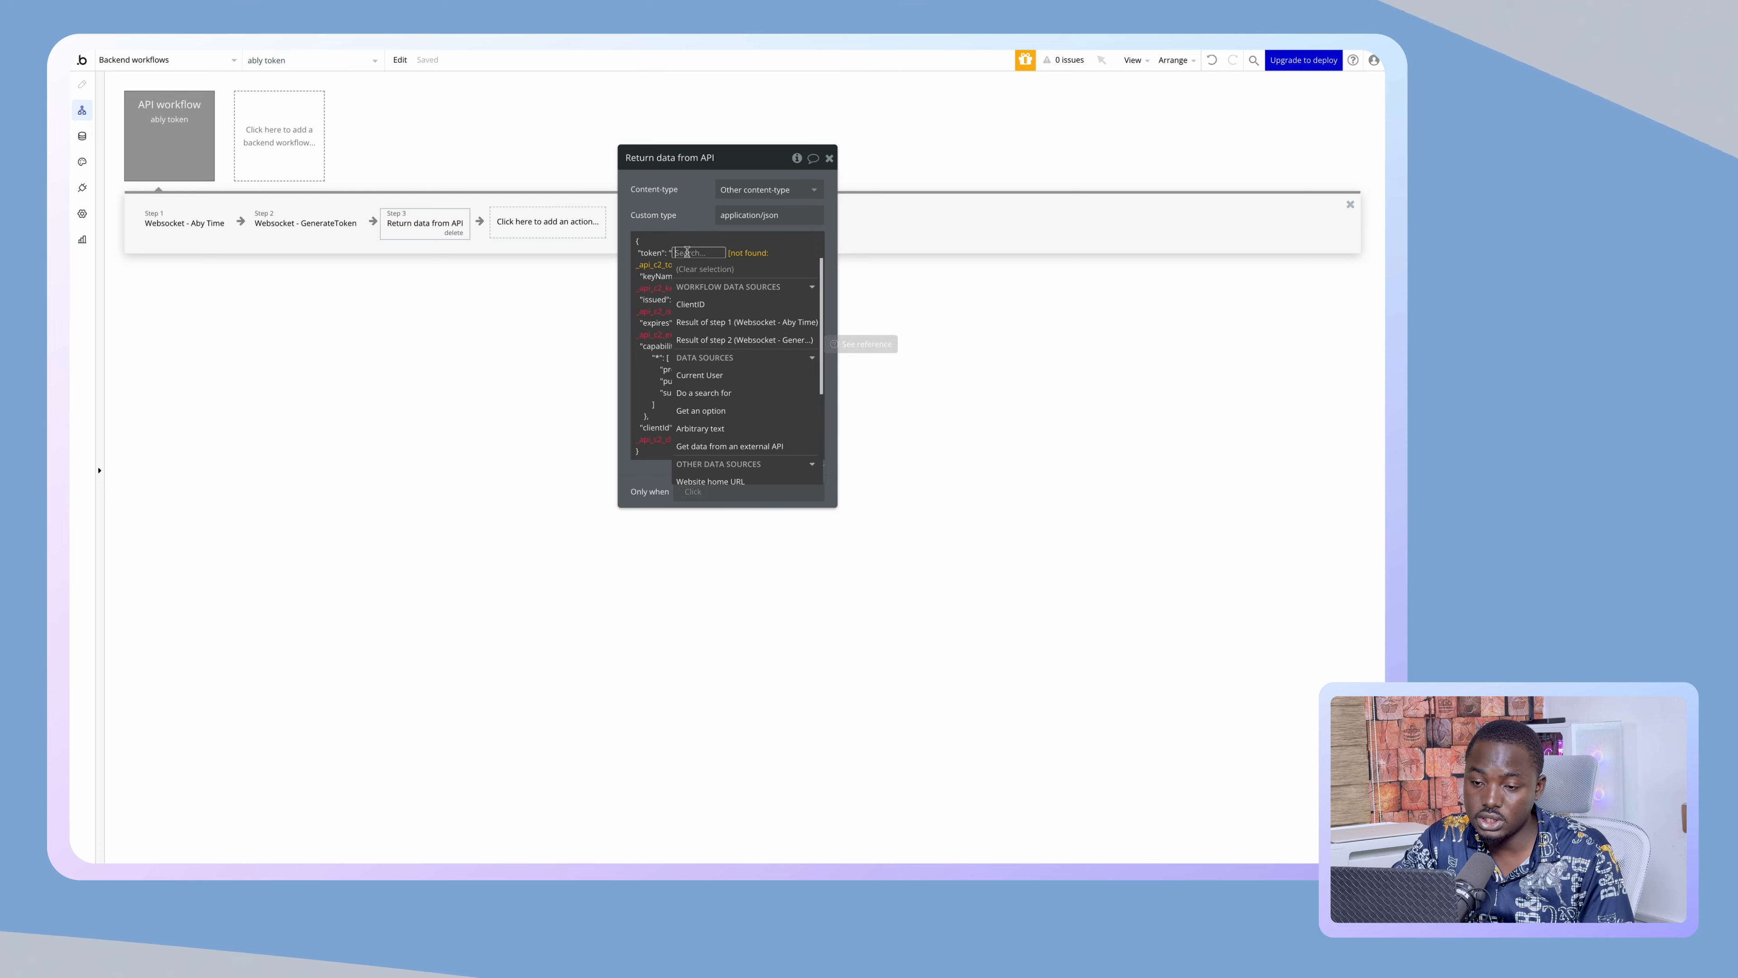
pyautogui.click(714, 340)
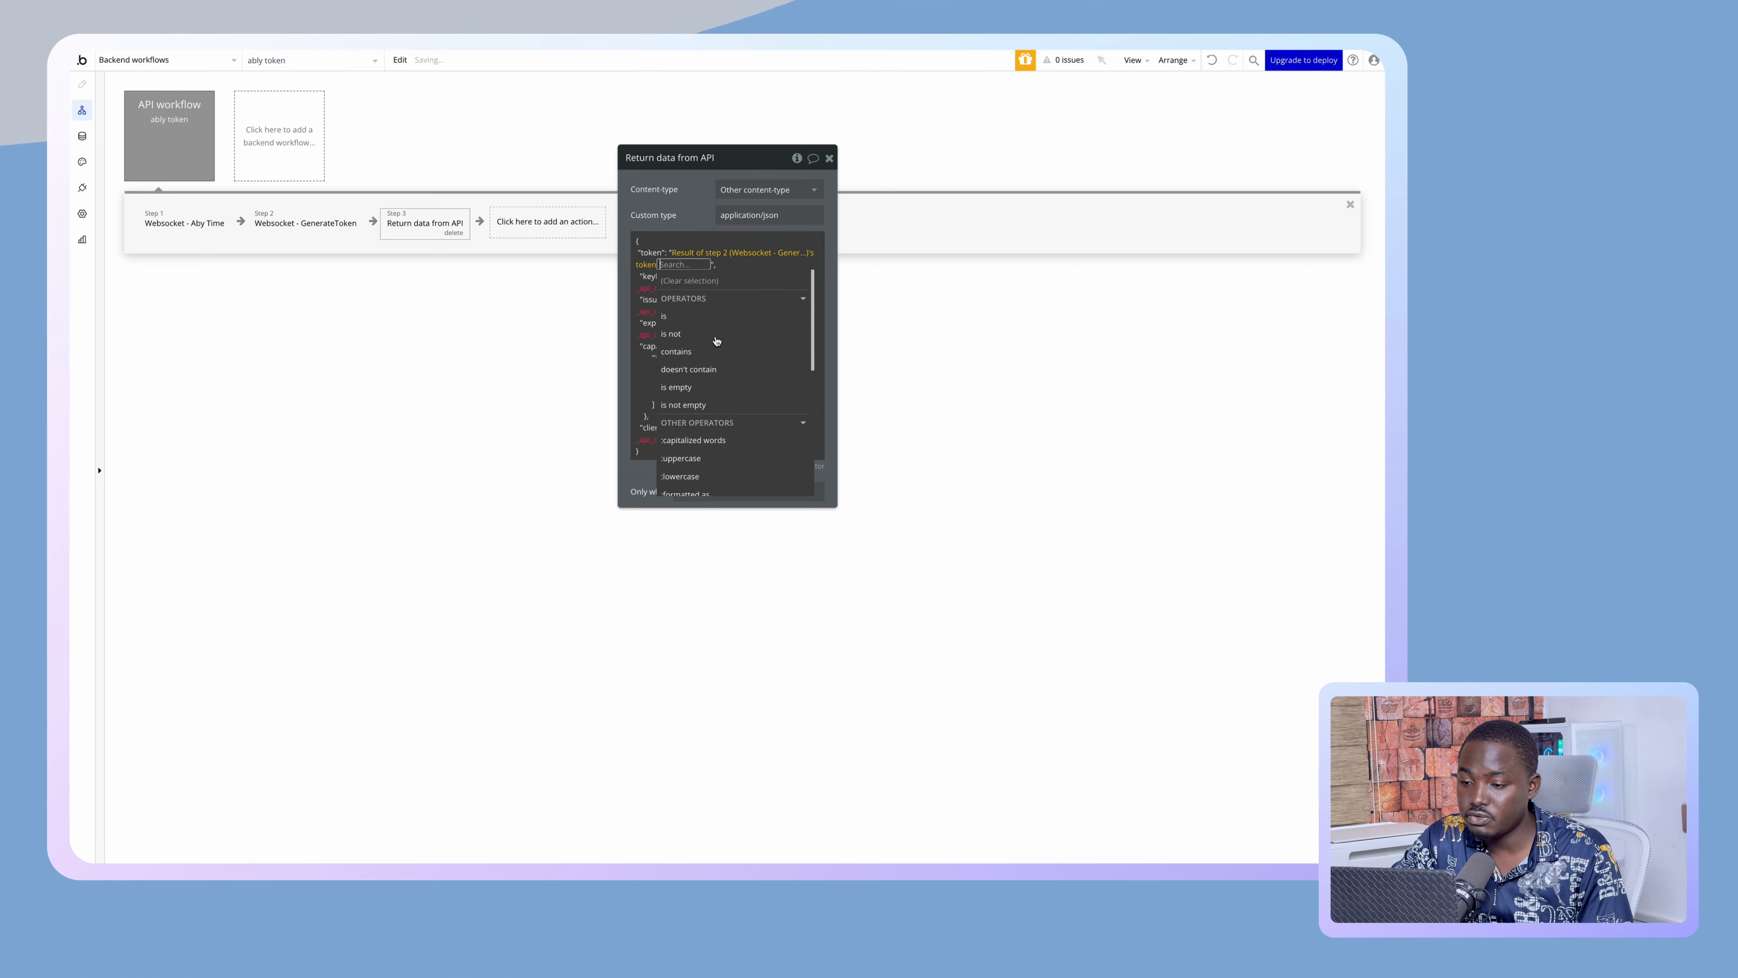
pyautogui.click(676, 212)
pyautogui.click(700, 277)
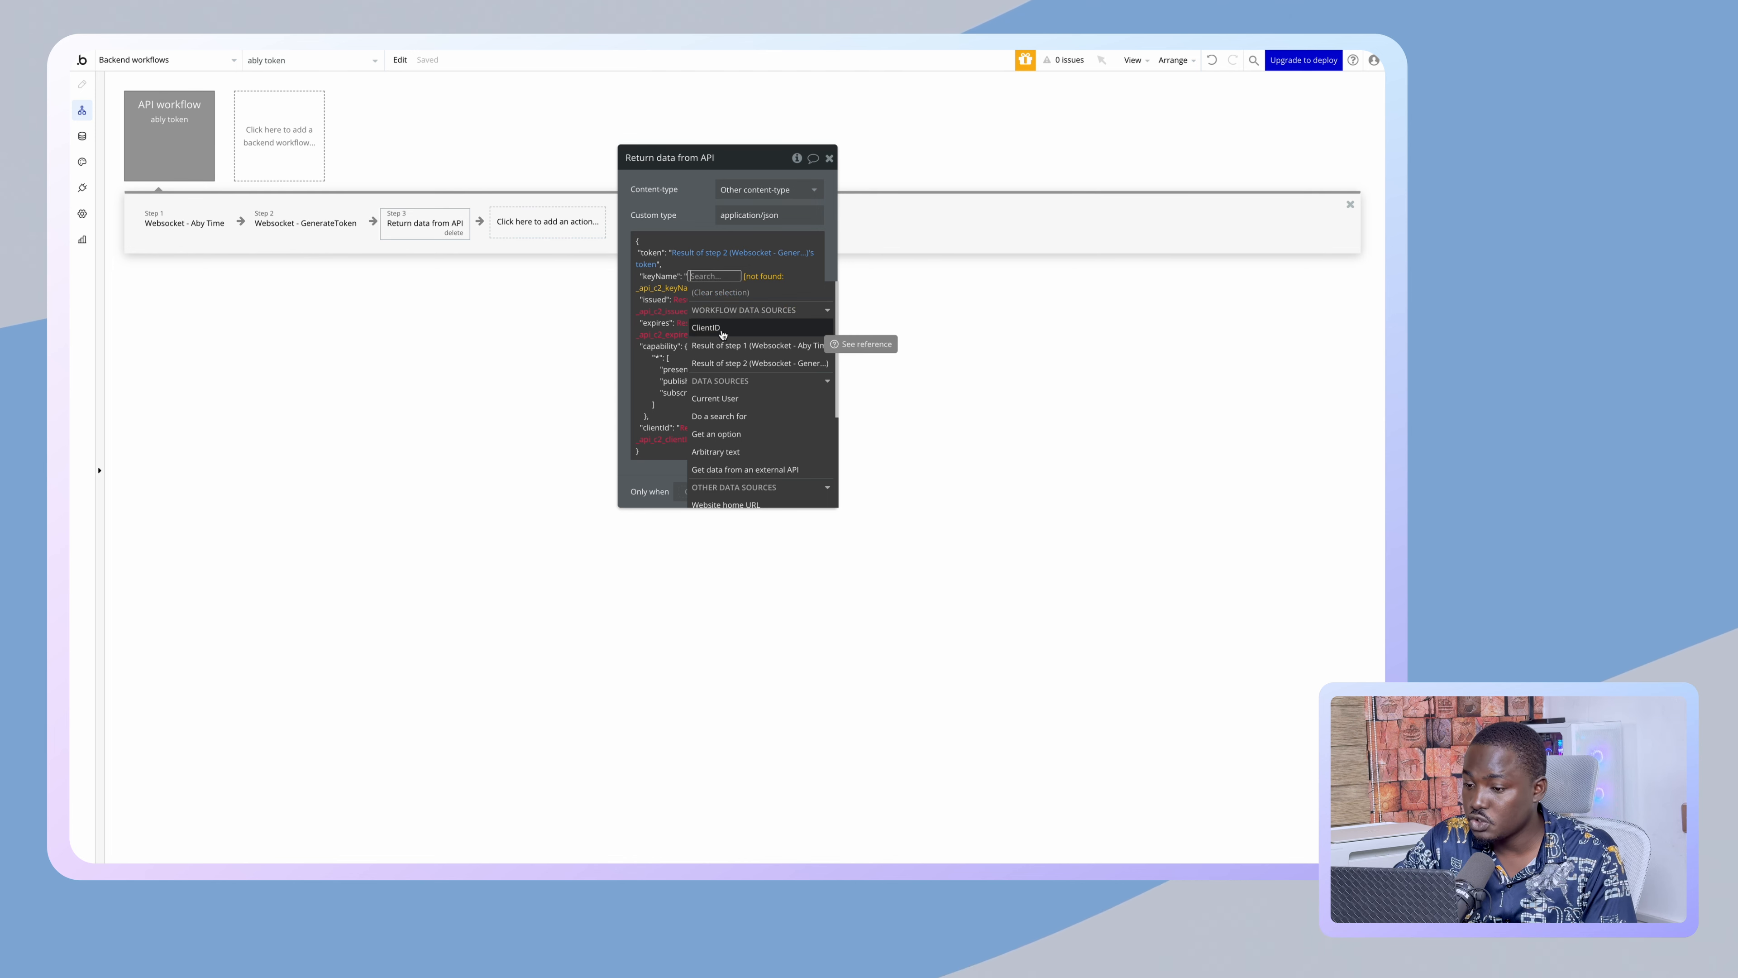
pyautogui.click(728, 367)
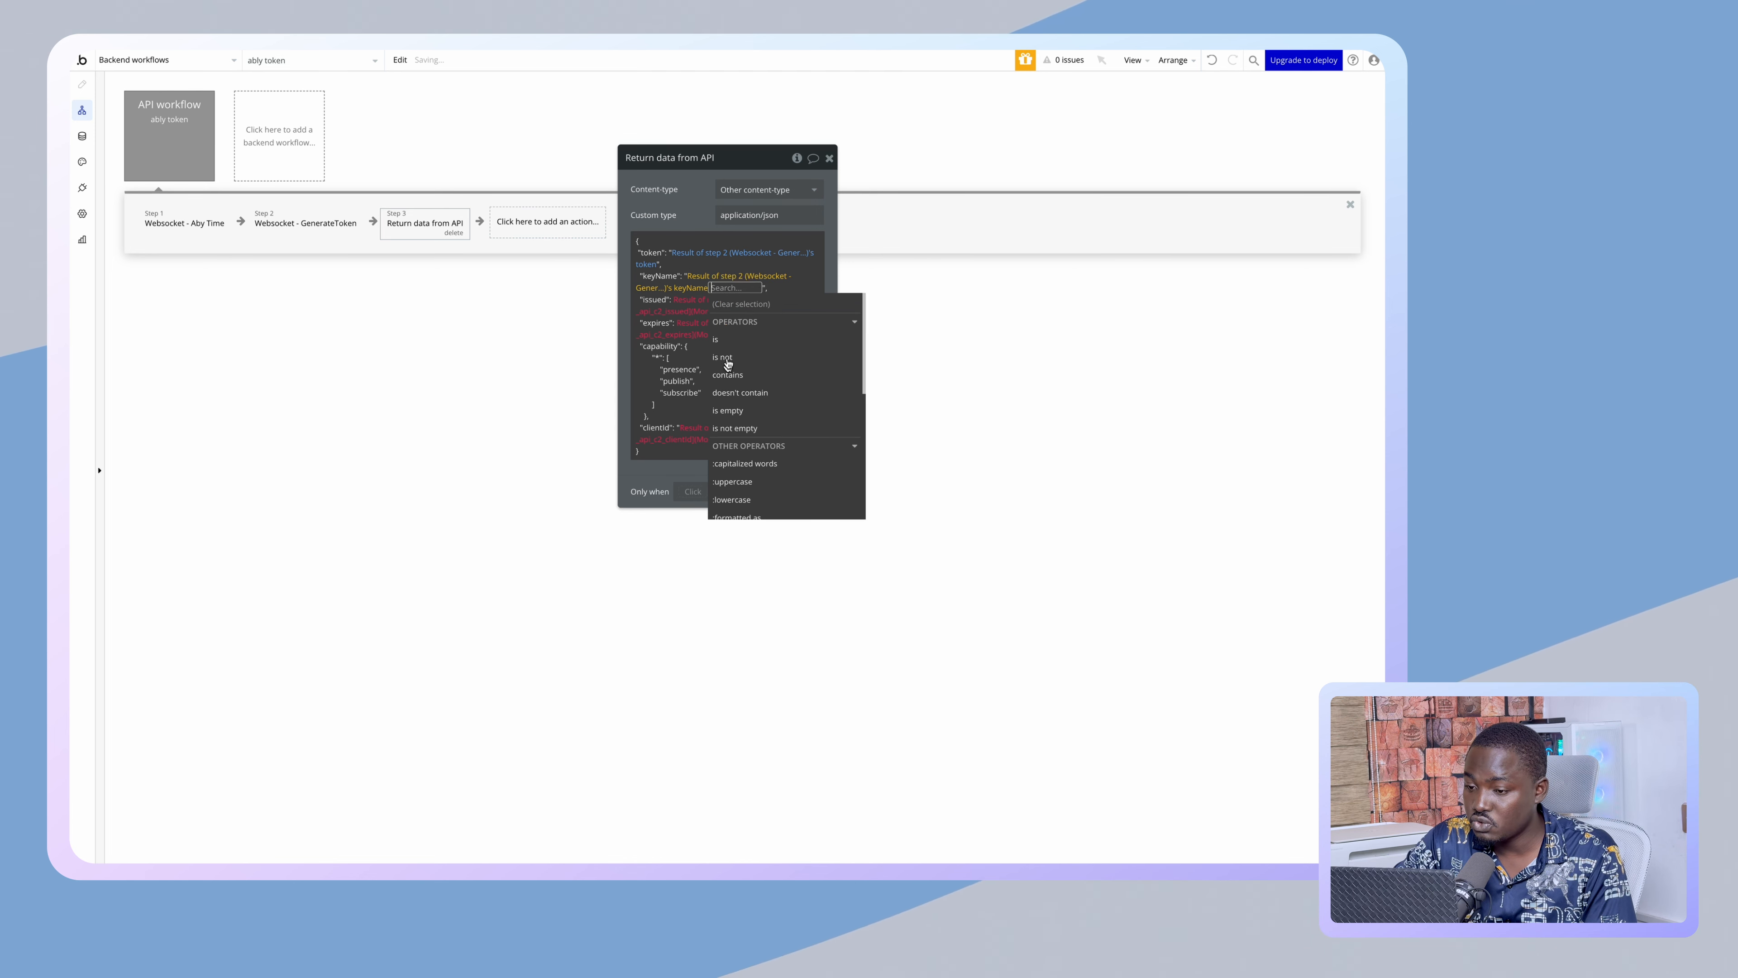
pyautogui.click(688, 298)
# - Fill the returned JSON's issued, expires and clientId from step 2's GenerateToken result
pyautogui.click(708, 386)
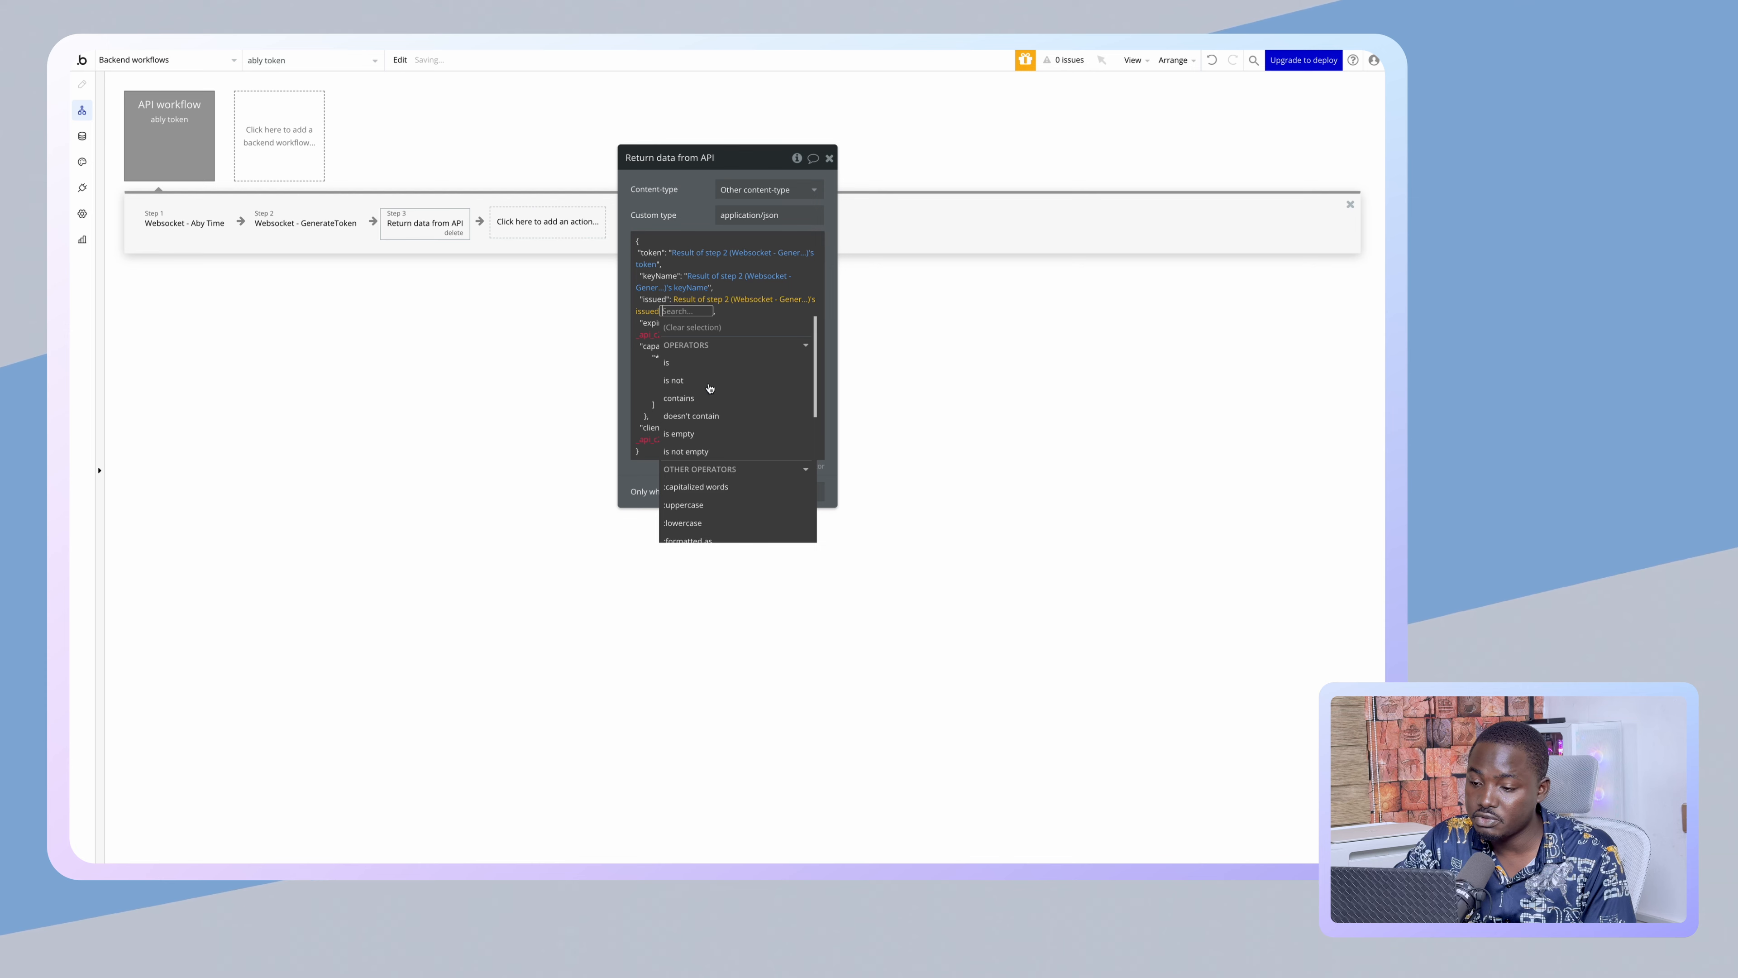
pyautogui.click(709, 388)
pyautogui.click(669, 242)
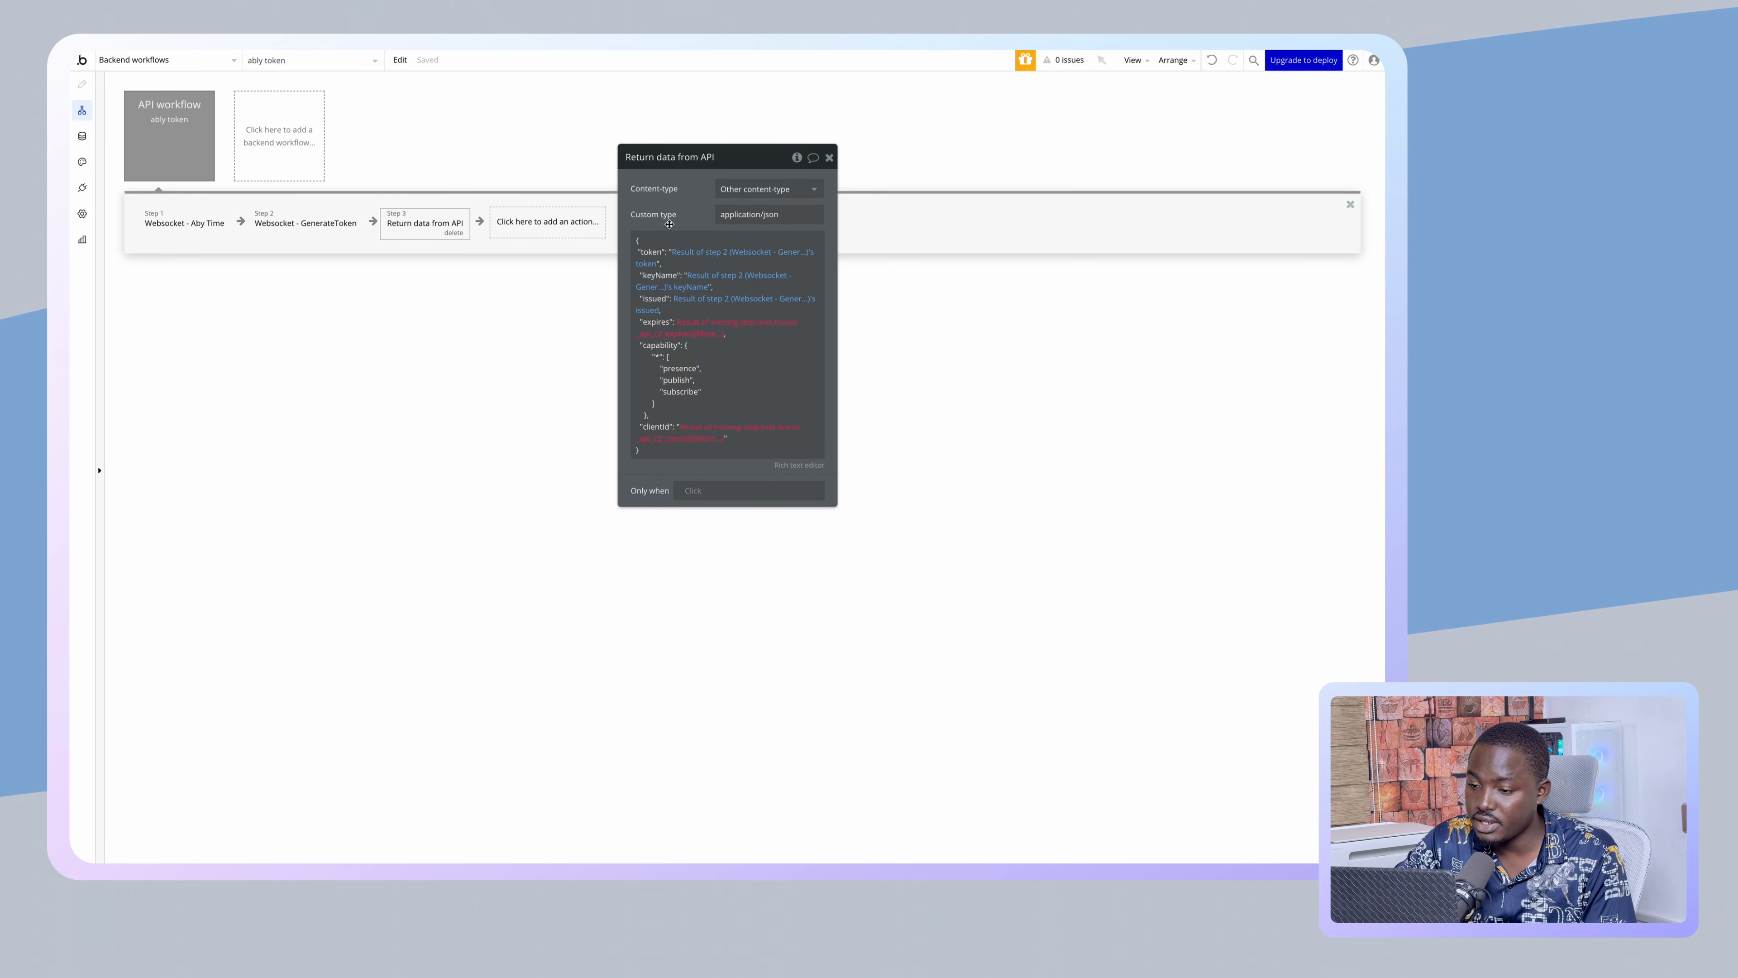
pyautogui.click(696, 322)
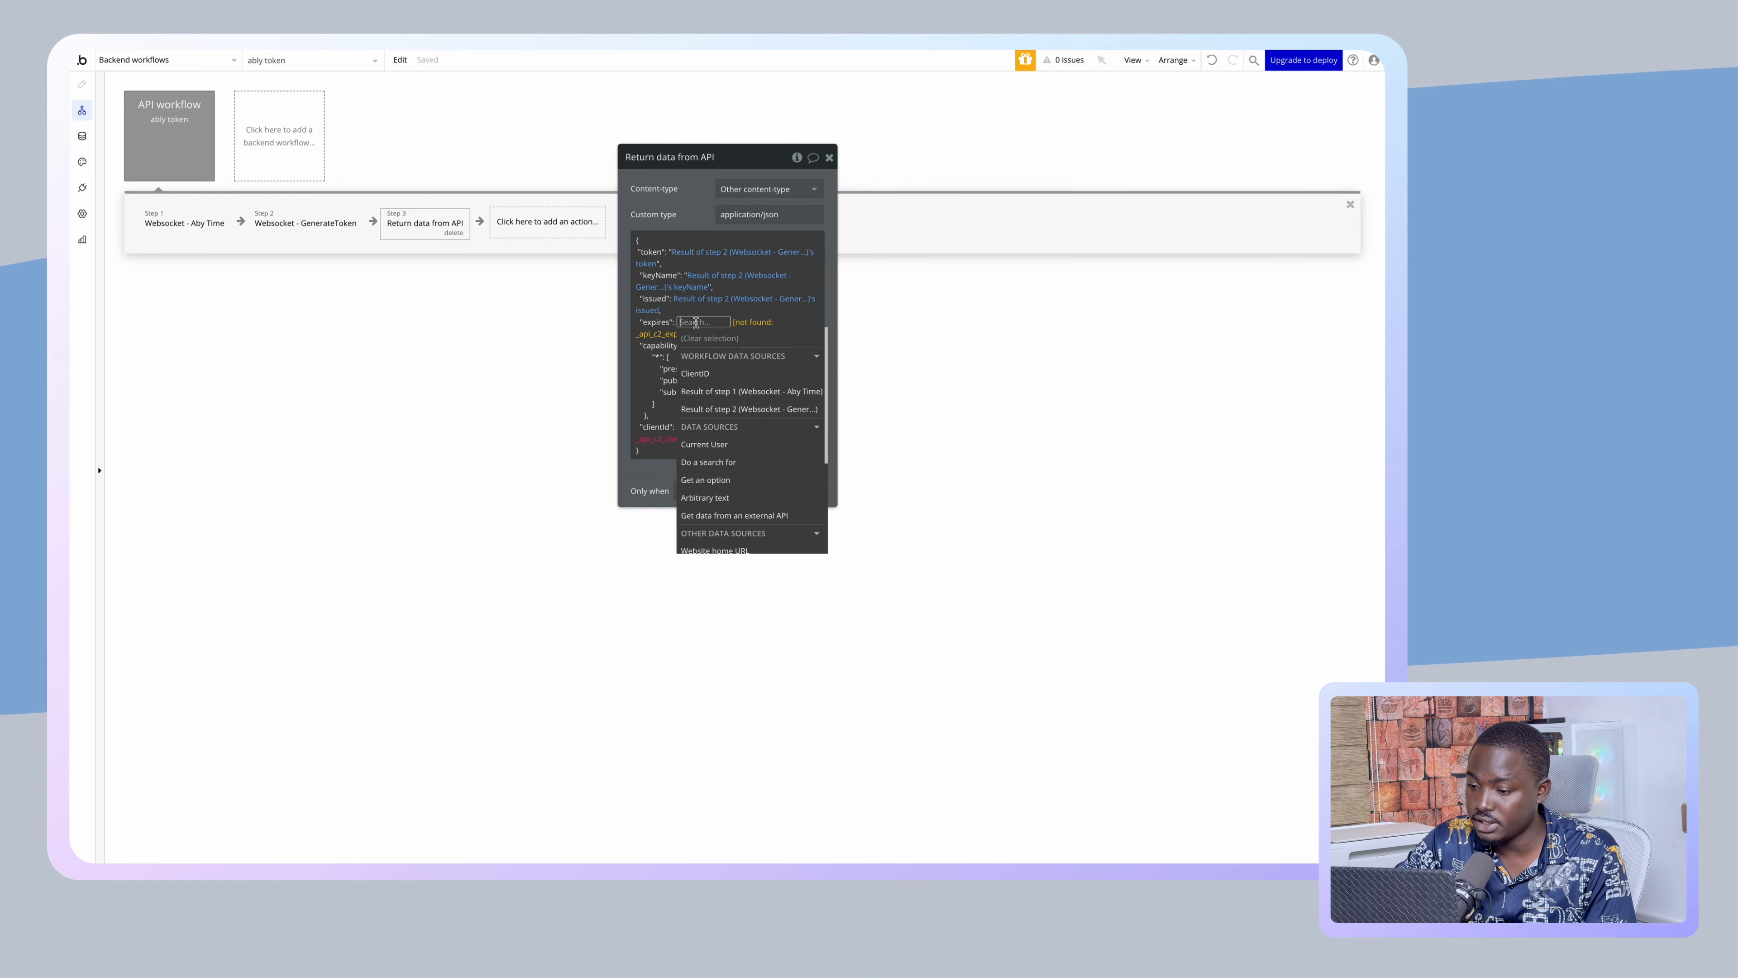
pyautogui.click(718, 409)
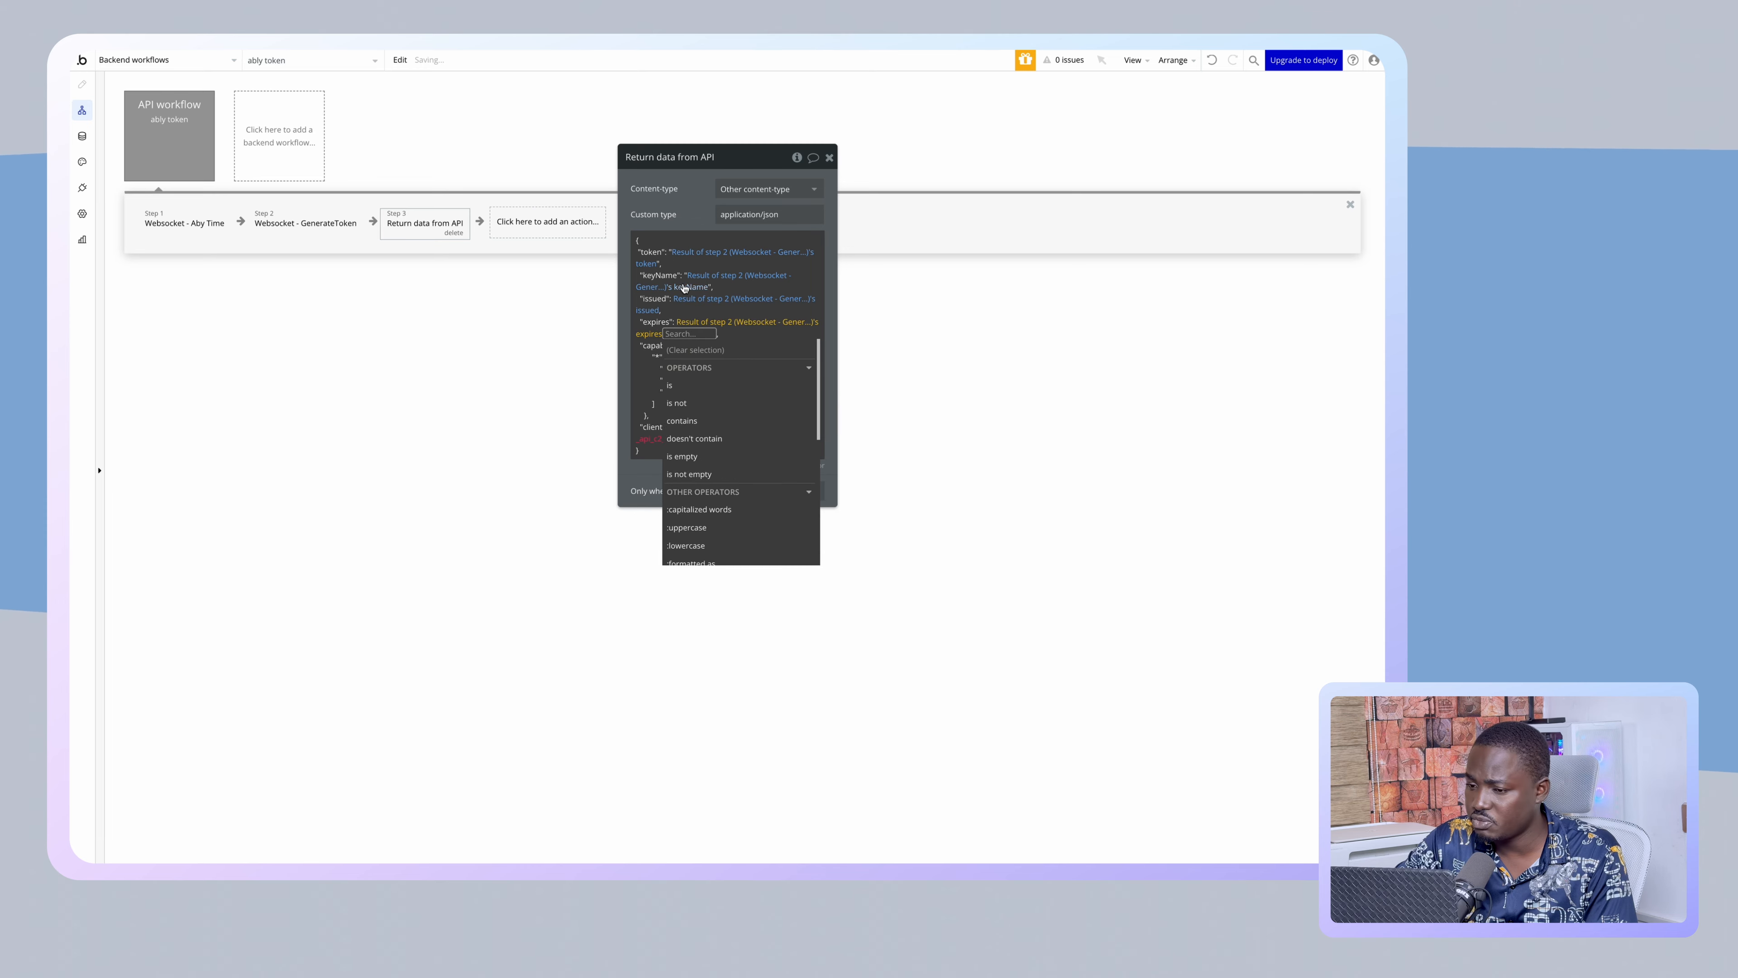
pyautogui.click(692, 347)
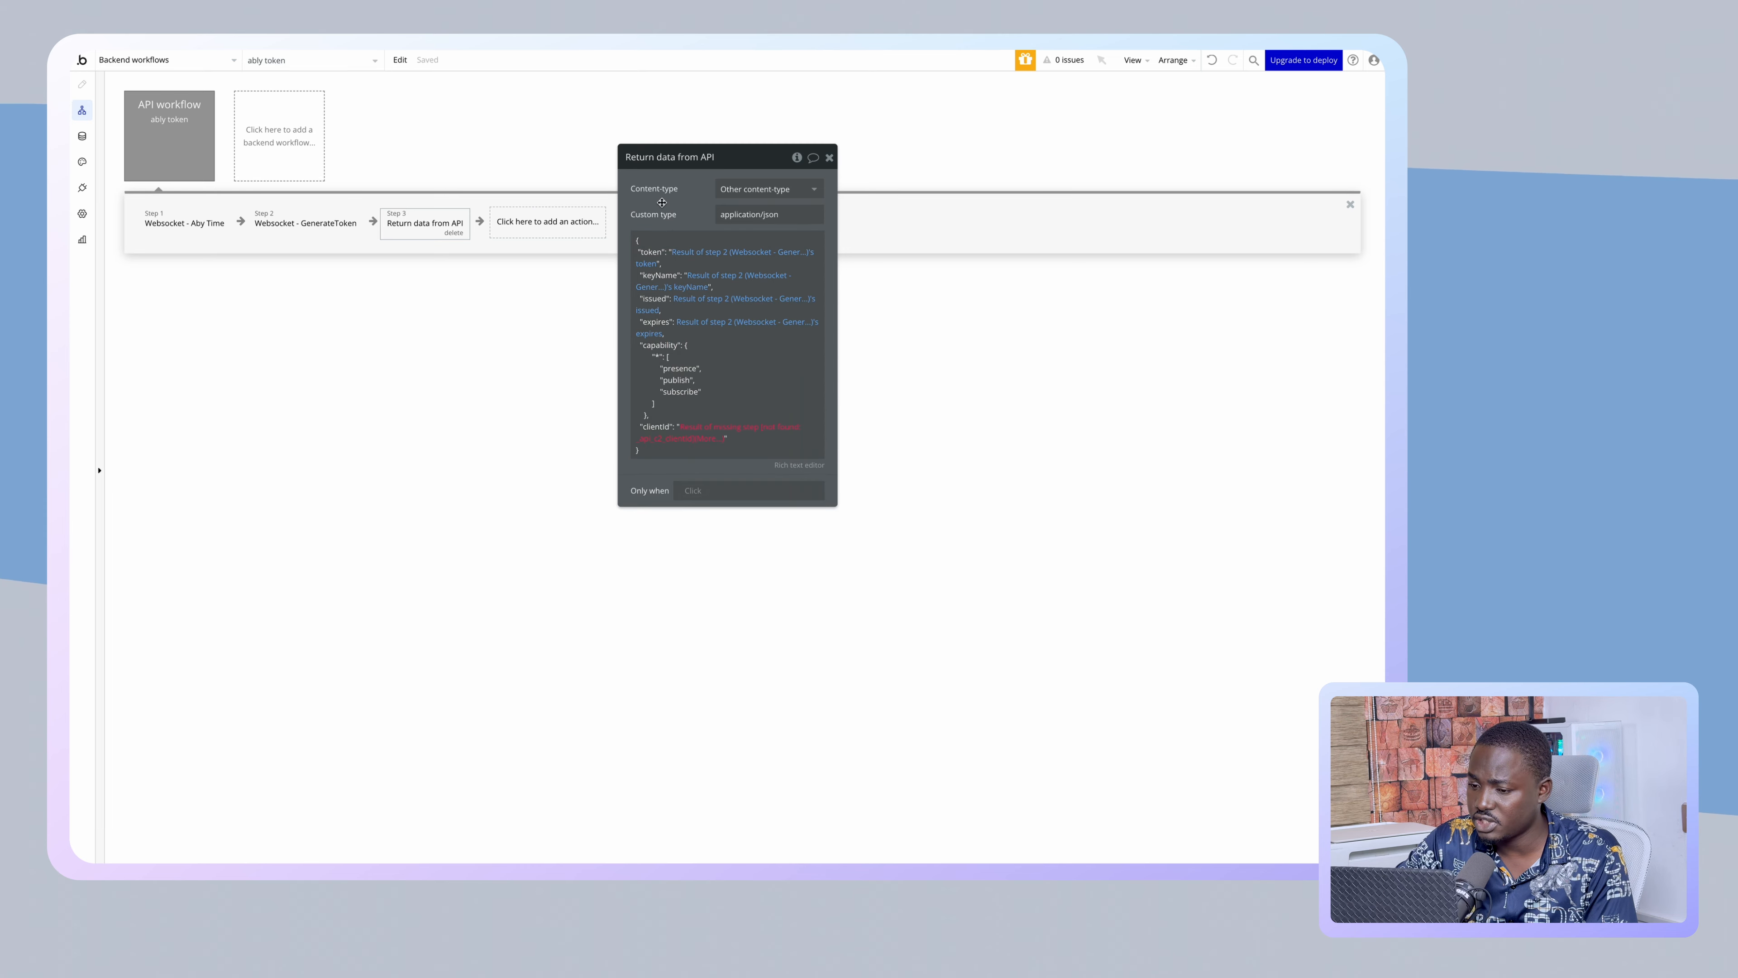
pyautogui.click(692, 427)
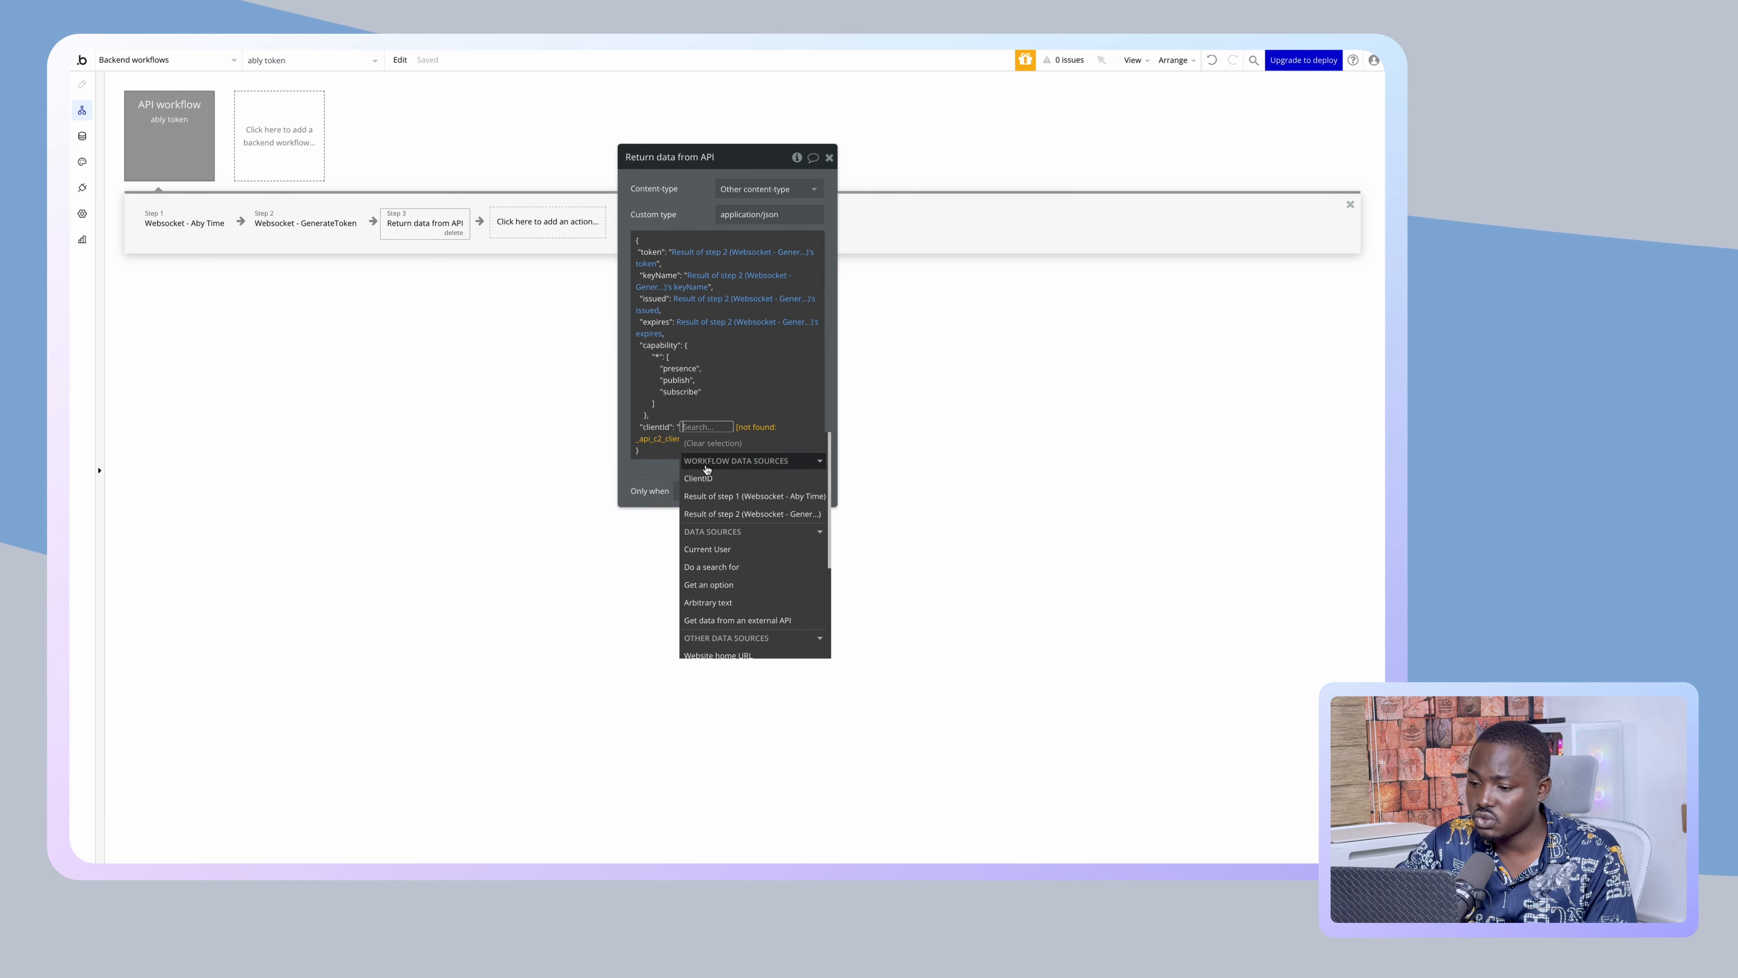
pyautogui.click(715, 515)
pyautogui.click(692, 219)
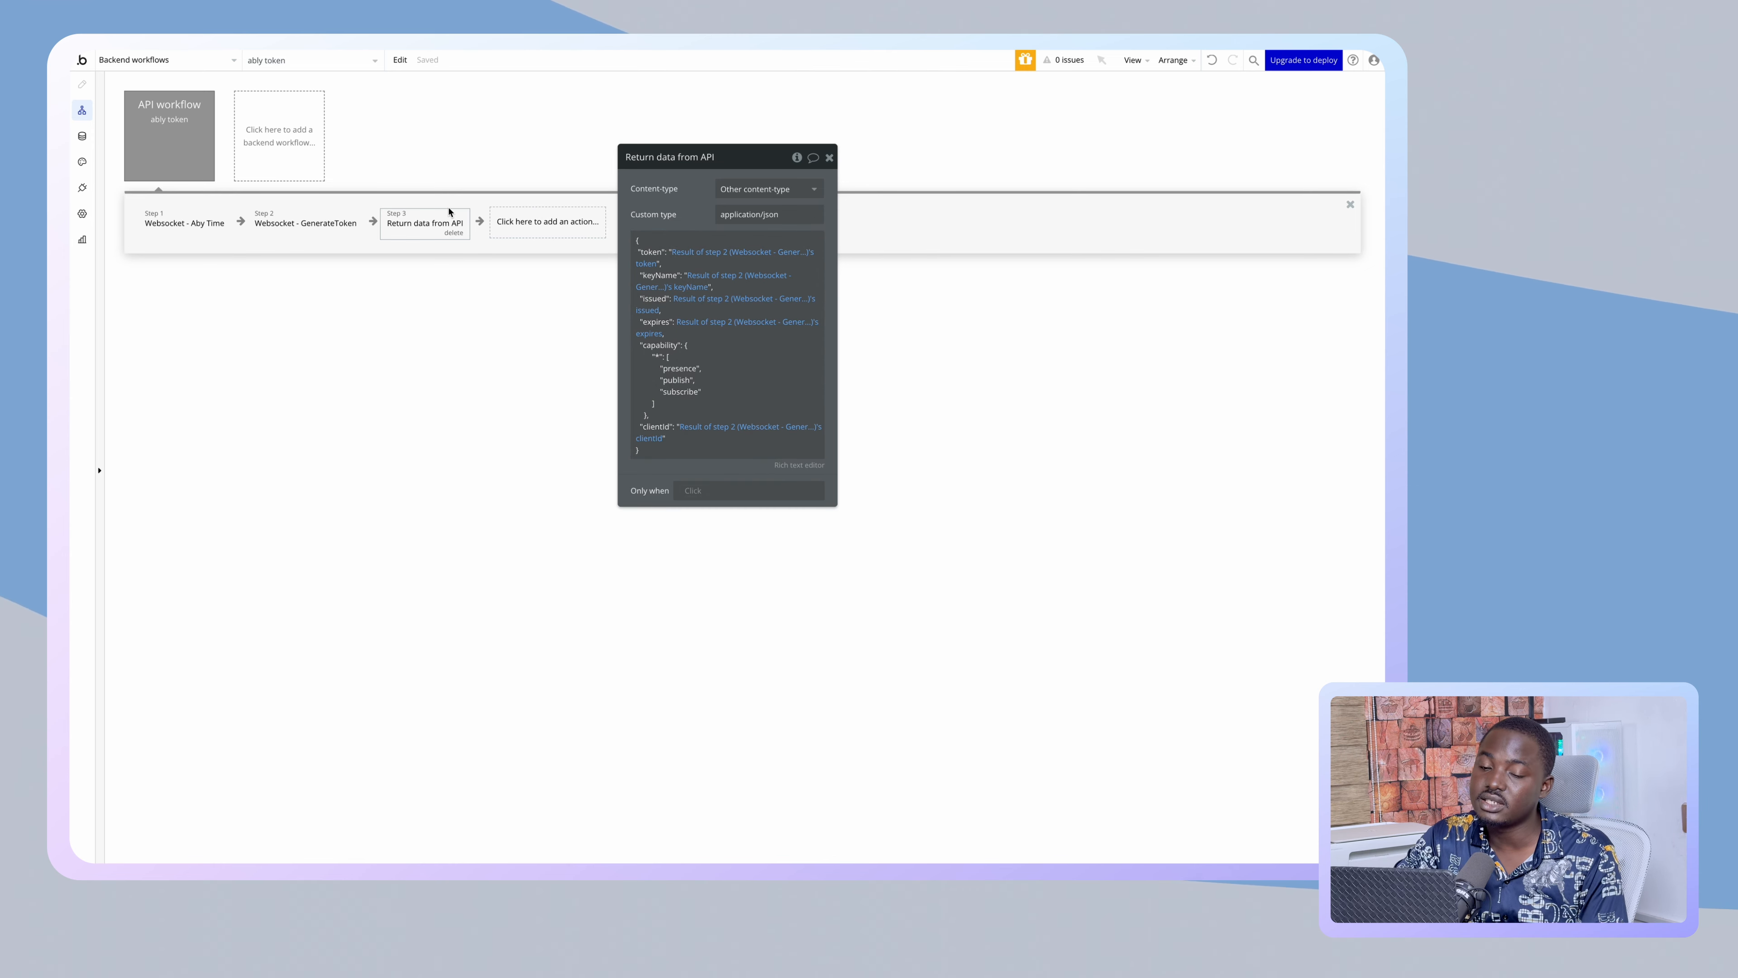
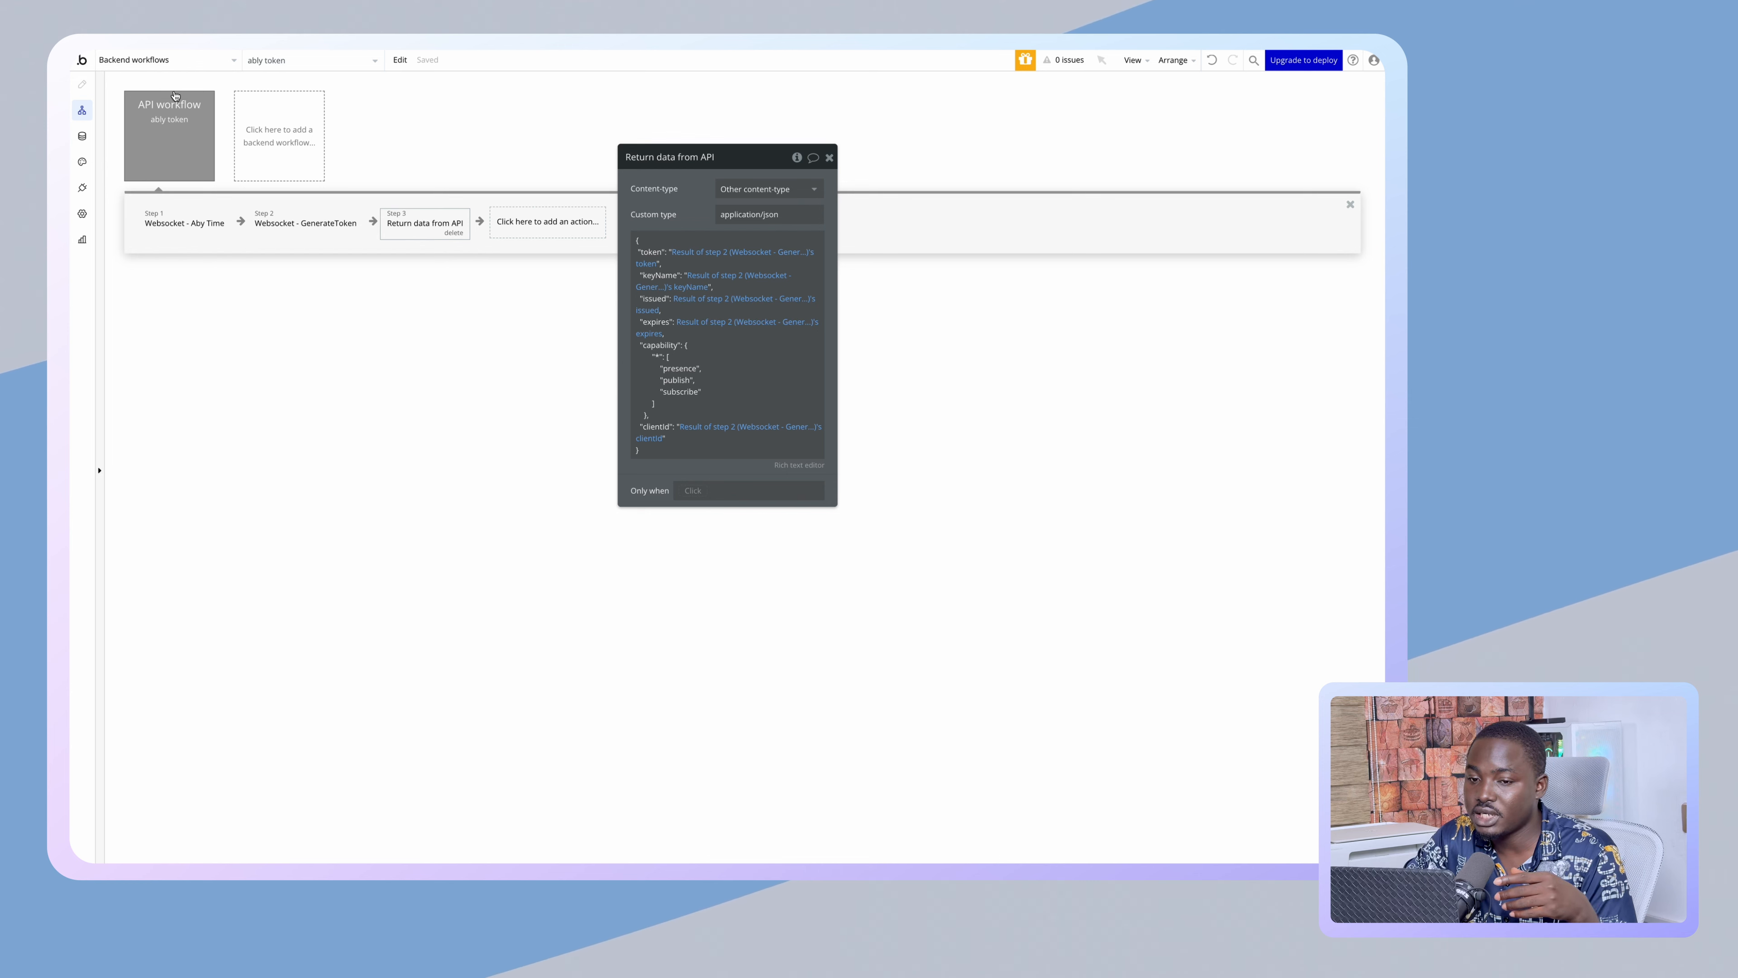
# - Set the ably token workflow to Detect request data, copy its initialize URL, and open the websocket reusable
pyautogui.click(195, 147)
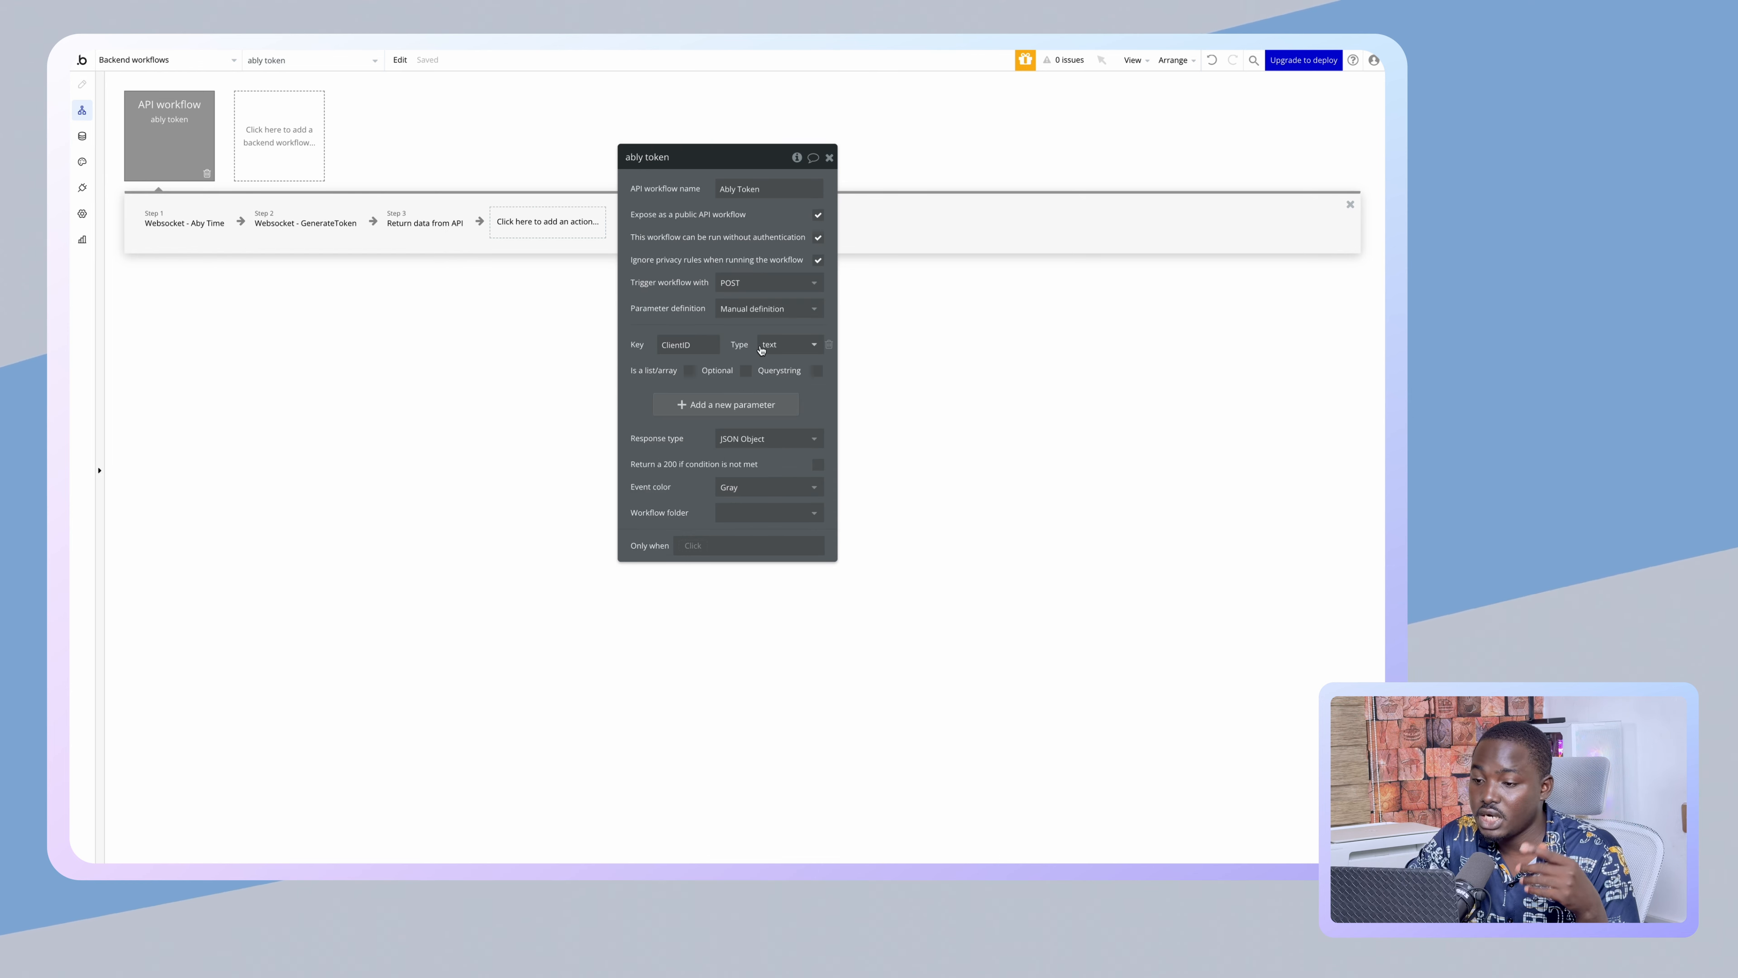
pyautogui.click(763, 308)
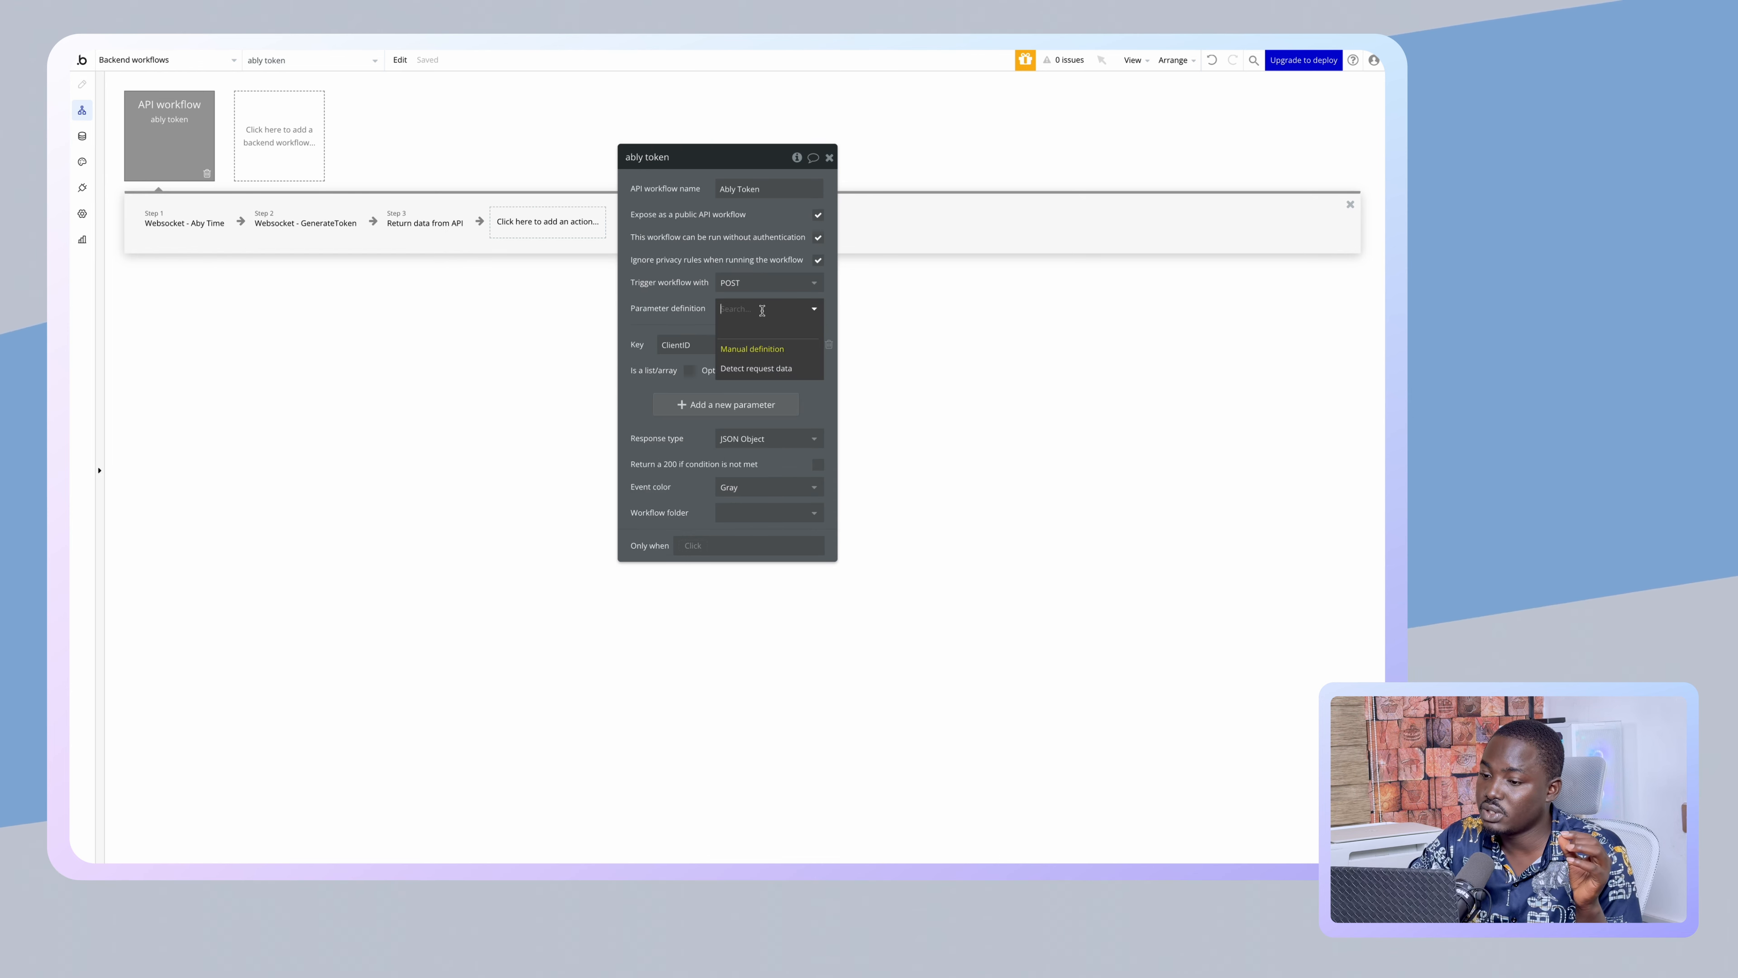
pyautogui.click(749, 364)
pyautogui.click(701, 359)
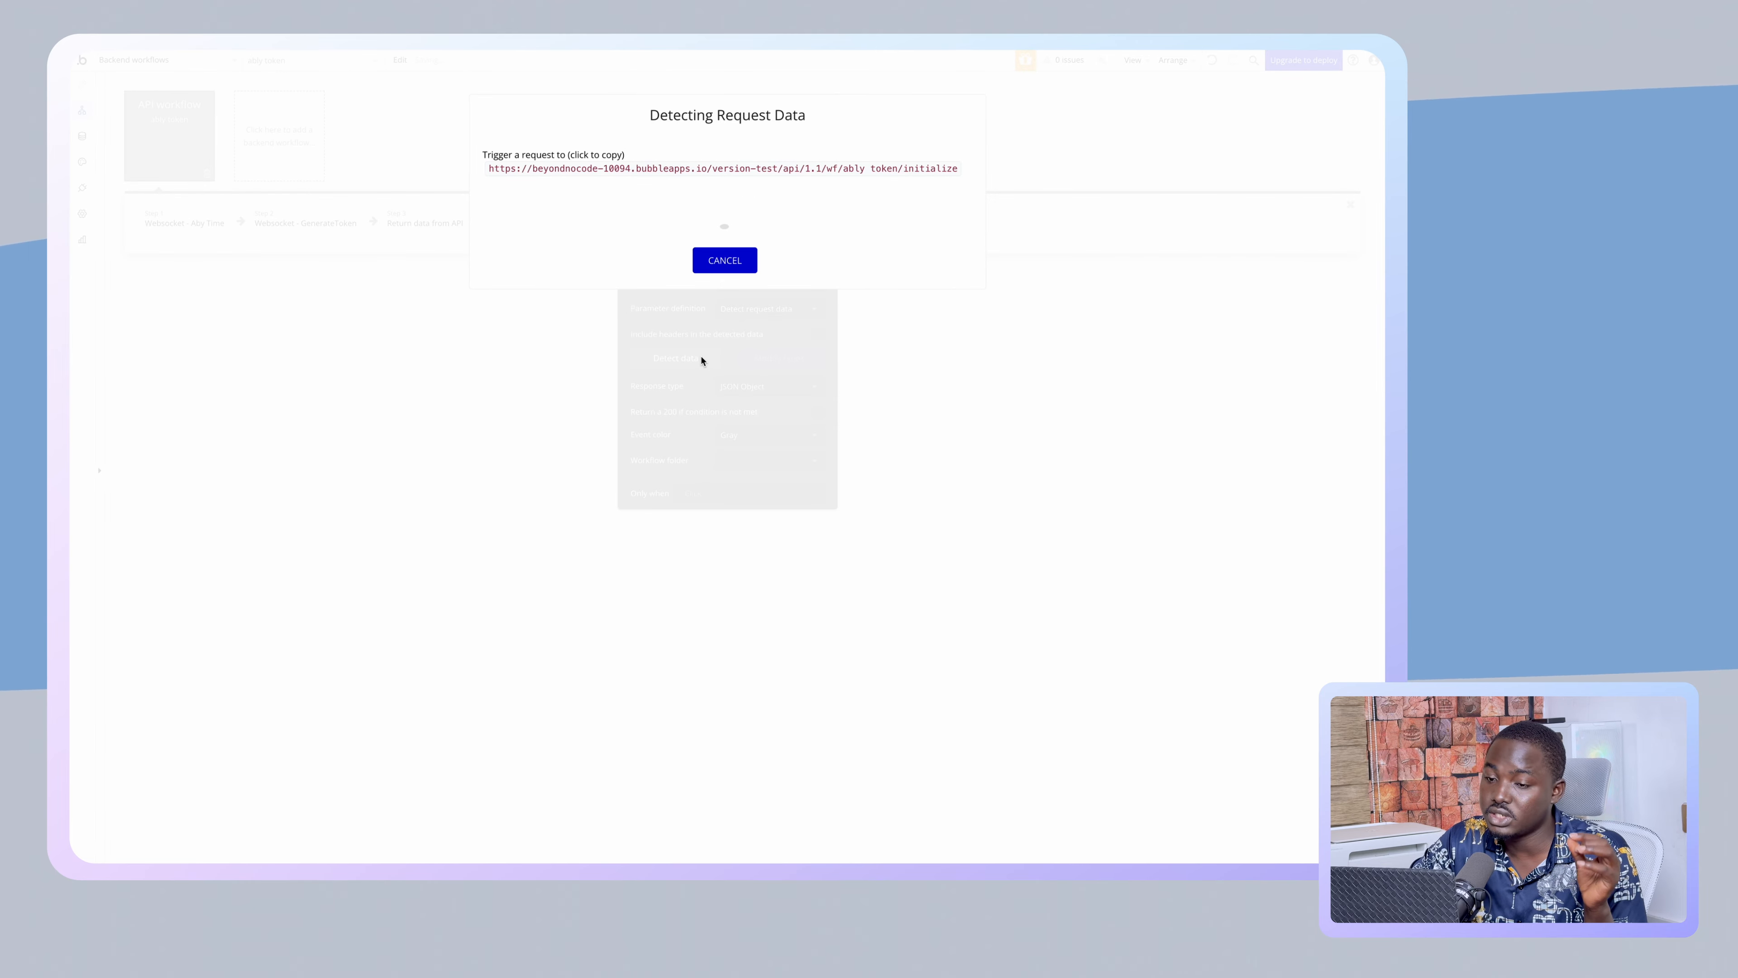
pyautogui.click(589, 170)
pyautogui.click(723, 274)
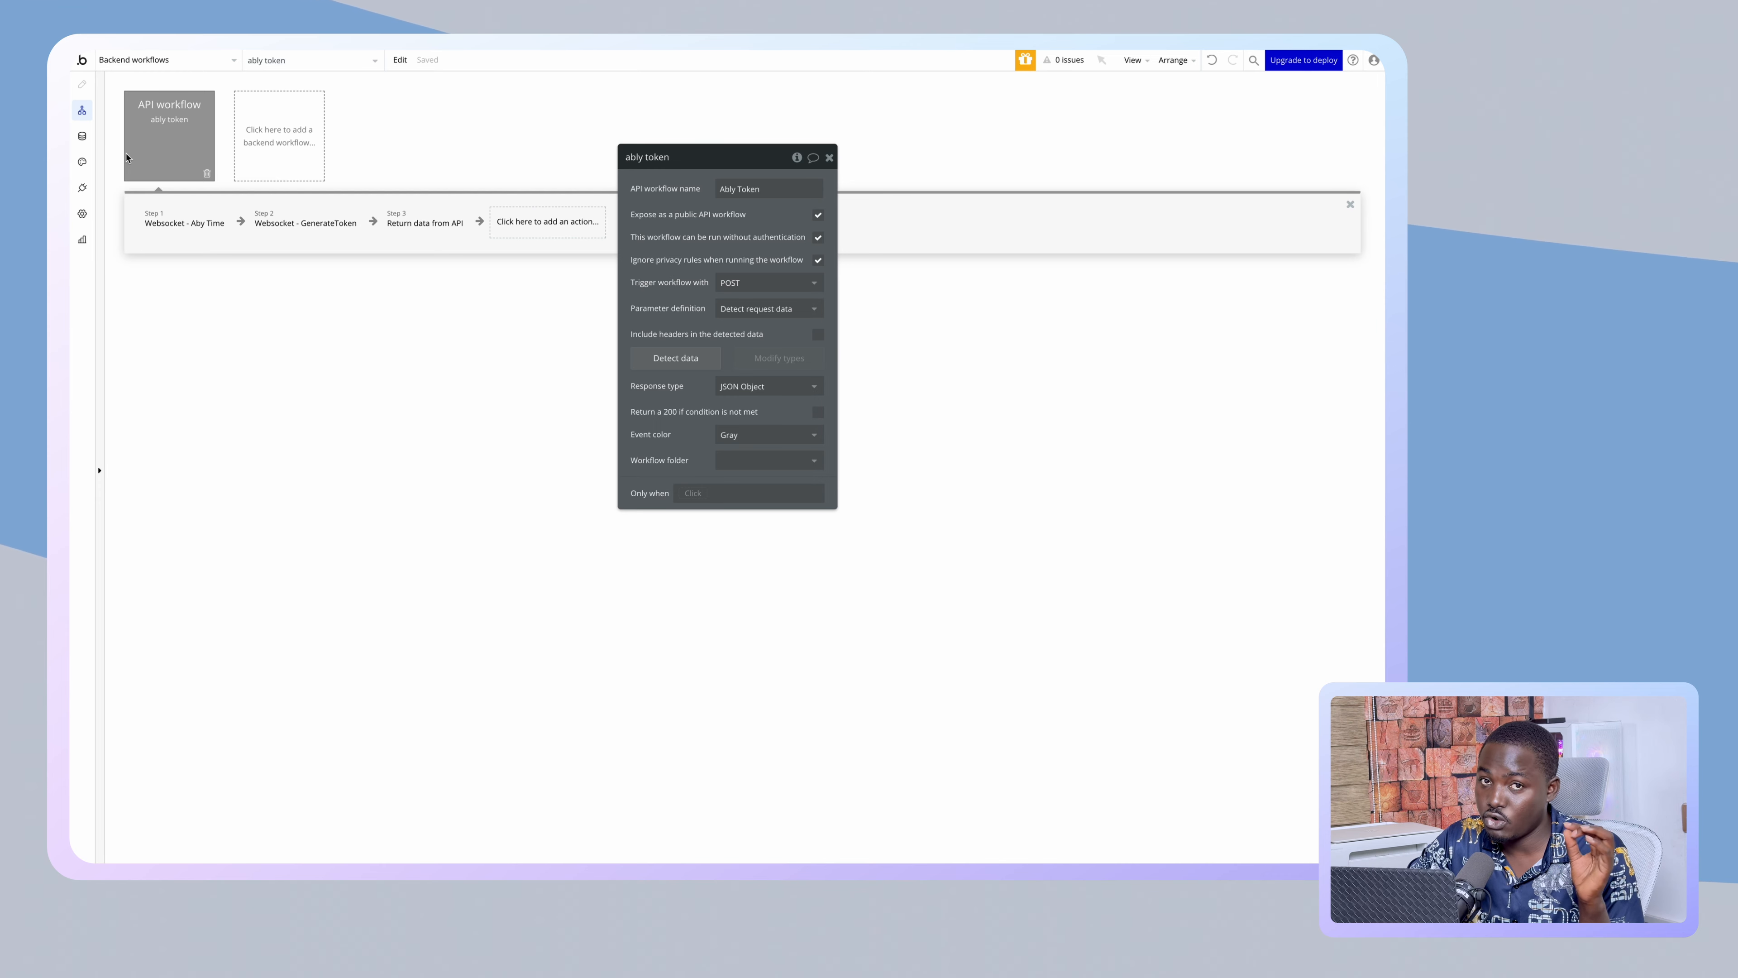
pyautogui.click(135, 61)
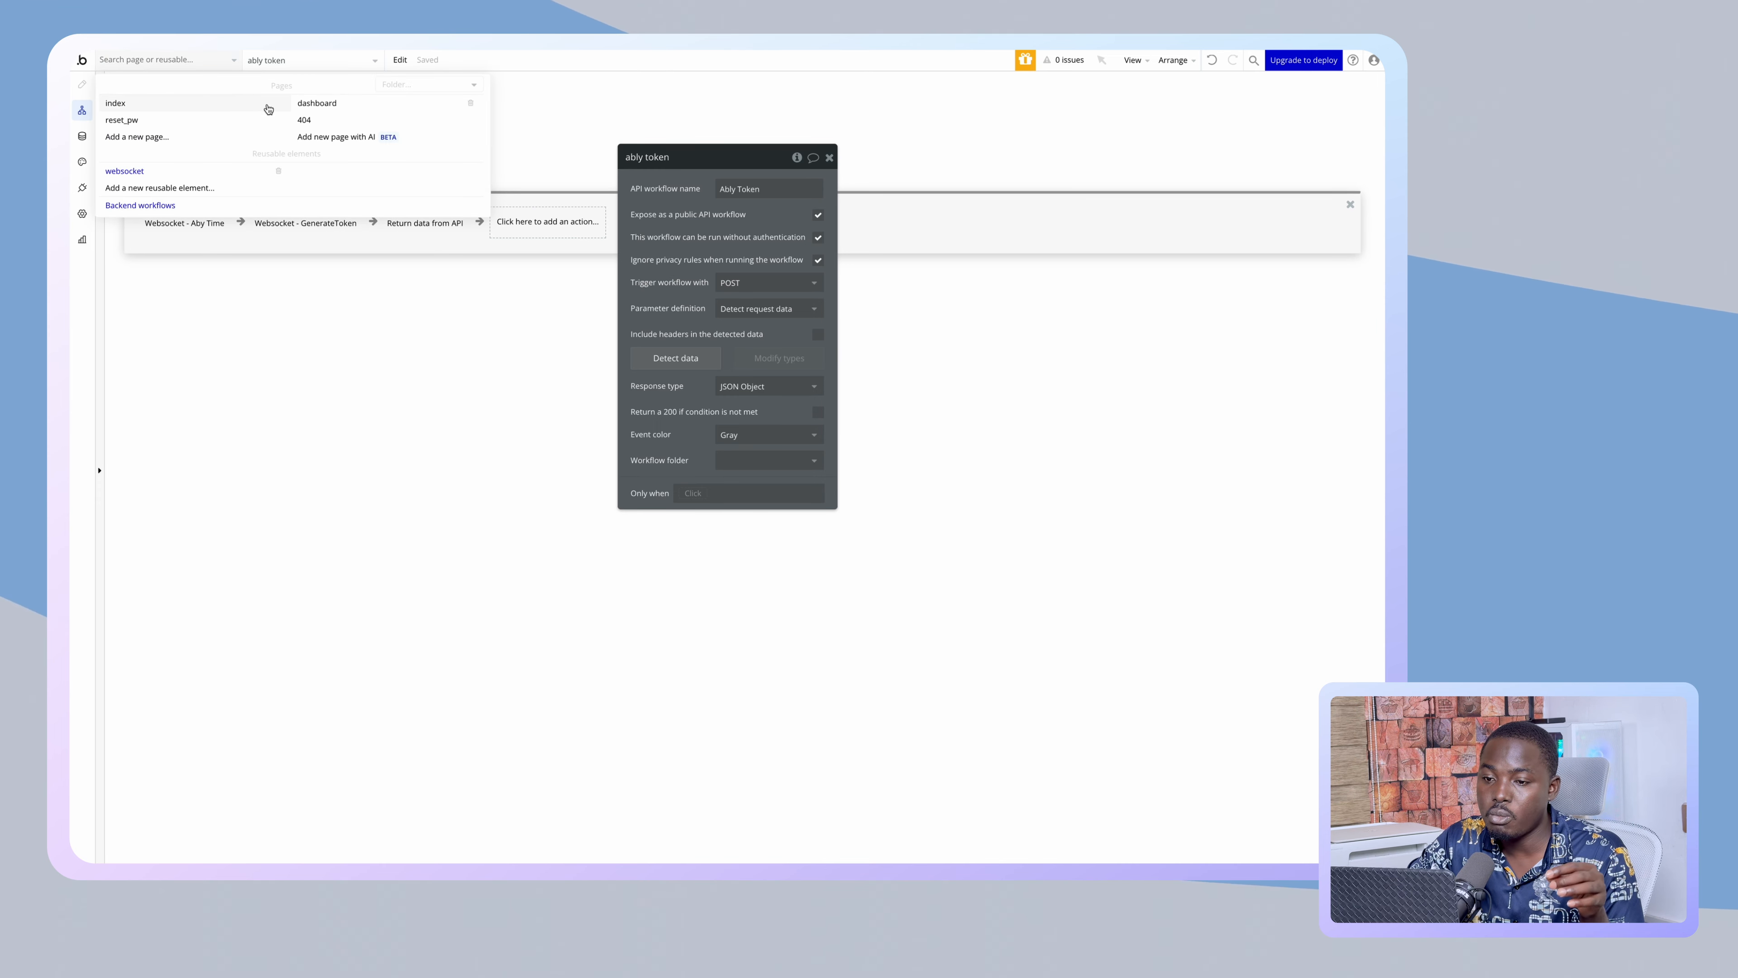
pyautogui.click(127, 171)
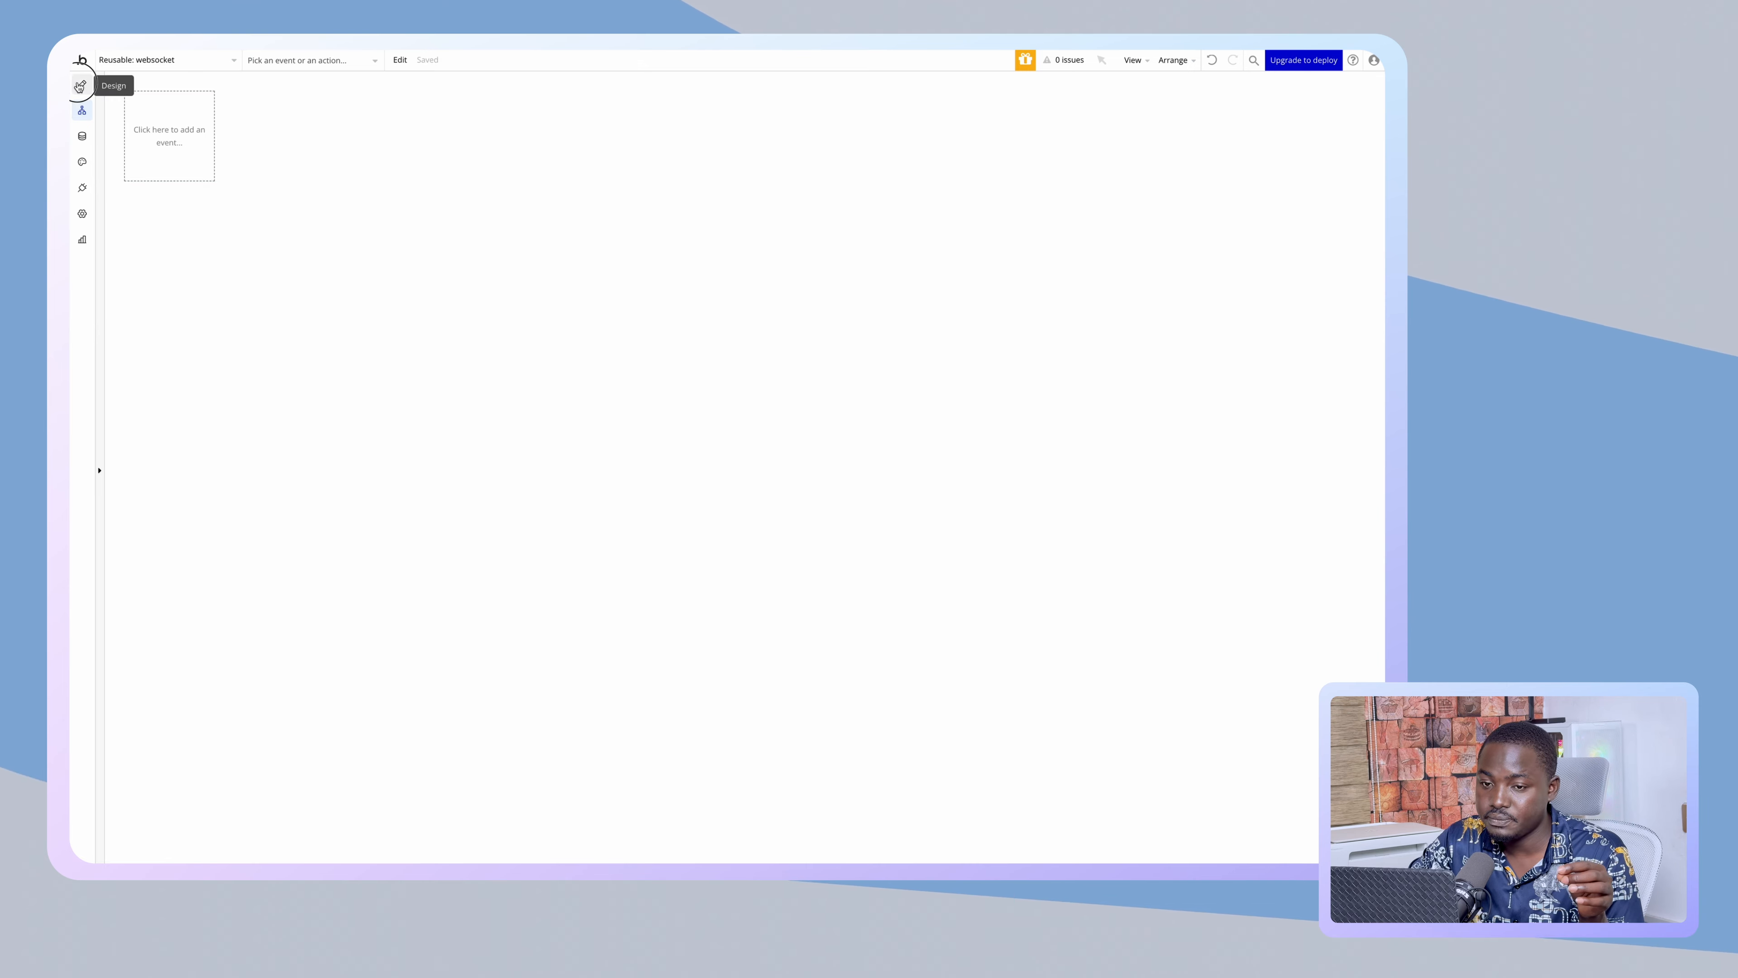
# - Open the HTML A element's code for editing in the websocket reusable
pyautogui.click(82, 85)
pyautogui.click(139, 206)
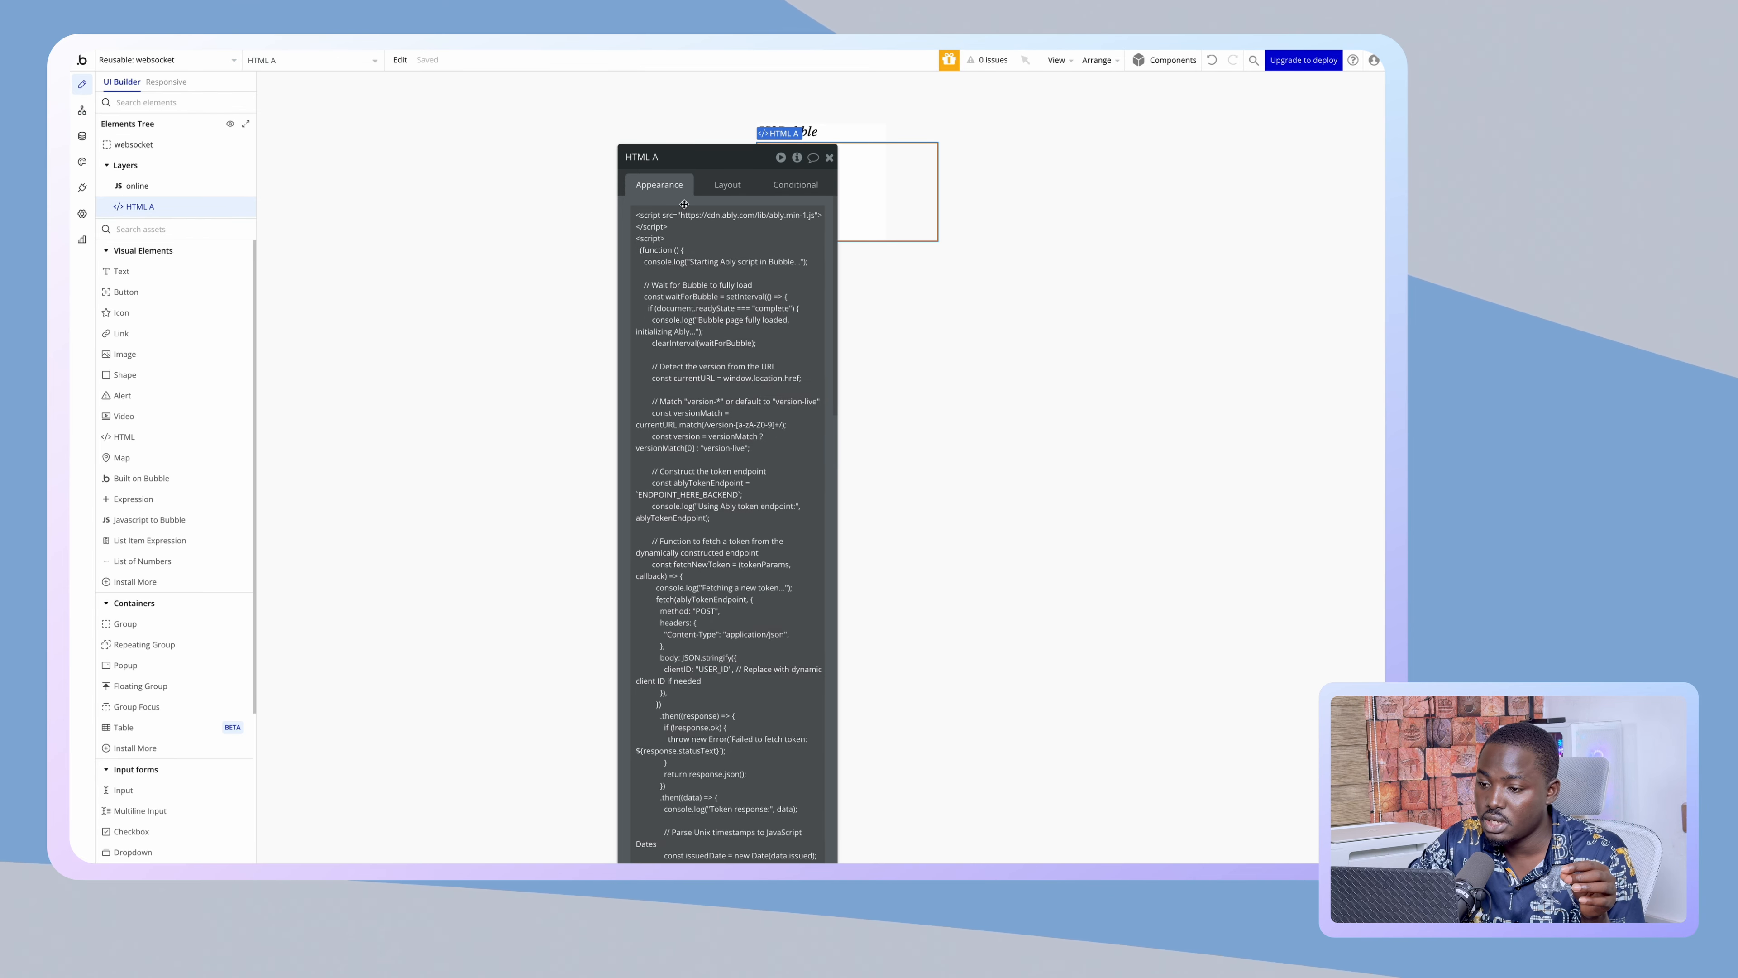
pyautogui.moveTo(652, 191); pyautogui.dragTo(346, 182)
pyautogui.click(407, 469)
pyautogui.hotkey('ctrl', 'a')
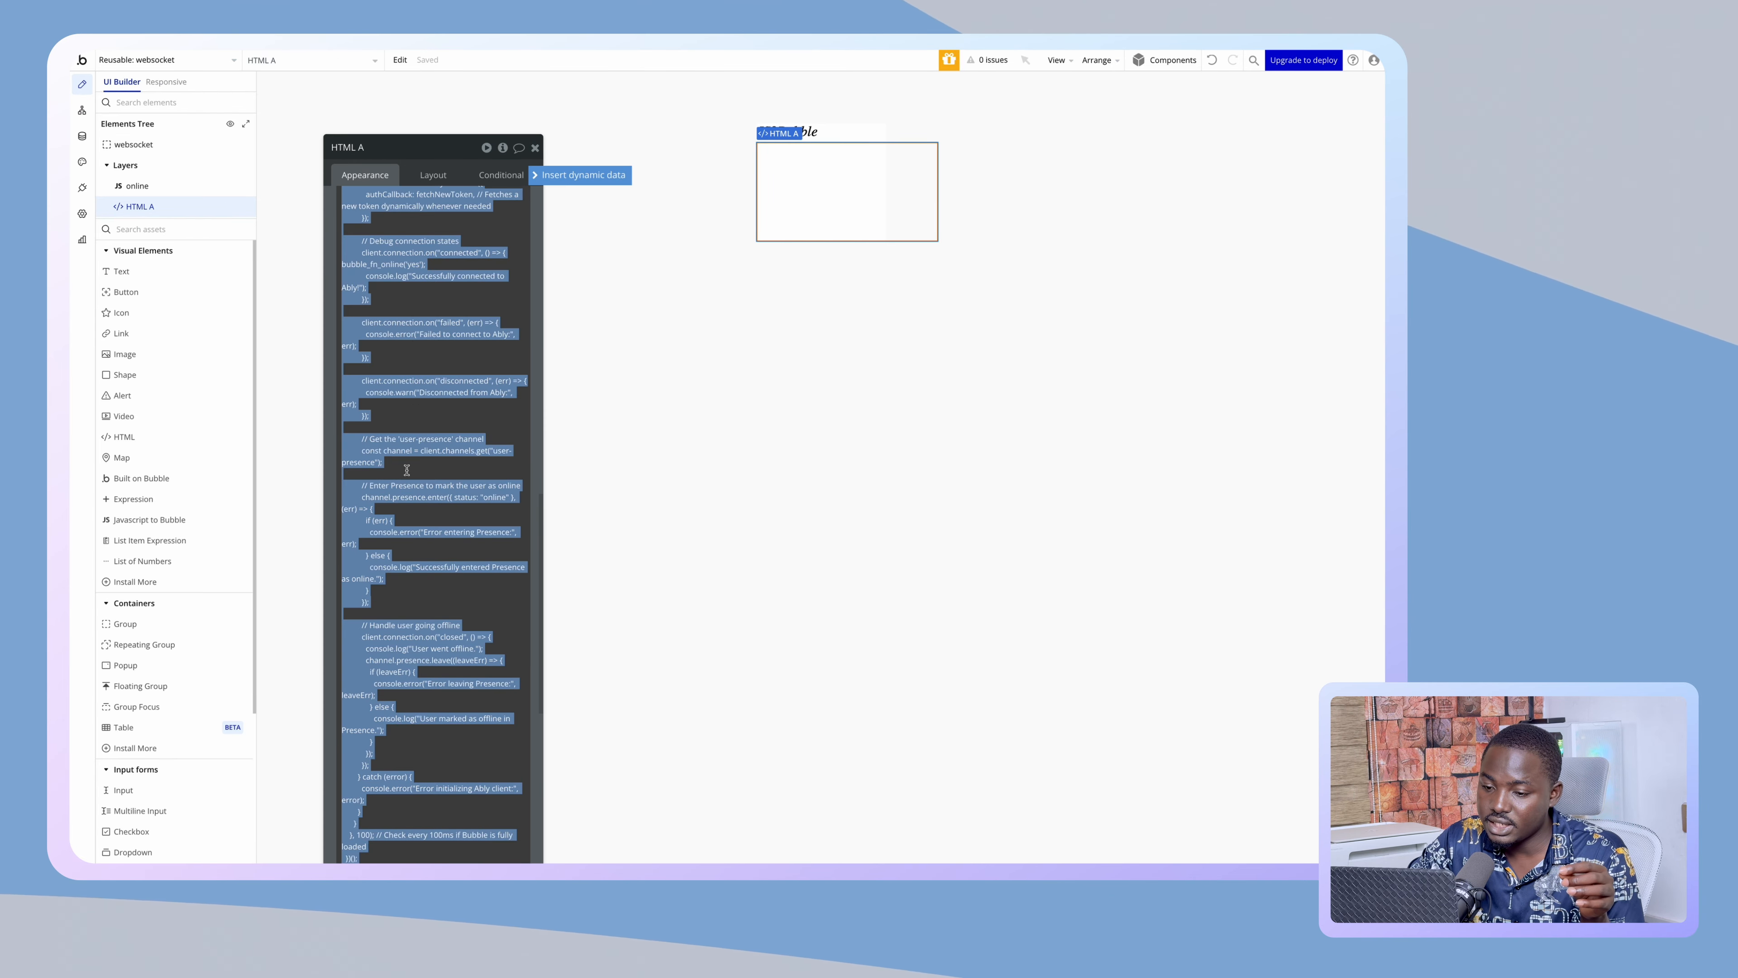
pyautogui.click(423, 396)
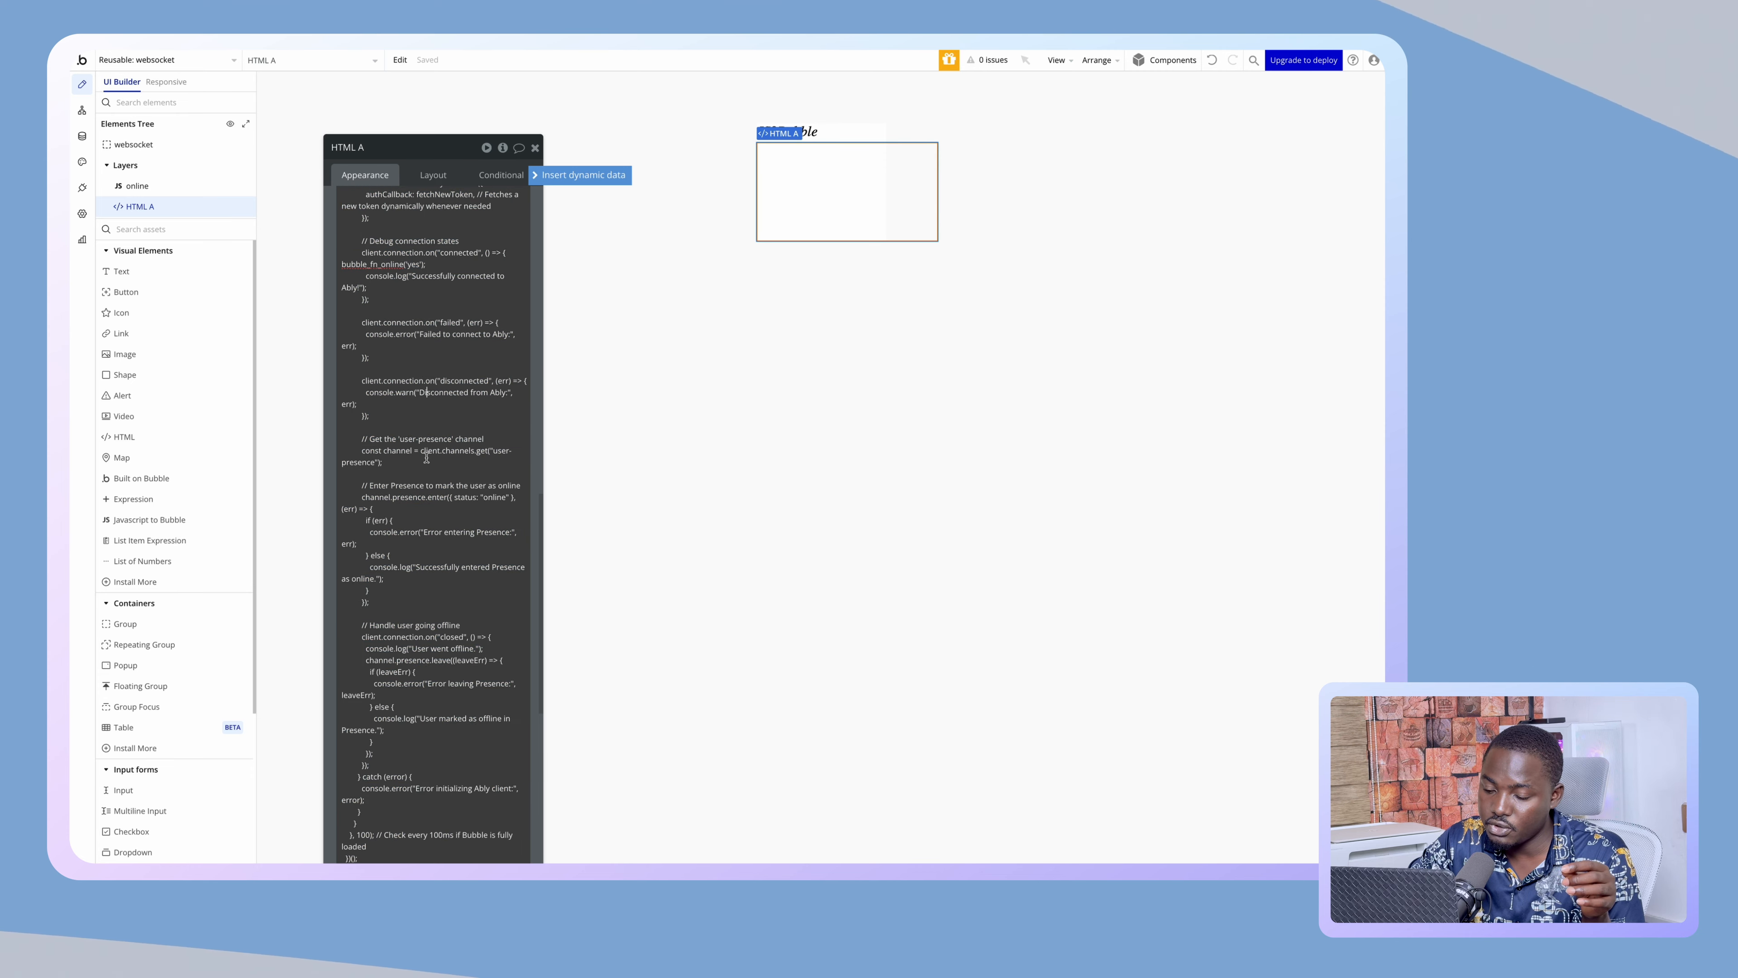
# - Paste the ably token workflow URL over the ENDPOINT_HERE_BACKEND placeholder
pyautogui.scroll(2, 422, 552)
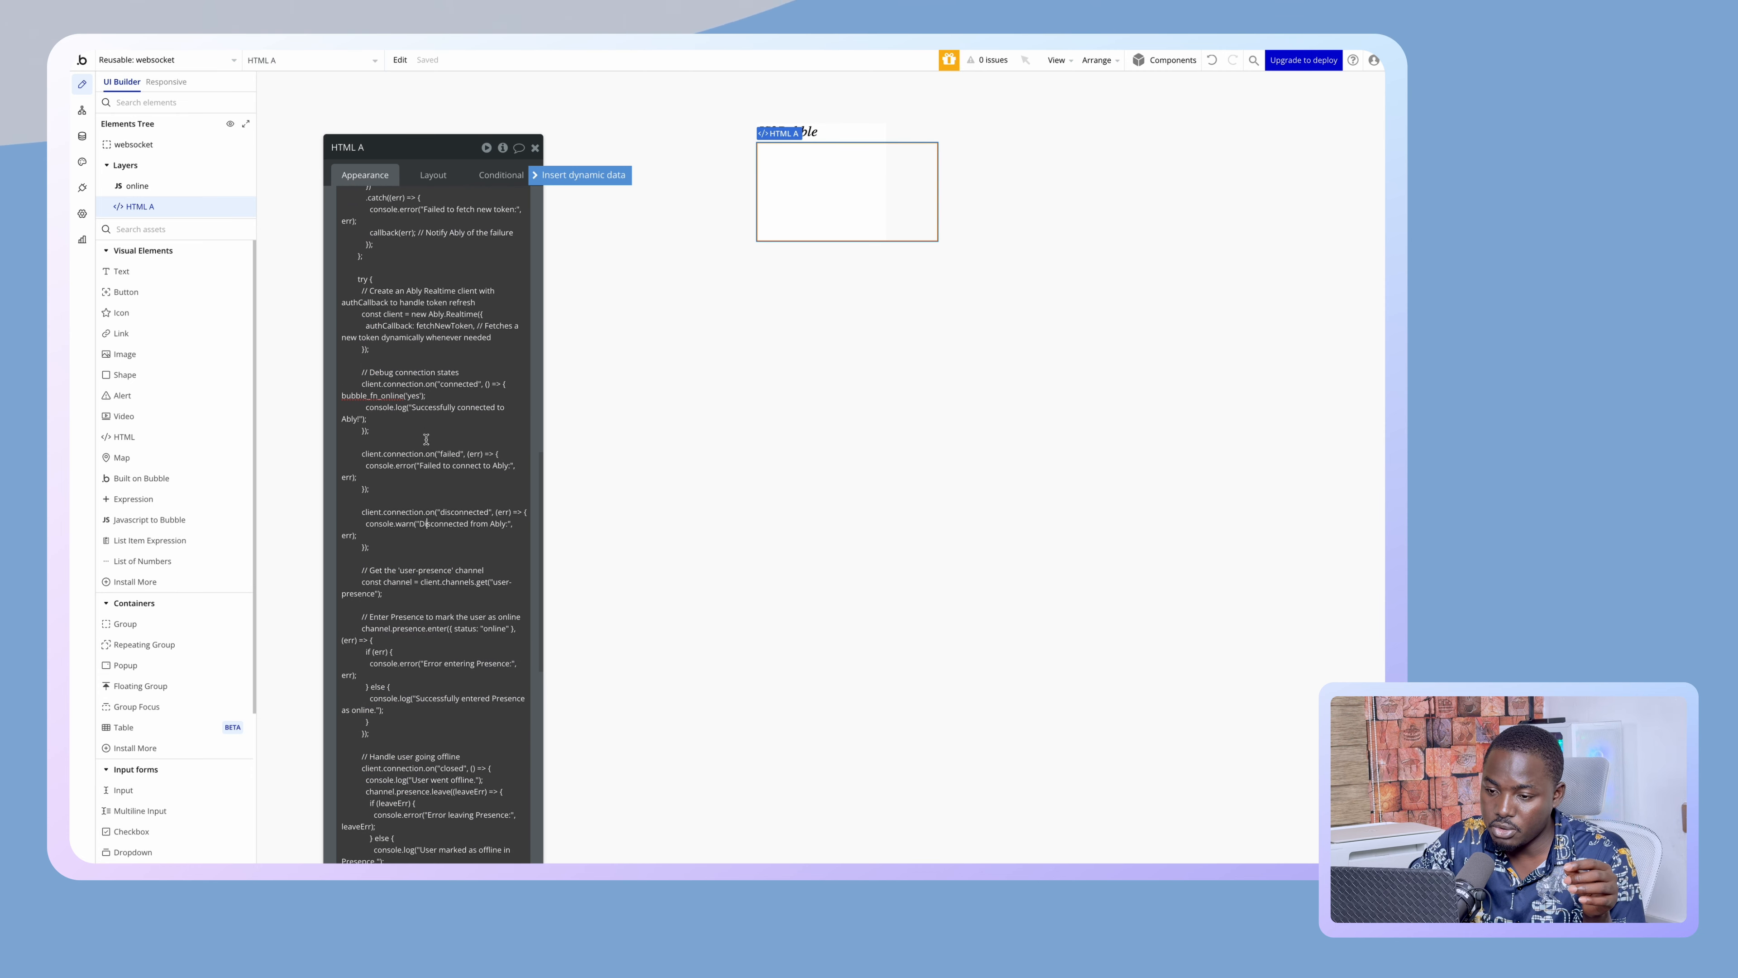
pyautogui.scroll(15, 425, 440)
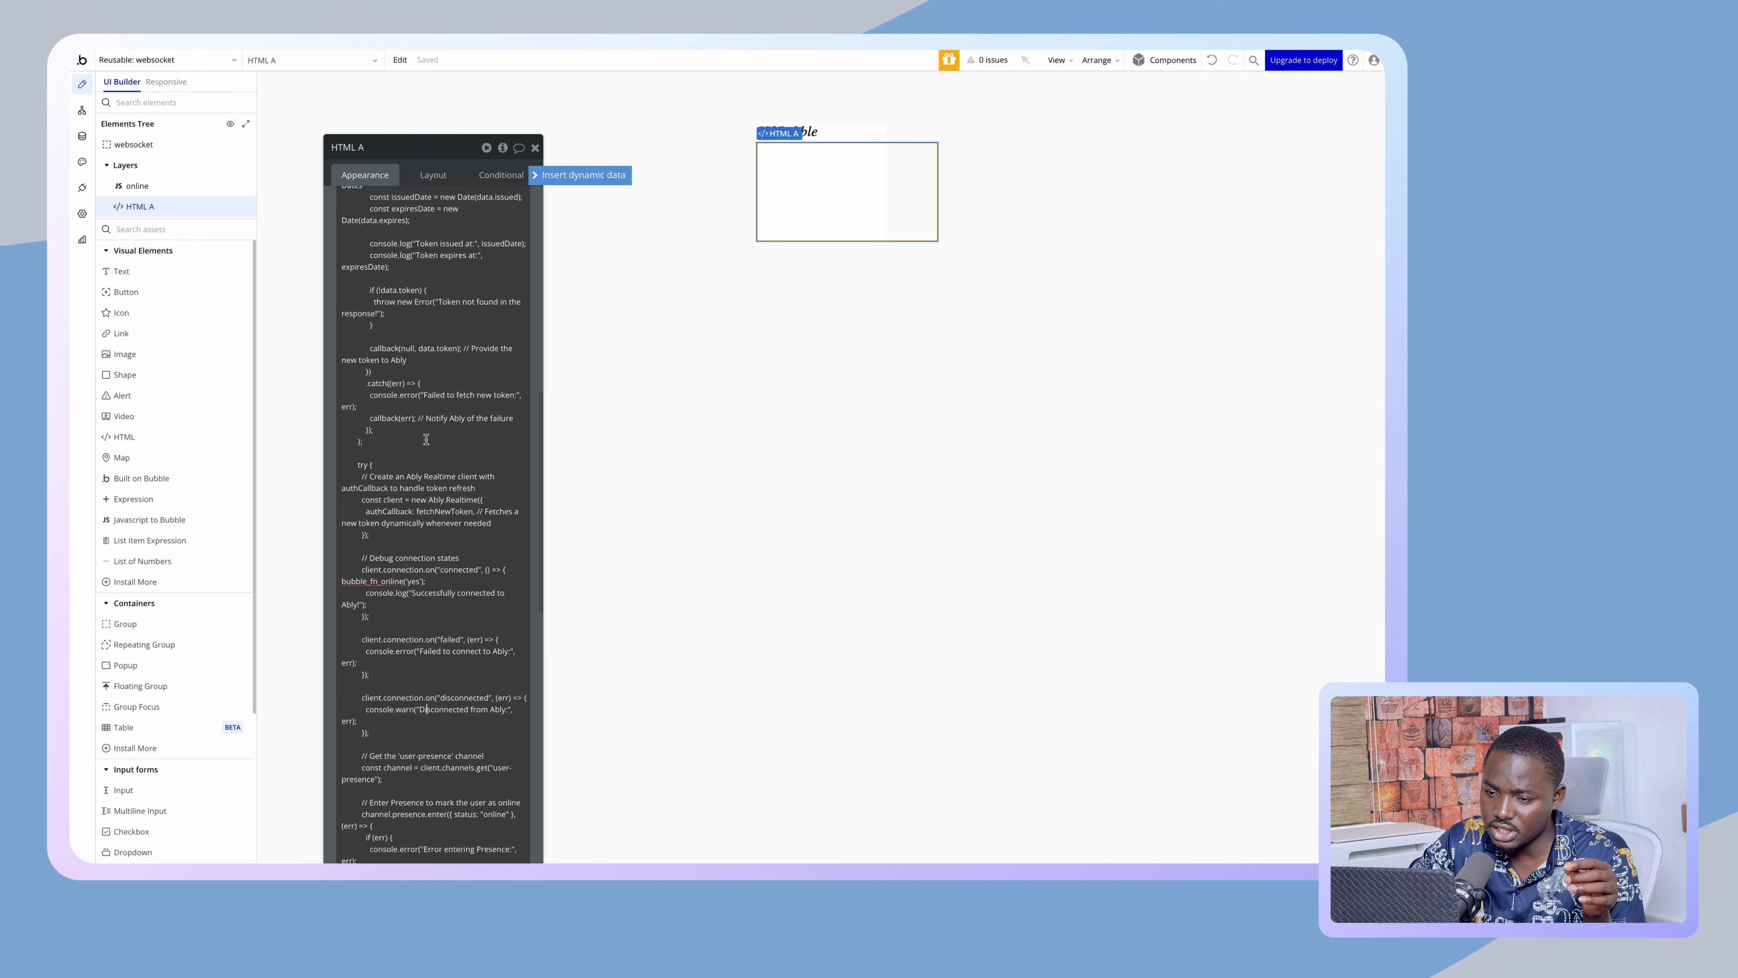
pyautogui.scroll(3, 427, 441)
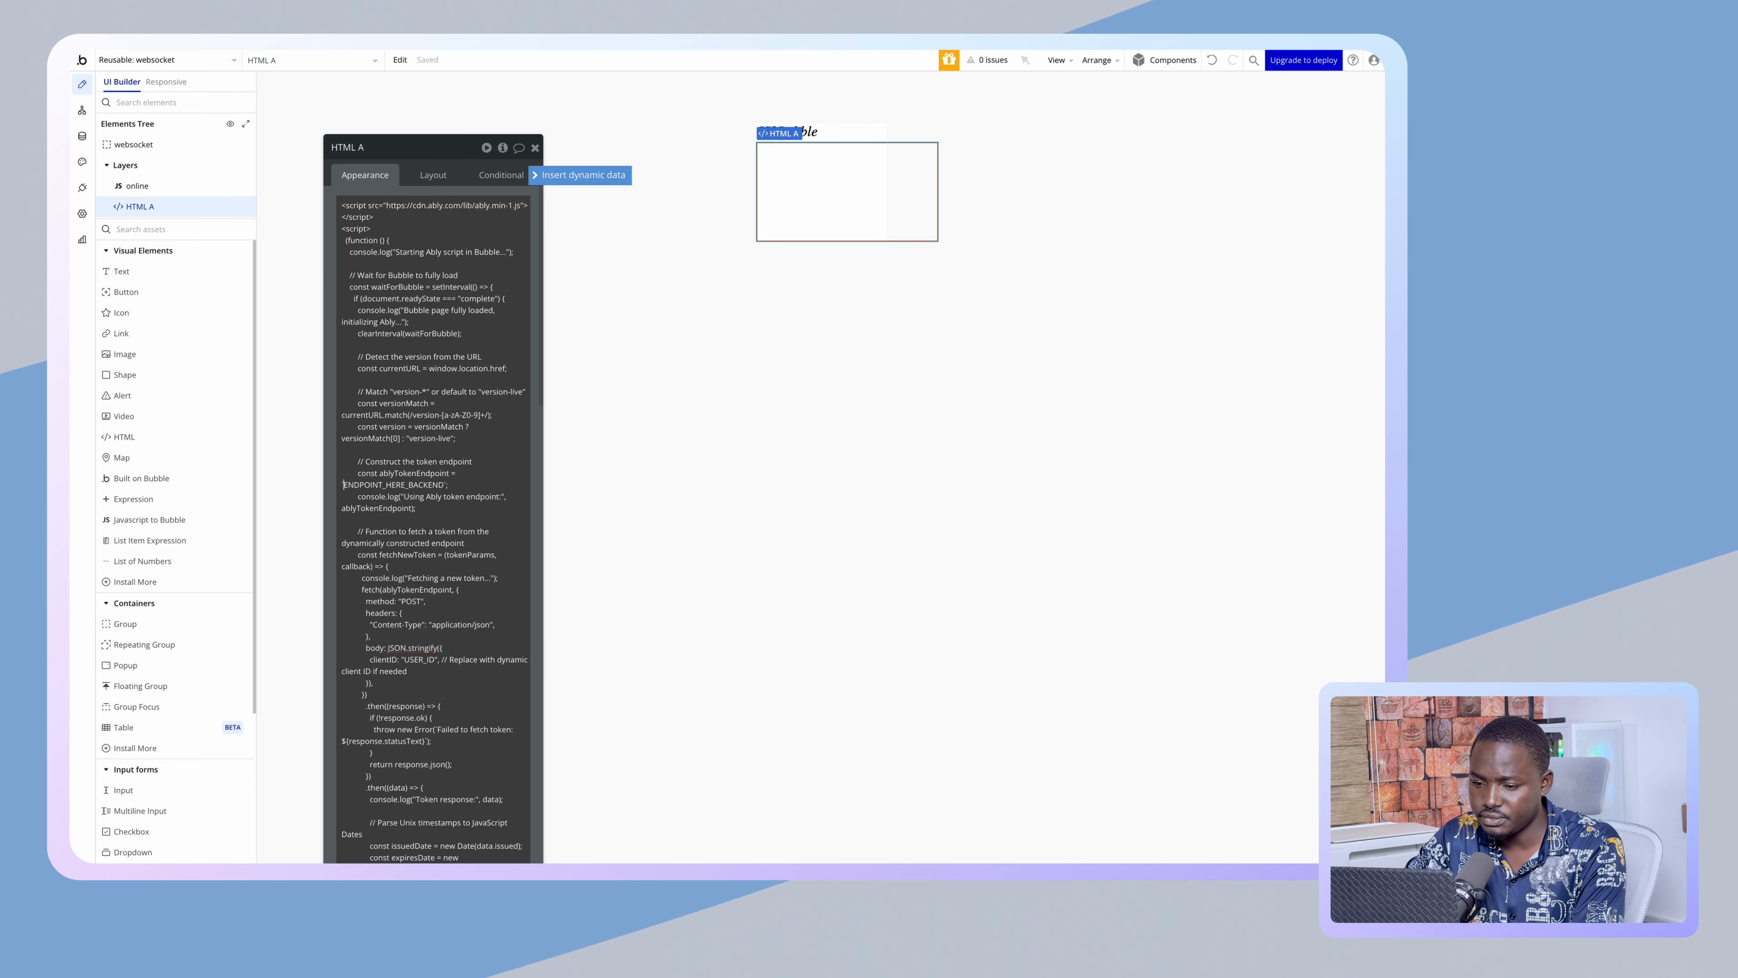
pyautogui.doubleClick(441, 484)
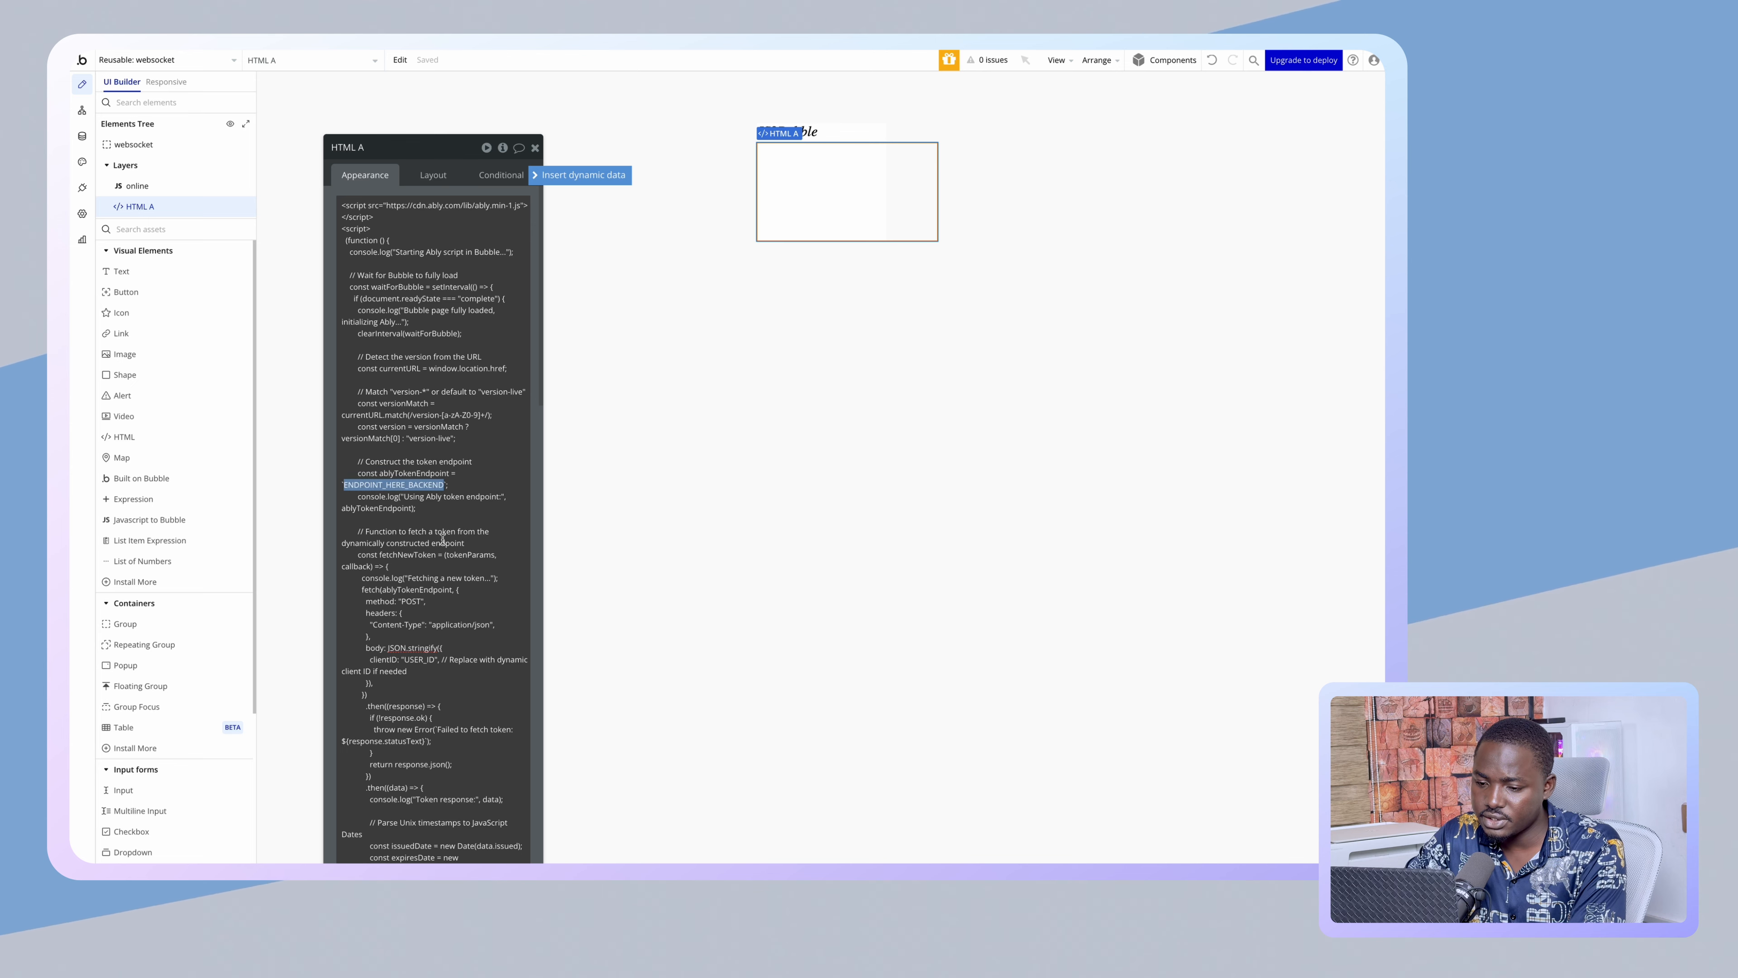
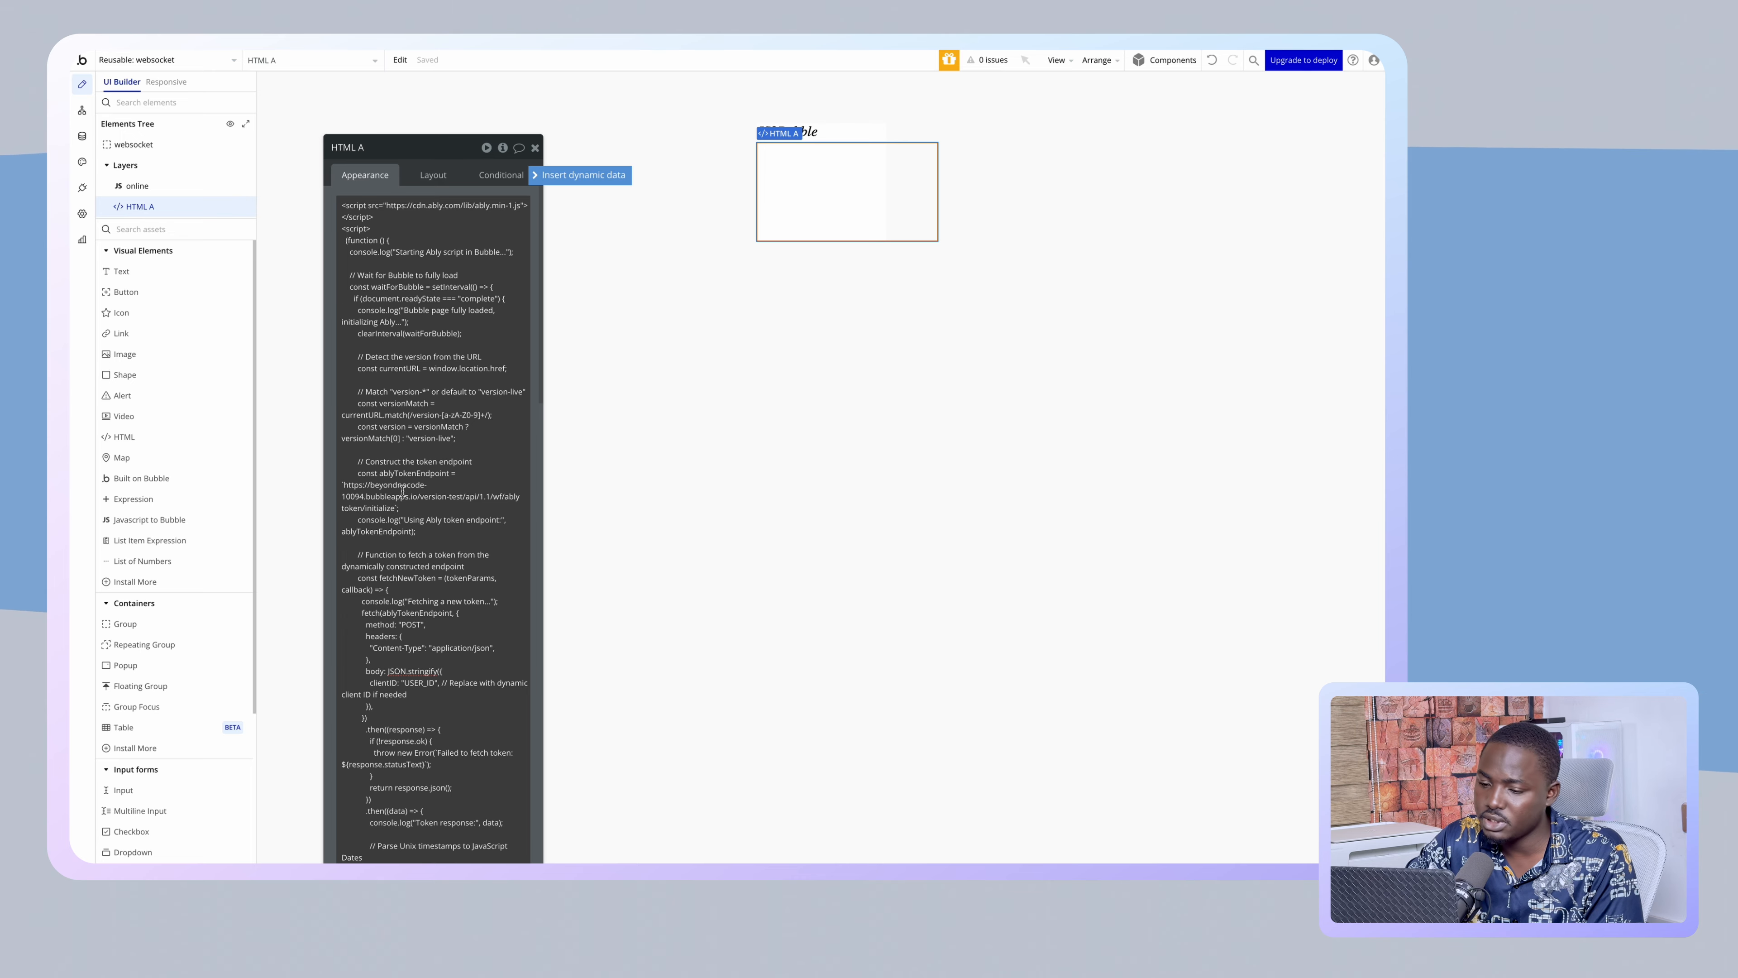
# - Replace version-test with ${version} in the endpoint URL and remove initialize
pyautogui.tripleClick(379, 506)
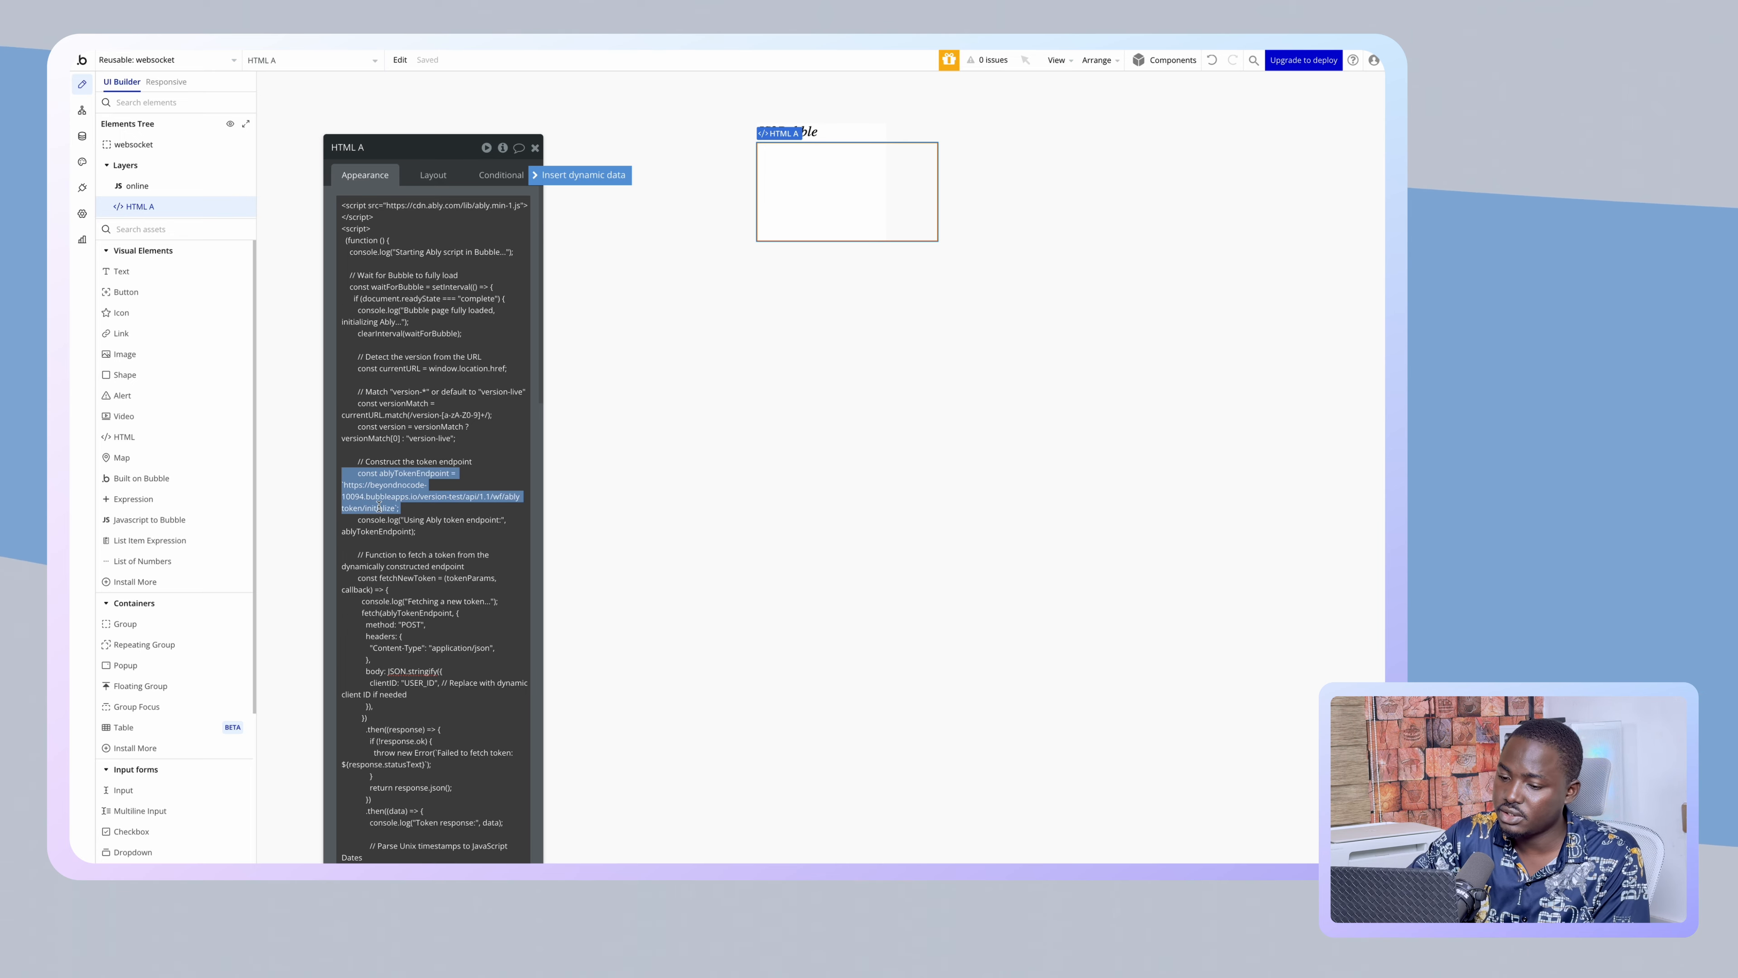
pyautogui.doubleClick(379, 507)
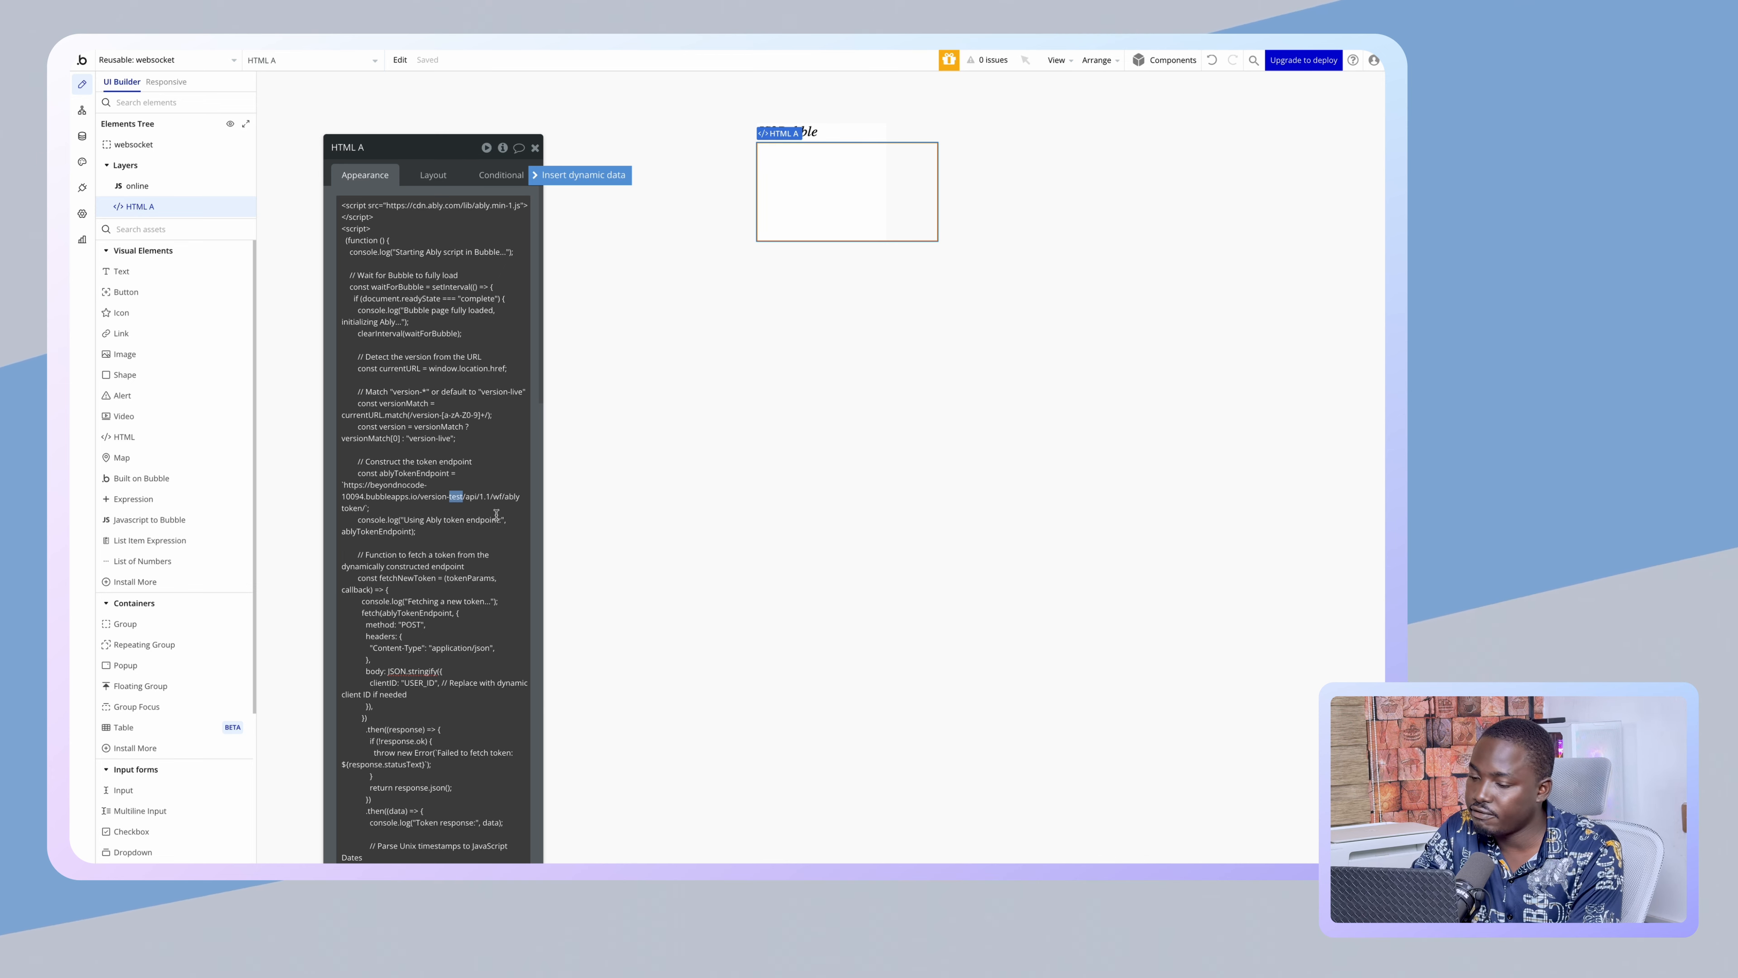
pyautogui.press('BackSpace')
pyautogui.press('BackSpace')
pyautogui.press('BackSpace')
pyautogui.press('BackSpace')
pyautogui.press('BackSpace')
pyautogui.press('BackSpace')
pyautogui.press('BackSpace')
pyautogui.press('BackSpace')
pyautogui.press('BackSpace')
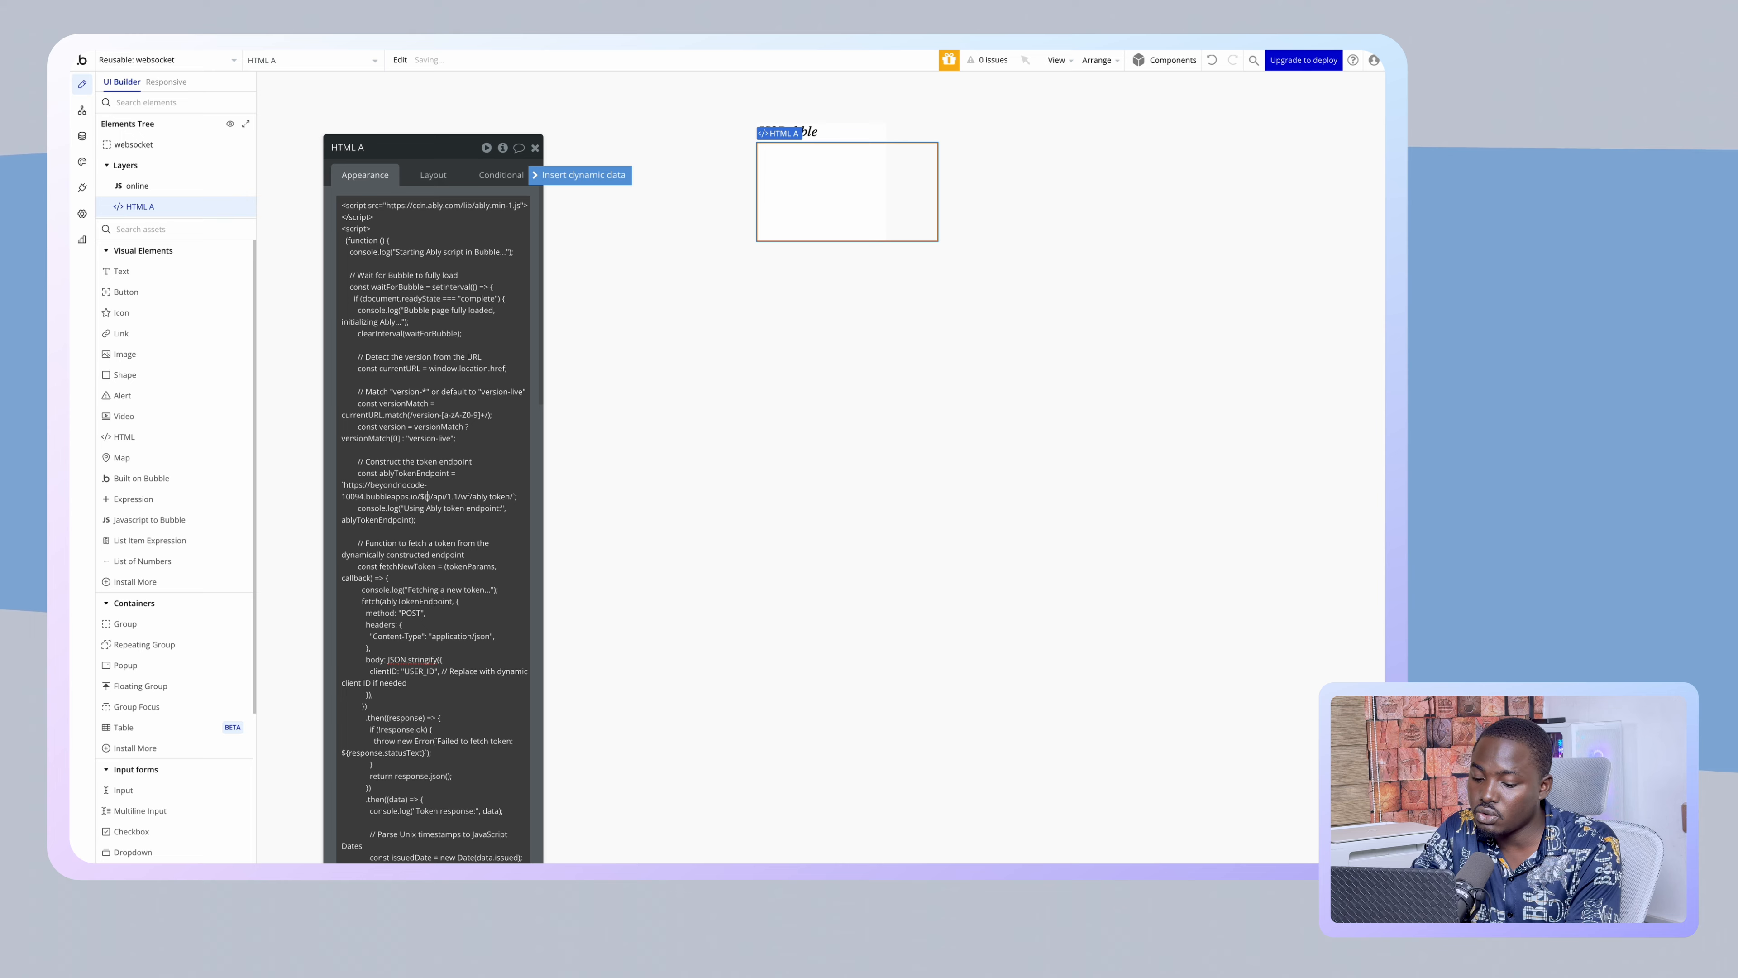
pyautogui.write('${version')
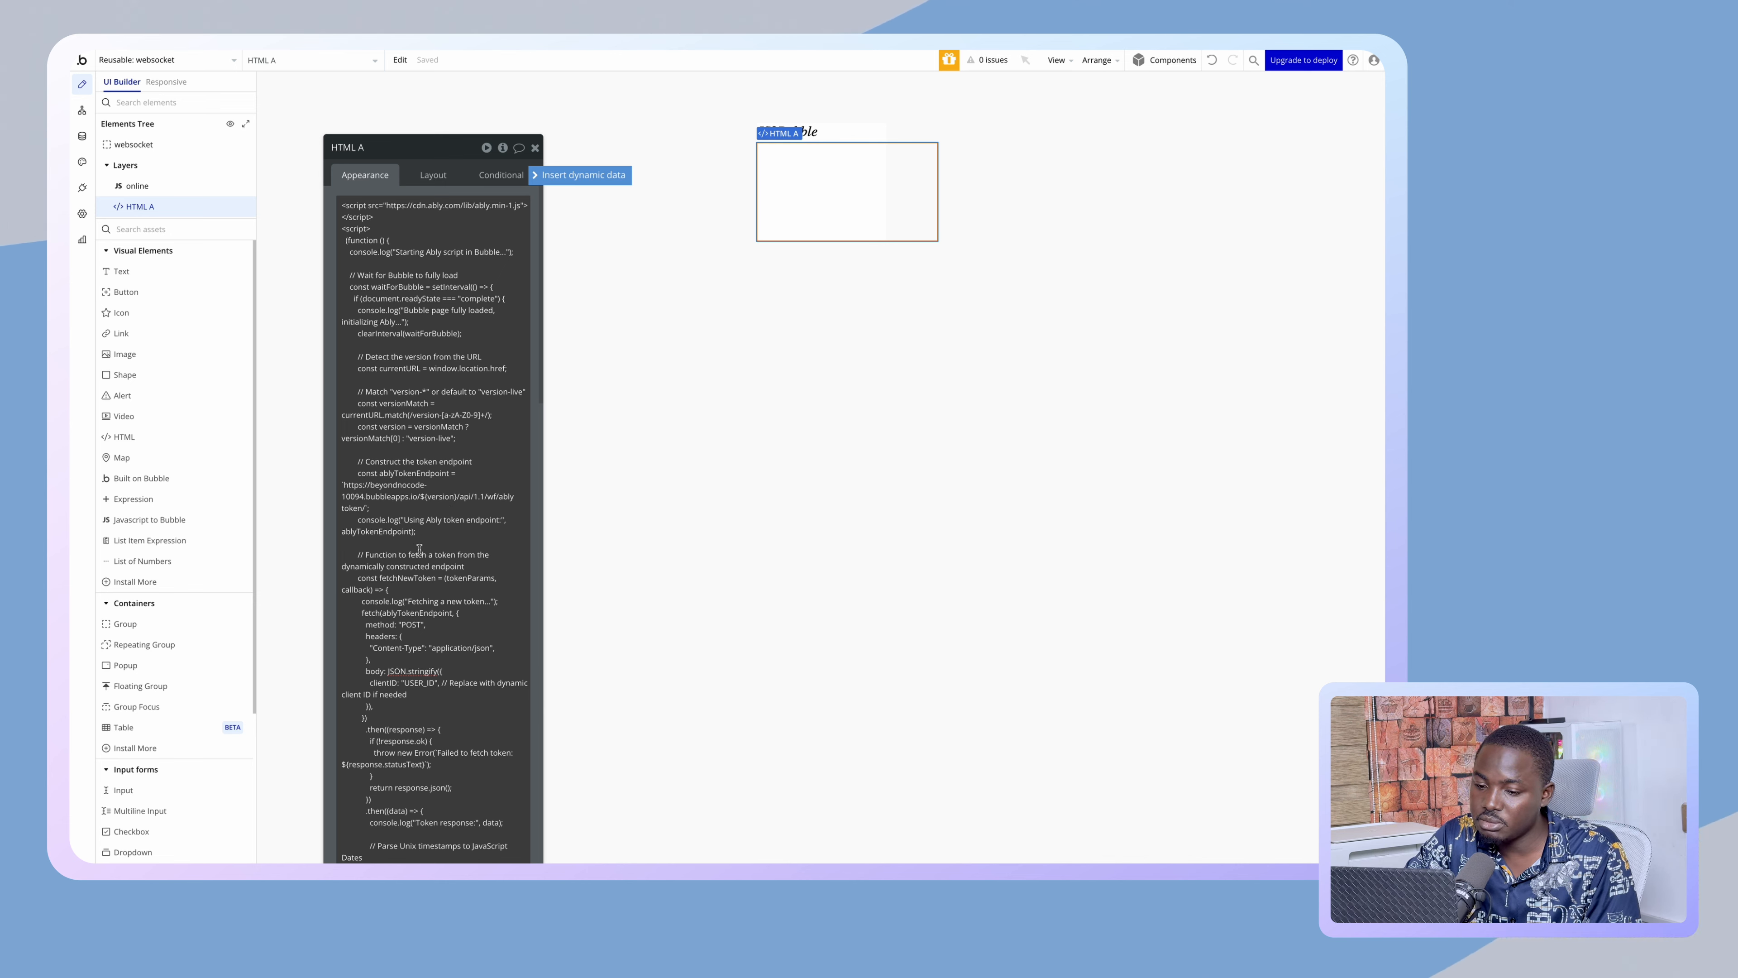
pyautogui.scroll(-3, 435, 553)
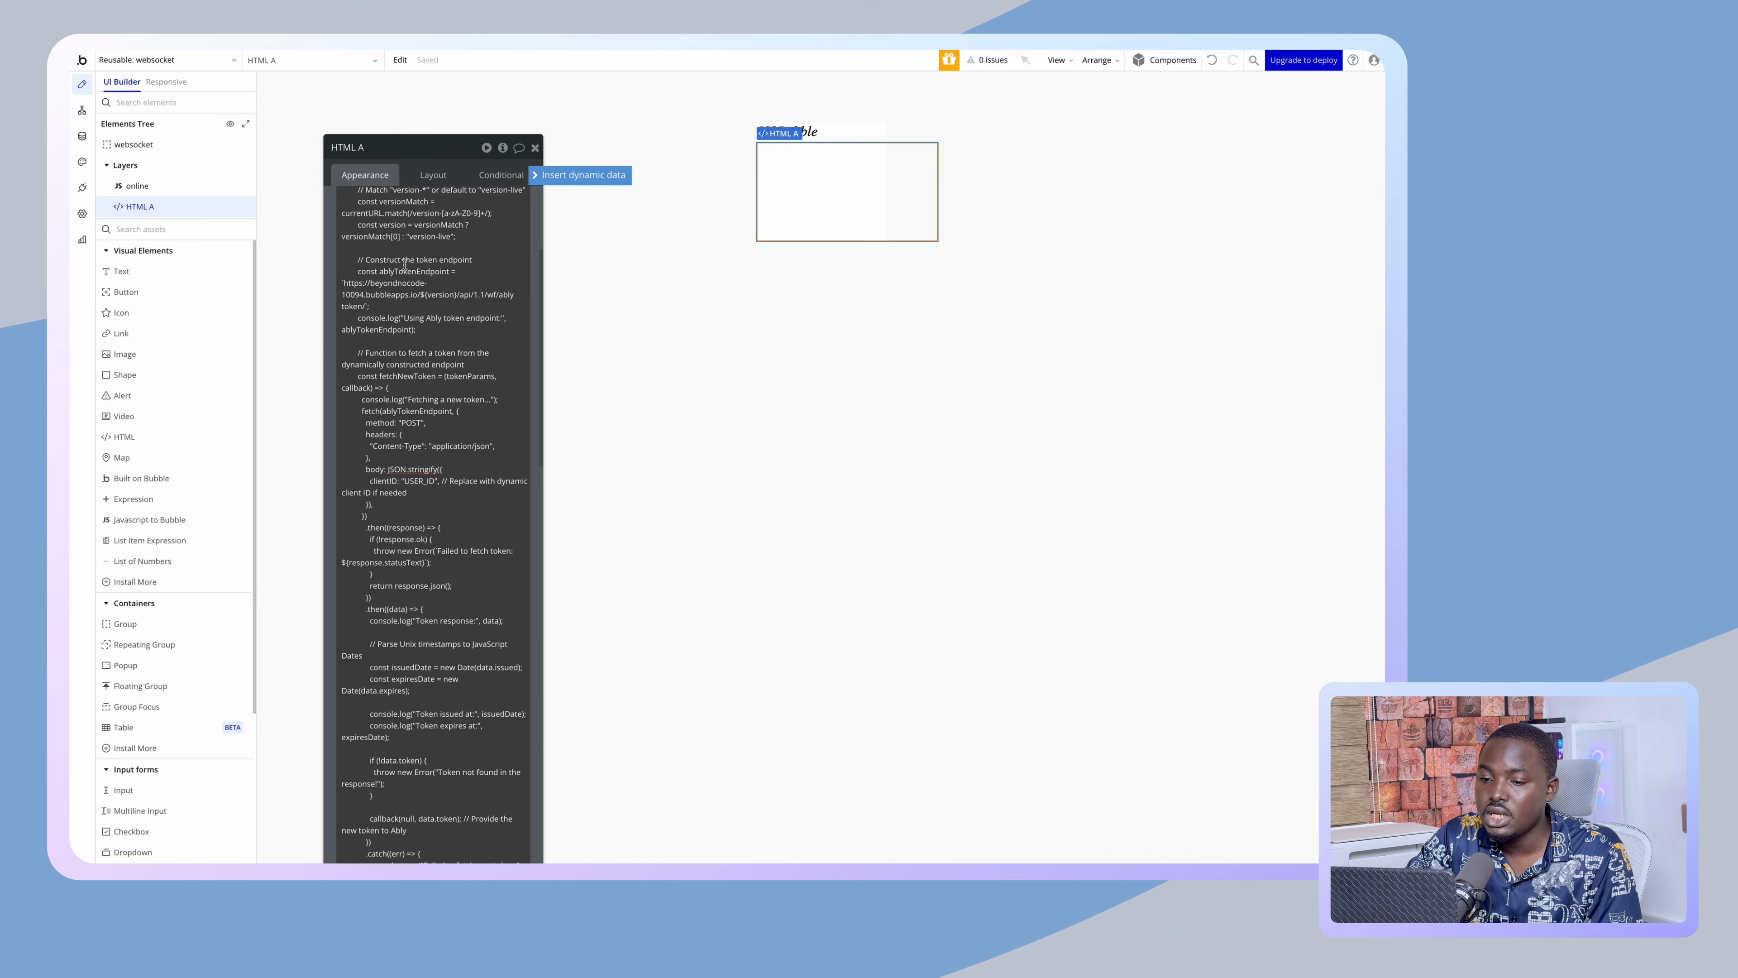
# - Select the USER_ID placeholder in HTML A's Ably script
pyautogui.click(365, 180)
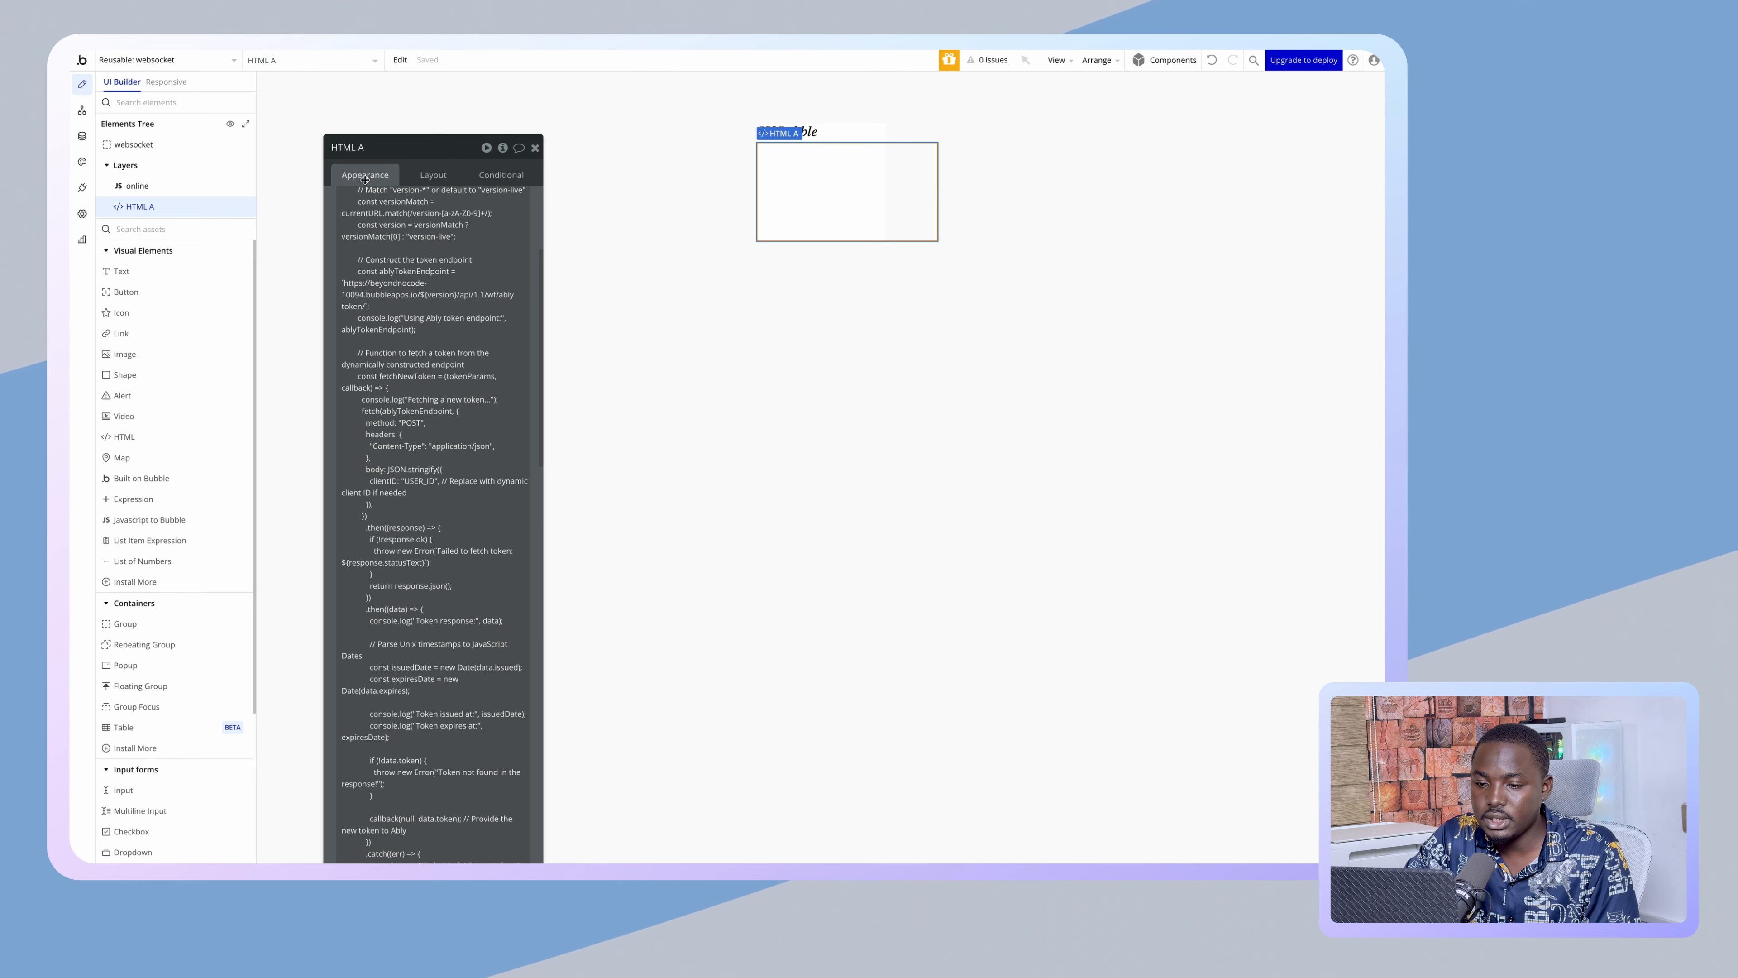
pyautogui.scroll(3, 416, 347)
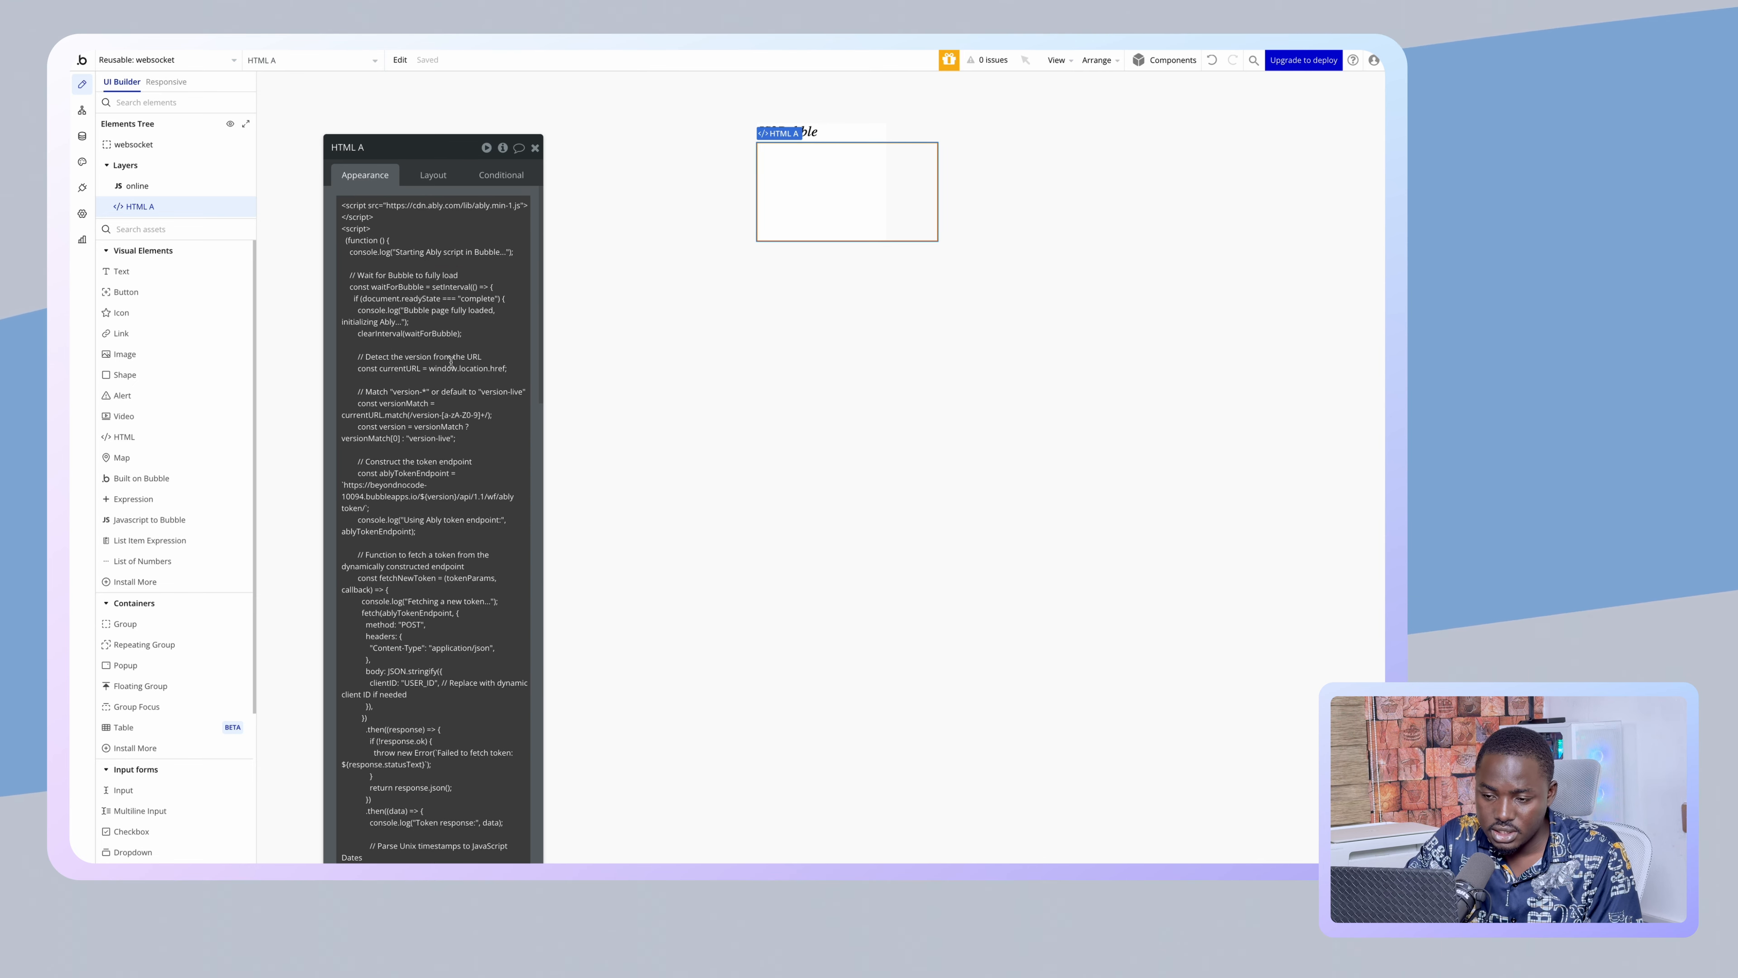
pyautogui.scroll(-2, 453, 456)
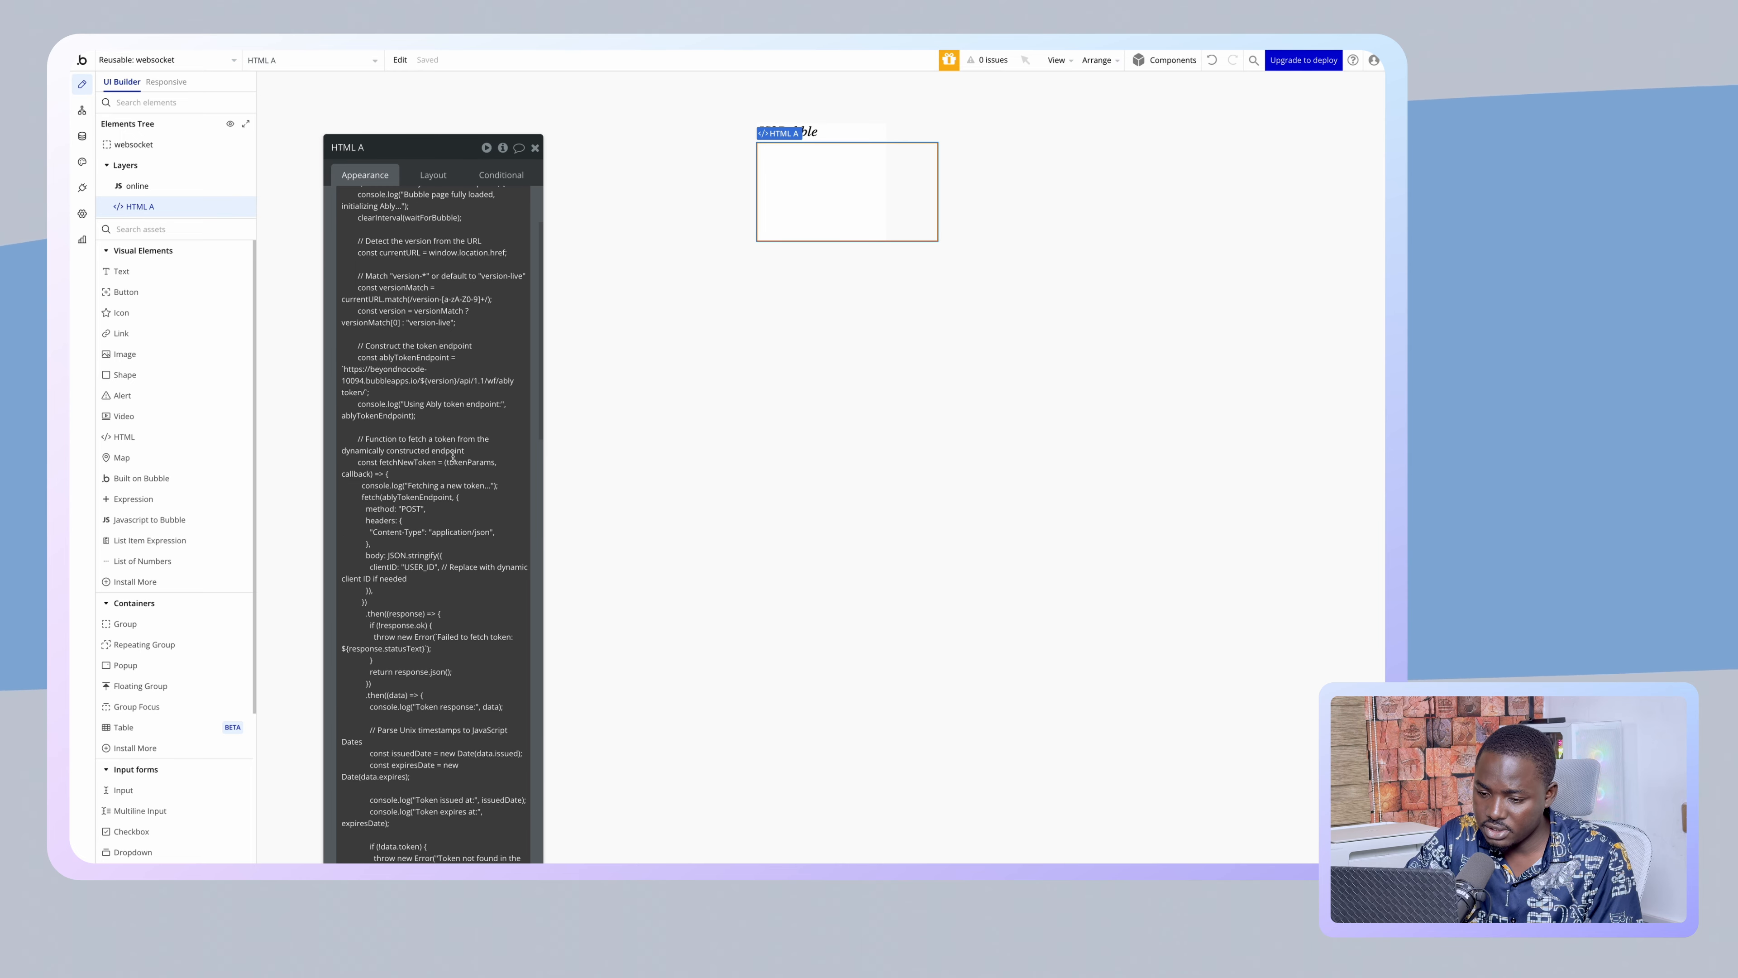
pyautogui.scroll(-1, 420, 510)
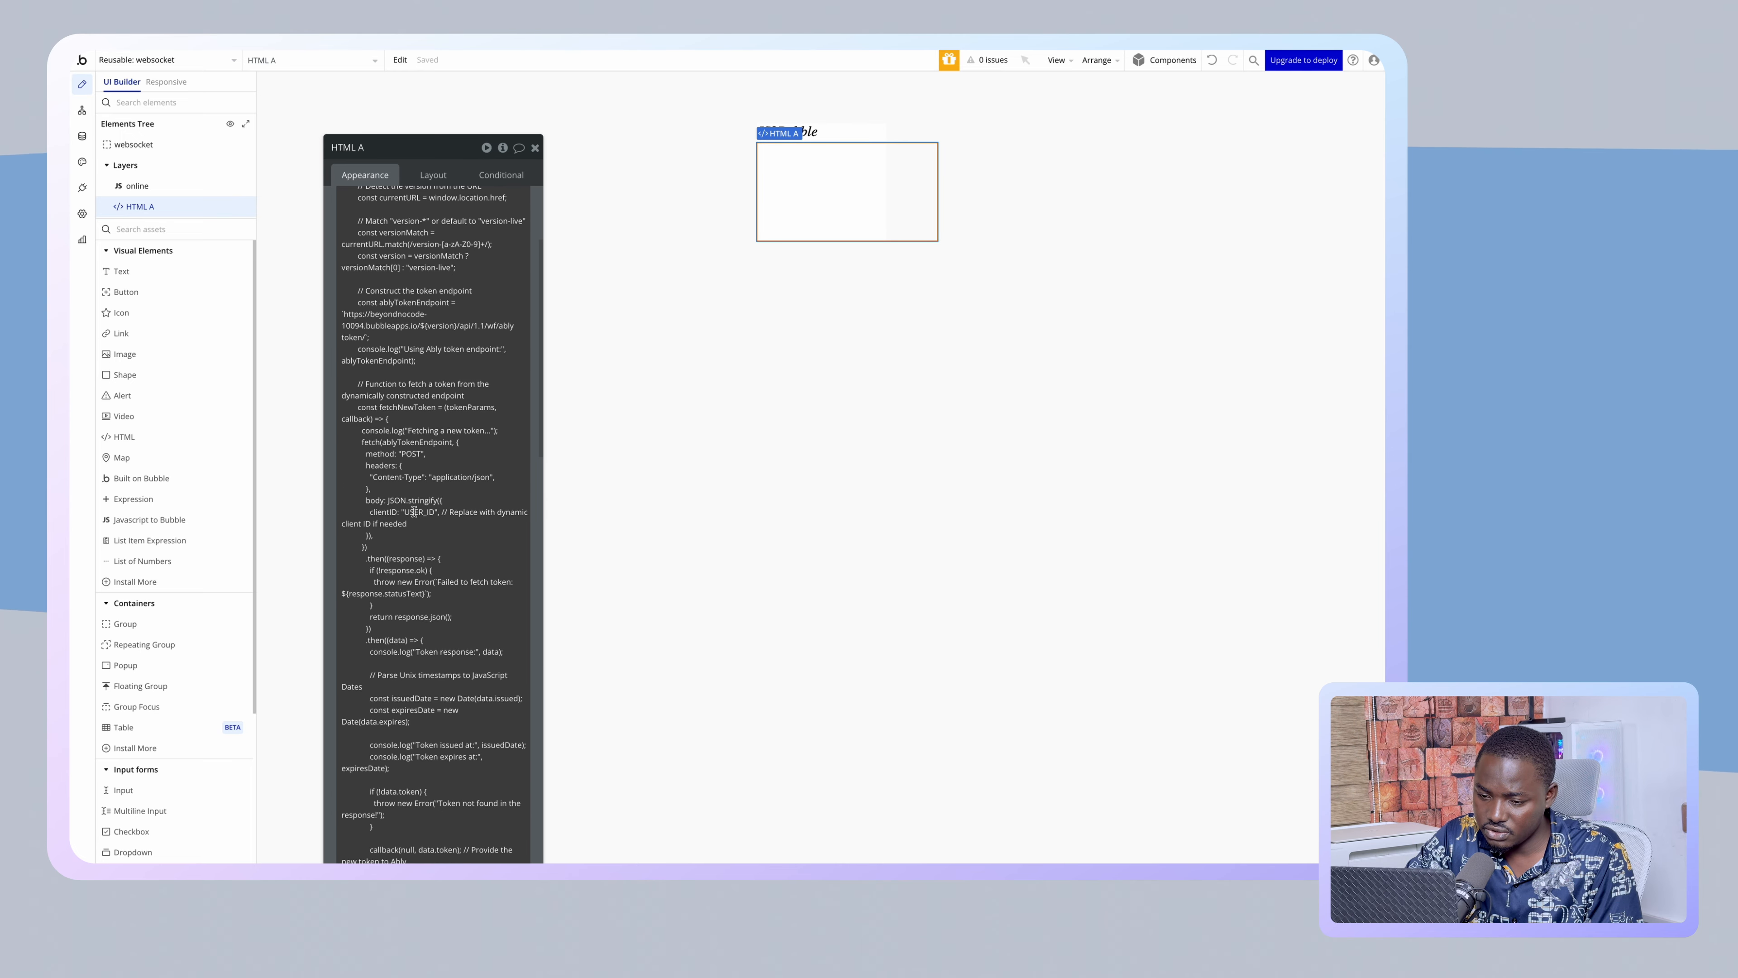
pyautogui.click(415, 512)
pyautogui.click(407, 512)
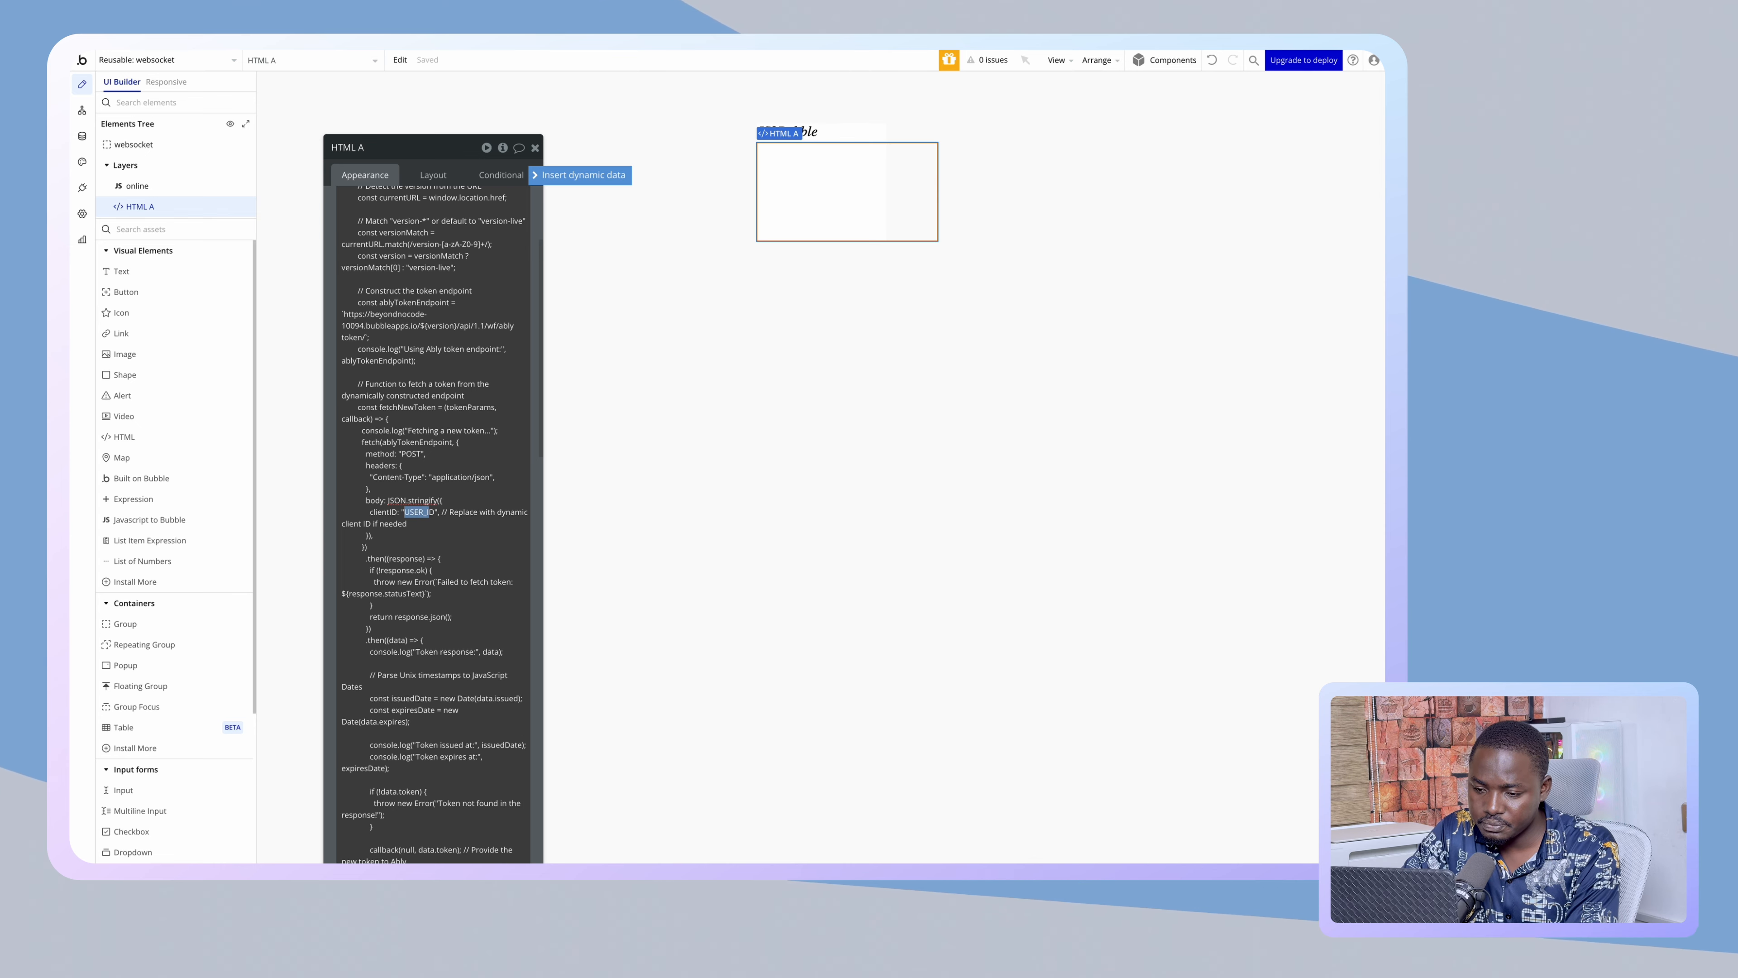
pyautogui.hotkey('shift', 'Right')
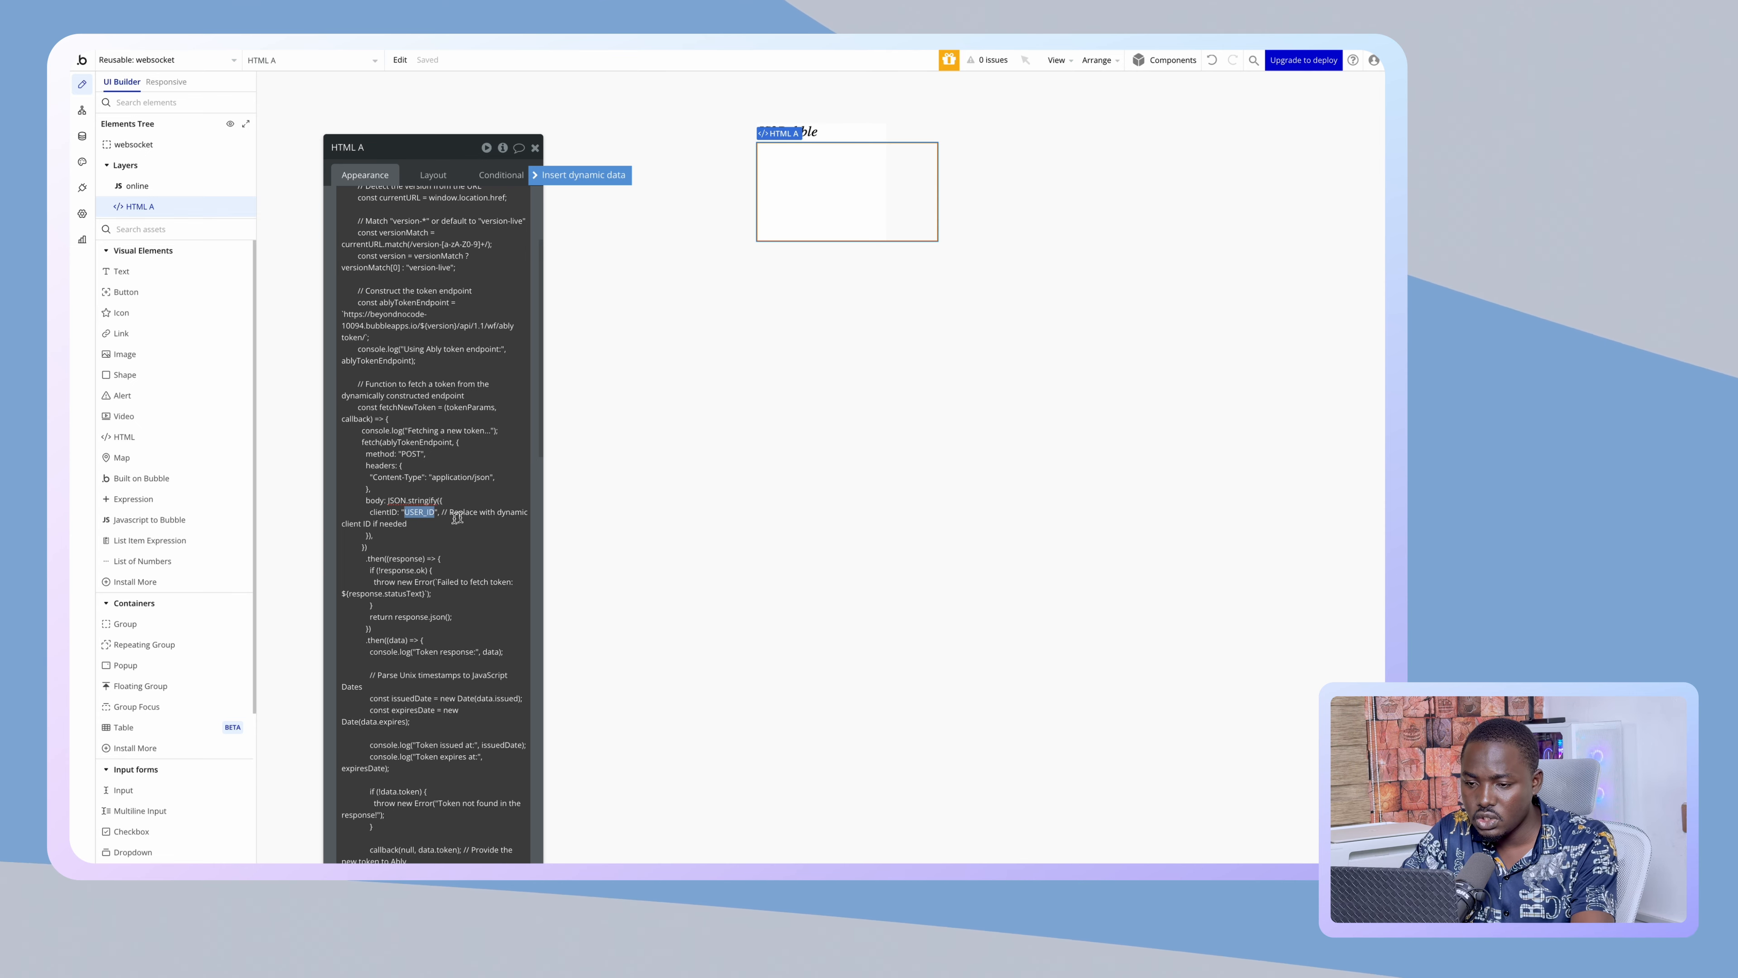
# - Replace USER_ID with the dynamic Current User's unique id
pyautogui.click(538, 176)
pyautogui.click(449, 601)
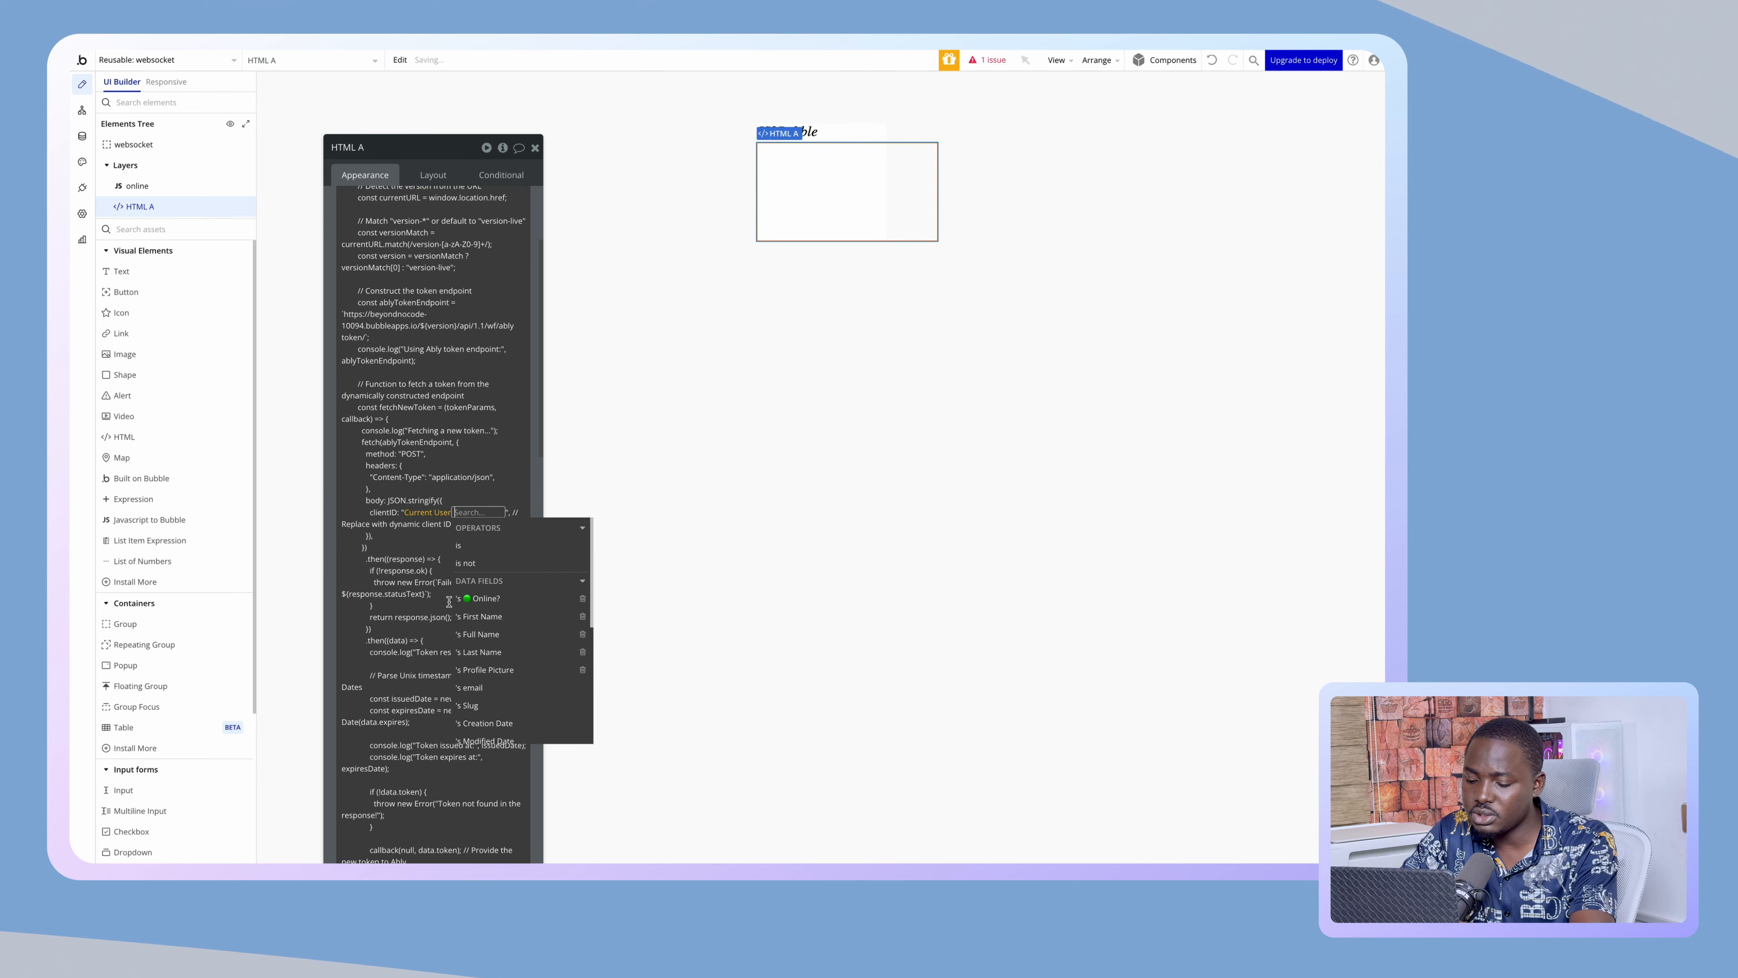
pyautogui.write('un')
pyautogui.click(462, 546)
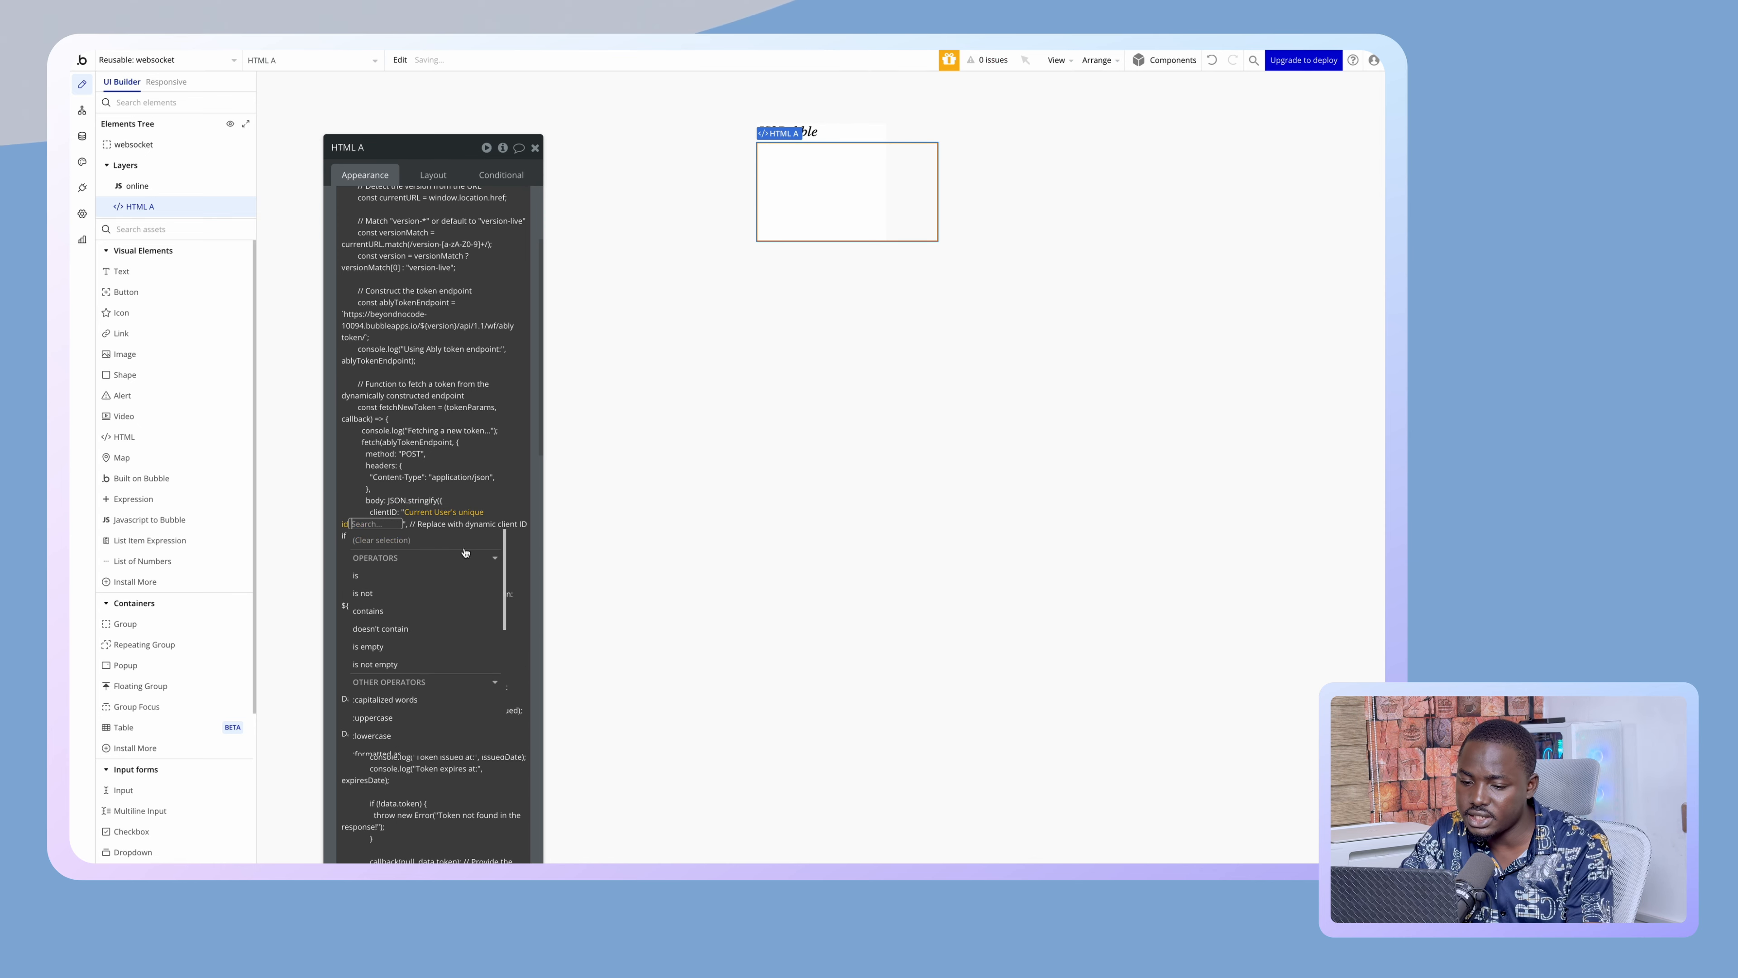
pyautogui.click(331, 505)
pyautogui.scroll(-15, 425, 637)
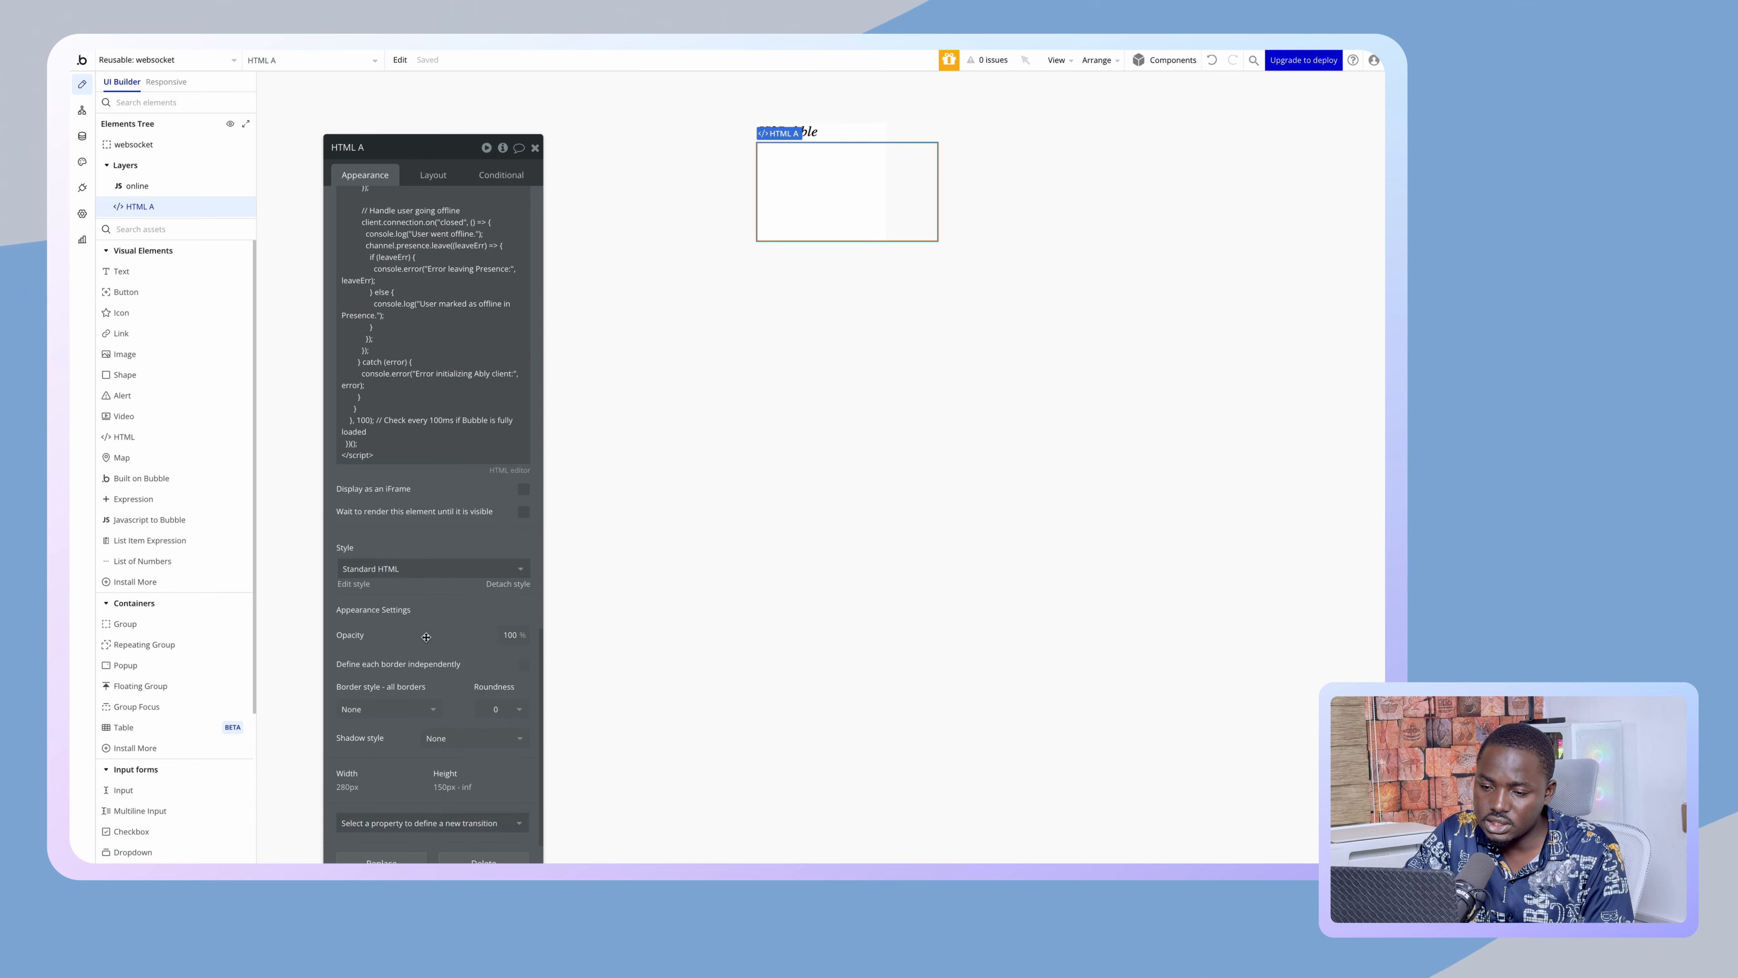
pyautogui.scroll(5, 426, 637)
pyautogui.scroll(10, 425, 637)
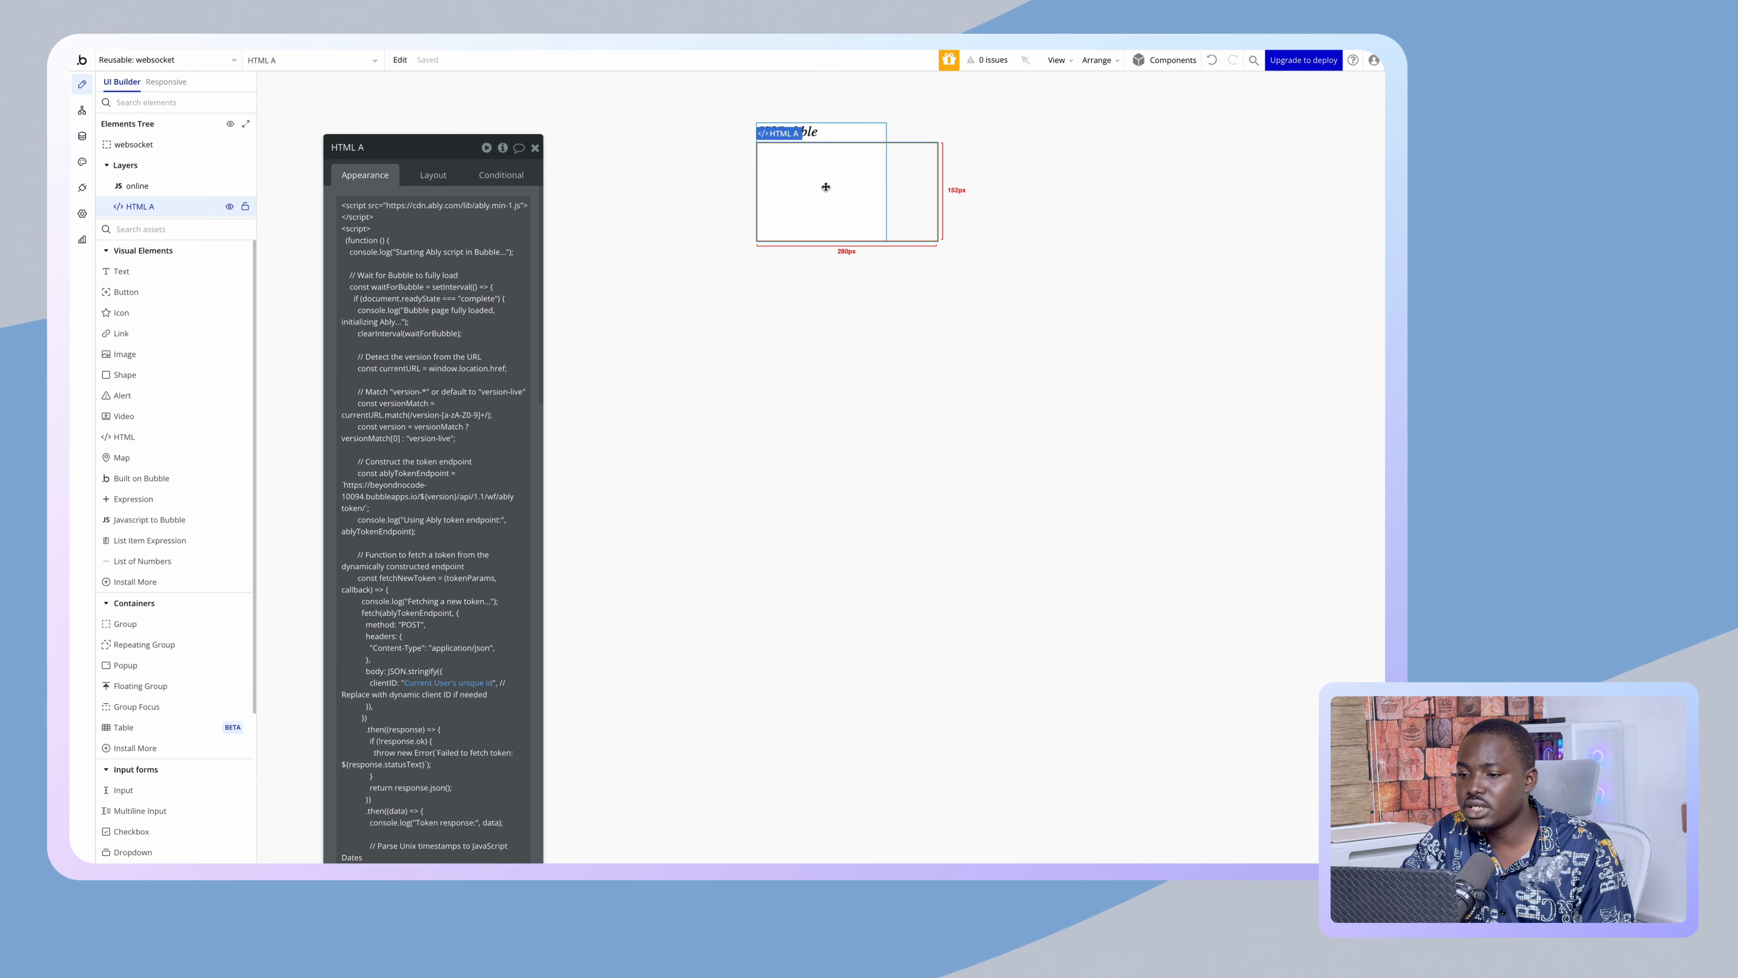
# - Set HTML A's width and min height to 1
pyautogui.click(438, 175)
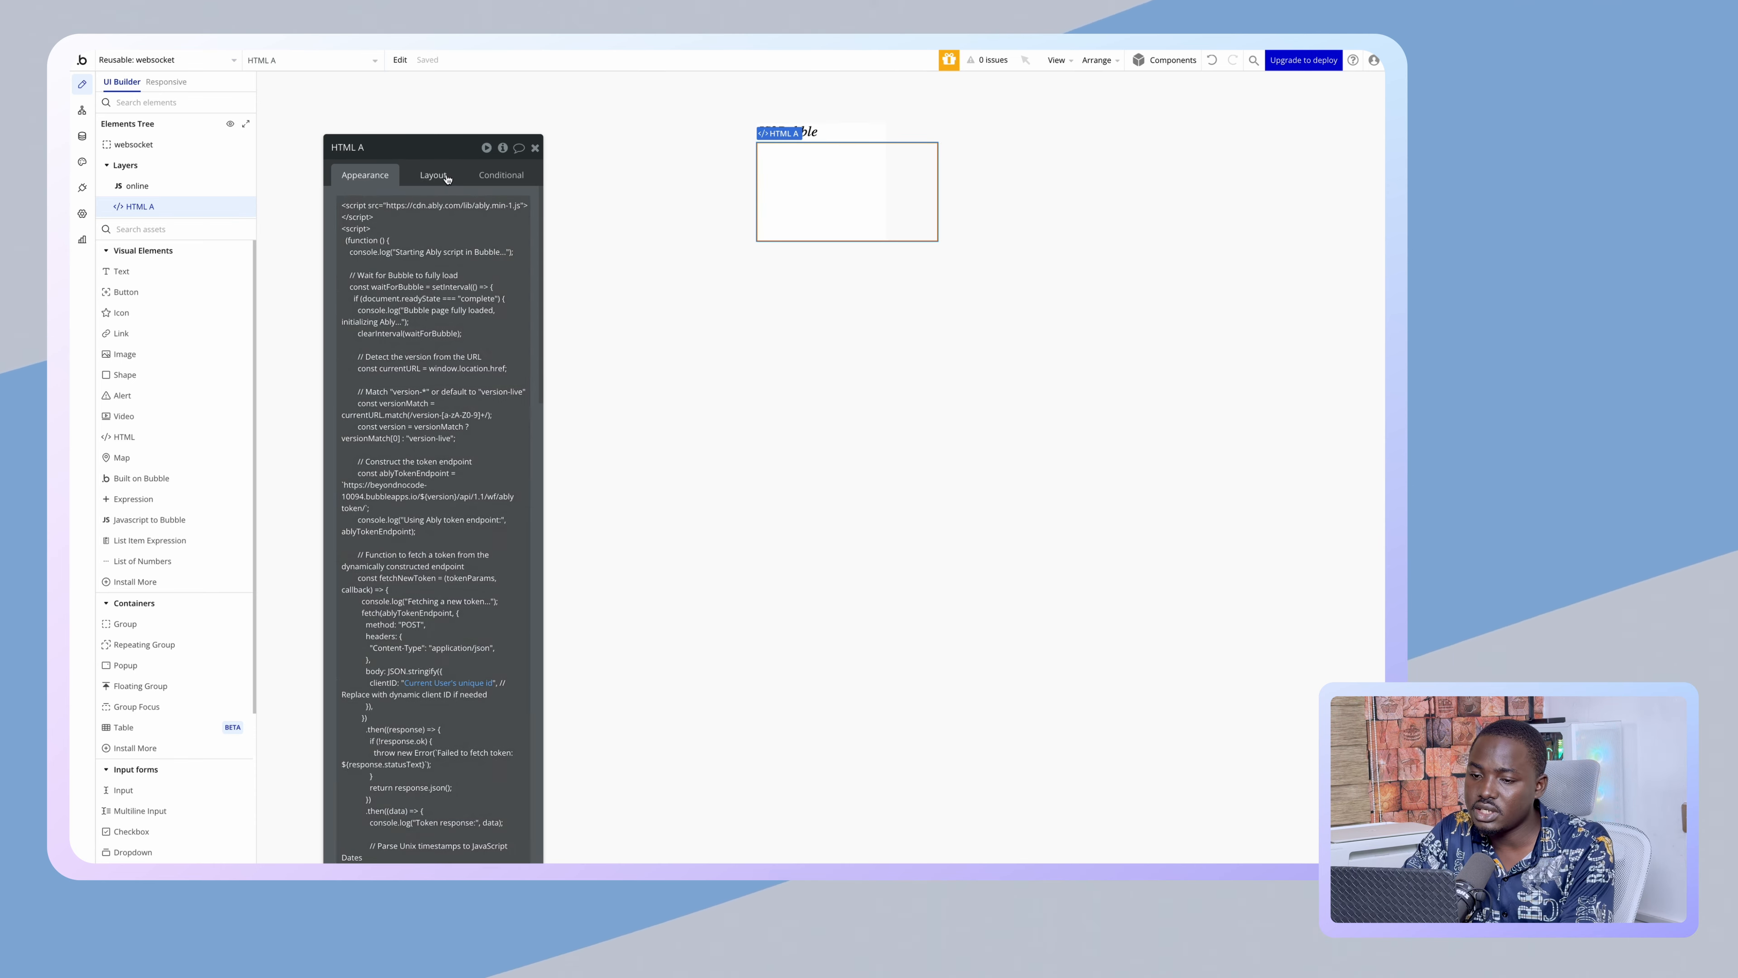
pyautogui.doubleClick(392, 352)
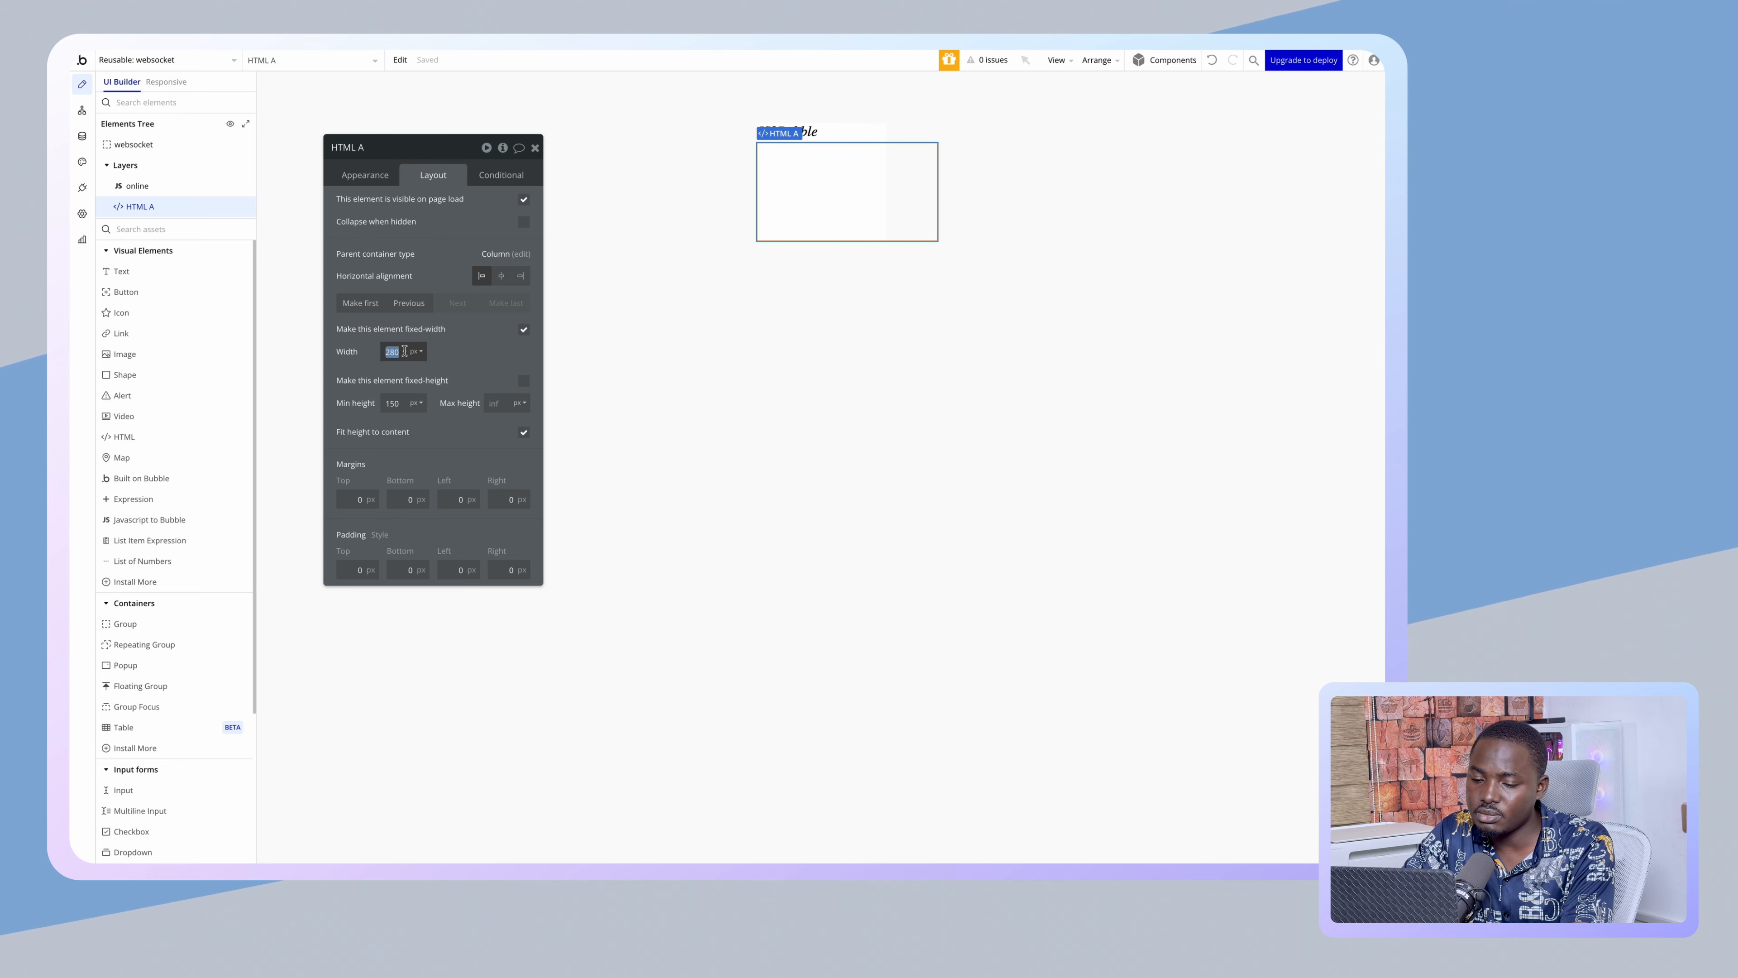
pyautogui.write('1')
pyautogui.doubleClick(398, 403)
pyautogui.write('1')
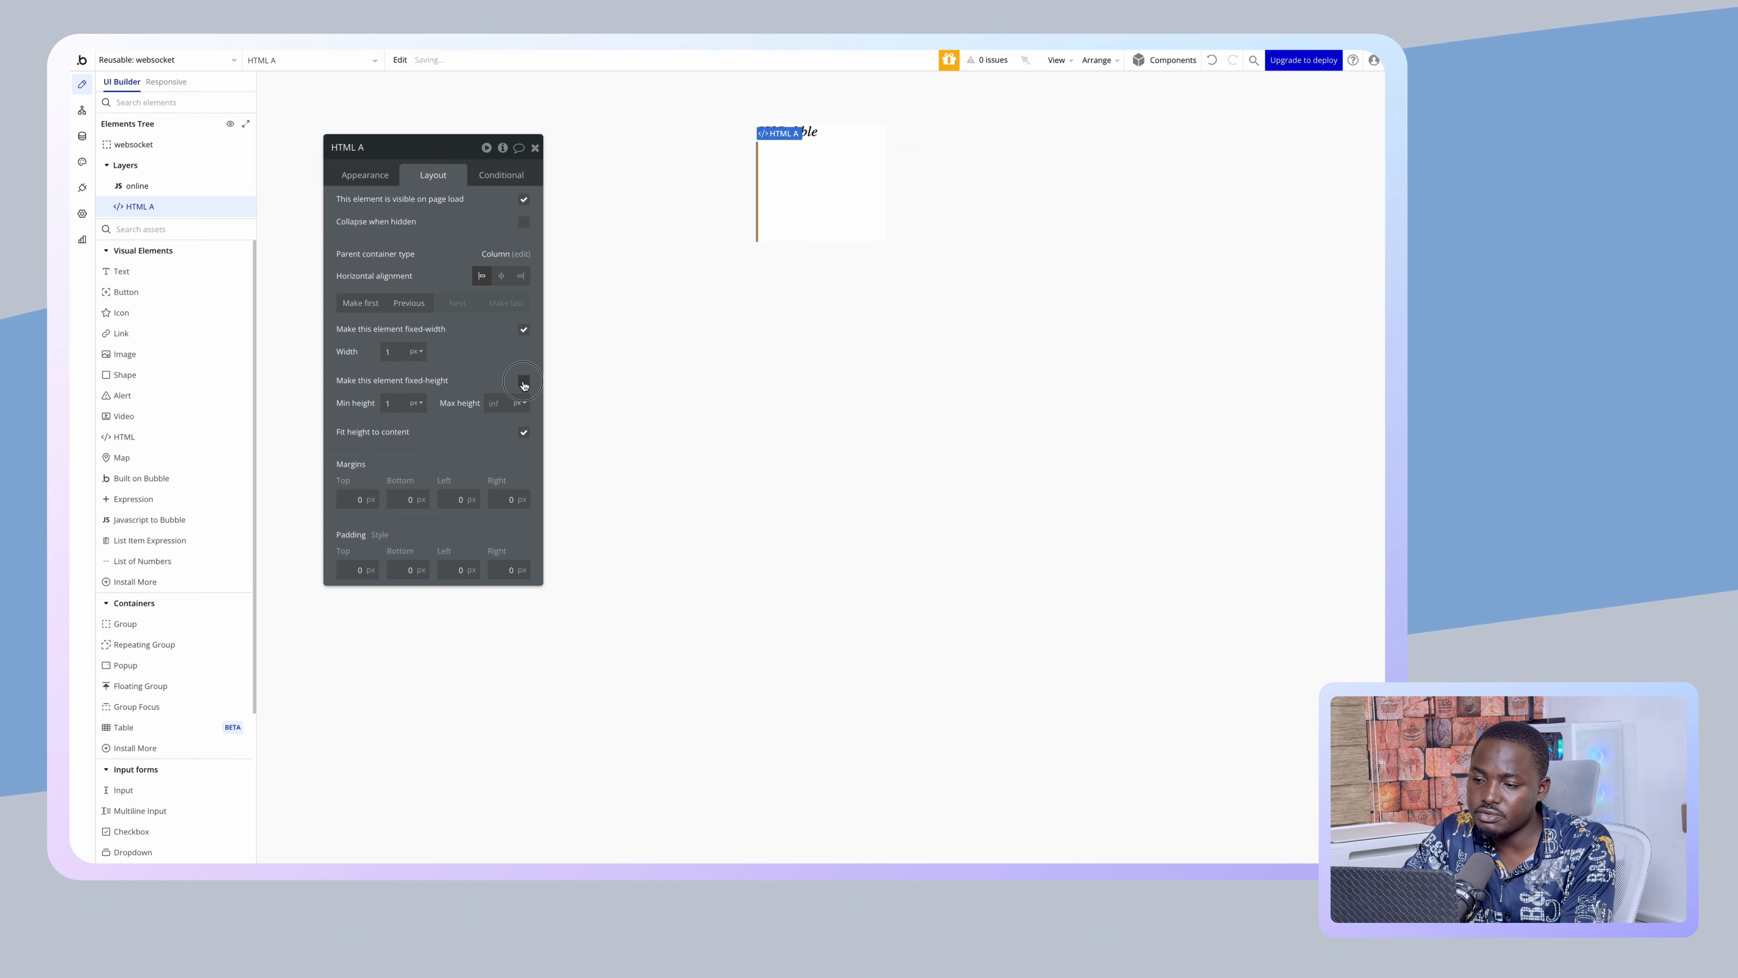
# - Shrink the websocket reusable's builder width and min height to 1
pyautogui.click(808, 129)
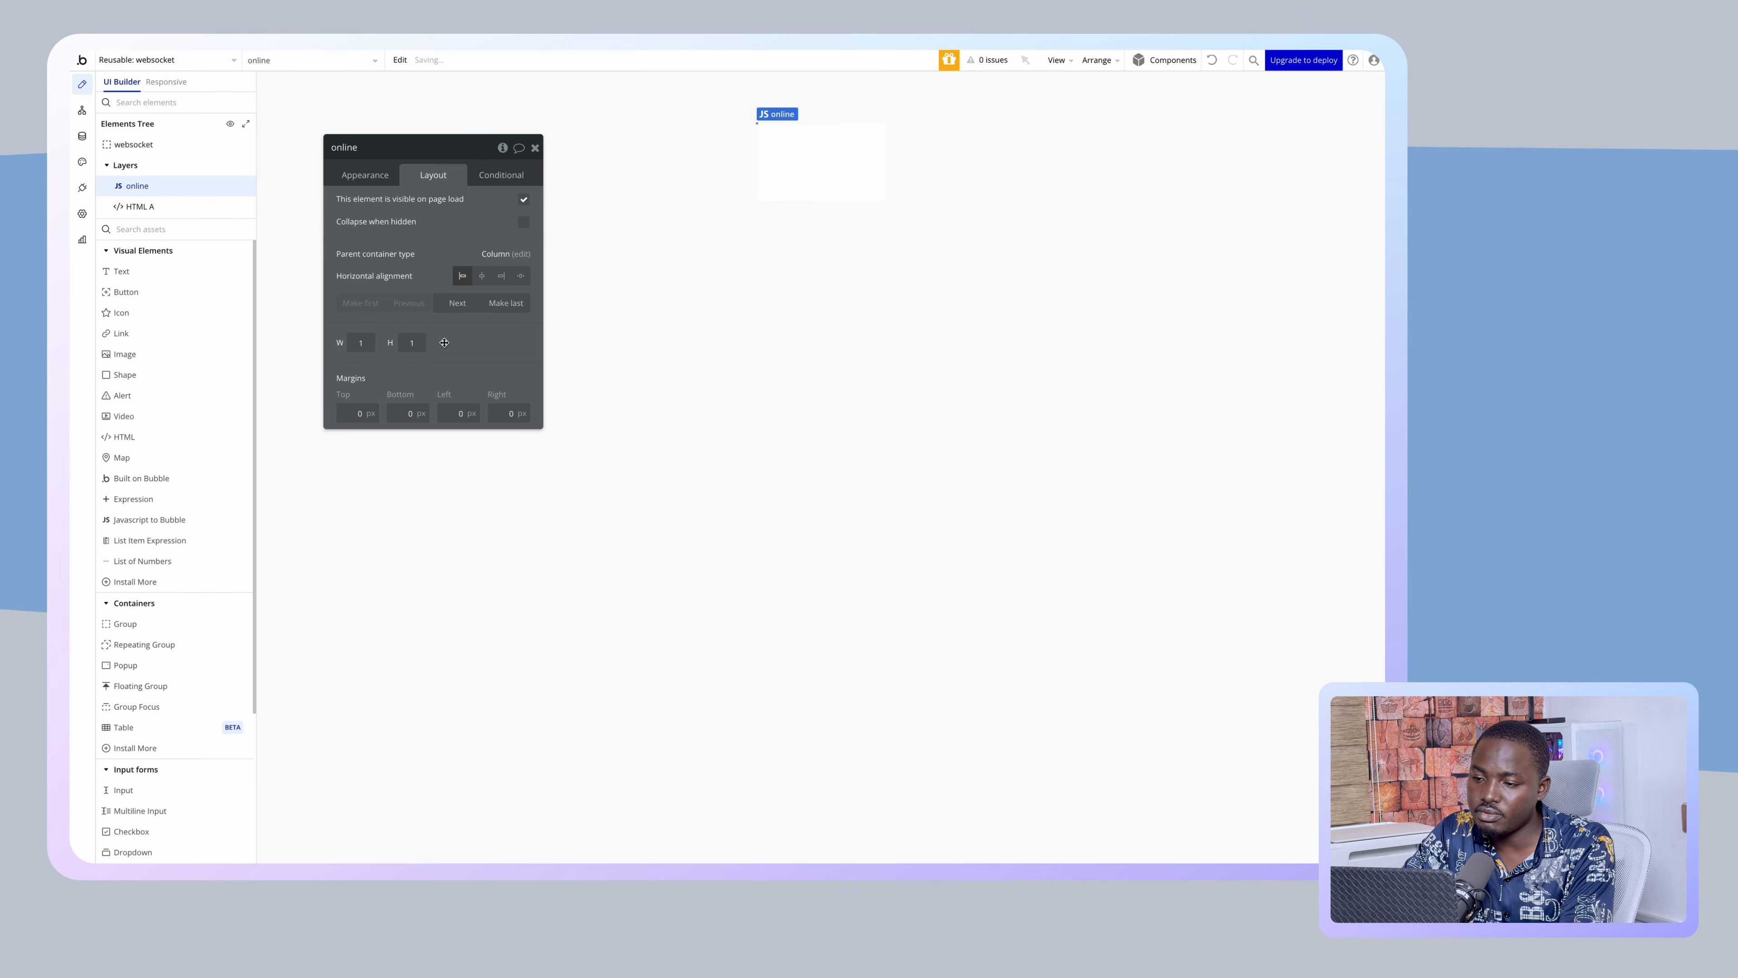
pyautogui.click(804, 167)
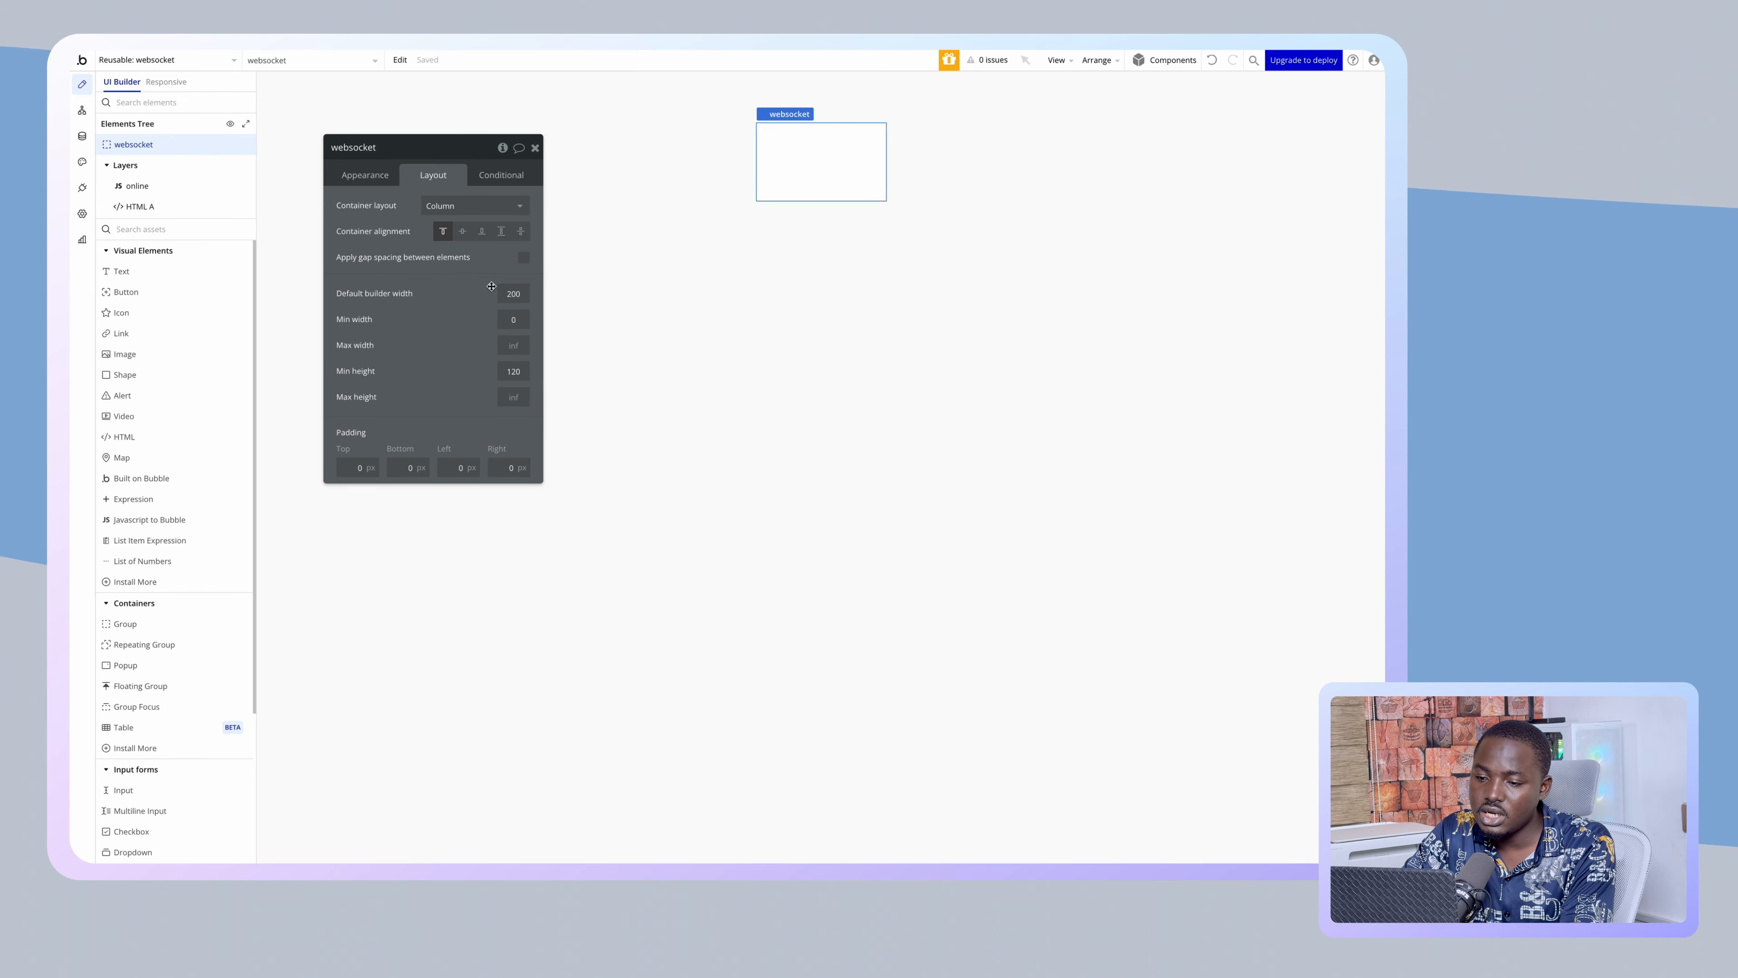
pyautogui.click(510, 370)
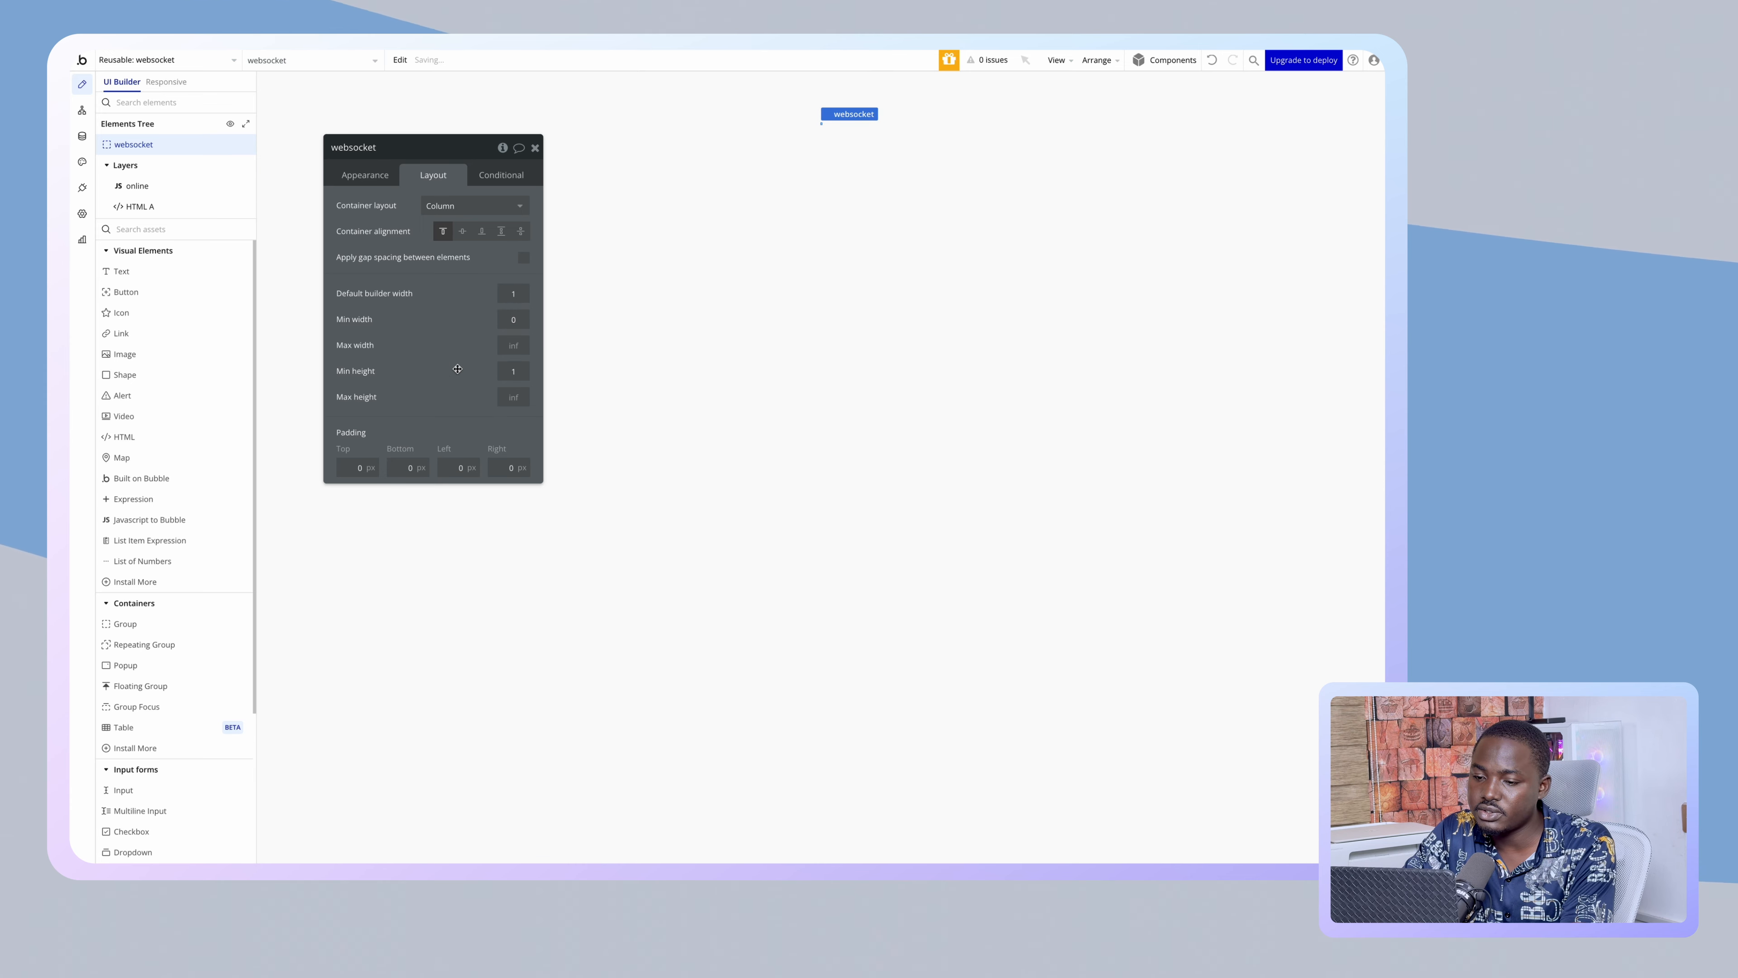
pyautogui.click(376, 174)
pyautogui.click(474, 412)
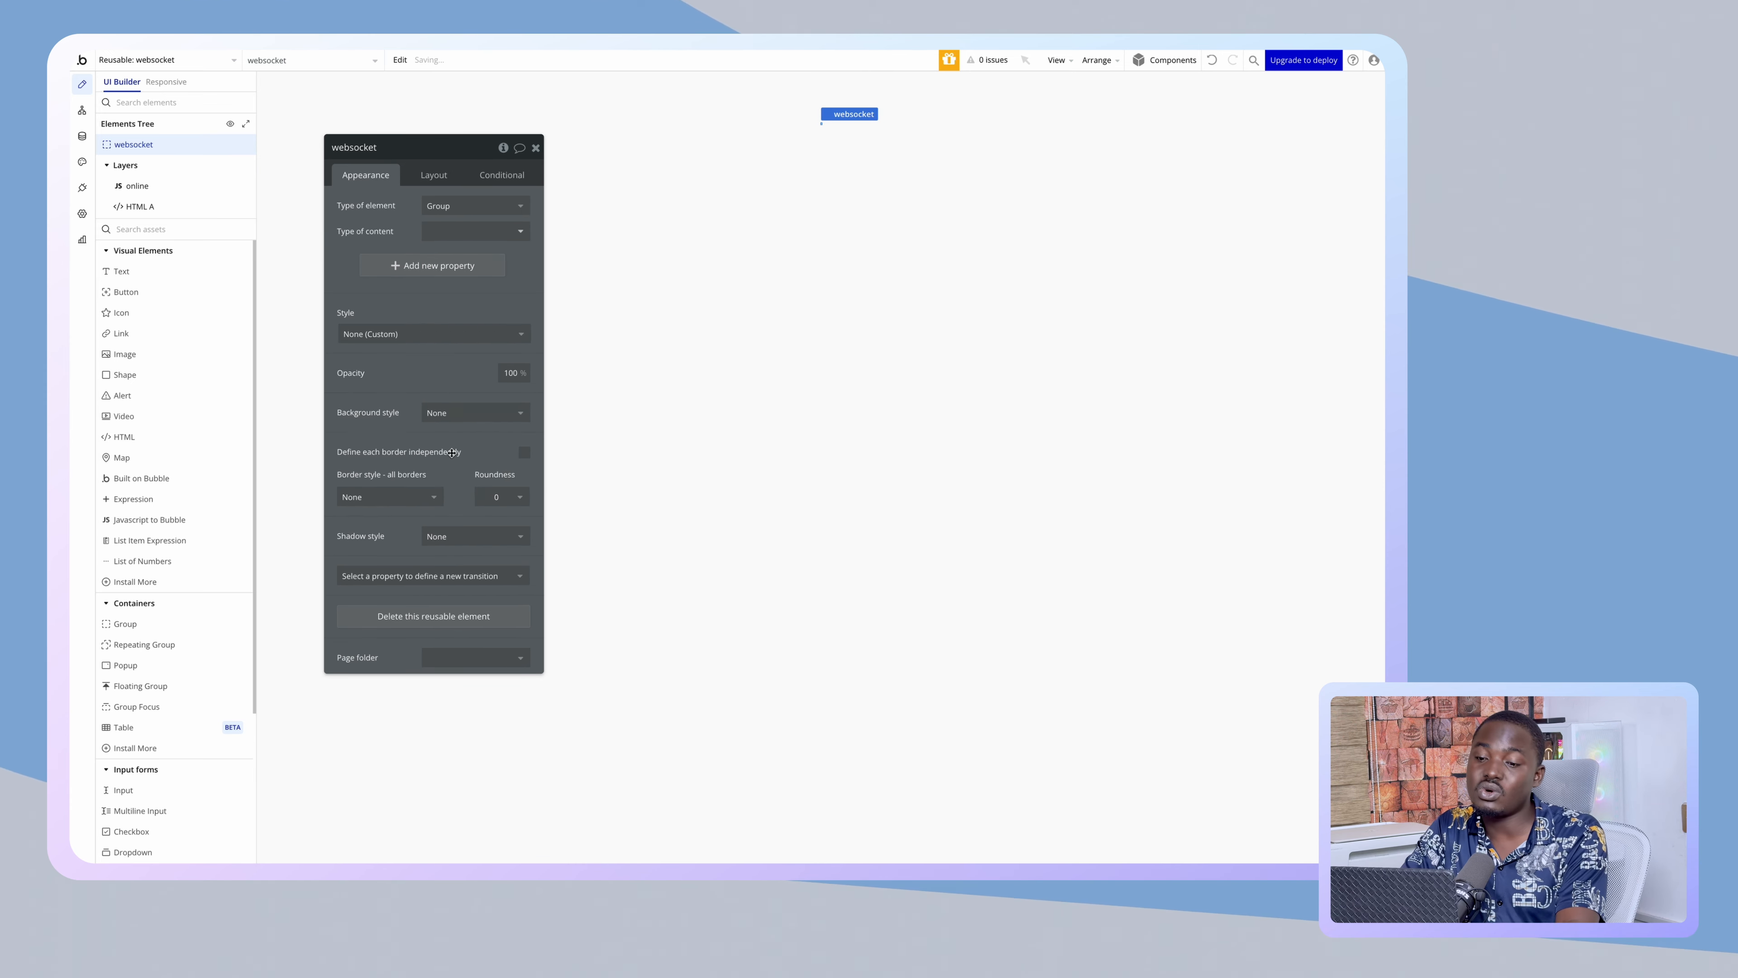
# - Switch to the dashboard page and select its Main_Page group
pyautogui.click(181, 60)
pyautogui.click(301, 102)
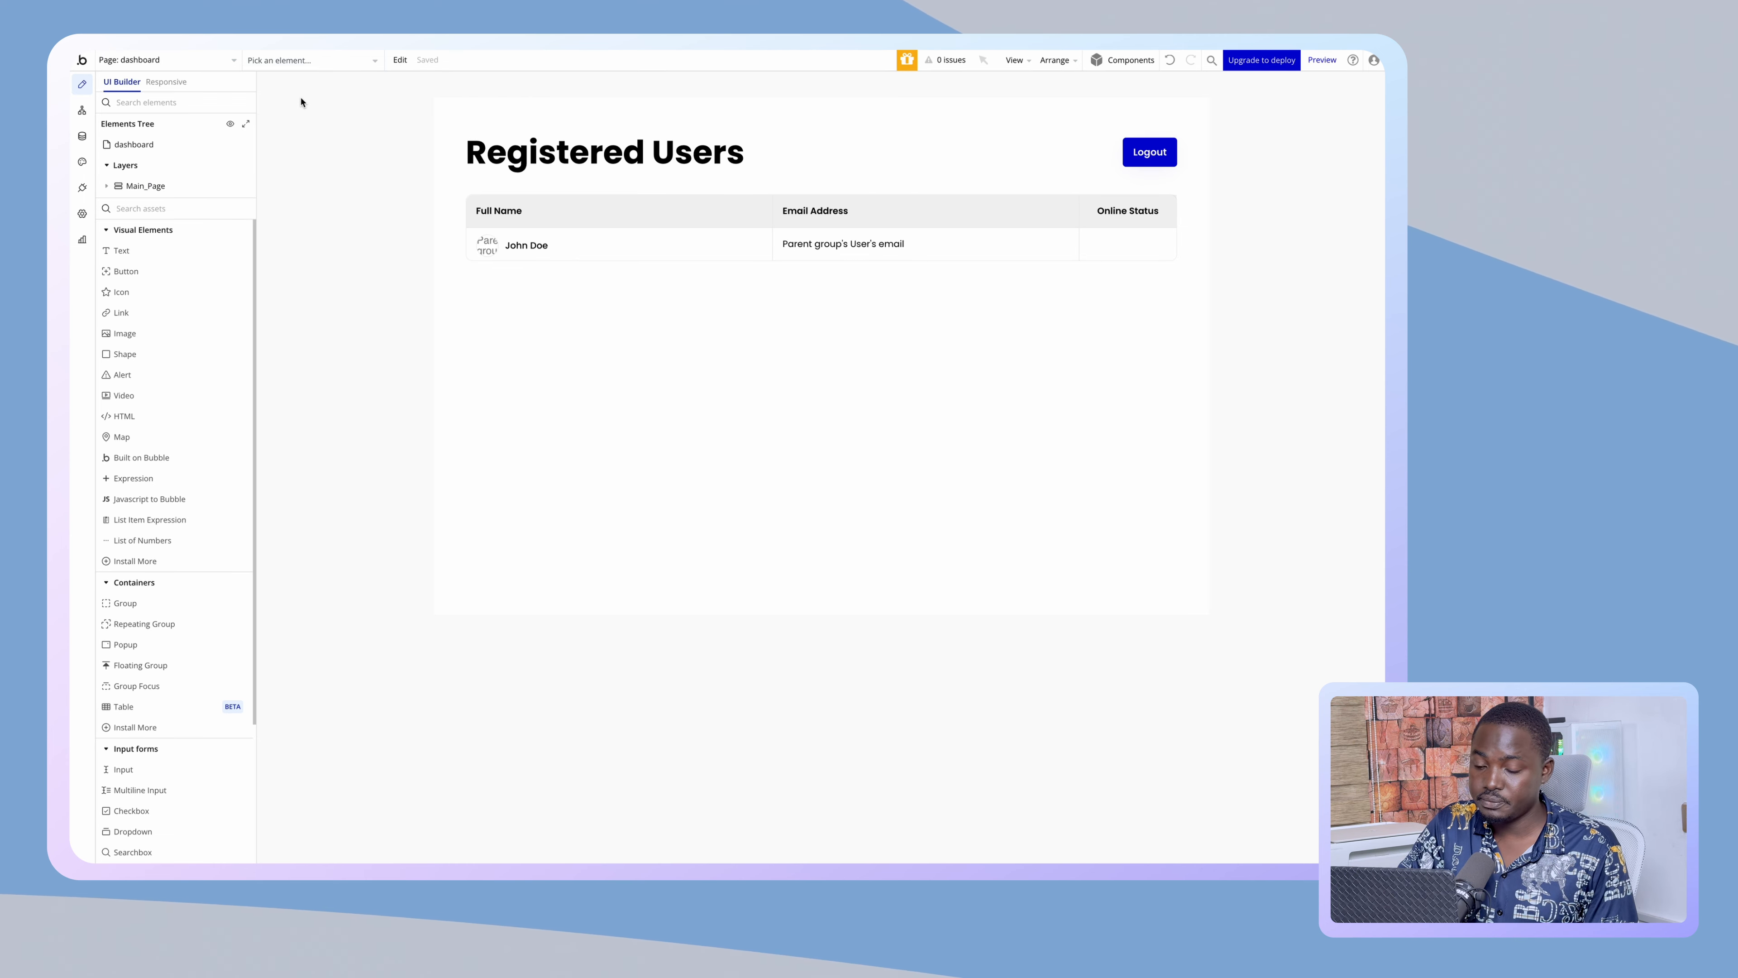
pyautogui.click(588, 393)
# - Drop the websocket reusable onto the dashboard, fix it at 1×1 px, and reopen it for editing
pyautogui.scroll(-3, 195, 440)
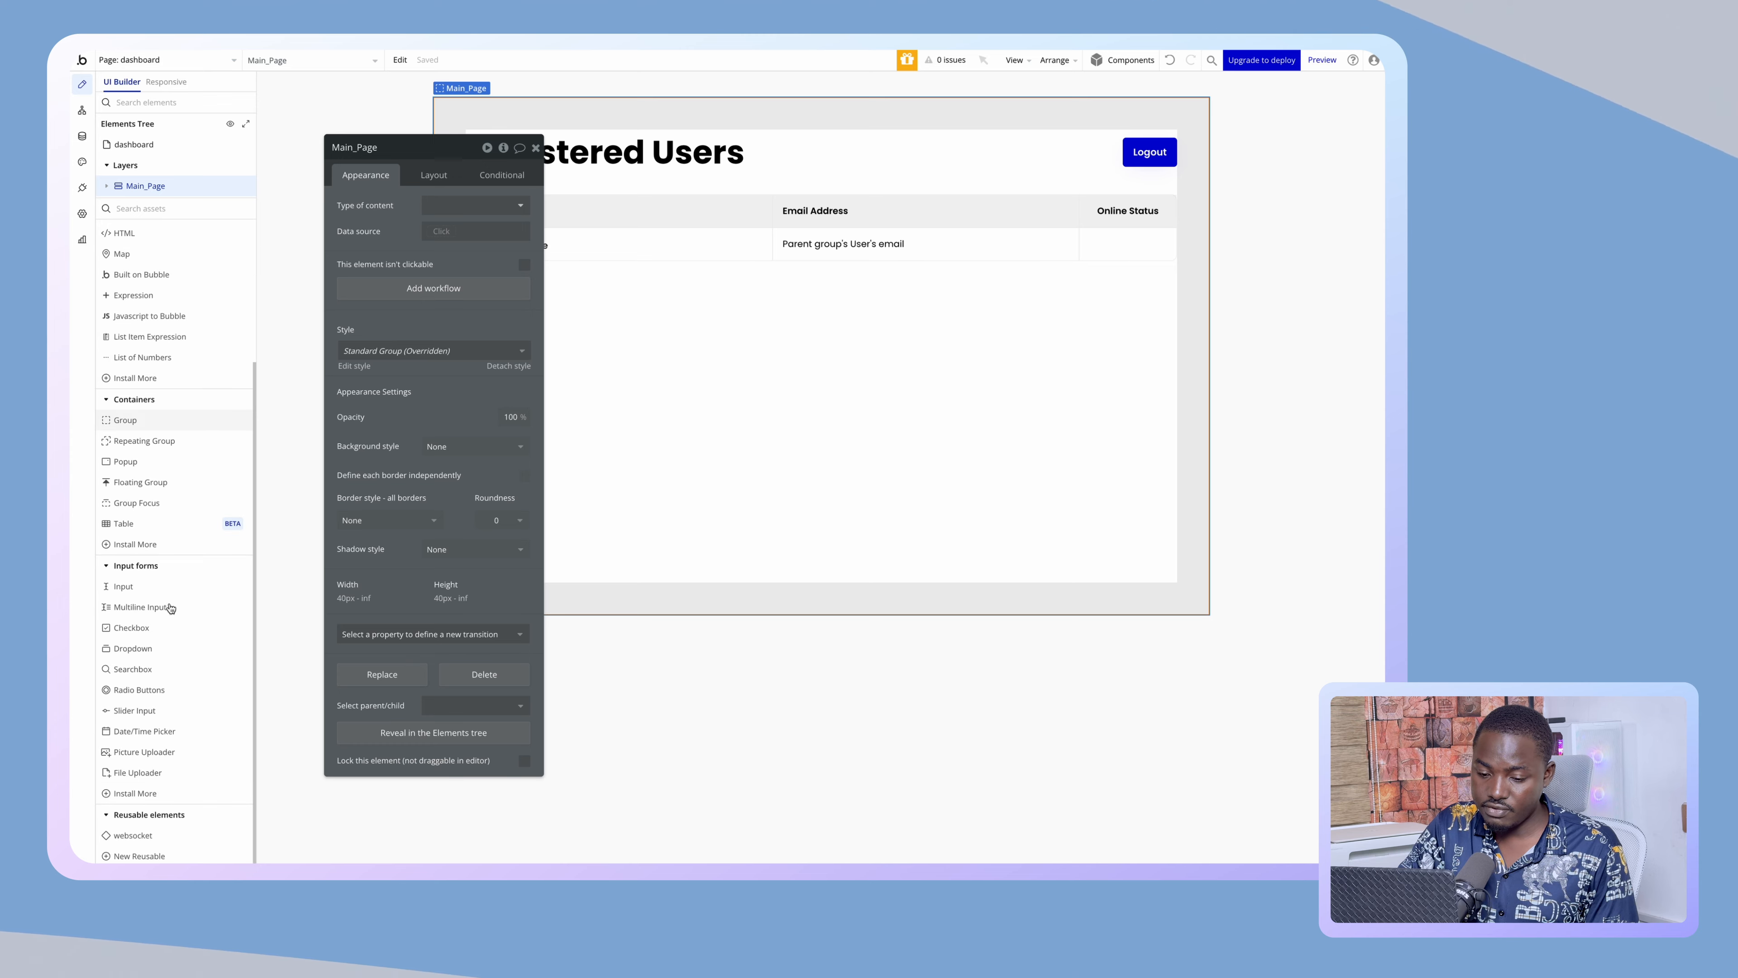
pyautogui.moveTo(160, 844); pyautogui.dragTo(624, 523)
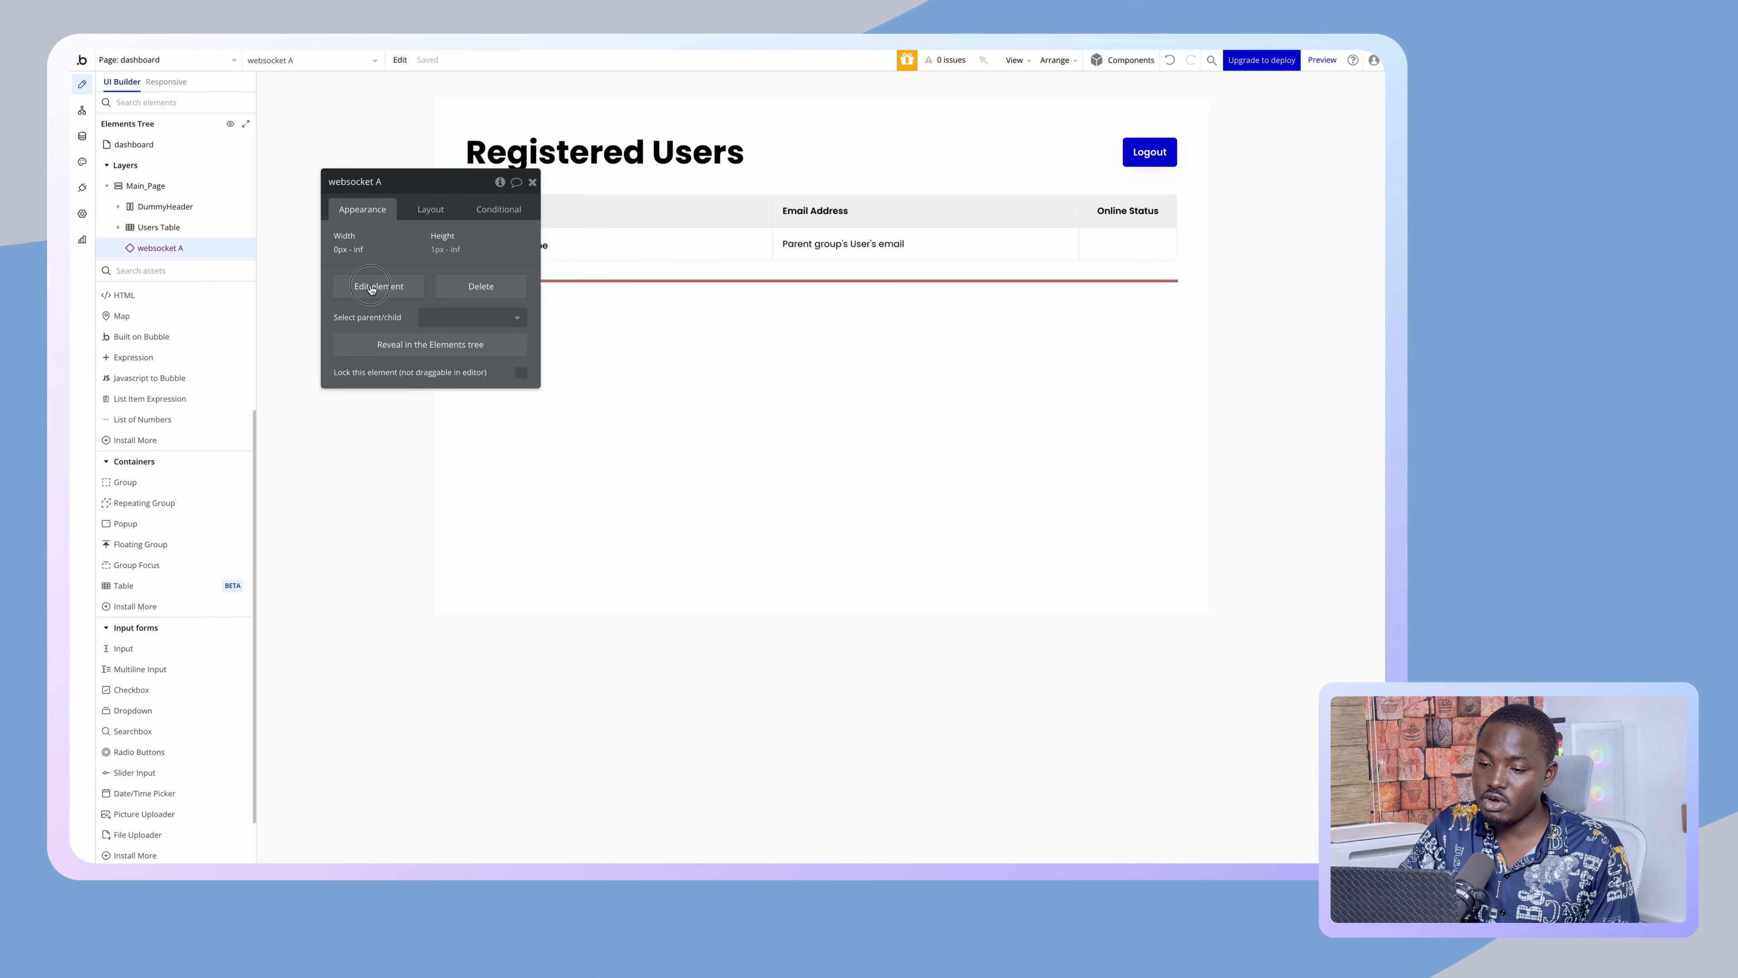
pyautogui.click(412, 354)
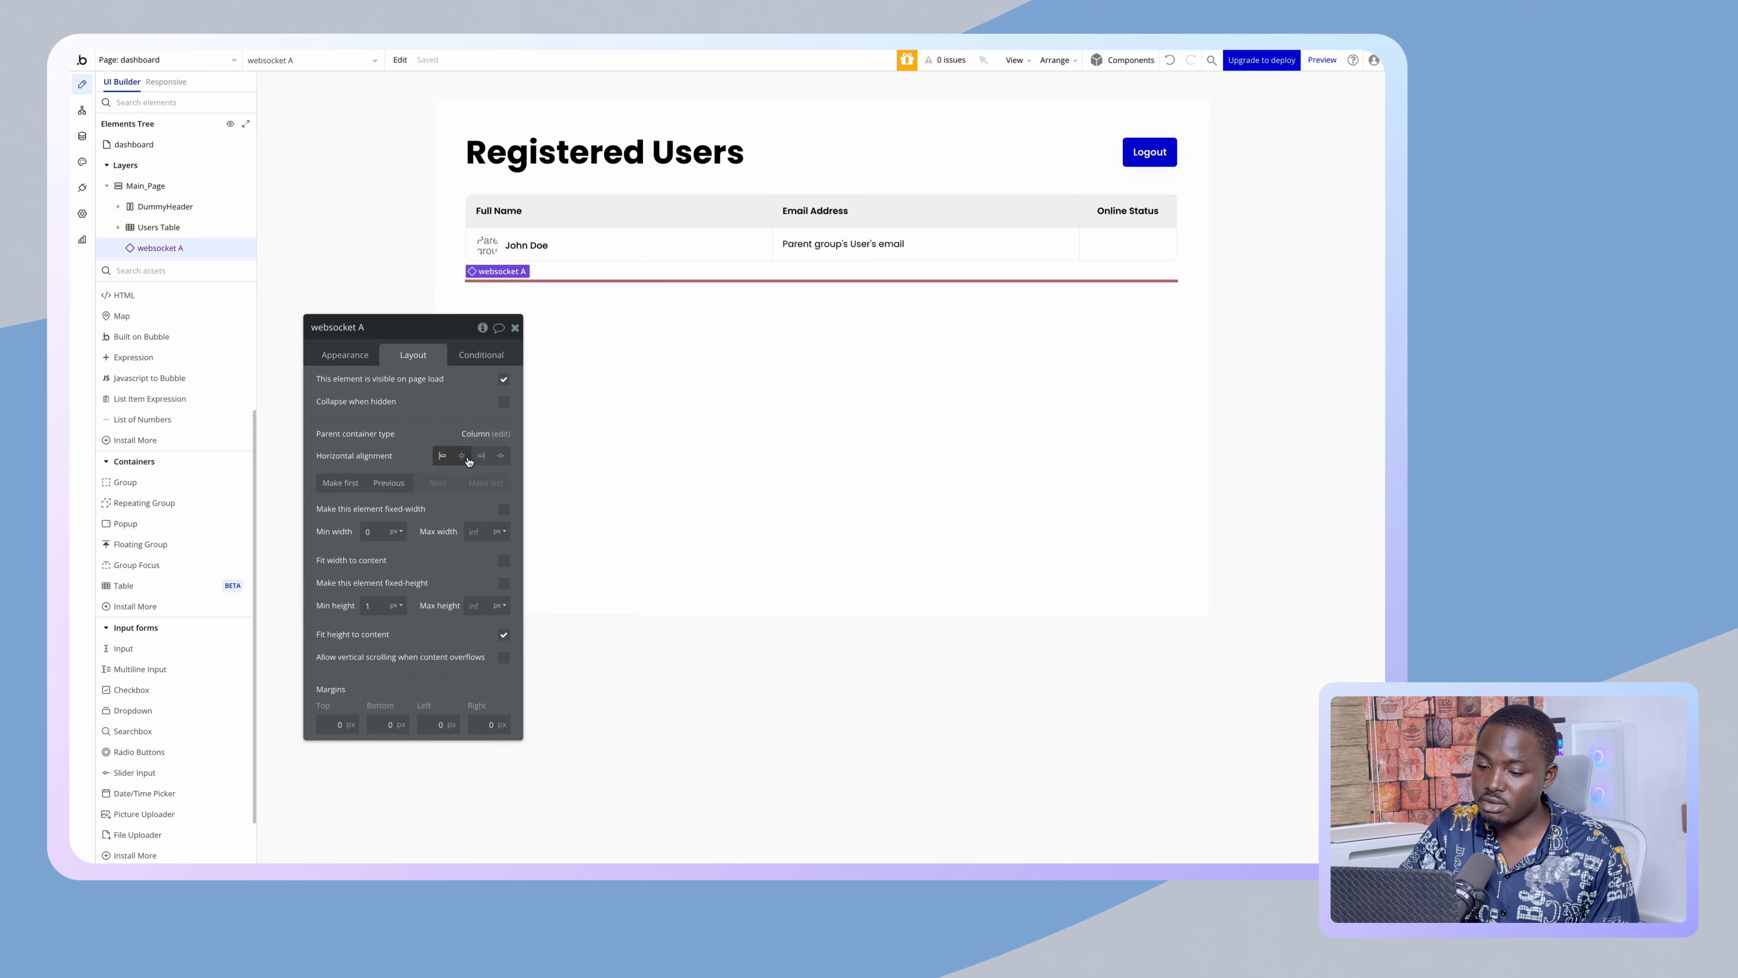
pyautogui.click(504, 509)
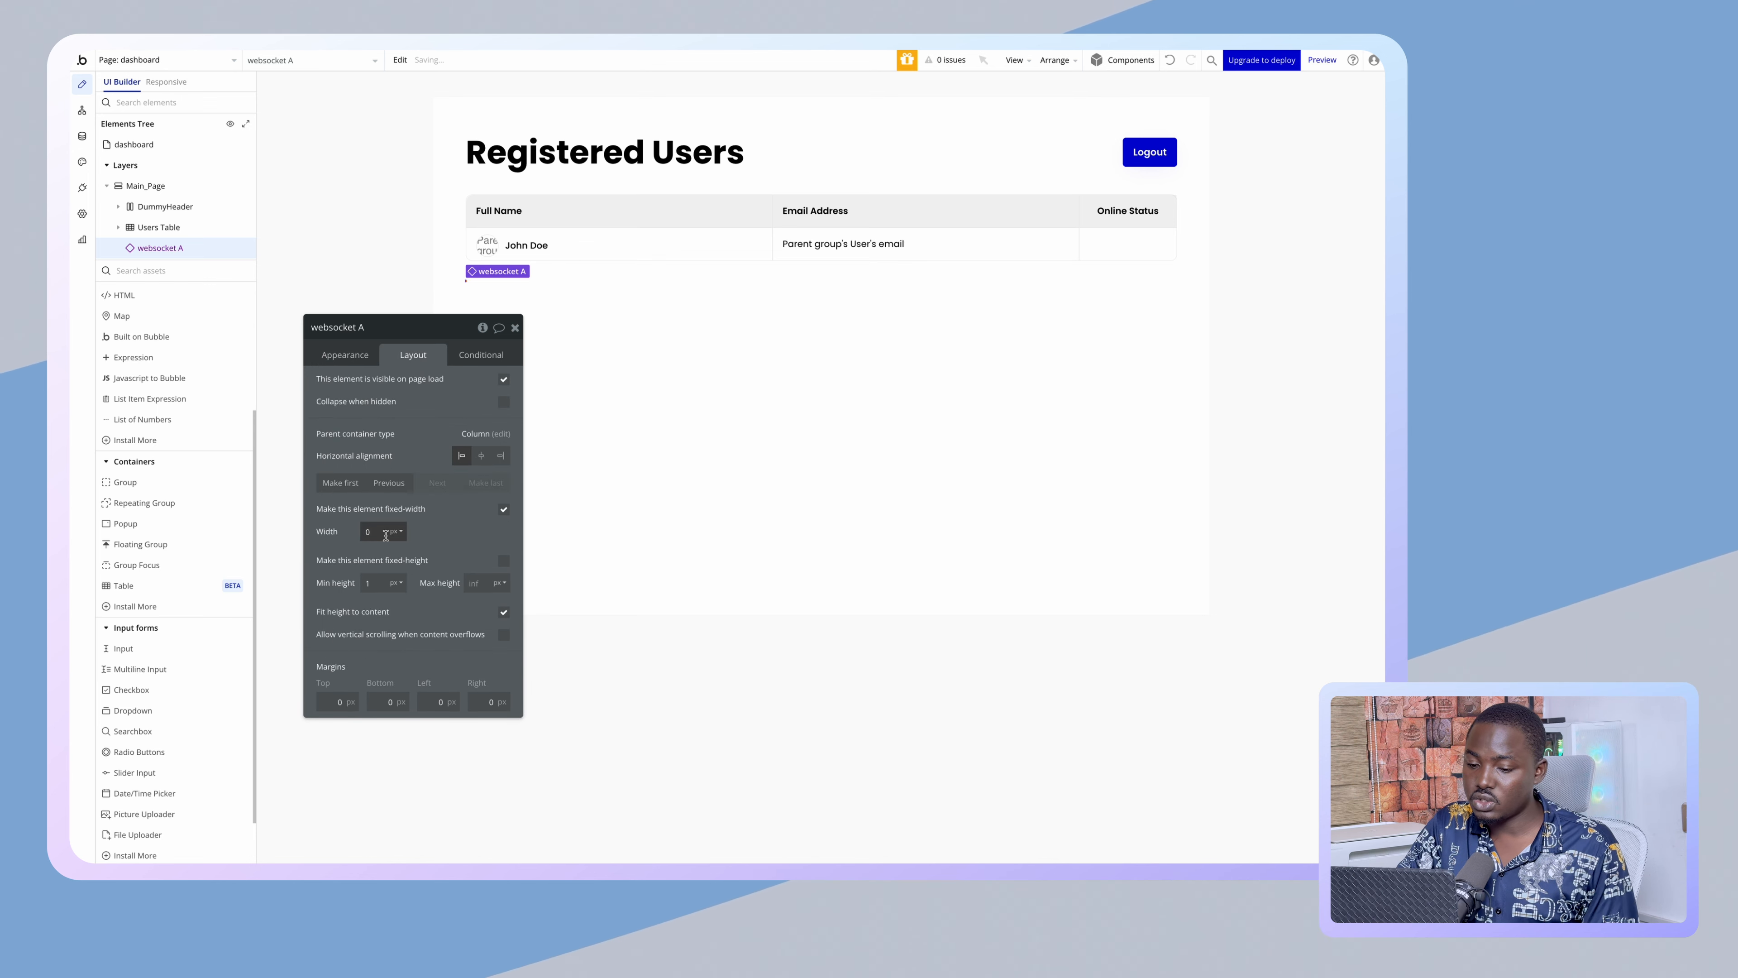
pyautogui.doubleClick(370, 532)
pyautogui.write('1')
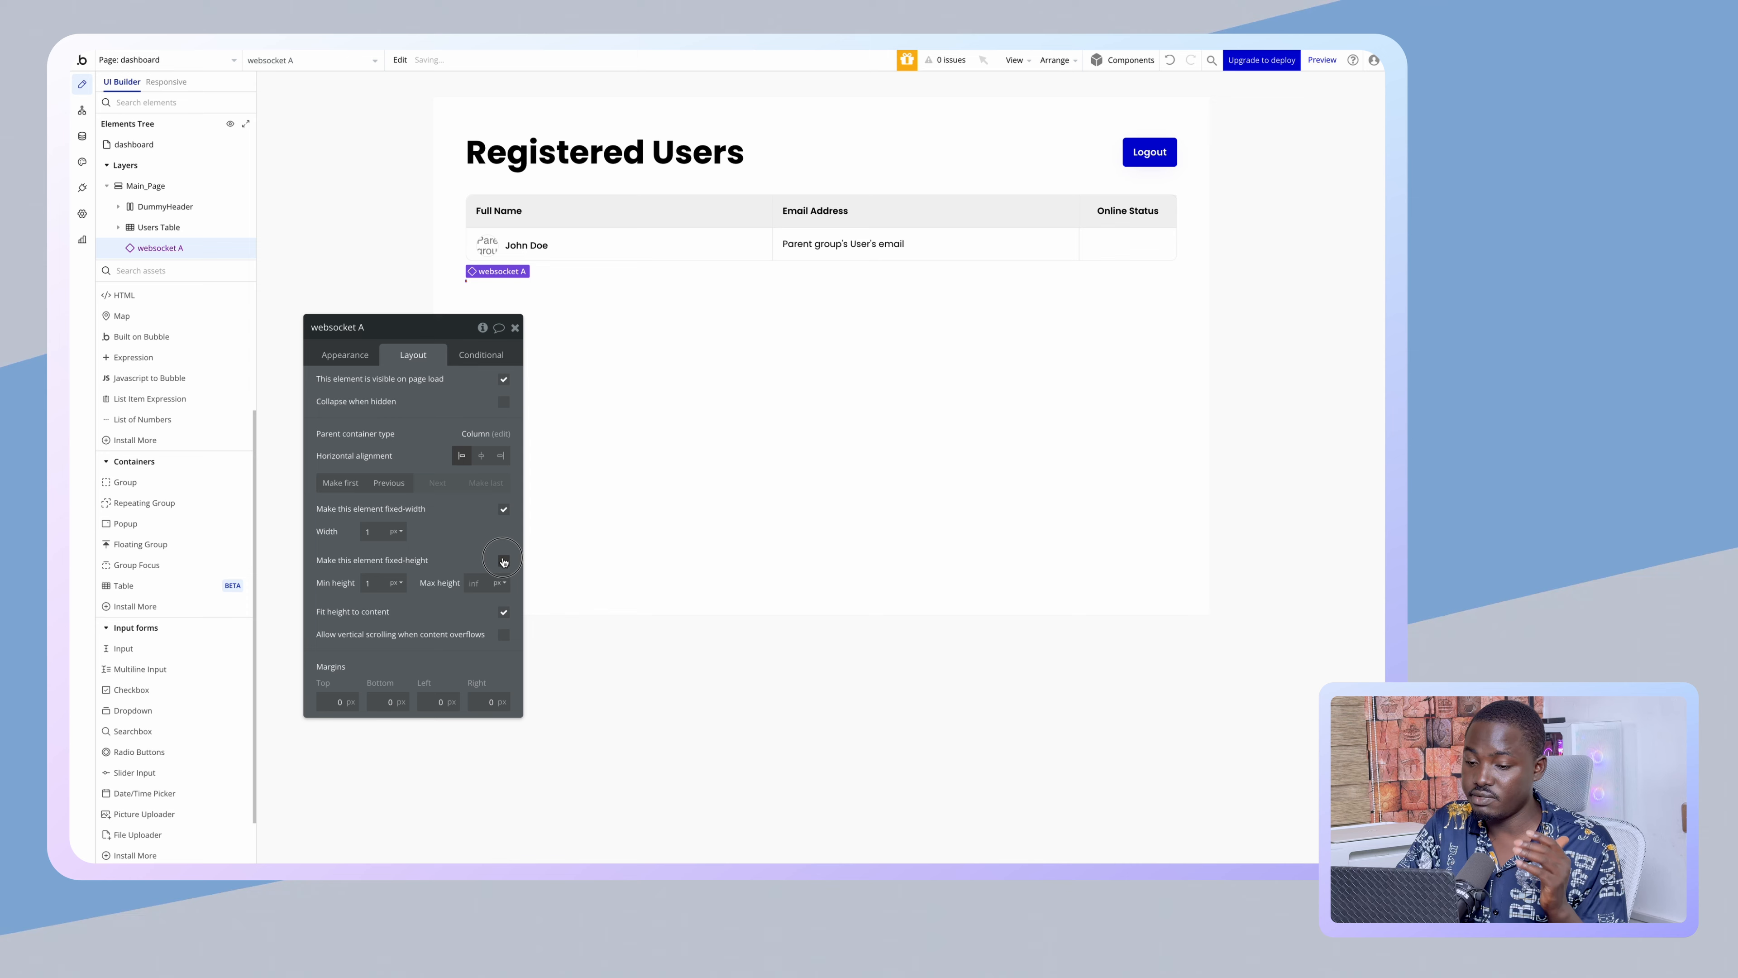
pyautogui.click(503, 560)
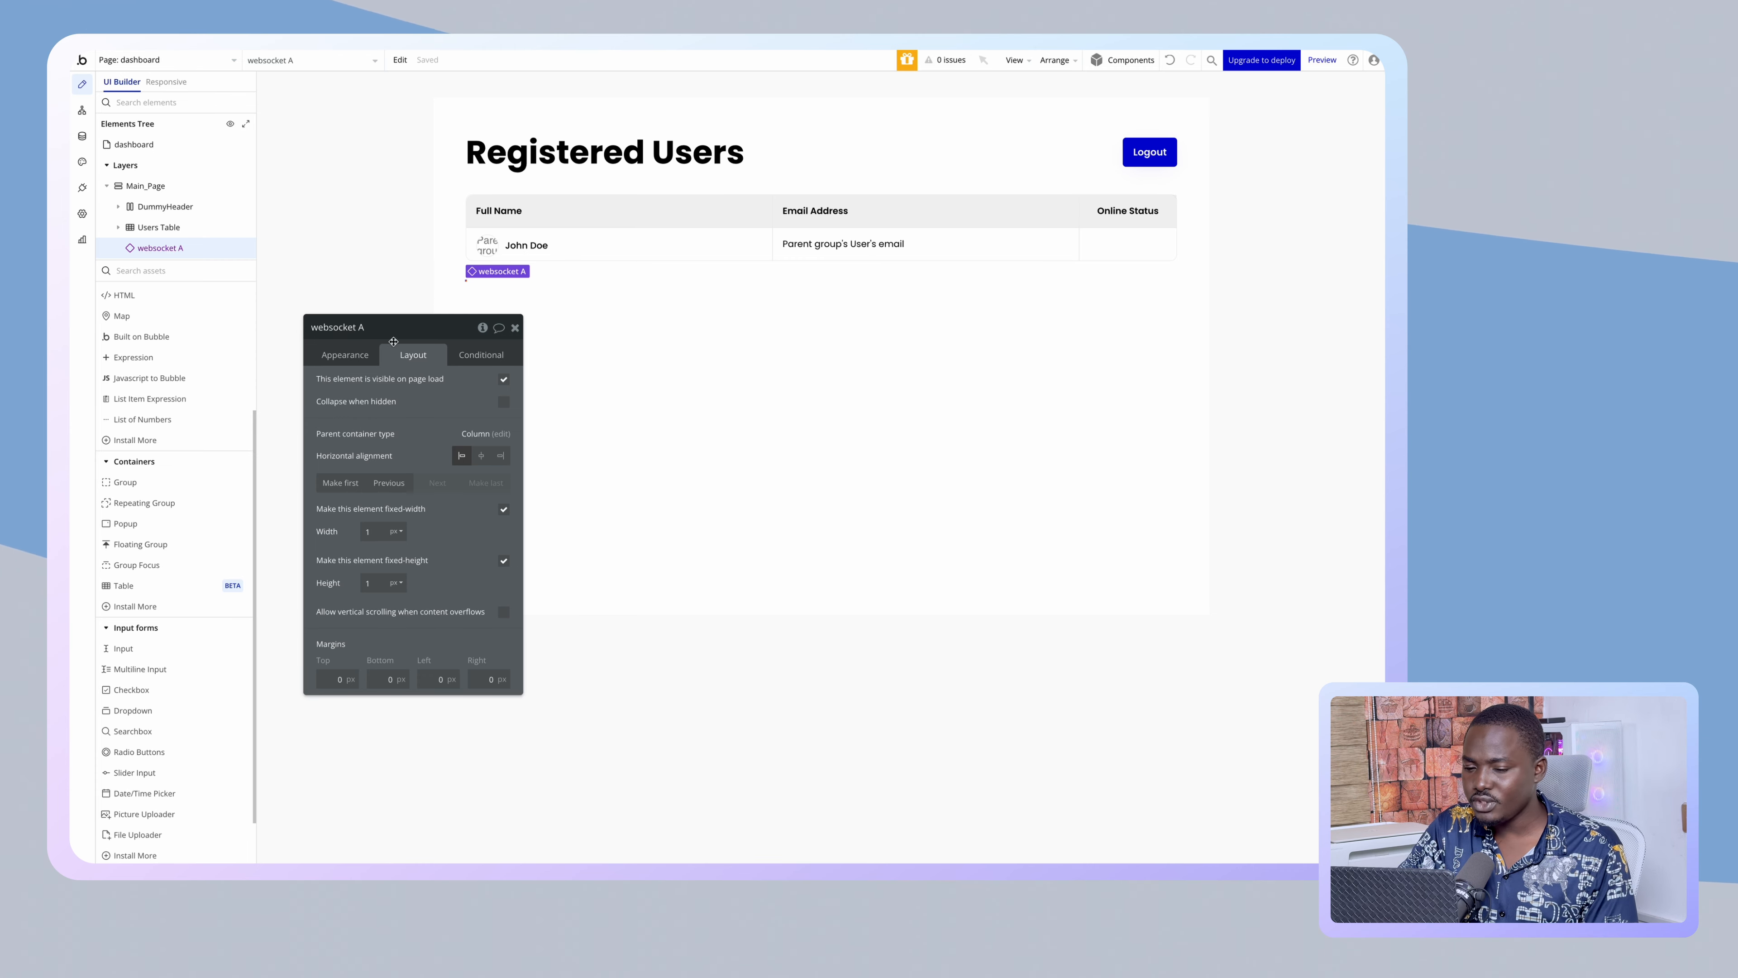
pyautogui.click(346, 353)
pyautogui.click(361, 432)
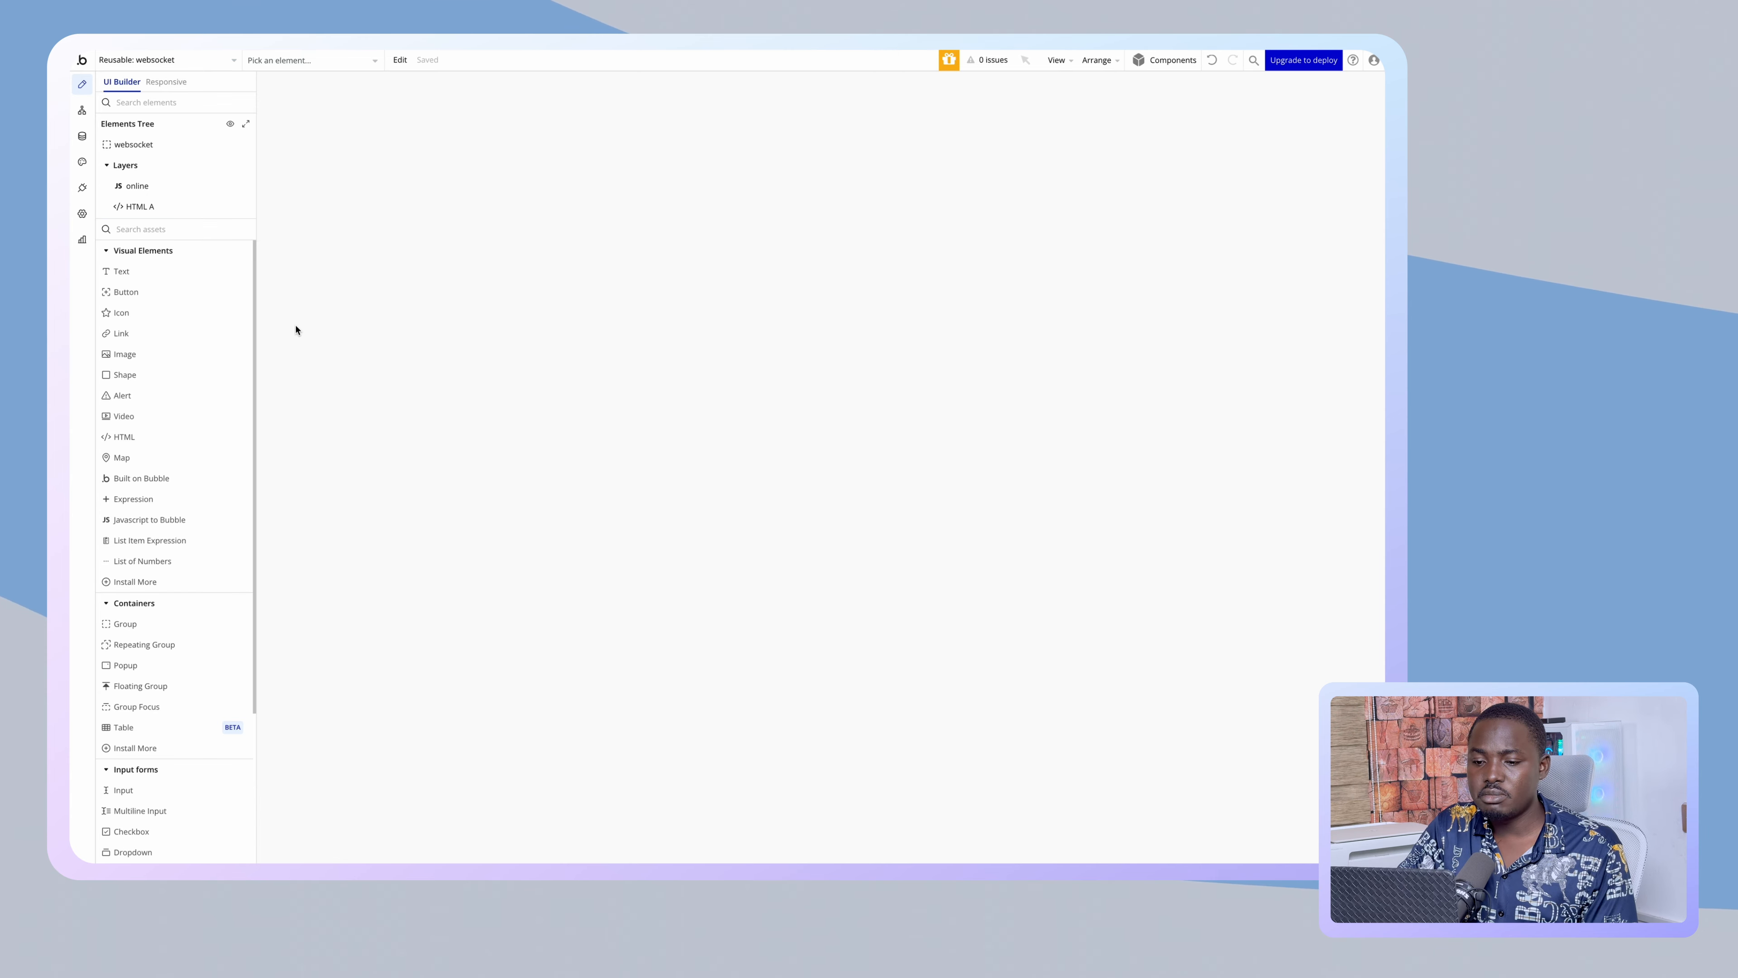
# - Select HTML A and scroll through its Ably script
pyautogui.click(132, 207)
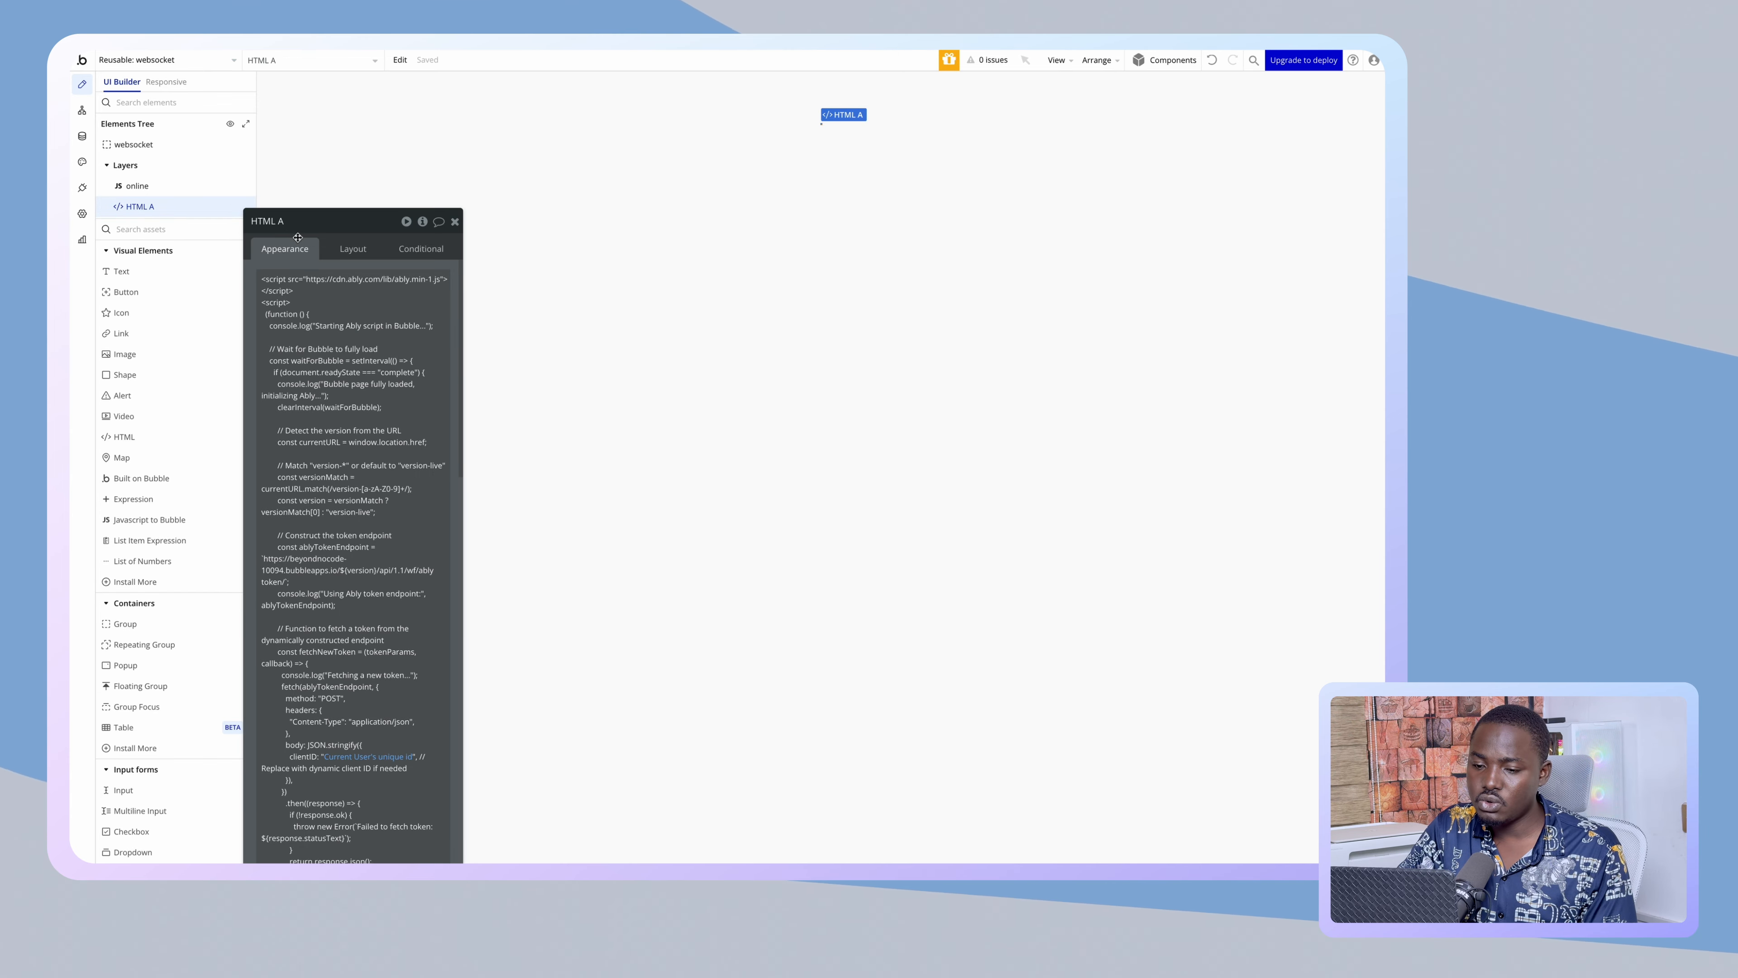
pyautogui.moveTo(298, 237); pyautogui.dragTo(361, 98)
pyautogui.scroll(-5, 384, 335)
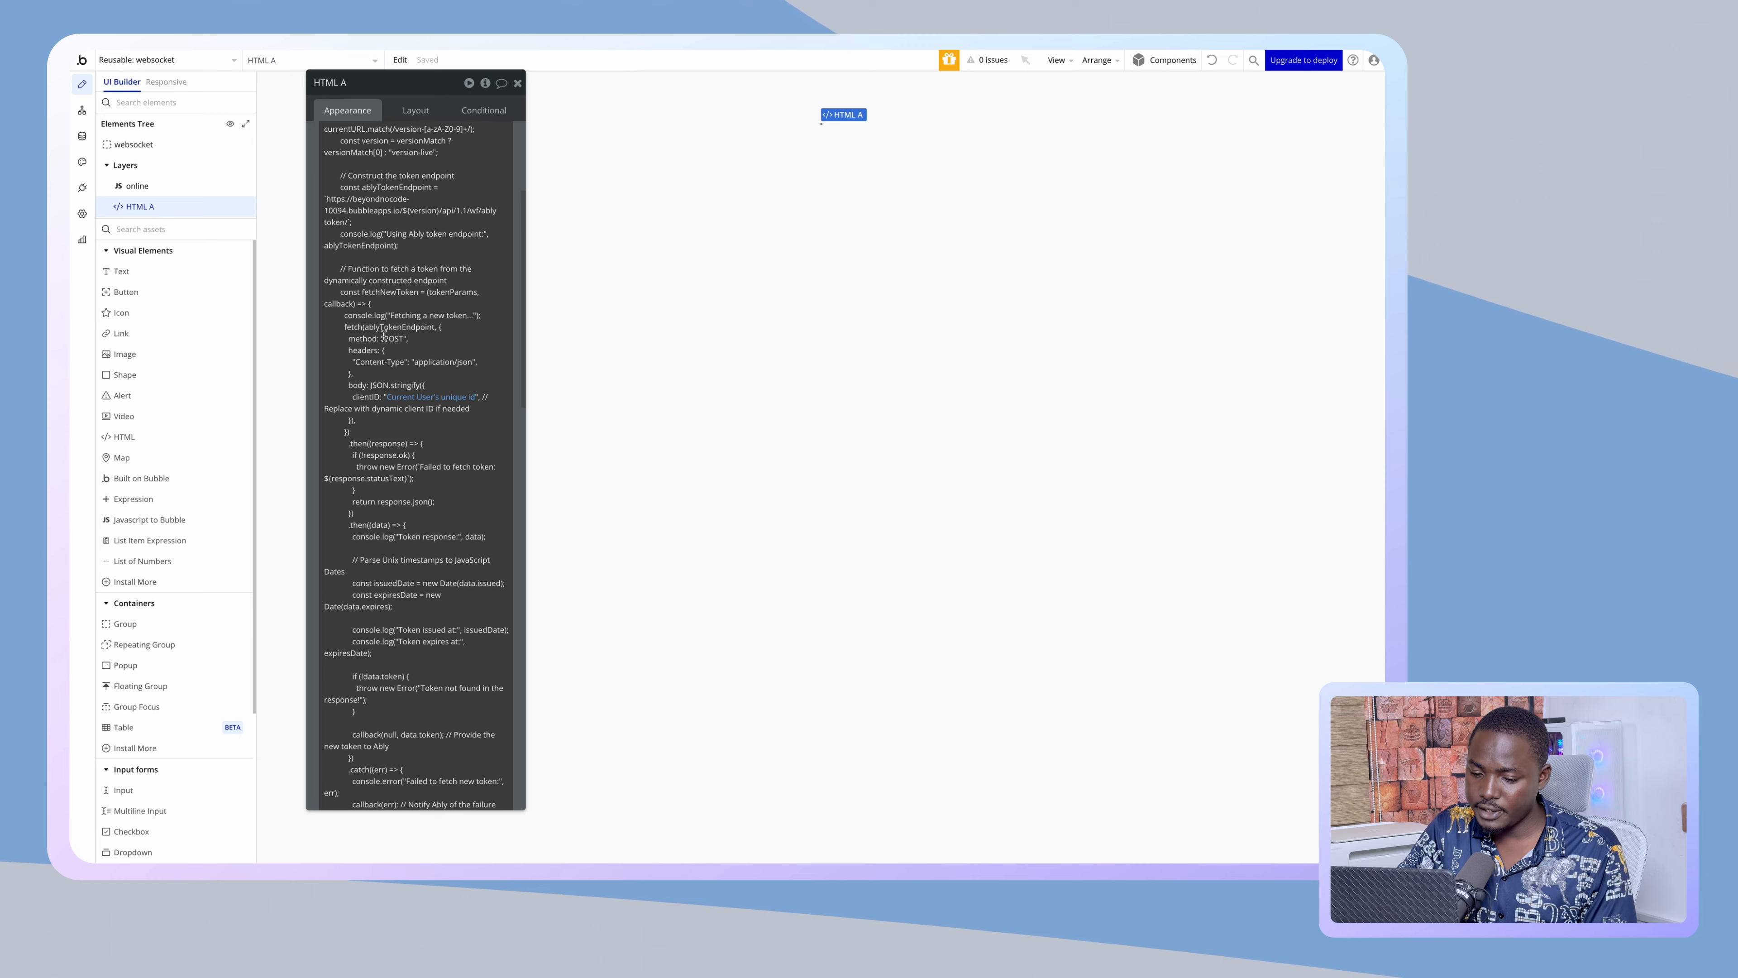
pyautogui.scroll(-10, 384, 335)
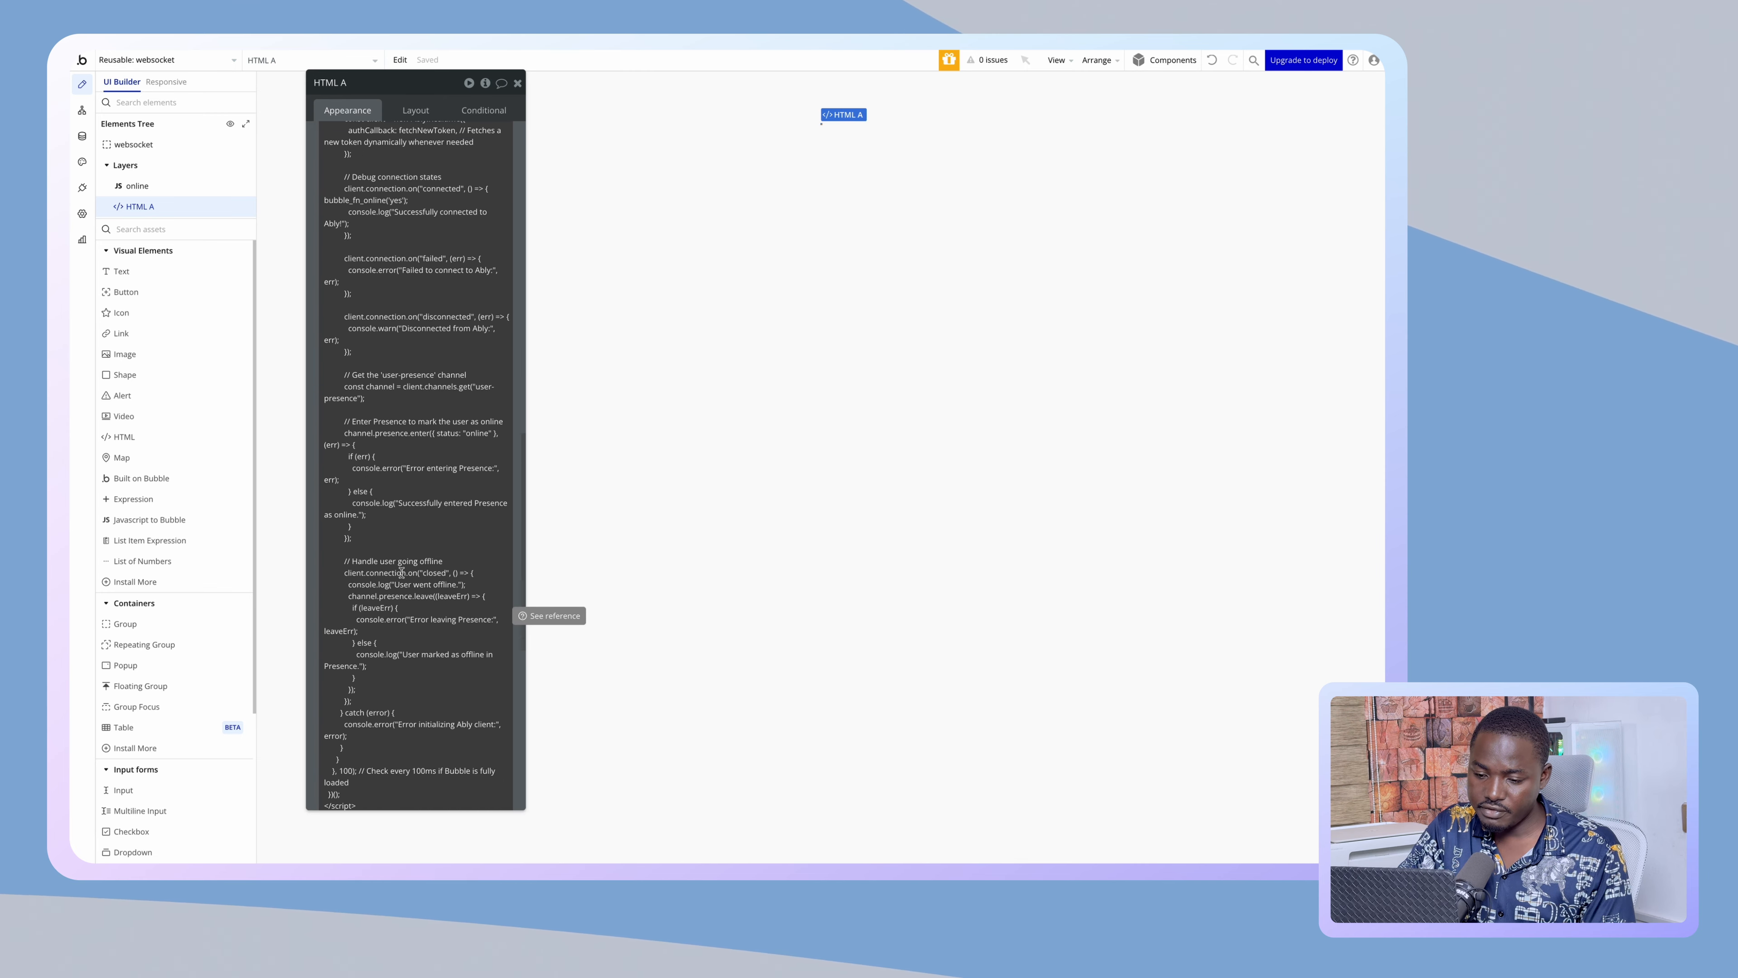
pyautogui.scroll(-5, 401, 573)
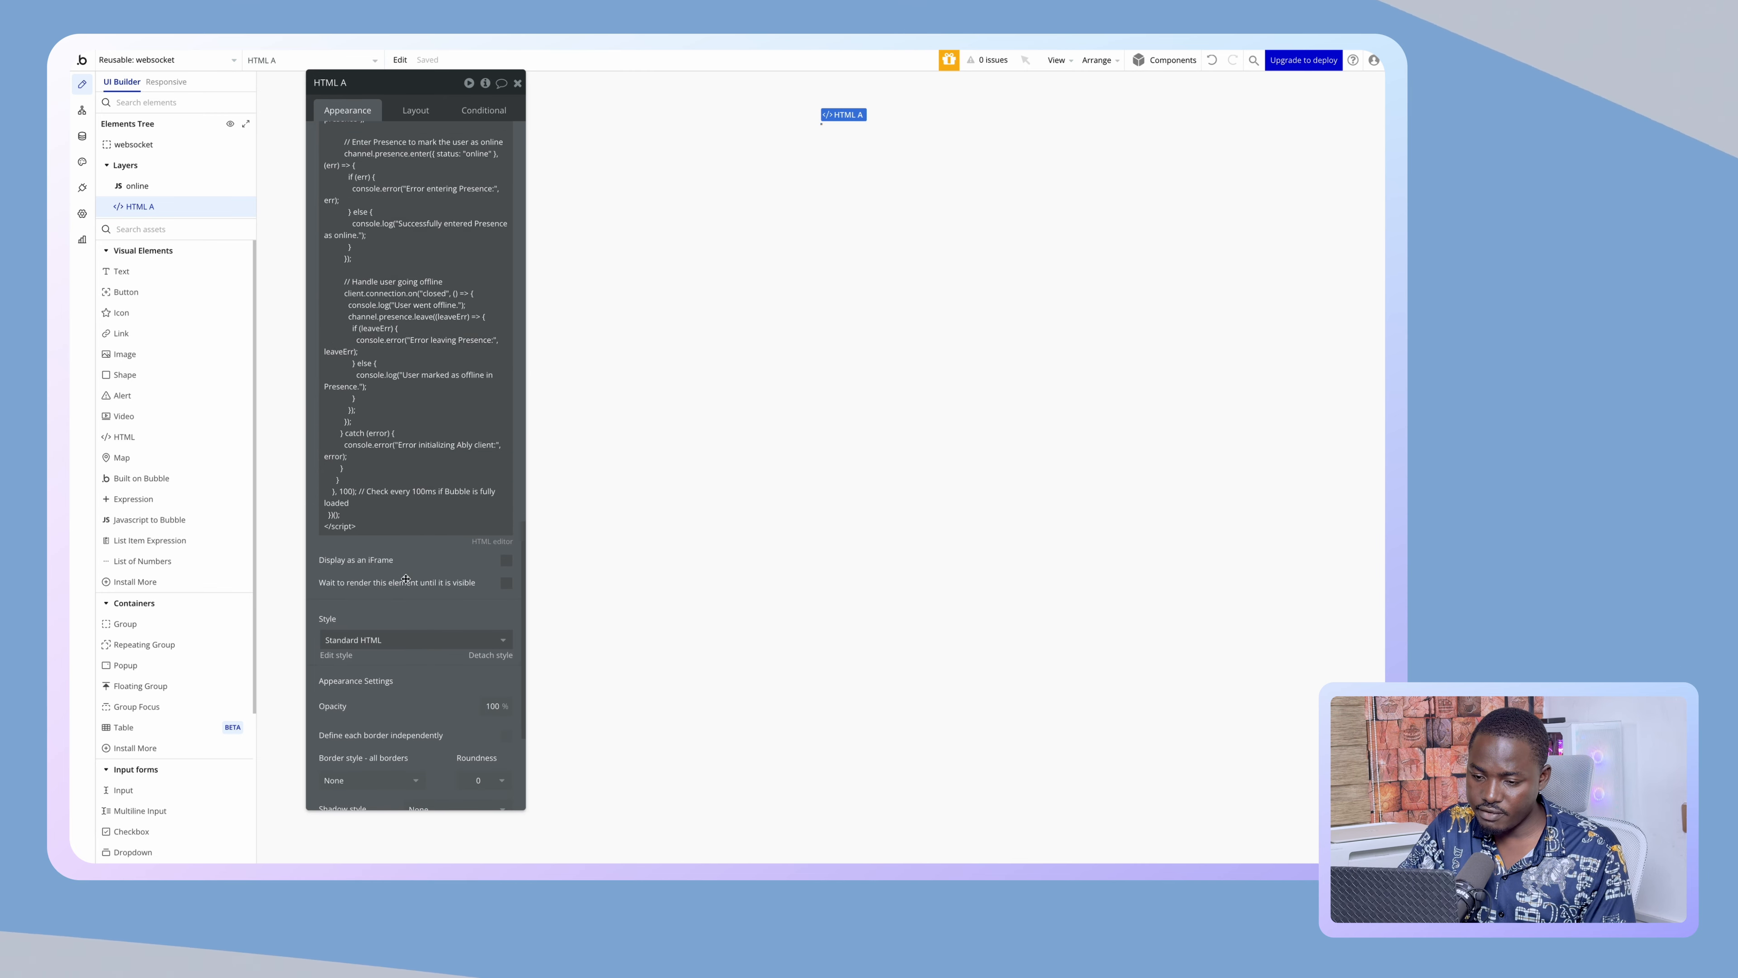
pyautogui.scroll(2, 403, 335)
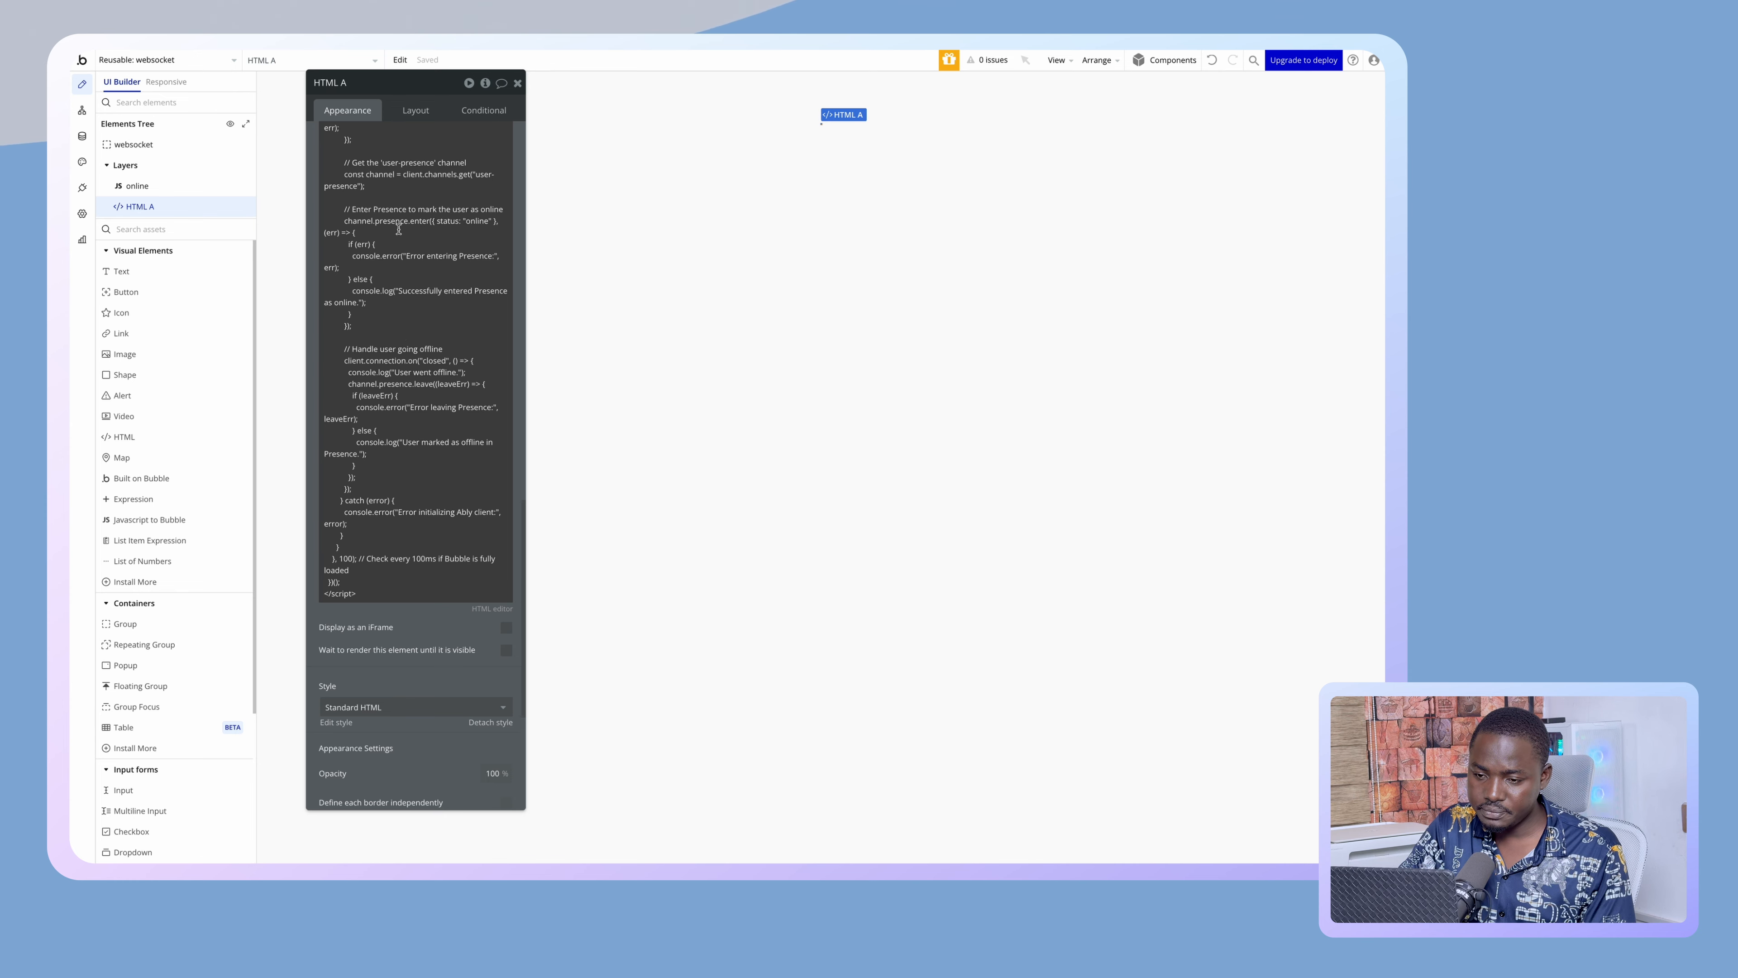
pyautogui.scroll(3, 398, 230)
# - Check the bubble_fn_online('yes') call in the full HTML editor, then go to the reusable's workflows
pyautogui.click(487, 746)
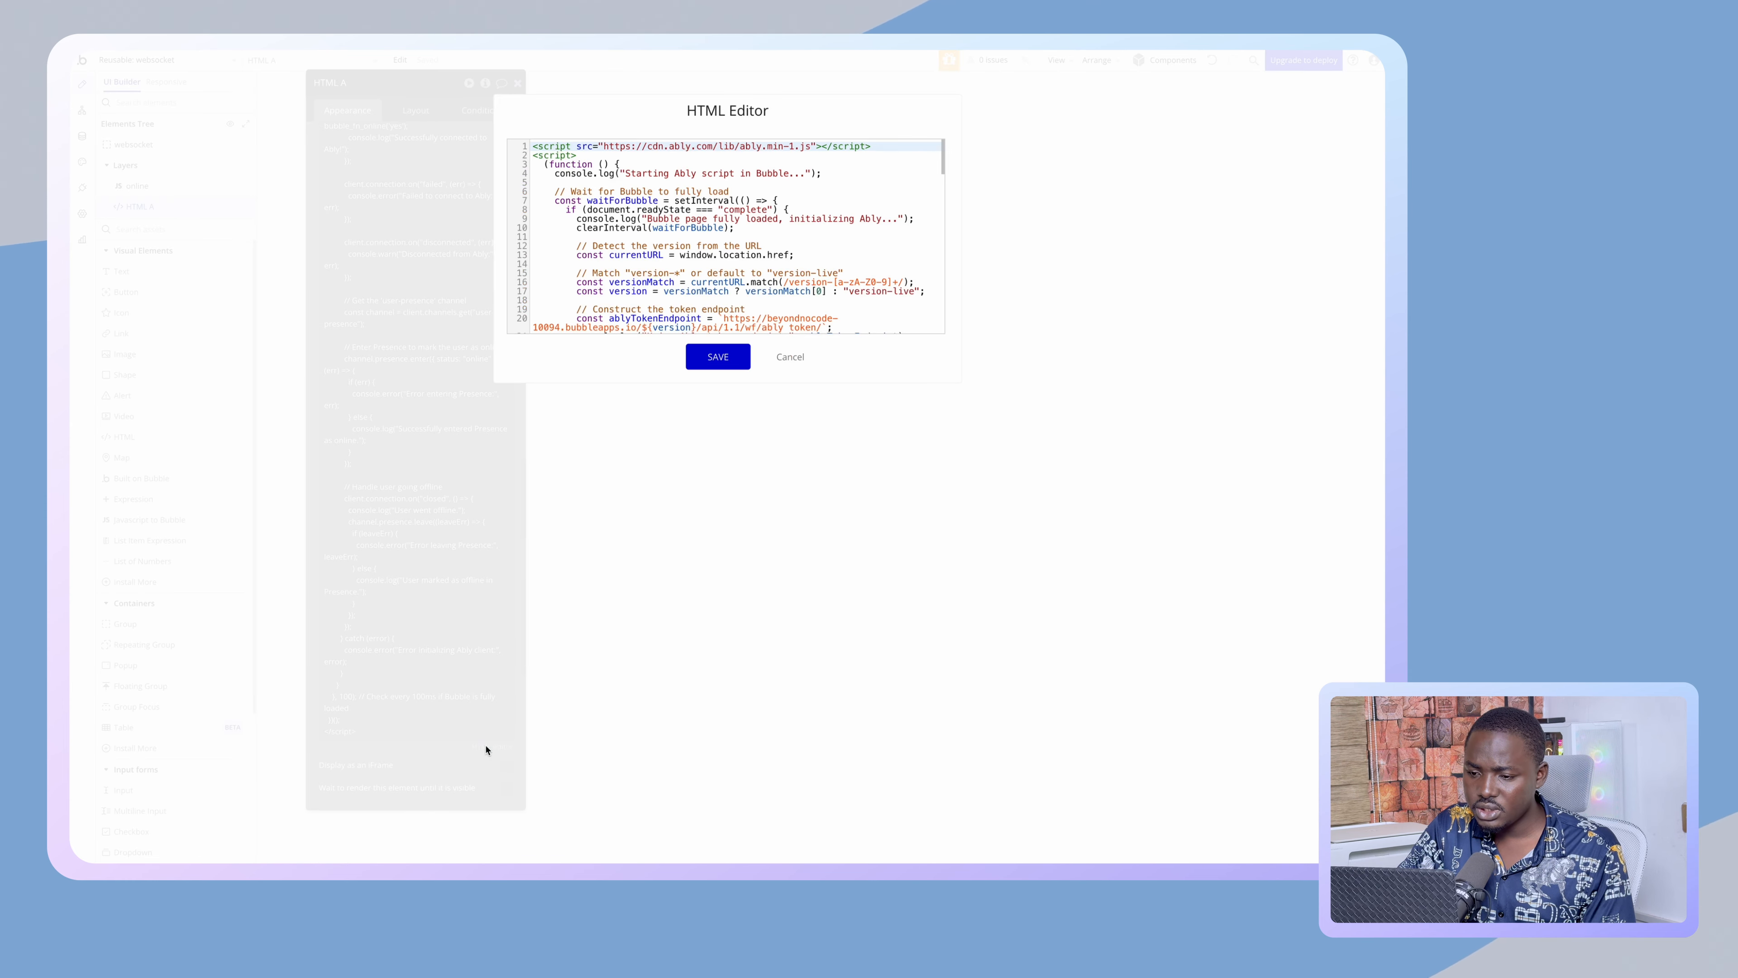
pyautogui.scroll(-15, 668, 200)
pyautogui.scroll(5, 616, 268)
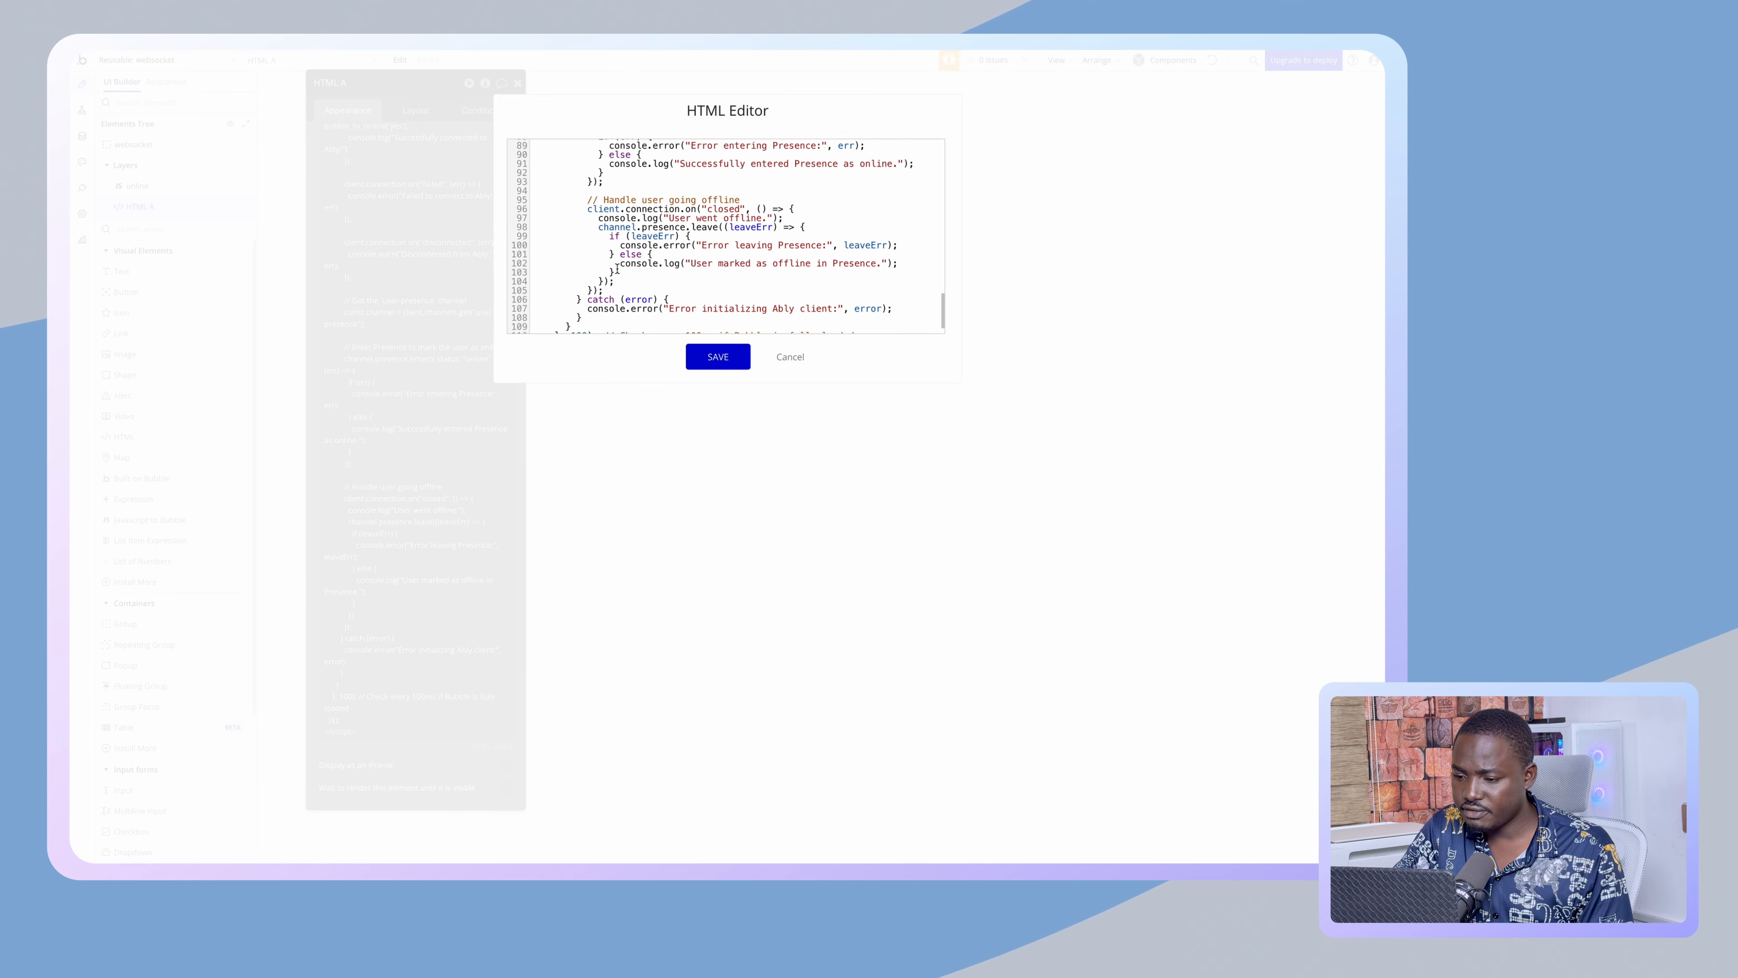
pyautogui.scroll(6, 617, 269)
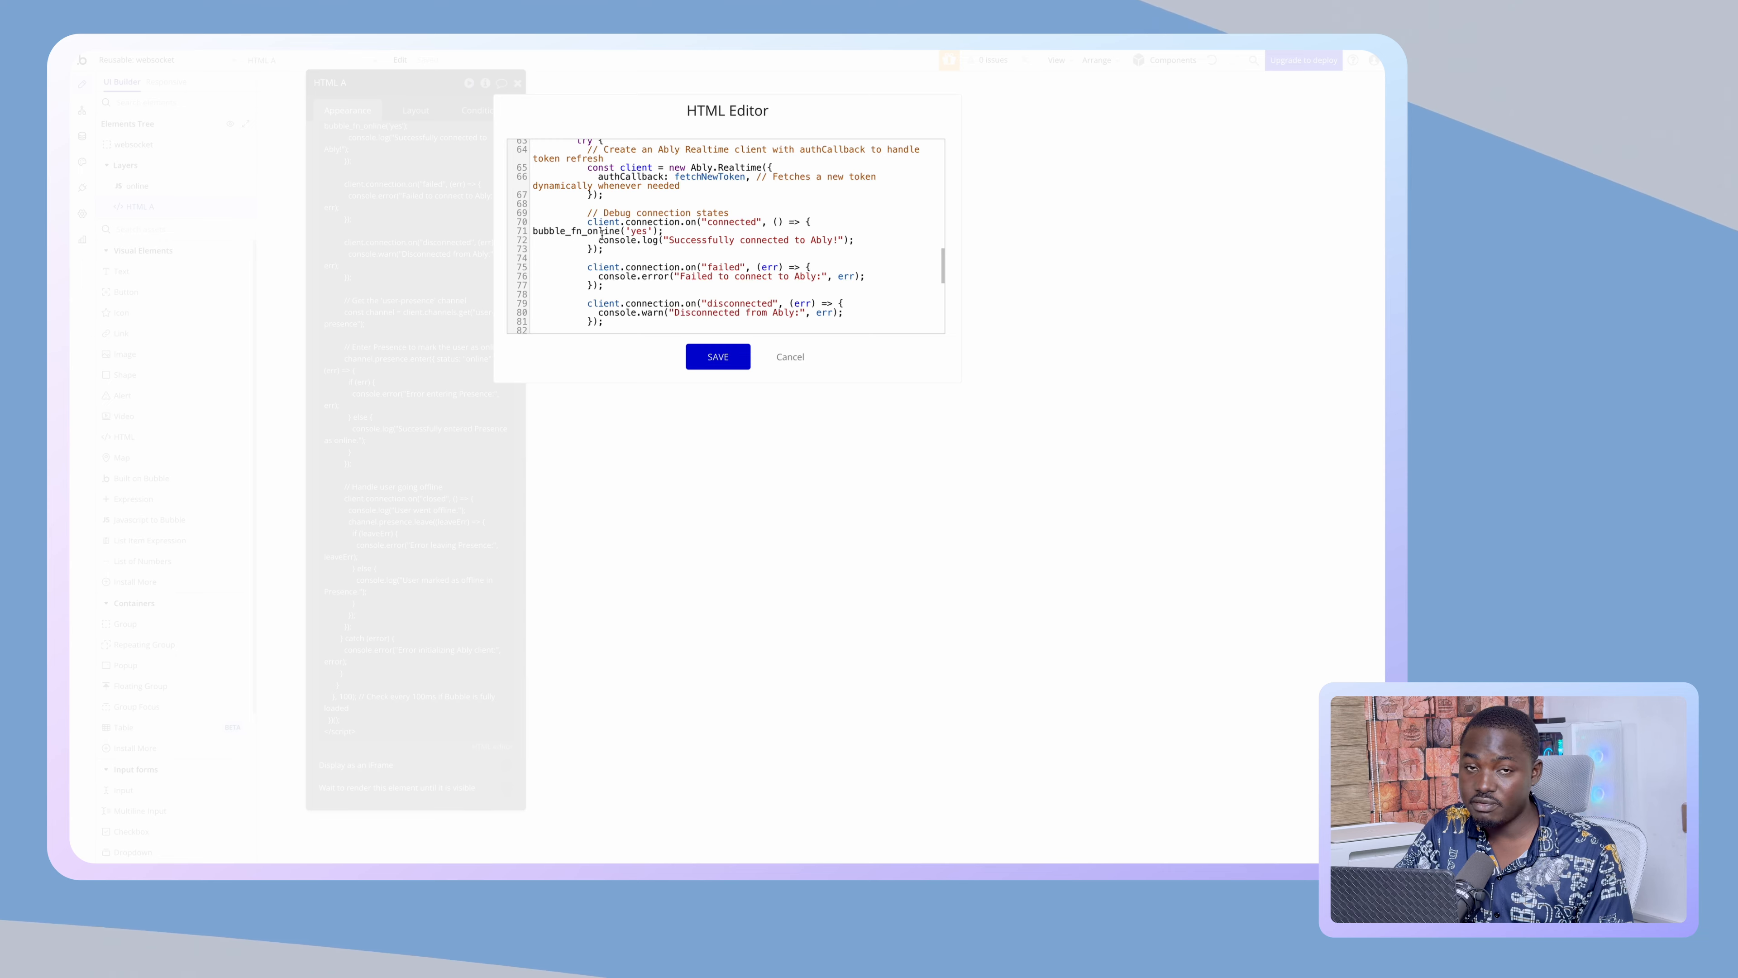
pyautogui.click(790, 357)
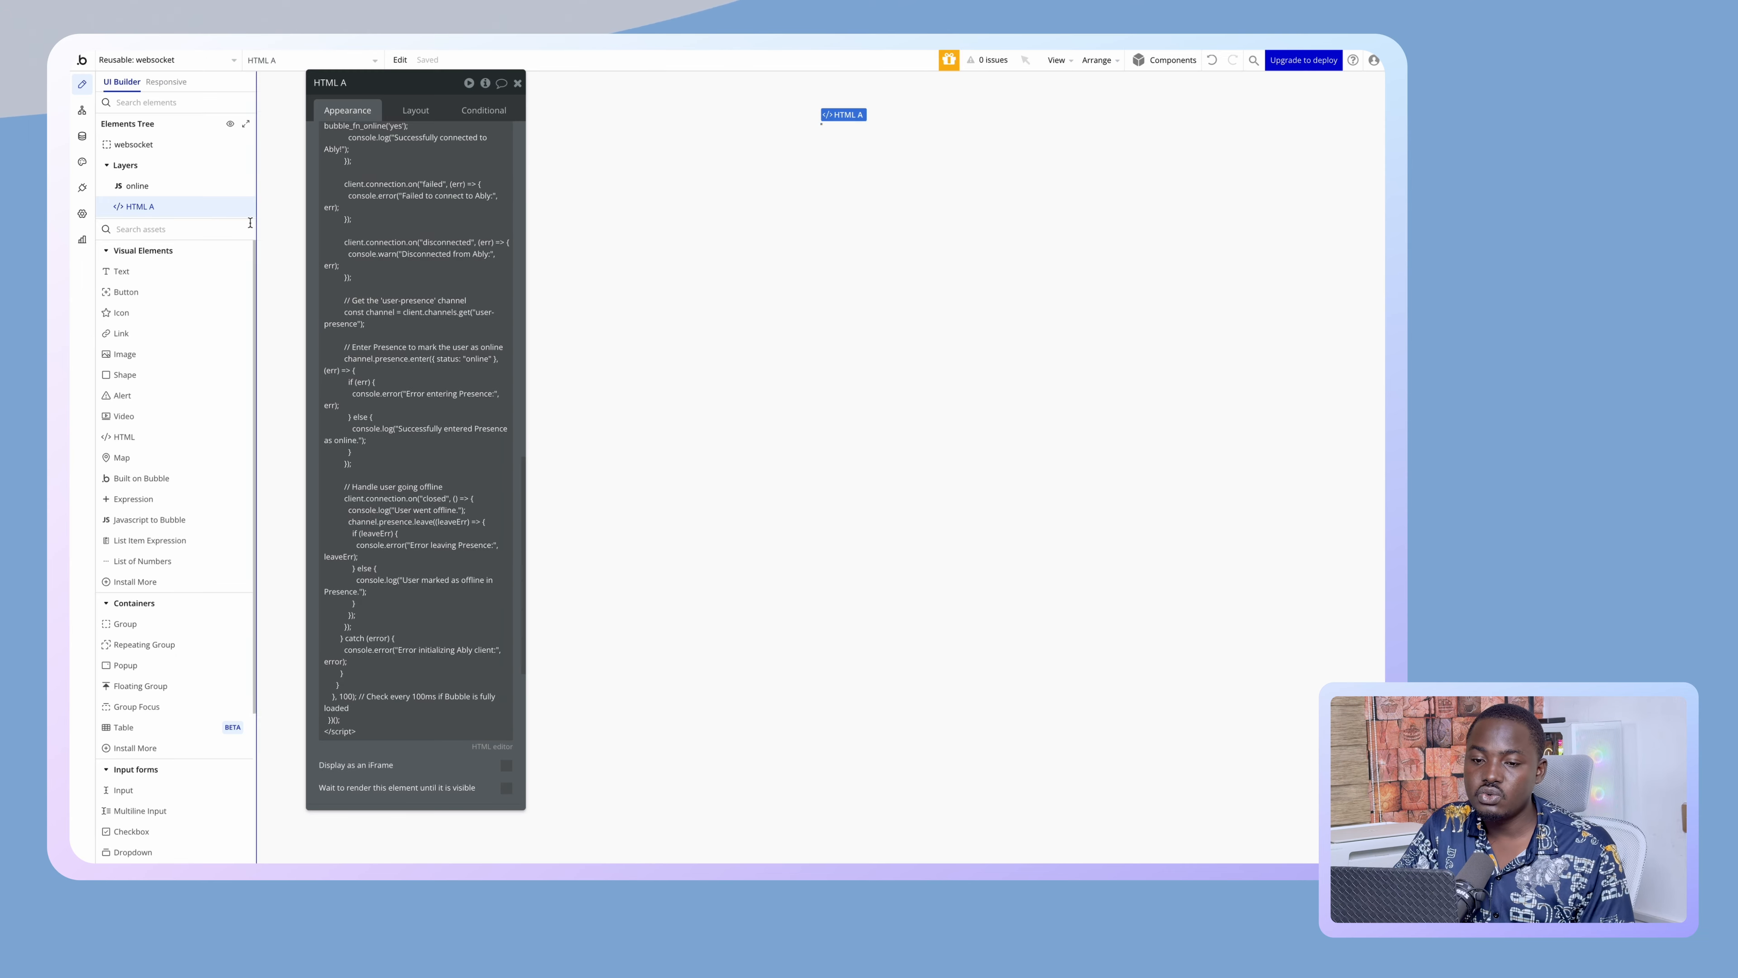
pyautogui.click(83, 112)
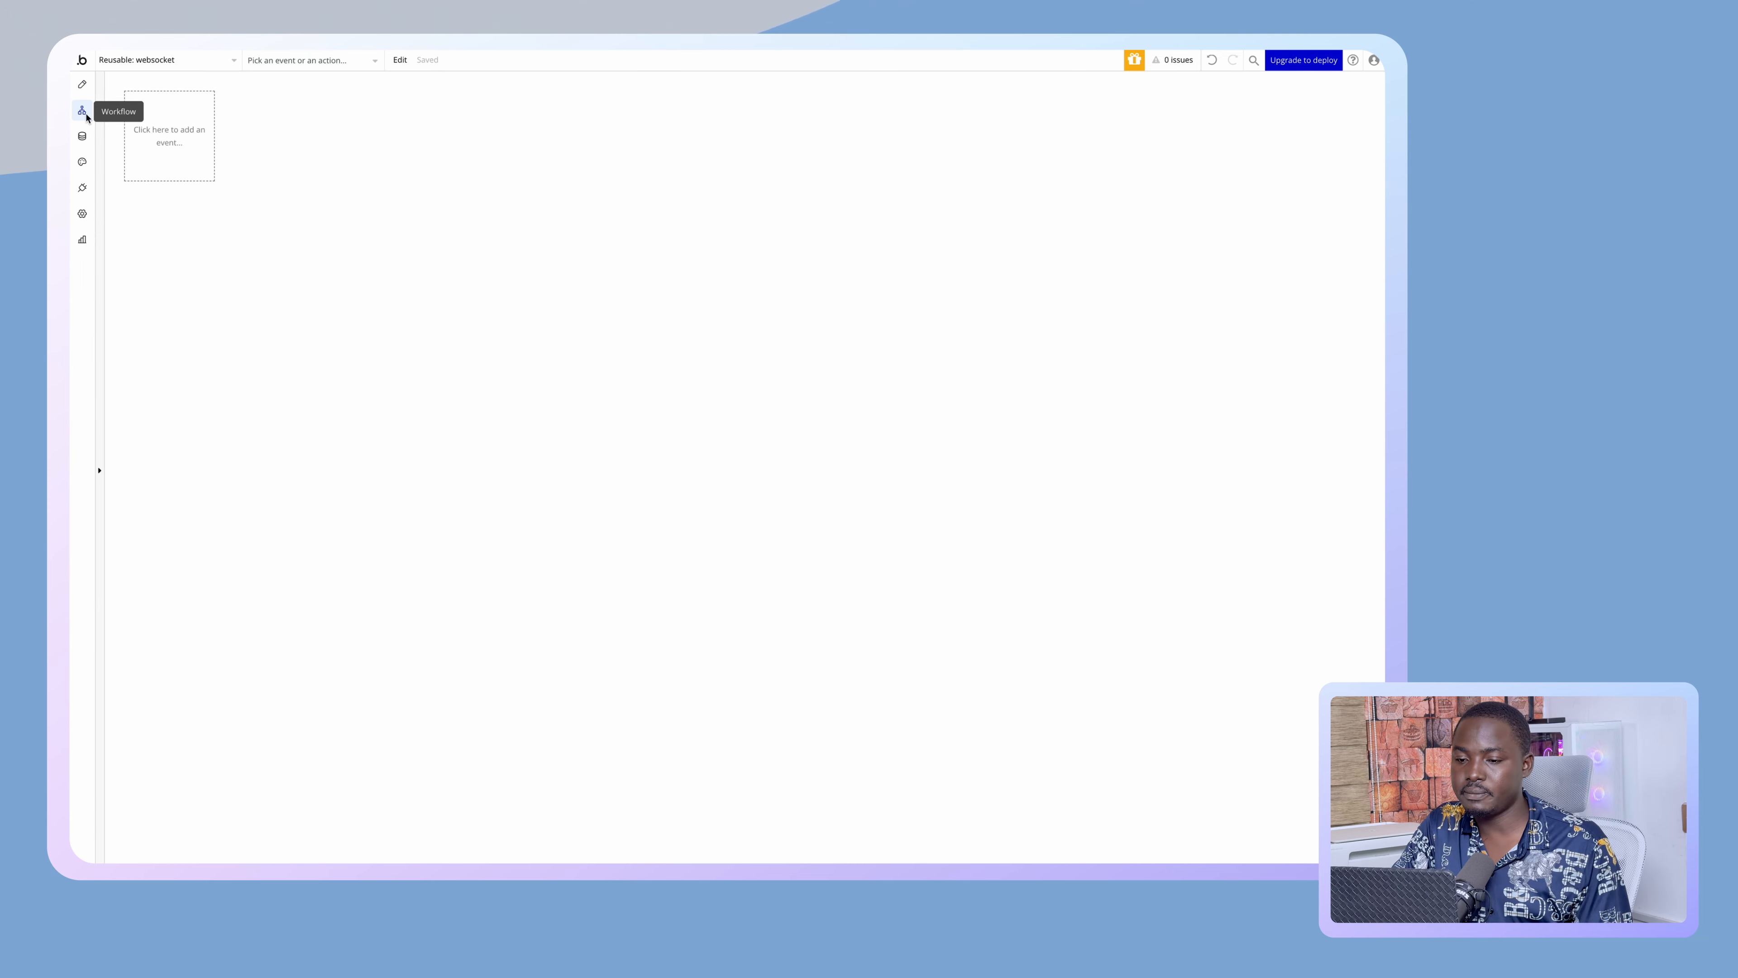
# - Add a JavaScript-to-Bubble event tied to the online element
pyautogui.click(171, 109)
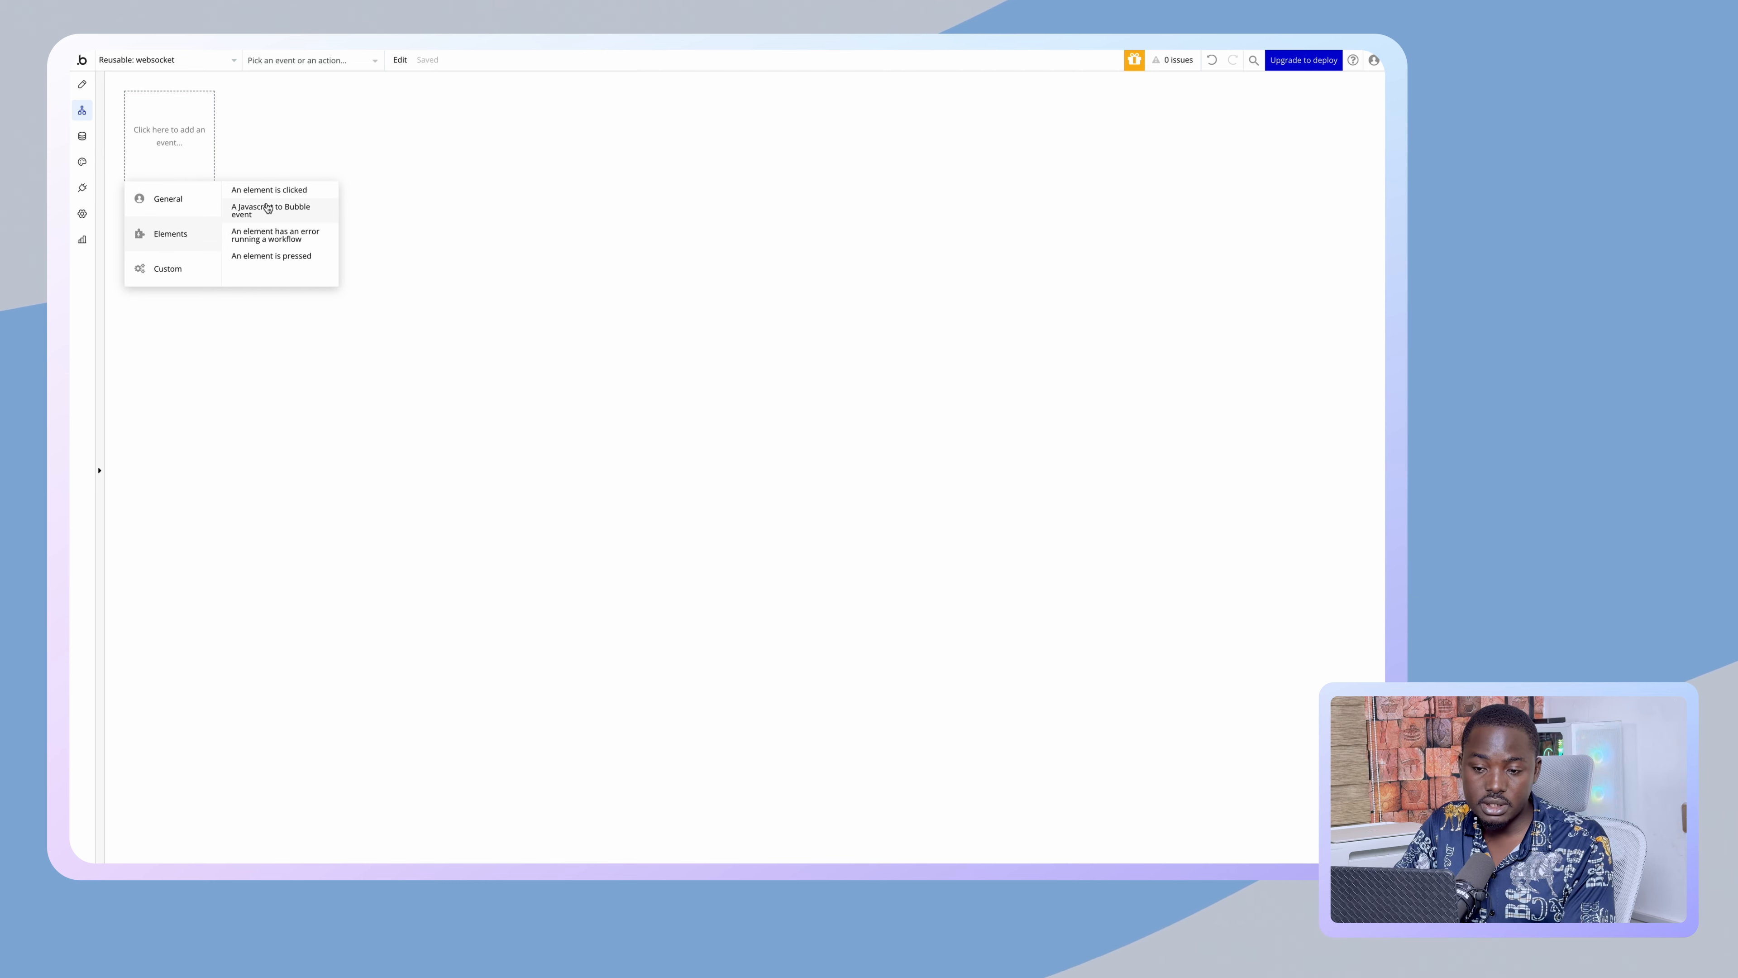
pyautogui.click(272, 204)
pyautogui.click(438, 115)
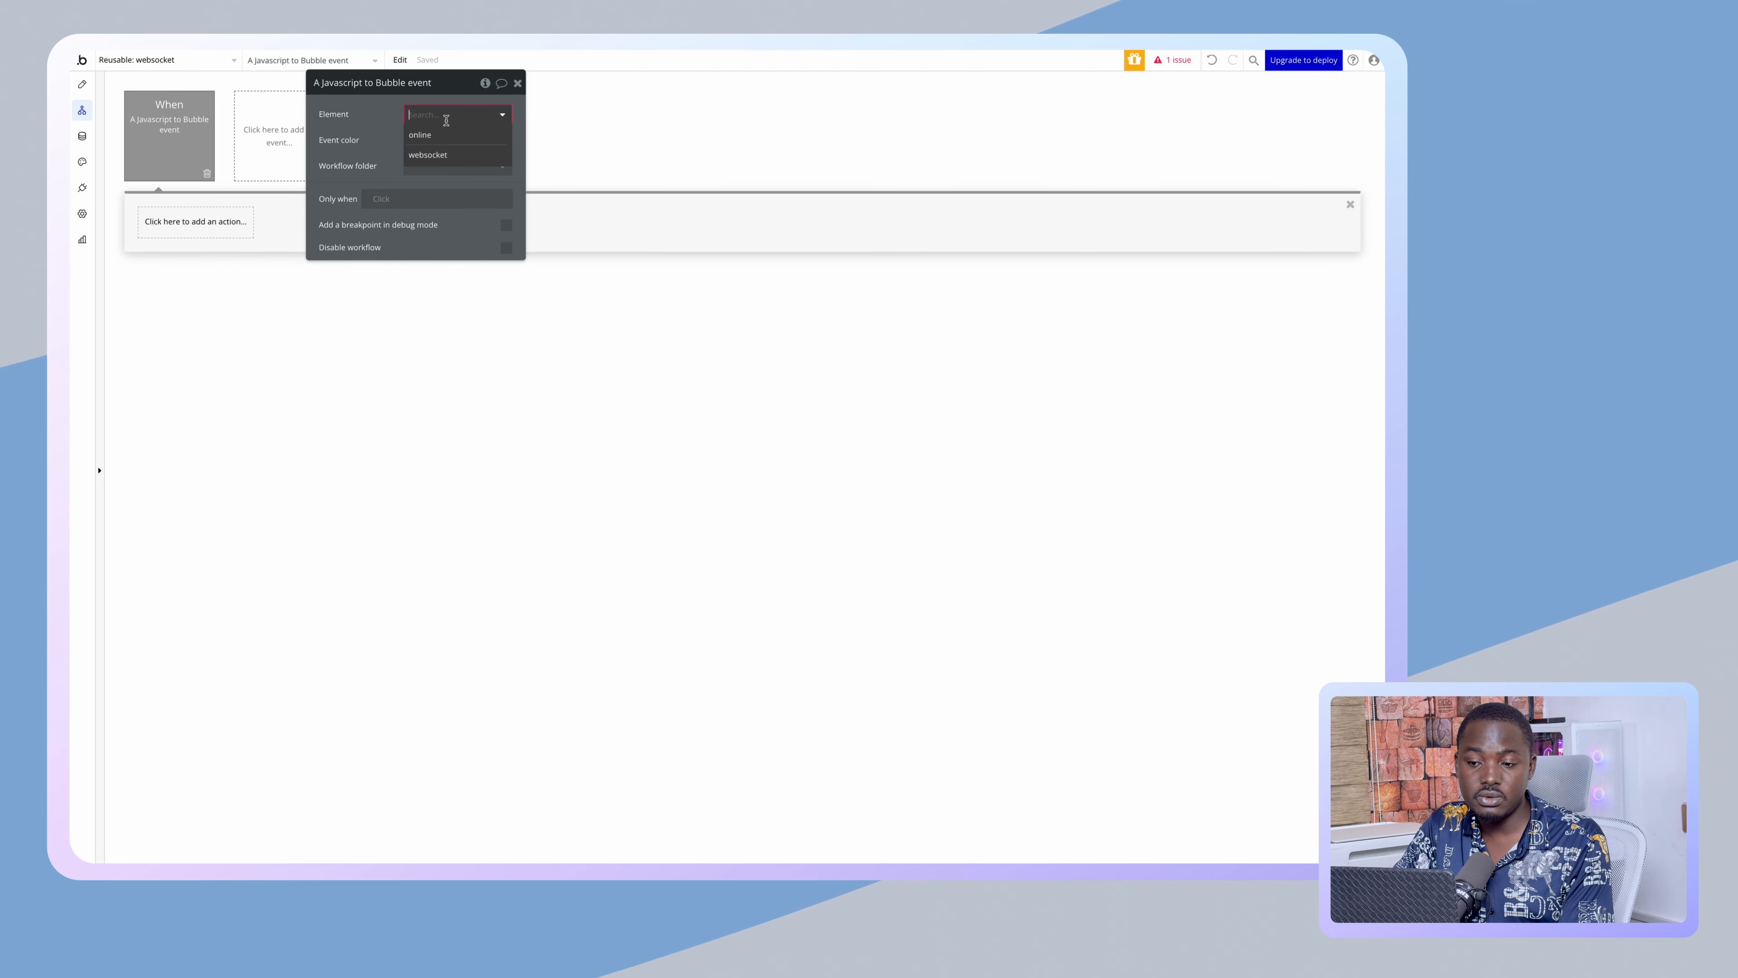
pyautogui.click(431, 143)
pyautogui.moveTo(370, 148); pyautogui.dragTo(591, 266)
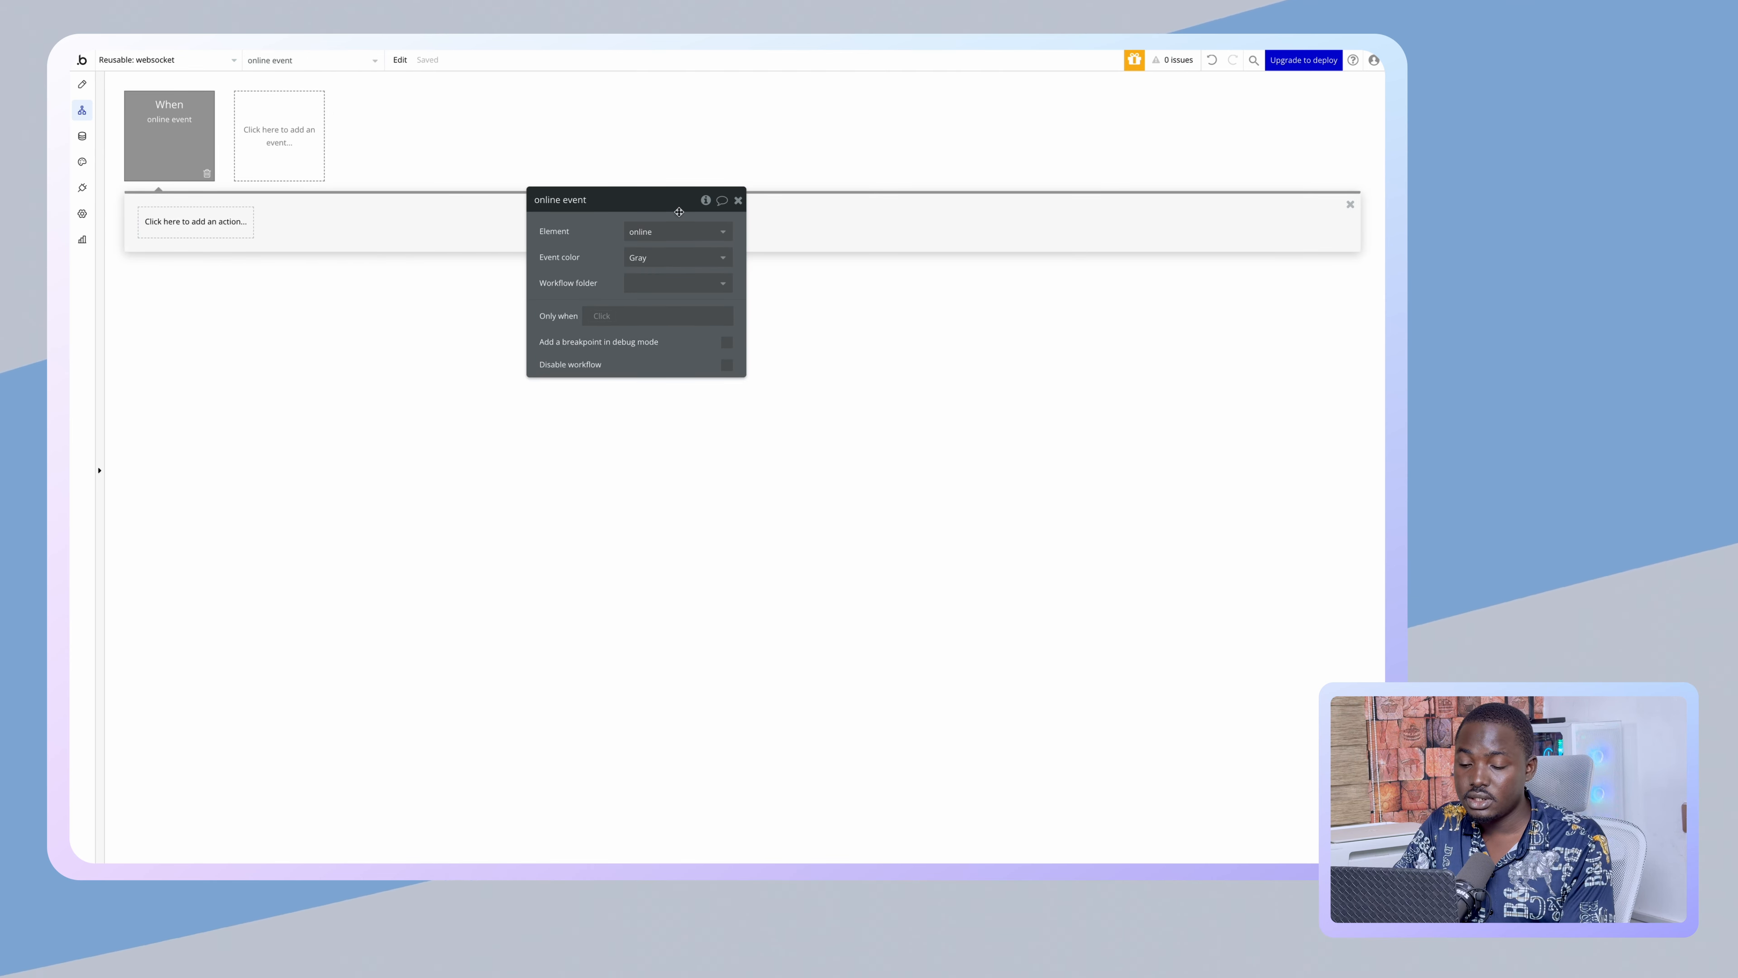
pyautogui.click(667, 231)
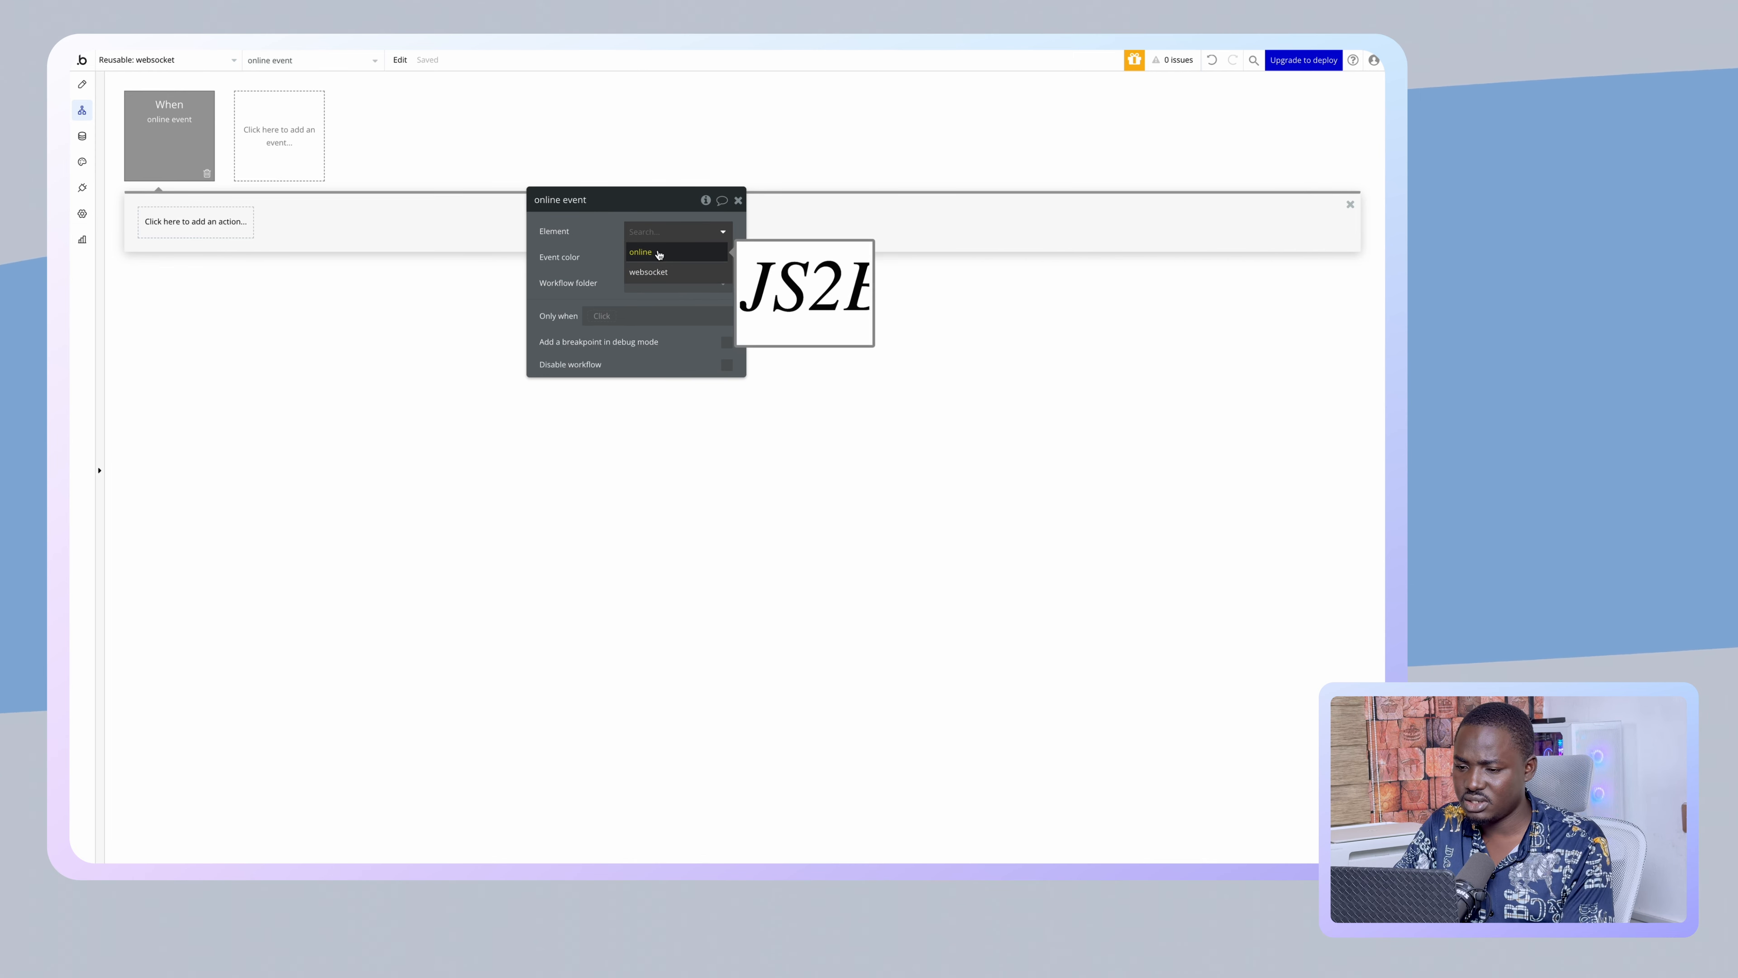
pyautogui.click(658, 255)
# - Make the event run only when This JavascripttoBubble's value is yes
pyautogui.click(603, 315)
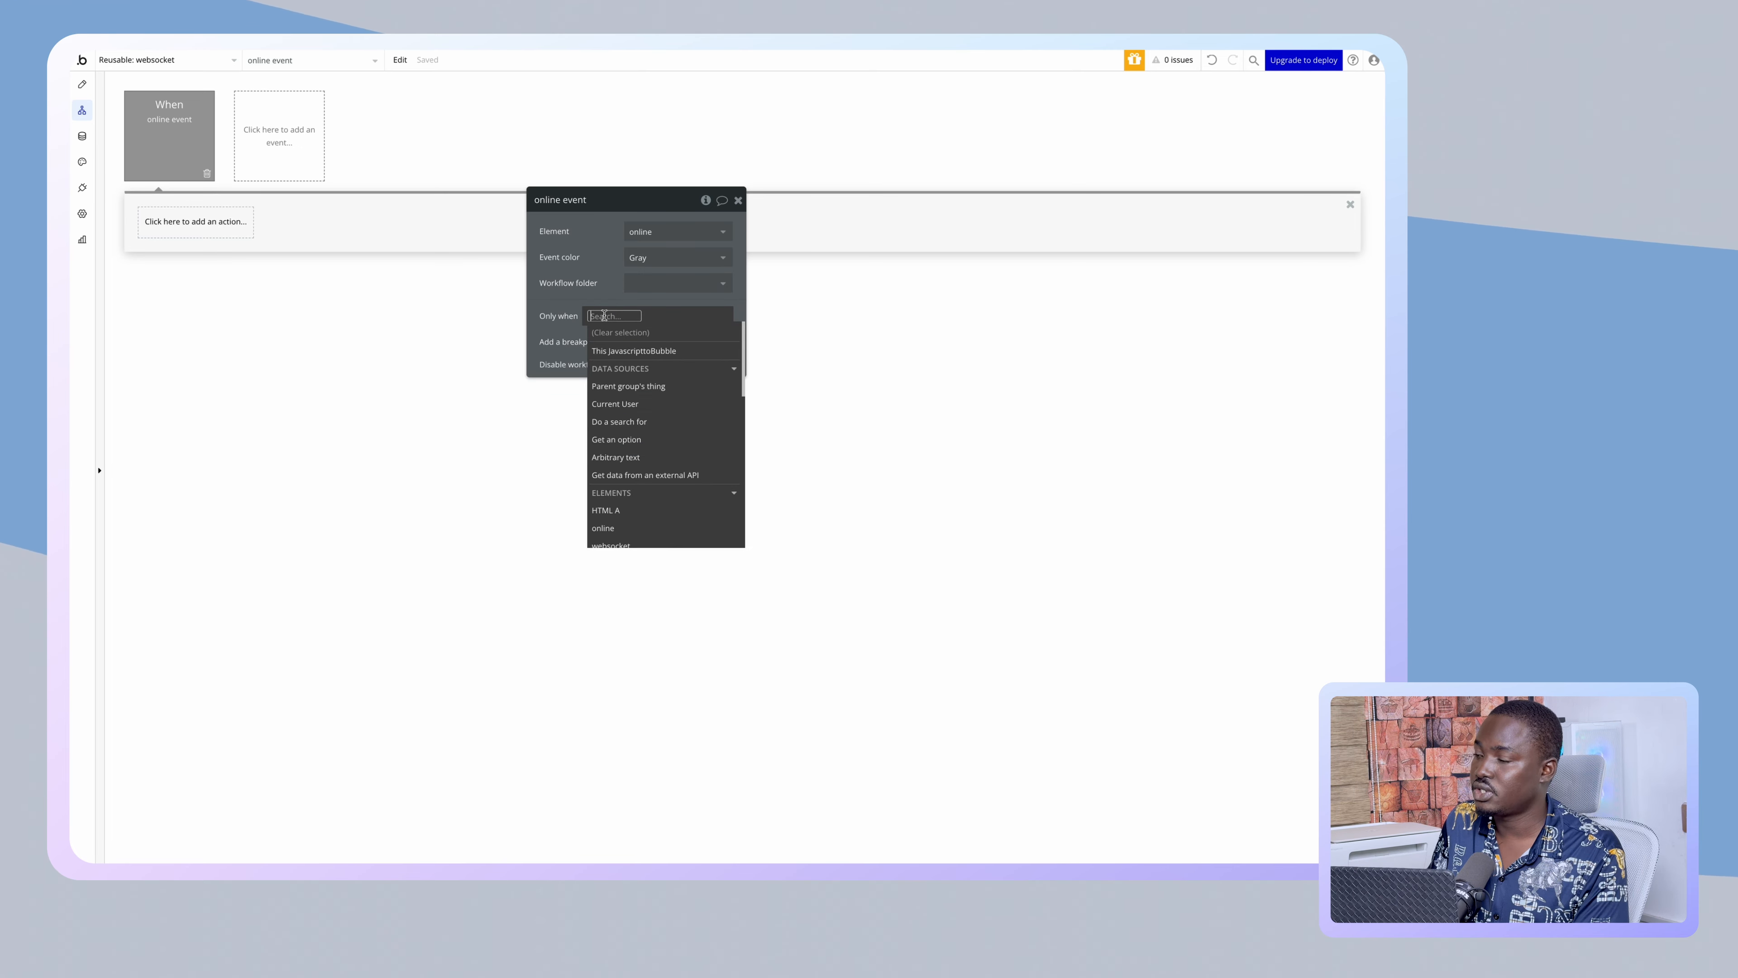
pyautogui.click(627, 347)
pyautogui.click(681, 349)
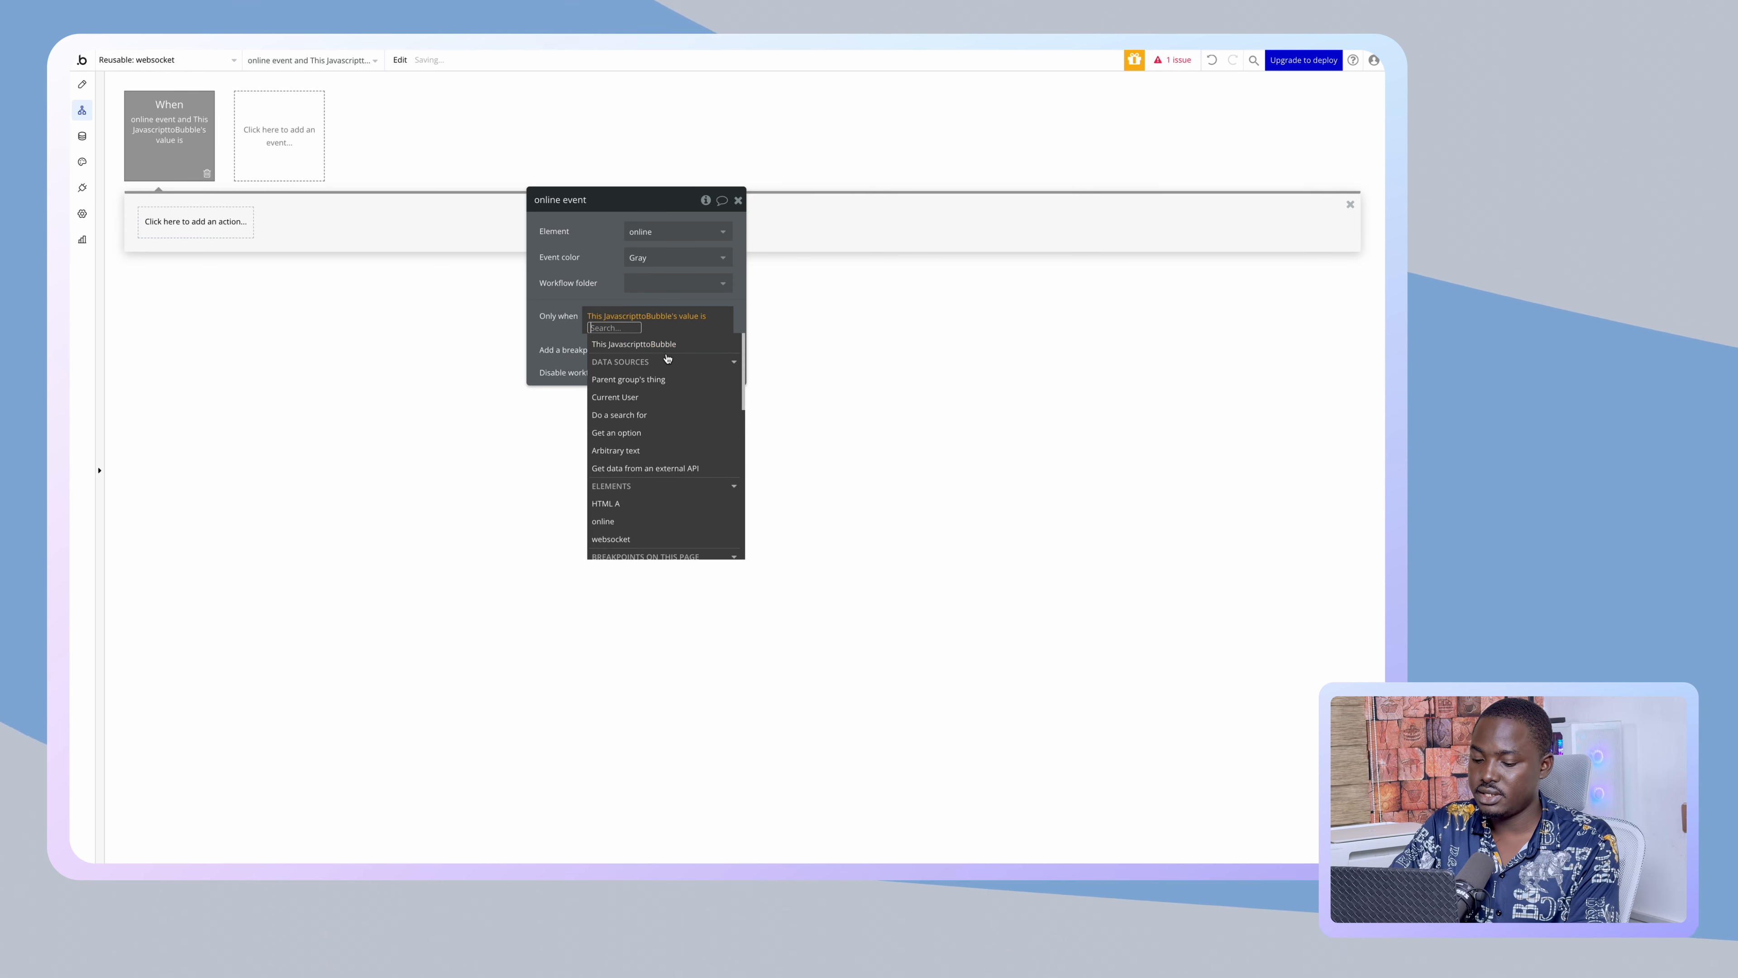
pyautogui.write('yes')
pyautogui.press('Return')
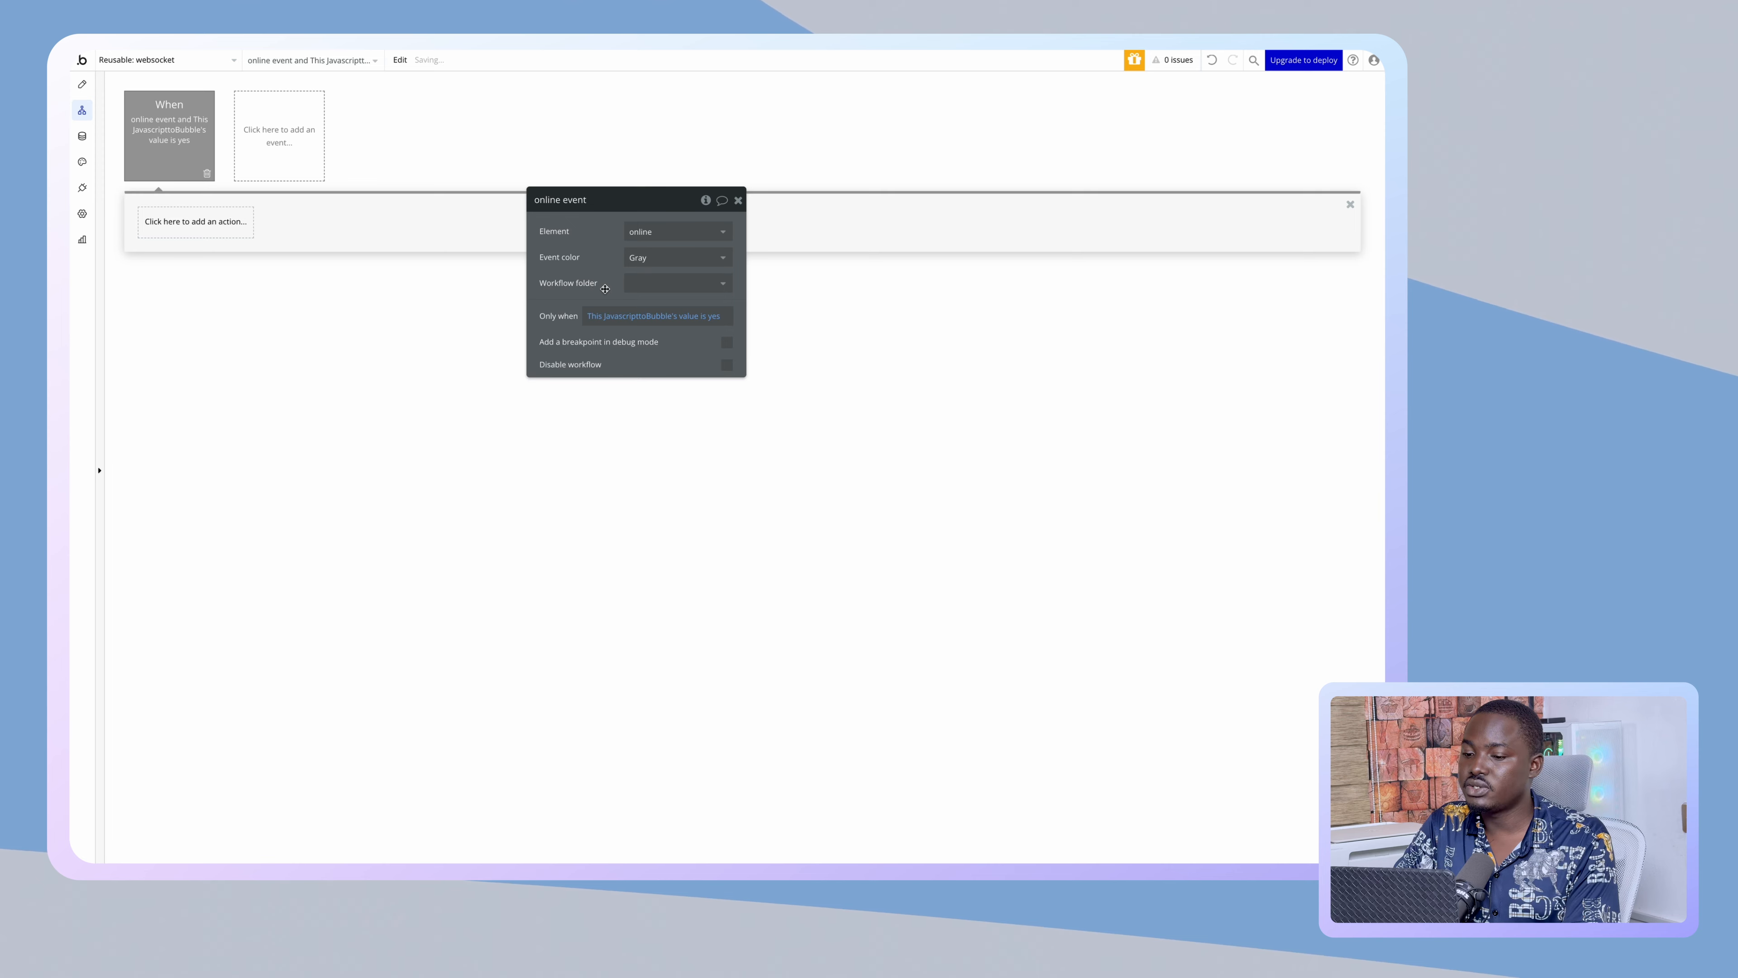
# - Add a Make changes to current user action setting Online? to yes
pyautogui.click(232, 220)
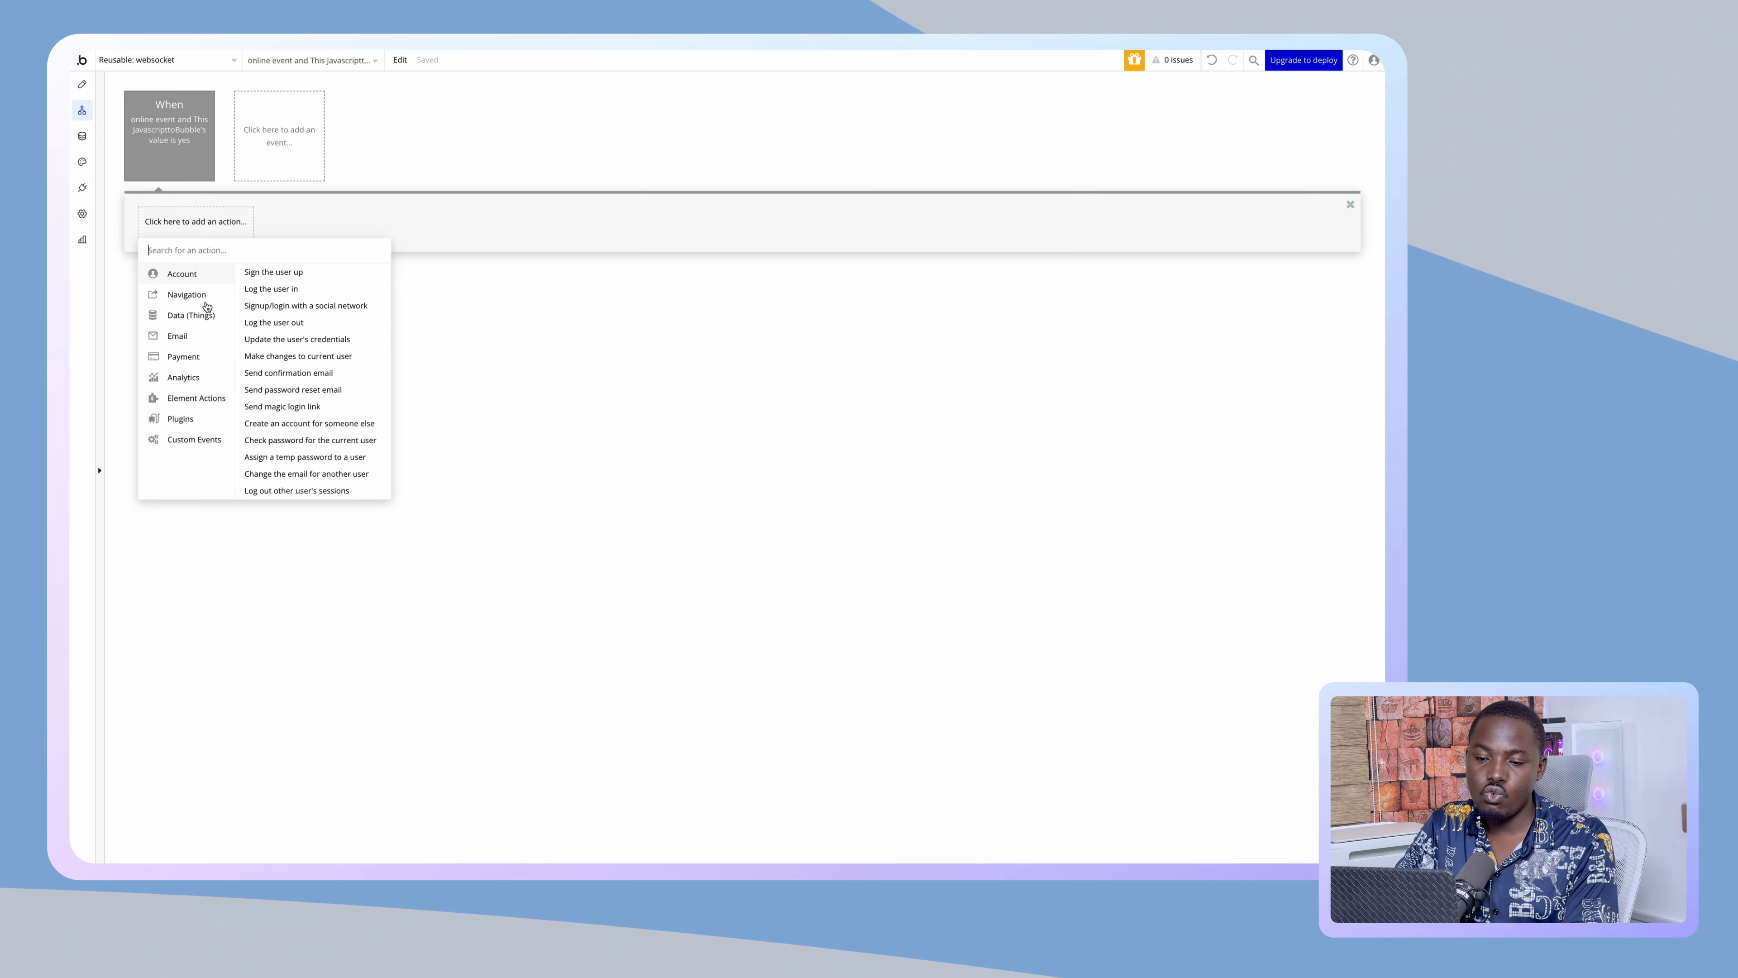
pyautogui.moveTo(194, 315)
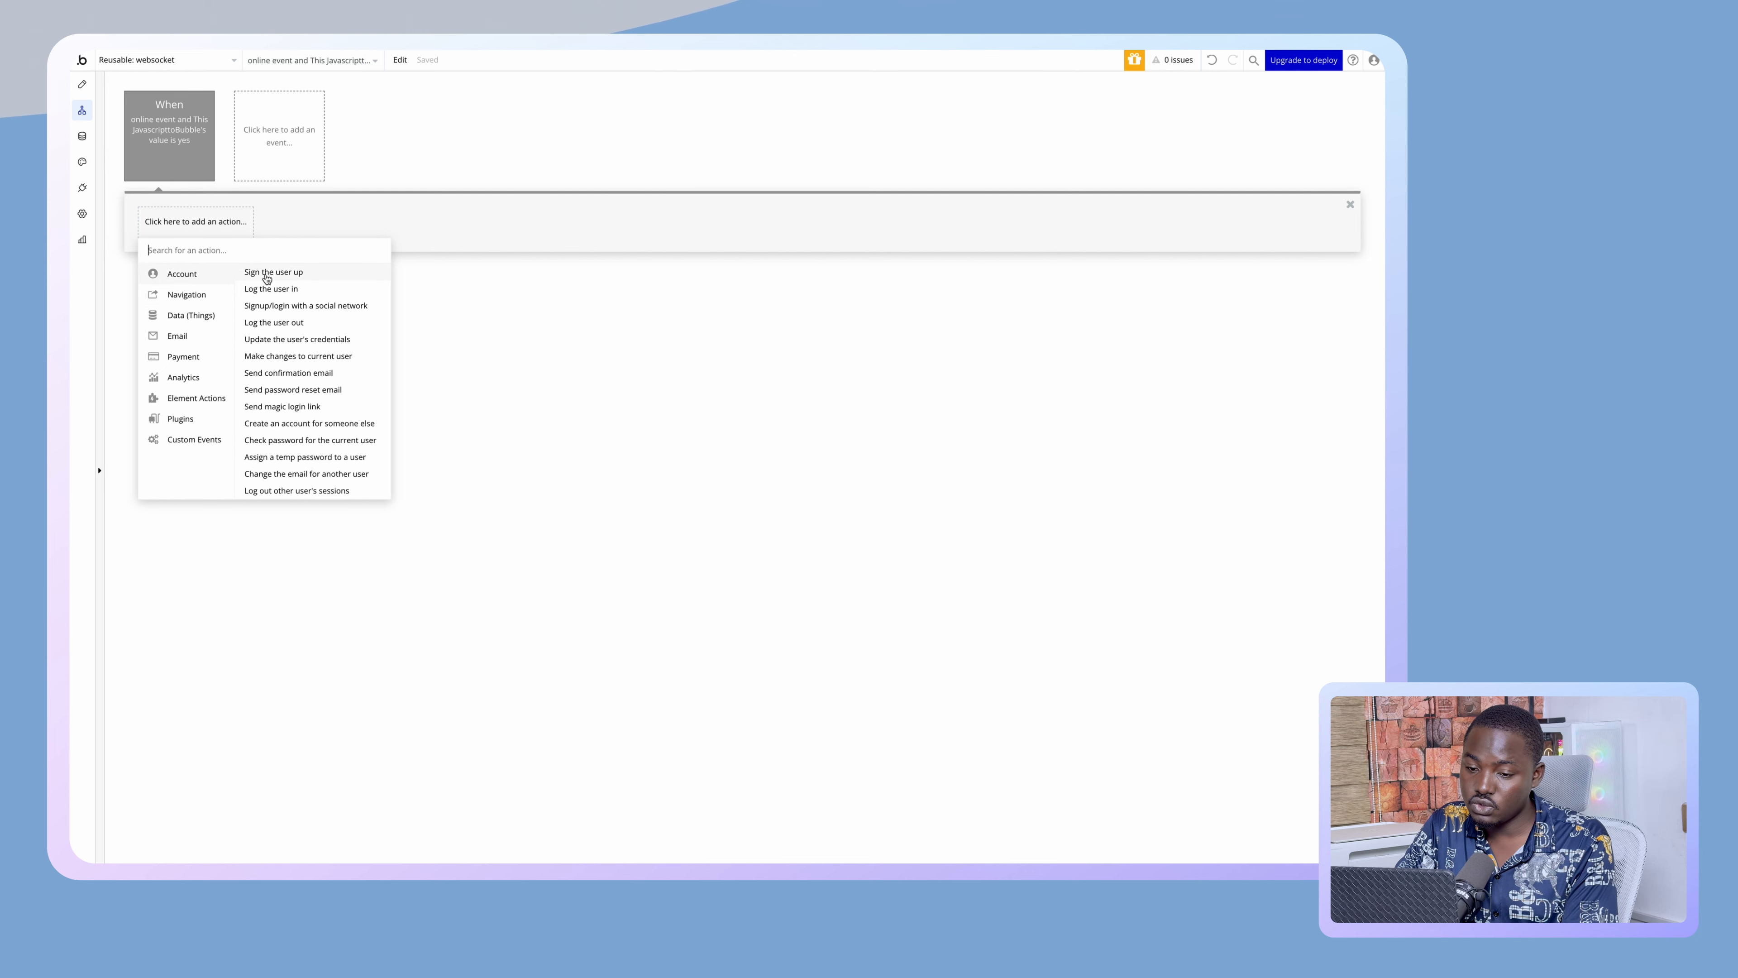
pyautogui.click(306, 355)
pyautogui.click(590, 237)
pyautogui.click(575, 330)
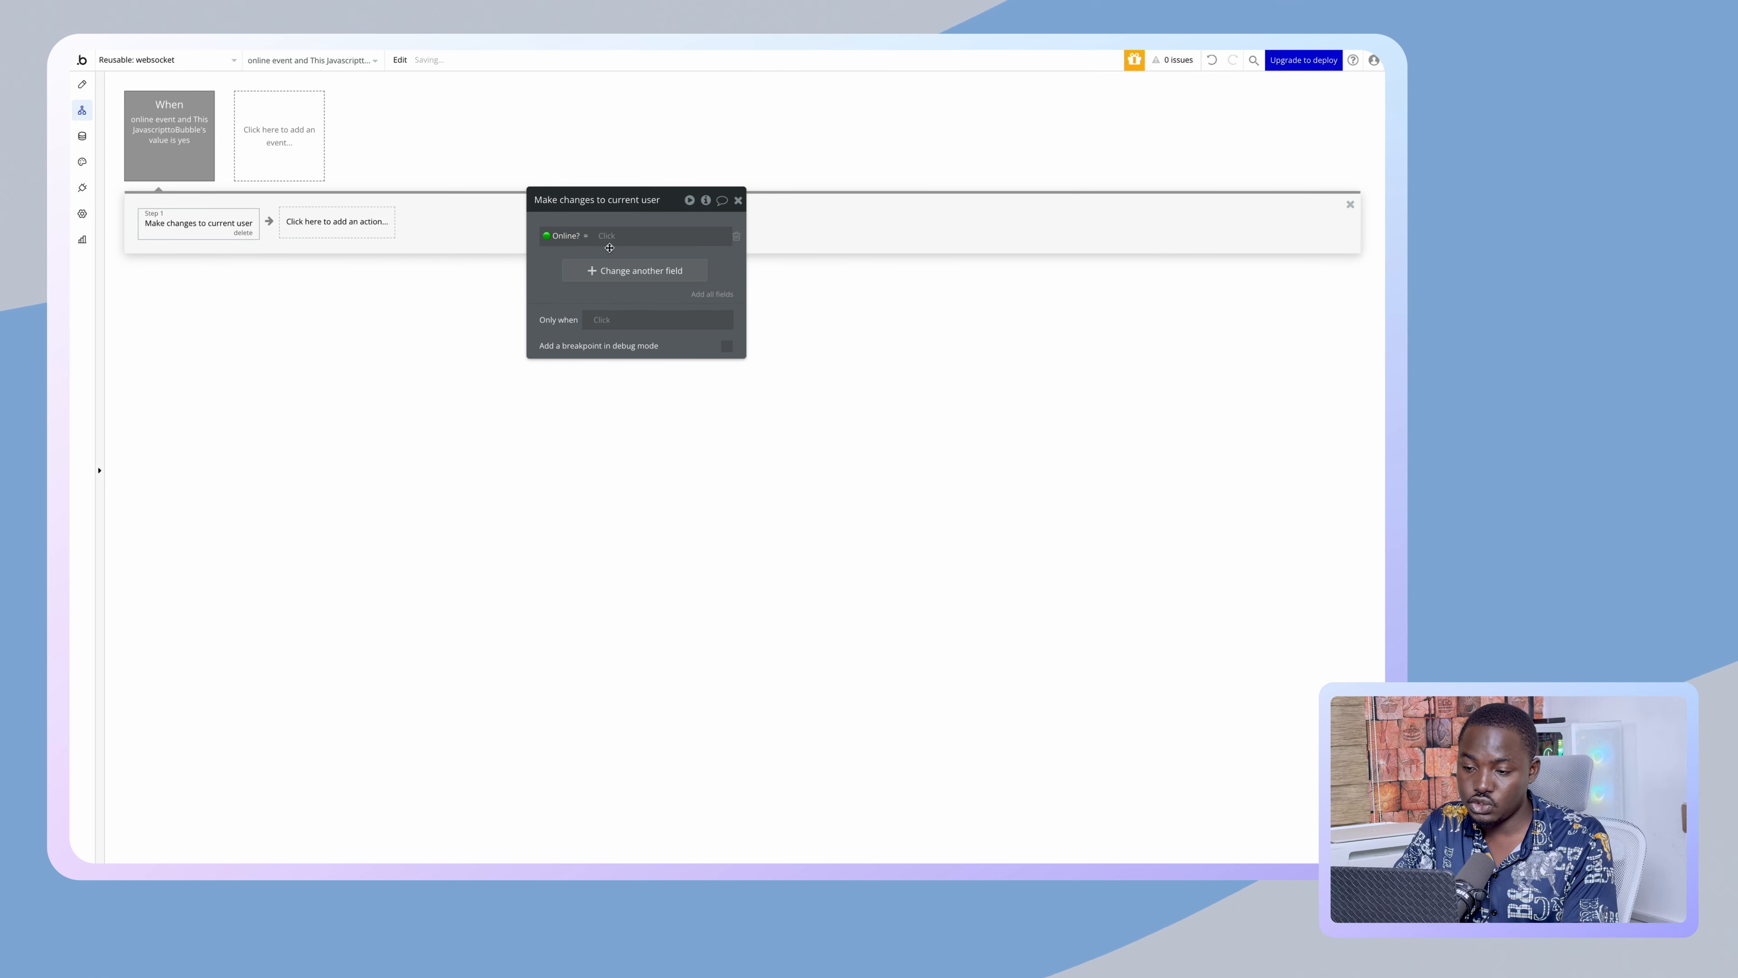
pyautogui.click(606, 235)
pyautogui.click(660, 219)
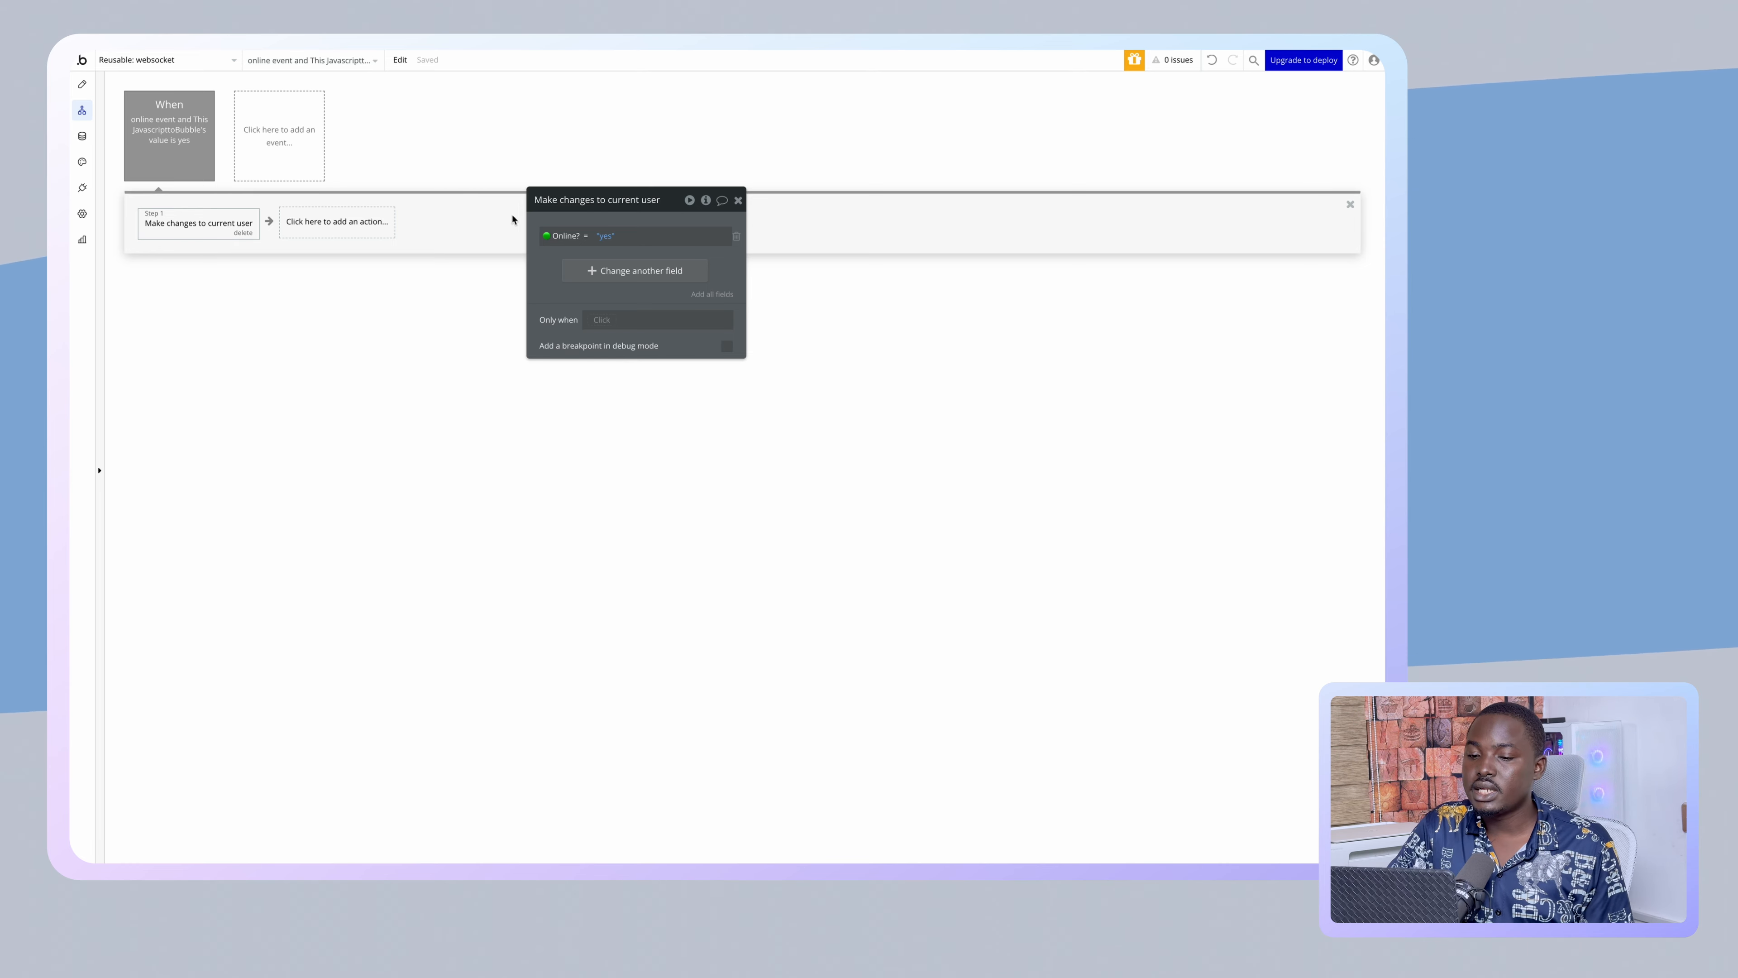
pyautogui.click(82, 84)
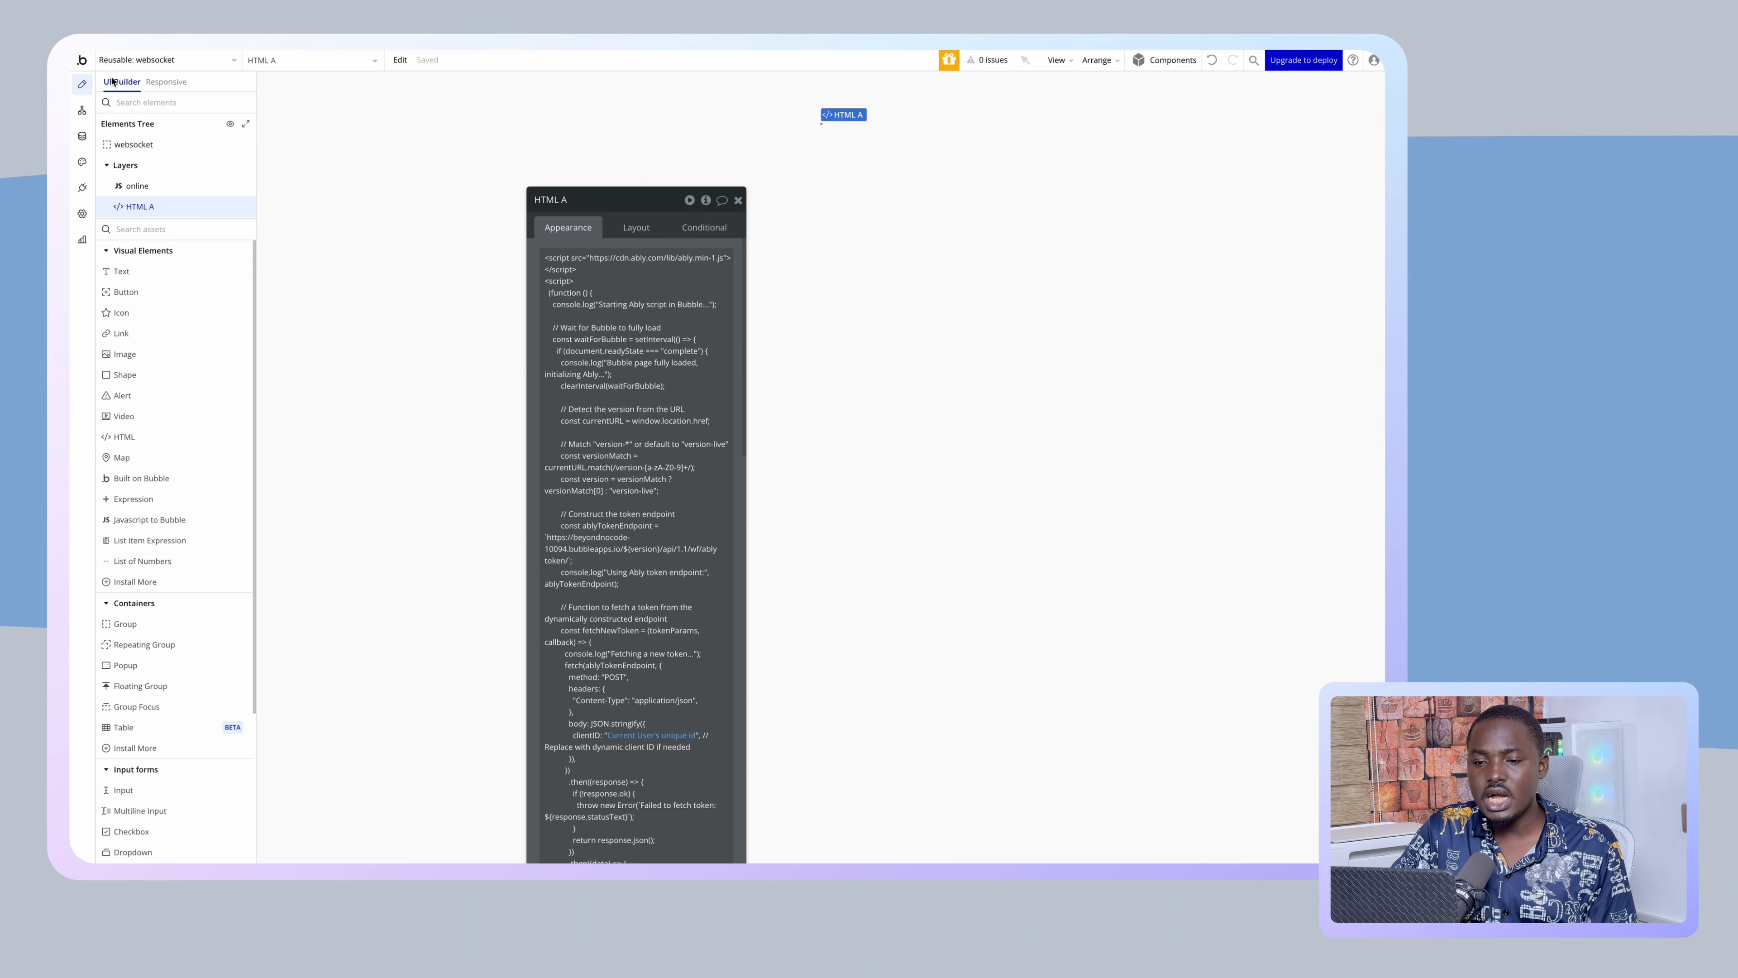
# - Create a new backend API workflow named ably_endpoint
pyautogui.click(171, 62)
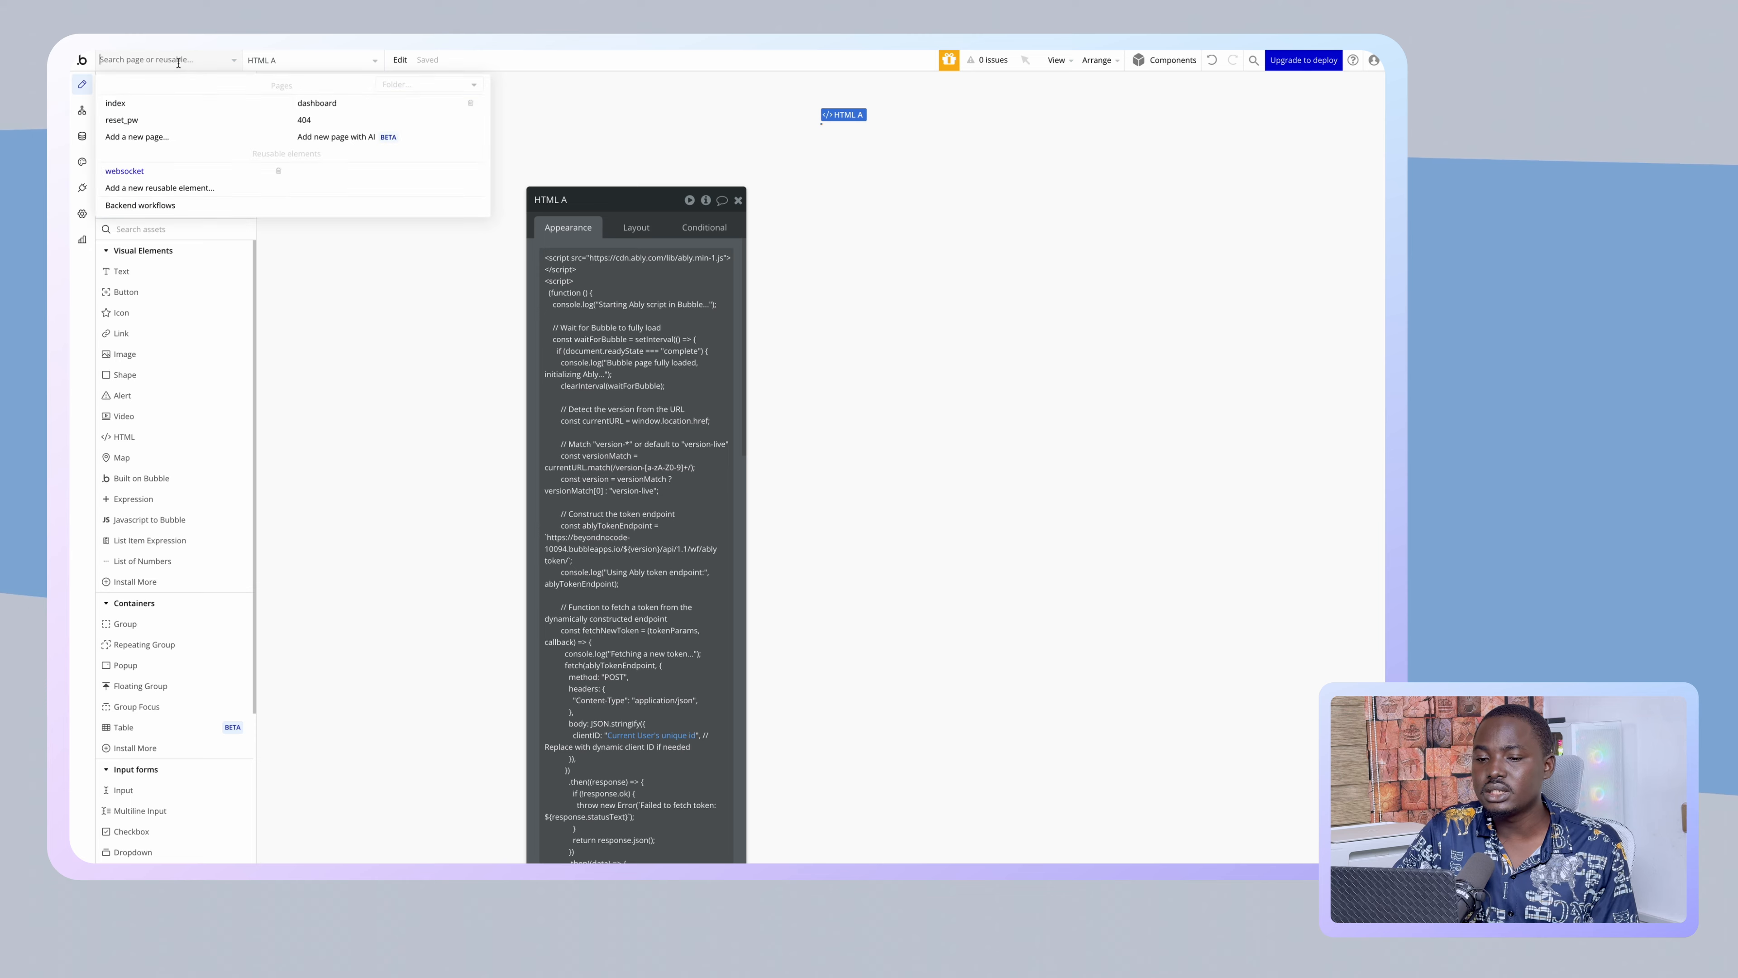
pyautogui.click(177, 206)
pyautogui.click(252, 165)
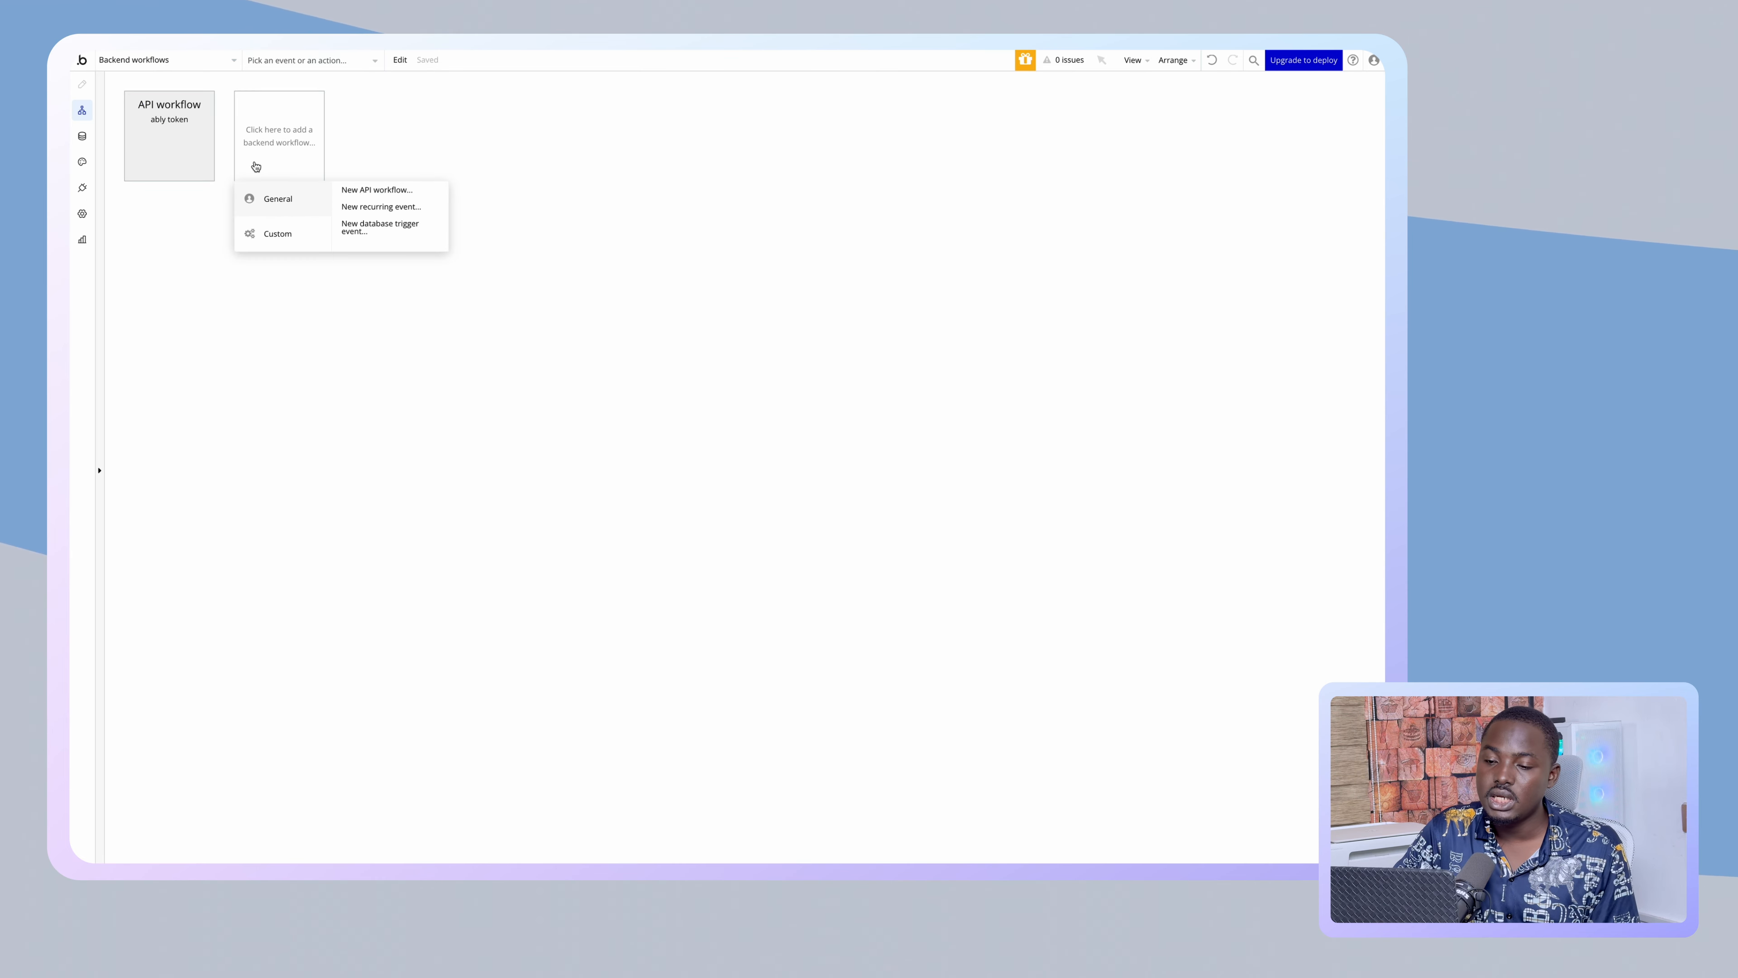
pyautogui.click(361, 191)
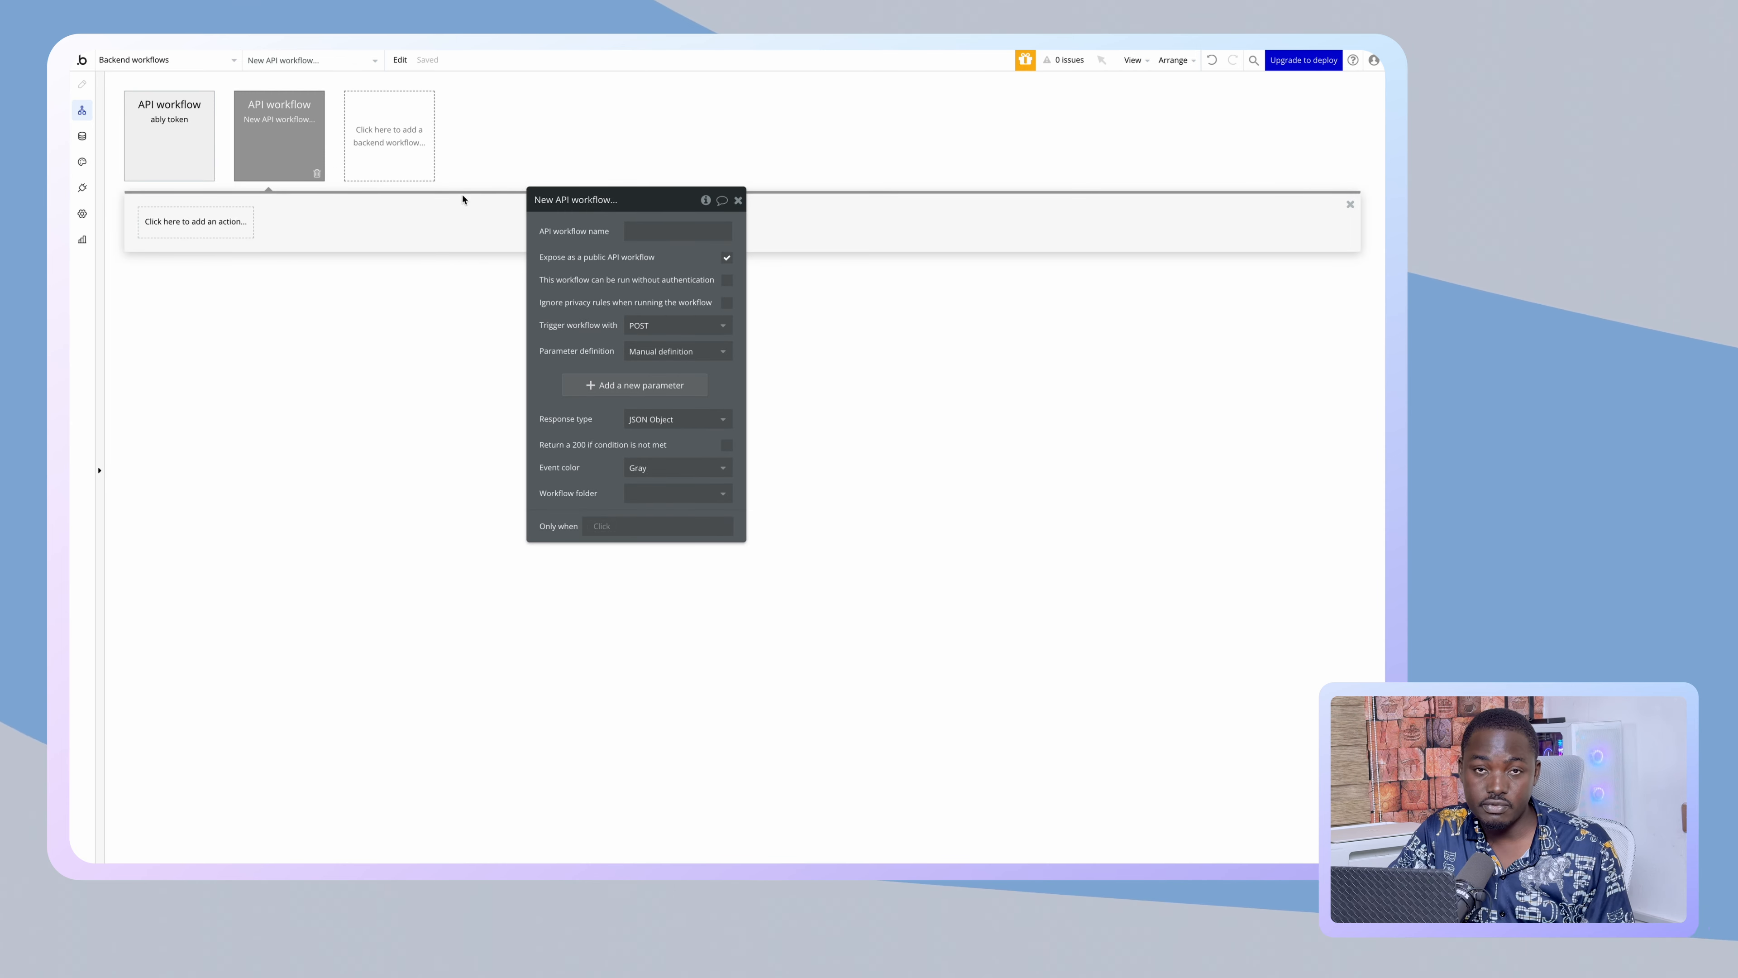
pyautogui.click(625, 223)
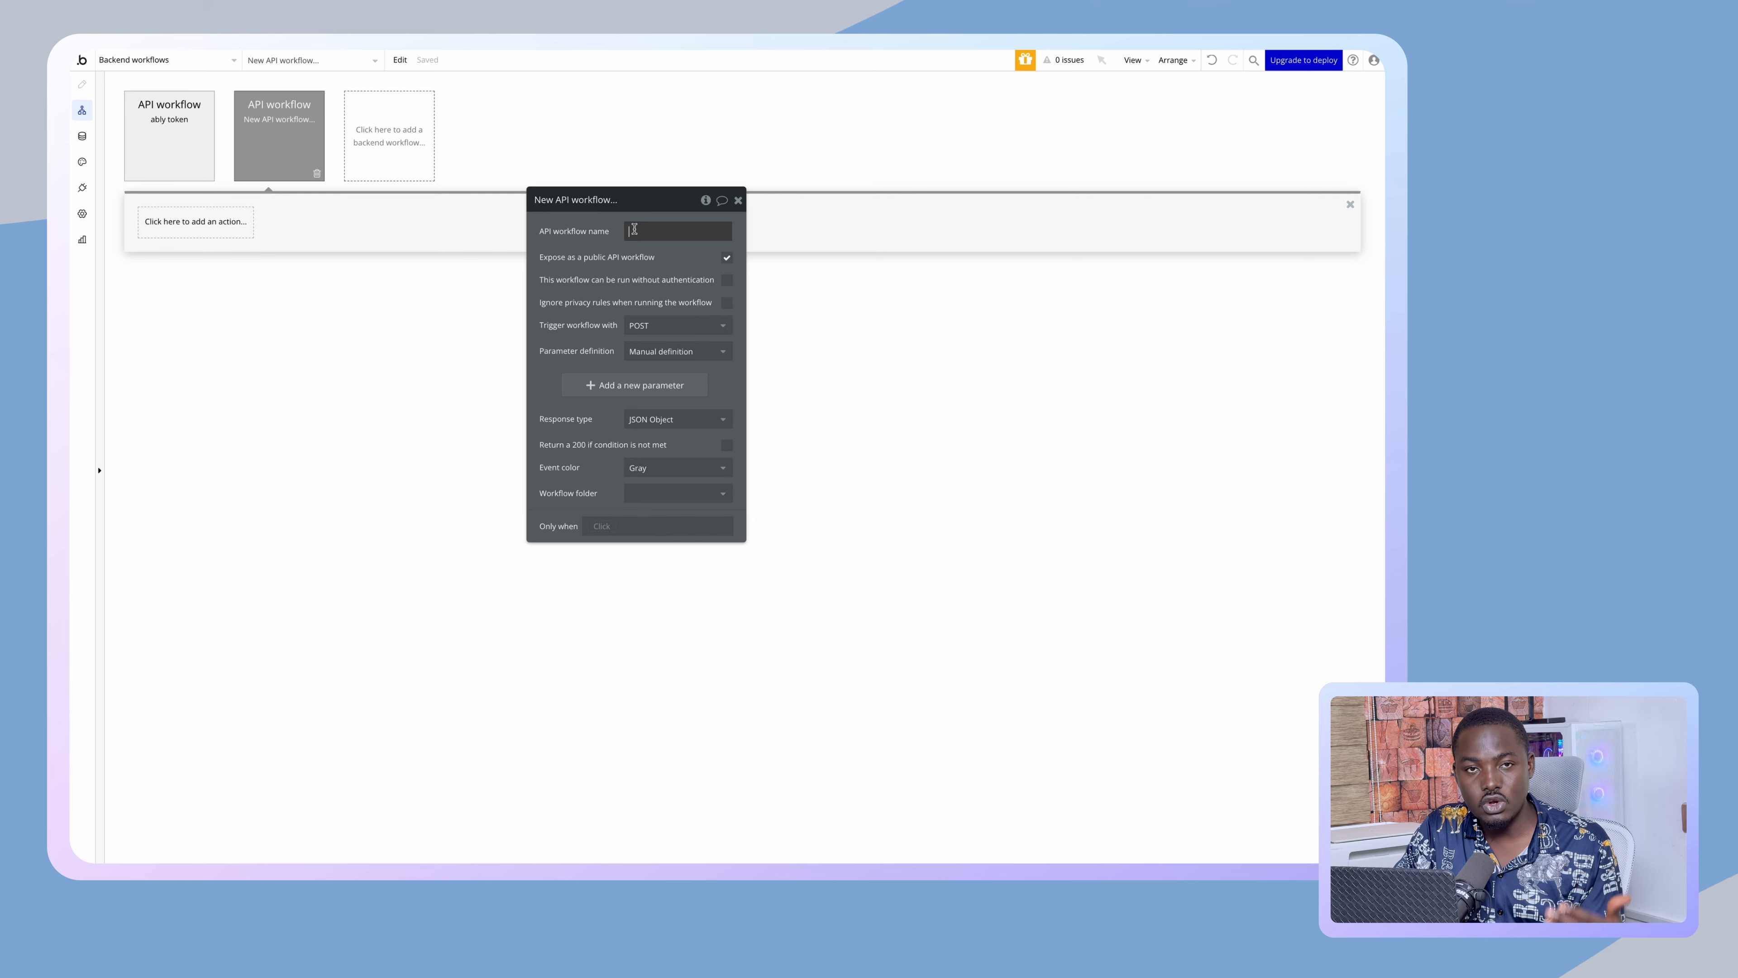
pyautogui.click(634, 230)
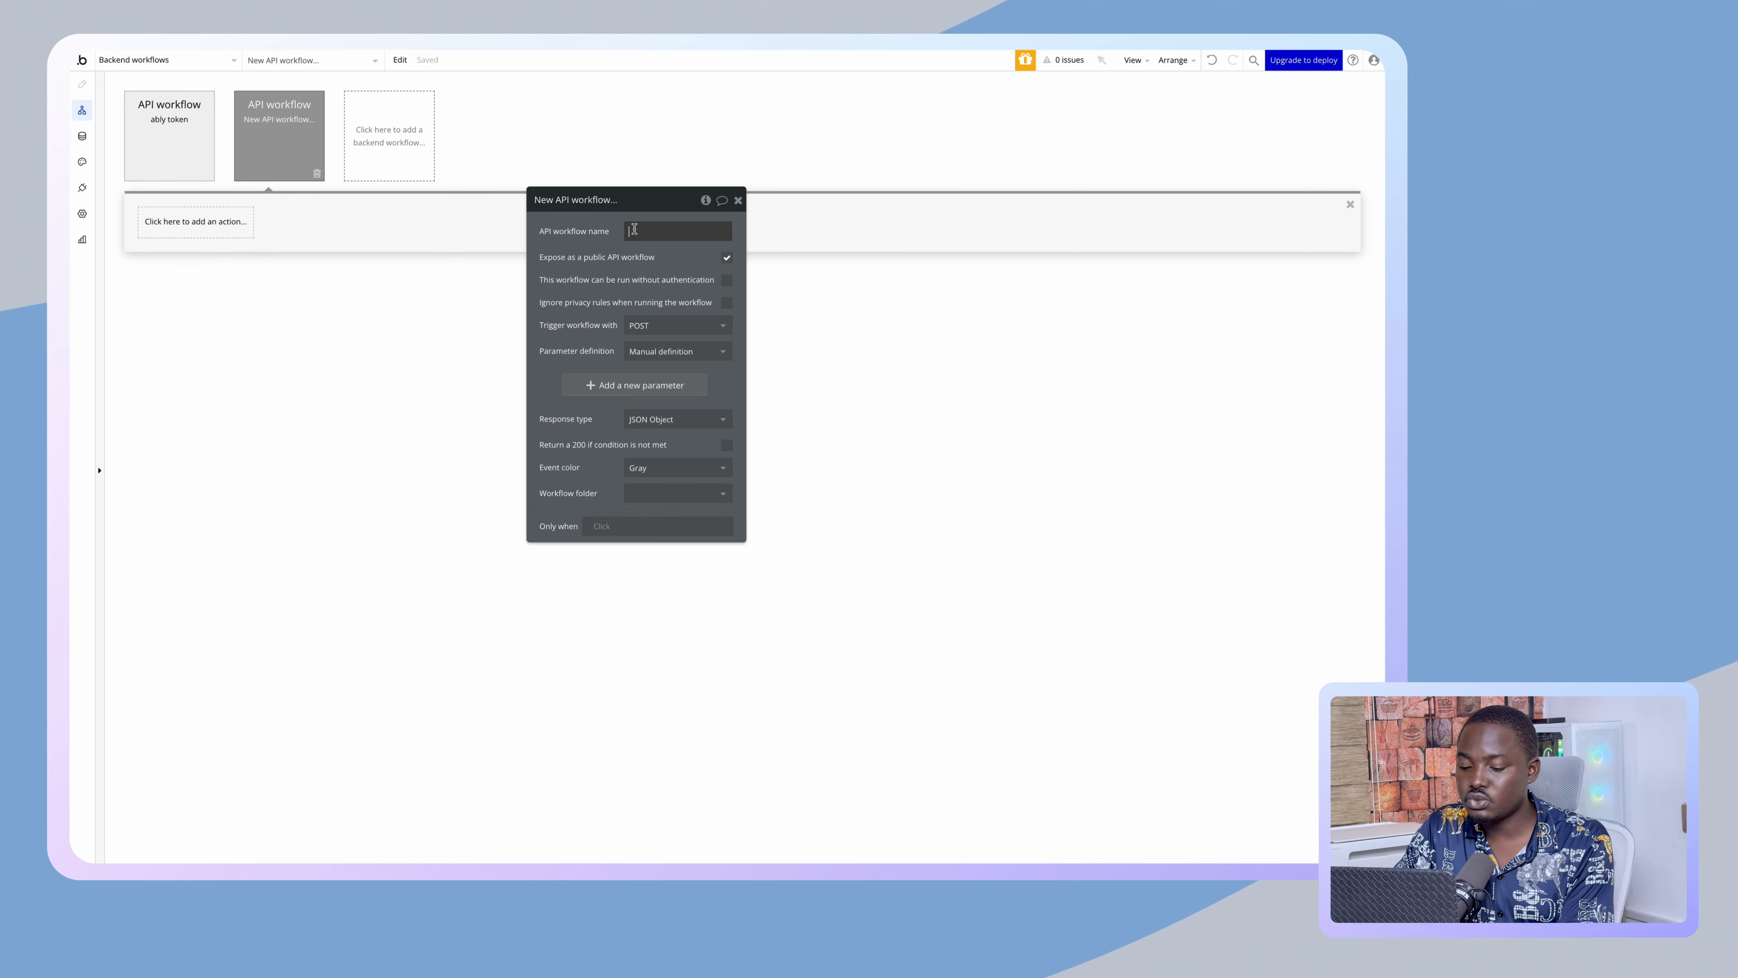
pyautogui.write('ably_e')
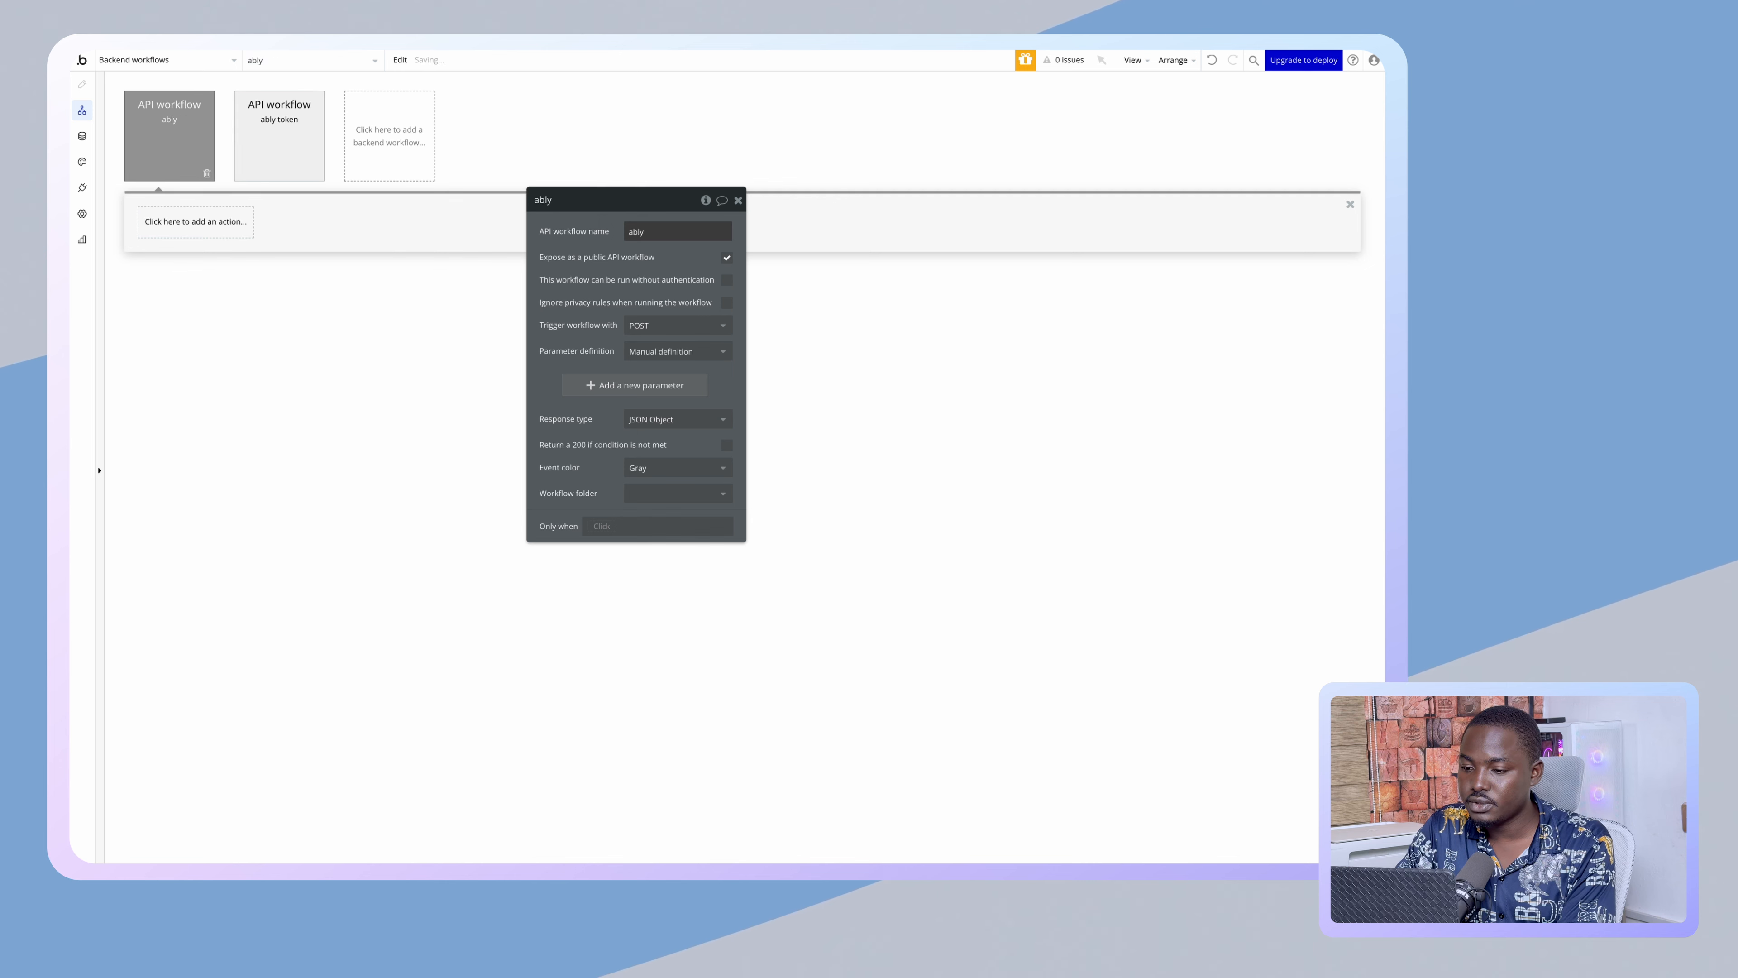
pyautogui.write('nbd')
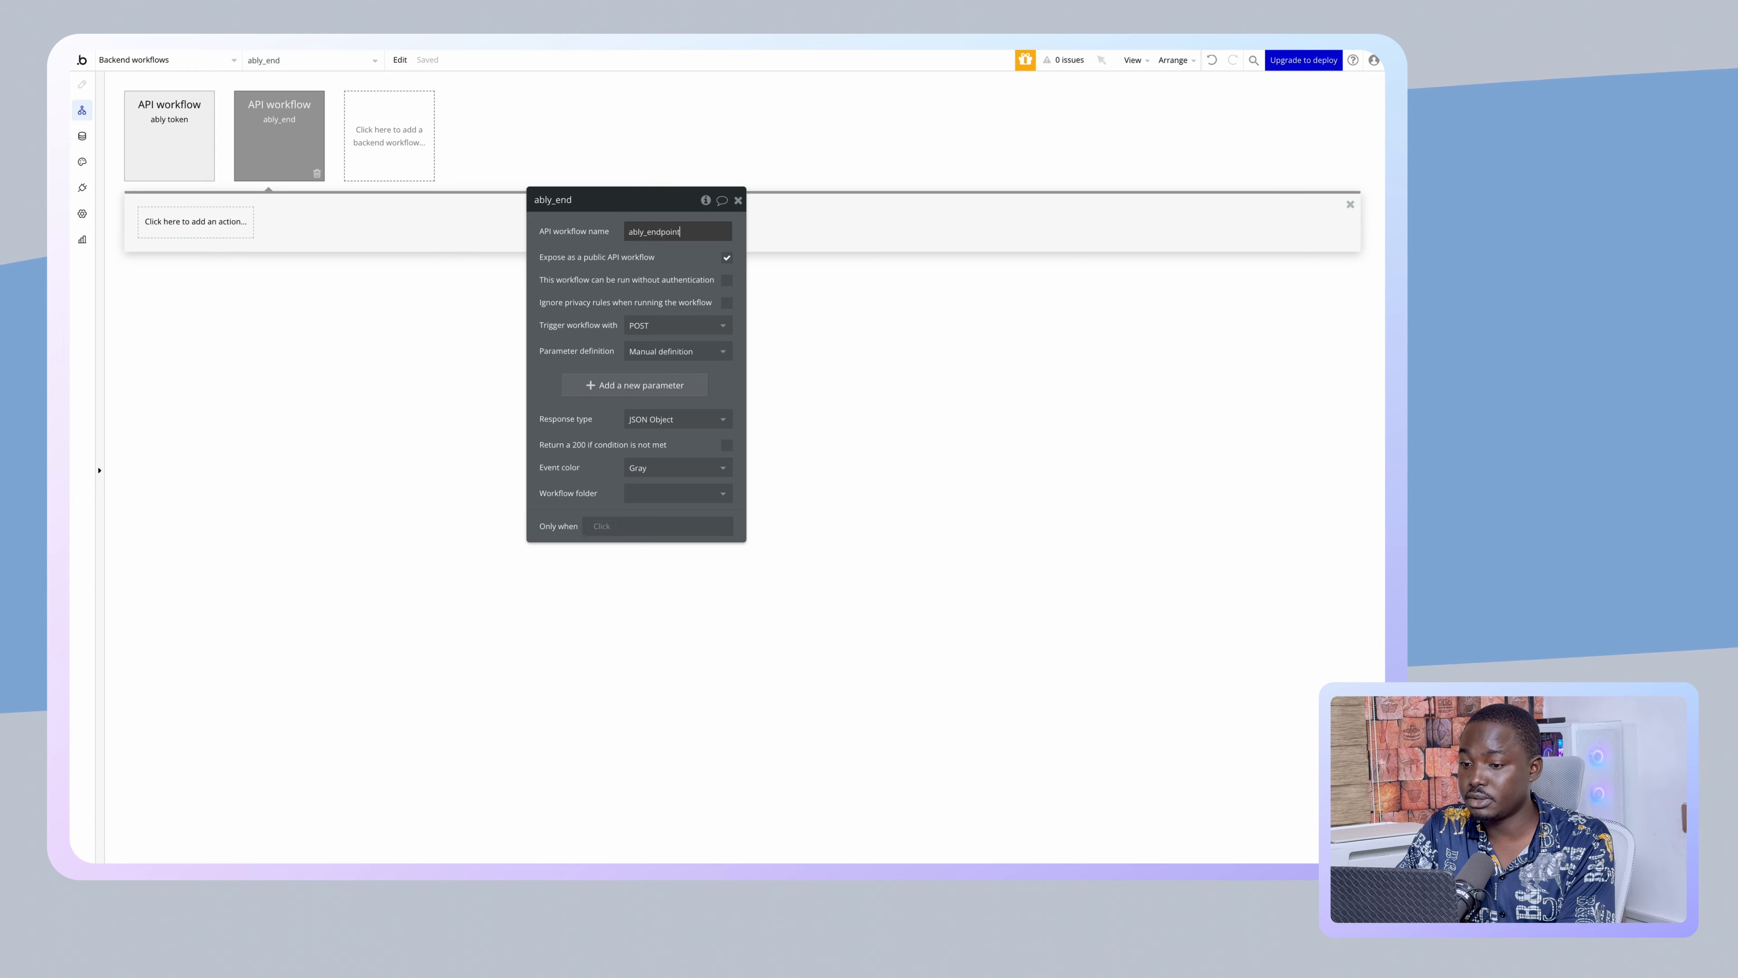
pyautogui.click(594, 236)
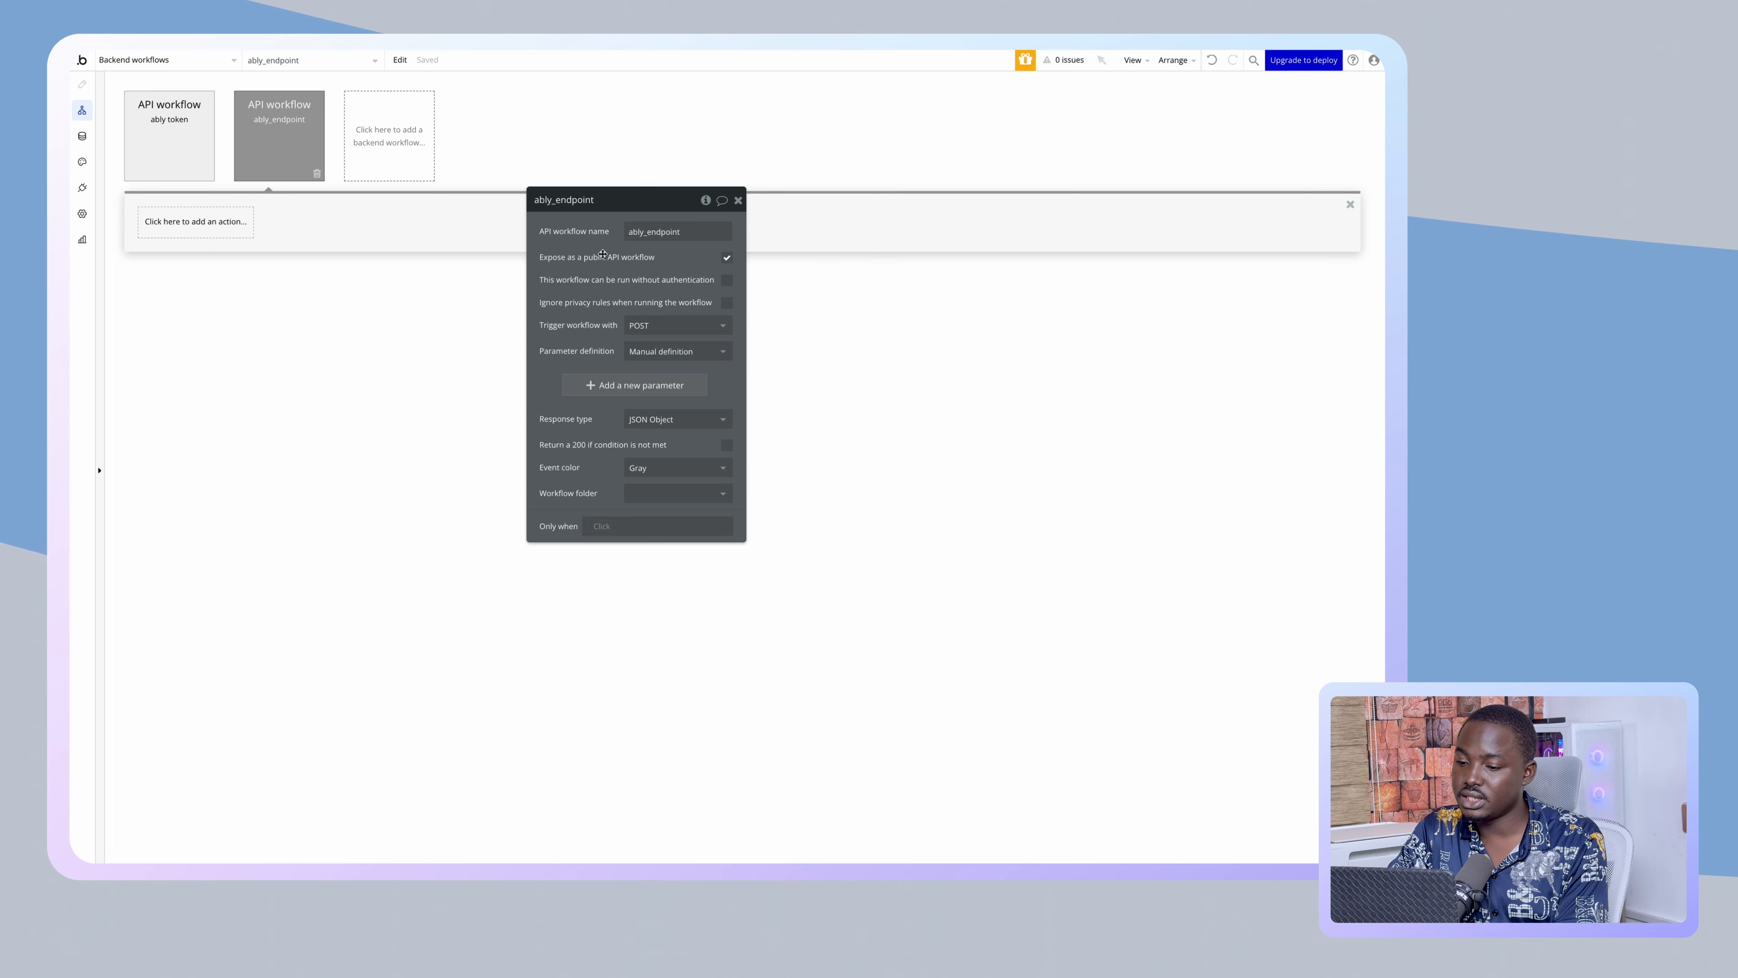
# - Set ably_endpoint to Detect request data and copy its initialize URL
pyautogui.click(682, 352)
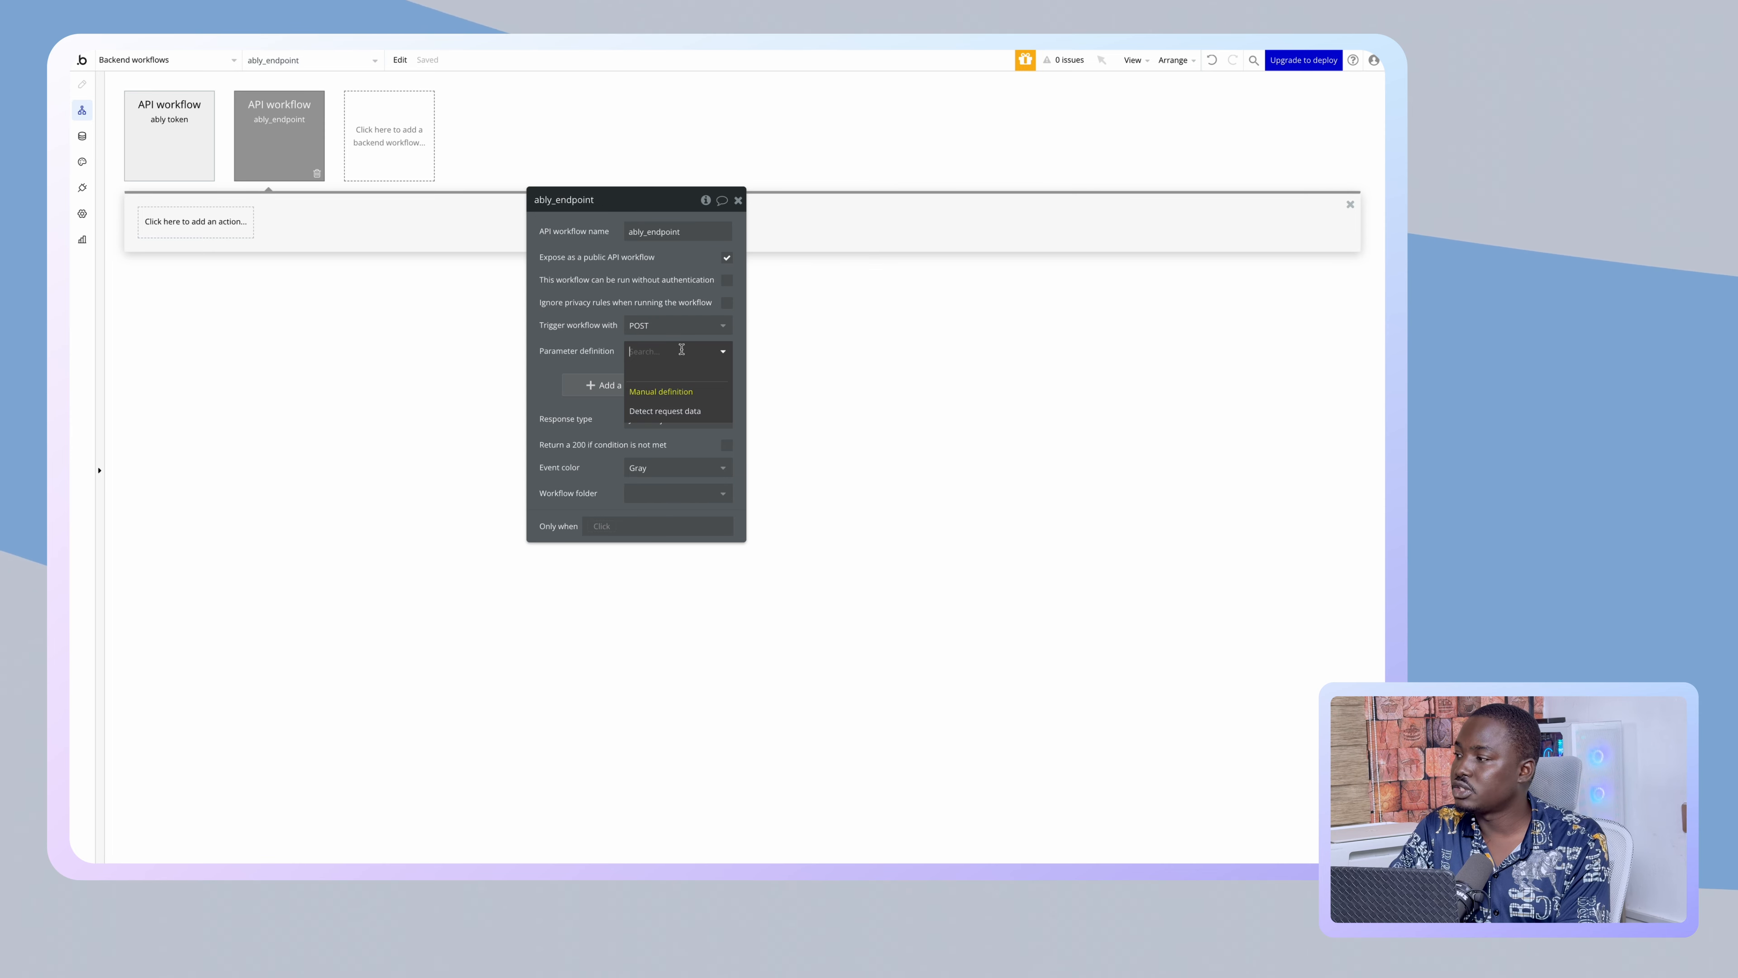
pyautogui.click(669, 410)
pyautogui.click(594, 402)
pyautogui.click(571, 192)
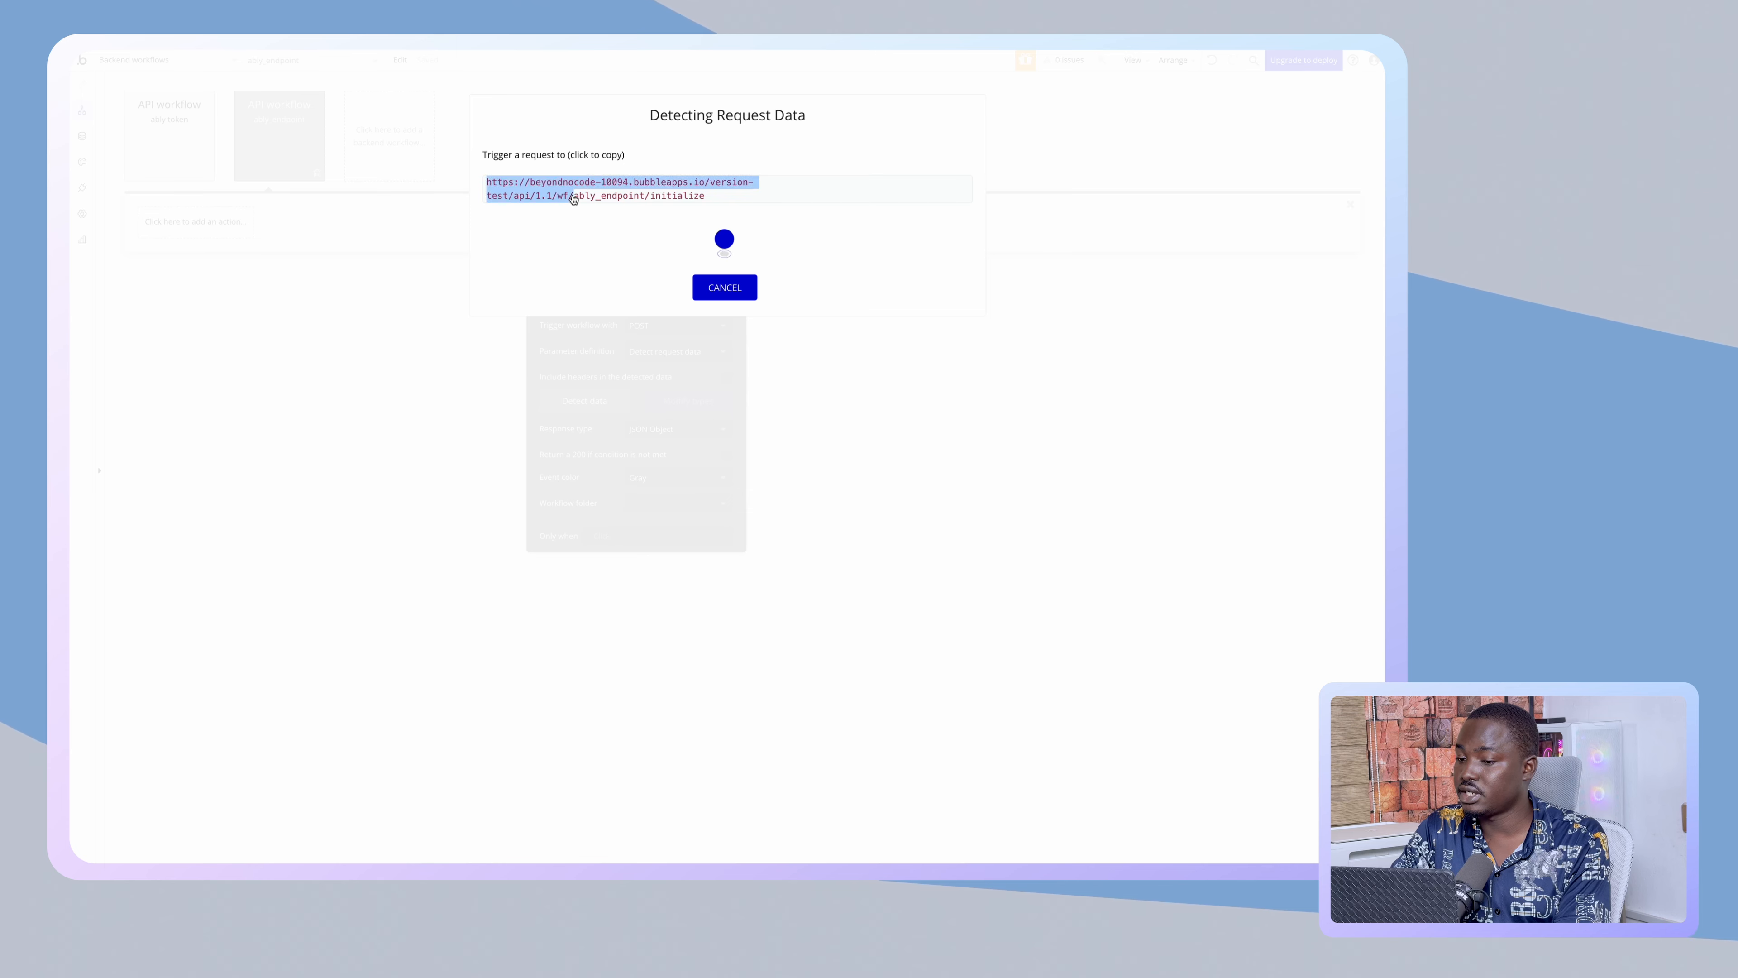
pyautogui.click(585, 192)
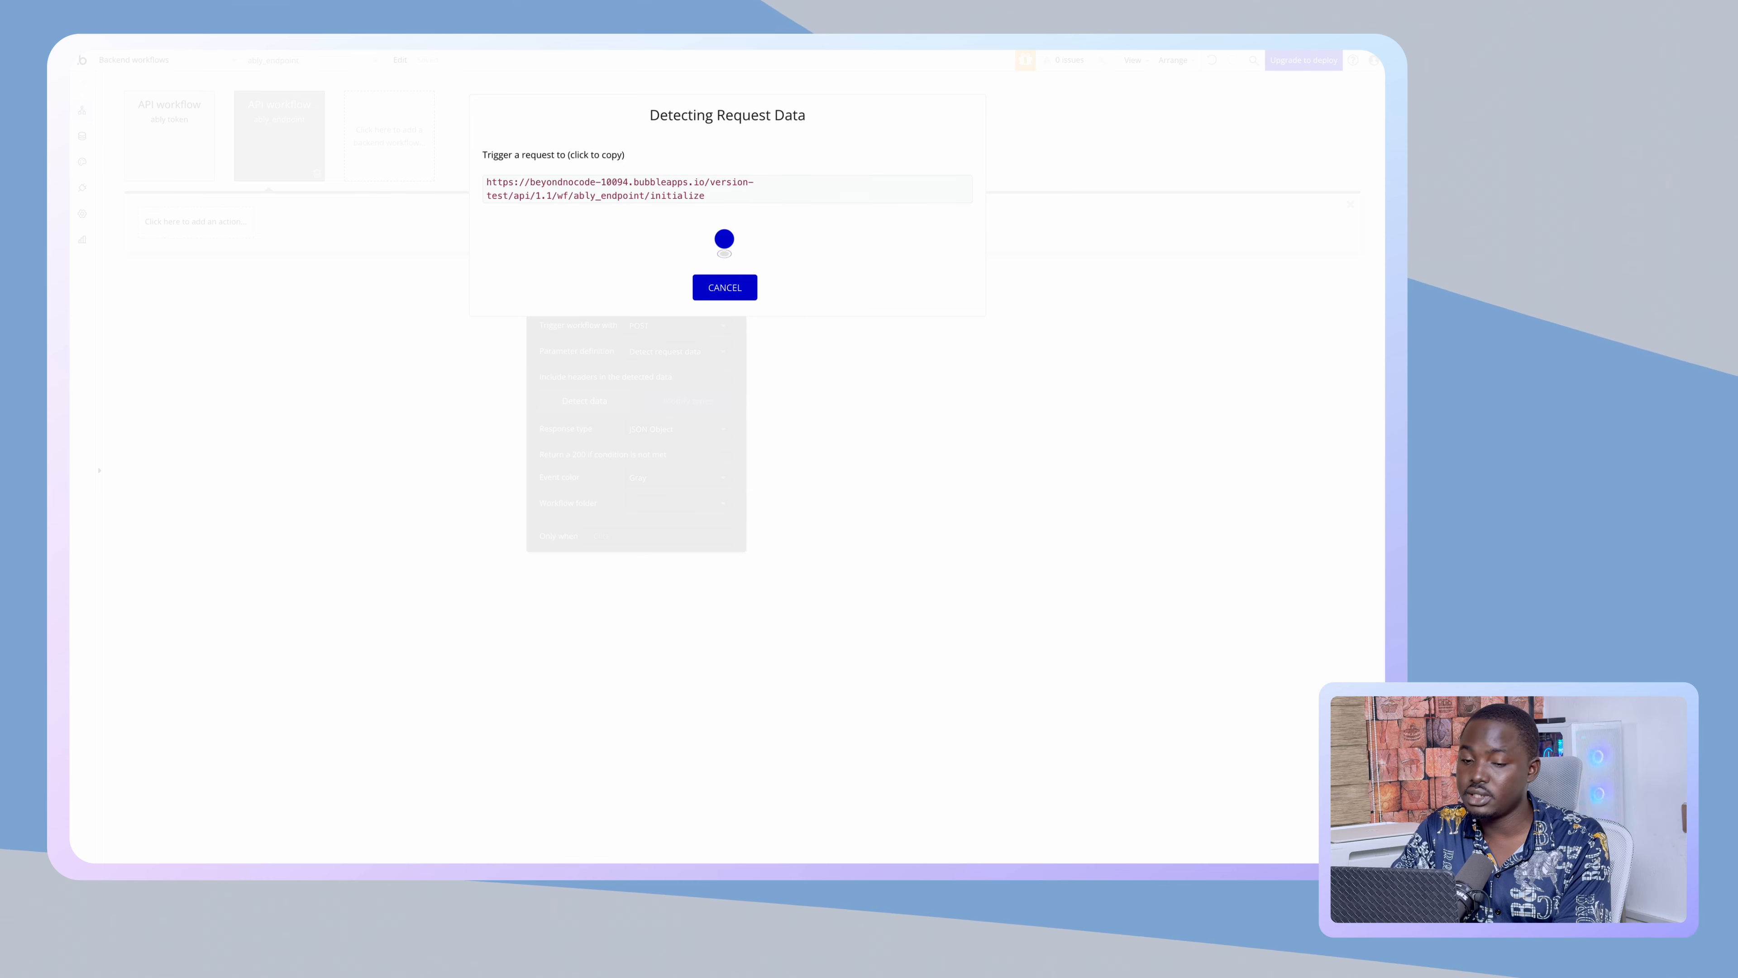
pyautogui.moveTo(77, 179)
pyautogui.click(154, 285)
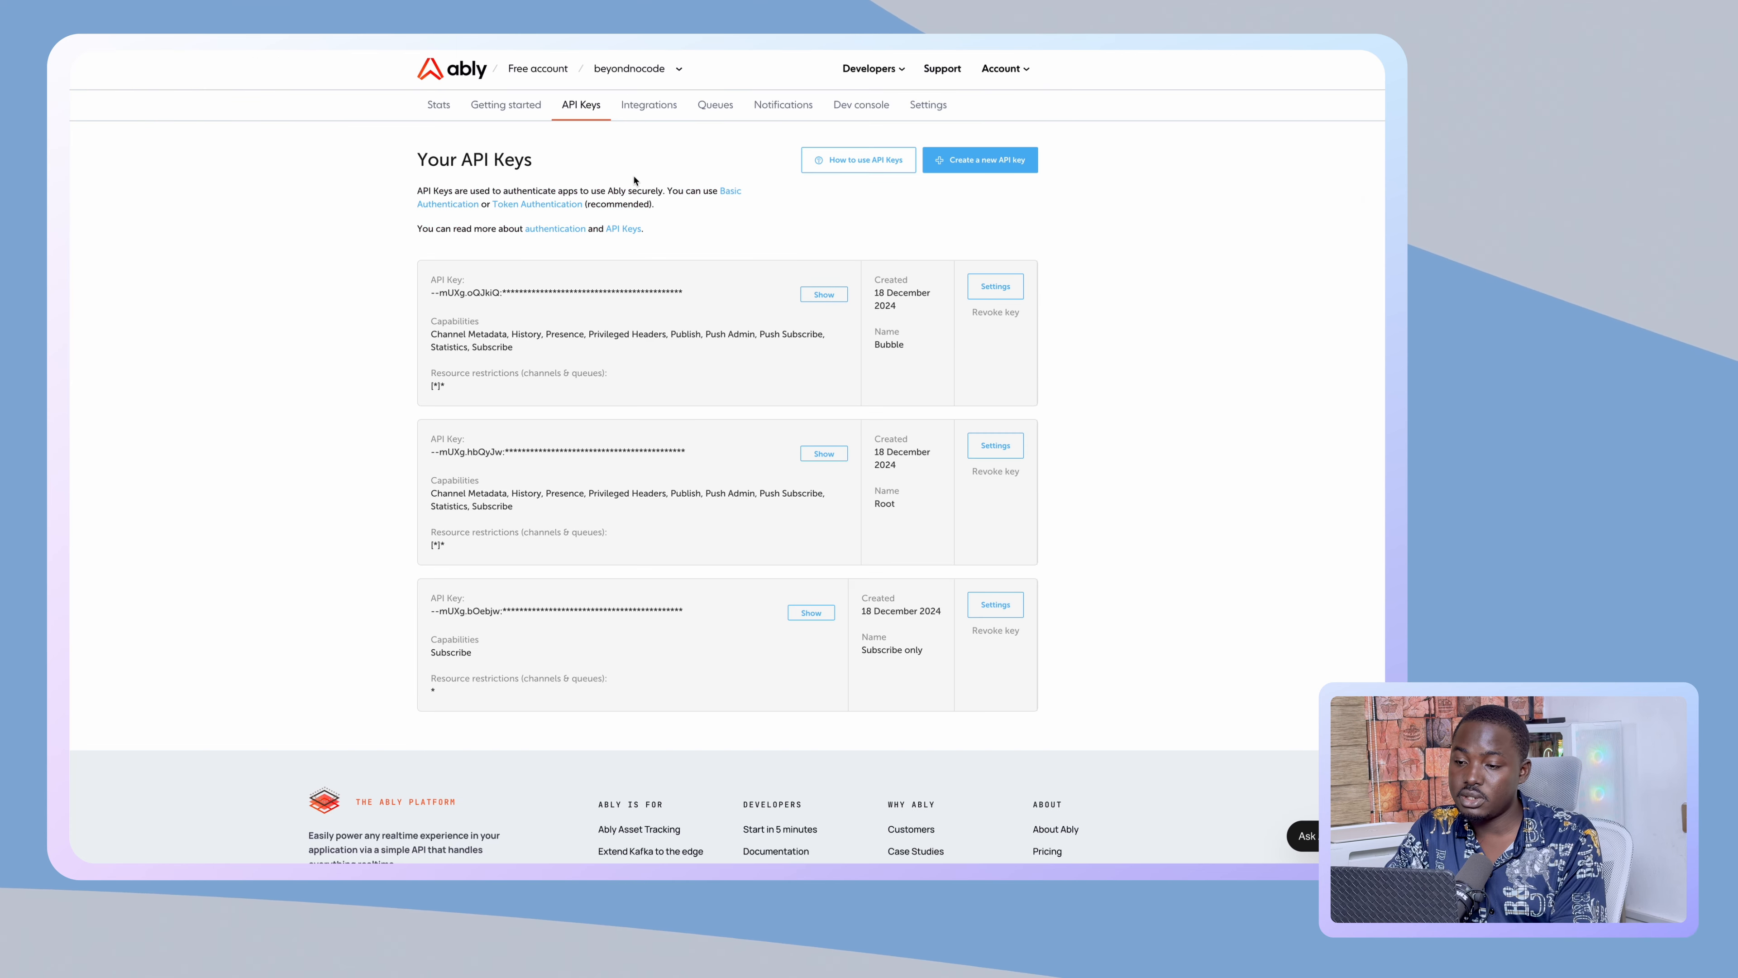
# - Open the Ably app's Integrations page and start a New Integration Rule
pyautogui.click(662, 106)
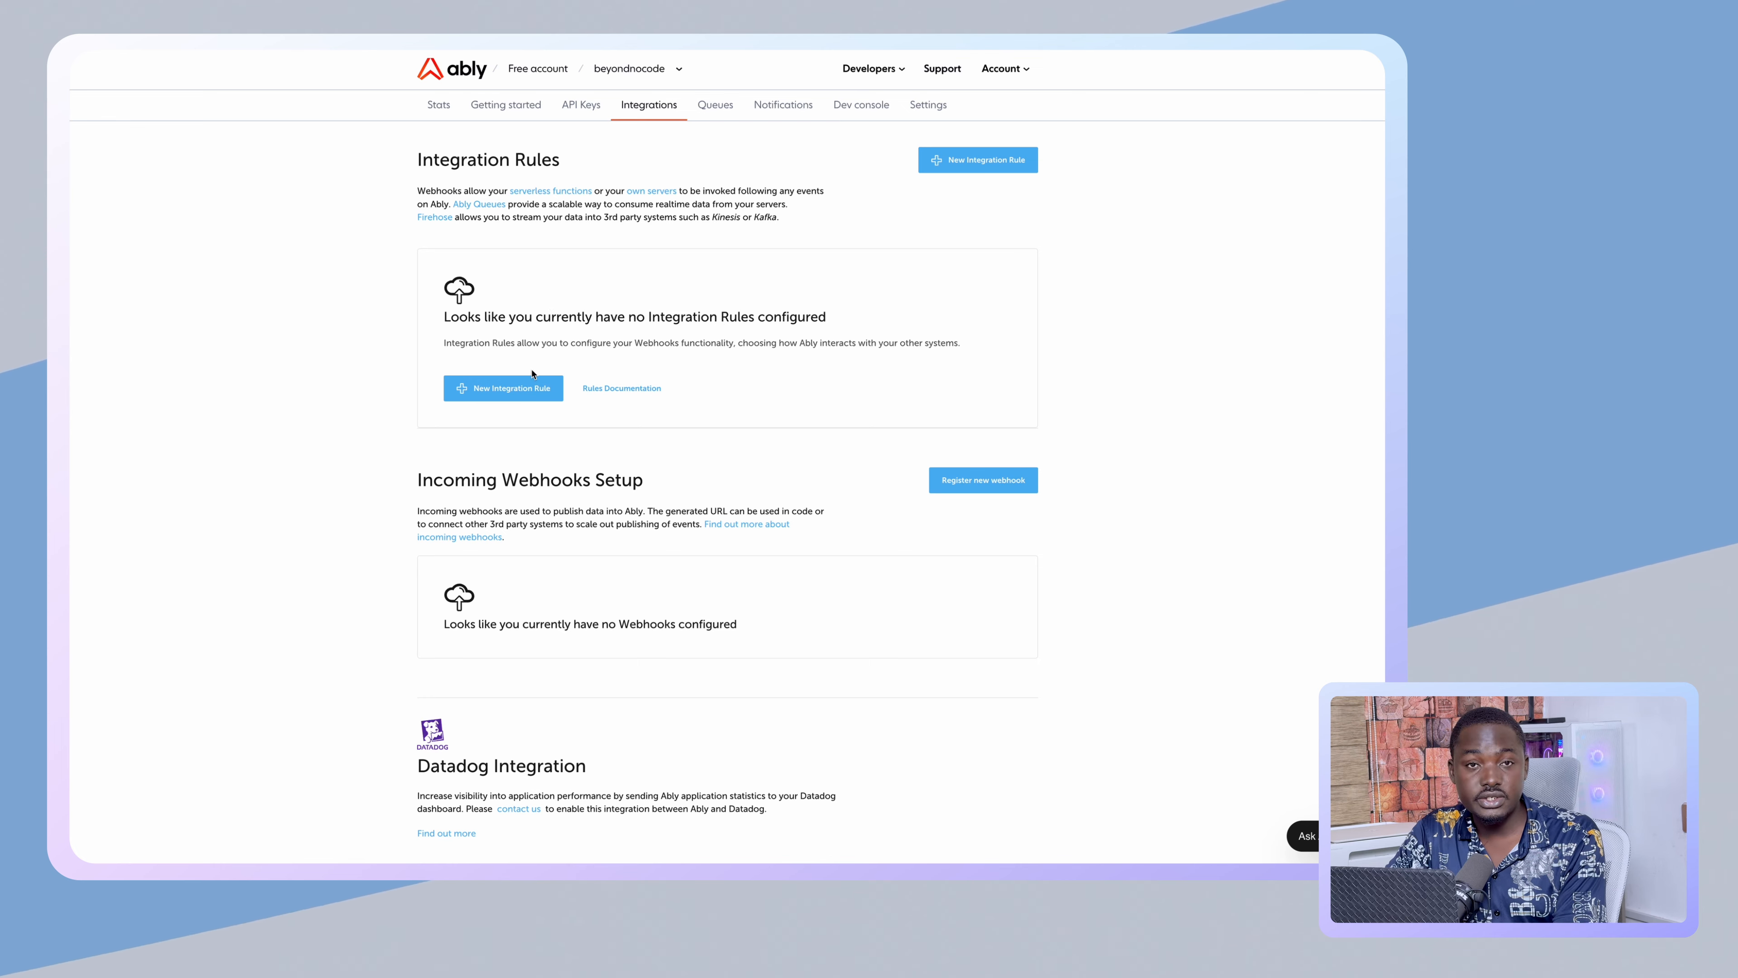
pyautogui.click(969, 171)
pyautogui.click(1012, 172)
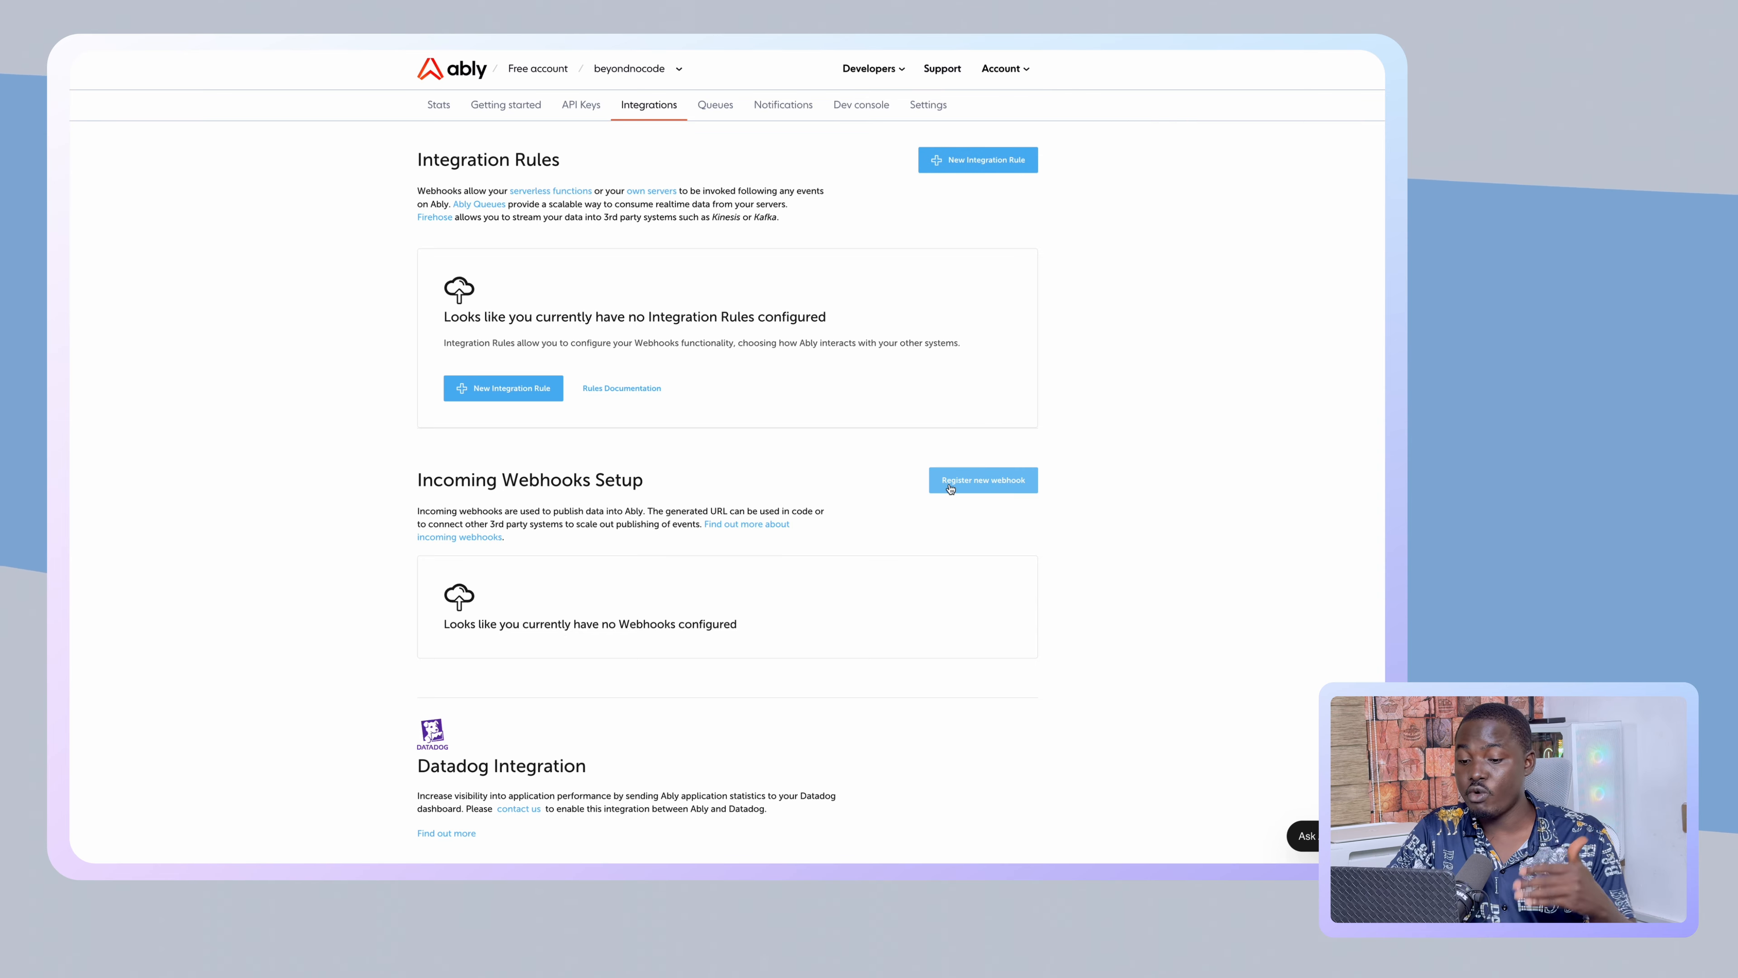
pyautogui.click(973, 161)
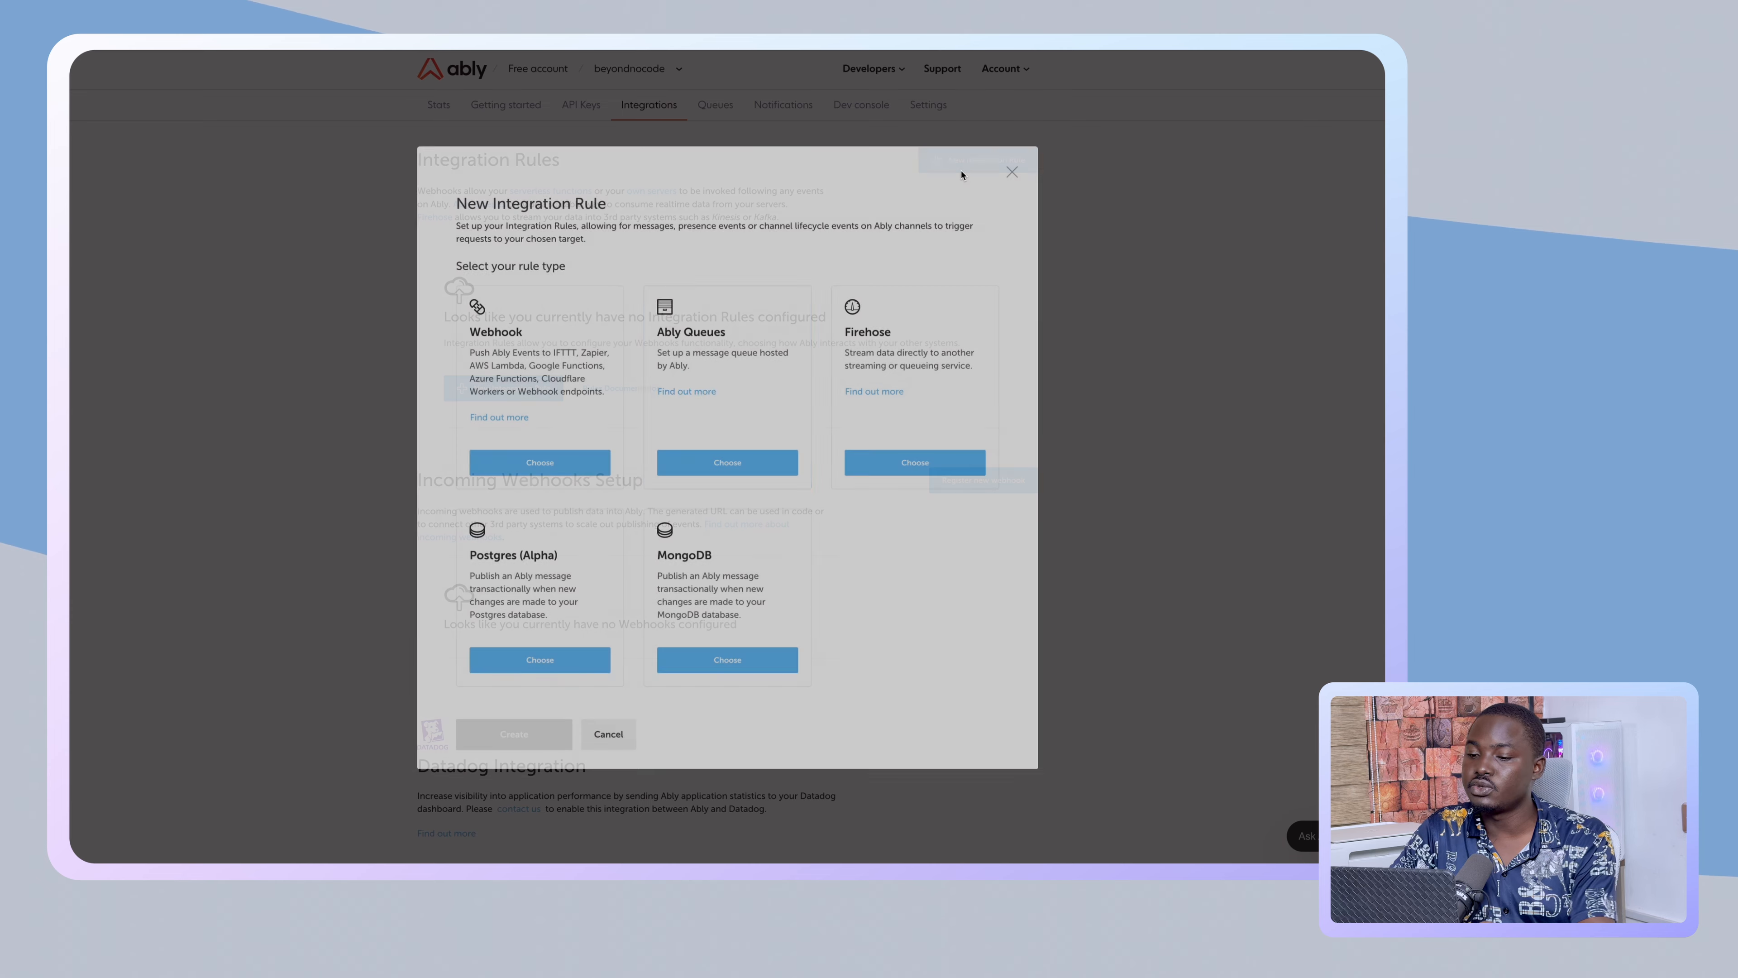
# - Choose the plain Webhook rule type and paste a URL into its URL field
pyautogui.click(556, 465)
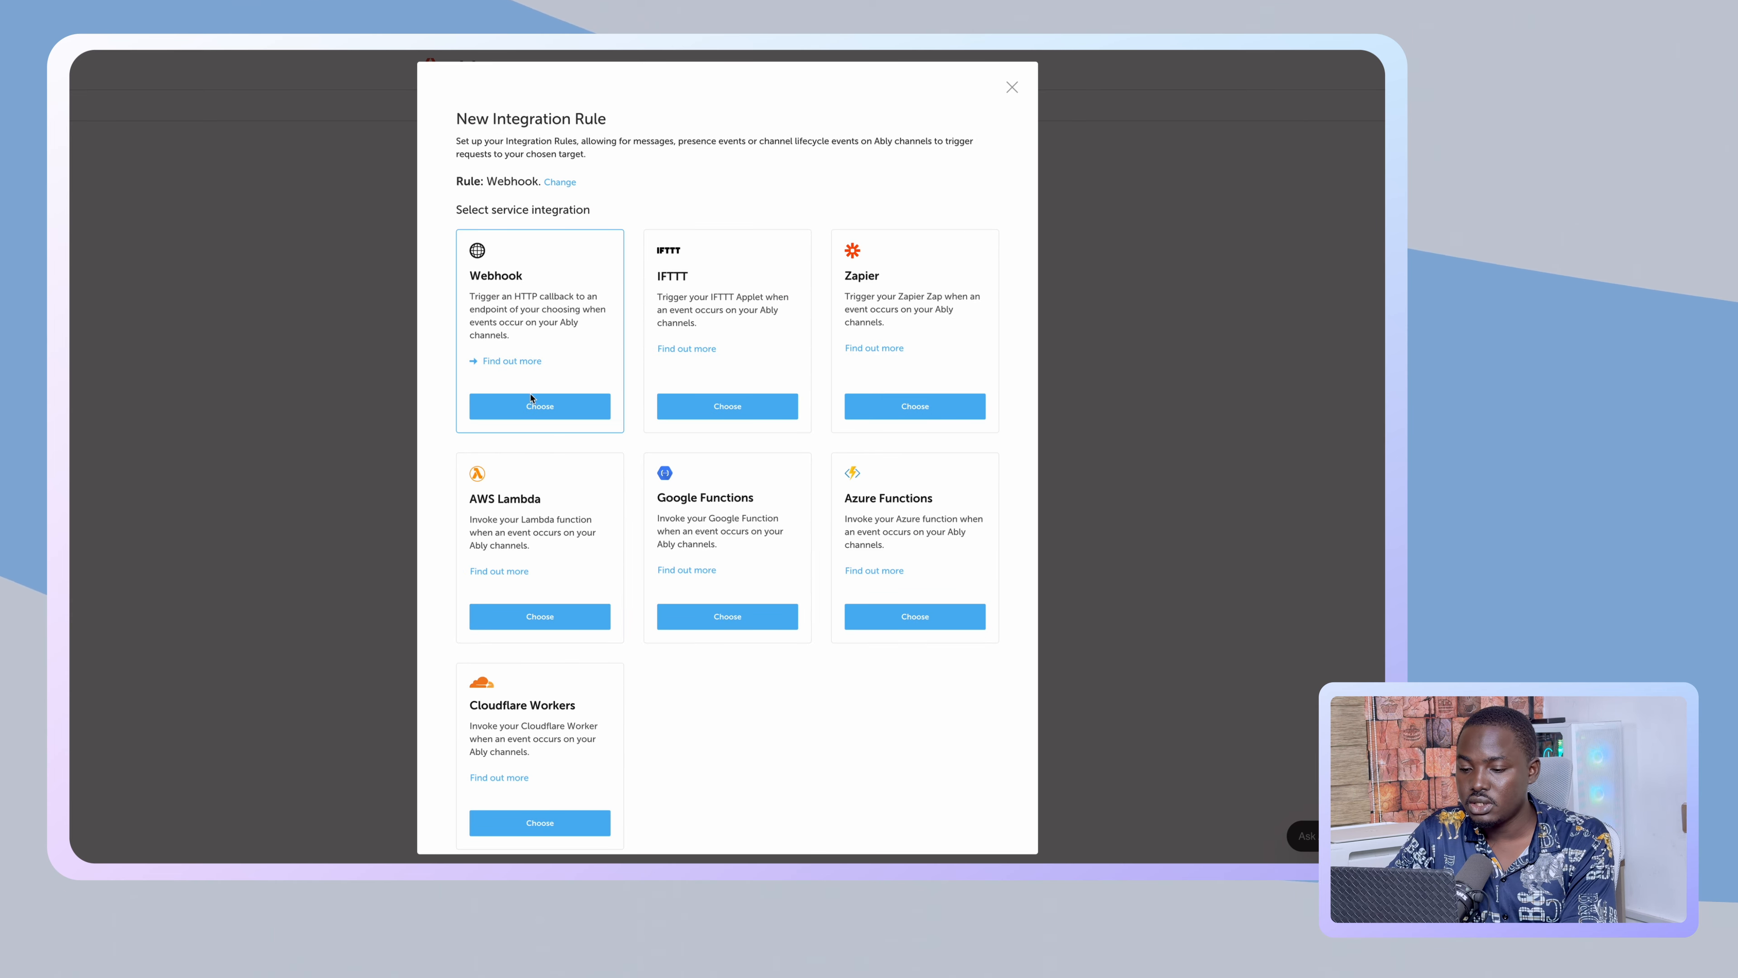
pyautogui.scroll(-1, 530, 404)
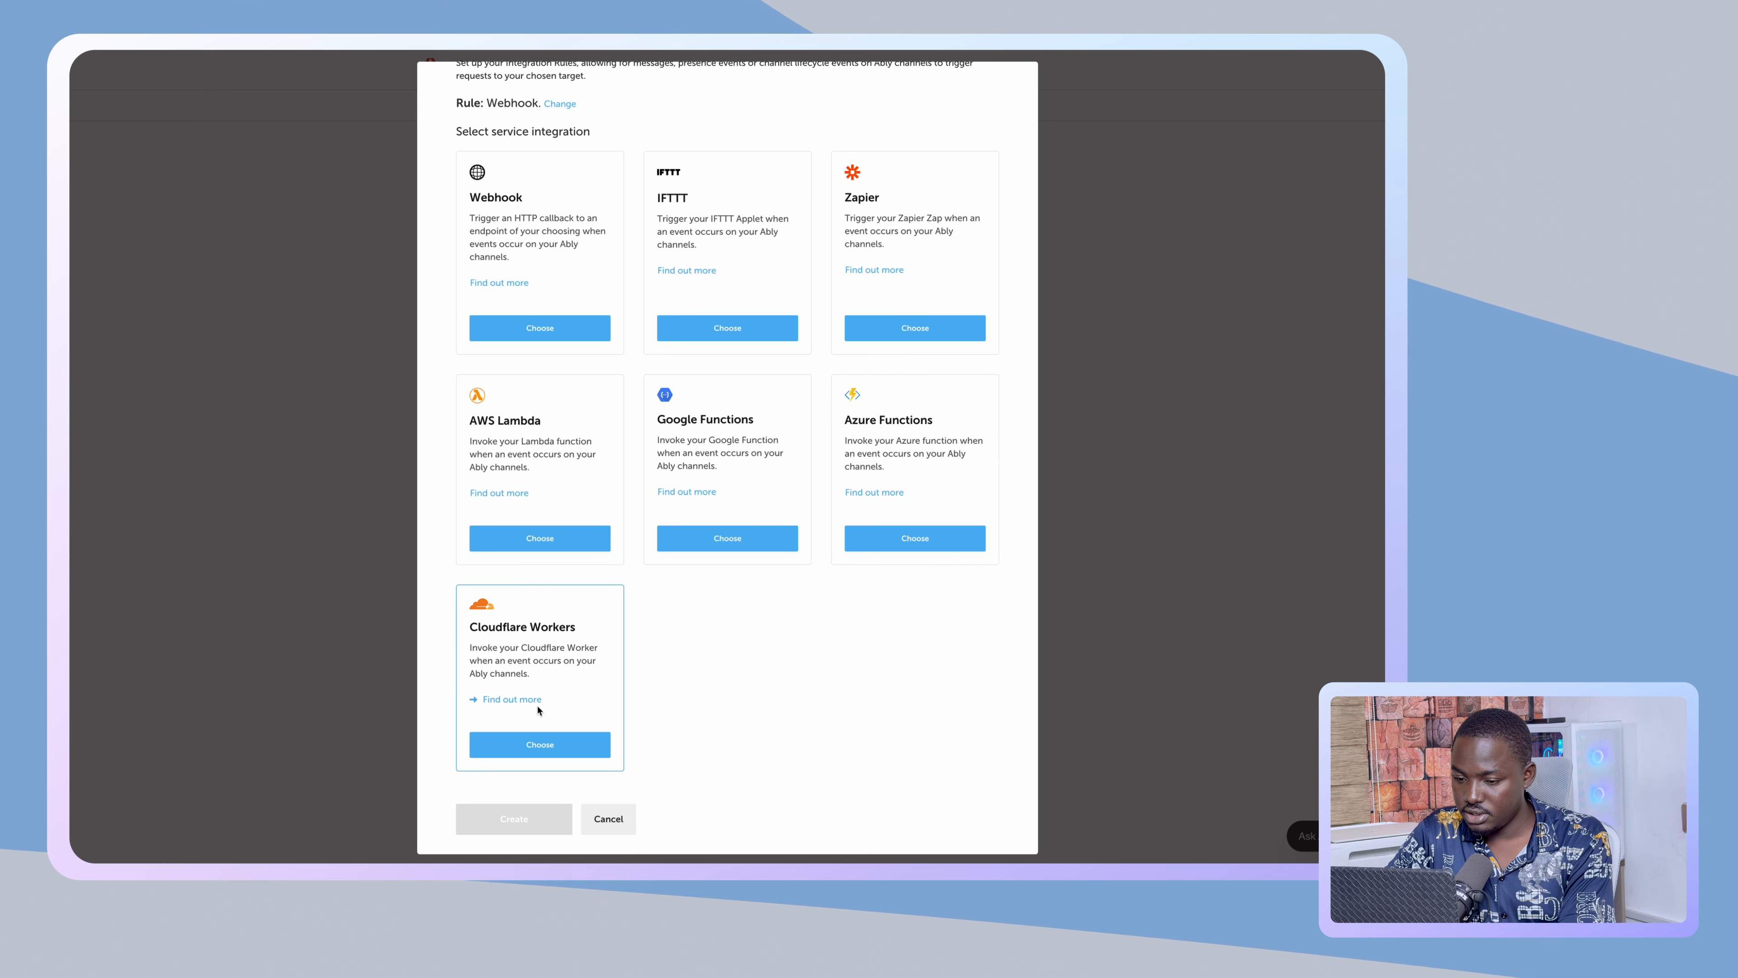
pyautogui.click(534, 326)
pyautogui.click(511, 282)
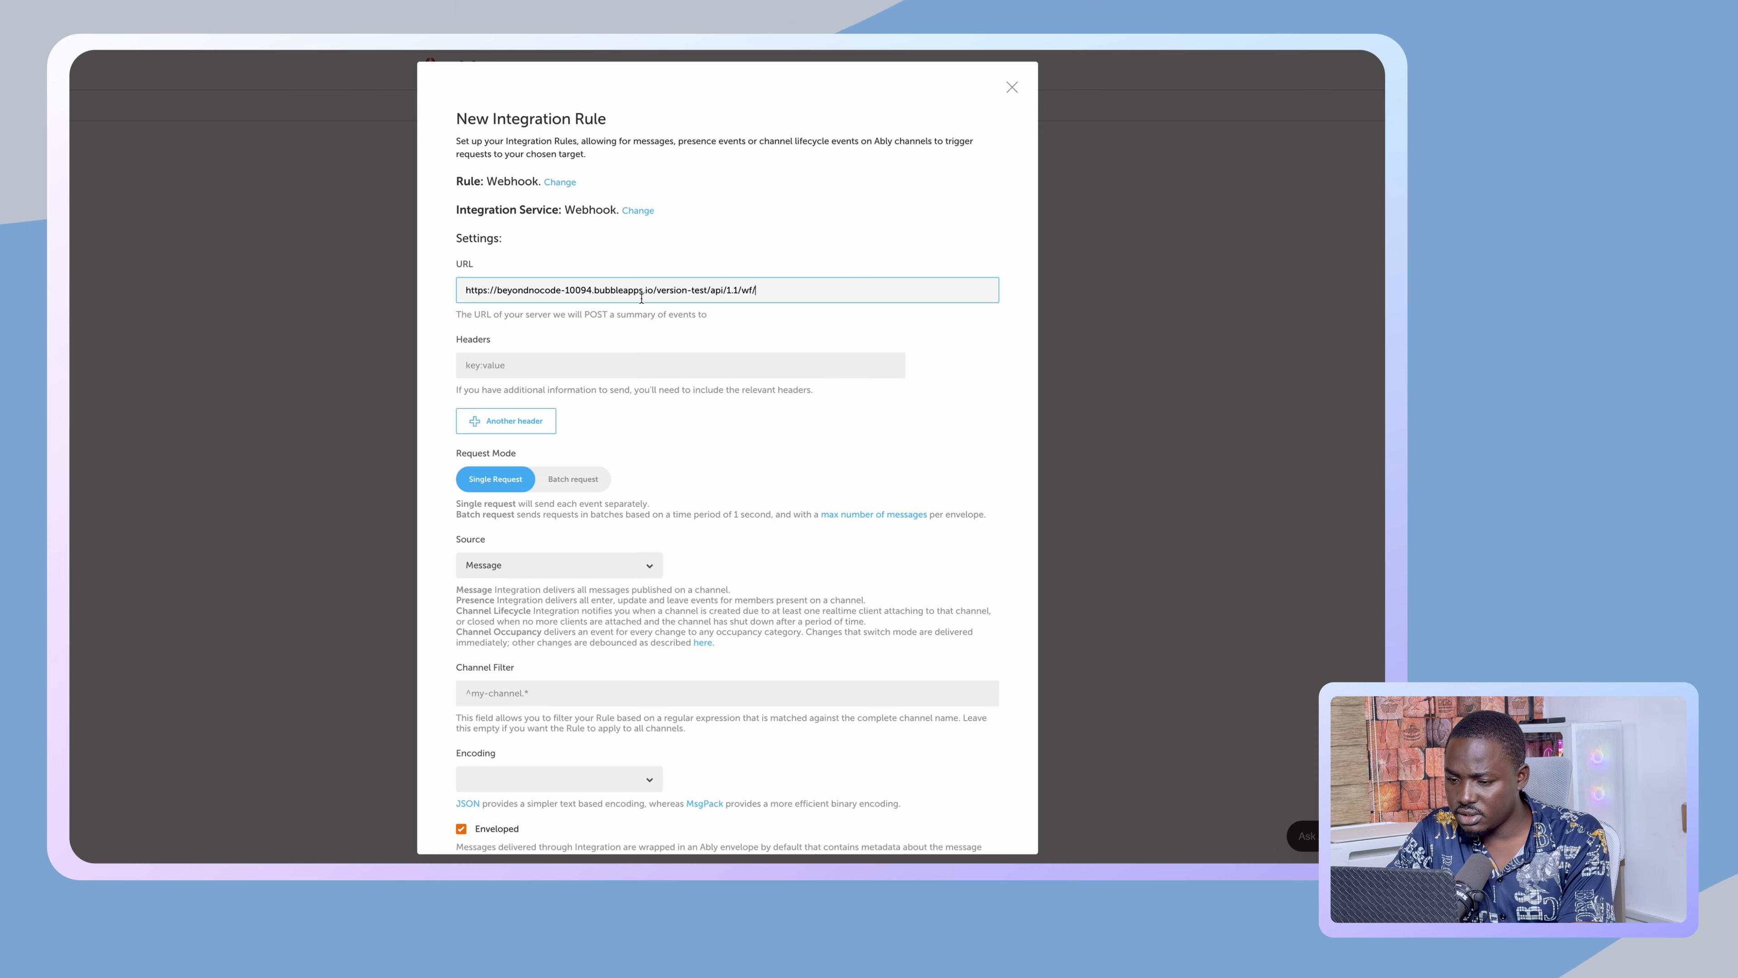
# - Use Bubble's copied ably_endpoint initialize URL as the webhook URL
pyautogui.moveTo(72, 288)
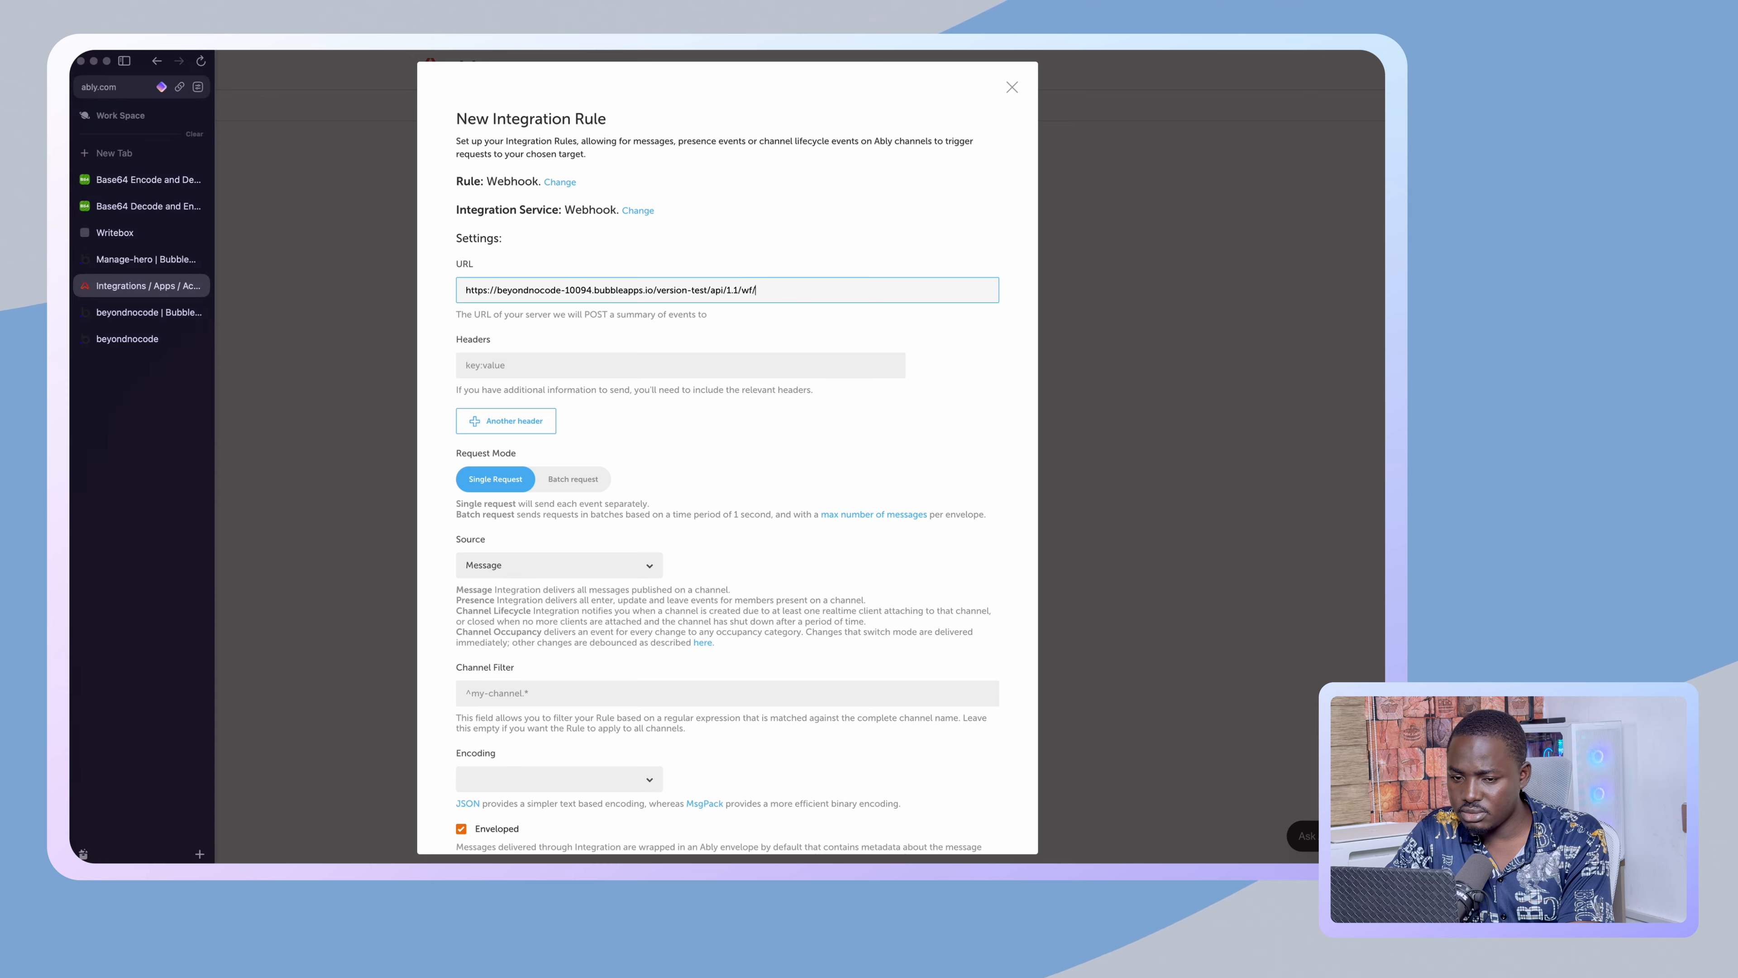
pyautogui.click(124, 313)
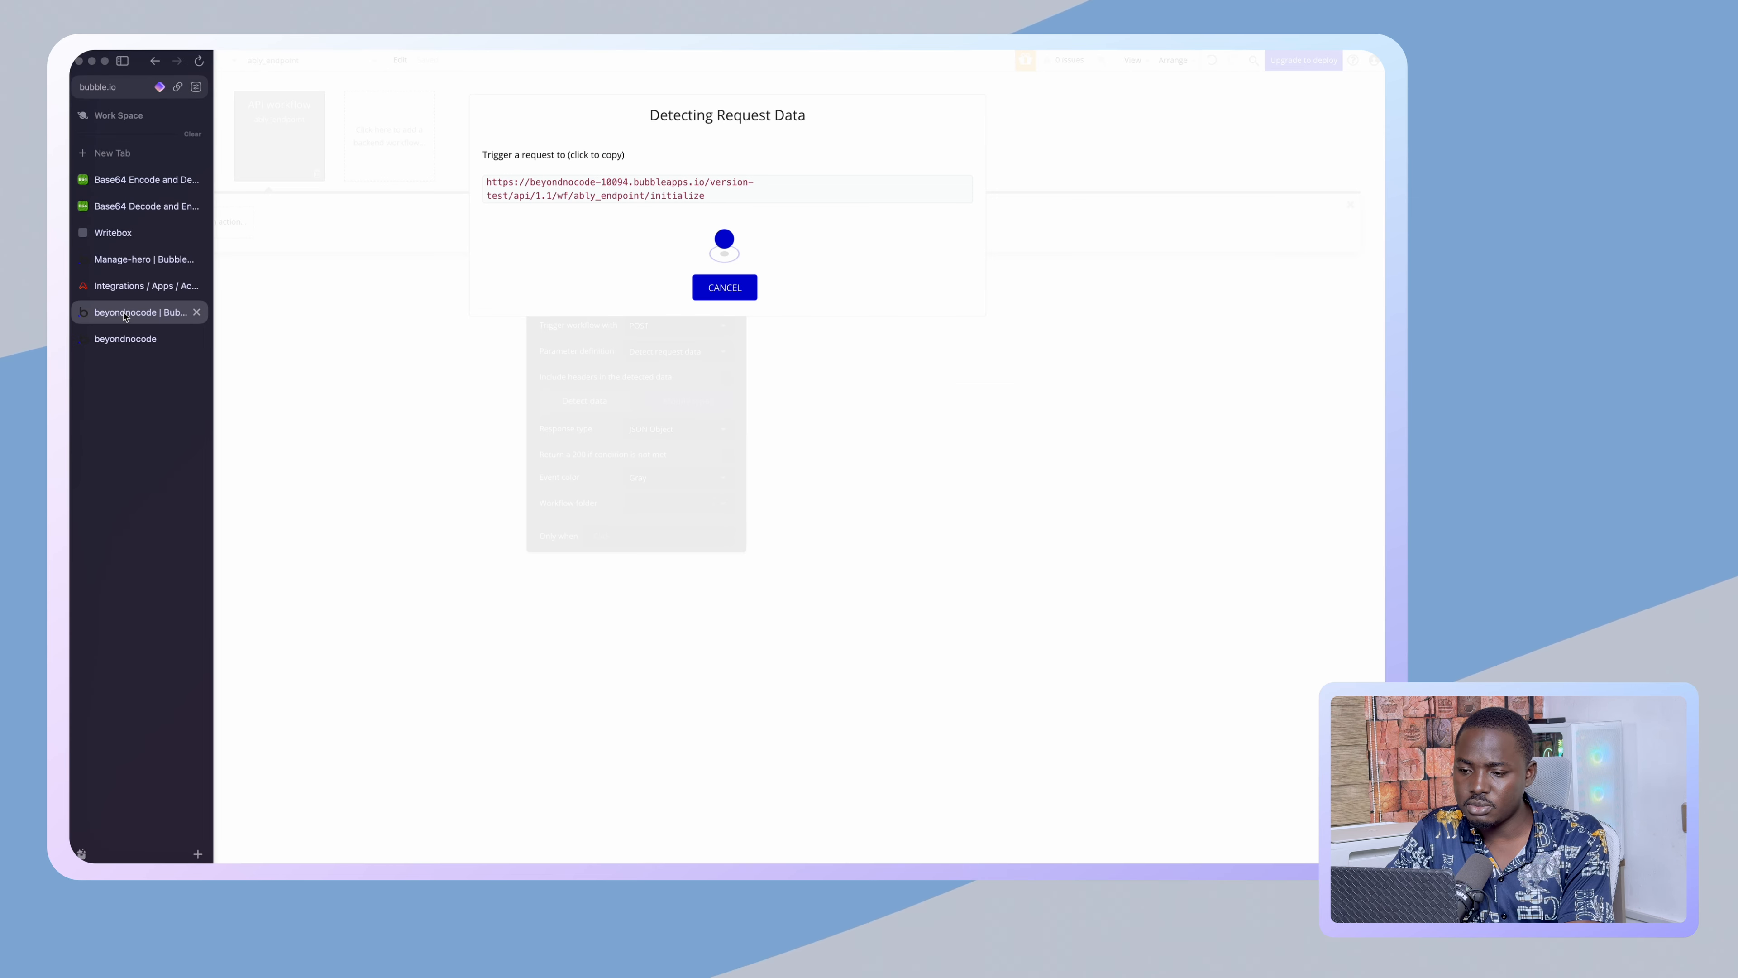
pyautogui.click(575, 194)
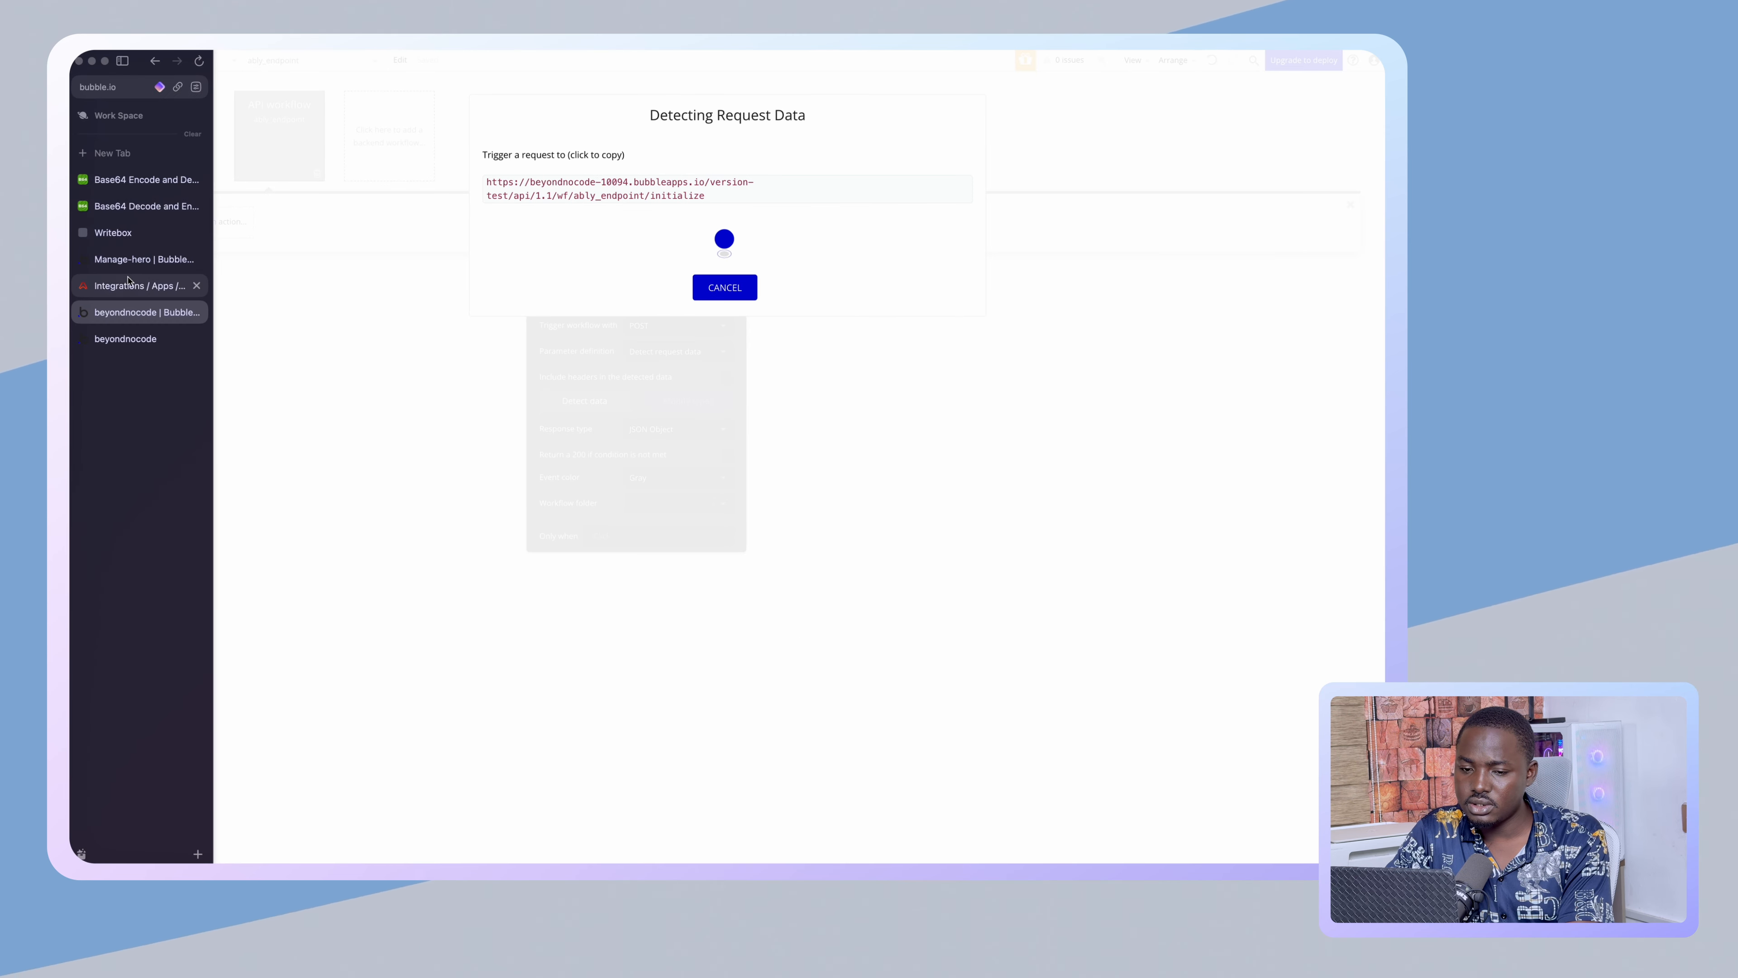
pyautogui.click(130, 285)
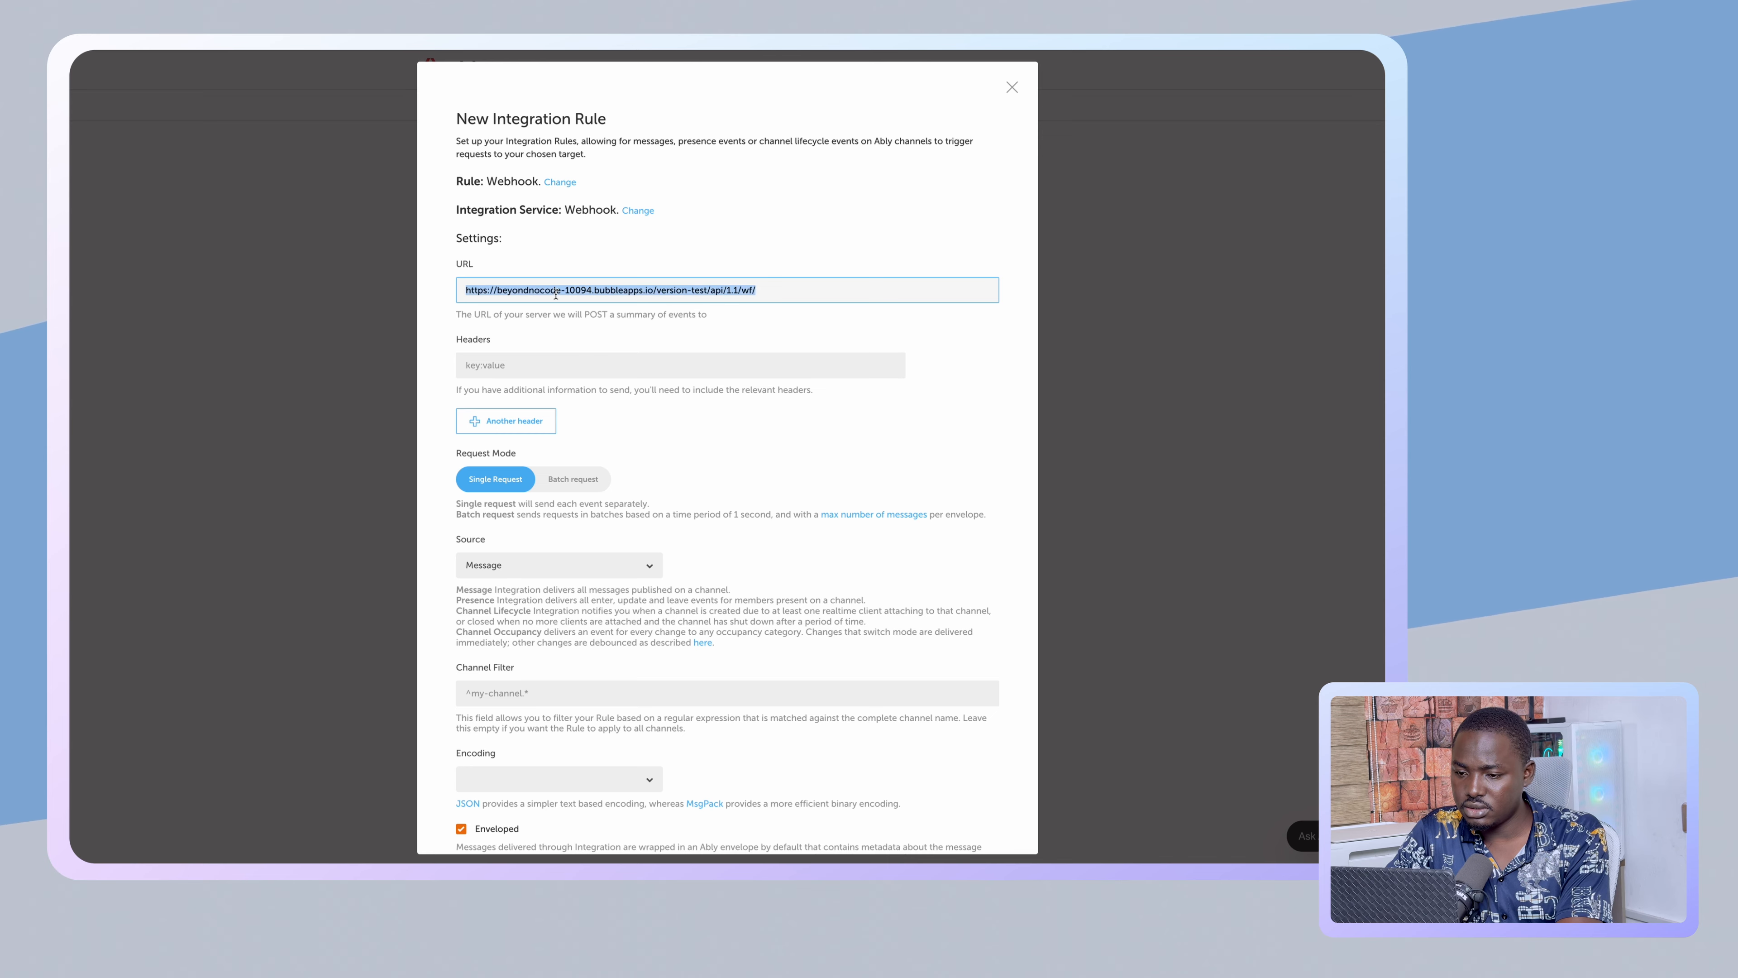
pyautogui.hotkey('ctrl', 'v')
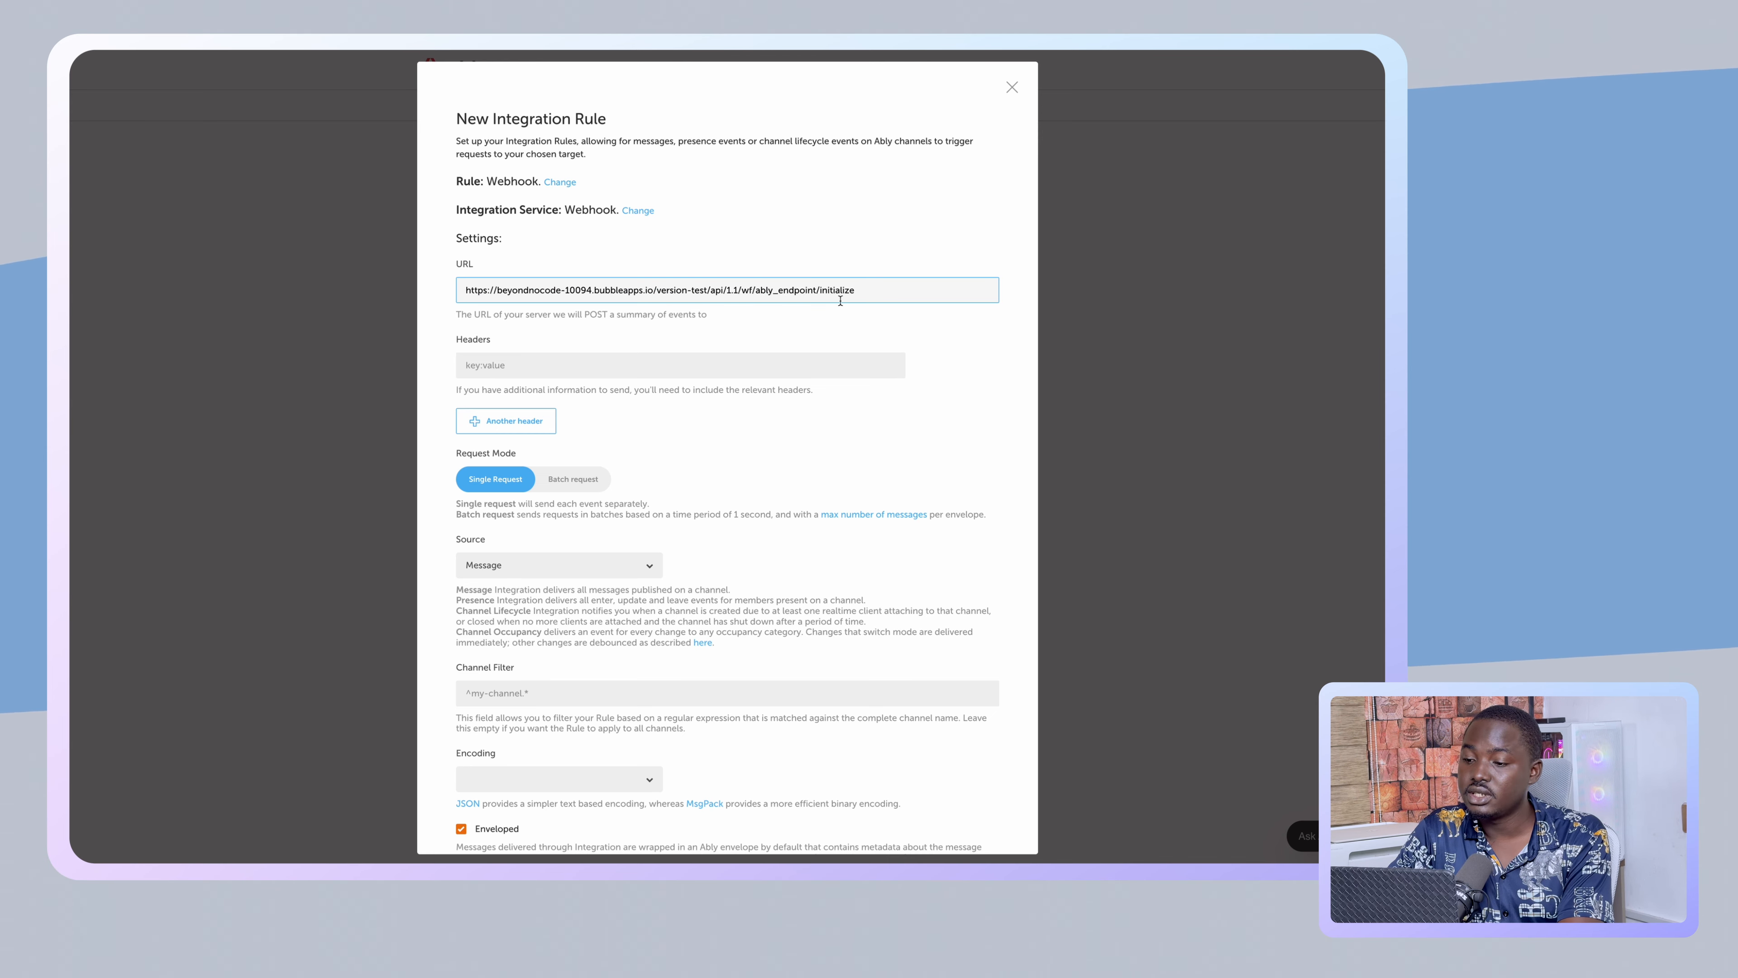
pyautogui.click(622, 359)
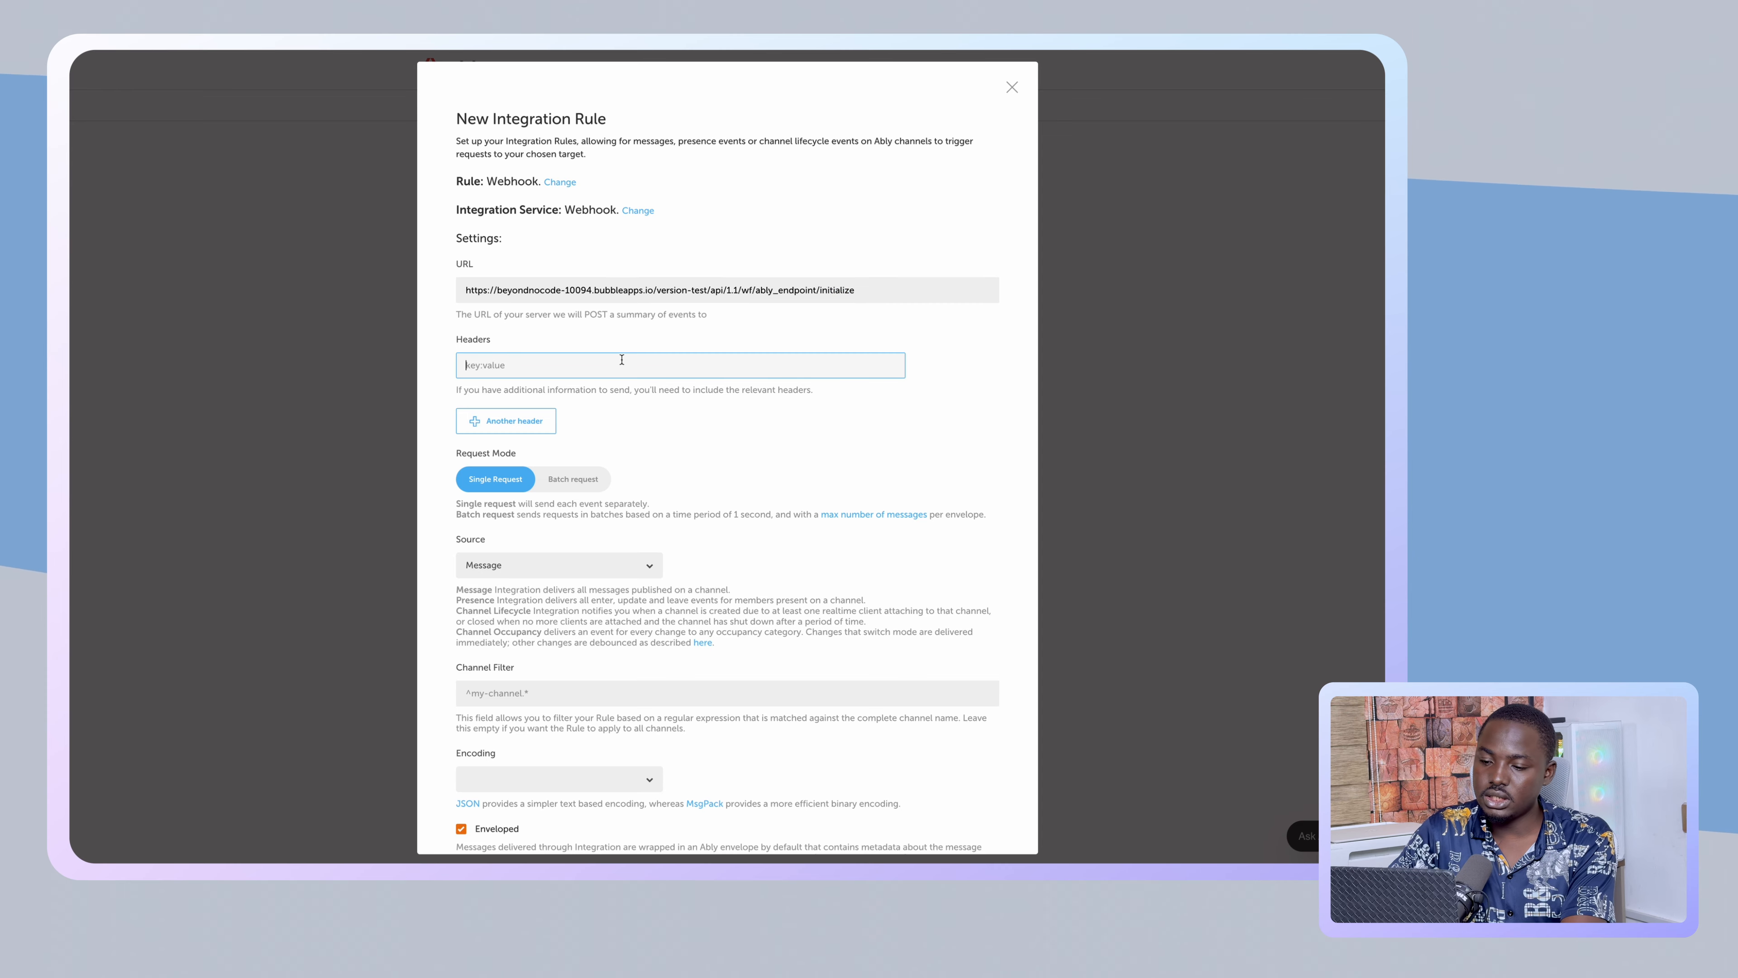
# - Set the rule's source to Presence and encoding to JSON, then create it
pyautogui.scroll(-2, 622, 359)
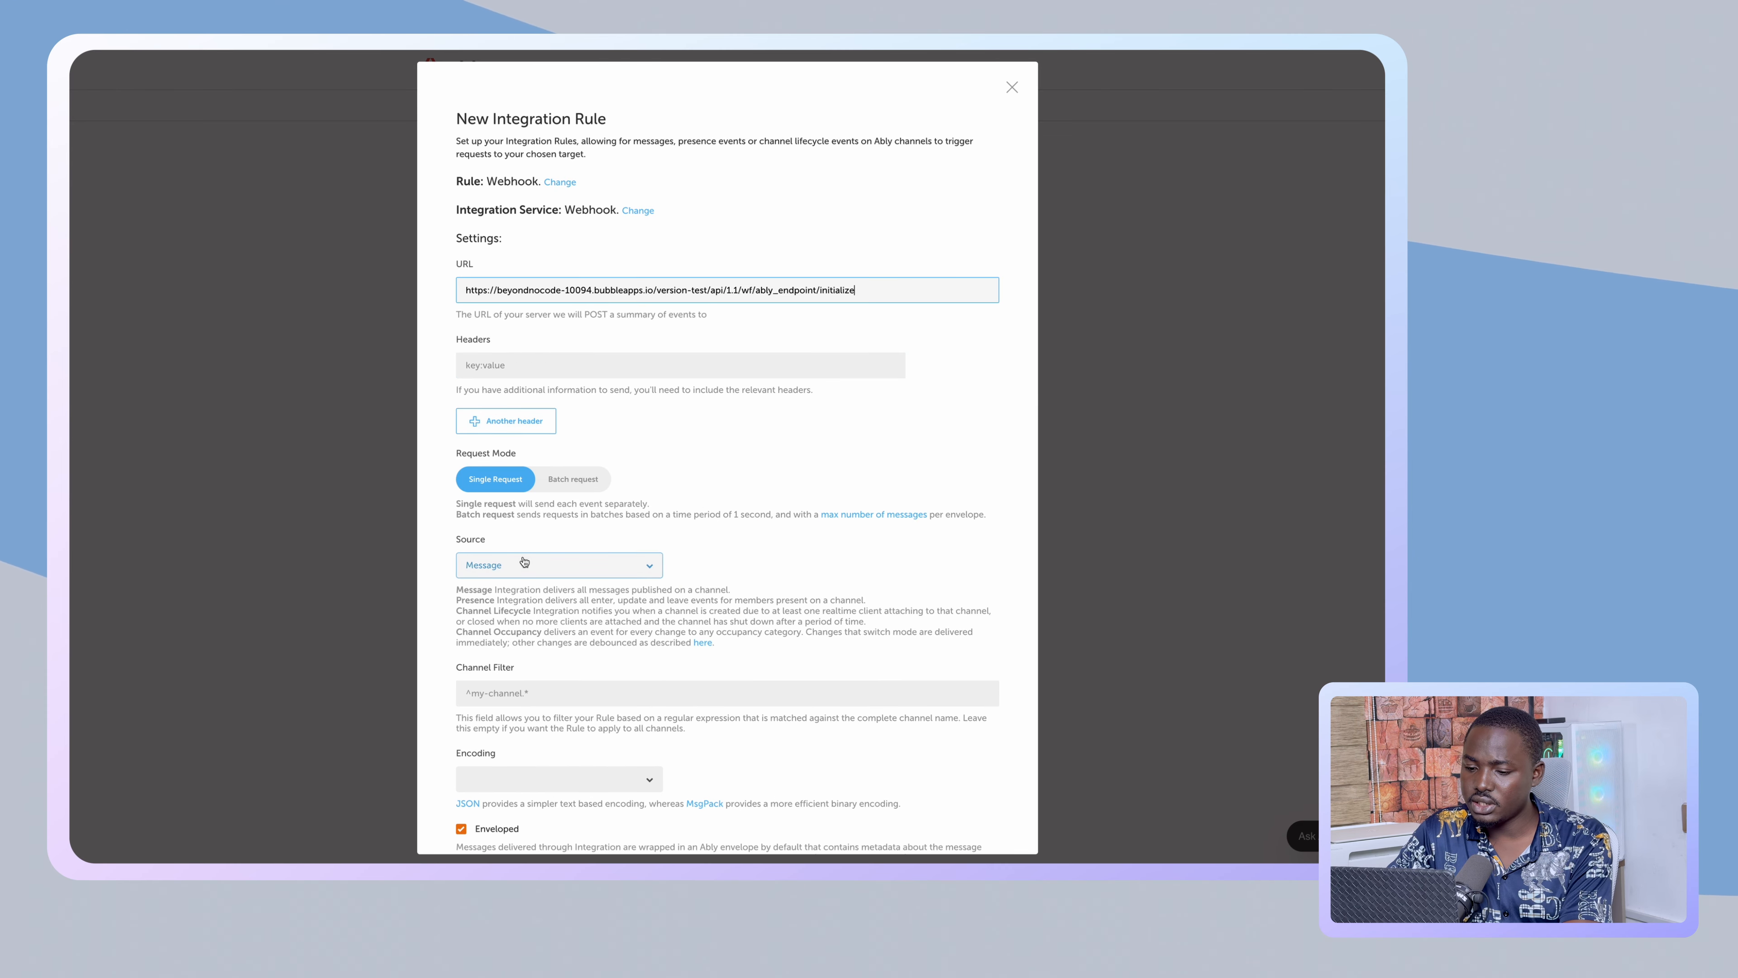
pyautogui.click(524, 562)
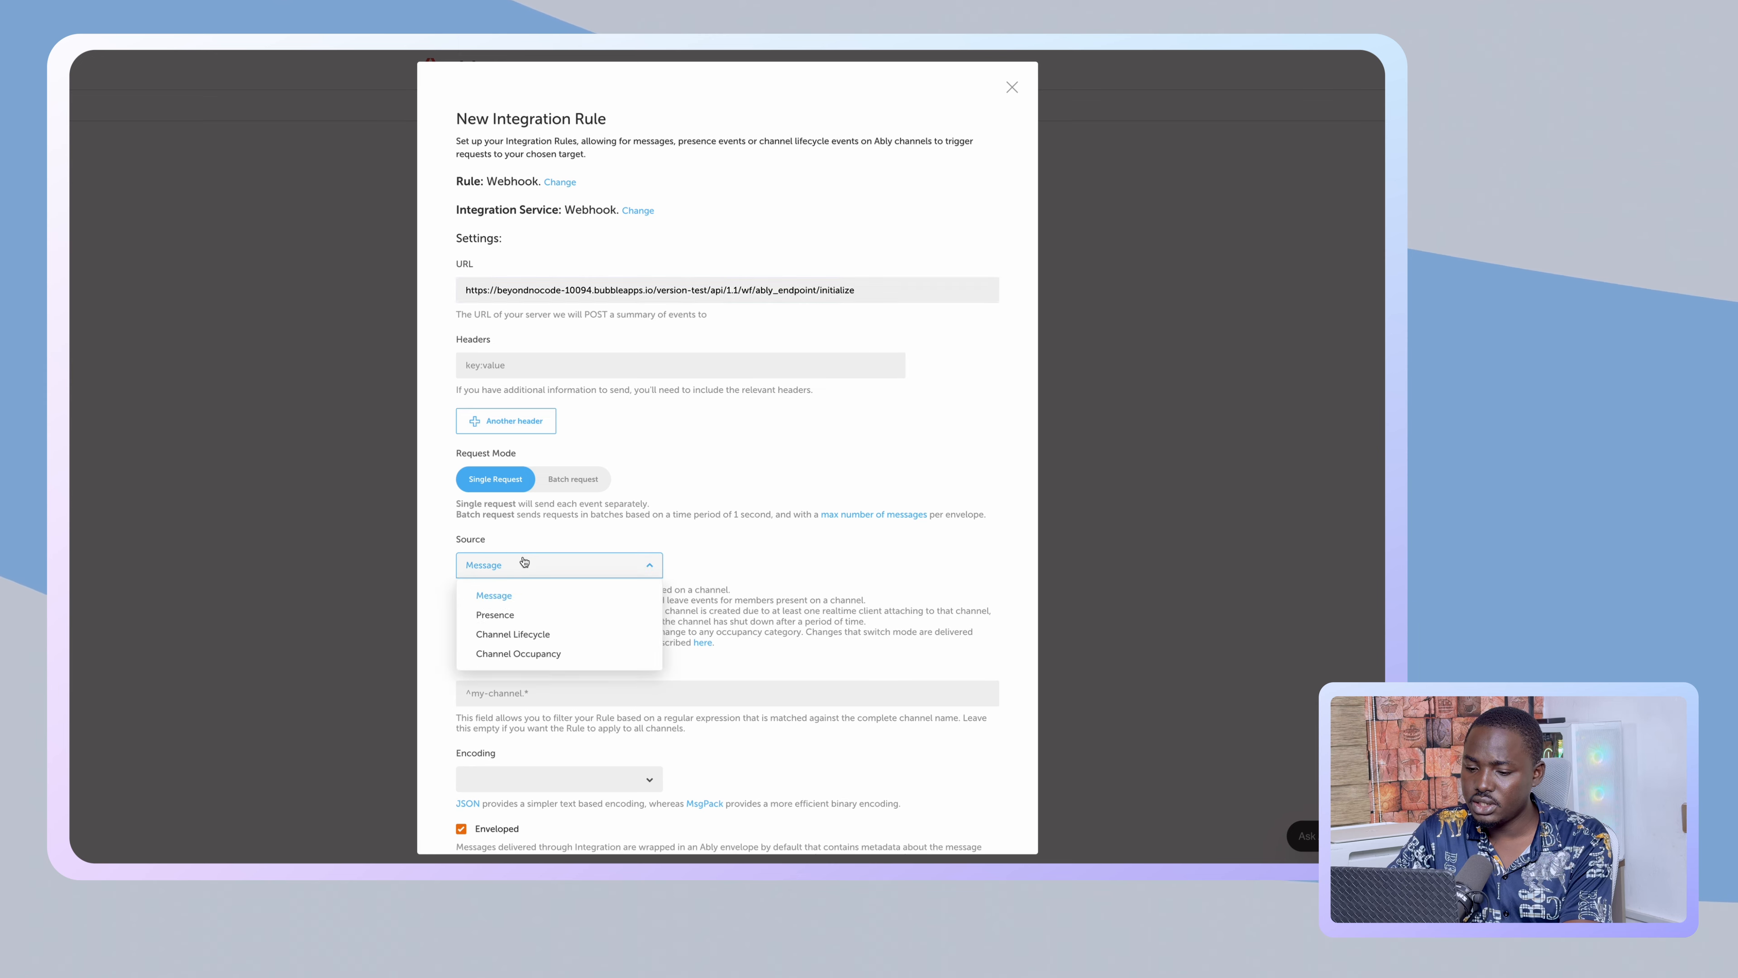
pyautogui.click(524, 608)
pyautogui.scroll(-2, 524, 609)
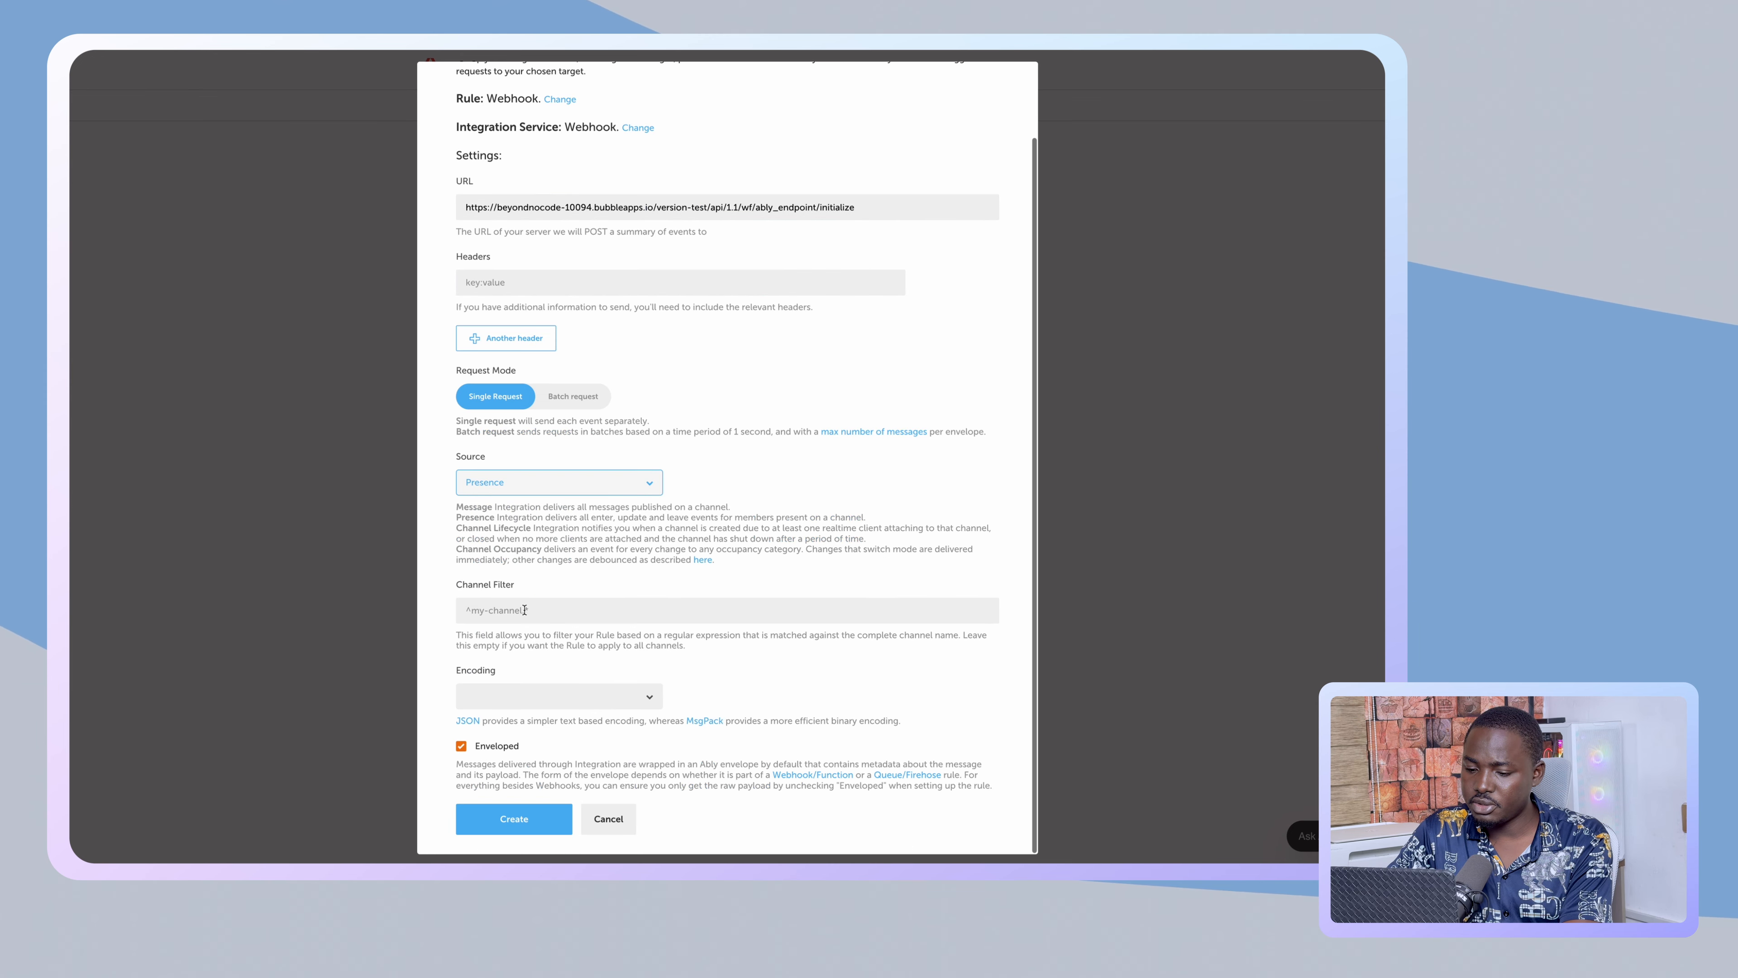
pyautogui.click(547, 694)
pyautogui.click(489, 645)
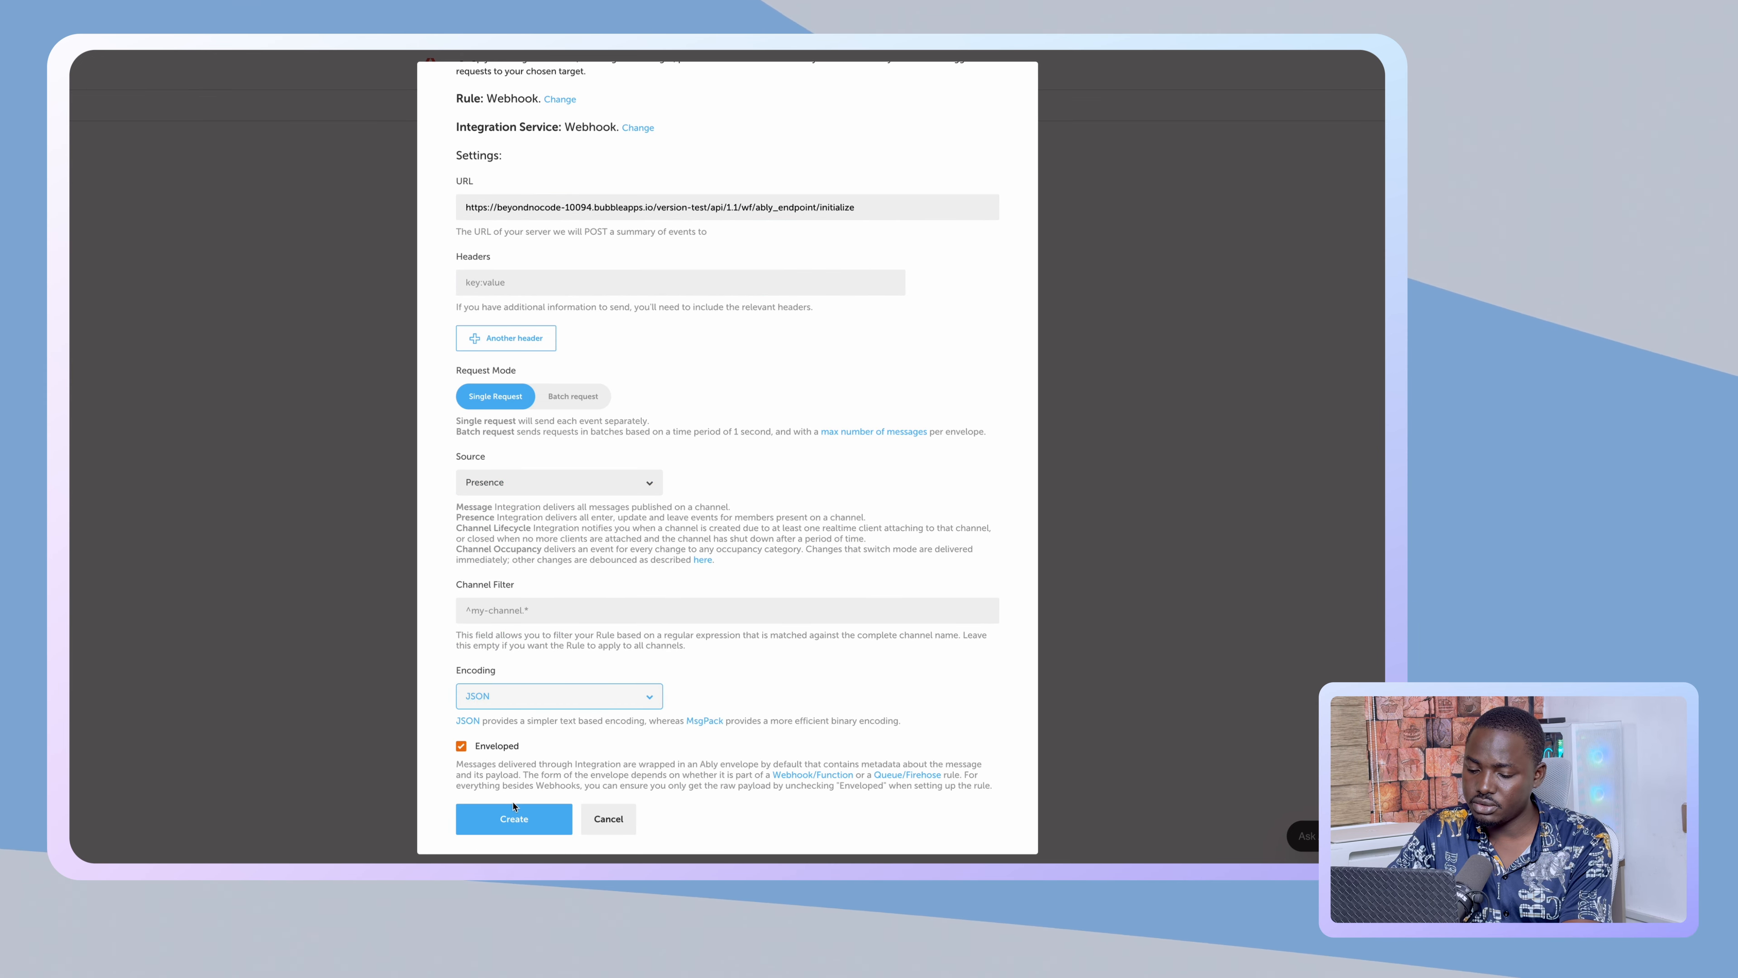
pyautogui.click(522, 819)
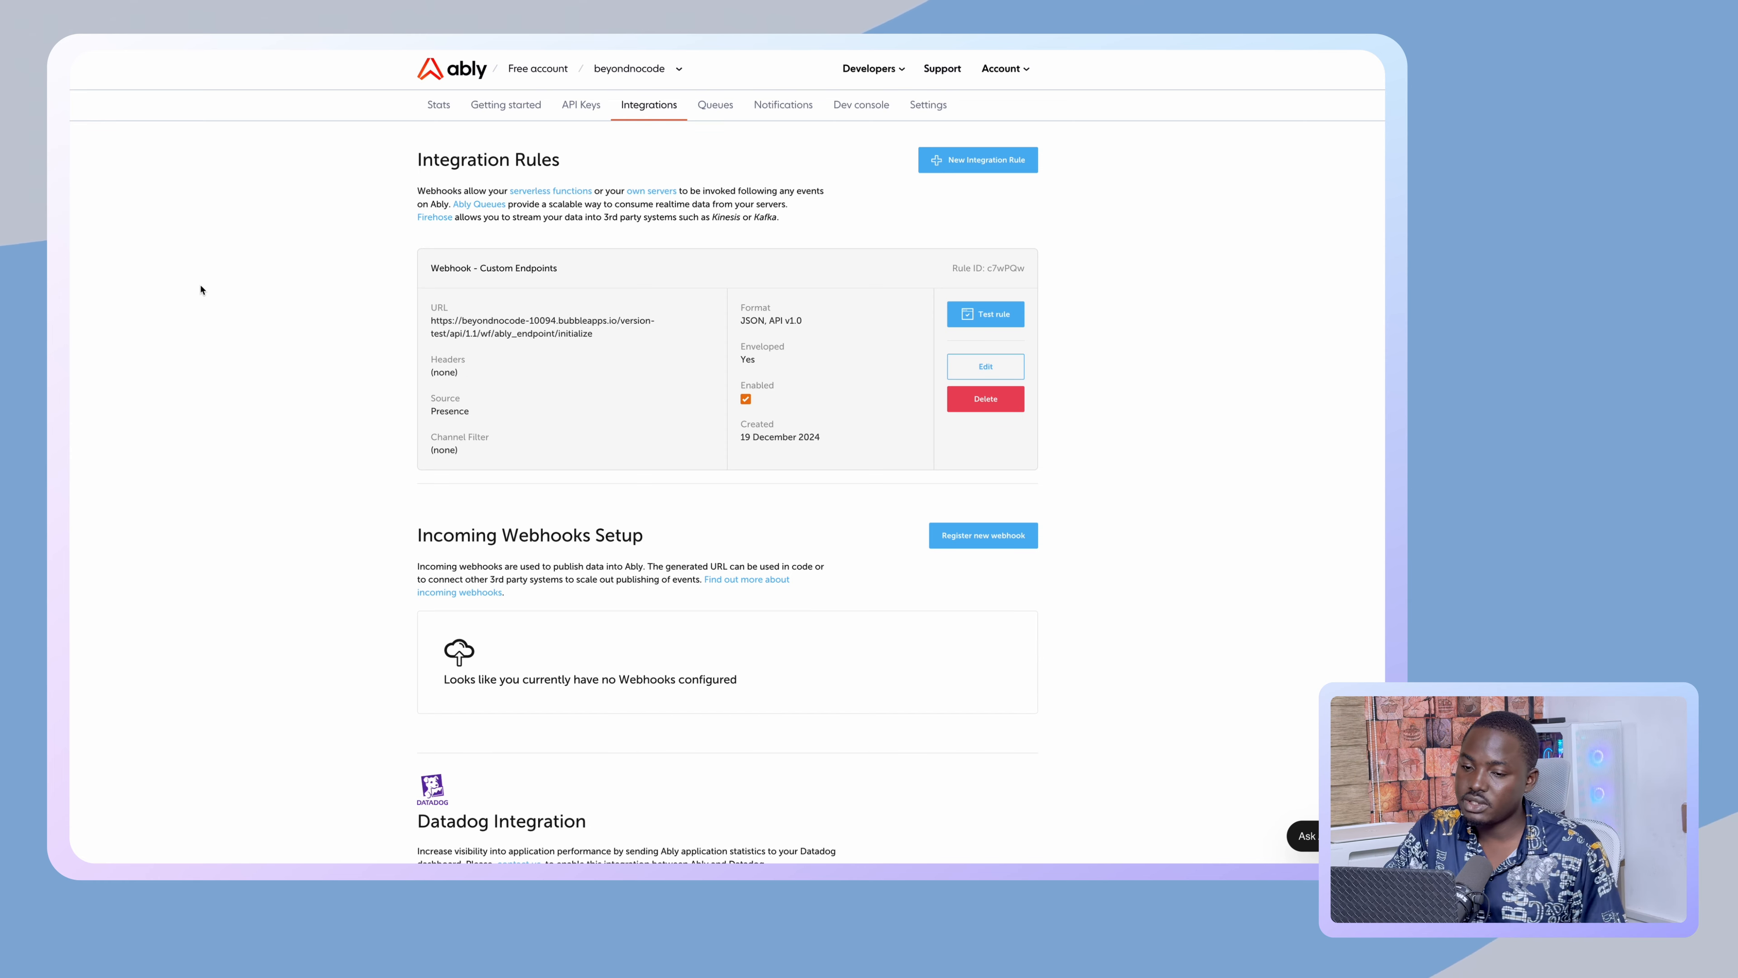
# - Go to the live app's Registered Users page tab and reload it for the latest version
pyautogui.moveTo(75, 206)
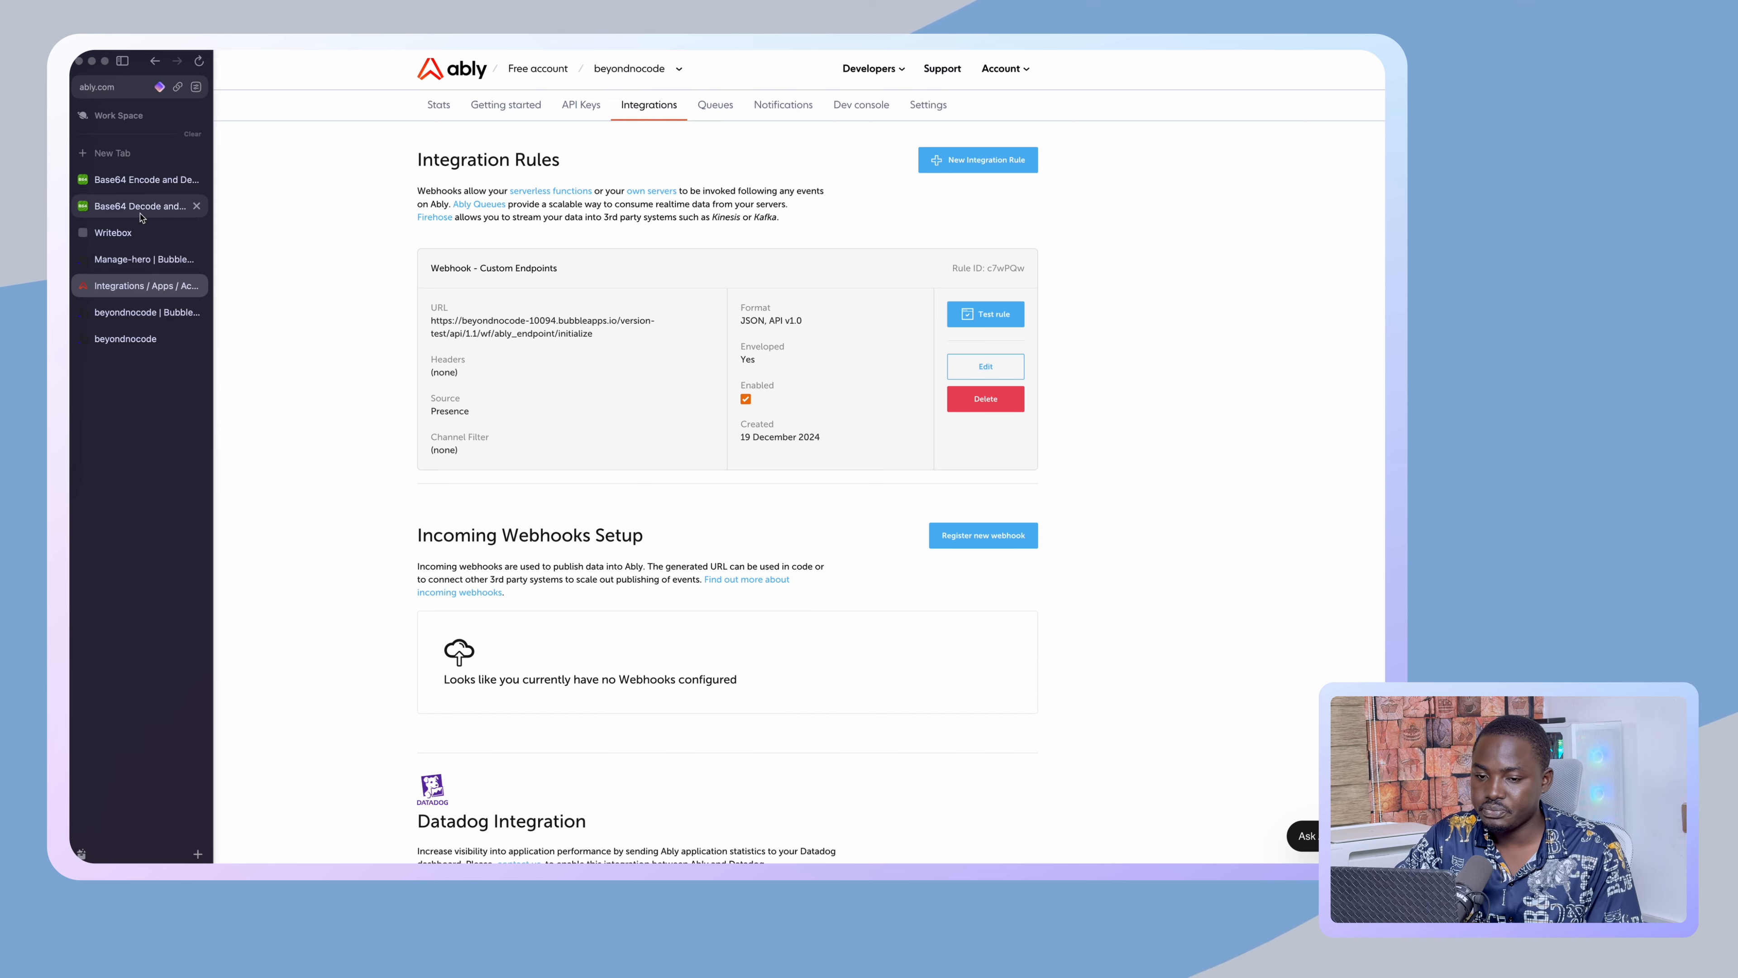
pyautogui.click(135, 259)
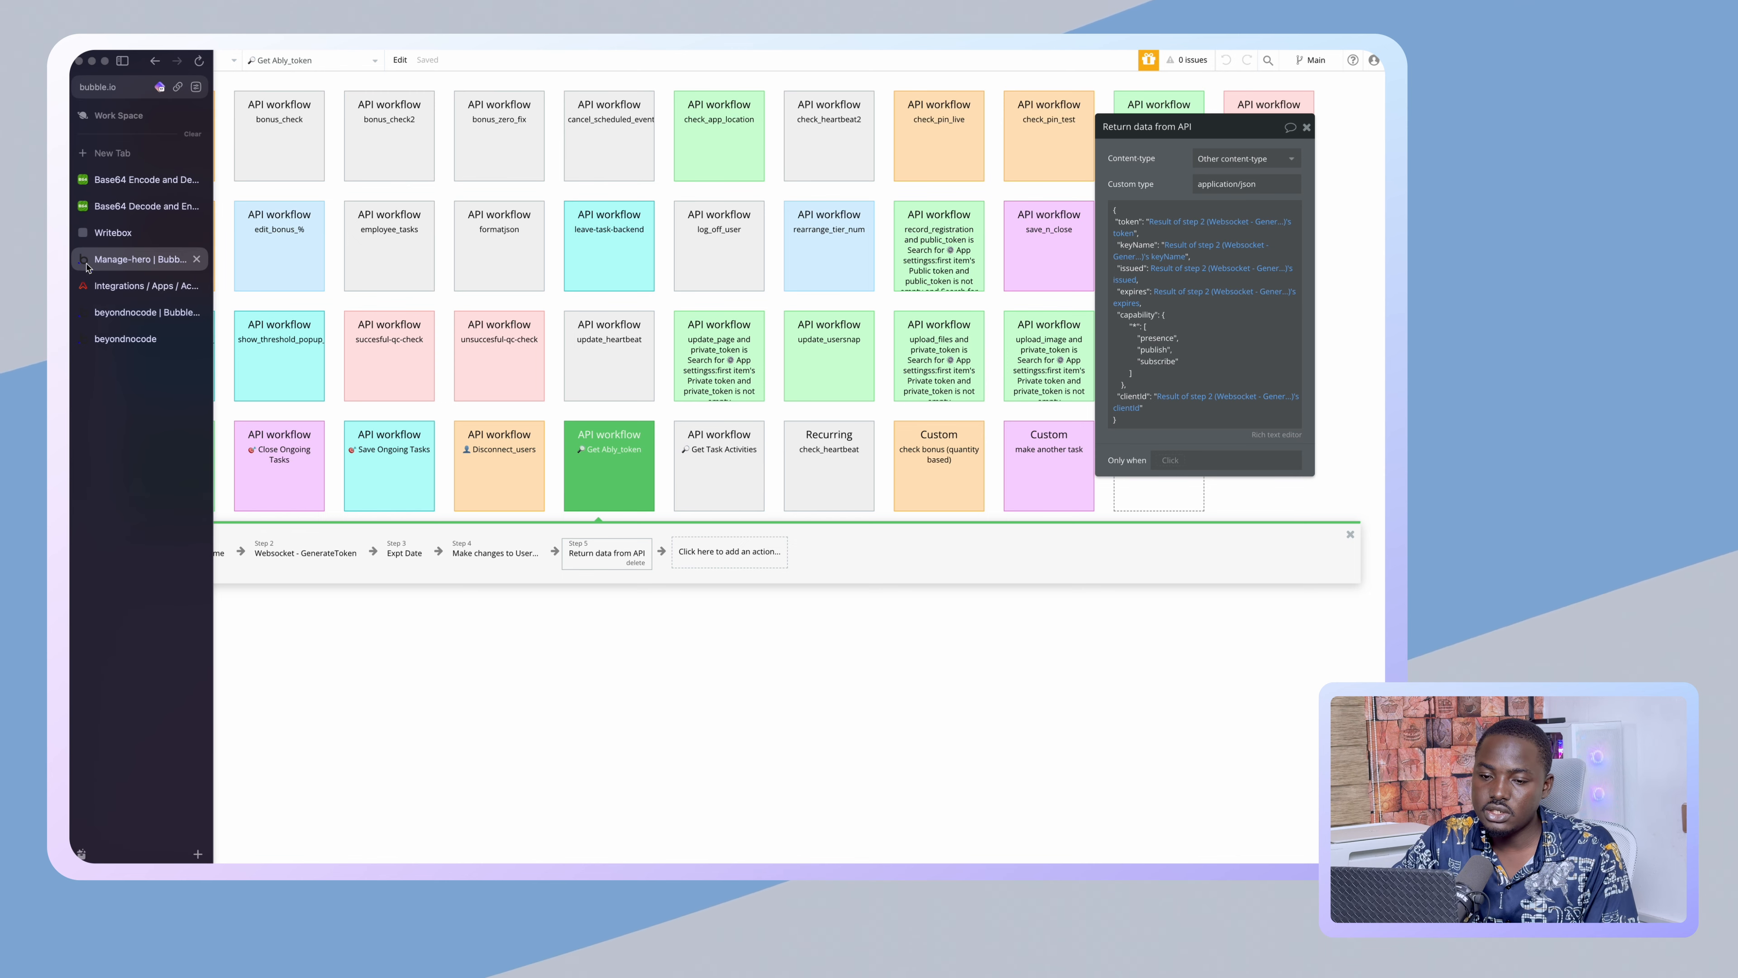
pyautogui.click(121, 311)
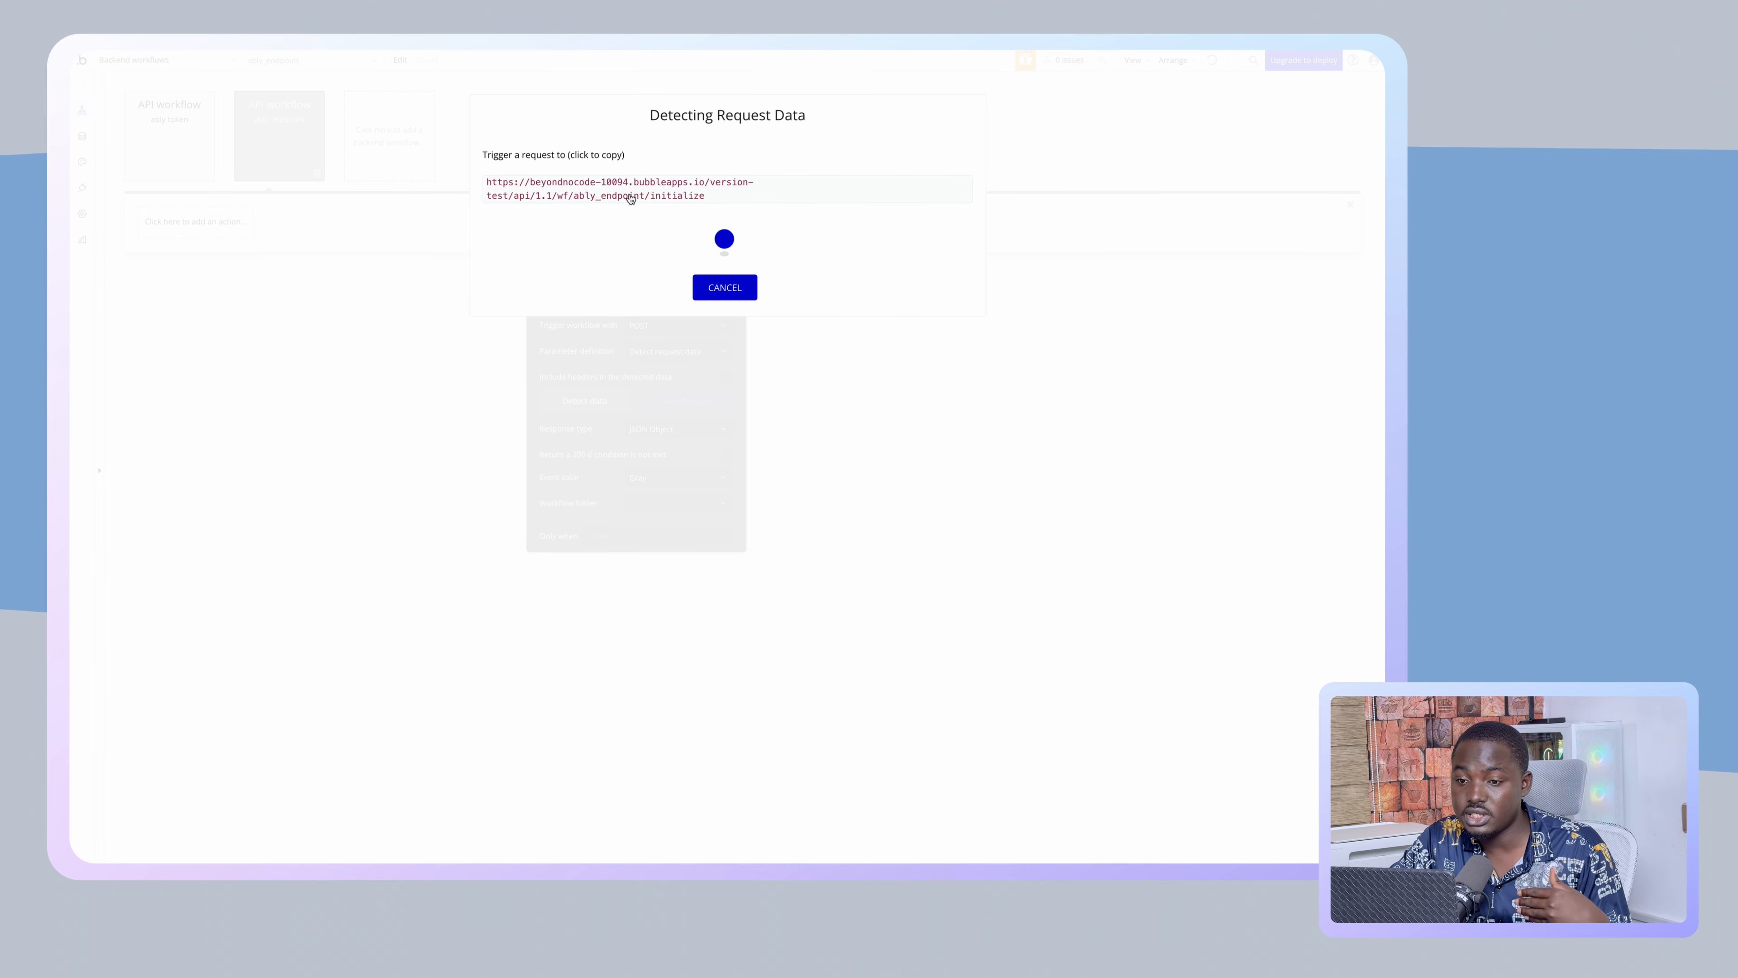
pyautogui.click(118, 338)
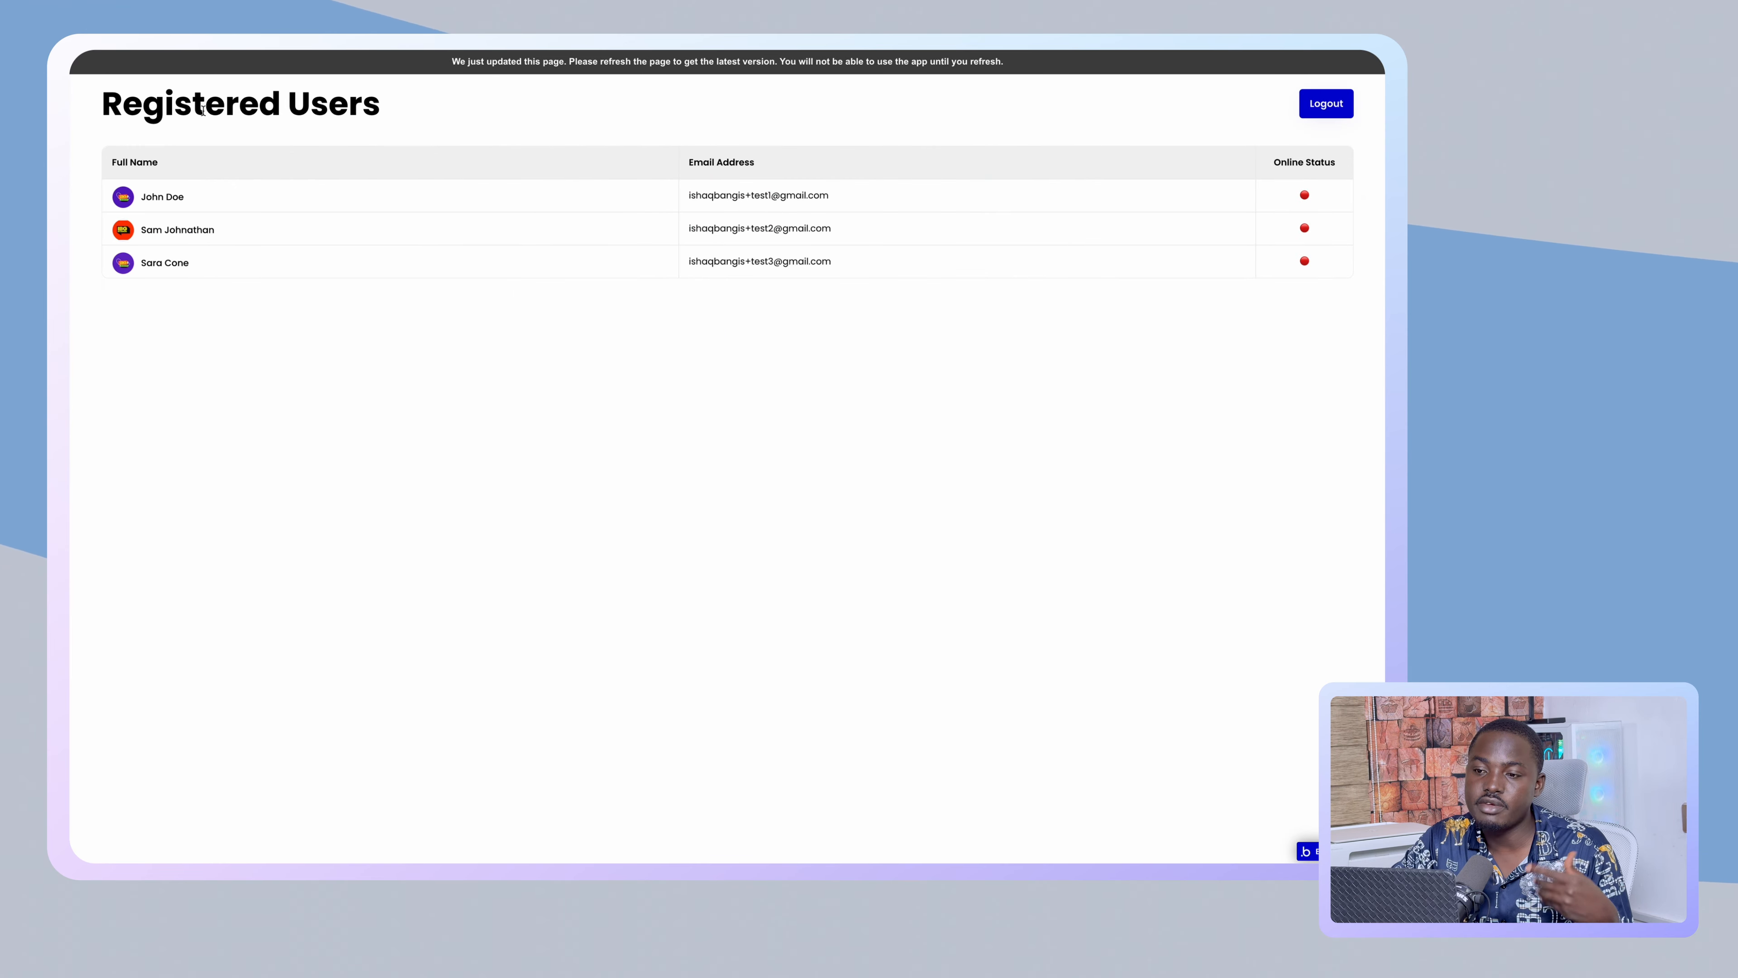
pyautogui.press('super+r')
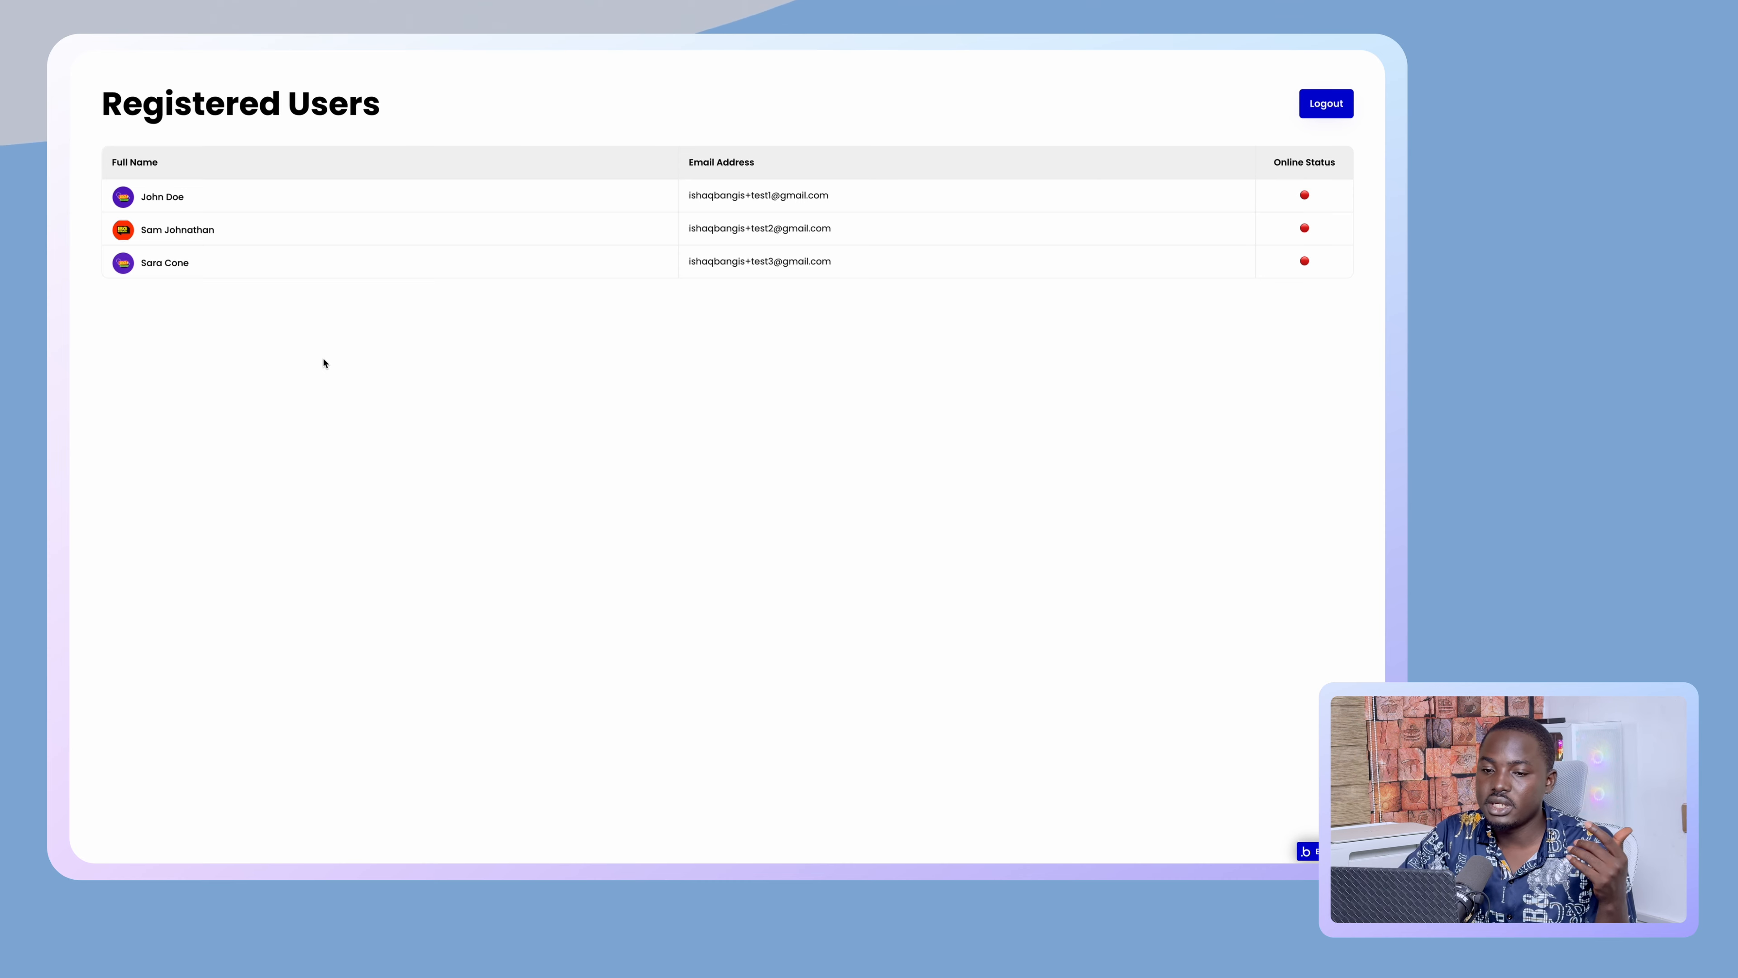
# - Open the browser developer tools on the app page and view the Console log messages
pyautogui.rightClick(305, 449)
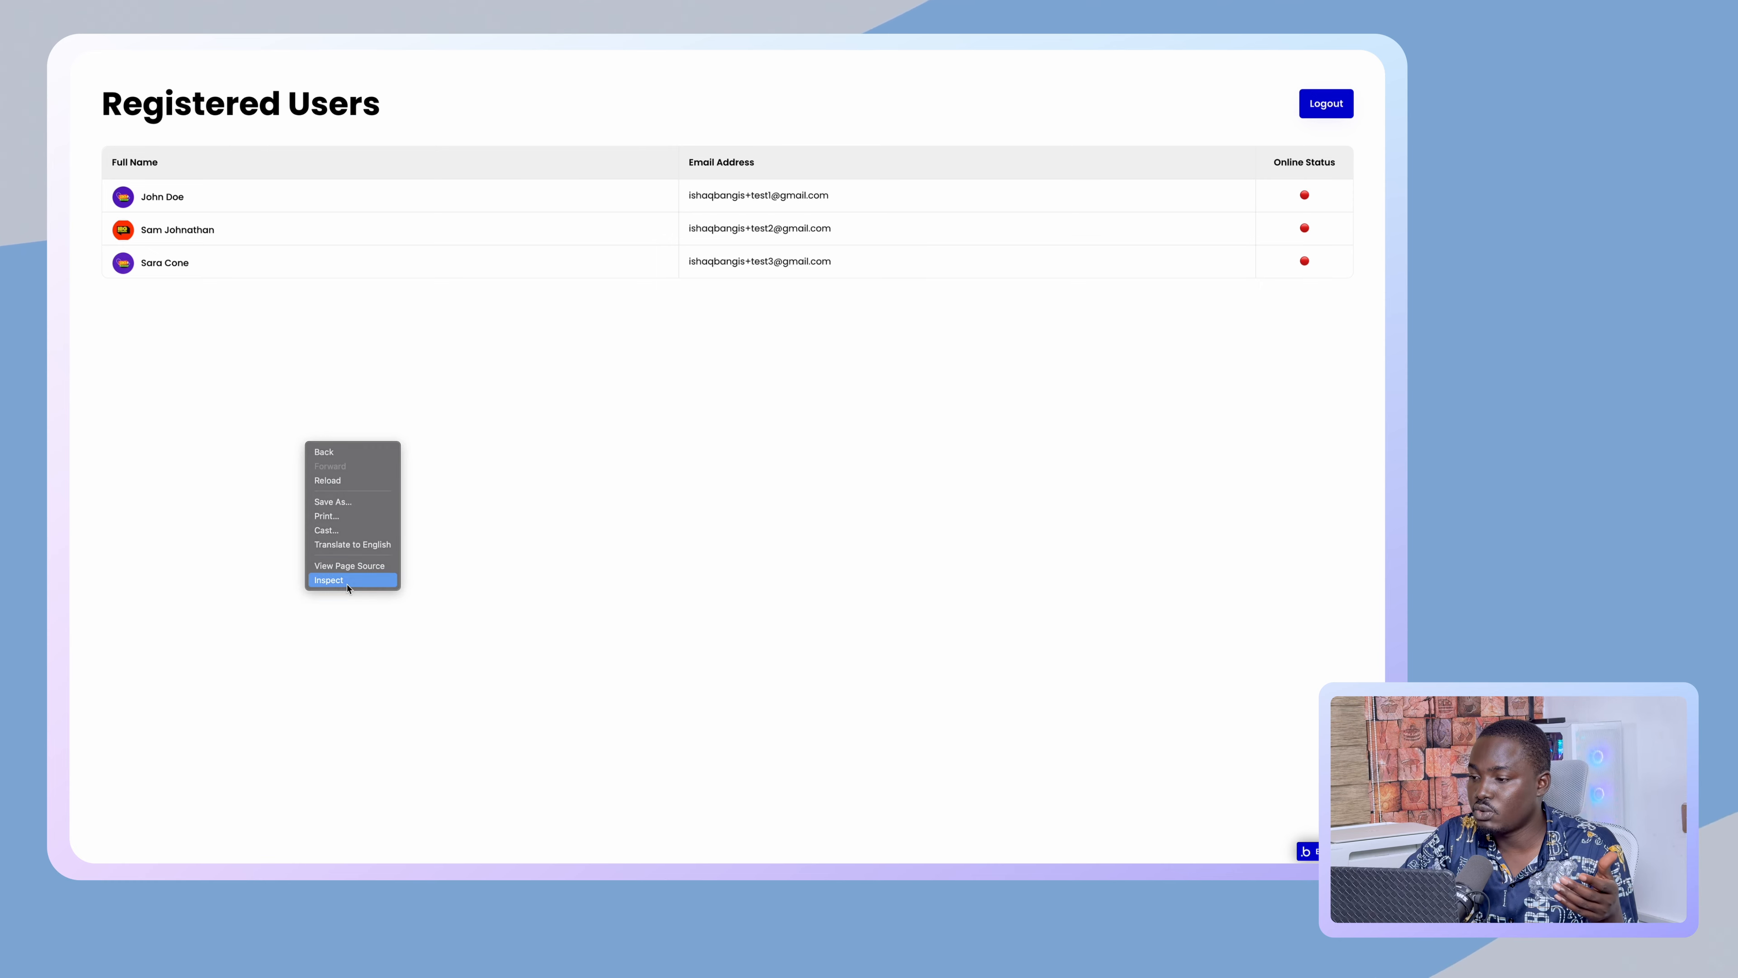
pyautogui.click(329, 580)
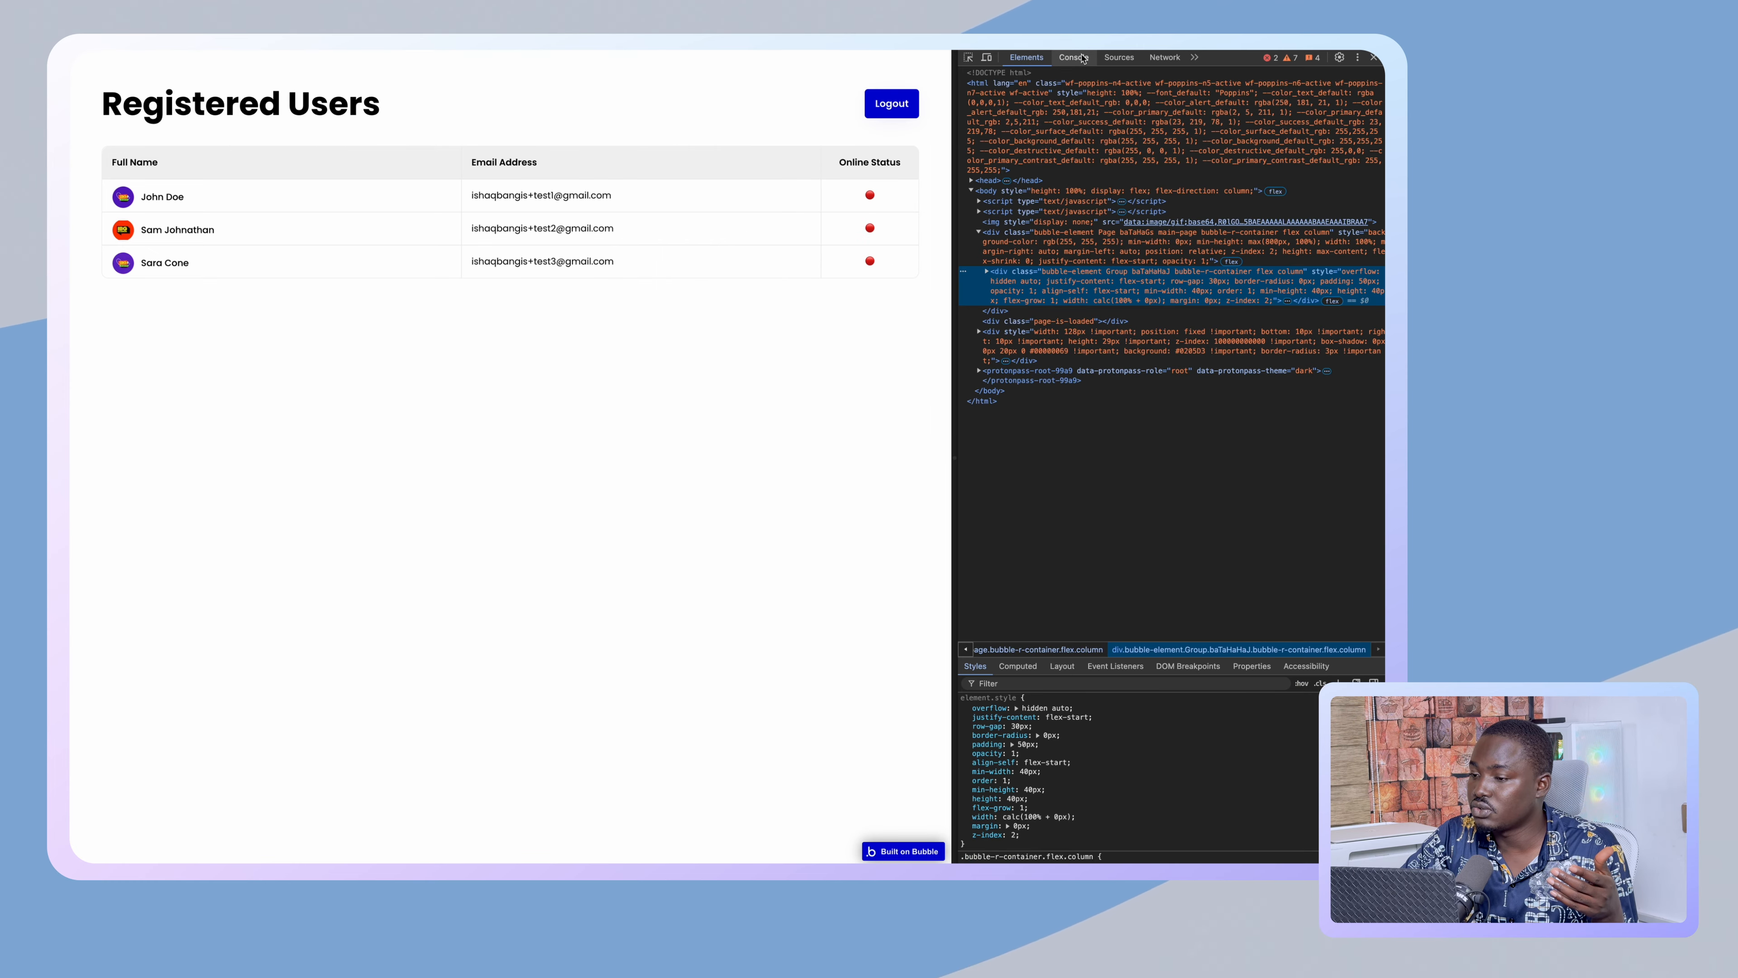
pyautogui.click(1082, 57)
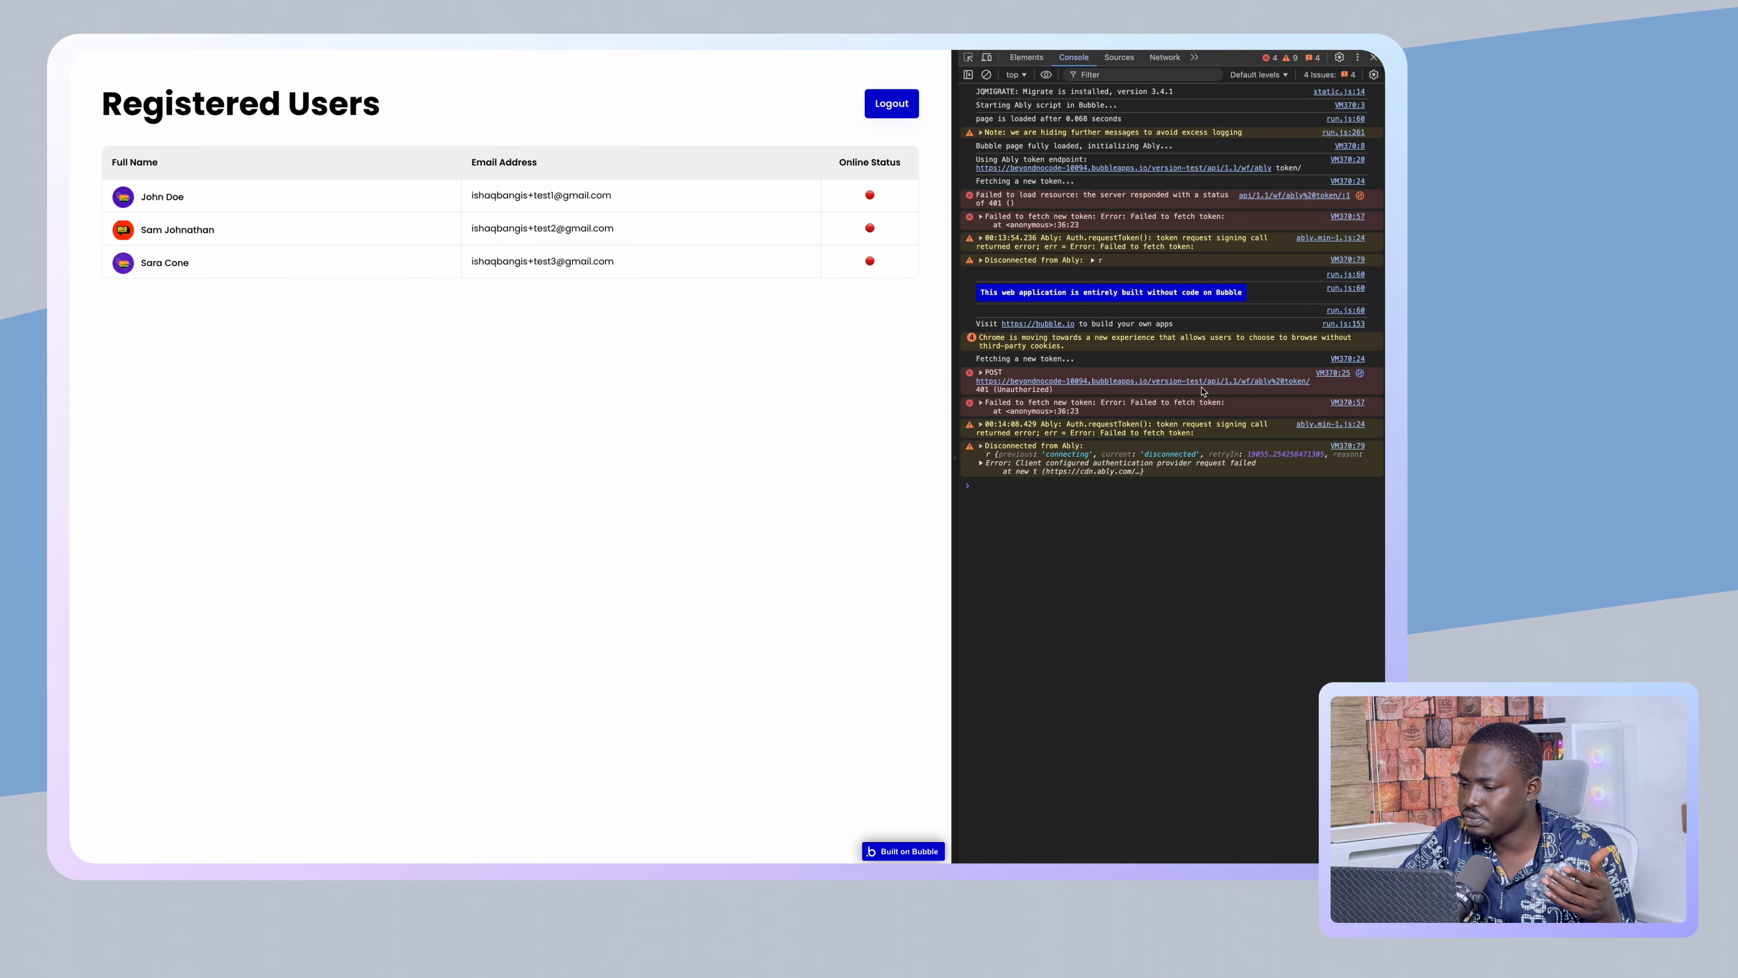
# - Back in the editor, cancel Detecting Request Data and show the ably token workflow's settings
pyautogui.moveTo(71, 397)
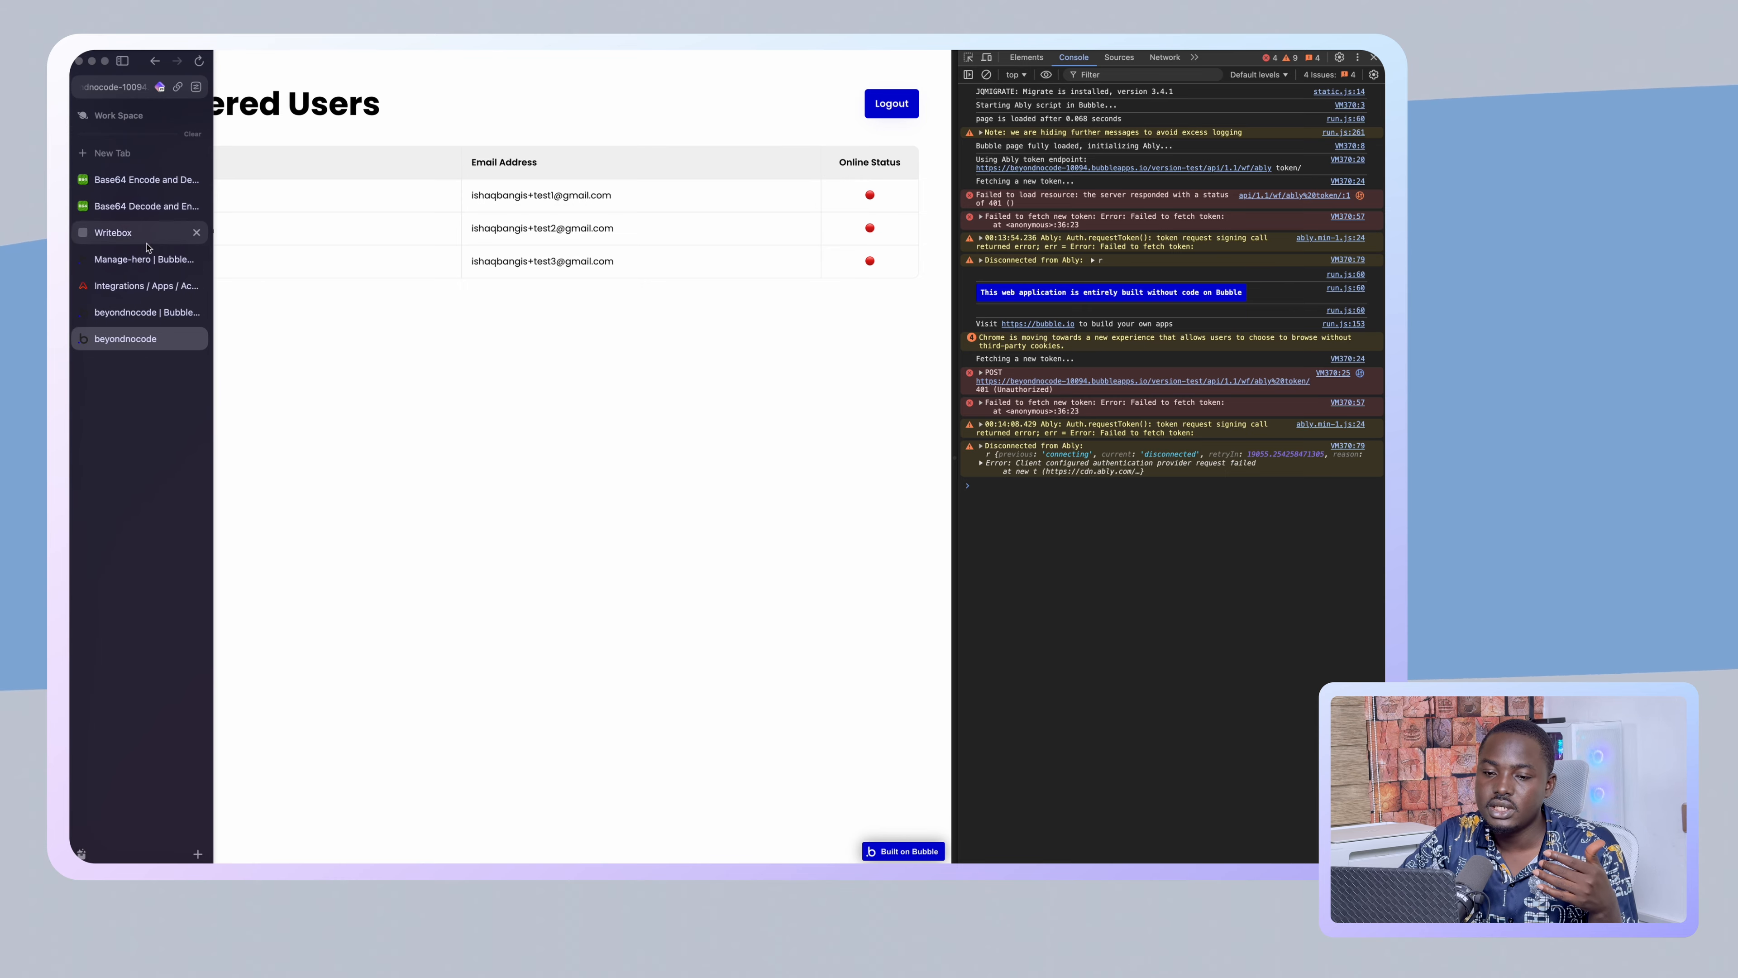
pyautogui.click(144, 313)
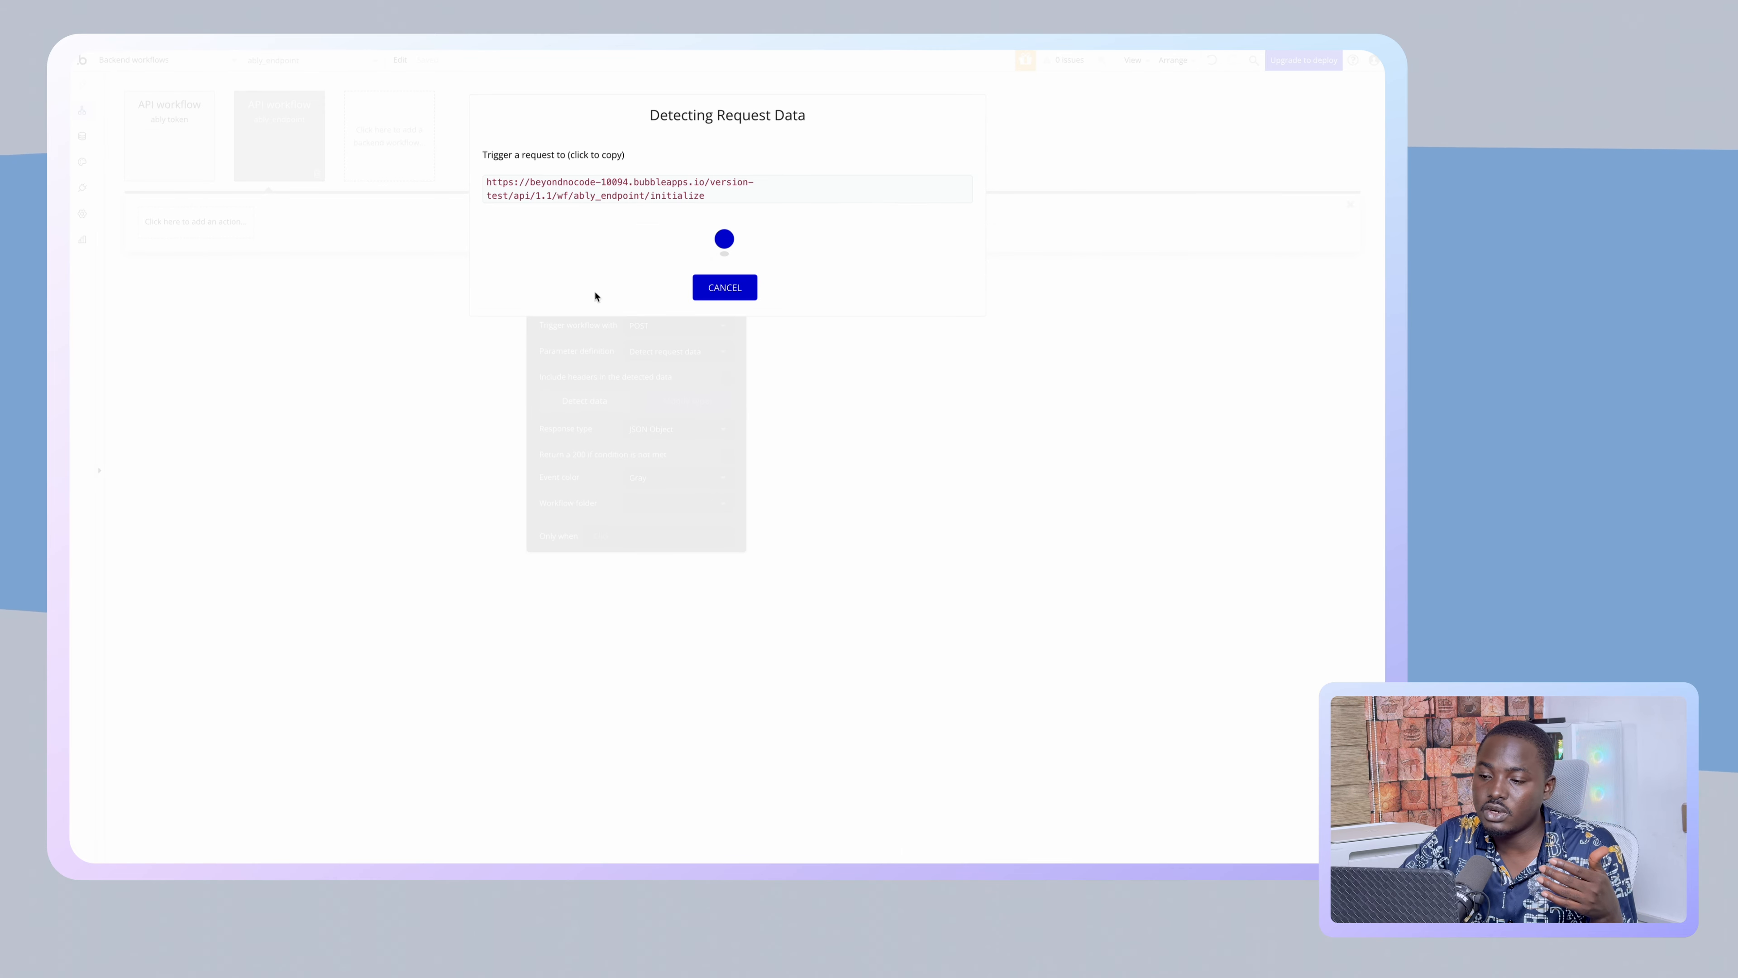
pyautogui.click(736, 288)
pyautogui.click(165, 136)
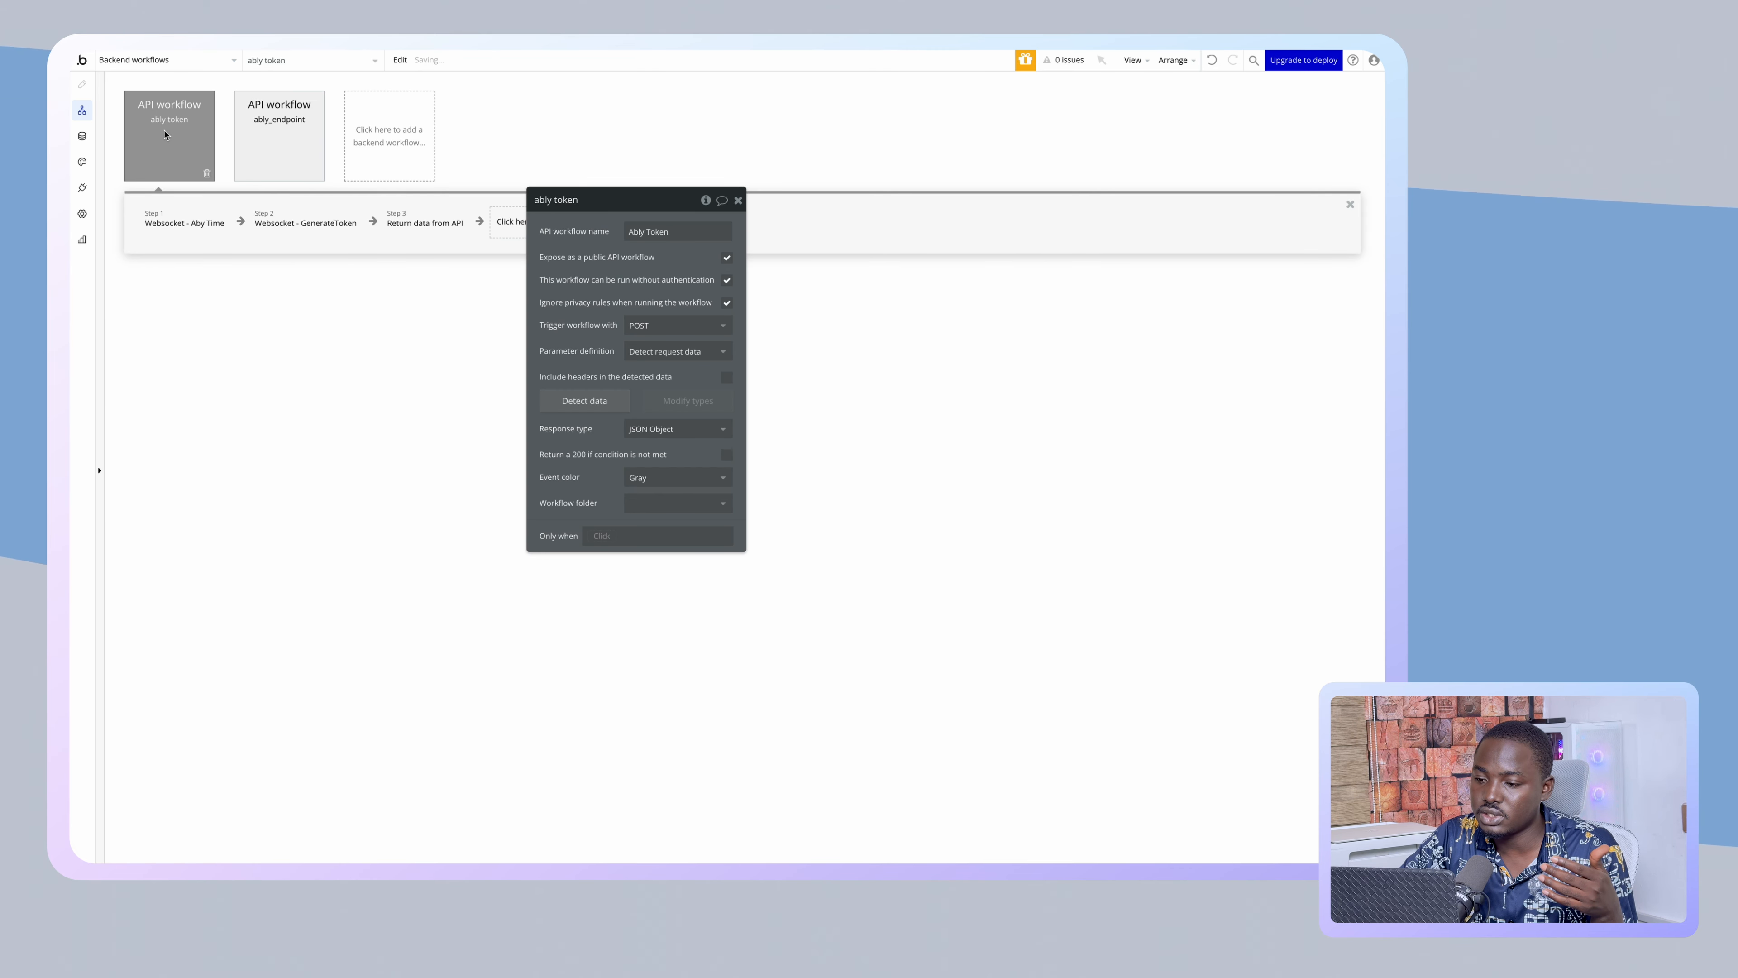
# - Rename the ably token workflow to ably_token
pyautogui.click(296, 129)
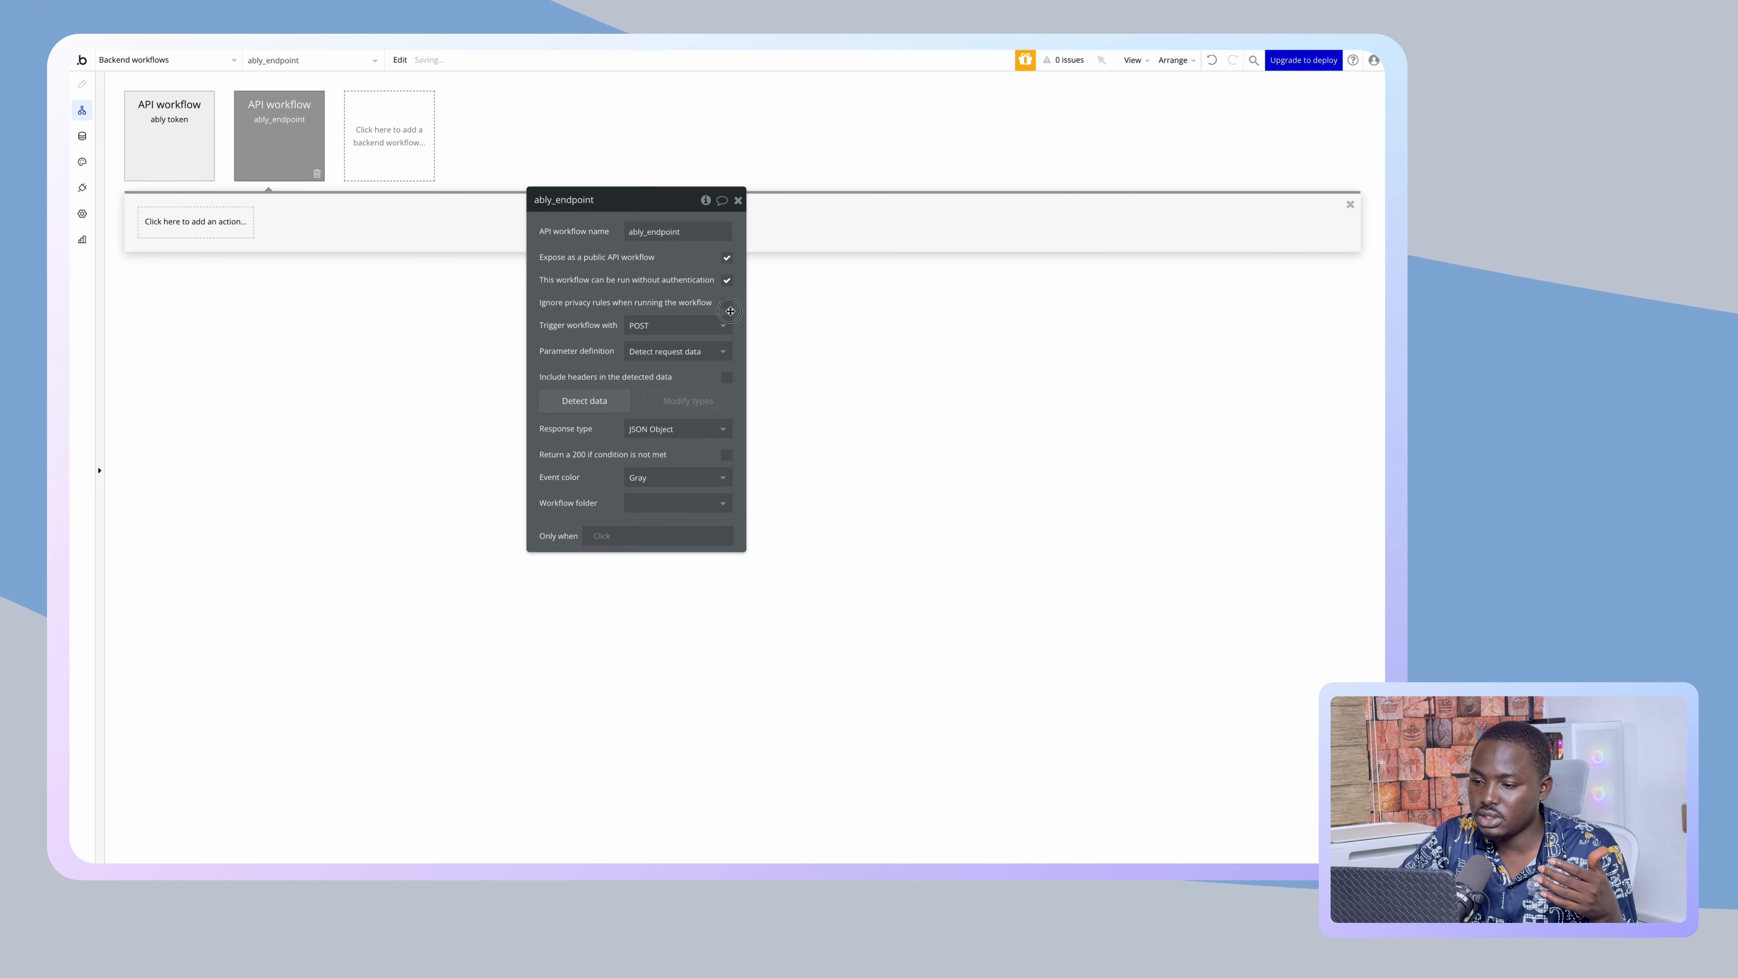
pyautogui.click(182, 158)
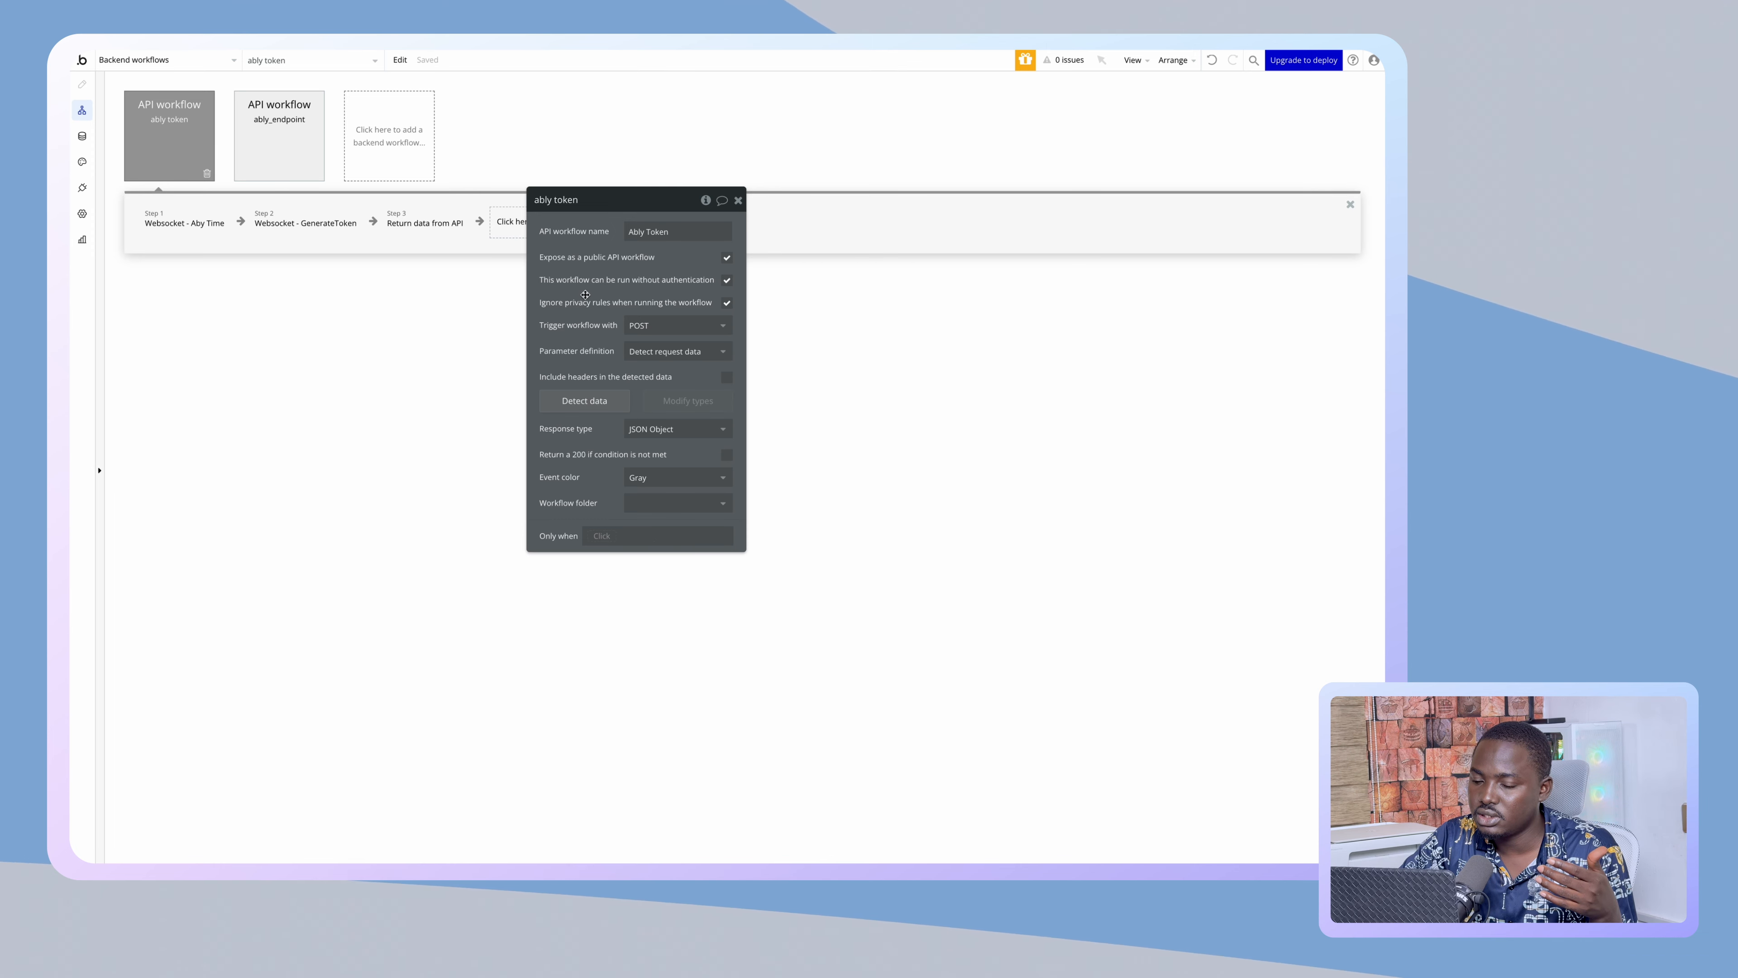
pyautogui.click(579, 202)
pyautogui.press('Left')
pyautogui.press('Left')
pyautogui.press('Left')
pyautogui.press('Left')
pyautogui.press('Left')
pyautogui.press('BackSpace')
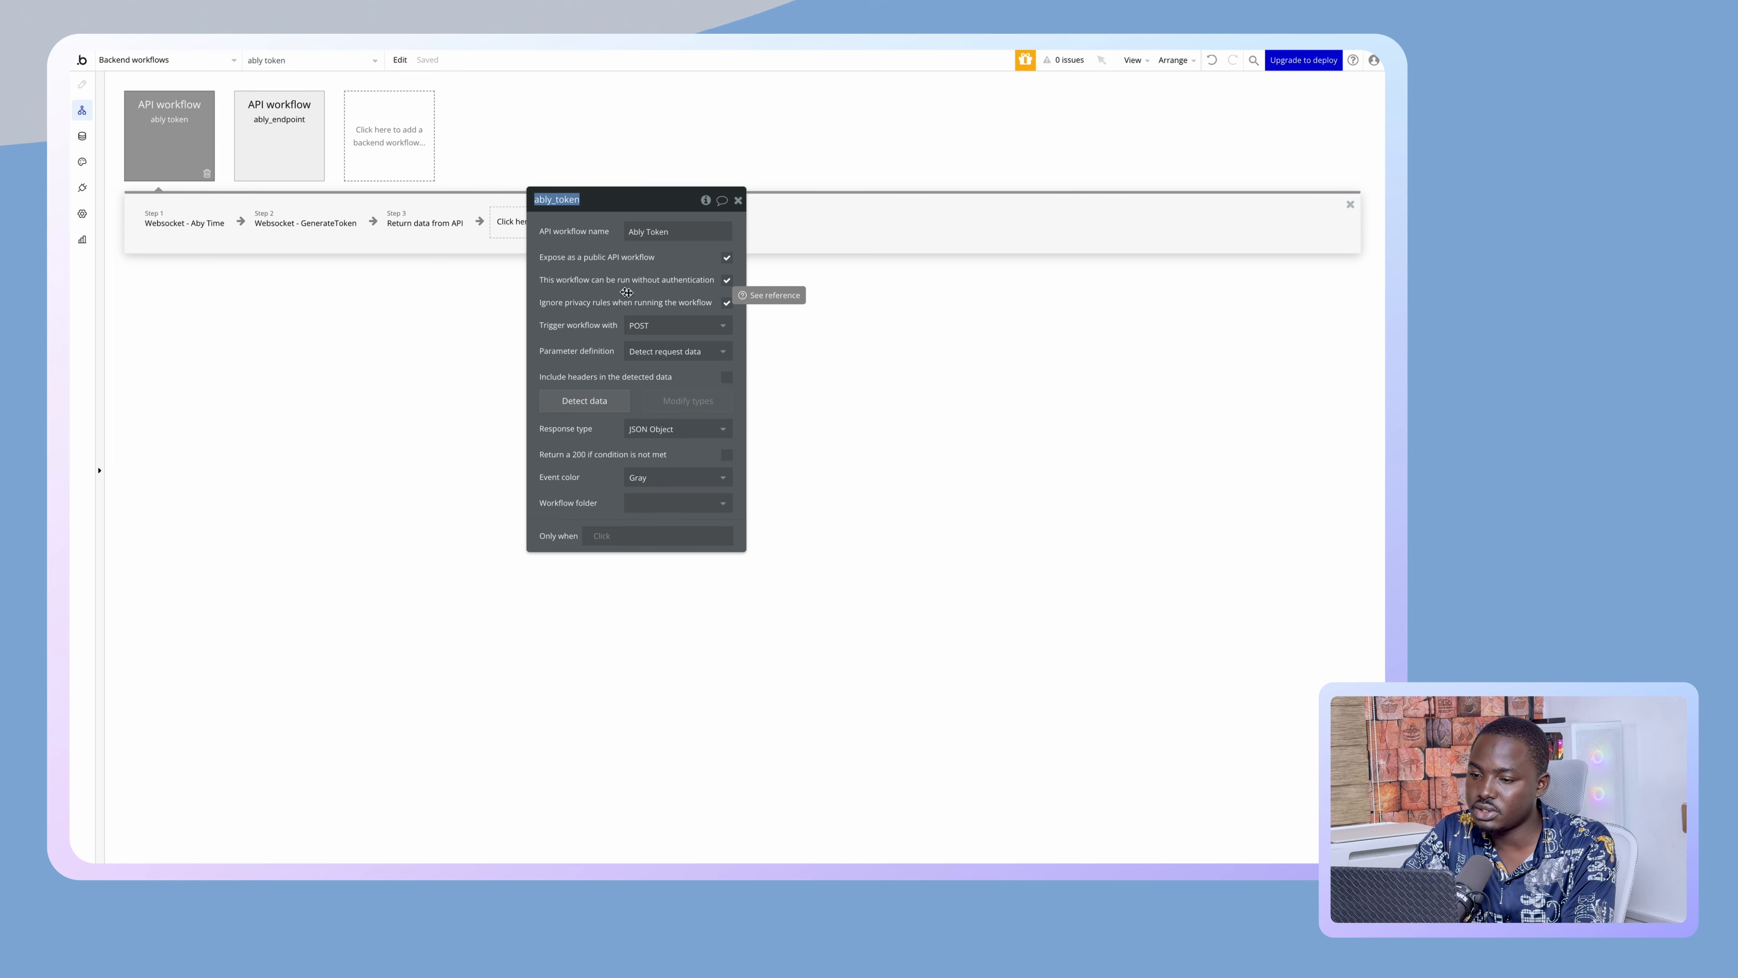
pyautogui.write('_')
pyautogui.press('Return')
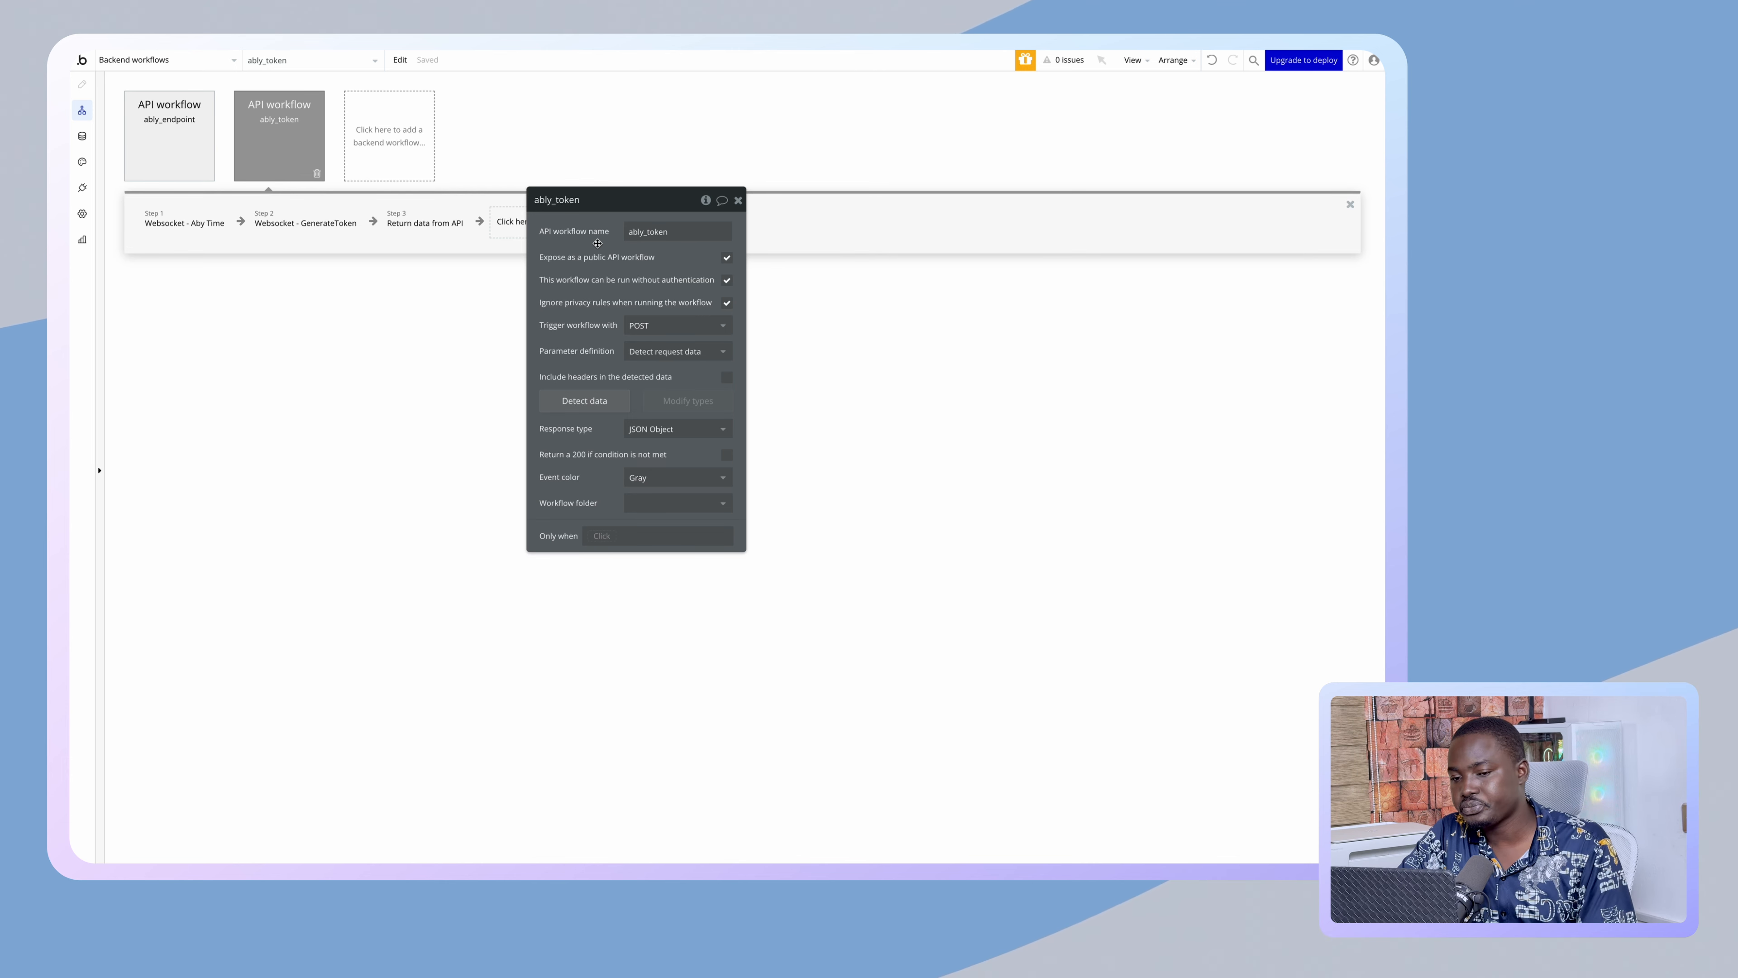
# - In the websocket reusable, edit HTML A's code so the token endpoint path uses wf/ably_token
pyautogui.click(147, 60)
pyautogui.click(158, 171)
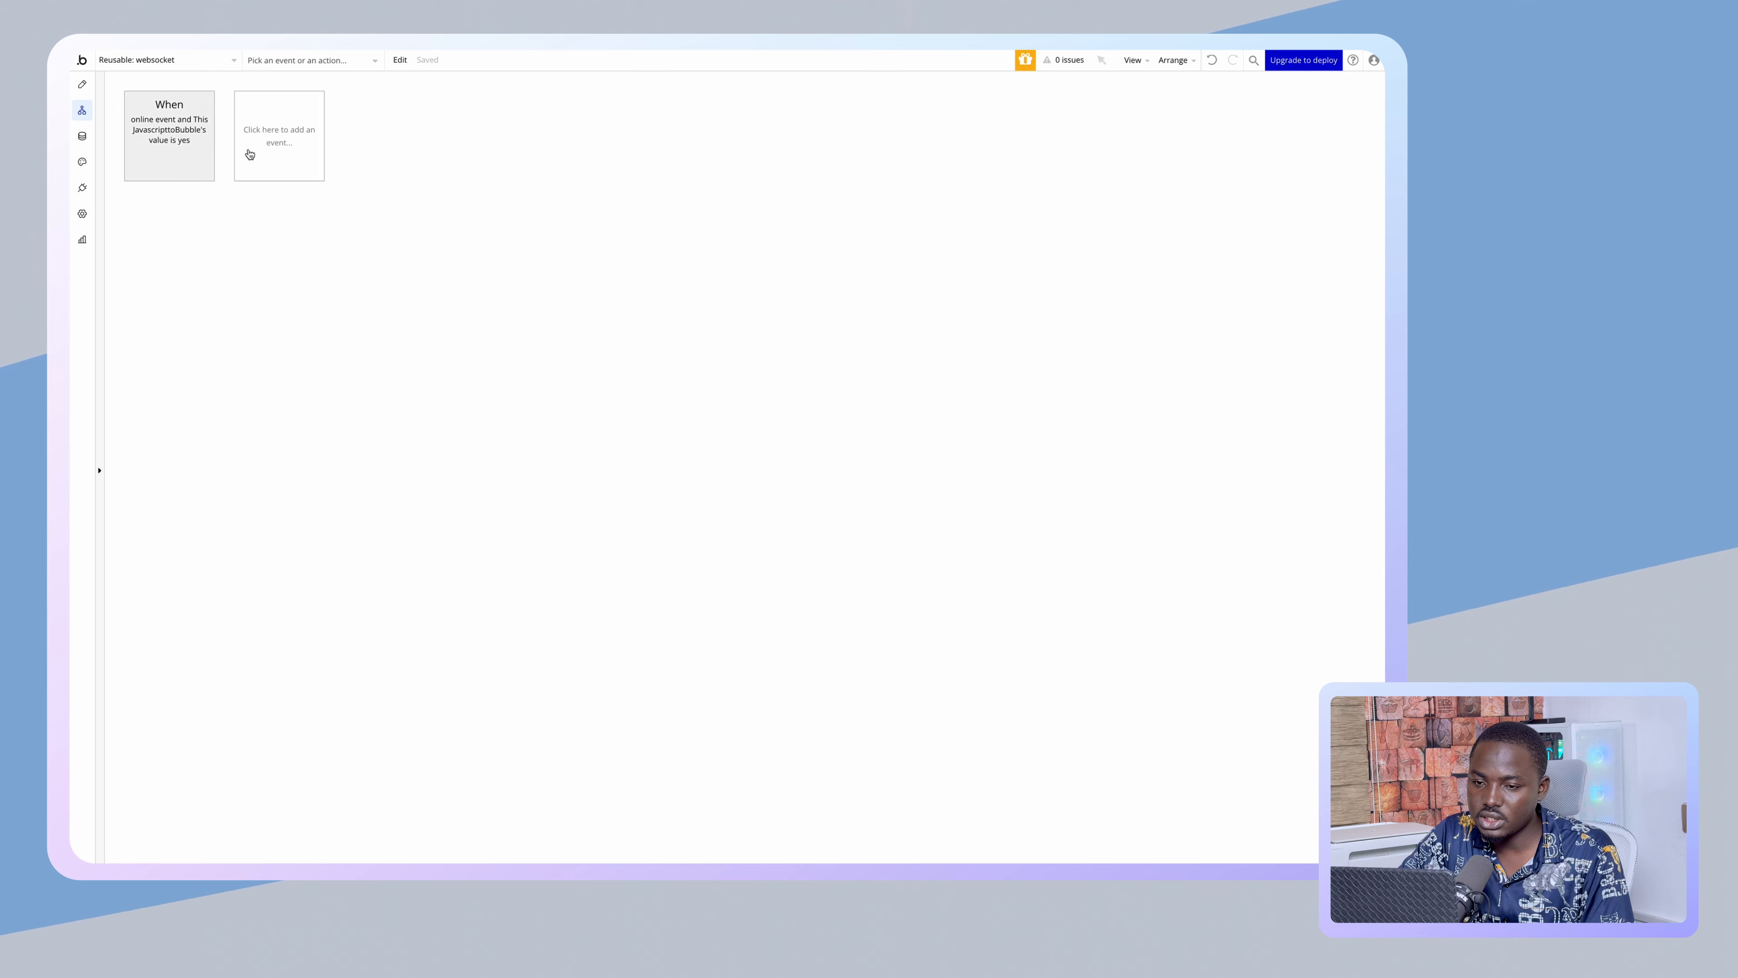
pyautogui.click(86, 88)
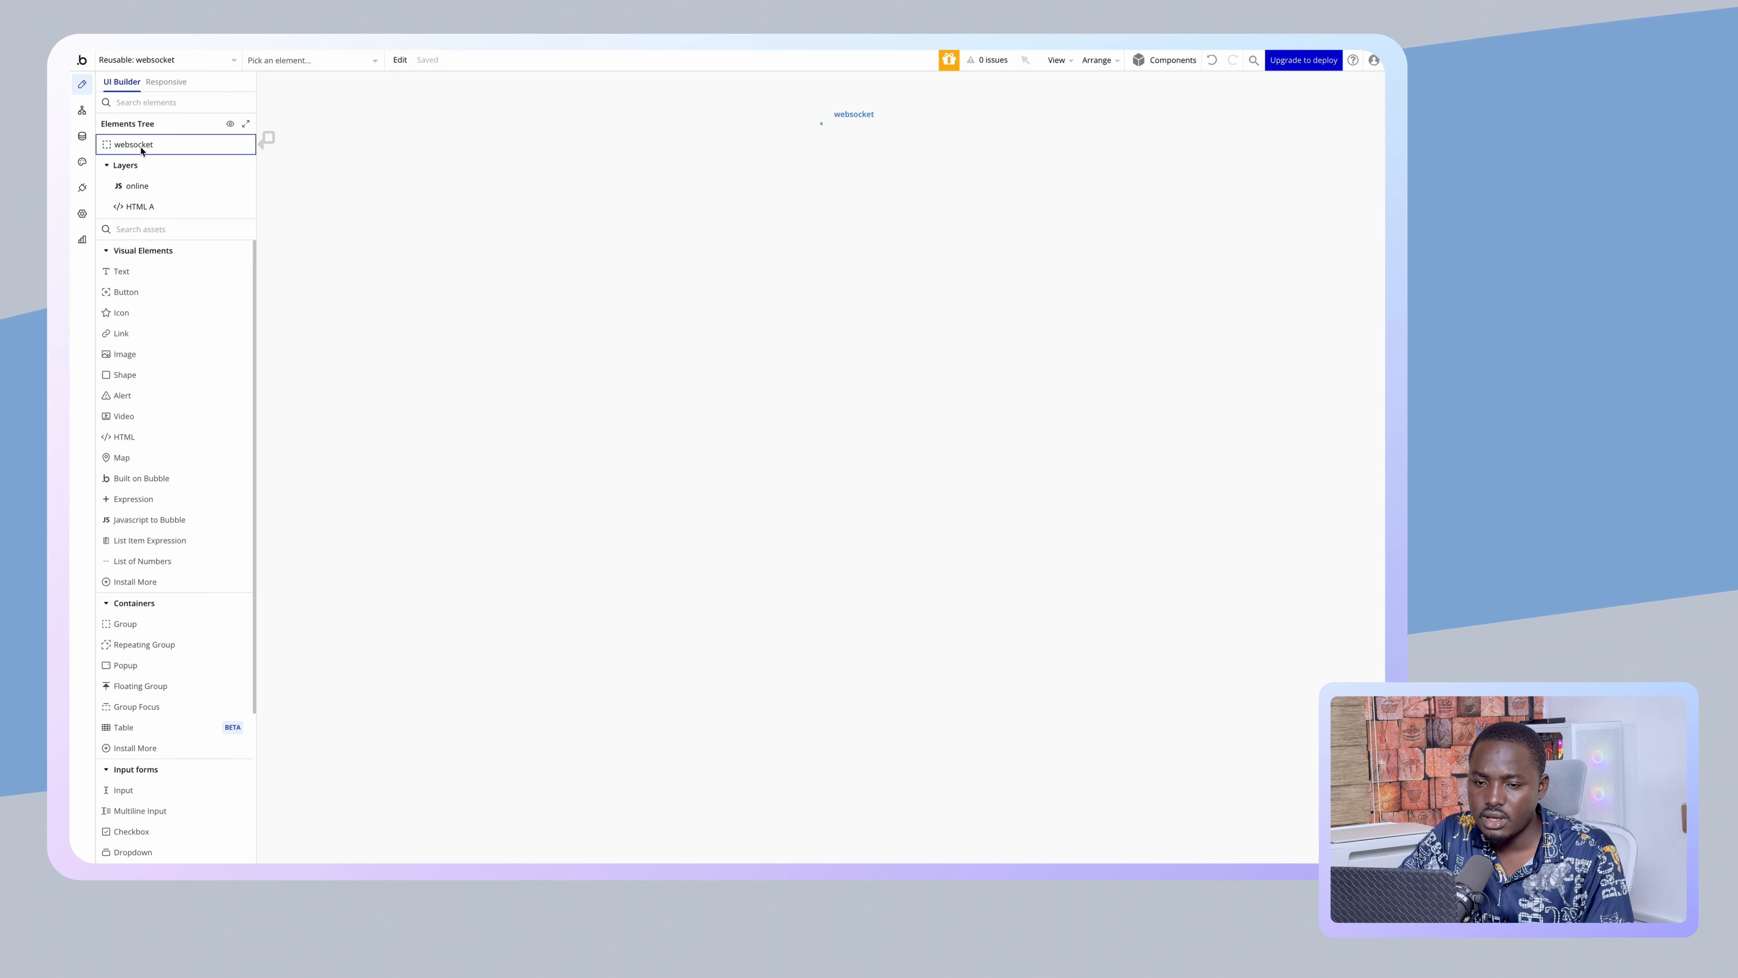
pyautogui.click(141, 206)
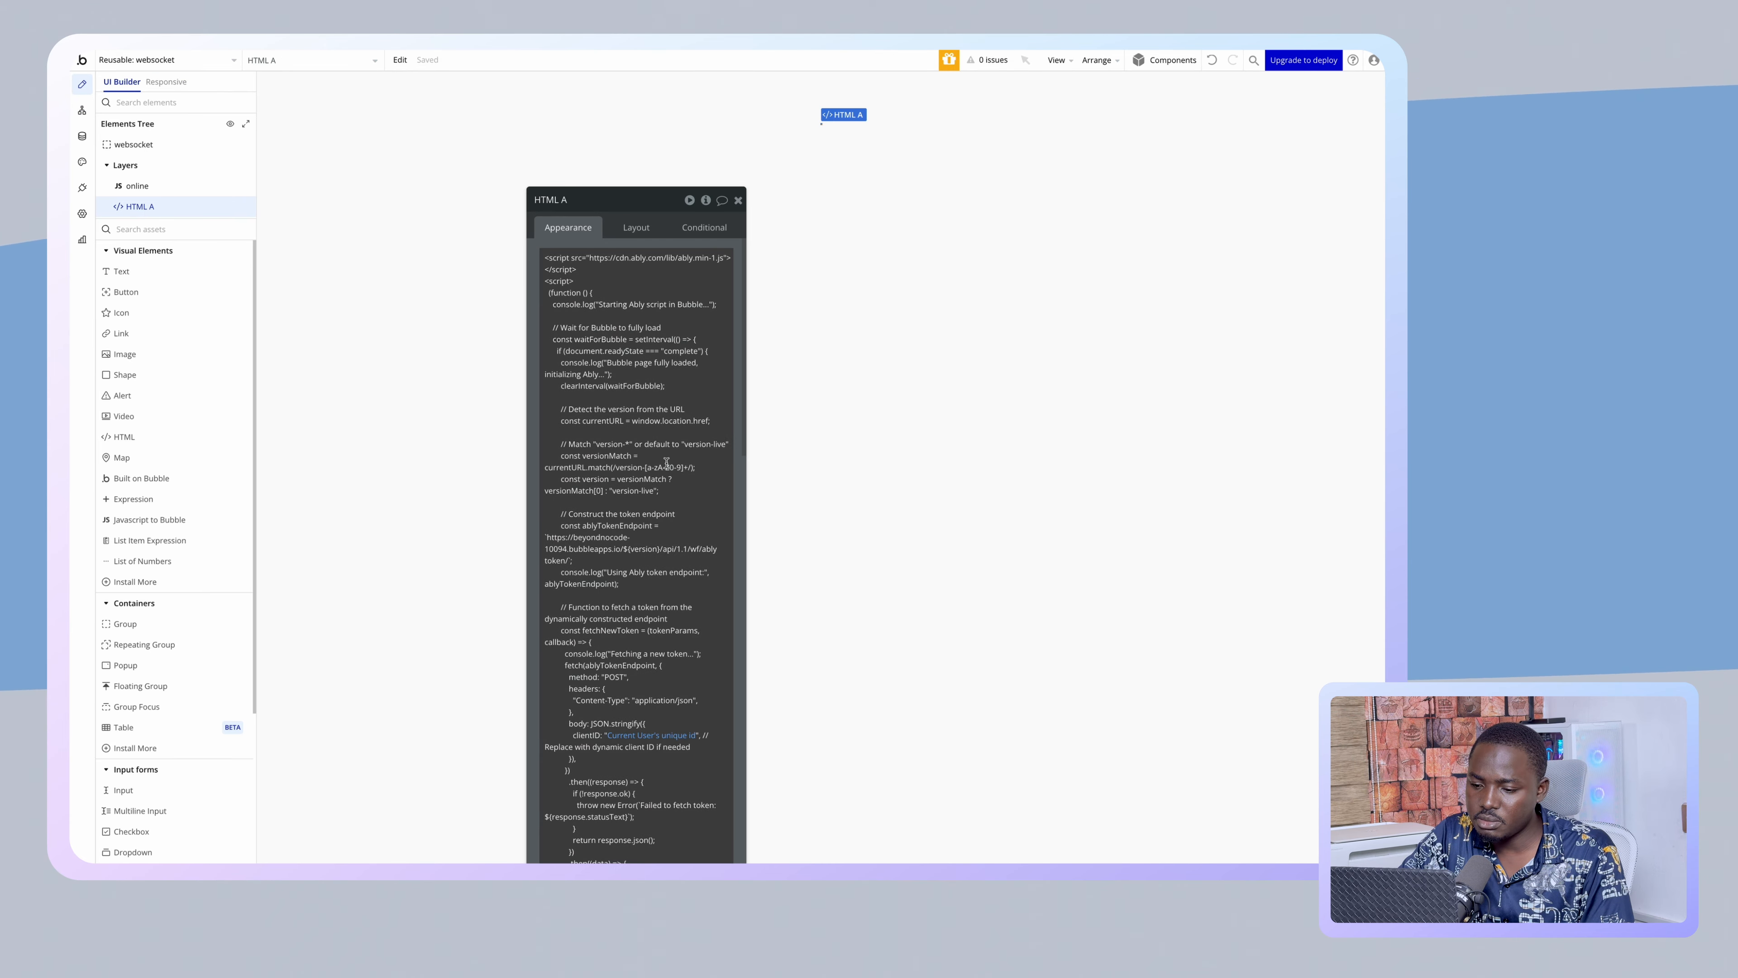
pyautogui.scroll(-3, 587, 506)
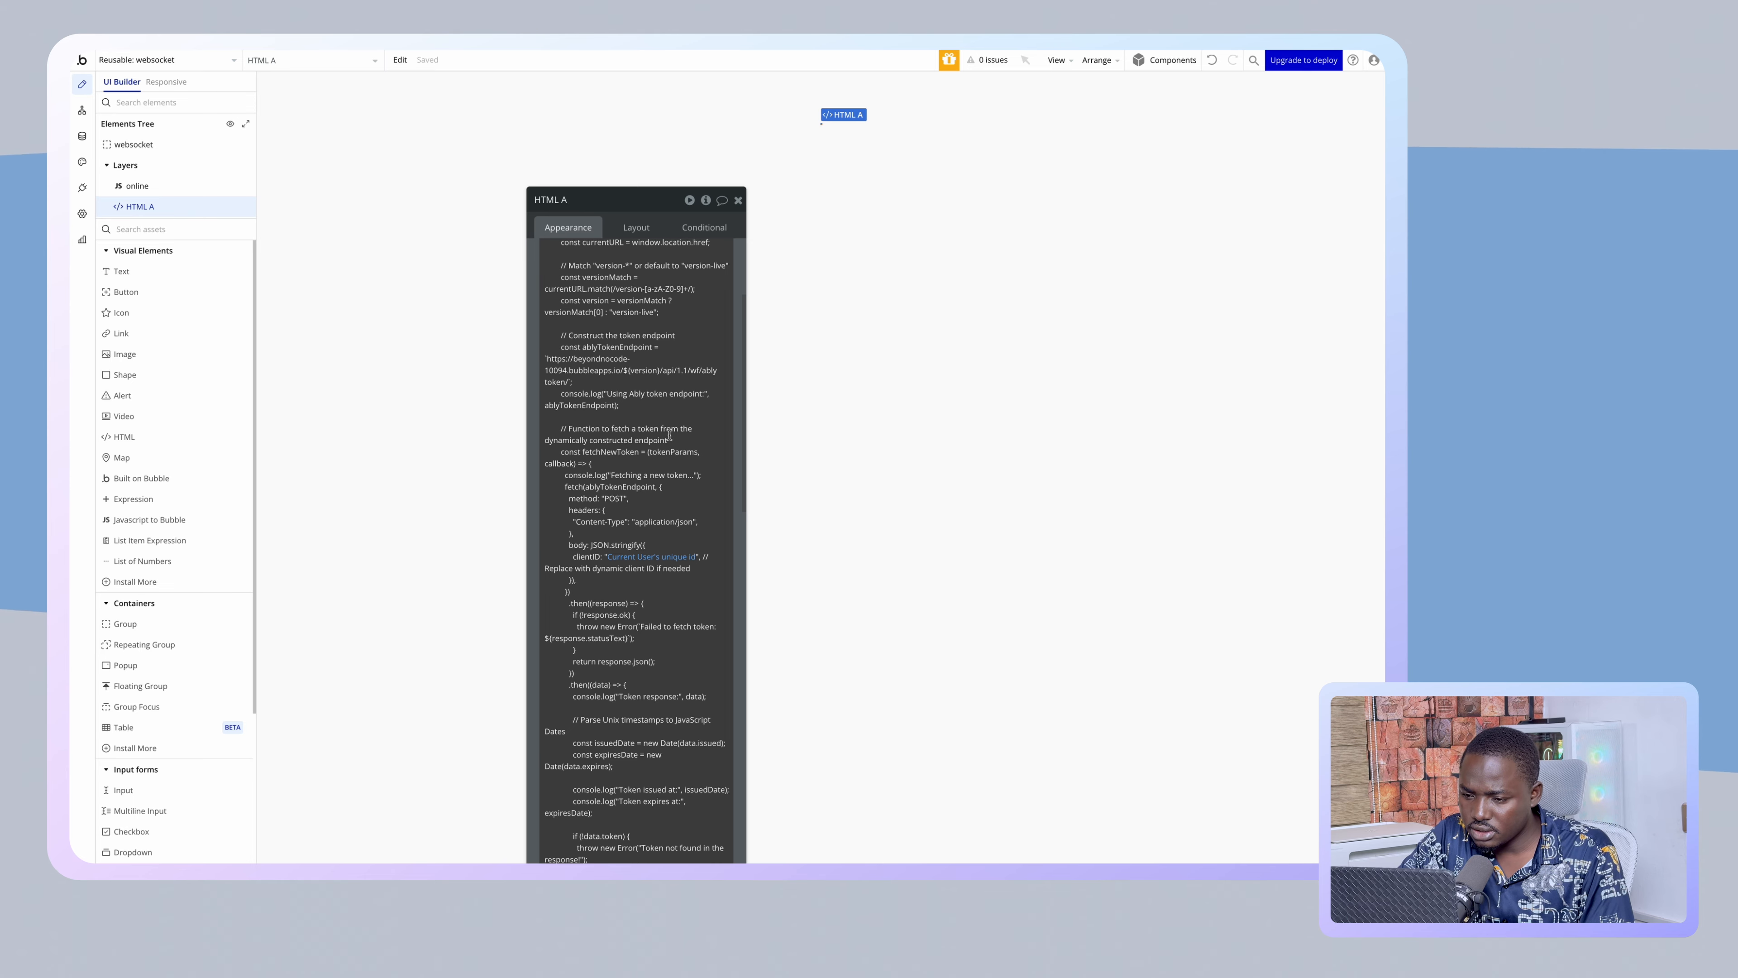
pyautogui.click(708, 370)
pyautogui.click(705, 370)
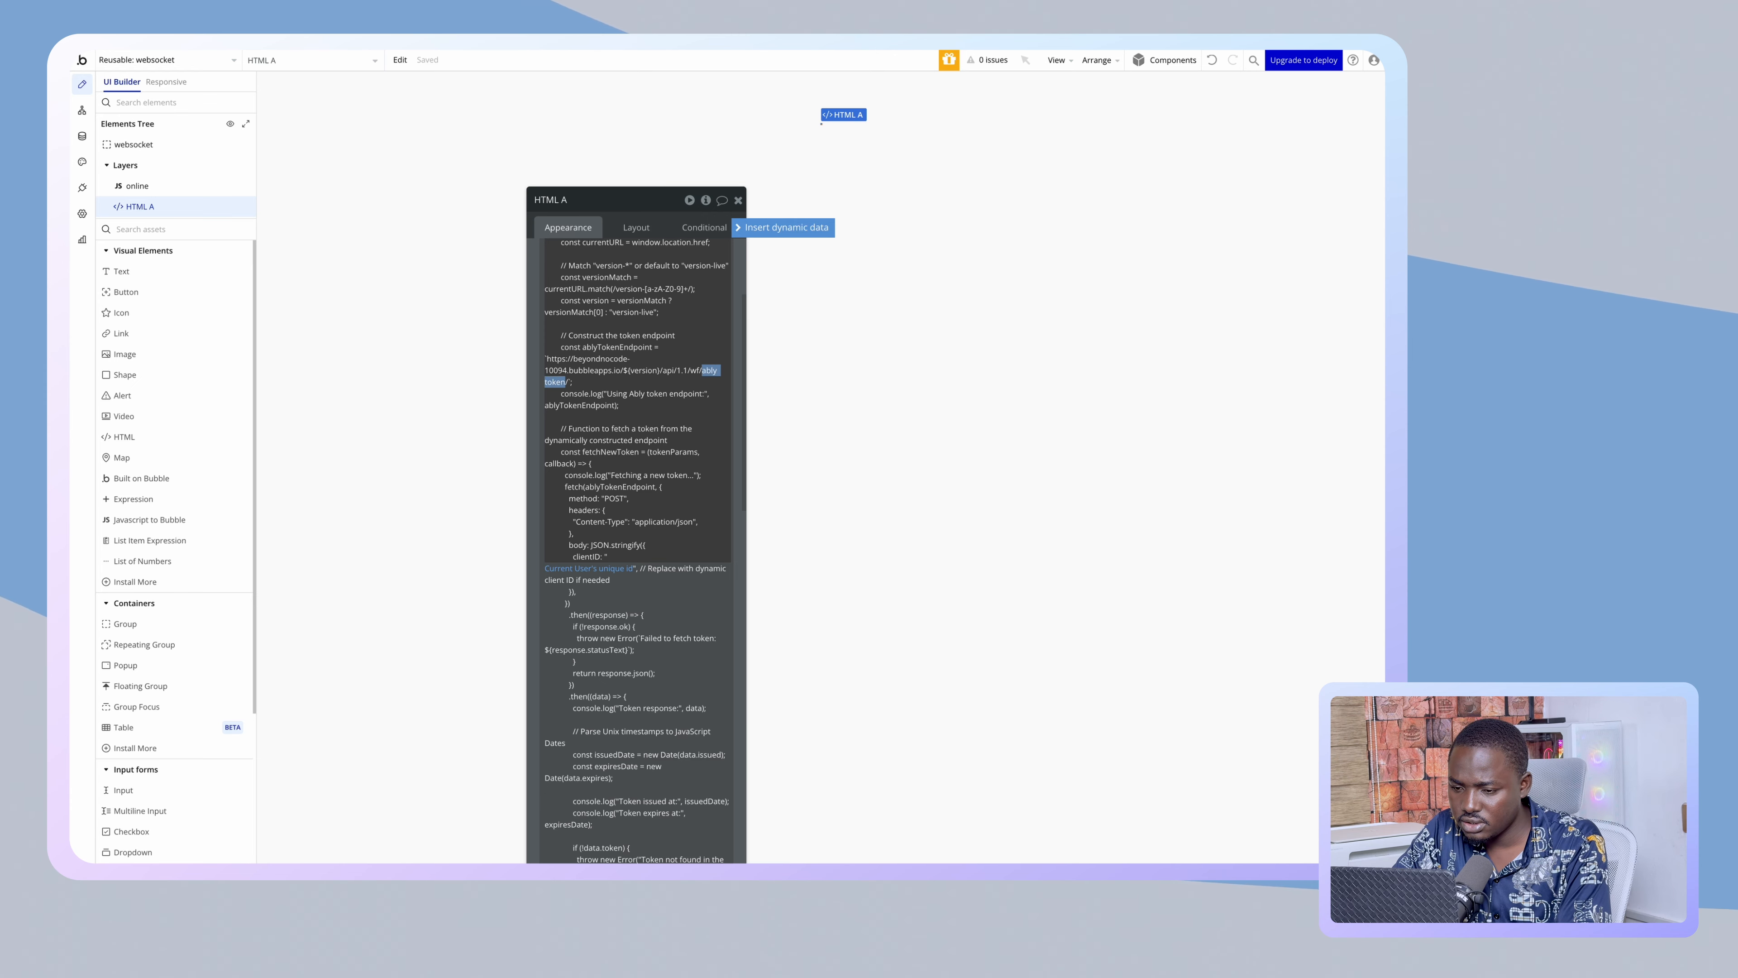
pyautogui.click(593, 201)
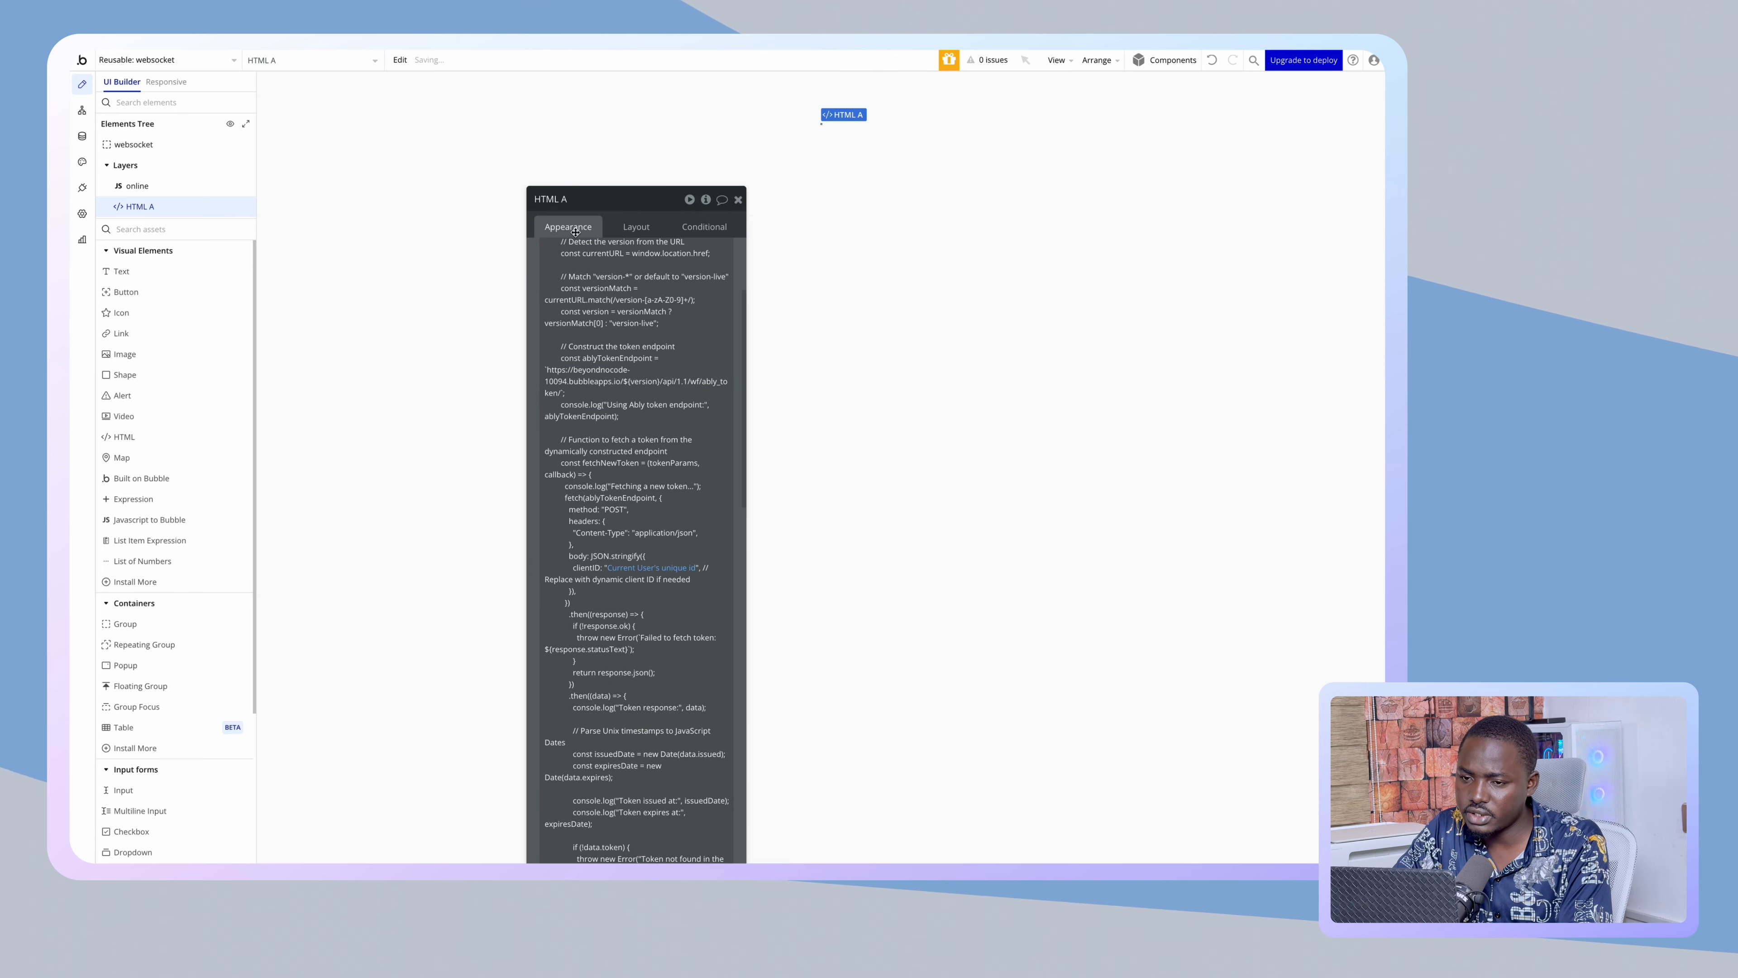
# - Return to the editor and go to the Backend workflows page
pyautogui.moveTo(71, 328)
pyautogui.click(120, 285)
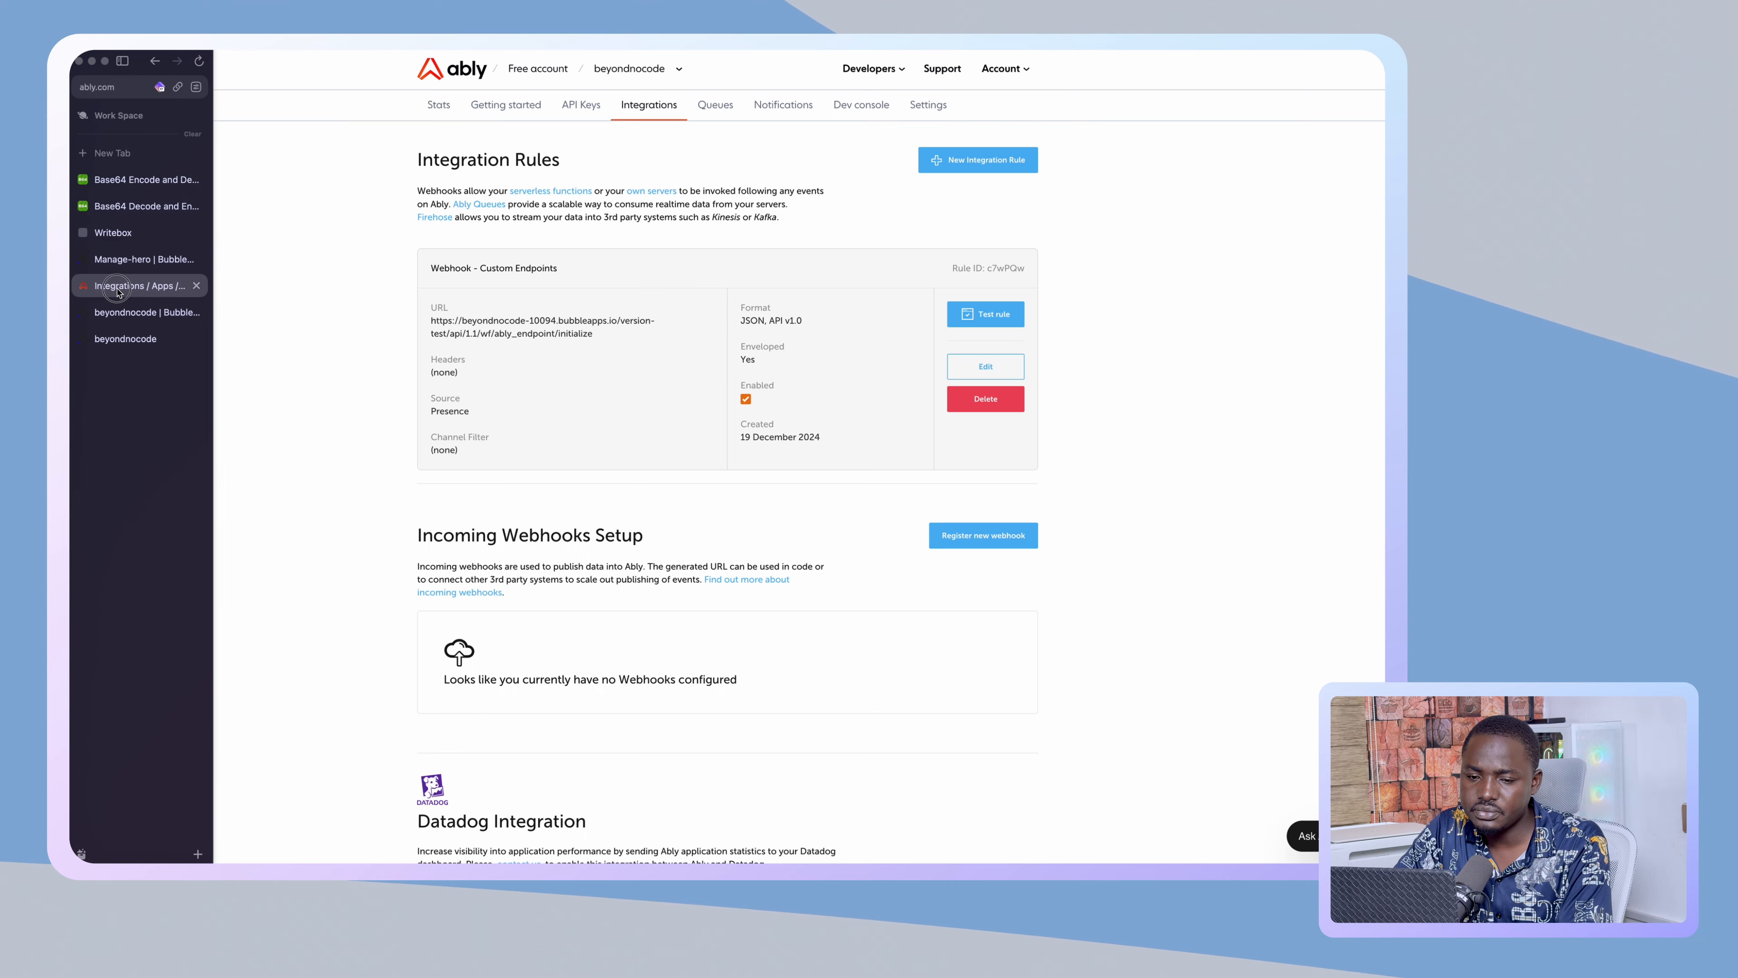
pyautogui.click(120, 311)
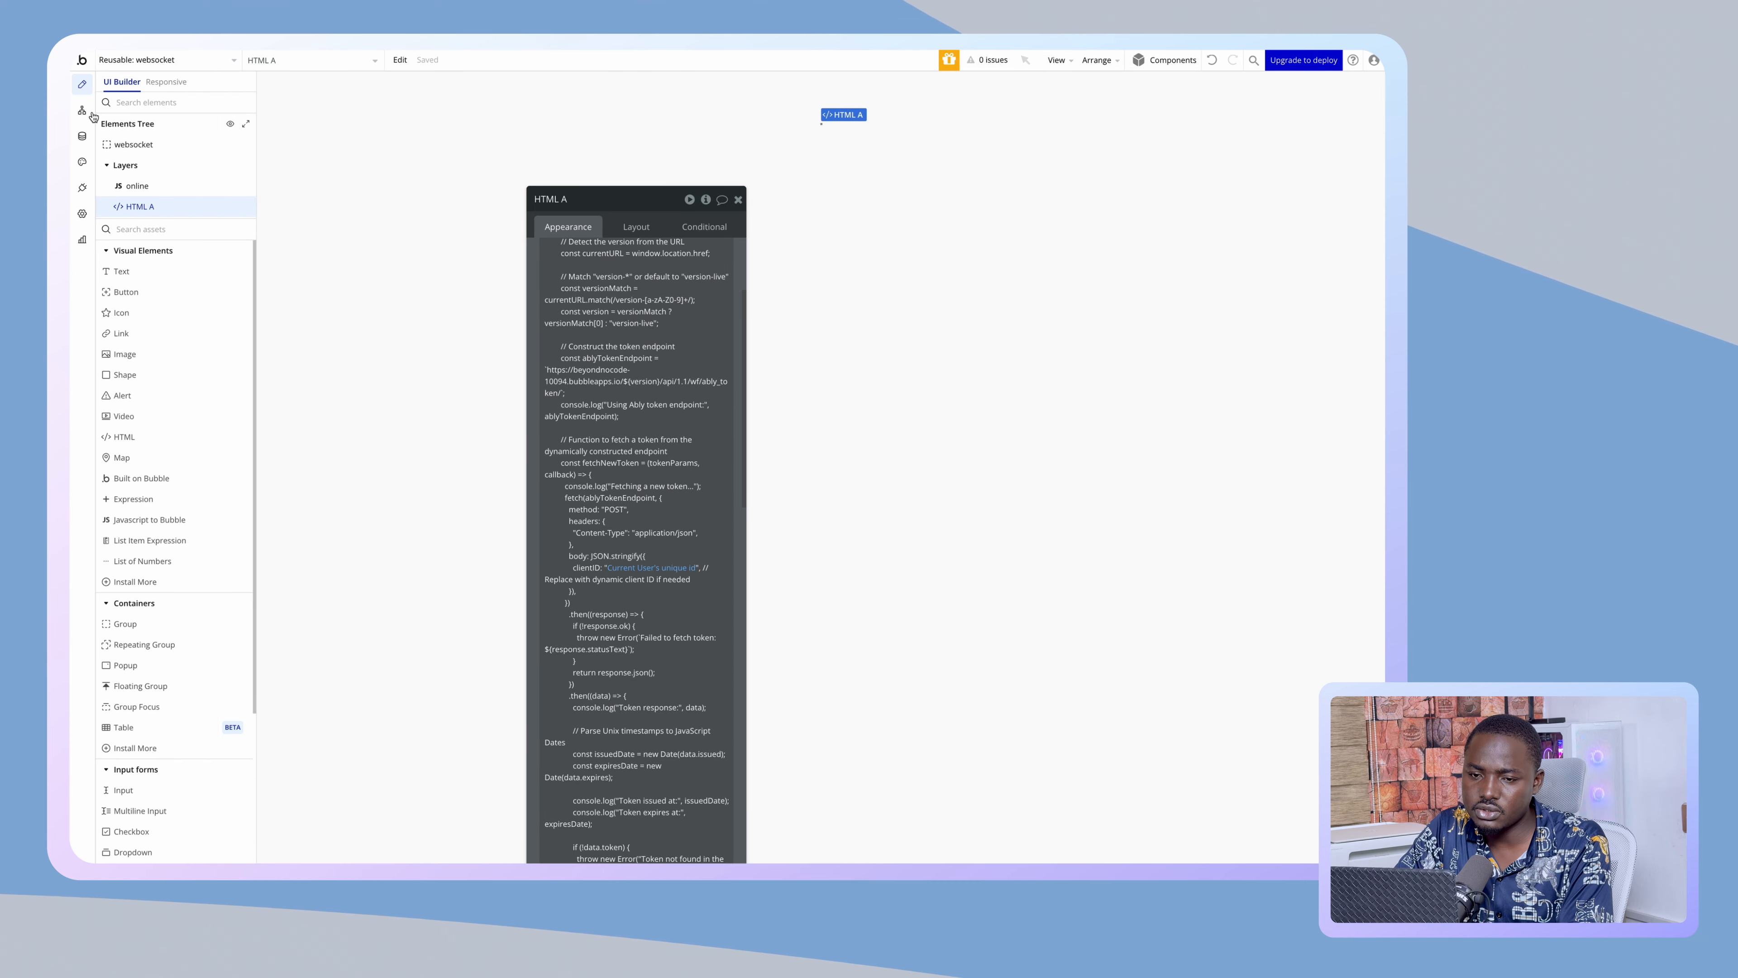
pyautogui.click(147, 60)
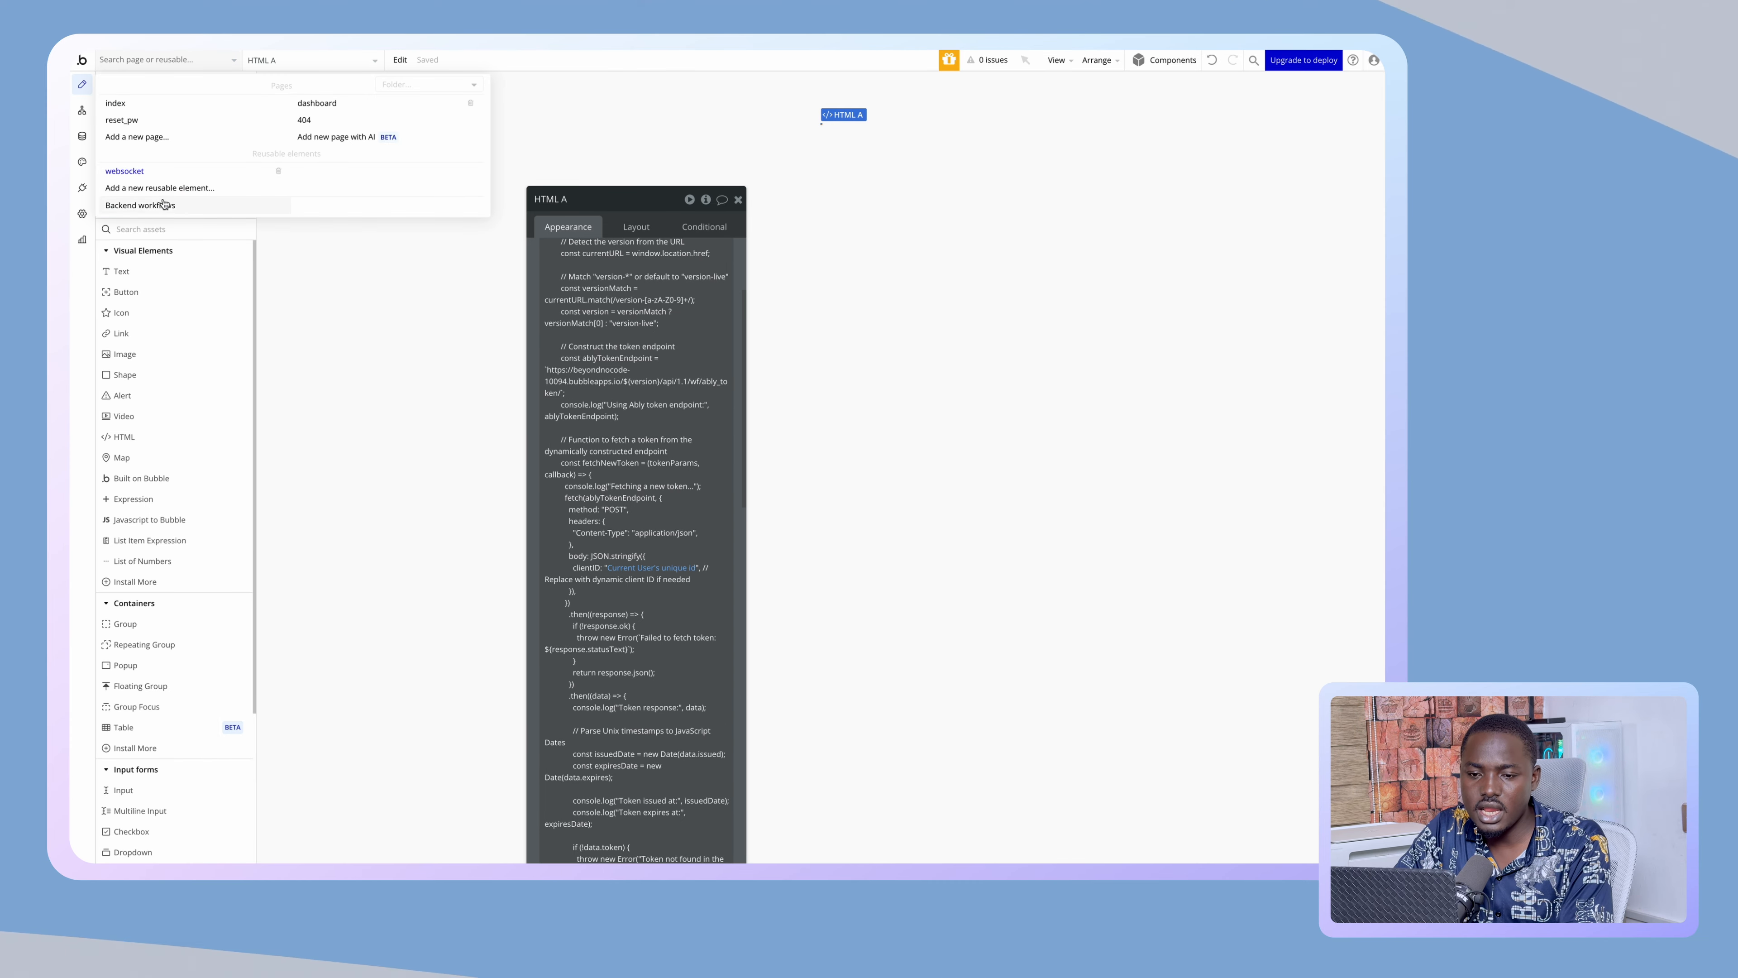
pyautogui.click(163, 203)
# - Start Detect data on the ably_endpoint workflow
pyautogui.click(299, 147)
pyautogui.click(186, 140)
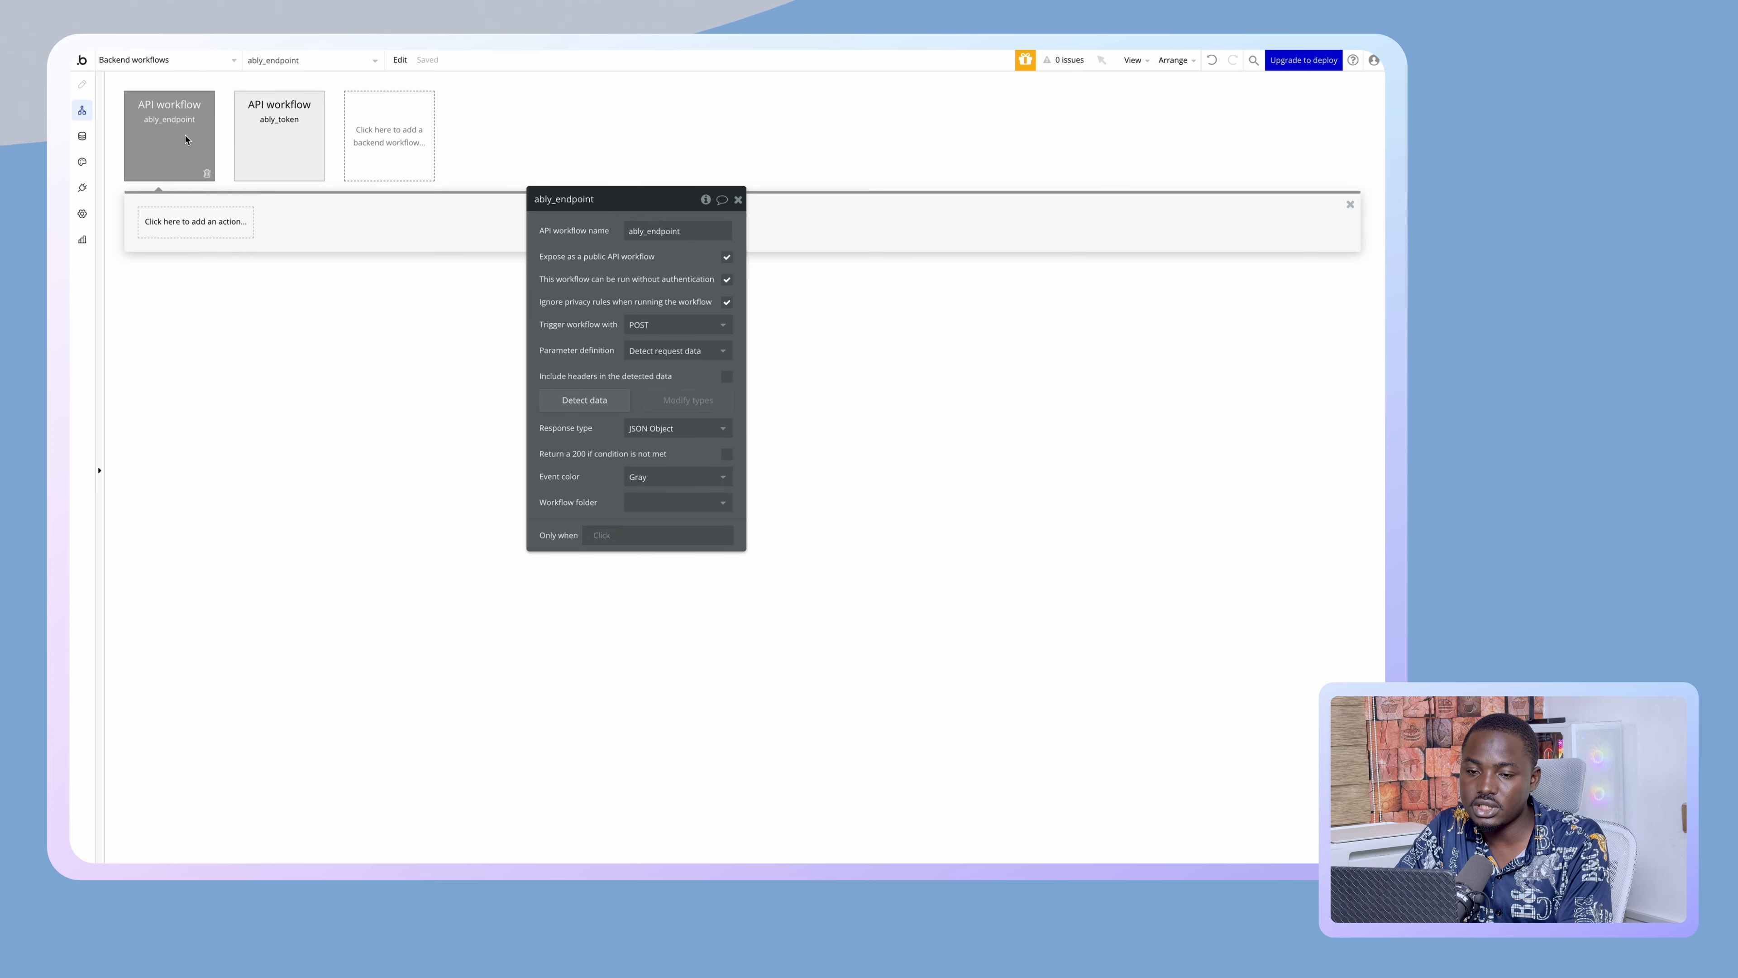
pyautogui.click(574, 401)
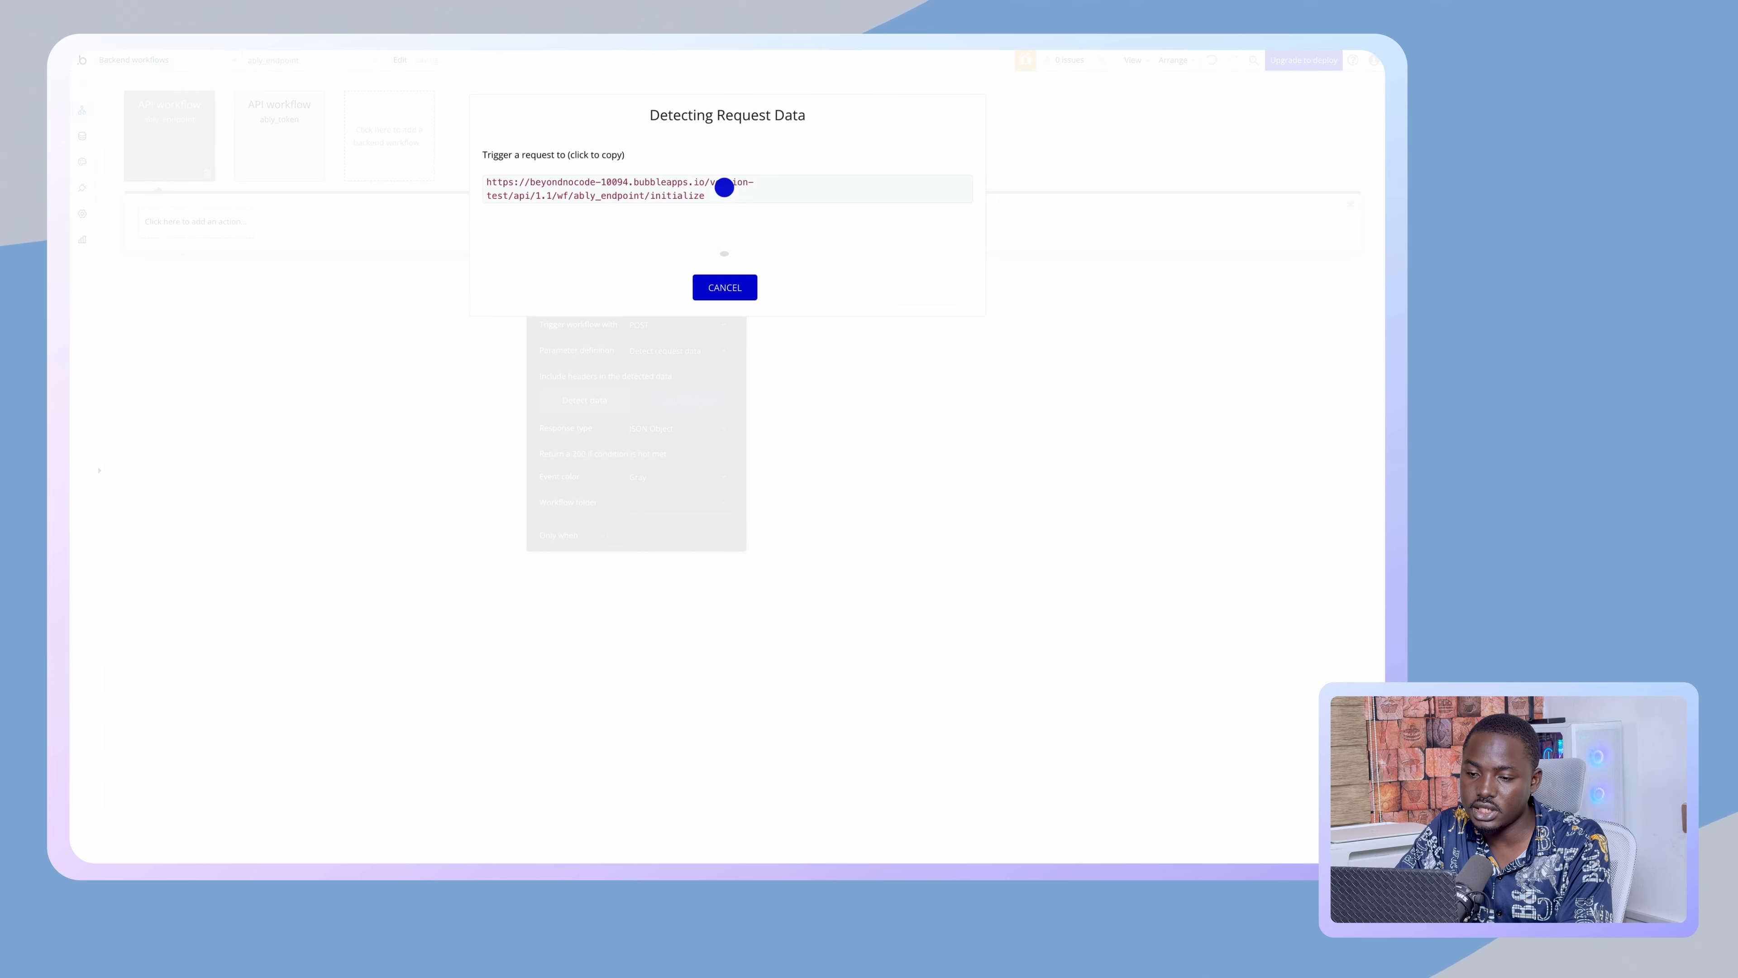
# - Reload the live app, then delete '/initialize' from the Debug call's URL
pyautogui.click(125, 338)
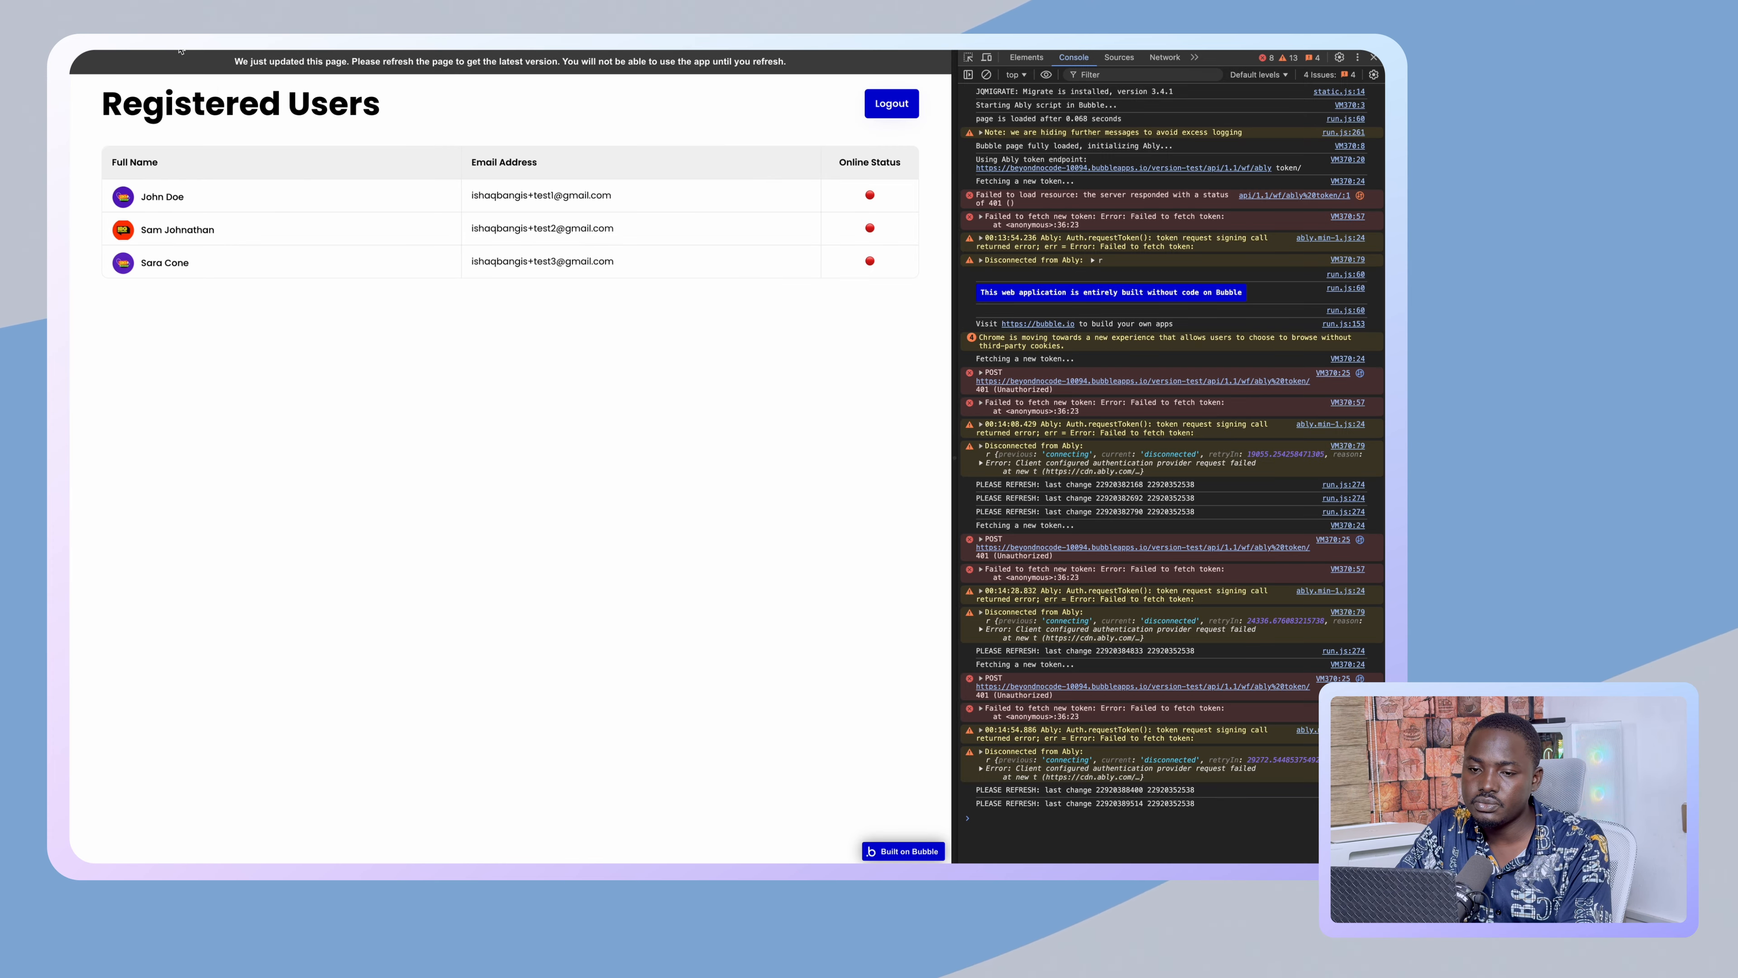
pyautogui.click(167, 65)
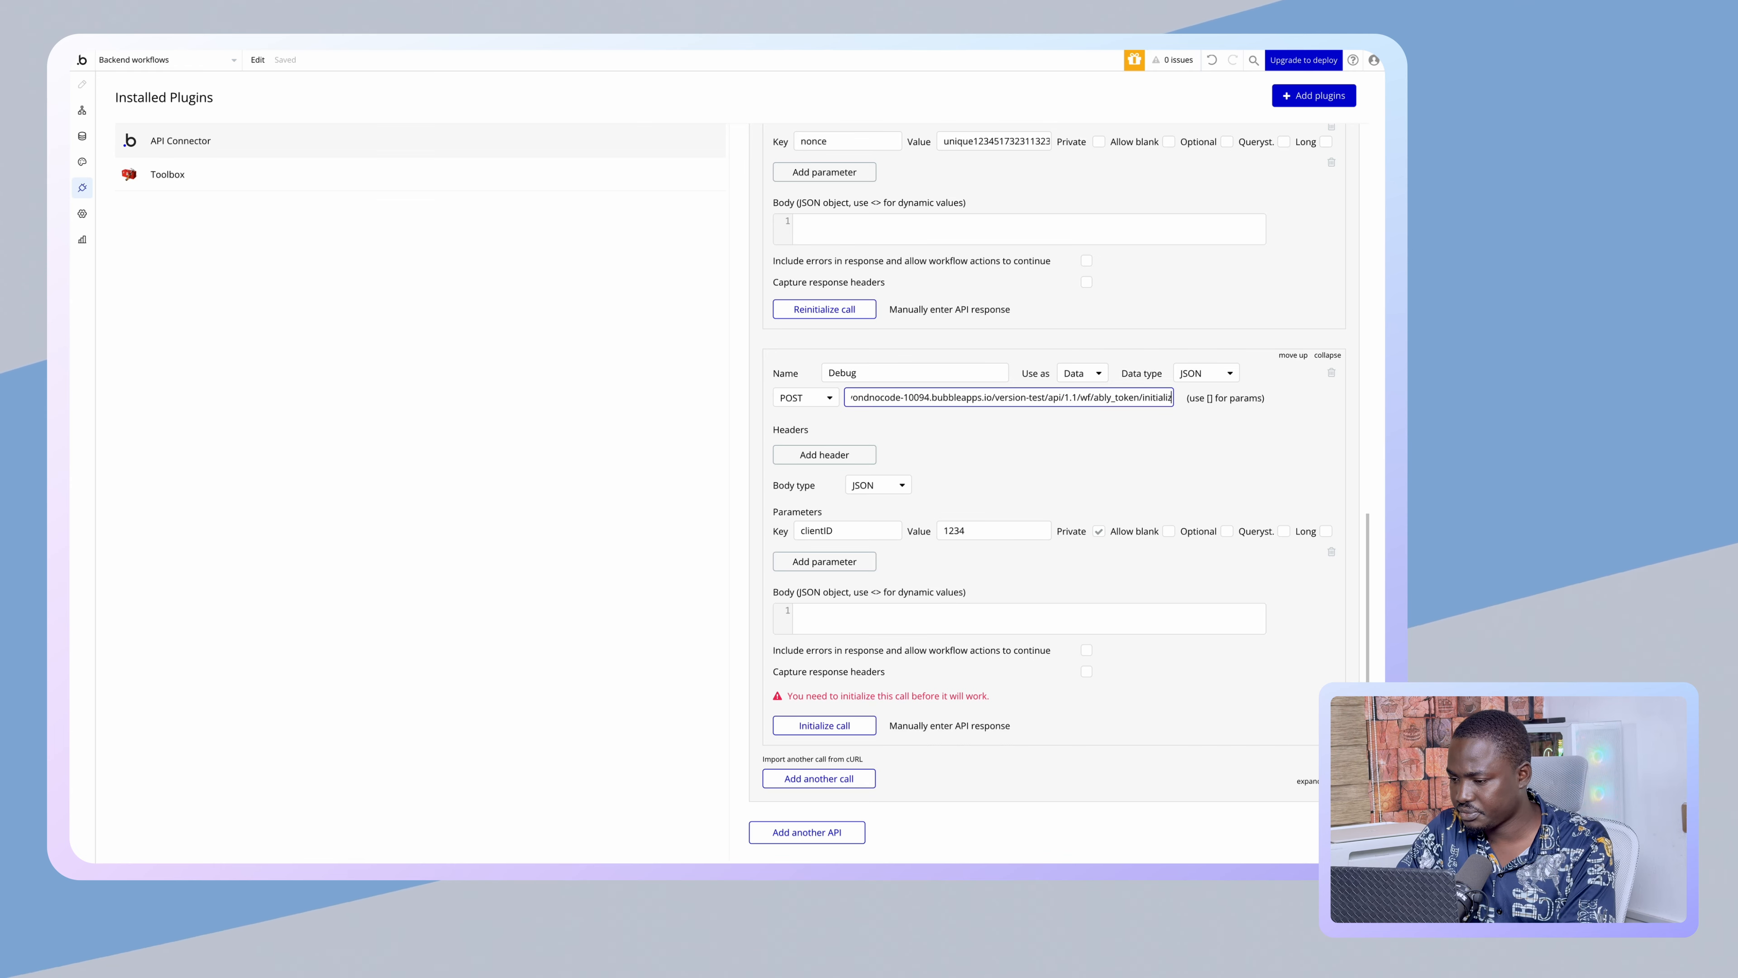
pyautogui.press('BackSpace')
pyautogui.press('BackSpace')
pyautogui.press('BackSpace')
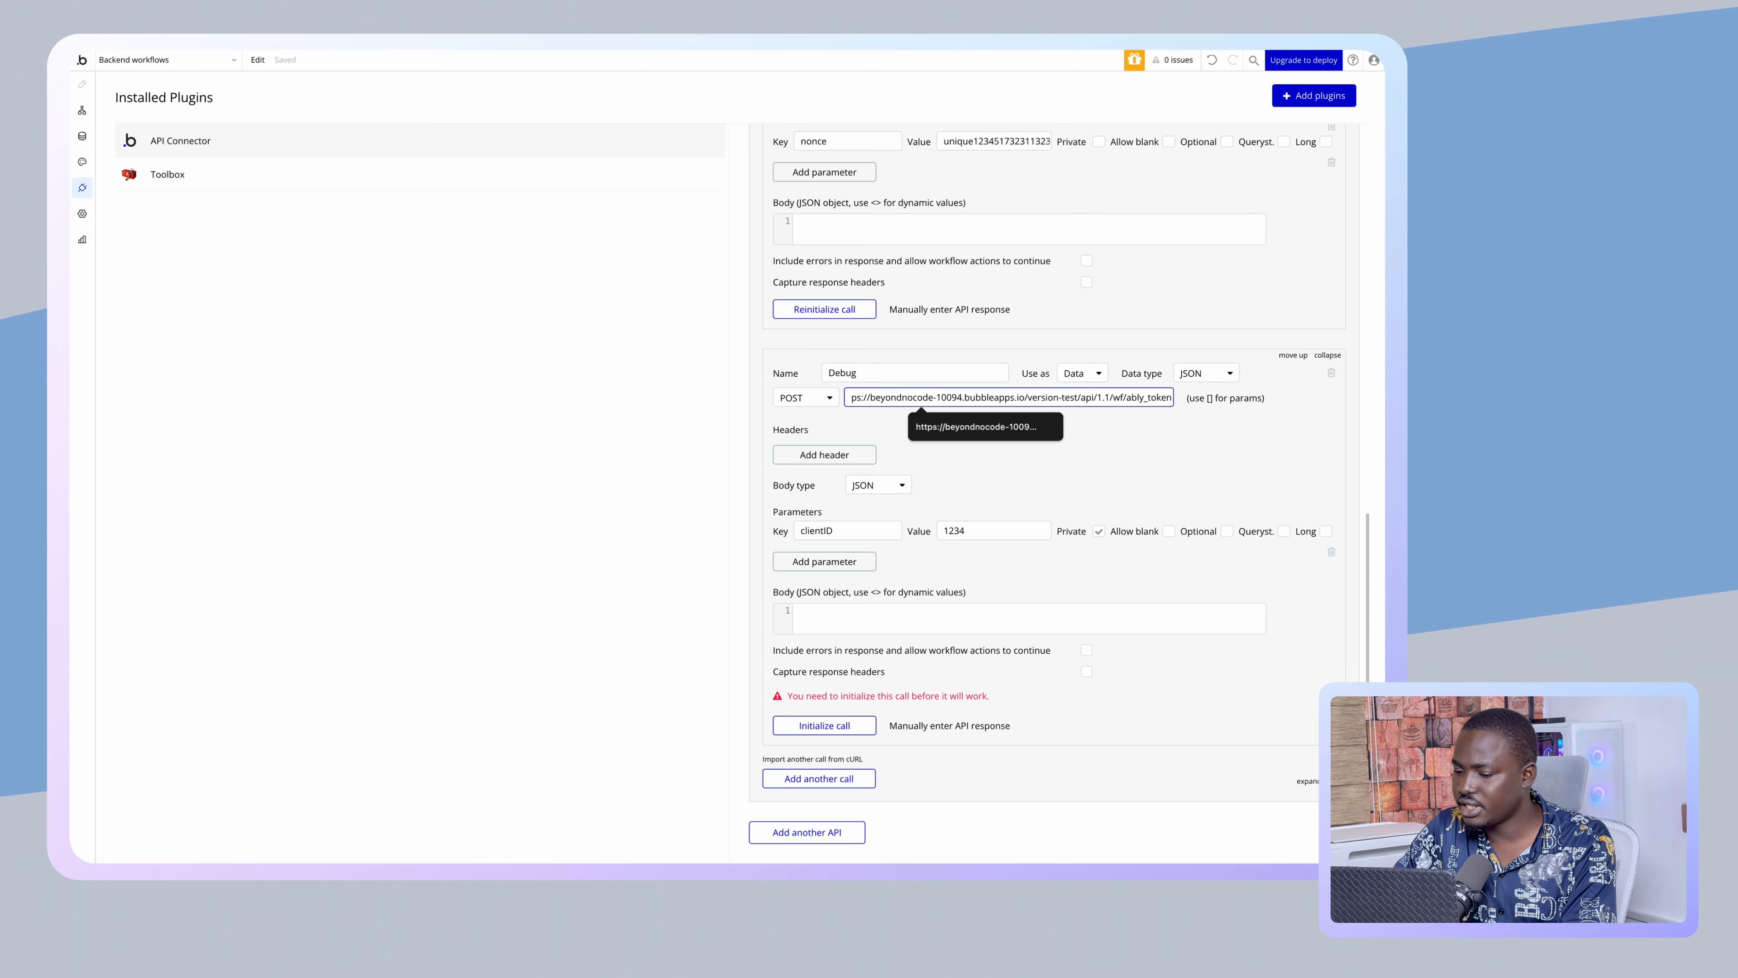
# - Initialize the Debug call to wf/ably_token, dismiss the 401 unauthorized error, and show upgrade plans
pyautogui.click(963, 456)
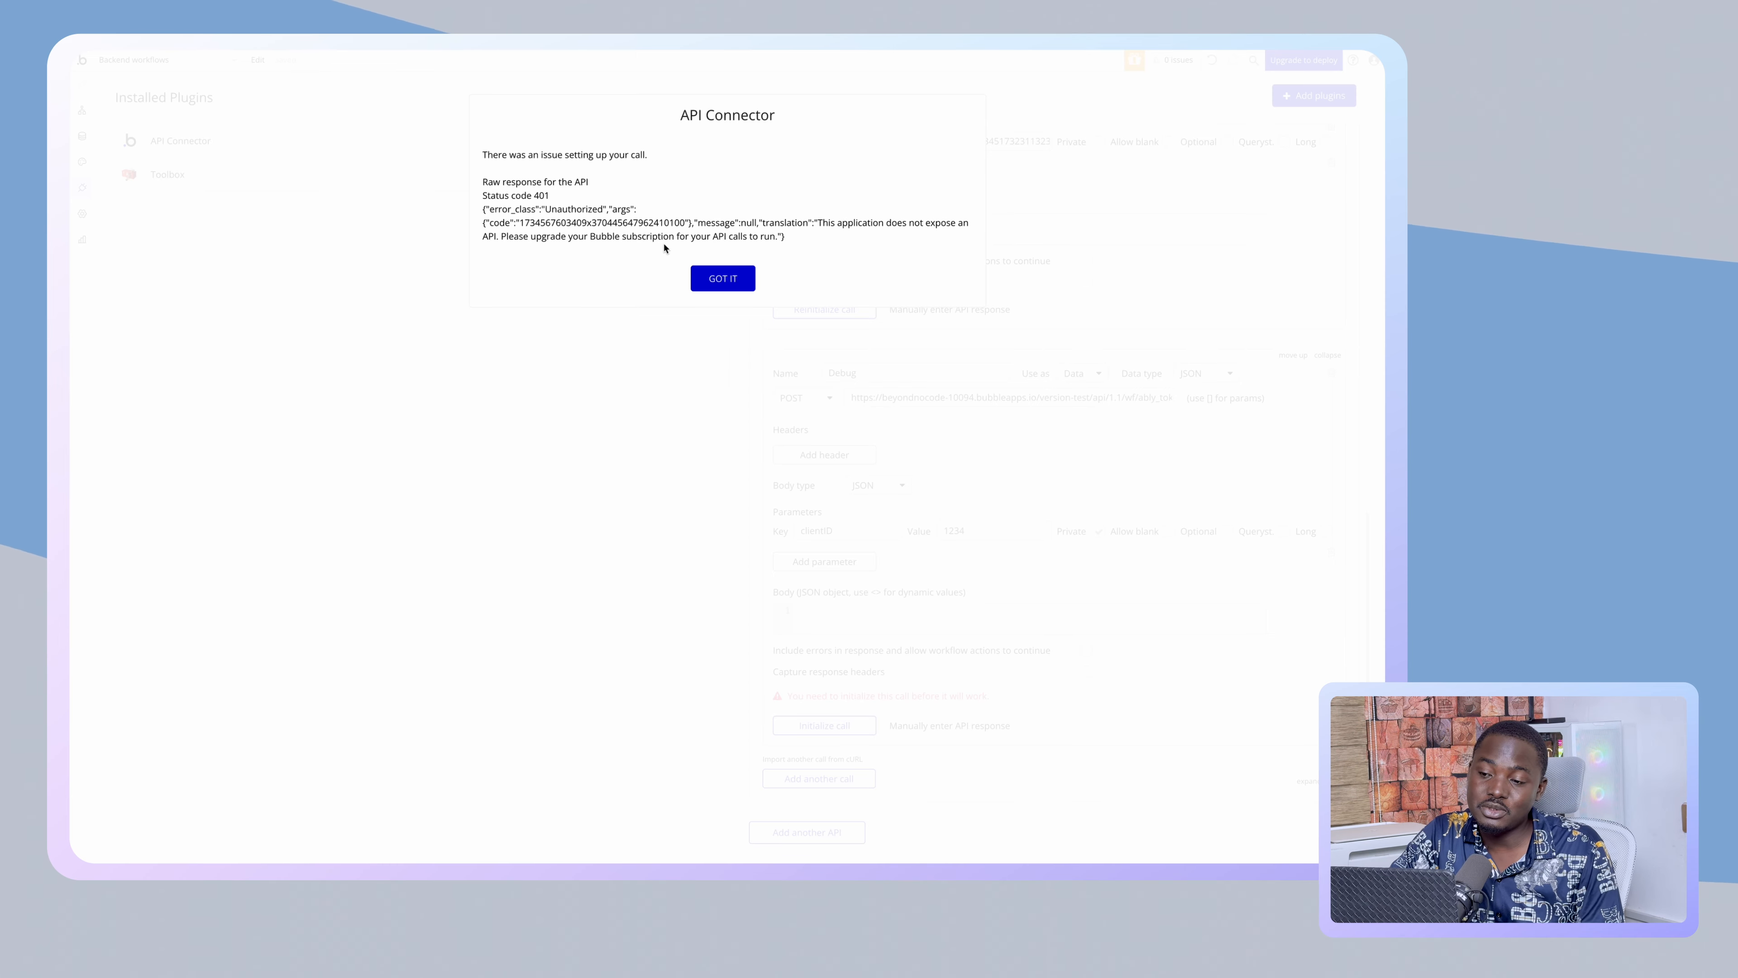
pyautogui.click(724, 279)
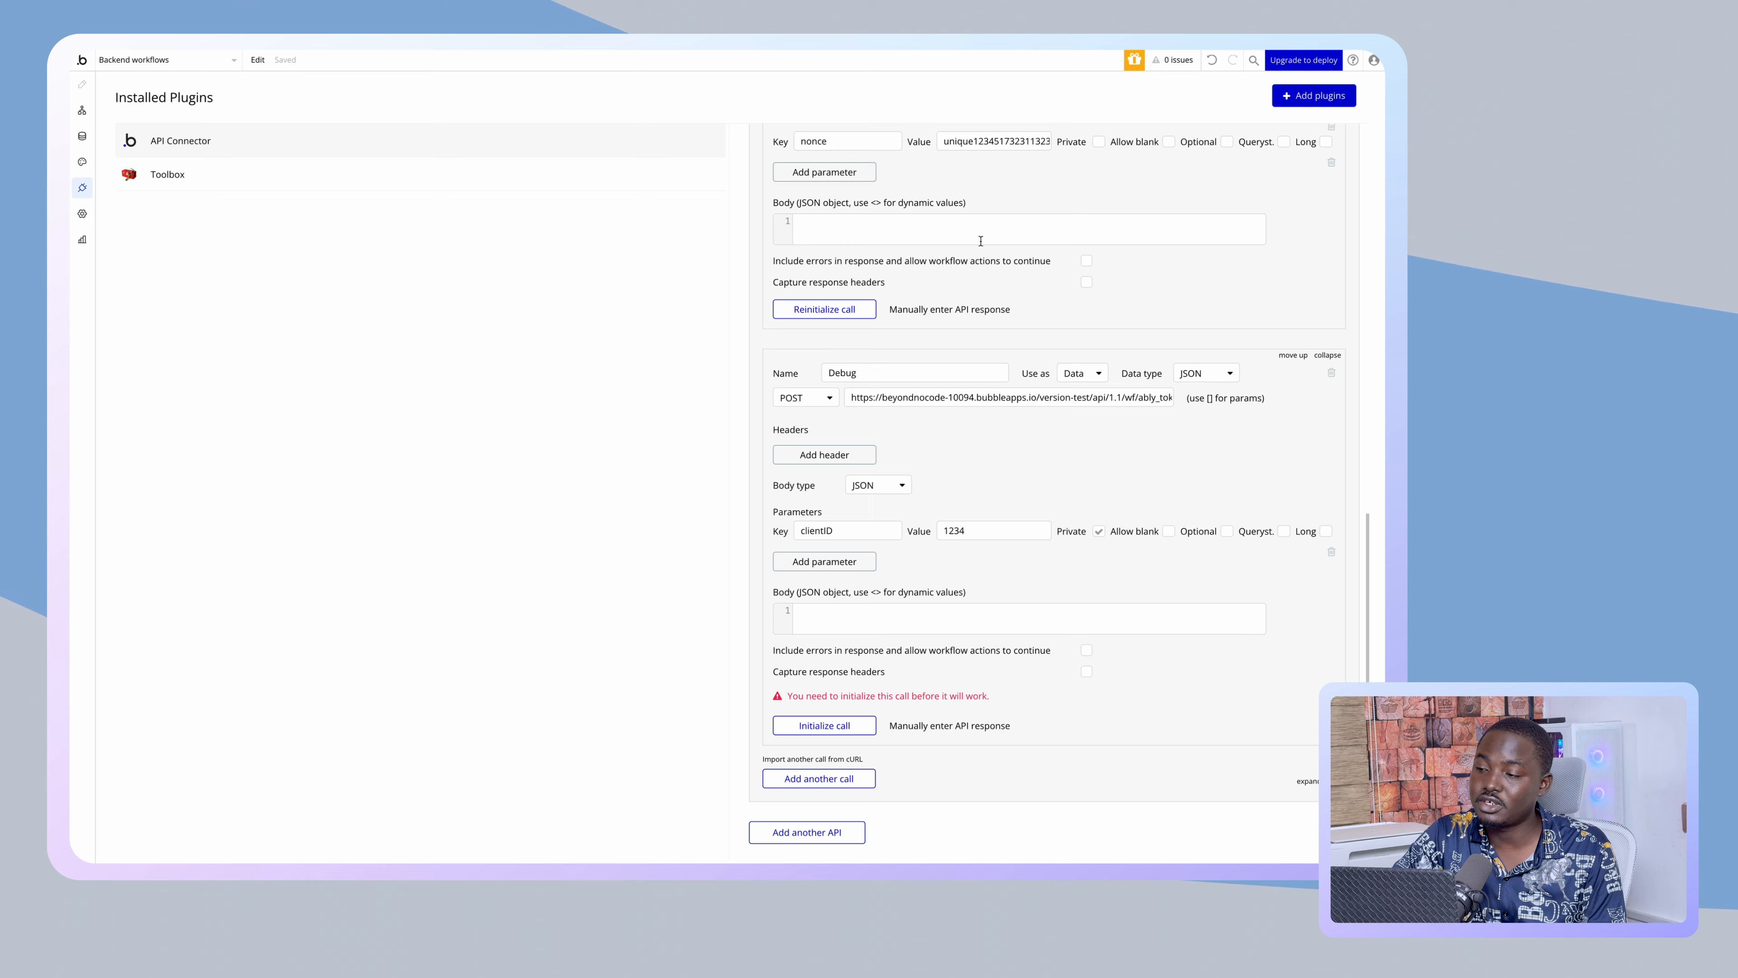
pyautogui.click(1294, 61)
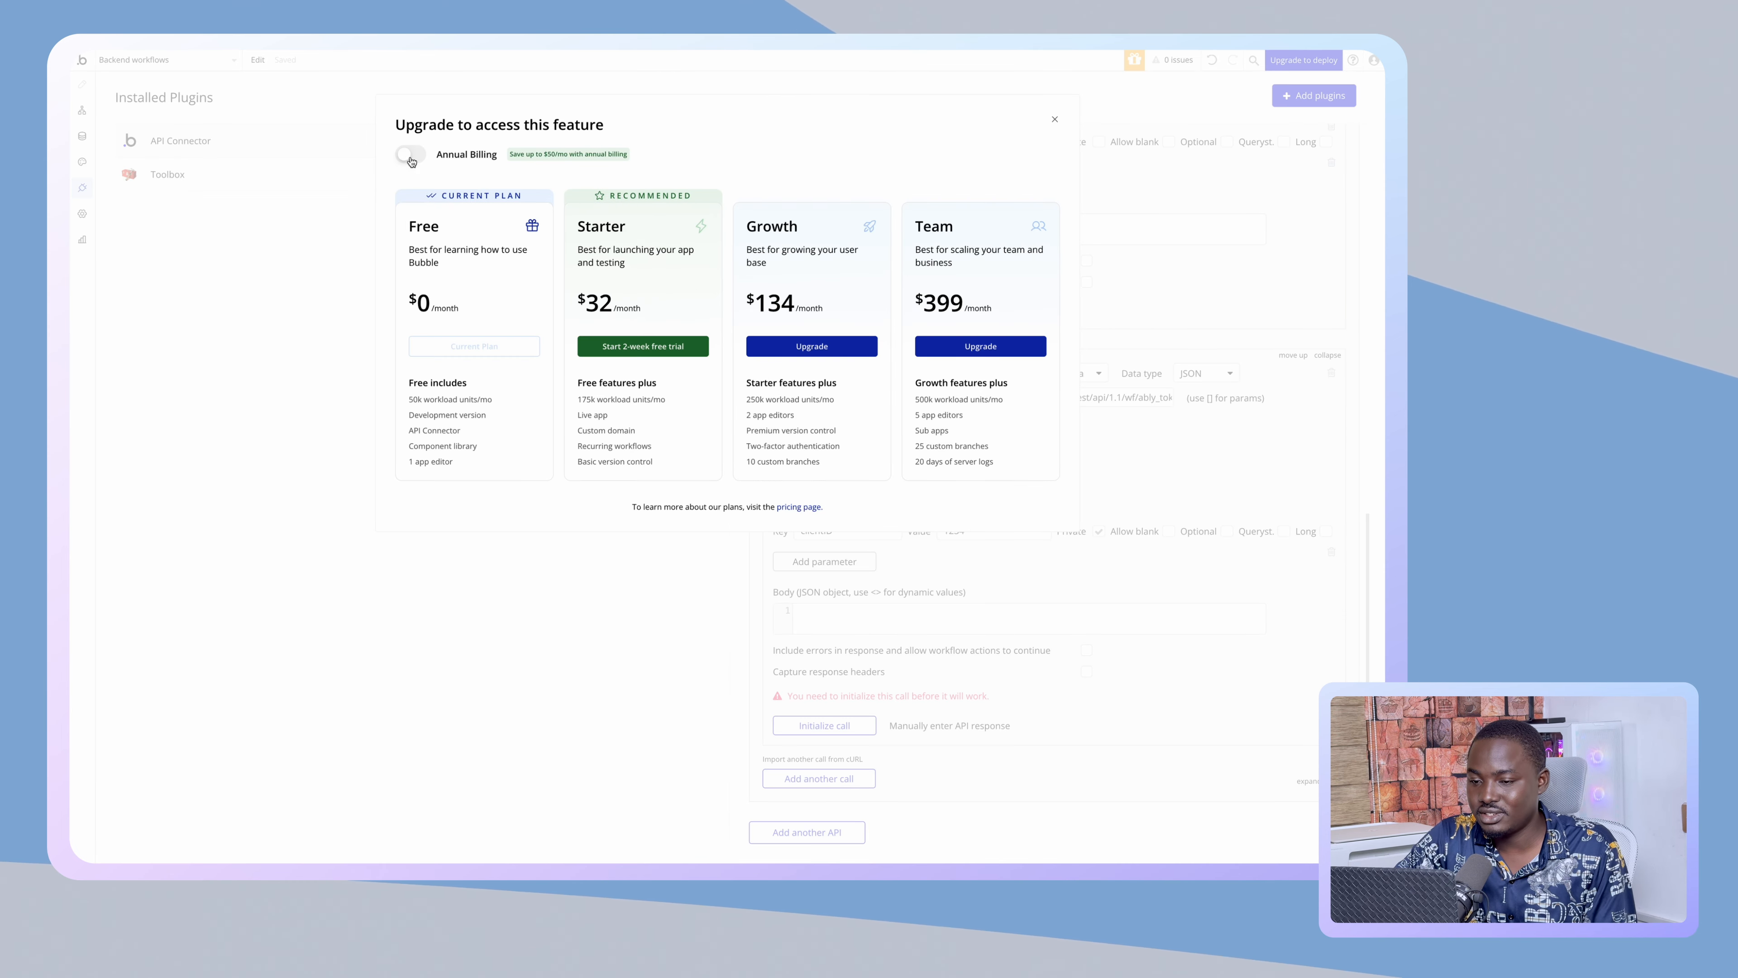
# - Attempt the Starter 2-week free trial twice, dismissing both payment errors, then close the plans dialog
pyautogui.click(618, 348)
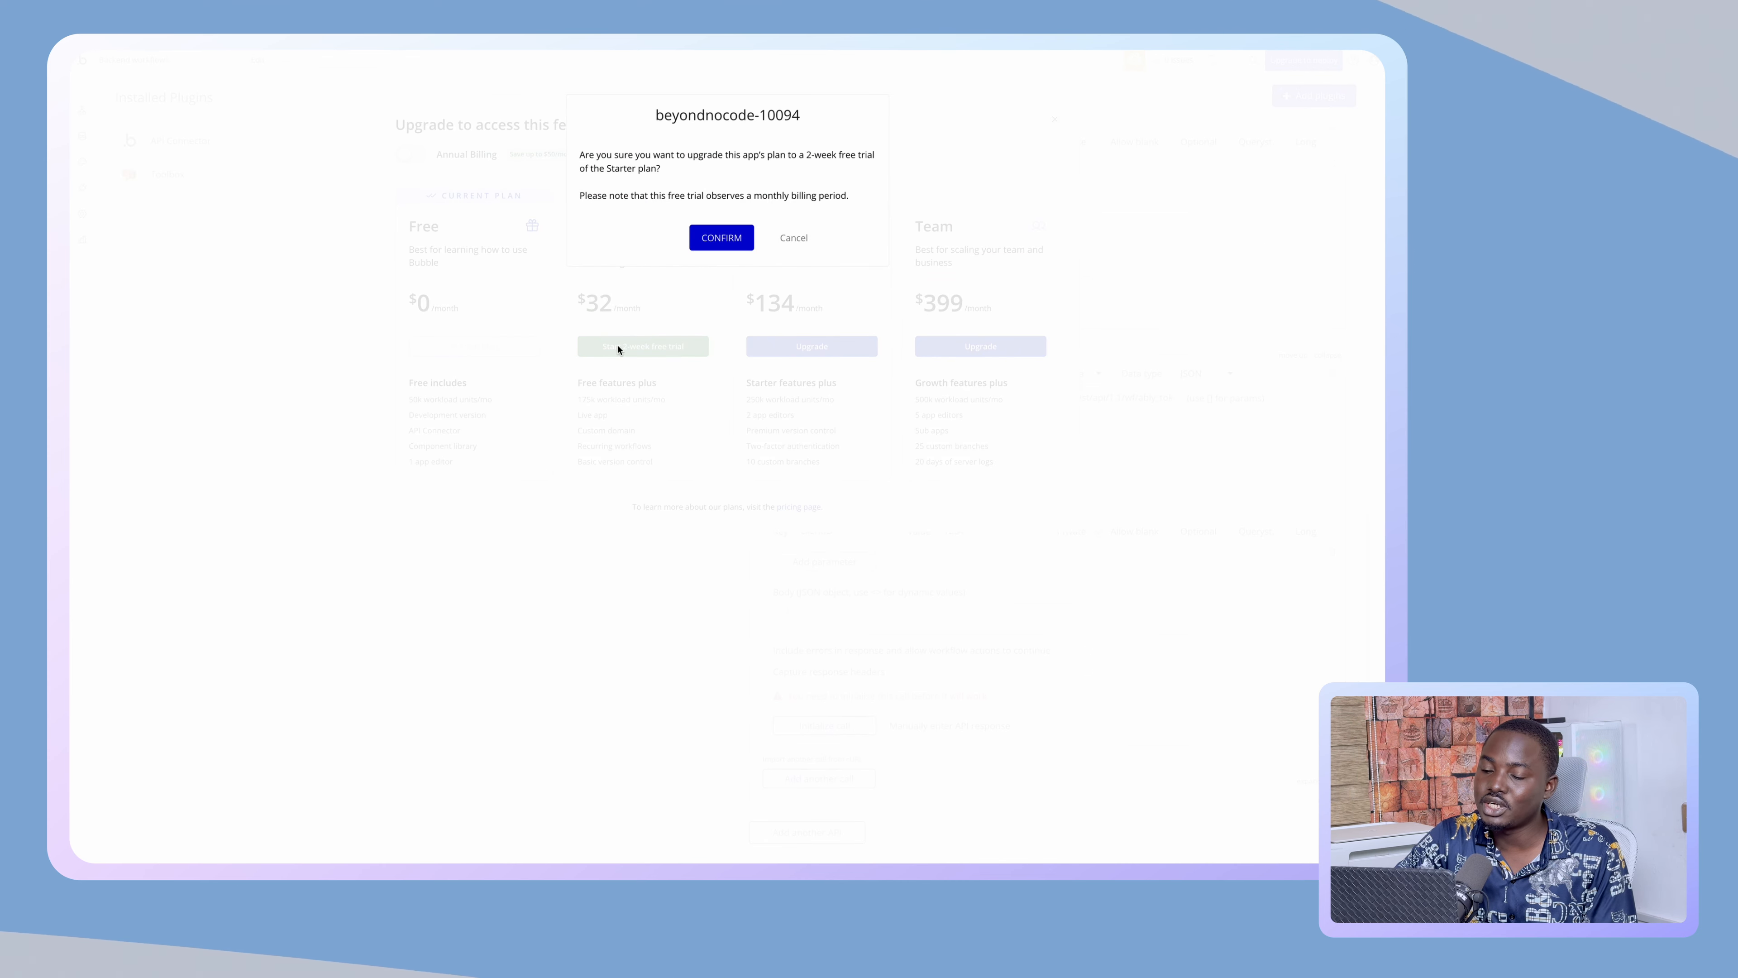
pyautogui.click(719, 236)
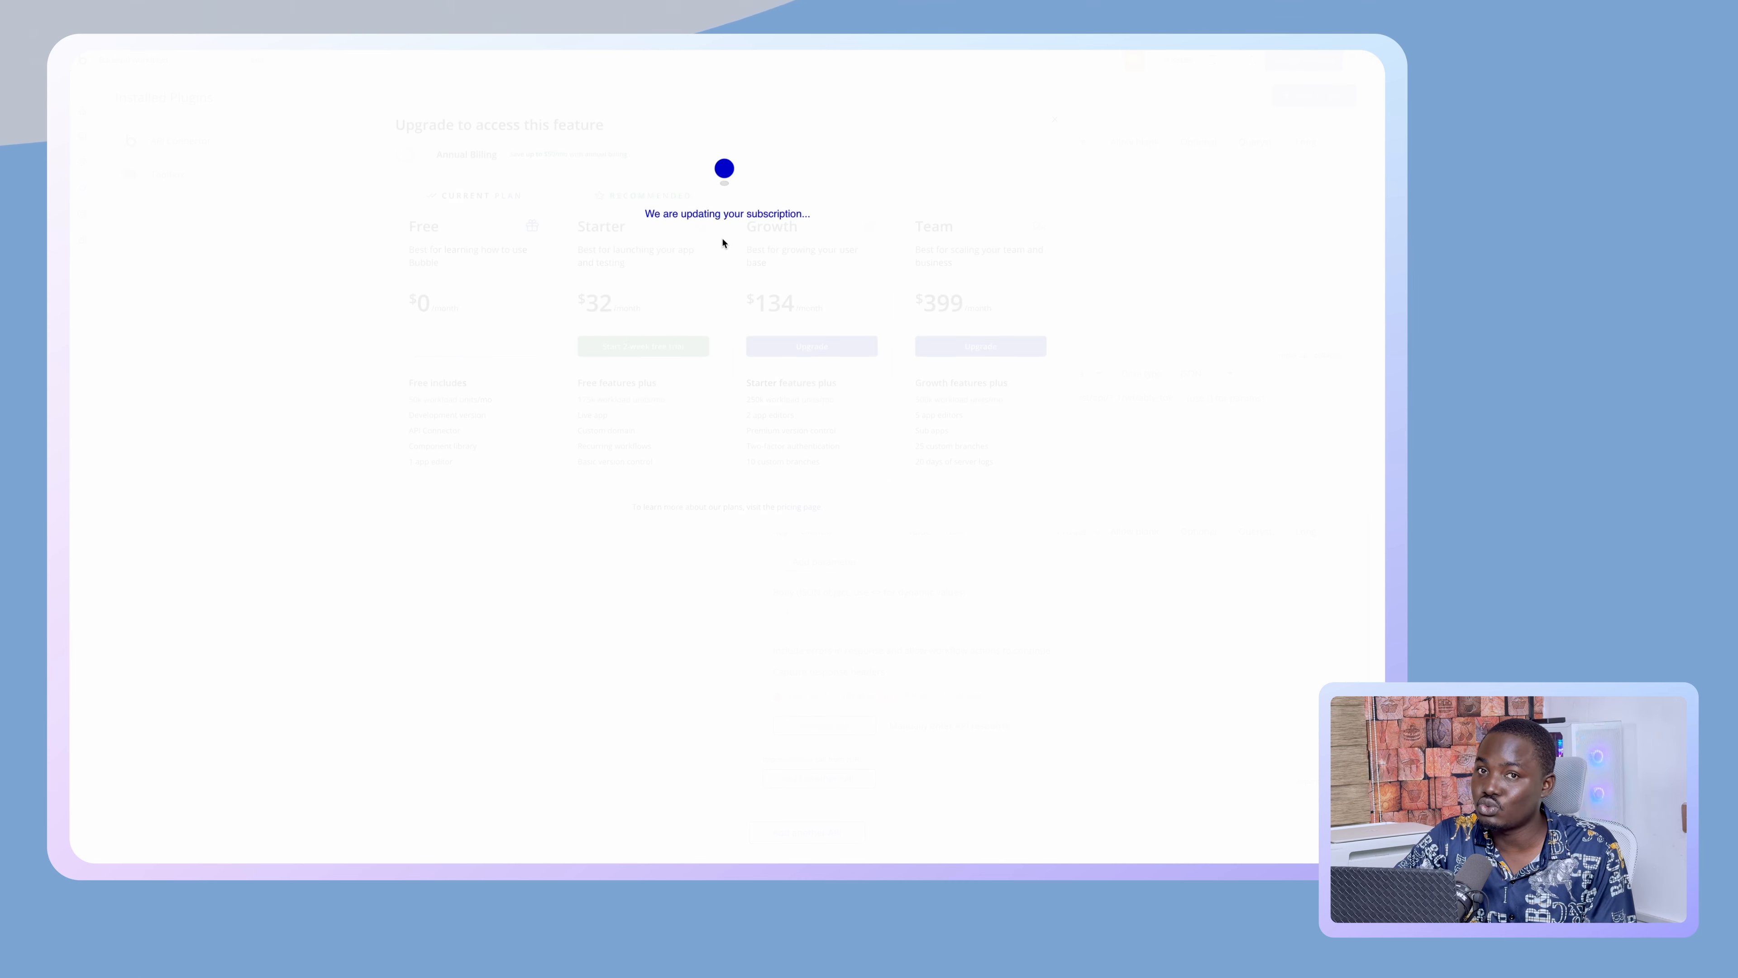
pyautogui.click(733, 228)
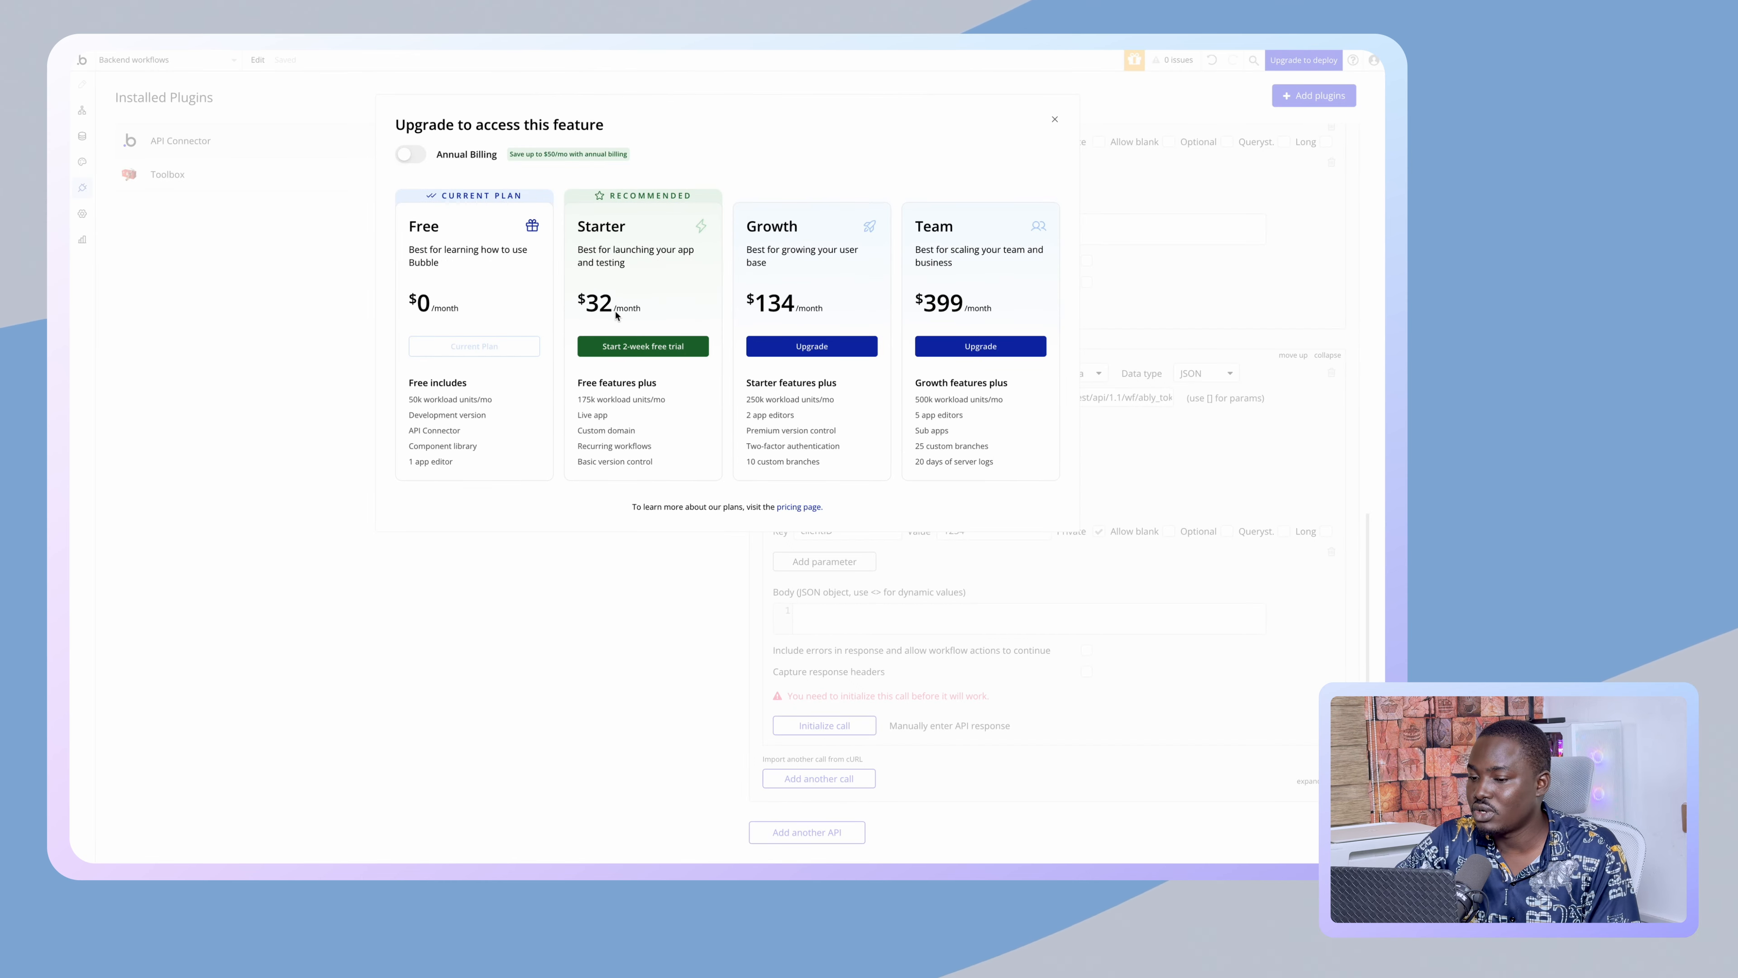
pyautogui.click(643, 346)
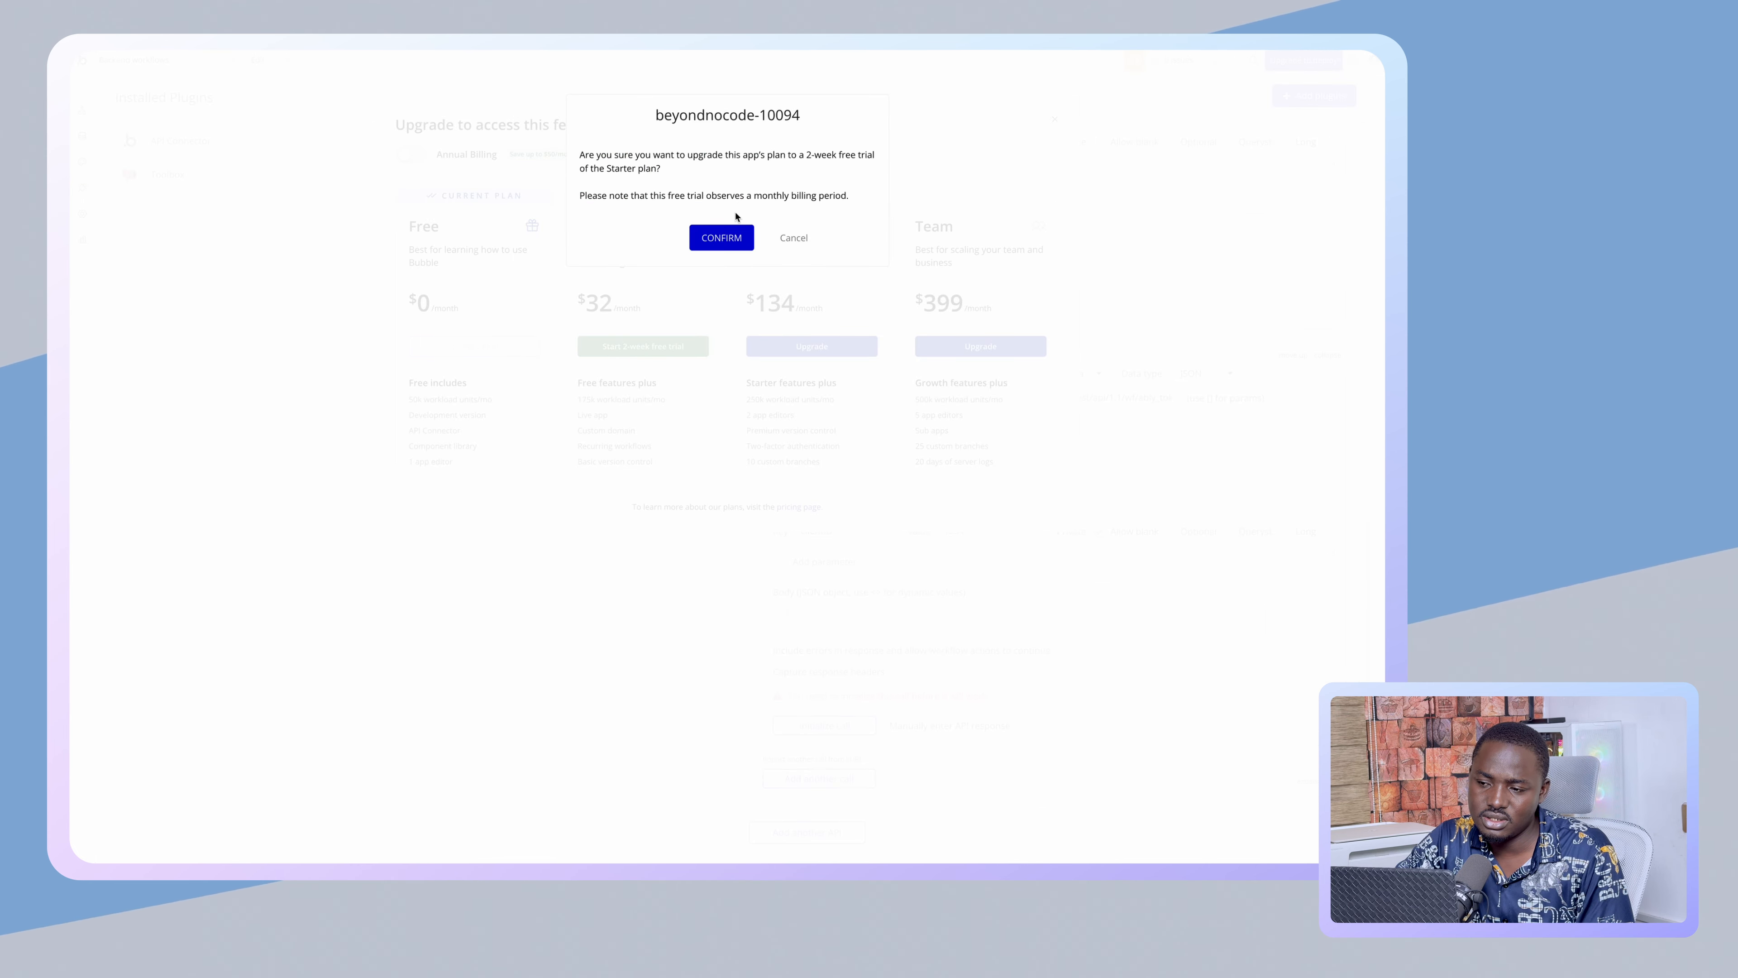
pyautogui.click(722, 237)
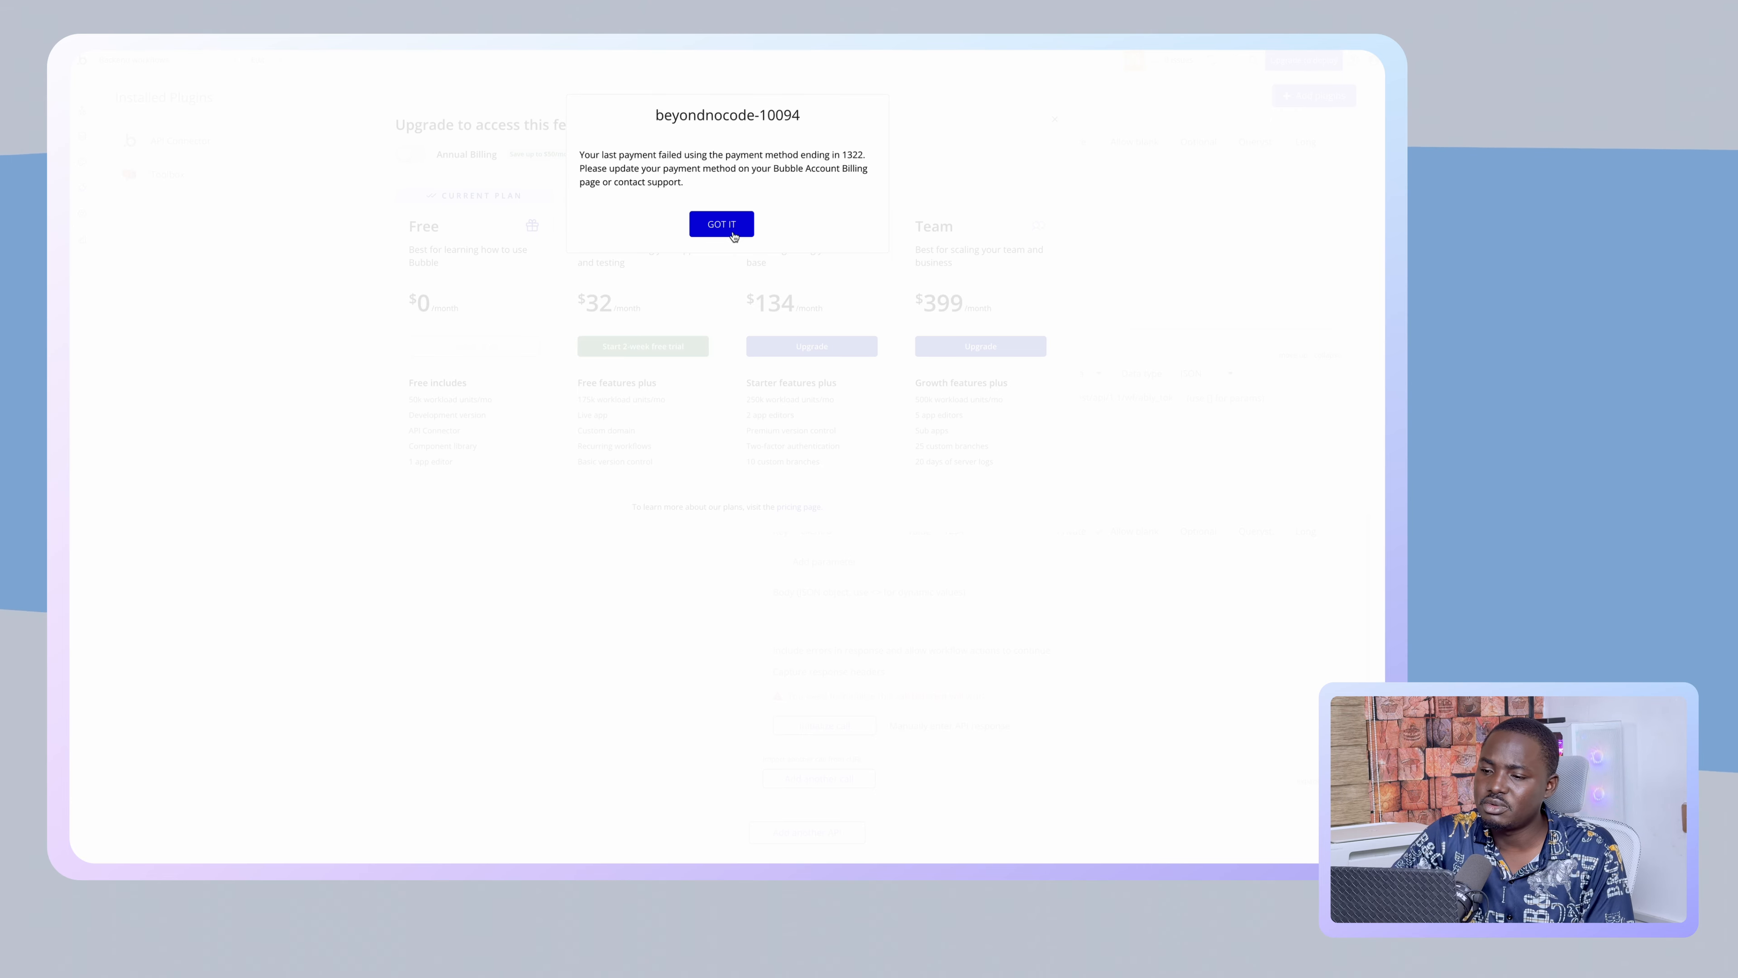
pyautogui.click(733, 236)
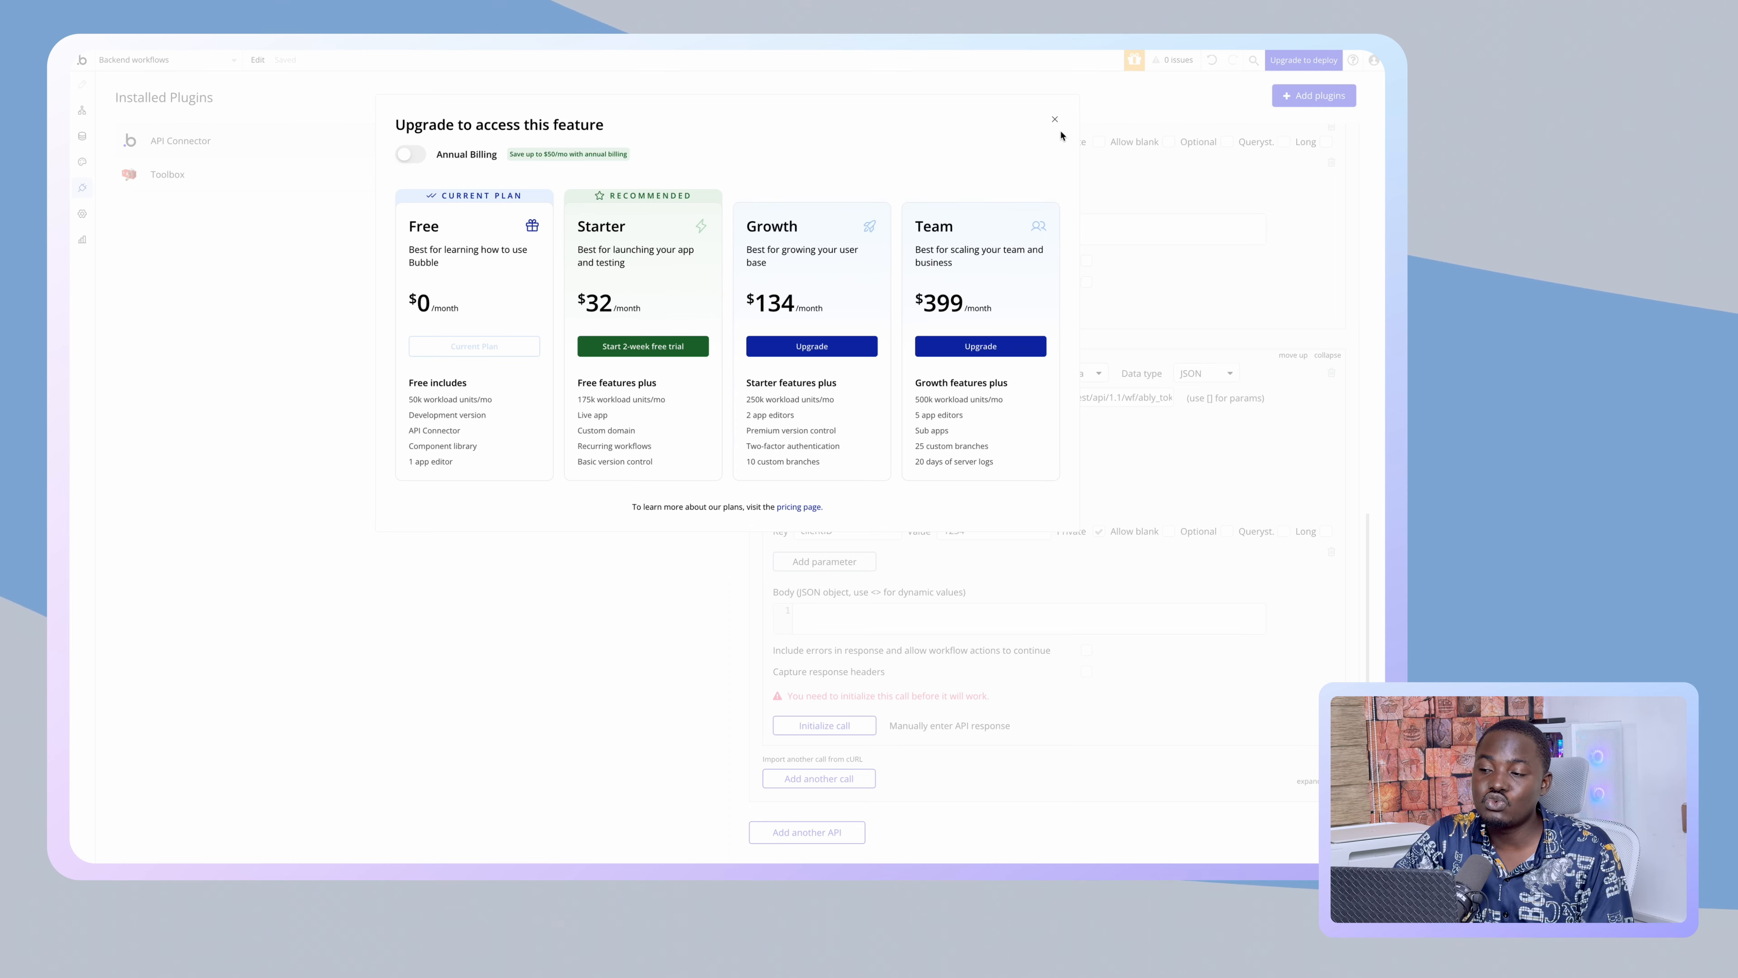
pyautogui.click(1054, 123)
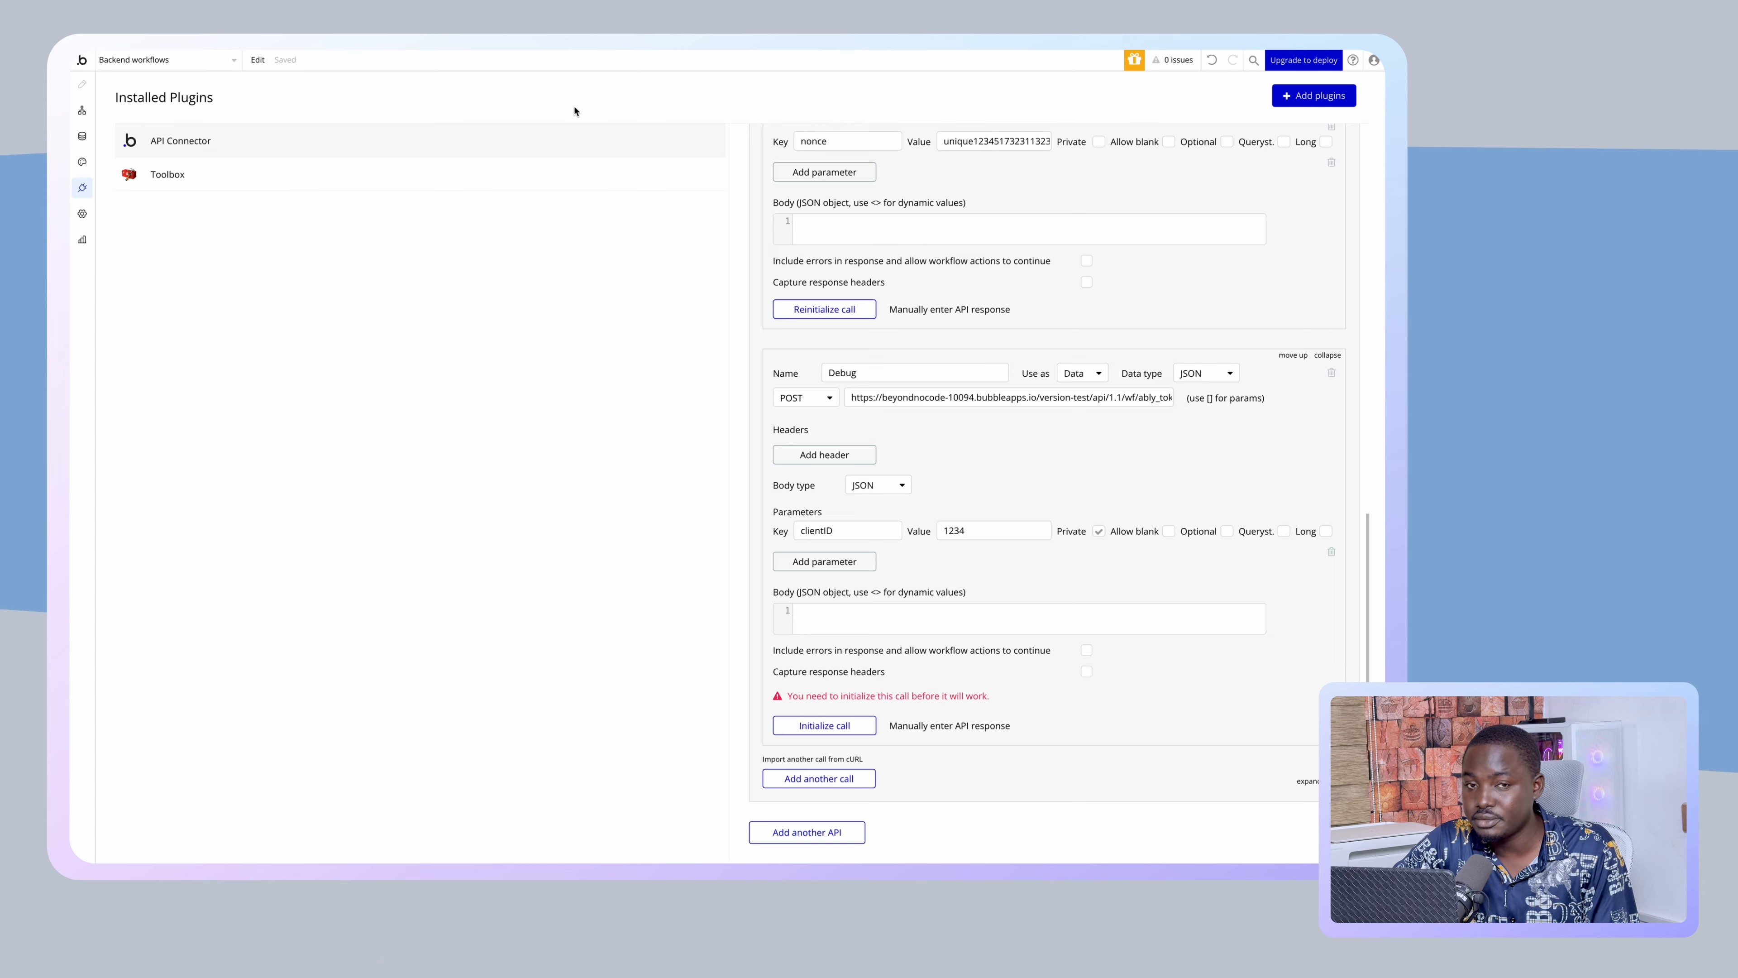
# - Open the Backend workflows page, showing ably_token's public POST settings with a clientID parameter
pyautogui.moveTo(182, 144)
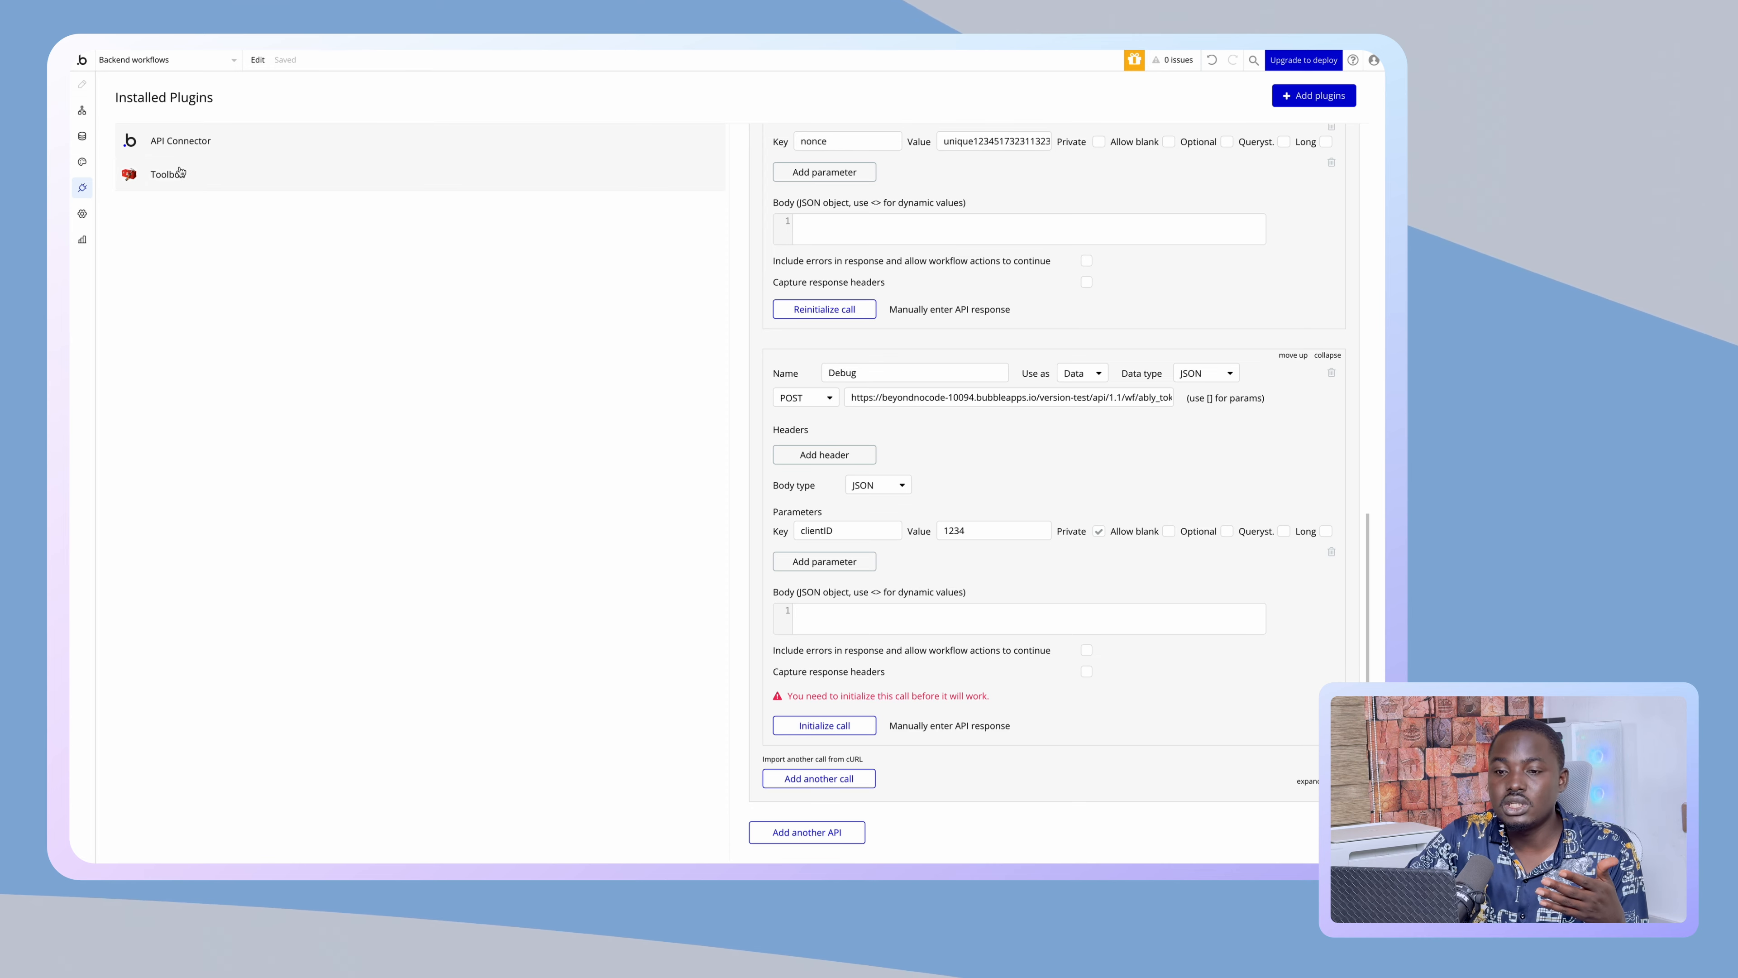
pyautogui.click(81, 112)
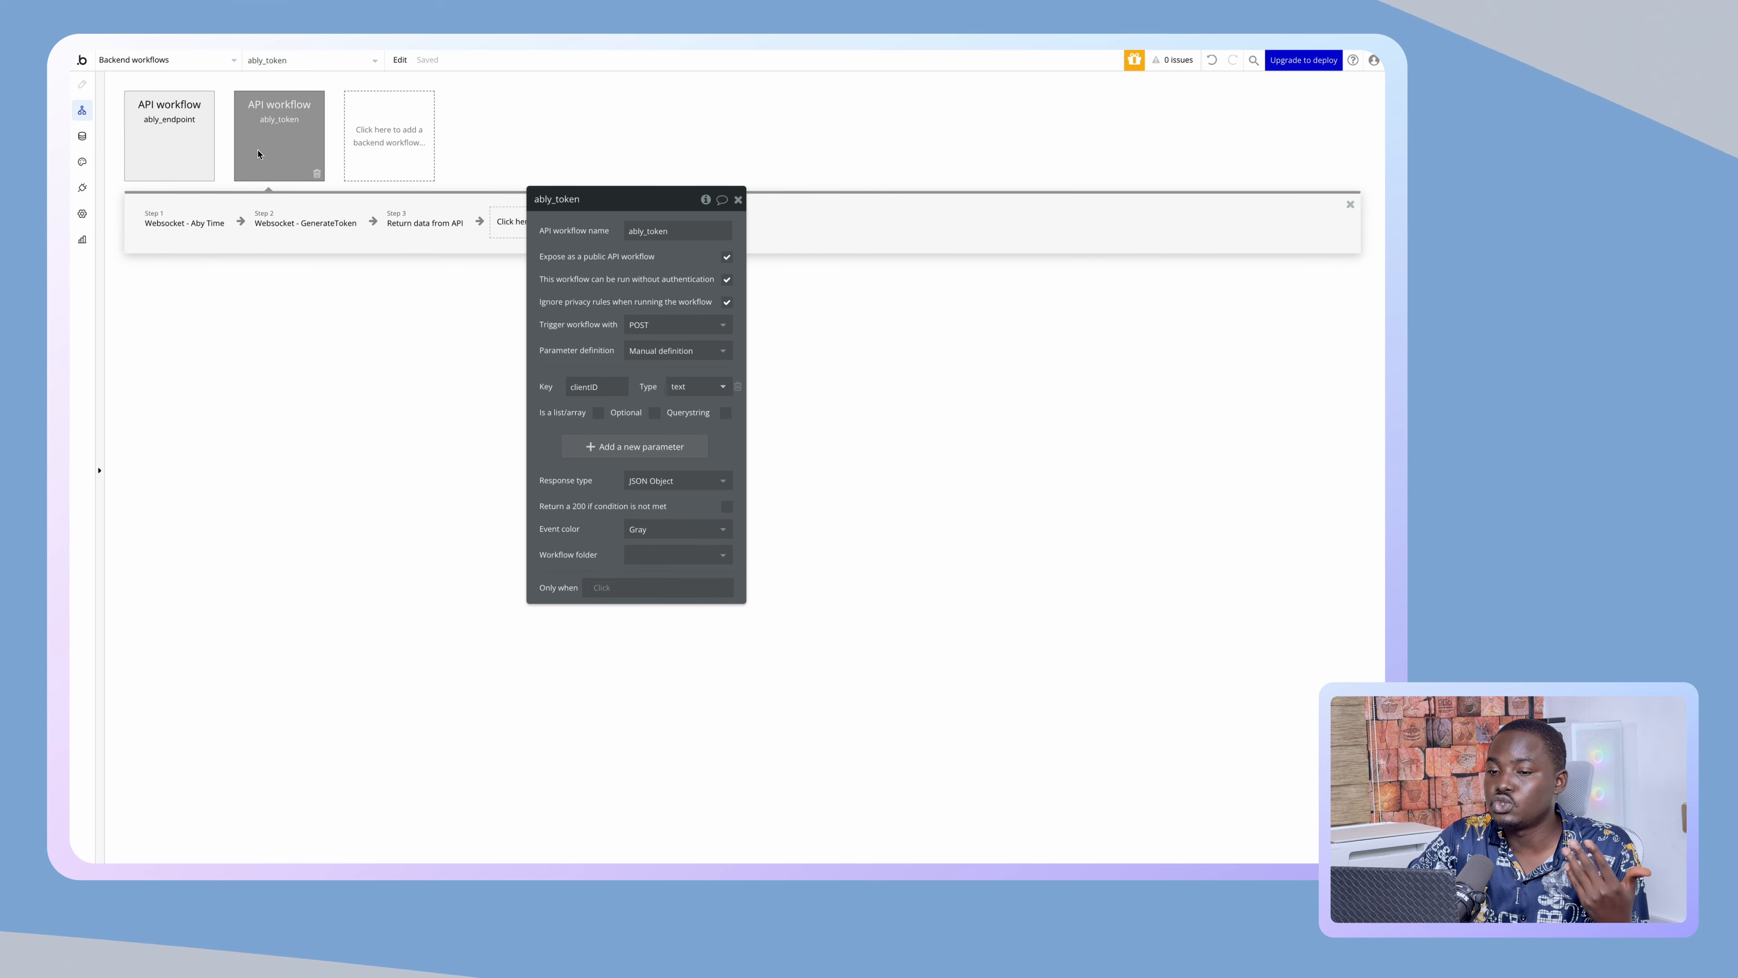
# - Add a Make changes to thing step on ably_endpoint targeting a User search constrained by unique id
pyautogui.click(207, 137)
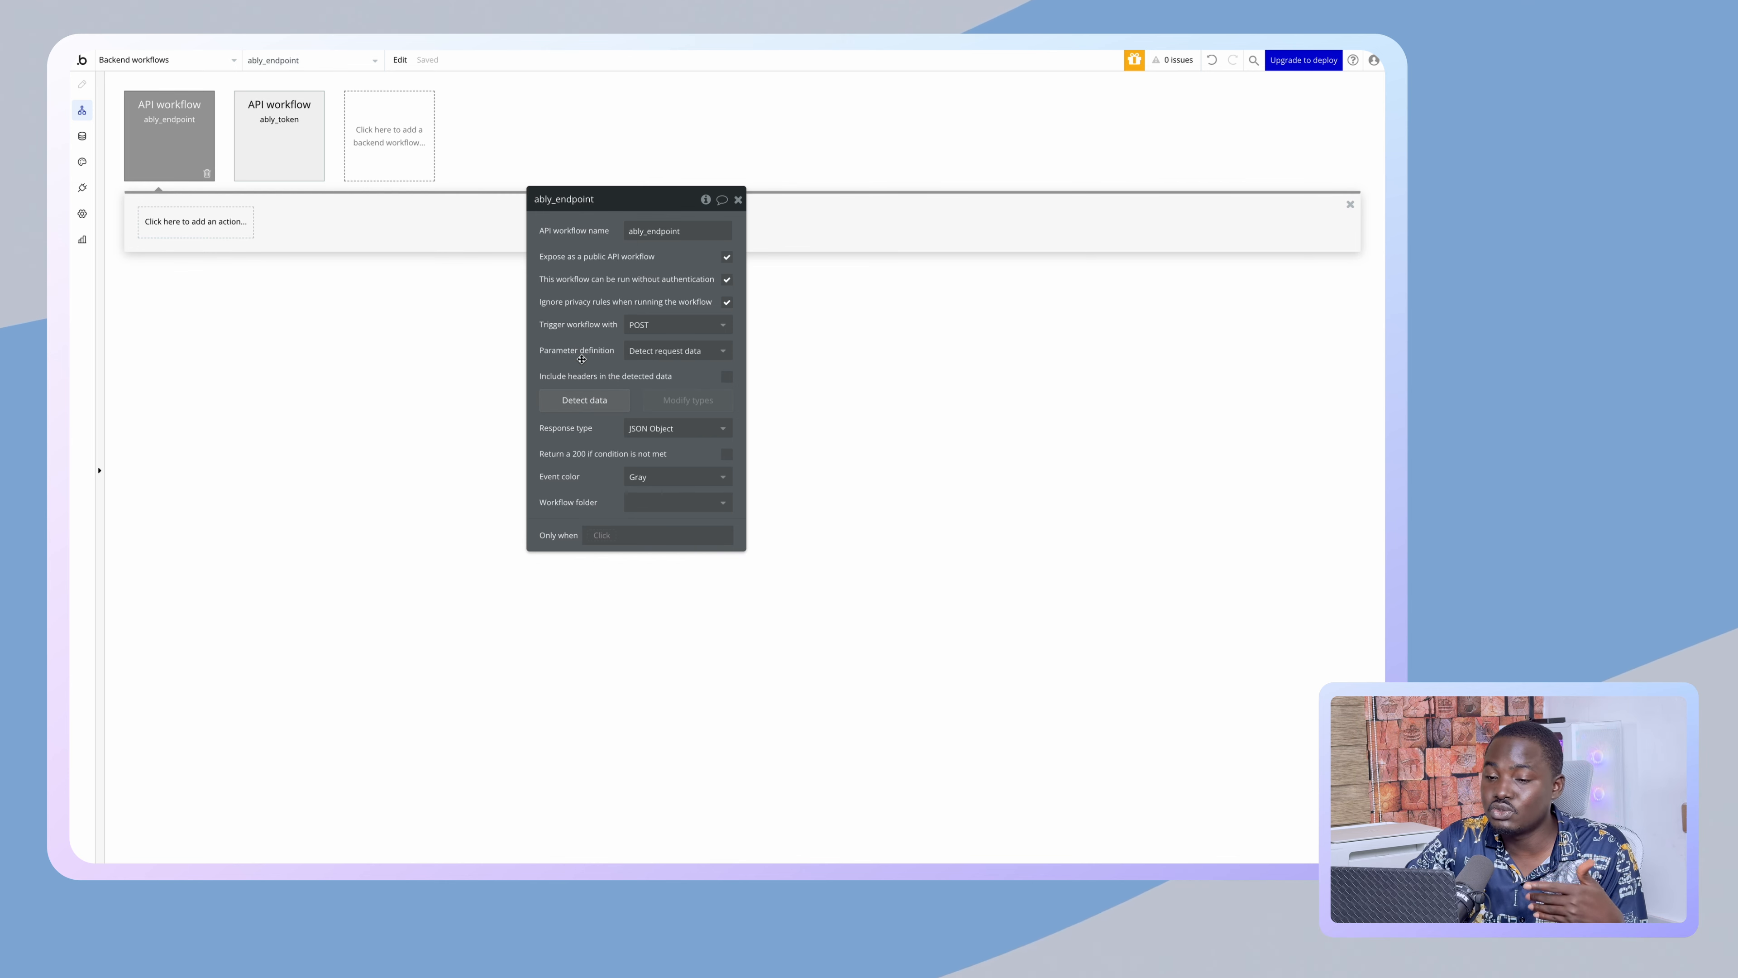
pyautogui.click(220, 224)
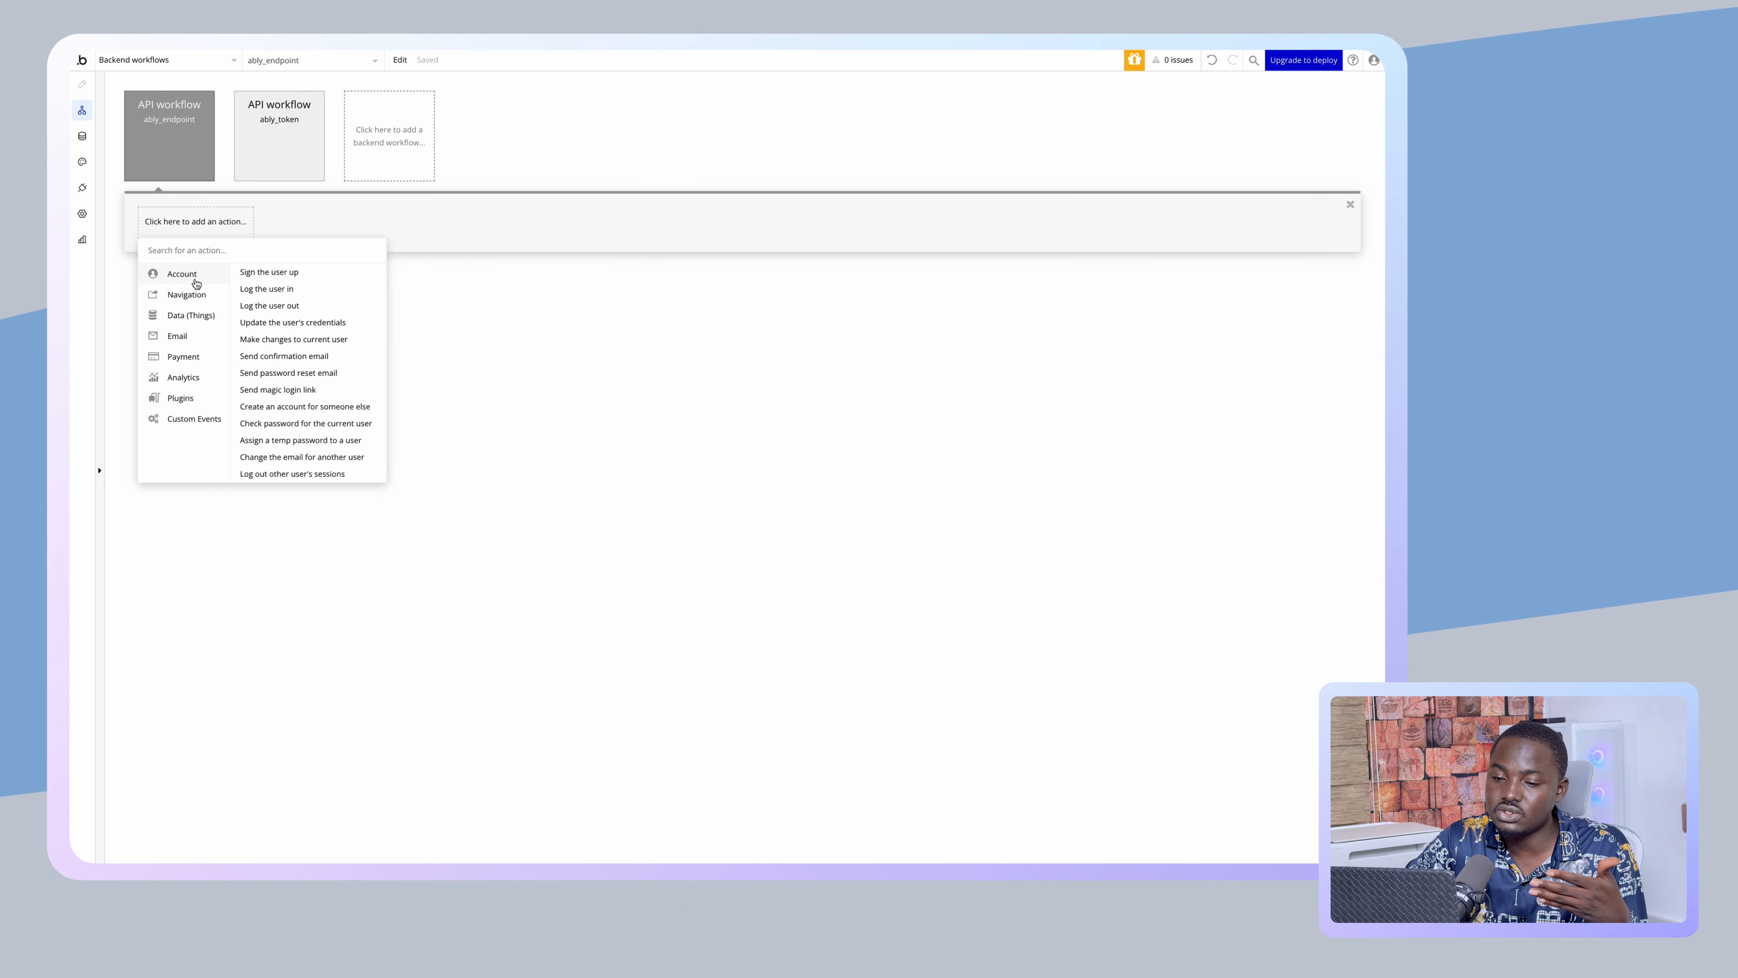
pyautogui.moveTo(216, 319)
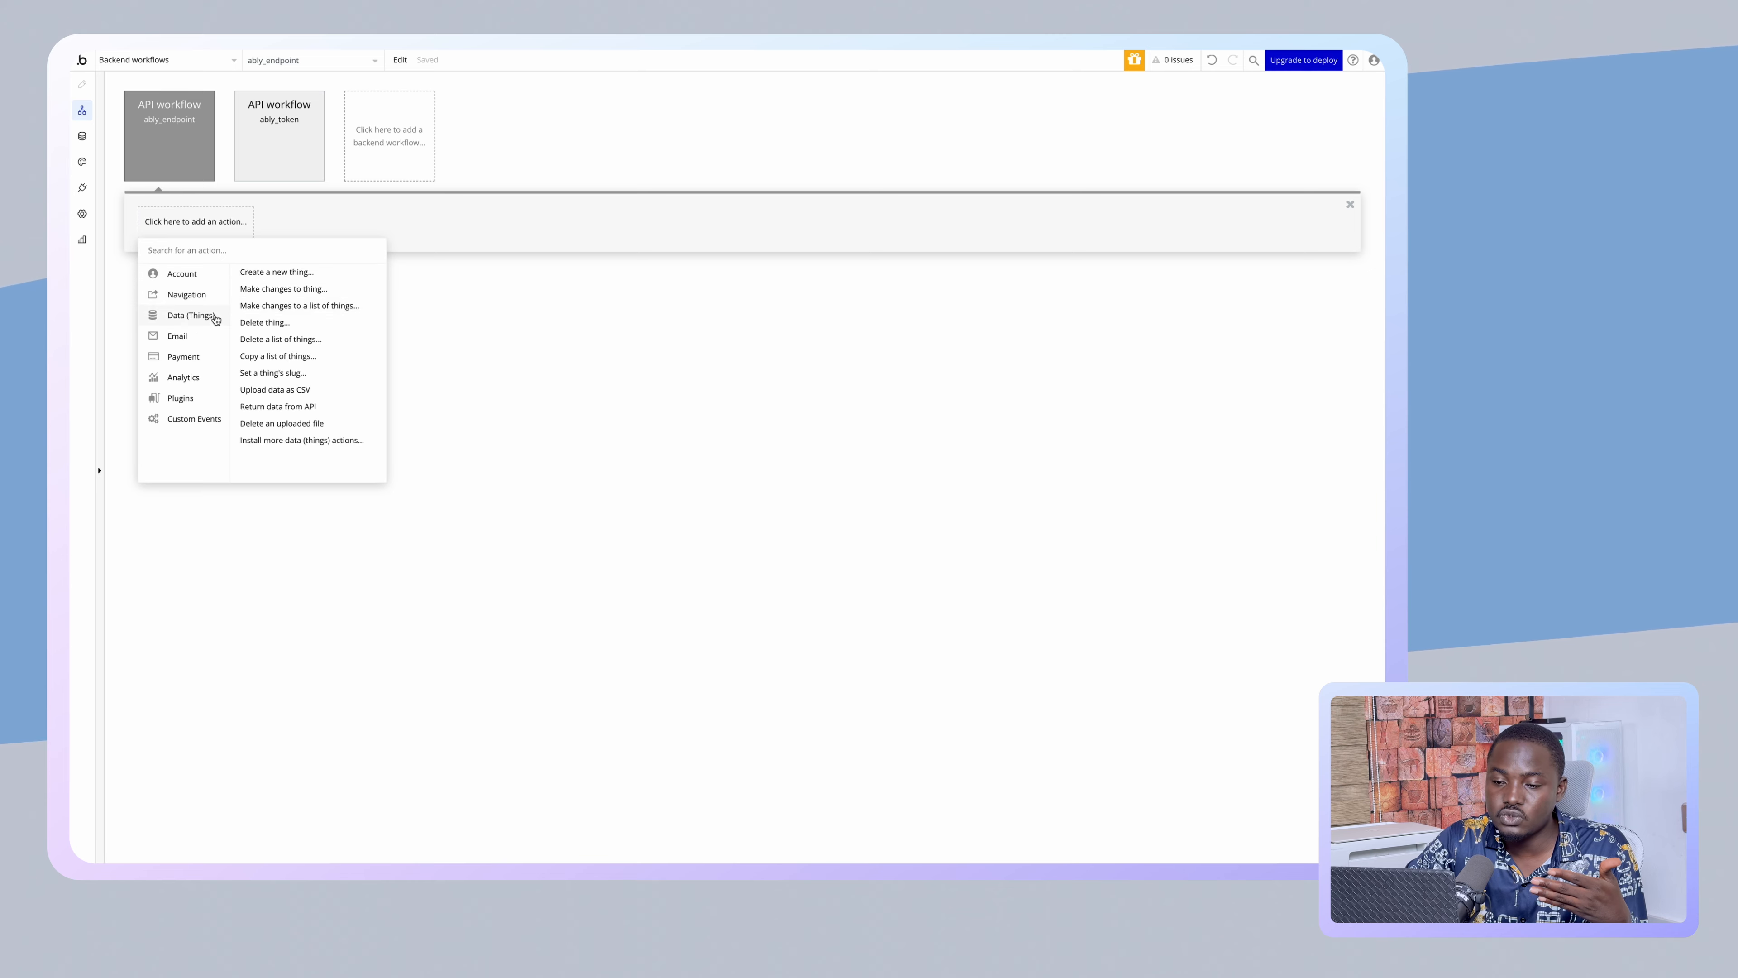
pyautogui.click(287, 291)
pyautogui.click(632, 234)
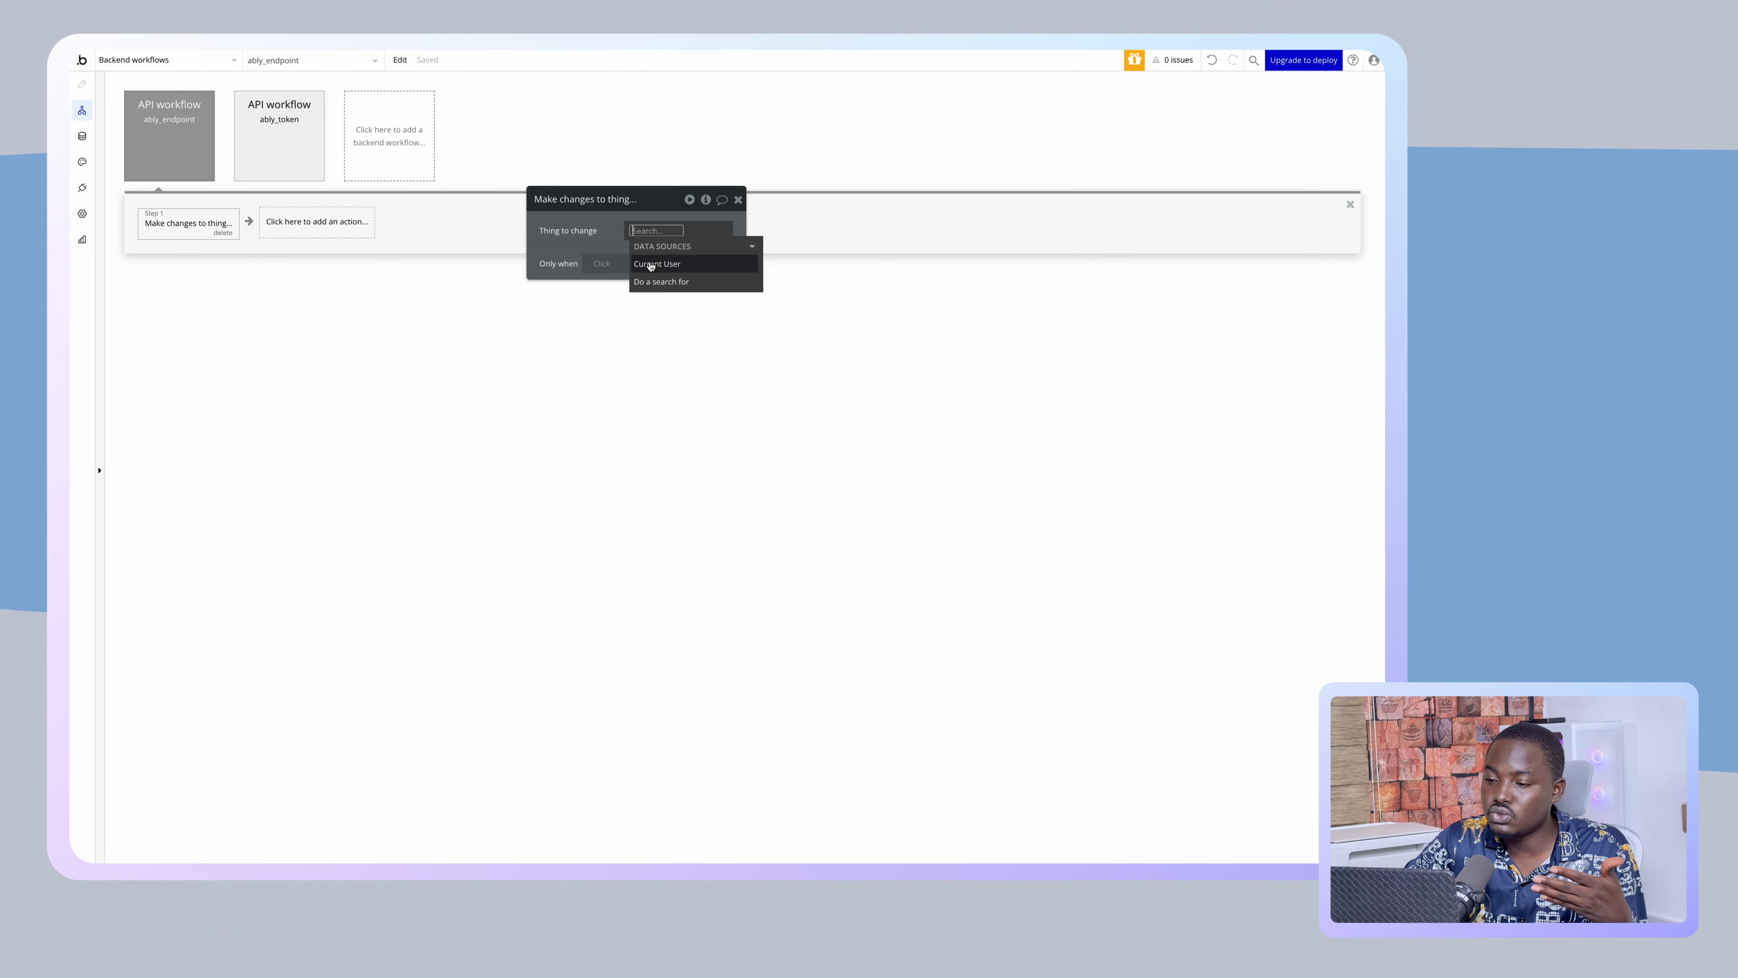
pyautogui.click(652, 276)
pyautogui.click(910, 237)
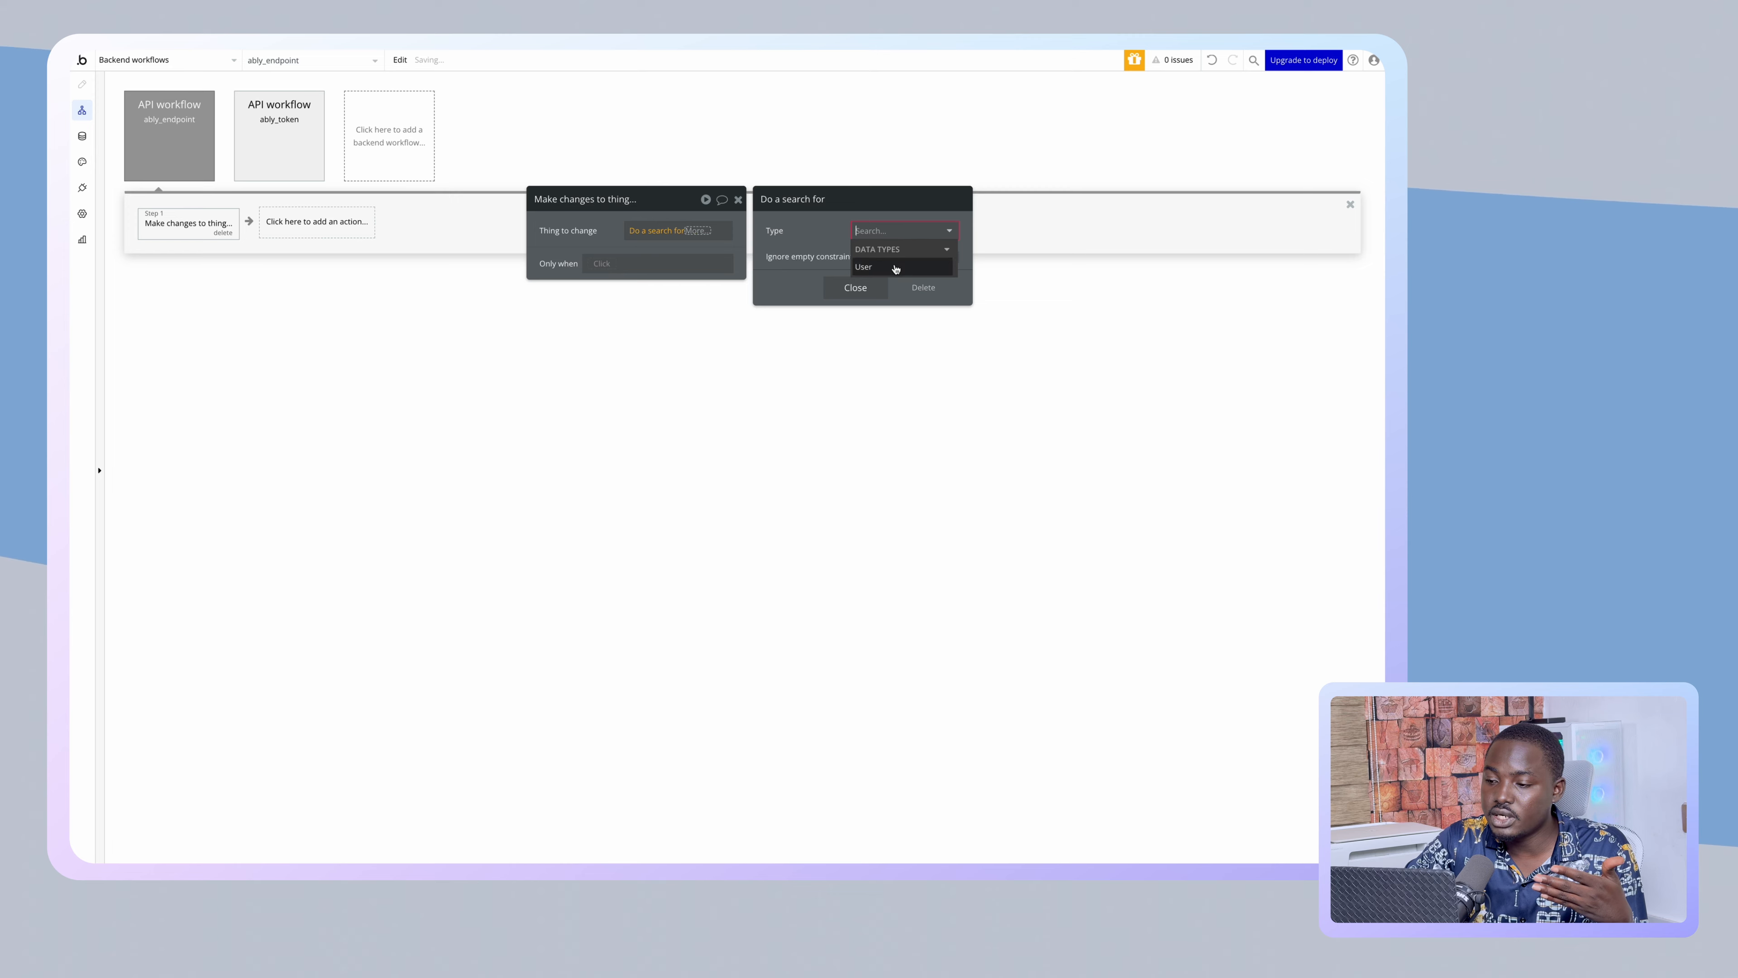
pyautogui.click(903, 260)
pyautogui.click(777, 264)
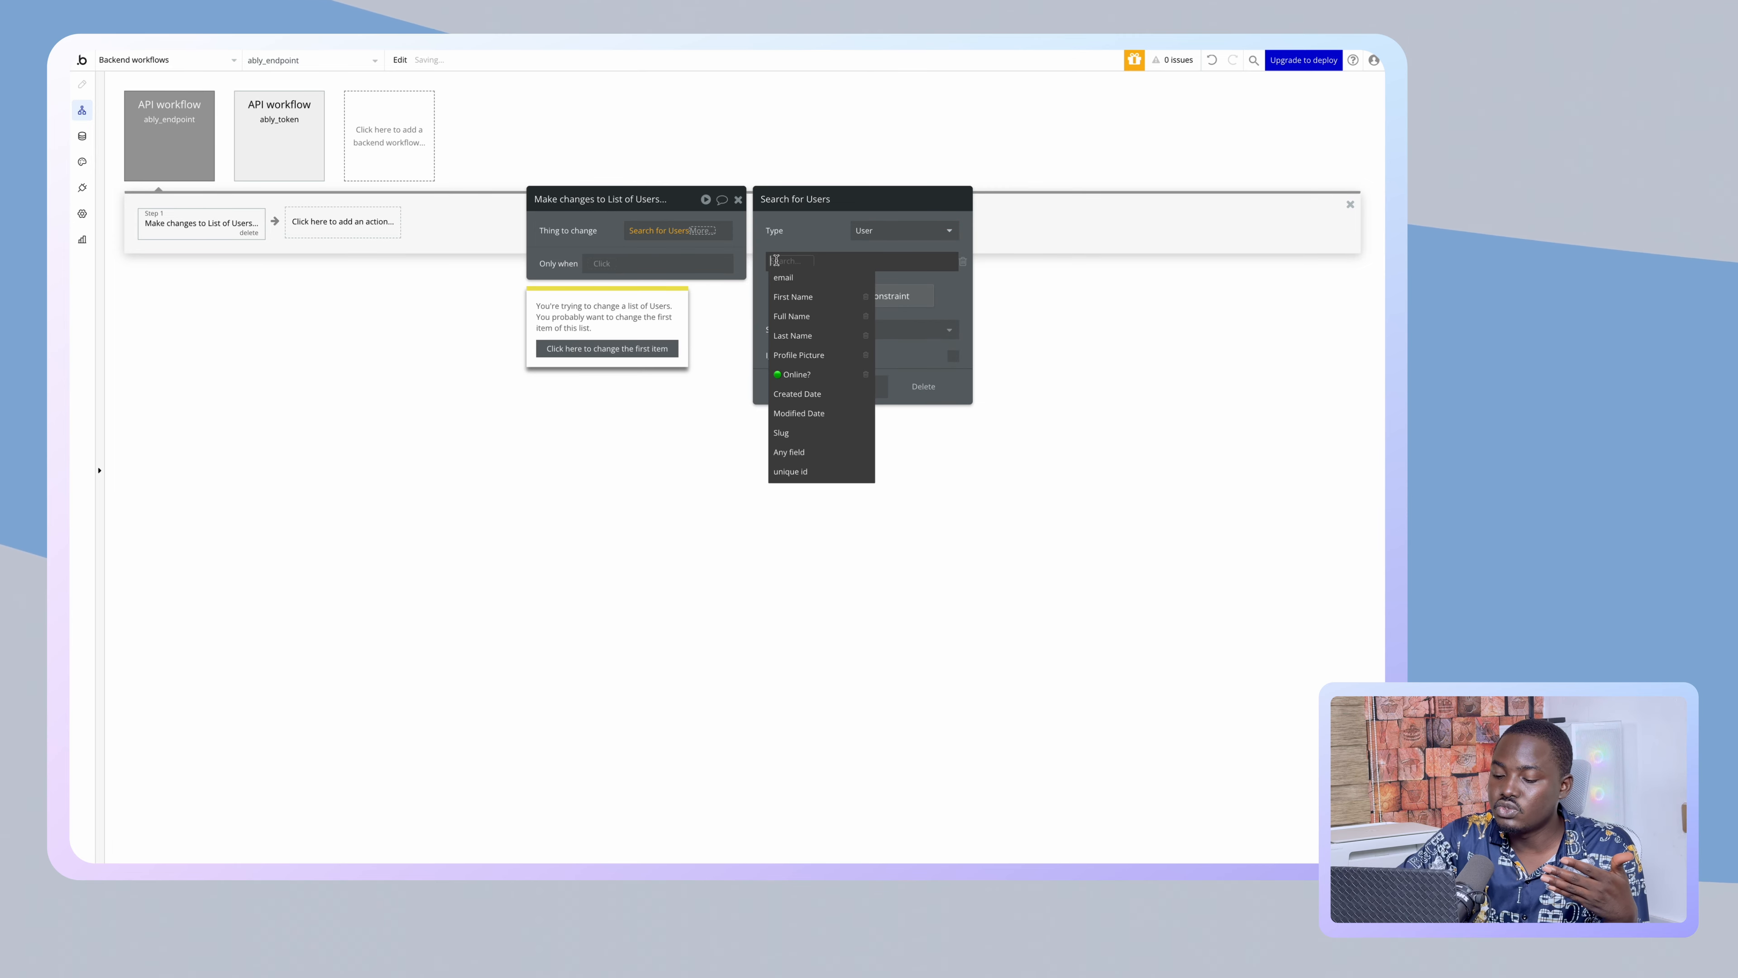
pyautogui.write('un')
pyautogui.click(785, 274)
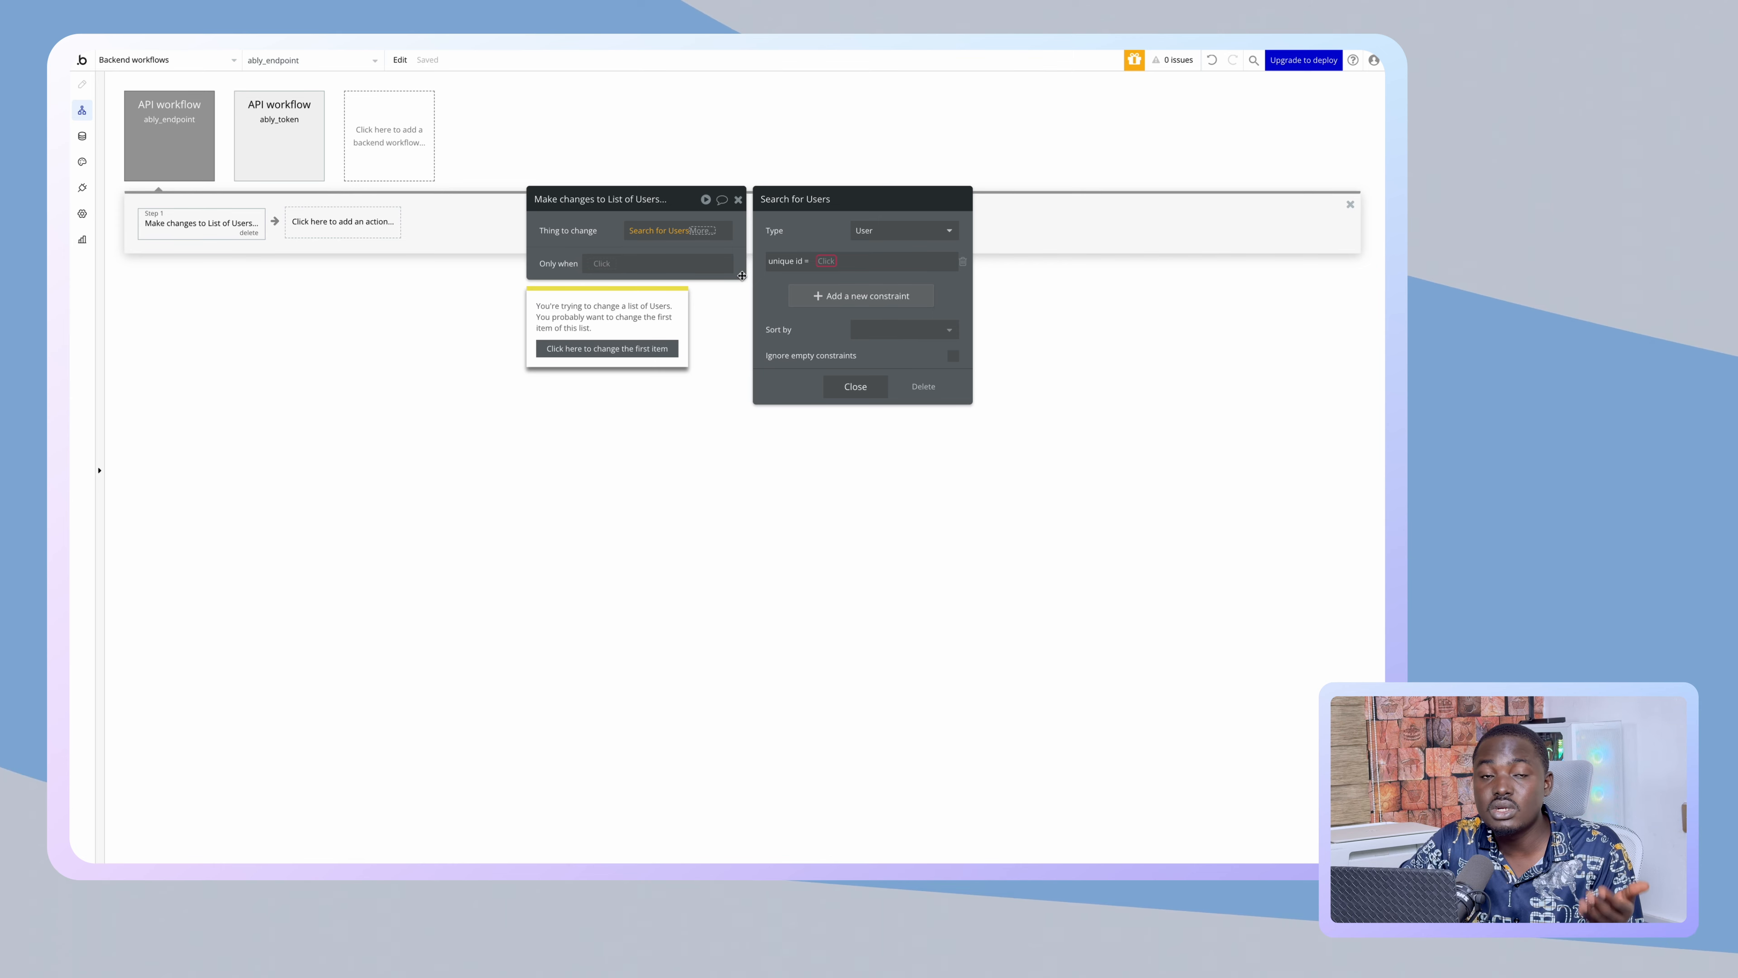
pyautogui.click(855, 386)
# - Take the search's first item and set its Online? field to no
pyautogui.click(702, 230)
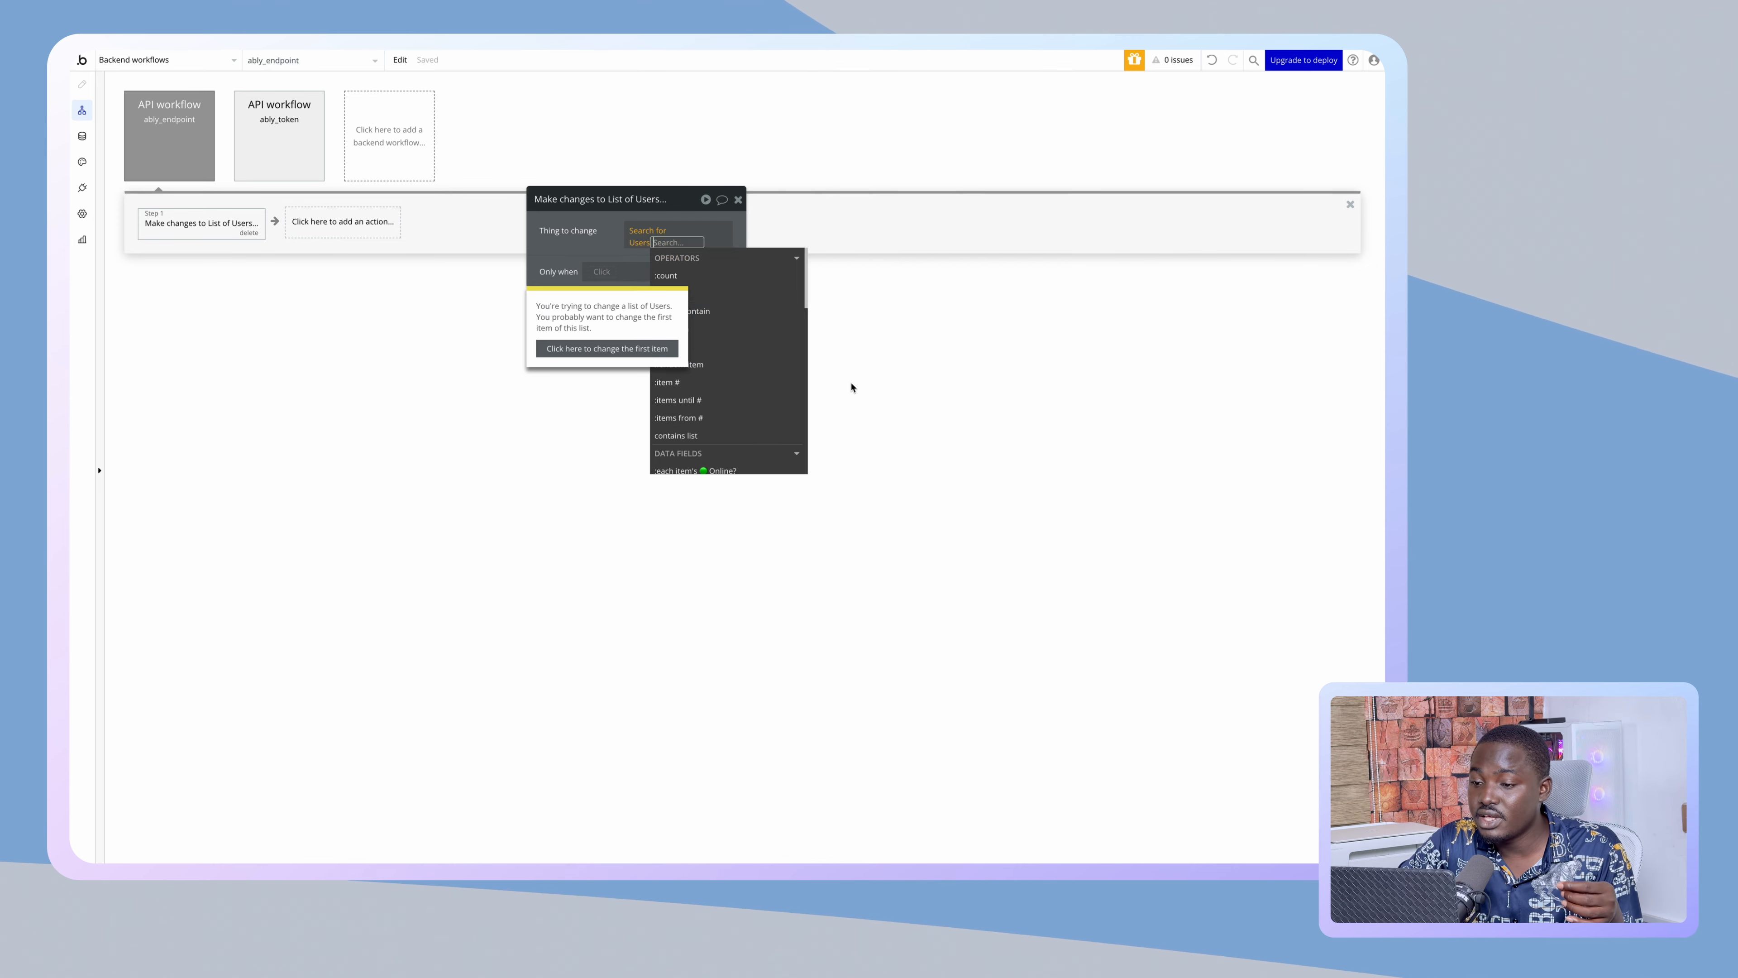
pyautogui.moveTo(684, 199); pyautogui.dragTo(1002, 233)
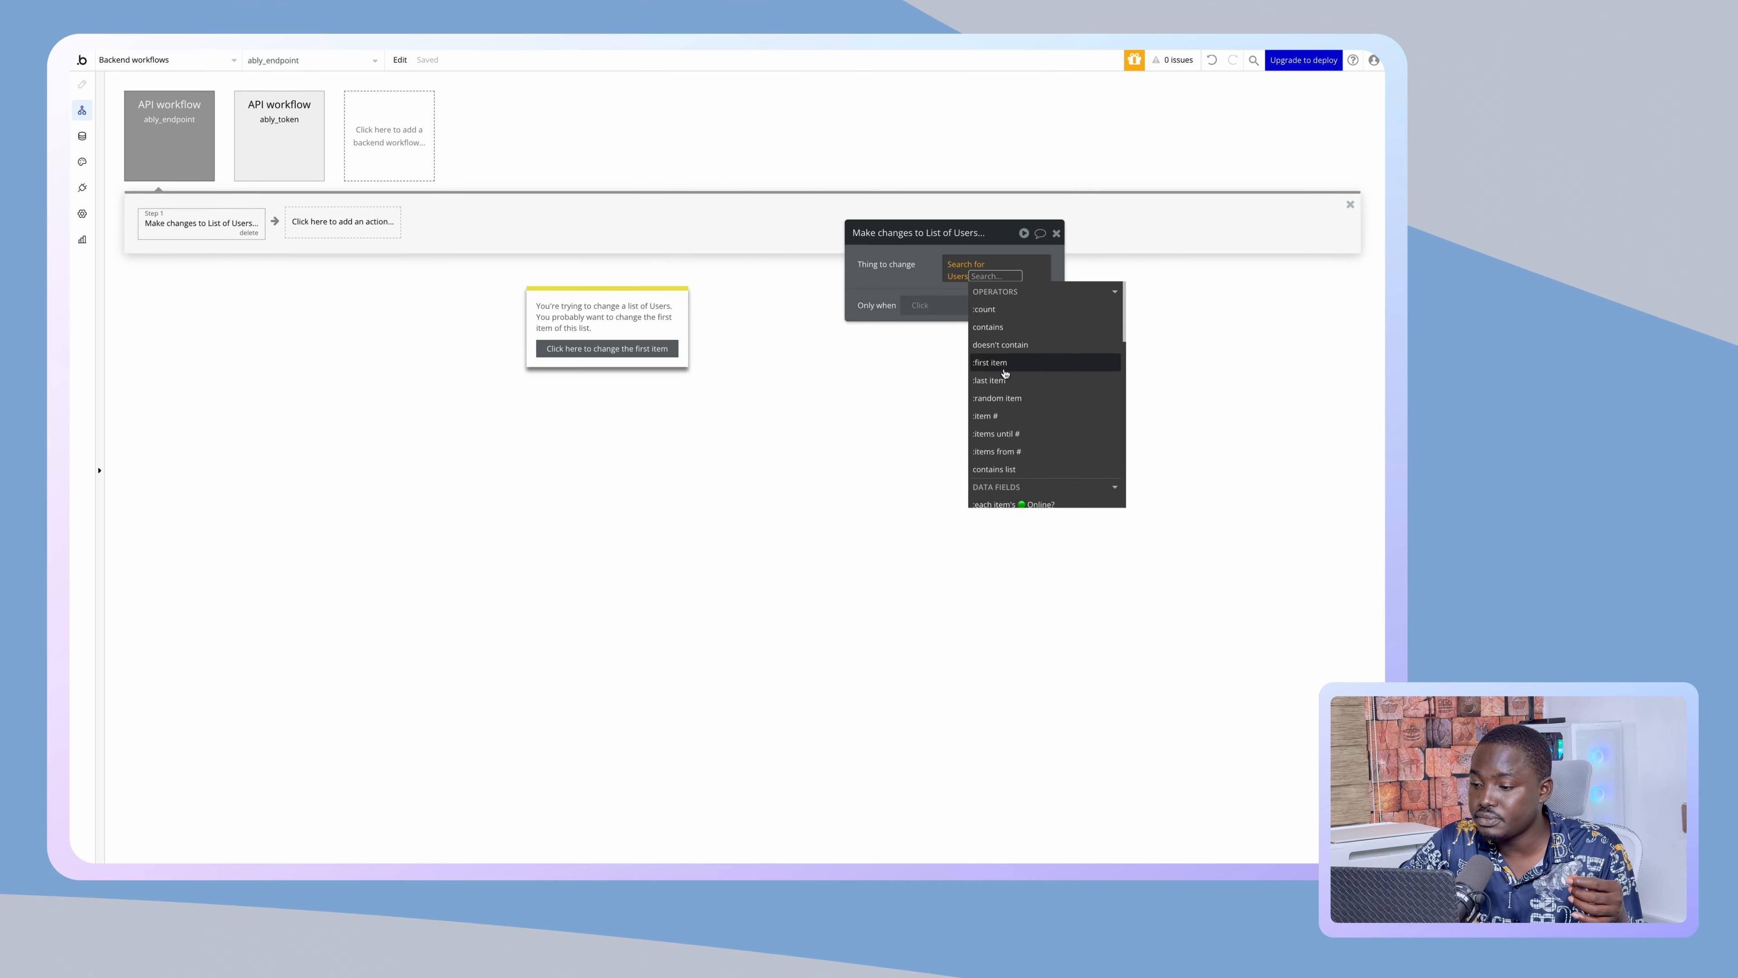
pyautogui.click(989, 364)
pyautogui.click(944, 330)
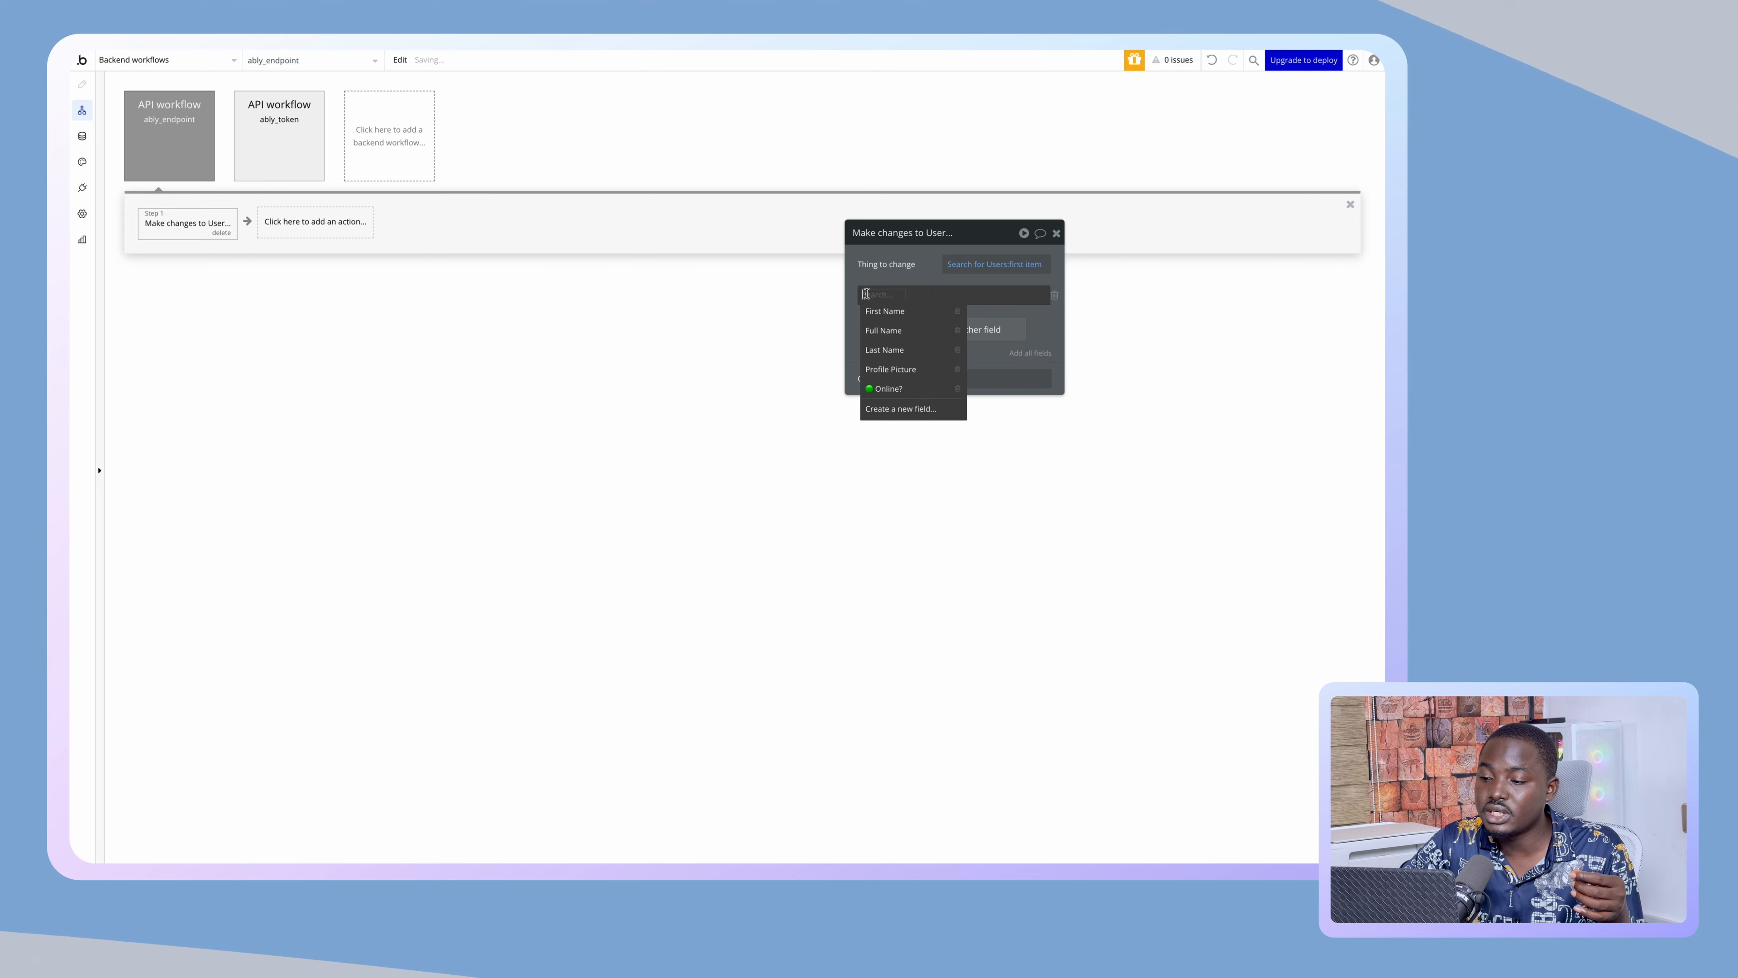
pyautogui.click(889, 387)
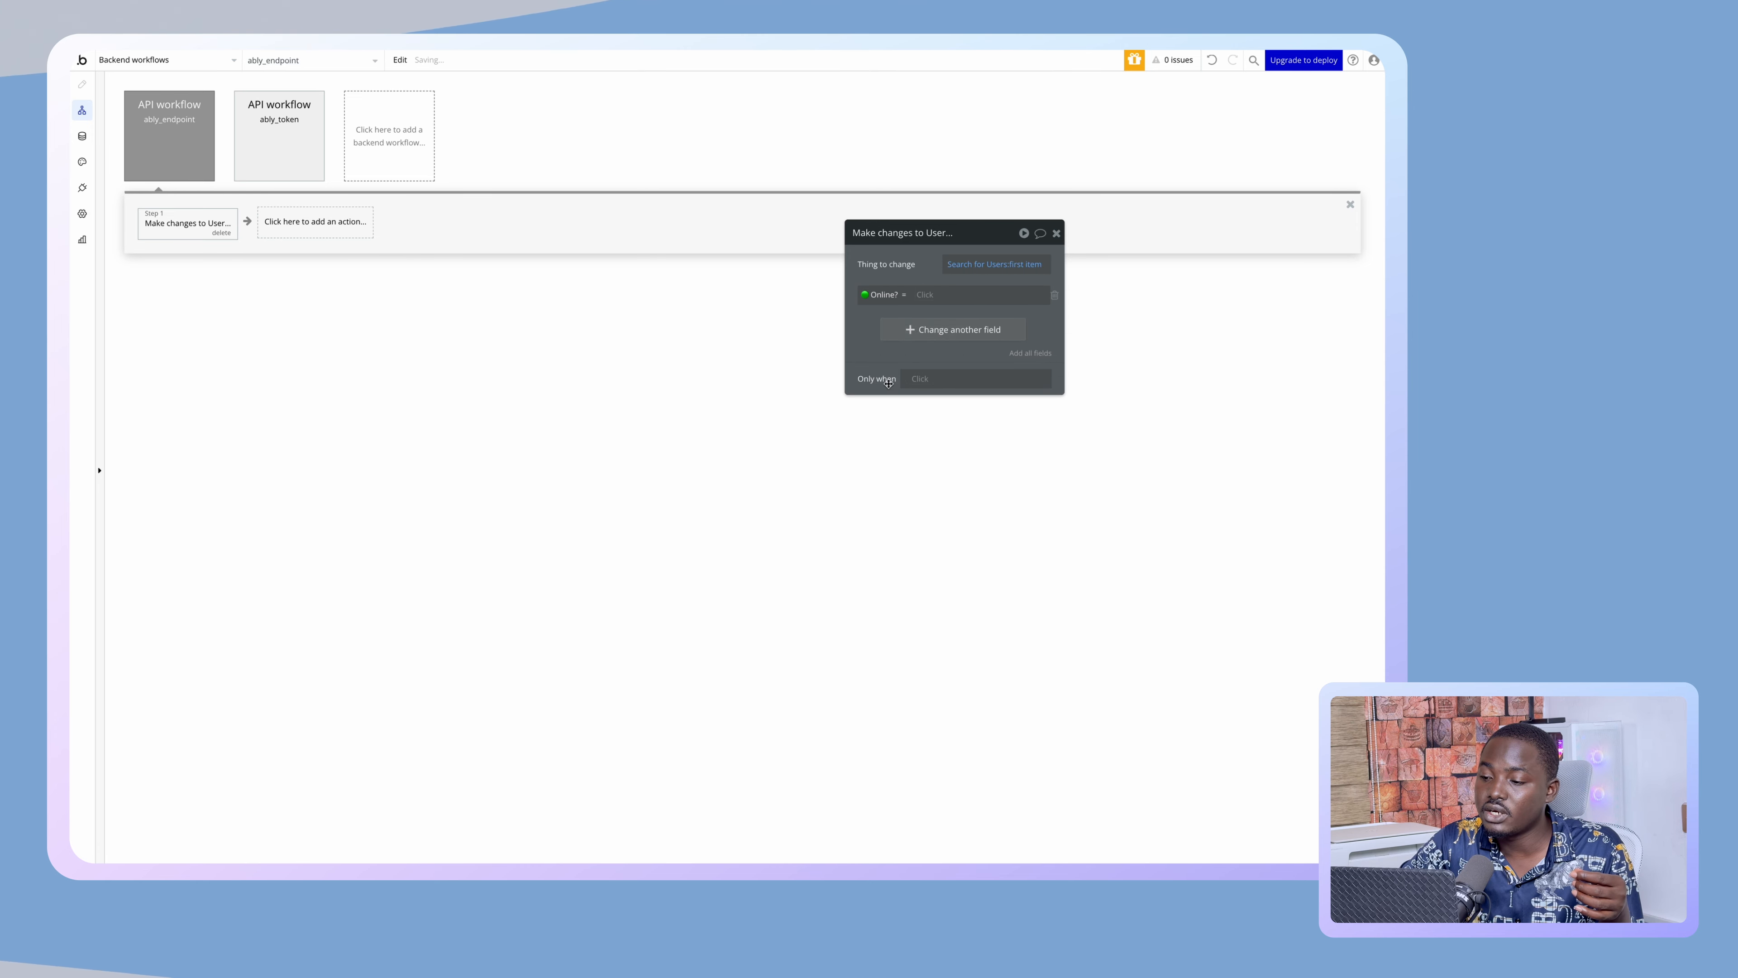
pyautogui.click(923, 295)
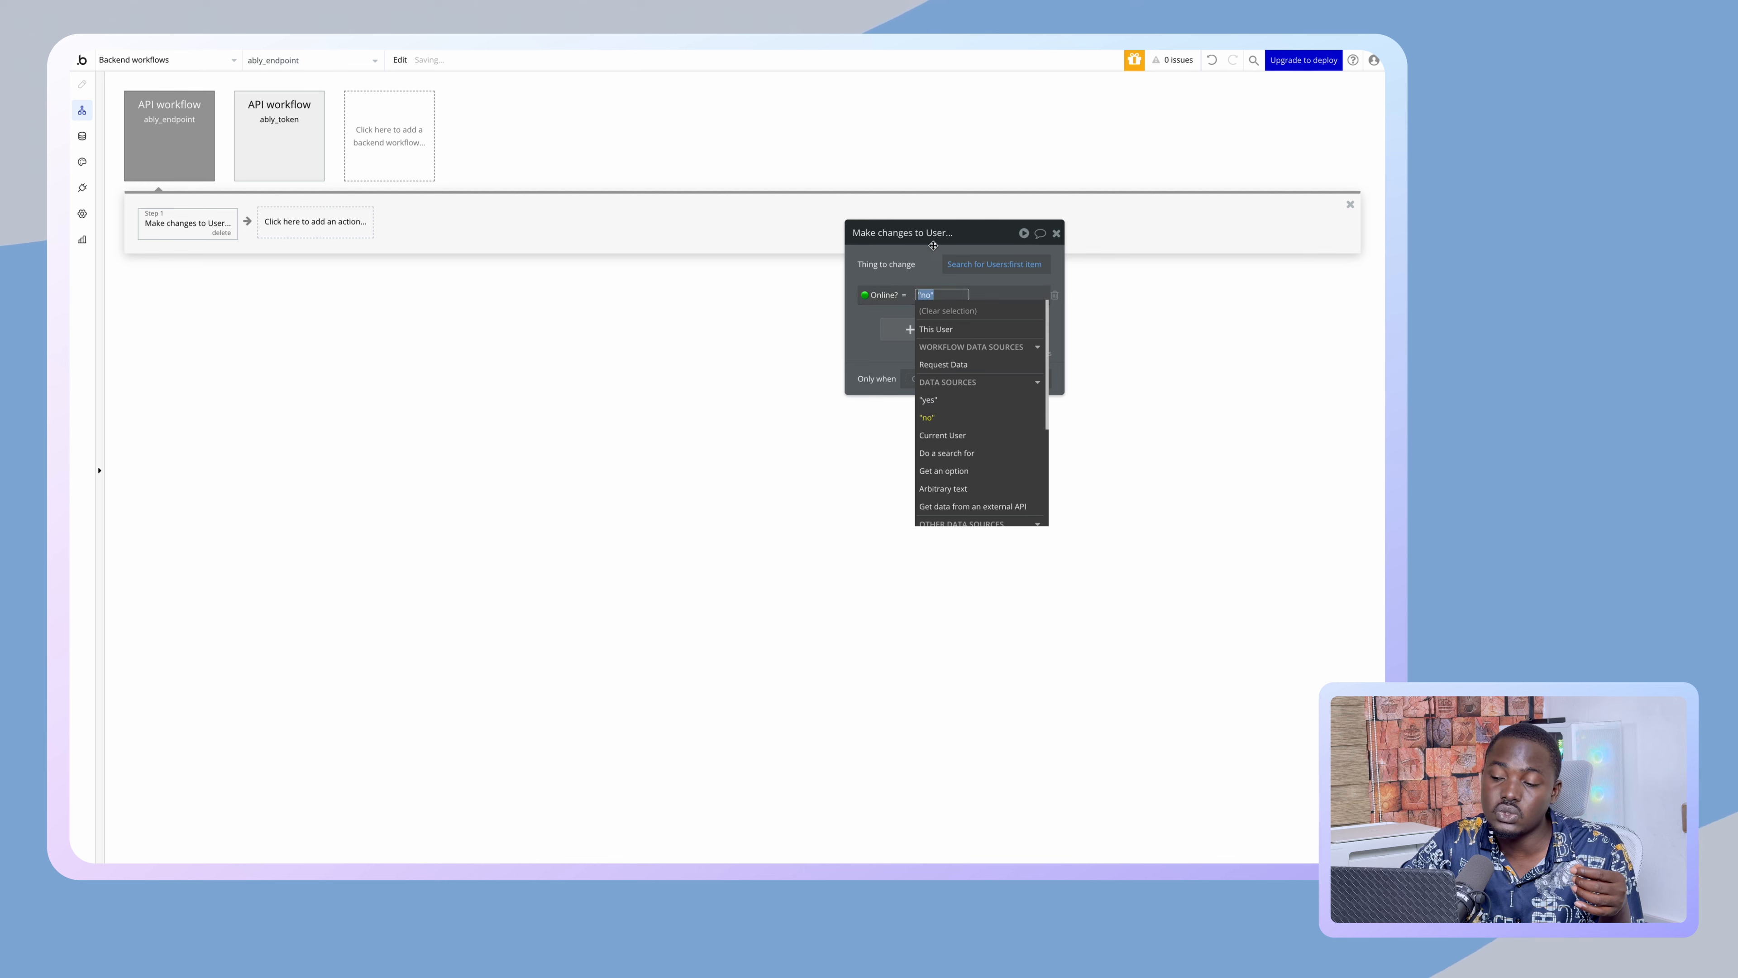
pyautogui.click(915, 263)
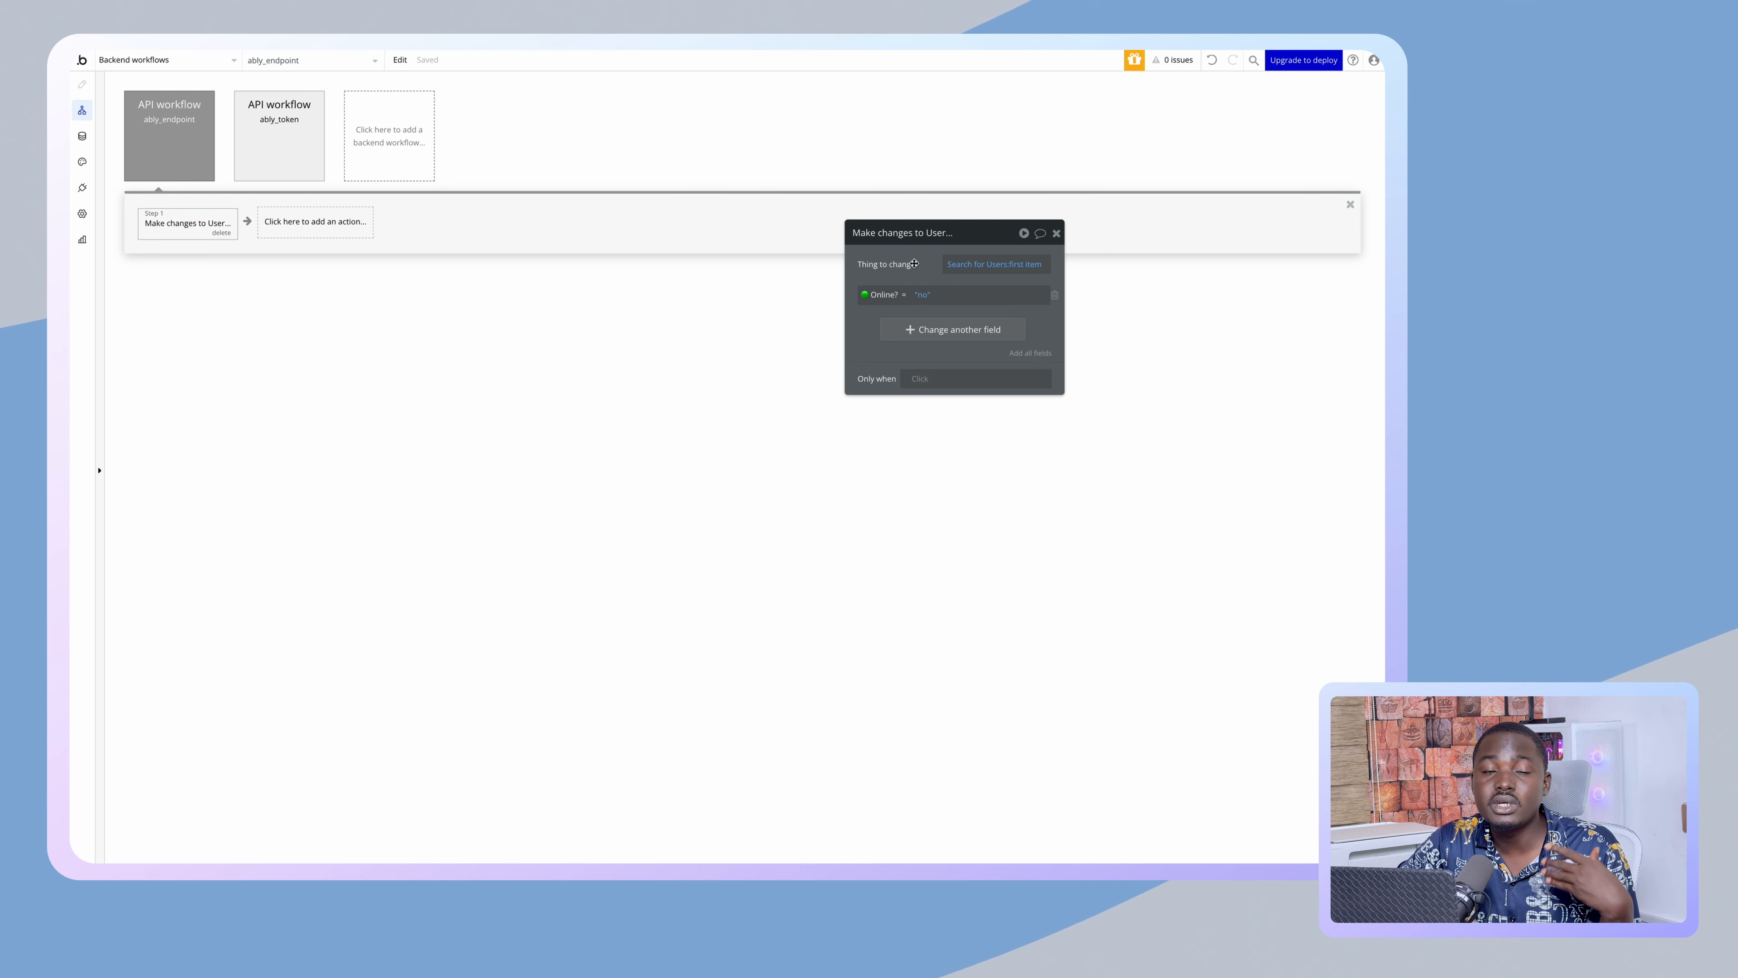